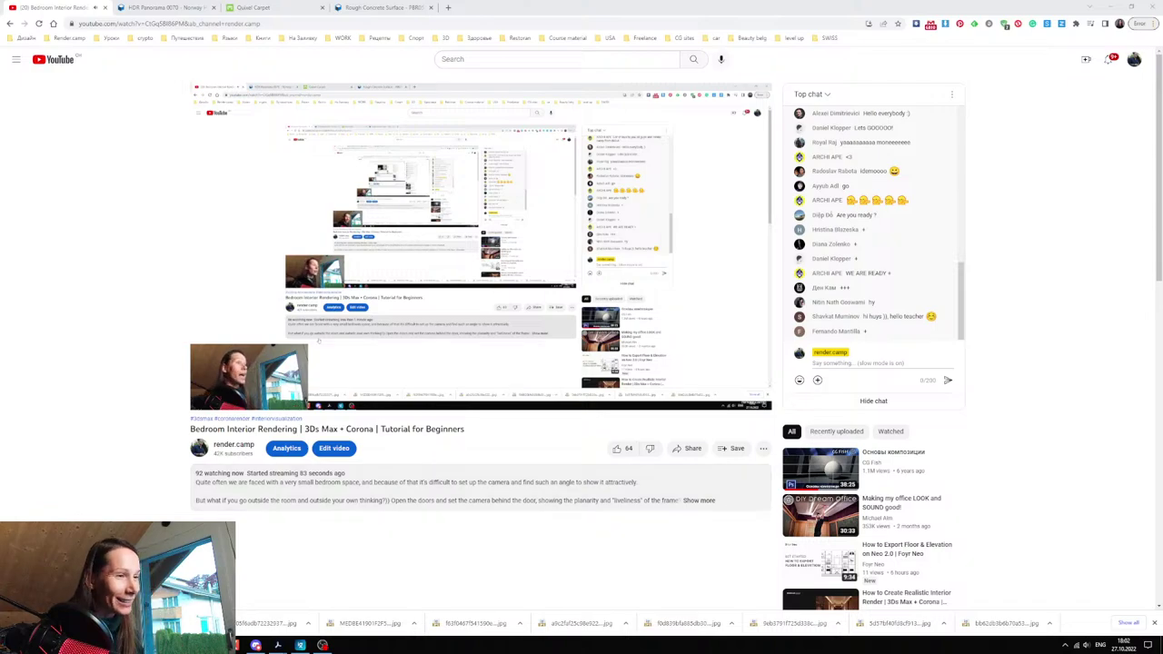
- Open the first bedroom reference image from the New folder directory and enlarge the image viewer window
left_click(77, 645)
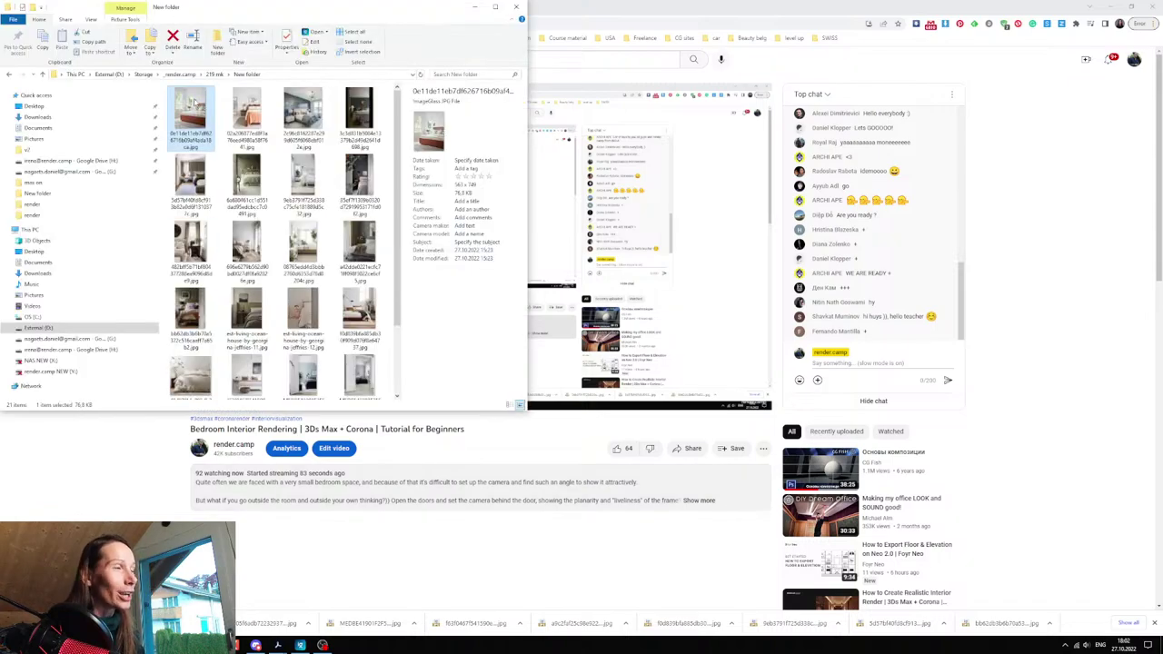
double_click(194, 103)
left_click(474, 7)
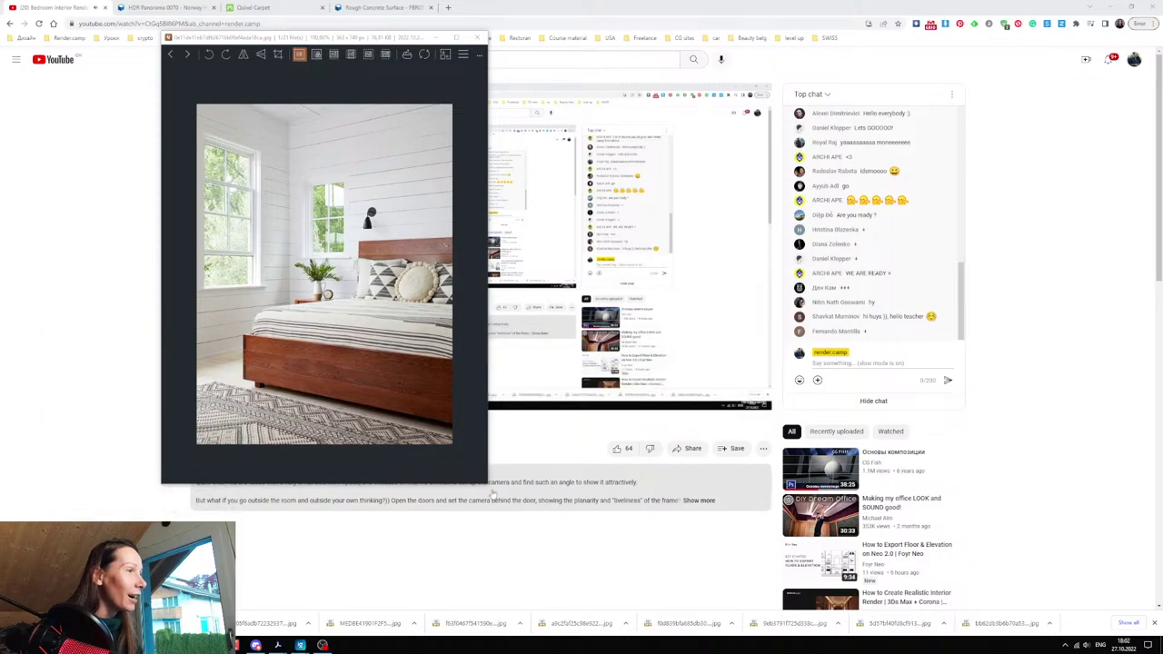
left_click_drag(488, 488, 667, 557)
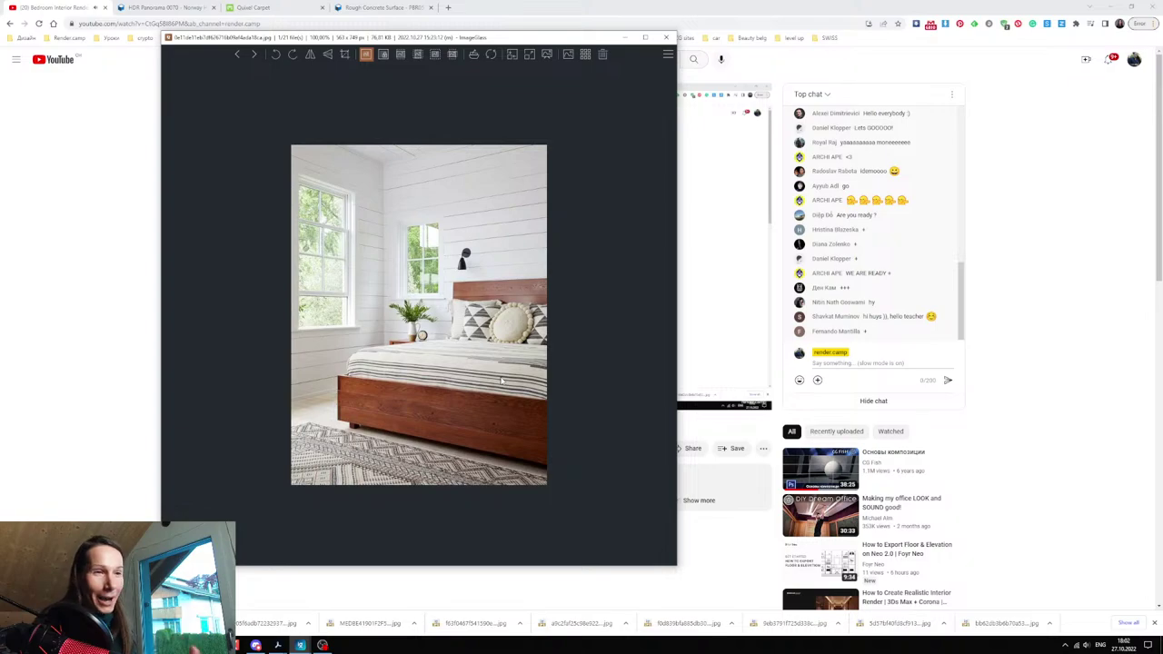
- Browse through all the bedroom reference photos, comparing camera angles, framing and views through open doors, and put the image viewer away
key("Right")
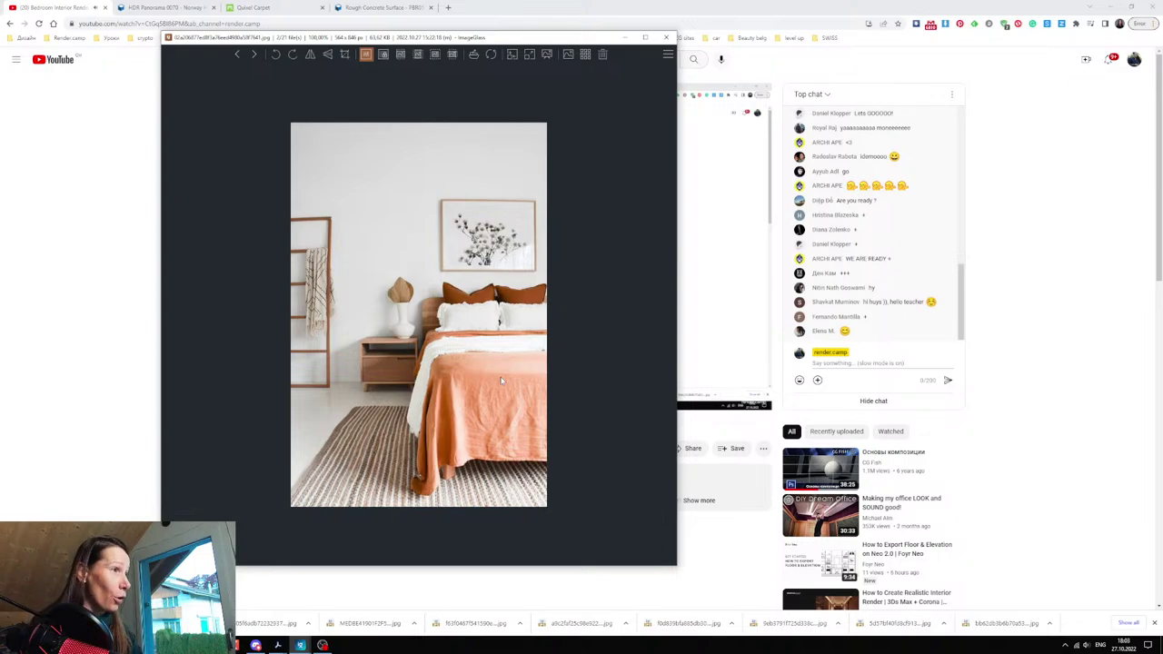
key("Right")
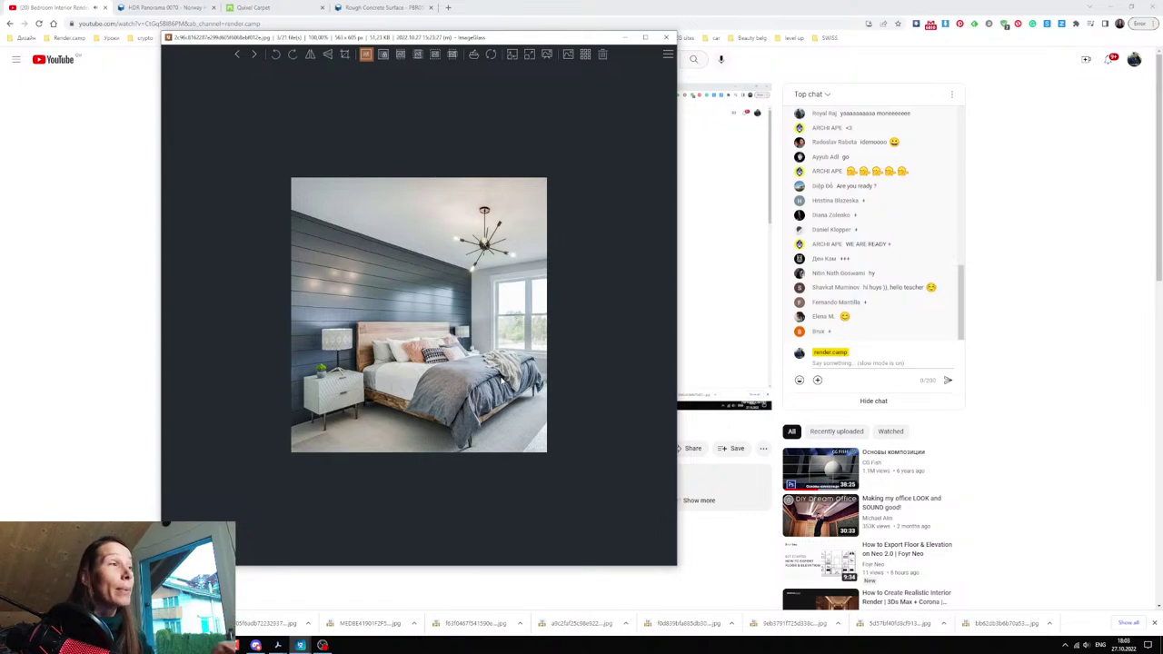
key("Right")
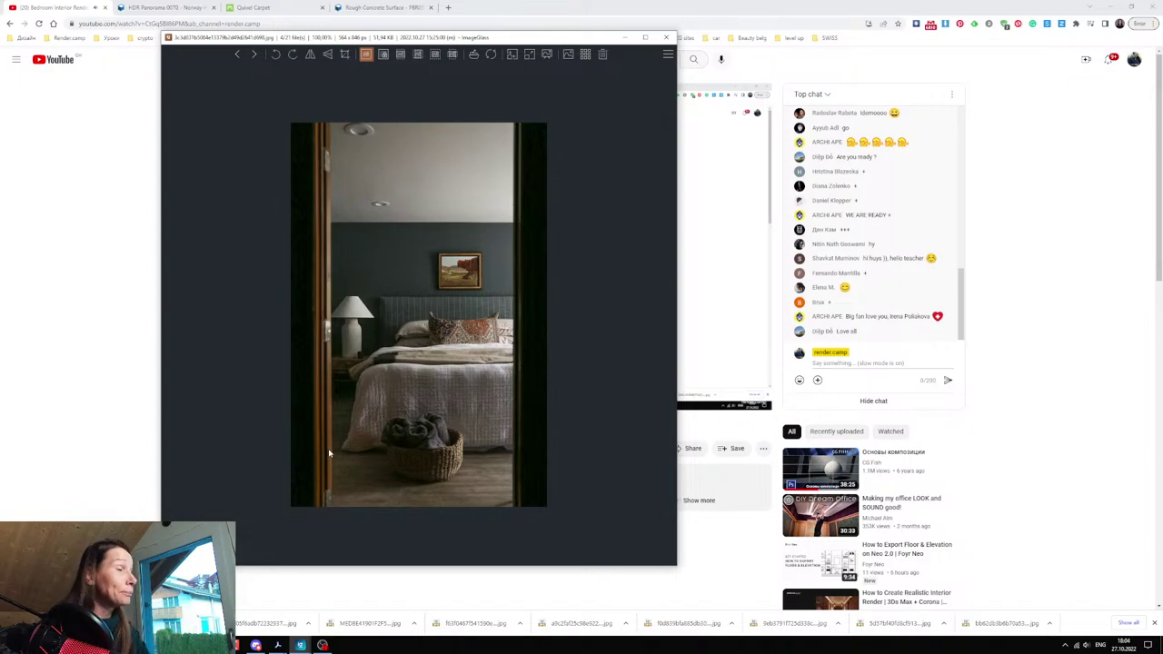
key("Right")
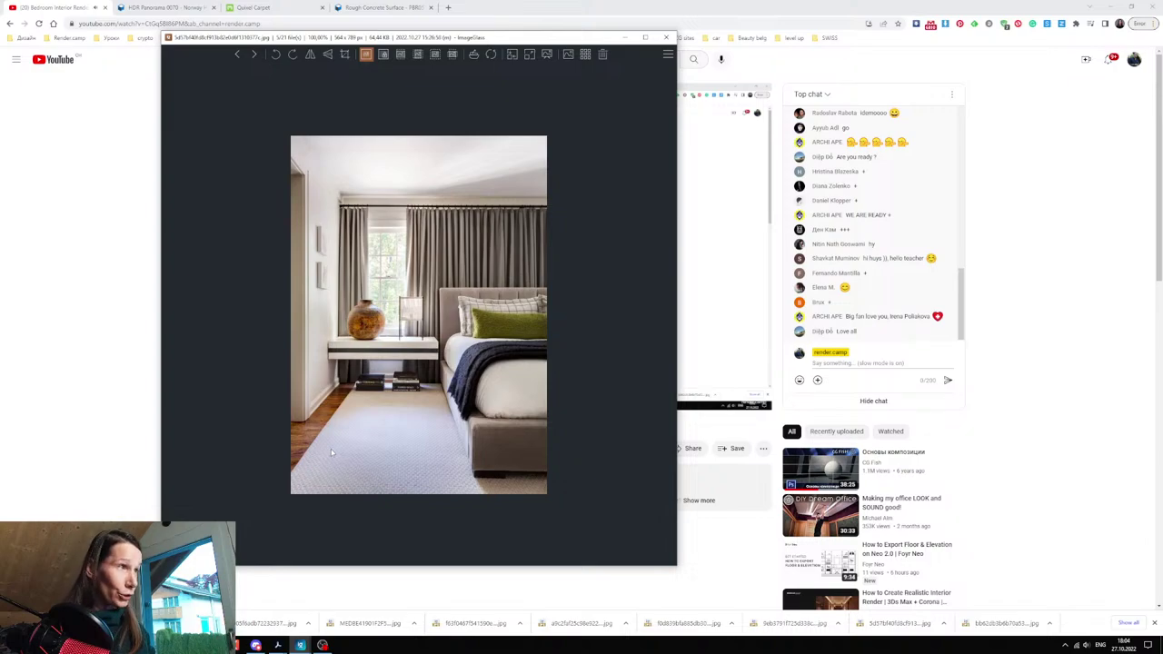
key("Right")
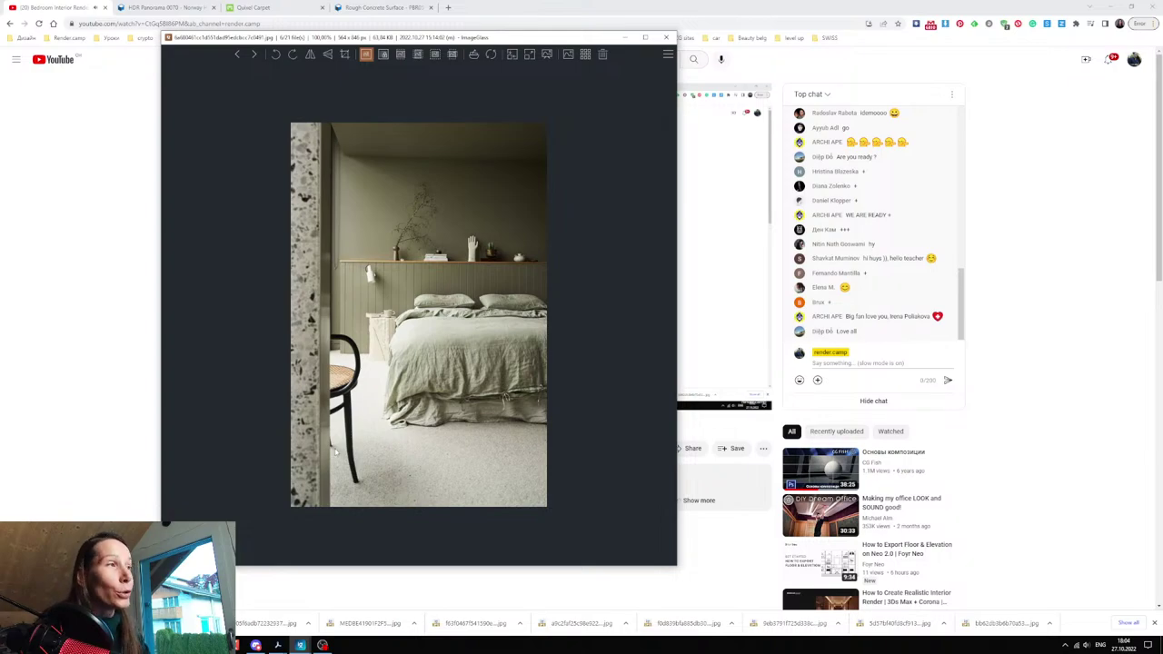
key("Right")
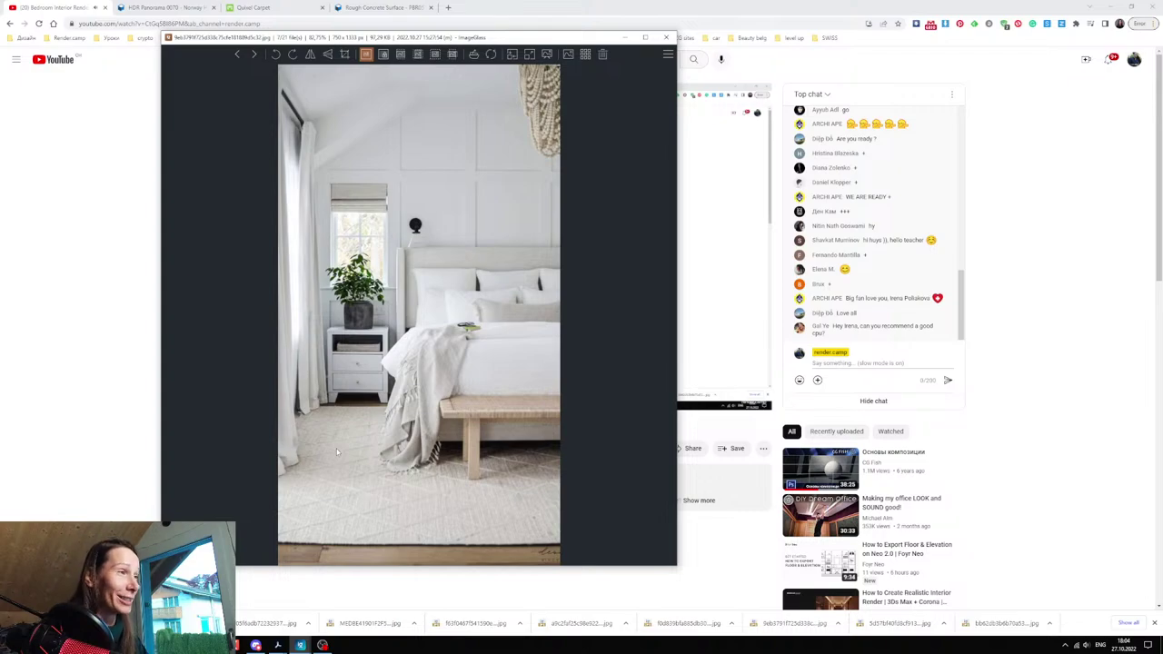
key("Right")
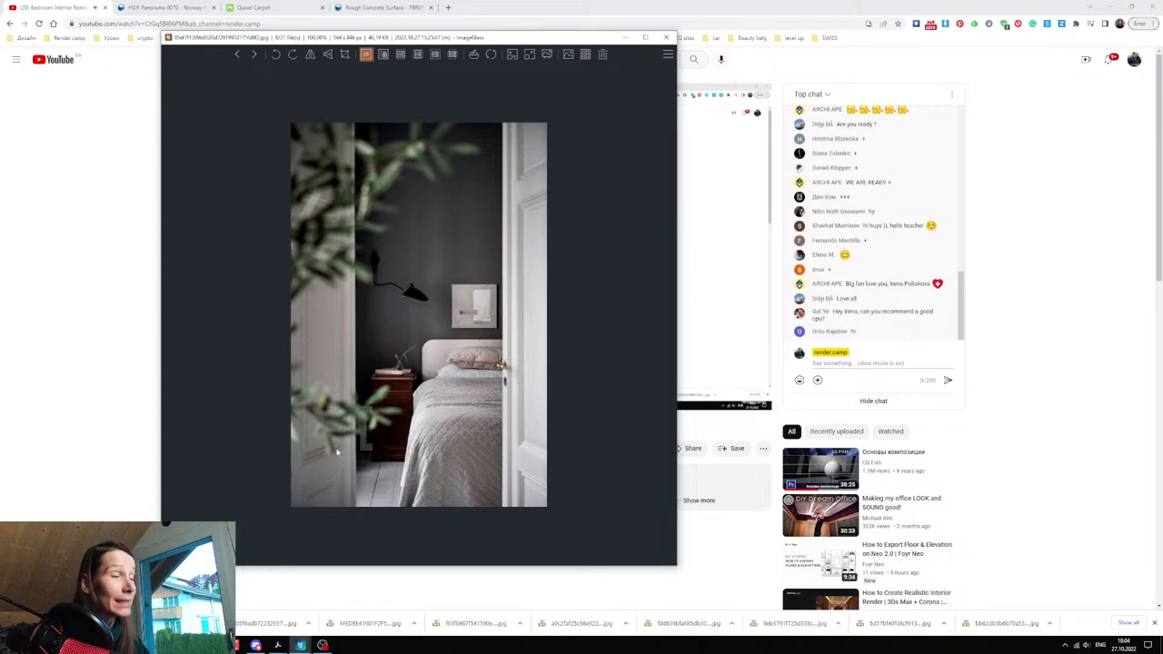
key("Right")
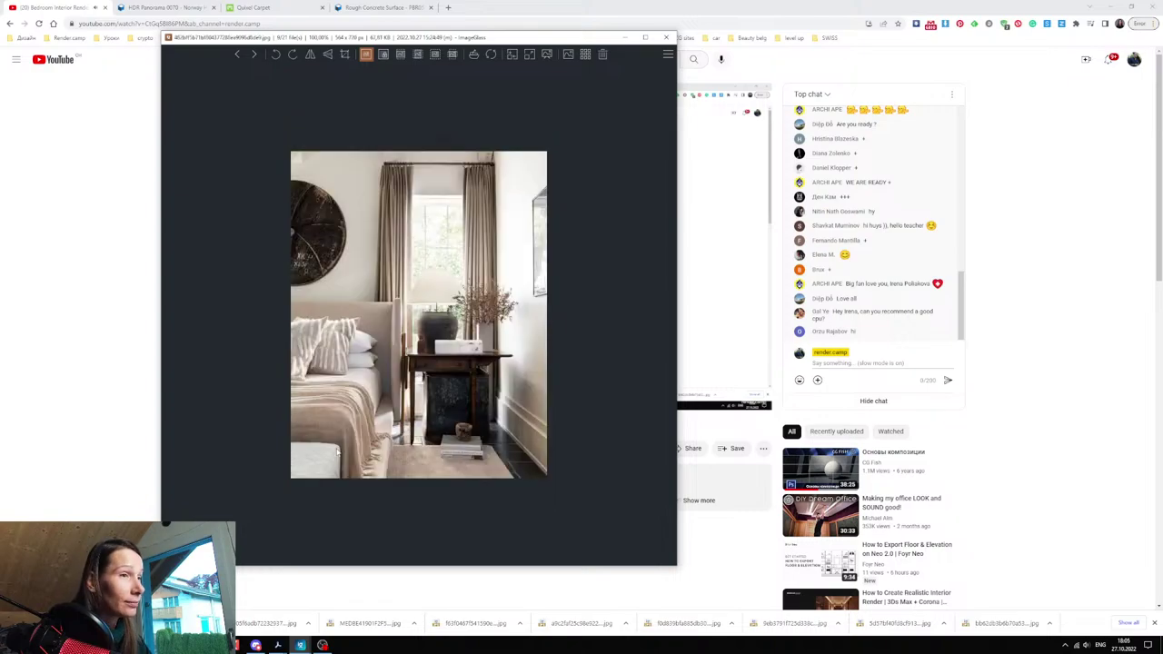
key("Right")
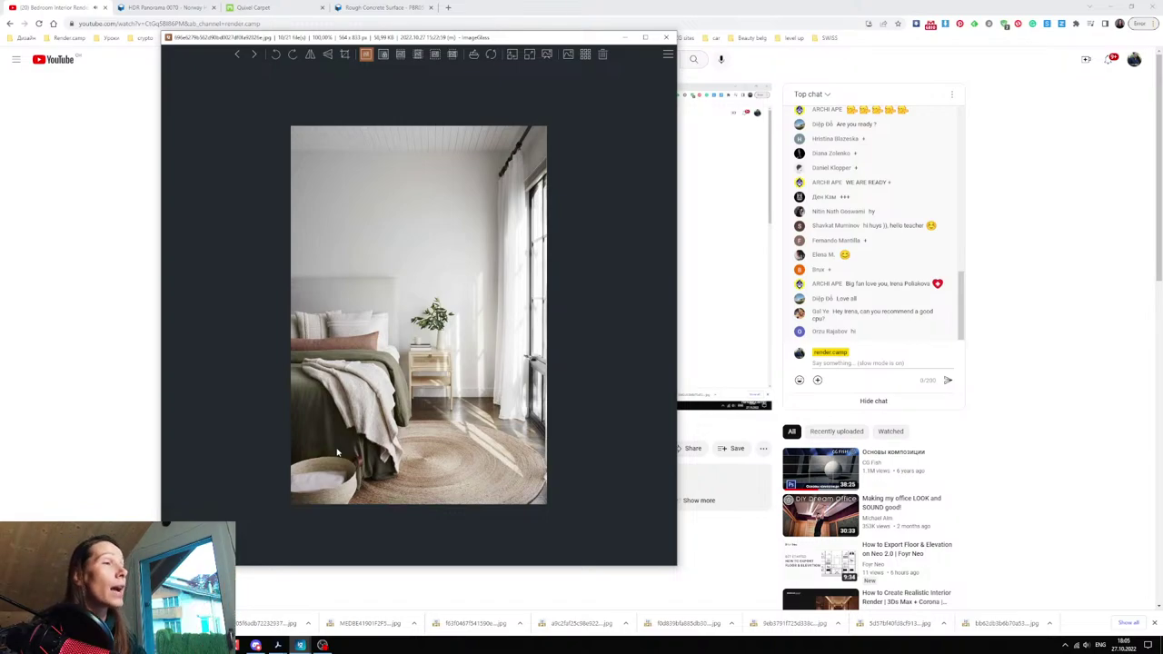
key("Right")
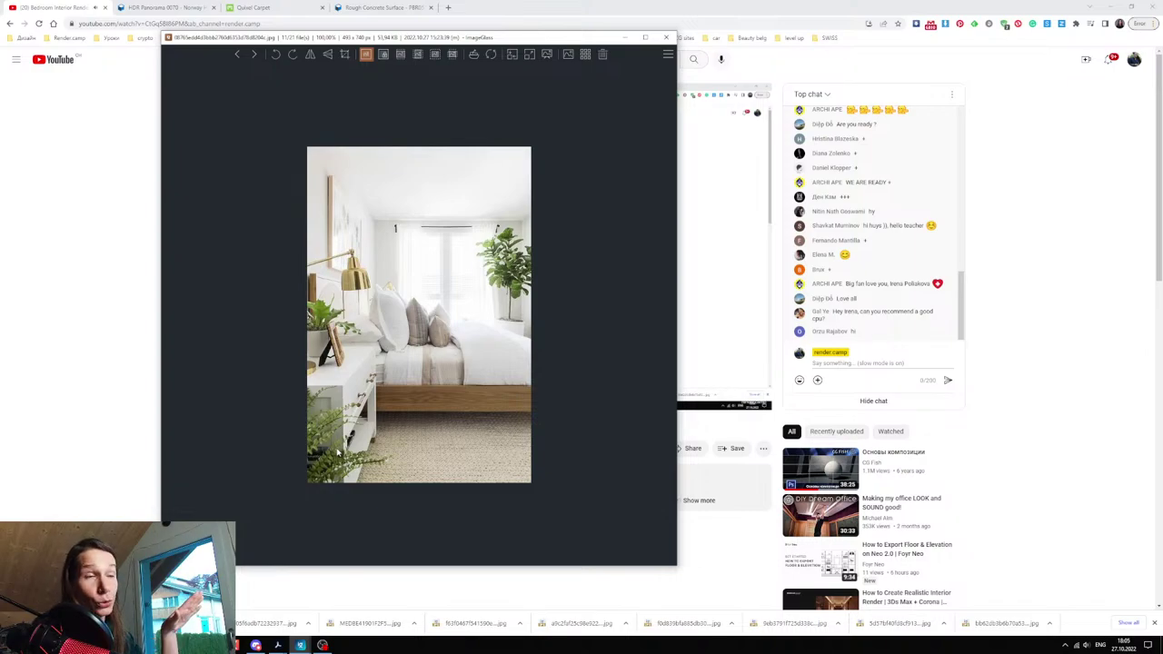
key("Right")
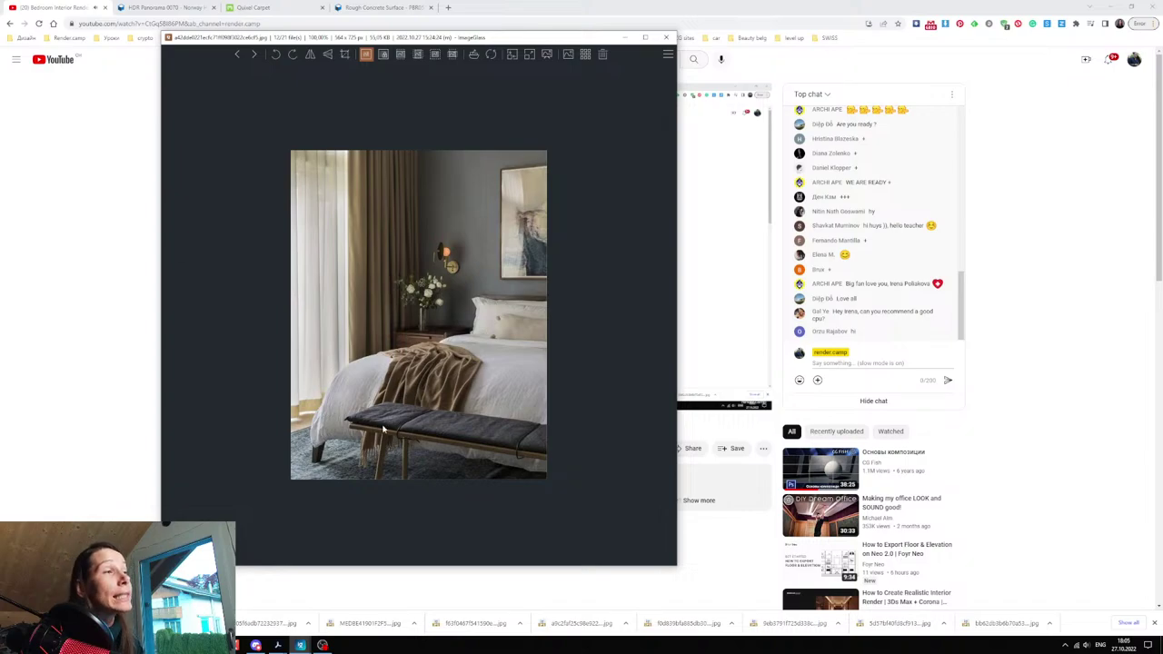
key("Right")
key("Right")
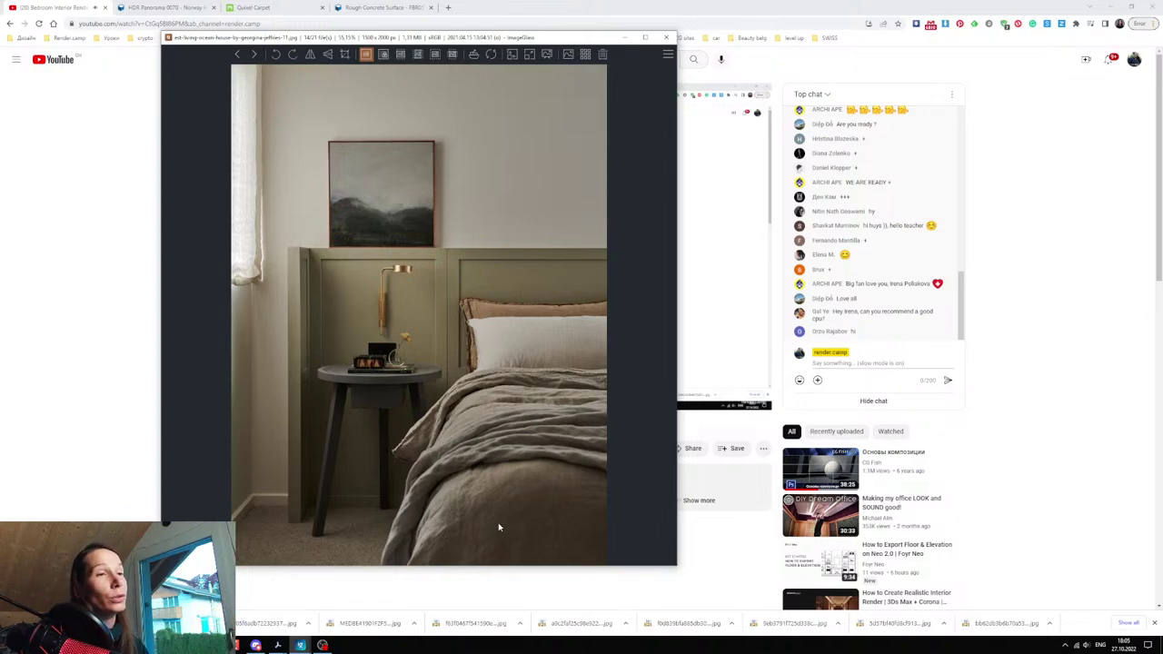
key("Right")
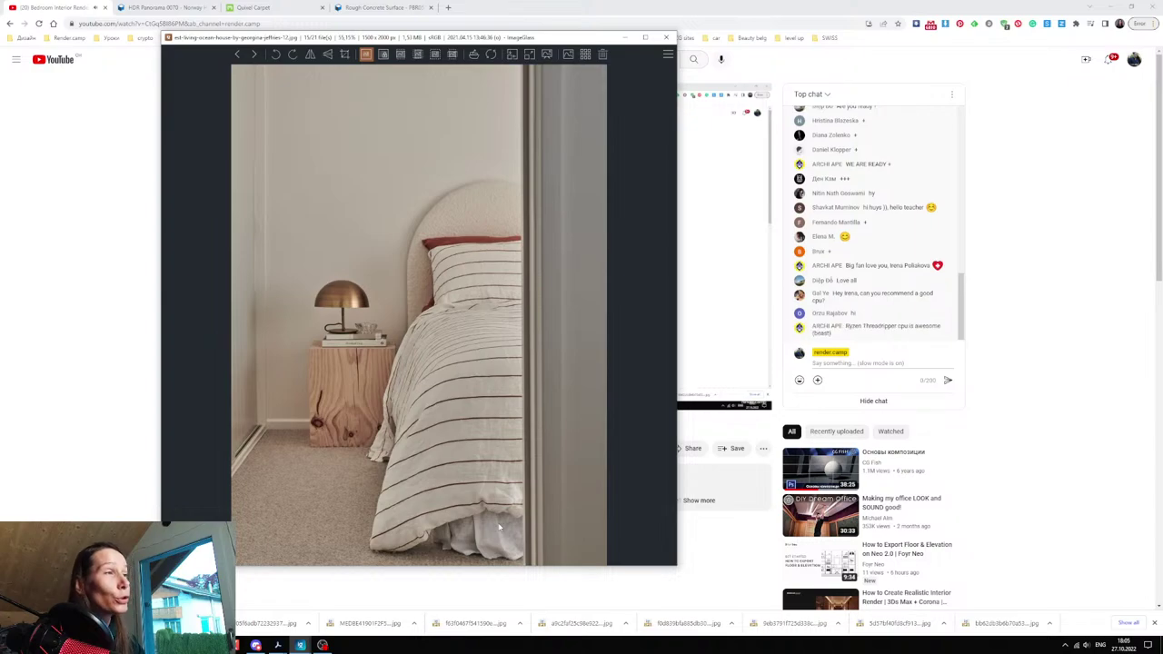
key("Right")
key("Right")
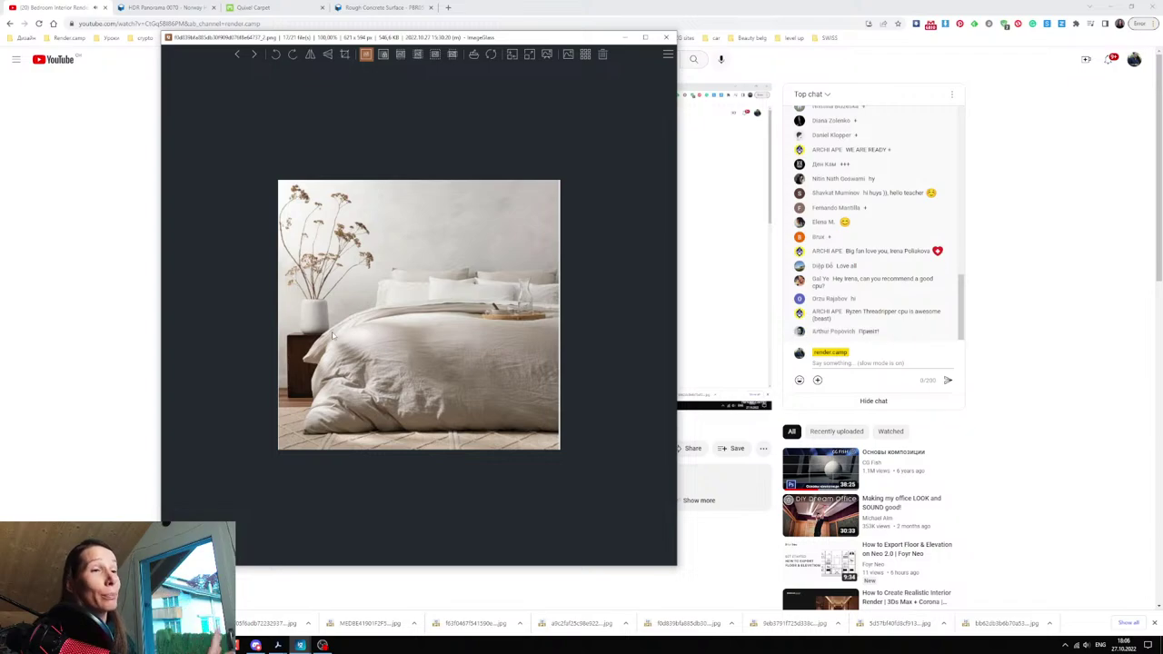
key("Left")
key("Left")
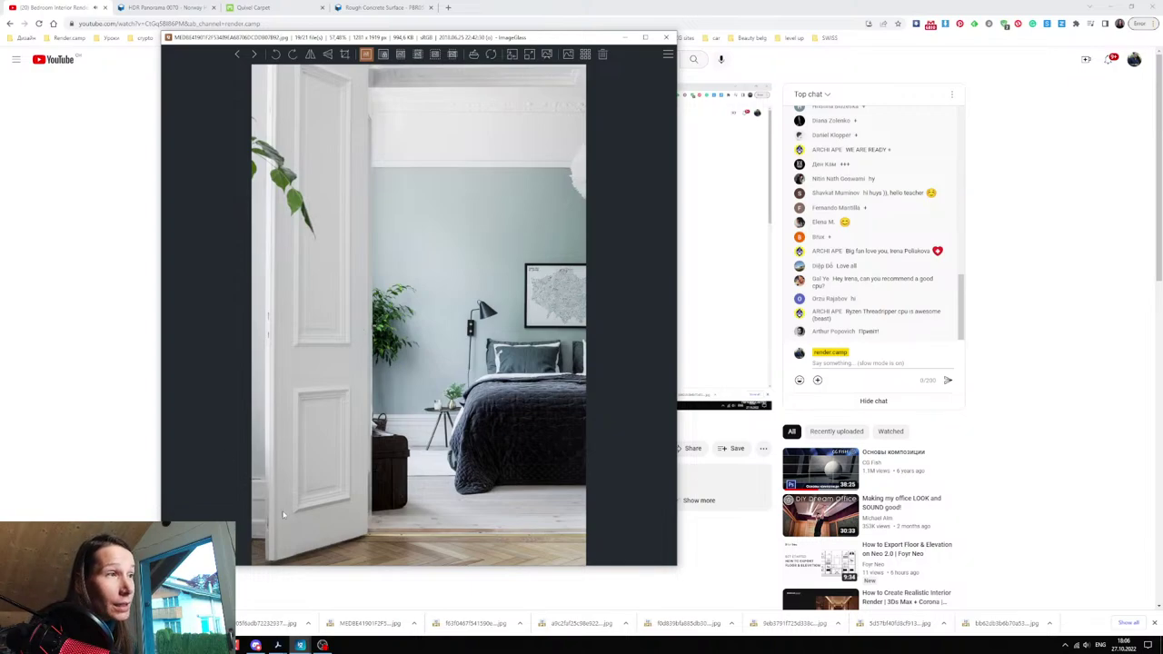
key("Right")
key("Right")
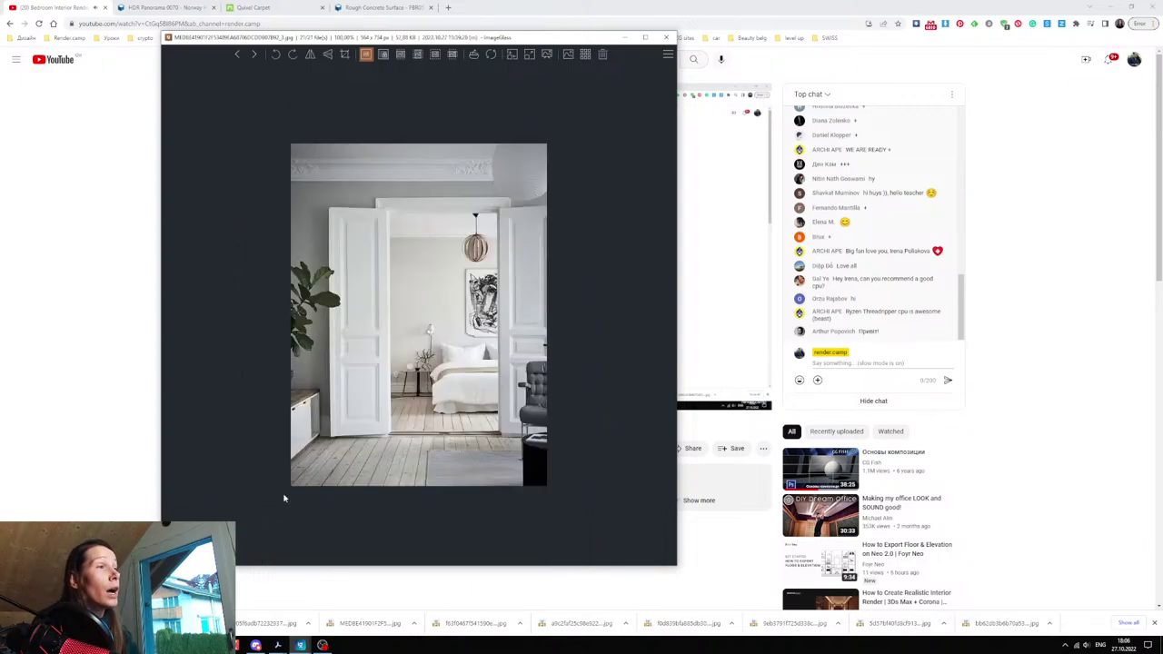
key("Left")
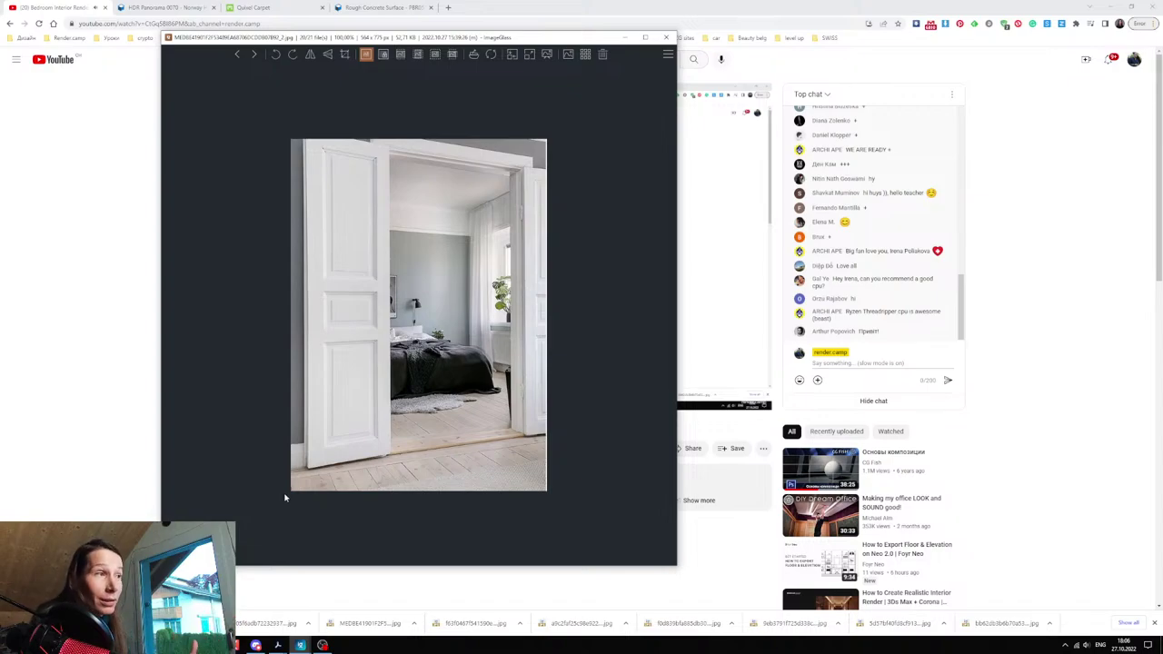
key("Right")
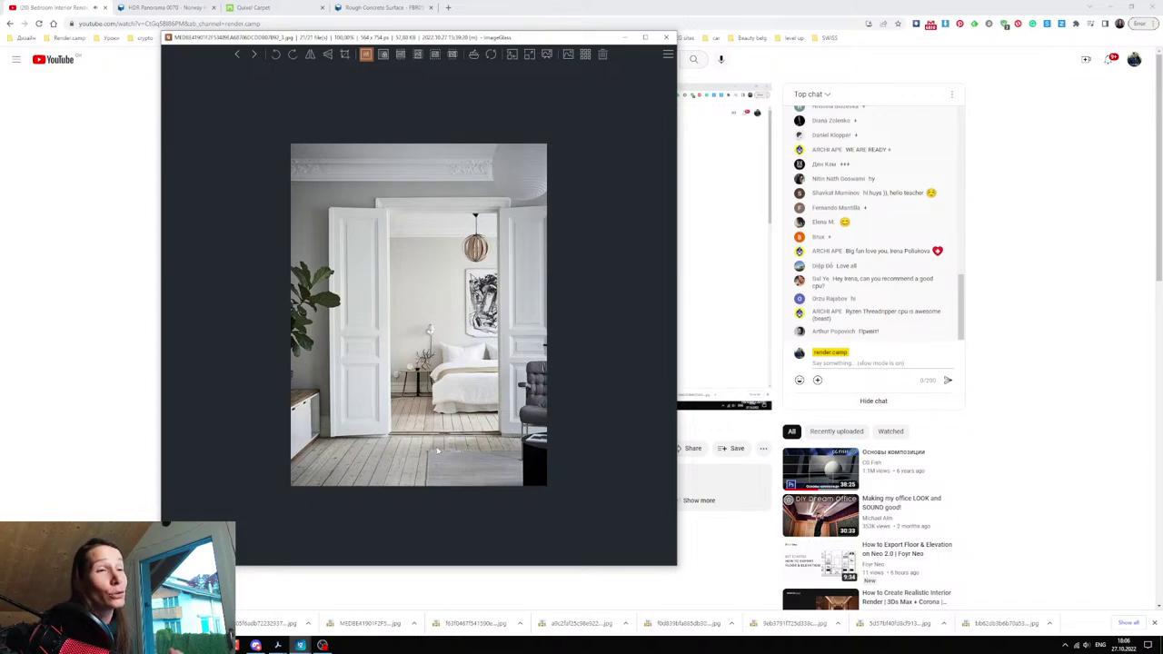
key("Right")
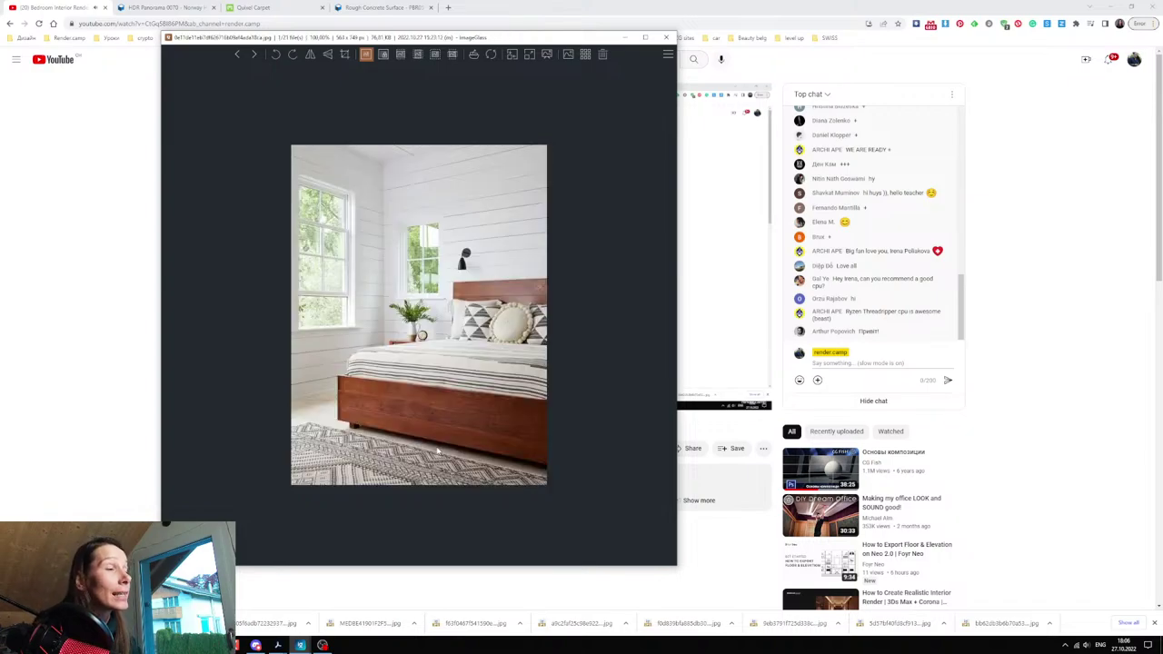
left_click(627, 39)
- Bring up the finished bedroom render 219_21.jpg in an enlarged viewer window, examine it and minimize it
mouse_move(306, 645)
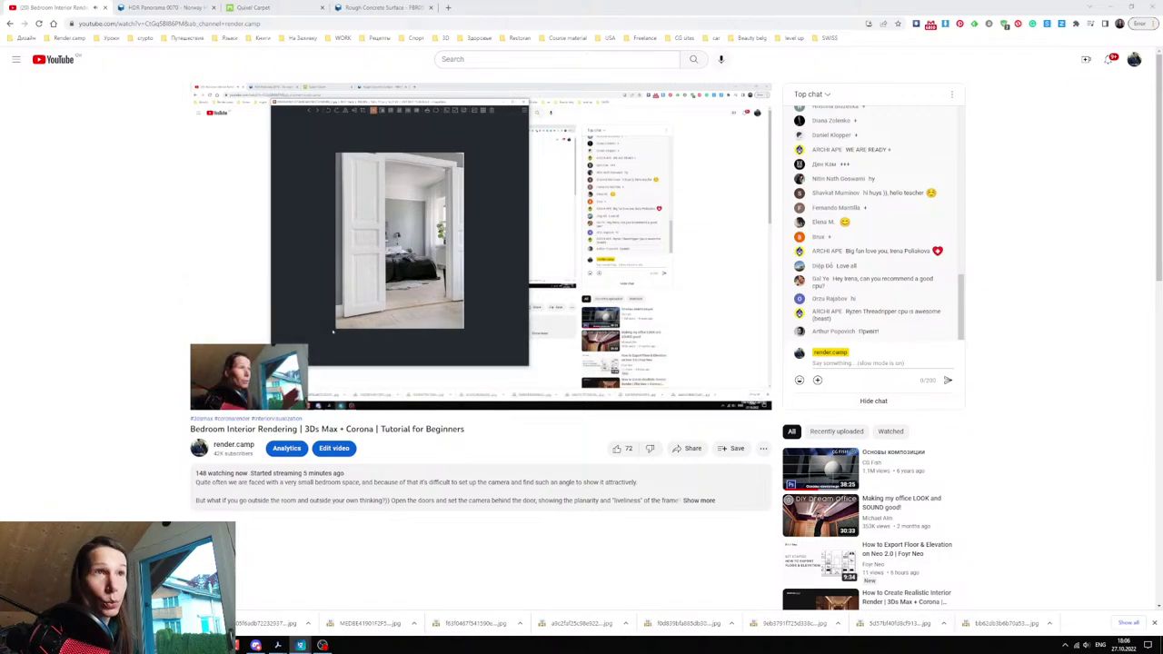
left_click_drag(1162, 100, 206, 59)
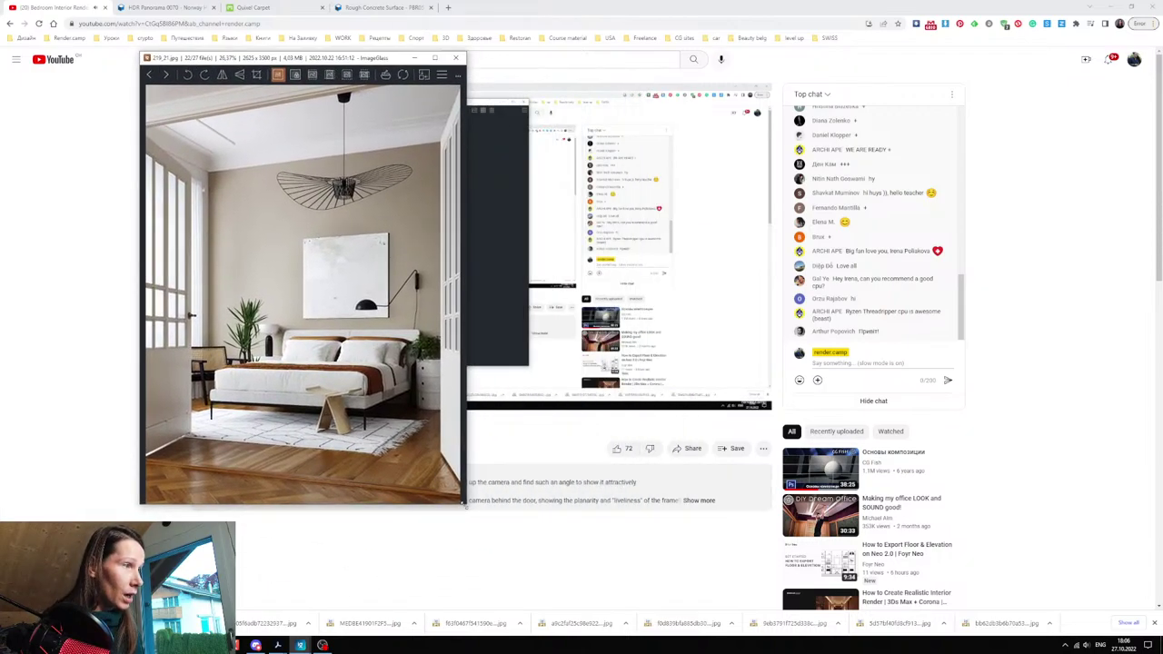
left_click_drag(465, 504, 632, 576)
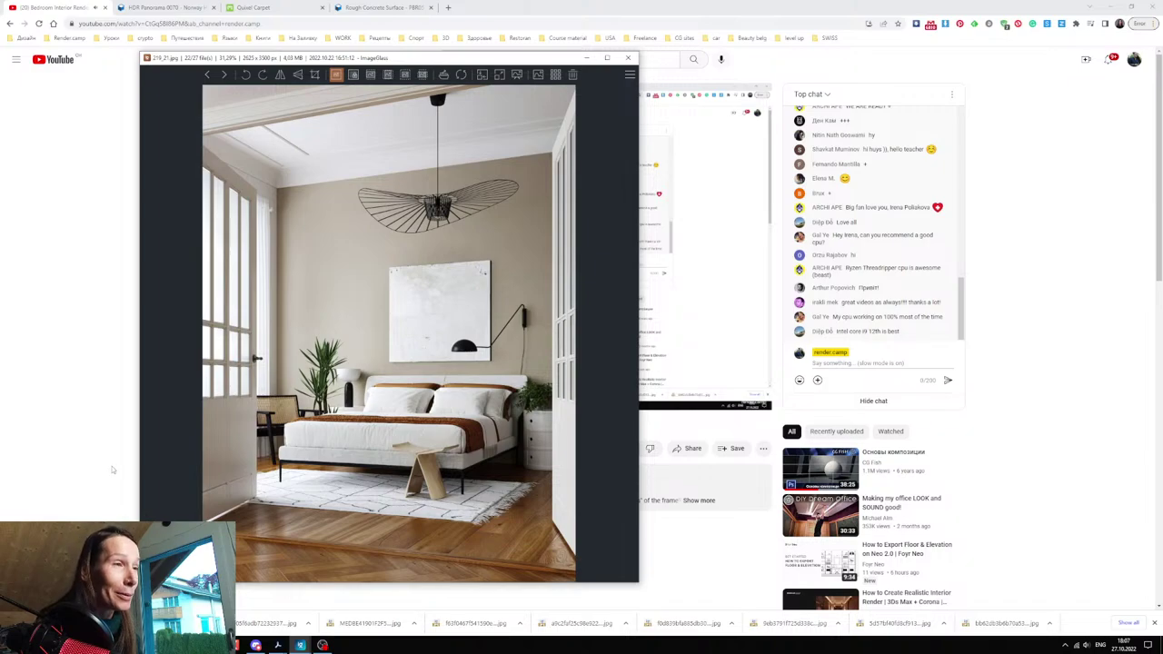
left_click(584, 59)
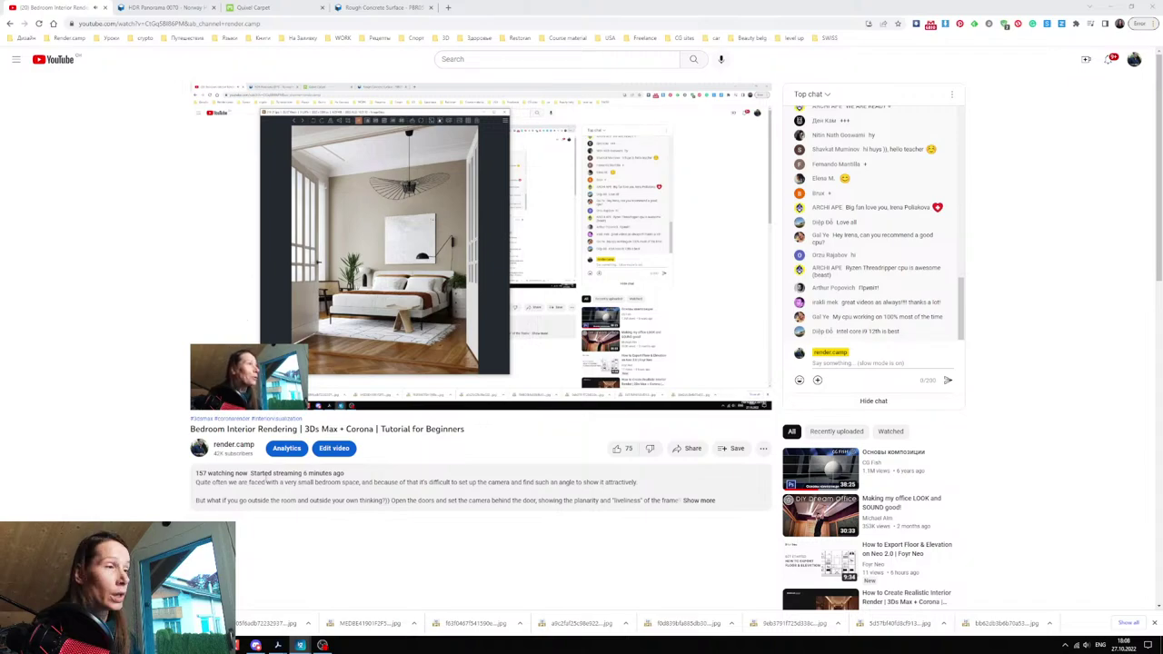
- Switch to 3ds Max, maximize the Corona camera view and show the floor object's FloorGenerator parameters
left_click(300, 645)
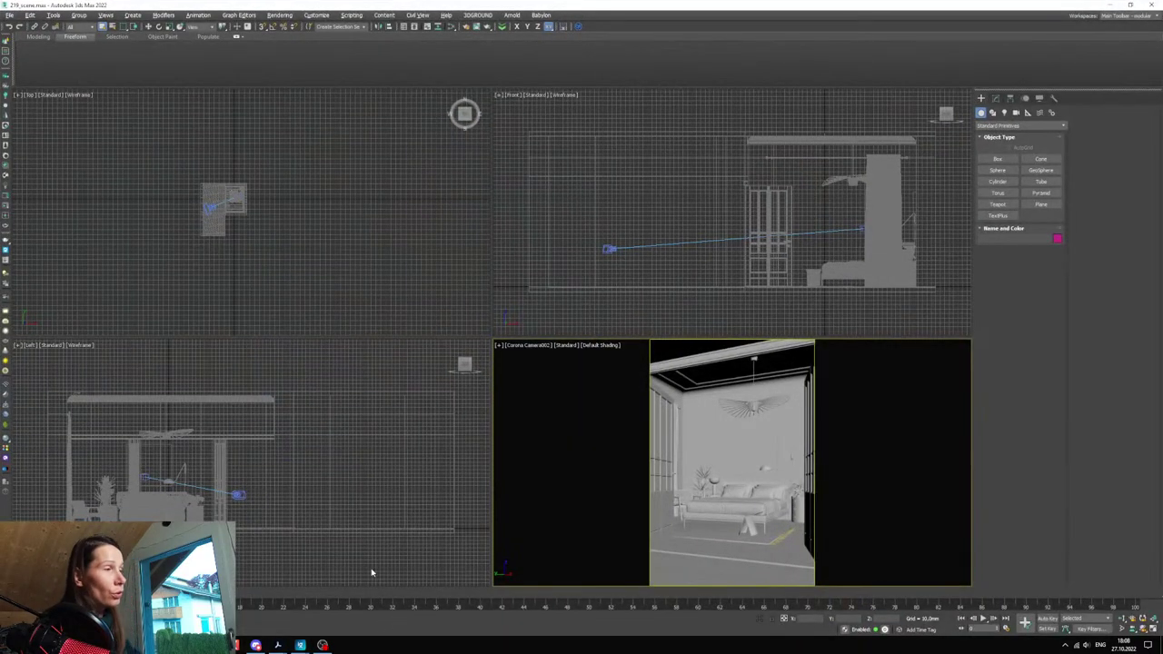
right_click(532, 467)
key("alt+w")
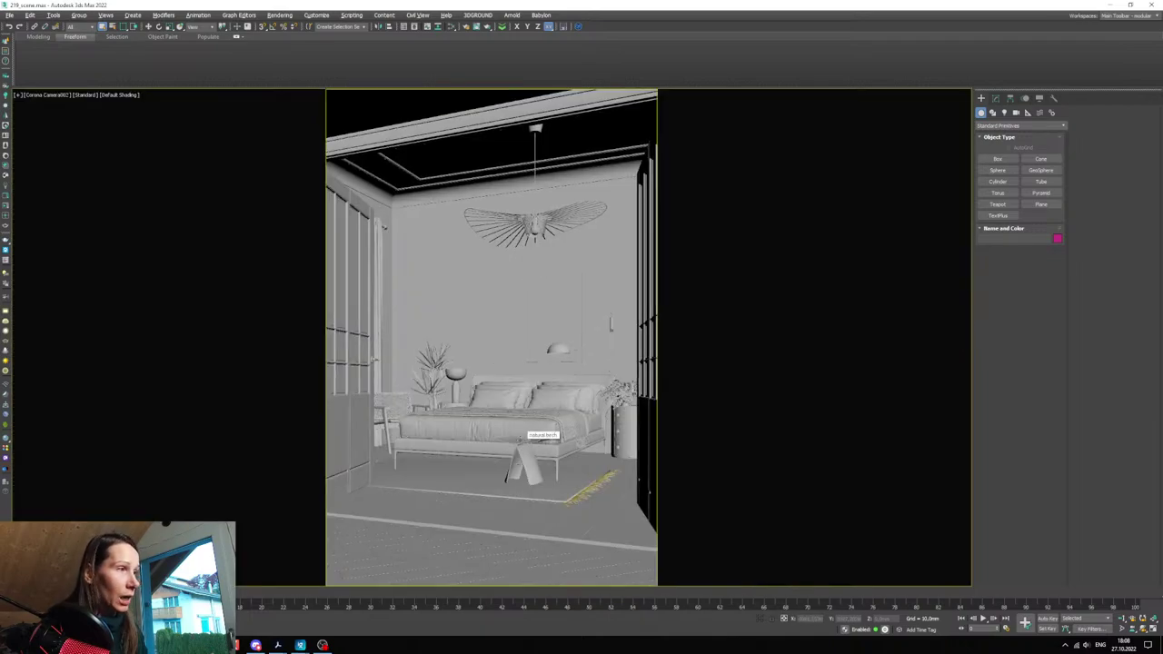
left_click(409, 556)
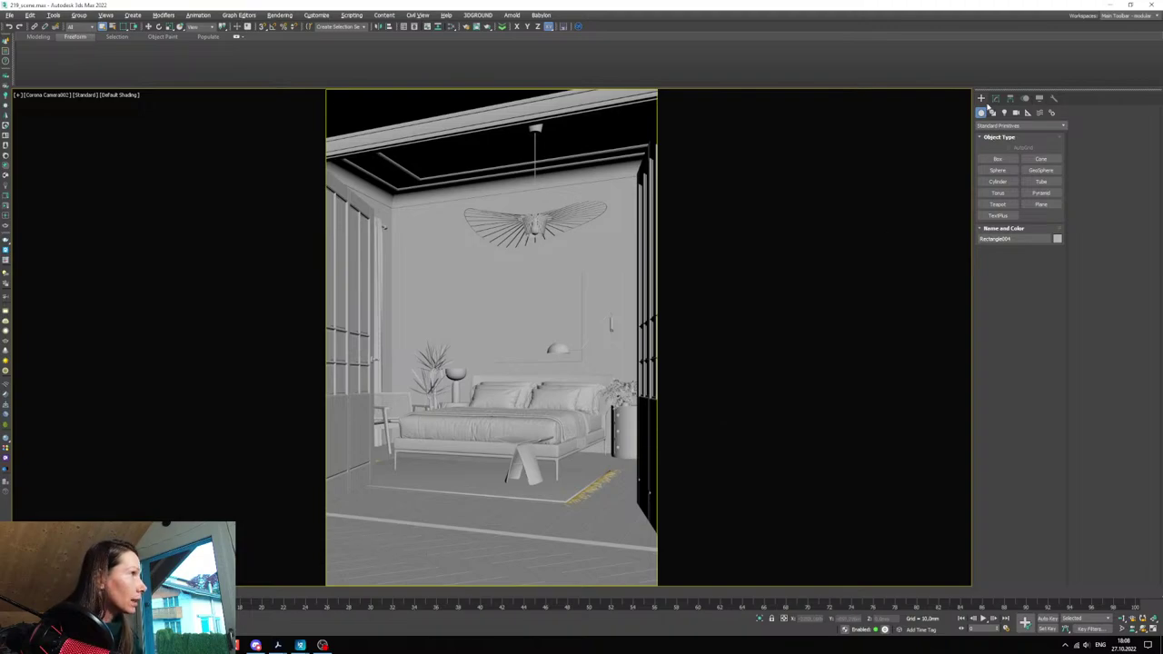
left_click(995, 98)
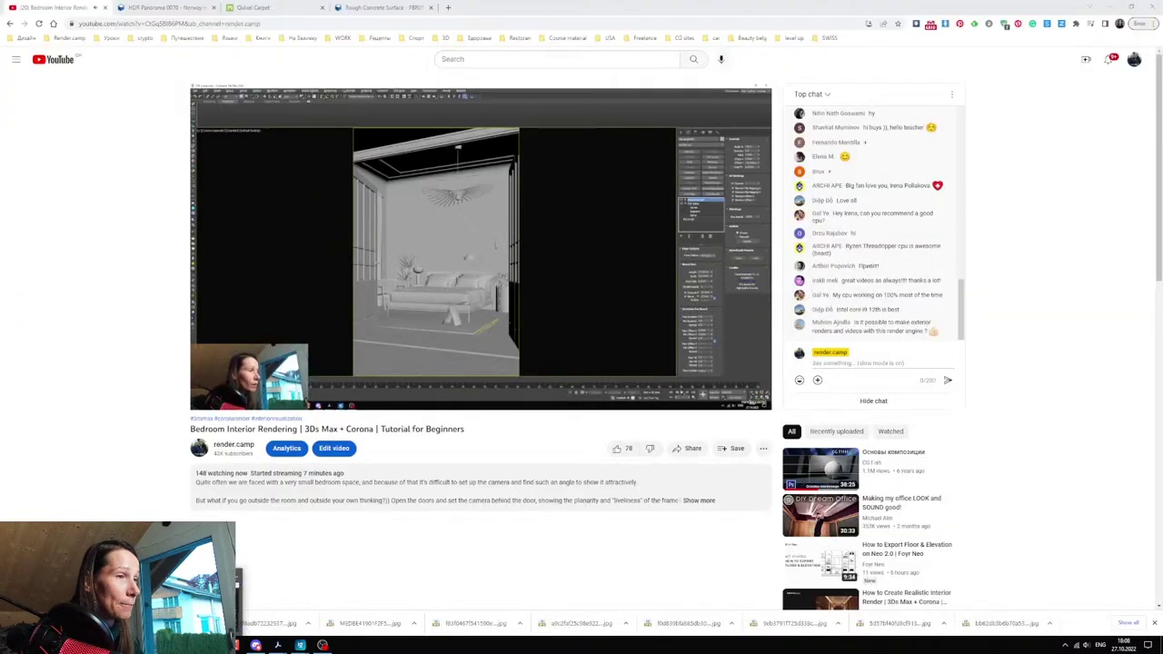
- Switch to the browser and examine the available formats and sizes of HDR Panorama 0070 - Norway Highlands B on textures.com
left_click(192, 601)
left_click(156, 9)
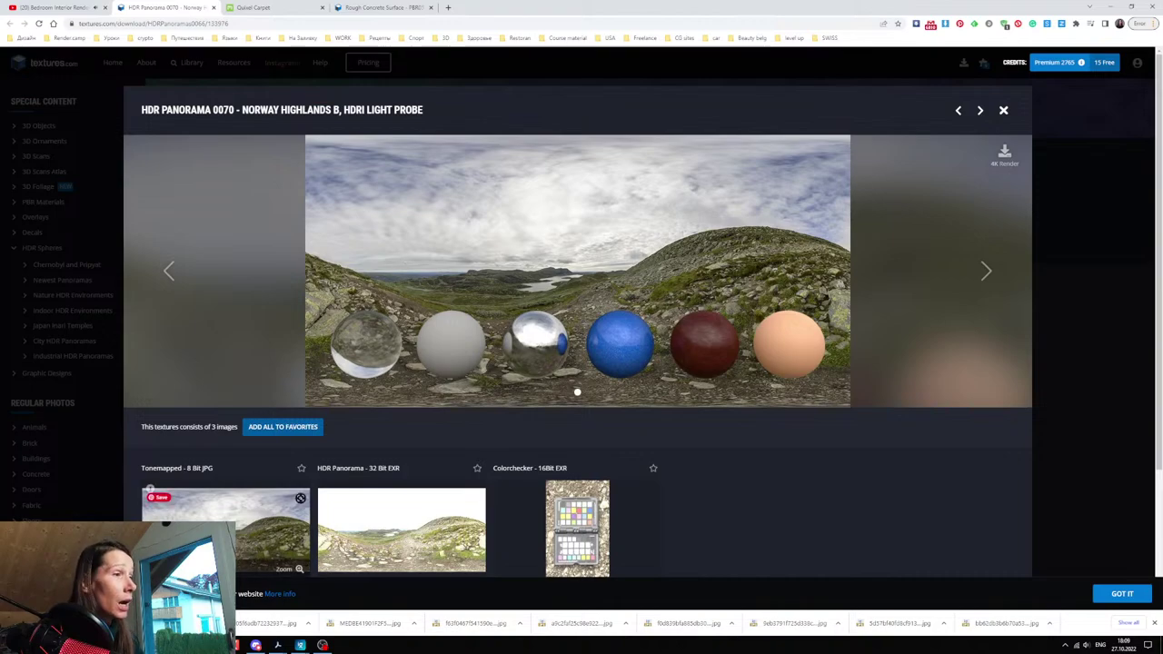
scroll(150, 489, "down", 2)
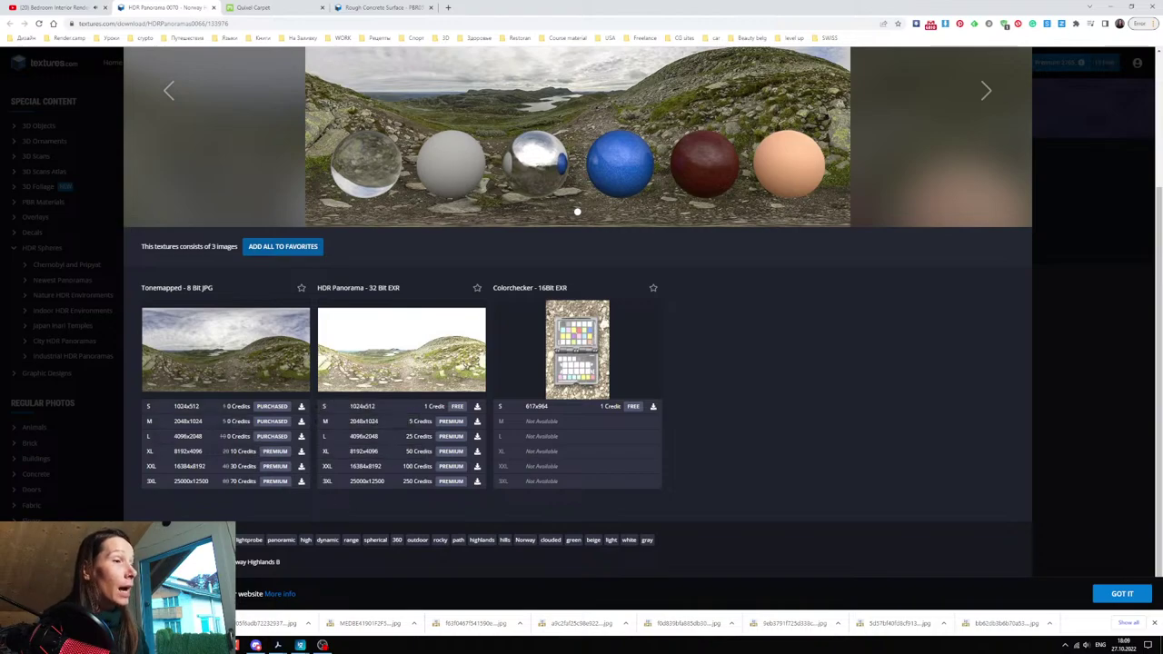
- Switch to 3ds Max, set the Corona scene environment to a single map and assign a CoronaBitmap to it
left_click(300, 646)
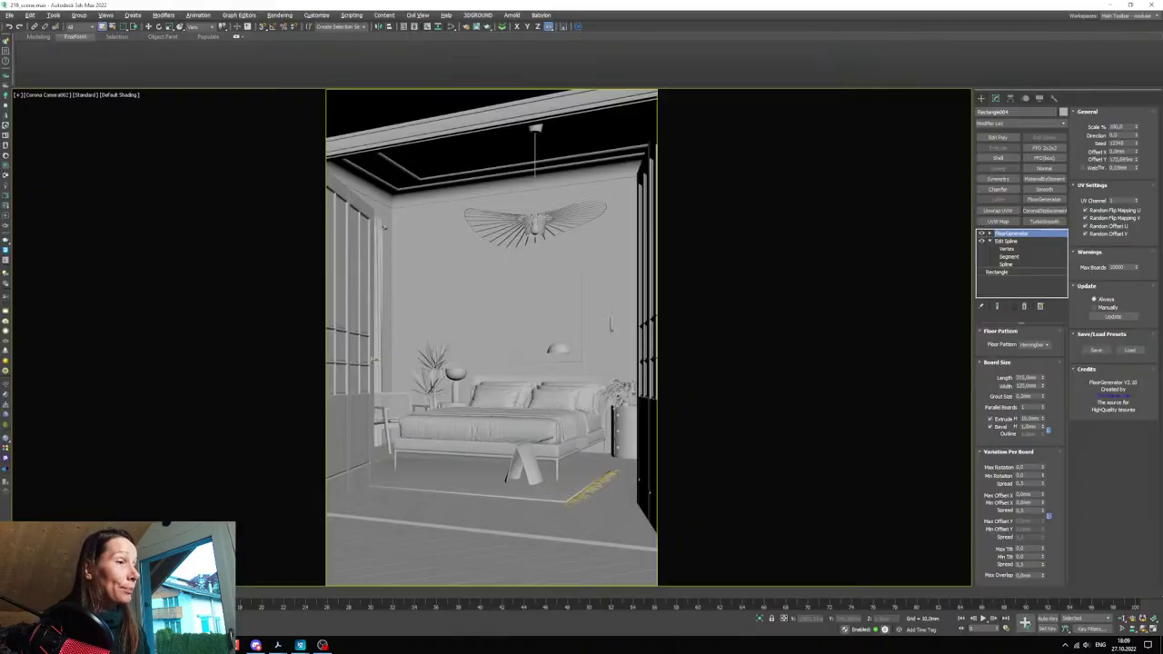
left_click(470, 27)
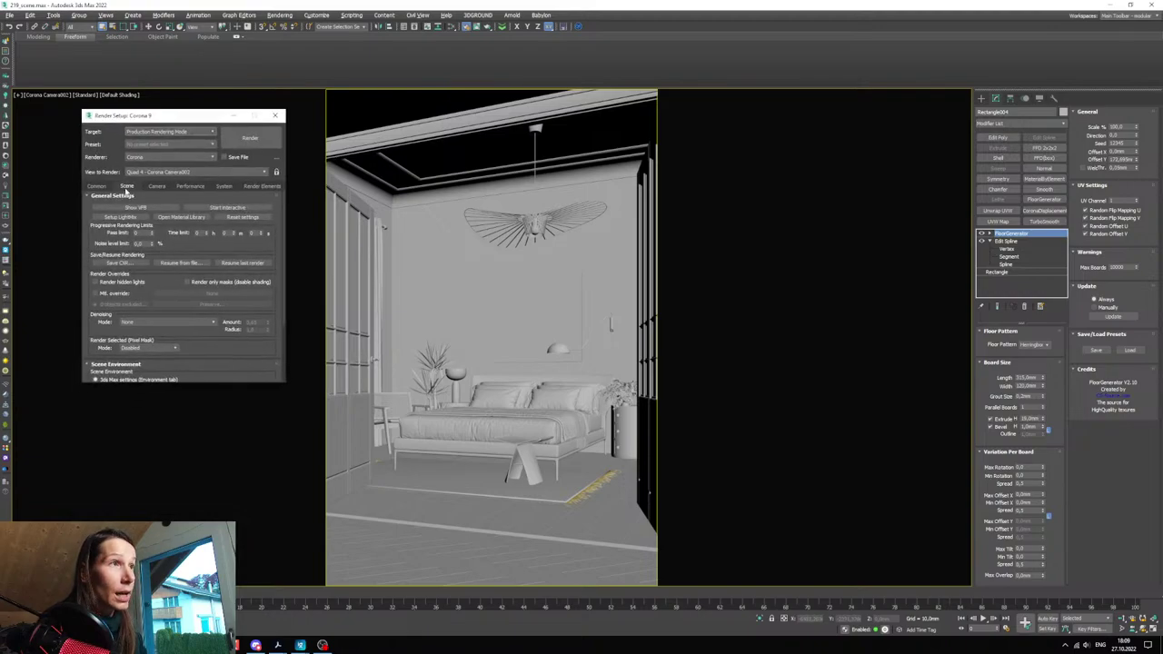
scroll(169, 284, "down", 3)
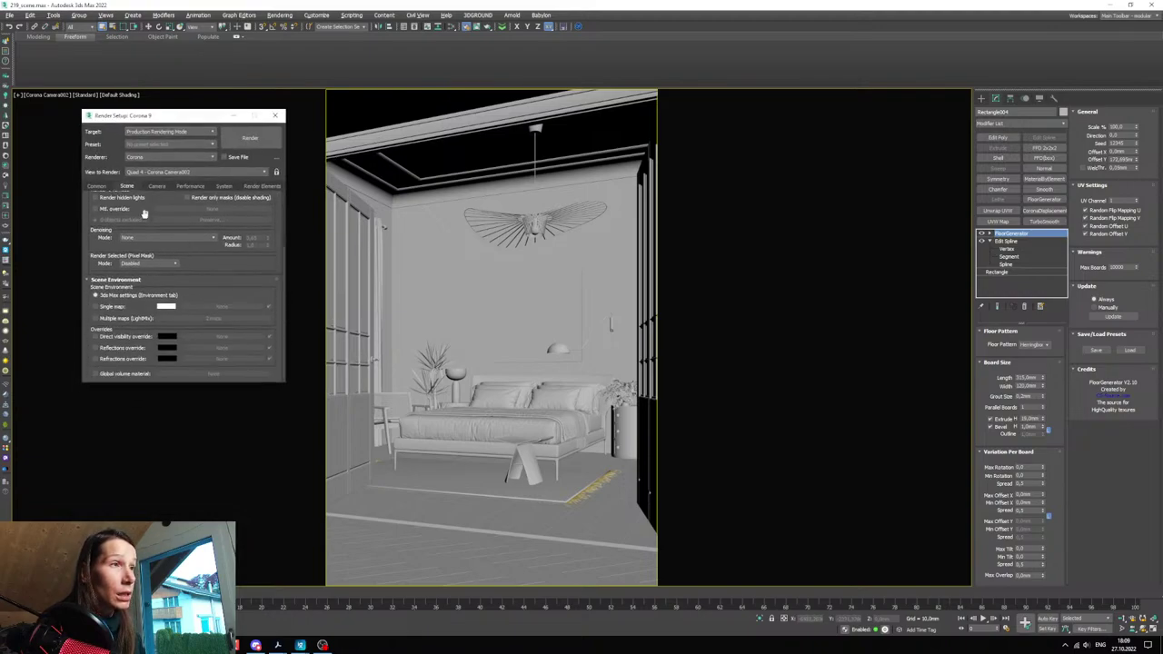
left_click(218, 306)
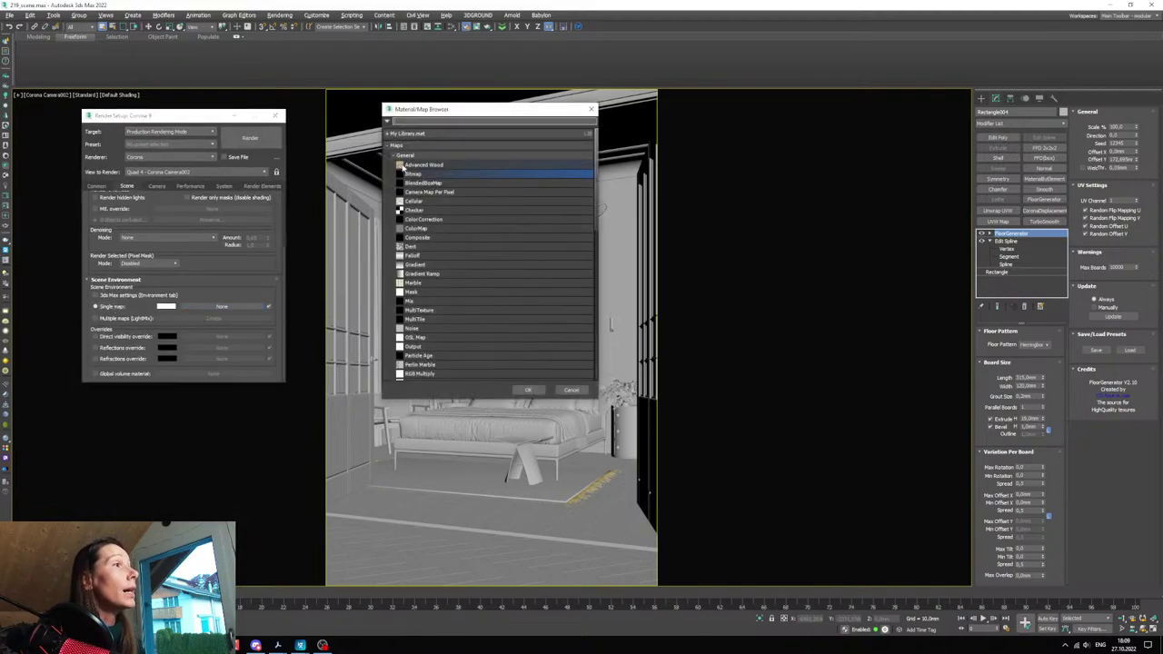
left_click(406, 155)
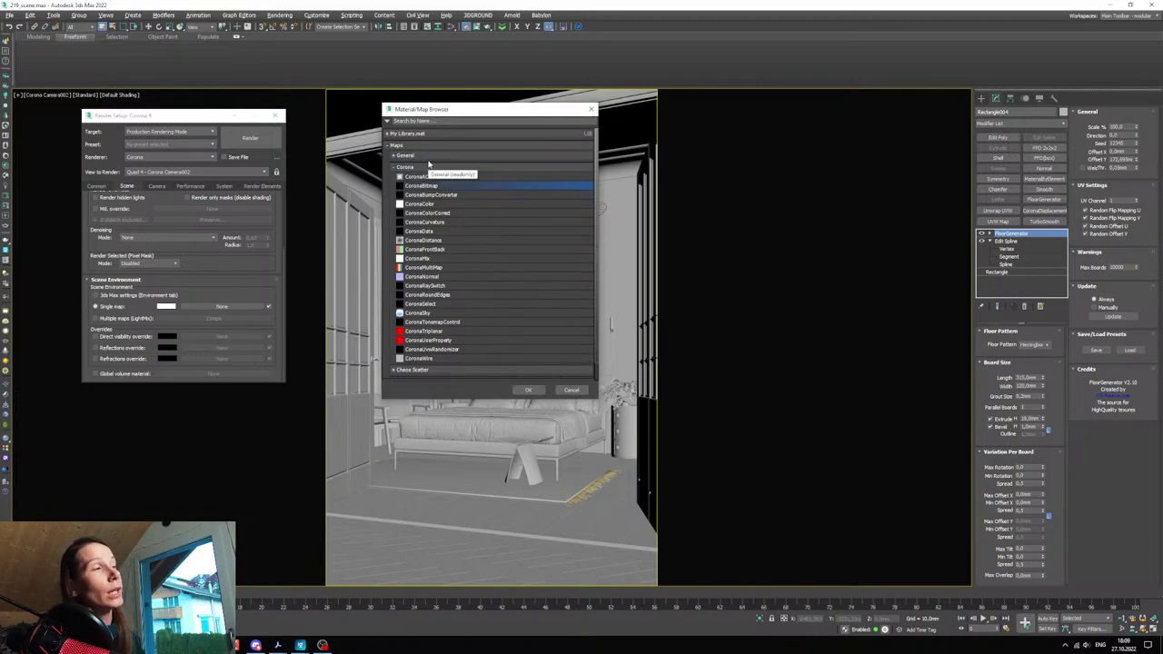
left_click(528, 389)
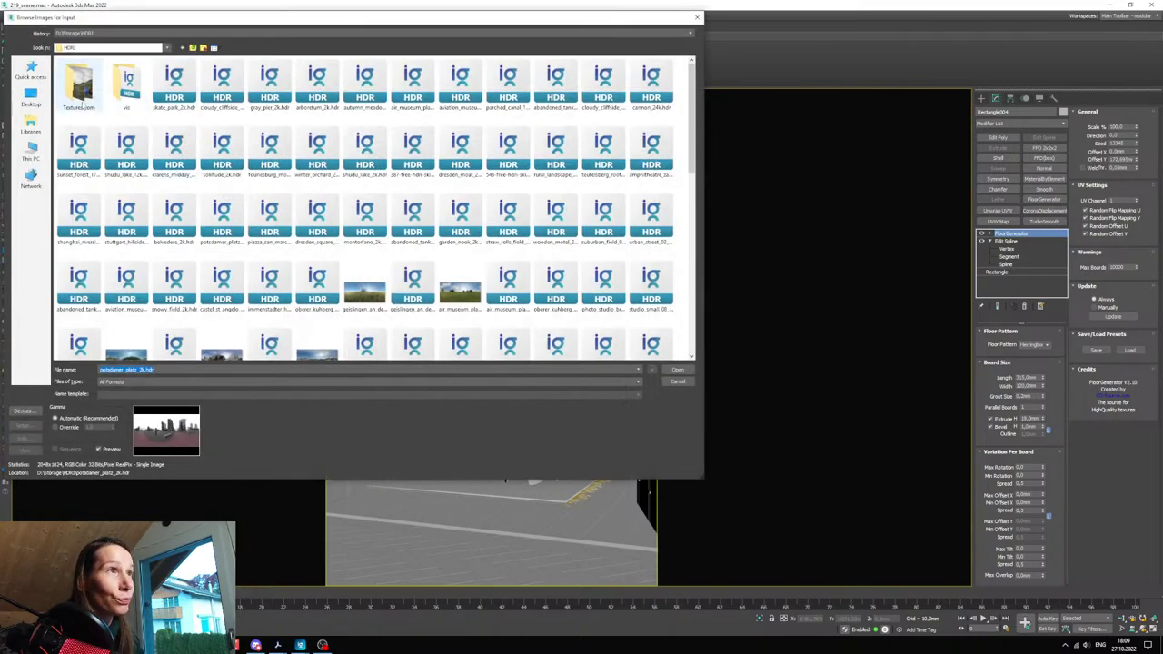
- Load TexturesCom_NorwayHighlandsB_4K_hdri_sphere_tone.jpg from the Textures.com folder as the environment bitmap
double_click(81, 95)
left_click(80, 97)
left_click(80, 96)
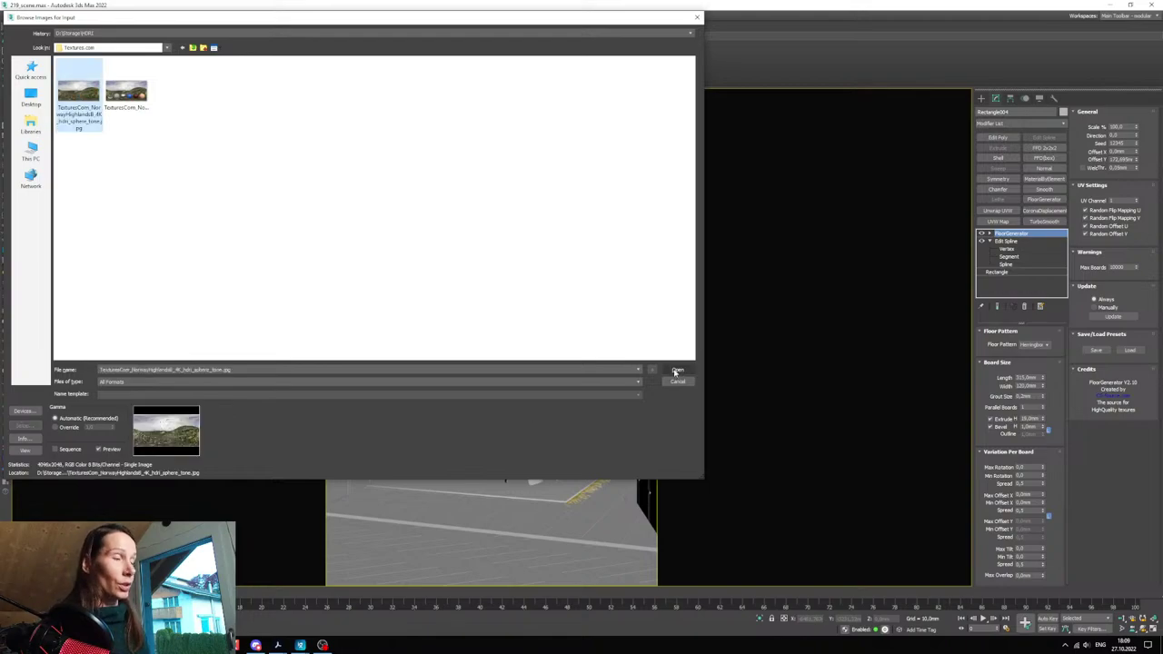
left_click(676, 371)
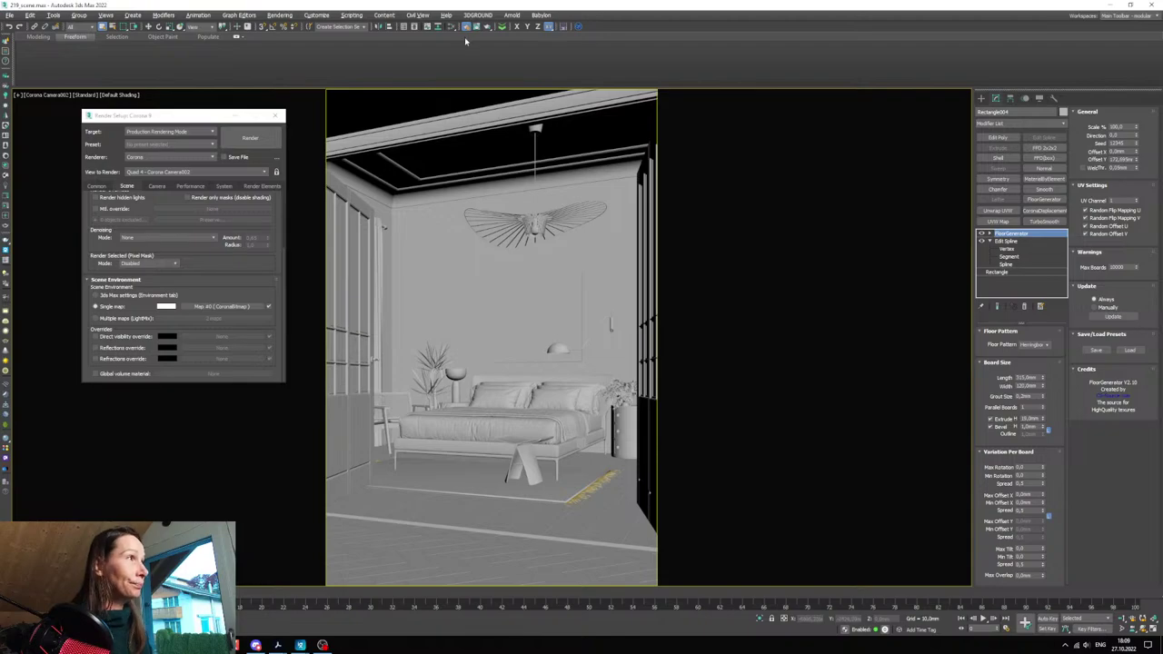
- Bring the environment CoronaBitmap into the Slate Material Editor as an instance
left_click(452, 27)
left_click_drag(289, 35, 603, 113)
left_click_drag(223, 306, 494, 291)
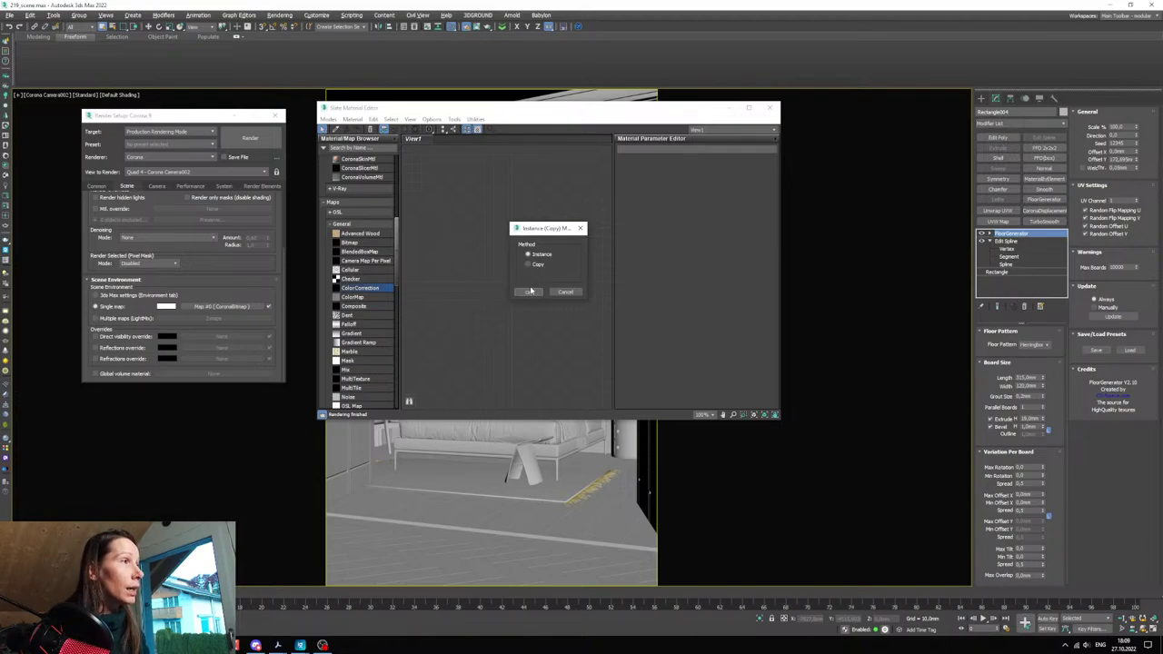
left_click(526, 292)
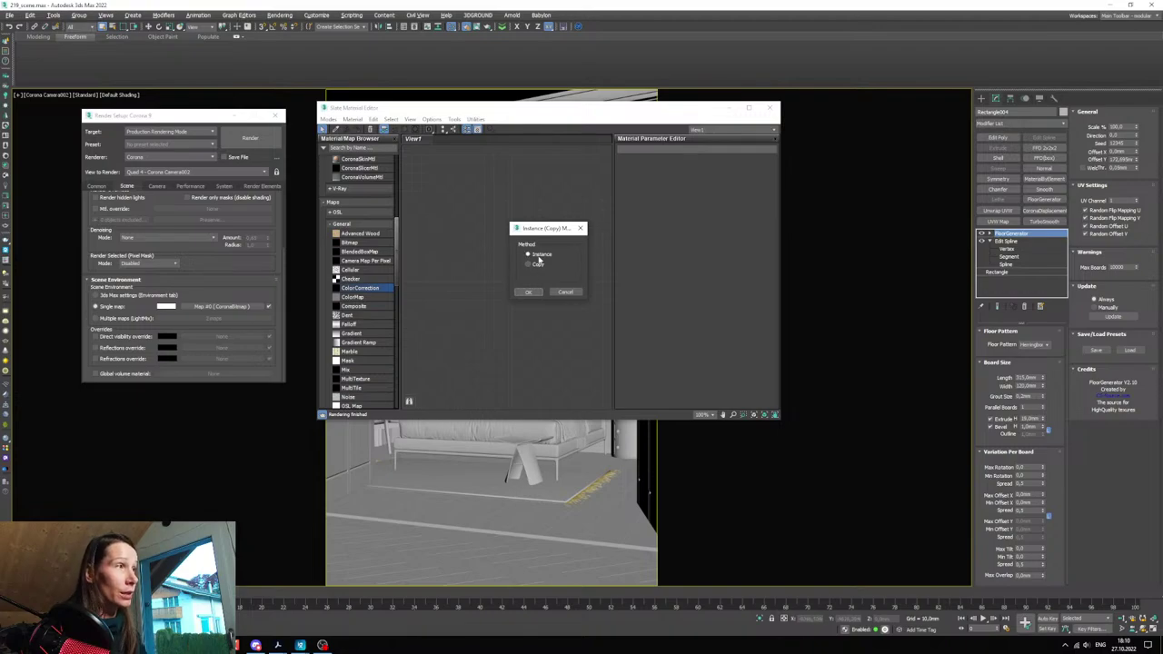
left_click(529, 292)
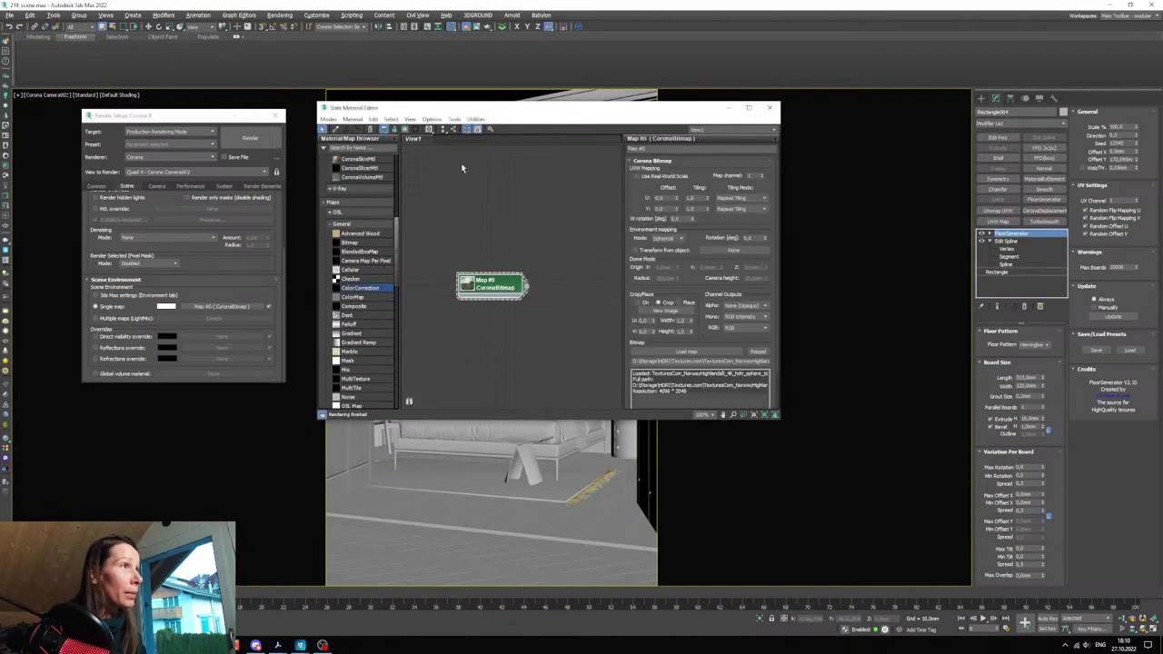
left_click_drag(427, 109, 467, 140)
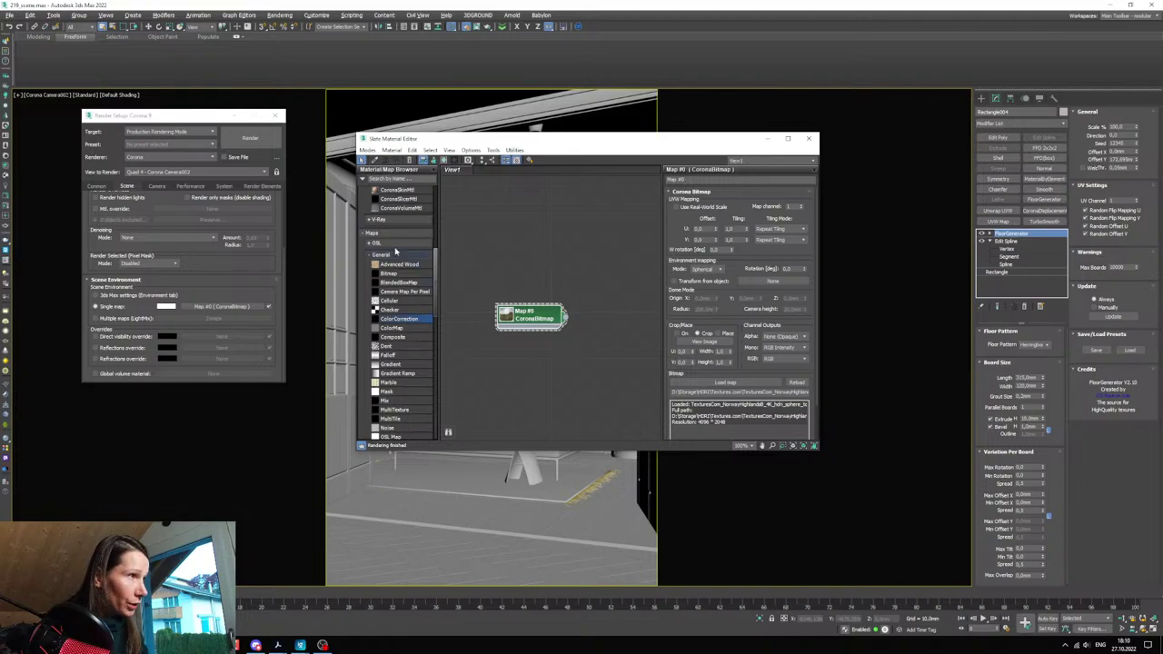
- Create a CoronaLegacyMtl node below the environment map node and show its parameters
left_click(394, 255)
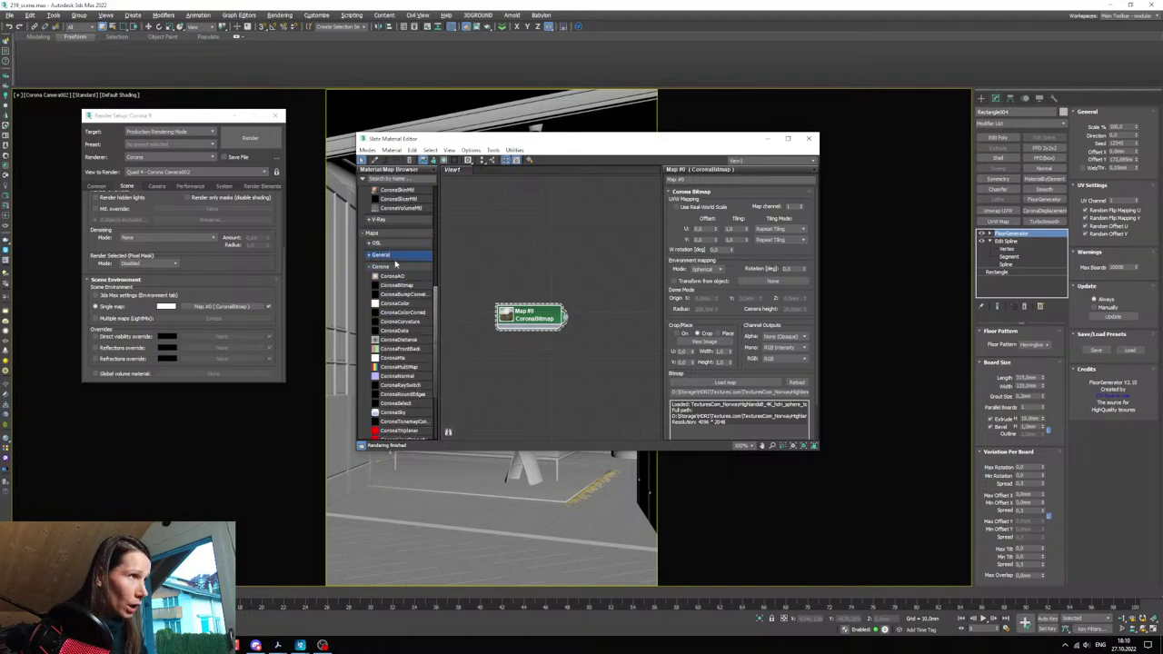
scroll(396, 268, "up", 5)
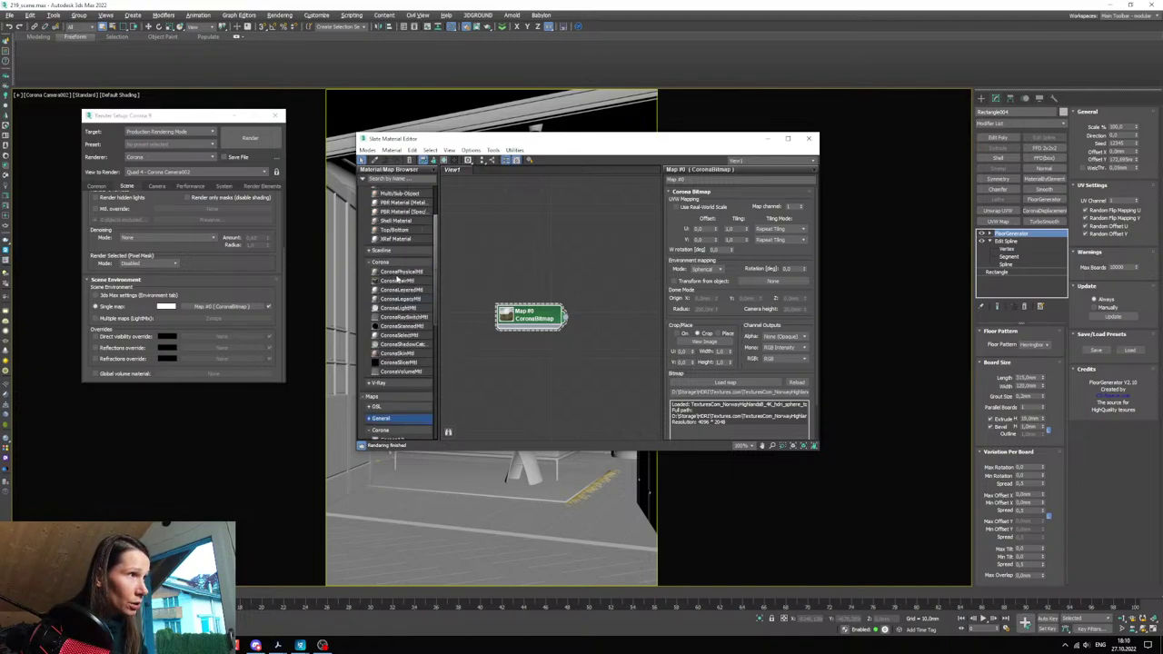
left_click_drag(431, 318, 461, 341)
double_click(496, 349)
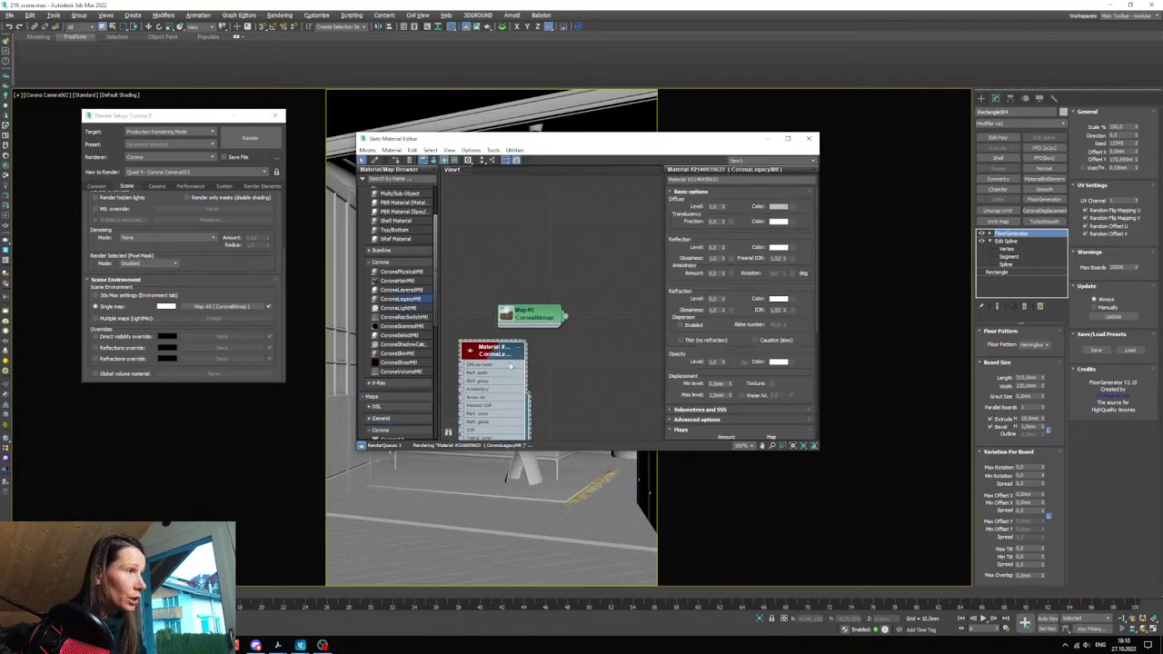
middle_click_drag(497, 349, 504, 273)
left_click_drag(504, 274, 550, 276)
- Close Render Setup and select all objects in the scene, keeping the material editor open
left_click(275, 115)
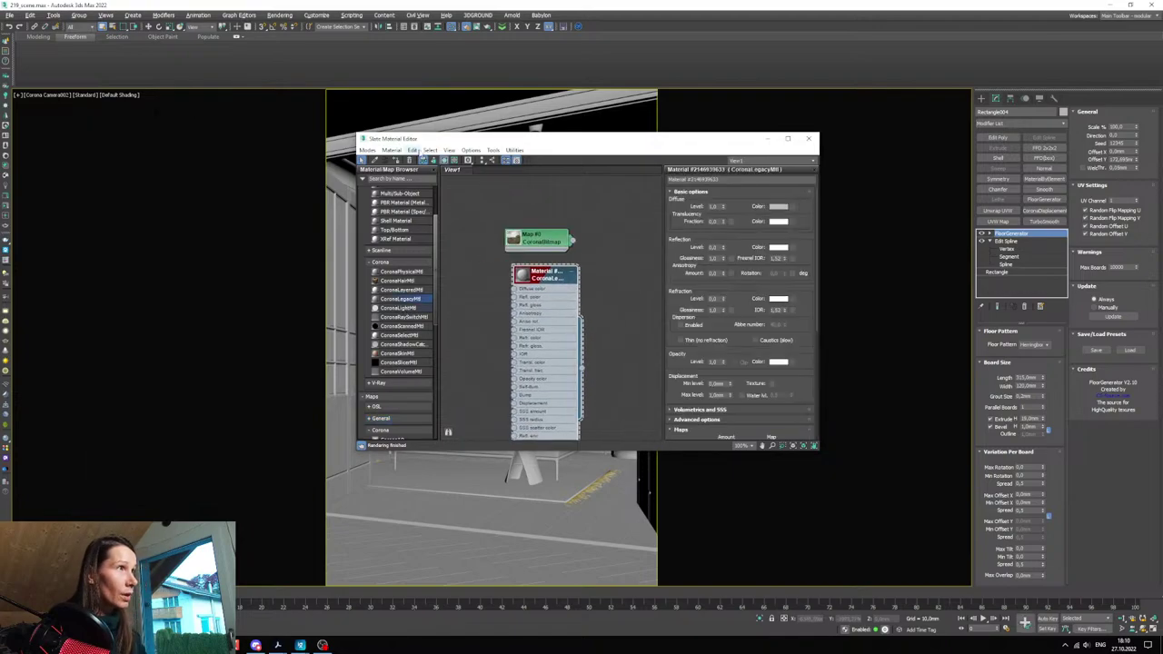
mouse_move(436, 140)
left_mouse_down()
mouse_move(656, 149)
mouse_move(418, 147)
left_mouse_up()
left_click(430, 215)
key("ctrl+a")
scroll(505, 282, "up", 5)
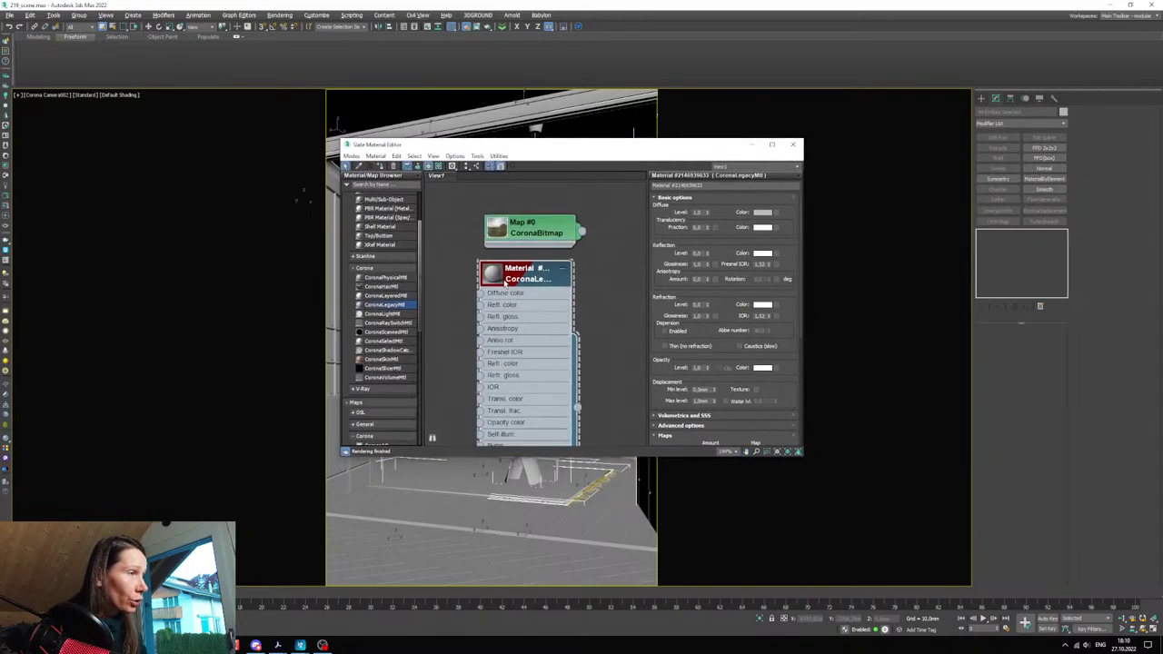
left_click_drag(408, 151, 433, 153)
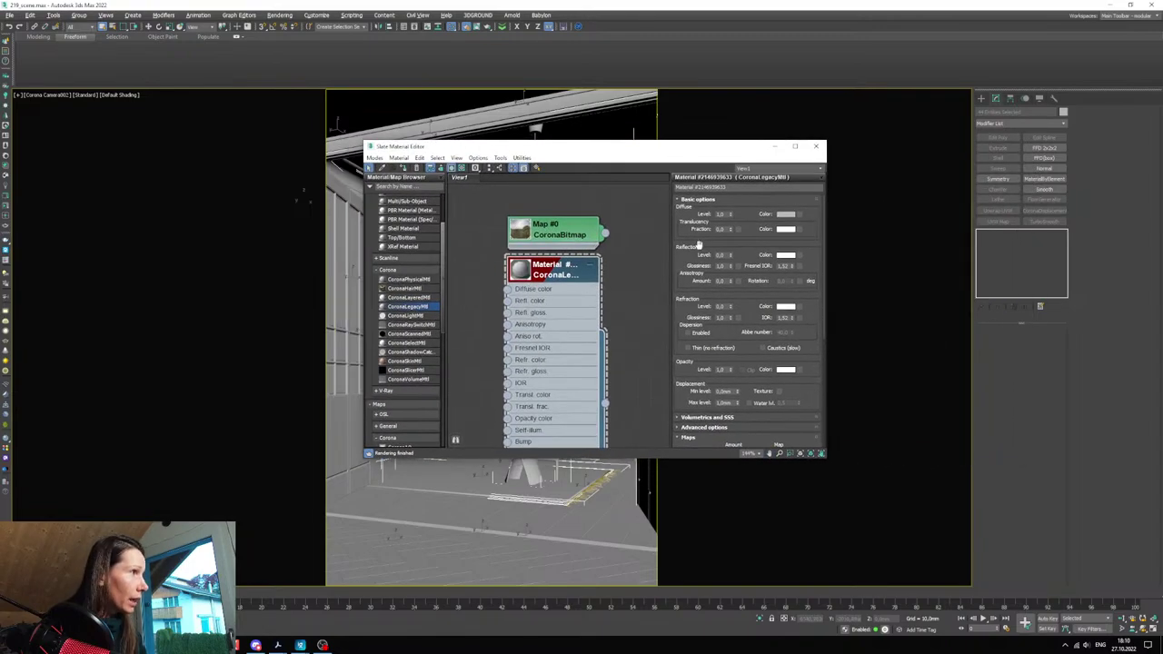
- Set the legacy material's reflection level to 1.0, glossiness to 0.6 and reflection colour to mid grey
left_click(720, 255)
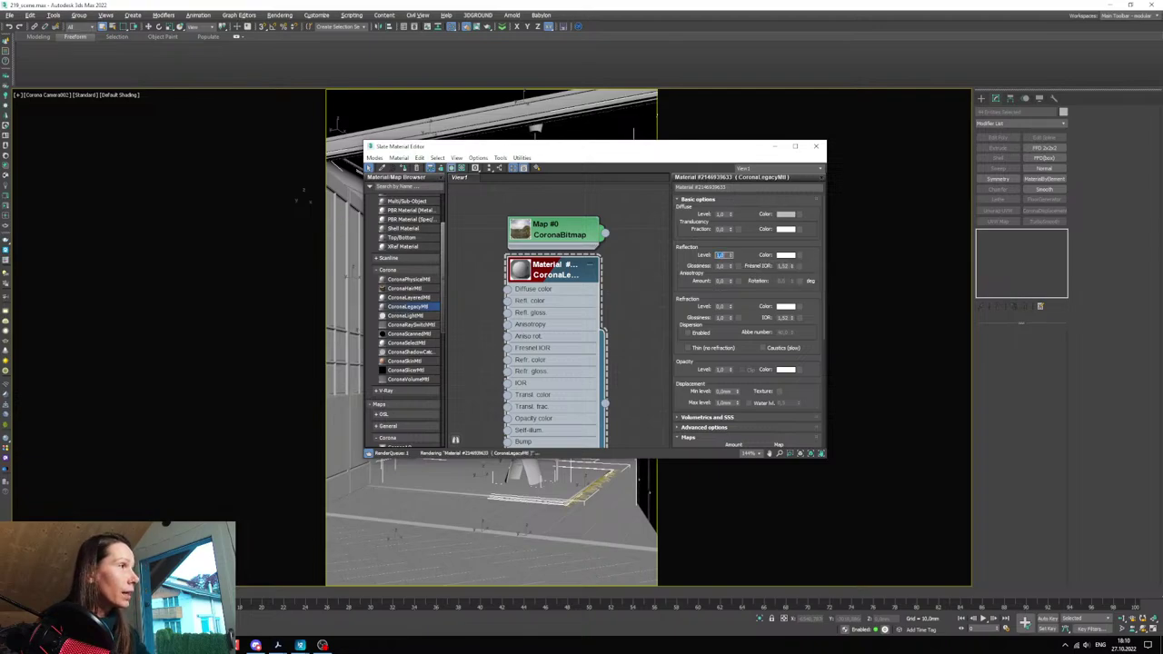
left_click(720, 266)
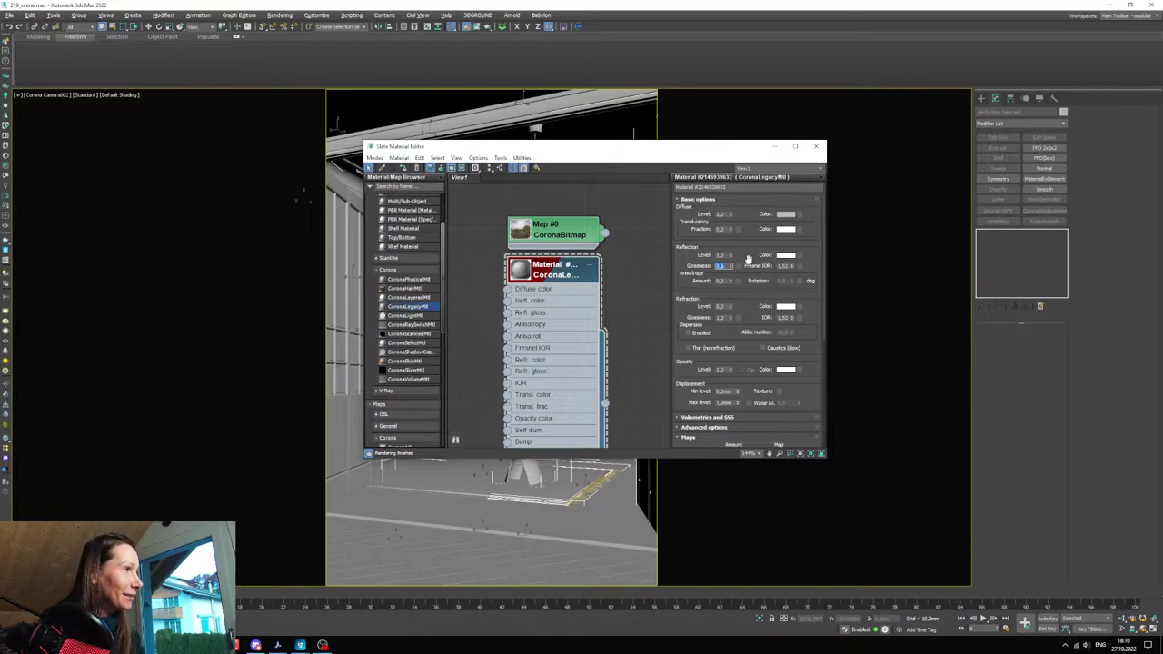
left_click(784, 256)
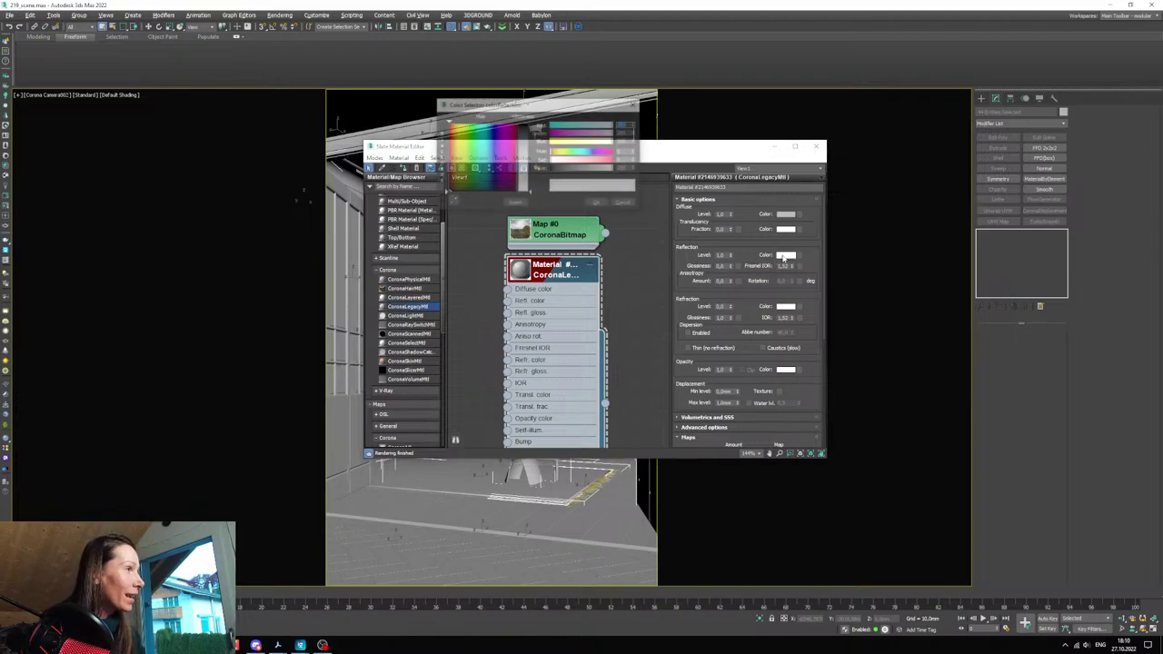
left_click(584, 169)
left_click(598, 205)
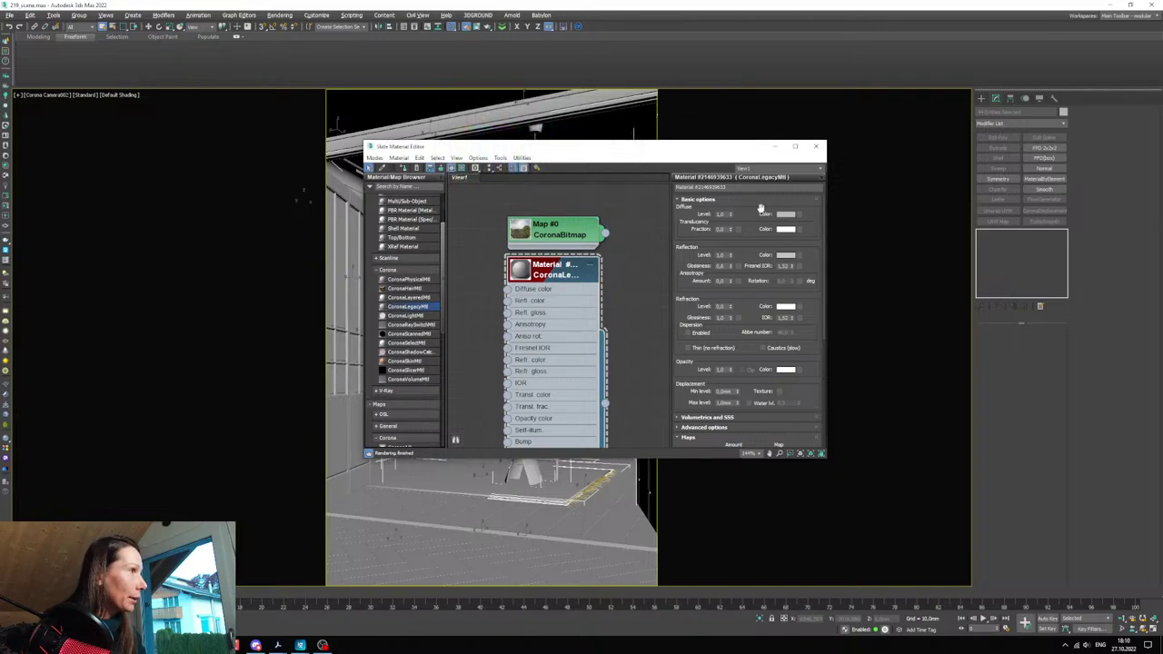
- Check the brightness value of the legacy material's diffuse colour and accept the colour
left_click(785, 215)
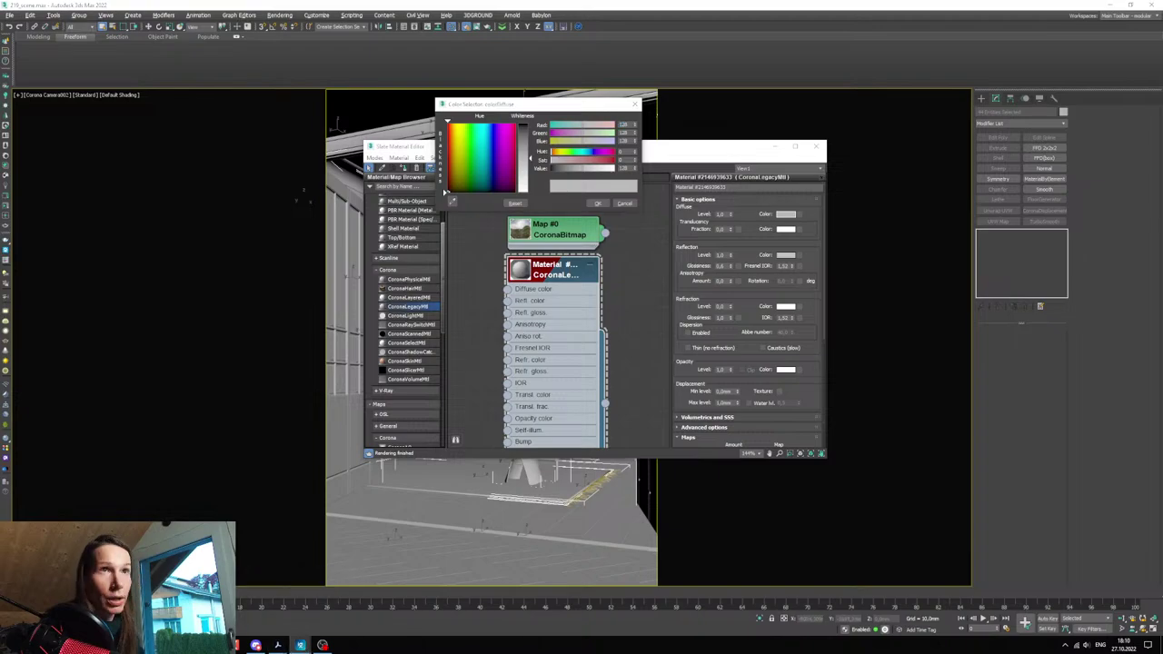
mouse_move(1, 105)
left_mouse_down()
mouse_move(370, 95)
mouse_move(2, 114)
left_mouse_up()
left_click_drag(627, 169, 531, 175)
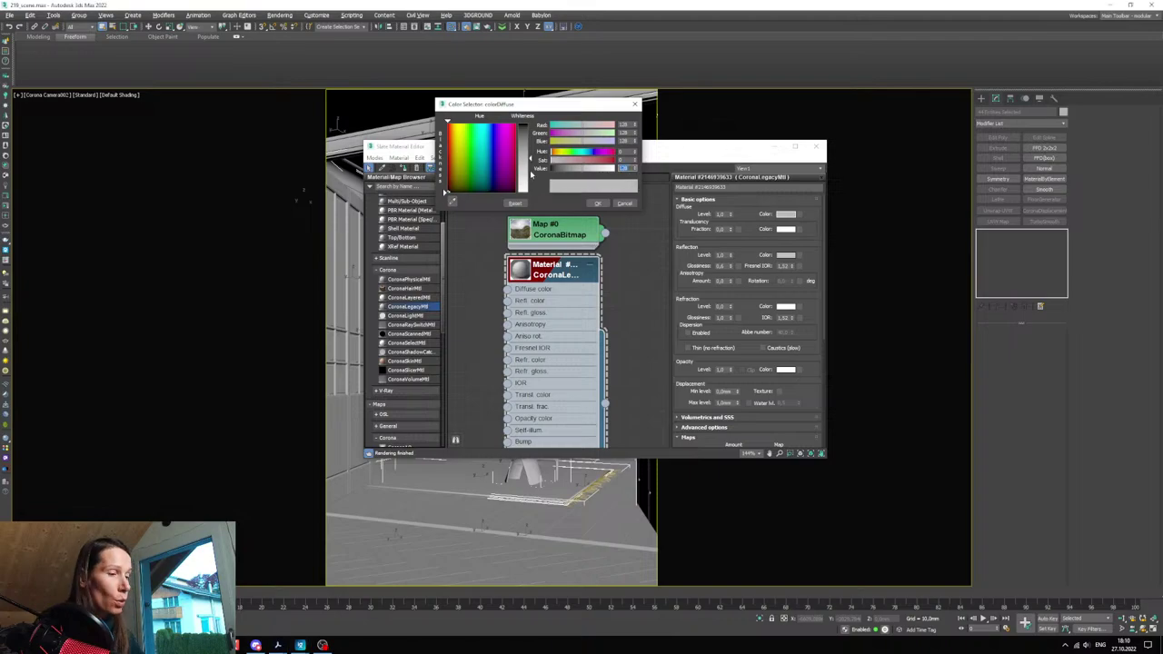
left_click(597, 203)
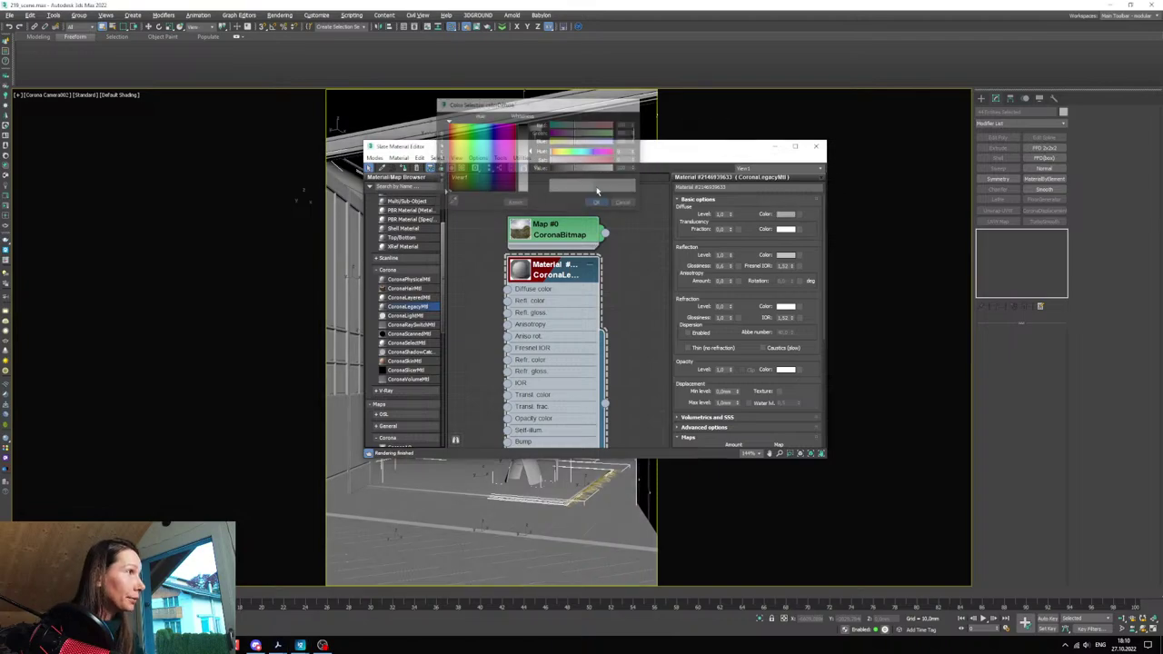
- Minimize the material editor, start an interactive Corona render of the camera view and enlarge the frame buffer window
left_click_drag(616, 148, 662, 157)
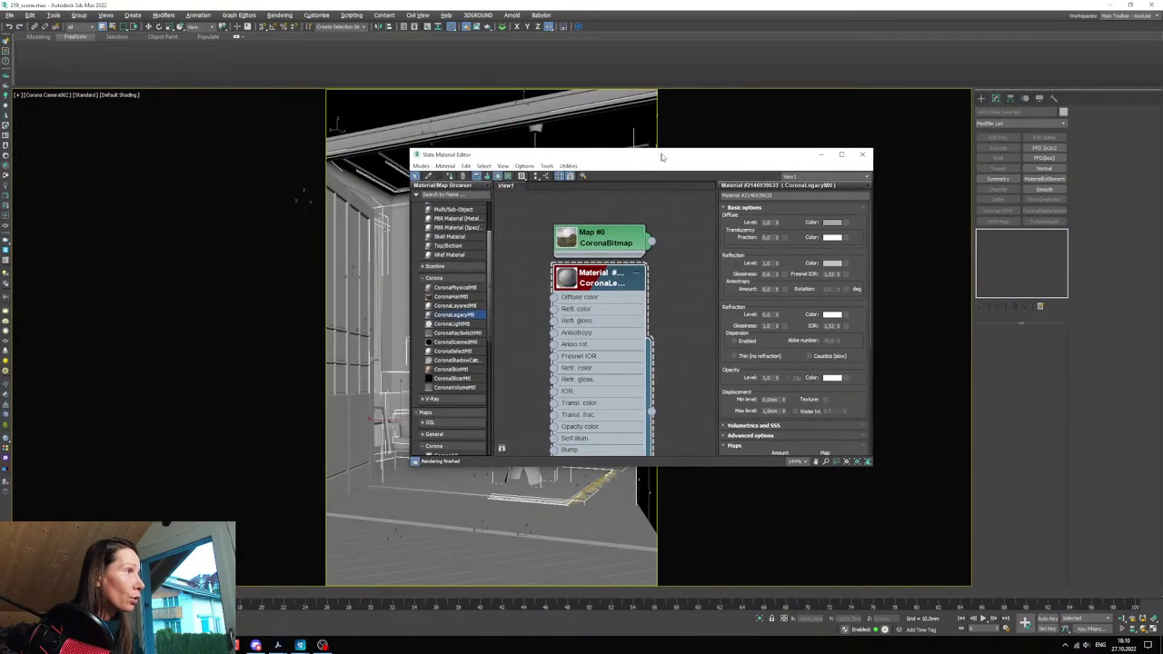
left_click(822, 157)
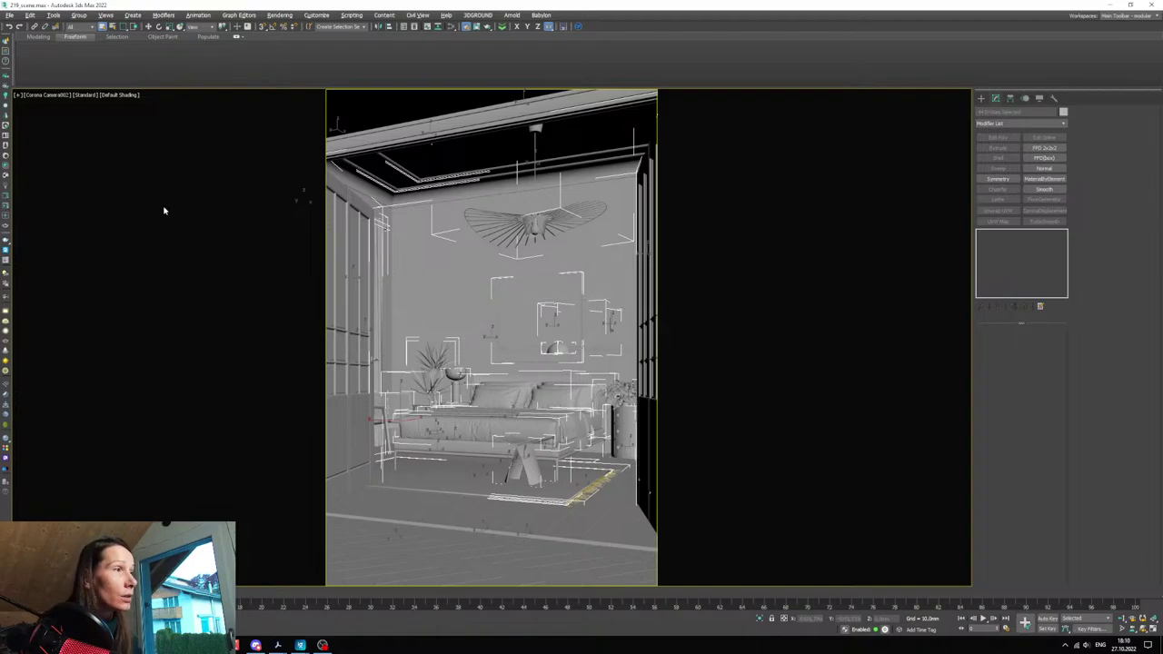
key("shift+q")
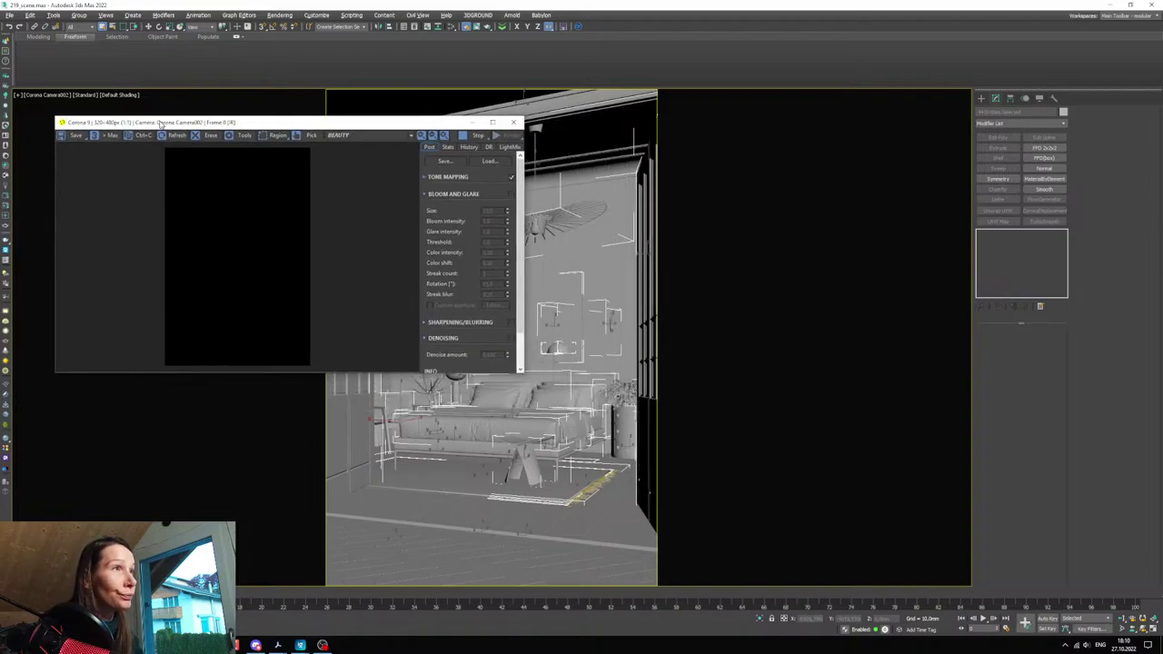
left_click_drag(160, 124, 141, 98)
left_click_drag(504, 346, 687, 577)
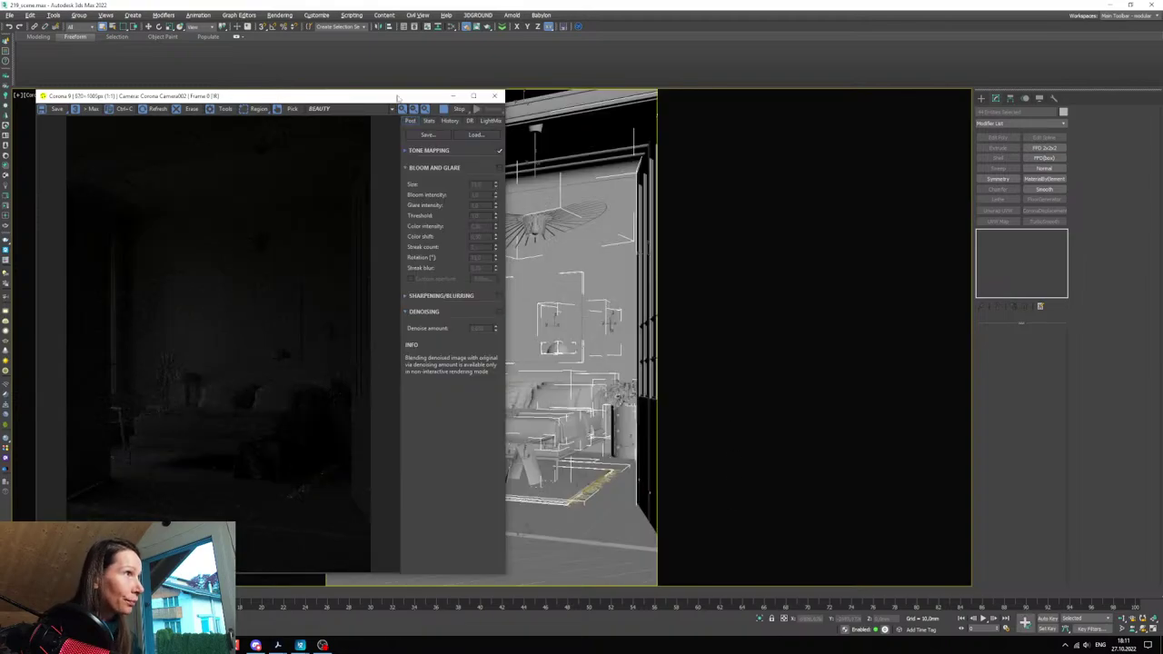
left_click_drag(397, 97, 405, 96)
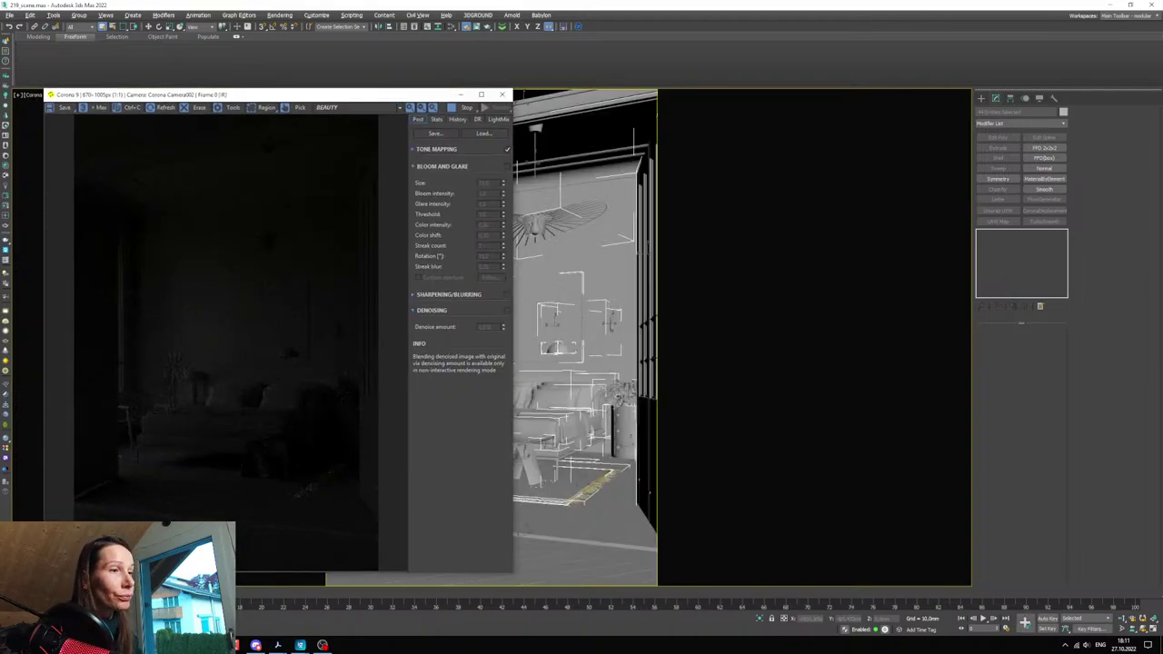
- Lock the render view to Quad 4 - Corona Camera002 in Render Setup and minimize the dialog
key("F10")
left_click_drag(176, 113, 619, 137)
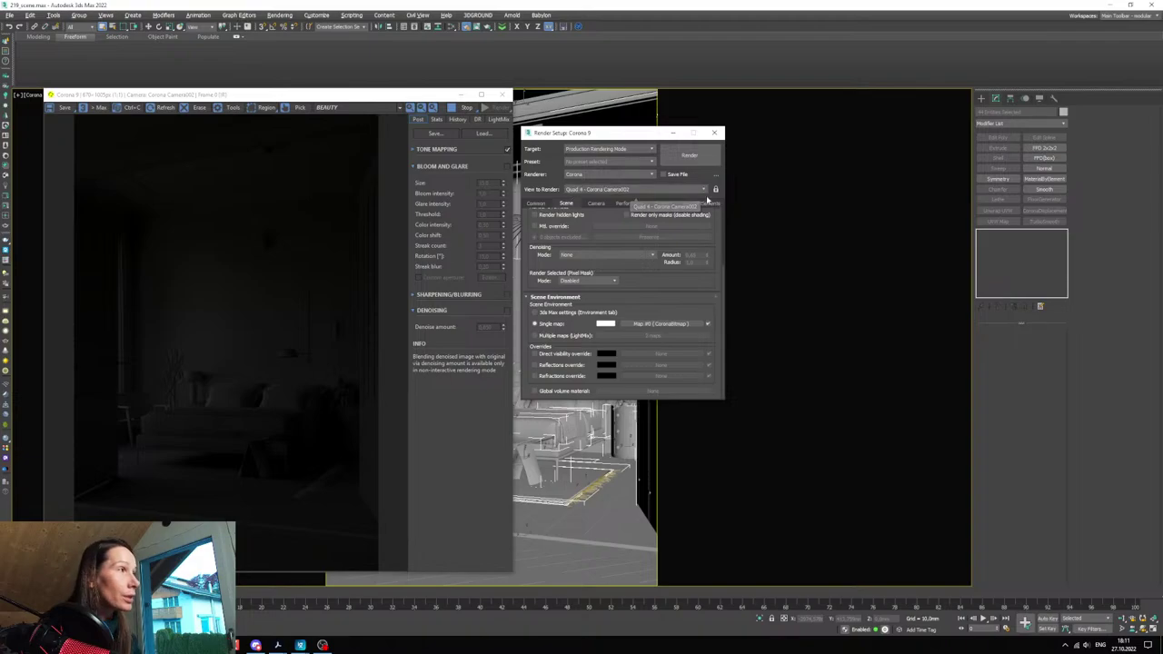
left_click_drag(616, 133, 606, 107)
left_click(704, 165)
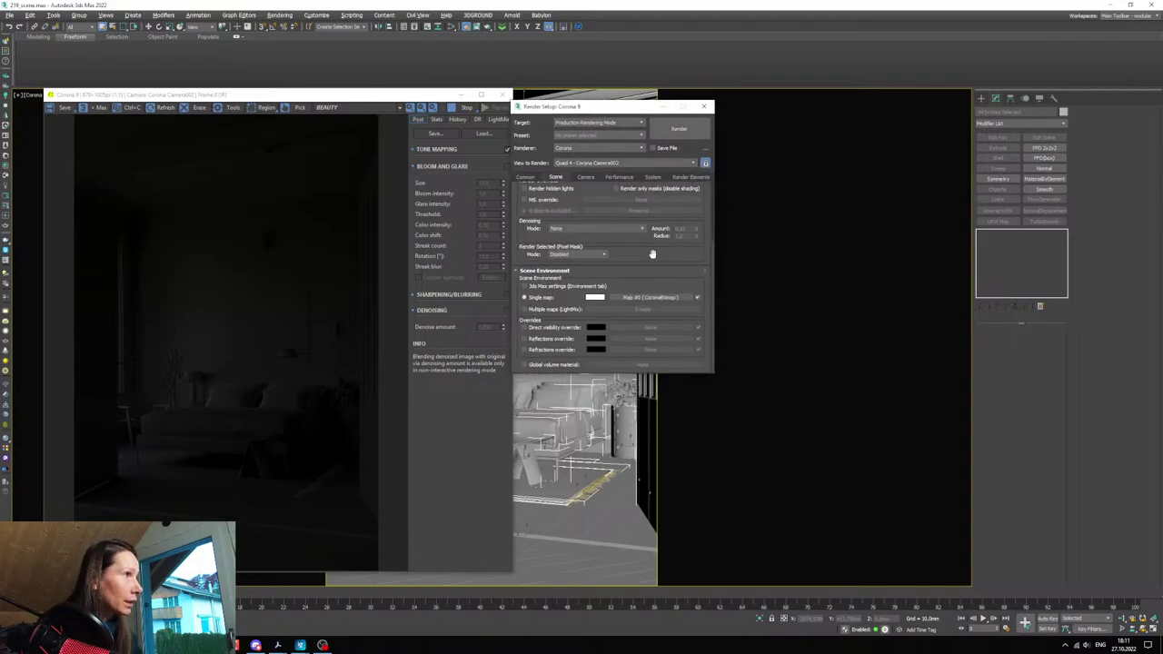
left_click(664, 107)
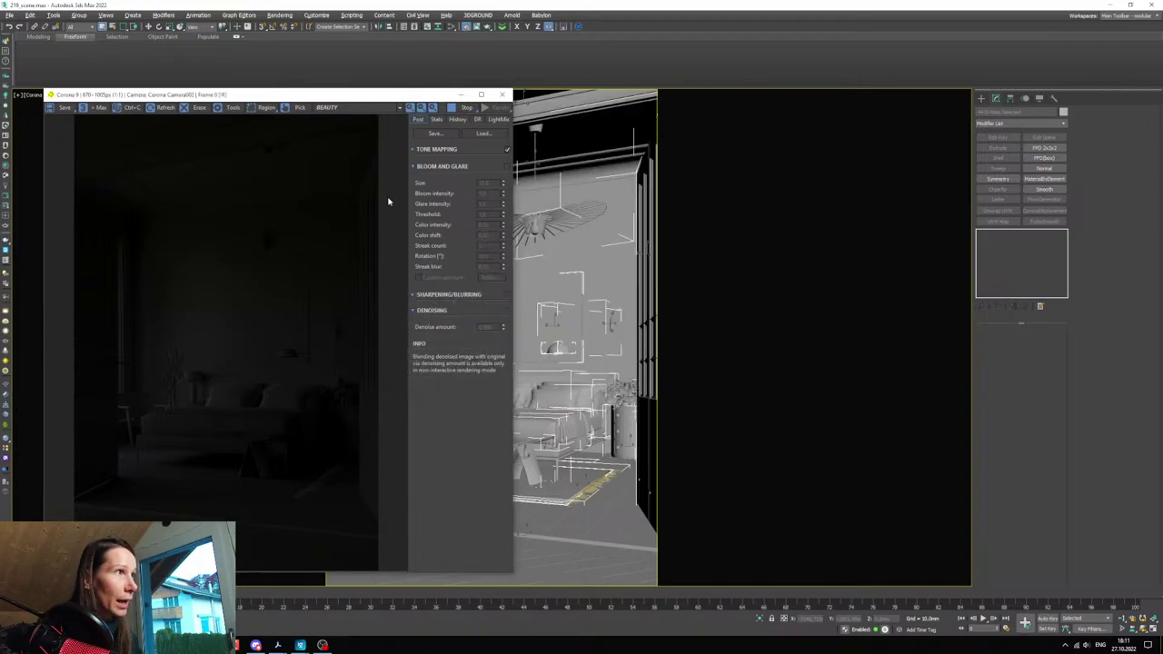
- Brighten the interactive render by raising the tone mapping's Simple Exposure to about 3.5
left_click(421, 153)
left_click(502, 163)
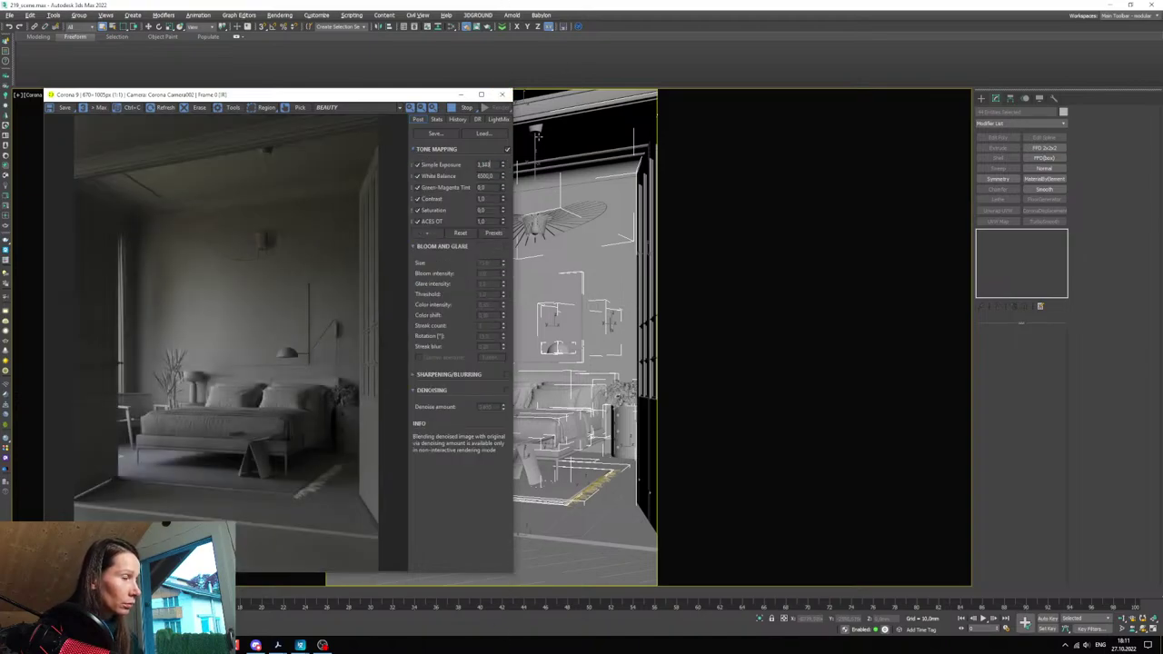
left_click_drag(503, 165, 503, 163)
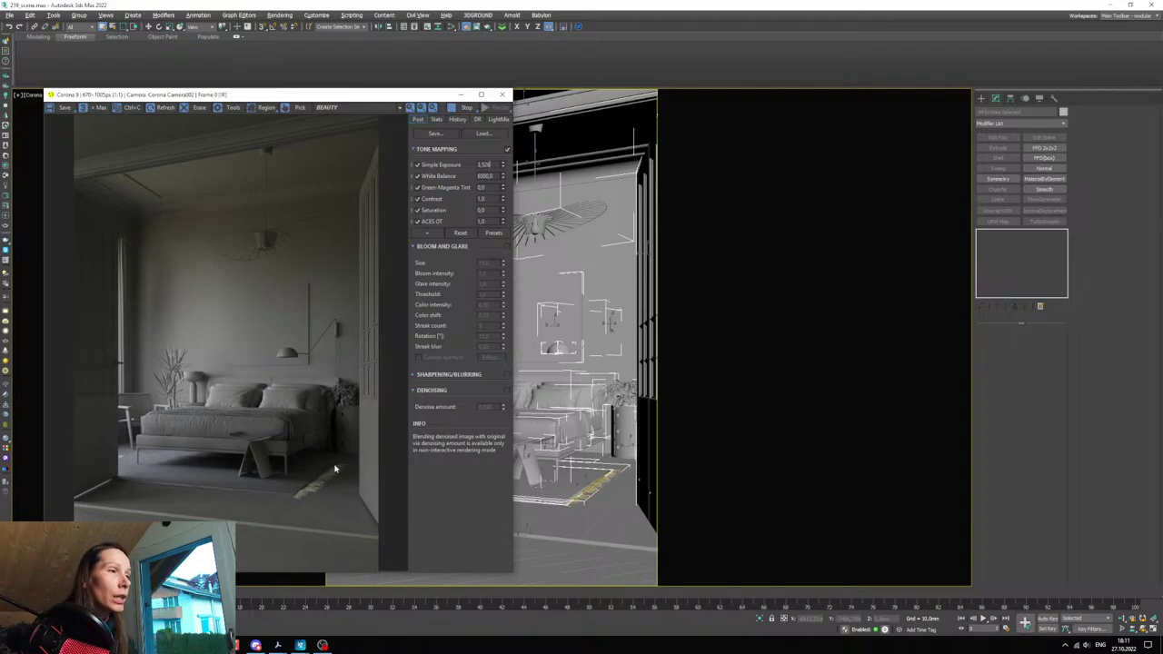
- Select the rug fringe's Hair and Fur object in the camera view and enable Apply Shader in its Custom Shader settings
left_click(461, 94)
key("ctrl+w")
scroll(582, 499, "up", 10)
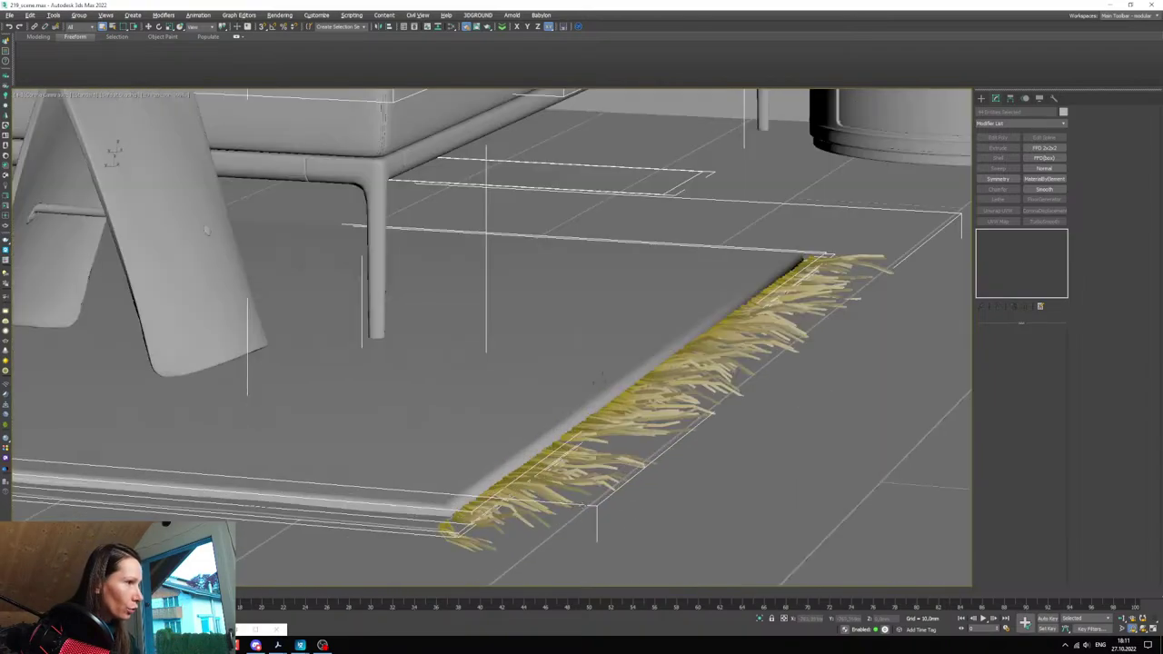
left_click(617, 448)
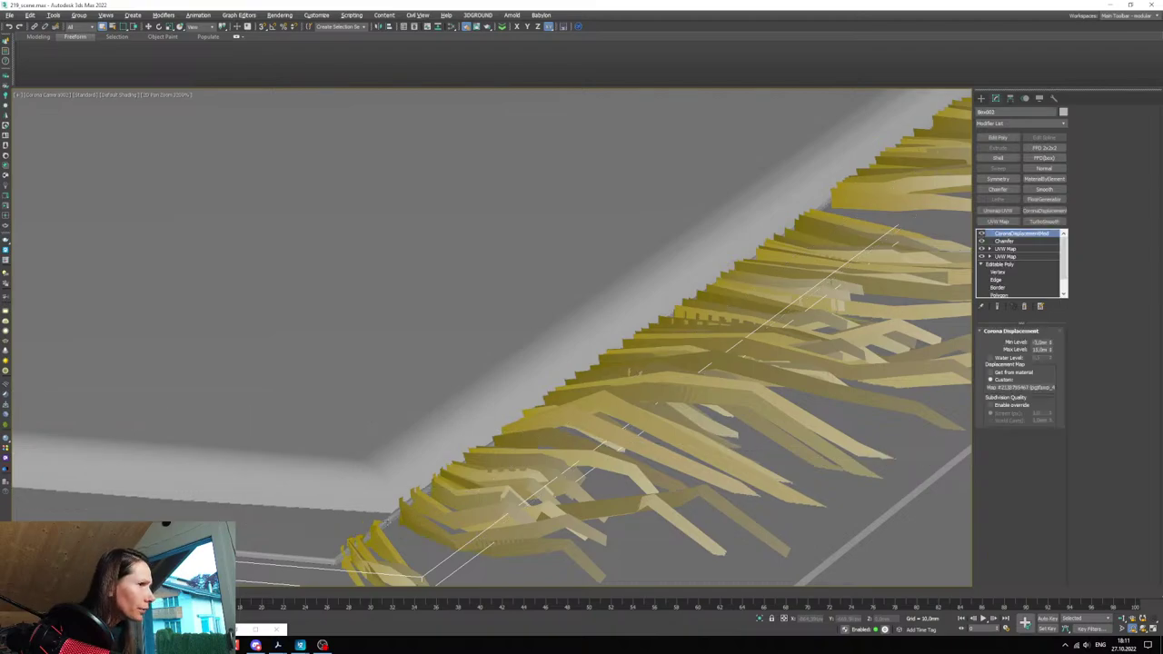
left_click(621, 448)
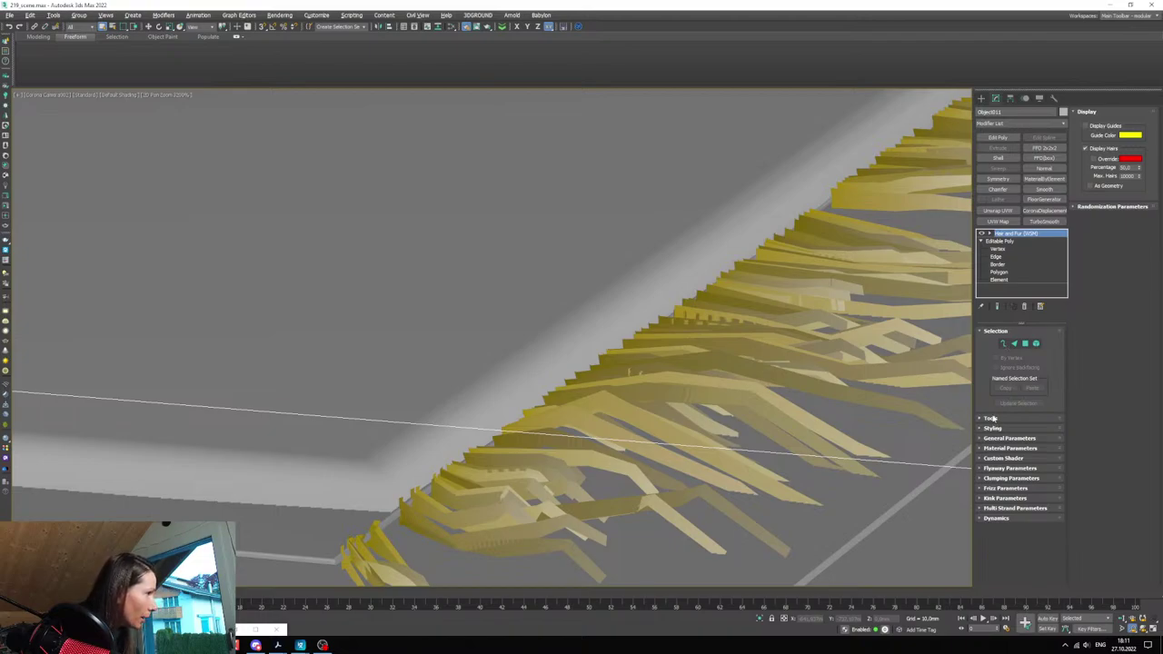
left_click(1001, 459)
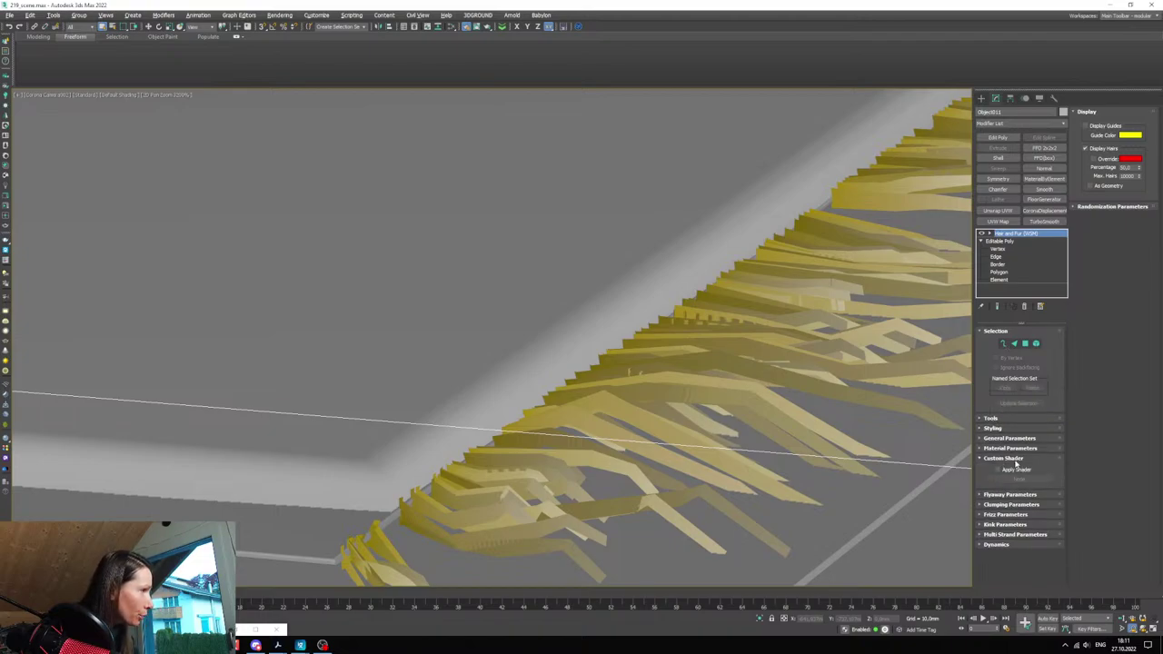
left_click(1013, 470)
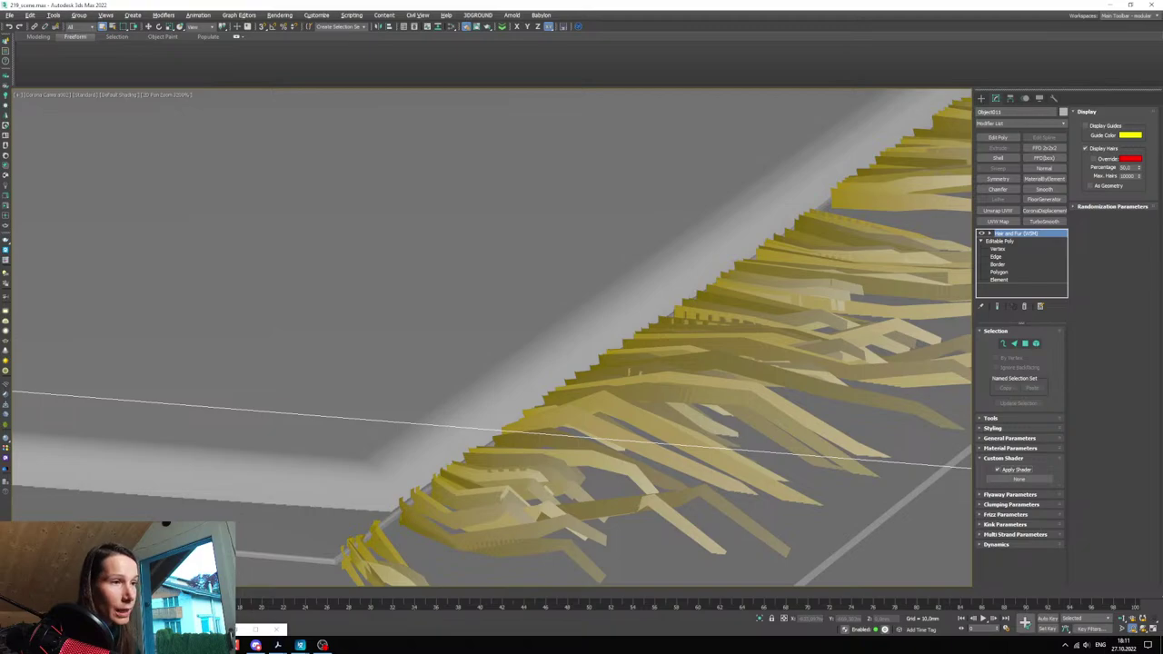
- Assign the grey CoronaLegacyMtl material to the Hair and Fur custom shader slot as an instance
key("F10")
left_click(662, 107)
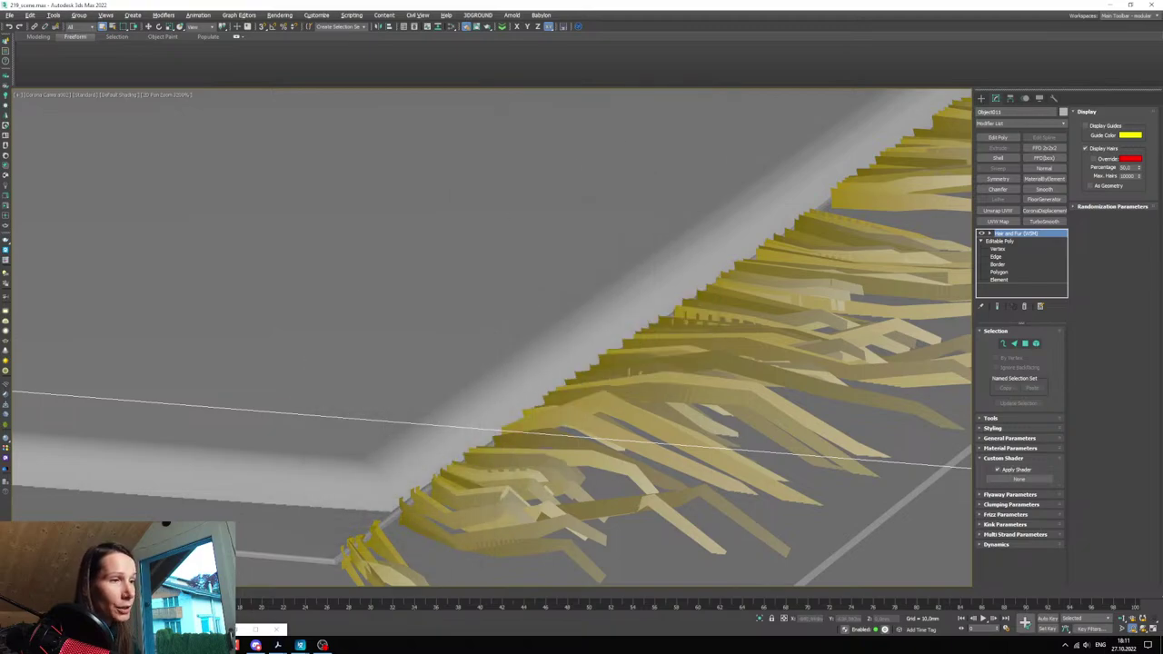
key("m")
left_click_drag(590, 160, 503, 145)
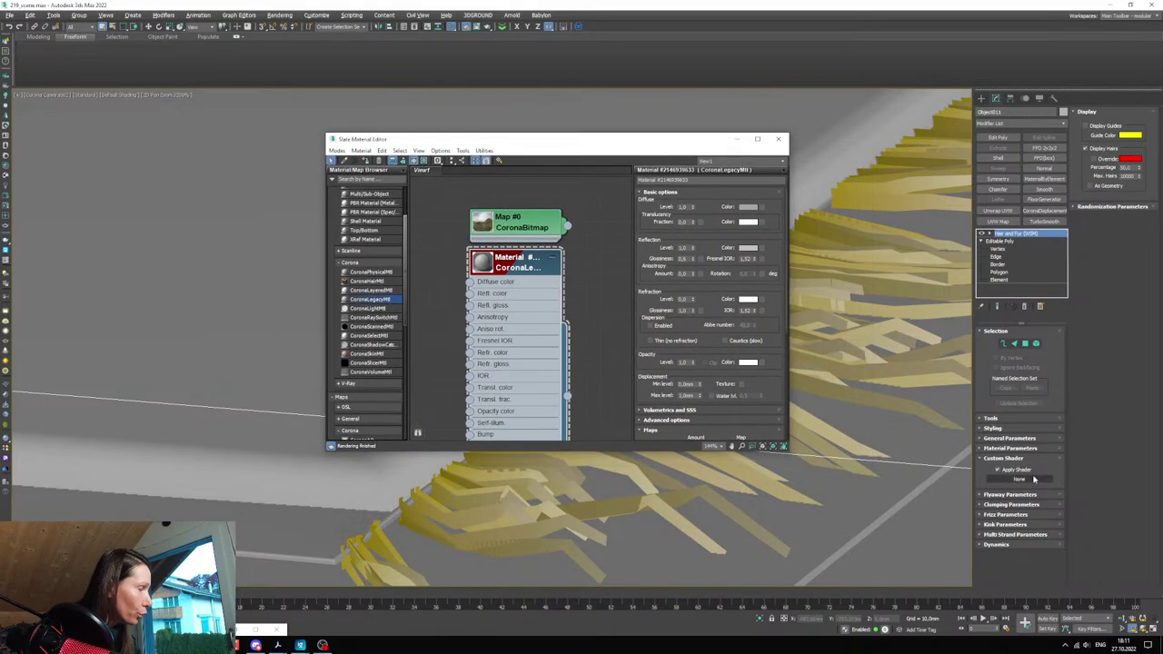
left_click_drag(567, 397, 1020, 479)
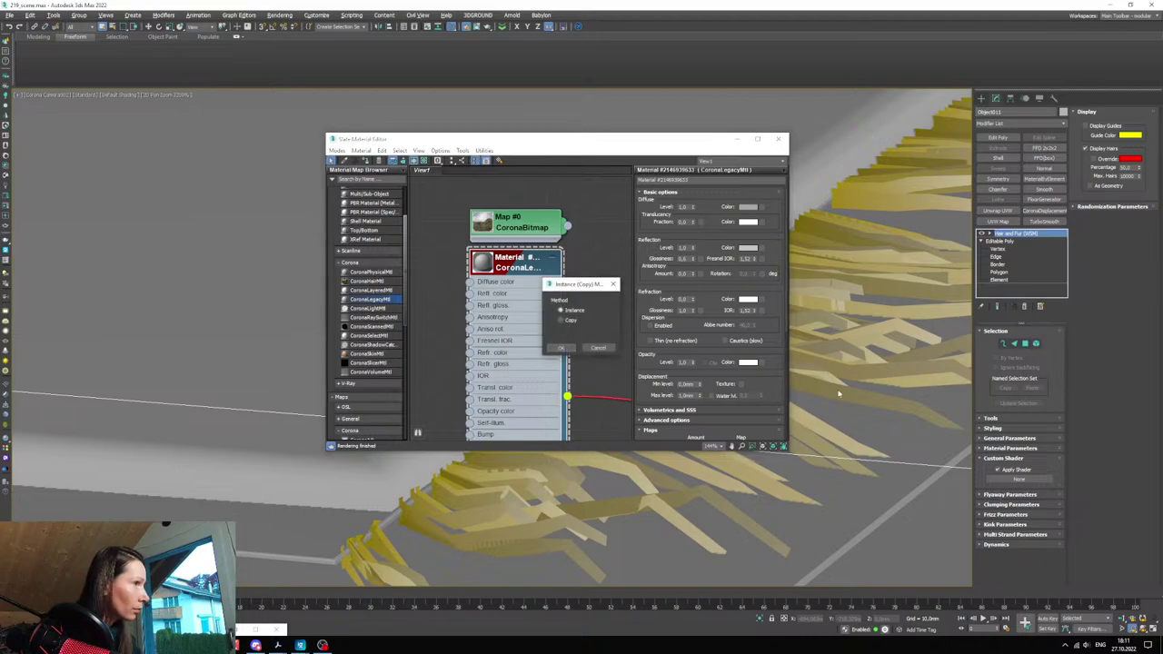
left_click(562, 348)
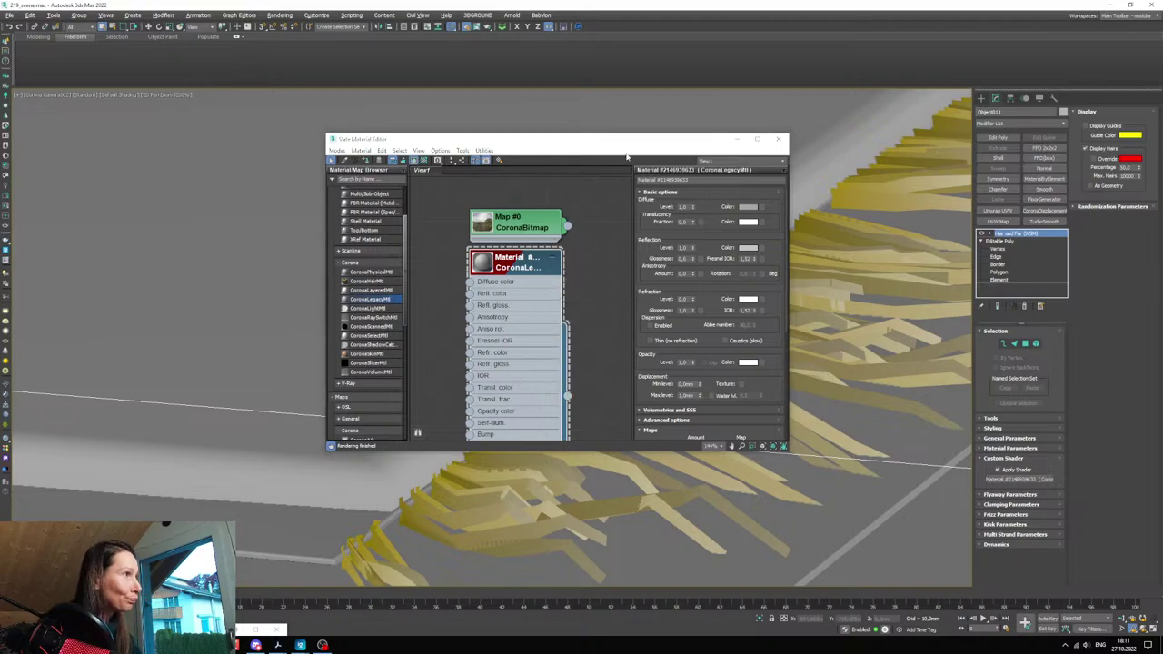
- Minimize the material editor, restore the interactive render window and raise Simple Exposure to about 3.7
left_click_drag(630, 146, 652, 165)
left_click(757, 159)
key("Escape")
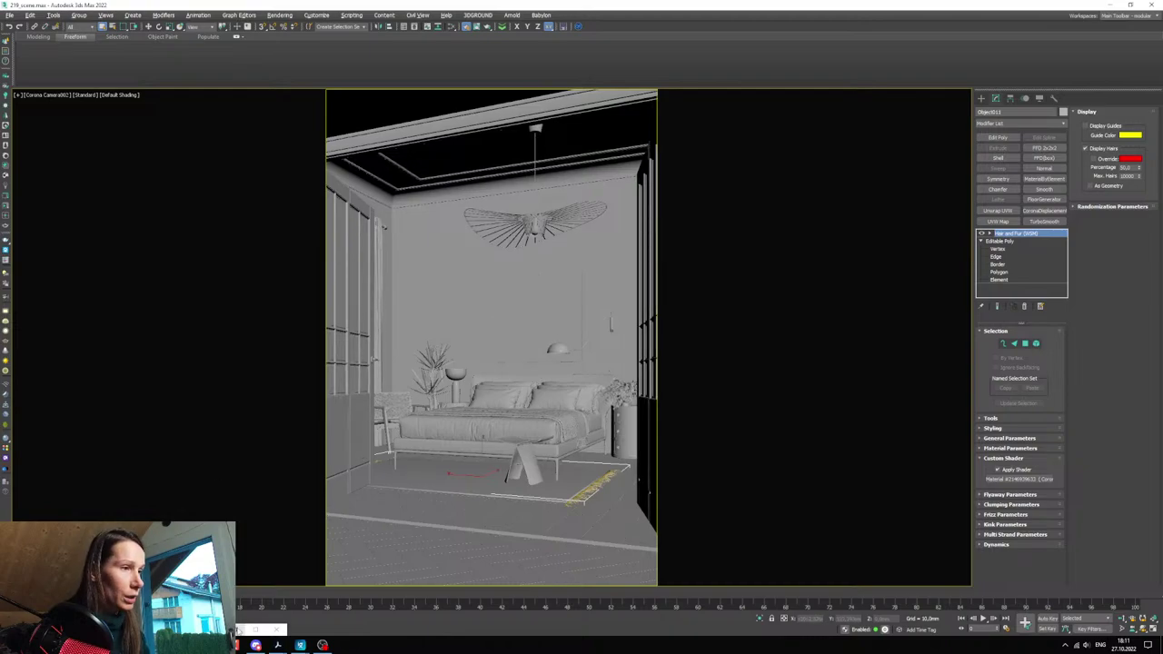
left_click(237, 630)
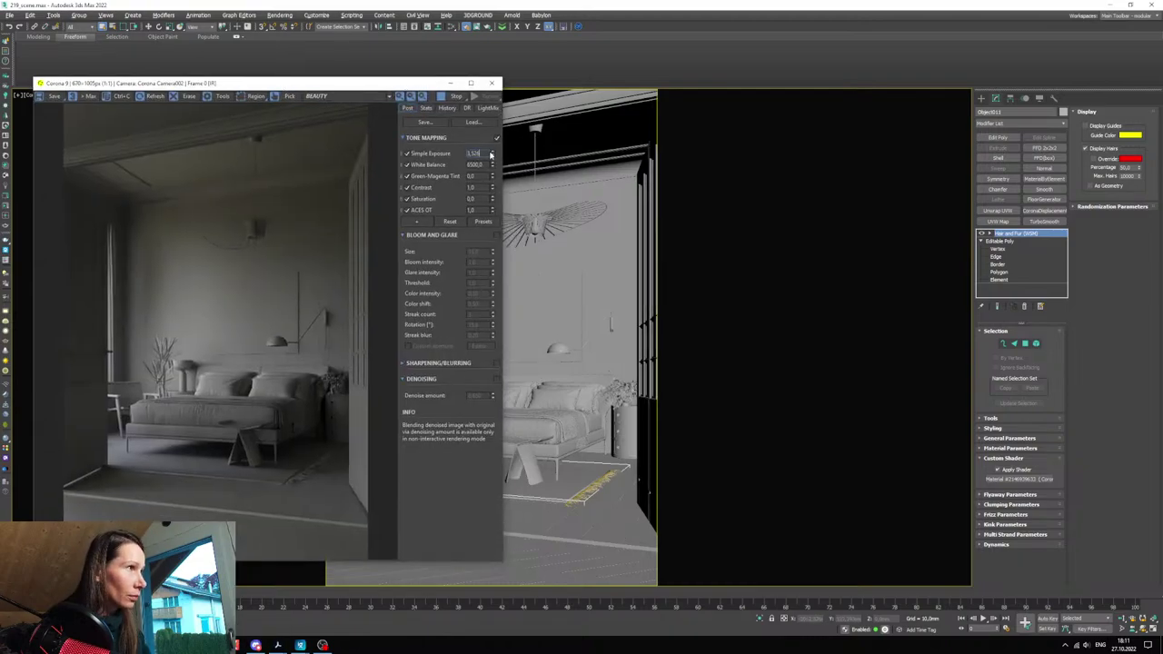
left_click_drag(491, 156, 489, 146)
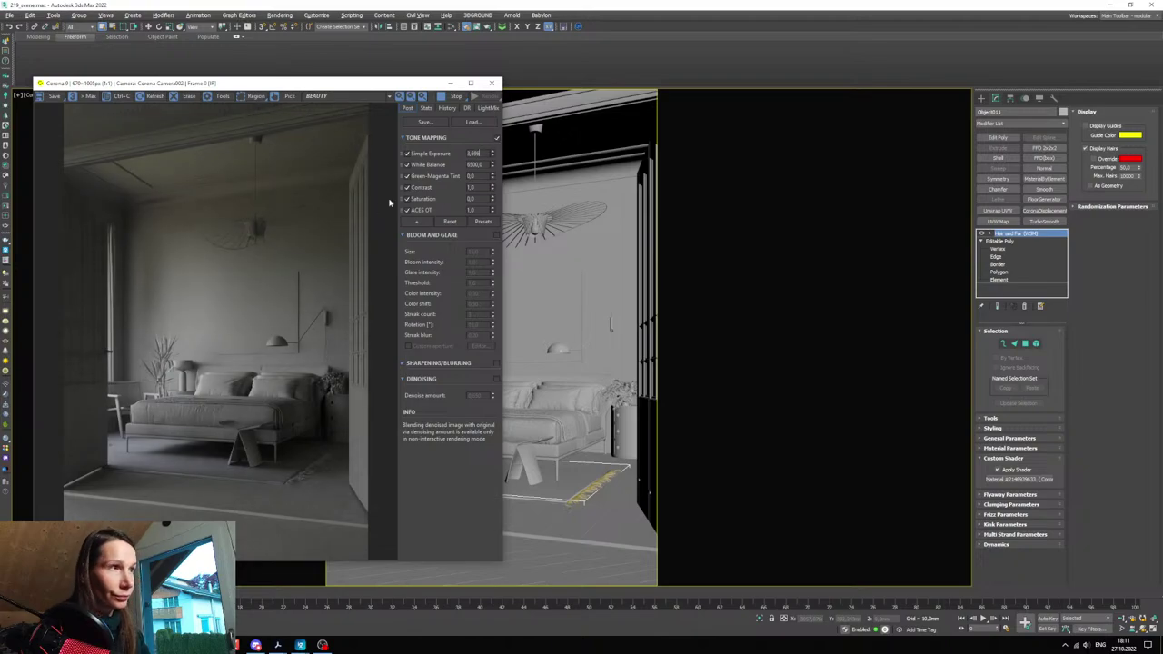
left_click_drag(242, 84, 248, 88)
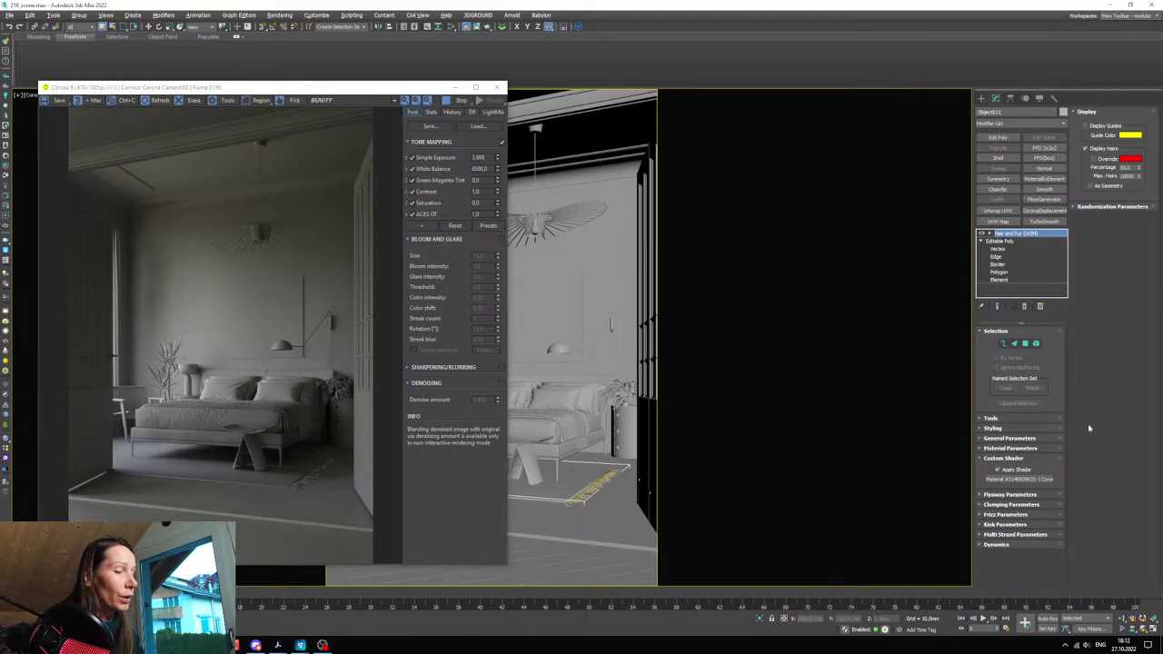
- Add a new CoronaLegacyMtl beside the existing material in the Slate Material Editor and enlarge its preview
key("m")
left_click_drag(390, 162, 591, 174)
scroll(677, 350, "down", 2)
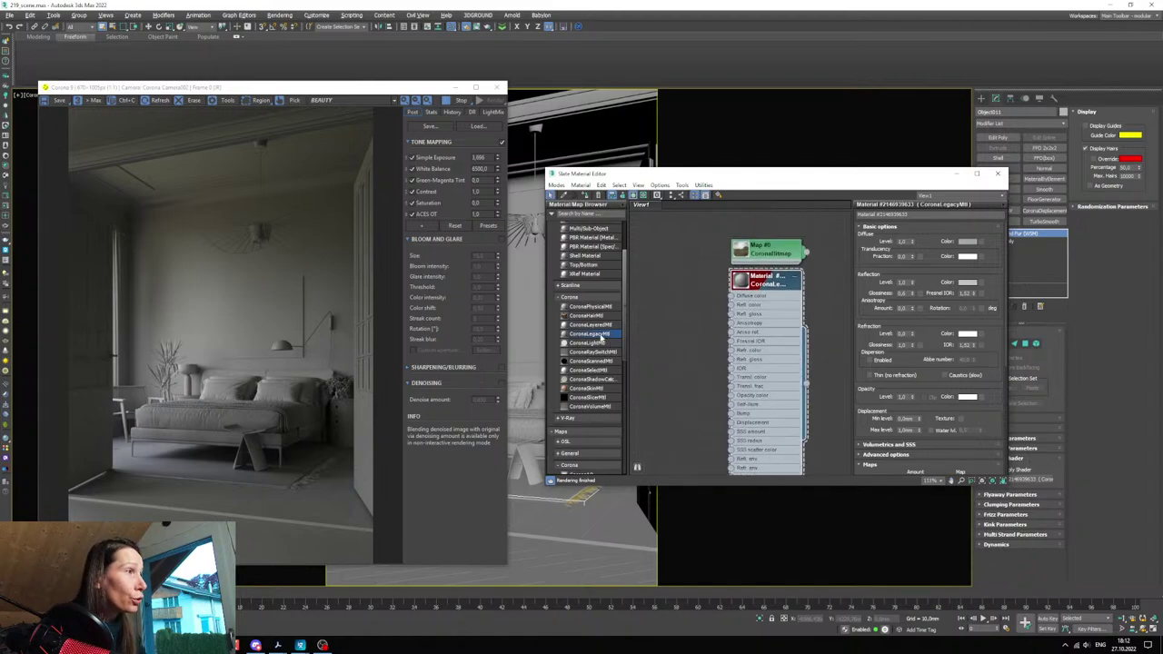
left_click_drag(601, 338, 663, 309)
middle_click_drag(663, 309, 734, 309)
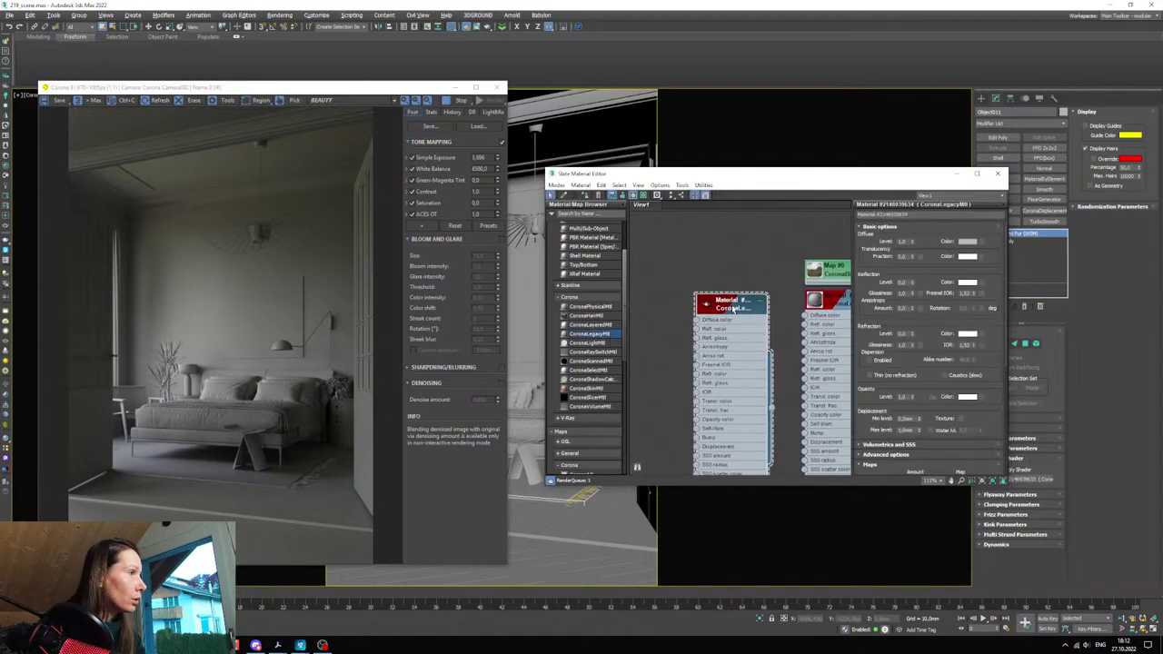
left_click_drag(733, 310, 741, 306)
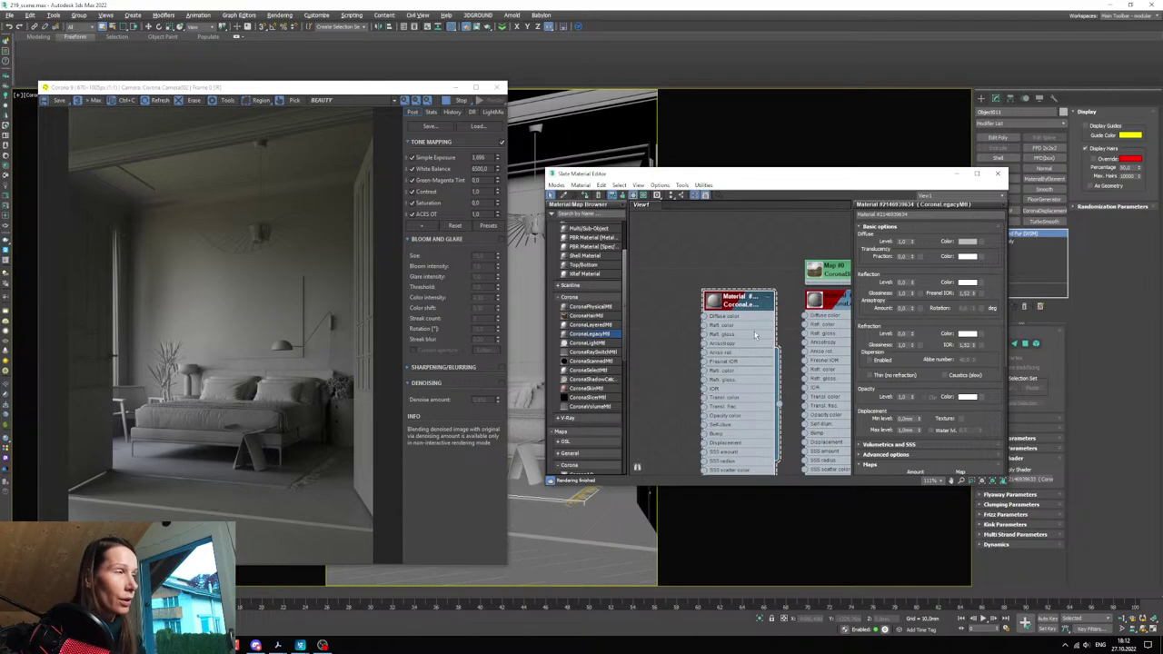
middle_click_drag(753, 314, 747, 324)
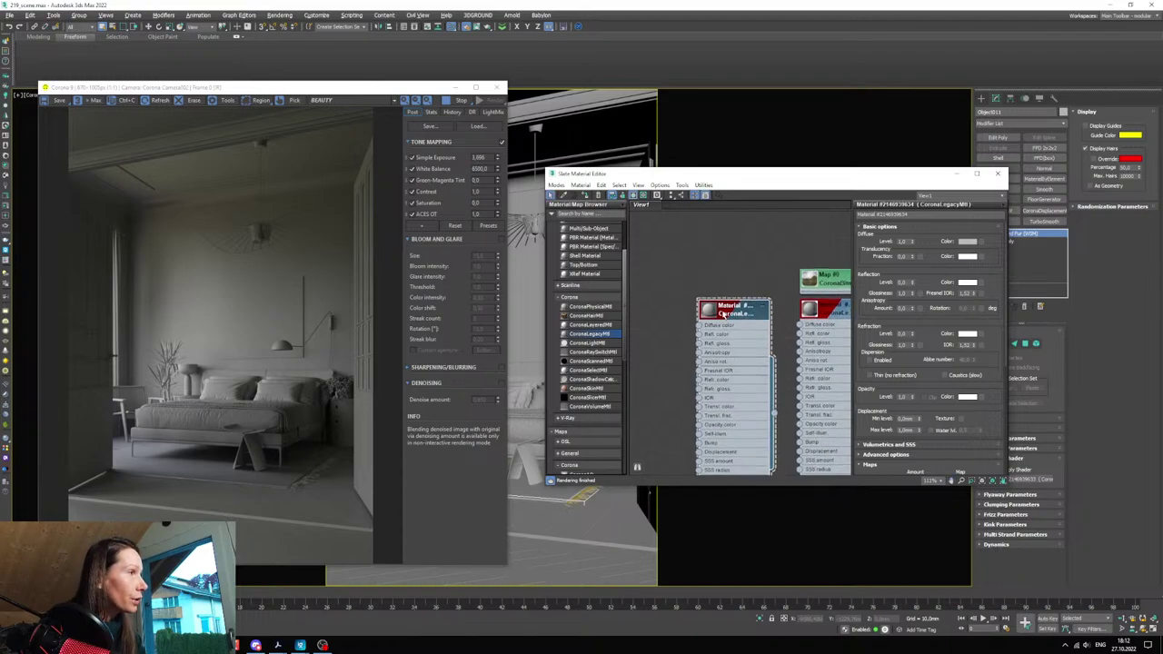
left_click(766, 311)
- Make the new material glass-like with a black diffuse colour and reflection and refraction levels of 1
left_click(961, 243)
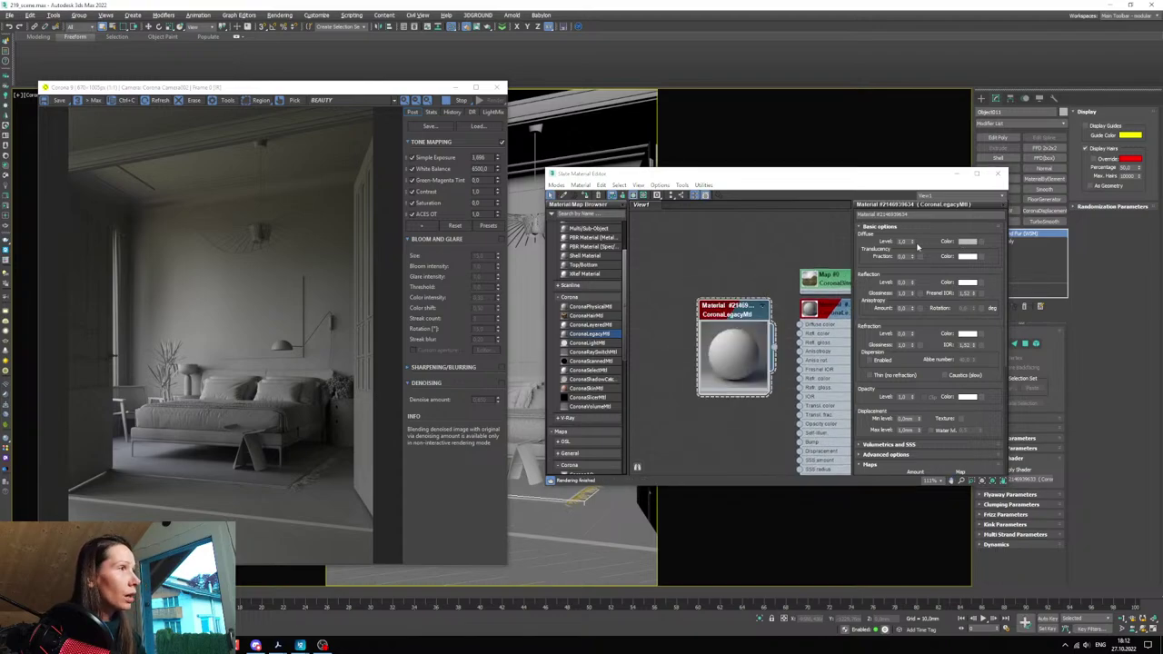
left_click_drag(570, 170, 549, 170)
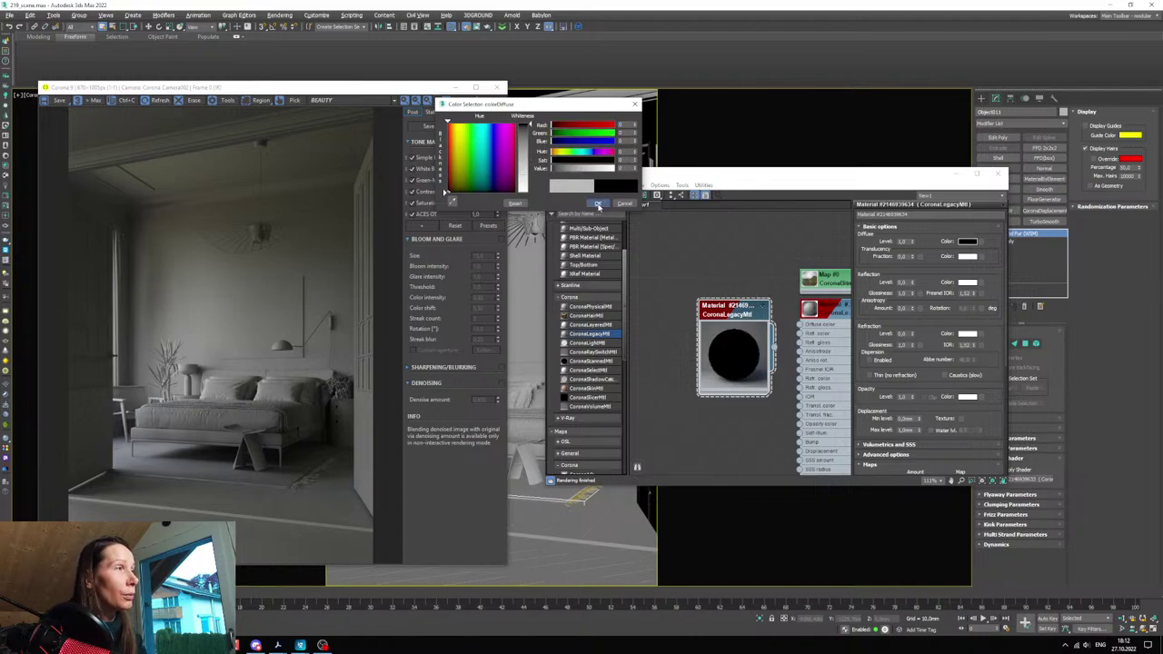
left_click(596, 203)
key("Return")
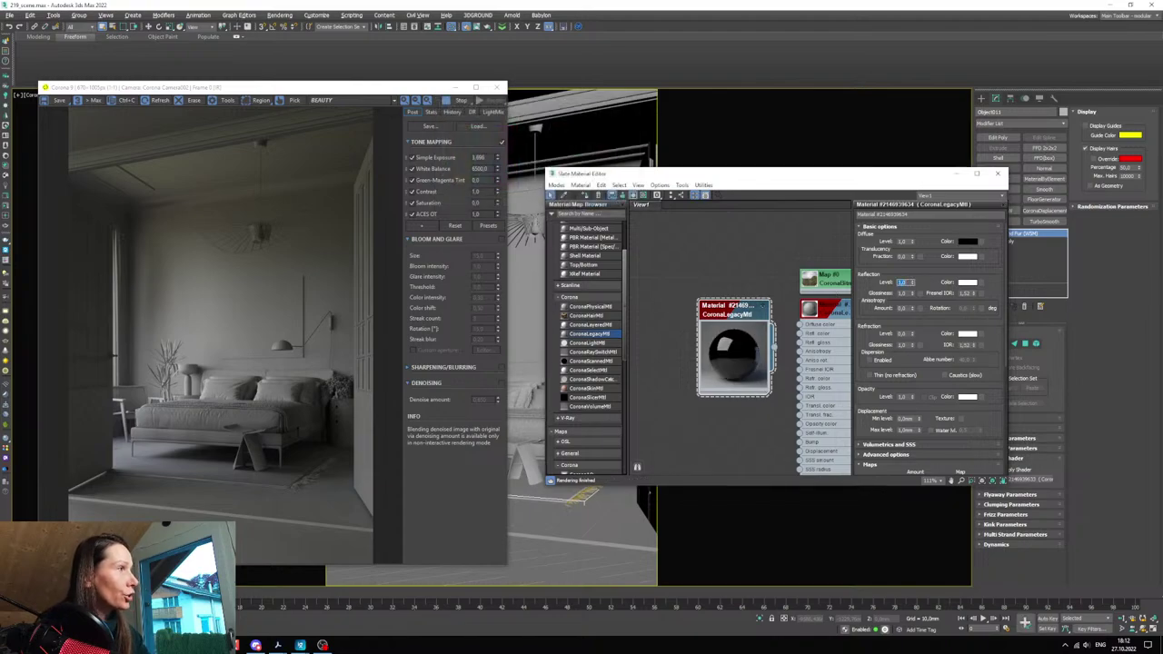
double_click(904, 334)
type("1")
key("Return")
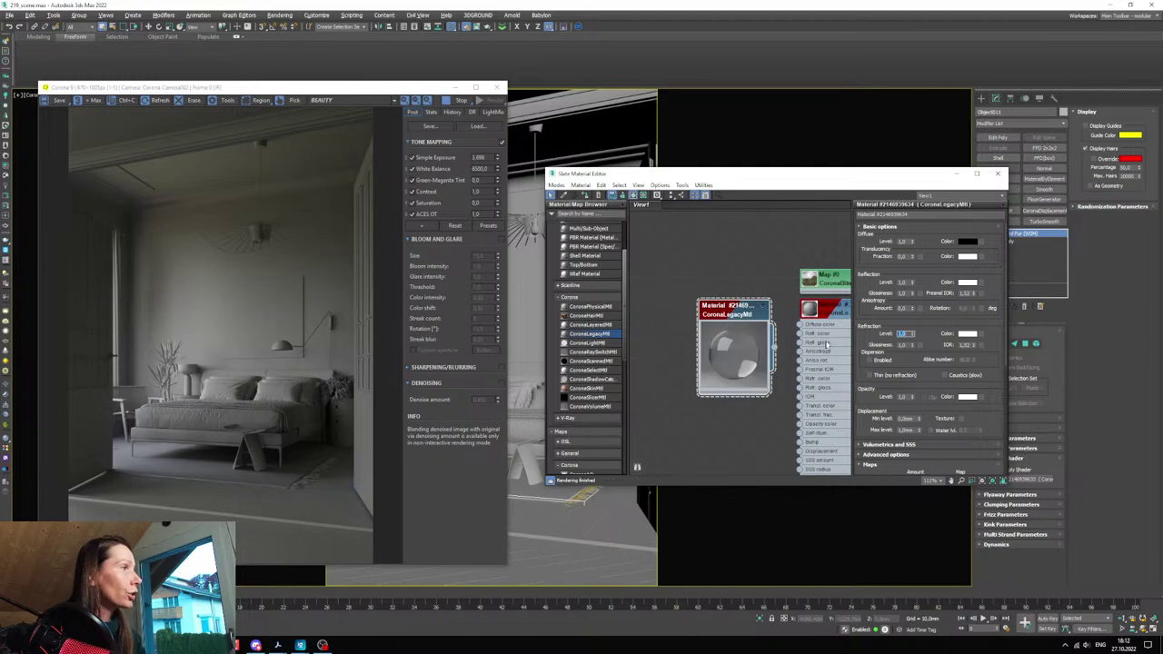
- Minimize the render and material windows and select only the two double-leaf doors in the Left view
left_click(454, 86)
left_click(956, 173)
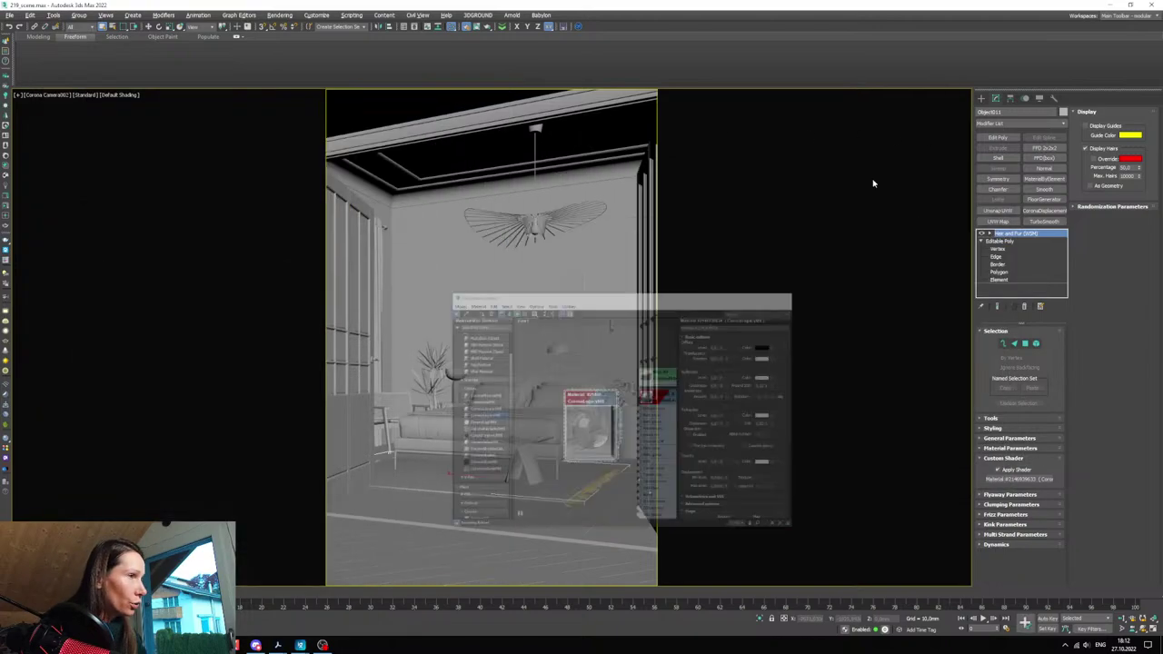
left_click(352, 297)
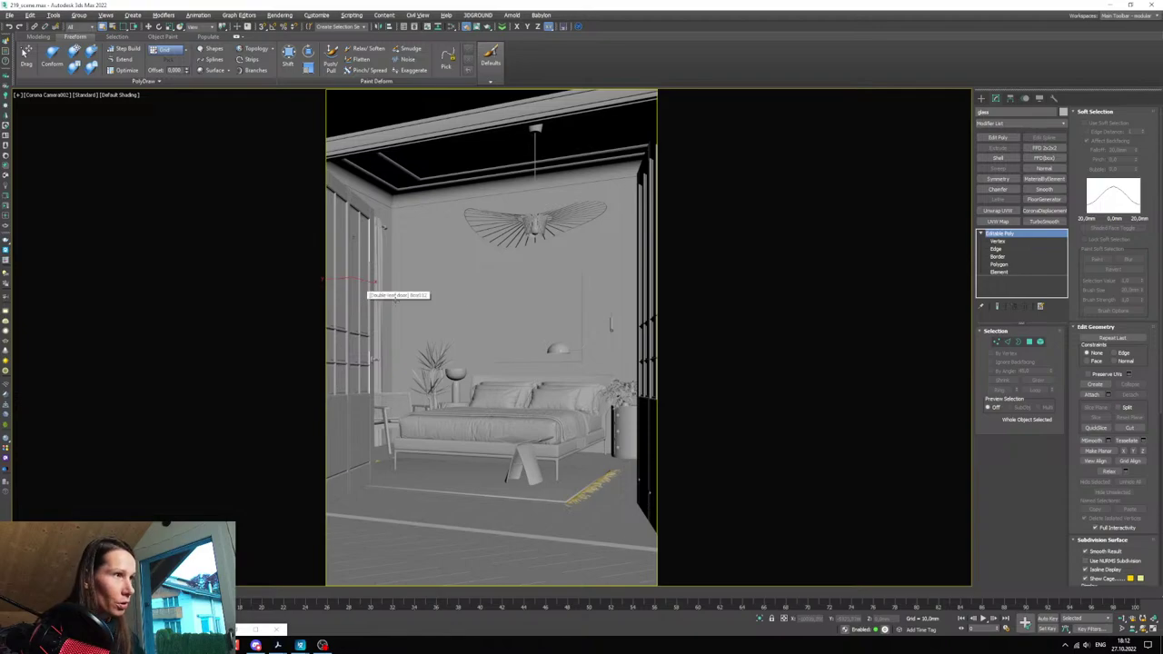
left_click(645, 332)
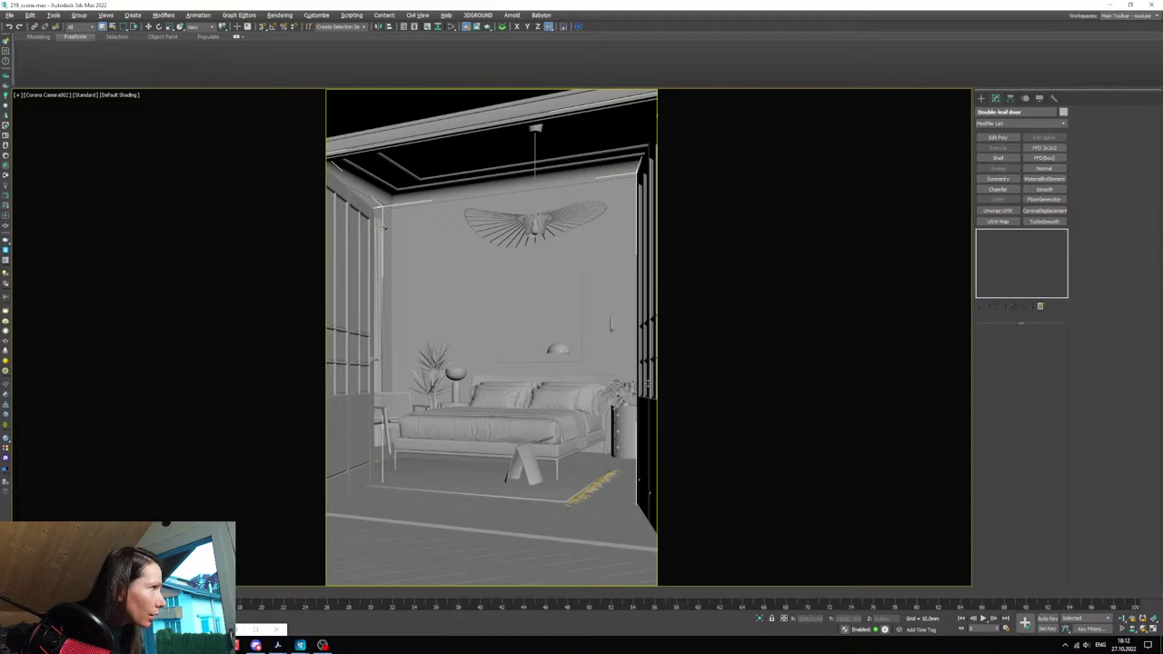
key("alt+w")
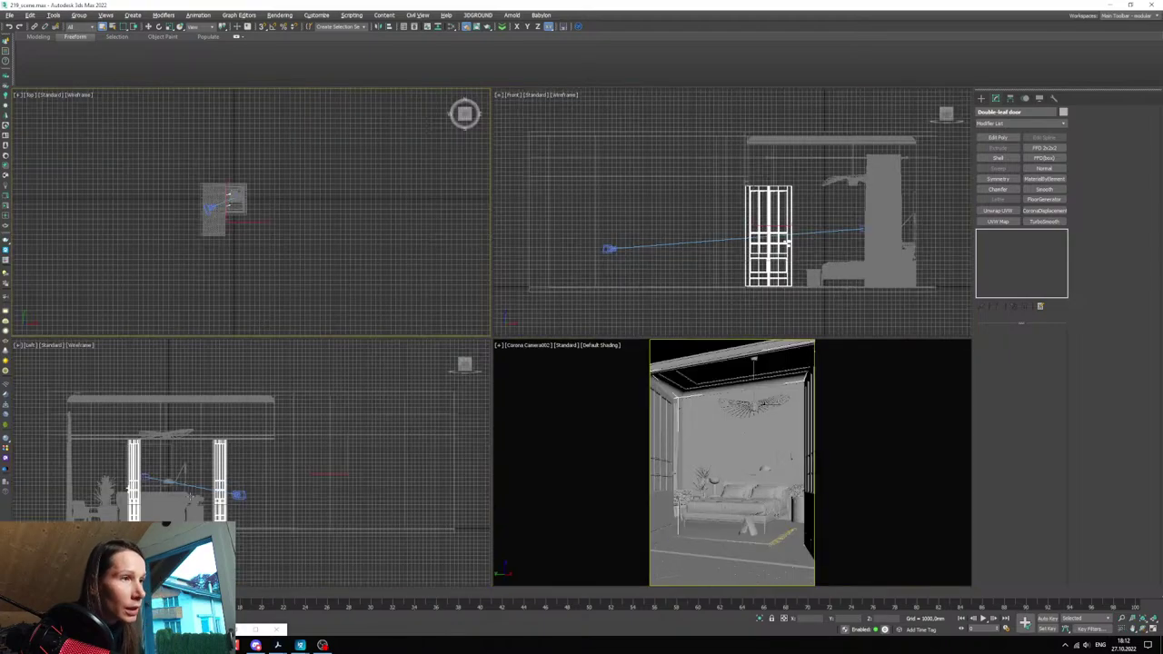
right_click(232, 477)
key("alt+w")
scroll(246, 438, "up", 4)
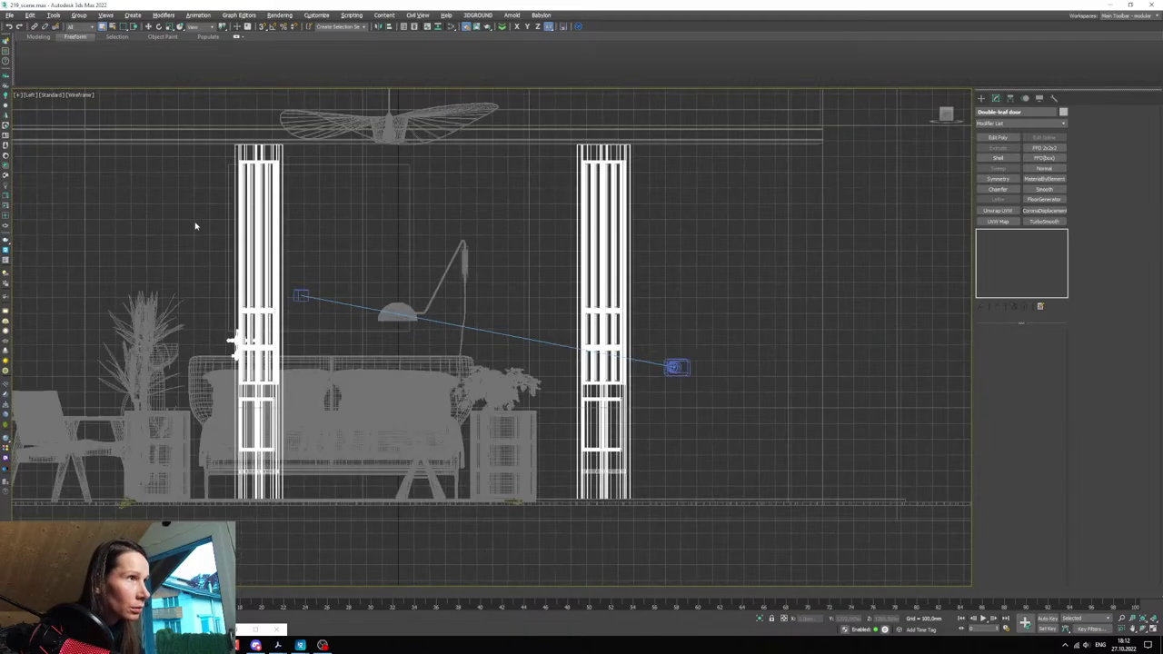
left_click_drag(187, 219, 685, 235)
left_click(410, 258, "alt")
left_click_drag(410, 260, 332, 204, "alt")
- Isolate the selected doors and frame them in a shaded perspective view
right_click(416, 221)
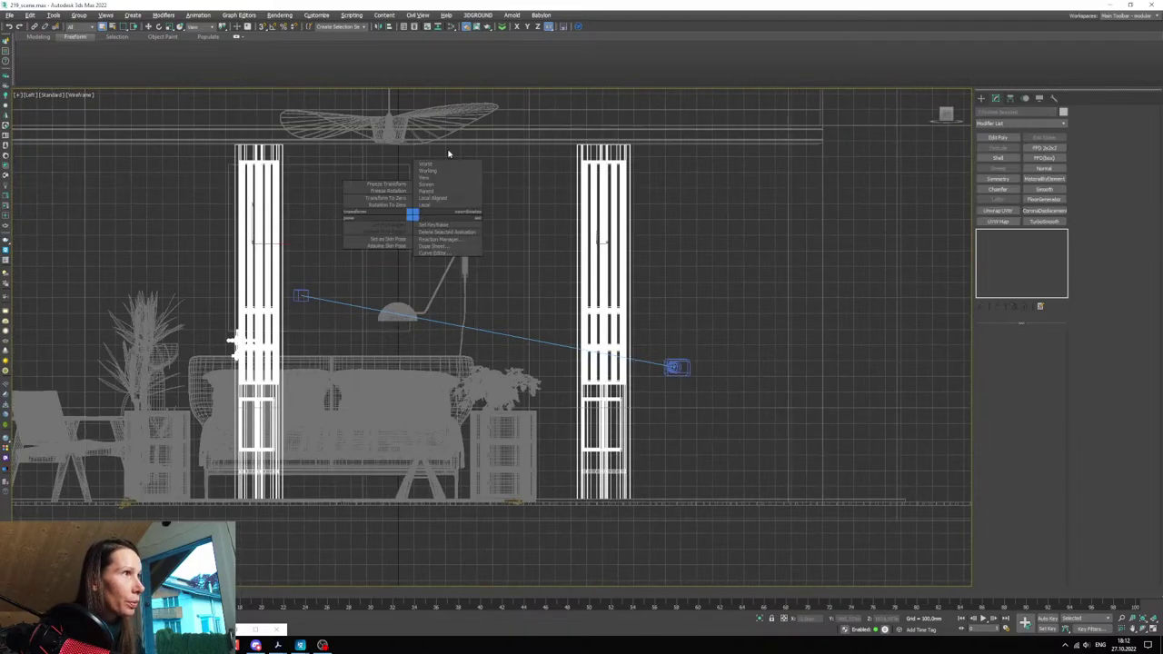
right_click(340, 256)
left_click(366, 175)
key("alt+w")
key("alt+w")
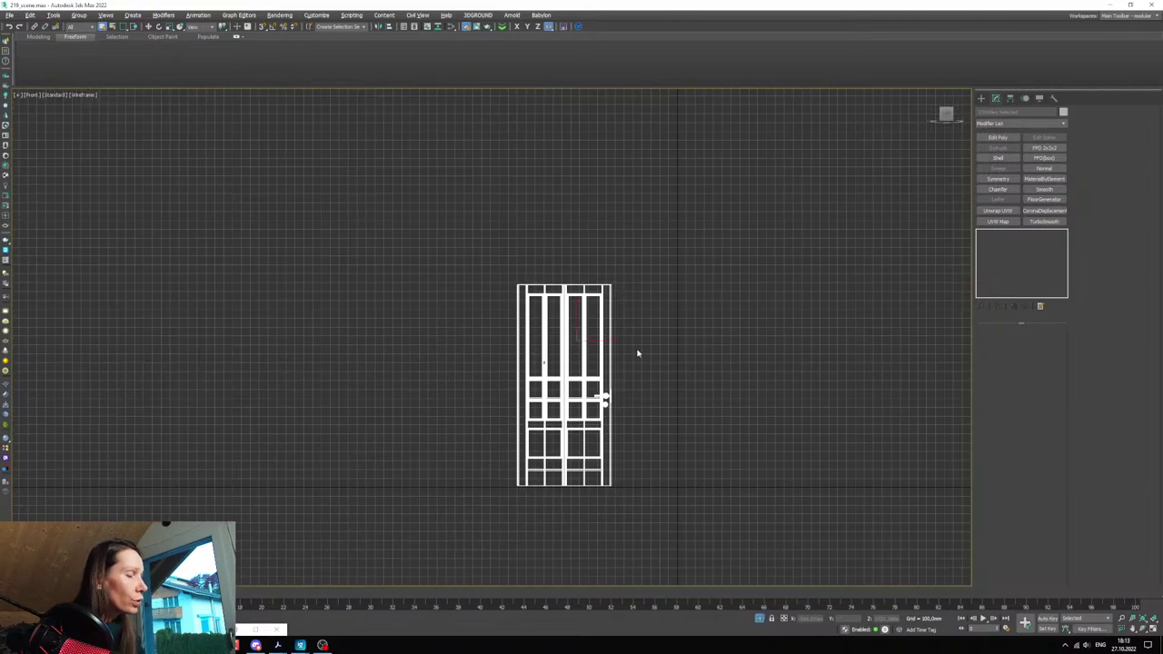
key("p")
key("z")
mouse_move(618, 340)
middle_mouse_down("alt")
mouse_move(592, 349)
mouse_move(638, 329)
middle_mouse_up("alt")
key("F3")
scroll(620, 326, "down", 3)
- Select the glass panes of both doors together and turn on edged faces
left_click(548, 336)
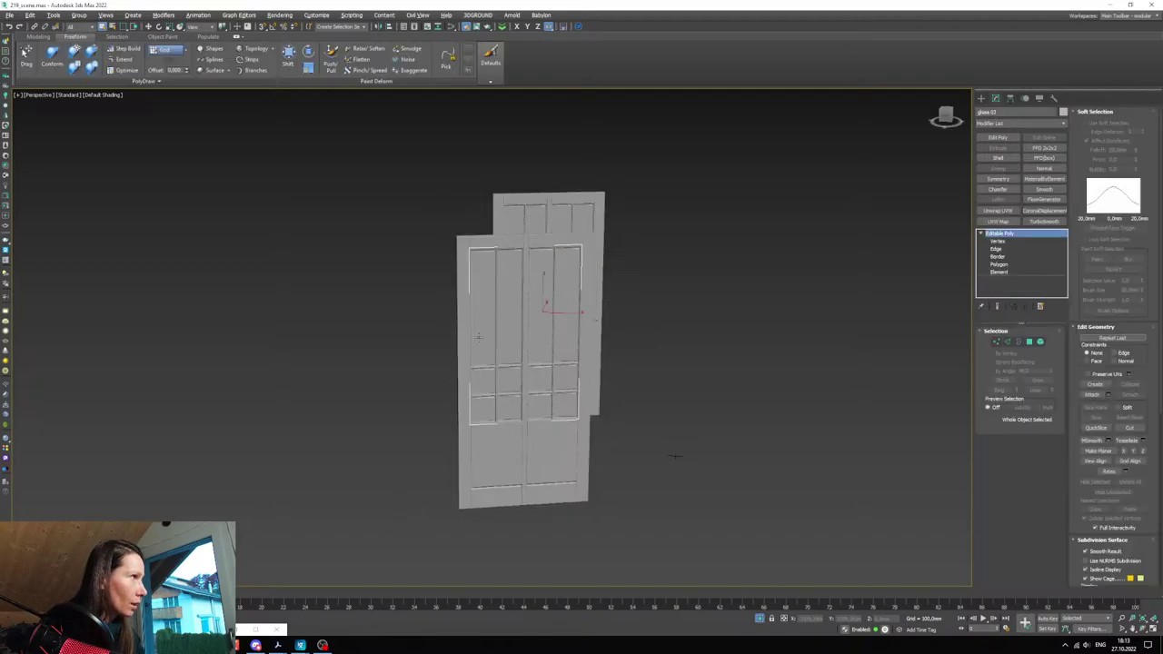
middle_click_drag(548, 336, 421, 317, "alt")
left_click(317, 290, "ctrl")
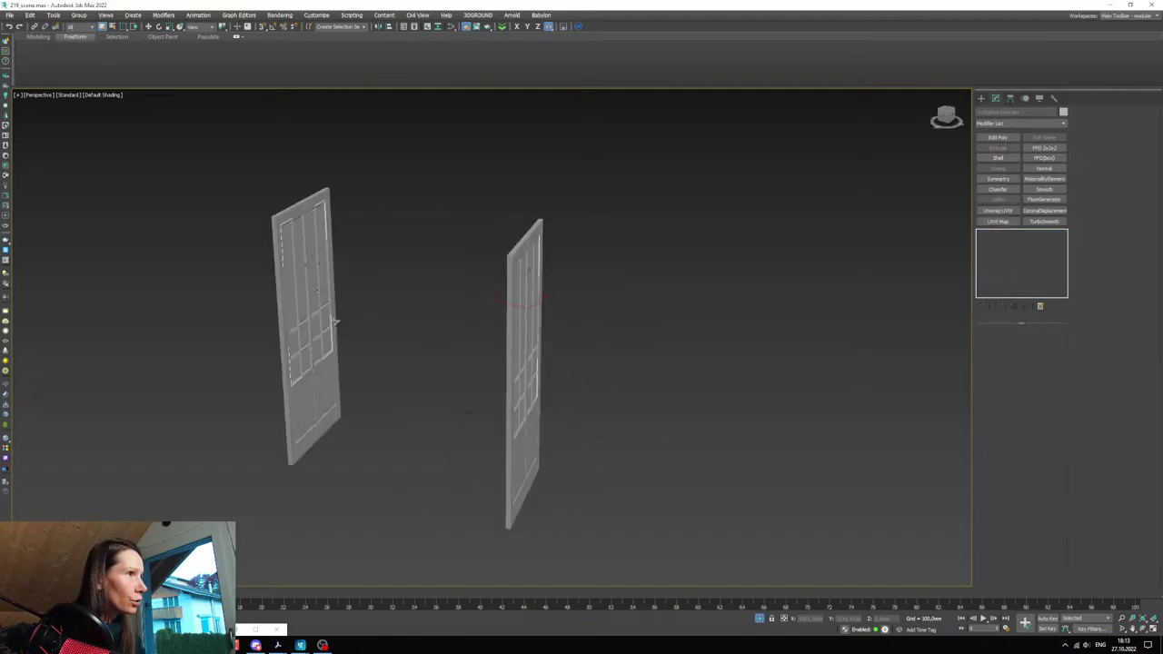
middle_click_drag(336, 304, 412, 293, "alt")
key("F4")
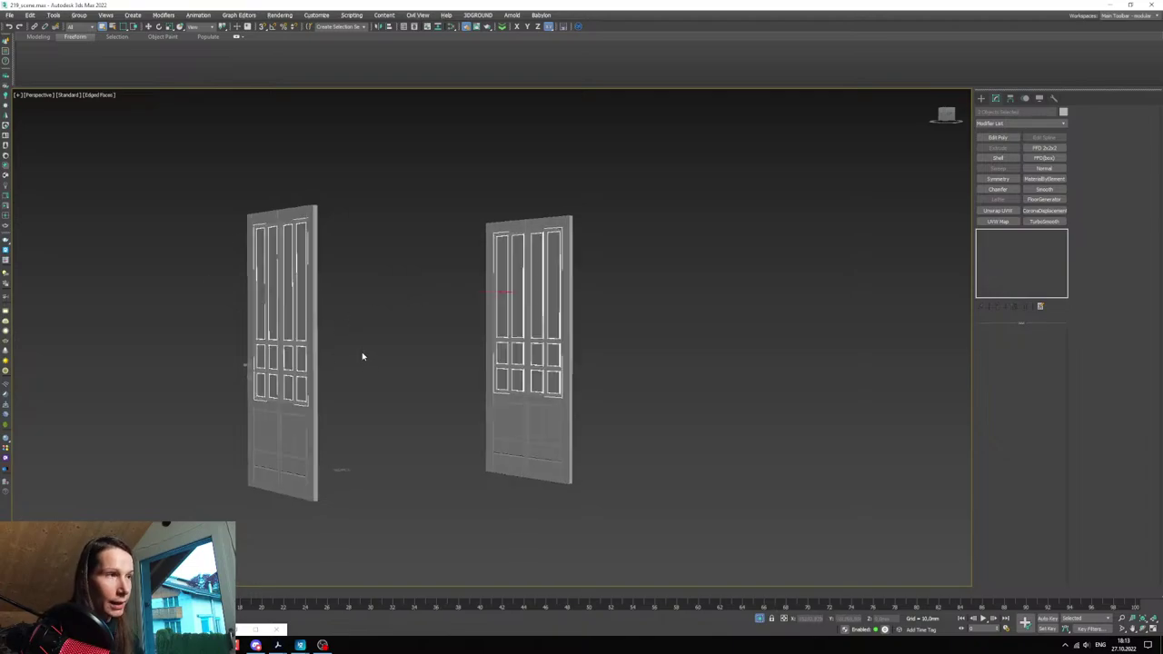
- Assign the new glass material to the selected door panes, end the isolation and return to the four-viewport layout
key("m")
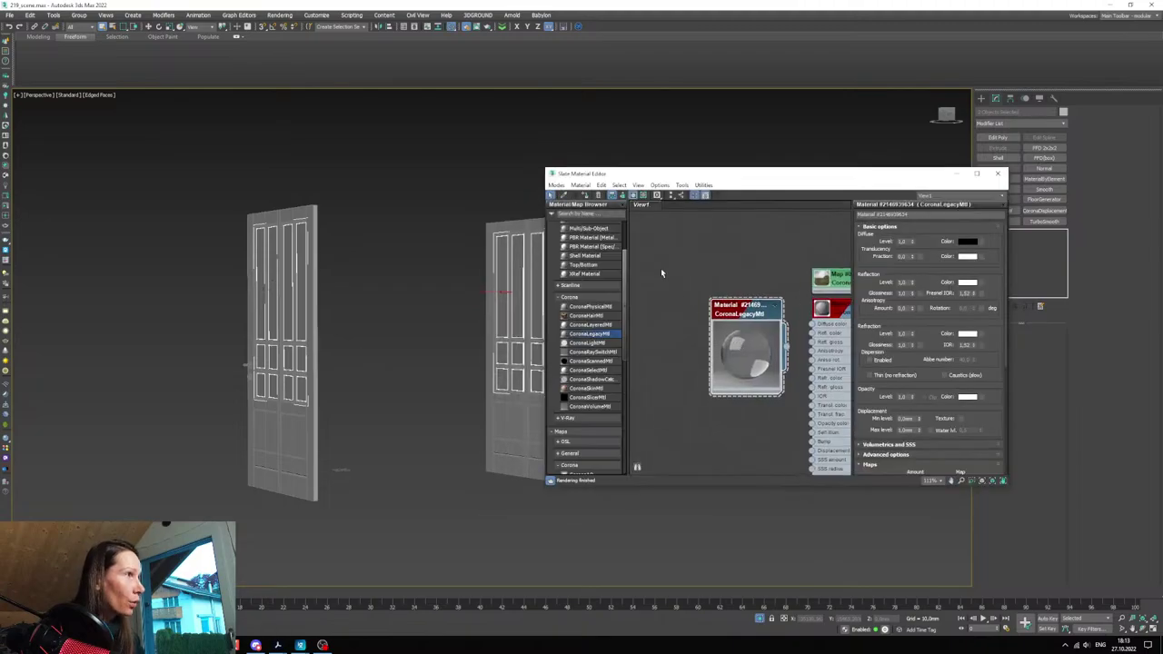
left_click(998, 173)
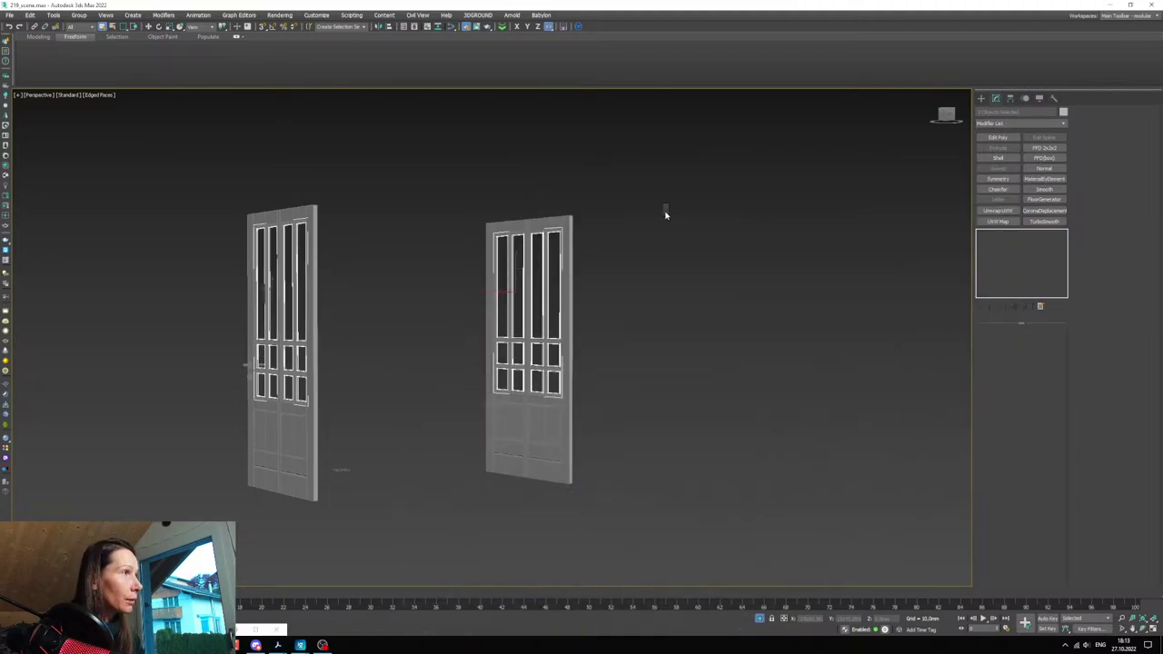
right_click(664, 208)
left_click(688, 137)
key("alt+w")
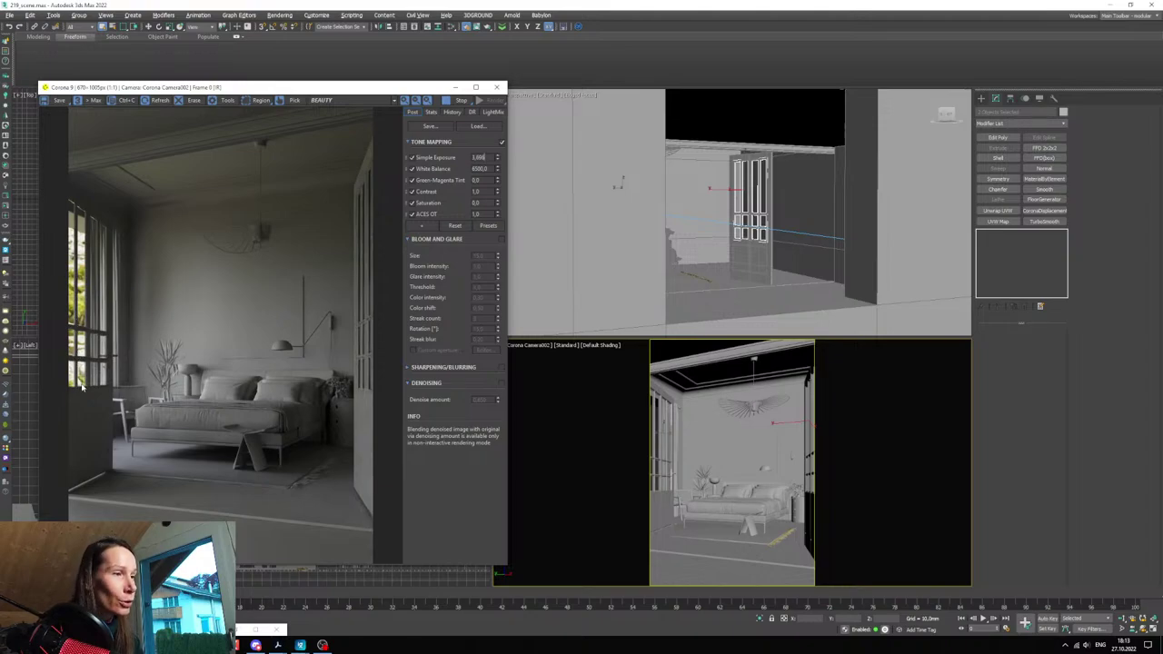
- Enable the scene environment's refractions override in Render Setup and set its colour to white
key("F10")
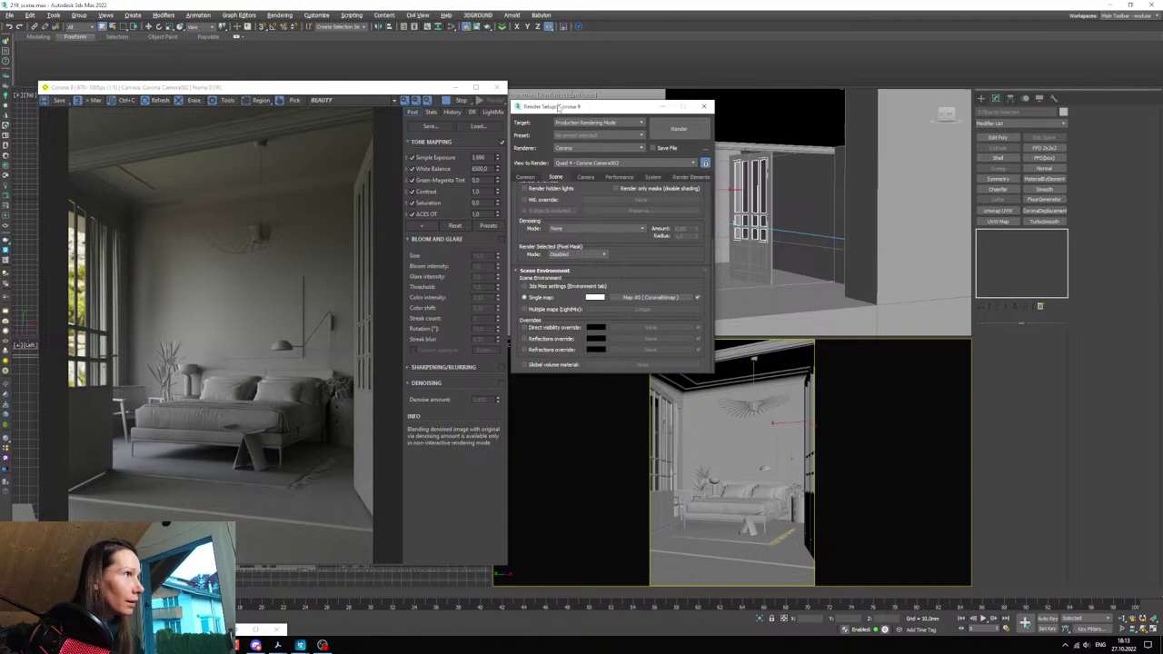
left_click_drag(559, 107, 557, 88)
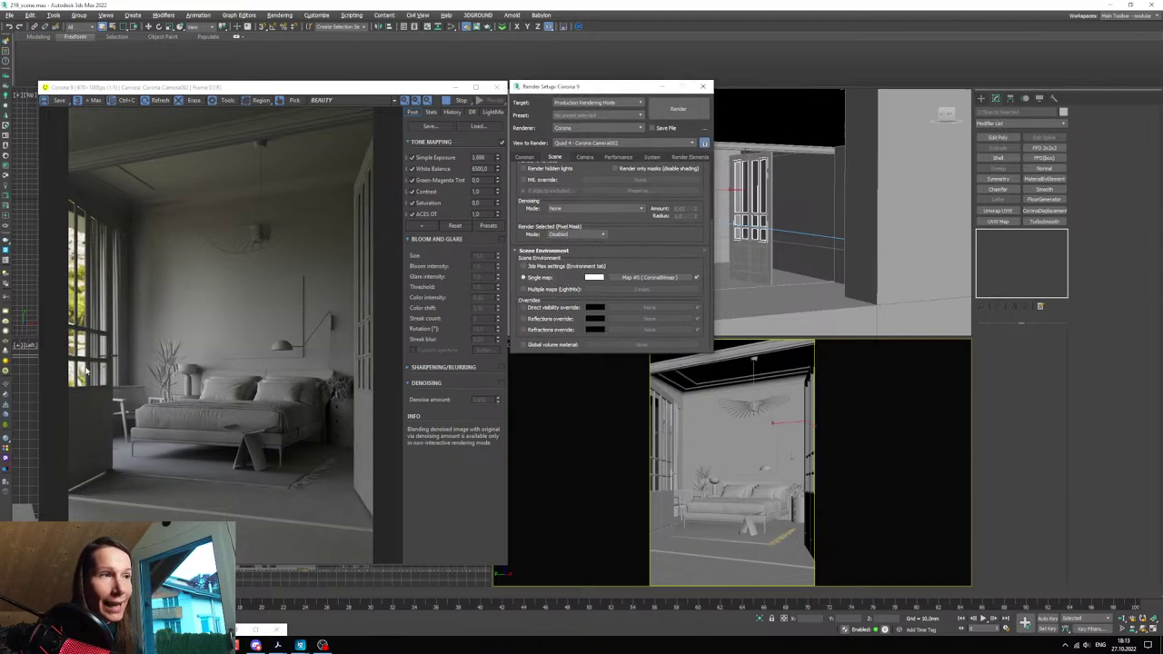
left_click(525, 330)
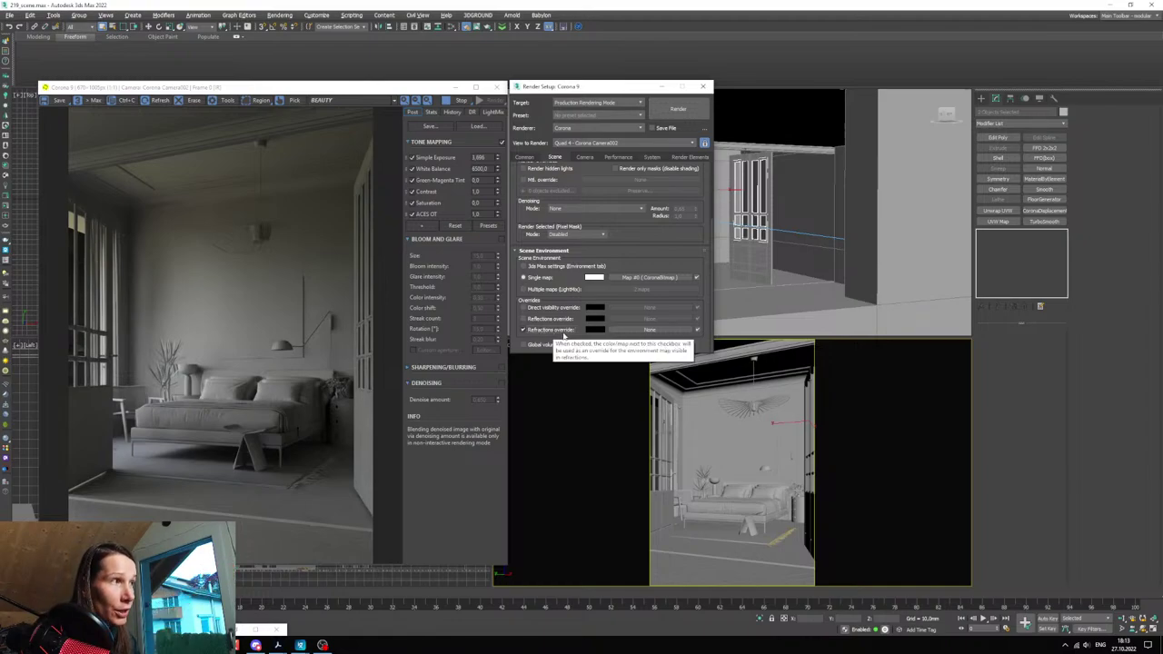
left_click(598, 331)
left_click_drag(524, 175, 525, 193)
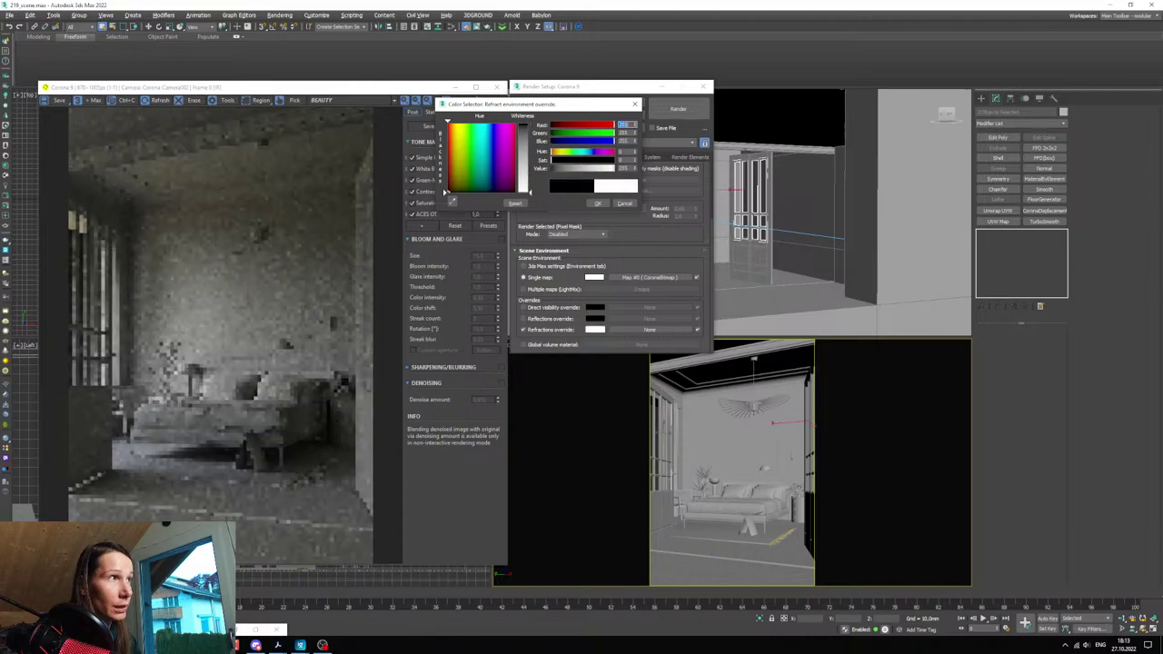
left_click(597, 205)
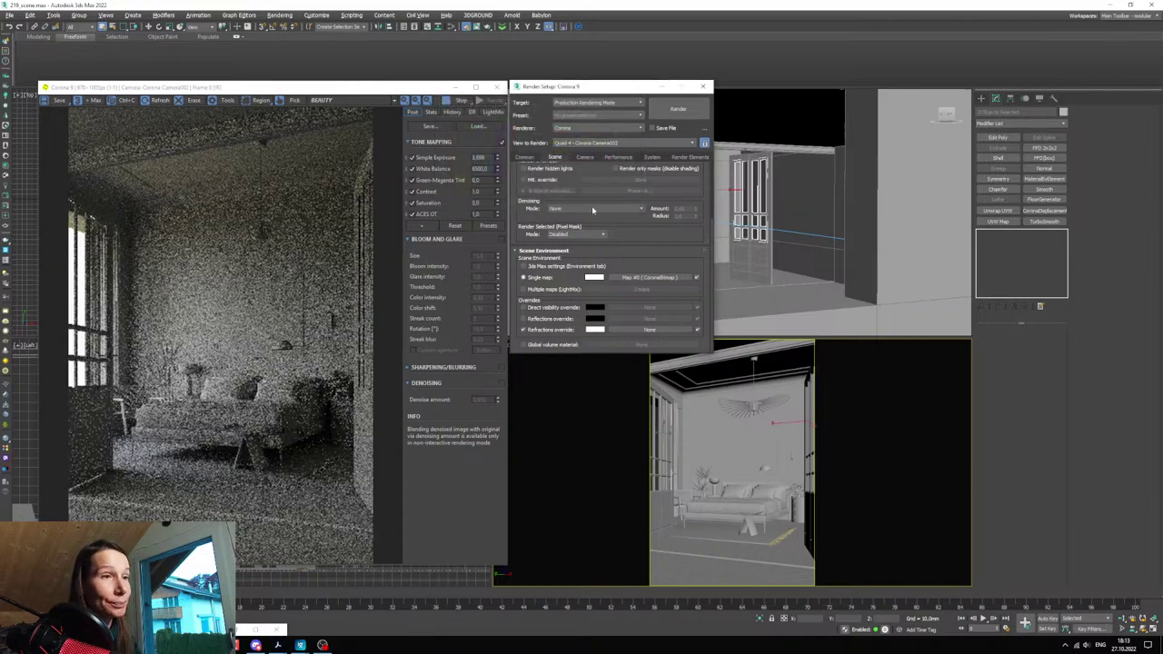
left_click_drag(595, 88, 598, 91)
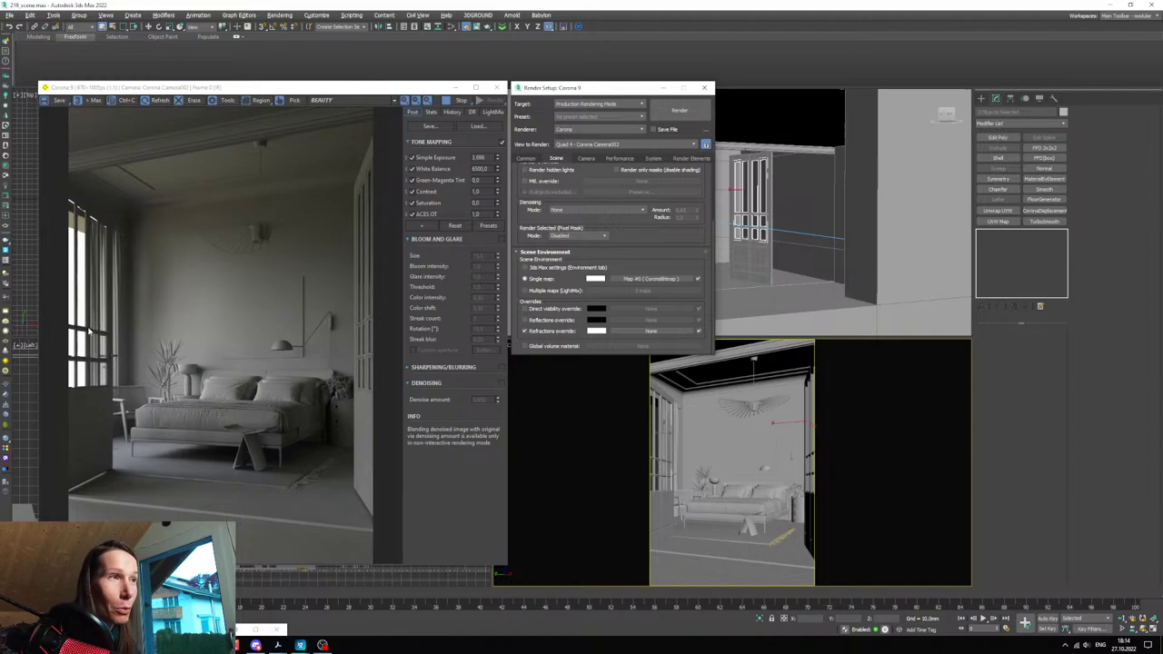
- Create a new CoronaLegacyMtl beside the glass material, collapse its slots and enlarge its preview
left_click(235, 629)
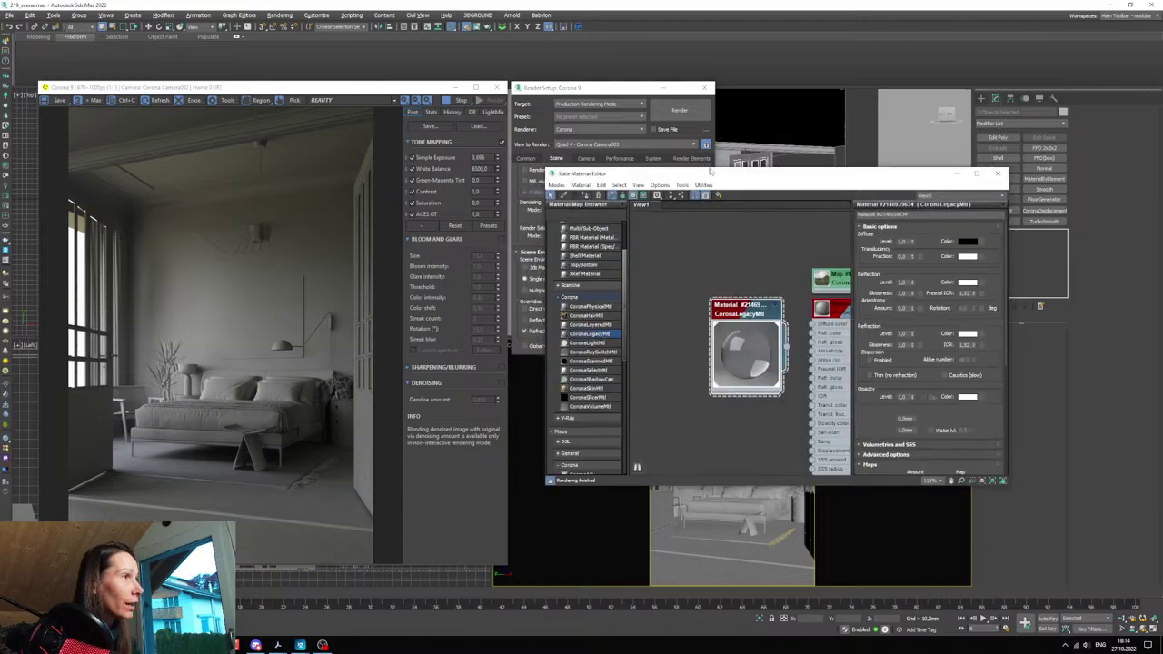
left_click_drag(709, 174, 684, 140)
middle_click_drag(734, 272, 738, 275)
left_click_drag(569, 300, 650, 319)
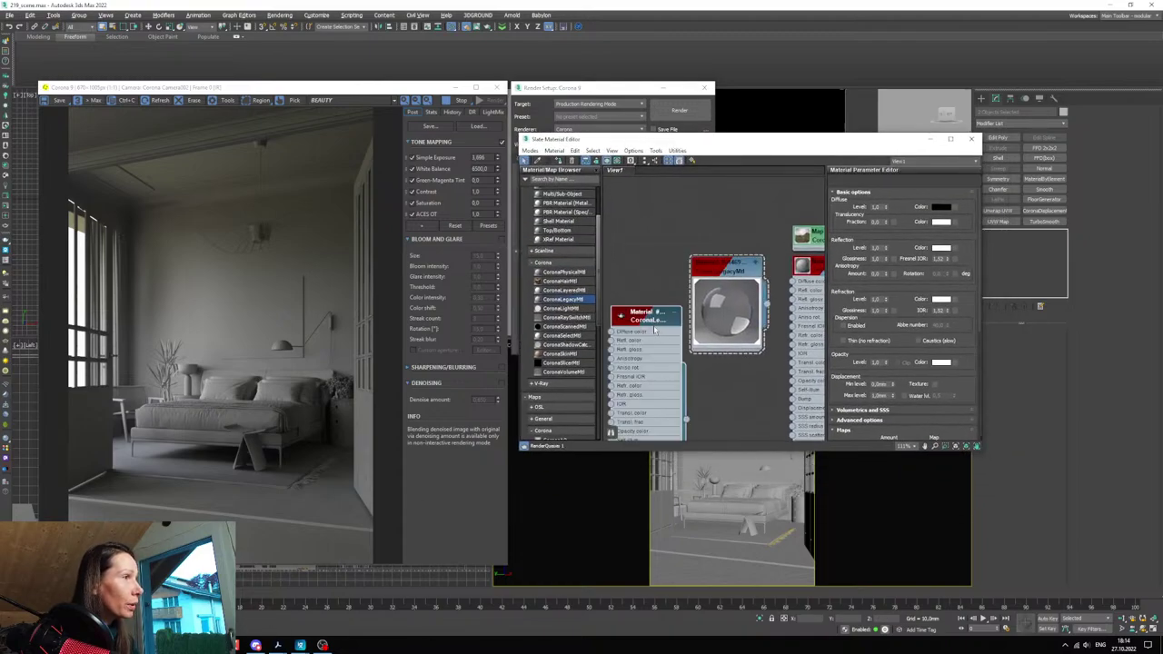
middle_click_drag(664, 331, 688, 332)
left_click(698, 315)
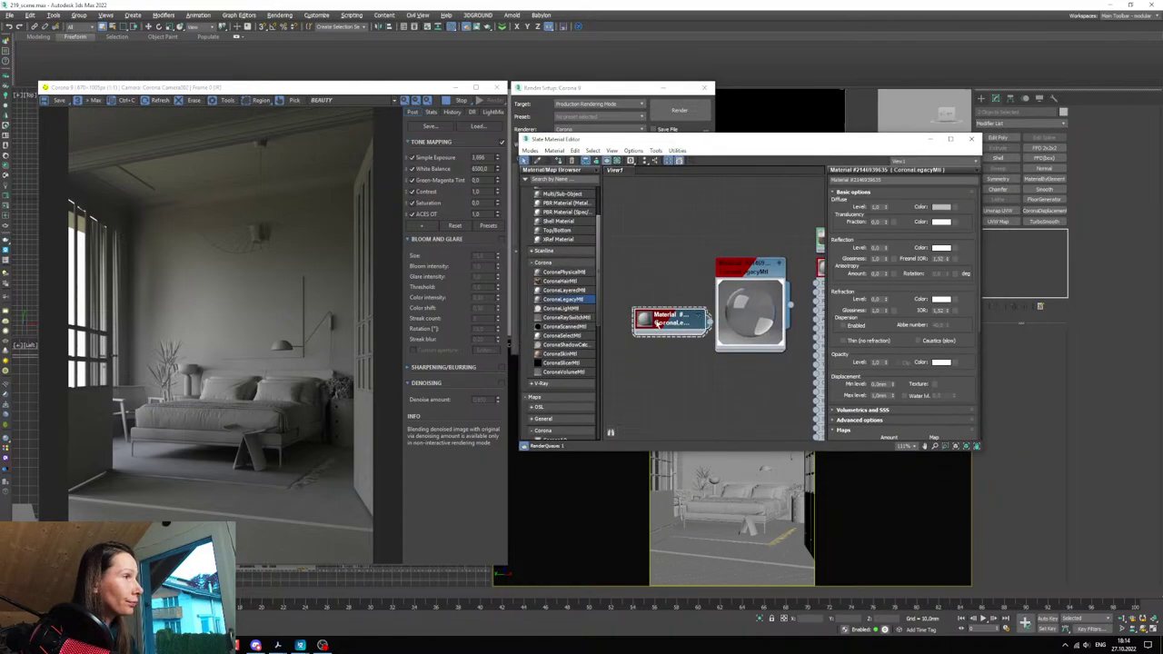
double_click(646, 319)
left_click_drag(662, 321, 663, 273)
- Select the curtain in the Top view, assign the new material to it and restore the render window
left_click(456, 88)
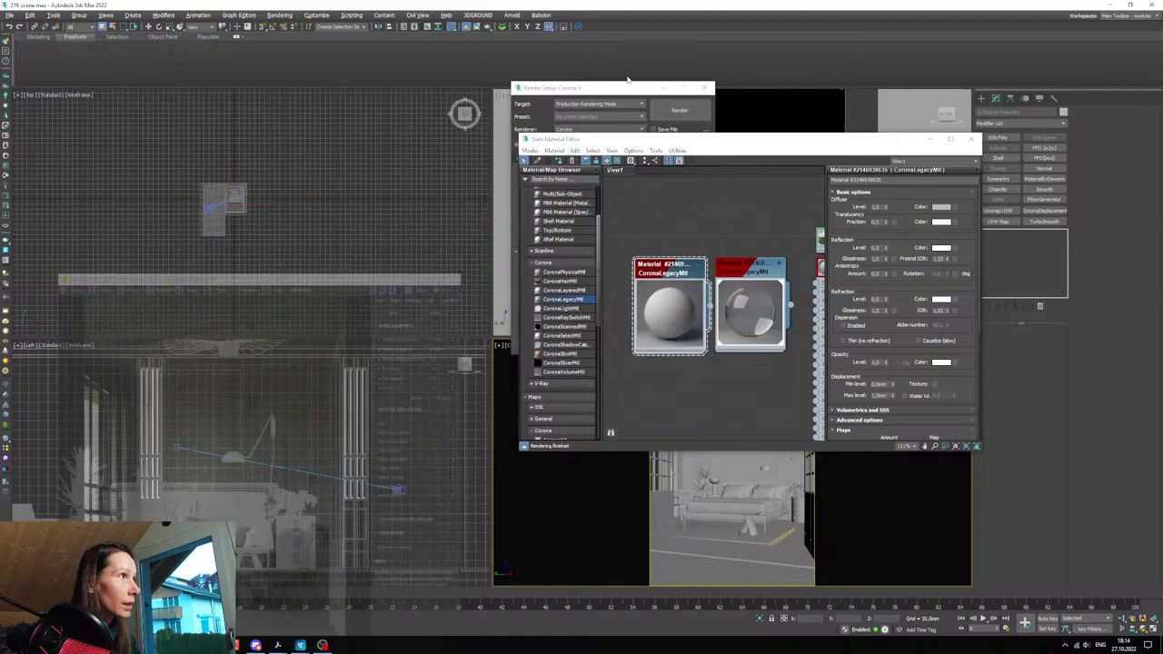
left_click(664, 88)
left_click(236, 252)
scroll(236, 253, "up", 6)
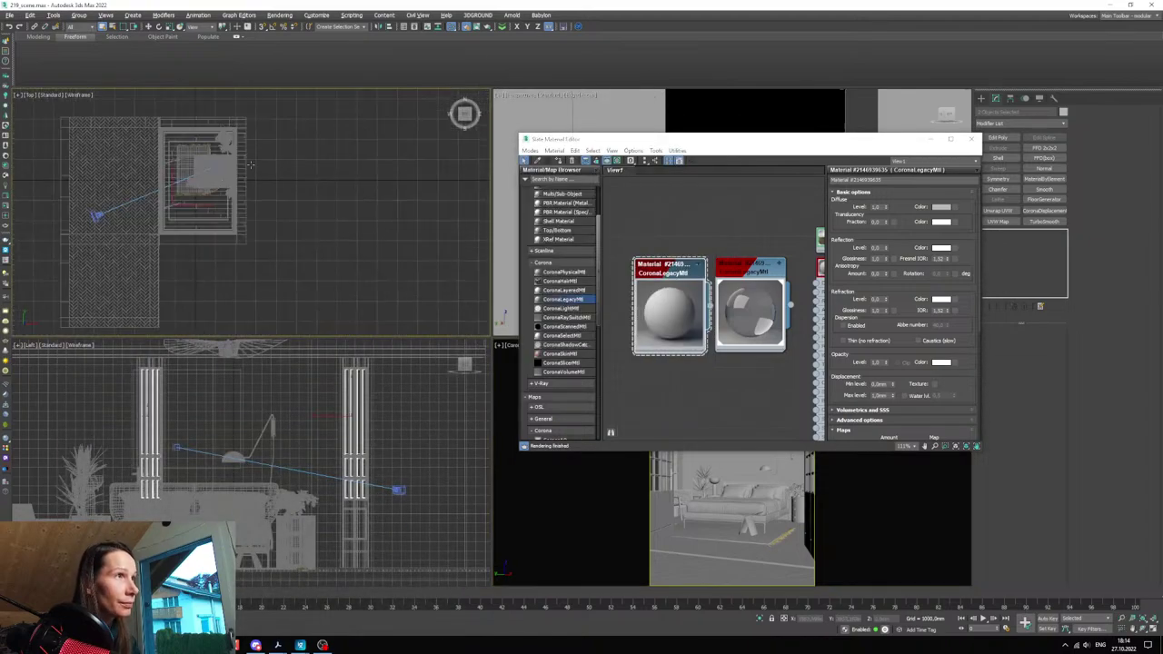
scroll(281, 235, "up", 8)
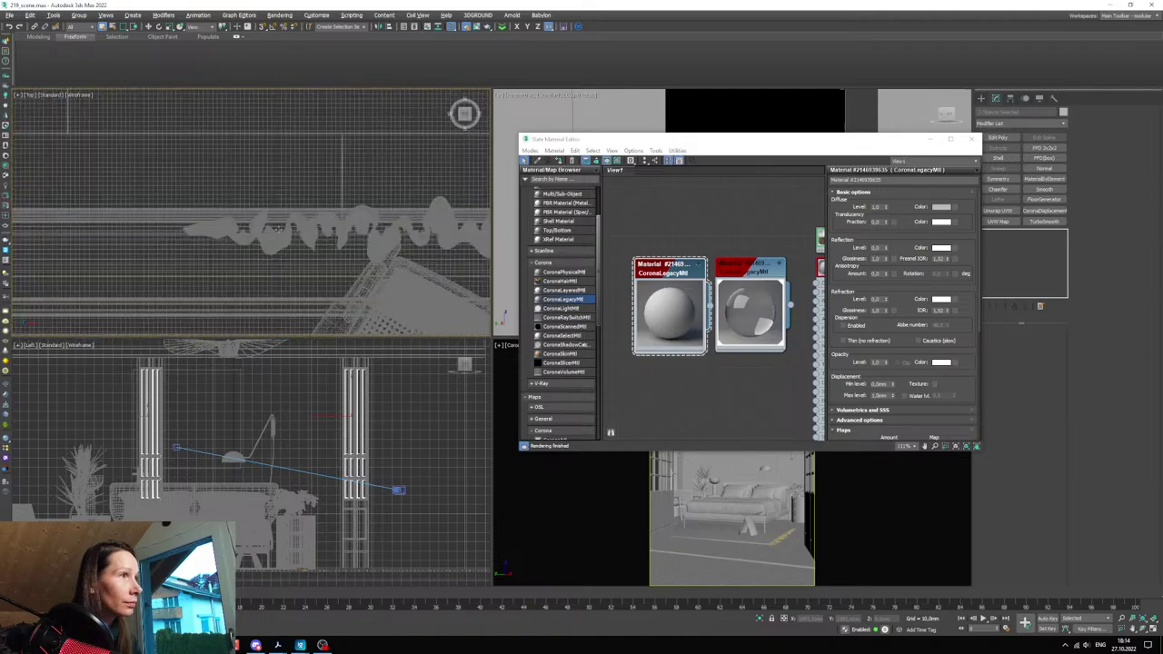
left_click(279, 241)
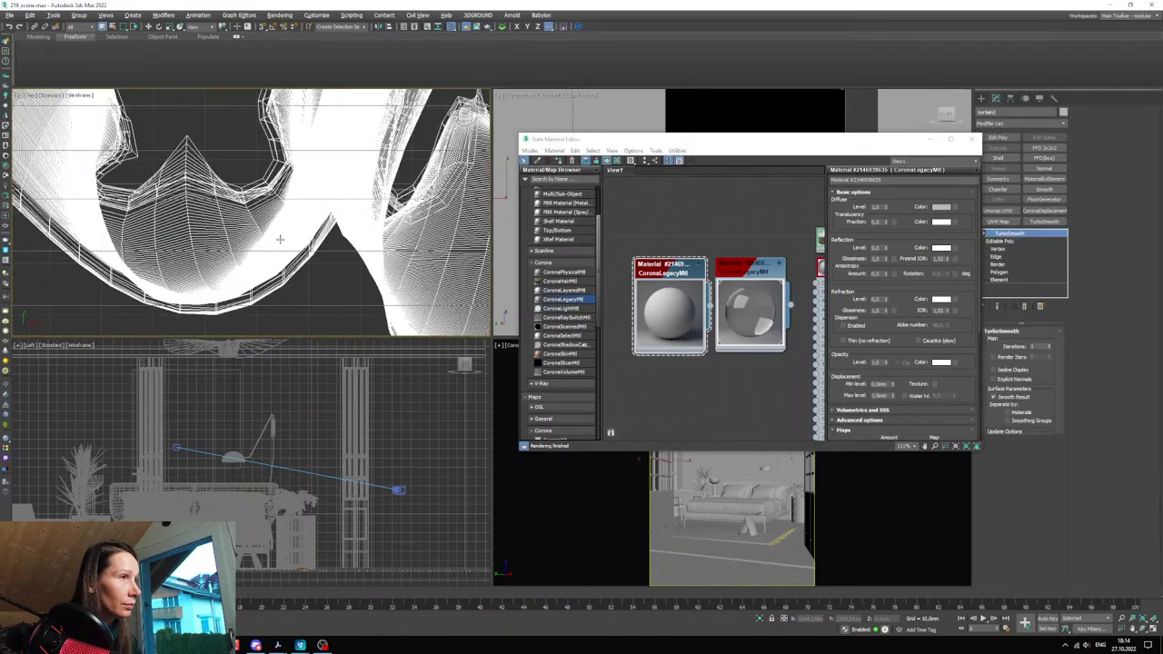
left_click(559, 161)
left_click(68, 628)
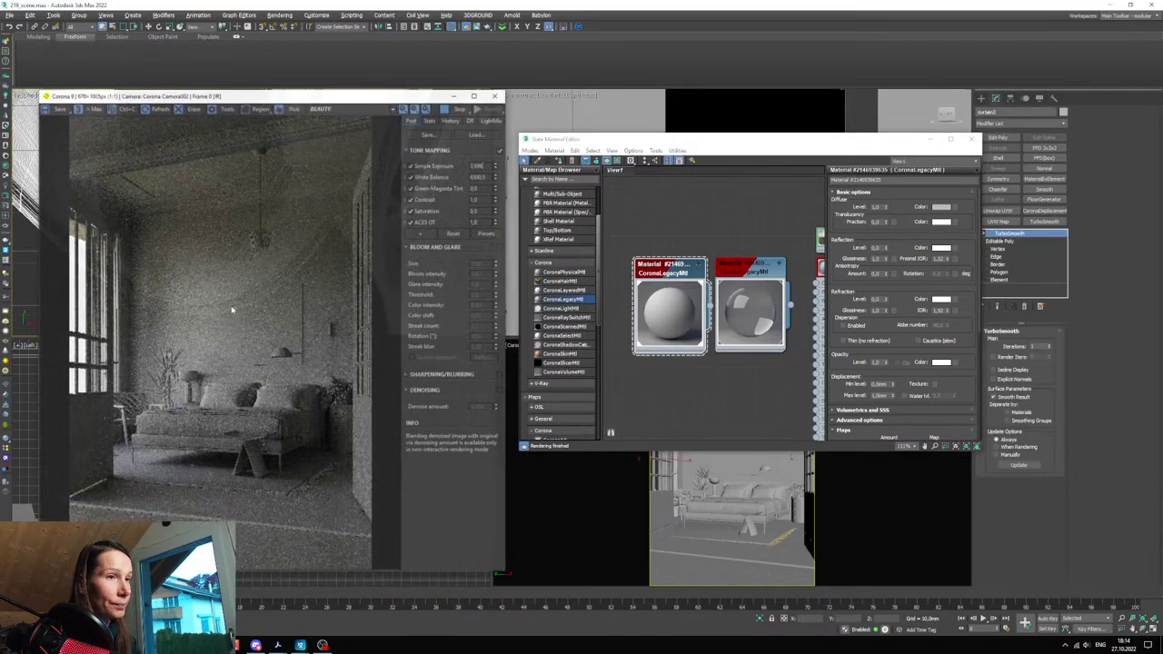
- Set the curtain material's translucency fraction to 1
left_click_drag(584, 143, 575, 92)
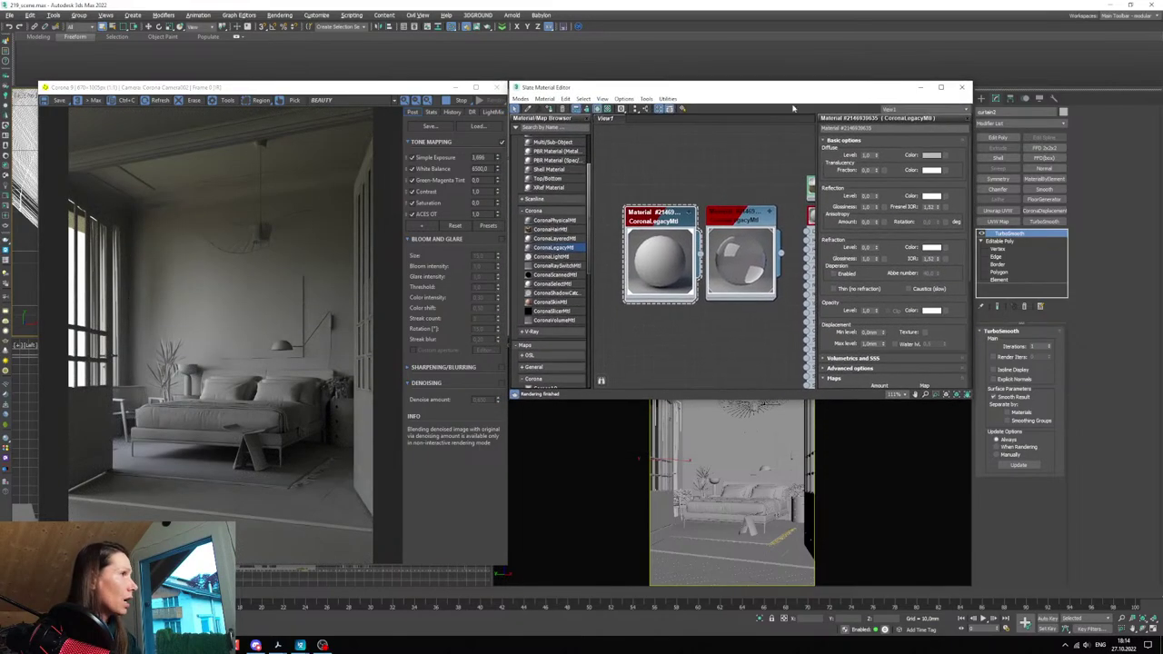
double_click(869, 170)
key("Return")
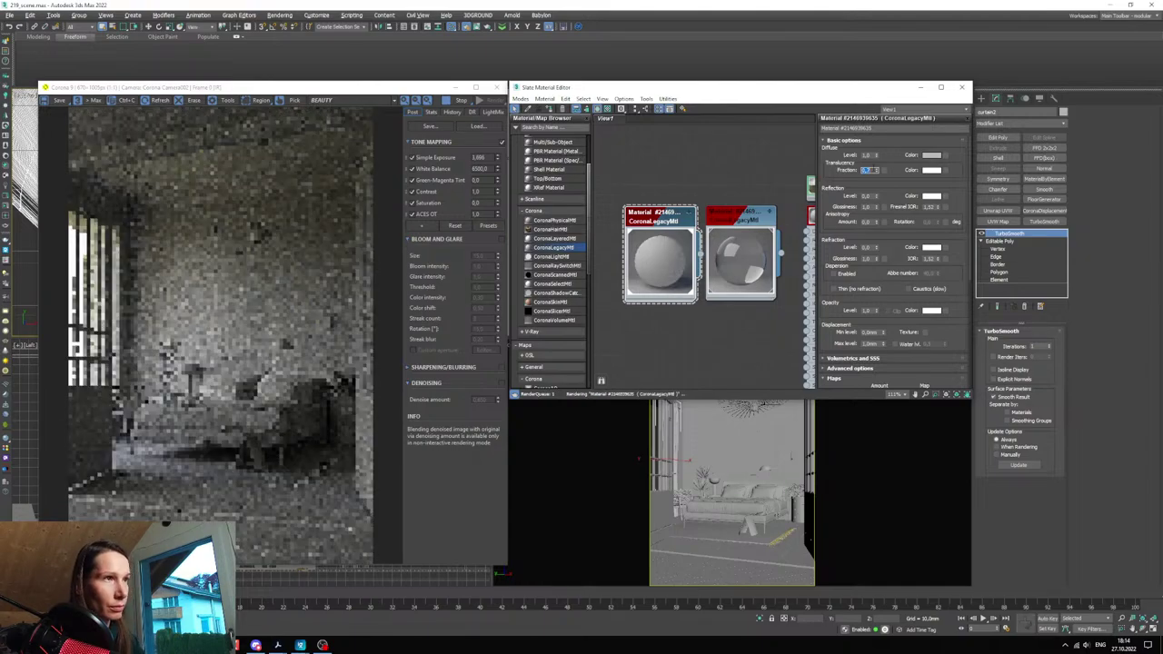
type("1")
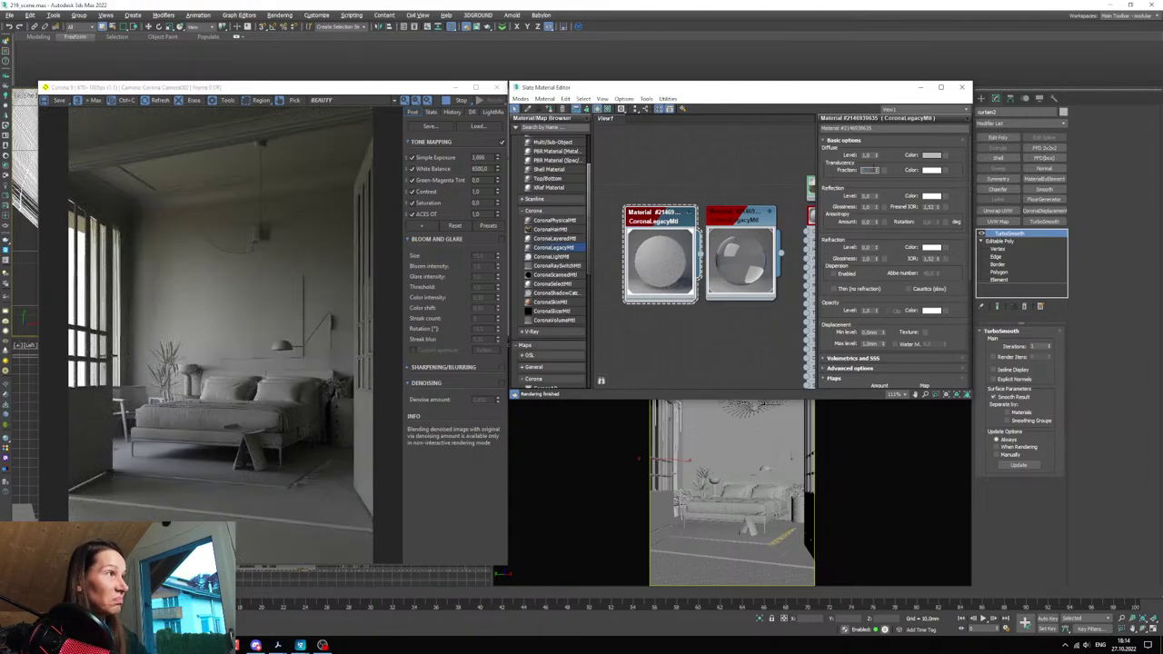
key("Return")
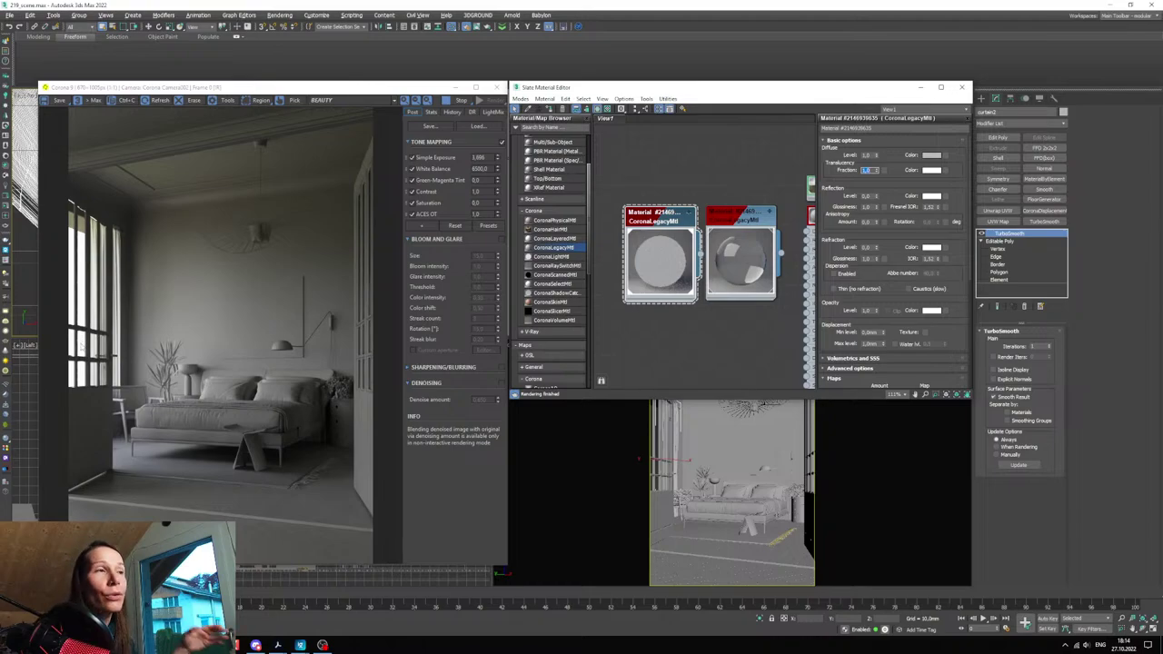
- Turn off Receive Shadows and Cast Shadows in the curtain's object properties, leaving the curtain selected
left_click(921, 88)
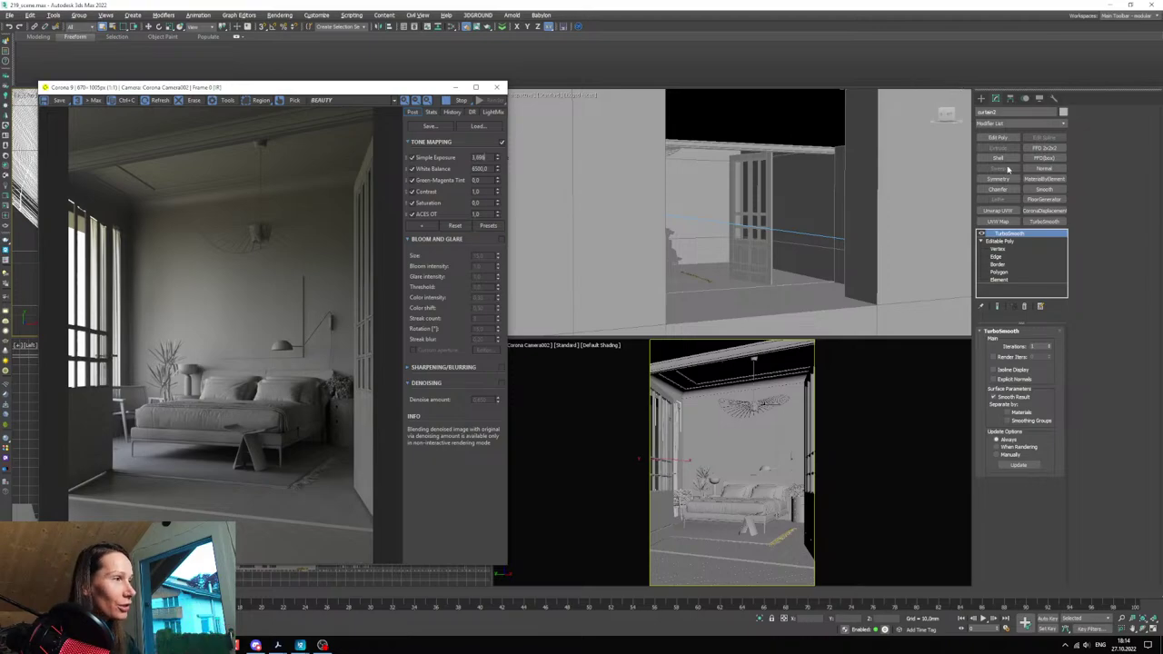
right_click(688, 423)
left_click(726, 501)
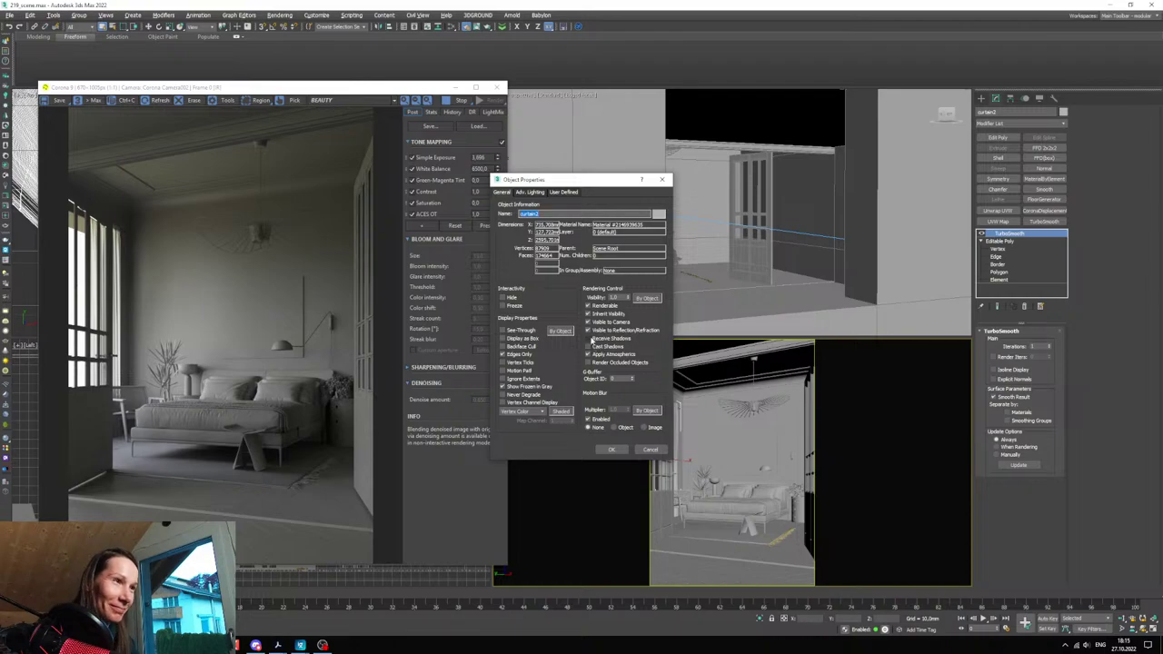
left_click(611, 449)
right_click(686, 418)
left_click(693, 400)
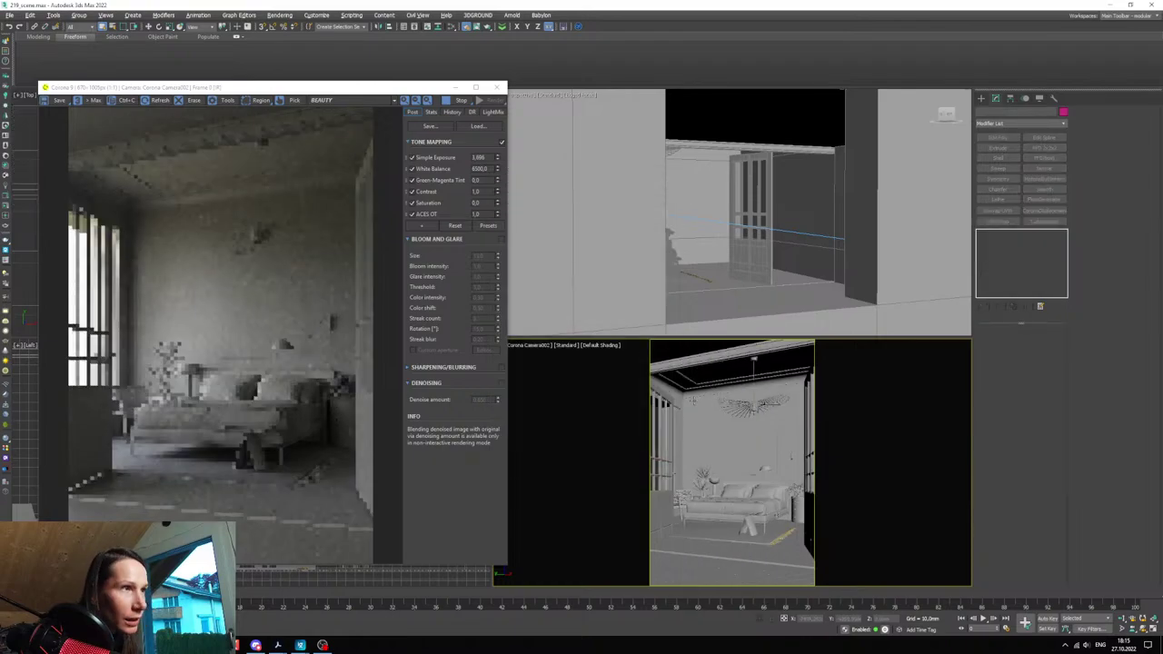
left_click(647, 386)
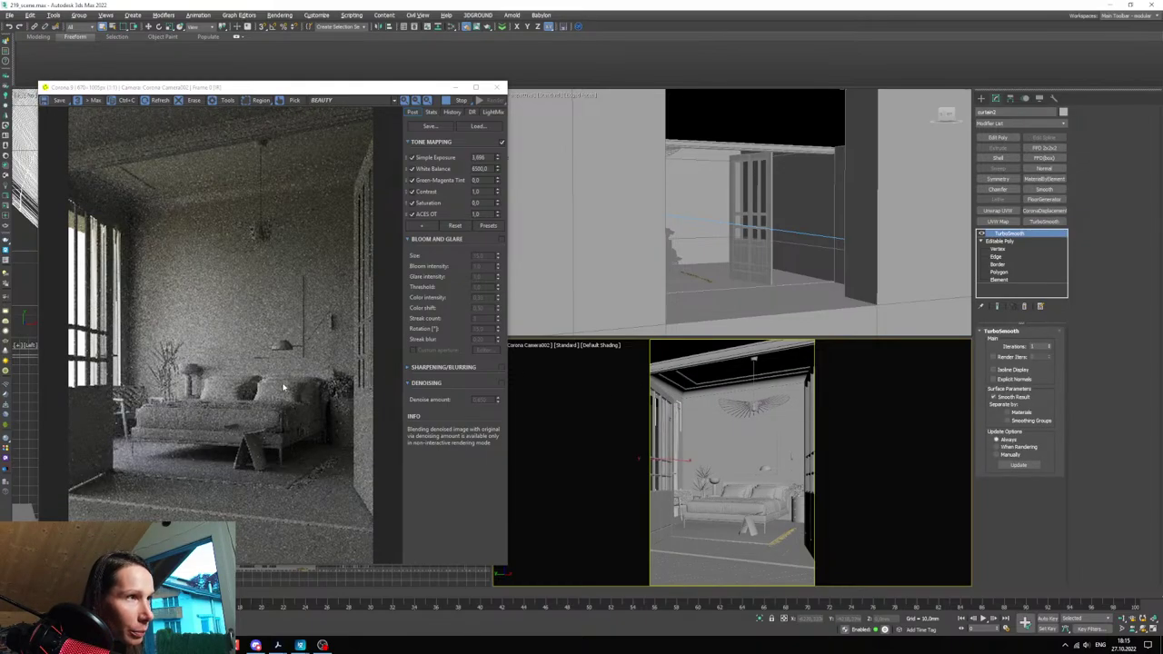
- Turn Cast Shadows back on for the curtain and revisit its object properties while comparing the interactive render
right_click(821, 470)
left_click(839, 541)
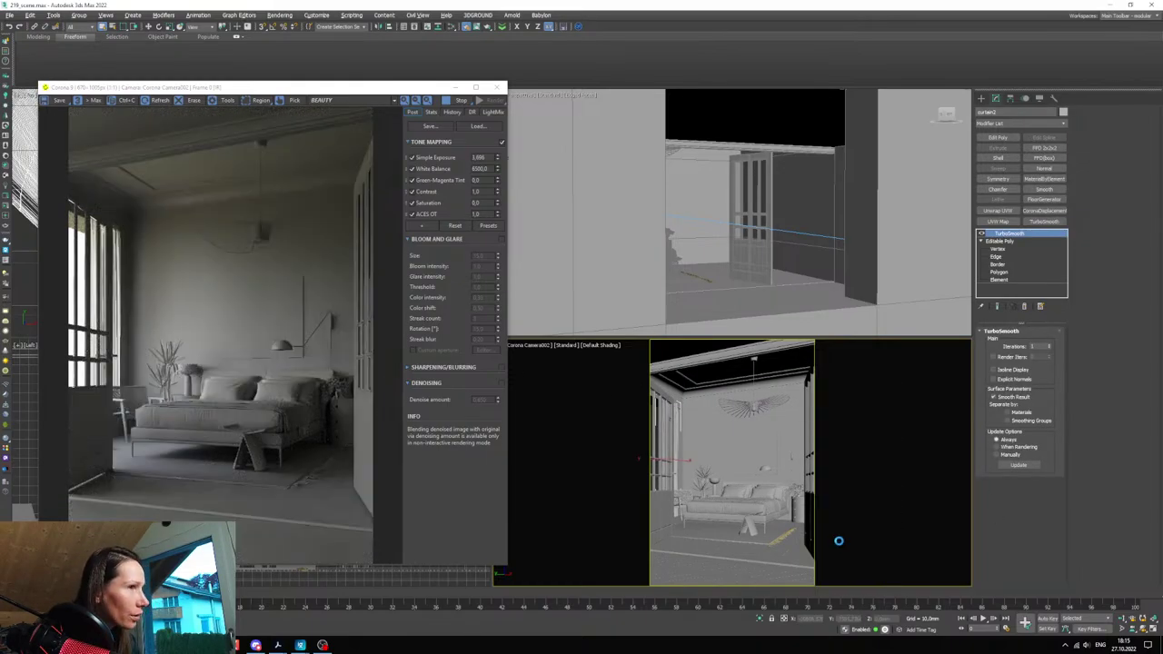
left_click(606, 348)
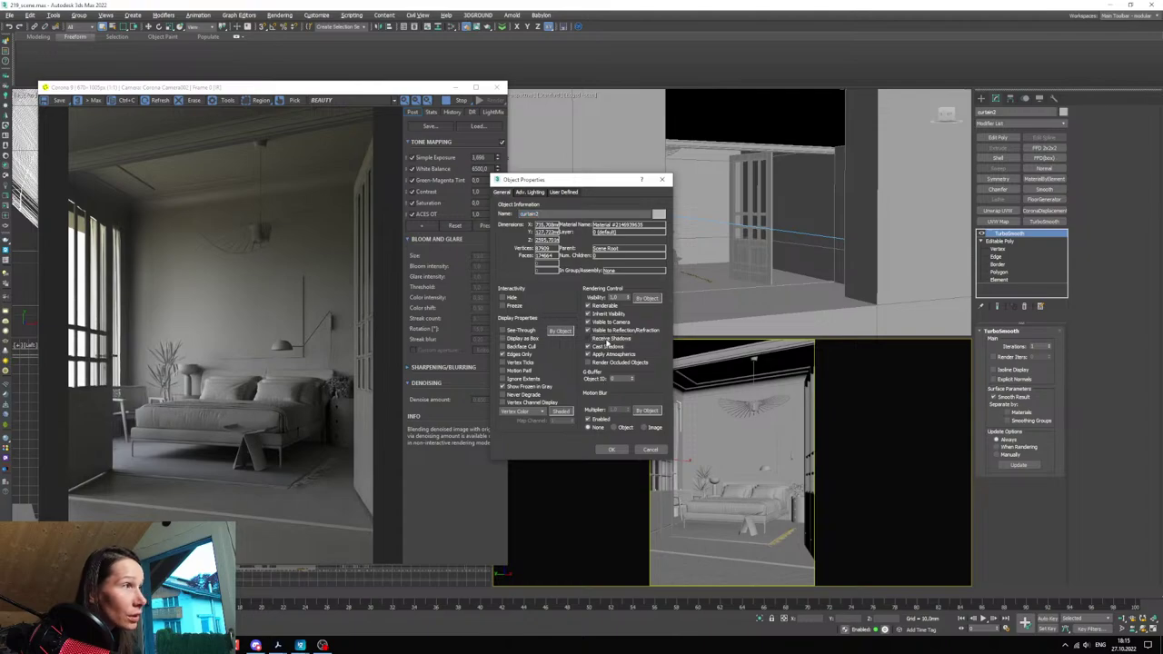
left_click(610, 449)
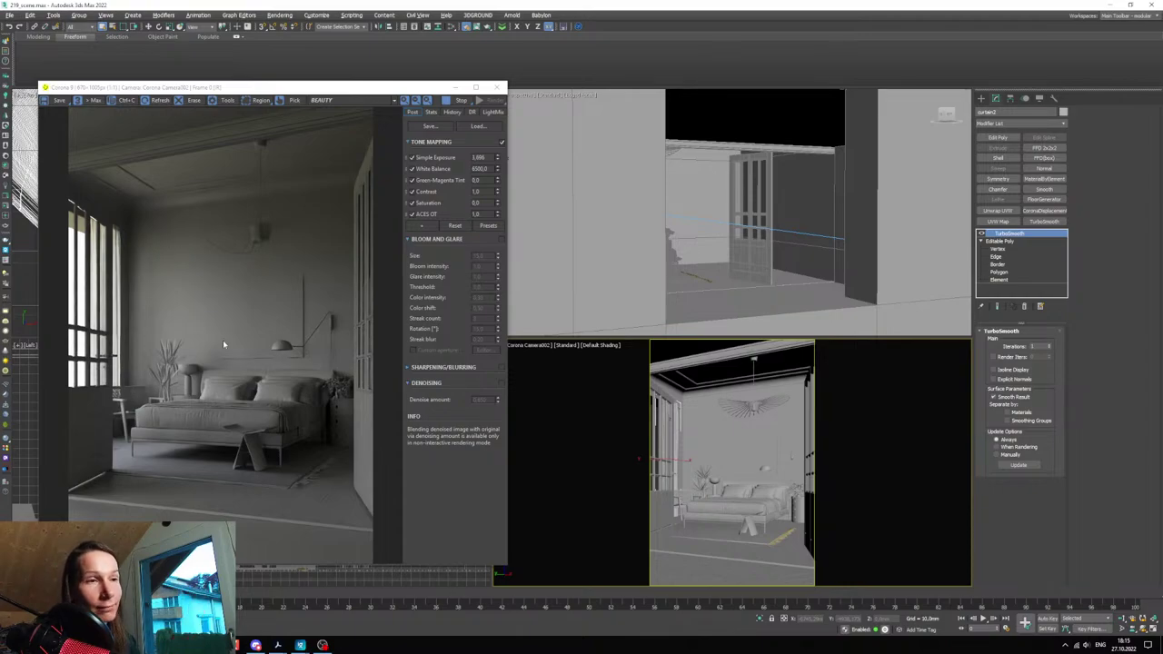
right_click(575, 420)
left_click(624, 506)
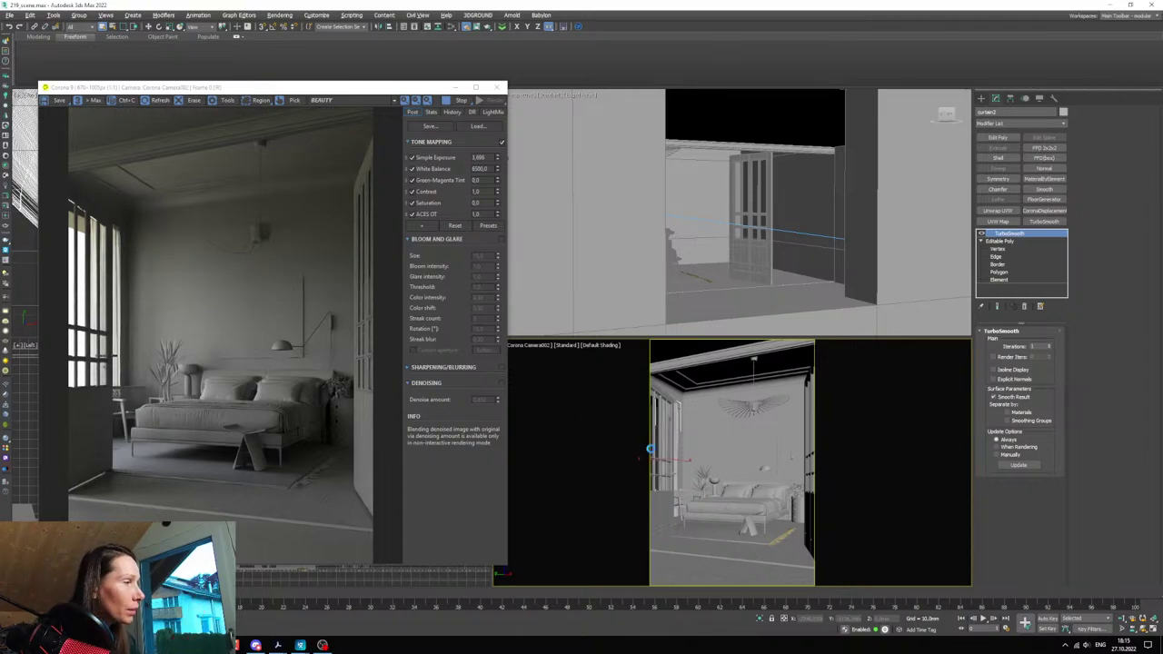
left_click(609, 449)
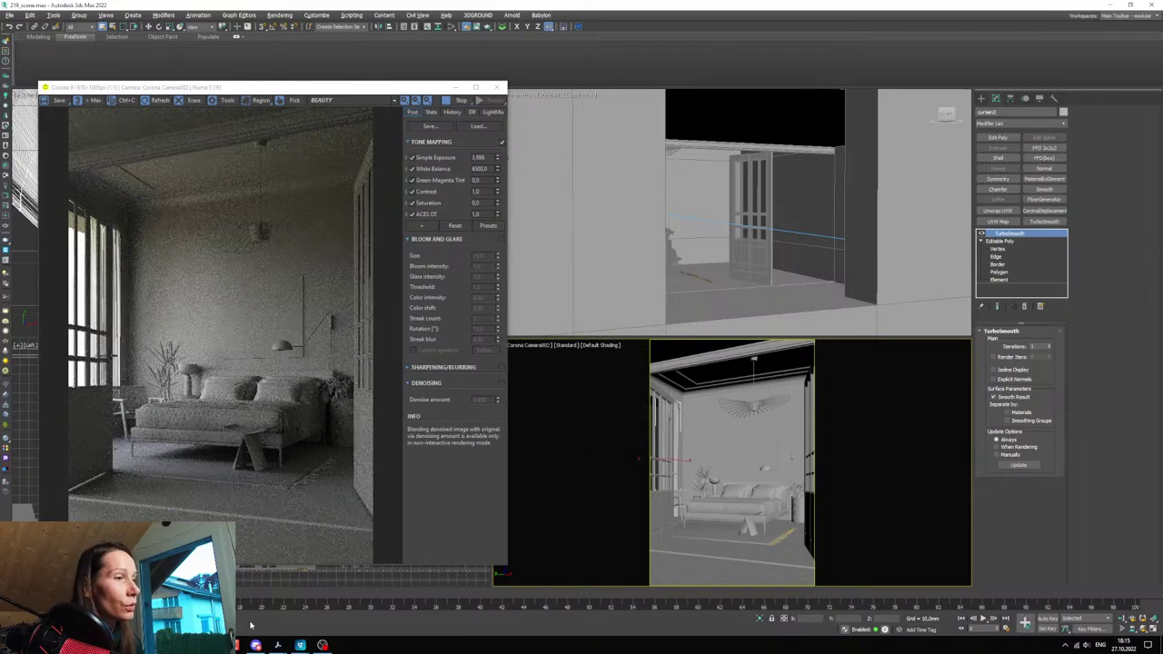
- Bring up the HDRI CoronaBitmap's parameters in the material editor and enlarge its preview node
key("F10")
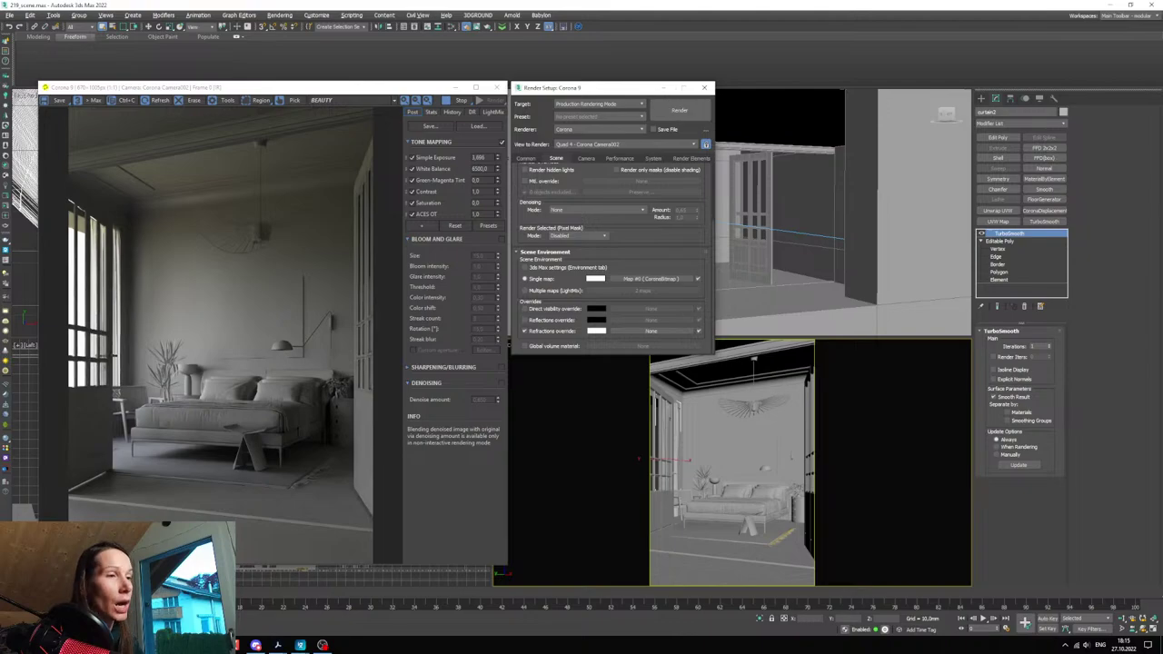
left_click(704, 87)
key("m")
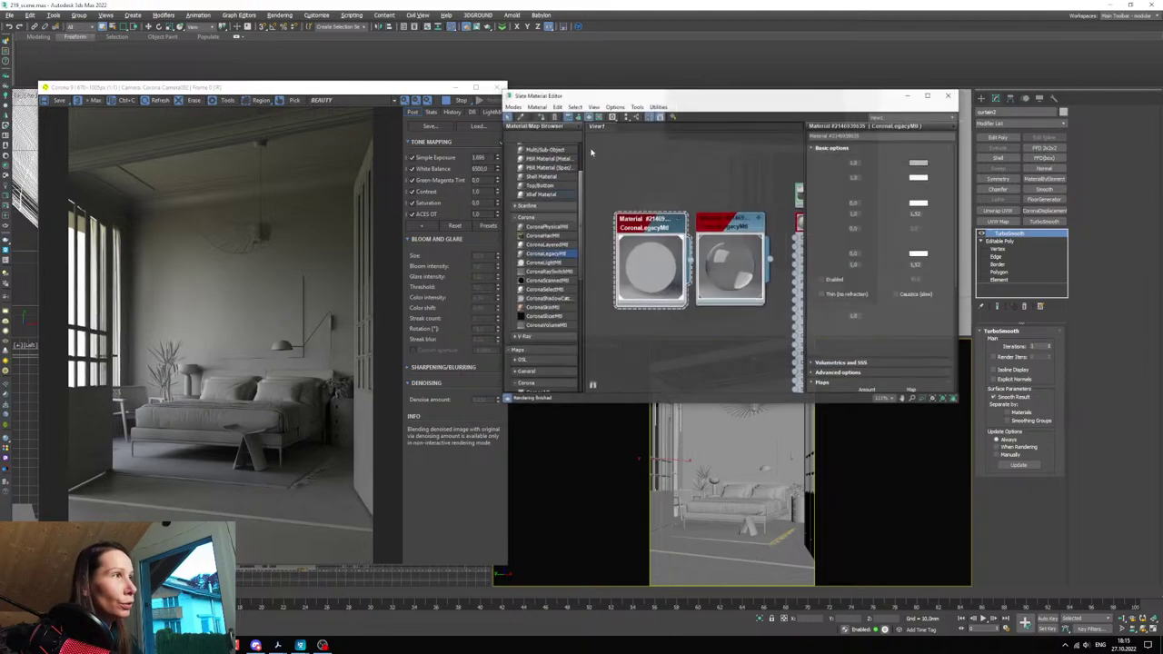
left_click_drag(596, 92, 599, 95)
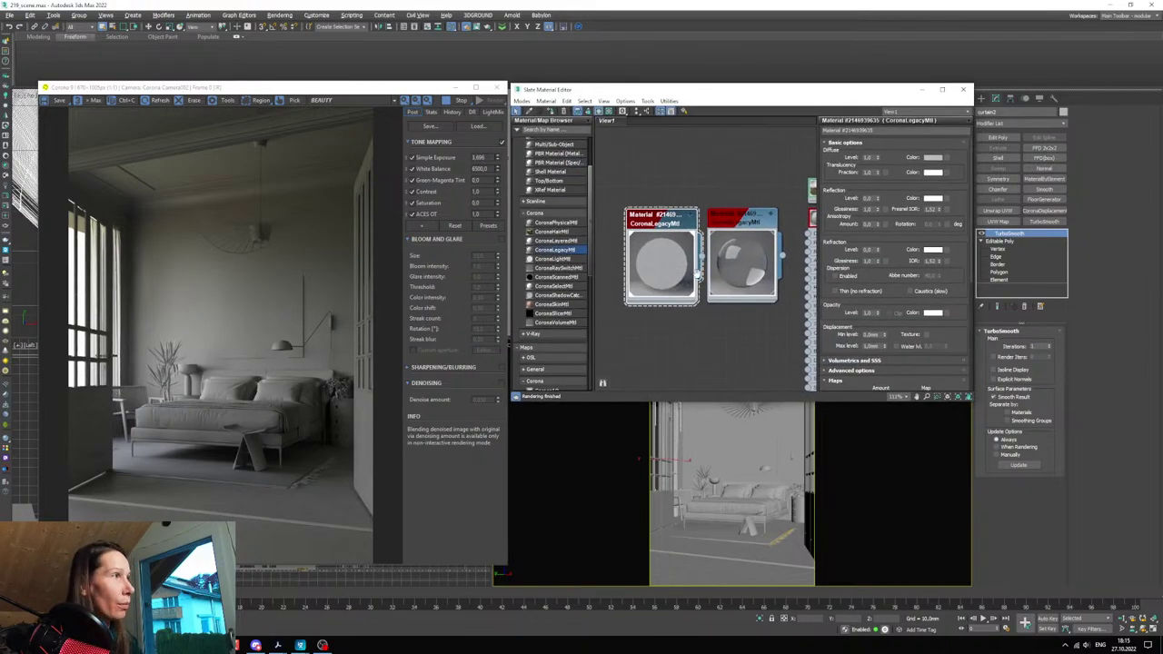
scroll(697, 271, "down", 3)
scroll(772, 251, "up", 3)
middle_click_drag(776, 253, 720, 286)
double_click(721, 286)
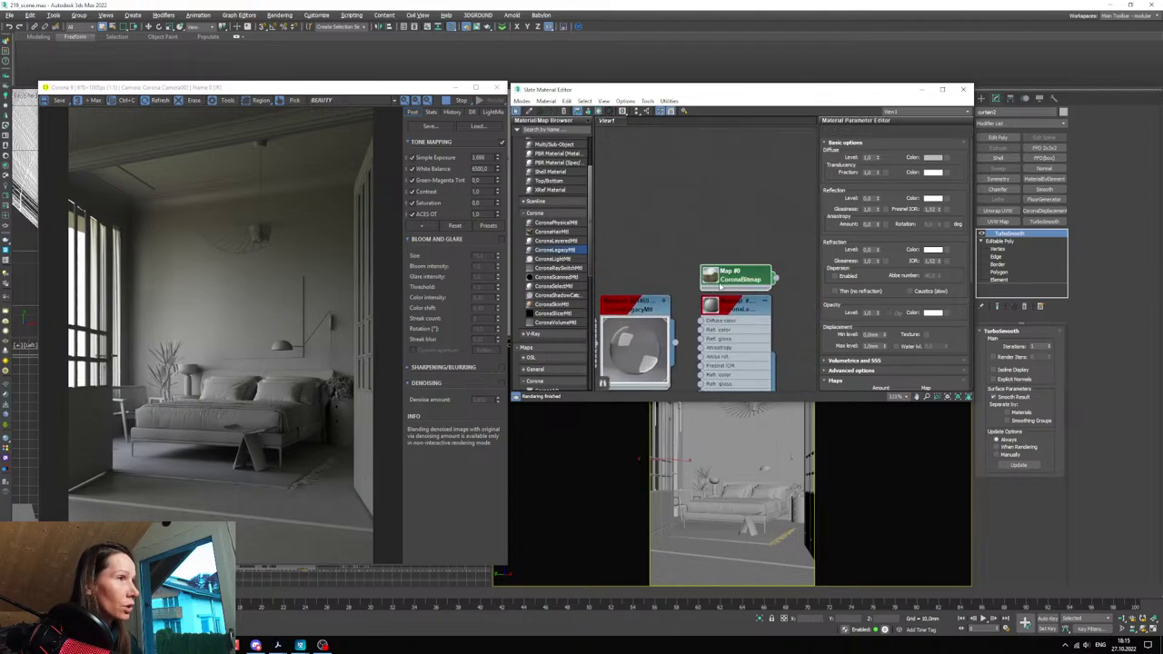
double_click(721, 284)
left_click_drag(720, 276, 721, 193)
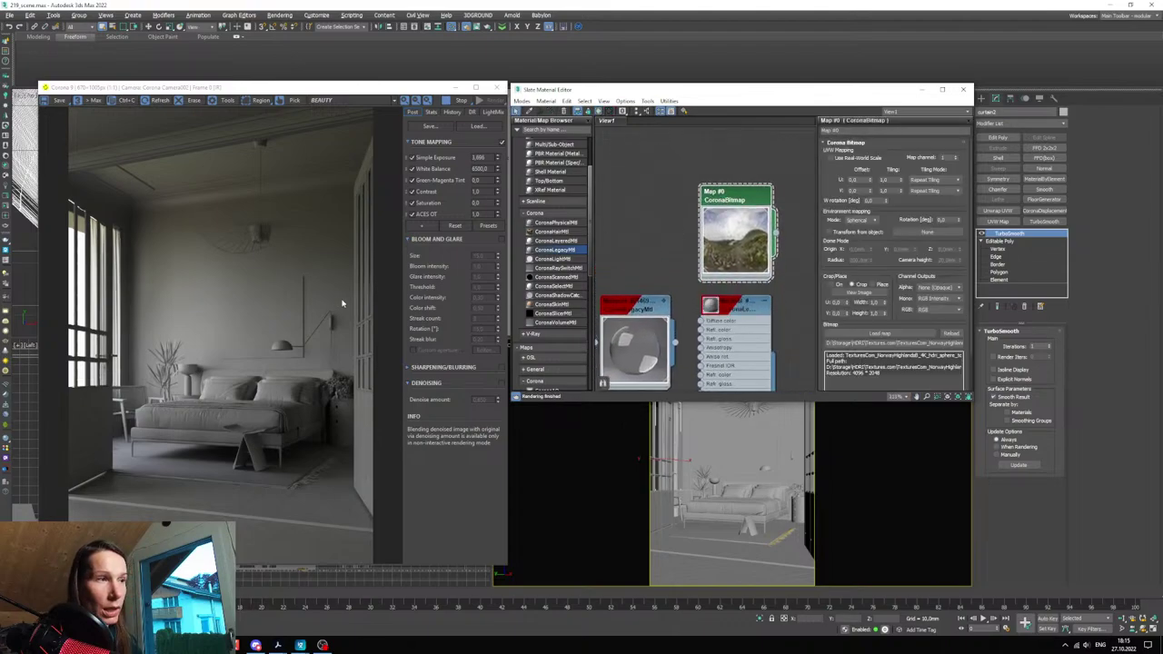
middle_click_drag(751, 262, 720, 298)
- Try HDRI environment rotations of 50 and 100 degrees, ending at 100
left_click(946, 223)
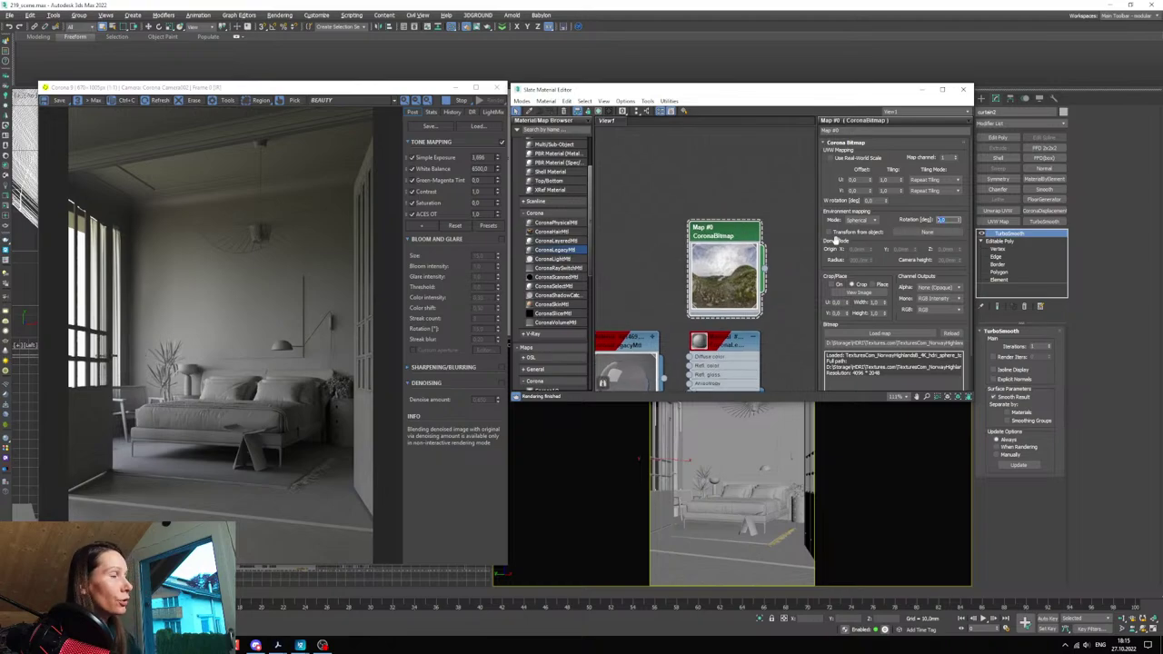
type("50")
key("Return")
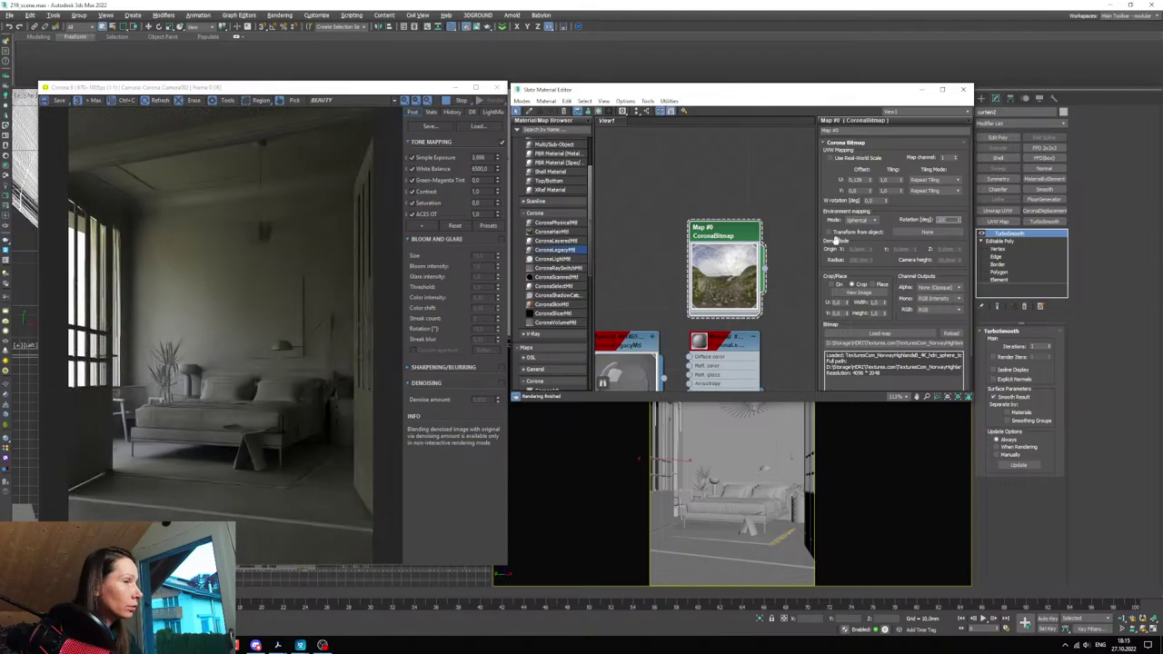
type("100")
key("Return")
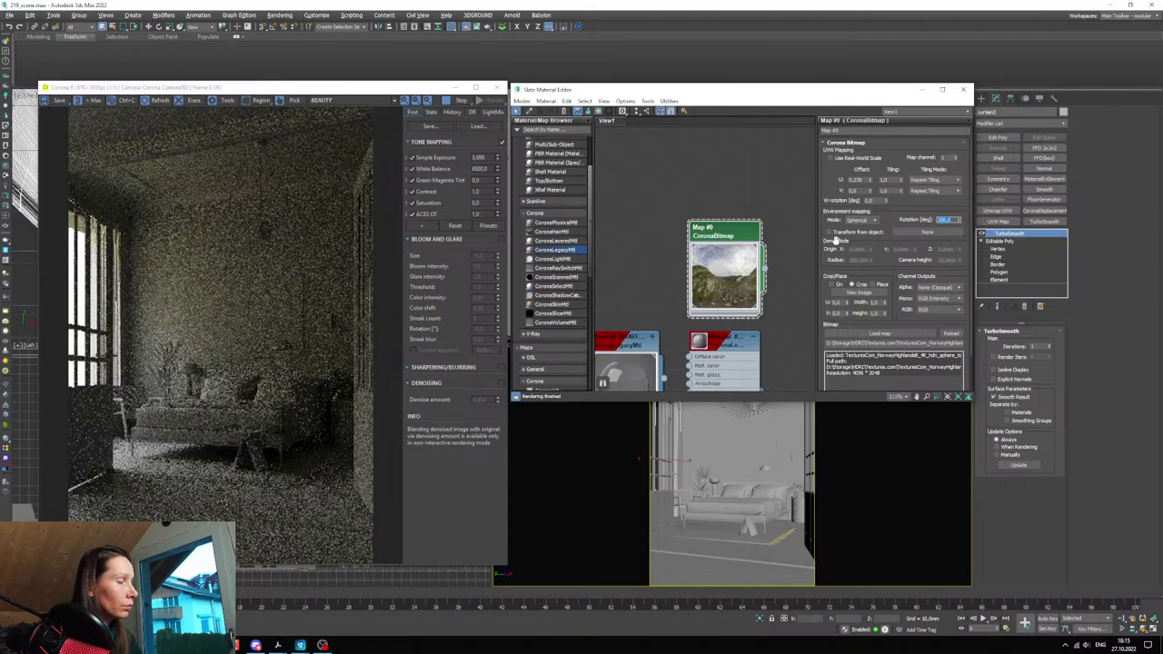
- Try HDRI environment rotations of 150 and 200 degrees
type("18")
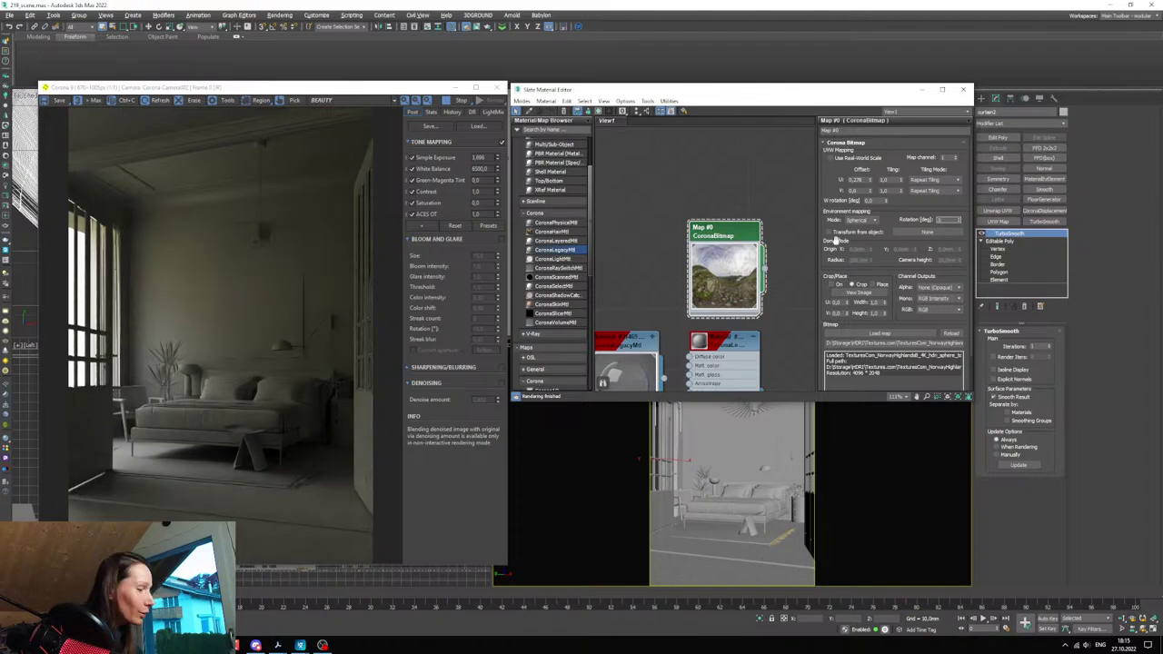
type("1,50")
key("Return")
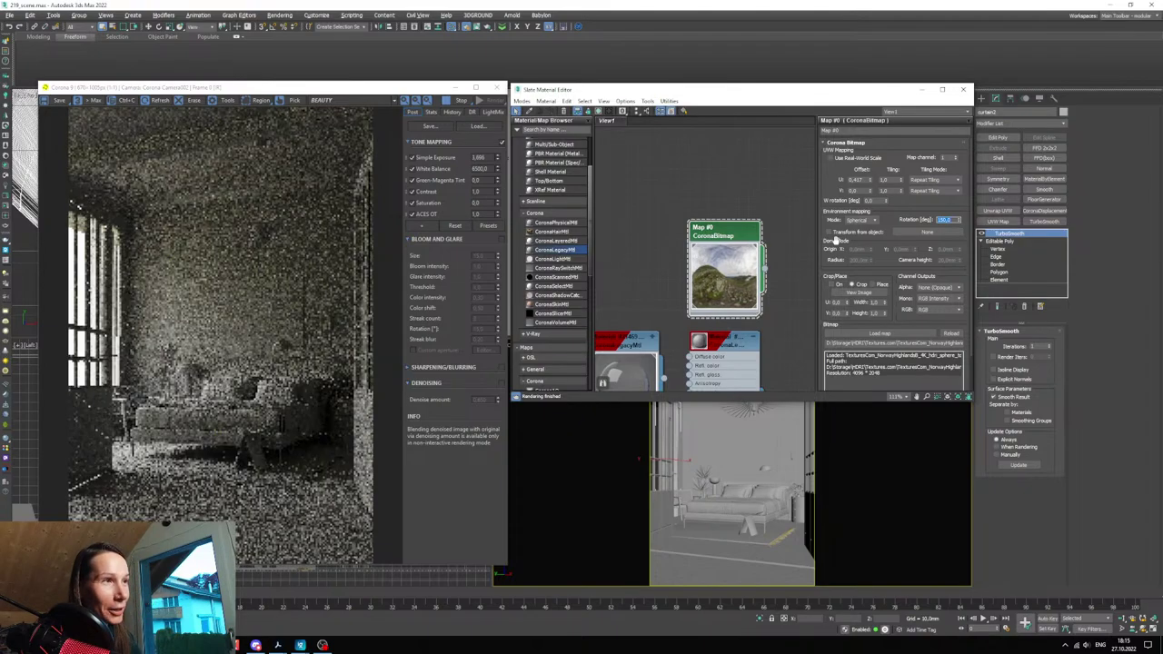
type("200")
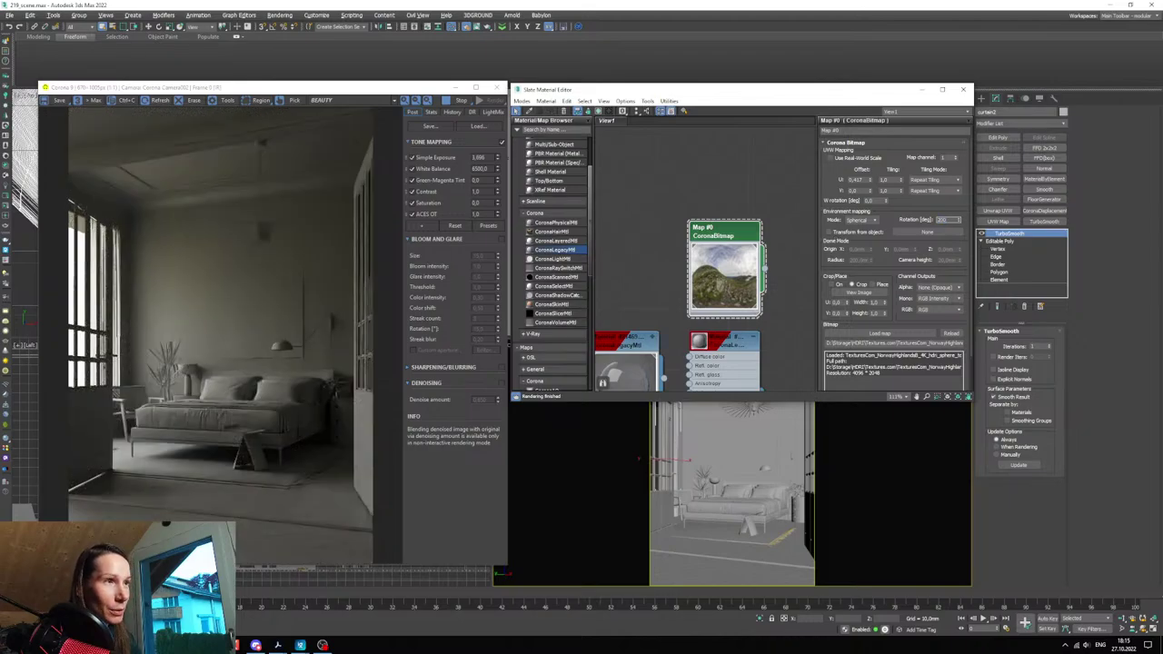
key("Return")
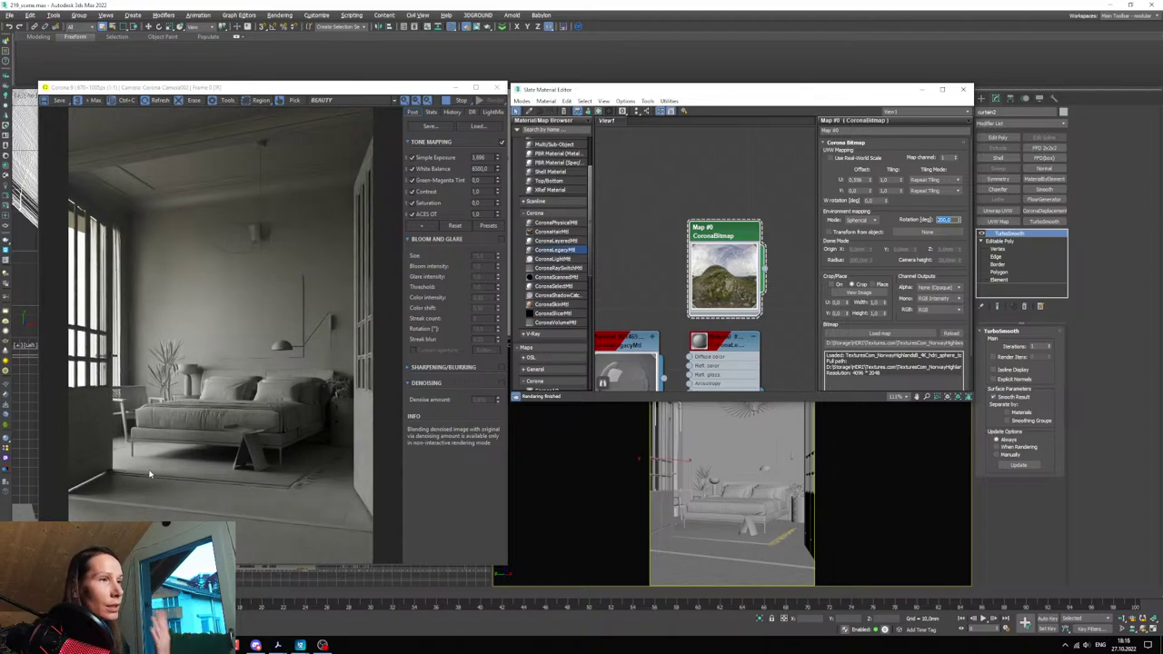
- Compare further HDRI environment rotations of 250, 300 and 280 degrees, returning to 250
key("super")
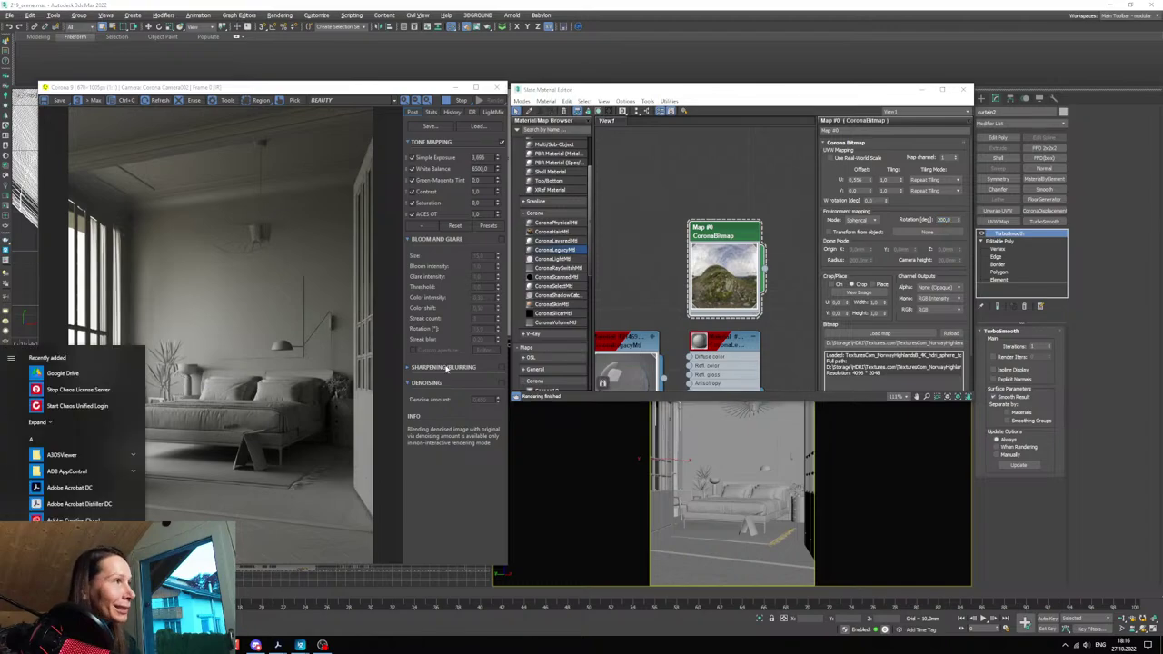
left_click(365, 89)
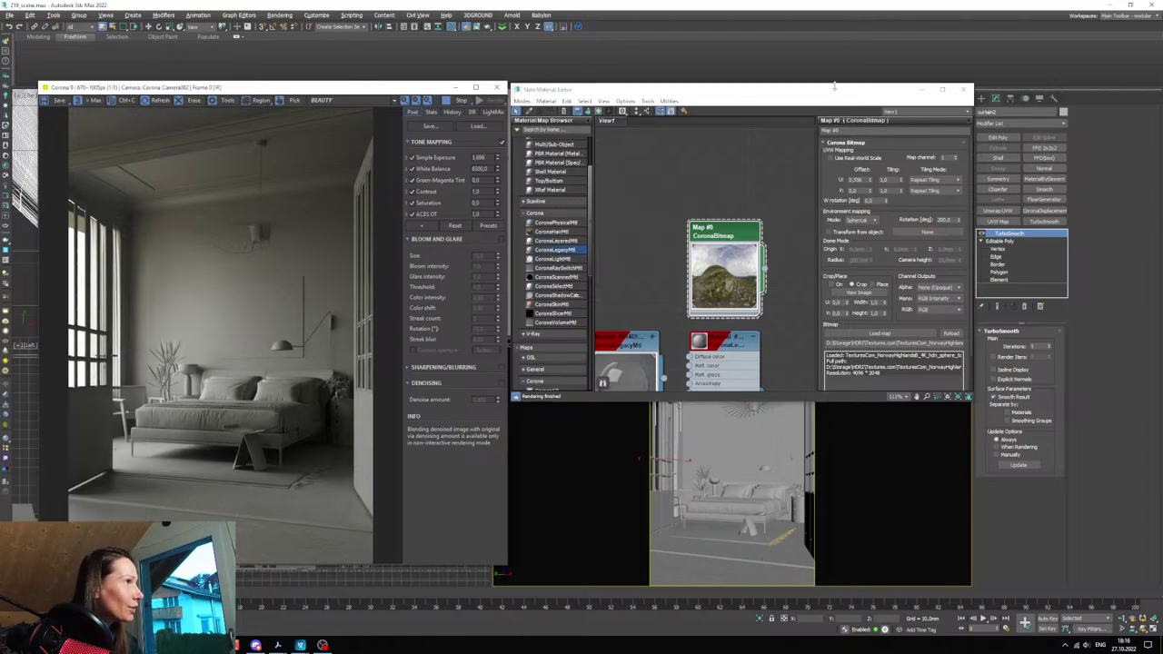
left_click_drag(953, 220, 833, 209)
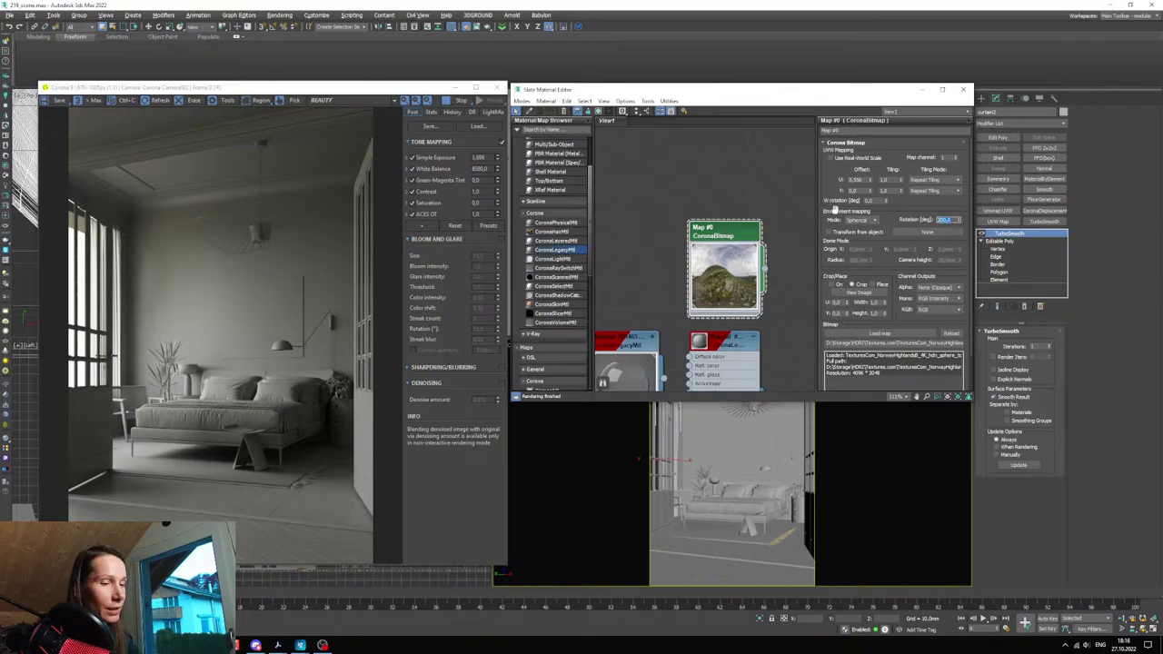
type("200")
key("Return")
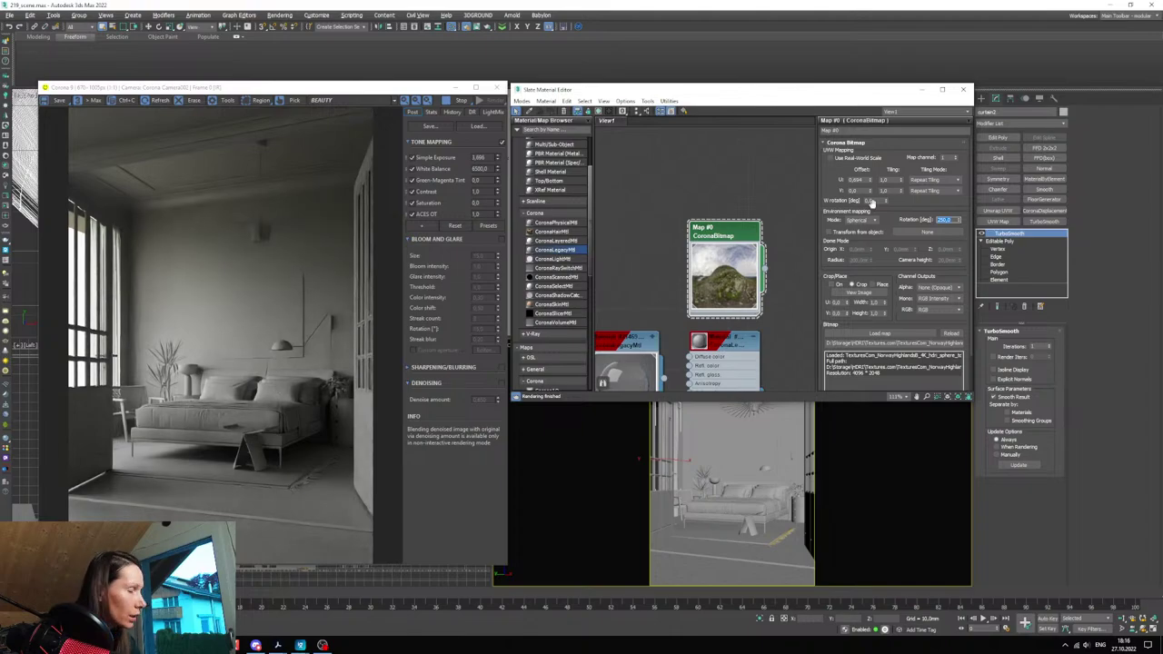
type("2")
key("Return")
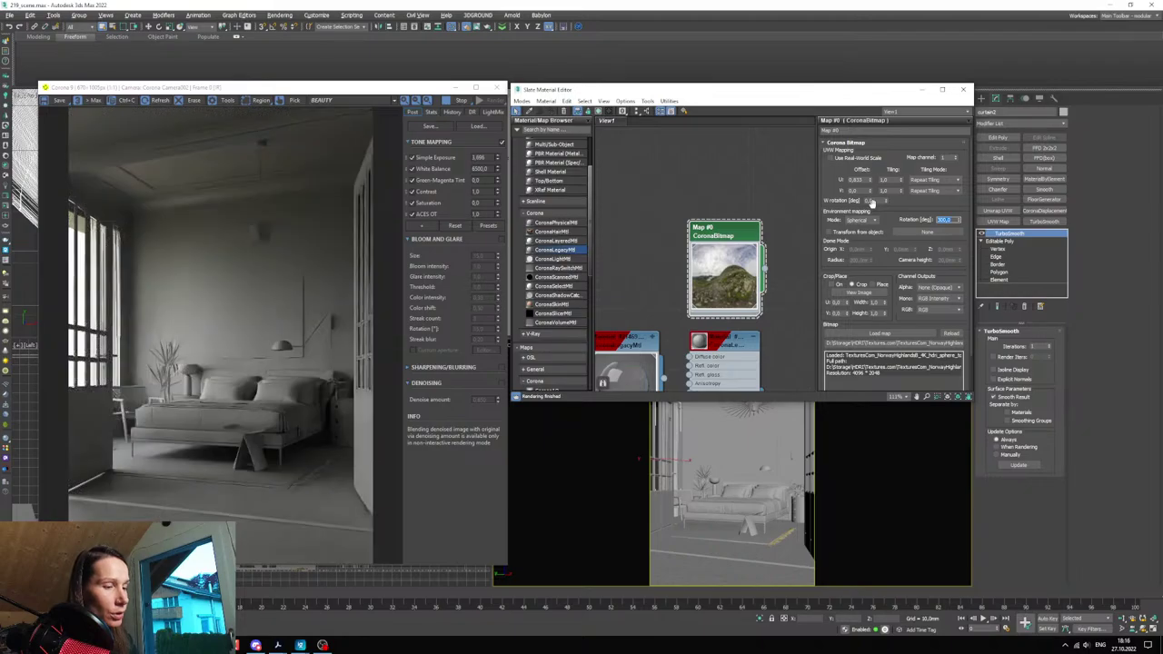
type("280")
key("Return")
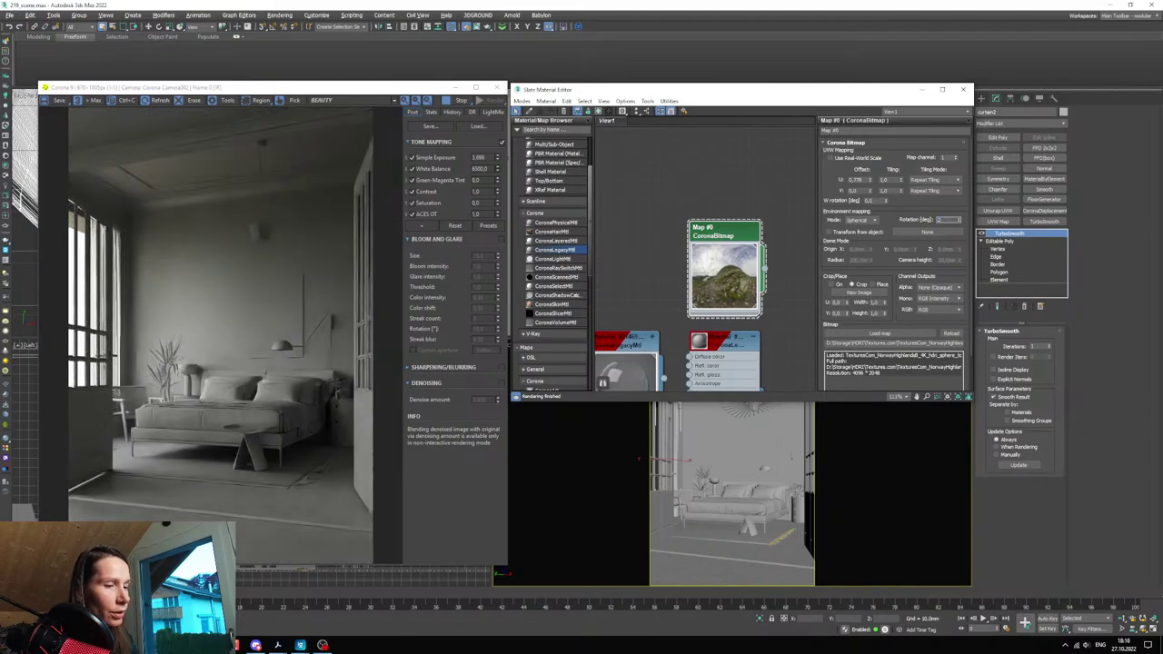
type("250")
key("Return")
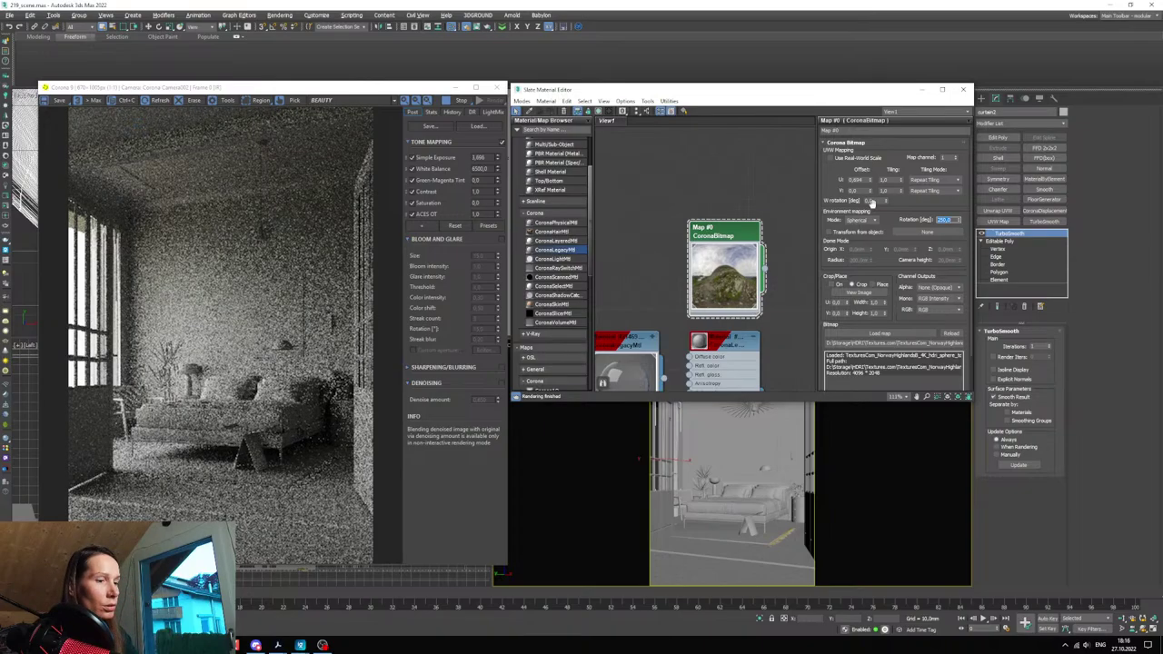
- Compare HDRI environment rotations of 260 and 270 degrees and settle on 260
type("260")
key("Return")
type("270")
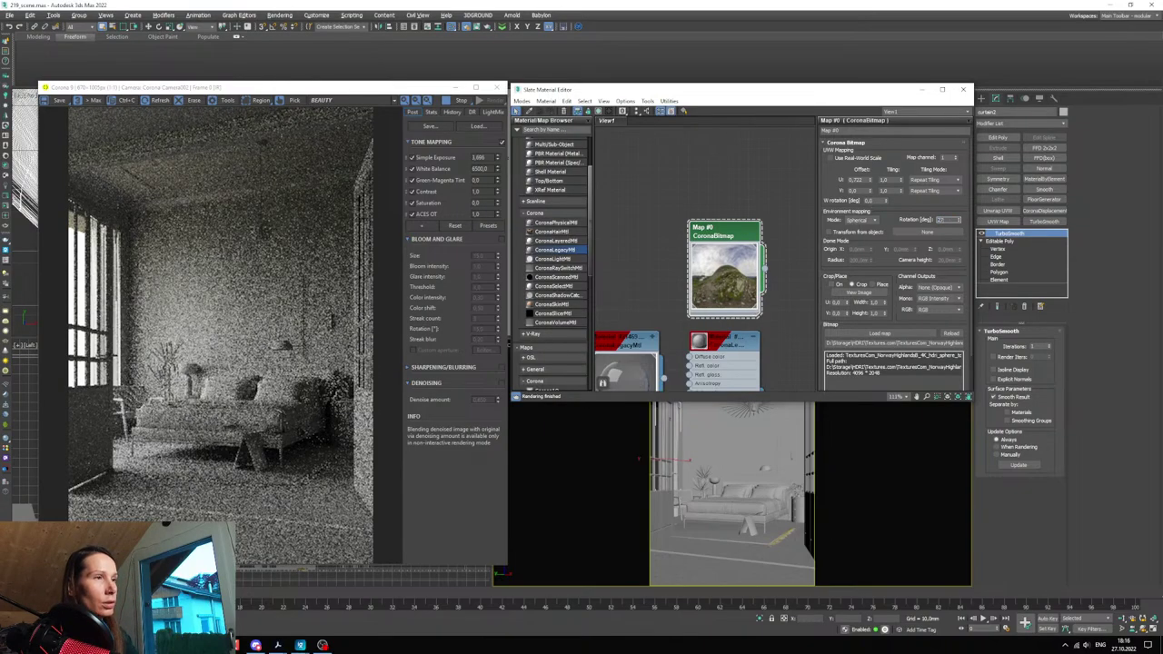
key("Return")
type("260")
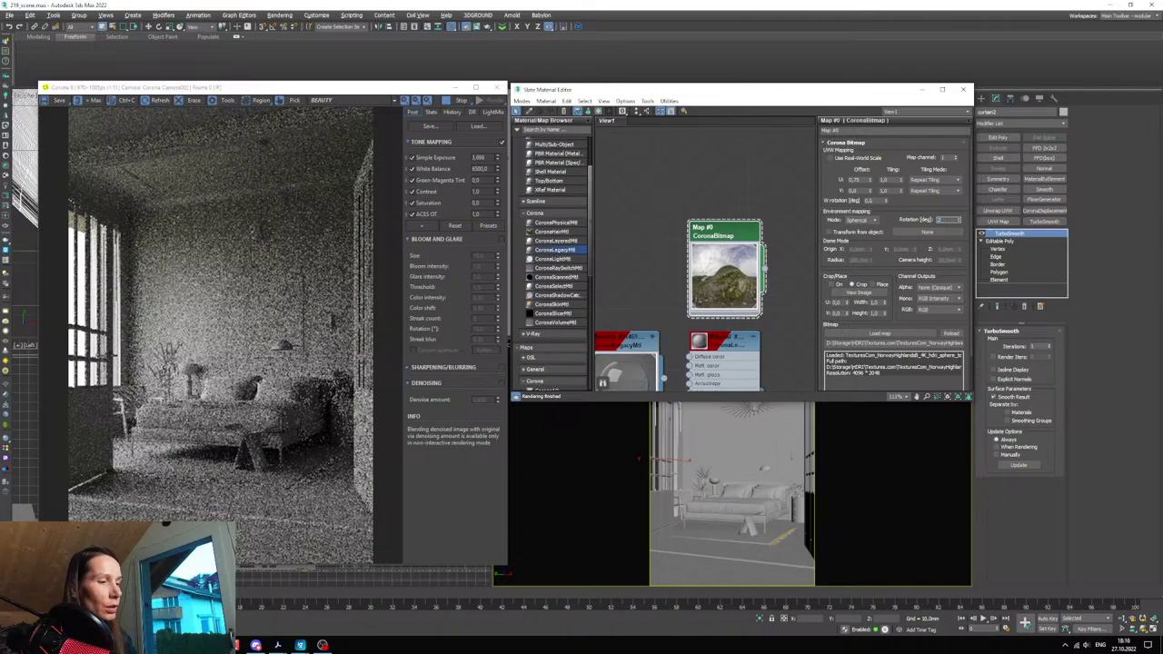
key("Return")
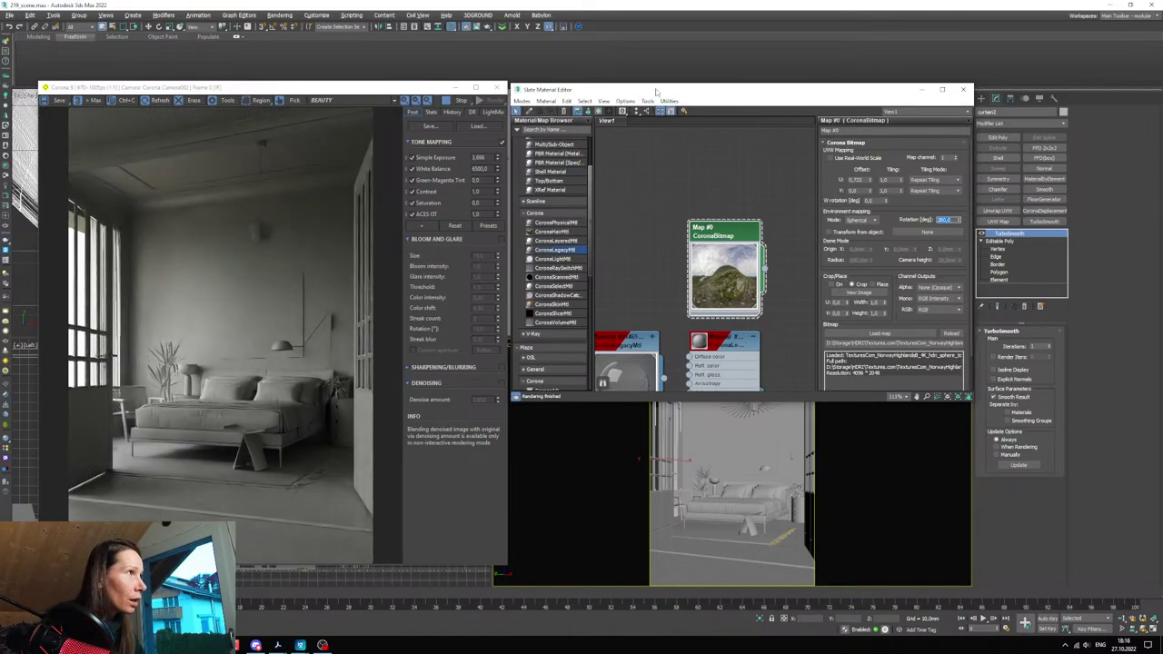
- Minimize the material editor and fine-tune the Simple Exposure in the interactive render's tone mapping
left_click_drag(650, 91, 652, 102)
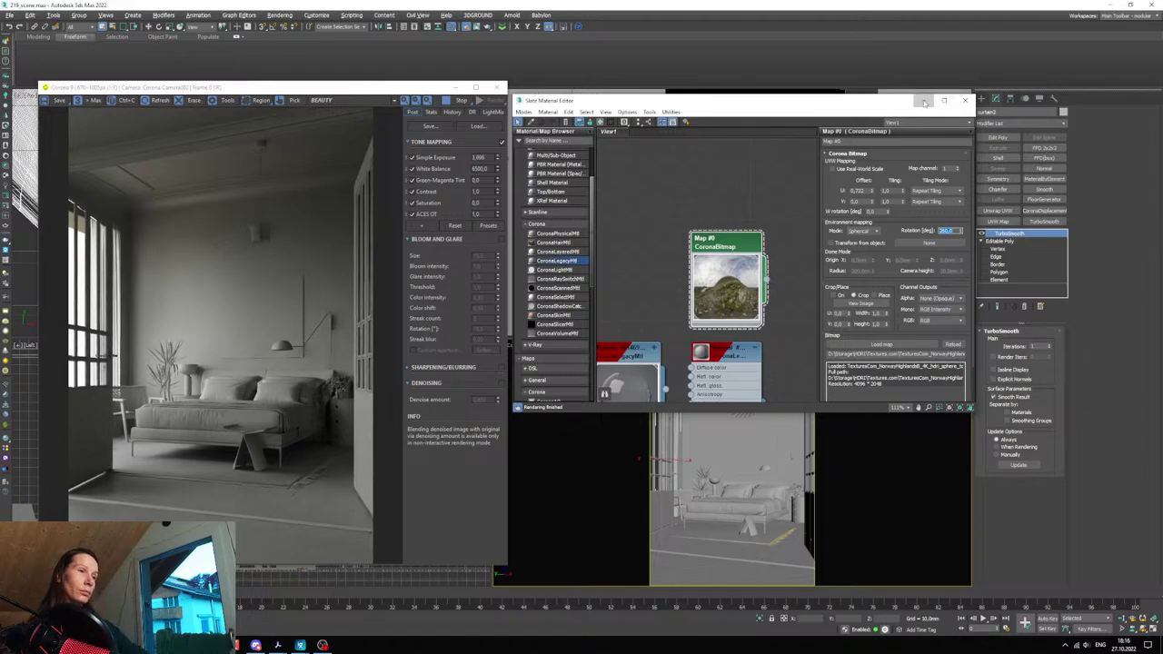
left_click(924, 101)
left_click(498, 154)
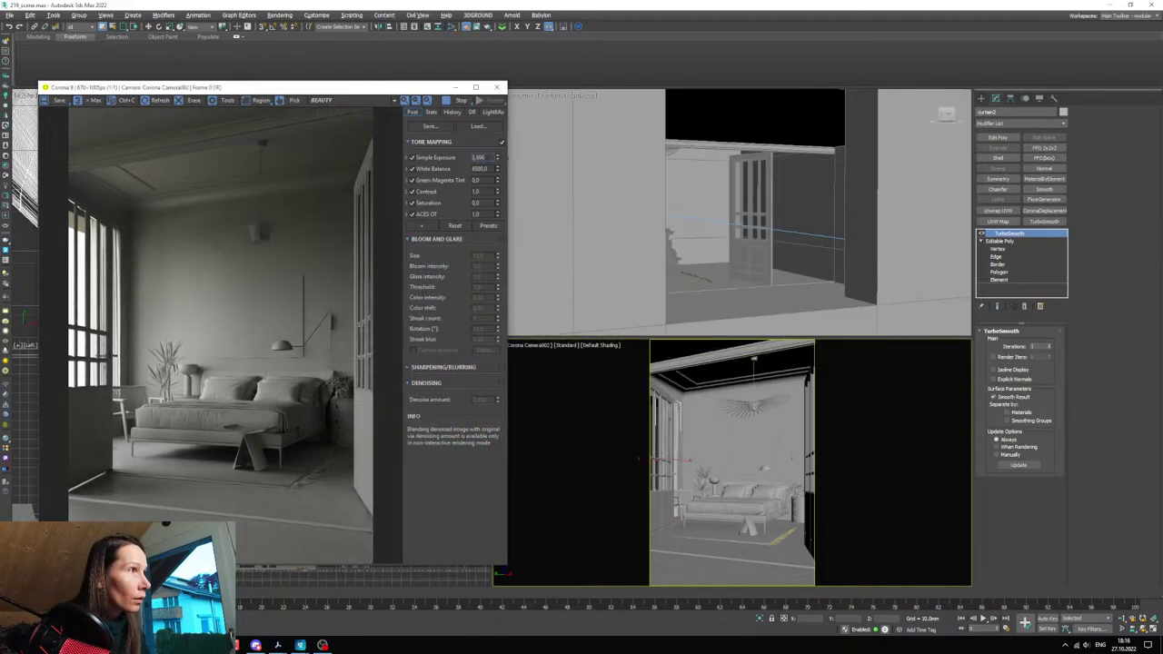
left_click_drag(498, 153, 499, 153)
left_click(498, 159)
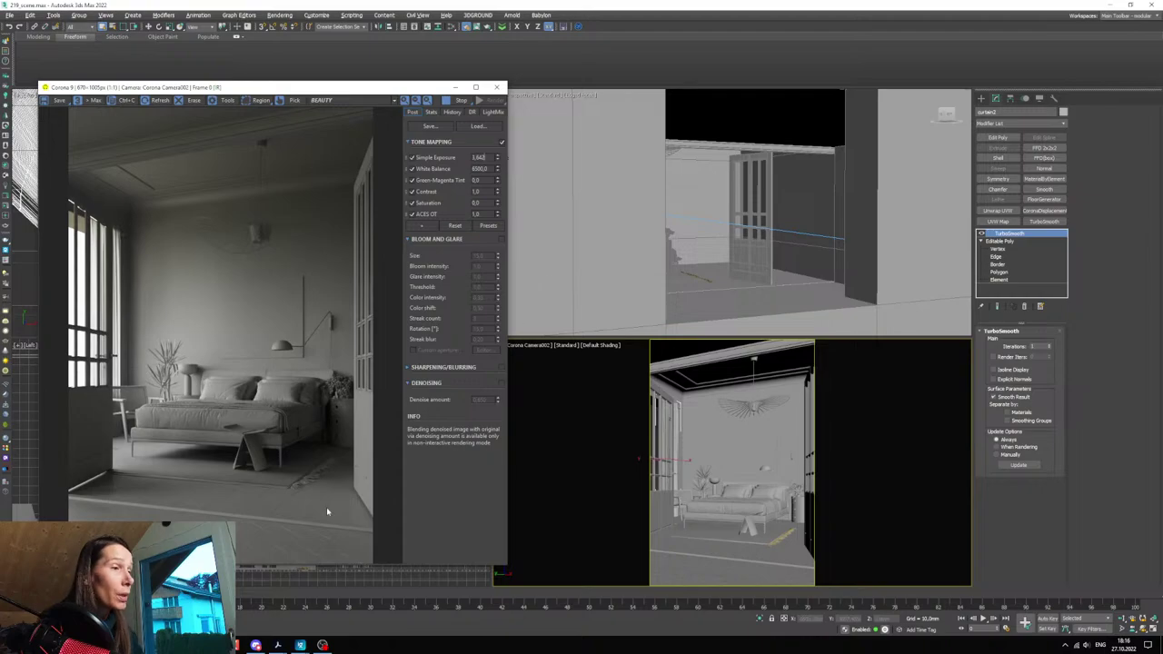
- Switch to ImageGlass to compare the render's lighting with the reference bedroom photo, minimizing the photo when done
mouse_move(300, 645)
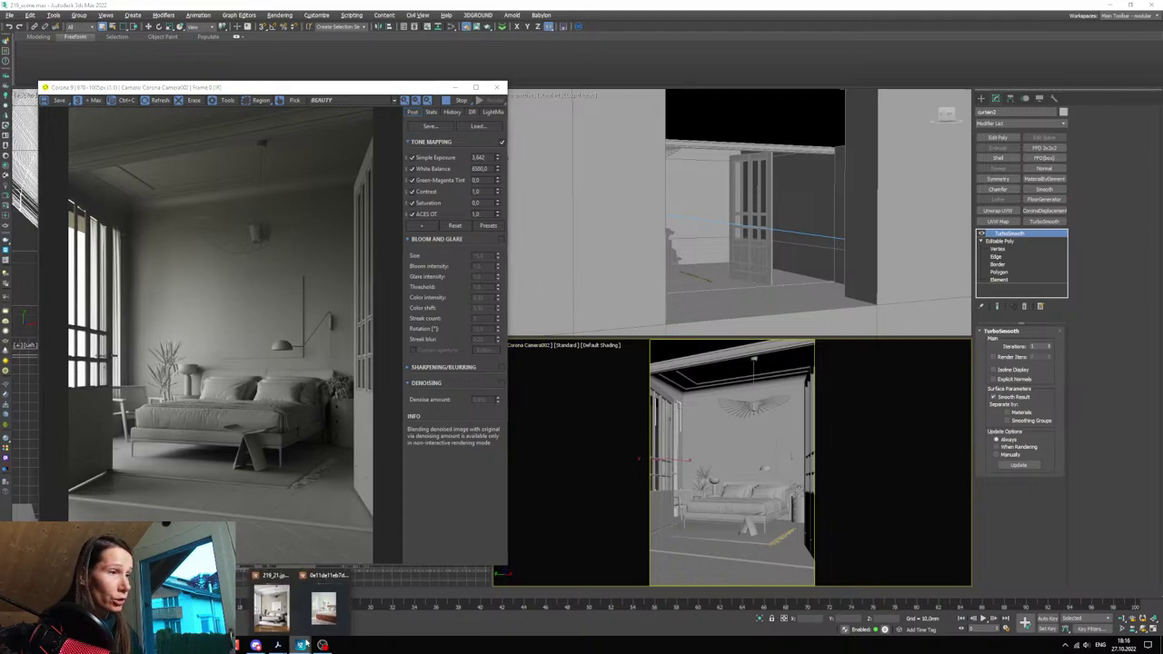
left_click(271, 606)
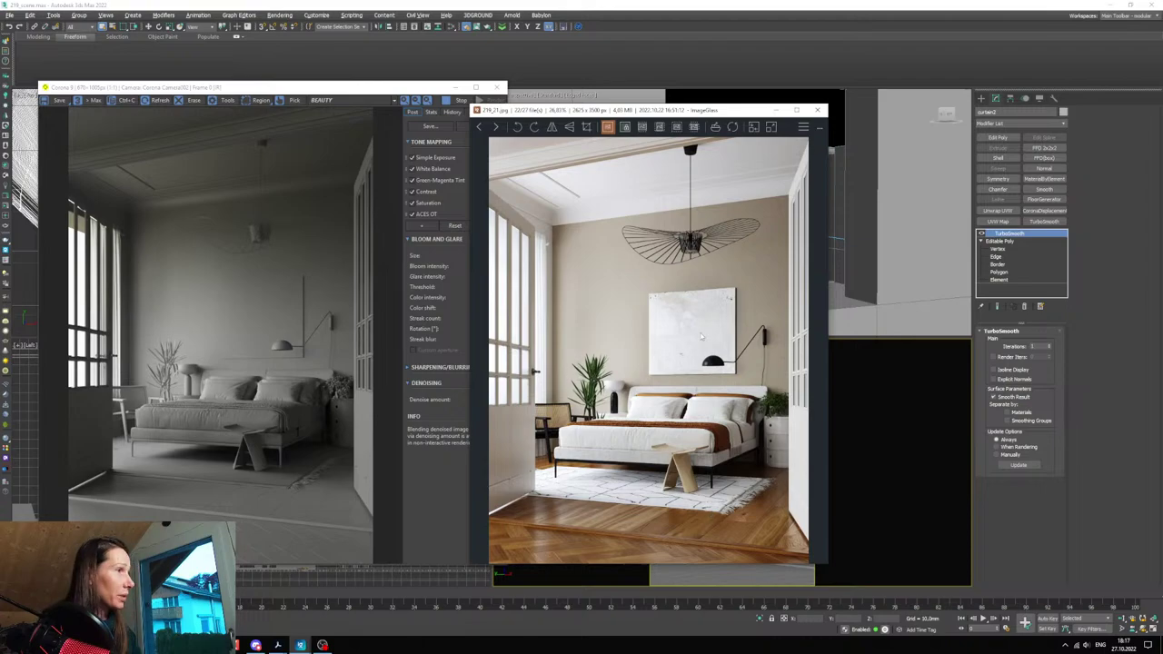
left_click(775, 110)
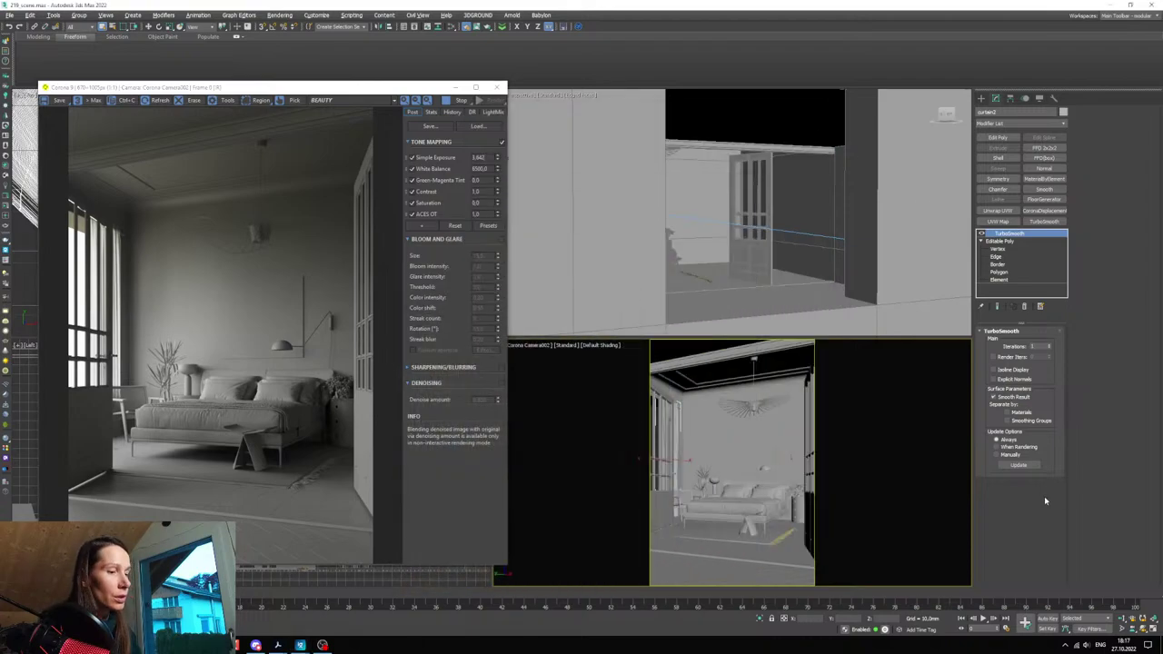
- Reopen the material editor and bring up the grey CoronaLegacyMtl's parameters with its node preview enlarged
key("m")
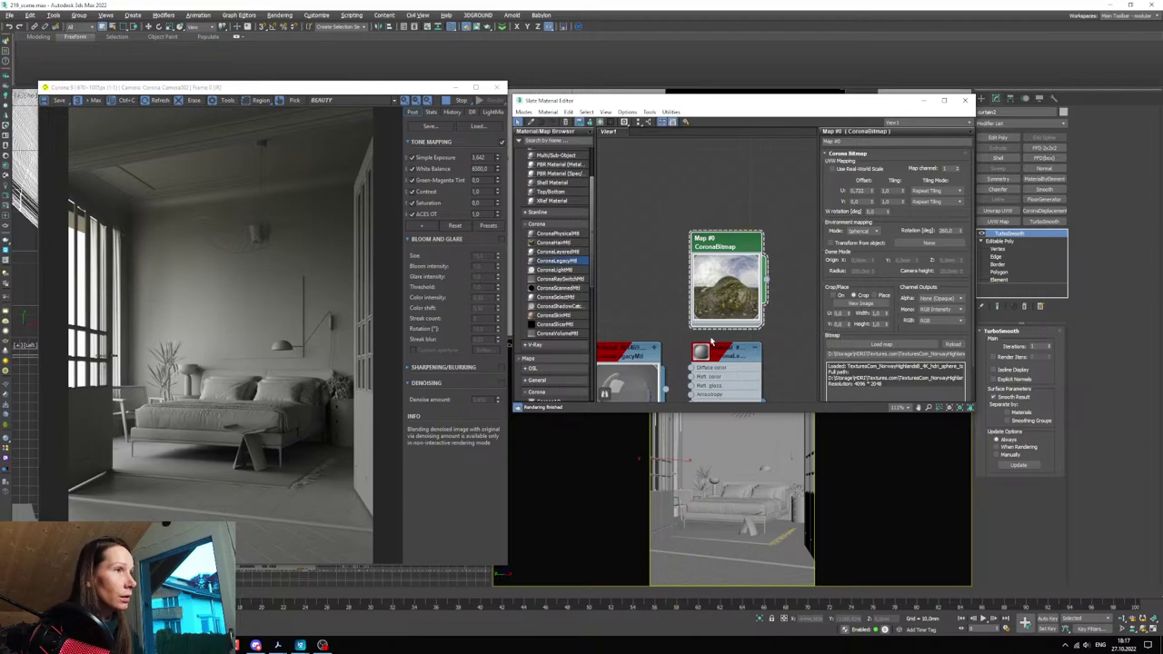
scroll(709, 260, "down", 3)
middle_click_drag(711, 341, 729, 279)
scroll(710, 263, "up", 2)
left_click(767, 288)
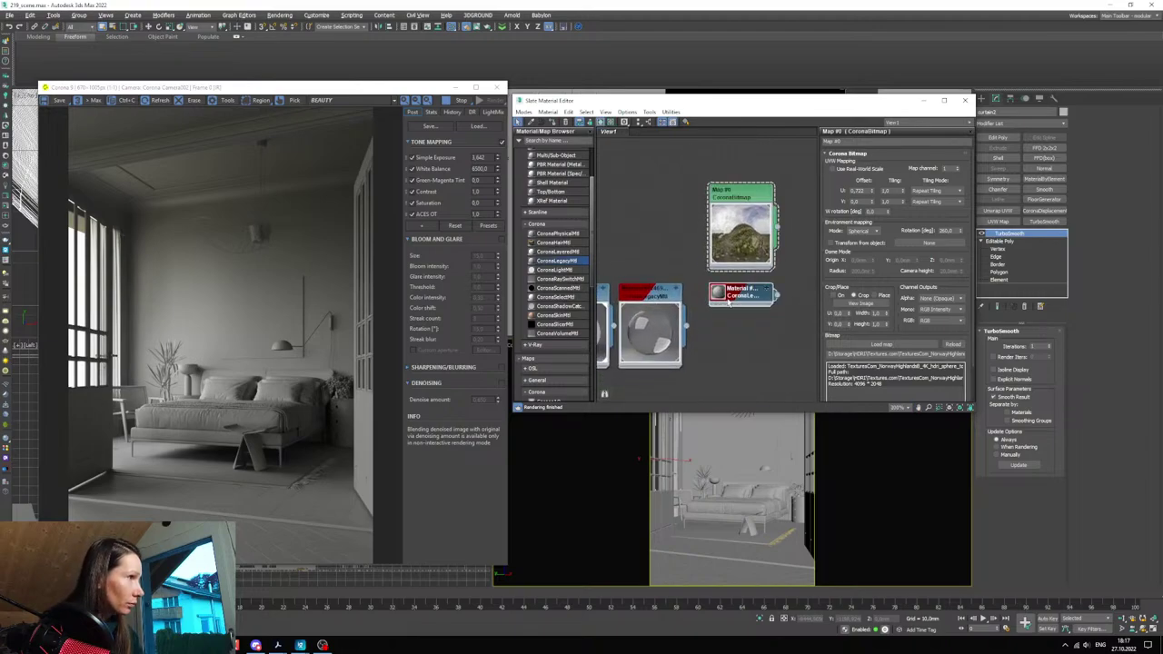
double_click(727, 300)
left_click(719, 292)
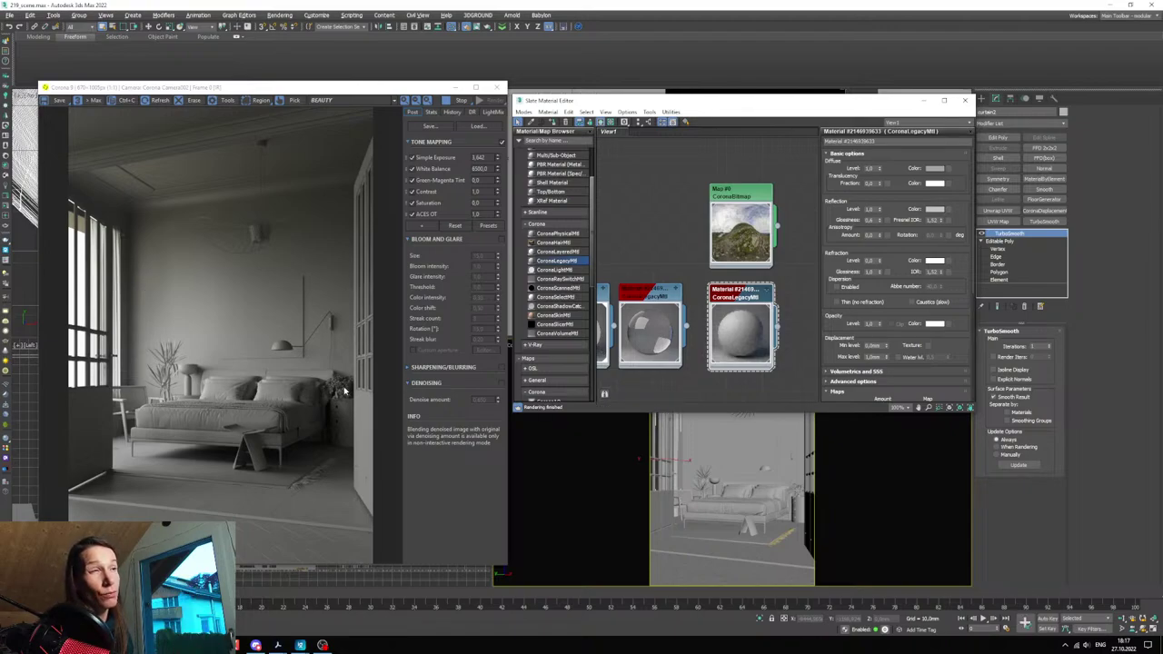
- Examine the wall and ceiling colours in the reference bedroom photo and minimize it again
left_click(299, 645)
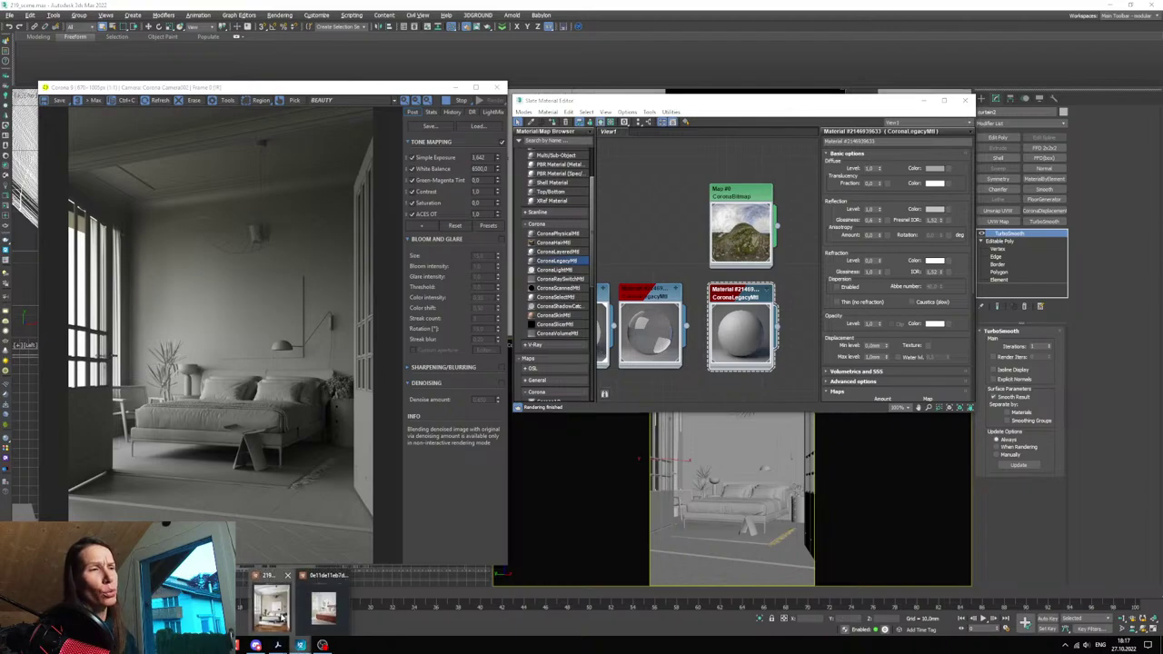
left_click(283, 616)
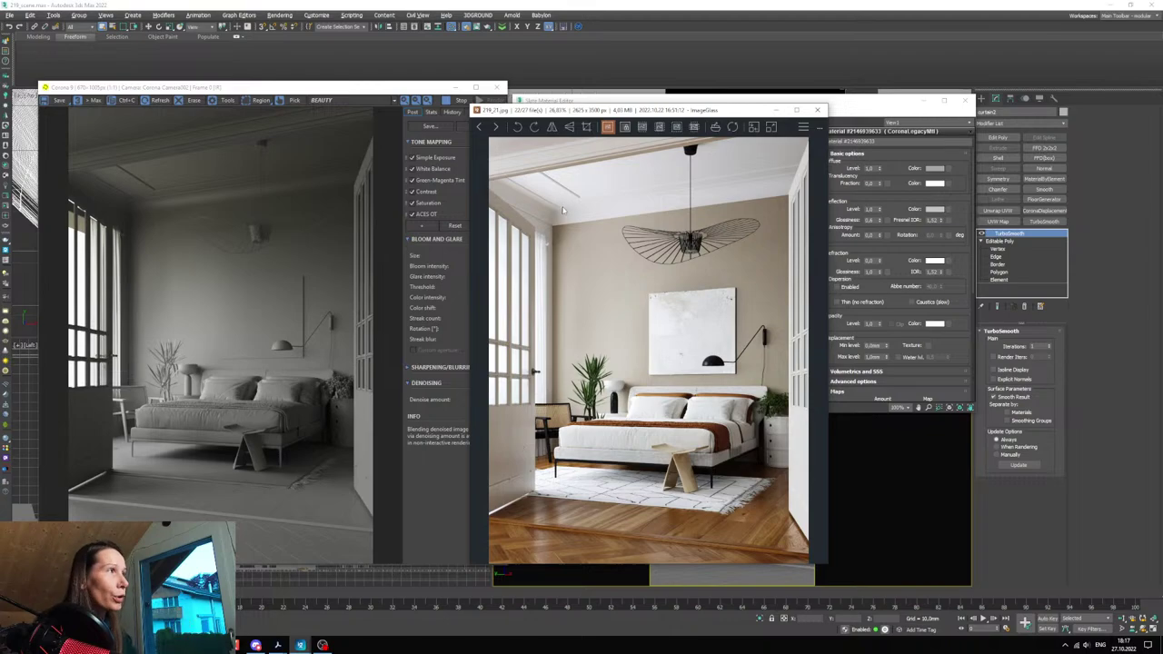
left_click(775, 110)
- Change the grey test material's diffuse colour to a warm beige by adjusting its hue and saturation
left_click(935, 169)
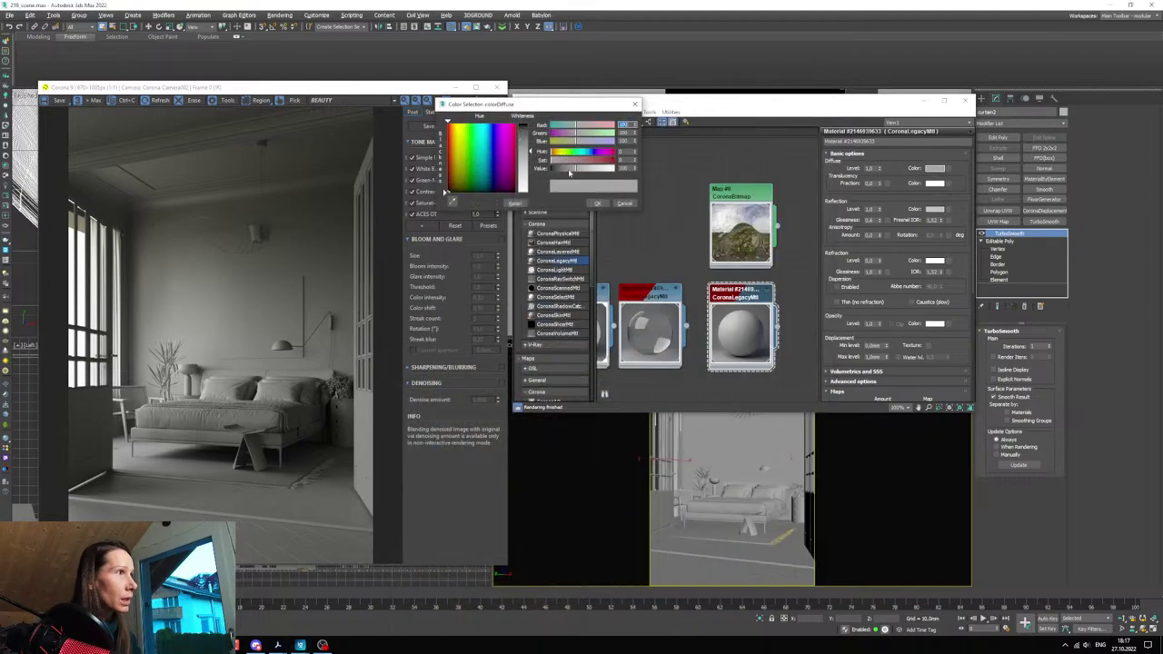
left_click_drag(565, 163, 555, 168)
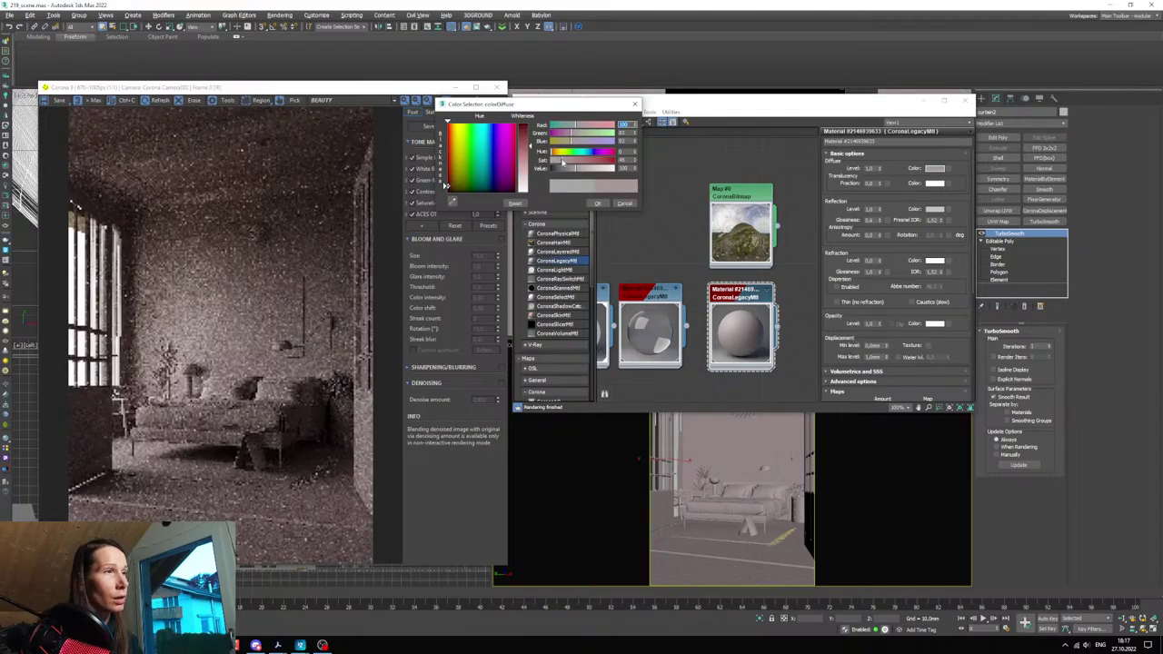
left_click_drag(552, 155, 560, 155)
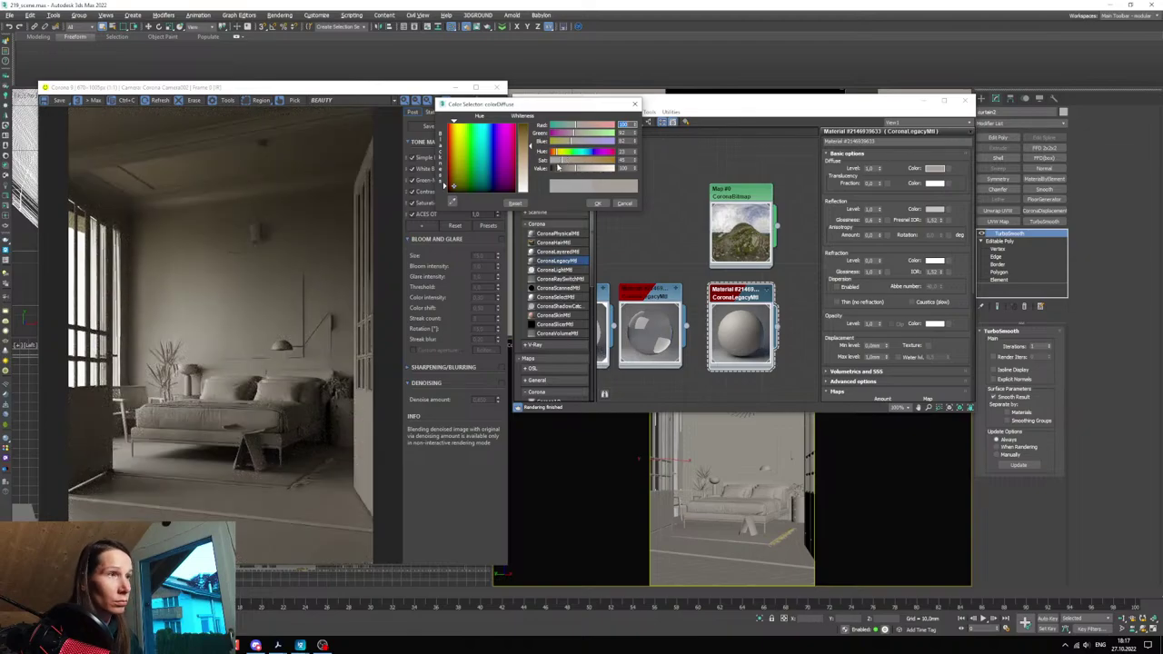
left_click_drag(563, 169, 569, 164)
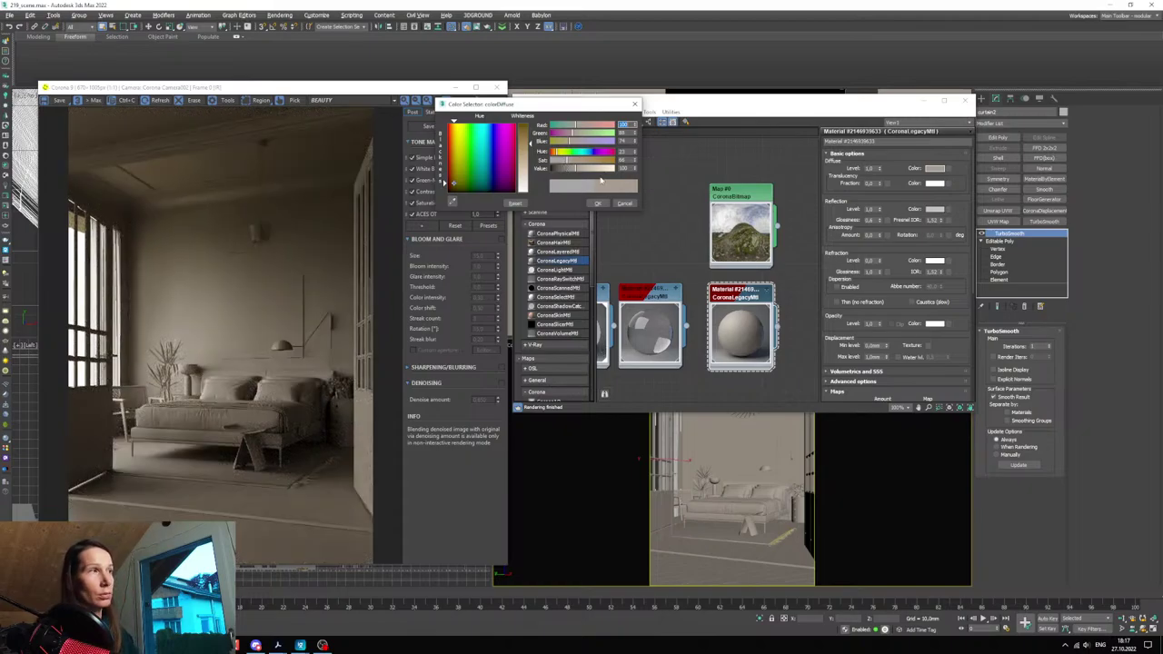
left_click(596, 203)
- Duplicate the beige CoronaLegacyMtl node and place the copy directly below the original
scroll(720, 234, "down", 3)
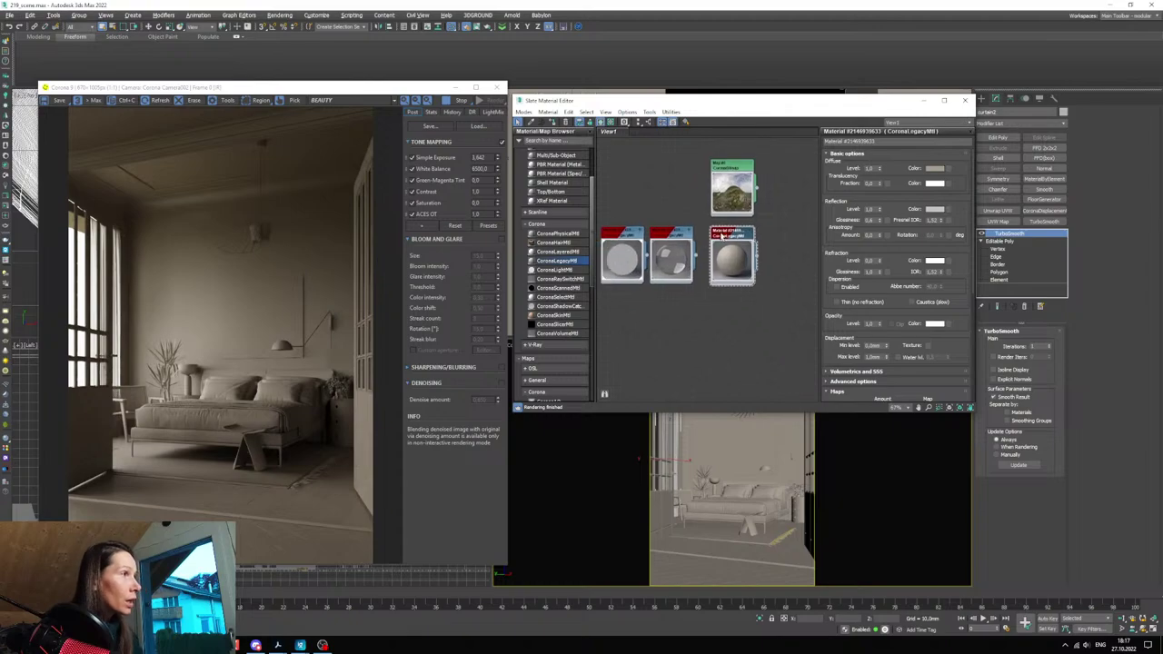
middle_click_drag(722, 236, 723, 193)
mouse_move(724, 193)
left_mouse_down("shift")
mouse_move(720, 314)
mouse_move(720, 260)
mouse_move(718, 273)
left_mouse_up("shift")
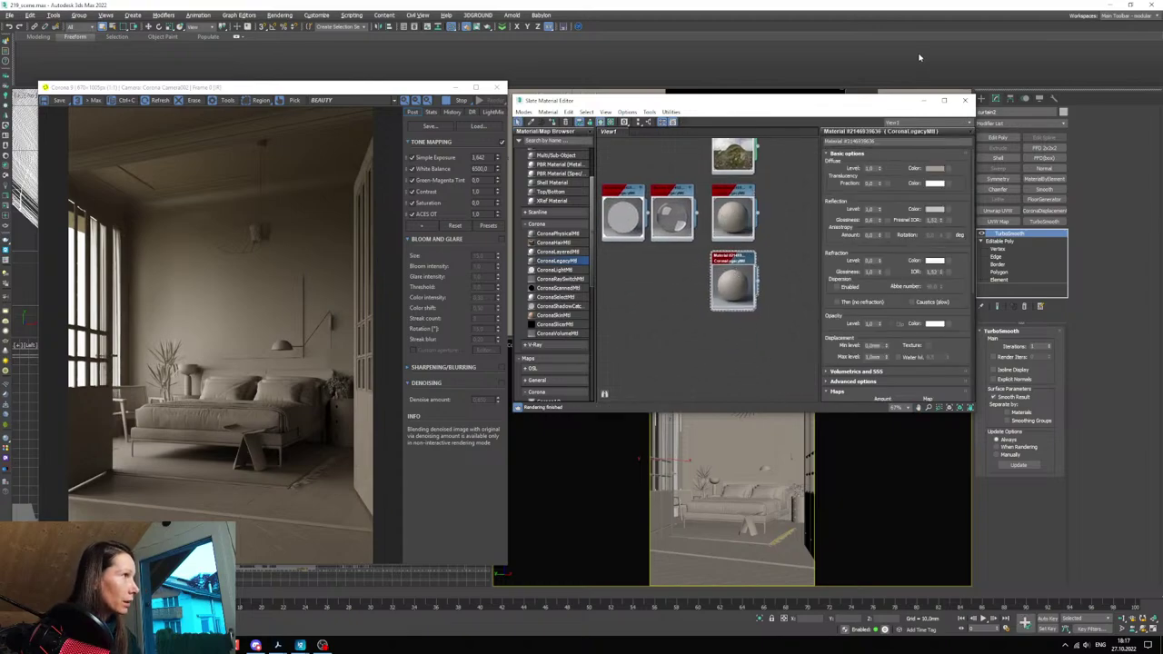
- Select the ceiling cornice, the ceiling moulding and the glazed doors on both sides in the enlarged camera view
left_click(923, 101)
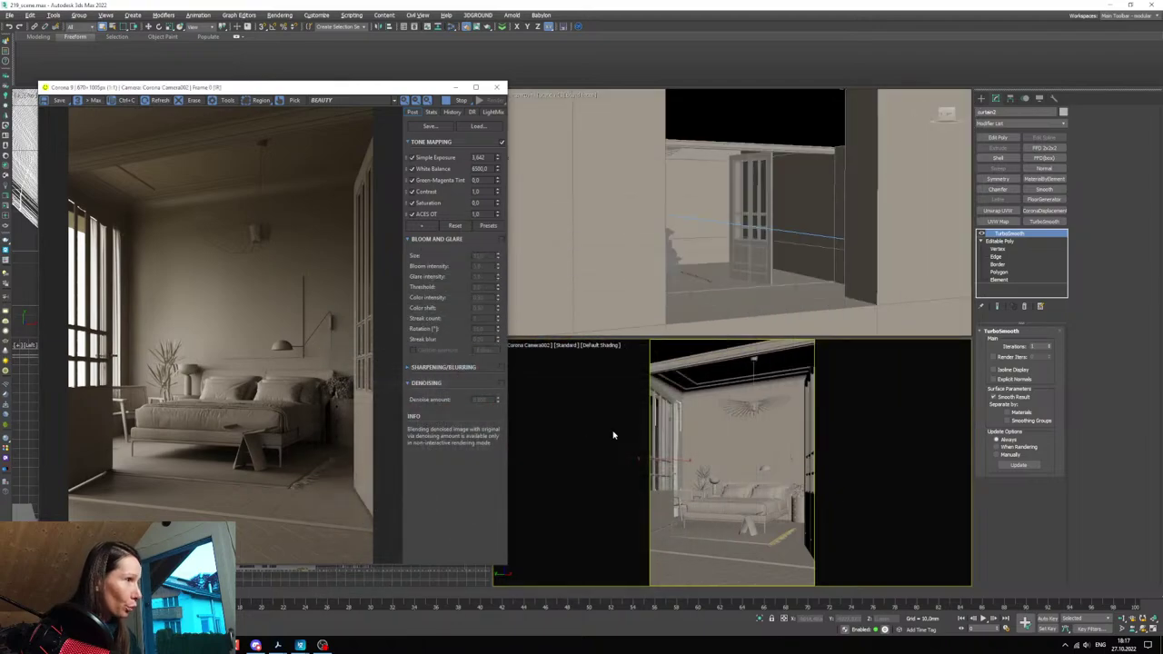
left_click(455, 87)
key("alt+w")
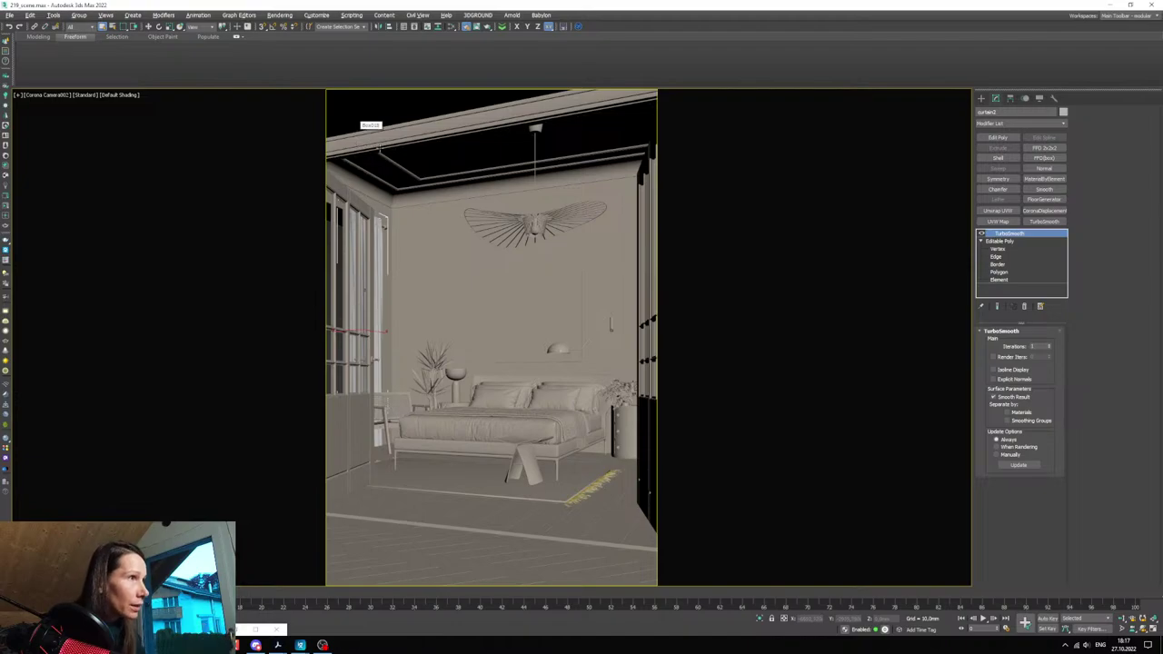
left_click(404, 198)
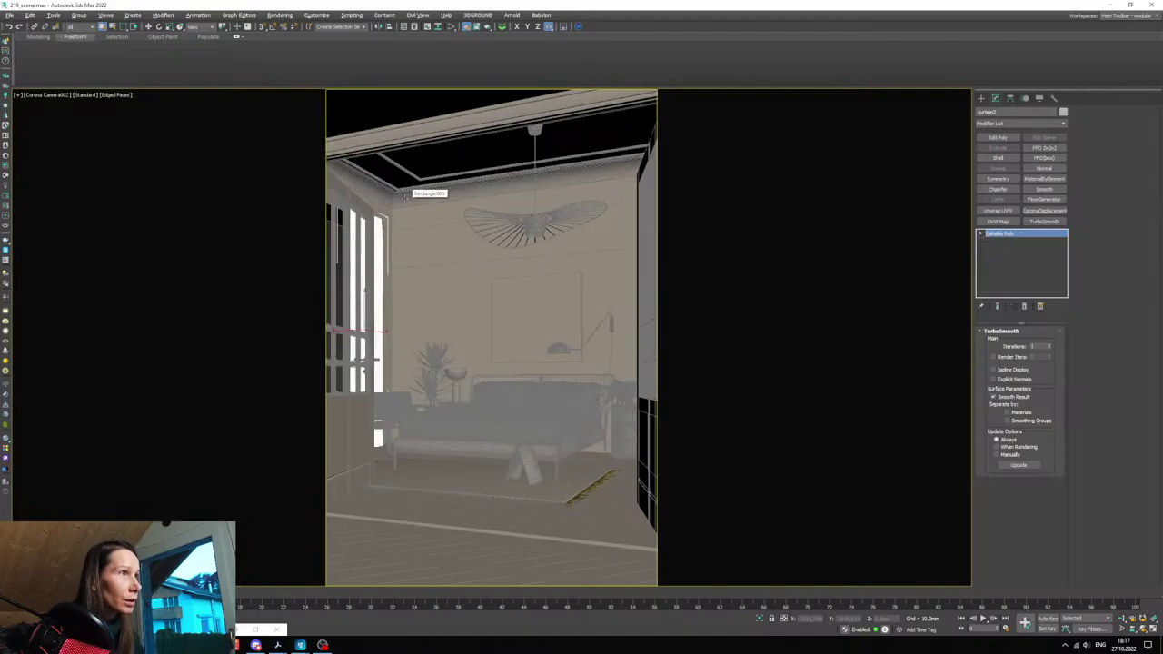
left_click(387, 183, "ctrl")
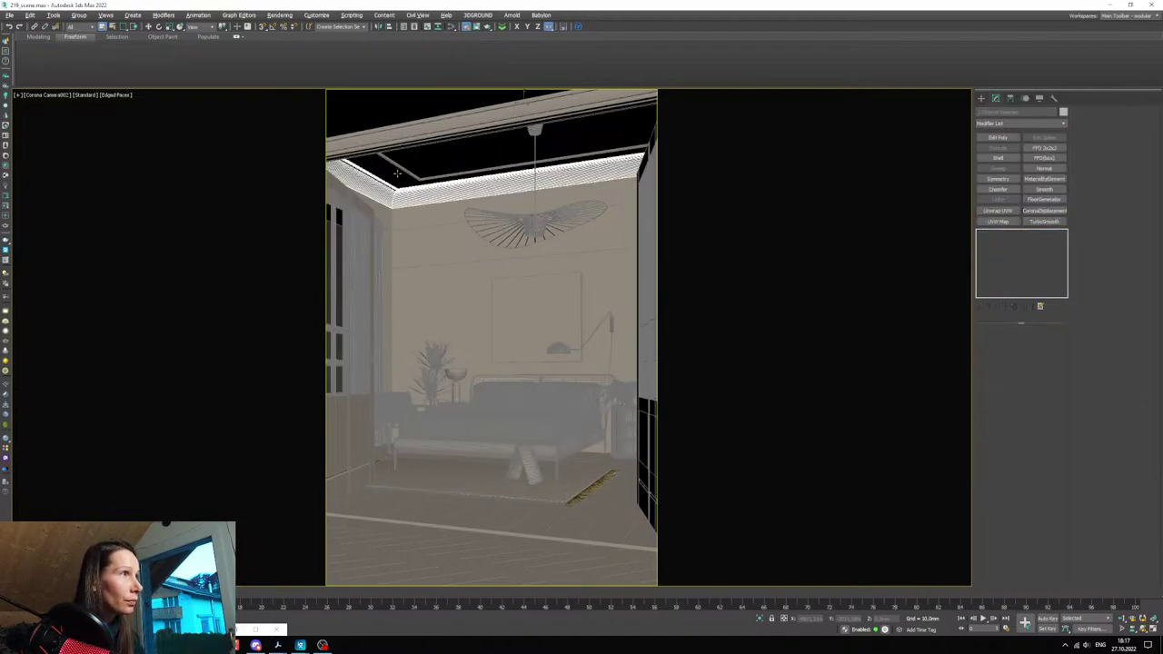
left_click(398, 169, "ctrl")
left_click(386, 143, "ctrl")
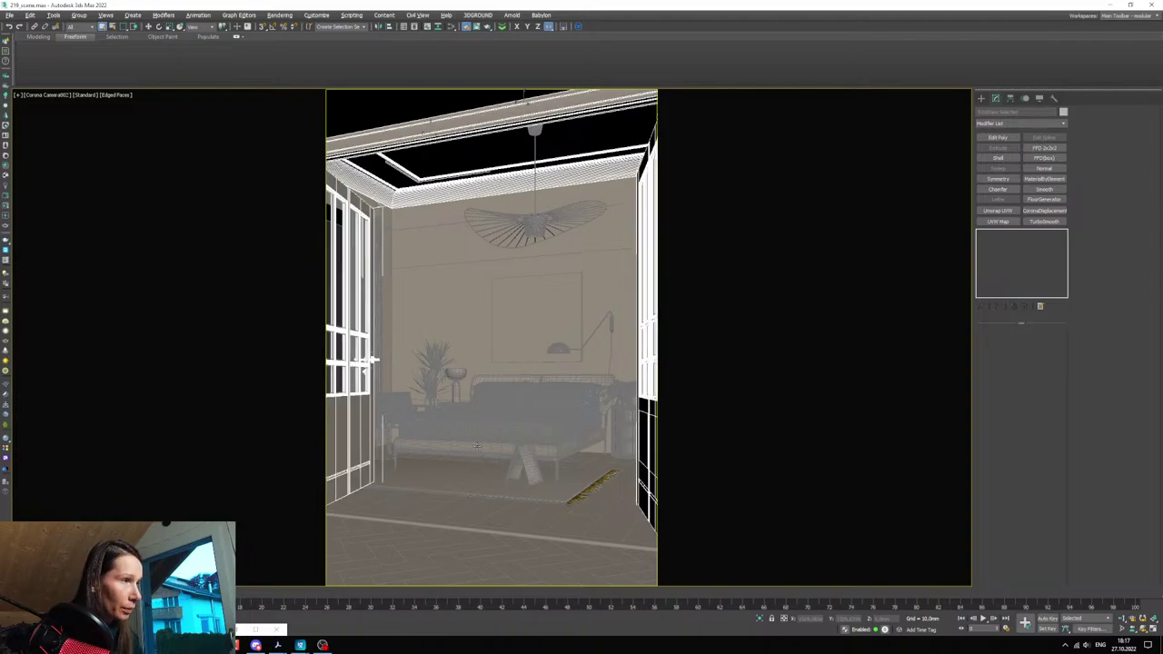
- Add the bed frame, headboard, pillows, light bedding and rug to the selection, leaving out the dark throw
left_click(476, 431)
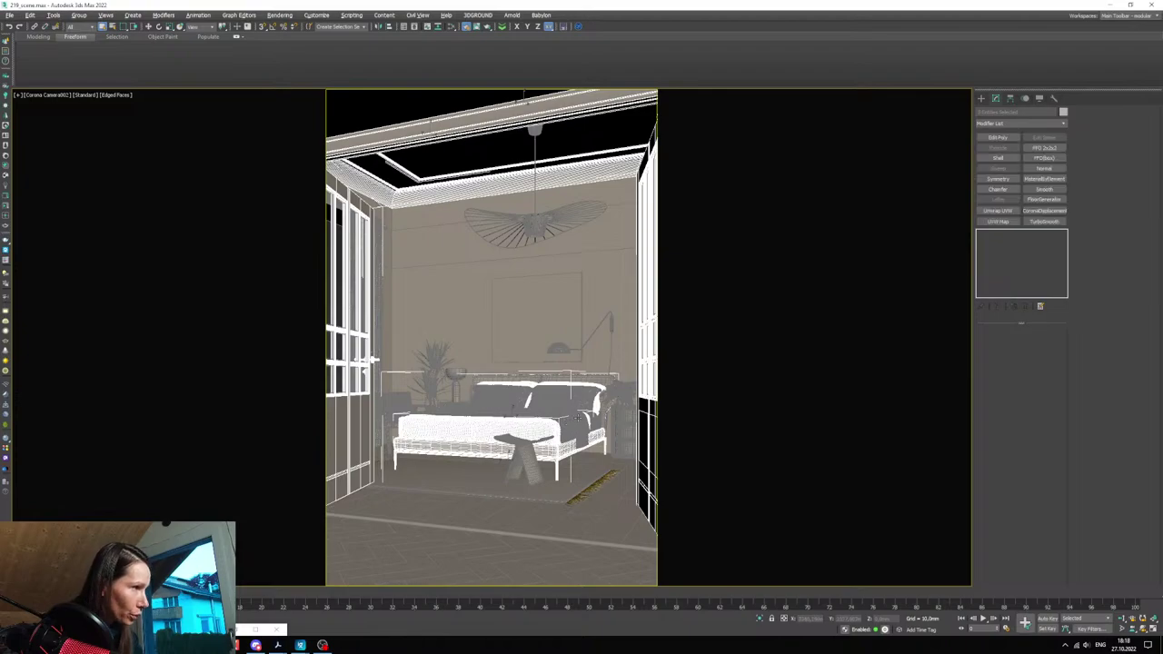
key("z")
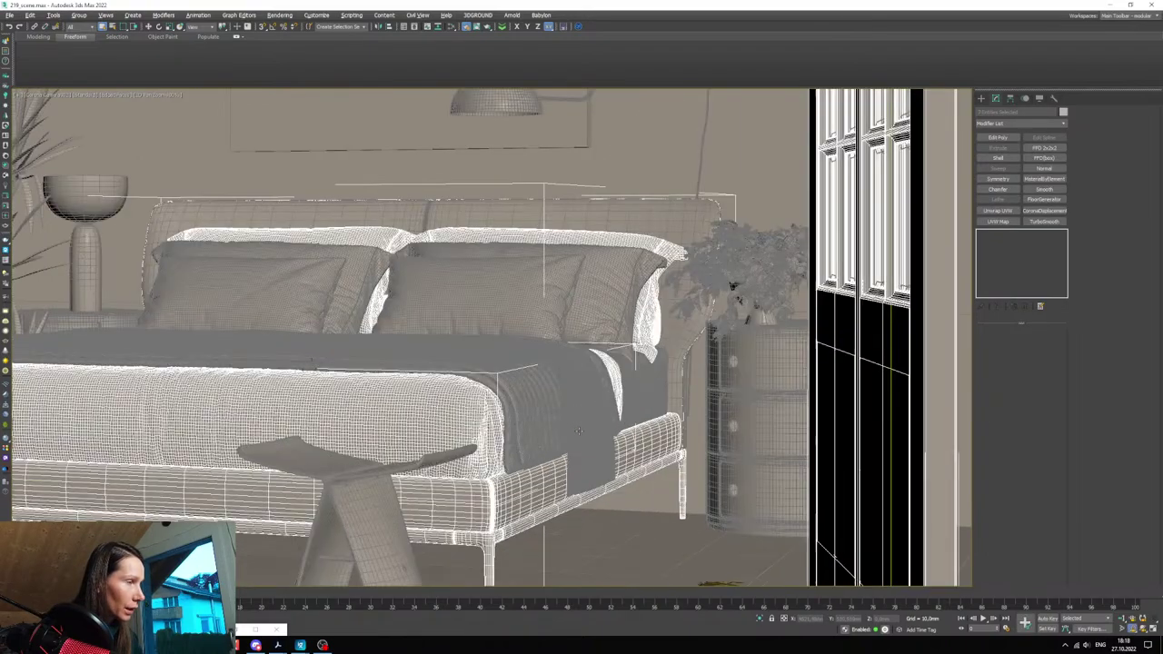
left_click(349, 285, "ctrl")
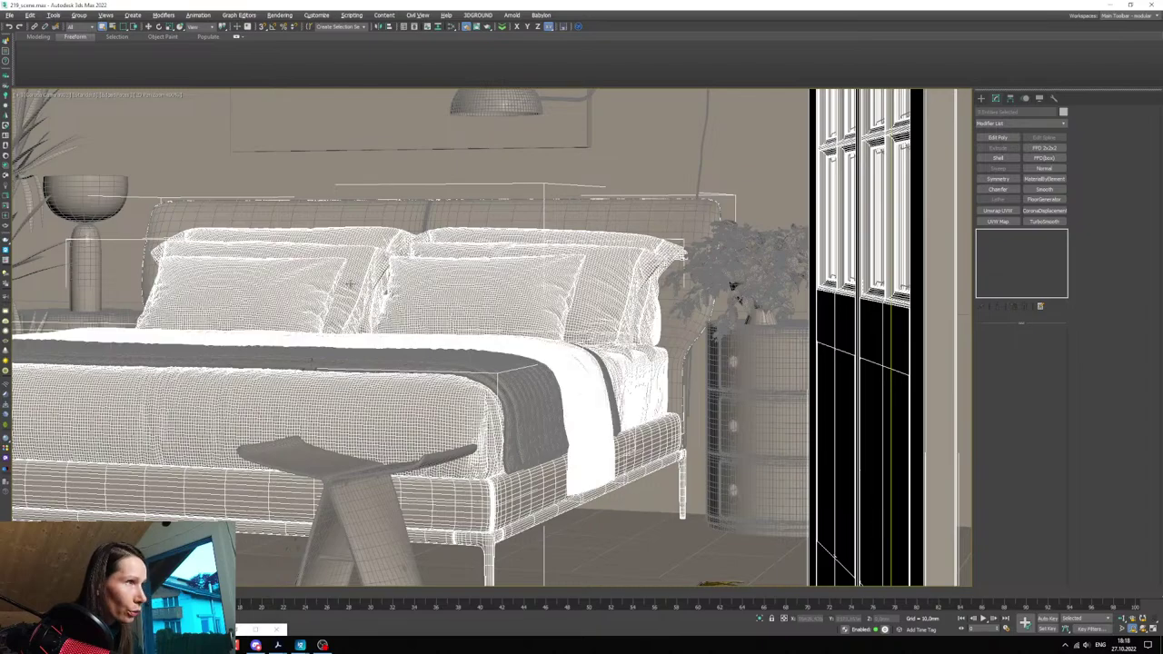
left_click(675, 344, "ctrl")
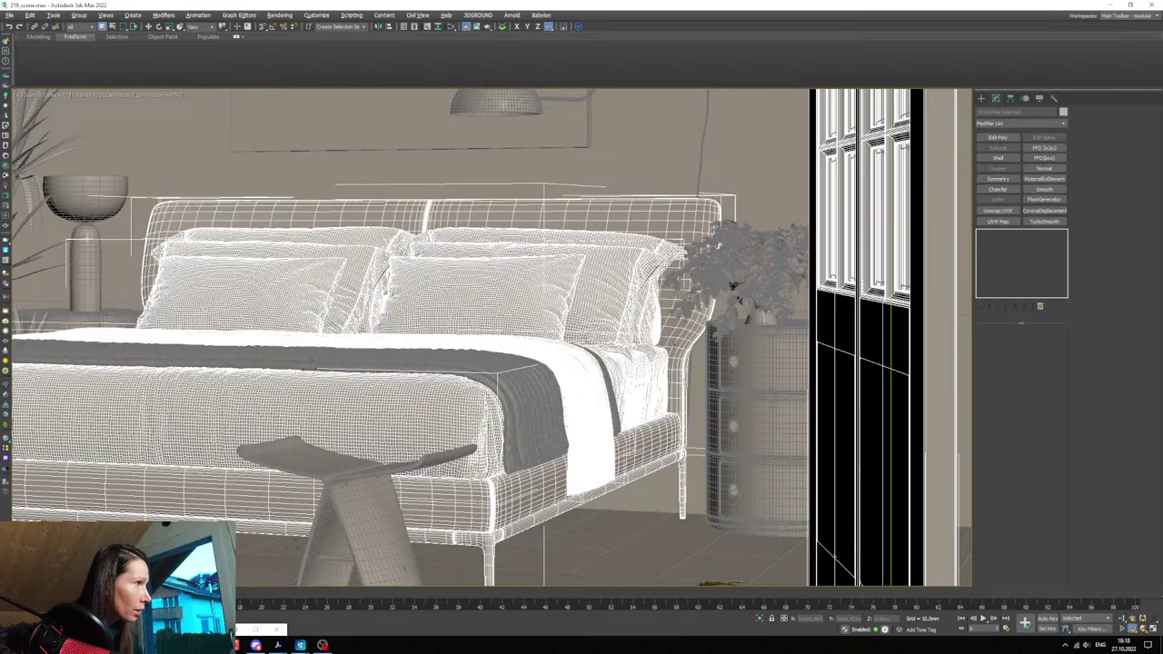
middle_click_drag(510, 450, 599, 377)
middle_click_drag(547, 424, 701, 379)
scroll(314, 455, "down", 5)
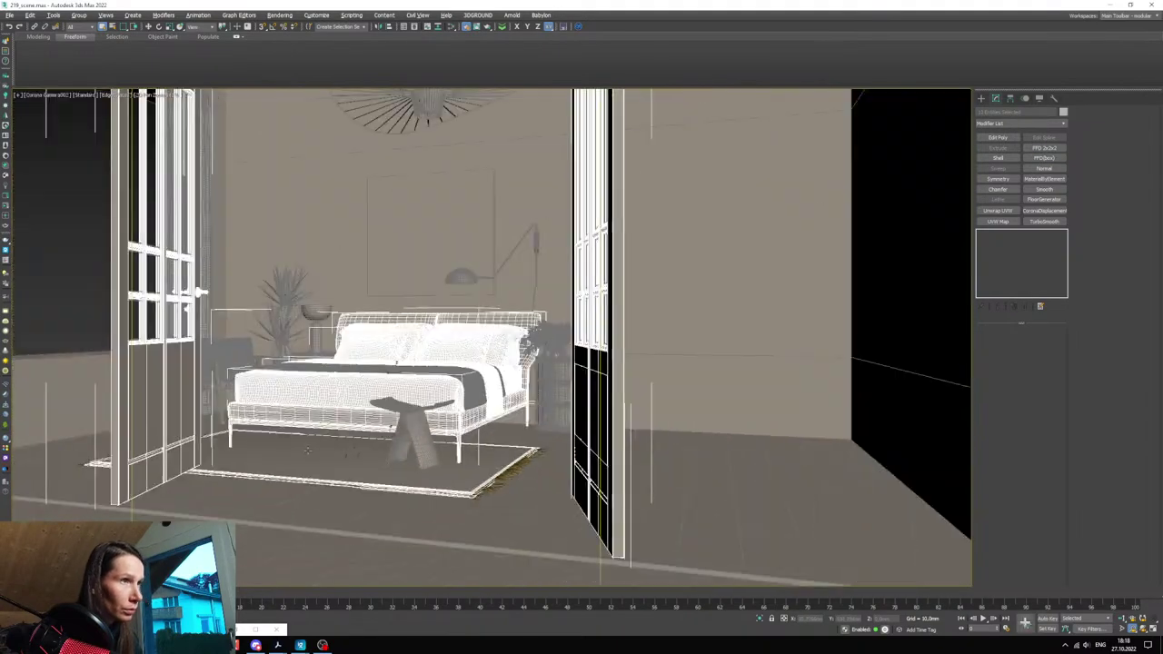
middle_click_drag(313, 454, 353, 505)
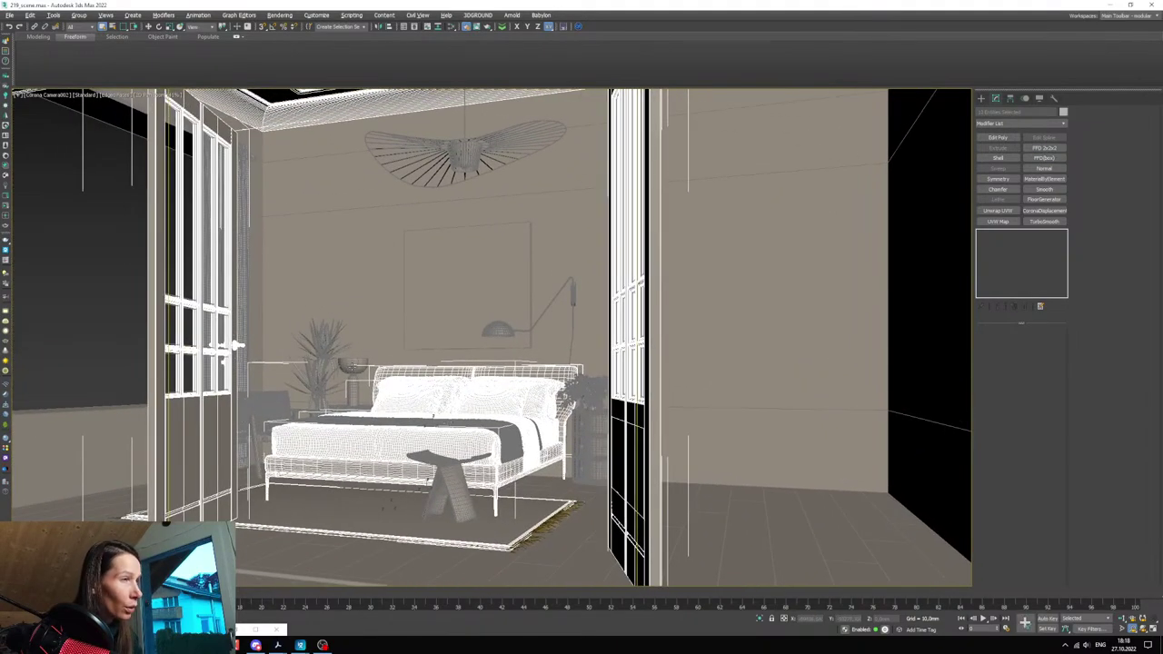
- Add the table lamp and both bedside tables to the selection and return to the camera view
left_click(352, 367, "ctrl")
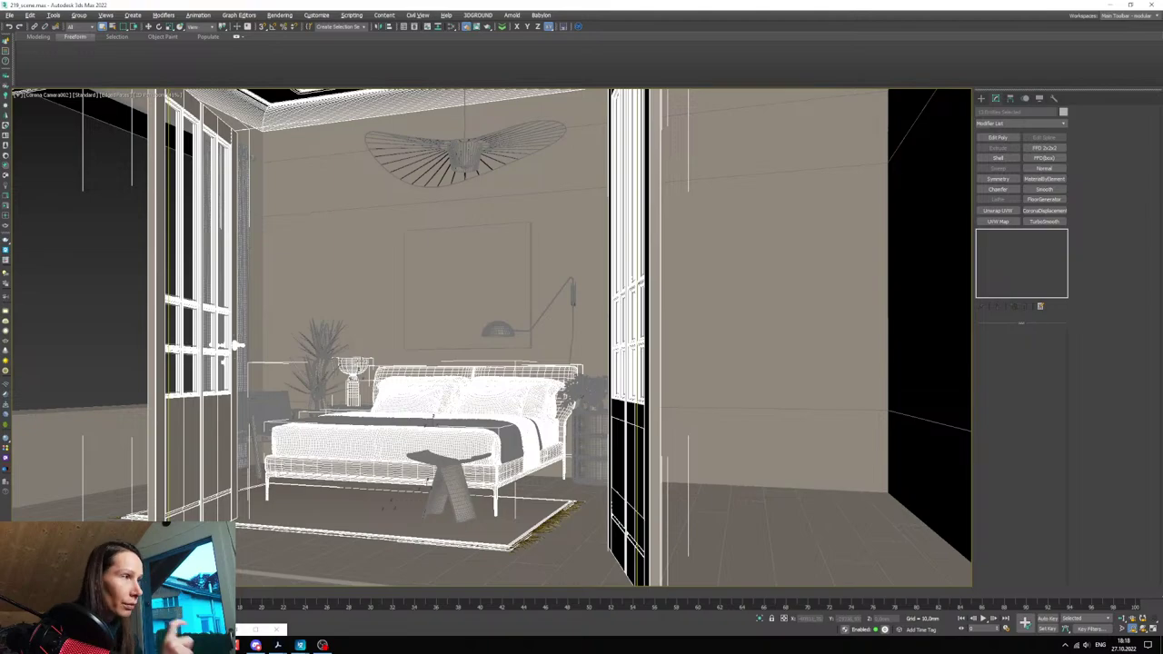
scroll(345, 391, "up", 5)
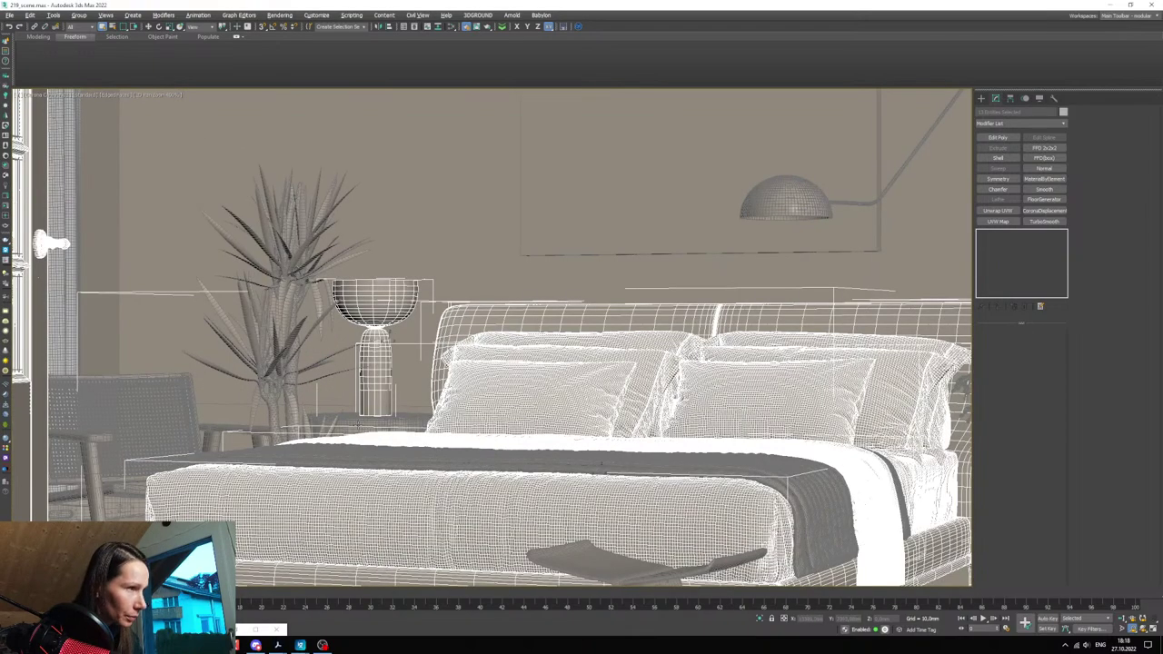
left_click(358, 424, "ctrl")
scroll(441, 416, "down", 4)
middle_click_drag(449, 409, 343, 414)
scroll(647, 449, "up", 2)
left_click(640, 445, "ctrl")
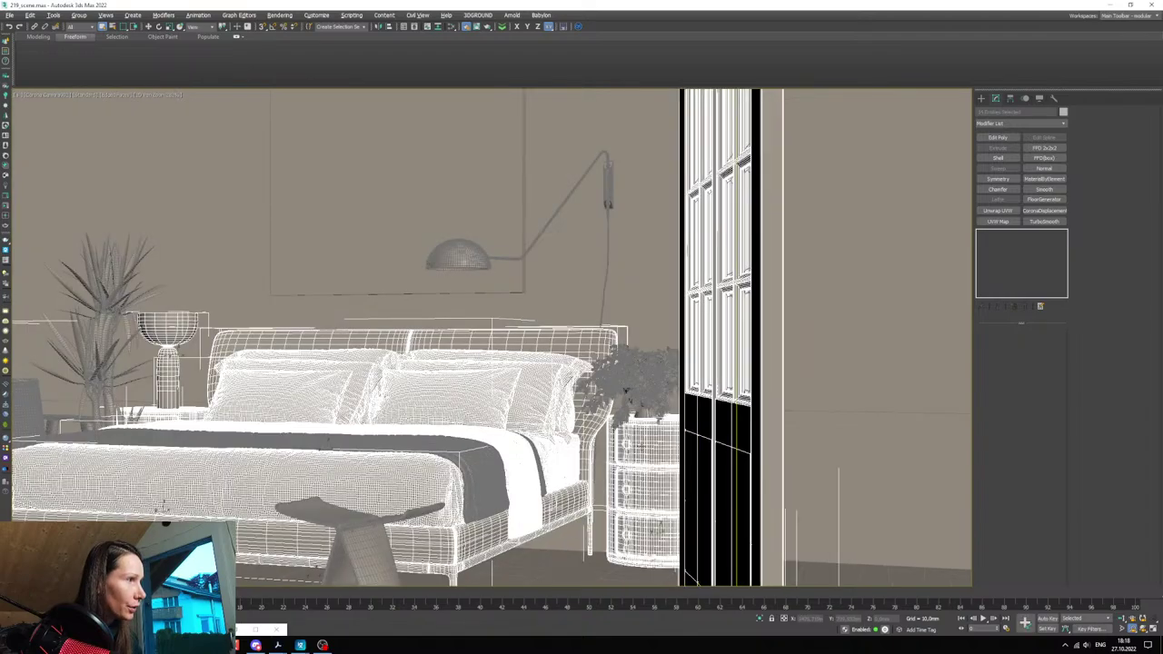
scroll(284, 405, "down", 5)
middle_click_drag(492, 391, 516, 284)
key("c")
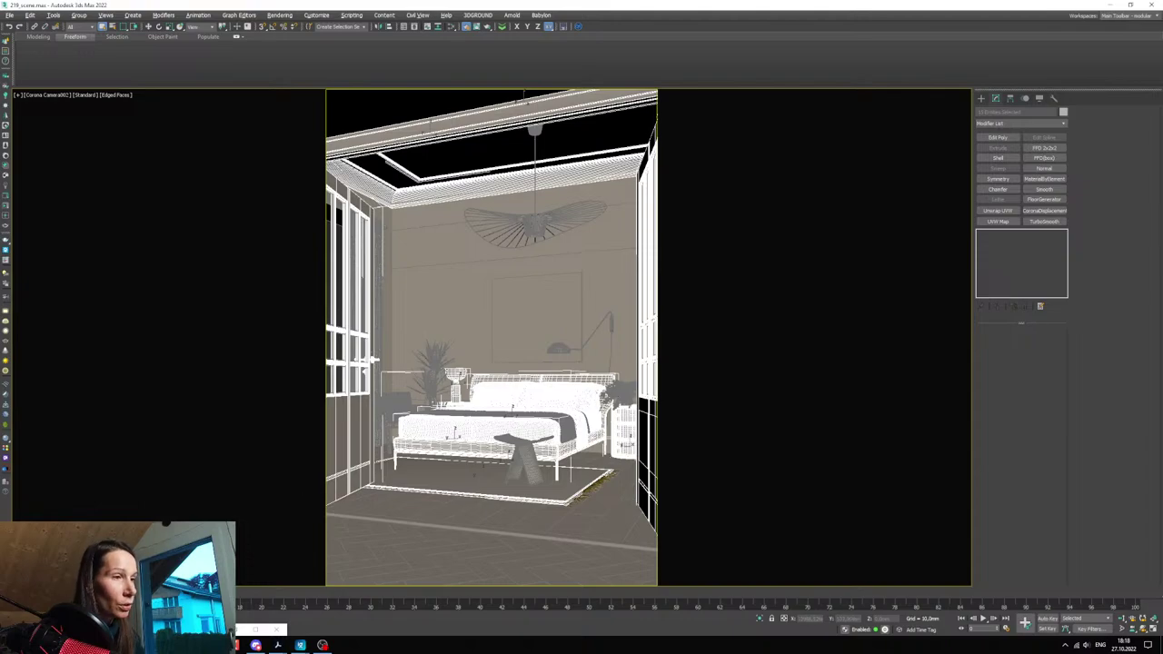
- Assign the duplicated beige CoronaLegacyMtl to all the selected objects
key("F10")
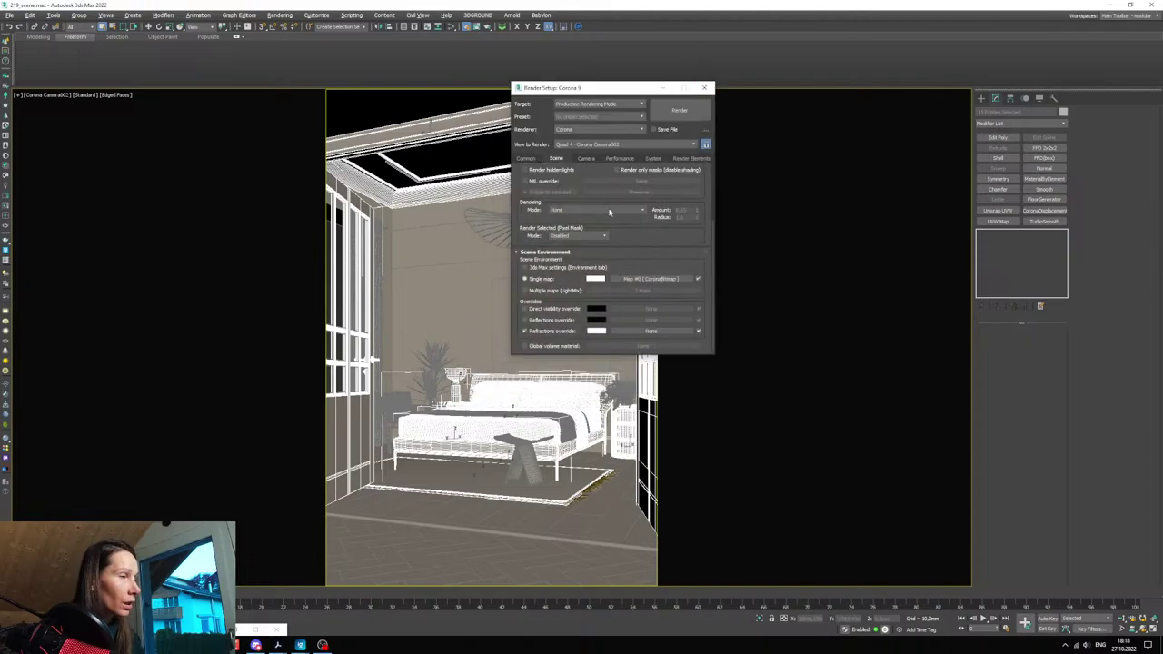
key("F10")
key("m")
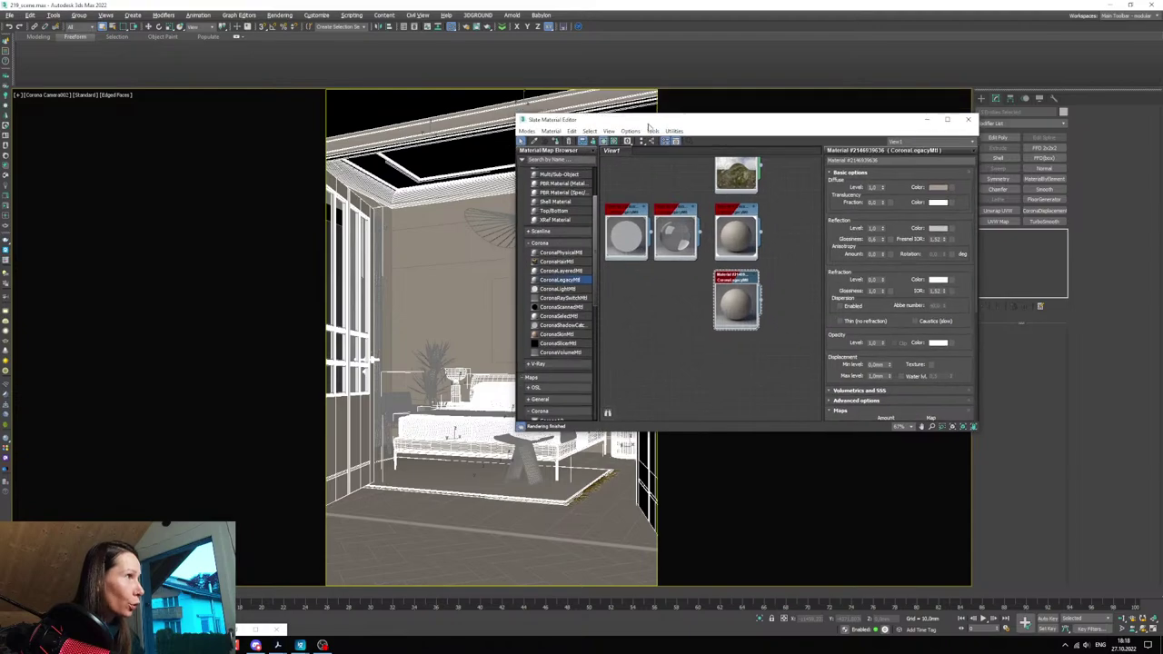
left_click_drag(648, 126, 651, 133)
scroll(734, 315, "up", 1)
left_click(559, 150)
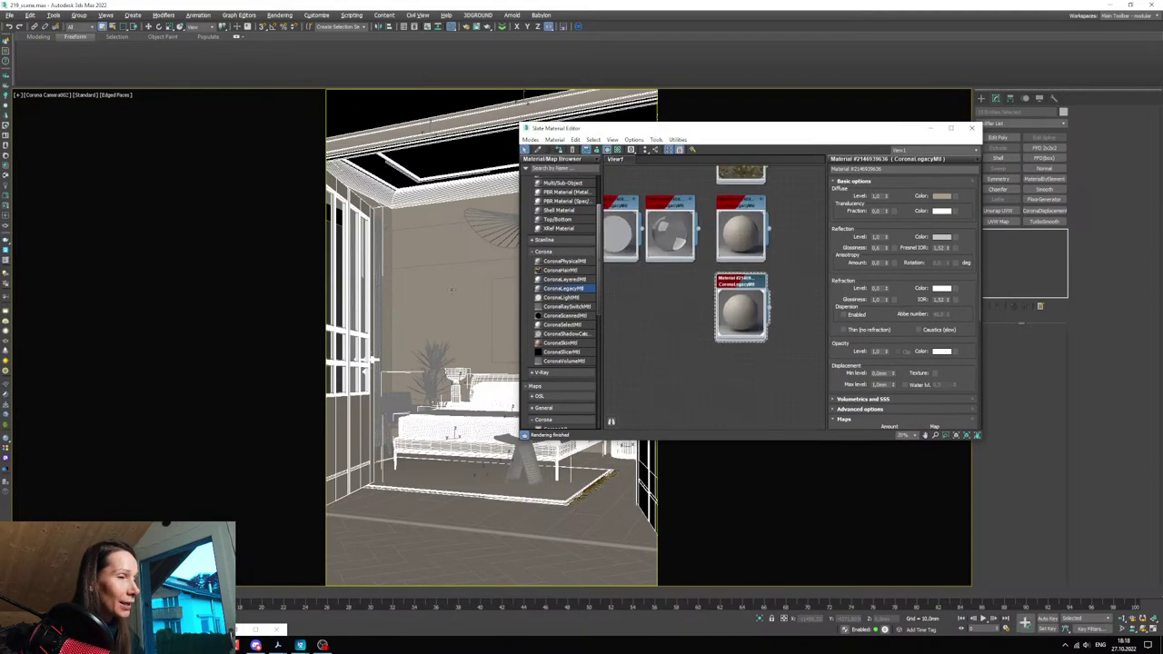
- Lighten the duplicated material's diffuse colour to a warm off-white with a value of 174 and reduced saturation, checking the interactive render
left_click(239, 629)
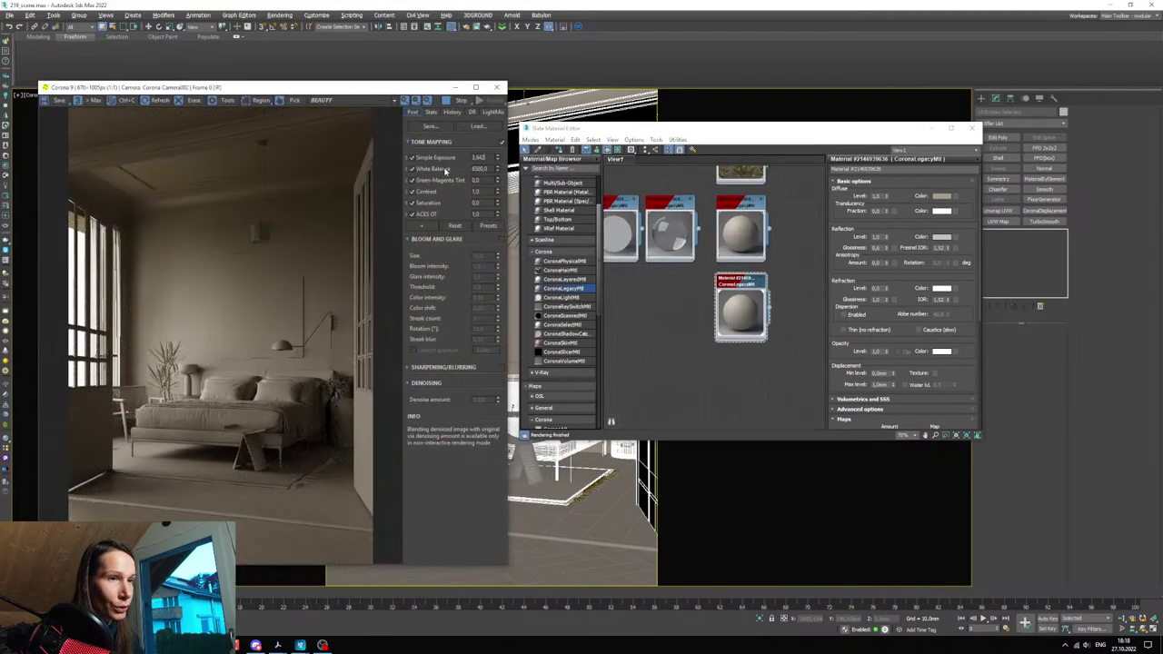
left_click_drag(574, 132, 565, 89)
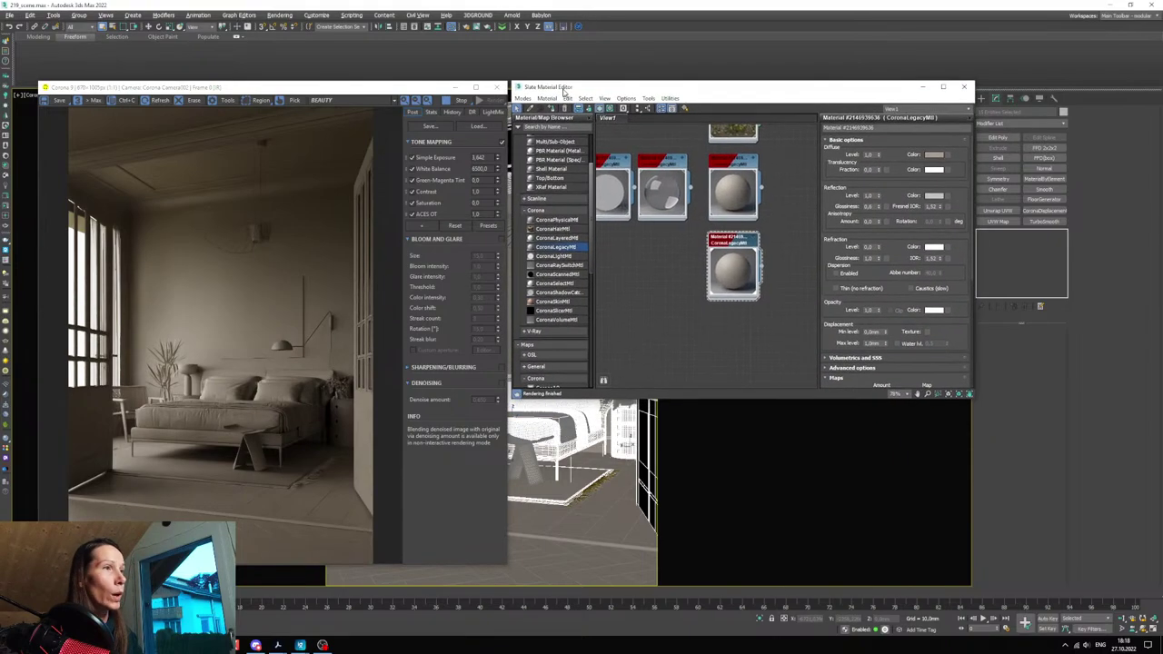
left_click(935, 155)
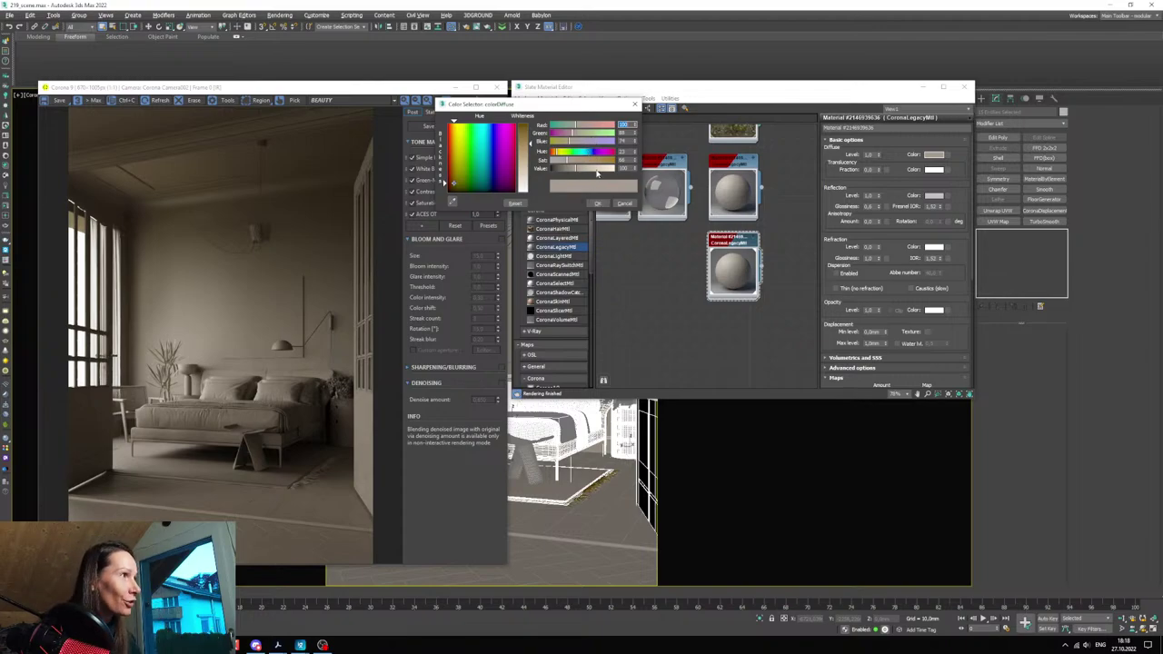
left_click(598, 170)
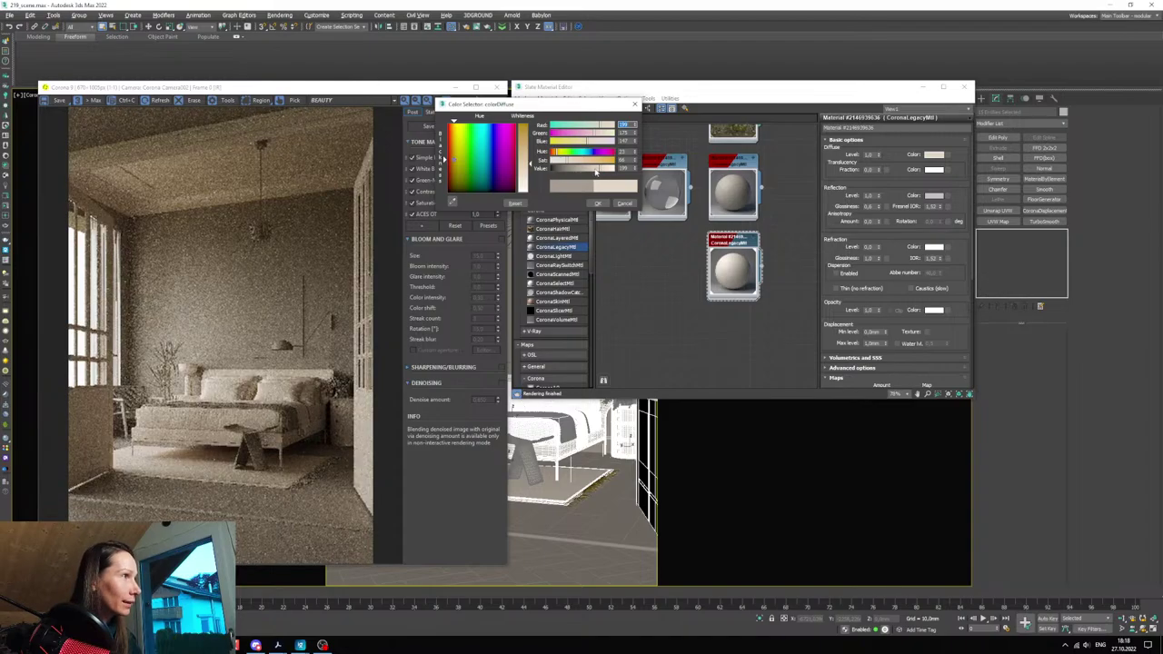
left_click_drag(596, 172, 568, 165)
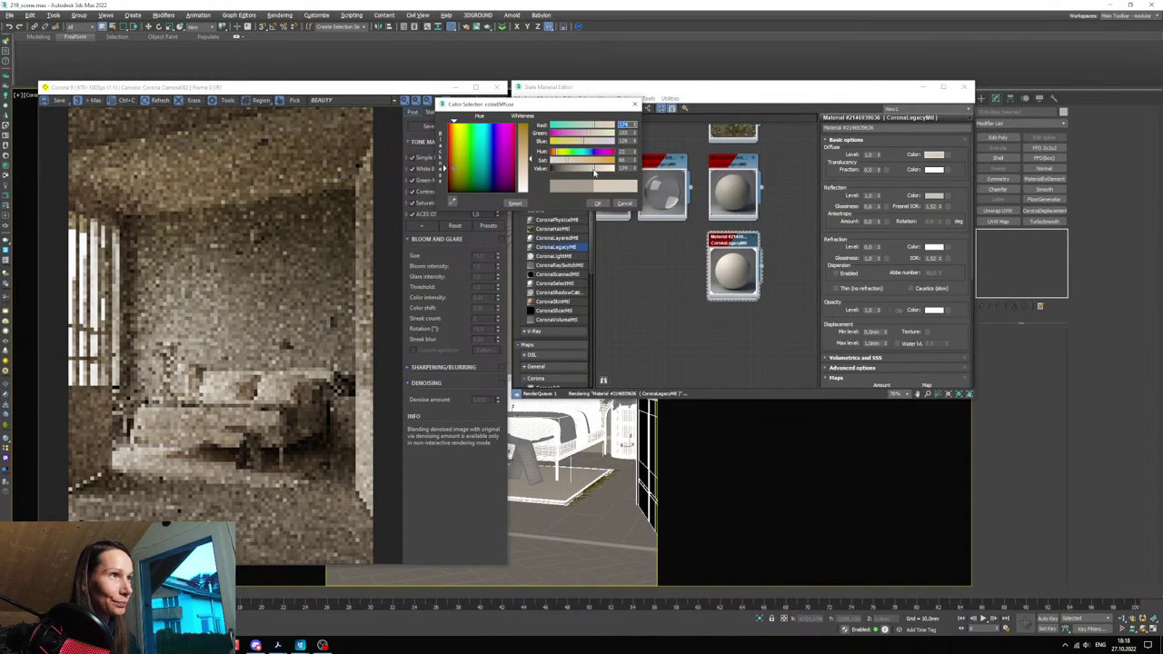
left_click_drag(568, 164, 556, 165)
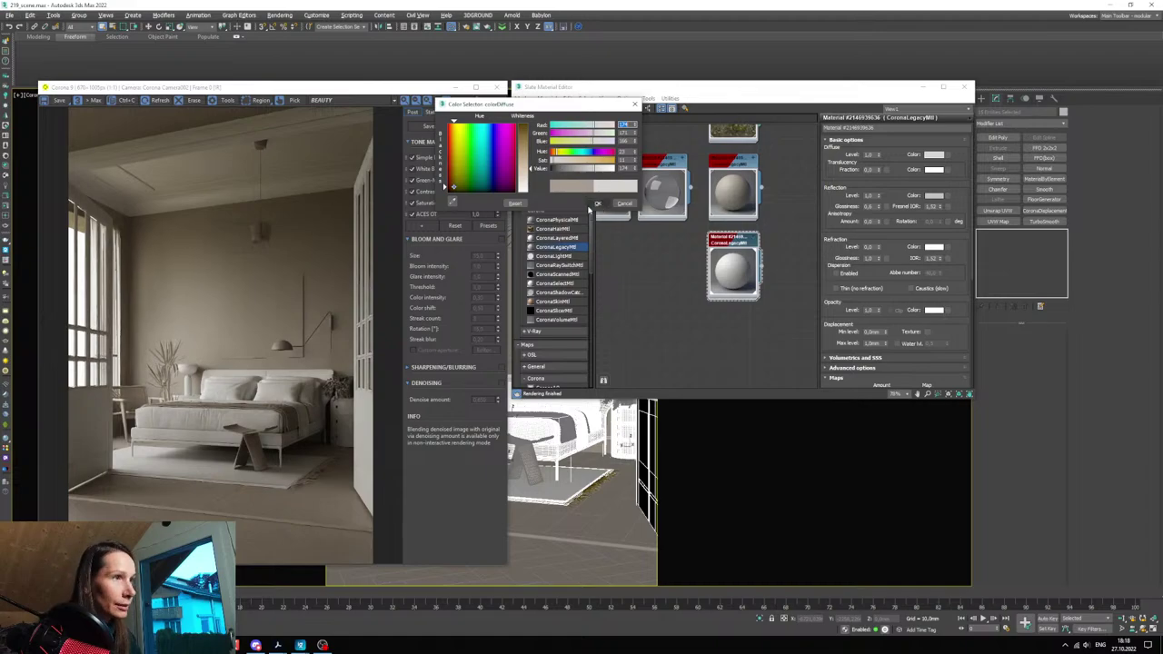
left_click(596, 203)
- Reopen the material editor and render window and apply the off-white material to the selected objects again
left_click(964, 87)
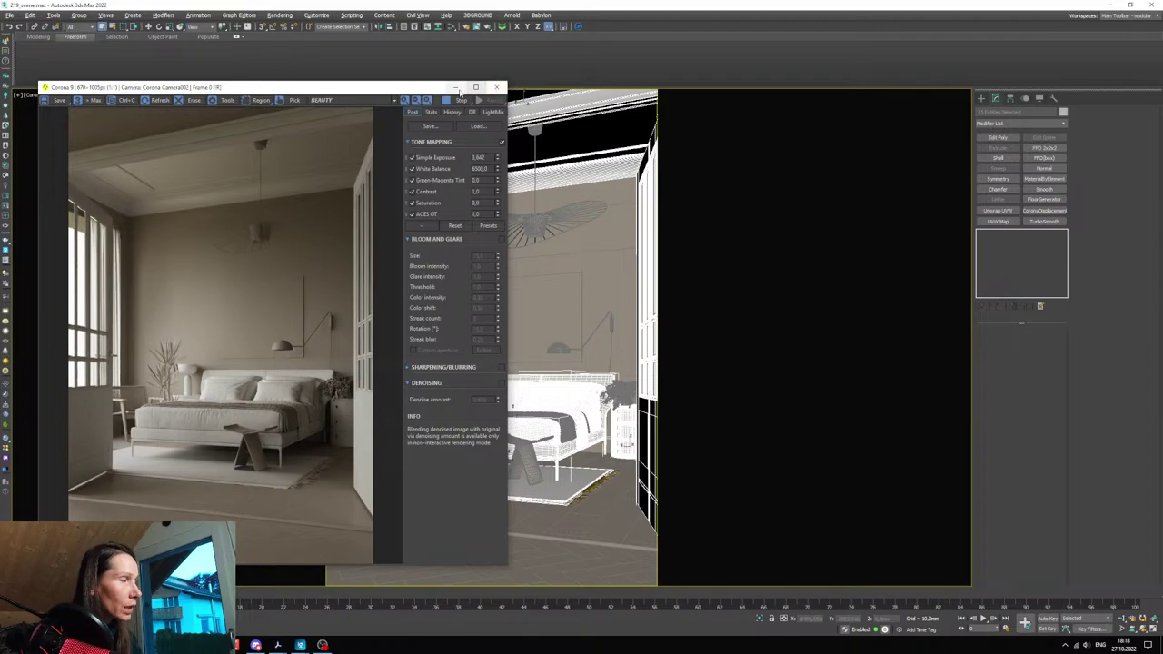
left_click(496, 87)
left_click(451, 26)
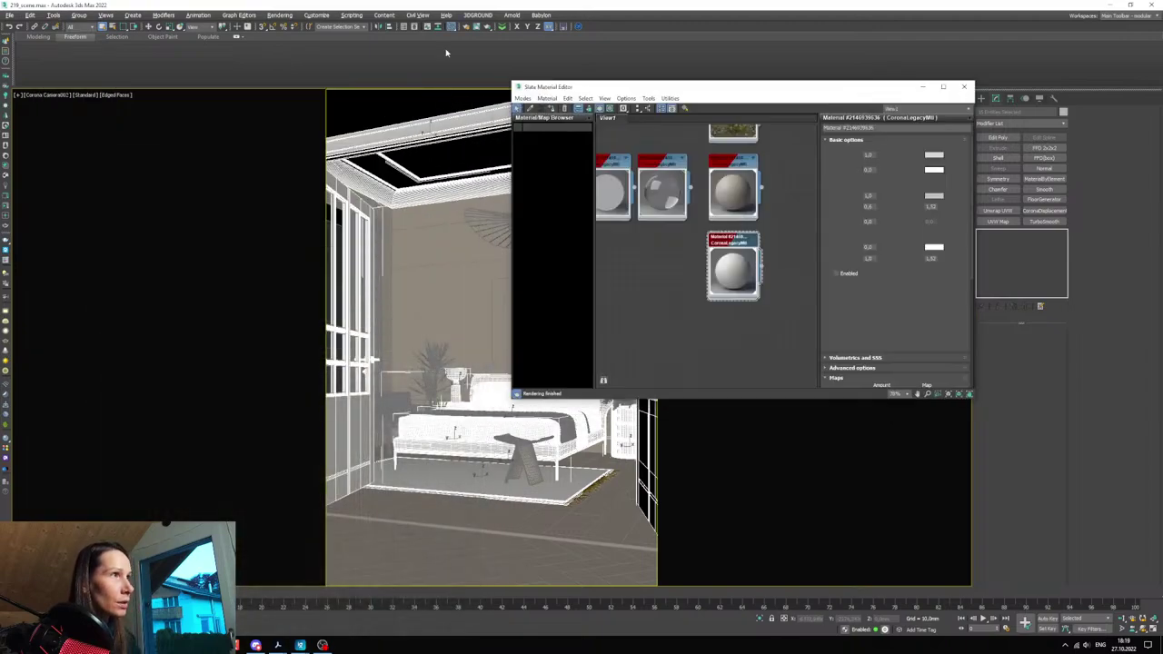
left_click(502, 26)
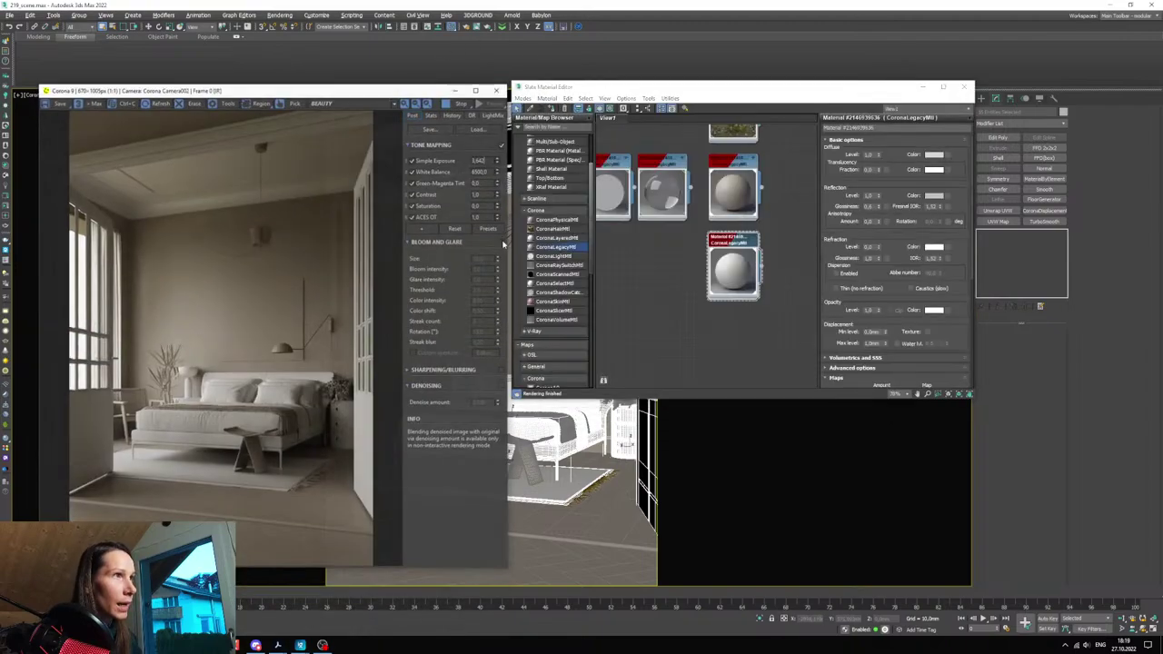
left_click(551, 110)
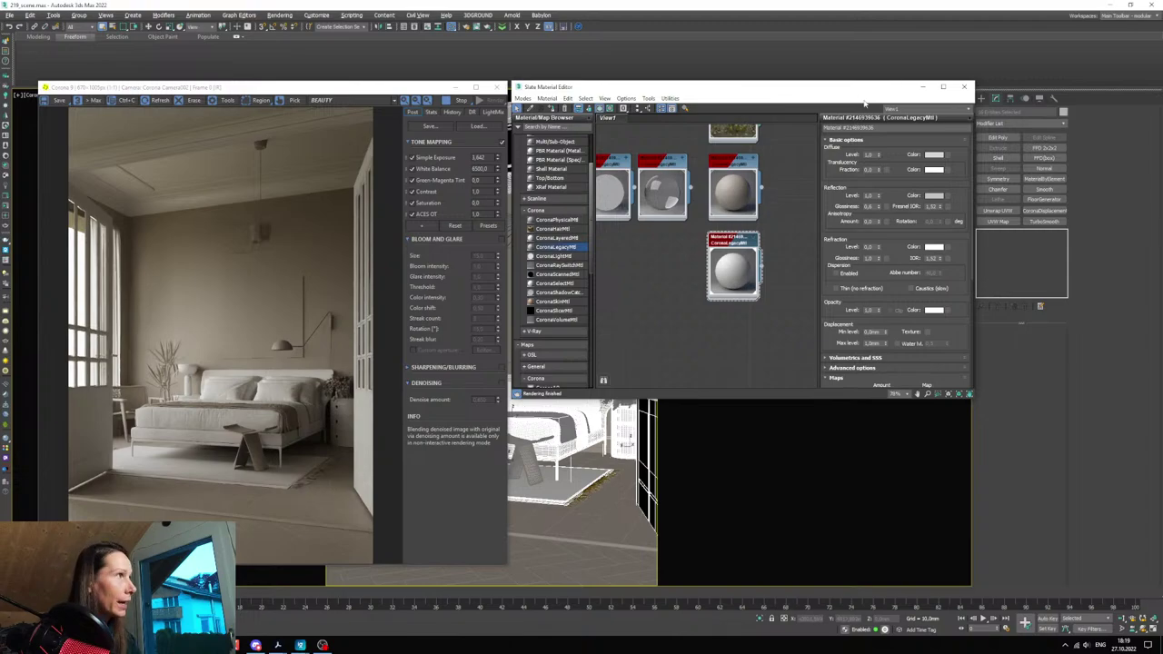
- Set the off-white CoronaLegacyMtl as the custom shader of the rug fringe's Hair and Fur modifier and check it in the camera render
left_click(922, 86)
left_click(456, 86)
scroll(542, 502, "up", 5)
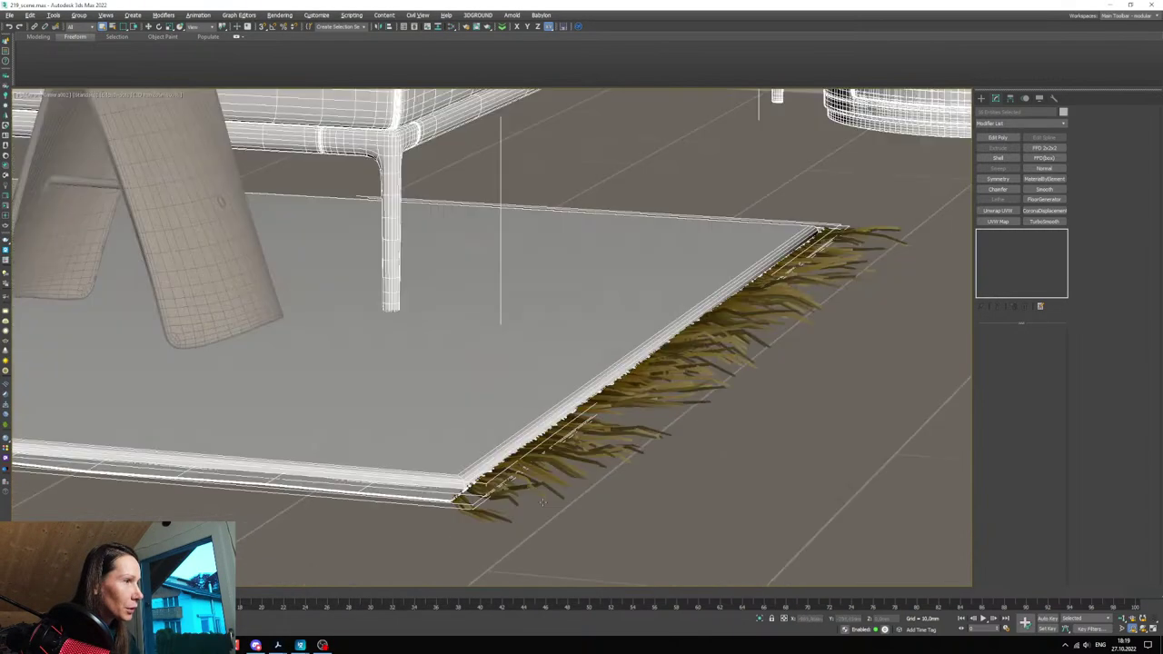
scroll(543, 502, "up", 3)
left_click(348, 466)
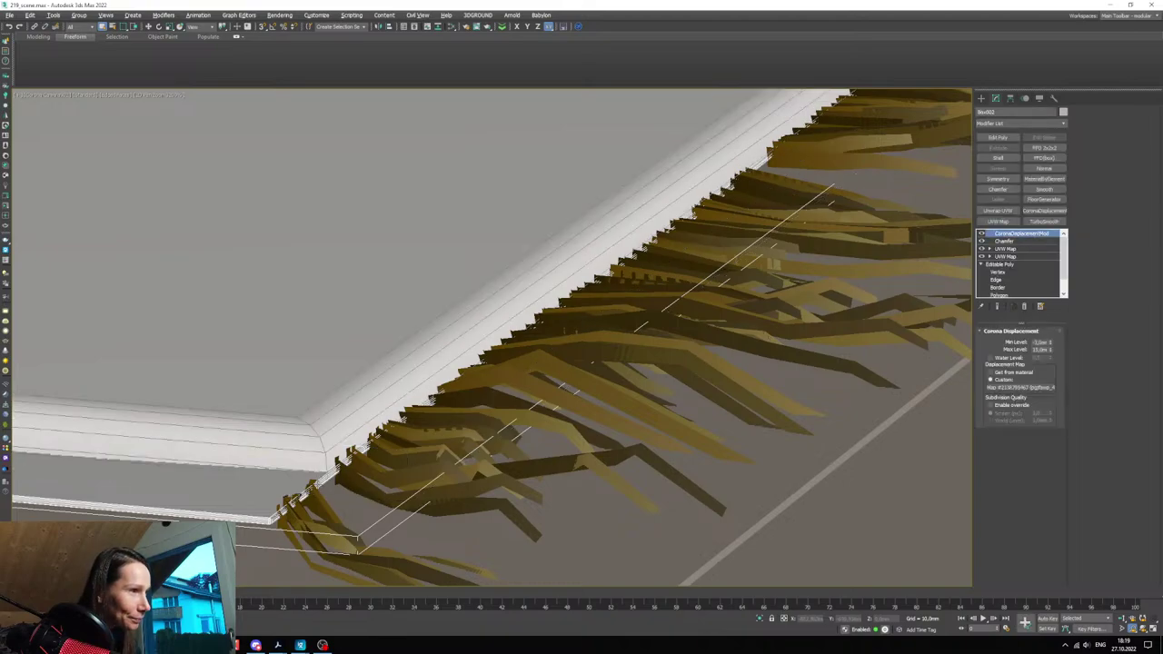
left_click(805, 223)
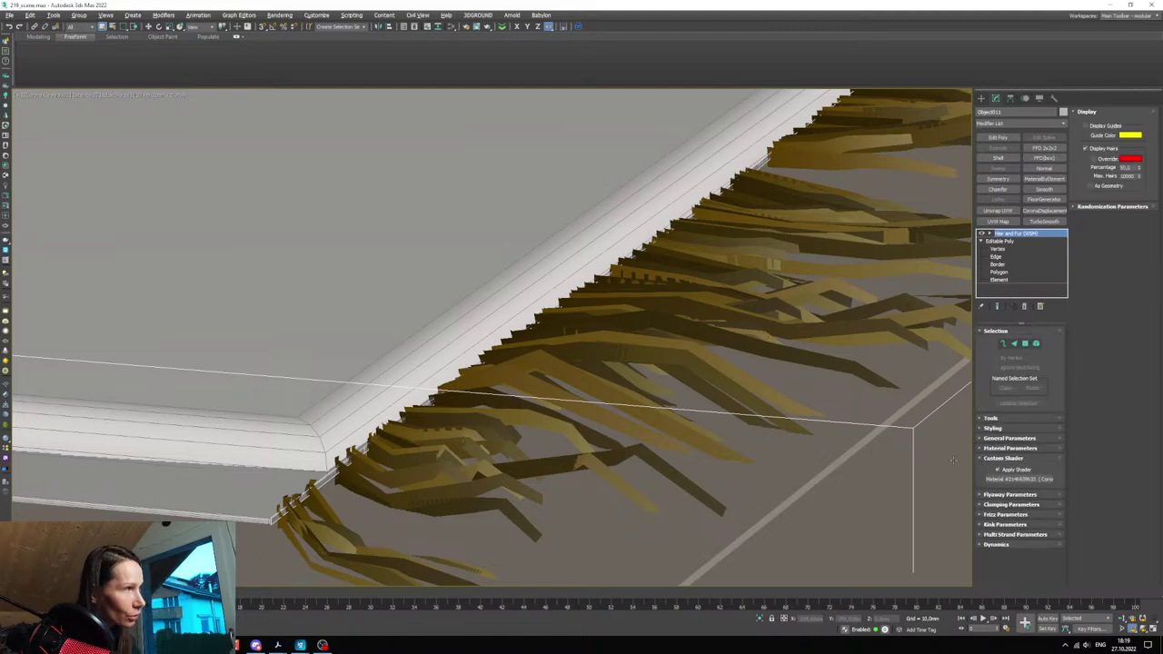
key("m")
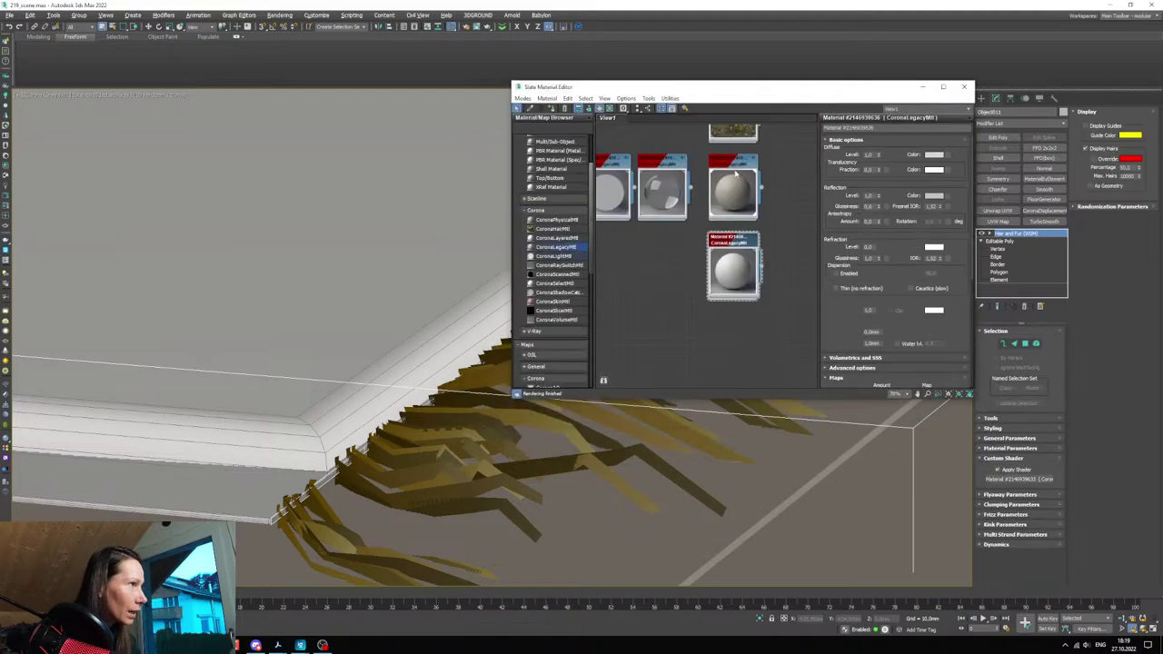
left_click_drag(699, 91, 583, 125)
left_click_drag(647, 301, 1005, 482)
left_click(561, 350)
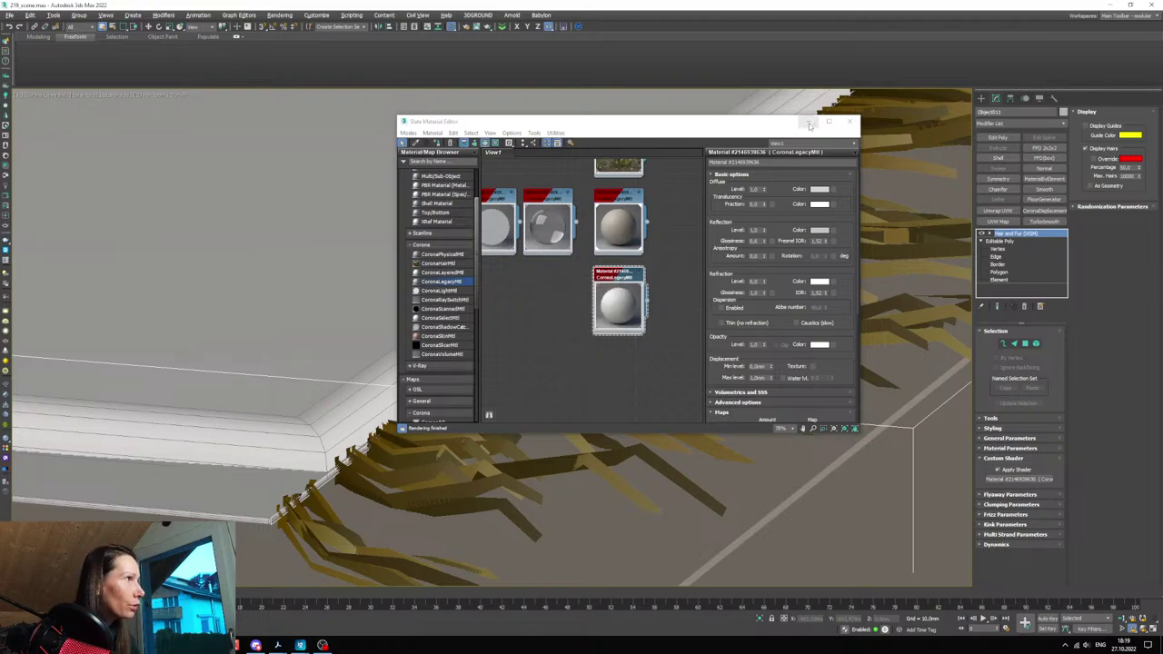
left_click(808, 121)
key("c")
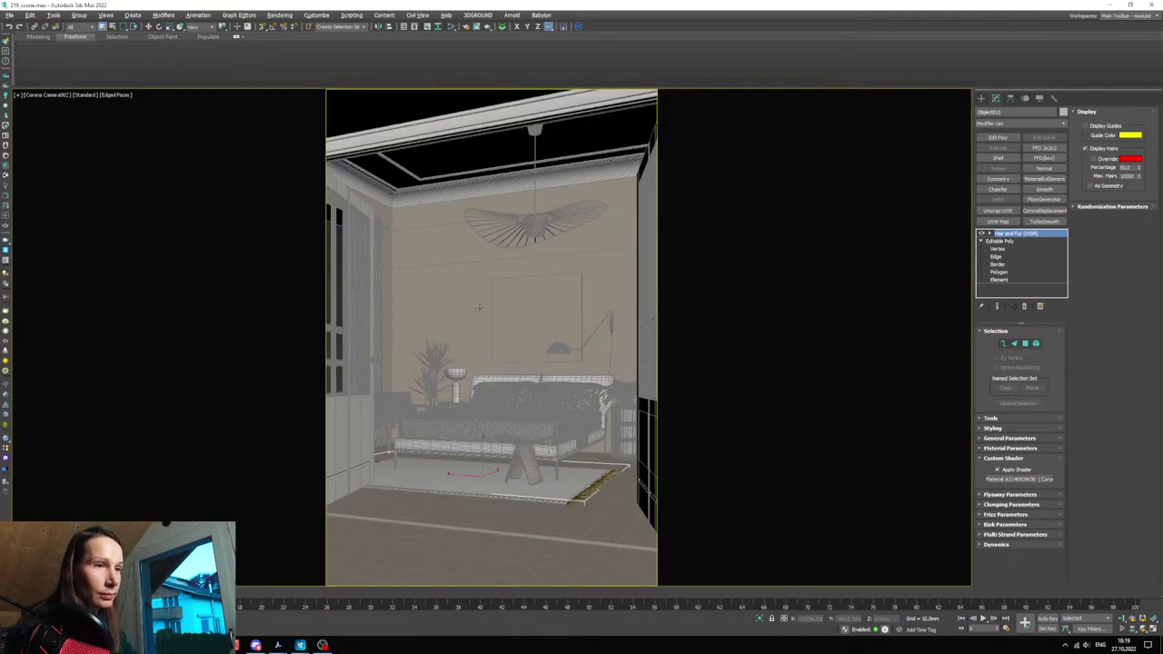
left_click(43, 628)
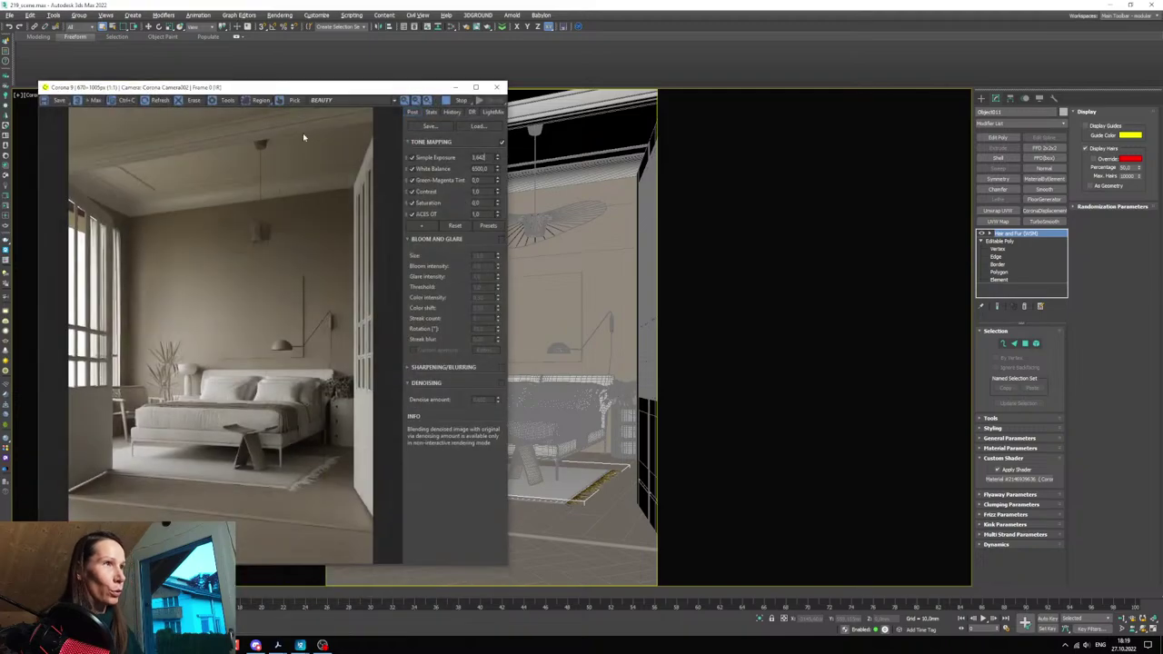
- Reopen the material editor beside the render window and raise the off-white material's diffuse value to 180
key("m")
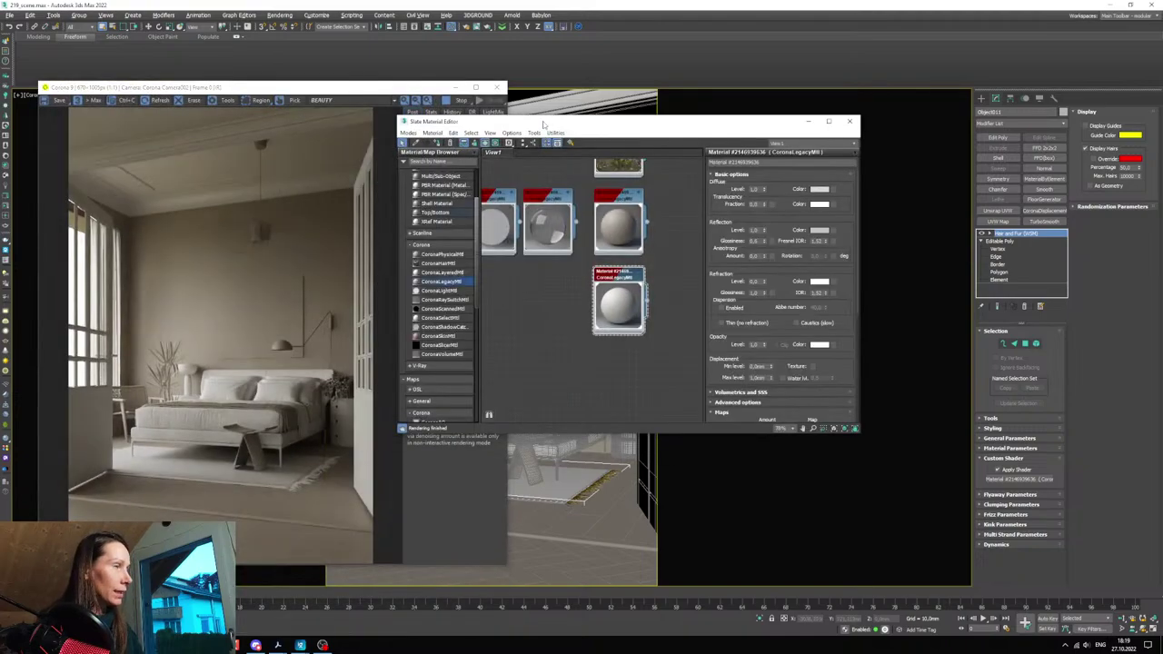
left_click_drag(547, 123, 659, 89)
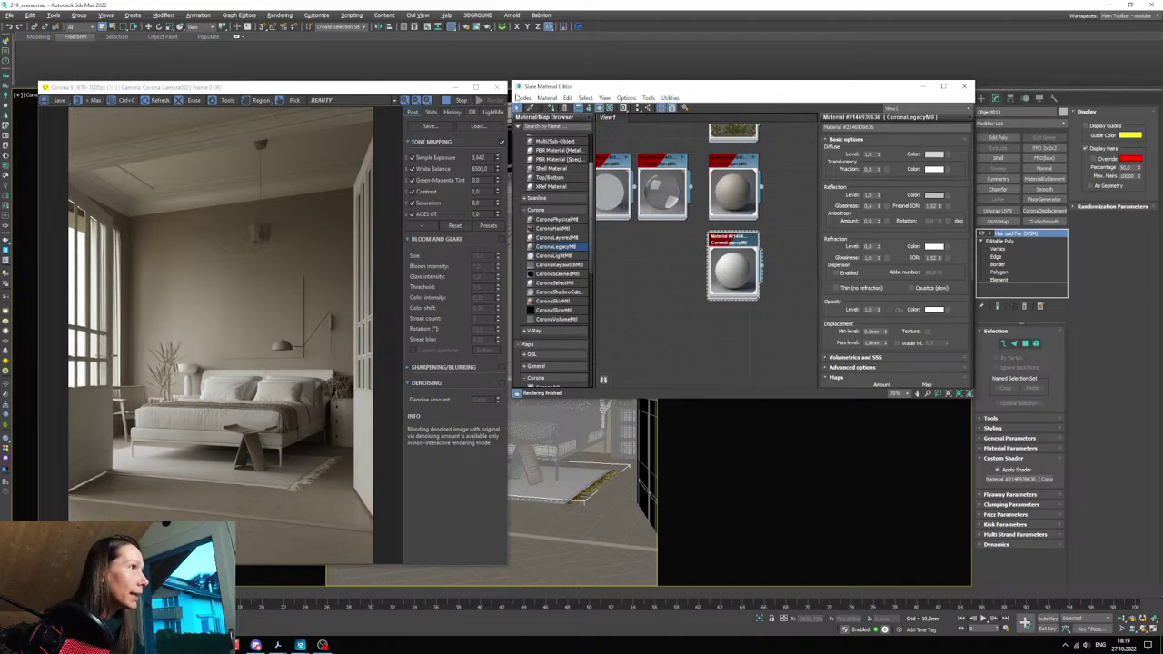
left_click_drag(528, 86, 525, 89)
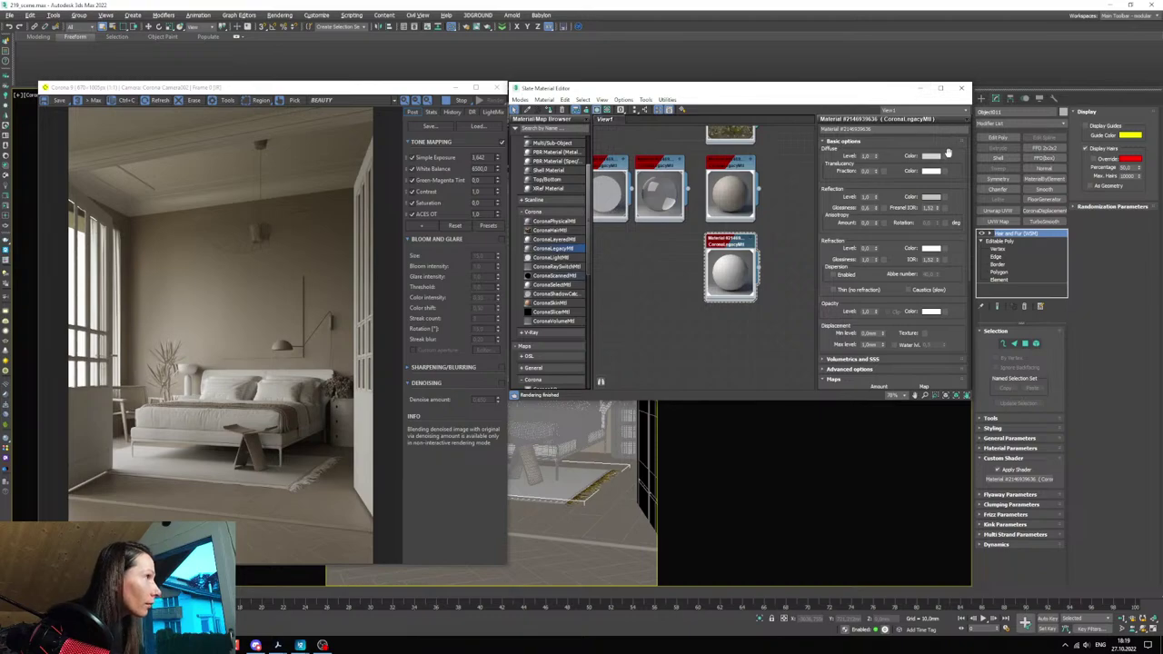
left_click(931, 157)
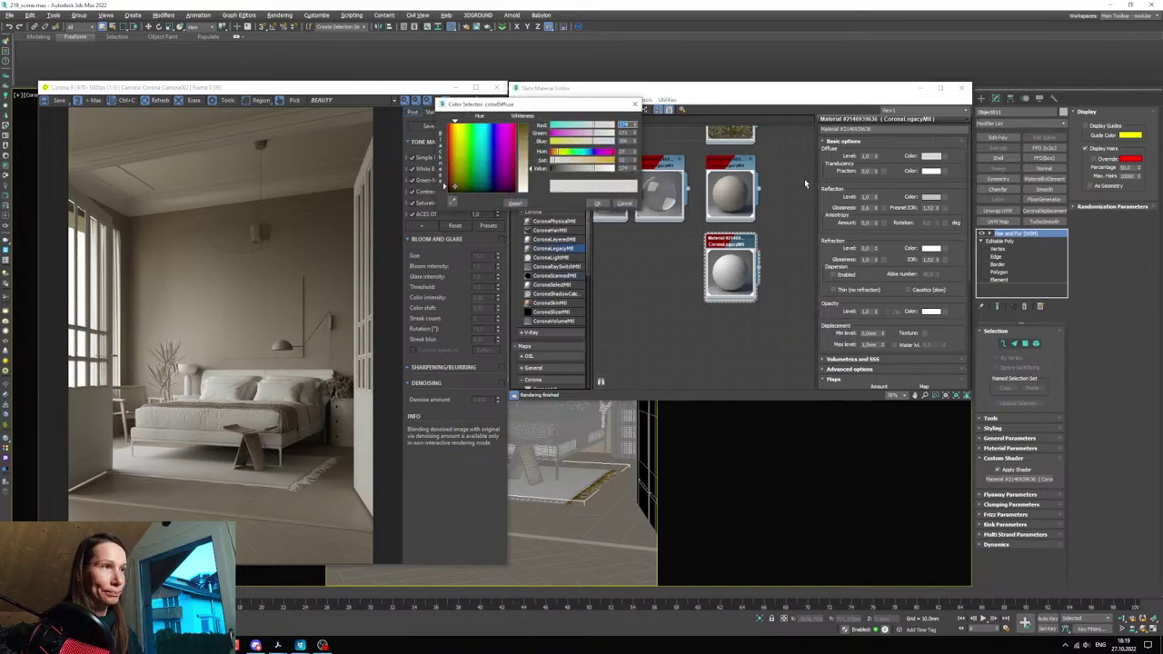
left_click(635, 166)
left_click(635, 166)
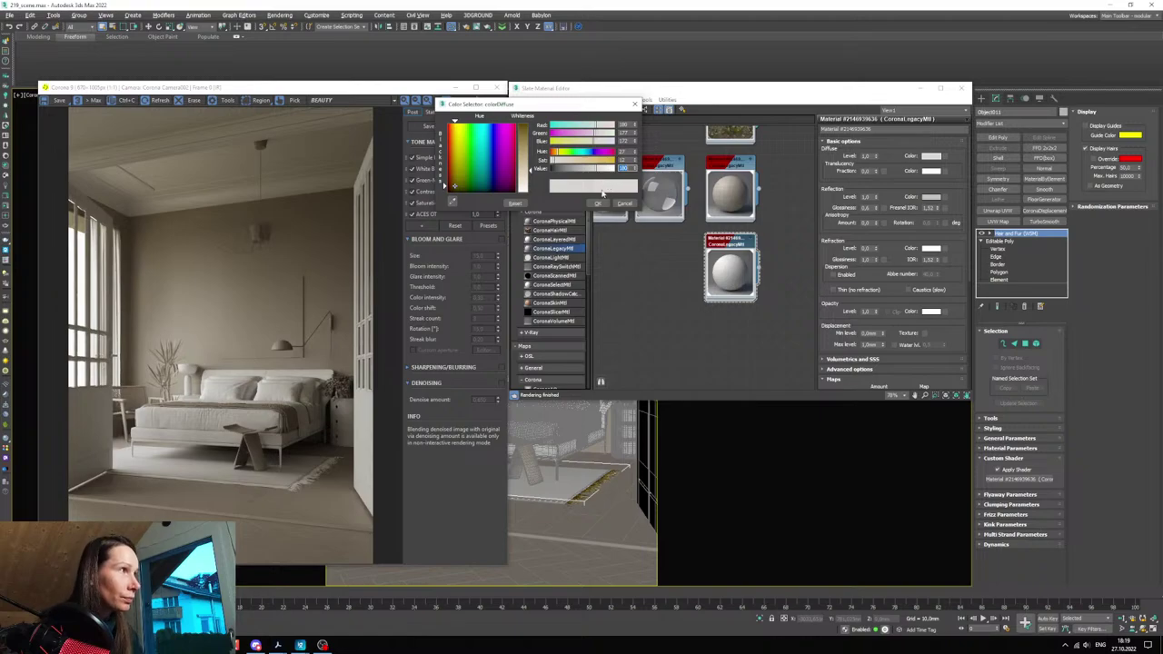
left_click(598, 203)
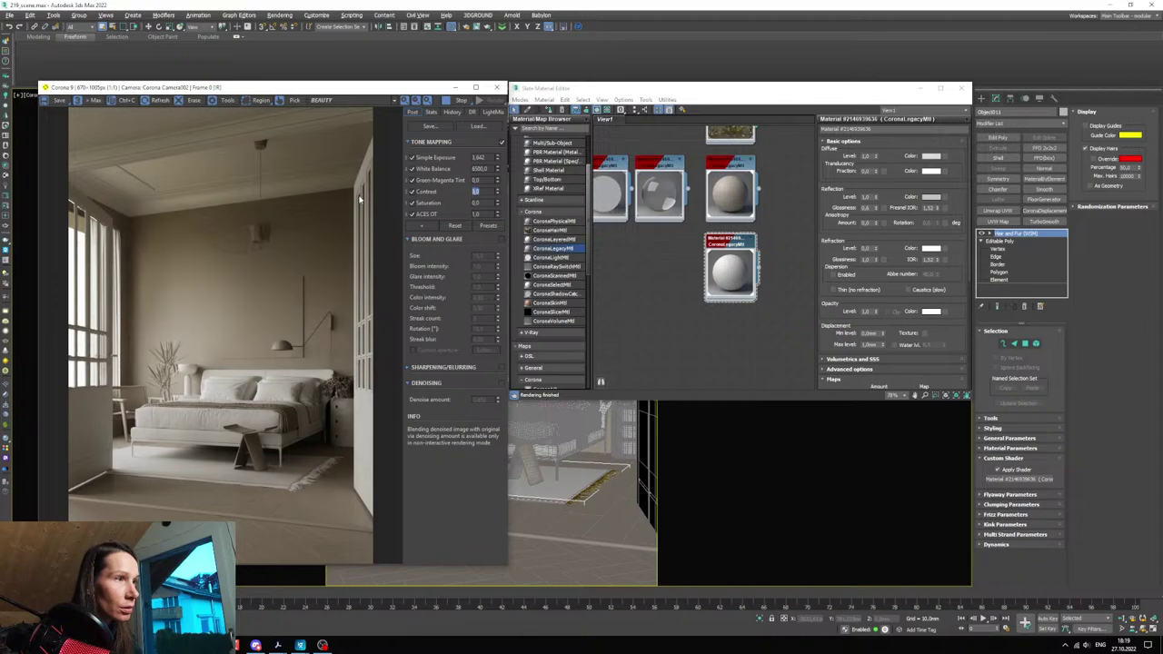
- Check the ACES OT tone mapping's effect on the render and compare the render with the reference photo
left_click(411, 214)
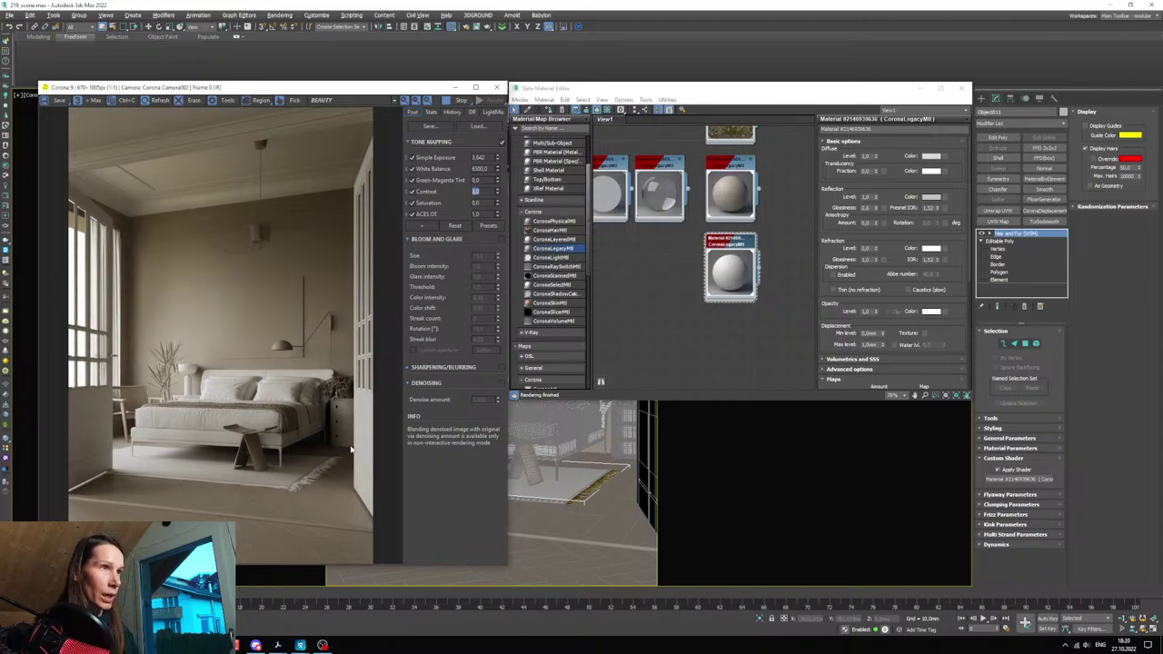
left_click(300, 645)
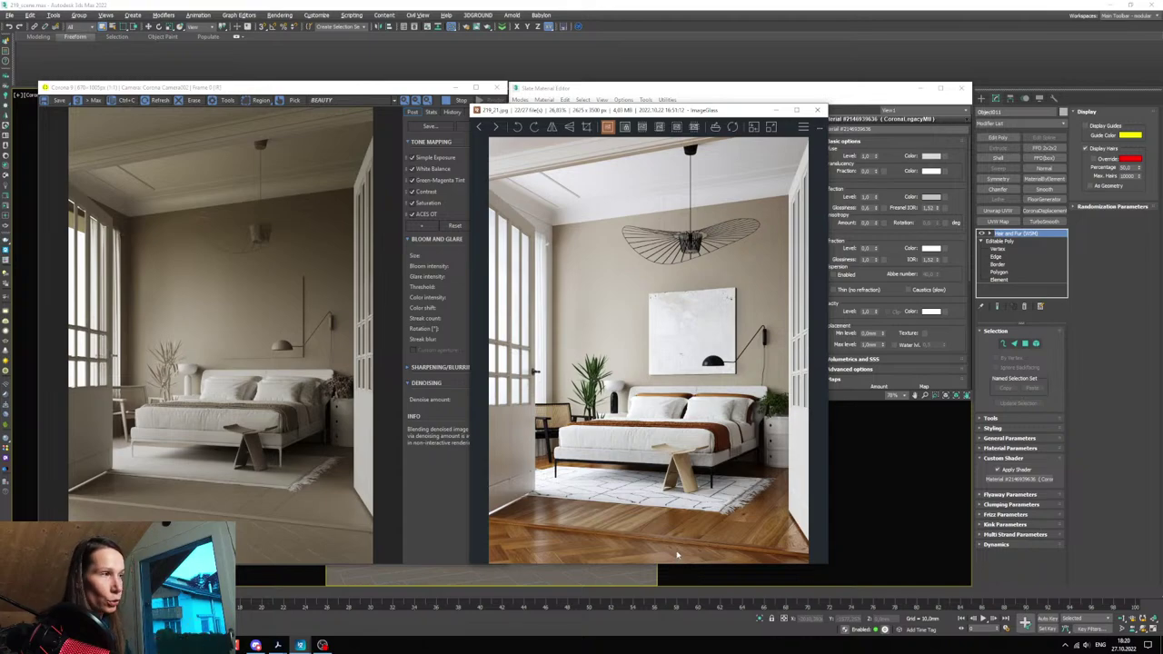
left_click(776, 112)
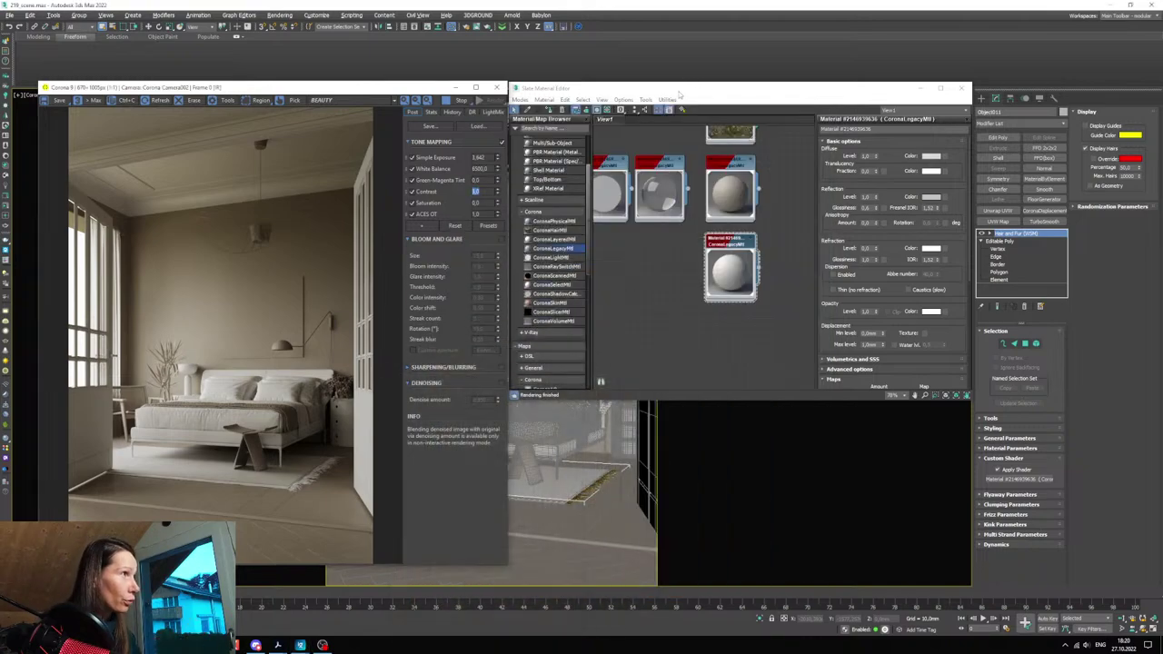
- Duplicate the beige CoronaLegacyMtl, place the copy below the off-white material and open its parameters
left_click_drag(679, 91, 676, 87)
middle_click_drag(732, 200, 724, 179)
left_click(725, 179)
left_click_drag(726, 179, 725, 334, "shift")
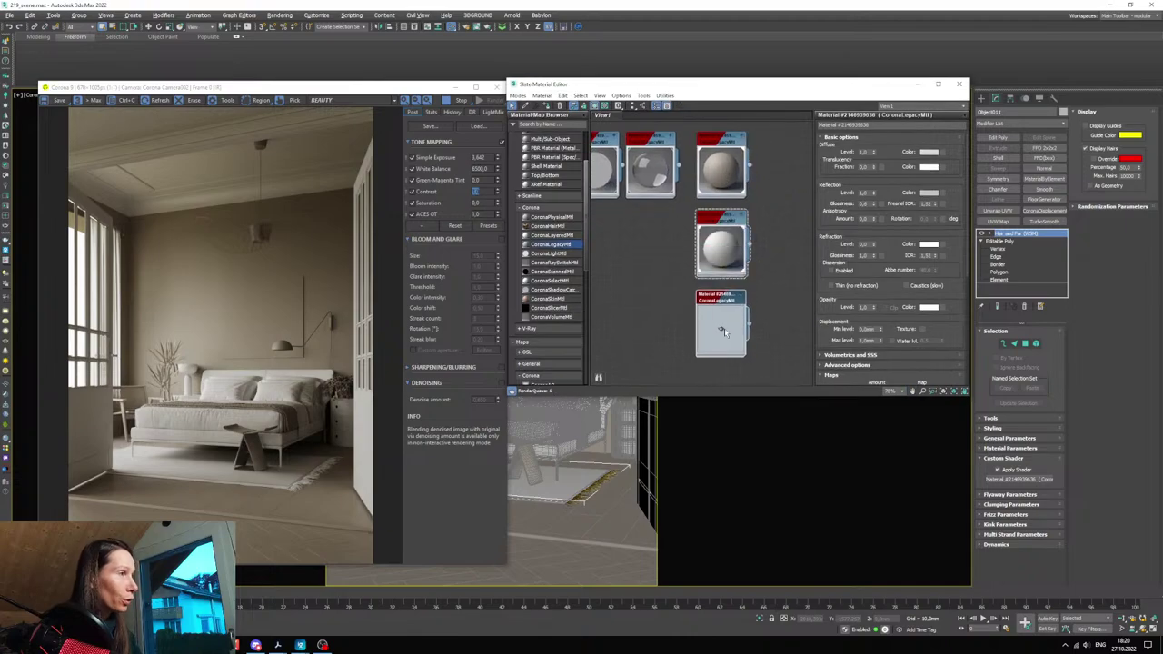
double_click(726, 333)
- Select the herringbone and plank floor objects, assign the new beige duplicate to them and bring back the render window
left_click(456, 88)
left_click(484, 560)
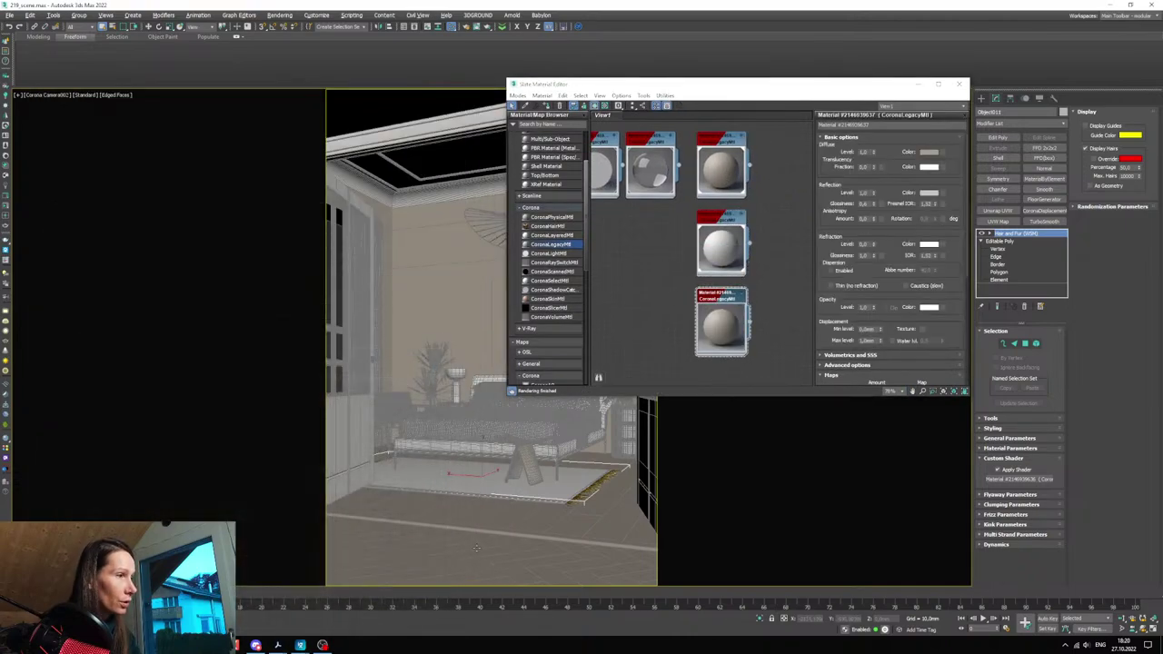
left_click(484, 523, "ctrl")
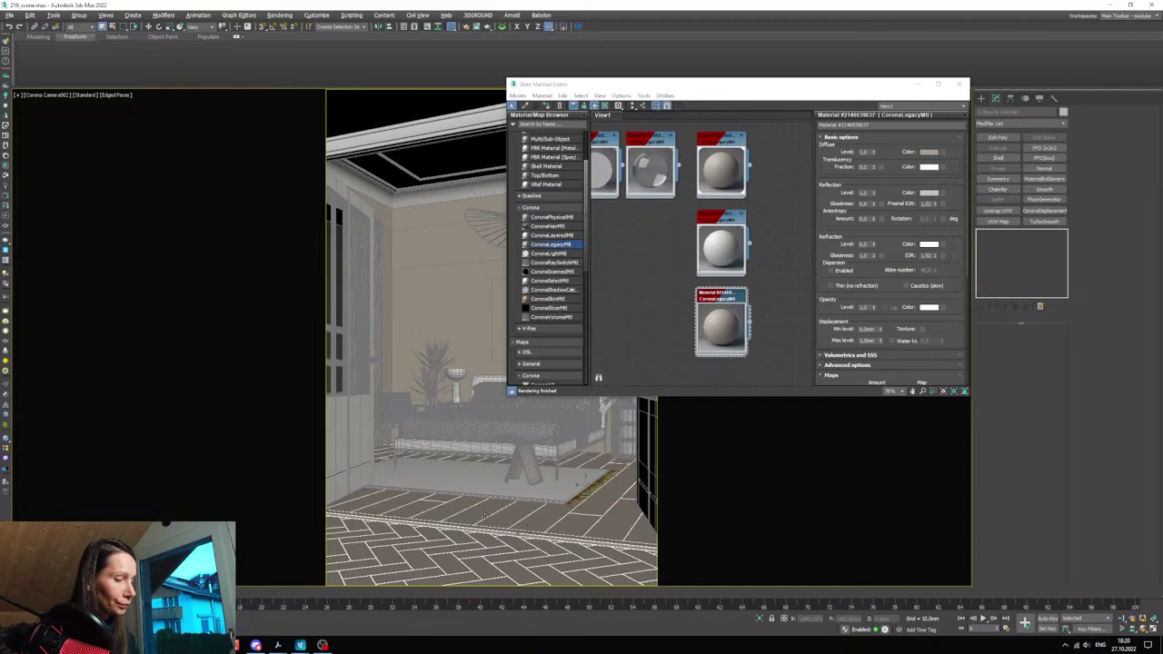
middle_click_drag(685, 329, 682, 301)
left_click_drag(708, 297, 708, 289)
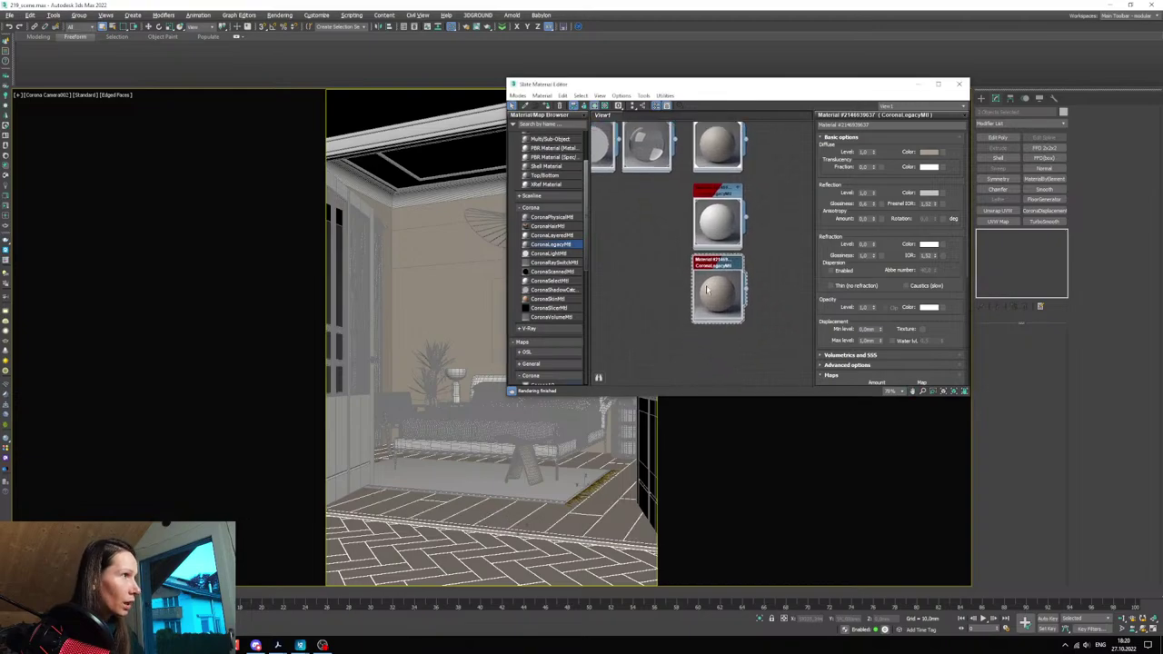
left_click(547, 108)
left_click(477, 27)
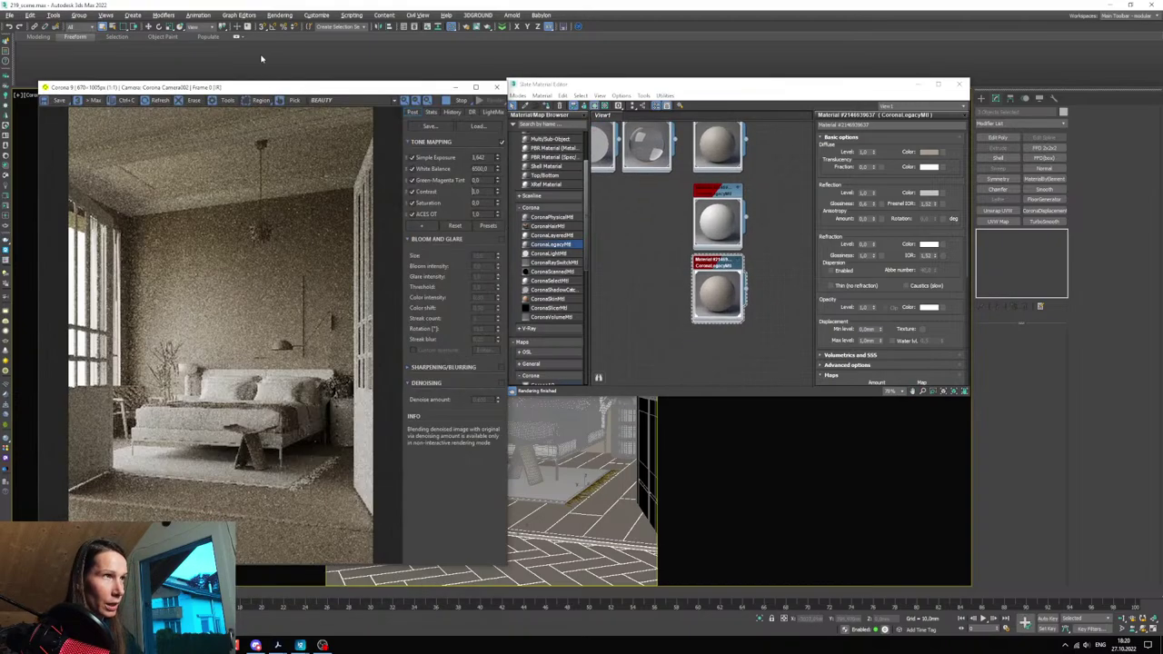
- Raise the floor material's diffuse saturation to 190 and draw a render region over the lower half of the image
left_click_drag(234, 91, 218, 91)
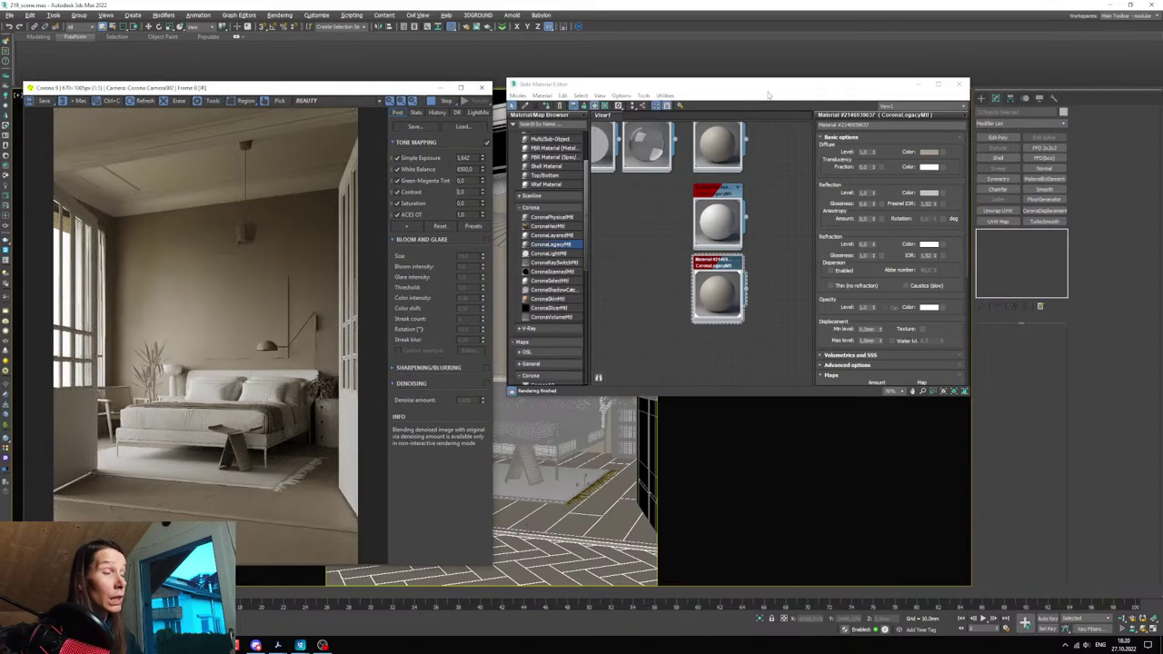
mouse_move(760, 86)
left_mouse_down()
mouse_move(743, 105)
mouse_move(747, 89)
left_mouse_up()
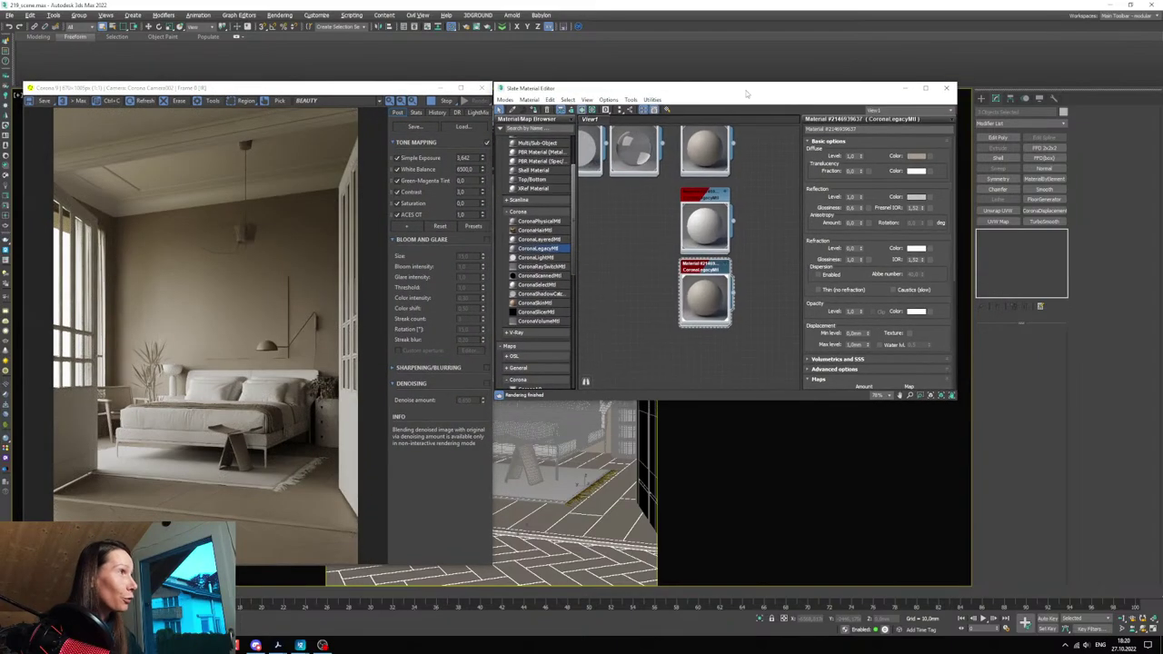
left_click(922, 156)
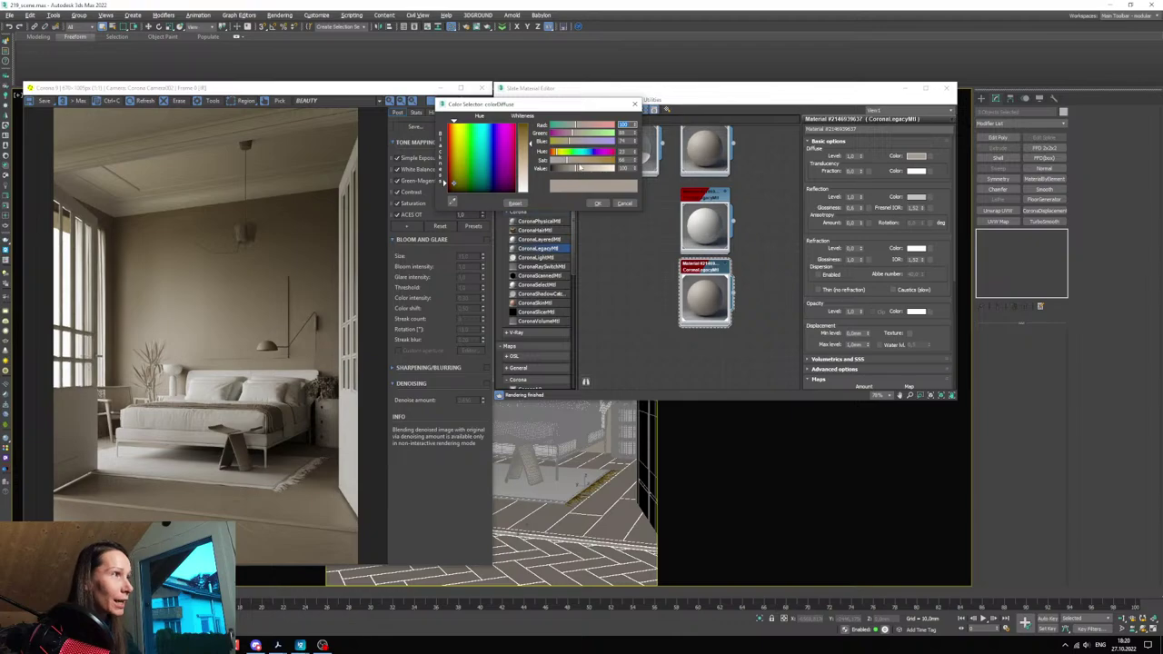
left_click_drag(579, 166, 596, 167)
left_click(240, 102)
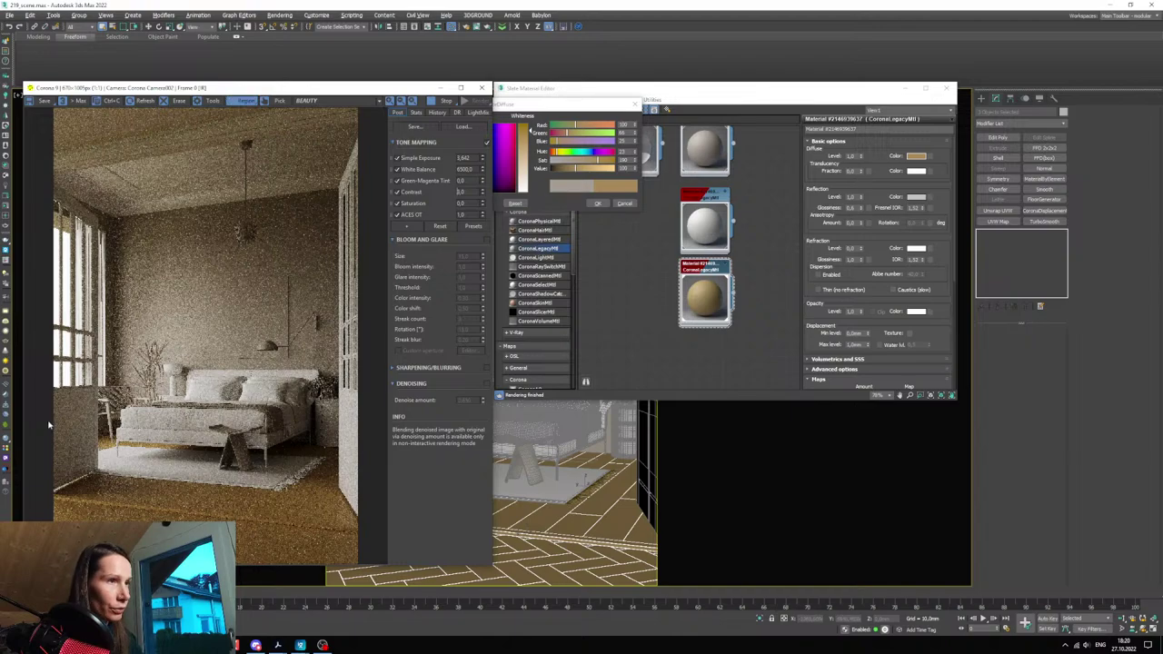
mouse_move(58, 395)
left_mouse_down()
mouse_move(320, 584)
mouse_move(374, 582)
left_mouse_up()
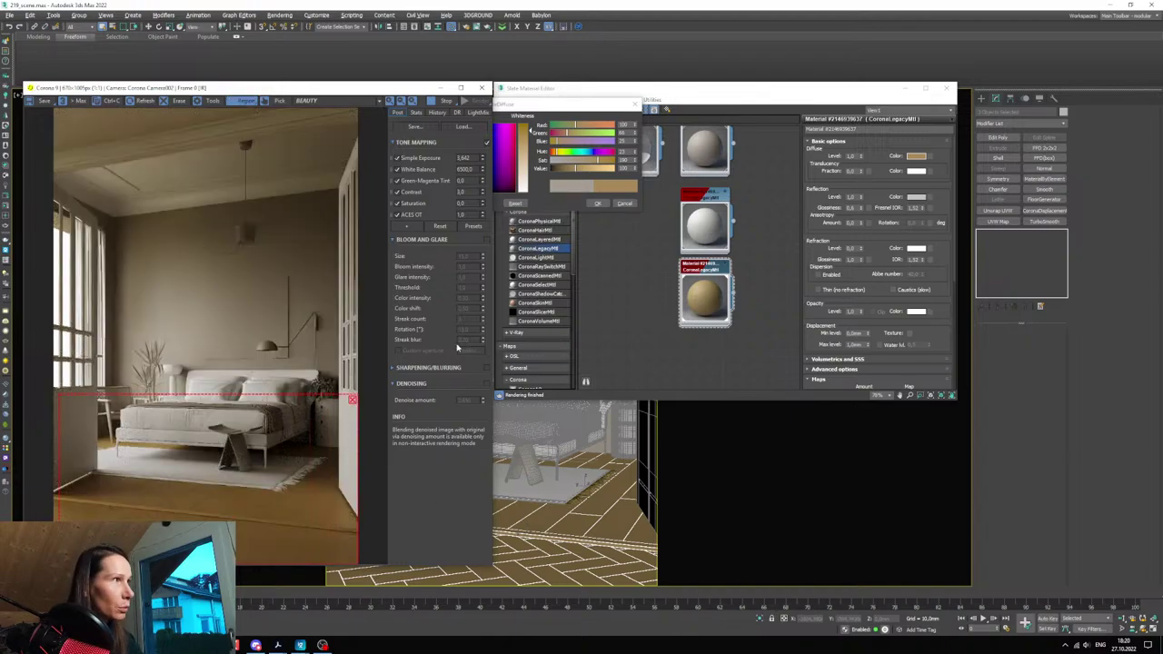
- Tune the floor's diffuse colour to a dark wood brown with hue 19, saturation 210 and value 66, and remove the render region
left_click(635, 152)
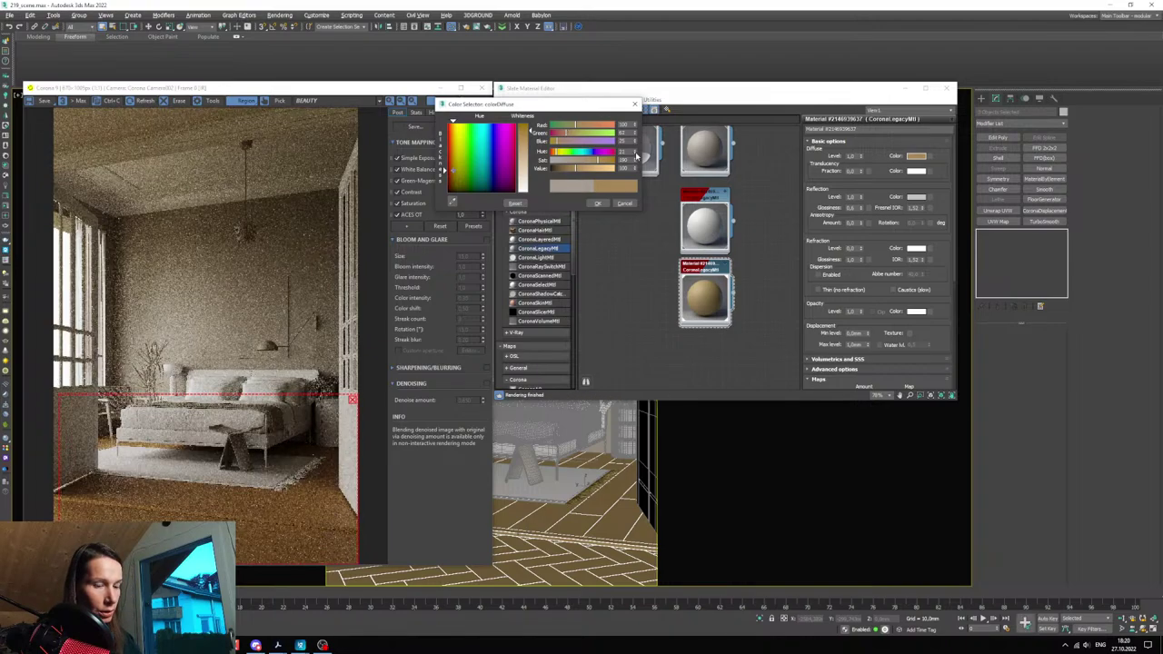
left_click(635, 159)
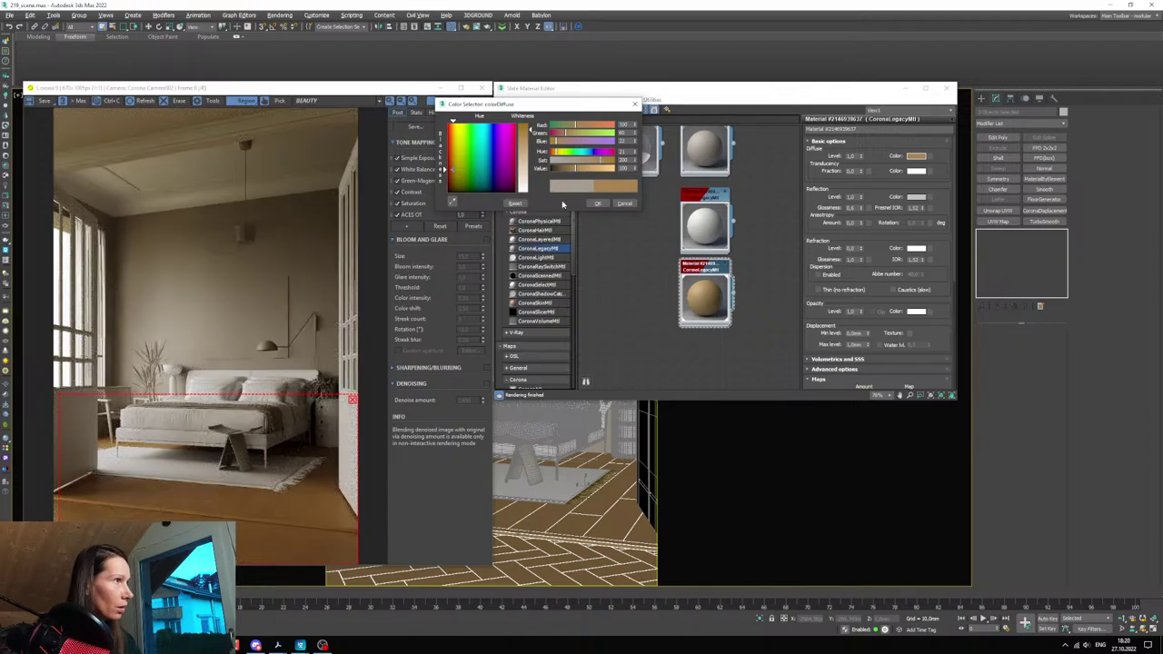
left_click(635, 160)
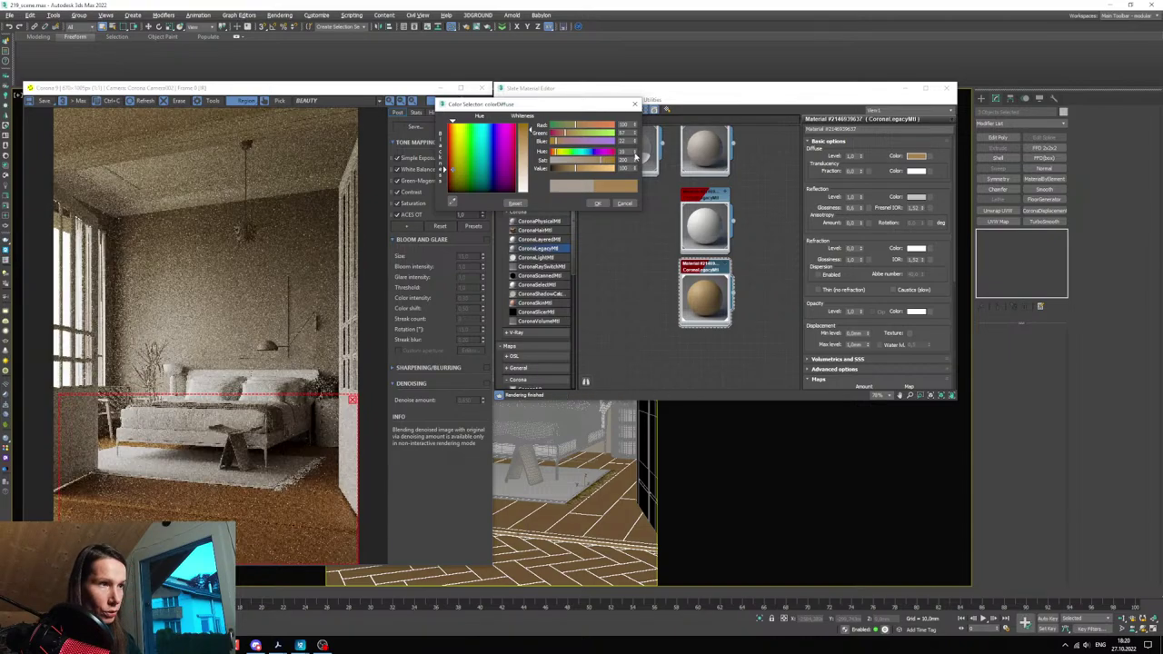
left_click_drag(635, 170, 634, 182)
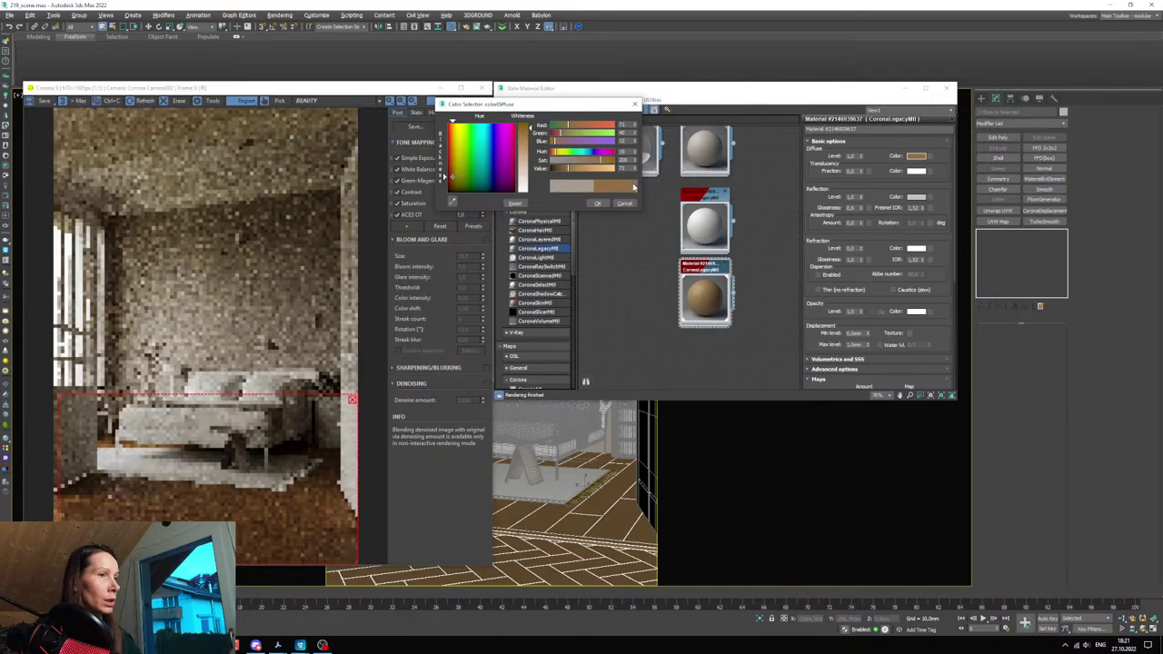
left_click(59, 393)
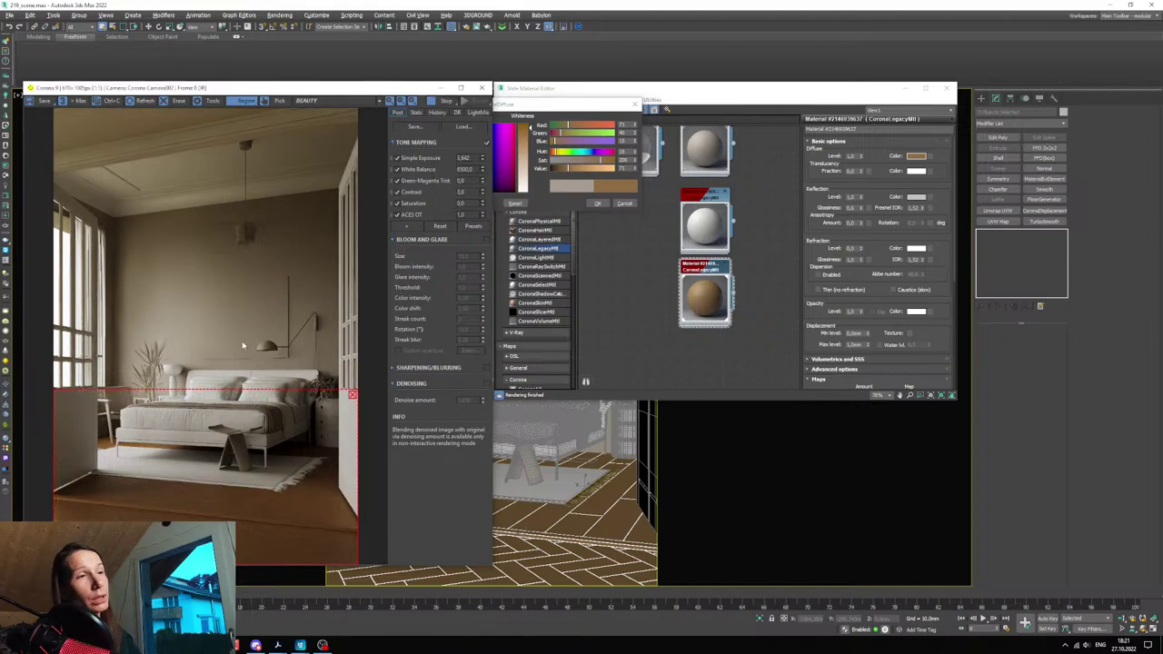
left_click(633, 174)
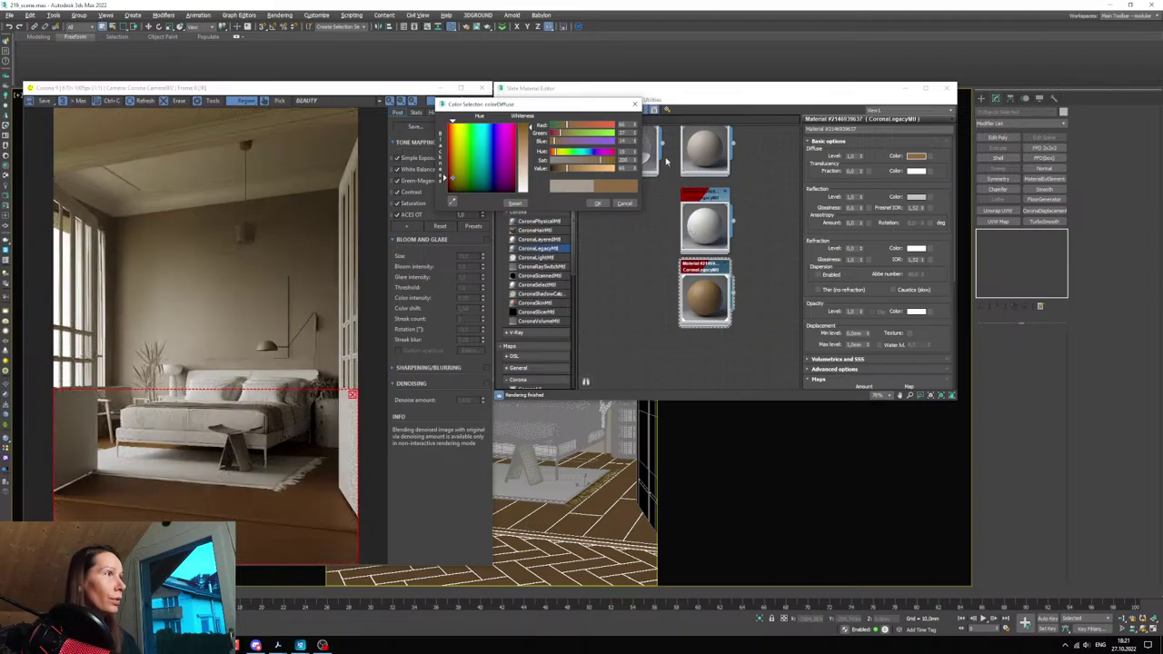
left_click_drag(601, 161, 604, 161)
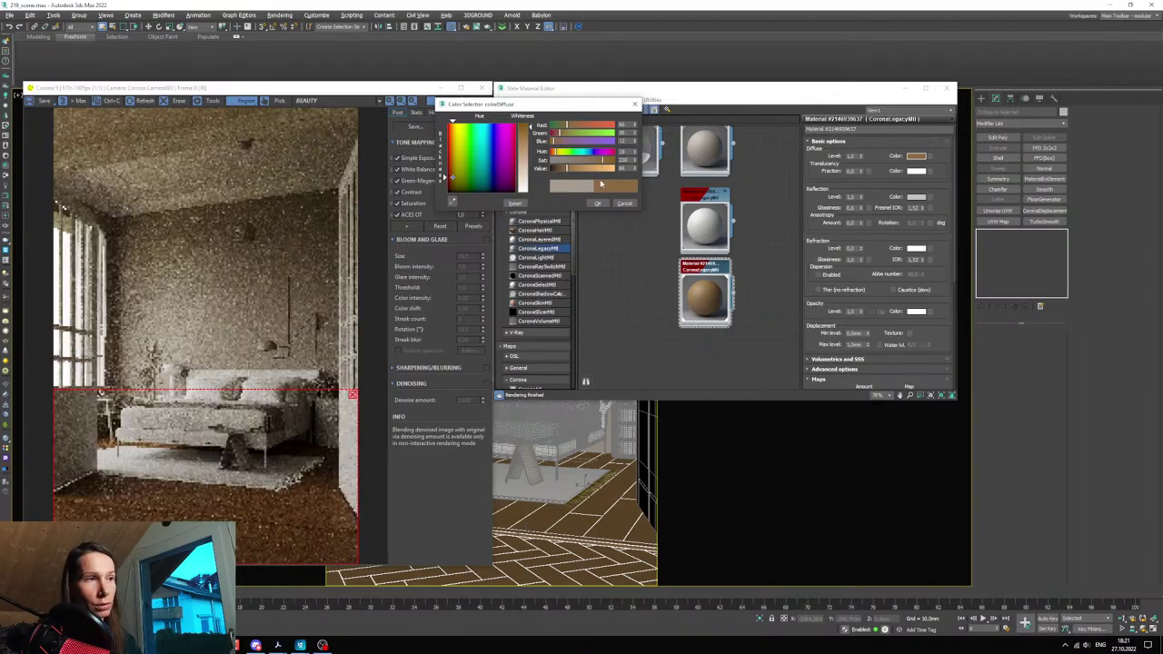
left_click(352, 395)
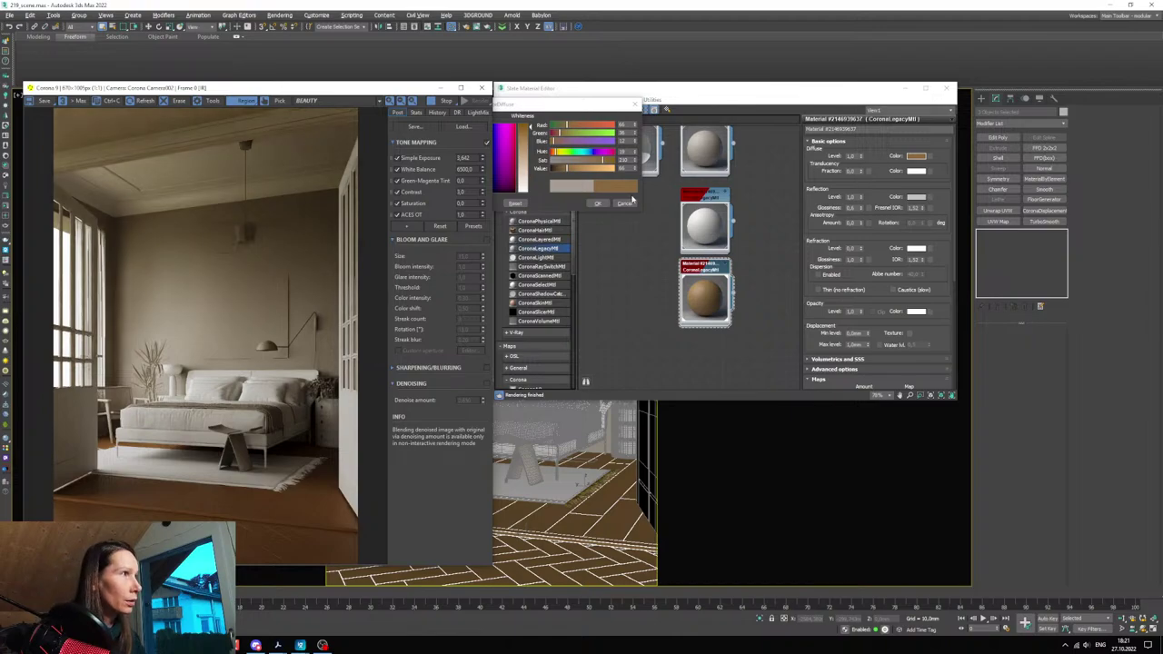
left_click(598, 204)
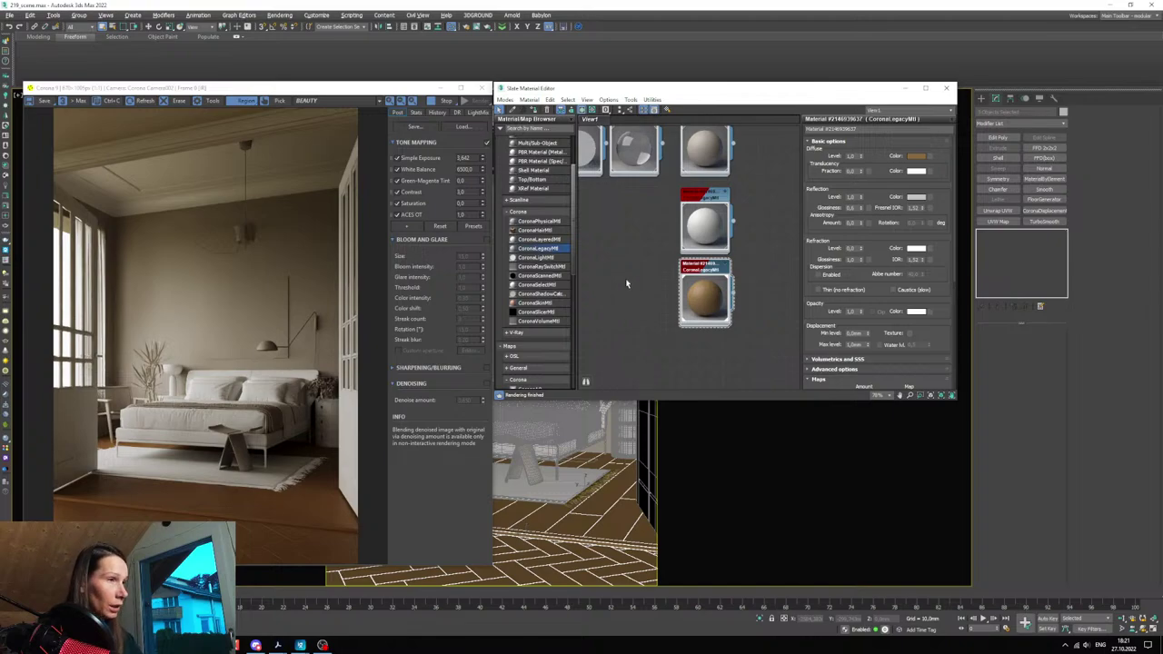
- Duplicate the brown floor material and place the copy below it in the node view
scroll(636, 291, "down", 5)
scroll(695, 316, "up", 4)
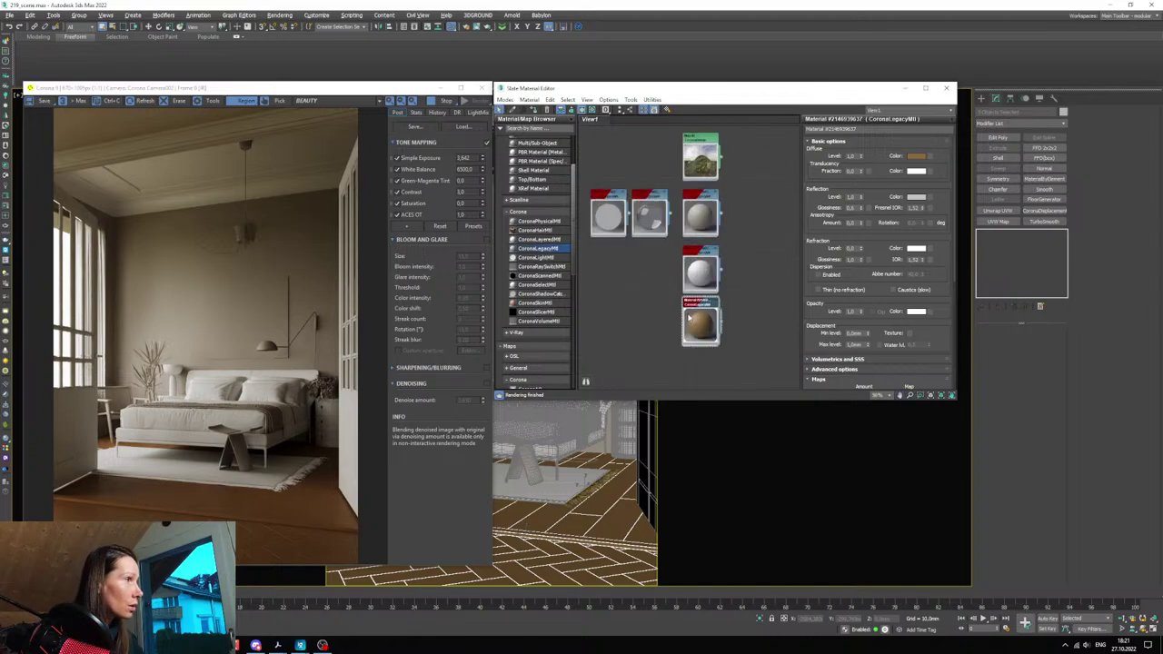
middle_click_drag(695, 316, 694, 239)
left_click_drag(694, 239, 695, 295, "shift")
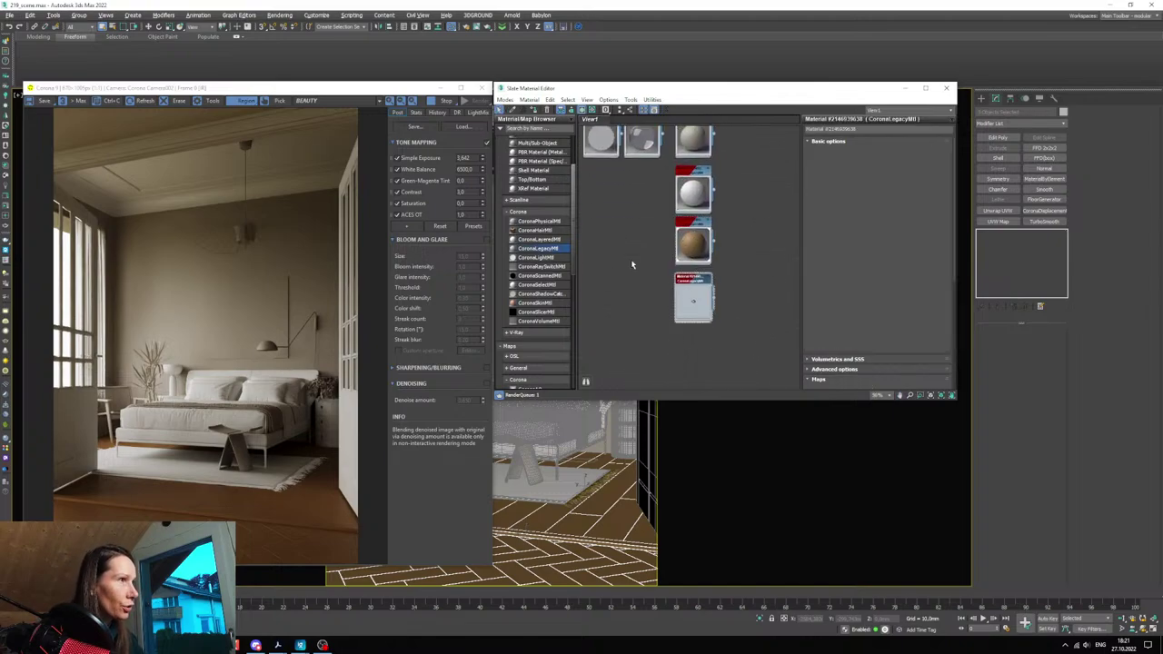
- Select the pendant lamp and the wall lamp in the camera view and assign the duplicated brown material to them
left_click(440, 89)
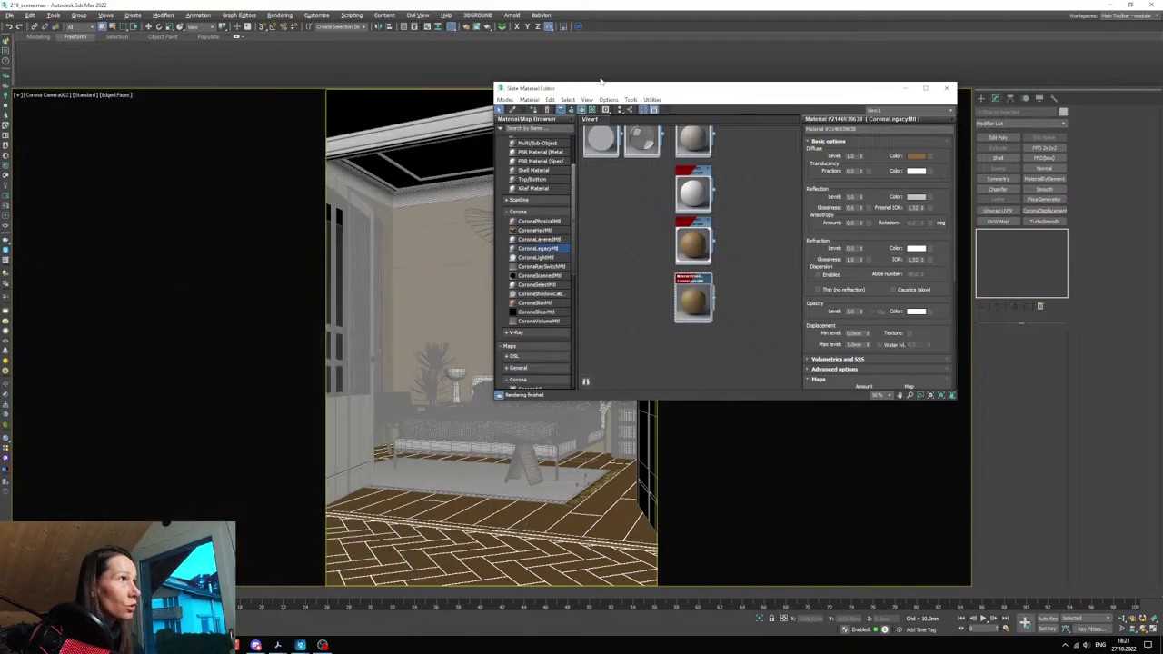
left_click_drag(596, 89, 746, 118)
left_click(522, 227)
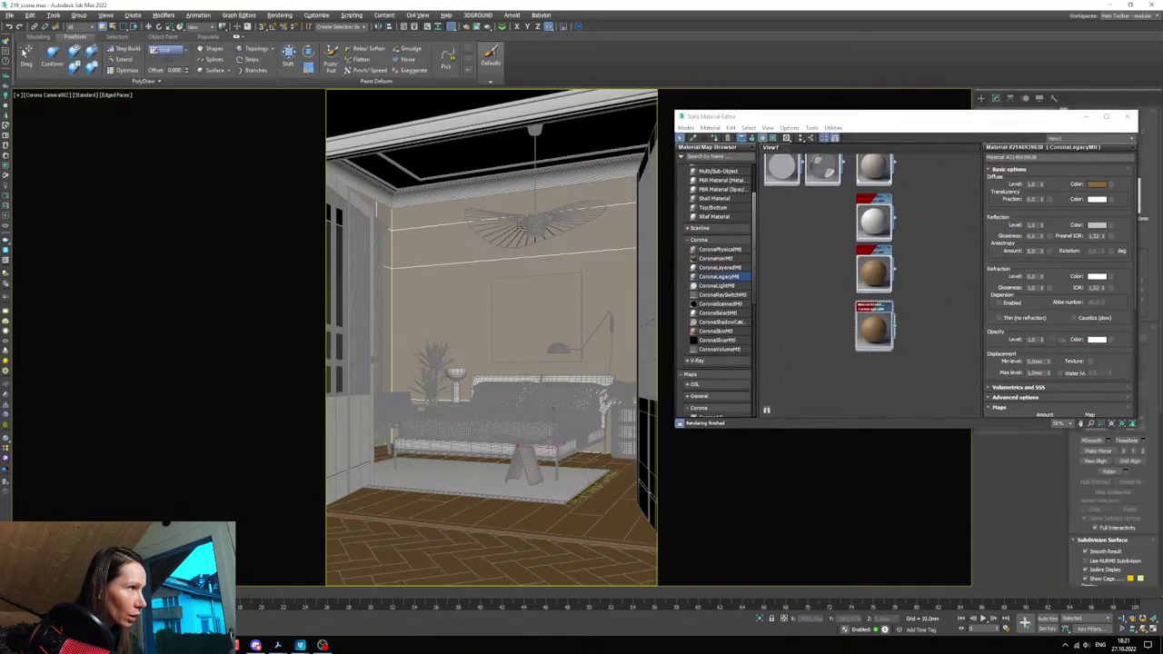
left_click(524, 227)
left_click(557, 346, "ctrl")
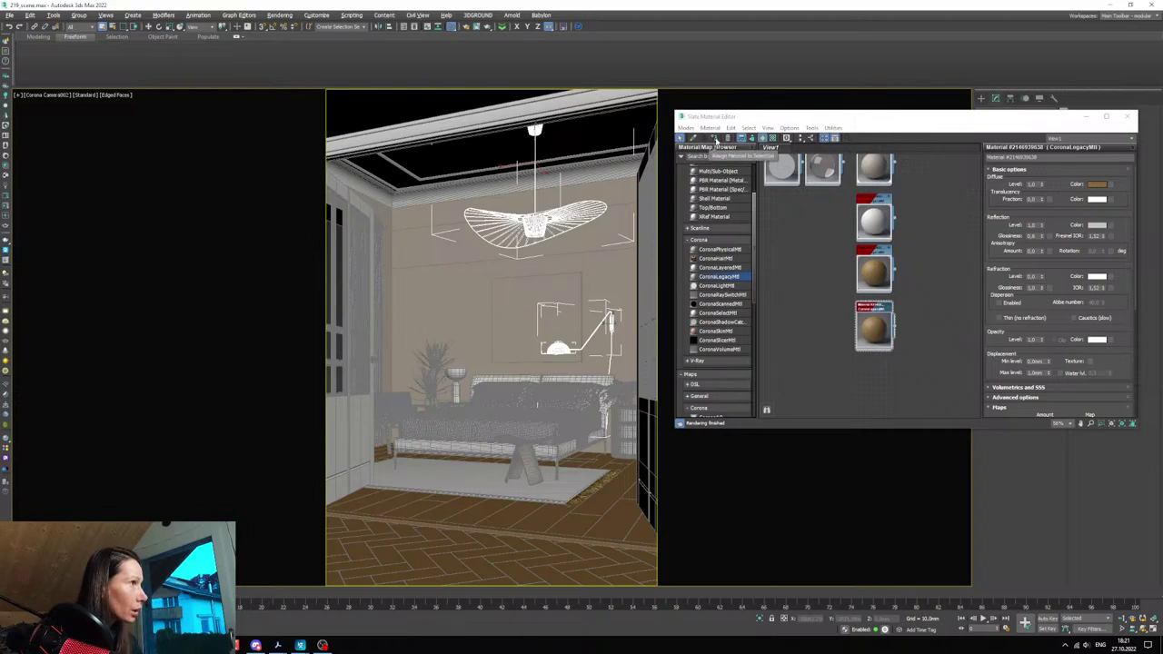
left_click(715, 138)
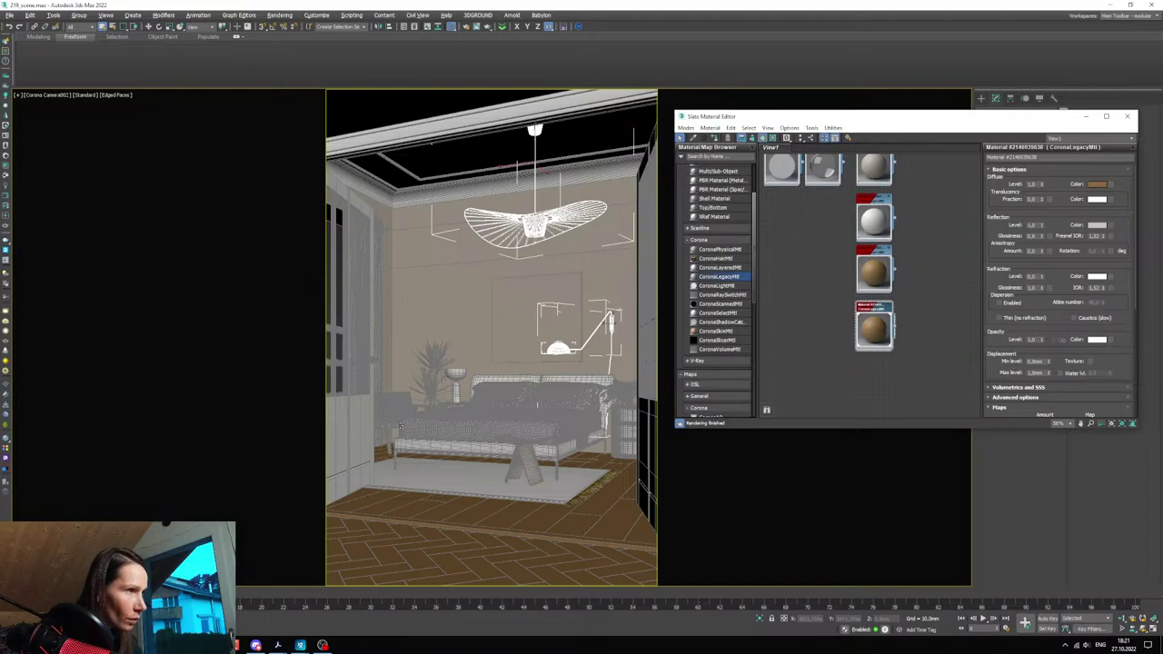
- Open the chair's group beside the bed and assign the duplicated brown material to the chair frame
left_click_drag(801, 118, 816, 210)
left_click(79, 16)
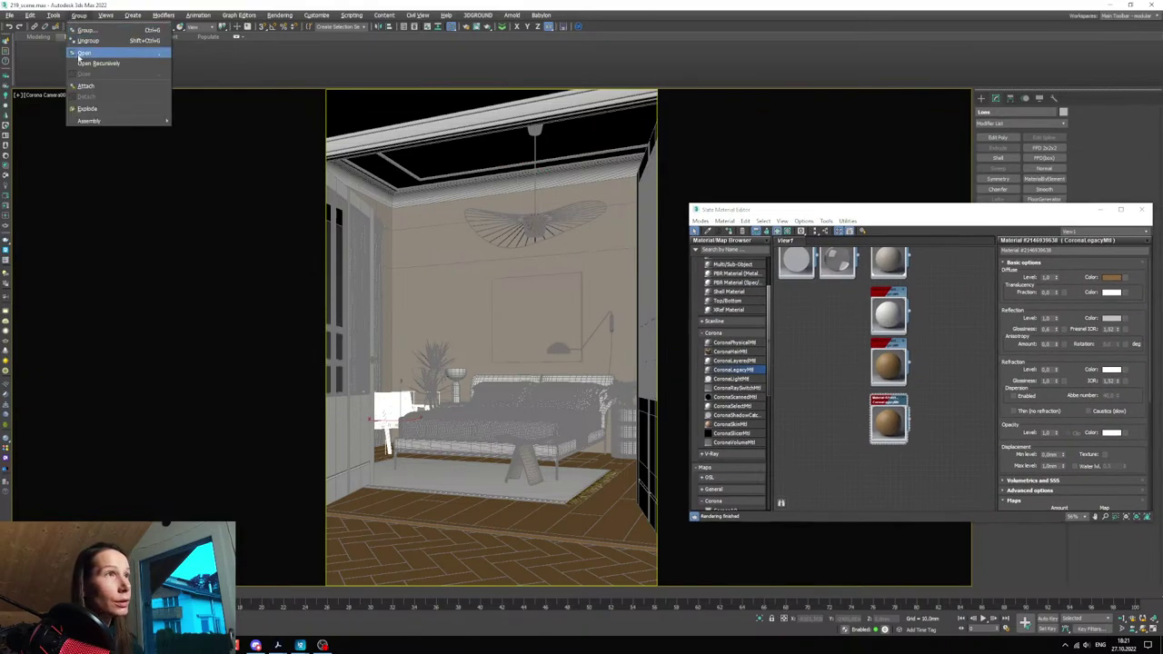
left_click(83, 52)
left_click(385, 420)
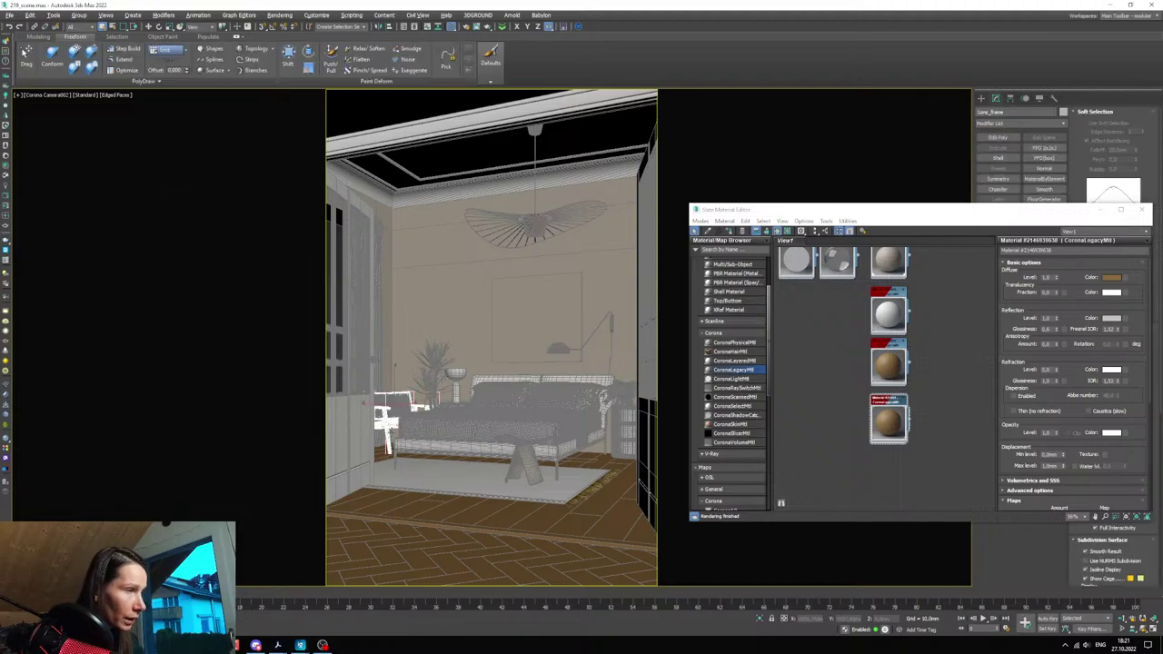
left_click(726, 234)
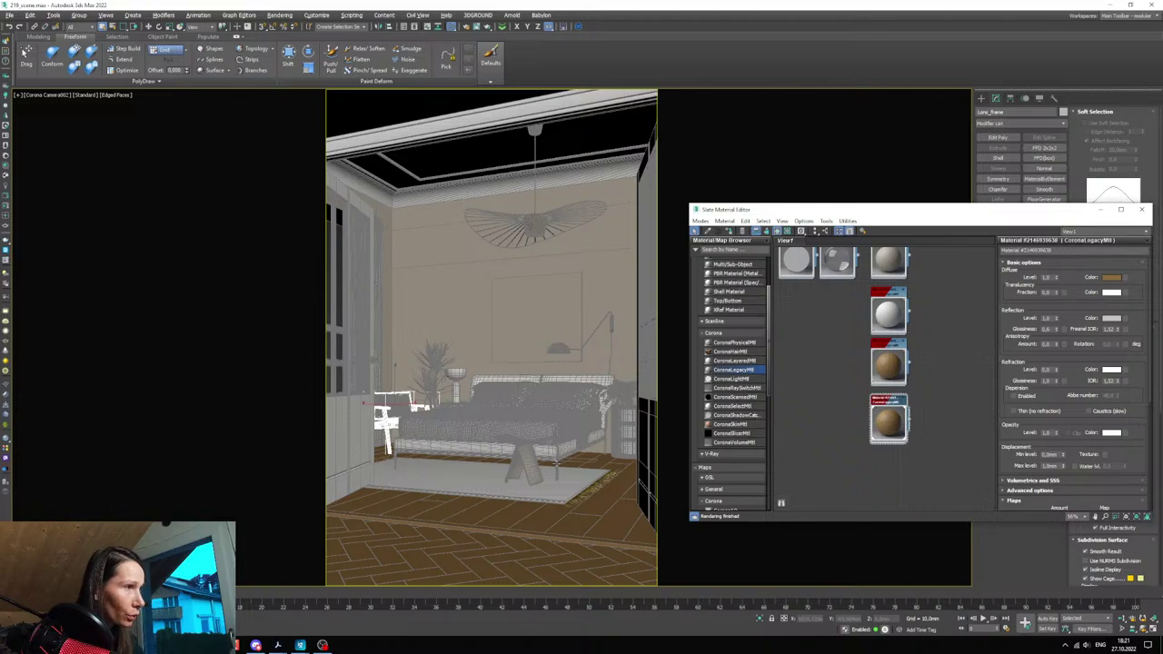
- Open the bed's group and select the bed frame object with its headboard
left_click(562, 460)
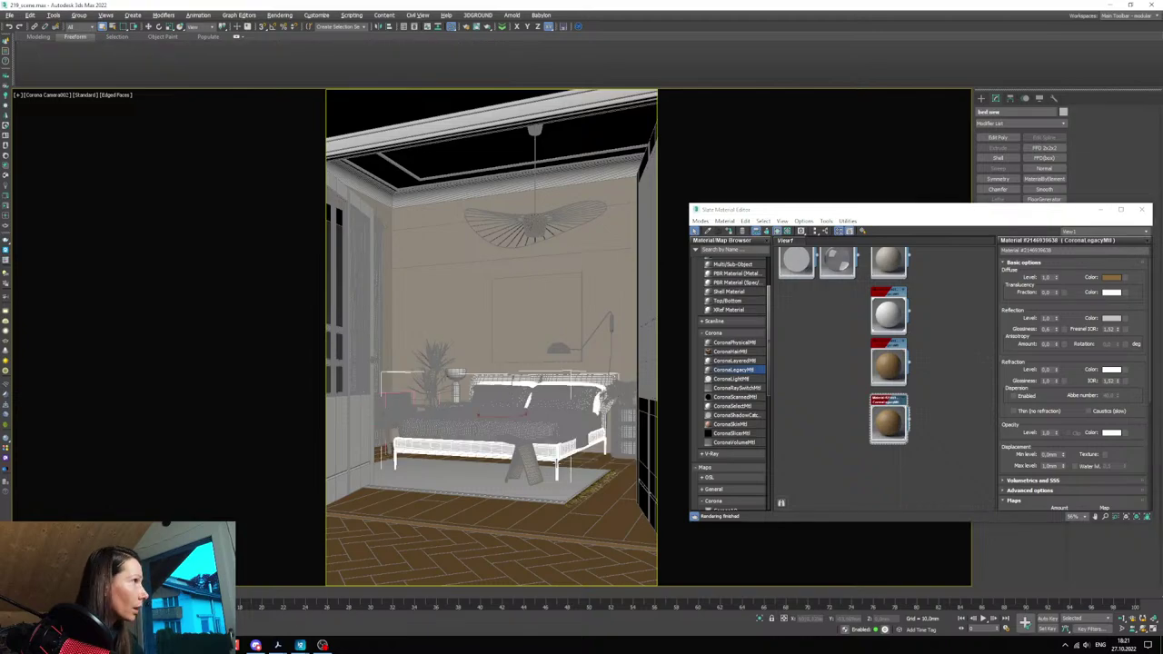
left_click(553, 462)
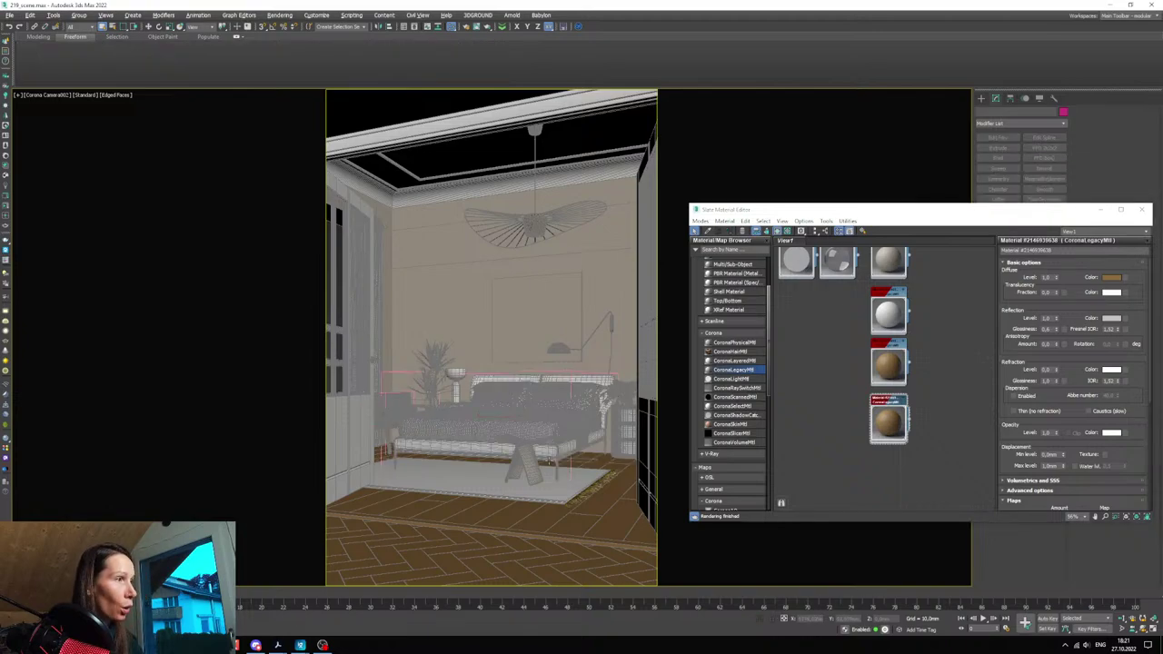
left_click(552, 461)
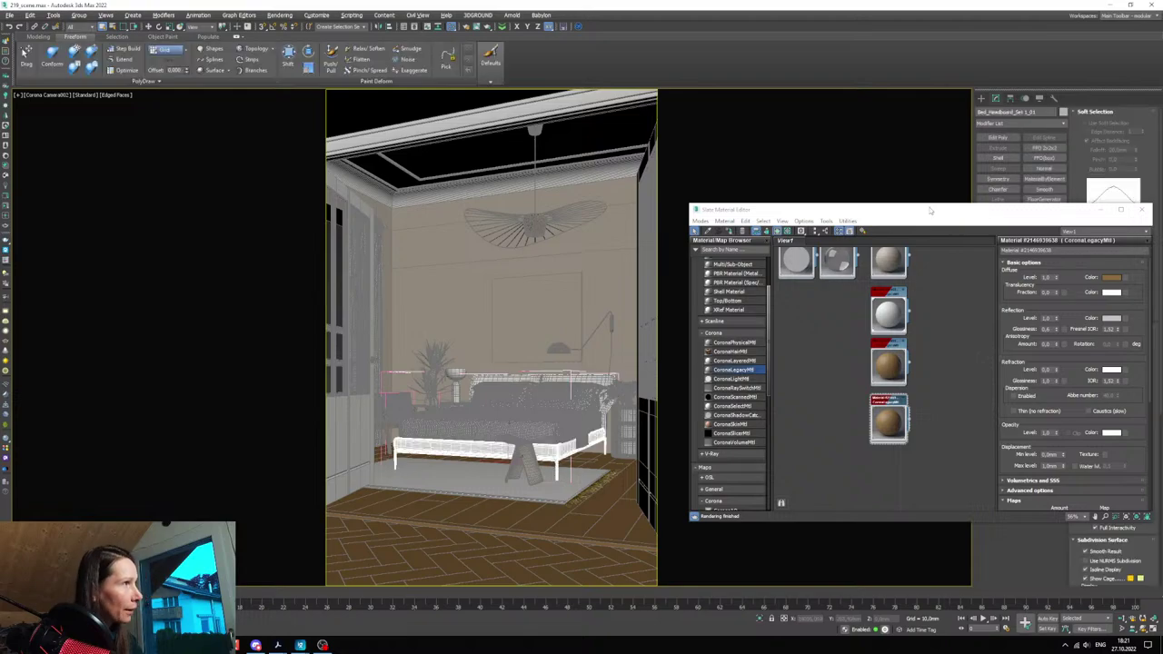
- Select the bed's leg and thin base-rail elements, assign the duplicated brown material to them, and leave element editing
left_click_drag(925, 212, 482, 255)
left_click(698, 251)
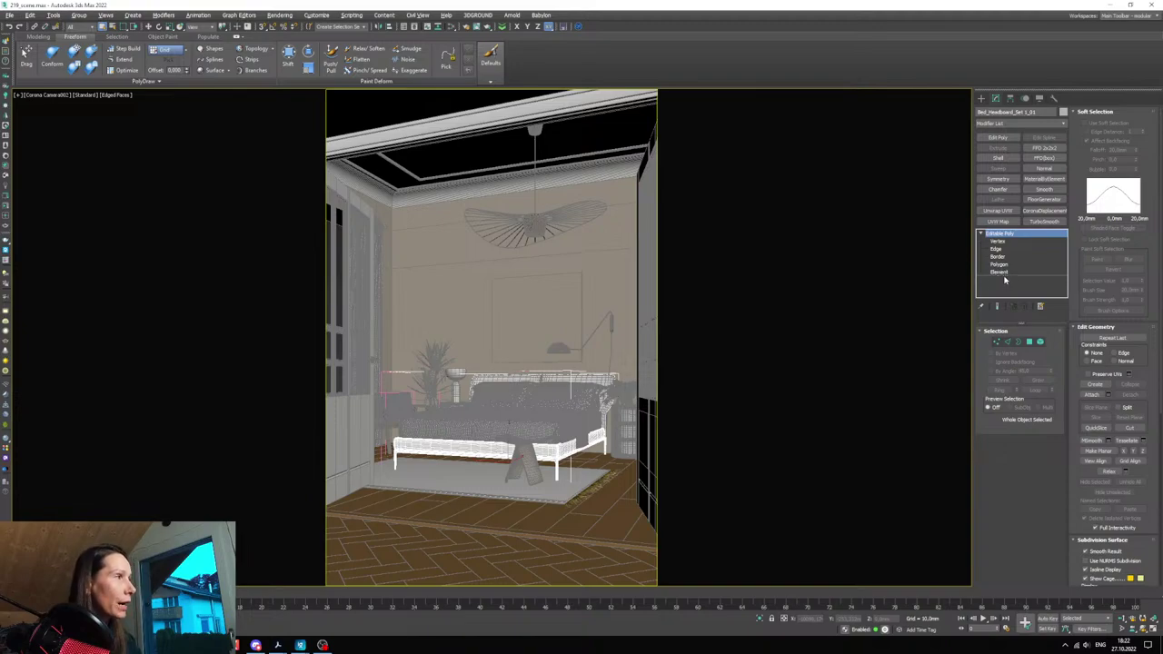
left_click(999, 272)
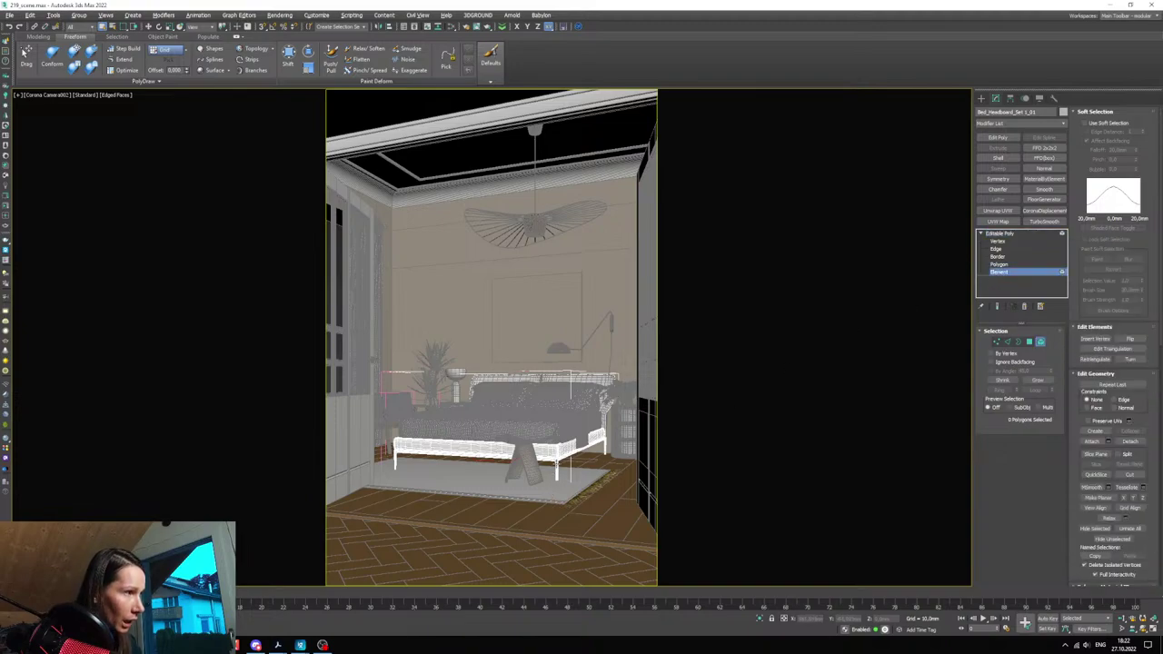
left_click(556, 449)
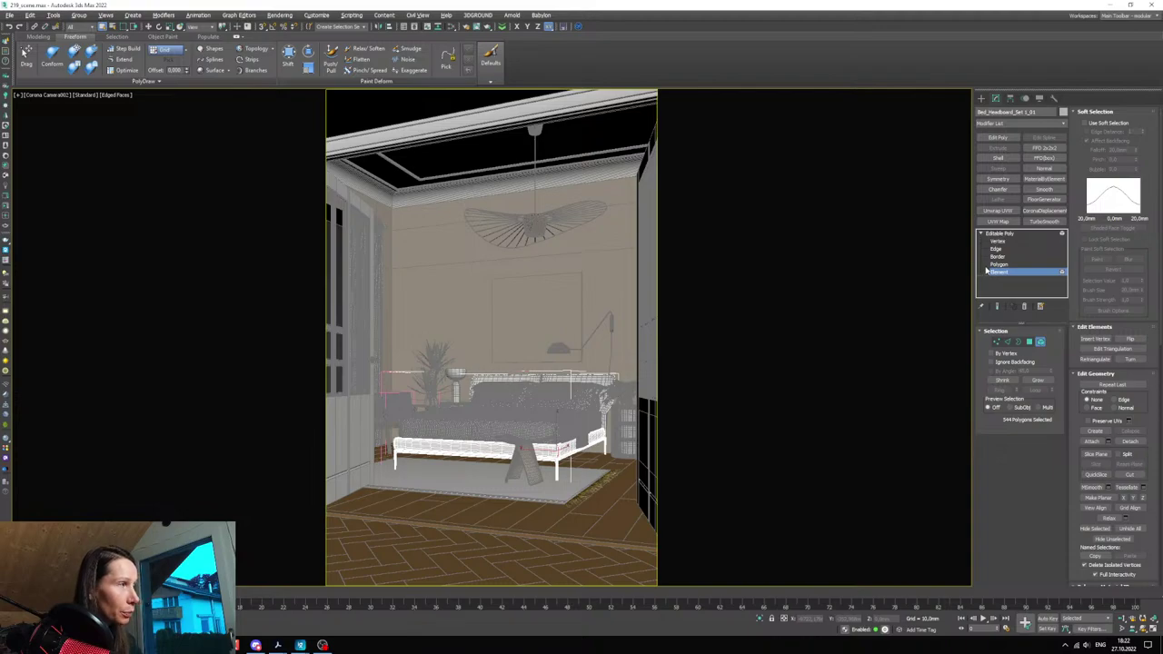
left_click(474, 446, "ctrl")
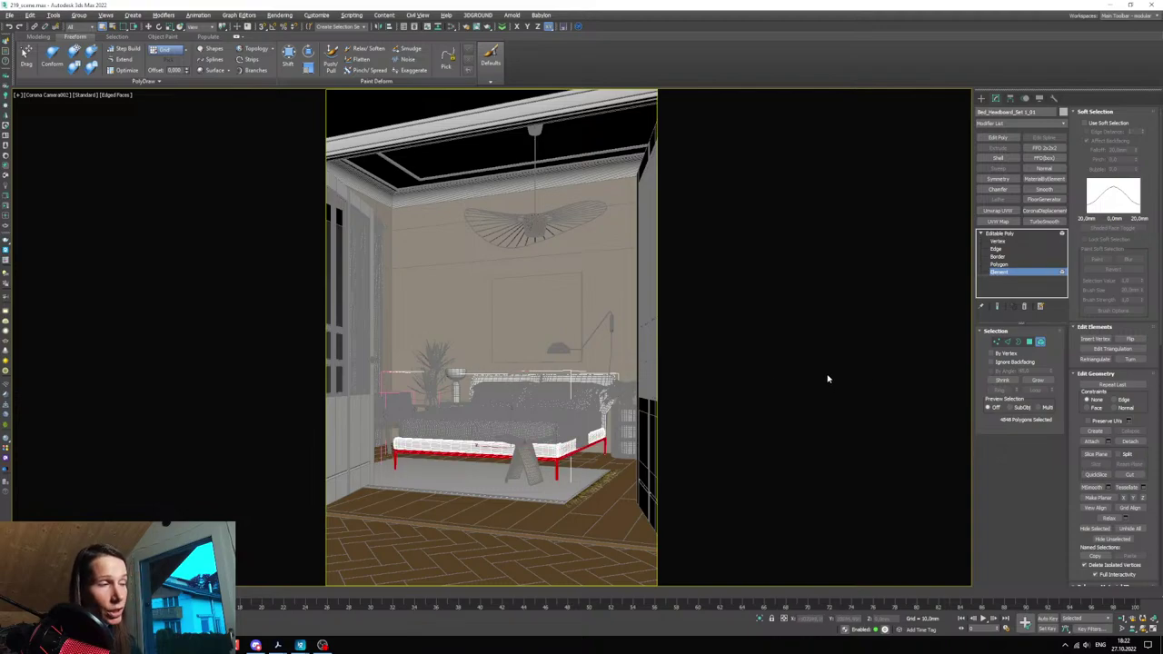
key("m")
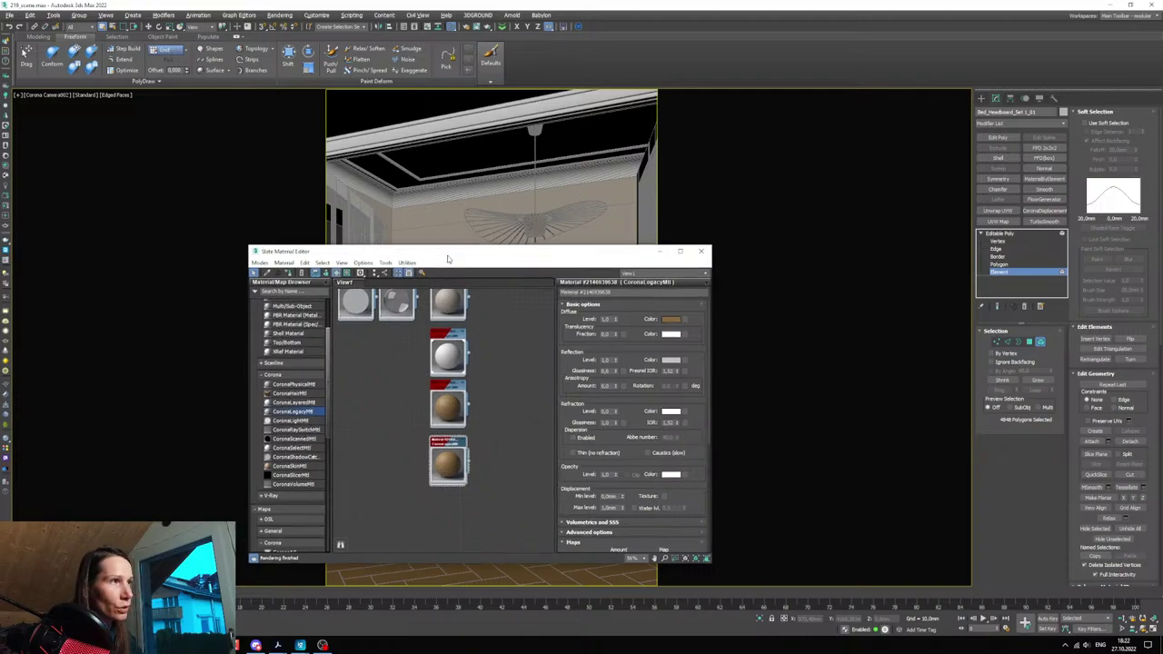
left_click_drag(442, 260, 244, 114)
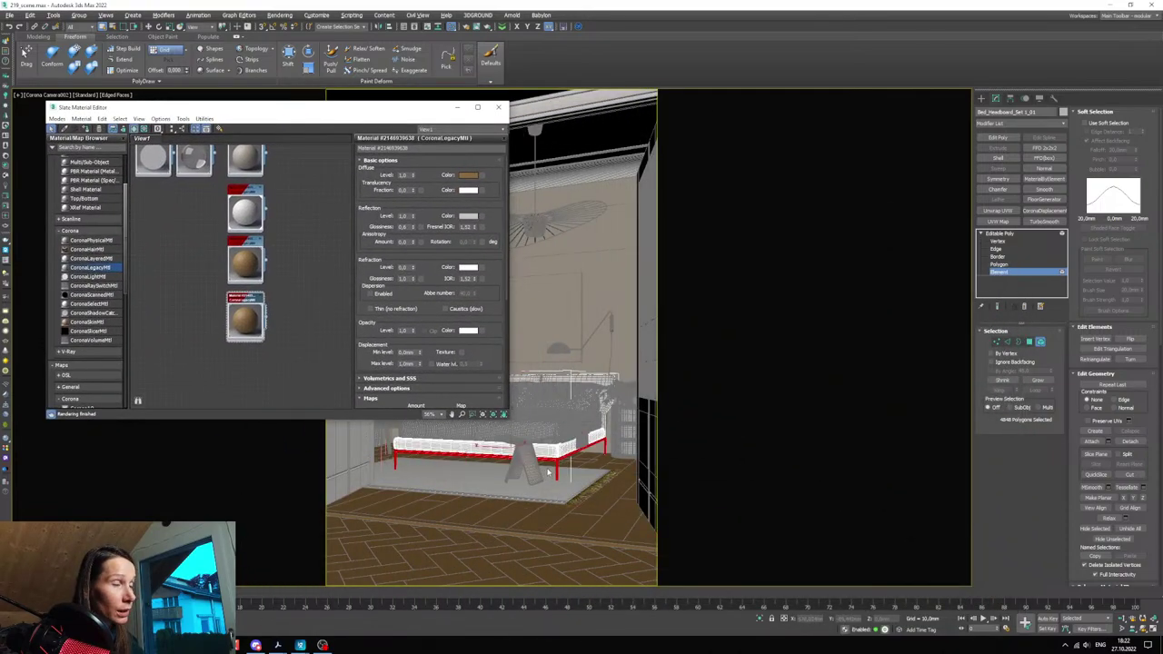
middle_click_drag(289, 324, 303, 334)
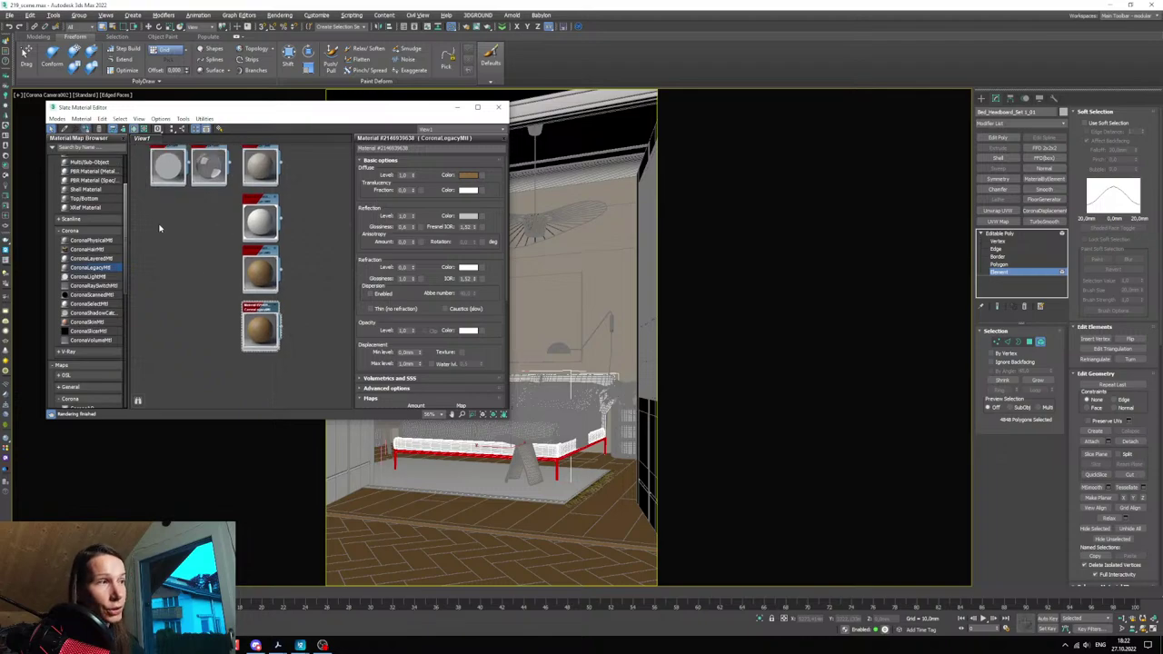
left_click_drag(390, 110, 409, 260)
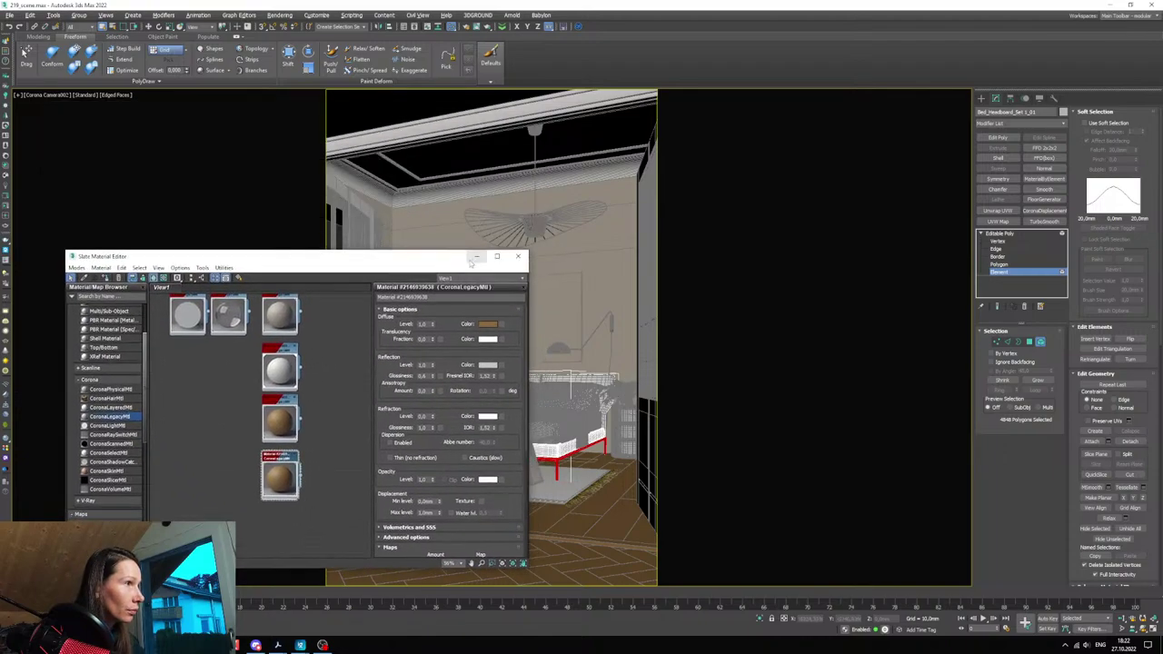
left_click(474, 258)
left_click(1000, 234)
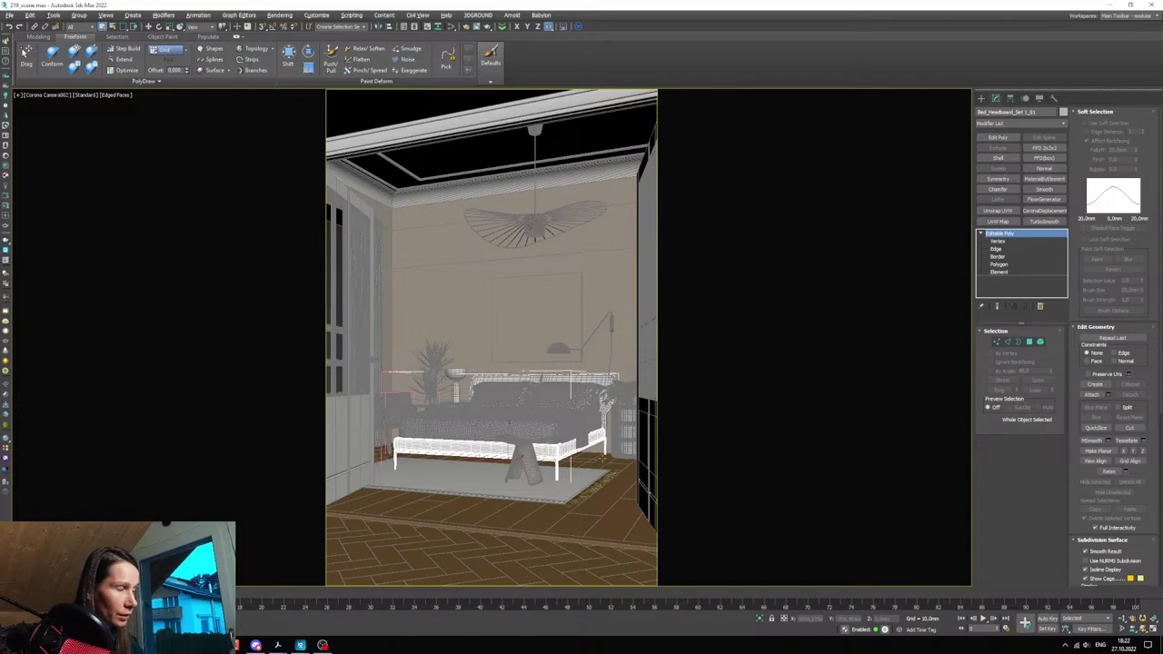
- Inspect the bed leg in the interactive render and darken the duplicated brown material's diffuse colour to value 22
left_click(104, 628)
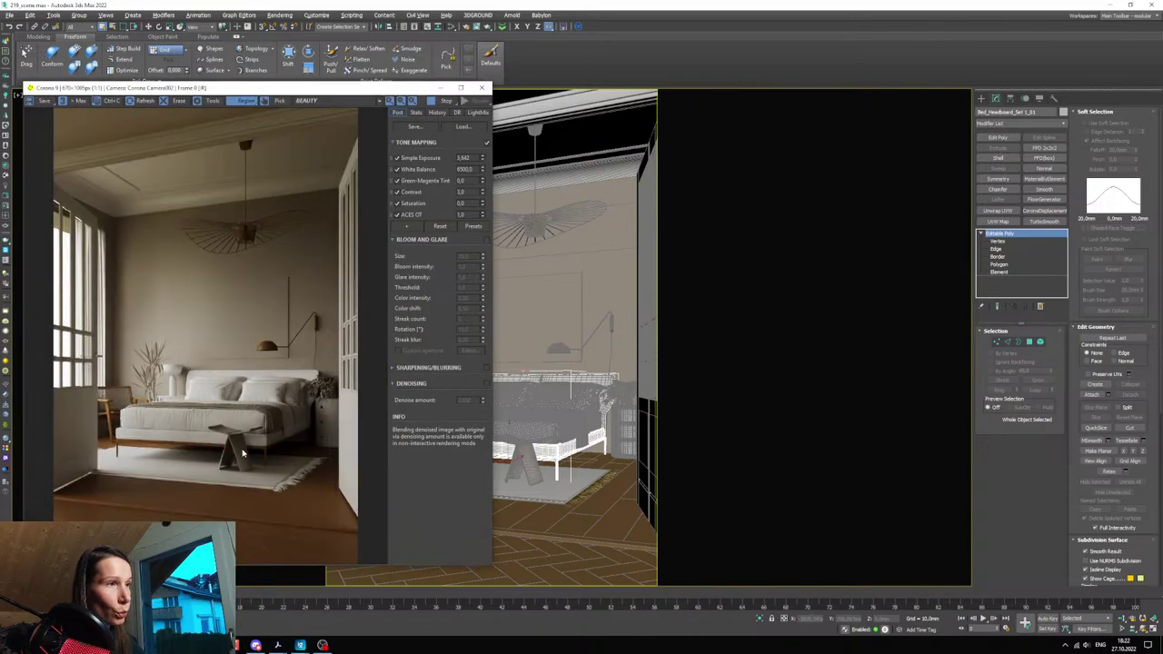
scroll(263, 452, "up", 5)
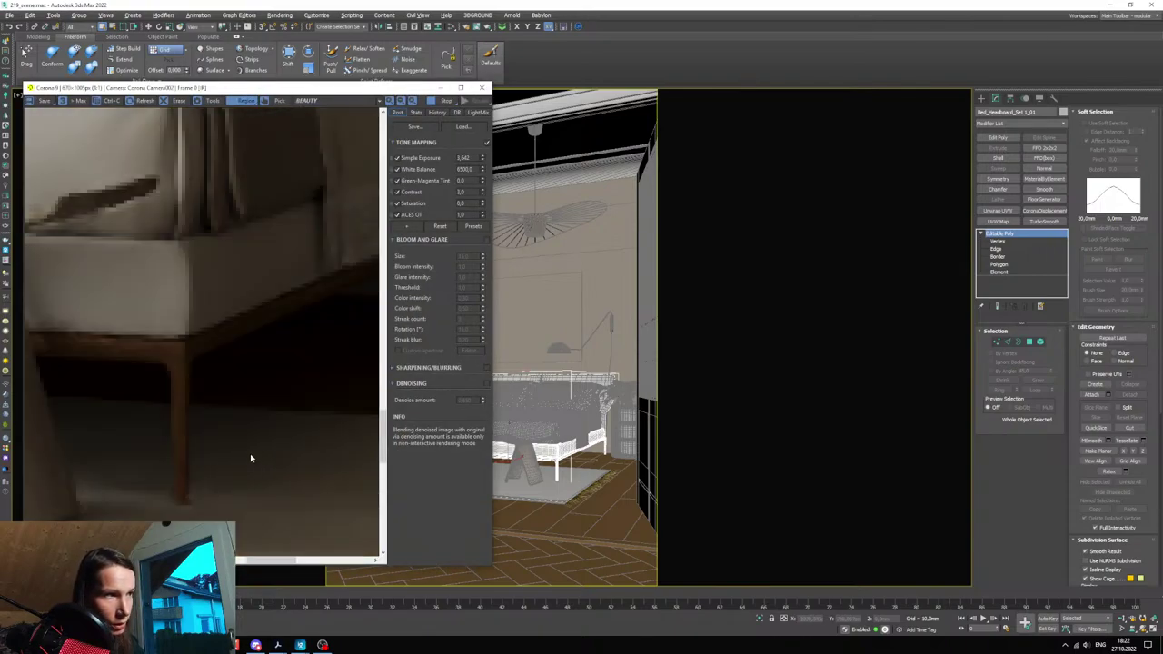
scroll(185, 413, "down", 5)
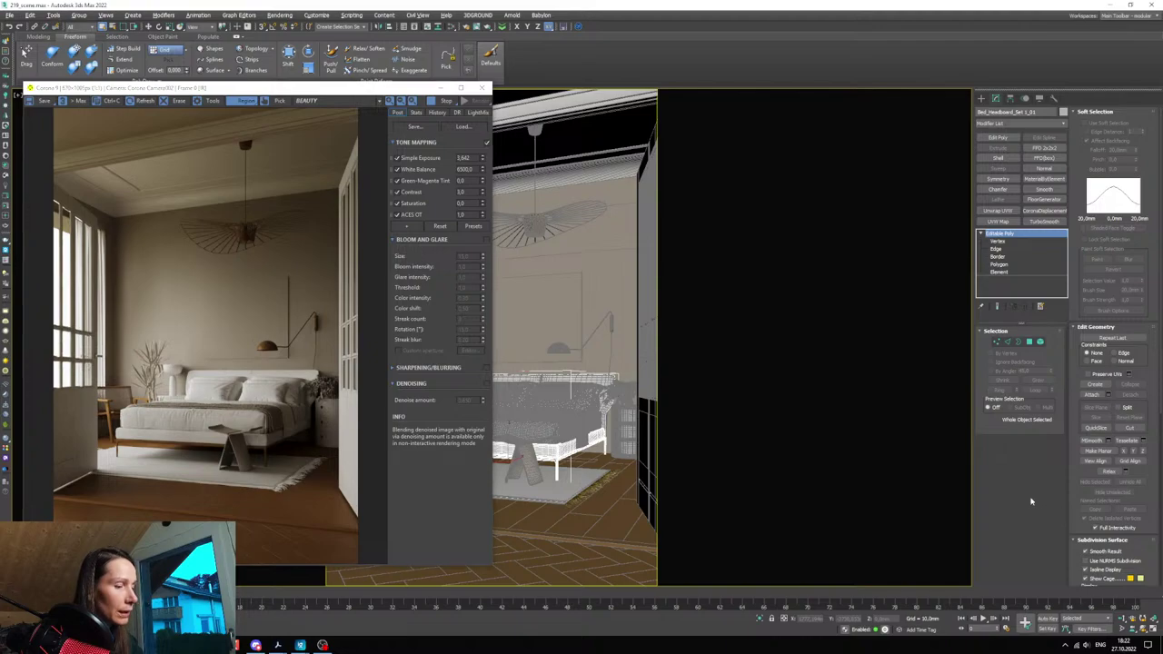
key("m")
left_click_drag(320, 253, 646, 236)
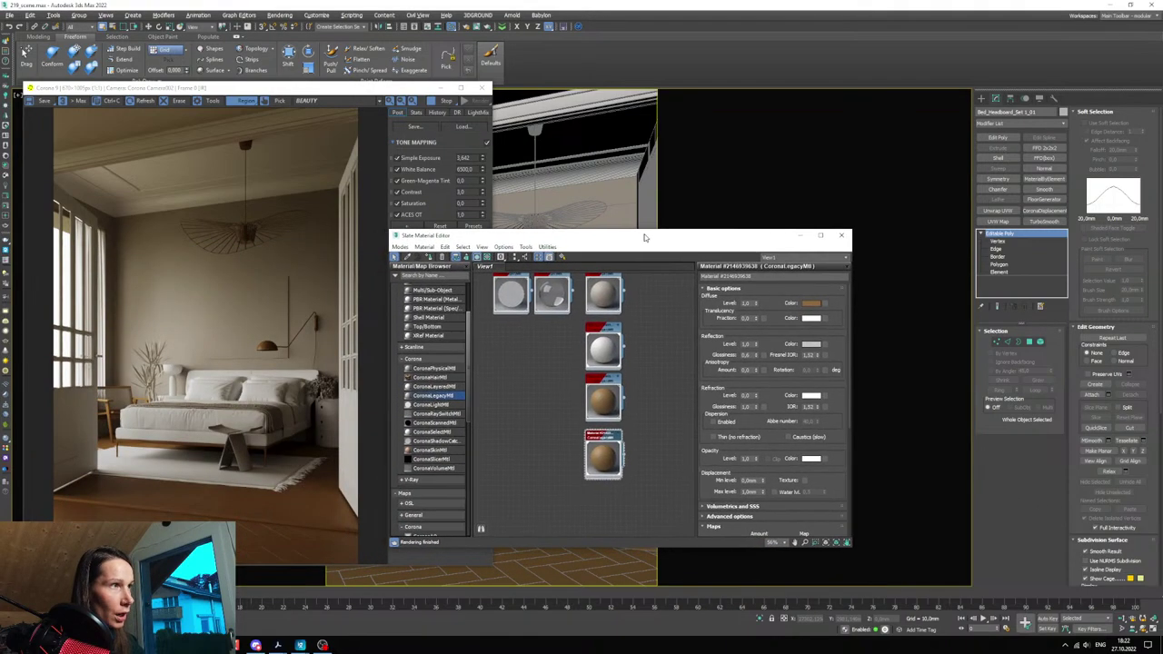
left_click(811, 304)
left_click_drag(578, 162, 555, 175)
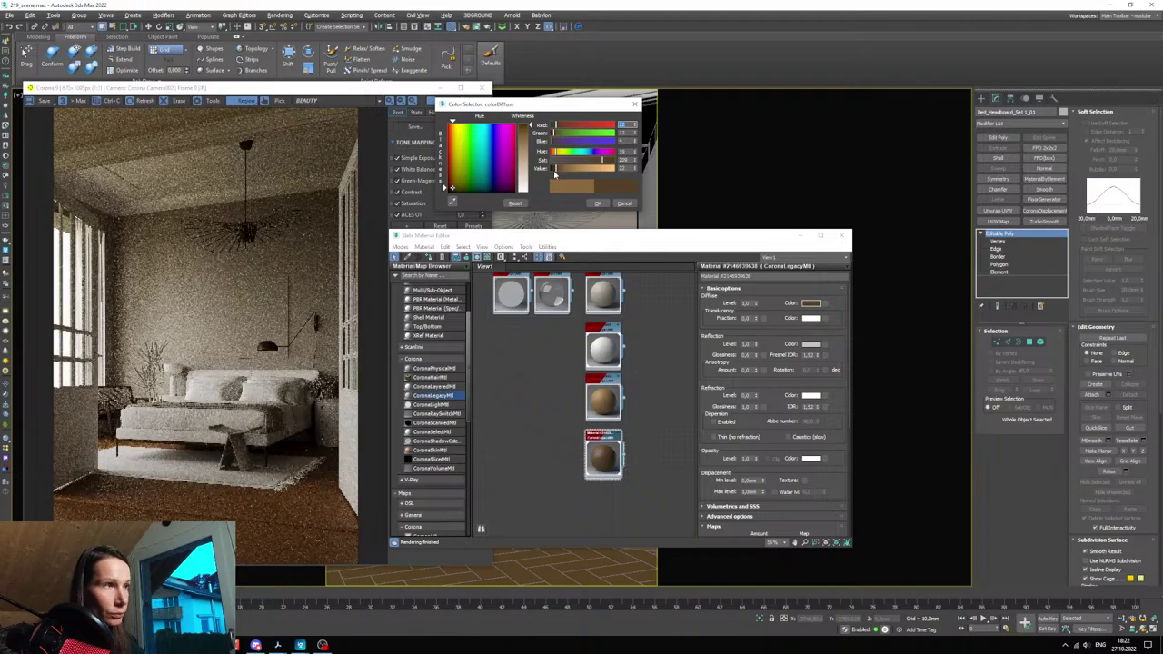
- Draw a render region around the bed area and set the material's diffuse colour to saturation 44 and value 14
left_click_drag(59, 266, 354, 507)
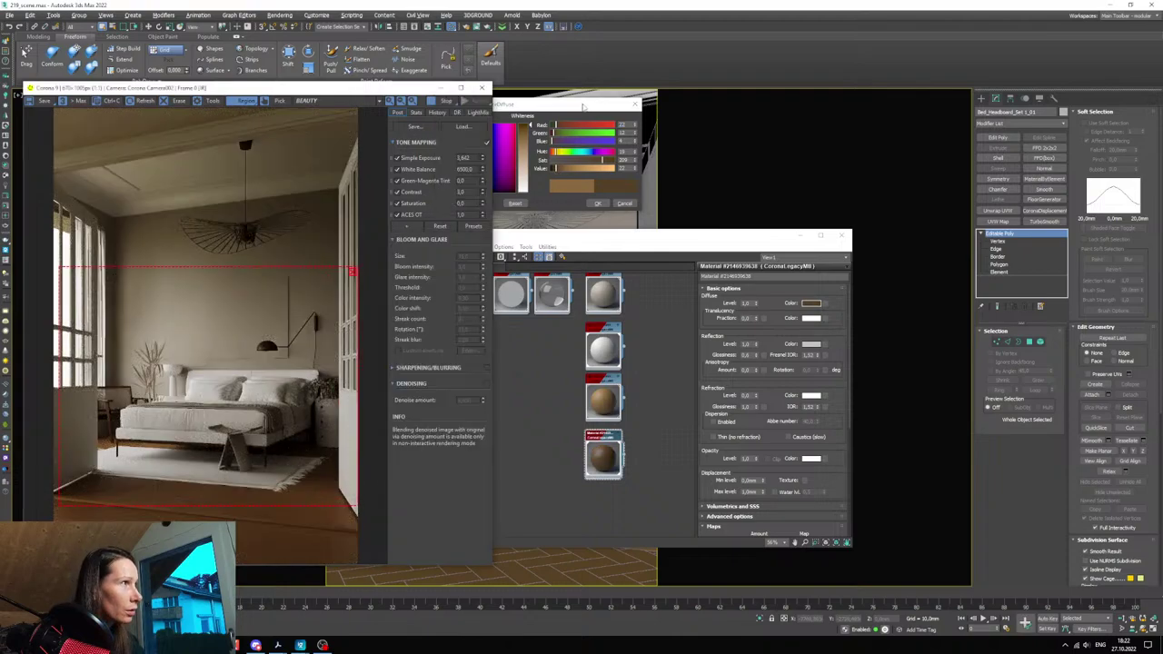
left_click_drag(583, 107, 601, 112)
left_click(588, 167)
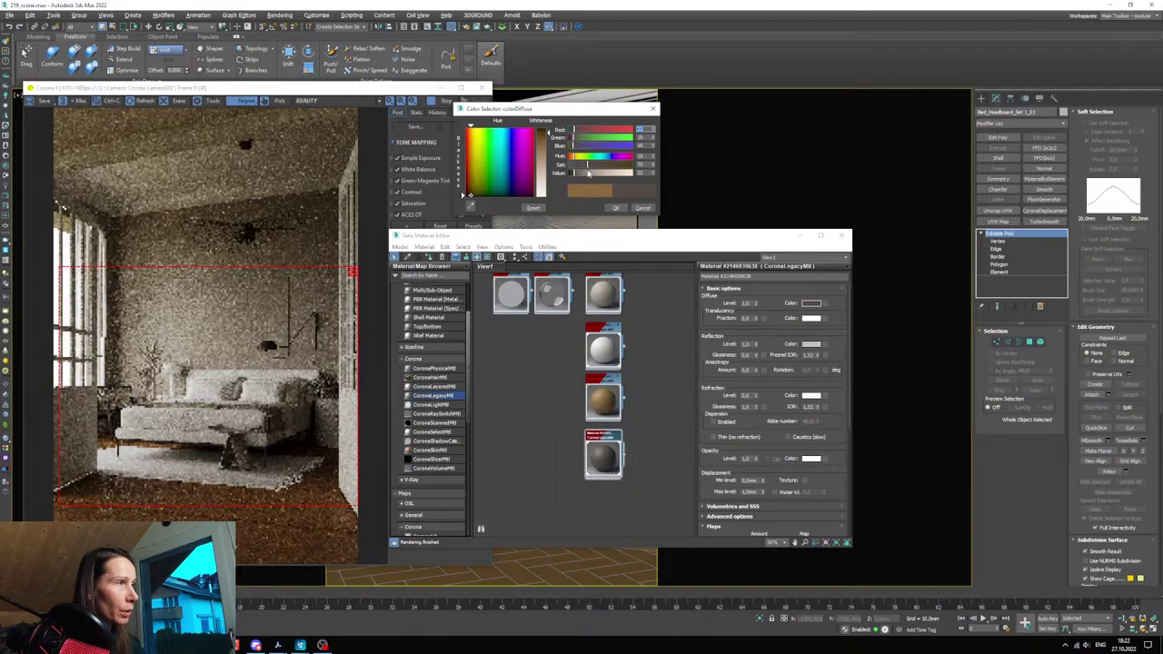
left_click_drag(587, 170, 579, 167)
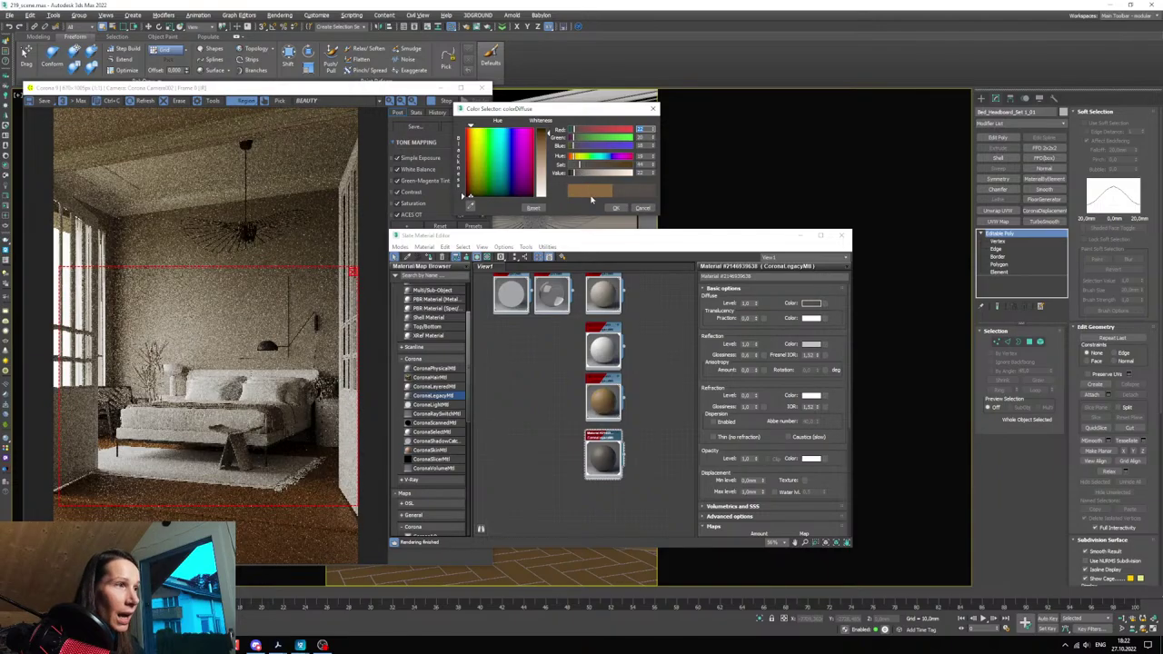
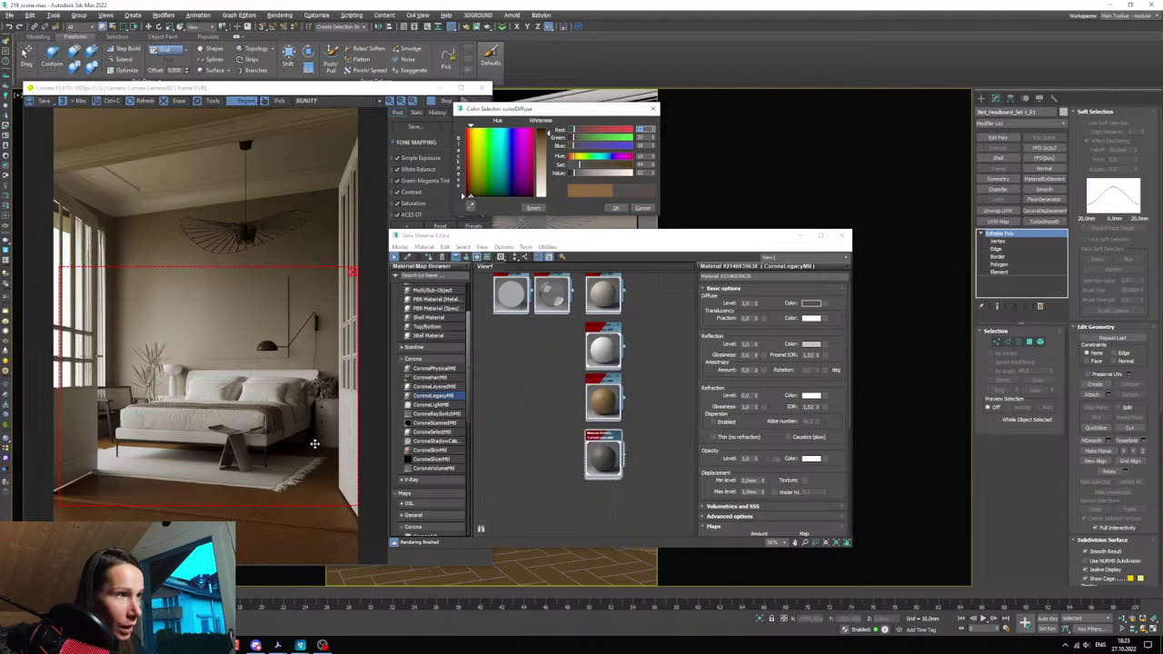
left_click(572, 173)
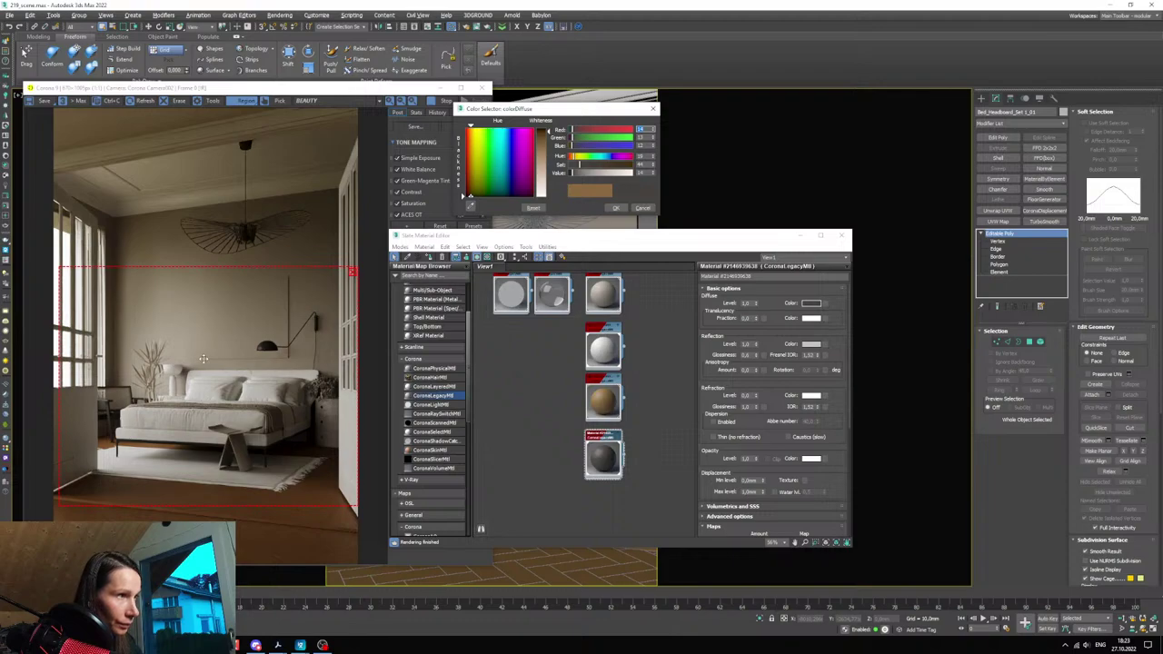
- Extend the render region upward to include the pendant lamp and accept the dark diffuse colour
left_click(242, 265)
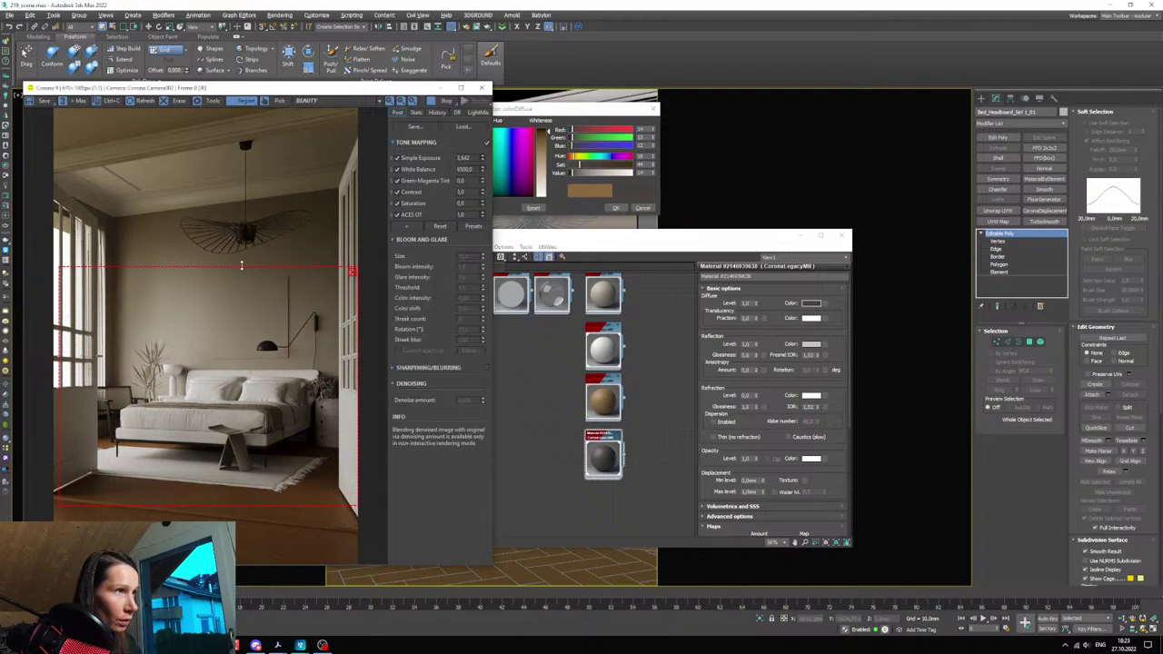
left_click_drag(242, 265, 240, 174)
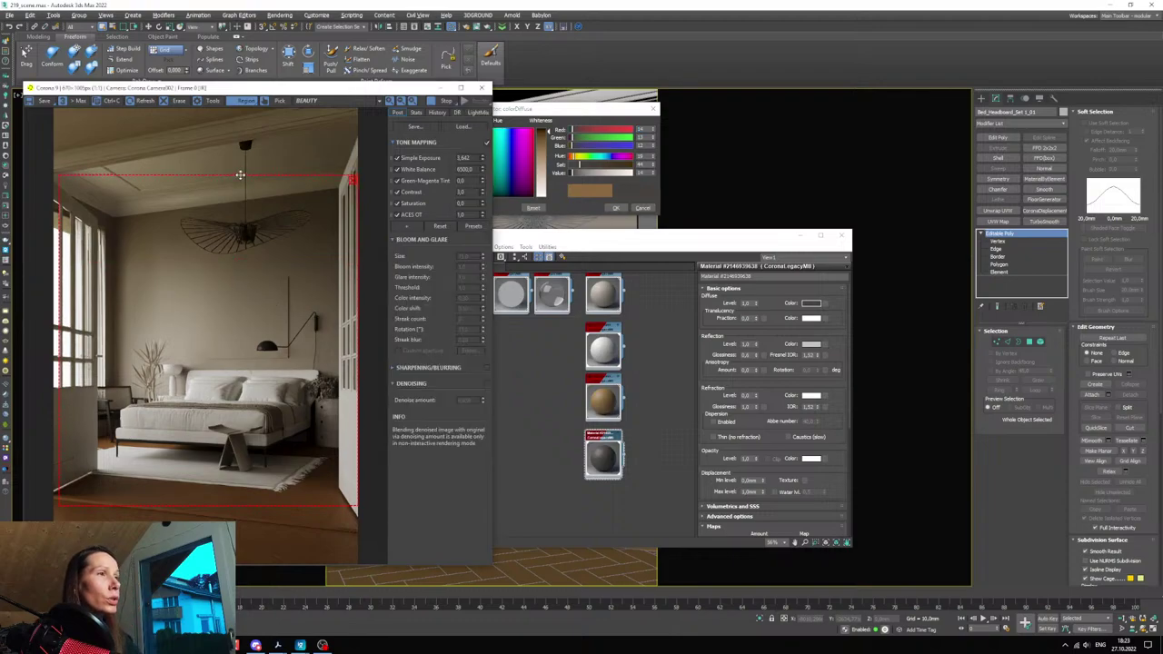
left_click(611, 209)
- Lower the render's white balance to about 5458 for a cooler tone
left_click_drag(308, 97, 350, 101)
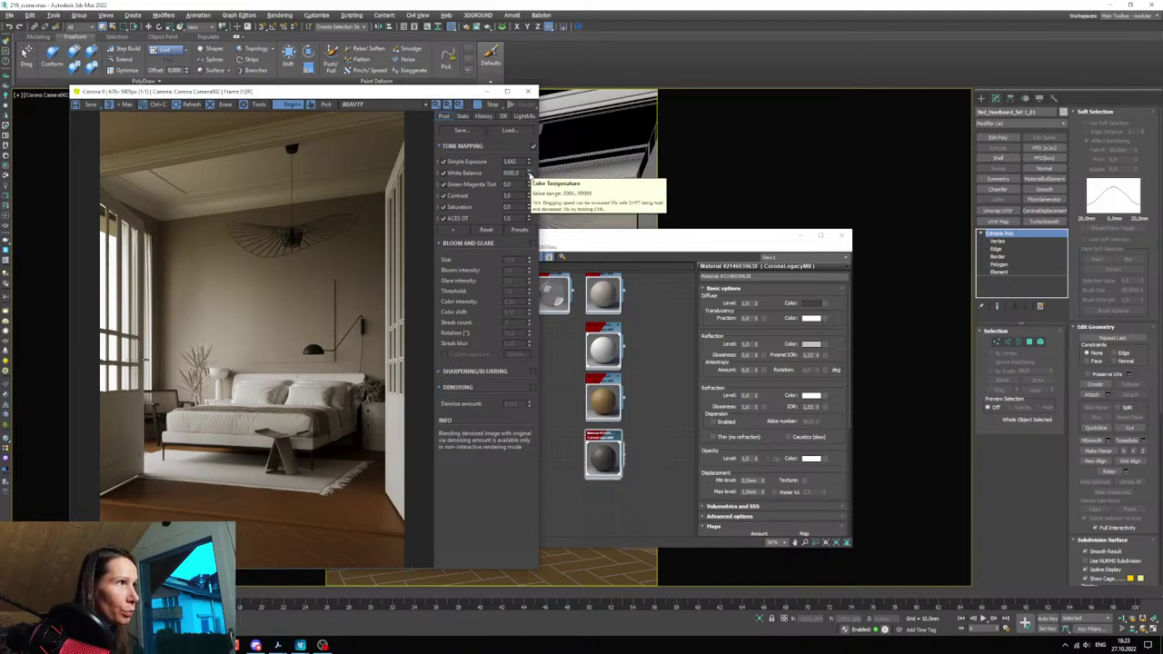
left_click_drag(527, 179, 530, 177)
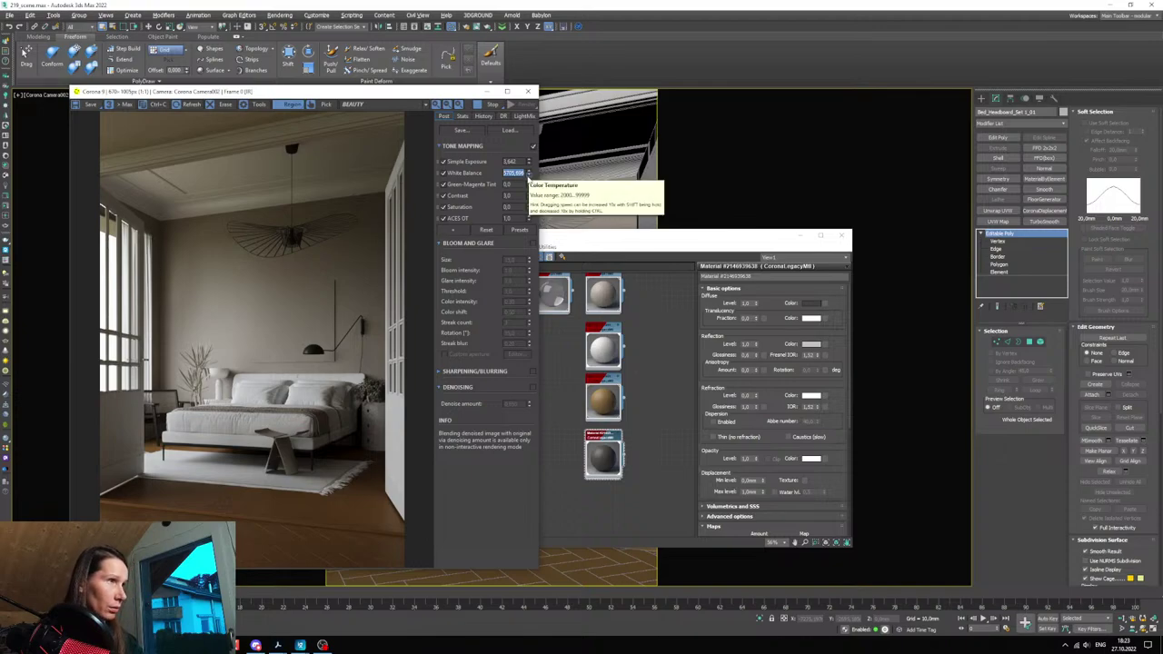
left_click_drag(527, 179, 528, 179)
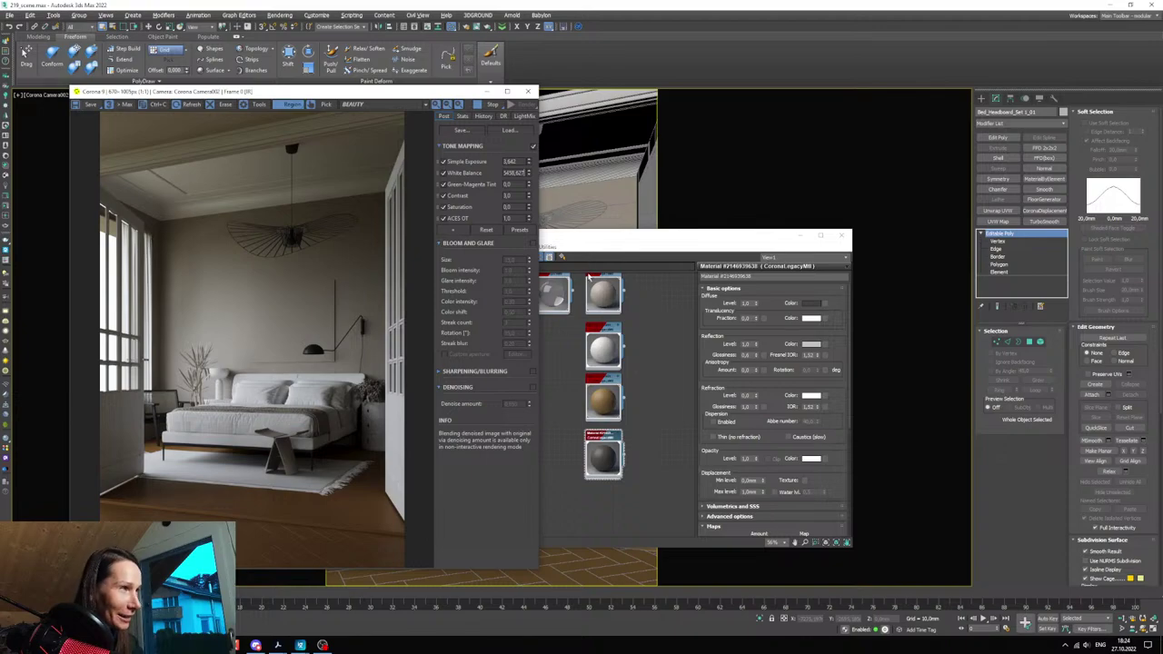
- Select the picture panel on the wall above the bed and assign the off-white material to it
left_click_drag(577, 240, 674, 221)
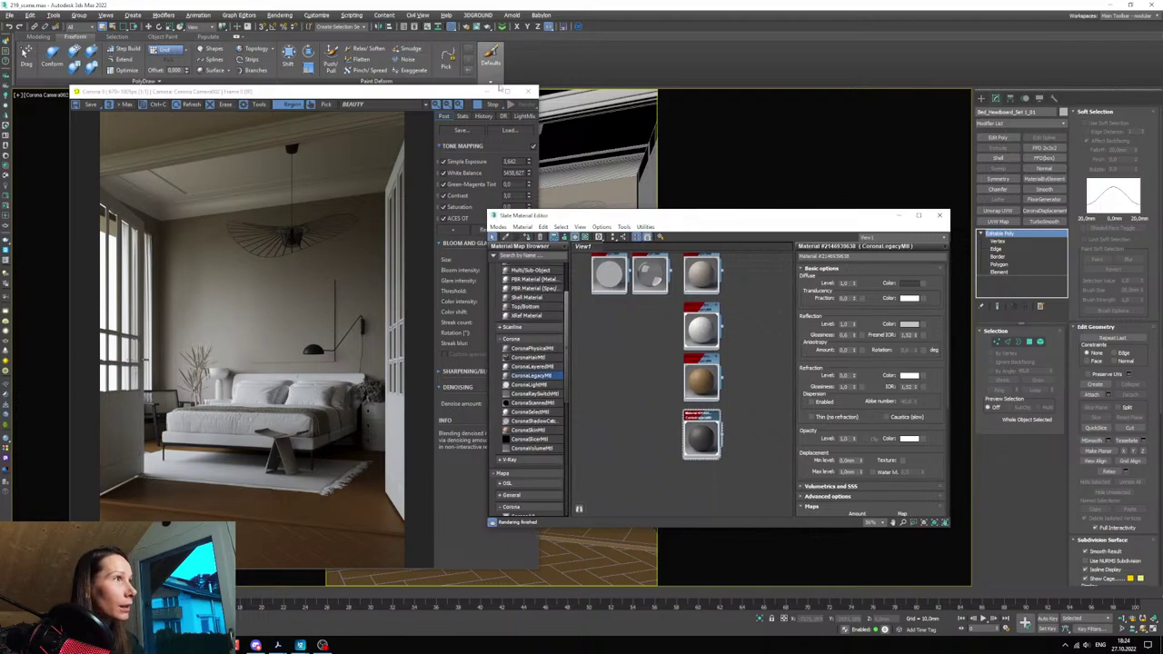
left_click(490, 55)
left_click_drag(550, 216, 693, 219)
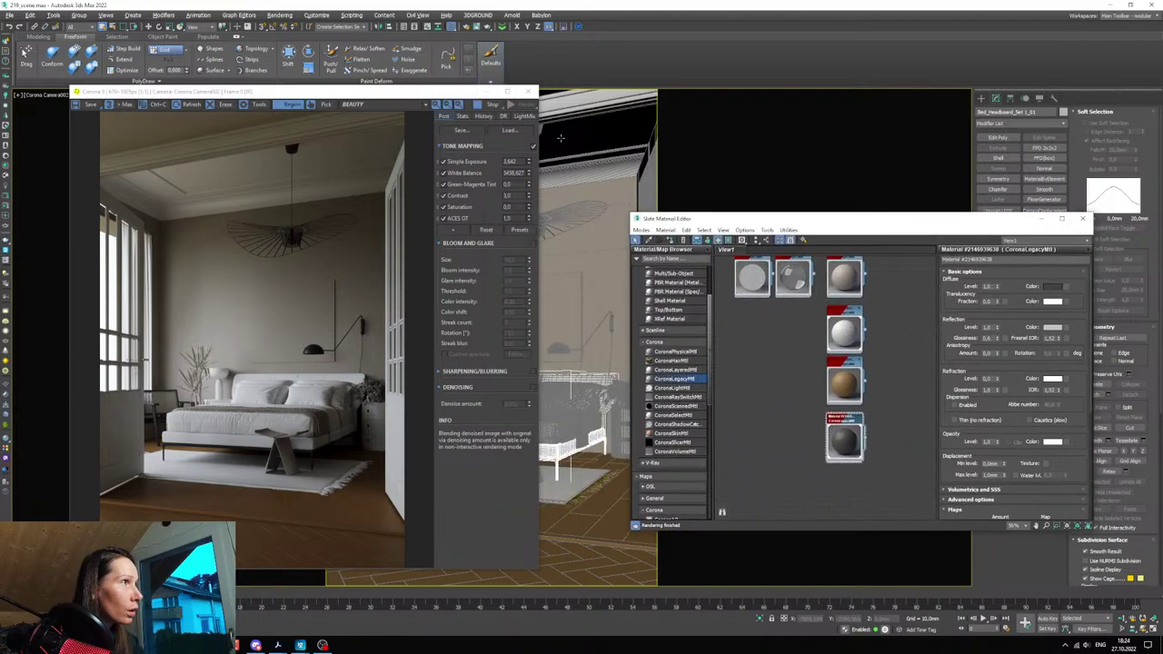
left_click(483, 92)
left_click(537, 317)
middle_click_drag(796, 408, 769, 436)
double_click(816, 360)
left_click(670, 240)
- Select the ceiling beam in the camera view and arrange the render and material editor windows side by side
left_click(57, 628)
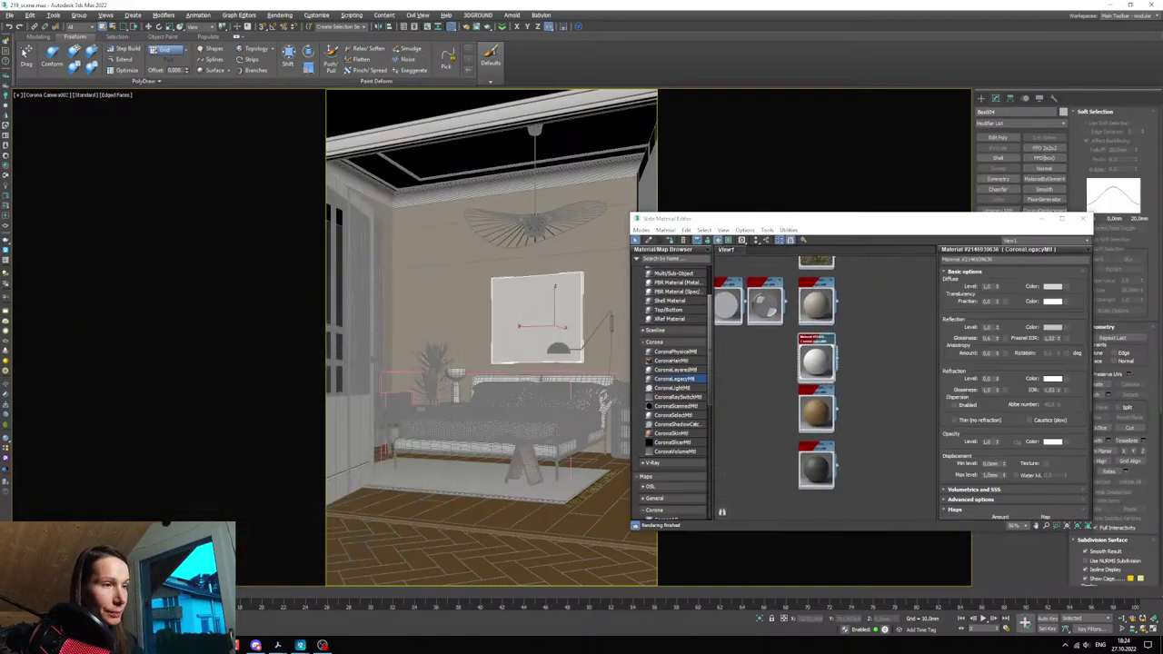
left_click(487, 92)
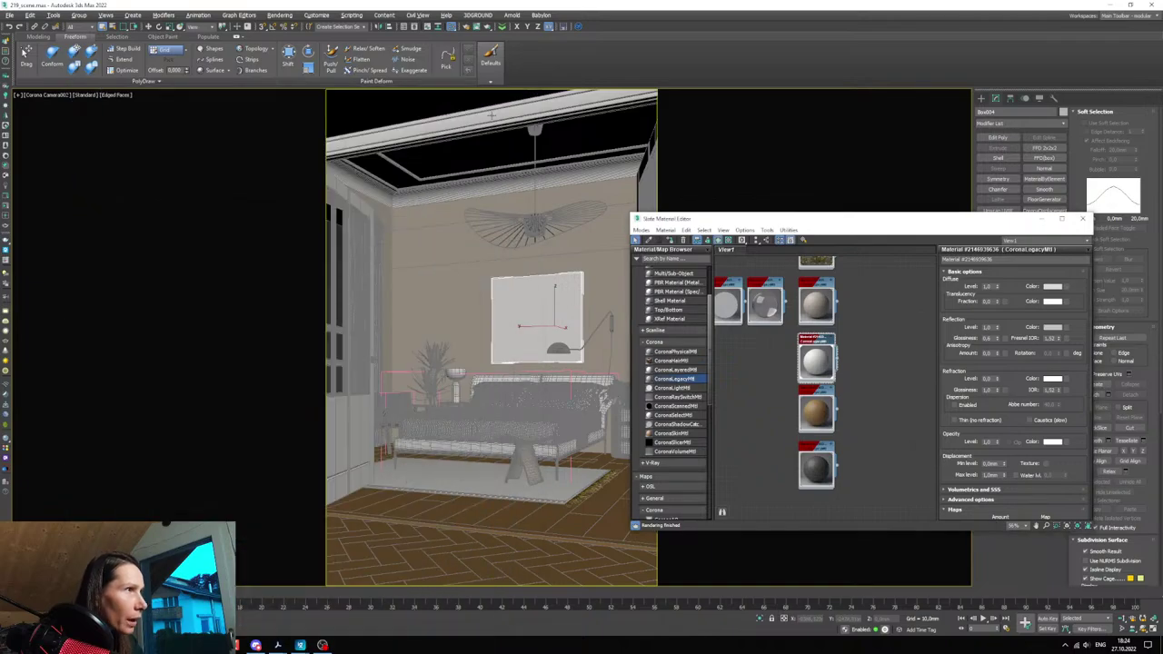
left_click(494, 115)
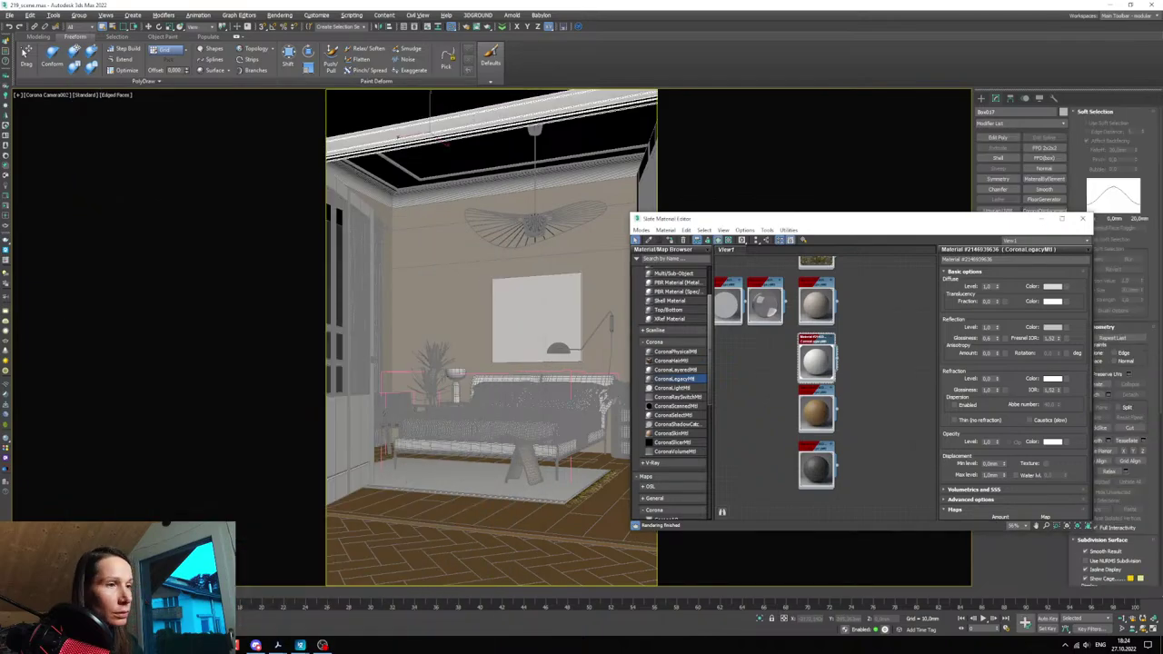
key("ctrl+i")
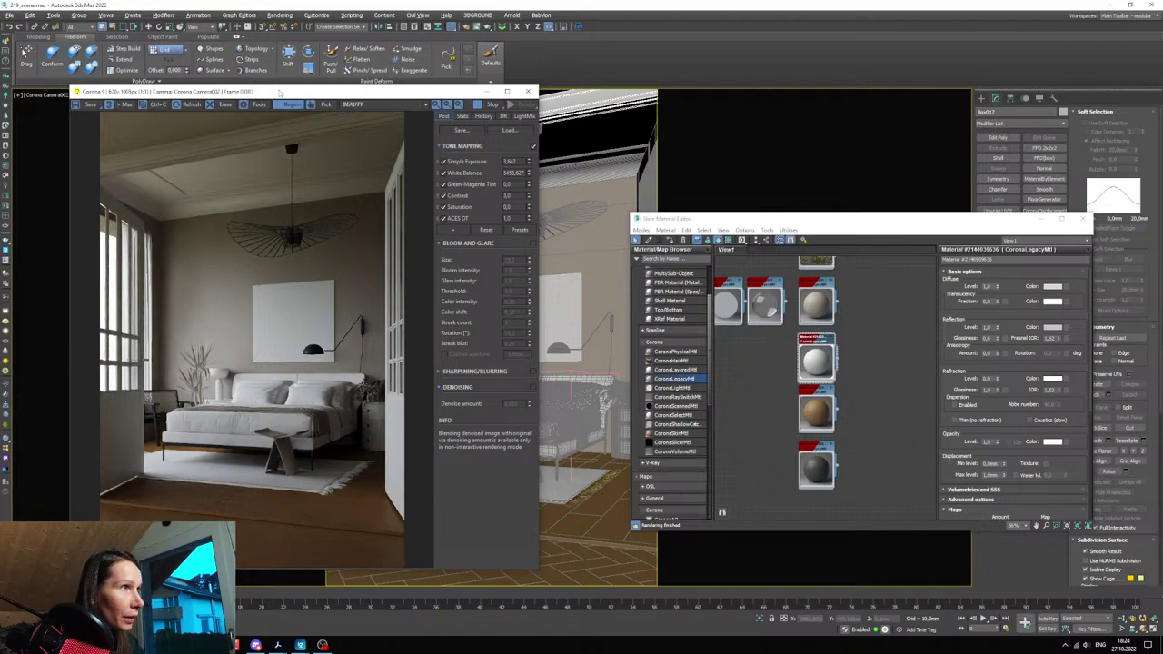
left_click_drag(282, 92, 265, 95)
left_click_drag(643, 214, 564, 122)
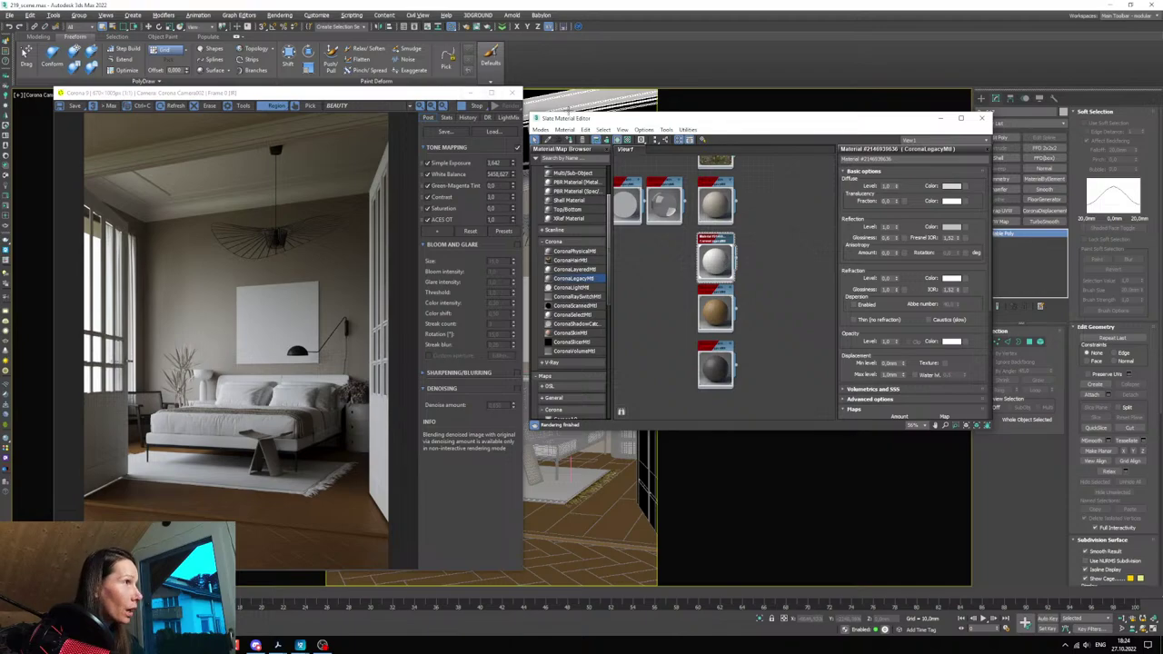
- Duplicate the off-white material and assign the copy to the table lamp beside the bed
left_click(471, 92)
middle_click_drag(737, 294, 777, 336)
scroll(748, 302, "down", 4)
scroll(738, 295, "up", 3)
left_click_drag(783, 302, 707, 300, "shift")
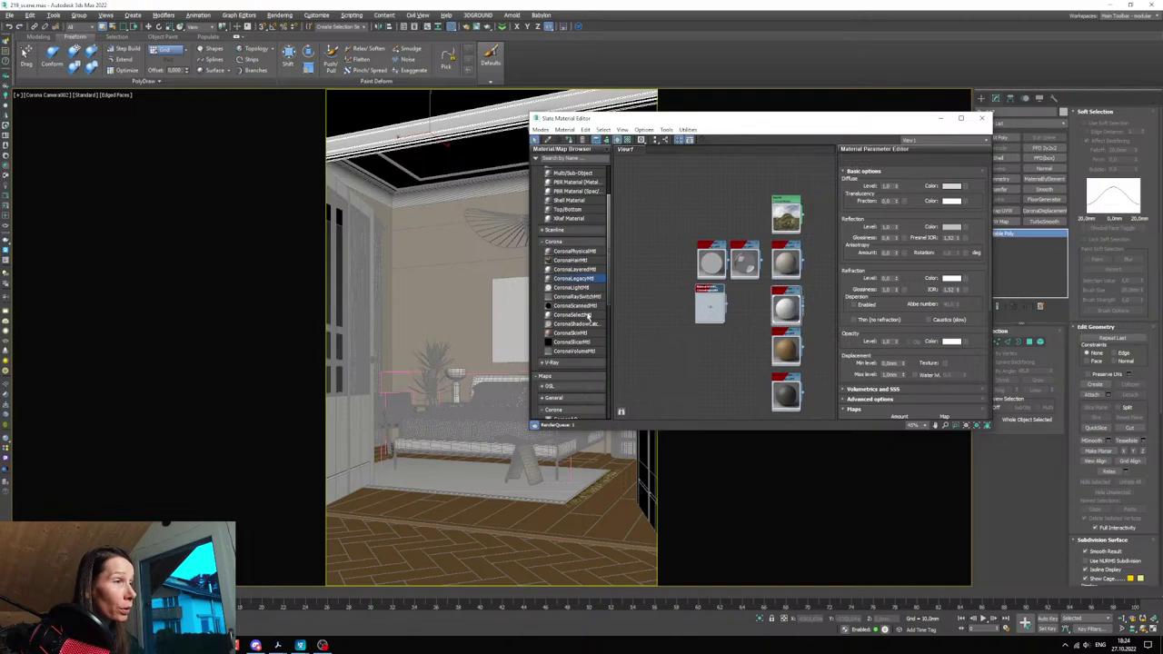
left_click(433, 383)
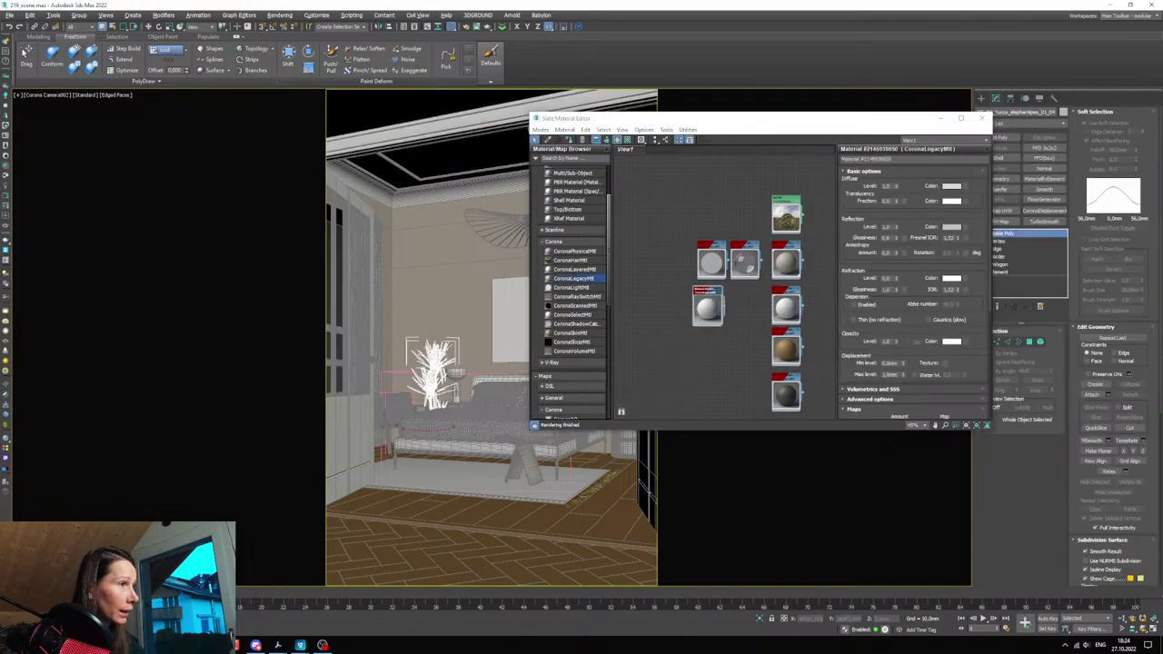
left_click(456, 392)
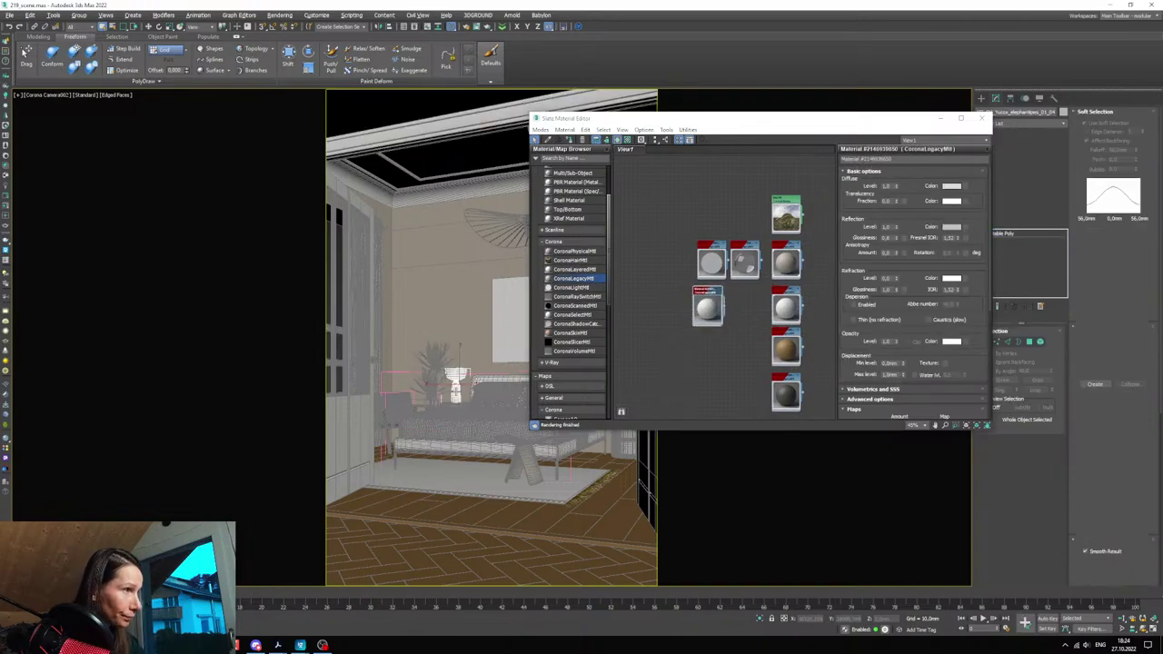
left_click(578, 140)
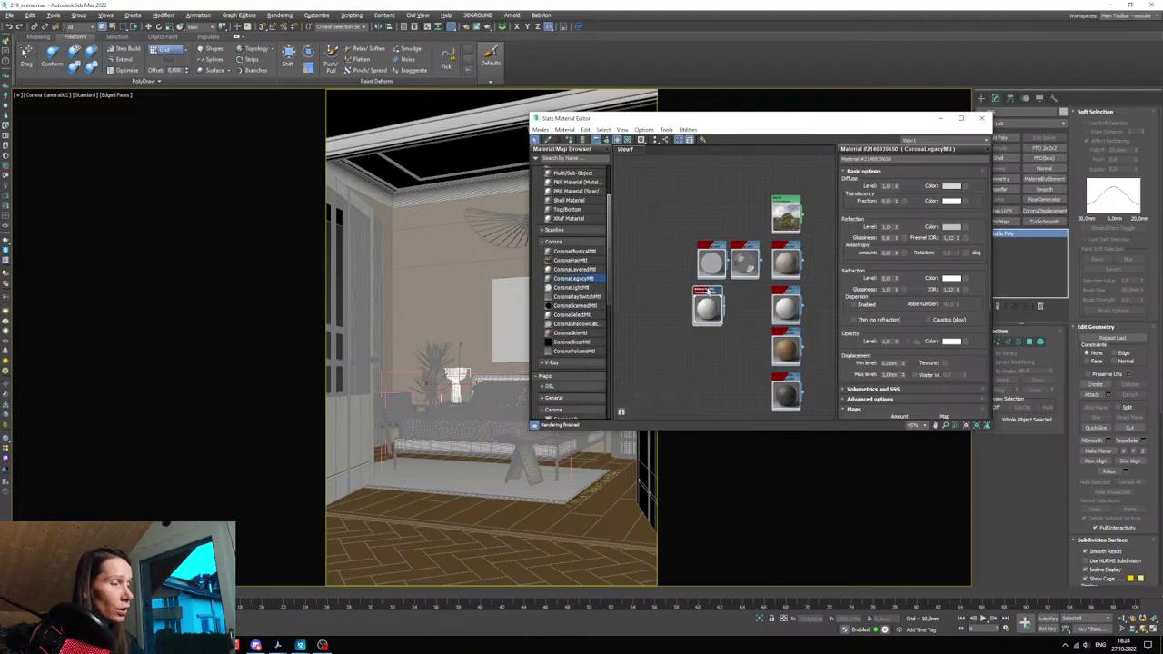
- Convert the table lamp's material to a Multi/Sub-Object material, keeping the old material as a sub-material
scroll(708, 303, "up", 3)
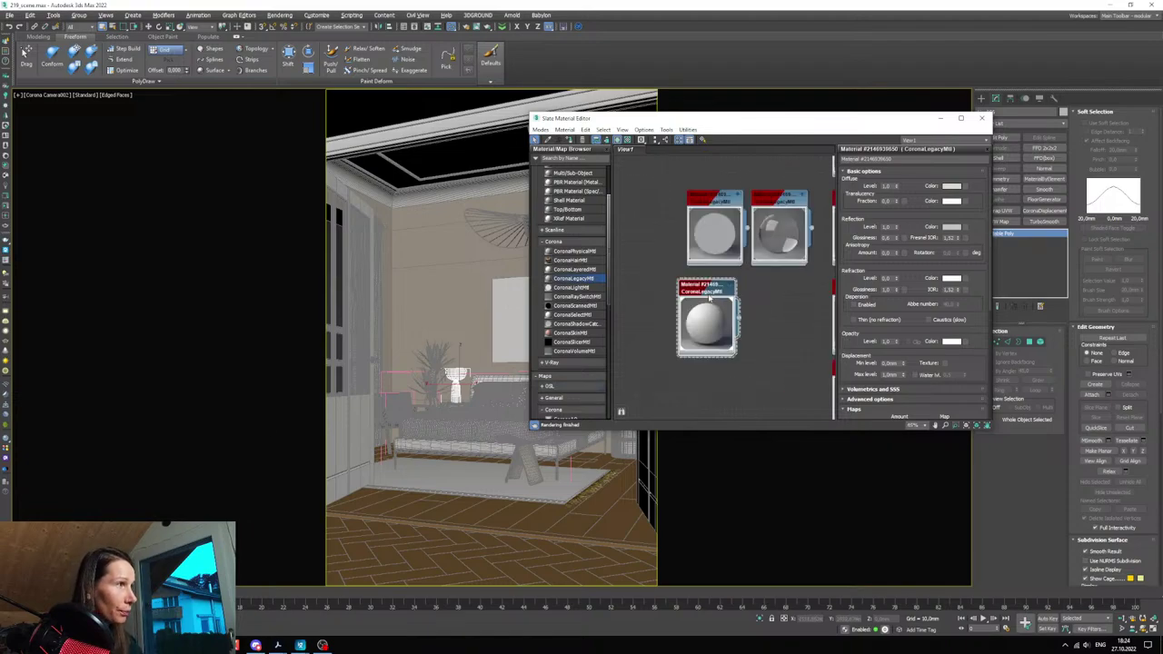
right_click(706, 289)
left_click(732, 309)
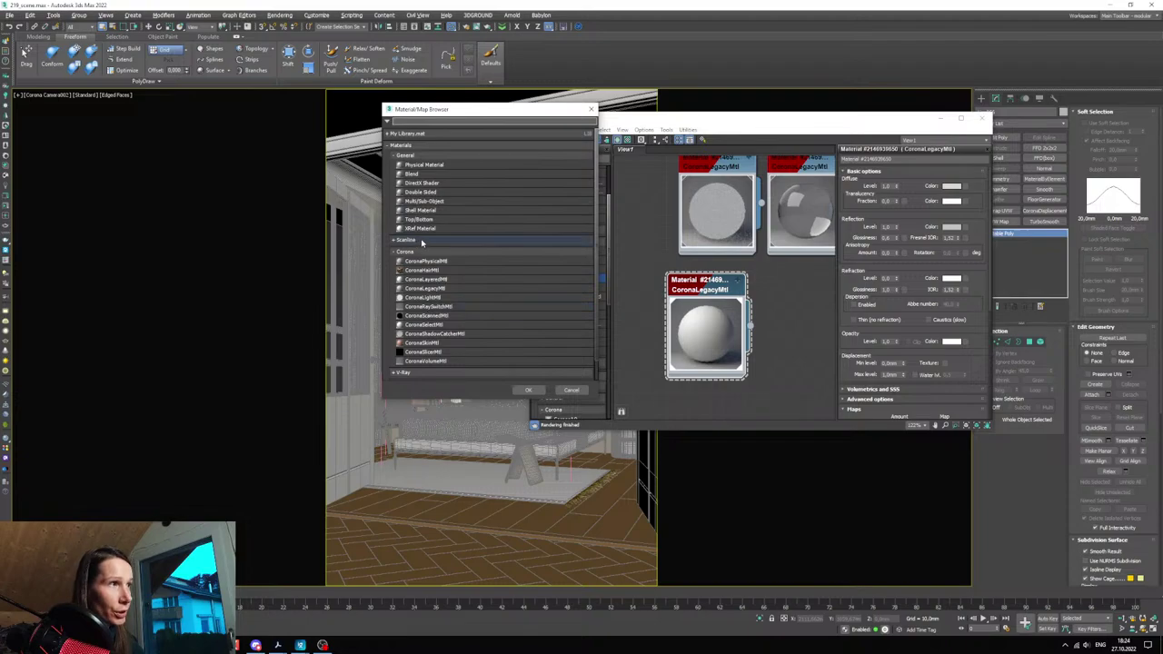
left_click(439, 203)
left_click(532, 392)
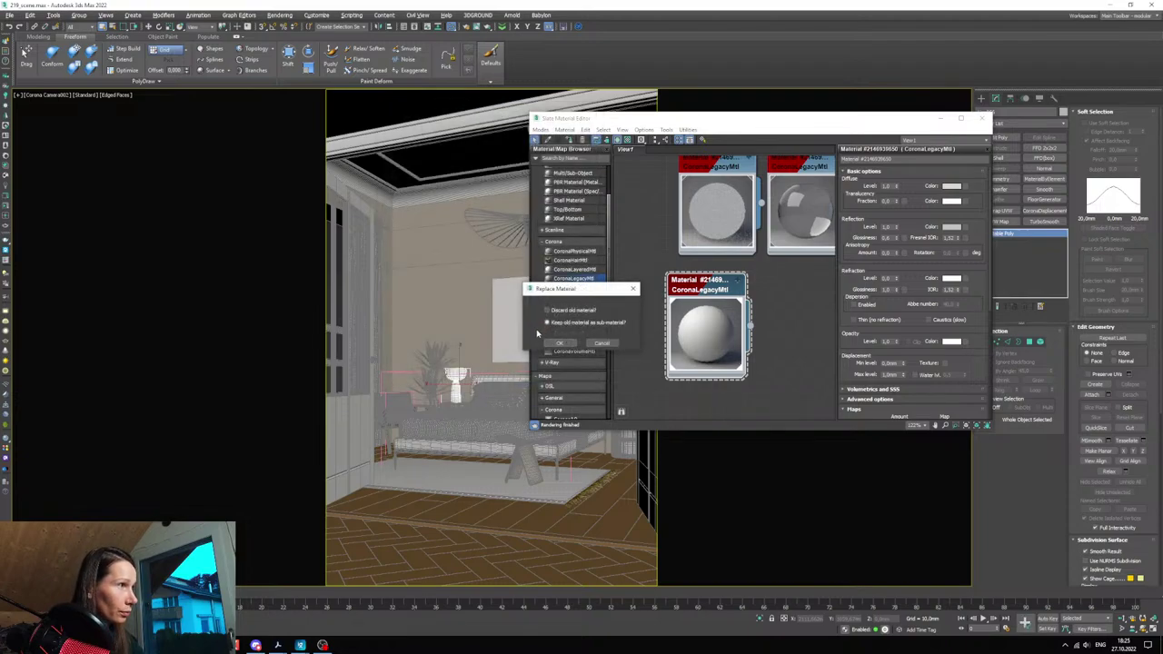
left_click(561, 345)
- Duplicate the off-white sub-material, connect the copy to the Multi/Sub-Object's second slot and bring back the render window
middle_click_drag(797, 331, 811, 309)
scroll(811, 309, "down", 1)
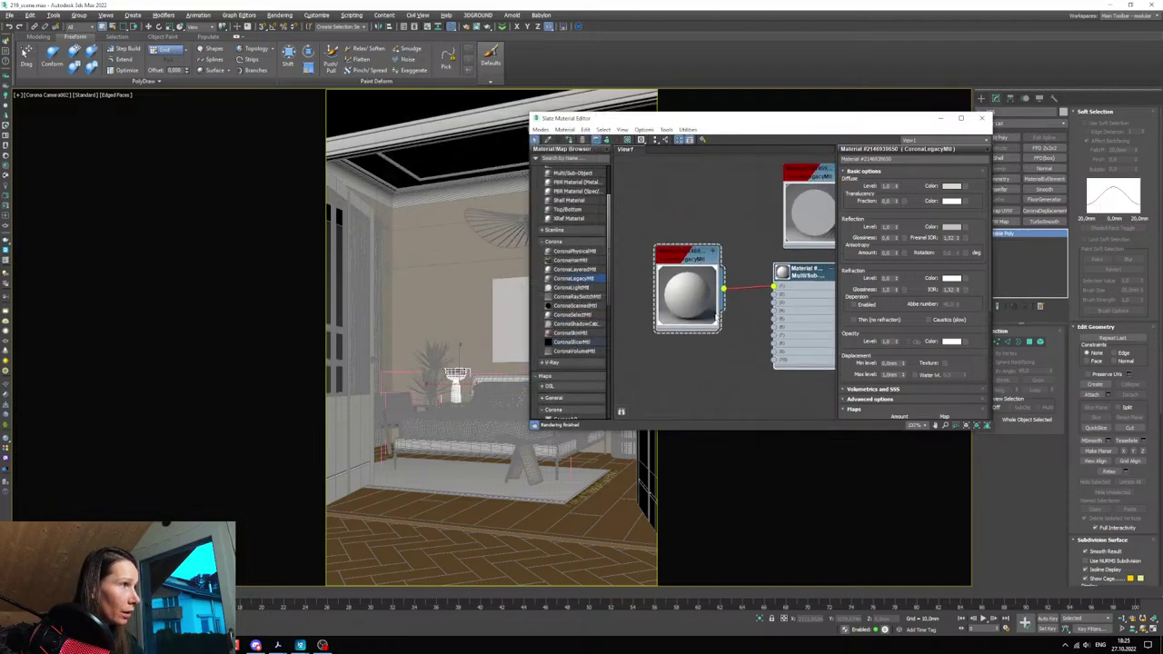
mouse_move(706, 297)
left_mouse_down()
mouse_move(696, 261)
mouse_move(698, 353)
mouse_move(773, 295)
left_mouse_up()
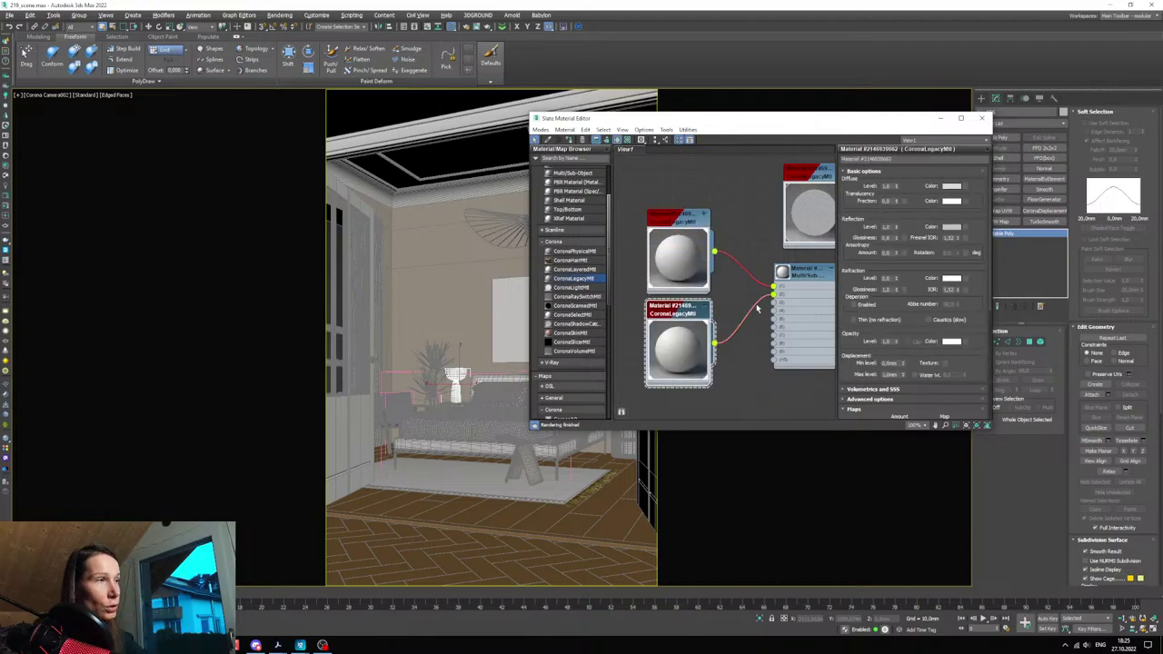
key("alt+Tab")
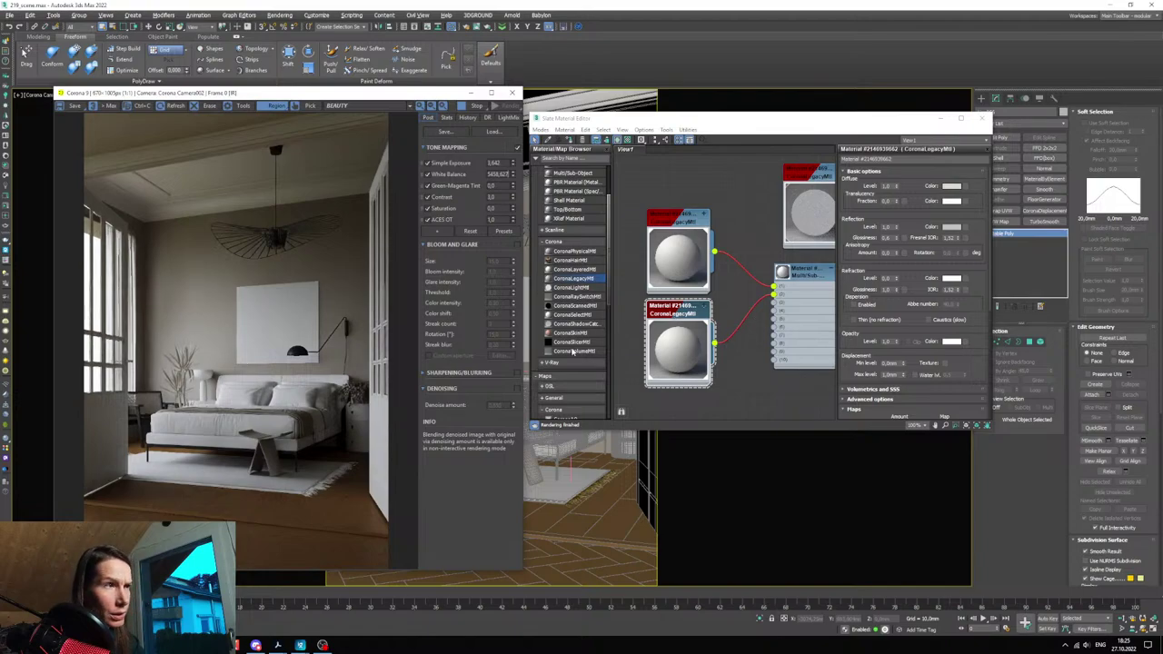
left_click(953, 187)
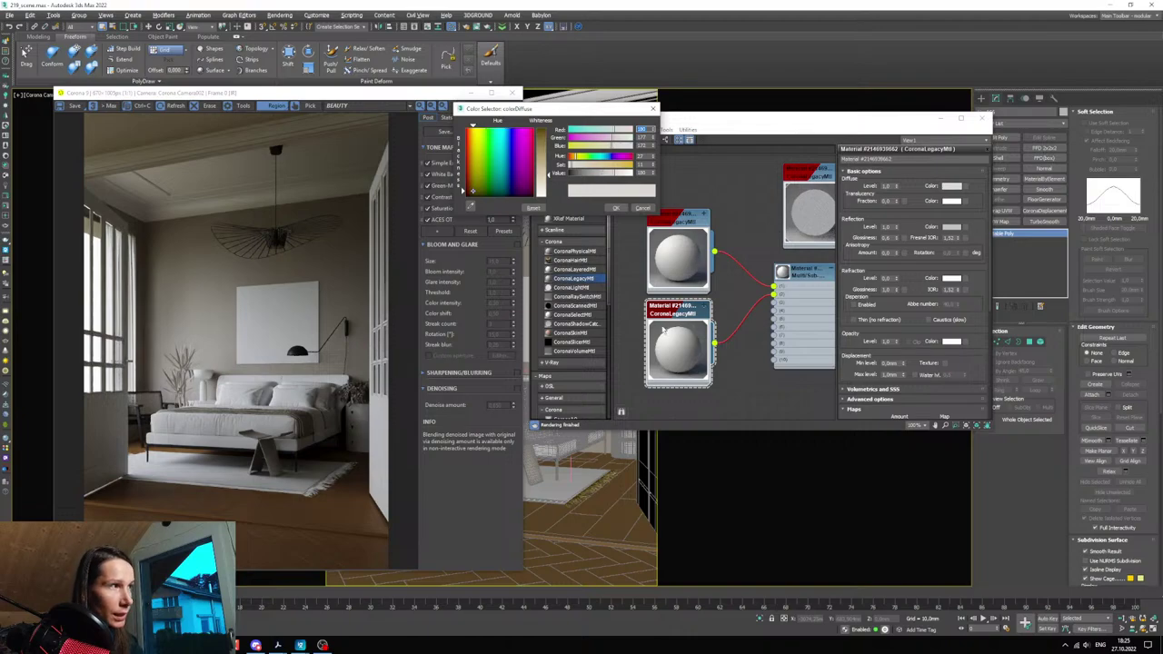
left_click_drag(596, 174, 581, 174)
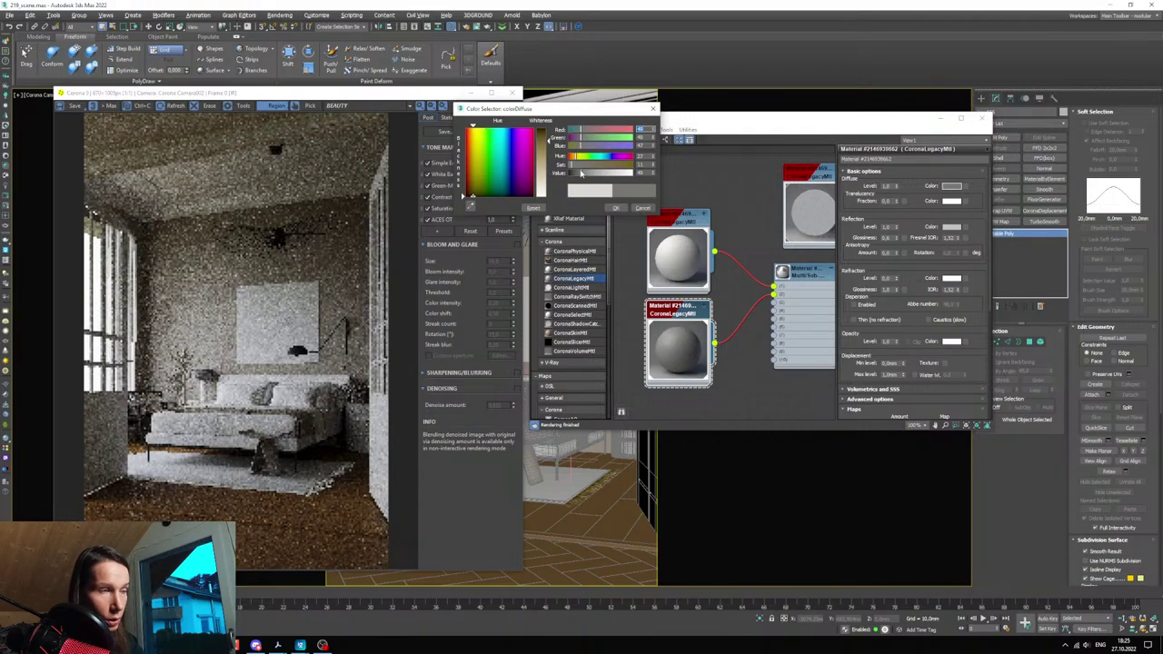
left_click(638, 208)
scroll(676, 236, "up", 3)
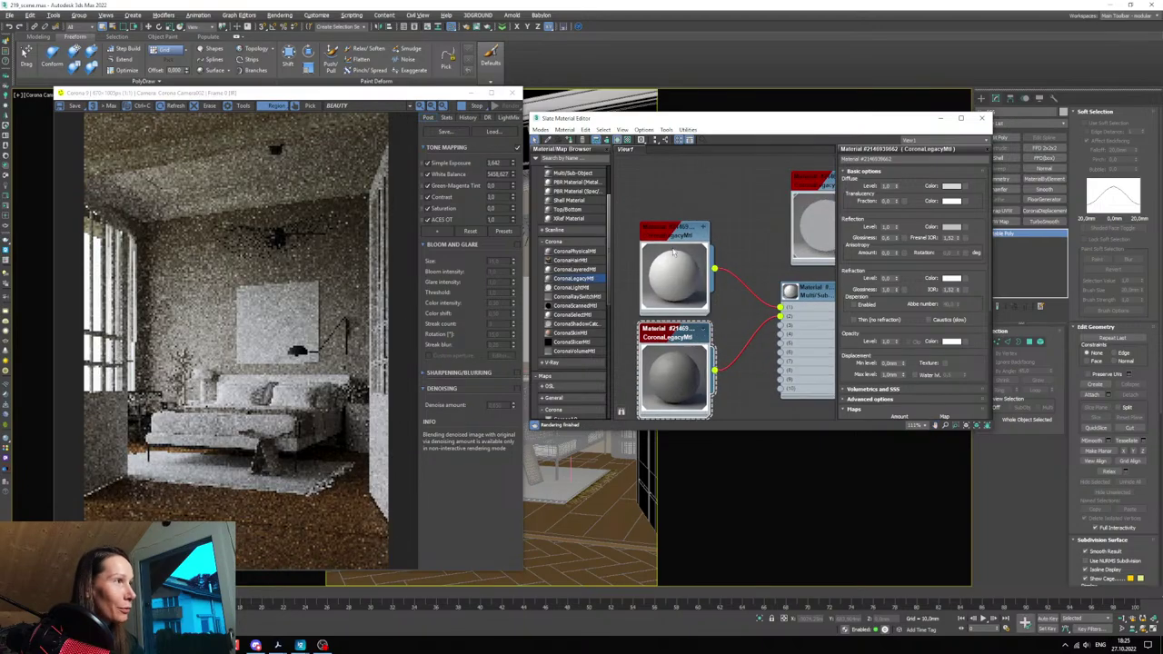
double_click(675, 237)
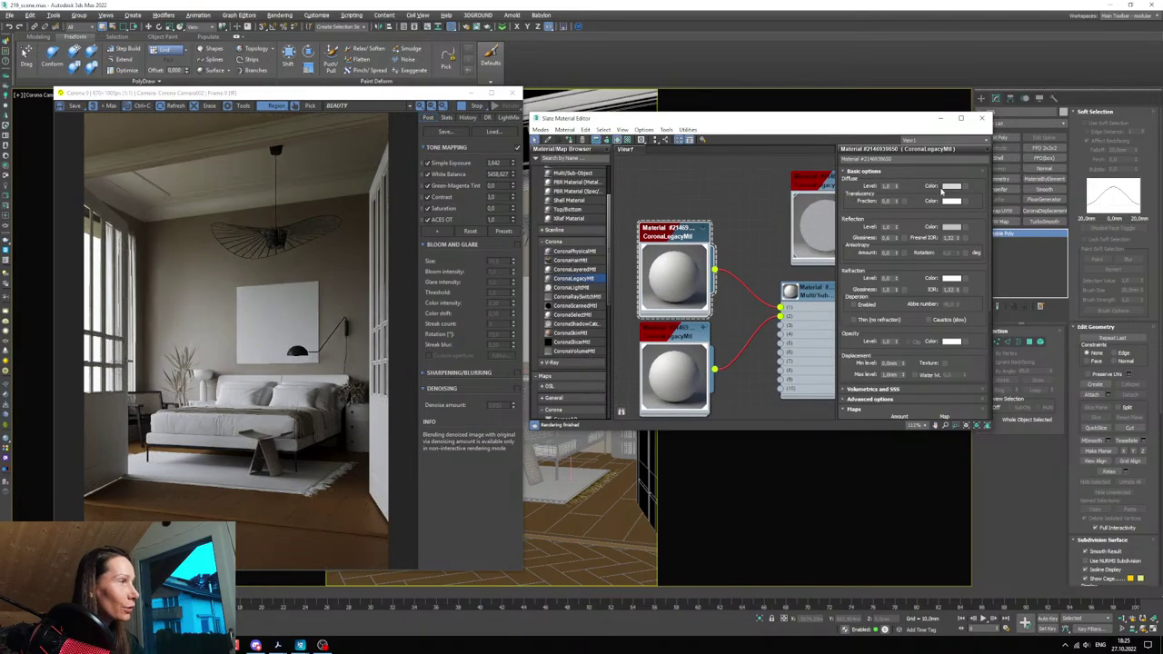
left_click(951, 186)
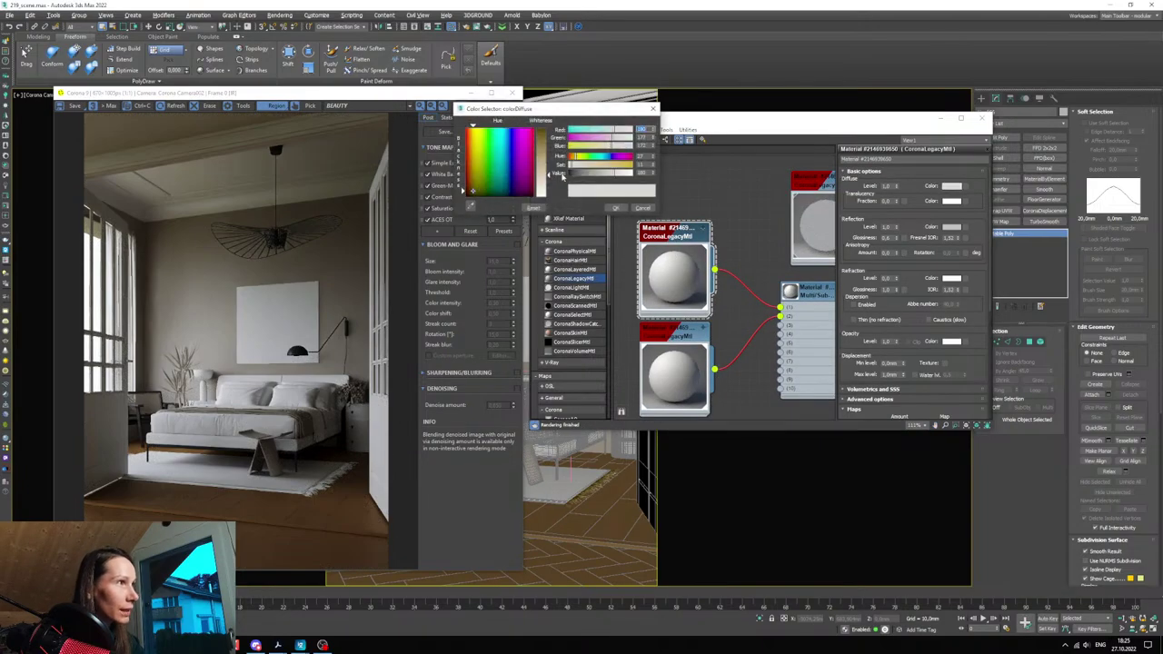
left_click(642, 208)
- Duplicate the dark metal material and connect the copy to the first slot of the lamp's Multi/Sub-Object material
scroll(738, 295, "down", 2)
scroll(737, 295, "down", 5)
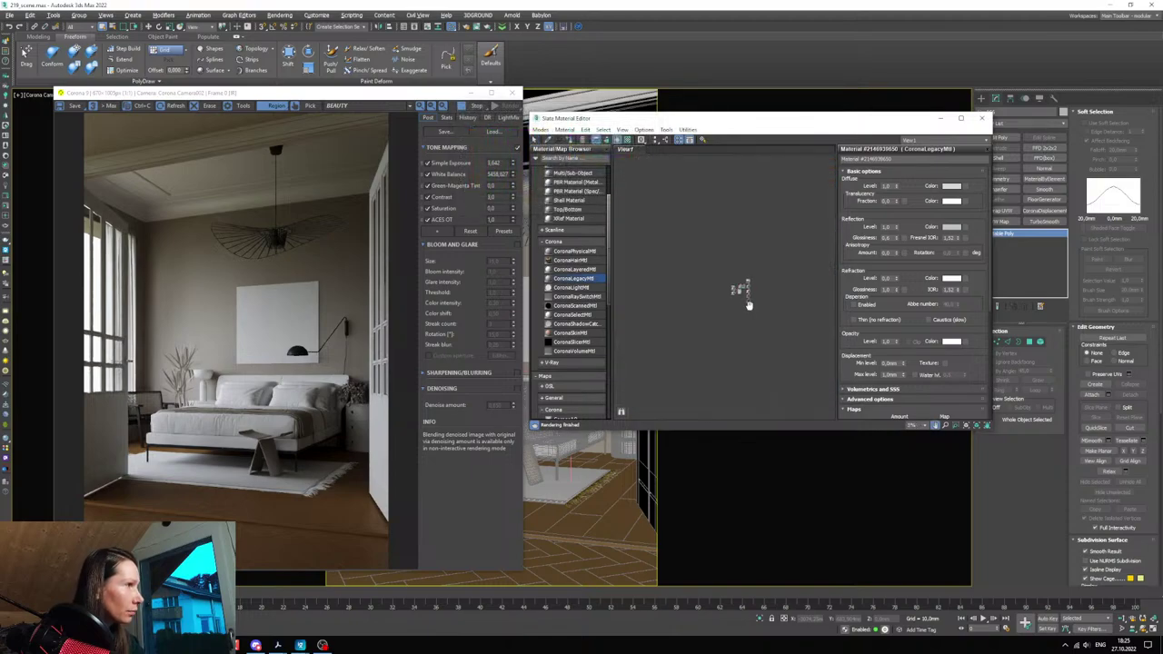
scroll(737, 282, "up", 4)
middle_click_drag(737, 280, 730, 348)
left_click_drag(573, 278, 693, 298)
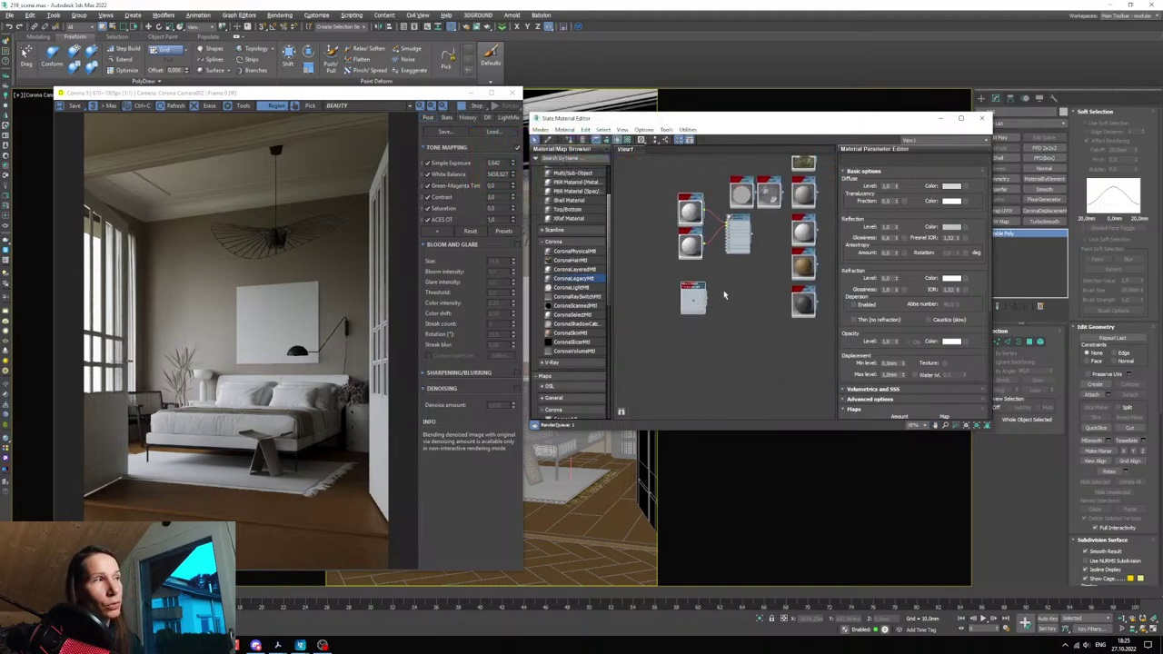
double_click(694, 296)
middle_click_drag(688, 167, 687, 241)
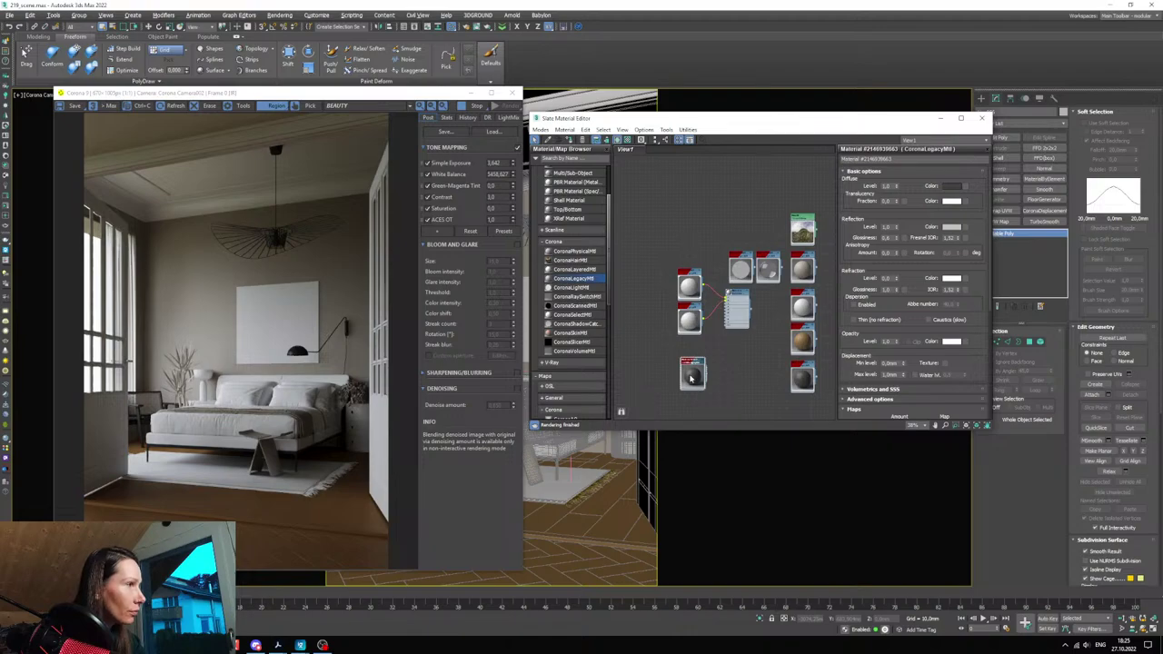
left_click_drag(692, 374, 758, 337)
scroll(695, 259, "up", 3)
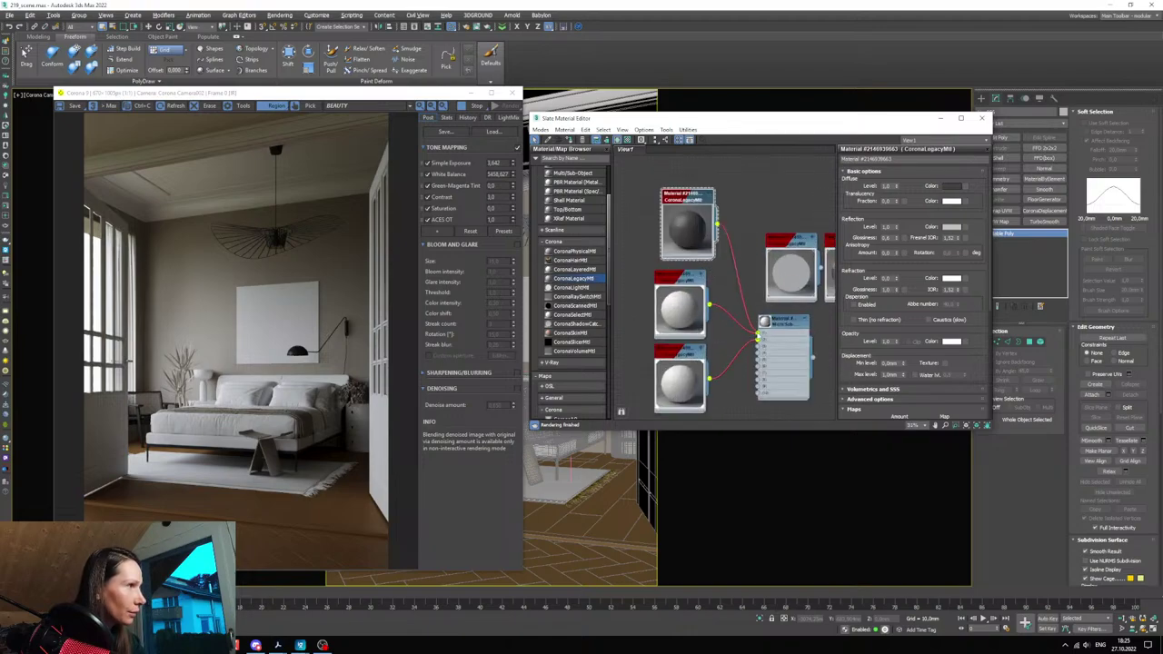
- Delete the disconnected off-white sub-material and move the dark material node into its place
left_click_drag(669, 307, 656, 305)
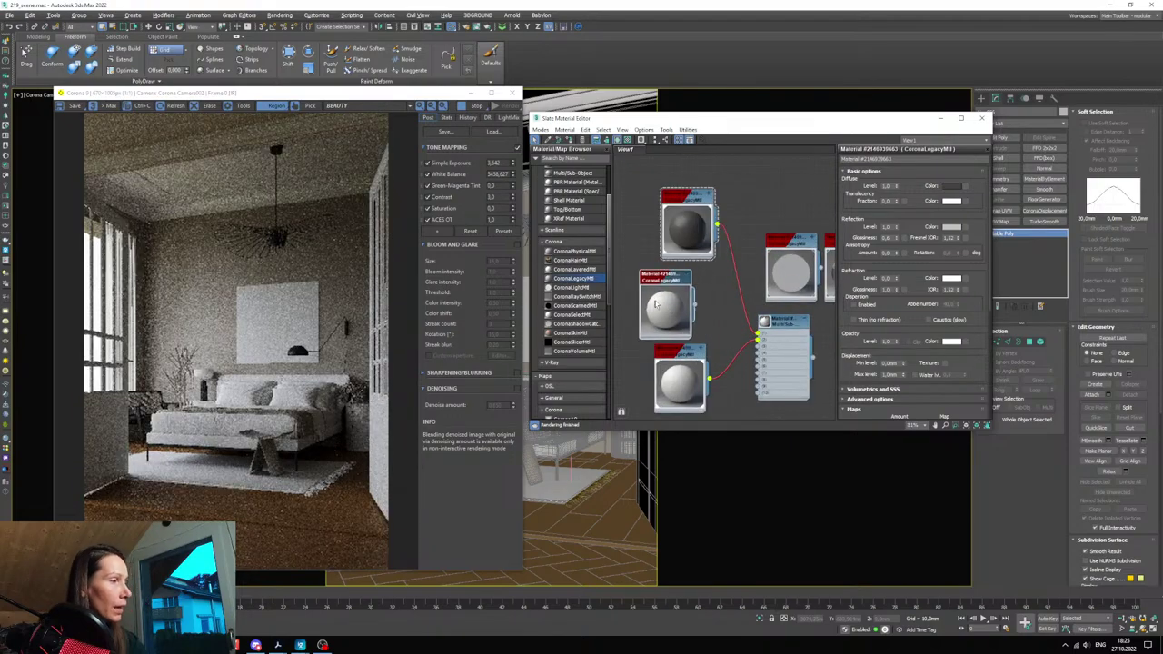
key("Delete")
left_click_drag(686, 213, 680, 289)
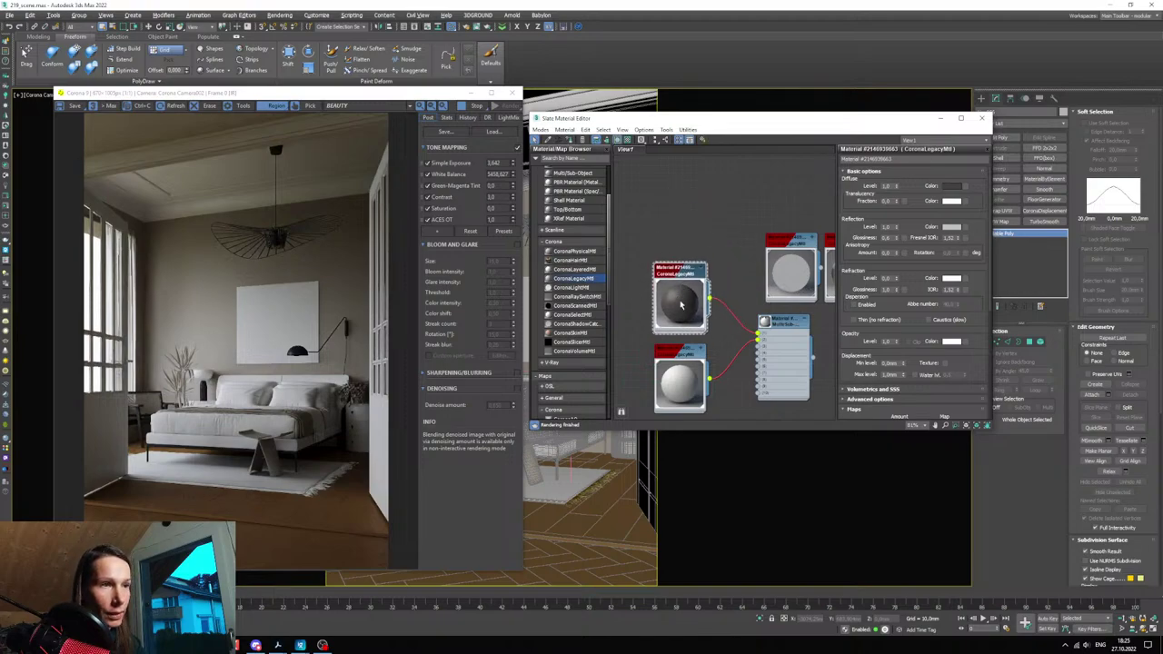
middle_click_drag(681, 305, 697, 271)
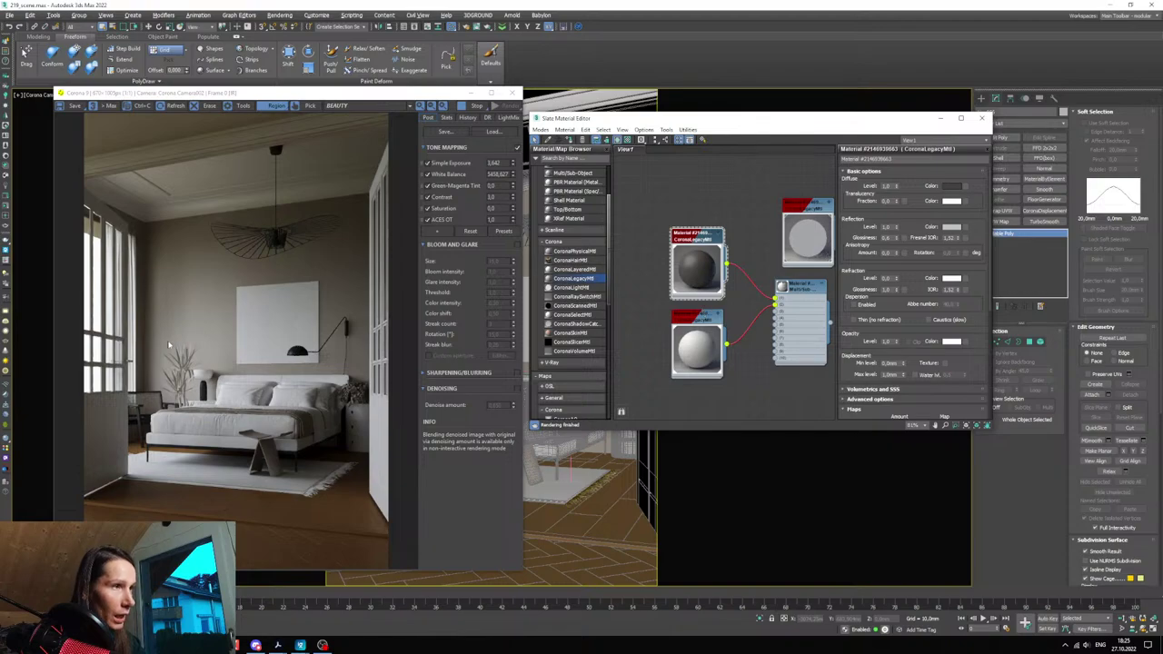
- Draw a render region around the plant and table lamp and enlarge that part of the render
left_click_drag(167, 342, 241, 428)
scroll(241, 427, "up", 4)
scroll(269, 400, "down", 2)
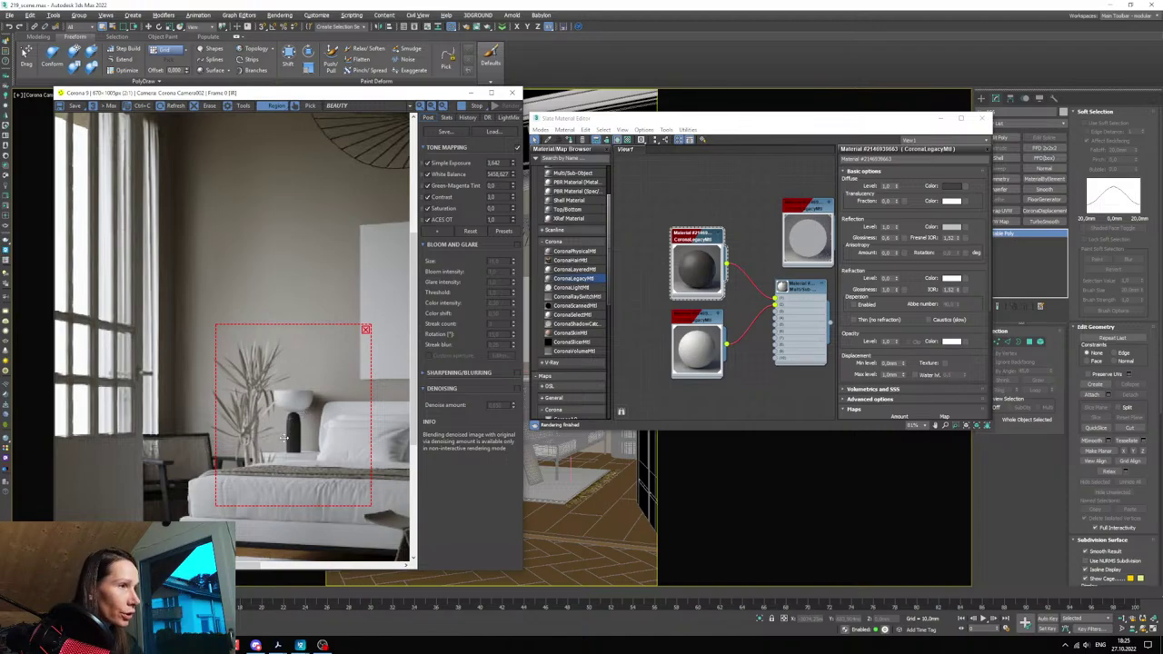
- Raise the reflection glossiness of the lamp's dark sub-material and lighten its reflection colour
middle_click_drag(758, 228, 741, 237)
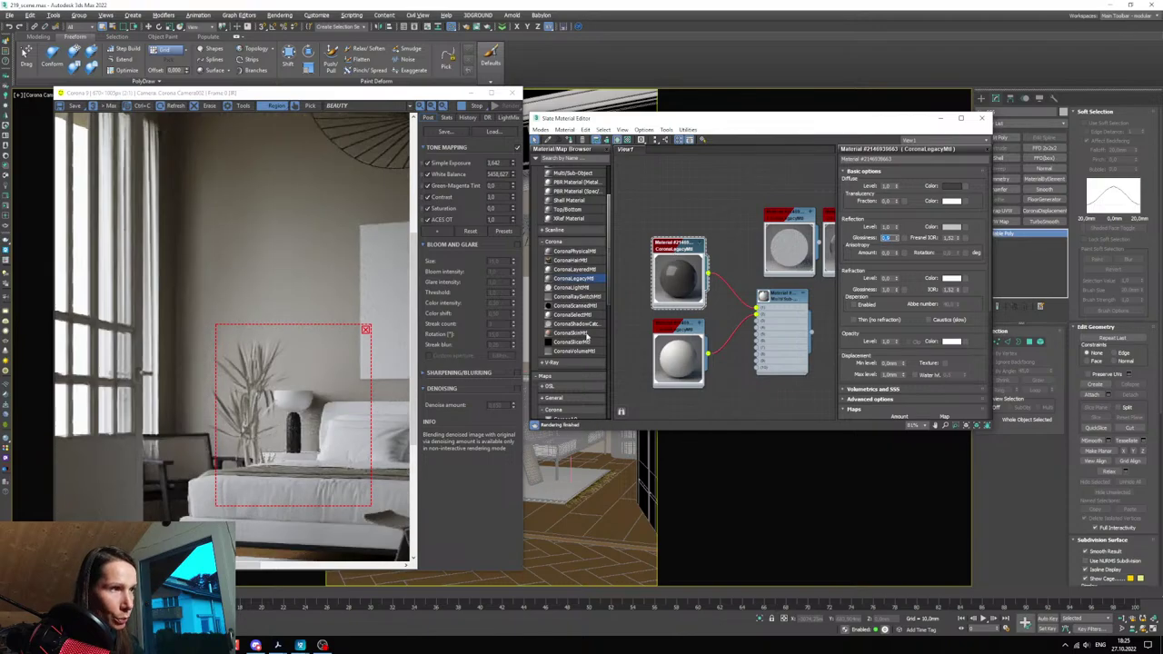
scroll(311, 452, "up", 2)
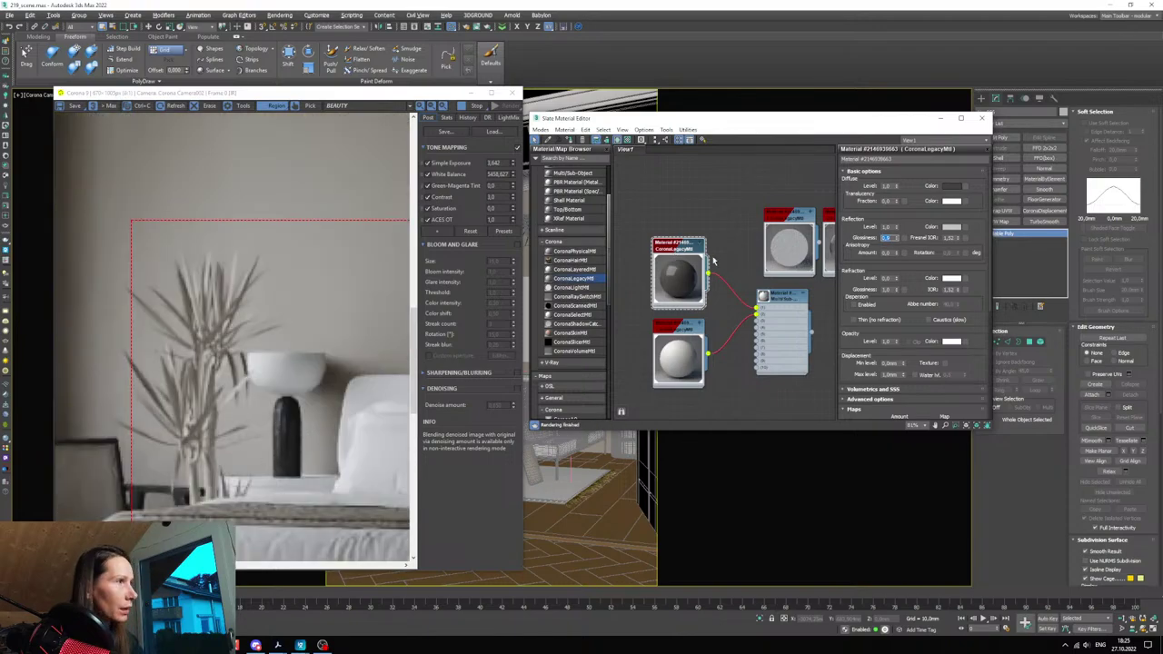
left_click(951, 228)
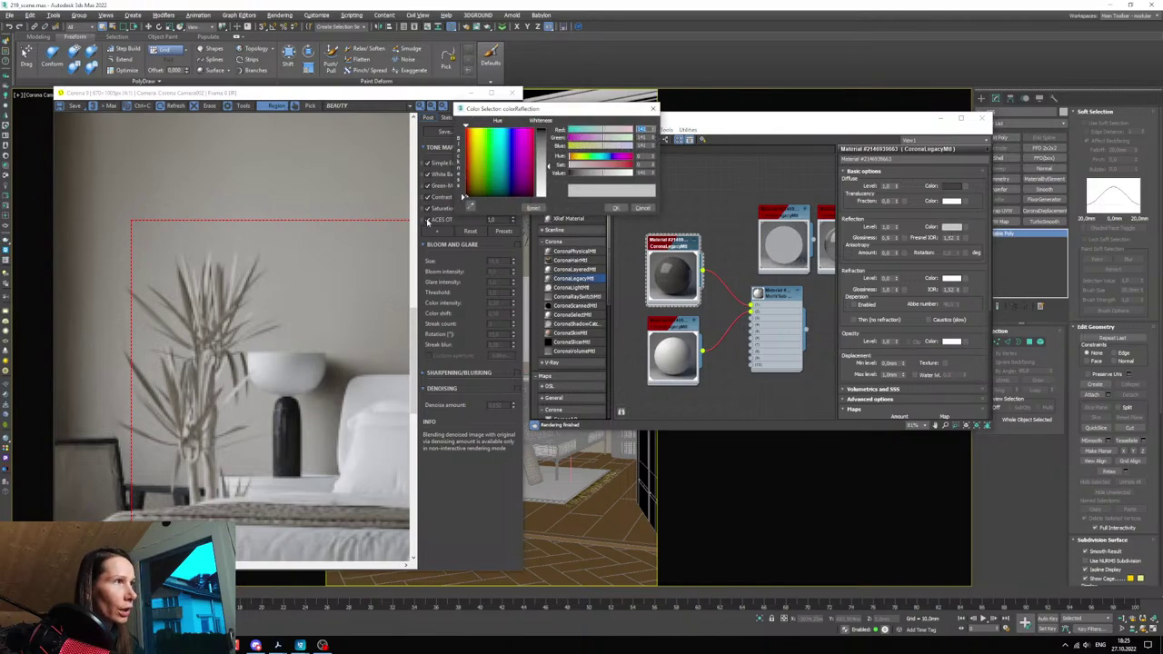
left_click(624, 173)
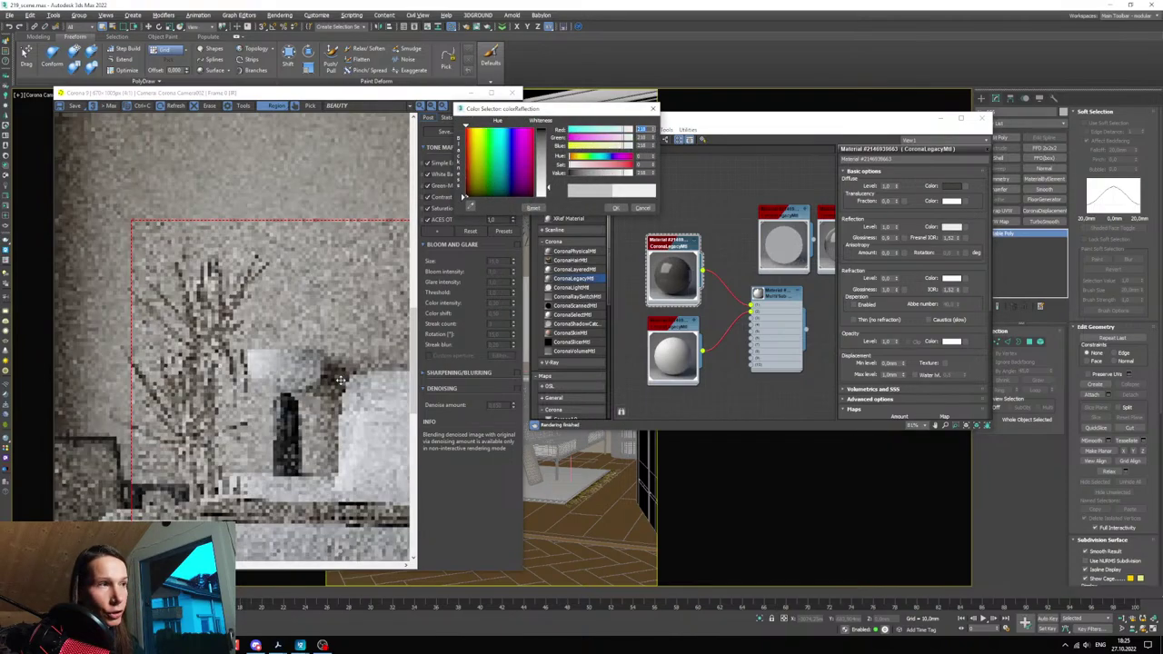
left_click(615, 208)
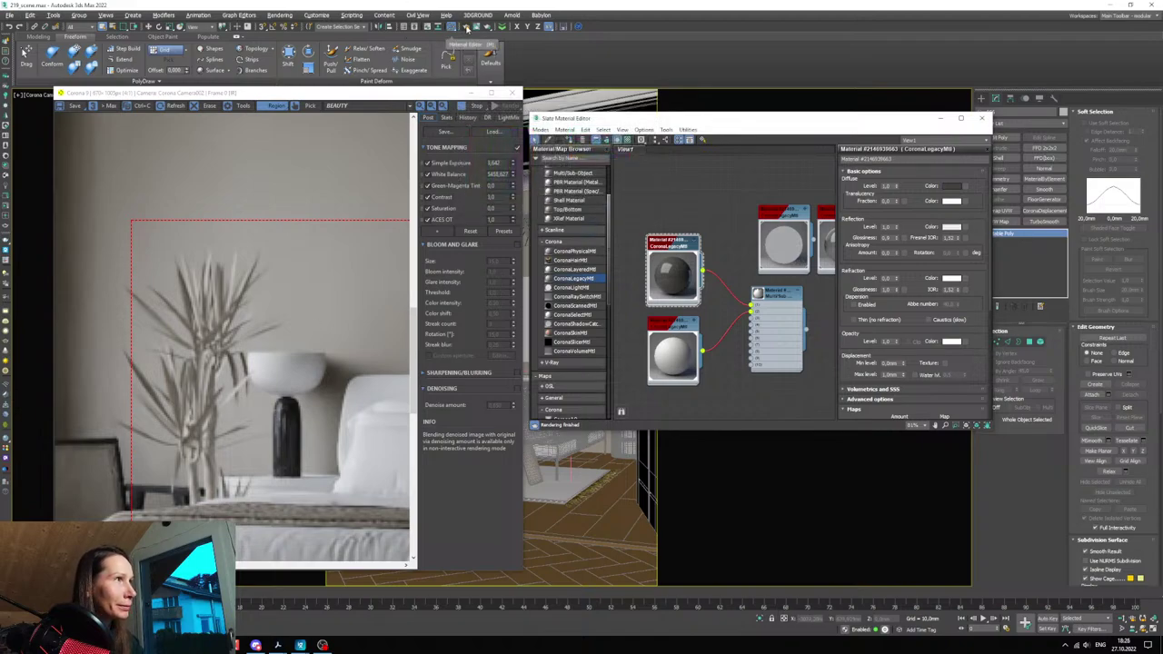
- Review the performance settings in Render Setup and close the dialog
key("F10")
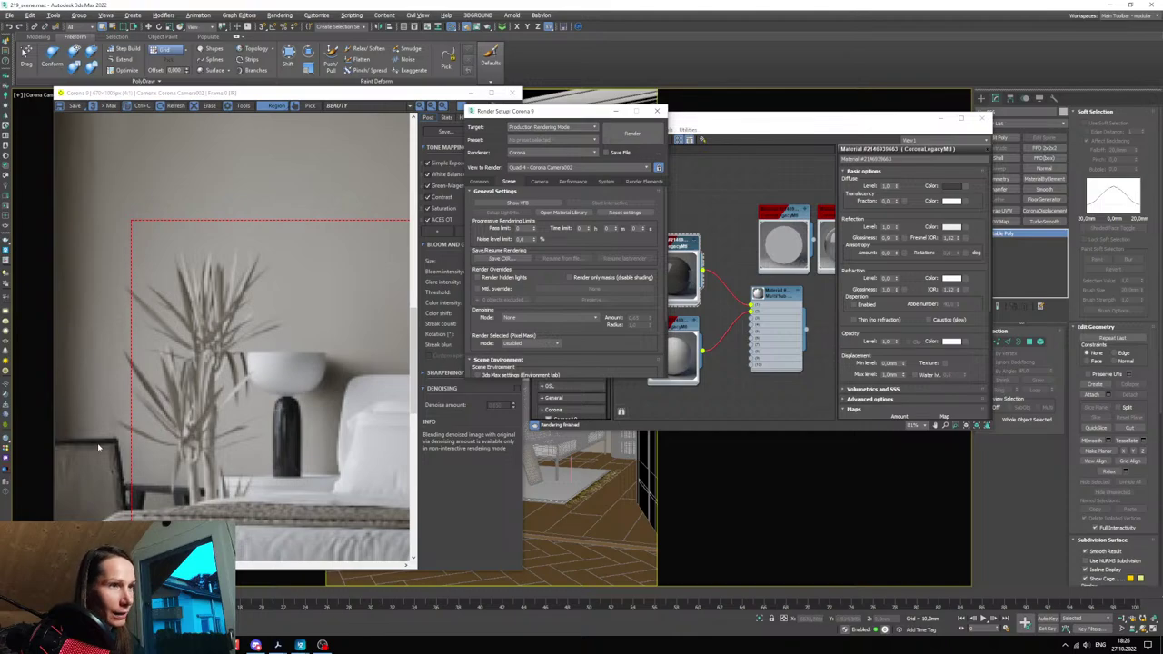
left_click_drag(589, 116, 554, 115)
left_click(537, 180)
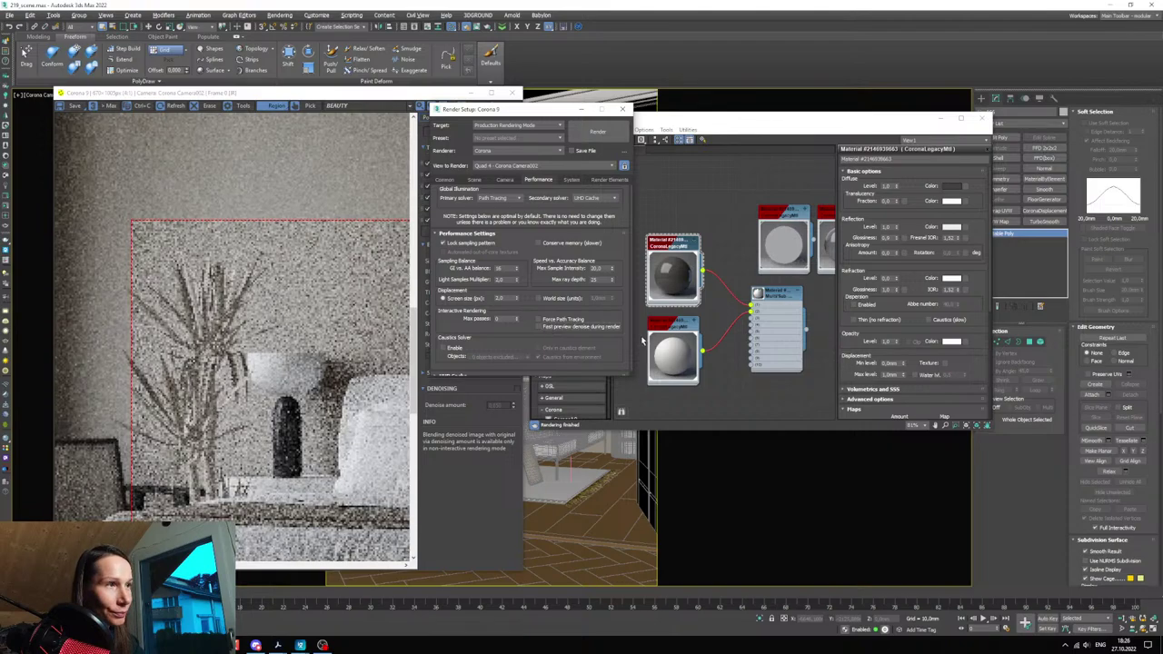
left_click(578, 115)
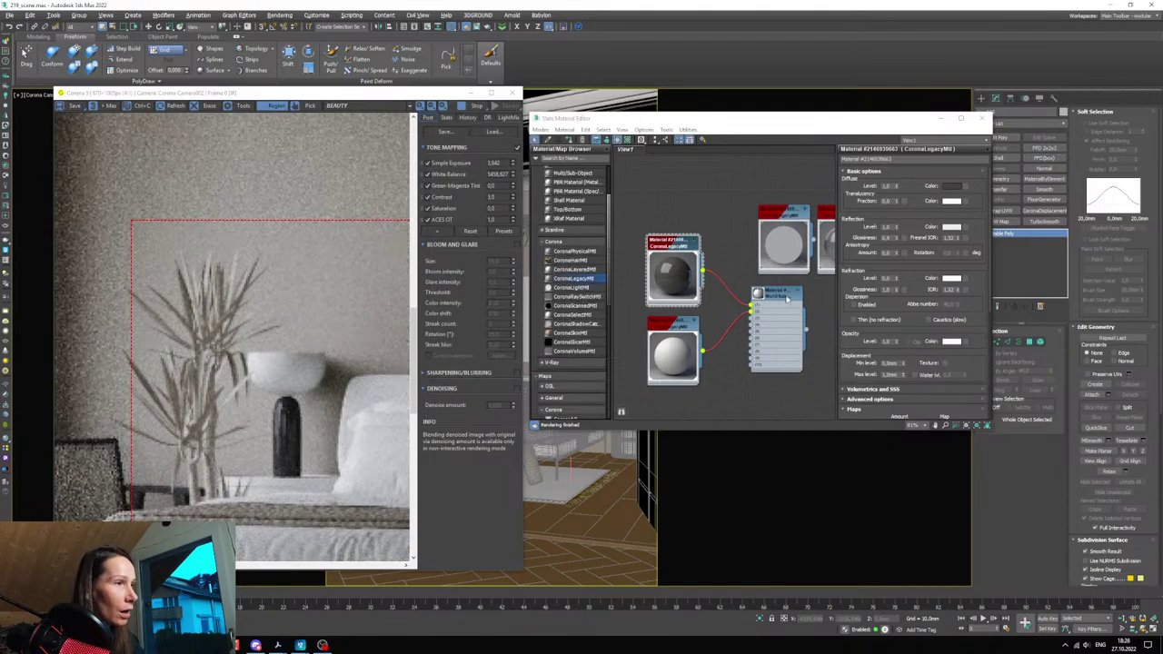
- Adjust the reflection glossiness of the lamp's light sub-material and lighten its reflection colour to value 227
mouse_move(745, 279)
middle_mouse_down()
mouse_move(736, 286)
mouse_move(749, 258)
middle_mouse_up()
double_click(675, 304)
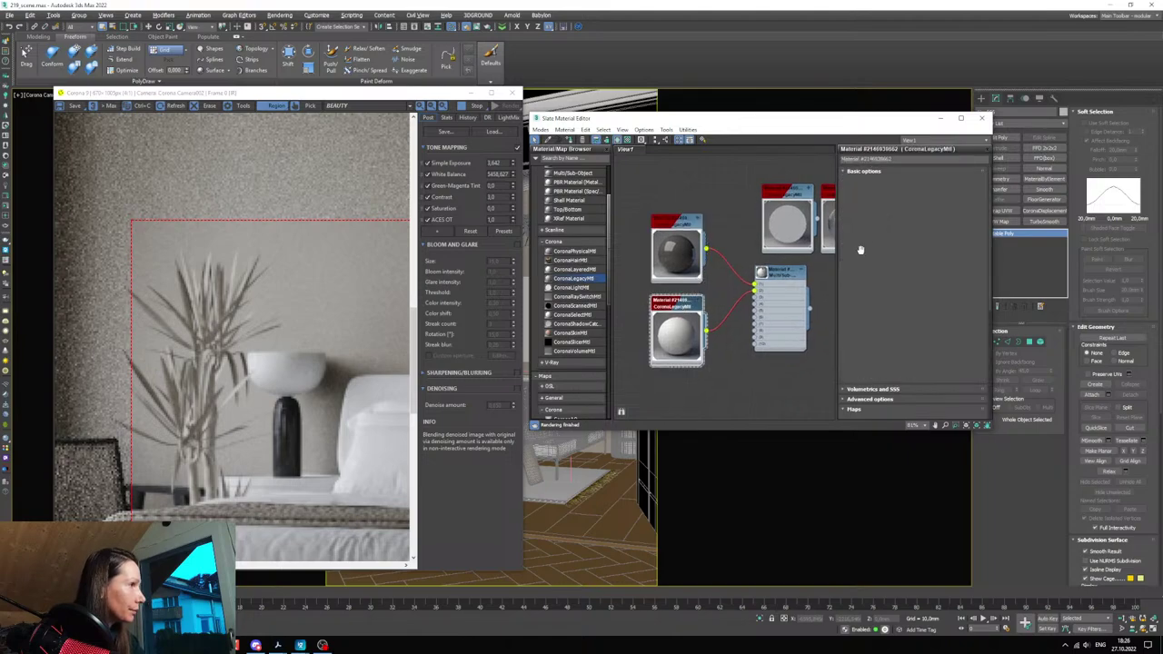
key("Return")
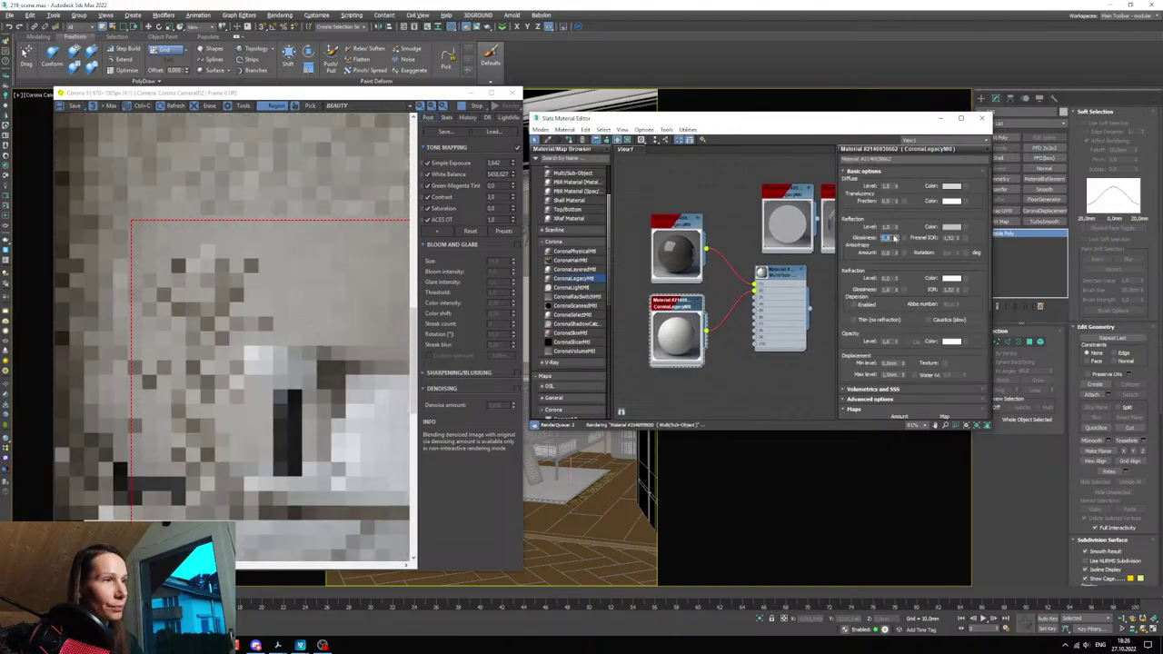
left_click(951, 226)
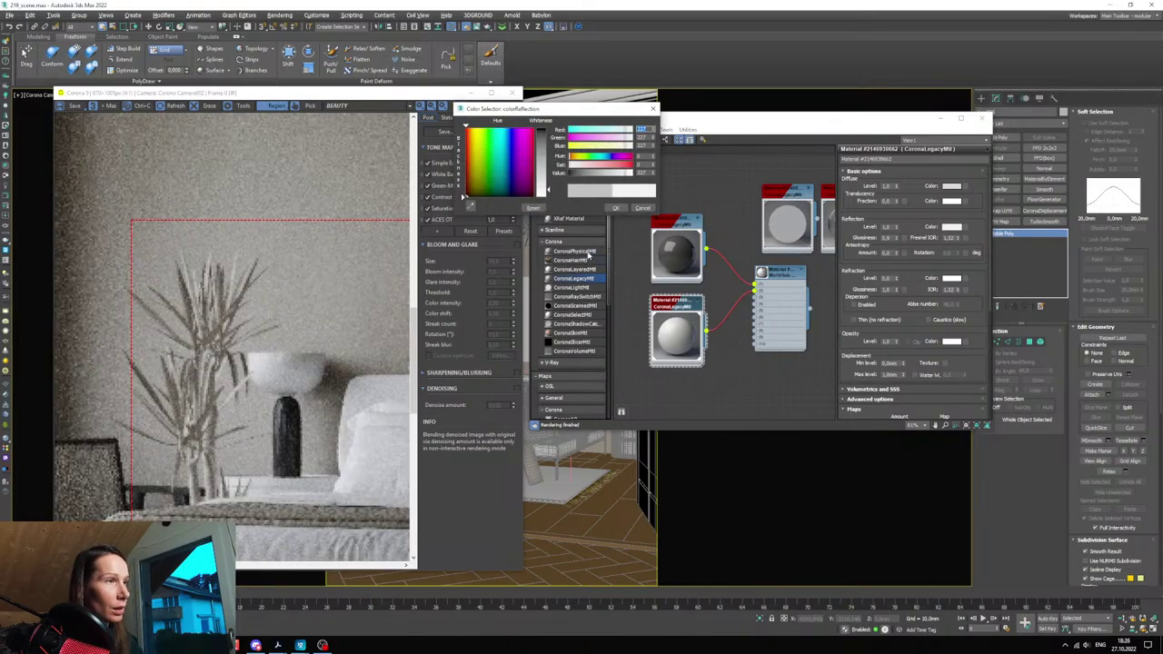
left_click(618, 208)
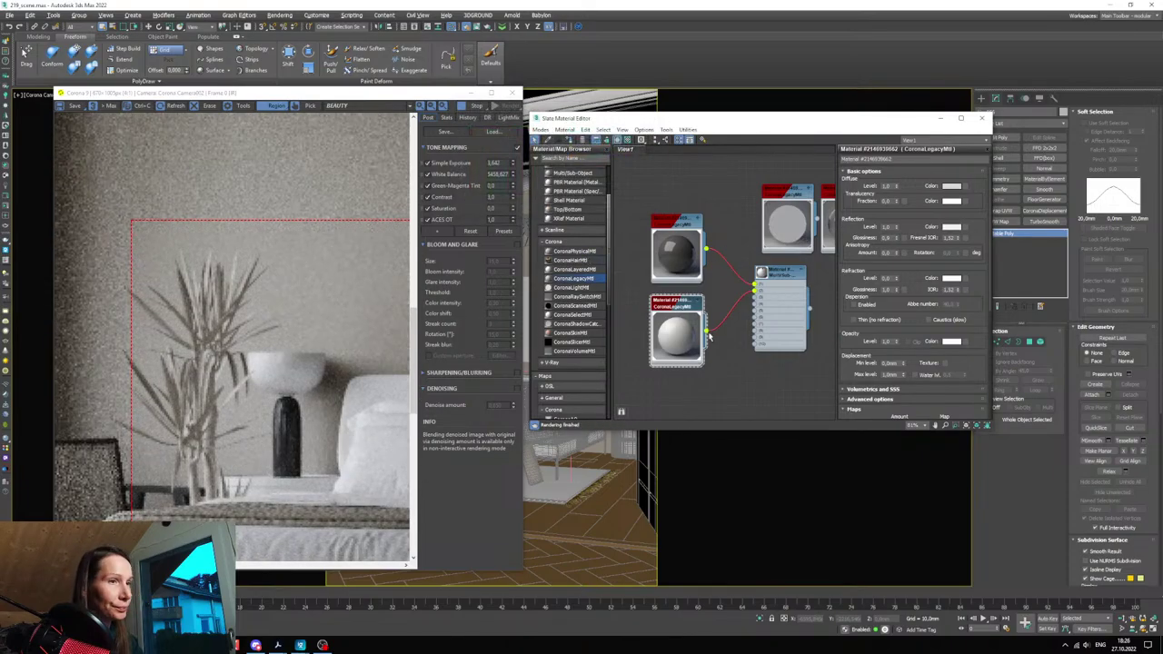
- Remove the render region around the plant and table lamp and return the render to the full image
scroll(709, 338, "down", 2)
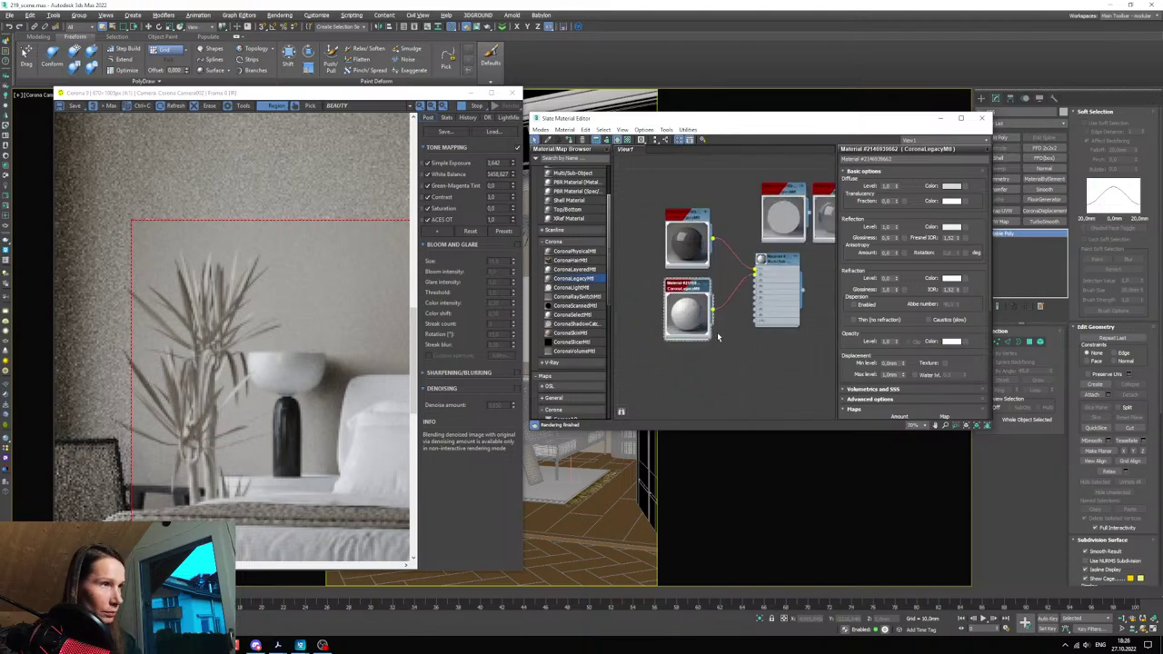
scroll(233, 353, "down", 2)
left_click_drag(215, 384, 170, 429)
left_click(180, 374)
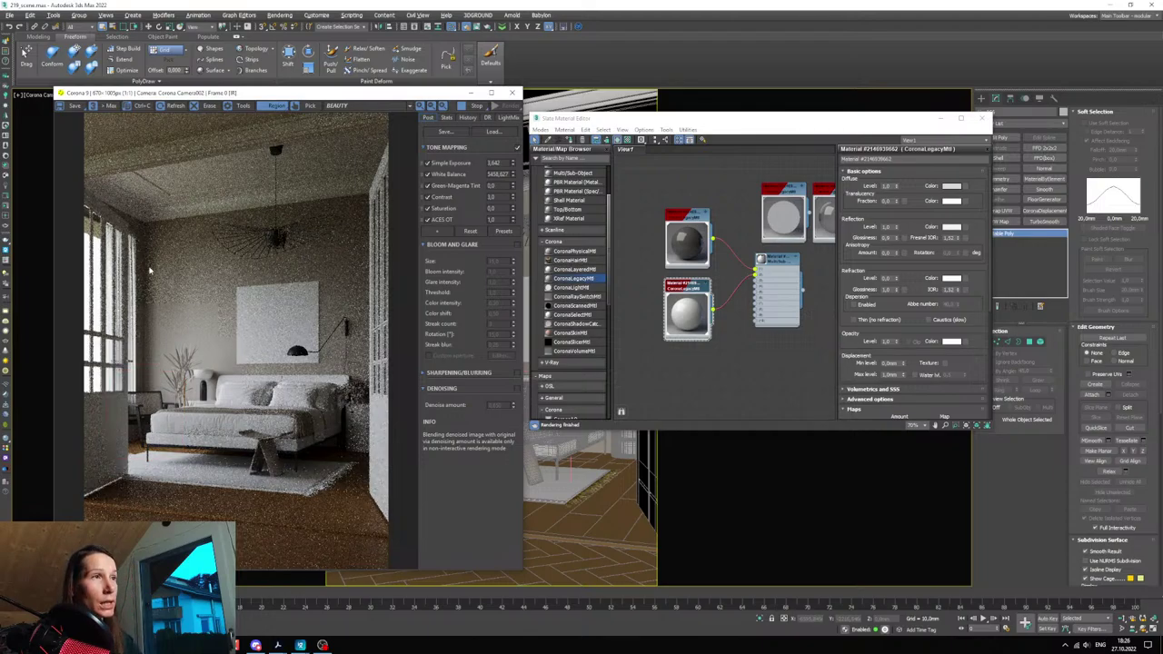
- Duplicate the beige material, place the copy below the lamp's sub-materials and open its parameters
scroll(664, 254, "down", 3)
middle_click_drag(679, 293, 715, 303)
scroll(738, 323, "up", 2)
scroll(720, 302, "down", 1)
scroll(754, 295, "down", 3)
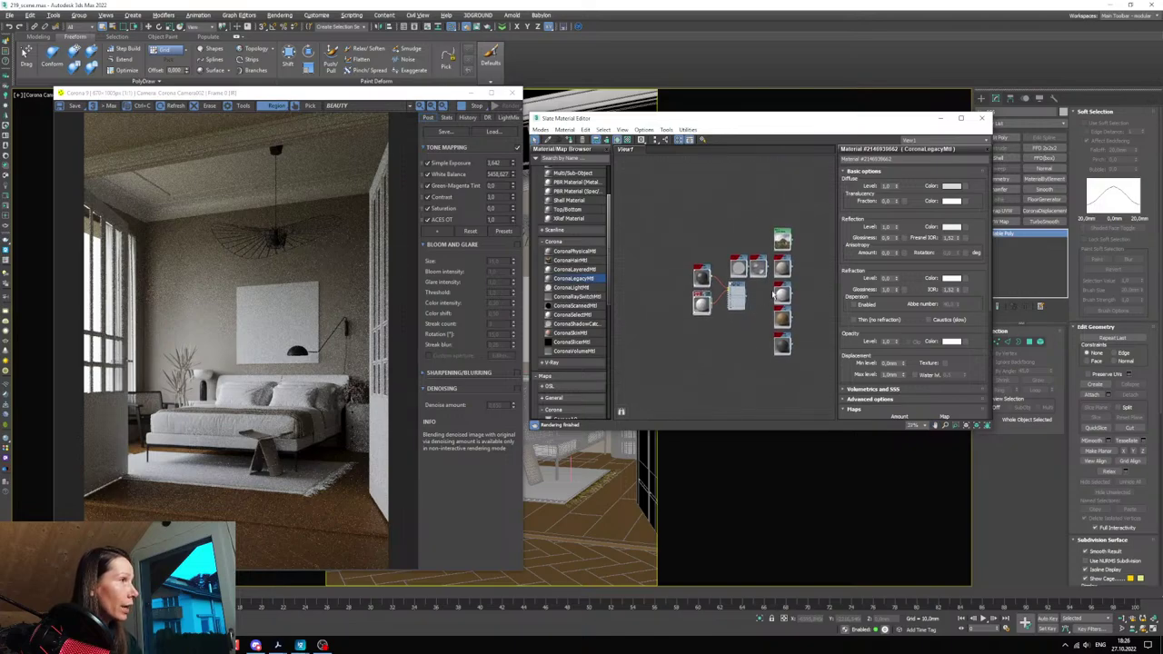
middle_click_drag(786, 284, 786, 285)
left_click_drag(705, 306, 709, 339, "shift")
double_click(709, 338)
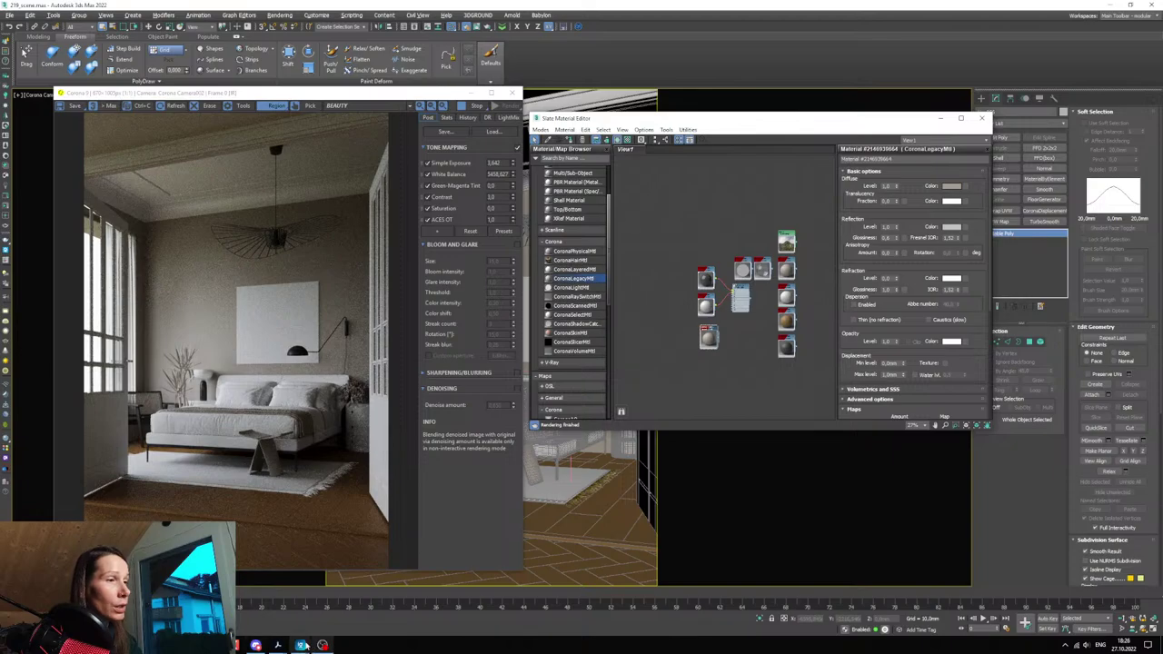
- Compare the current render with the reference photo of the bedroom in ImageGlass
mouse_move(299, 645)
left_click(271, 604)
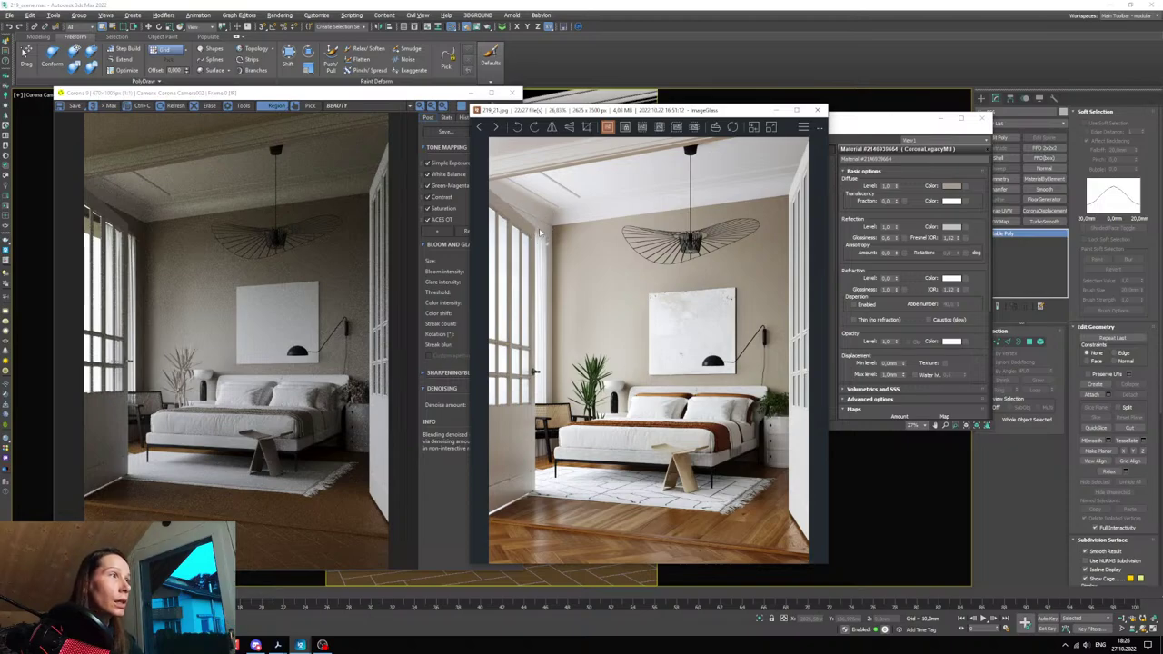
left_click(775, 110)
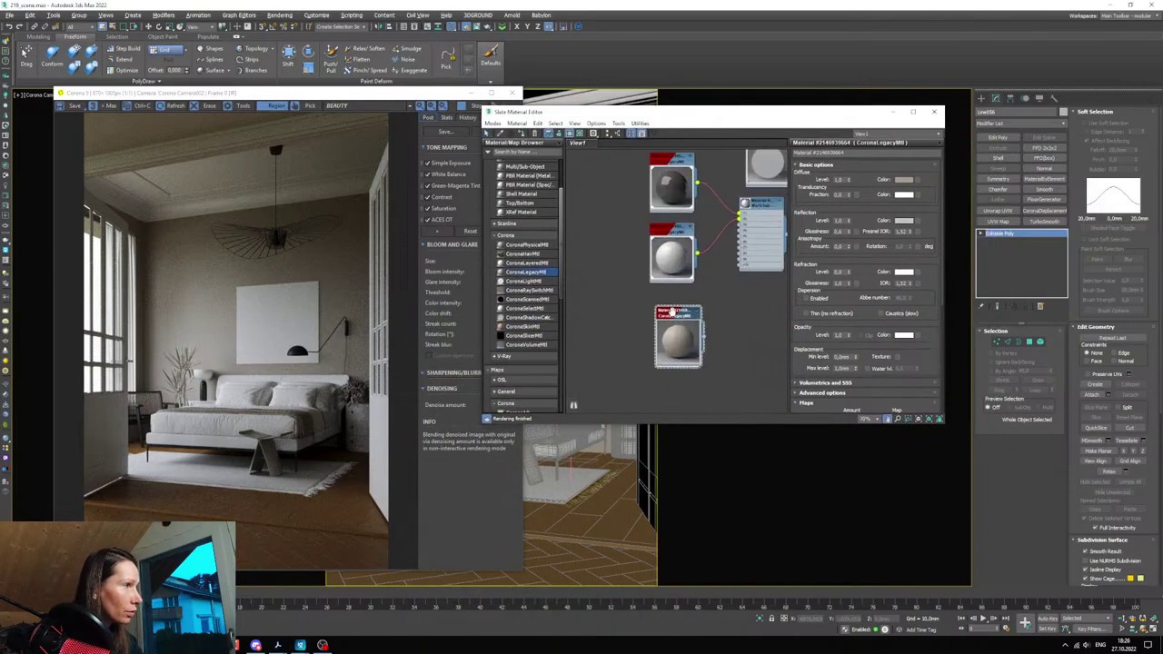
- Change the beige copy's type to Multi/Sub-Object, keeping the old material as a sub-material
right_click(673, 314)
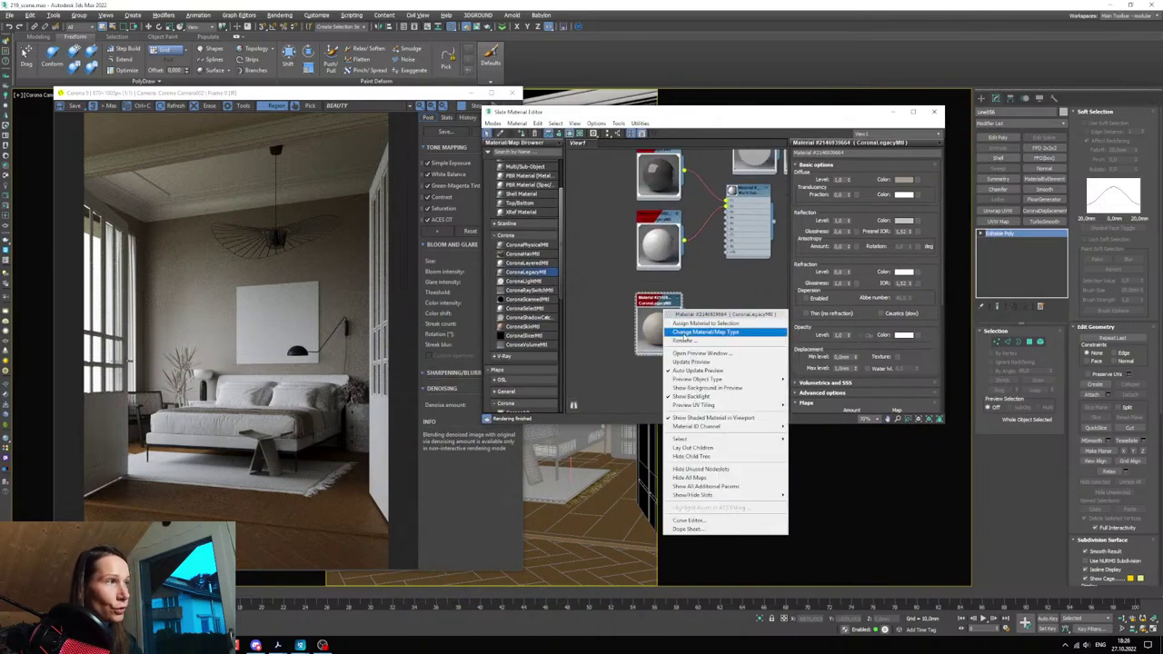
left_click(705, 332)
left_click(425, 201)
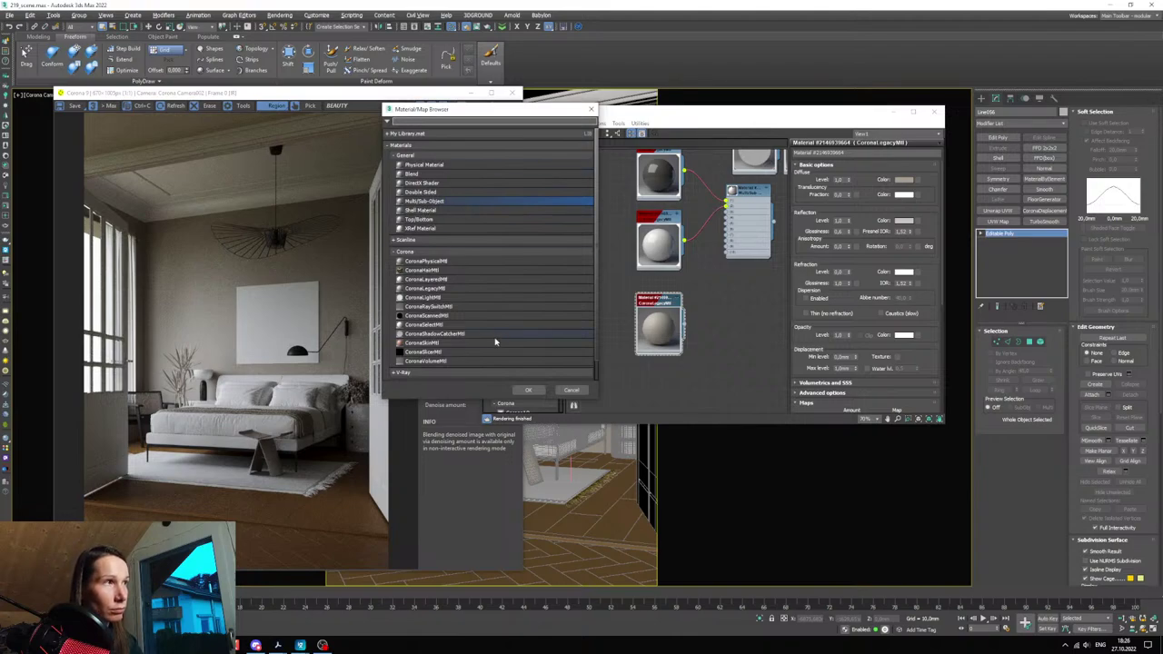
left_click(528, 390)
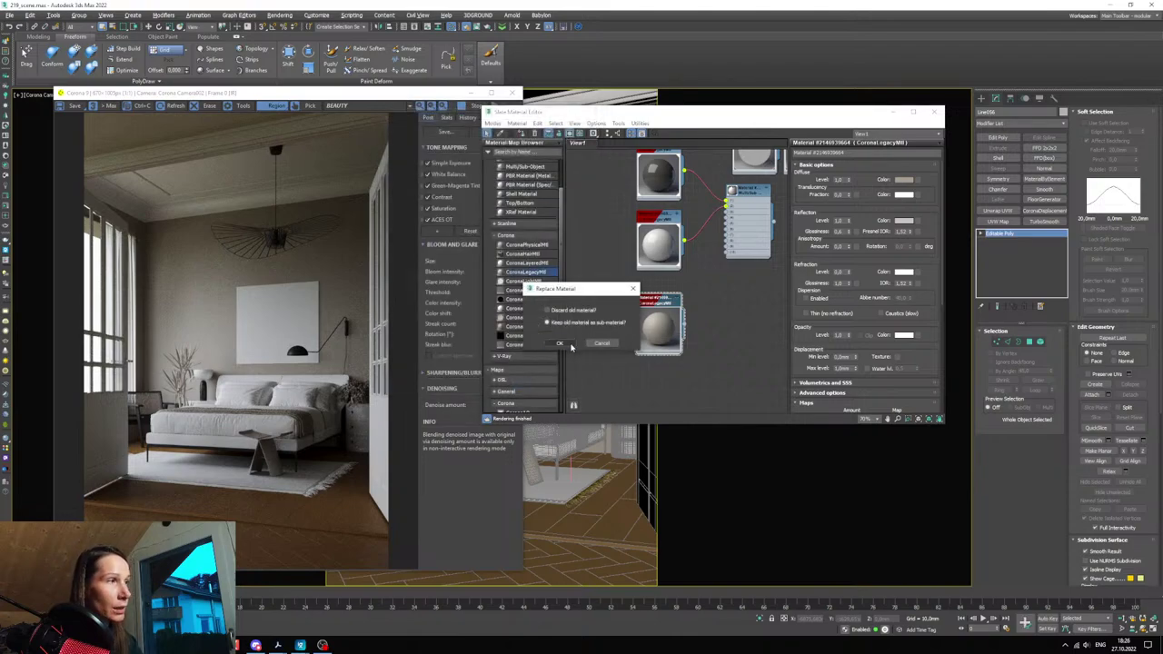
left_click(559, 344)
- Add an off-white CoronaLegacyMtl below the beige sub-material and connect it to the new Multi/Sub-Object's second slot
scroll(668, 329, "down", 3)
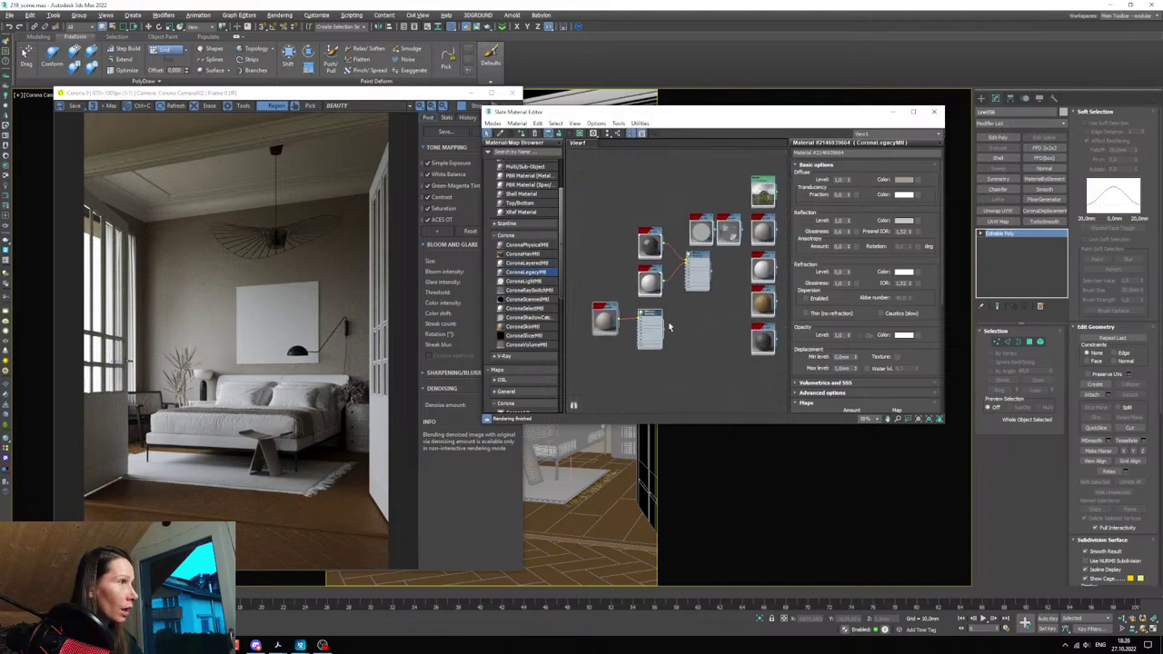
middle_click_drag(716, 300, 739, 284)
left_click_drag(527, 273, 621, 343)
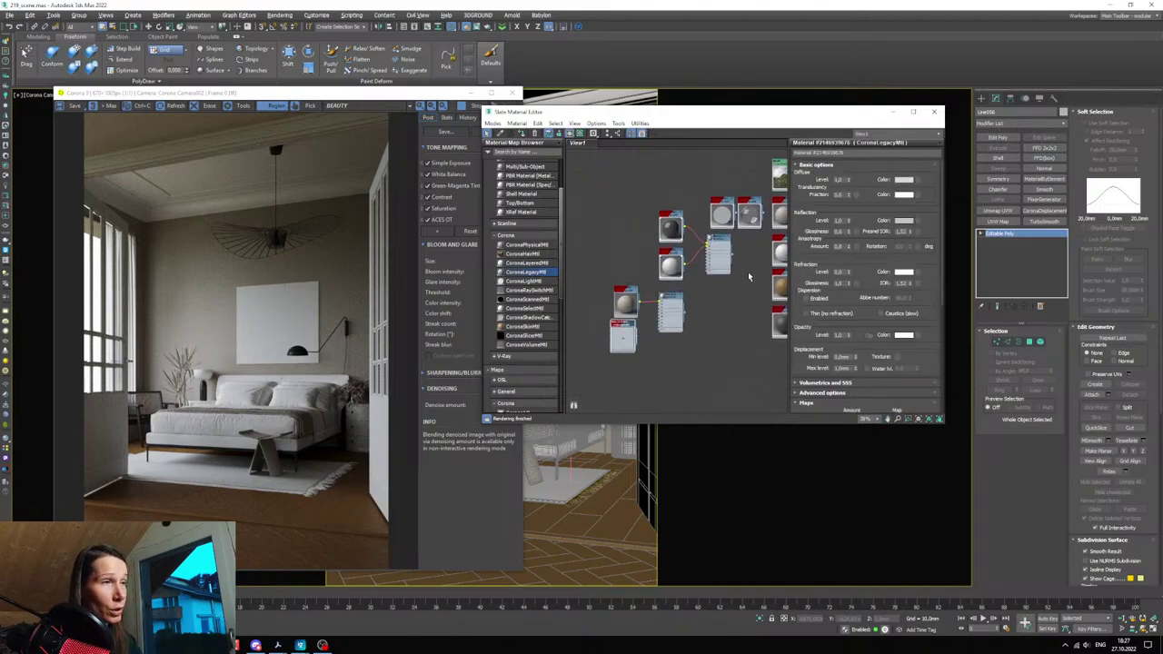
scroll(688, 329, "up", 3)
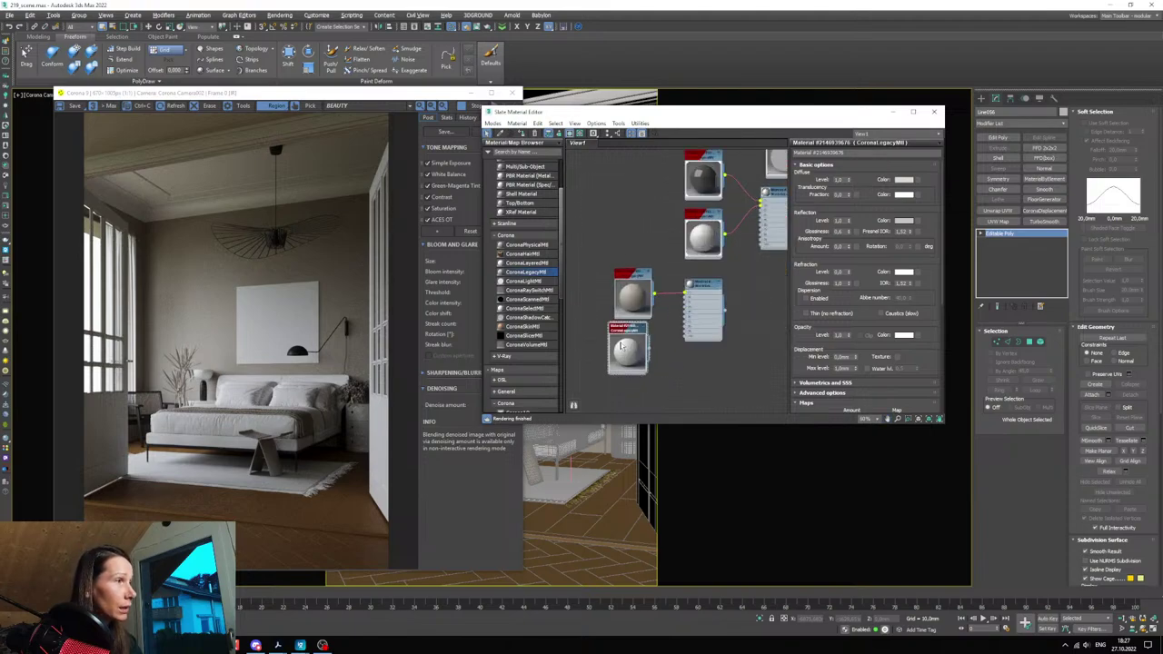
scroll(651, 359, "up", 1)
left_click_drag(651, 359, 705, 276)
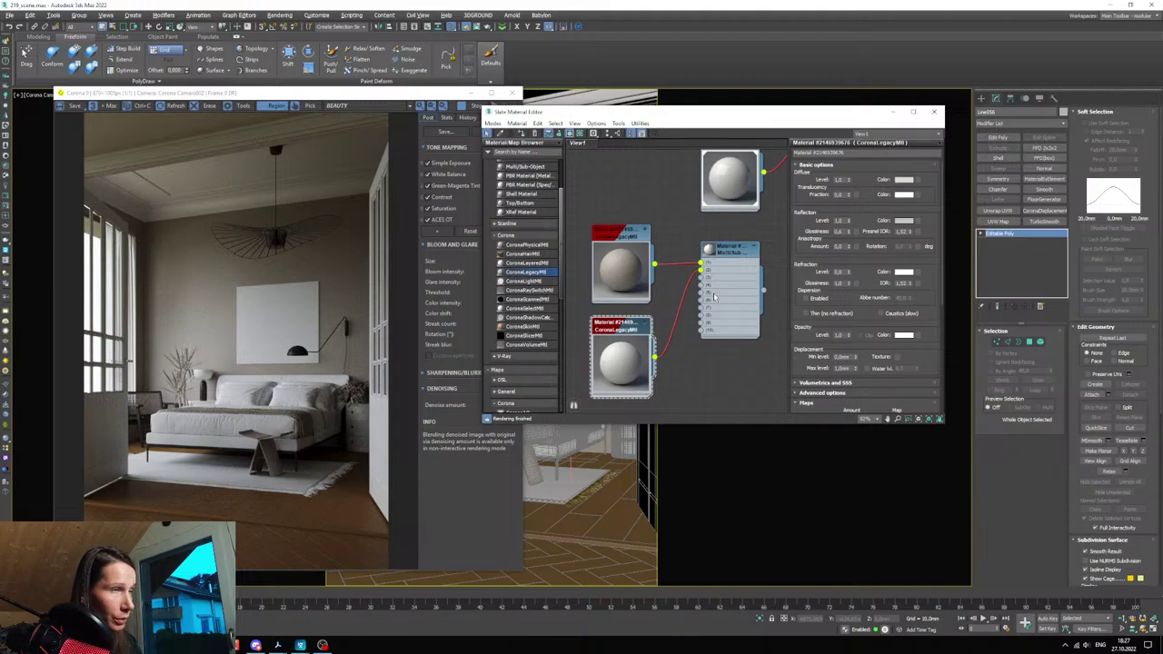
- Open the new Multi/Sub-Object material's parameters and inspect the wall corner beside the window in the render
double_click(710, 259)
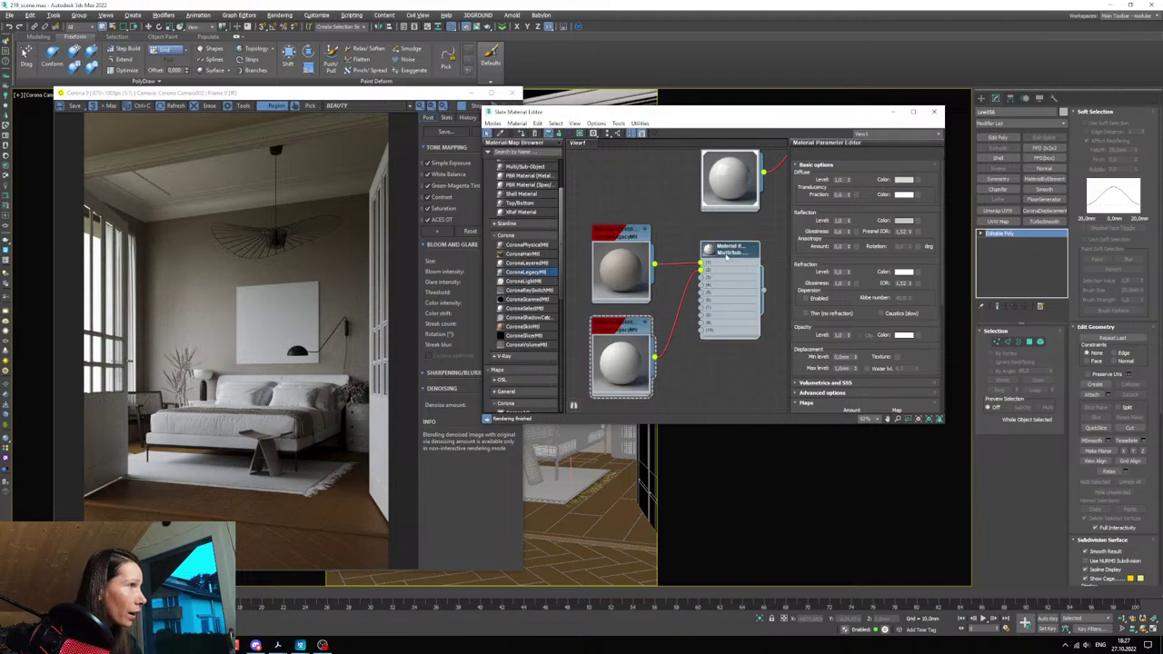
left_click(472, 94)
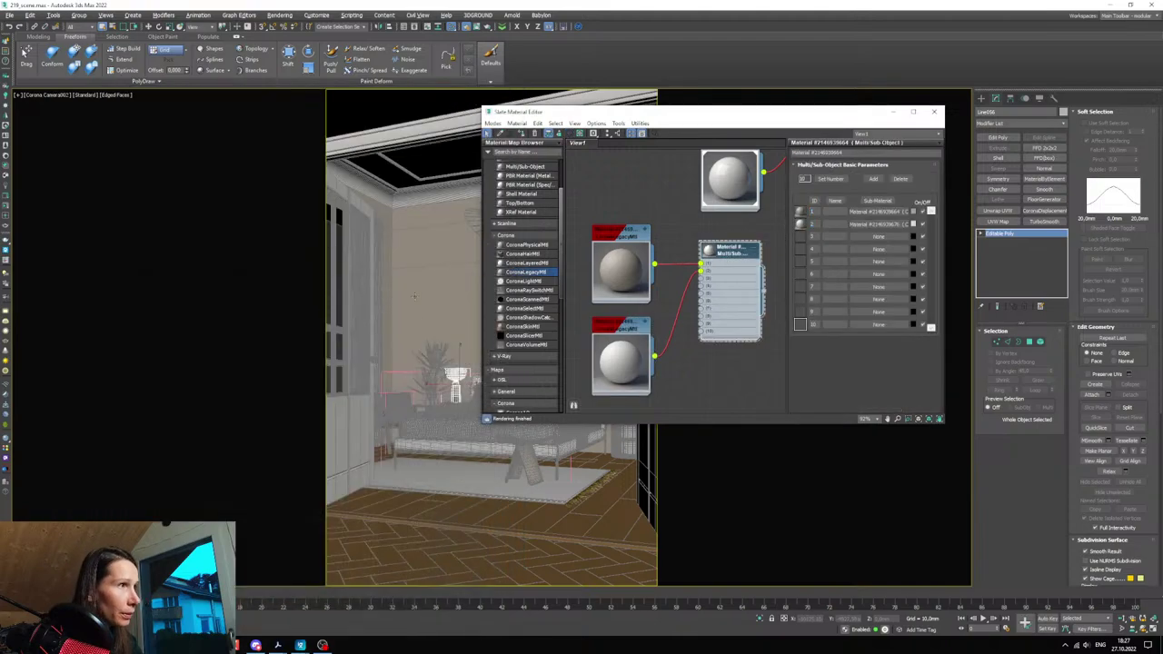
left_click_drag(546, 113, 570, 112)
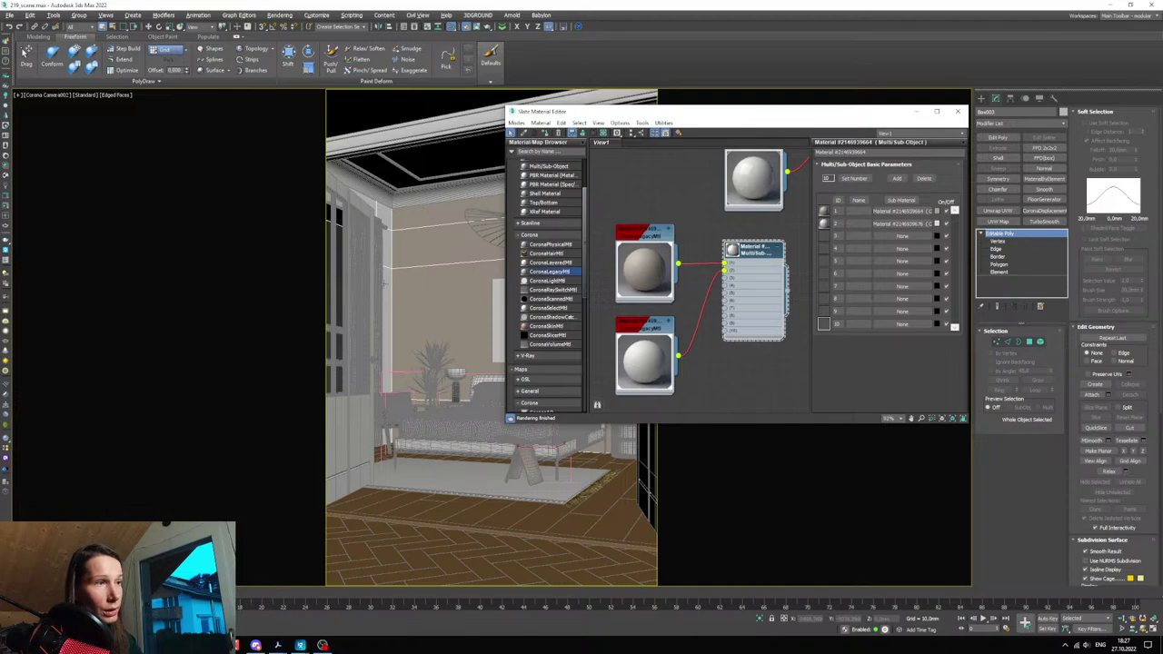
left_click(57, 628)
scroll(138, 232, "up", 3)
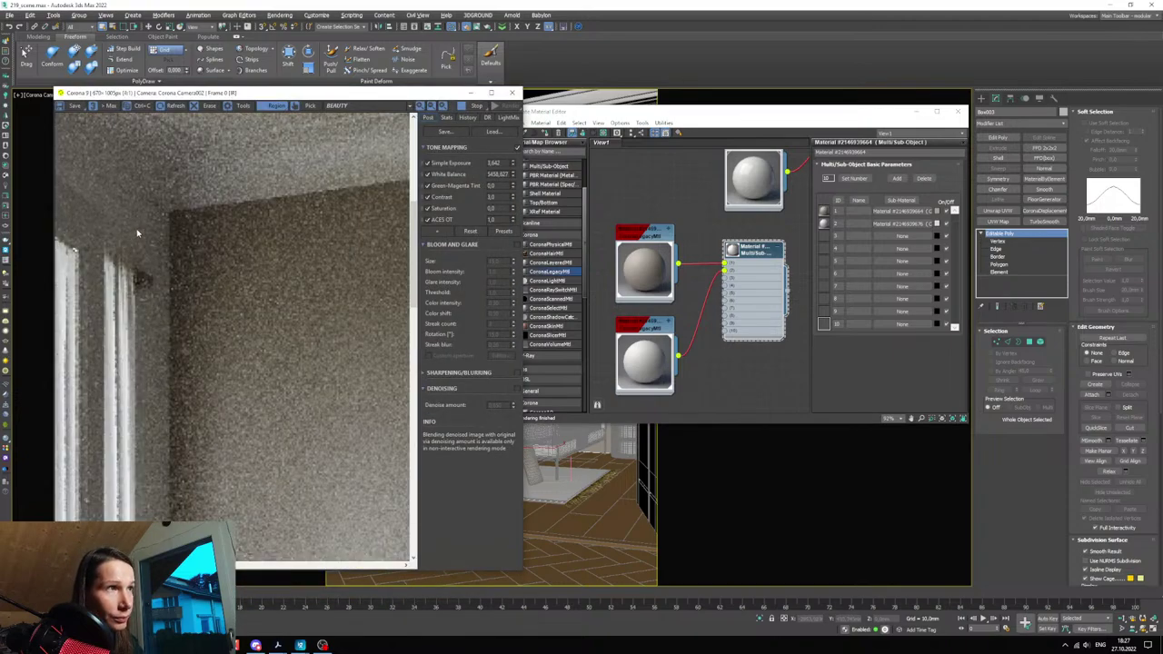
scroll(137, 233, "down", 3)
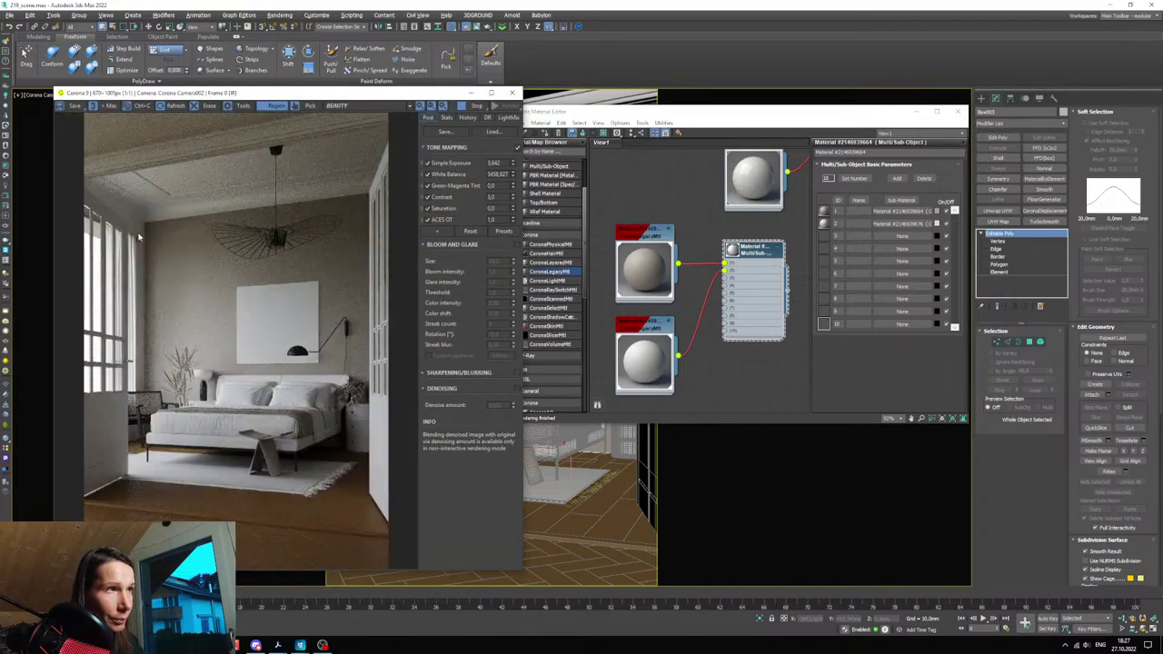
- Darken the diffuse colour of the new material's off-white sub-material to value 170
mouse_move(670, 294)
middle_mouse_down()
mouse_move(681, 273)
mouse_move(684, 284)
middle_mouse_up()
double_click(666, 315)
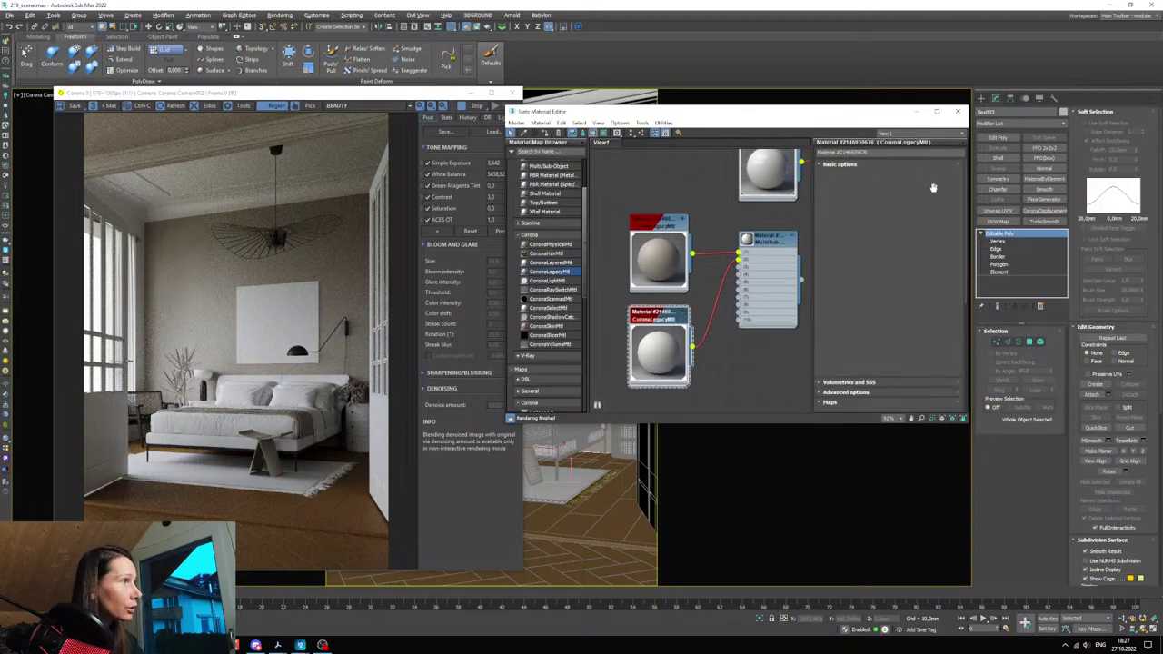
left_click(928, 180)
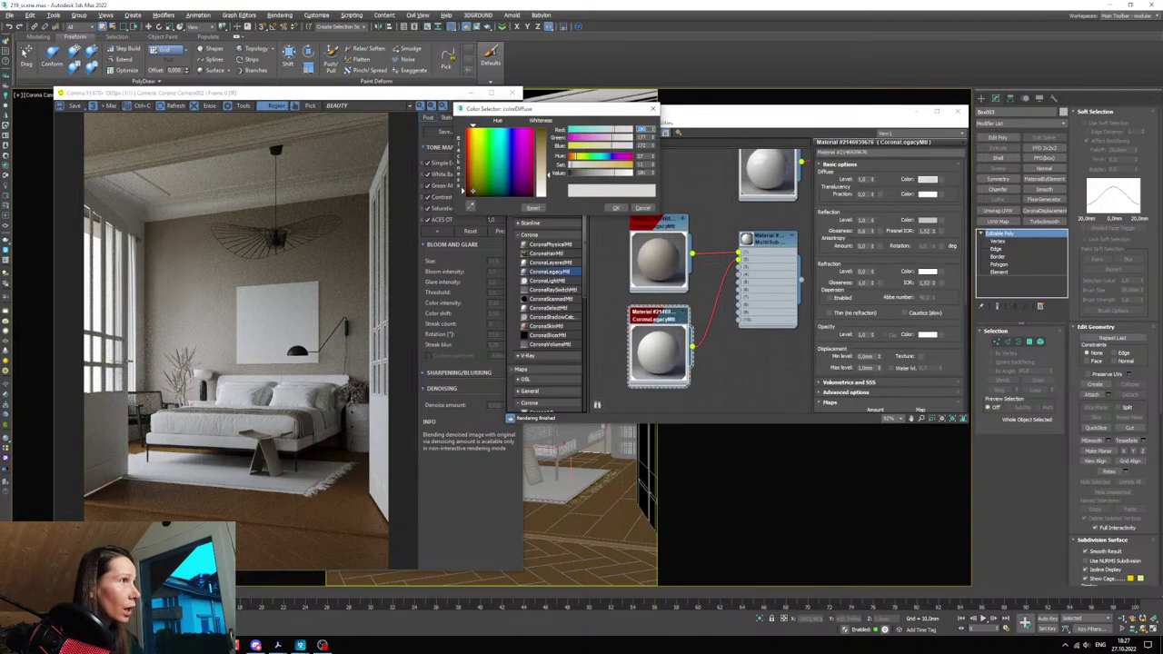
left_click_drag(647, 172, 588, 184)
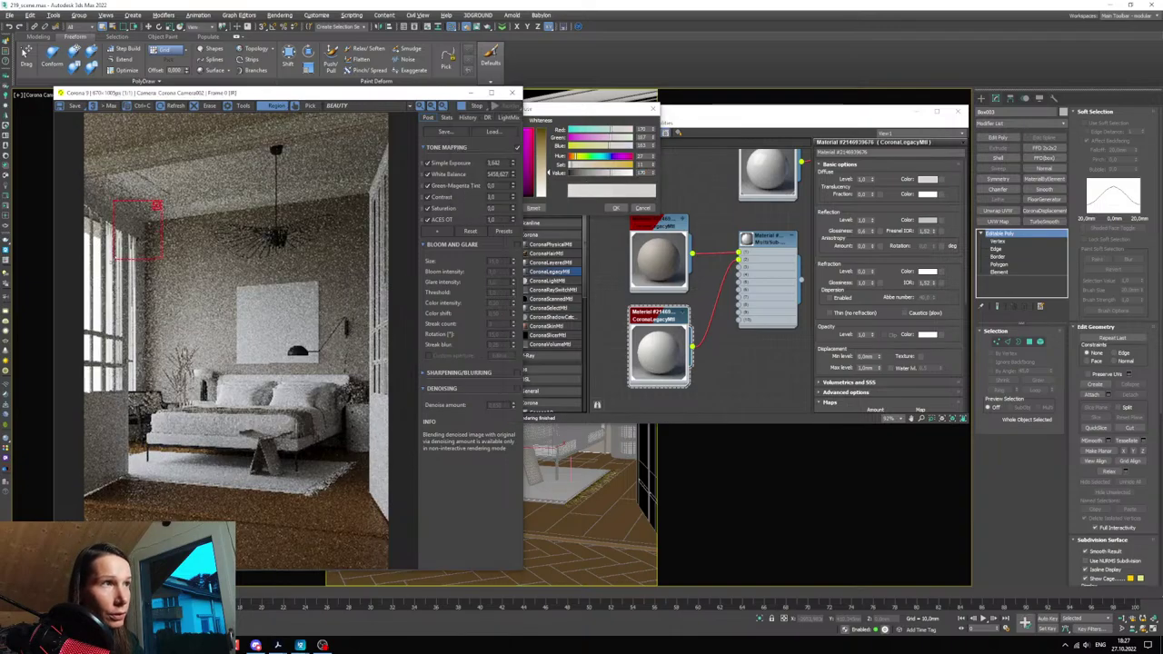
- Examine the wall corner by the window within a render region, remove the region and accept the diffuse colour
scroll(138, 221, "up", 4)
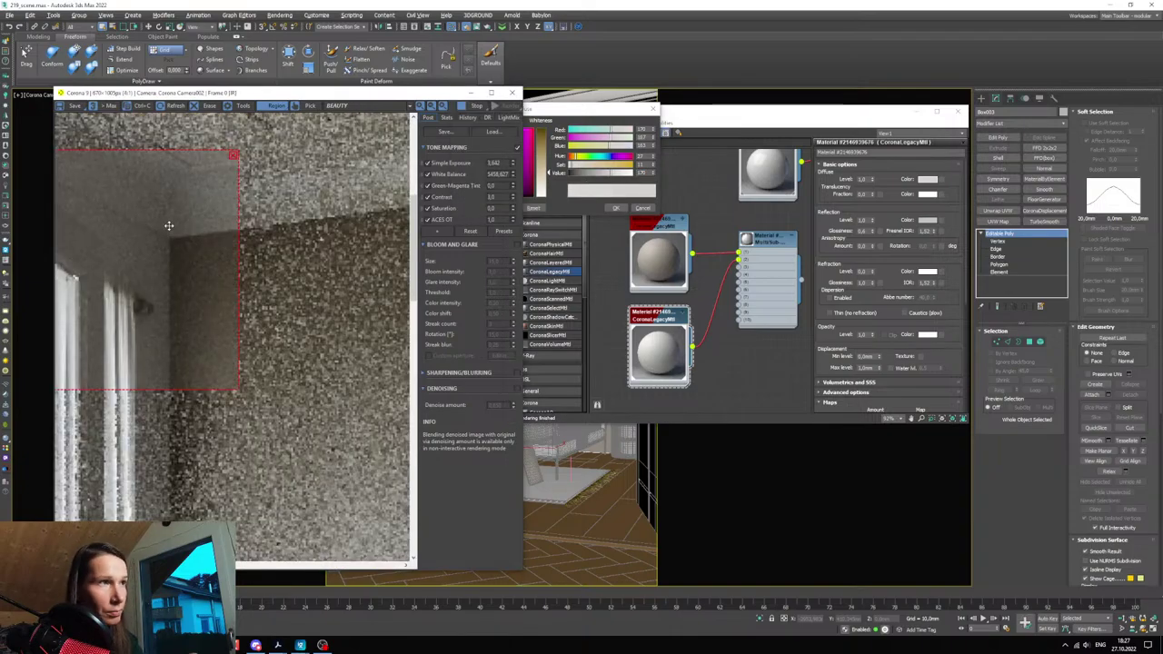
scroll(199, 214, "down", 4)
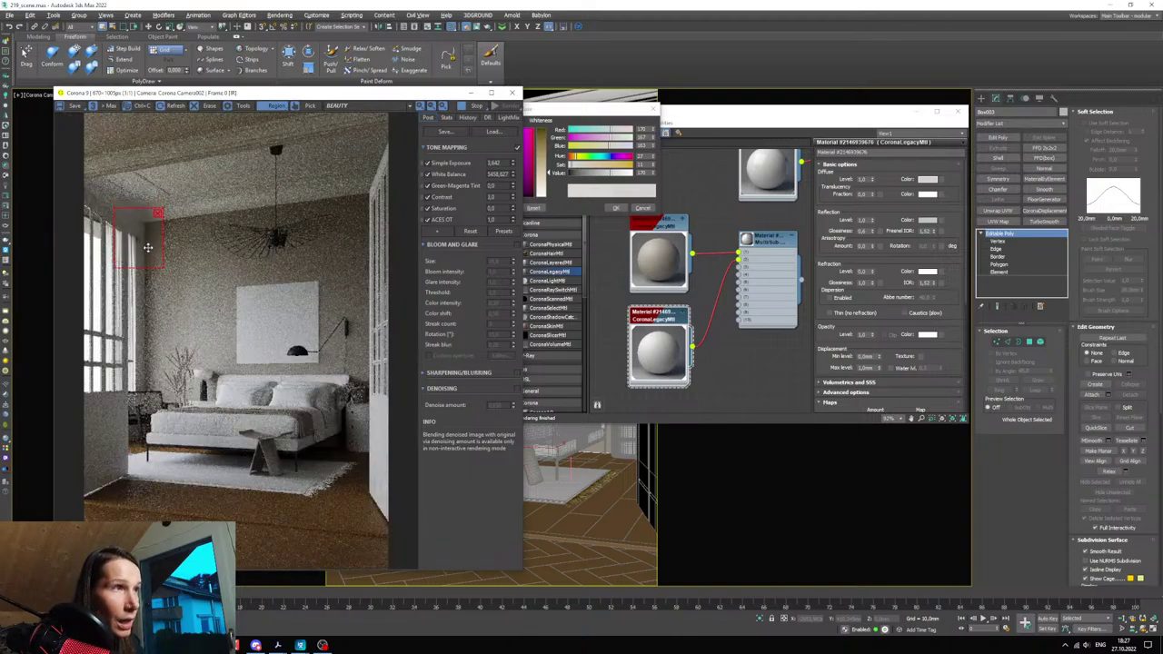
scroll(147, 247, "up", 2)
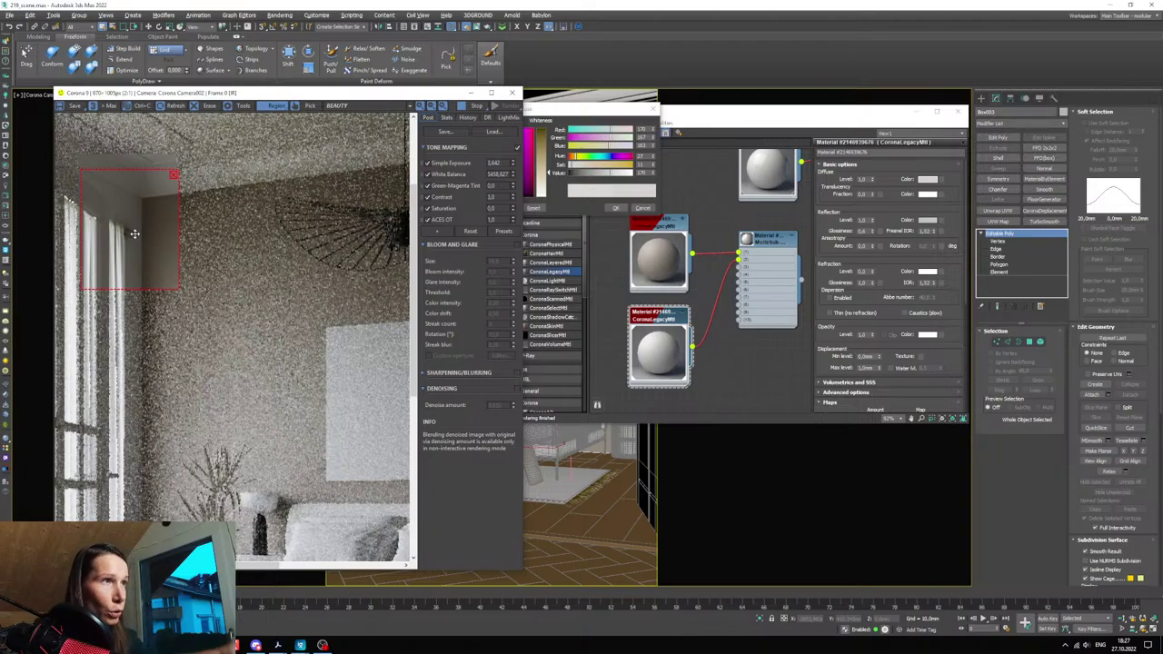
left_click(174, 177)
left_click(616, 208)
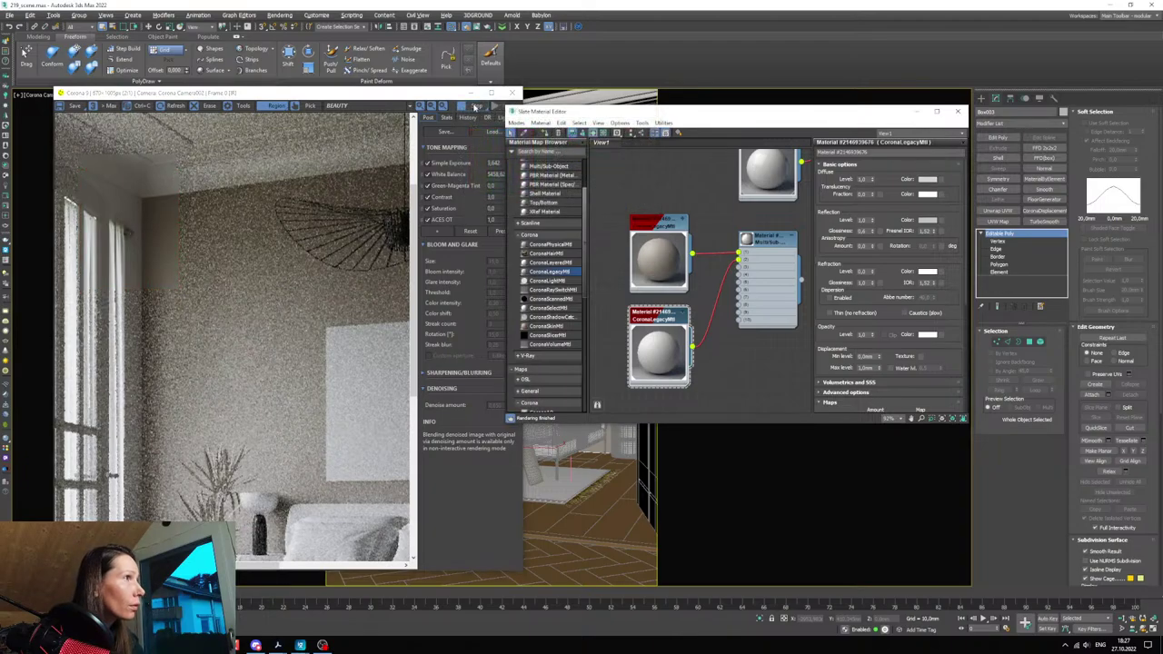
- Select the cornice object at the end of the curtain in the Top view
left_click(471, 93)
key("alt+w")
middle_click(265, 186)
key("alt+w")
scroll(306, 228, "down", 10)
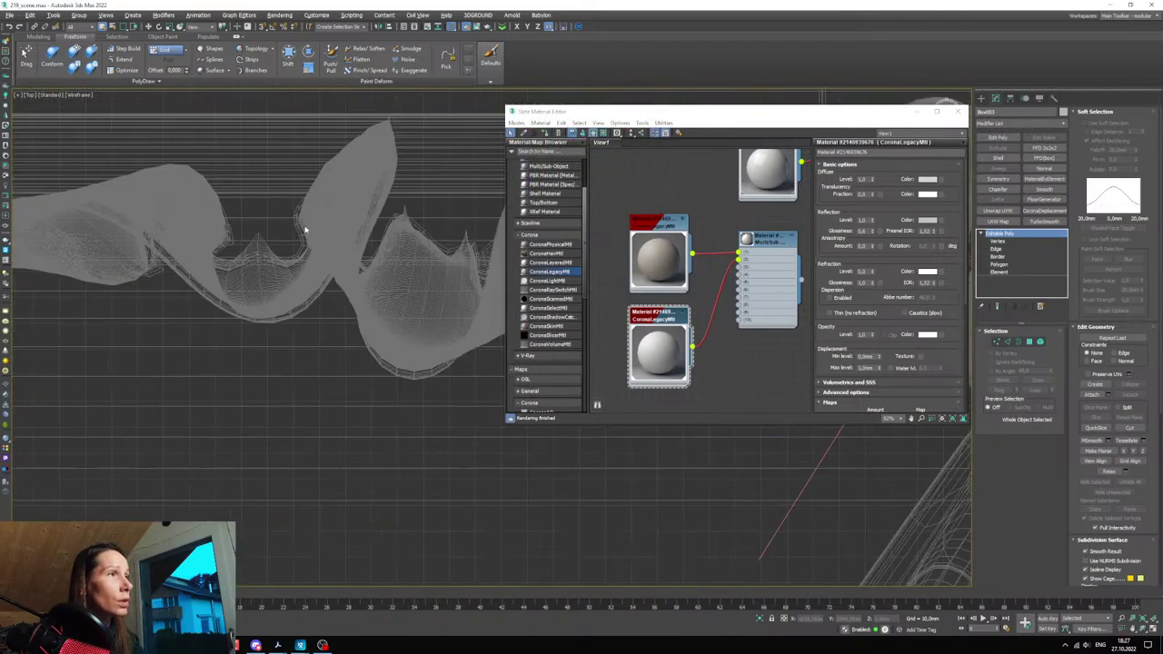
middle_click_drag(350, 293, 35, 289)
scroll(277, 257, "up", 5)
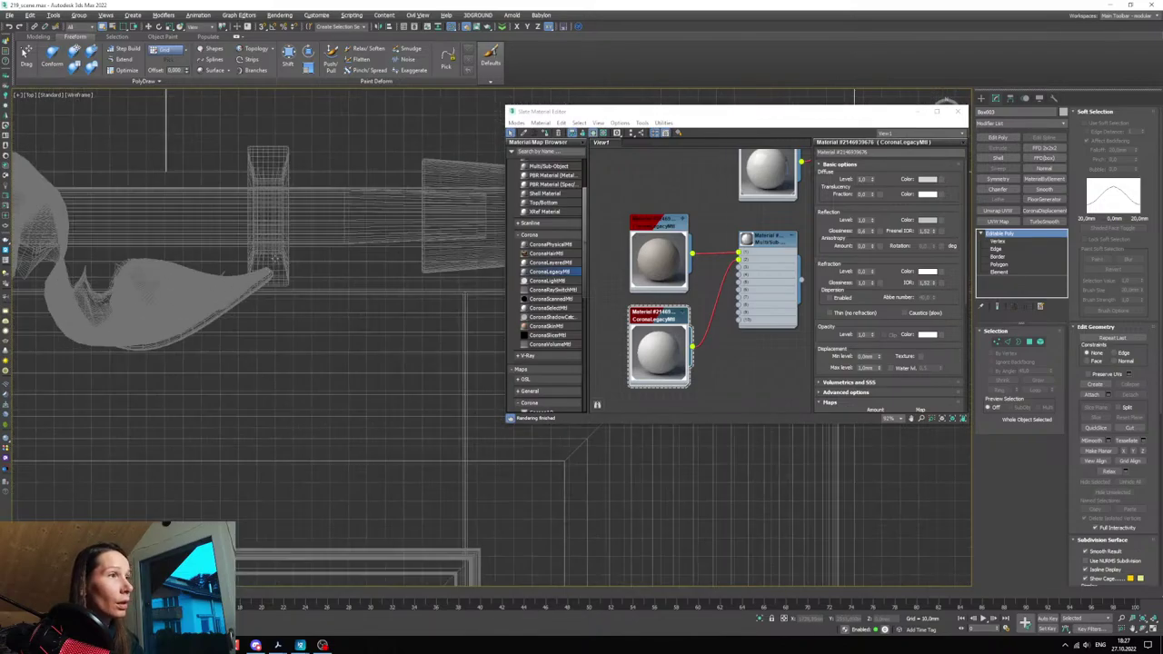
left_click(278, 257)
scroll(278, 257, "up", 4)
left_click(281, 257)
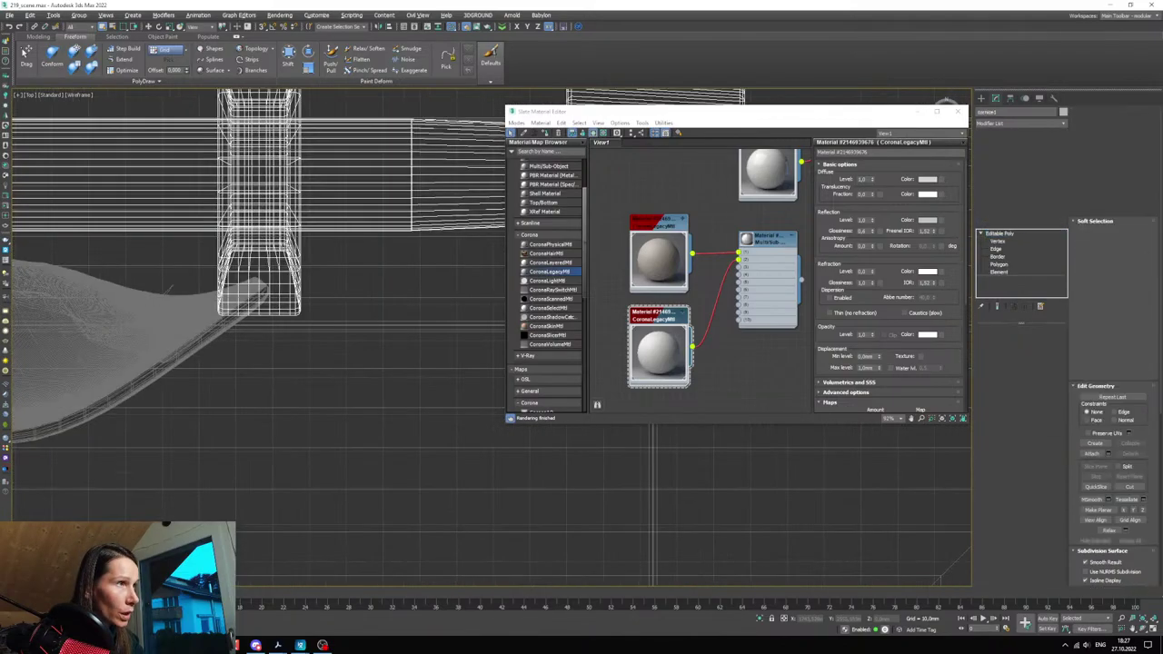
- Assign the off-white CoronaLegacyMtl to the selected cornice and reactivate the camera view in the four-view layout
scroll(283, 258, "down", 9)
middle_click_drag(692, 276, 527, 364)
double_click(701, 263)
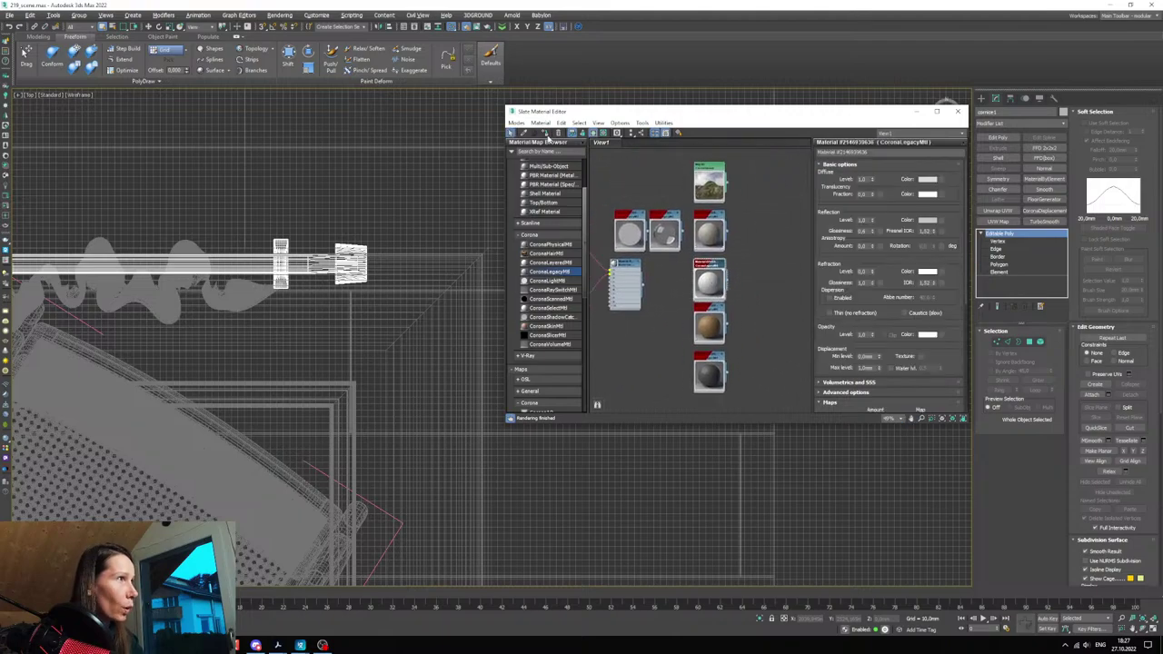
left_click(957, 110)
key("alt+w")
right_click(595, 463)
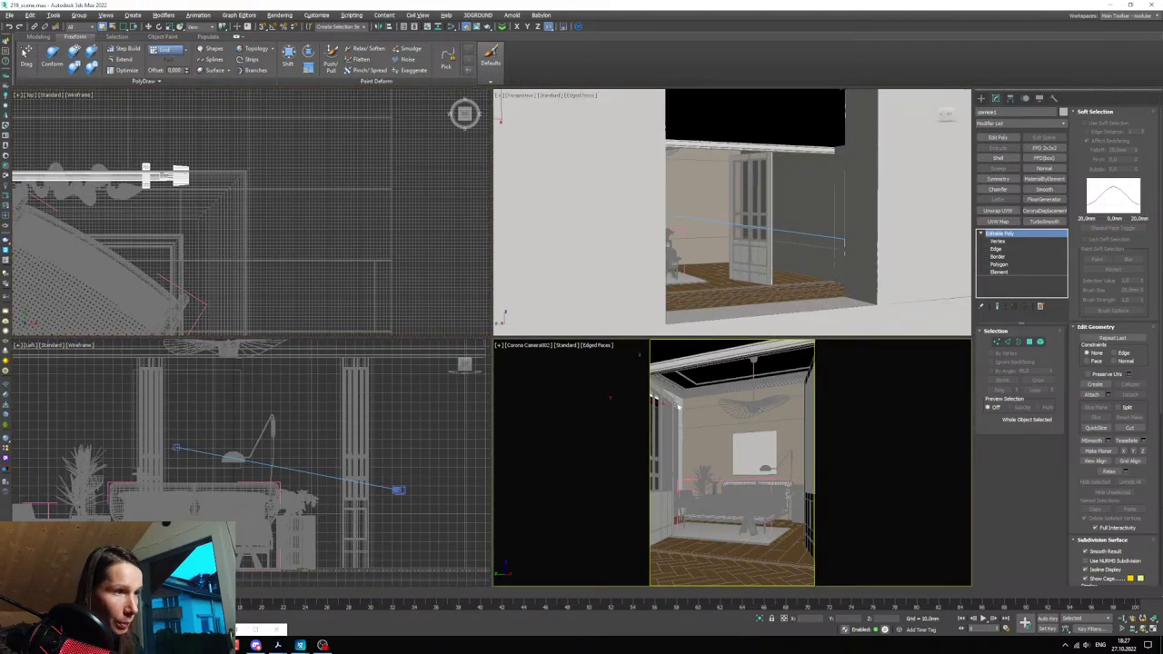
- Bring back the full bedroom render and look at the performance settings in Render Setup
left_click(138, 630)
scroll(214, 319, "down", 1)
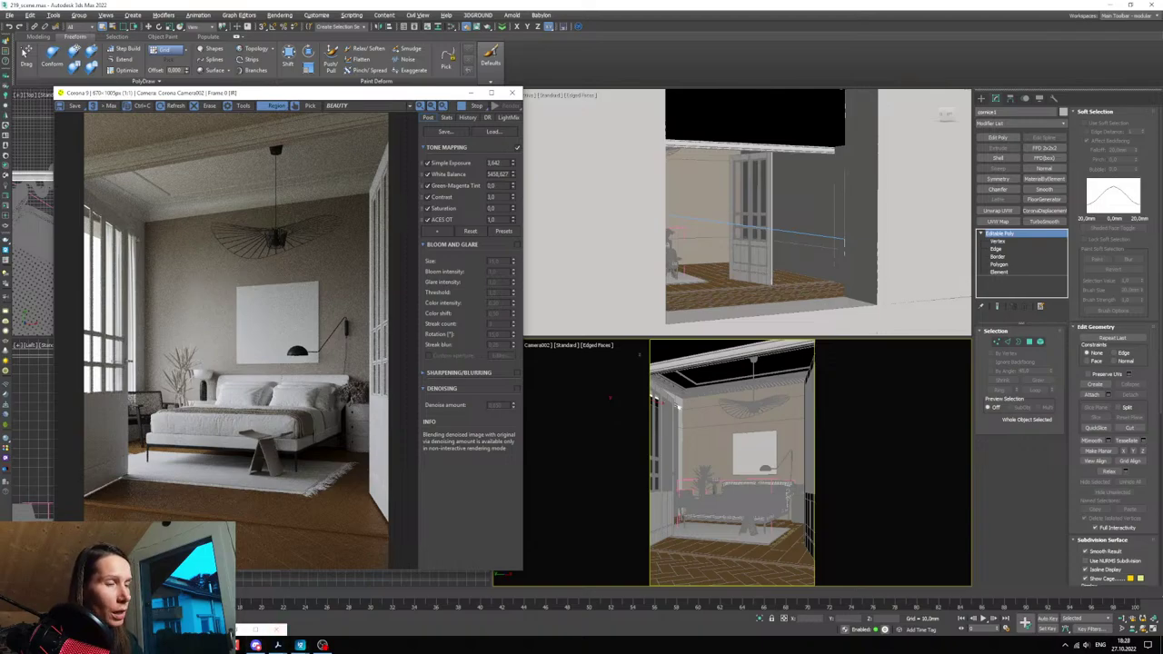
left_click(467, 27)
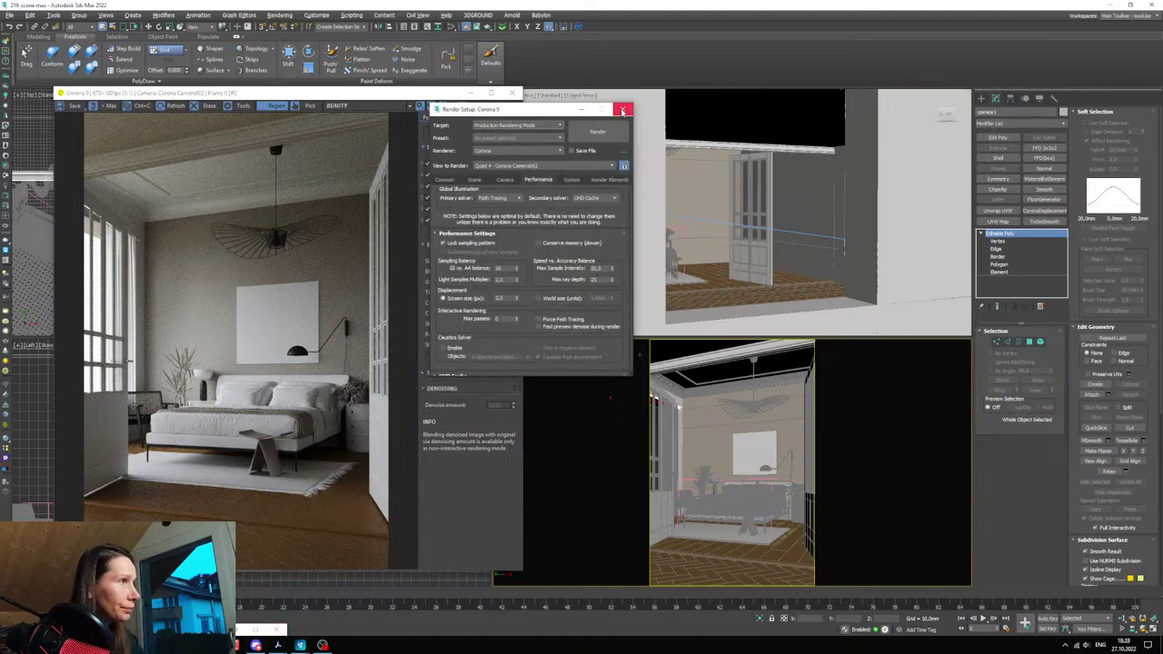
left_click(623, 111)
- Open the diffuse colour of the wall Multi/Sub-Object's beige sub-material and lower its saturation to 77
left_click(255, 630)
middle_click_drag(597, 281, 771, 171)
scroll(685, 331, "up", 5)
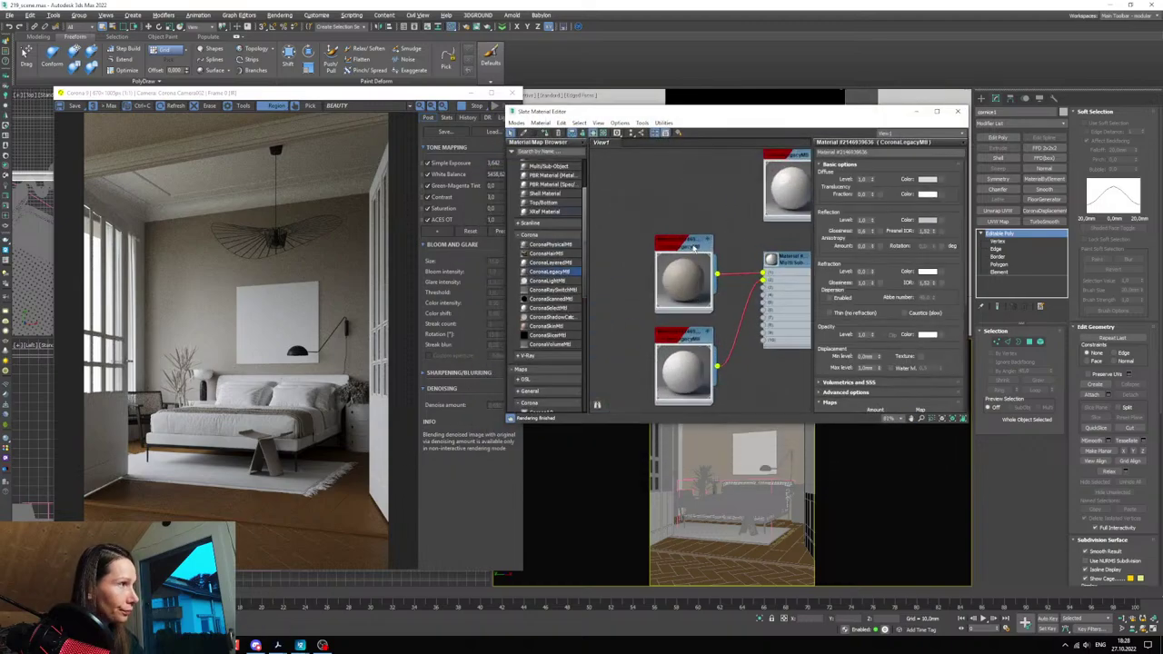
double_click(690, 280)
scroll(690, 280, "up", 1)
middle_click_drag(691, 281, 708, 230)
left_click(927, 179)
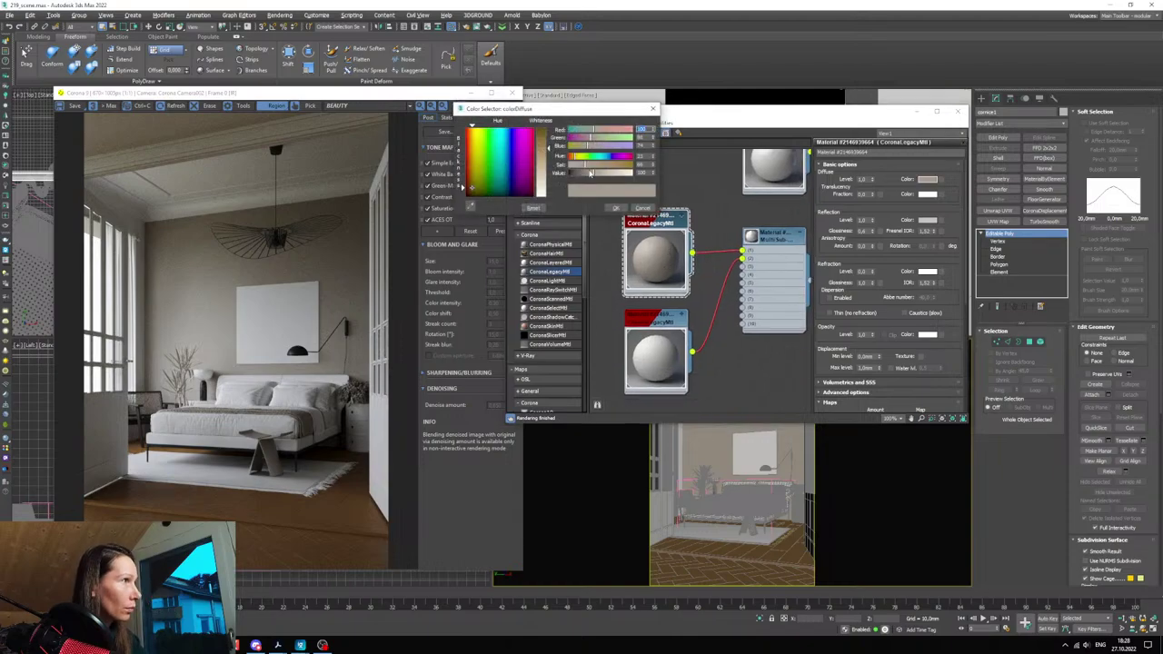
left_click_drag(589, 166, 593, 168)
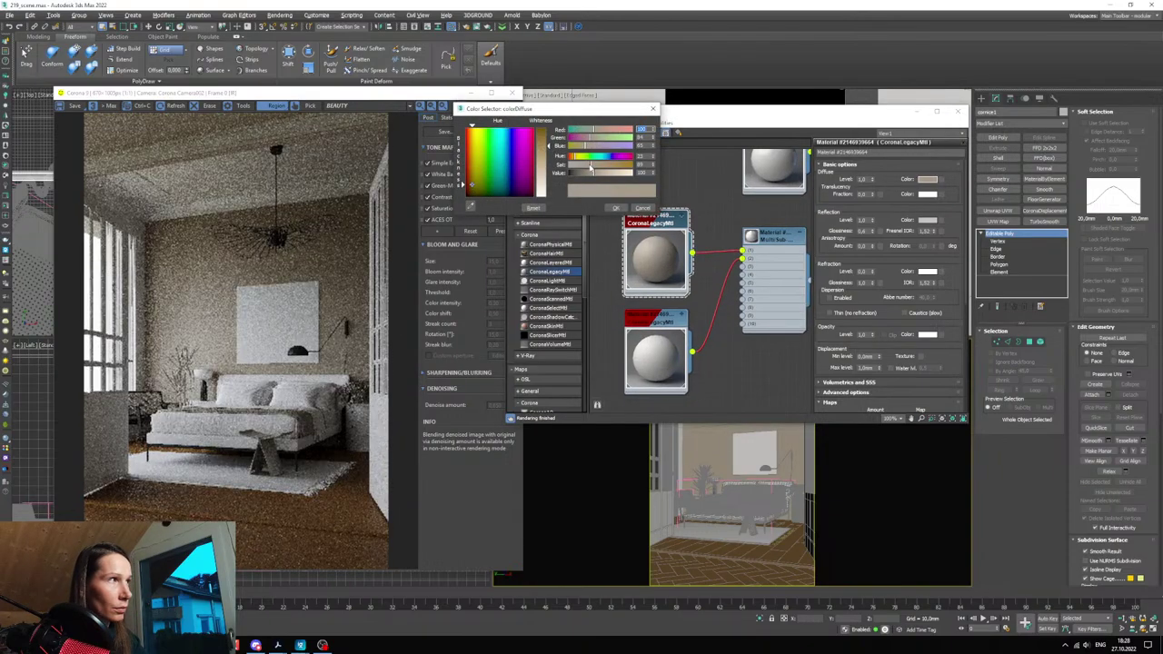
left_click(588, 167)
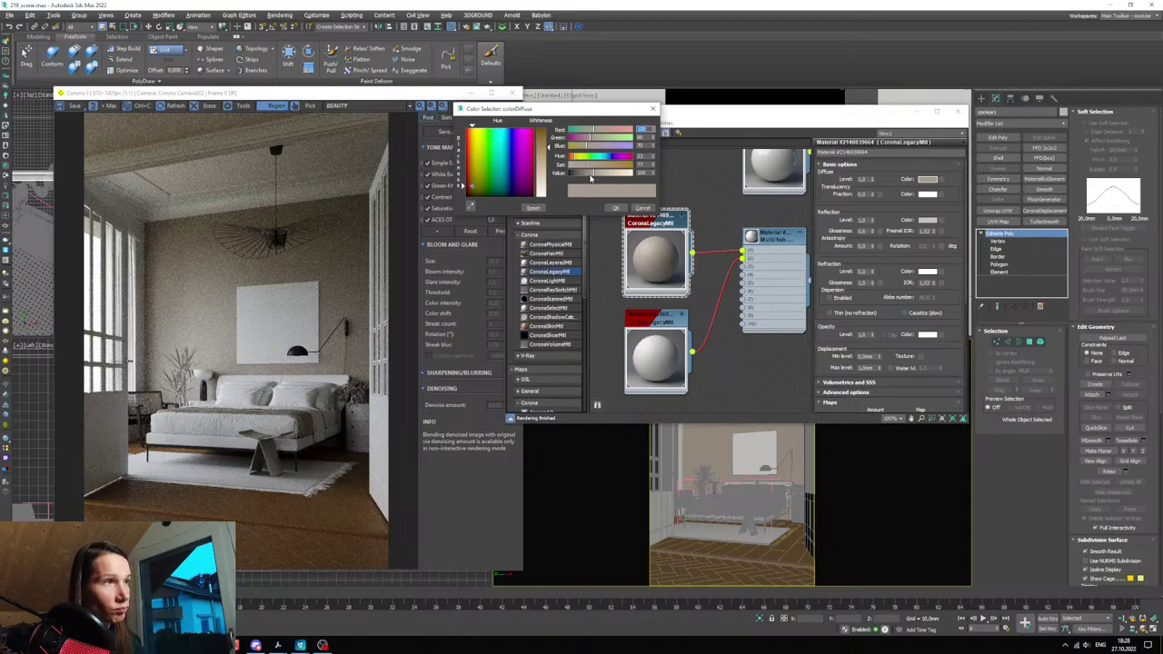
- Tune the beige wall sub-material's diffuse colour to value 110 and saturation 89
left_click_drag(595, 175, 597, 176)
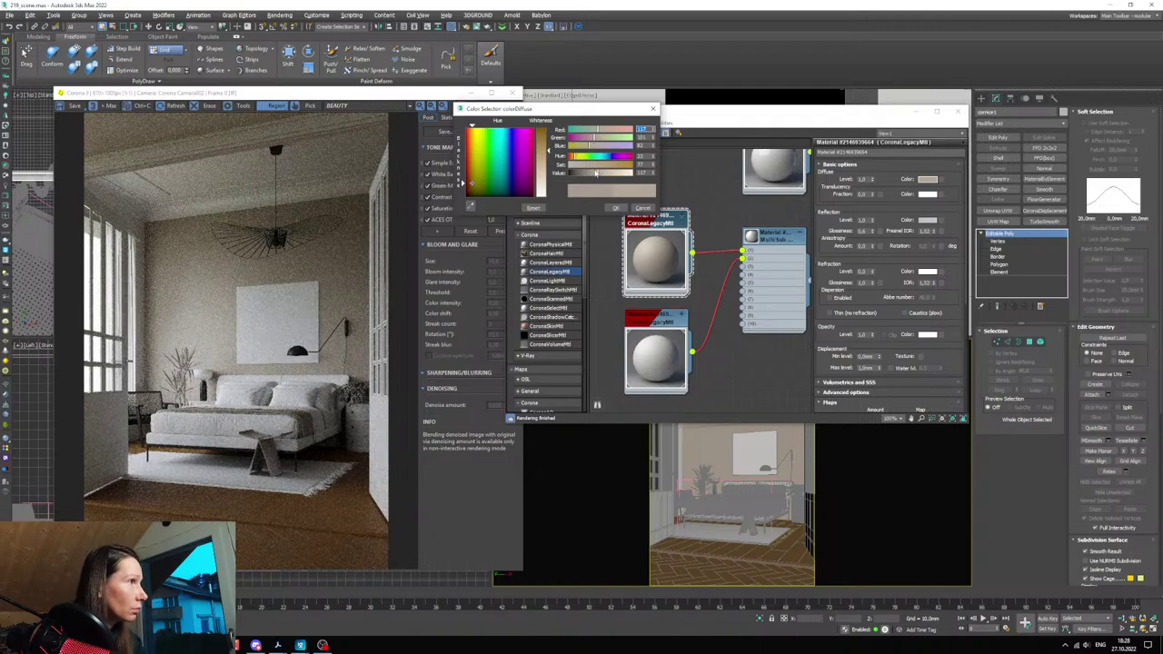
left_click_drag(589, 165, 592, 165)
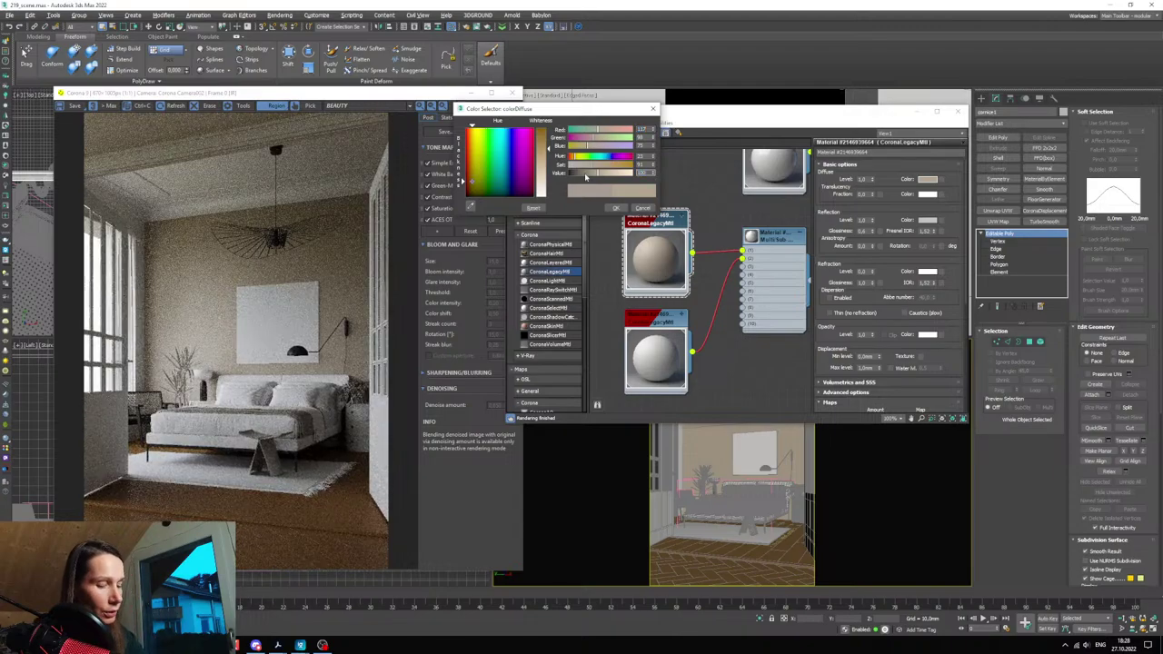
key("Return")
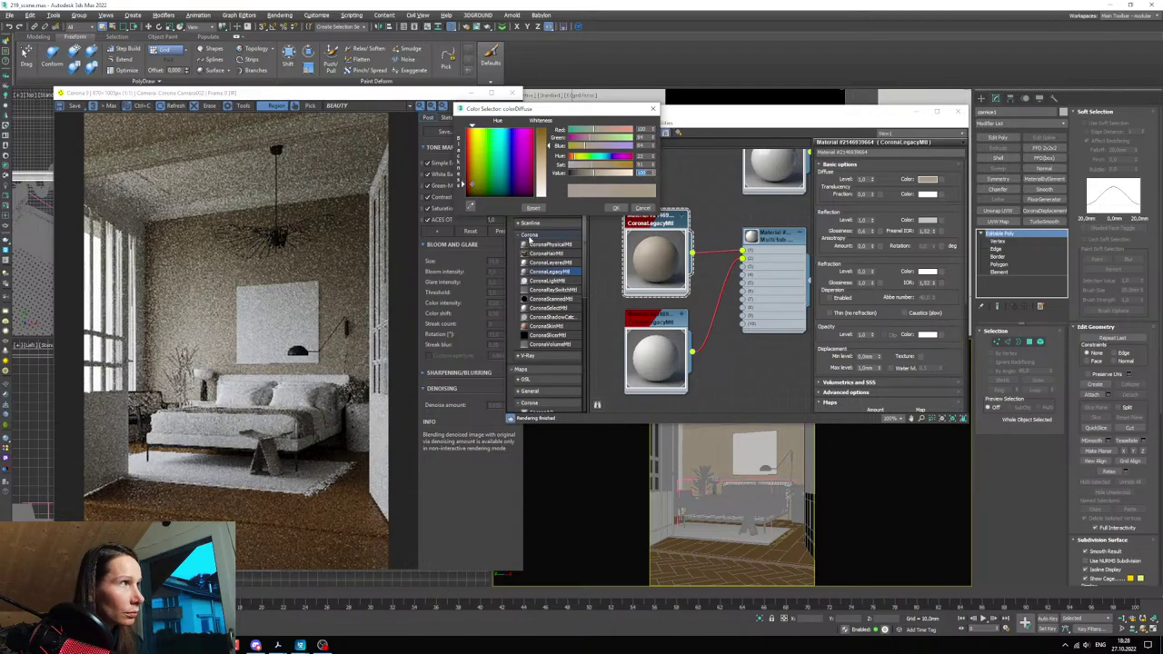
type("110")
key("Return")
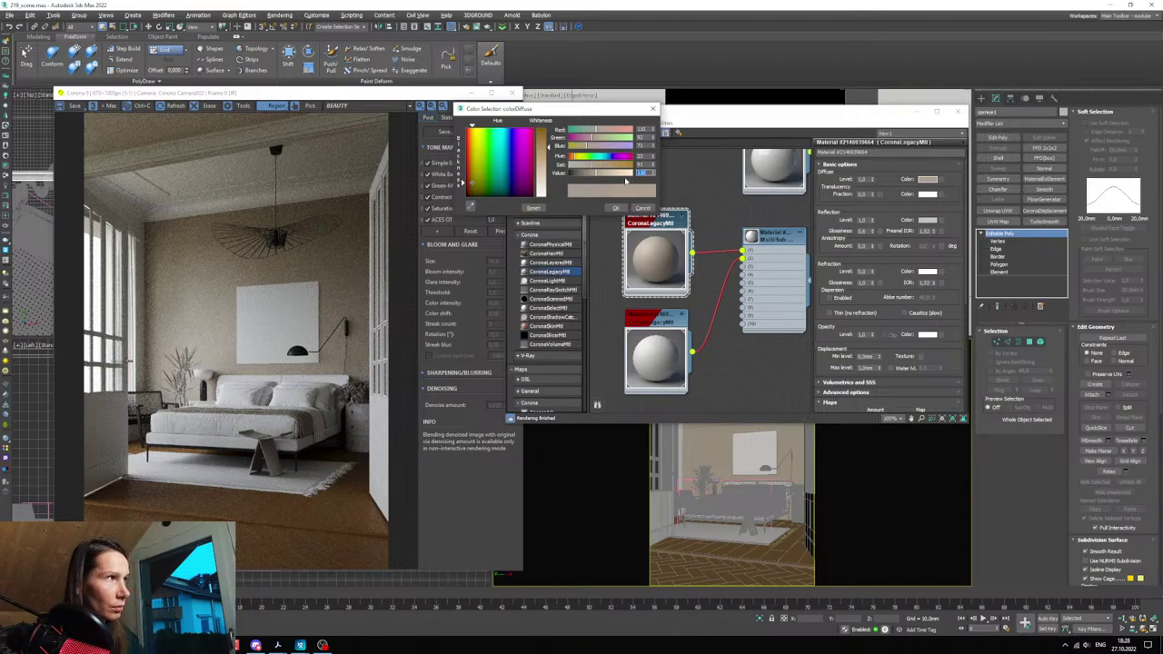
left_click(653, 167)
left_click(653, 167)
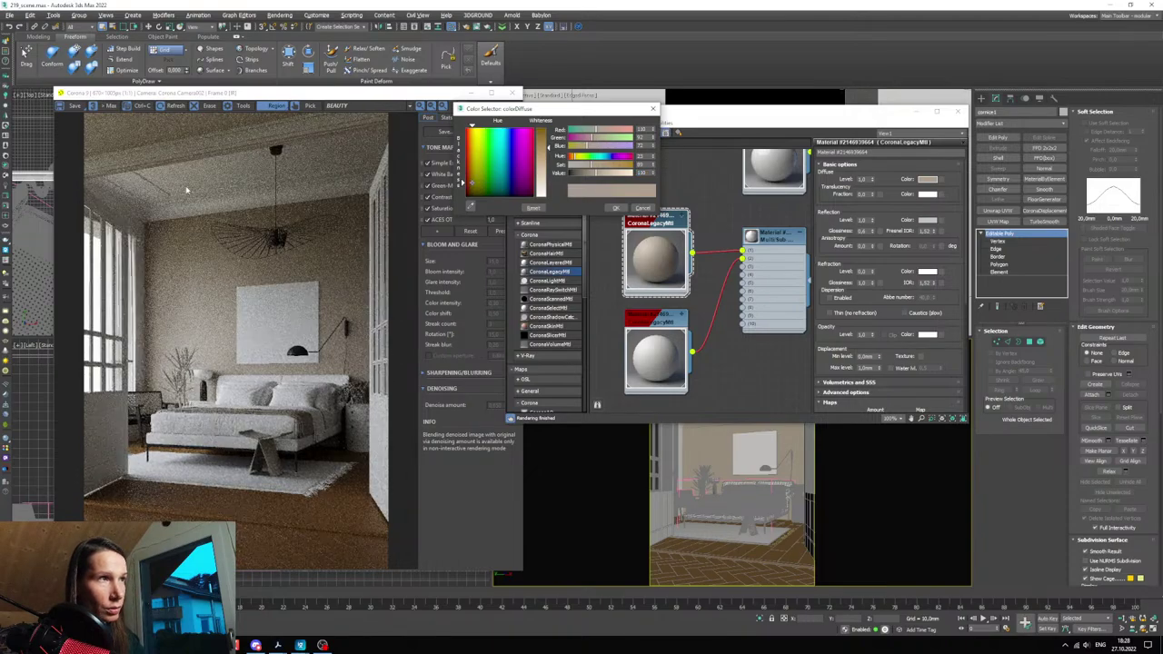
- Draw a render region around the back wall and bed and accept the beige diffuse colour
left_click(265, 216)
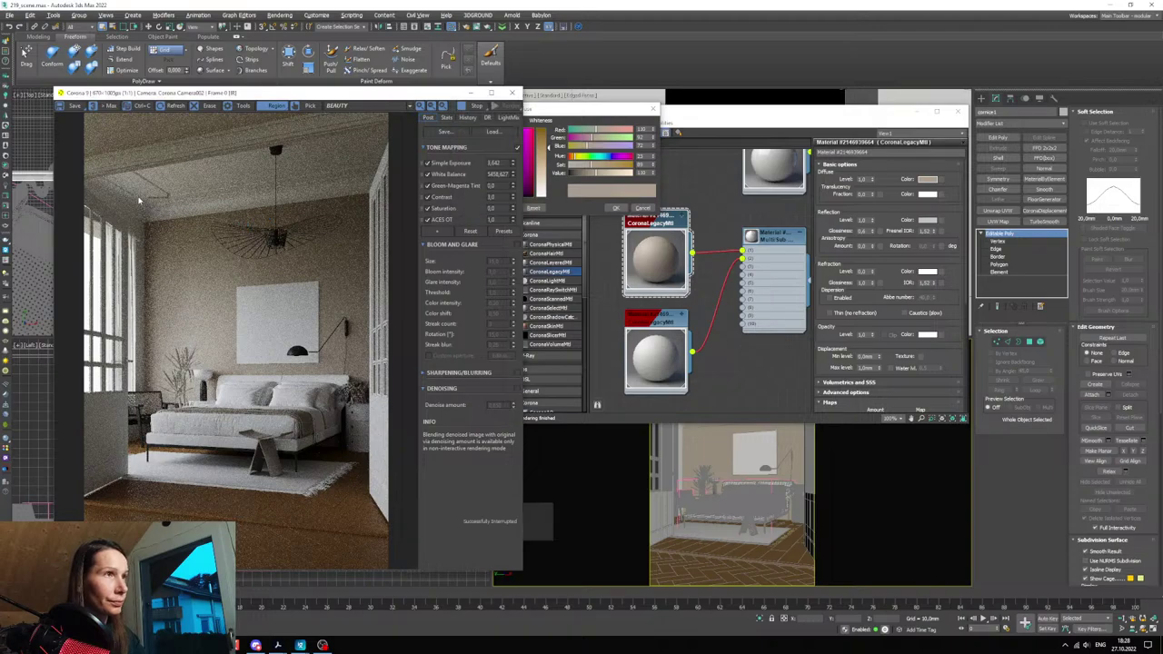
left_click_drag(325, 416, 315, 412)
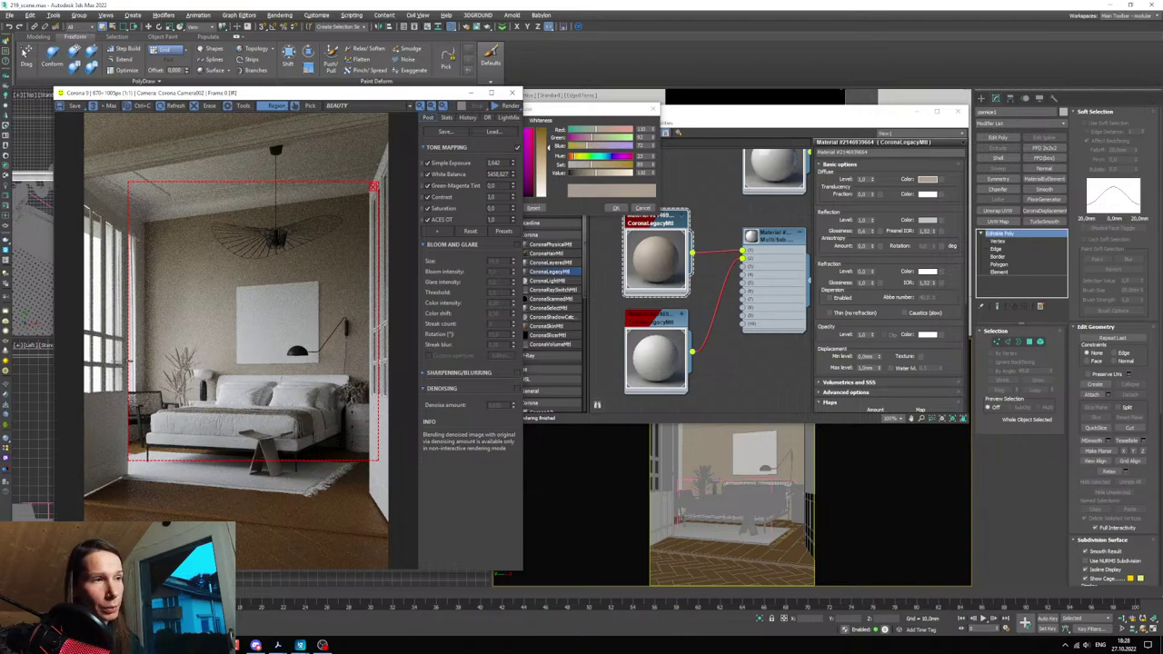
left_click(614, 207)
- Get the render and material windows out of the way and select the folded blanket on the bed
scroll(702, 312, "down", 4)
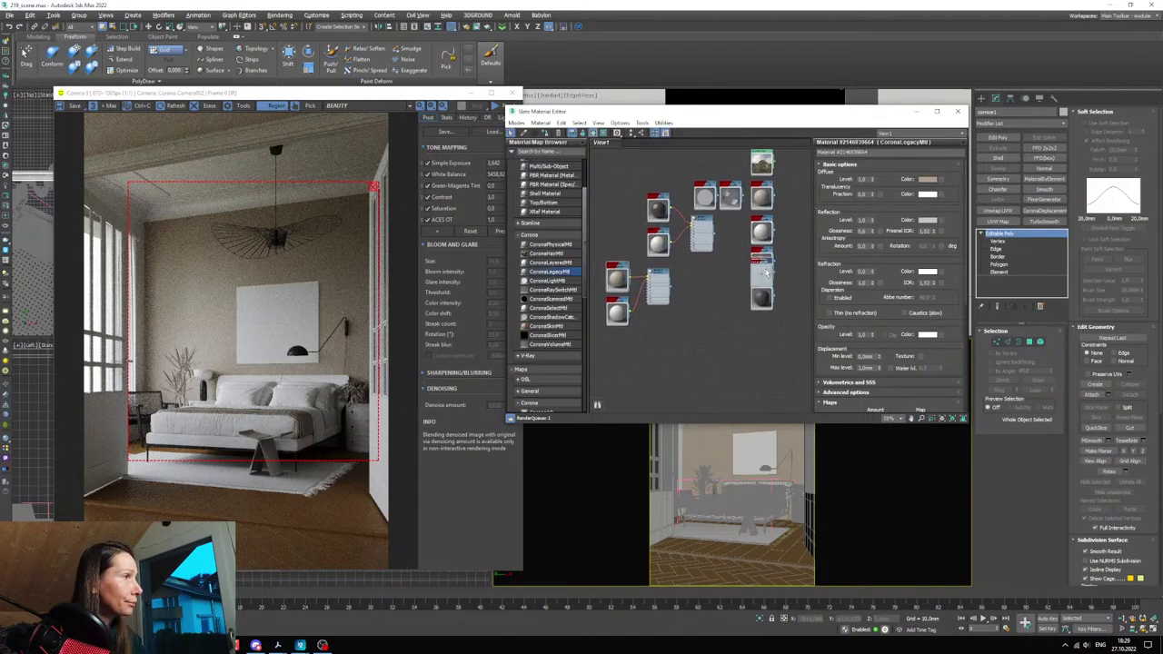
left_click(491, 93)
left_click(915, 111)
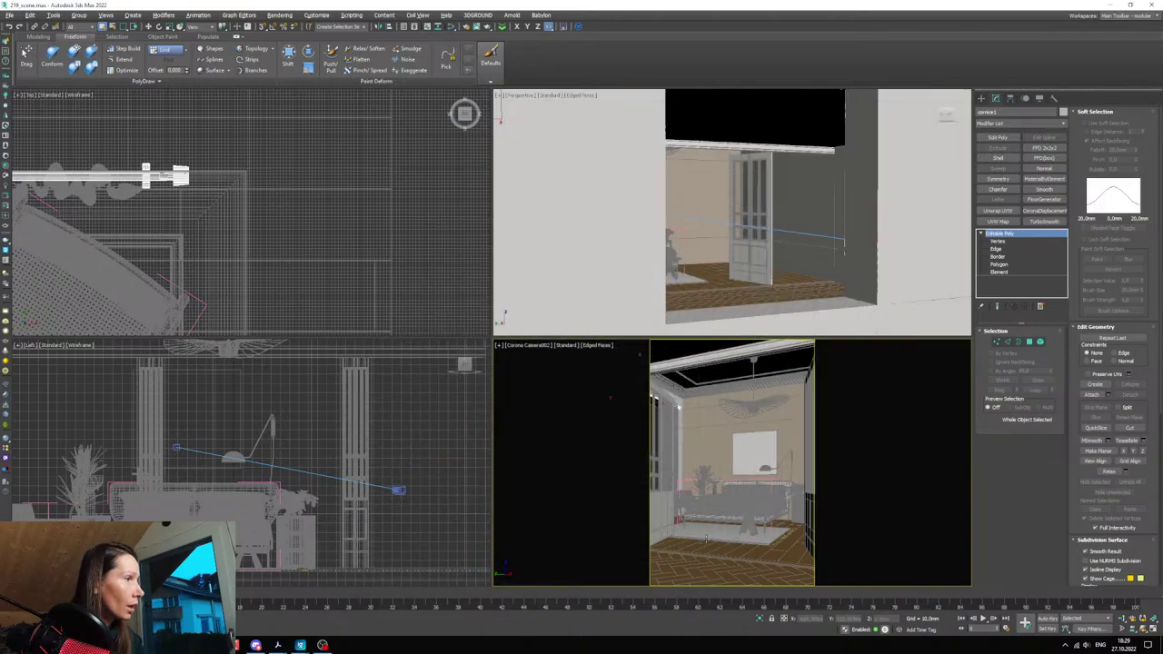
middle_click(260, 288)
middle_click(746, 502)
scroll(748, 503, "up", 7)
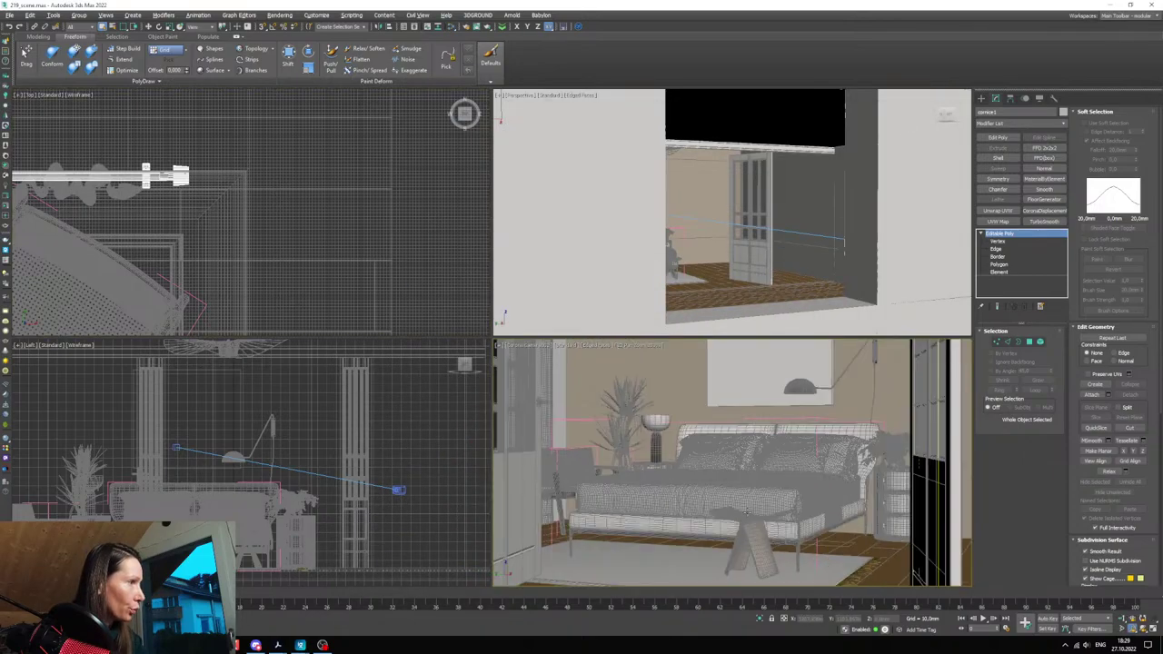
middle_click_drag(858, 552, 783, 528)
scroll(783, 529, "up", 3)
left_click(759, 526)
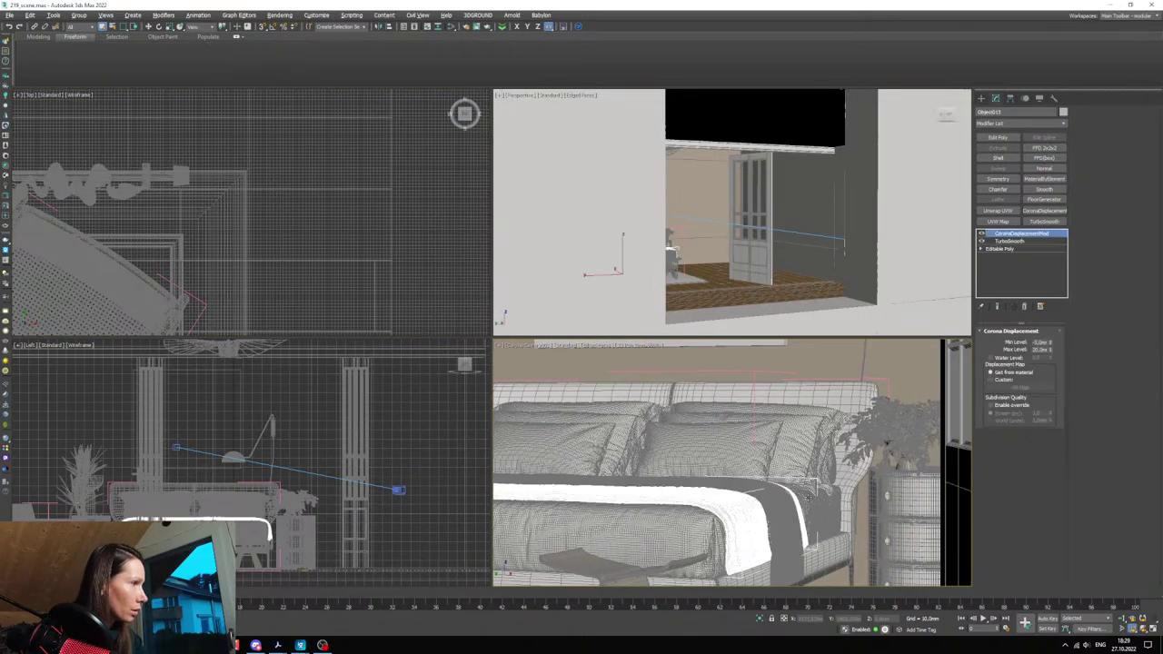
- Add the rear pillows to the selection, leaving out the front pillows, and return to the Corona camera view
left_click(830, 418, "ctrl")
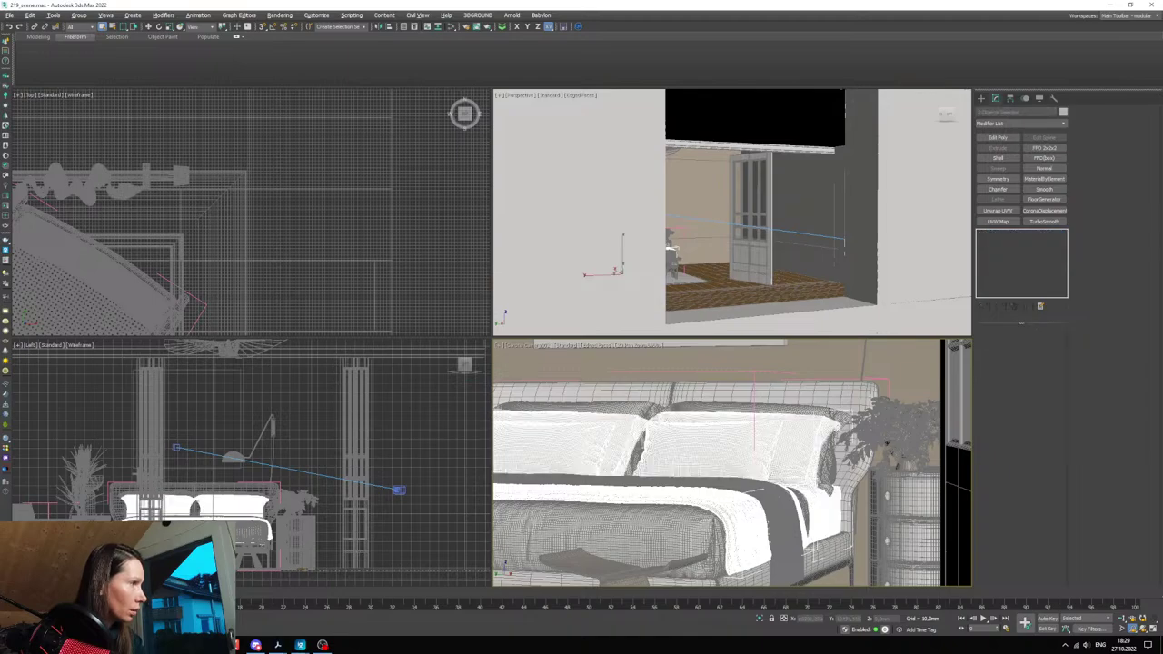
left_click(828, 428, "ctrl")
left_click(829, 418, "ctrl")
left_click(830, 418, "ctrl")
left_click(828, 472, "ctrl")
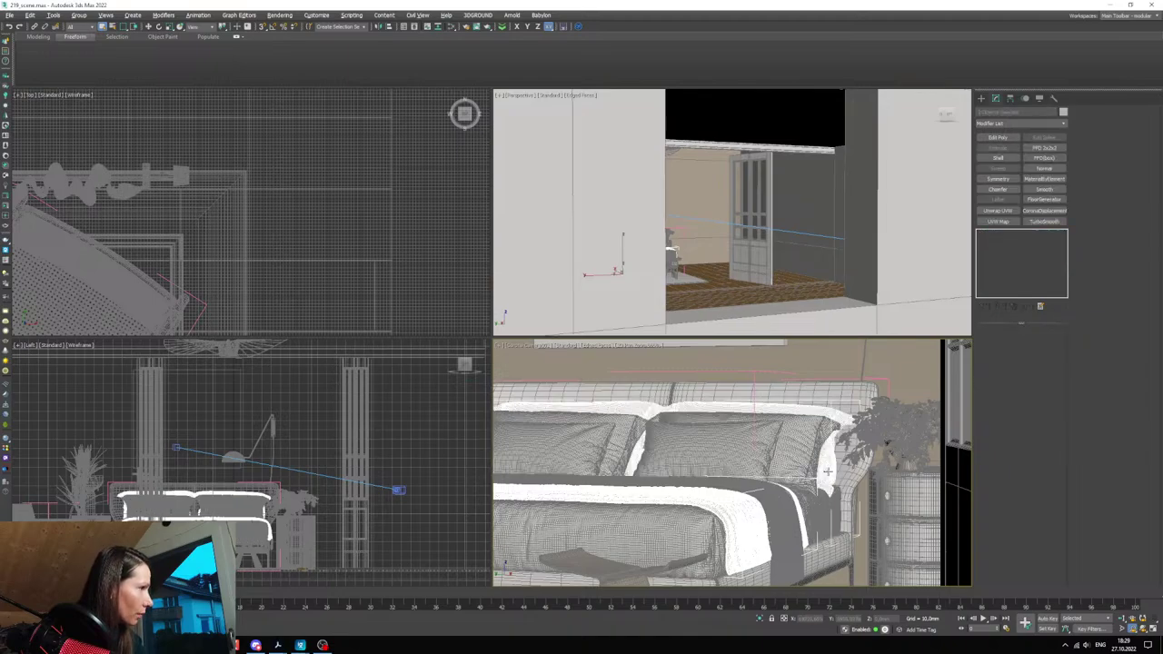
scroll(691, 503, "down", 4)
key("c")
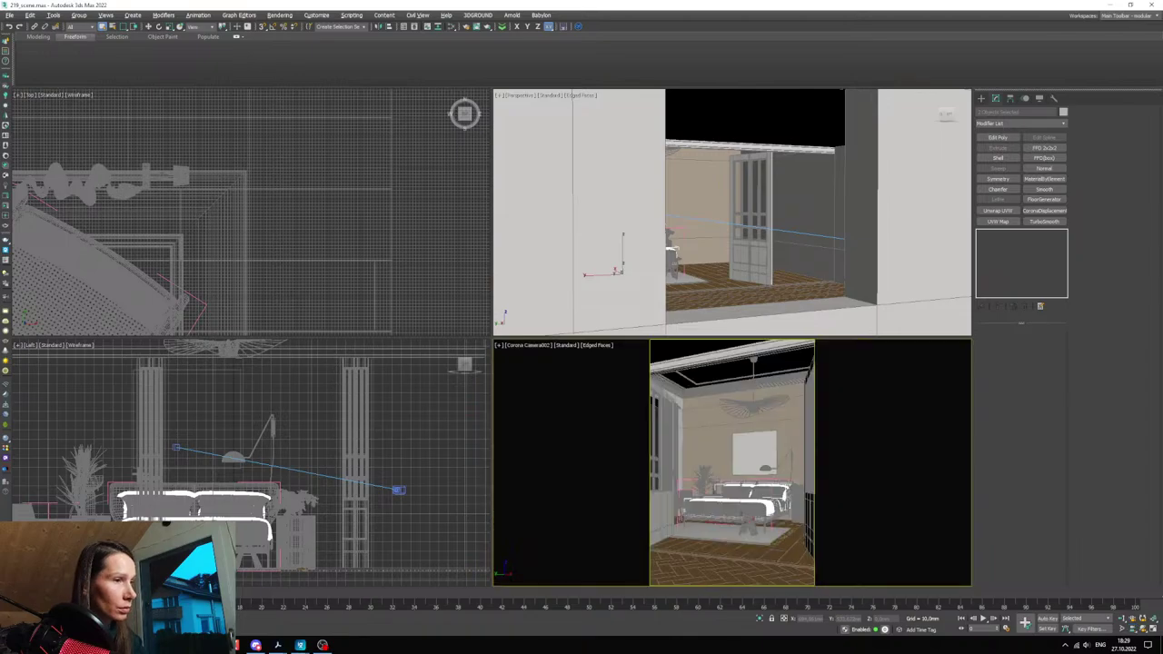
- Assign a copy of the wood-brown material to the selected blanket and rear pillows and start the interactive render
left_click(1032, 449)
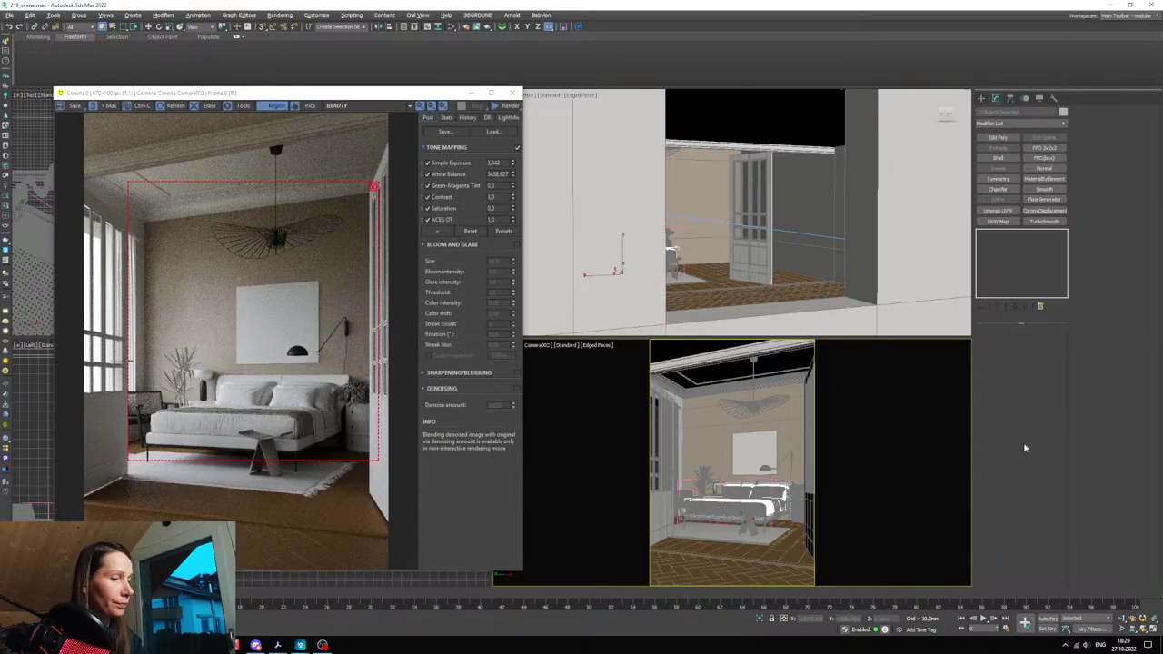
key("m")
scroll(677, 303, "up", 6)
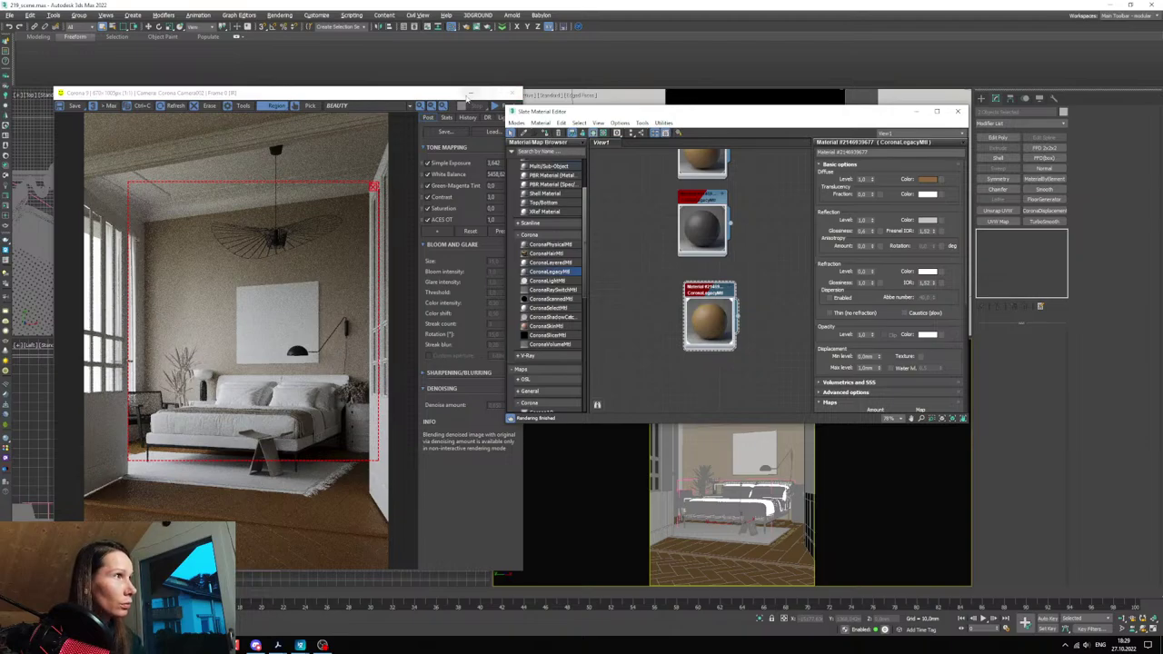
left_click_drag(452, 94, 436, 89)
left_click(488, 113)
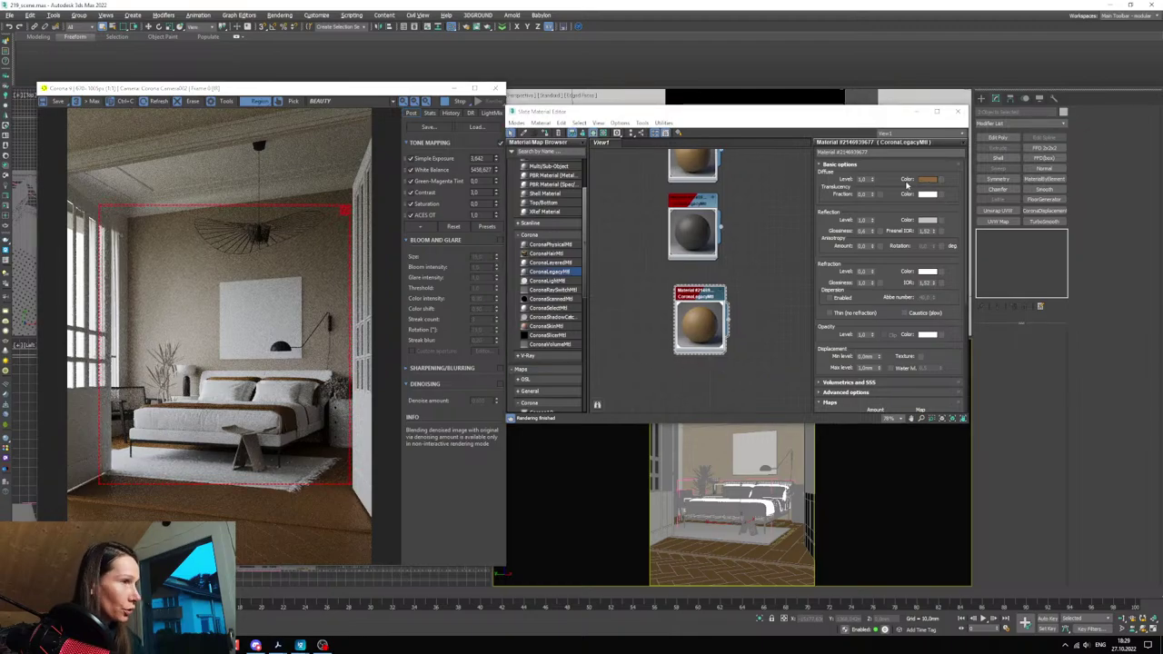
- Set the copied brown material's diffuse colour to hue 16 and value 102
left_click(927, 179)
left_click(597, 175)
left_click_drag(597, 175, 595, 178)
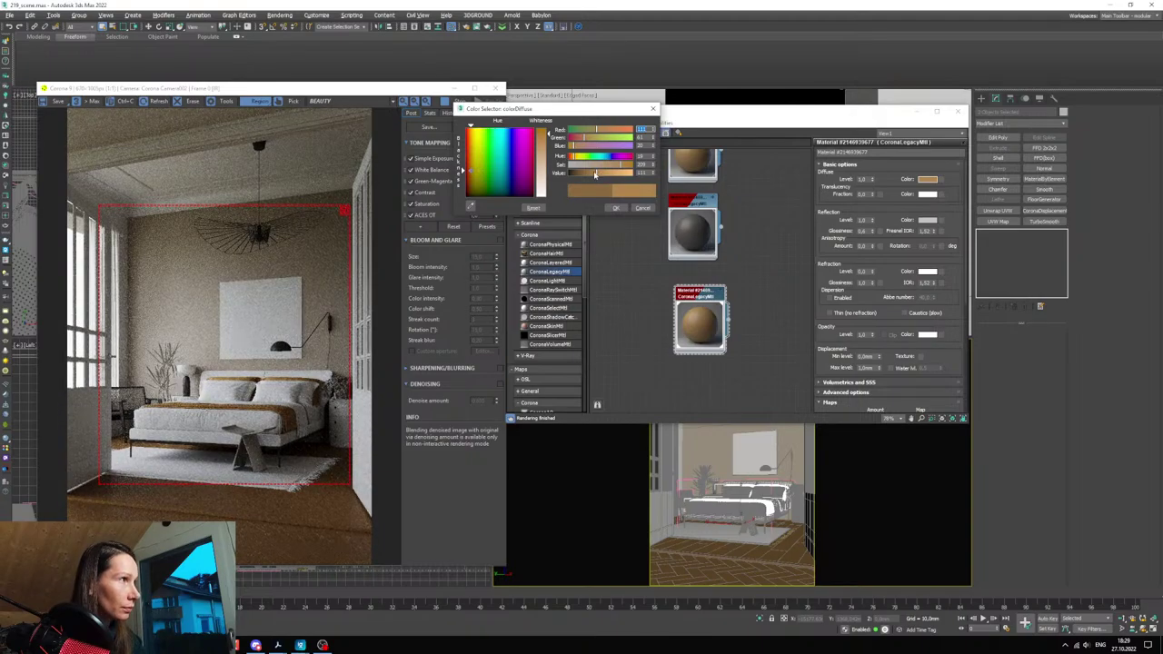
left_click_drag(595, 175, 614, 176)
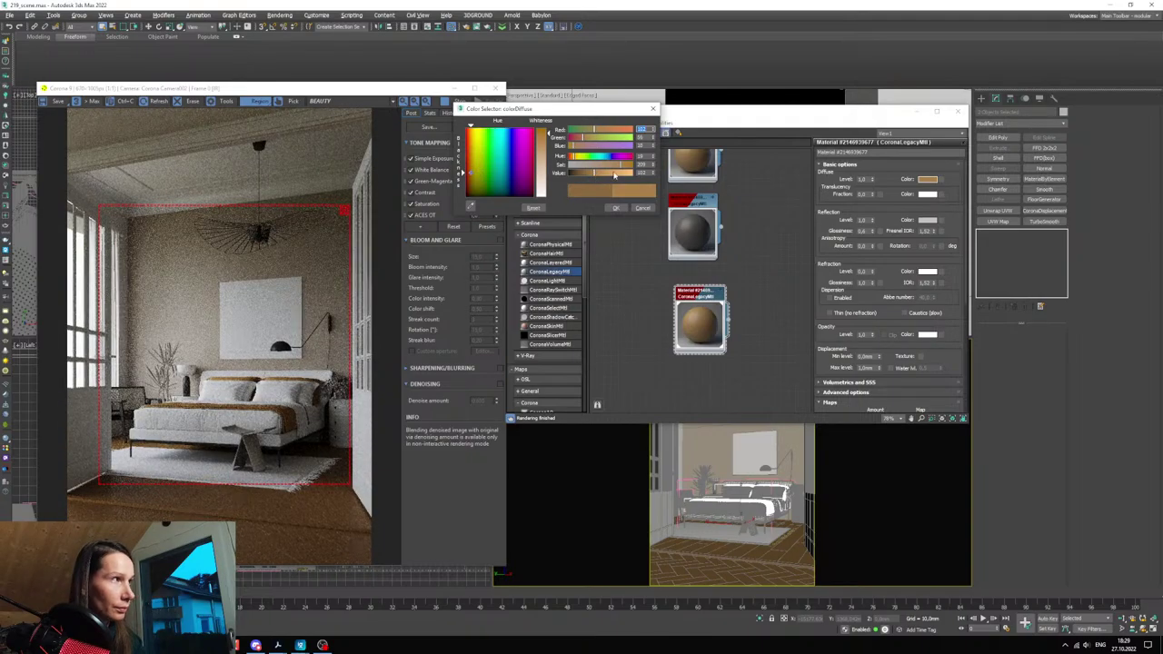
left_click(653, 159)
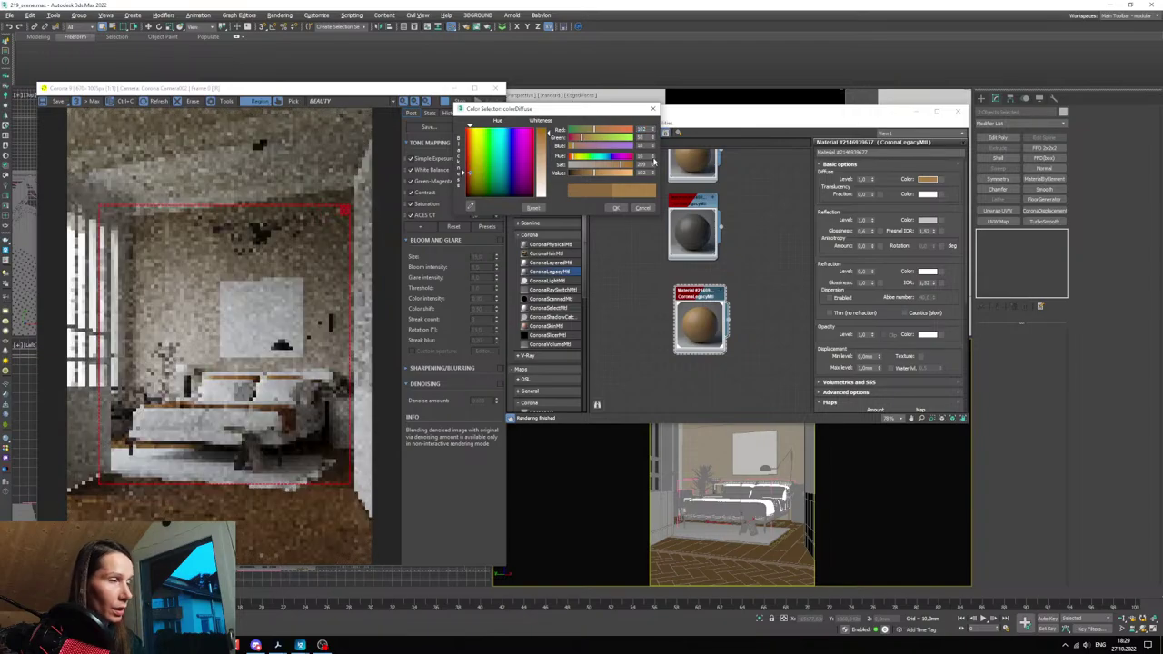
- Shift the render region slightly down and raise the brown bedding's diffuse colour to value 115
left_click(255, 426)
left_click_drag(255, 426, 257, 437)
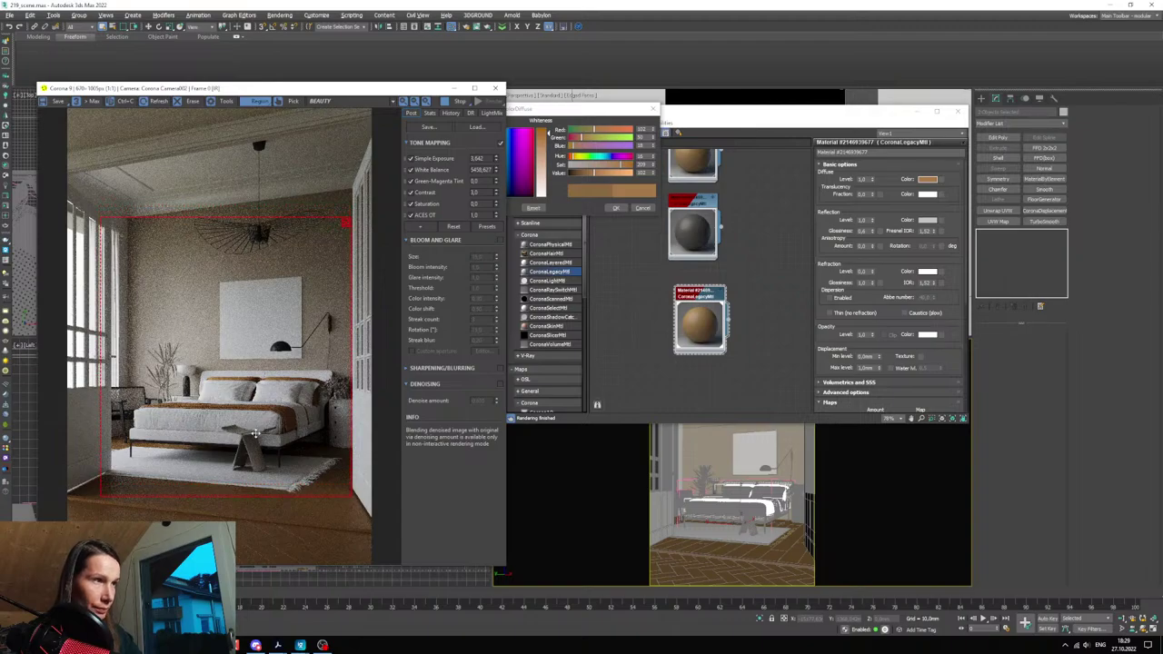
left_click(596, 178)
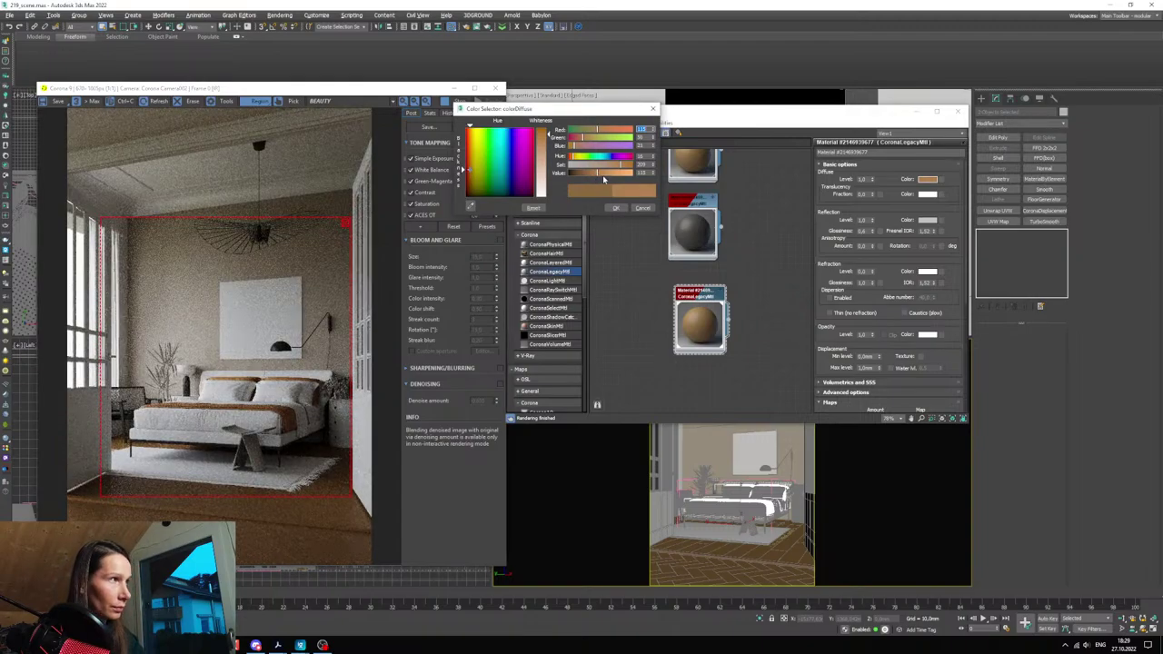
- Darken the brown material's diffuse colour to a value of about 106, checking it in the render region, and accept the colour
left_click_drag(596, 176, 594, 175)
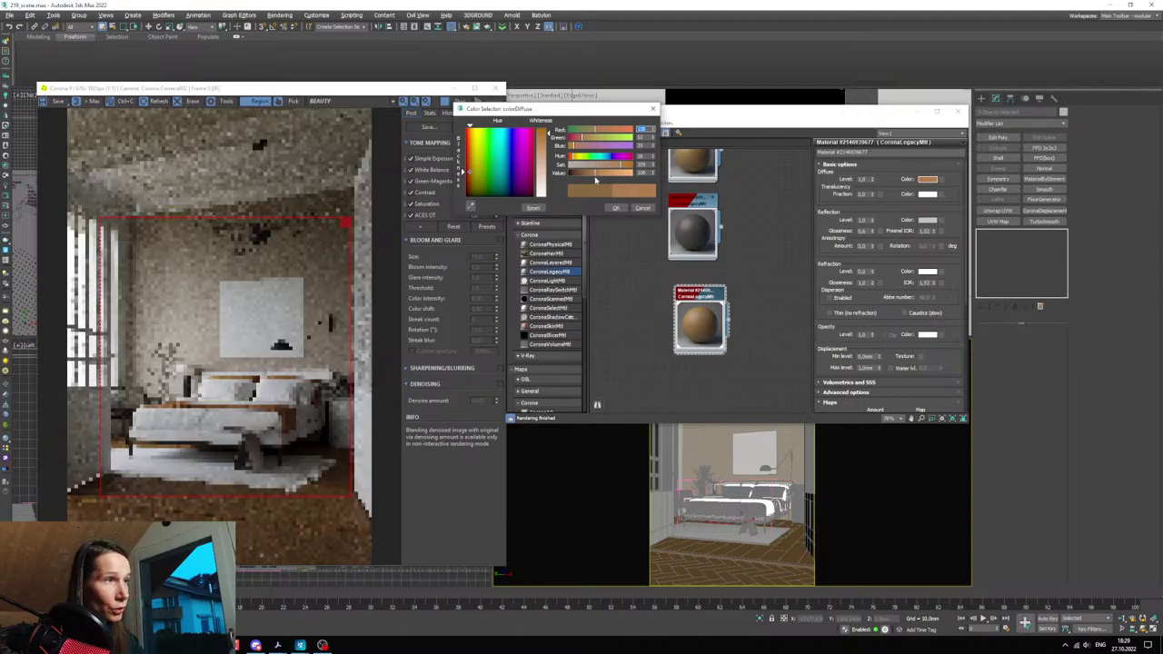
scroll(260, 420, "up", 2)
scroll(300, 401, "down", 1)
scroll(300, 401, "down", 3)
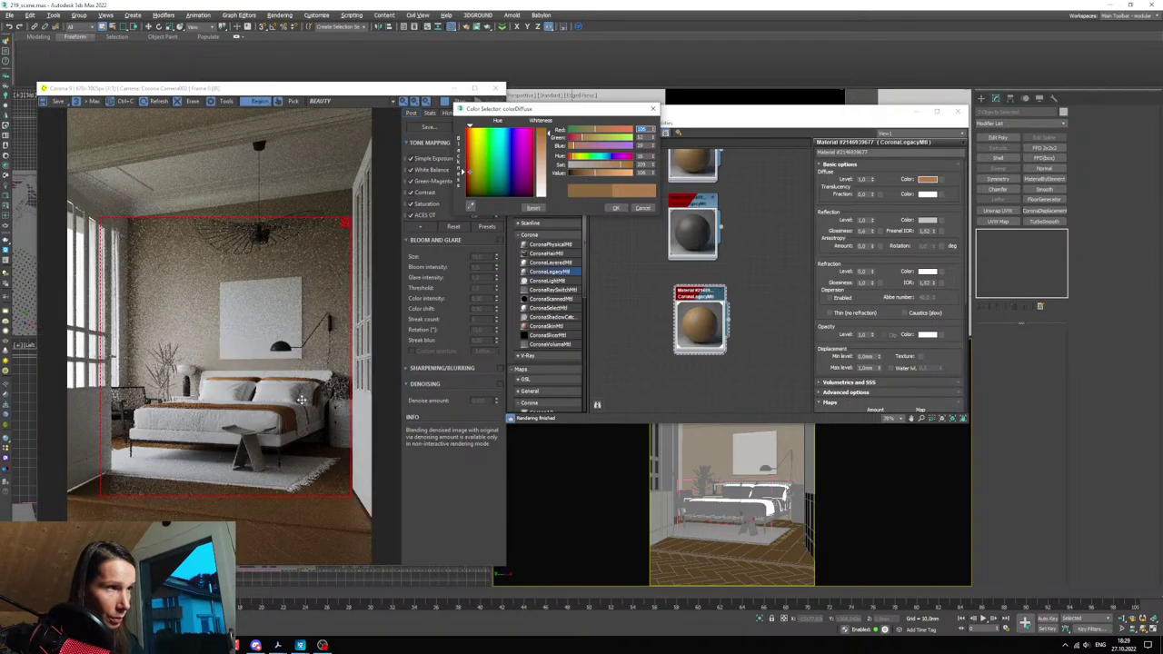
left_click(301, 400)
mouse_move(307, 450)
left_mouse_down()
mouse_move(286, 435)
mouse_move(322, 438)
mouse_move(283, 441)
mouse_move(313, 443)
left_mouse_up()
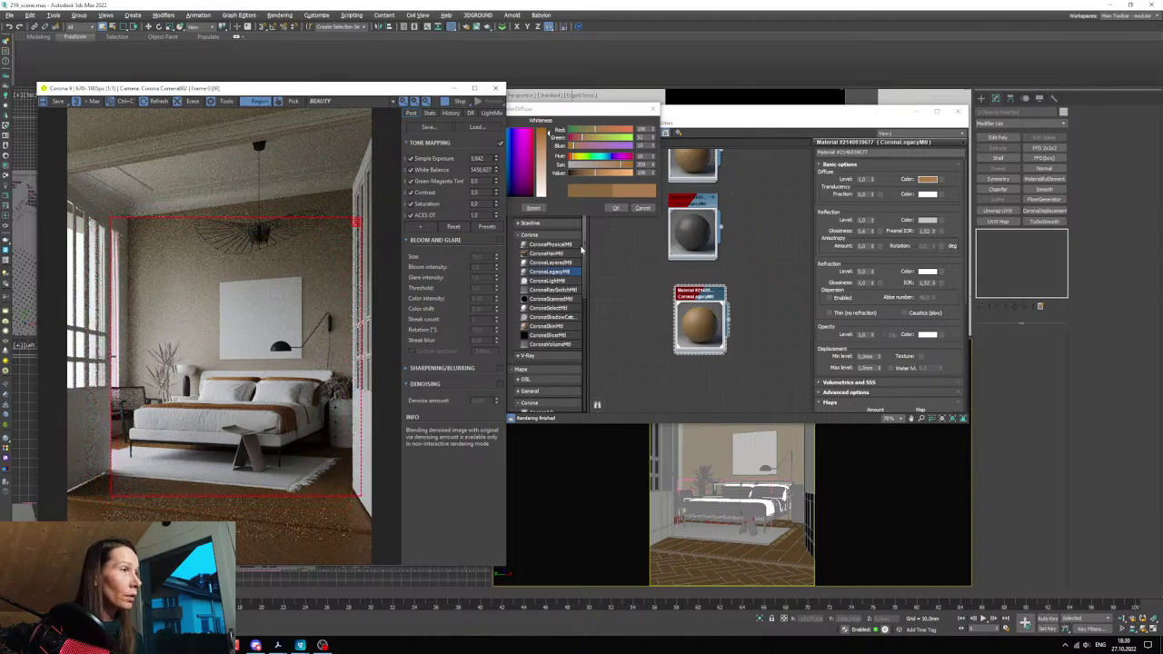
left_click(615, 207)
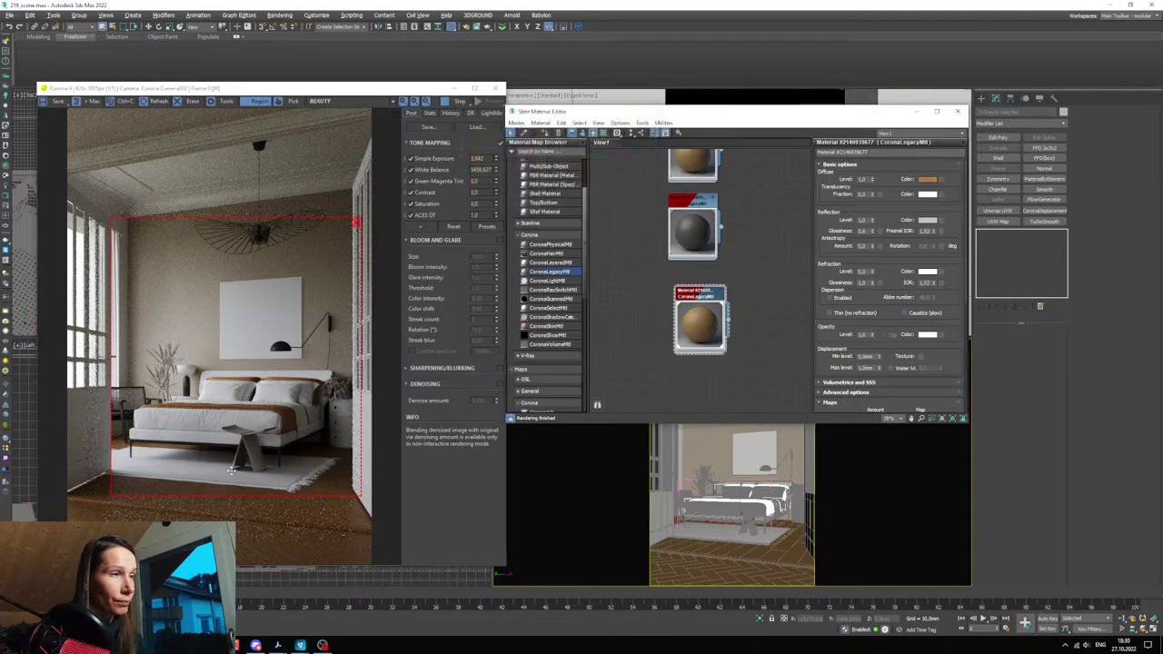
- Duplicate the brown material below the original node and assign the copy to the stool in front of the bed
scroll(701, 334, "down", 3)
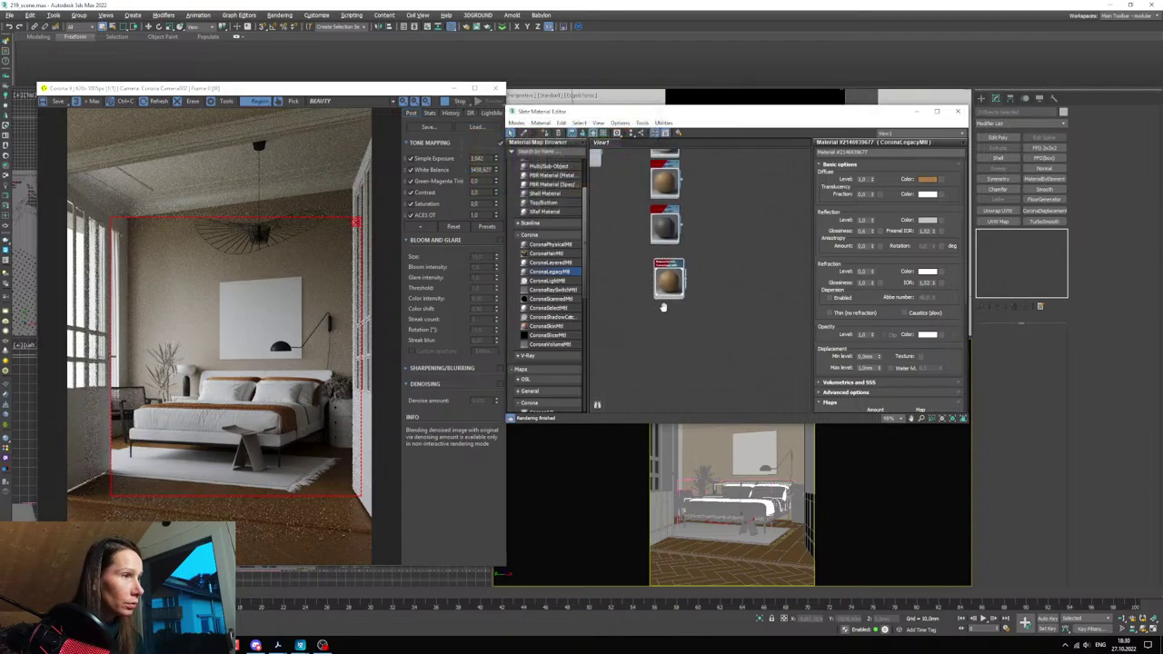
scroll(700, 333, "down", 3)
left_click_drag(701, 311, 698, 346, "shift")
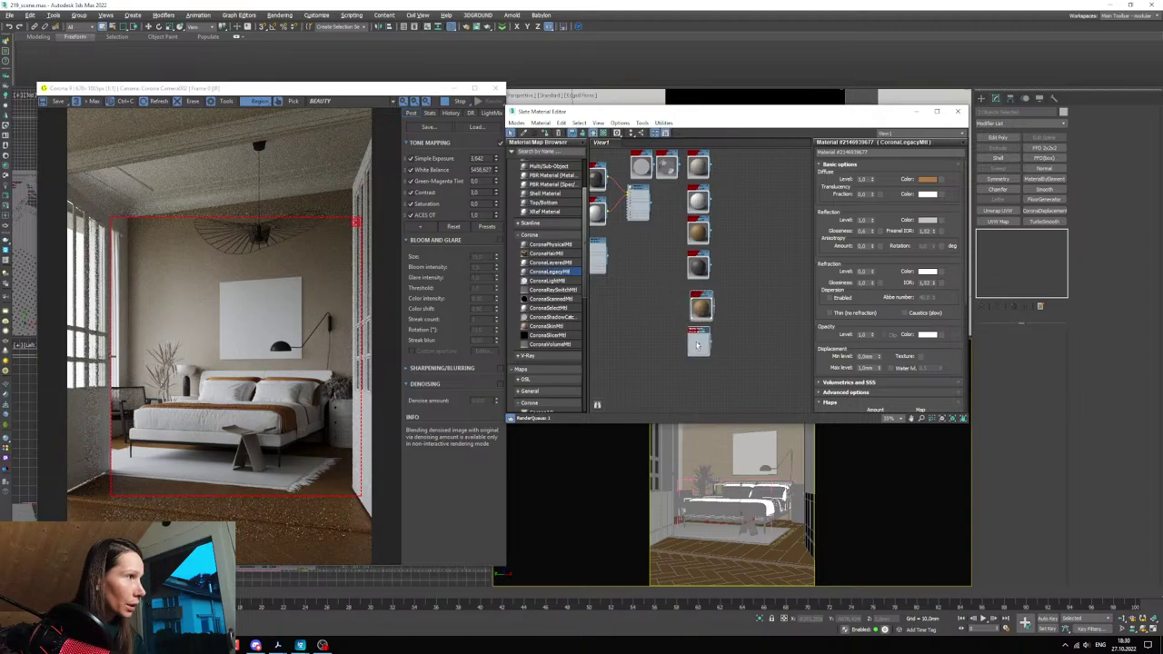
left_click(742, 526)
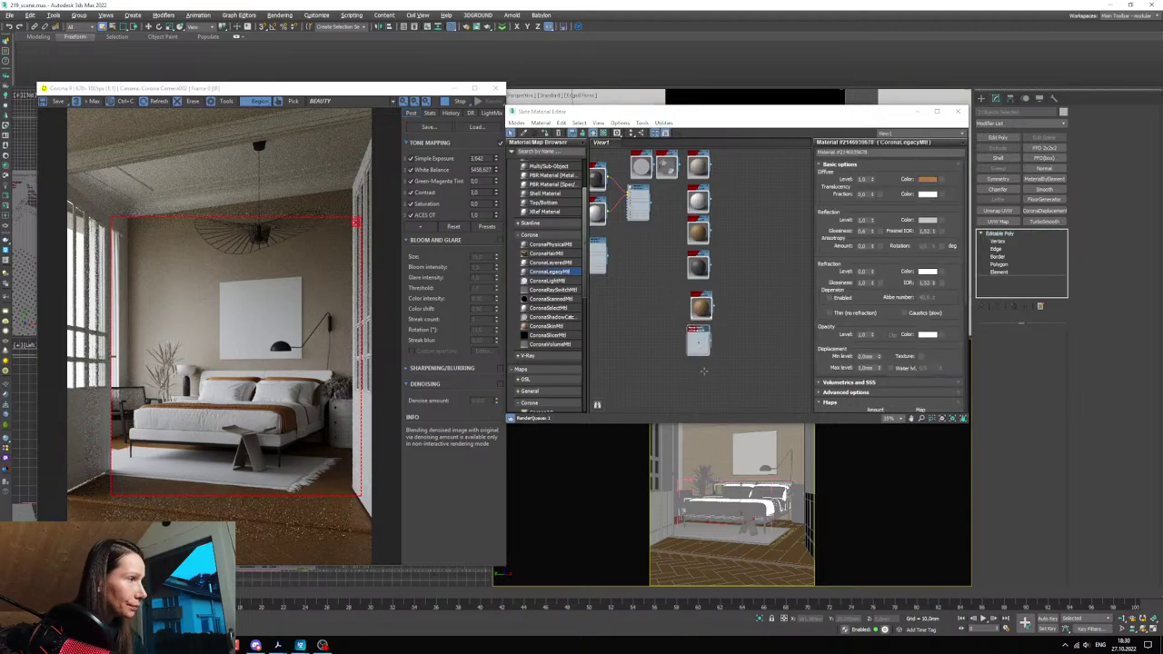
left_click(544, 133)
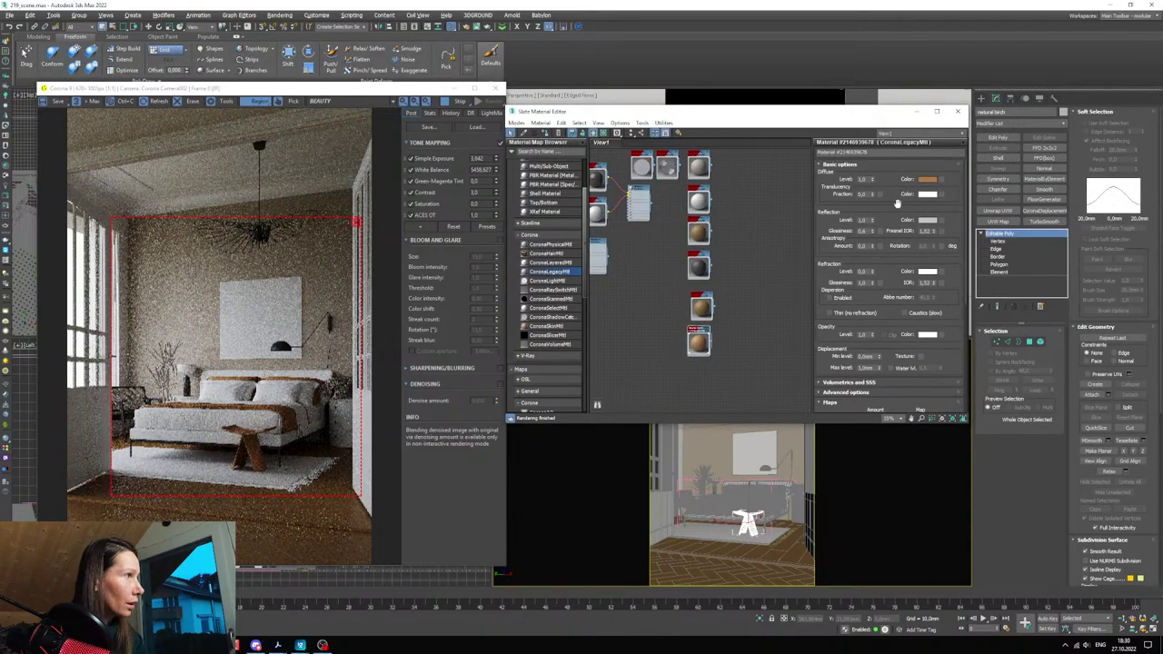
- Lighten the stool material's diffuse colour to a pale beige with hue 20 and value 187
left_click(928, 179)
left_click_drag(603, 177, 606, 172)
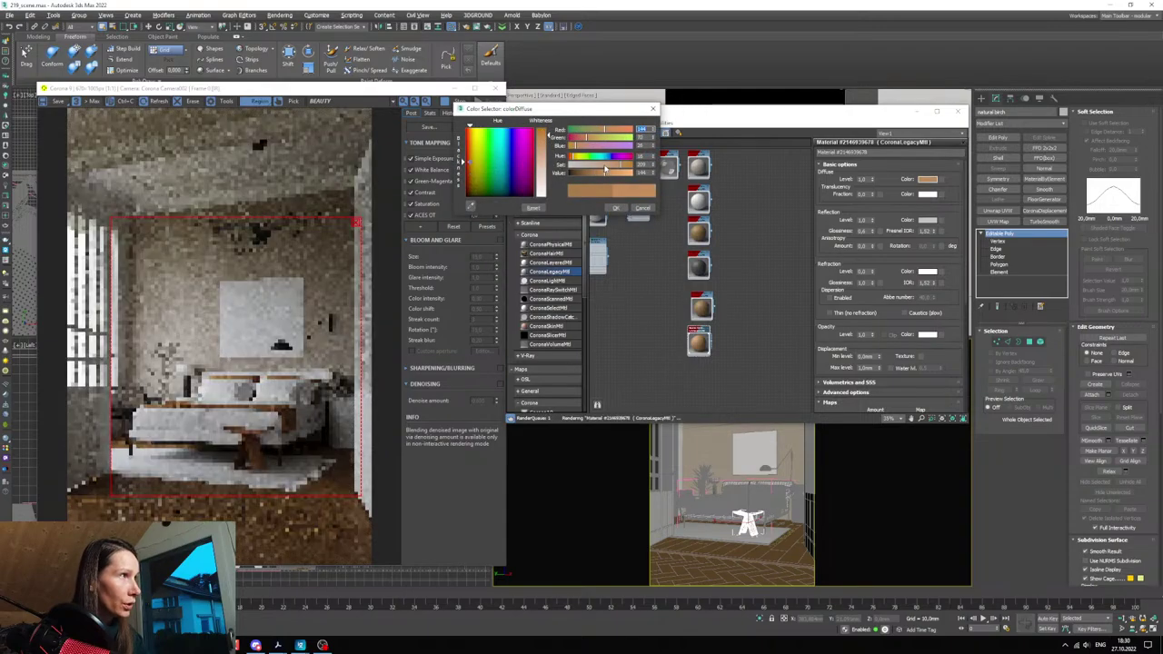
left_click(654, 156)
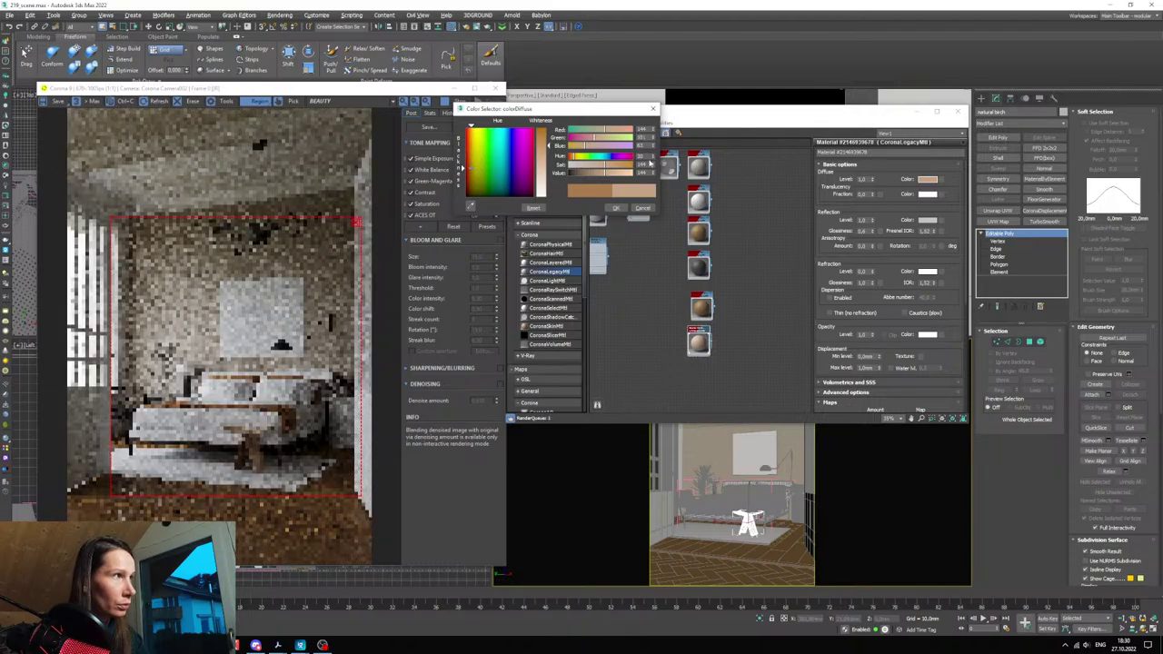
mouse_move(606, 174)
left_mouse_down()
mouse_move(616, 174)
mouse_move(594, 166)
left_mouse_up()
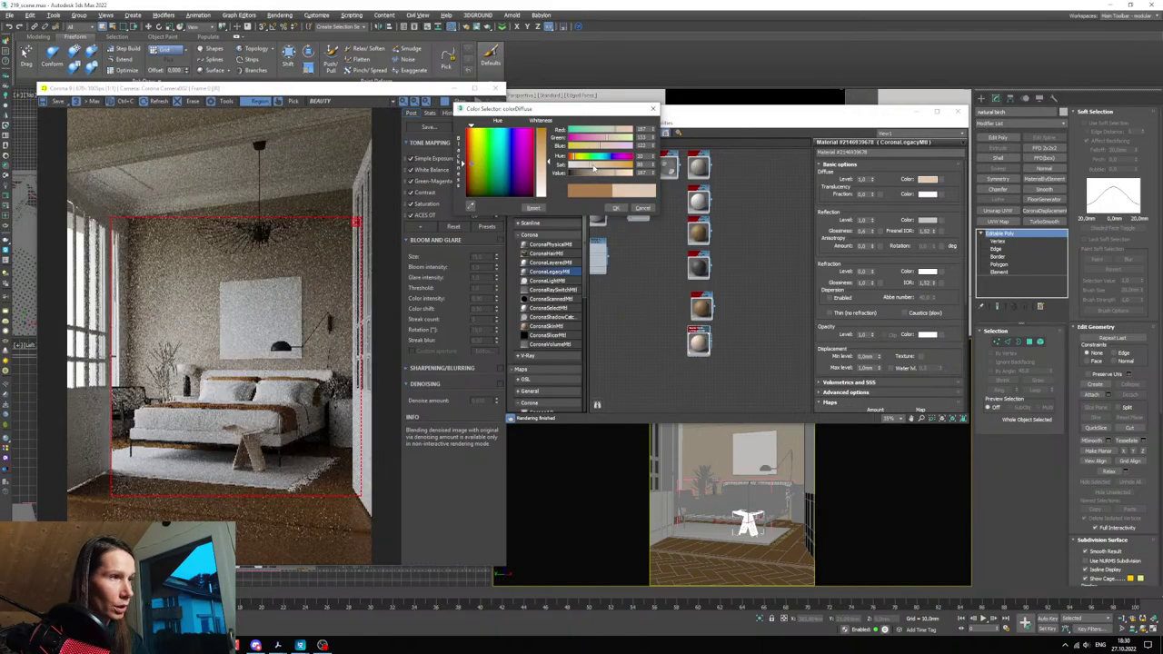
- Check the stool in the reference image, then set its diffuse colour to hue 23 and saturation 104
left_click(322, 645)
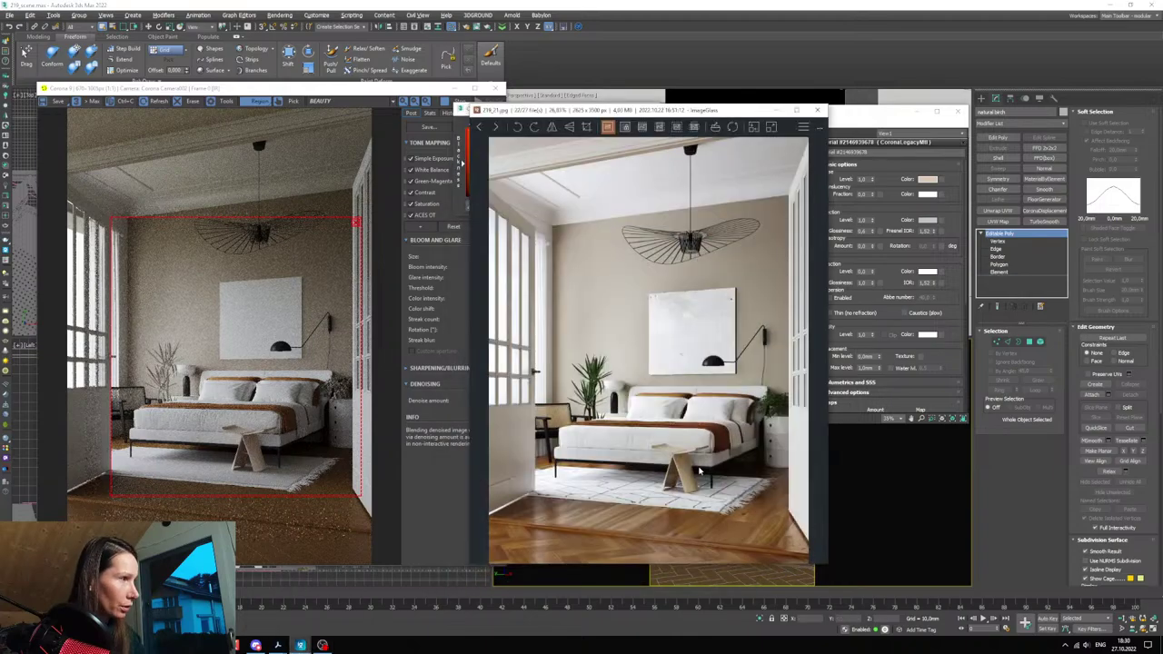
left_click(777, 110)
left_click(653, 157)
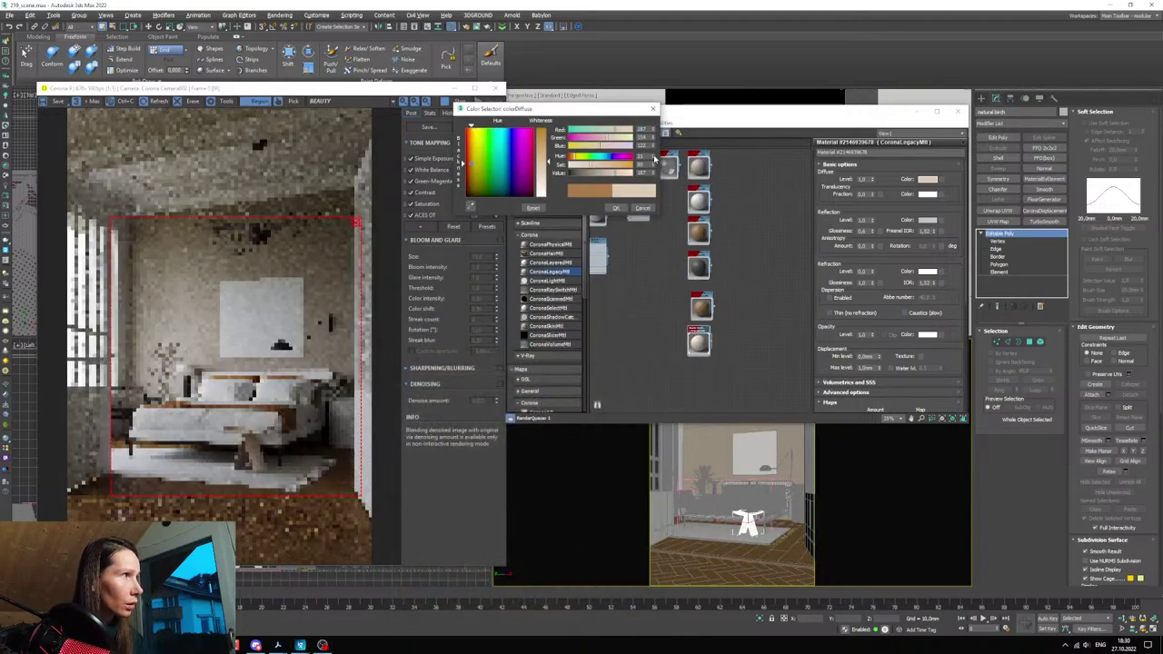
left_click(654, 156)
left_click(629, 175)
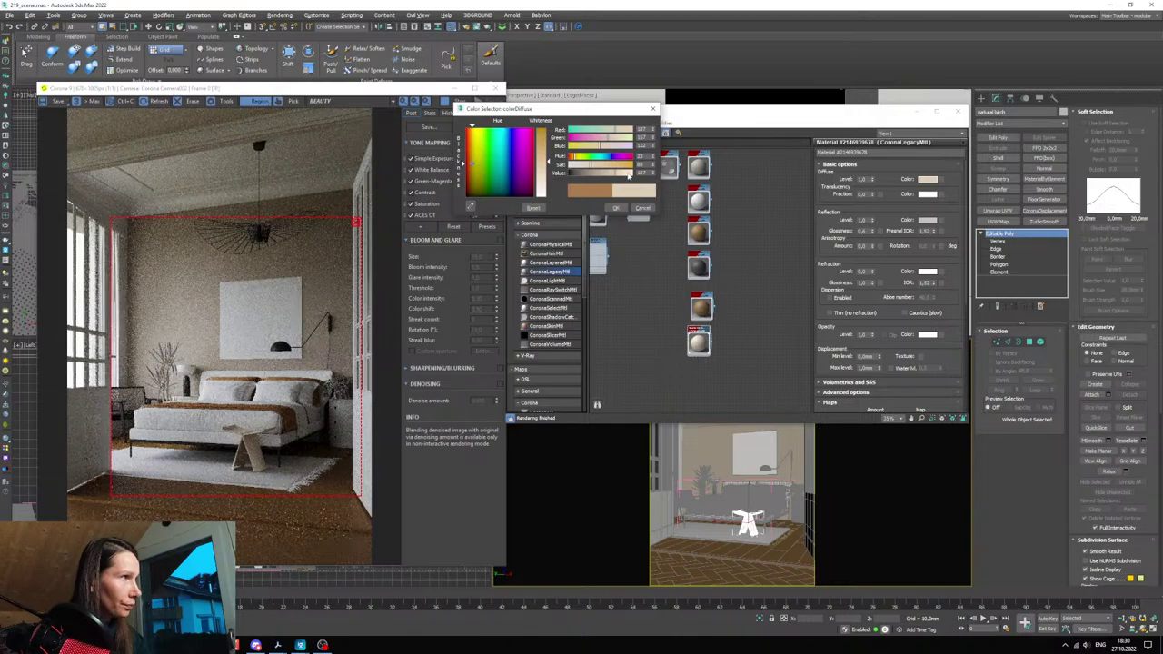
left_click_drag(590, 167, 593, 170)
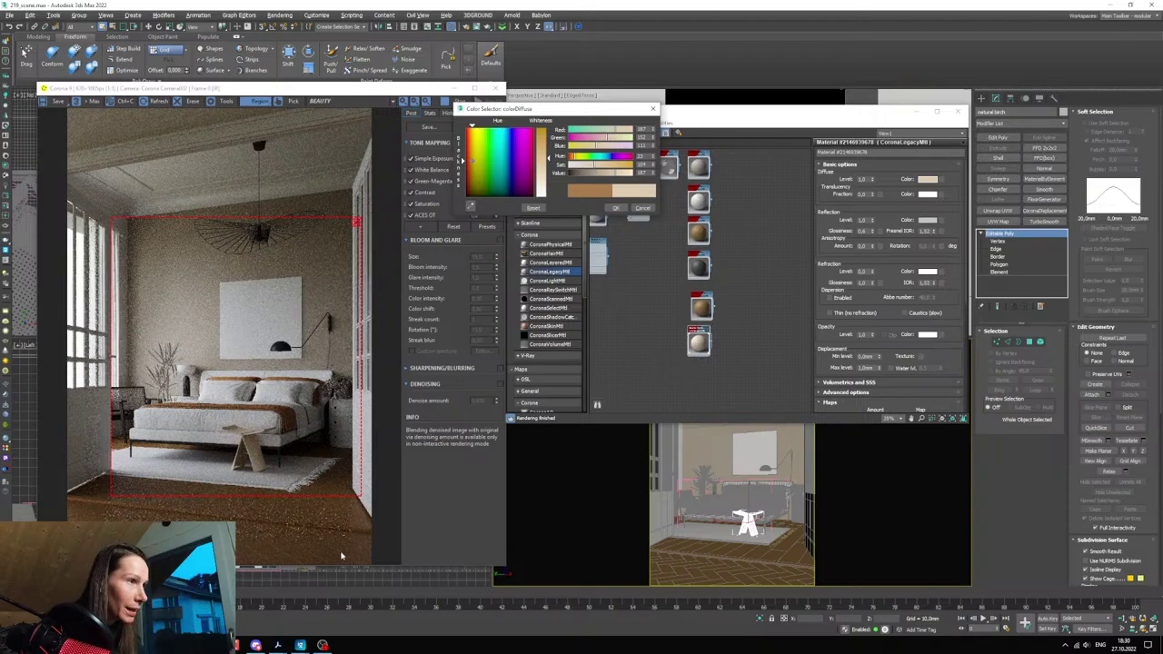
- Compare the stool with the reference image again and set its diffuse colour's saturation to 113
mouse_move(300, 643)
left_click(296, 604)
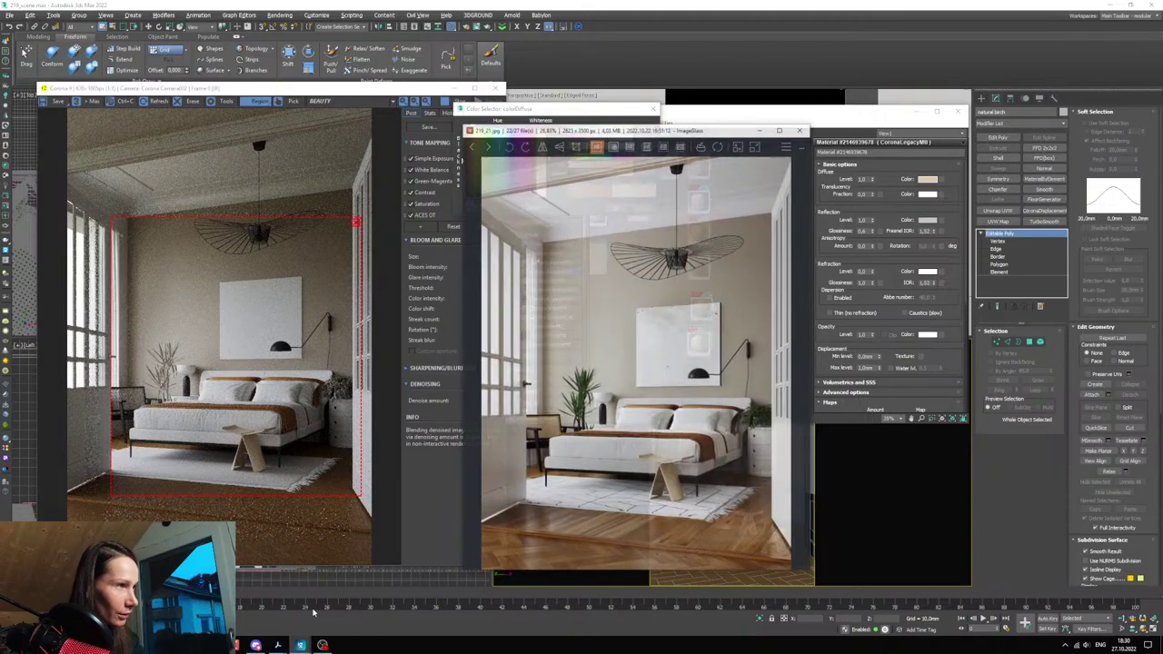
left_click(777, 111)
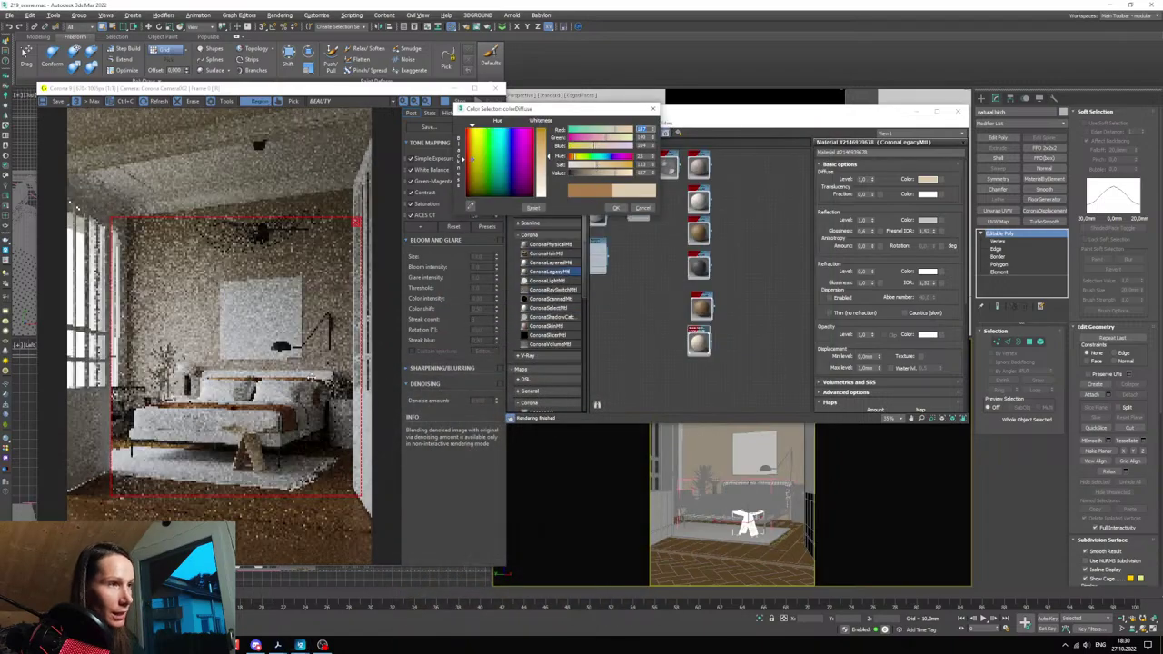
scroll(249, 455, "up", 2)
scroll(248, 455, "up", 1)
scroll(264, 450, "down", 4)
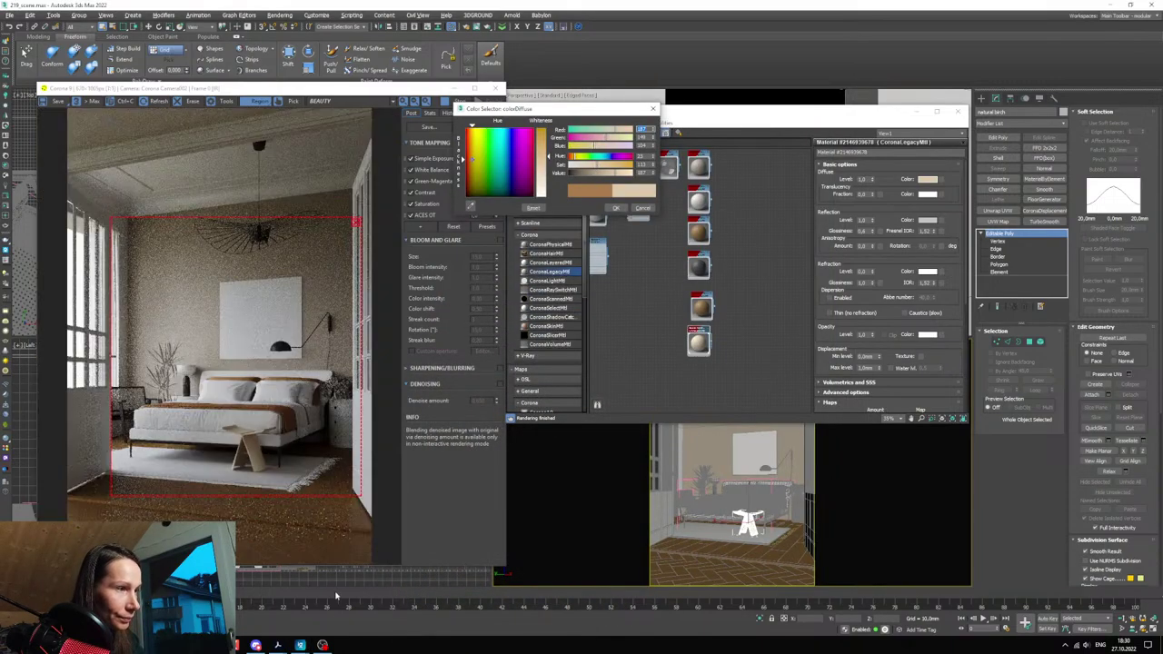
- Accept the stool's diffuse colour and remove the render region from the interactive render
left_click_drag(356, 223, 356, 237)
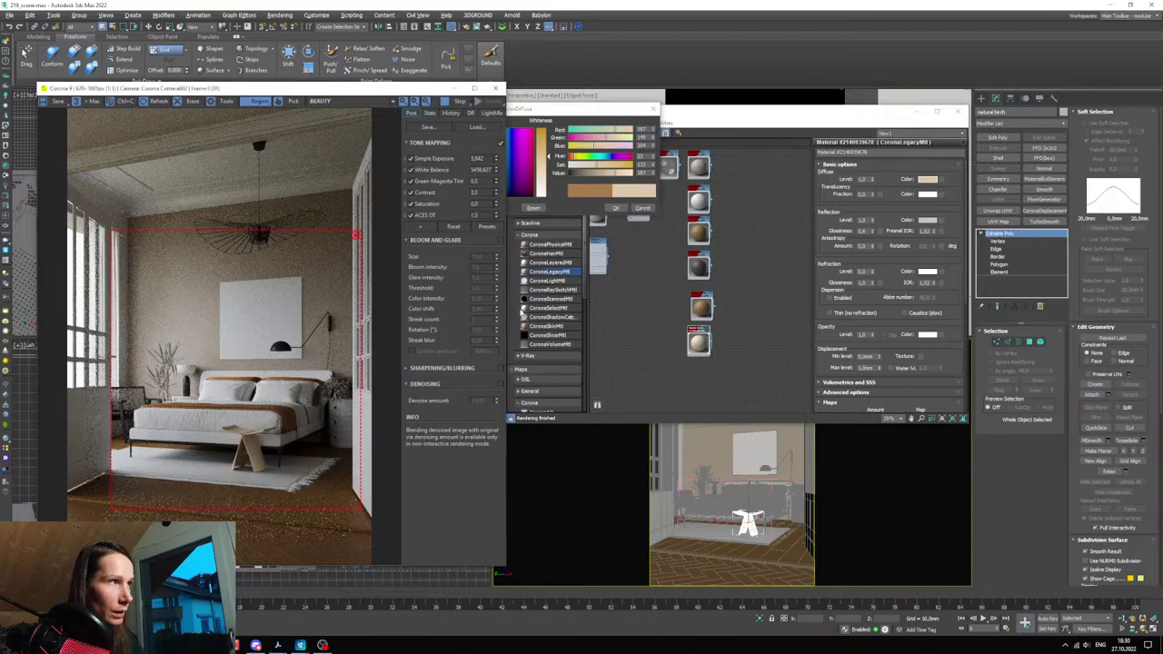
left_click(616, 208)
left_click(357, 237)
- Disable the ACES OT tone mapping operator and add a Filmic Mapping operator to the render
left_click_drag(317, 89, 356, 85)
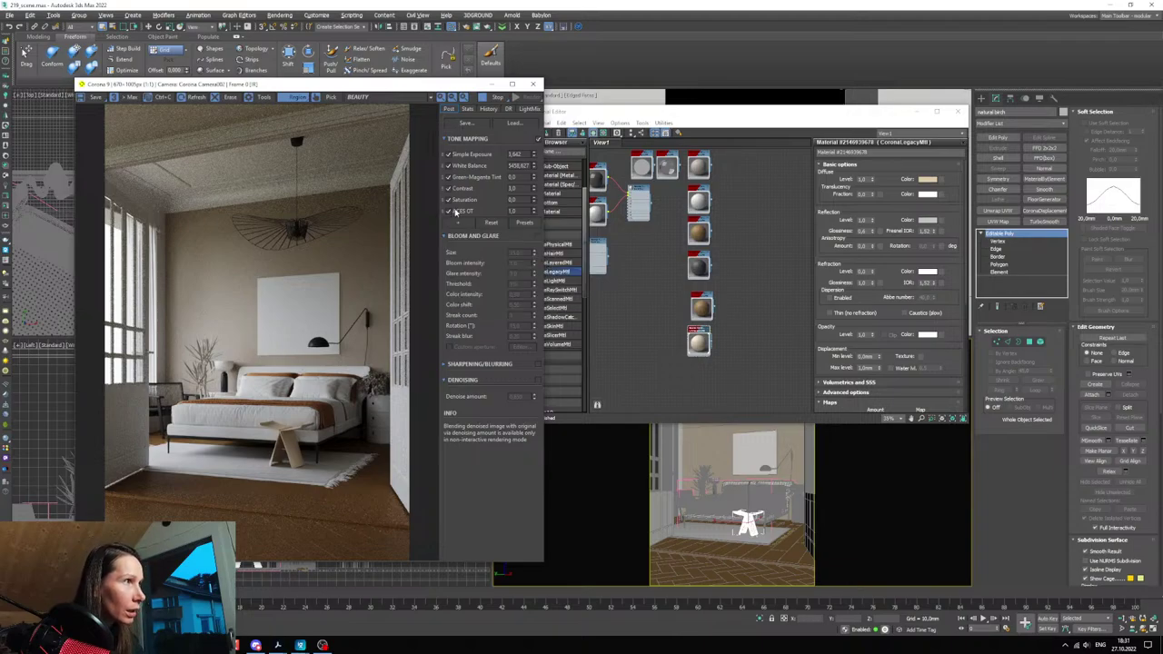
left_click(450, 213)
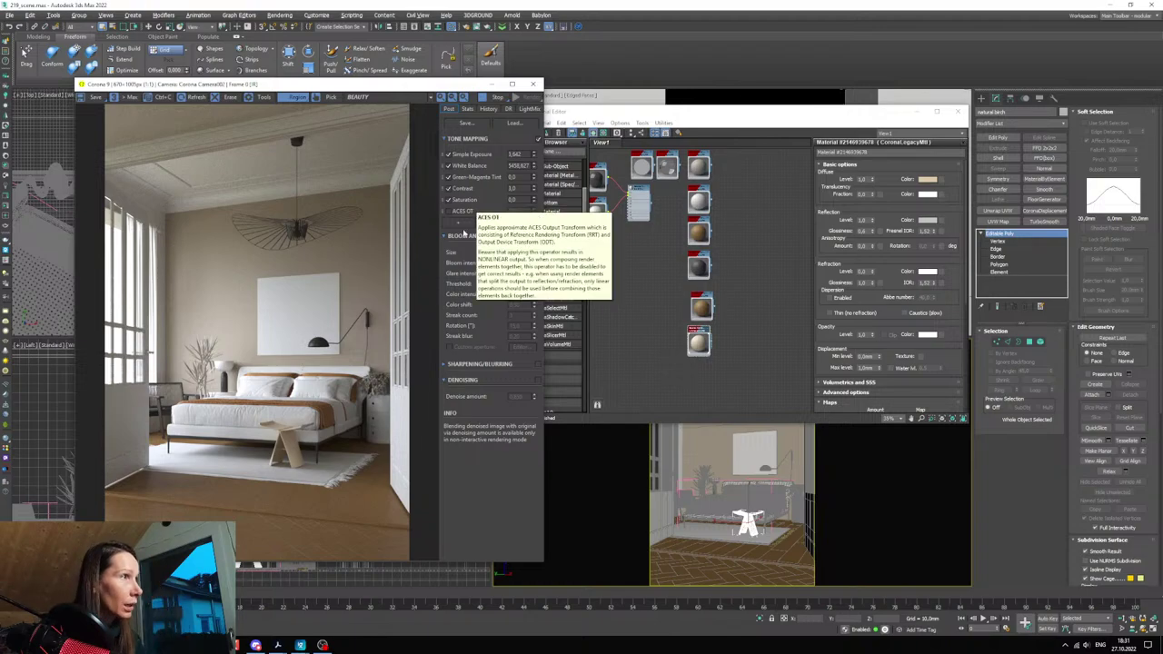
left_click(460, 222)
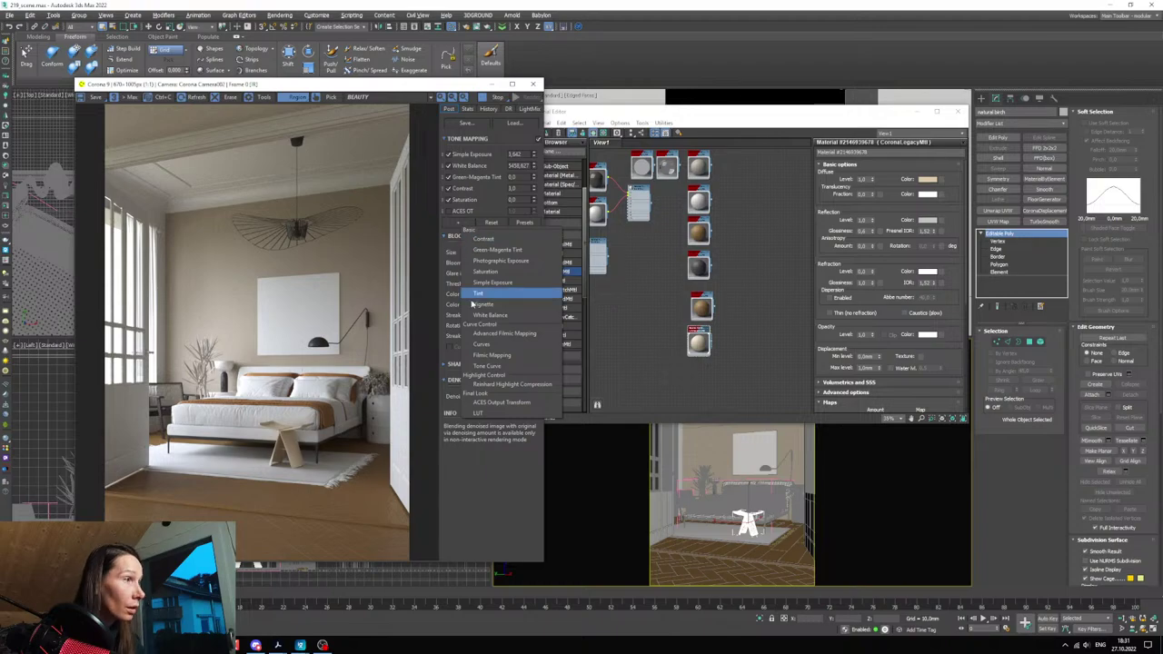
left_click(481, 356)
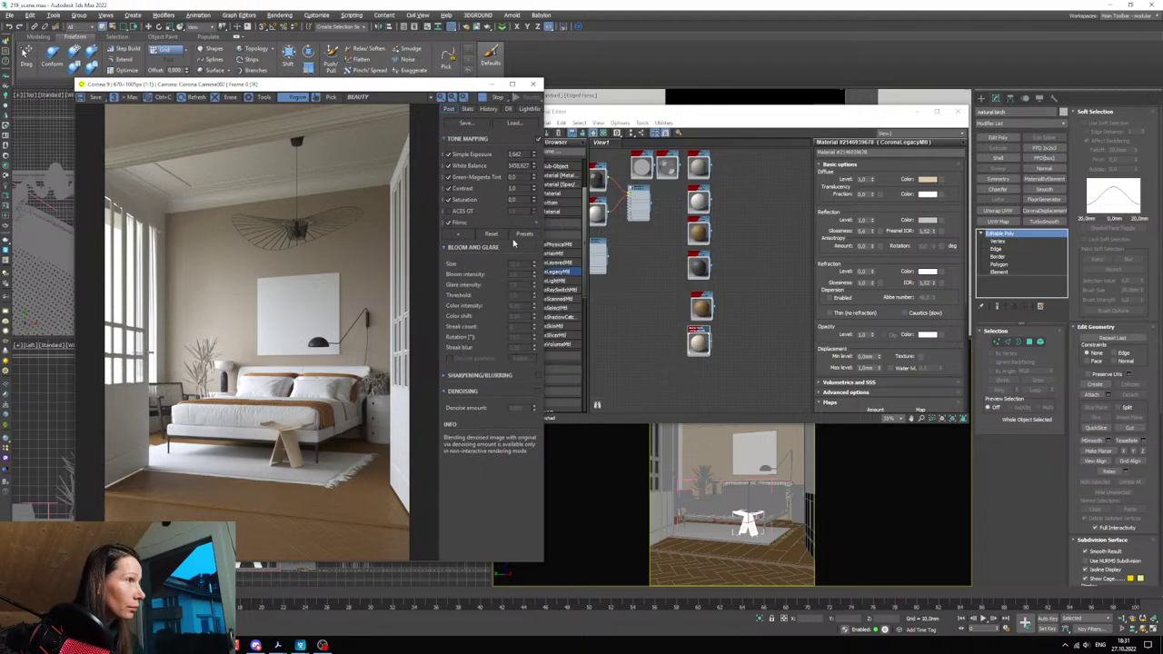
- Raise the Filmic operator's Rich Shadows to about 0.9
left_click(531, 224)
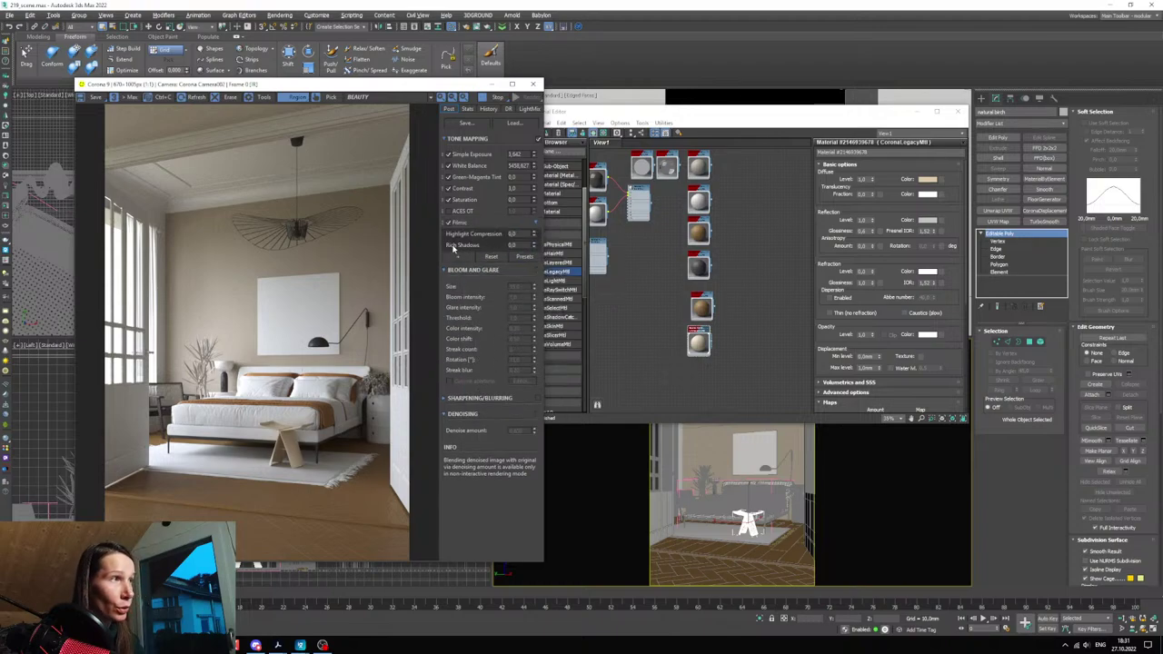
left_click_drag(534, 245, 547, 132)
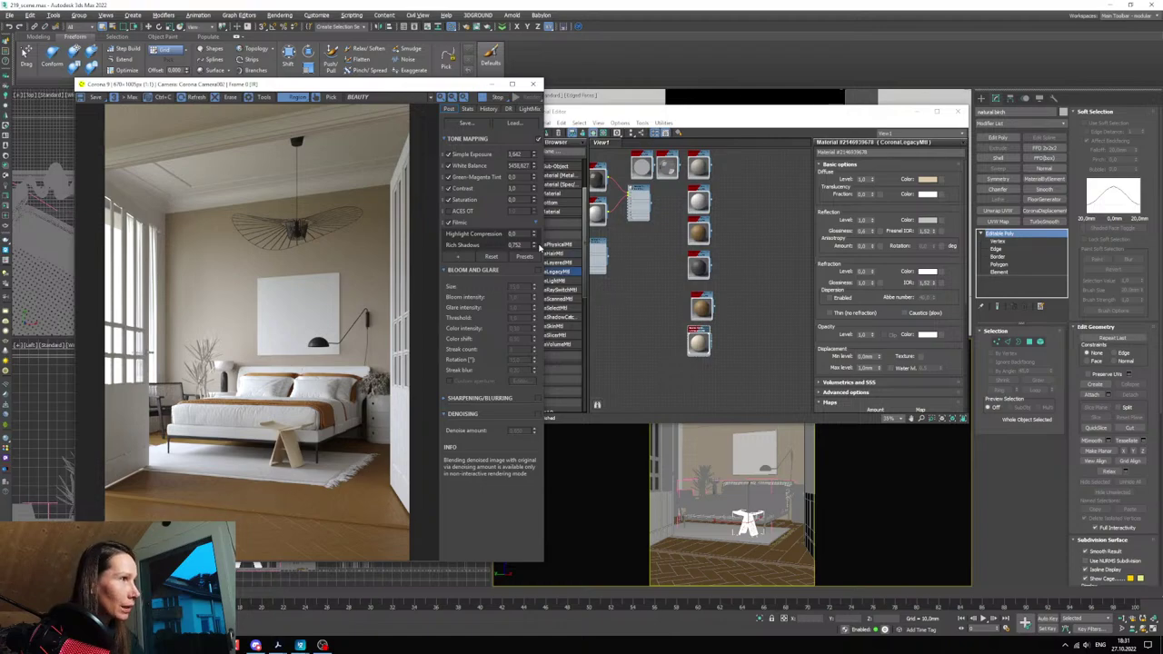
left_click_drag(534, 245, 535, 237)
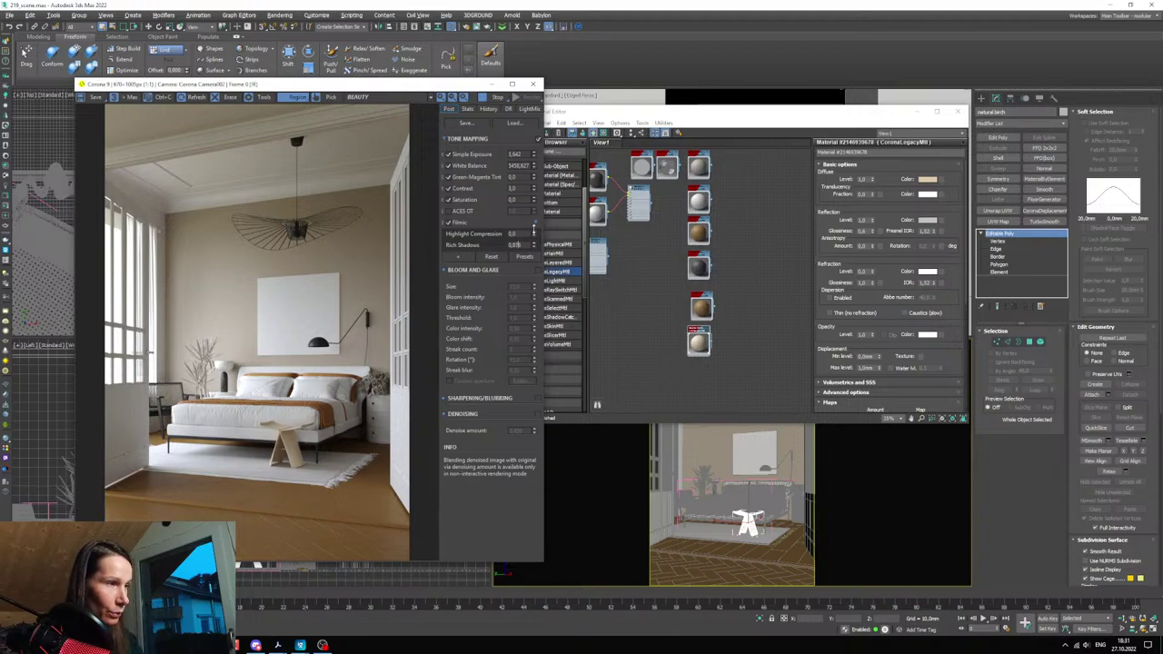
left_click_drag(534, 244, 534, 234)
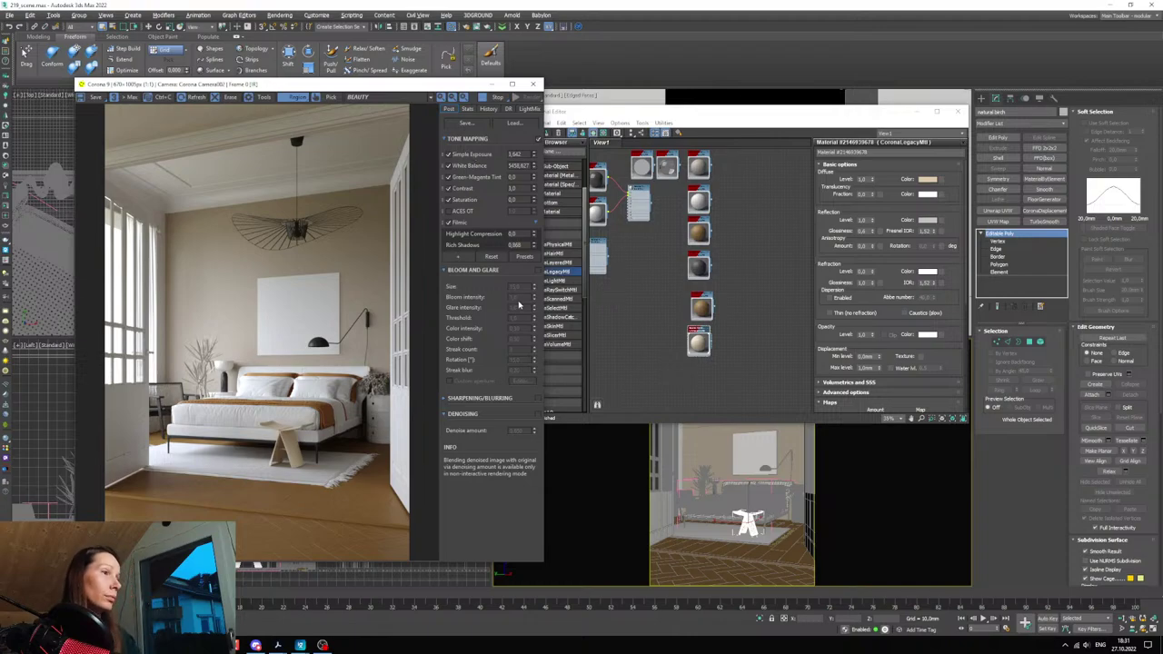
- Add a Tone Curve operator with Lights at about 0.13, Darks at about 0.2 and Shadows at about -0.24
left_click(461, 259)
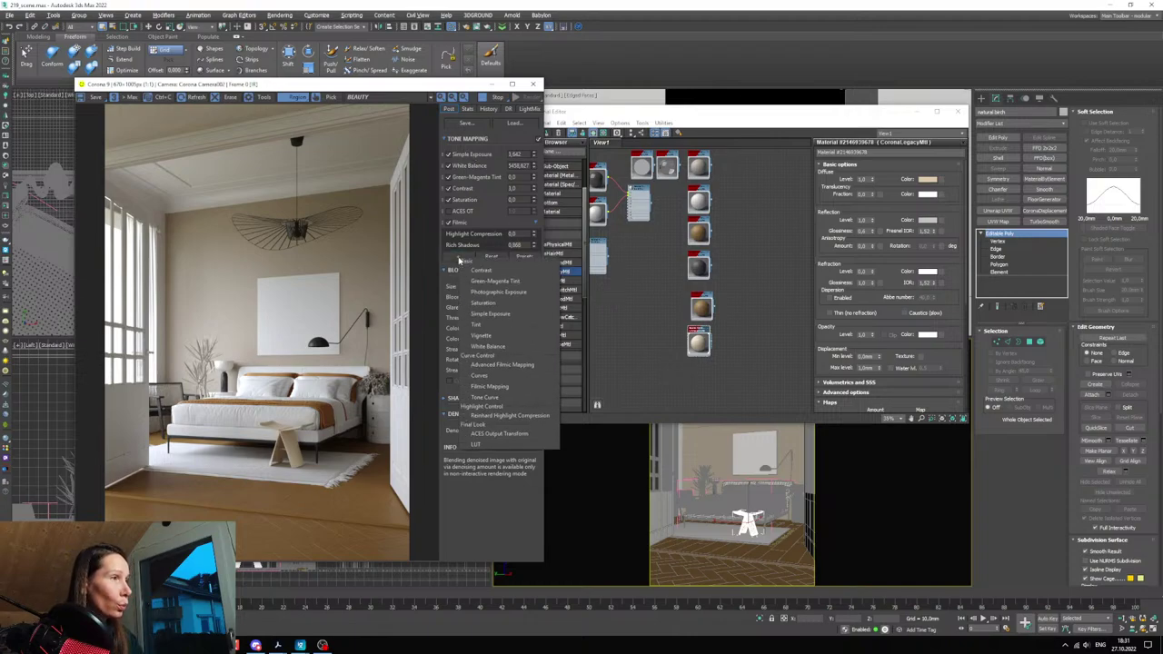
left_click(498, 397)
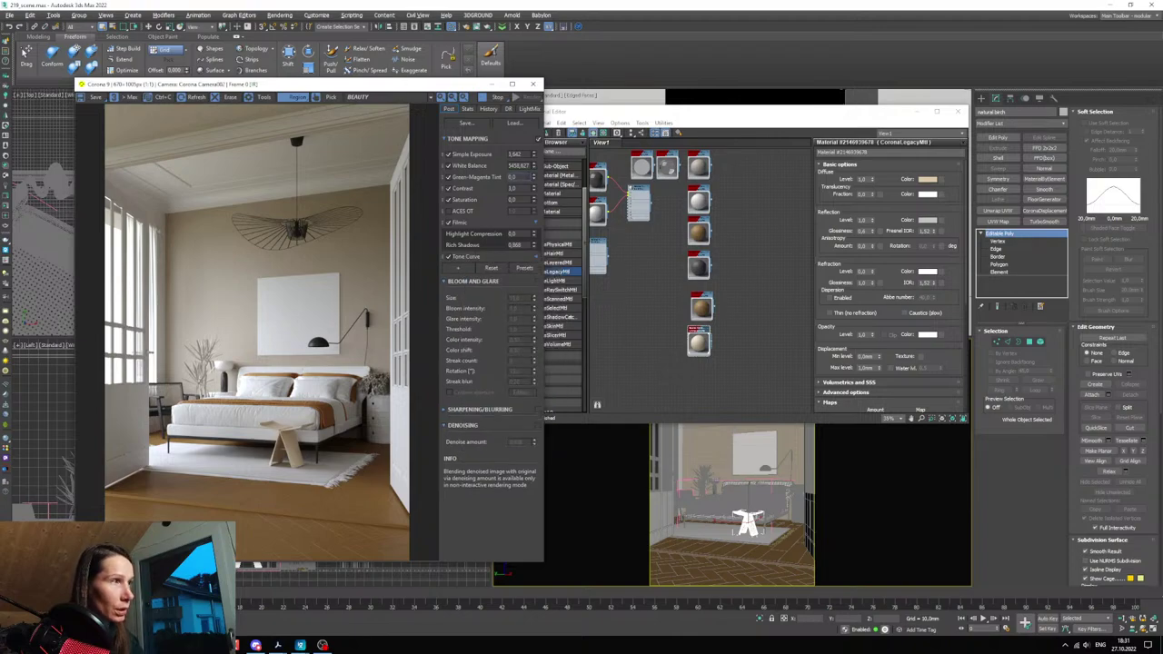
left_click(533, 259)
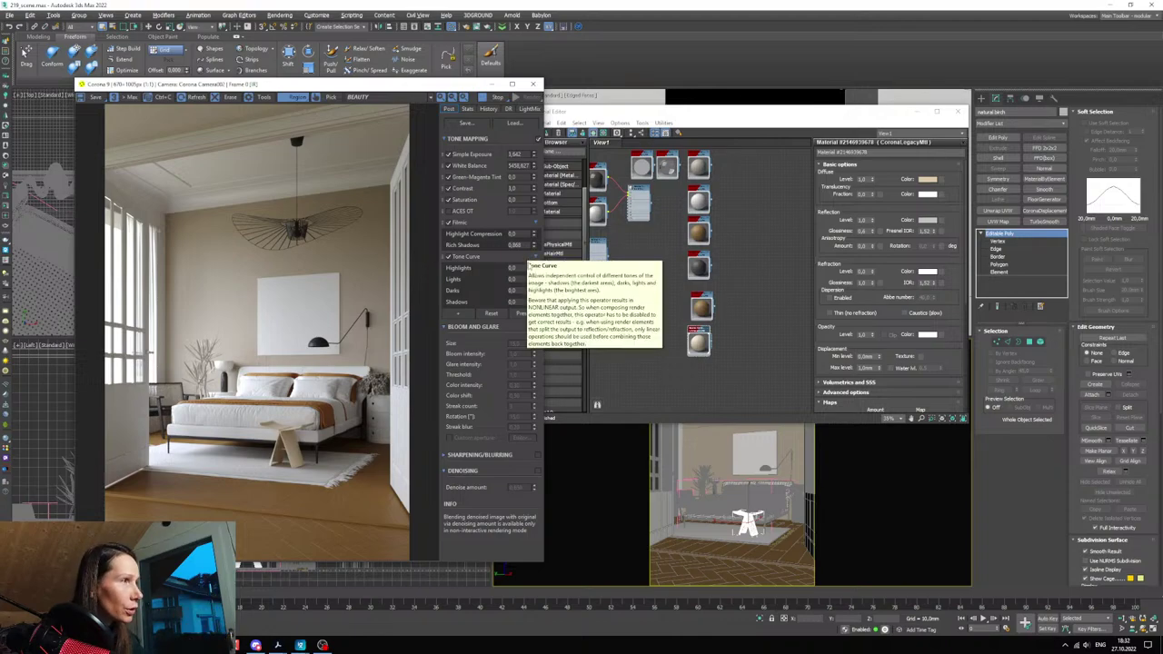
left_click_drag(537, 279, 537, 333)
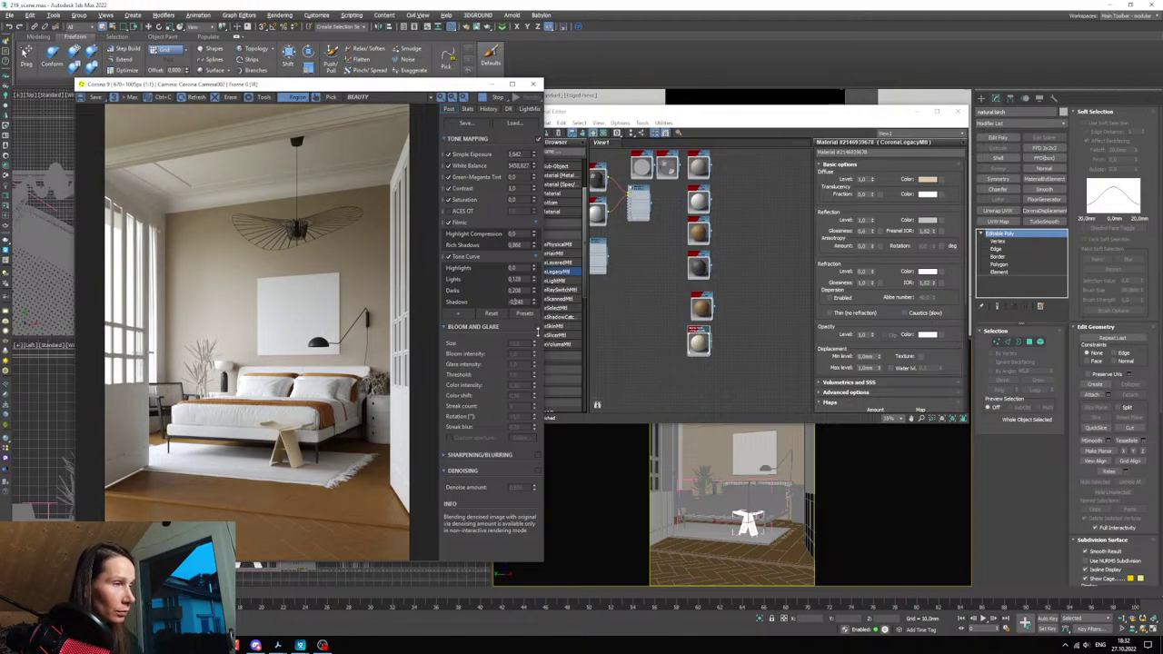
- Compare the render with and without the Tone Curve operator, leaving it enabled
left_click(450, 259)
left_click(450, 259)
left_click(451, 260)
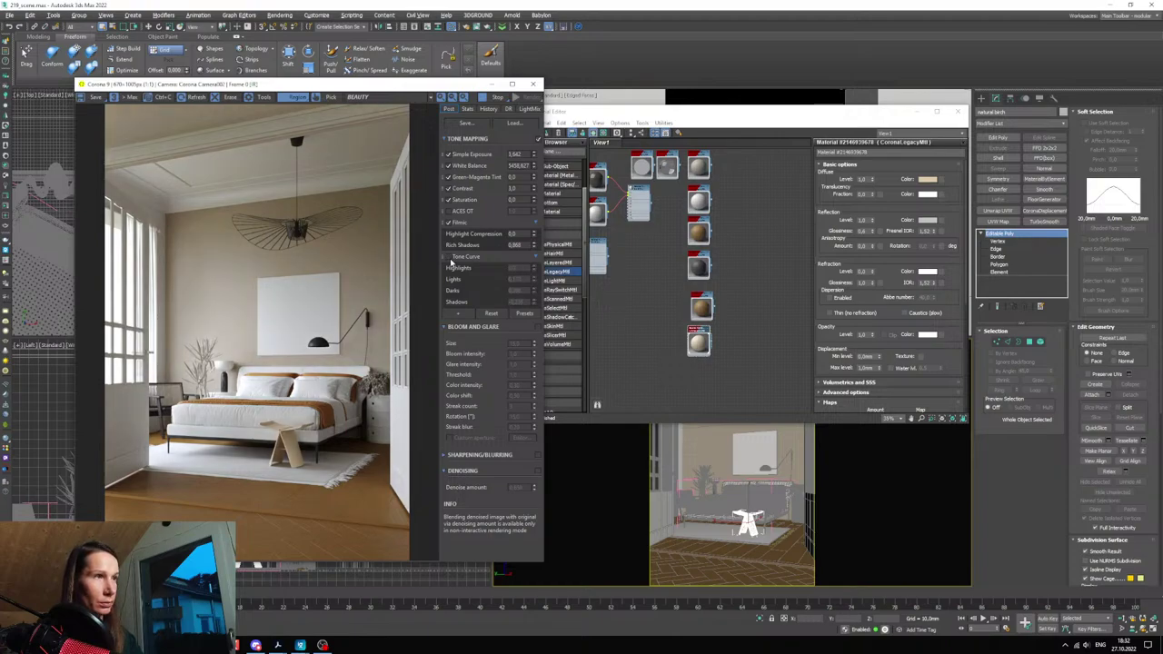
left_click(451, 260)
left_click(450, 260)
left_click(451, 260)
left_click(449, 258)
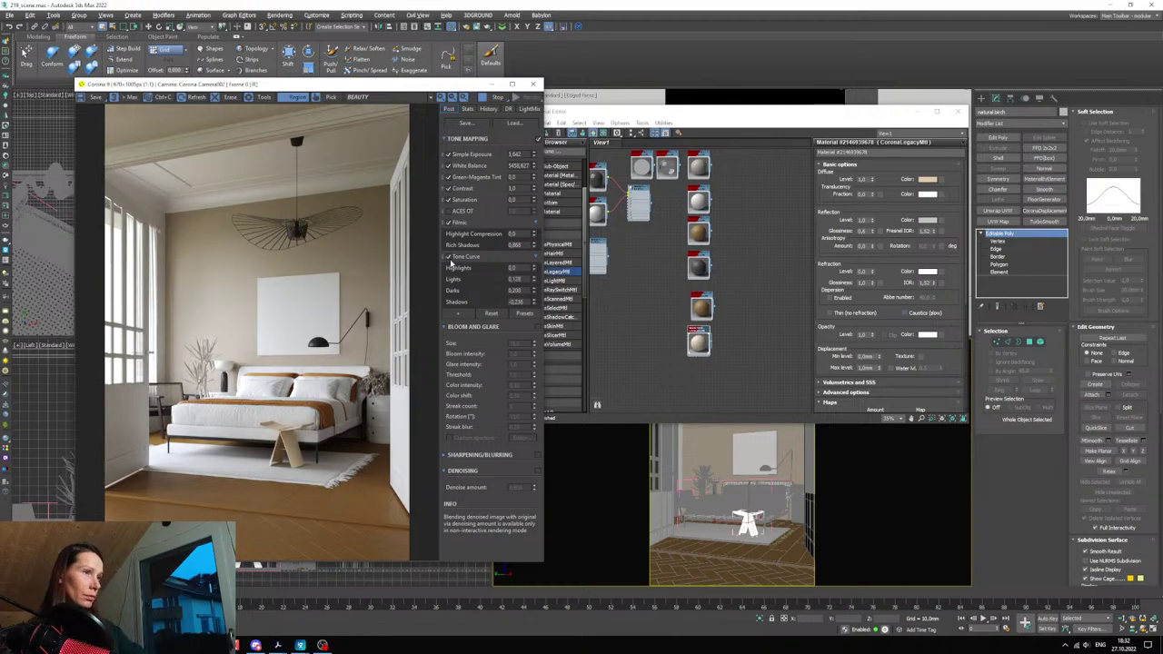
left_click(449, 258)
left_click(449, 258)
left_click(449, 258)
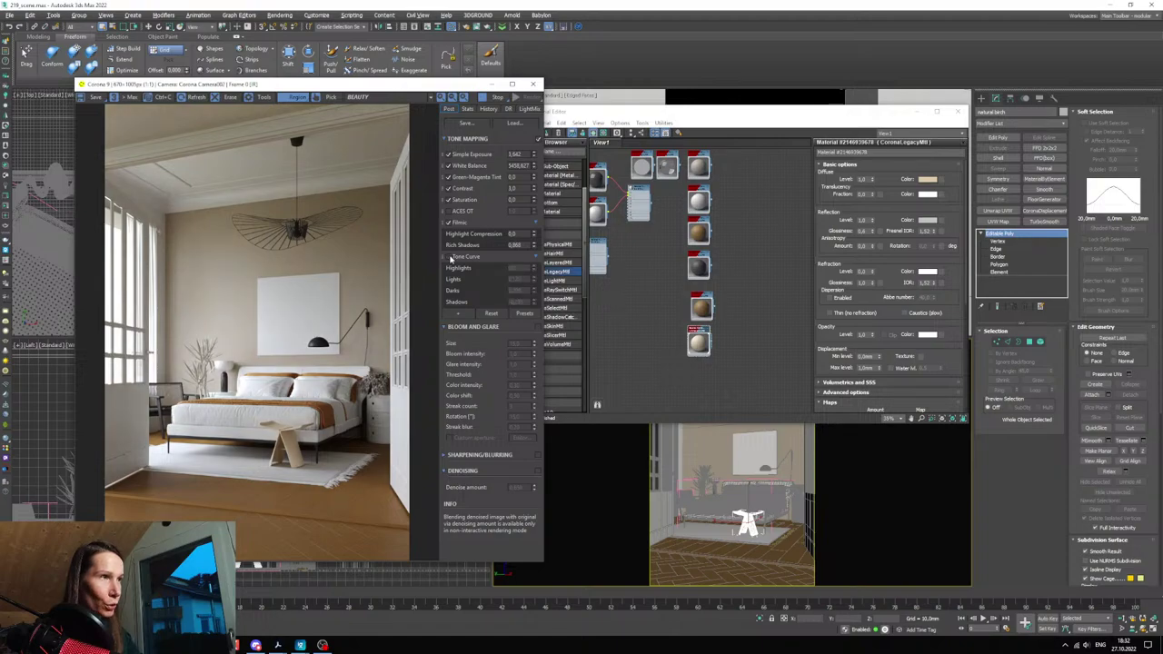
left_click(449, 258)
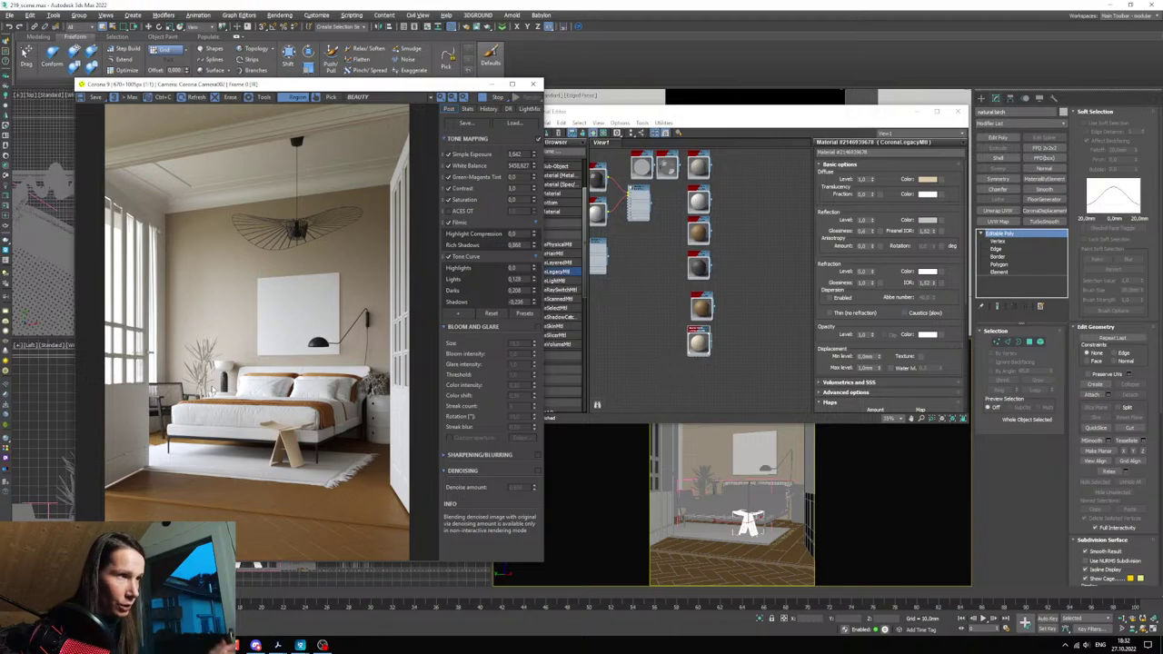
- Duplicate the white Corona legacy material and open the copy's parameters
left_click_drag(653, 112, 626, 109)
middle_click_drag(674, 199, 665, 238)
left_click_drag(664, 237, 700, 239, "shift")
double_click(700, 241)
- Select both round nightstands beside the bed and assign them the copied white material
left_click(492, 85)
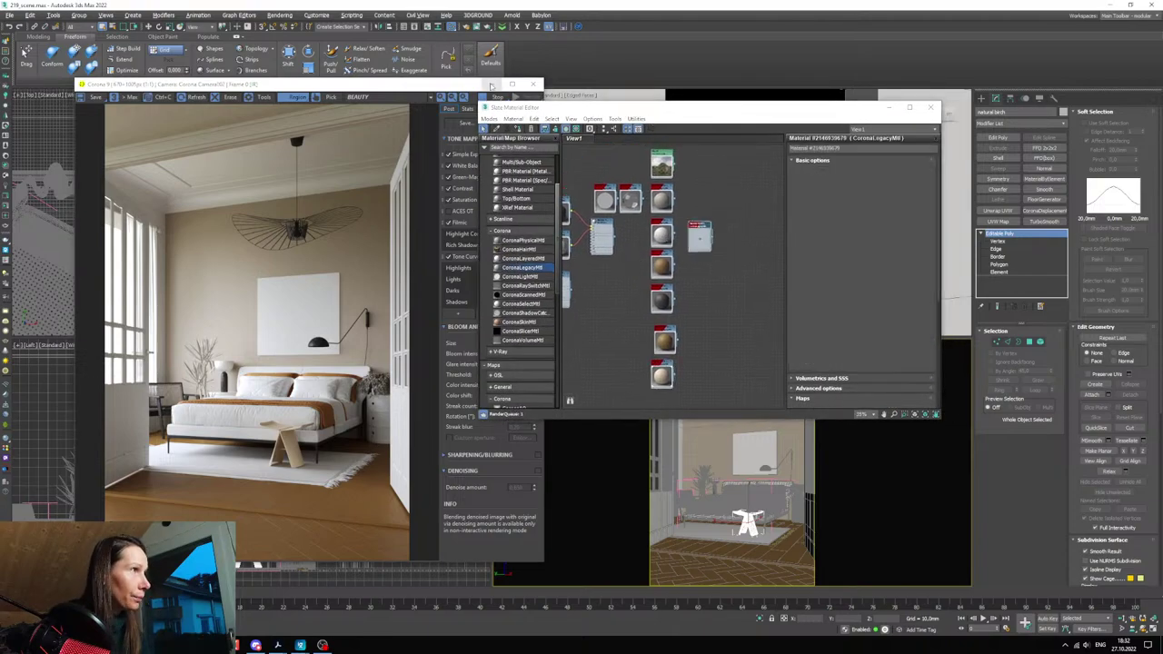
scroll(272, 237, "down", 3)
middle_click_drag(273, 237, 271, 248)
scroll(270, 248, "up", 10)
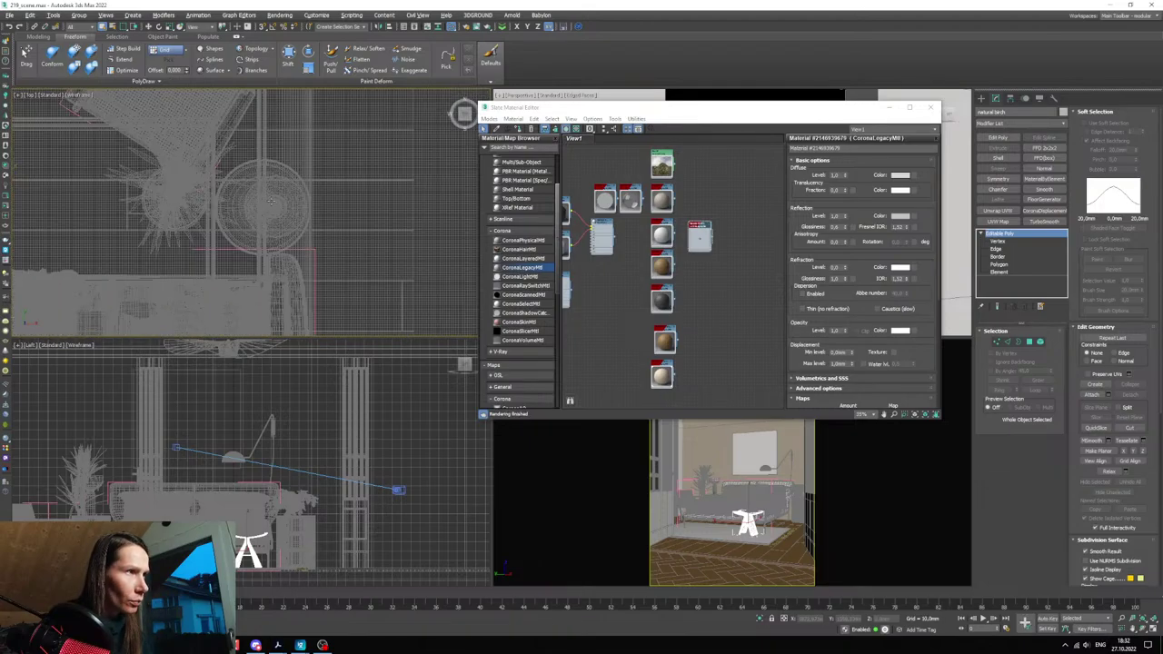
left_click(244, 175)
scroll(244, 175, "down", 10)
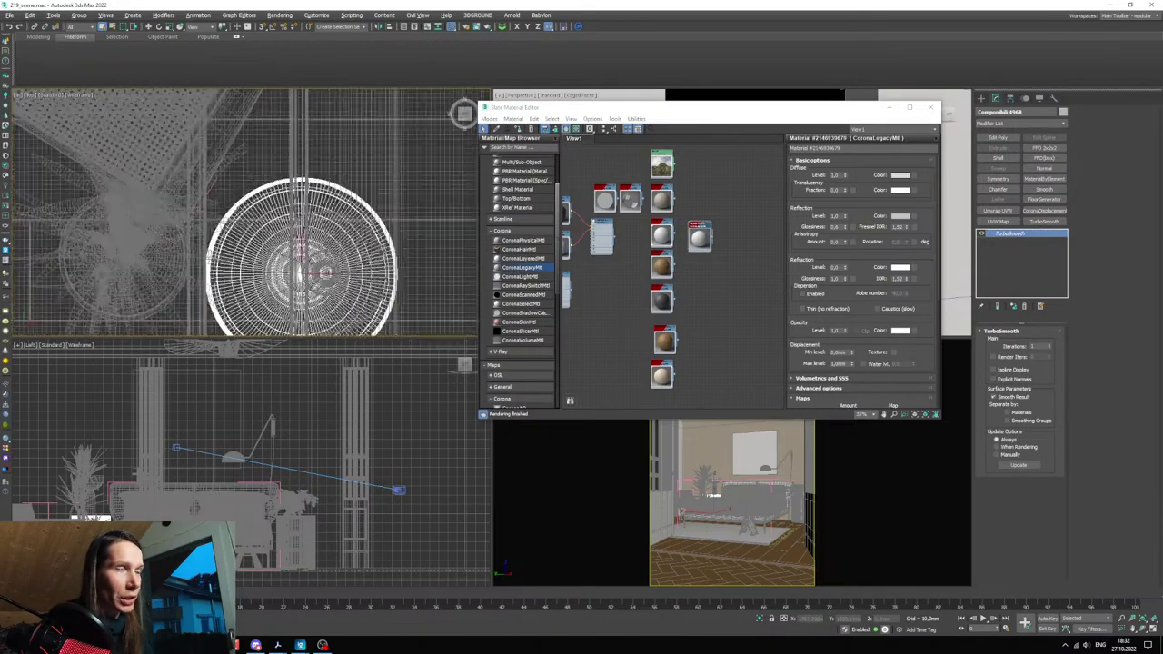
scroll(274, 205, "up", 10)
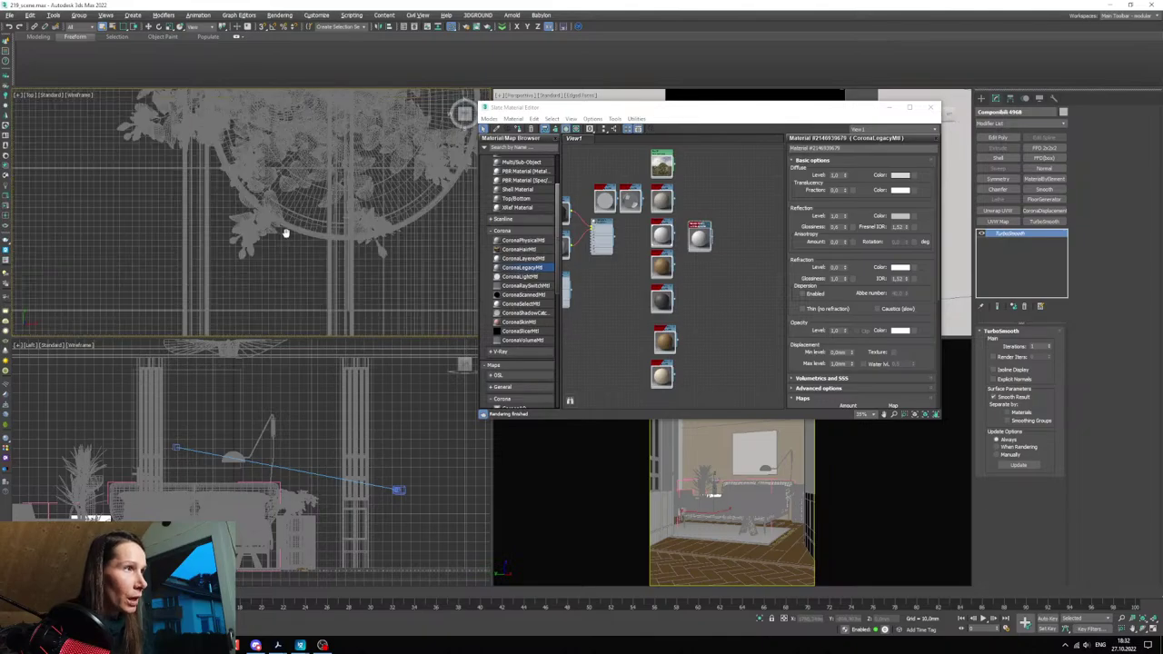
left_click(290, 240, "ctrl")
scroll(664, 338, "up", 5)
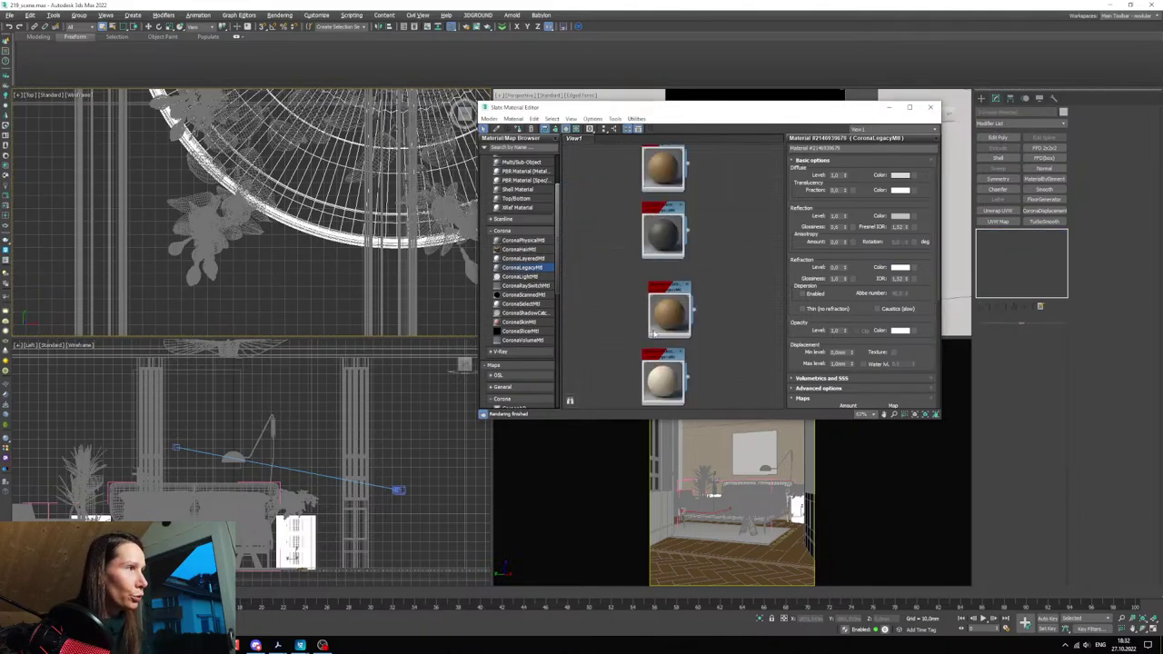
left_click(520, 129)
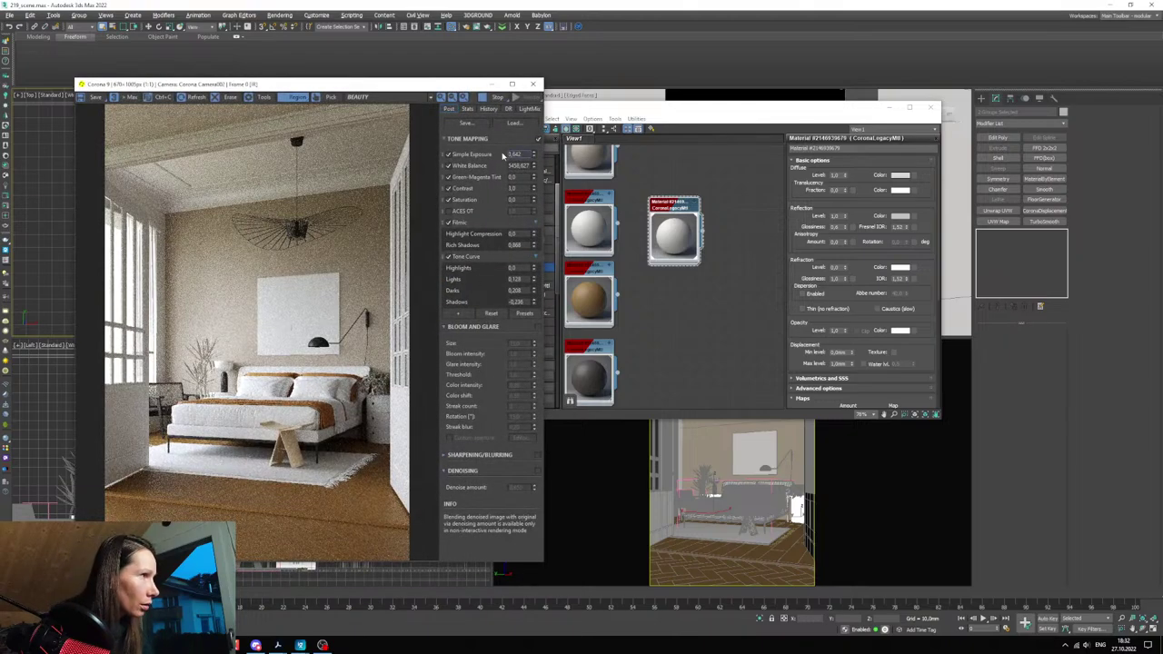
- Set the render's Simple Exposure to about 1.42 and restart the interactive rendering
left_click_drag(535, 155, 533, 161)
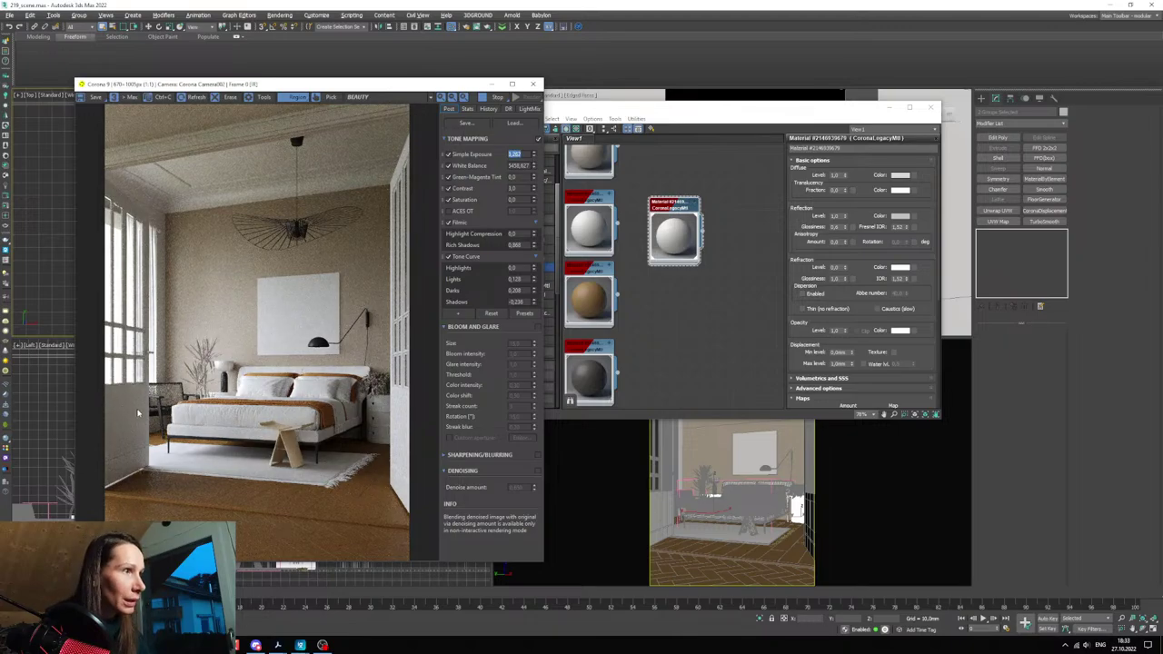
left_click_drag(534, 154, 535, 147)
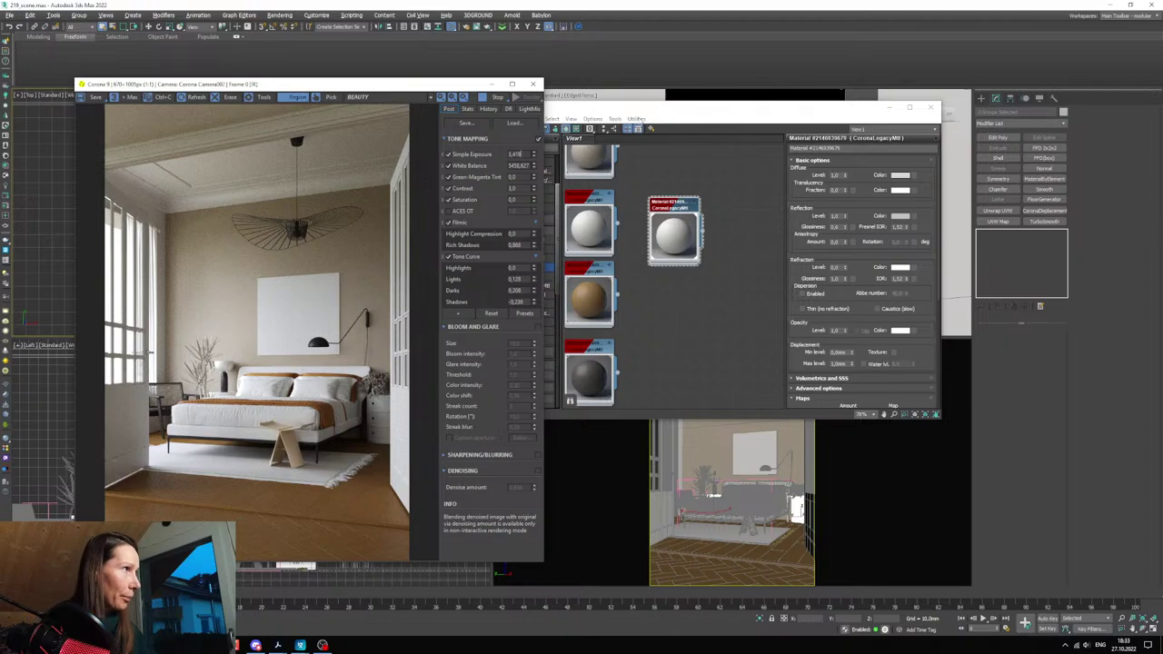
left_click_drag(637, 110, 711, 107)
scroll(727, 364, "up", 1)
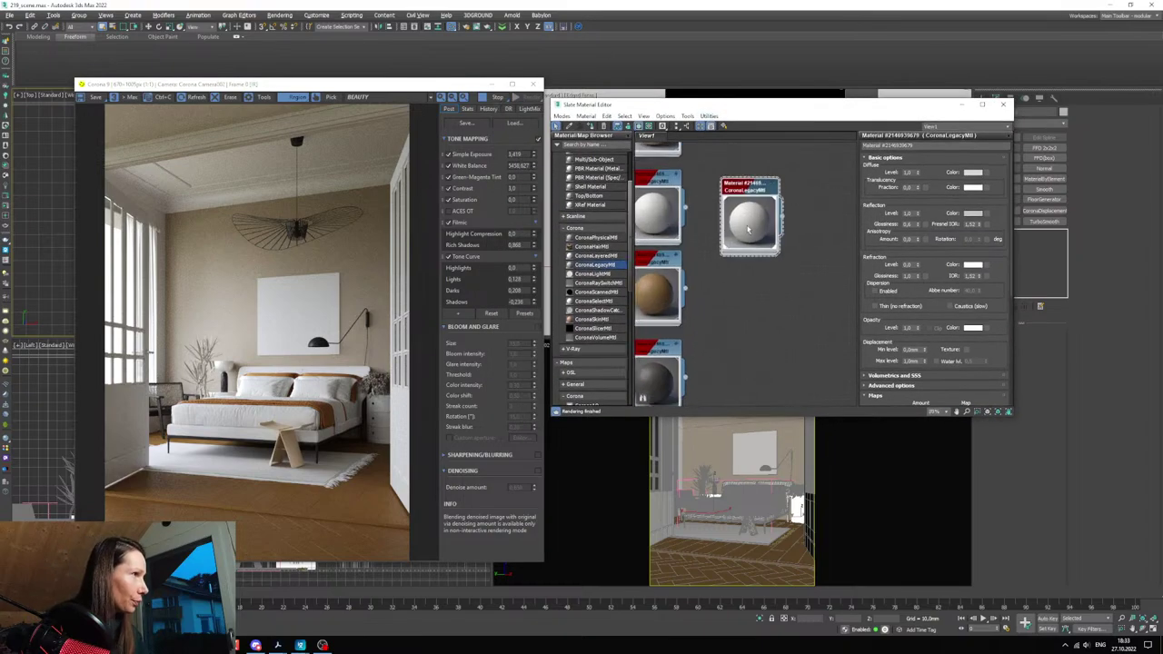
left_click(511, 98)
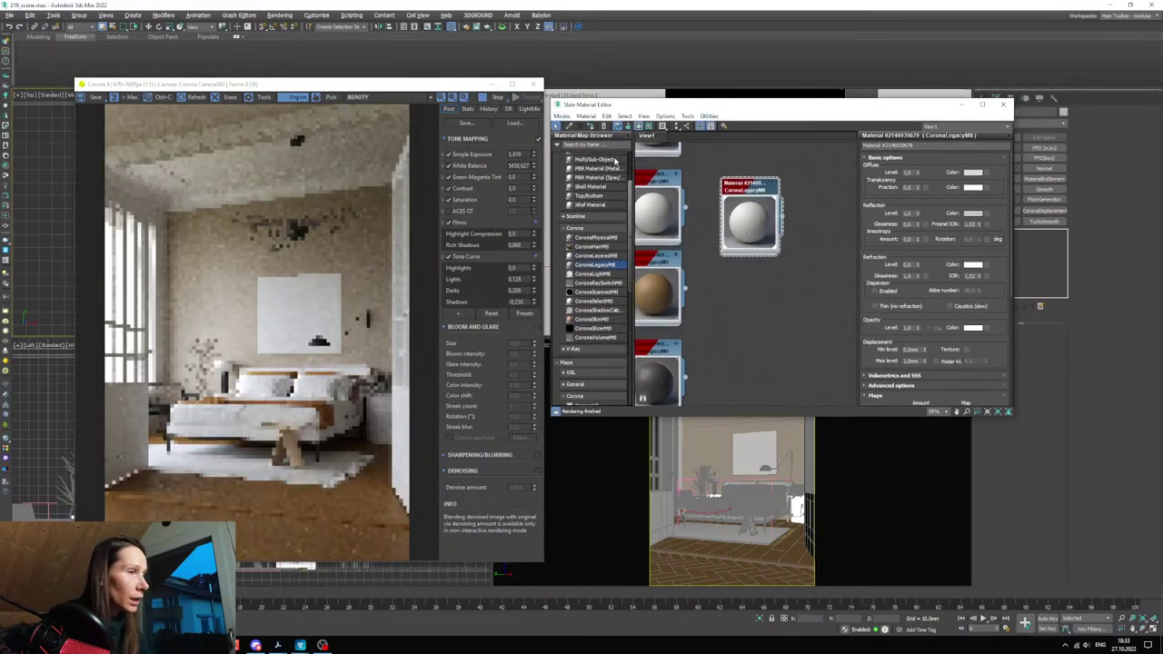
- Place a render region around the nightstand next to the bed for a close-up of its material
middle_click_drag(756, 275, 737, 309)
scroll(737, 307, "up", 1)
left_click_drag(732, 263, 722, 255)
left_click_drag(339, 375, 409, 448)
scroll(399, 436, "up", 2)
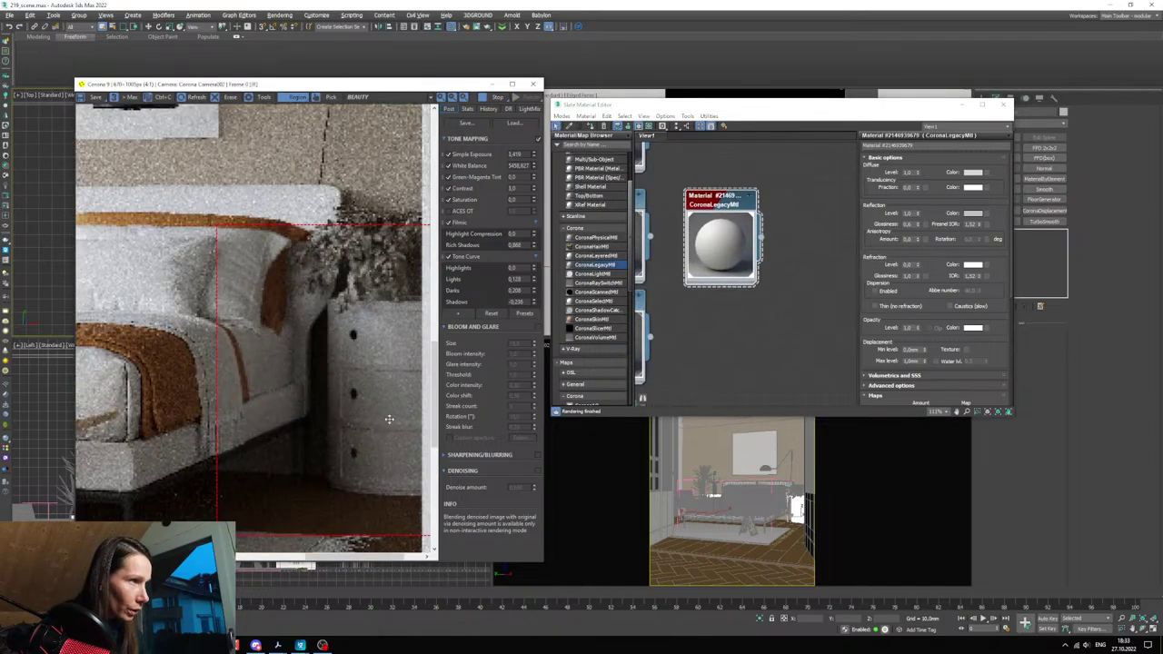
left_click_drag(332, 558, 358, 559)
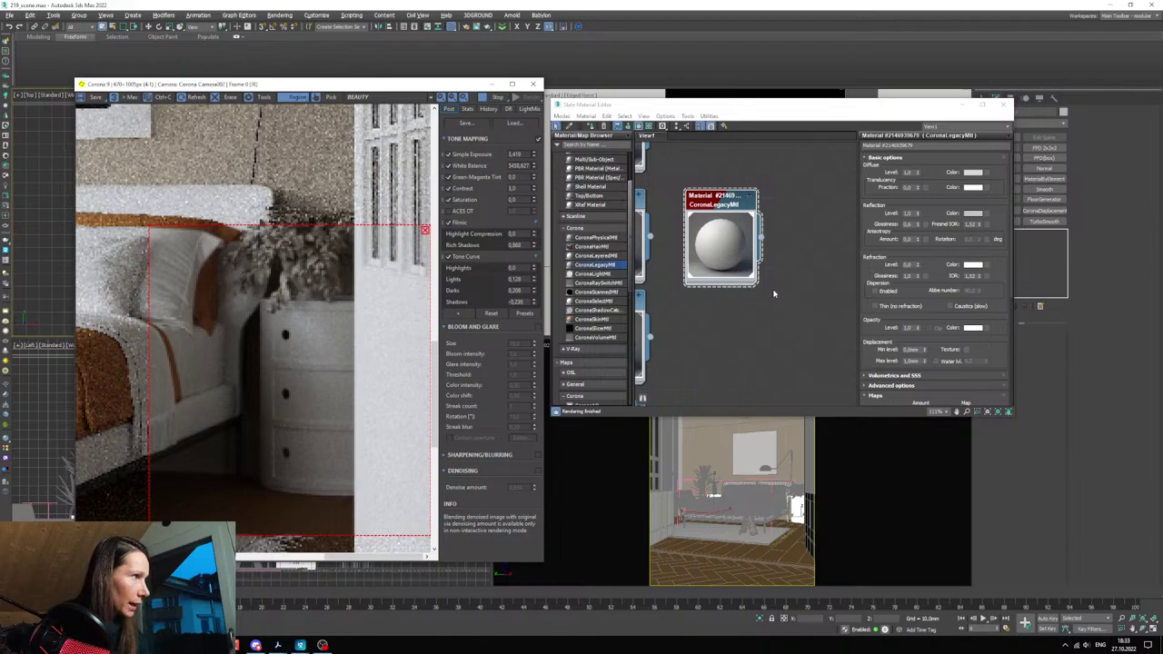
- Set the nightstand material's reflection glossiness to 0.8 and check the effect on the drawers
middle_click_drag(773, 290, 775, 335)
double_click(908, 225)
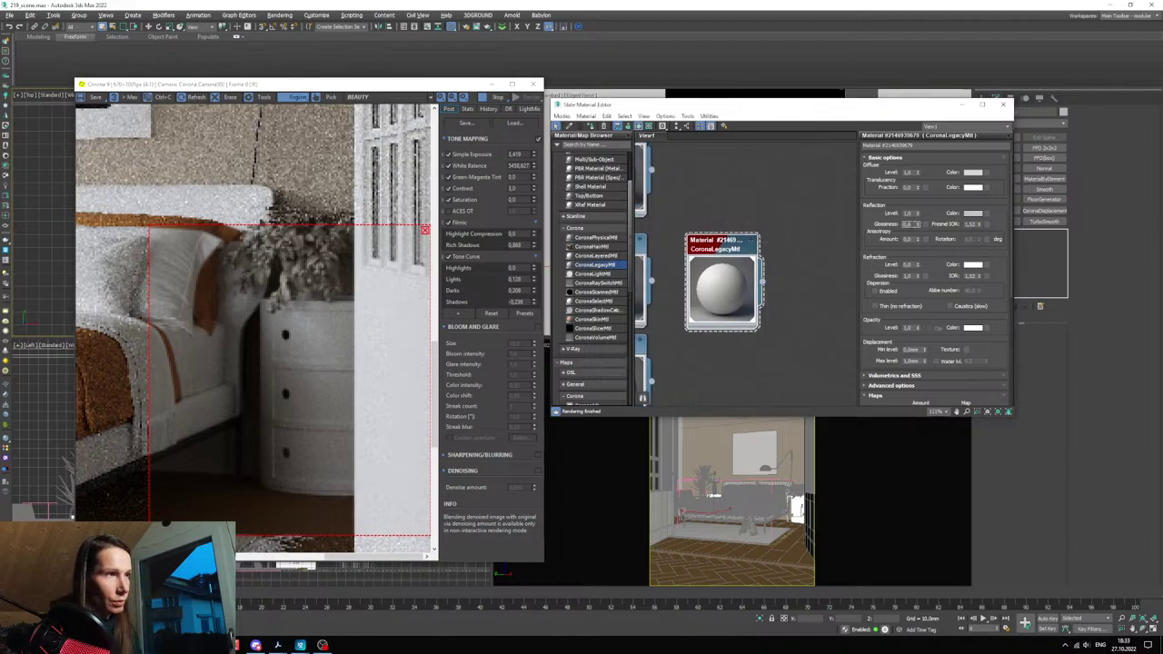
left_click(912, 224)
type("0,8")
key("Return")
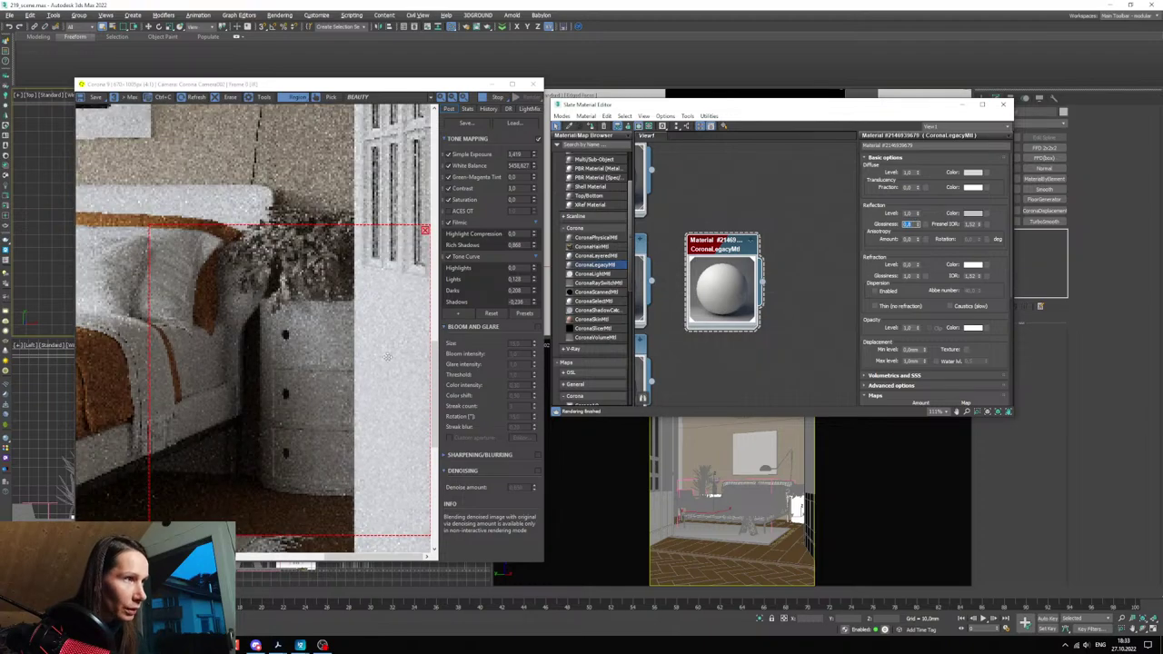
scroll(286, 402, "up", 1)
scroll(342, 381, "down", 1)
scroll(361, 388, "up", 2)
scroll(376, 383, "down", 2)
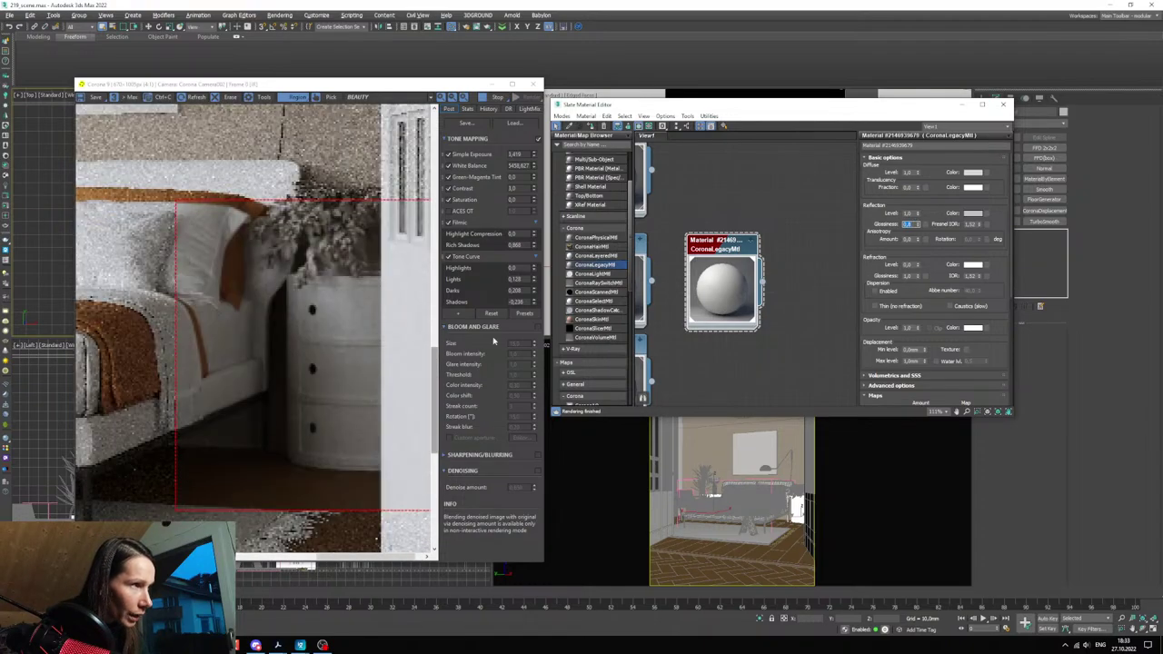
- Brighten the nightstand material's reflection colour to a value of 203 and accept it
left_click(971, 215)
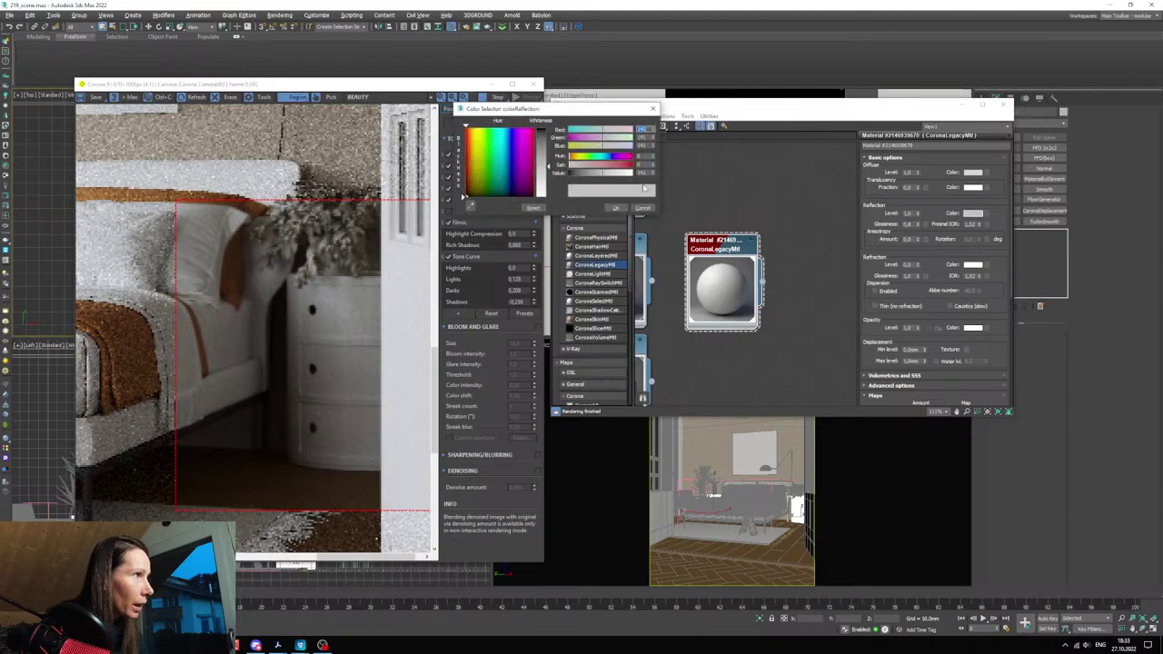
scroll(302, 360, "up", 4)
scroll(327, 389, "down", 4)
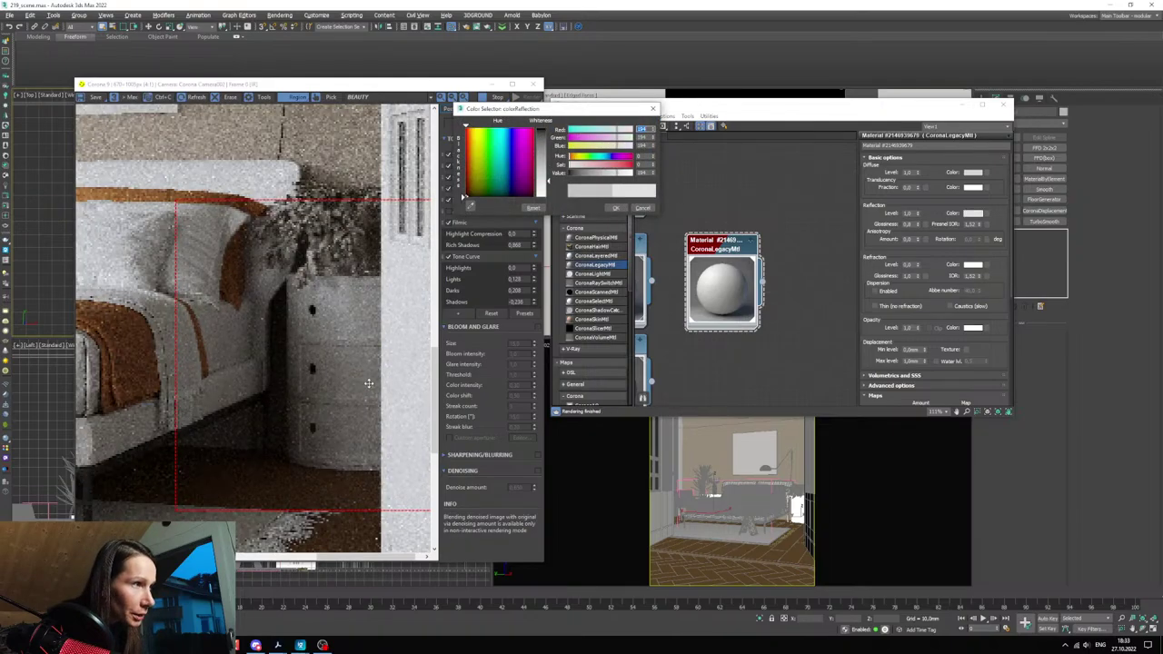
scroll(371, 380, "up", 3)
scroll(371, 378, "down", 4)
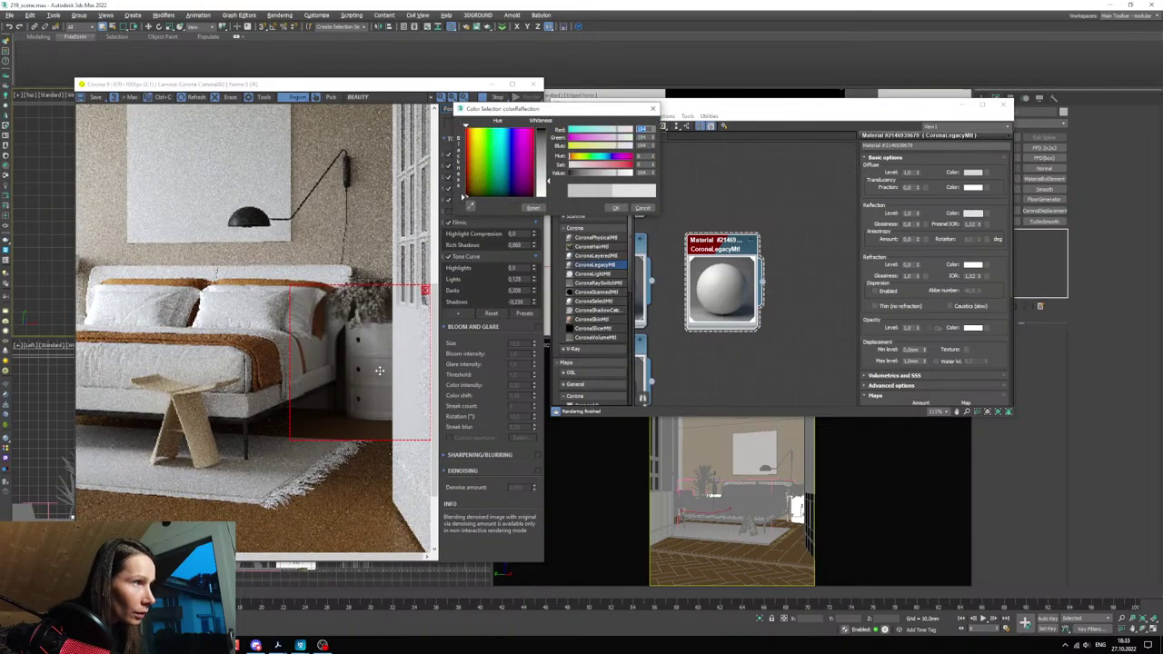
scroll(381, 370, "up", 2)
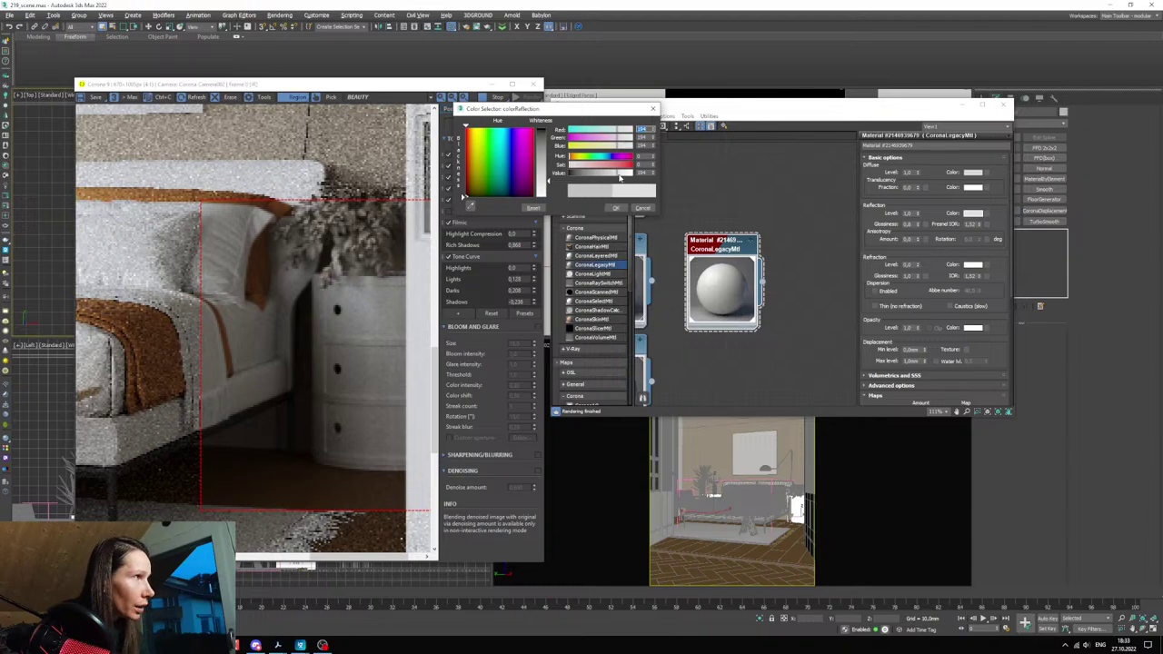
left_click(620, 174)
scroll(390, 419, "up", 1)
scroll(395, 403, "down", 1)
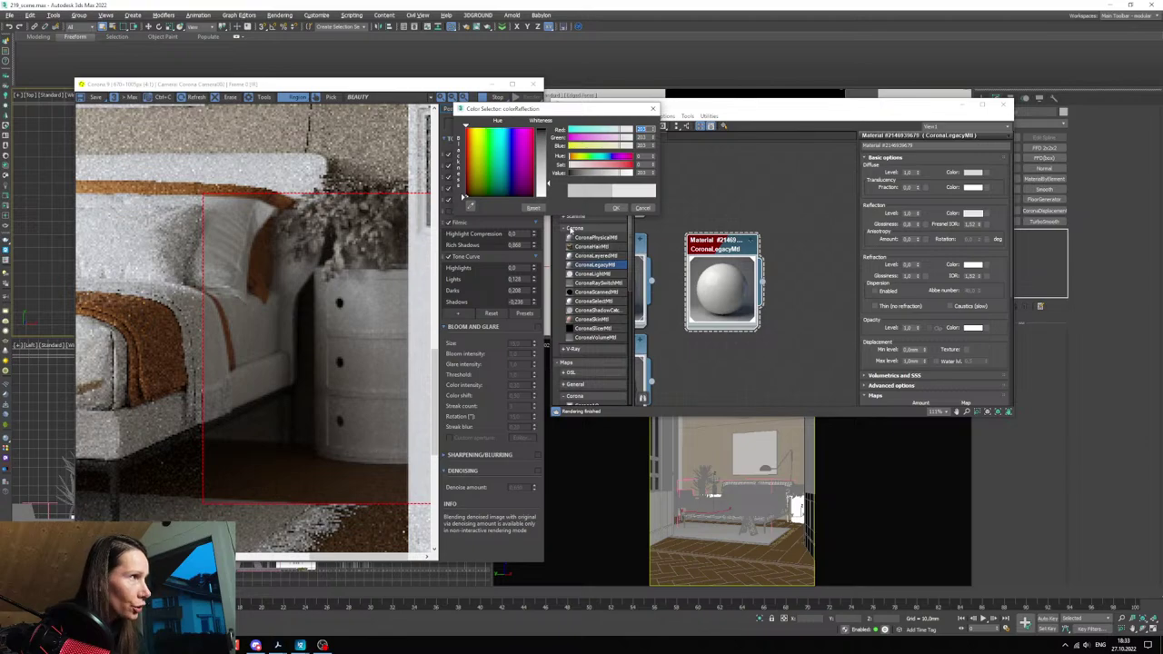
left_click(616, 209)
- Move the render region onto the armchair and assign a copy of the beige-grey material to its rattan part
scroll(350, 390, "down", 3)
left_click_drag(373, 413, 171, 397)
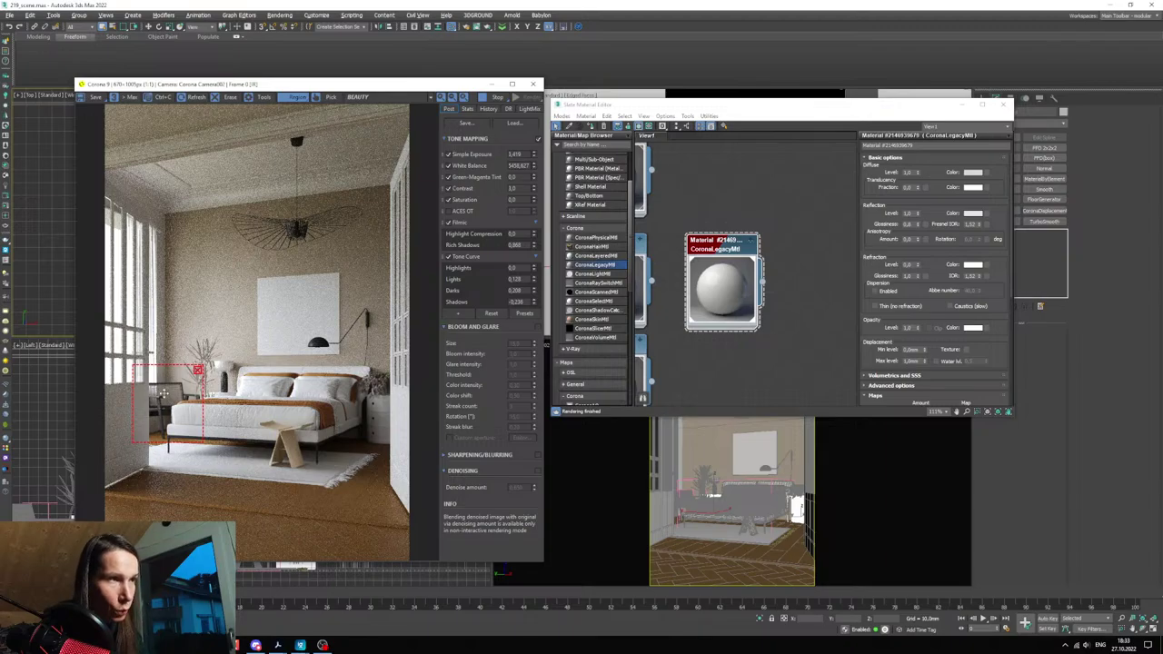
left_click(493, 84)
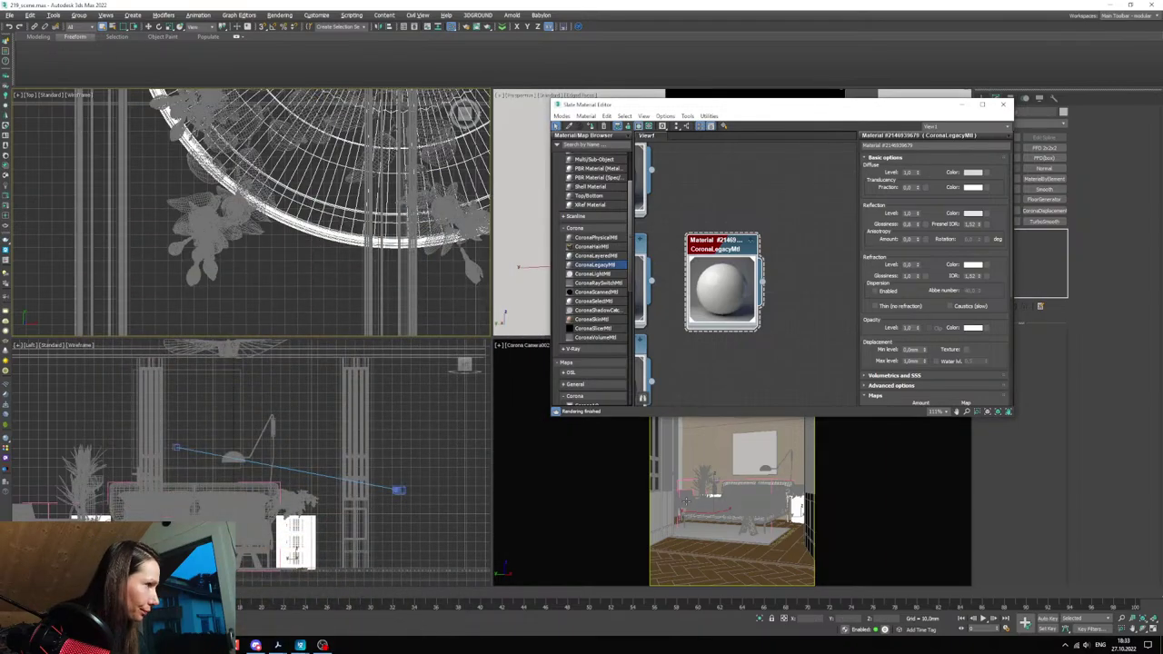
scroll(761, 247, "down", 5)
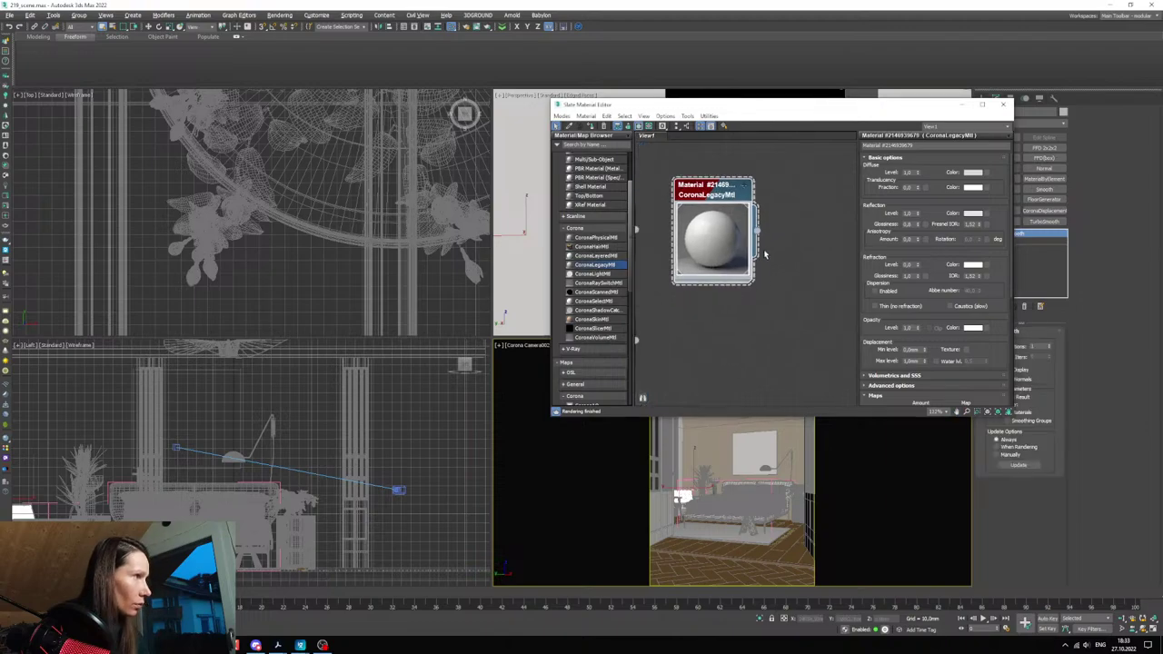
middle_click_drag(689, 372, 733, 363)
middle_click_drag(747, 263, 707, 322)
left_click_drag(596, 264, 740, 260)
double_click(743, 269)
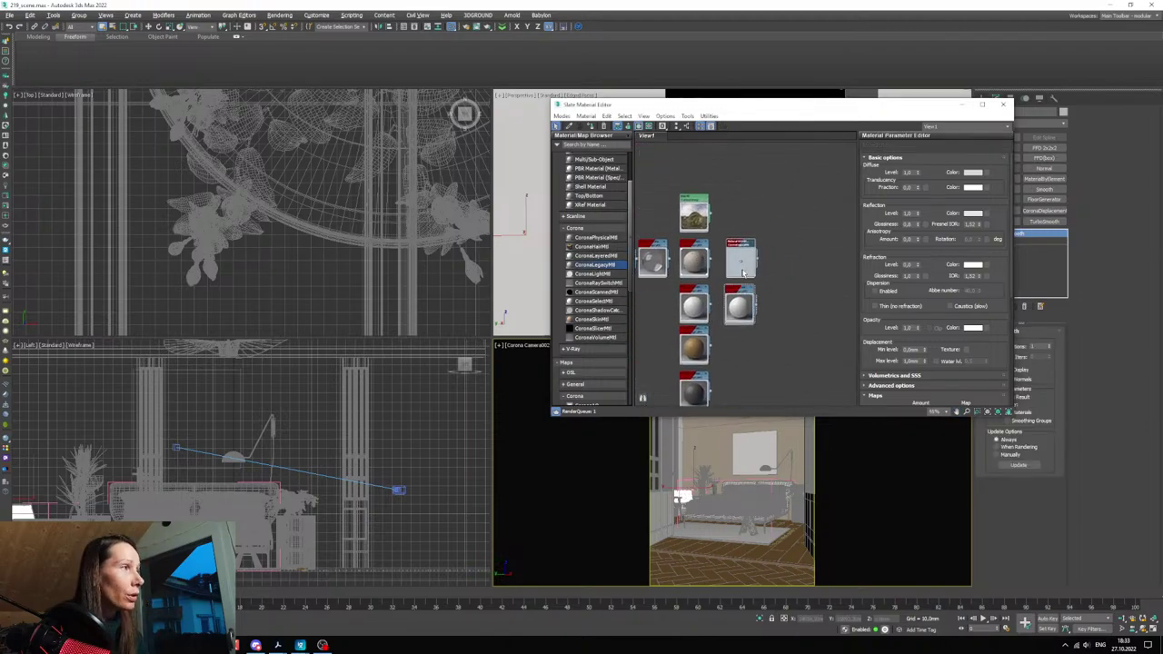
left_click(592, 128)
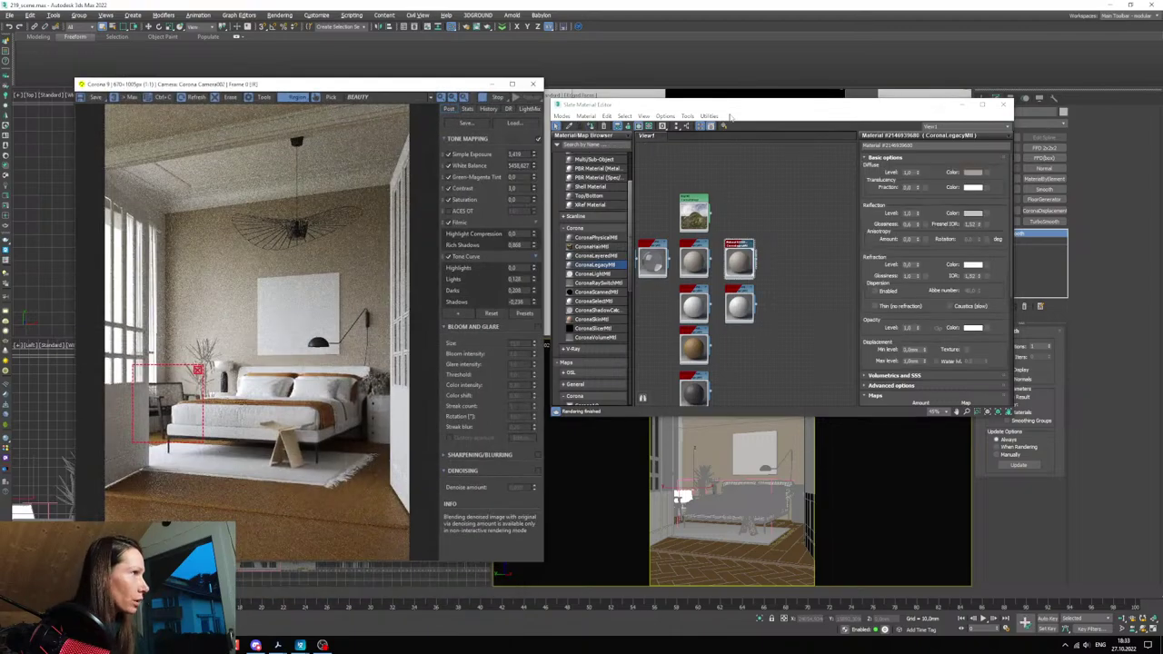
- Using the reference photo as a guide, warm the rattan material's diffuse colour to saturation about 152 and value about 128
left_click_drag(718, 107, 687, 118)
scroll(709, 284, "up", 3)
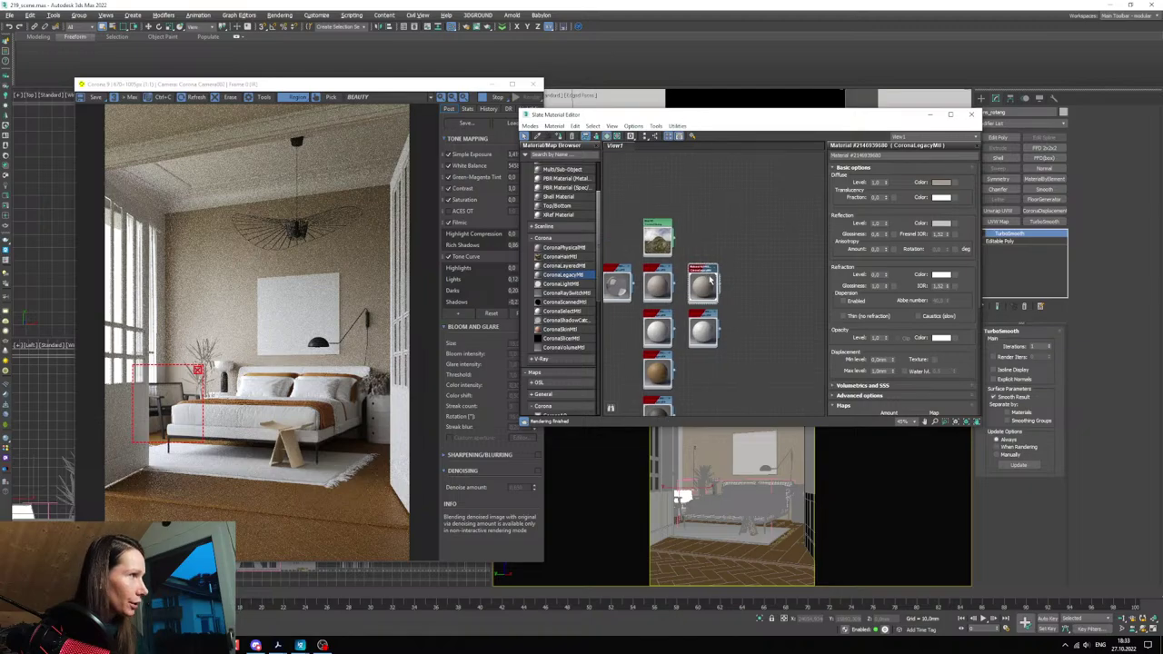
left_click(940, 183)
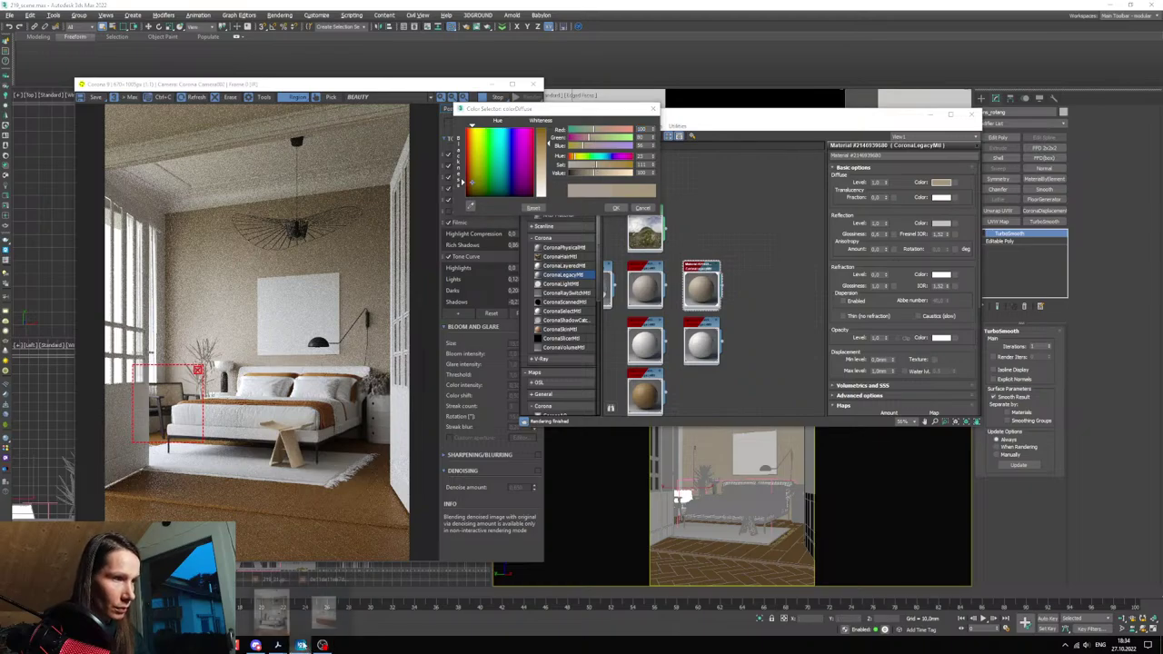
left_click(301, 645)
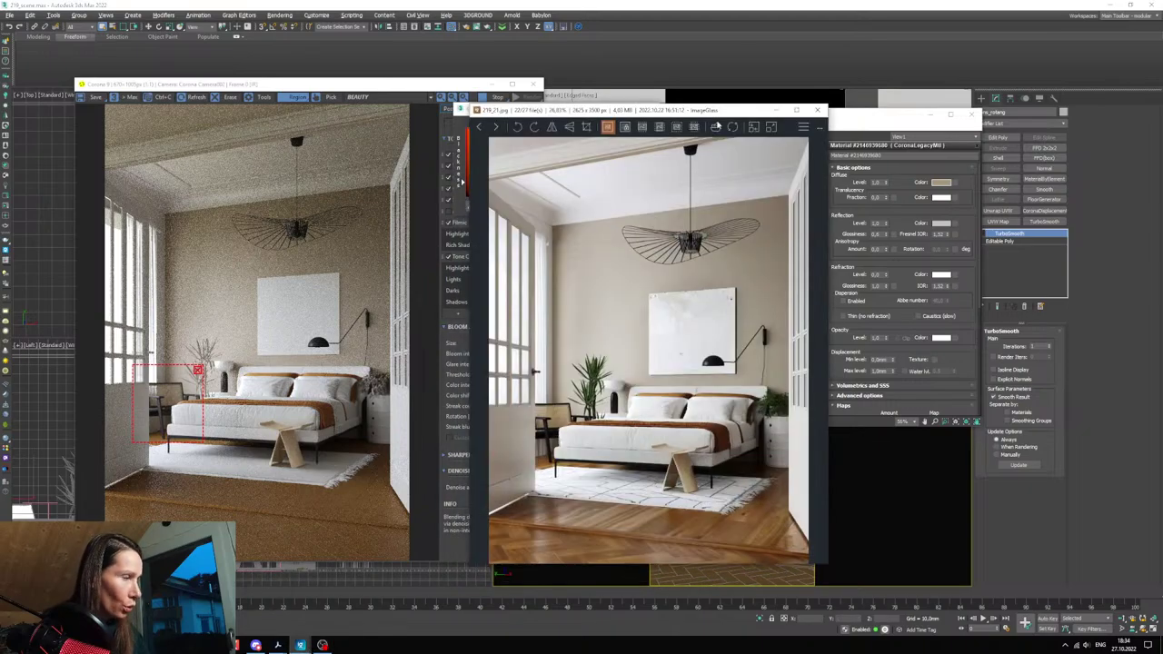
left_click(776, 110)
left_click(611, 165)
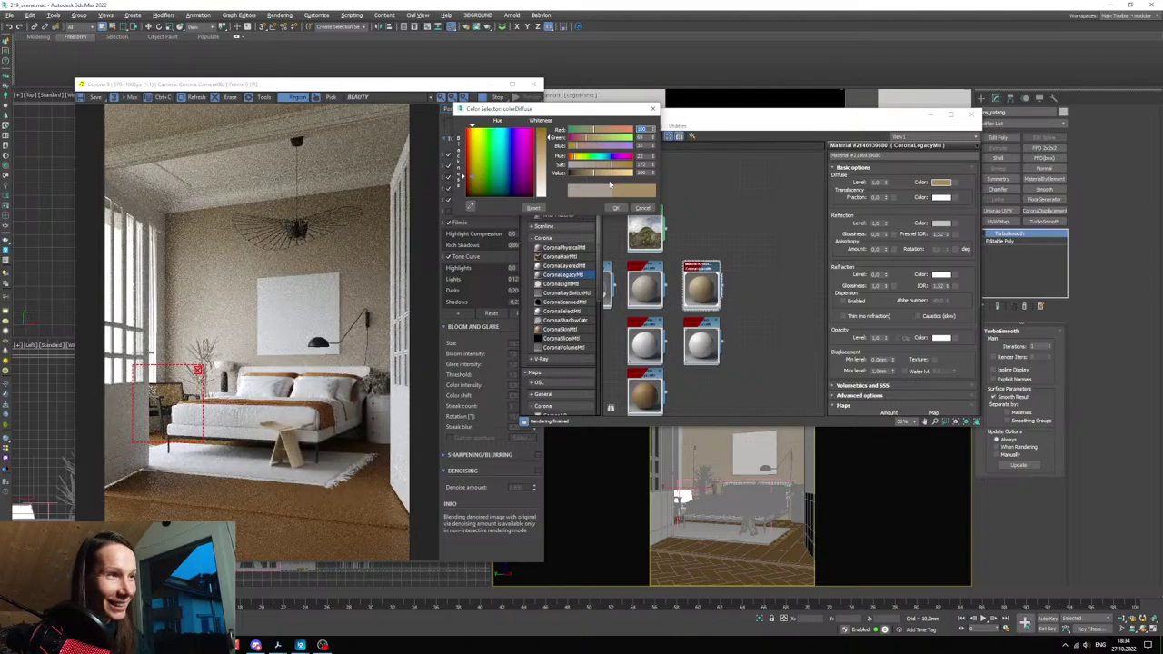
left_click(606, 166)
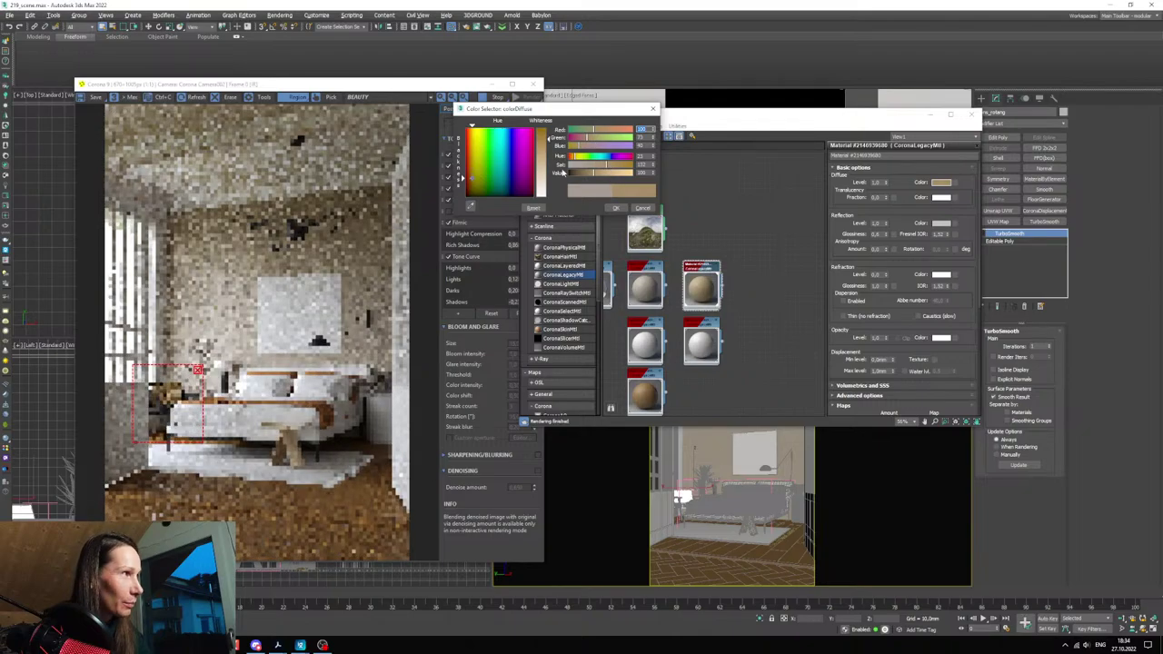
left_click(596, 173)
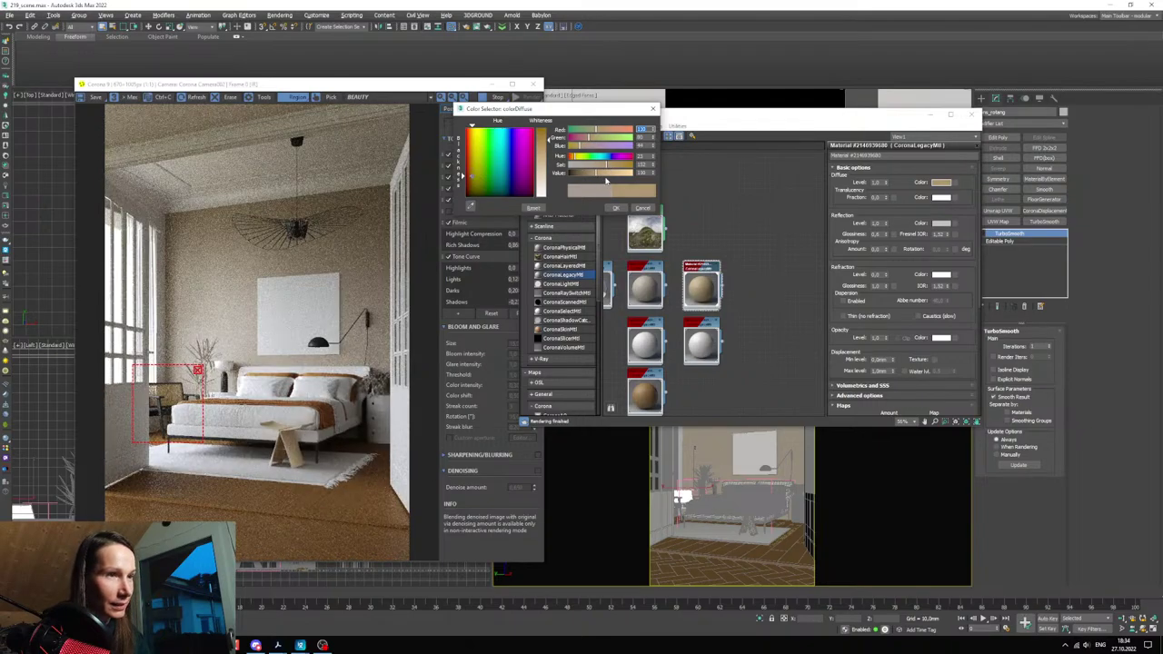
left_click(600, 173)
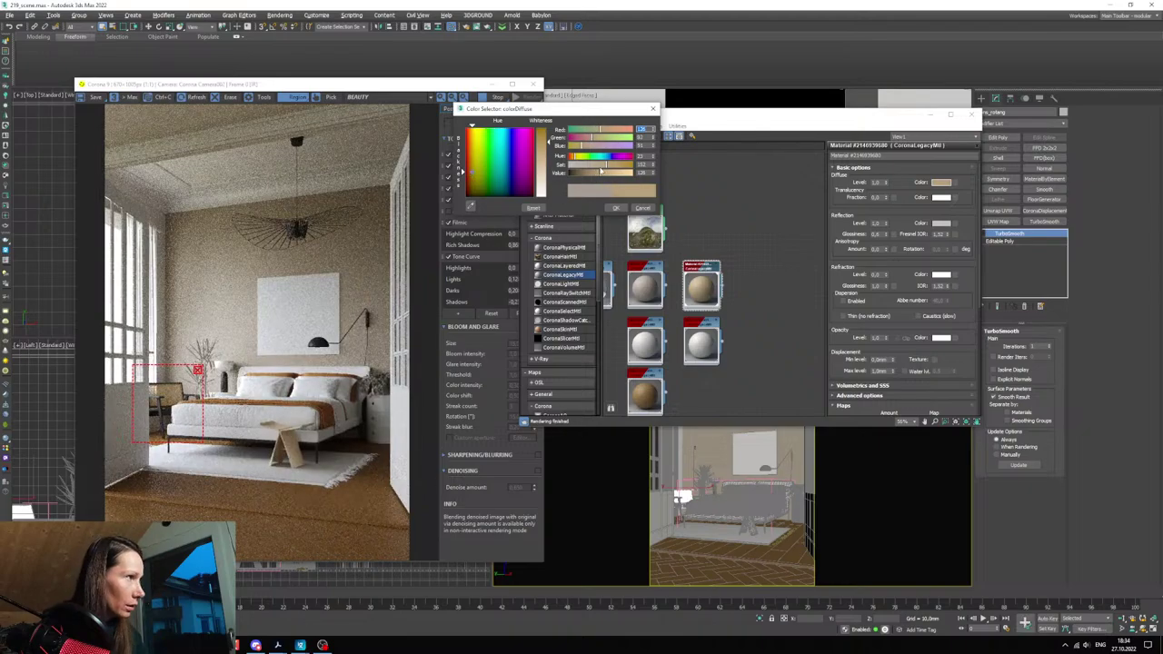
- Compare the render with the reference photo, adjust the rattan's diffuse colour to saturation about 141 and value about 133, and accept it
left_click(313, 604)
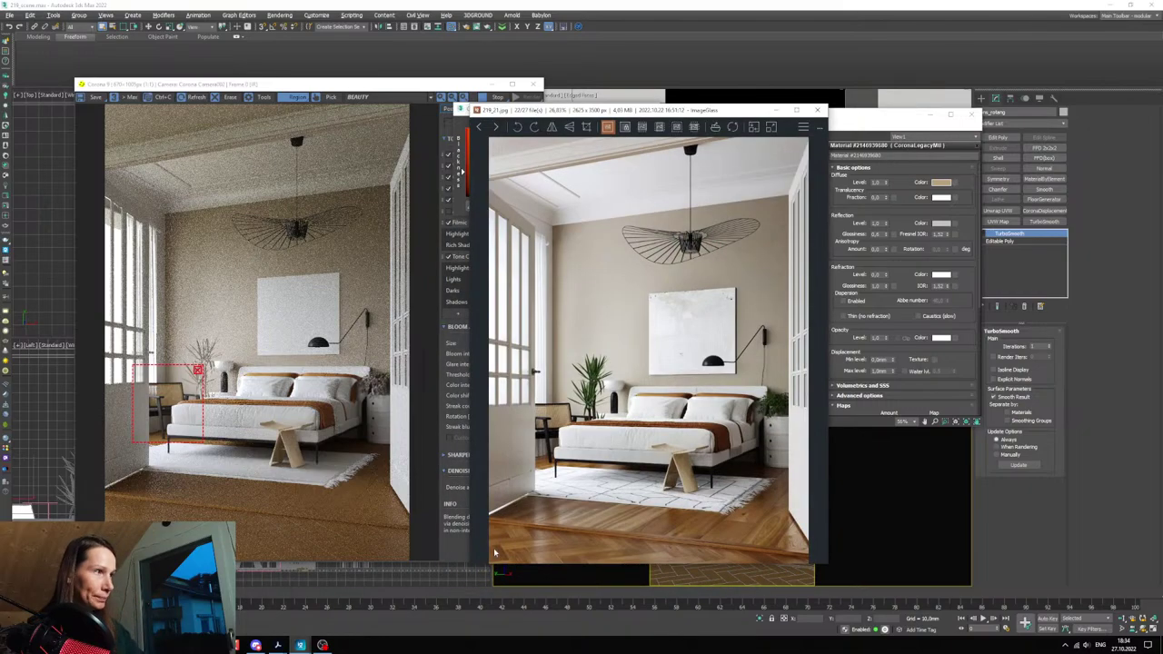
left_click(778, 110)
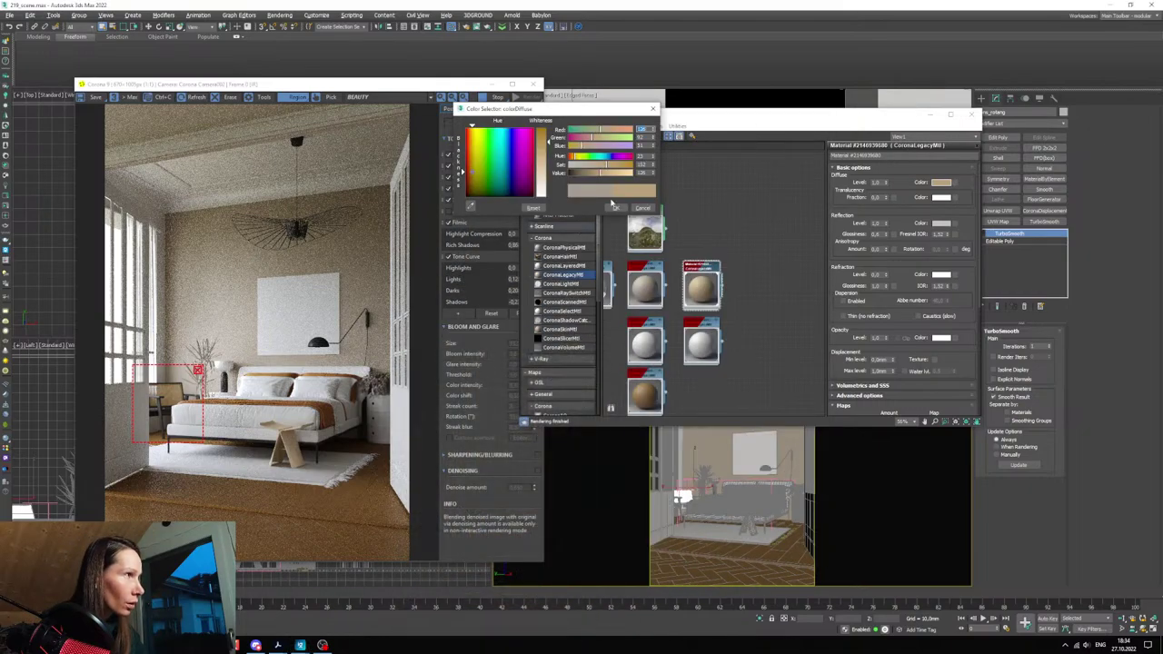
left_click_drag(606, 166, 603, 174)
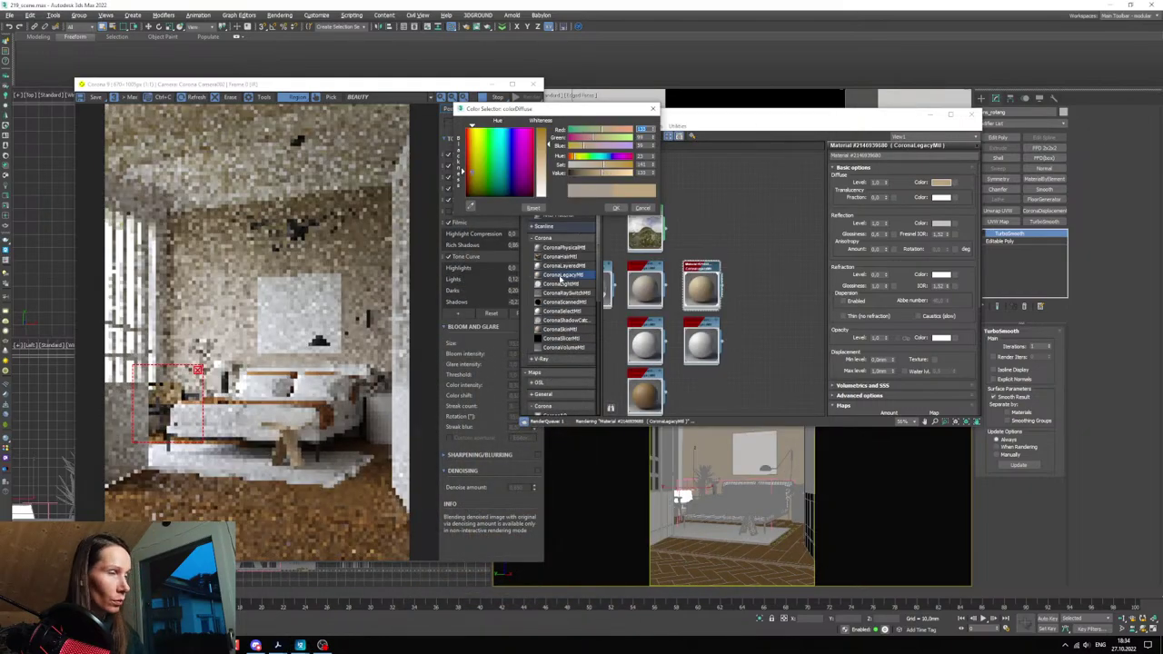
scroll(168, 406, "up", 2)
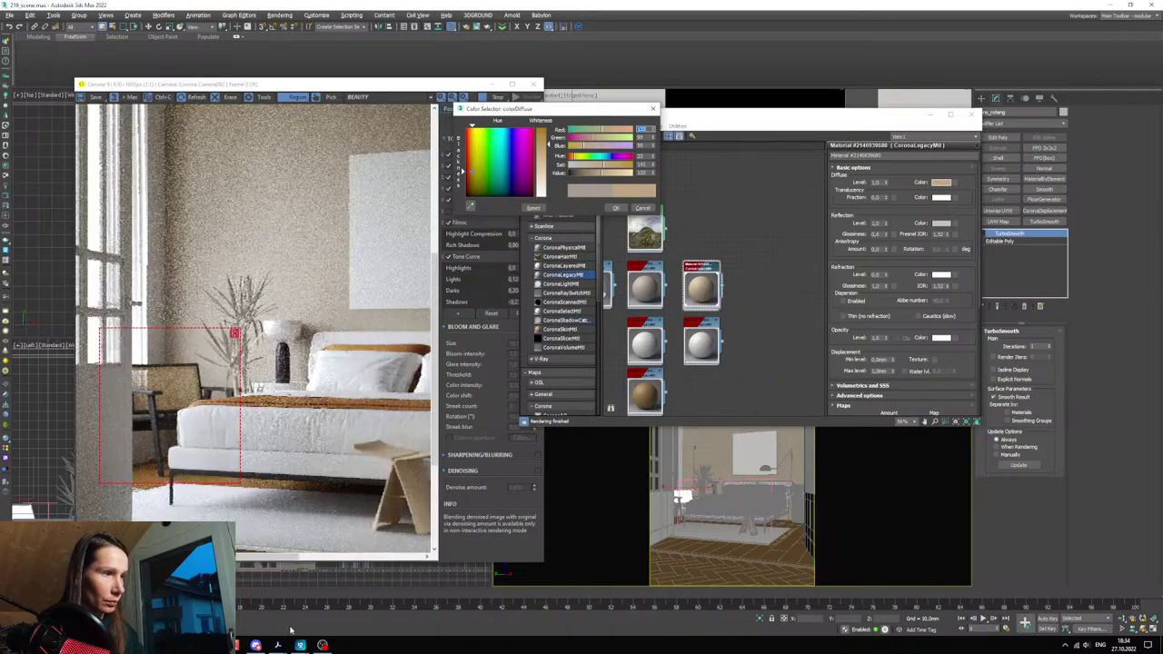
mouse_move(300, 643)
left_click(301, 600)
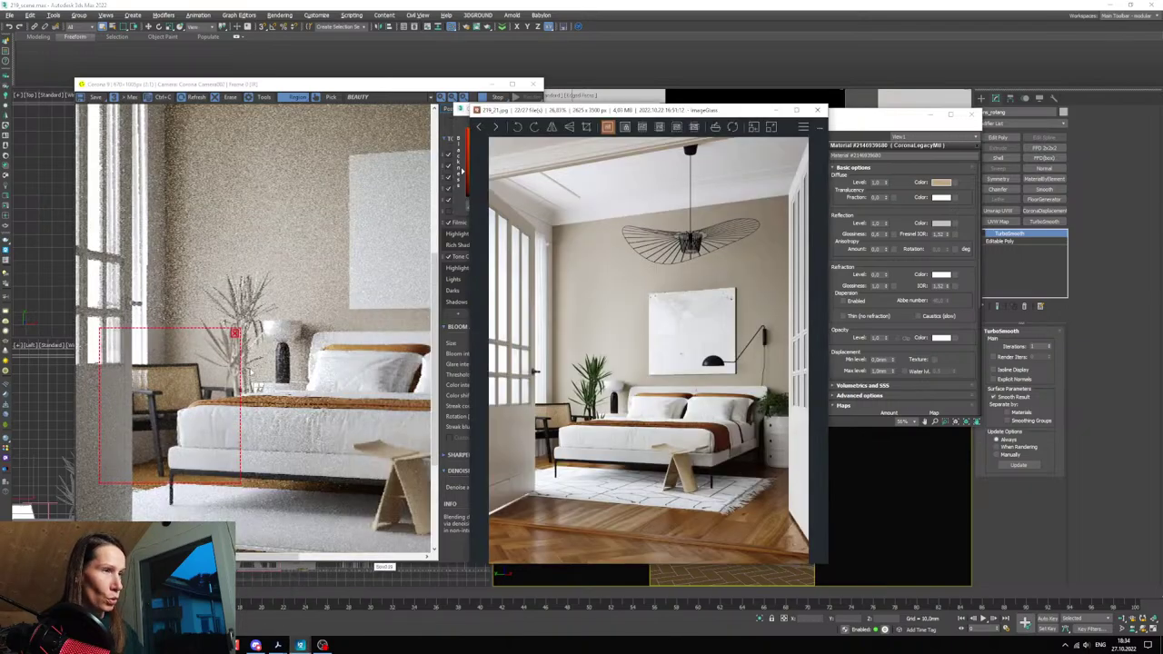
scroll(253, 373, "down", 2)
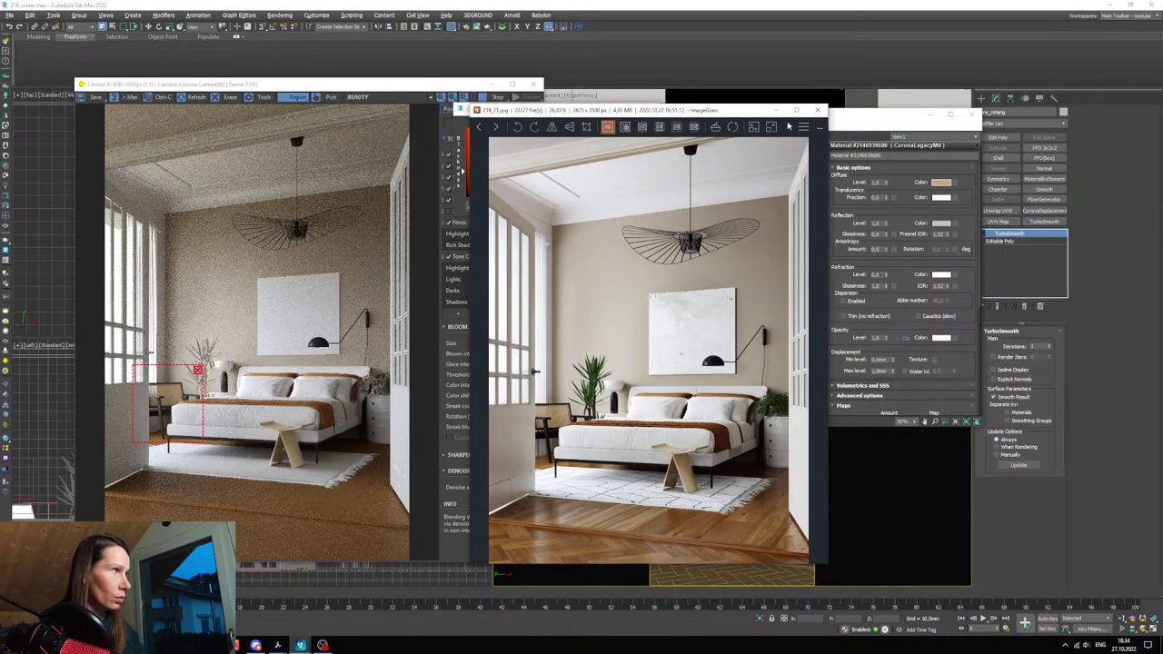
left_click(197, 369)
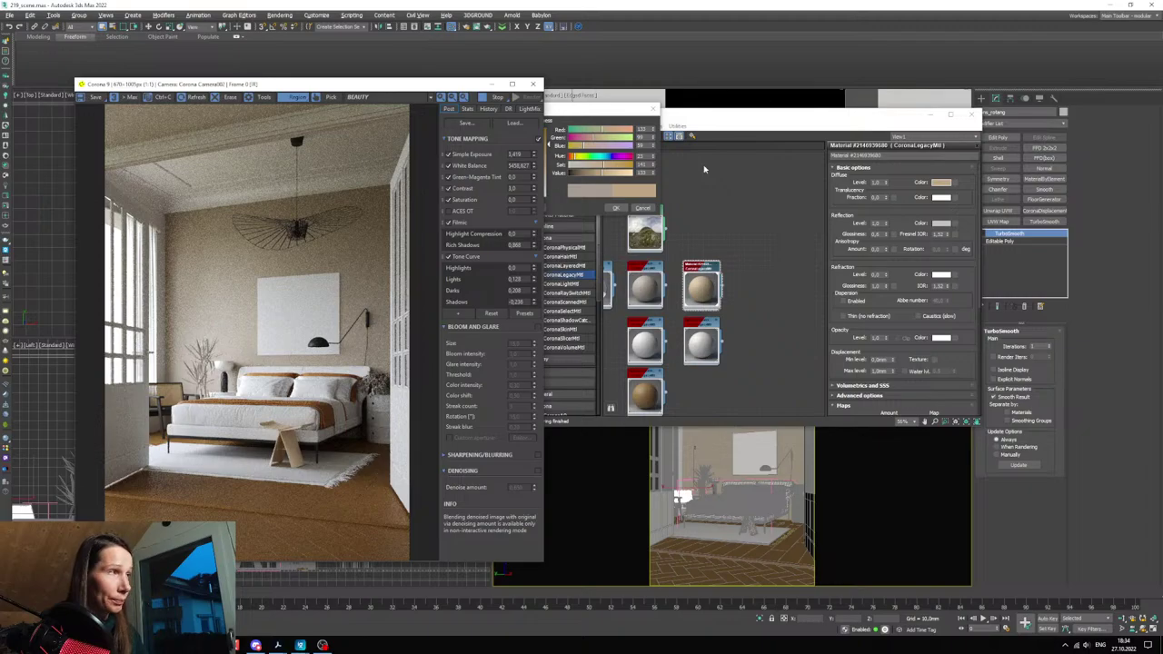
left_click(616, 208)
- Duplicate the beige-grey material beside the rattan material in the node view
middle_click_drag(709, 350, 710, 286)
scroll(709, 291, "down", 5)
scroll(702, 345, "up", 3)
middle_click_drag(701, 374, 682, 325)
scroll(697, 357, "up", 1)
scroll(695, 350, "down", 4)
scroll(682, 295, "up", 4)
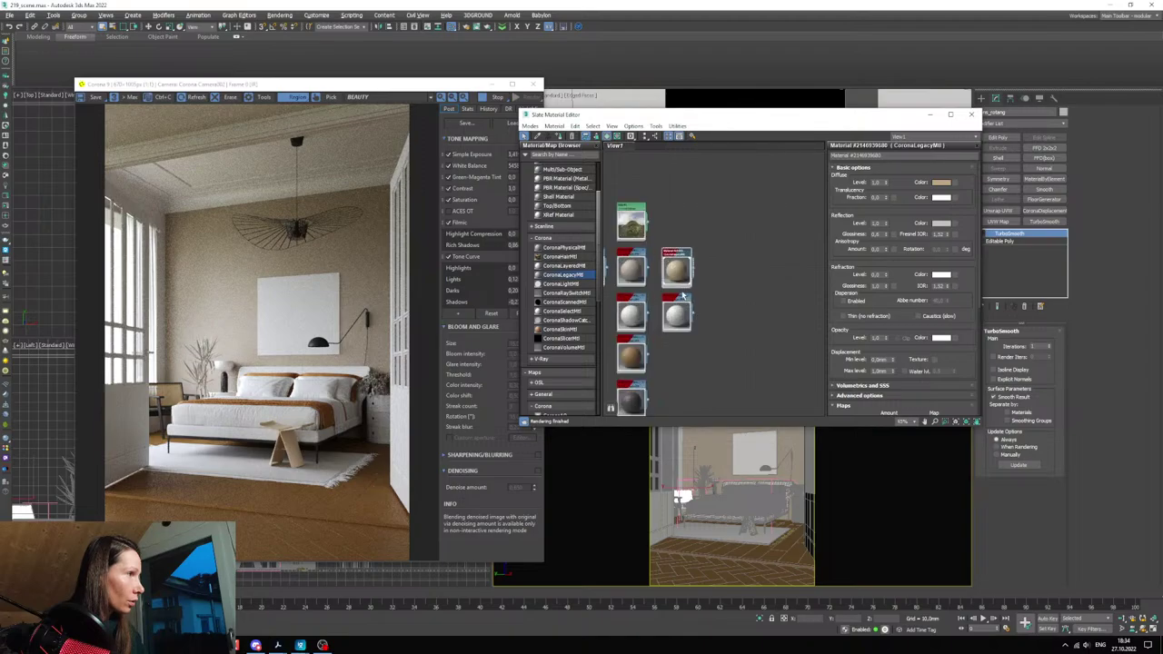
left_click_drag(635, 269, 730, 270, "shift")
- Select the flowering plant and the spiky plant in the top view and assign the copied beige-grey material to them
left_click(494, 84)
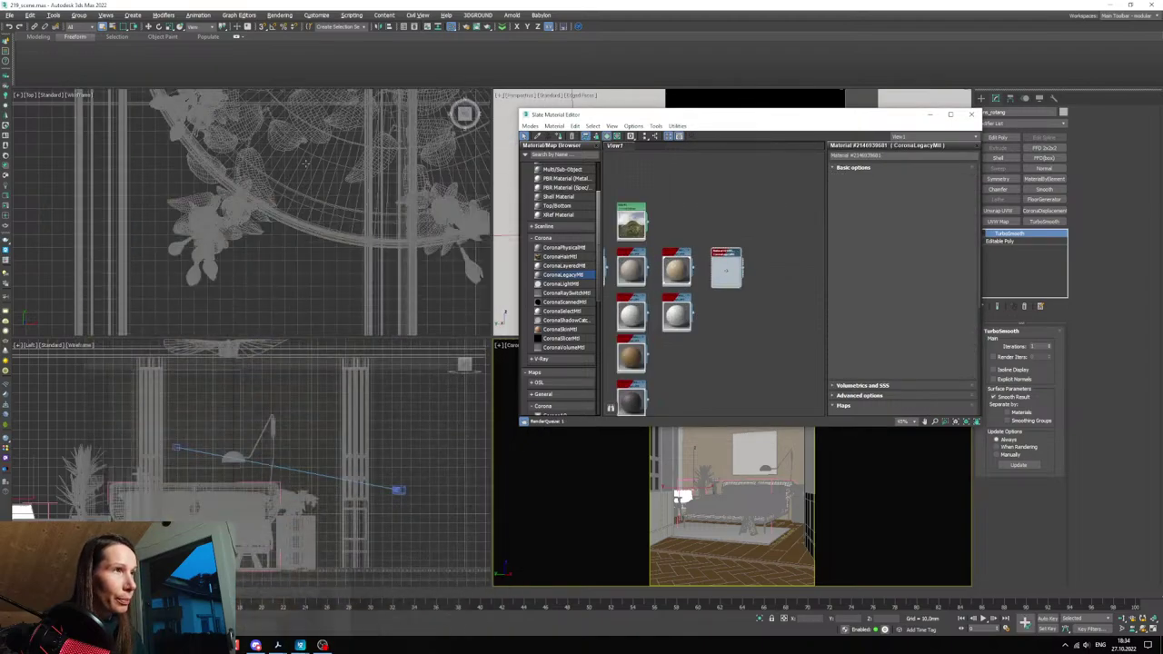
scroll(279, 174, "down", 4)
scroll(279, 175, "down", 1)
left_click(279, 174)
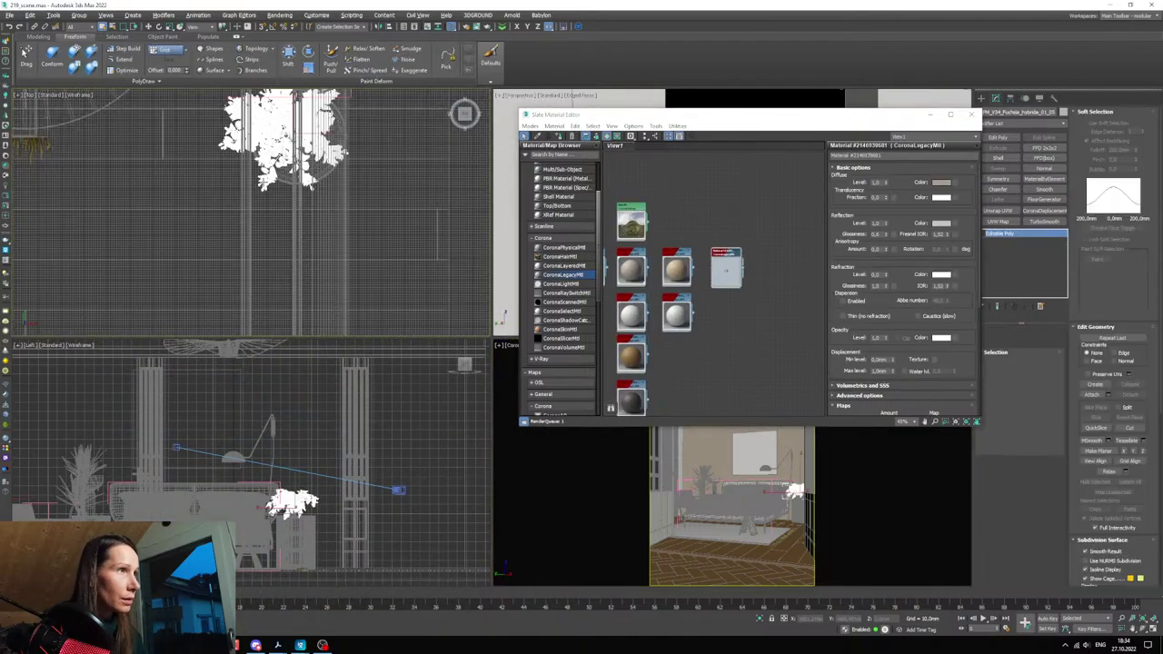
scroll(273, 250, "down", 3)
middle_click_drag(273, 250, 269, 277)
scroll(268, 276, "up", 6)
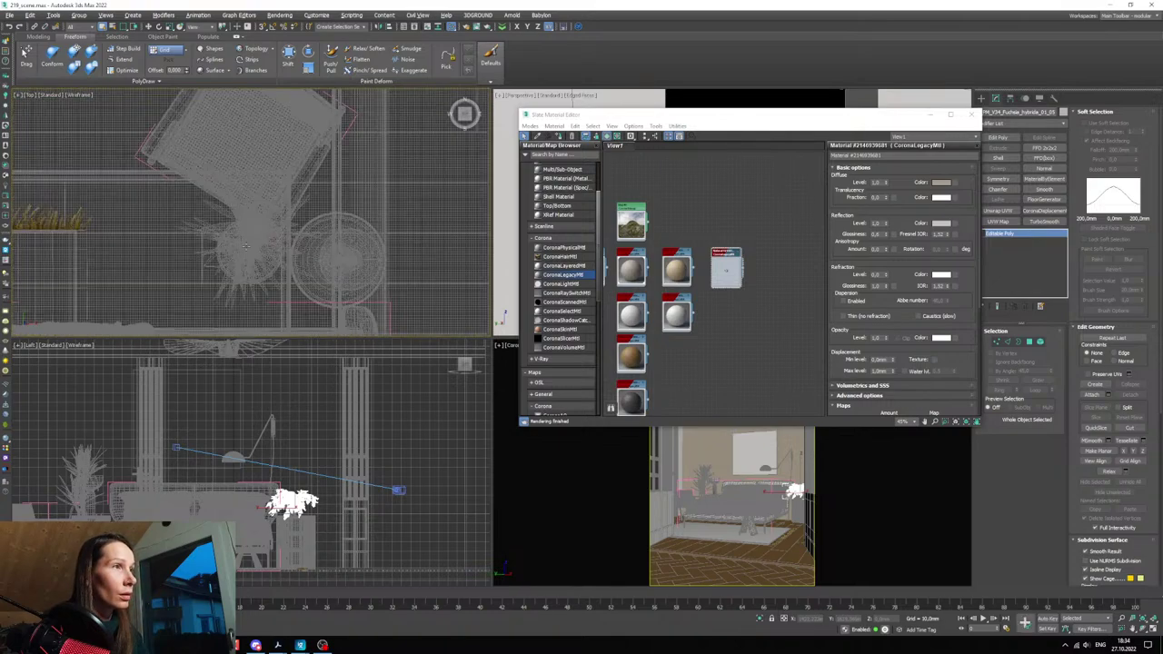
left_click(228, 307)
scroll(710, 298, "up", 3)
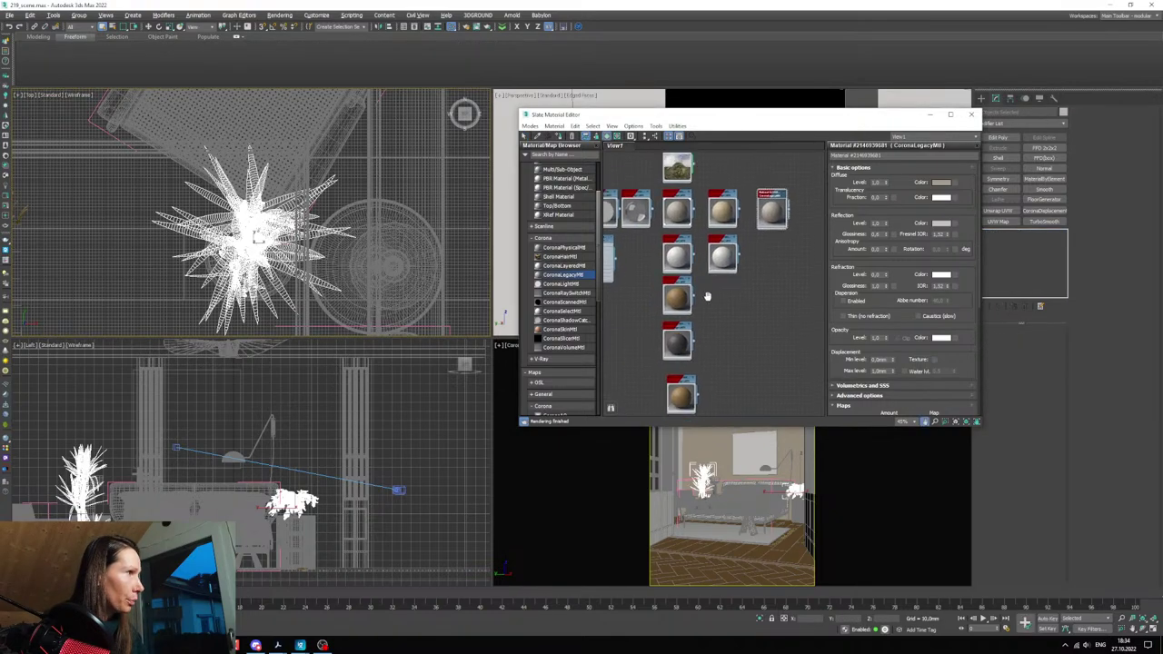
scroll(709, 298, "up", 2)
left_click(558, 135)
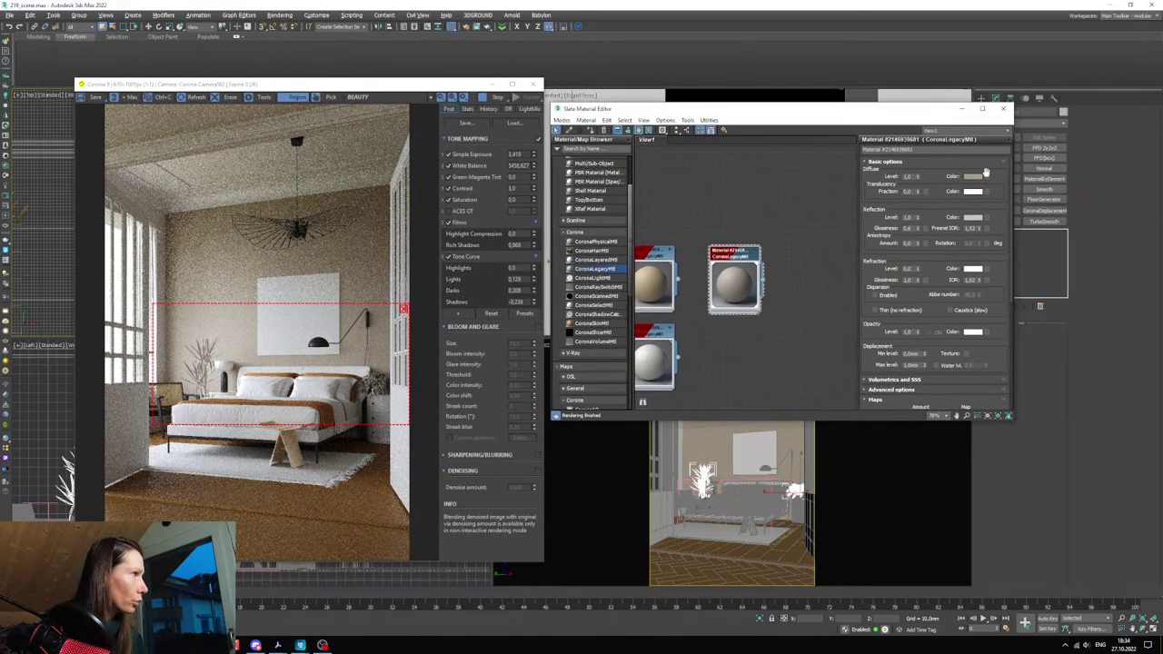
- Turn the plant material's diffuse colour dark green with hue about 66, saturation about 128 and value about 20
left_click(973, 177)
left_click(585, 158)
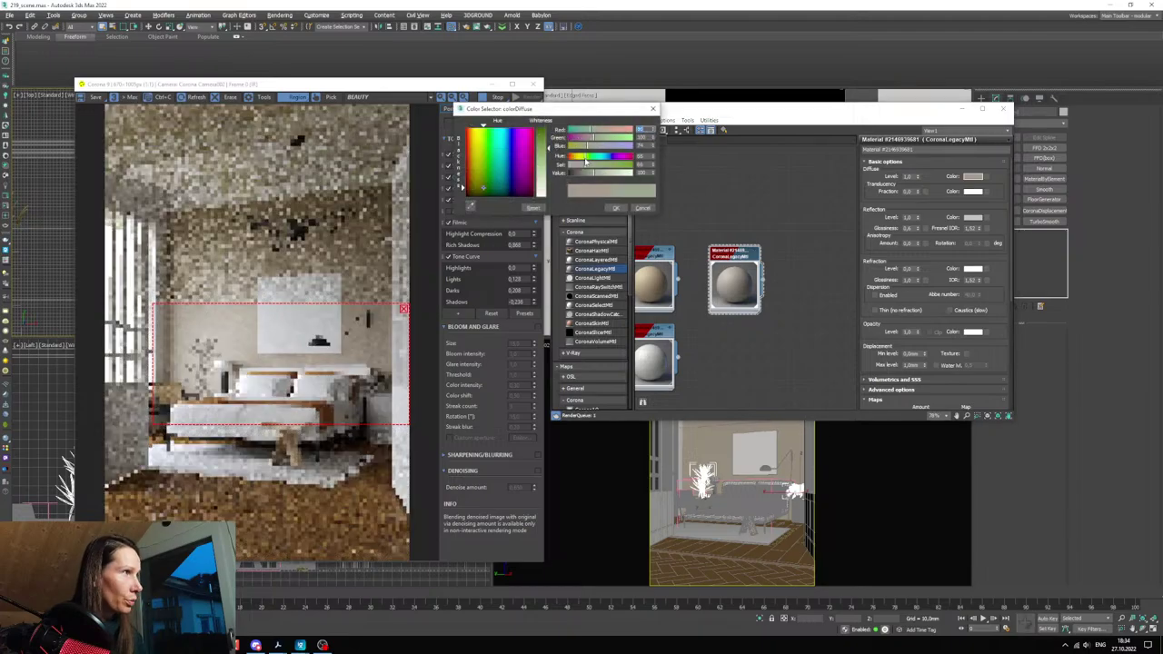
left_click_drag(586, 181, 595, 168)
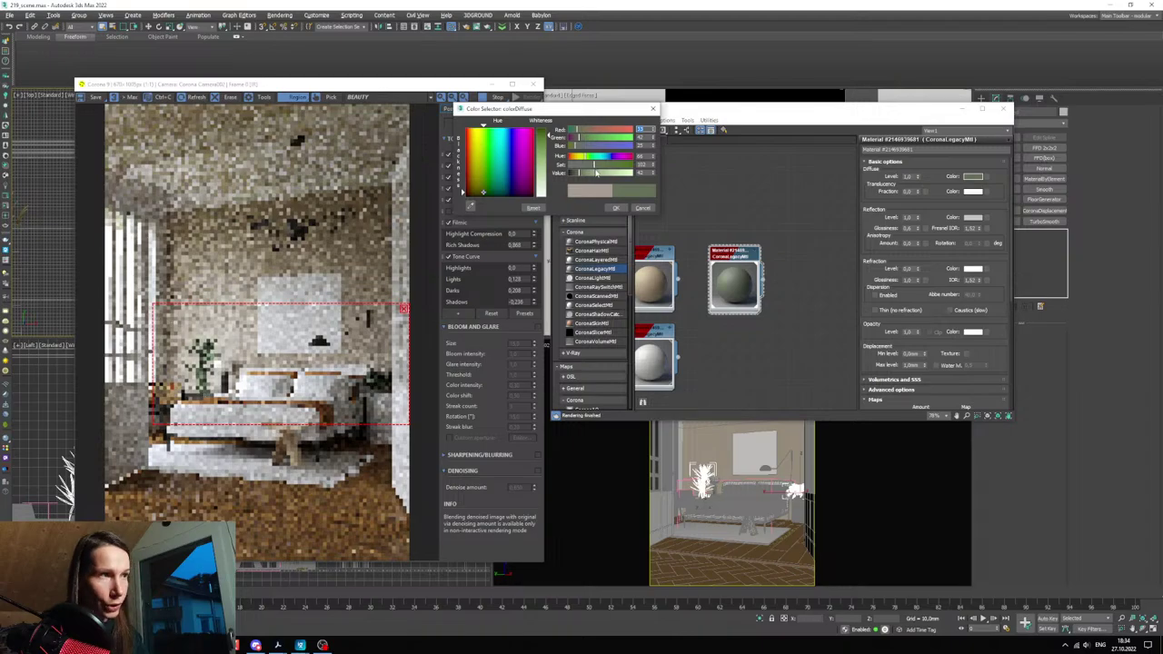
left_click(601, 167)
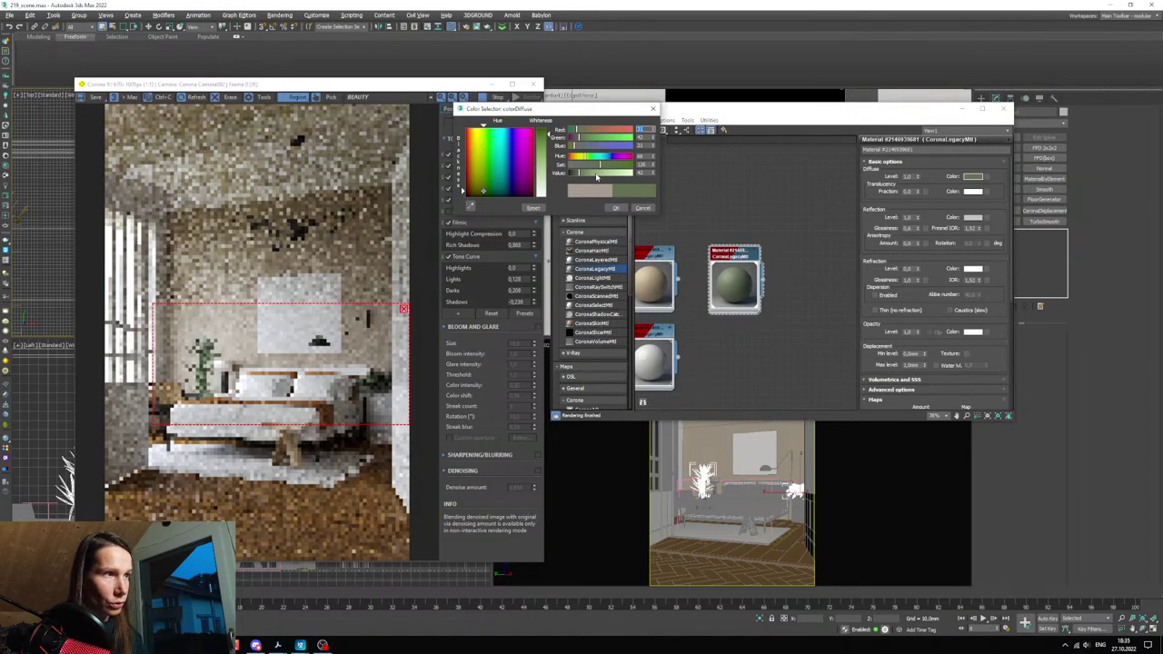
left_click_drag(577, 176, 574, 176)
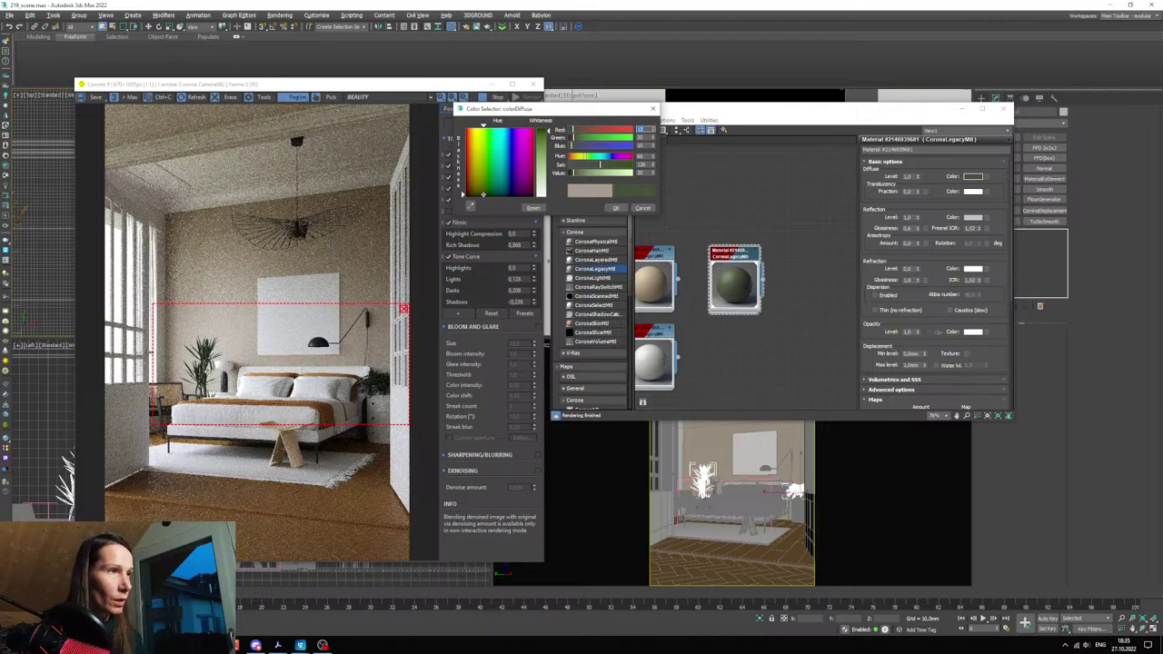
left_click(247, 403)
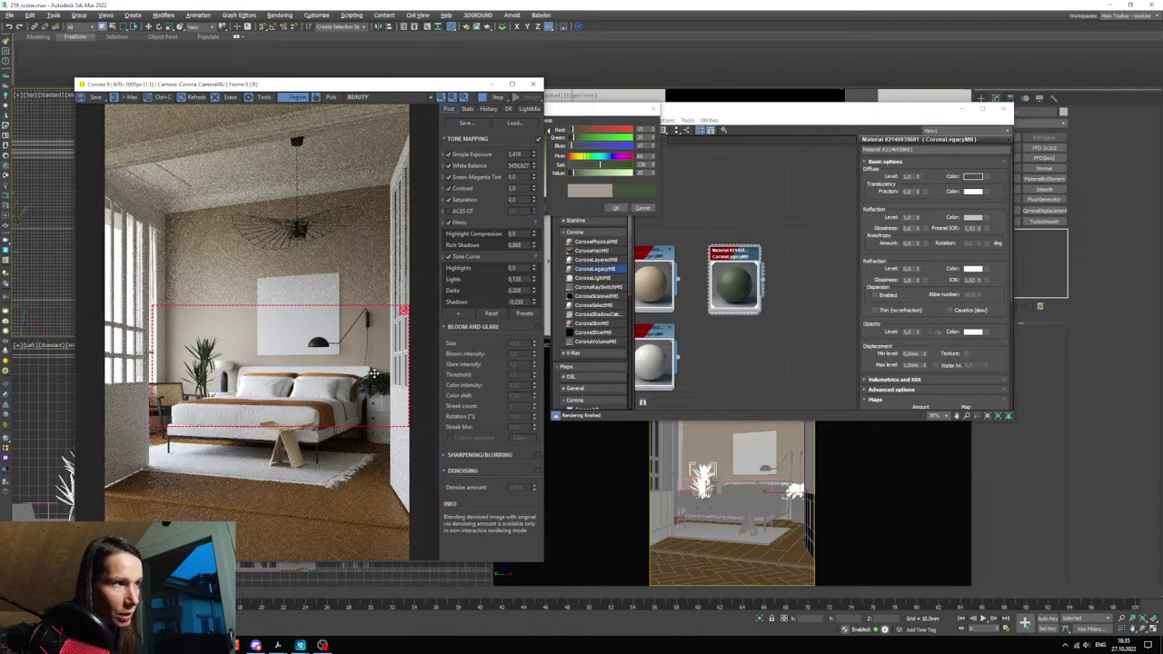
- Refine the plant material's diffuse green to hue about 55 and value about 23 against the render, and accept it
left_click_drag(581, 110, 634, 114)
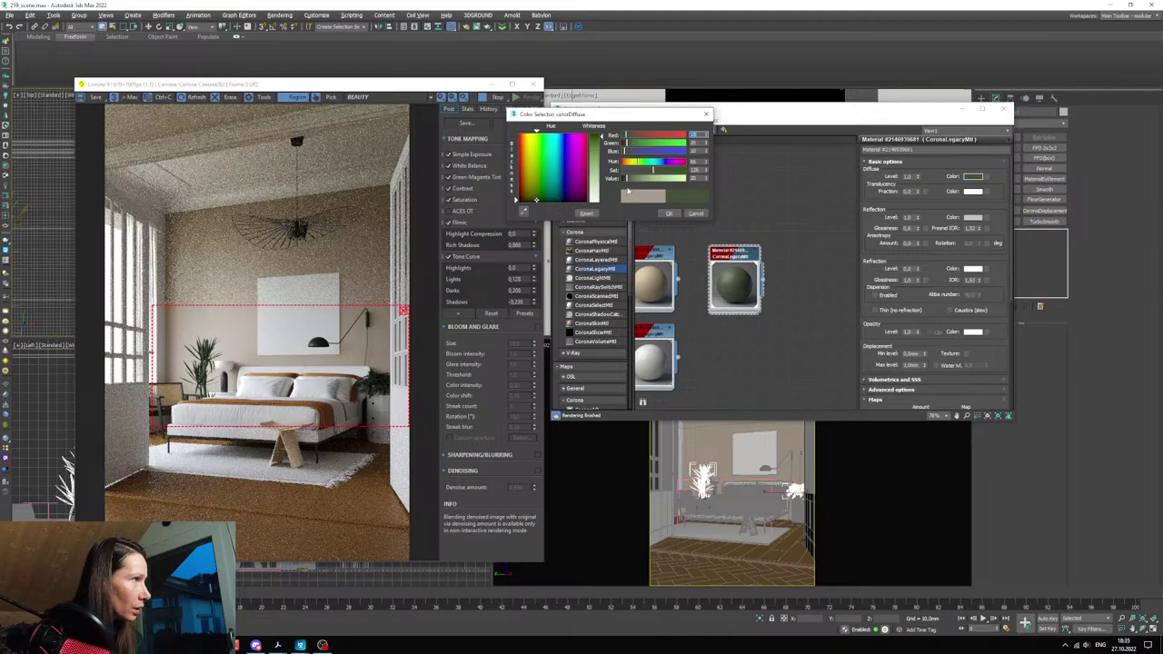
left_click(630, 180)
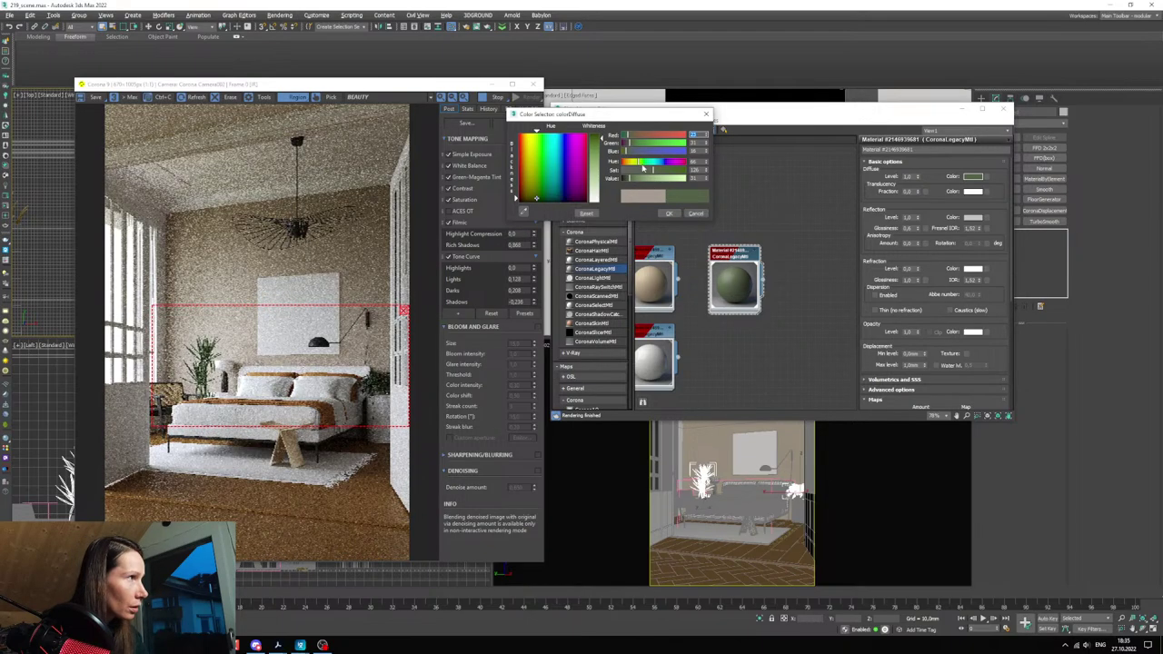
scroll(378, 311, "up", 3)
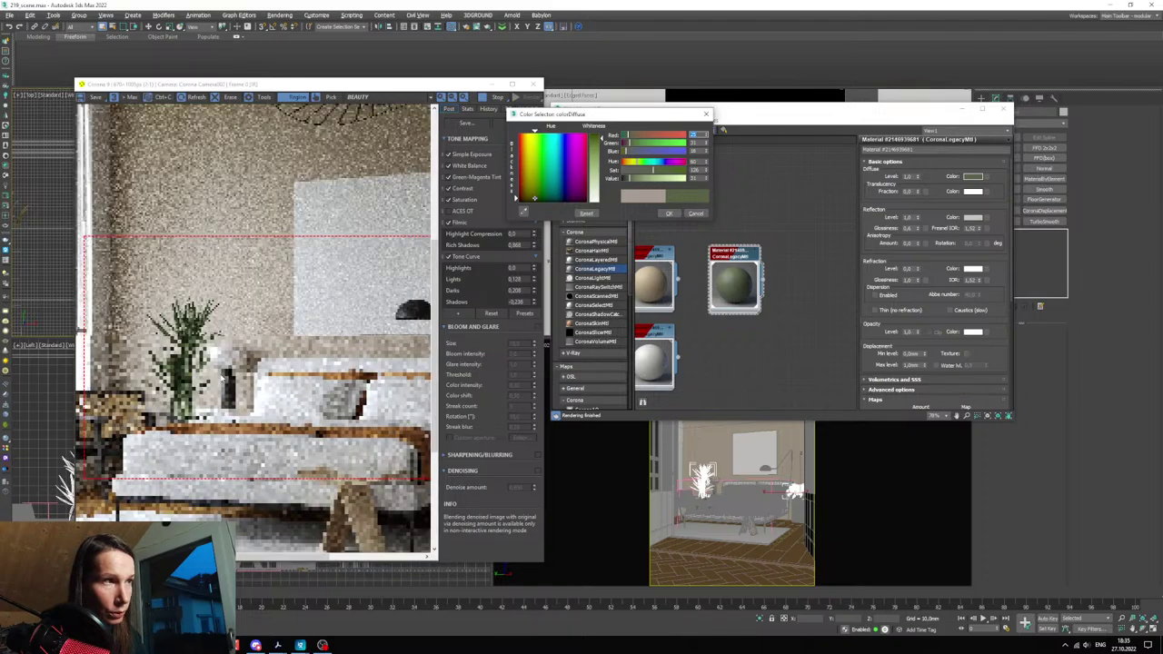
left_click(627, 180)
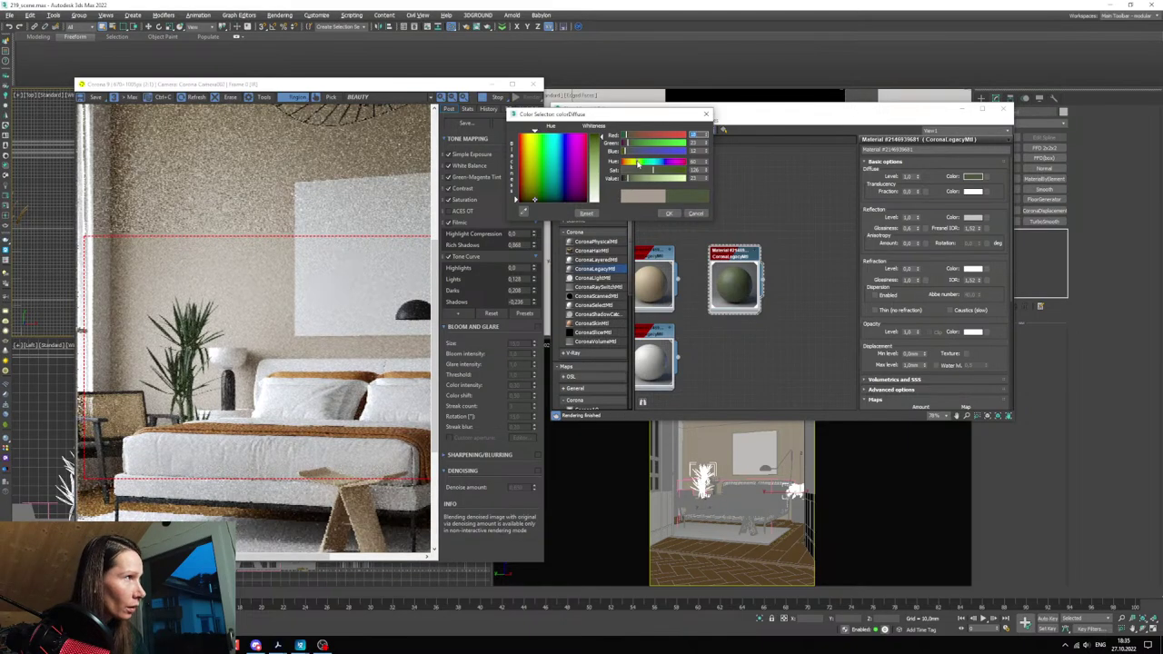
left_click(705, 166)
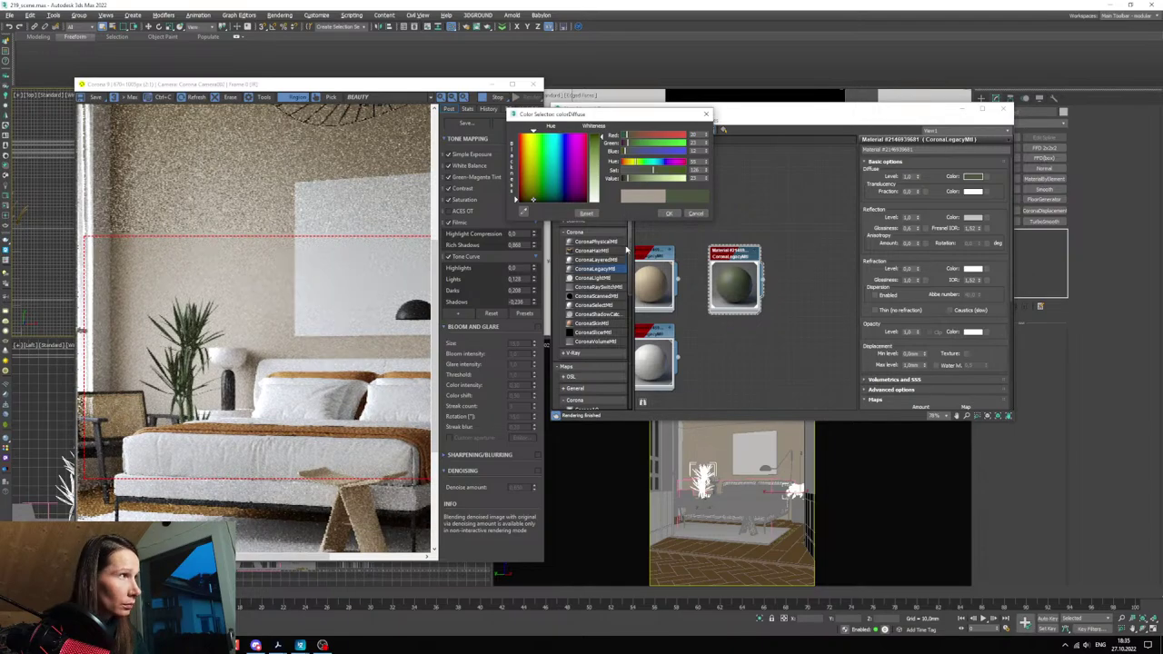
left_click(669, 214)
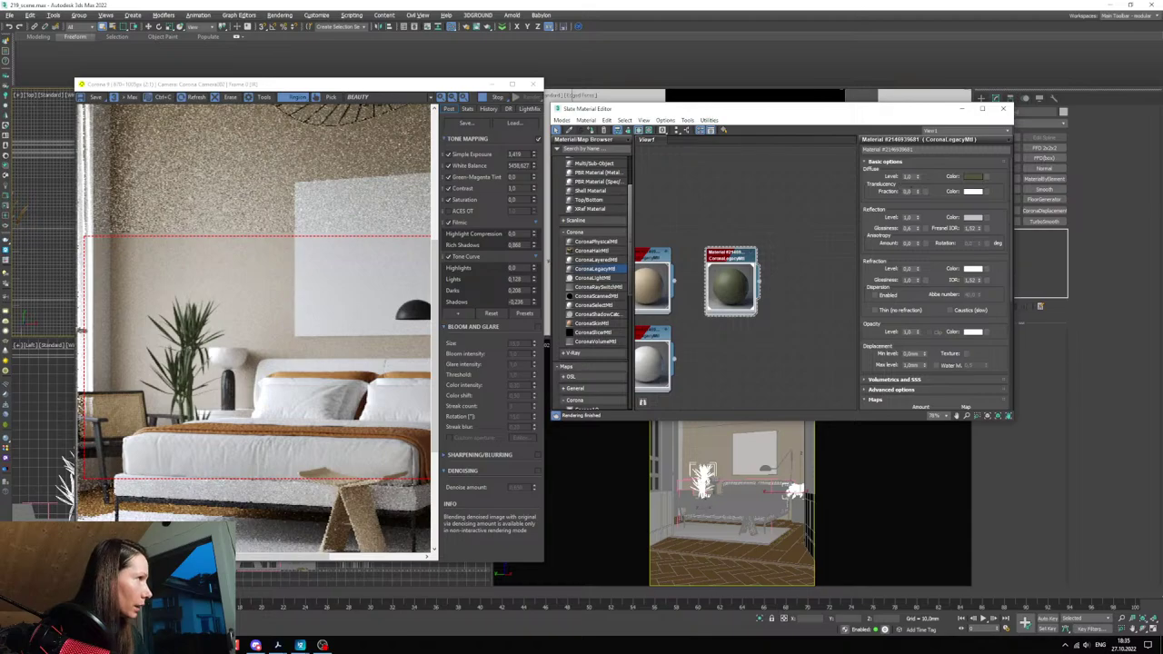
- Set the plant material's translucency fraction to 0.1 and its colour to the copied diffuse green, brightened to saturation 177 and value 121
key("Return")
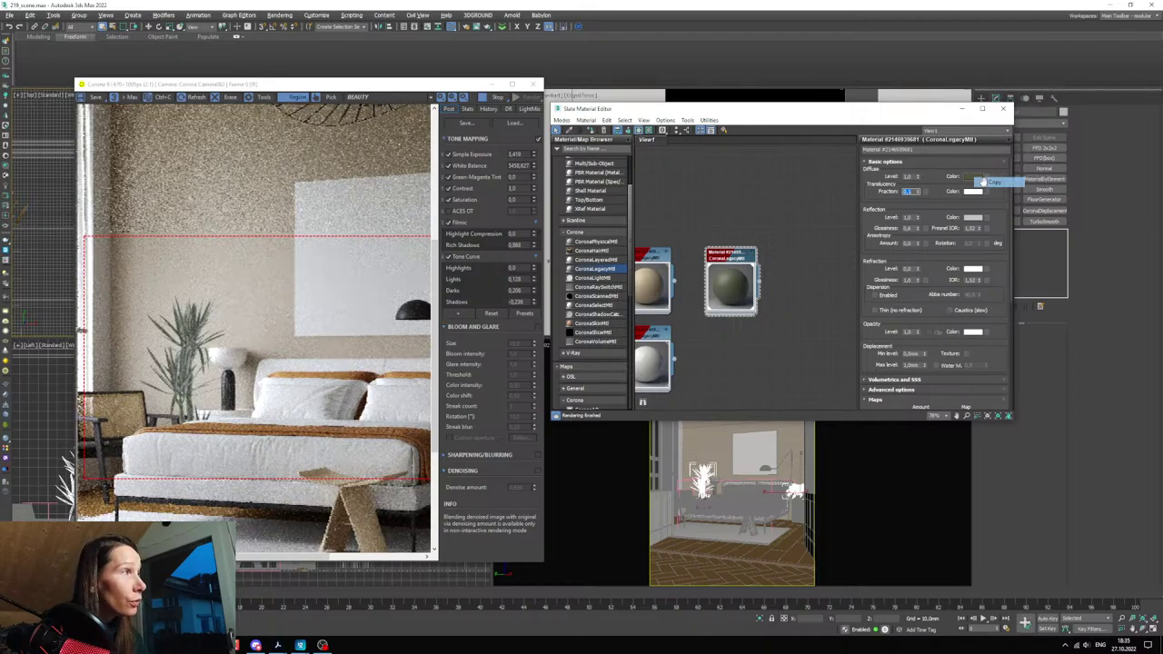
right_click(974, 191)
left_click(994, 208)
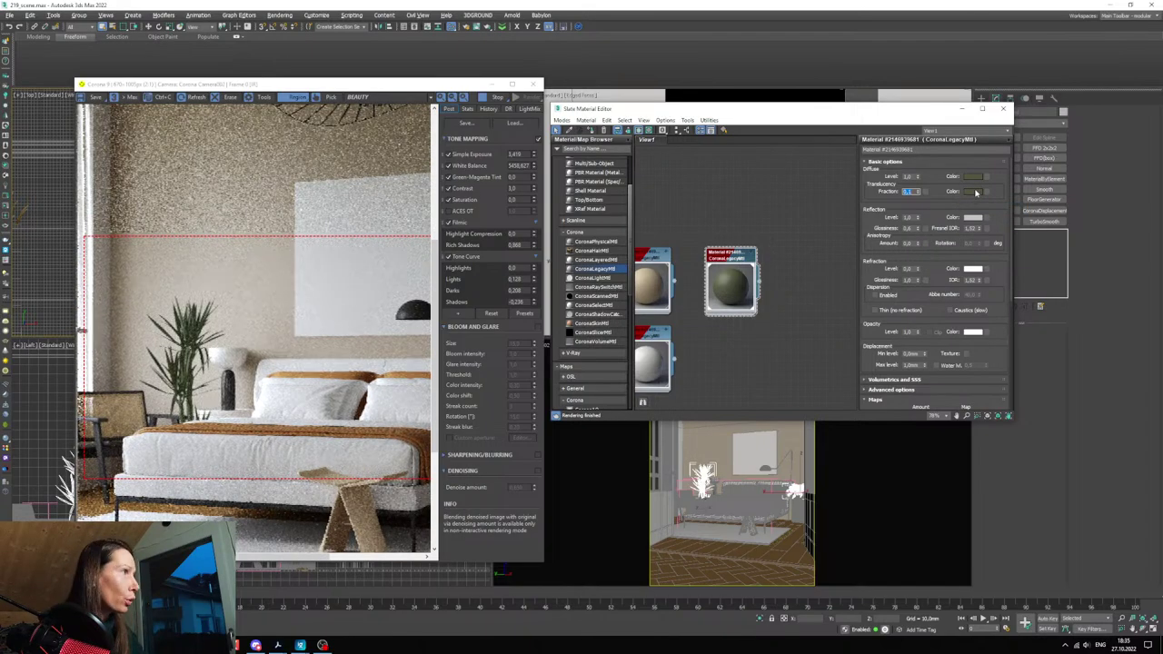
left_click(974, 192)
mouse_move(652, 181)
left_mouse_down()
mouse_move(641, 178)
mouse_move(663, 179)
left_mouse_up()
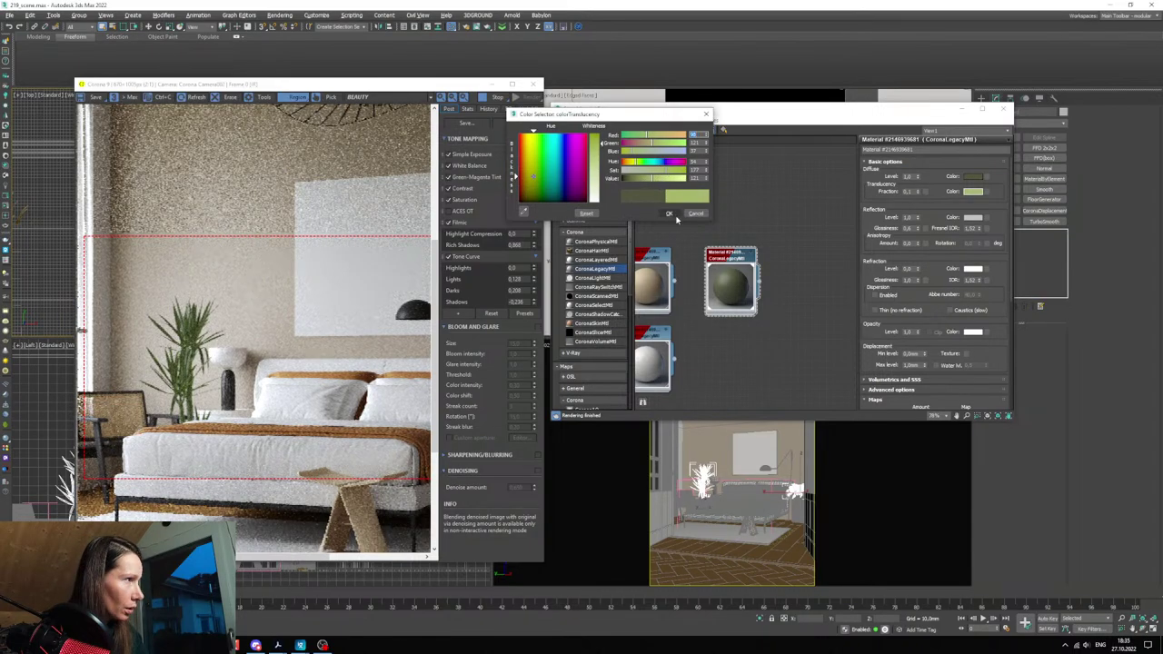
left_click(669, 213)
- Darken the plant material's diffuse colour to a value of about 20 and accept it
left_click(971, 178)
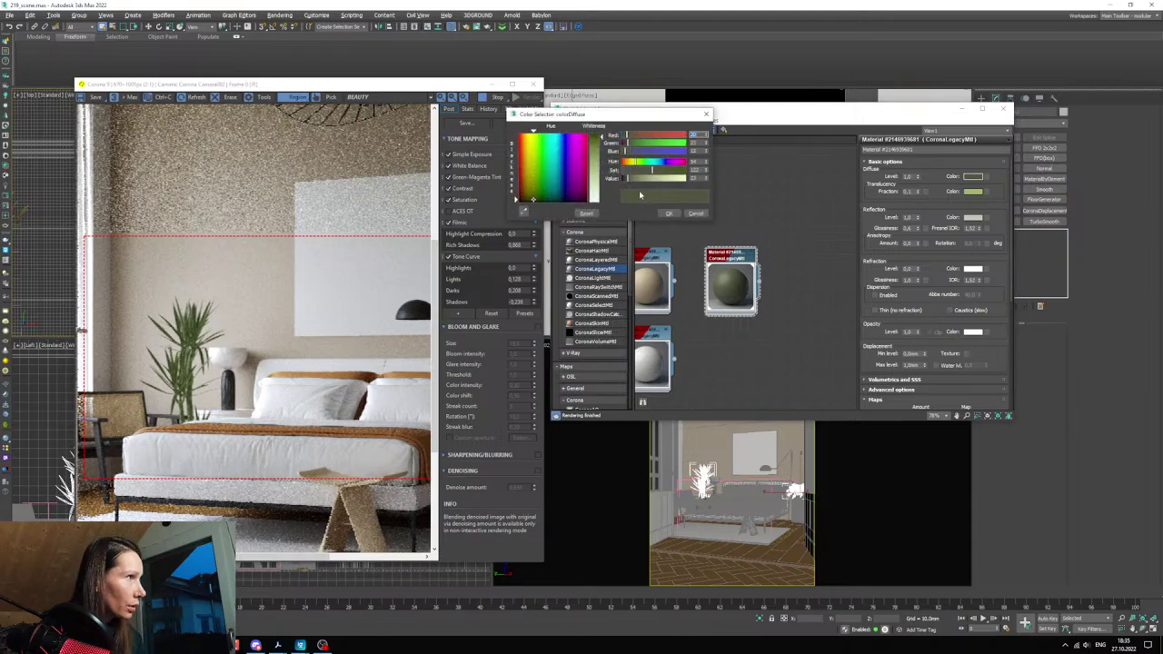
left_click(624, 180)
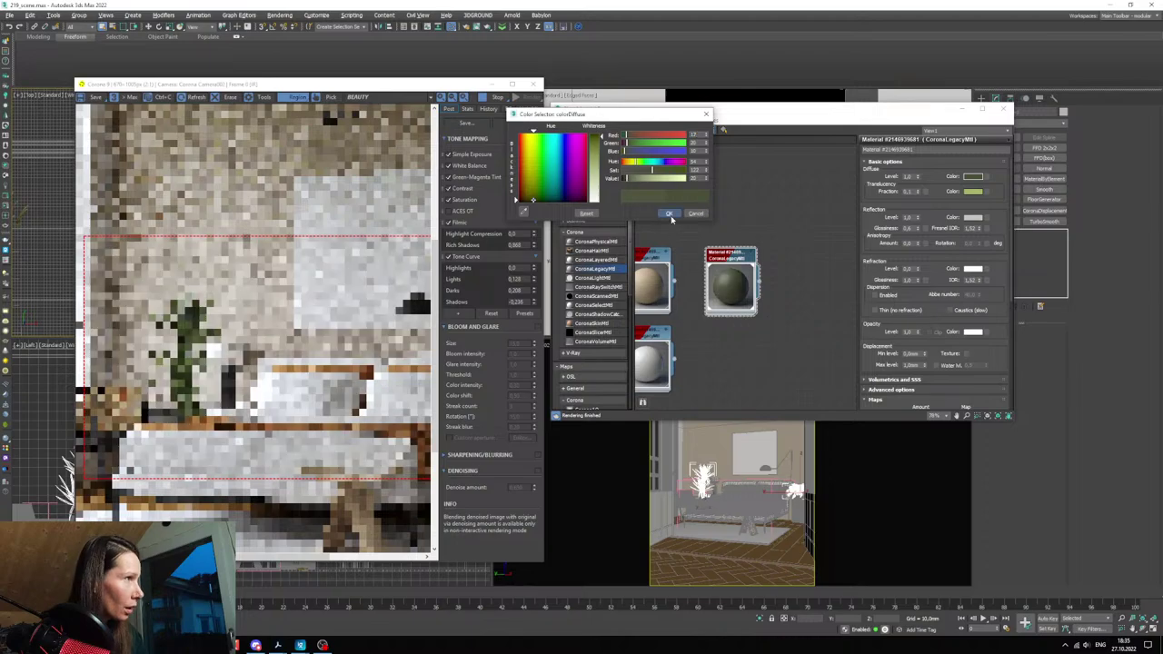
left_click(669, 213)
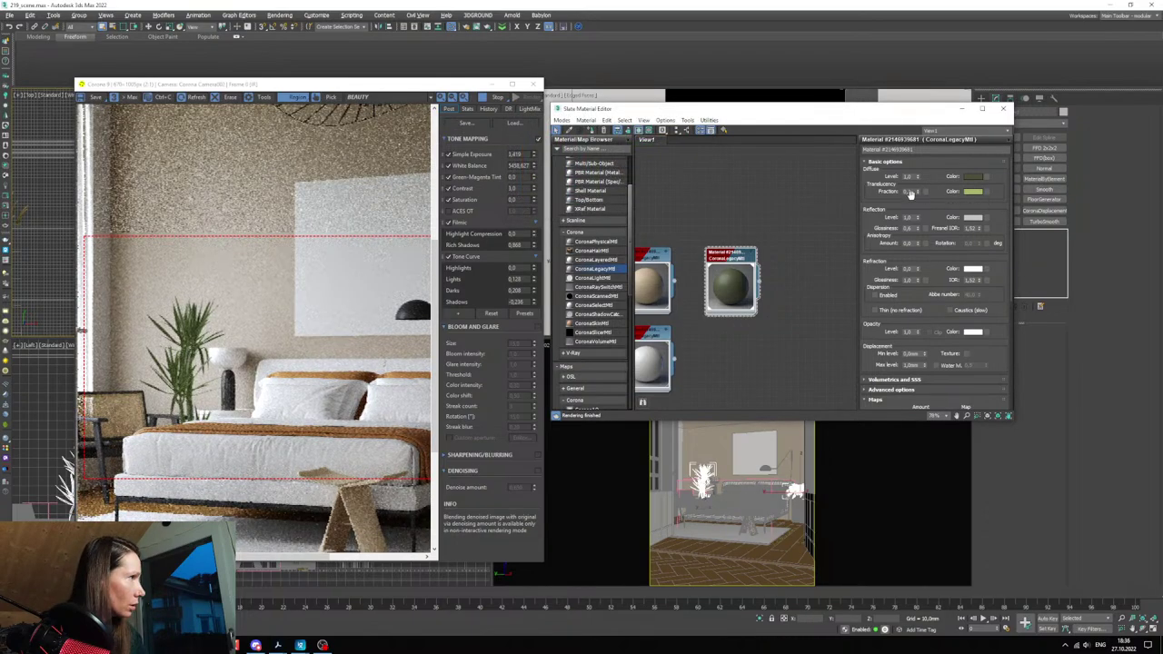
- Adjust the plant material's translucency colour to hue 52 and value about 100 against the render, and accept it
left_click(972, 191)
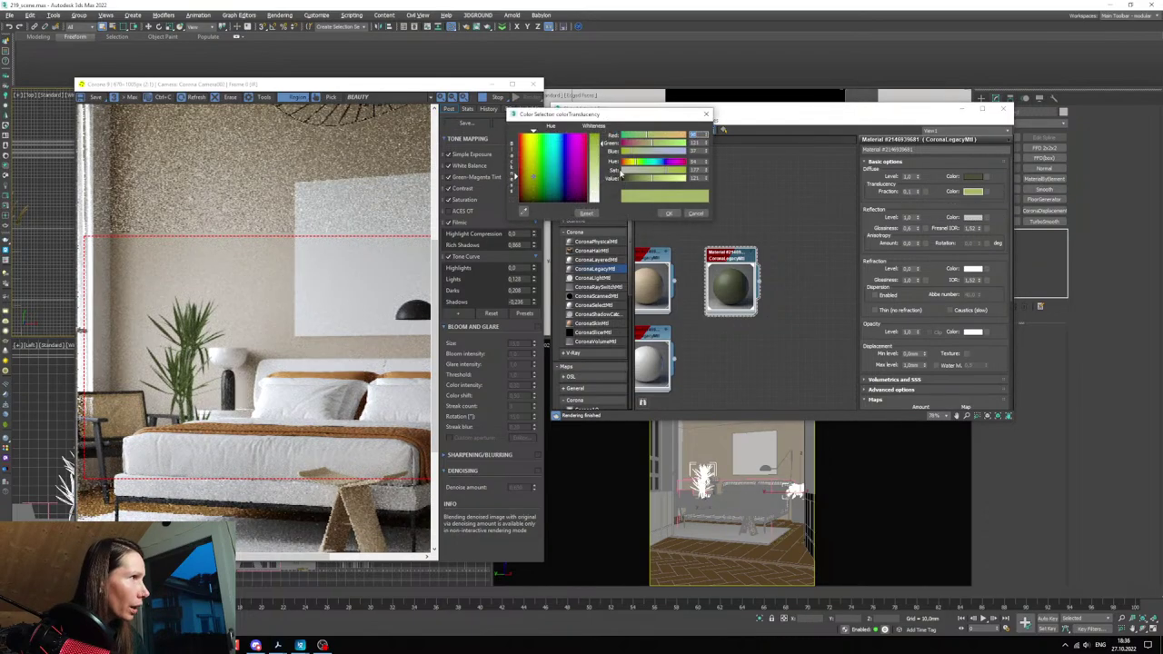
left_click(647, 180)
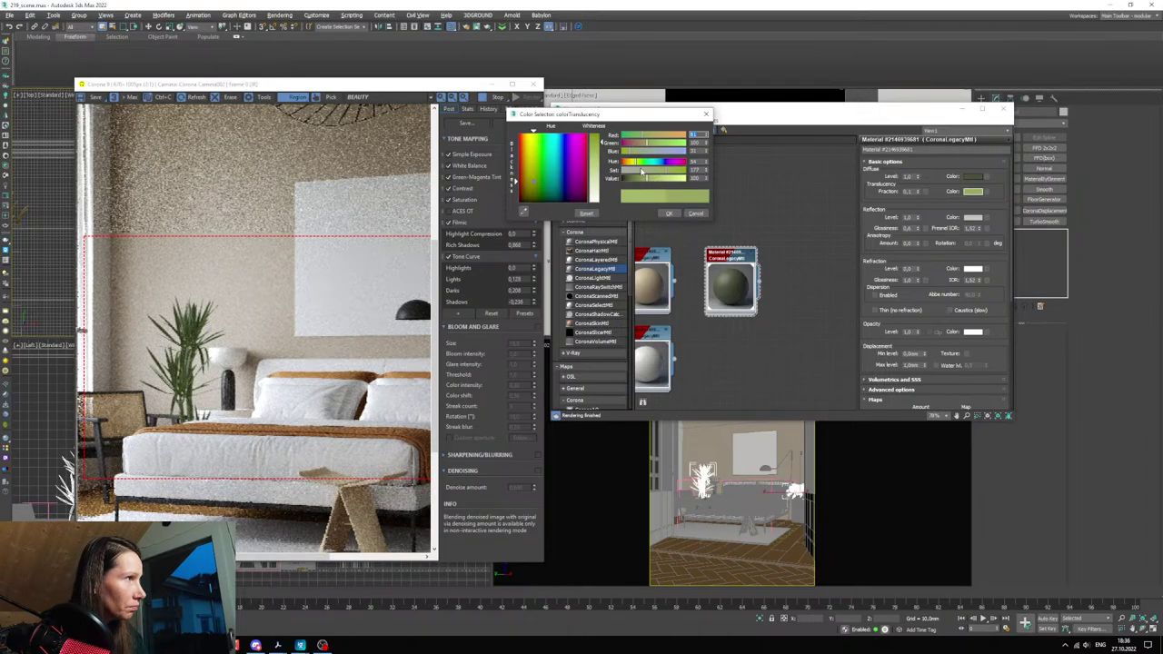
left_click(707, 165)
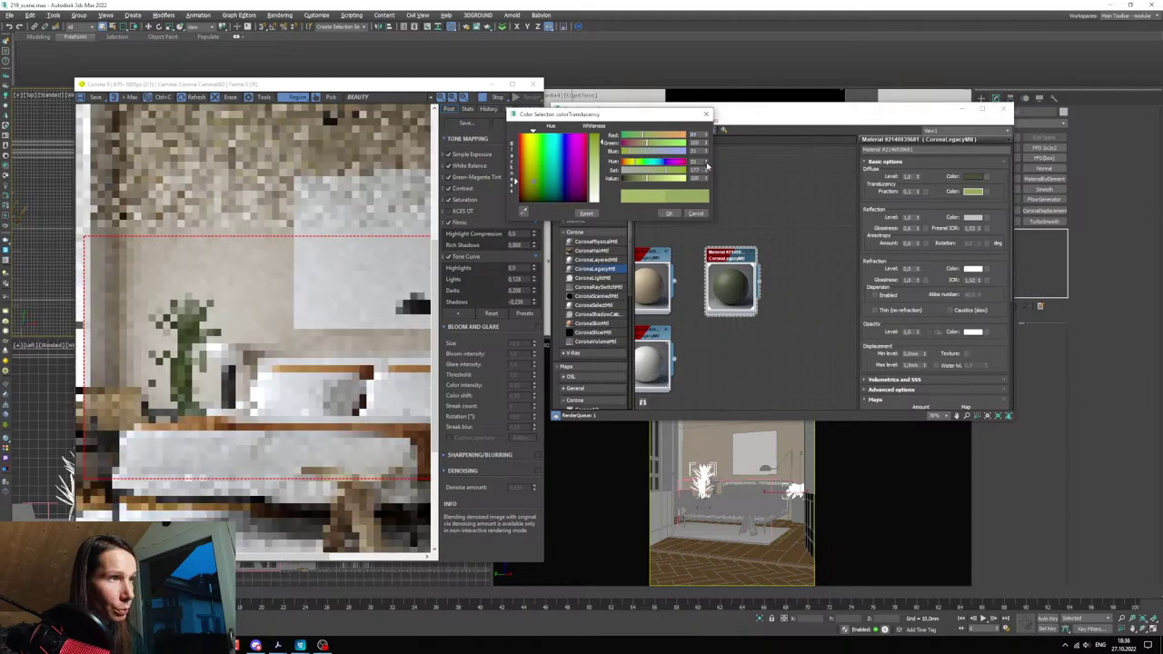
left_click(707, 164)
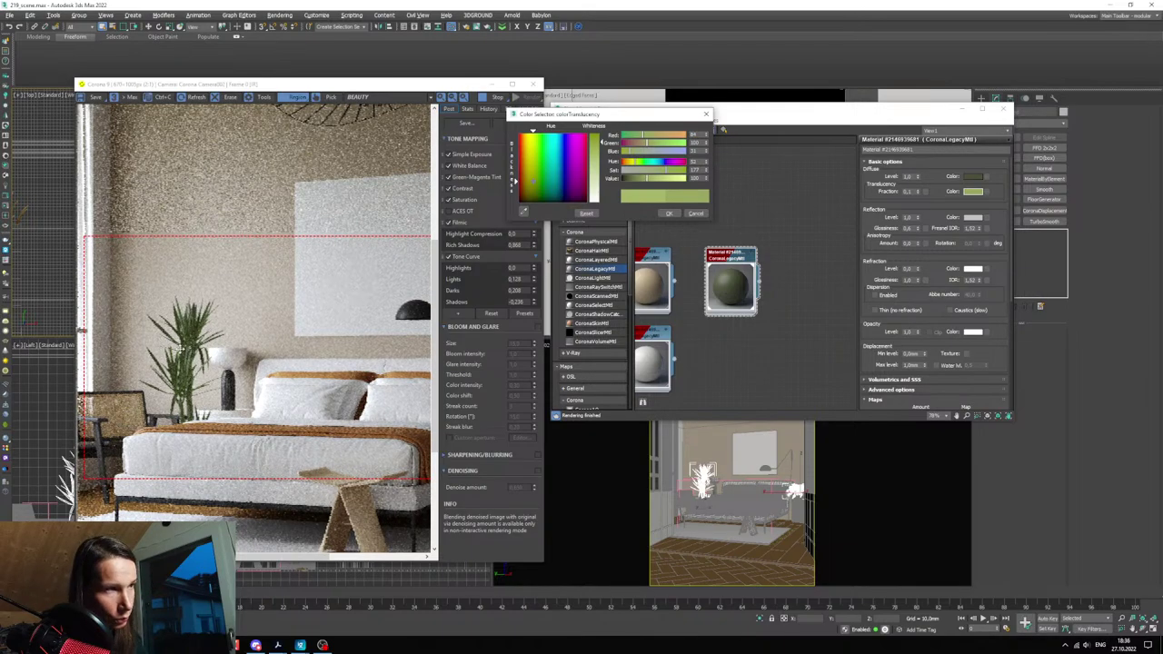
scroll(178, 299, "up", 2)
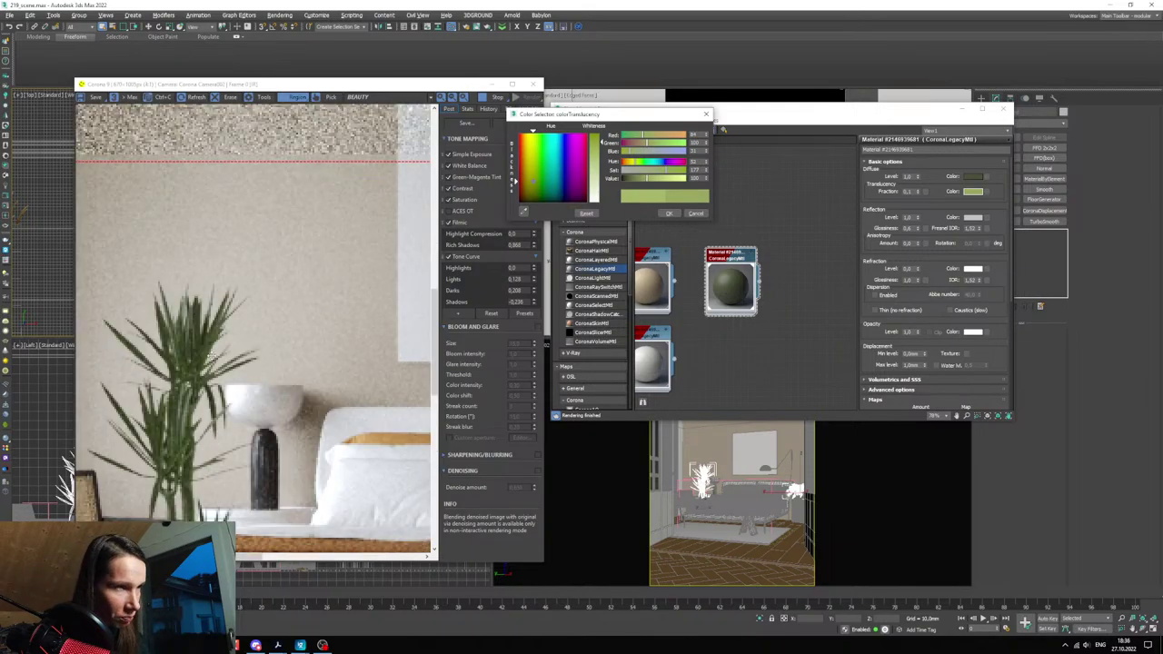
scroll(196, 416, "down", 2)
scroll(189, 423, "up", 2)
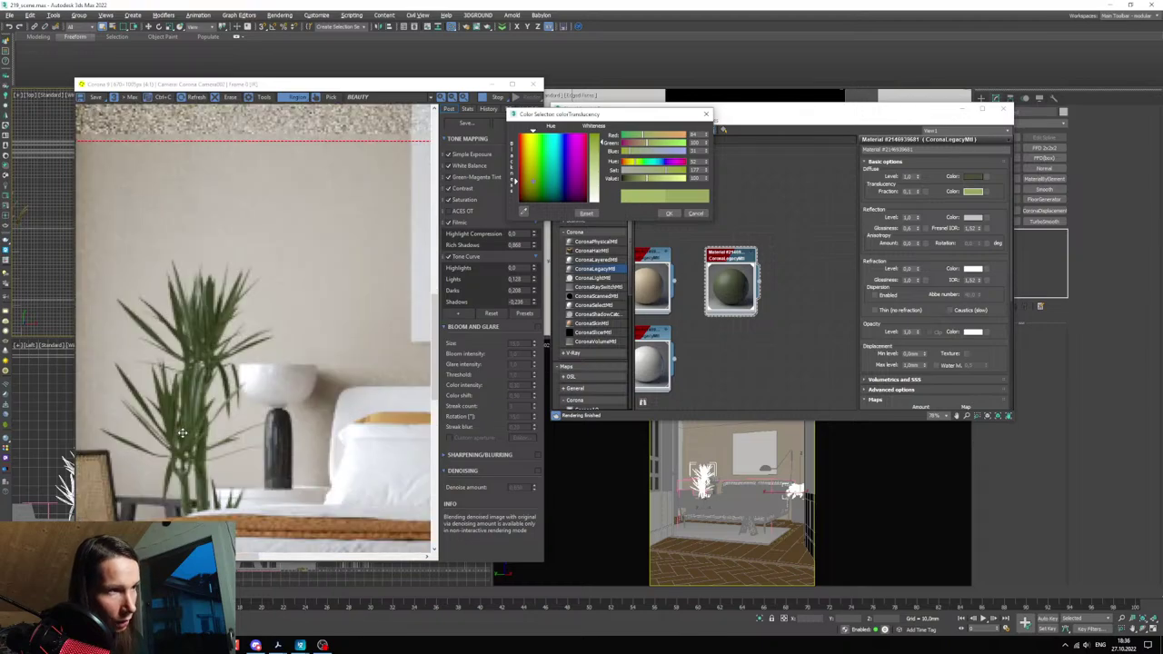
scroll(184, 427, "down", 2)
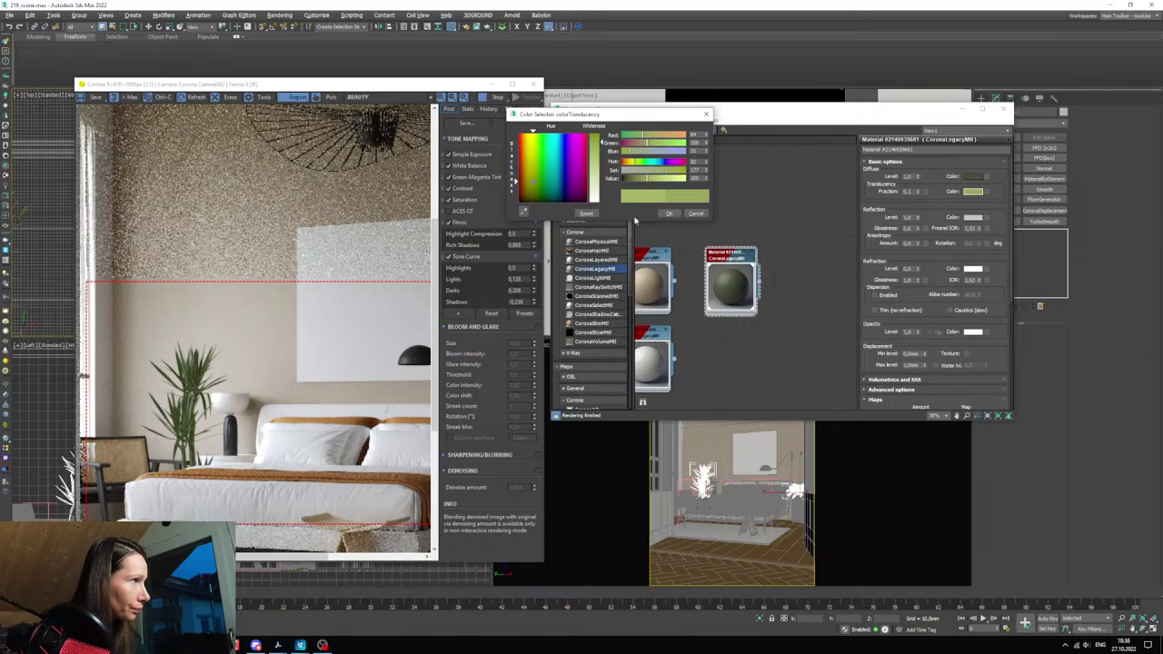
left_click(668, 213)
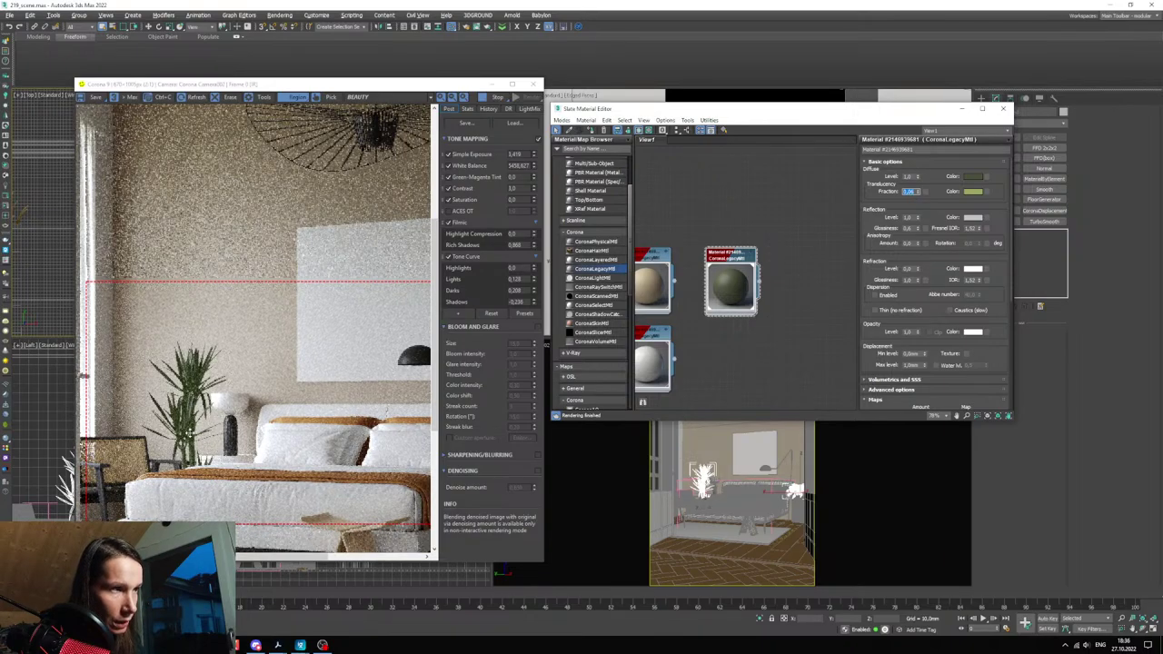
- Set the plant material's translucency fraction to 0.08 and check the leaves in the render
scroll(188, 431, "up", 1)
left_click(917, 192)
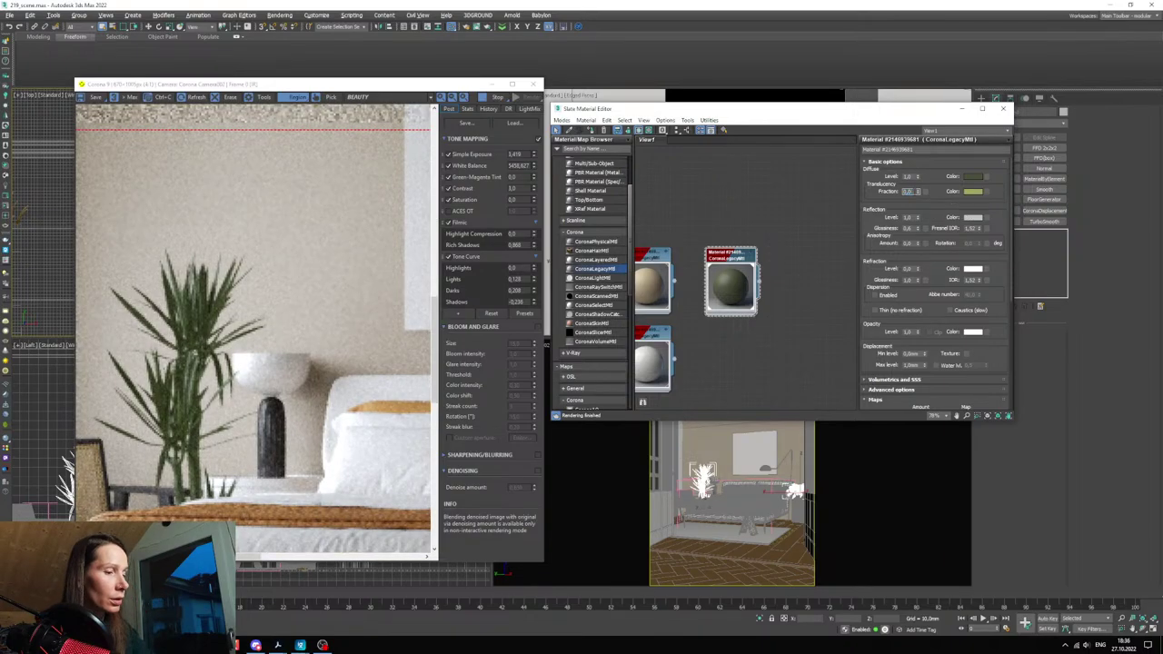
type("8")
key("Return")
scroll(191, 415, "up", 2)
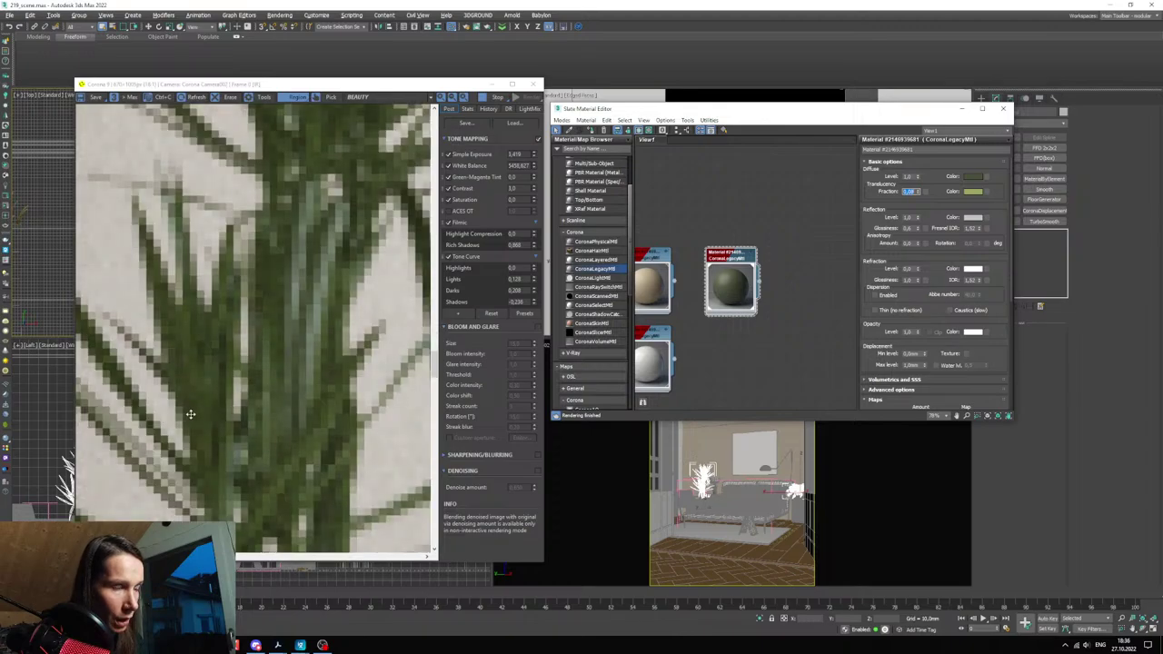
scroll(189, 414, "down", 5)
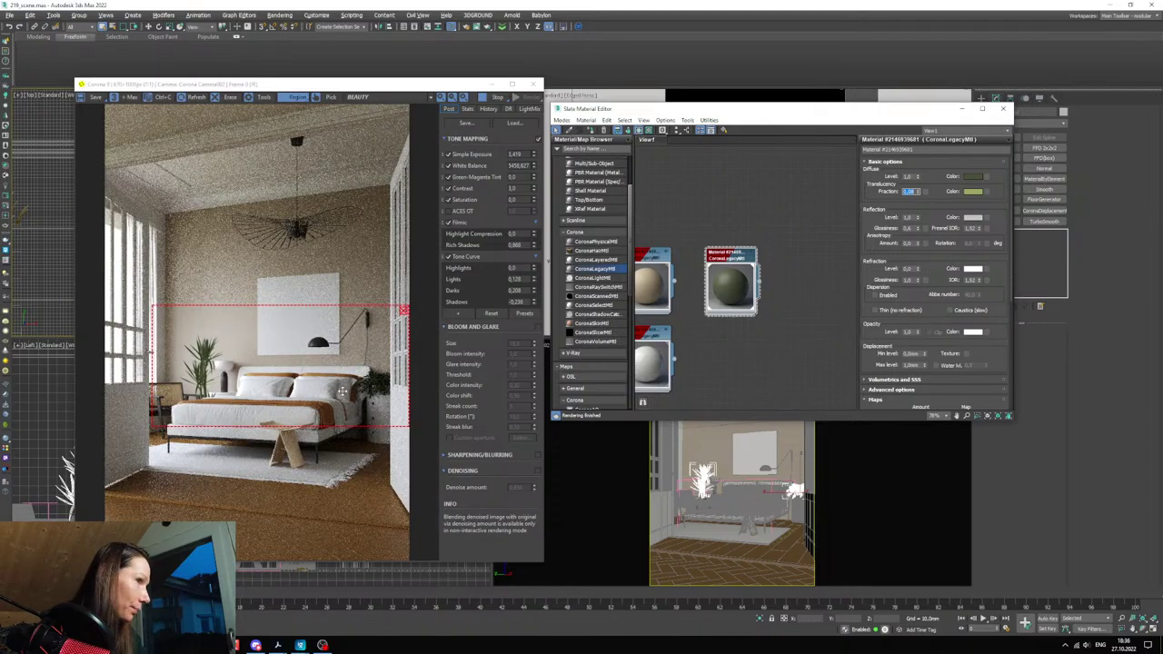
- Shift the render region slightly down, then duplicate the plant material below the original and open the copy's parameters
left_click_drag(347, 378, 349, 392)
middle_click_drag(778, 306, 763, 283)
left_click_drag(720, 259, 711, 337, "shift")
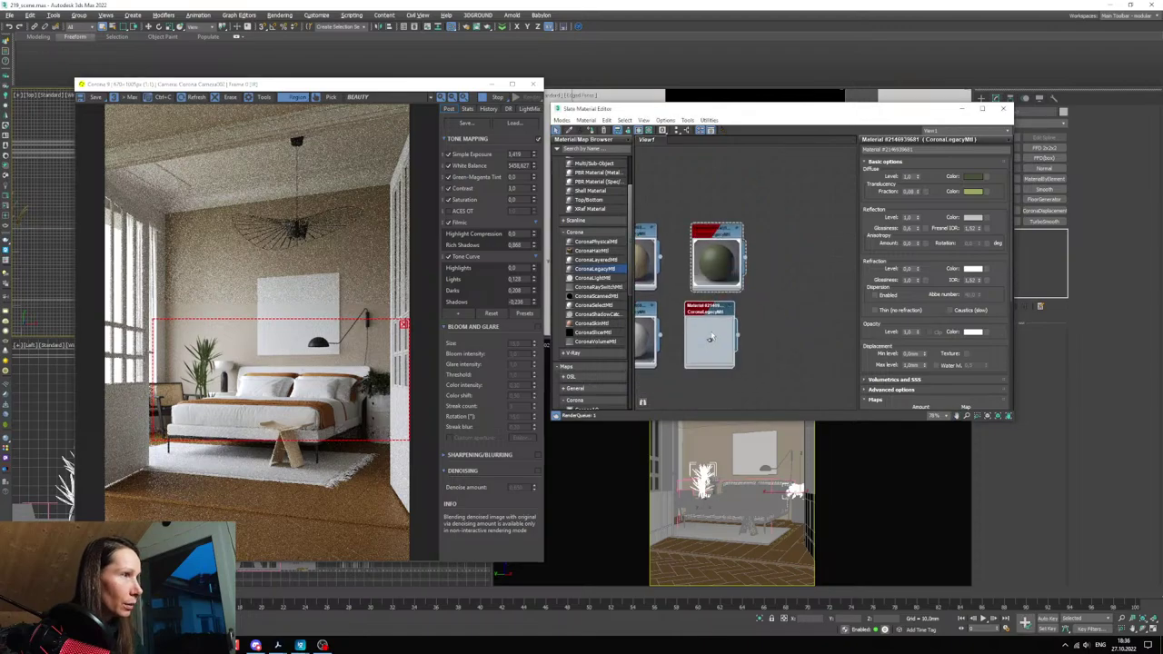
double_click(711, 338)
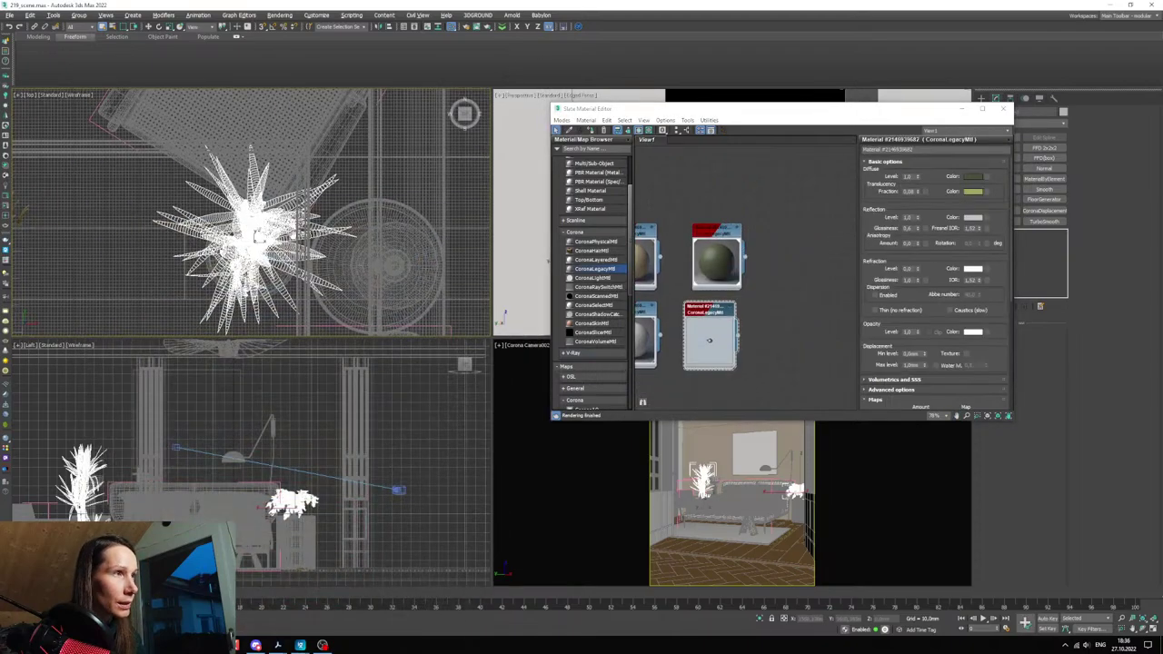
- Select the bushy plant beside the bed, assign the copied green material to it and bring back the render window
scroll(259, 236, "down", 6)
scroll(291, 222, "up", 3)
middle_click_drag(305, 228, 277, 269)
left_click(281, 270)
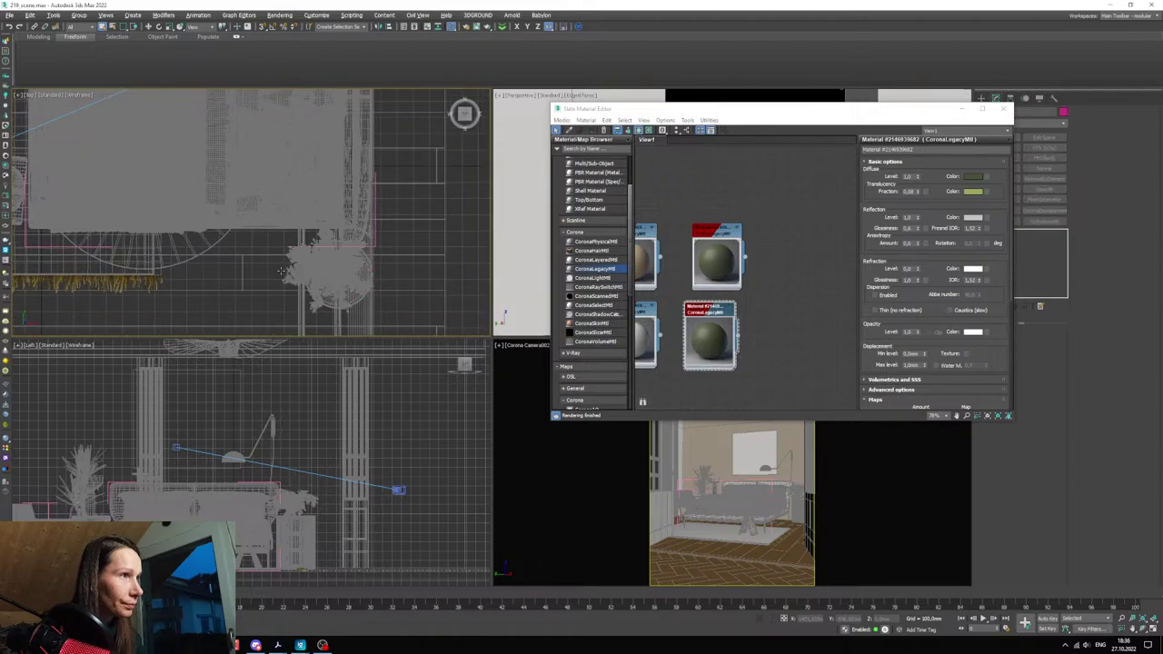
scroll(282, 270, "up", 2)
left_click(289, 277)
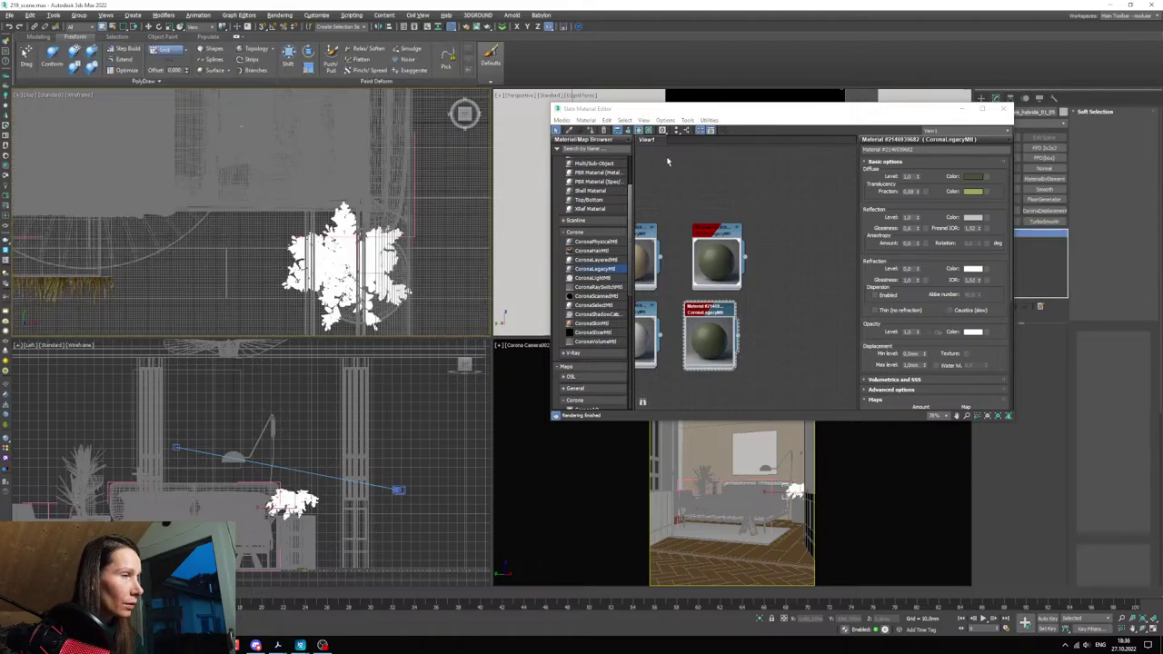
left_click(589, 131)
left_click(475, 26)
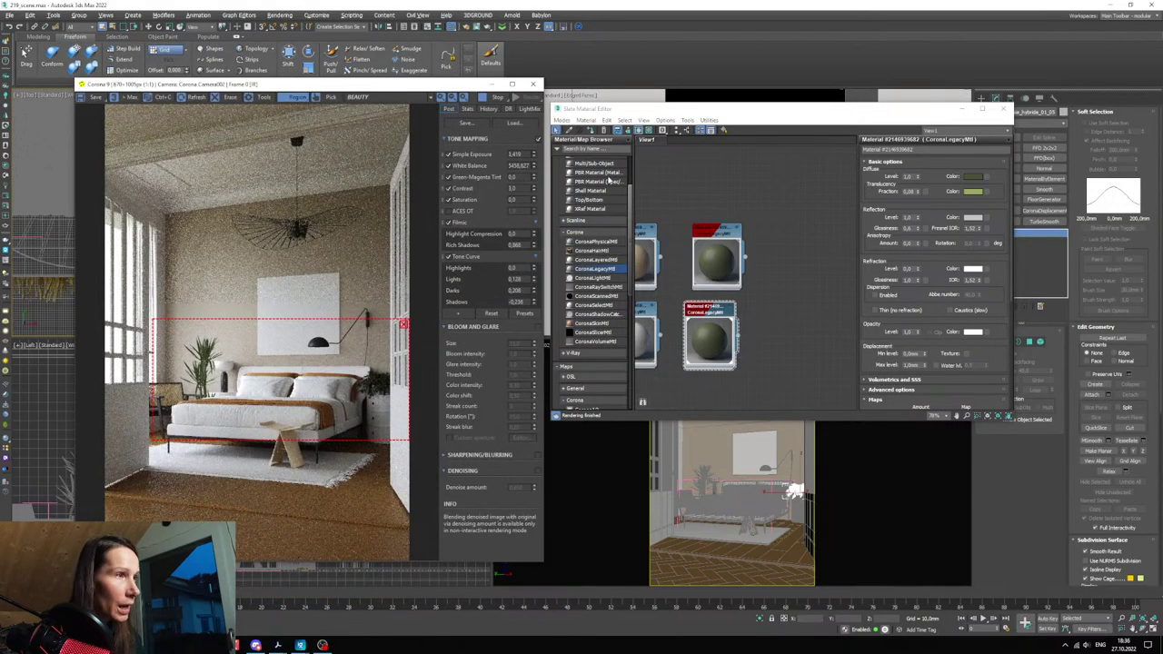
- Lighten the copied material's diffuse colour to a value of about 51 with hue about 57, and accept it
scroll(803, 284, "up", 1)
left_click(973, 177)
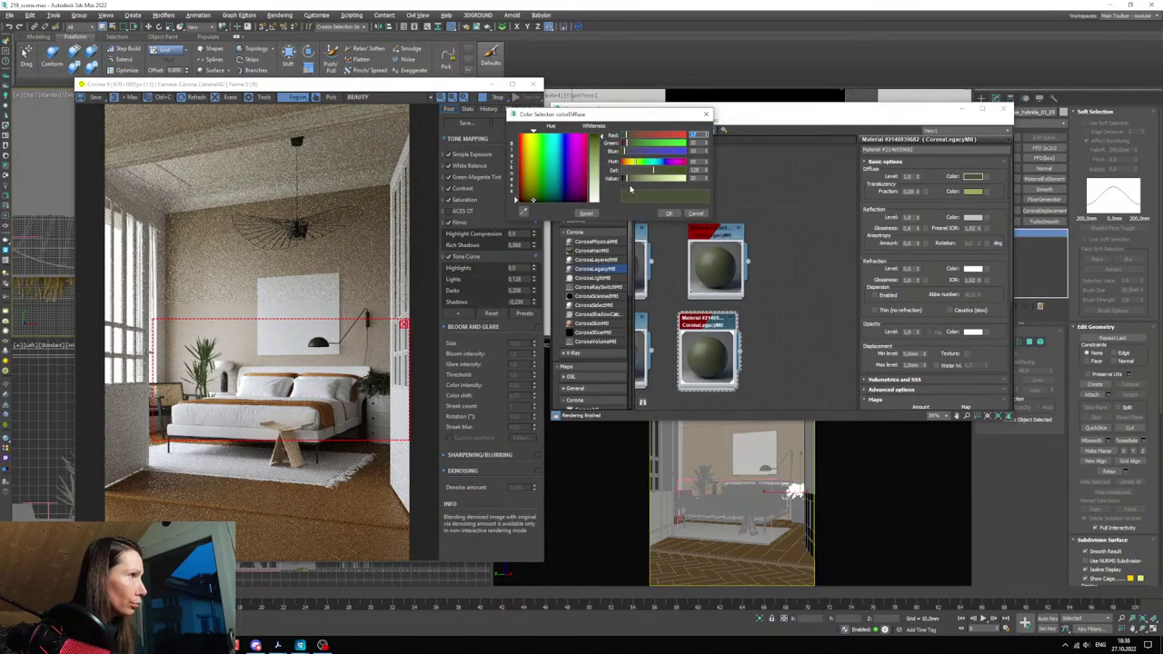
left_click(634, 180)
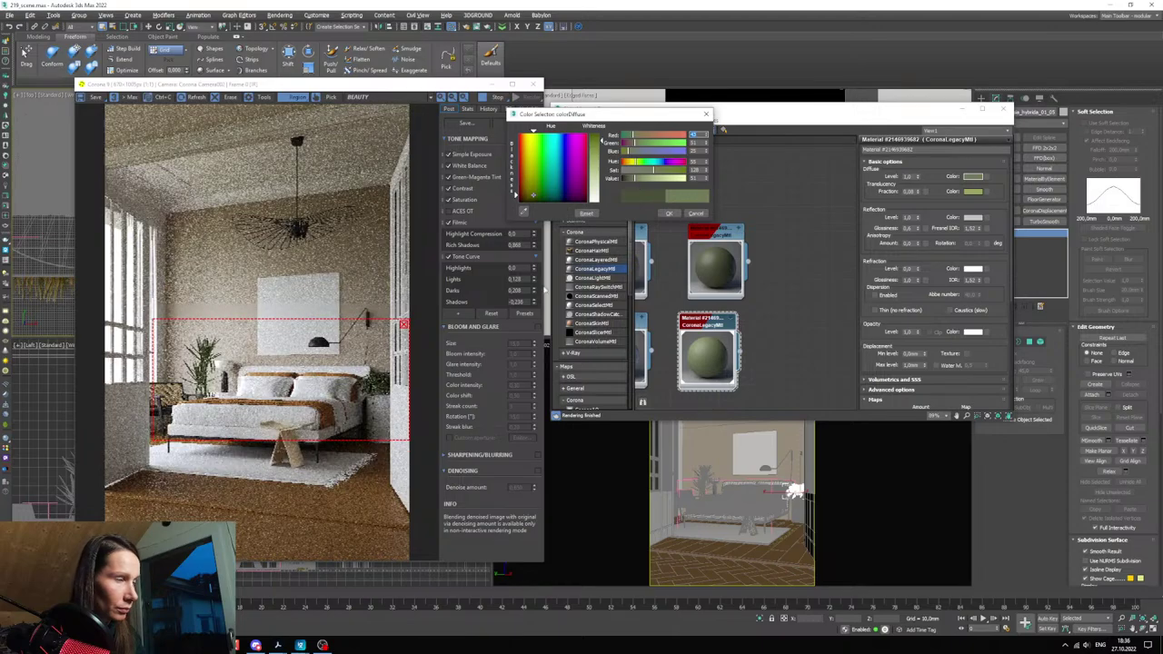
scroll(390, 386, "up", 2)
scroll(390, 386, "down", 2)
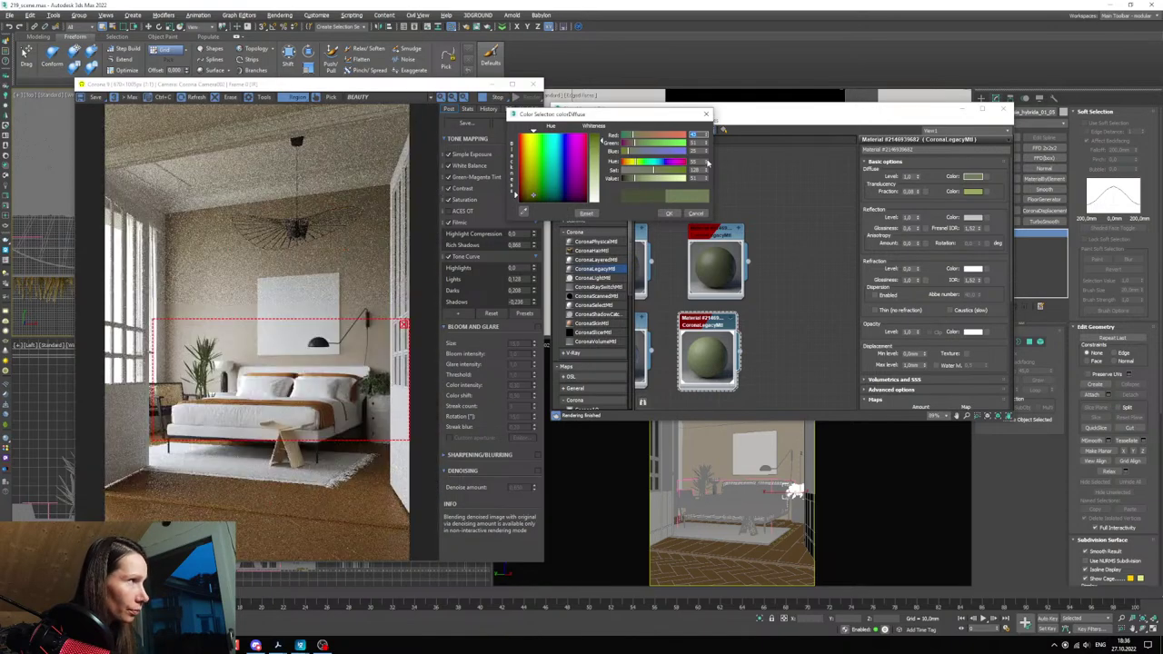
left_click(706, 162)
scroll(389, 383, "up", 2)
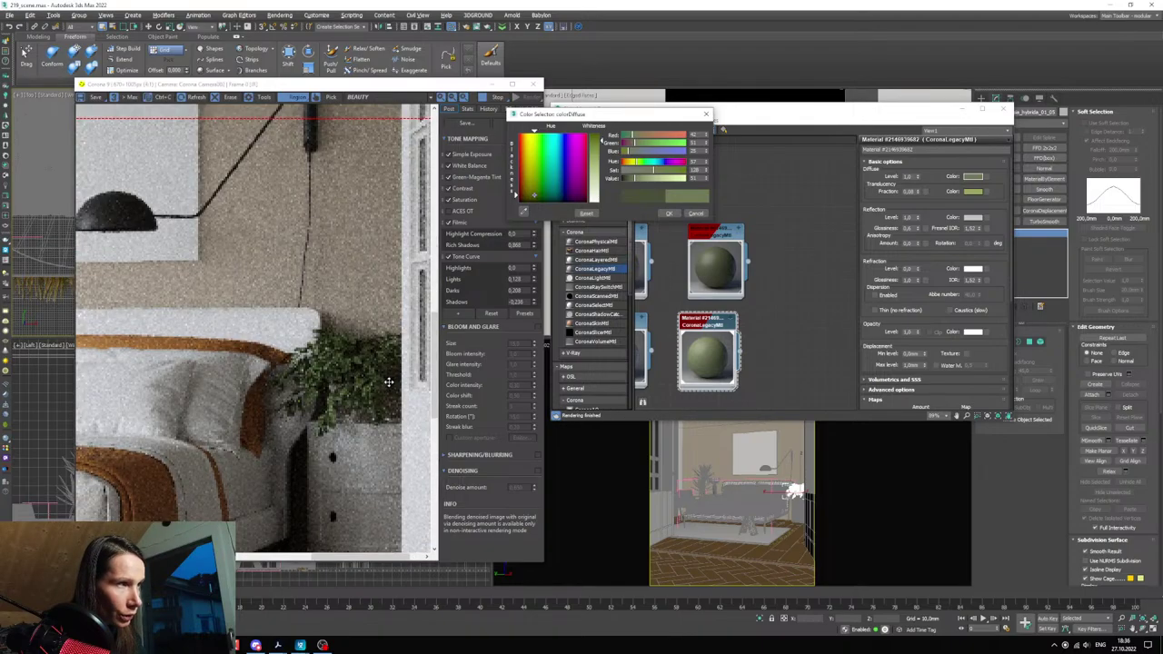
scroll(388, 382, "up", 2)
scroll(388, 382, "down", 3)
left_click(670, 213)
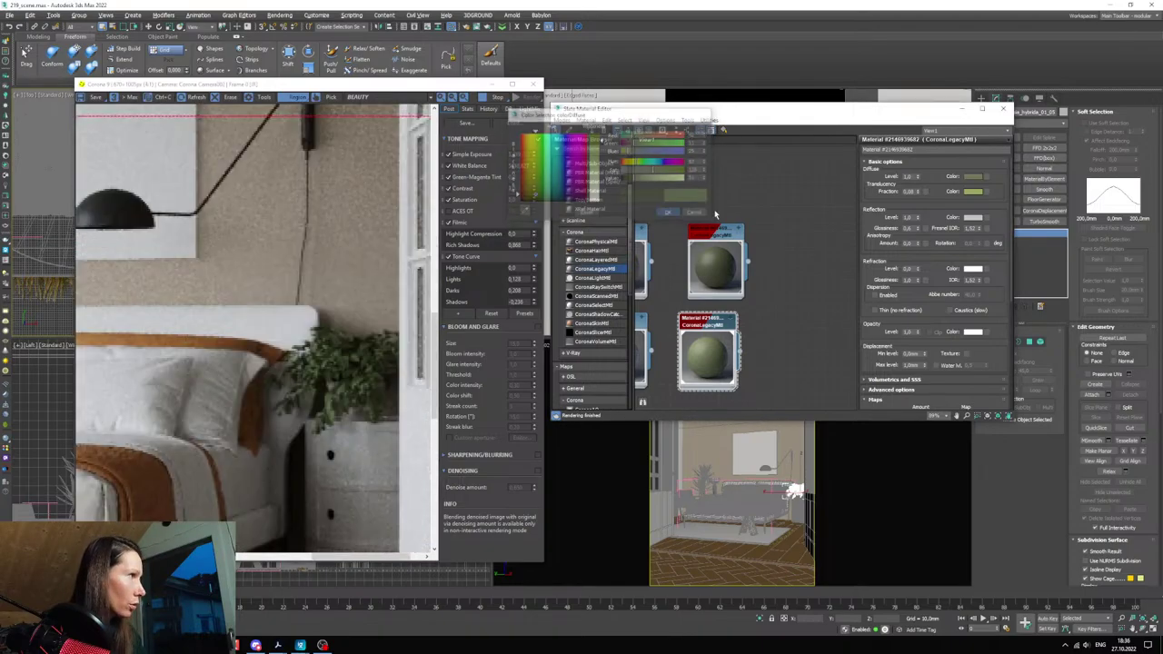
- Try different translucency fractions on the bushy plant's material and settle on 0.1
double_click(910, 192)
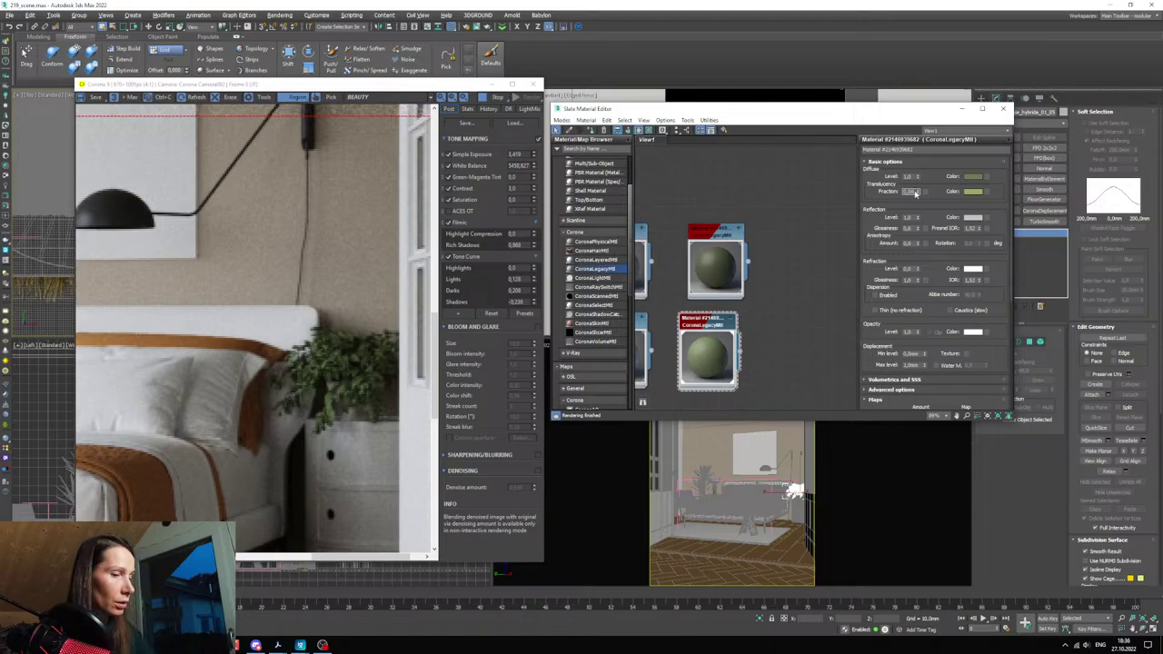
type("0,2")
key("Return")
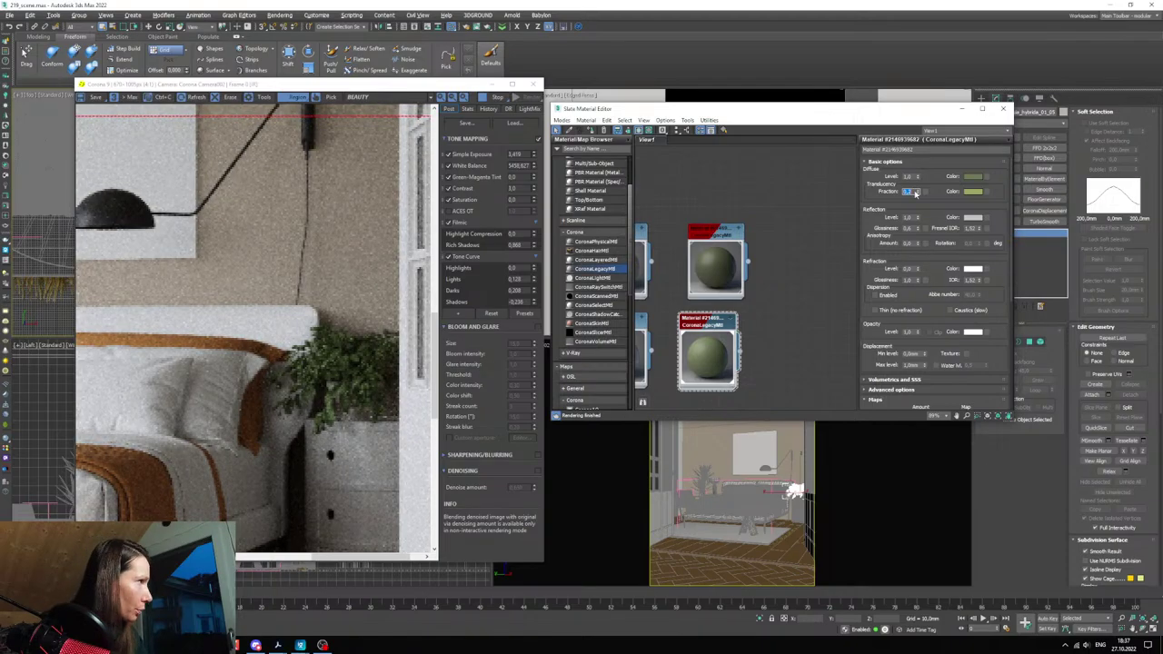
type("0,5")
key("Return")
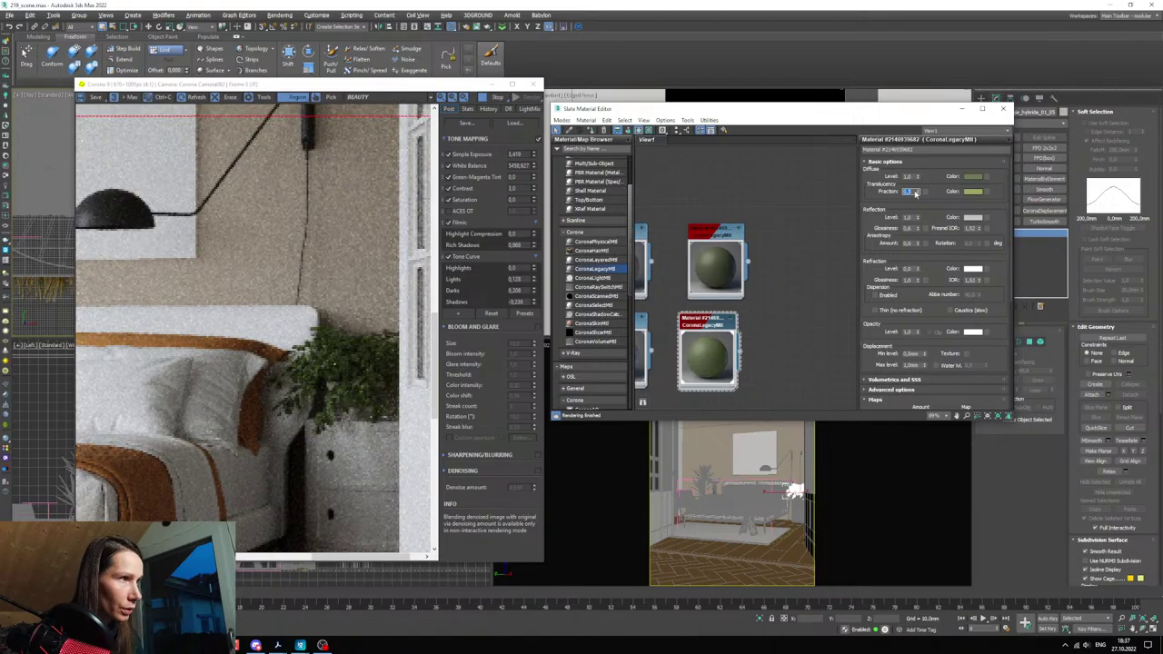
- Set the bushy plant material's translucency colour to saturation about 161 and value about 135, and accept it
left_click(972, 192)
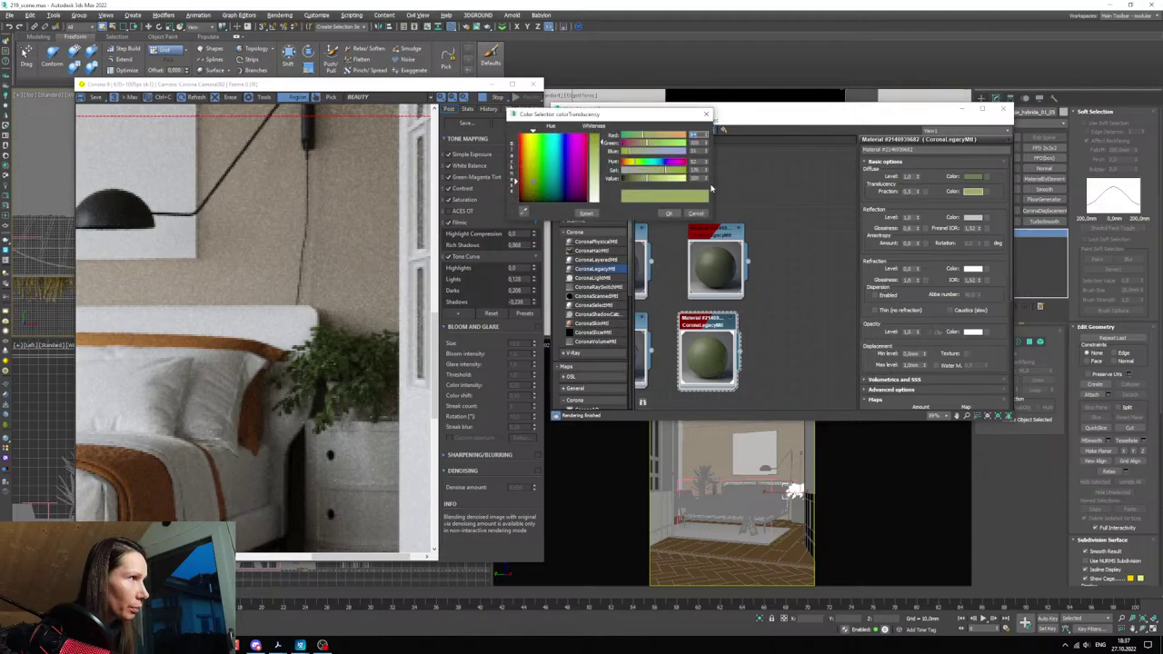
left_click(660, 180)
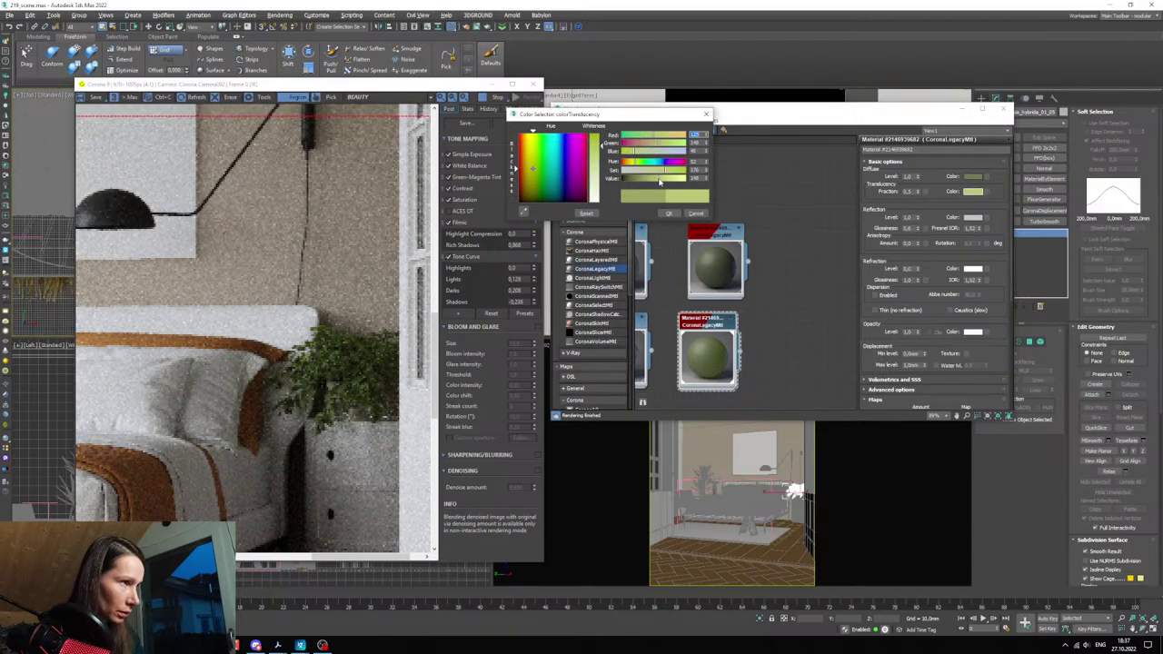
left_click(661, 171)
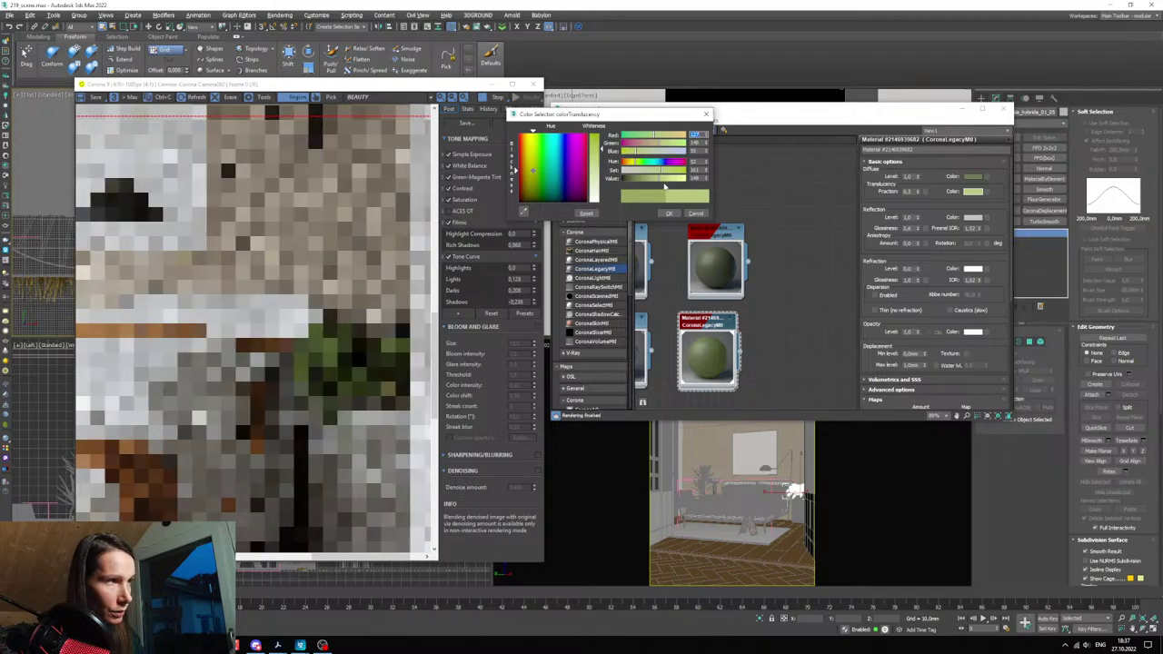
left_click(656, 179)
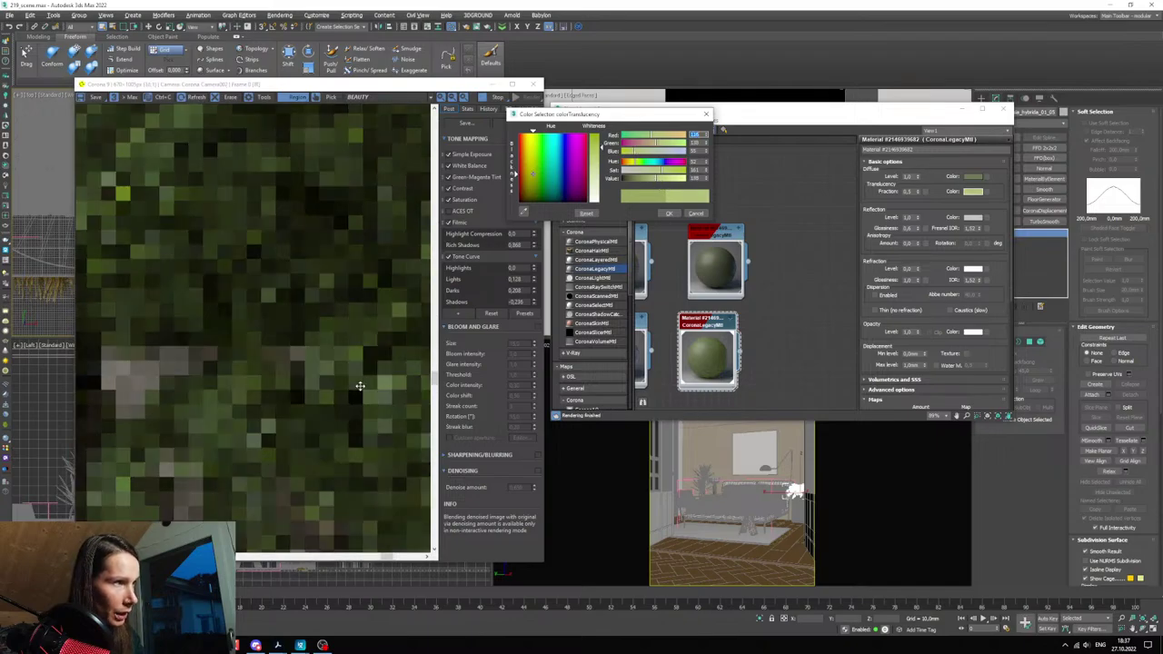
scroll(360, 384, "down", 1)
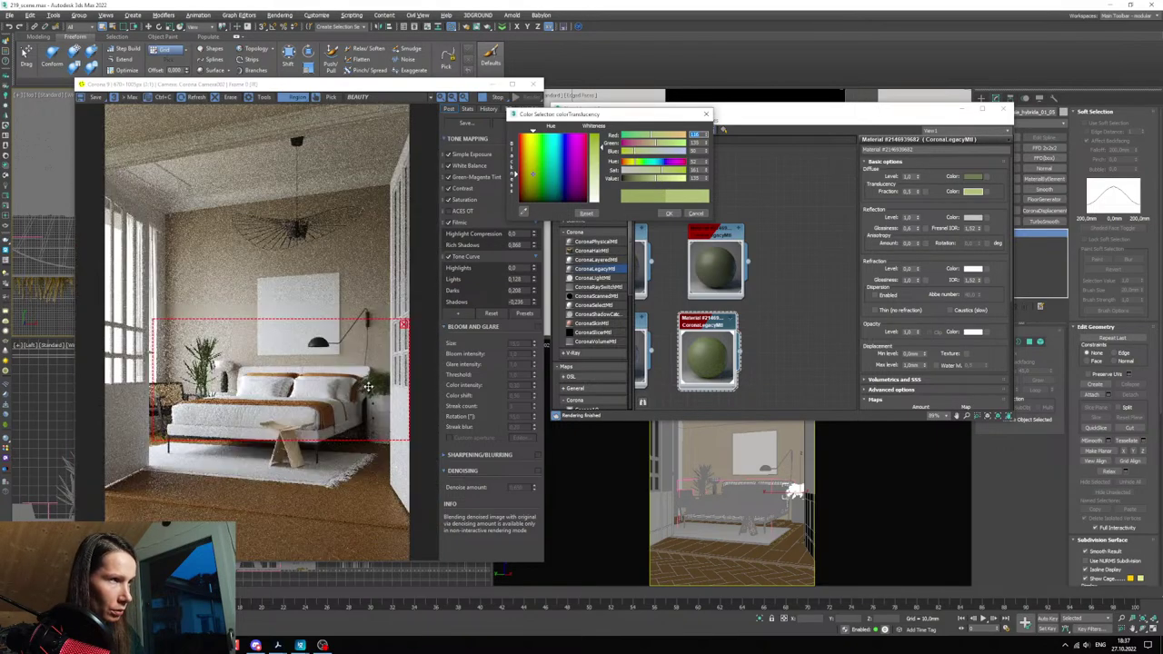
scroll(361, 385, "up", 1)
left_click(669, 213)
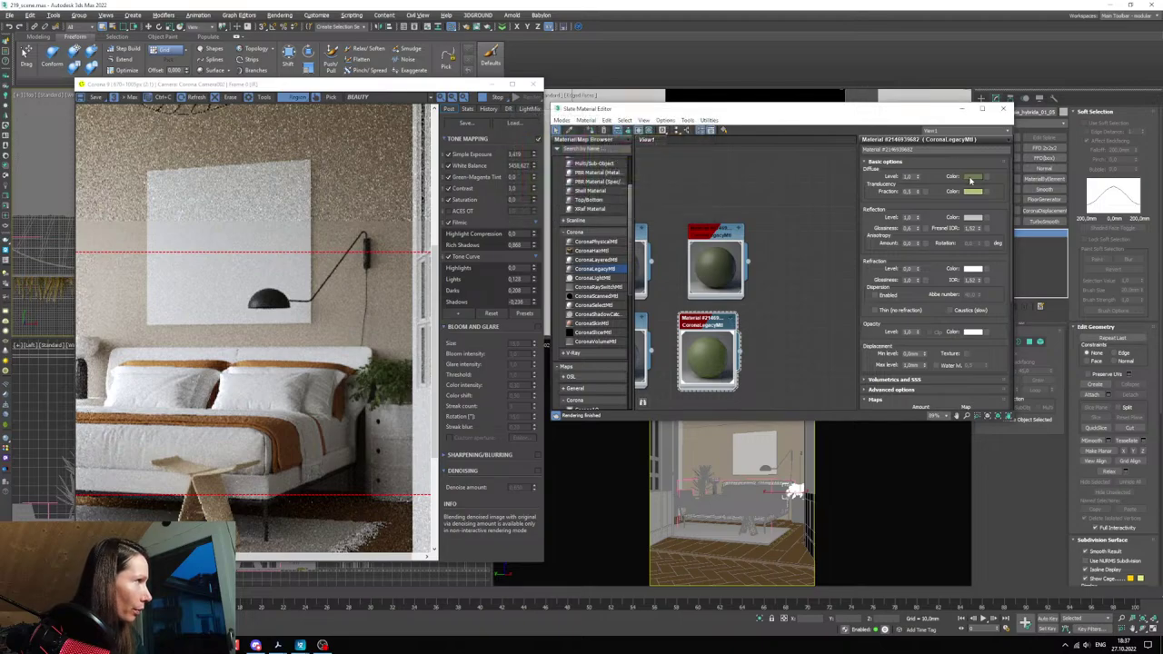
- Raise the bushy plant material's diffuse hue to about 60 and compare the render with the reference photo
left_click(973, 176)
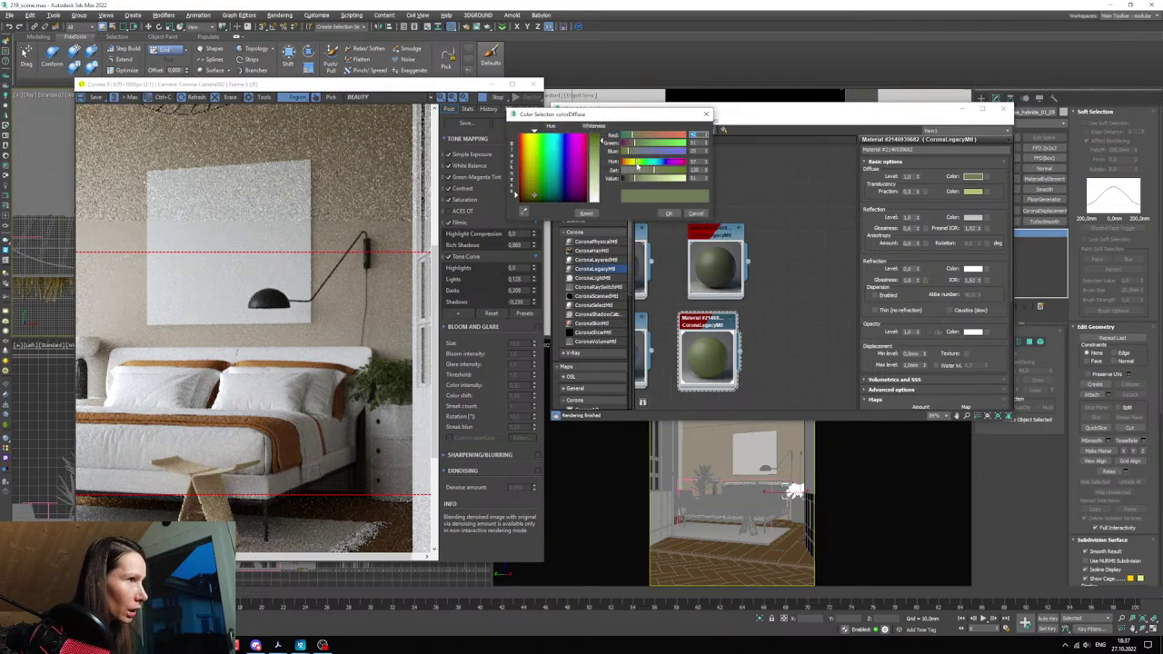
left_click(706, 161)
left_click(706, 160)
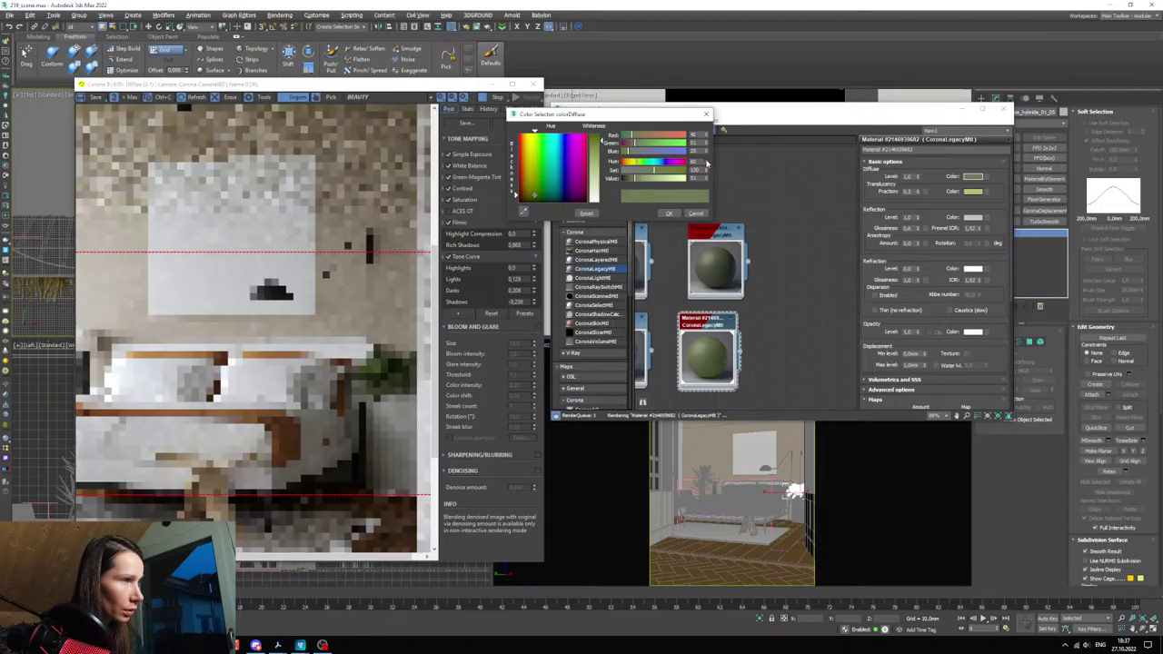
left_click(706, 161)
scroll(406, 373, "up", 2)
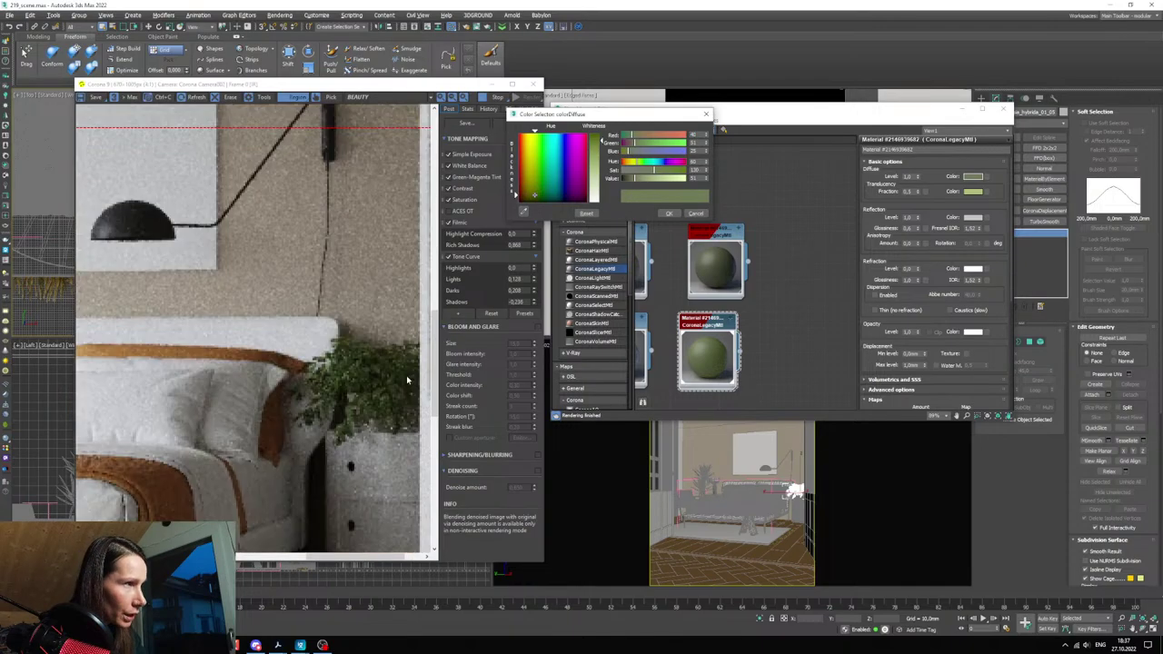
scroll(407, 372, "down", 4)
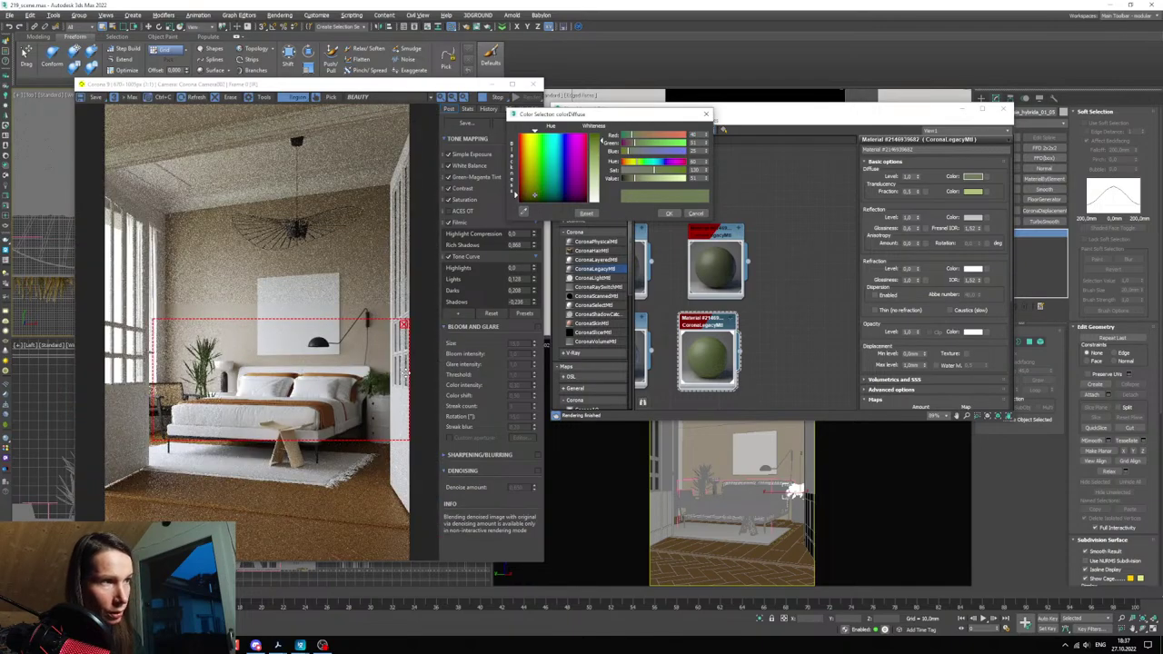
left_click(309, 619)
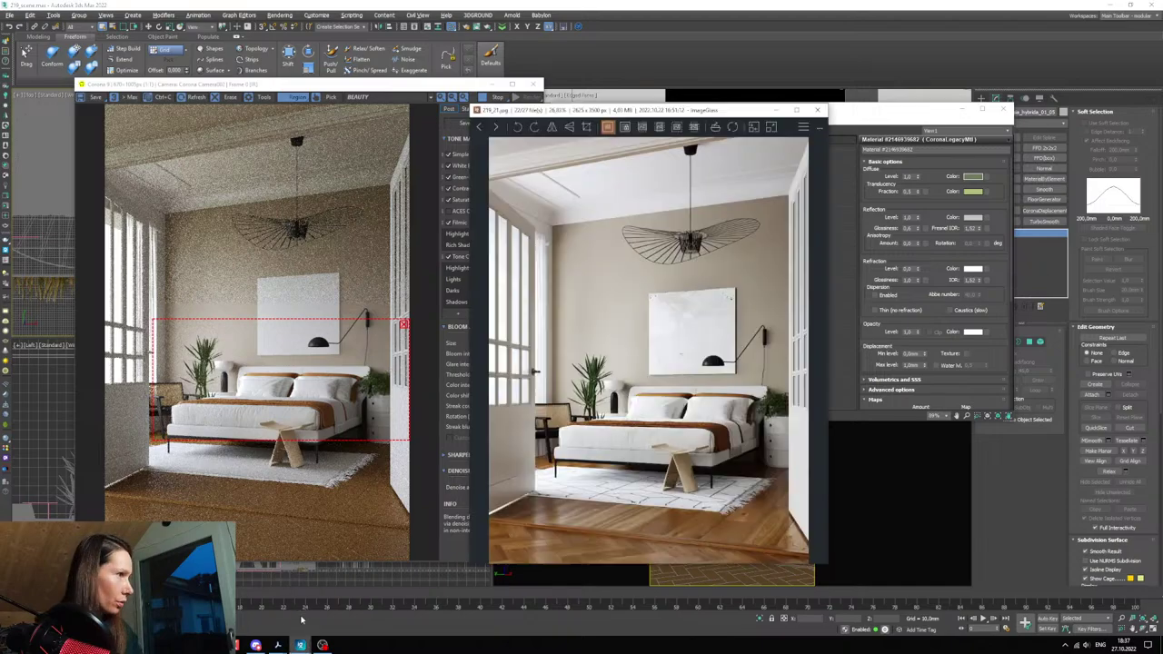
left_click(796, 110)
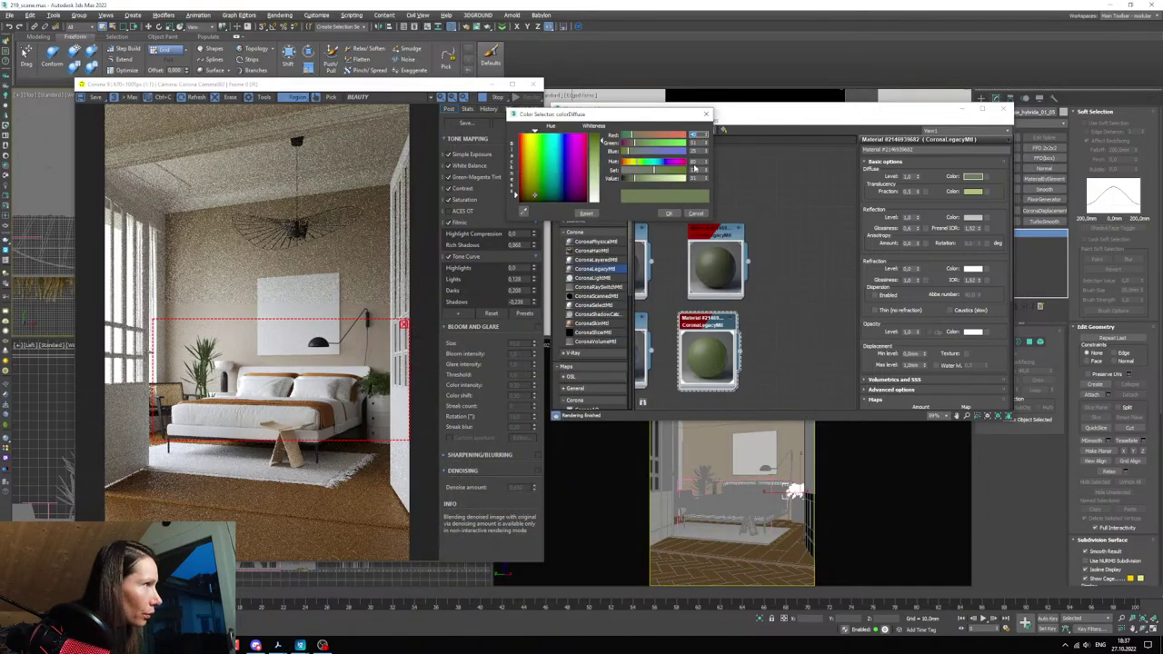
- Set the bushy plant material's diffuse colour to hue about 62 and value about 31, and accept it
left_click(705, 162)
left_click(632, 178)
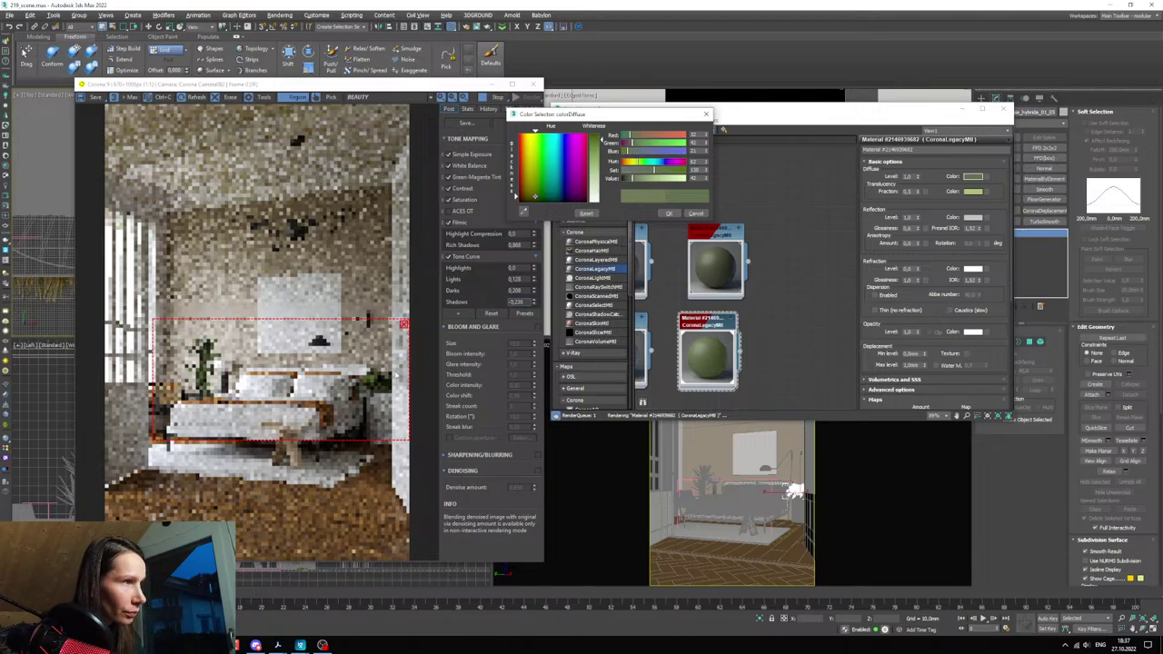
scroll(386, 385, "up", 2)
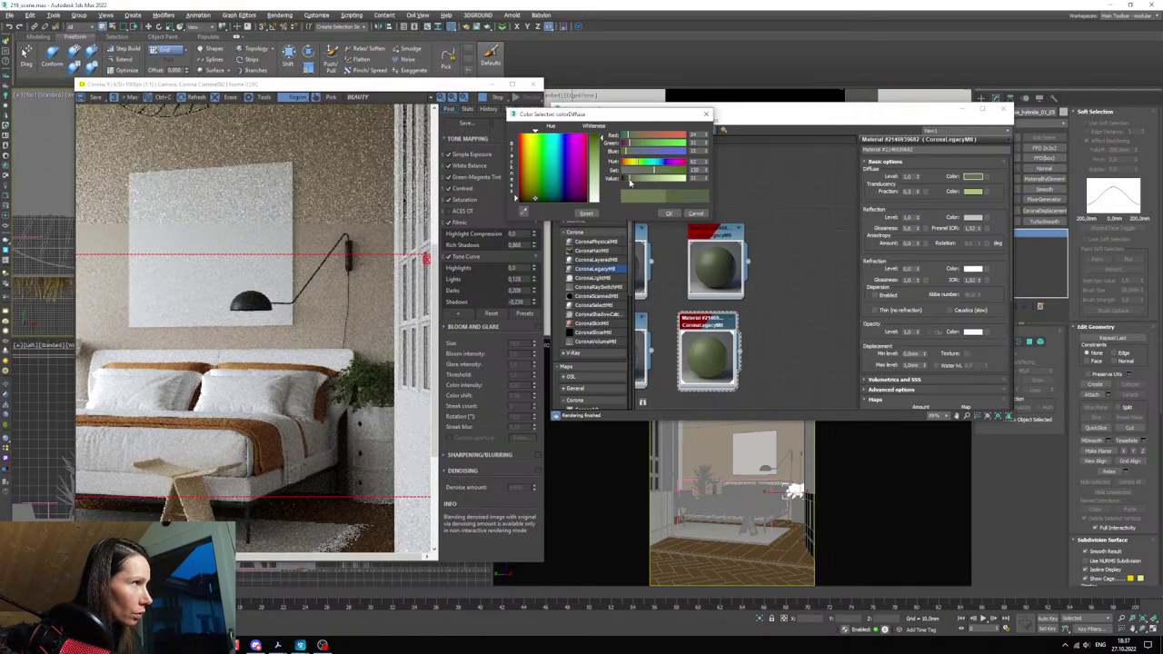
scroll(392, 371, "up", 4)
scroll(392, 371, "down", 6)
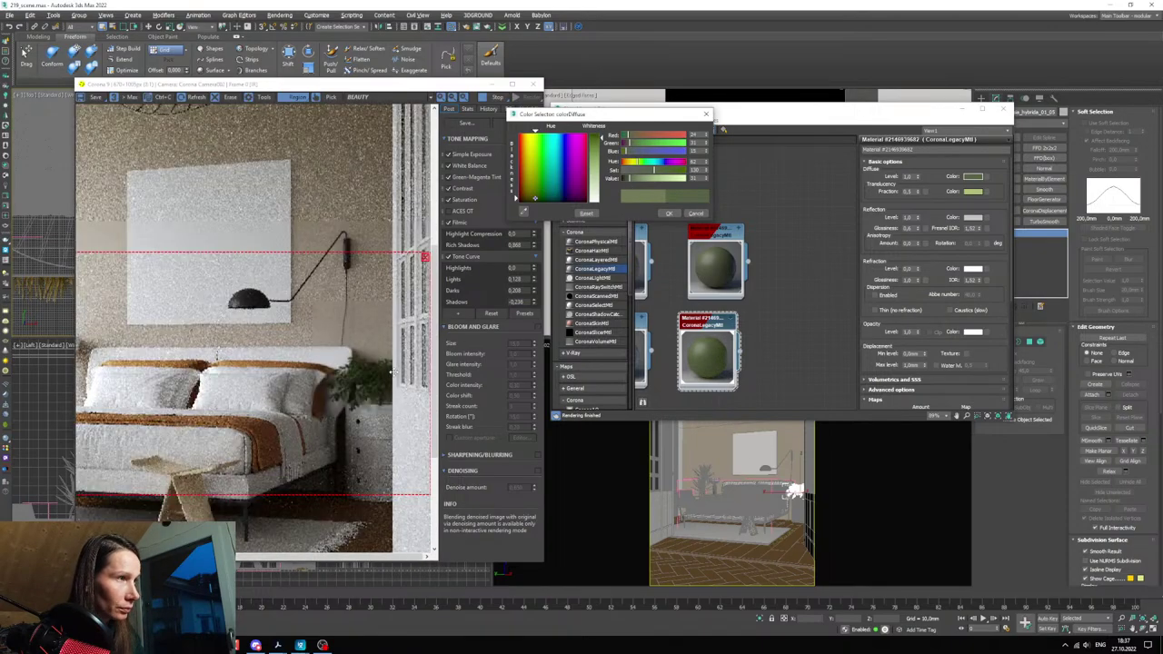
left_click(669, 213)
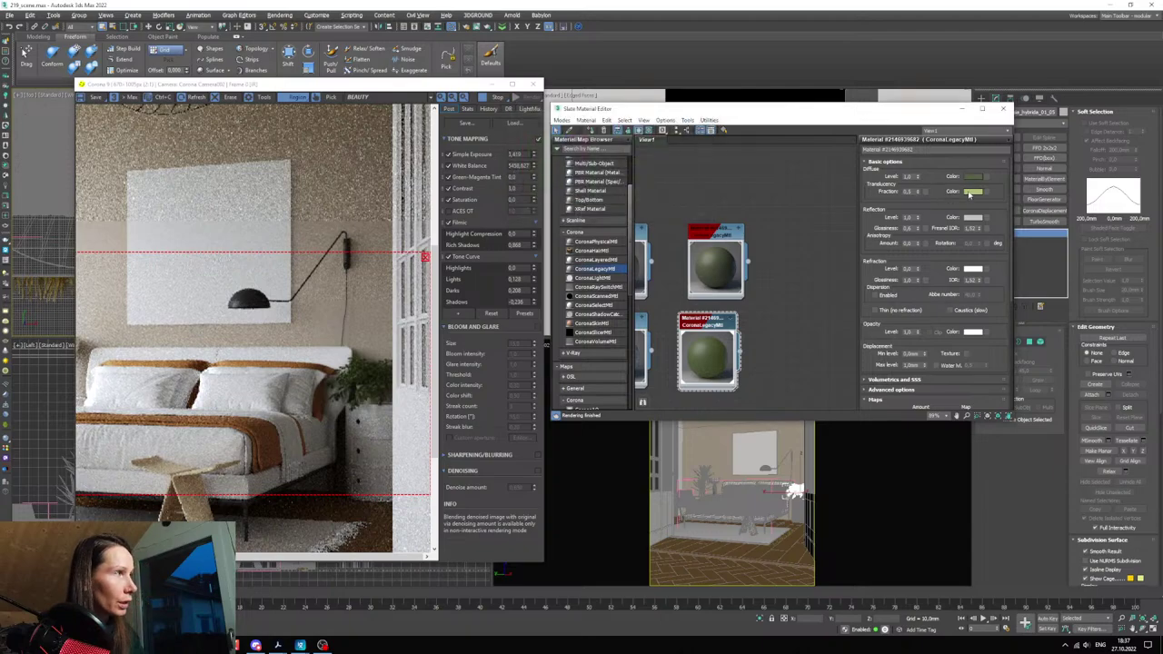
- Adjust the bushy plant material's translucency colour to saturation about 148 and value about 144, and accept it
left_click(970, 192)
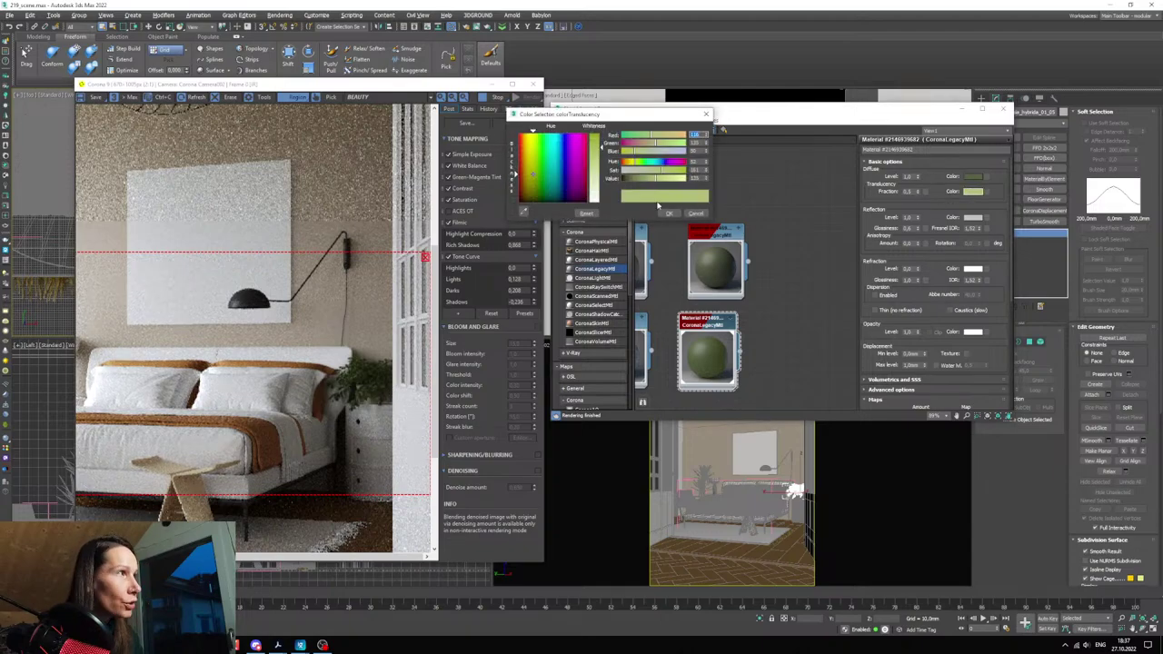
left_click_drag(707, 163, 707, 160)
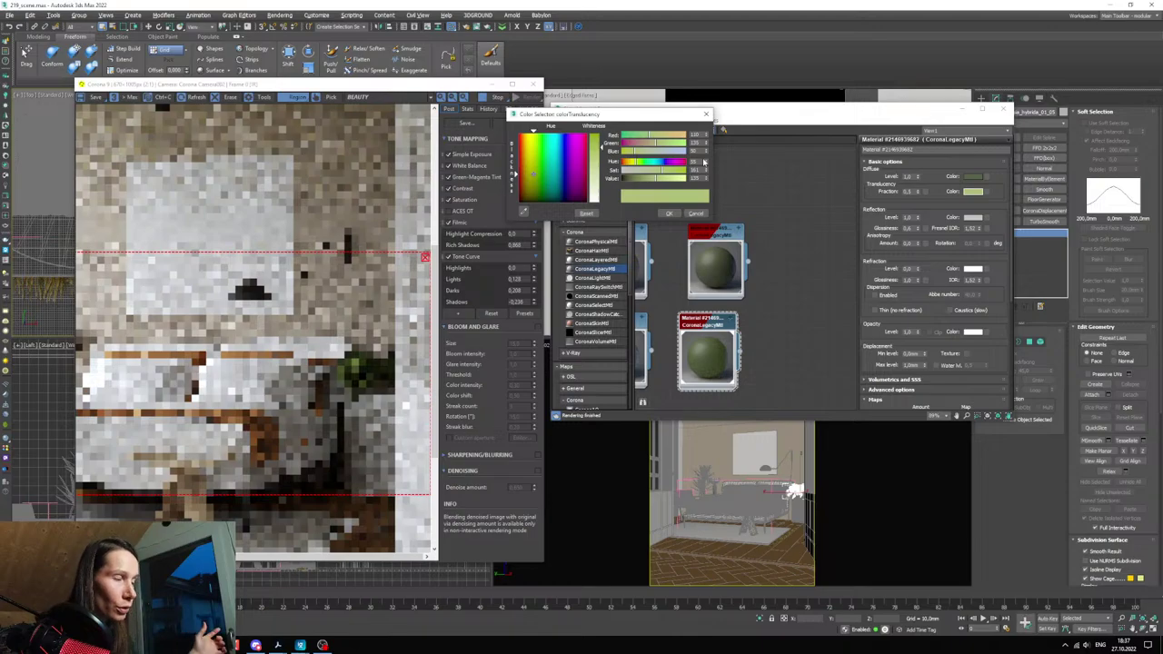
scroll(372, 399, "up", 4)
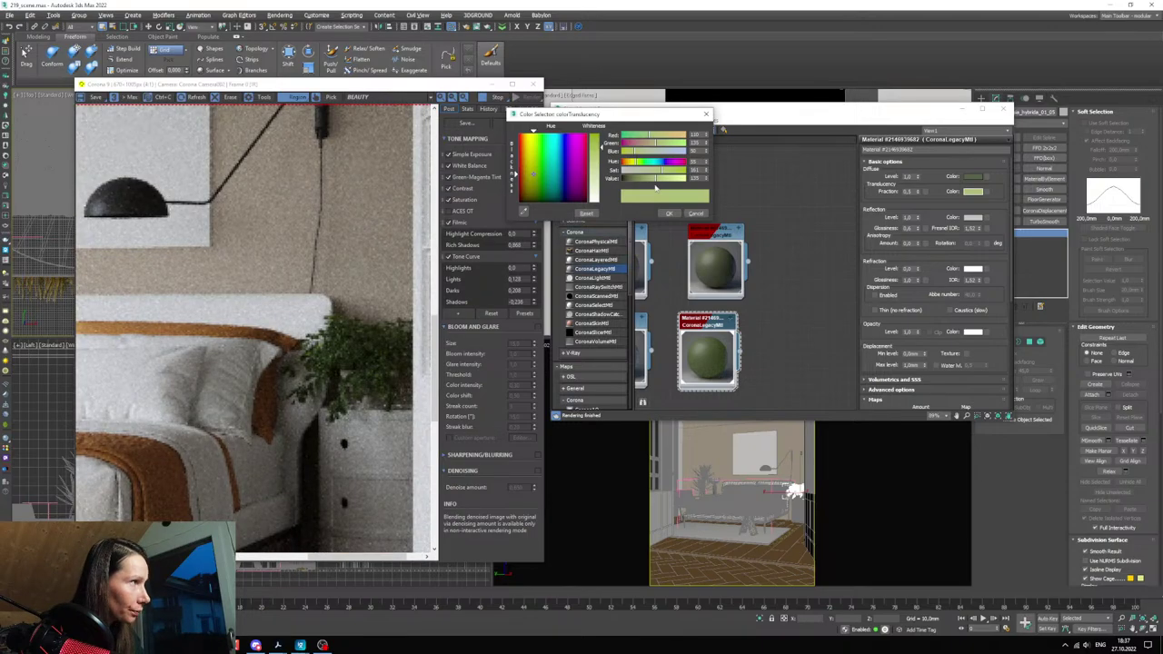
scroll(371, 366, "up", 3)
scroll(370, 366, "up", 3)
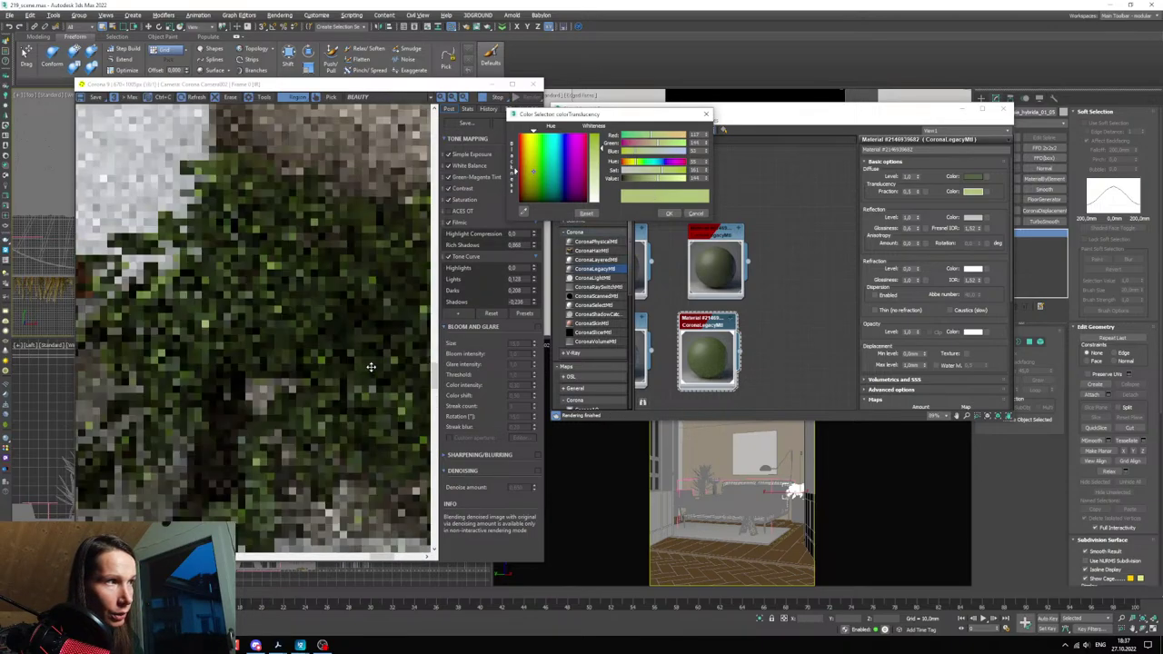
scroll(370, 366, "down", 8)
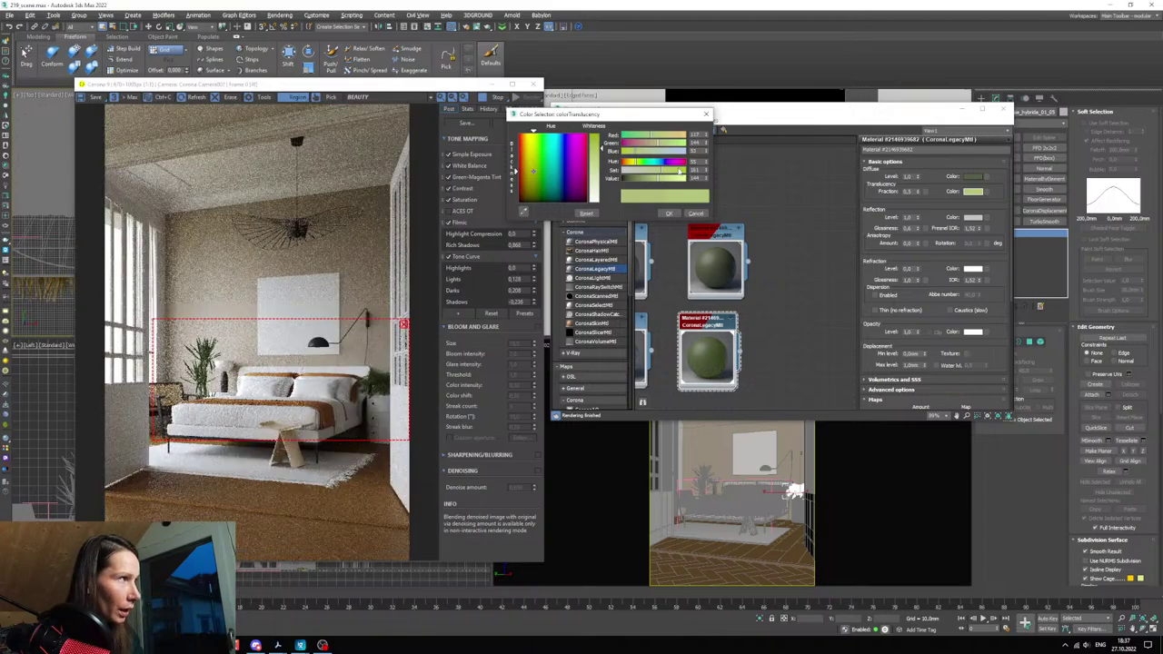
left_click_drag(663, 171, 658, 171)
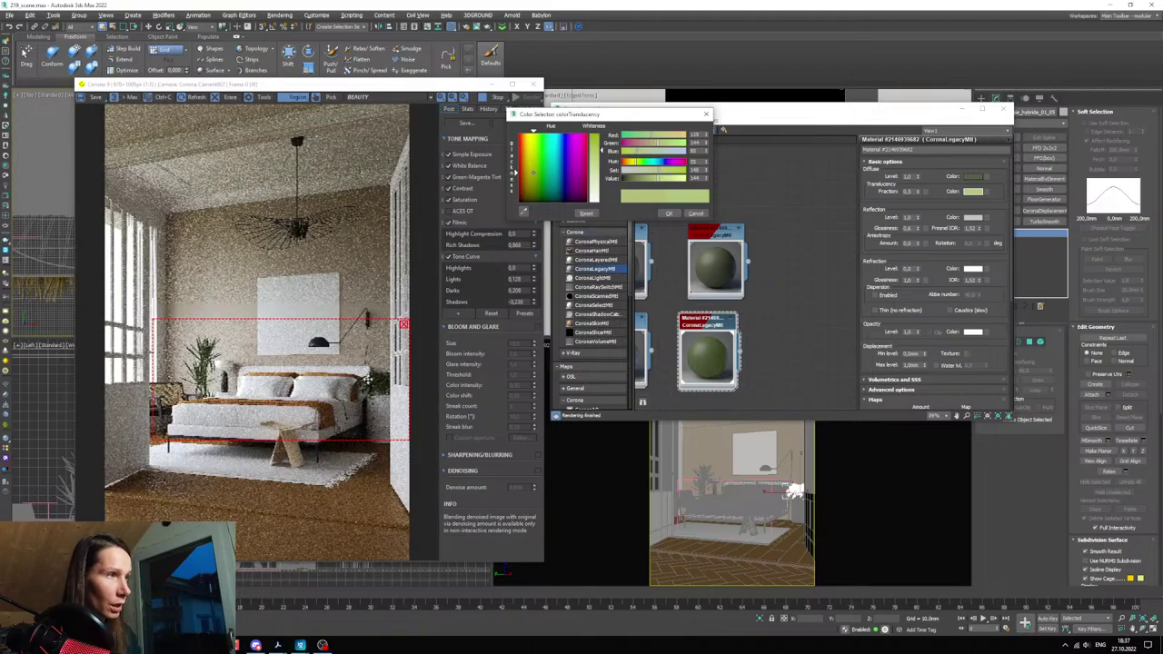
scroll(372, 384, "up", 1)
scroll(372, 384, "down", 1)
scroll(169, 371, "down", 2)
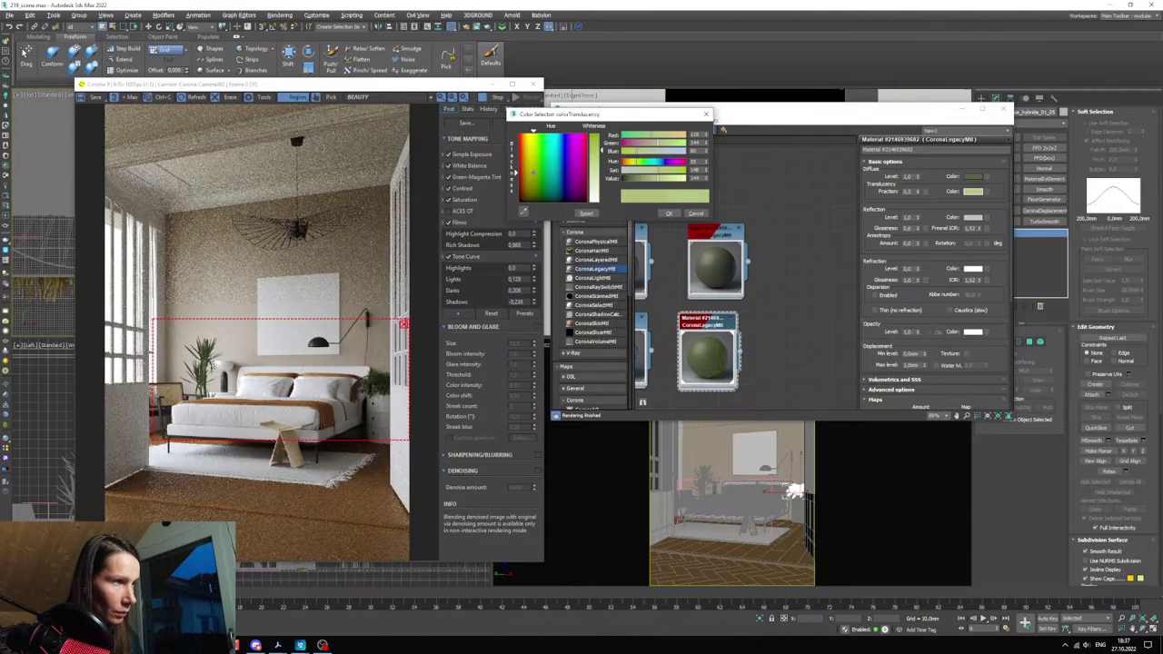
left_click(668, 214)
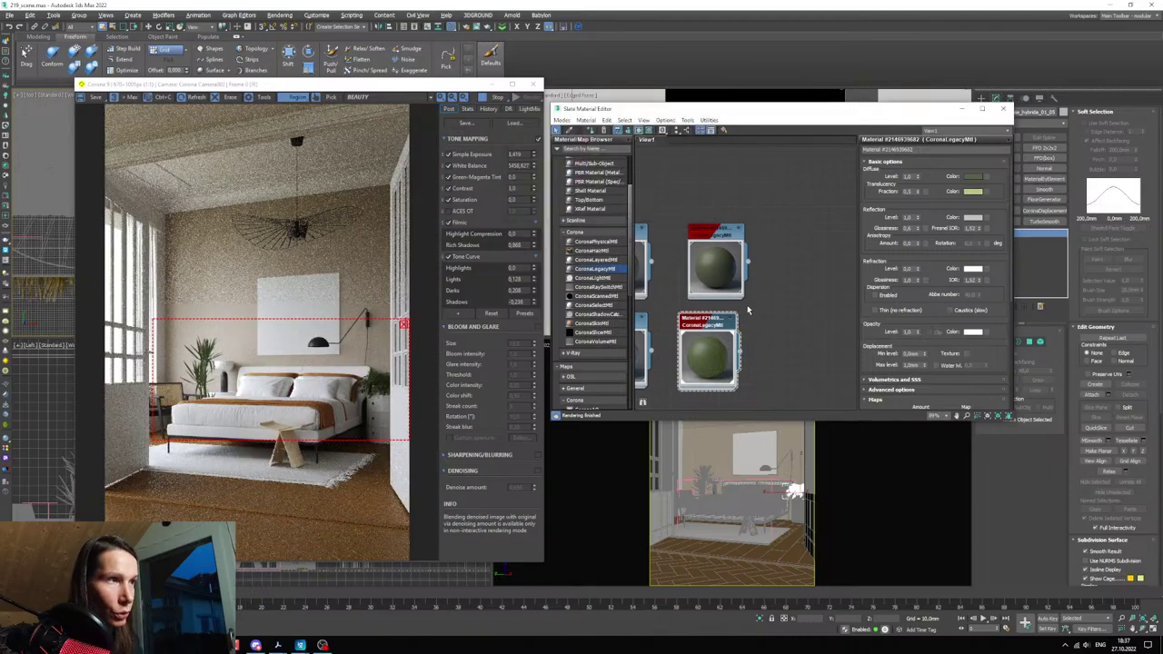
- Darken the spiky plant material's diffuse colour to a value of about 14, raise its saturation slightly, and accept it
double_click(715, 227)
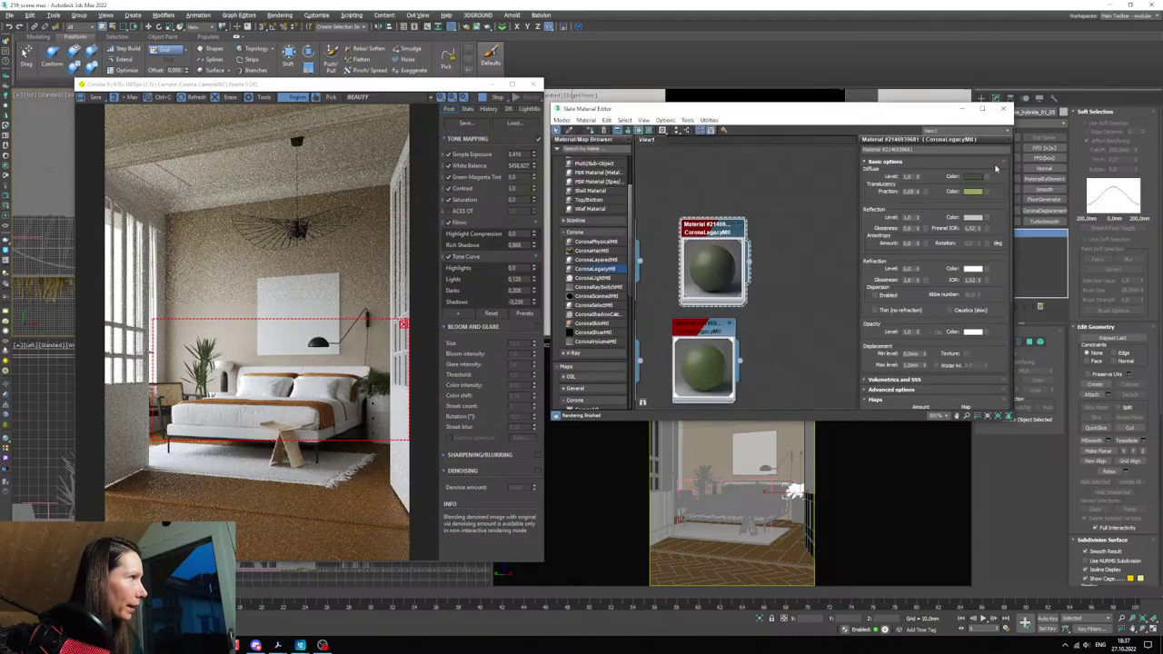
left_click(970, 177)
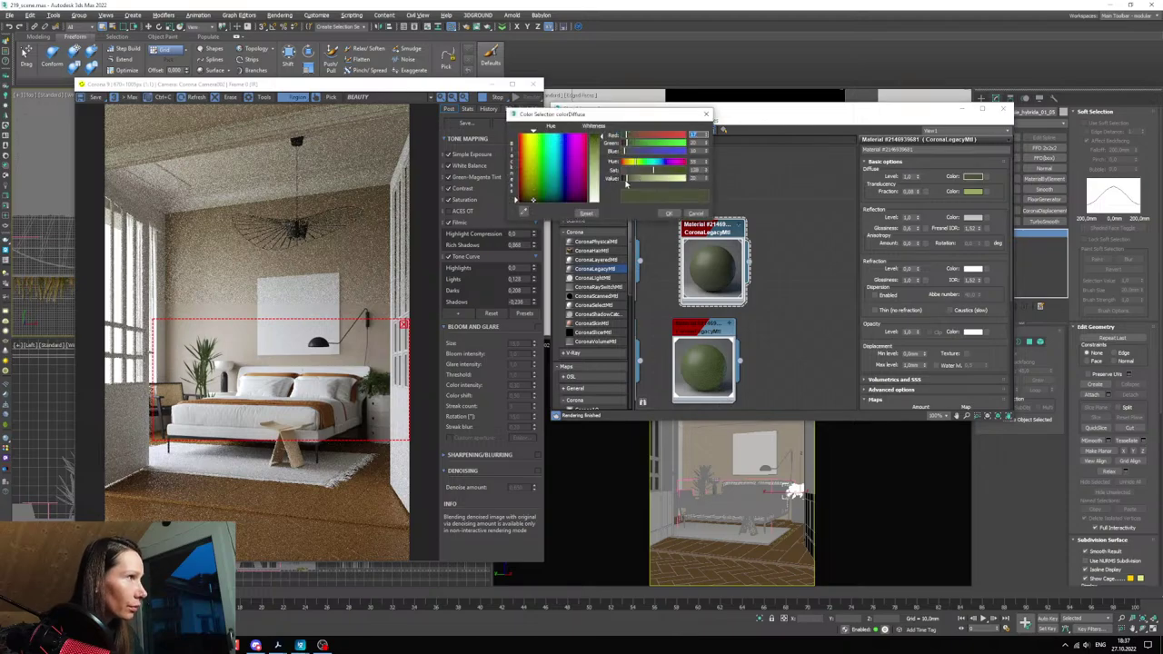
left_click_drag(625, 182, 624, 182)
scroll(207, 361, "up", 2)
scroll(207, 361, "down", 2)
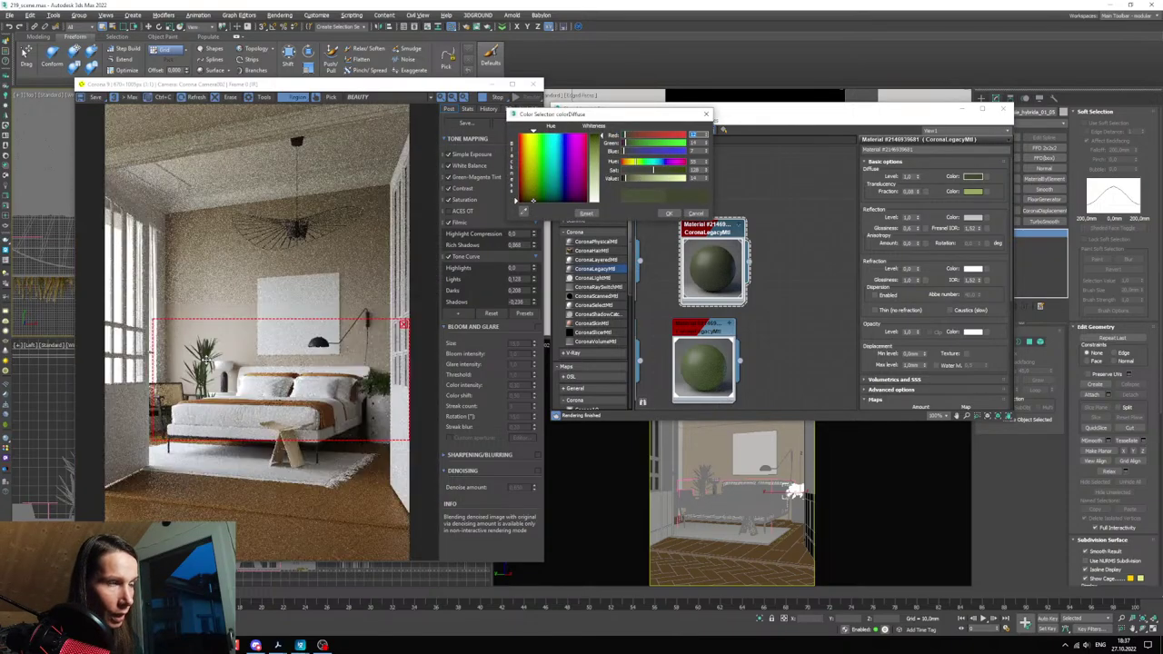
left_click_drag(340, 400, 338, 396)
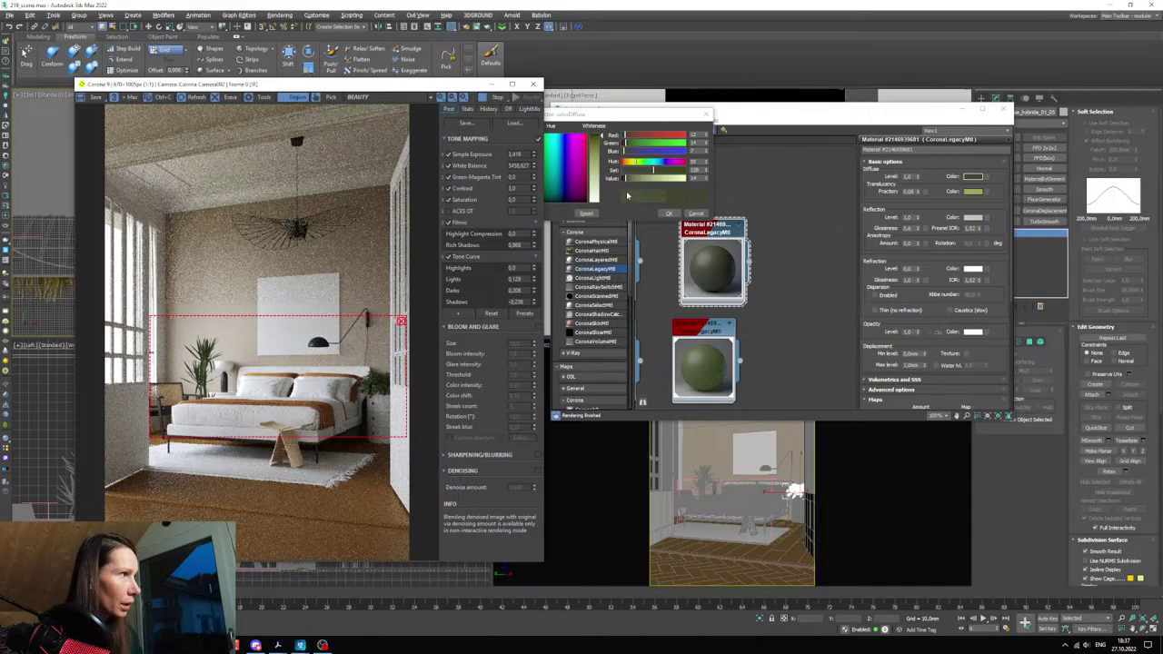
left_click_drag(654, 171, 660, 171)
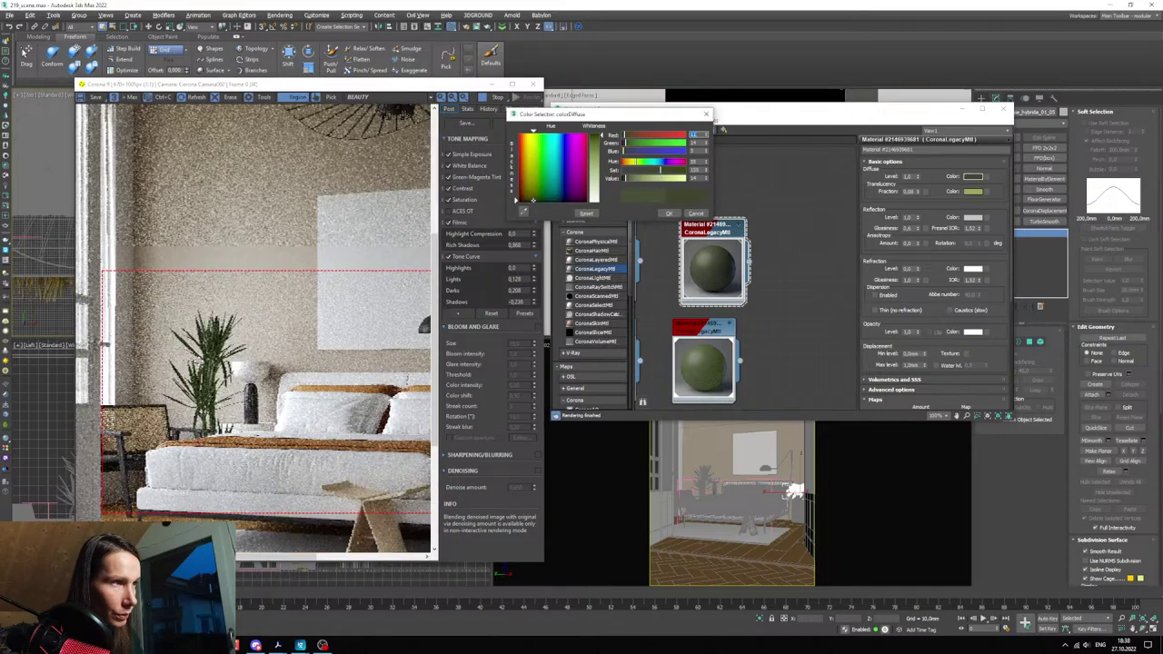
left_click(669, 213)
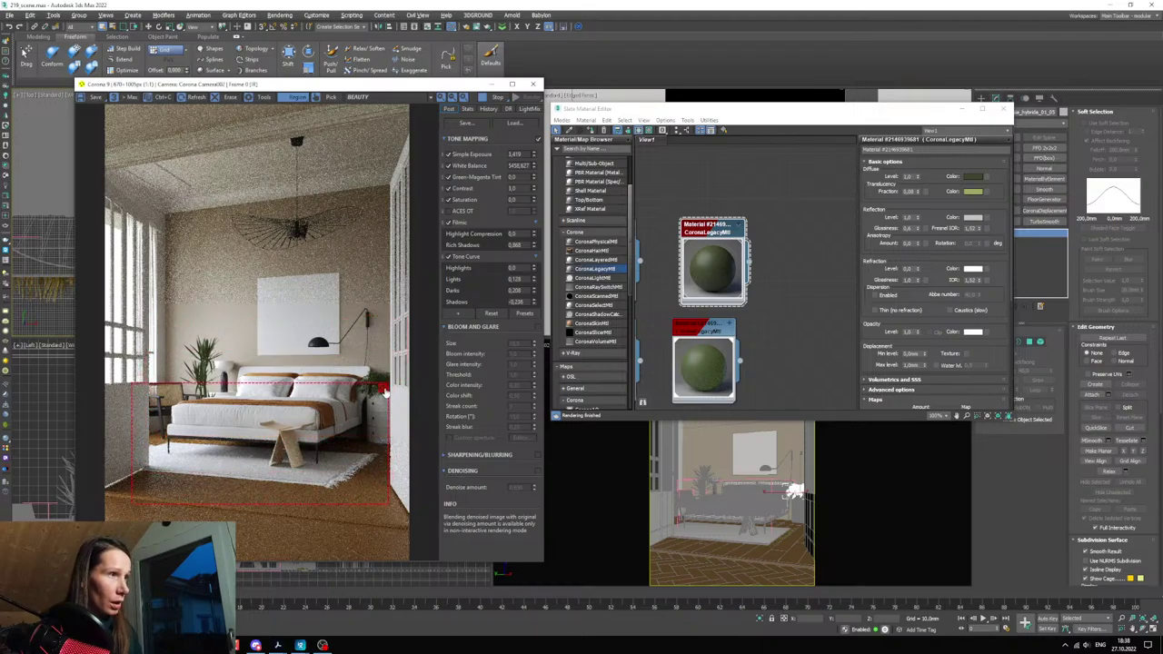
- Remove the render region and compare the full render with the reference photo
left_click(385, 392)
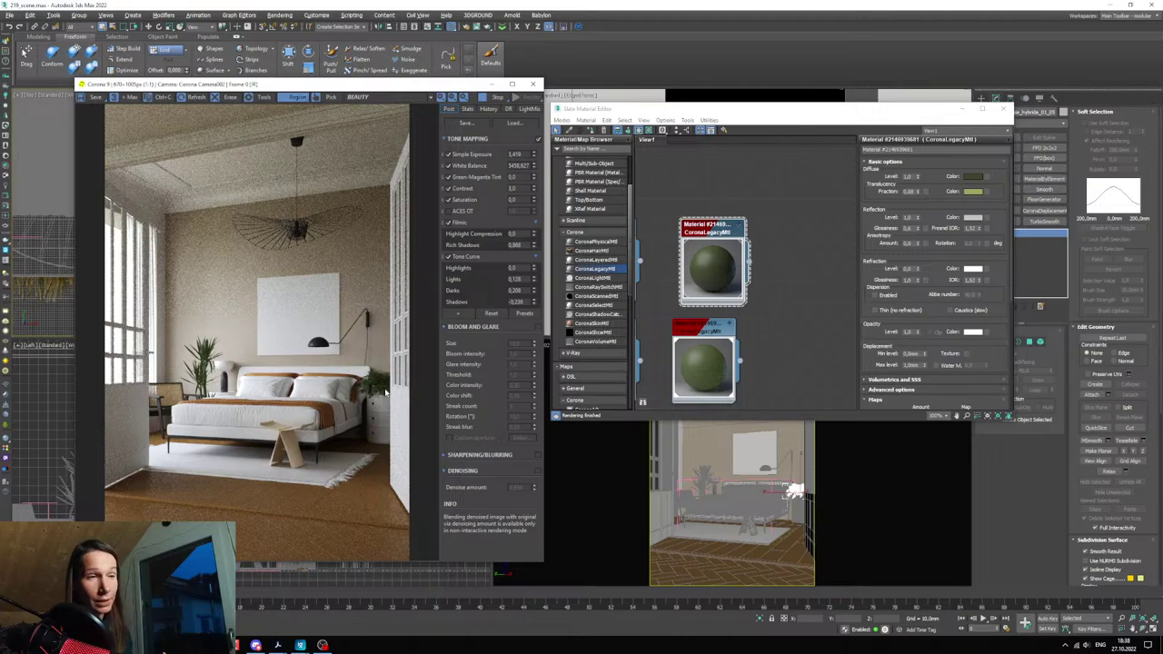
left_click(300, 645)
left_click(273, 607)
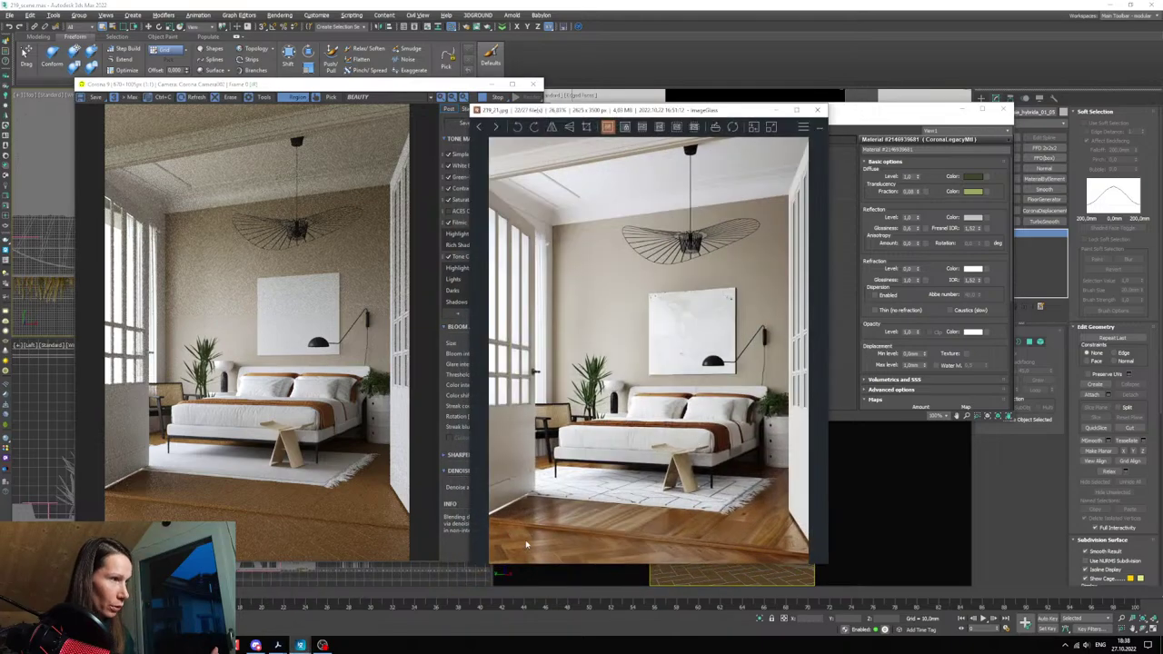
left_click(777, 110)
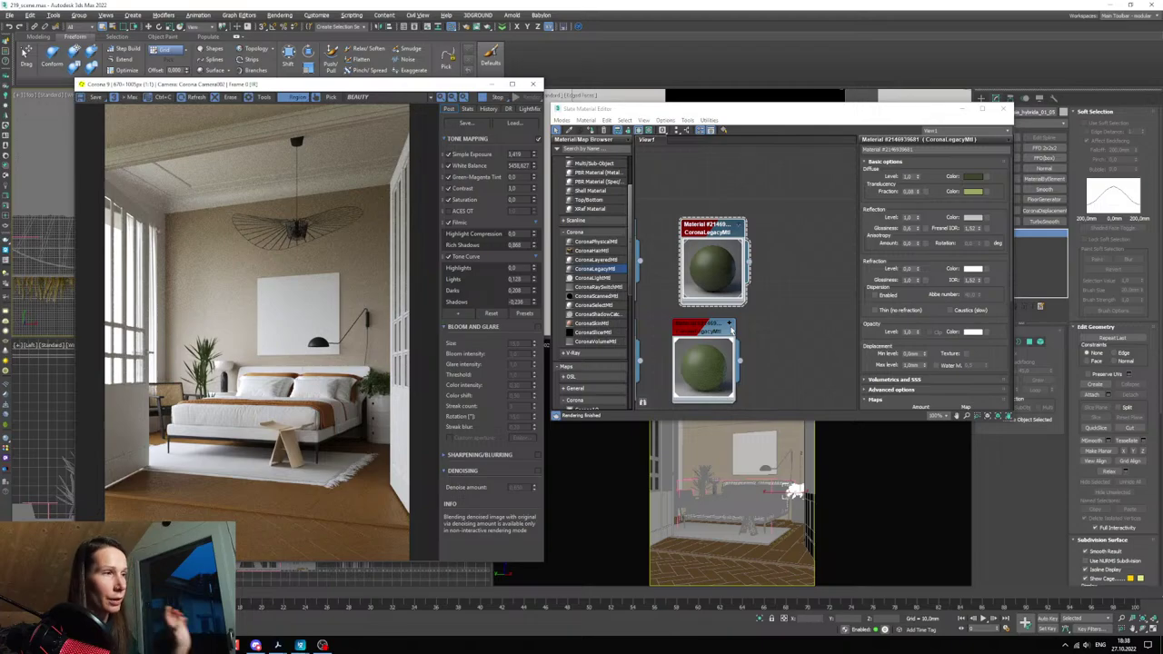
- Duplicate the brown floor material into an empty area of the node view and open the copy's parameters
scroll(764, 342, "down", 4)
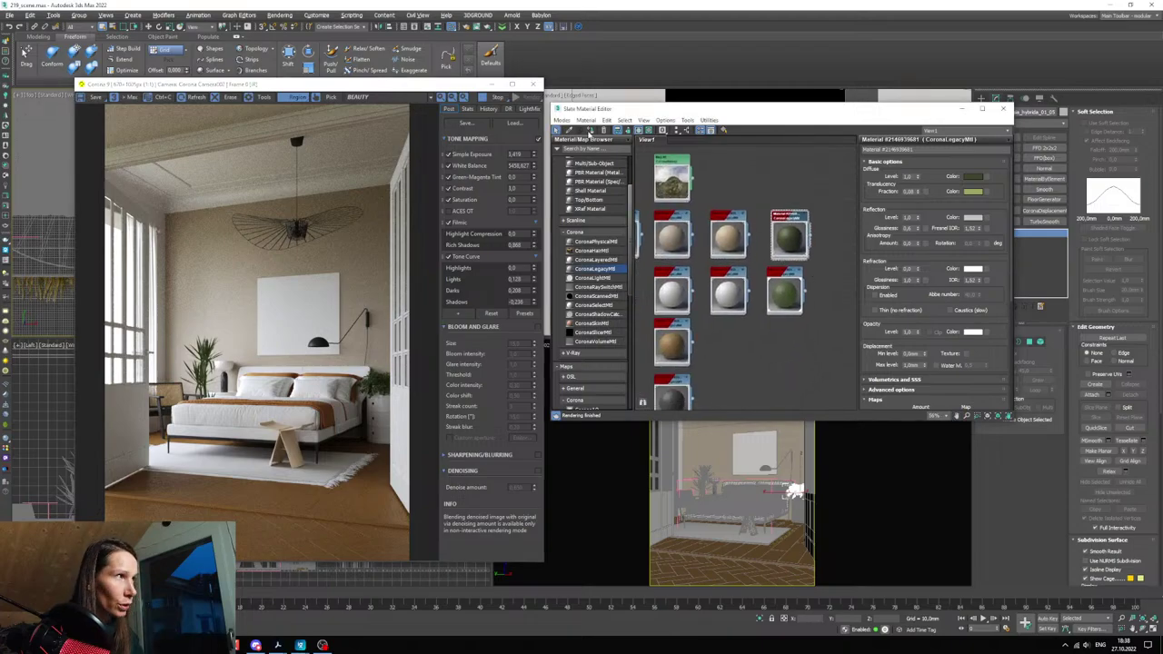
left_click(725, 545)
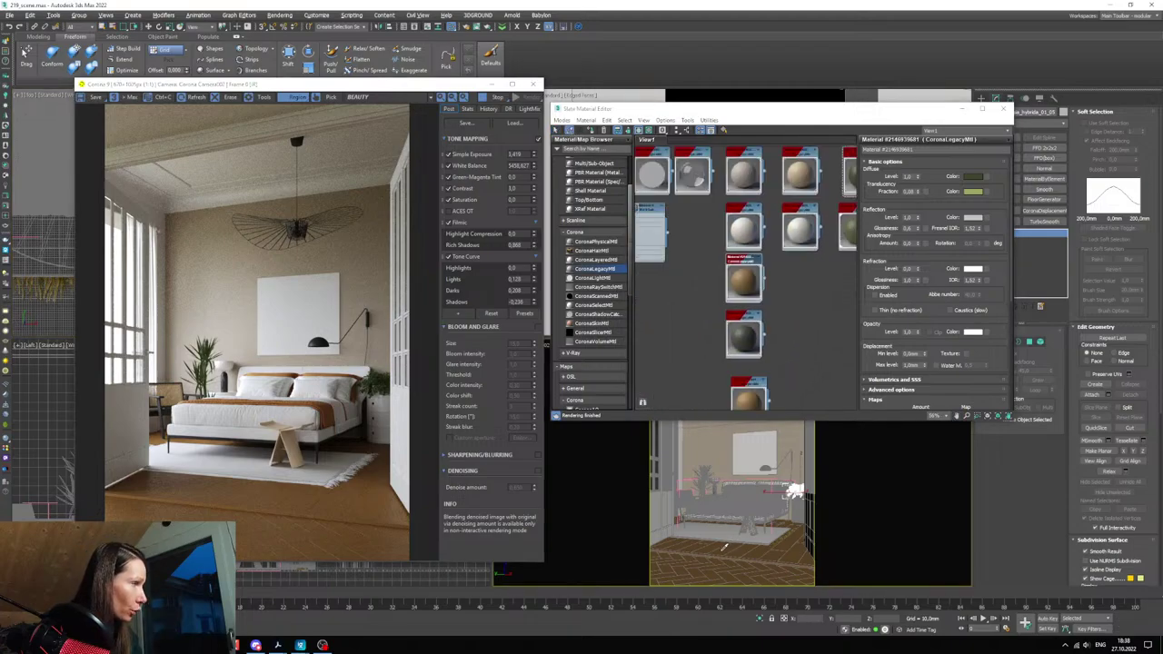
scroll(742, 333, "down", 3)
middle_click_drag(740, 316, 783, 271)
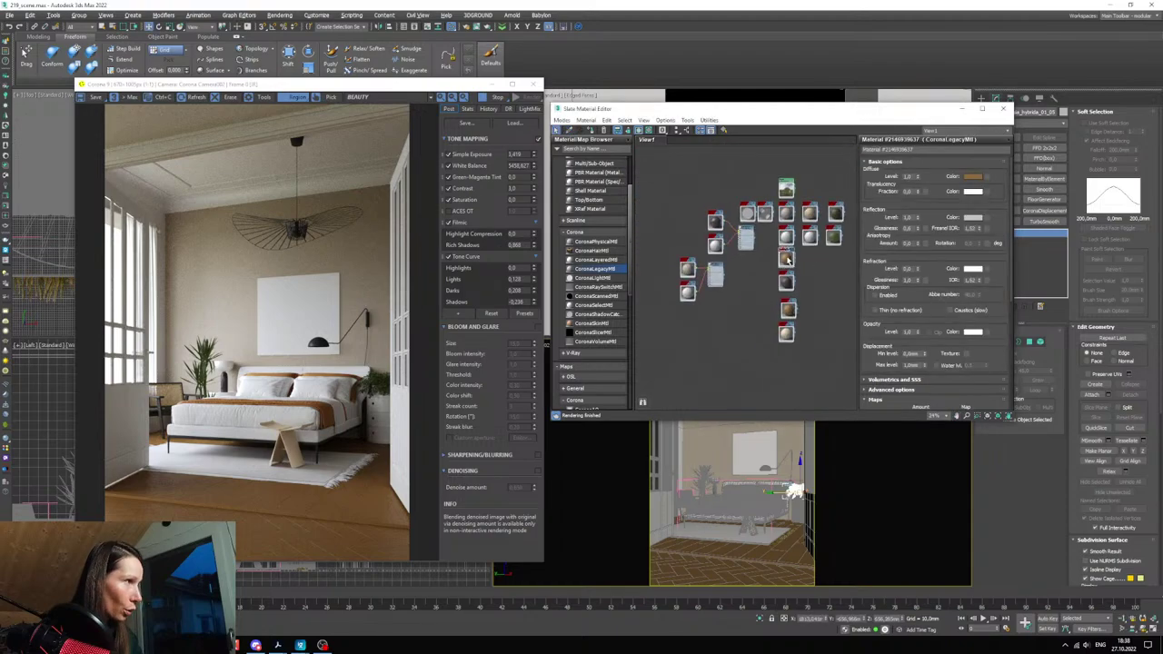
left_click_drag(787, 254, 691, 315, "shift")
double_click(691, 317)
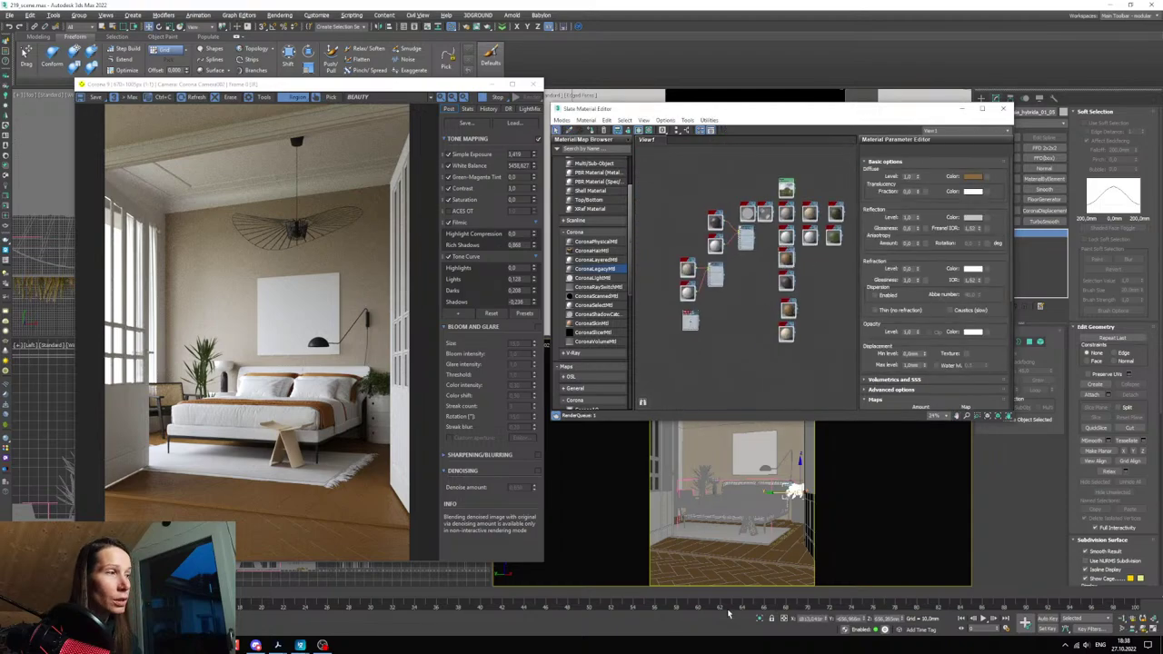
- Select the inner room's plank floor in the camera view and assign the duplicated brown material to it
left_click(747, 553)
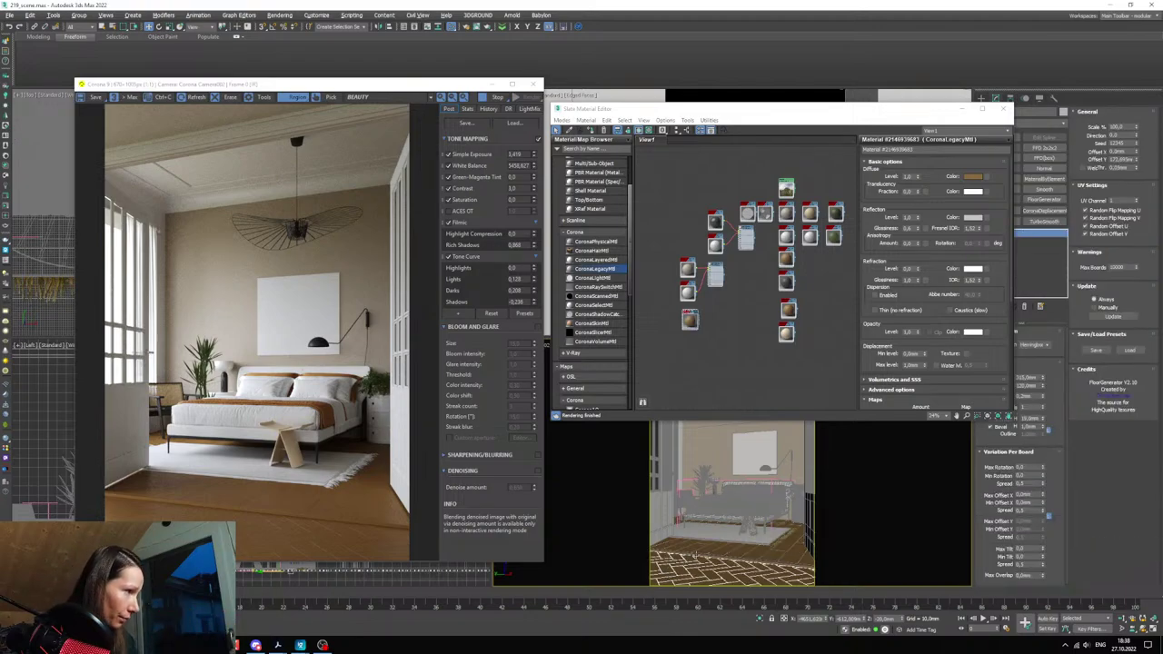
left_click(695, 554)
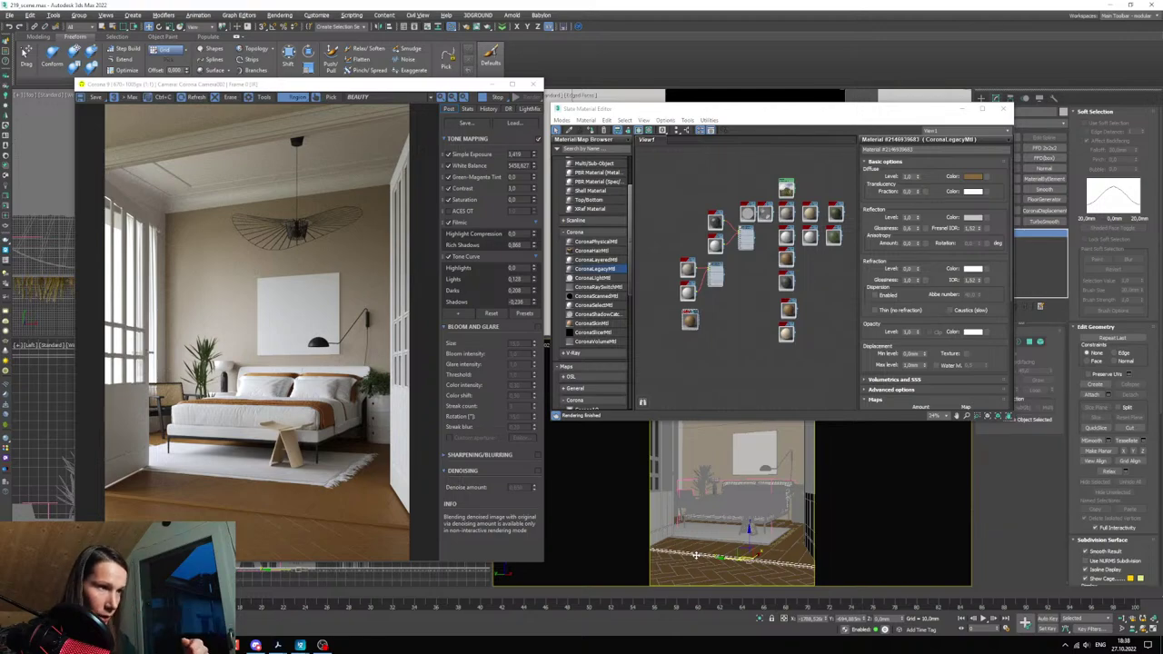
scroll(721, 289, "up", 5)
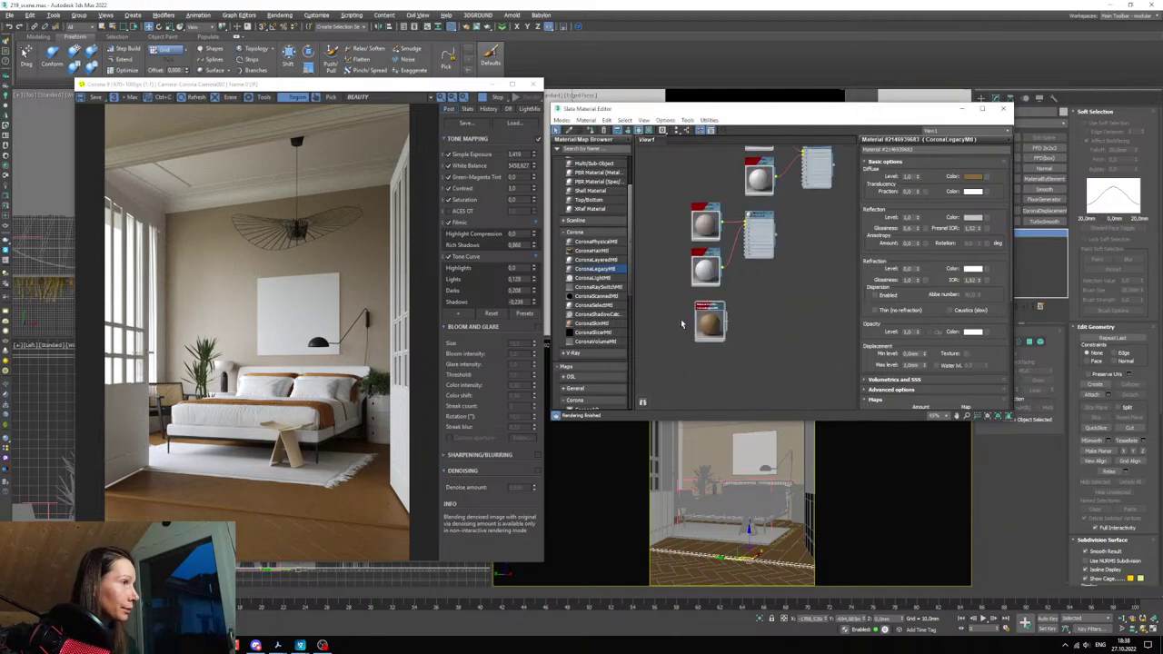
left_click_drag(721, 289, 725, 294)
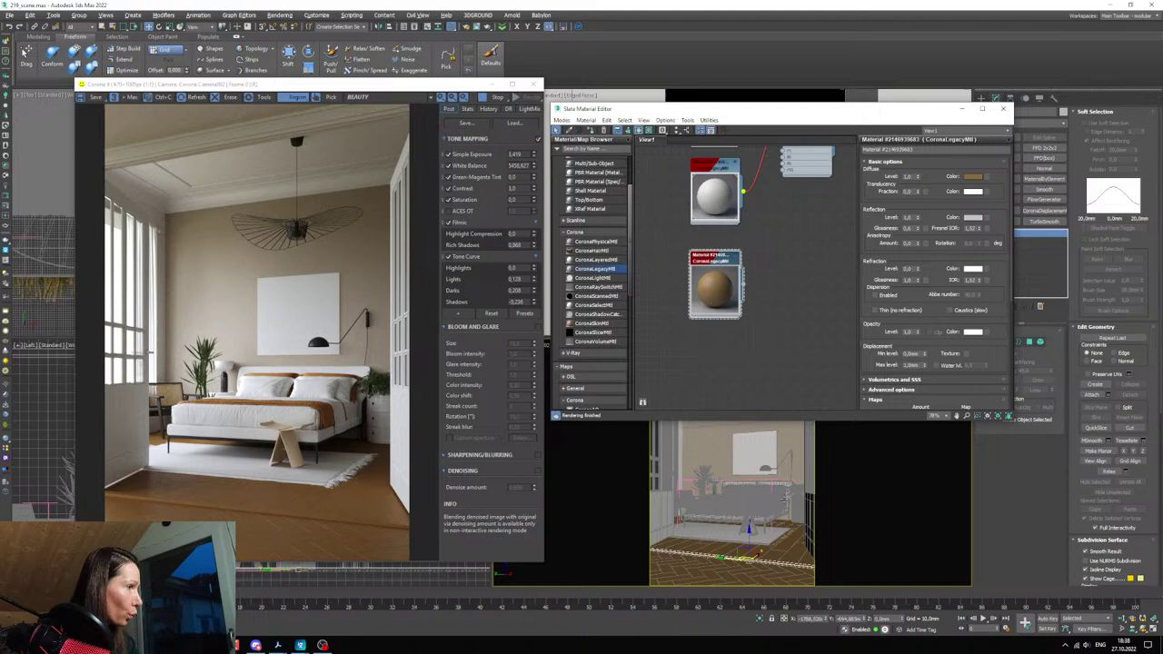
left_click(786, 551)
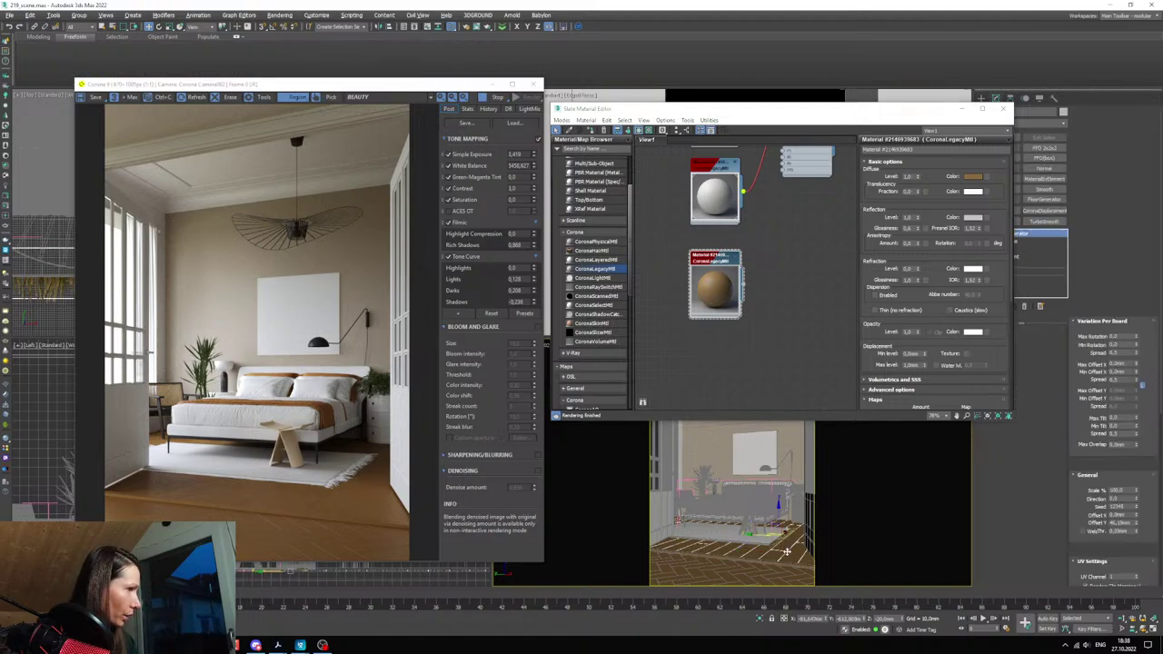
left_click(591, 131)
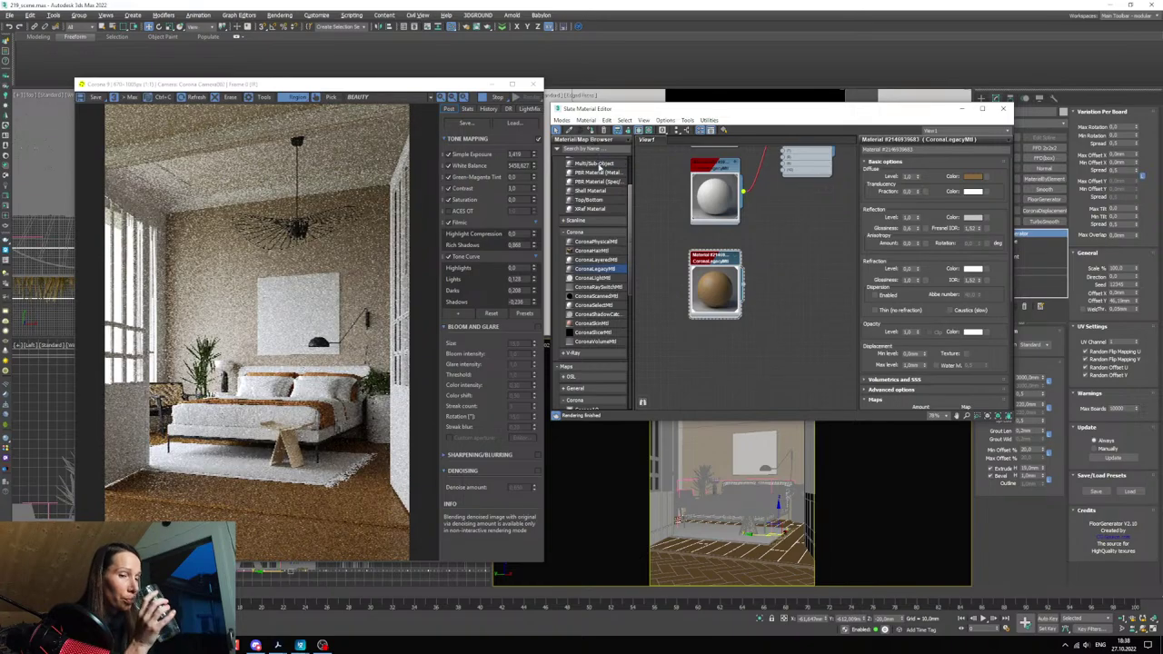
- Add a MultiTexture map from the general maps to the node view beside the duplicated brown material
scroll(718, 312, "up", 1)
middle_click_drag(718, 312, 745, 284)
scroll(745, 285, "down", 2)
scroll(599, 305, "down", 3)
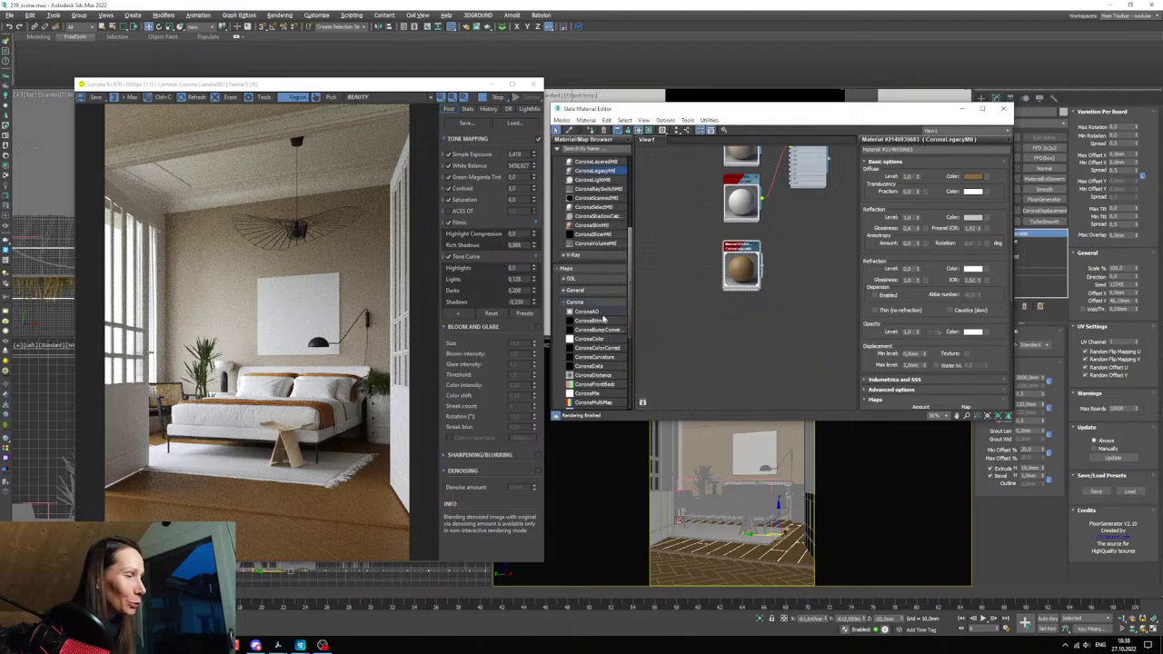
scroll(599, 313, "up", 2)
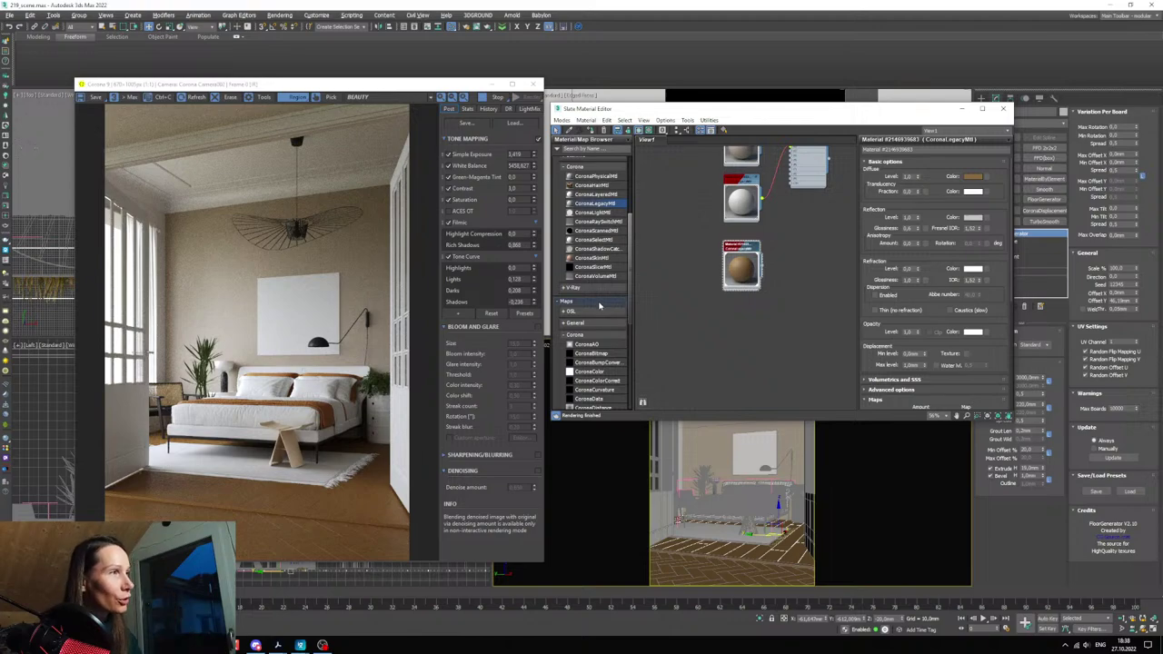
scroll(609, 307, "down", 5)
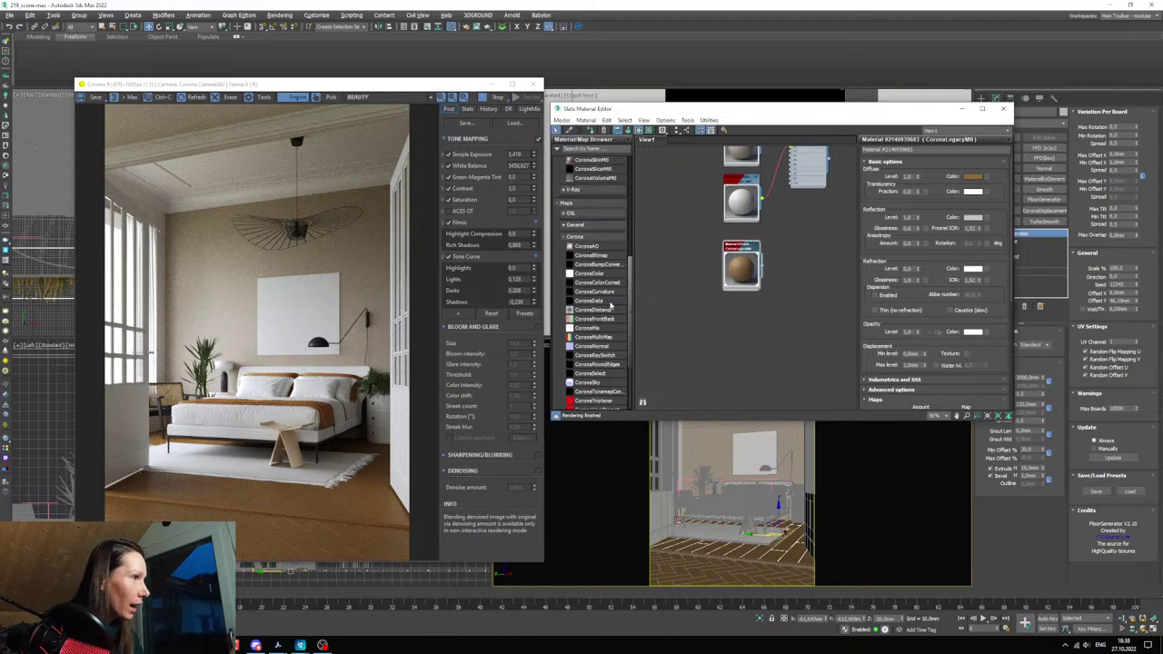
left_click(580, 226)
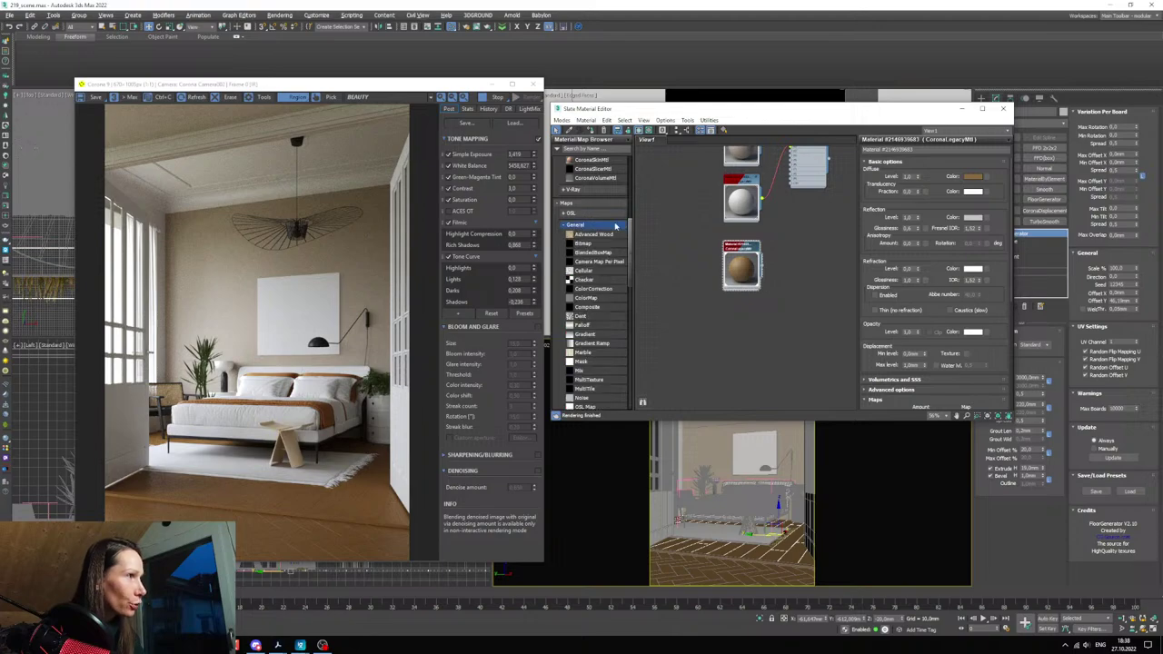
left_click_drag(587, 381, 684, 302)
scroll(686, 300, "up", 2)
middle_click_drag(697, 302, 749, 314)
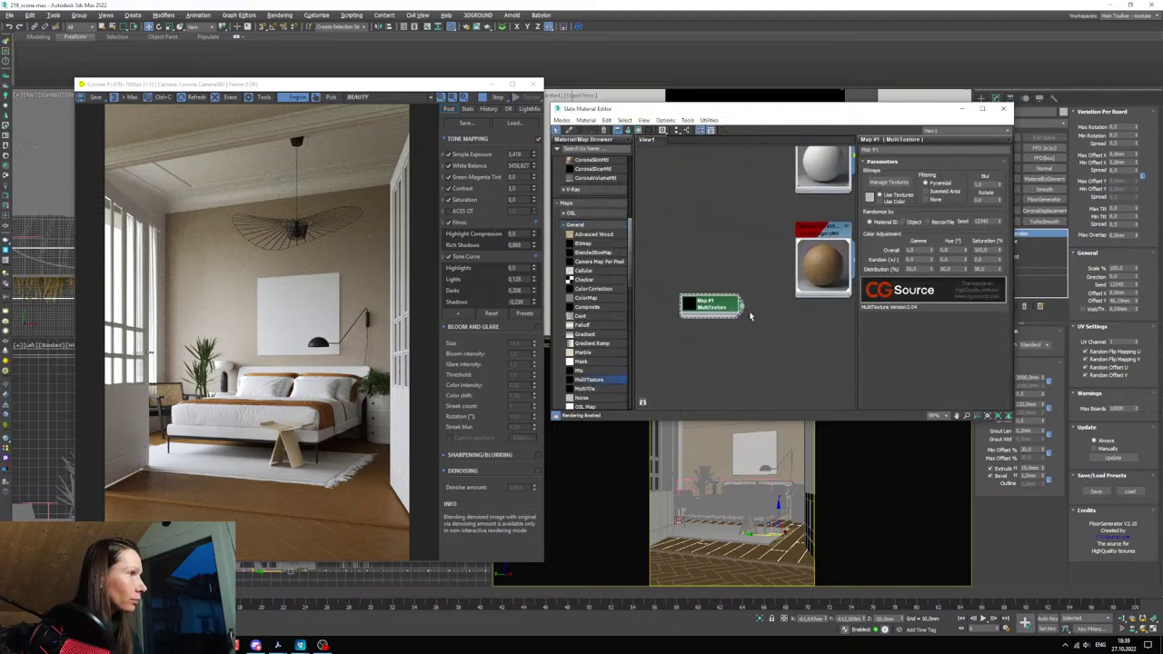
- Open the MultiTexture map's texture manager and start adding textures, selecting wood-floorboards-oak_1214-01_Diffuse_01.jpg in the textures folder
left_click(890, 181)
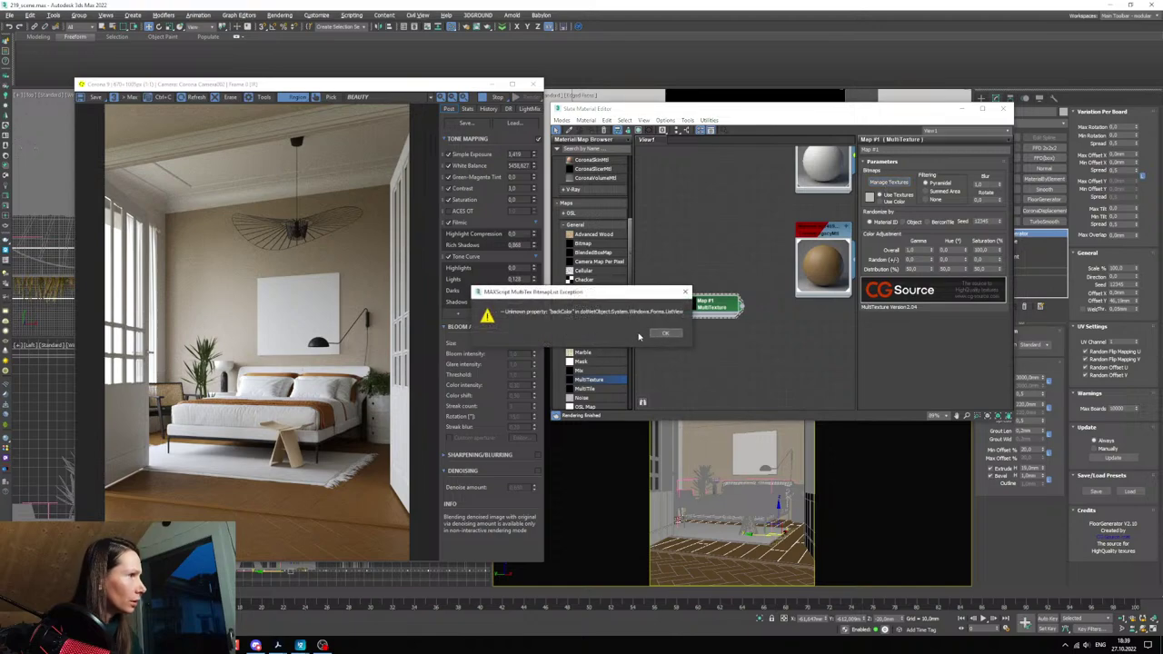
left_click(663, 334)
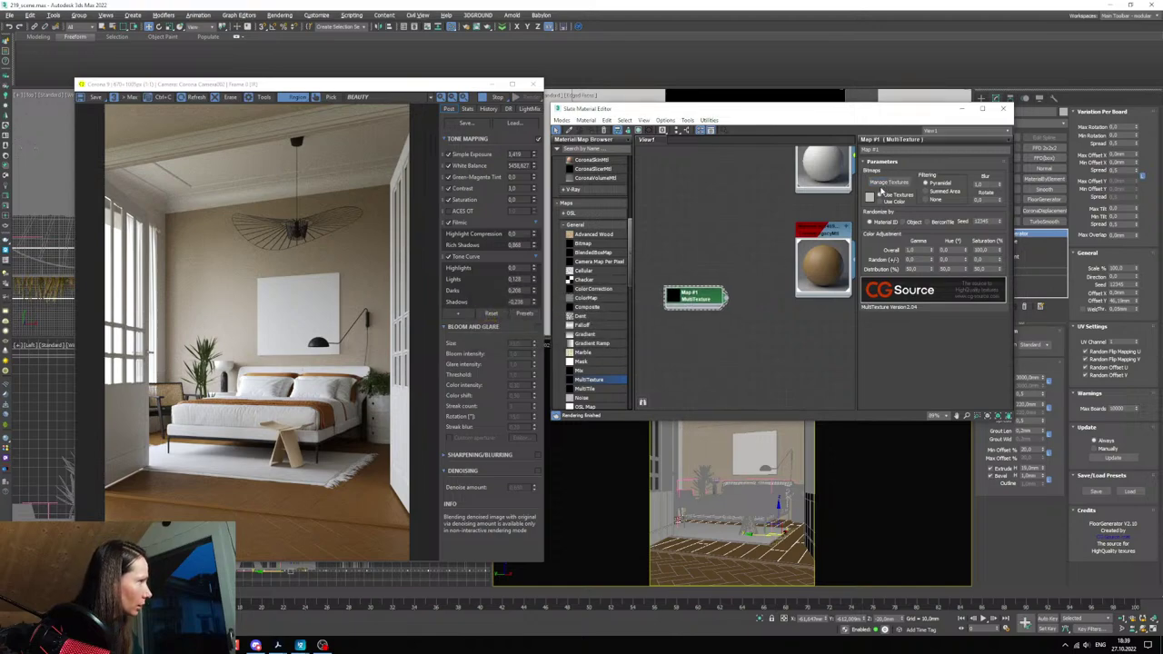
left_click_drag(221, 55, 394, 119)
left_click(243, 132)
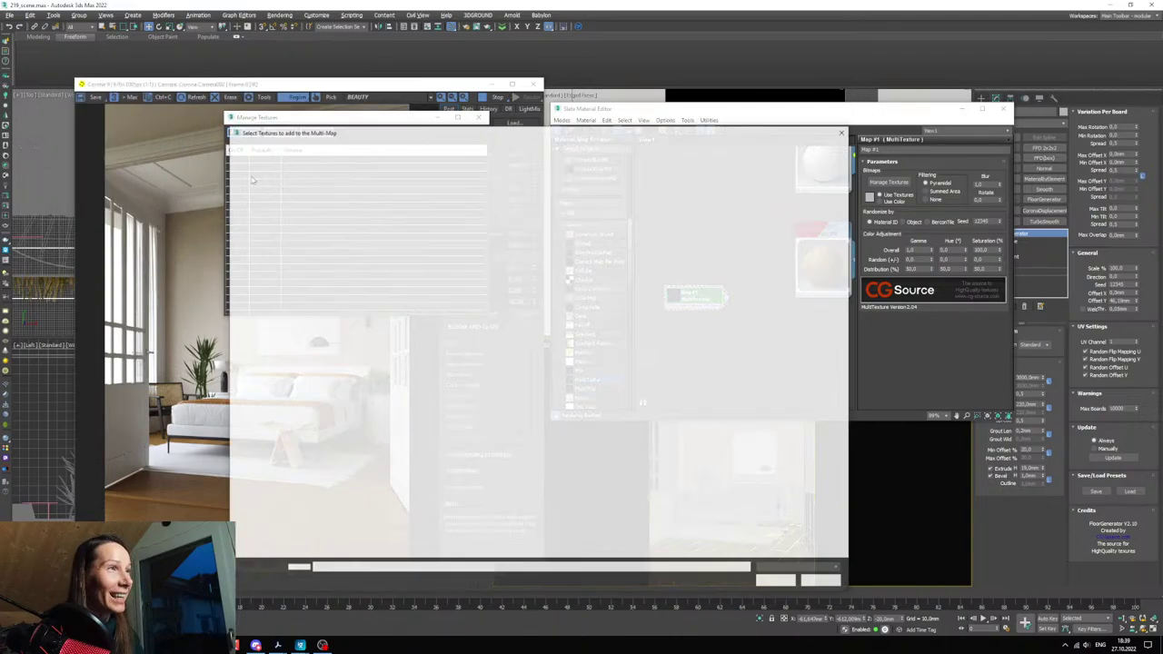
scroll(646, 394, "down", 3)
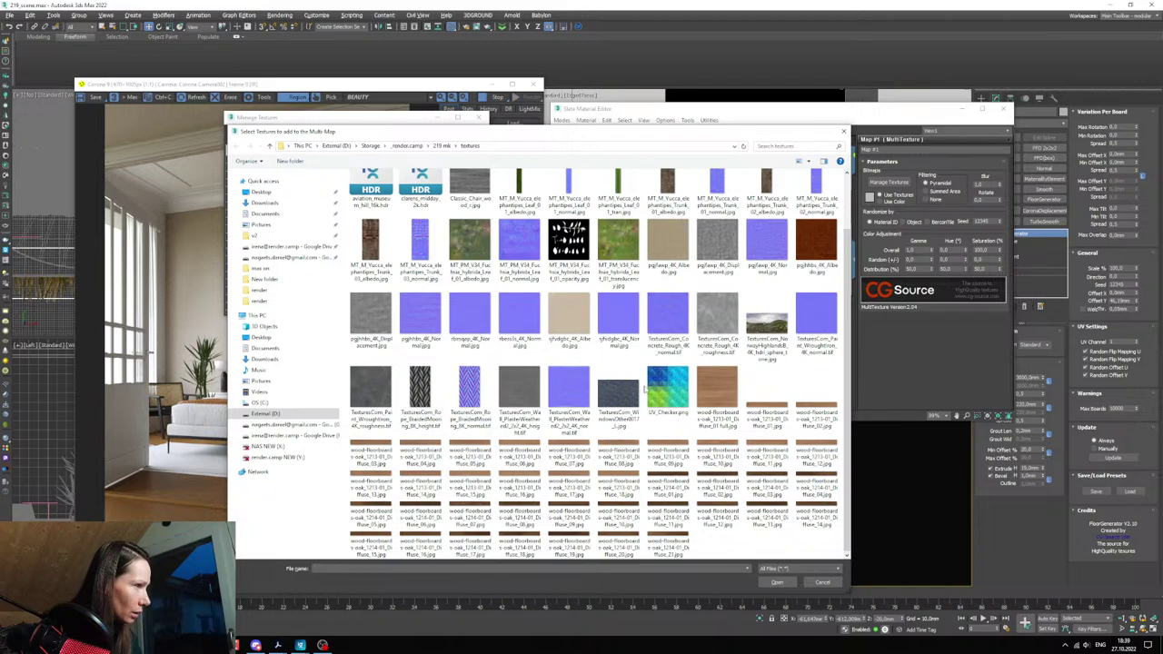
left_click(668, 486)
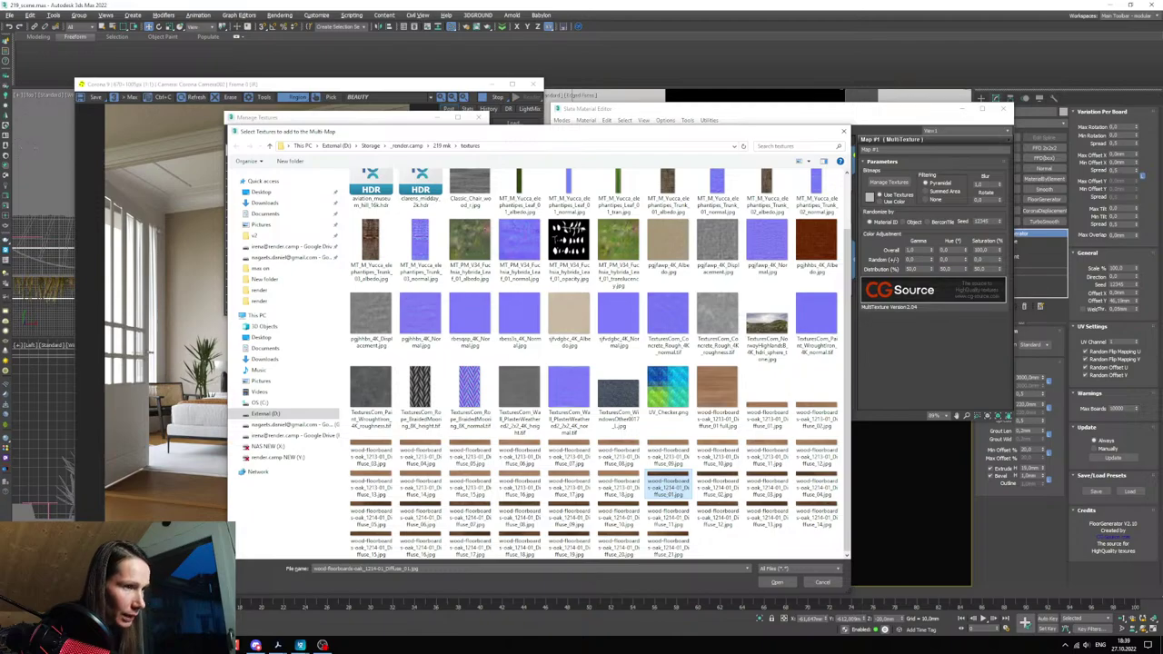
- Switch to File Explorer and preview the wood-floorboards-oak_1214-01 diffuse images 03 to 05 from the 219 mk textures folder
key("alt+Tab")
left_click(214, 75)
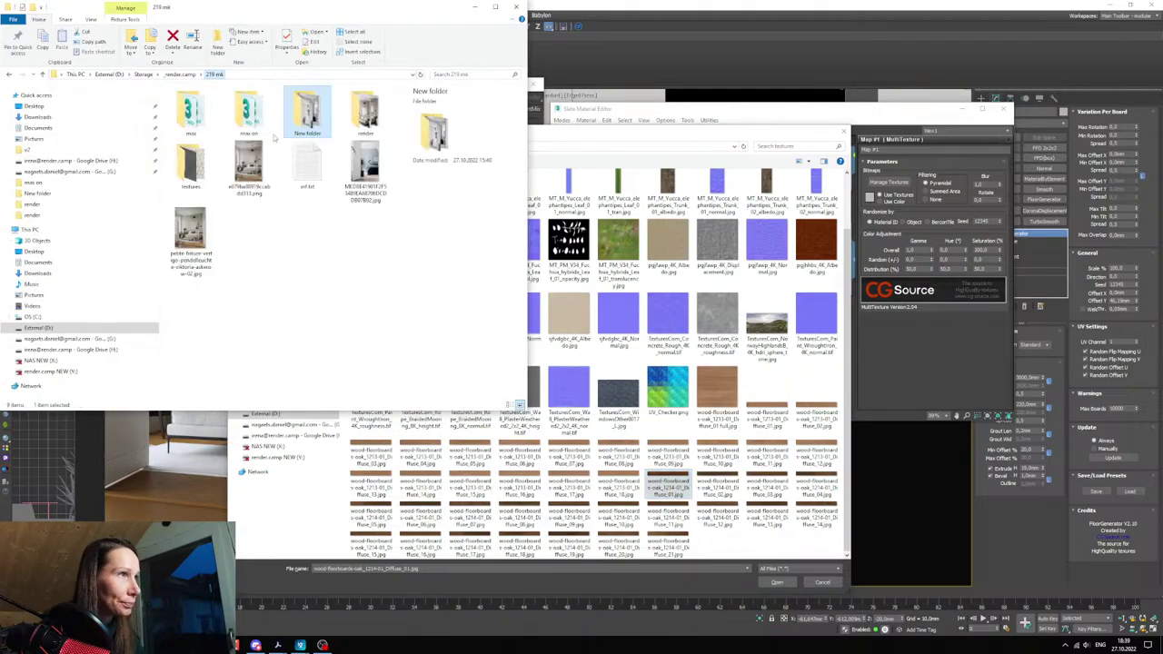
double_click(190, 163)
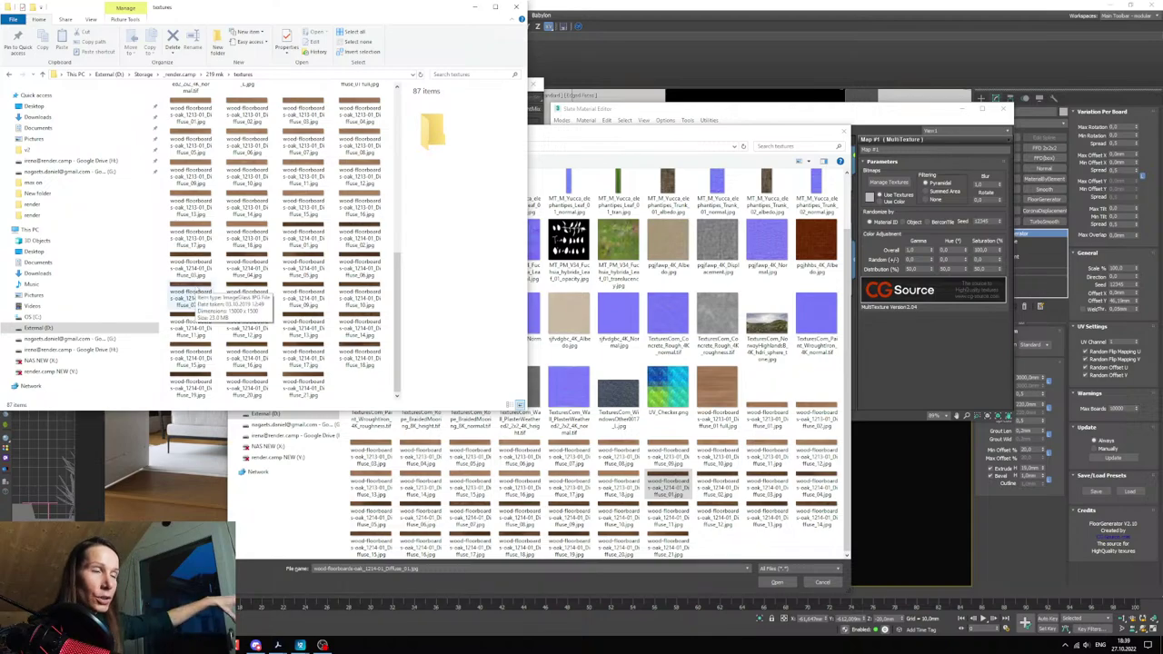
left_click(191, 265)
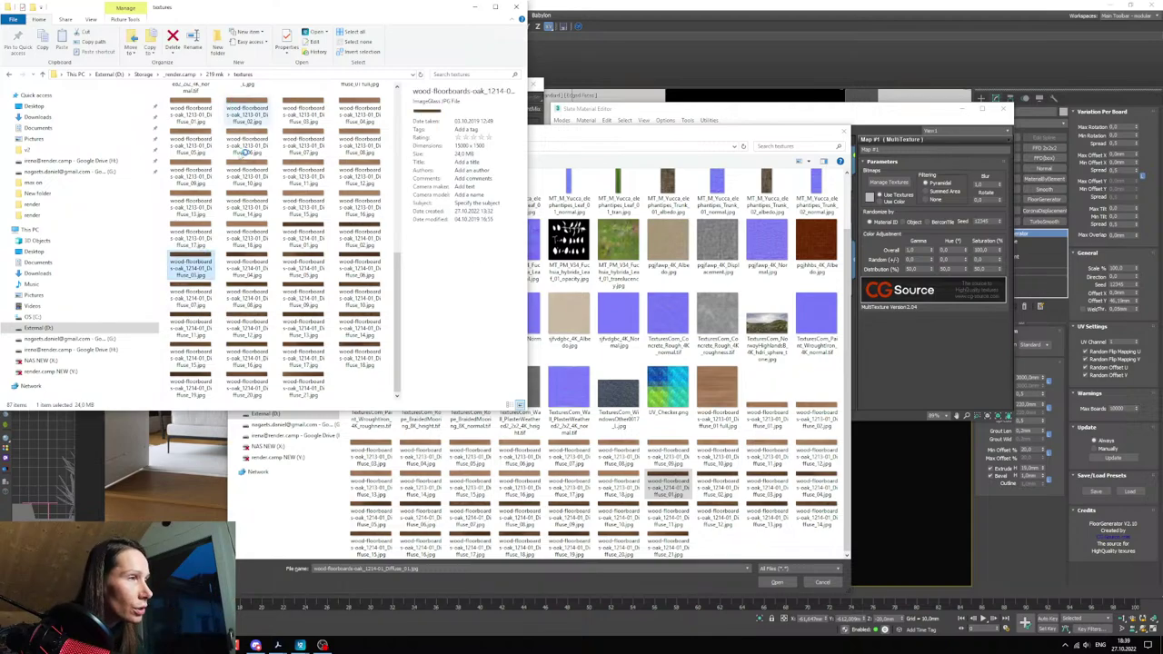
key("Return")
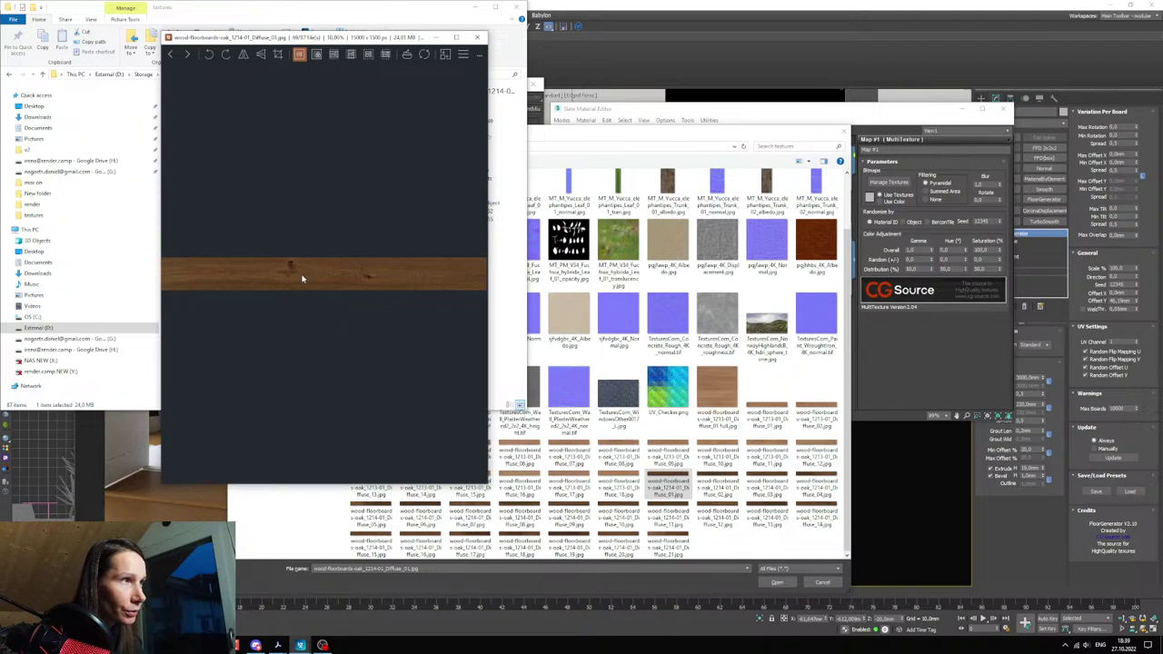
key("Right")
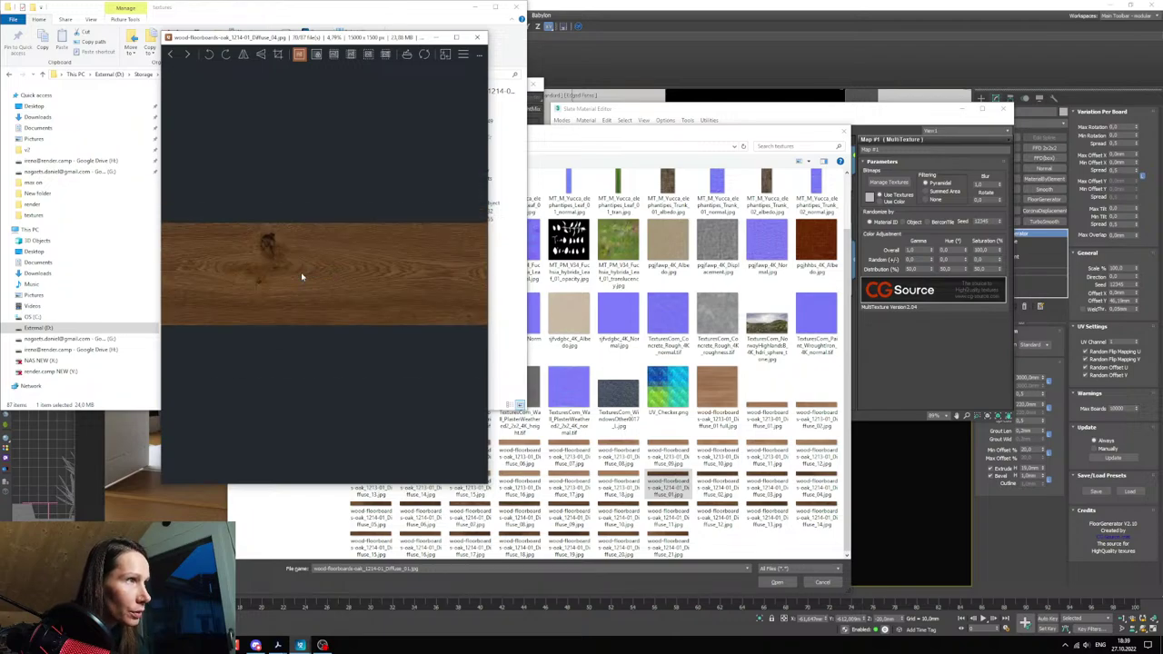
key("Right")
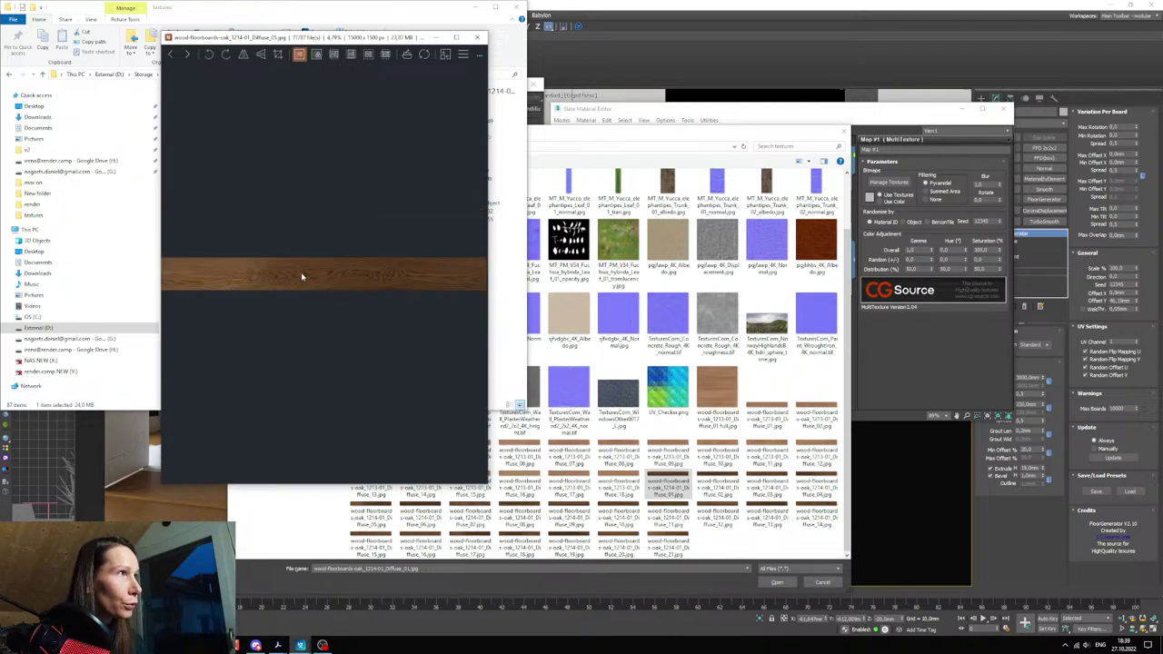
left_click(477, 37)
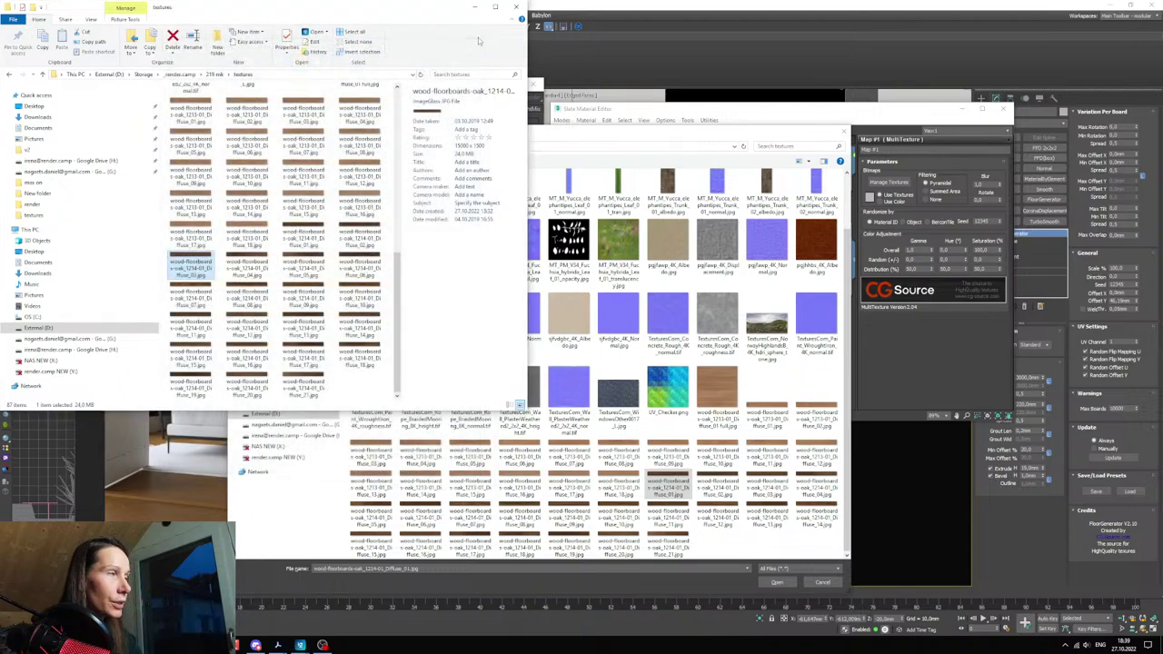
- Return to the texture selection and load wood-floorboards-oak_1214-01_Diffuse images 01 to 21 into the MultiTexture map
left_click(474, 7)
left_click_drag(567, 132, 497, 61)
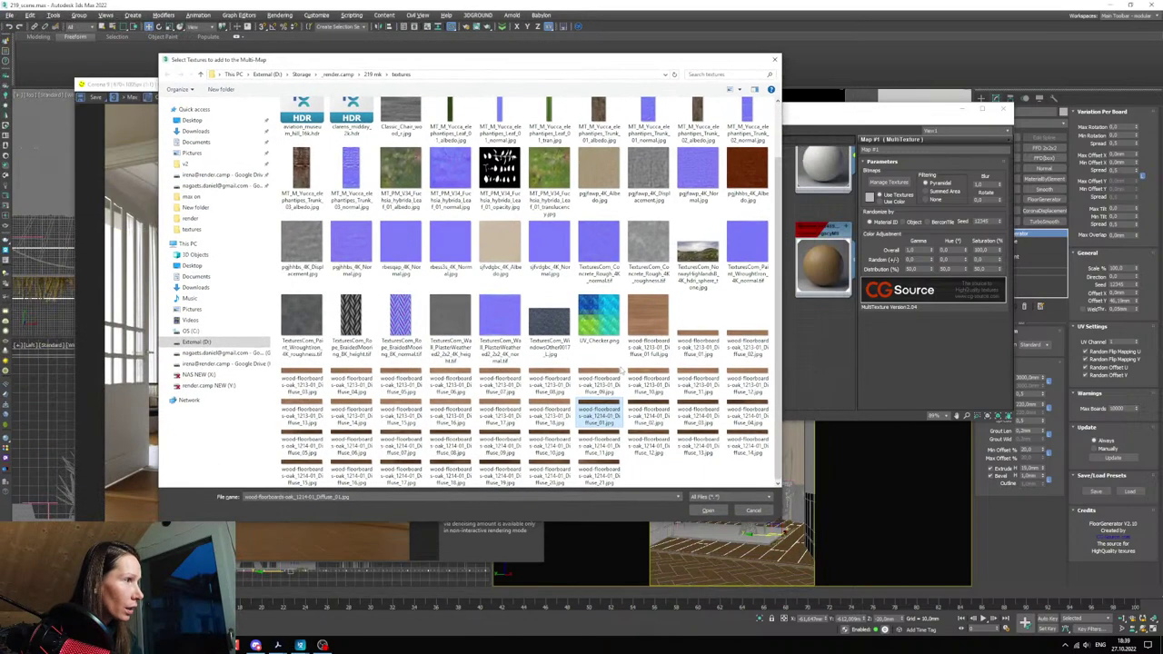
left_click(599, 473, "shift")
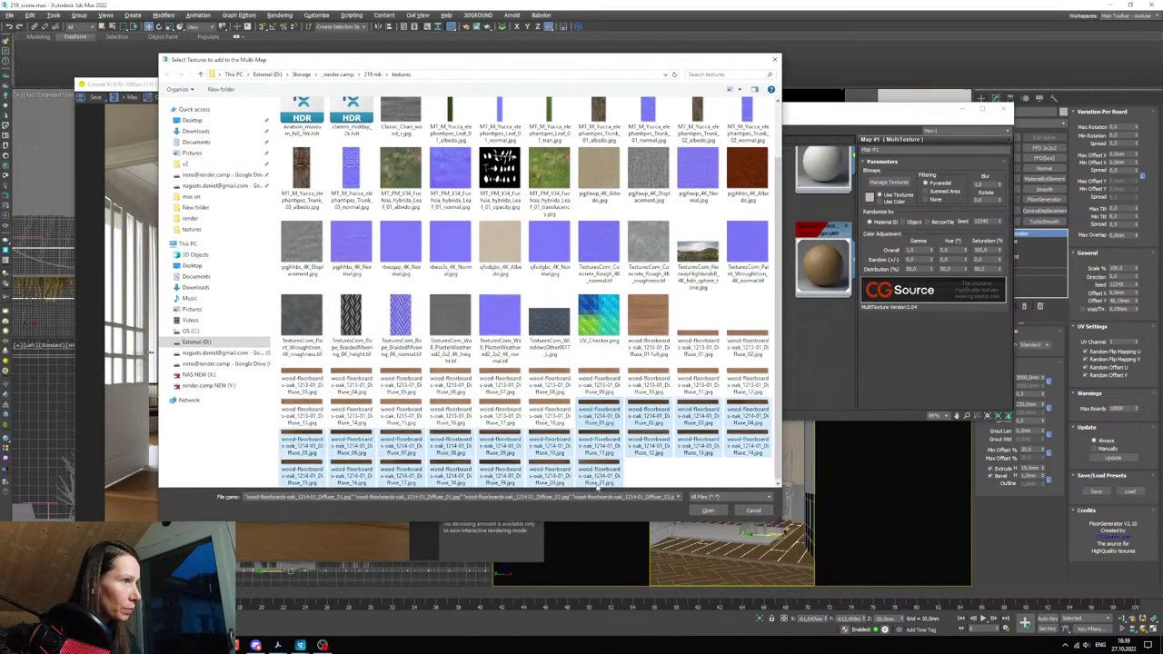
left_click(707, 511)
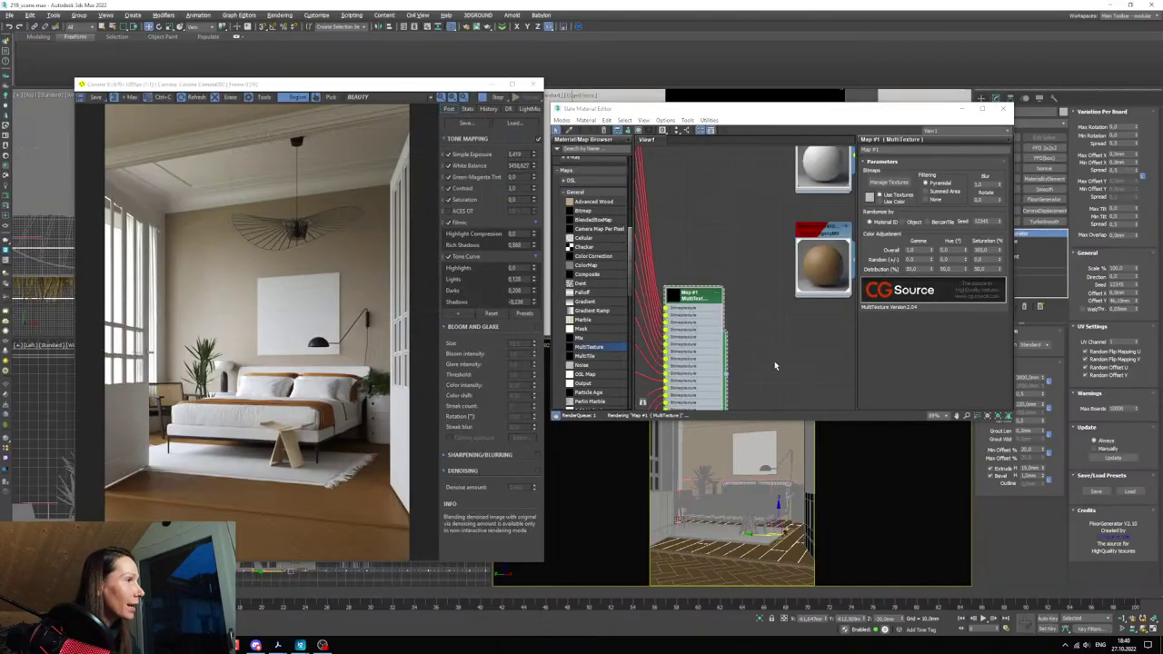
- Connect the MultiTexture map's output to the duplicated brown floor material's diffuse colour
middle_click_drag(775, 365, 772, 290)
scroll(741, 305, "down", 1)
left_click_drag(714, 296, 706, 267)
middle_click_drag(706, 267, 687, 296)
left_click_drag(699, 302, 768, 265)
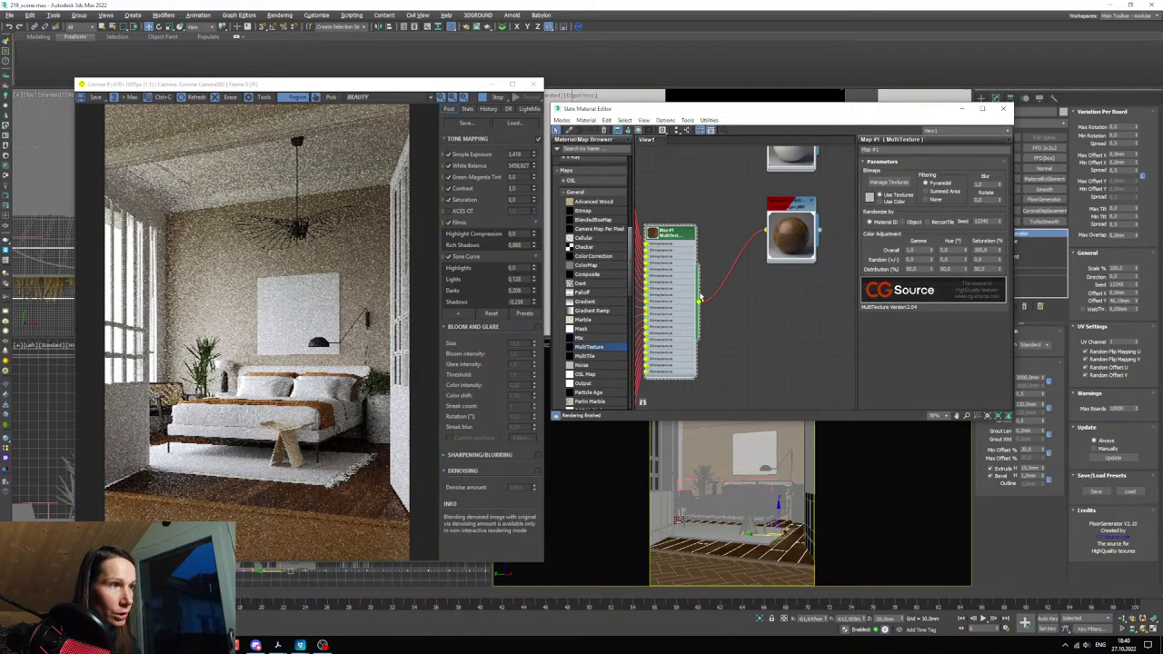
- Insert a ColorCorrection map between the MultiTexture map and the floor material, and enlarge its node preview
middle_click_drag(708, 298, 734, 359)
left_click_drag(692, 304, 656, 240)
middle_click_drag(710, 307, 716, 330)
scroll(600, 291, "up", 1)
double_click(598, 290)
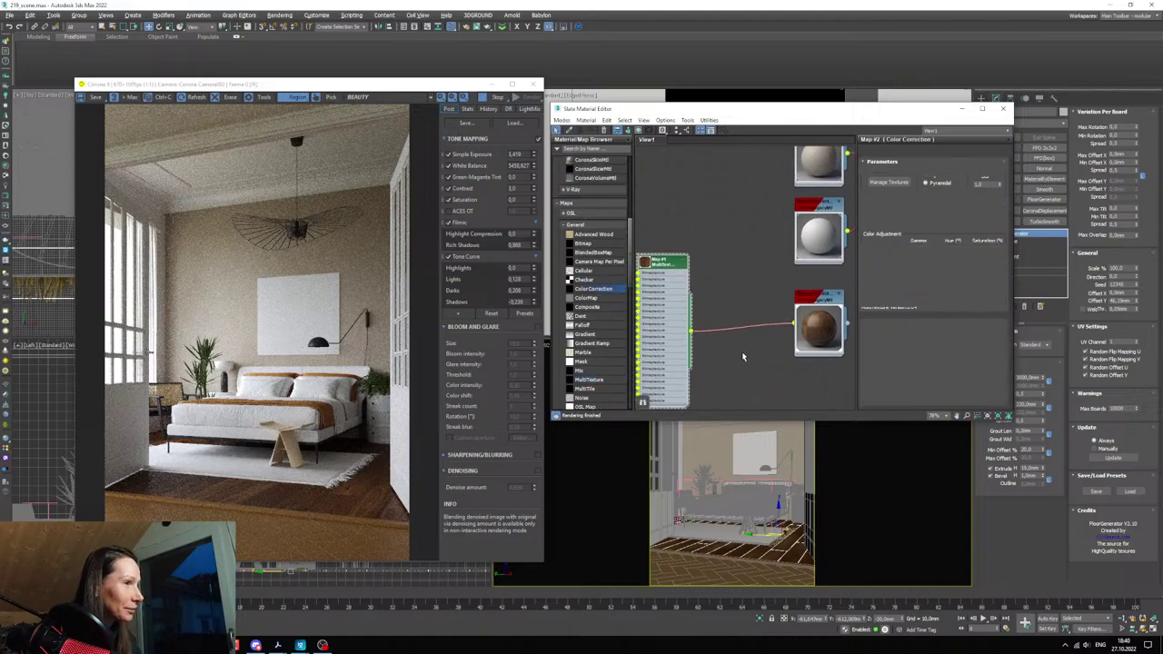
left_click_drag(669, 261, 663, 280)
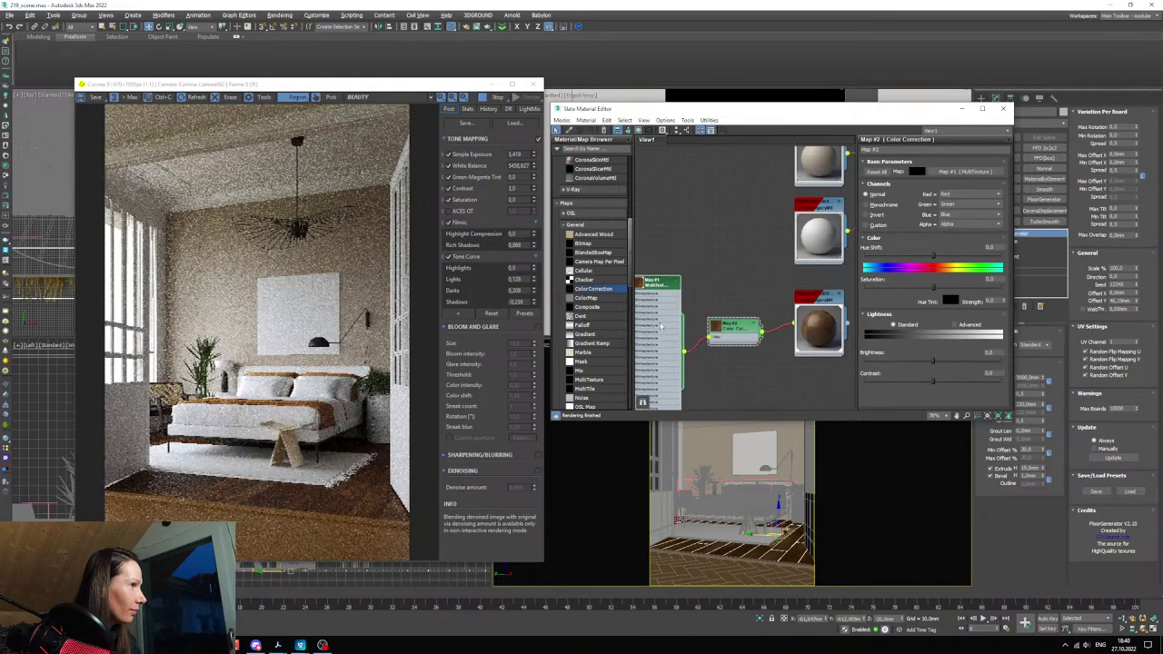
left_click_drag(726, 332, 707, 302)
double_click(708, 313)
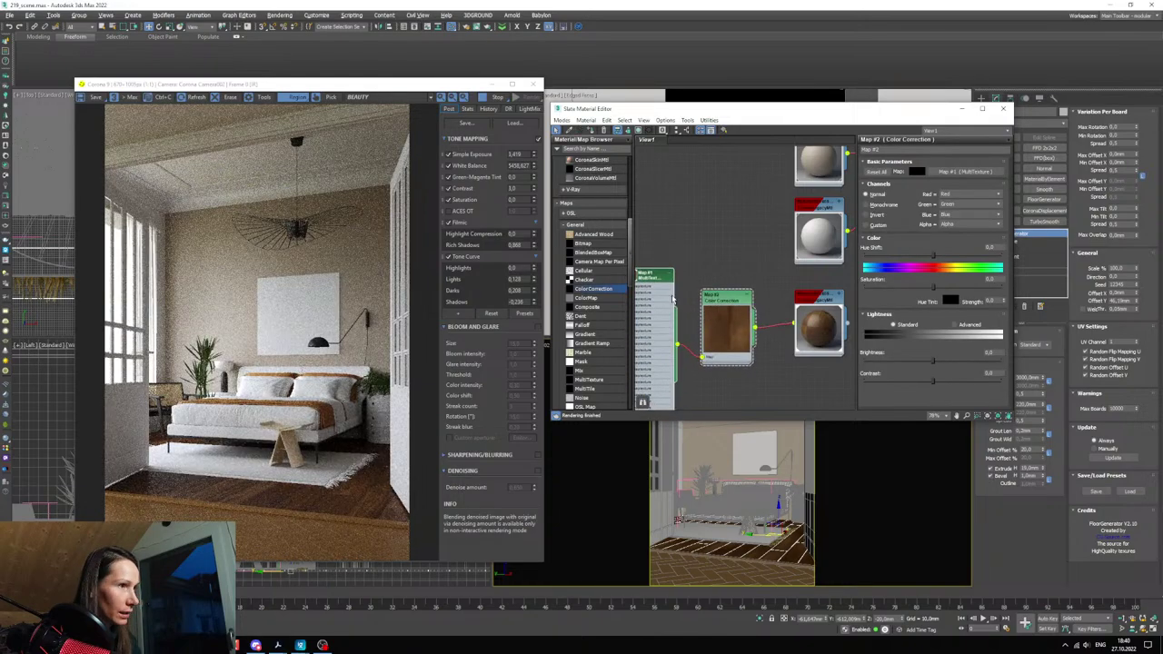
- Switch the colour correction's lightness to Advanced and raise its RGB gamma to lighten the floorboards, using a render region over the floor
left_click(967, 324)
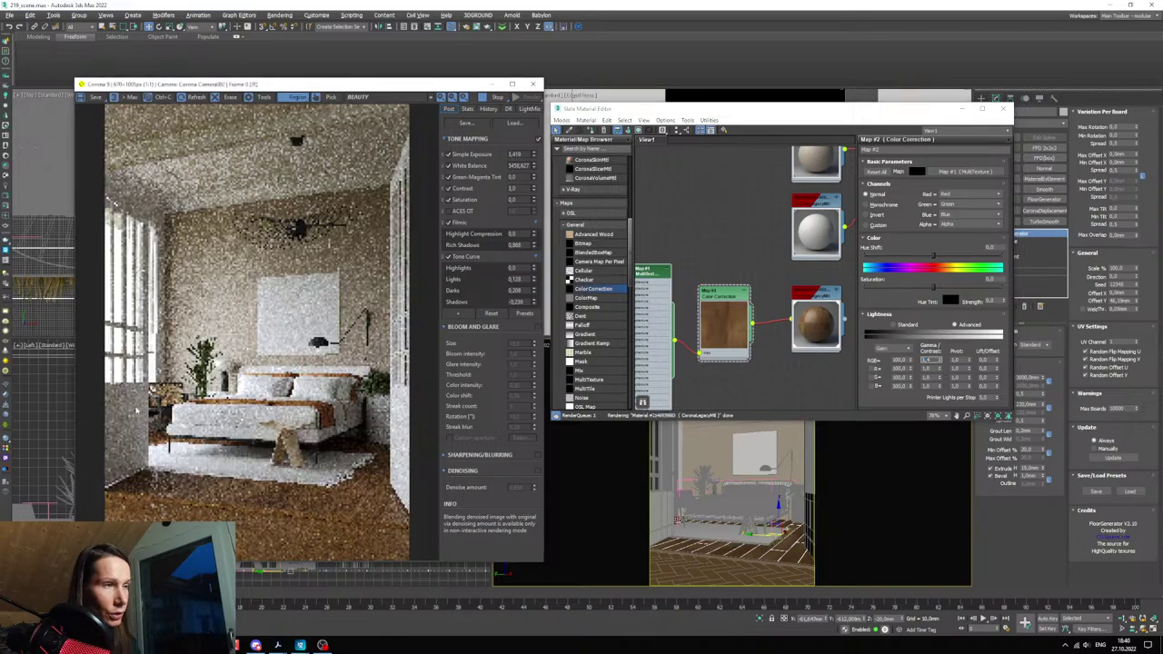
left_click_drag(107, 383, 408, 541)
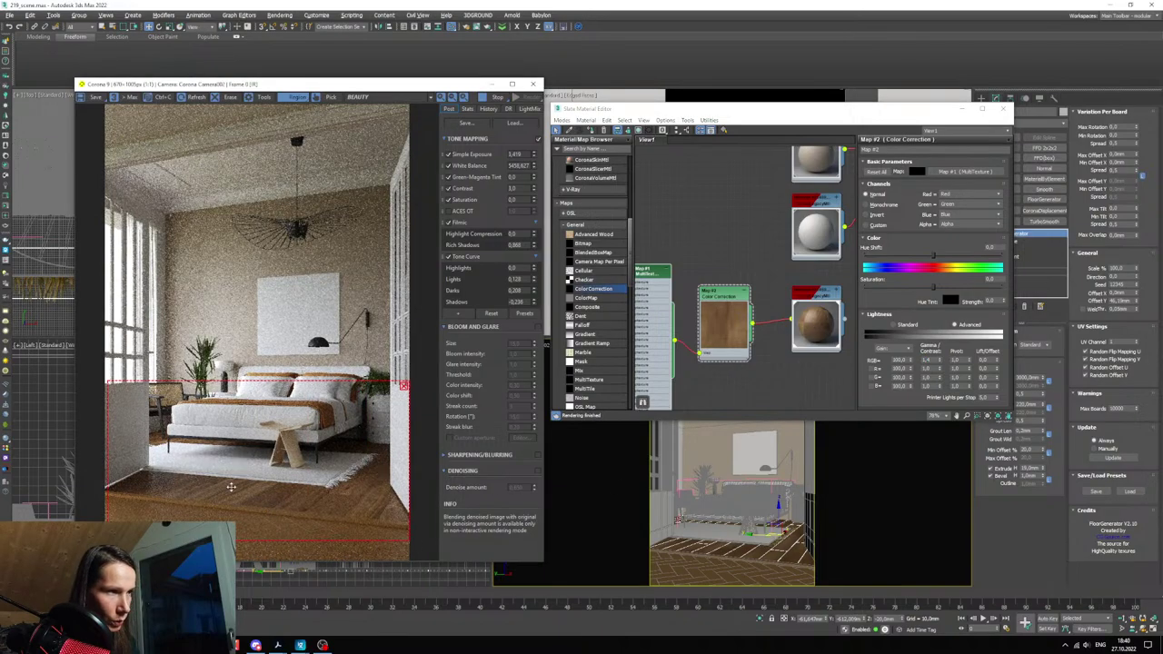
double_click(928, 360)
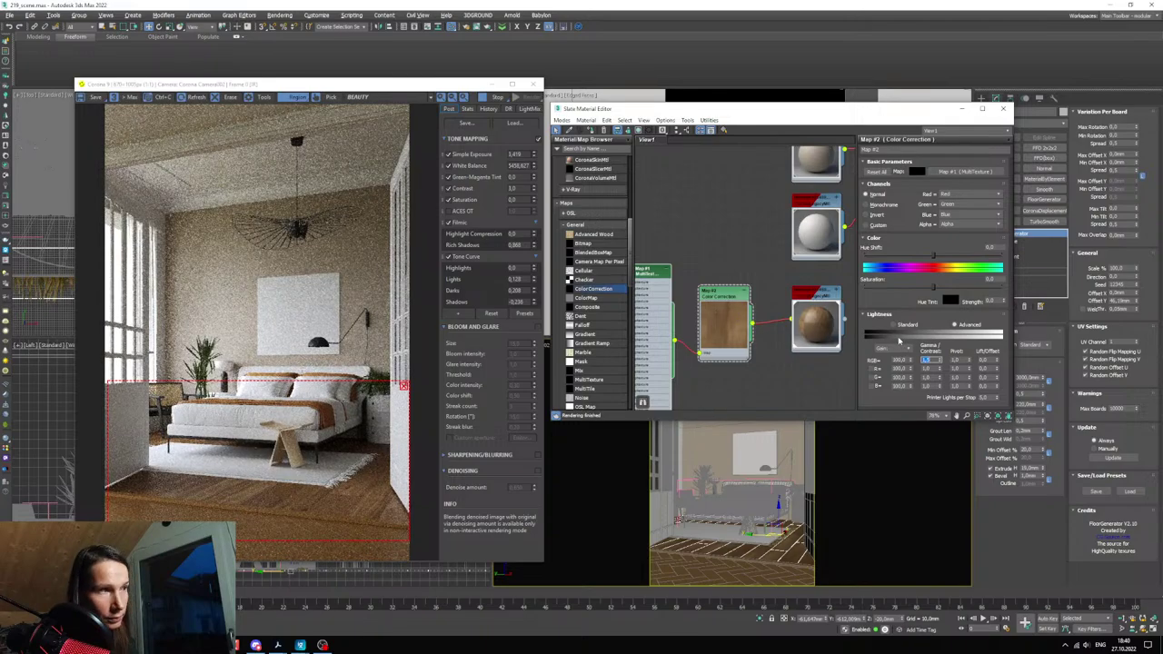
scroll(769, 354, "down", 5)
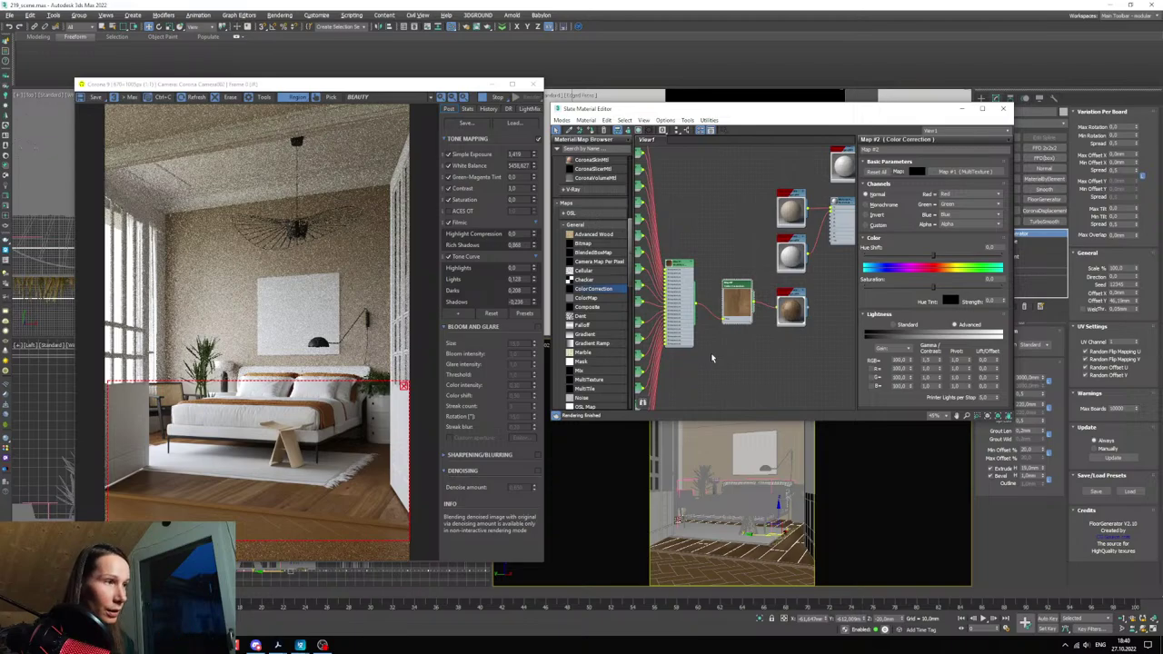
scroll(750, 292, "up", 3)
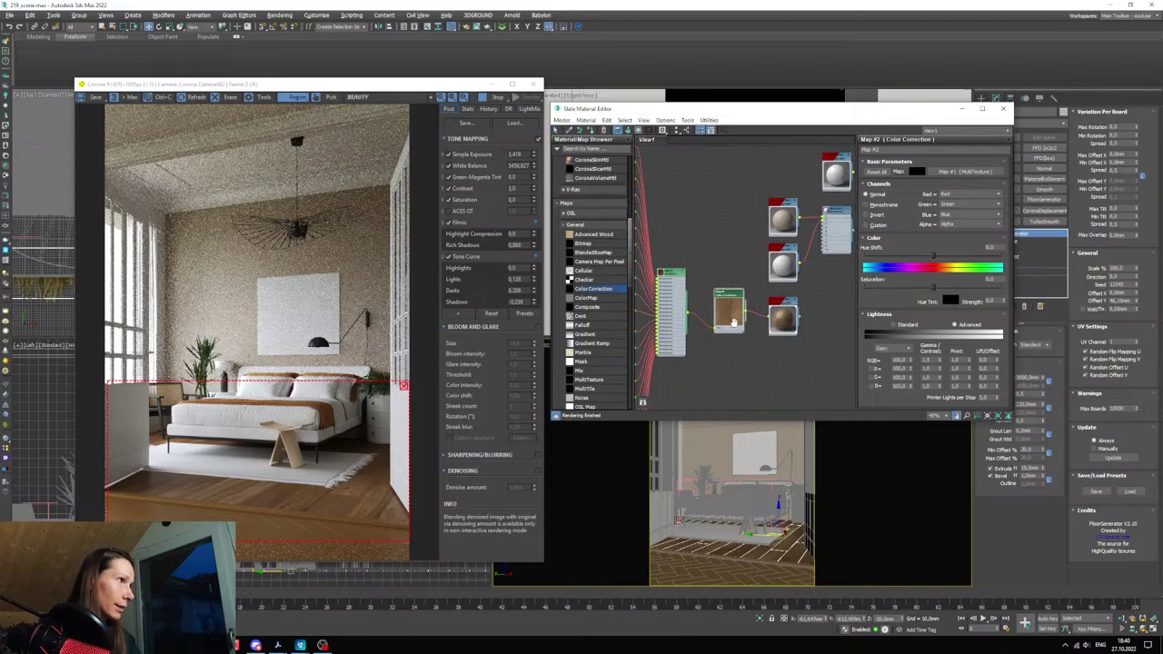
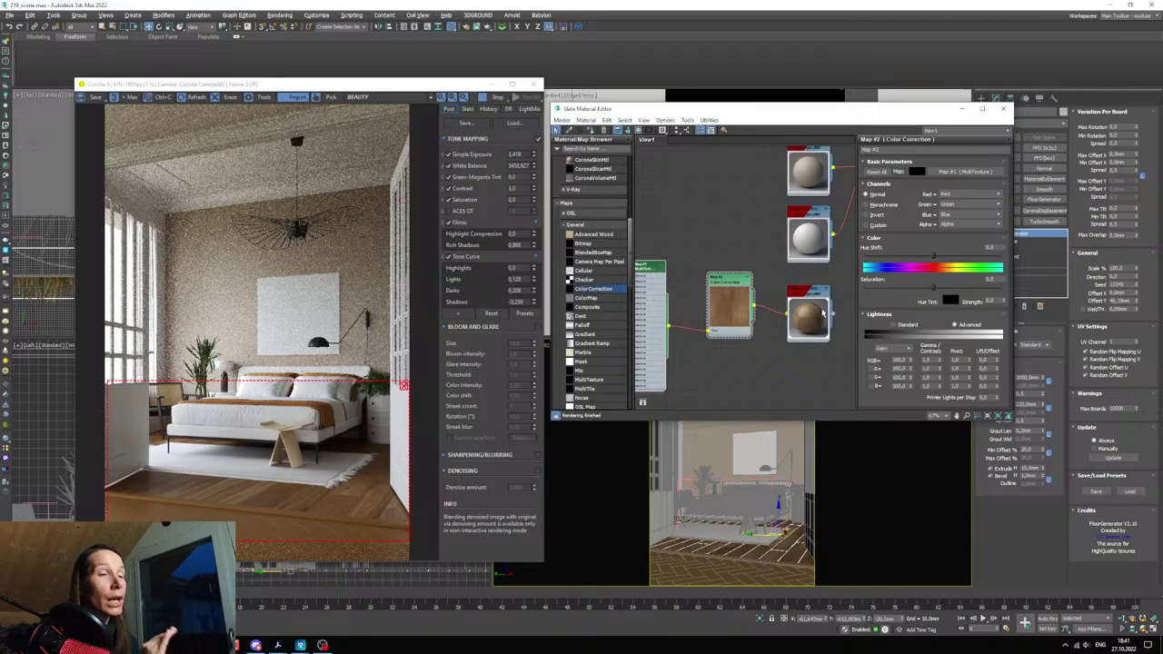
- Duplicate the ColorCorrection map below the original and set the copy's saturation to -100
mouse_move(759, 328)
middle_mouse_down()
mouse_move(748, 336)
mouse_move(740, 312)
middle_mouse_up()
left_click_drag(701, 261, 702, 336, "shift")
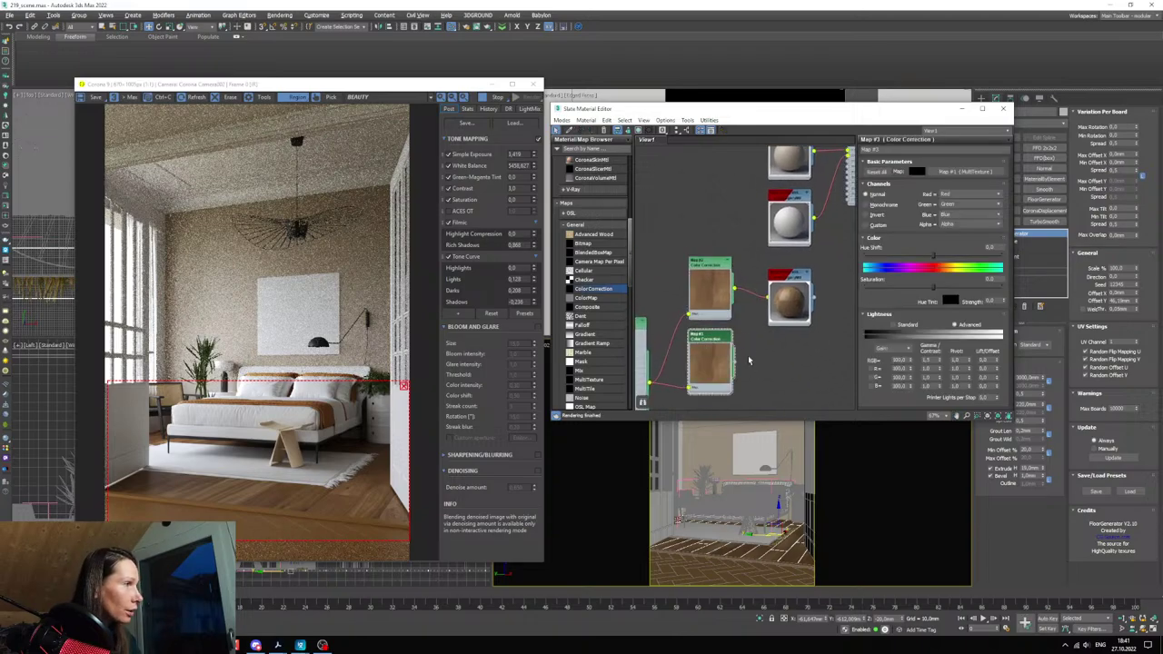
scroll(743, 359, "up", 2)
left_click_drag(935, 289, 932, 285)
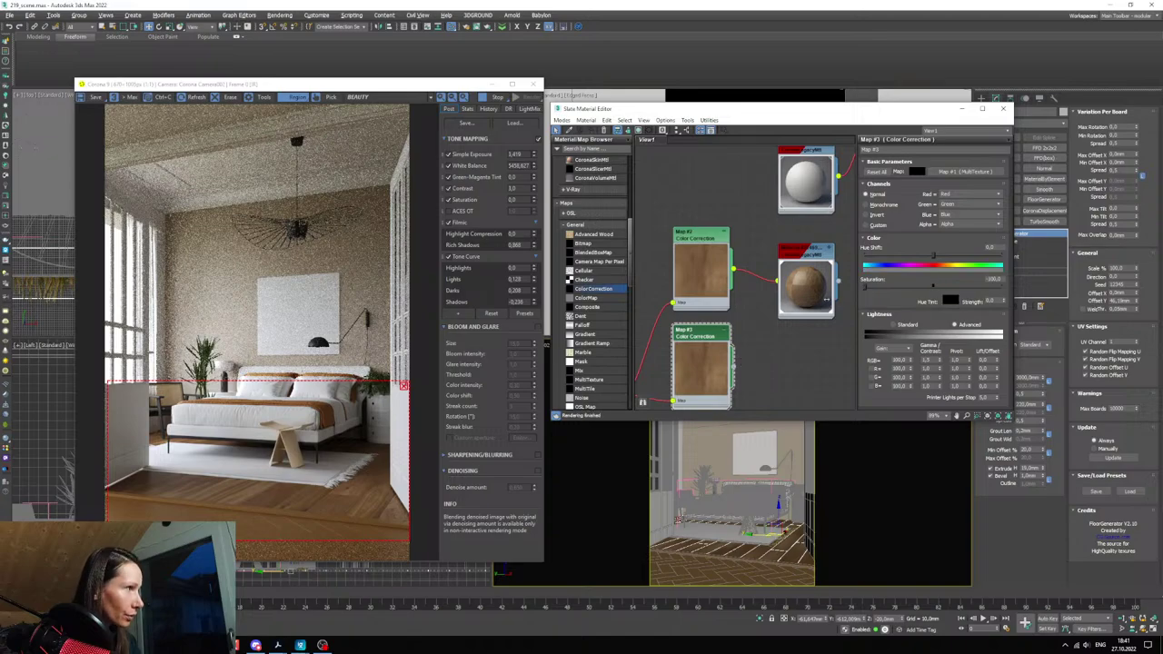
- Connect the desaturated ColorCorrection copy to the floor material's reflection input and set the material's diffuse level to 0
middle_click_drag(767, 360, 762, 358)
left_click_drag(727, 366, 776, 326)
left_click(777, 359)
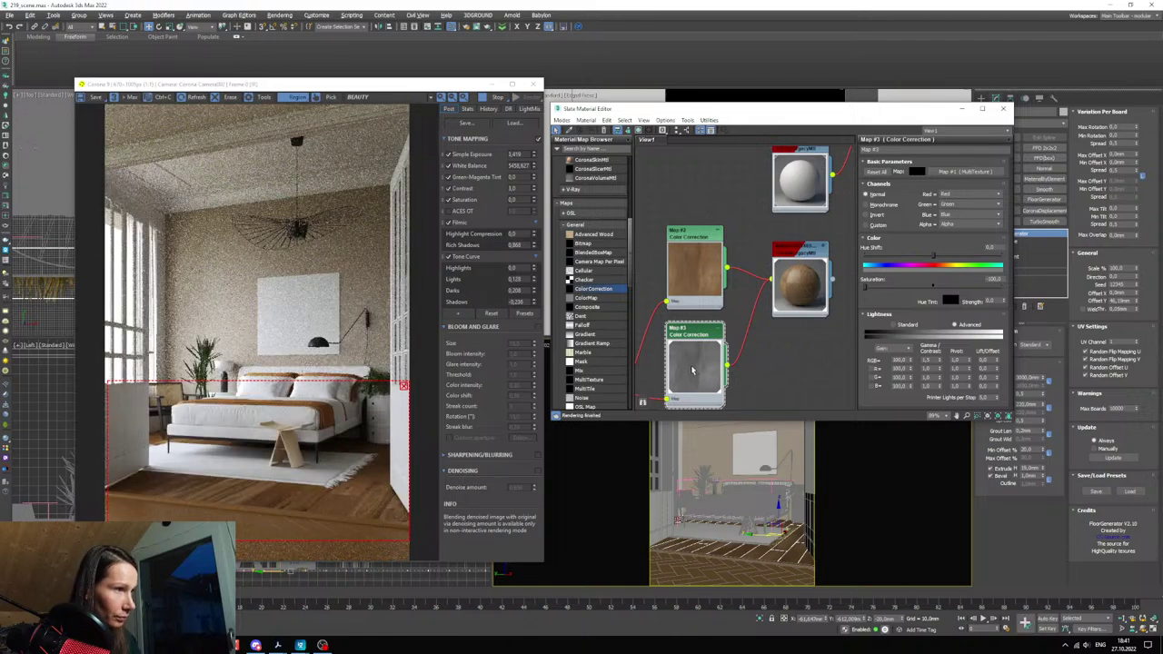
middle_click_drag(753, 314, 731, 309)
double_click(791, 250)
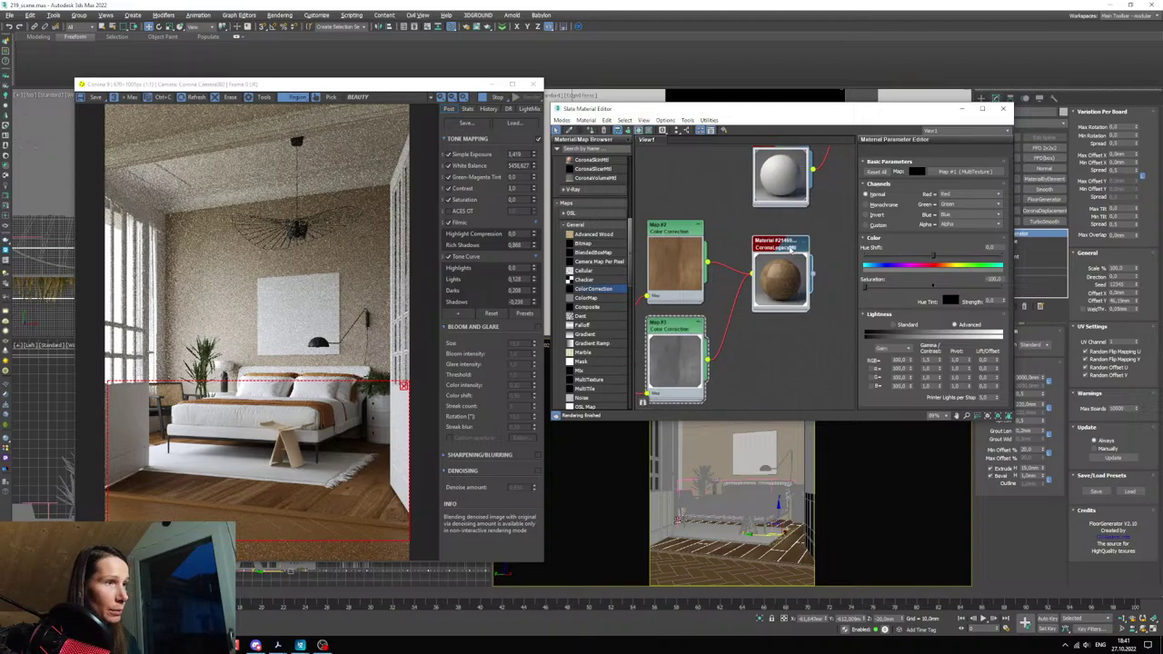
left_click_drag(917, 178, 913, 313)
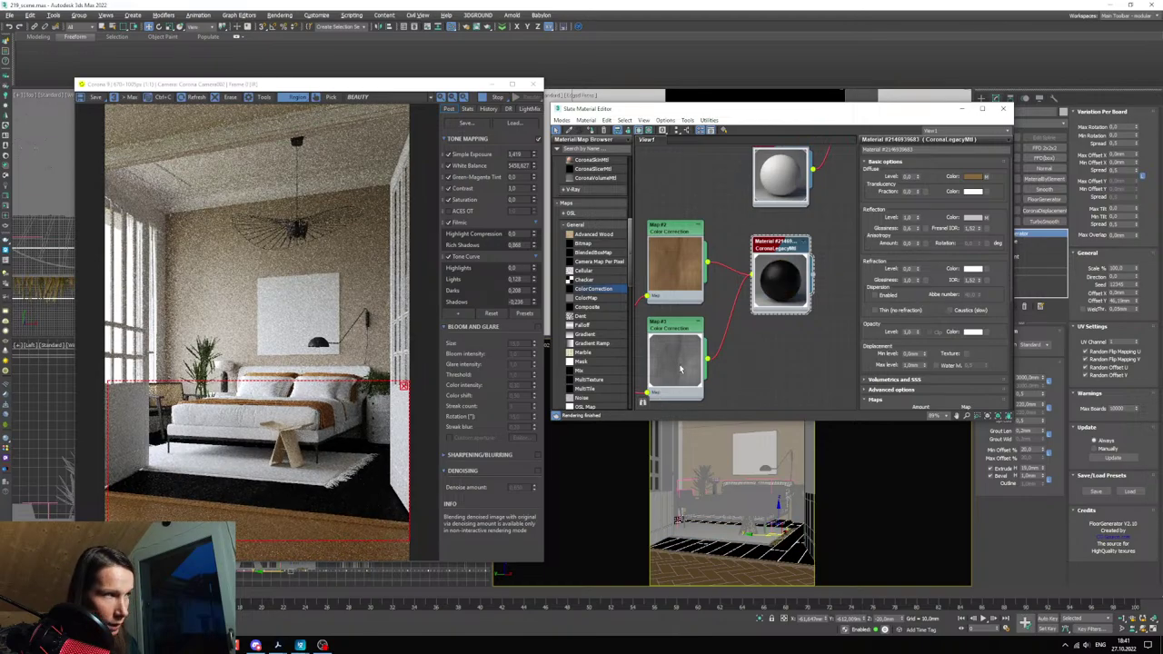
- Insert an Output map between the desaturated ColorCorrection and the floor material, and enable its color map
middle_click_drag(680, 368, 746, 318)
scroll(593, 319, "down", 3)
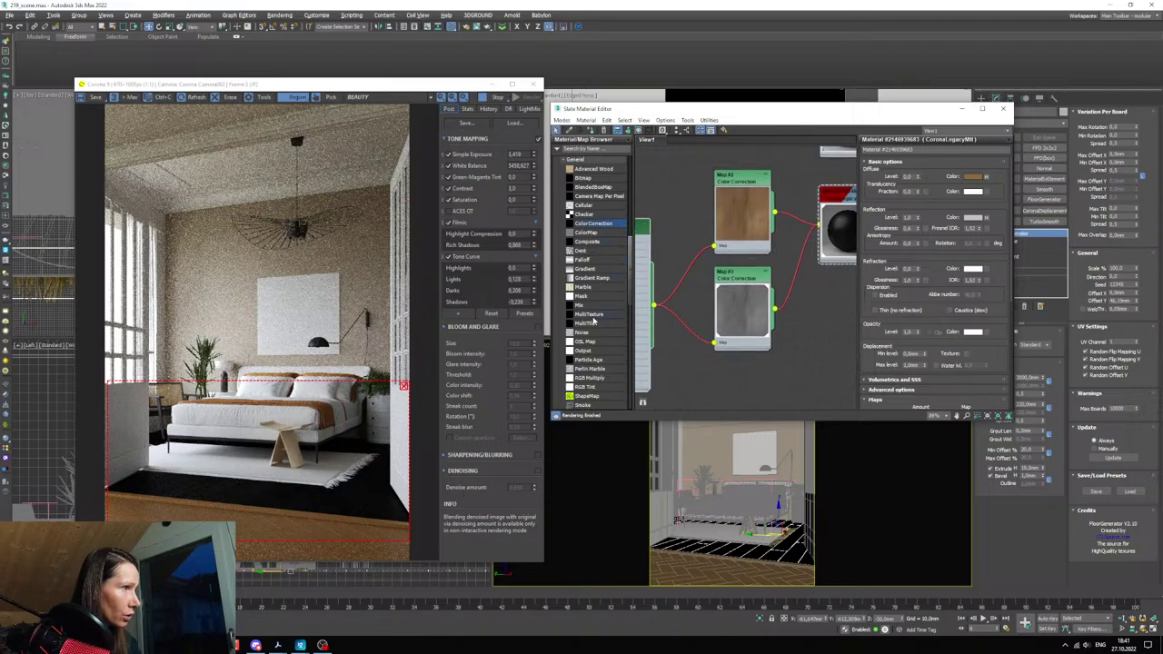
left_click_drag(585, 350, 797, 283)
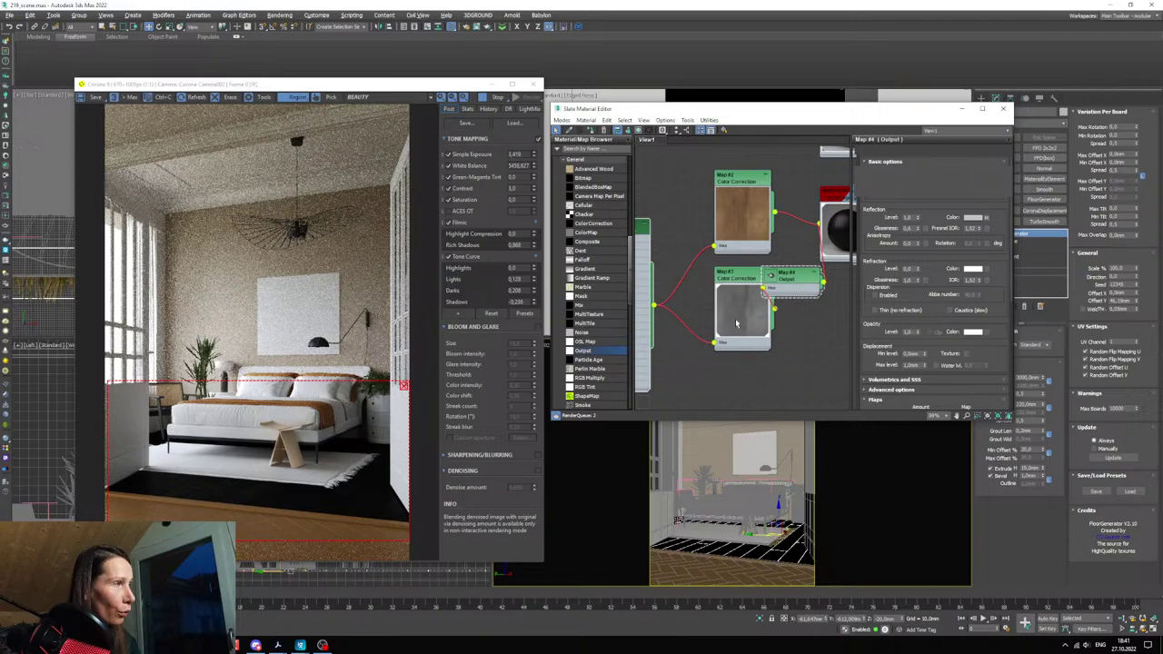
left_click_drag(738, 322, 658, 329)
left_click_drag(780, 282, 725, 288)
double_click(751, 321)
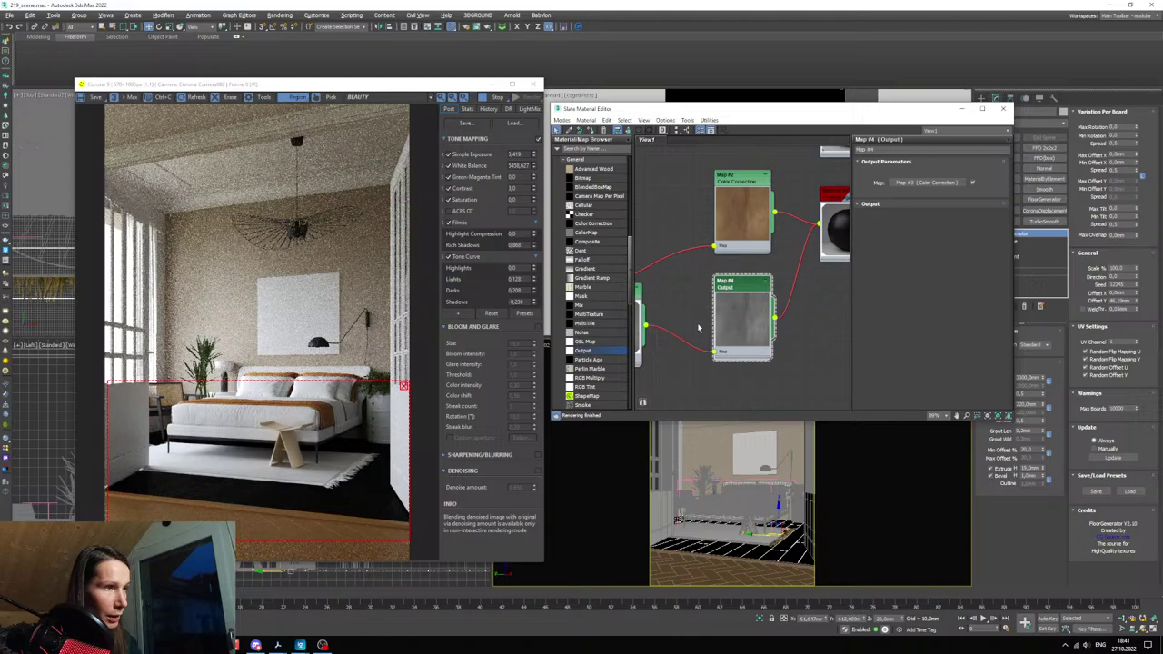
left_click(870, 205)
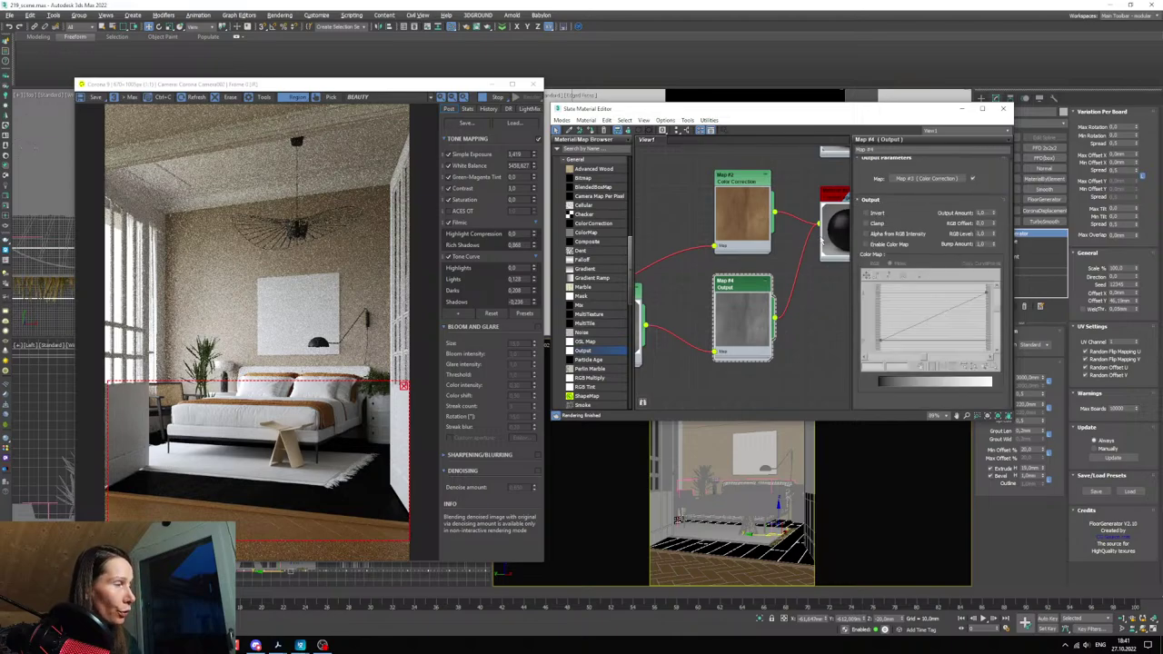
left_click(907, 246)
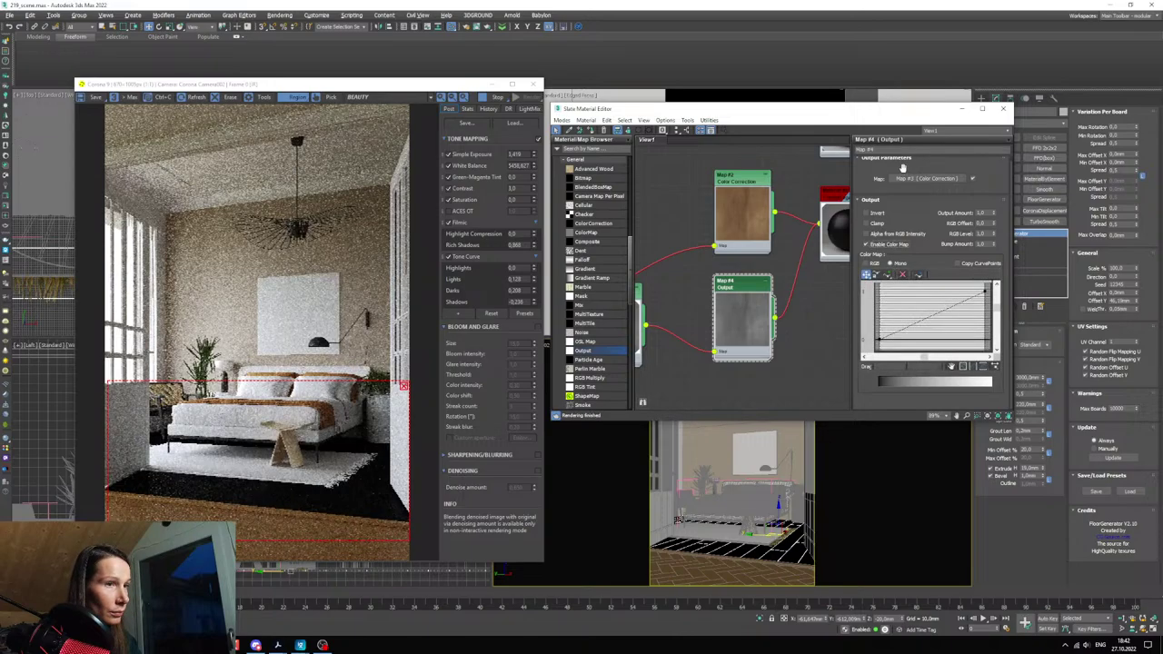
- With the render framed closely on the floor, add a mid-curve point to the Output map's color map and make it a Bezier point
left_click(965, 109)
scroll(759, 507, "up", 5)
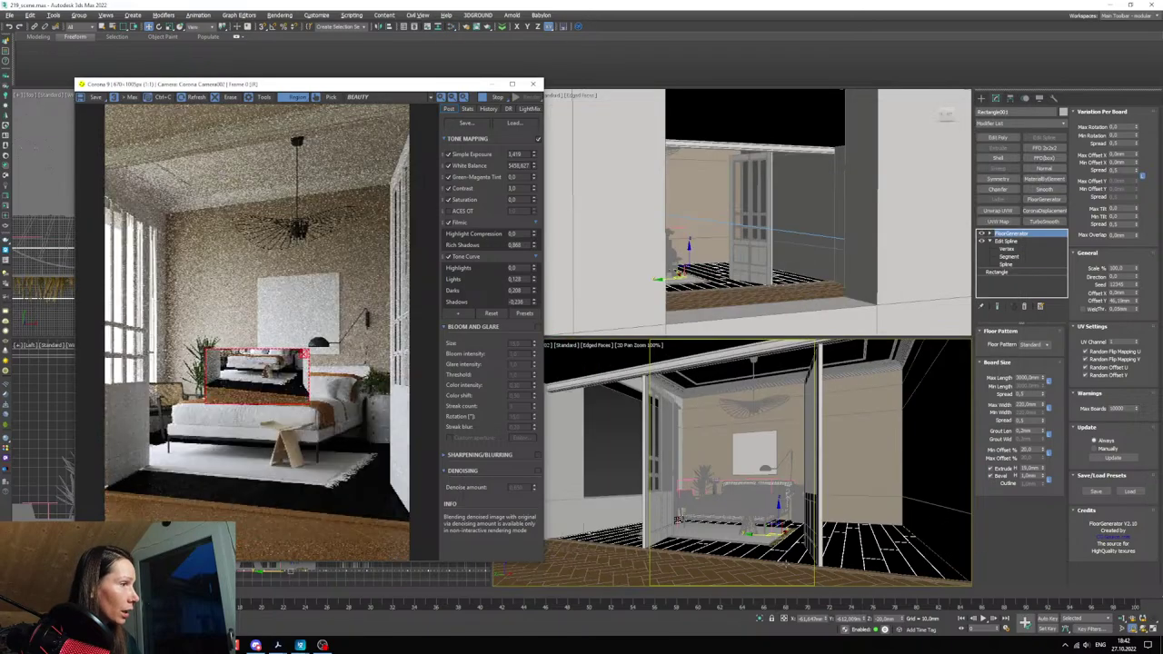
scroll(337, 374, "up", 2)
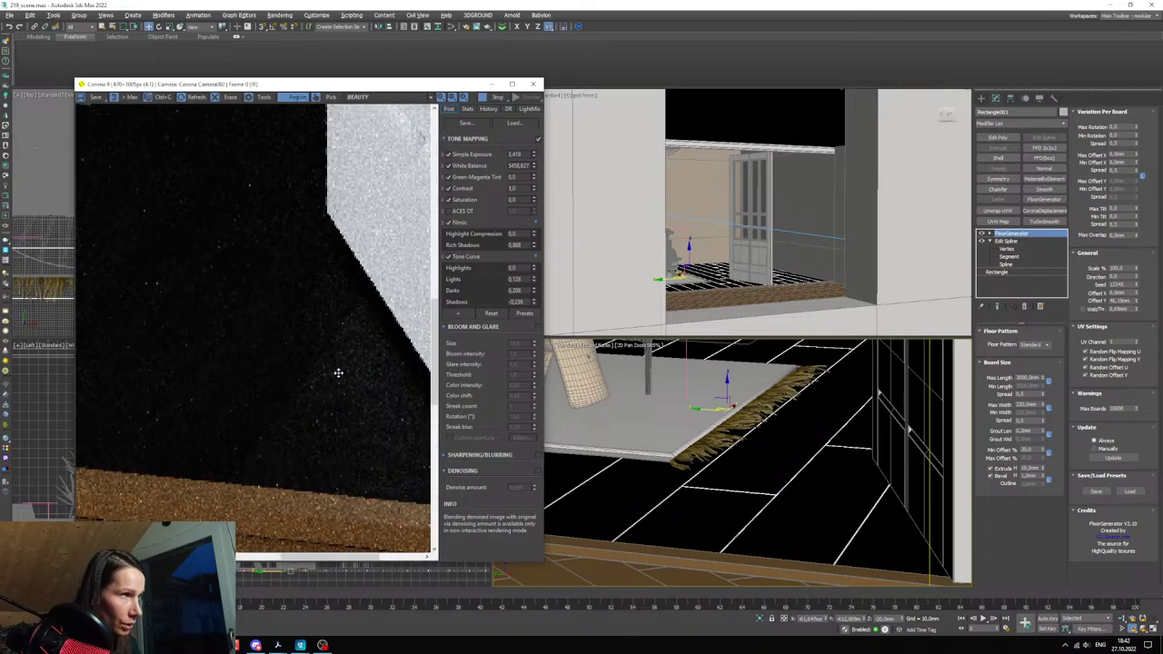
key("m")
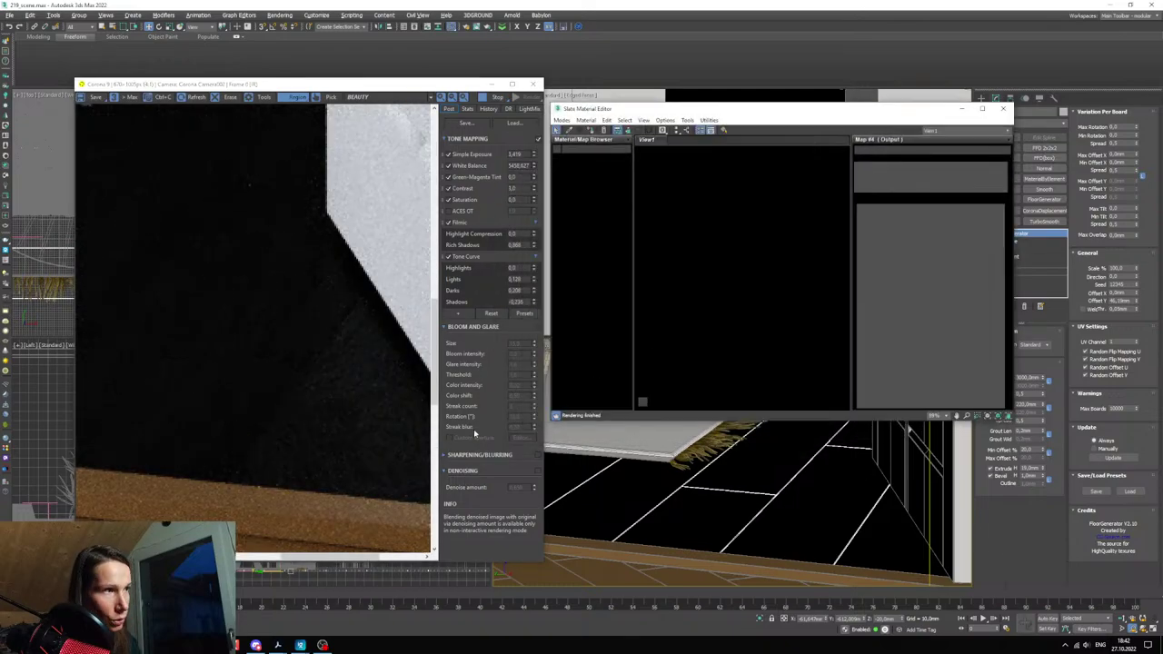
scroll(736, 296, "down", 3)
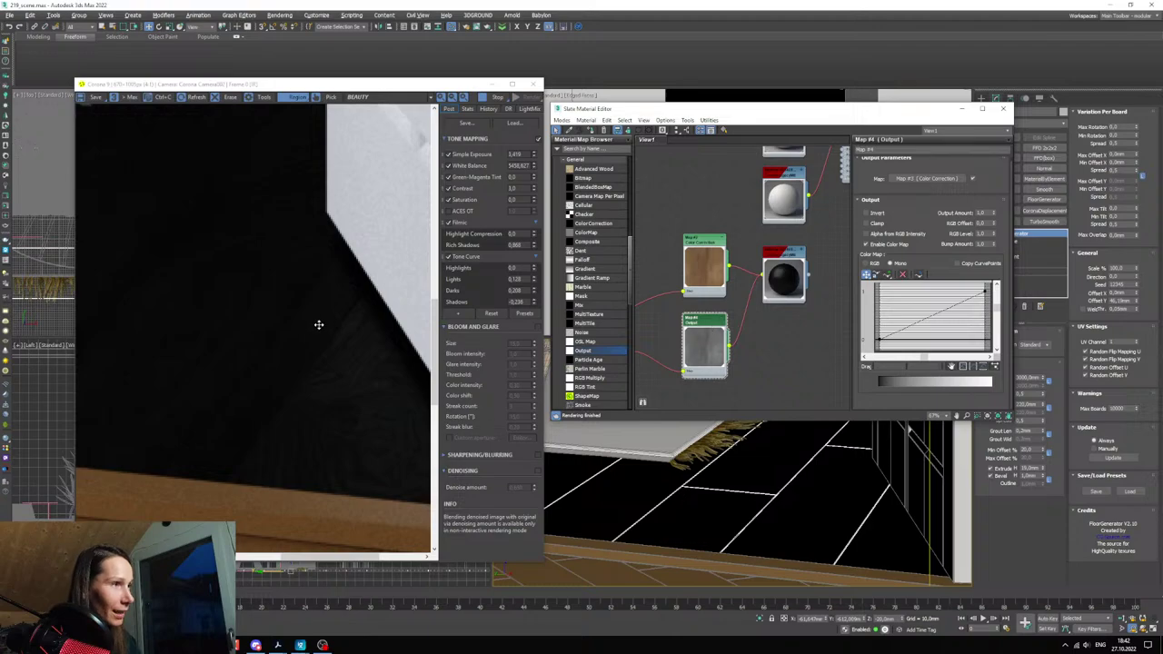
middle_click_drag(755, 335, 754, 354)
left_click(887, 274)
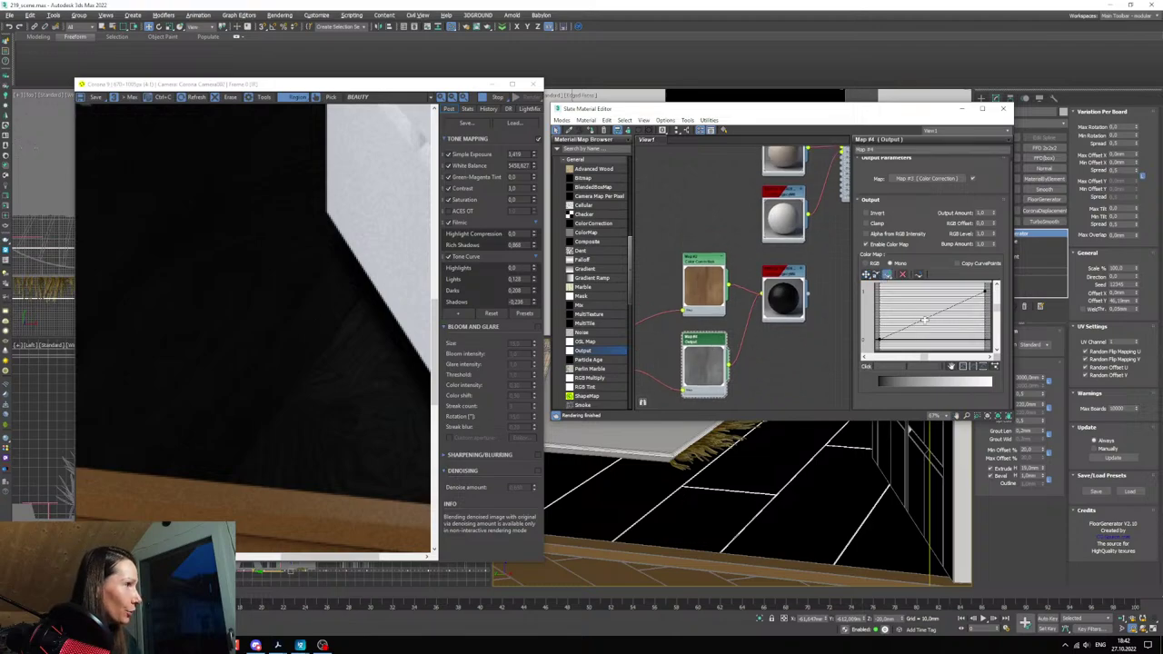
left_click(926, 319)
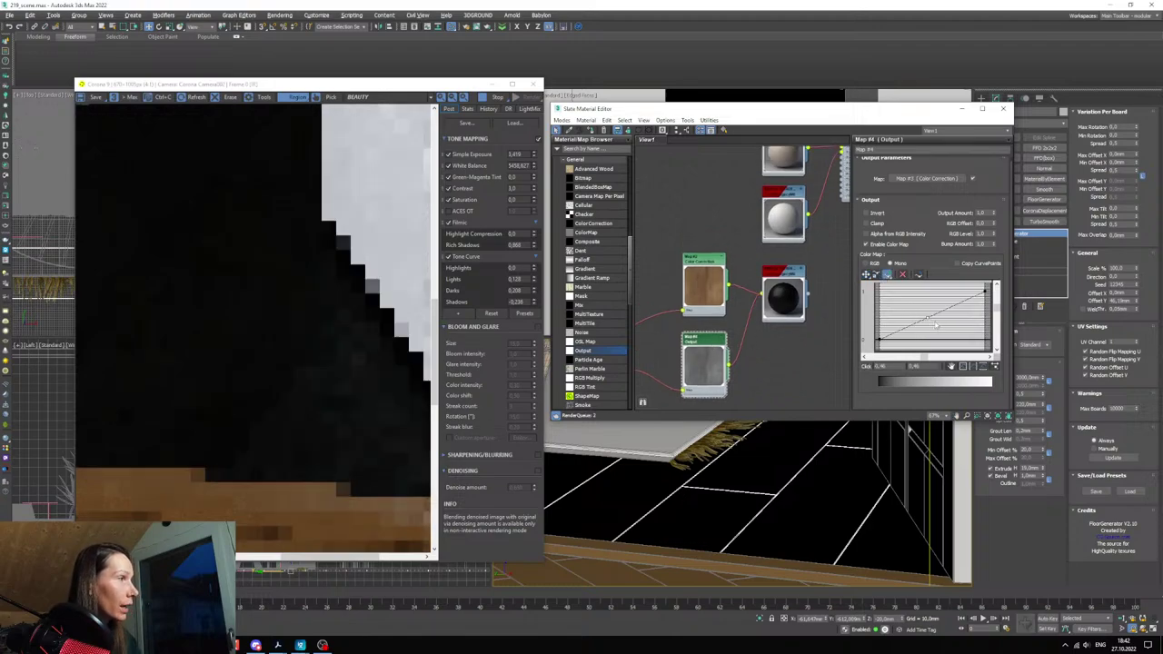
right_click(928, 317)
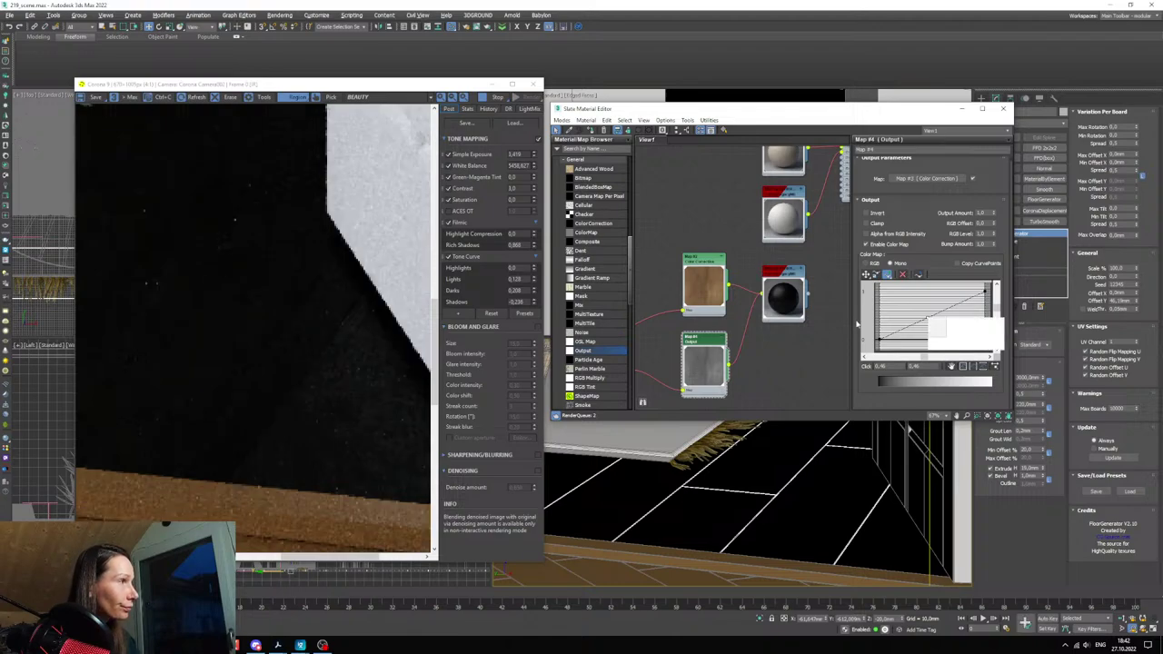
left_click(948, 336)
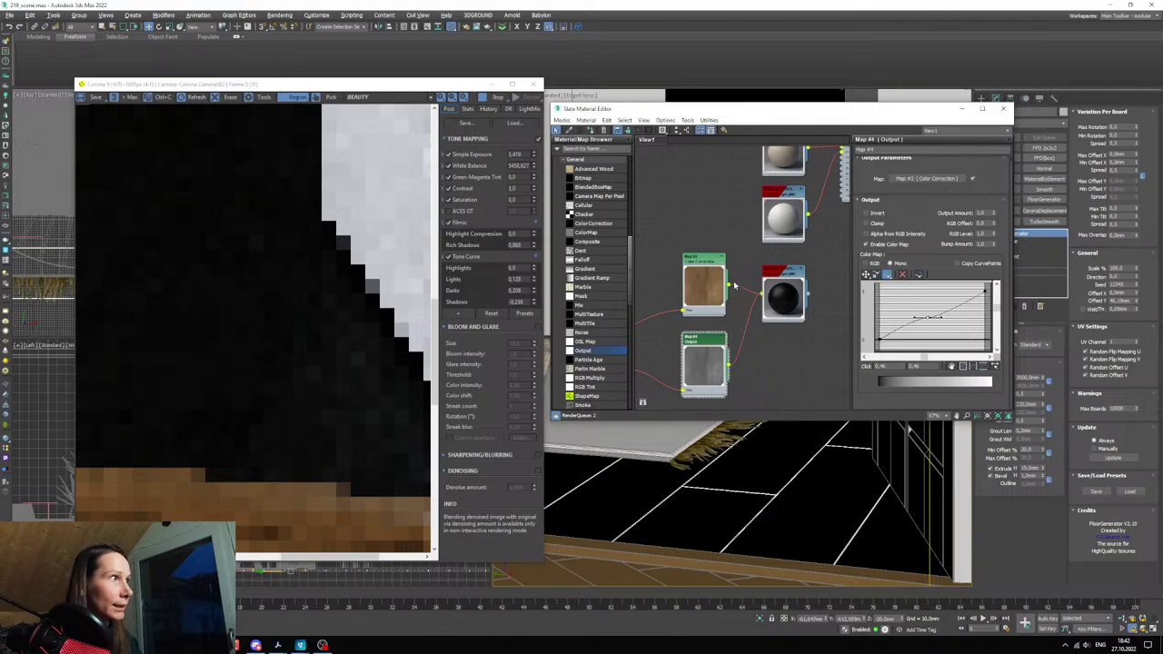
- Tilt the Bezier handles along the curve and raise the point to about 0.77 to brighten the reflection map
middle_click_drag(750, 299, 768, 310)
left_click(865, 275)
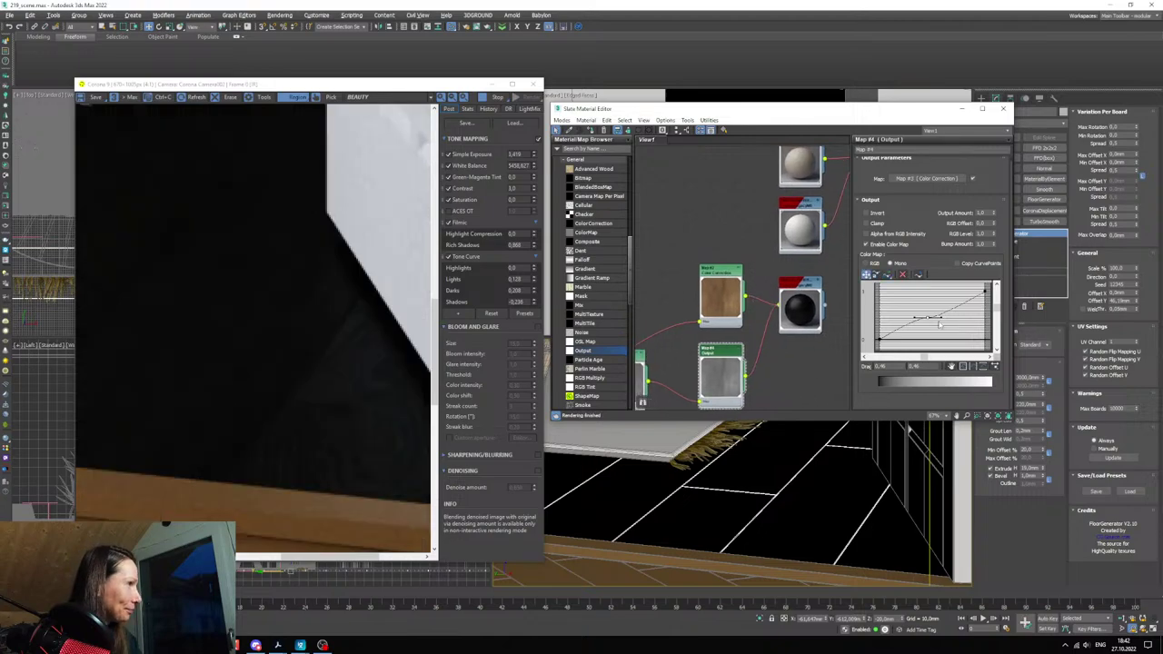
left_click_drag(941, 315, 927, 319)
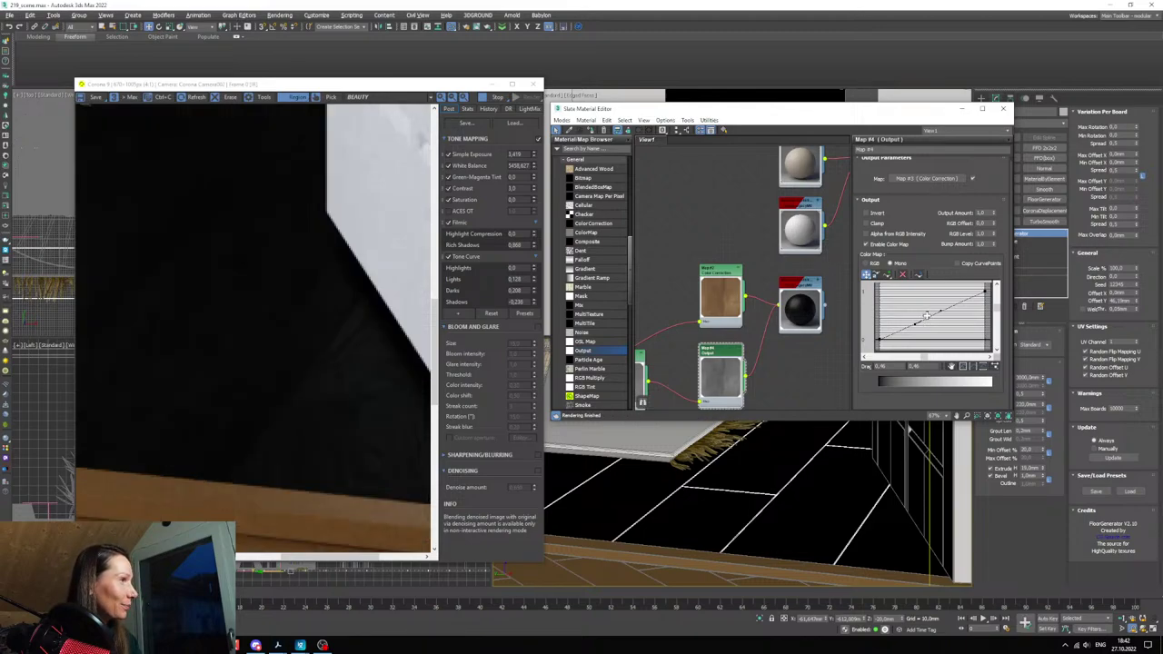
left_click_drag(925, 316, 919, 297)
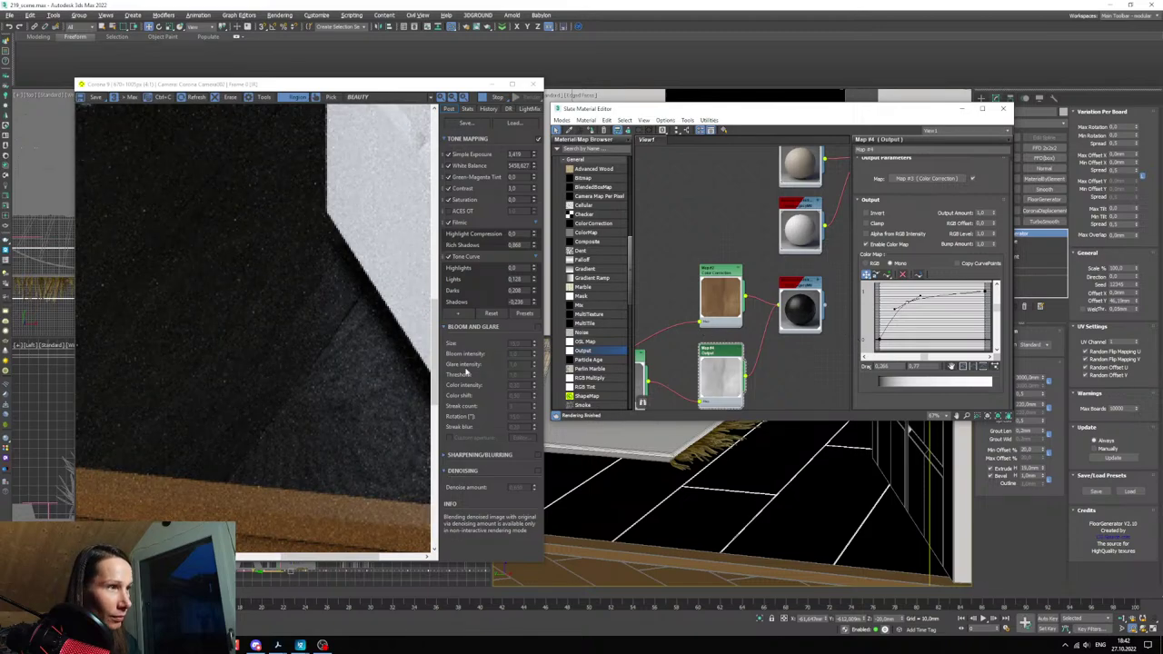
- Nudge the Output curve's middle point slightly higher, to about 0.8, and check the boards beside the door in the render
scroll(351, 378, "down", 3)
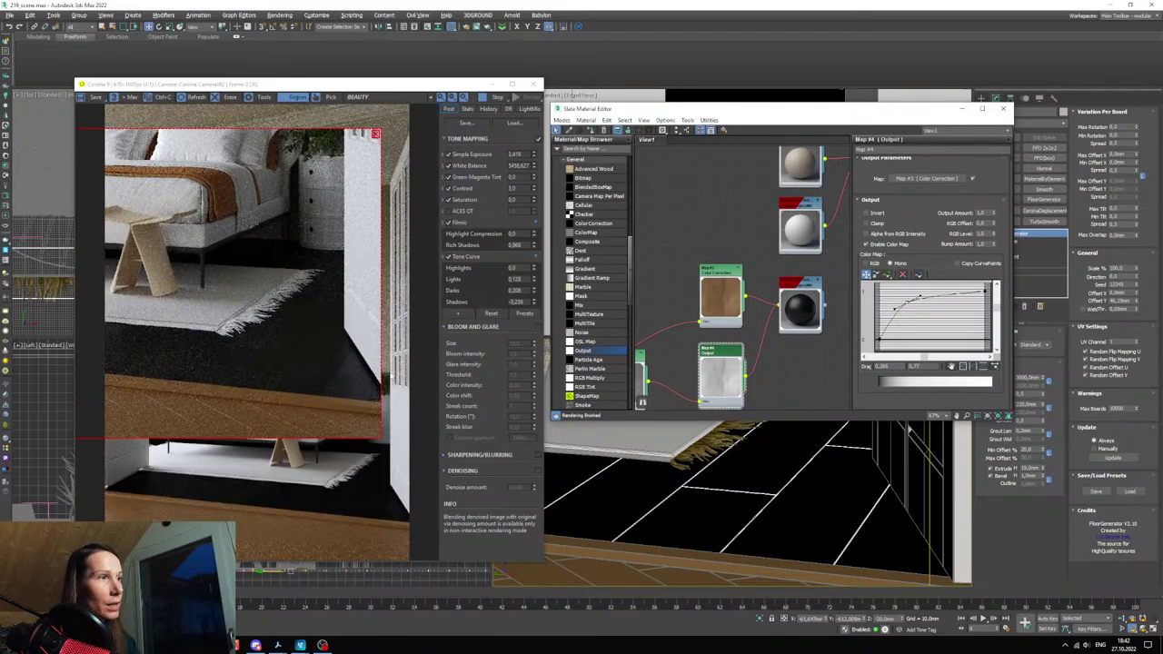
scroll(764, 370, "up", 4)
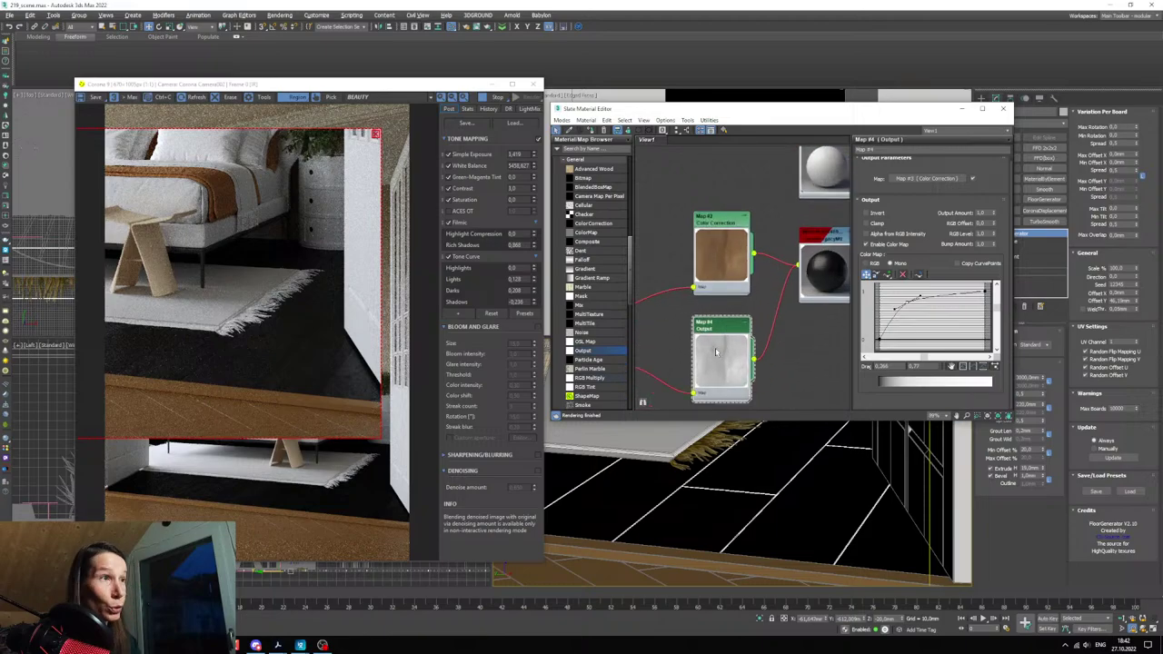
left_click_drag(718, 342, 717, 345)
left_click_drag(906, 300, 903, 309)
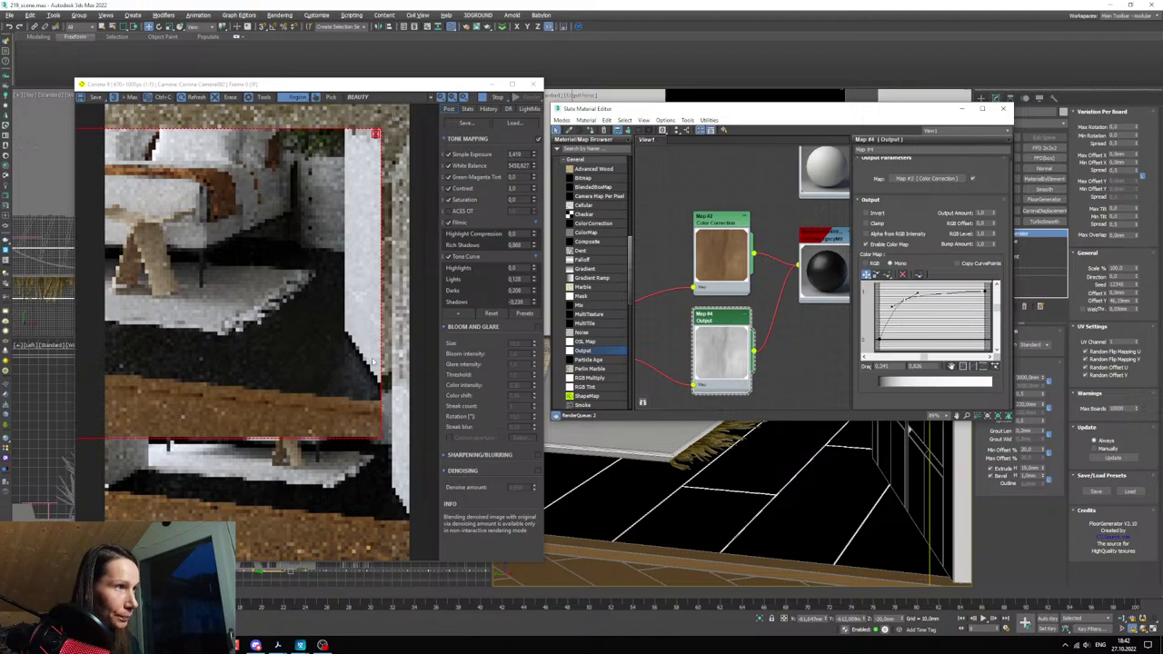
scroll(355, 366, "up", 6)
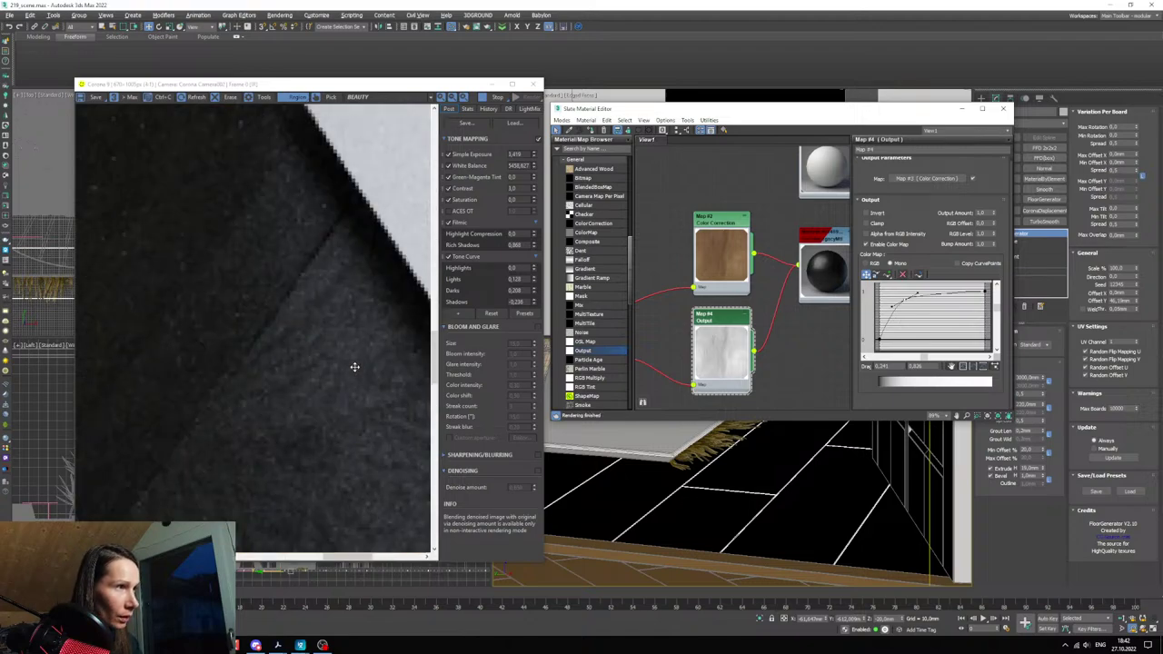
scroll(354, 366, "down", 5)
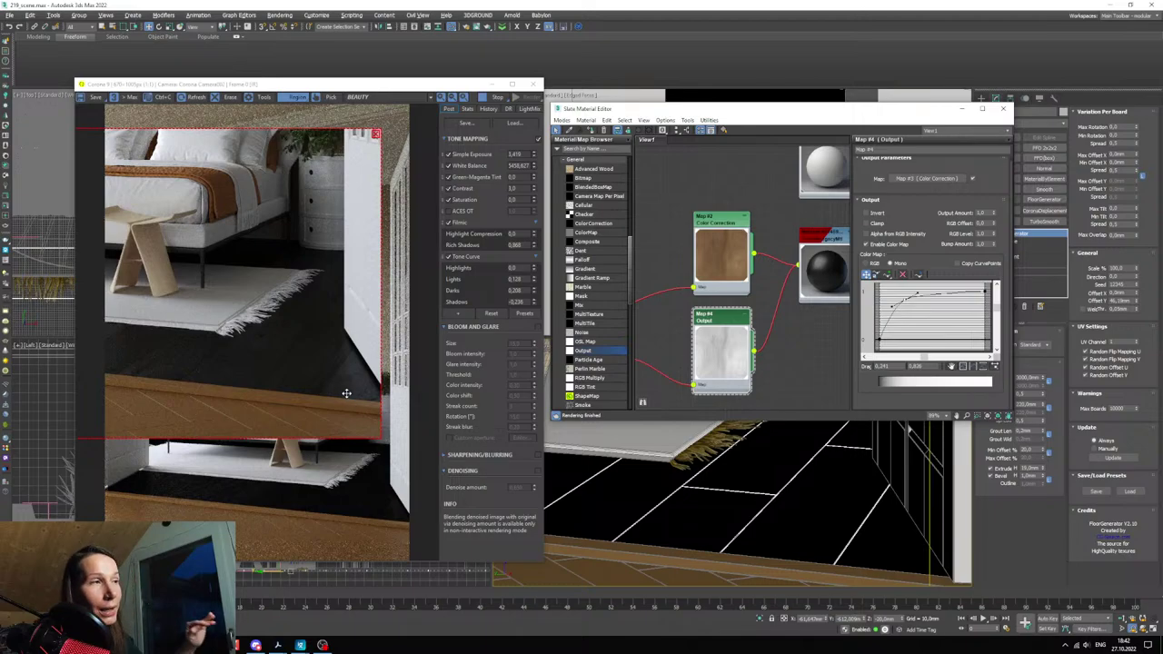
- Examine the floor reflections from other camera framings and open the MultiTexture map's parameters
middle_click_drag(732, 498, 828, 576)
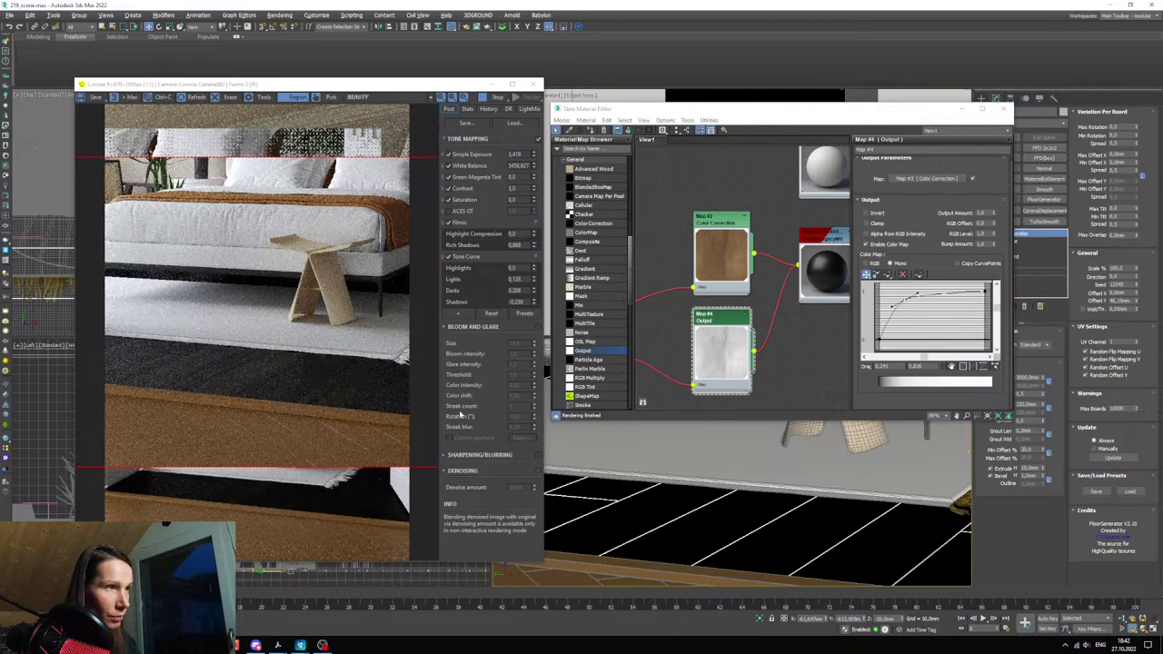
middle_click_drag(725, 557, 718, 508, "alt")
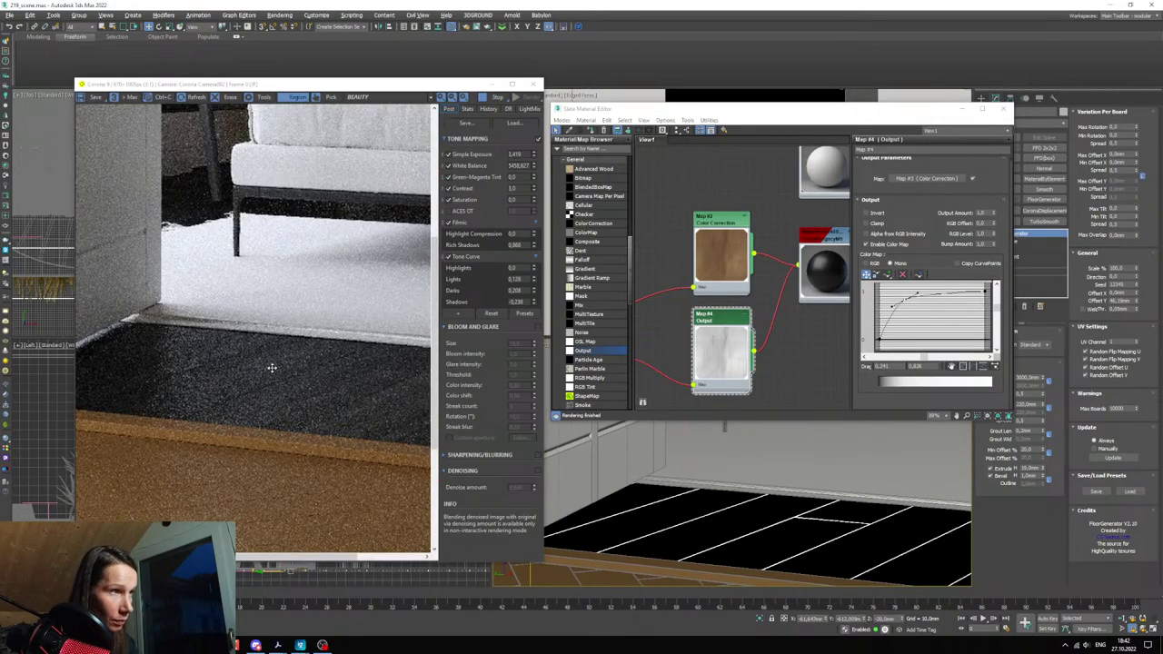
middle_click_drag(760, 333, 883, 317)
scroll(677, 331, "down", 4)
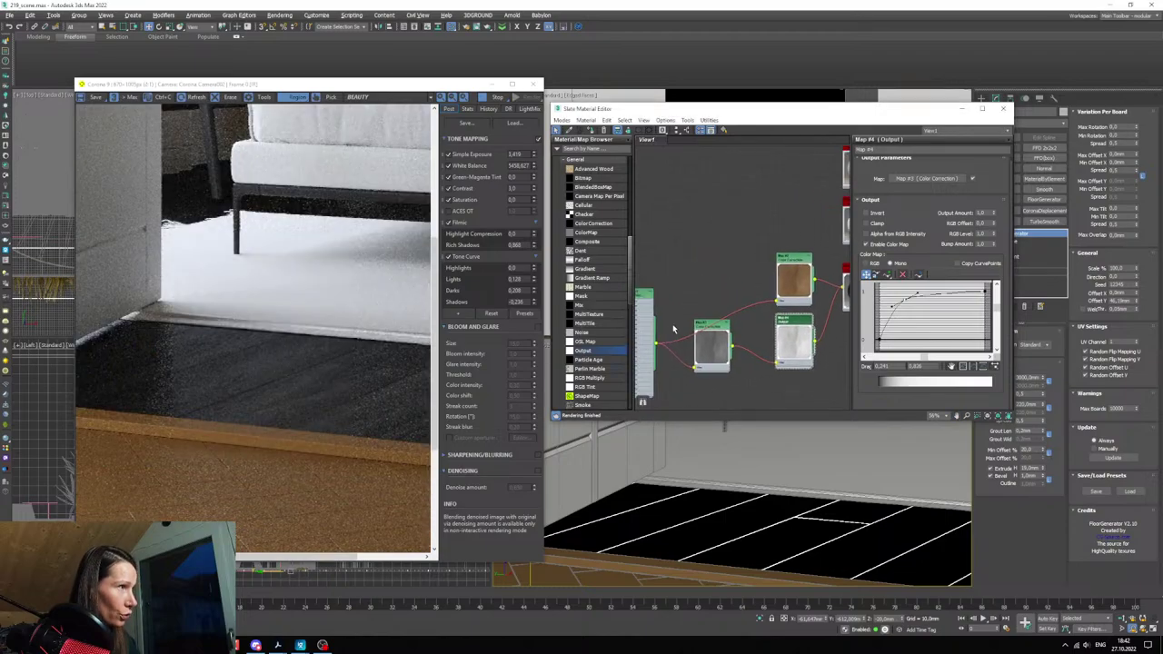
middle_click_drag(675, 329, 795, 293)
double_click(756, 259)
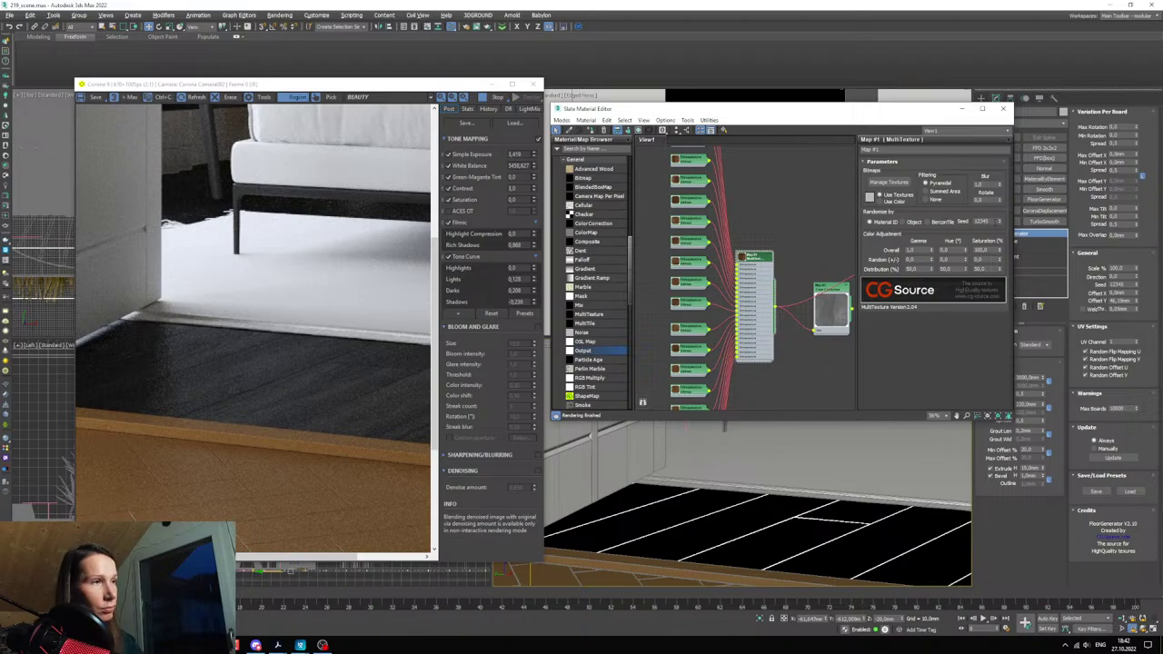
- Inspect how the reflections vary between individual boards in front of the bed in the interactive render
scroll(306, 386, "down", 2)
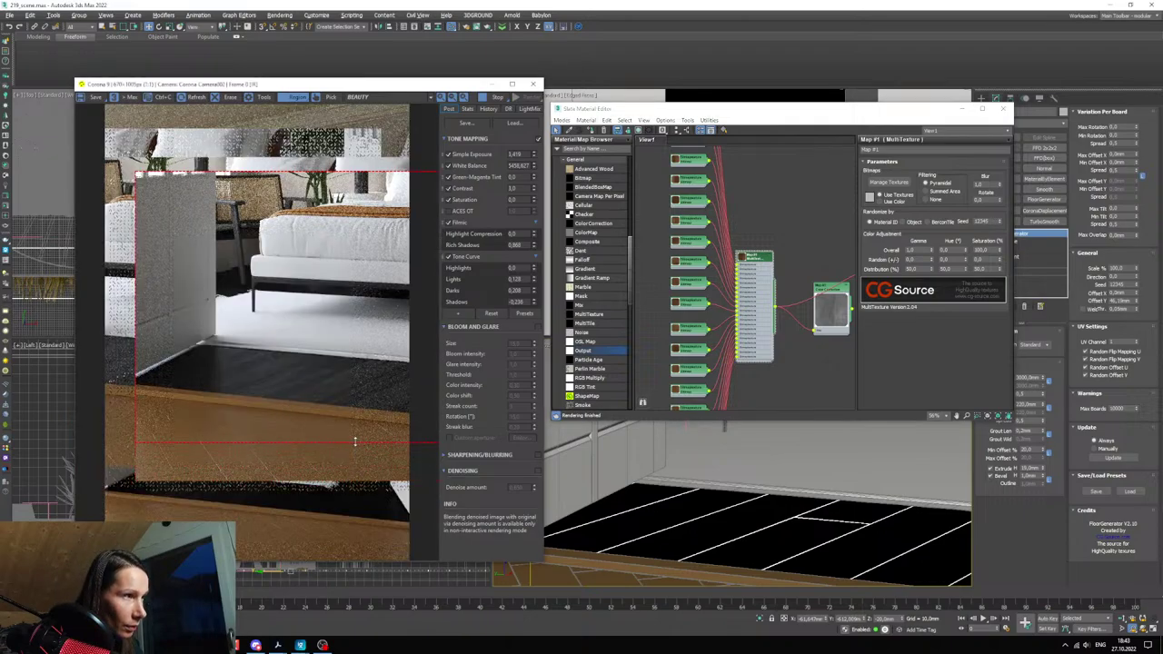
middle_click_drag(727, 545, 593, 534)
left_click_drag(392, 396, 297, 384)
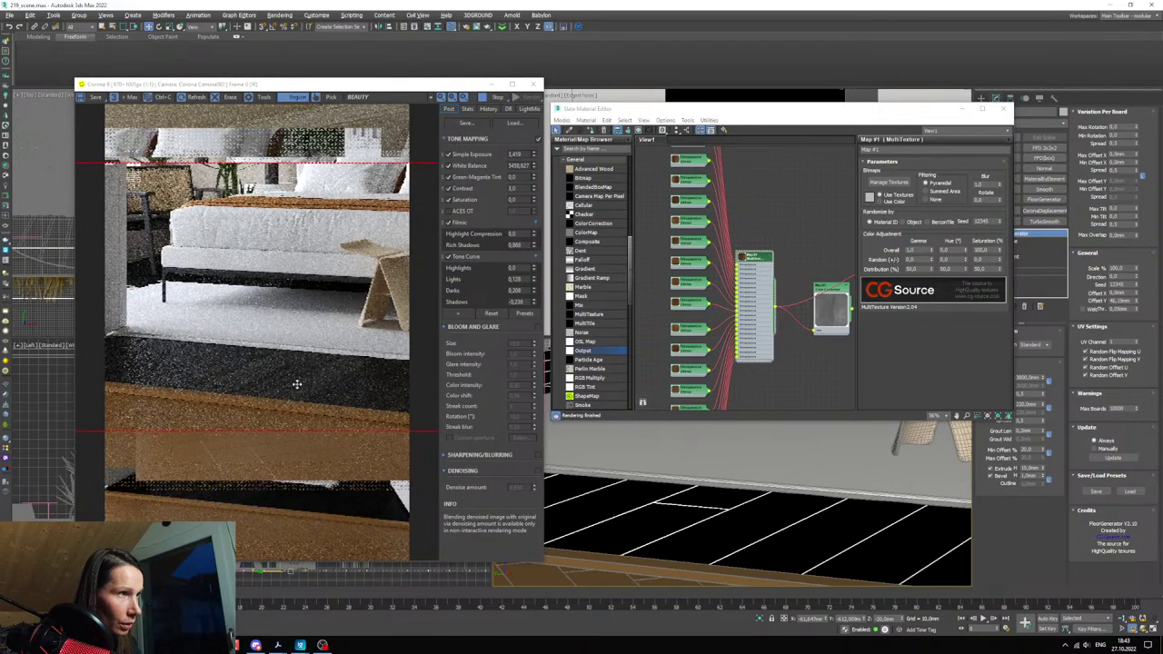
scroll(297, 387, "up", 3)
scroll(300, 388, "down", 3)
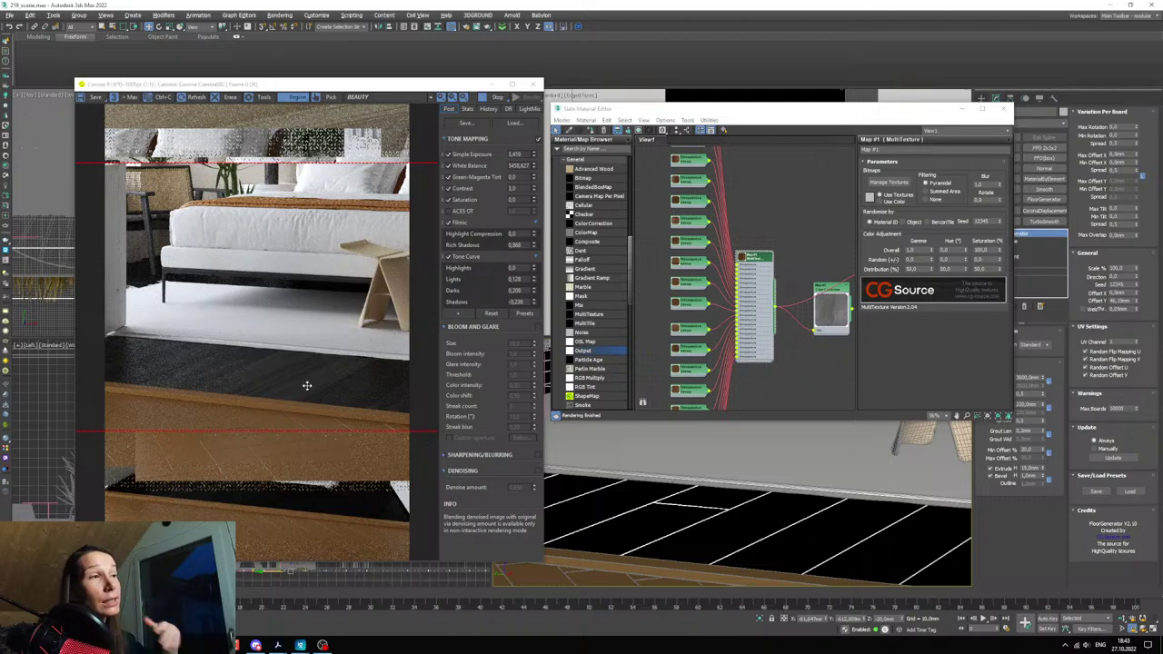
scroll(322, 384, "up", 3)
scroll(335, 386, "down", 3)
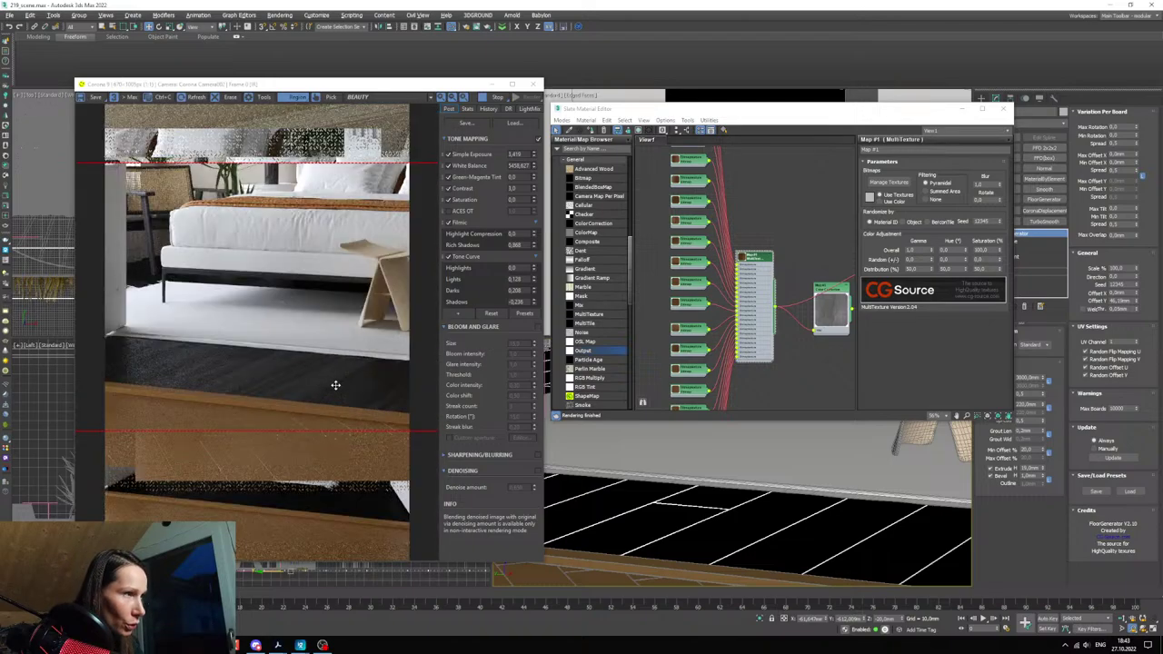
- Inspect the dark floor boards in the corner beside the door from a closer viewport framing in the interactive render
scroll(208, 379, "up", 3)
scroll(215, 380, "down", 3)
middle_click_drag(583, 513, 717, 517)
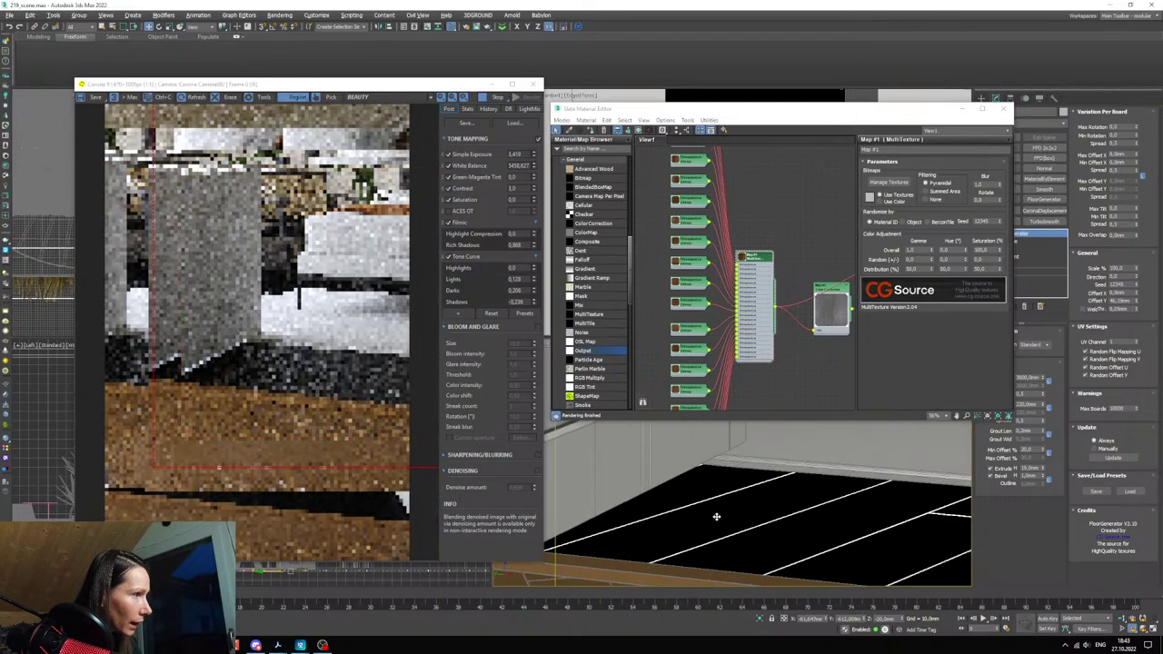
scroll(713, 521, "up", 2)
scroll(220, 345, "up", 3)
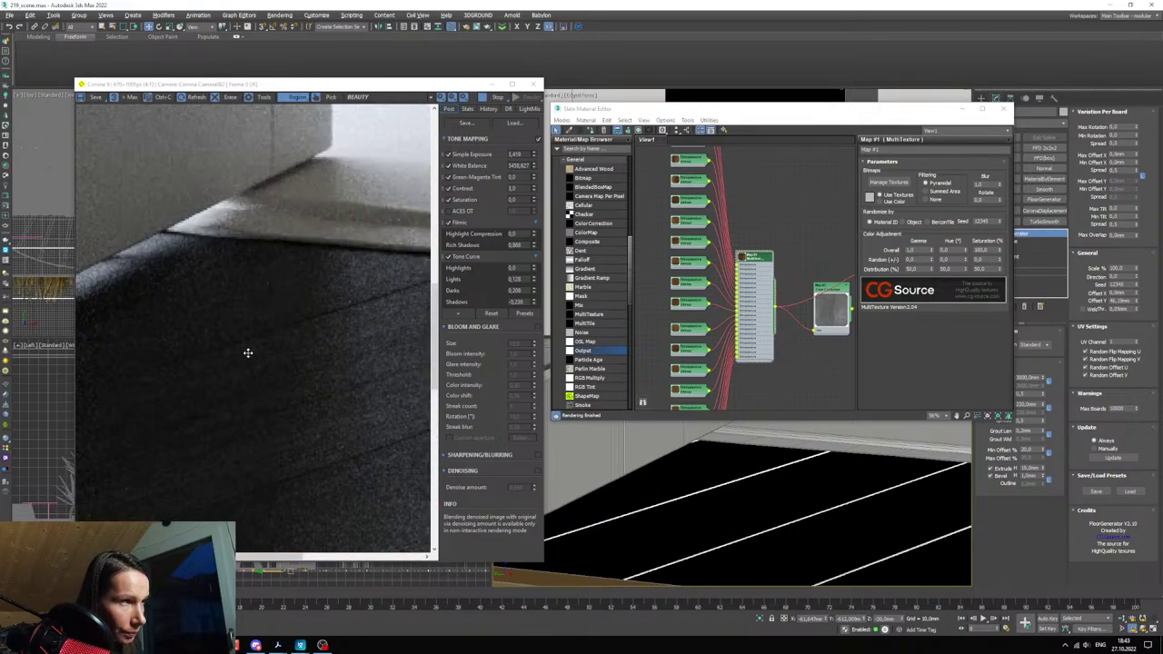
scroll(248, 353, "down", 2)
scroll(278, 360, "up", 1)
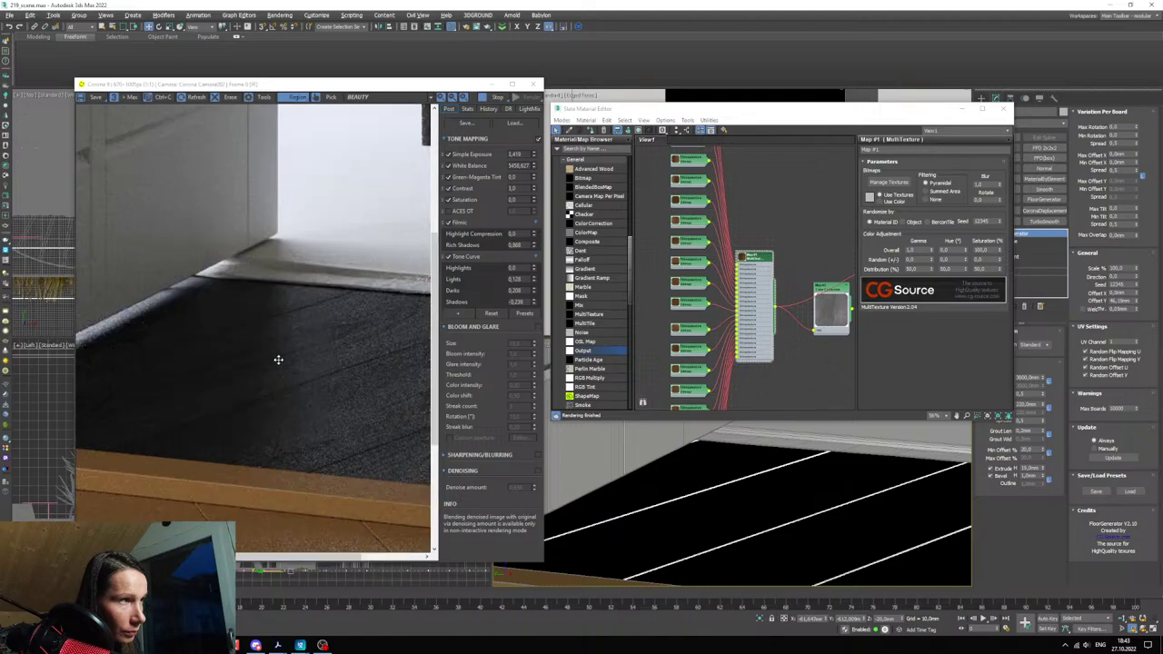
- Reshape the reflection Output map's curve by moving its middle point to about 0.185, 0.77, and check the boards in the render
scroll(718, 285, "up", 6)
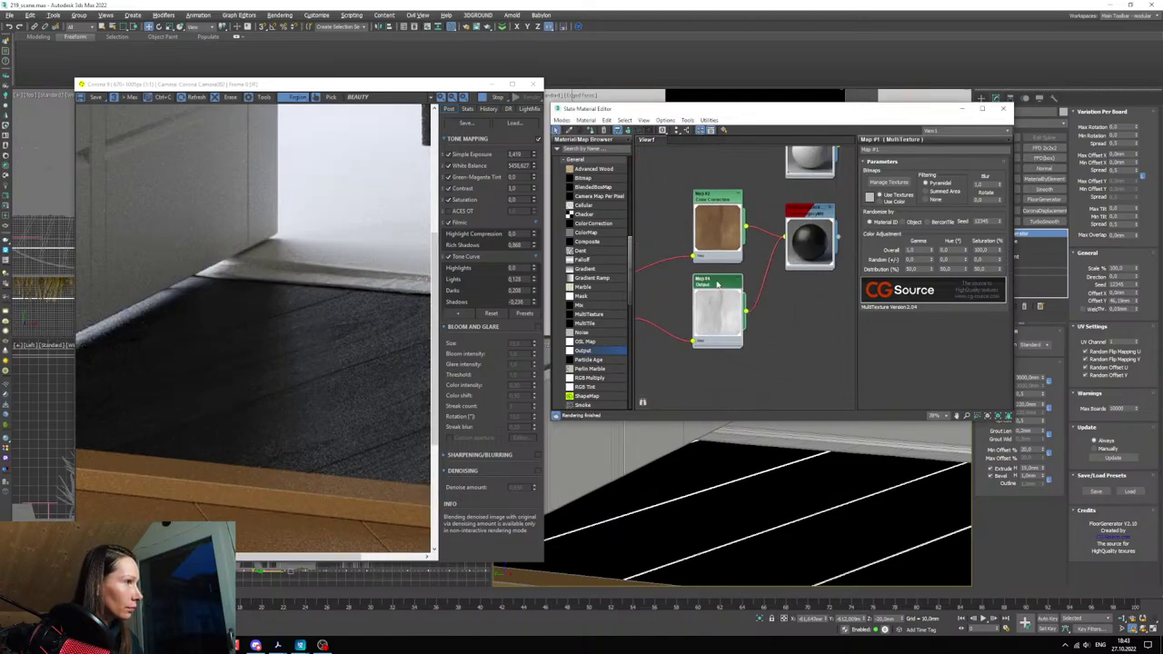
double_click(722, 289)
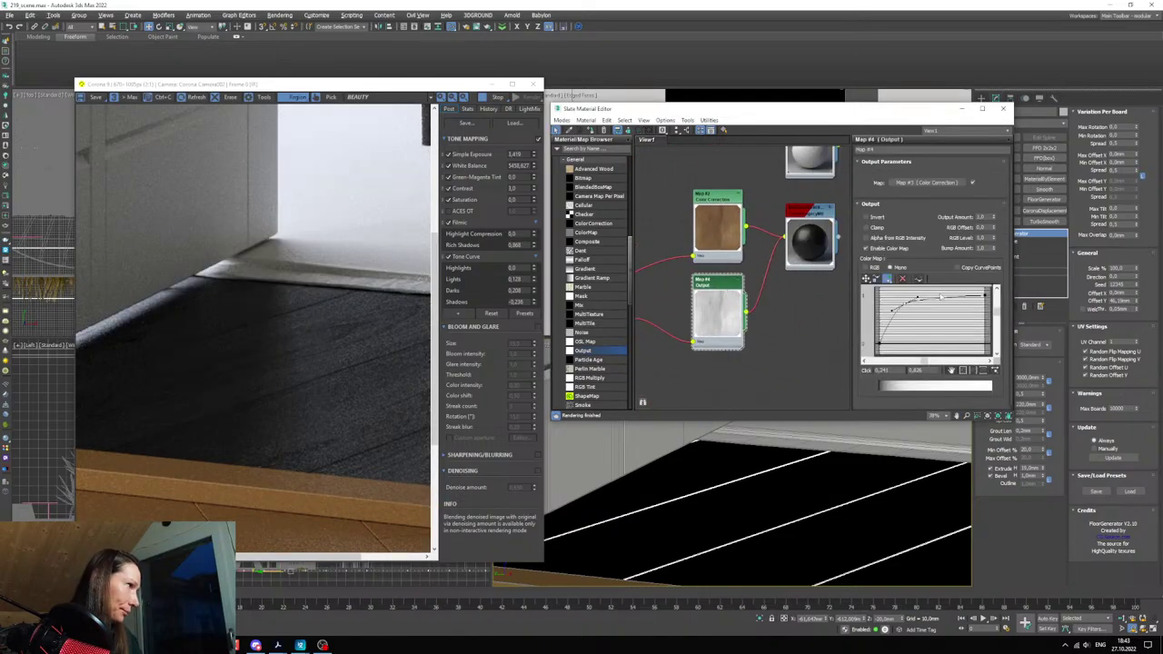
left_click_drag(905, 301, 898, 304)
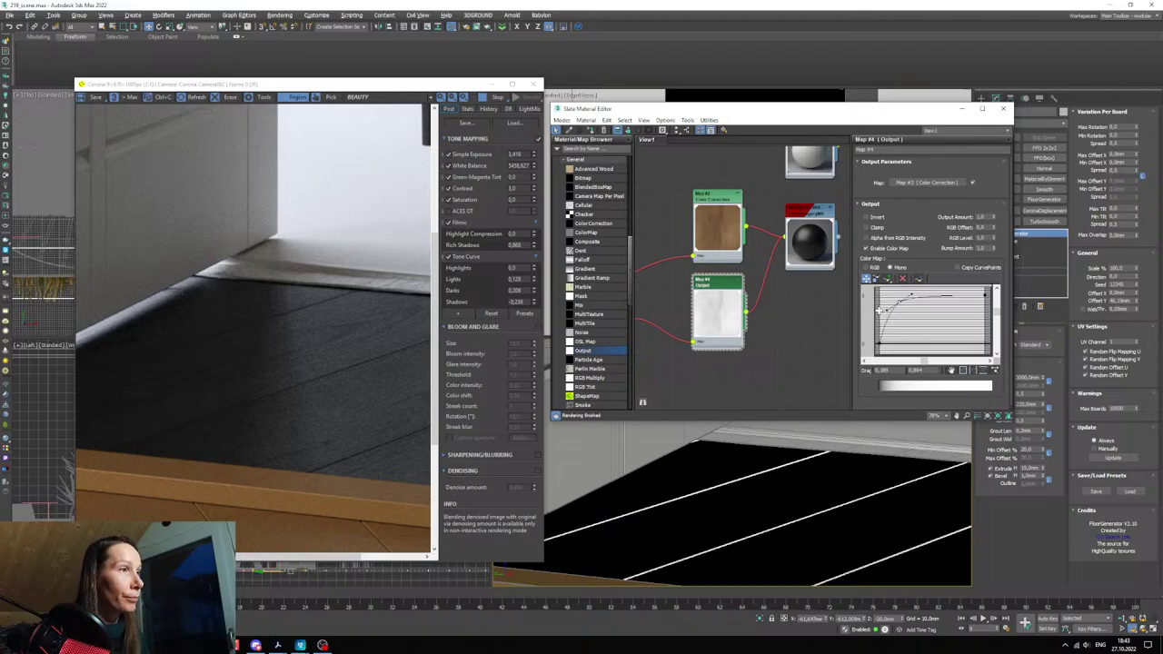
mouse_move(879, 309)
left_mouse_down()
mouse_move(896, 319)
mouse_move(898, 309)
left_mouse_up()
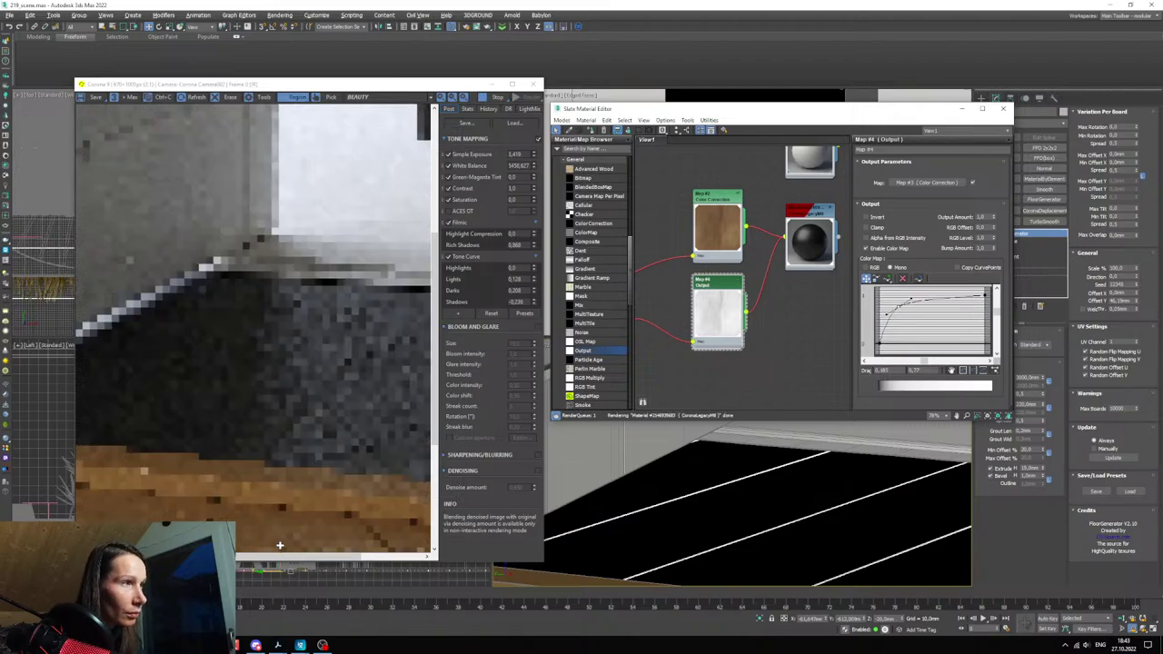
scroll(221, 328, "up", 1)
scroll(229, 343, "down", 1)
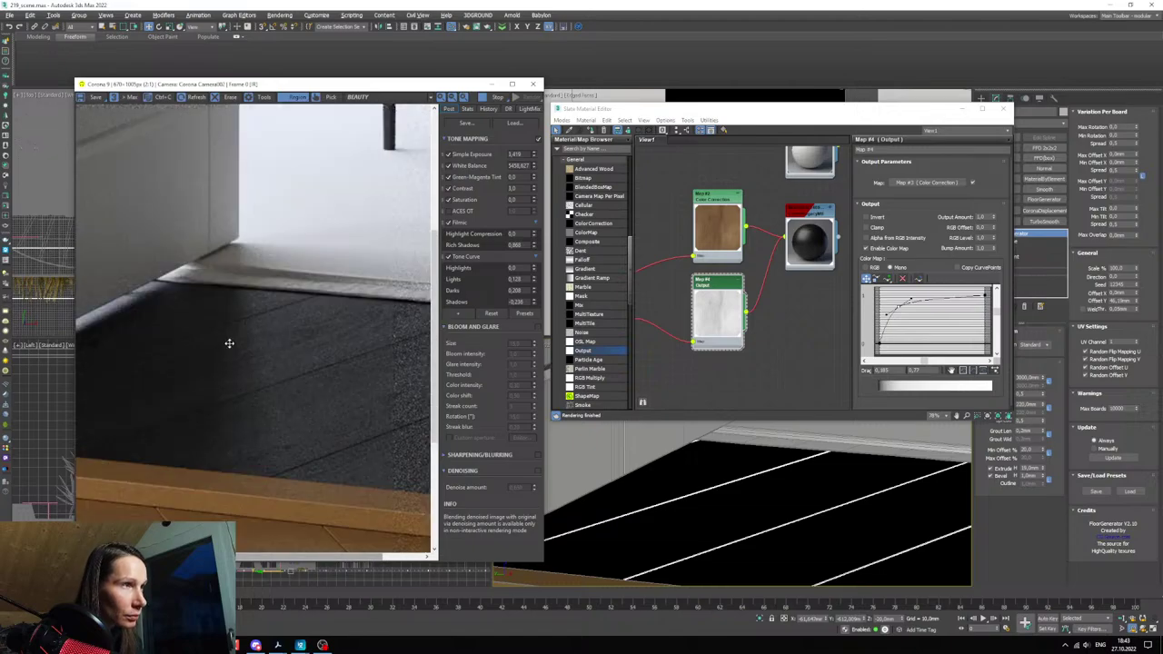
- Duplicate the reflection Output map below the original and connect the copy to the floor material's reflection glossiness
scroll(714, 287, "down", 4)
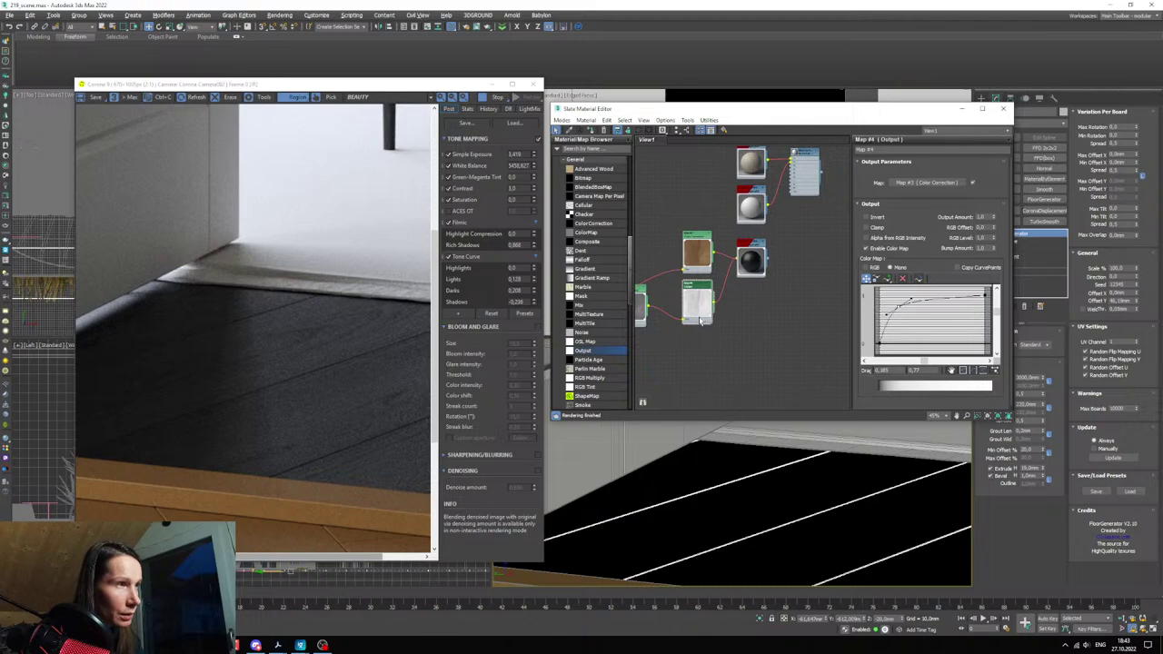
scroll(700, 322, "up", 5)
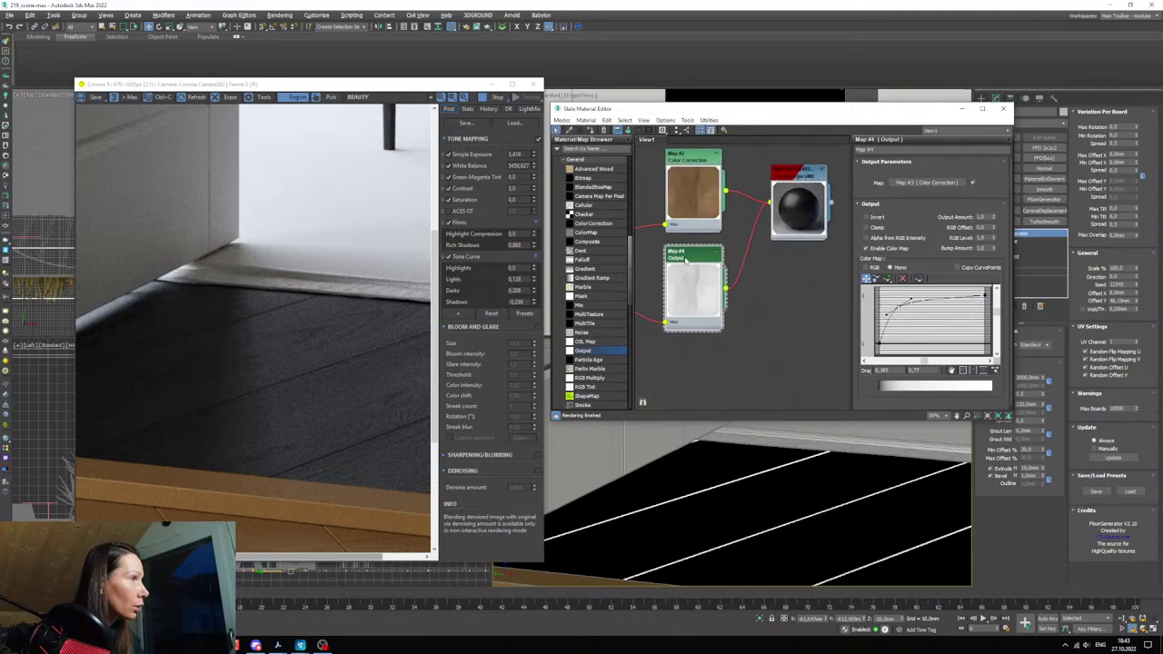
left_click_drag(685, 382, 685, 364)
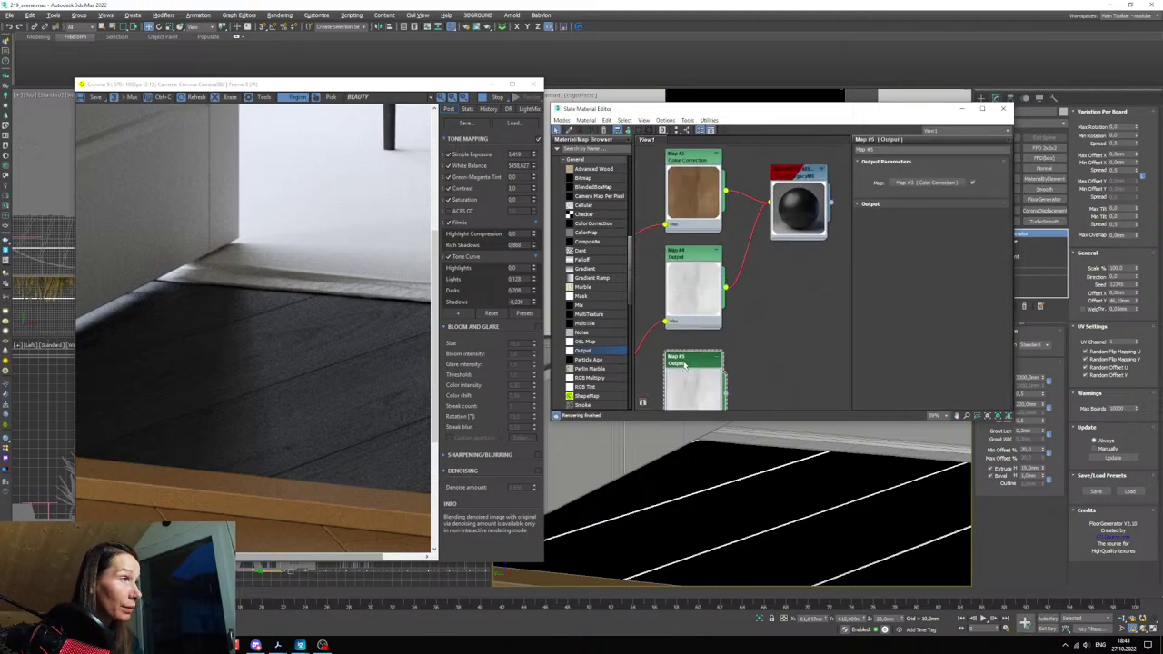
left_click(869, 203)
middle_click_drag(740, 407, 725, 384)
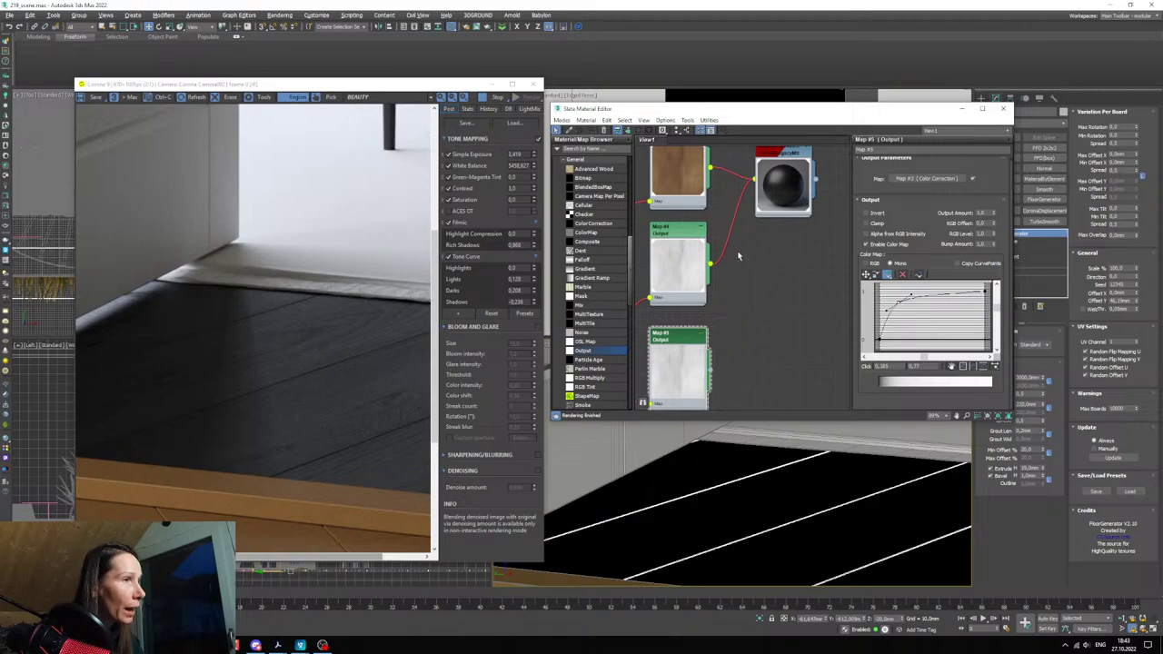
scroll(738, 257, "down", 4)
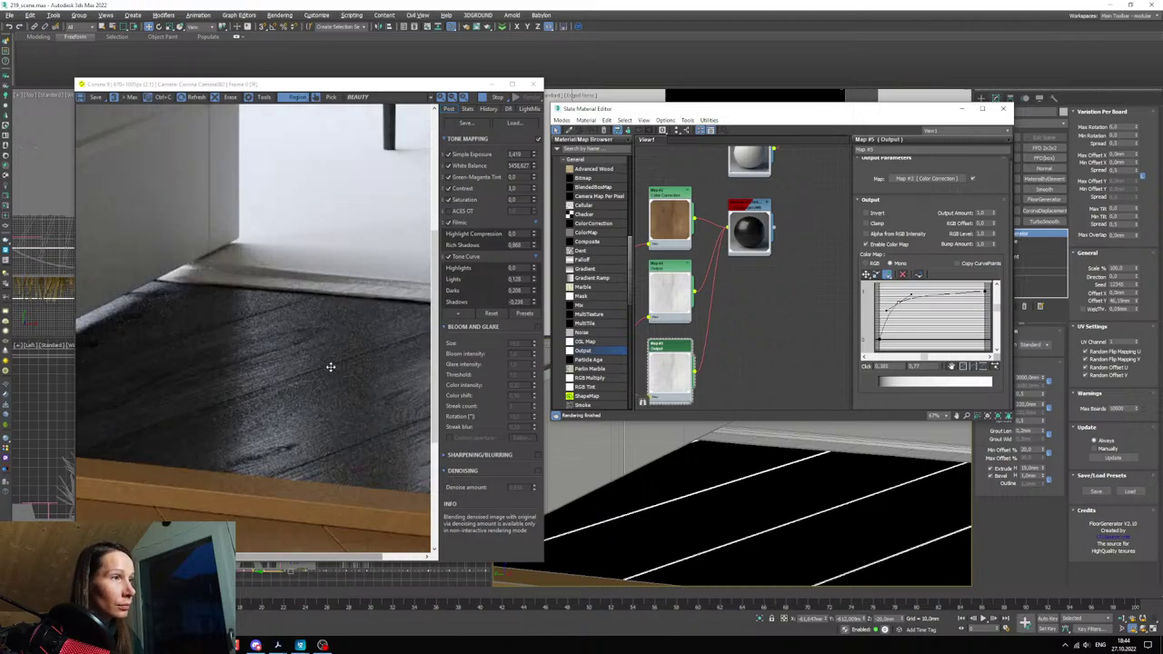
- Examine the floor's glossiness texture beside the door and by the white door frame, enlarging the render region to cover the boards
left_click_drag(281, 558, 209, 558)
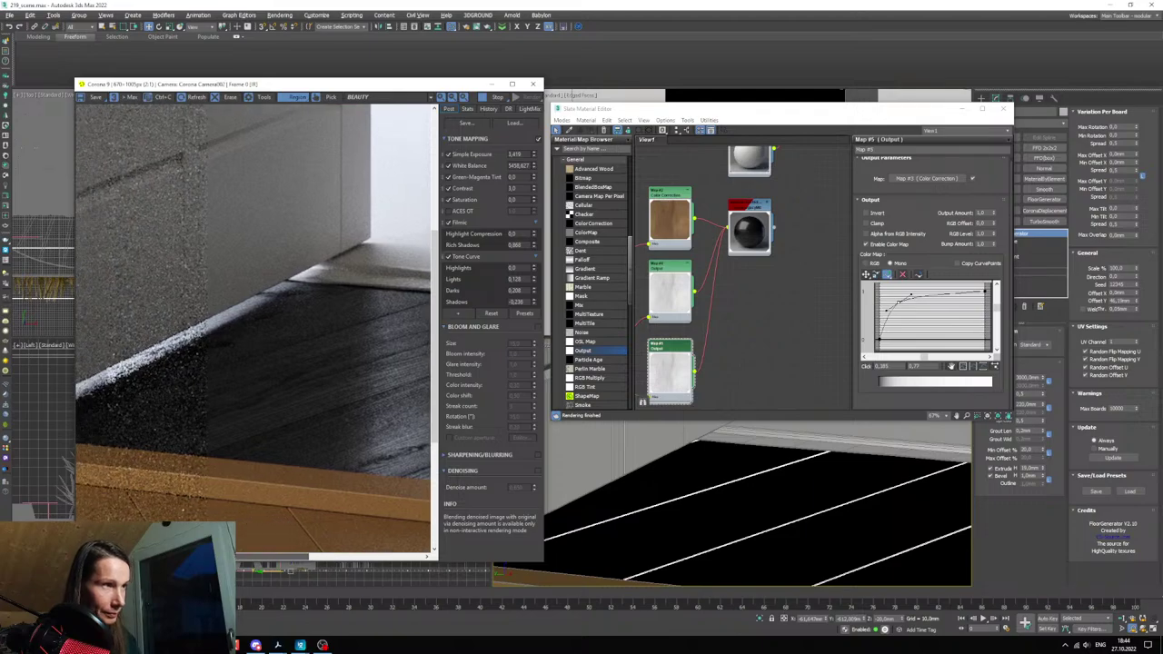
scroll(310, 374, "down", 1)
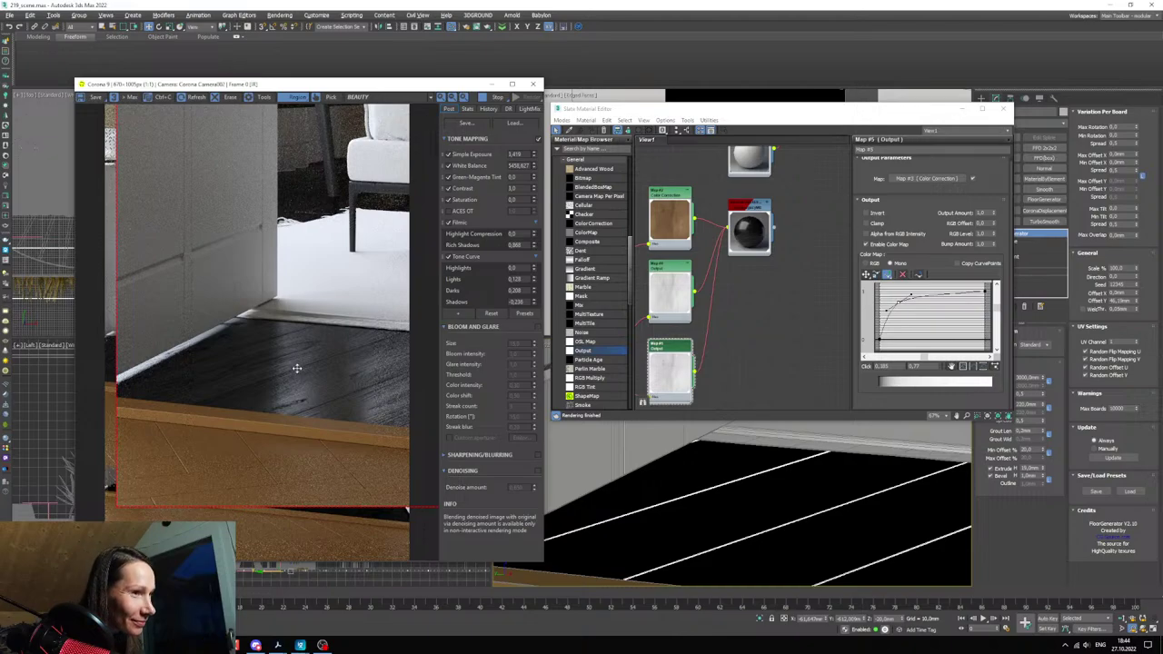
scroll(296, 368, "up", 2)
scroll(297, 367, "down", 1)
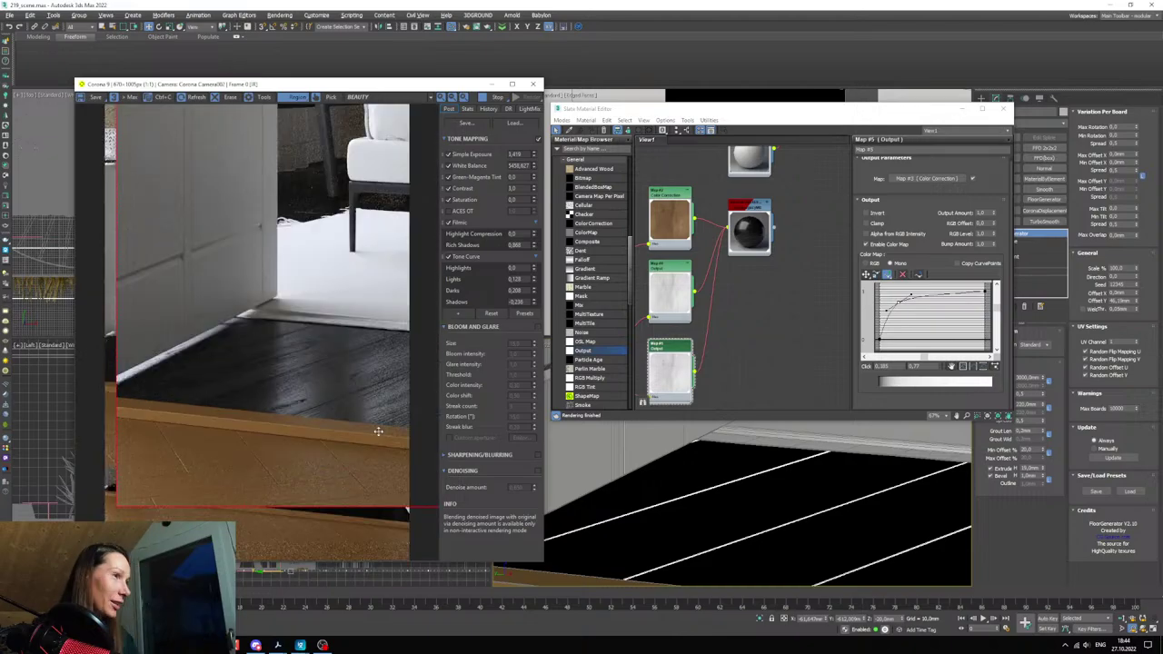
scroll(765, 495, "down", 3)
middle_click_drag(690, 478, 694, 524)
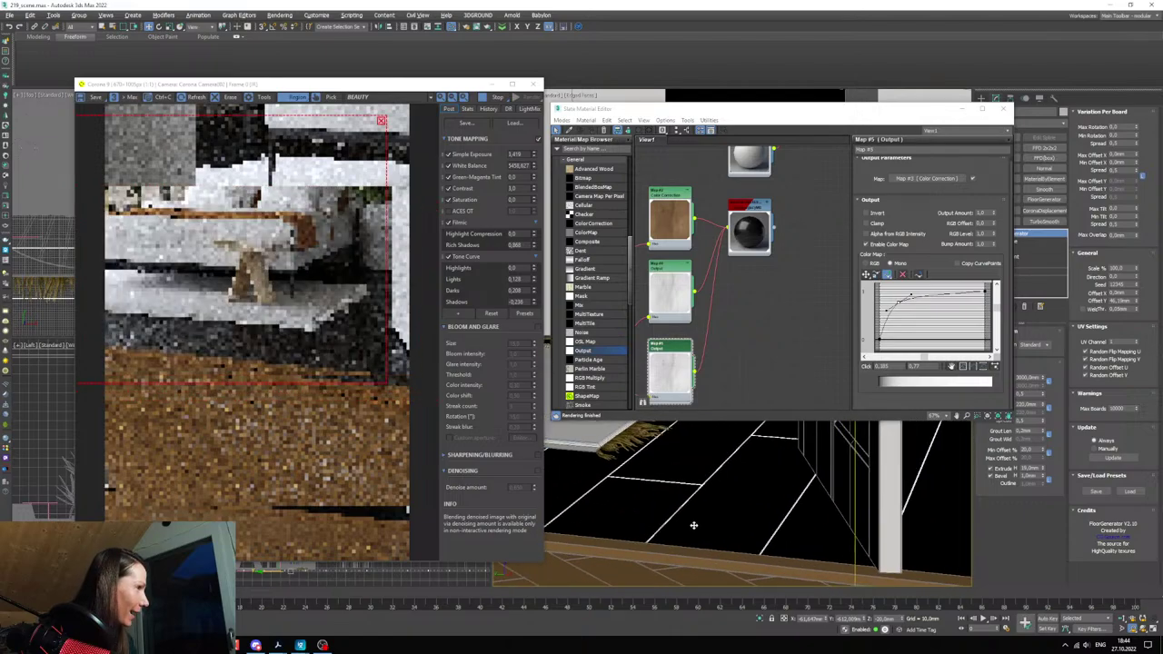
scroll(709, 530, "down", 2)
scroll(235, 408, "up", 2)
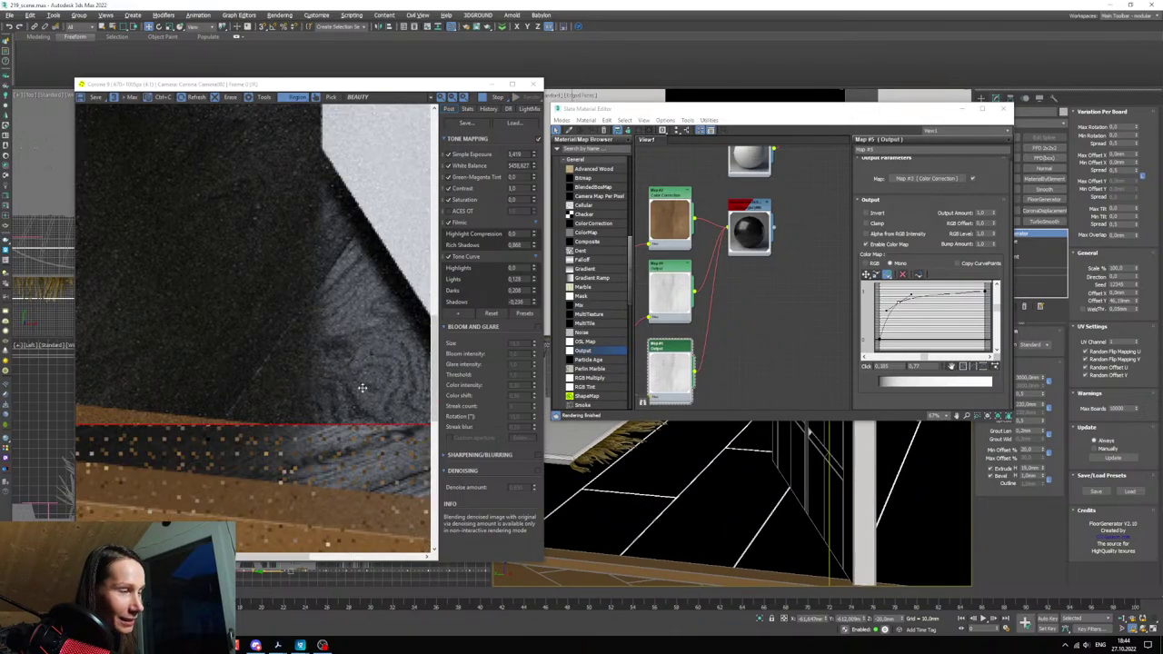
left_click_drag(413, 424, 454, 465)
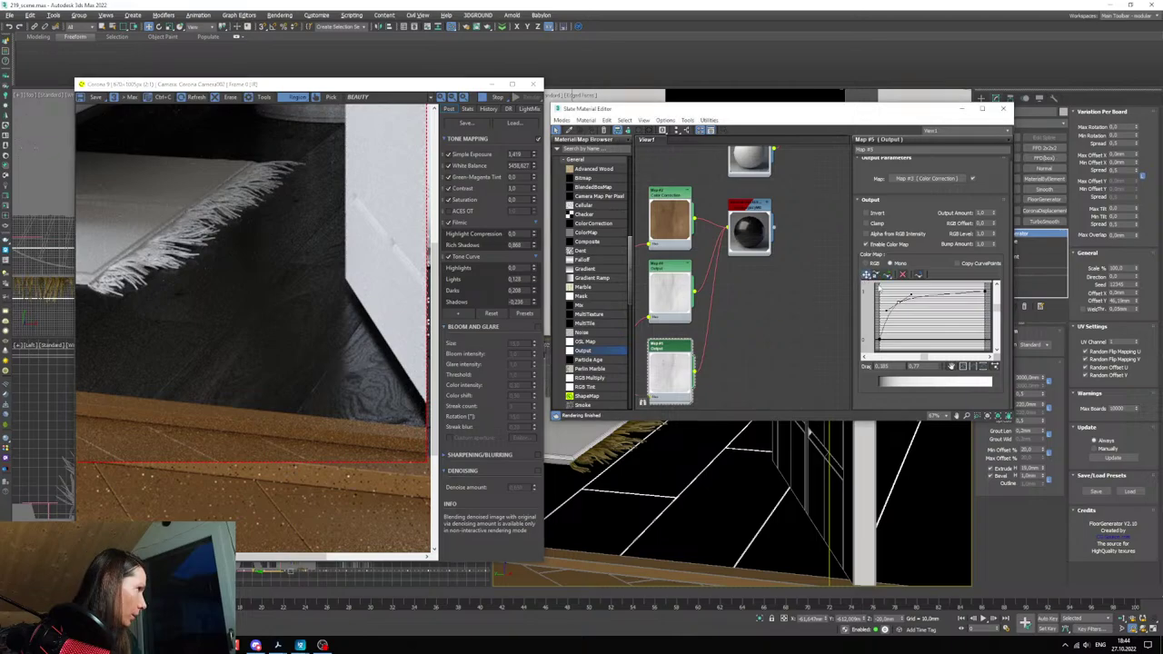
- Fine-tune the middle point of the glossiness Output map's curve to about 0.18, 0.776, checking the boards beside the door frame
left_click_drag(902, 303, 898, 300)
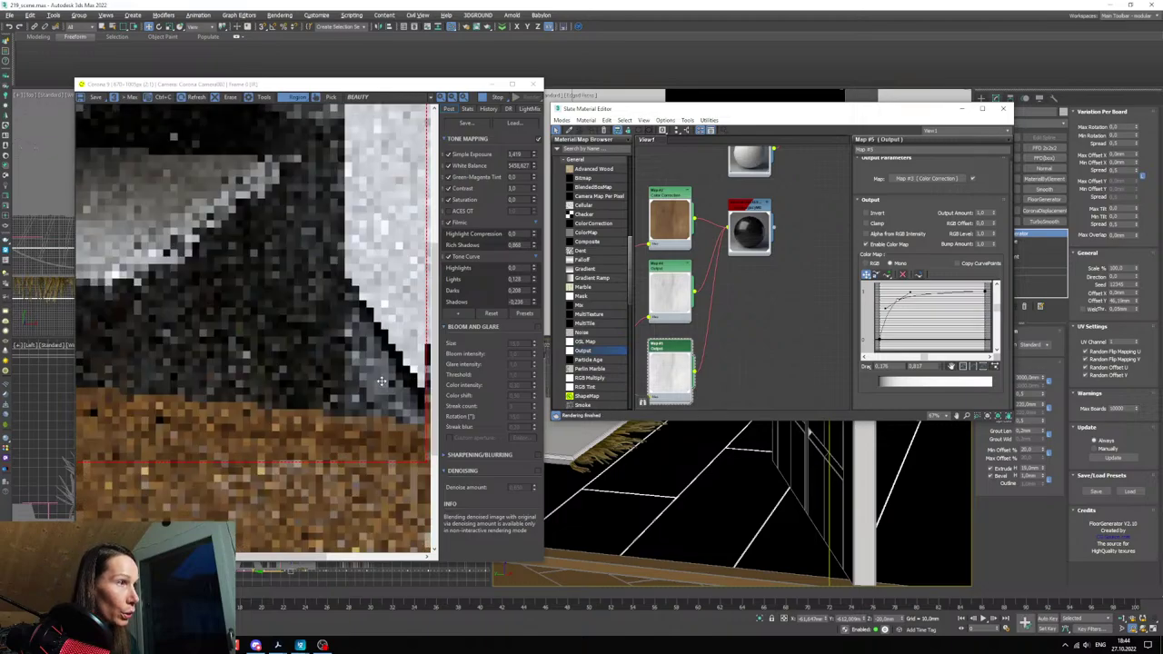
scroll(379, 380, "up", 1)
scroll(380, 379, "down", 3)
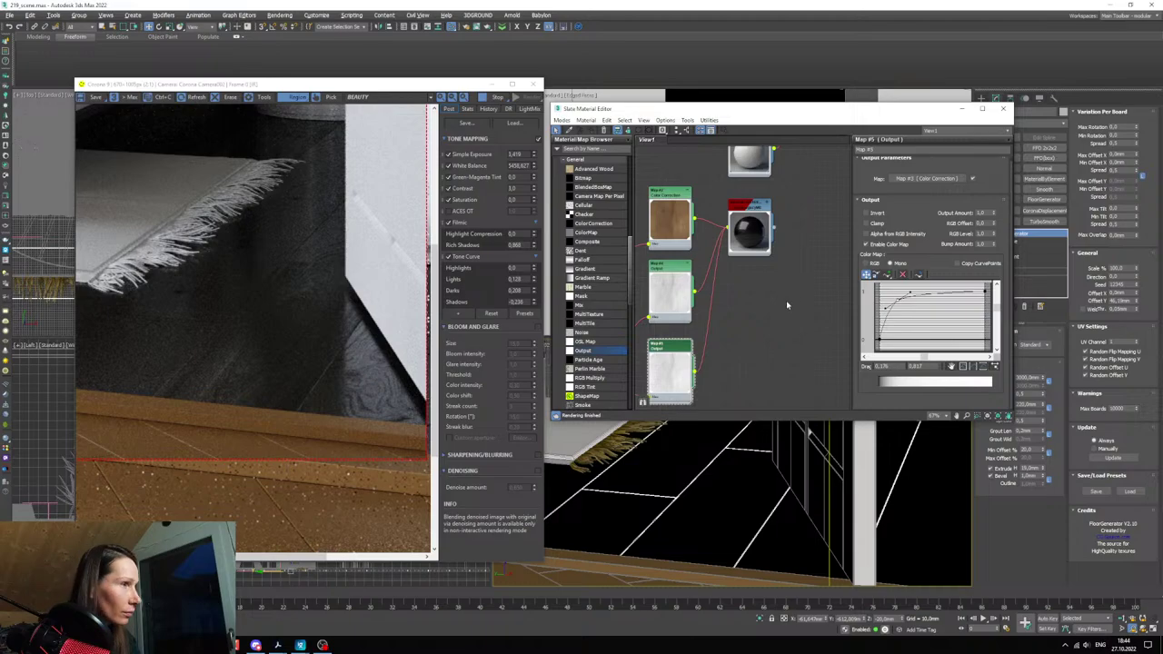
left_click_drag(899, 299, 897, 300)
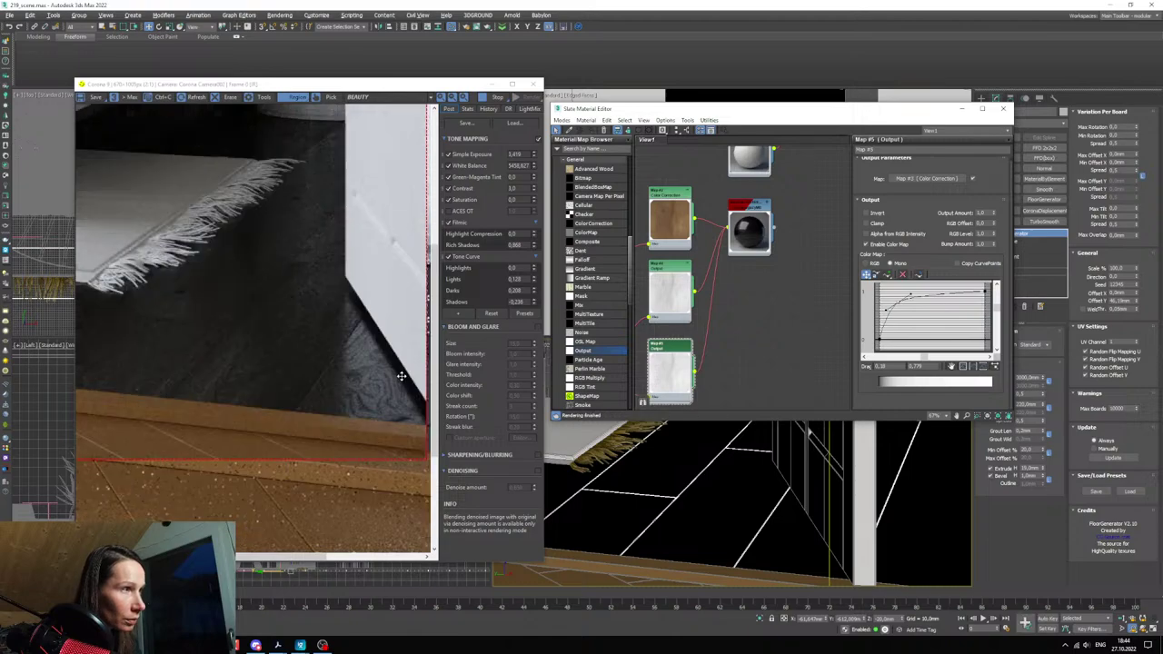
scroll(380, 382, "up", 3)
scroll(379, 382, "down", 1)
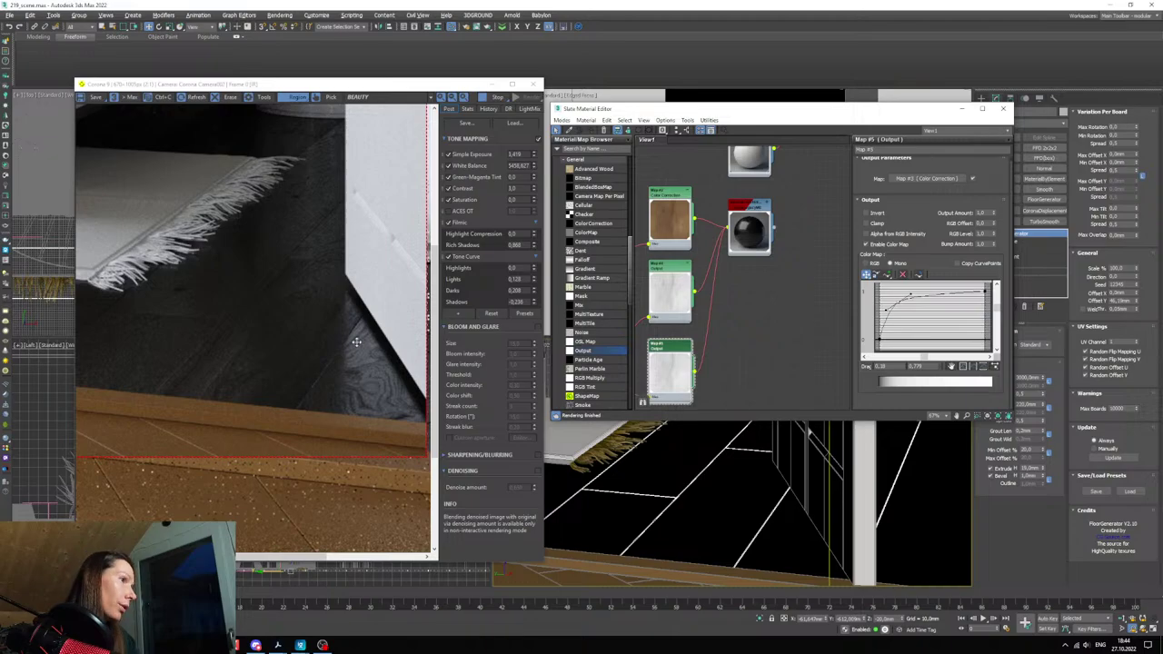
- Return the framing to the door corner and restore the floor material's diffuse level to 1.0 to bring back the wood colour
middle_click_drag(718, 313, 713, 315)
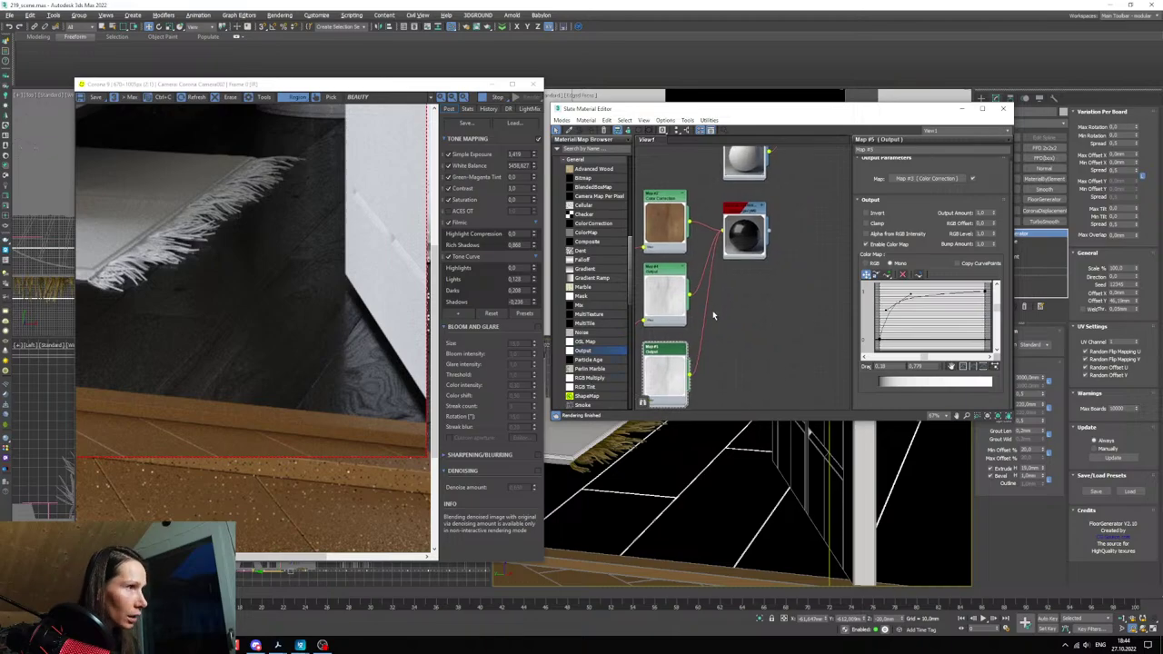
middle_click_drag(656, 479, 602, 510)
scroll(657, 511, "up", 2)
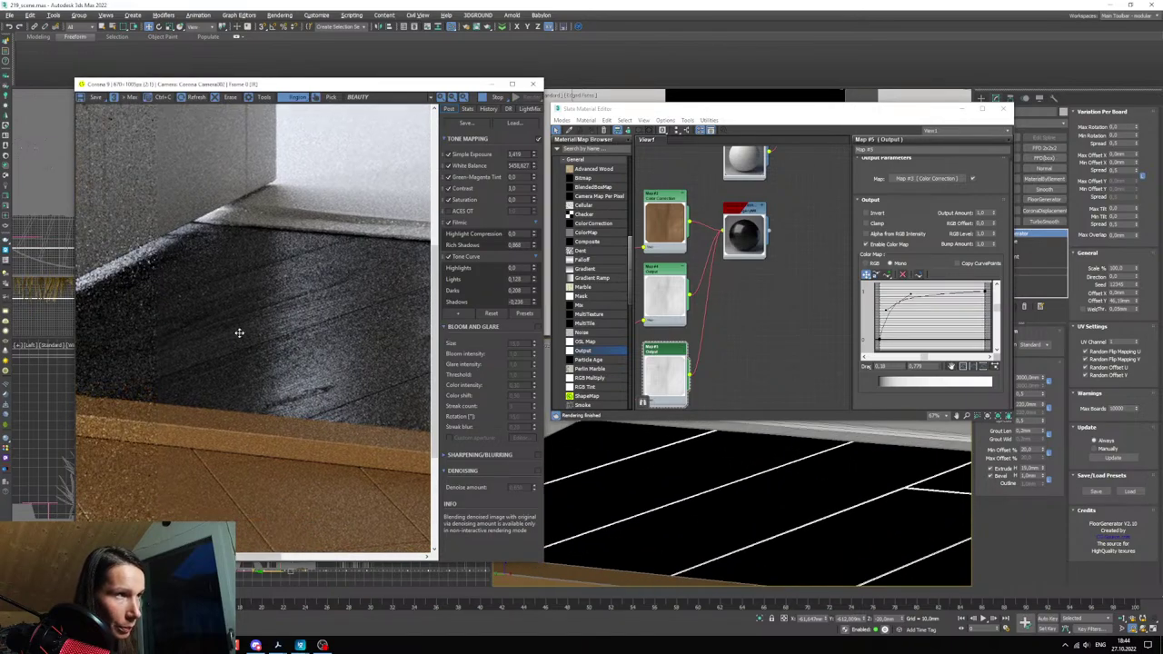
middle_click_drag(794, 276, 811, 337)
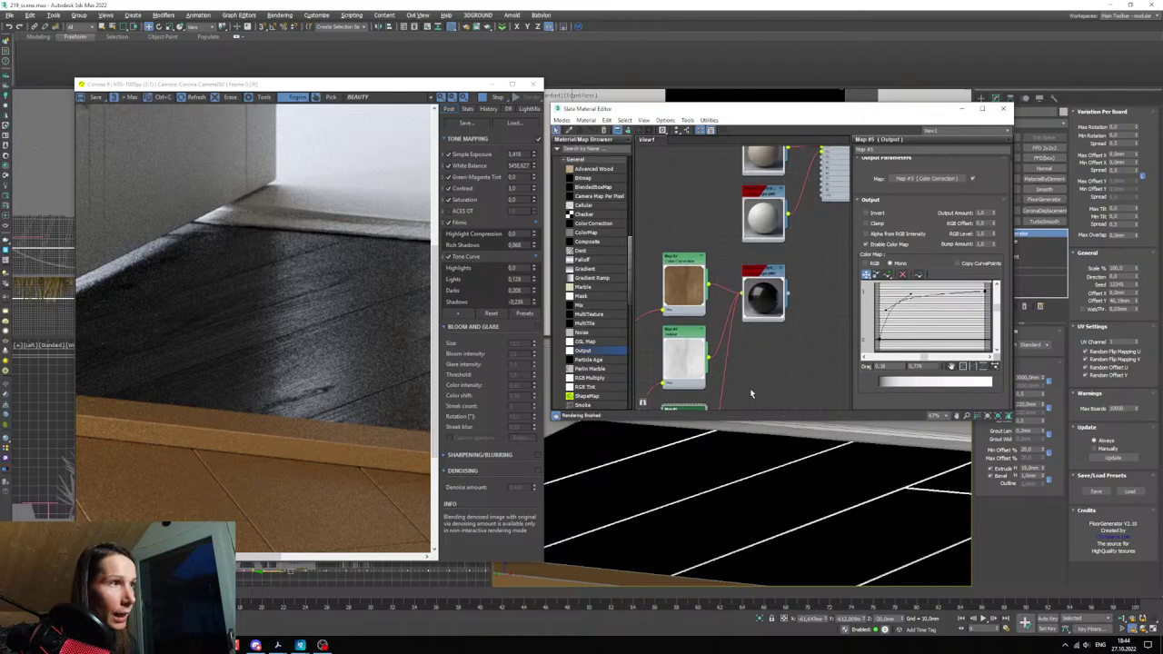
double_click(763, 293)
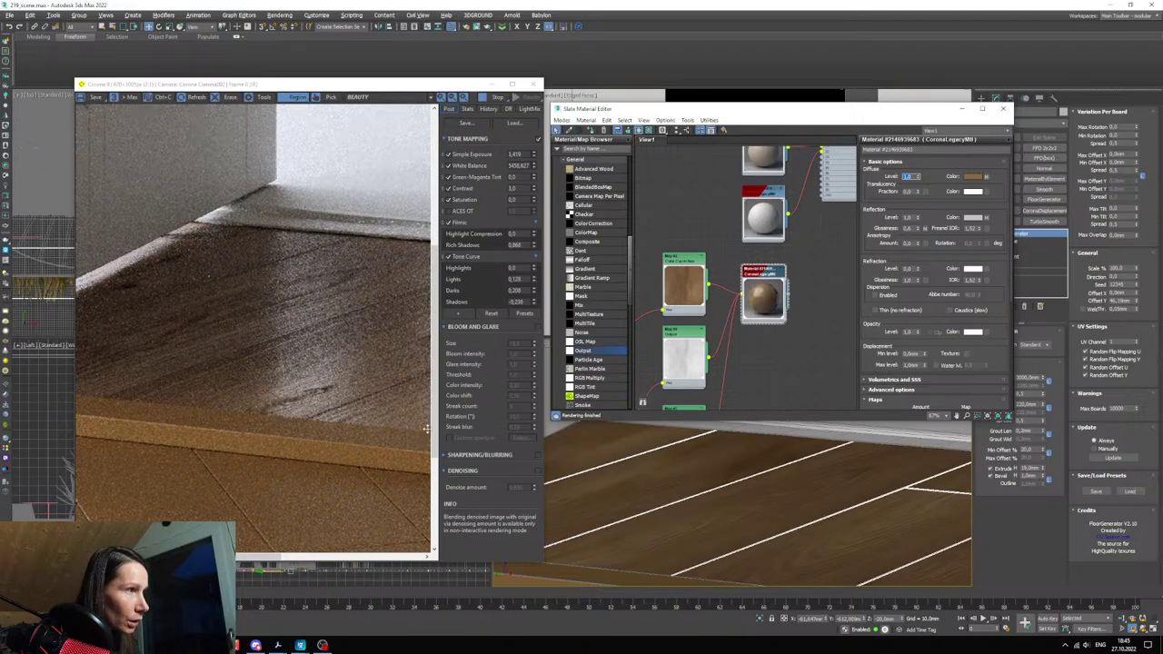
left_click_drag(434, 423, 434, 384)
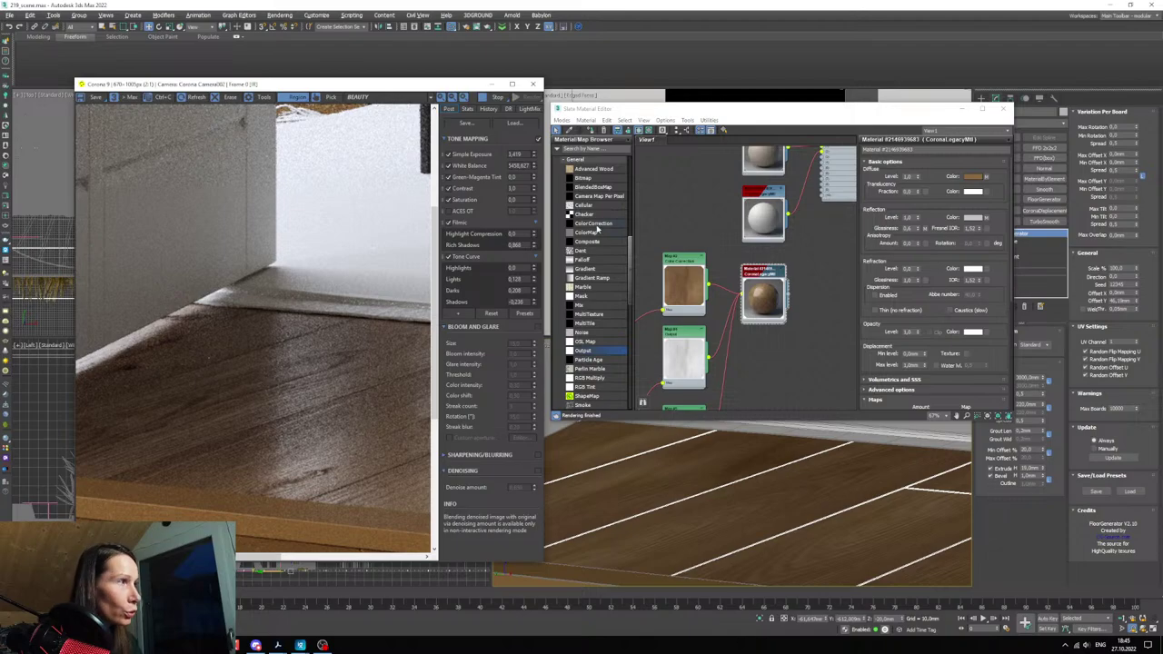
- Lower the floor material's reflection glossiness map amount below 100 and check the softened reflections beside the door
middle_click_drag(674, 411, 698, 320)
middle_click_drag(784, 310, 768, 329)
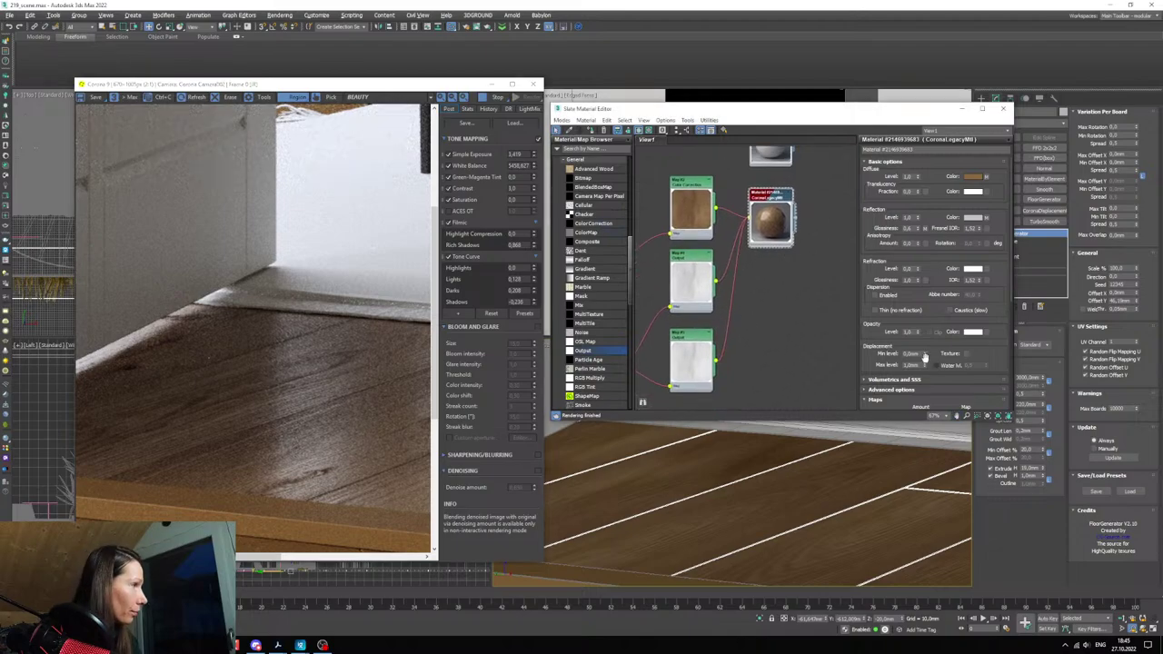
scroll(904, 300, "down", 5)
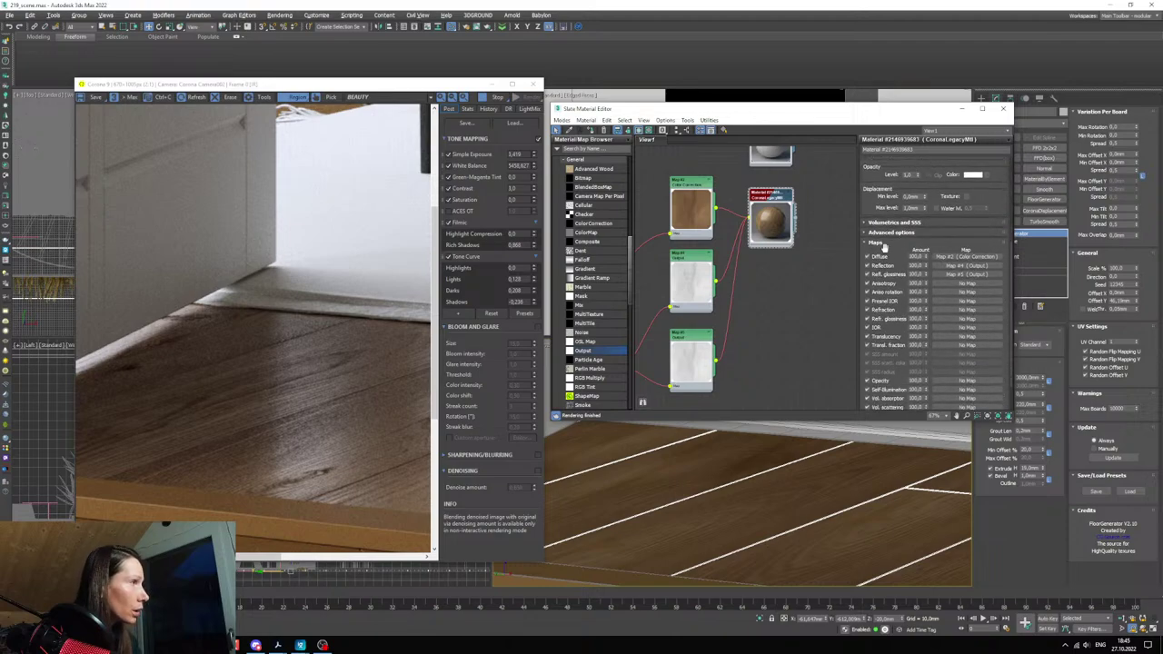
scroll(892, 244, "down", 1)
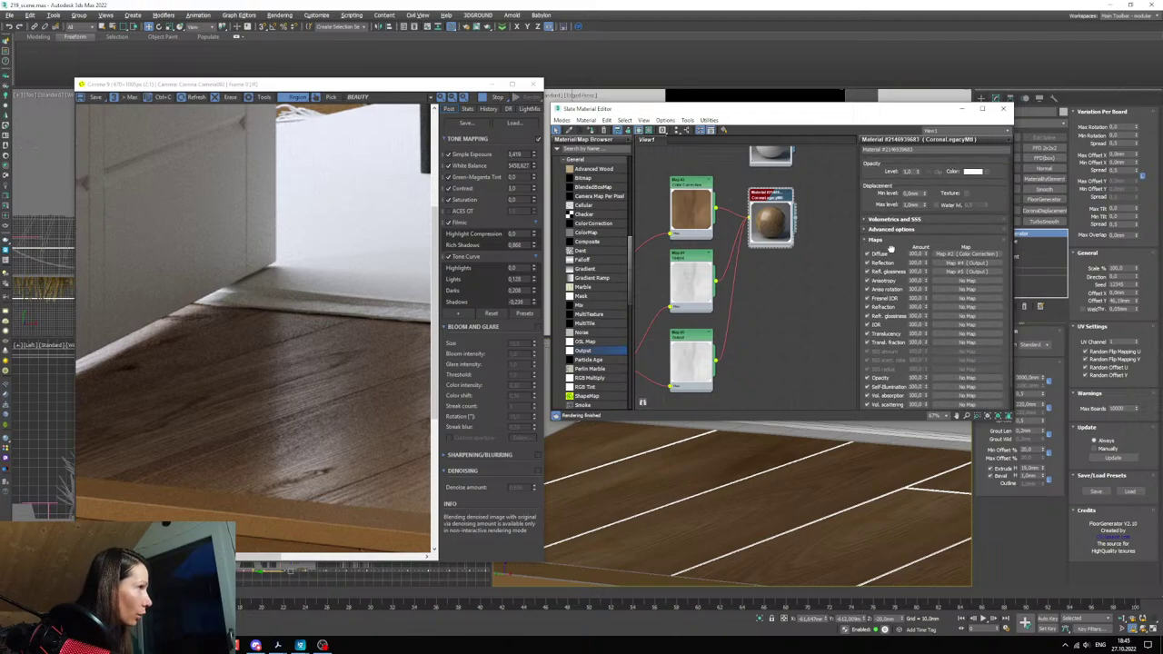
double_click(917, 259)
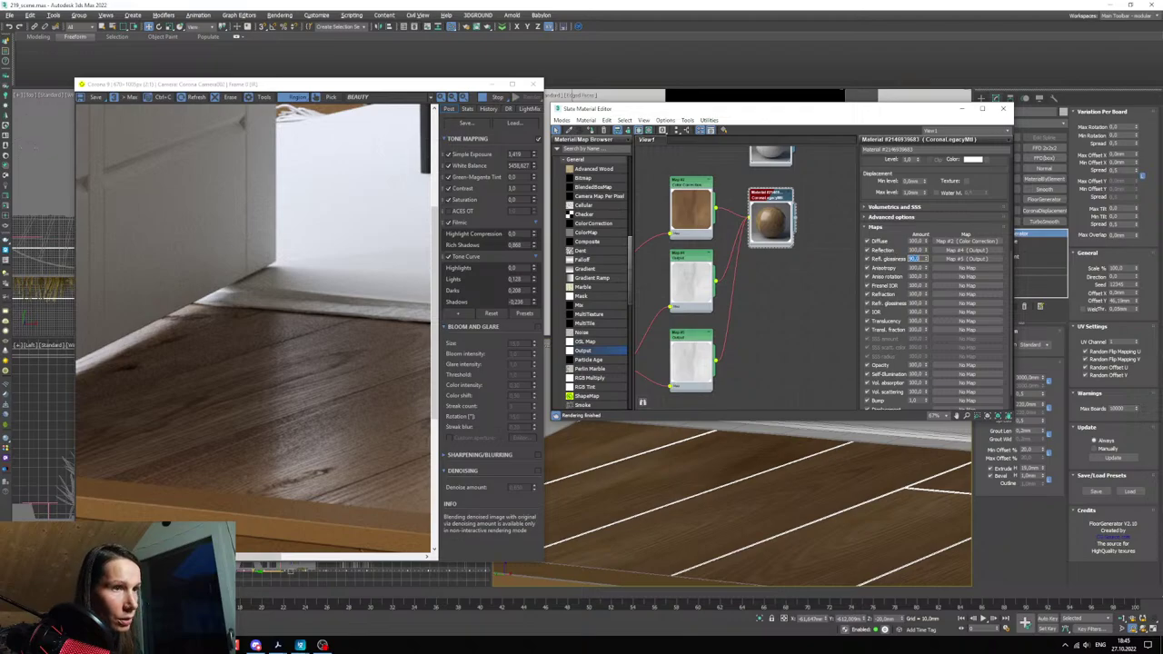
scroll(248, 417, "up", 1)
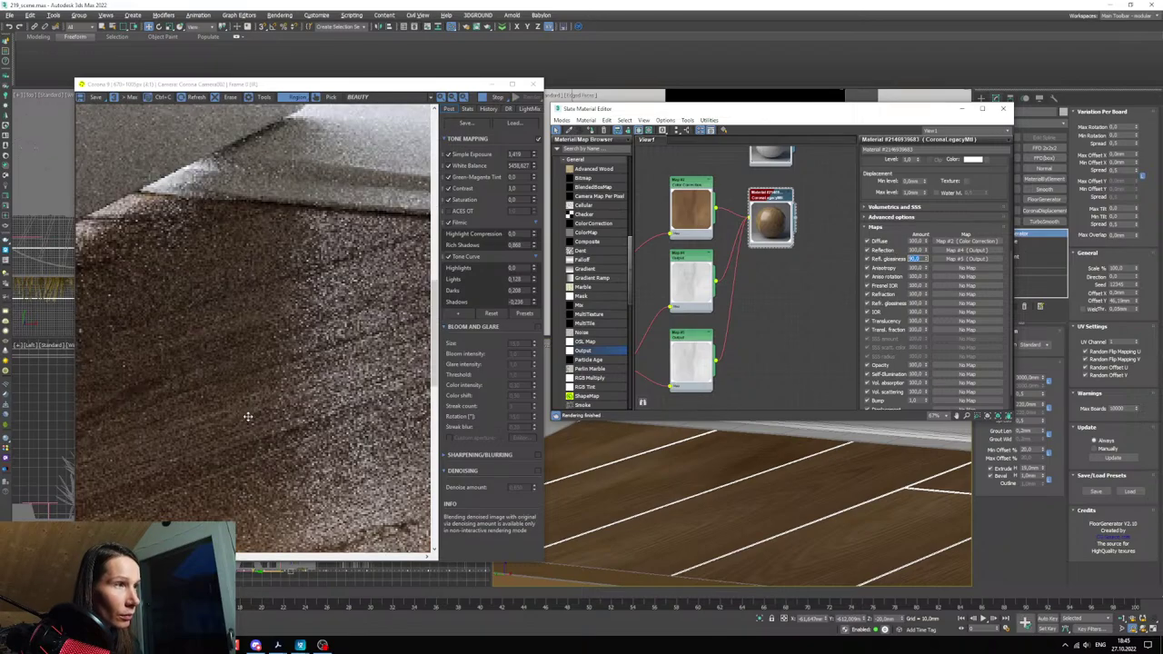
scroll(247, 417, "down", 2)
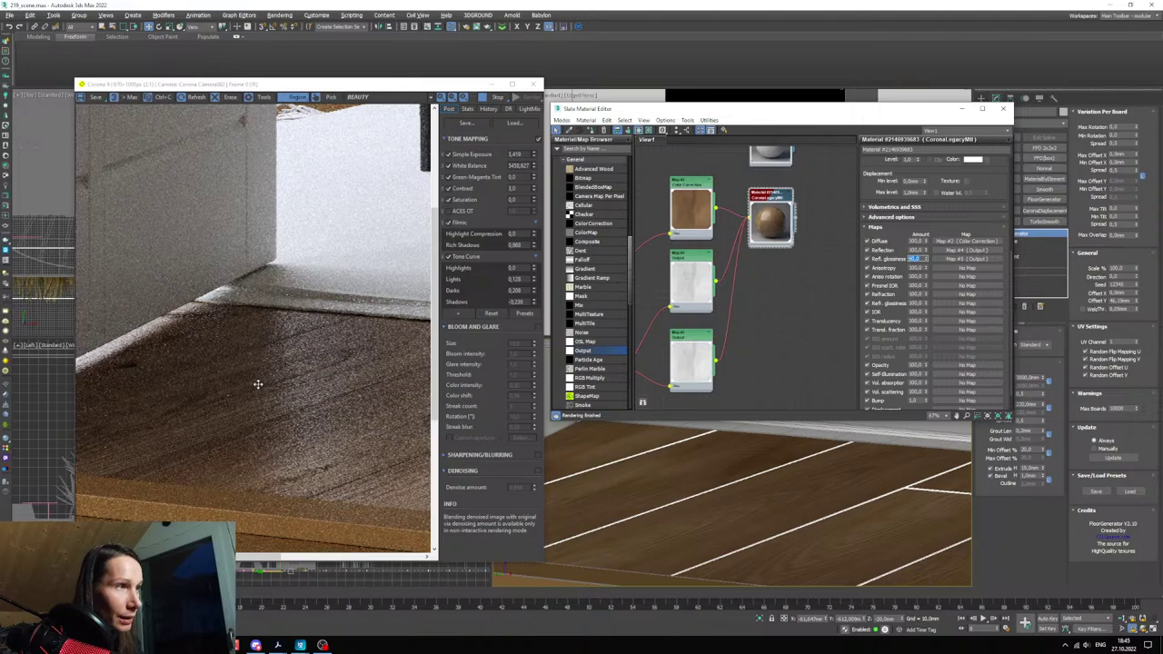
scroll(258, 384, "down", 2)
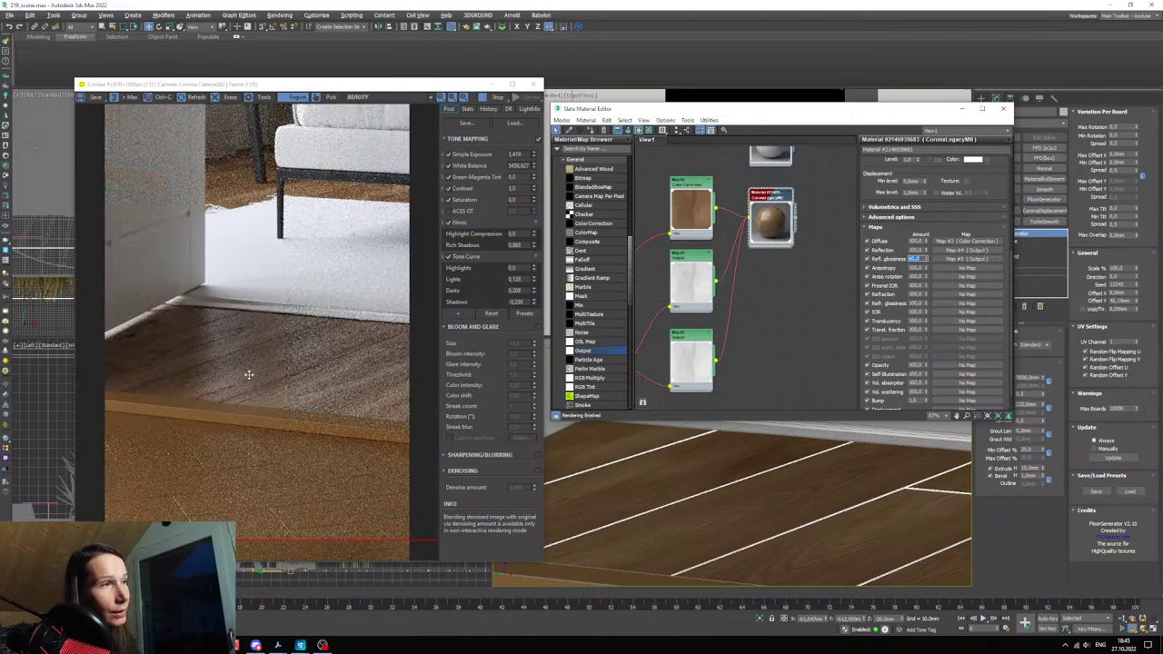
- Reduce the floor material's reflection glossiness map amount further and check the boards beside the door
scroll(171, 317, "up", 3)
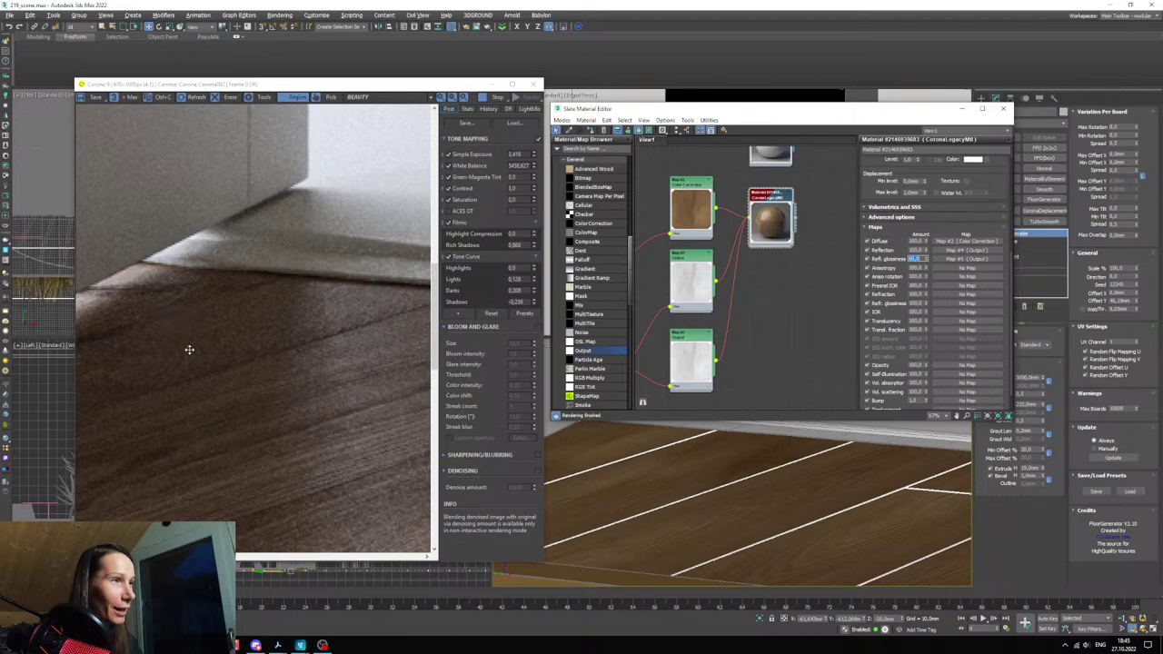
scroll(209, 361, "down", 1)
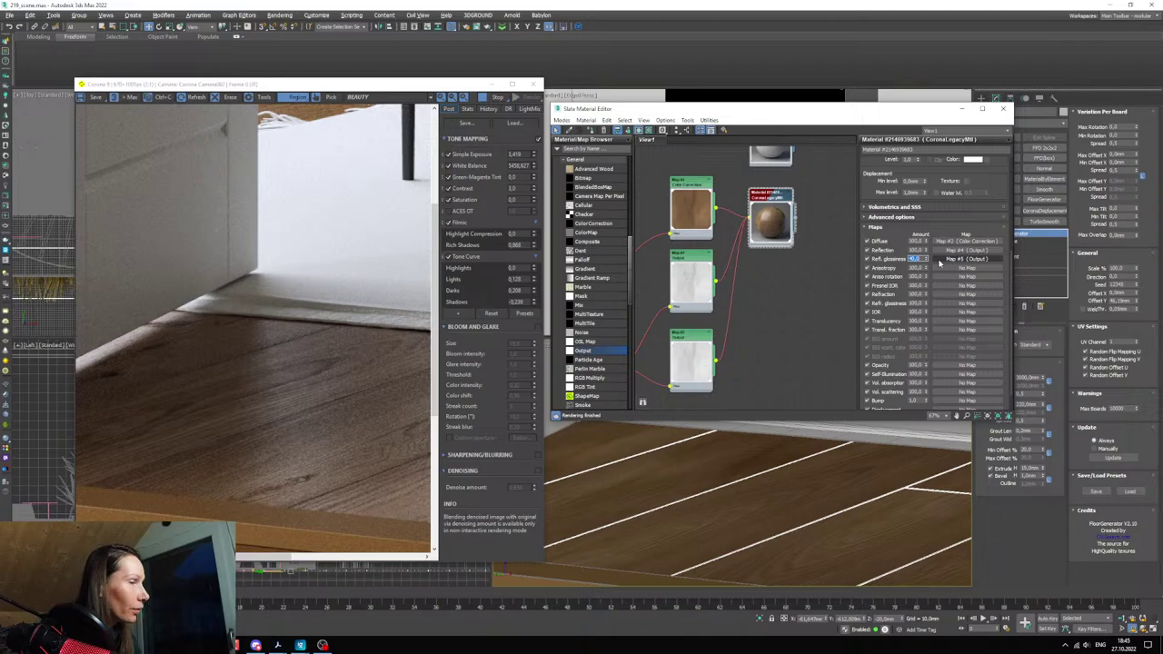
key("Return")
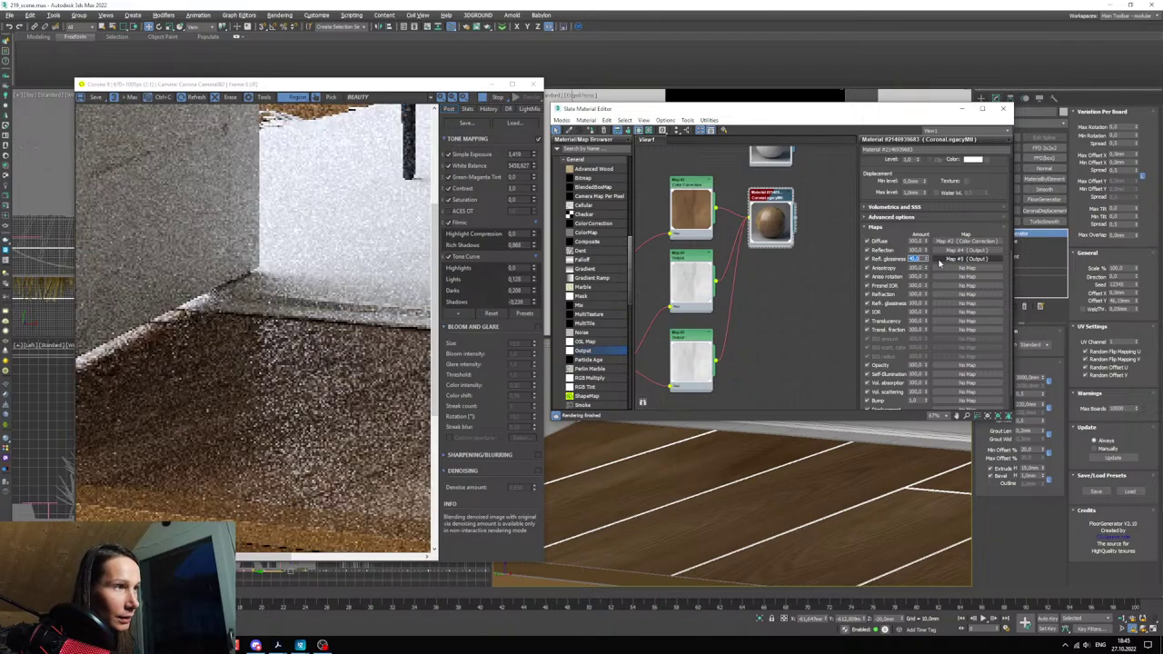
scroll(212, 389, "up", 1)
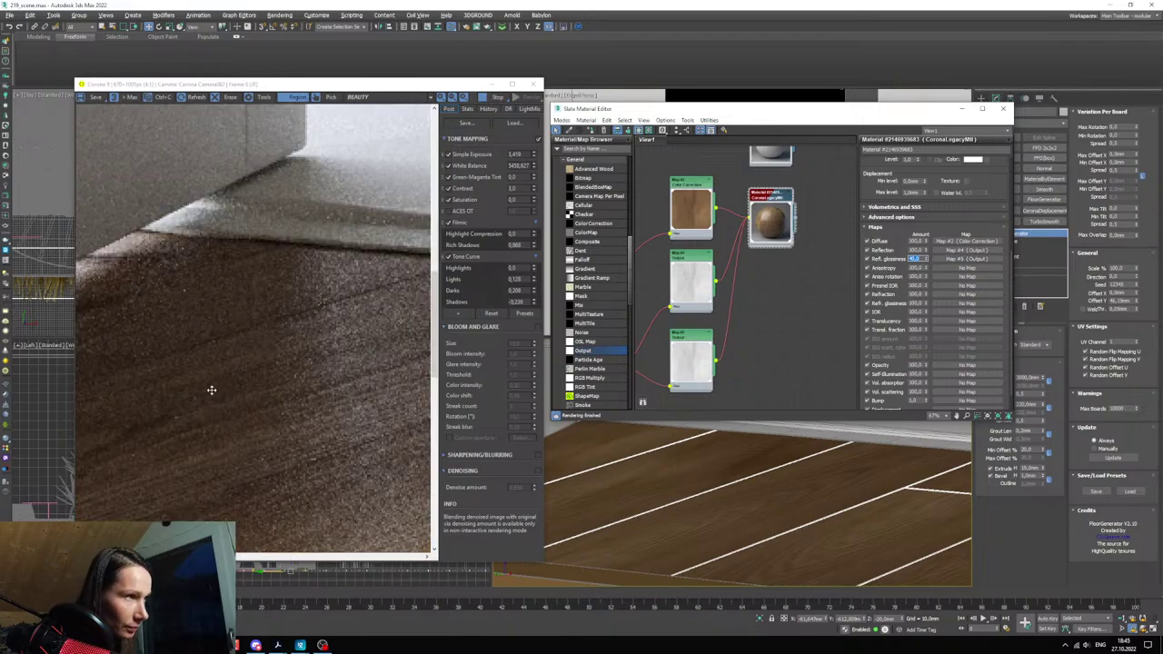
- Reframe the camera on the boards beside the white door edge and the fringed rug, and examine their reflections
scroll(221, 384, "down", 2)
middle_click_drag(930, 542, 676, 489, "alt")
scroll(675, 489, "up", 3)
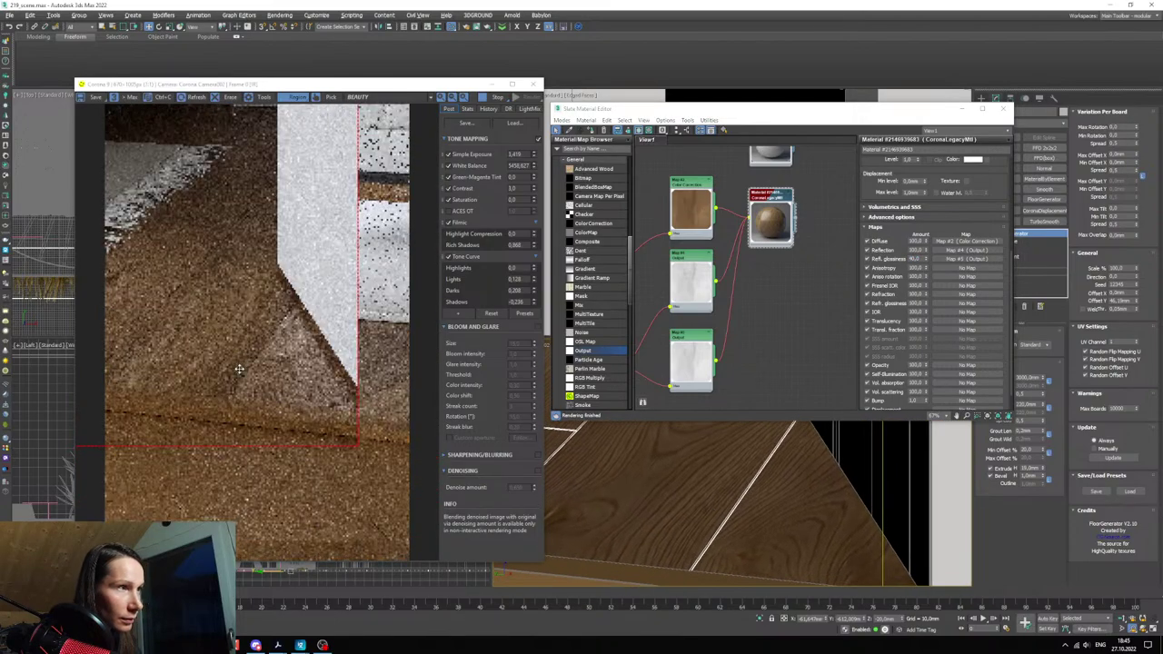
scroll(299, 367, "down", 1)
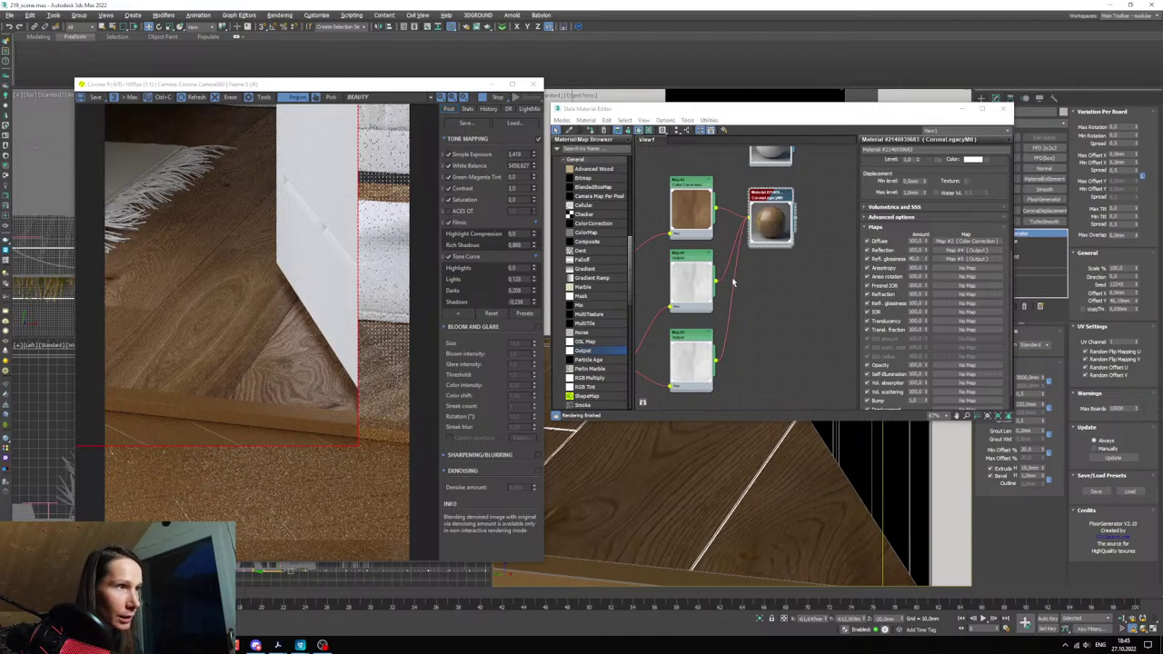
- Set the floor material's reflection glossiness map amount to 30 and check the boards by the white door edge
middle_click_drag(734, 275, 766, 314)
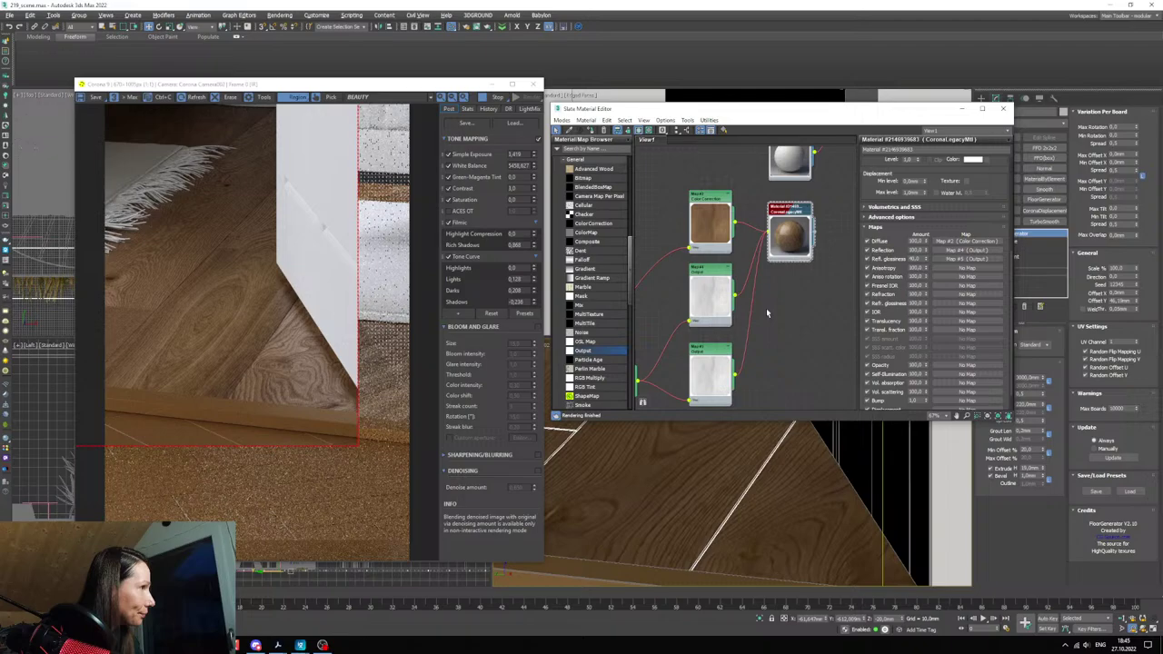
double_click(919, 259)
type("30")
key("Return")
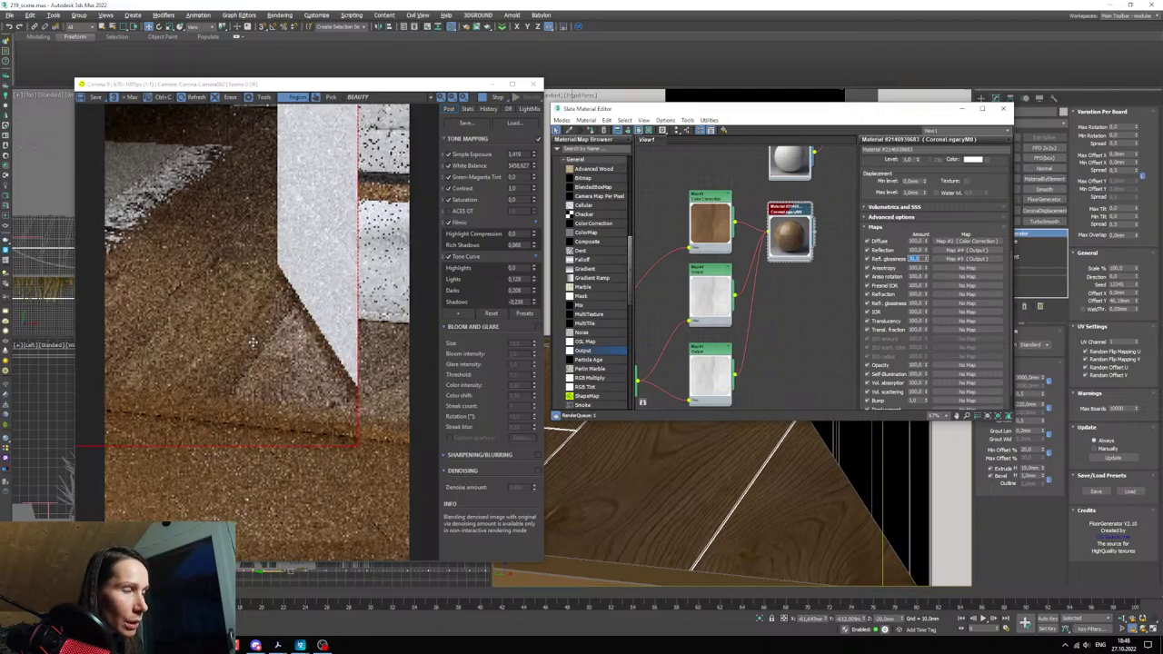
scroll(338, 366, "up", 3)
scroll(338, 366, "down", 3)
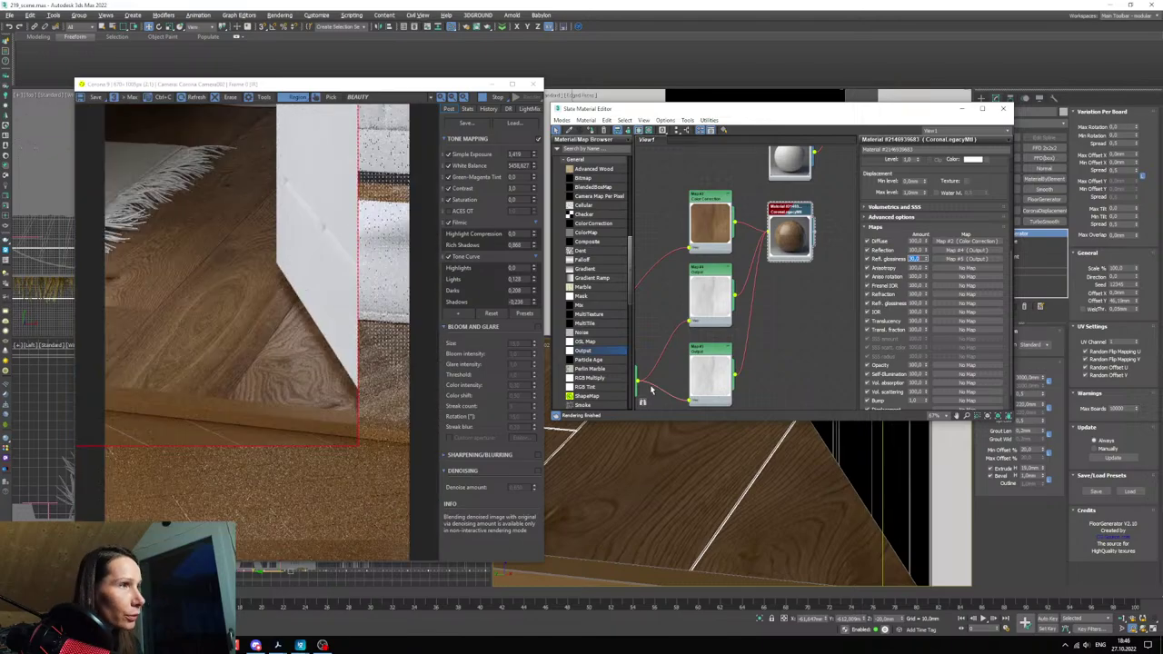
- Set the floor material's base reflection glossiness to 0.8, comparing the reflections on the boards beside the door edge
middle_click_drag(709, 376, 688, 405)
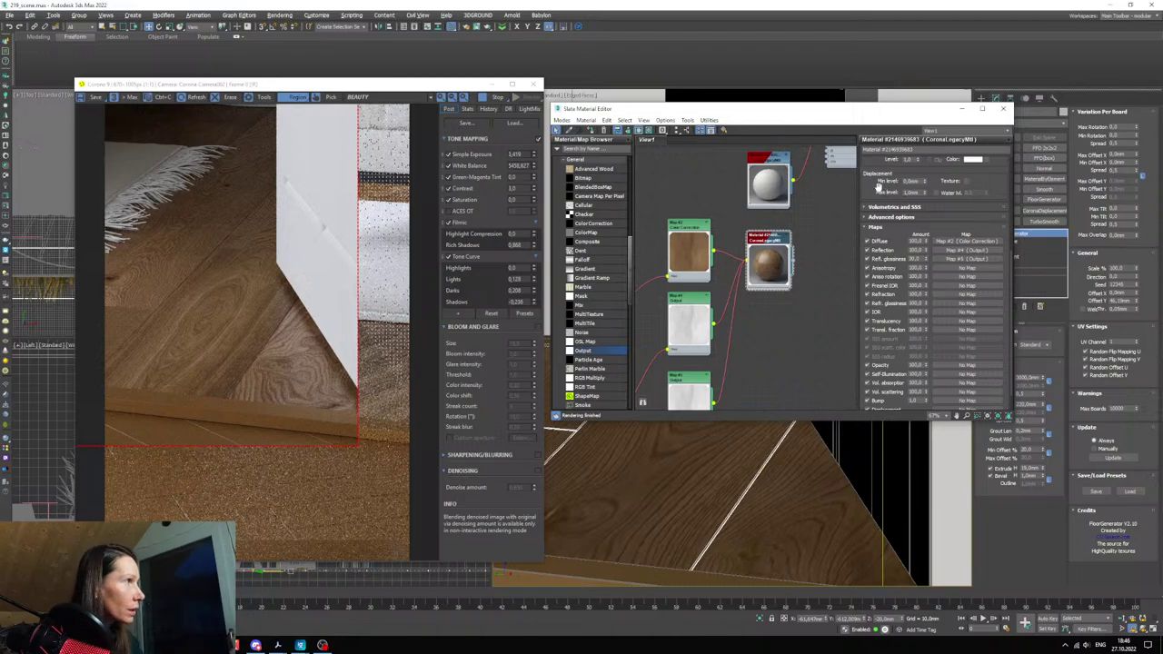
left_click_drag(884, 191, 839, 359)
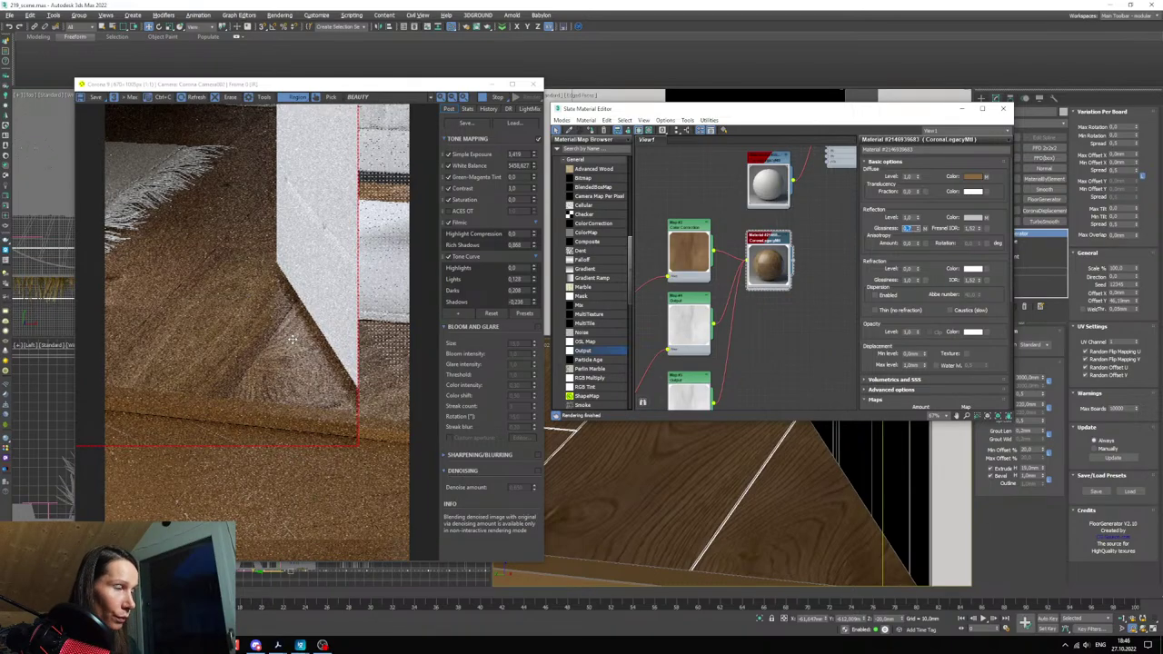
scroll(305, 353, "up", 1)
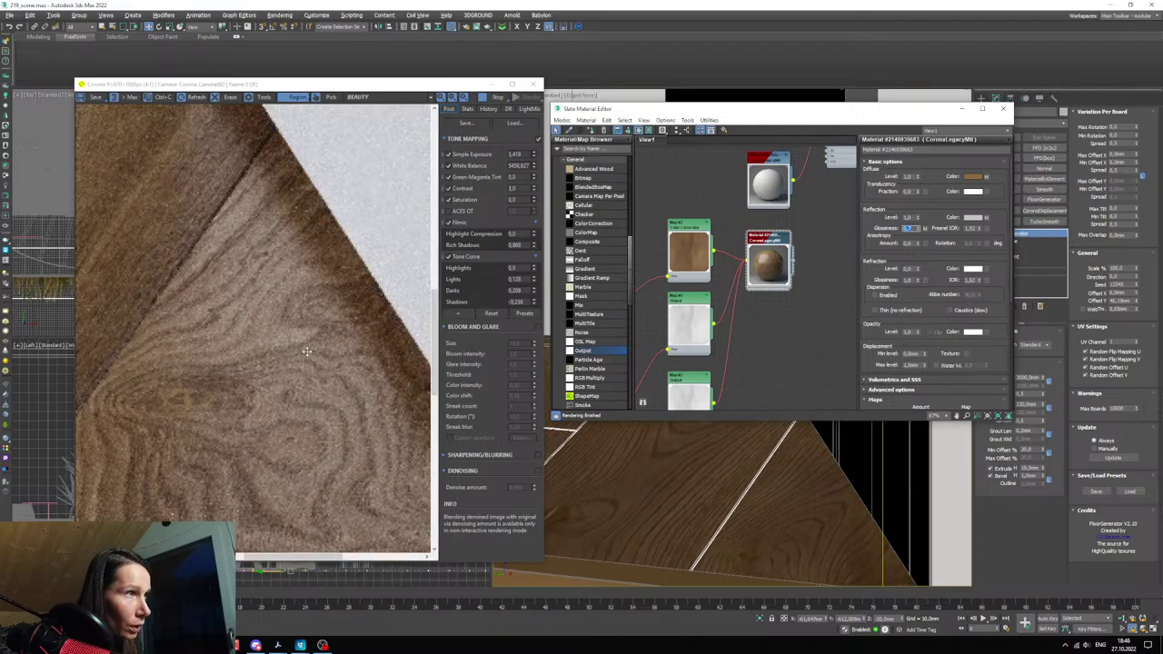
scroll(307, 351, "down", 1)
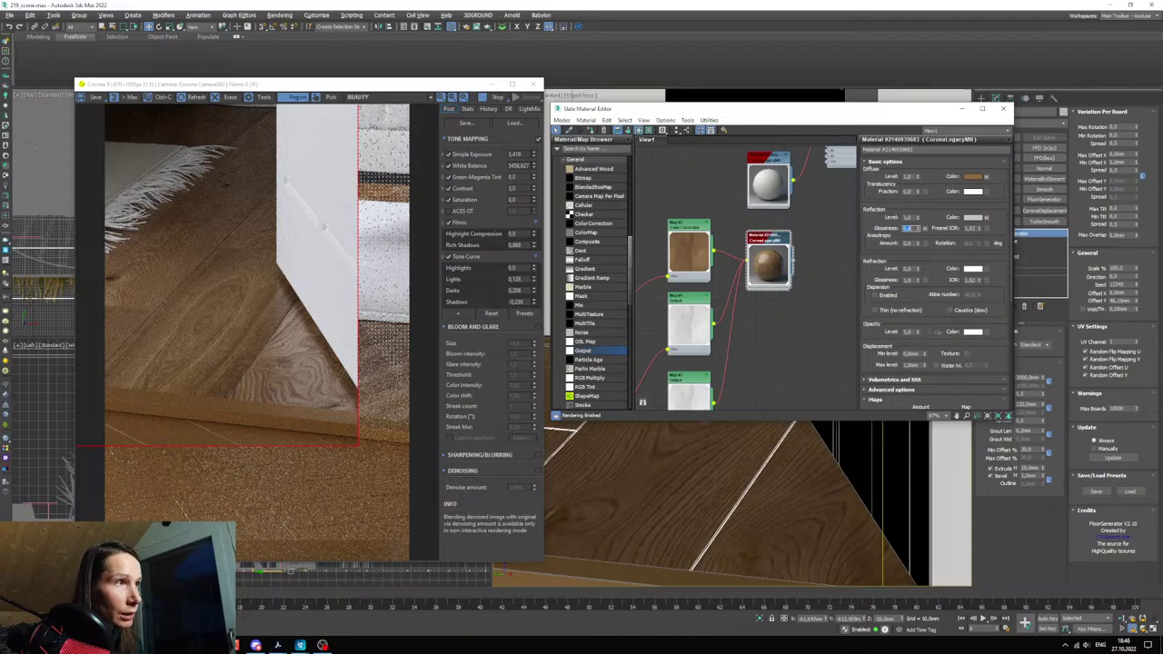
scroll(298, 364, "up", 5)
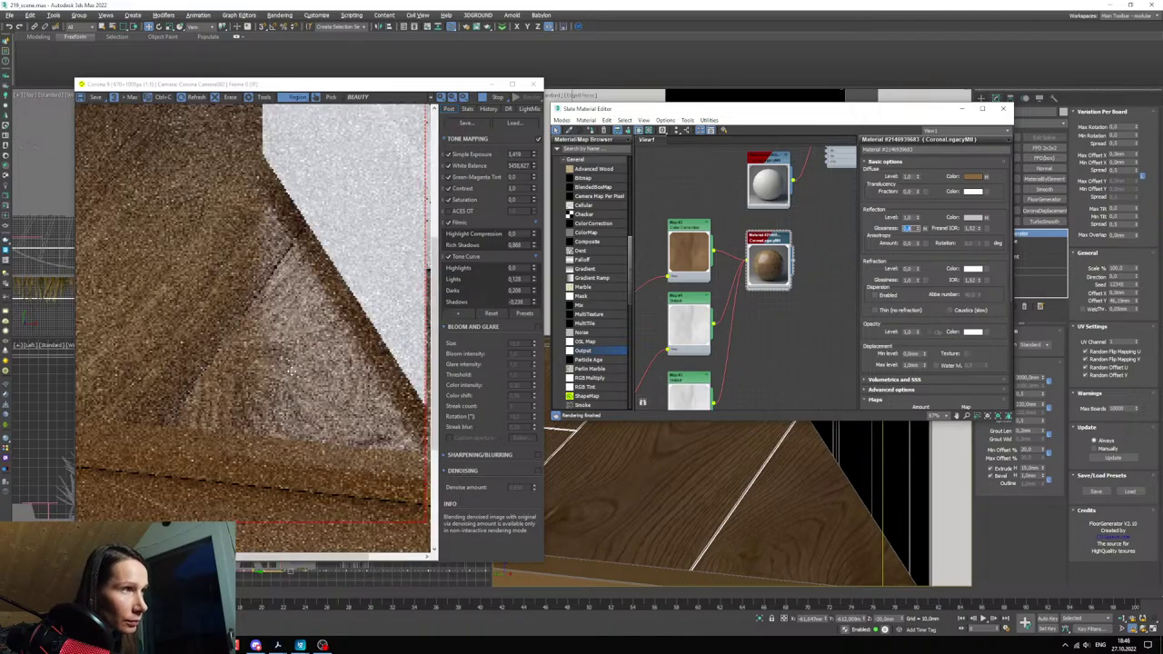
scroll(299, 359, "down", 3)
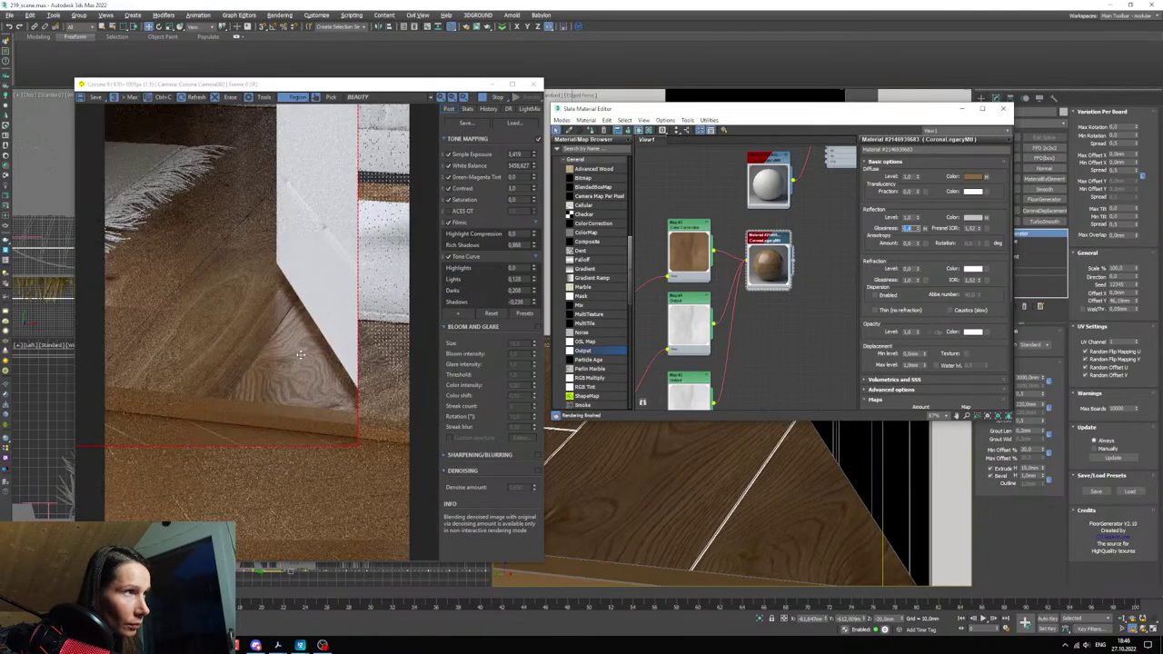
- Review the glossiness Output map's curve alongside the floor material's basic options, and inspect the reflective board beside the door edge
middle_click_drag(709, 376, 709, 310)
double_click(688, 337)
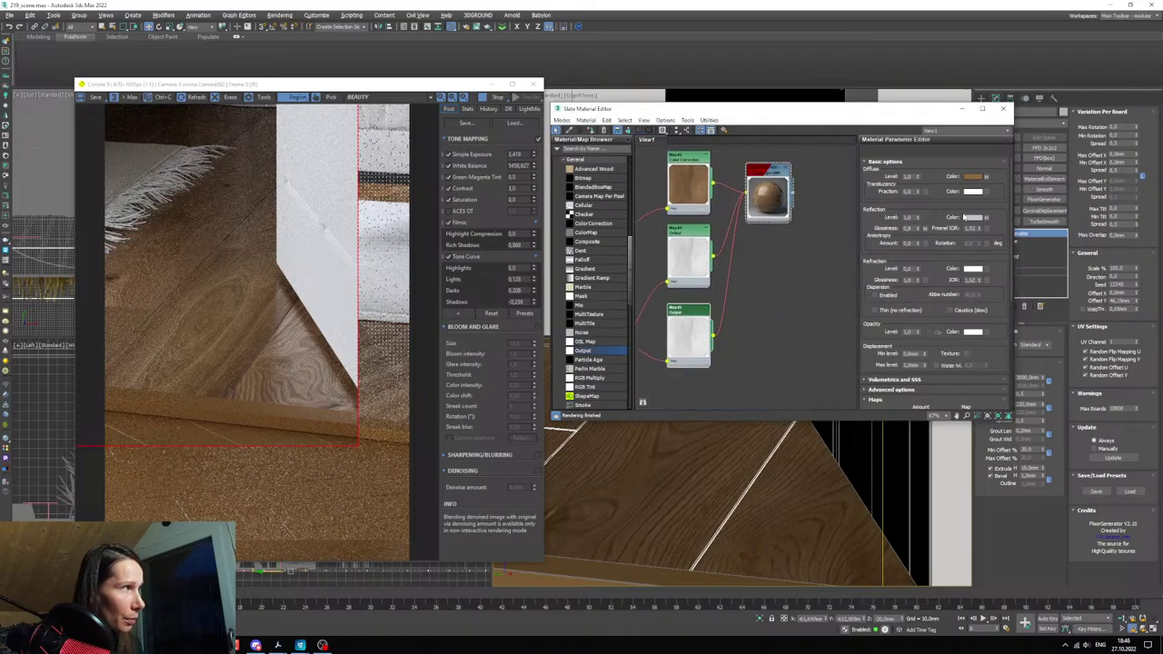
double_click(768, 192)
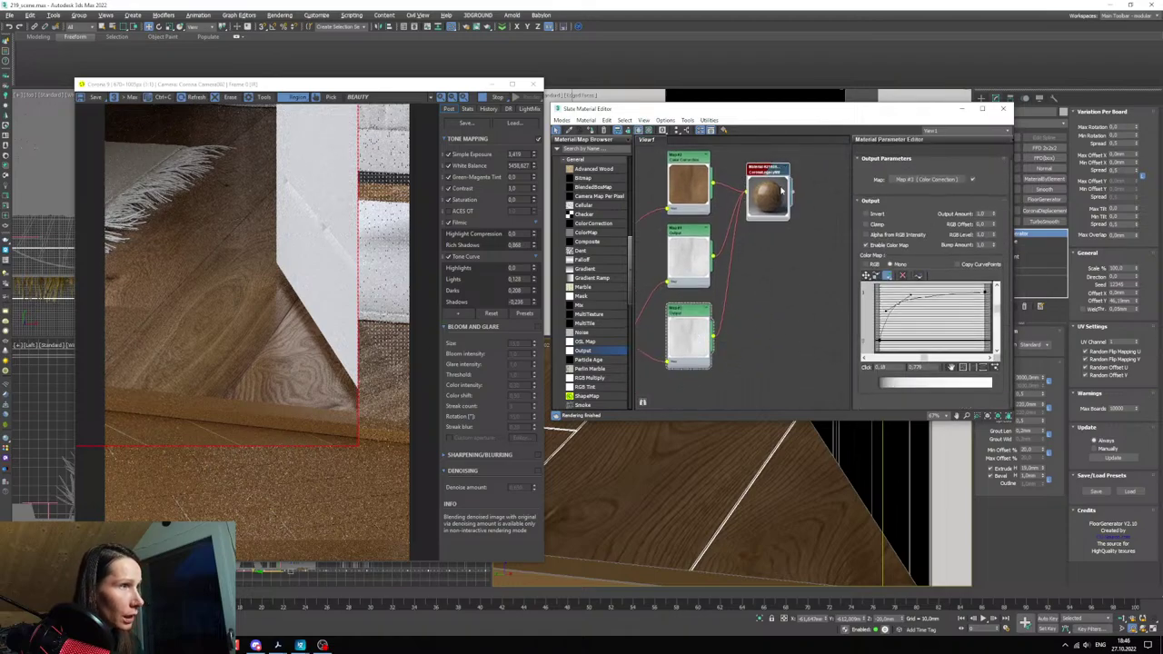
left_click(686, 317)
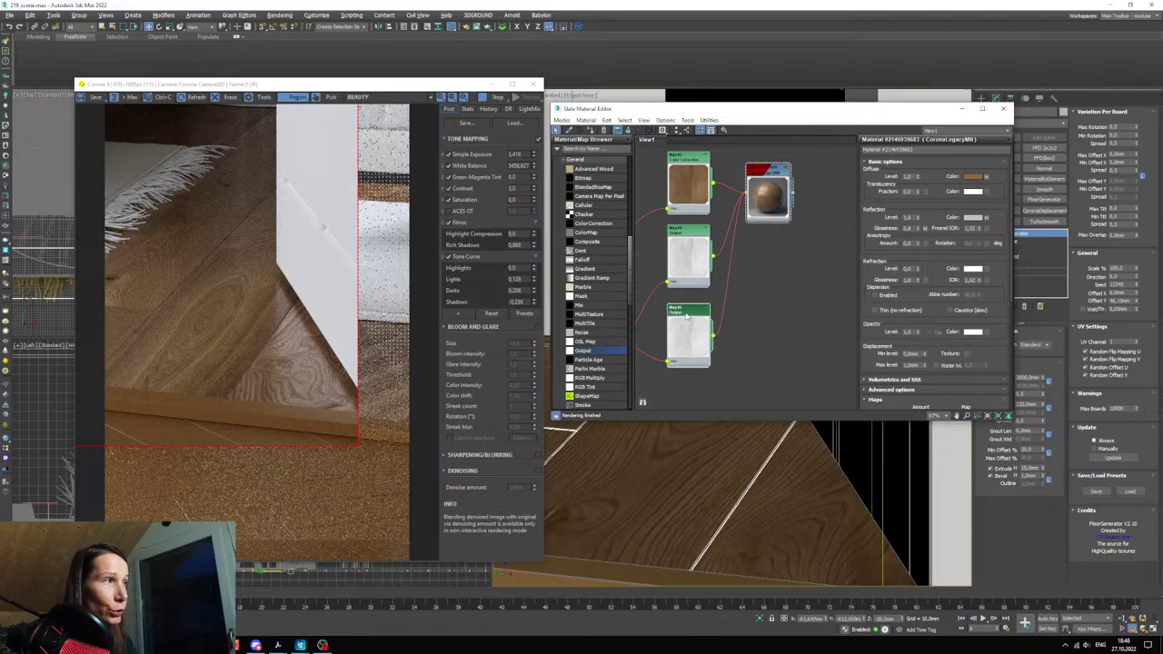
double_click(686, 316)
double_click(756, 191)
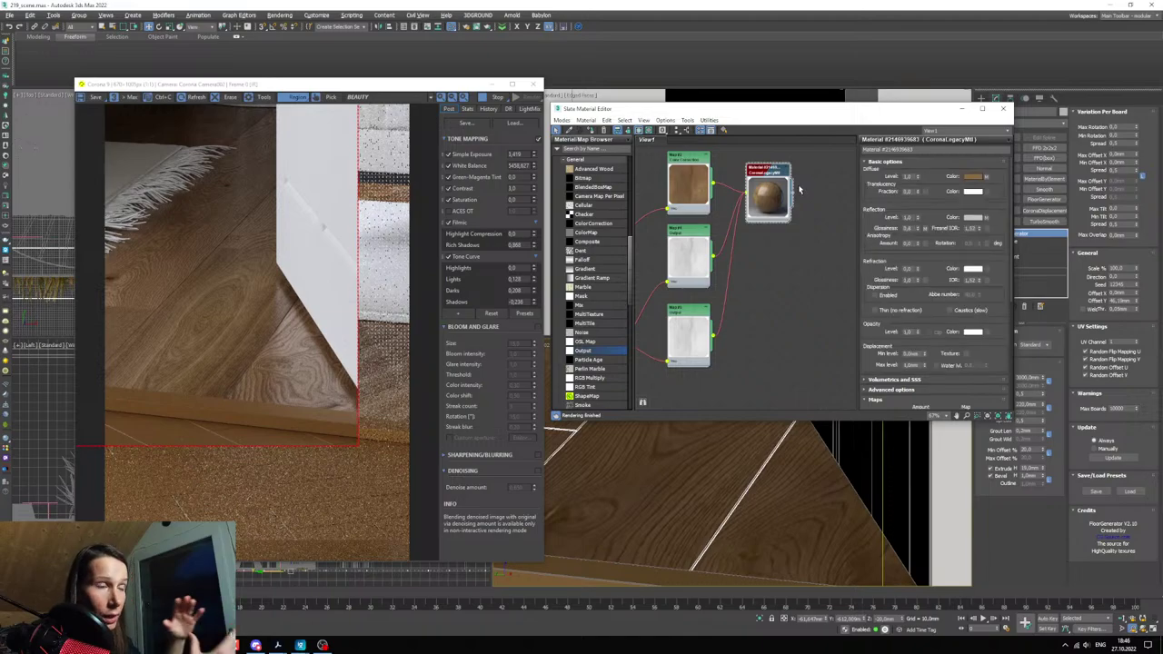
left_click_drag(687, 314, 682, 314)
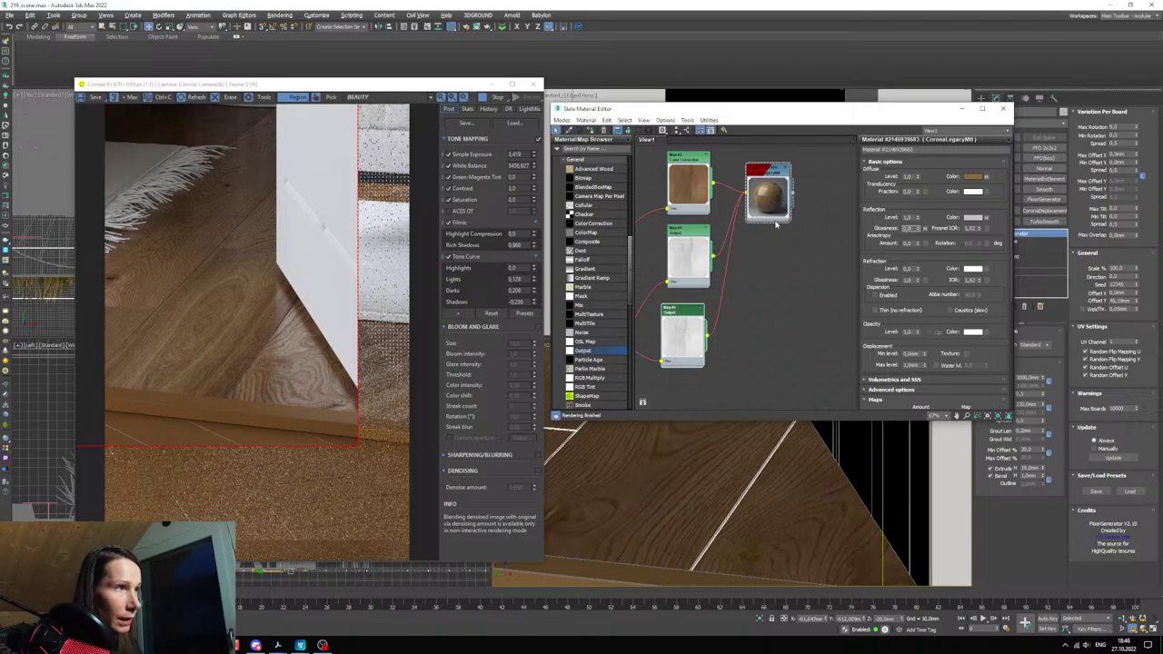
scroll(291, 361, "up", 3)
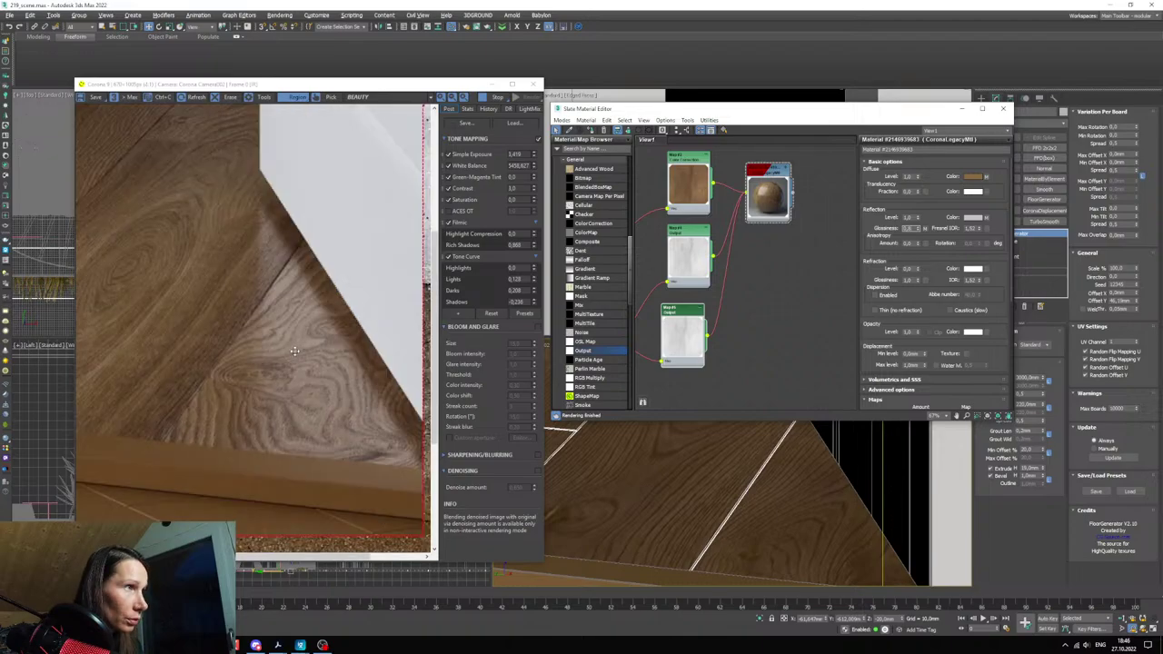
scroll(281, 293, "down", 1)
middle_click_drag(721, 326, 708, 330)
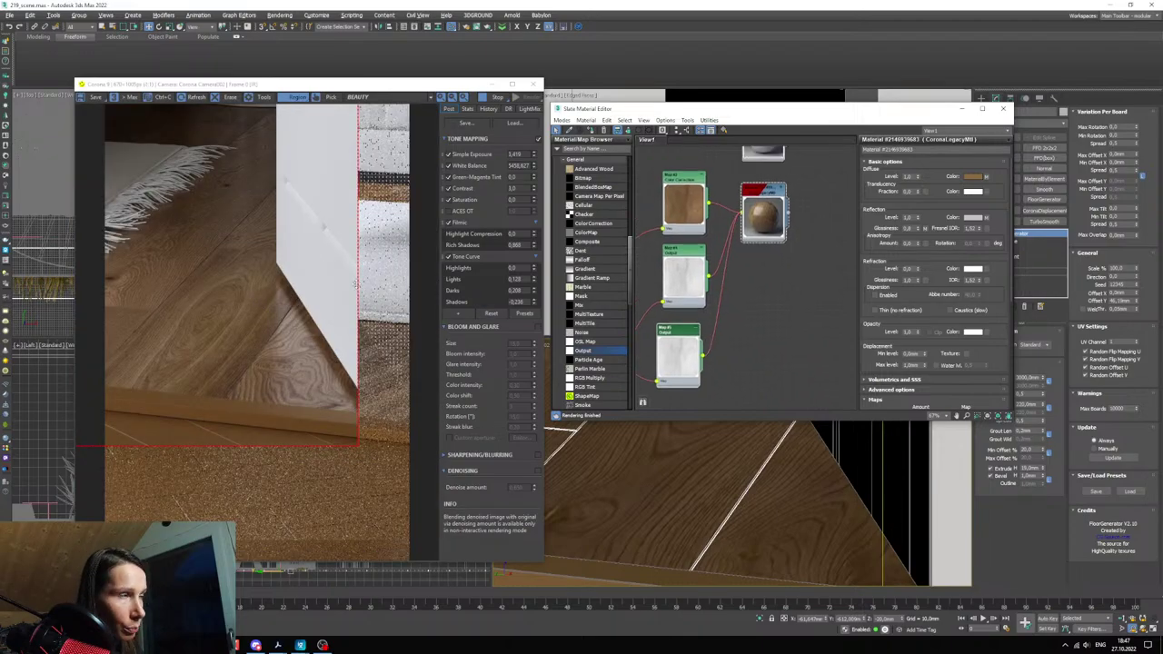
- Lower the floor material's reflection map amount below 100 and check the grain beside the door edge
left_click_drag(675, 262, 670, 270)
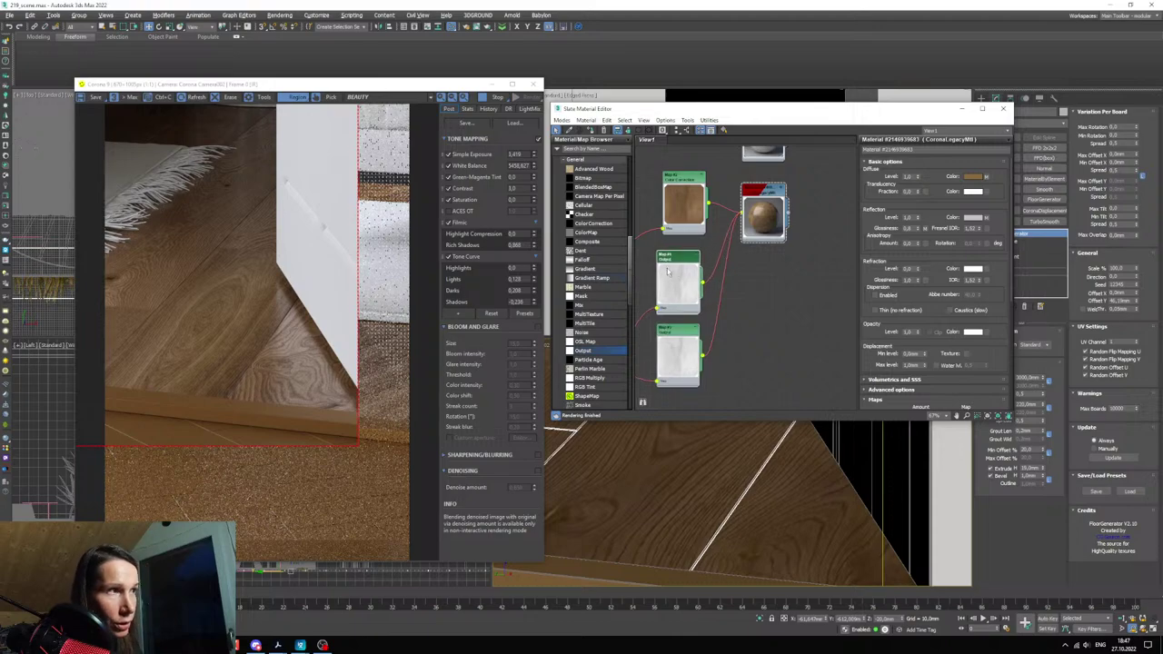
middle_click_drag(779, 263, 778, 271)
left_click_drag(927, 300, 900, 189)
left_click_drag(922, 317, 833, 325)
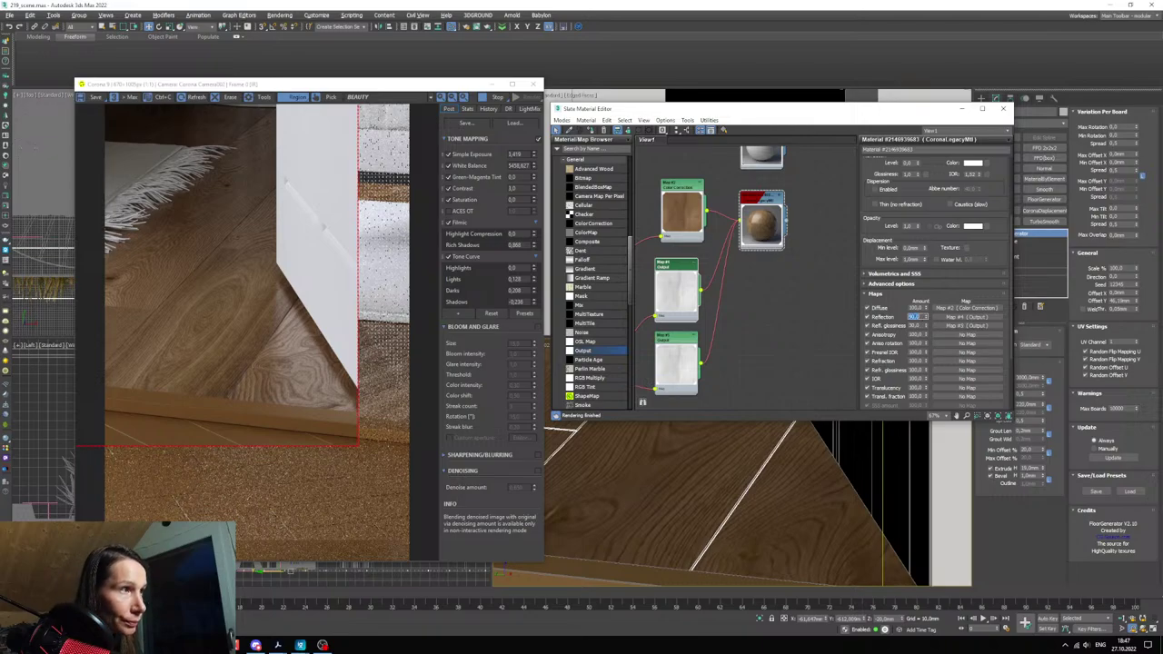
scroll(297, 348, "up", 4)
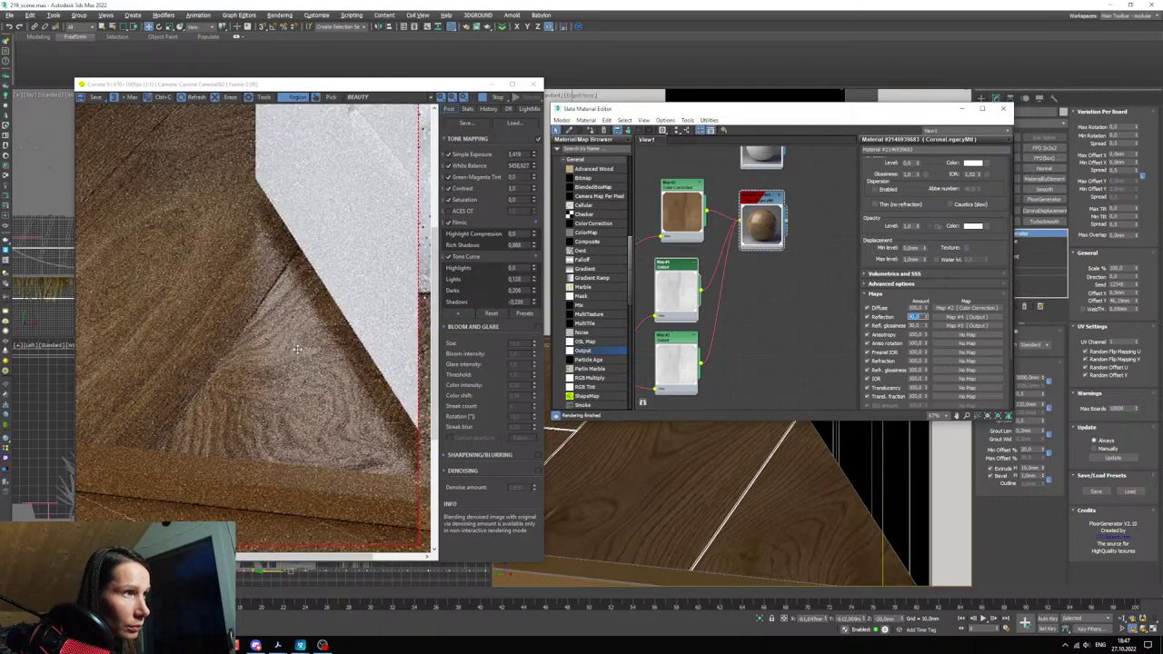
scroll(298, 349, "down", 2)
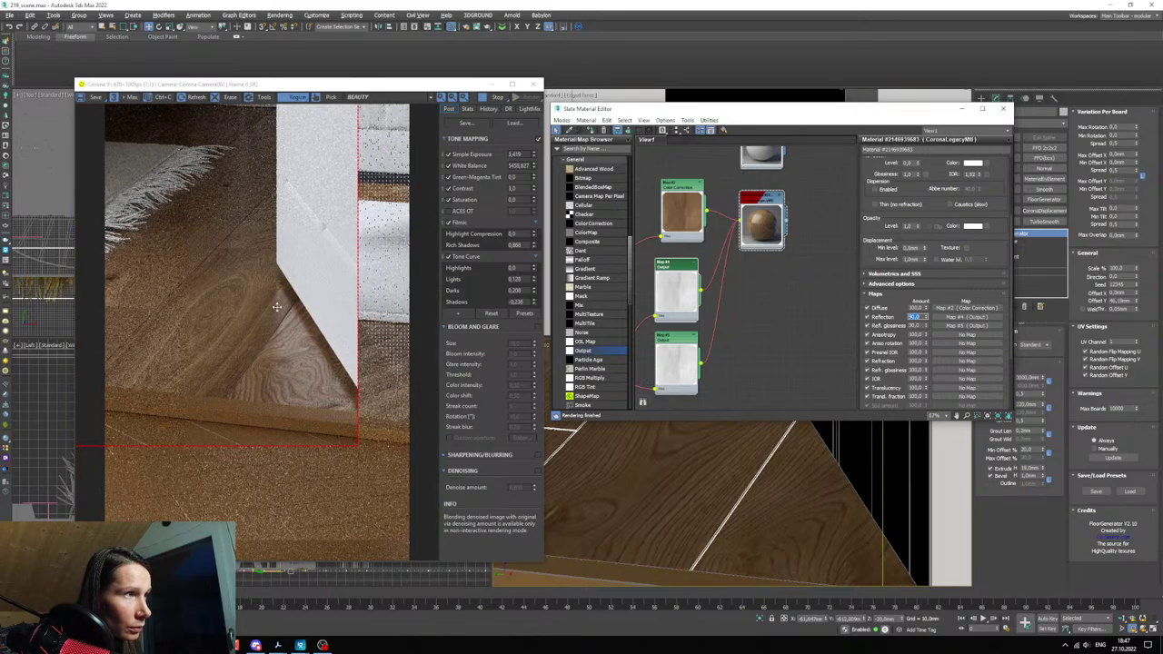
- Fine-tune the reflection map amount while comparing the wood grain close up at the board joint
scroll(278, 306, "up", 1)
scroll(278, 306, "up", 3)
scroll(278, 306, "down", 4)
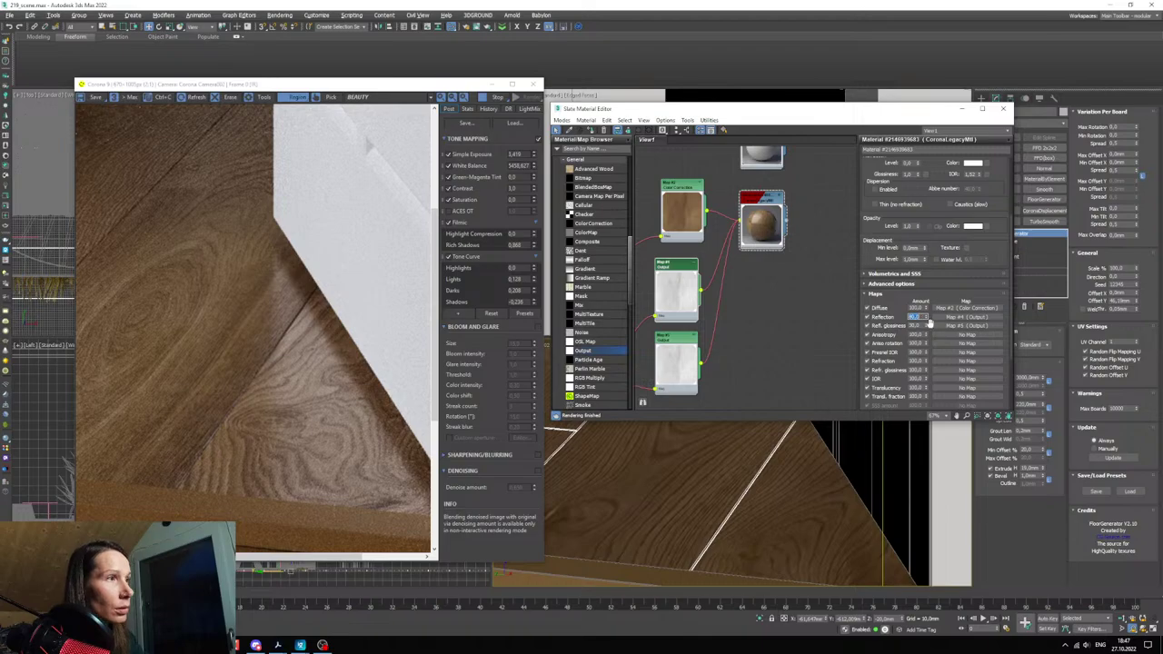
scroll(289, 334, "up", 3)
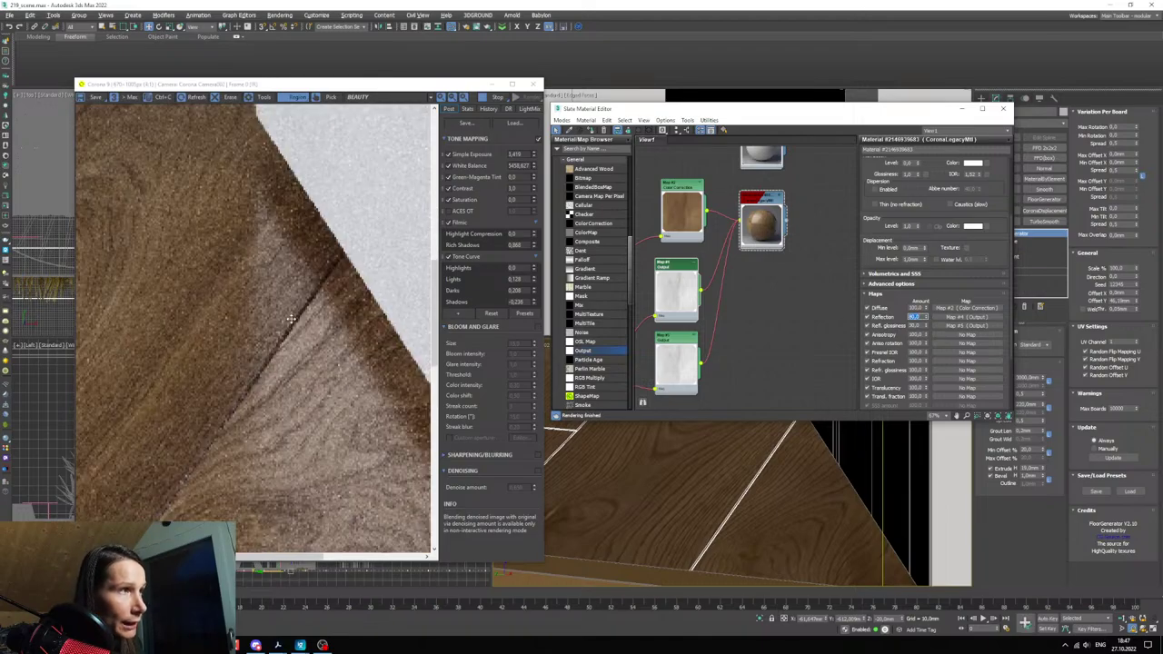
scroll(289, 317, "down", 1)
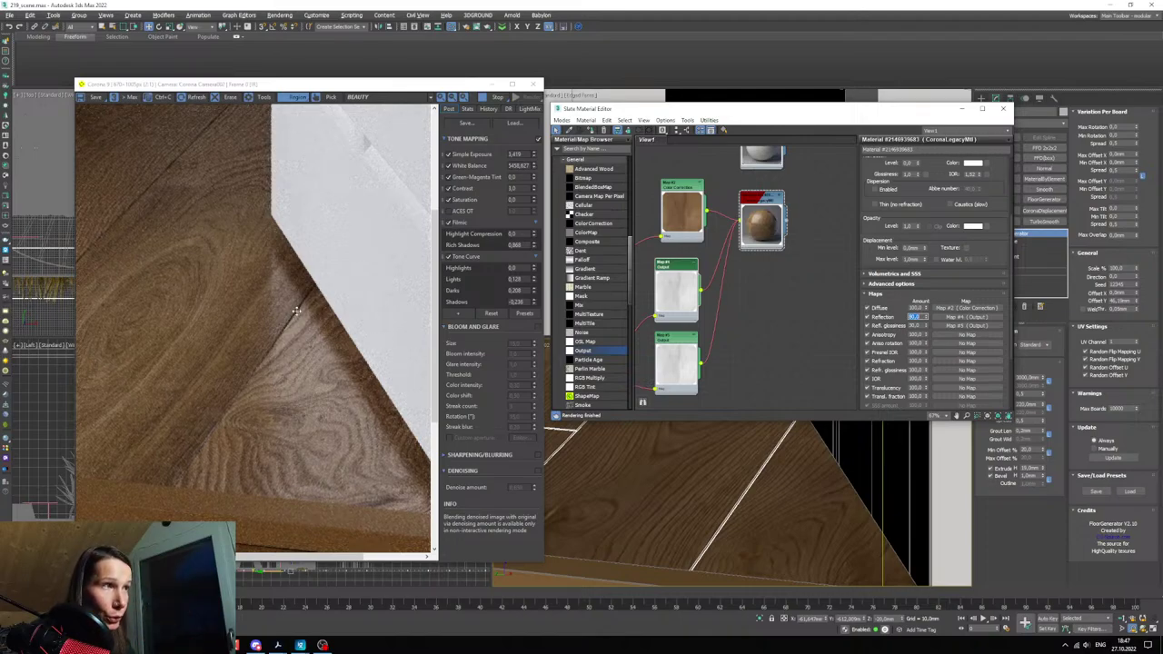
middle_click_drag(702, 320, 708, 325)
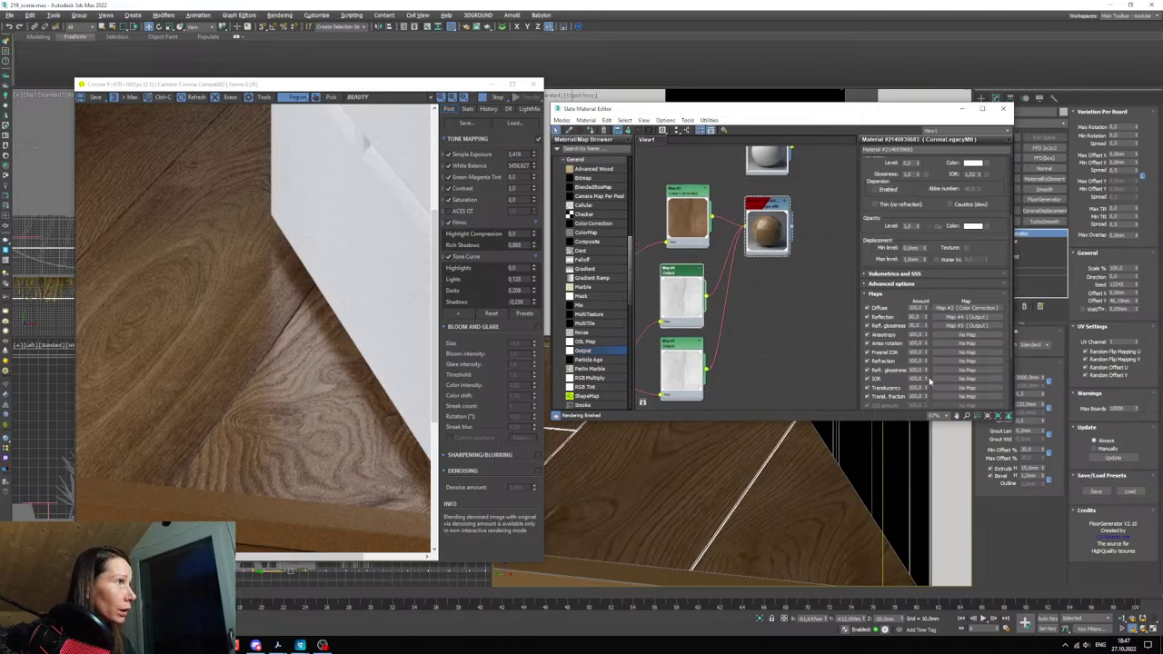
- Brighten the floor material's reflection colour to a value of about 245, checking the board beside the door edge
scroll(960, 311, "up", 3)
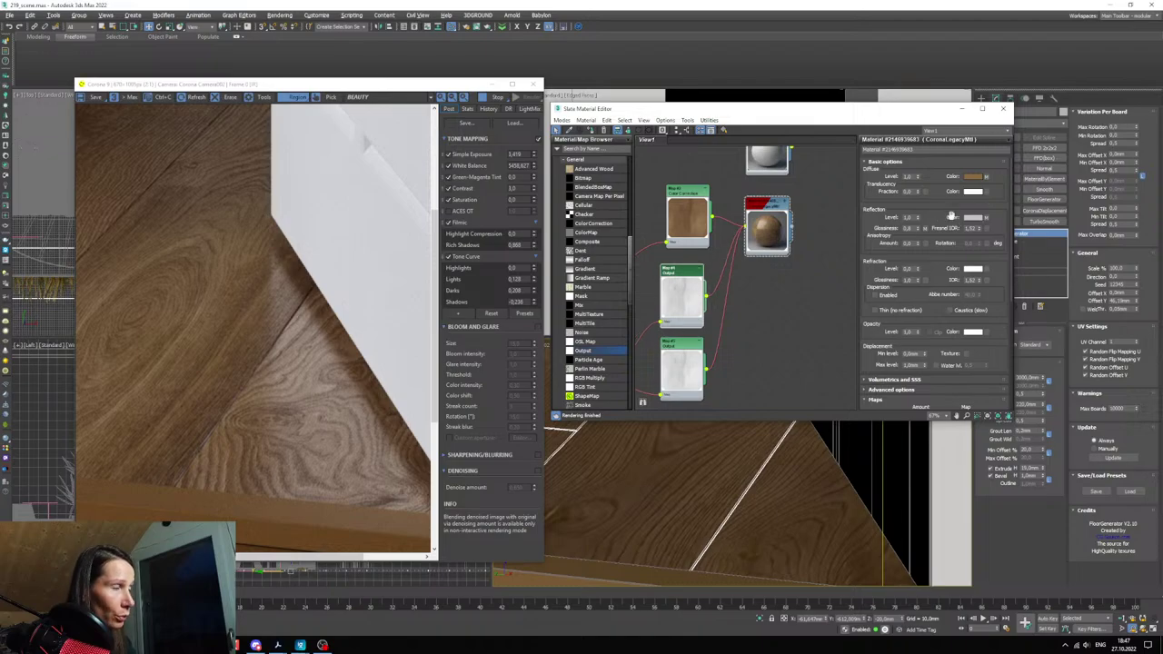
double_click(694, 296)
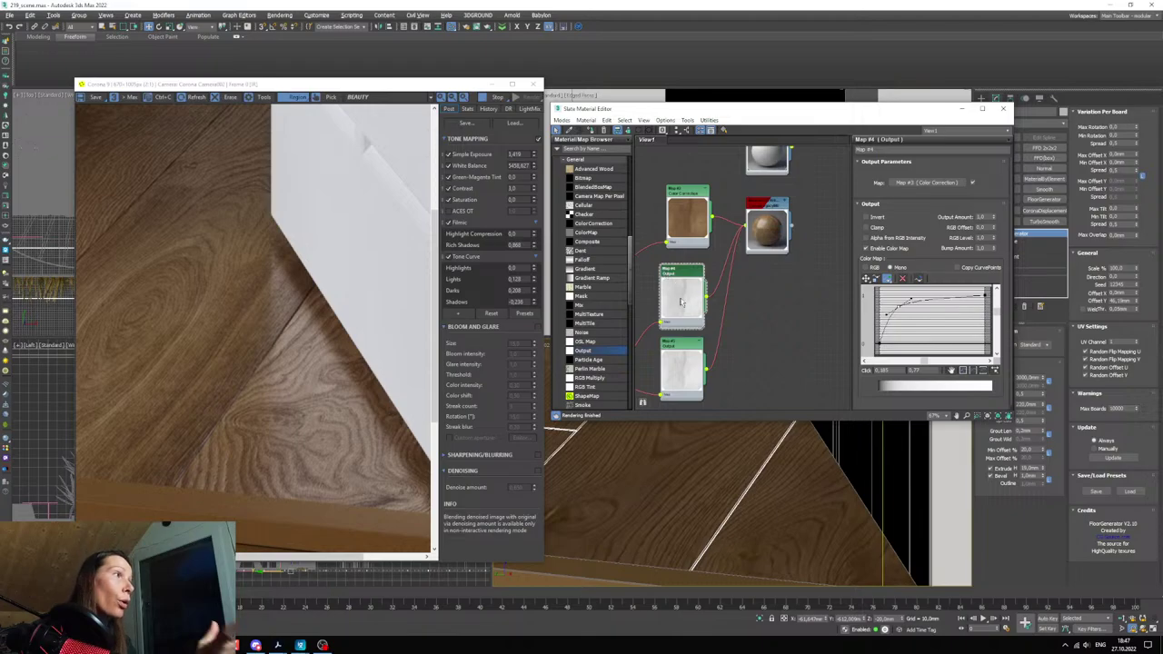
double_click(763, 211)
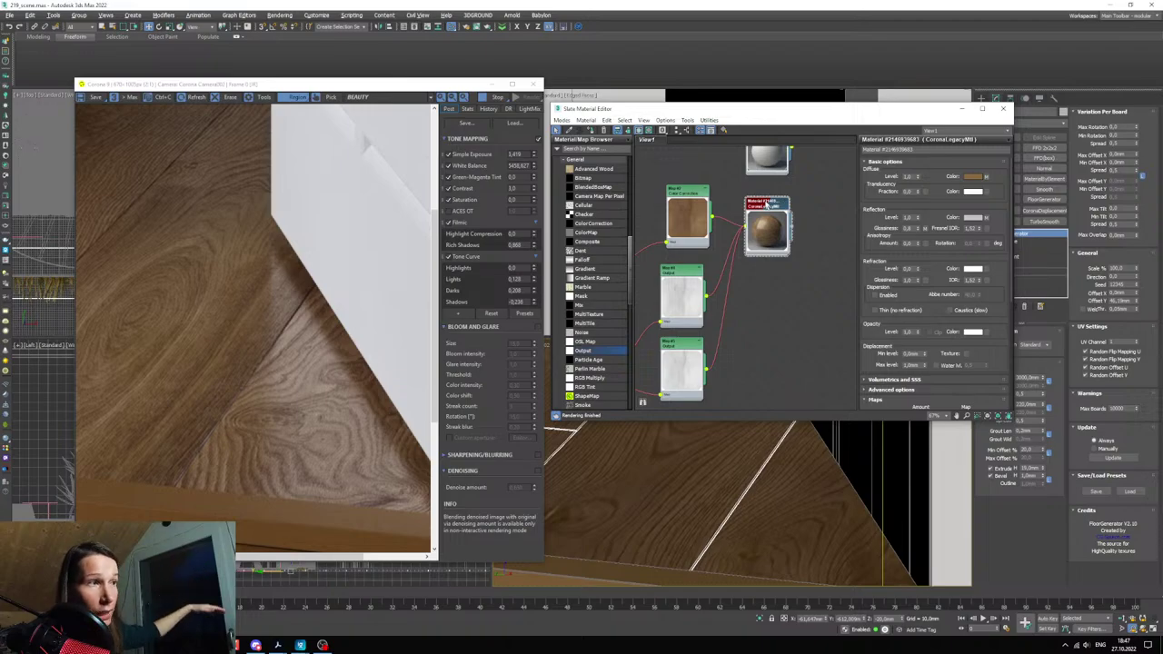
left_click(973, 219)
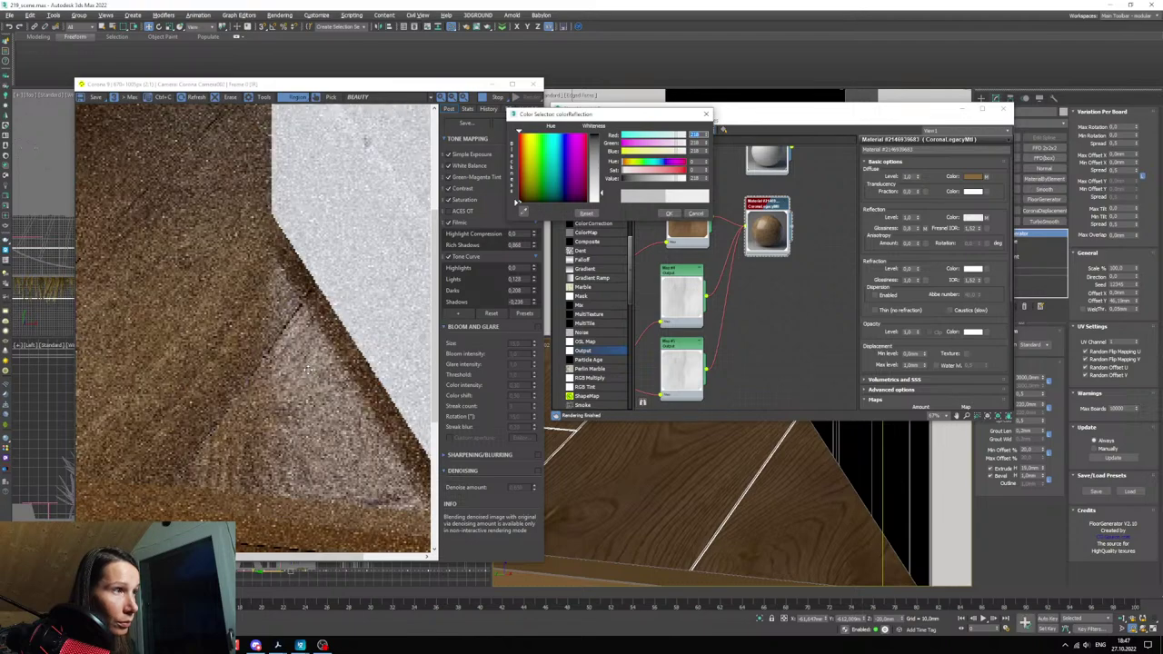
left_click(680, 179)
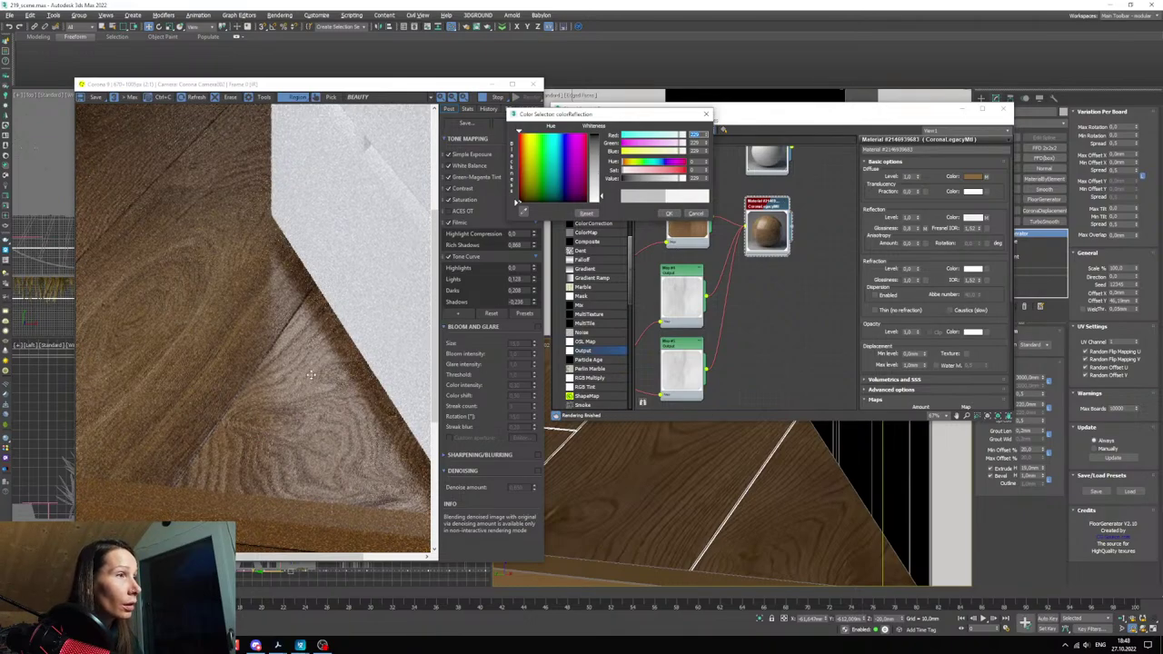
scroll(307, 357, "up", 2)
scroll(307, 357, "down", 2)
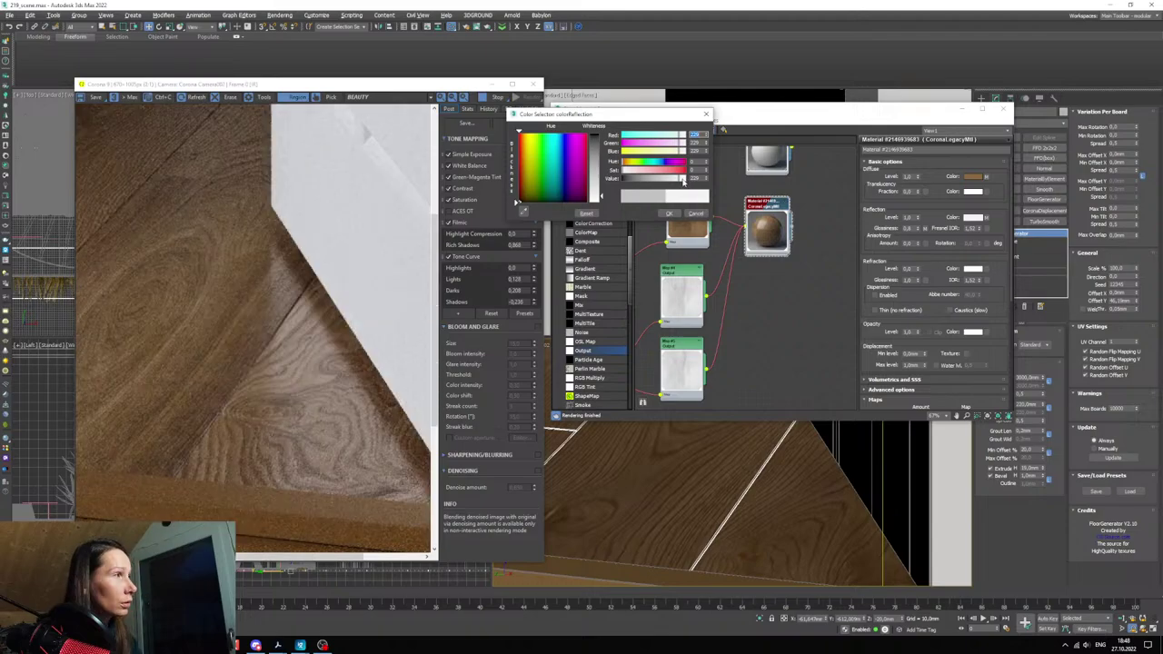
left_click(683, 181)
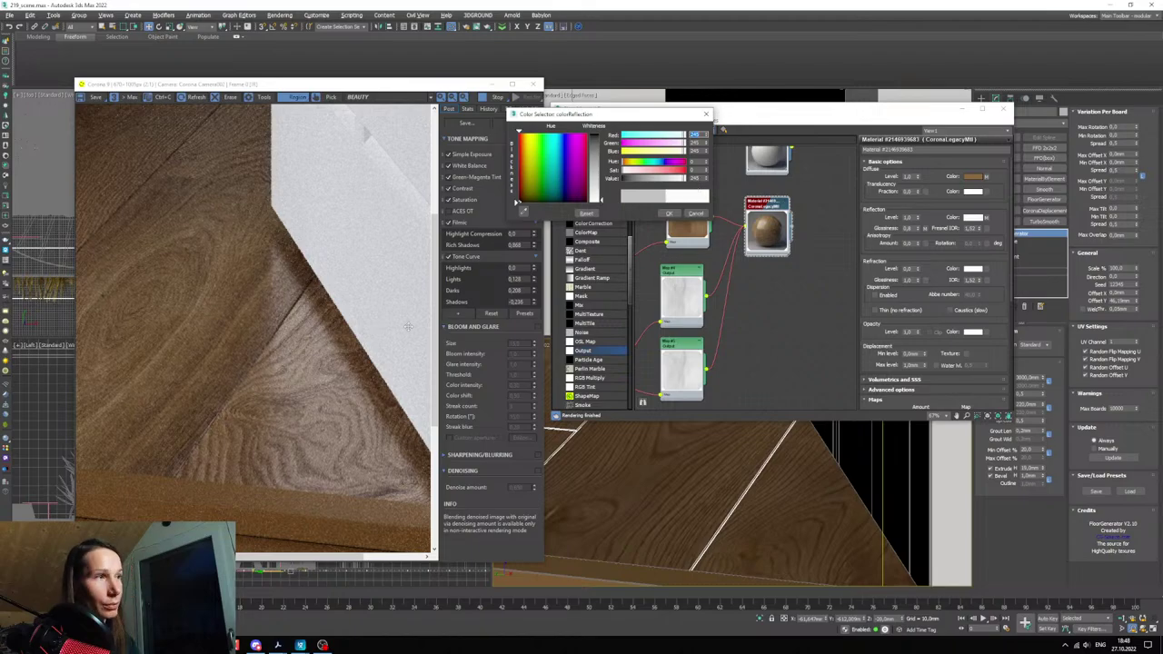
left_click(669, 214)
- Inspect the rendered floor reflections around the rug and door, and shift the render region down over the foreground floor
scroll(657, 479, "down", 5)
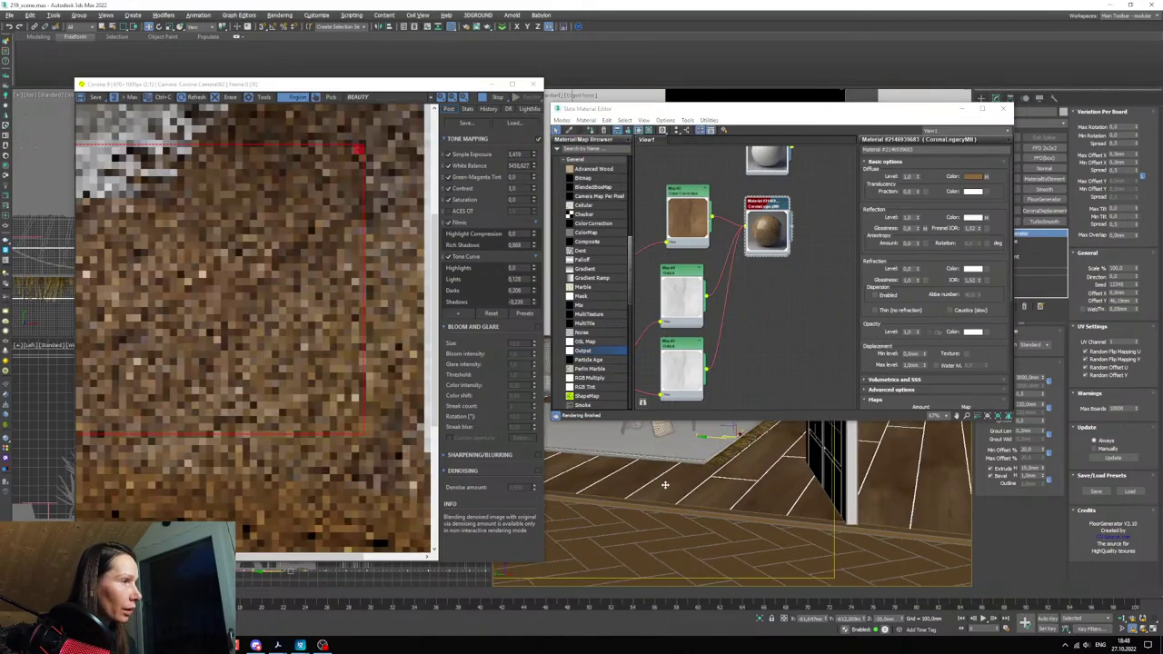
middle_click_drag(664, 483, 838, 508)
scroll(836, 509, "up", 5)
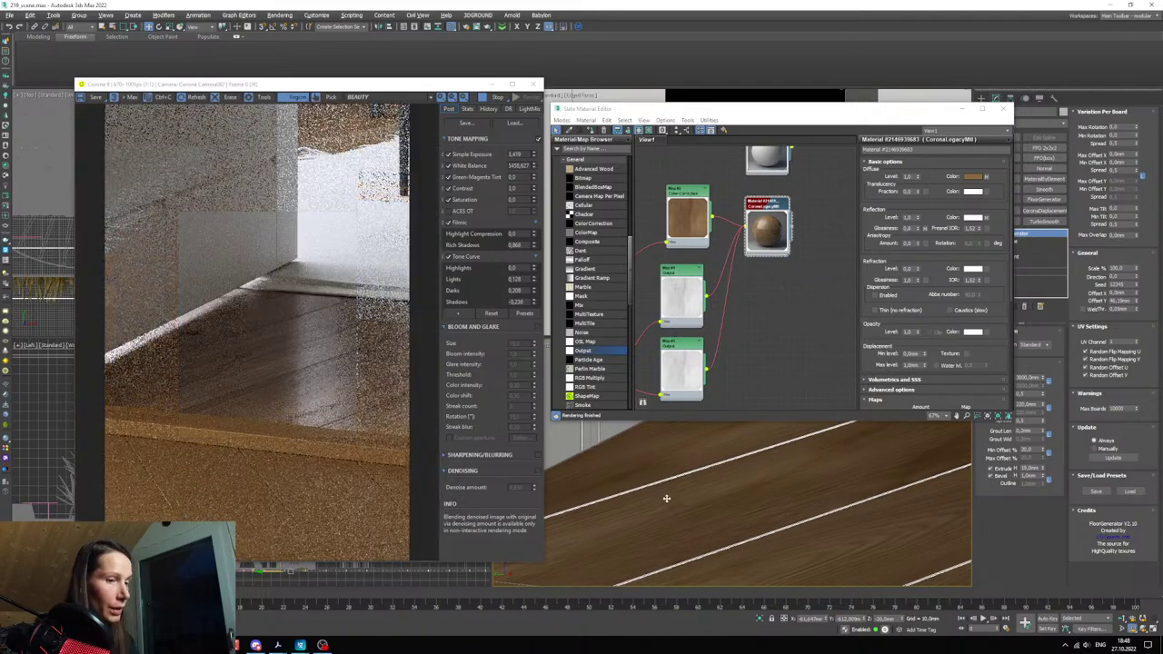
scroll(648, 489, "down", 5)
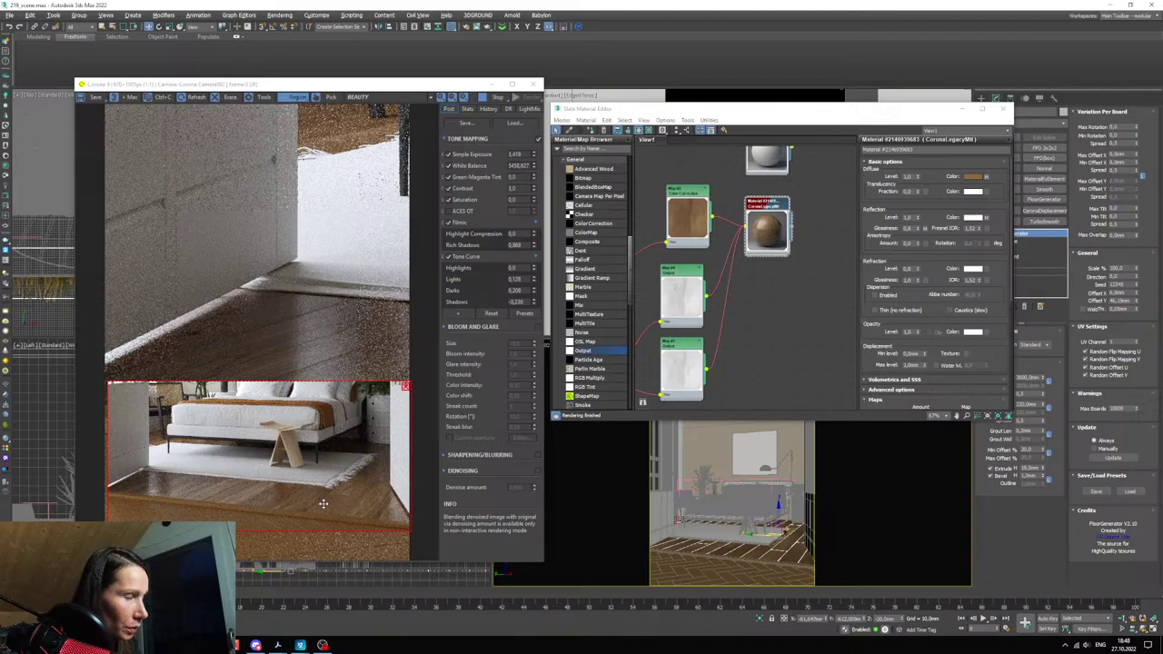
scroll(155, 498, "up", 2)
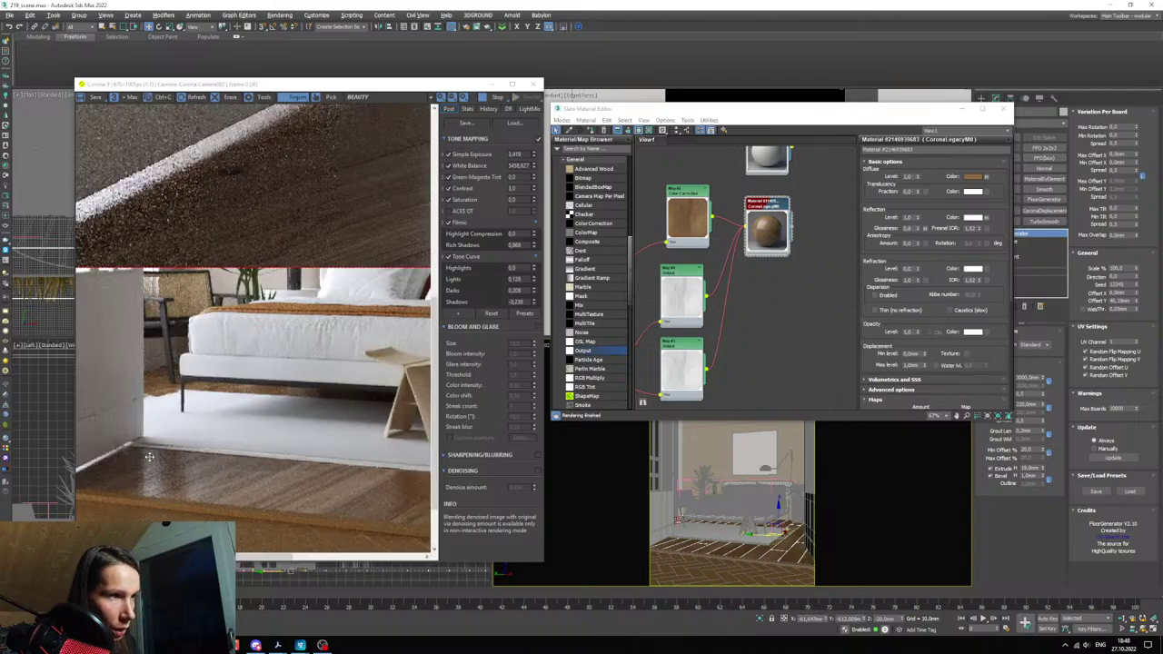
scroll(193, 484, "down", 2)
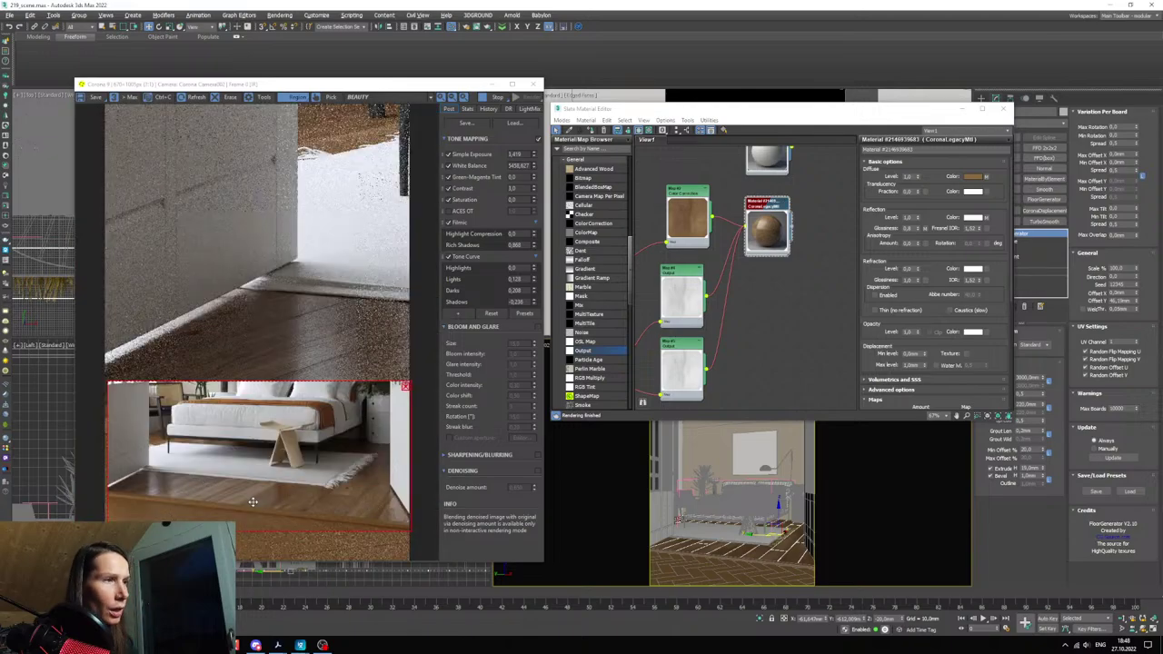
scroll(397, 507, "up", 2)
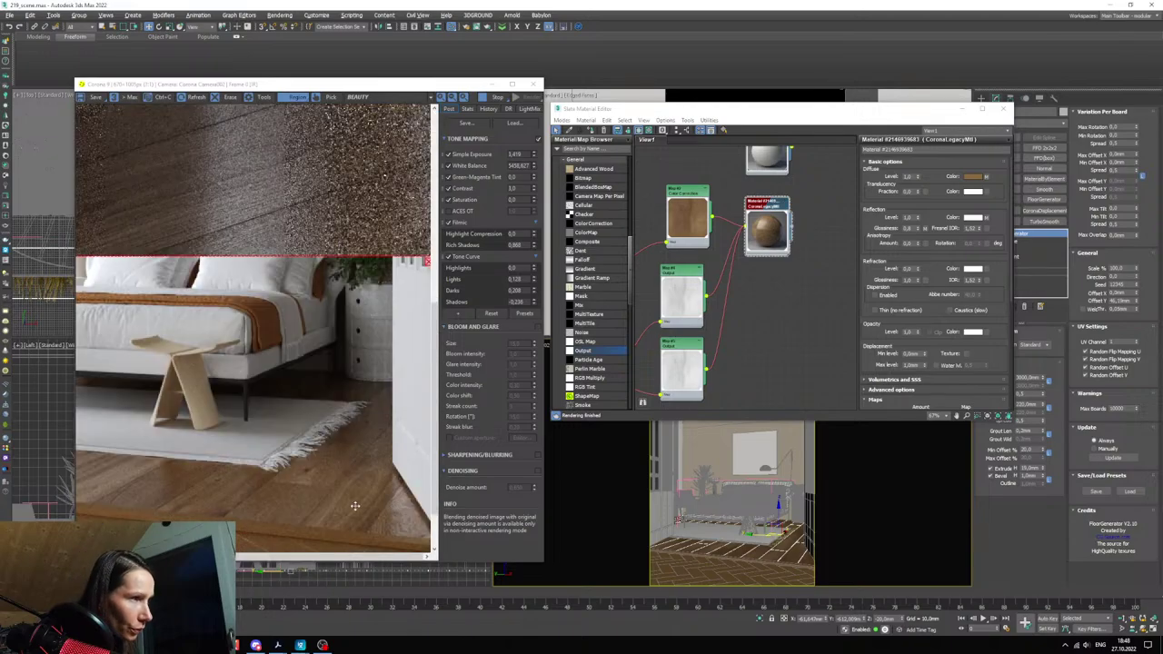
scroll(375, 489, "up", 2)
scroll(343, 485, "down", 3)
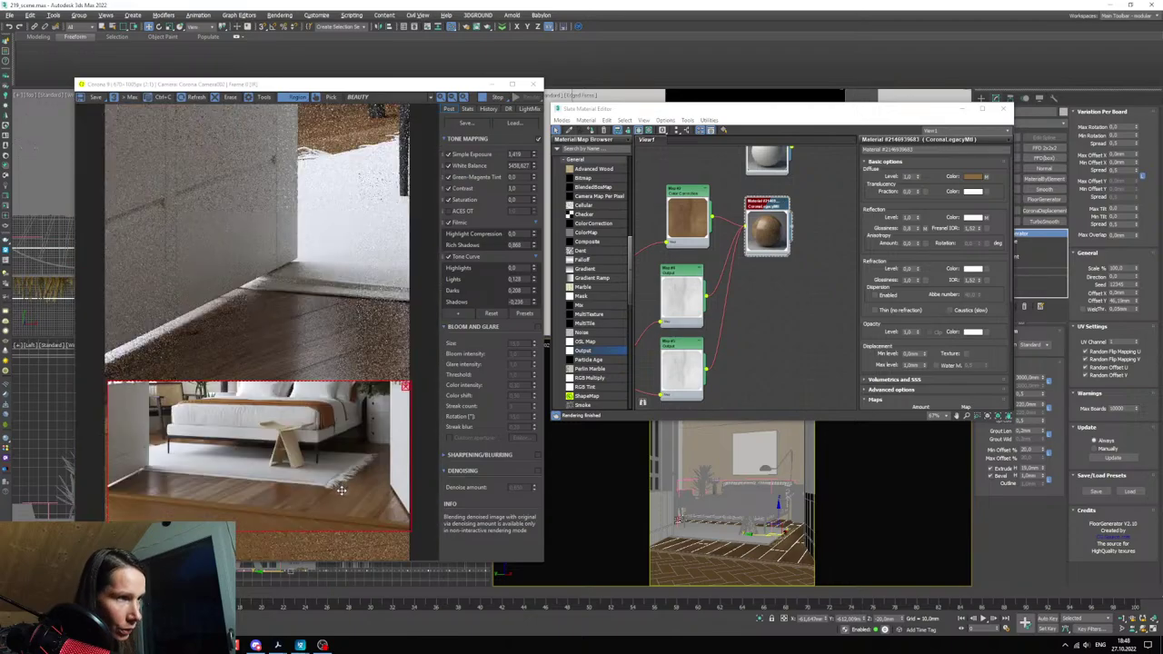
left_click_drag(370, 488, 370, 517)
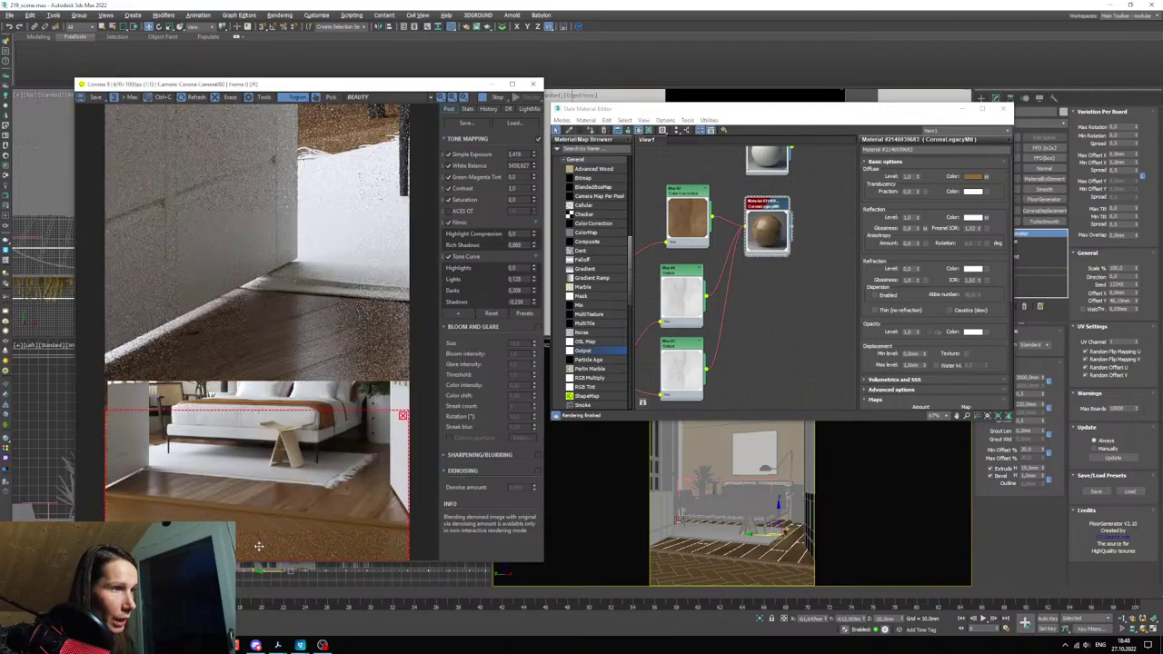
- Duplicate the floor material node below the original and show the copy's parameters
scroll(798, 348, "down", 5)
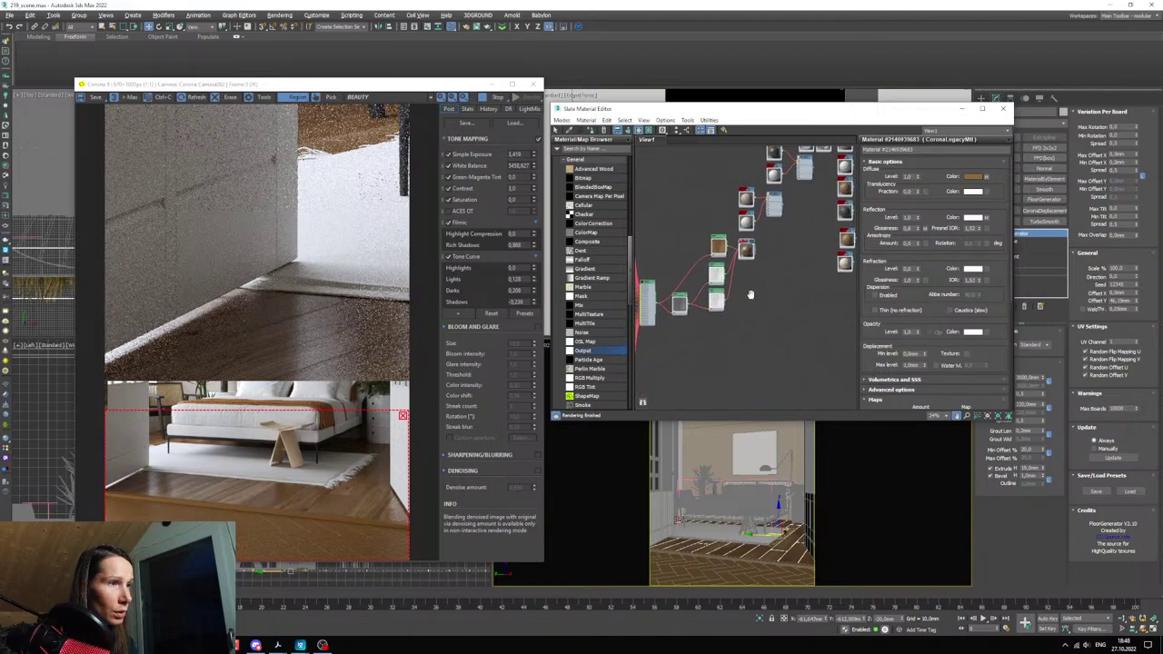
middle_click_drag(762, 279, 770, 272)
left_click_drag(765, 230, 788, 265)
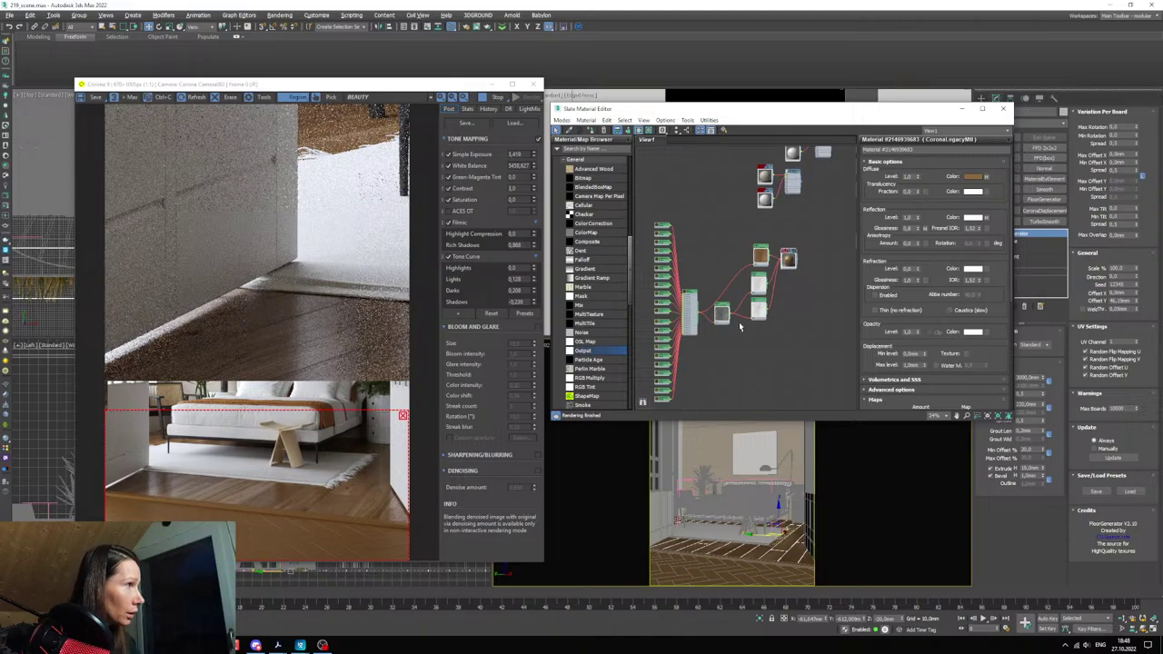
middle_click_drag(740, 327, 699, 291)
left_click_drag(750, 228, 752, 330, "shift")
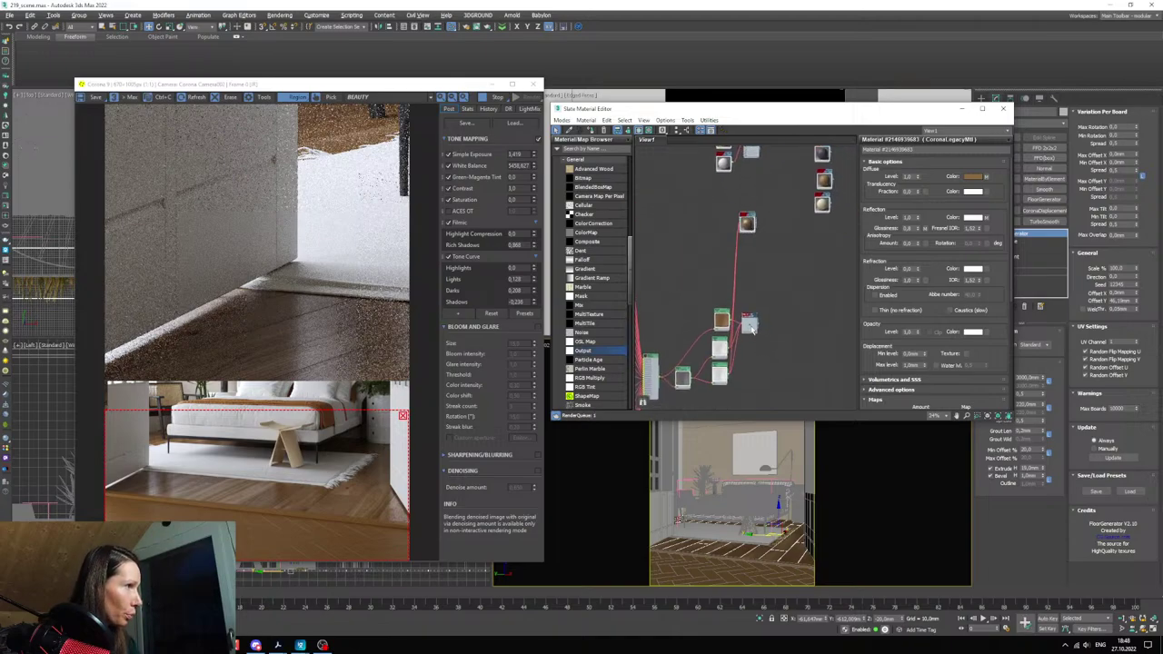
double_click(748, 325)
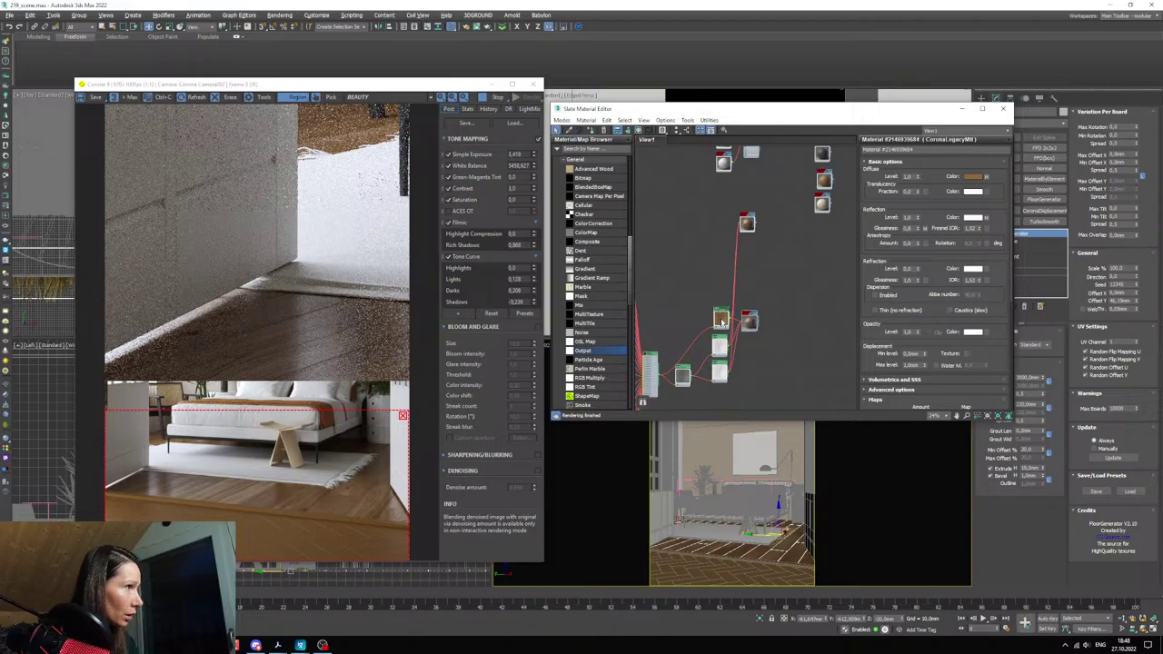
scroll(720, 320, "up", 5)
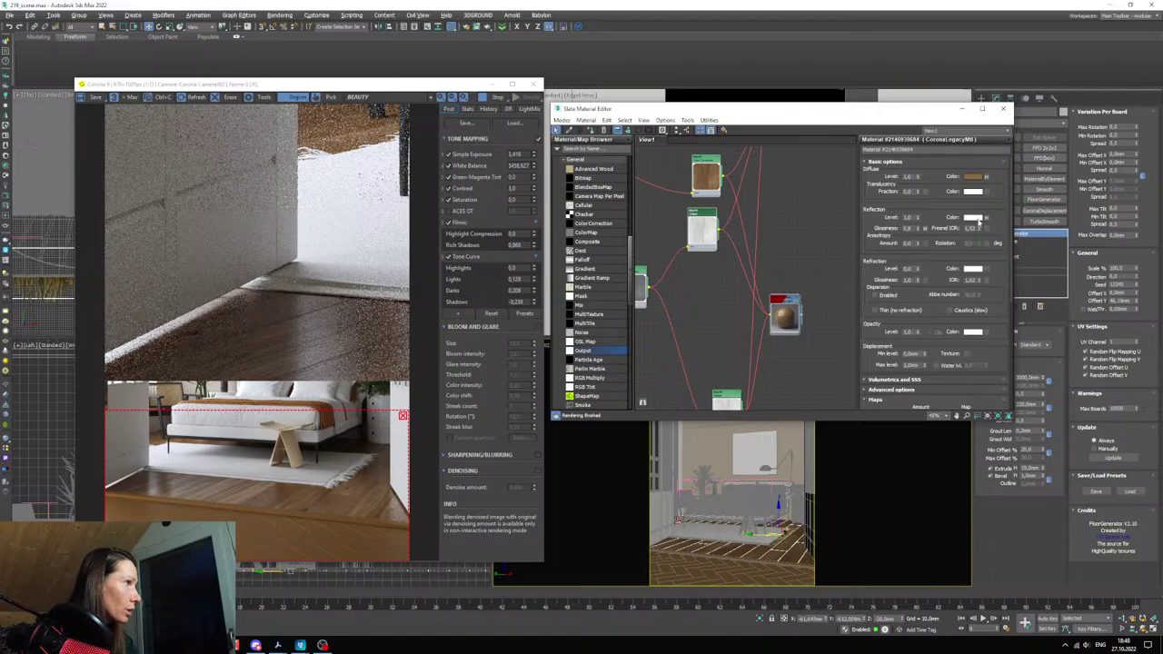
- Check the foreground herringbone floor in the reference photo, then return to the material graph
mouse_move(300, 645)
left_click(312, 604)
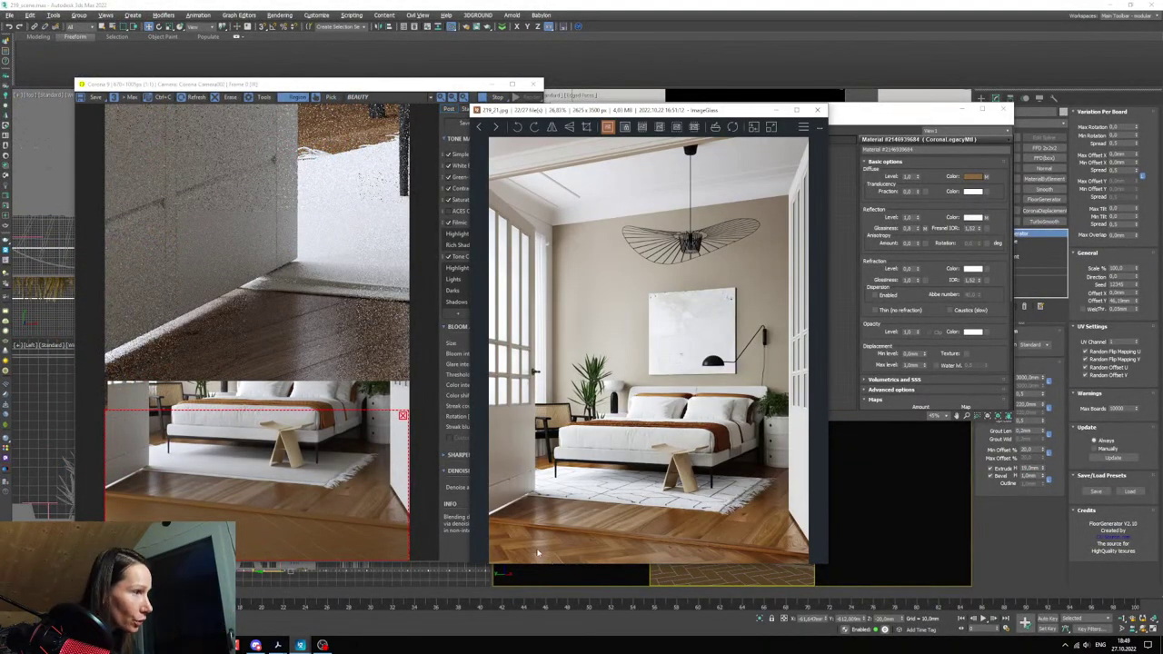
left_click(776, 110)
- Examine how the floor's bitmaps, MultiTexture, Color Correction and Output maps connect to the original and duplicated materials
middle_click_drag(718, 354, 729, 314)
scroll(729, 314, "down", 3)
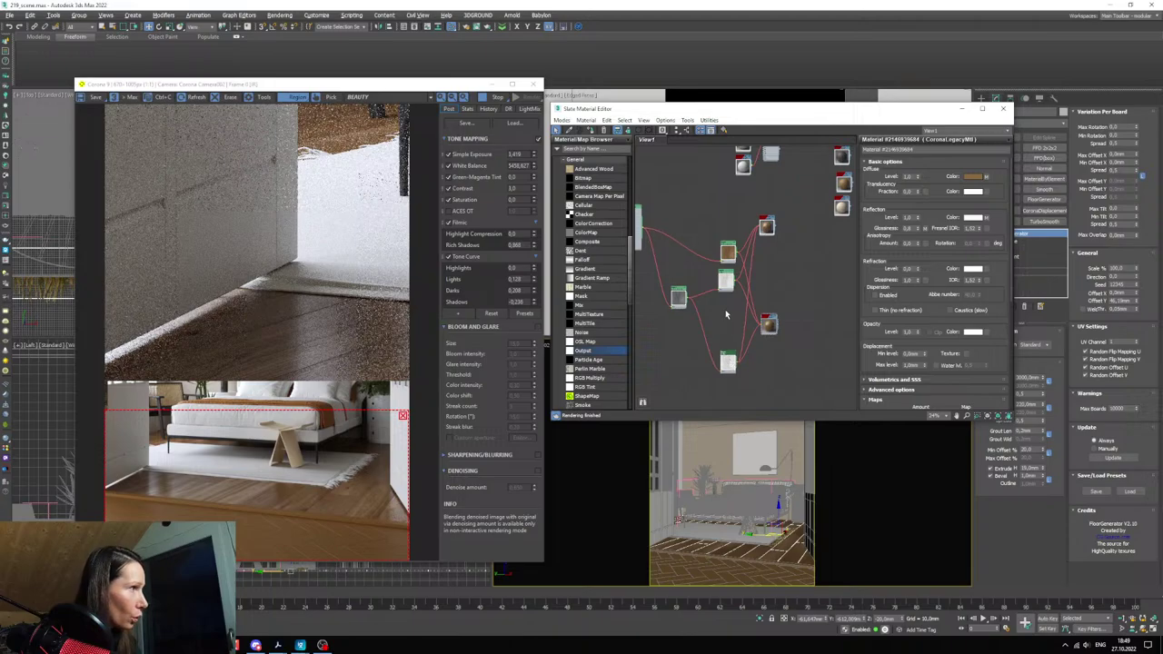
scroll(731, 318, "up", 4)
left_click_drag(742, 331, 648, 275)
middle_click_drag(710, 315, 825, 372)
middle_click_drag(730, 378, 731, 373)
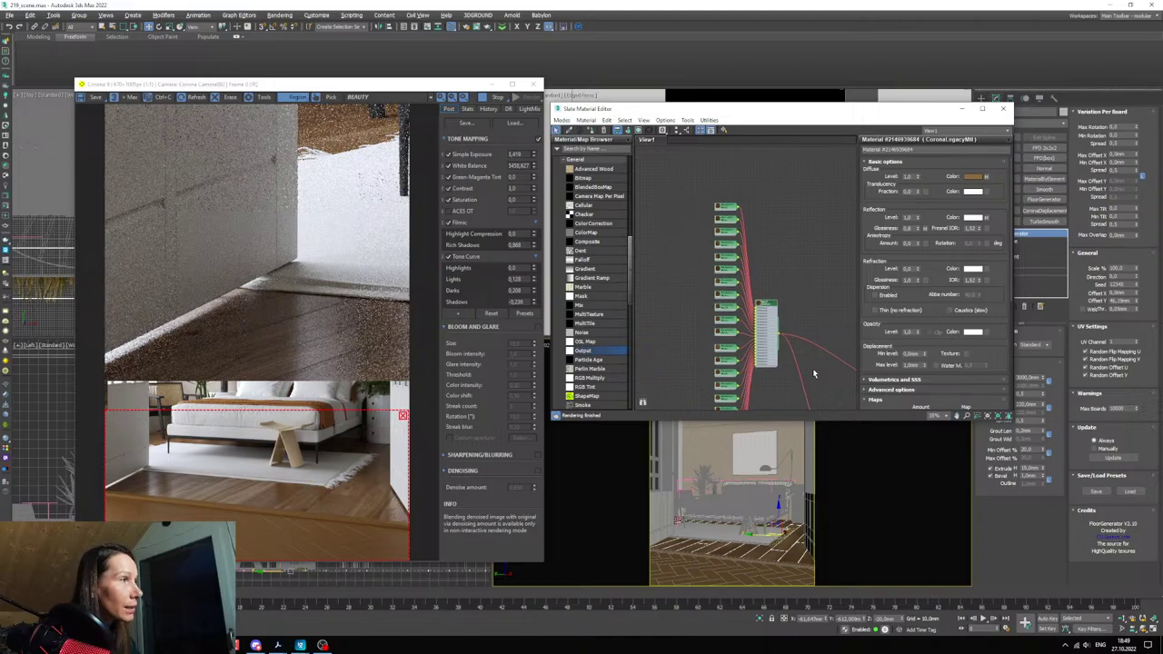
middle_click_drag(814, 372, 698, 320)
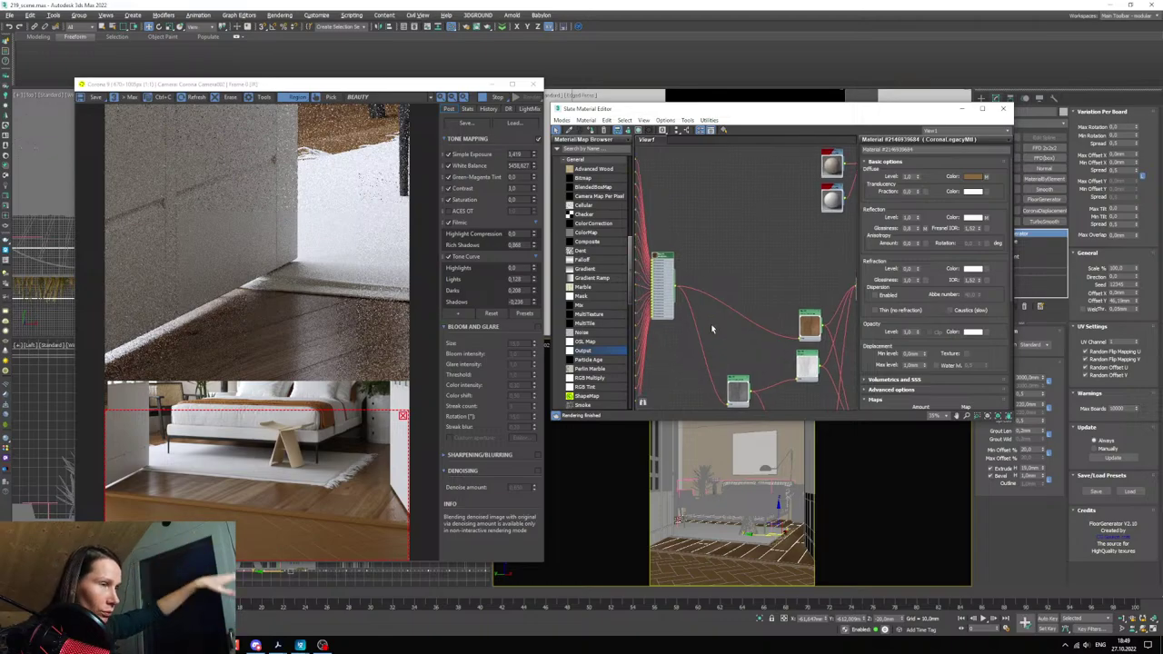
scroll(731, 284, "down", 2)
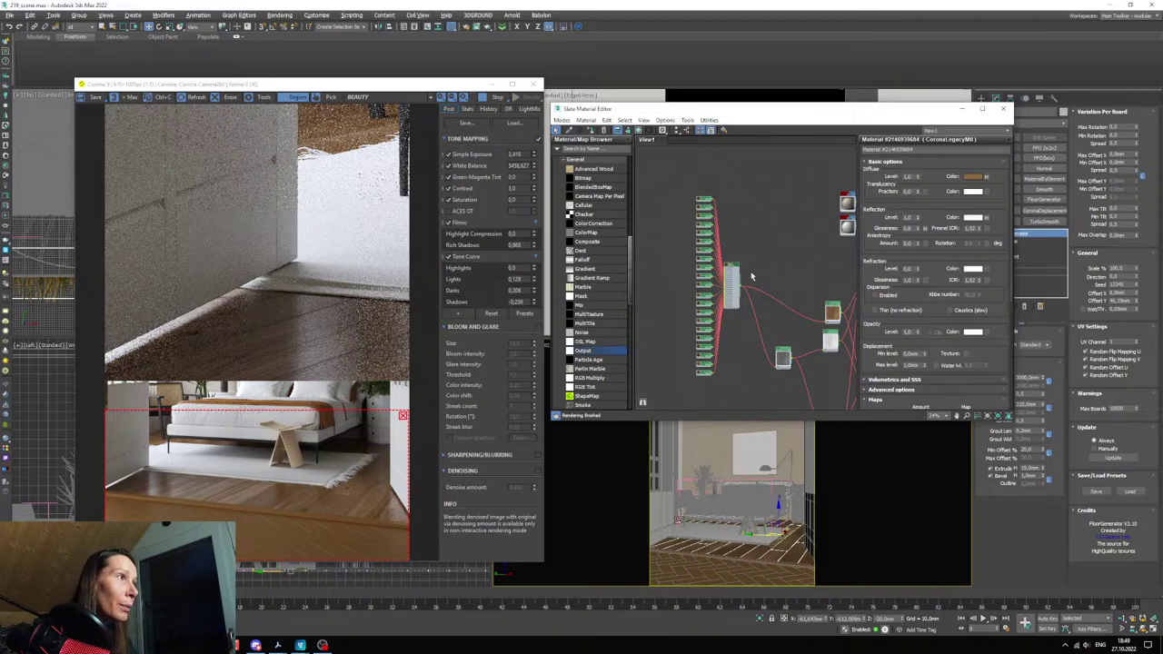
scroll(750, 288, "up", 3)
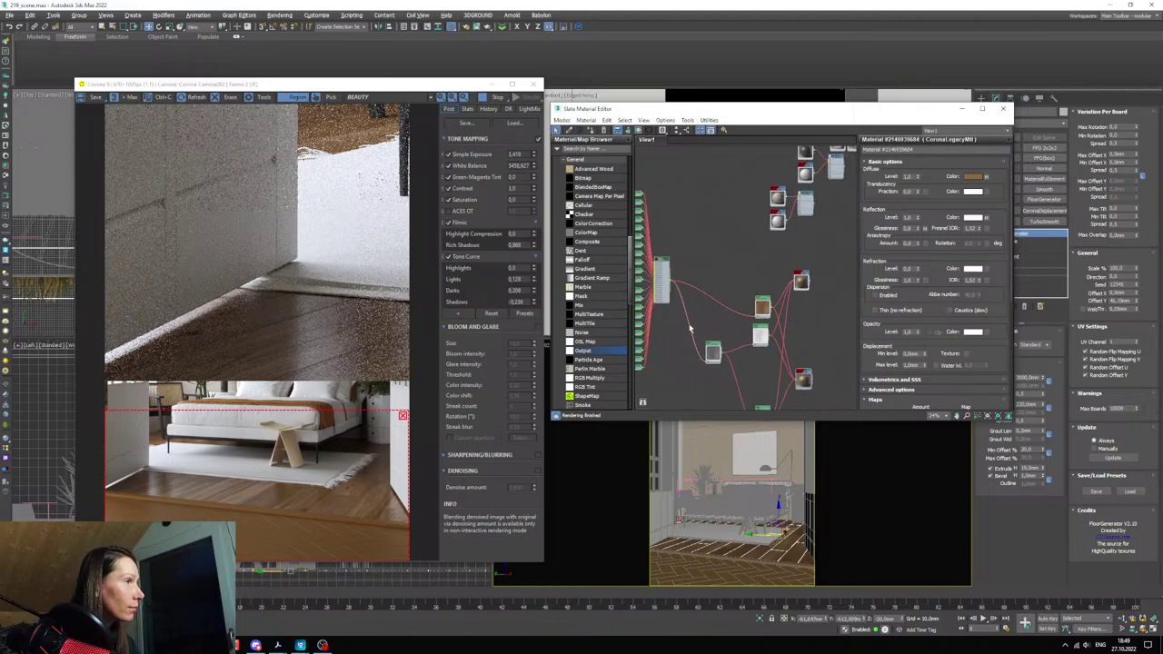
- Try to disconnect the MultiTexture map from the shared Color Correction map, and undo the disconnection
left_click_drag(675, 271, 675, 273)
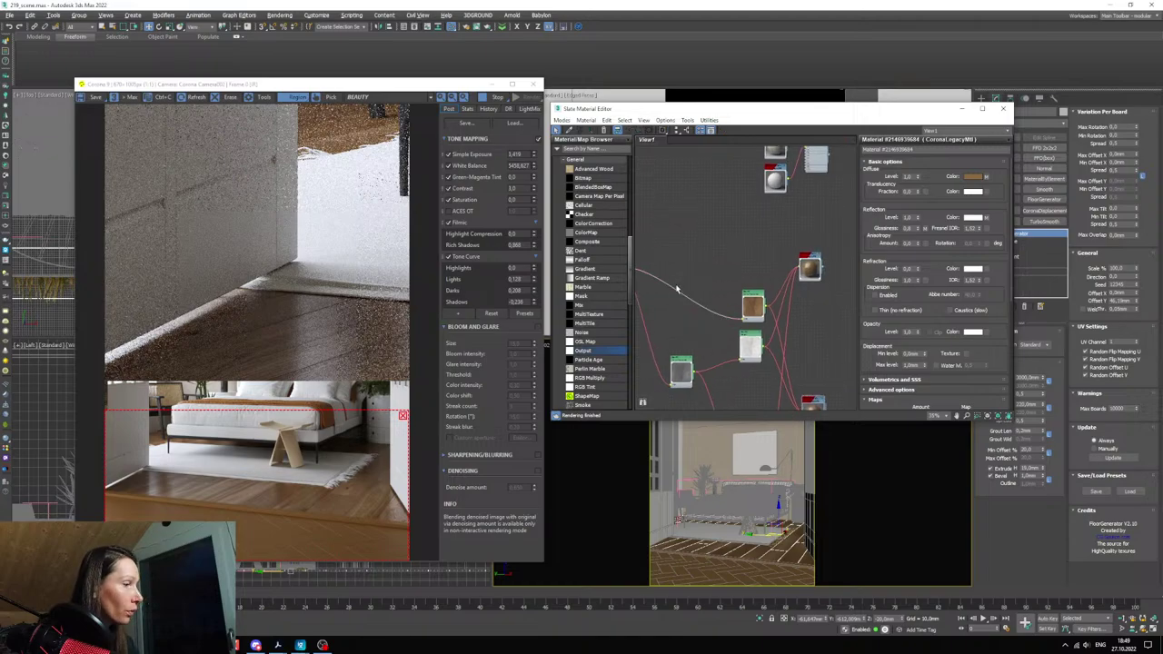
key("Delete")
middle_click_drag(691, 332, 697, 332)
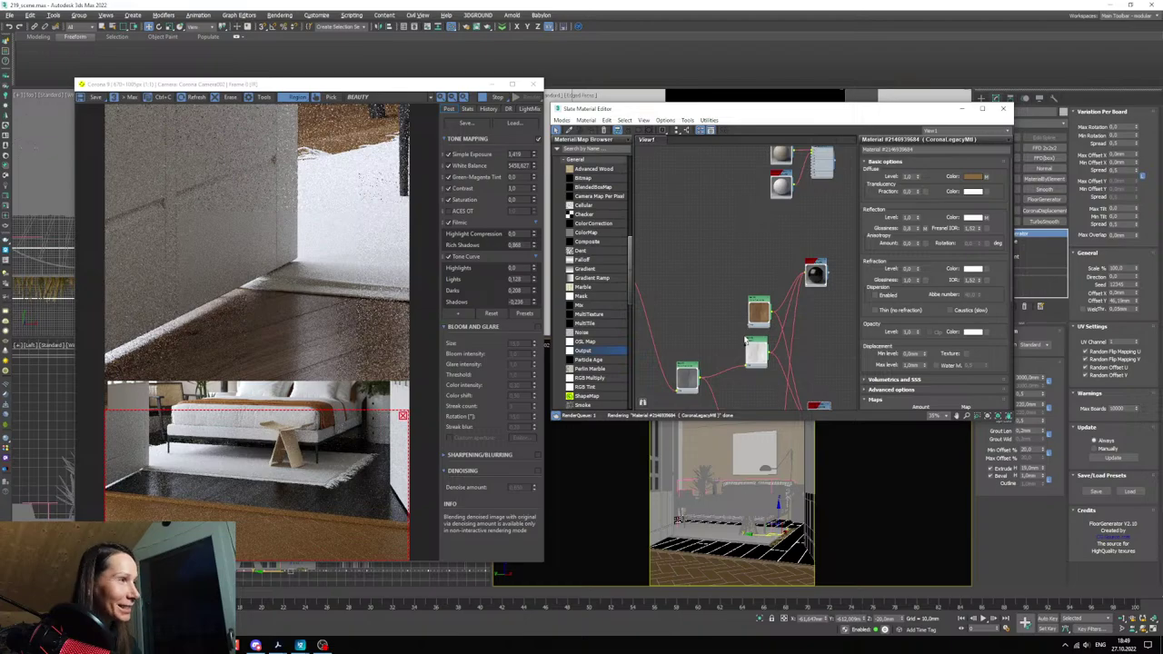
key("ctrl+z")
- Disconnect the duplicated floor material from the shared Color Correction and Output maps
middle_click_drag(724, 350, 750, 317)
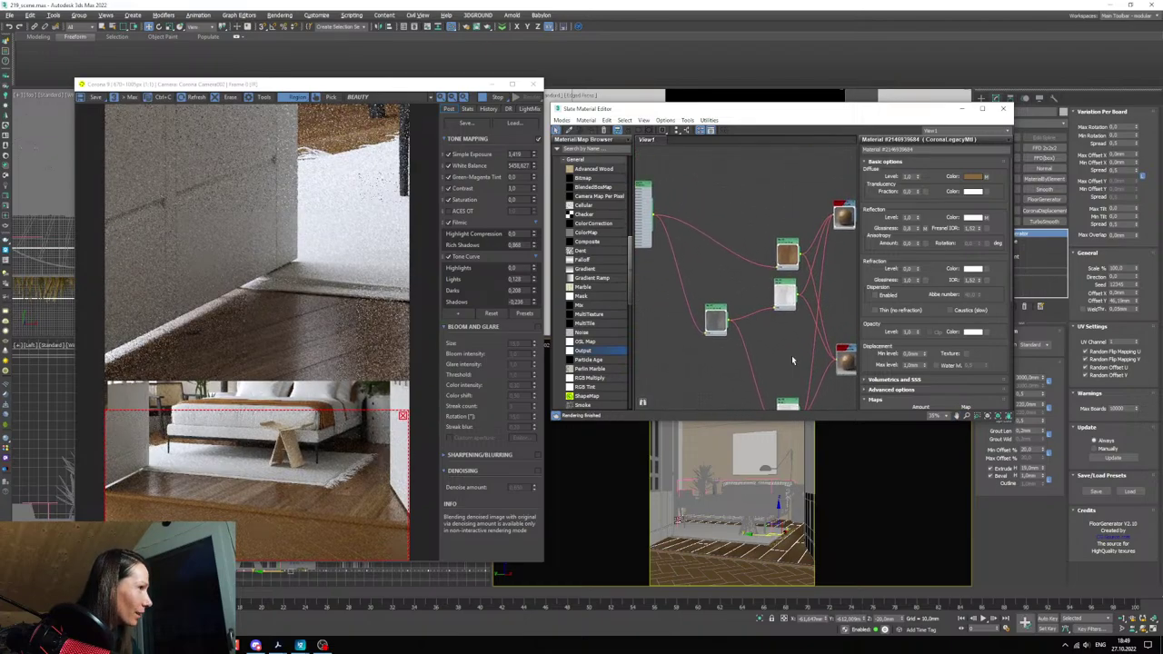
middle_click_drag(791, 356, 749, 312)
left_click_drag(743, 249, 722, 289)
scroll(793, 296, "up", 2)
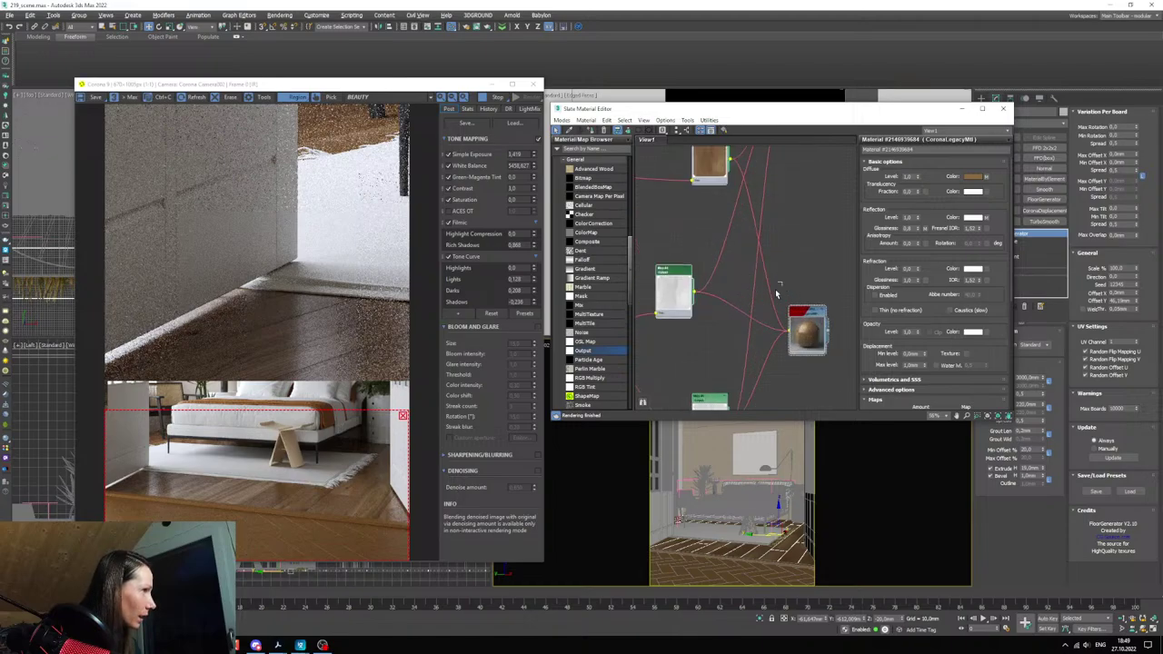
left_click_drag(781, 286, 768, 365)
key("Delete")
scroll(798, 305, "down", 2)
middle_click_drag(769, 365, 789, 315)
- Lay out the original floor material's child nodes automatically and place the disconnected duplicate below that tree
double_click(815, 210)
left_click(687, 131)
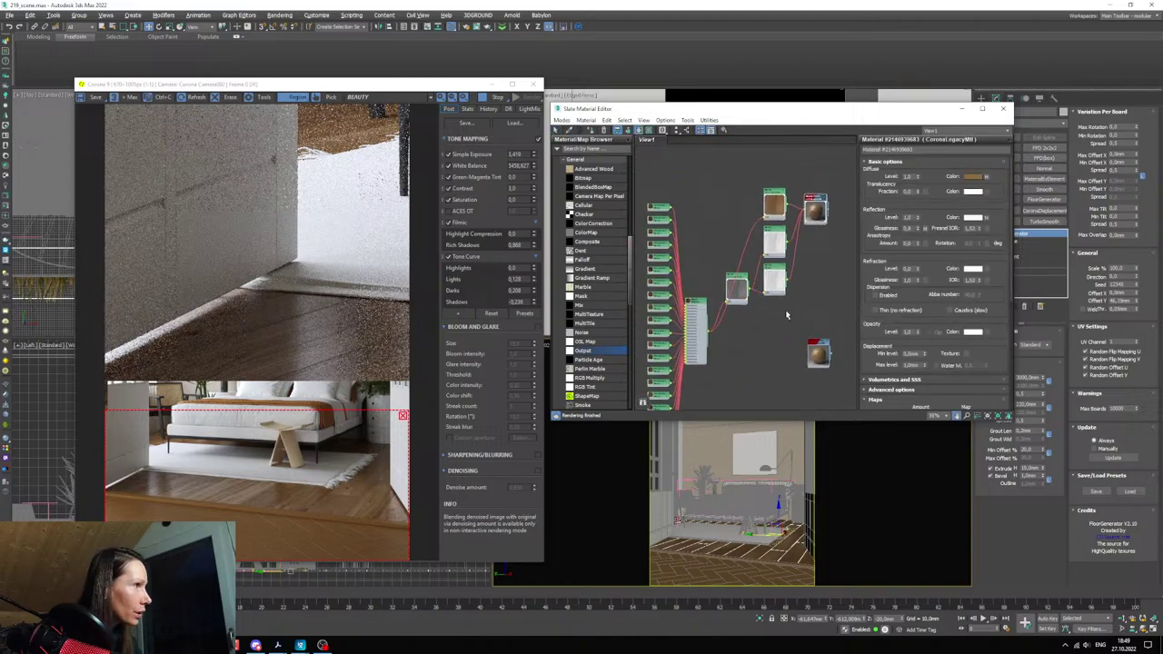
left_click_drag(693, 295, 683, 204)
middle_click_drag(837, 367, 815, 304)
left_click_drag(802, 298, 772, 313)
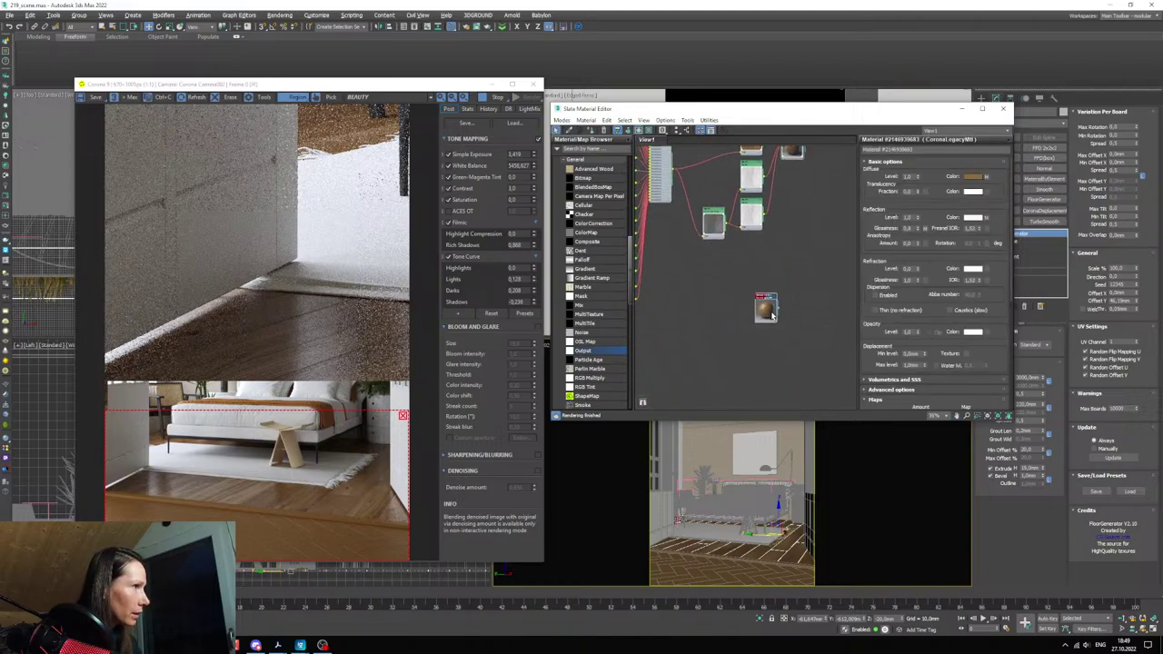
middle_click_drag(771, 313, 782, 352)
left_click_drag(782, 349, 772, 333)
middle_click_drag(772, 333, 789, 327)
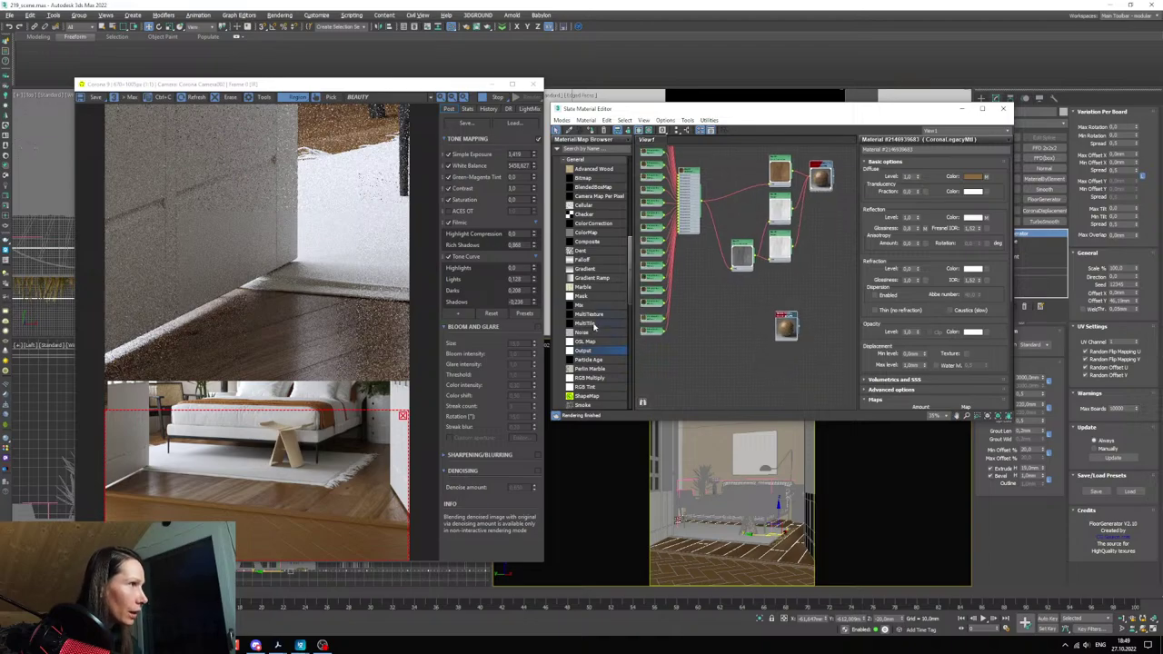
- Add a MultiTexture map beside the duplicated floor material and load the wood-floorboards-oak_1213-01_Diffuse images 01 to 18 into it
left_click_drag(599, 314, 730, 343)
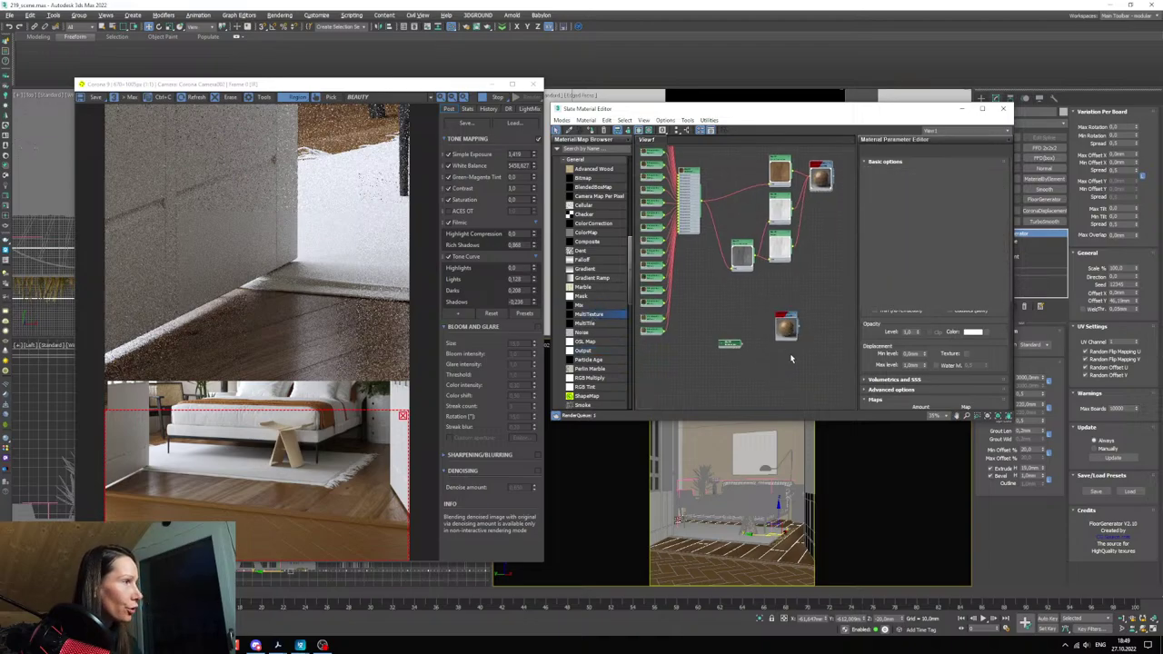
left_click(890, 185)
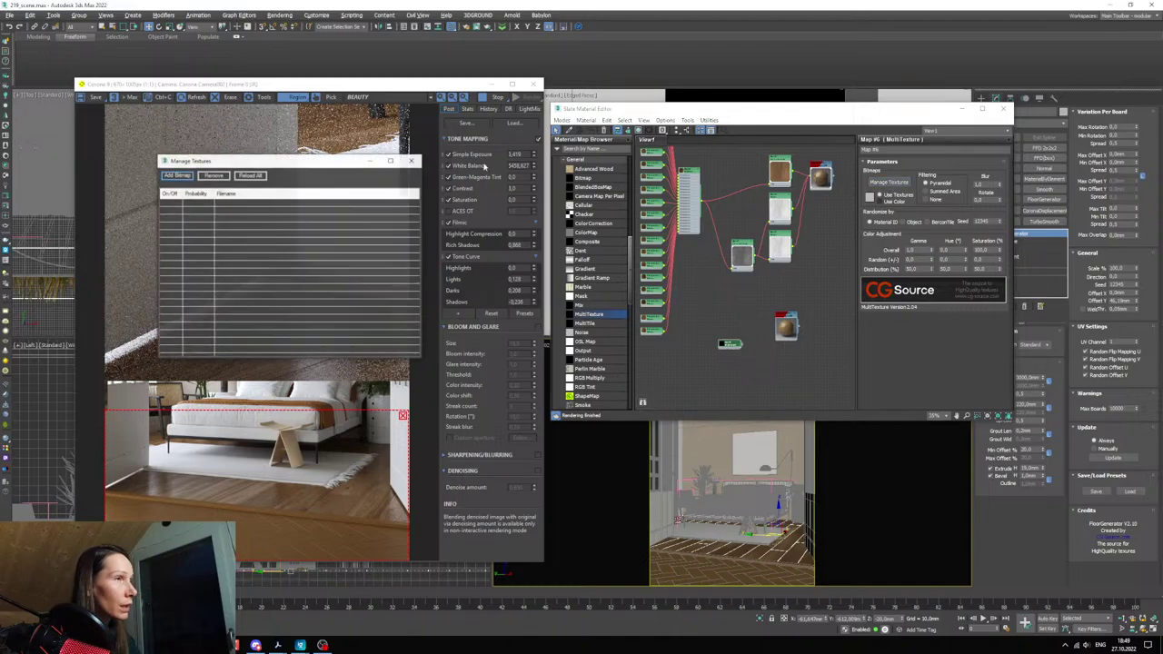
left_click(174, 176)
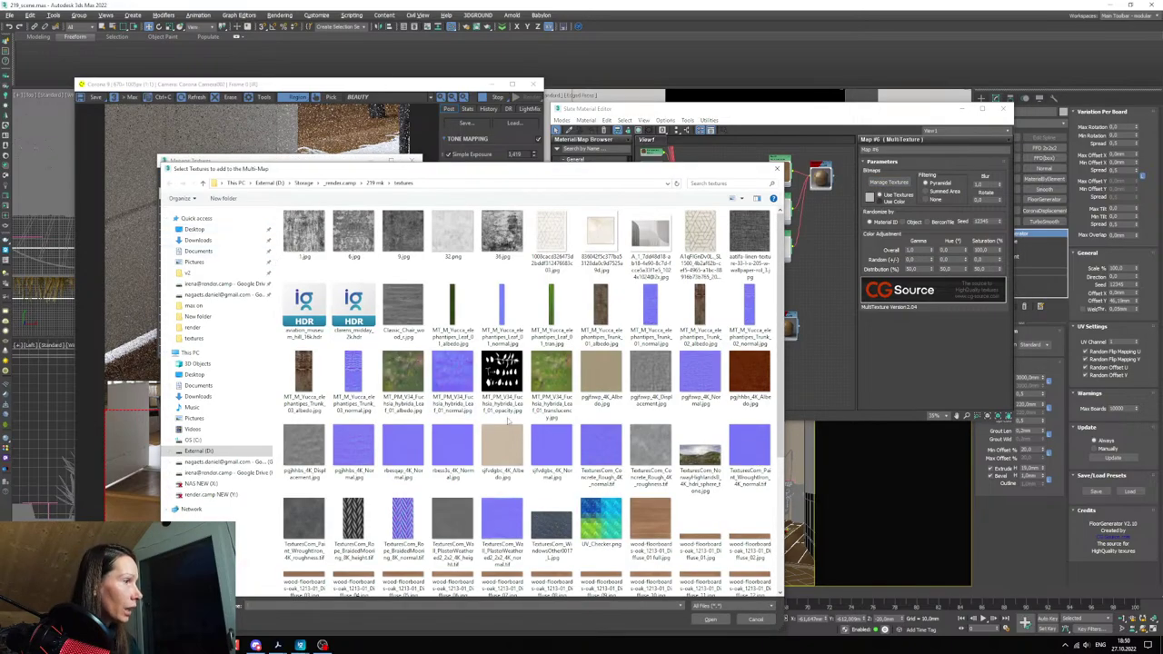
scroll(509, 420, "down", 1)
left_click(699, 437)
left_click(552, 514, "shift")
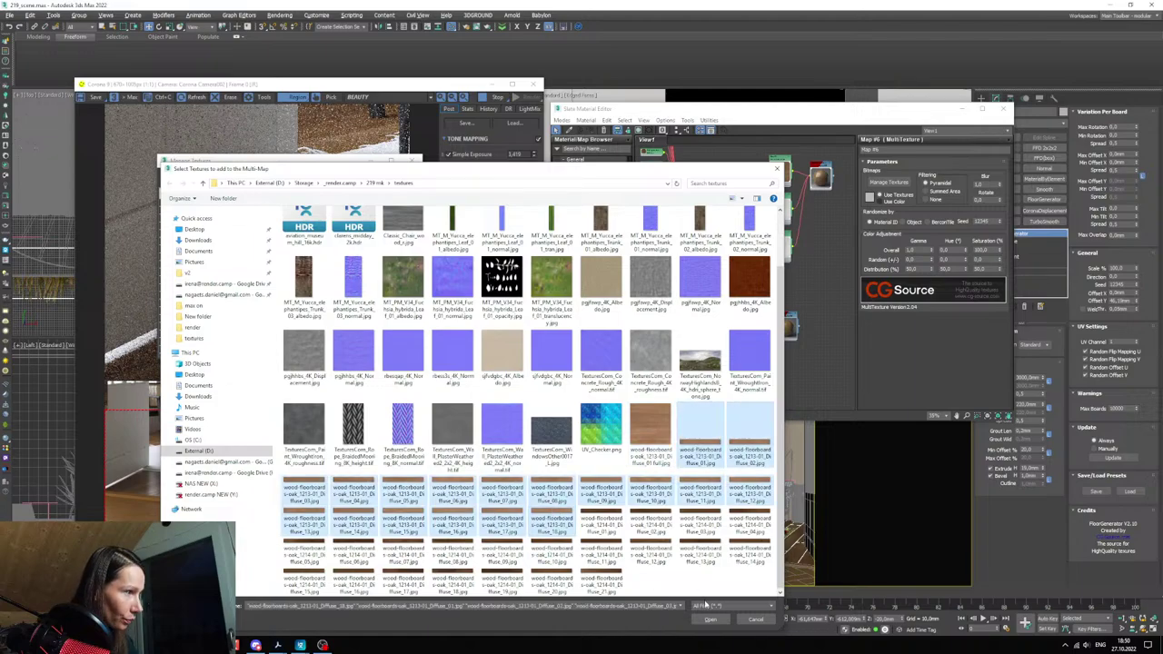
left_click(709, 619)
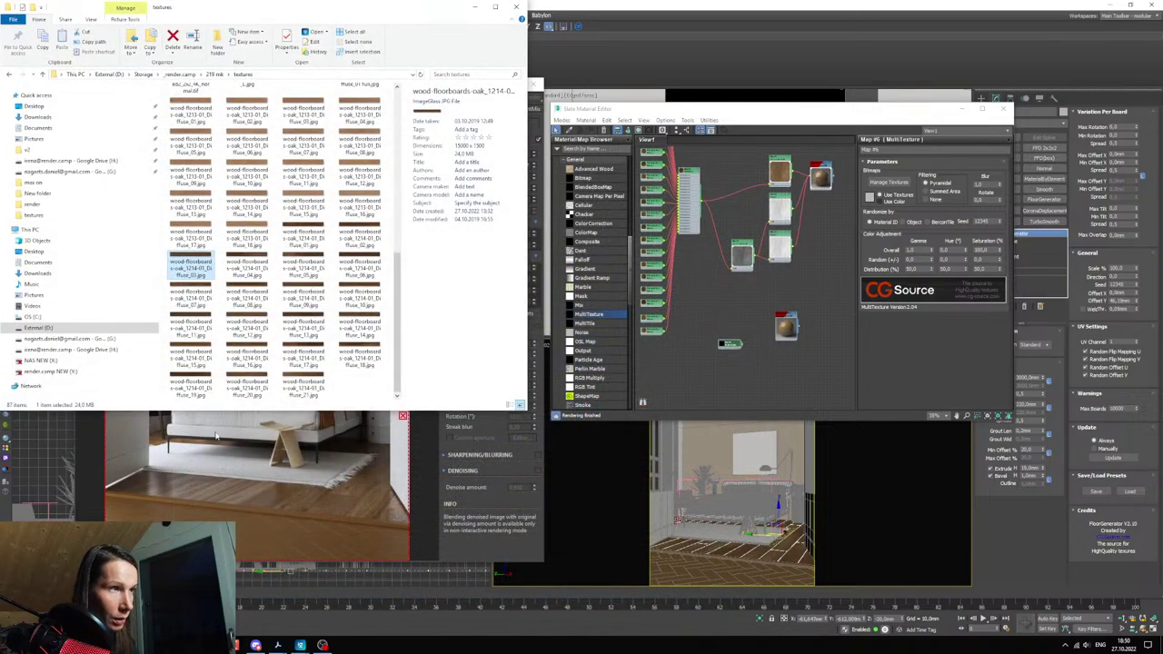
- Preview the wood-floorboards-oak_1213-01_Diffuse_18 image from the textures folder and browse back to the preceding board image
left_click(334, 340)
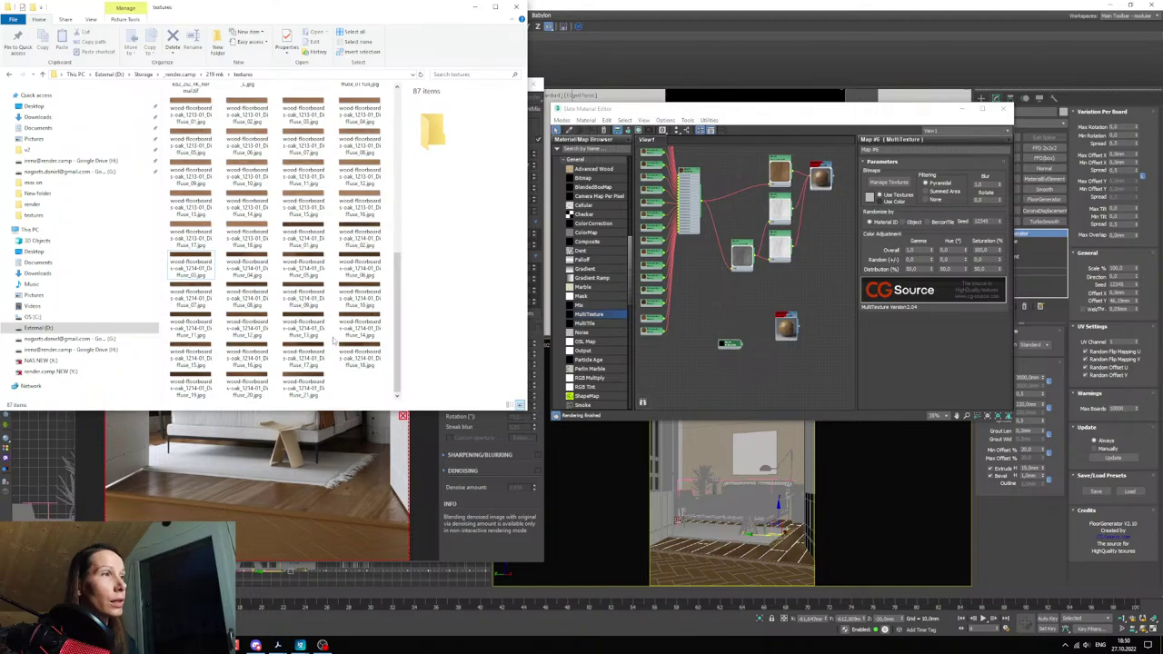
double_click(238, 234)
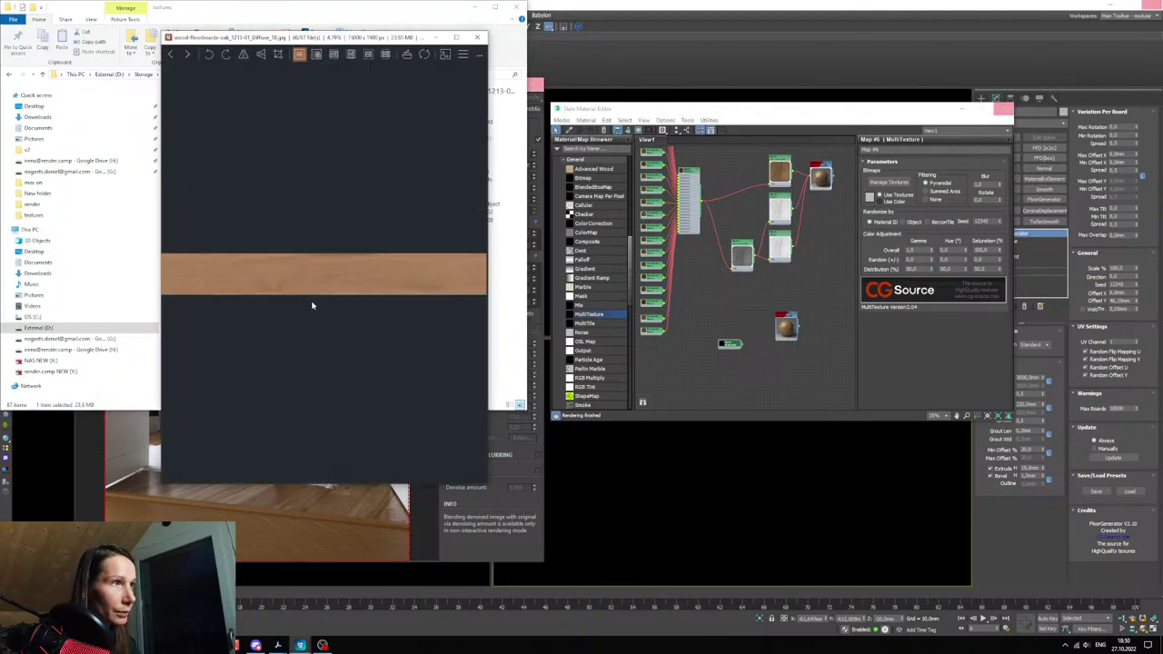
scroll(300, 284, "down", 1)
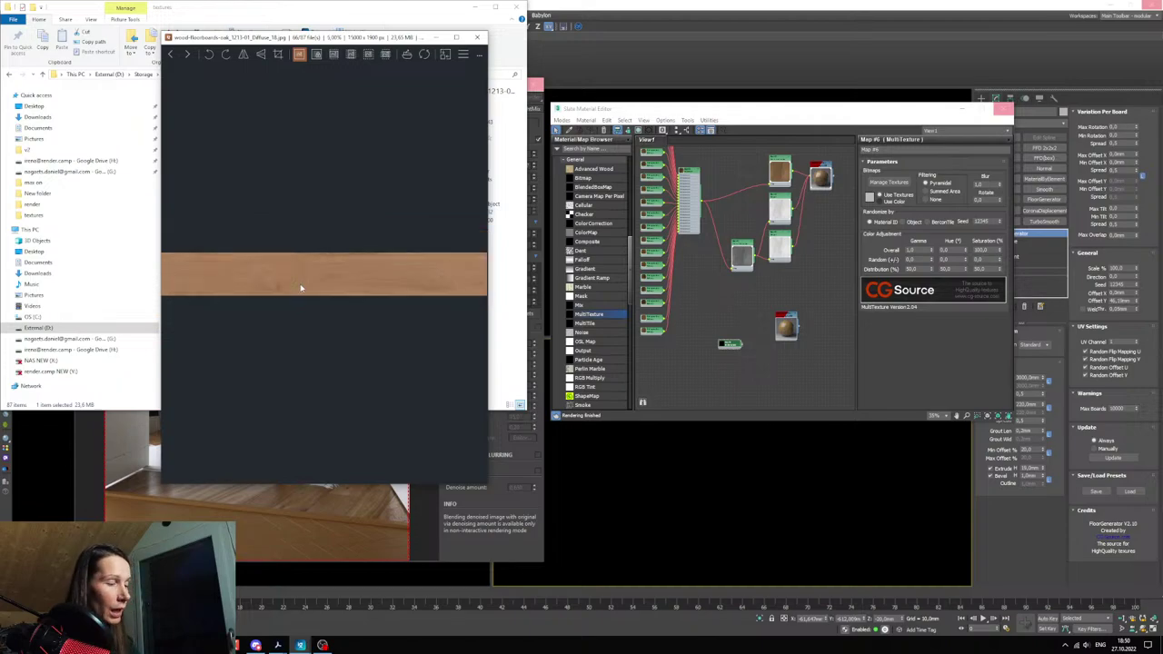
key("Left")
key("Left")
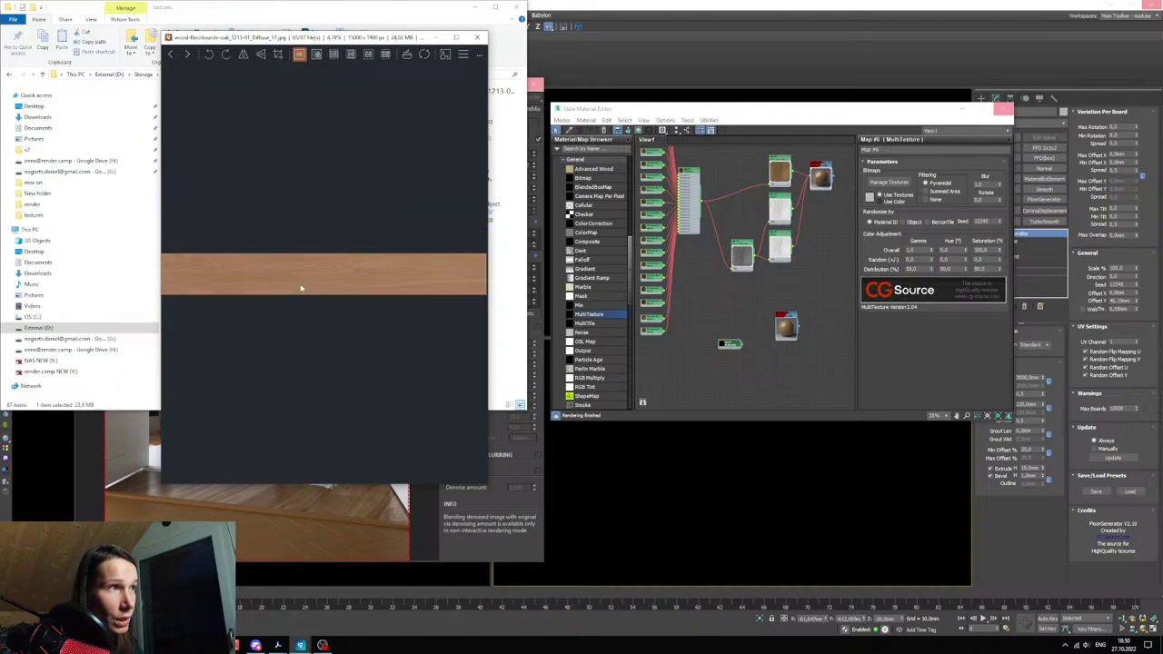
left_click(477, 37)
- Close the texture manager and connect the new MultiTexture map to the duplicated floor material's diffuse colour
left_click_drag(677, 108, 622, 110)
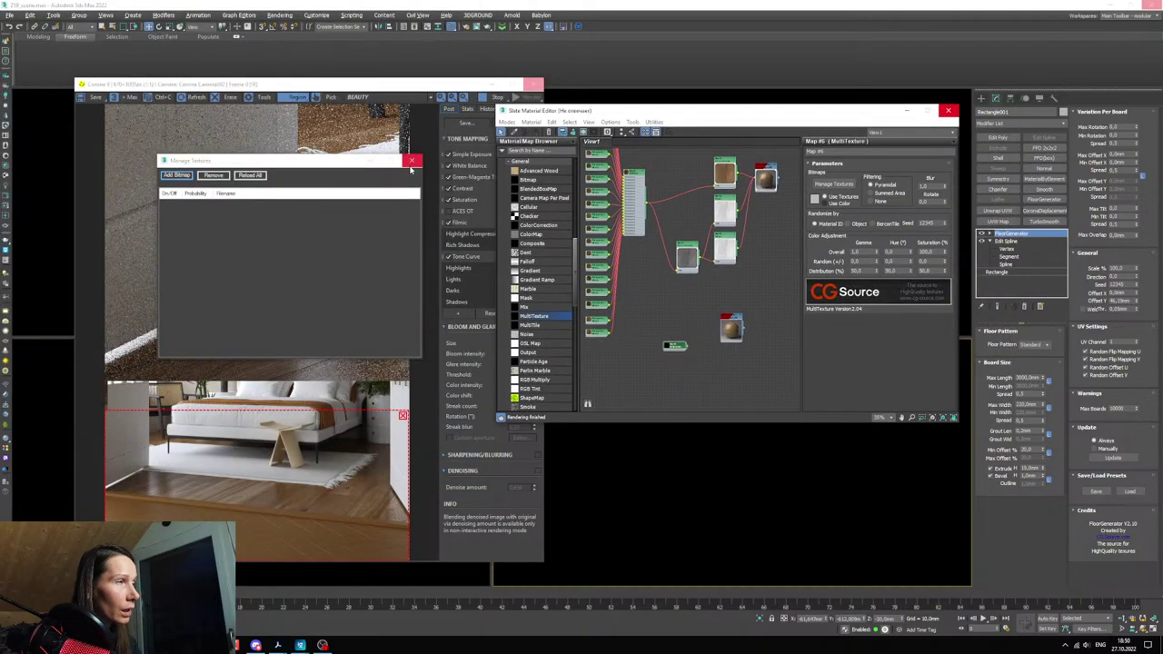
left_click_drag(314, 164, 279, 152)
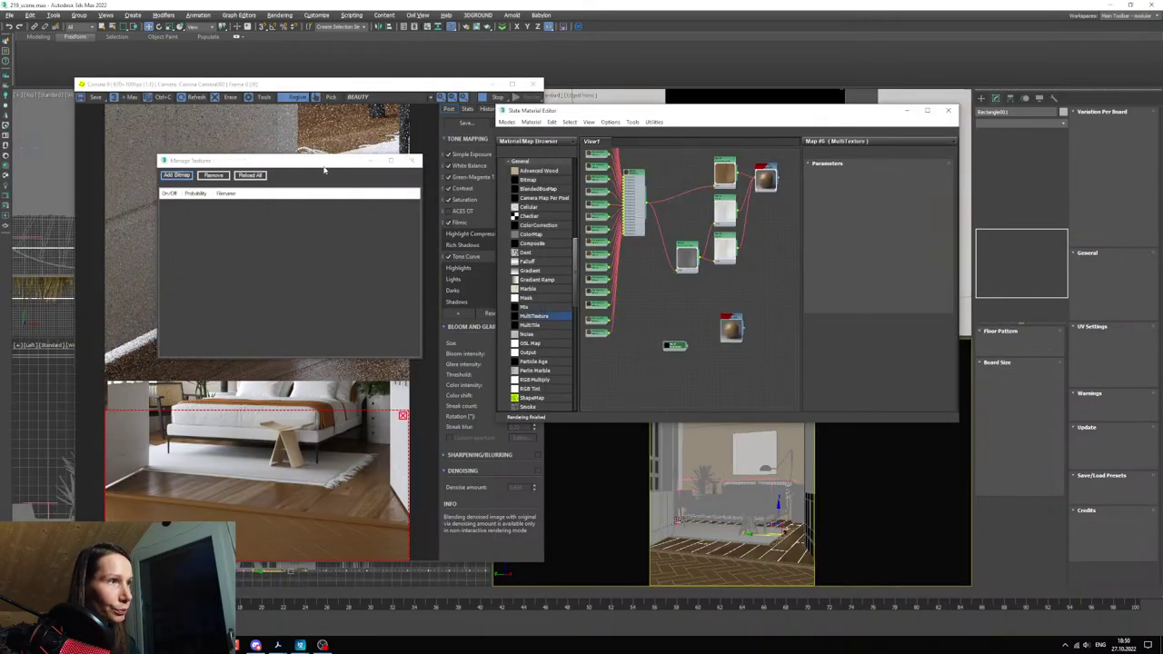
left_click(411, 162)
middle_click_drag(687, 365, 662, 298)
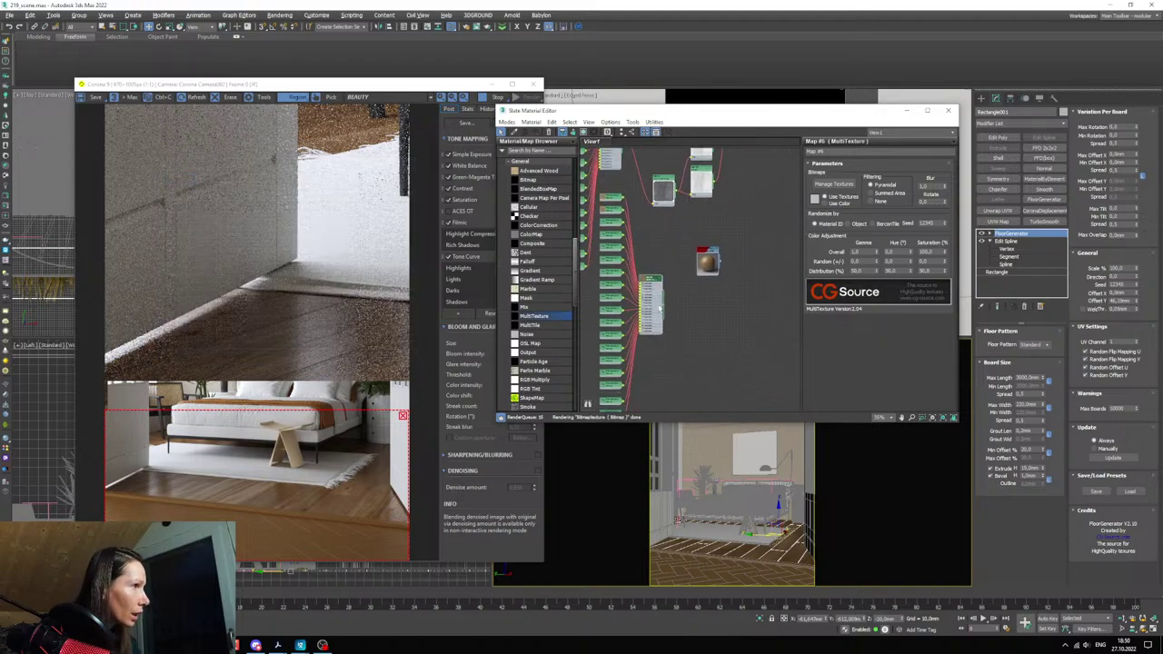
scroll(671, 318, "up", 3)
mouse_move(651, 328)
left_mouse_down()
mouse_move(717, 259)
mouse_move(648, 324)
left_mouse_up()
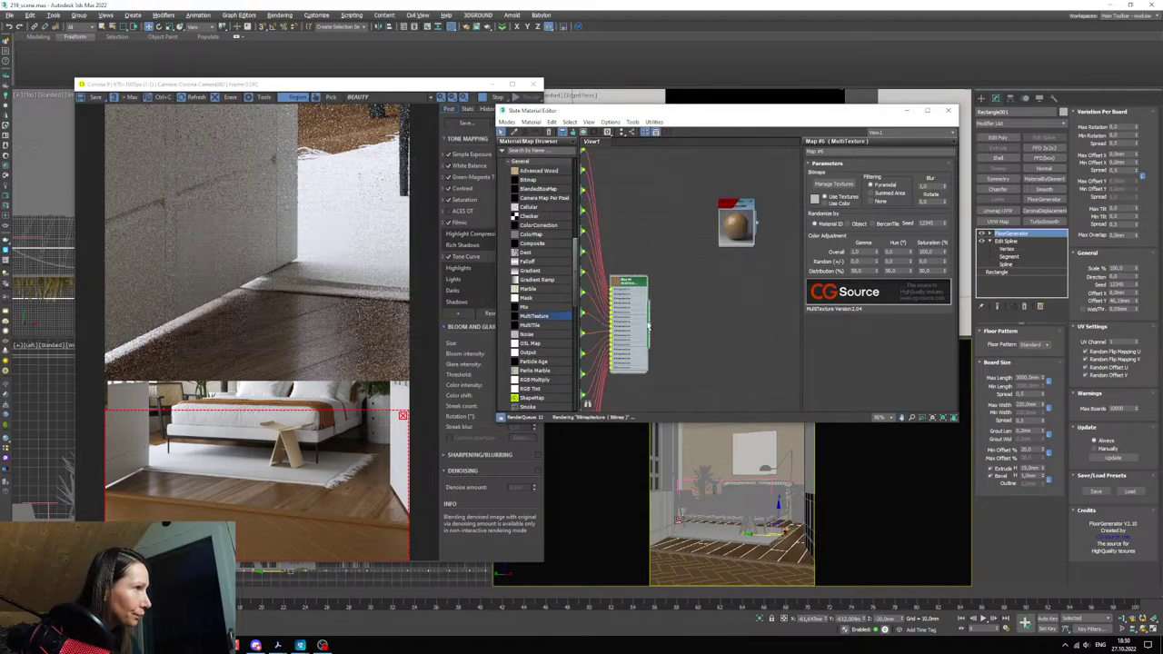
double_click(732, 231)
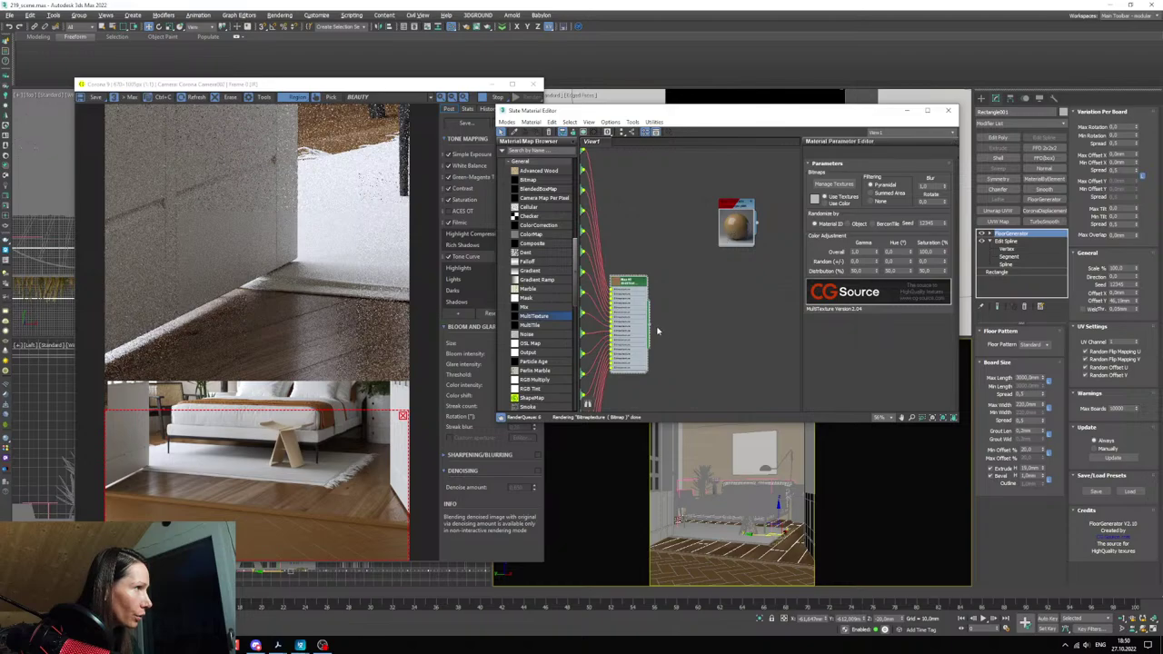
left_click_drag(650, 324, 720, 252)
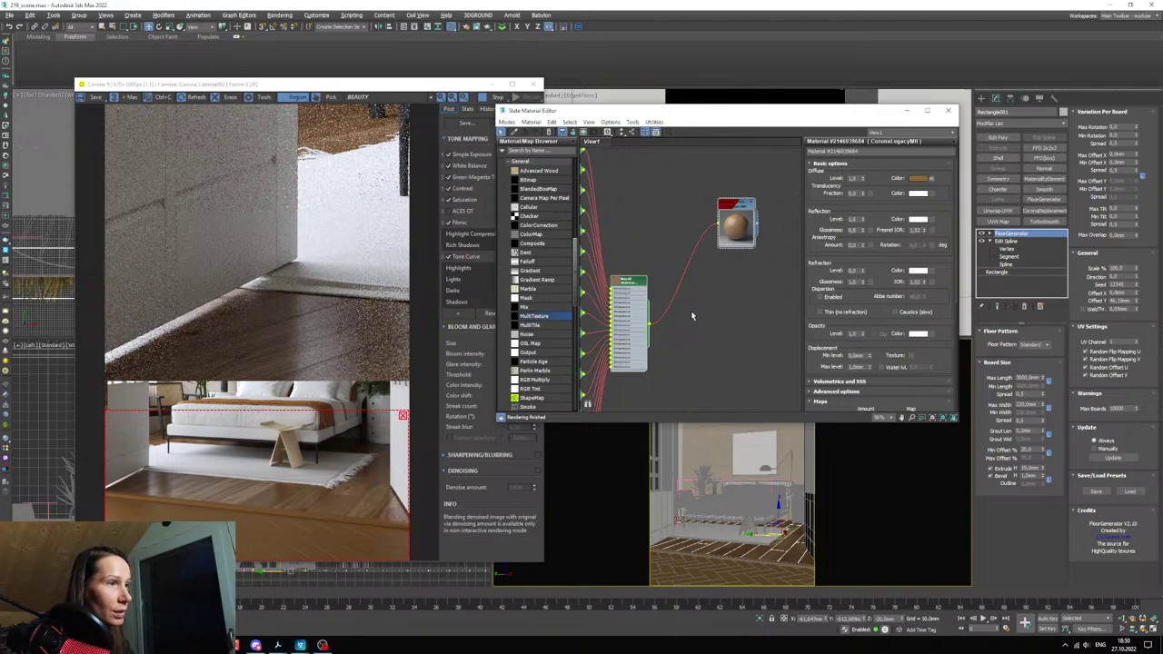
- Select the herringbone floor in the camera view and assign the duplicated floor material to it
middle_click_drag(695, 311, 703, 333)
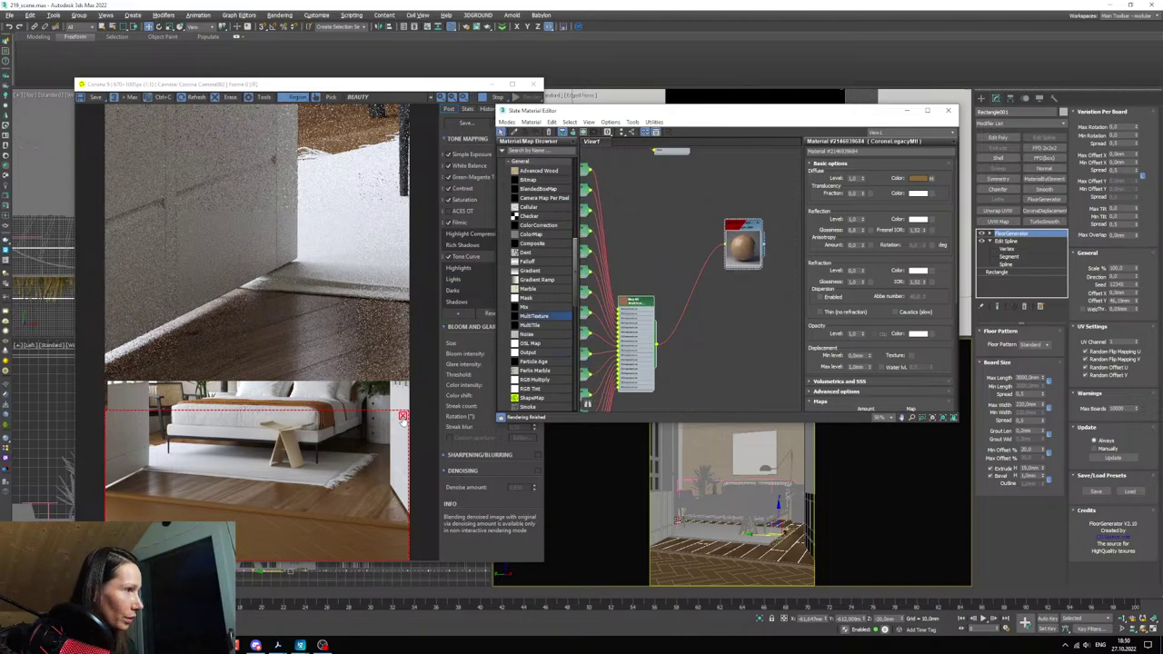
middle_click_drag(588, 355, 611, 329)
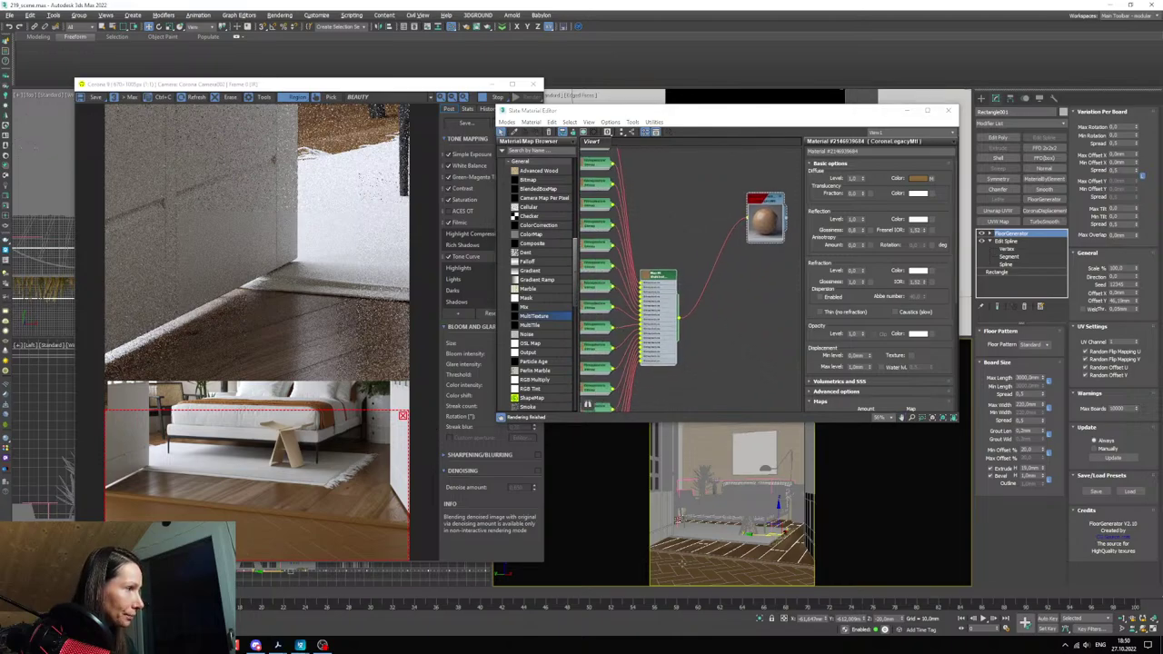
left_click(747, 562)
left_click_drag(768, 216, 766, 222)
left_click(536, 134)
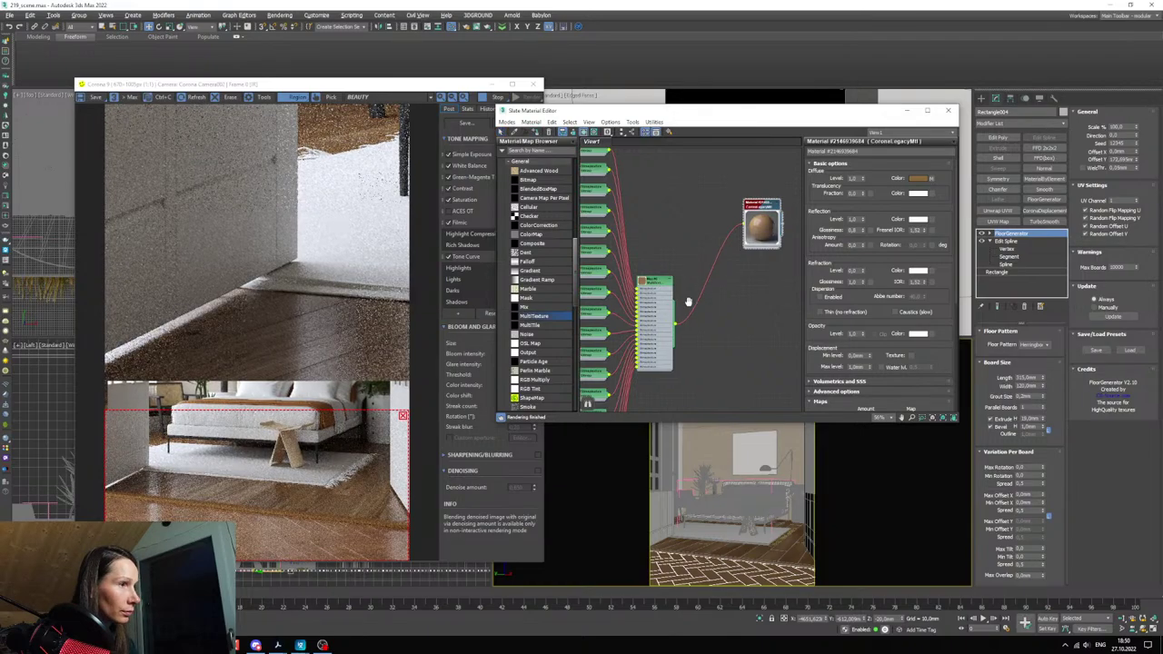
- Insert a Color Correction map between the new MultiTexture map and the duplicated floor material
scroll(673, 279, "down", 2)
middle_click_drag(673, 279, 700, 331)
left_click_drag(664, 328, 656, 292)
mouse_move(740, 319)
middle_mouse_down()
mouse_move(743, 367)
mouse_move(736, 303)
middle_mouse_up()
scroll(734, 305, "down", 3)
scroll(722, 327, "up", 1)
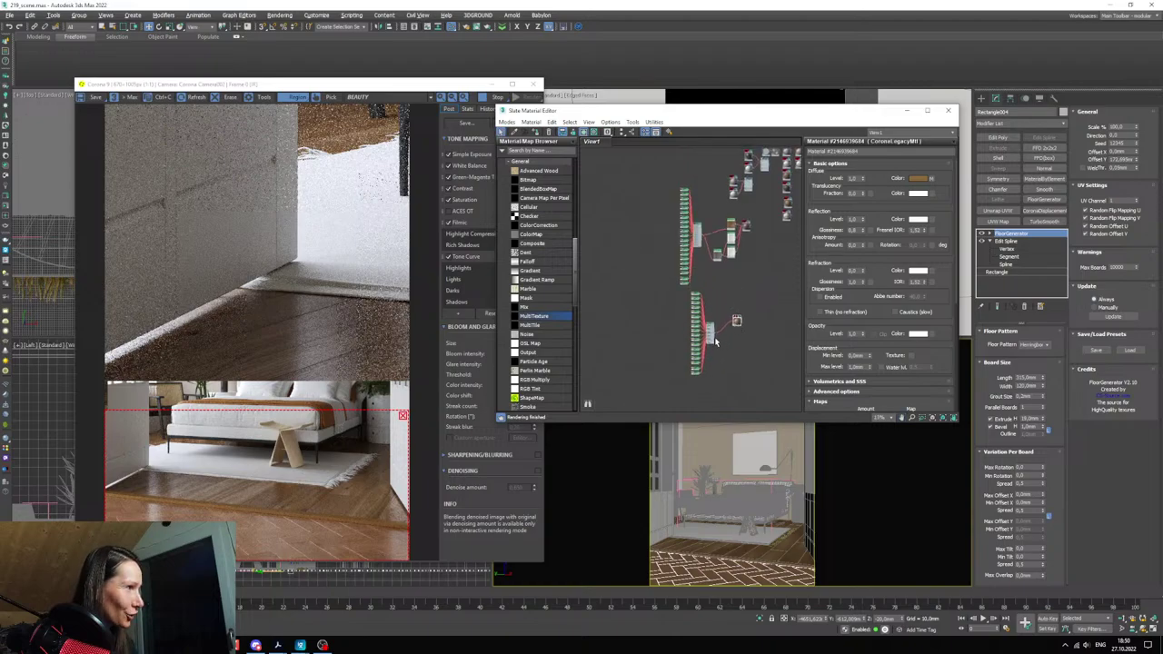
scroll(708, 336, "up", 2)
left_click_drag(709, 336, 728, 300)
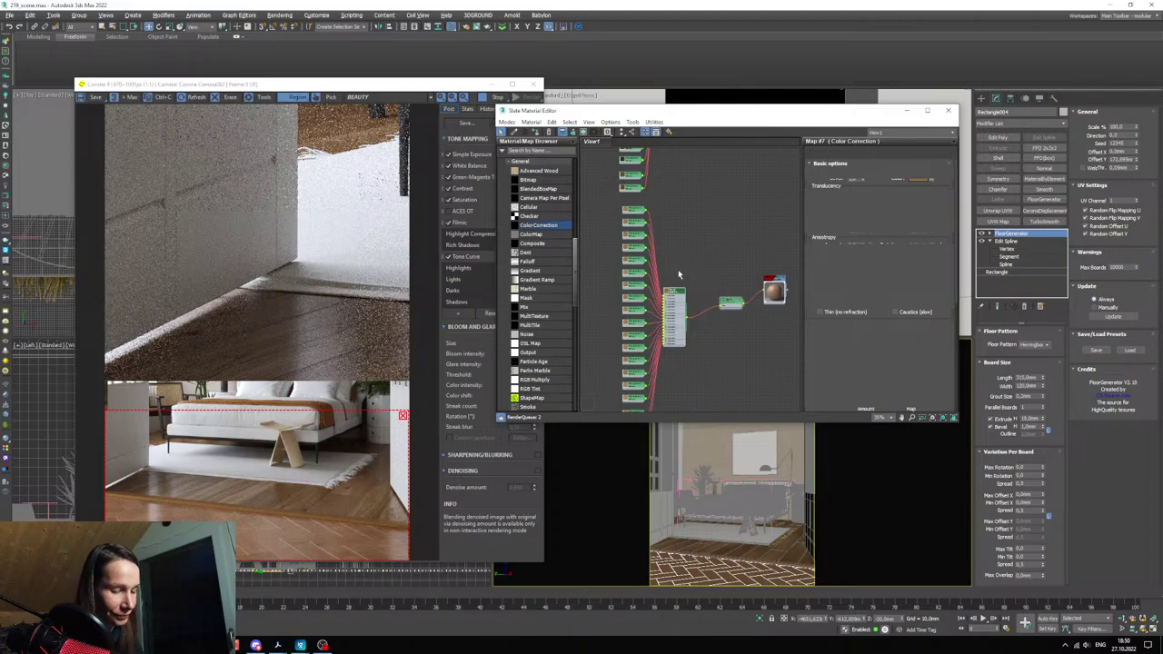
- Switch the new Color Correction map's lightness to Advanced, with RGB gamma 0.7 and hue shift 7
scroll(684, 313, "up", 2)
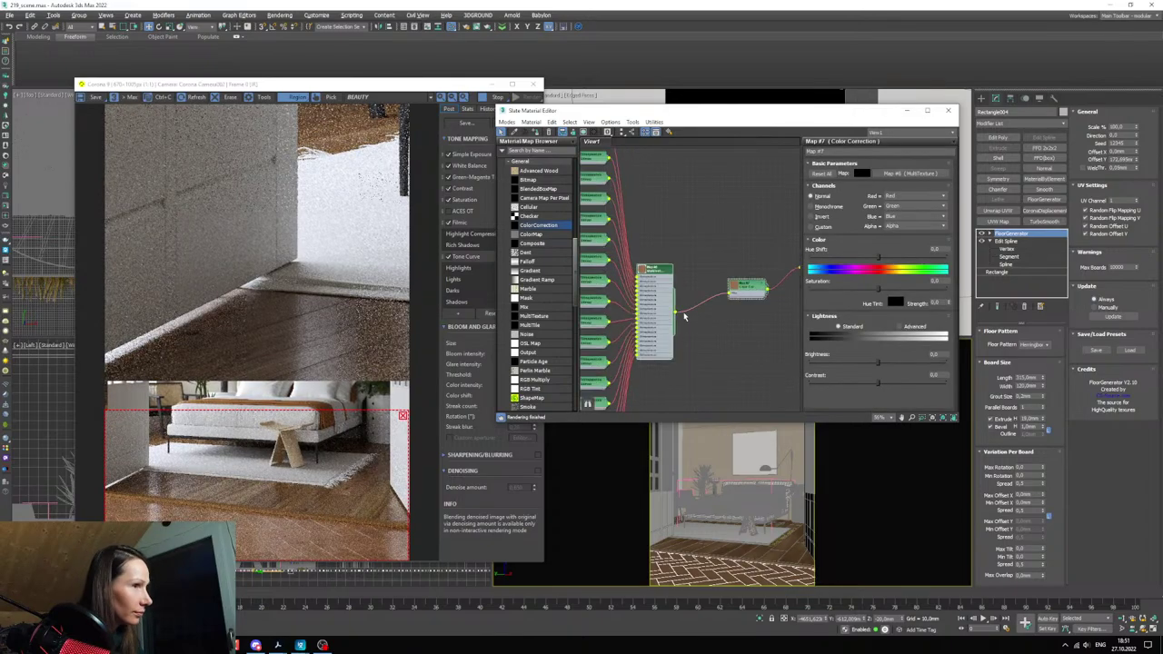
middle_click_drag(683, 311, 640, 325)
left_click(900, 326)
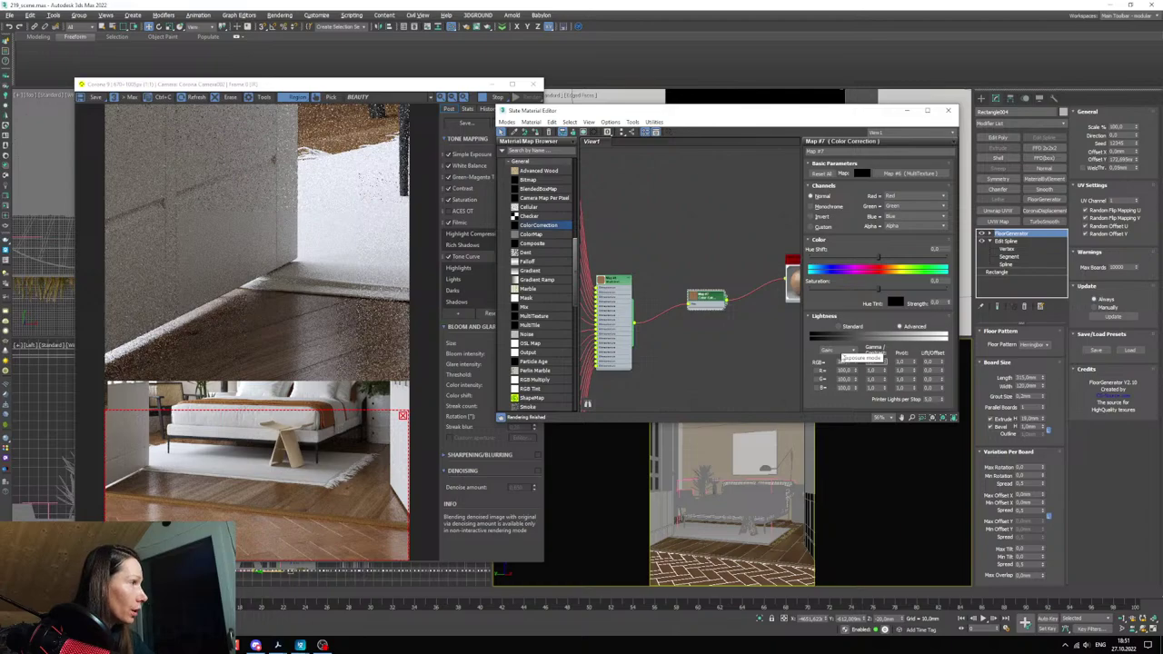
type("0,9")
key("Return")
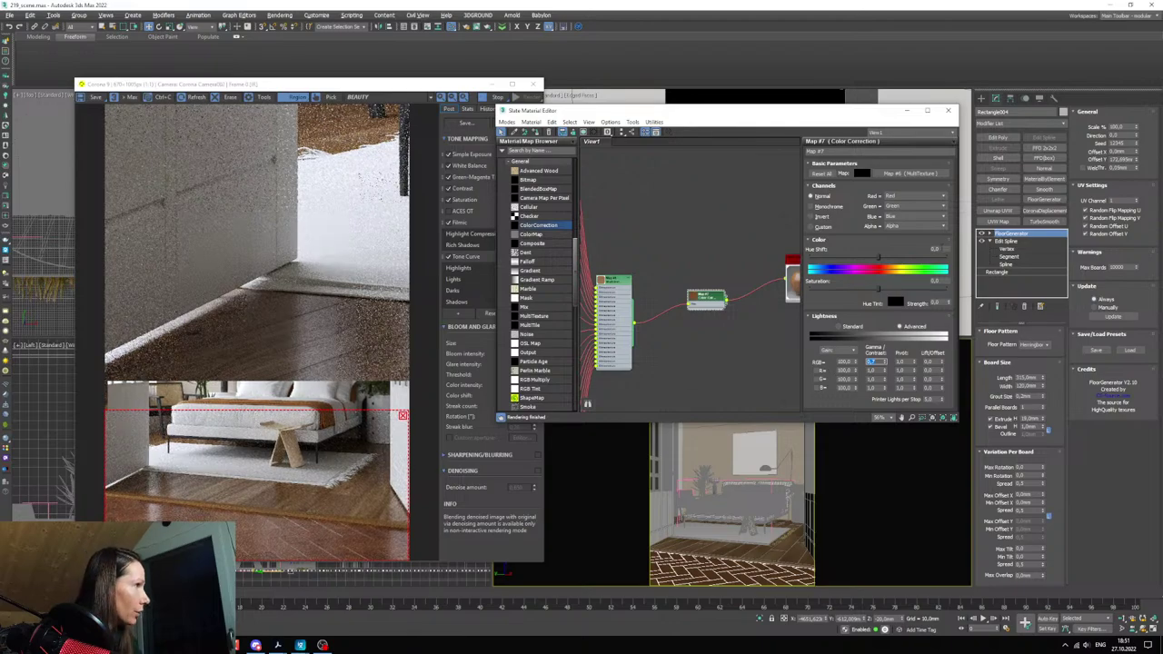
left_click_drag(944, 250, 758, 259)
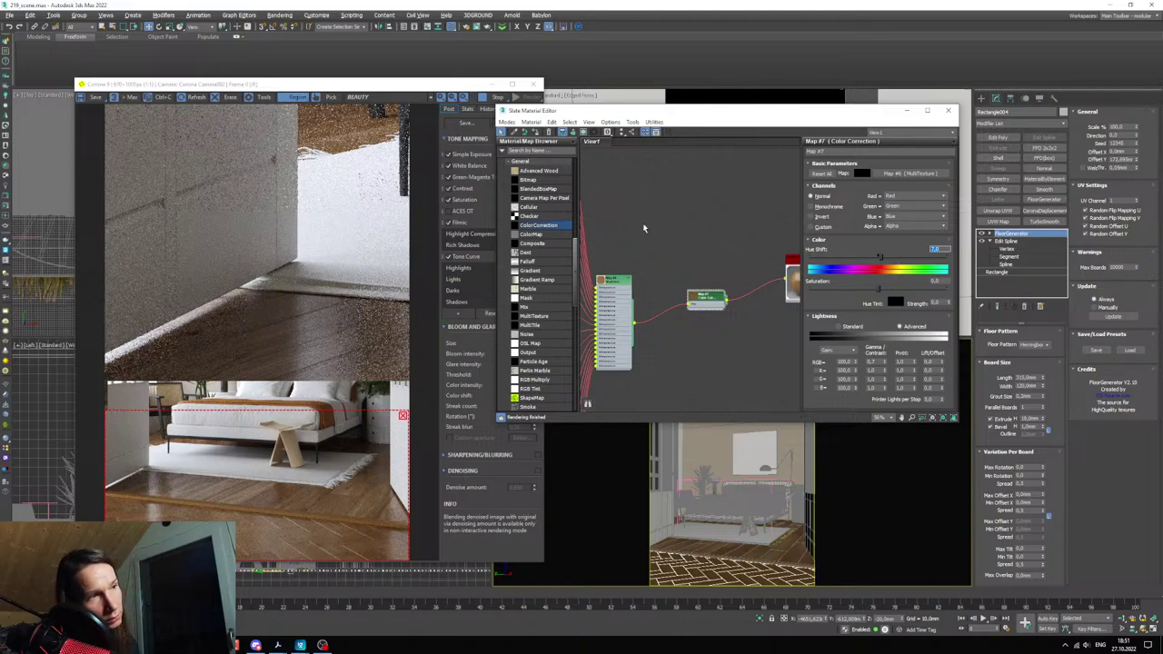
- Fine-tune the Color Correction map's RGB gamma to 0.82 while comparing the herringbone boards with the neighbouring floor in the render
left_click(880, 362)
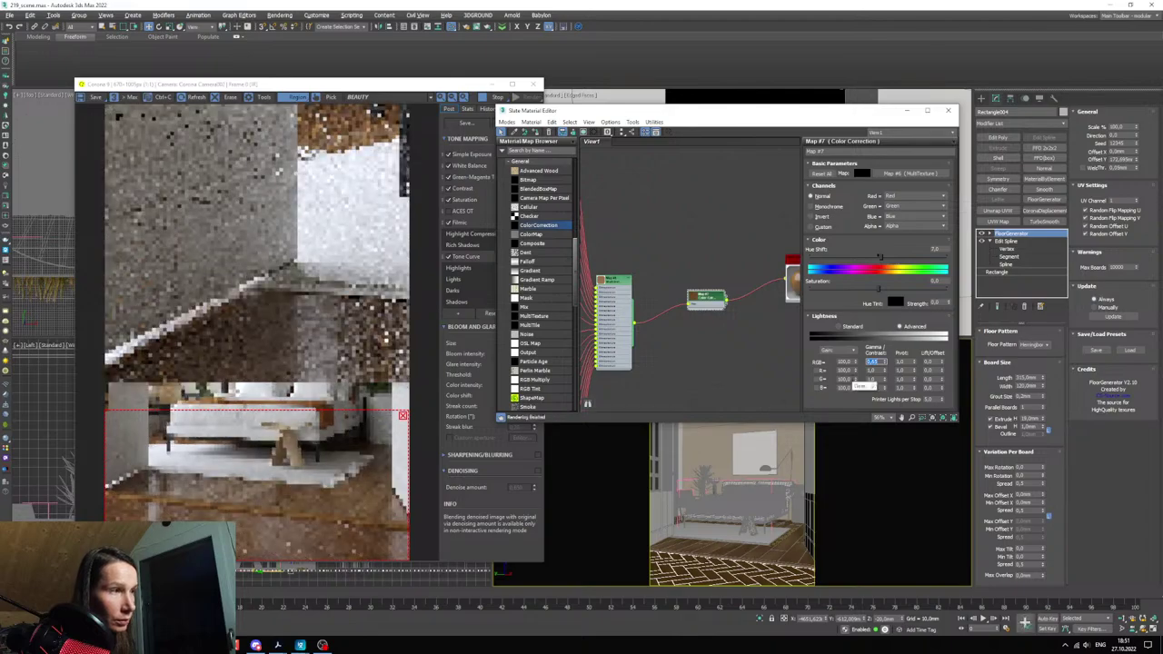
scroll(268, 545, "up", 4)
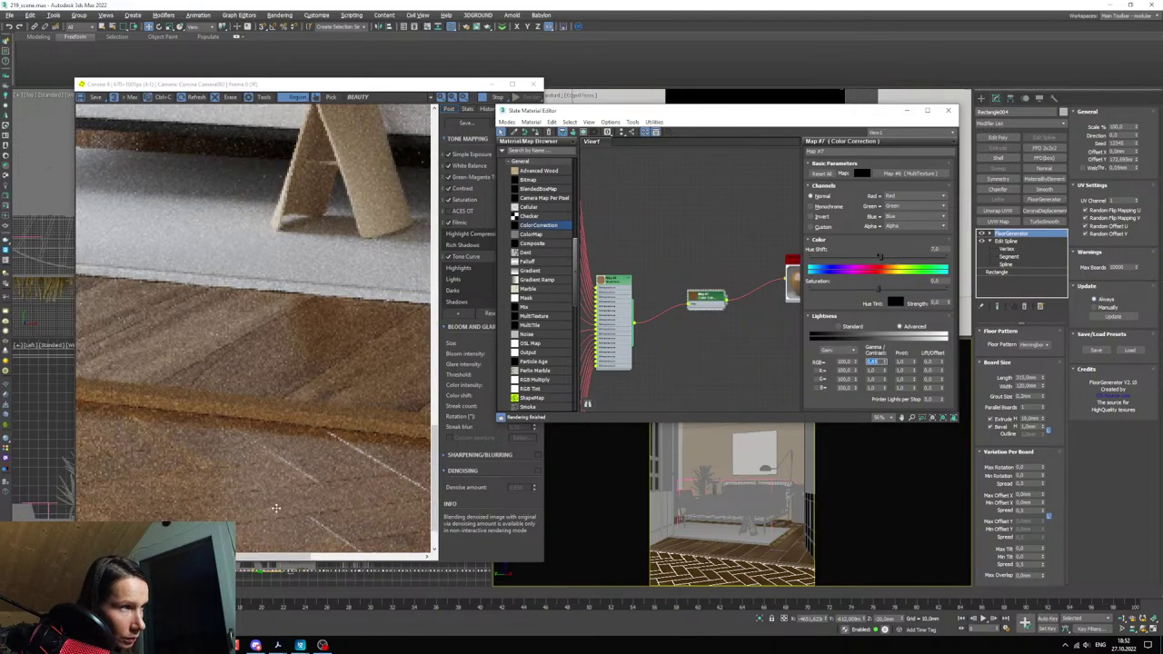
scroll(275, 492, "down", 5)
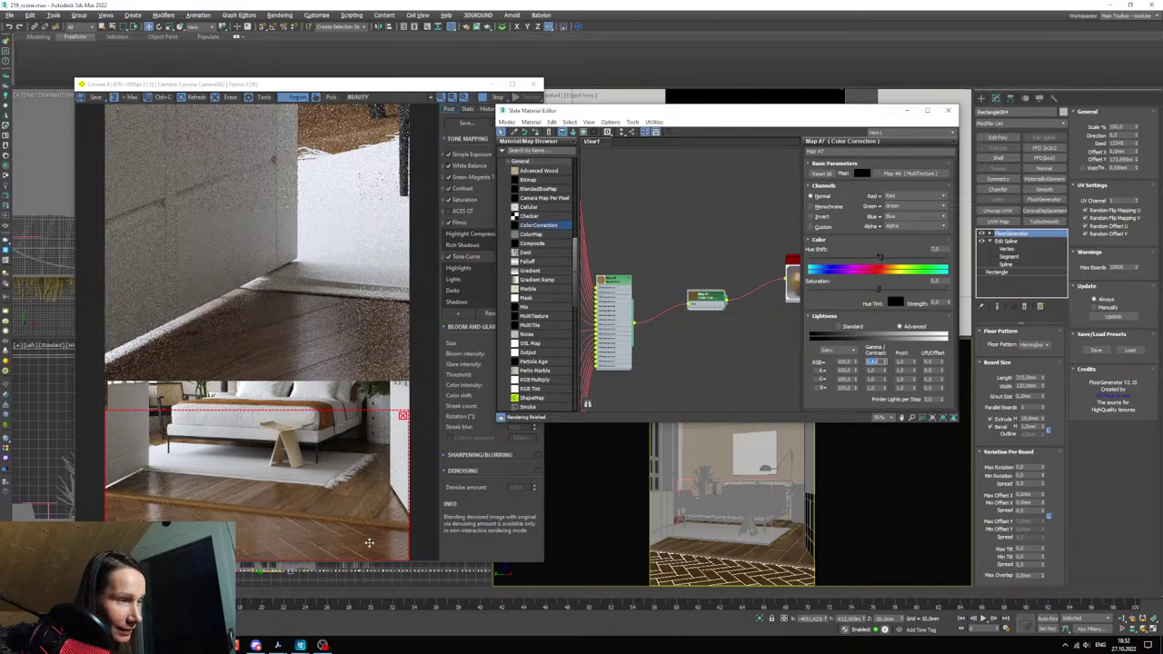
scroll(287, 533, "up", 5)
scroll(286, 533, "down", 3)
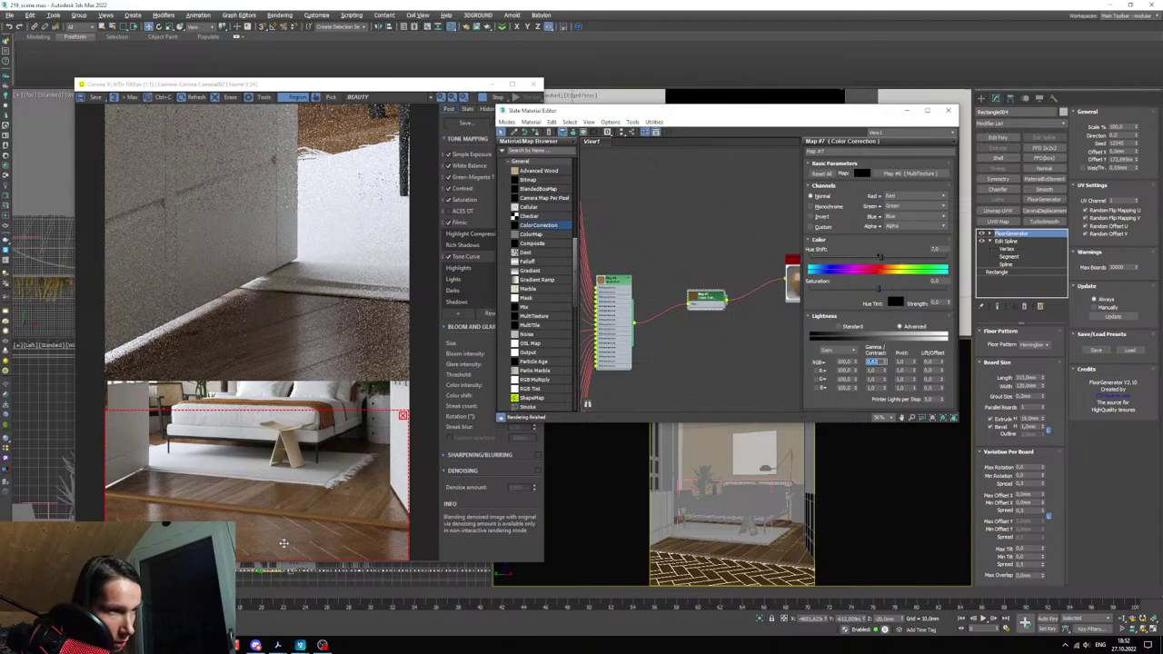
- Check the original floor's reflection maps and duplicate the herringbone material's Color Correction map just below it
scroll(670, 286, "down", 5)
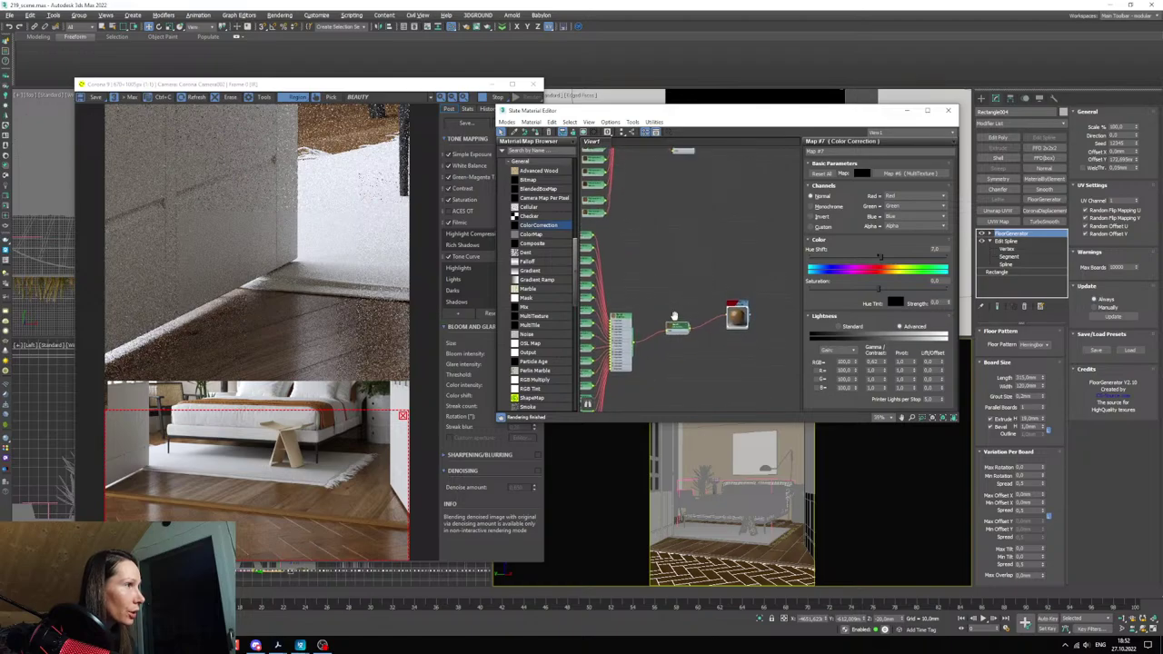
middle_click_drag(674, 316, 675, 331)
scroll(671, 318, "down", 5)
scroll(656, 307, "up", 5)
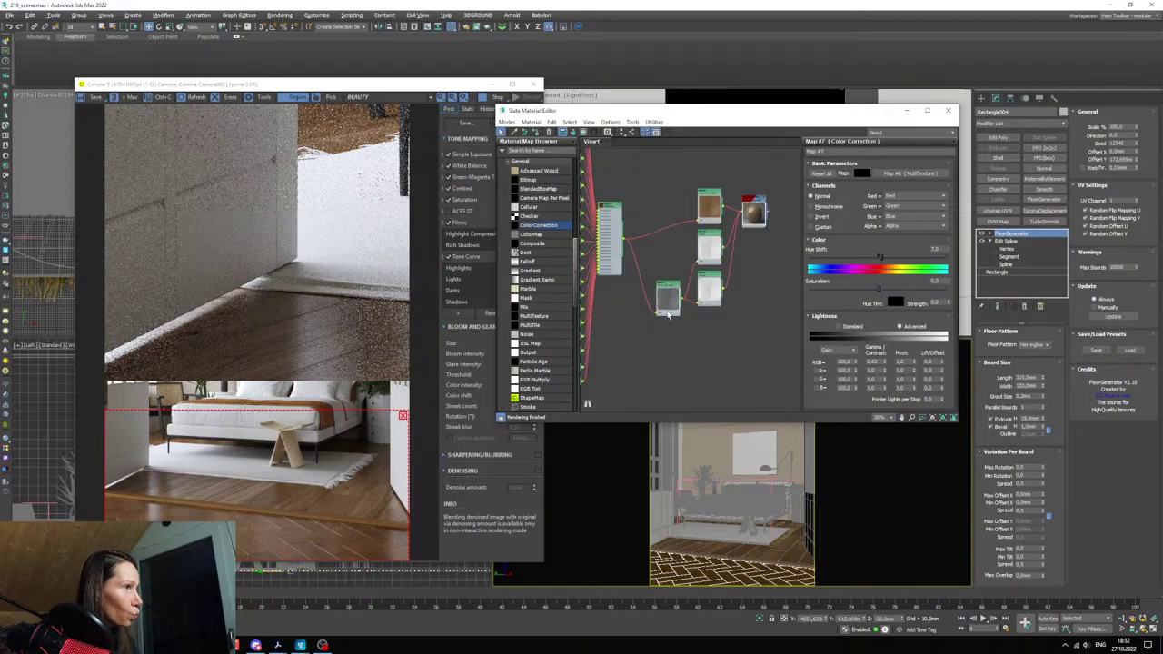
middle_click_drag(686, 335, 659, 230)
middle_click_drag(654, 362, 690, 259)
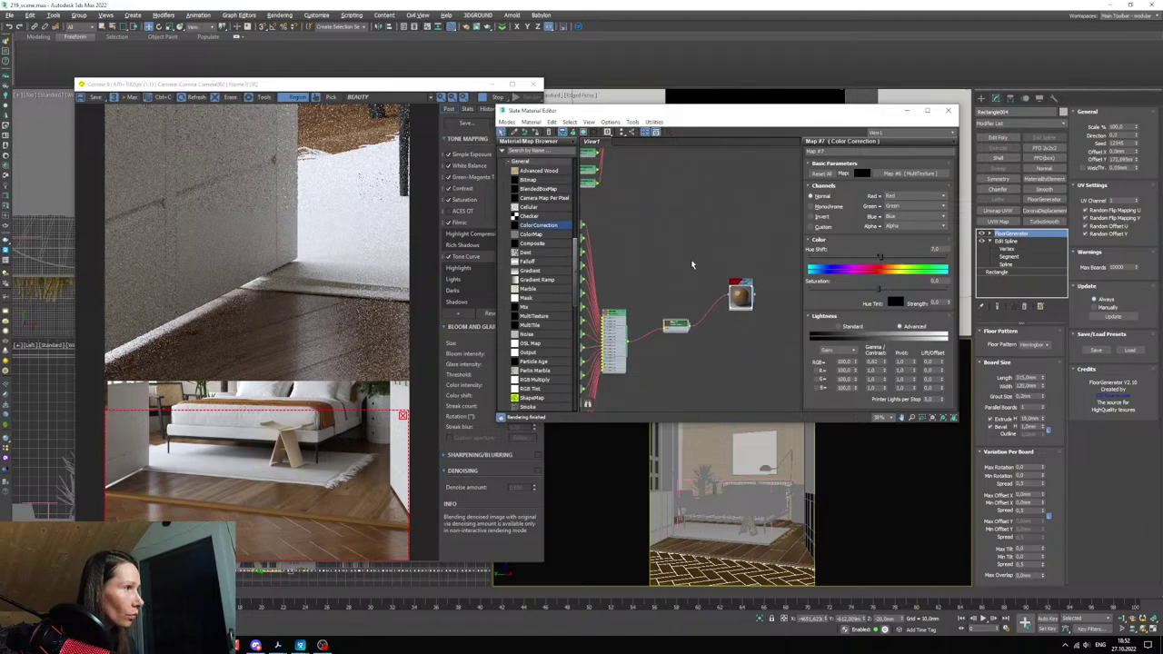
left_click_drag(683, 326, 685, 355, "shift")
double_click(684, 354)
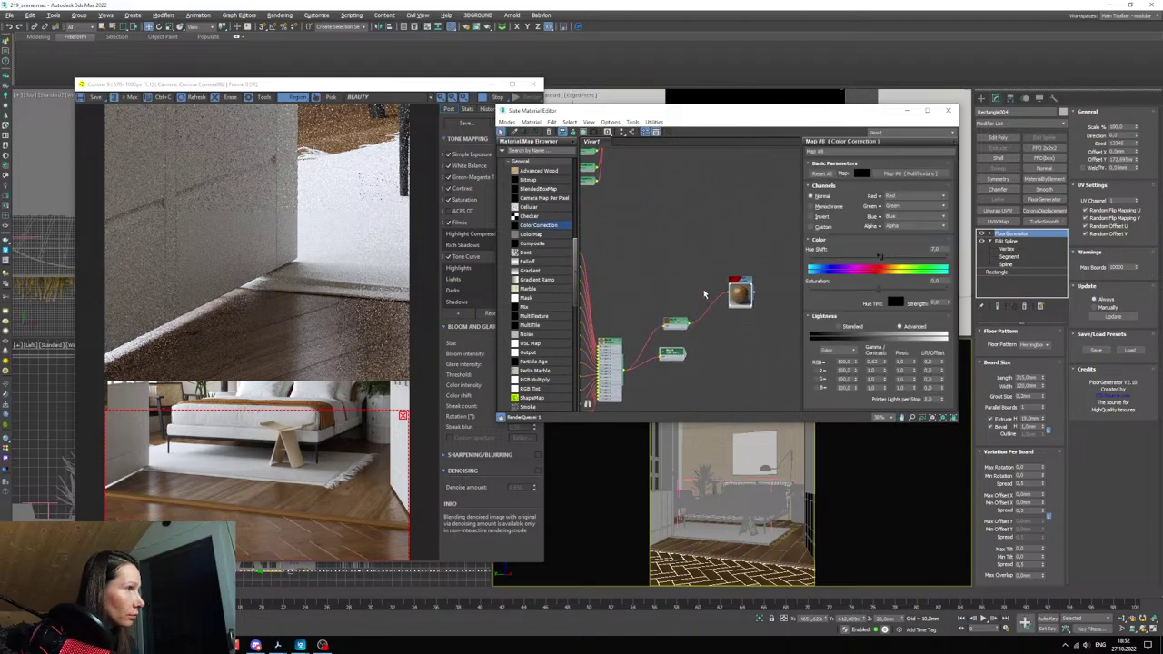
- Duplicate the original floor's two Output maps and disconnect the copies from its Color Correction map
middle_click_drag(703, 289, 685, 366)
left_click_drag(700, 352, 691, 258)
middle_click_drag(703, 290, 694, 279)
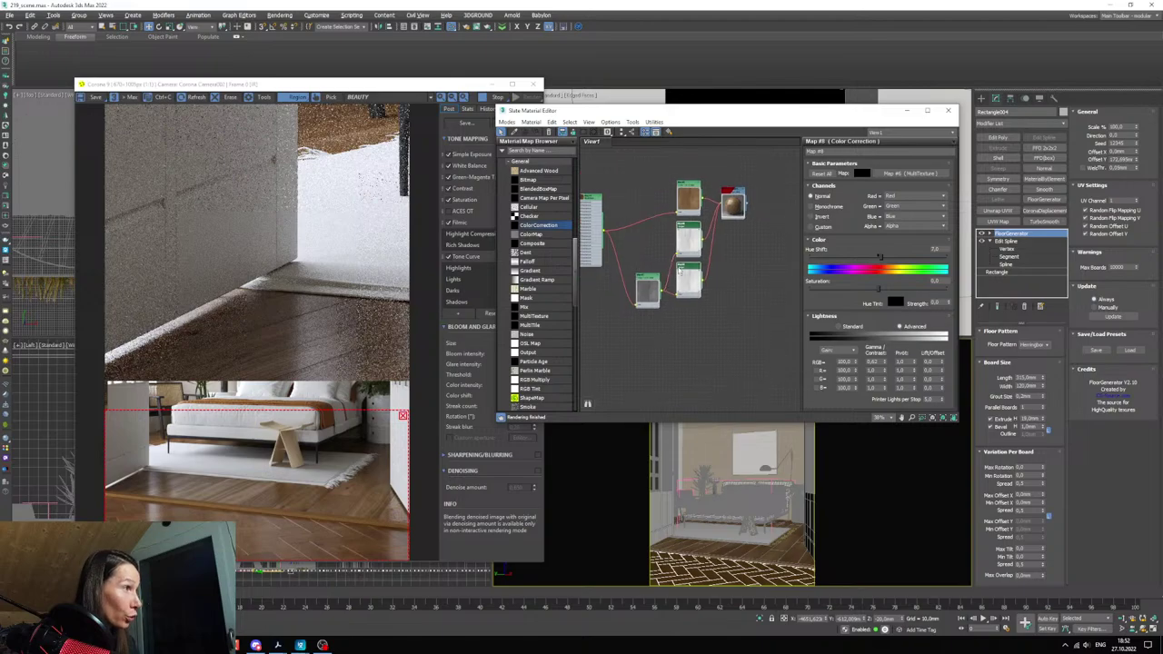
mouse_move(690, 277)
left_mouse_down("shift")
mouse_move(687, 355)
mouse_move(614, 268)
left_mouse_up("shift")
double_click(688, 320)
scroll(672, 266, "up", 3)
scroll(674, 282, "down", 2)
middle_click_drag(676, 314, 679, 253)
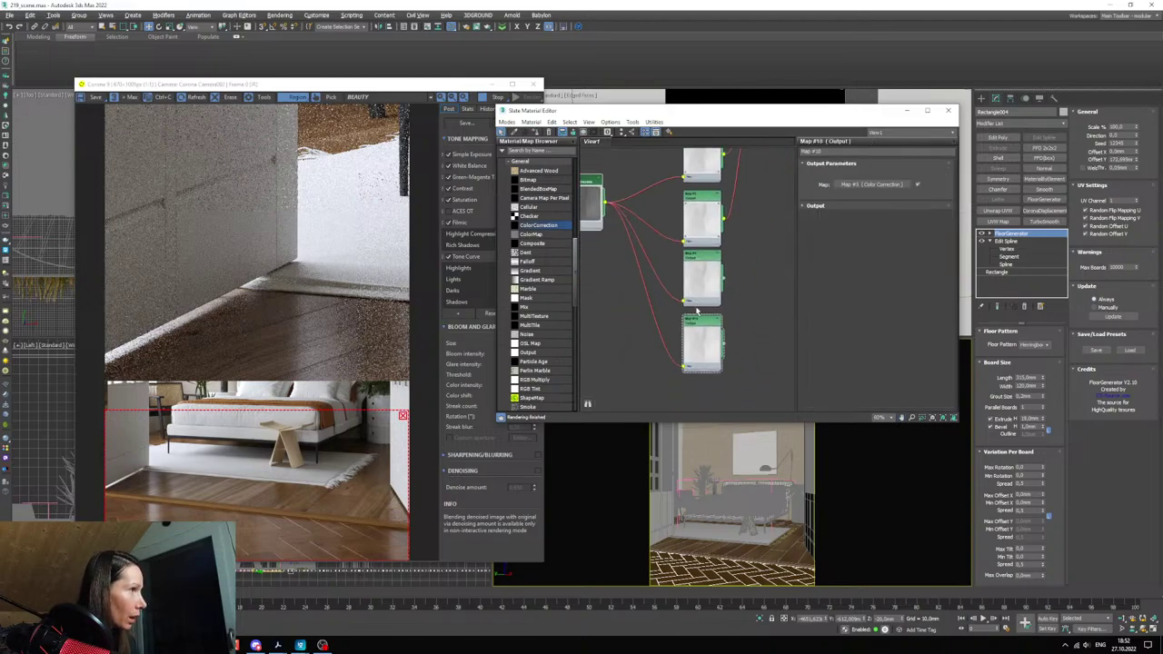
left_click_drag(655, 340, 654, 251)
key("Delete")
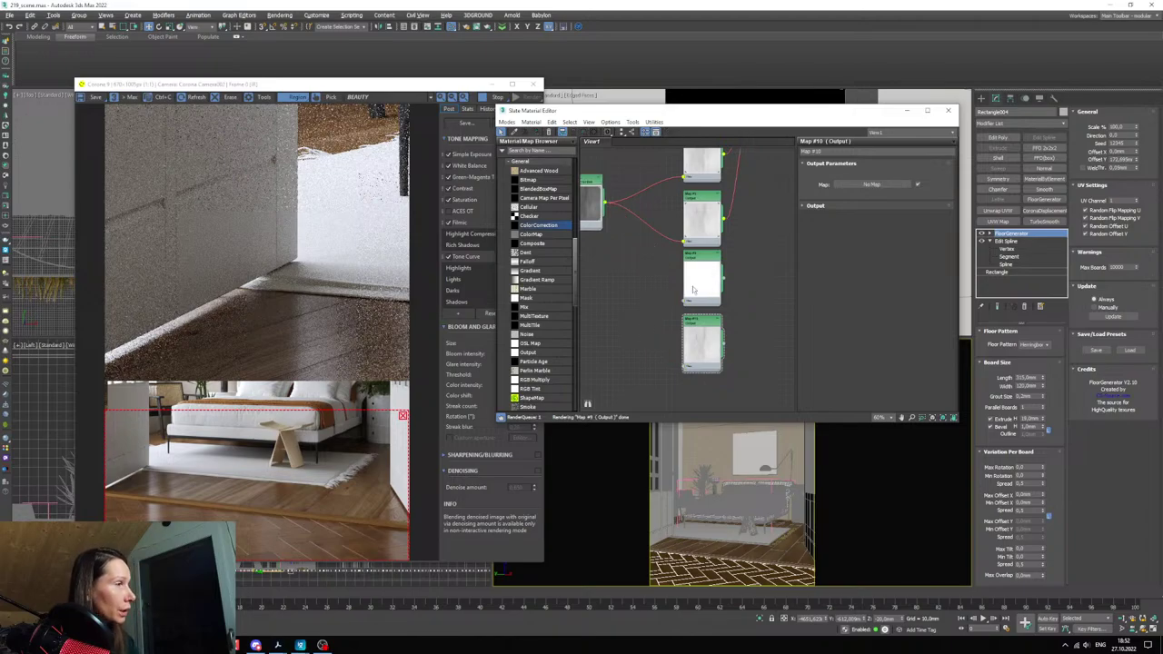
- Move the two disconnected Output copies next to the duplicated Color Correction map, stacked below the herringbone floor material
scroll(694, 338, "down", 2)
middle_click_drag(694, 338, 674, 279)
left_click_drag(673, 238, 659, 390)
middle_click_drag(659, 390, 647, 295)
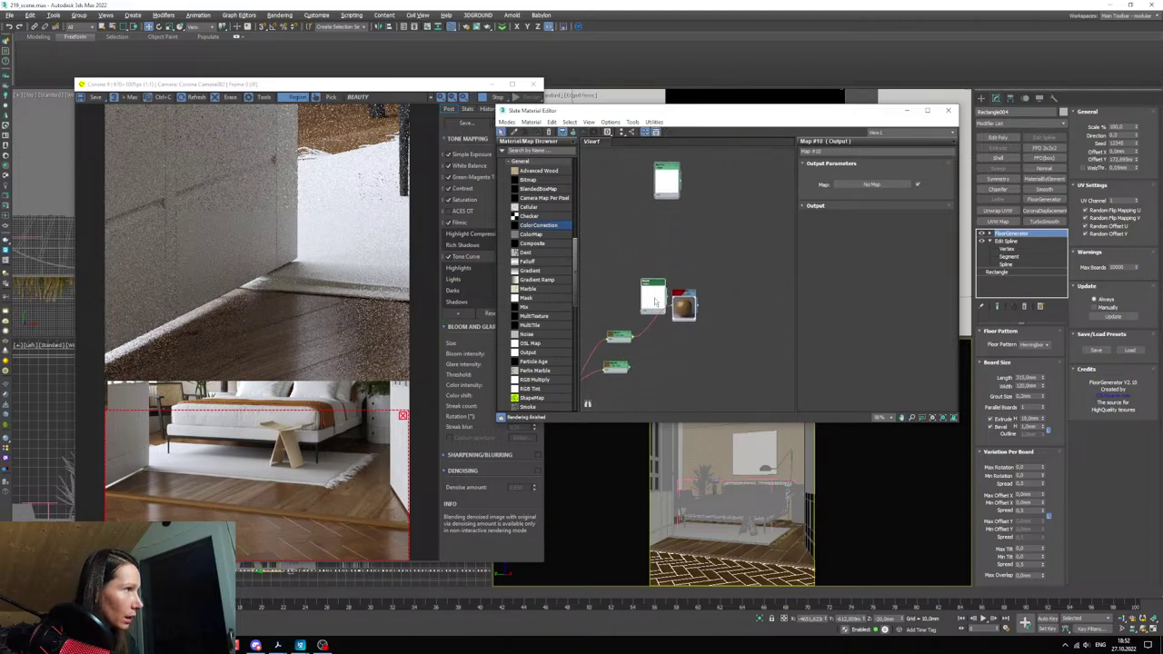
left_click_drag(657, 302, 671, 147)
middle_click_drag(680, 193, 680, 262)
left_click_drag(707, 286, 647, 388)
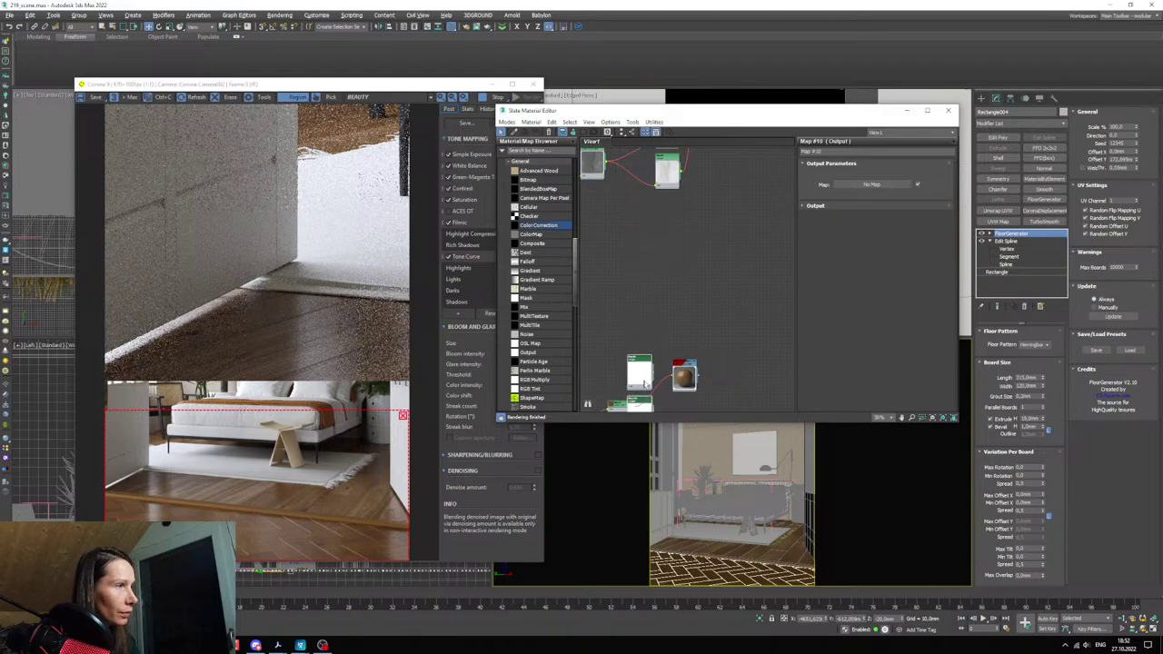
middle_click_drag(647, 388, 662, 220)
left_click_drag(654, 205, 662, 276)
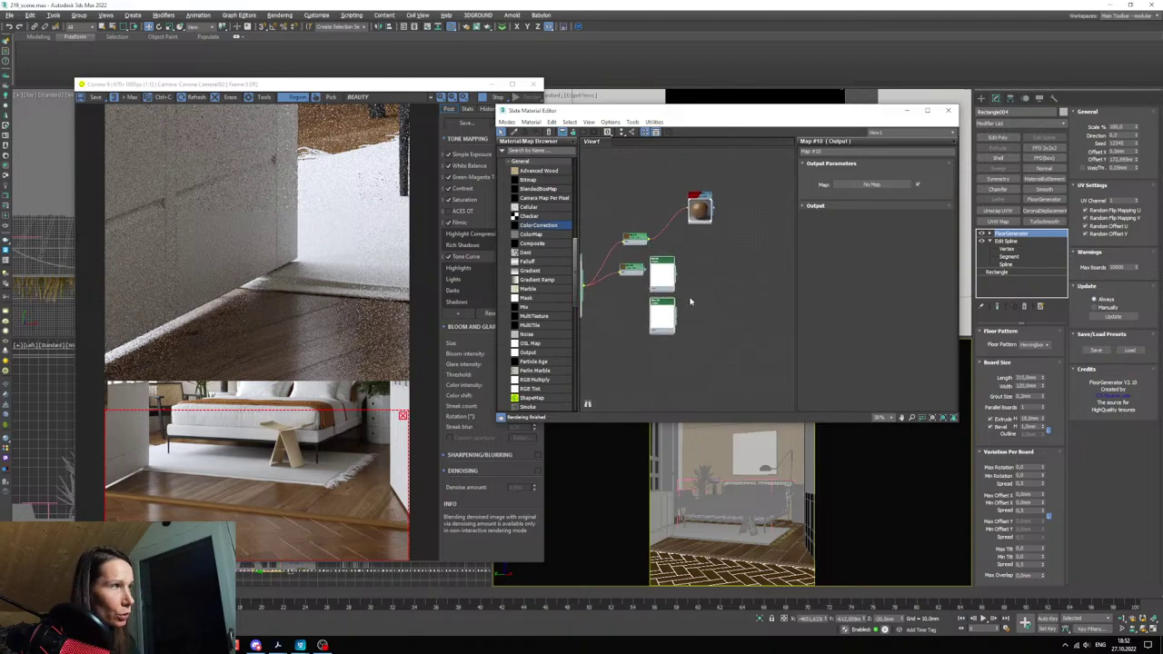
scroll(690, 302, "up", 4)
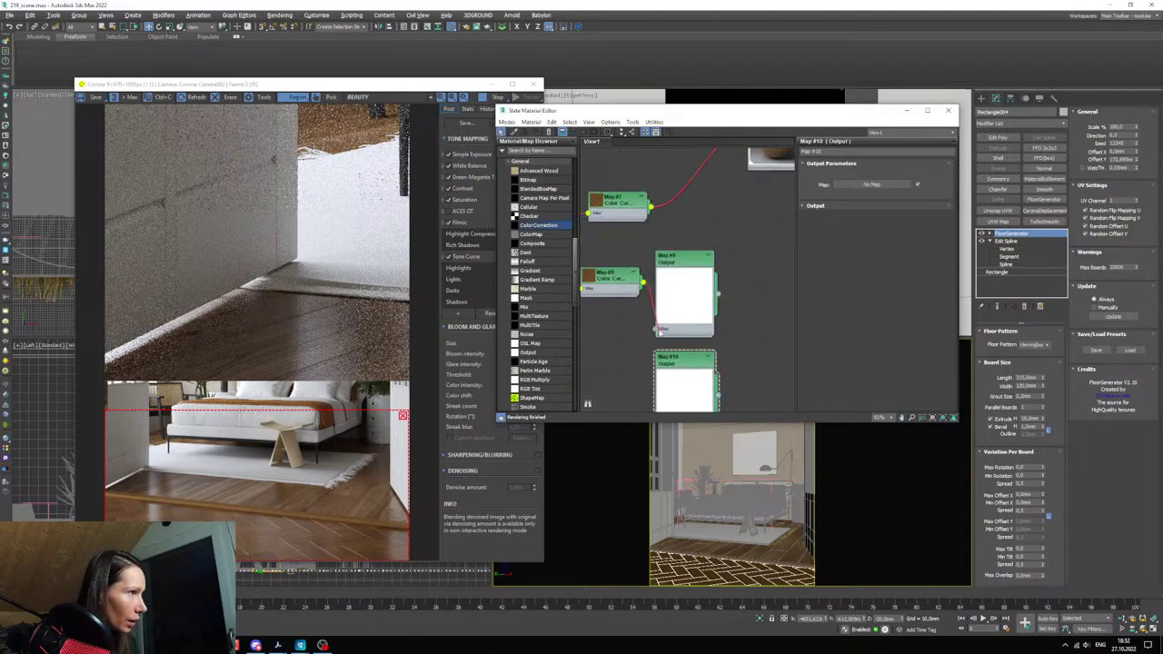
- Connect the lower Color Correction map (Map #8) to the input of the upper Output map
left_click_drag(661, 333, 658, 331)
middle_click_drag(669, 358, 685, 303)
left_click_drag(638, 225, 586, 233)
middle_click_drag(633, 244, 704, 271)
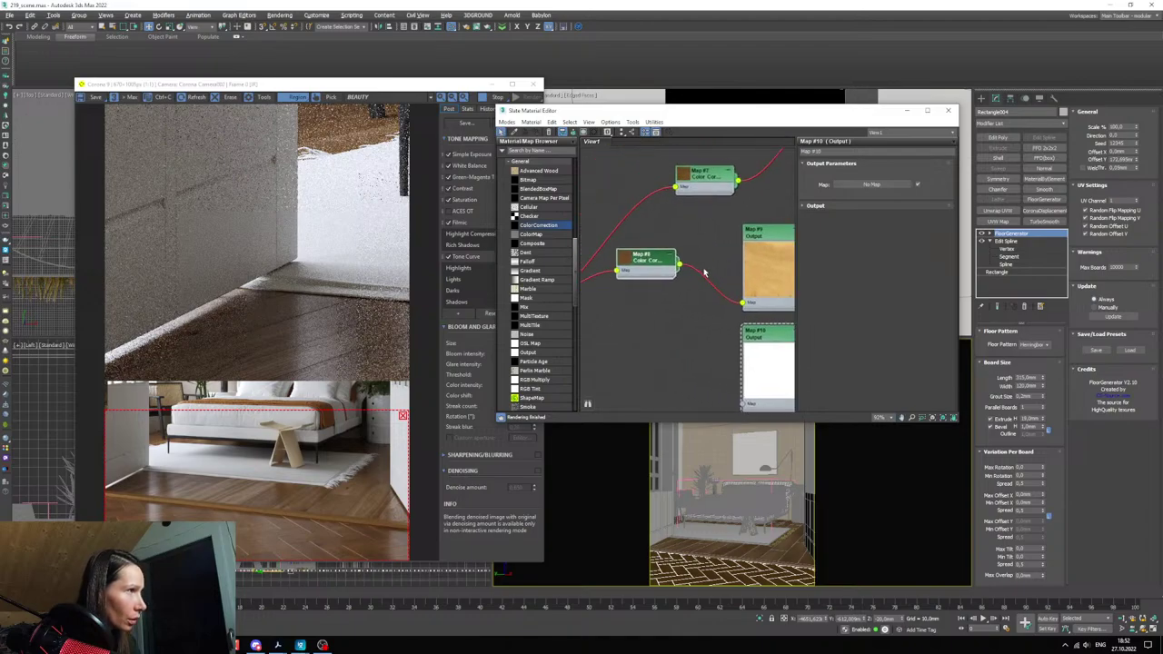
- Set the saturation of the Color Correction feeding the Output map to -100 and enlarge its node preview
double_click(652, 261)
scroll(691, 297, "down", 2)
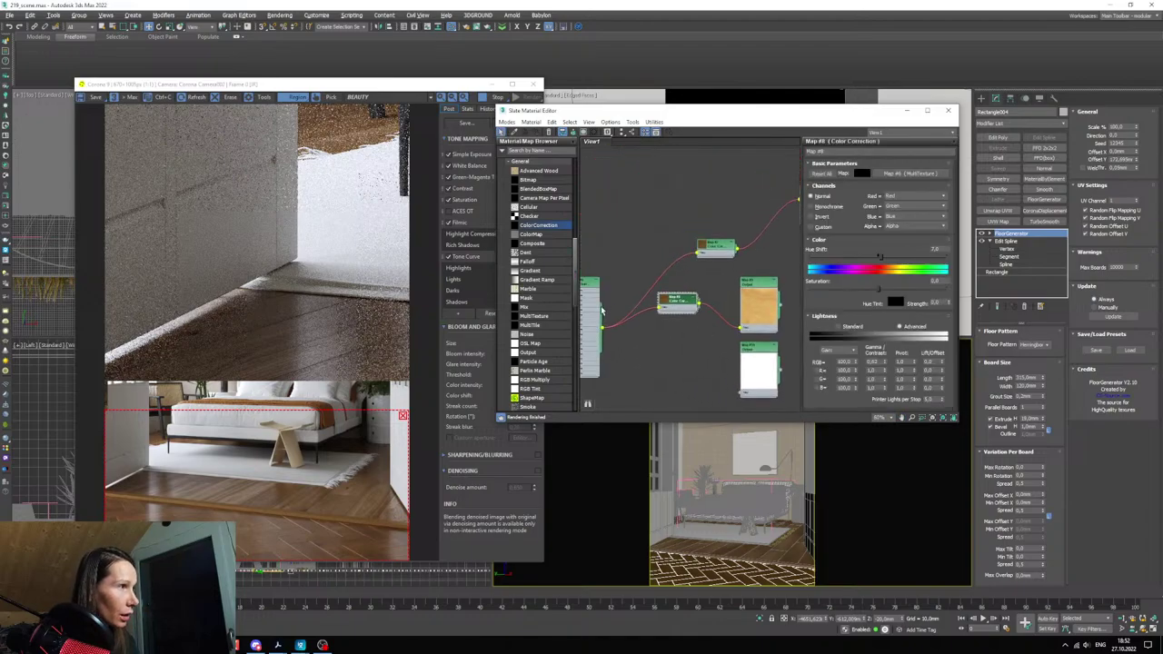
left_click_drag(875, 293, 809, 289)
middle_click_drag(667, 323, 662, 336)
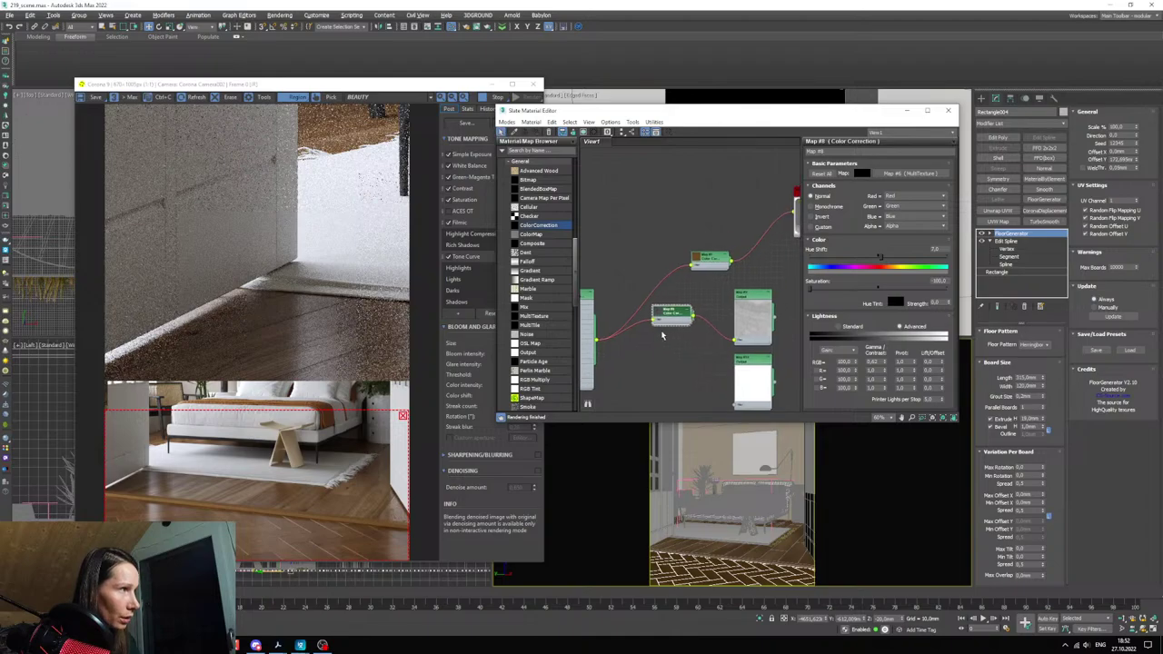
double_click(659, 313)
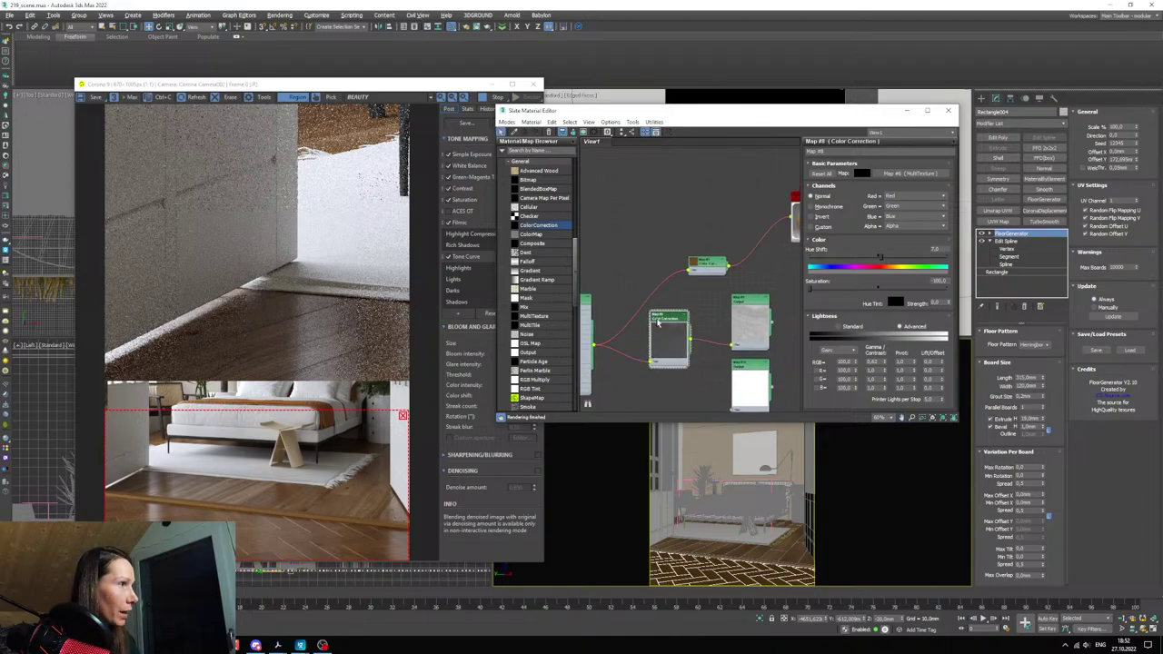
- Connect the desaturated Output map to the floor material's reflection color
scroll(695, 333, "down", 2)
middle_click_drag(695, 334, 638, 342)
scroll(685, 332, "up", 2)
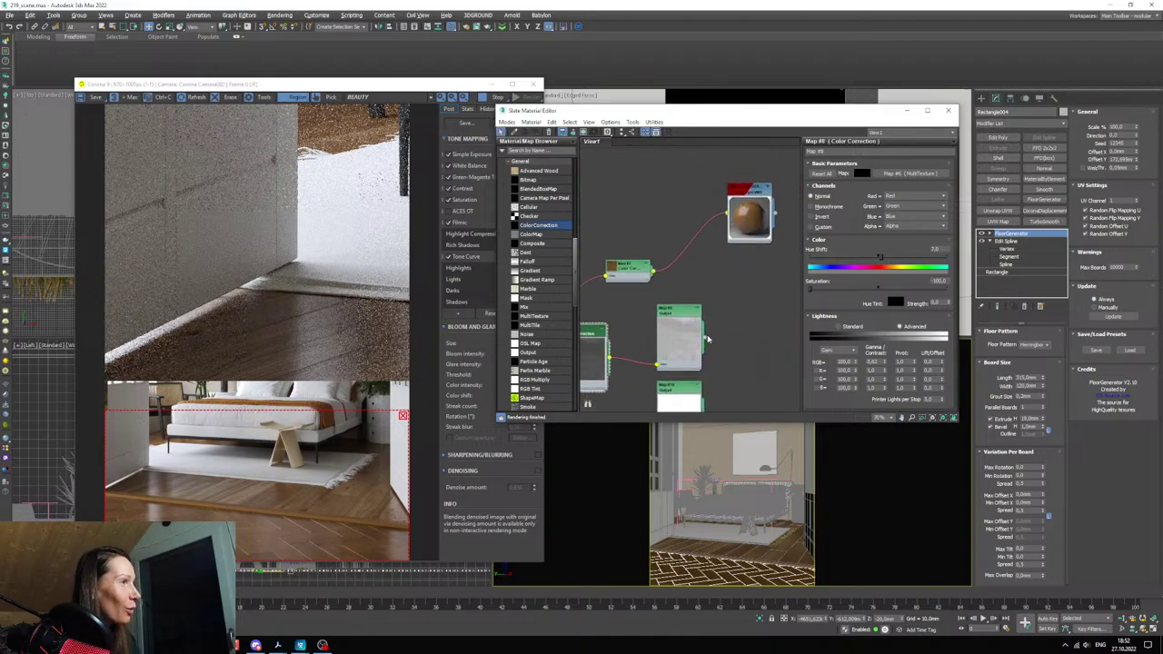
left_click_drag(705, 337, 730, 251)
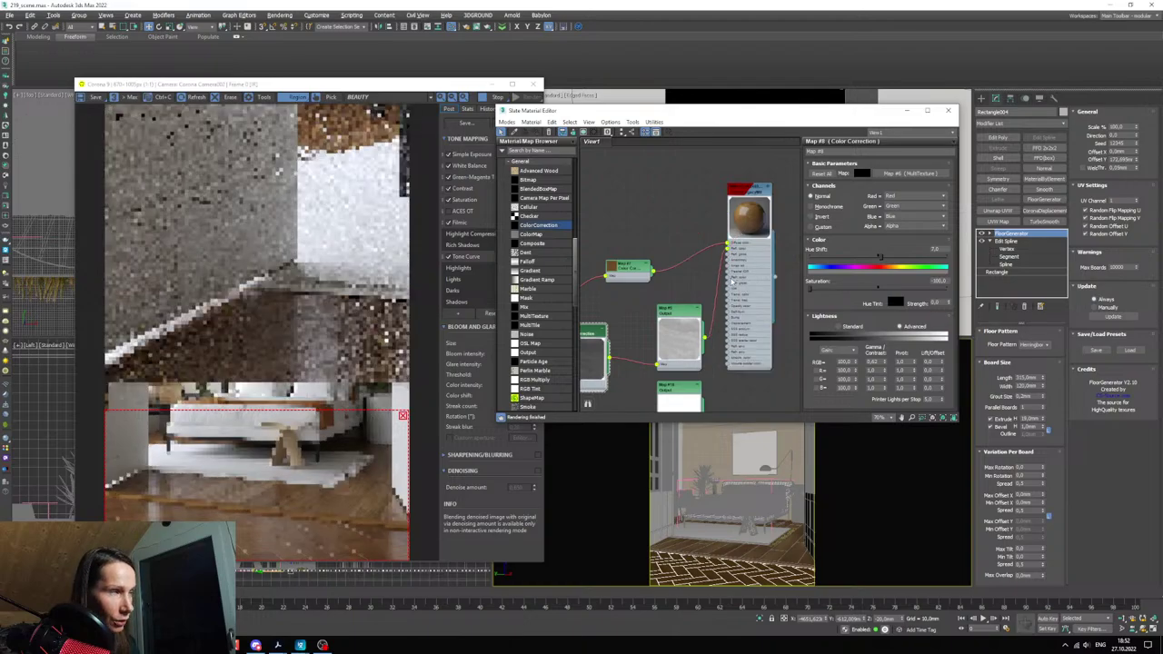
left_click(761, 188)
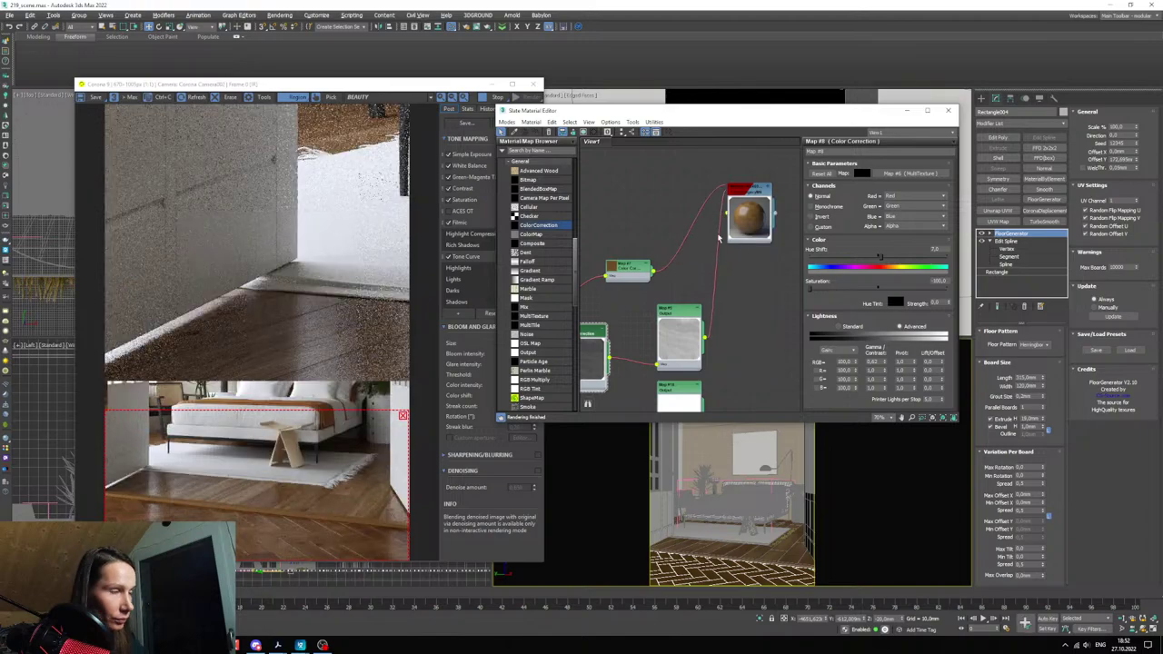
middle_click_drag(682, 195, 677, 197)
- Check the herringbone boards' reflections in a close-up render with the floor material's diffuse level at 0, and restore the level to 1
double_click(745, 193)
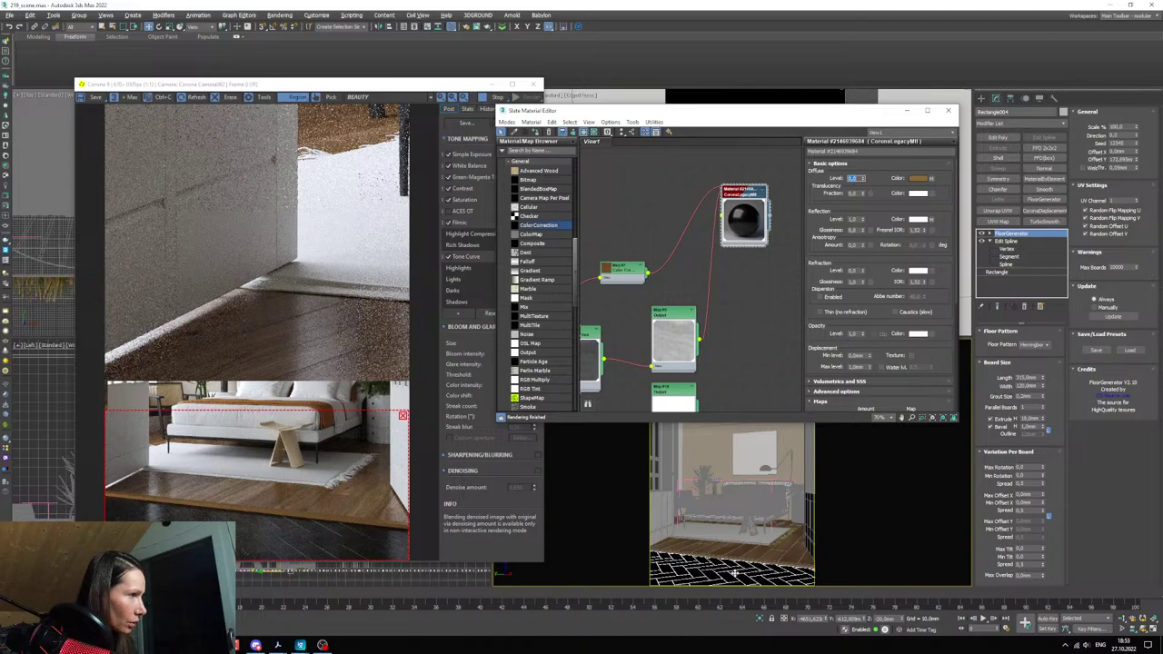
left_click(1133, 629)
scroll(763, 562, "up", 6)
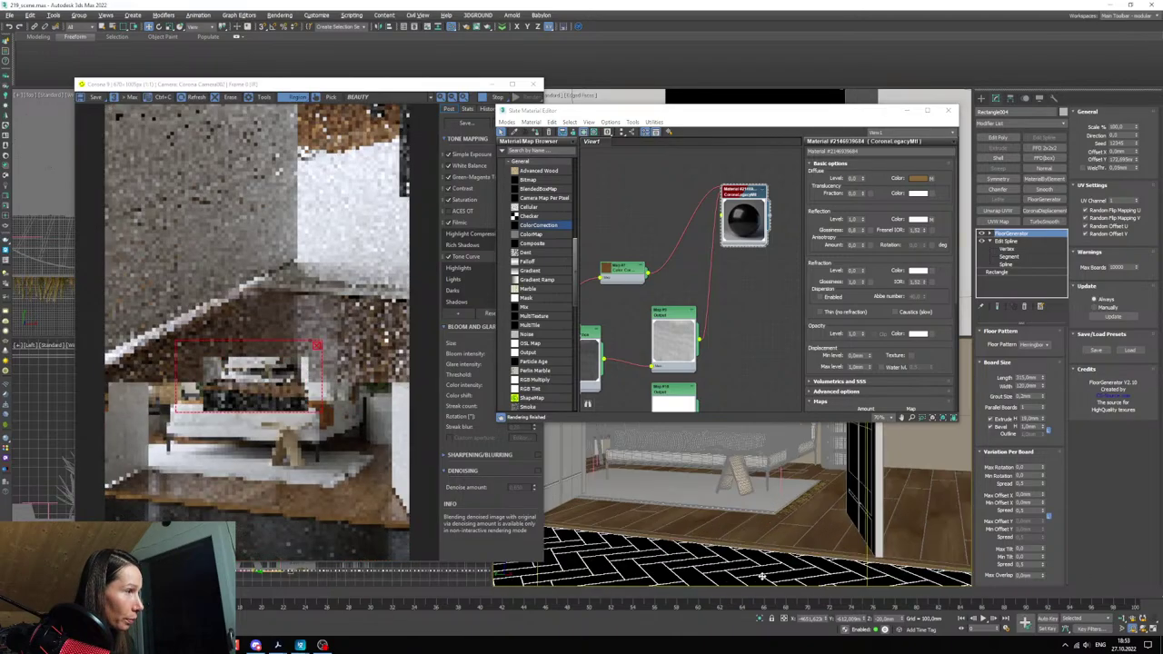
scroll(311, 416, "up", 2)
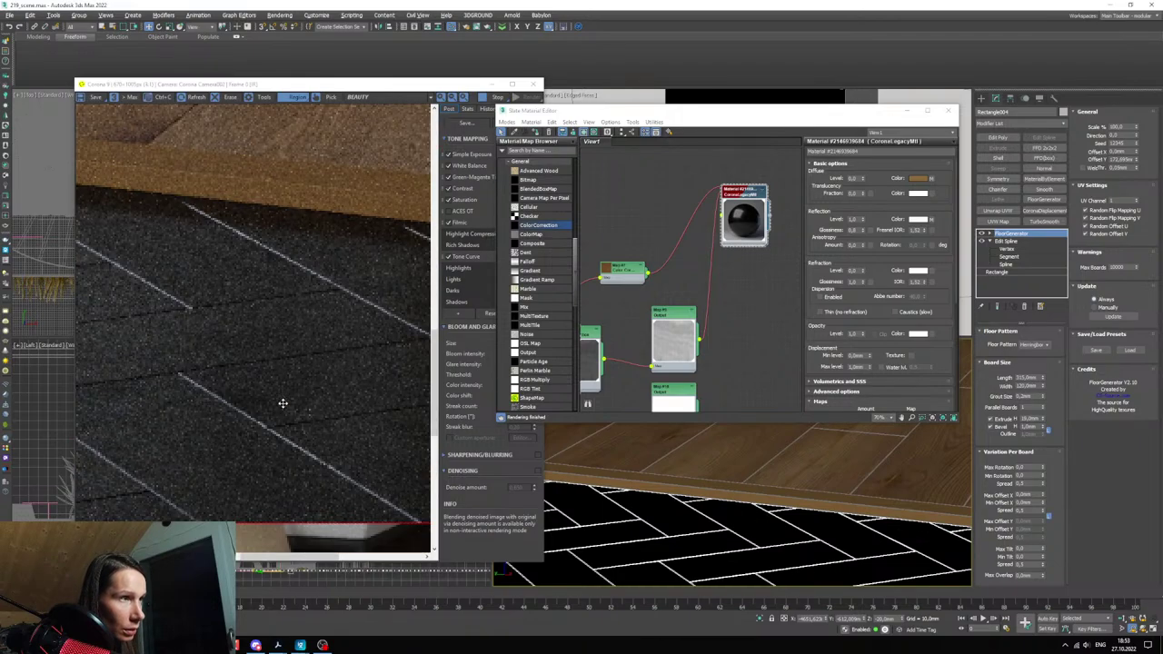
scroll(282, 404, "down", 1)
scroll(688, 313, "down", 4)
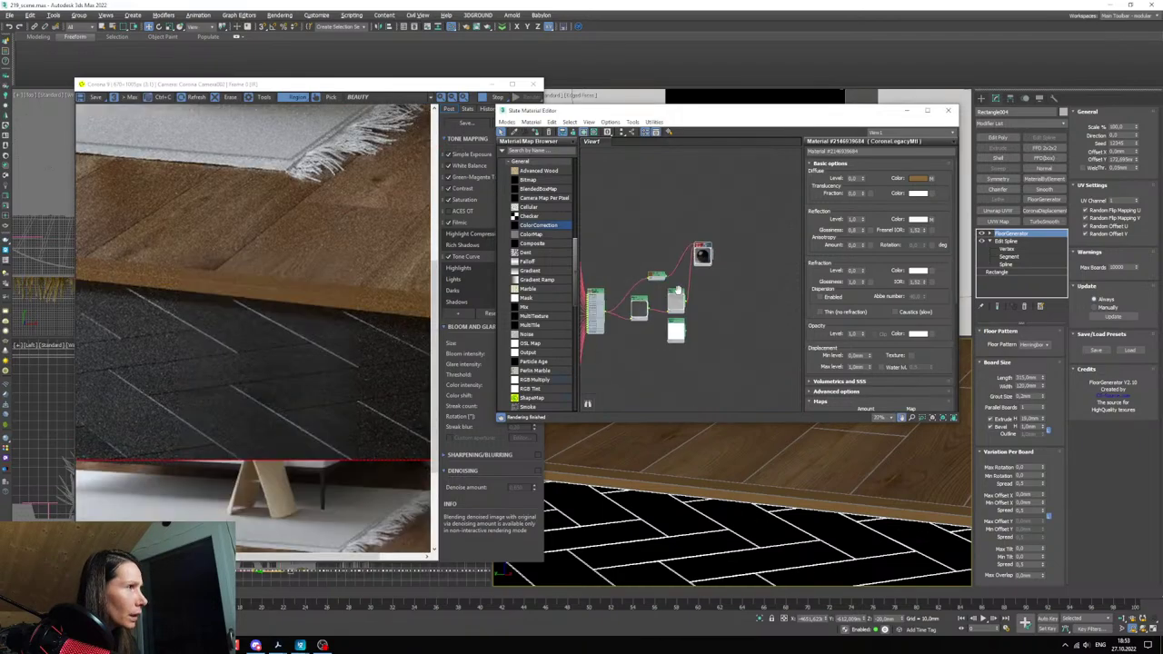
scroll(676, 286, "up", 4)
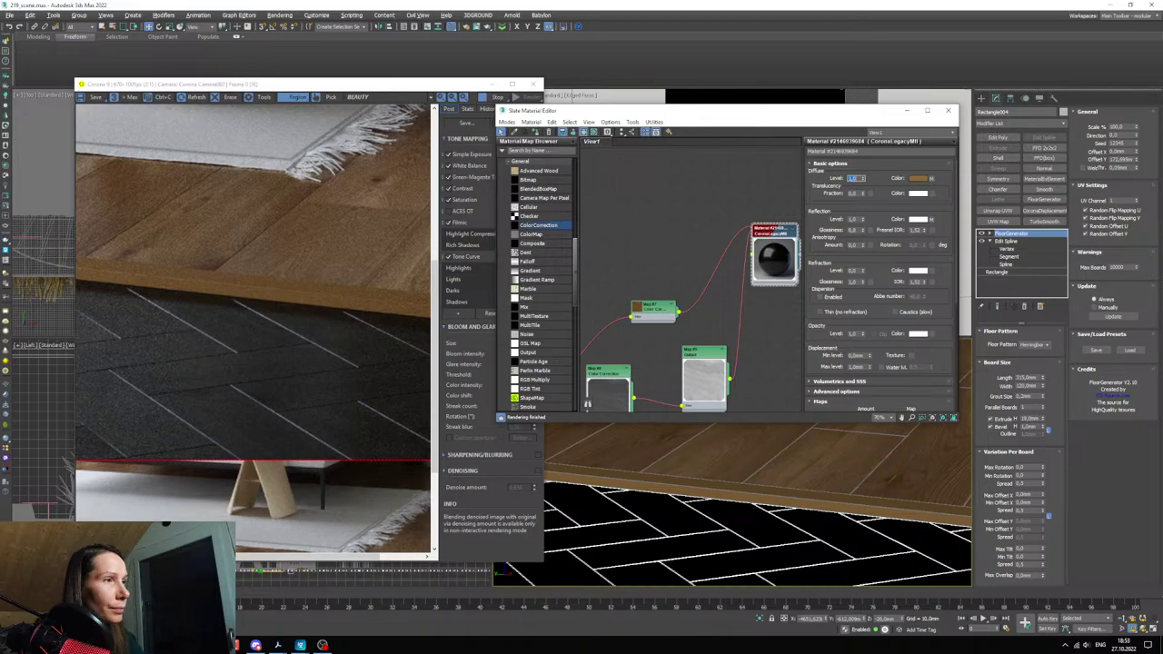
key("Return")
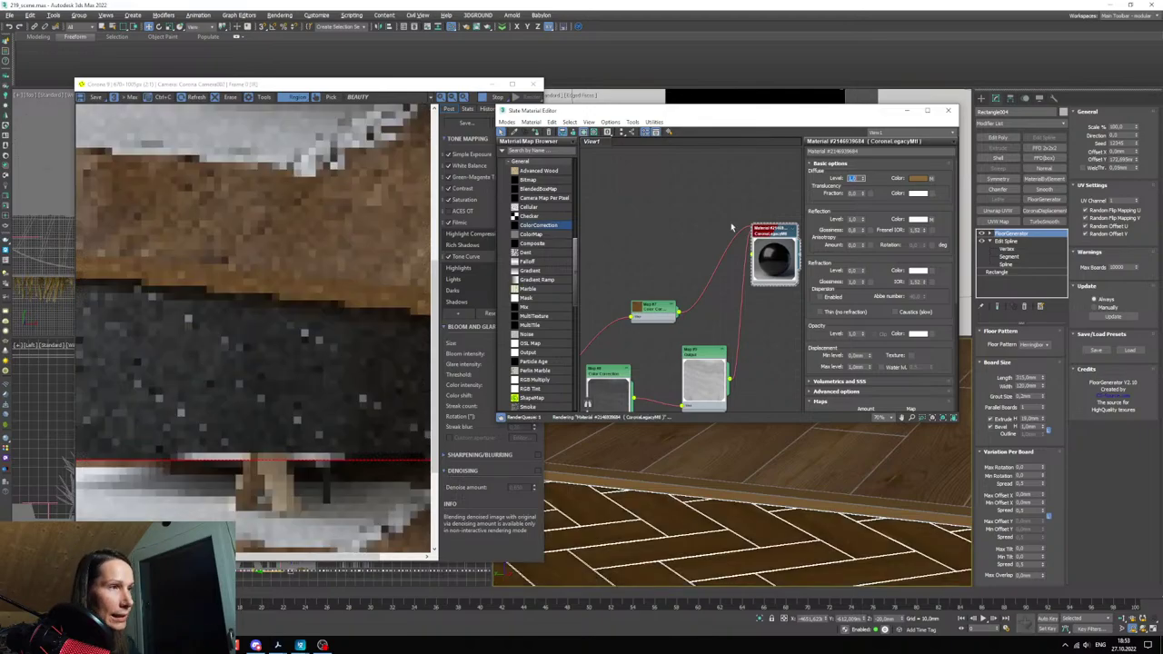
- Extend the render region's lower edge and examine the herringbone boards' wood texture, reflections and joints up close
middle_click_drag(680, 546, 766, 535)
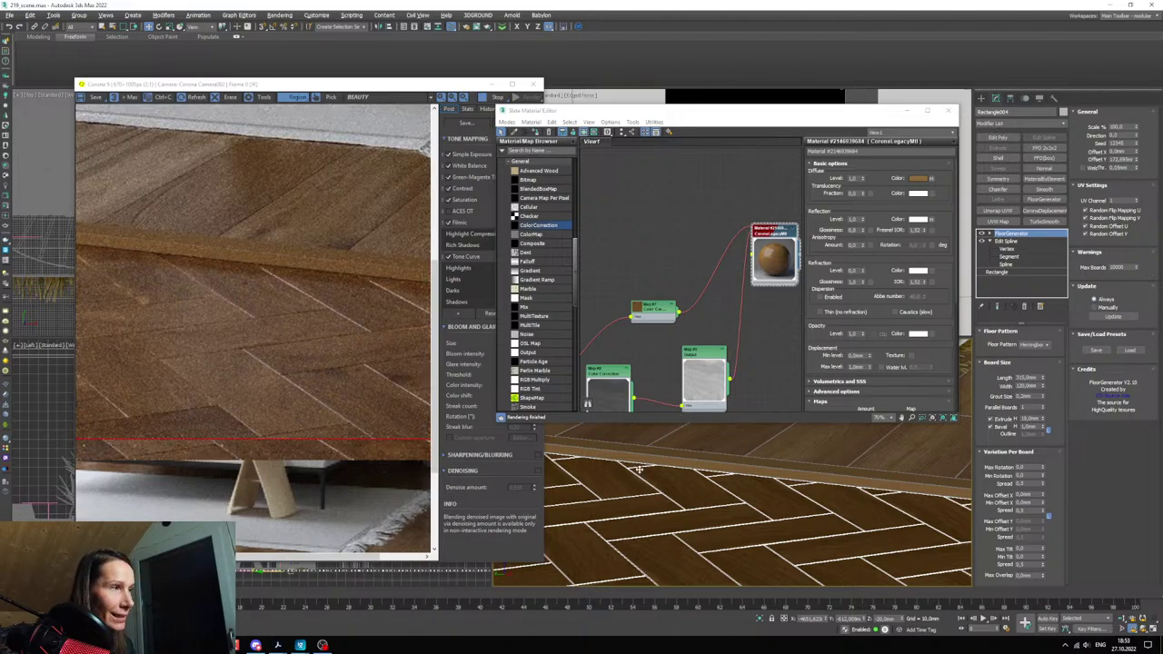
key("alt+Tab")
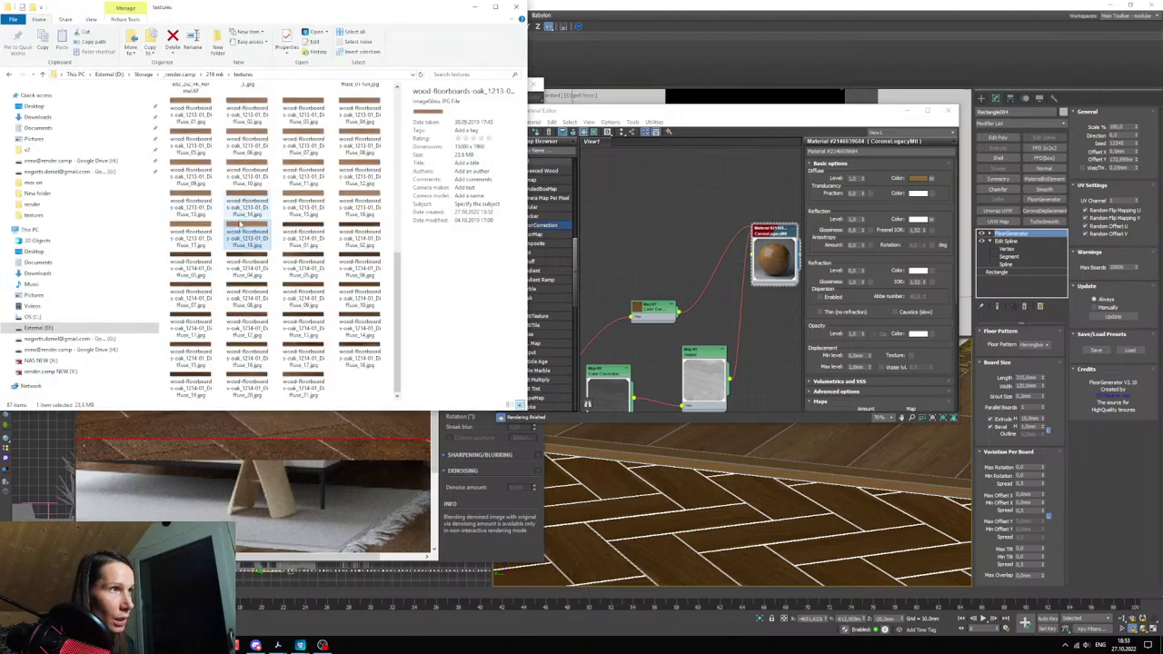
left_click(474, 7)
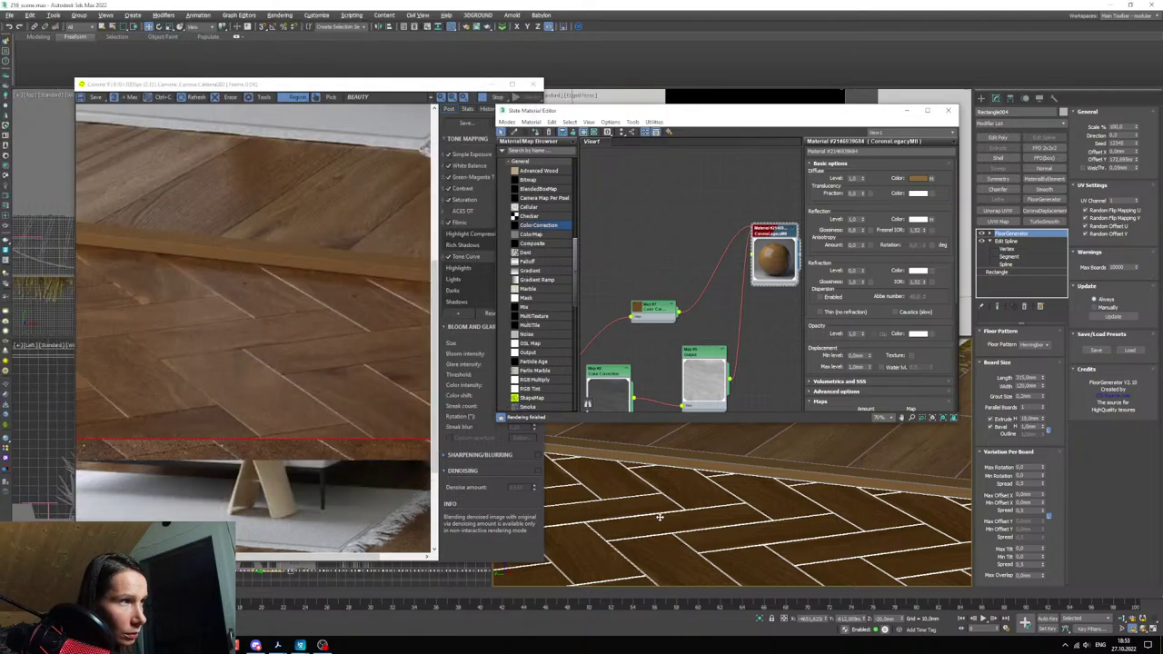
scroll(677, 514, "up", 3)
scroll(208, 359, "up", 3)
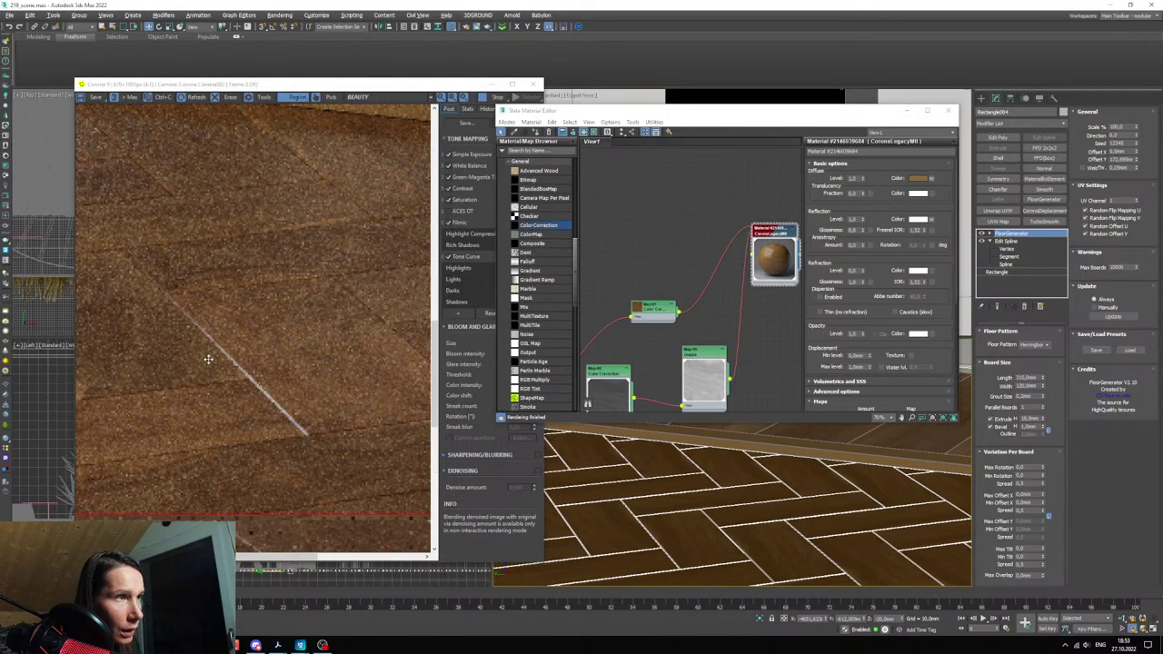
scroll(211, 362, "down", 3)
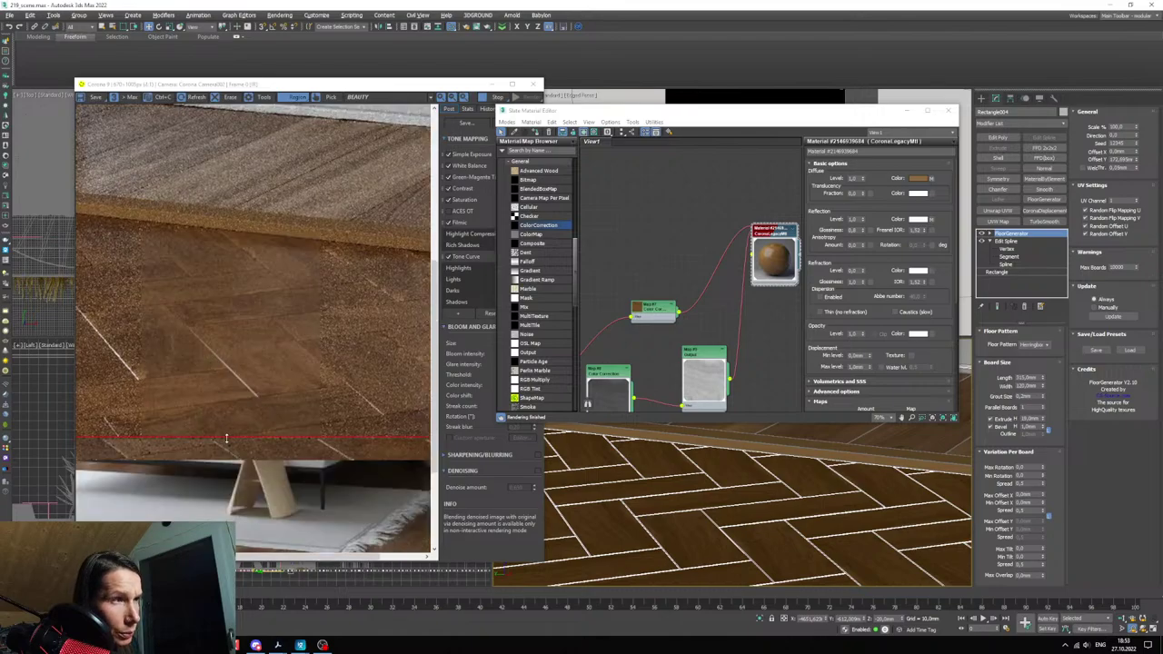
left_click_drag(227, 439, 227, 518)
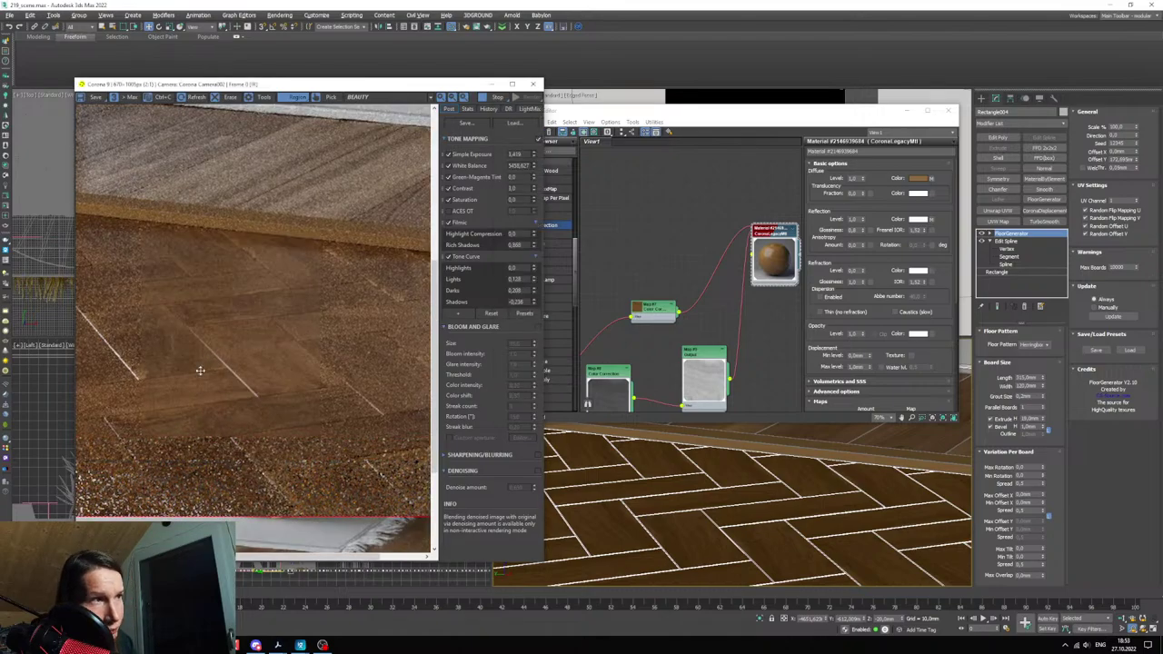
scroll(174, 283, "down", 5)
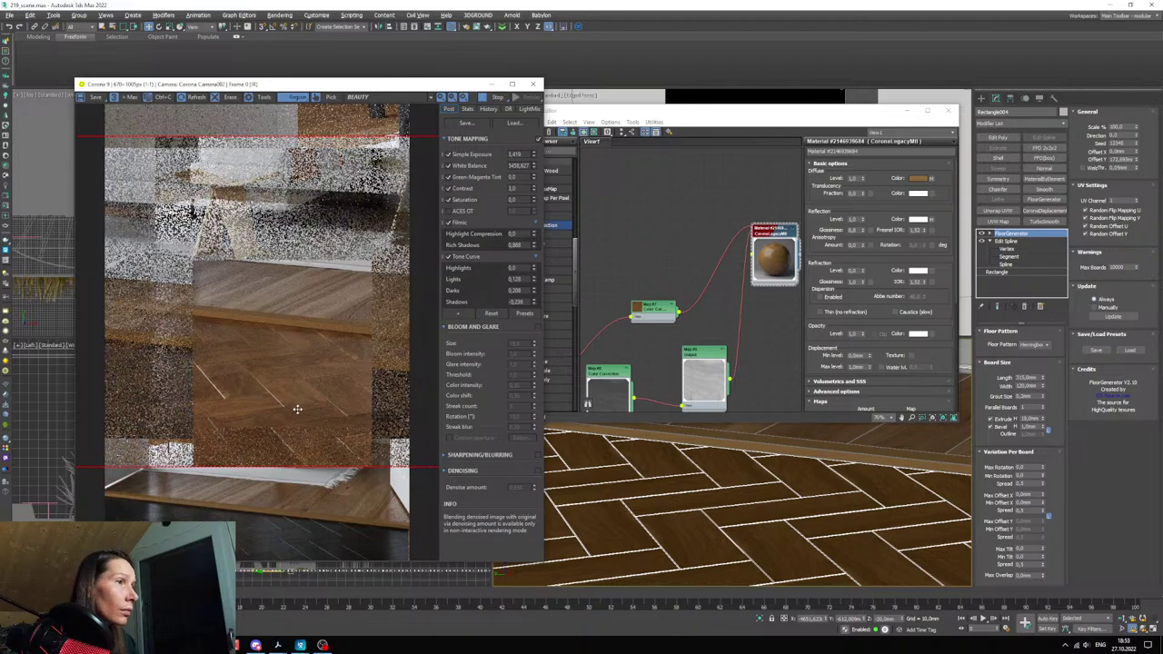
scroll(297, 409, "up", 4)
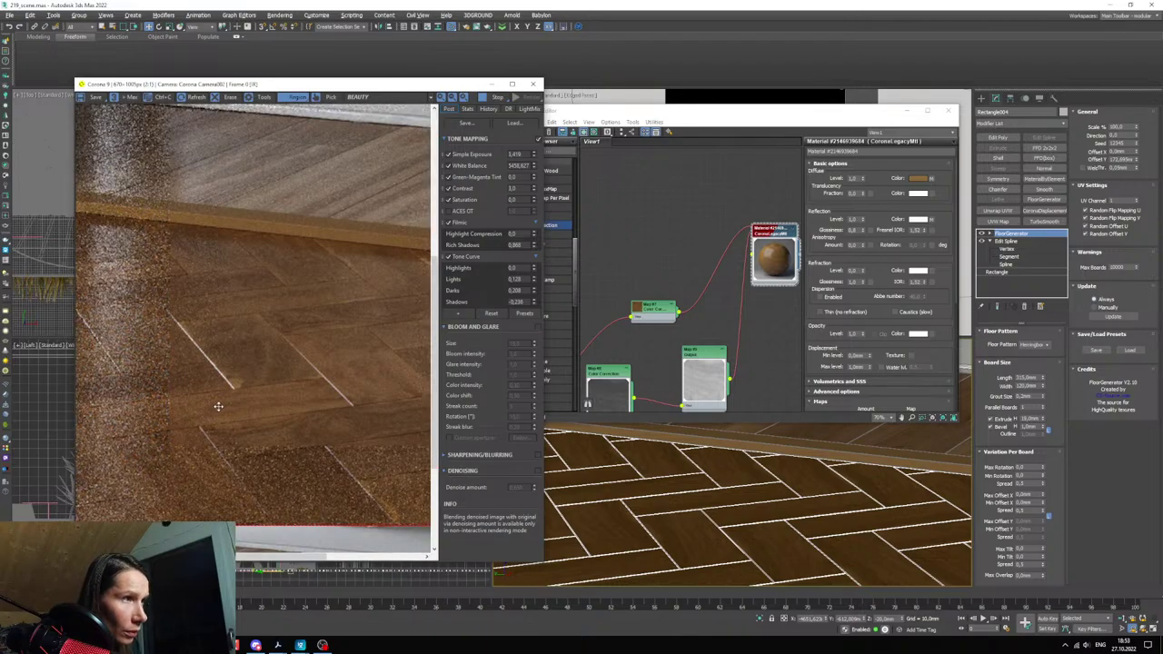
scroll(218, 403, "down", 2)
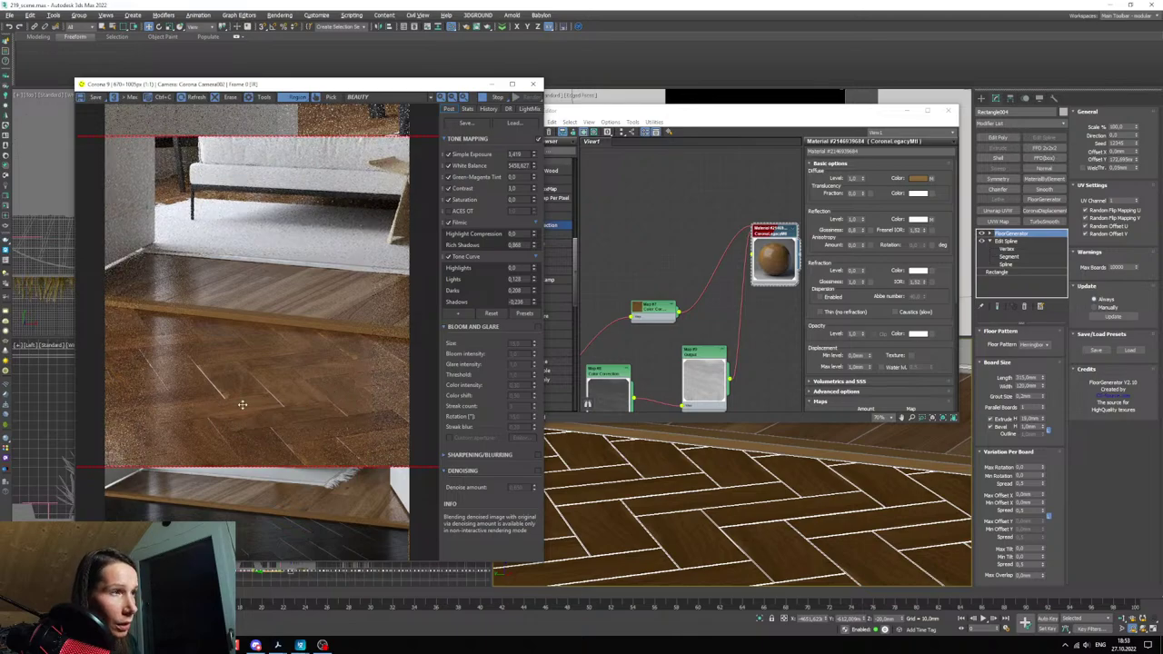
scroll(241, 409, "up", 2)
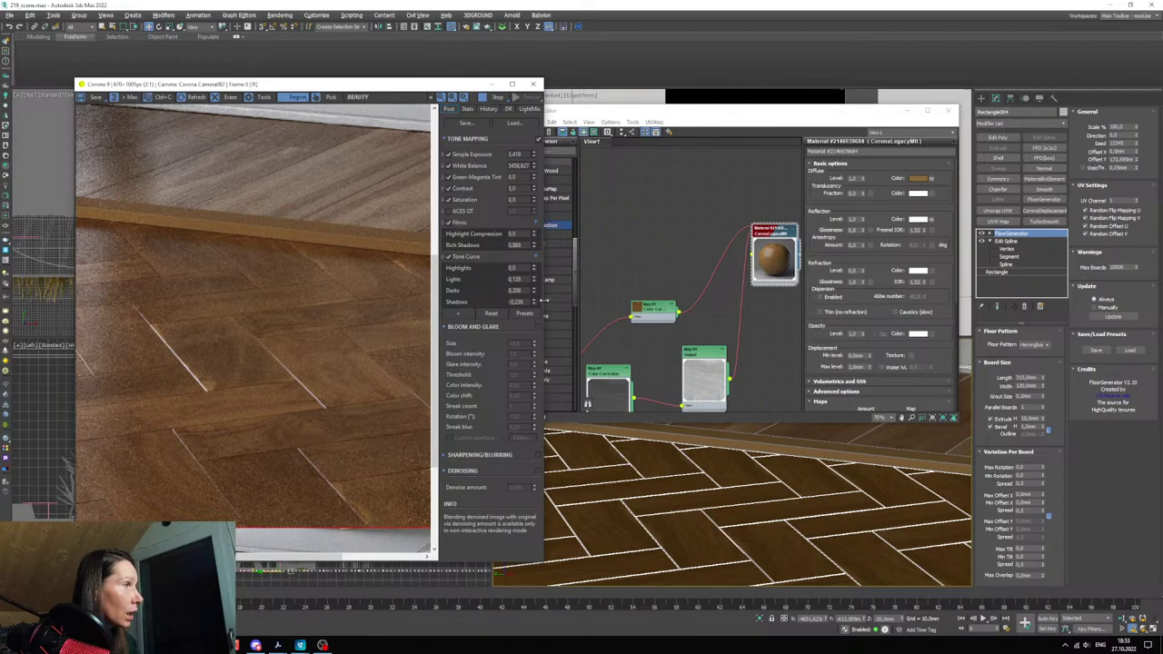
- Stop the interactive render and save the scene as an incremented version, 219_scene01.max, in its existing project folder
left_click(907, 111)
left_click(494, 99)
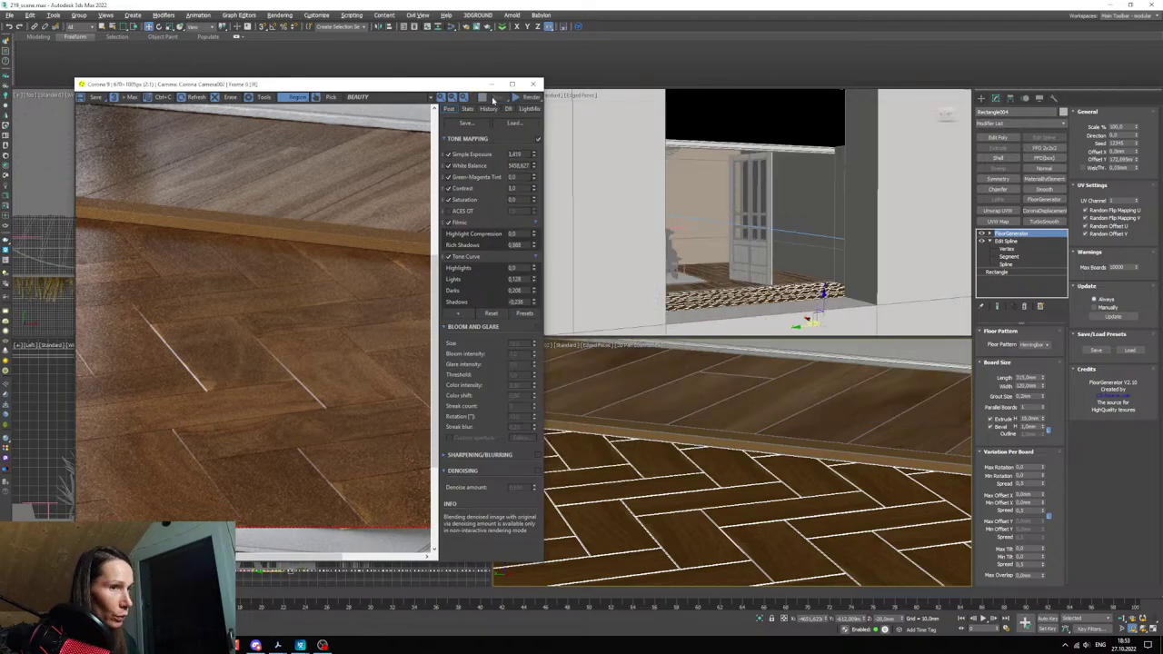
left_click(10, 14)
left_click(28, 96)
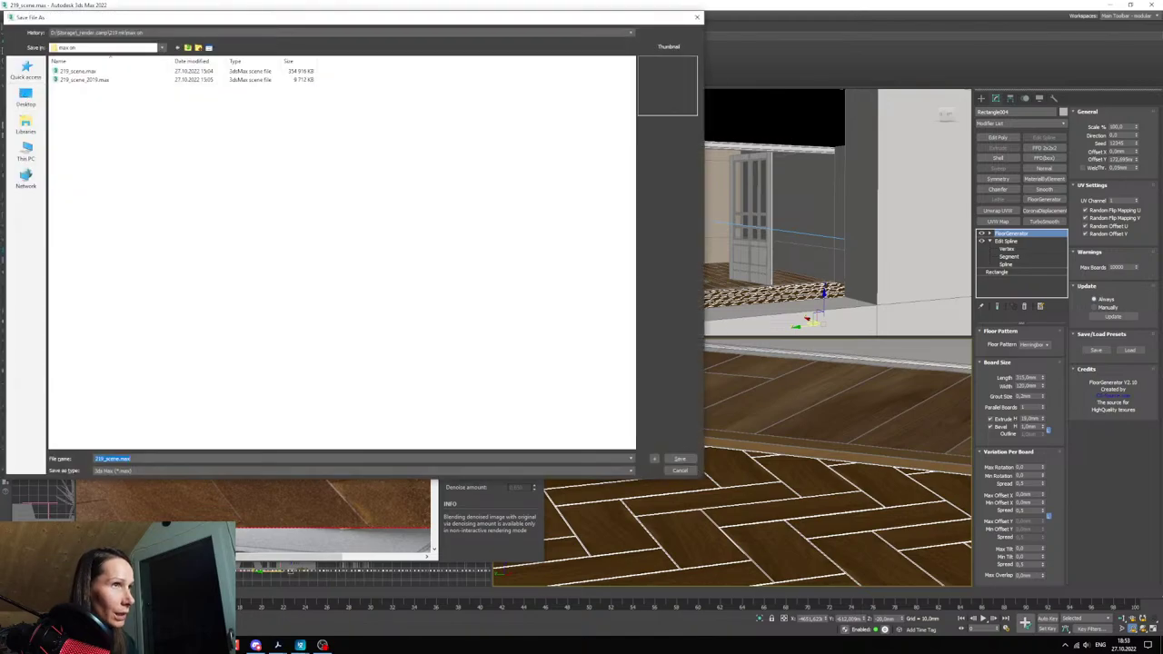
left_click(25, 153)
double_click(195, 145)
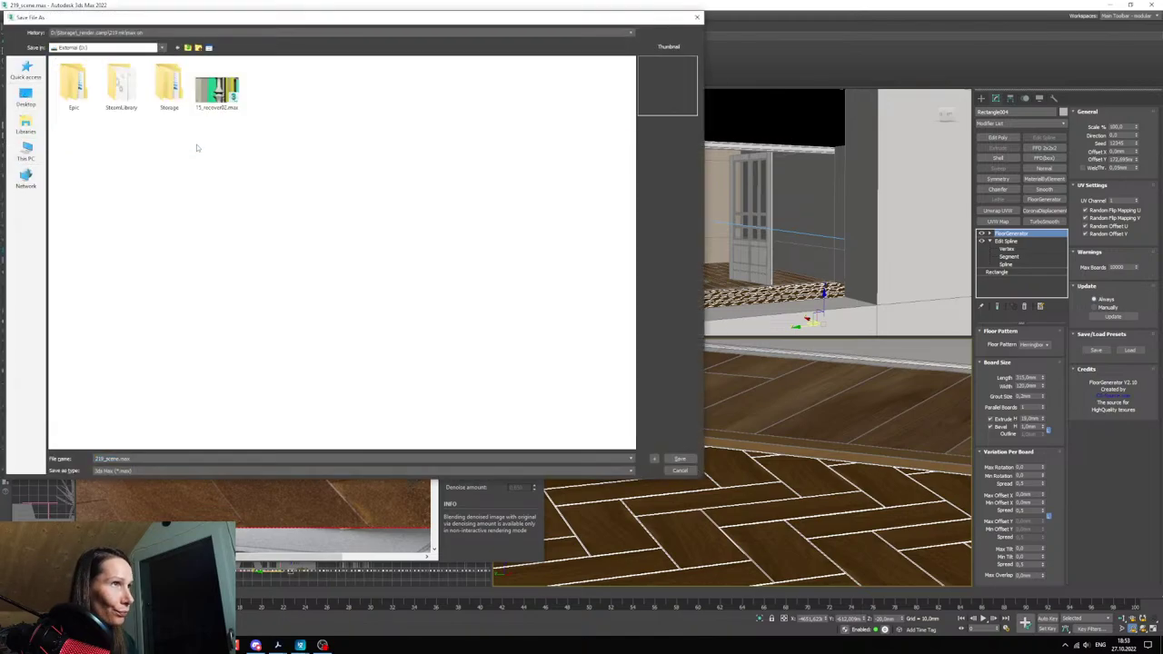
double_click(167, 88)
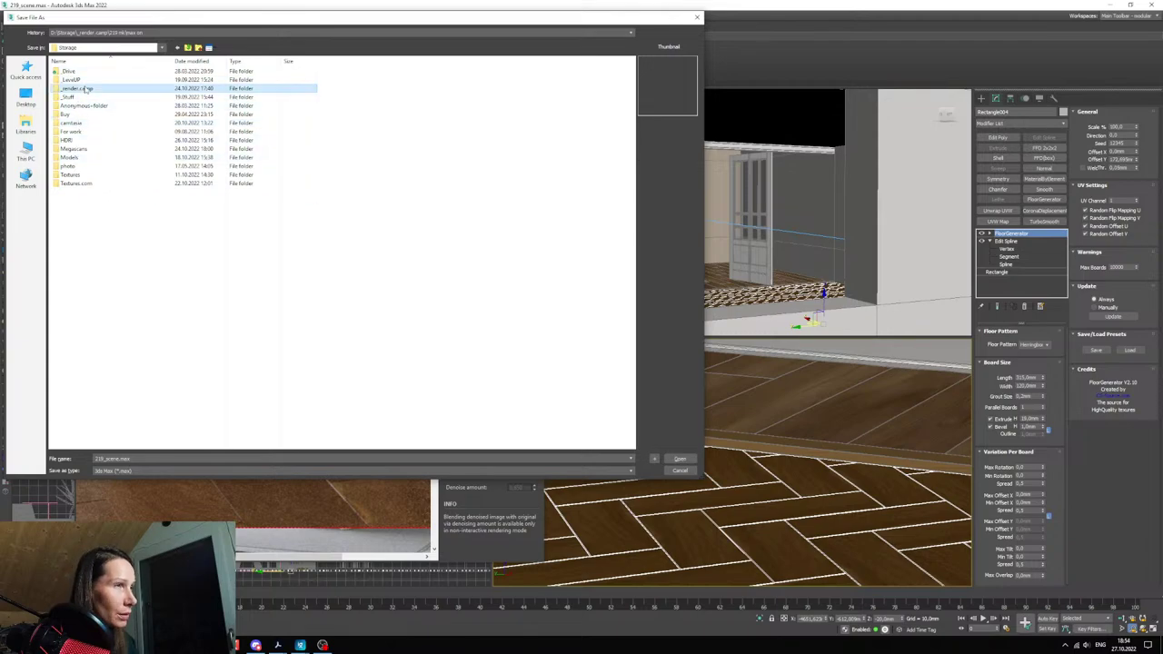
double_click(76, 88)
double_click(407, 148)
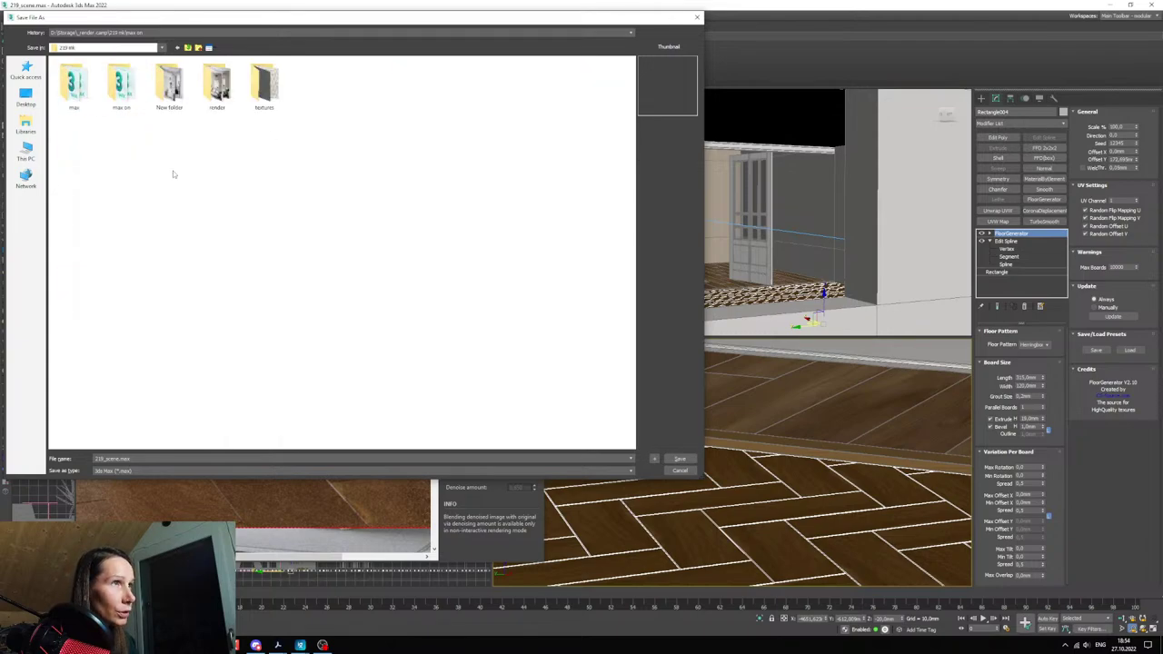
double_click(122, 87)
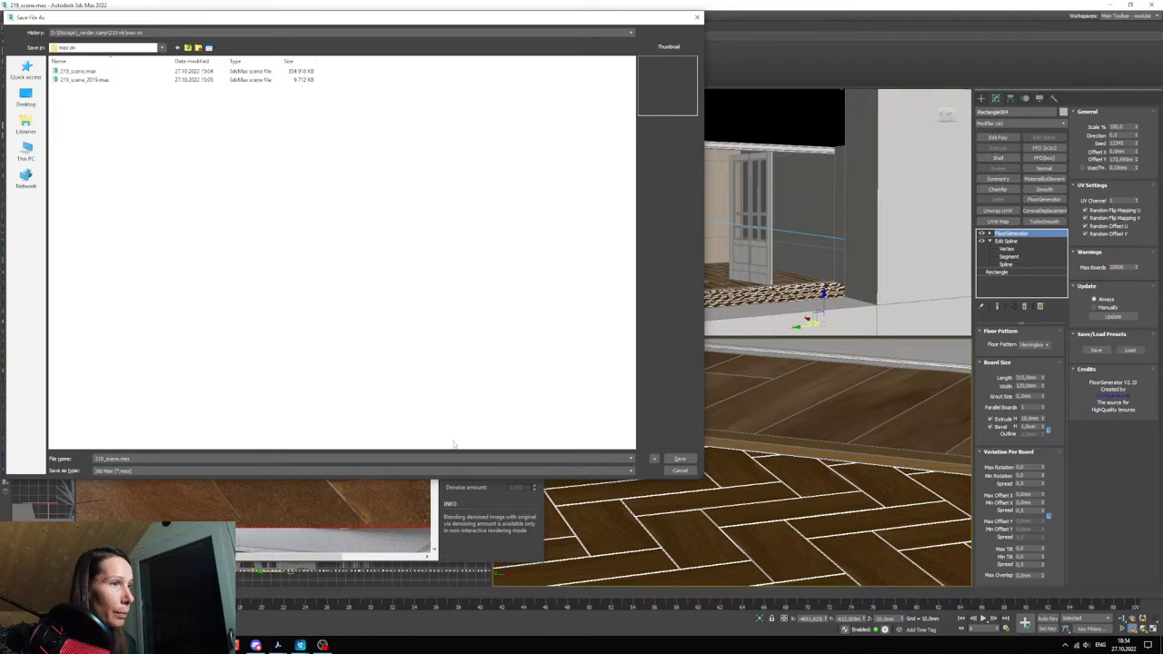
left_click(654, 458)
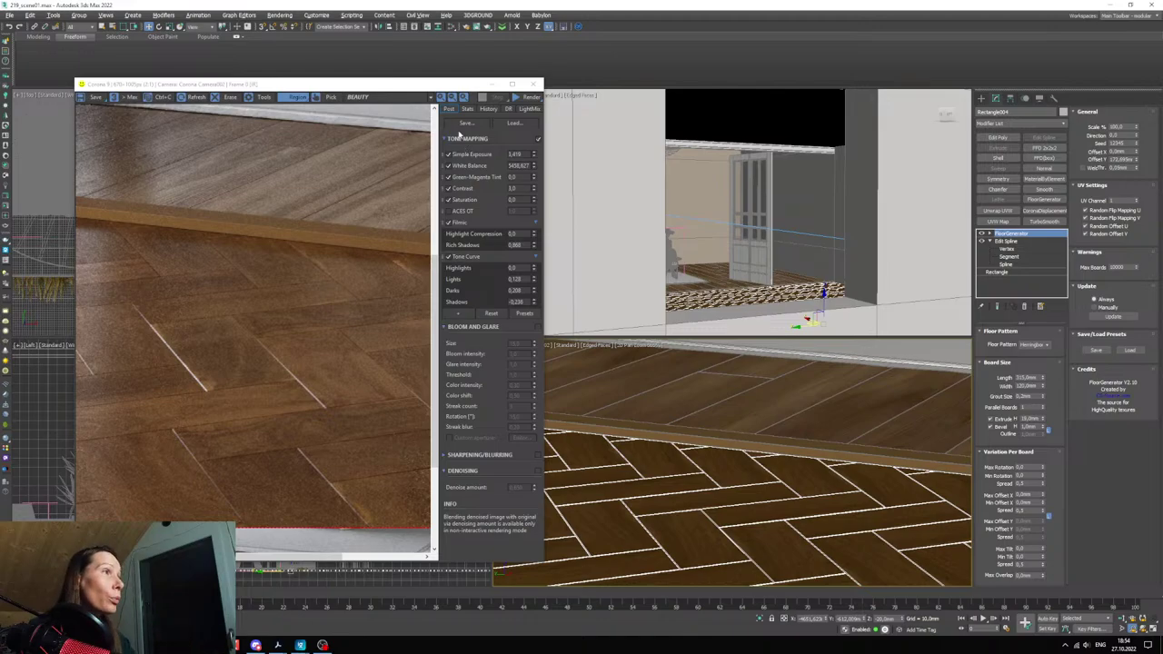
- Add an Unwrap UVW modifier at polygon level to the herringbone floor and open its UV editor
left_click(492, 84)
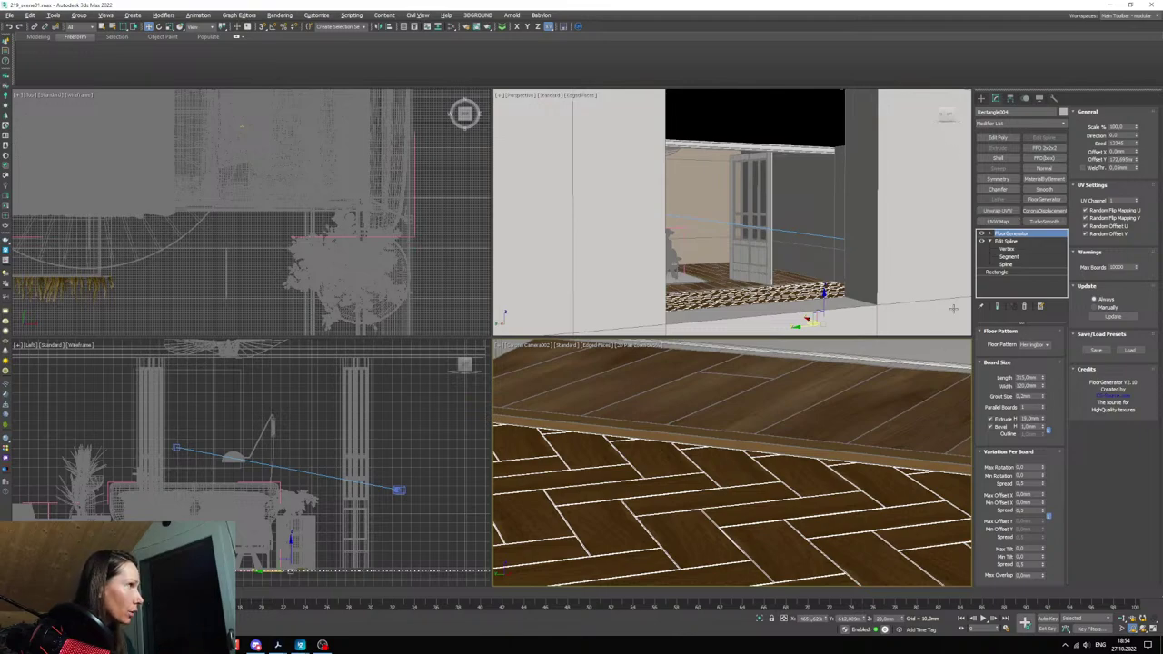
left_click(996, 211)
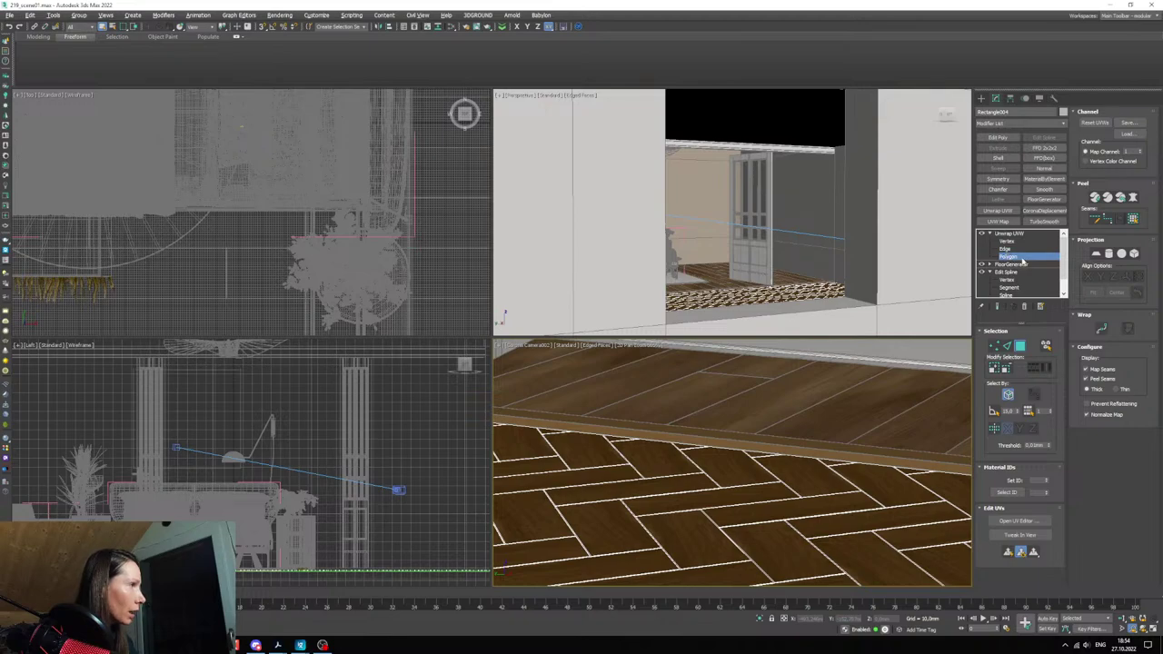
left_click(1015, 520)
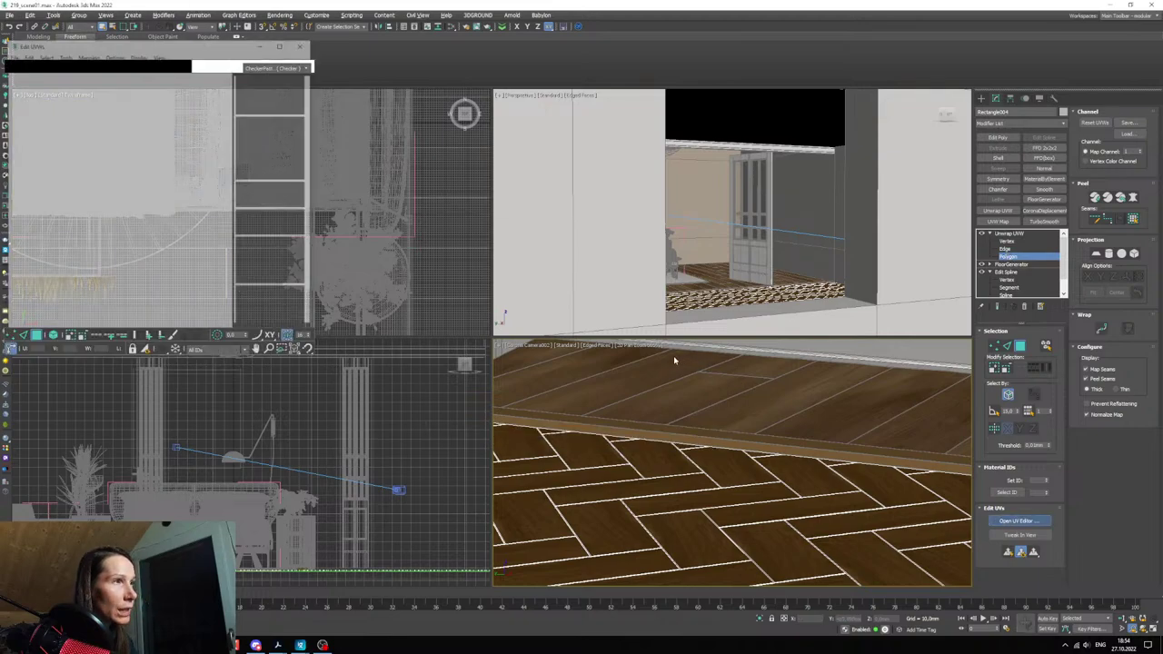
- Select all of the herringbone floor's UV polygons and turn off the selected faces' shading in the viewport
left_click_drag(137, 43, 389, 69)
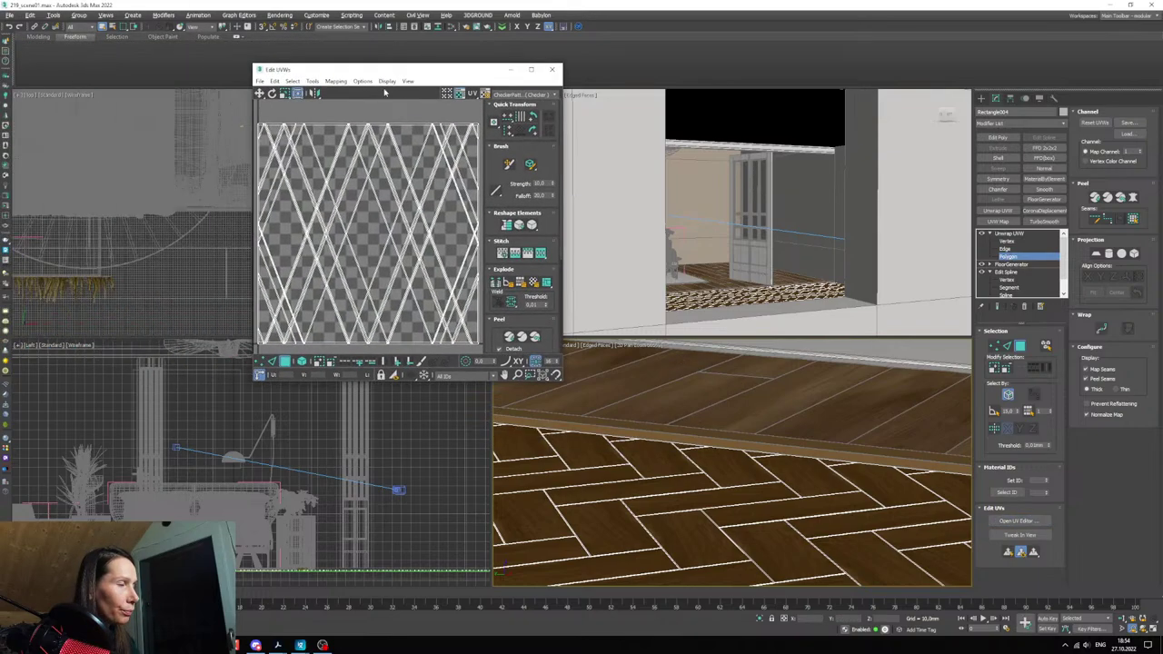
middle_click_drag(377, 209, 368, 245)
left_click_drag(299, 177, 462, 338)
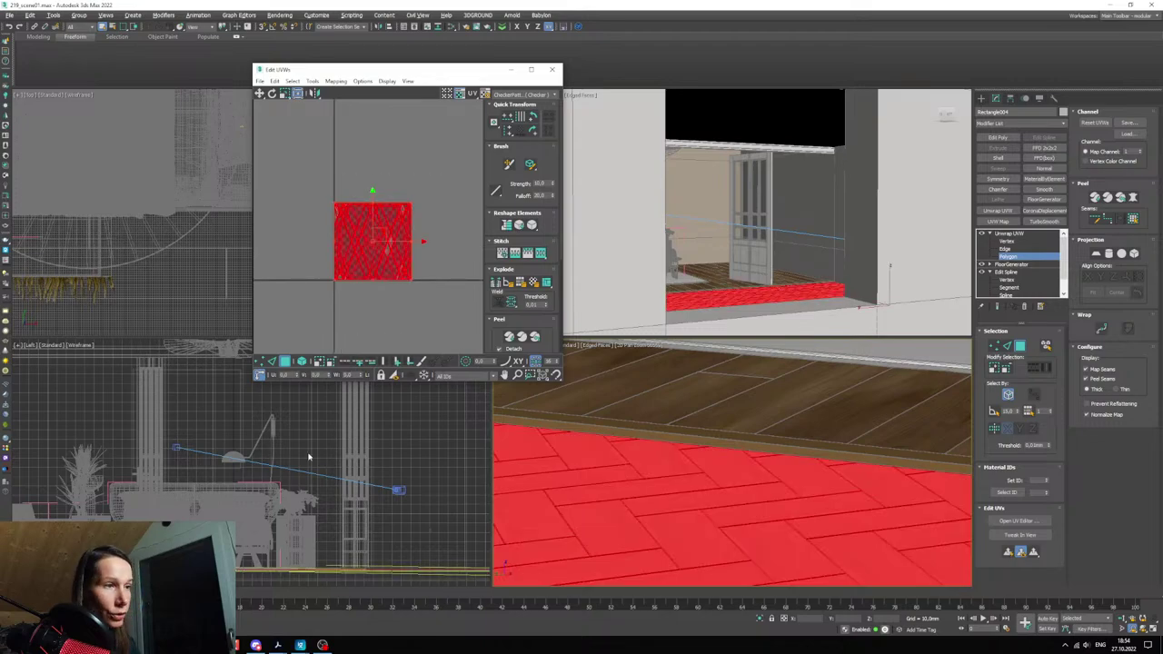
key("F2")
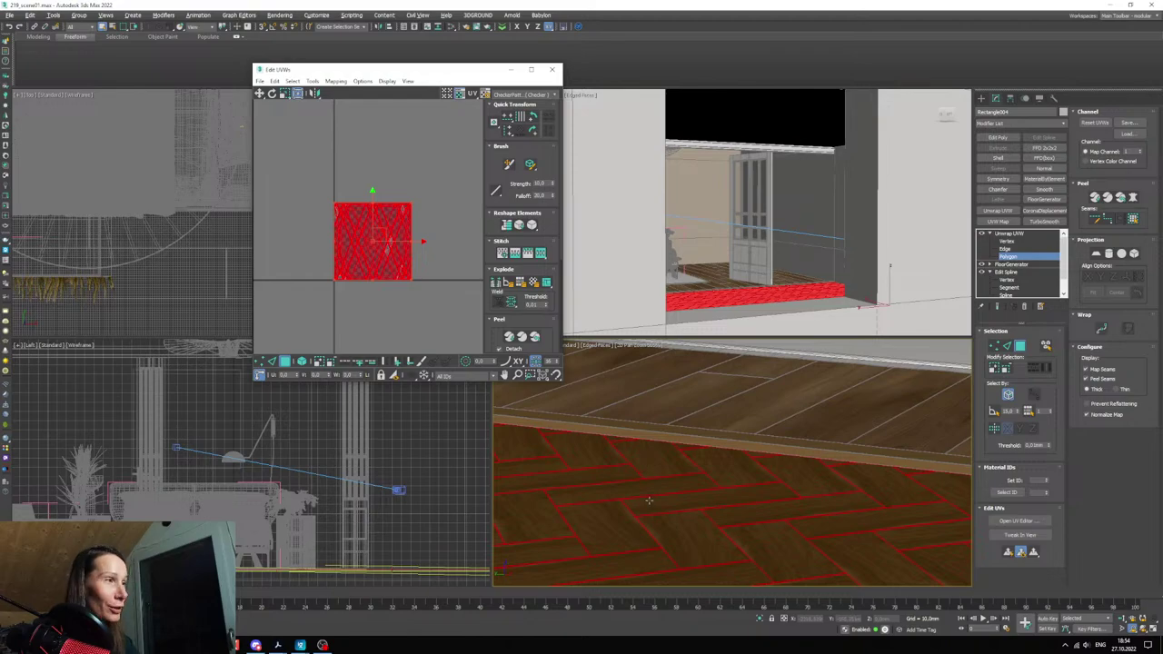
middle_click_drag(384, 304, 384, 309)
scroll(384, 309, "up", 1)
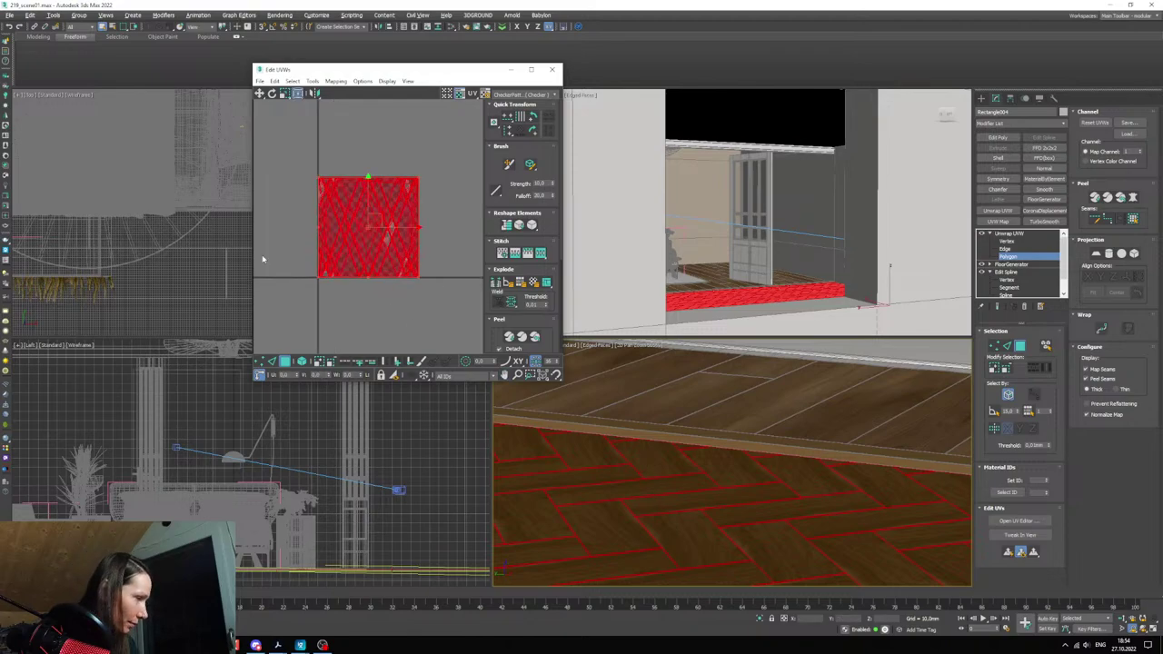
middle_click_drag(341, 258, 359, 286)
scroll(359, 286, "up", 1)
scroll(333, 158, "up", 1)
middle_click_drag(353, 213, 332, 195)
scroll(319, 166, "down", 3)
- Scale all selected UVs down uniformly to about 70% of the tile, and stretch them vertically to about 1.2 times its height
left_click(284, 94)
left_click_drag(283, 144, 438, 276)
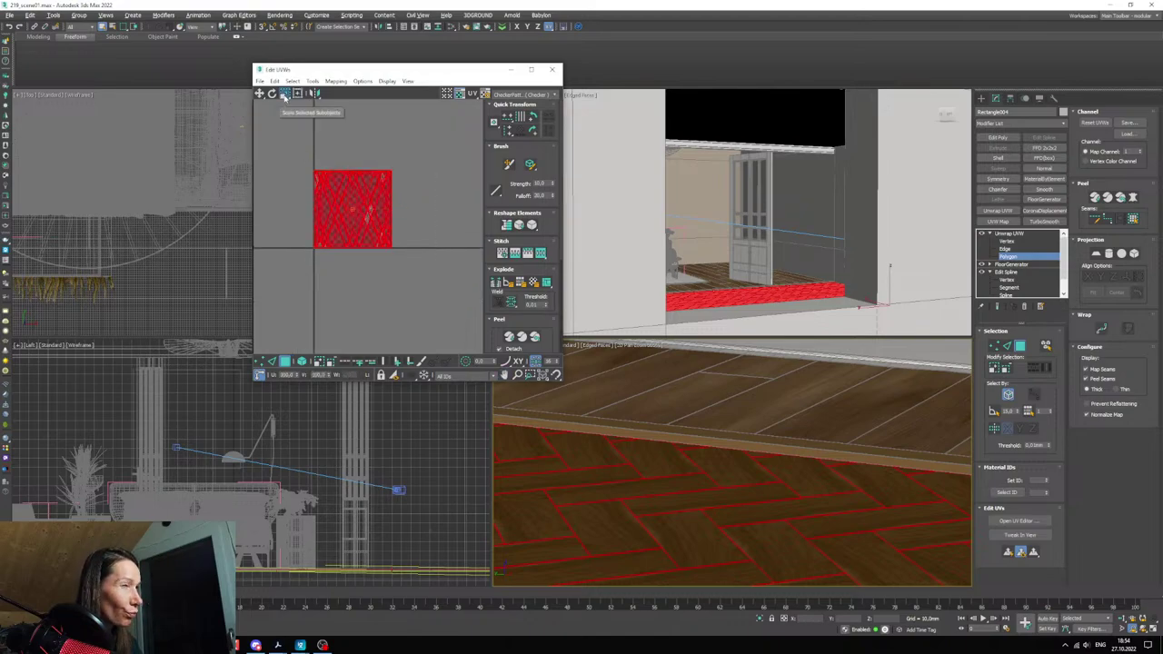
middle_click_drag(334, 190, 343, 198)
left_click_drag(355, 211, 359, 238)
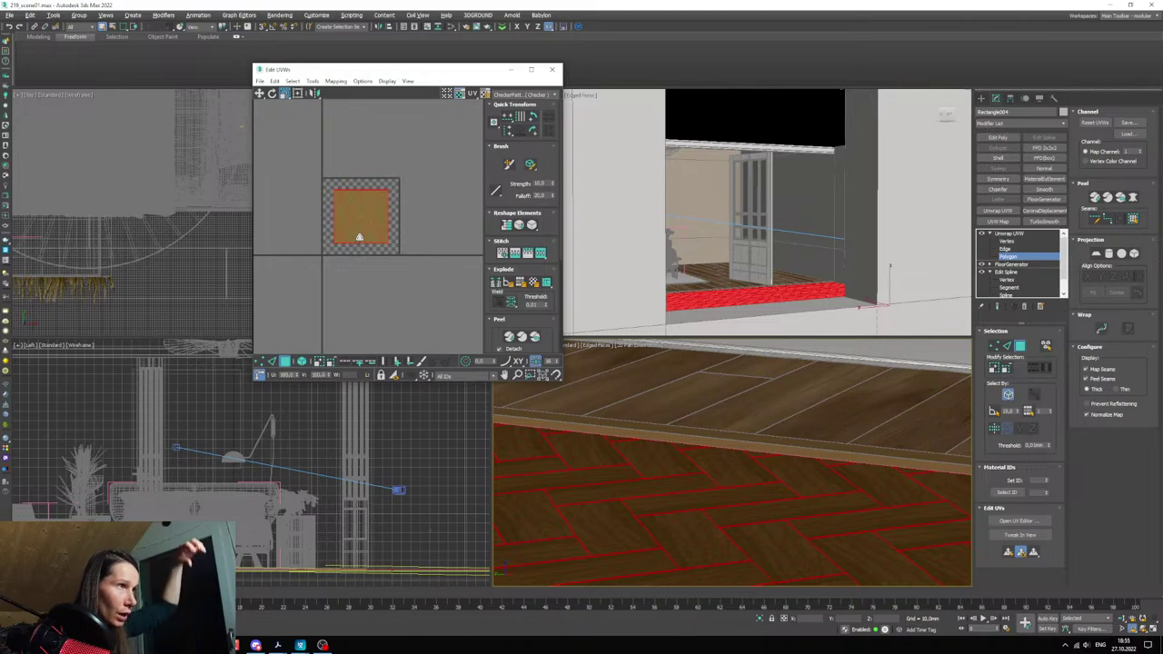
left_click_drag(284, 94, 288, 123)
mouse_move(356, 218)
left_mouse_down()
mouse_move(361, 188)
mouse_move(349, 218)
left_mouse_up()
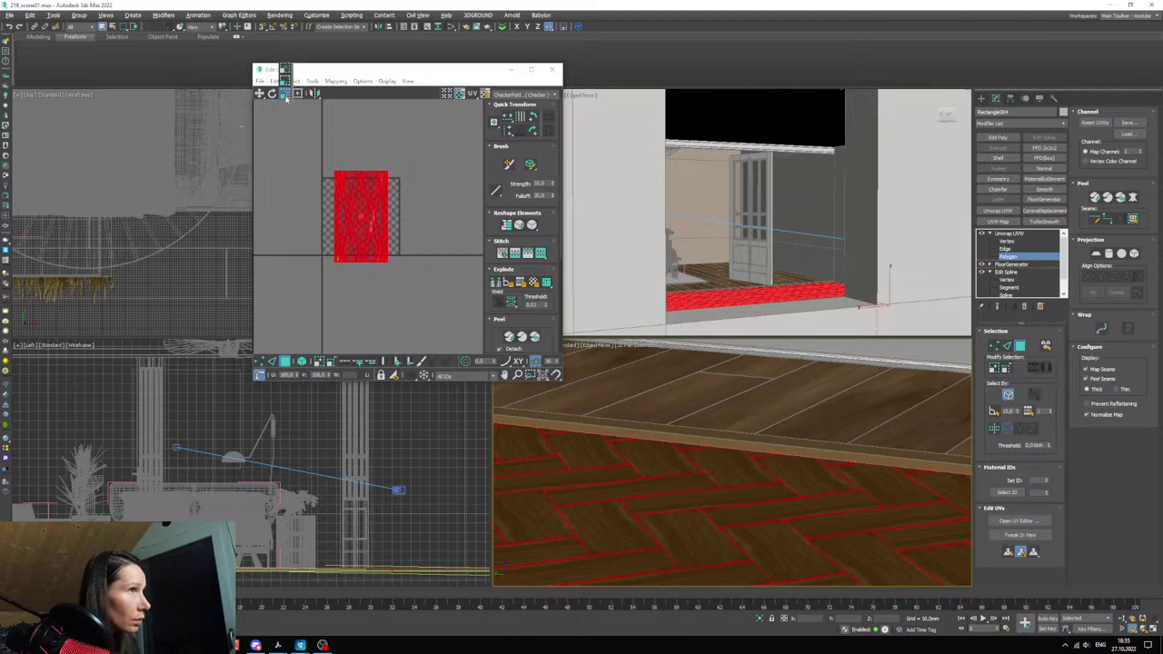
- Narrow the floor's UVs horizontally to about 60% of the tile width and shorten them slightly in the vertical direction
mouse_move(350, 211)
left_mouse_down()
mouse_move(339, 208)
mouse_move(352, 206)
left_mouse_up()
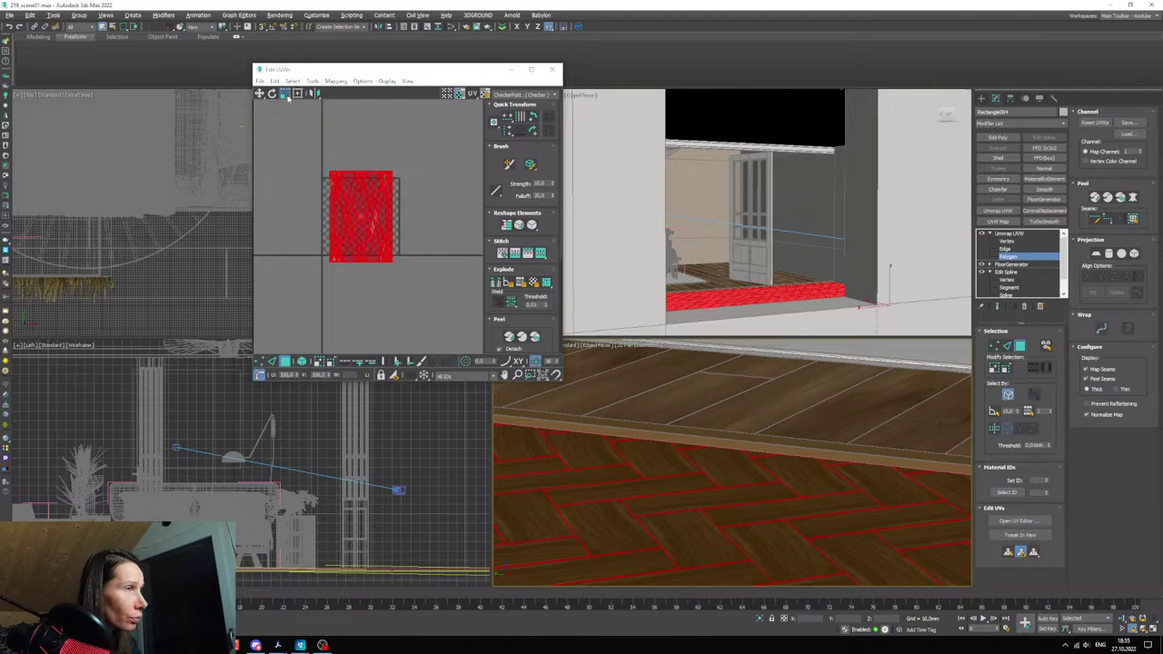
left_click_drag(286, 95, 286, 98)
left_click_drag(358, 208, 349, 211)
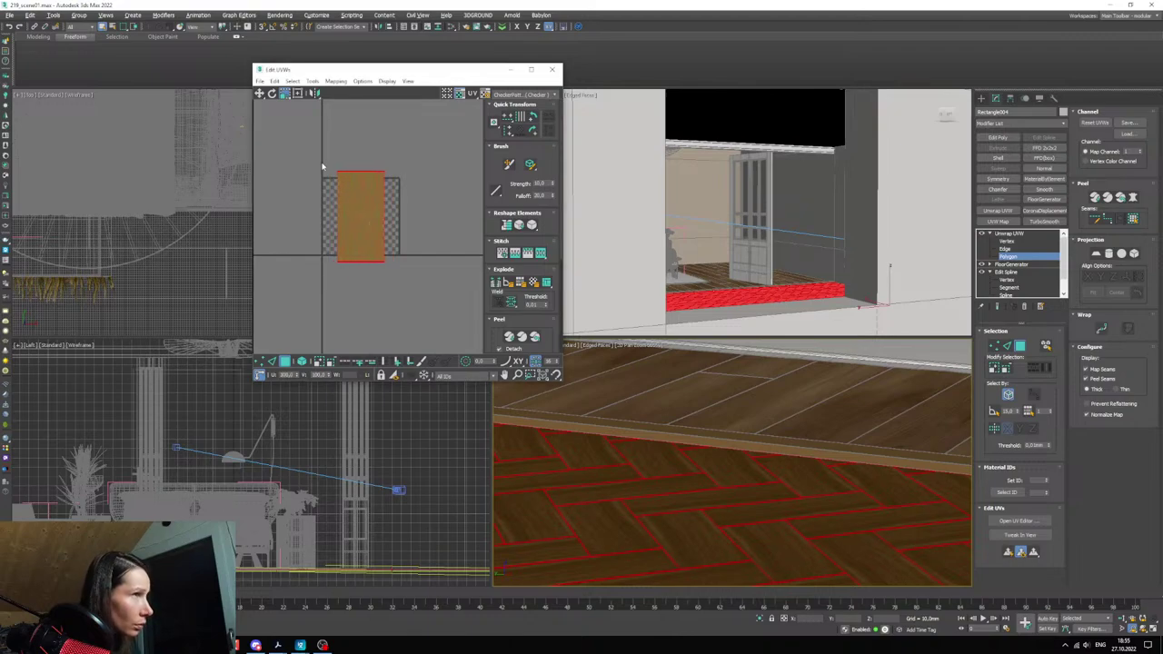
left_click_drag(284, 93, 284, 116)
mouse_move(356, 200)
left_mouse_down()
mouse_move(358, 221)
mouse_move(360, 197)
mouse_move(360, 210)
left_mouse_up()
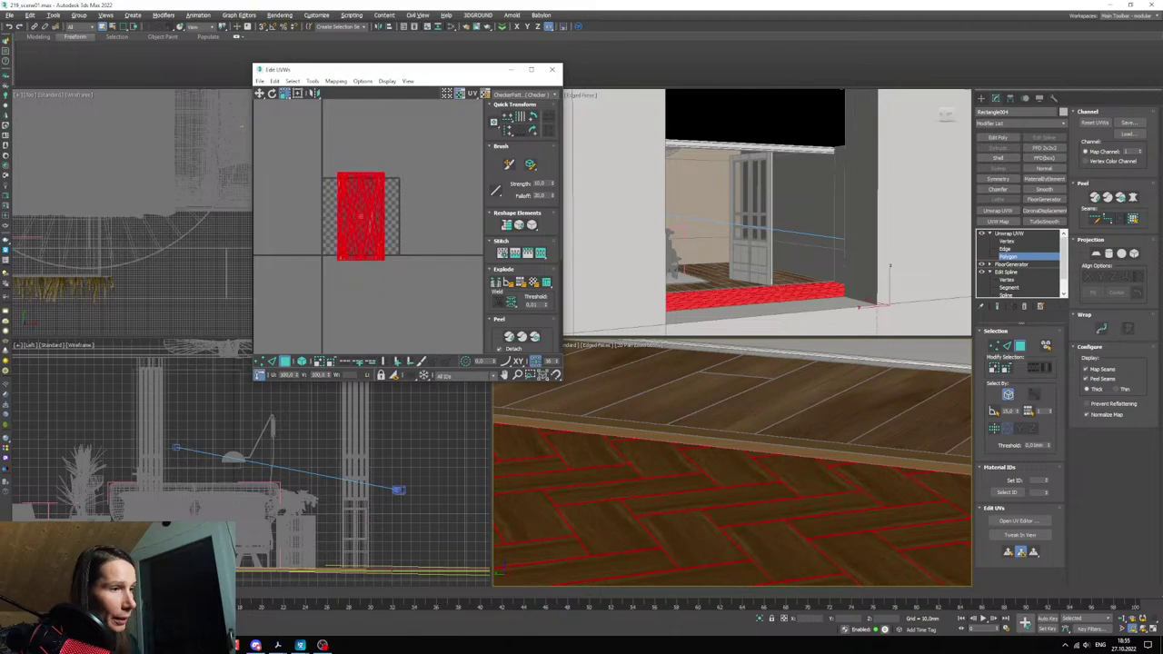
- Minimize the UV editor and start an interactive render of the herringbone floor with the rescaled UVs
left_click(510, 69)
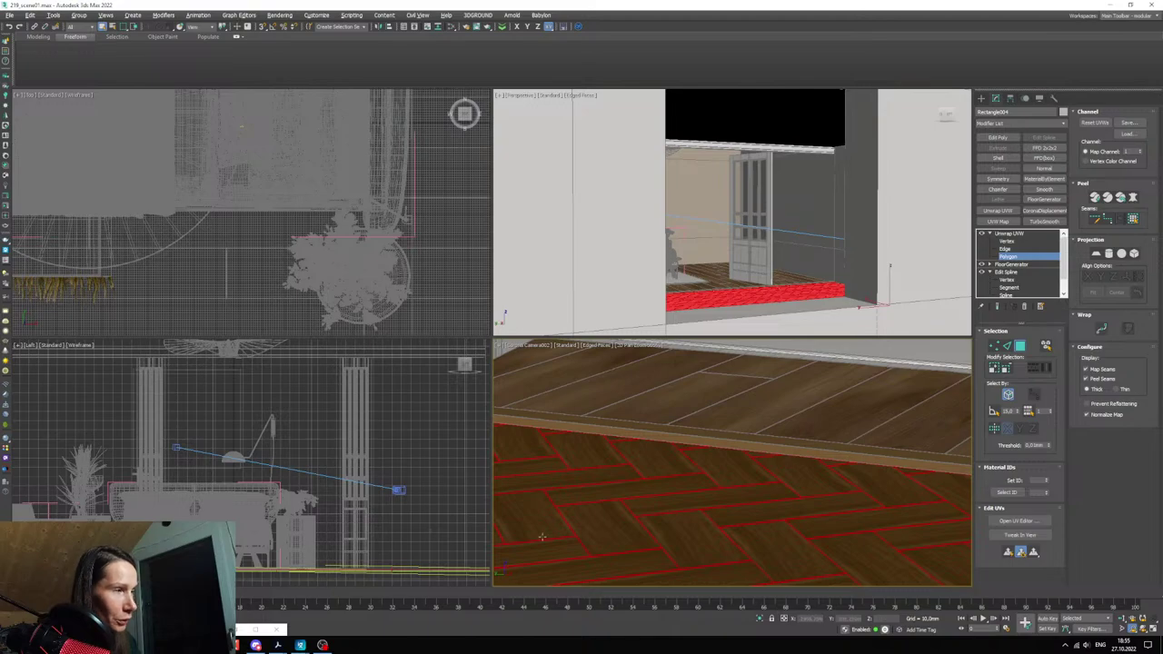
left_click(89, 630)
left_click(530, 108)
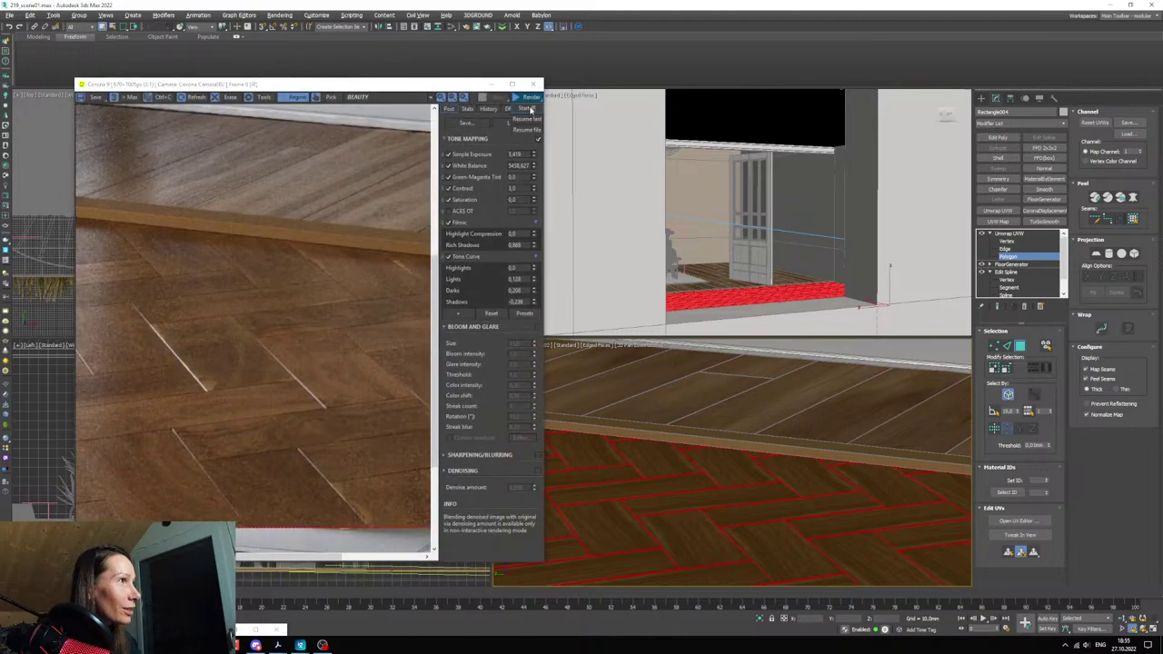
key("shift+q")
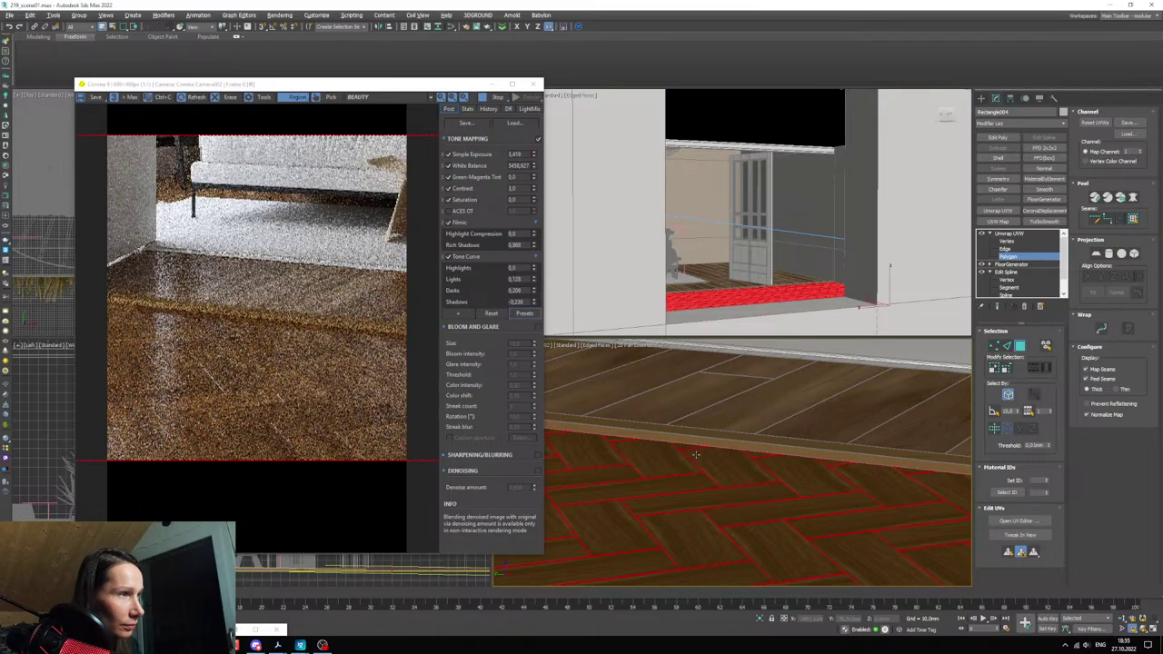
- Examine the herringbone boards' wood grain scale, joints and reflections up close in different areas of the interactive render
scroll(243, 429, "up", 5)
scroll(243, 429, "down", 4)
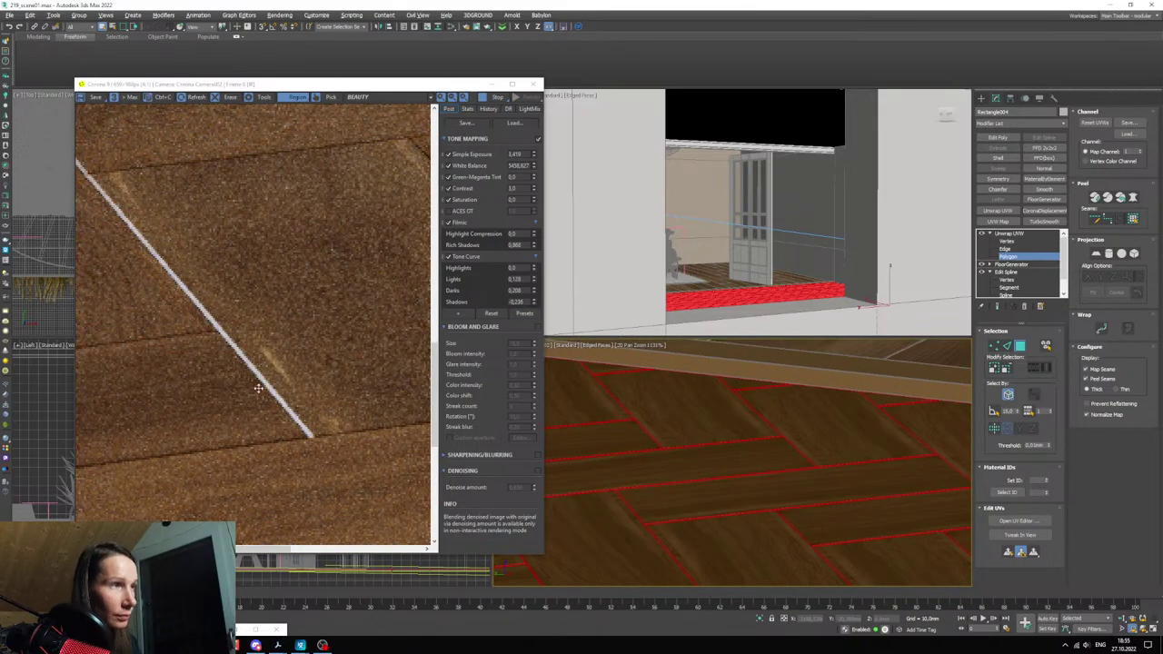
scroll(290, 495, "up", 2)
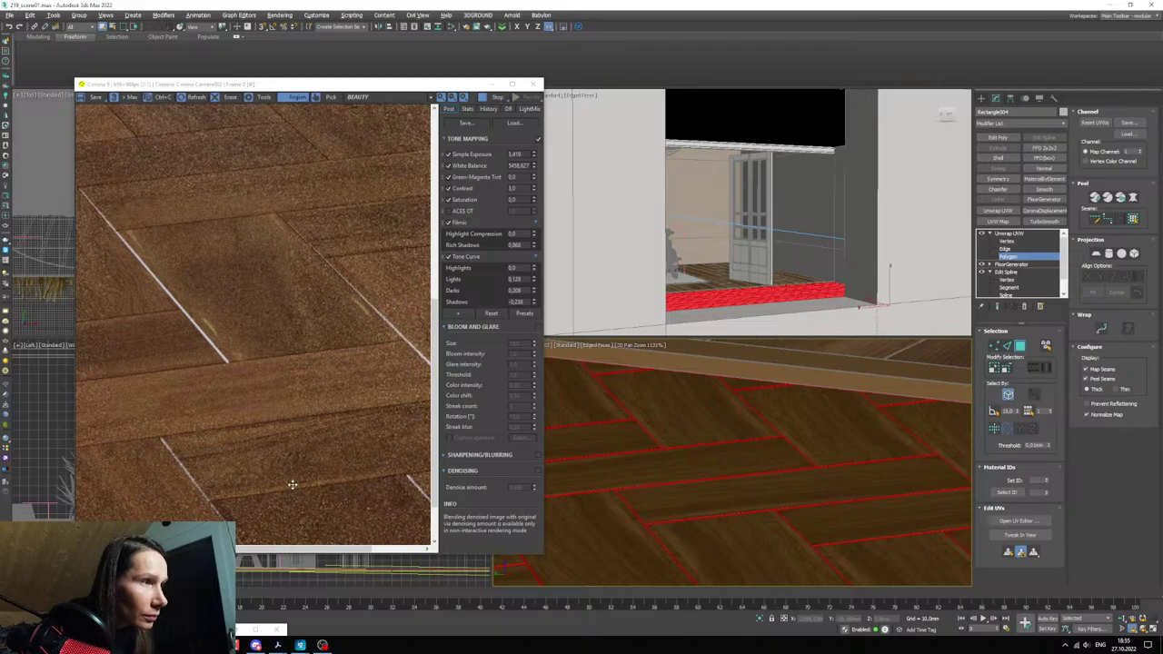
scroll(293, 485, "down", 2)
scroll(289, 466, "up", 4)
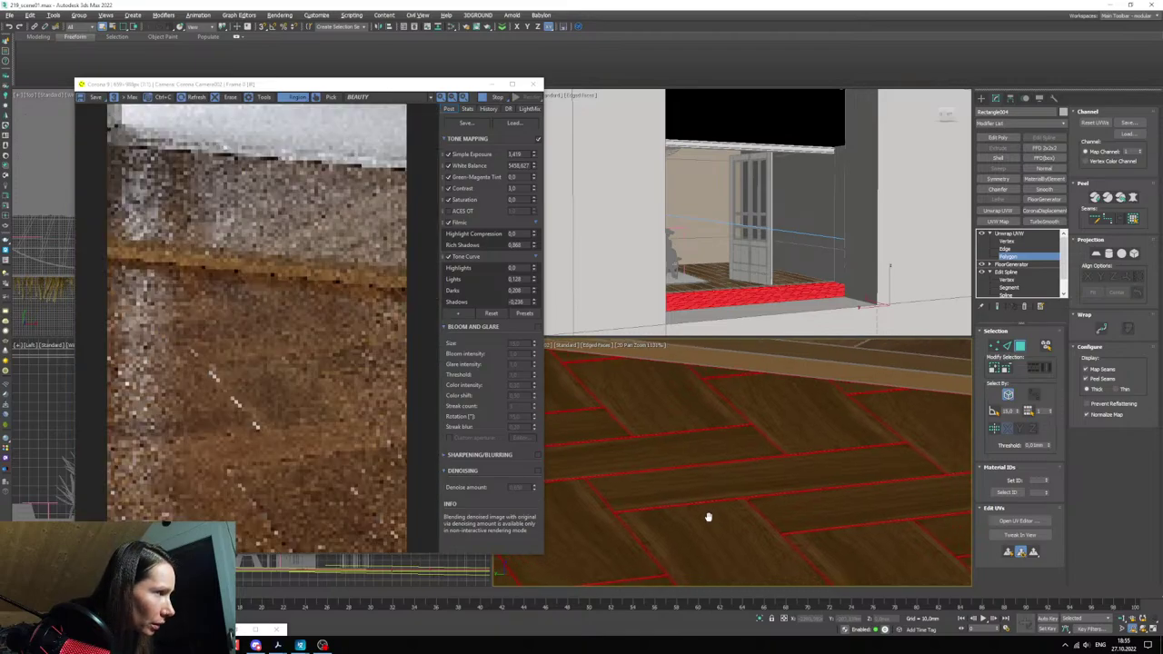
scroll(284, 474, "down", 2)
scroll(277, 482, "up", 2)
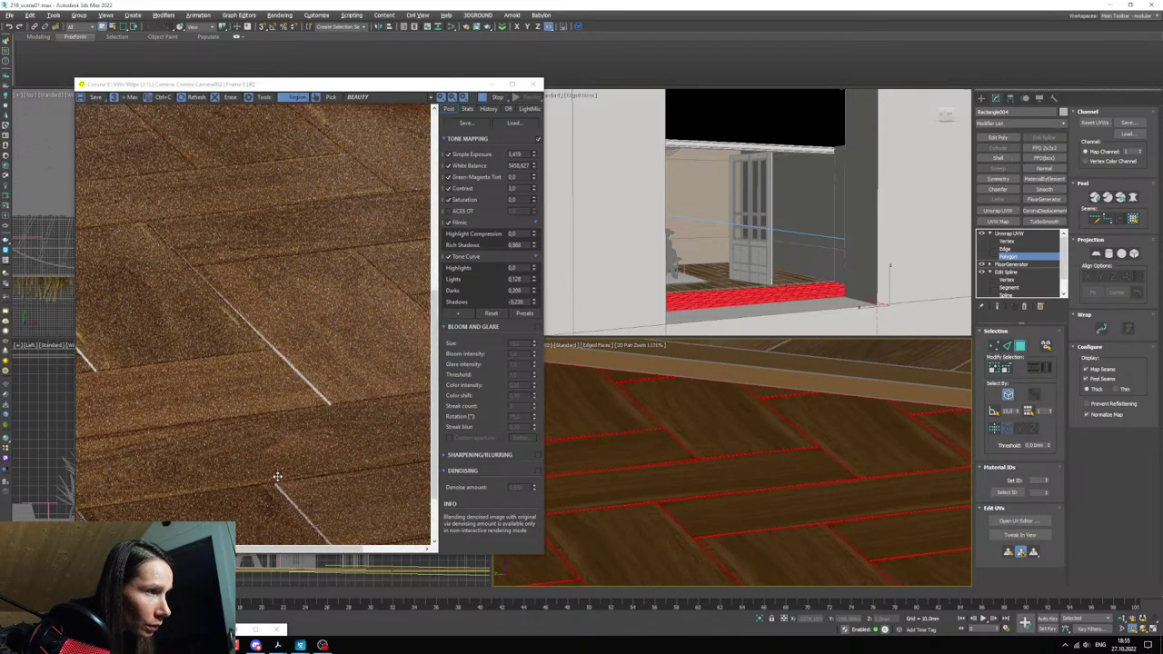
scroll(277, 480, "down", 3)
scroll(362, 472, "up", 3)
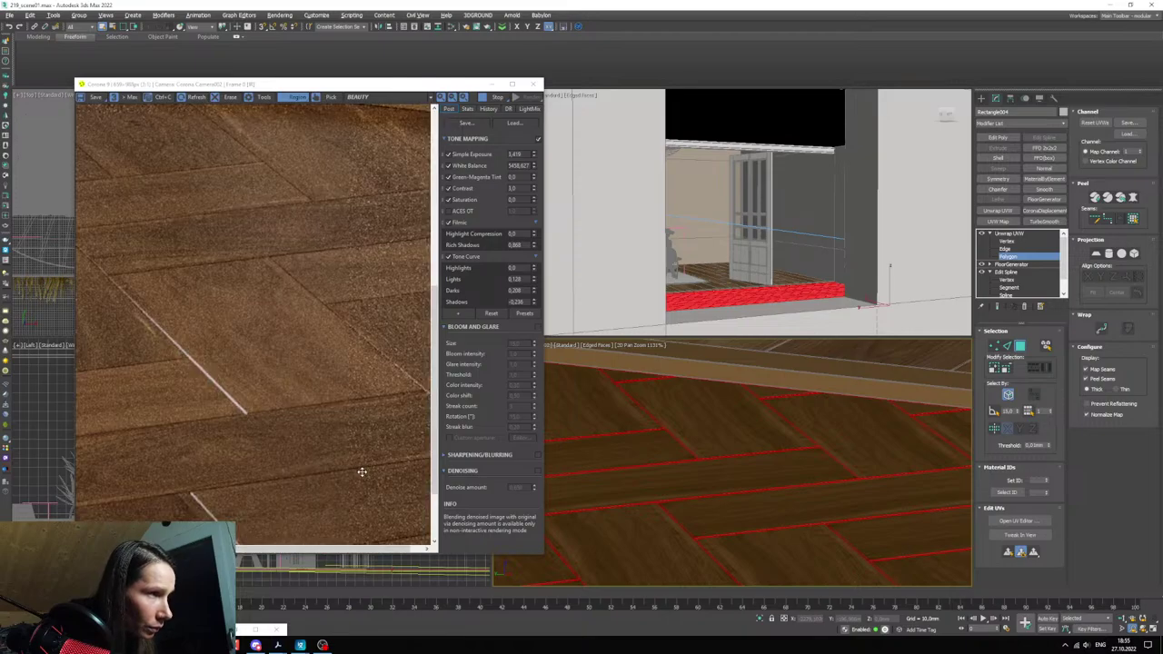
scroll(327, 456, "down", 3)
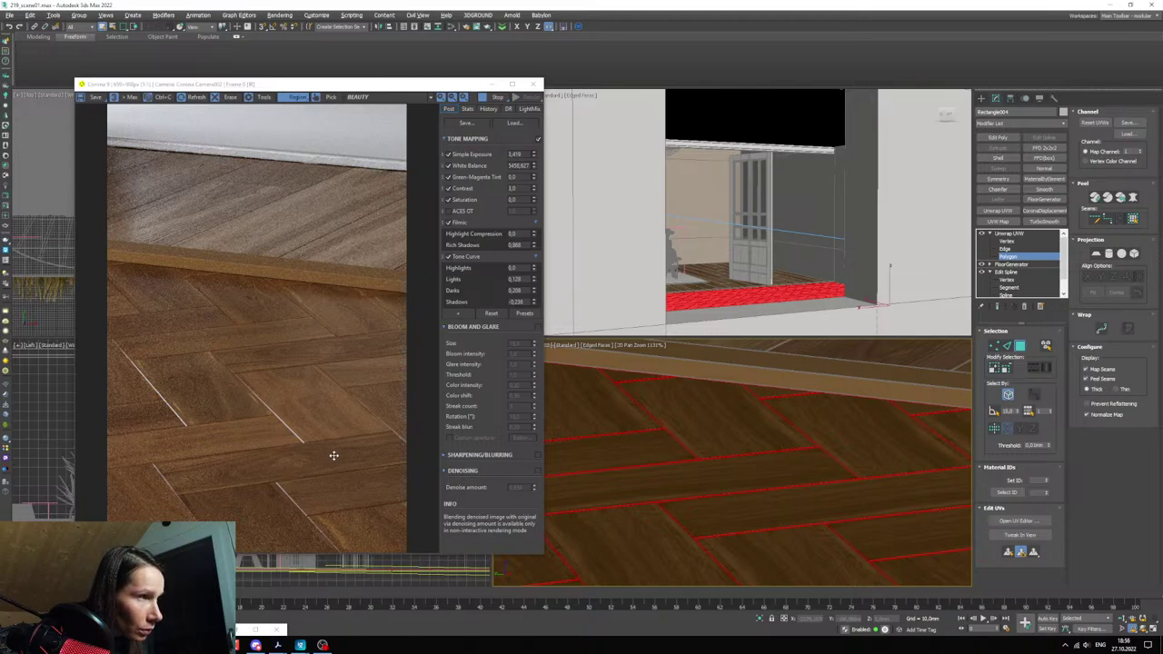
scroll(664, 416, "down", 3)
middle_click_drag(683, 481, 695, 509)
scroll(694, 508, "up", 3)
scroll(262, 434, "up", 3)
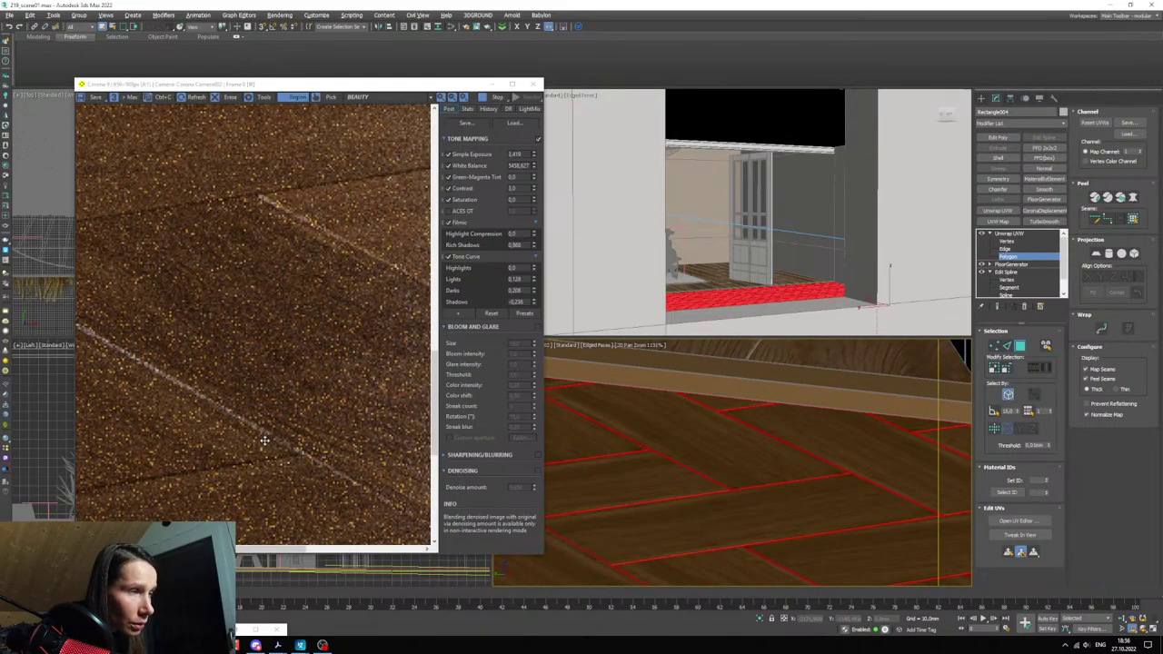
scroll(273, 427, "down", 3)
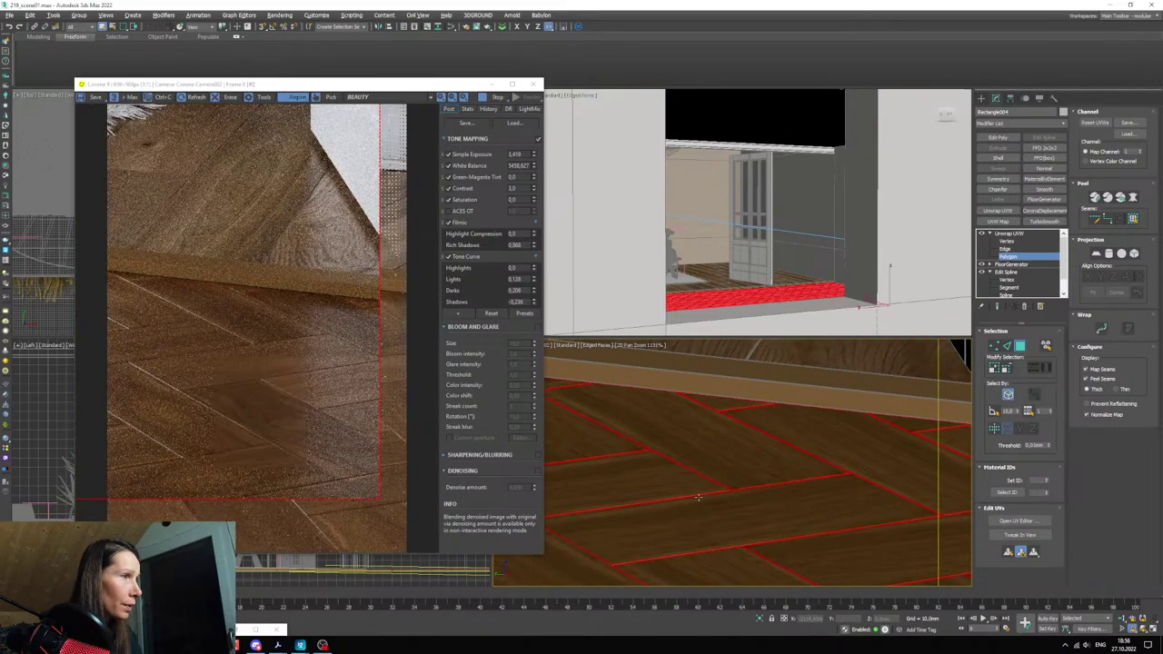
- Return to the full camera view and close the UV editor
key("c")
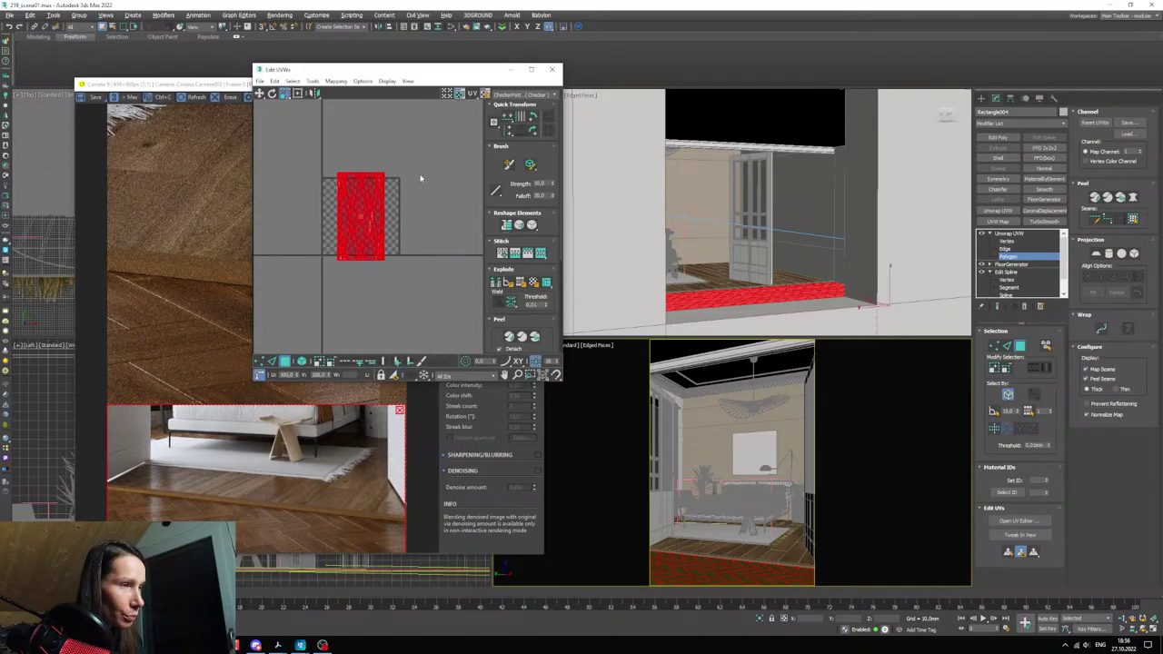
left_click(552, 69)
- Adjust the hue shift slightly in the Color Correction feeding the herringbone material's diffuse, checking the floor in the render
key("m")
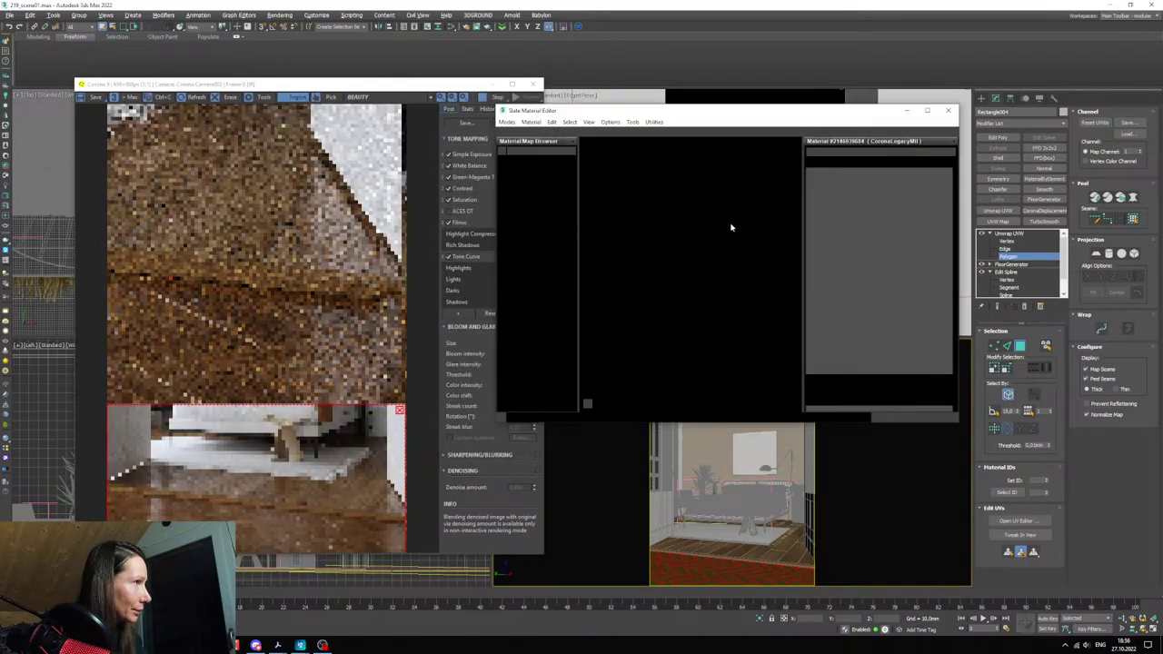
middle_click_drag(693, 276, 685, 299)
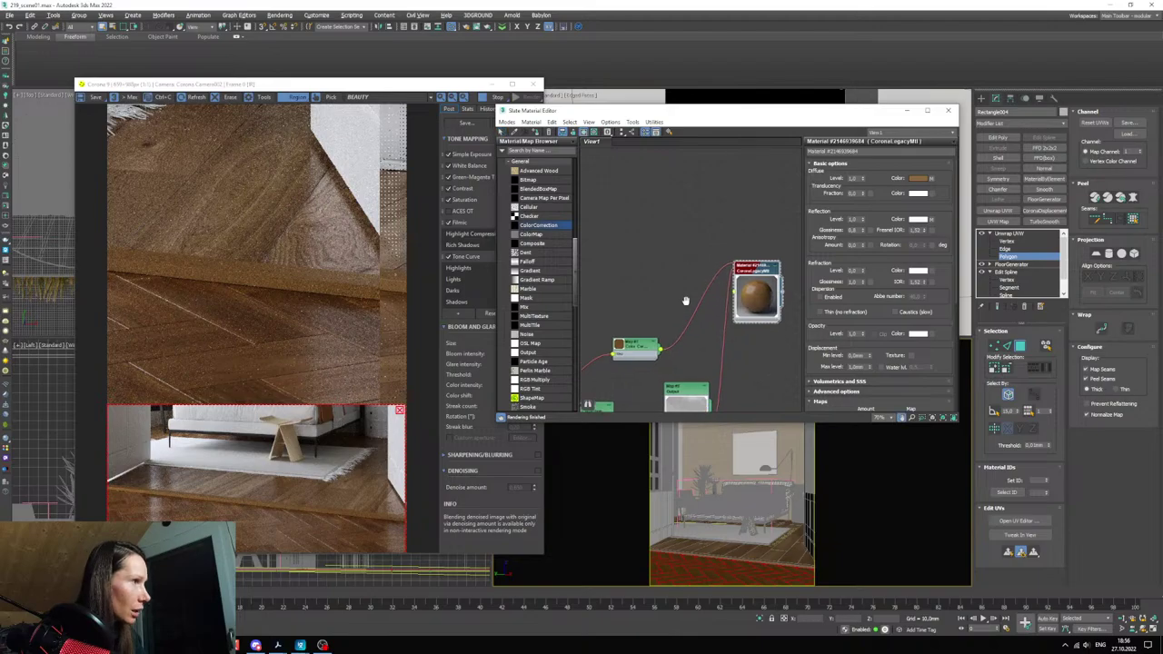
scroll(634, 353, "up", 2)
mouse_move(634, 352)
middle_mouse_down()
mouse_move(699, 292)
mouse_move(686, 318)
middle_mouse_up()
double_click(698, 284)
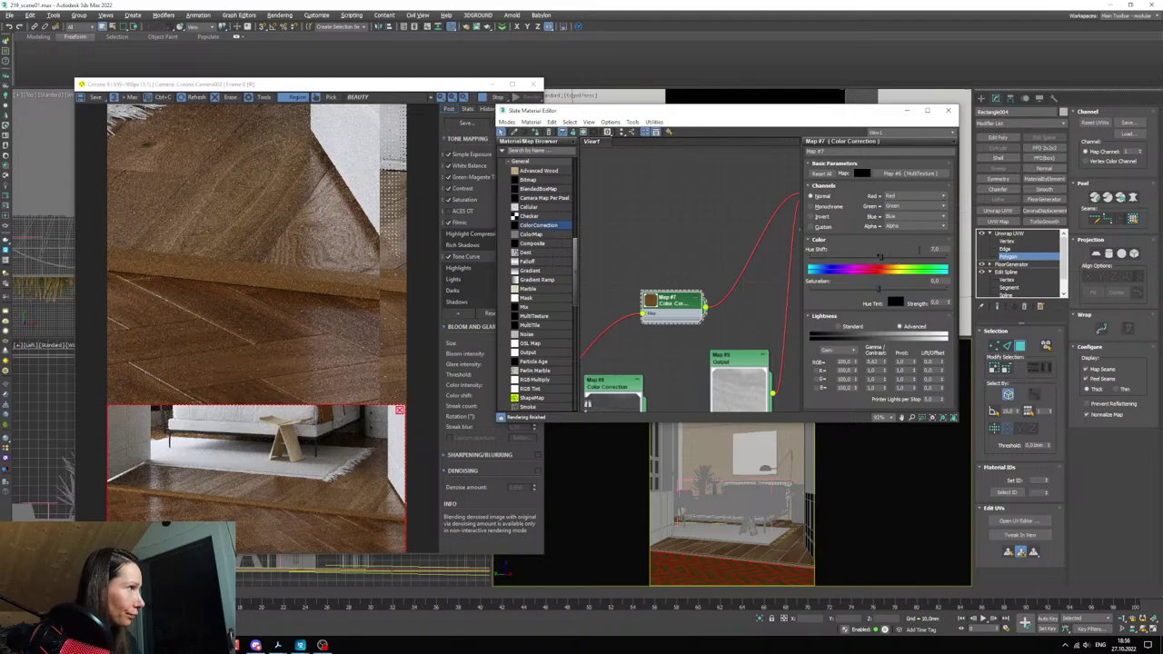
left_click(945, 247)
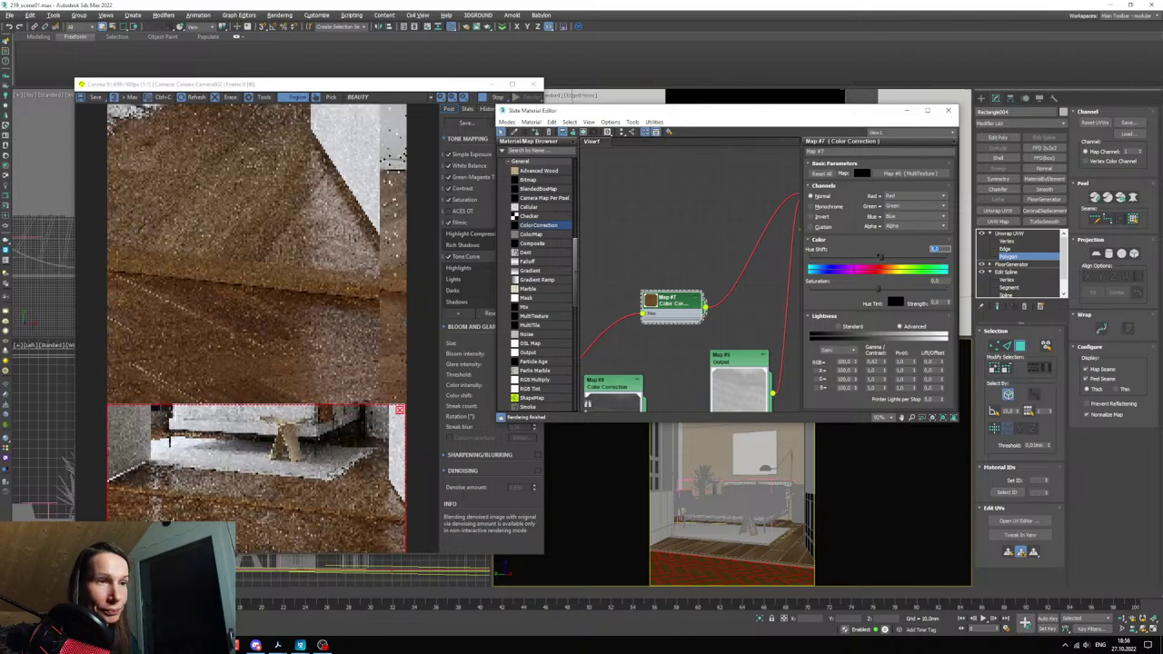
scroll(242, 528, "up", 2)
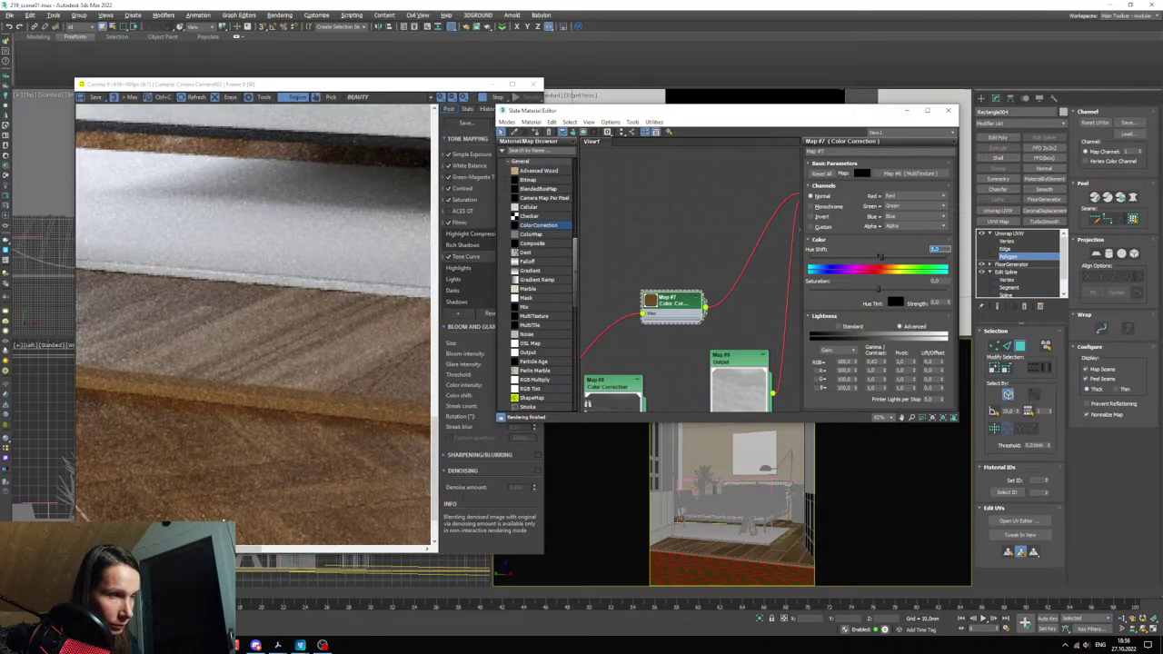
scroll(243, 530, "down", 2)
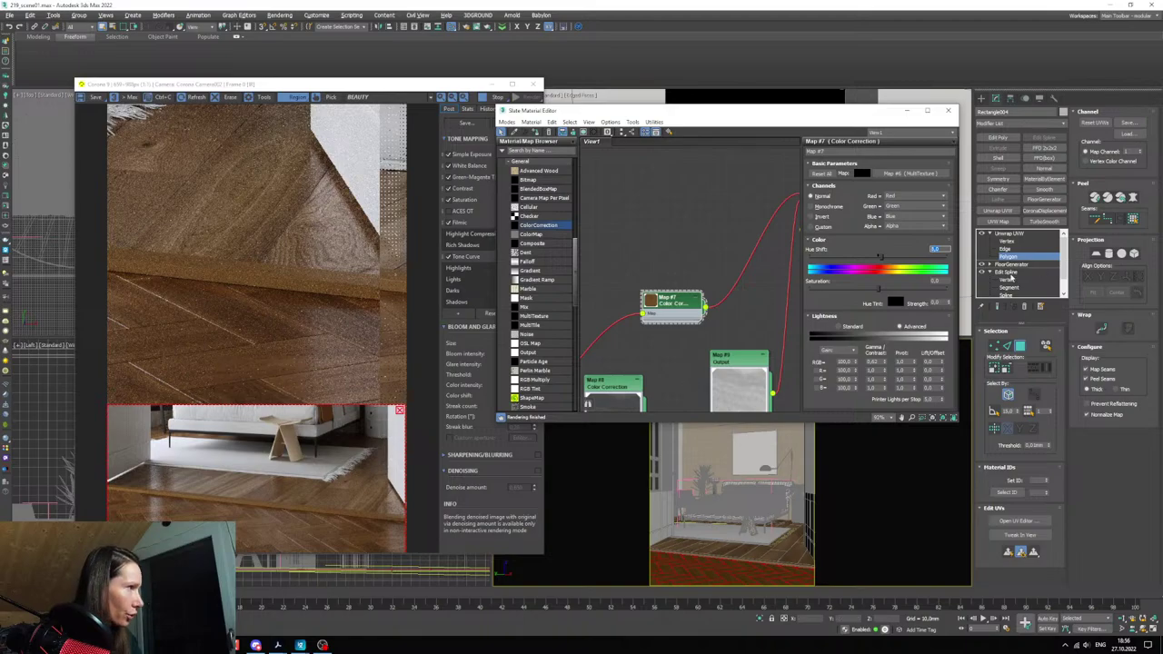
- Lower the saturation of the herringbone diffuse Color Correction to -10 and check the floor's color in the render
left_click(946, 281)
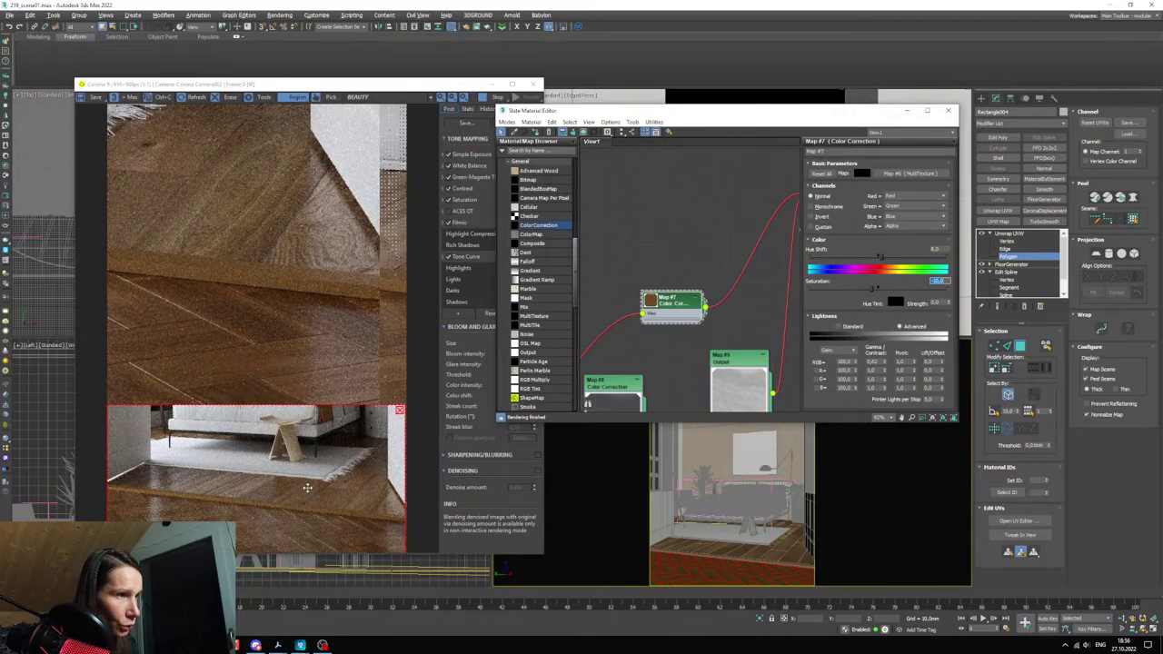
scroll(276, 508, "up", 1)
scroll(276, 509, "down", 1)
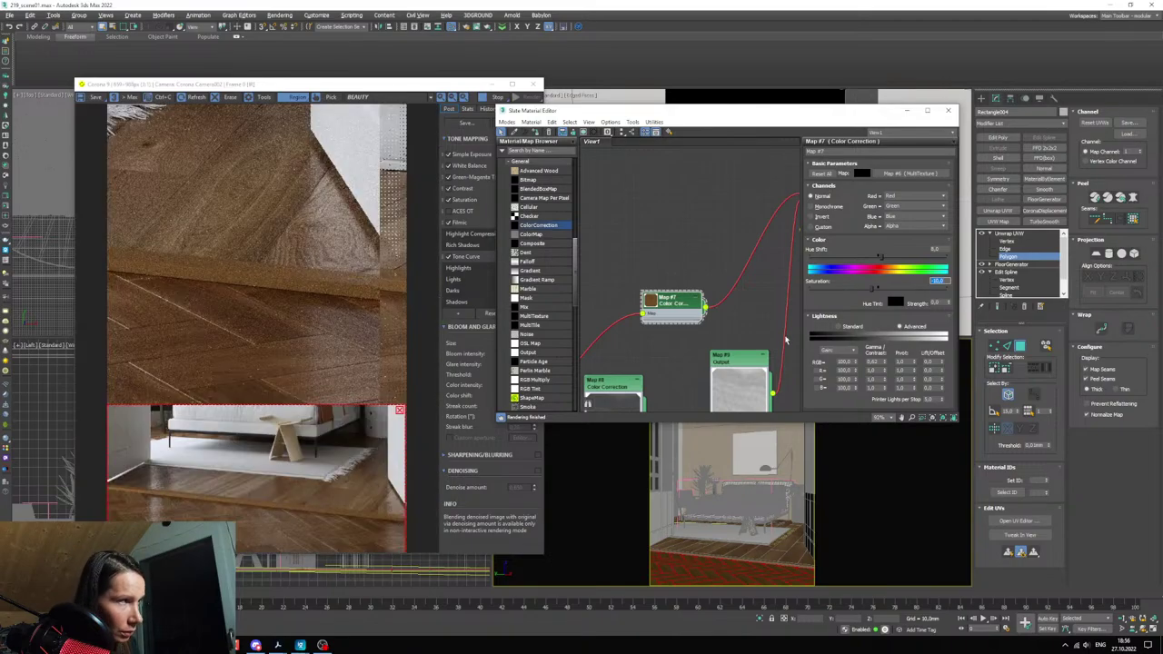
- Inspect the Color Correction settings and node layout of the other wood floor material for comparison
scroll(708, 248, "down", 3)
middle_click_drag(701, 195, 691, 387)
scroll(689, 384, "down", 3)
scroll(724, 284, "up", 2)
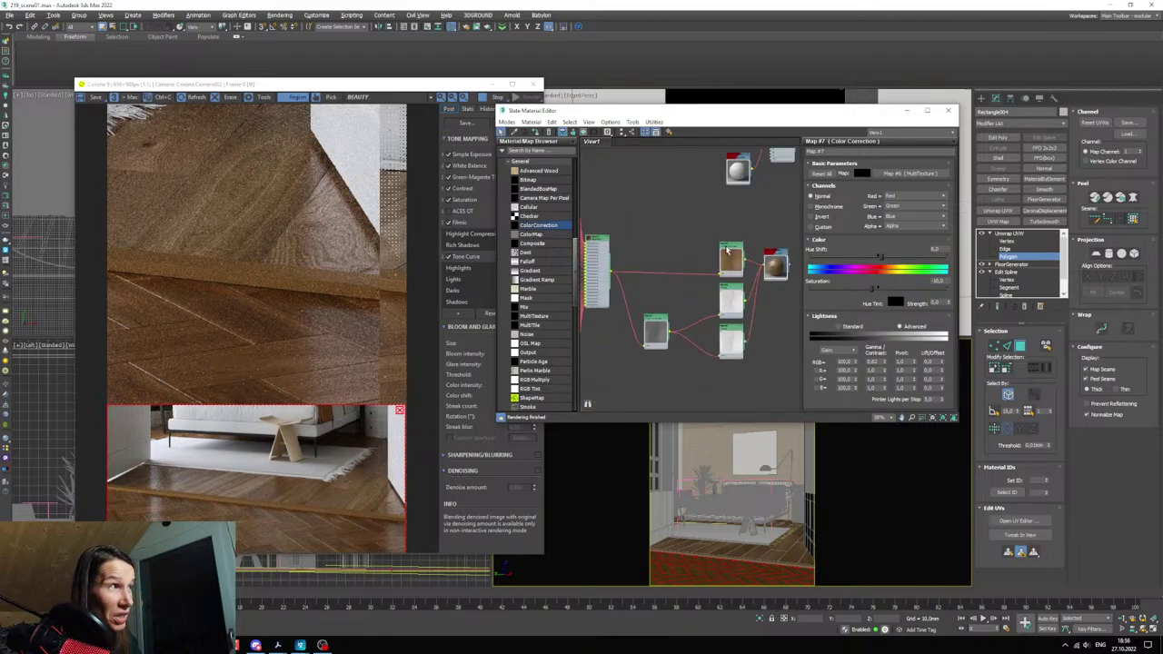
double_click(728, 253)
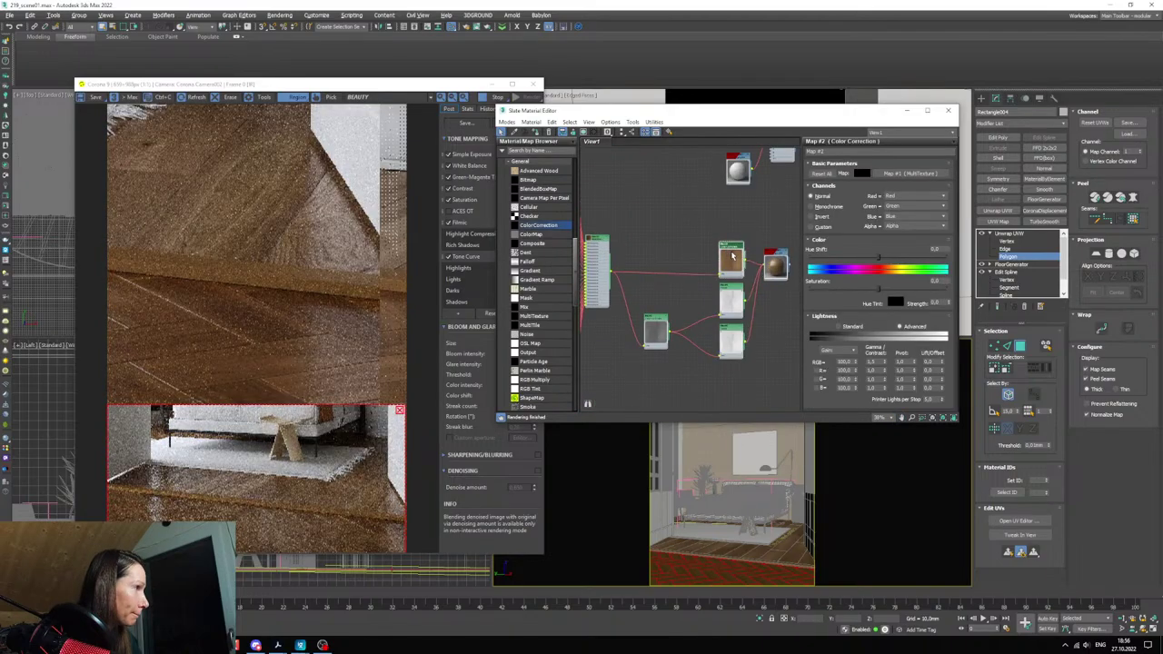
scroll(686, 348, "up", 1)
middle_click_drag(686, 347, 680, 285)
scroll(680, 287, "down", 2)
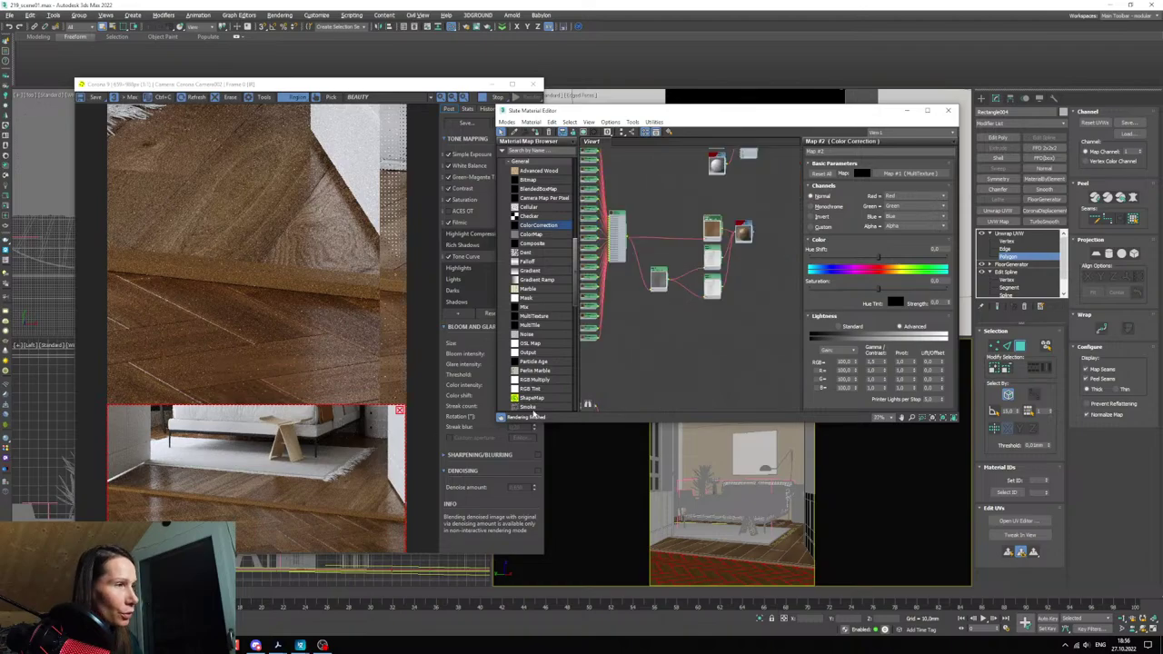
- Set the herringbone floor material's diffuse level to 0 and leave the polygon sub-level of the floor's Unwrap UVW modifier
middle_click_drag(625, 317, 624, 185)
scroll(722, 358, "up", 8)
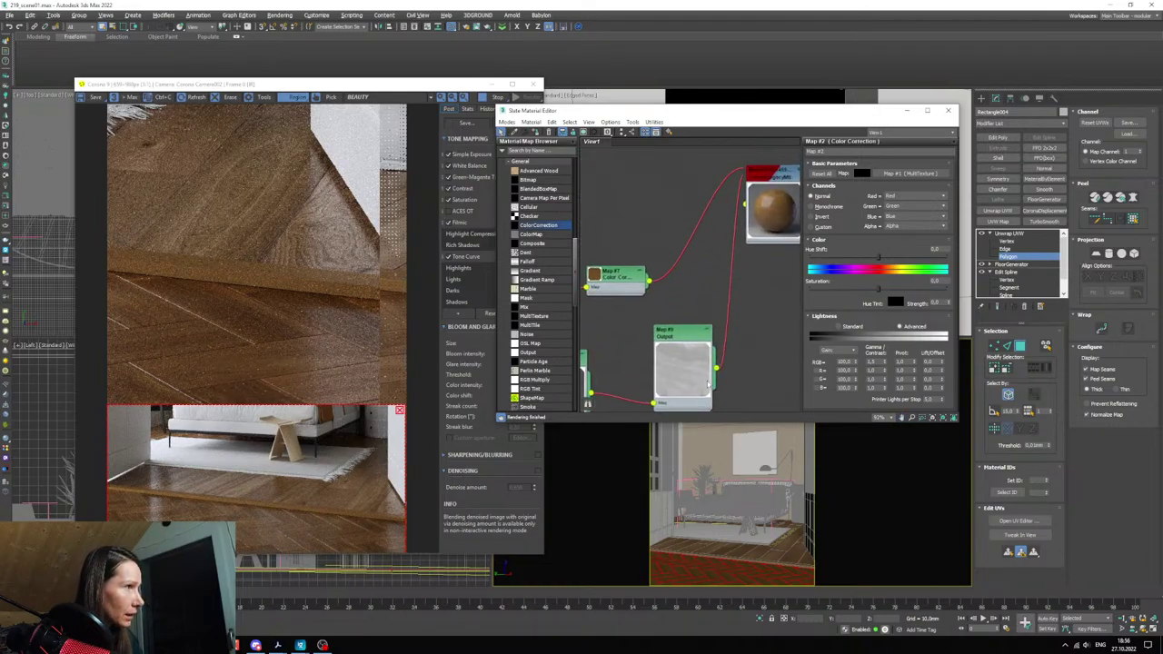
double_click(754, 207)
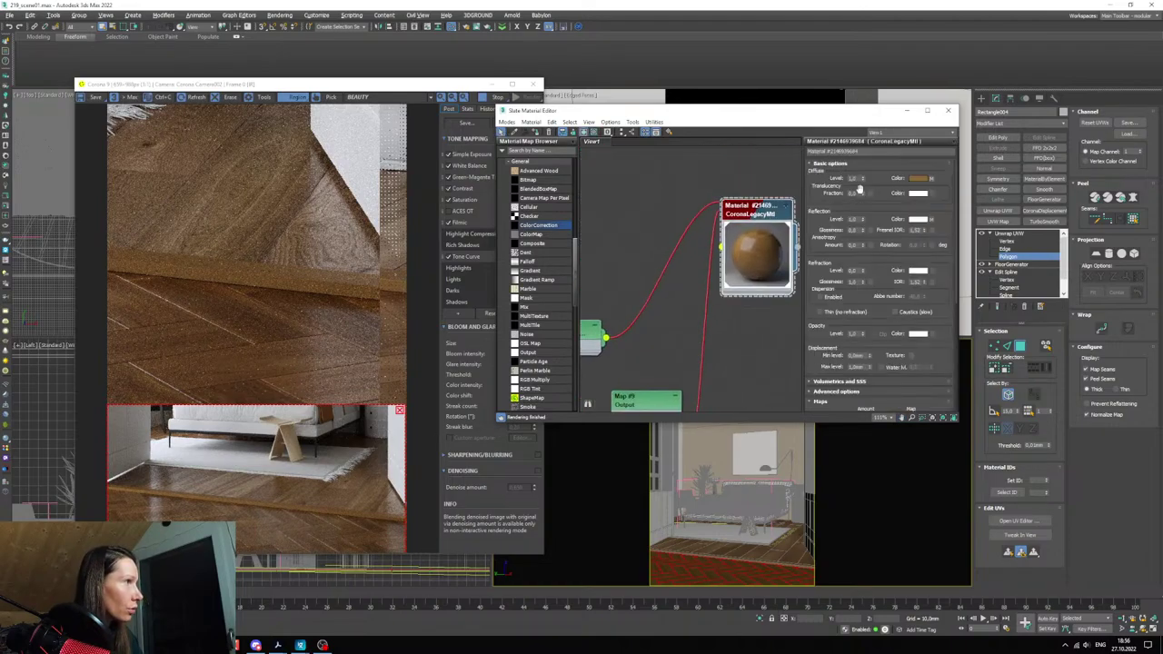
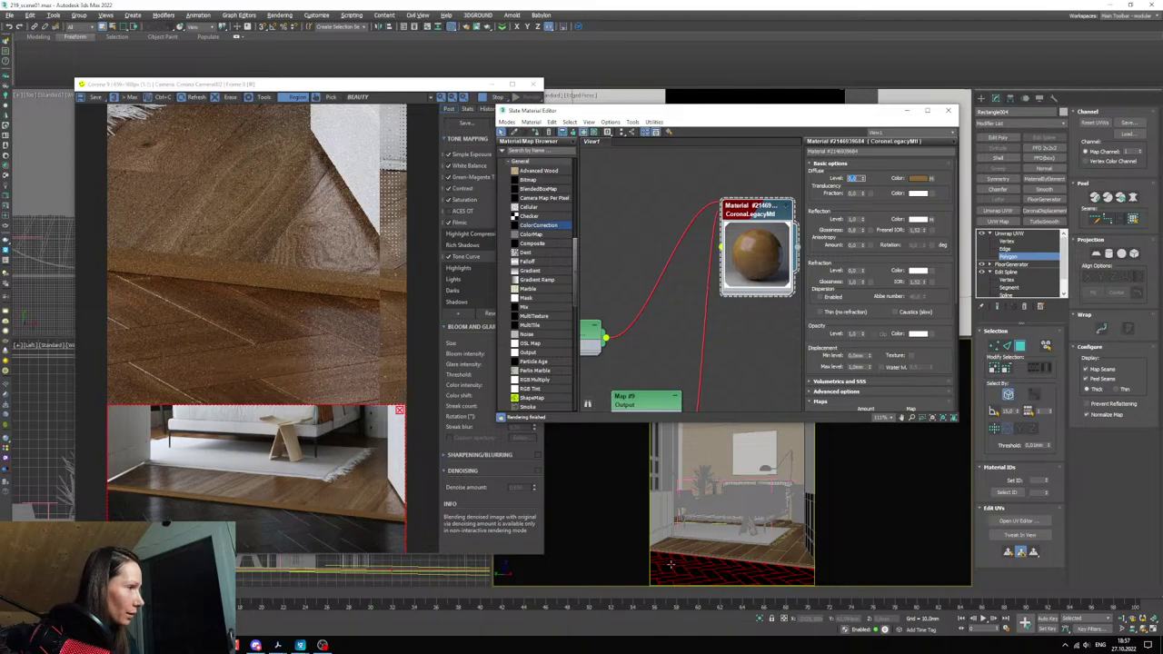
left_click(1015, 234)
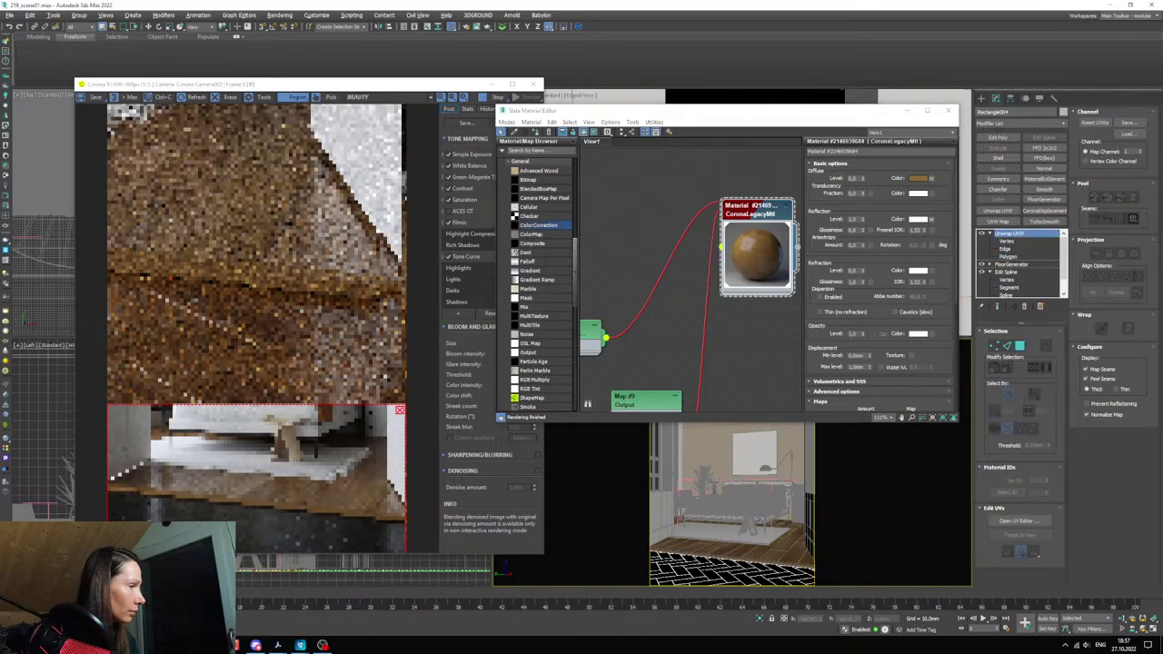
- Examine the reflections and plank seams of the blackened herringbone floor close up in the render
scroll(720, 543, "up", 8)
scroll(721, 544, "up", 5)
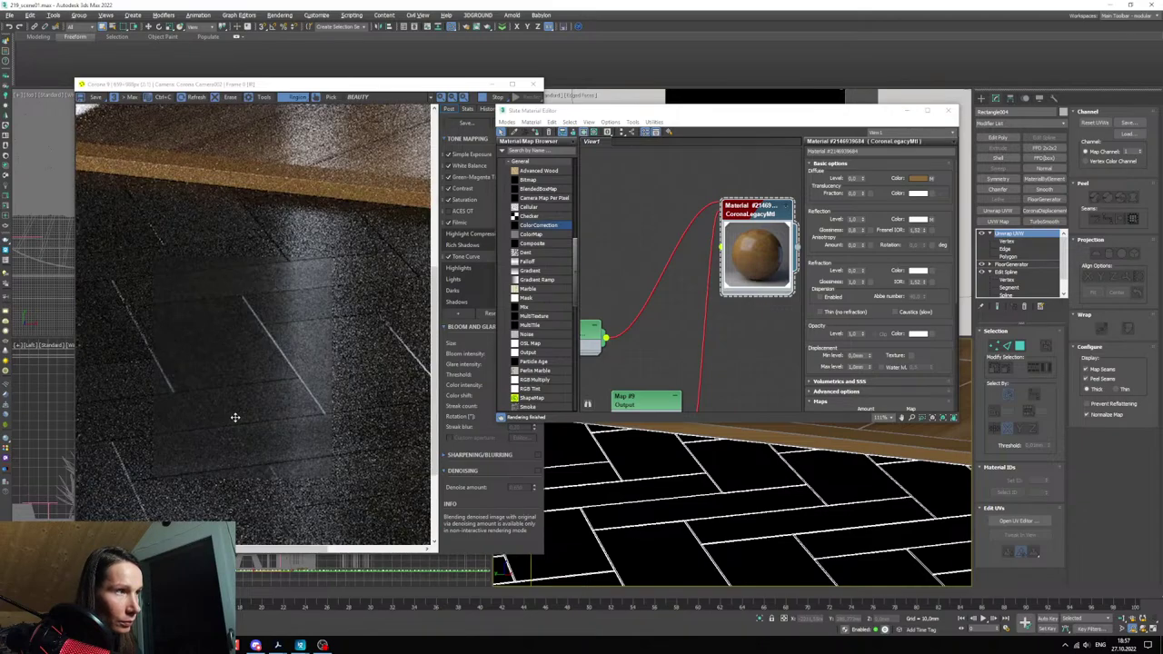
scroll(674, 274, "down", 1)
middle_click_drag(700, 340, 701, 306)
scroll(700, 305, "down", 1)
scroll(332, 337, "up", 2)
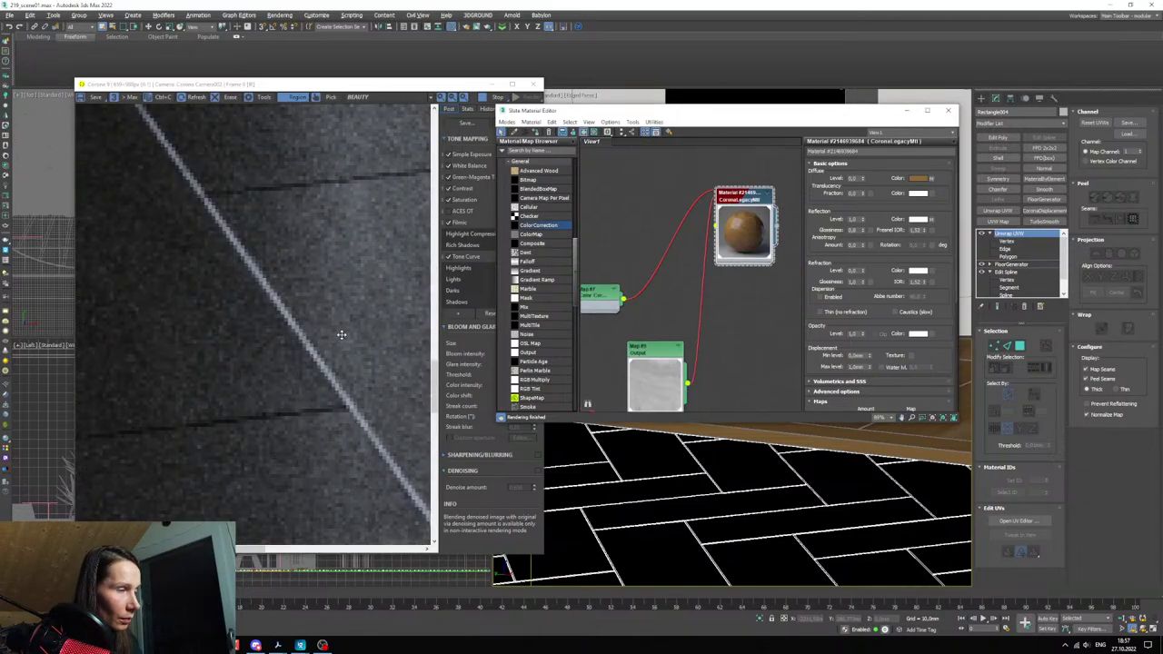
scroll(343, 343, "down", 3)
scroll(389, 415, "up", 3)
scroll(247, 408, "down", 3)
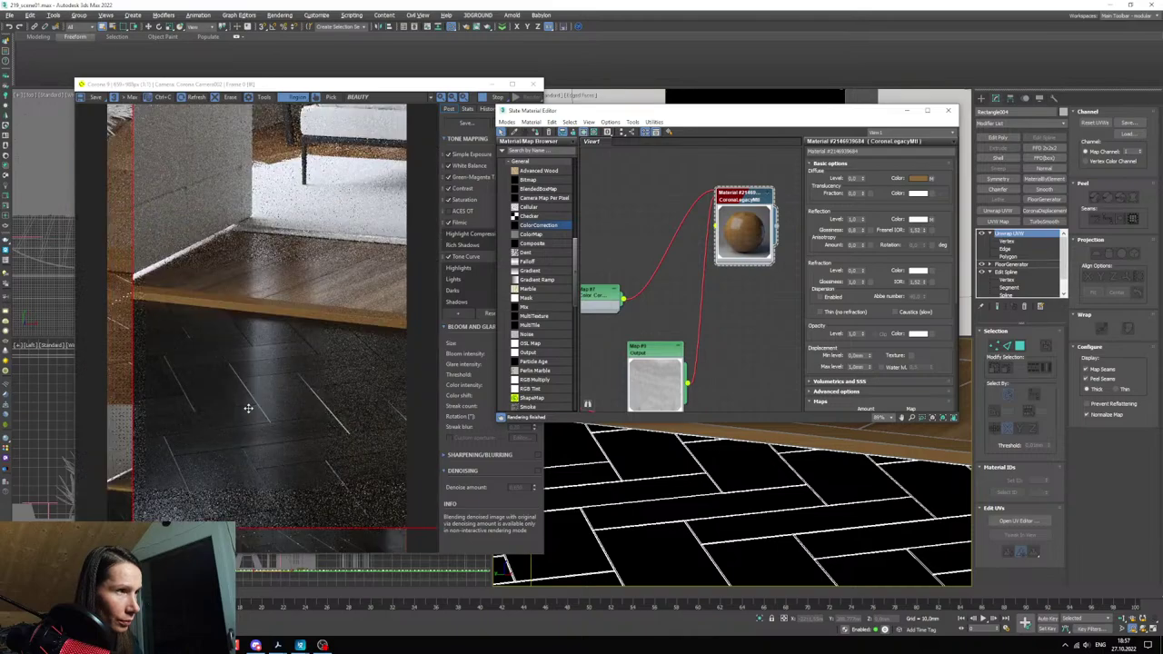
- Feed the Color Correction into the unconnected Output map and wire that Output to the herringbone material's reflection glossiness
middle_click_drag(717, 364, 711, 310)
left_click_drag(642, 297, 634, 297)
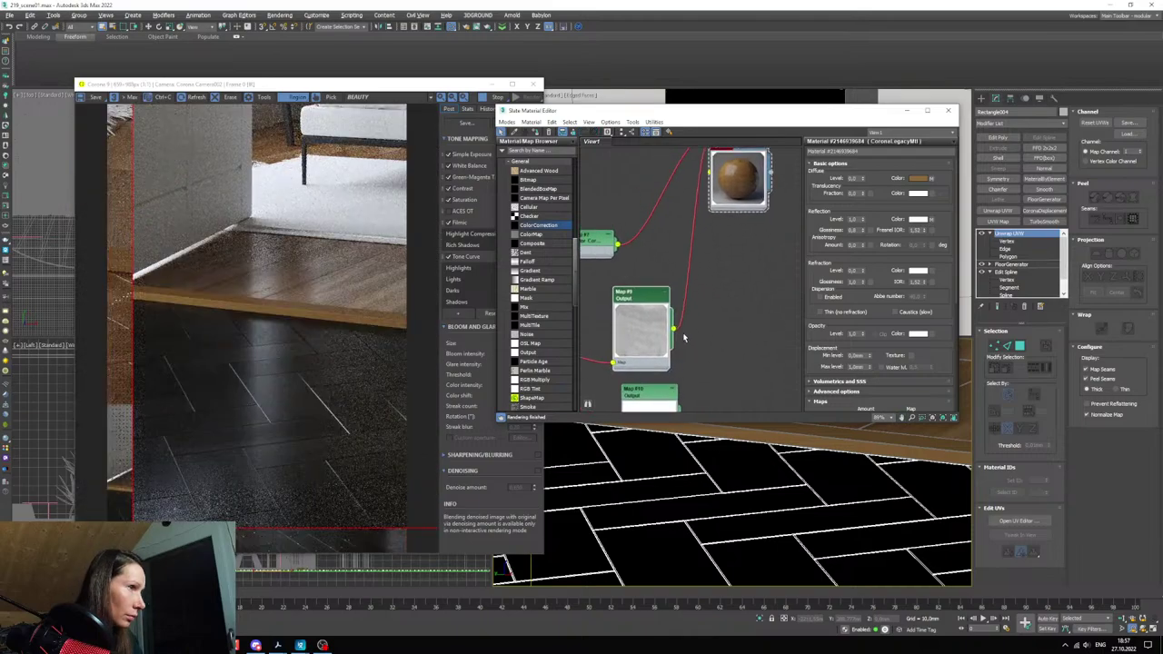
scroll(707, 309, "down", 3)
middle_click_drag(693, 374, 723, 300)
scroll(704, 341, "up", 1)
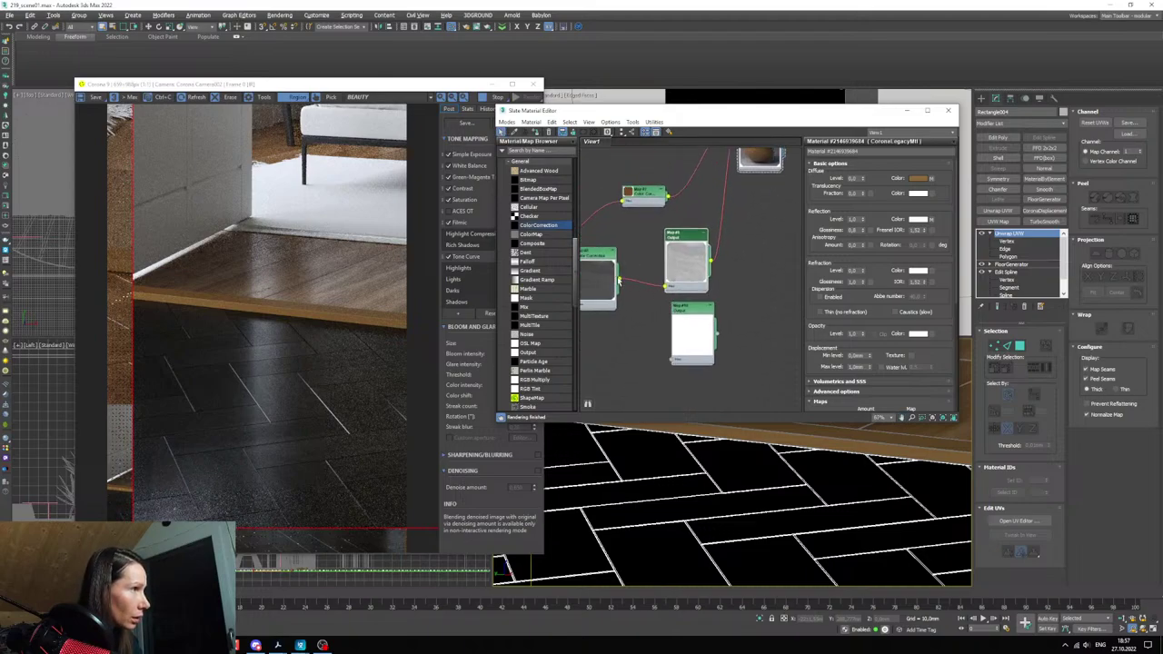
left_click_drag(619, 279, 672, 363)
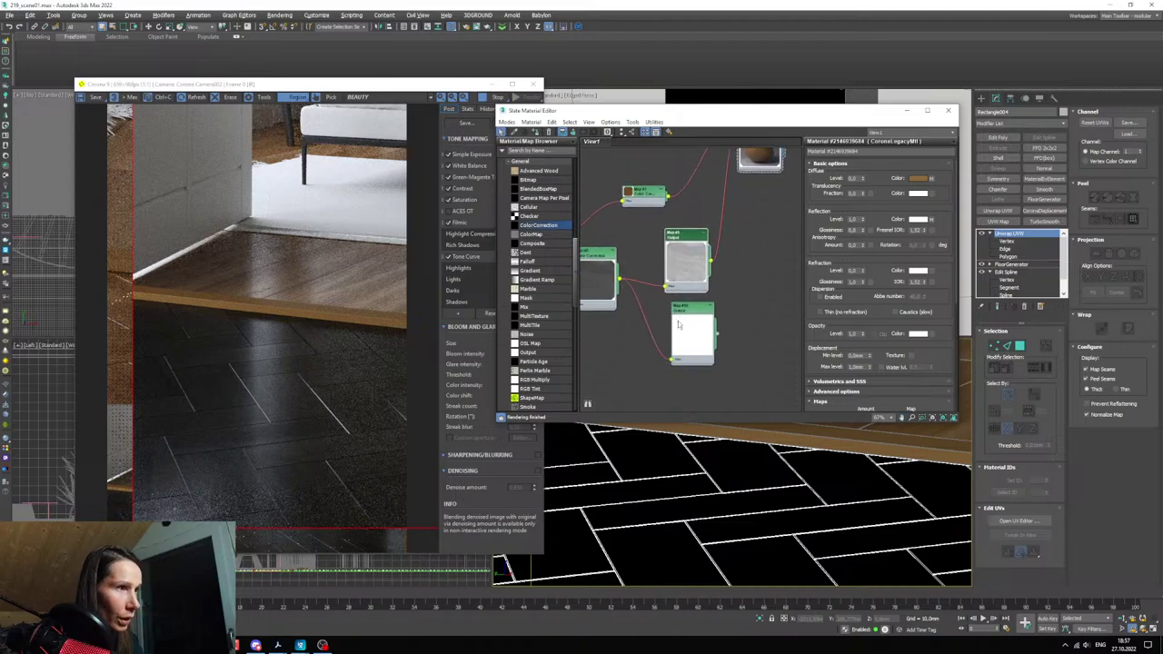
middle_click_drag(762, 309, 692, 368)
left_click_drag(649, 395, 673, 247)
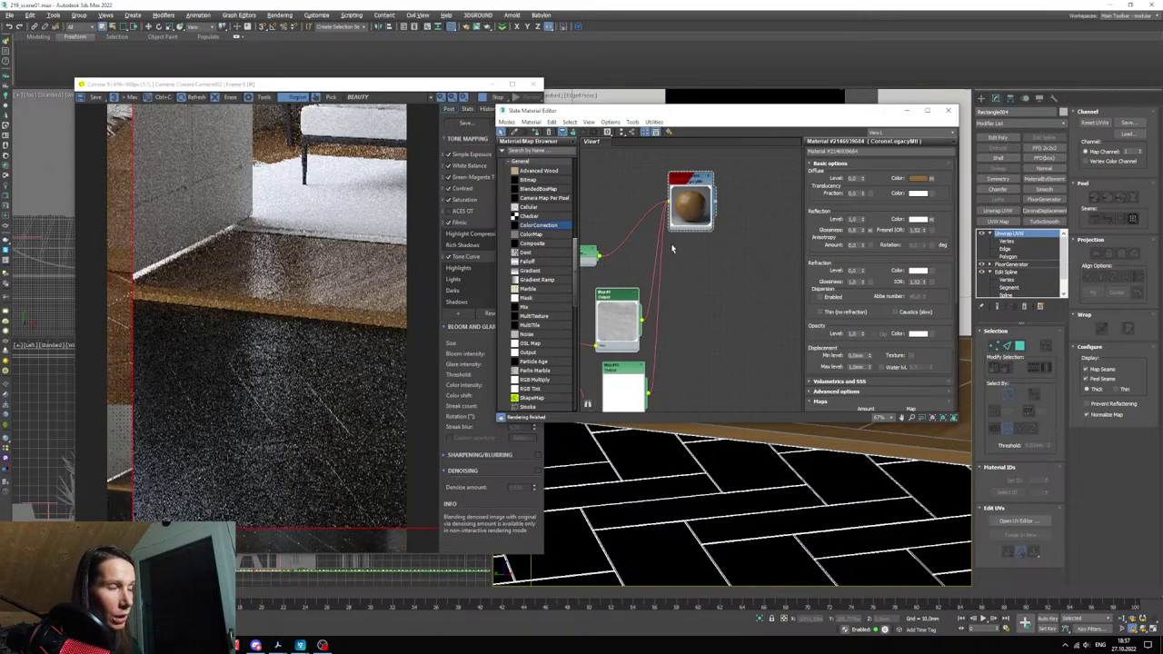
- Examine how the glossiness map varies the reflections across the herringbone planks in the render
scroll(324, 447, "up", 2)
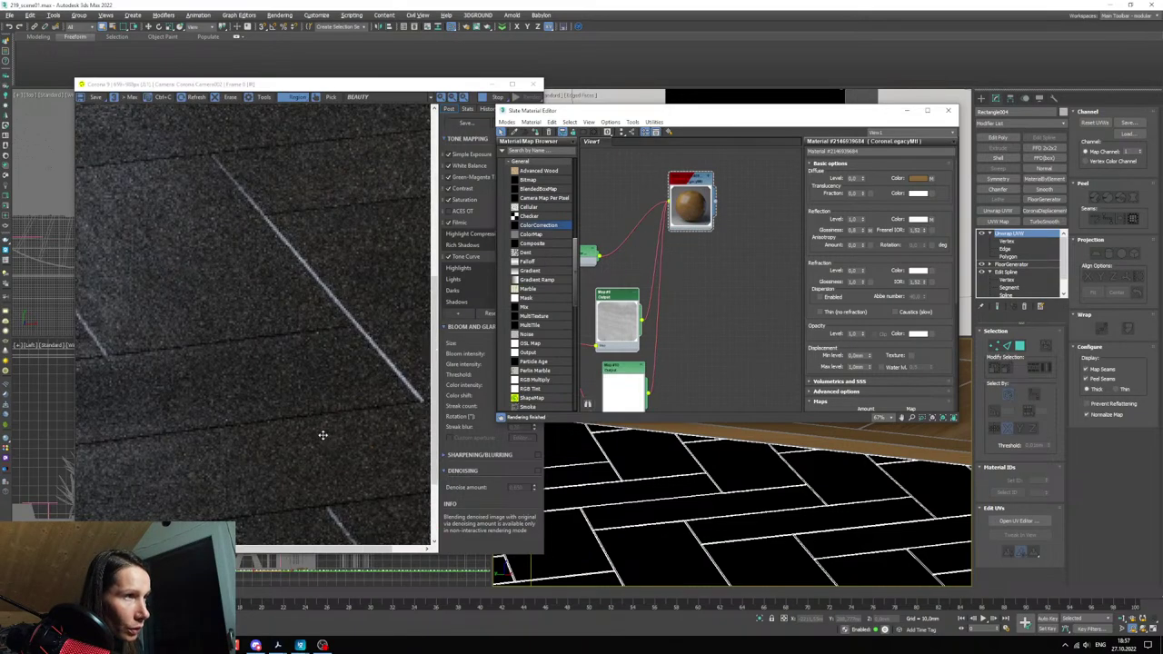
scroll(324, 446, "down", 2)
scroll(259, 379, "up", 3)
scroll(259, 384, "up", 2)
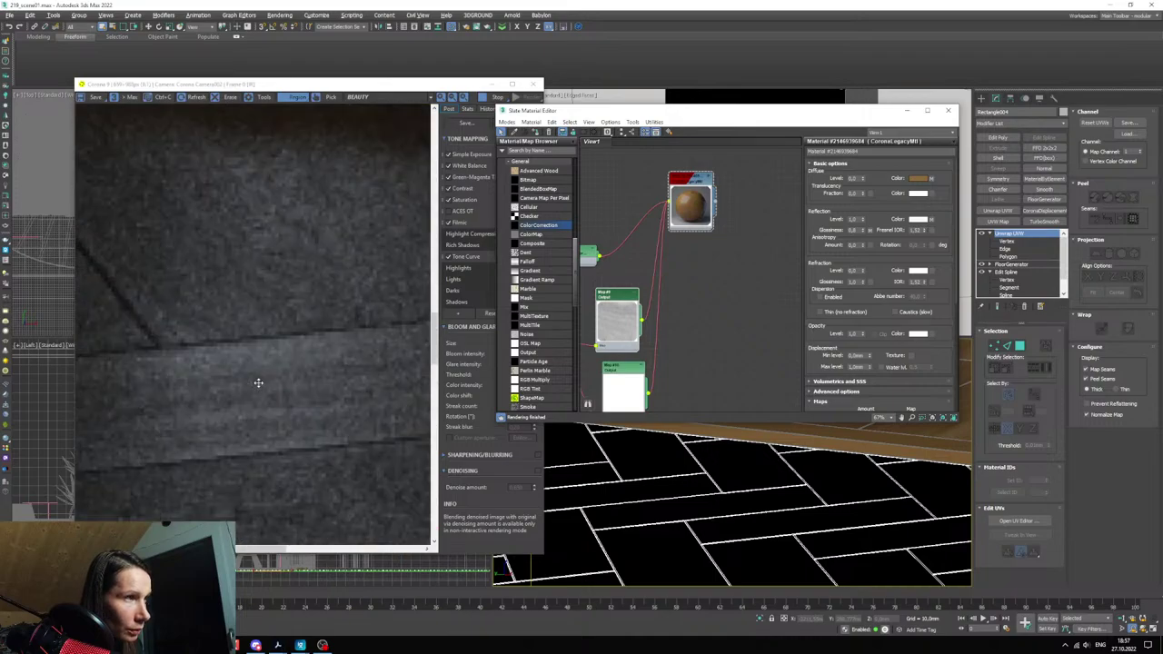
scroll(258, 384, "down", 3)
scroll(301, 424, "down", 3)
scroll(322, 446, "up", 4)
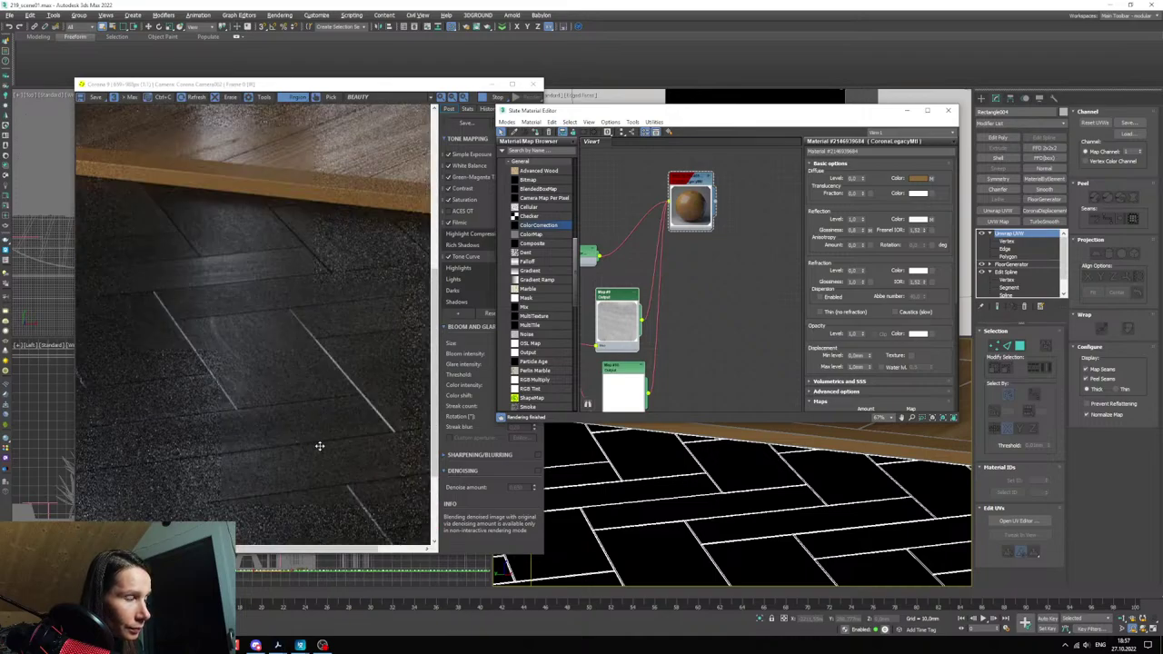
scroll(345, 438, "down", 5)
scroll(351, 382, "up", 4)
scroll(349, 384, "down", 4)
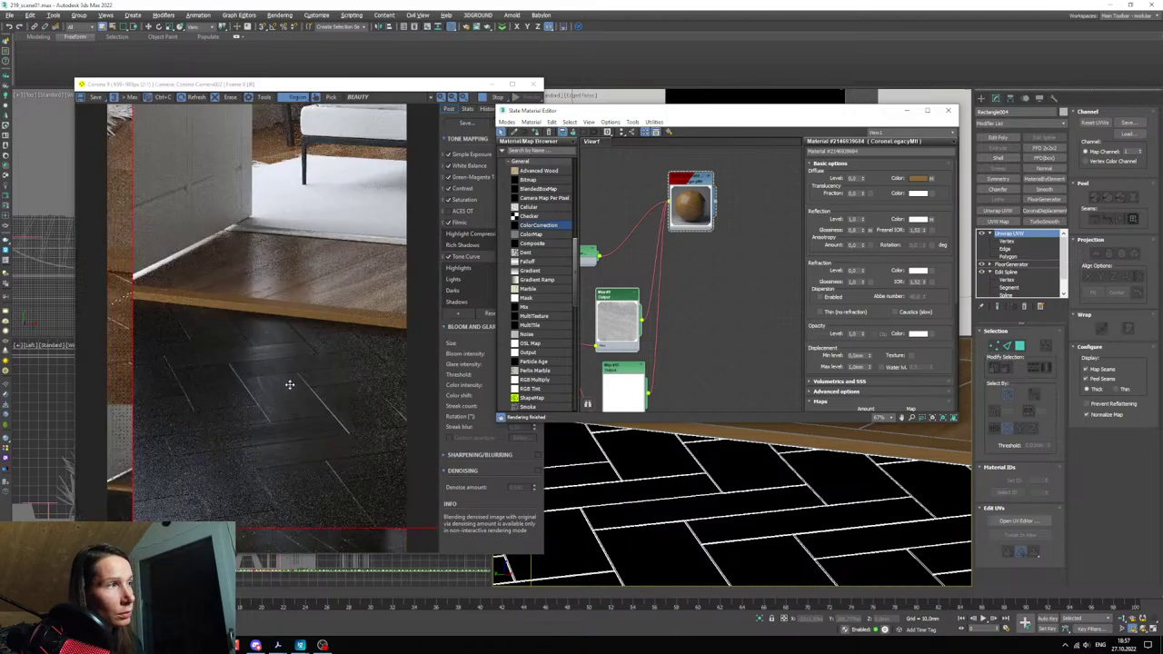
- Open the Output map feeding the reflection glossiness and expand its color map curve
scroll(665, 376, "down", 2)
middle_click_drag(665, 375, 778, 366)
scroll(779, 366, "up", 2)
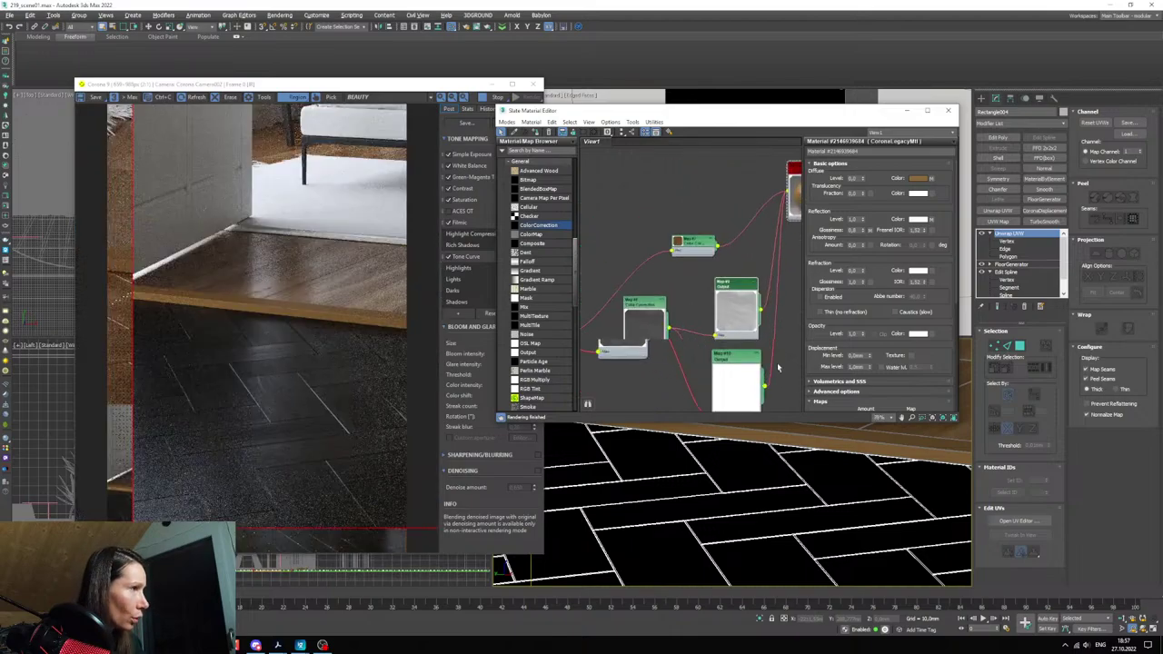
scroll(777, 365, "up", 1)
scroll(737, 329, "down", 2)
middle_click_drag(738, 329, 685, 271)
scroll(710, 360, "up", 1)
left_click(687, 318)
left_click(694, 341)
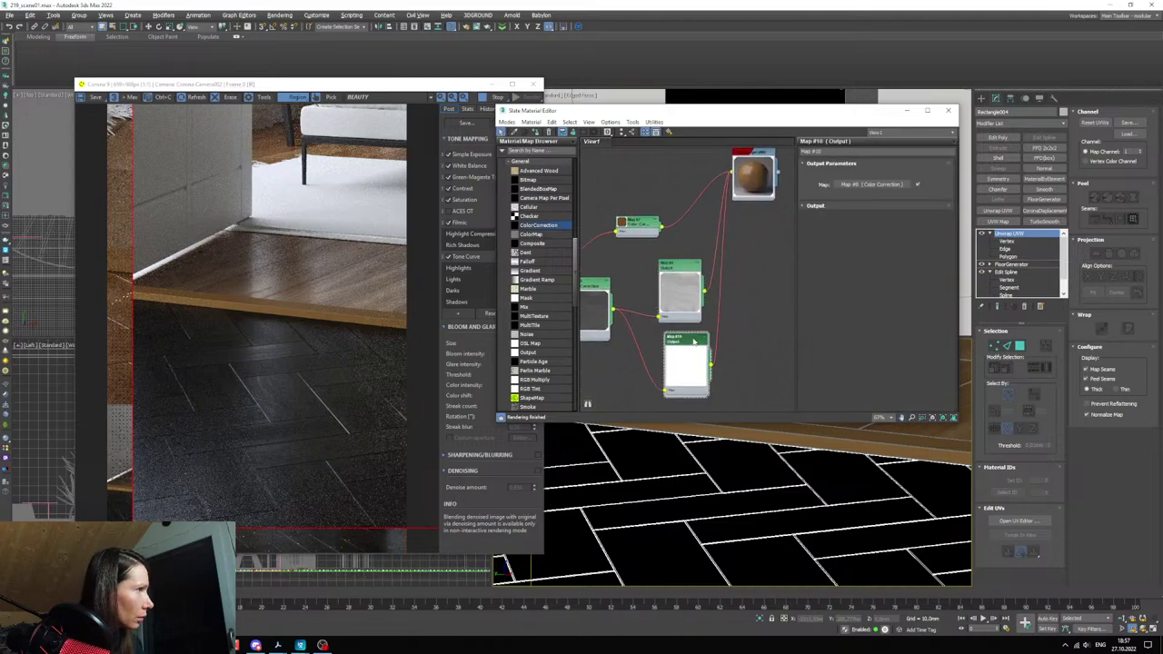
left_click(815, 206)
middle_click_drag(684, 367, 689, 376)
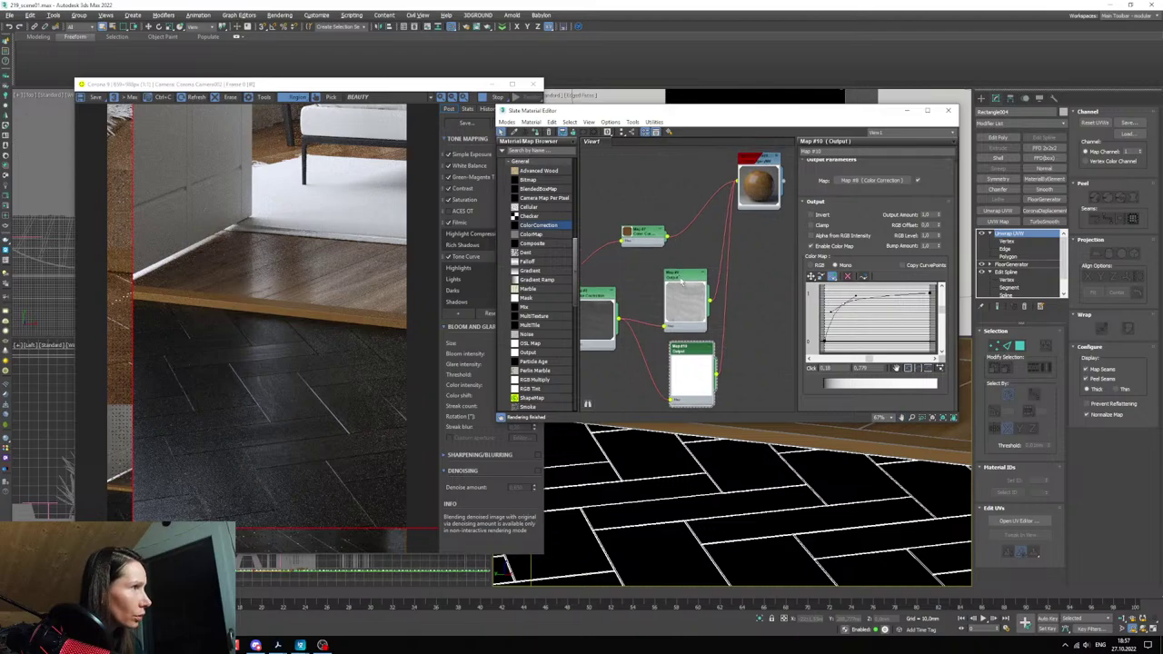
- Raise the middle curve point of the Output feeding the reflection color to about 0.82 and check the floor's reflections
double_click(682, 282)
left_click(814, 206)
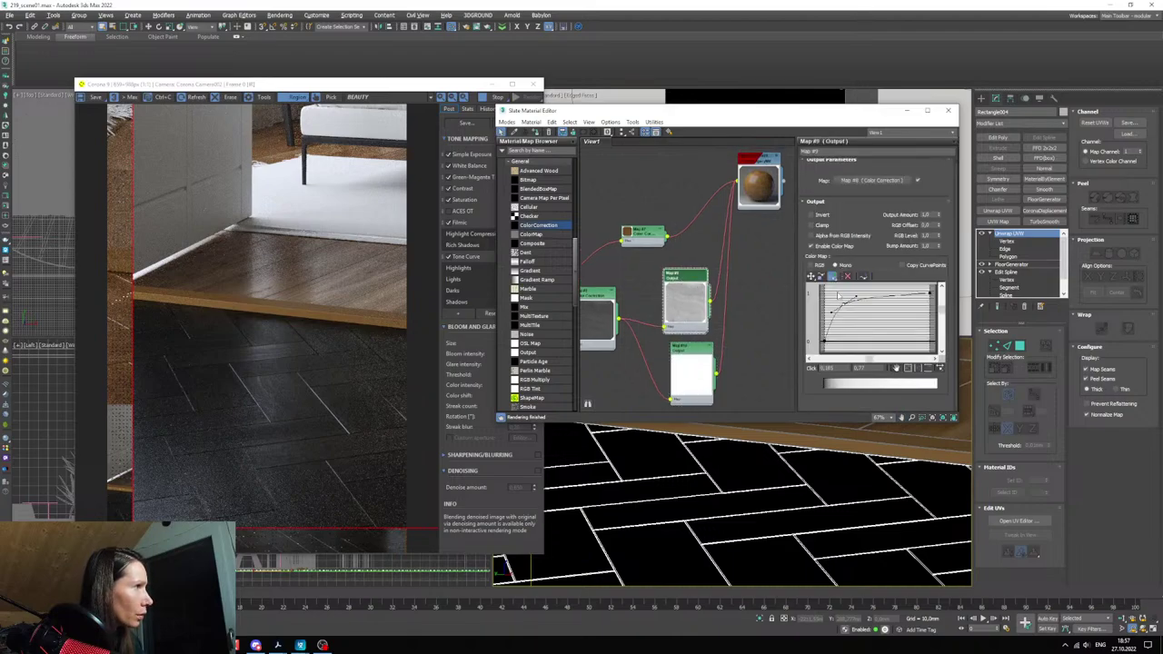
right_click(843, 298)
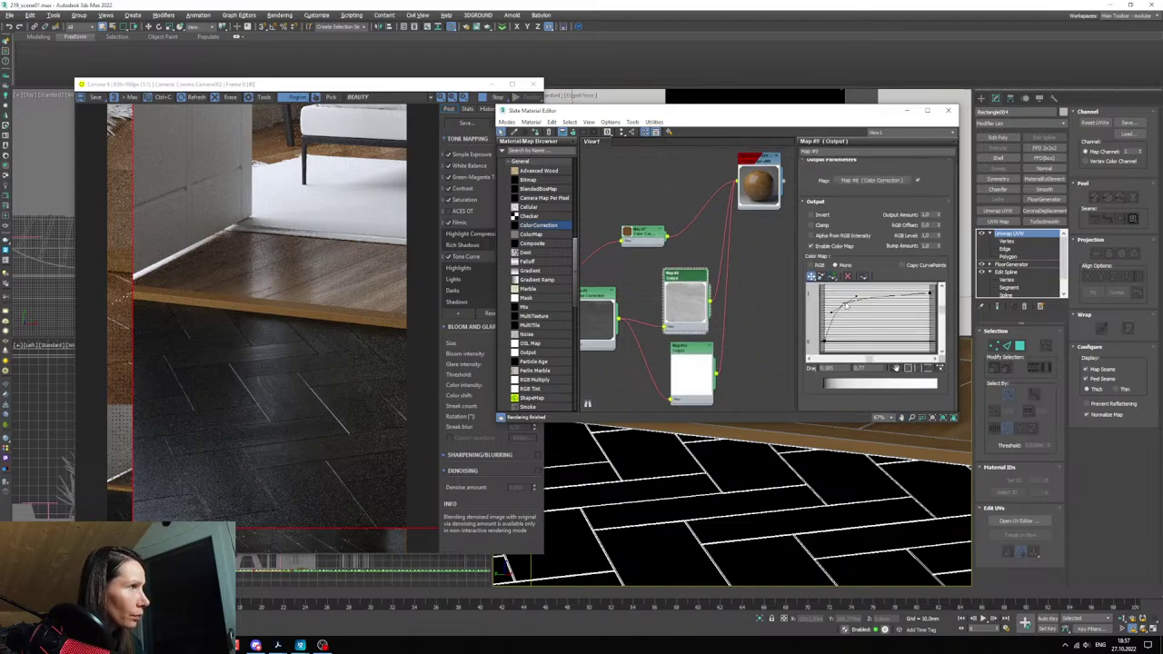
left_click_drag(840, 304, 841, 302)
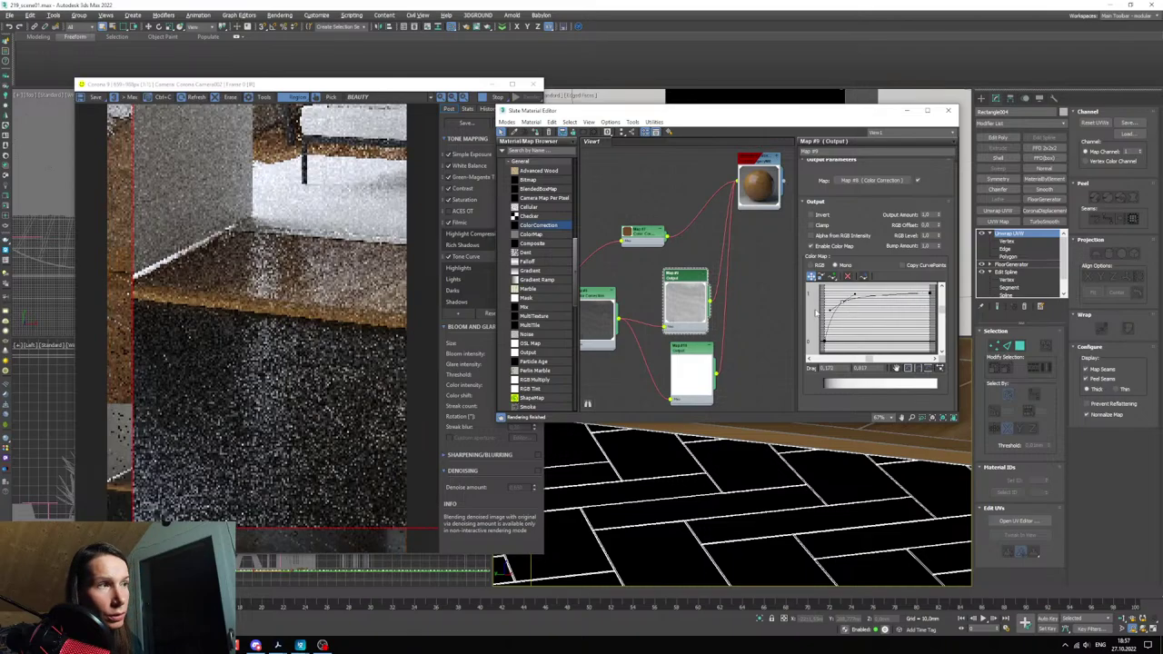
scroll(294, 385, "up", 2)
scroll(292, 387, "down", 4)
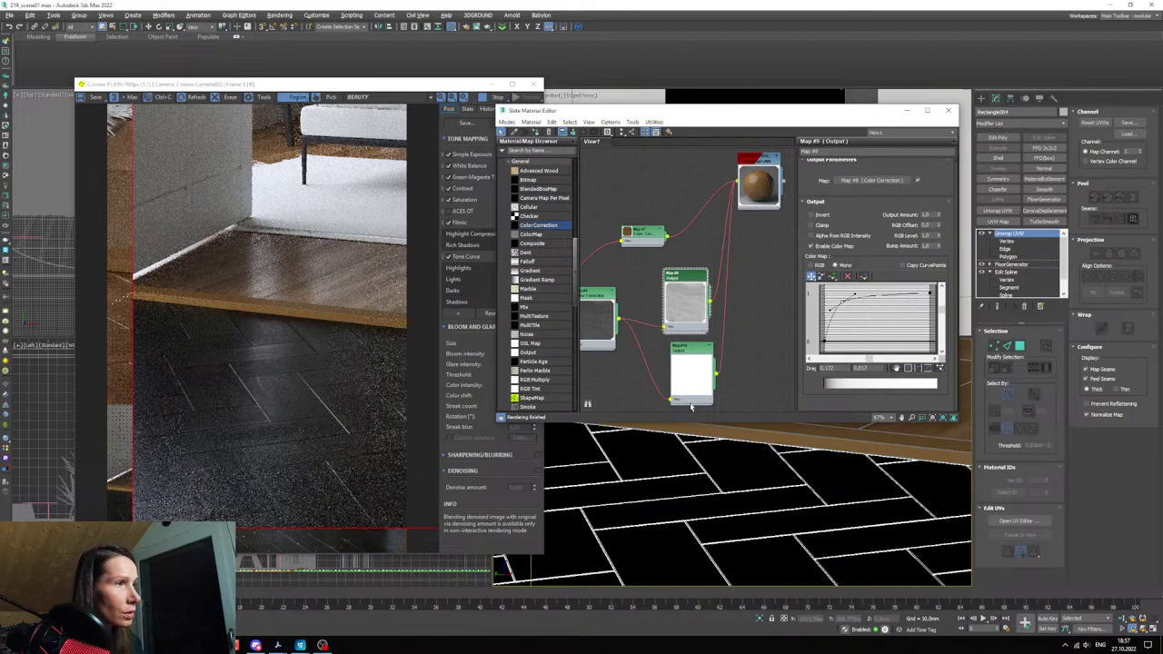
- Raise the middle curve point of the glossiness Output to about 0.87 and compare the floor's sheen in the render
middle_click_drag(704, 387, 688, 357)
left_click_drag(665, 324, 654, 325)
double_click(653, 325)
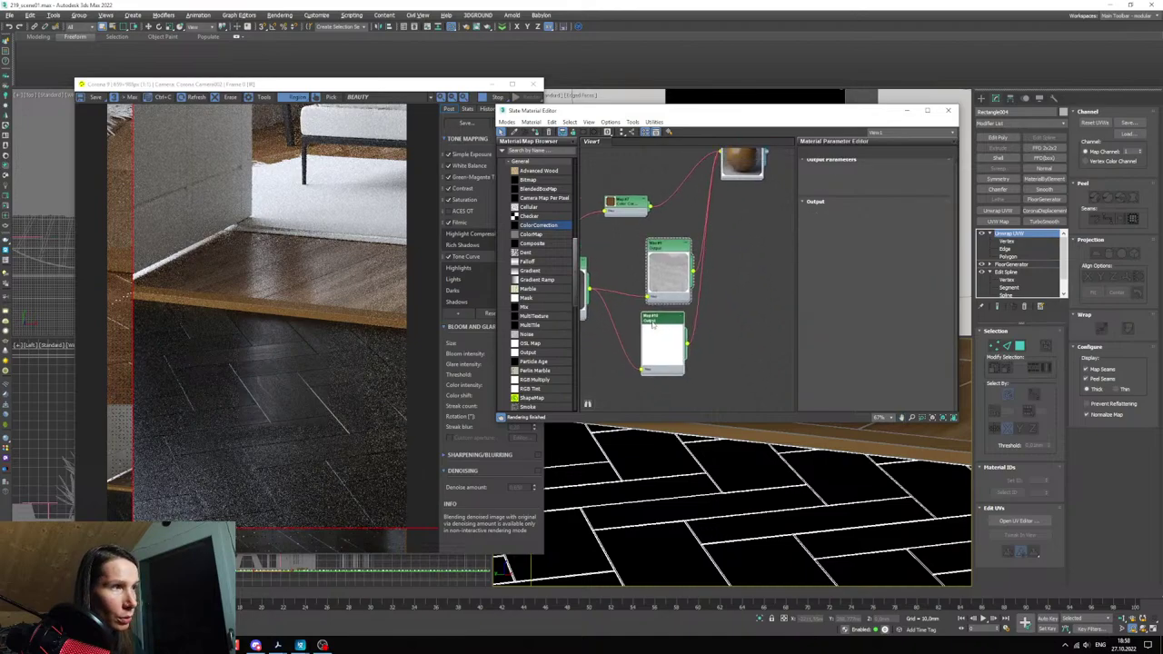
left_click(811, 277)
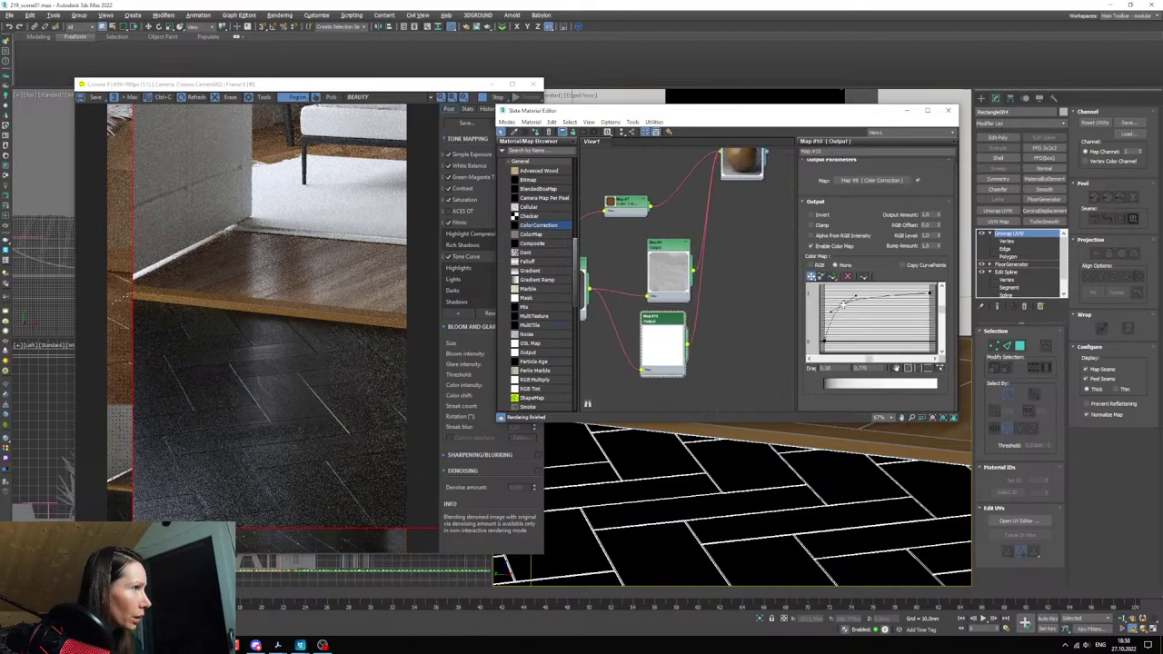
left_click_drag(843, 304, 840, 300)
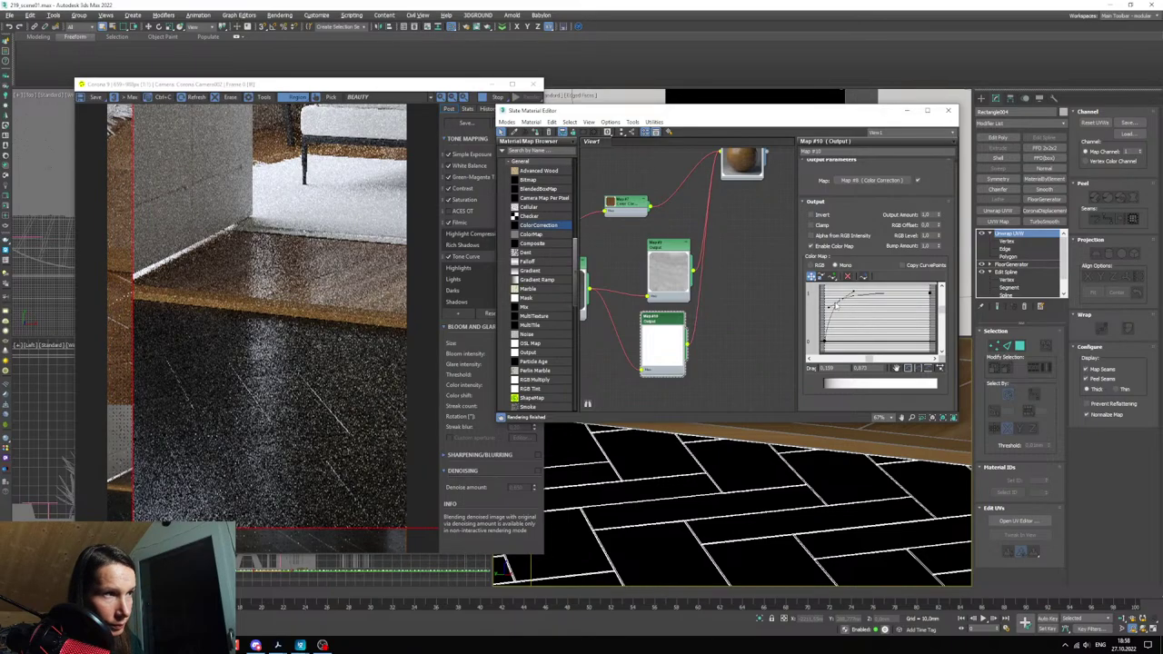
scroll(259, 396, "up", 3)
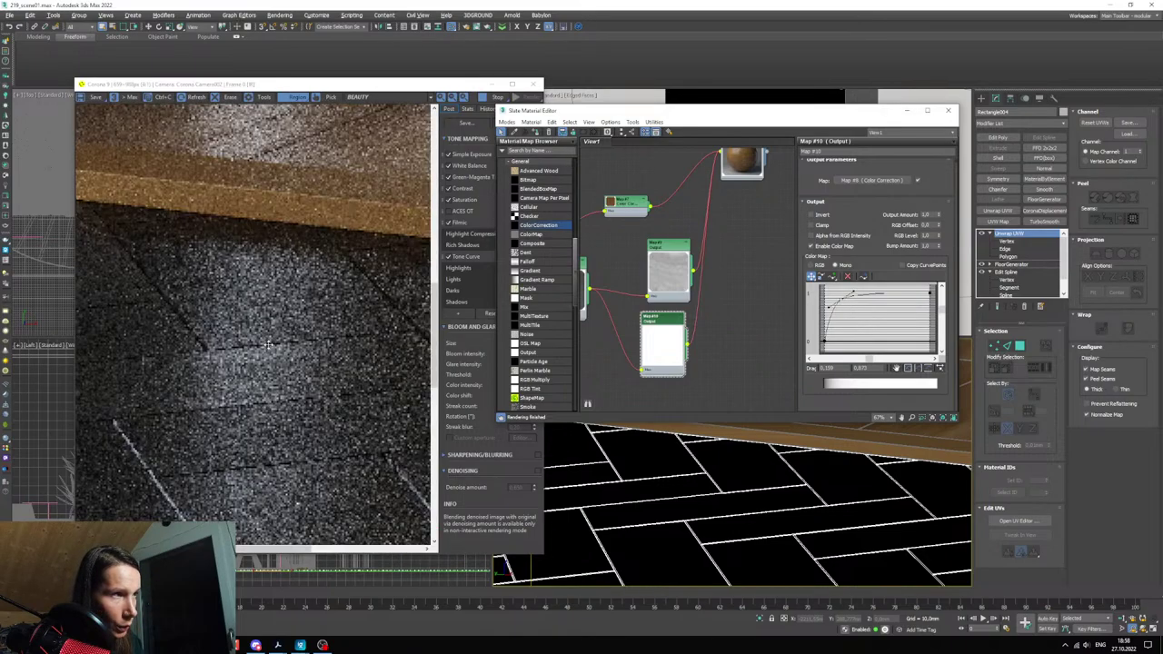
scroll(268, 348, "down", 3)
scroll(268, 347, "up", 4)
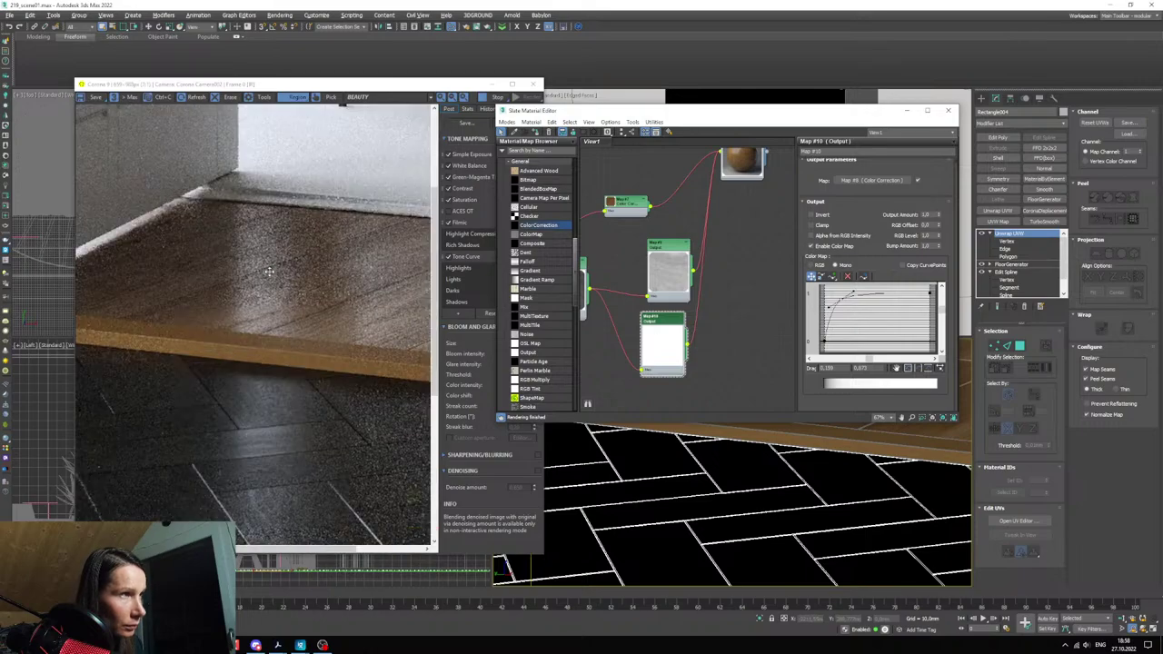
scroll(277, 304, "down", 4)
scroll(740, 297, "down", 3)
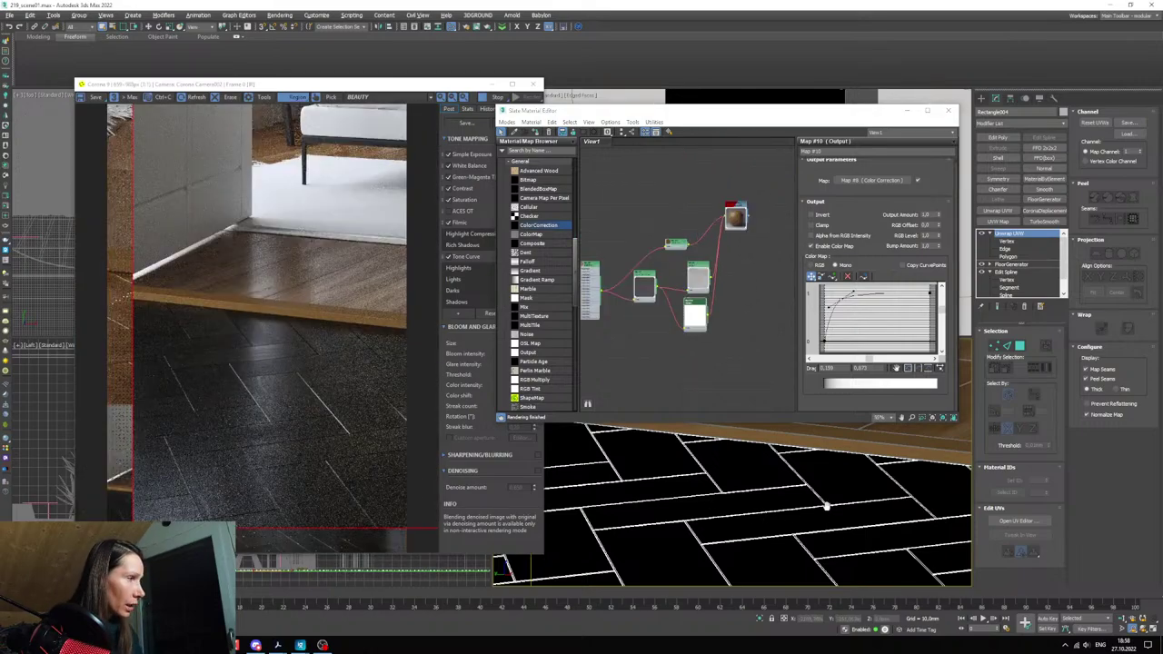
- Reframe the camera on the herringbone floor and set its material's diffuse level back to 1.0
mouse_move(827, 508)
middle_mouse_down()
mouse_move(717, 483)
mouse_move(735, 470)
middle_mouse_up()
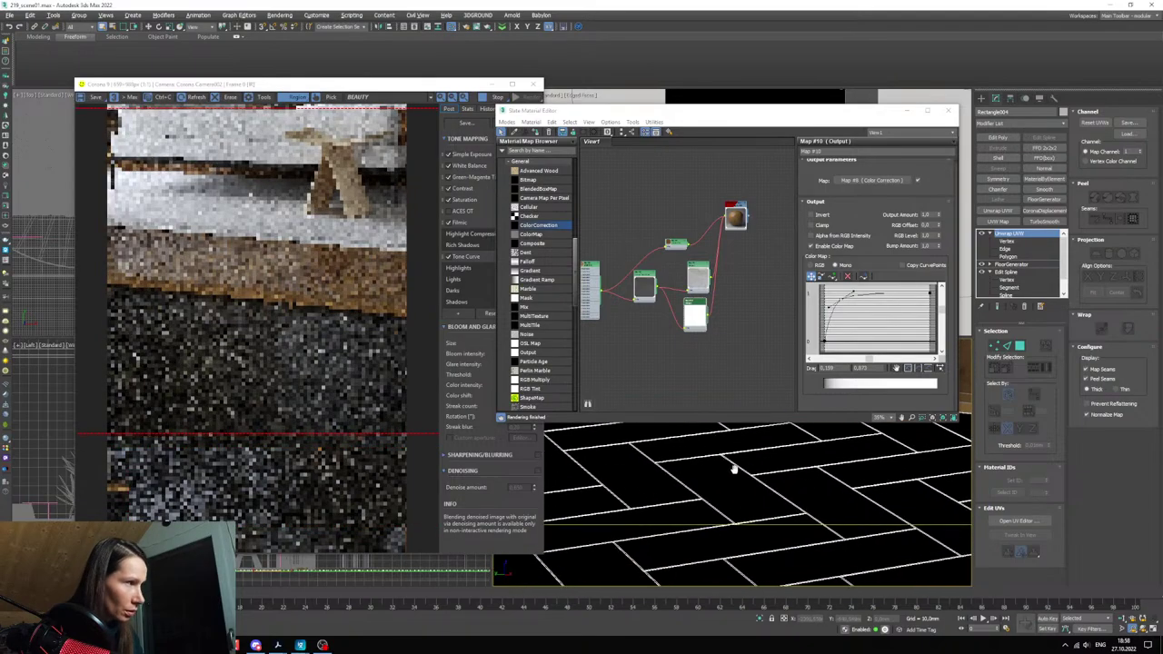
mouse_move(854, 538)
middle_mouse_down()
mouse_move(791, 502)
mouse_move(740, 517)
mouse_move(753, 542)
mouse_move(800, 537)
middle_mouse_up()
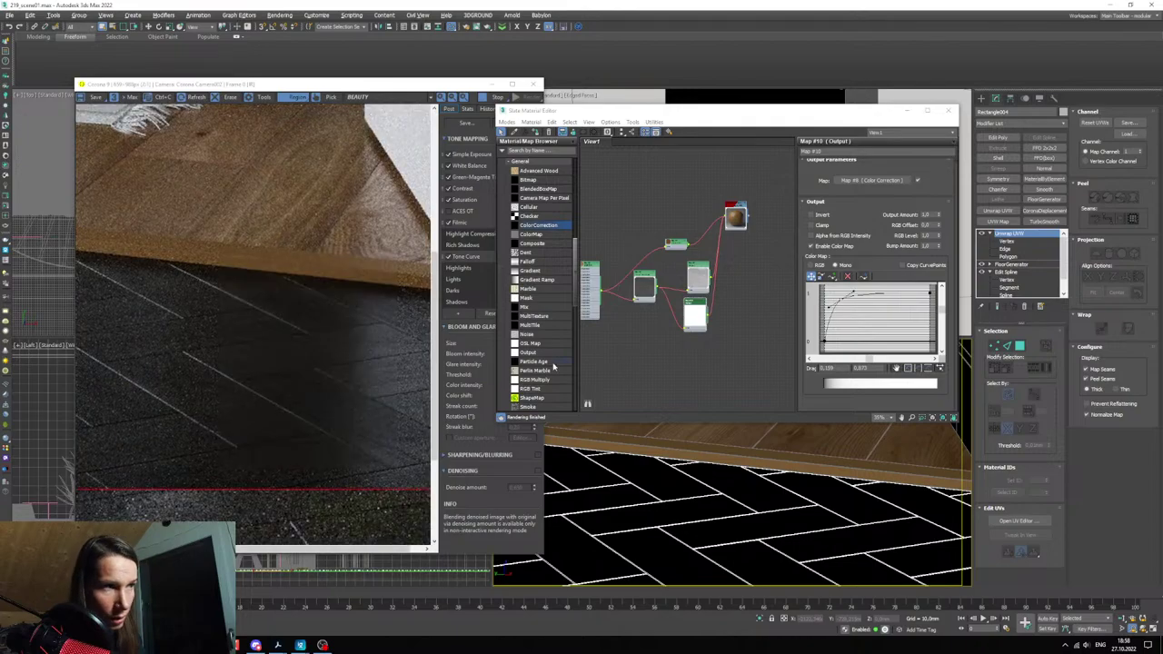
scroll(724, 246, "up", 5)
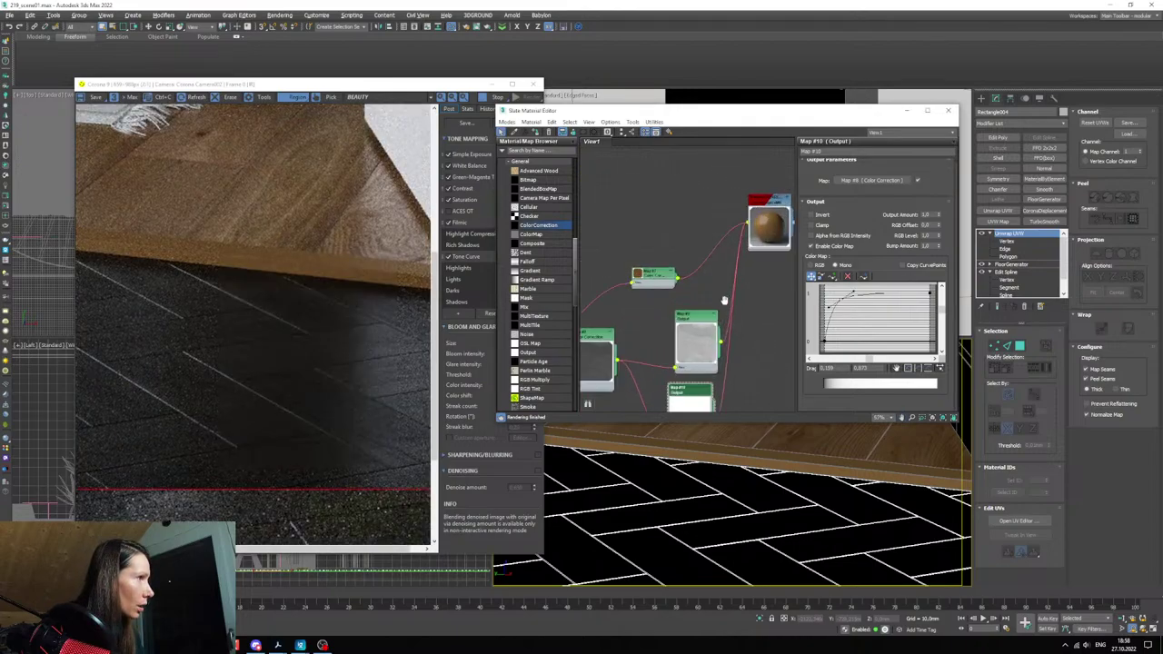
double_click(760, 203)
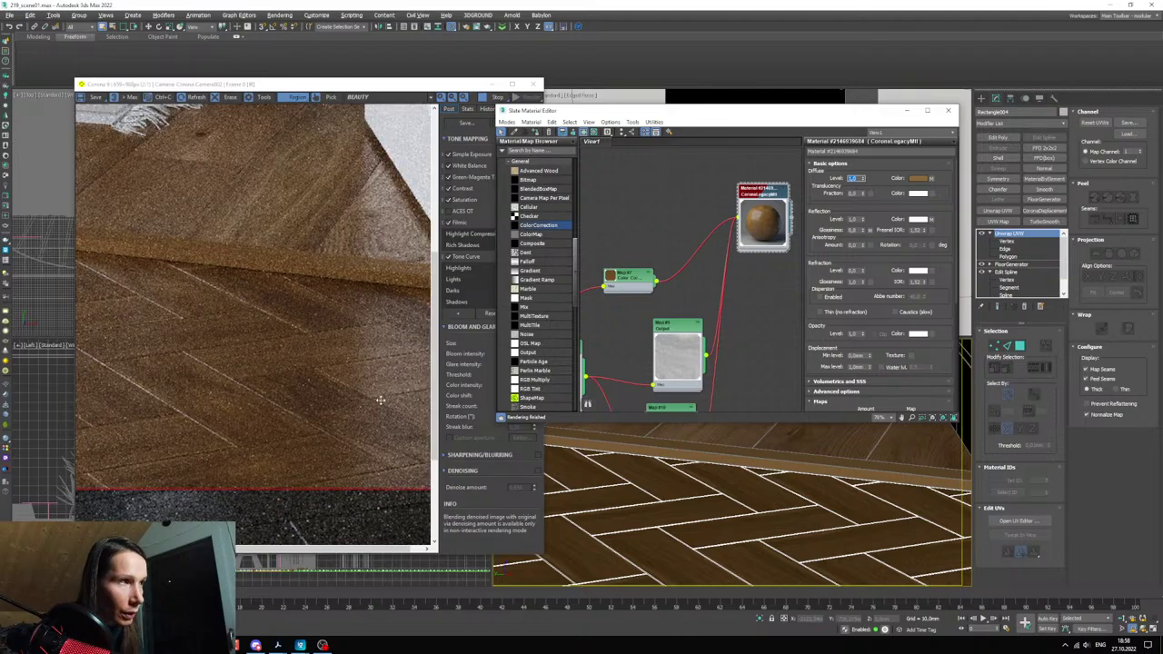
- Examine the herringbone floor's color, reflections and seams from shifted views in the render
middle_click_drag(714, 526, 864, 529)
scroll(372, 404, "up", 1)
scroll(374, 407, "down", 2)
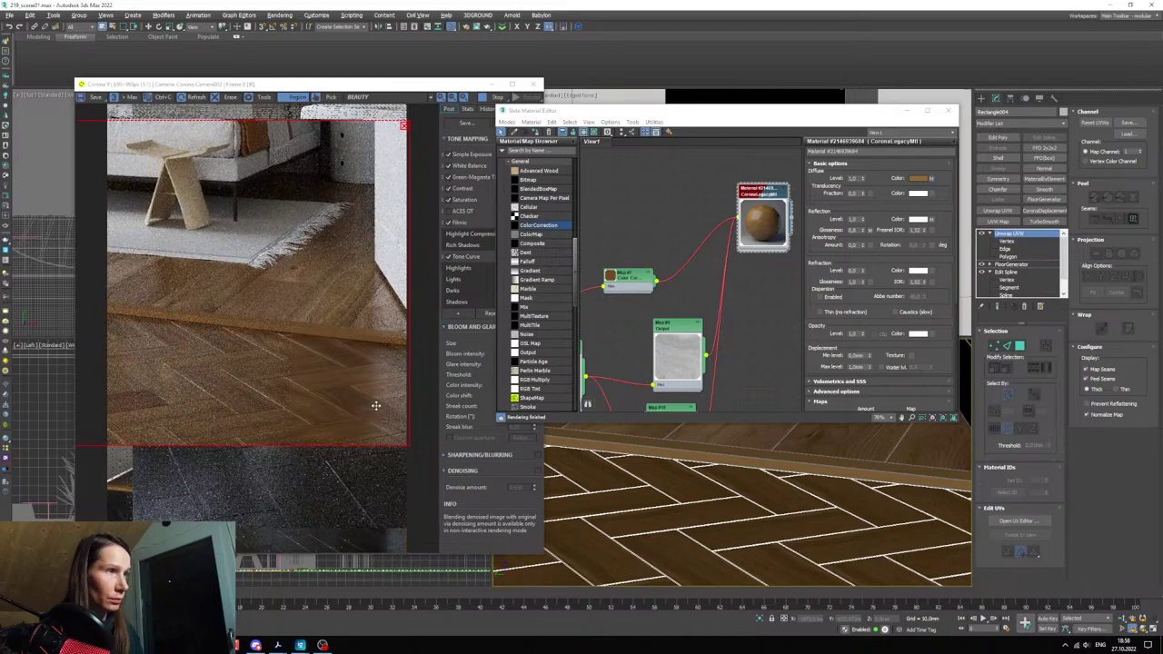
scroll(362, 395, "up", 1)
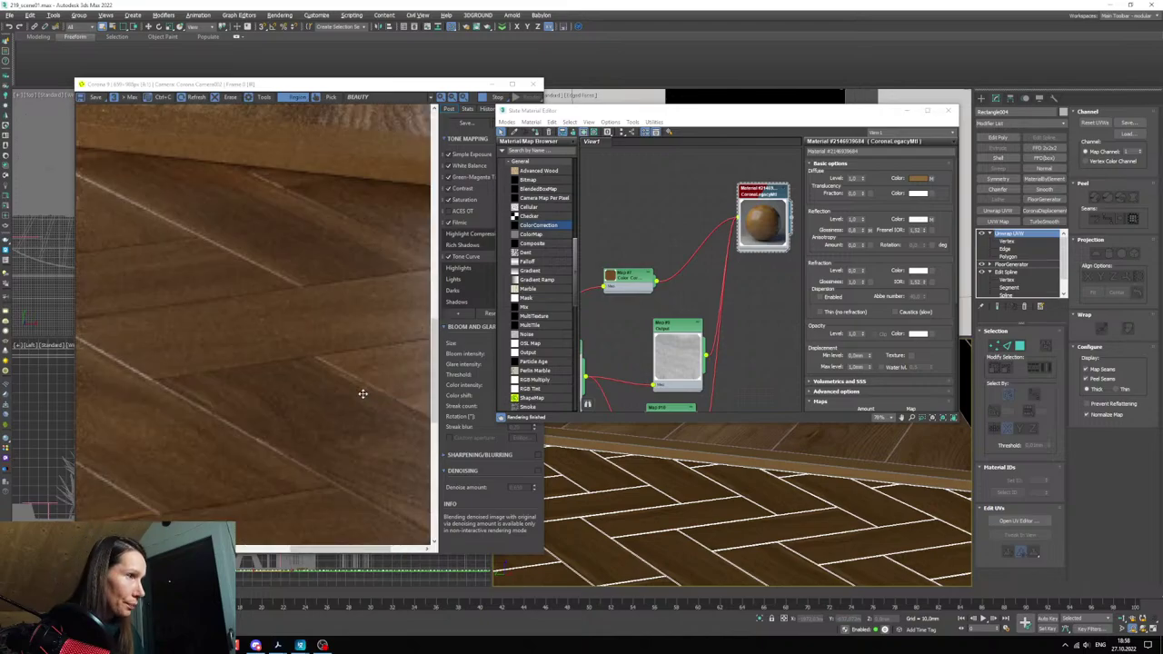
scroll(362, 394, "down", 1)
middle_click_drag(726, 546, 655, 515)
scroll(226, 373, "up", 1)
scroll(226, 373, "down", 2)
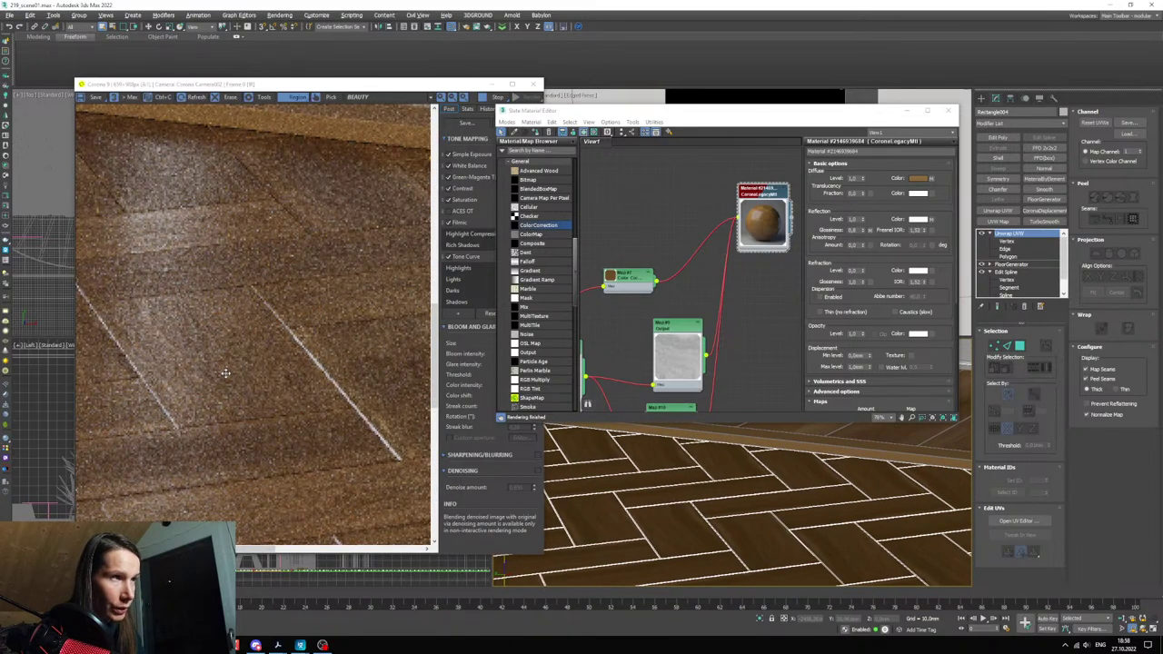
- Examine the floor planks, seams and wooden threshold strip up close and across the whole room in the render
scroll(204, 276, "up", 1)
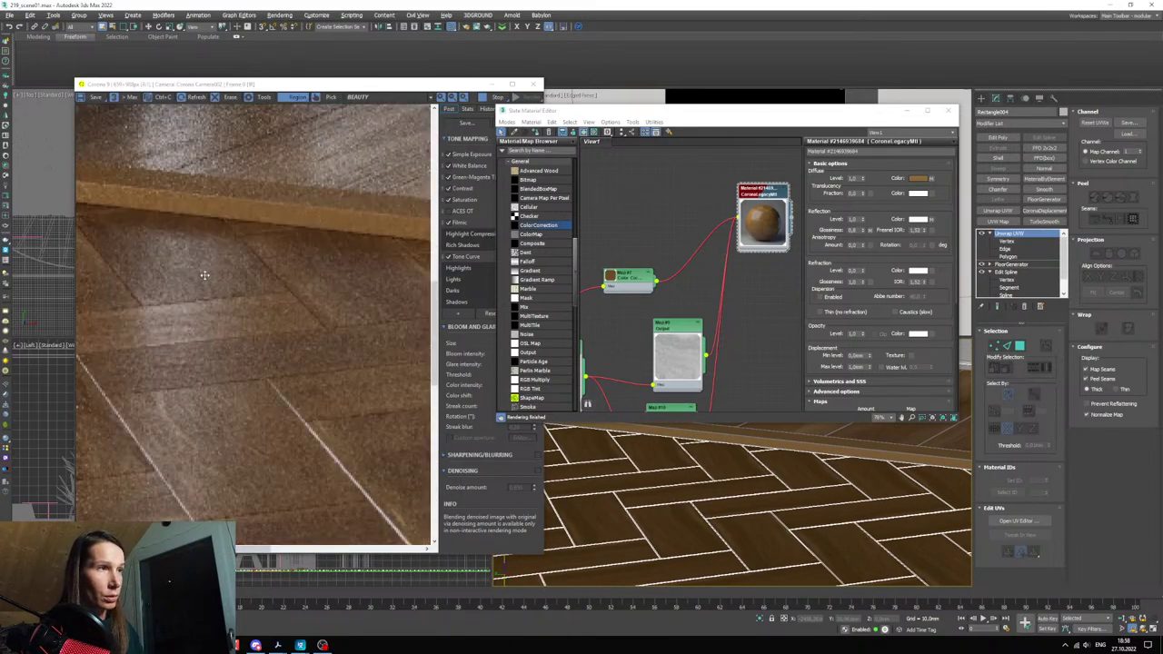
scroll(205, 277, "down", 1)
scroll(205, 264, "up", 2)
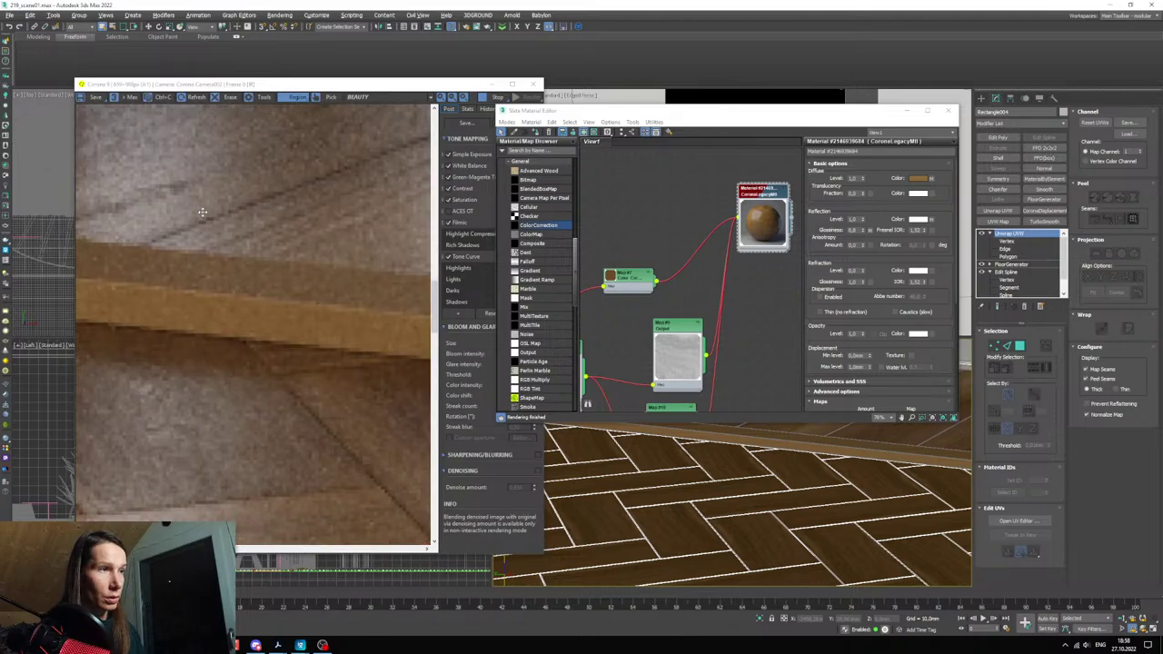
scroll(202, 212, "down", 2)
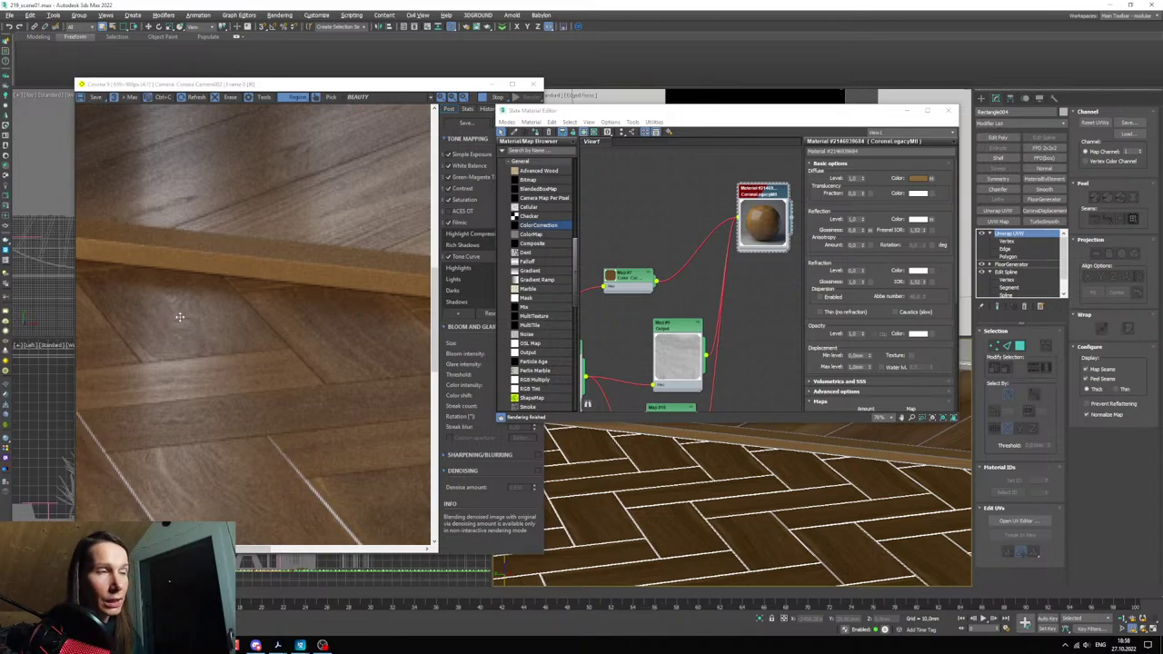
scroll(182, 327, "down", 2)
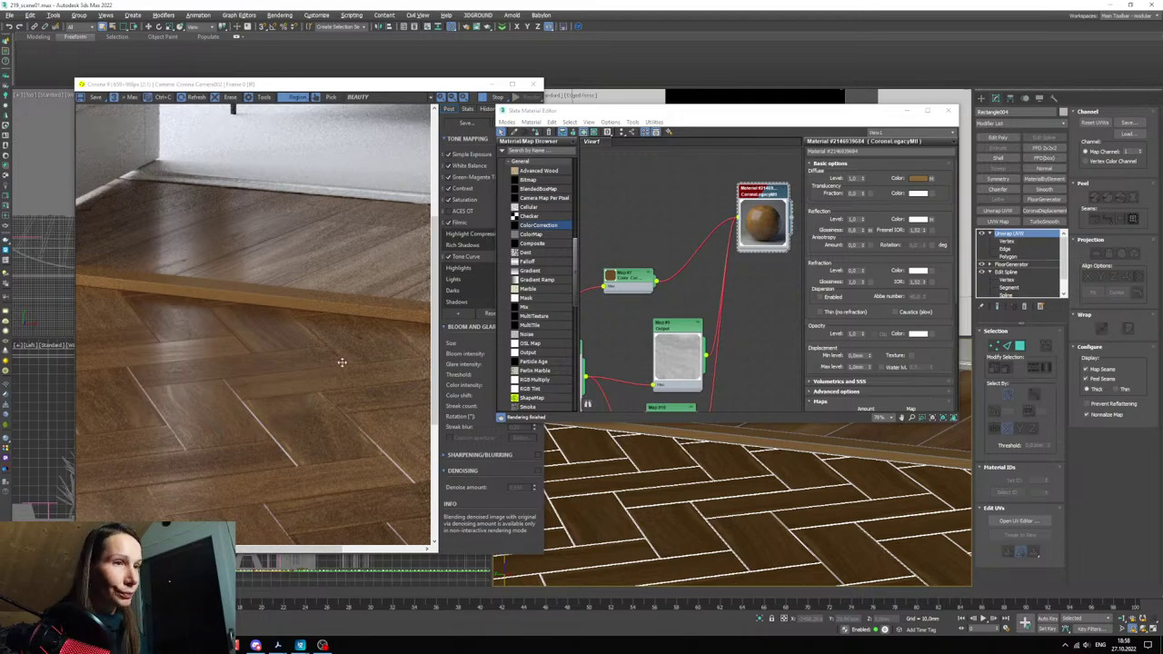
scroll(687, 327, "down", 3)
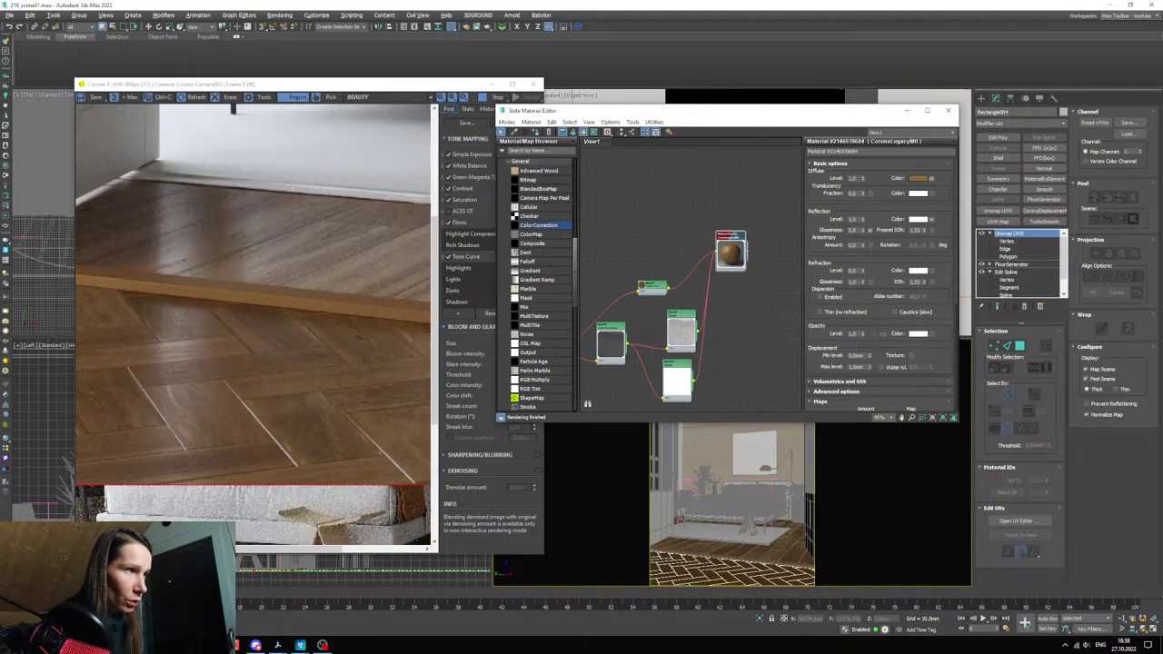
scroll(397, 455, "down", 1)
left_click(402, 407)
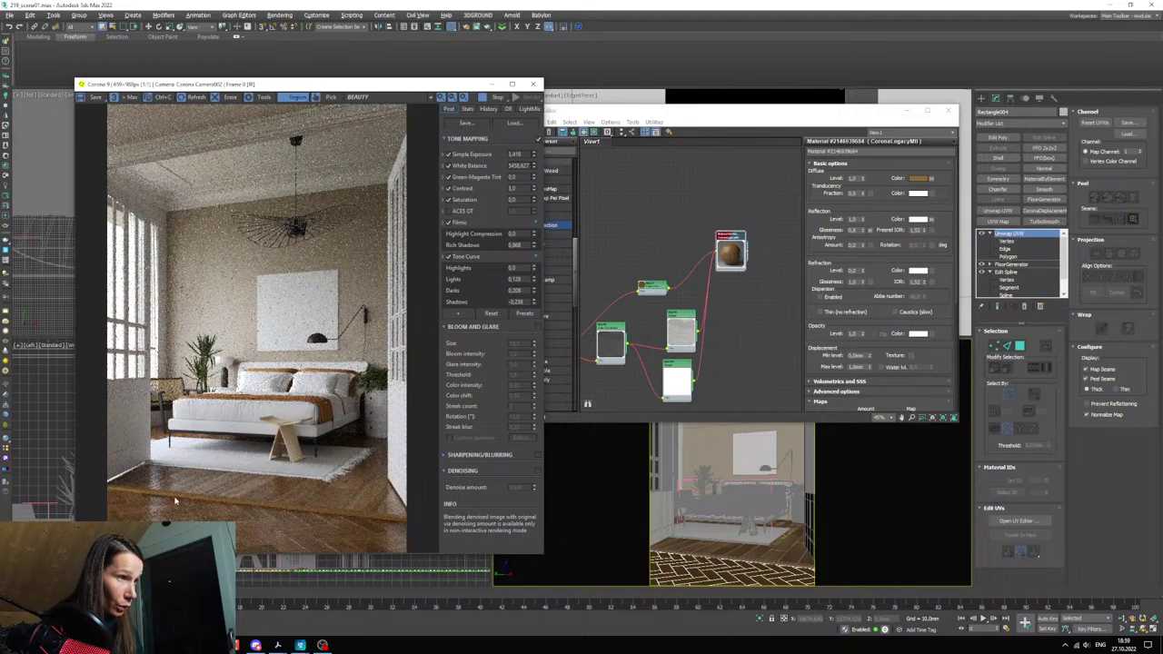
- Duplicate the herringbone floor material below the original and disconnect the maps feeding the copy
mouse_move(751, 338)
middle_mouse_down()
mouse_move(750, 278)
mouse_move(737, 304)
mouse_move(707, 306)
mouse_move(719, 254)
middle_mouse_up()
scroll(751, 278, "down", 5)
scroll(712, 284, "up", 5)
mouse_move(717, 228)
left_mouse_down("shift")
mouse_move(732, 291)
mouse_move(726, 324)
left_mouse_up("shift")
double_click(726, 324)
scroll(718, 332, "up", 3)
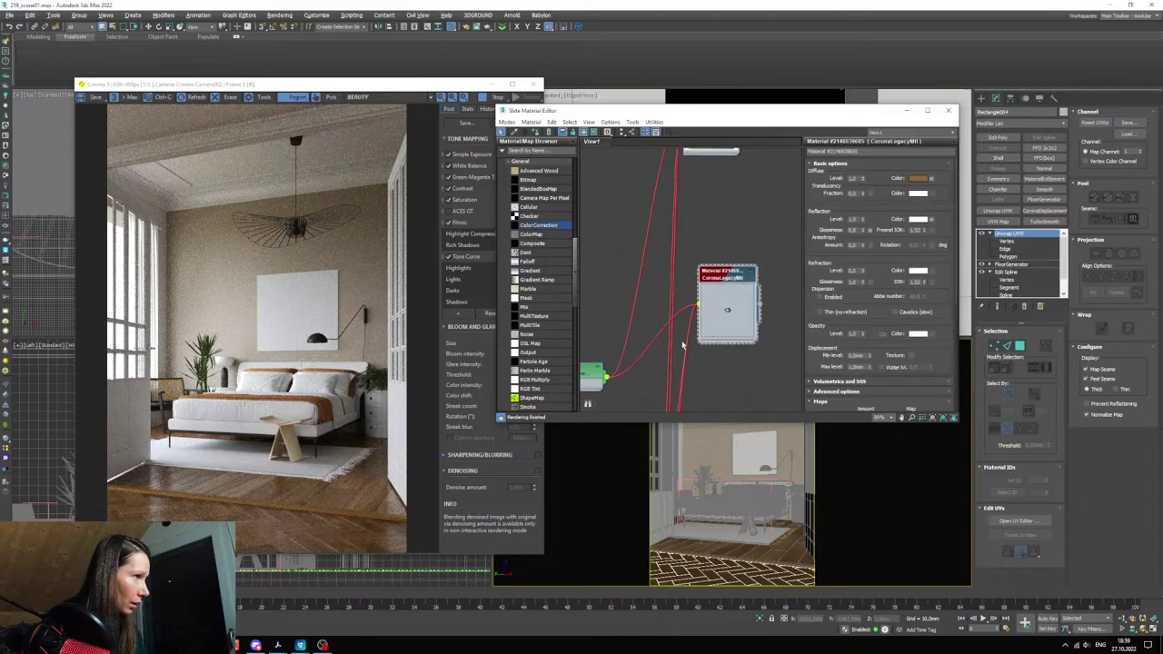
left_click(687, 304)
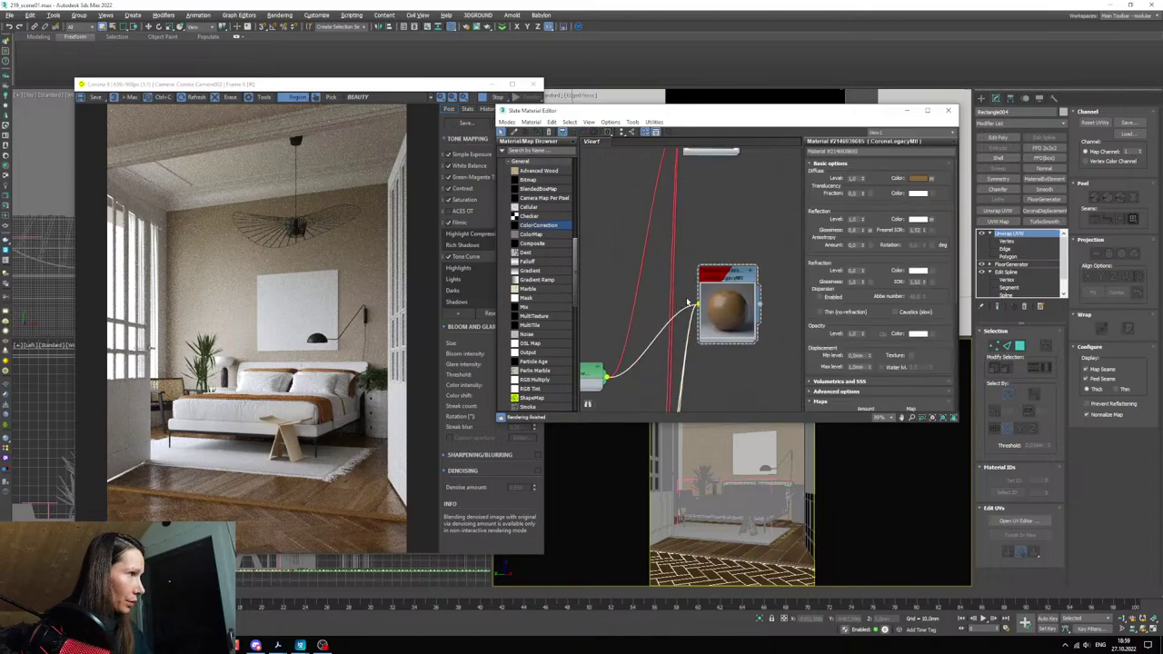
key("Delete")
- Rearrange the original floor material's Color Correction, Output and MultiTexture nodes into a compact group above the duplicate
scroll(688, 304, "down", 2)
middle_click_drag(683, 307, 724, 342)
left_click_drag(661, 376, 667, 215)
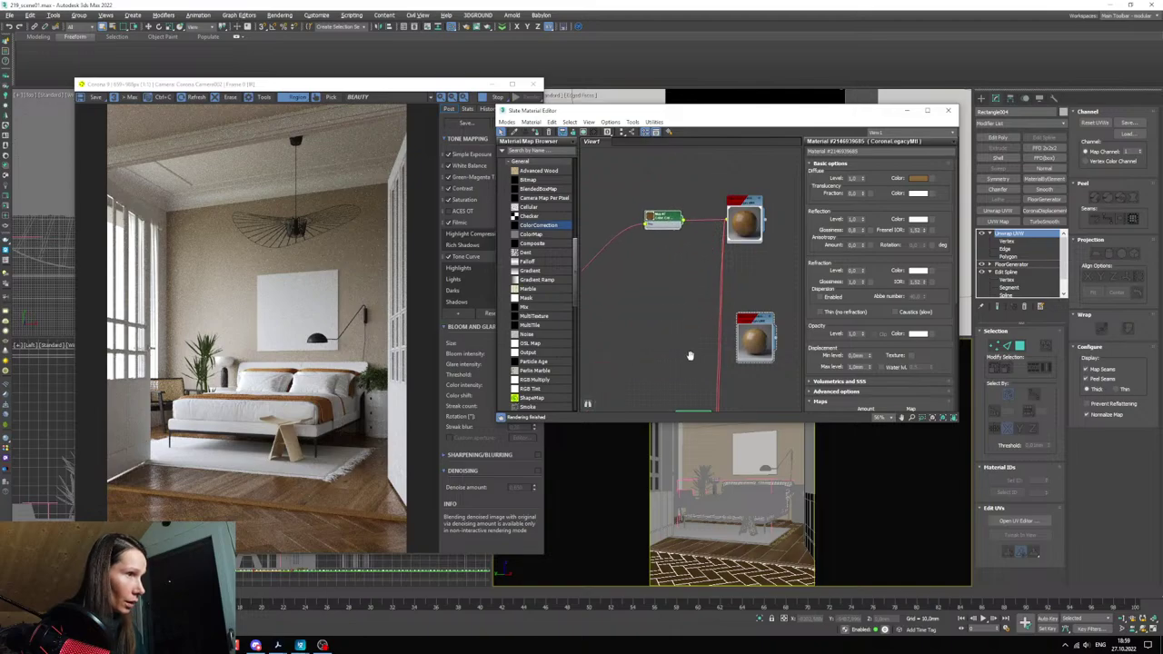
scroll(690, 356, "down", 4)
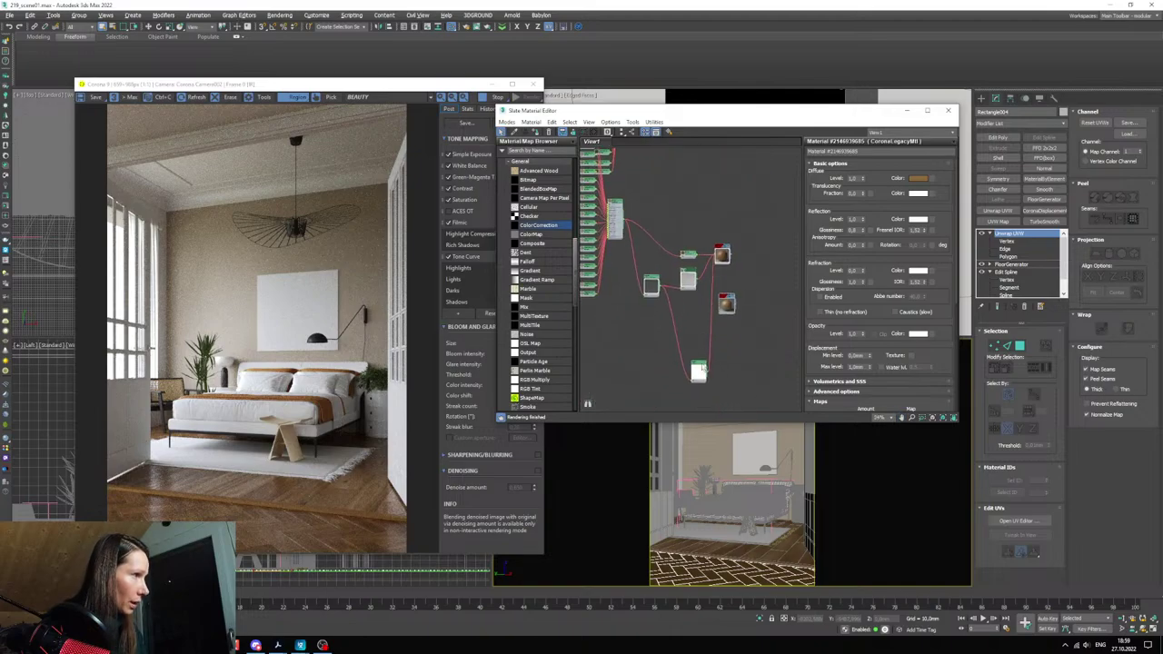
left_click_drag(702, 369, 690, 307)
middle_click_drag(598, 150, 607, 194)
left_click_drag(615, 209, 611, 291)
left_click(756, 304)
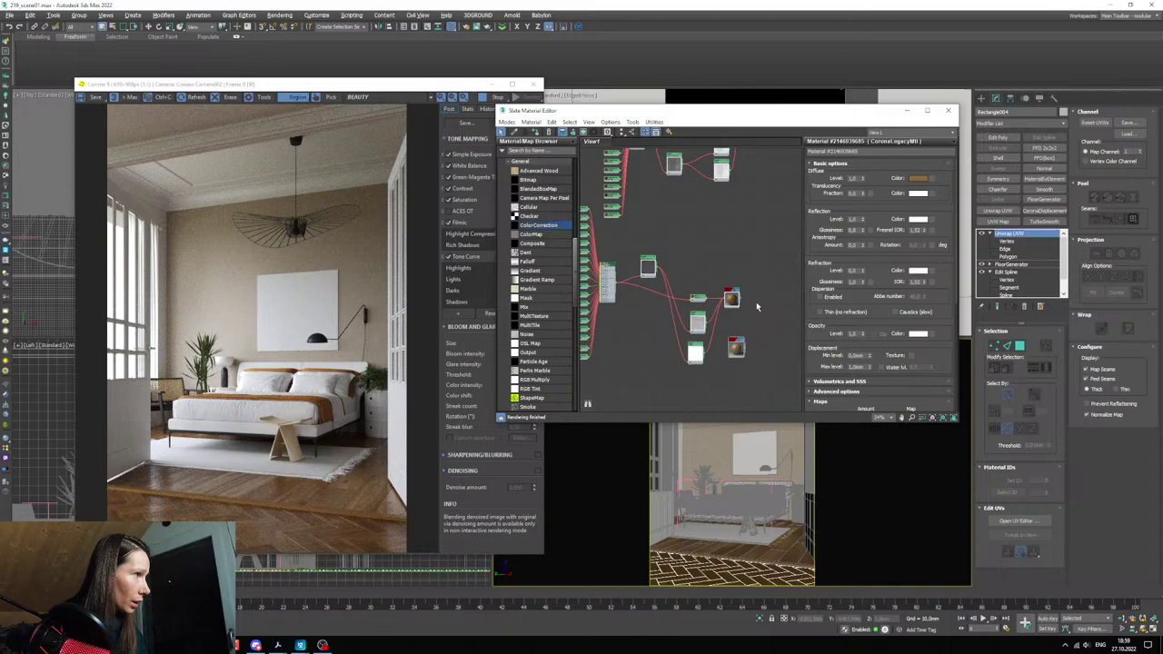
left_click(633, 133)
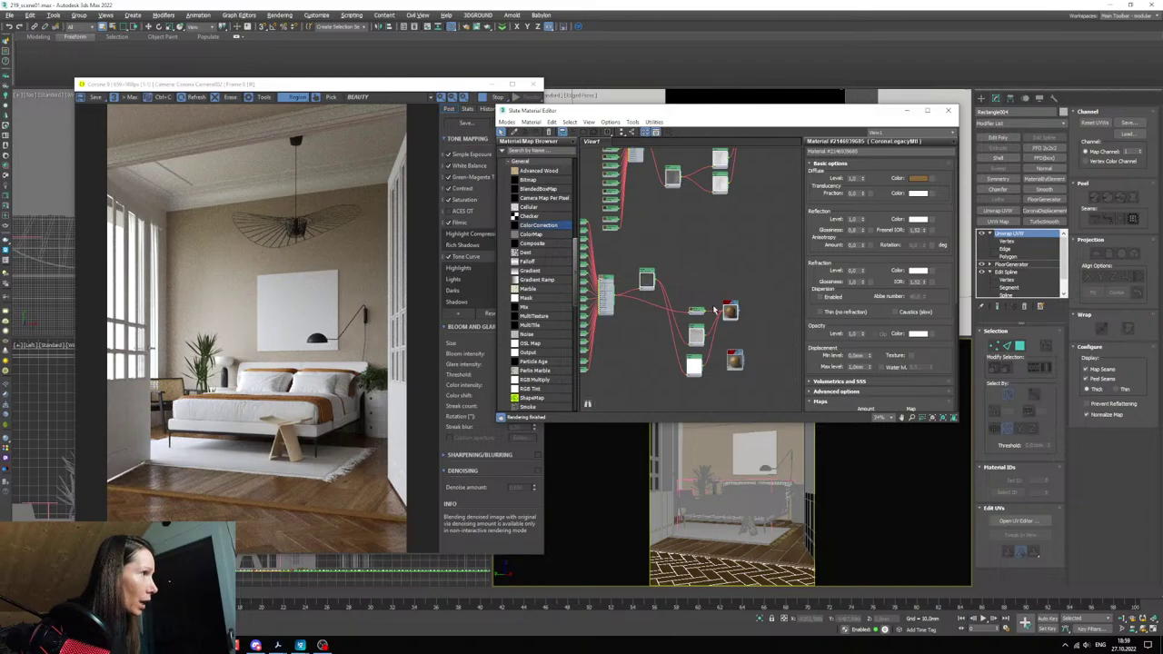
- Inspect several single oak plank images and the full floorboard image in the project's textures folder
left_click(169, 646)
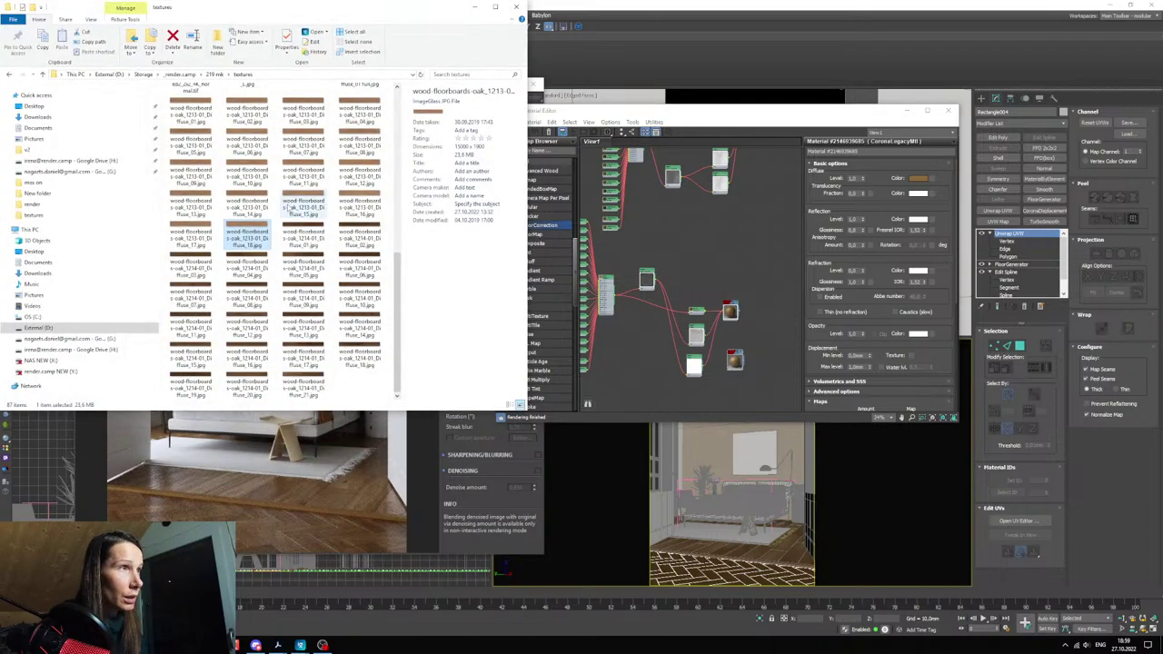
scroll(279, 220, "up", 3)
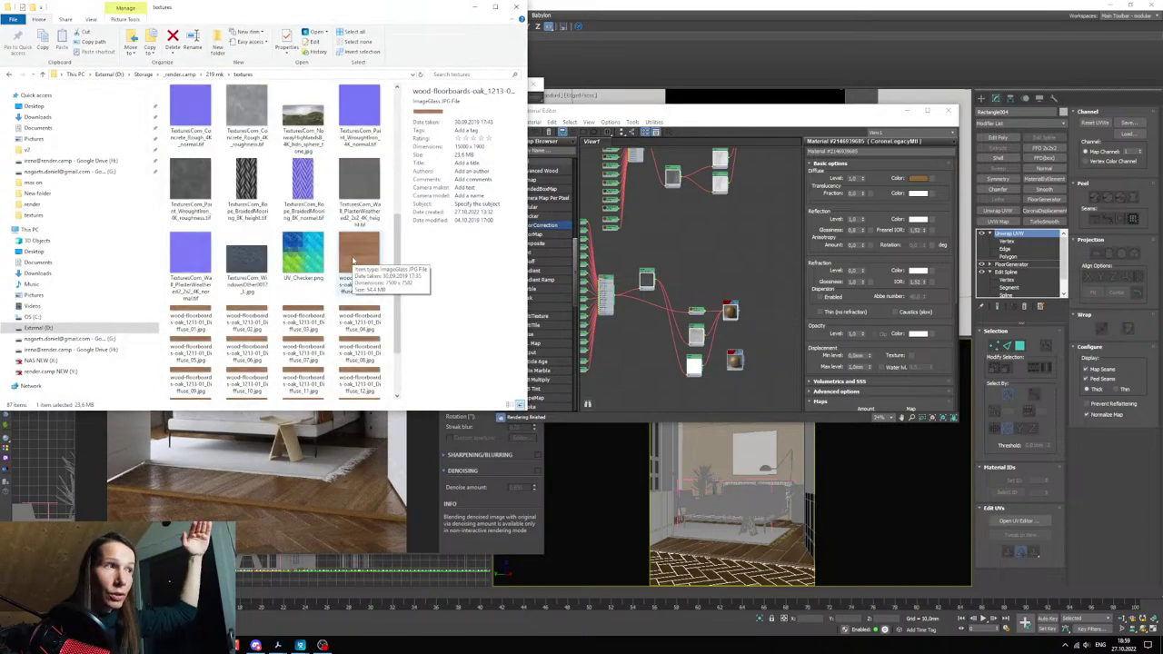
left_click(202, 316)
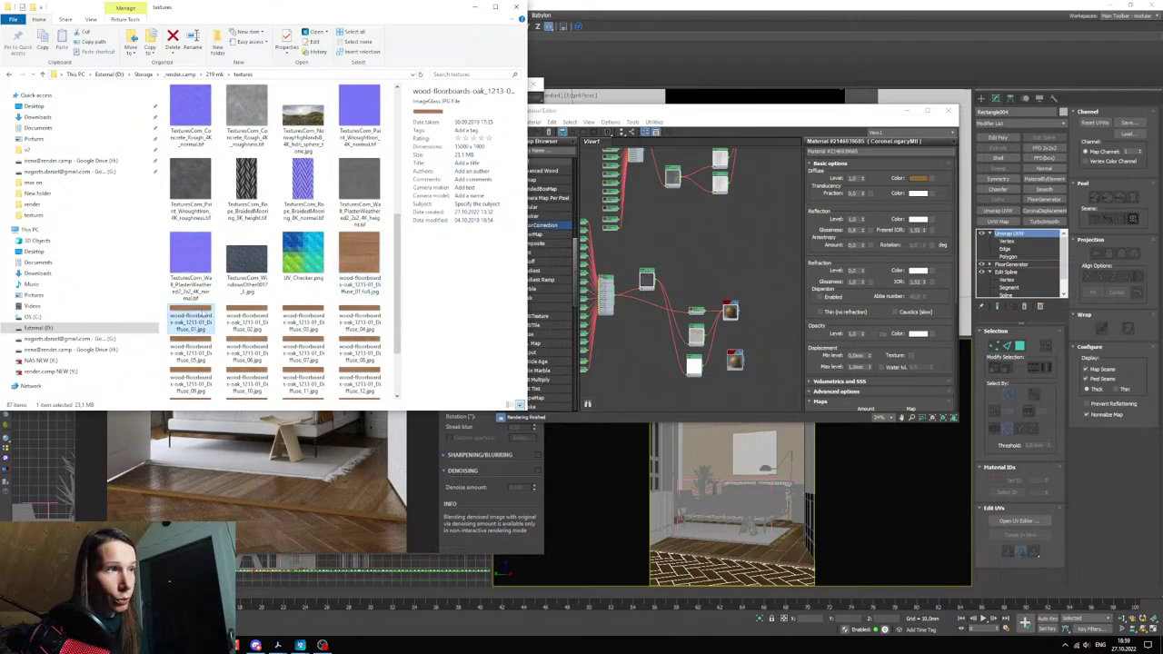
double_click(202, 311)
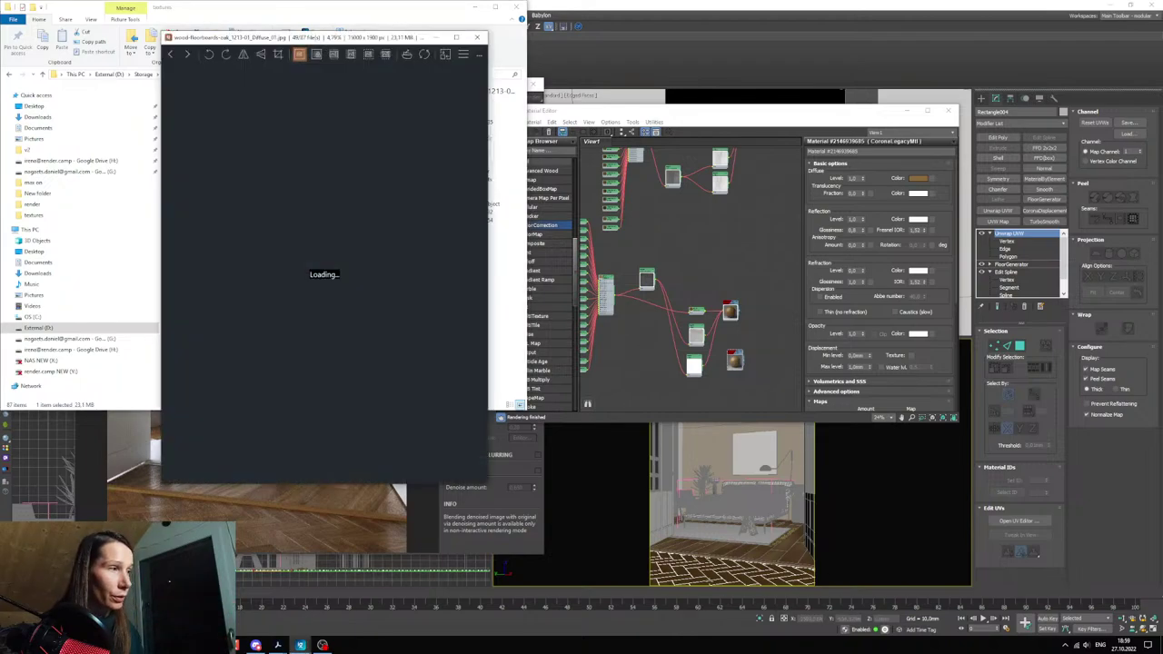
key("Right")
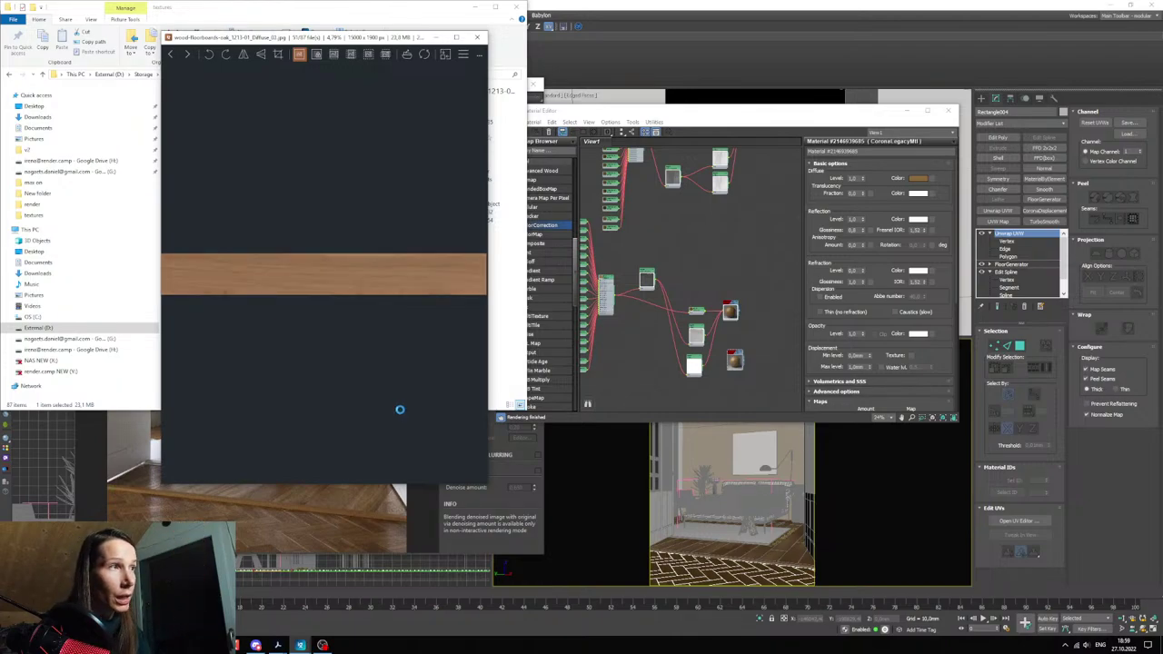
key("Right")
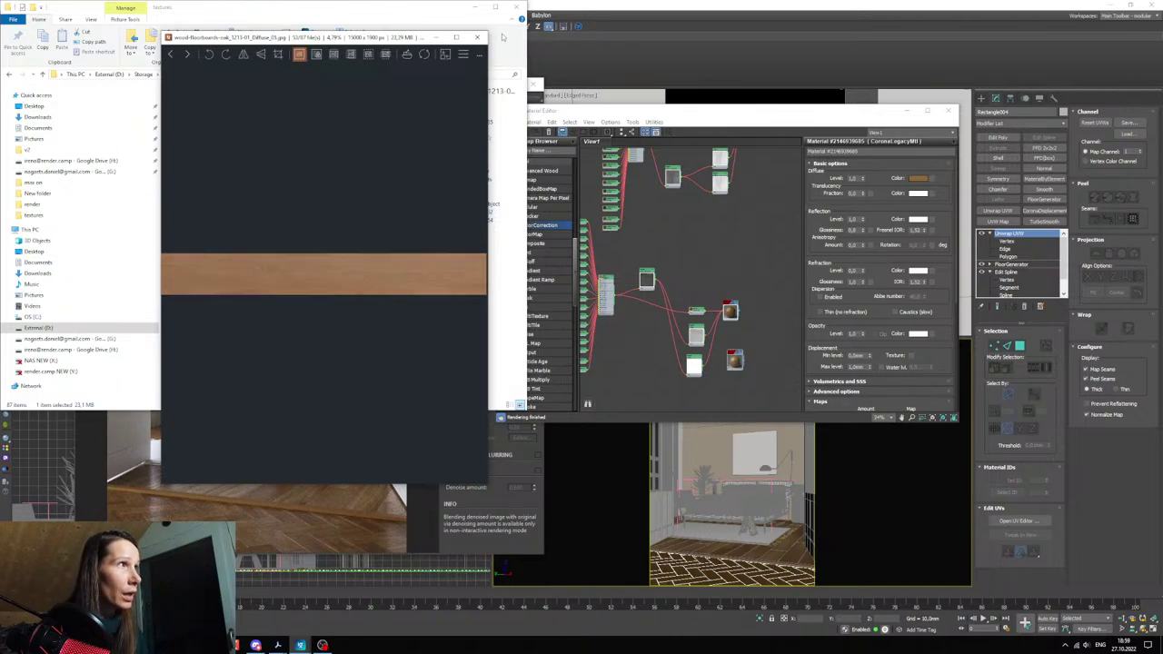
left_click(478, 39)
left_click(369, 256)
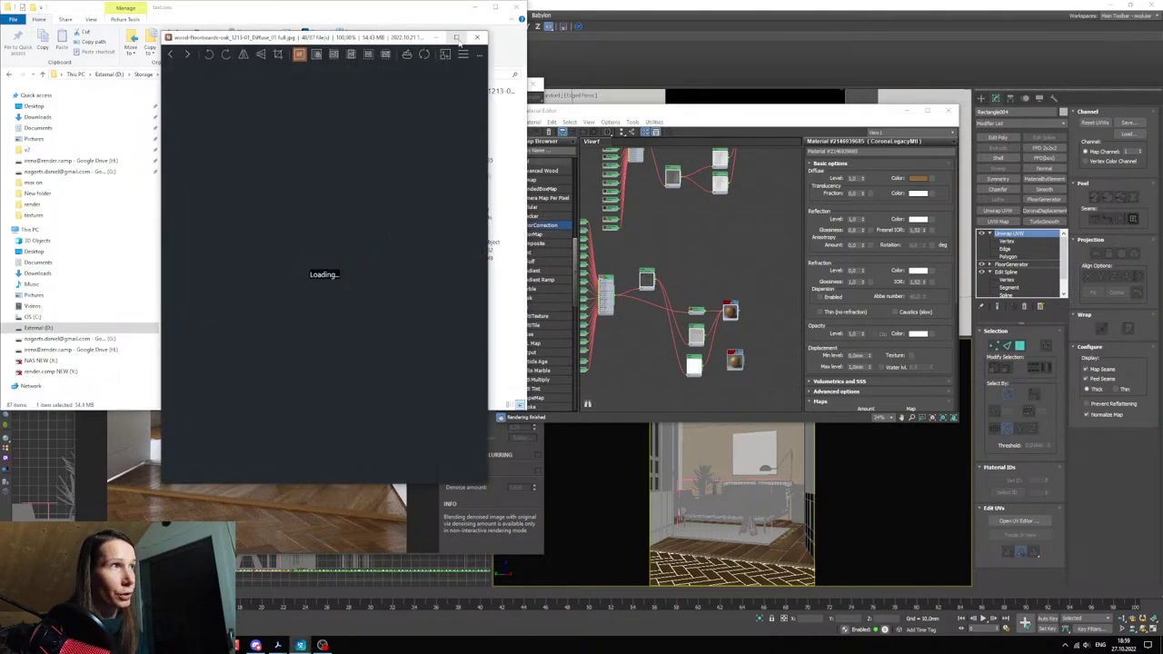
left_click(457, 38)
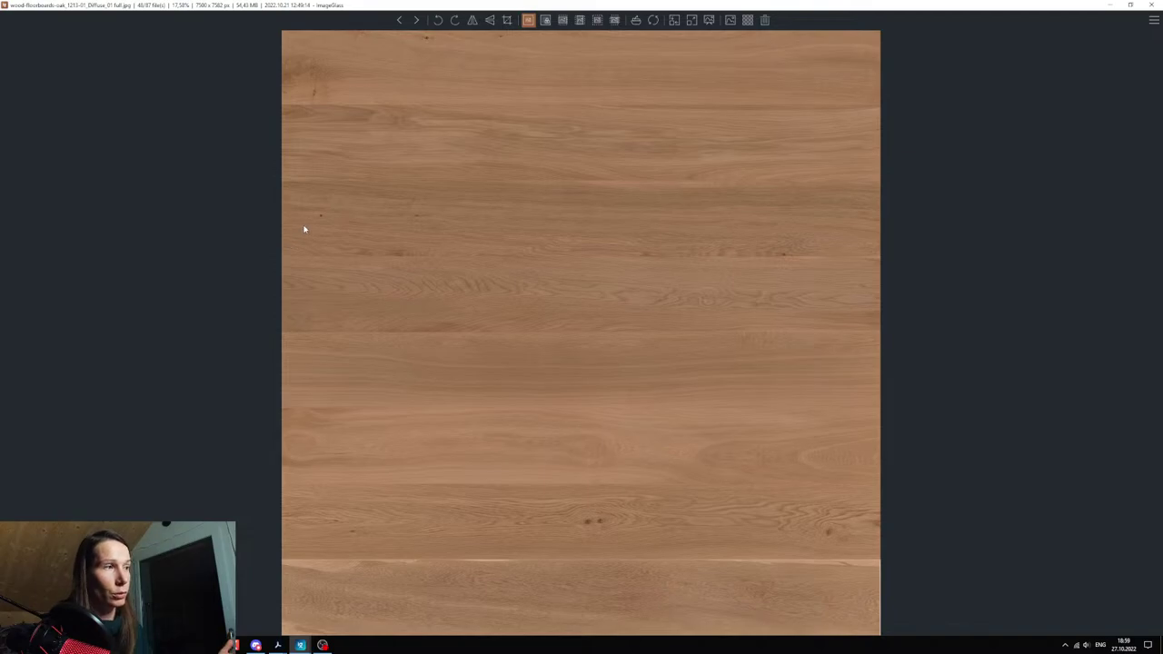
left_click(1112, 7)
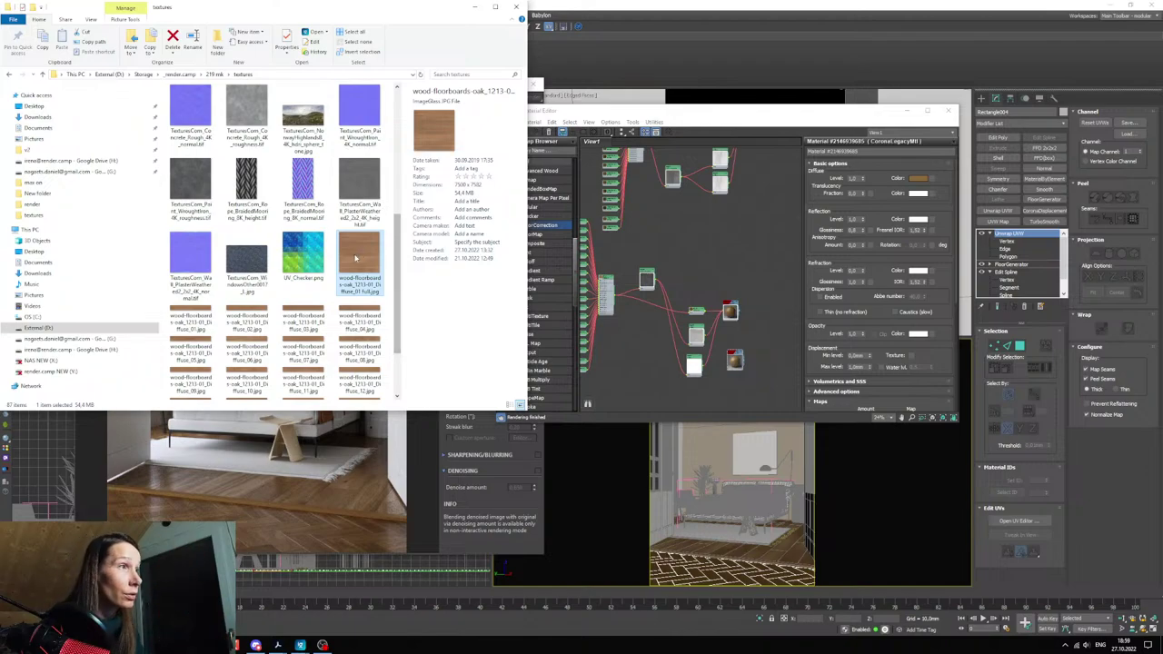
- Add wood-floorboards-oak_1213-01_Diffuse_01 full.jpg as a Bitmap node and place it beside the duplicated material, clear of the original's node tree
left_click_drag(355, 259, 649, 368)
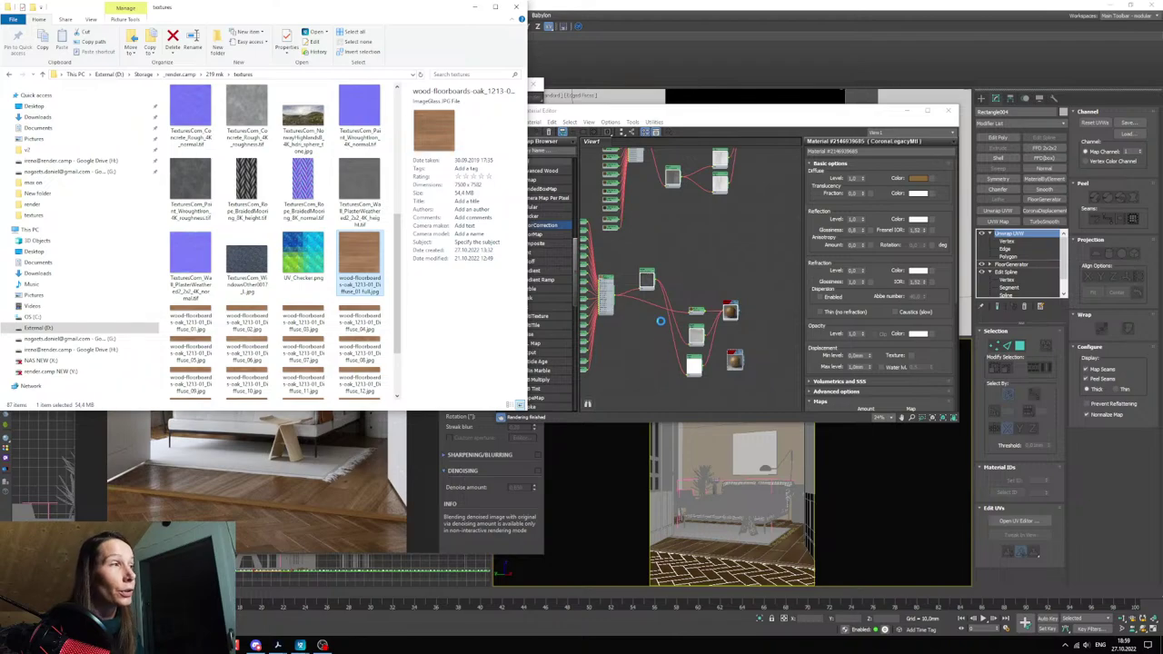
middle_click_drag(683, 378, 665, 341)
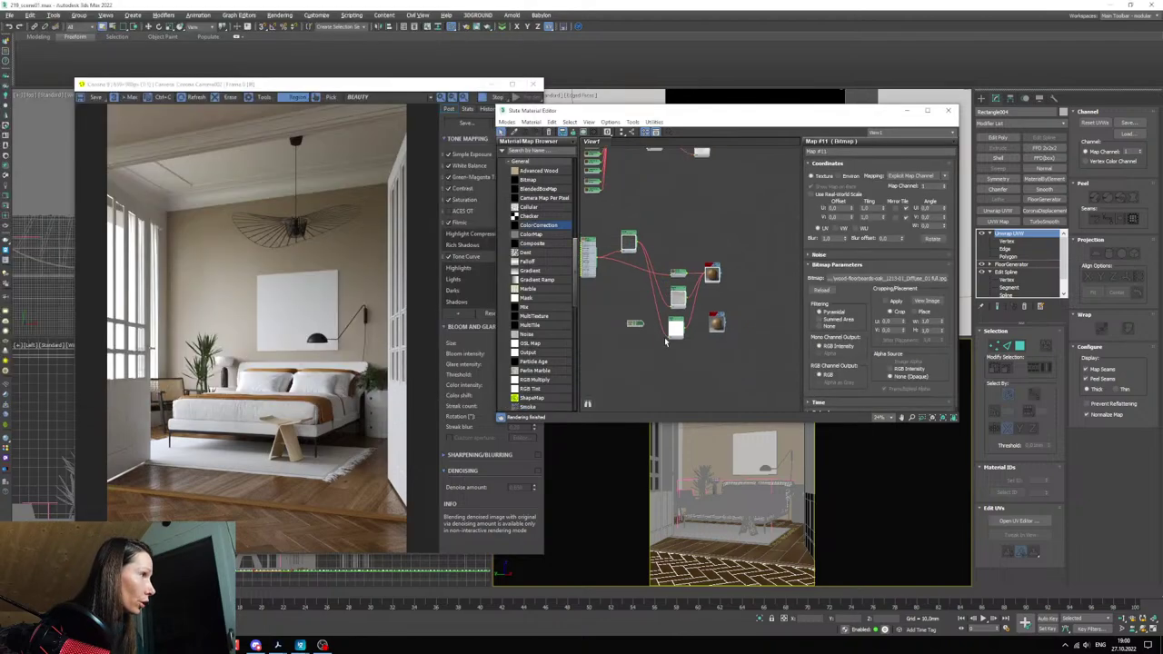
left_click_drag(716, 280, 728, 252)
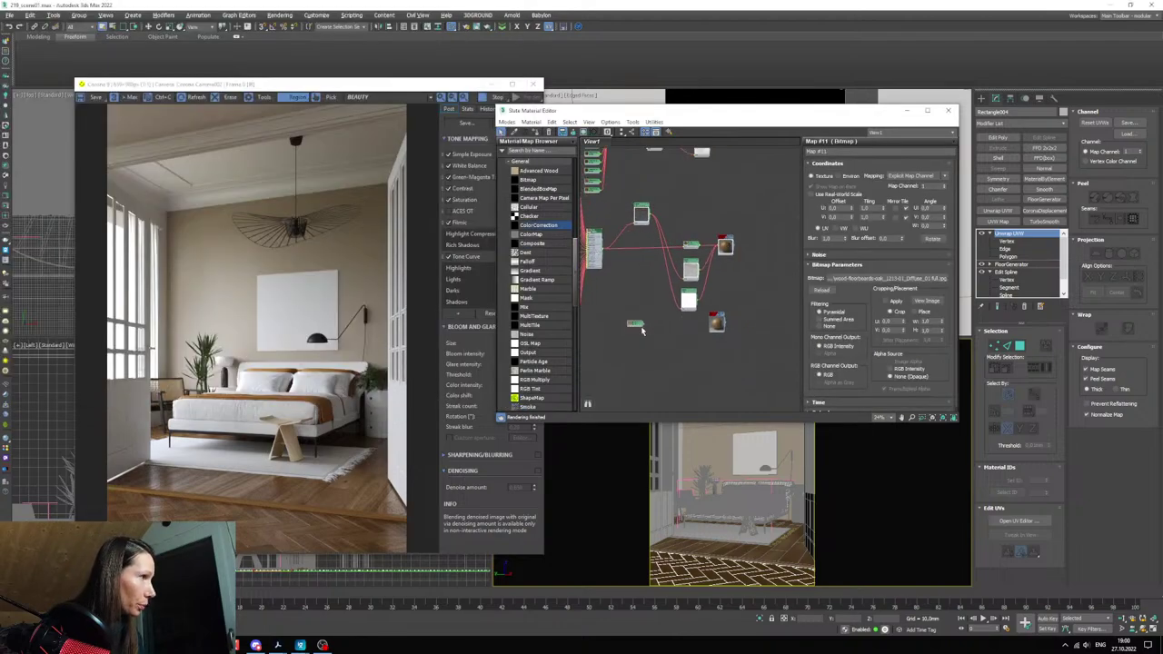
left_click_drag(637, 326, 670, 335)
scroll(691, 341, "up", 5)
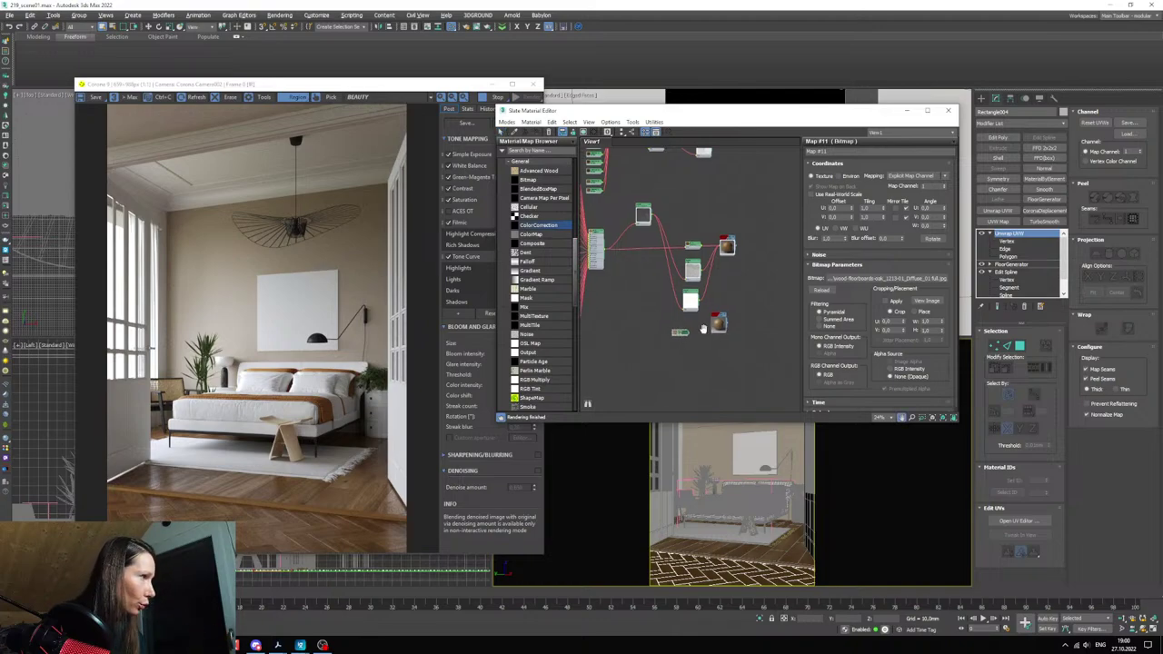
middle_click_drag(695, 349, 692, 346)
left_click_drag(632, 340, 657, 332)
scroll(699, 350, "up", 1)
middle_click_drag(701, 351, 686, 334)
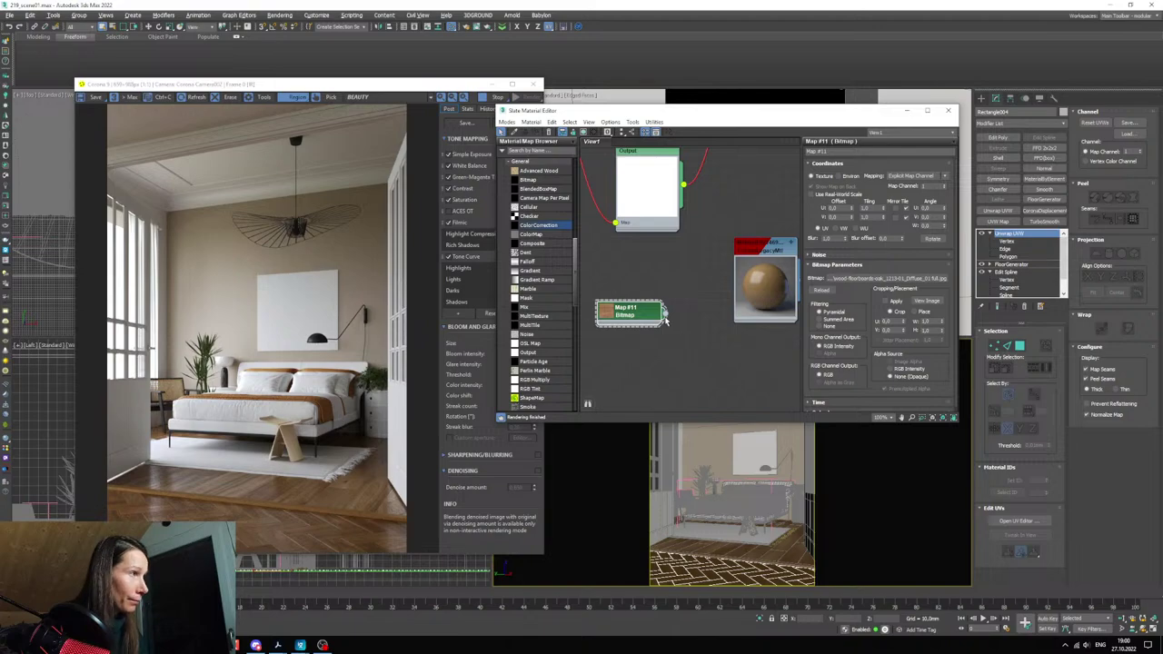
- Duplicate the floor's Color Correction node and feed the full floorboard bitmap into the copy
scroll(664, 317, "down", 5)
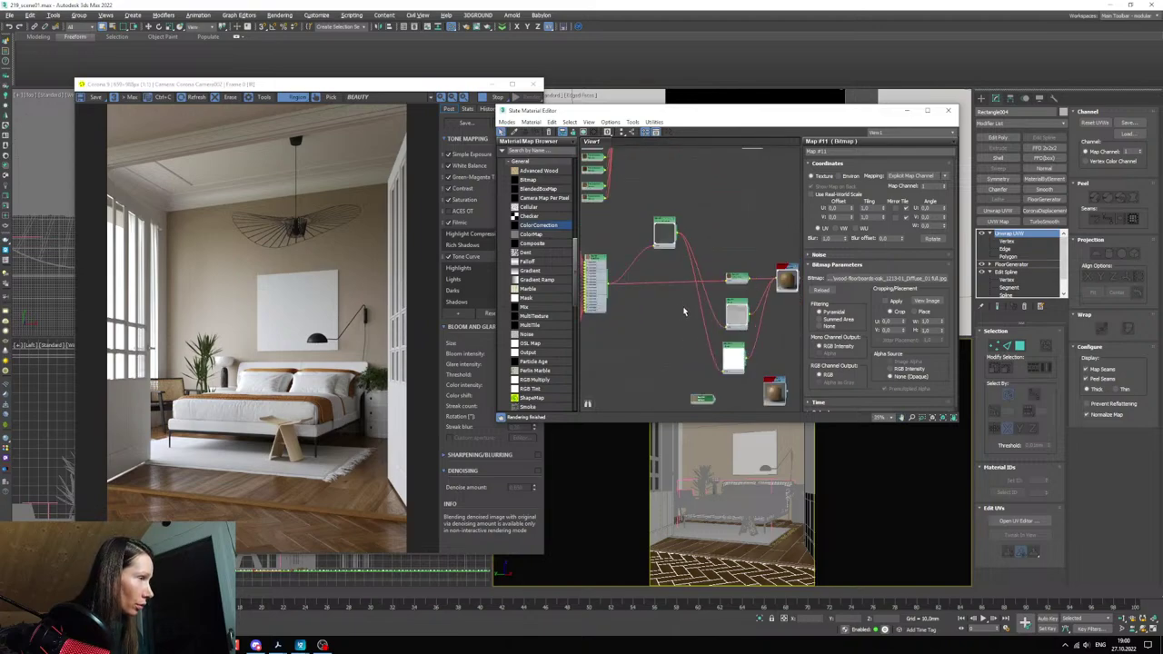
middle_click_drag(708, 320, 705, 300)
left_click_drag(733, 264, 695, 361, "shift")
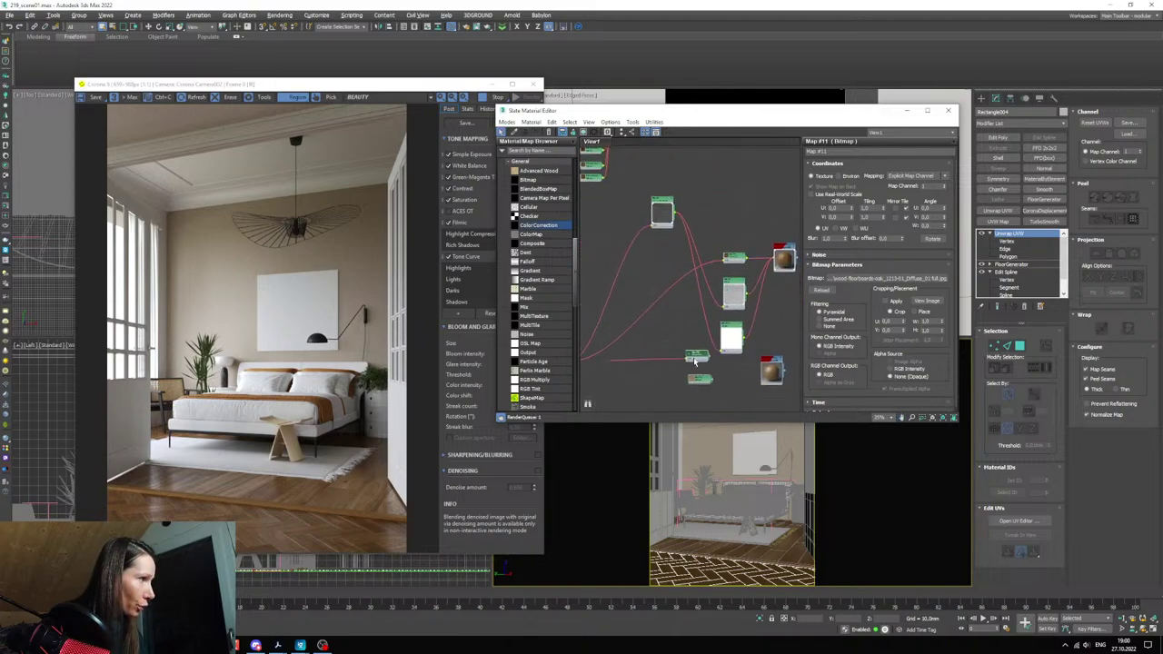
double_click(695, 361)
middle_click_drag(695, 362, 703, 383)
scroll(681, 387, "up", 3)
left_click_drag(699, 364, 630, 365)
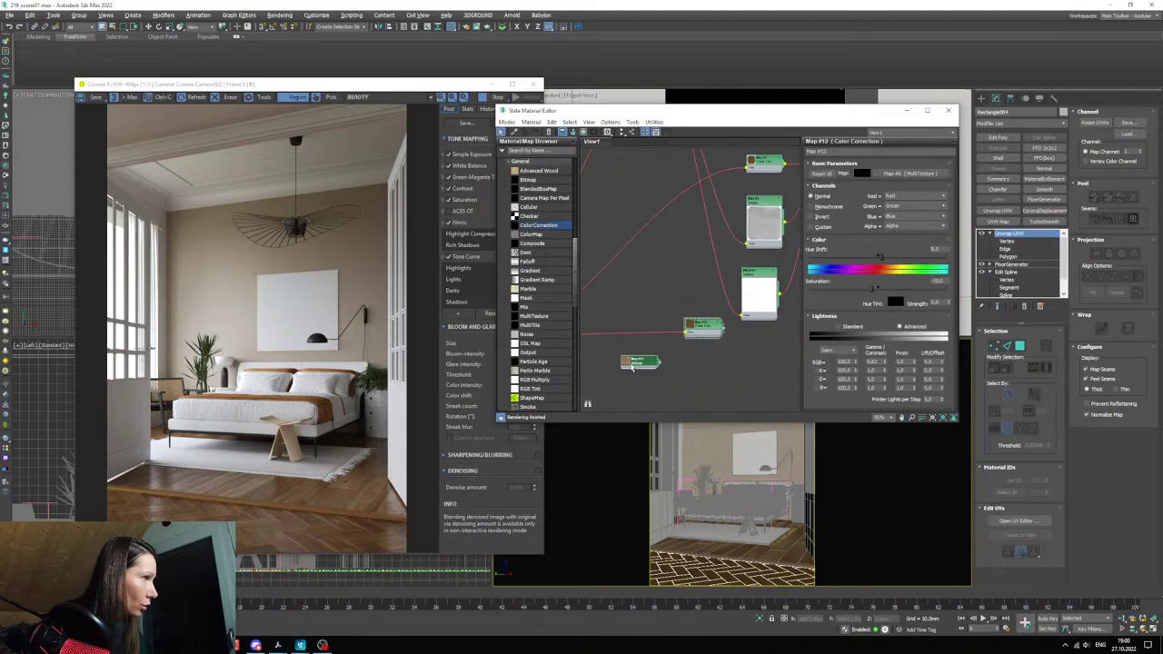
scroll(654, 368, "up", 2)
left_click_drag(697, 320, 697, 319)
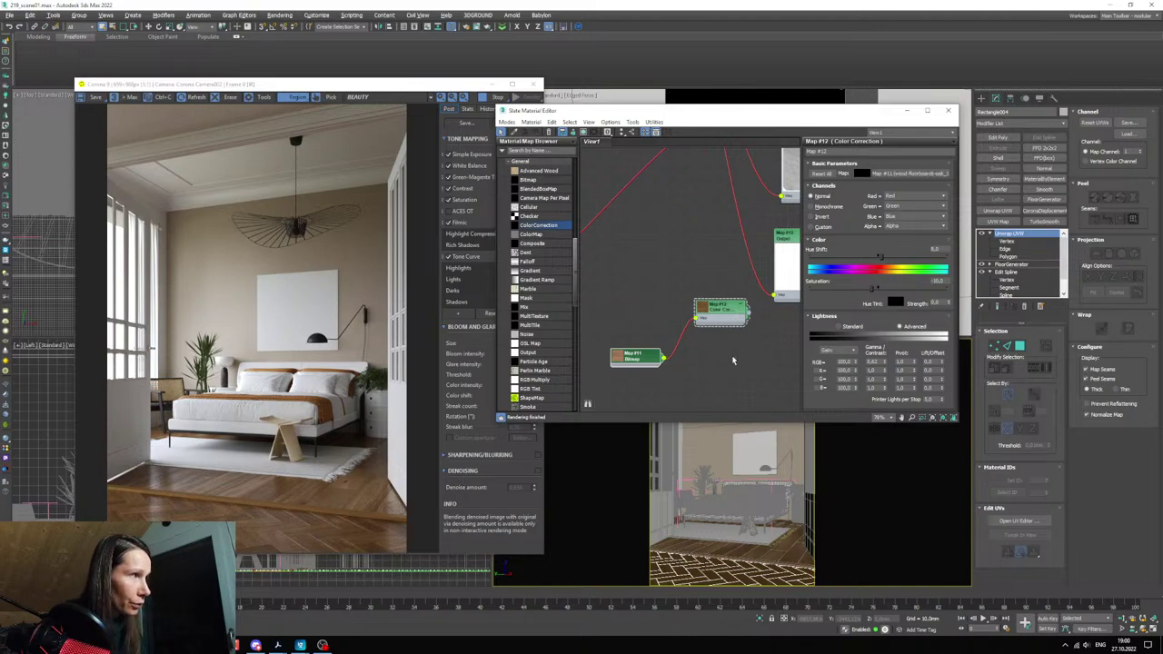
- Connect the copied Color Correction to the duplicated material's diffuse color
scroll(733, 360, "down", 2)
middle_click_drag(729, 346, 679, 324)
left_click_drag(671, 309, 679, 340)
scroll(722, 363, "down", 2)
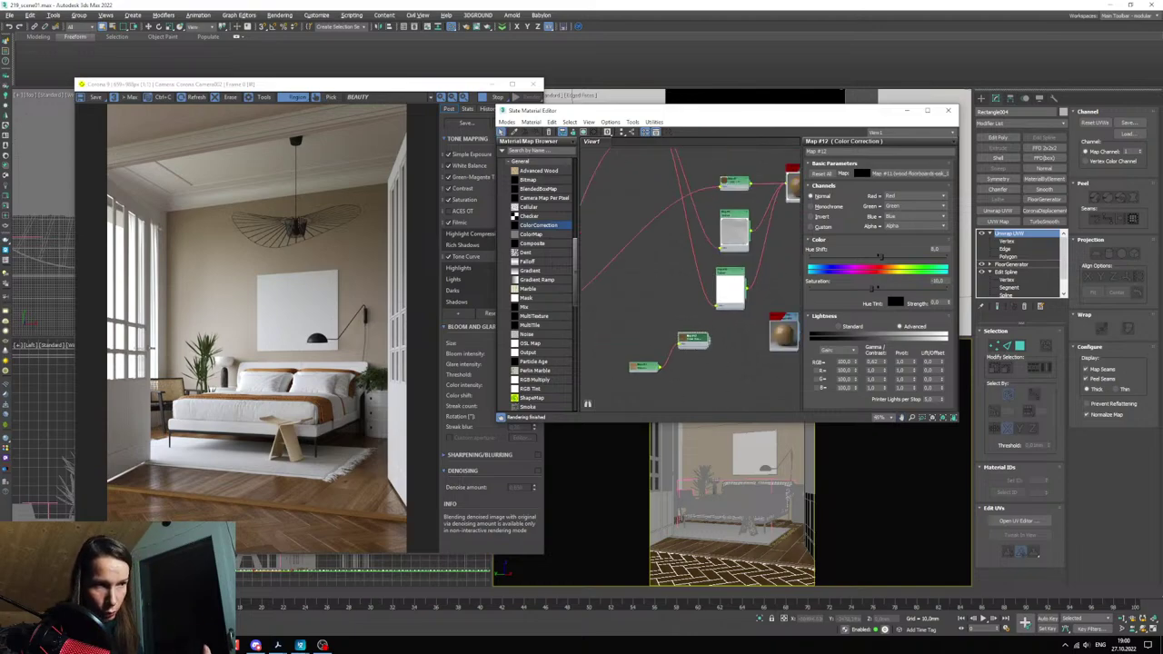
scroll(698, 322, "up", 4)
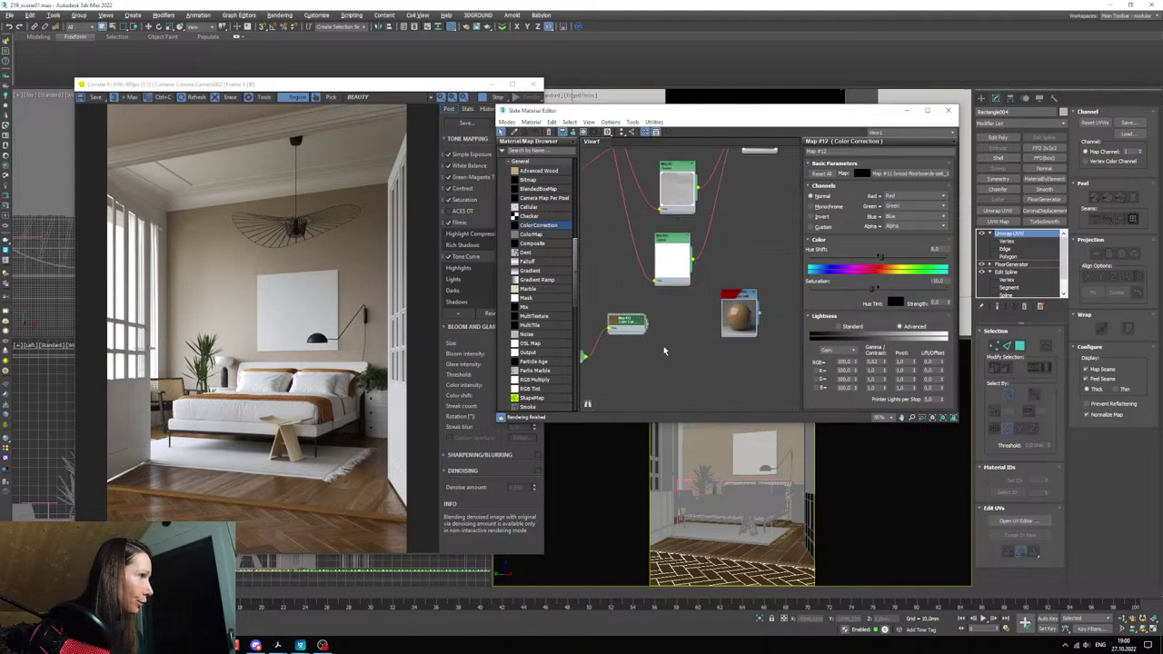
left_click_drag(759, 338, 732, 324)
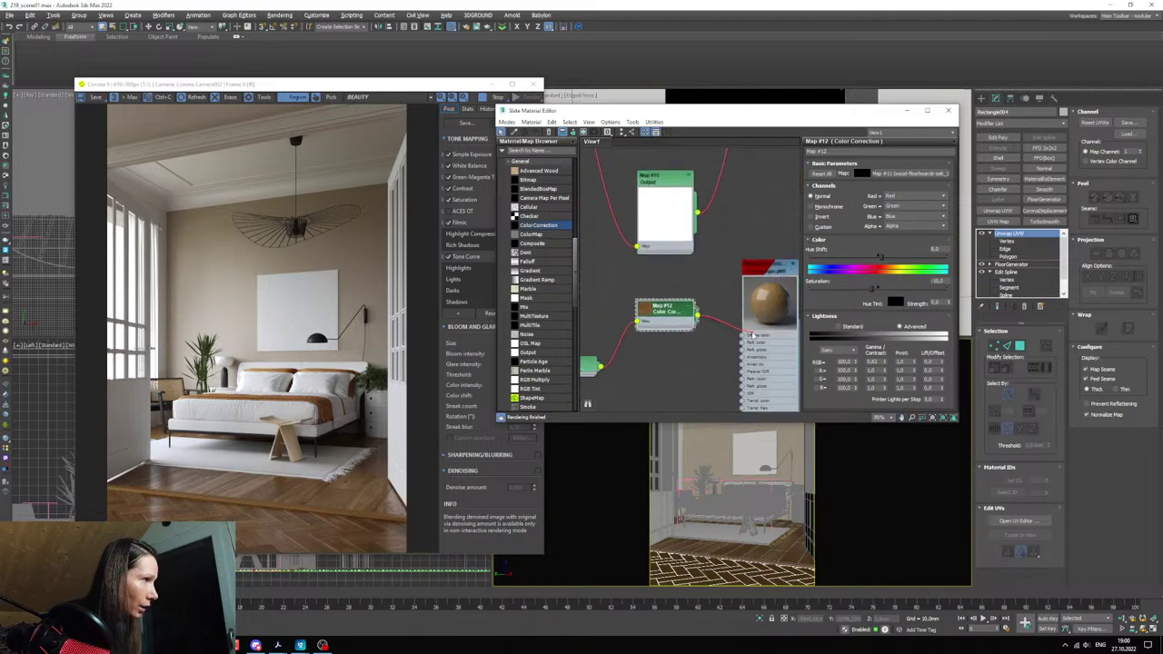
left_click(774, 392)
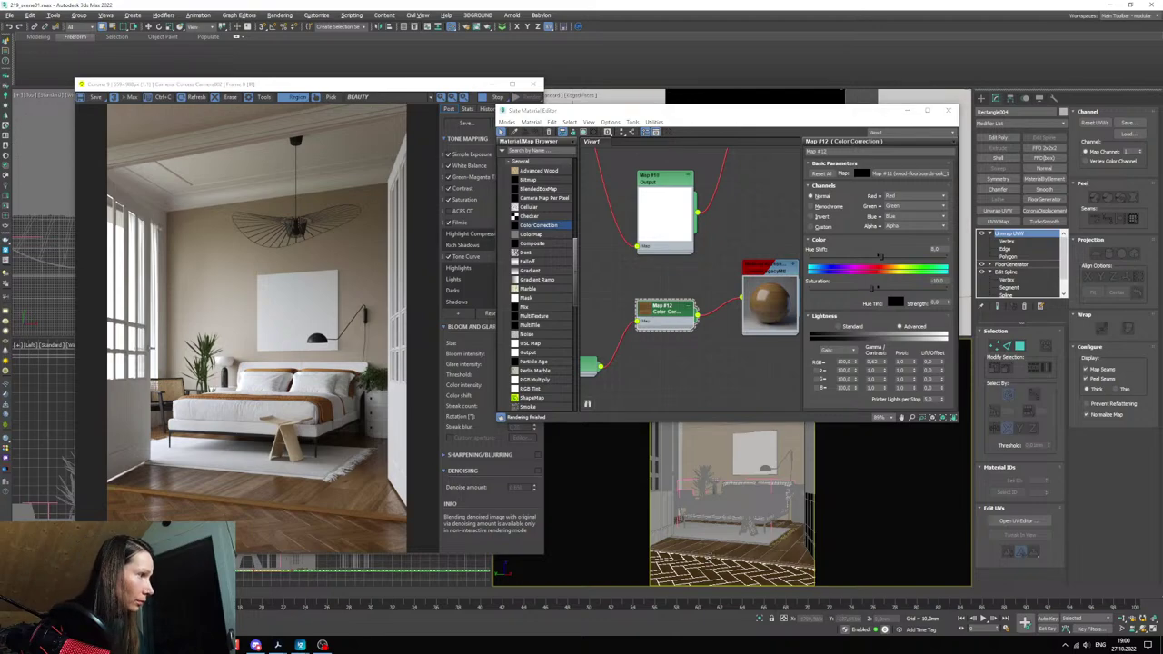
- Select the threshold strip between the two floors in the camera view
left_click(712, 555)
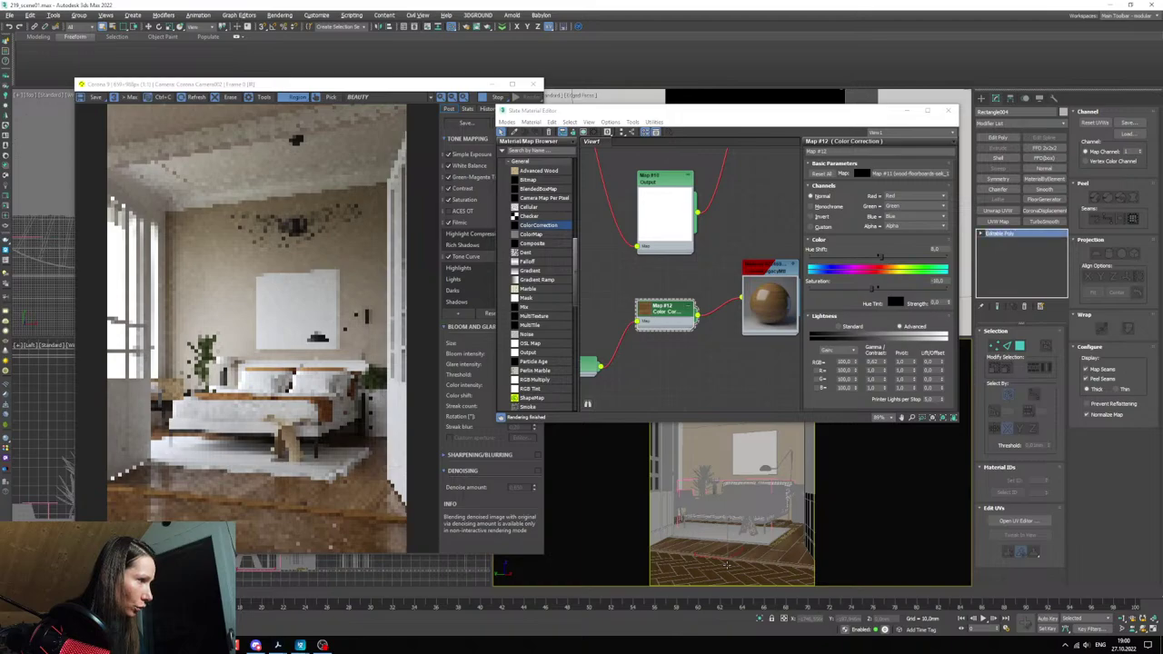
key("p")
left_click(728, 488)
right_click(728, 487)
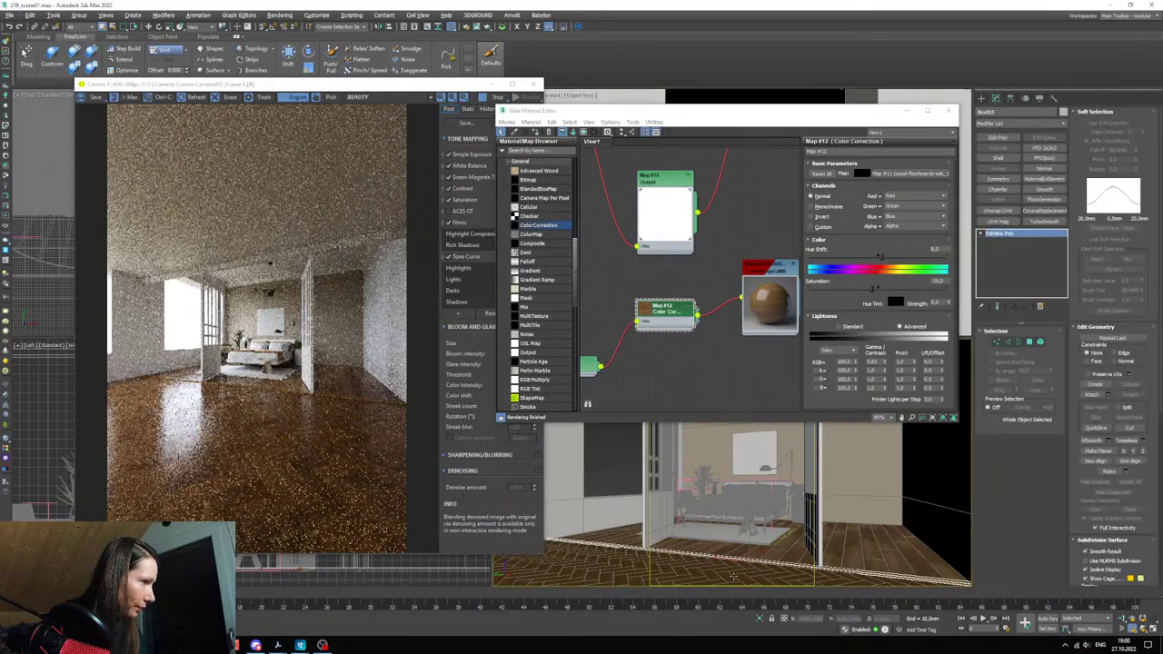
scroll(725, 556, "up", 6)
middle_click_drag(725, 509, 723, 542)
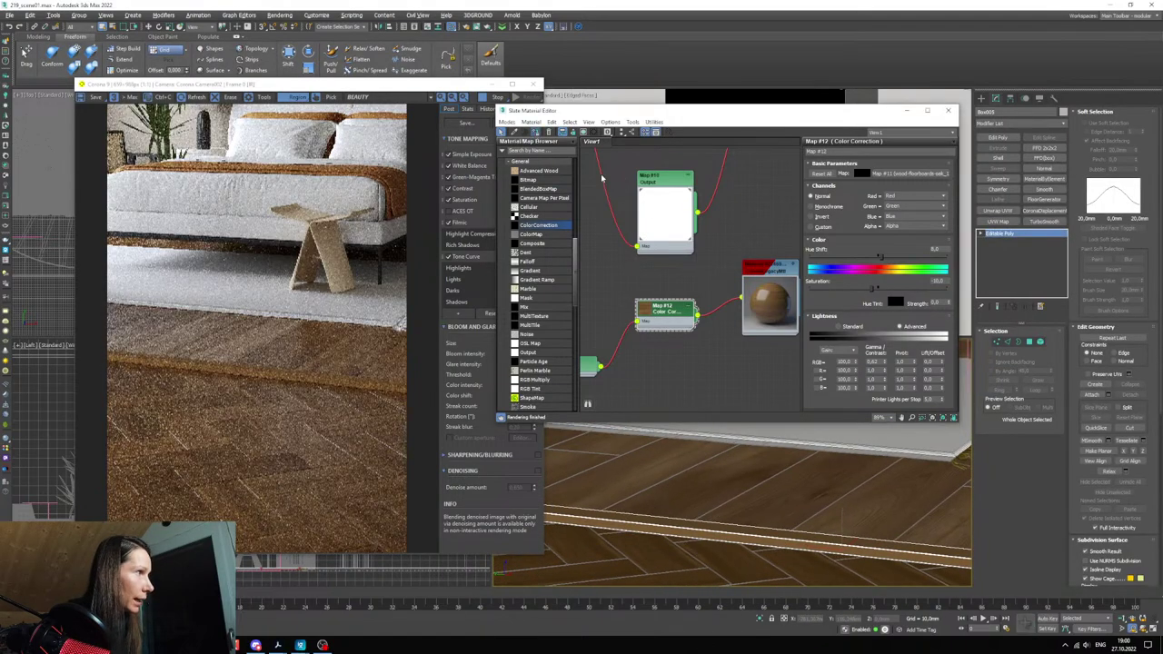
- Apply the duplicated full-board oak material to the threshold strip and close the Slate Material Editor
left_click_drag(756, 298, 747, 311)
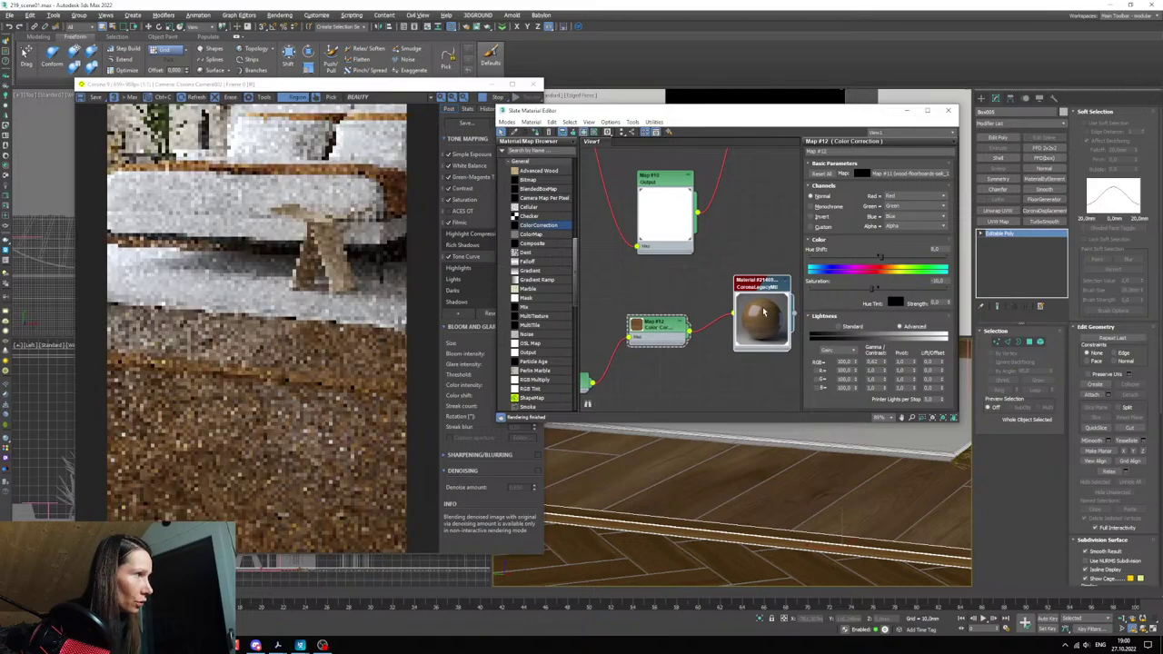
left_click(758, 288)
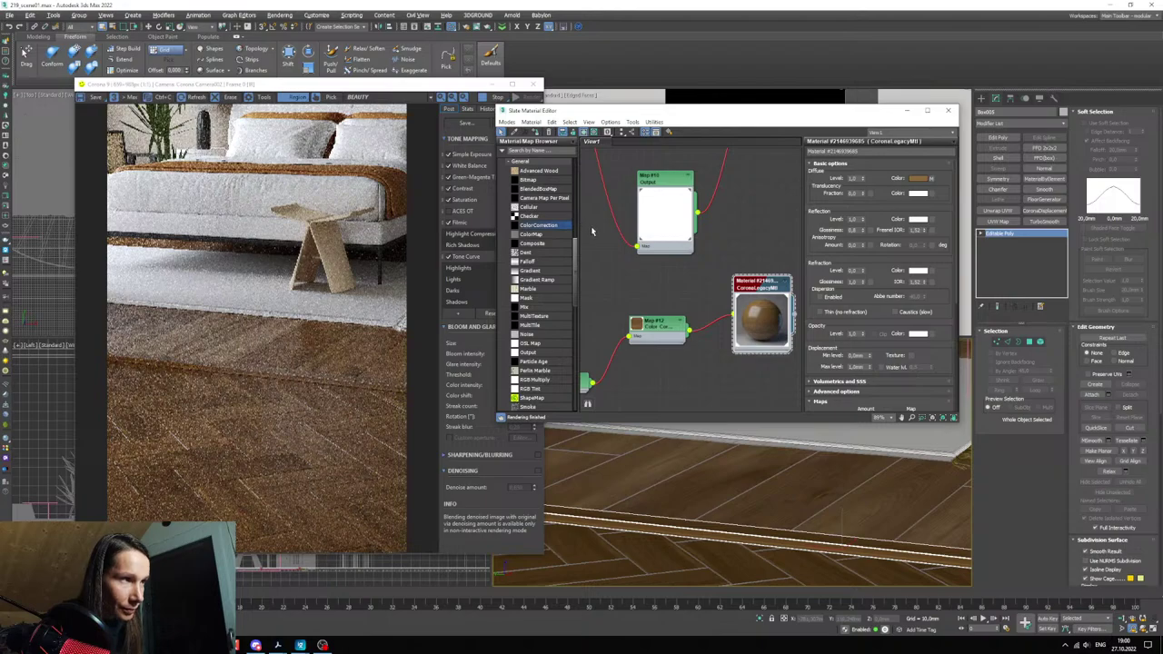
middle_click_drag(621, 406, 695, 367)
scroll(668, 519, "up", 4)
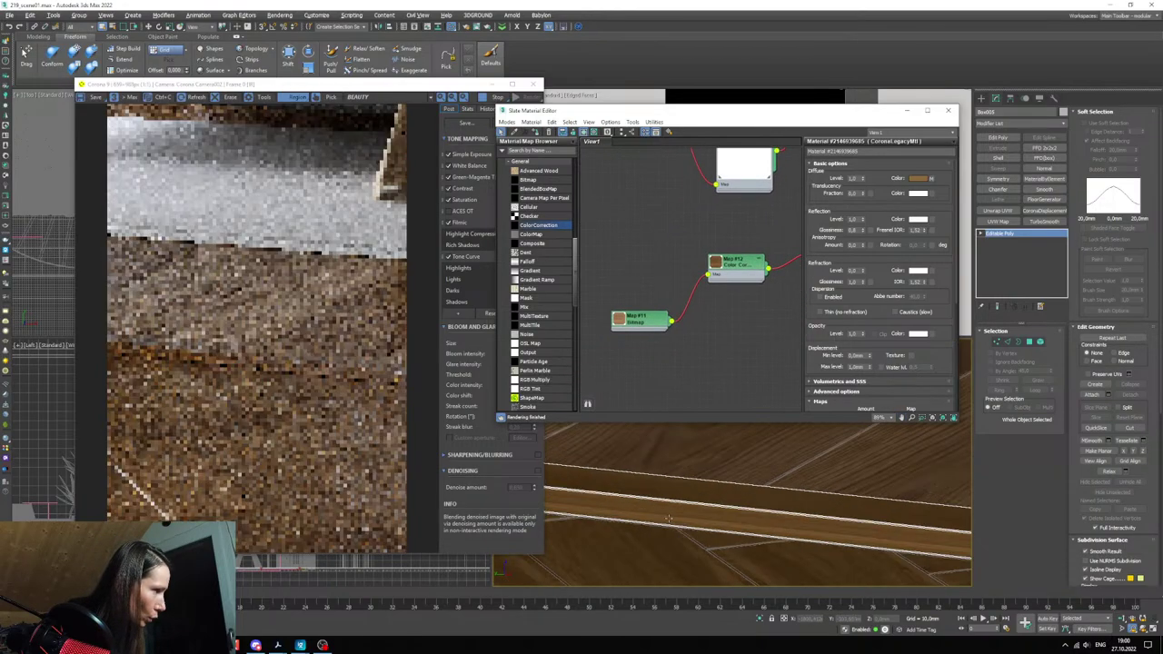
scroll(751, 280, "down", 3)
middle_click_drag(753, 314, 696, 263)
left_click(948, 110)
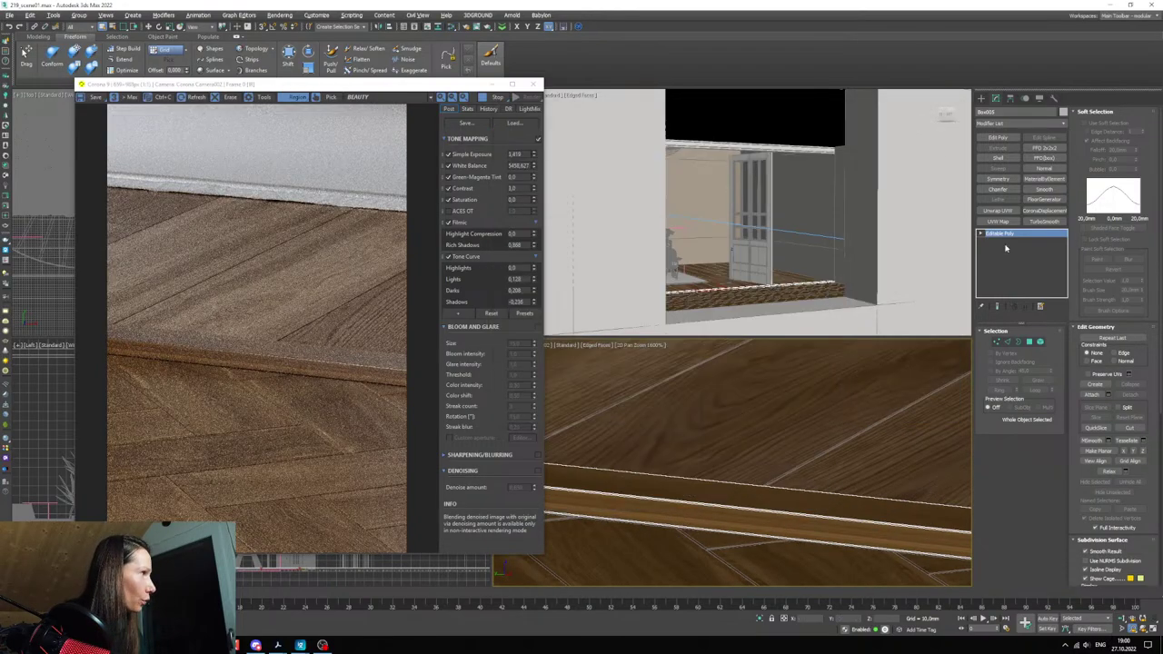
- Add a UVW Map modifier to the threshold strip with Box mapping and length, width and height of 1653 mm
left_click(997, 220)
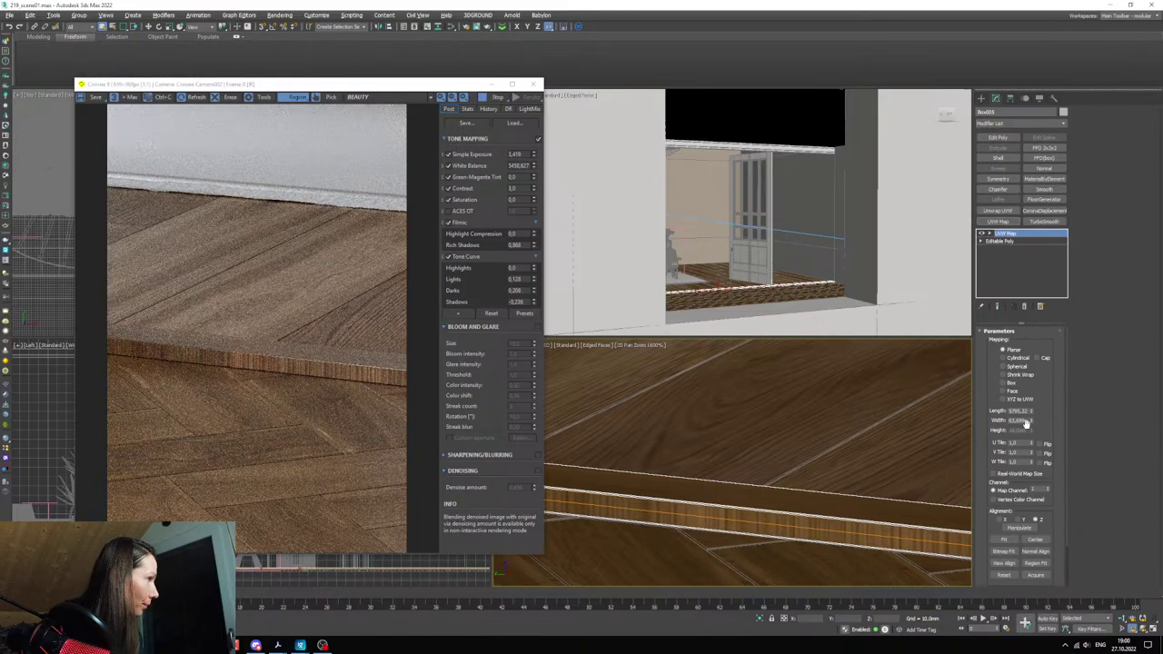
left_click(1010, 383)
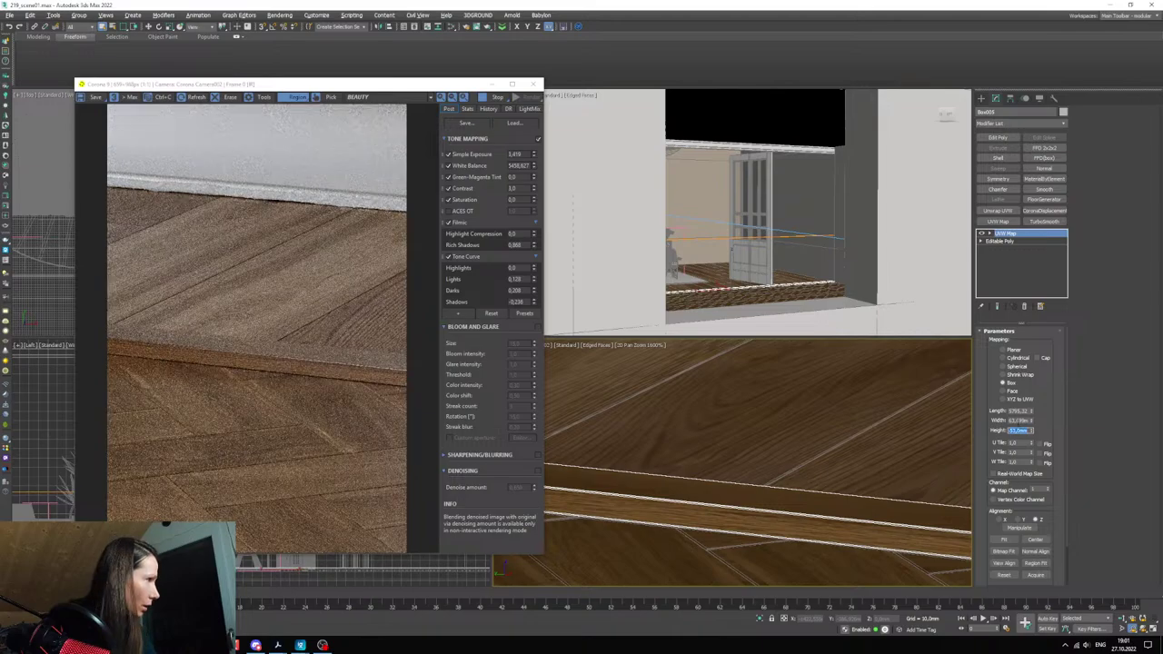
double_click(1019, 421)
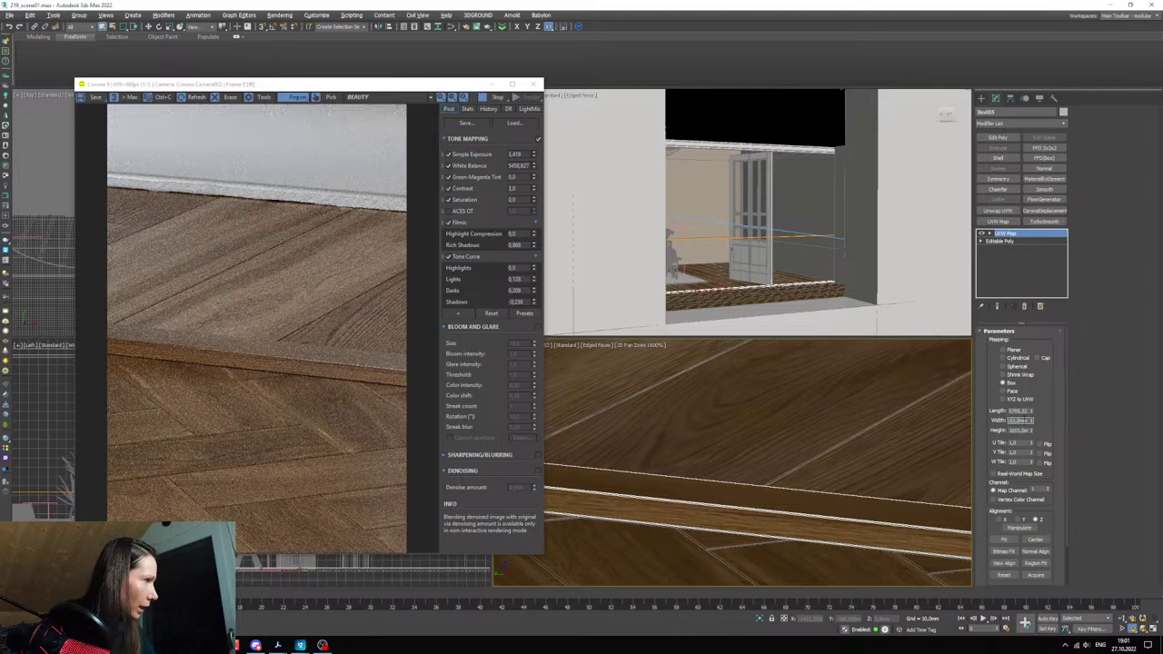
double_click(1018, 411)
type("1653,0mm")
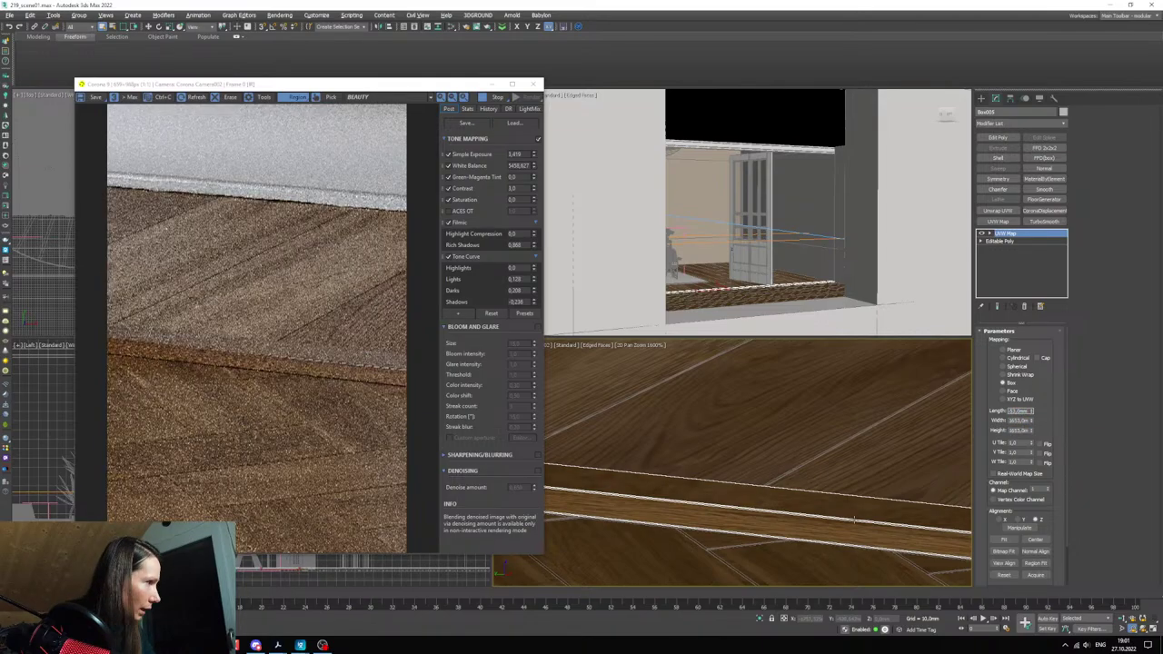
key("Return")
scroll(872, 525, "down", 5)
scroll(904, 534, "up", 4)
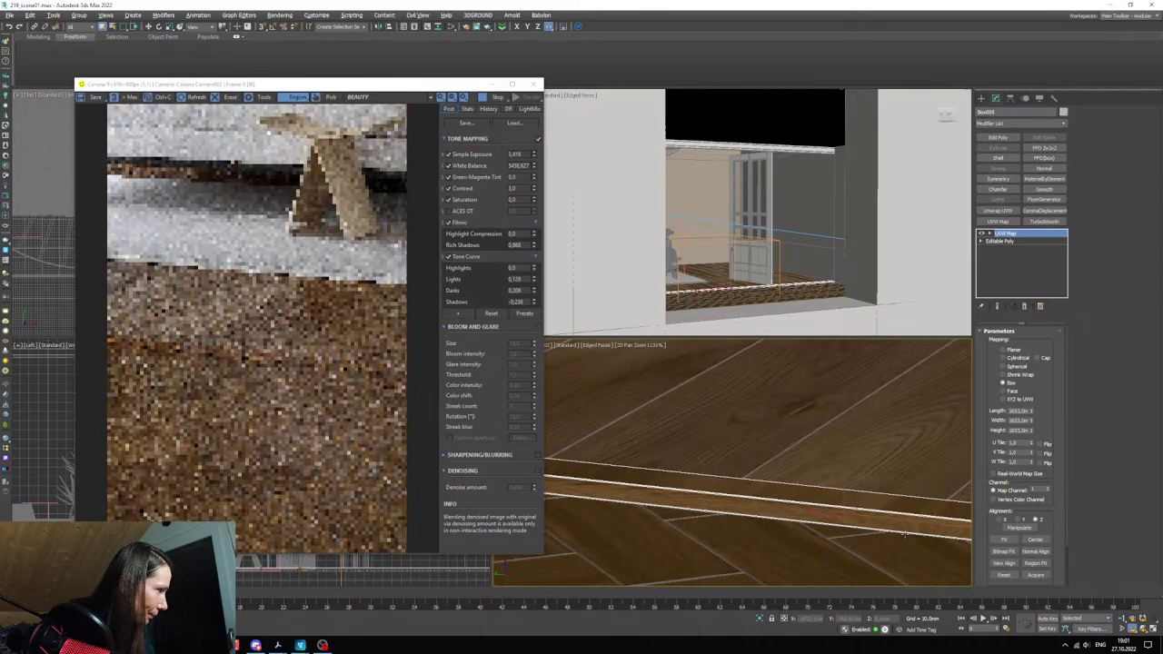
scroll(882, 537, "up", 4)
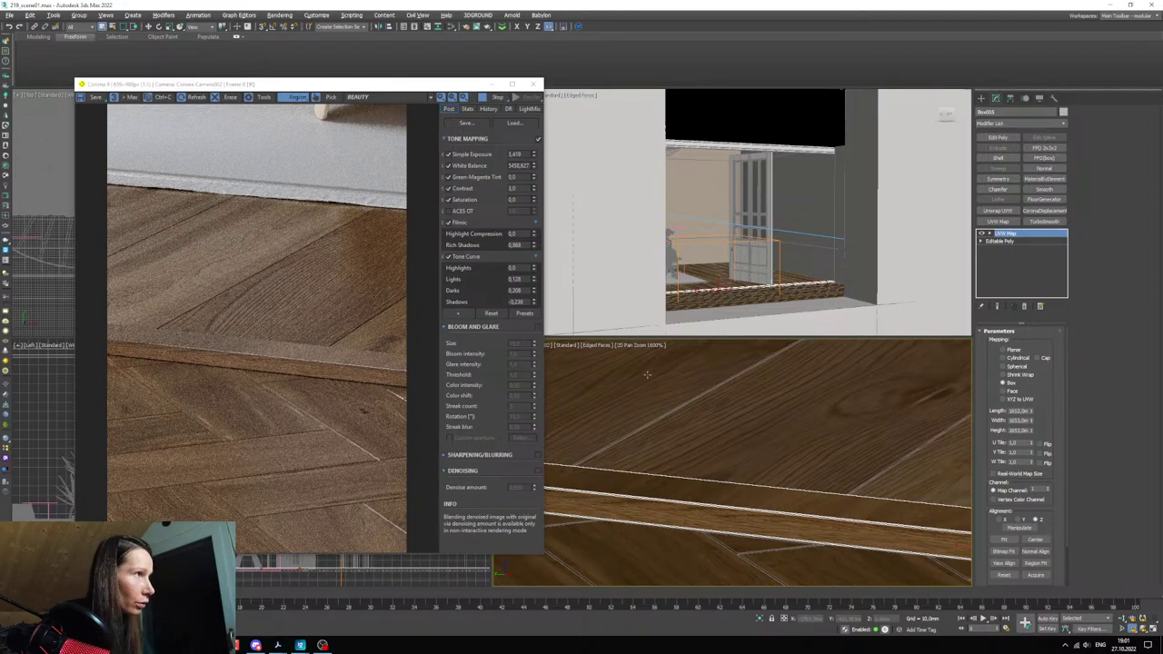
- Stop the interactive render, minimize the frame buffer and isolate the threshold strip in a maximized Perspective view
left_click(491, 98)
left_click(492, 85)
right_click(615, 460)
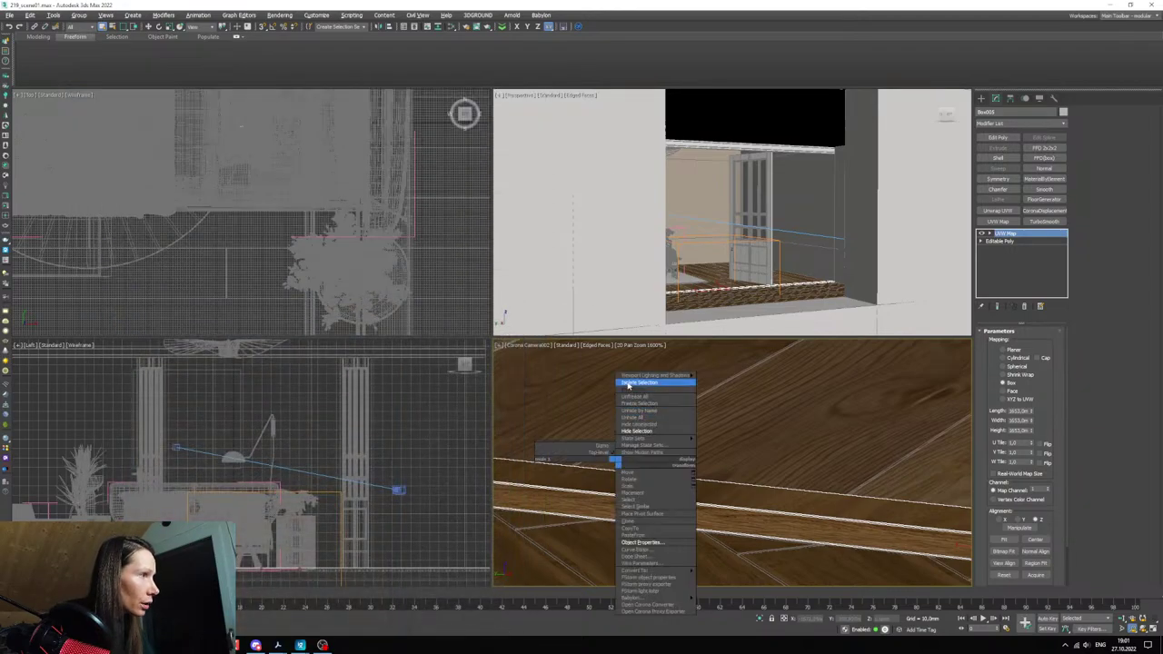
left_click(629, 384)
middle_click(686, 281)
key("alt+w")
scroll(515, 483, "up", 3)
middle_click_drag(623, 379, 569, 428, "alt")
scroll(570, 428, "down", 2)
scroll(569, 428, "up", 4)
scroll(1033, 365, "down", 2)
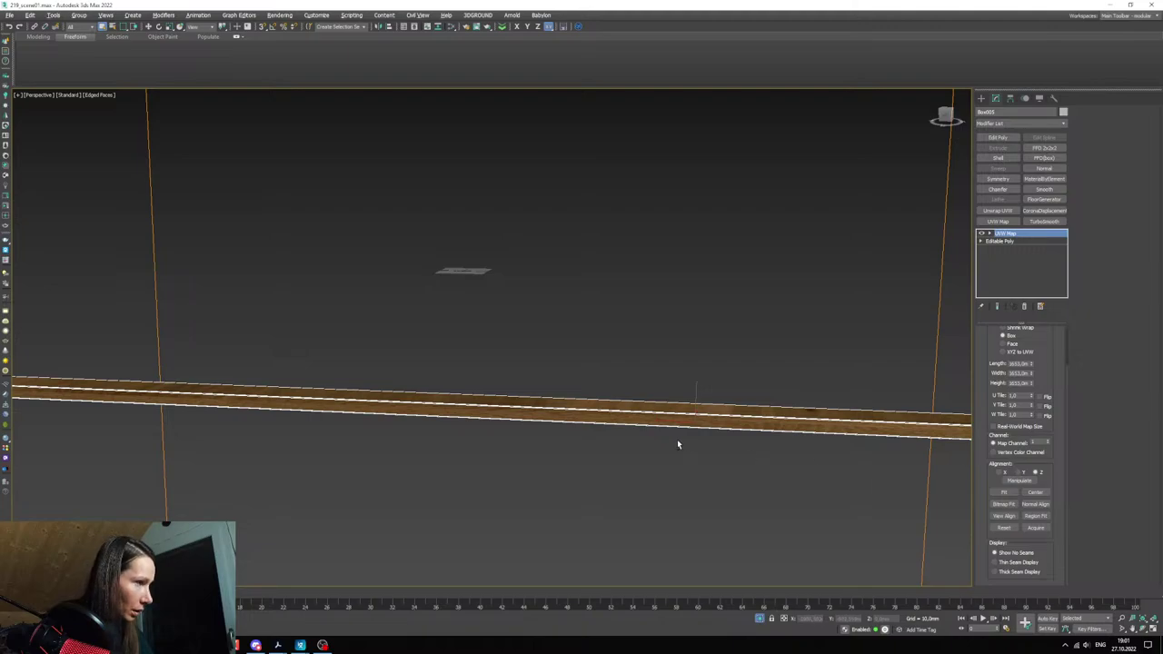
middle_click_drag(677, 444, 661, 465, "alt")
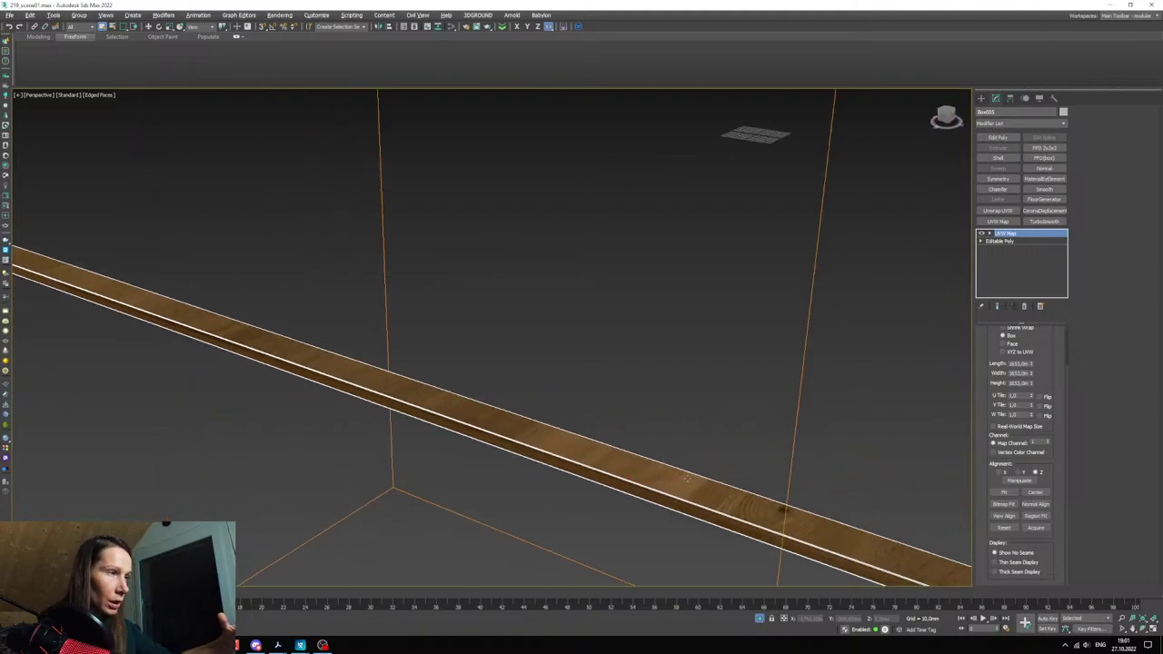
- Try the Y and X alignments for the strip's UVW mapping and return it to Z
left_click(1014, 472)
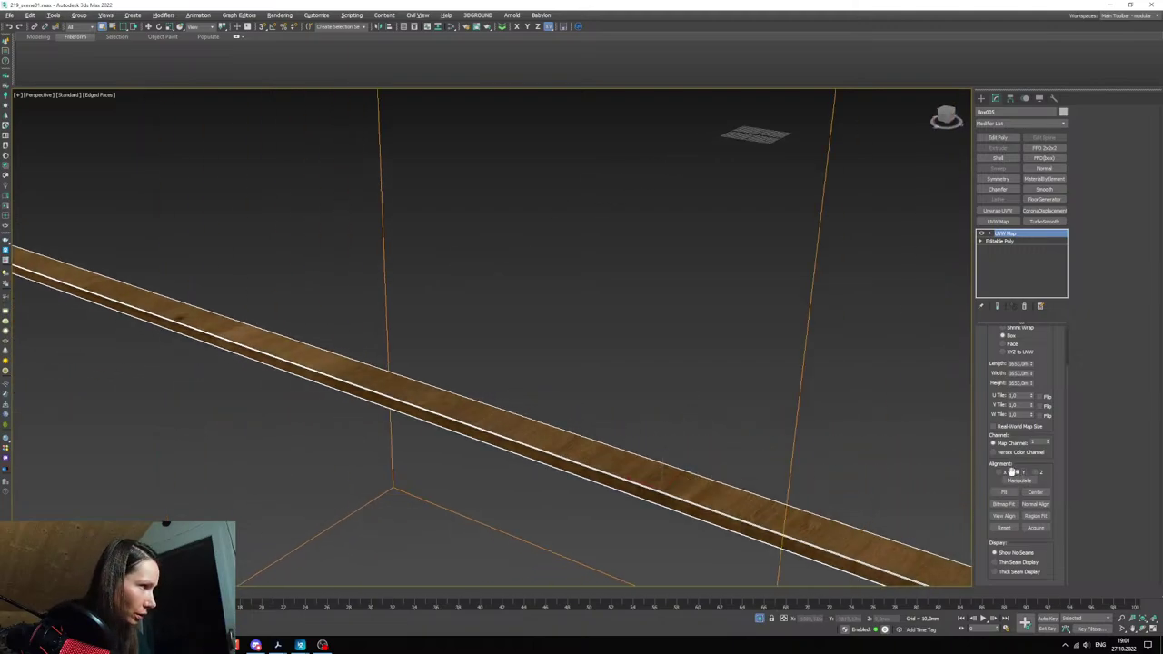
left_click(1001, 472)
middle_click_drag(634, 507, 648, 498, "alt")
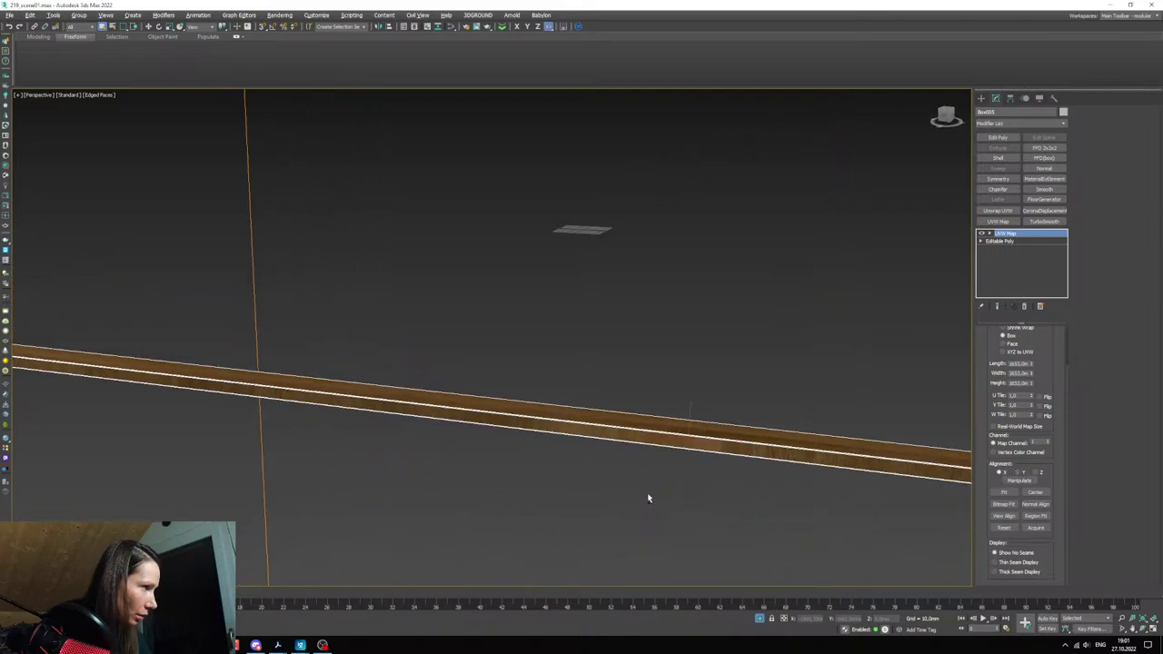
key("ctrl+z")
left_click(1038, 476)
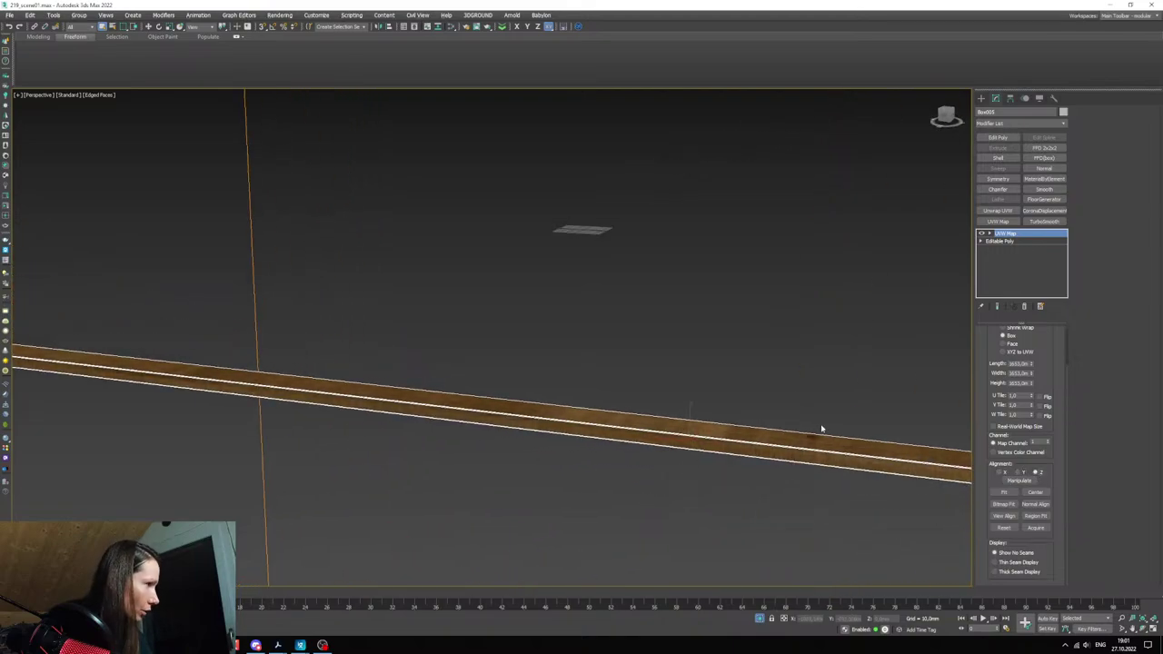
middle_click_drag(821, 430, 824, 370, "alt")
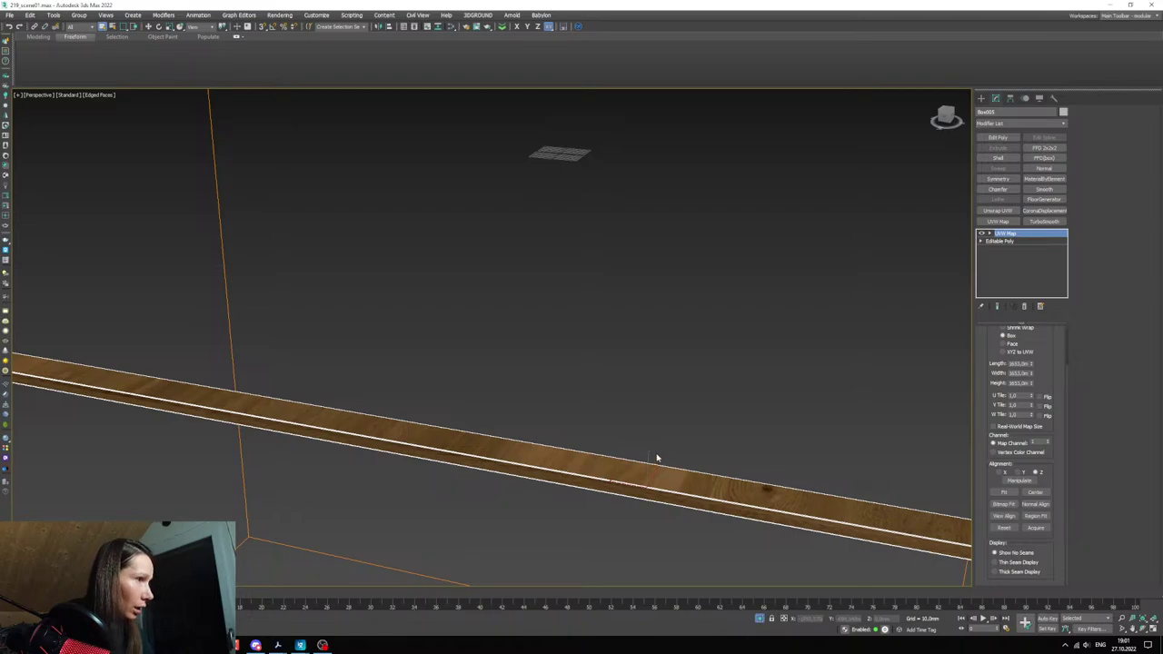
middle_click_drag(658, 457, 771, 408, "alt")
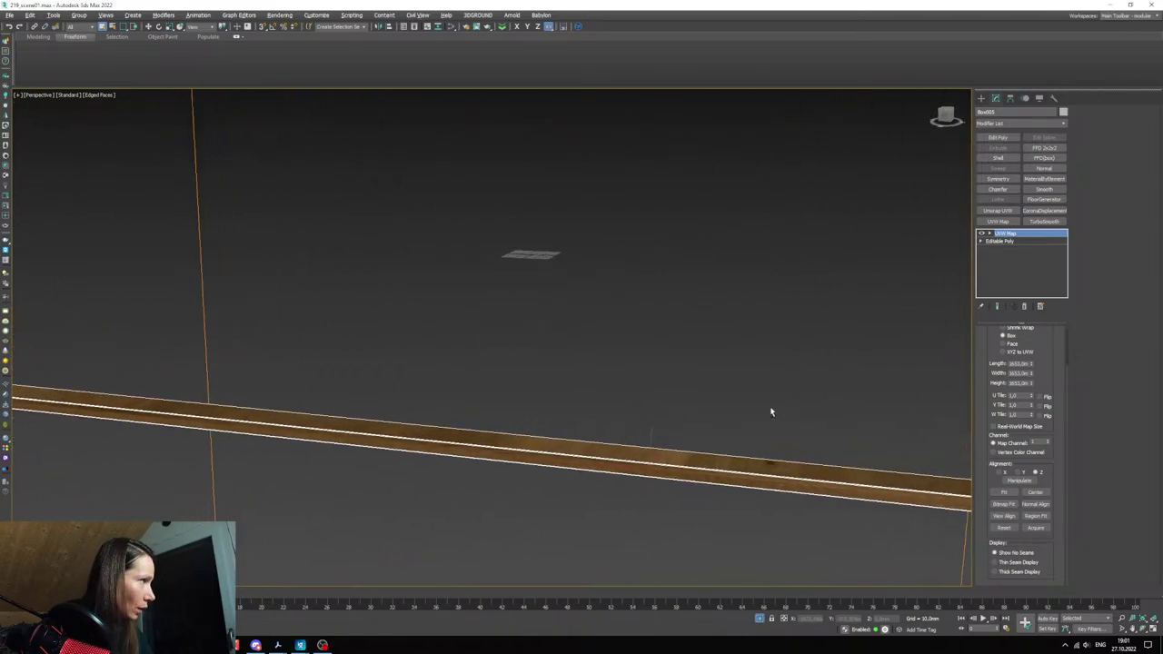
- Add an Edit Poly modifier above the strip's UVW Map and copy the UVW Map modifier
left_click(994, 138)
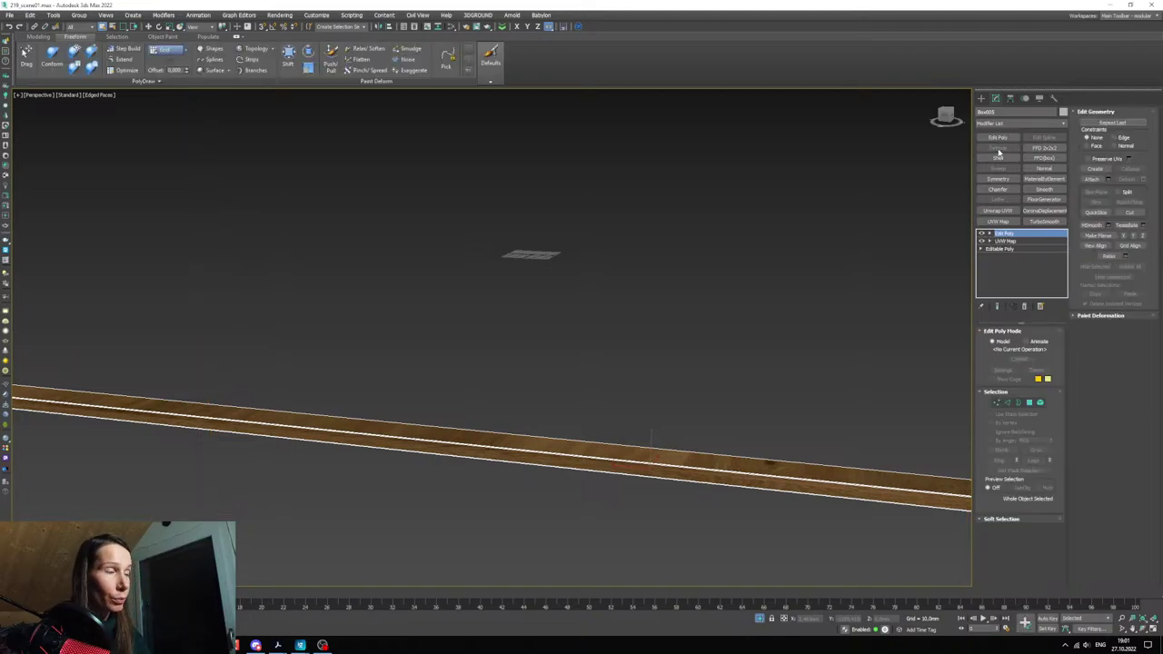
left_click(1007, 234)
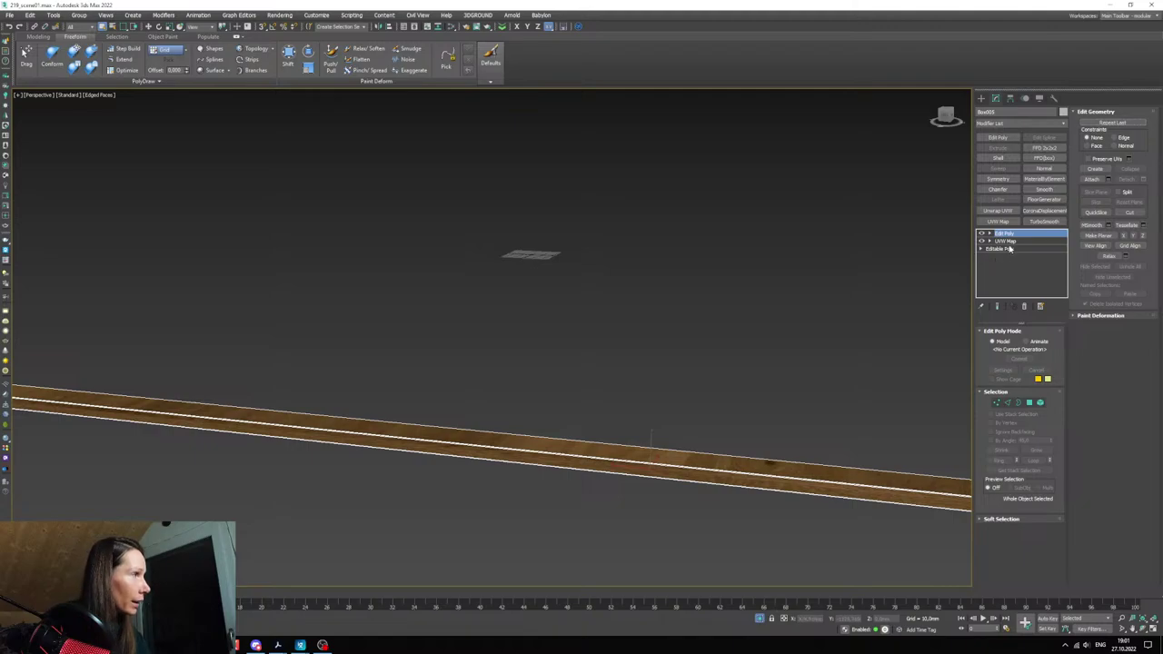
right_click(1009, 241)
left_click(1005, 242)
right_click(1004, 242)
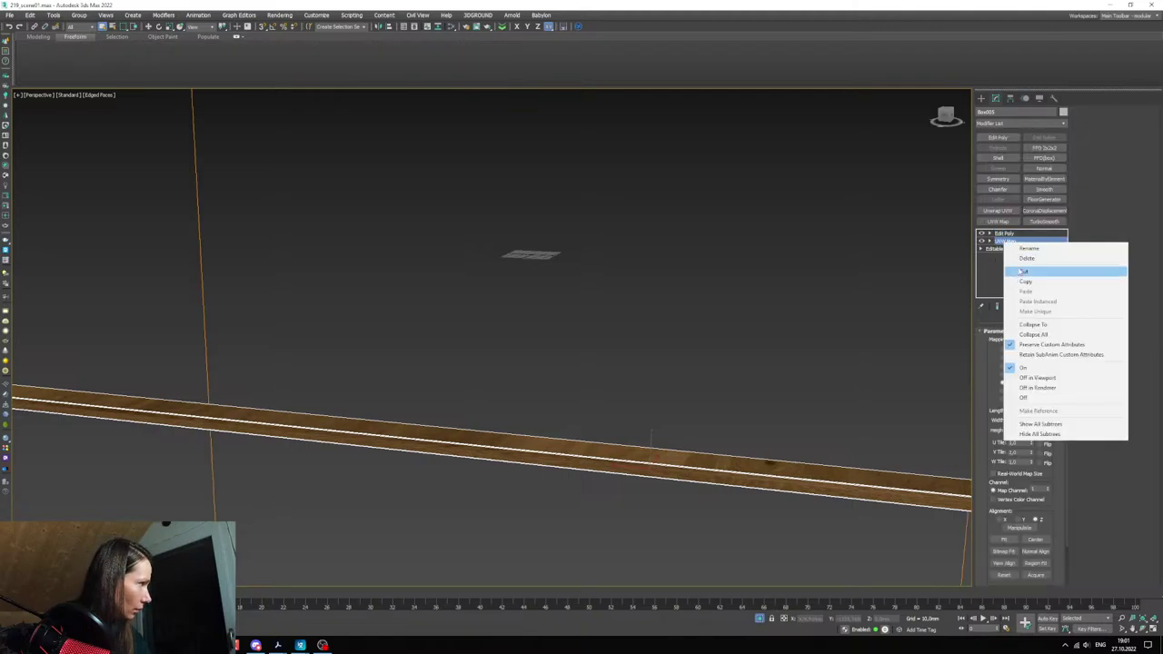
left_click(1023, 281)
- Select the strip's top polygon in Edit Poly and grow the selection to include the adjoining bevel faces
left_click(1006, 234)
left_click(990, 234)
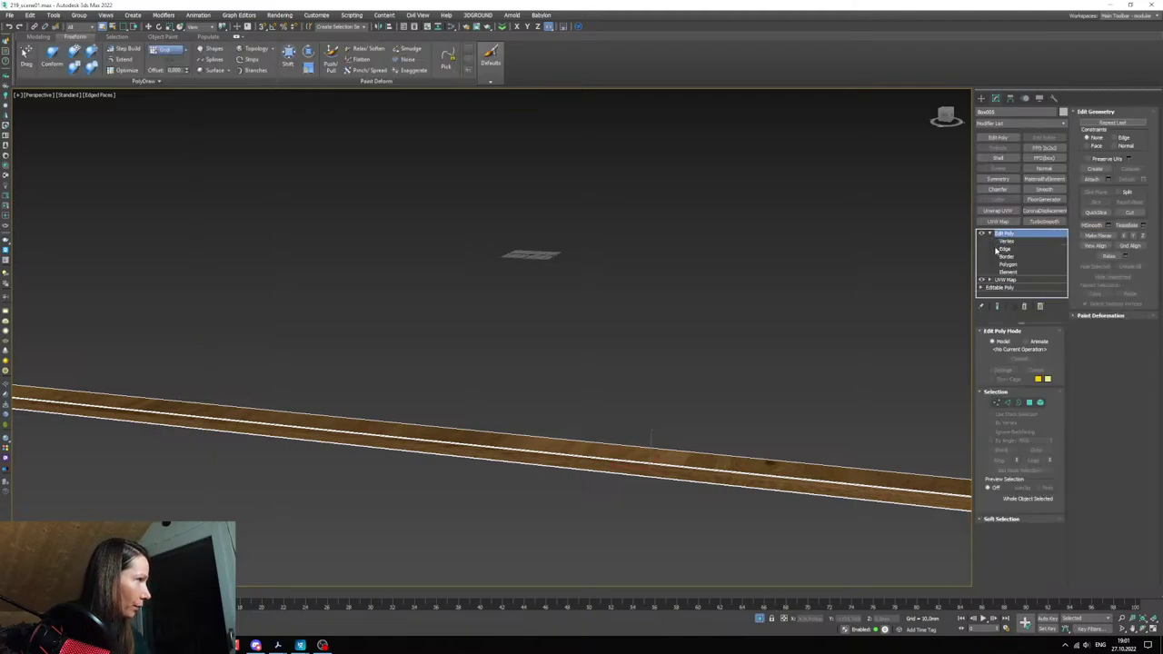
left_click(1000, 264)
left_click(683, 453)
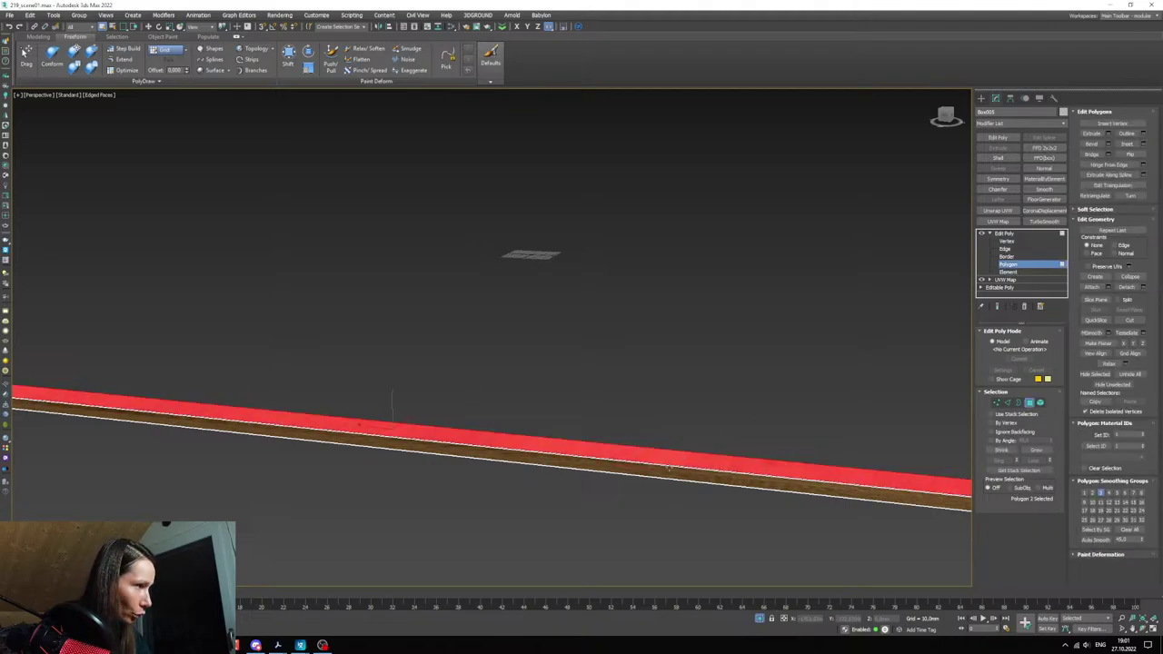
scroll(668, 468, "up", 8)
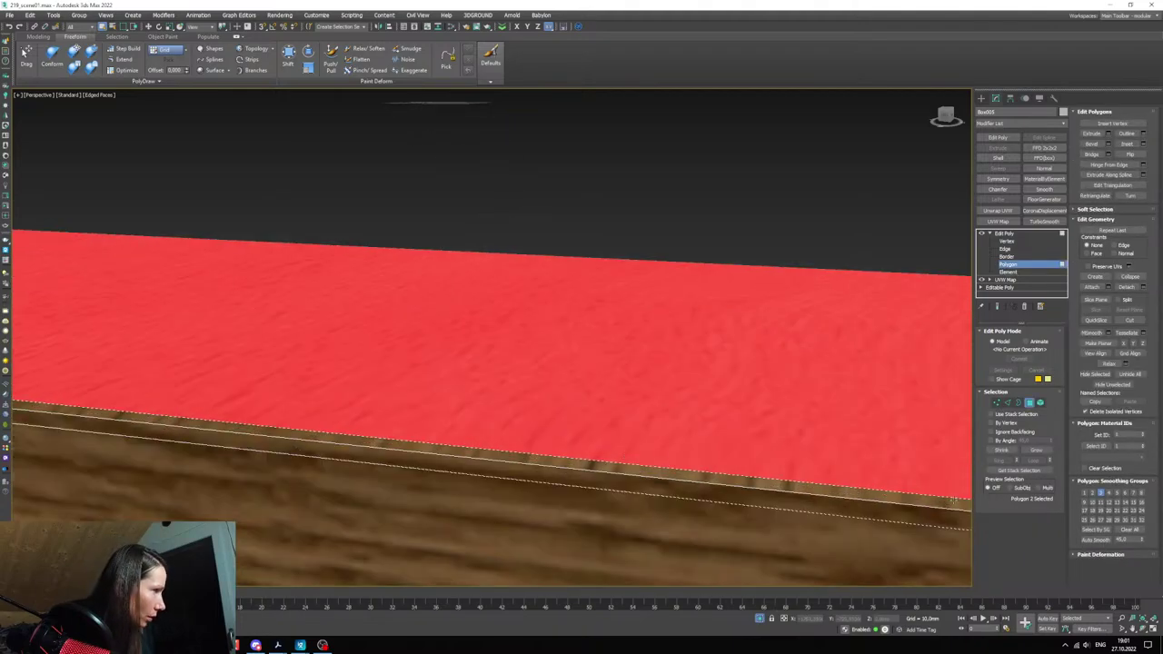
left_click(1036, 450)
scroll(491, 363, "down", 6)
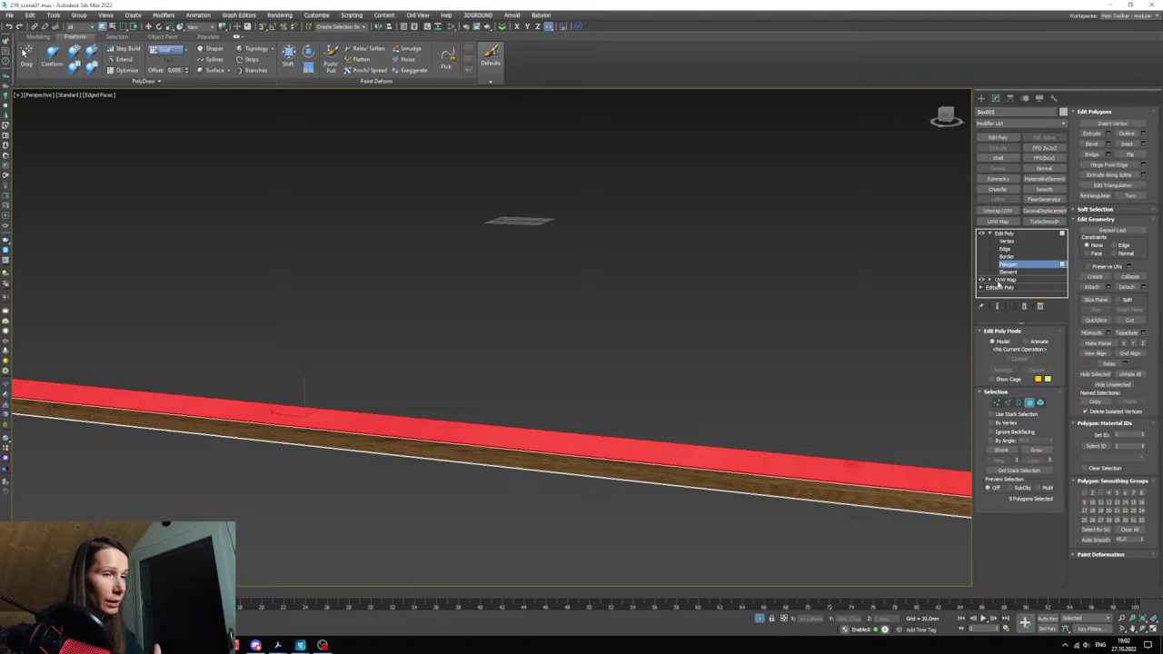
- Paste the copied UVW Map above the Edit Poly selection and turn off the red shading of selected faces
right_click(1015, 235)
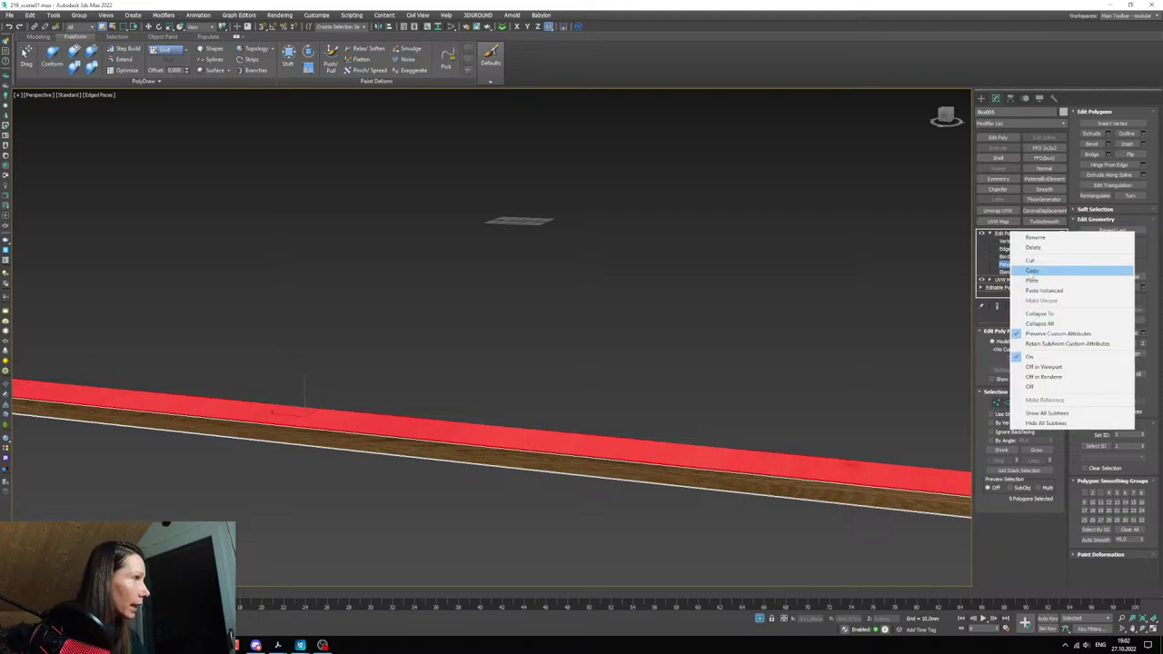
left_click(1045, 273)
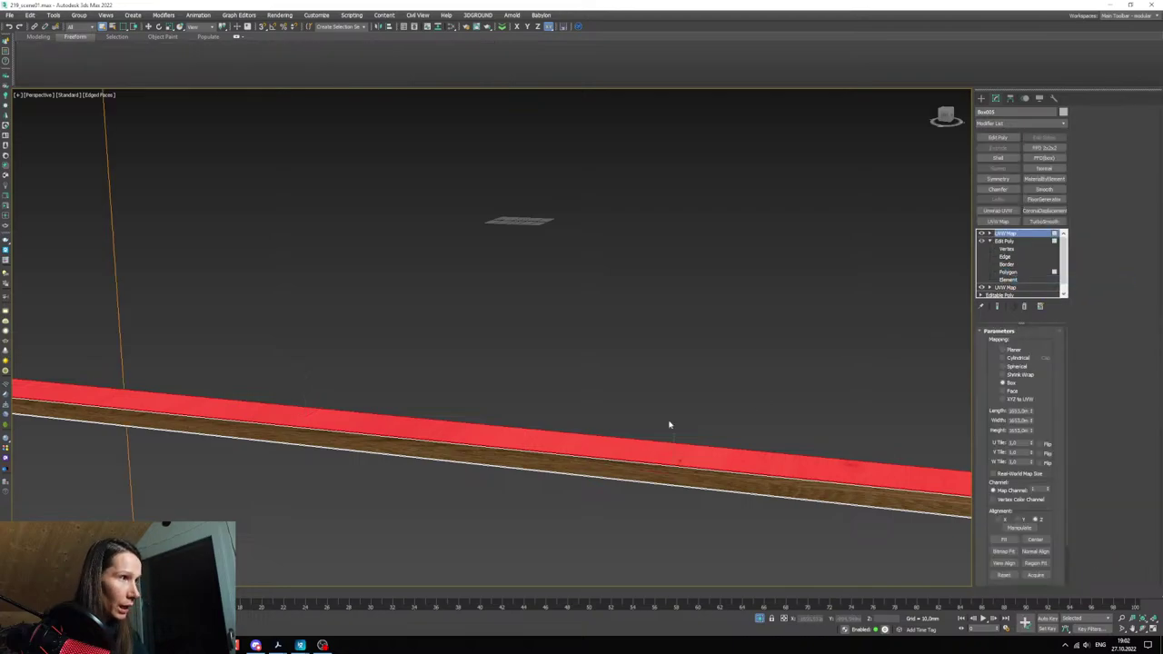
left_click(1006, 272)
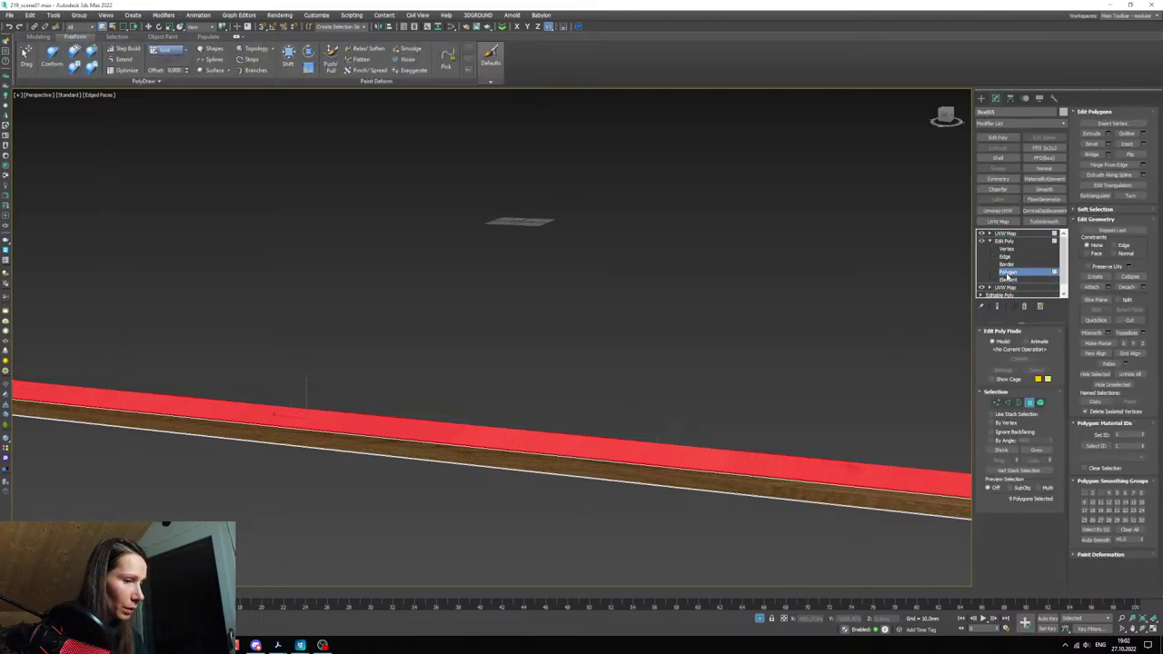
key("F2")
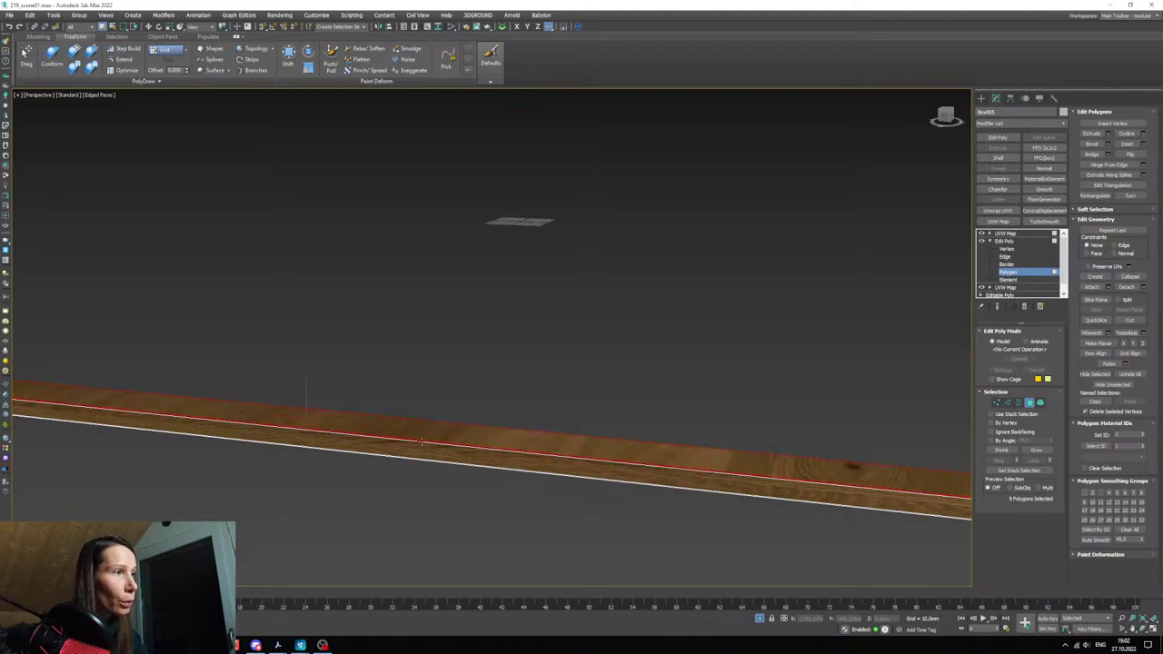
- Rotate the upper UVW Map's gizmo about Z so the wood grain runs along the strip's top face
left_click(1005, 233)
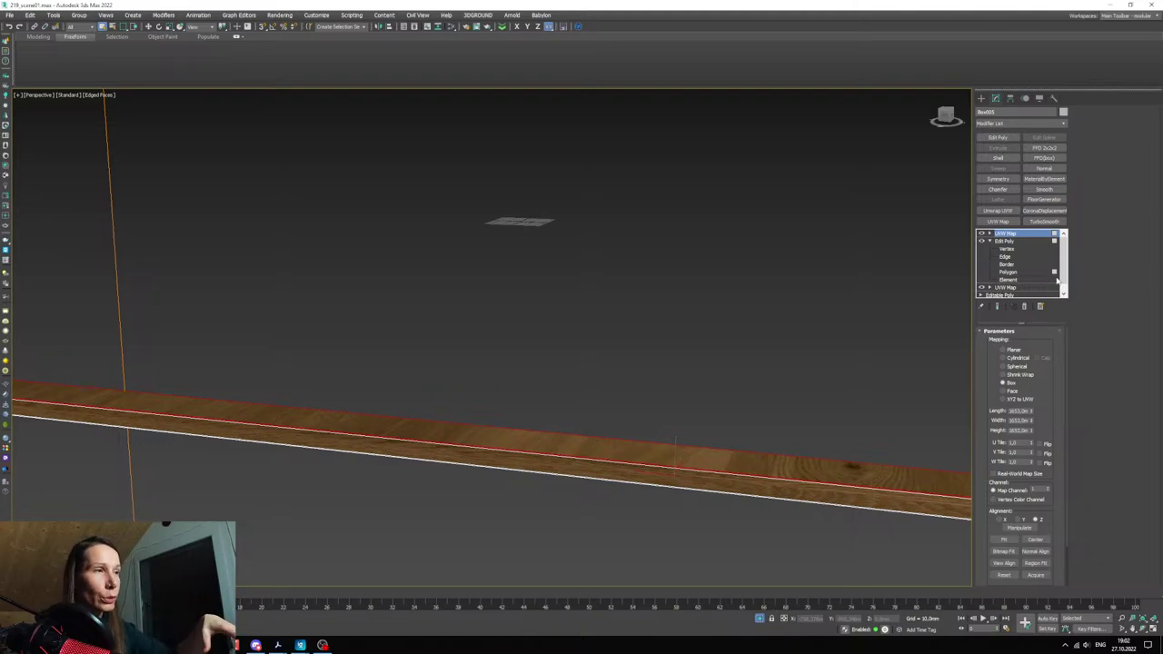
left_click(989, 234)
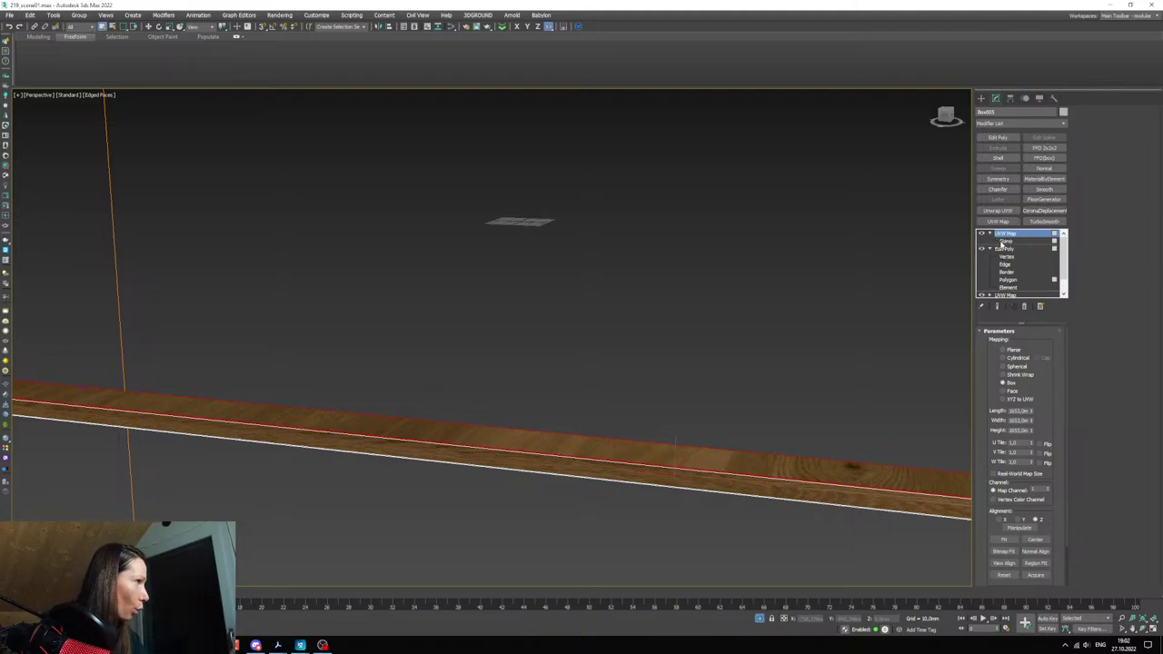
left_click(1006, 241)
key("w")
middle_click_drag(372, 485, 412, 488)
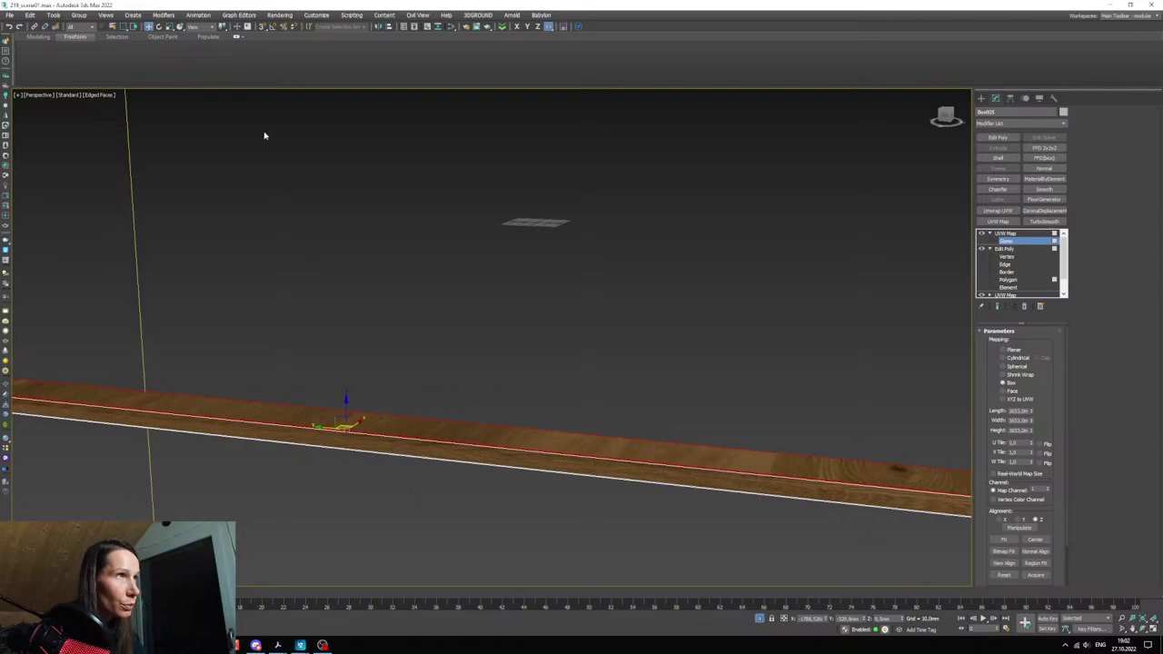
left_click(158, 26)
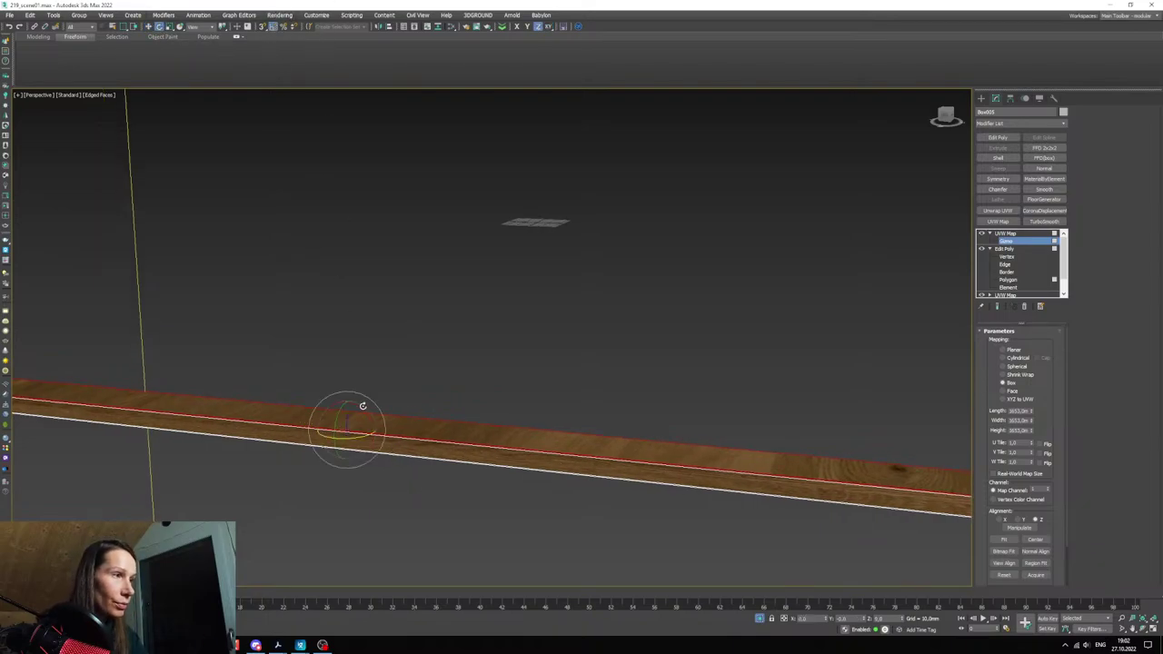
left_click_drag(352, 438, 393, 432)
mouse_move(400, 430)
middle_mouse_down("alt")
mouse_move(462, 446)
mouse_move(420, 463)
mouse_move(374, 415)
middle_mouse_up("alt")
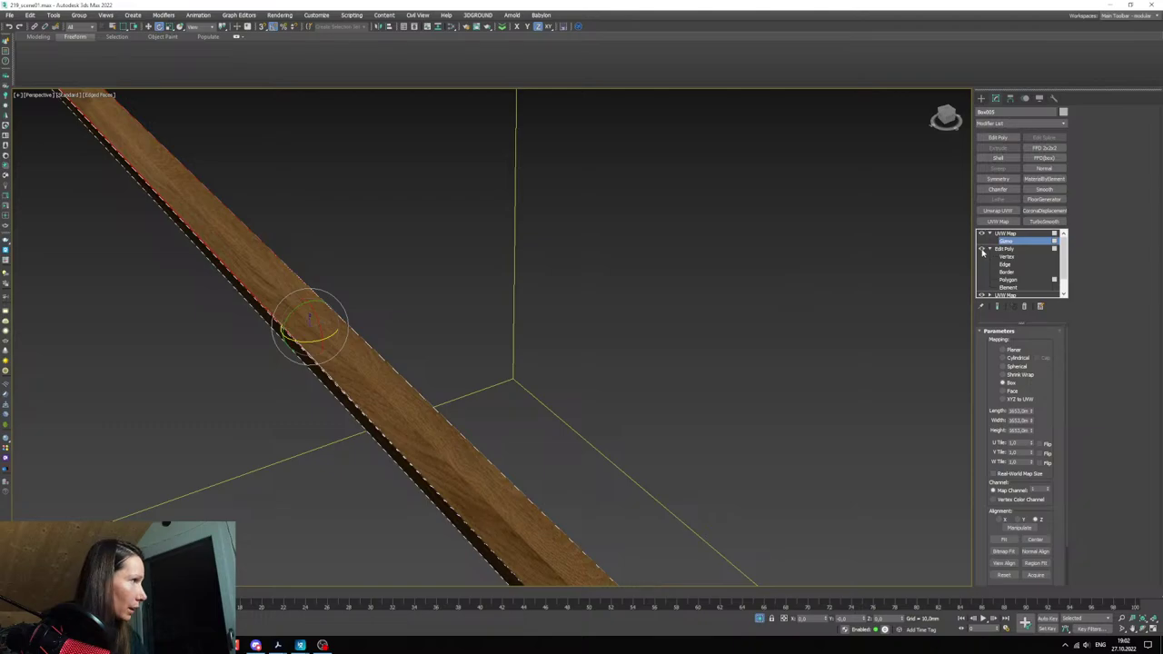
- Move the upper UVW Map's gizmo along X to shift the wood pattern on the strip's top face
key("w")
middle_click_drag(328, 320, 328, 268, "alt")
scroll(405, 379, "down", 3)
scroll(349, 338, "up", 5)
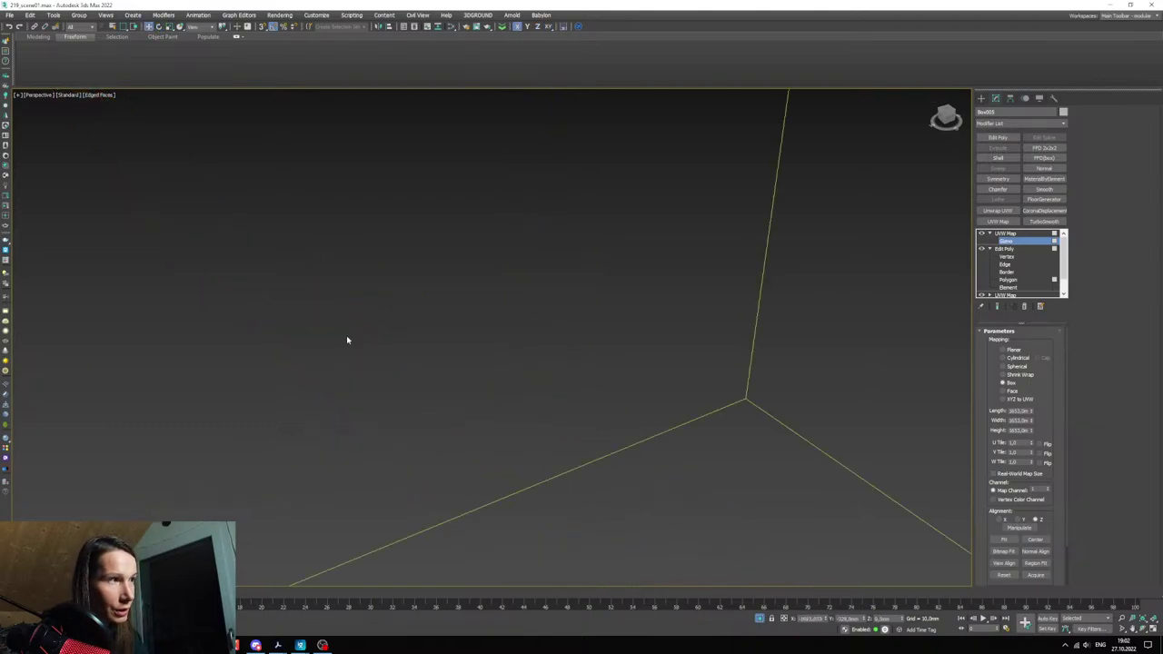
scroll(358, 357, "down", 4)
middle_click_drag(368, 342, 446, 310, "alt")
left_click_drag(447, 312, 493, 297)
- Examine the wood grain on the strip's top and front faces for direction and placement of the pattern
scroll(406, 443, "down", 4)
middle_click_drag(405, 444, 546, 416, "alt")
scroll(545, 416, "up", 6)
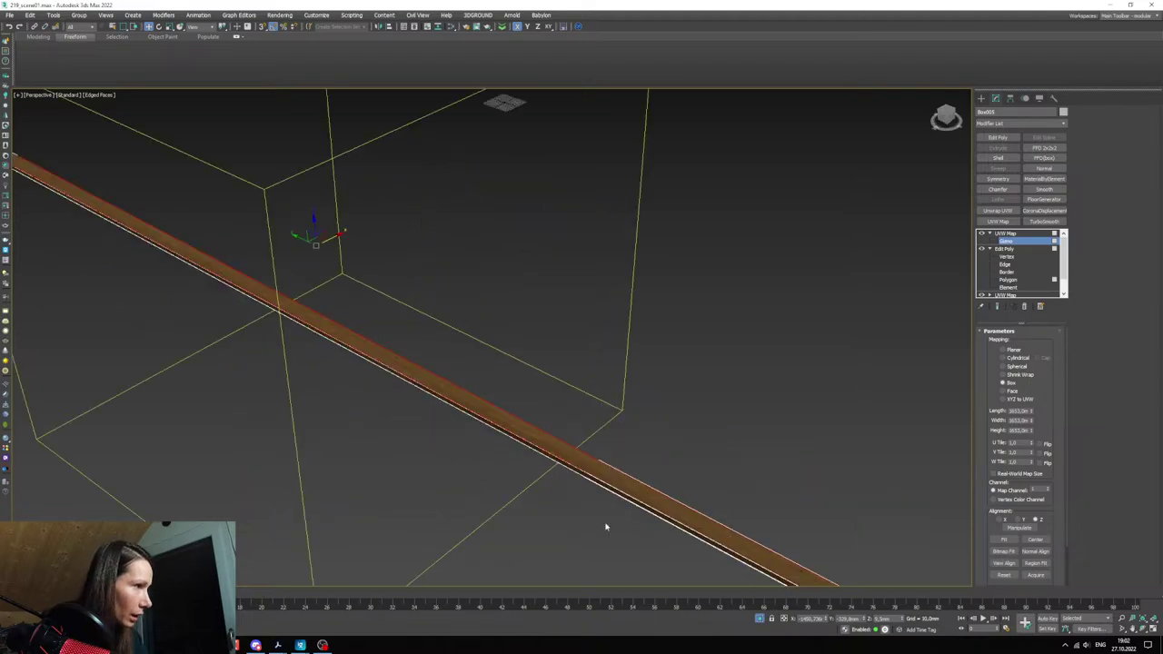
scroll(623, 478, "down", 3)
scroll(587, 488, "up", 3)
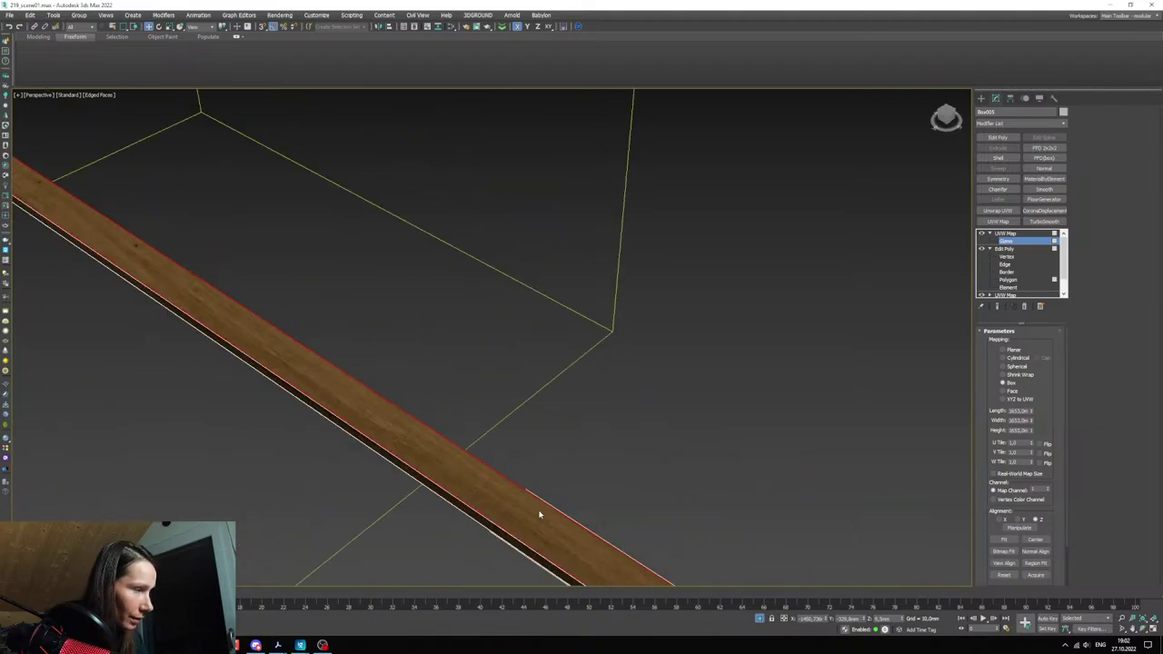
scroll(539, 516, "down", 2)
middle_click_drag(513, 511, 754, 269, "alt")
scroll(773, 272, "up", 4)
scroll(696, 330, "down", 3)
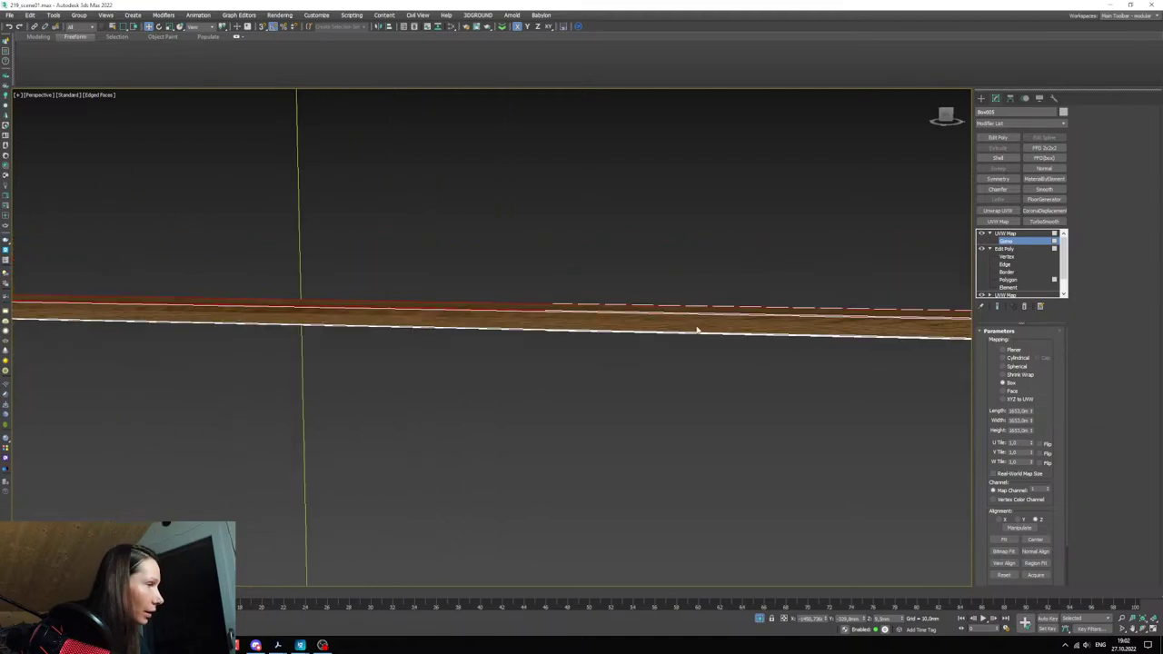
middle_click_drag(696, 330, 1132, 230)
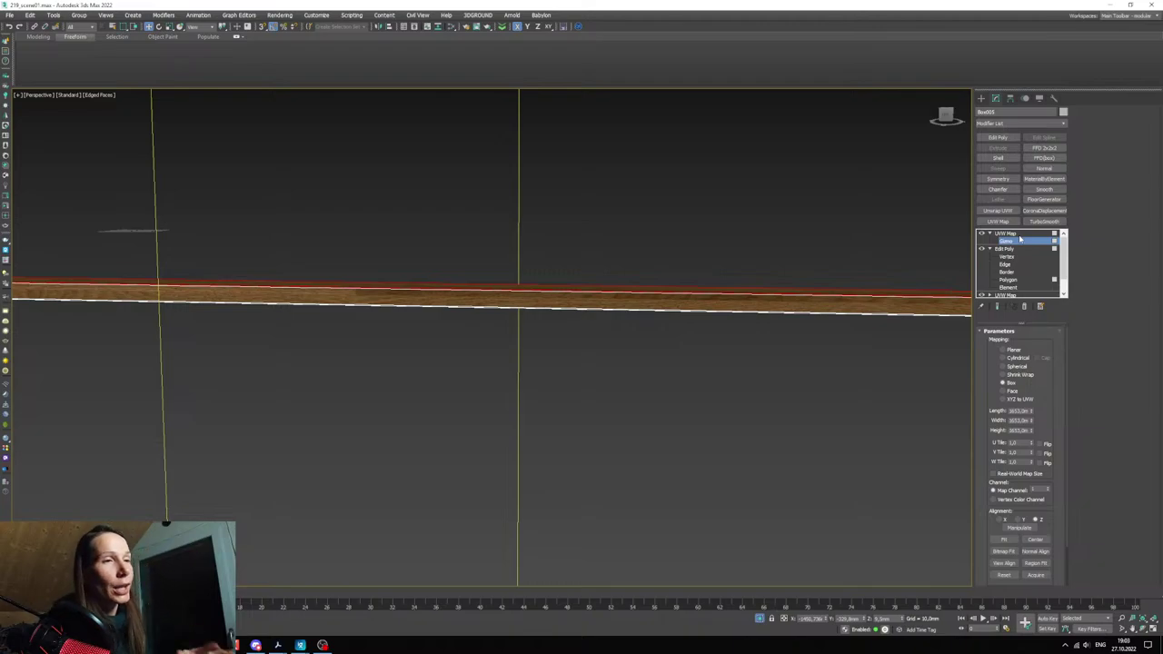
middle_click_drag(615, 328, 460, 416, "alt")
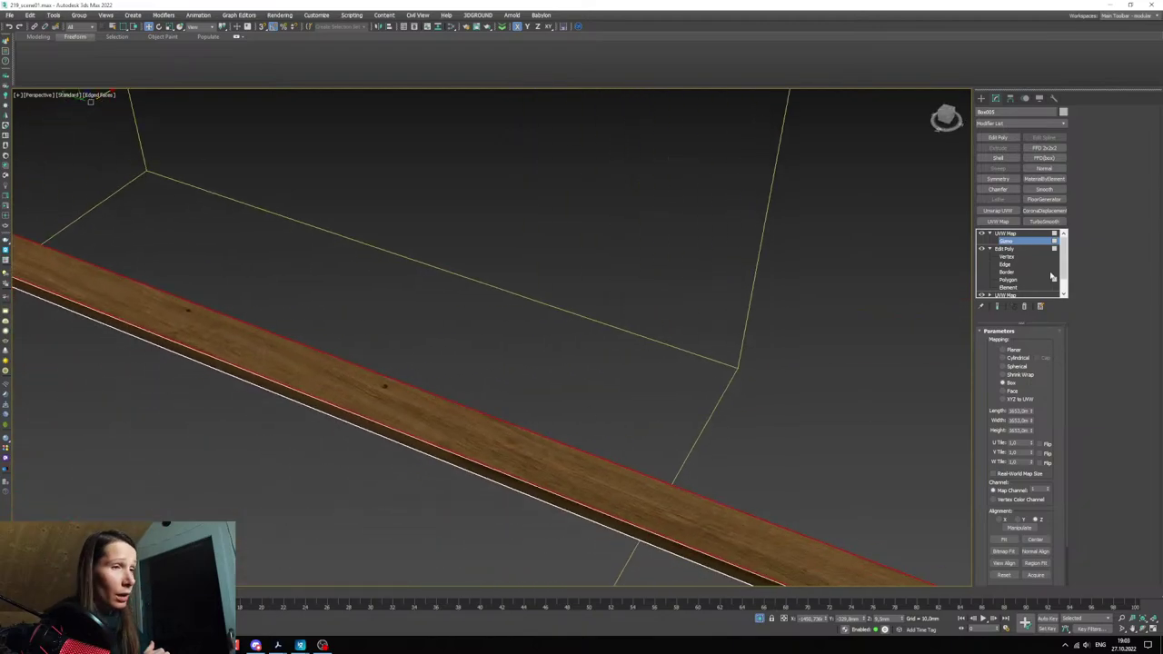
- Leave the gizmo level and collapse the strip's modifier stack by converting it to Editable Poly
left_click(1015, 235)
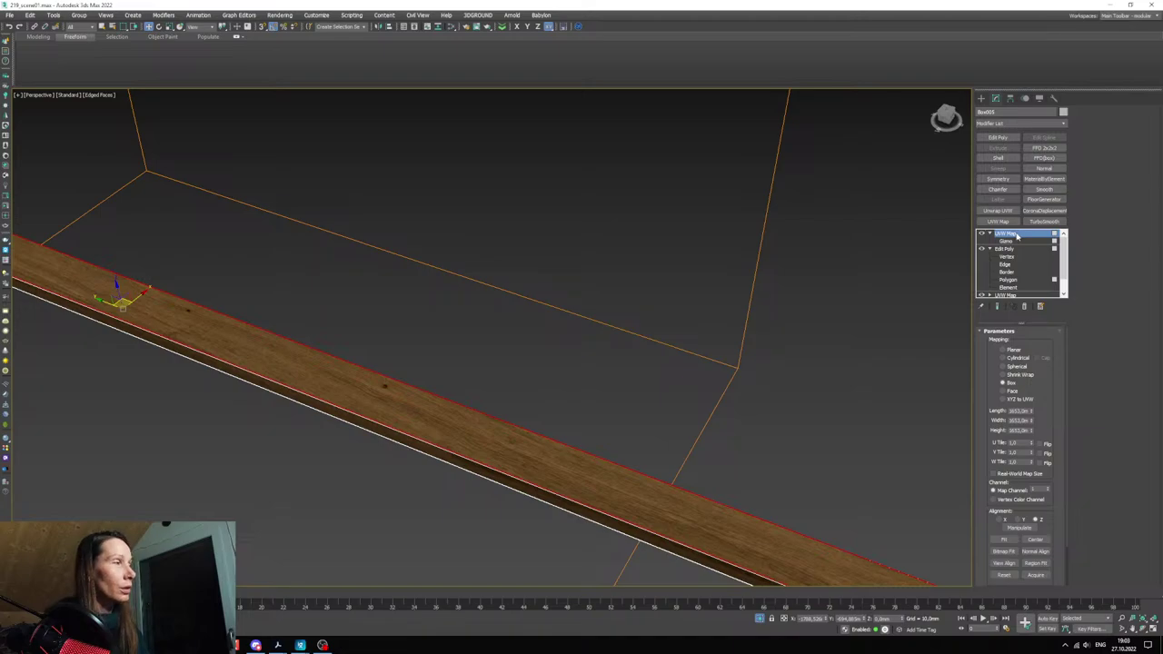
right_click(512, 349)
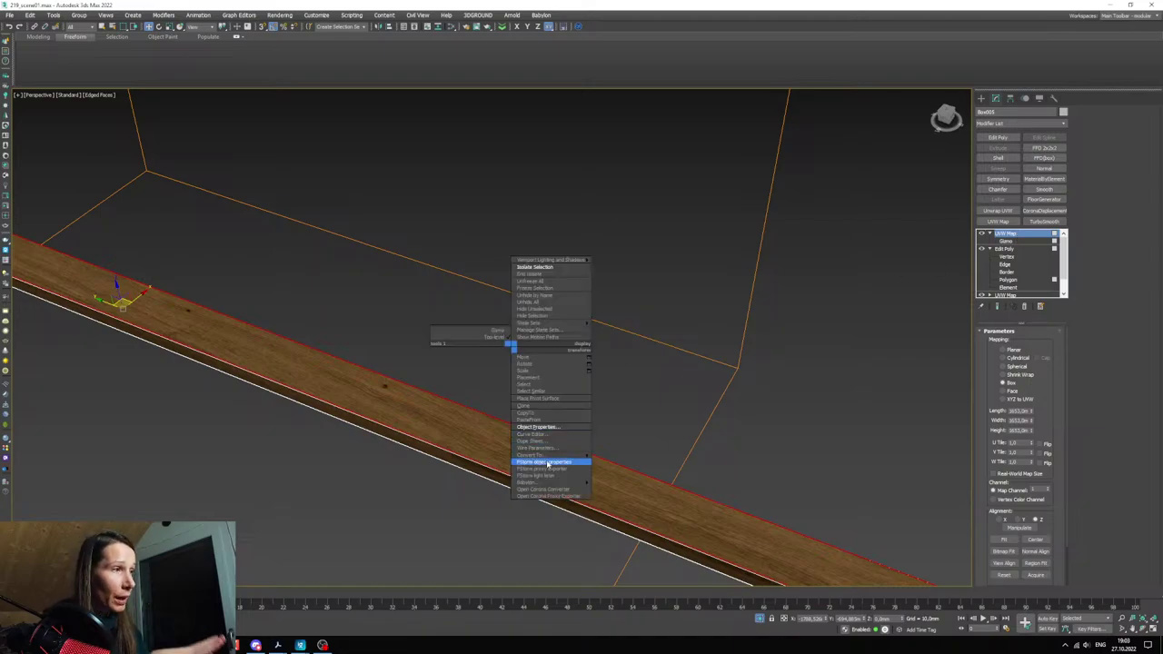
mouse_move(546, 457)
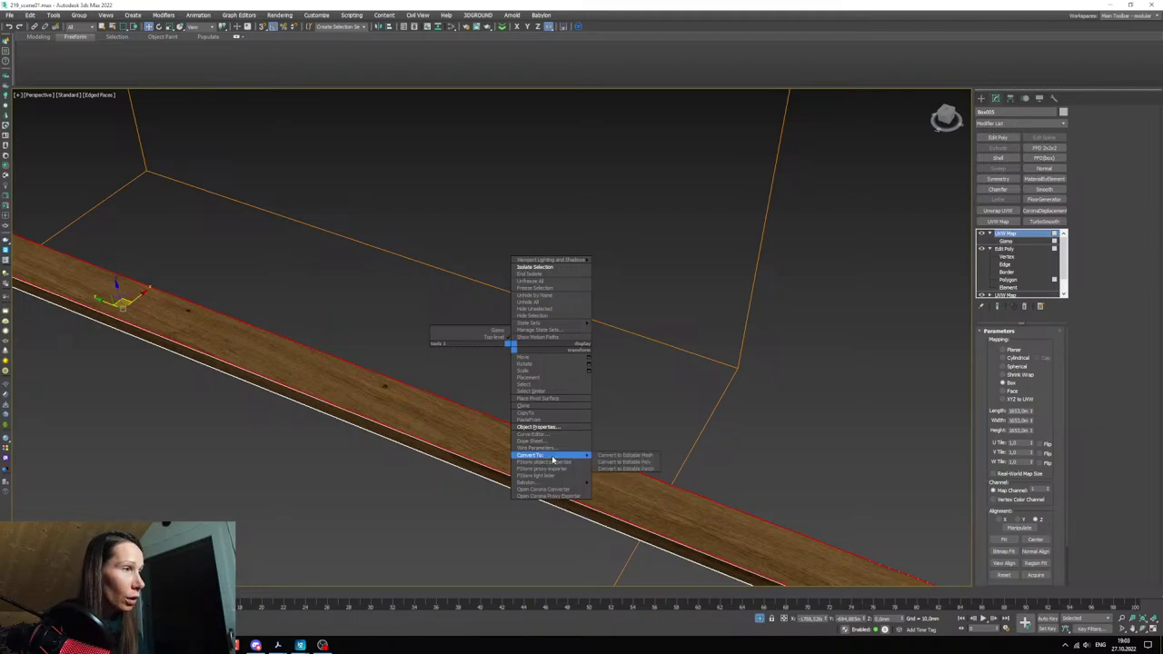
left_click(627, 461)
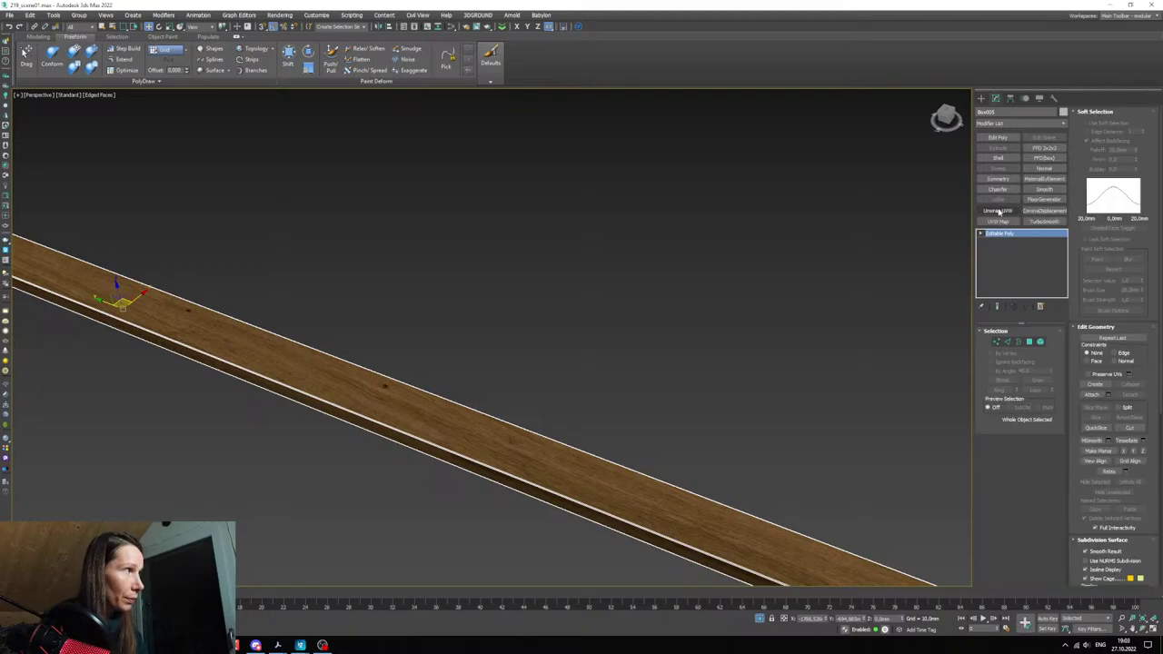
- Exit isolation of the strip to bring back the rest of the interior scene
scroll(630, 347, "down", 7)
middle_click_drag(631, 346, 547, 367, "alt")
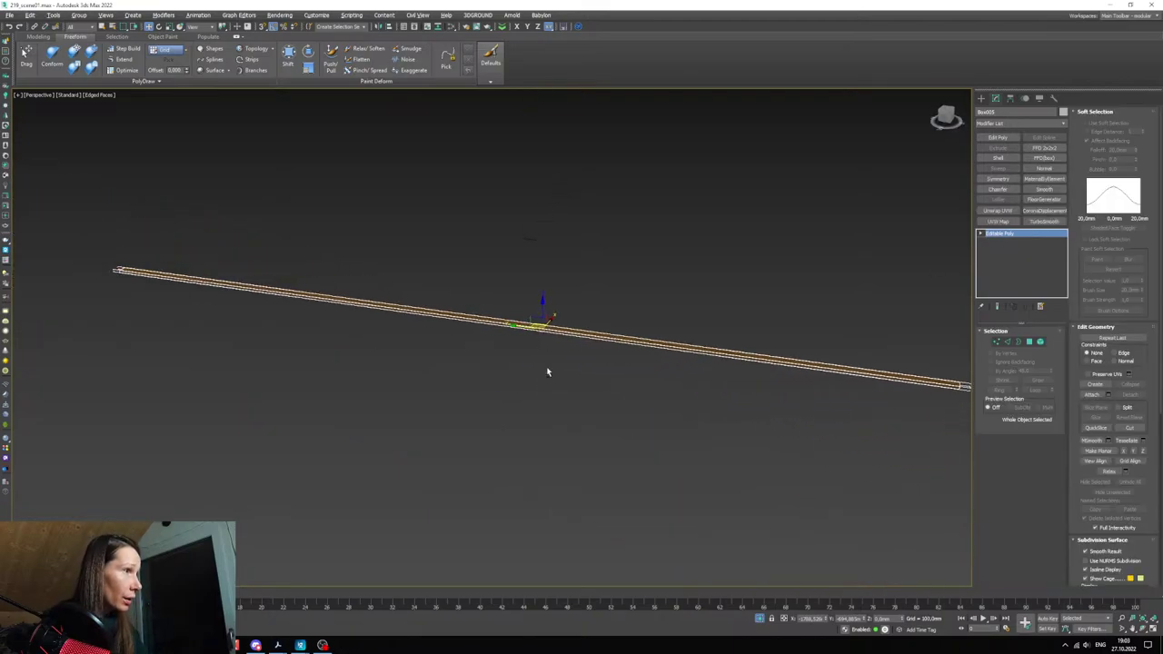
scroll(555, 339, "up", 6)
scroll(524, 368, "down", 4)
right_click(583, 289)
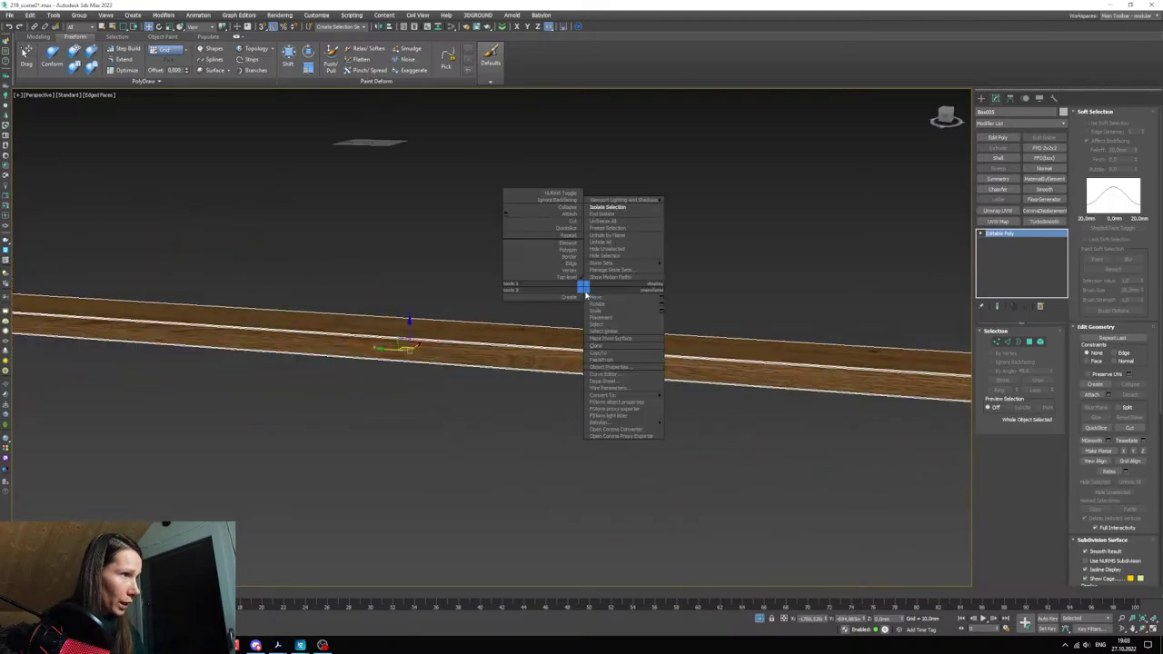
left_click(618, 221)
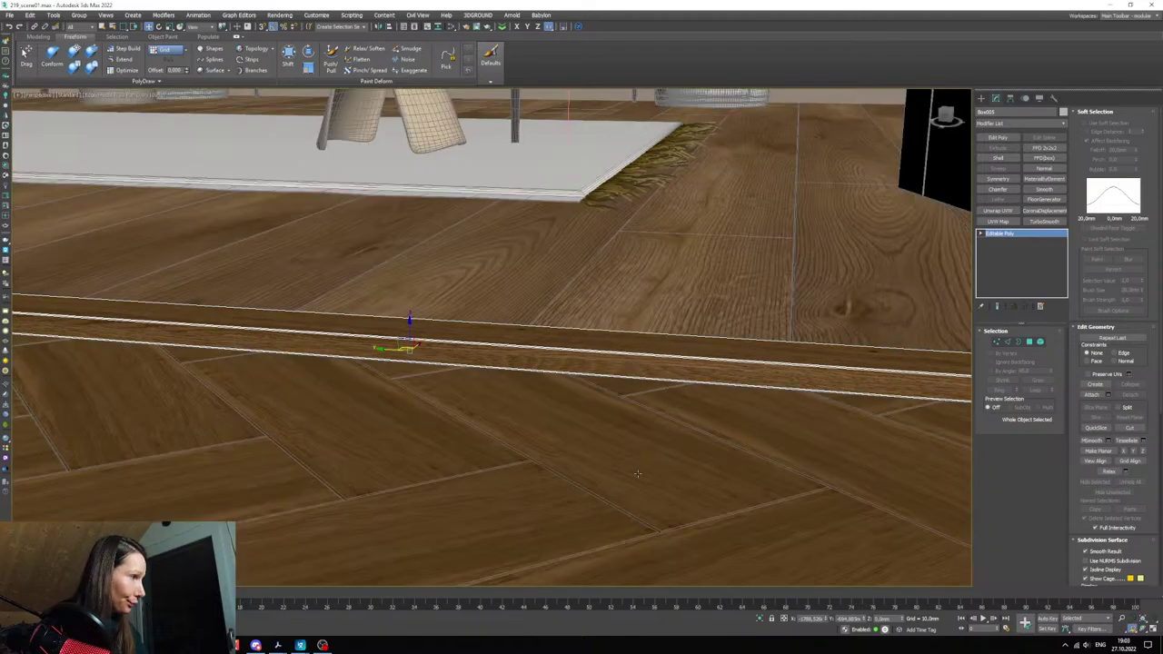
- Bring up the render window and Slate Material Editor, and rearrange the floor material's MultiTexture and Color Correction nodes
key("alt+Tab")
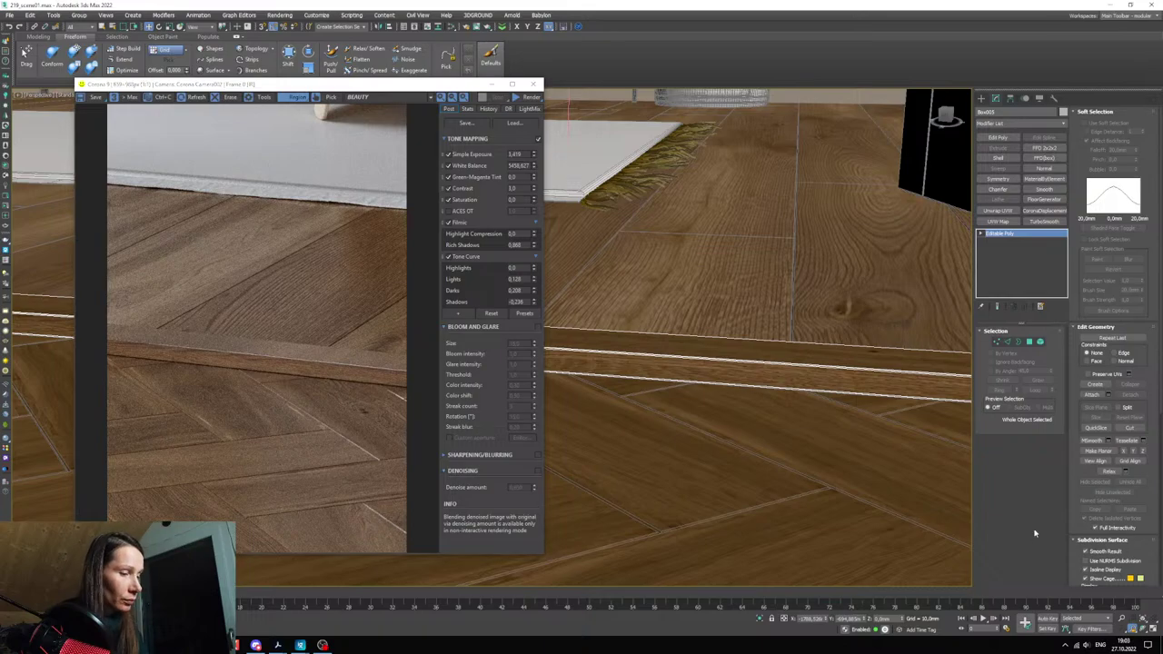
key("m")
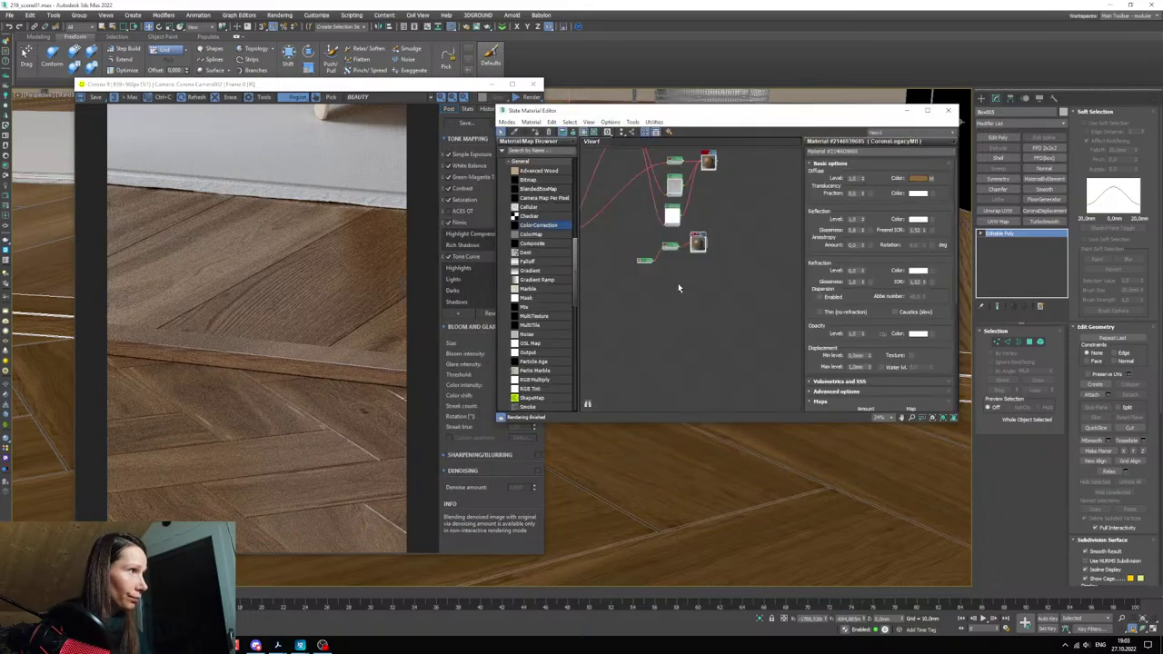
left_click_drag(628, 305, 616, 286)
scroll(669, 266, "down", 2)
middle_click_drag(670, 266, 707, 342)
scroll(707, 343, "down", 2)
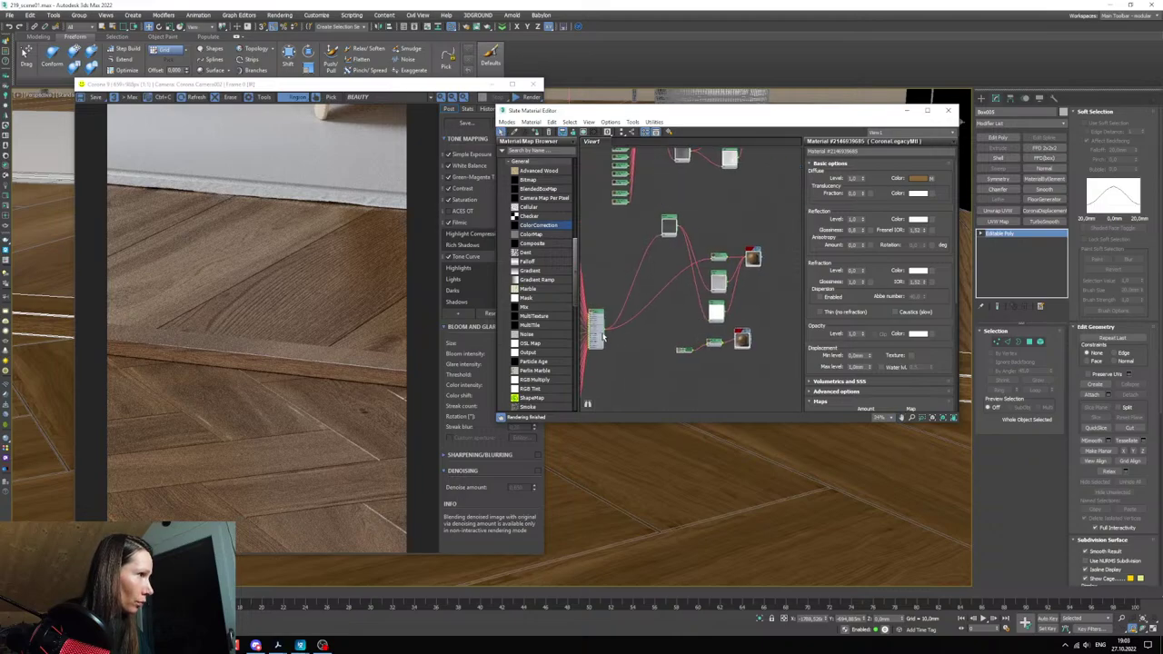
left_click_drag(601, 334, 596, 281)
left_click_drag(667, 224, 661, 244)
middle_click_drag(636, 285, 668, 299)
left_click_drag(615, 314, 614, 273)
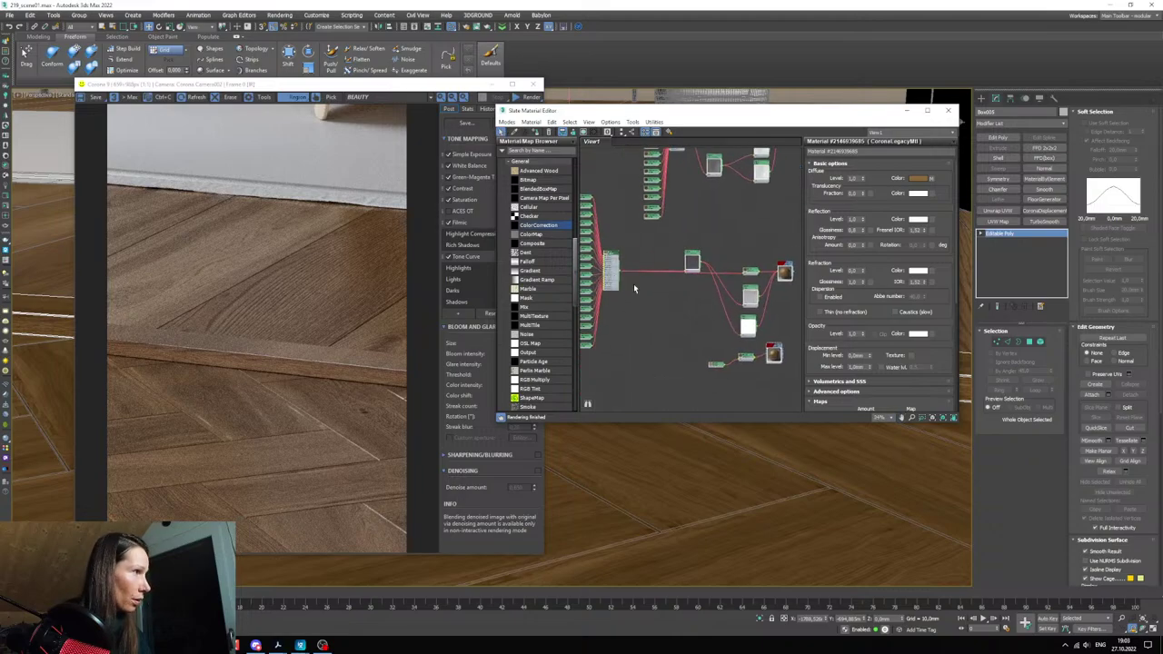
scroll(686, 291, "up", 2)
left_click_drag(696, 247, 700, 317)
middle_click_drag(750, 336, 708, 314)
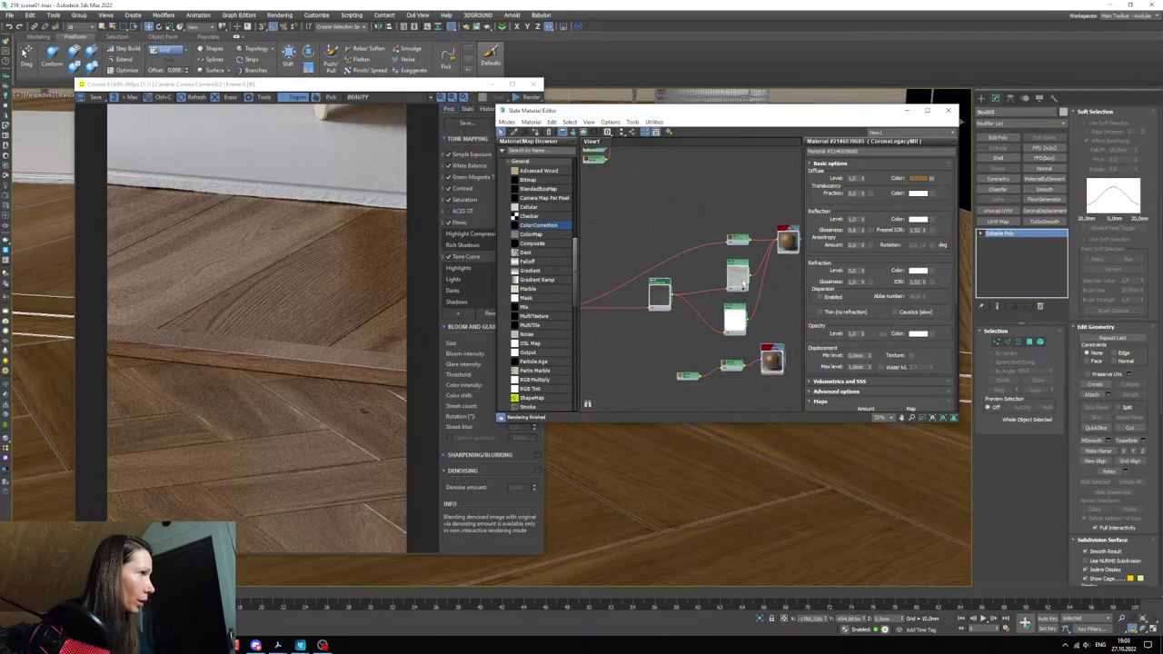
- Review the floor material's Color Correction and Output maps and duplicate these three nodes beneath the strip's material
double_click(740, 281)
double_click(659, 301)
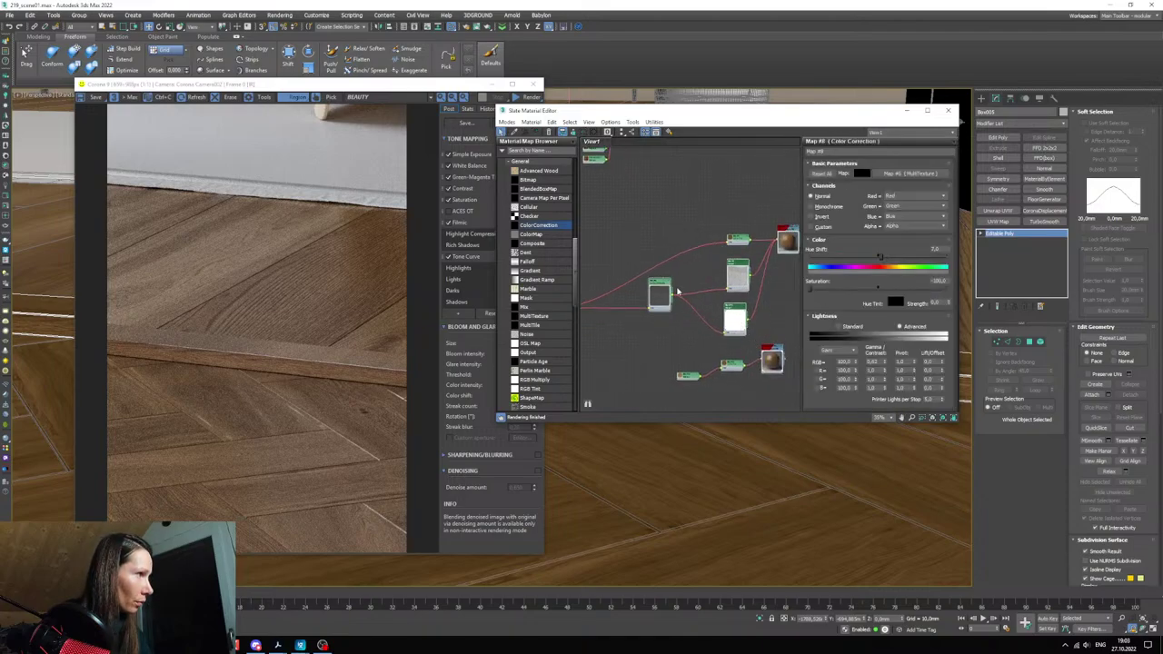
double_click(735, 280)
left_click_drag(678, 283, 754, 338)
middle_click_drag(741, 352, 707, 288)
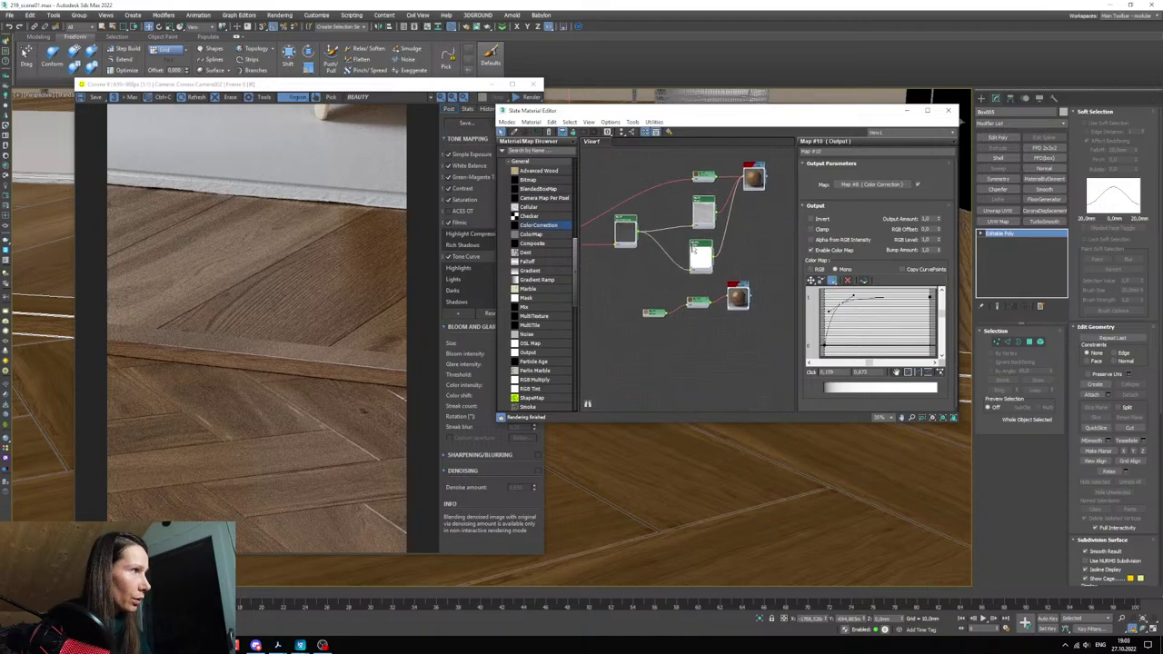
left_click_drag(707, 218, 691, 319, "shift")
double_click(711, 351)
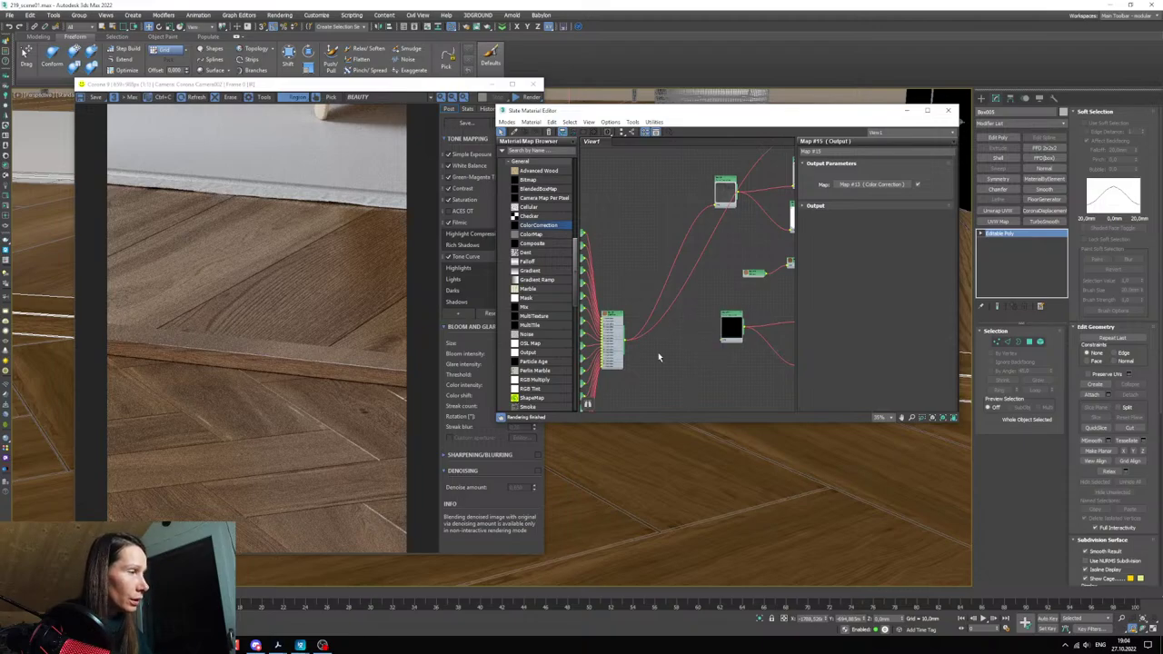
- Connect the strip's wood Bitmap to the copied Color Correction node, moving the Bitmap aside to make room
left_click_drag(616, 322, 628, 196)
middle_click_drag(770, 315, 687, 337)
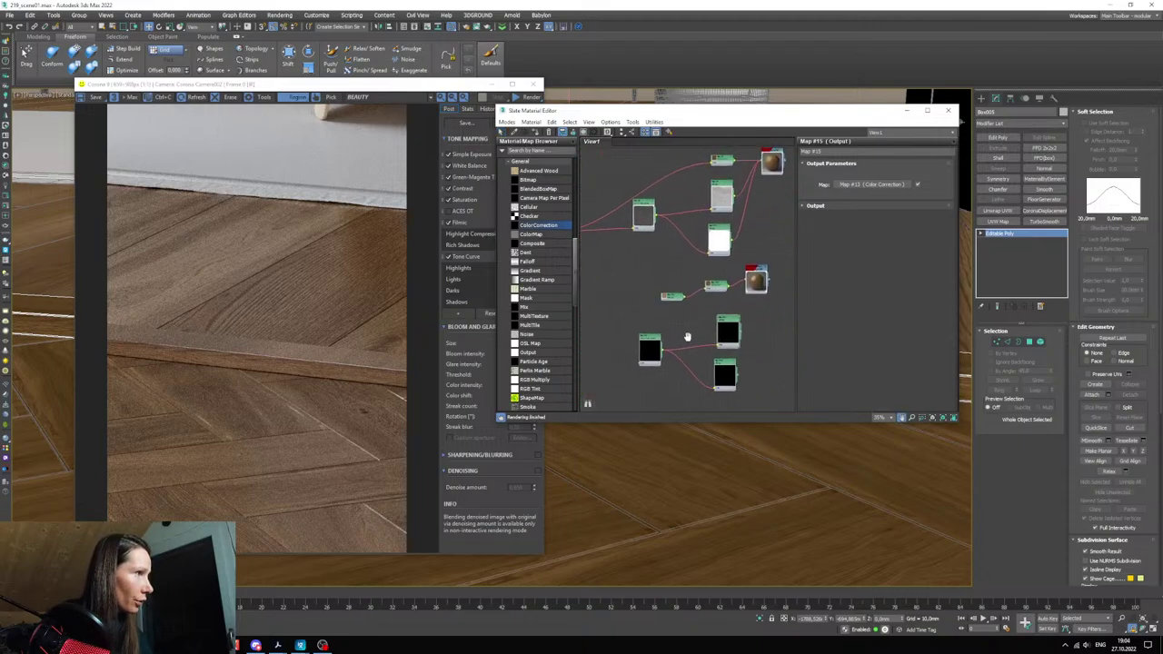
scroll(688, 312, "up", 2)
left_click(661, 296)
left_click_drag(661, 294, 599, 293)
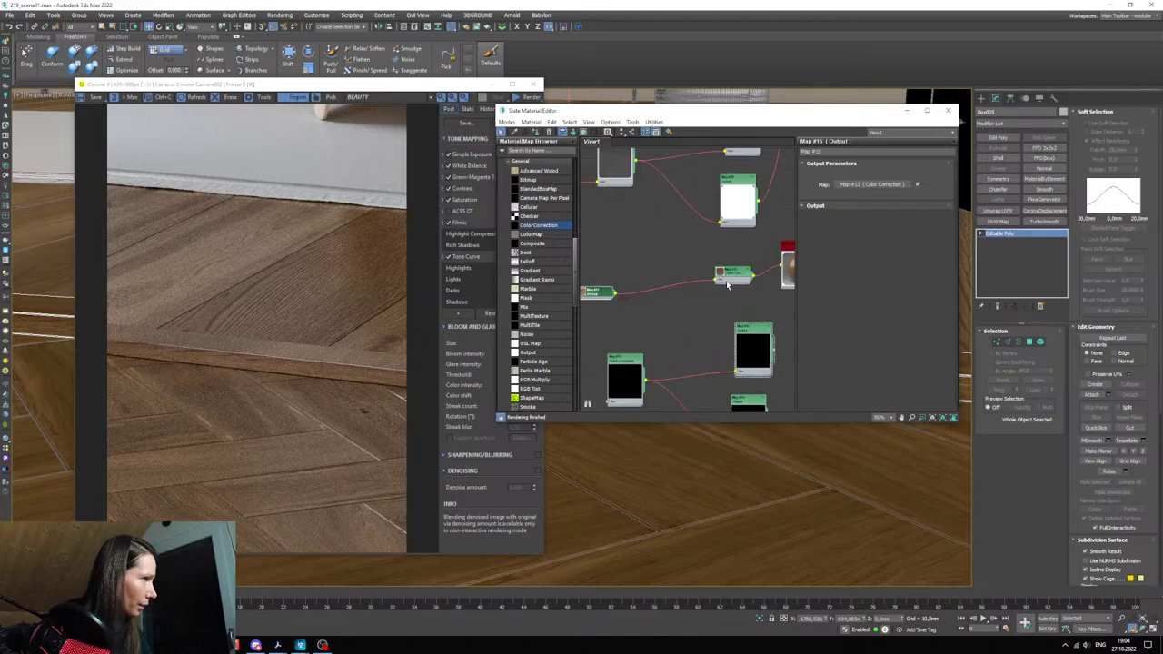
middle_click_drag(738, 284, 775, 257)
left_click_drag(607, 278, 607, 278)
left_click_drag(629, 268, 584, 278)
middle_click_drag(725, 287, 767, 287)
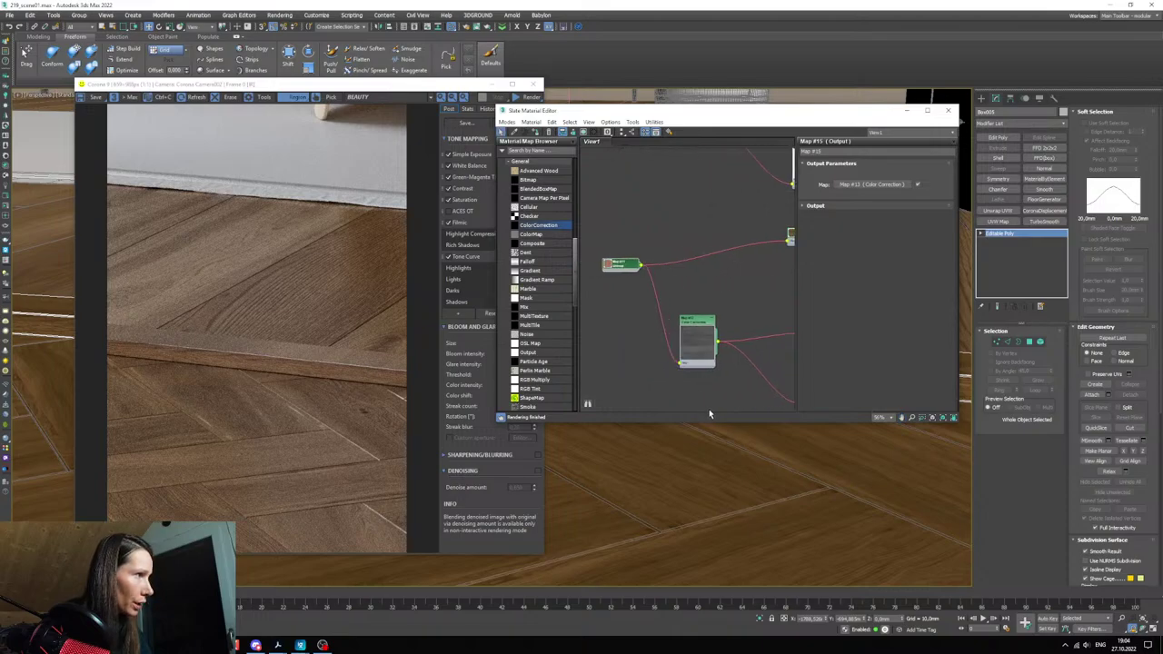
- Line up the two copied Output nodes, connect the upper one to the strip material's reflection input, and start a region render
scroll(669, 295, "down", 2)
scroll(672, 295, "up", 4)
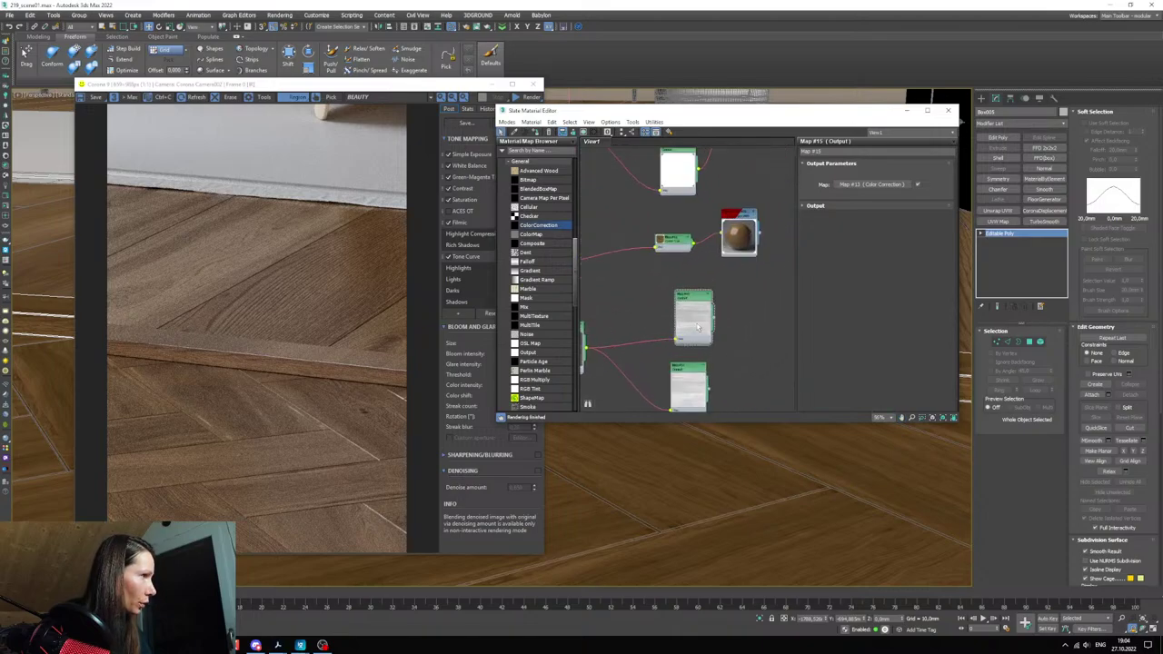
left_click_drag(682, 296, 676, 290)
left_click_drag(688, 384, 673, 342)
middle_click_drag(679, 305, 678, 320)
scroll(677, 320, "up", 1)
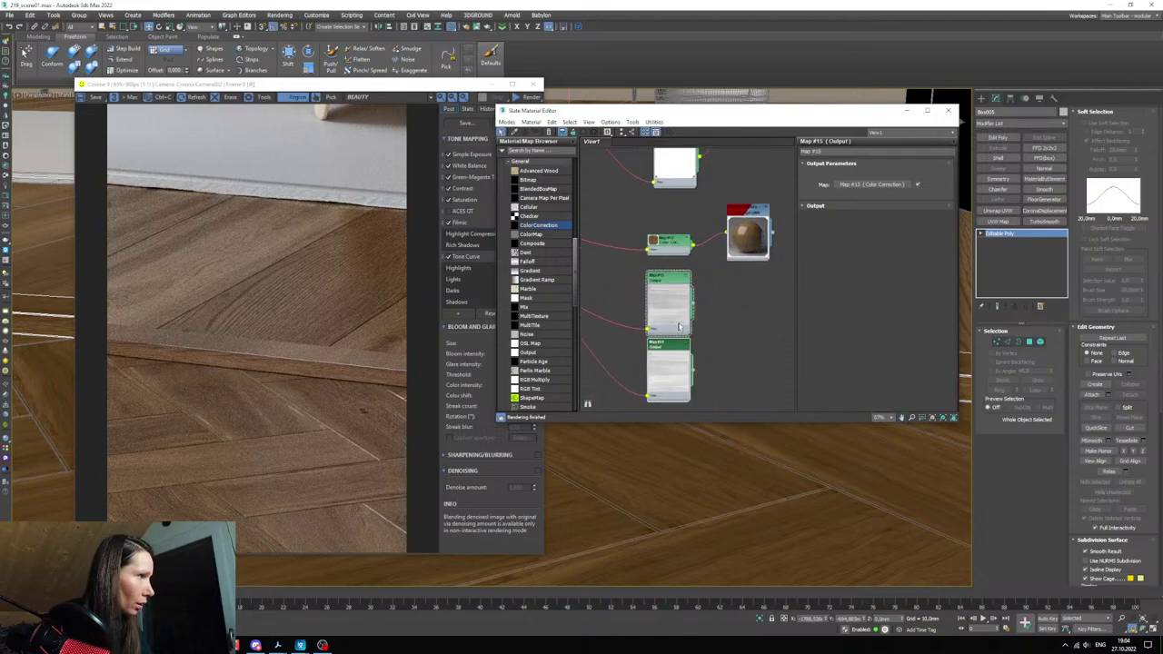
left_click_drag(672, 314, 672, 309)
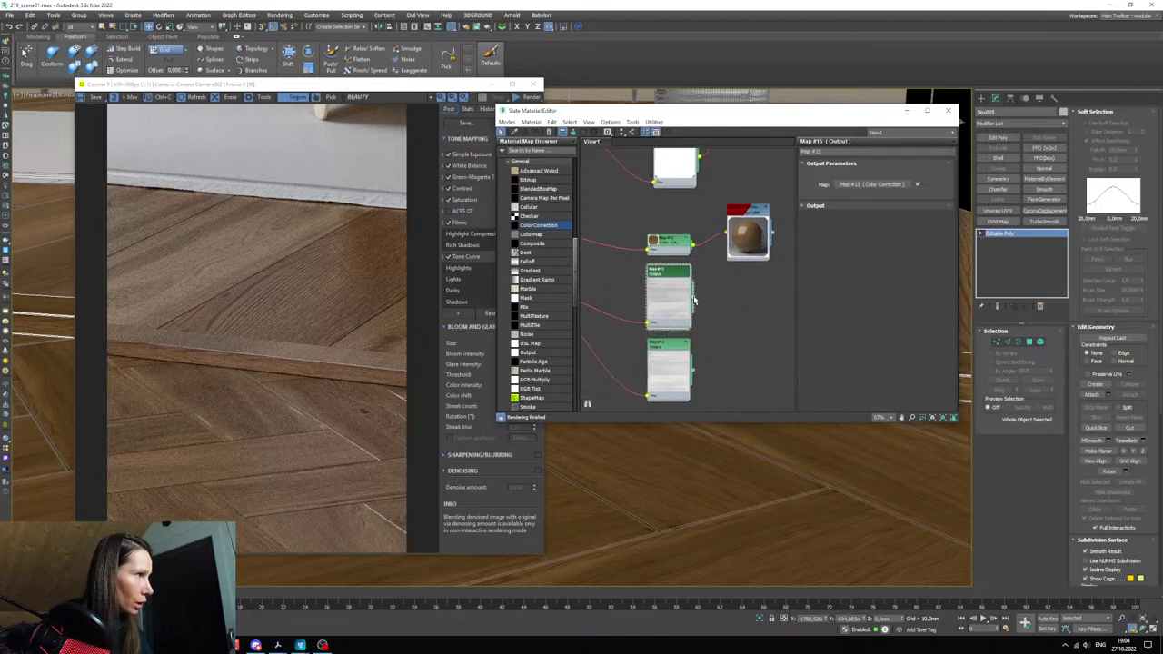
left_click(732, 258)
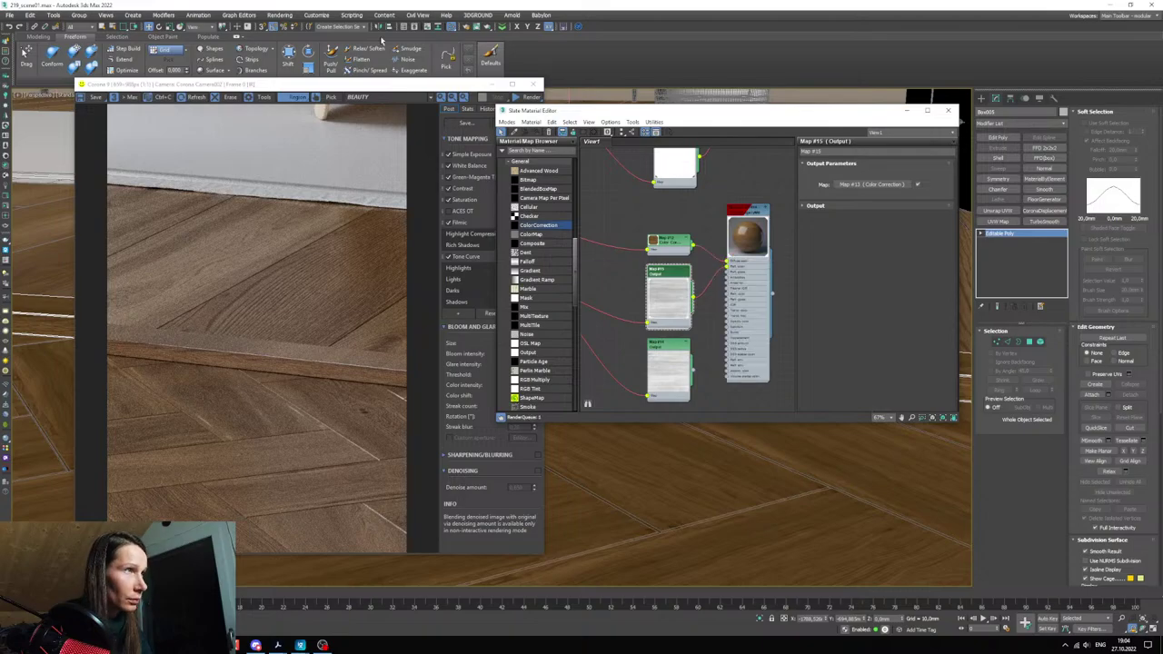
left_click(527, 98)
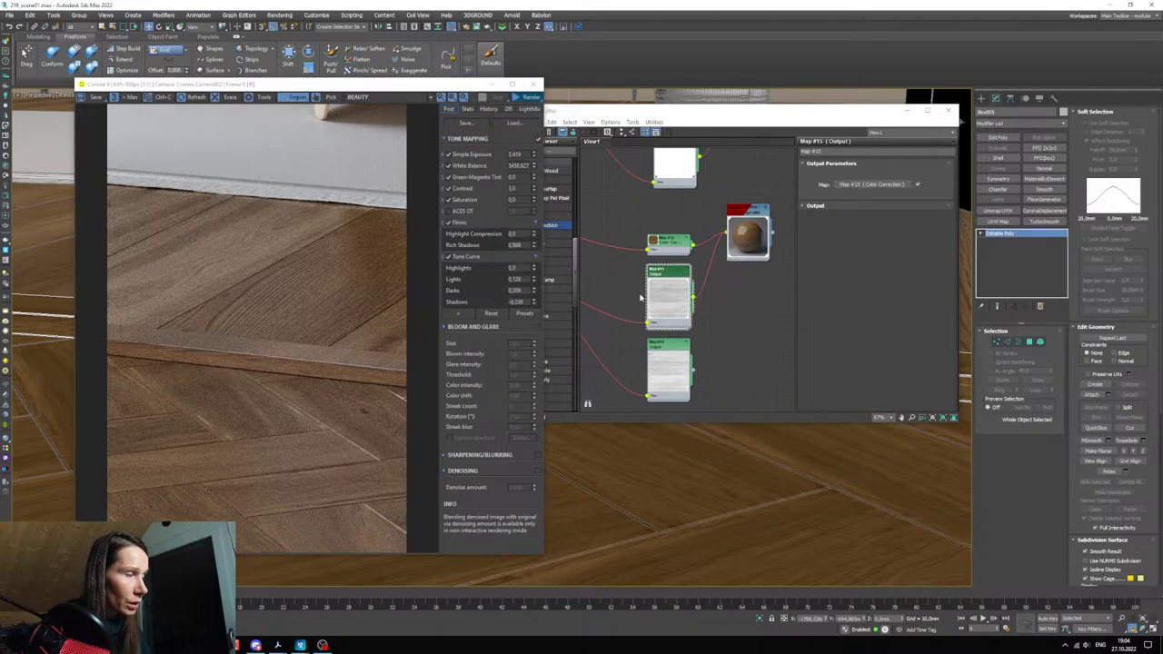
key("shift+q")
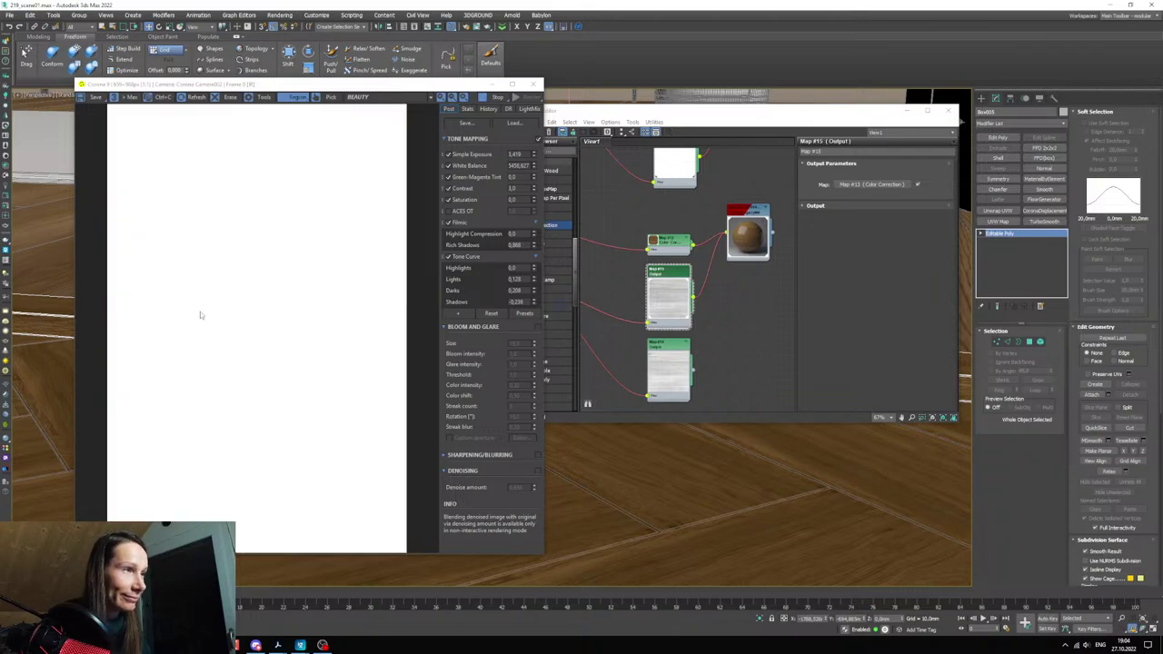
- Return to the four-view layout, frame the threshold strip closely in the camera viewport, and set a render region around it
left_click(906, 111)
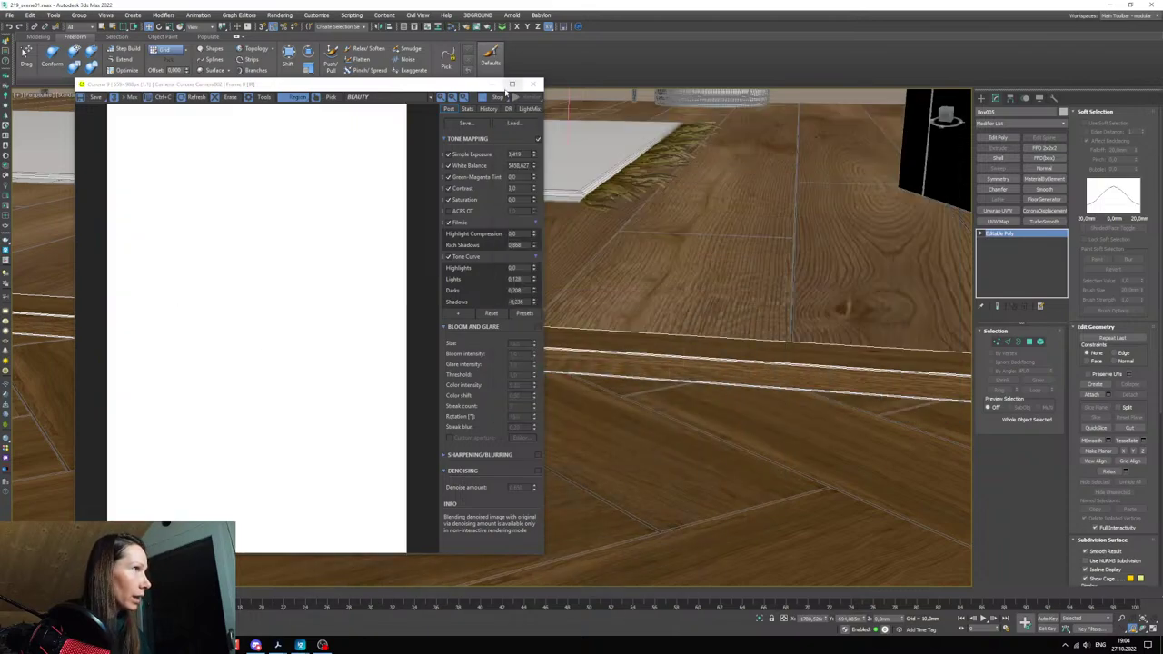
left_click(492, 83)
key("alt+w")
key("shift+f")
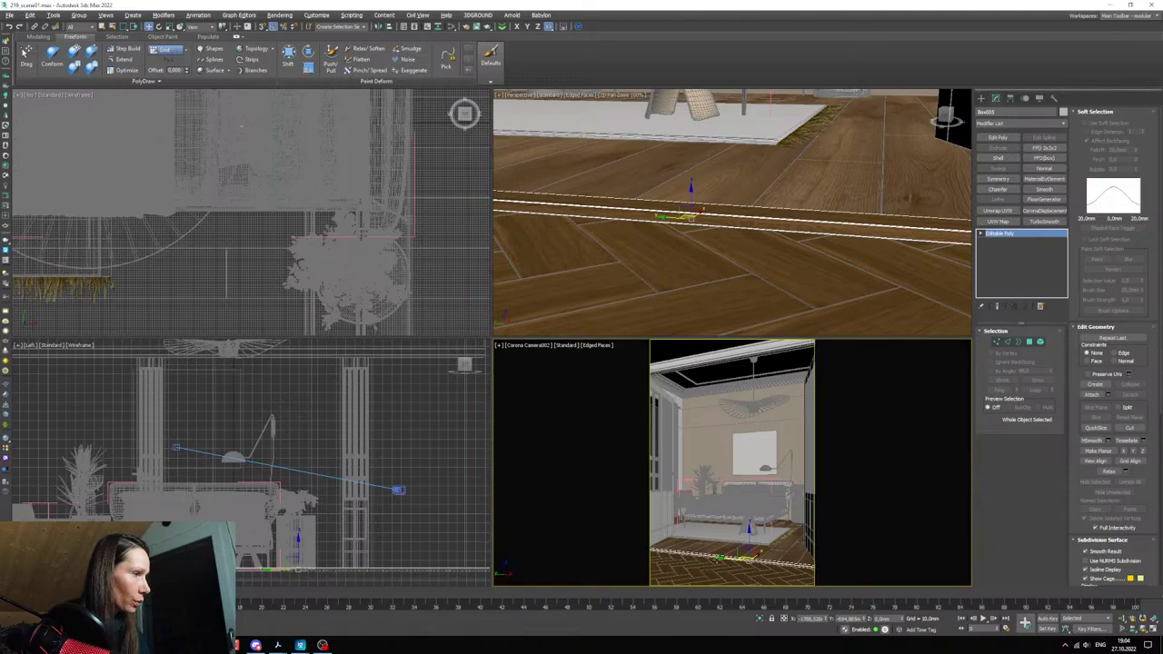
key("shift+f")
scroll(722, 562, "up", 10)
key("alt+Tab")
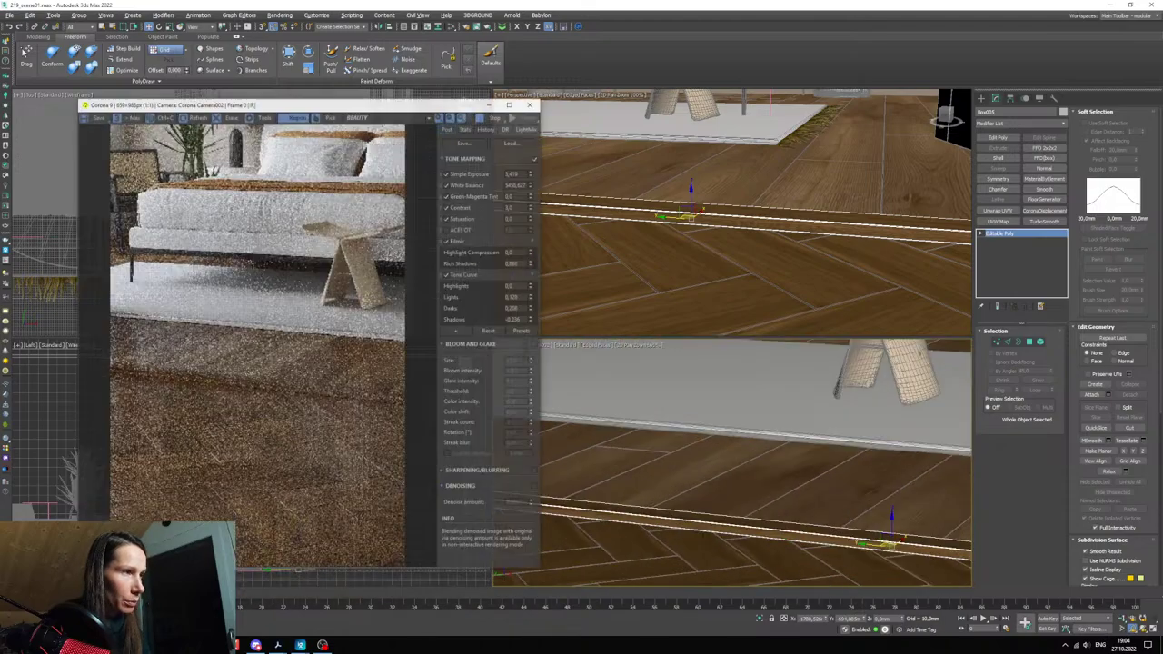
left_click_drag(176, 307, 363, 429)
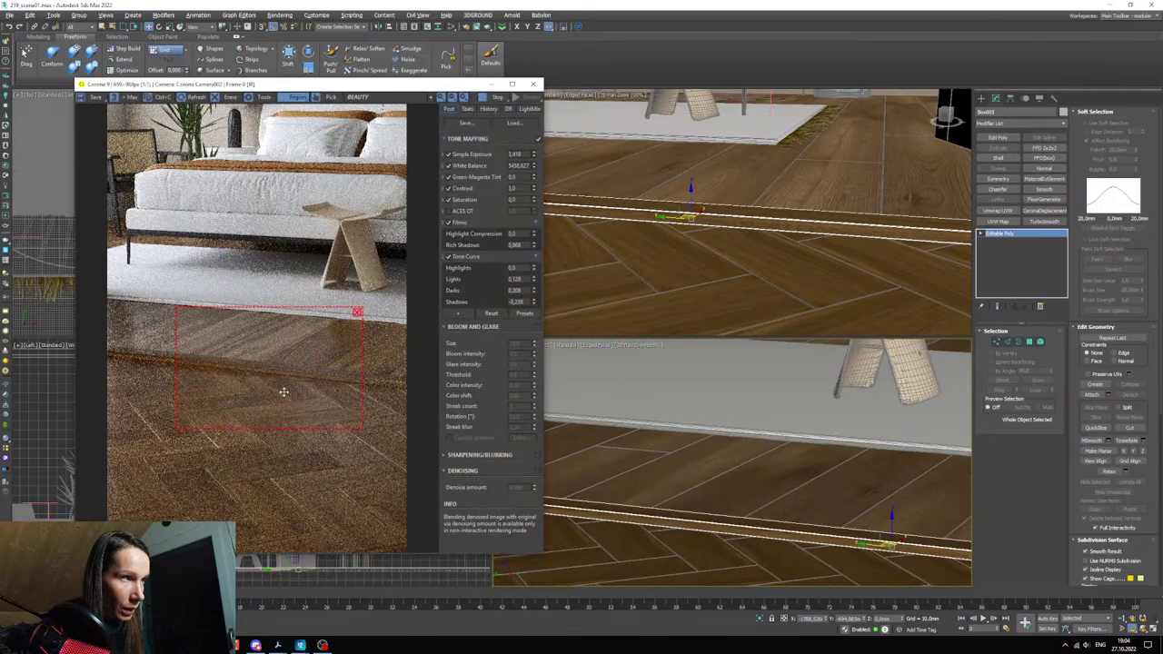
scroll(352, 379, "up", 2)
scroll(347, 381, "down", 2)
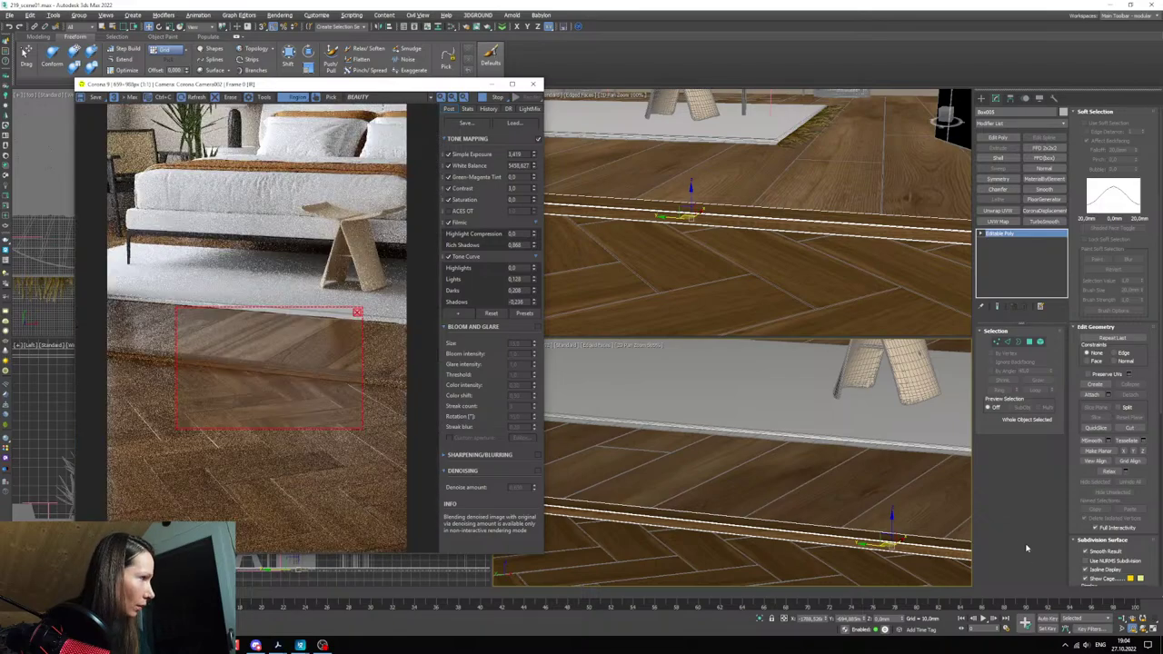
- Connect the lower copied Output node to the strip's material and check the effect in the region render
key("m")
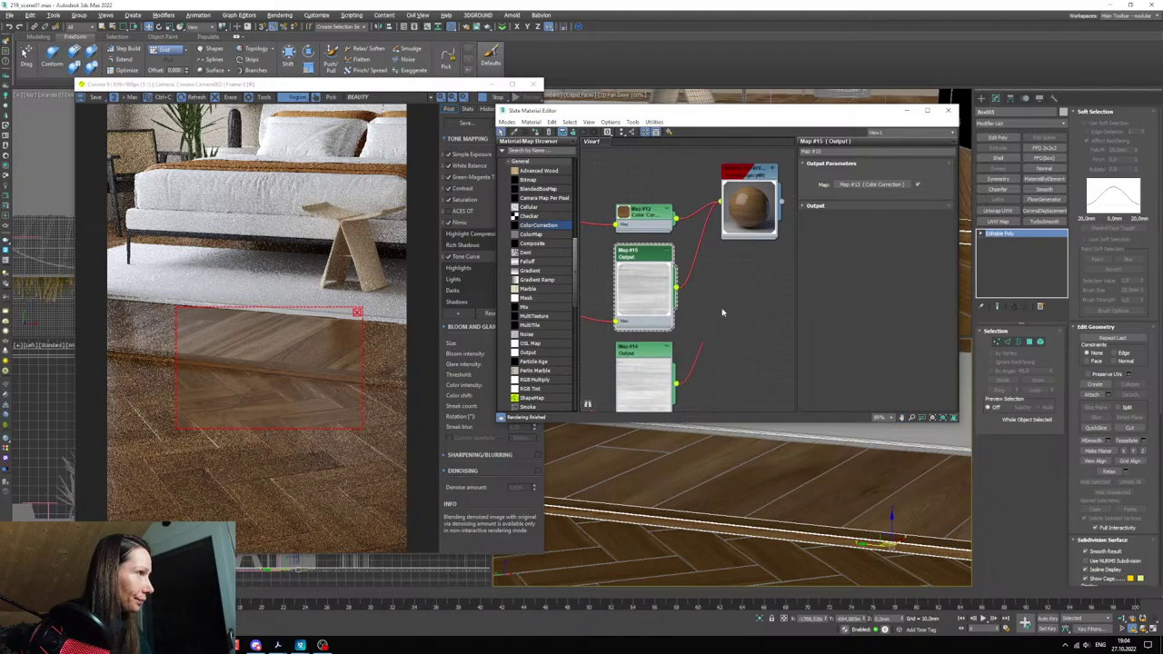
left_click_drag(722, 313, 727, 277)
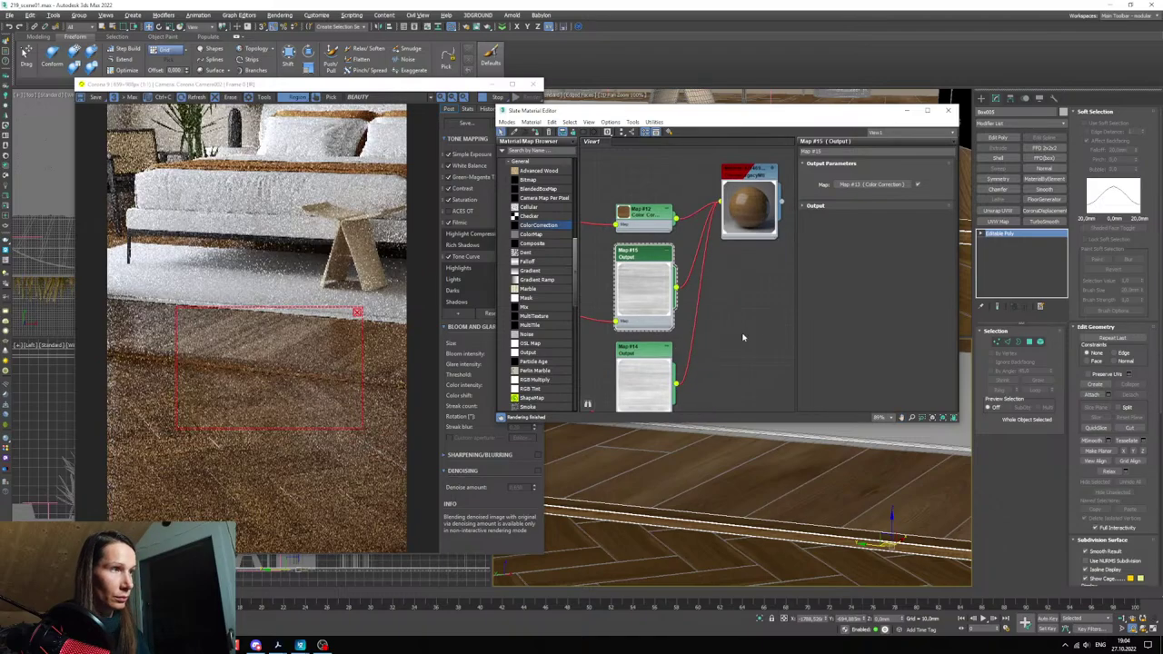
scroll(269, 366, "up", 2)
scroll(269, 361, "down", 2)
left_click(263, 366)
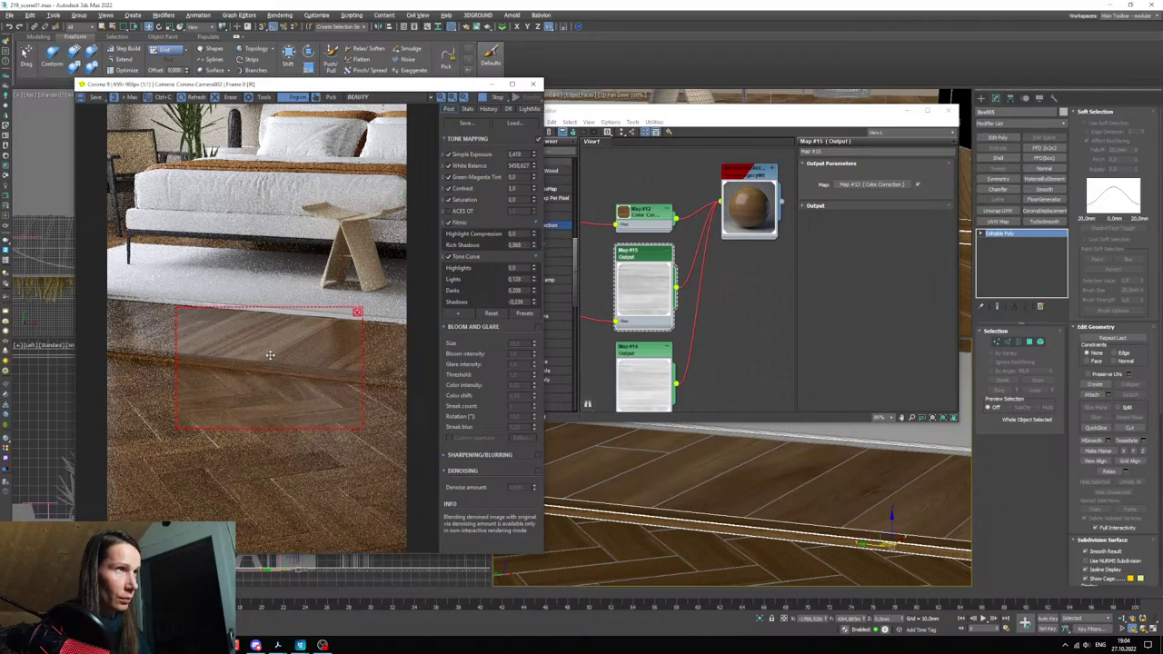
- Check the wood in other areas by moving the render region onto the herringbone floor and redrawing it across the strip
left_click_drag(269, 355, 201, 446)
left_click_drag(259, 346, 260, 391)
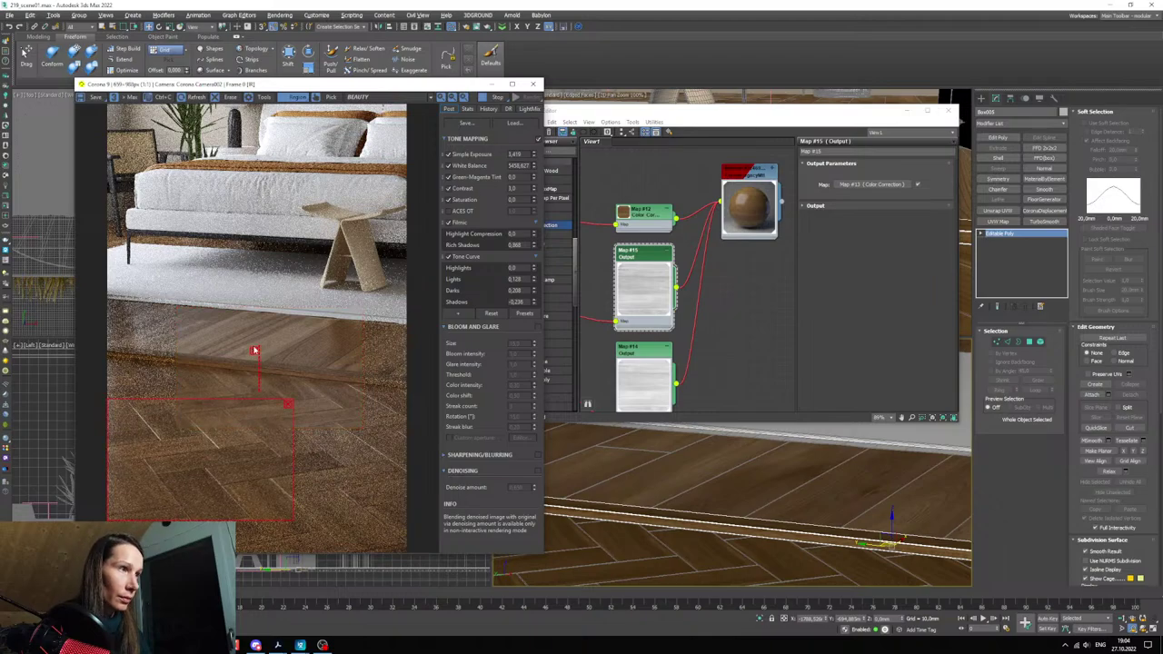
scroll(771, 482, "down", 5)
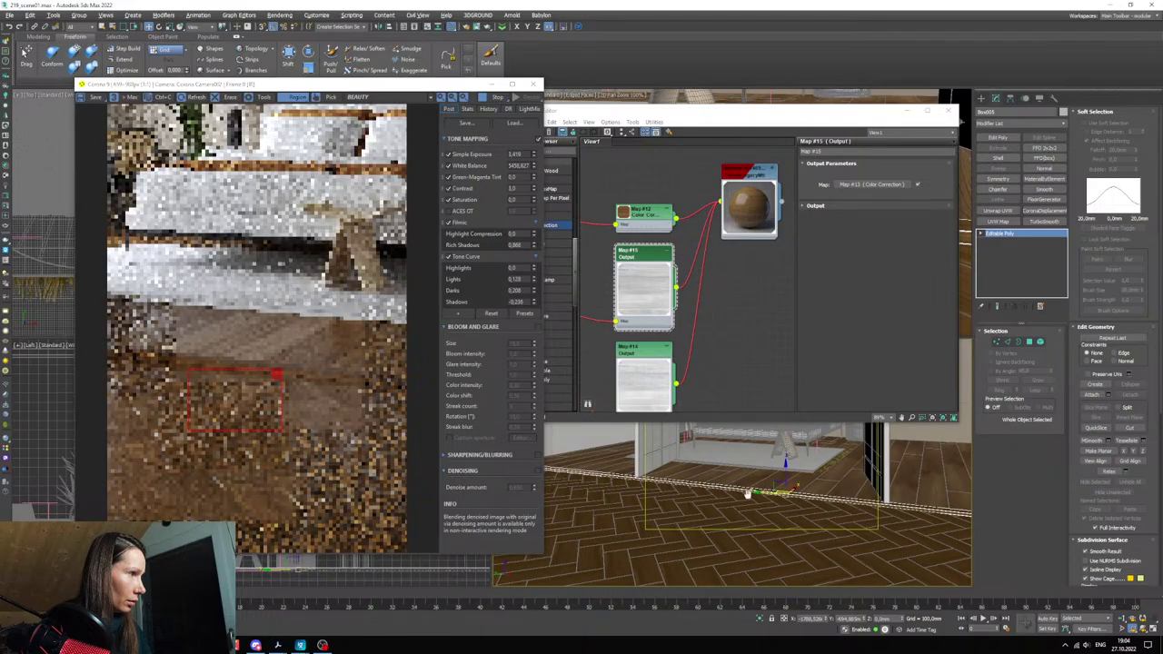
middle_click_drag(772, 470, 764, 519)
scroll(766, 518, "up", 2)
left_click_drag(232, 471, 329, 338)
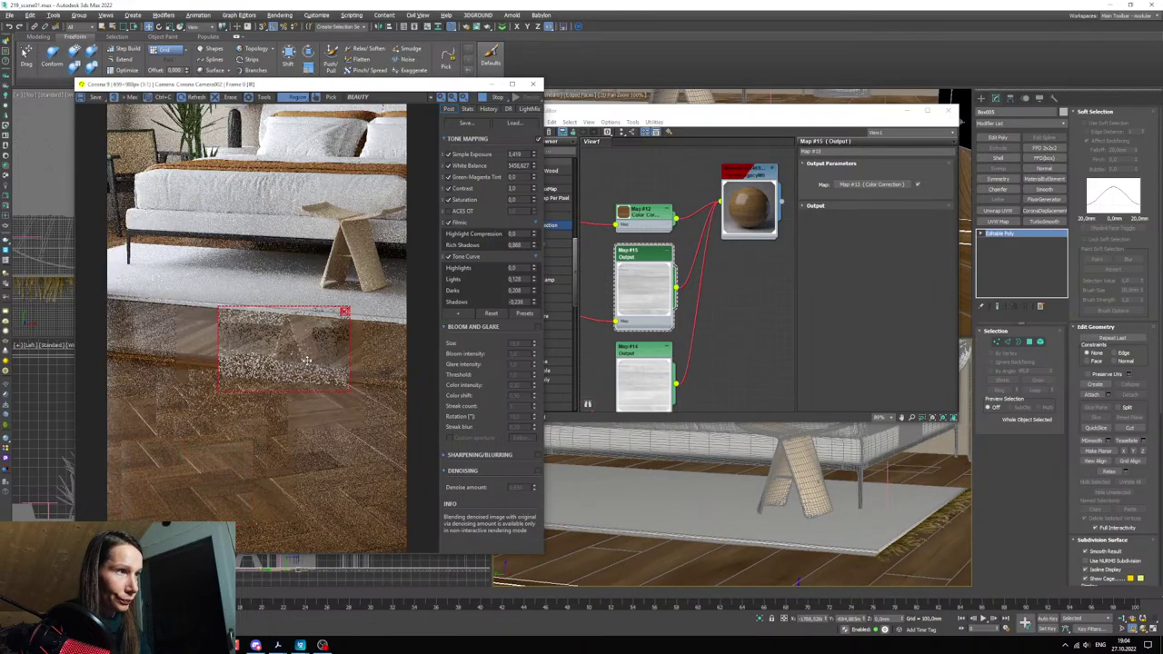
- Clear the render region and return the lower viewport to the full camera view to render the whole room
left_click(345, 311)
left_click(907, 111)
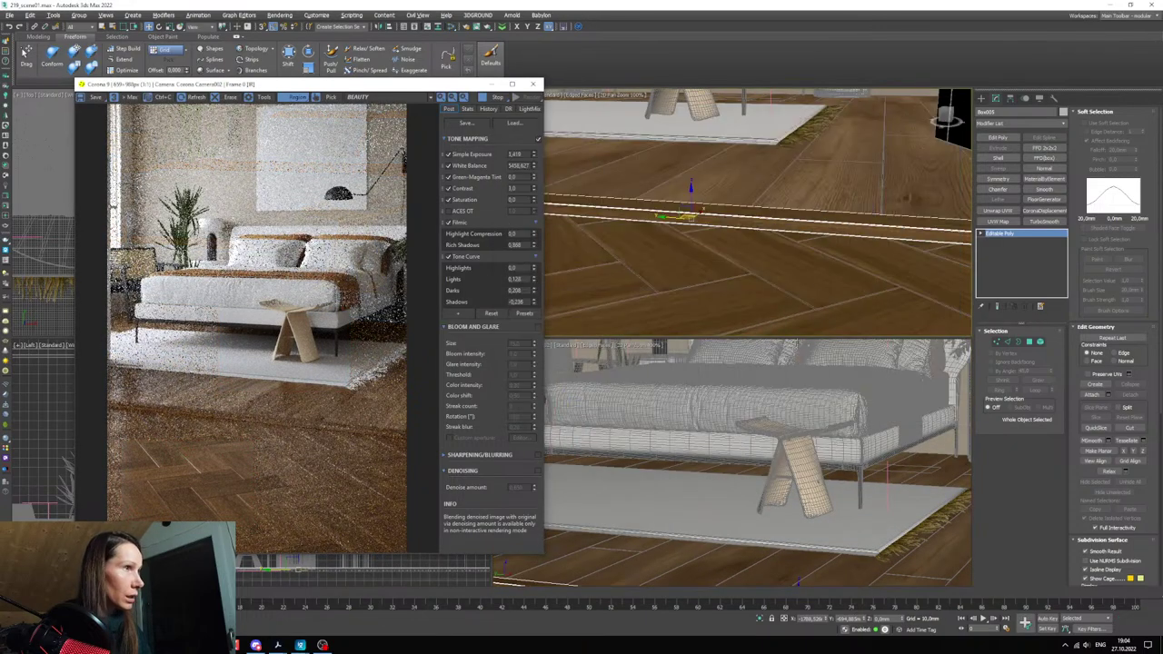
right_click(675, 449)
right_click(675, 449)
key("c")
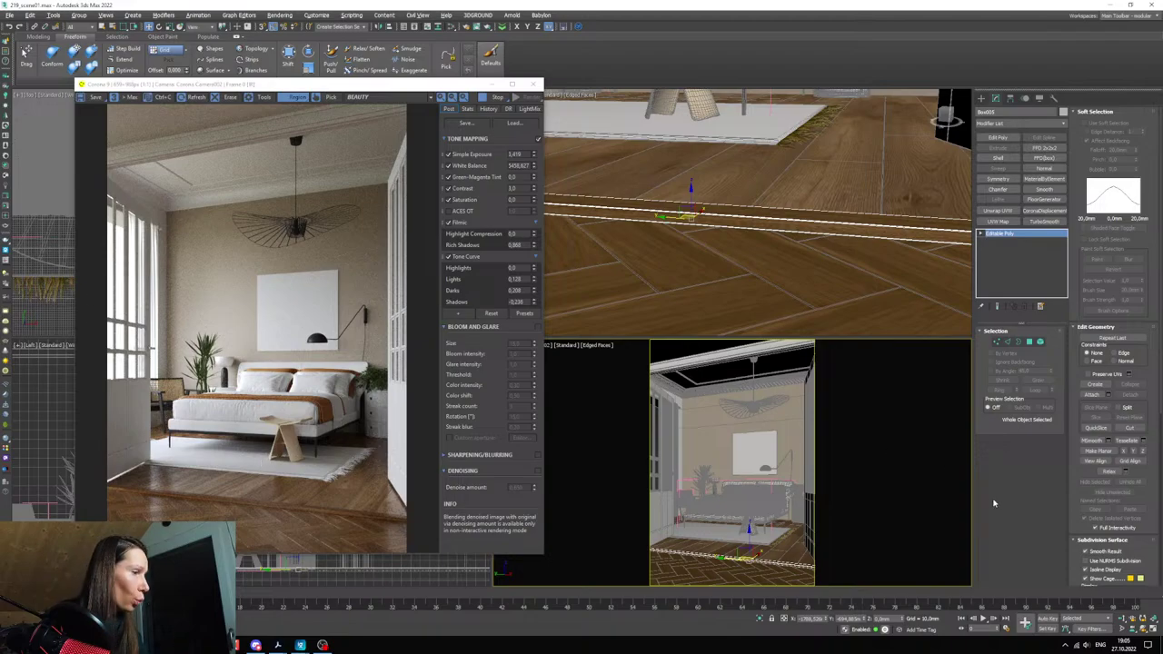
- Review the strip's node tree and pick the wood floor's material from the camera viewport into the material editor
key("m")
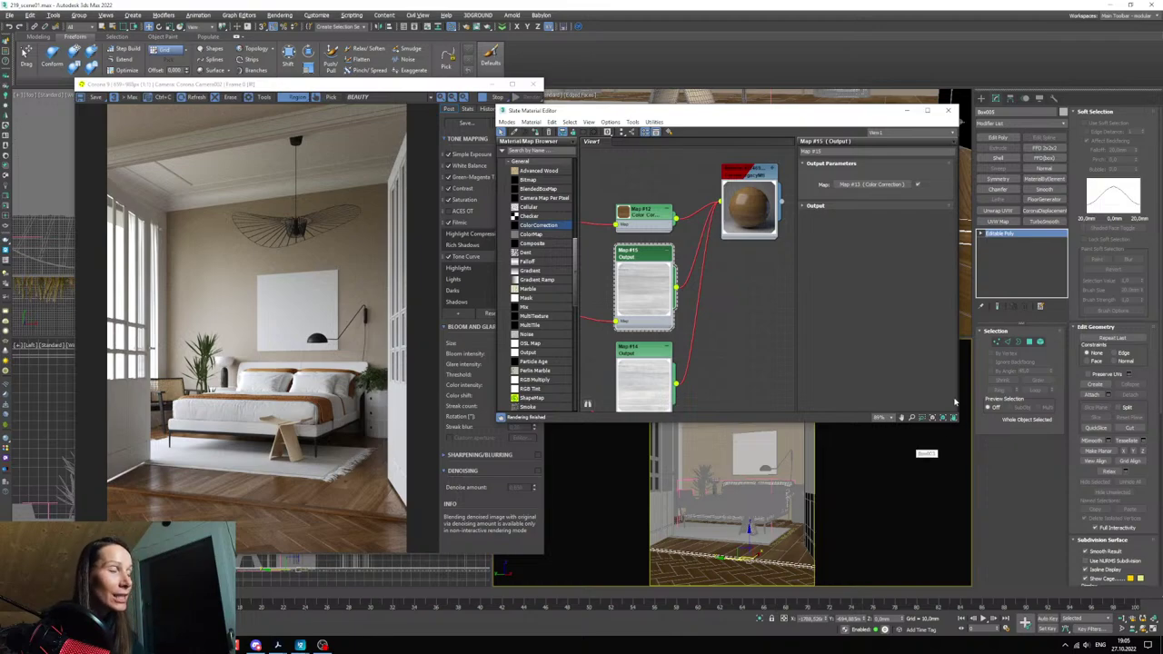
middle_click_drag(642, 335, 649, 332)
scroll(660, 325, "down", 4)
scroll(661, 363, "up", 3)
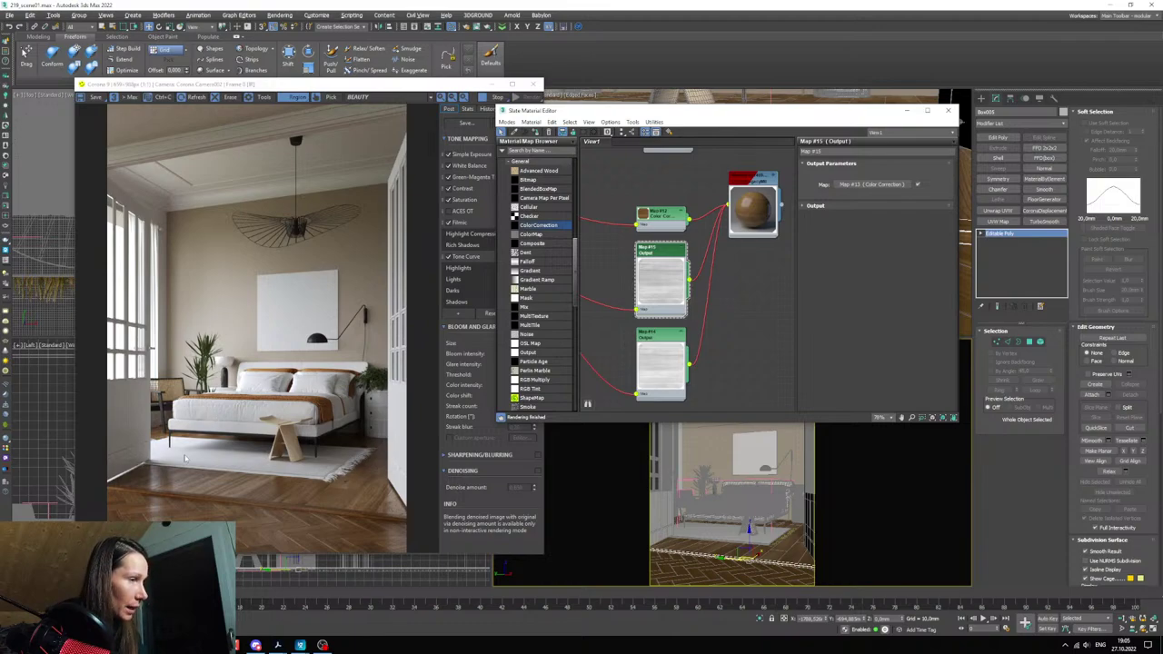
scroll(721, 371, "down", 5)
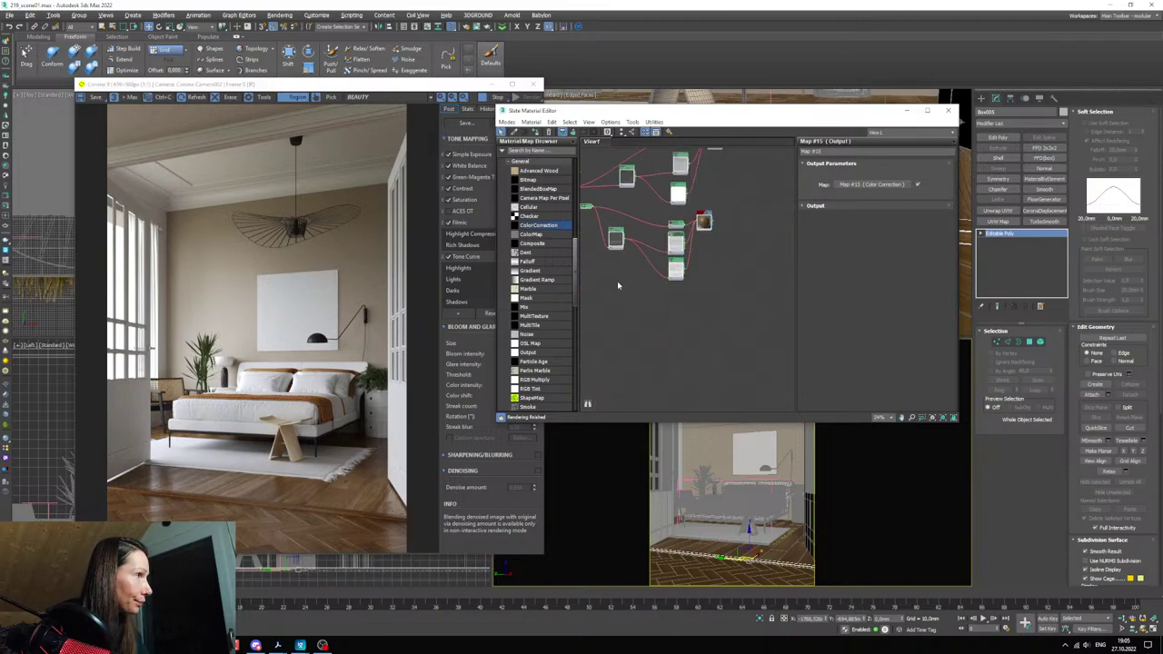
left_click(514, 134)
left_click(717, 561)
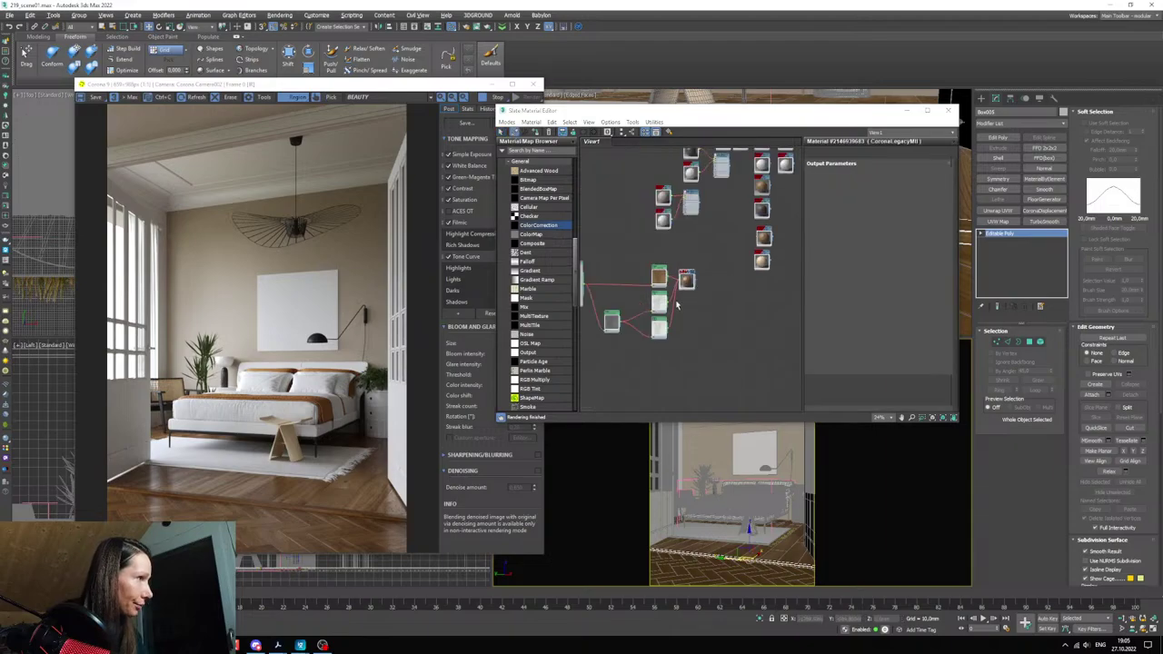
- Switch the viewport to perspective, frame the rug, and pick its material to locate the node in the material graph
key("p")
scroll(754, 540, "up", 6)
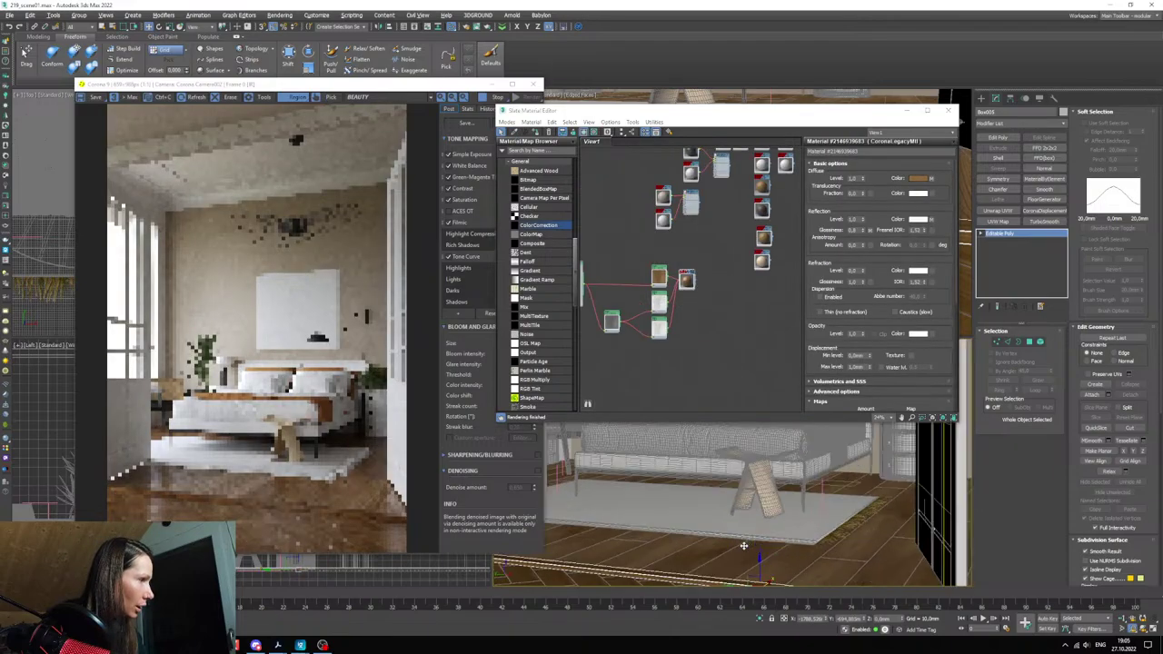
left_click(513, 133)
left_click(673, 474)
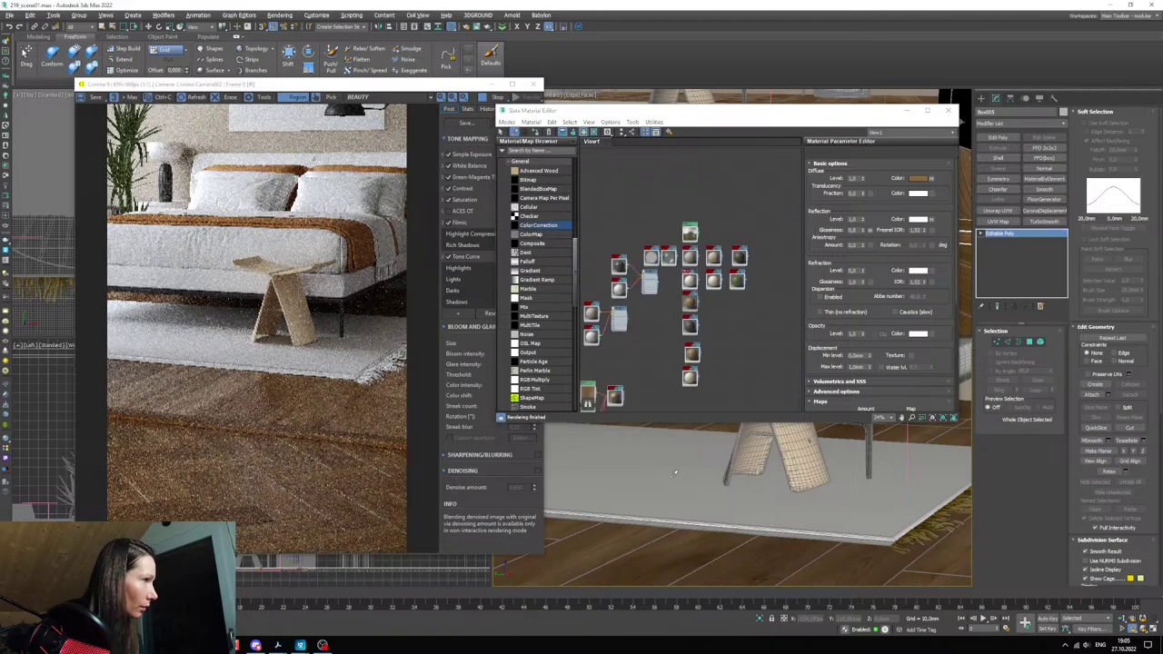
scroll(693, 283, "up", 2)
mouse_move(693, 284)
middle_mouse_down()
mouse_move(712, 363)
mouse_move(729, 371)
middle_mouse_up()
scroll(712, 363, "up", 2)
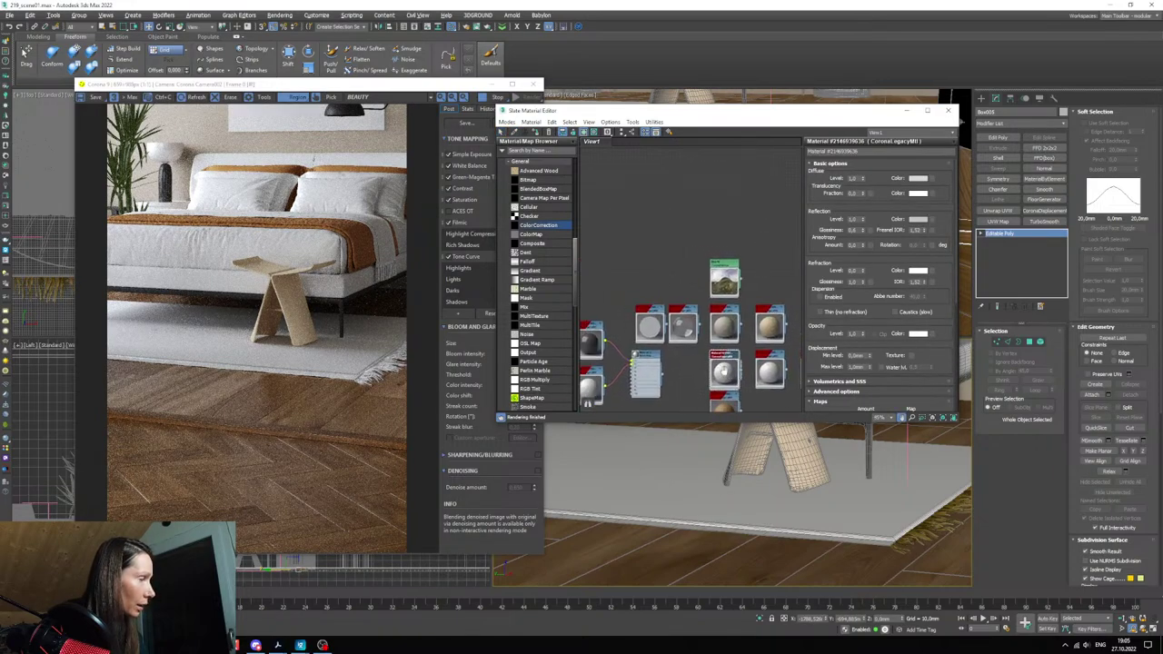
- Duplicate the plain rug material node and assign the copy to the rug
left_click_drag(729, 371, 642, 243, "shift")
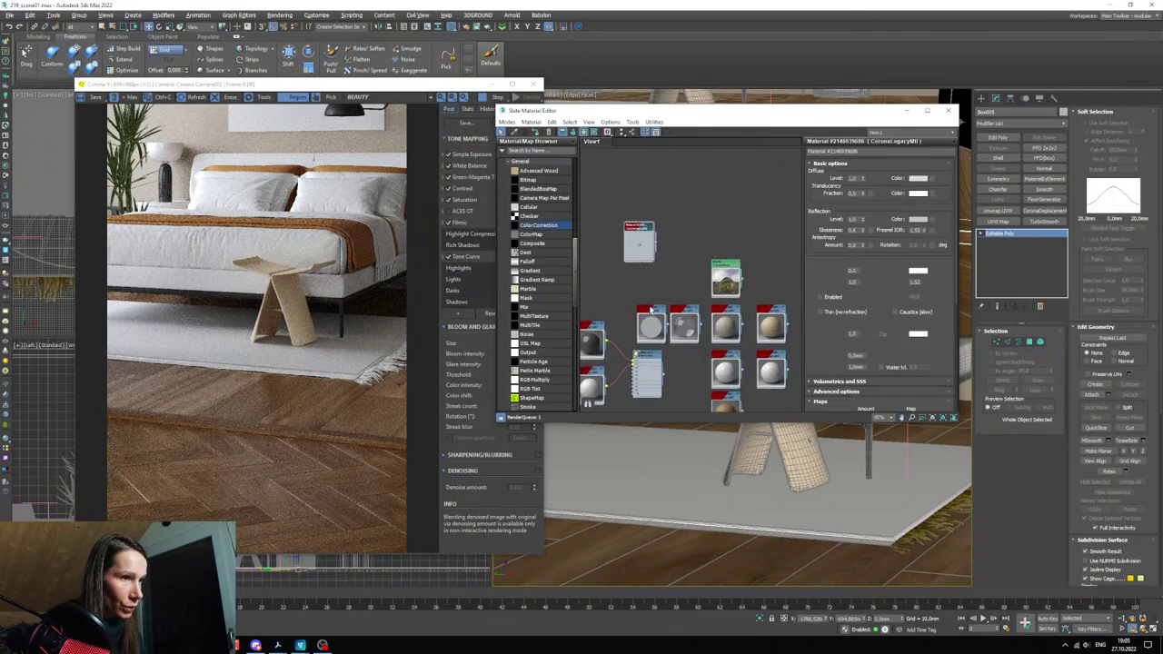
left_click(683, 490)
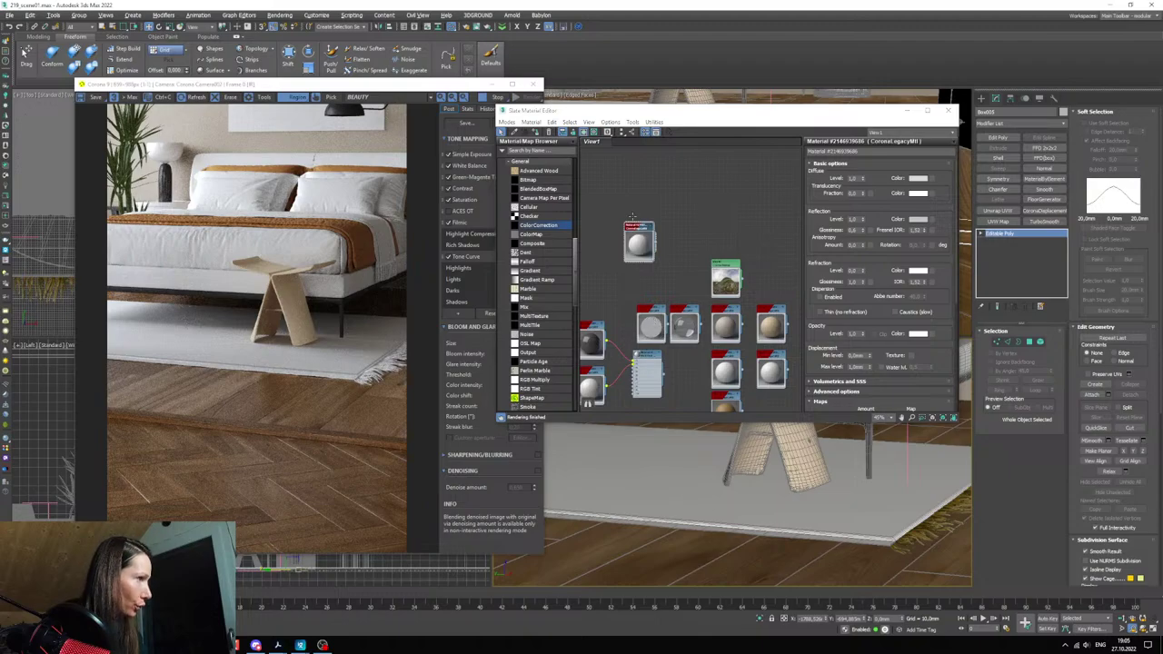
middle_click_drag(674, 280, 692, 311)
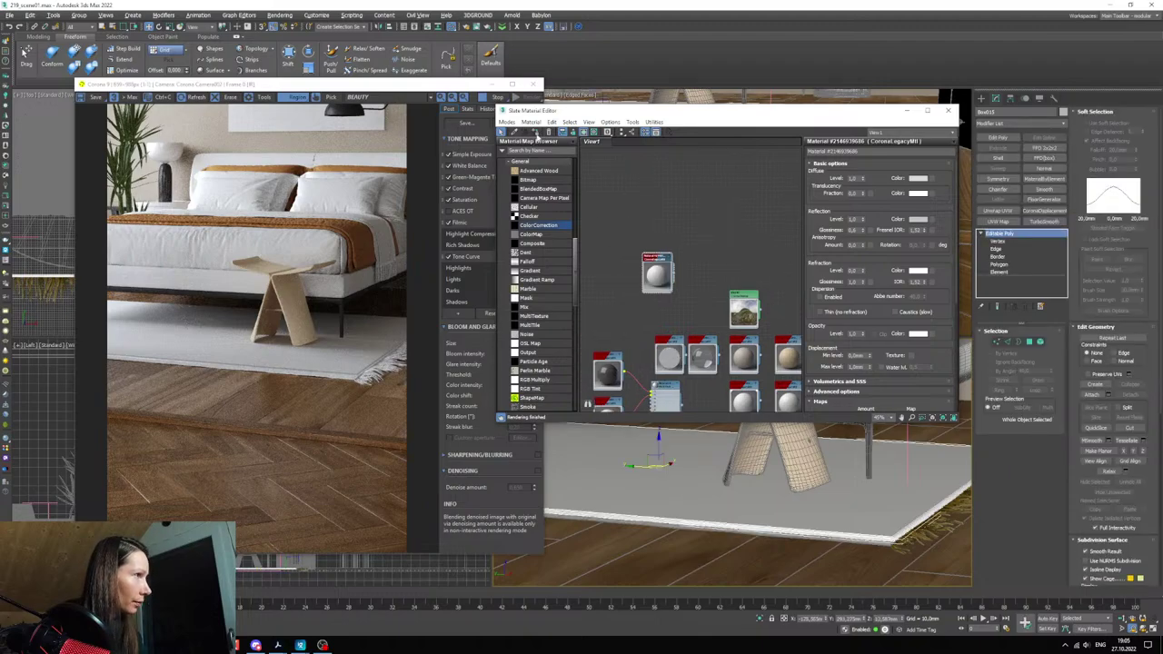
left_click(536, 133)
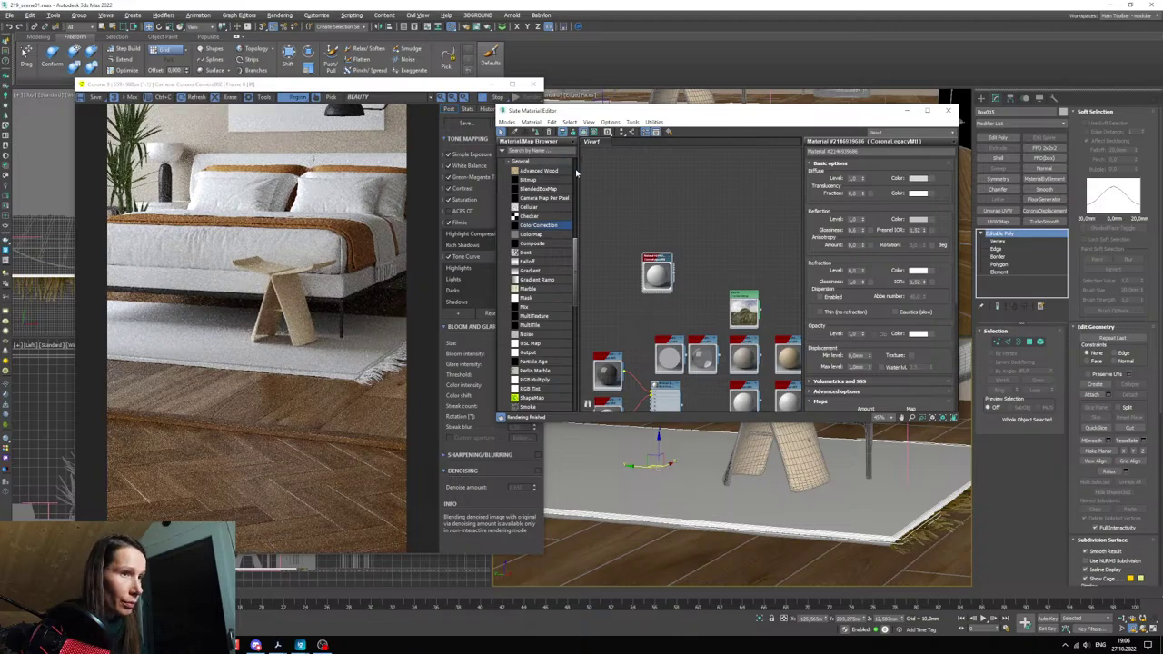
- Move the duplicated rug material node away from the other materials into an empty area of the graph
scroll(619, 240, "up", 1)
middle_click_drag(619, 240, 714, 194)
scroll(648, 259, "down", 2)
left_click_drag(745, 209, 634, 297)
middle_click_drag(634, 345, 674, 254)
left_click_drag(674, 205, 651, 228)
middle_click_drag(652, 263, 695, 334)
left_click_drag(694, 298, 595, 259)
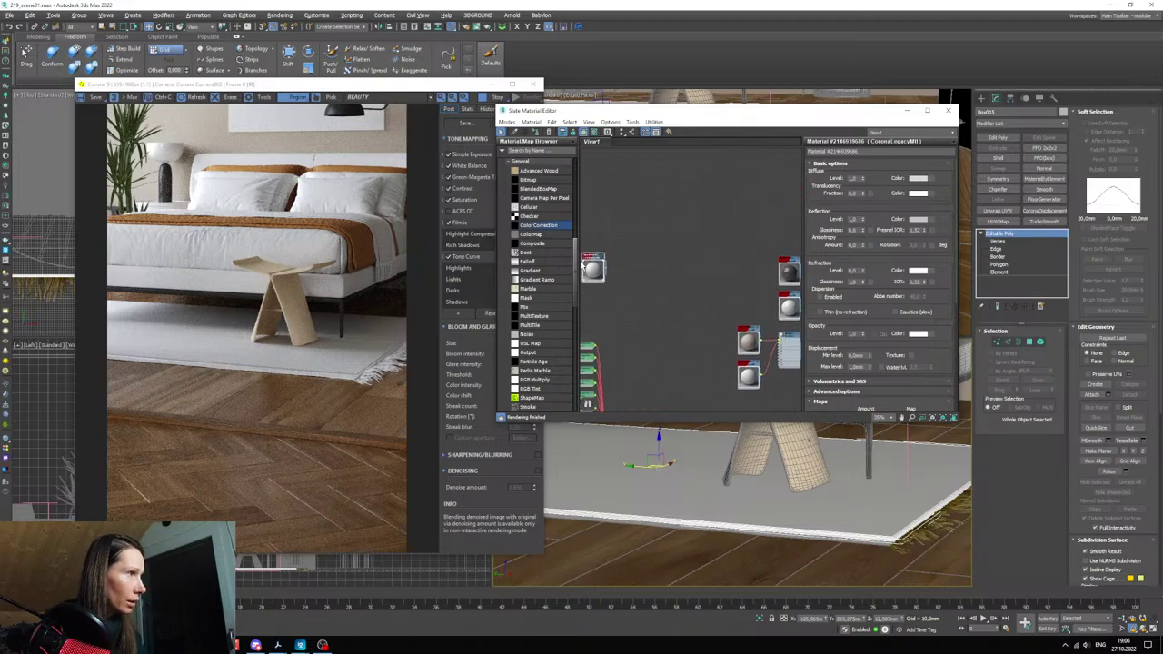
middle_click_drag(614, 302, 712, 319)
mouse_move(692, 283)
left_mouse_down()
mouse_move(673, 275)
mouse_move(684, 269)
left_mouse_up()
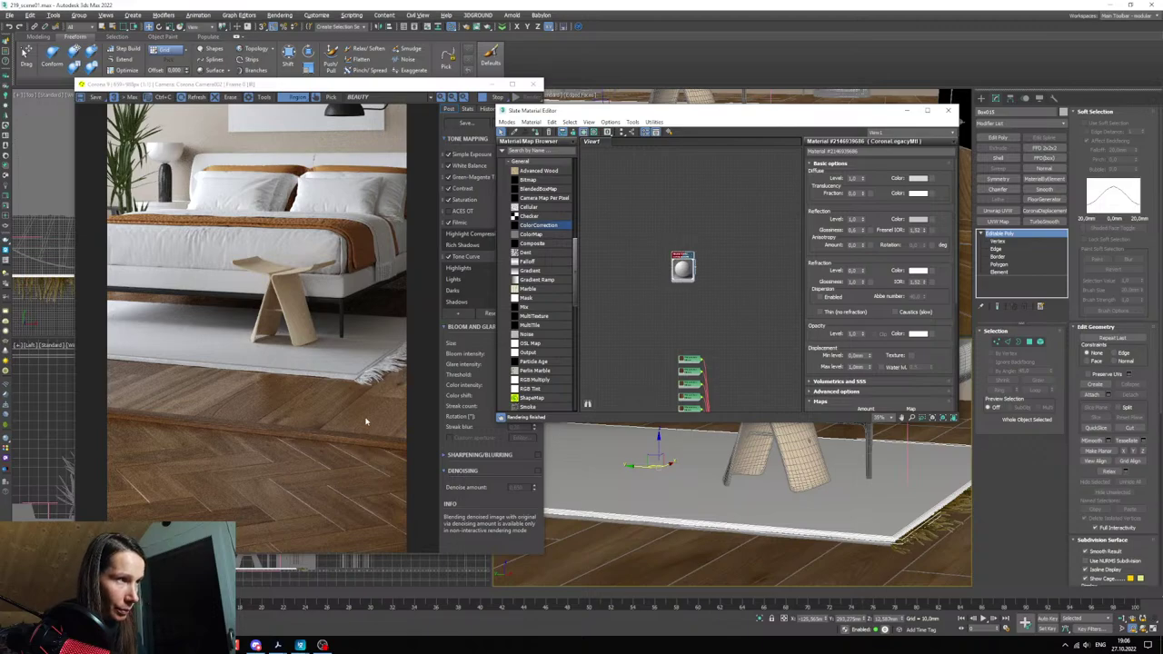
- Set a render region over the rug and stool, and widen it to the full width of the image
left_click_drag(375, 419, 89, 257)
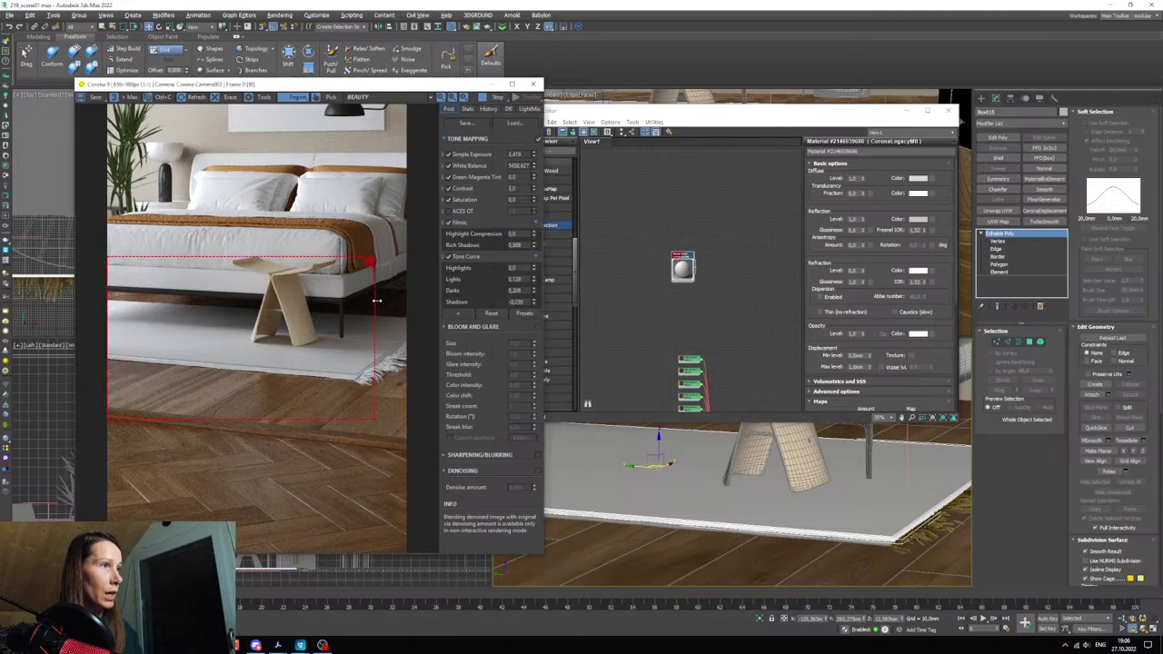
left_click_drag(376, 300, 406, 300)
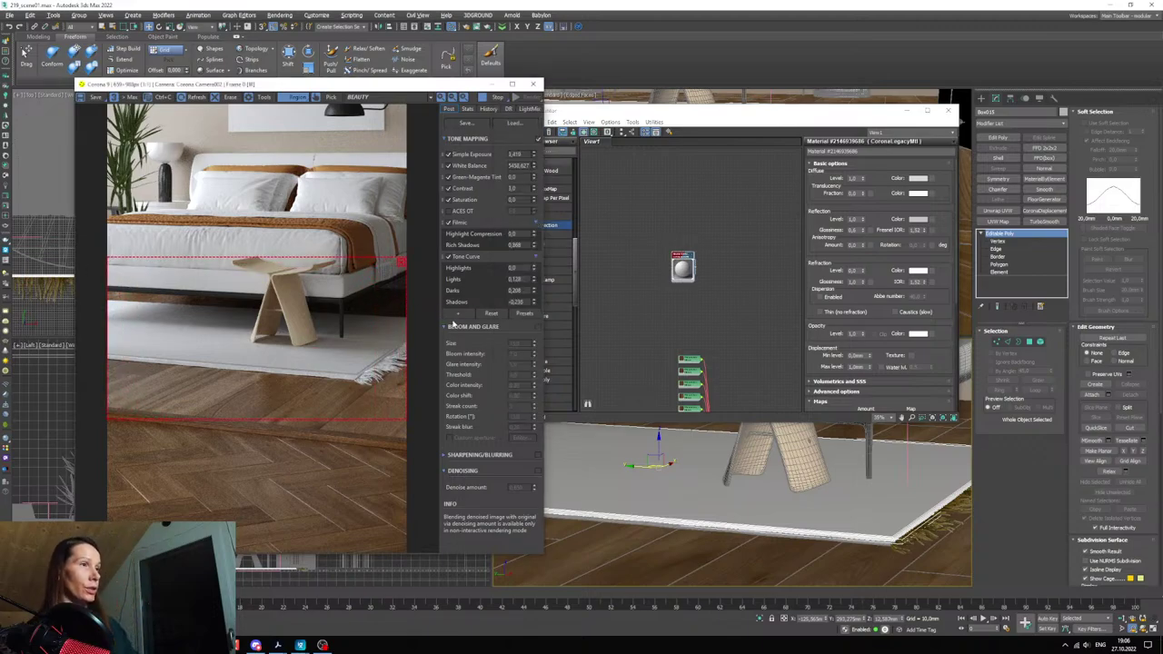
left_click(716, 298)
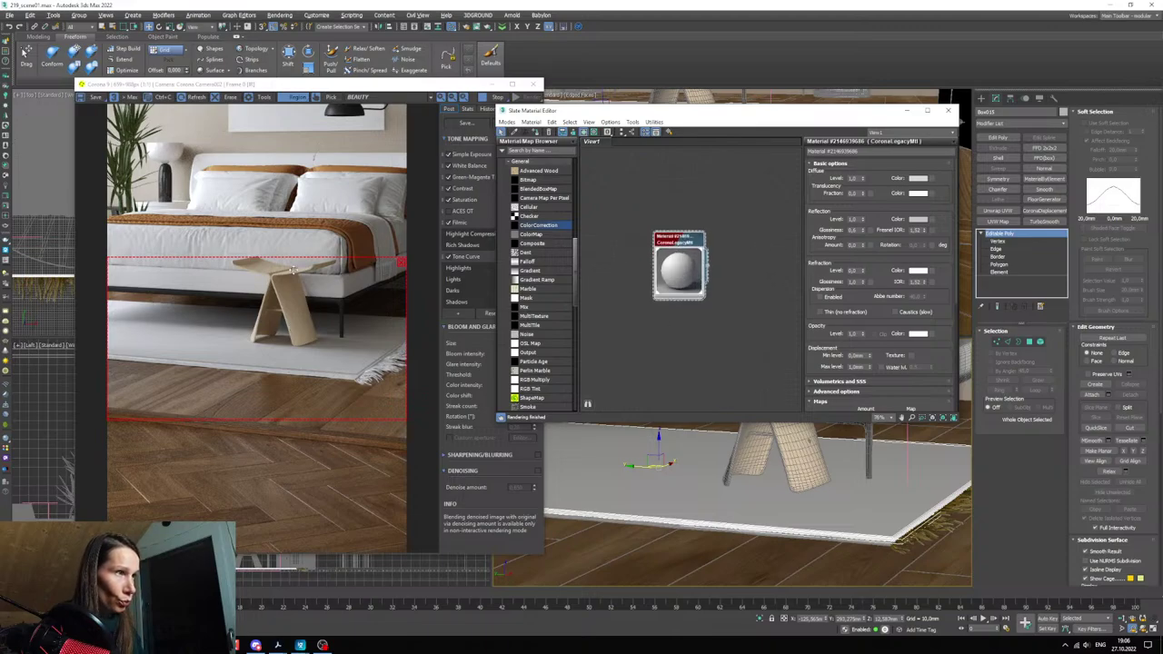
- Open the reference photo 219_25.jpg in ImageGlass, examine the rug up close, and put the photo away
mouse_move(299, 645)
left_click(275, 607)
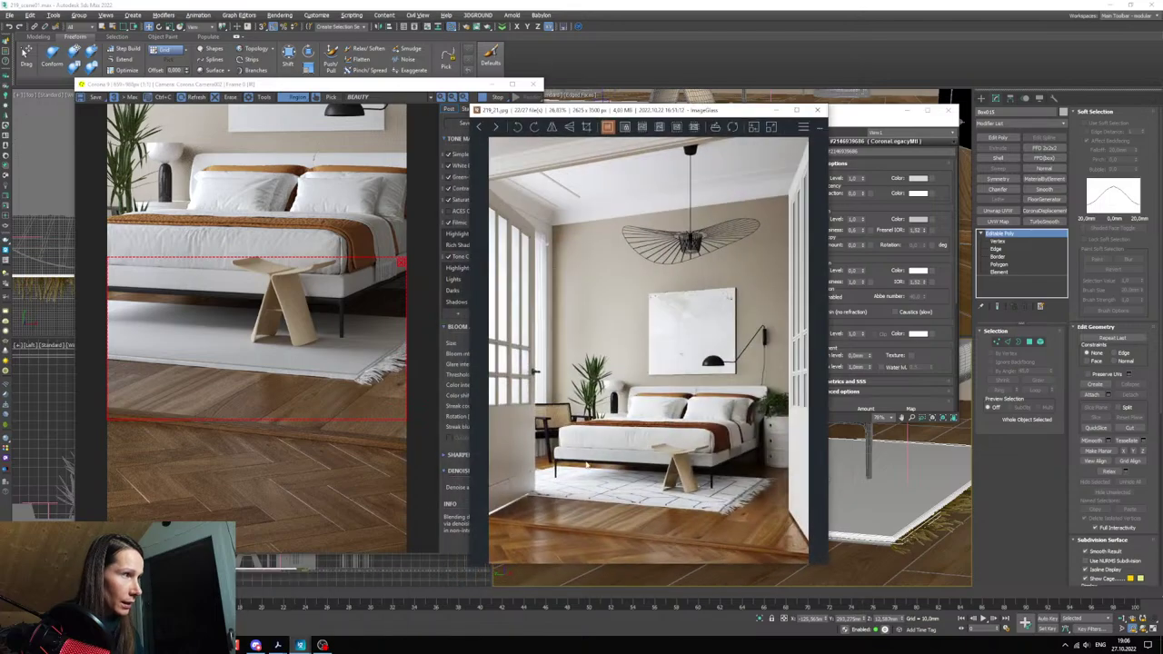
scroll(644, 490, "up", 3)
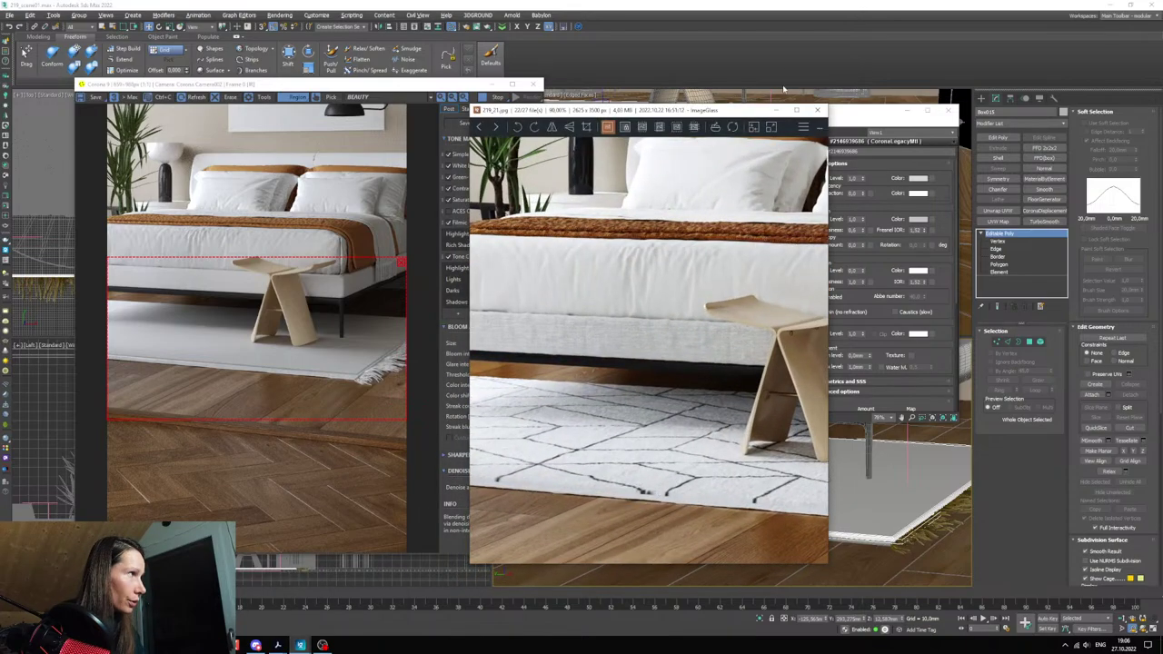
left_click(774, 109)
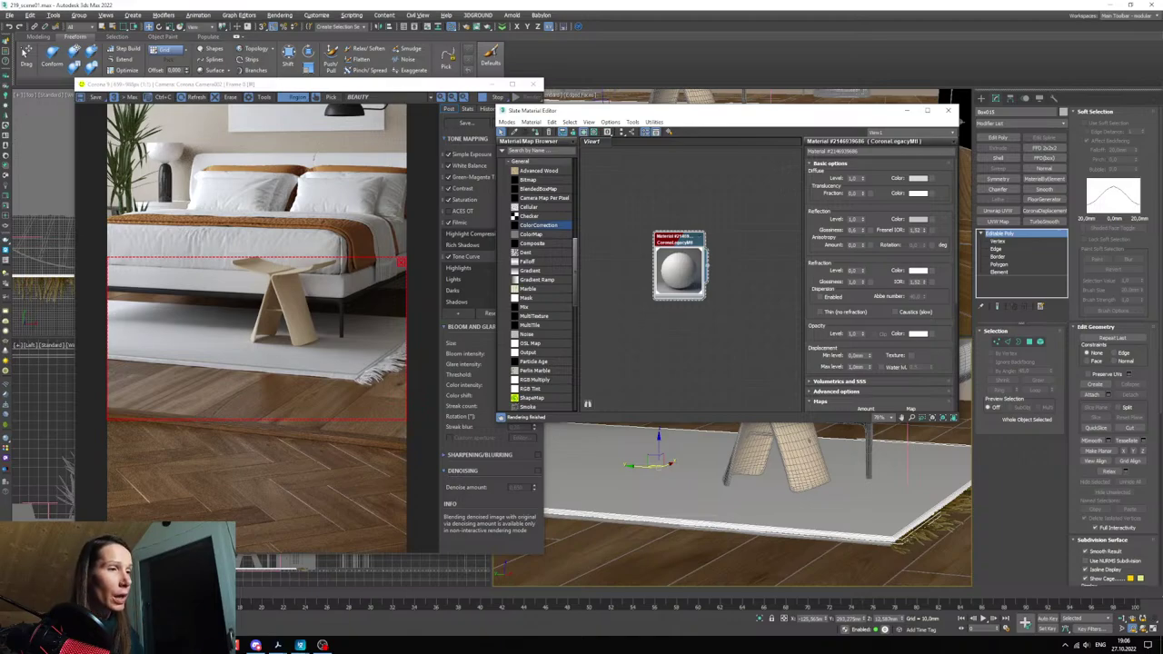
- Switch to the browser, view the Quixel Megascans Carpet surface page, and return to 3ds Max
left_click(189, 645)
left_click(189, 595)
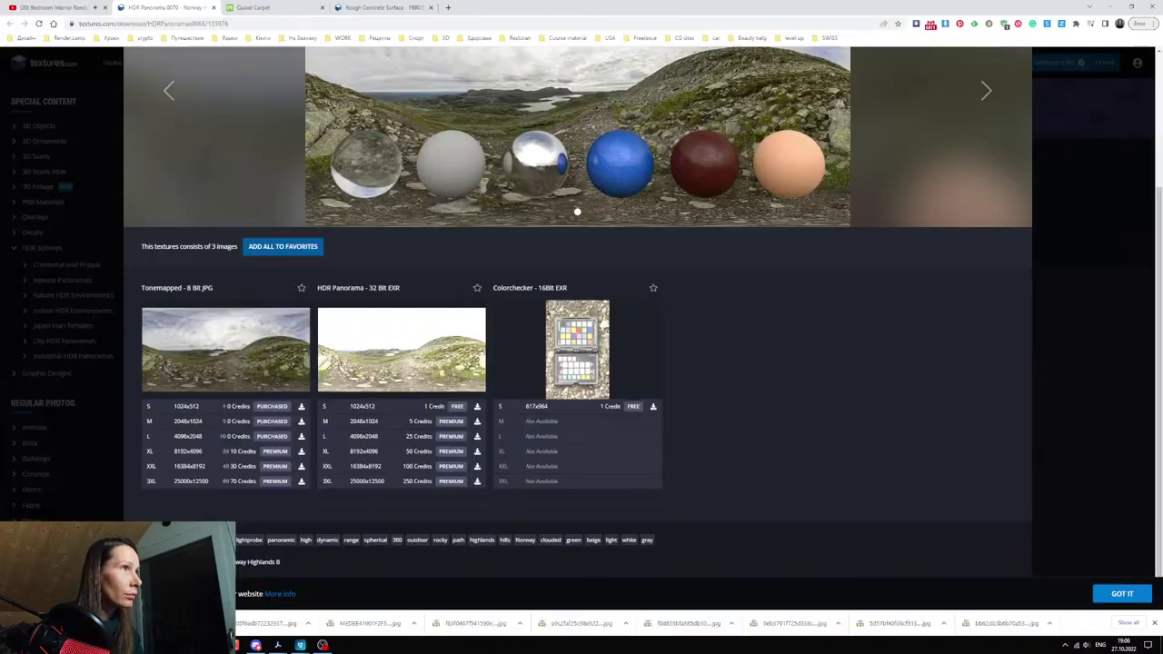
left_click(268, 11)
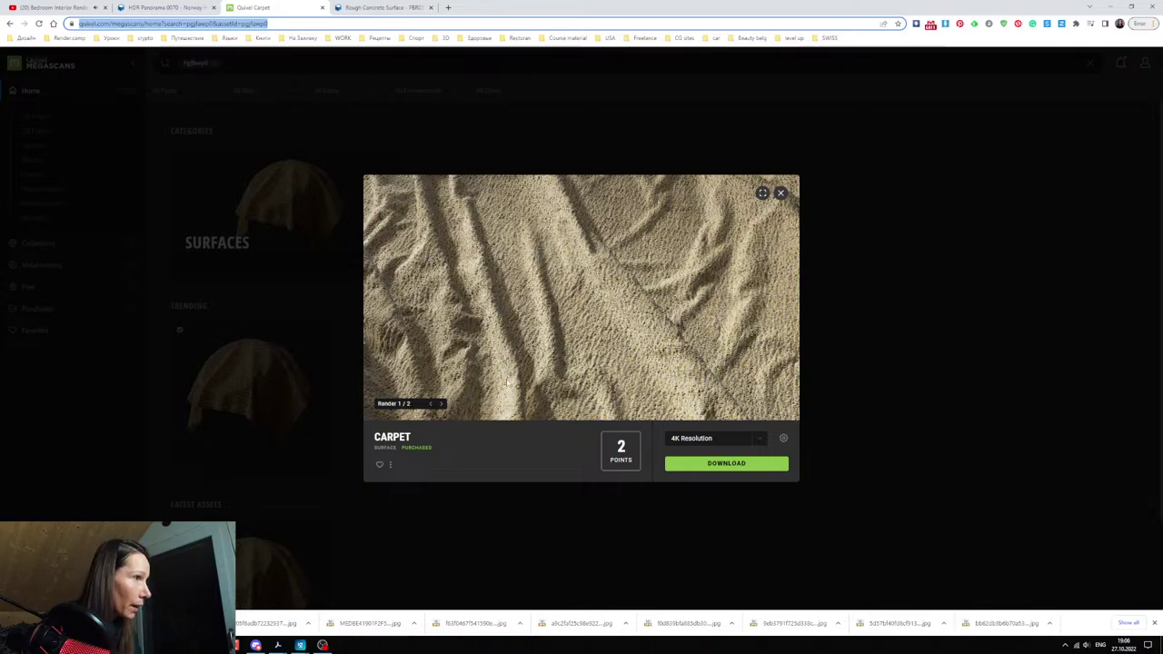
key("alt+Tab")
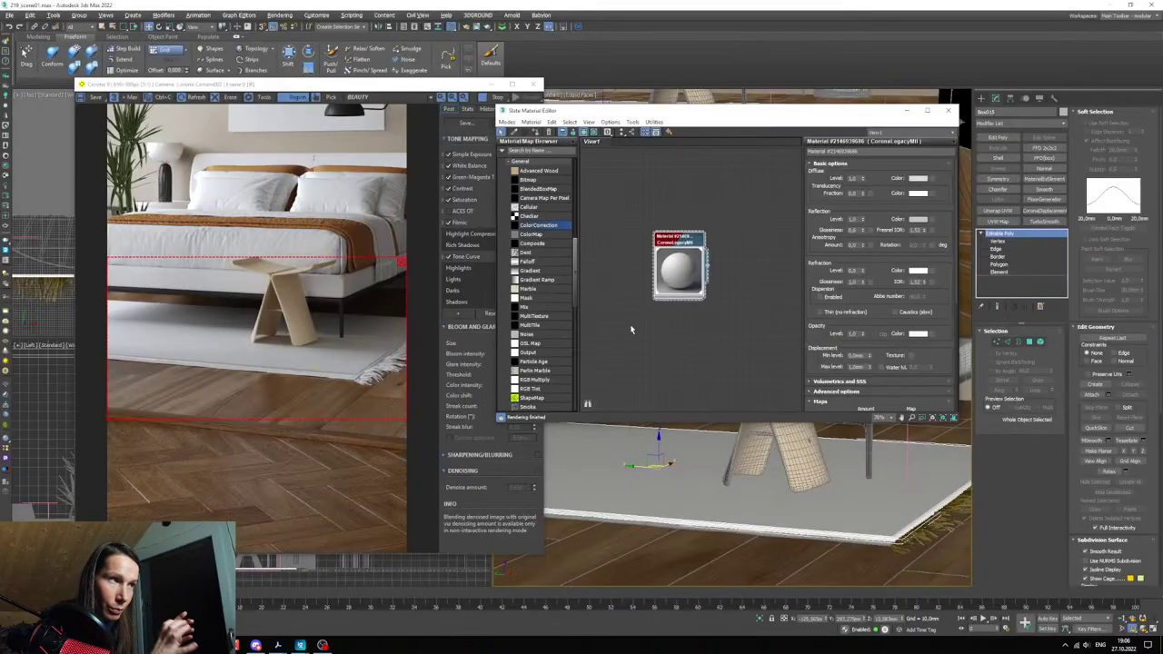
- Browse the textures folder, check the Carpet asset's ID in the Quixel page address, and return to the folder
middle_click_drag(671, 349, 663, 335)
scroll(665, 331, "up", 3)
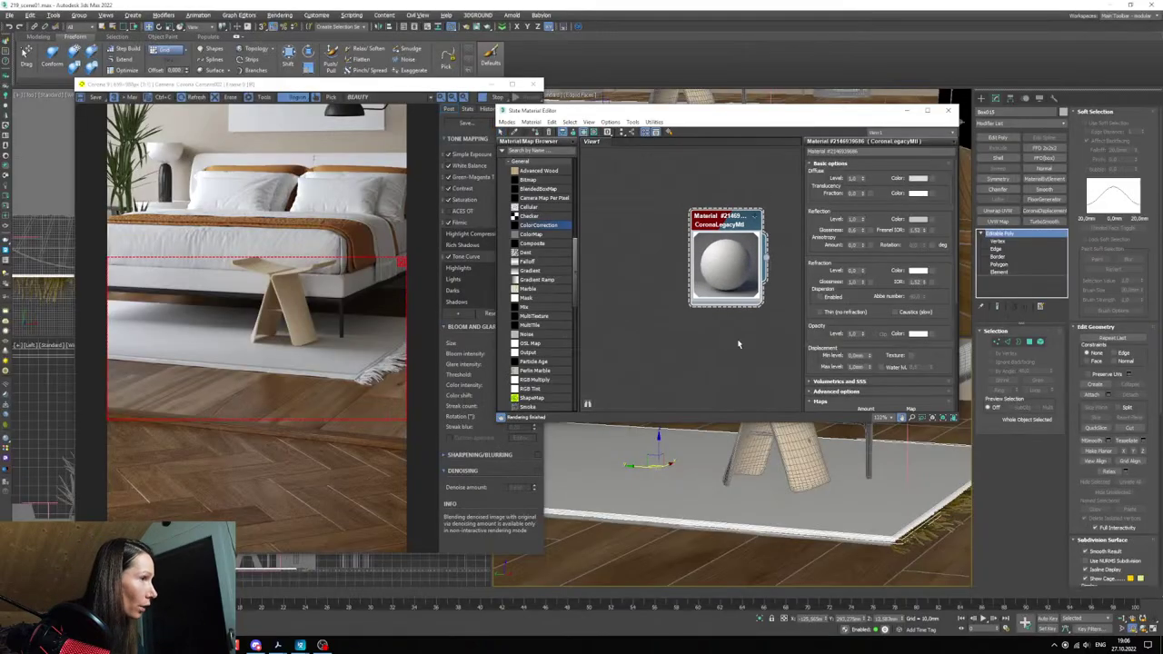
key("alt+Tab")
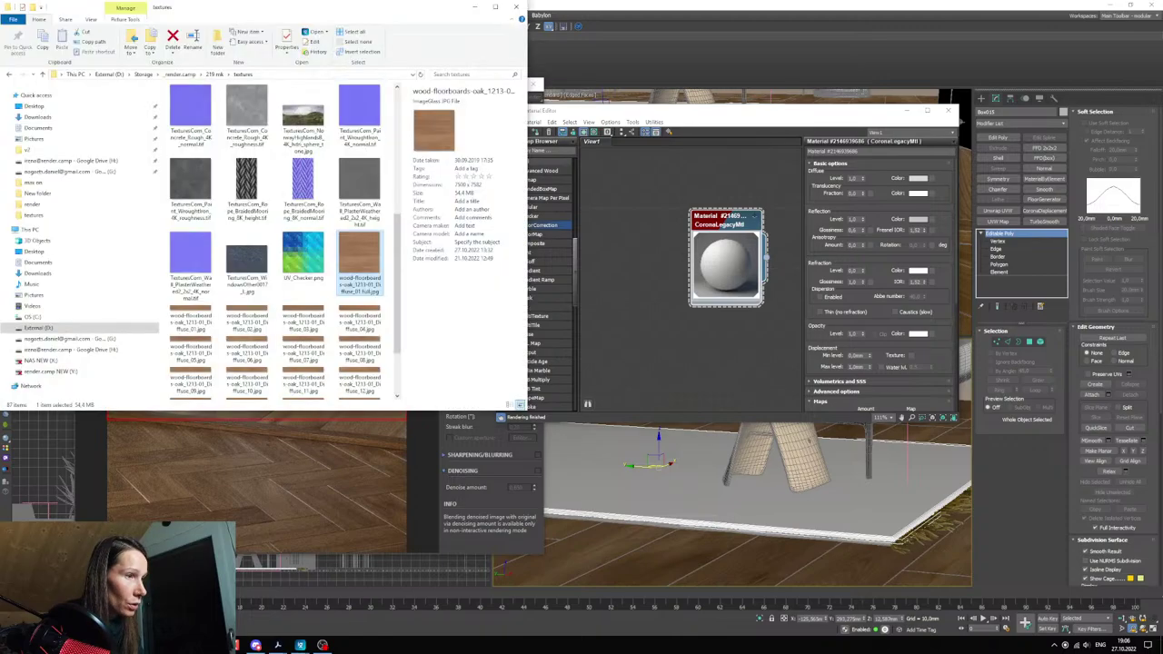
scroll(391, 255, "up", 10)
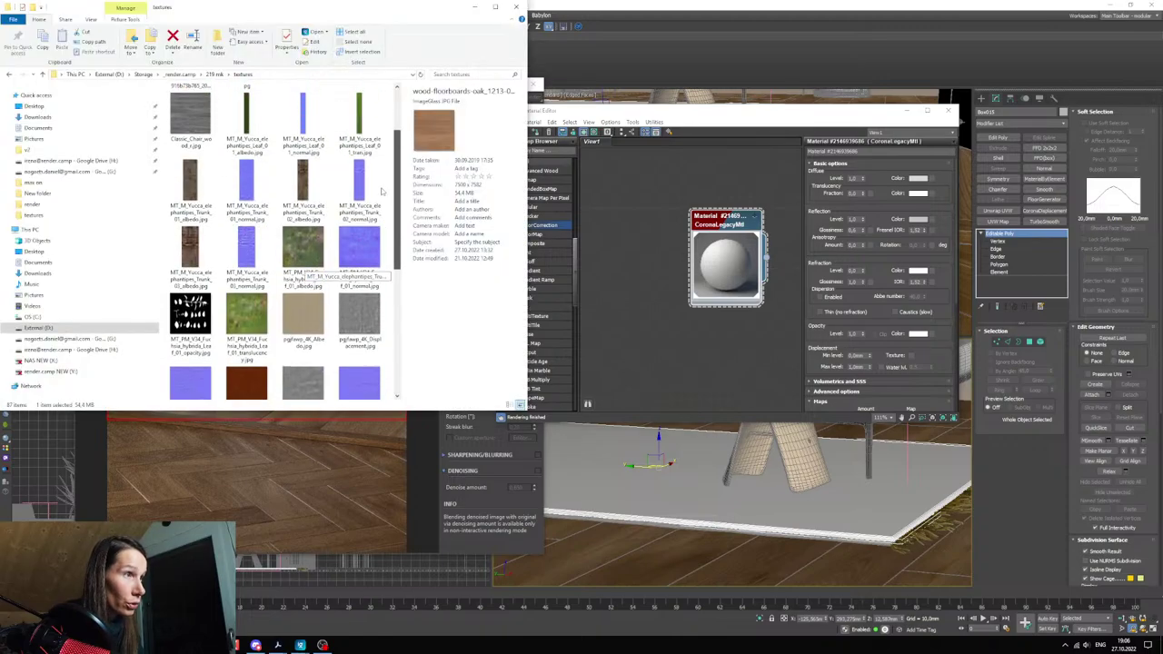
left_click(121, 645)
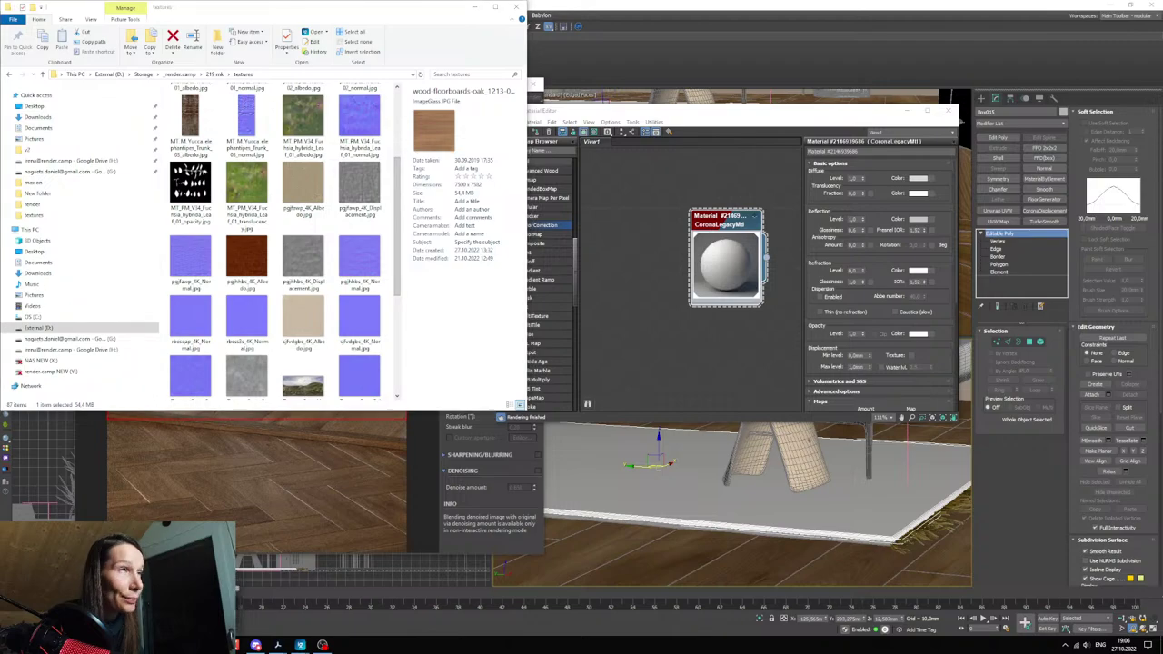
left_click(121, 590)
left_click(218, 25)
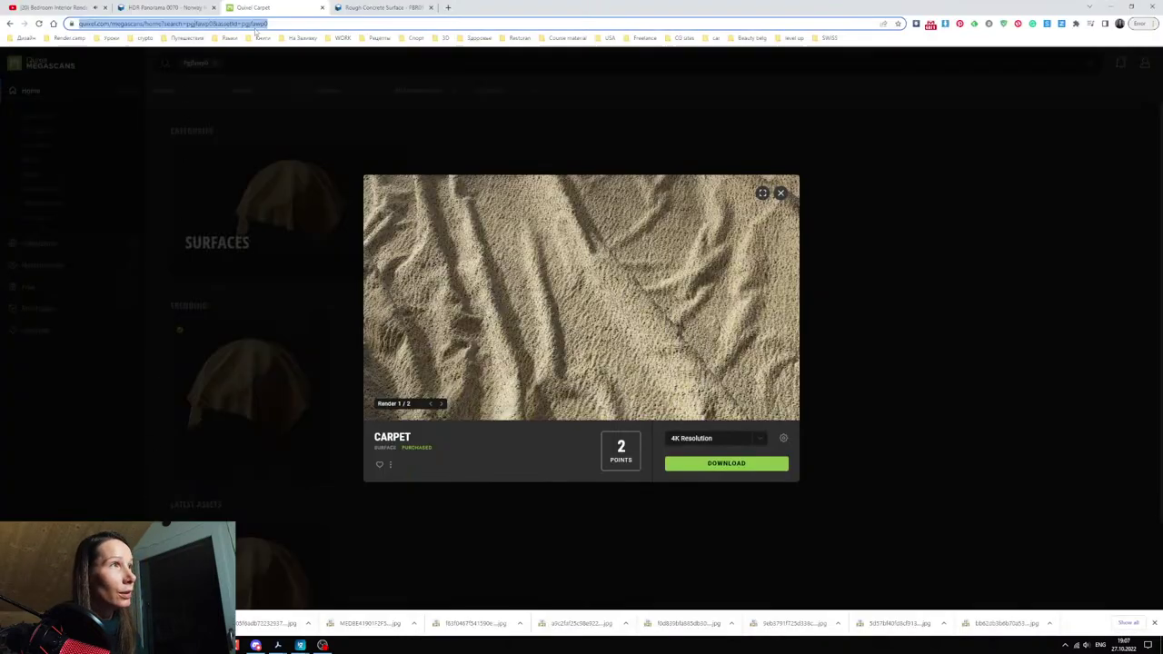
key("alt+Tab")
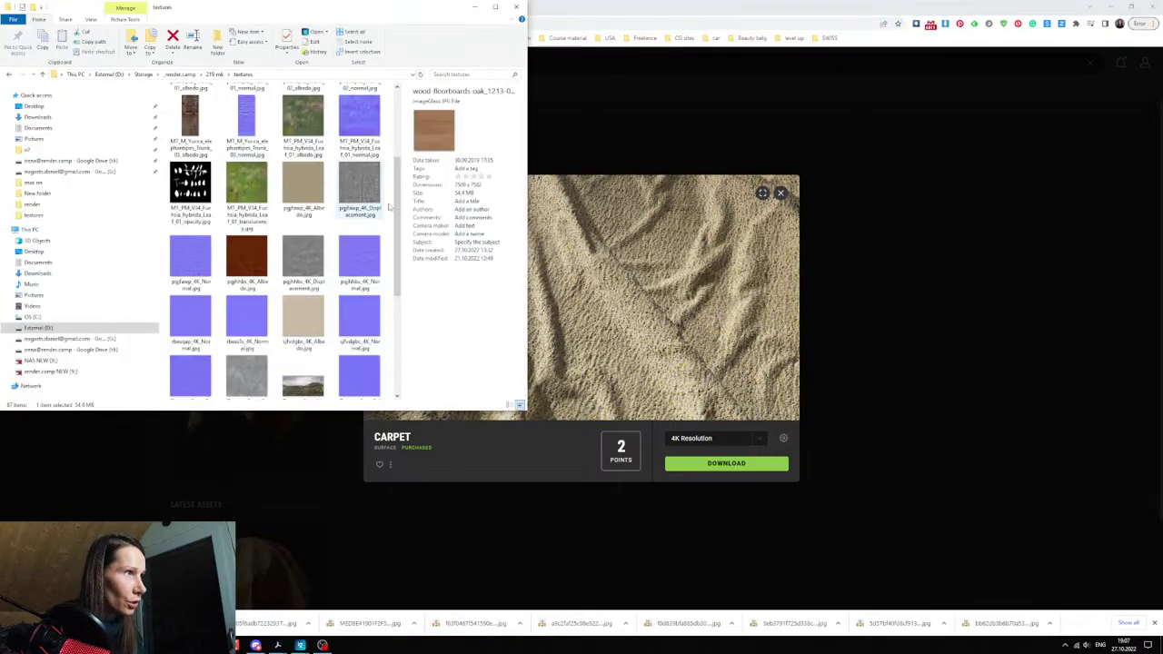
- Preview the pgjhhbs 4K normal and displacement maps from the textures folder, keeping the folder and image side by side
scroll(396, 219, "down", 2)
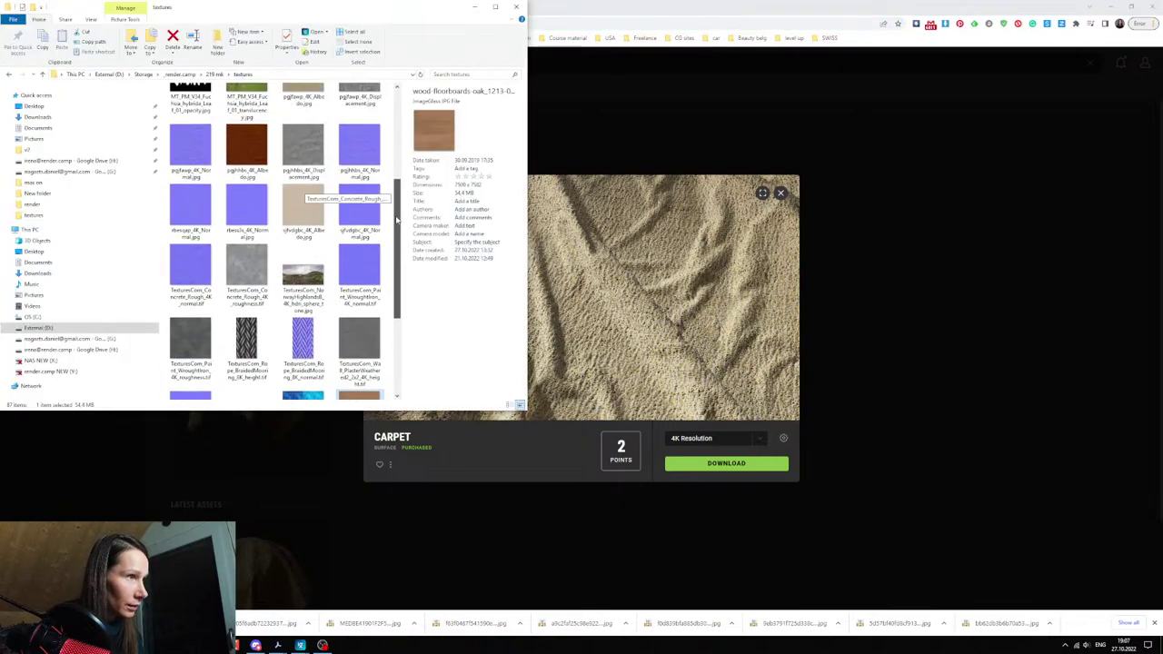
mouse_move(396, 219)
left_mouse_down()
mouse_move(396, 234)
mouse_move(396, 207)
left_mouse_up()
left_click(311, 231)
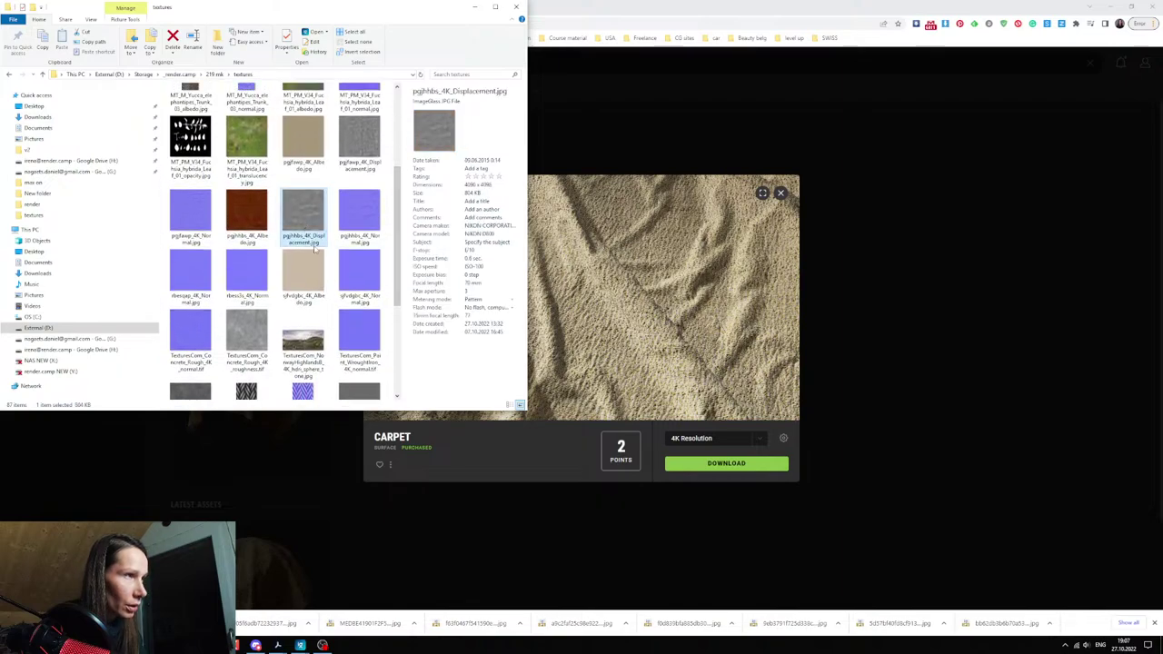
double_click(360, 232)
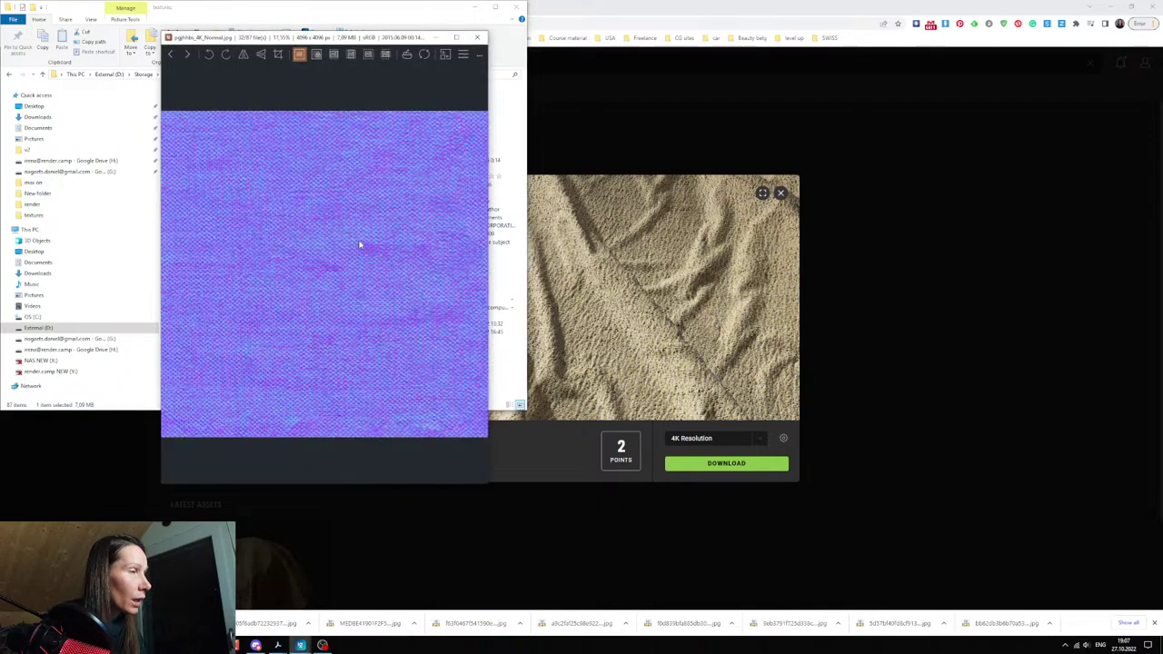
key("Left")
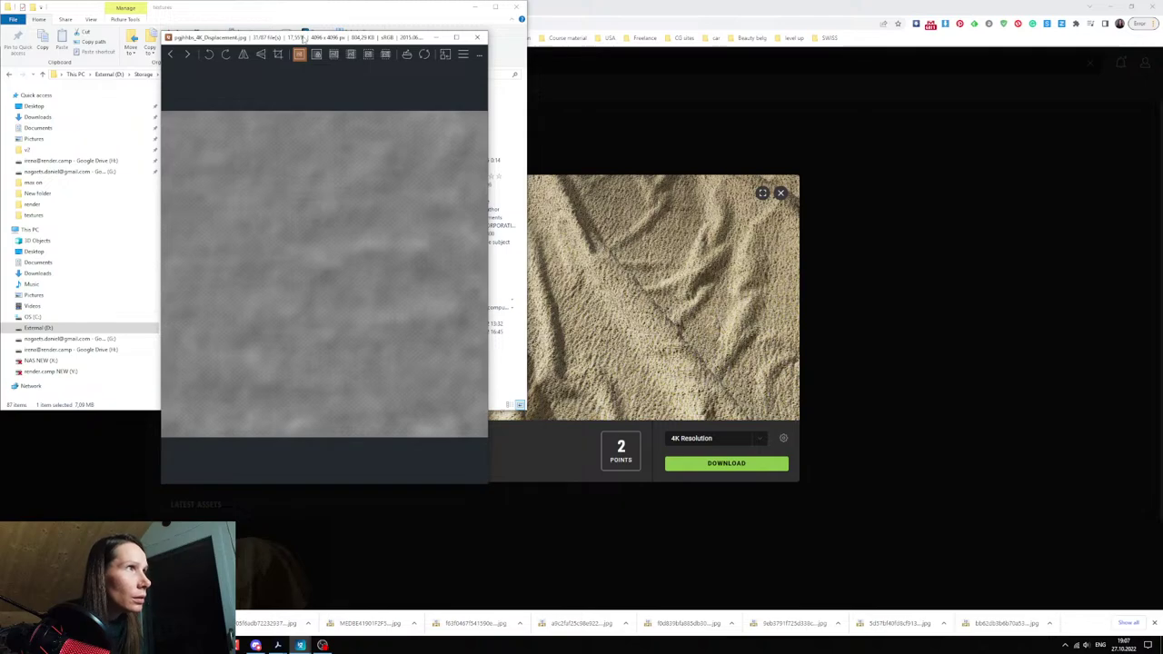
left_click_drag(301, 10, 420, 99)
left_click_drag(272, 39, 830, 128)
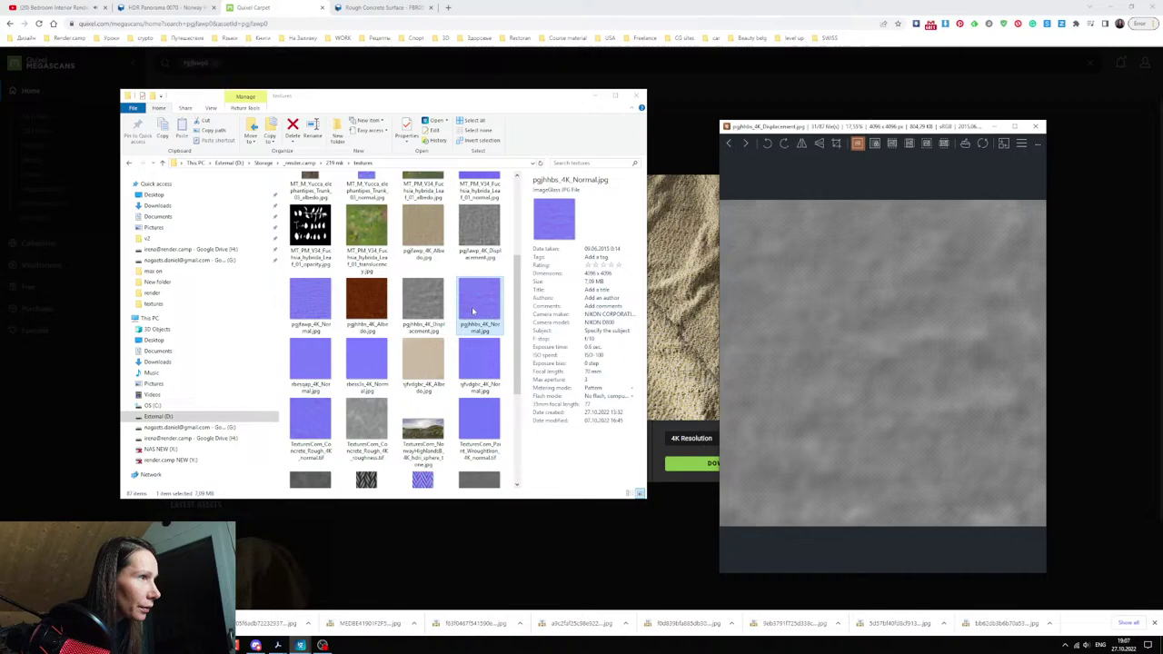
- Preview pgjfawp_4K_Normal.jpg from the textures folder and put both image previews away
left_click(309, 311)
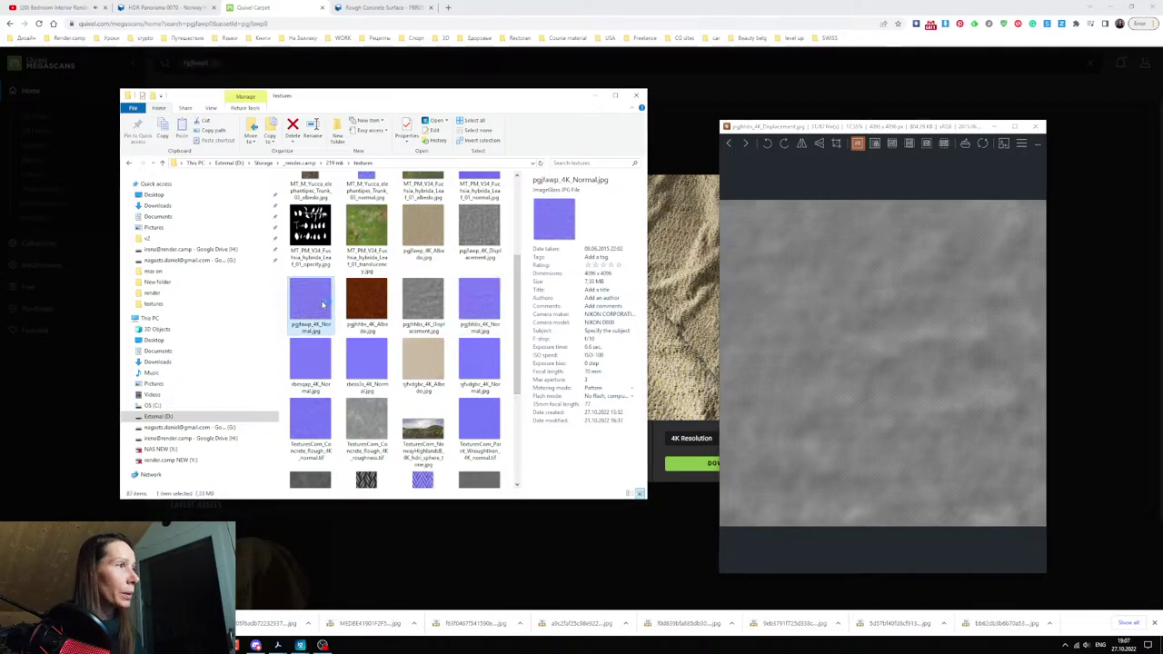
double_click(322, 304)
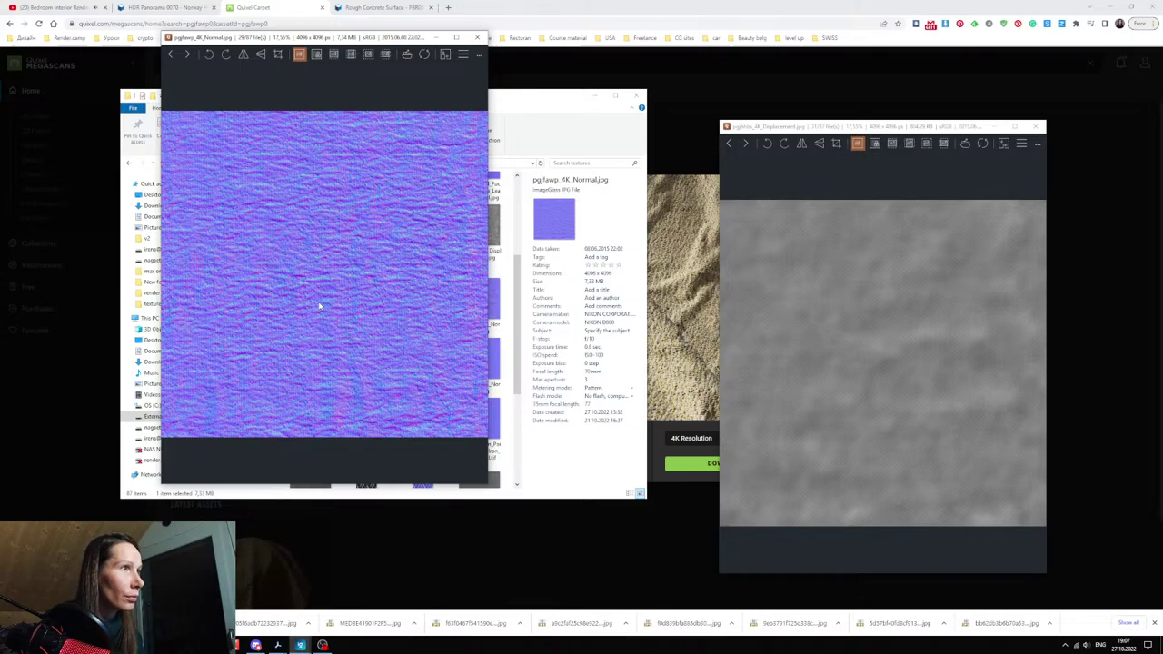
left_click(1037, 127)
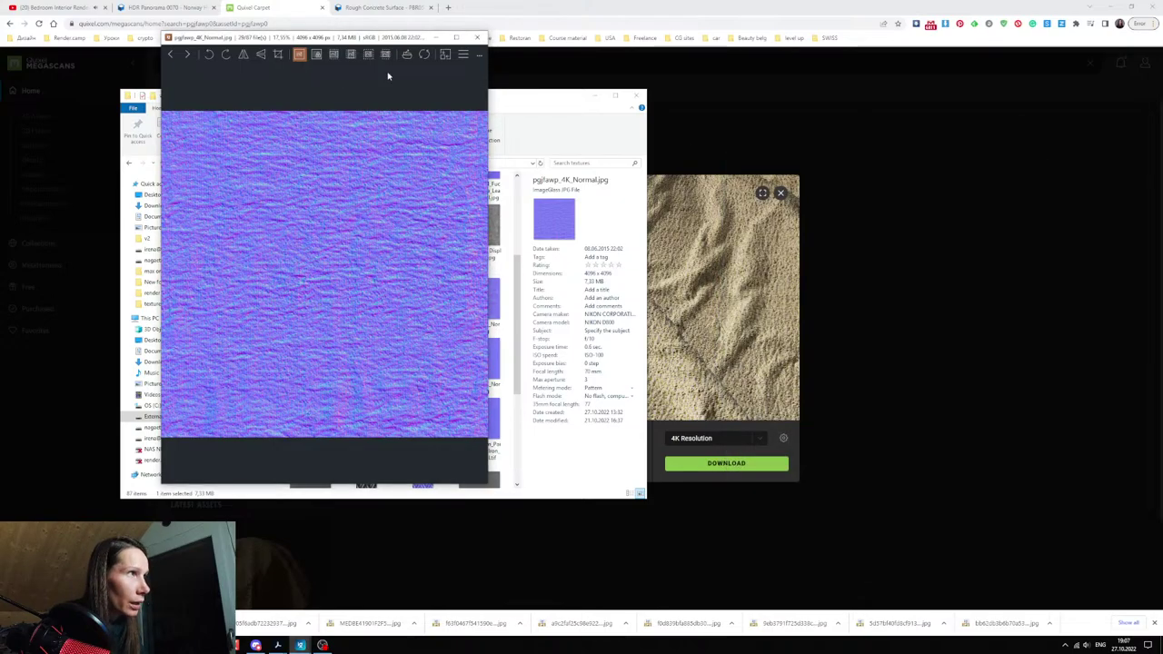
left_click(441, 40)
- Bring pgjfawp_4K_Displacement.jpg from the textures folder into the 3ds Max material graph as a bitmap beside the rug material
left_click(479, 228)
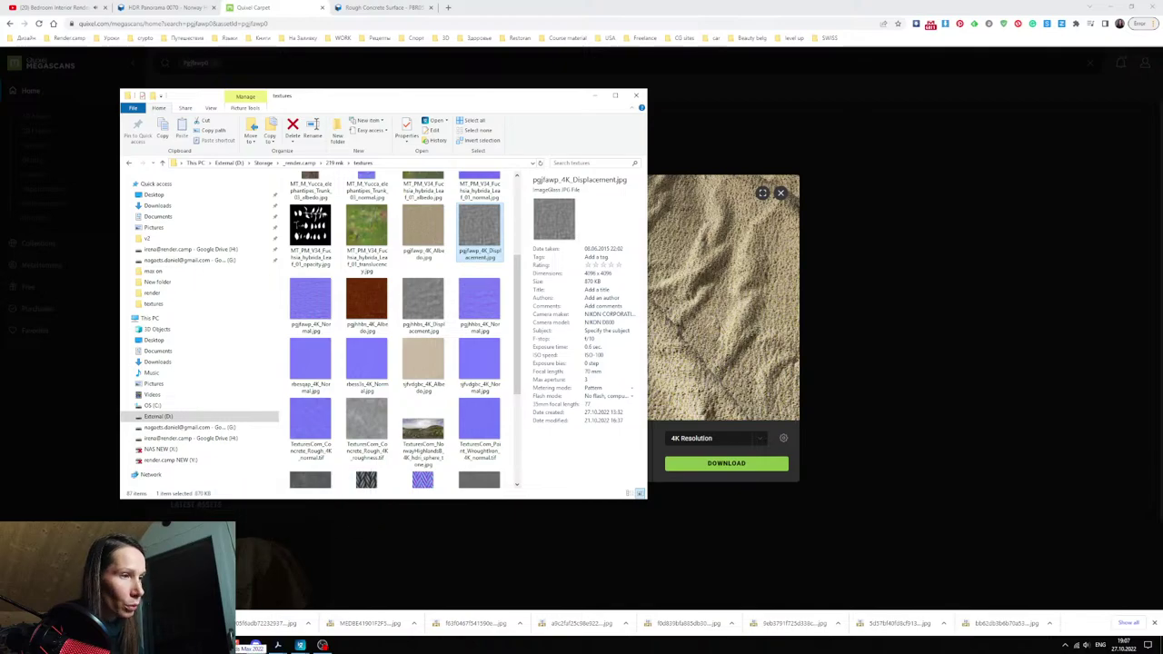
left_click(256, 646)
left_click_drag(227, 642, 633, 325)
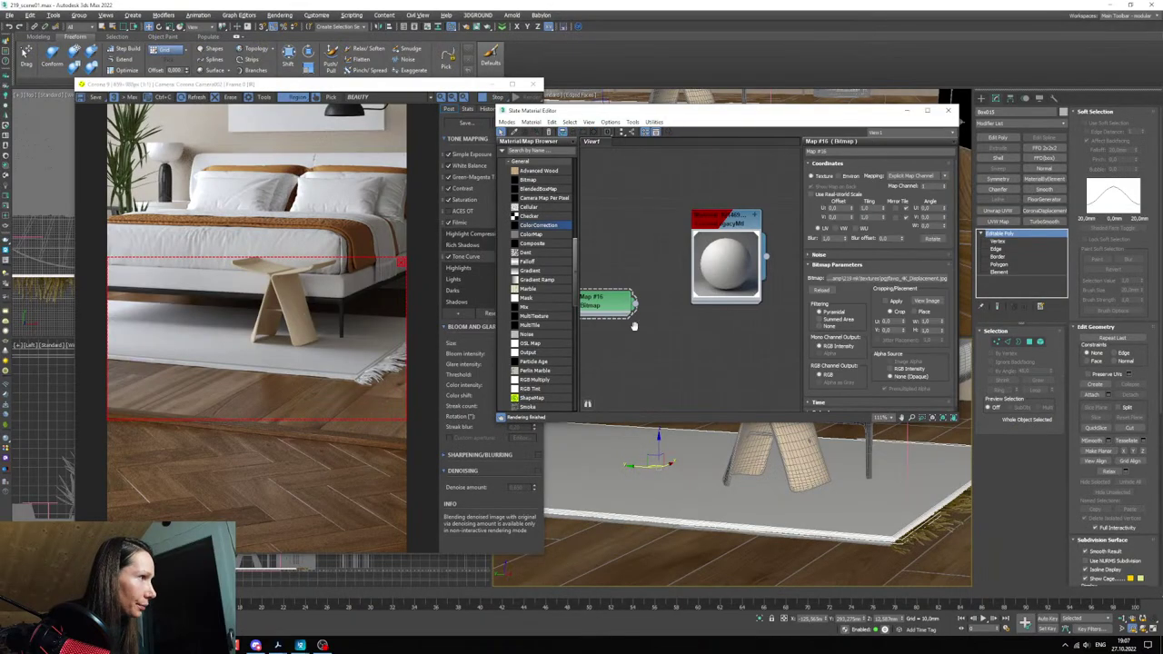
middle_click_drag(633, 325, 714, 324)
scroll(663, 295, "down", 3)
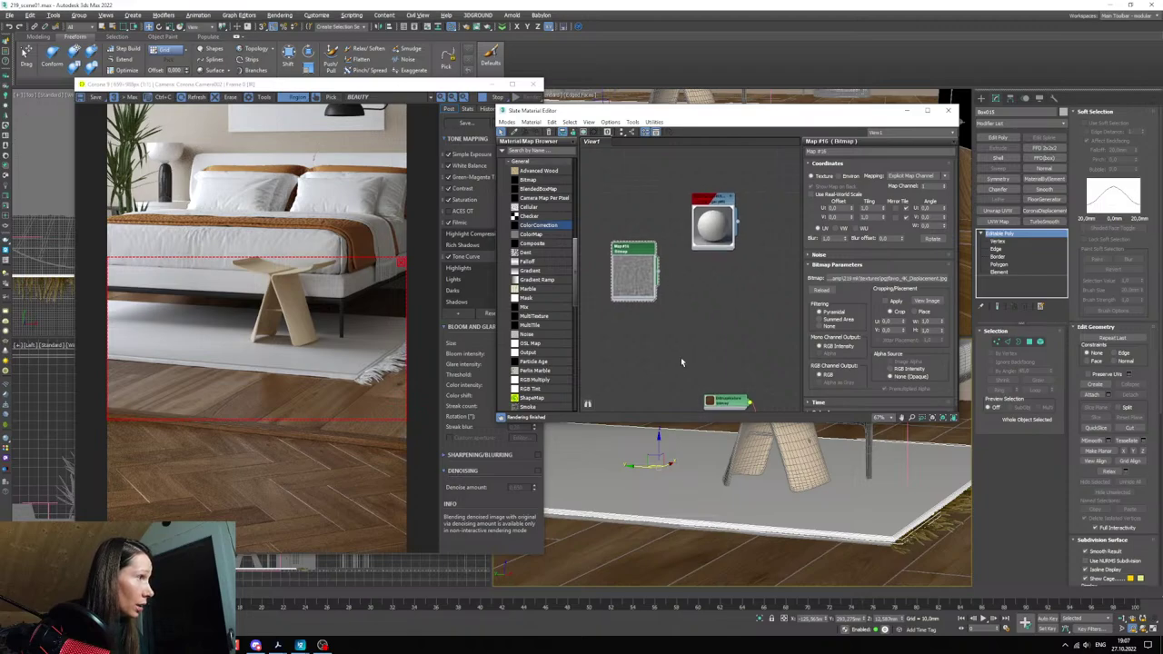
- Add a CoronaDisplacementMod modifier to the rug and assign the displacement bitmap as an instance for its custom map
left_click(1044, 211)
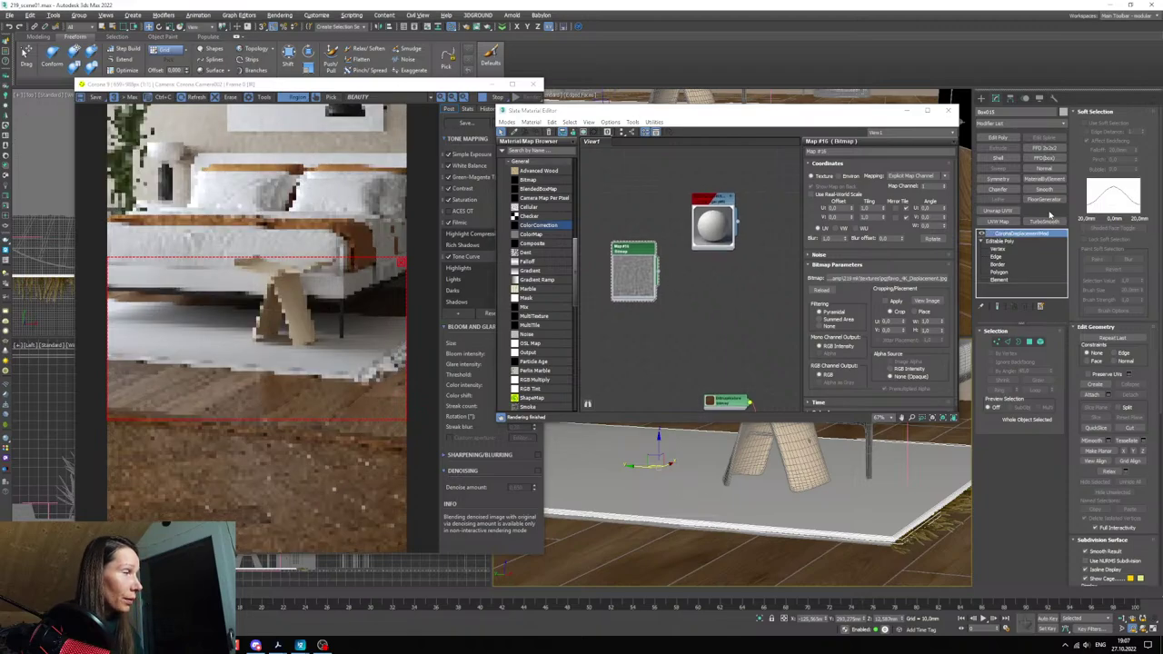
middle_click_drag(672, 316, 667, 320)
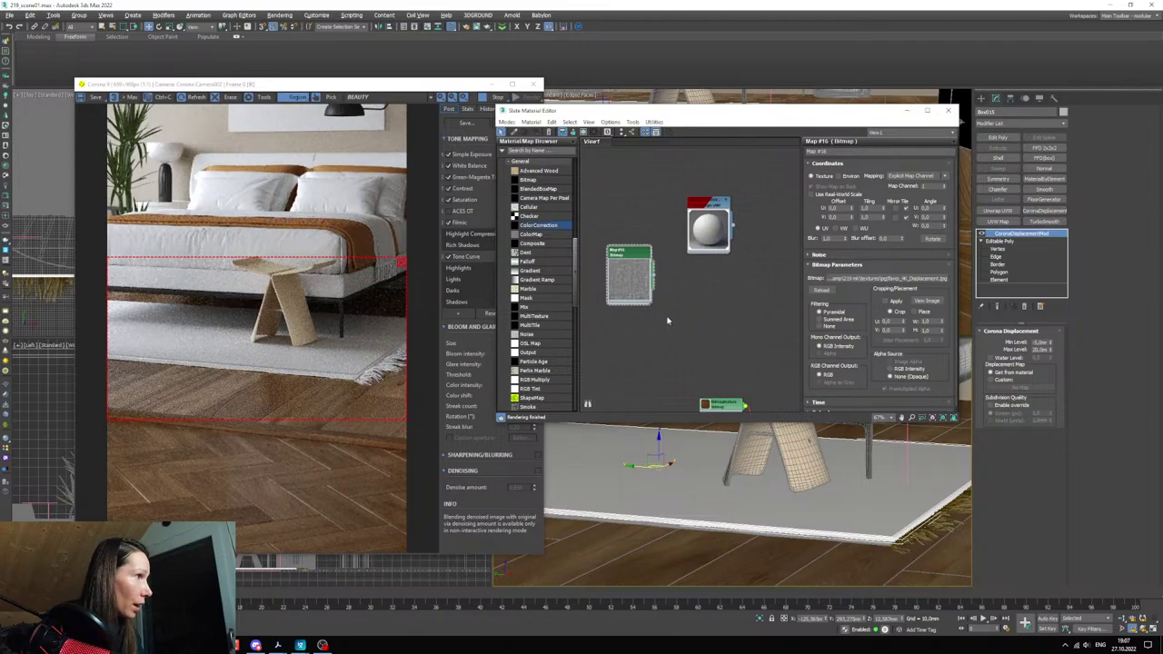
left_click_drag(653, 275, 721, 308)
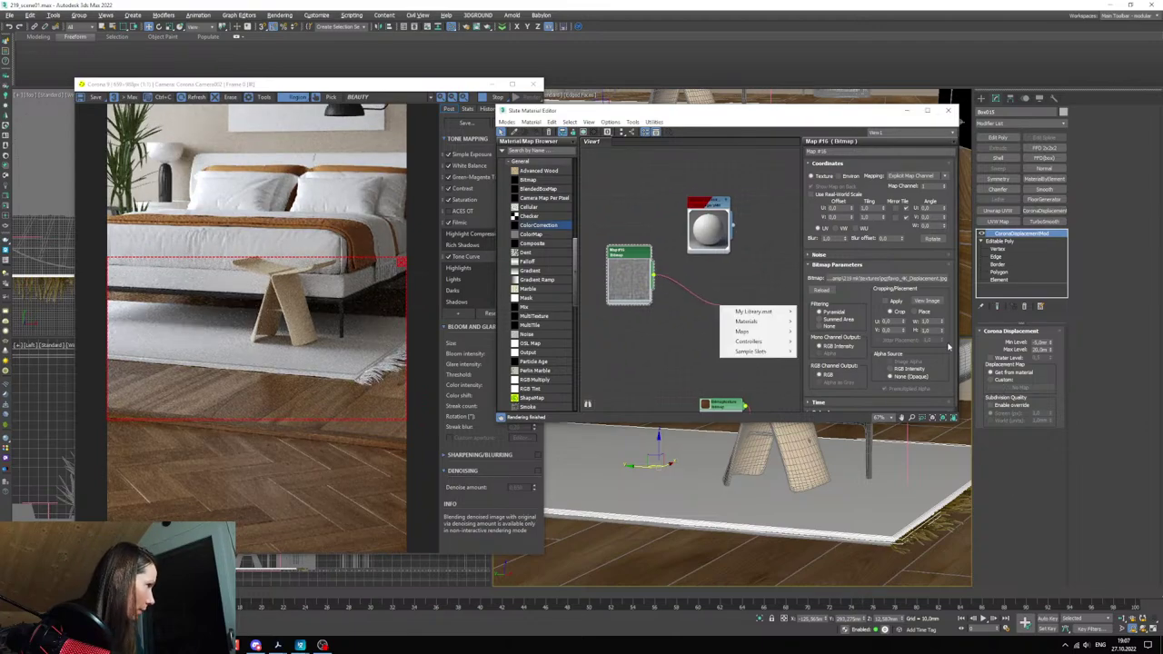
left_click(1012, 379)
left_click(1005, 380)
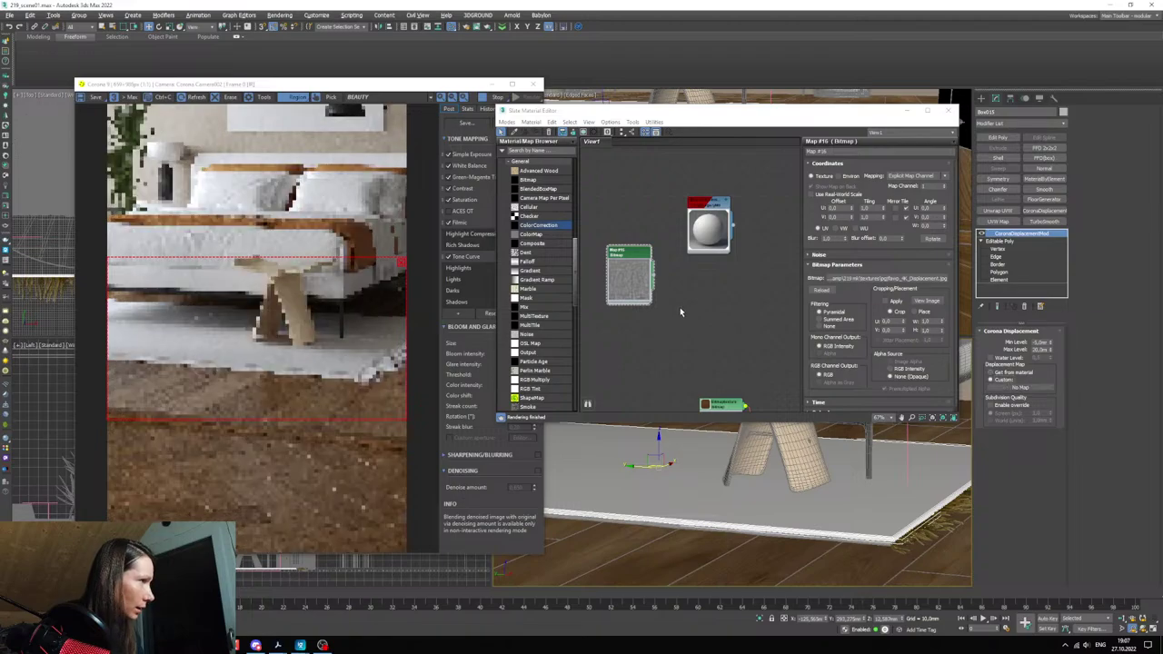
left_click_drag(653, 275, 1013, 388)
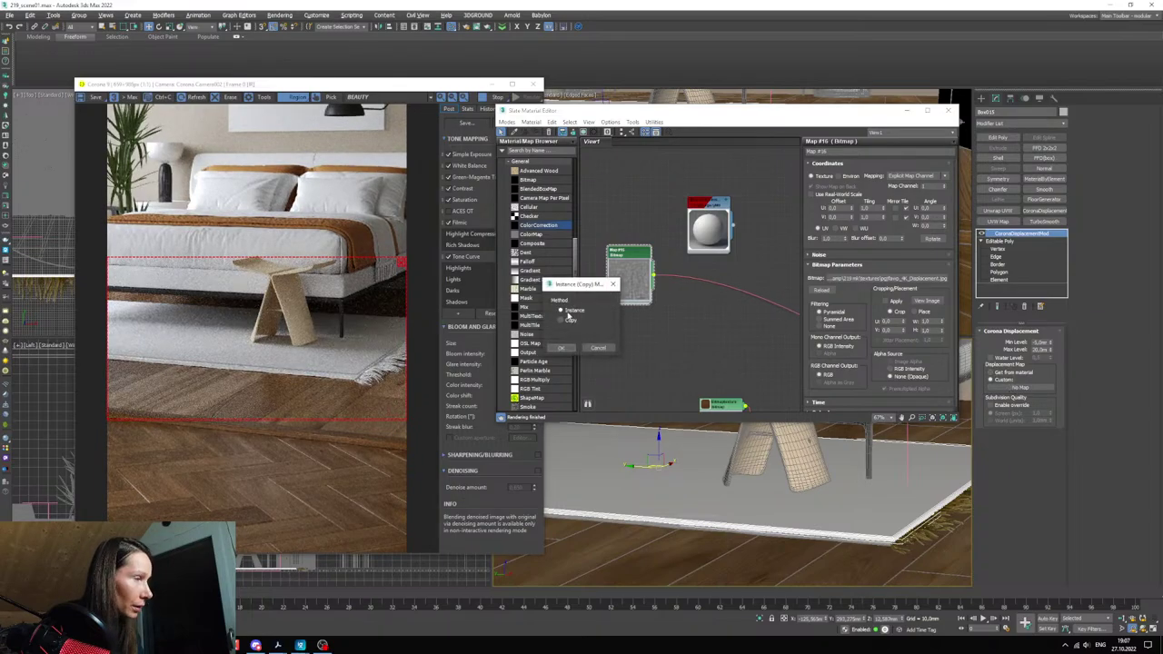
left_click(563, 350)
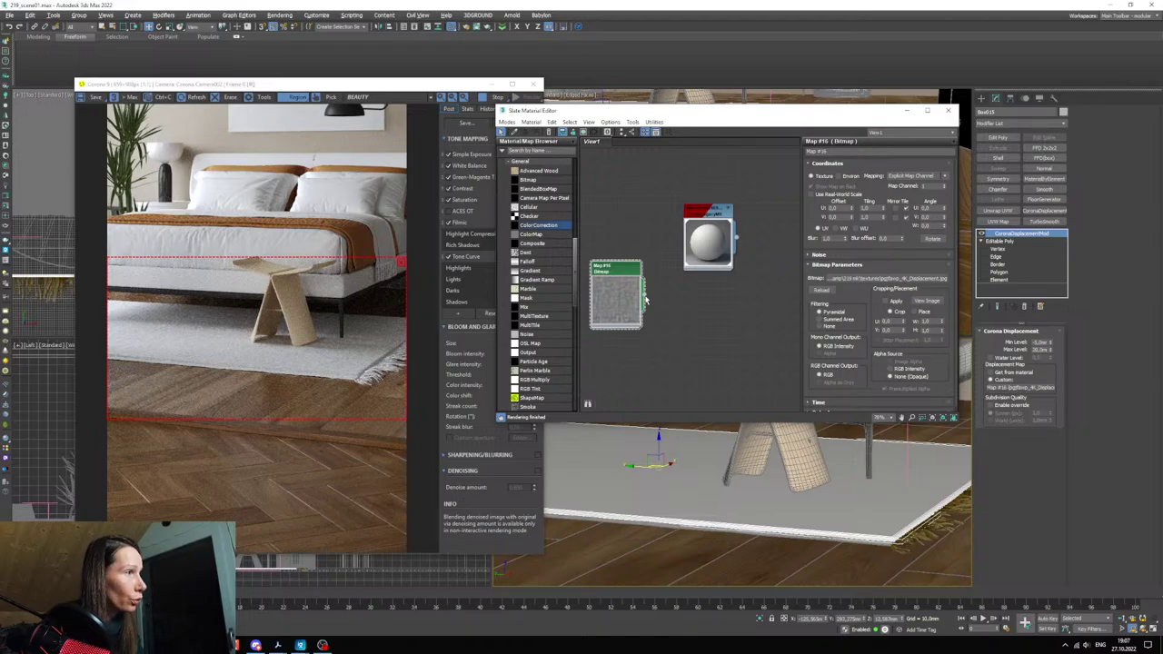
- Connect the displacement bitmap to the rug material and show the map shaded in the viewport
left_click_drag(707, 248, 685, 362)
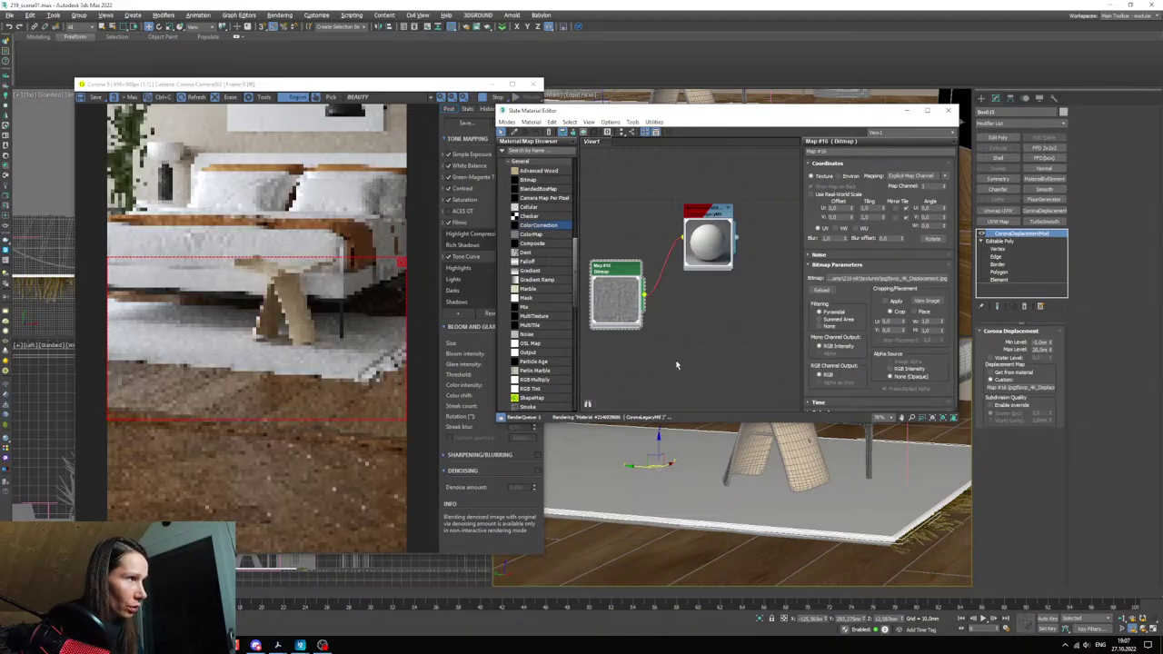
middle_click_drag(644, 316, 662, 324)
right_click(632, 317)
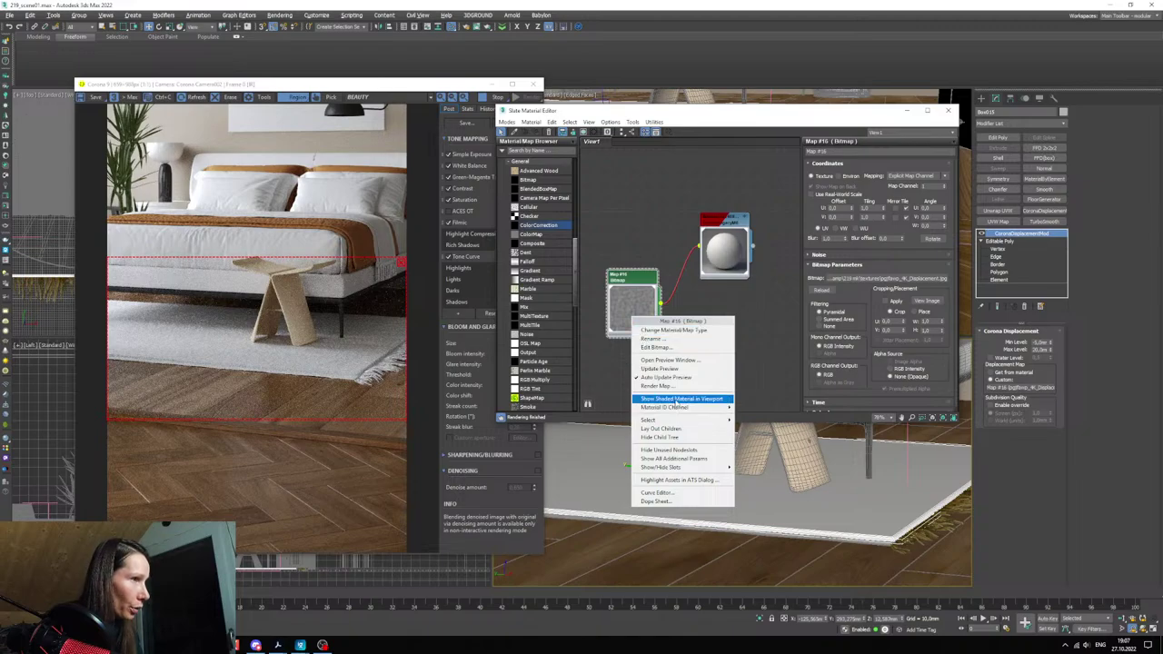
left_click(682, 399)
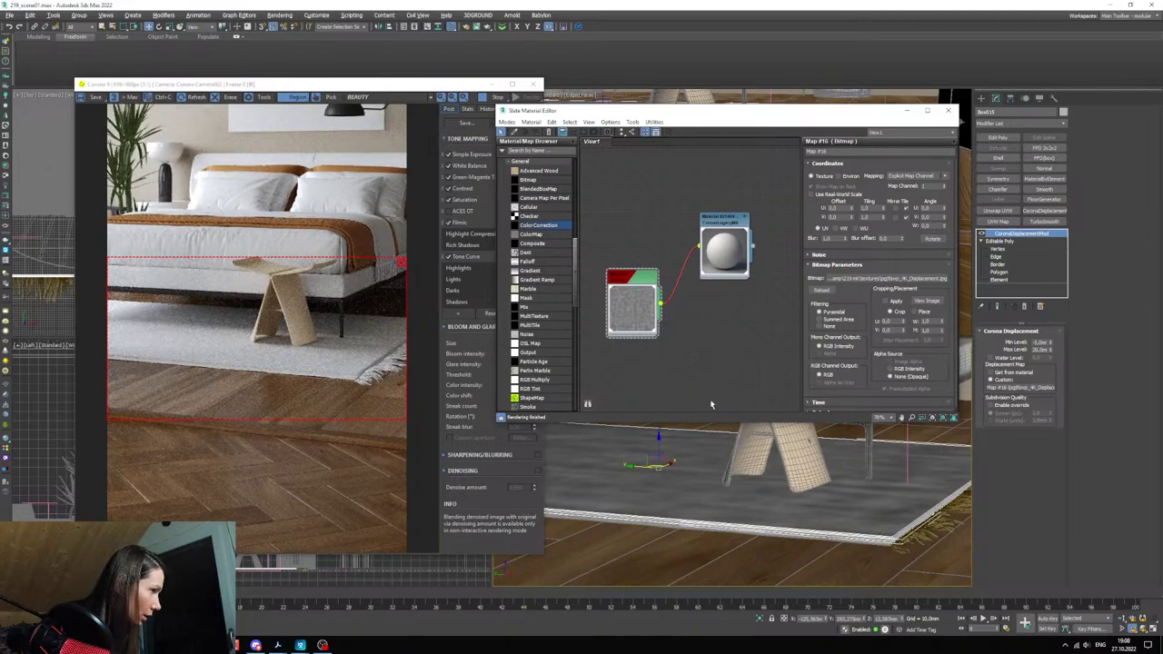
- Put the material editor and render window away, isolate the rug, and maximize the perspective view
left_click(907, 111)
left_click(492, 85)
right_click(648, 415)
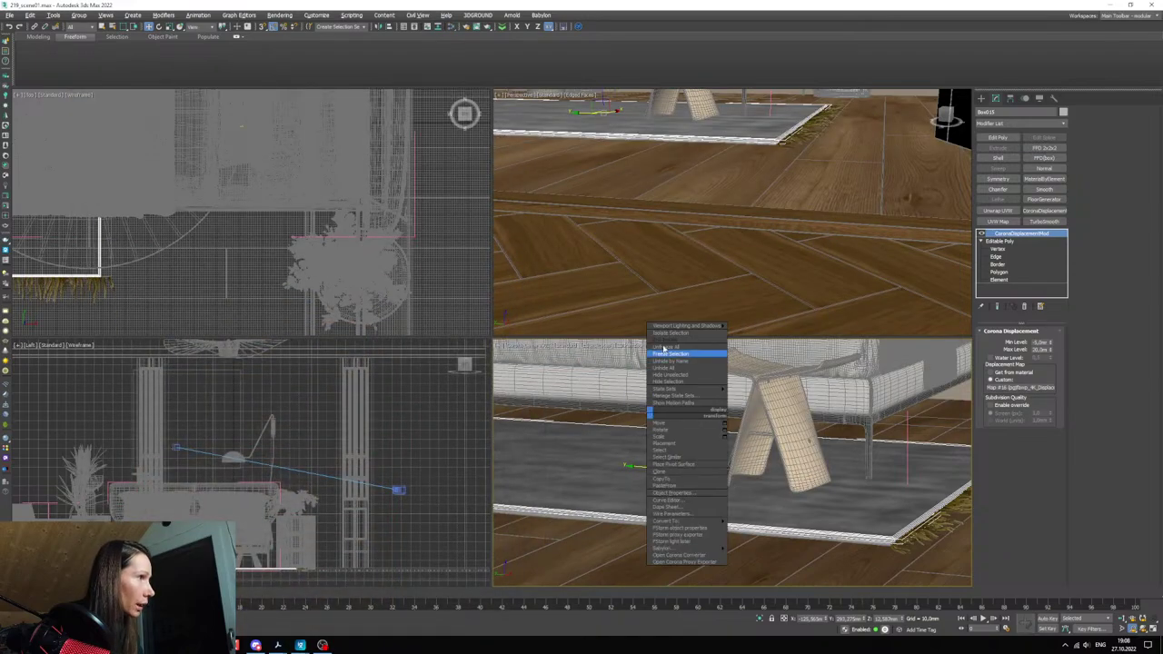
left_click(667, 335)
key("p")
middle_click_drag(652, 154, 639, 228, "alt")
key("alt+w")
- Examine how the displacement texture lies across the rug's top surface and along its thin side edge
scroll(536, 285, "down", 3)
scroll(492, 287, "up", 2)
middle_click_drag(535, 286, 618, 314, "alt")
scroll(585, 364, "up", 5)
scroll(586, 362, "up", 1)
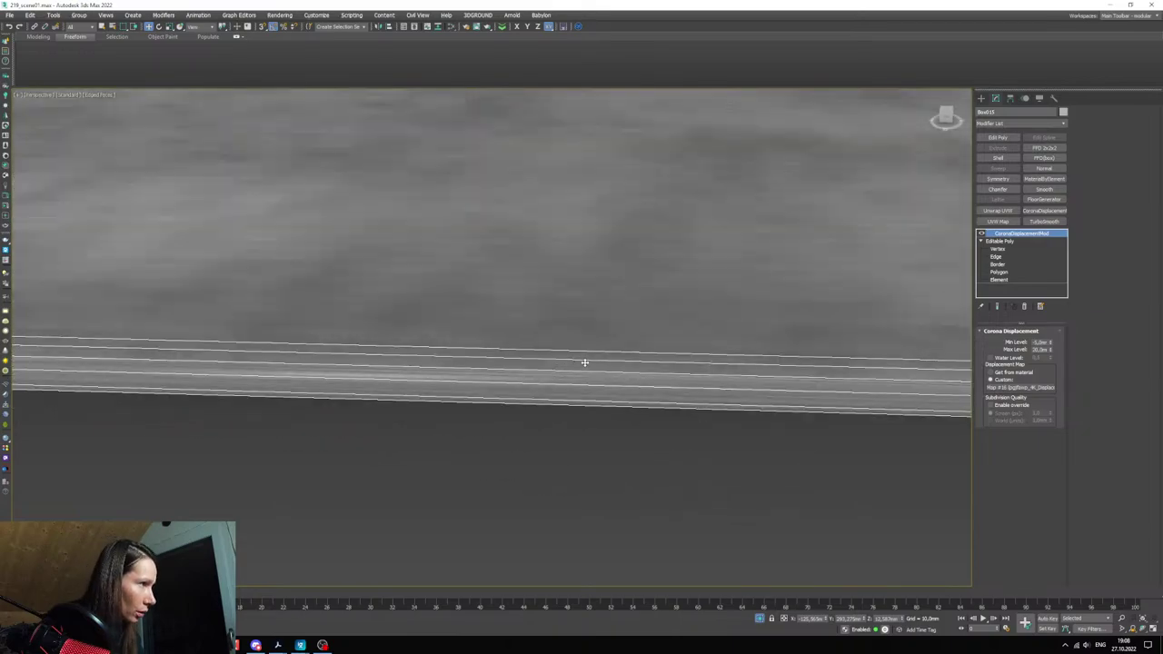
scroll(586, 360, "down", 3)
middle_click_drag(587, 358, 545, 170)
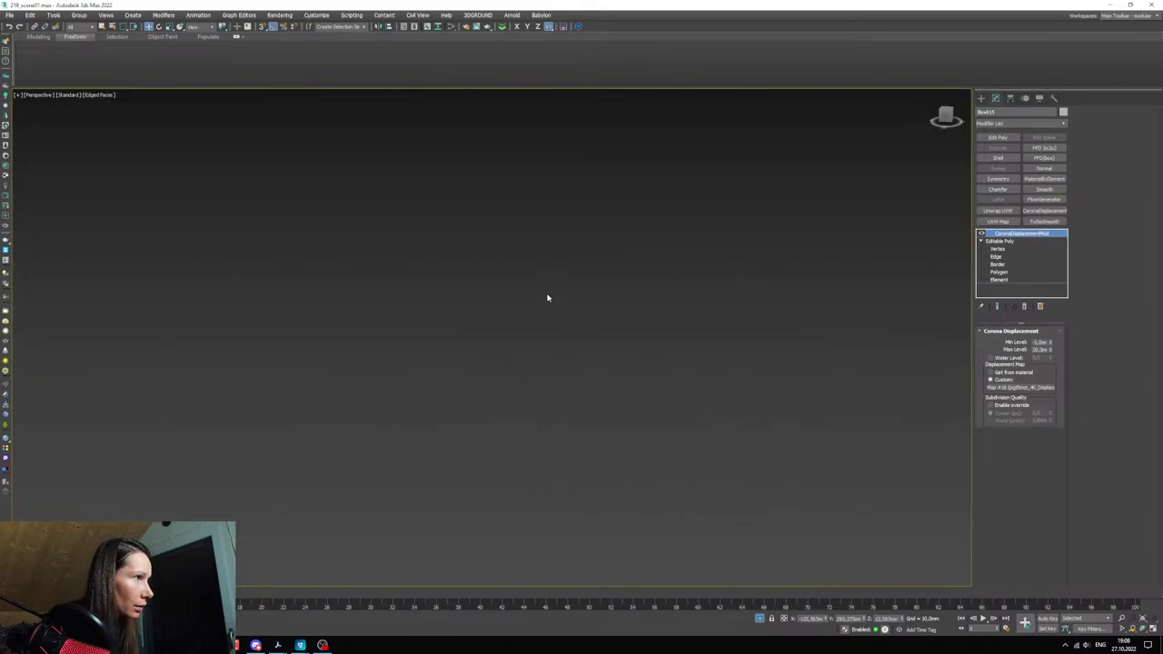
key("z")
scroll(527, 419, "up", 5)
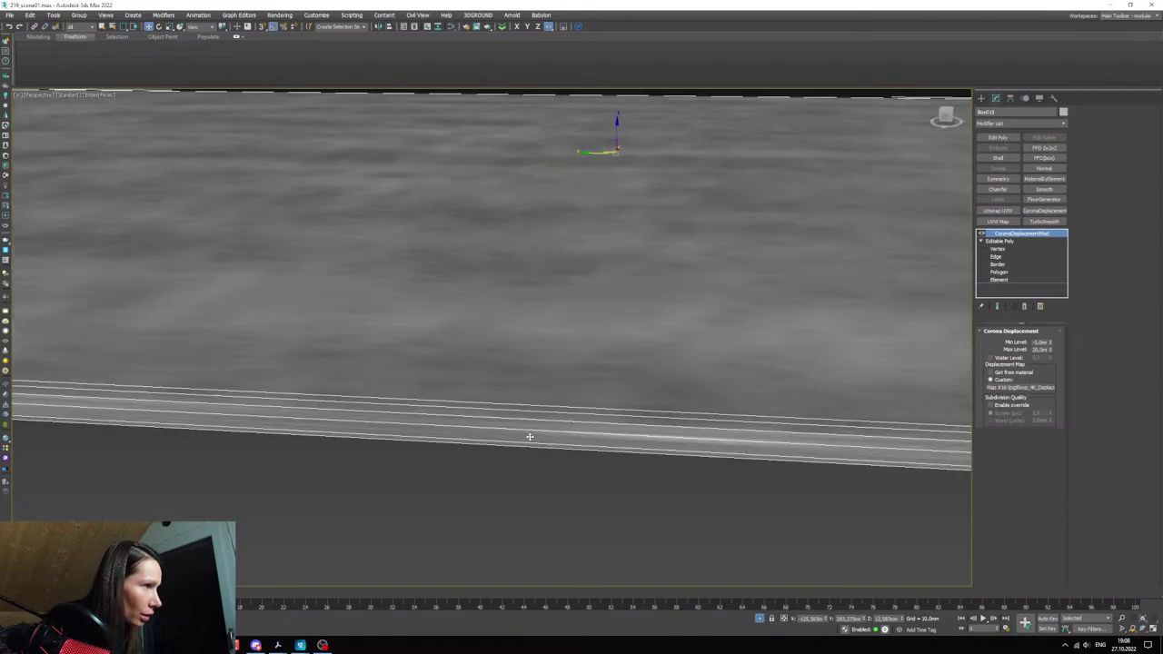
scroll(532, 425, "down", 2)
middle_click_drag(817, 322, 727, 328)
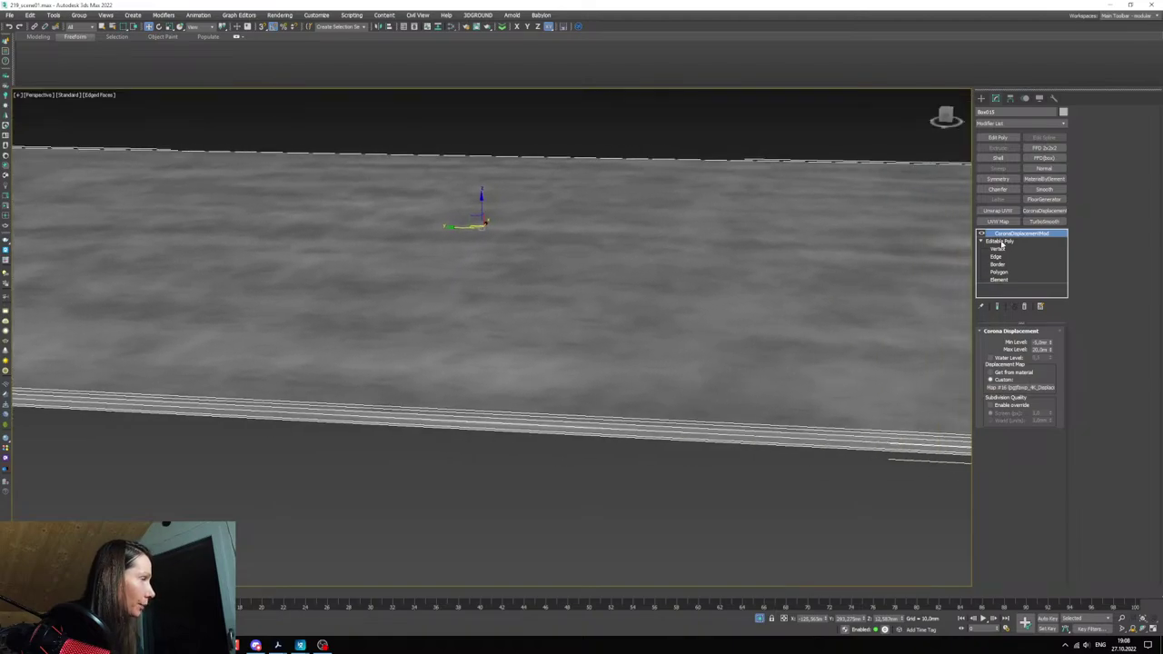
- Add a UVW Map modifier below the rug's displacement modifier, use Box mapping, and shorten the mapping length
left_click(1002, 242)
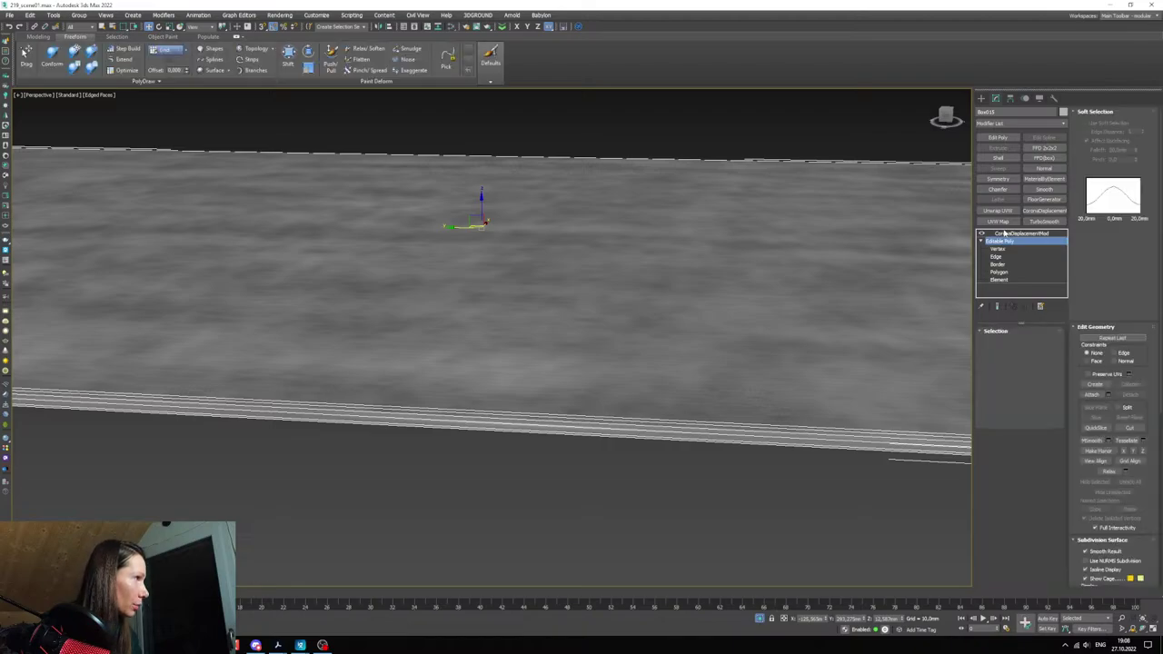
scroll(627, 377, "down", 6)
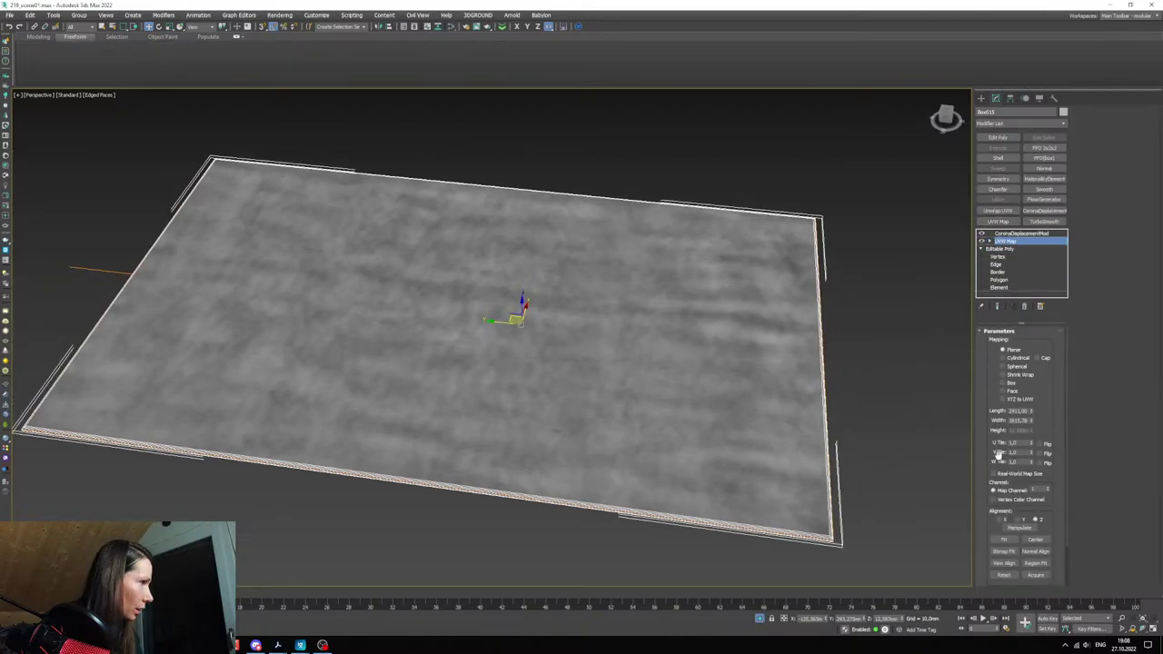
left_click(1008, 384)
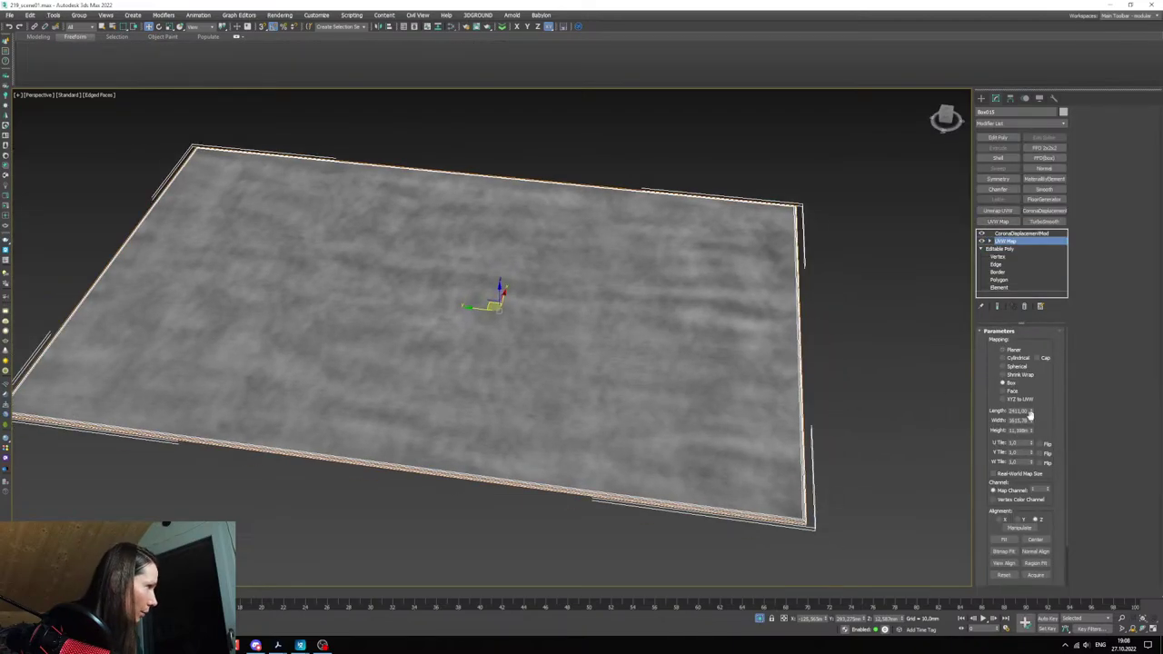
left_click_drag(1031, 413, 1031, 434)
middle_click_drag(859, 446, 558, 390, "alt")
scroll(538, 423, "up", 6)
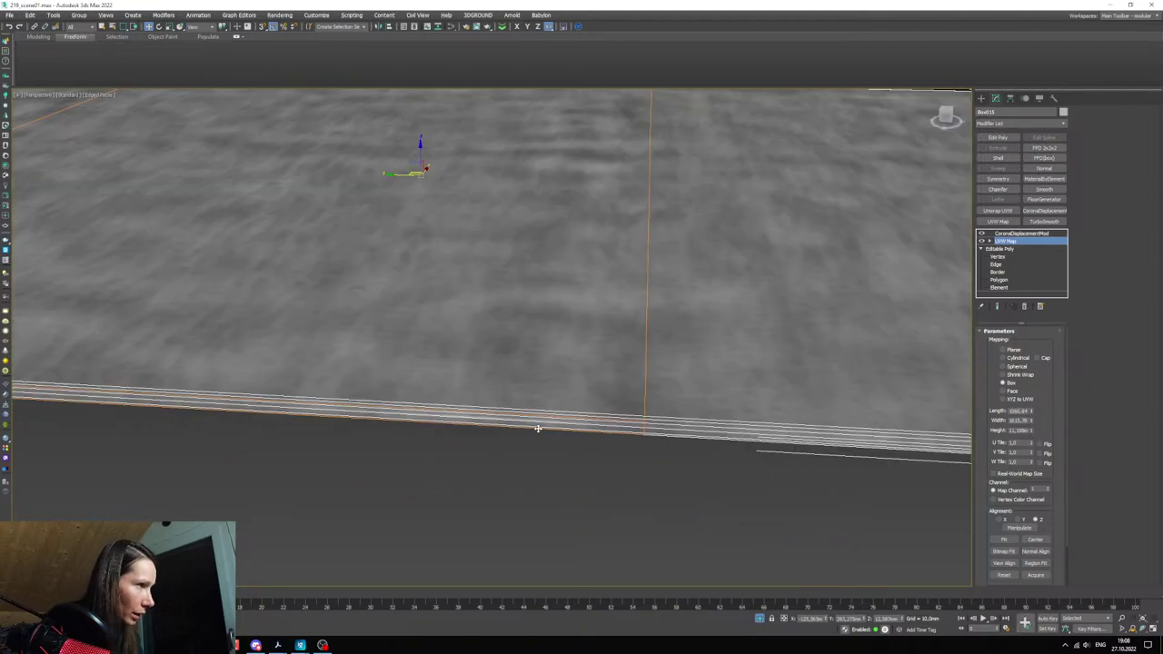
- Resize the rug's box mapping to about 933 mm long, 1130 mm wide and 683 mm high, and turn off edged faces
scroll(538, 420, "down", 4)
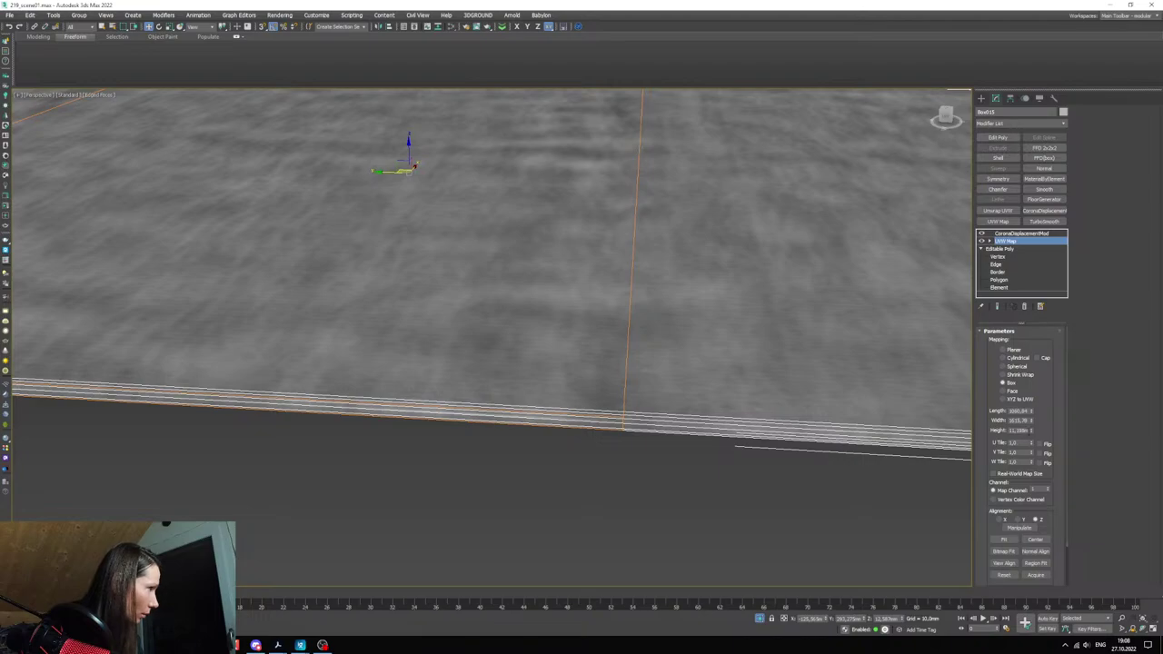
left_click_drag(1031, 431, 716, 247)
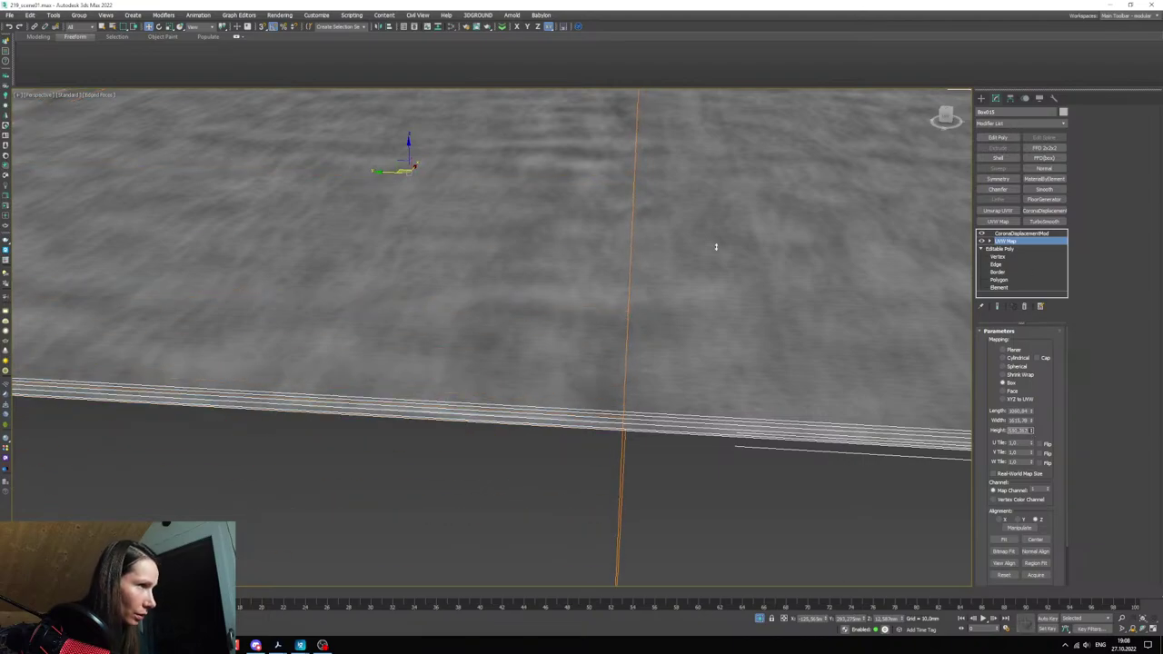
scroll(545, 369, "down", 5)
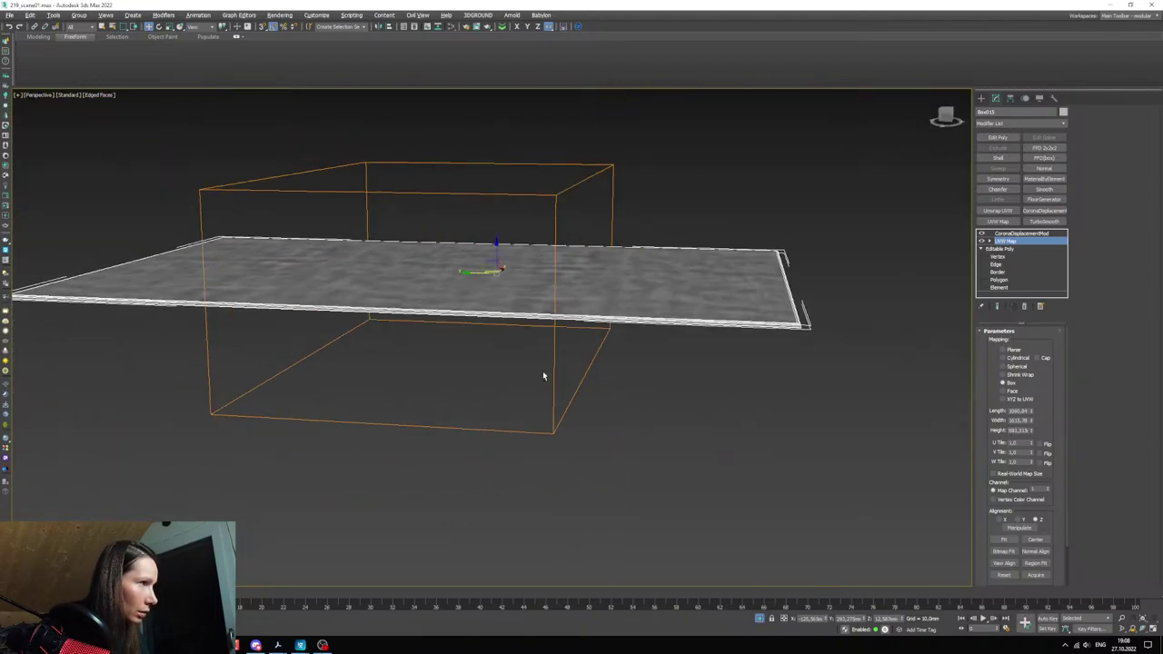
scroll(552, 353, "up", 5)
mouse_move(542, 374)
middle_mouse_down("alt")
mouse_move(553, 353)
mouse_move(537, 387)
mouse_move(621, 406)
middle_mouse_up("alt")
key("F4")
scroll(545, 387, "down", 4)
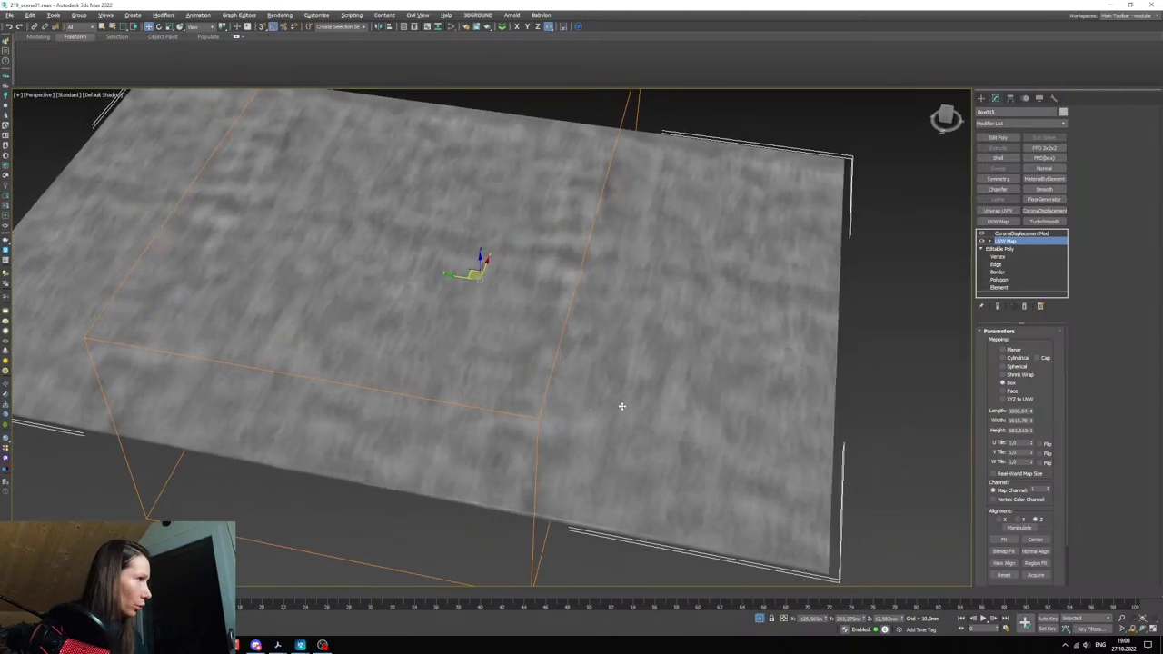
left_click_drag(1031, 413, 1033, 426)
scroll(560, 392, "down", 6)
middle_click_drag(543, 397, 551, 361, "alt")
- End the rug's isolation and frame the stool and the rug in a maximized perspective view
right_click(552, 361)
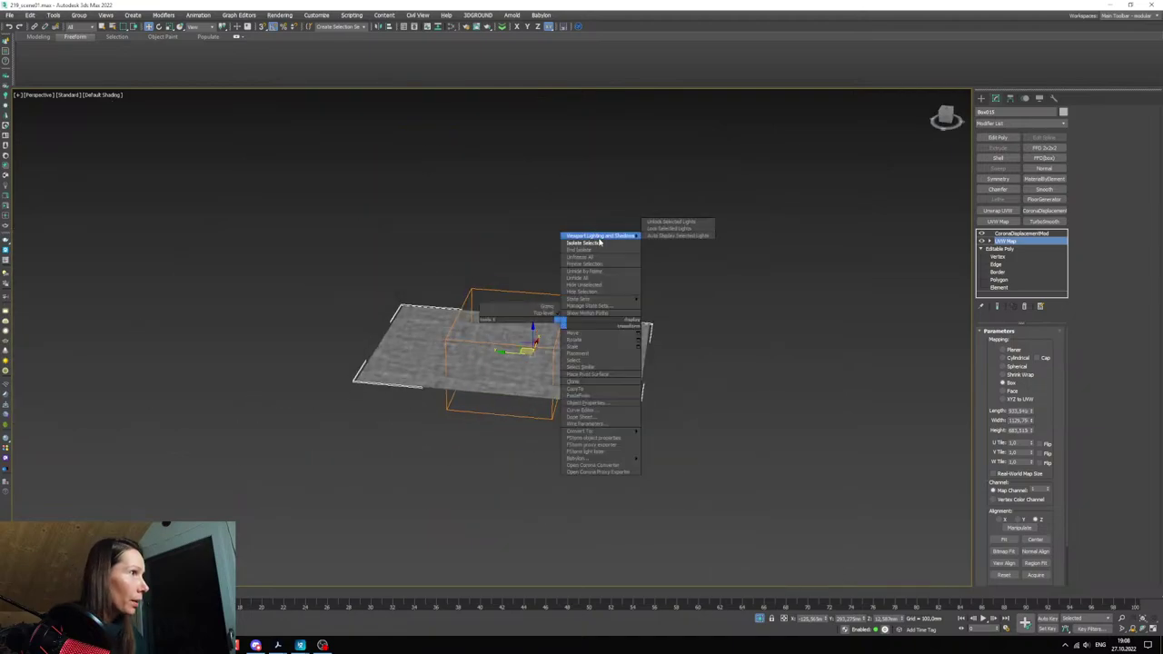
left_click(591, 247)
key("alt+w")
right_click(629, 497)
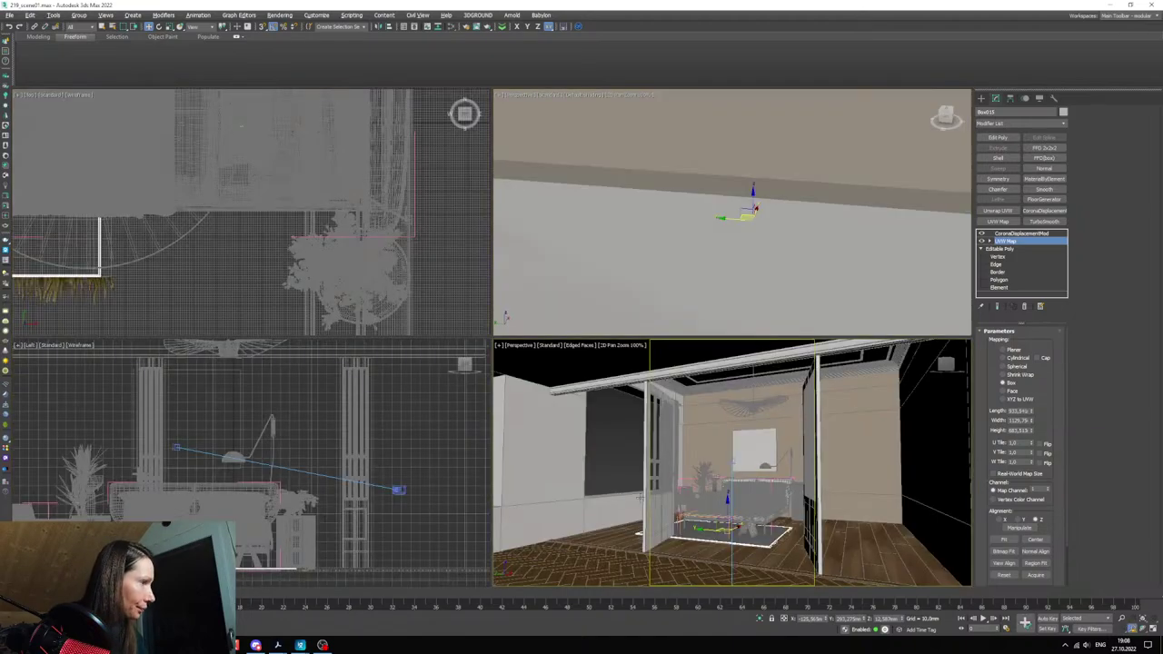
key("p")
scroll(718, 544, "up", 5)
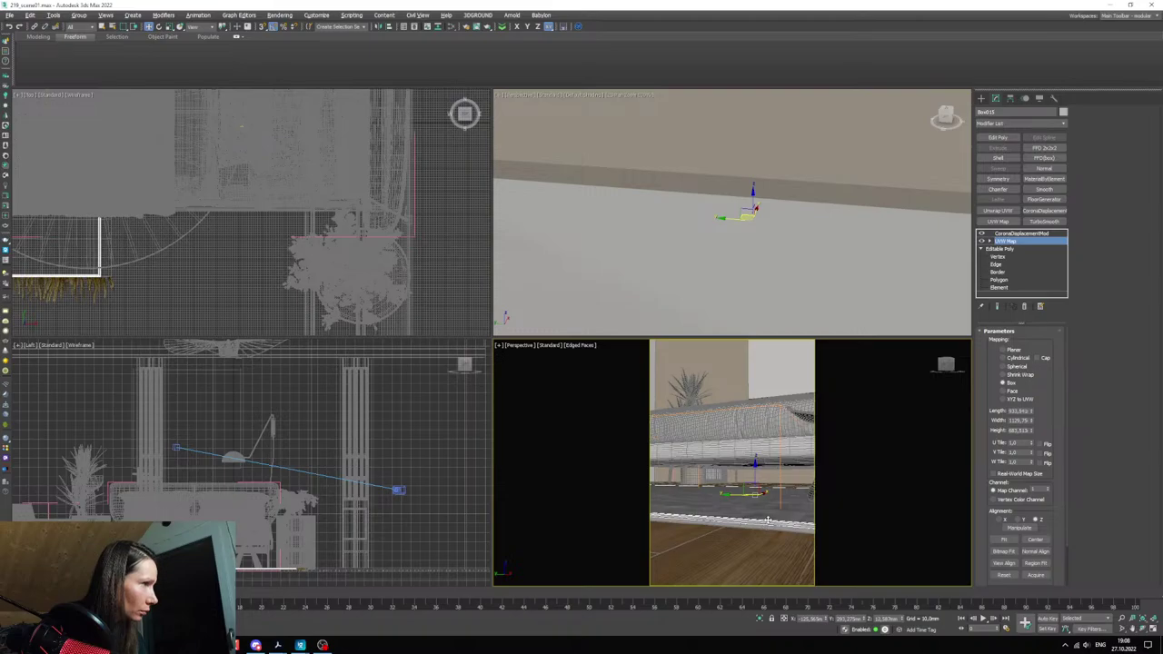
key("alt+w")
key("c")
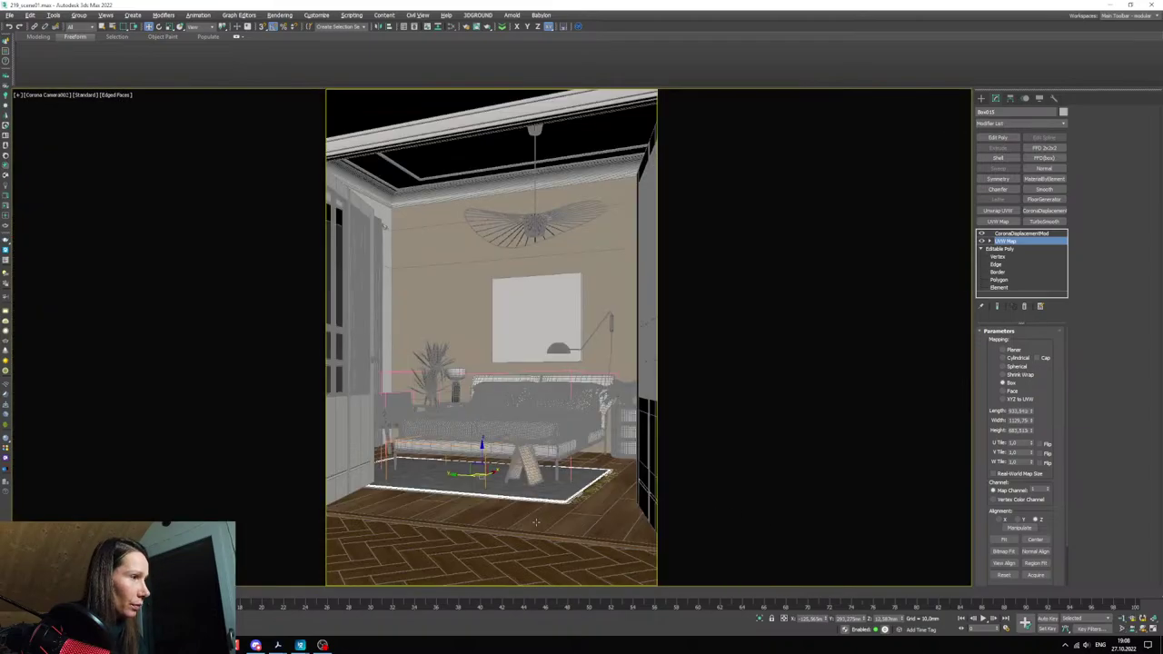
key("p")
scroll(488, 495, "up", 5)
- Bring back the interactive render, select the rug's displacement modifier, and inspect the carpet texture around the stool's feet
left_click(24, 629)
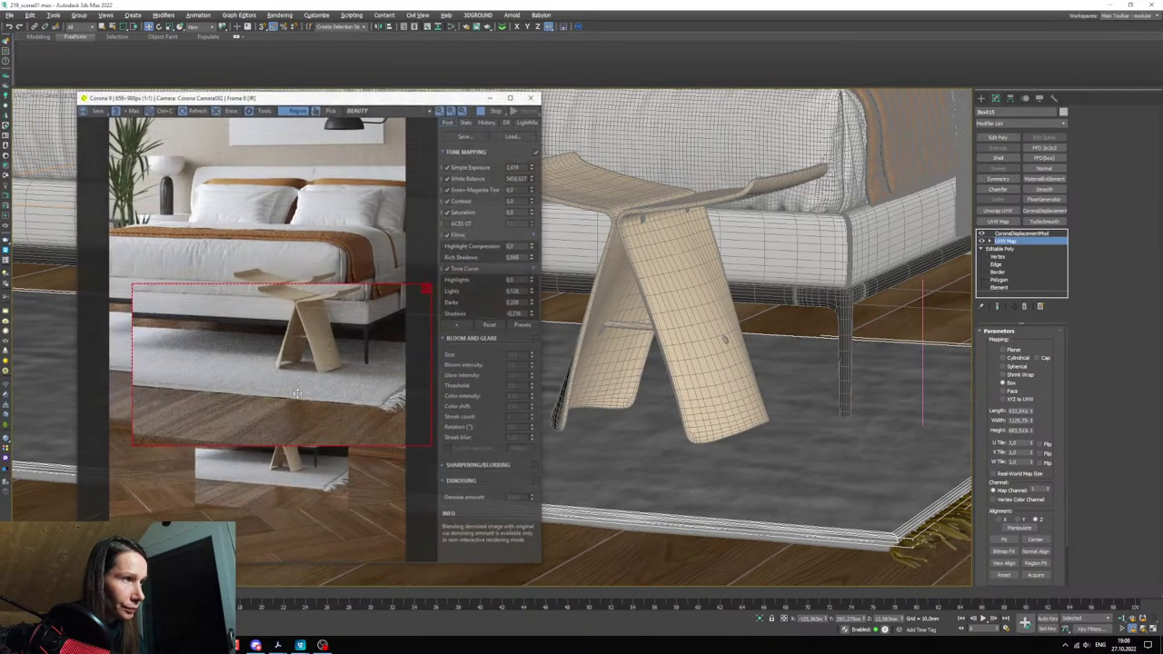
scroll(280, 396, "up", 1)
scroll(300, 367, "down", 1)
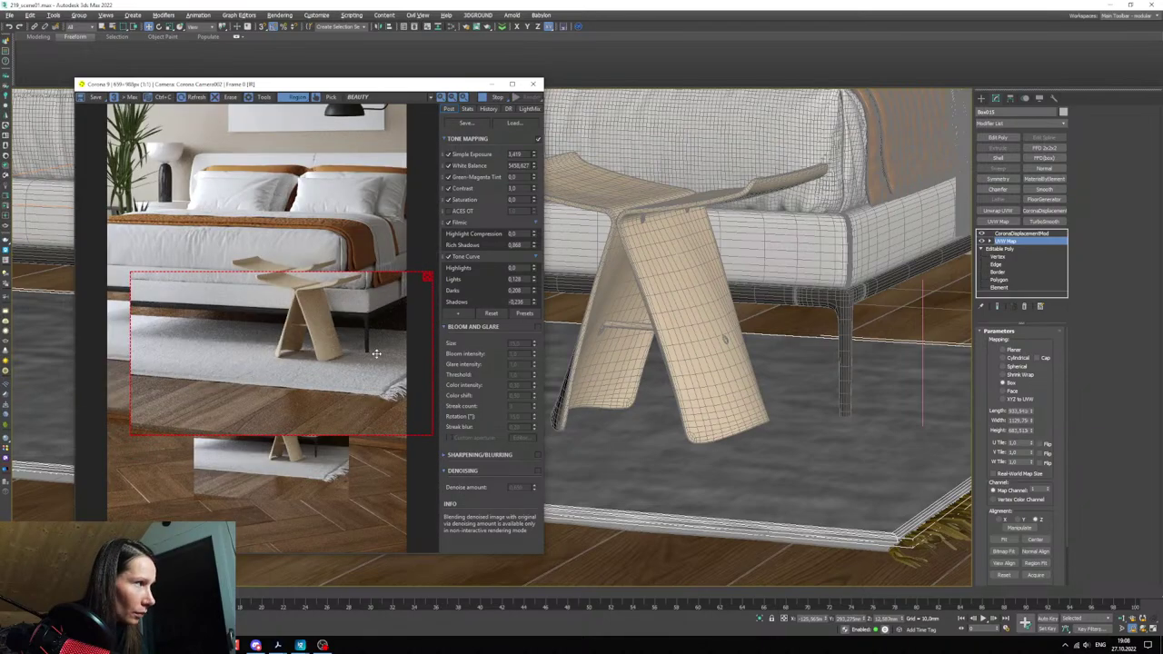
left_click(1021, 234)
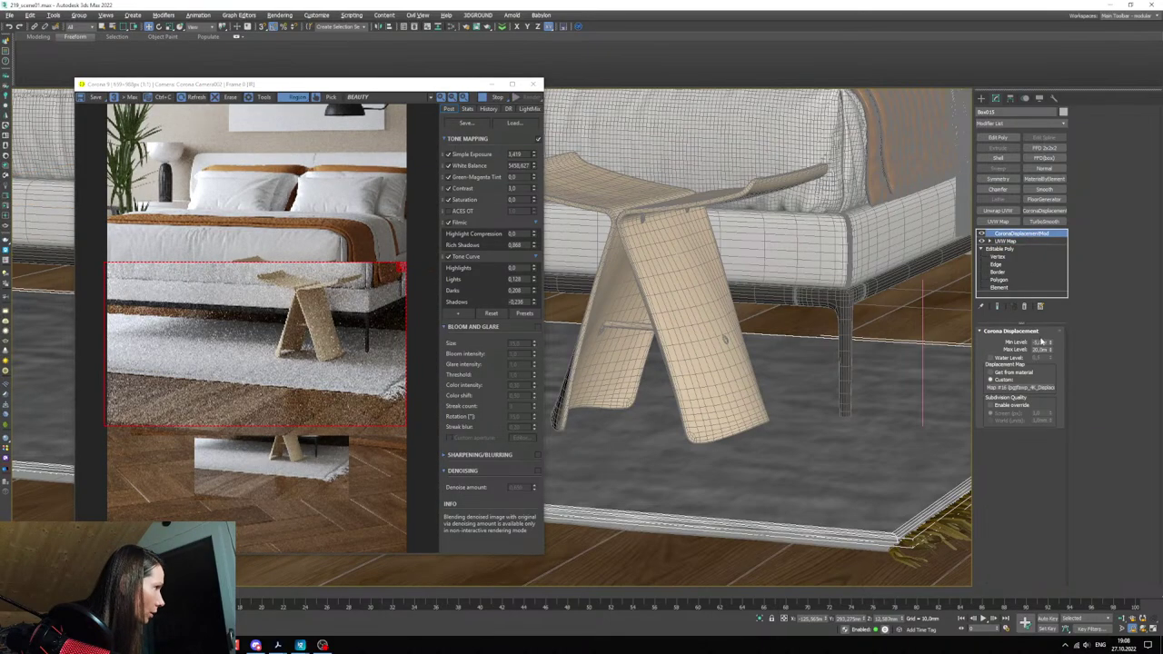
left_click_drag(316, 394, 305, 383)
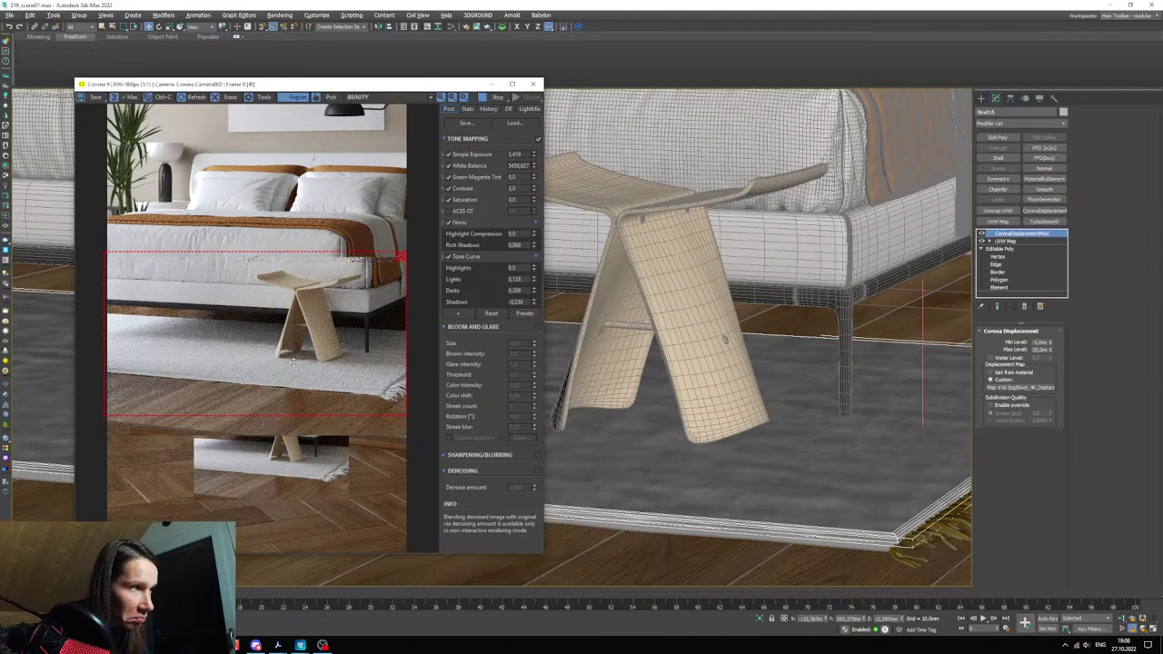
scroll(696, 461, "up", 2)
scroll(300, 365, "up", 2)
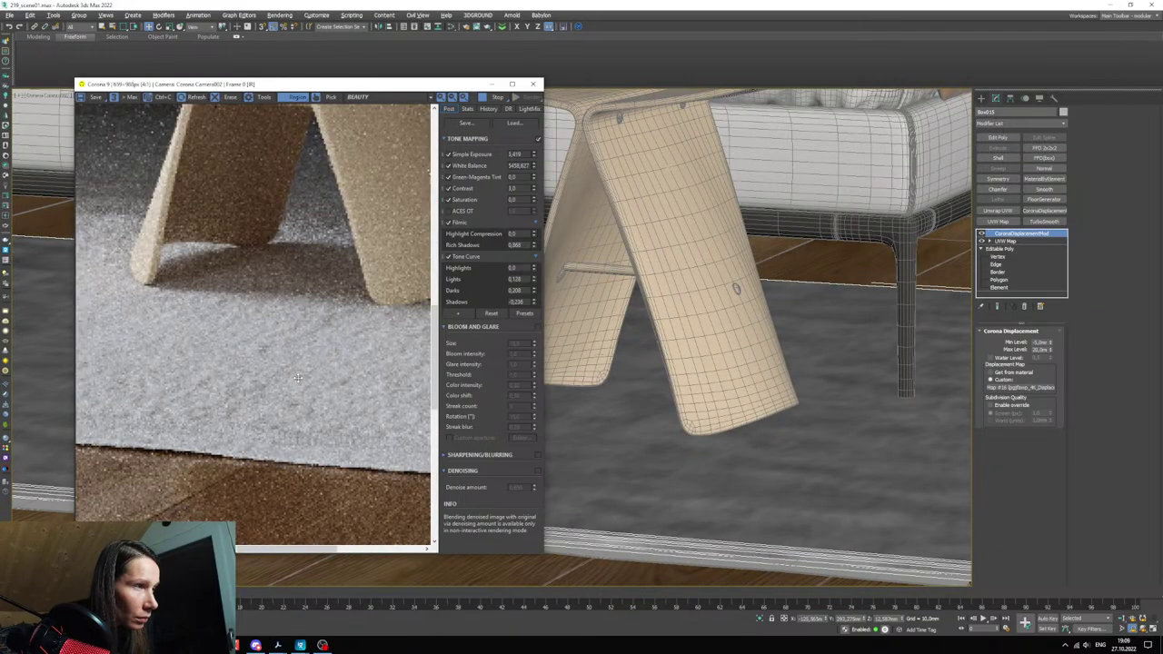
scroll(297, 377, "down", 5)
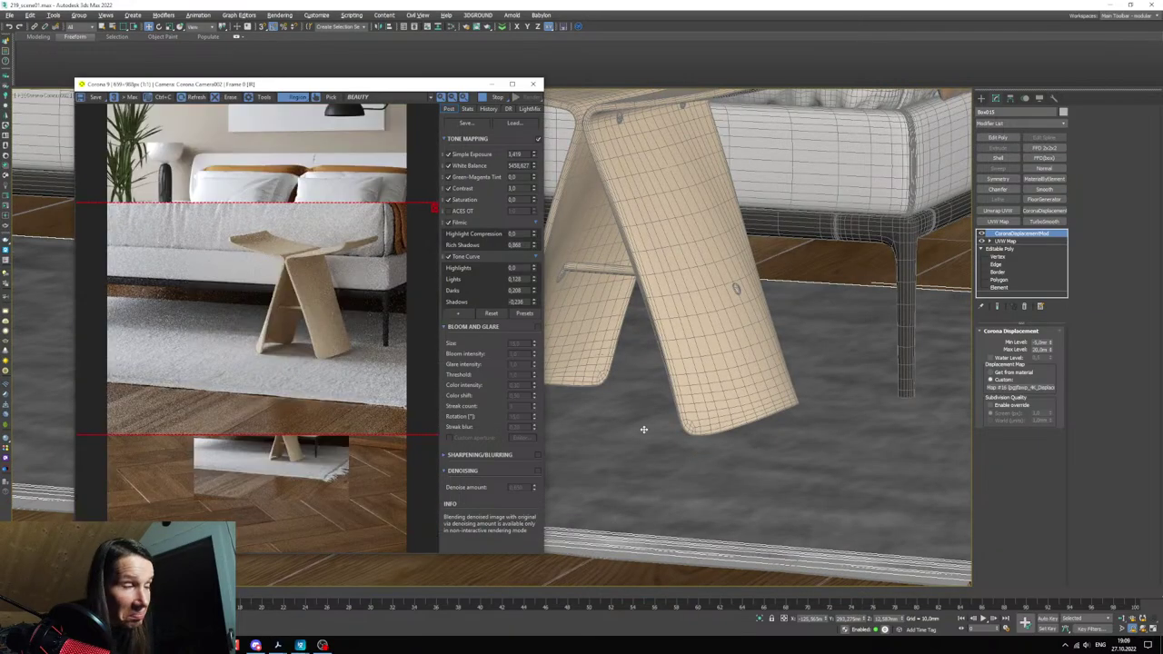
- Examine the rug's front edge, fringed corner and surface beside the stool in the interactive render
middle_click_drag(643, 429, 799, 512, "alt")
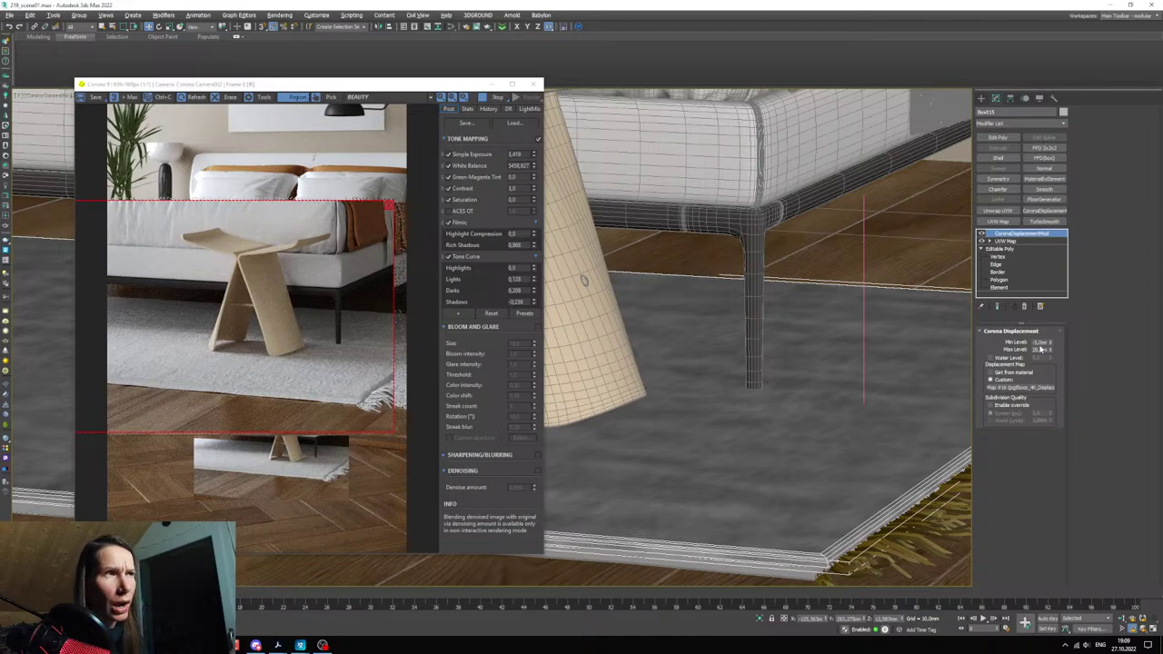
scroll(314, 390, "up", 1)
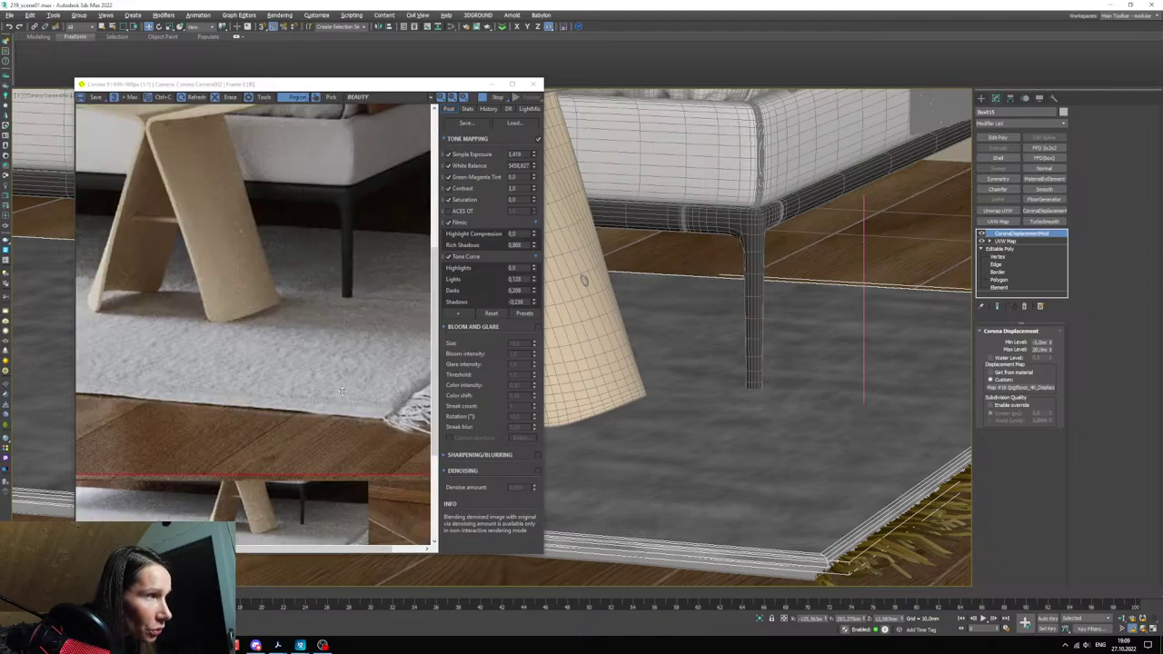
middle_click_drag(672, 440, 660, 515, "alt")
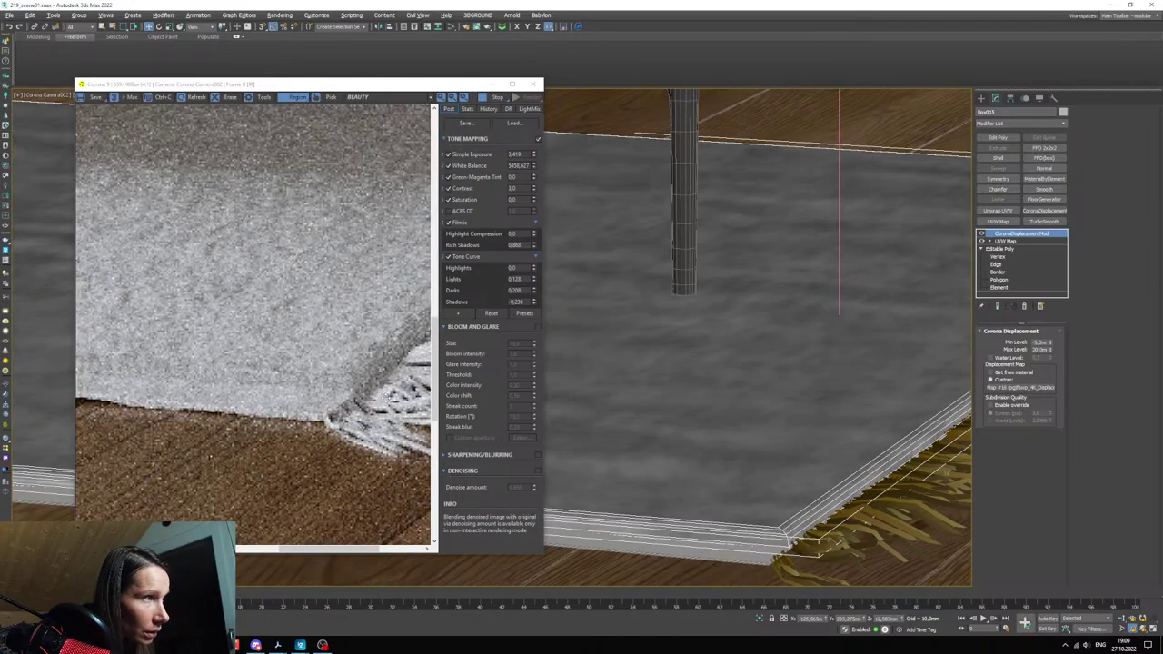
scroll(696, 454, "down", 5)
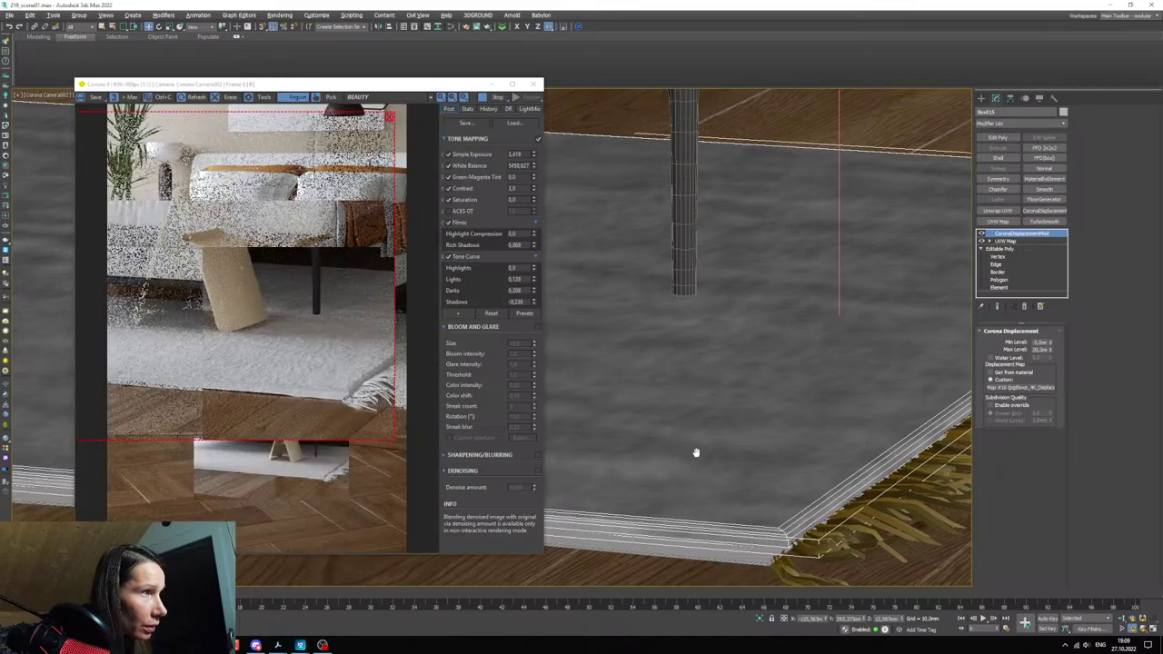
scroll(757, 458, "up", 5)
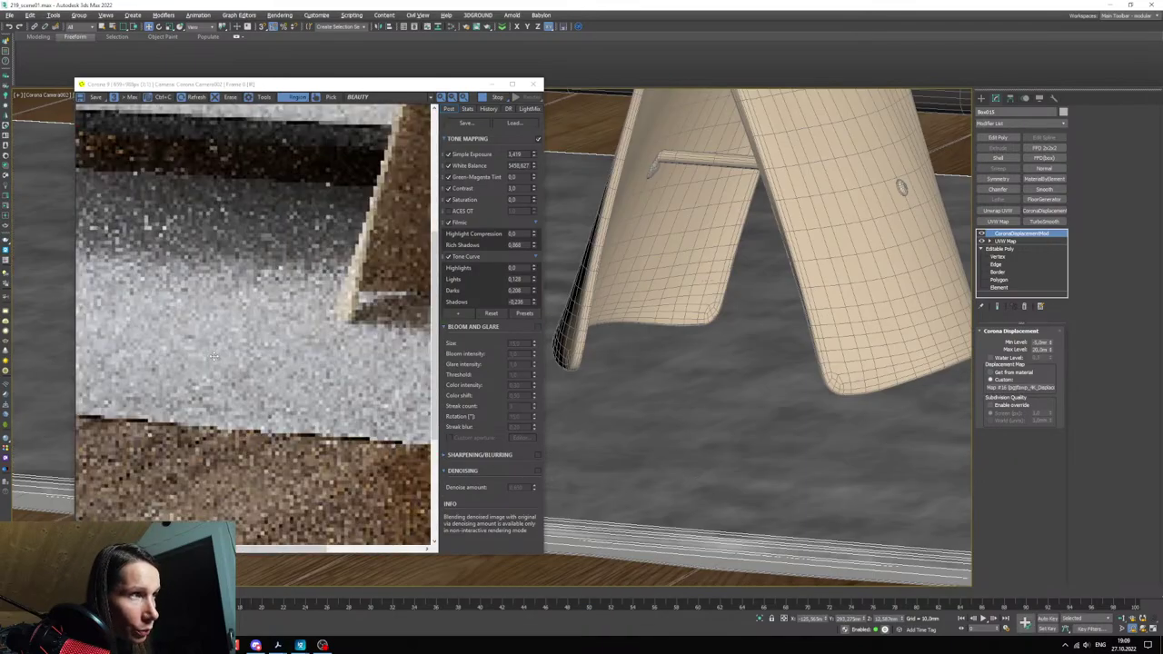
scroll(755, 475, "up", 5)
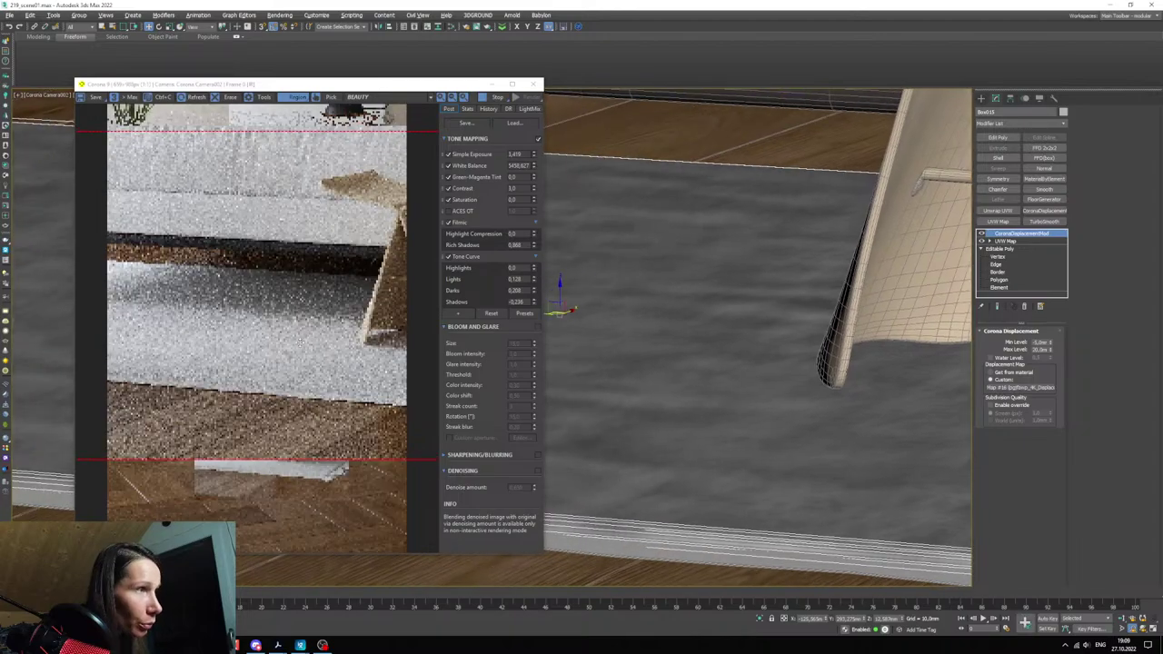
scroll(261, 385, "down", 3)
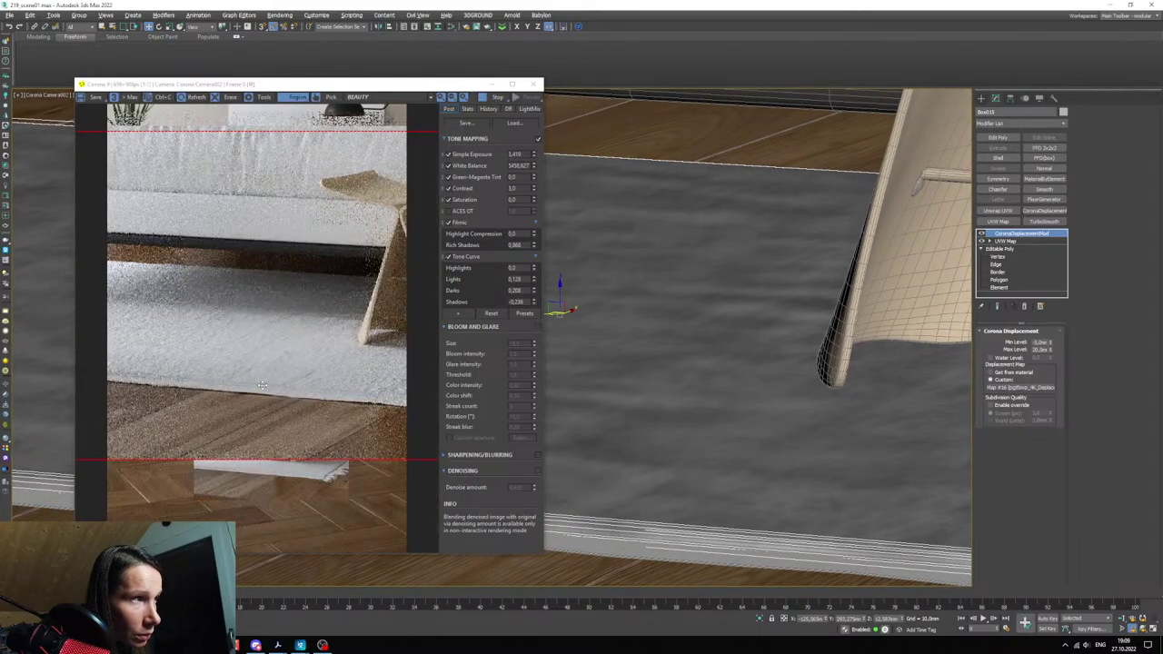
scroll(787, 437, "down", 5)
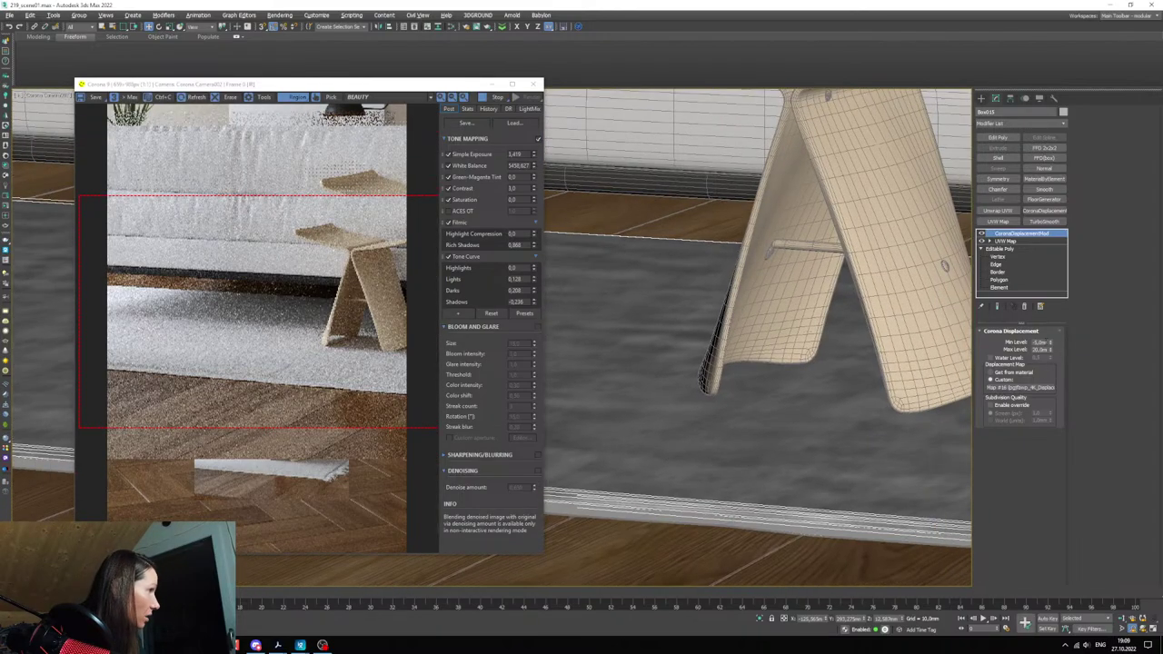
scroll(341, 385, "up", 3)
scroll(749, 413, "down", 3)
middle_click_drag(747, 420, 711, 455)
- Set the rug displacement's minimum level to -20 mm and check the carpet relief in the render
scroll(643, 443, "up", 3)
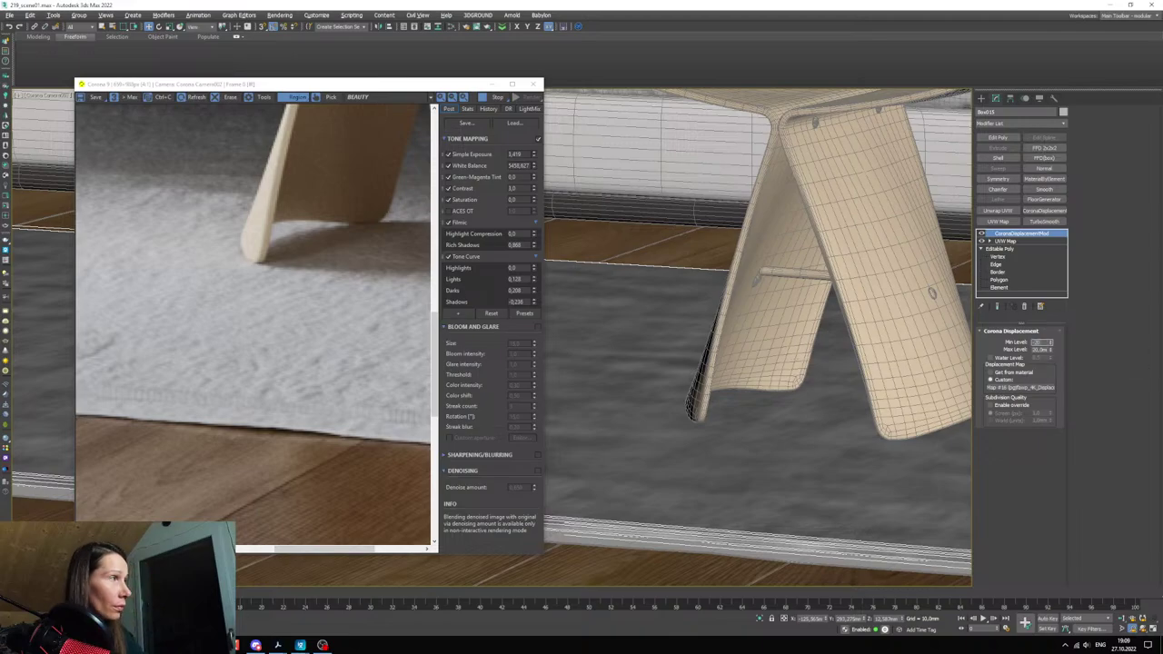
key("Return")
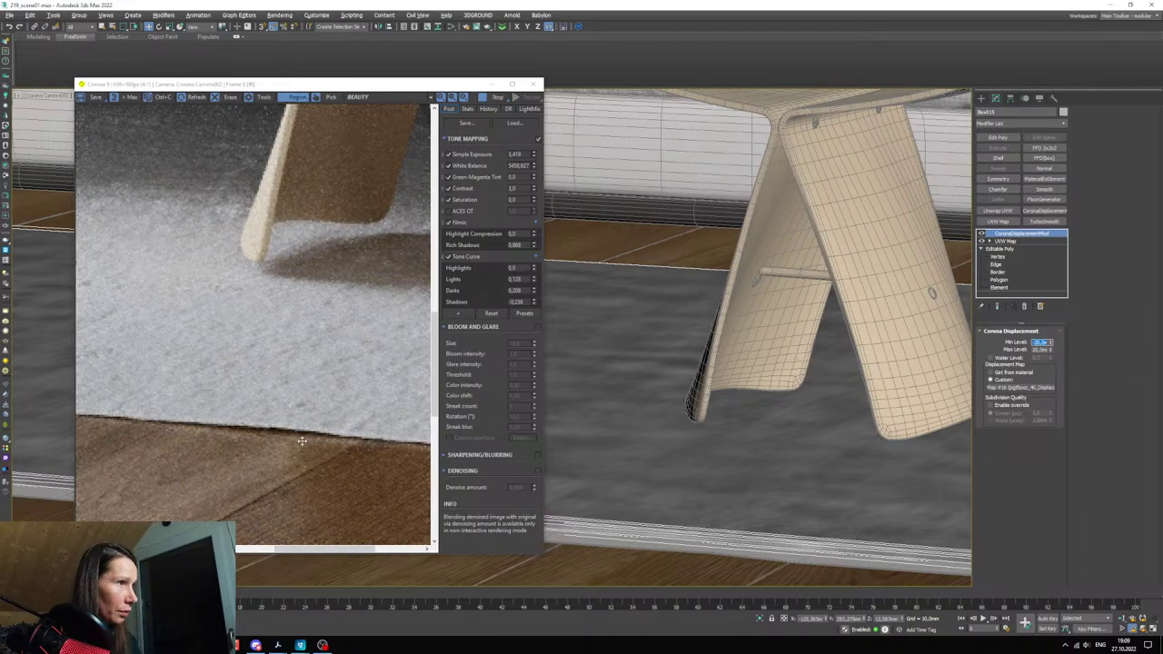
scroll(302, 442, "down", 3)
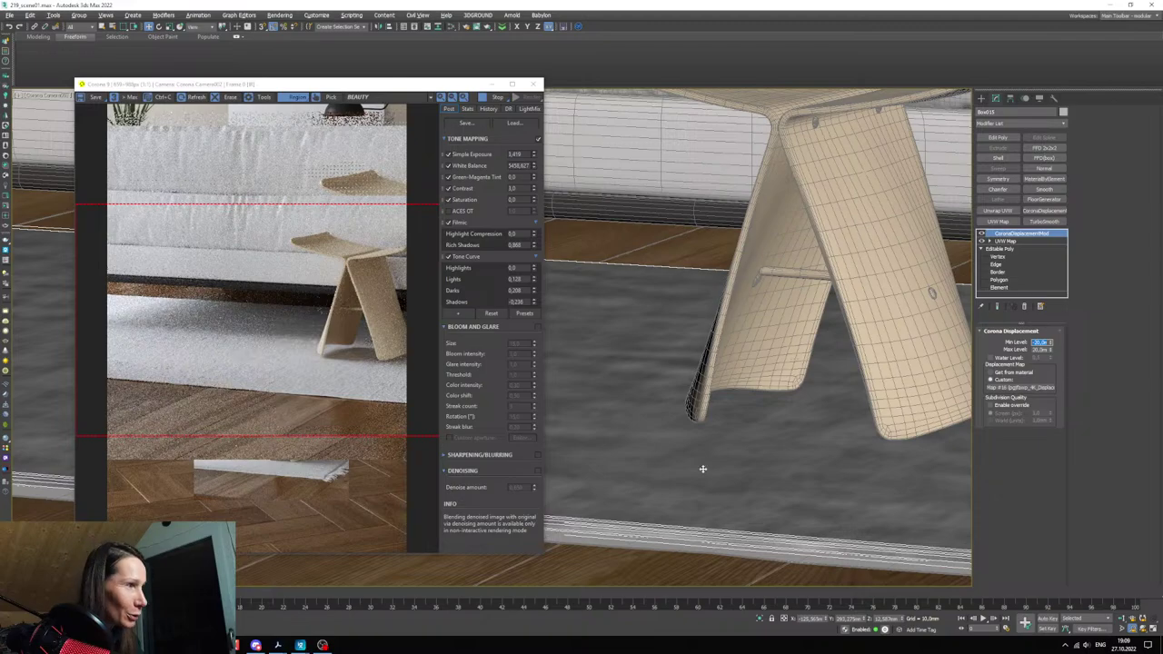
- Set the rug displacement's minimum level to -5 mm and check the rug's surface and fringed corner in the render
middle_click_drag(702, 469, 649, 493, "alt")
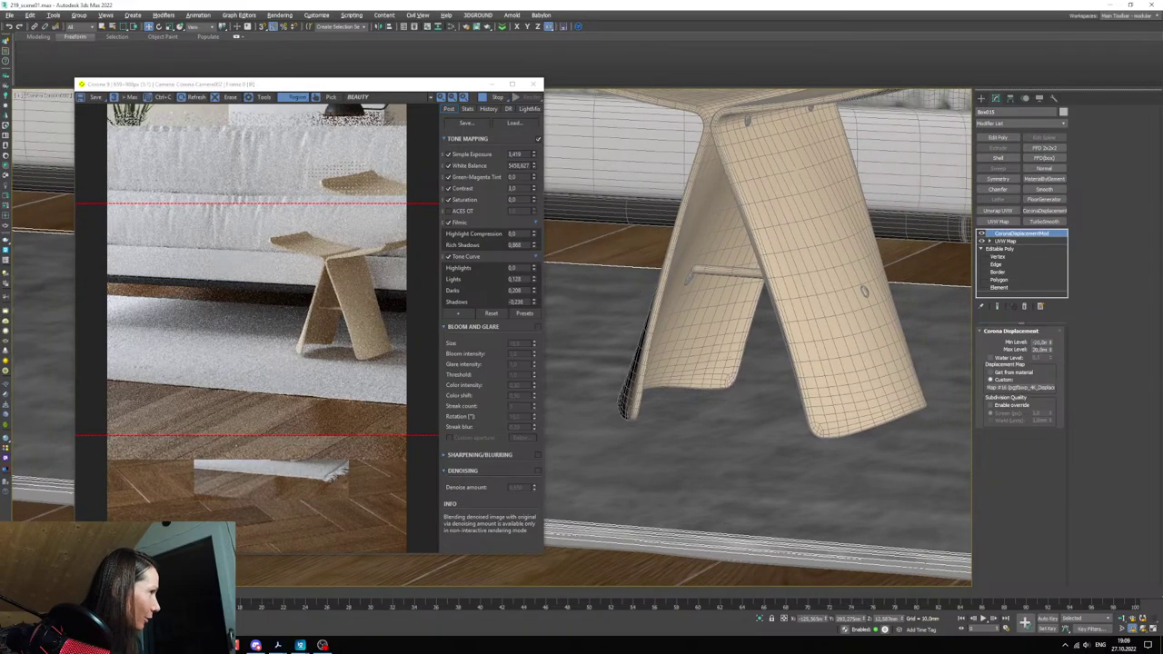
left_click_drag(1034, 342, 1086, 343)
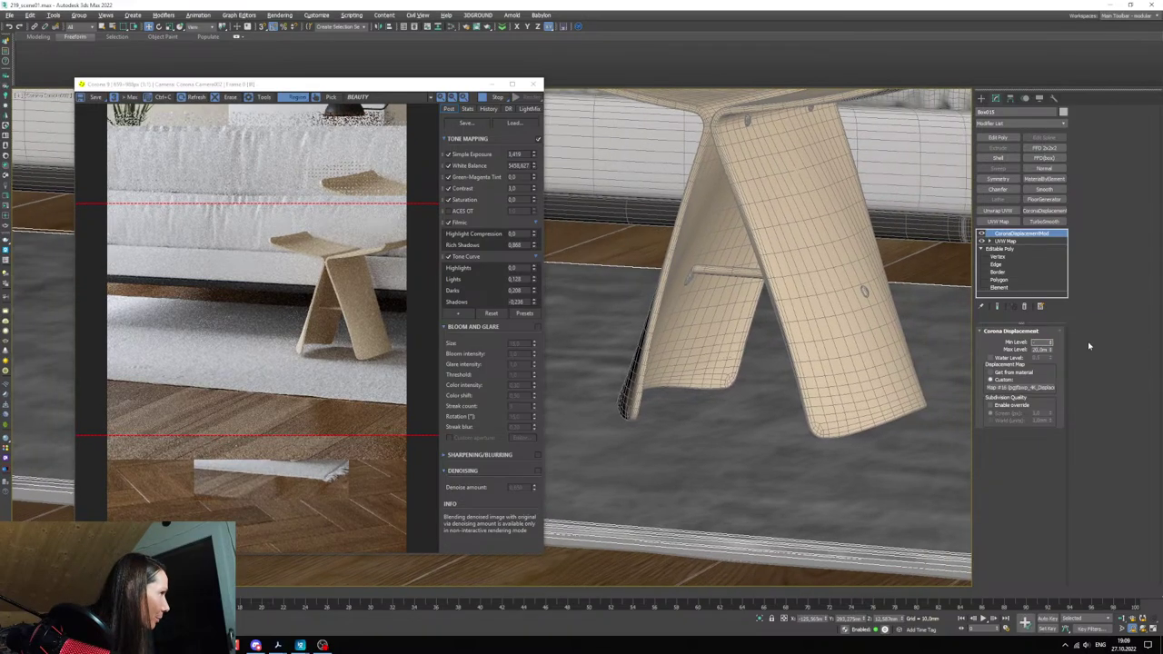
scroll(233, 362, "up", 3)
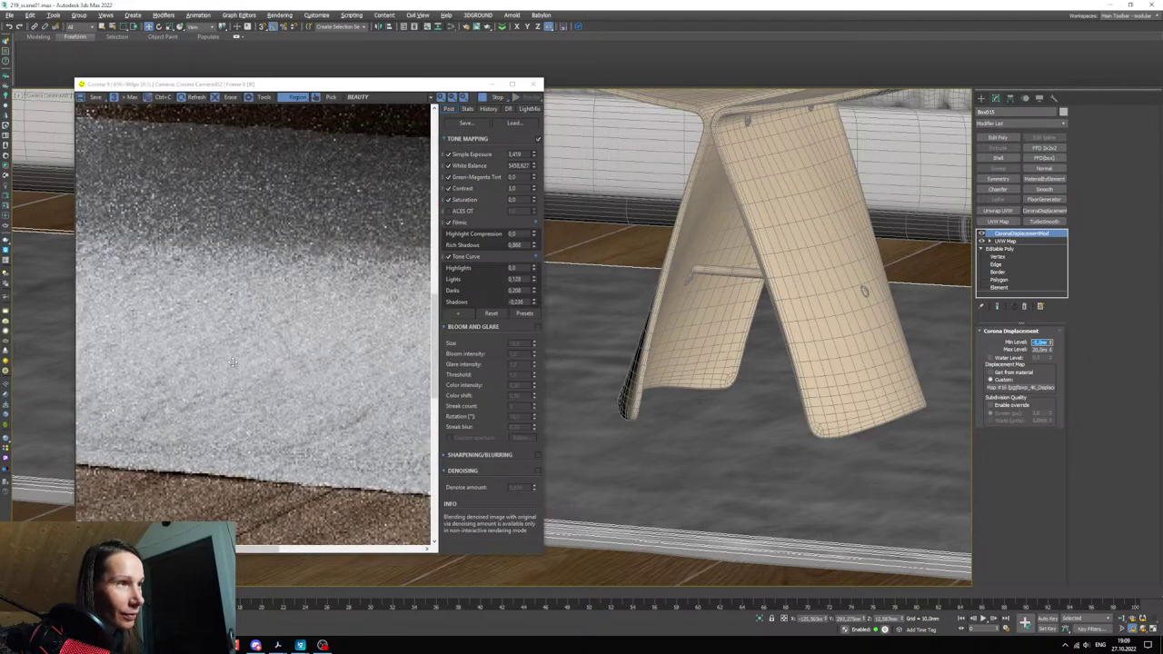
scroll(261, 373, "down", 4)
scroll(270, 367, "up", 2)
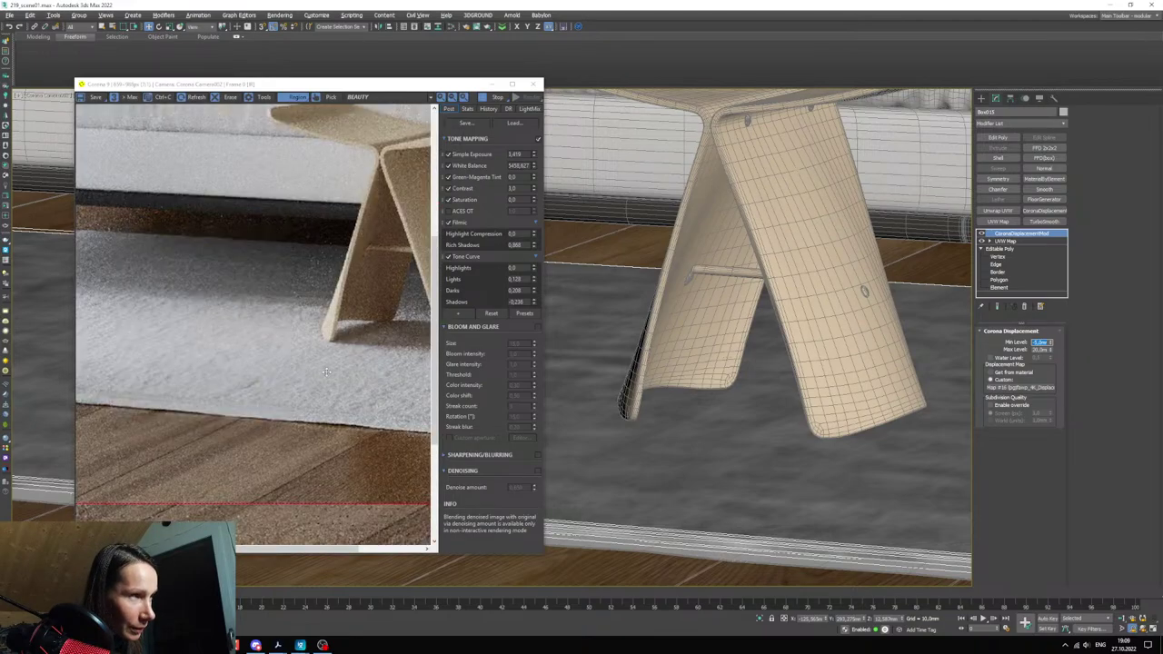
scroll(326, 372, "down", 2)
middle_click_drag(725, 479, 610, 461)
middle_click_drag(885, 494, 785, 494)
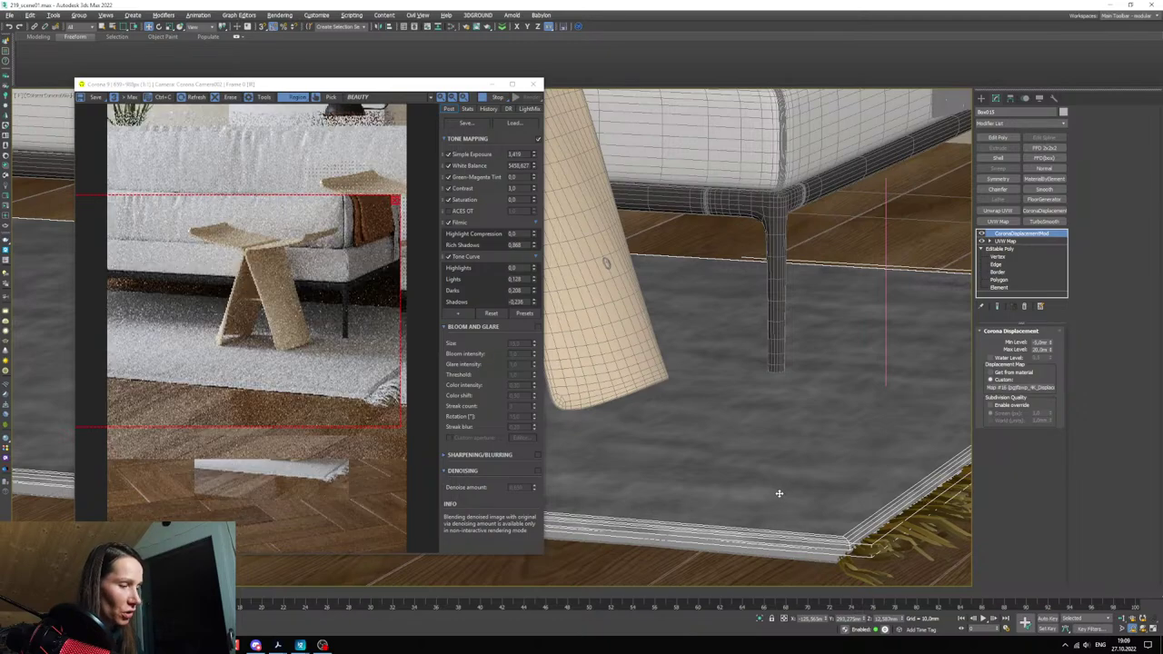
- Duplicate the carpet's displacement bitmap in the rug material's node graph and show the copy's parameters
key("m")
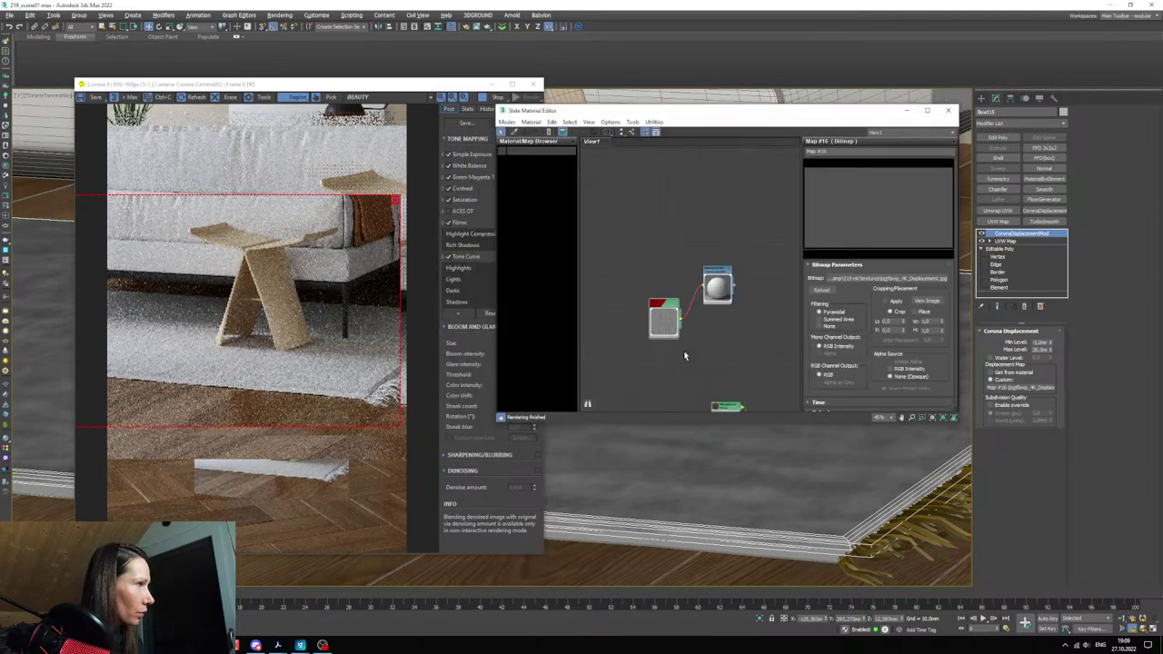
scroll(668, 336, "up", 4)
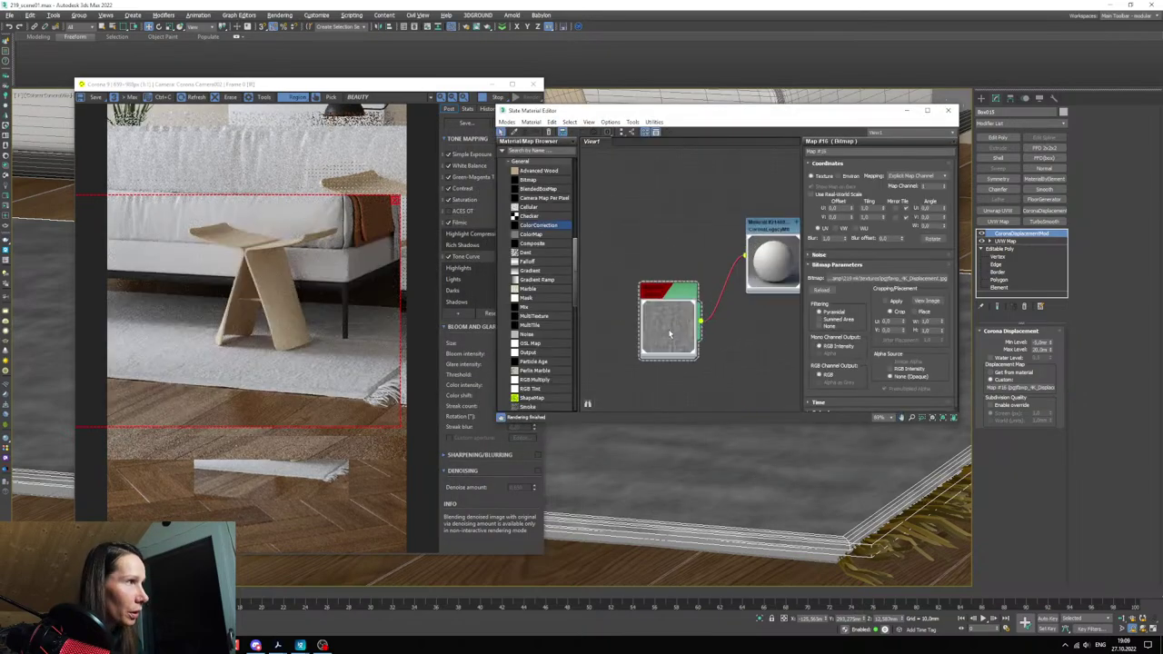
middle_click_drag(668, 334, 648, 286)
left_click_drag(648, 270, 648, 363, "shift")
double_click(648, 364)
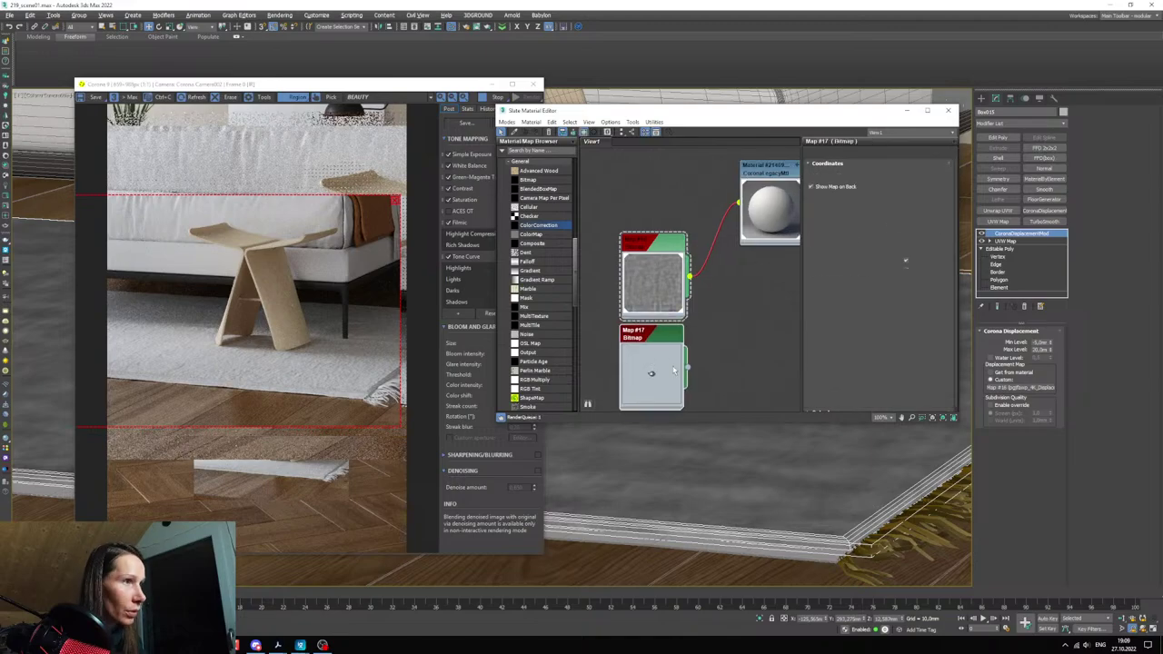
- Load pgjfawp_4K_Normal.jpg into the duplicated bitmap in place of the displacement image
left_click(834, 281)
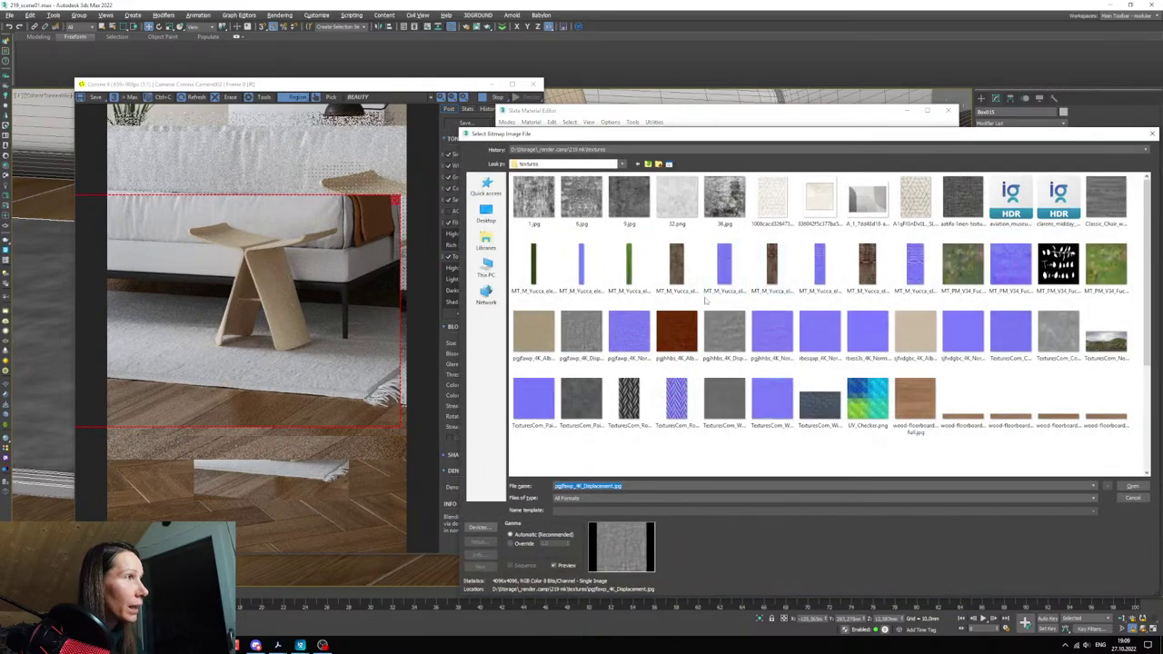
left_click(595, 491)
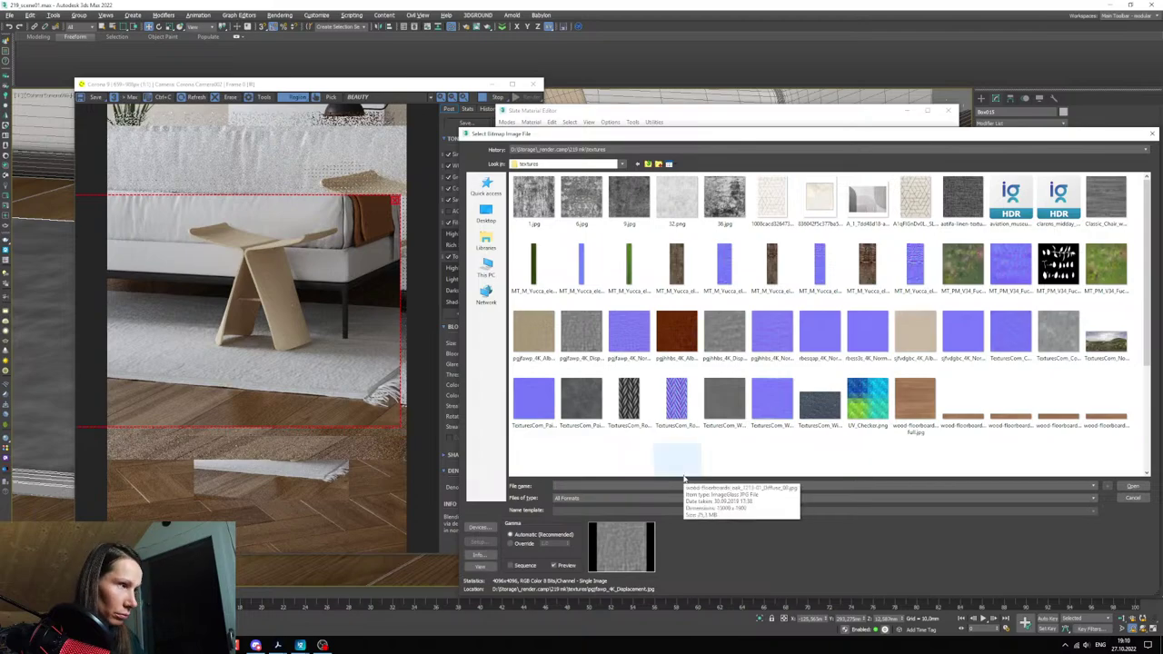
key("ctrl+z")
key("BackSpace")
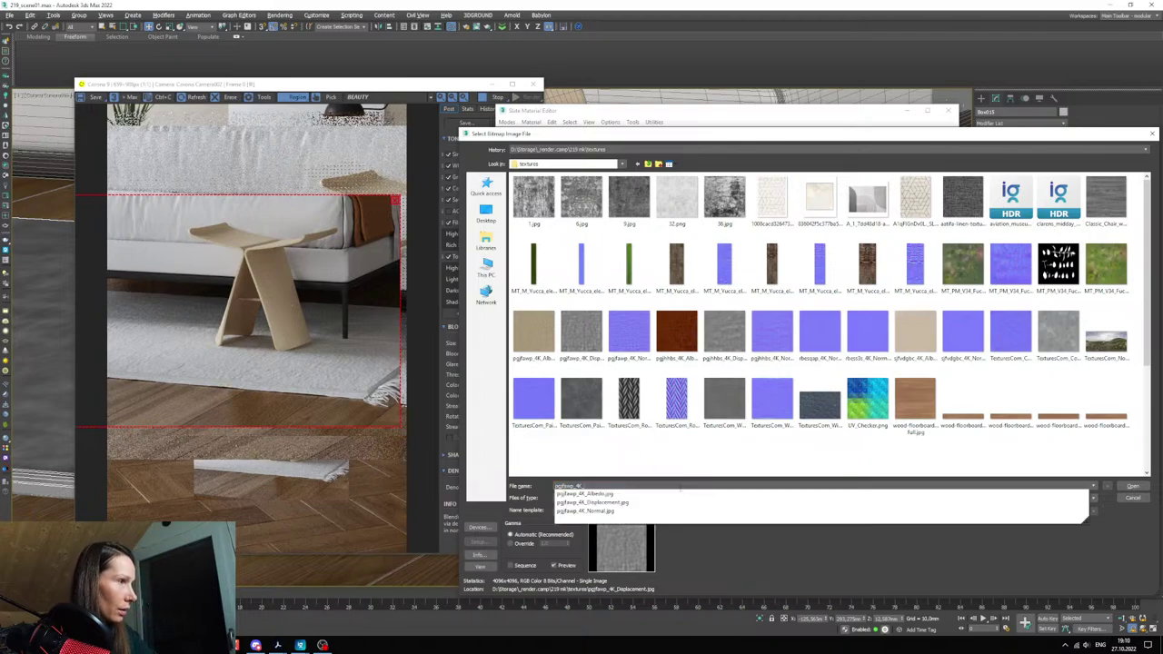
left_click(581, 512)
key("Return")
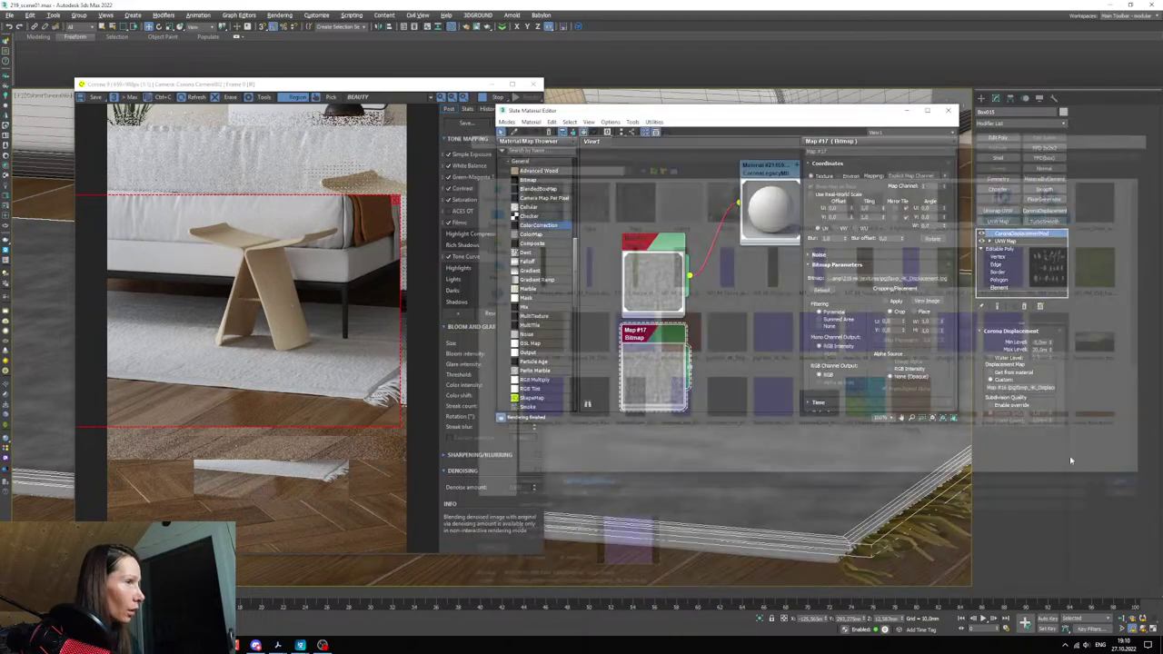
- Feed the normal bitmap into the Normal input of a new CoronaNormal map and enable adding gamma to input
middle_click_drag(697, 352, 663, 362)
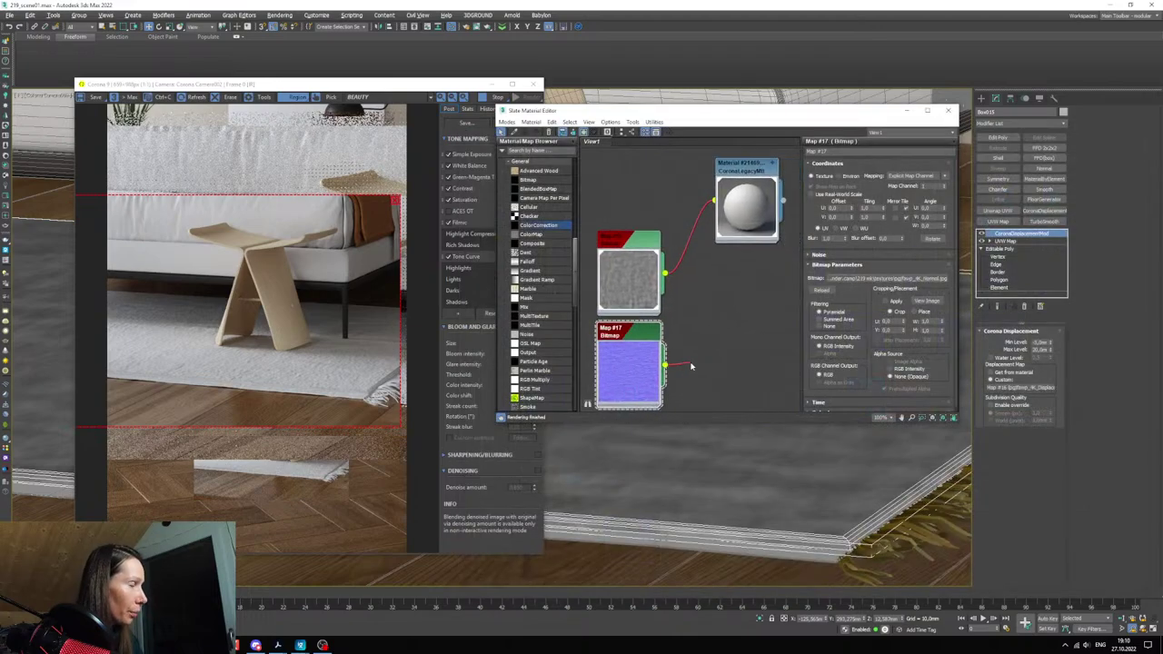
left_click_drag(690, 366, 694, 365)
mouse_move(720, 388)
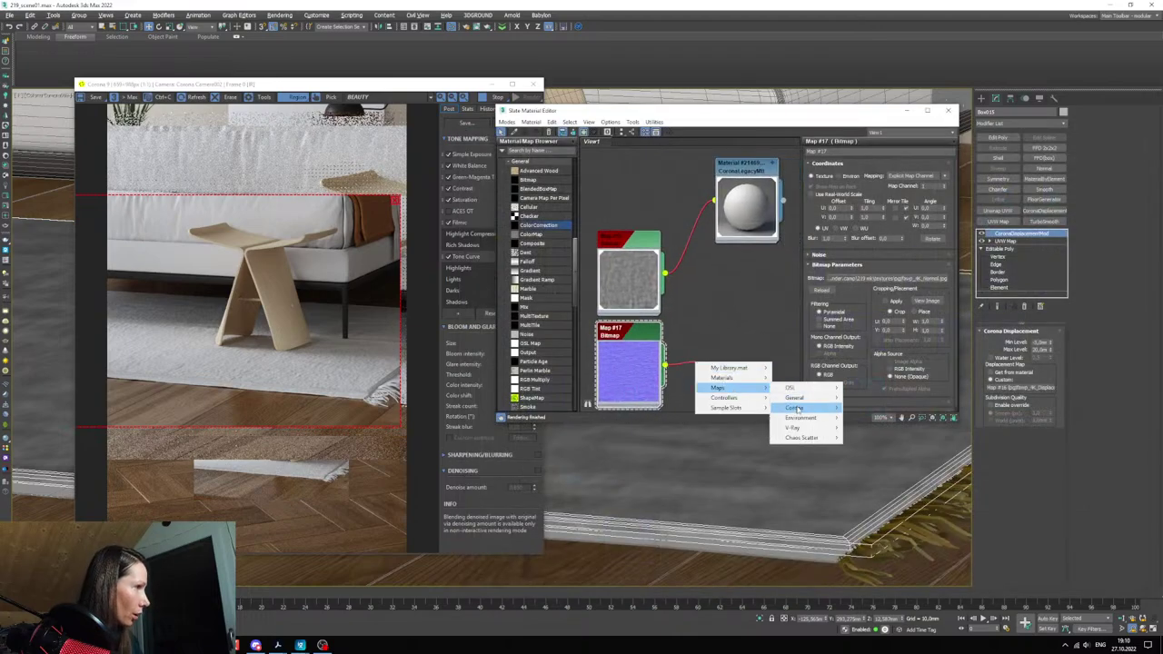
mouse_move(796, 408)
left_click(872, 509)
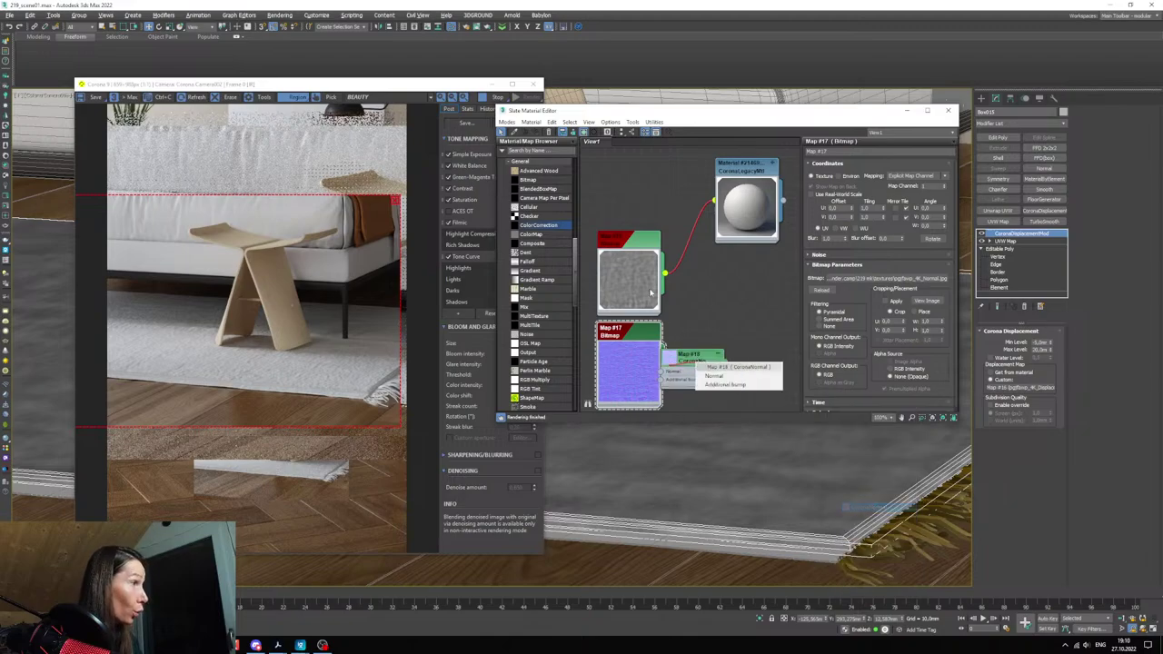
left_click(726, 376)
left_click_drag(647, 364, 610, 375)
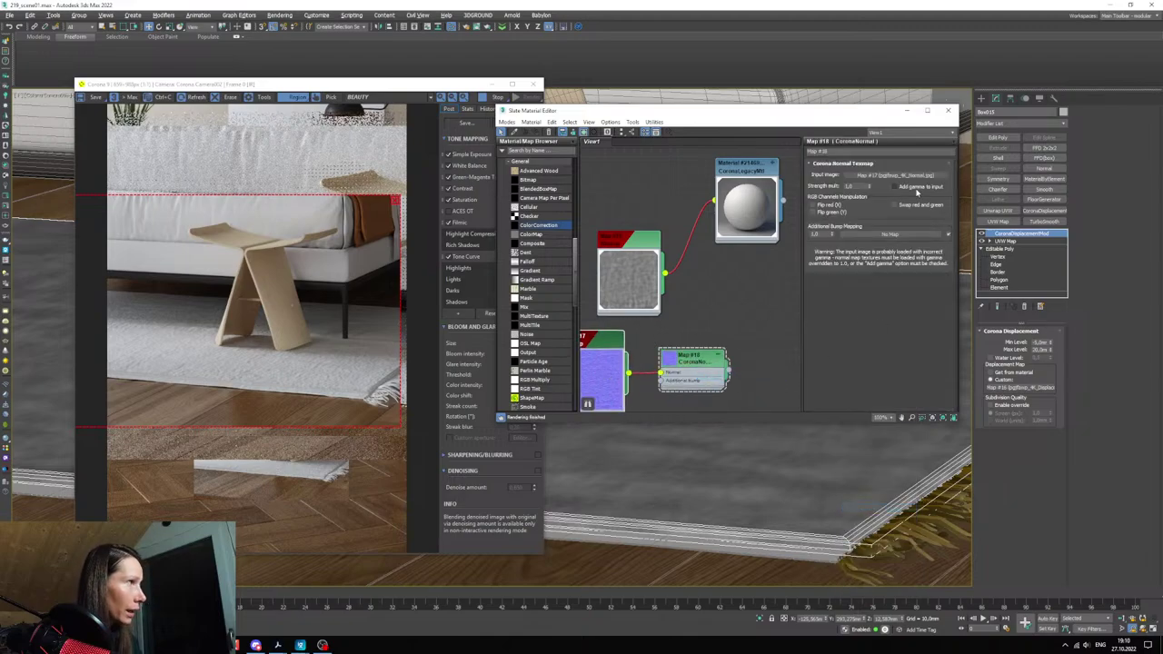
left_click(916, 189)
- Connect the CoronaNormal map to the rug material's Bump input and check the carpet surface in the render
left_click_drag(691, 359, 626, 342)
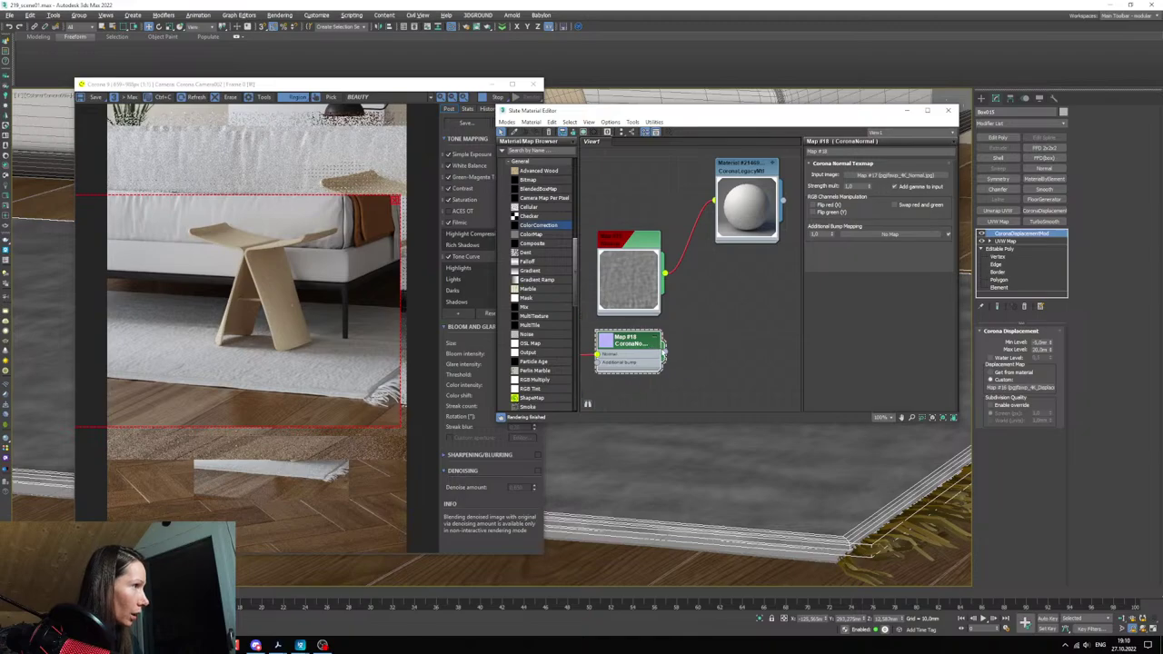
left_click_drag(733, 227, 729, 238)
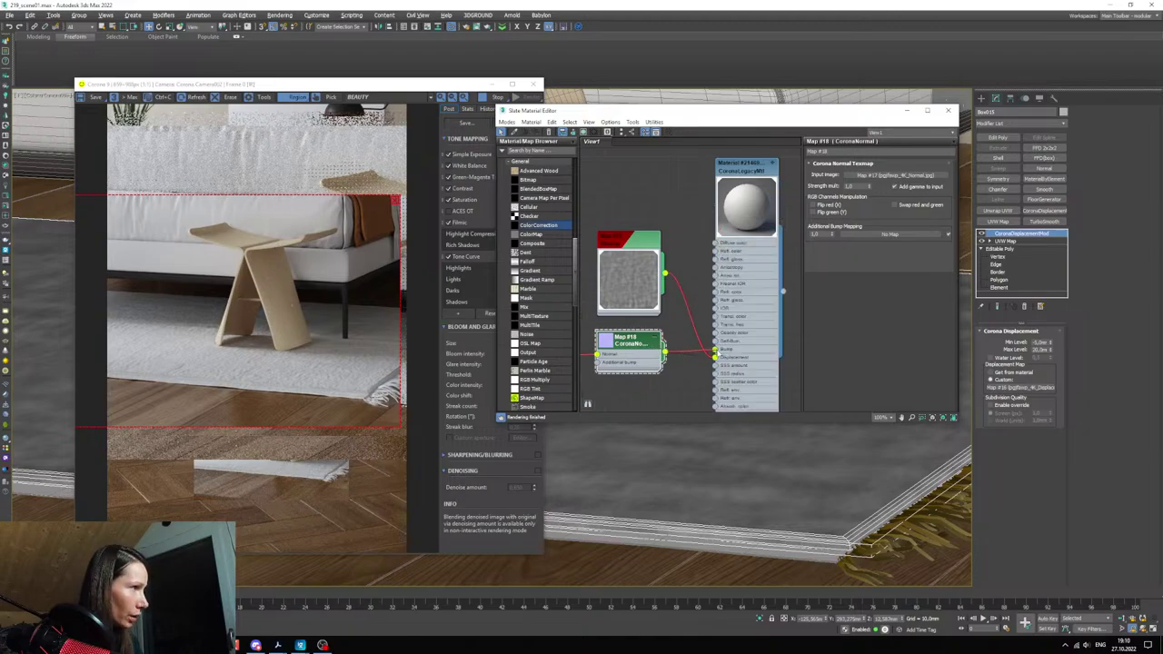
left_click_drag(716, 355, 710, 353)
scroll(311, 373, "up", 4)
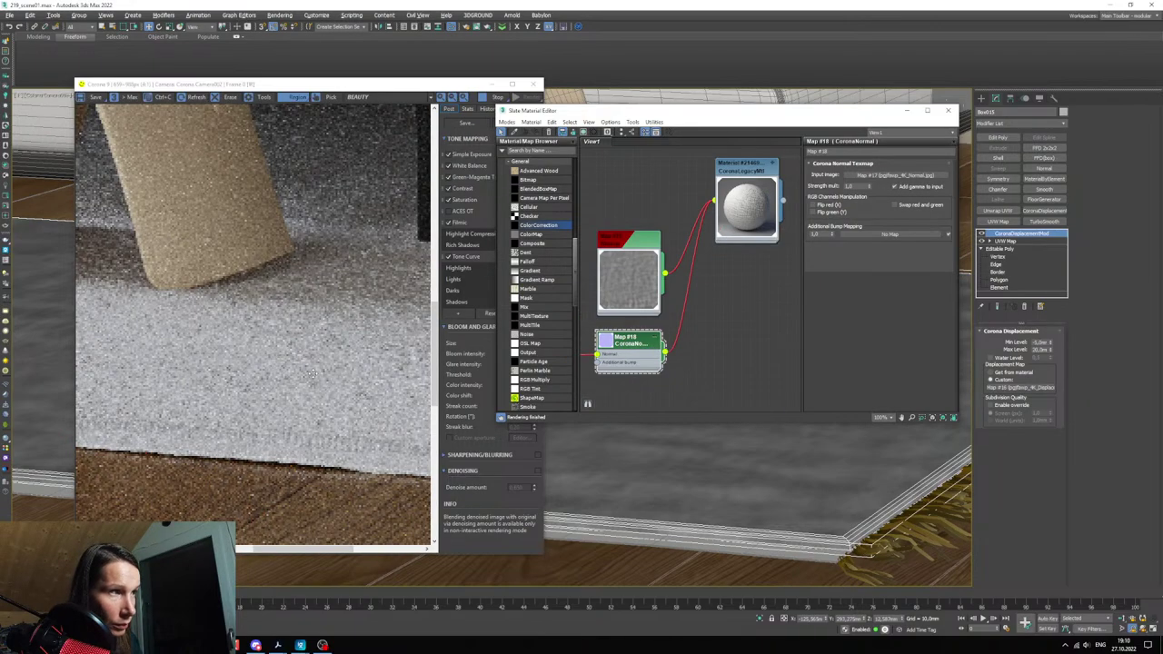
scroll(312, 373, "down", 4)
middle_click_drag(693, 249, 684, 284)
- Switch off the rug's displacement modifier and check the carpet with only the normal bump in the interactive render
left_click(981, 234)
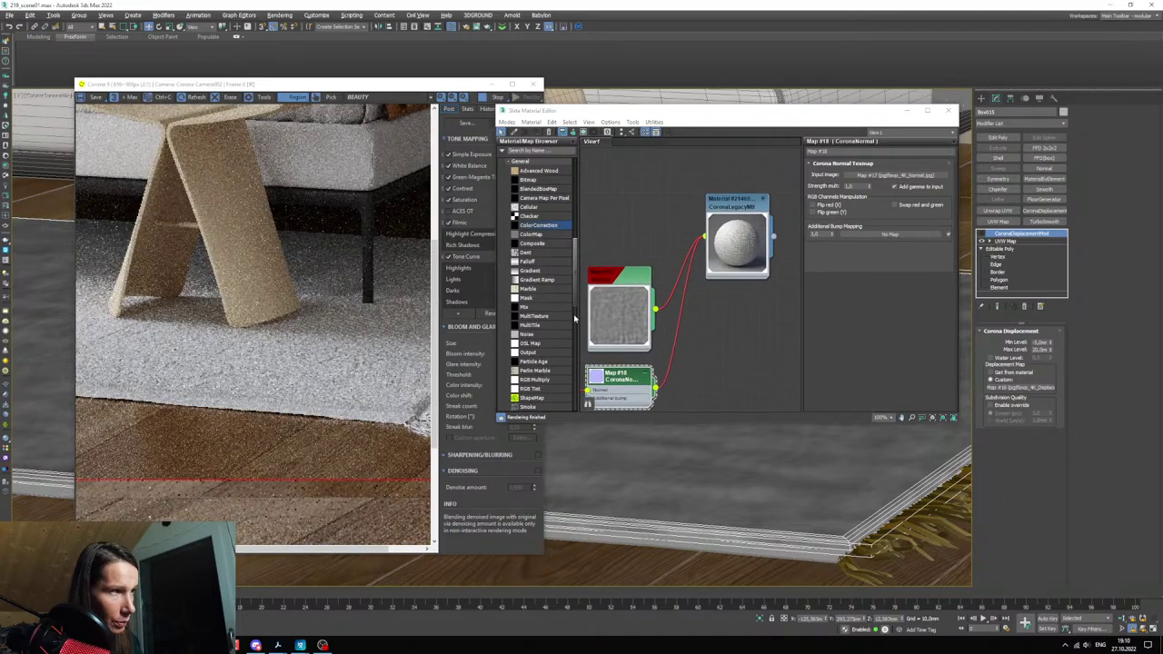
scroll(301, 391, "up", 2)
scroll(307, 377, "down", 2)
scroll(823, 509, "up", 3)
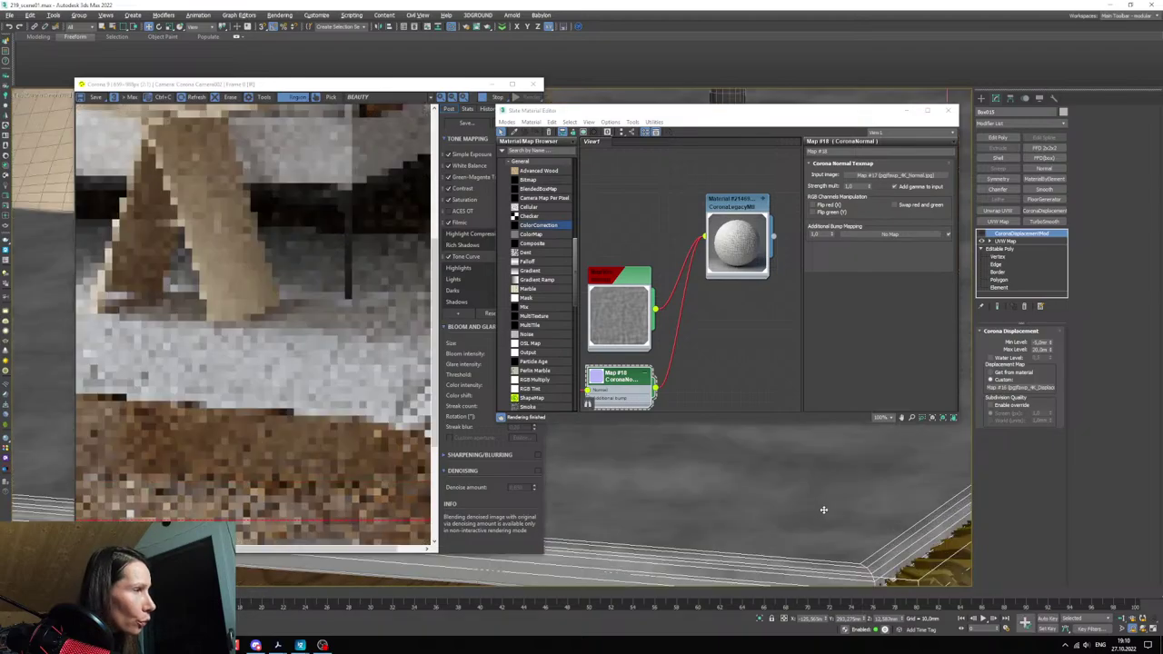
scroll(271, 379, "up", 2)
scroll(271, 380, "down", 3)
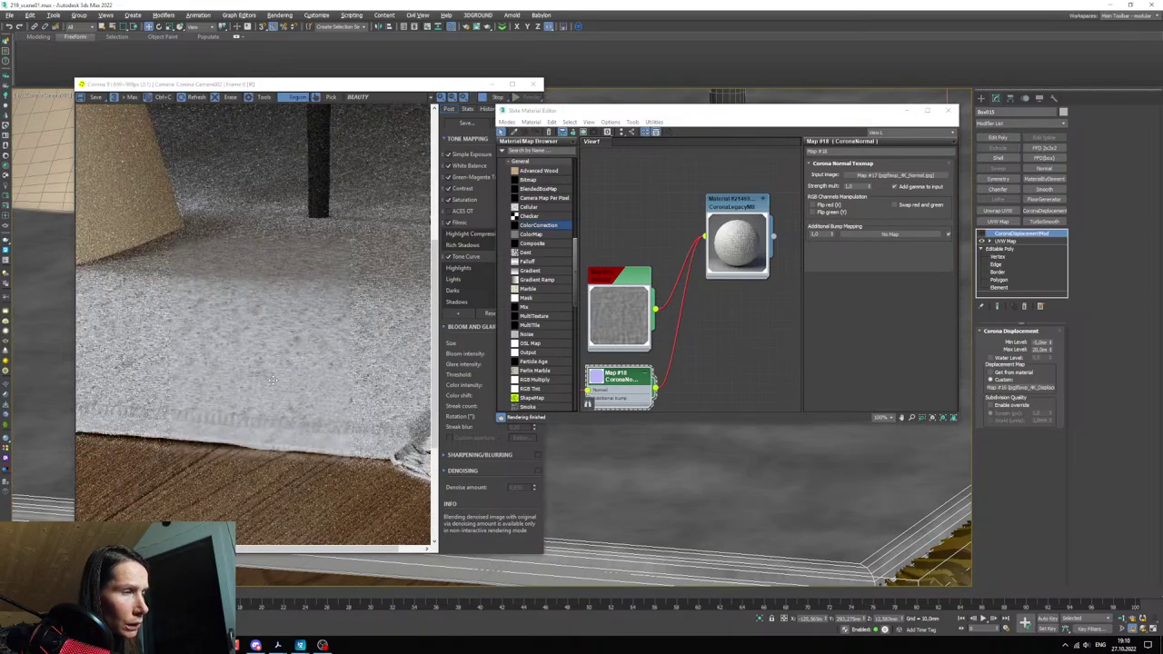
scroll(678, 302, "down", 2)
- Set the CoronaNormal strength multiplier to 0.5 and check the rug's surface around the stool's foot
middle_click_drag(653, 329, 721, 332)
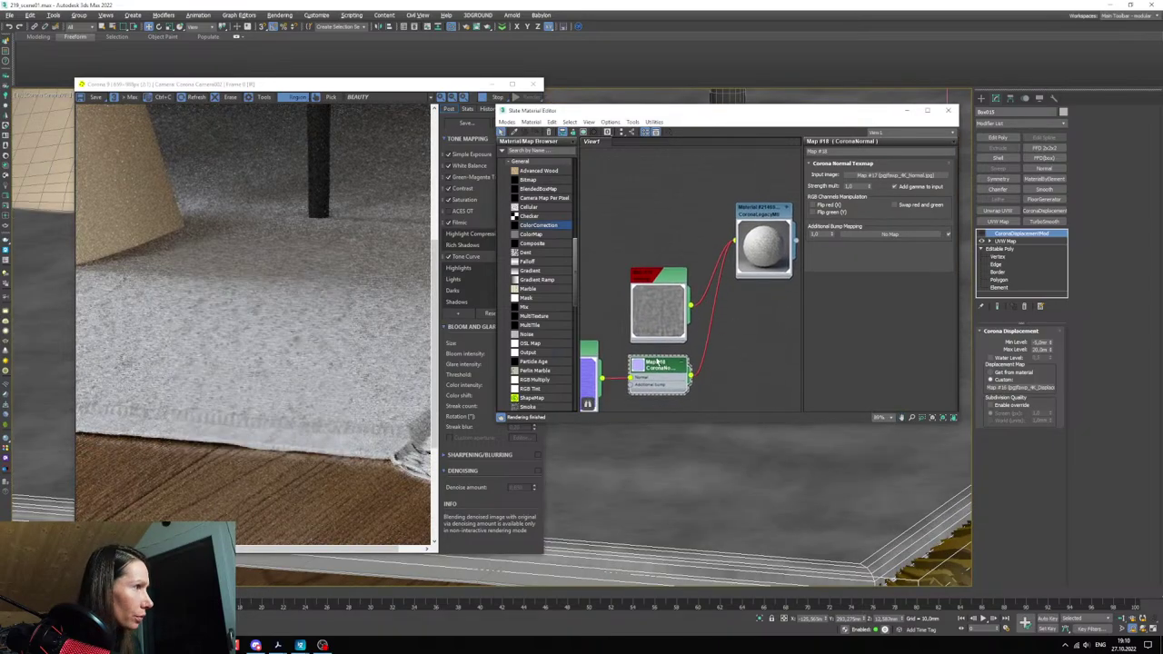
type("0,")
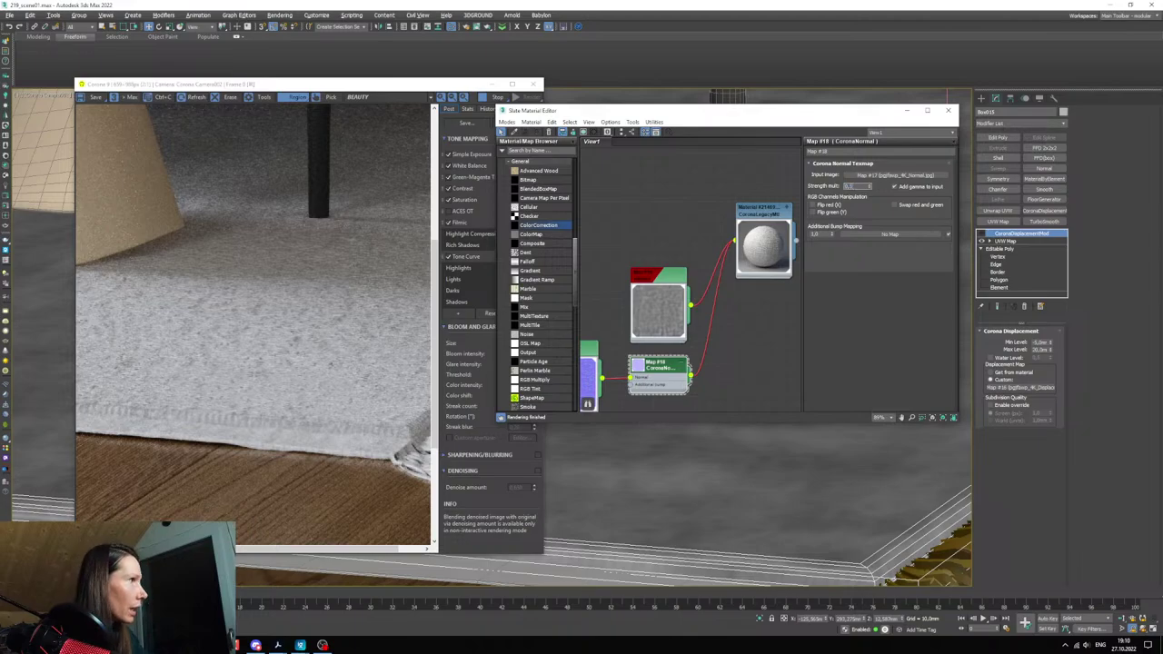
type("5")
key("Return")
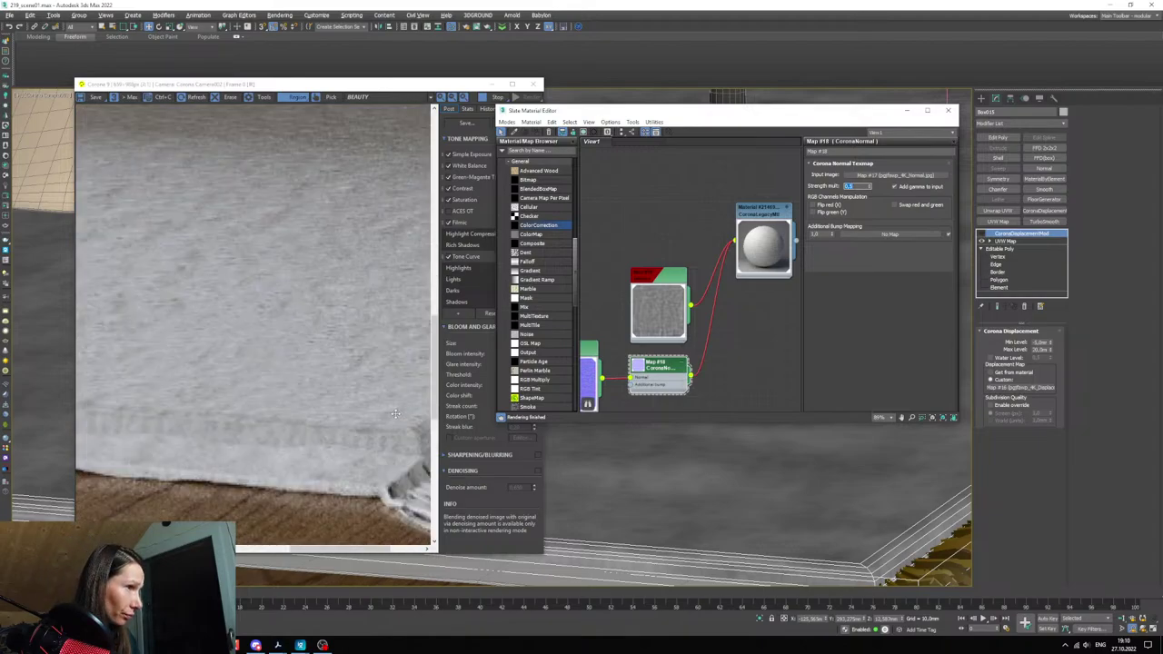
scroll(291, 320, "down", 3)
scroll(290, 321, "up", 5)
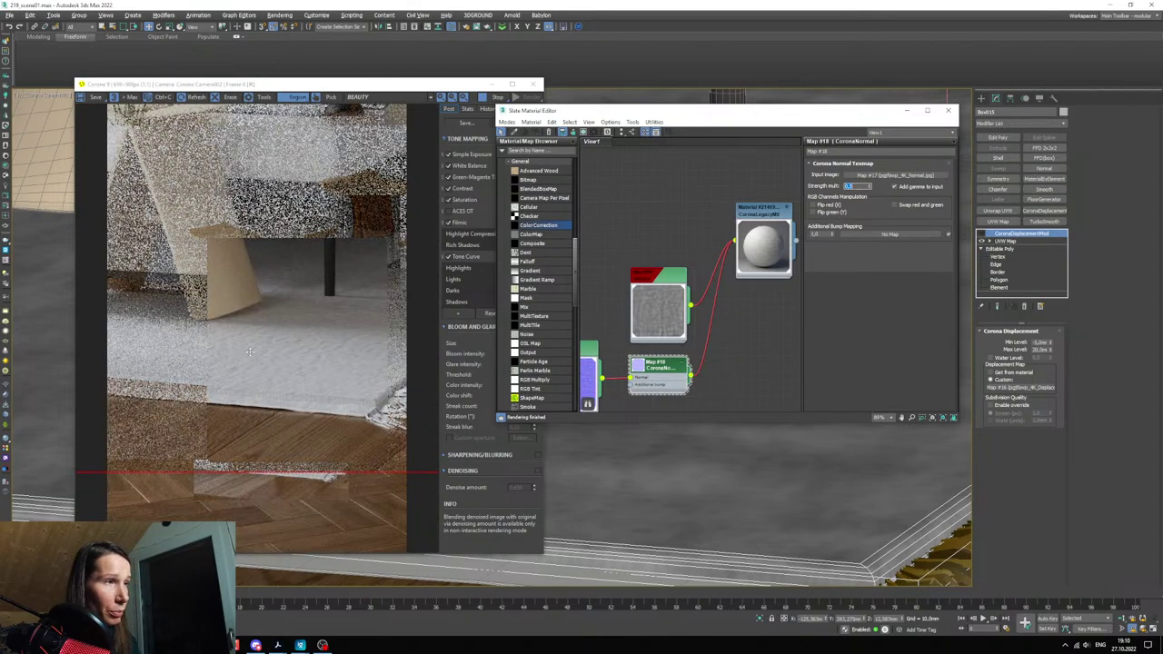
scroll(173, 377, "down", 2)
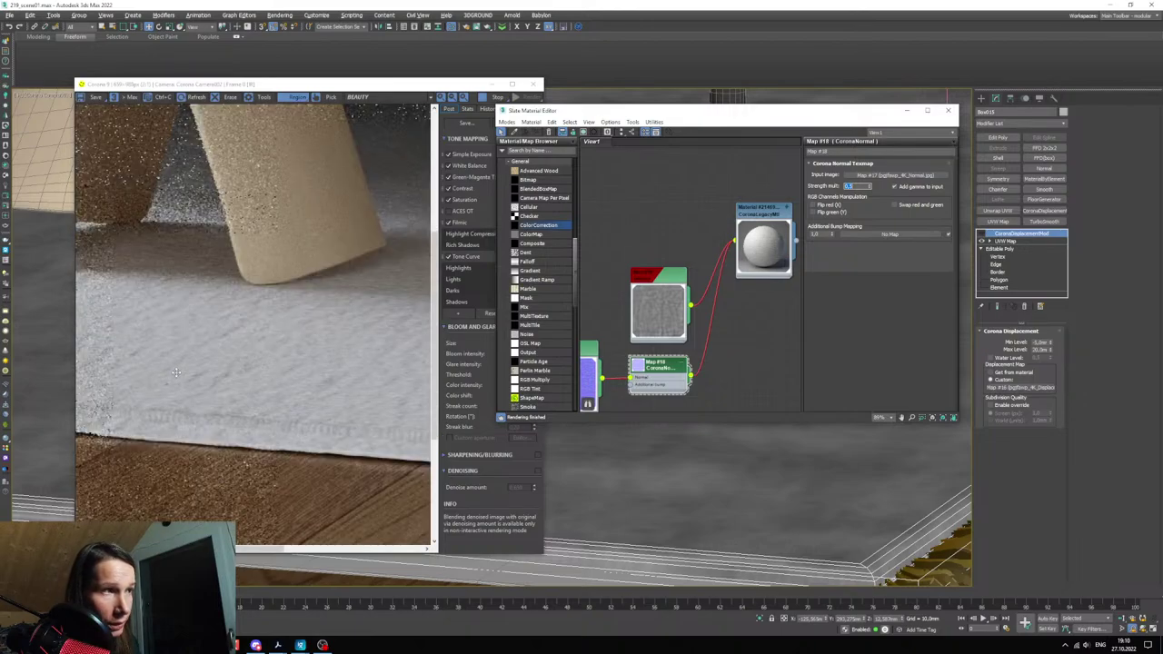
scroll(177, 373, "down", 2)
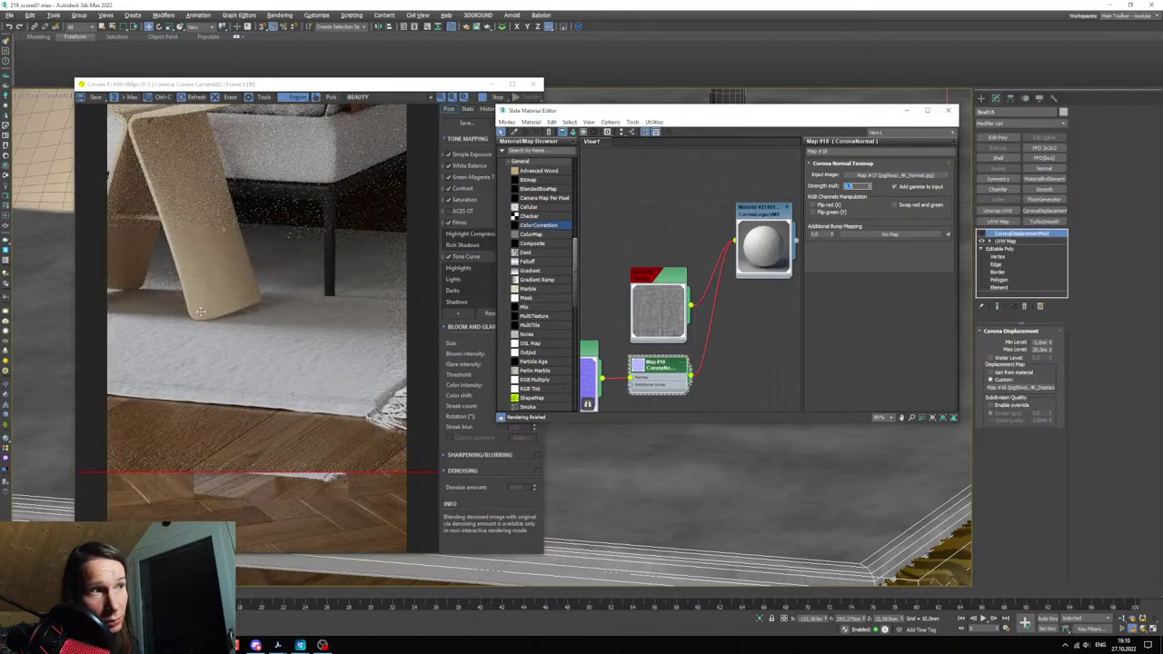
scroll(739, 367, "up", 3)
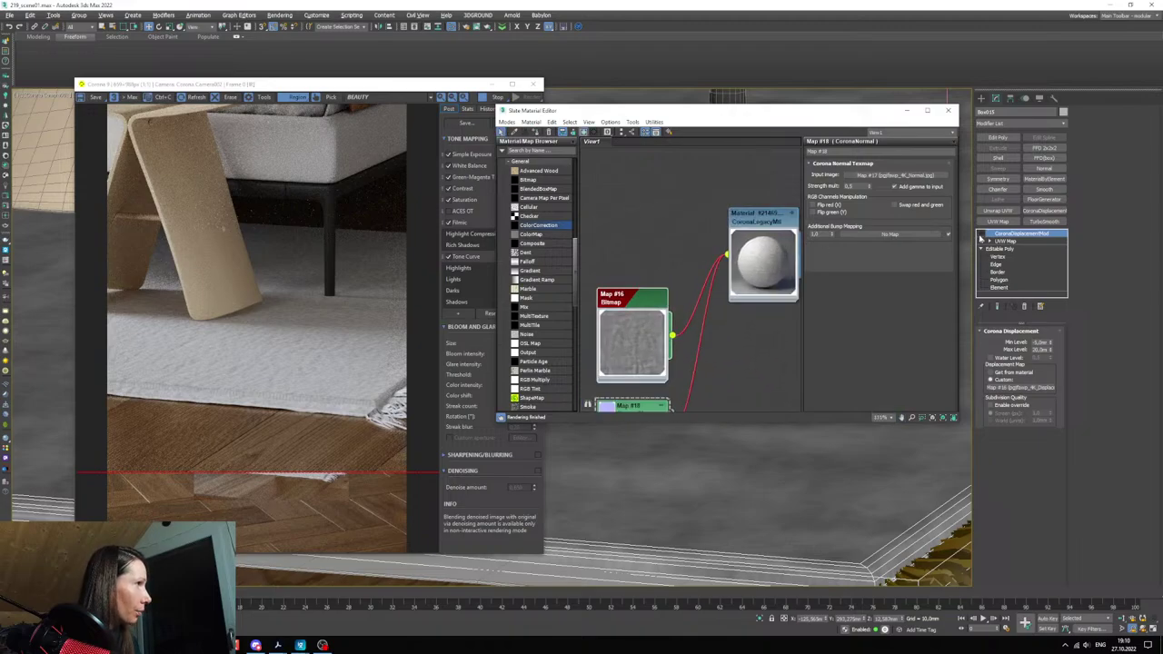
- Switch the rug's displacement modifier back on and check the carpet relief and fringed corner in the render
left_click(981, 235)
scroll(261, 377, "up", 3)
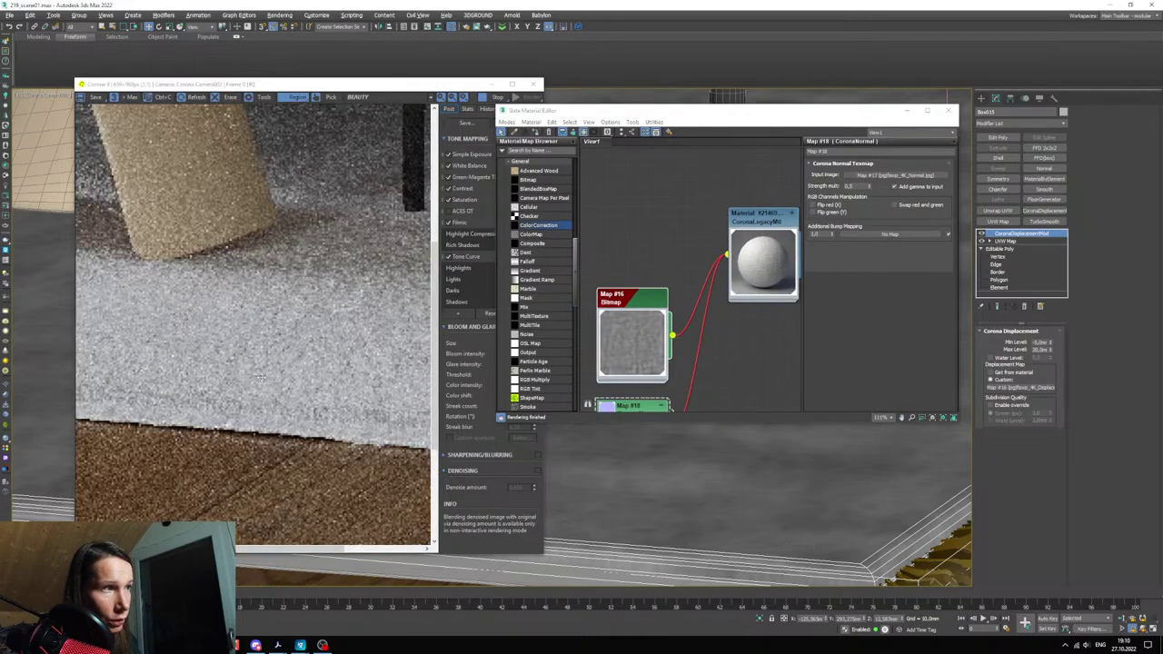
scroll(260, 376, "up", 1)
scroll(315, 366, "down", 2)
scroll(385, 349, "up", 1)
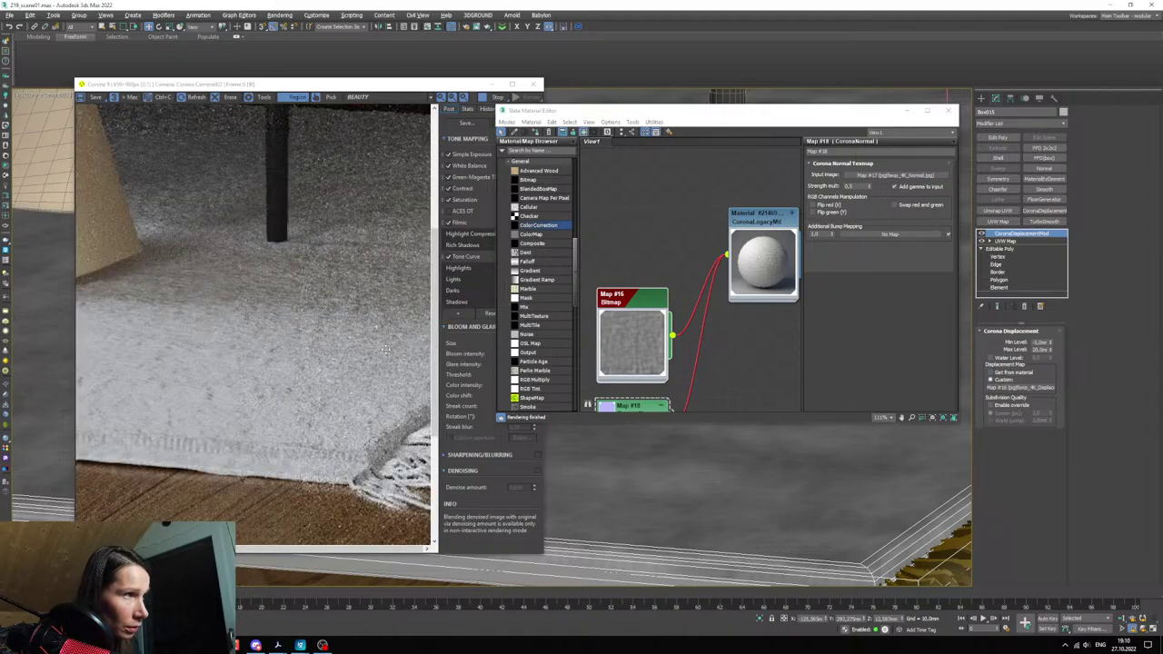
scroll(385, 349, "up", 2)
scroll(390, 350, "down", 4)
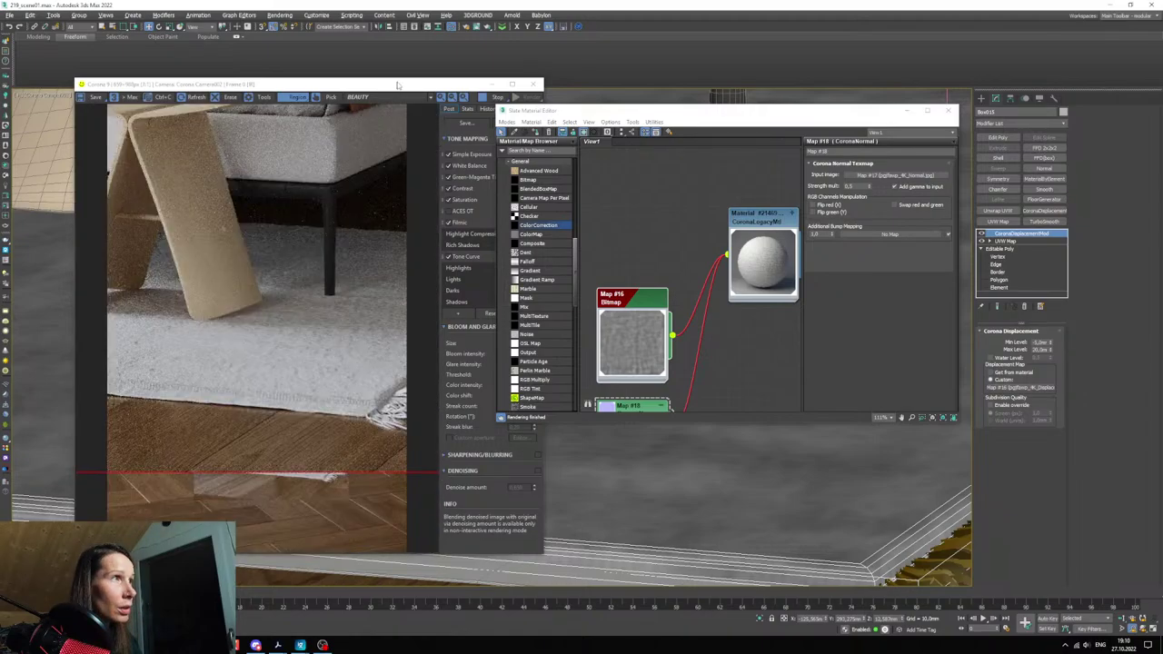
- Move the render window clear of the material editor, restart the render and inspect the rug's front edge
left_click_drag(398, 84, 358, 81)
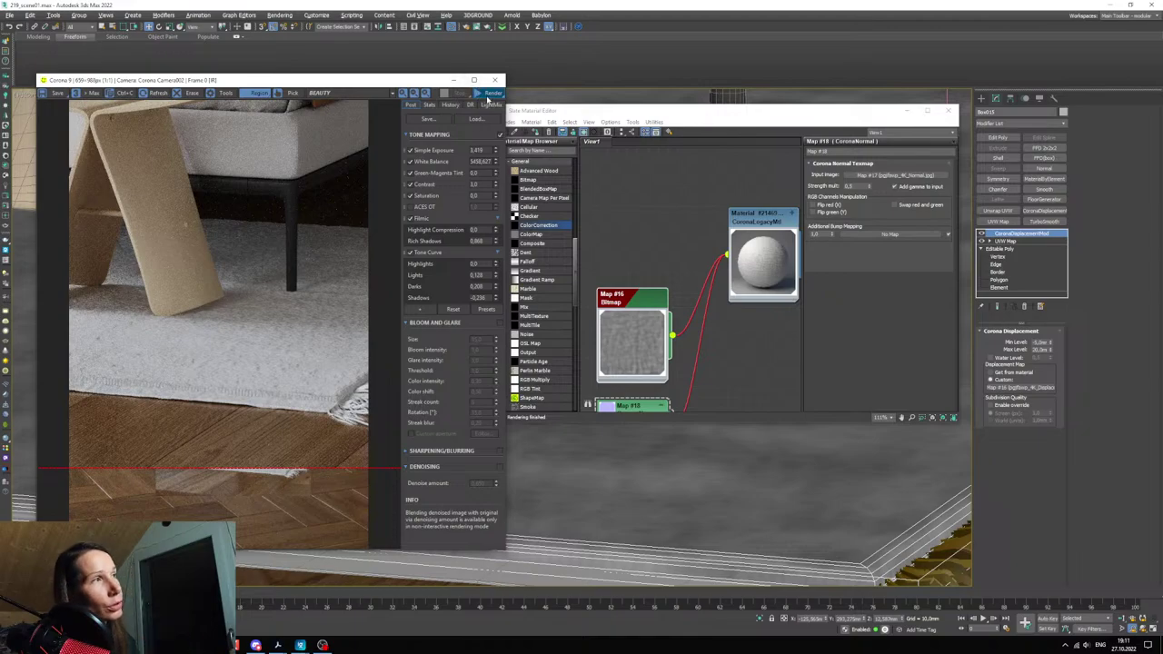
left_click(487, 96)
left_click(488, 106)
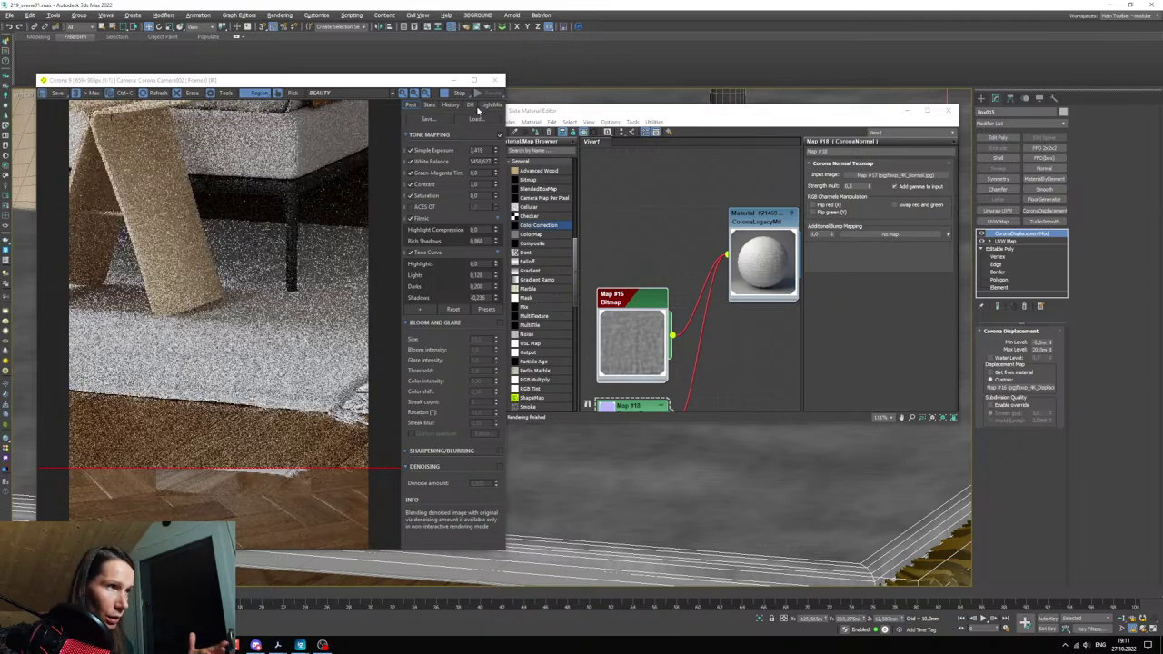
scroll(841, 519, "up", 5)
middle_click_drag(622, 520, 644, 514)
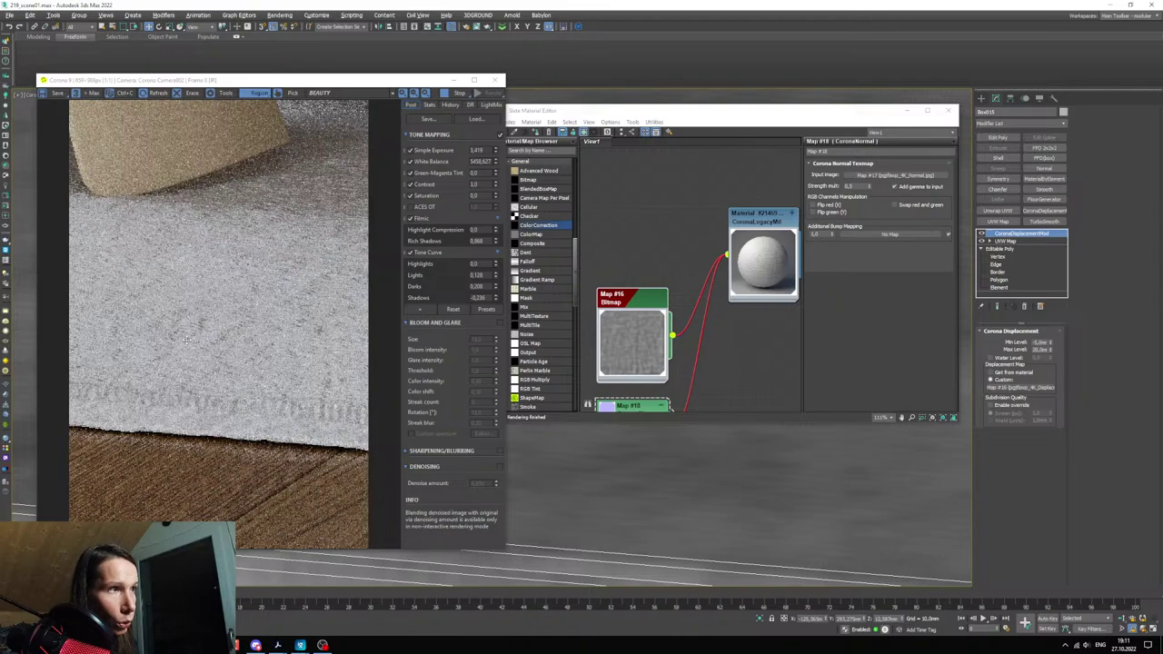
scroll(185, 339, "up", 2)
scroll(186, 340, "down", 2)
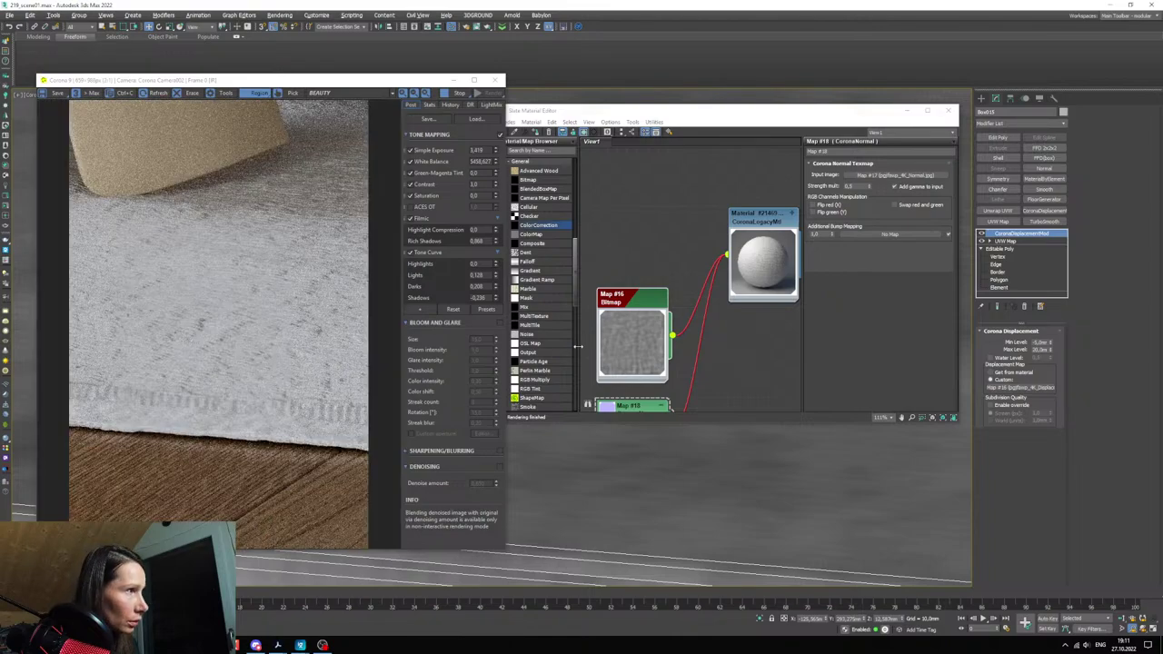
- Examine the rug's texture beside the stool in the render and the maps wired into its material
middle_click_drag(673, 359, 525, 267)
middle_click_drag(712, 319, 709, 342)
scroll(704, 345, "down", 2)
scroll(687, 514, "down", 1)
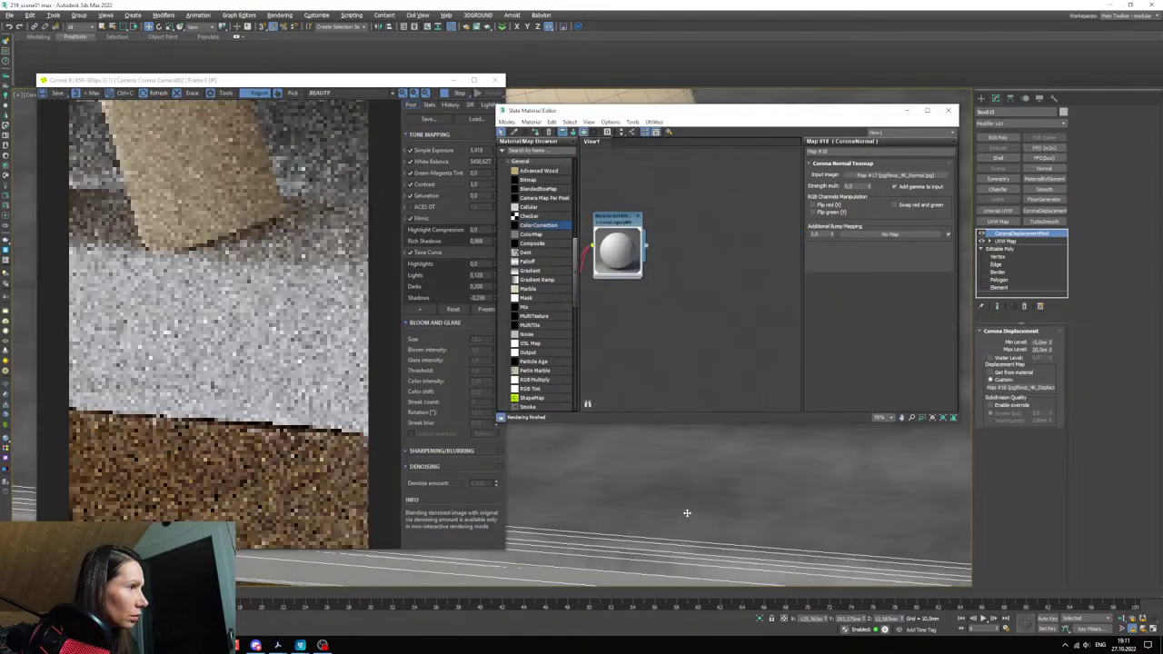
scroll(687, 513, "down", 2)
middle_click_drag(687, 513, 649, 556)
scroll(277, 386, "up", 3)
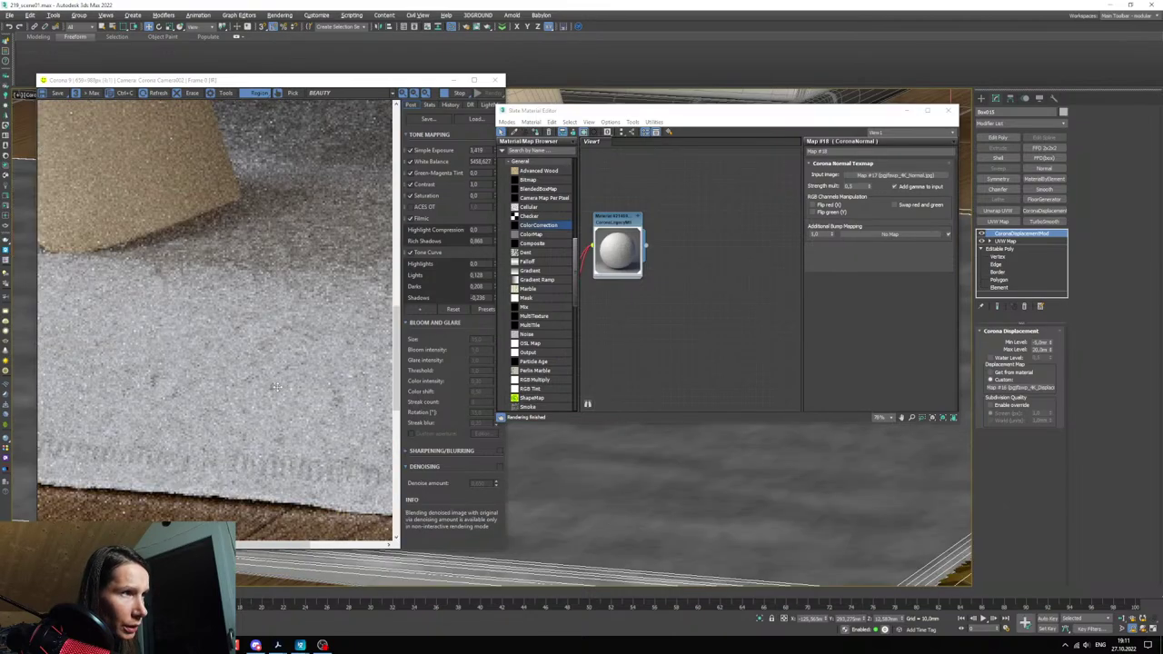
scroll(277, 386, "down", 3)
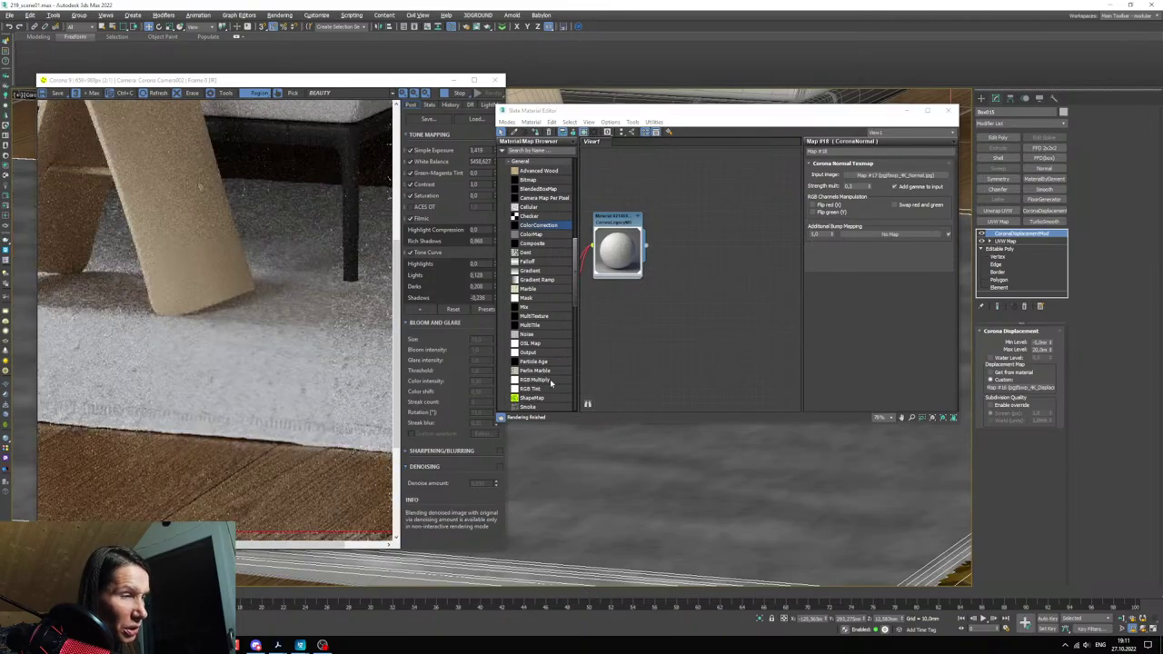
middle_click_drag(657, 296, 731, 329)
scroll(734, 331, "up", 2)
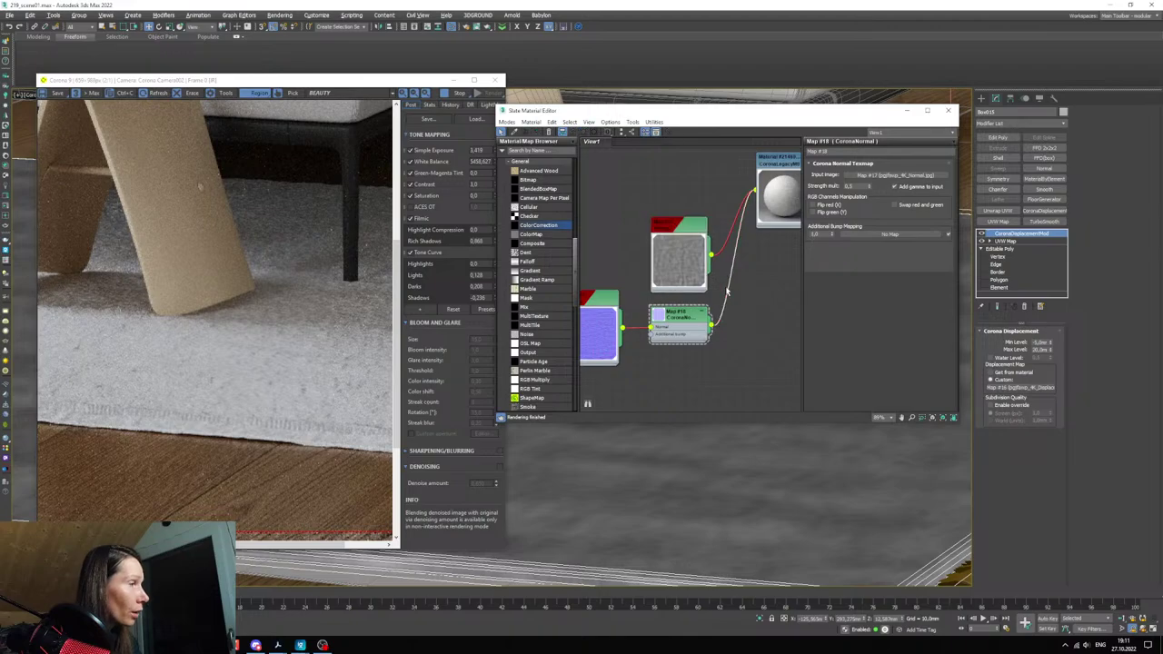
- Disconnect the CoronaNormal map from the rug's material, check the carpet surface in the render, and set the normal-map node aside
key("Delete")
scroll(228, 417, "up", 2)
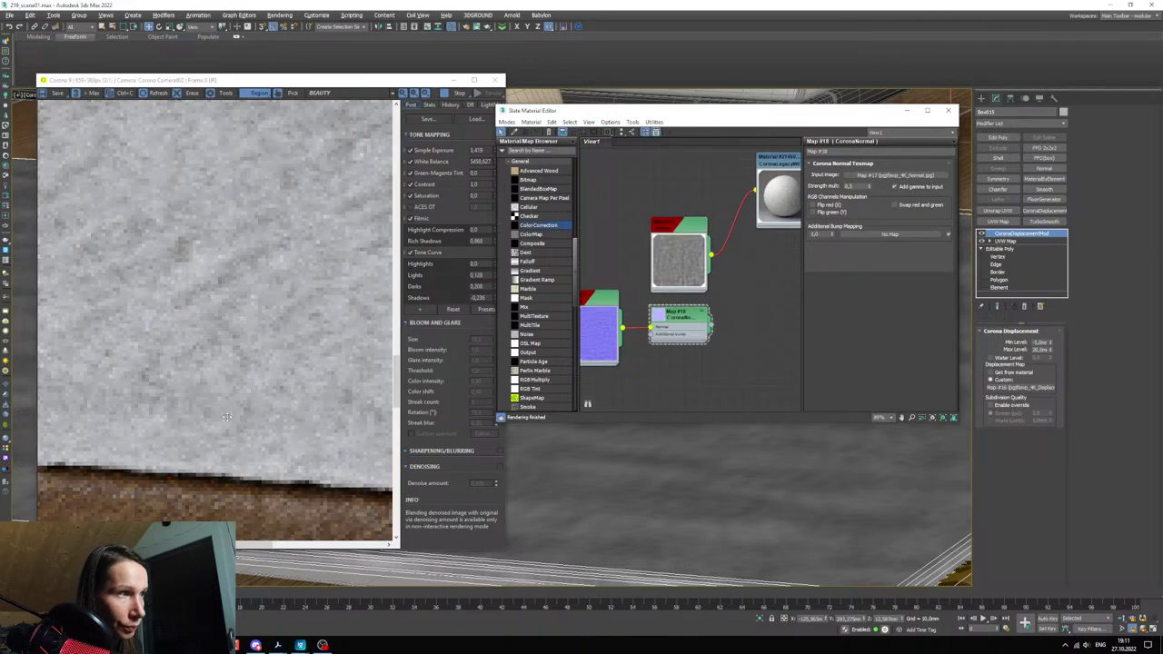
scroll(230, 415, "down", 3)
middle_click_drag(668, 349, 672, 307)
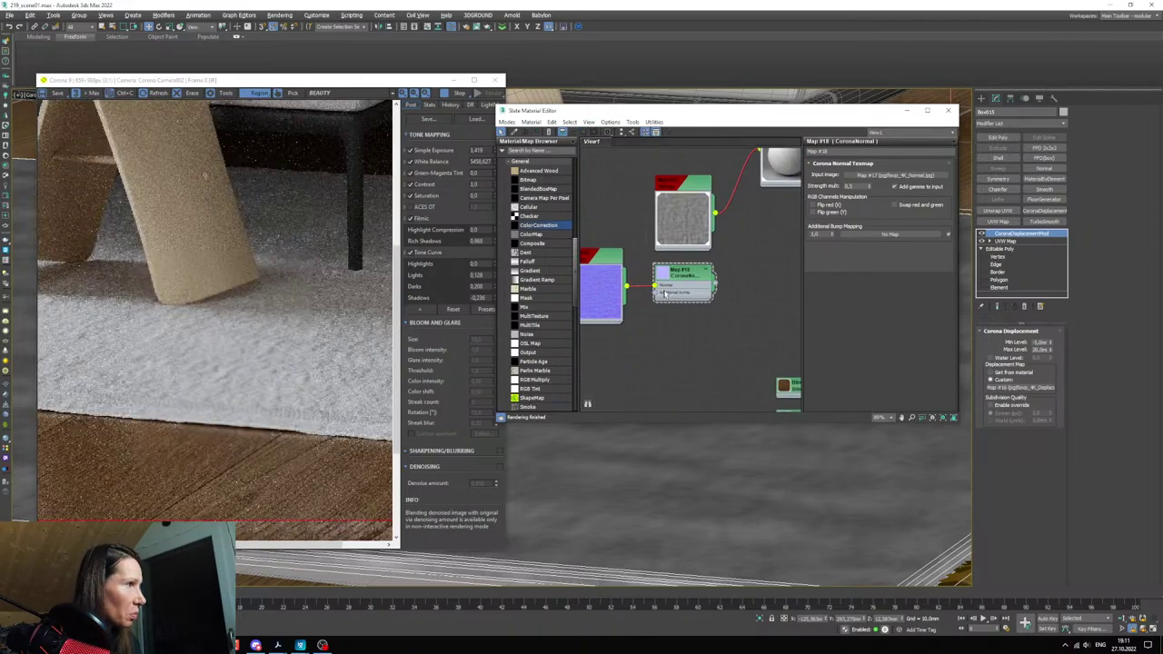
scroll(682, 319, "down", 3)
scroll(694, 325, "up", 2)
left_click_drag(681, 298, 605, 246)
middle_click_drag(668, 312, 768, 337)
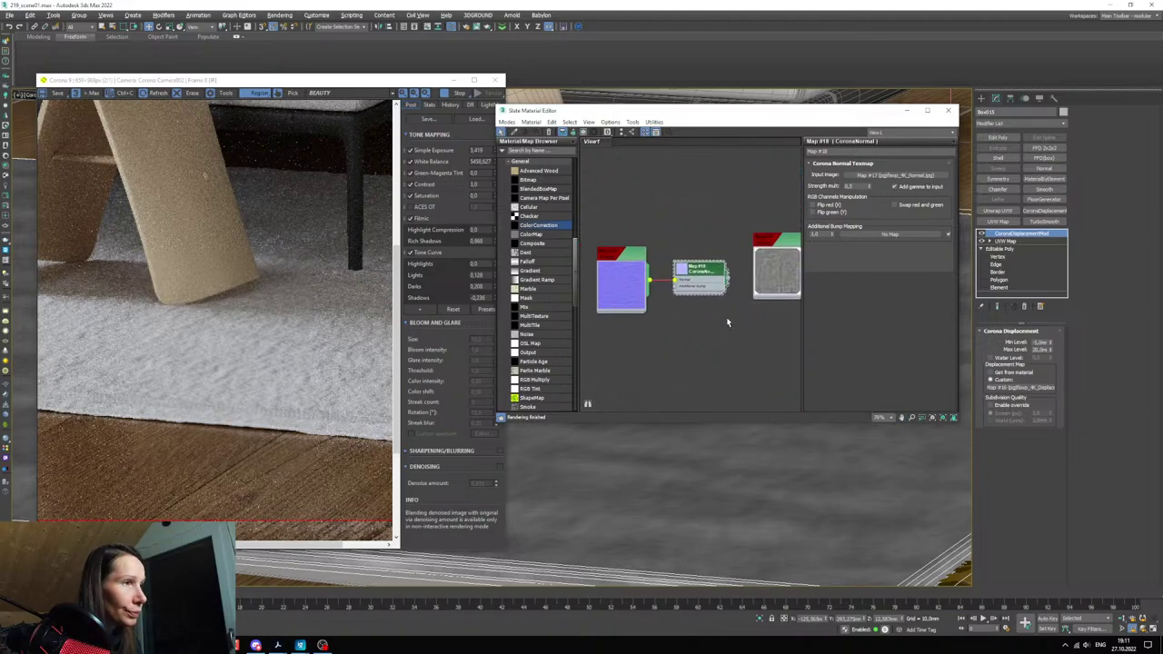
- Enlarge the render region to cover the bed, the stool and the whole rug, and reposition the unlinked CoronaNormal node
scroll(308, 345, "down", 1)
scroll(636, 531, "down", 5)
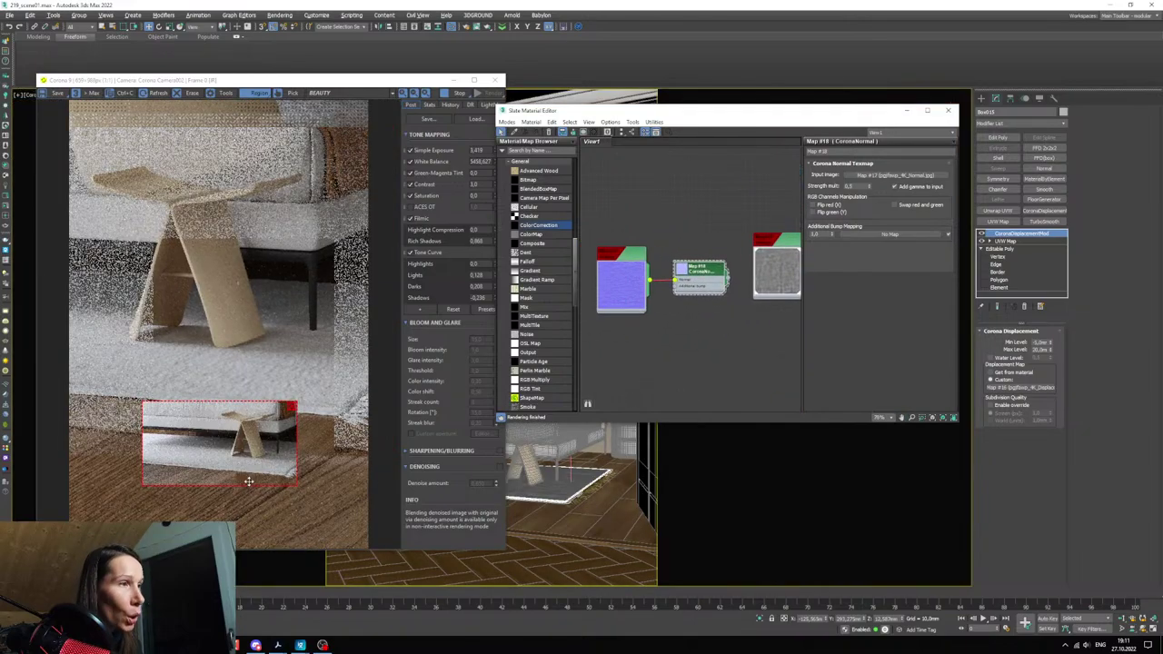
left_click_drag(240, 464, 342, 475)
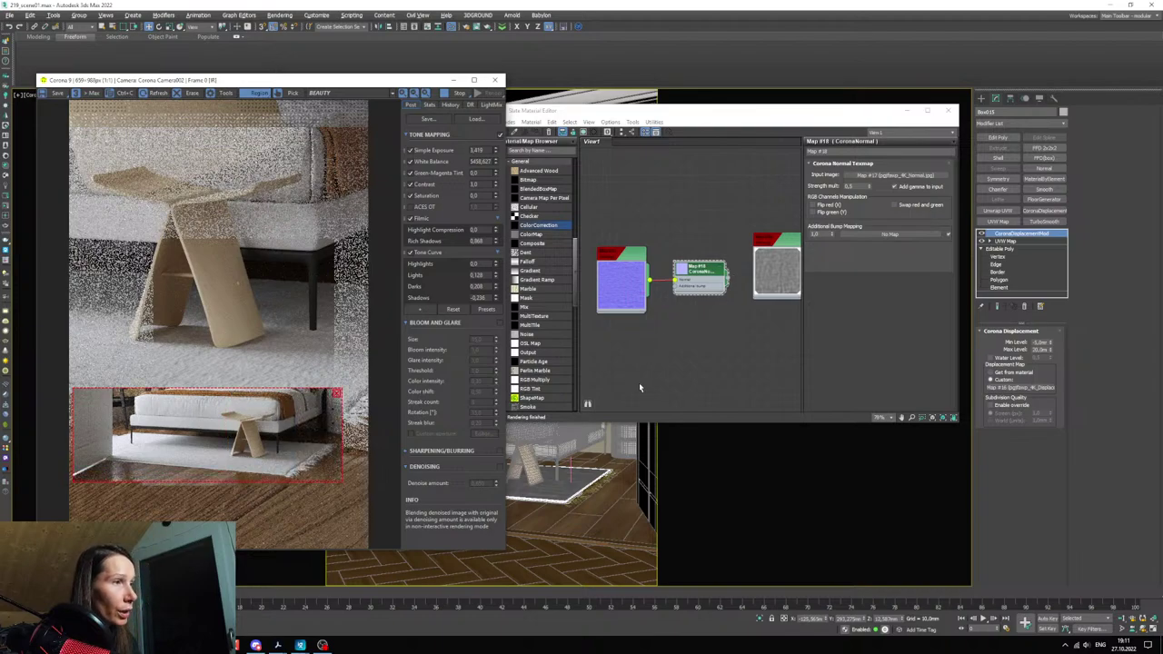
middle_click_drag(716, 322, 683, 328)
left_click_drag(657, 283, 649, 305)
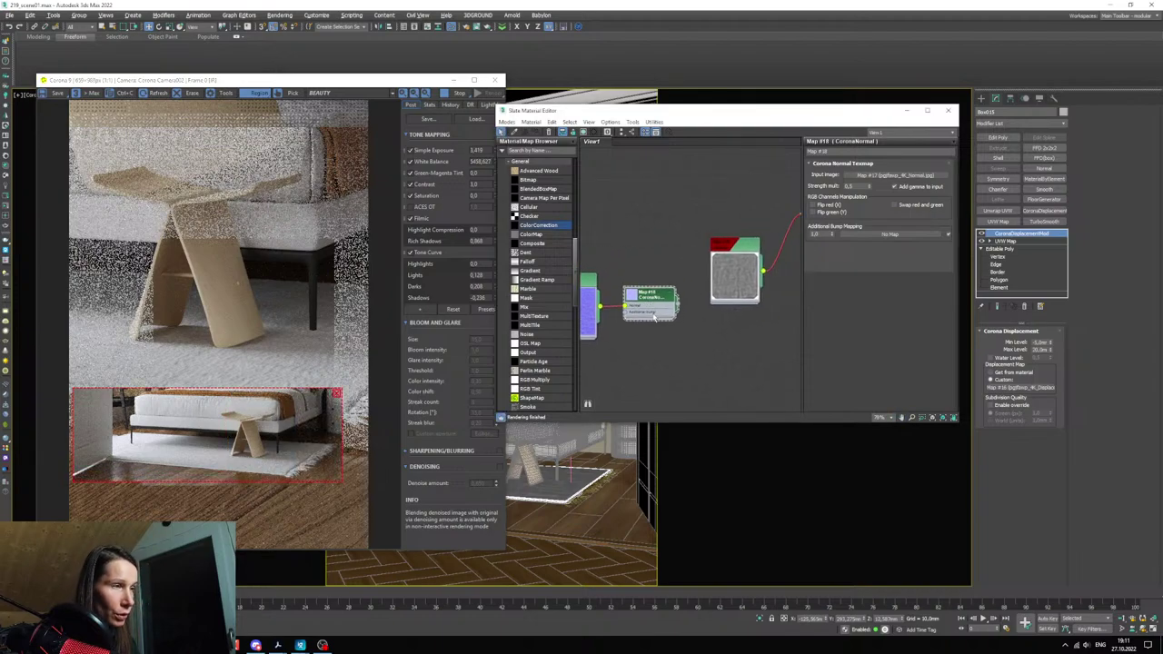
- Switch to the textures folder in File Explorer and preview the pale rug image with thin geometric lines up close
key("alt+Tab")
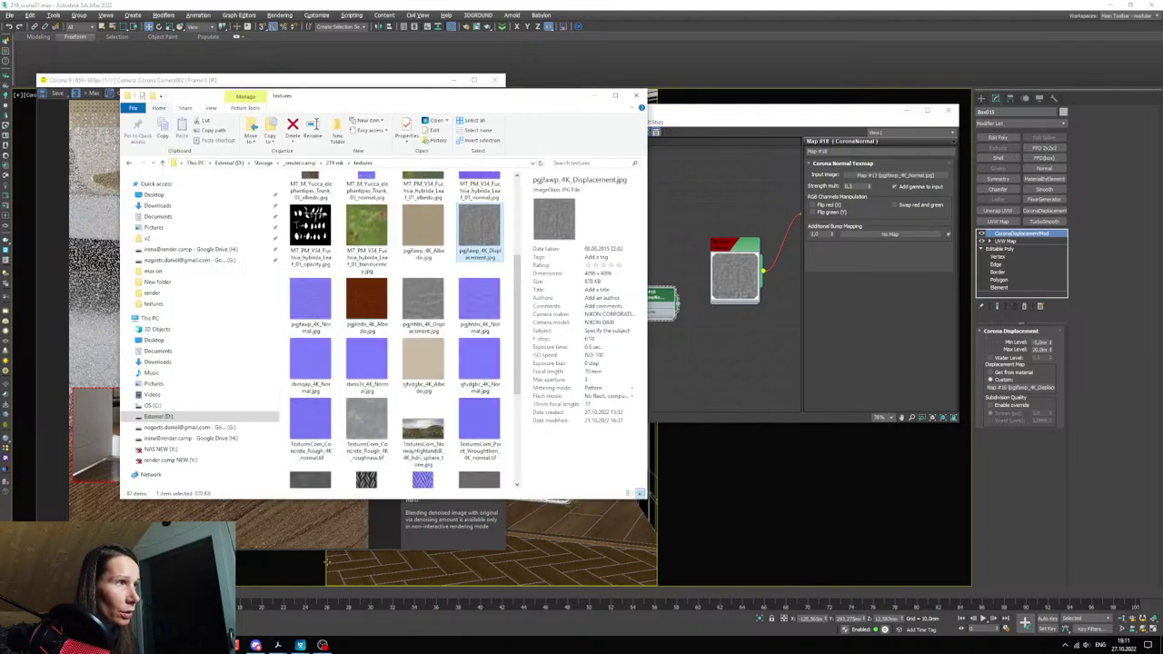
scroll(387, 380, "up", 5)
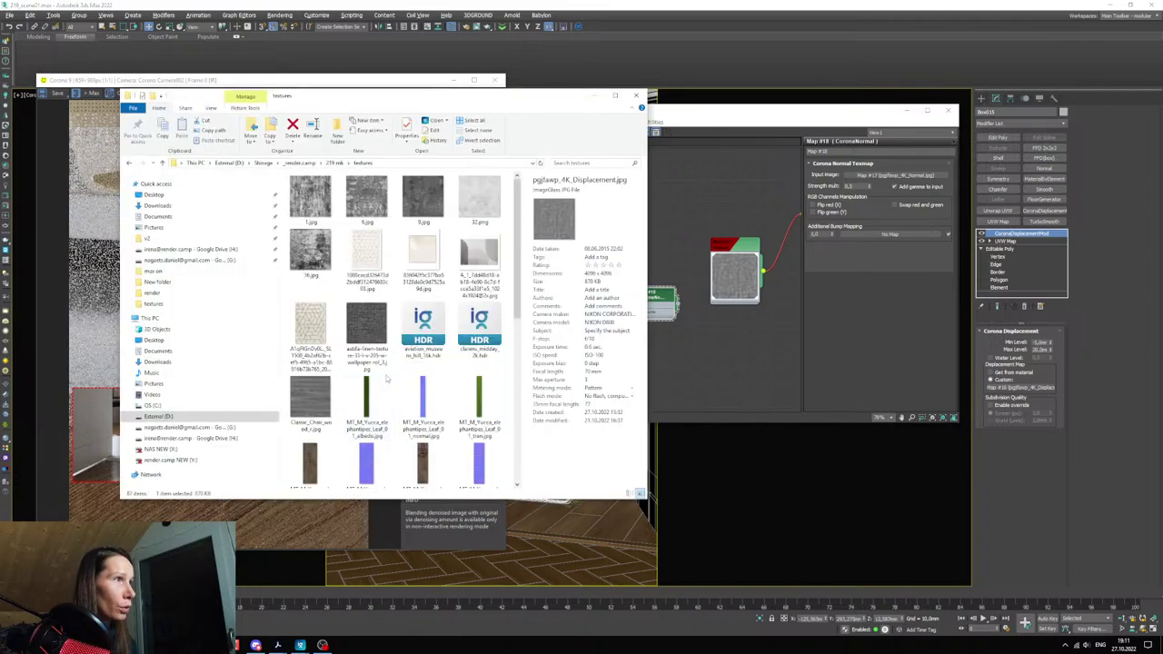
left_click(310, 327)
left_click(357, 257)
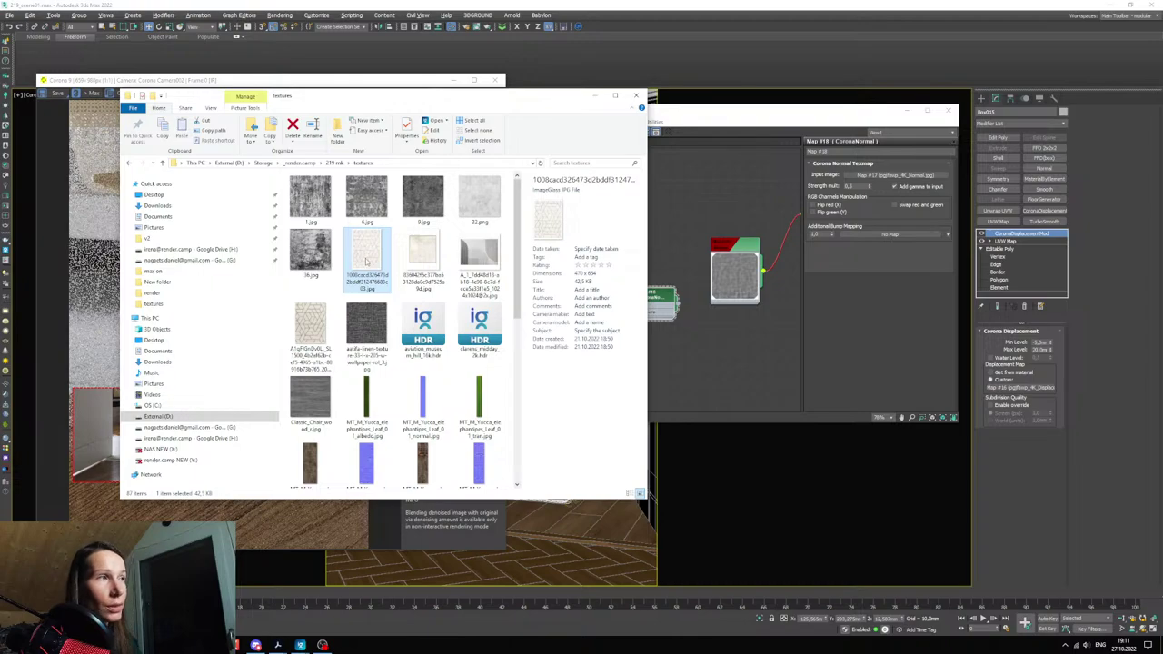
double_click(369, 259)
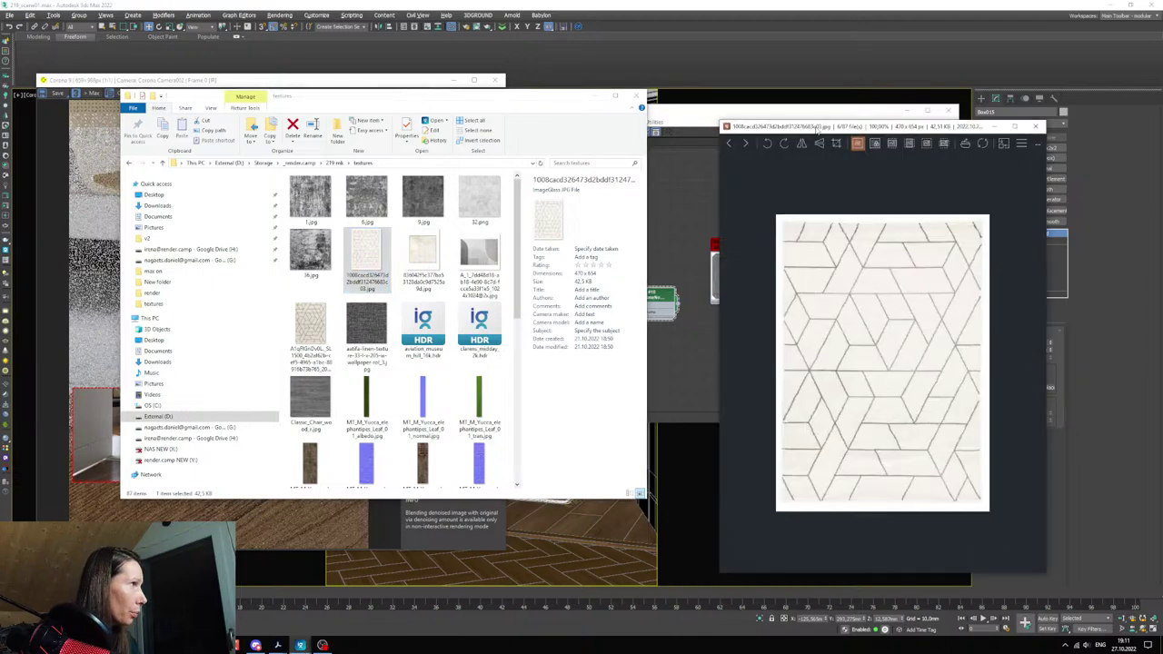
left_click_drag(815, 128, 500, 124)
scroll(576, 329, "up", 1)
scroll(572, 331, "up", 1)
scroll(518, 348, "up", 1)
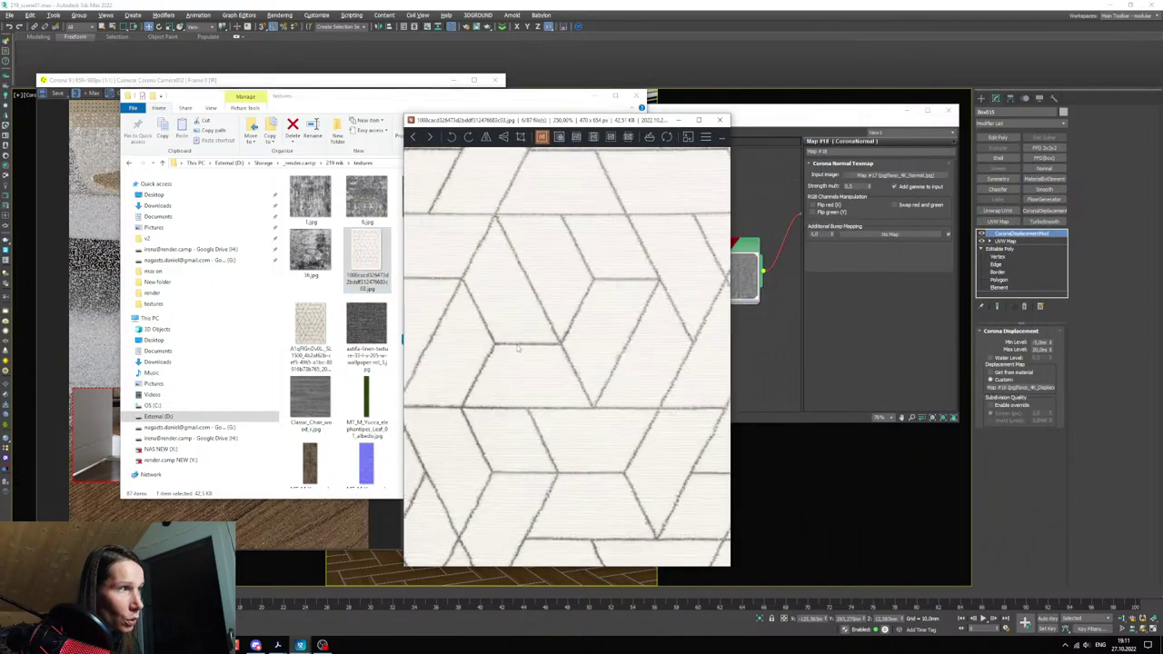
scroll(444, 361, "down", 3)
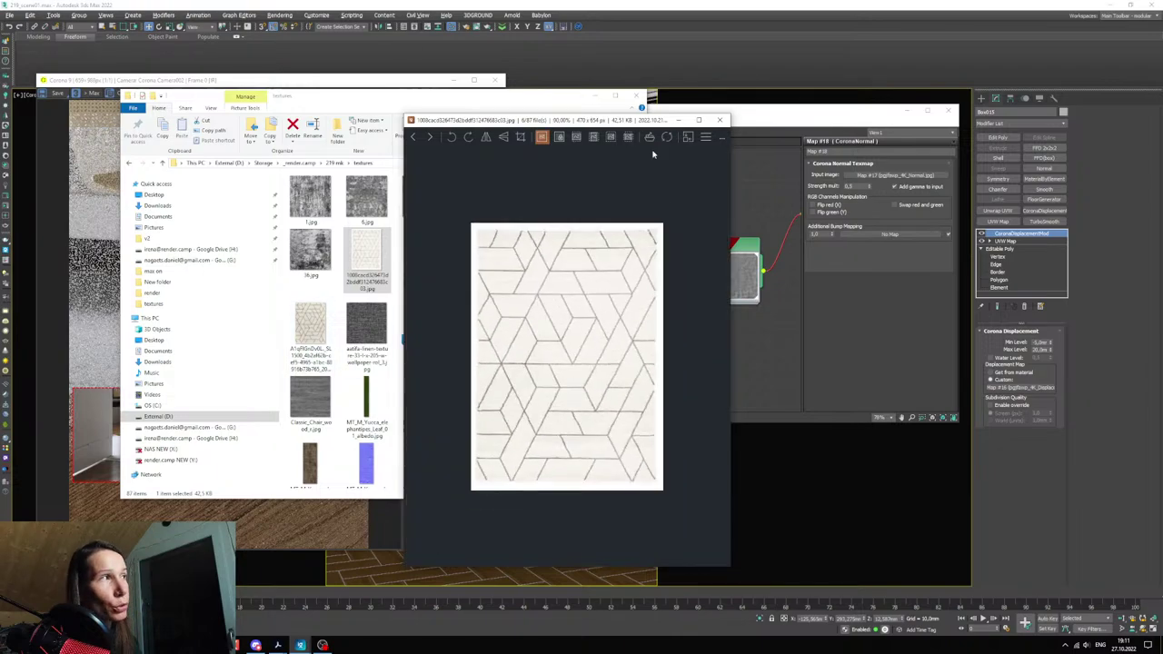
left_click(720, 120)
- Preview the beige A1qFlGnDv0L_SL1500 rug image with thick geometric lines and inspect its weave
left_click(312, 327)
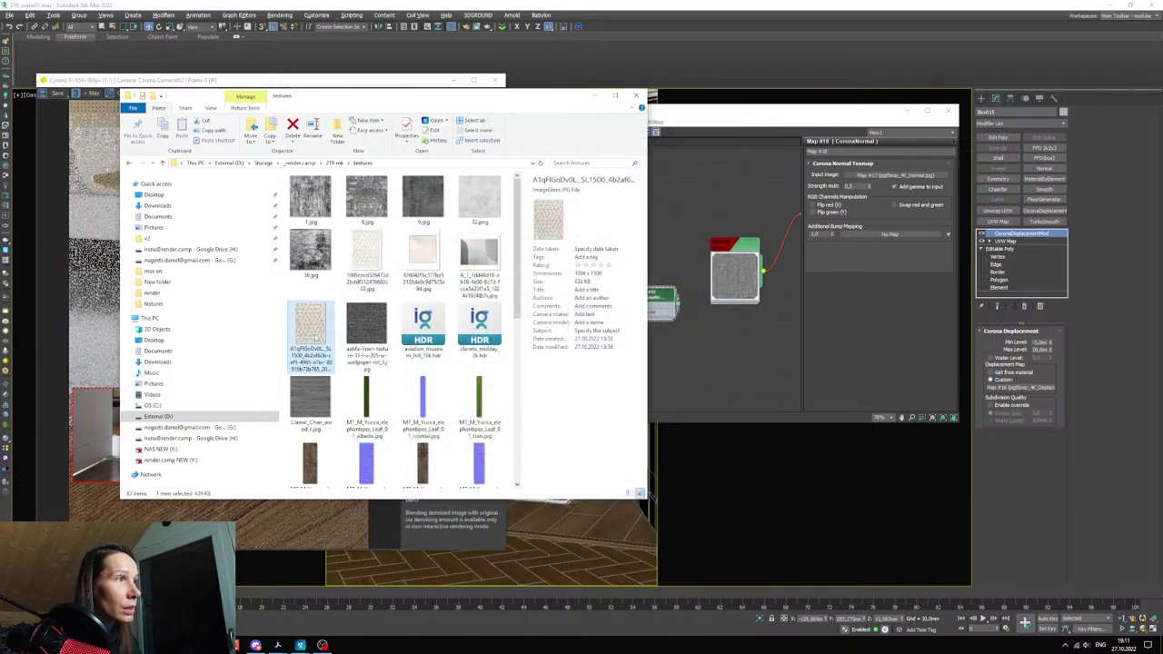
double_click(312, 327)
scroll(551, 403, "up", 2)
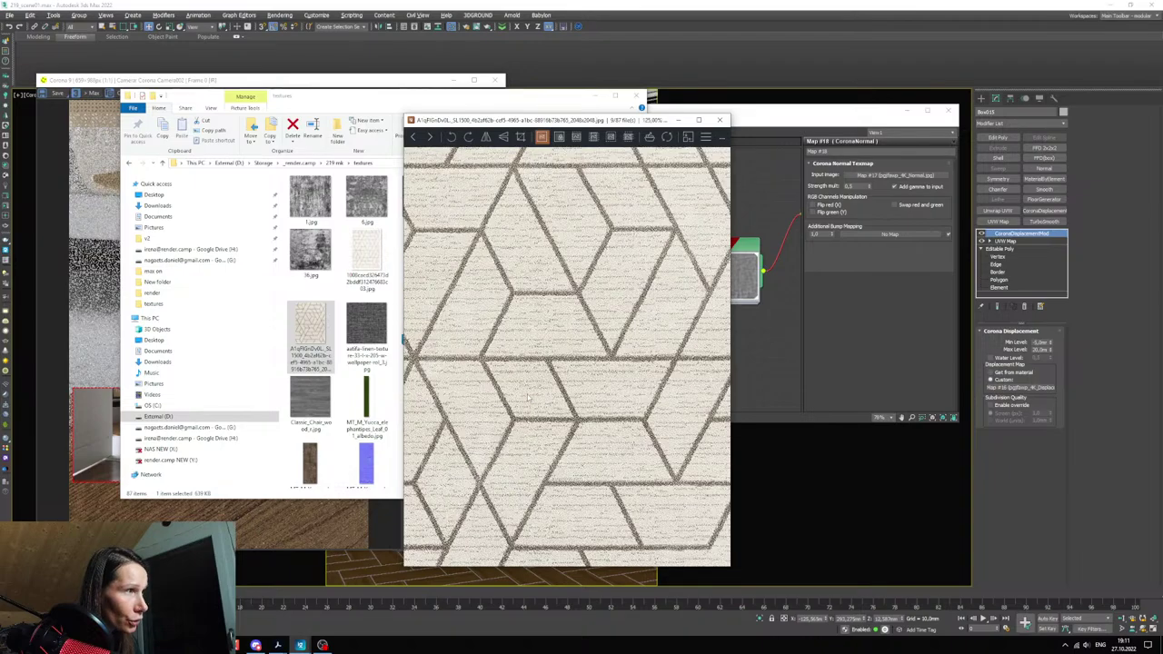
scroll(550, 402, "down", 2)
left_click(719, 120)
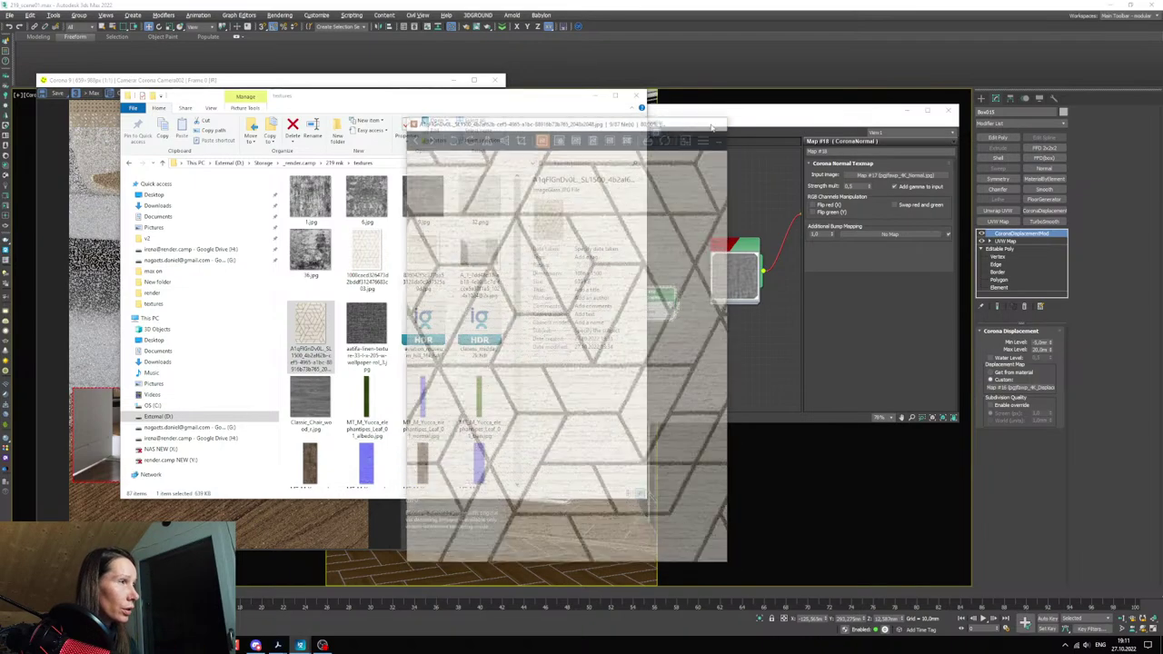
- Add the beige A1qFlGnDv0L_SL1500 rug image to the material graph as a bitmap and enlarge its node preview
left_click(367, 258)
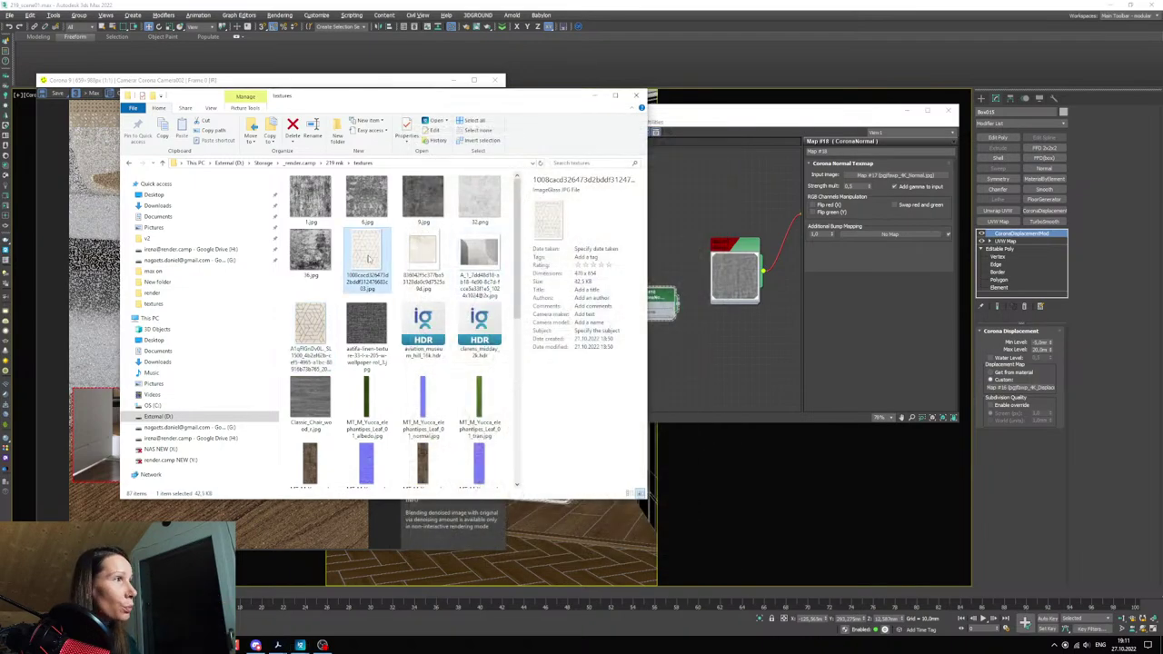
left_click_drag(367, 258, 687, 355)
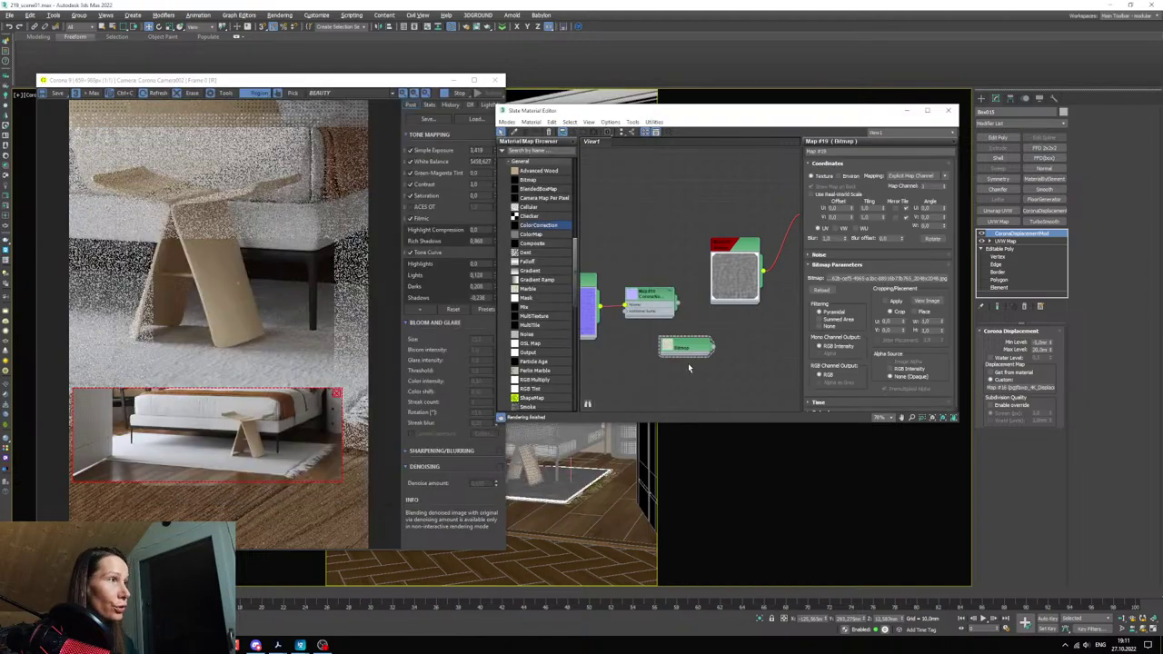
double_click(669, 350)
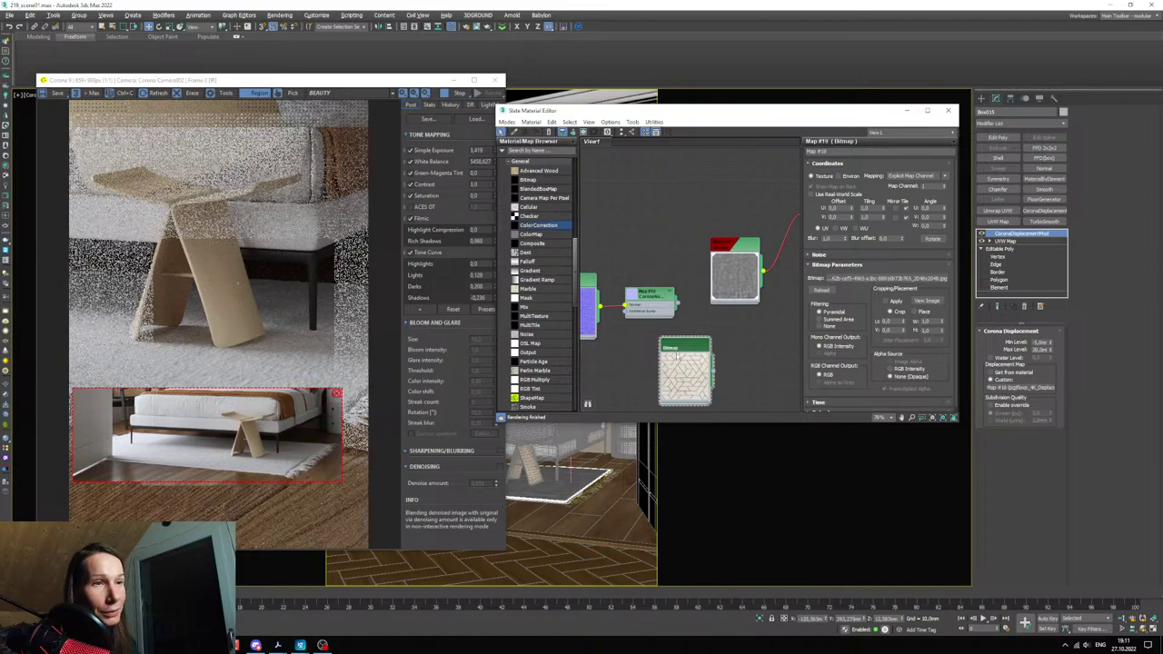
- Connect the geometric rug bitmap to the rug's CoronaLegacyMtl as its diffuse map and align its node above the grey texture
middle_click_drag(742, 357, 717, 385)
left_click_drag(660, 372, 703, 193)
middle_click_drag(737, 248, 648, 279)
scroll(651, 274, "up", 2)
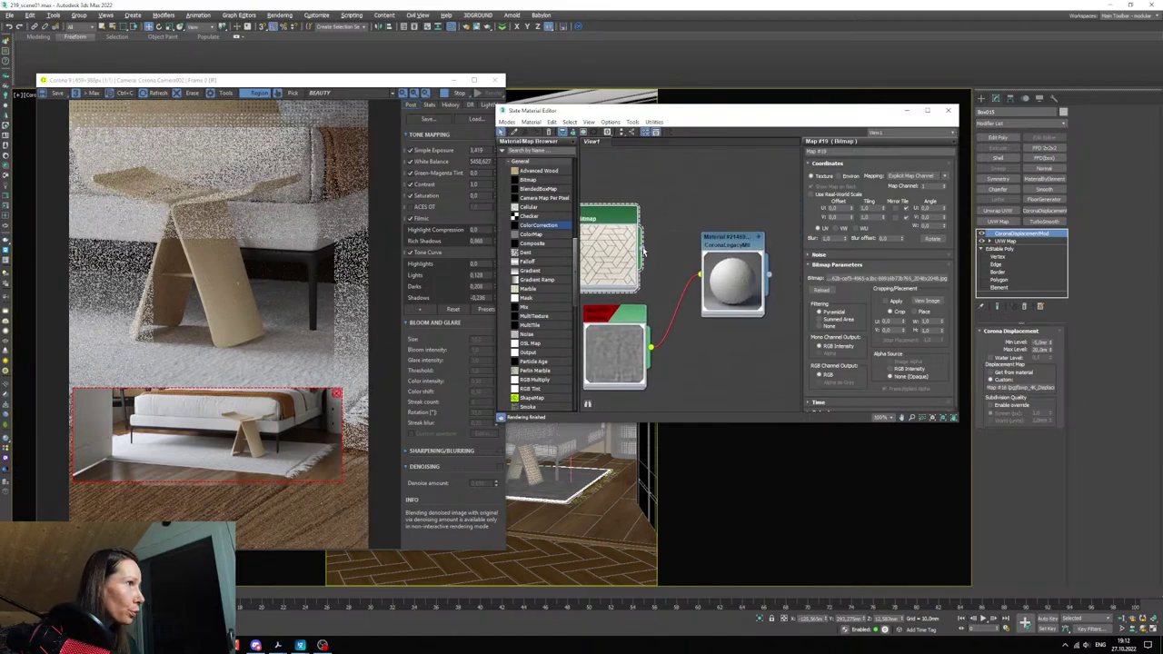
left_click_drag(641, 248, 702, 318)
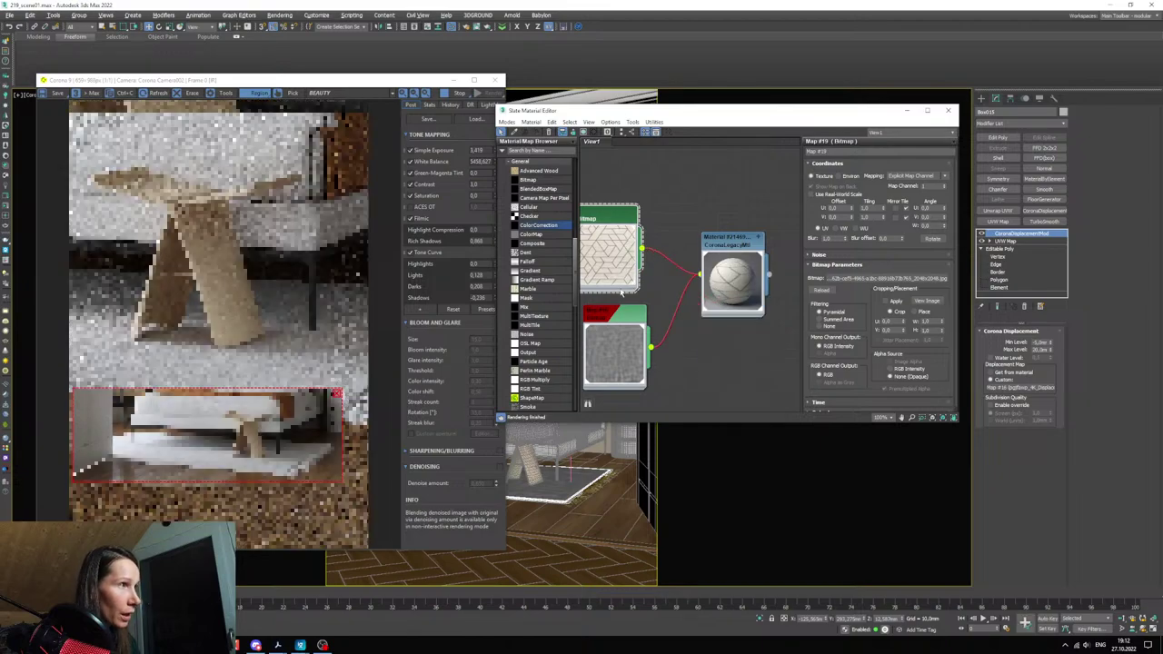
middle_click_drag(642, 307, 653, 311)
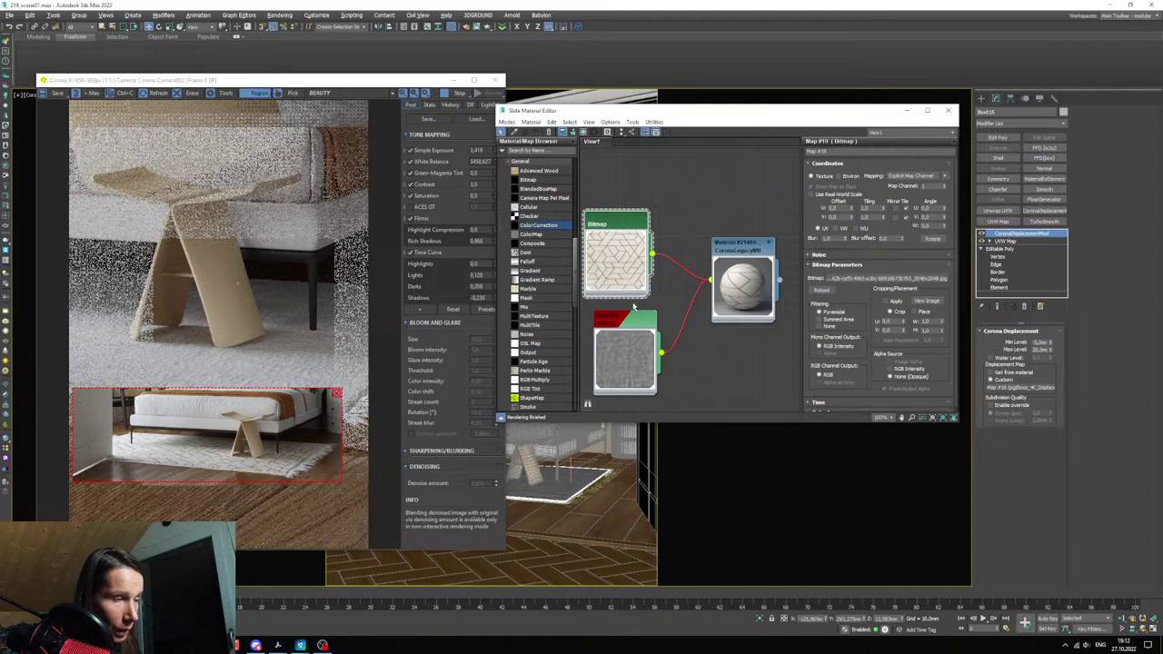
left_click_drag(631, 277, 640, 277)
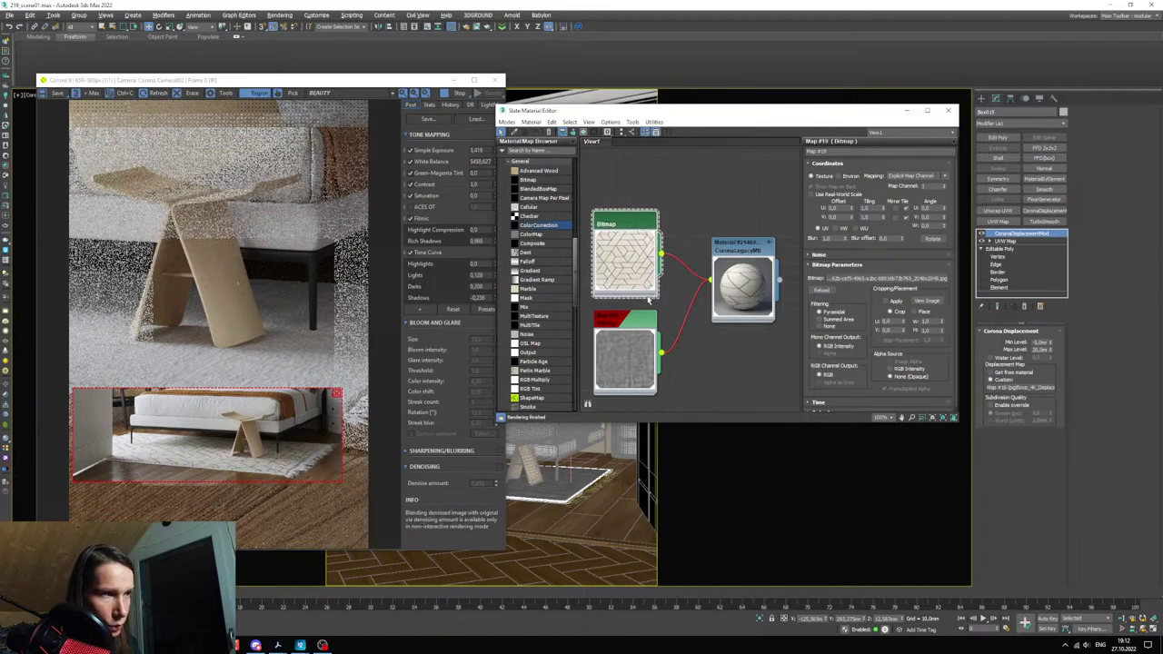
- Open the rug bitmap in the cropping view and examine its pattern and outer borders
scroll(654, 314, "up", 2)
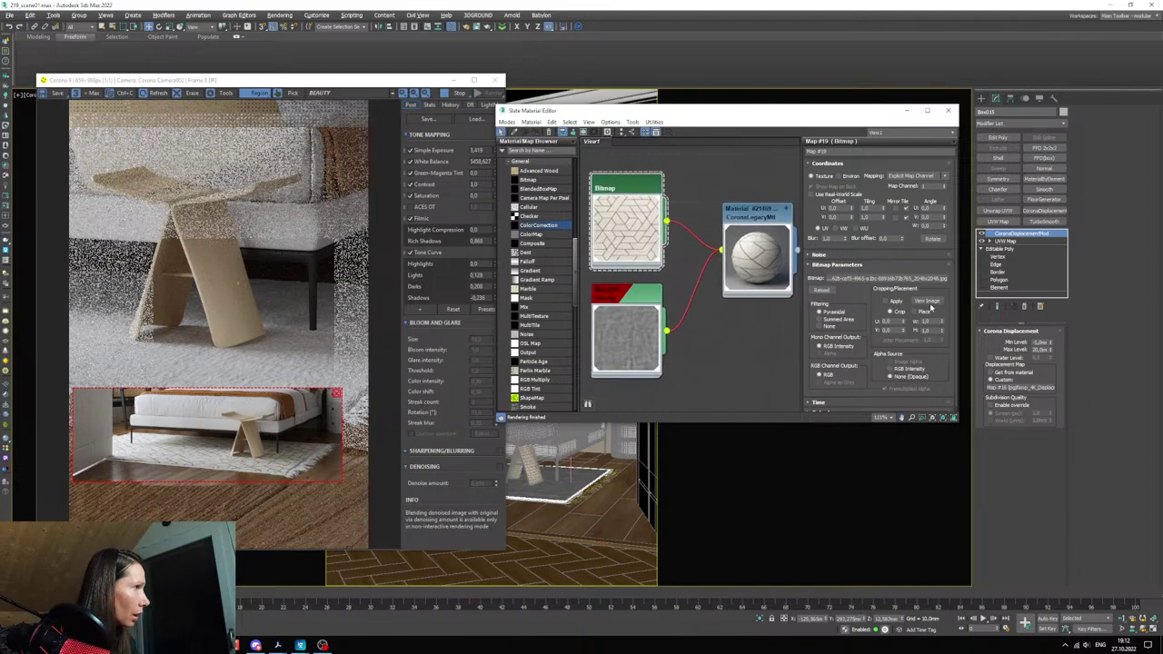
left_click(930, 302)
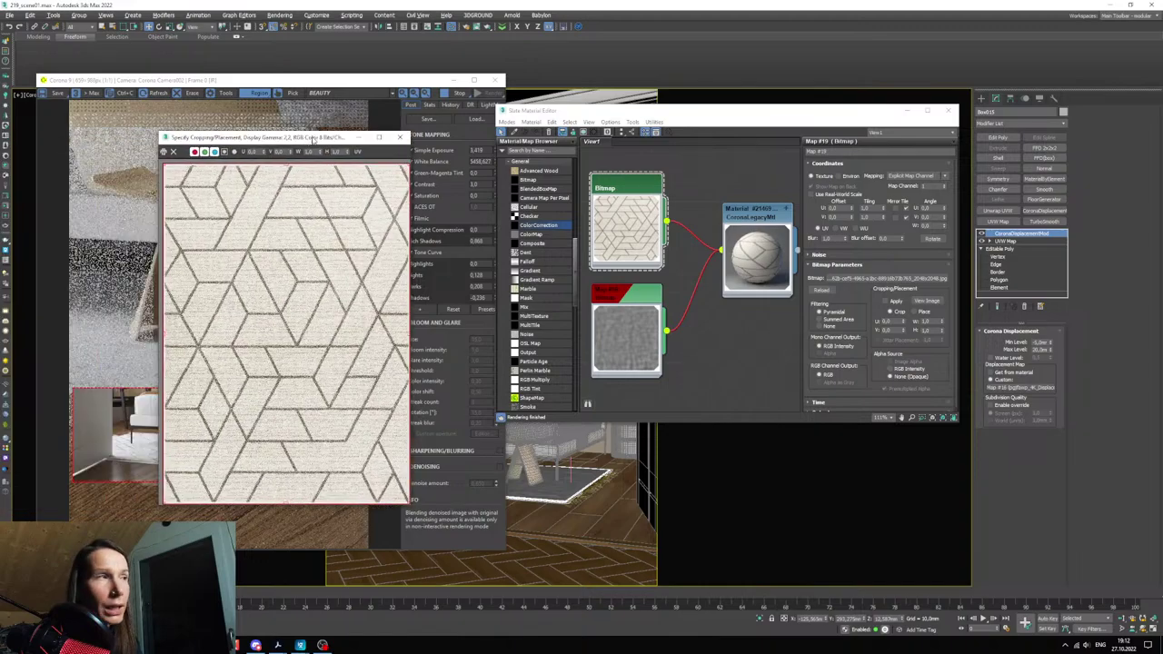
left_click_drag(312, 136, 425, 150)
scroll(286, 174, "up", 1)
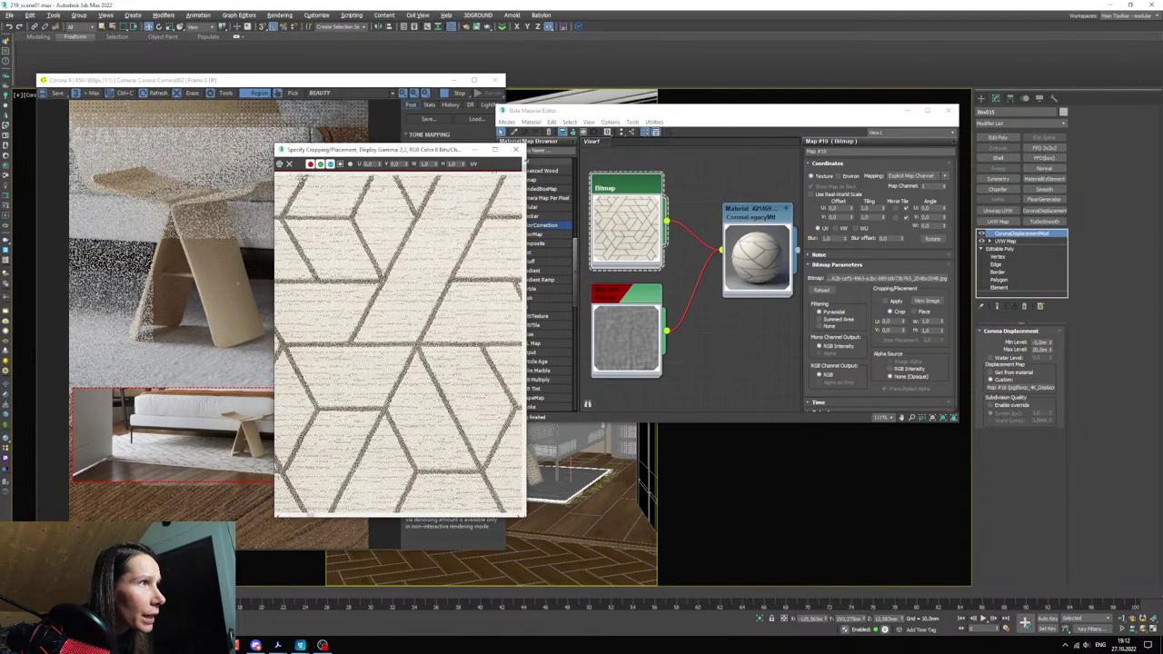
scroll(487, 160, "down", 4)
scroll(286, 252, "up", 3)
scroll(355, 505, "down", 1)
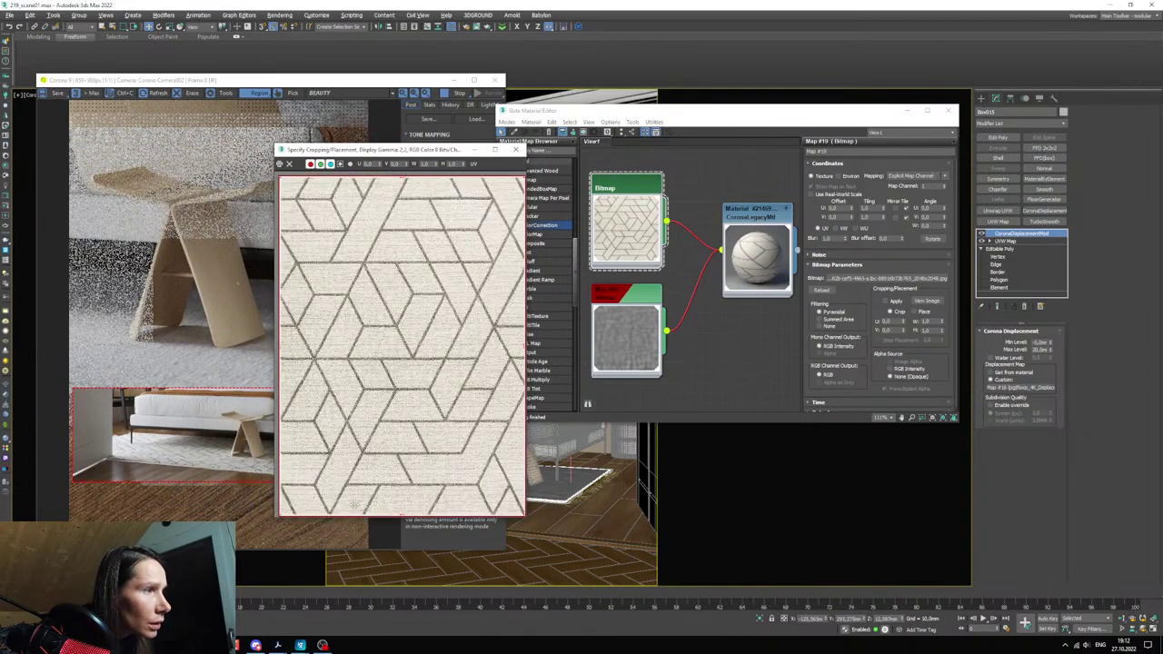
scroll(298, 175, "up", 2)
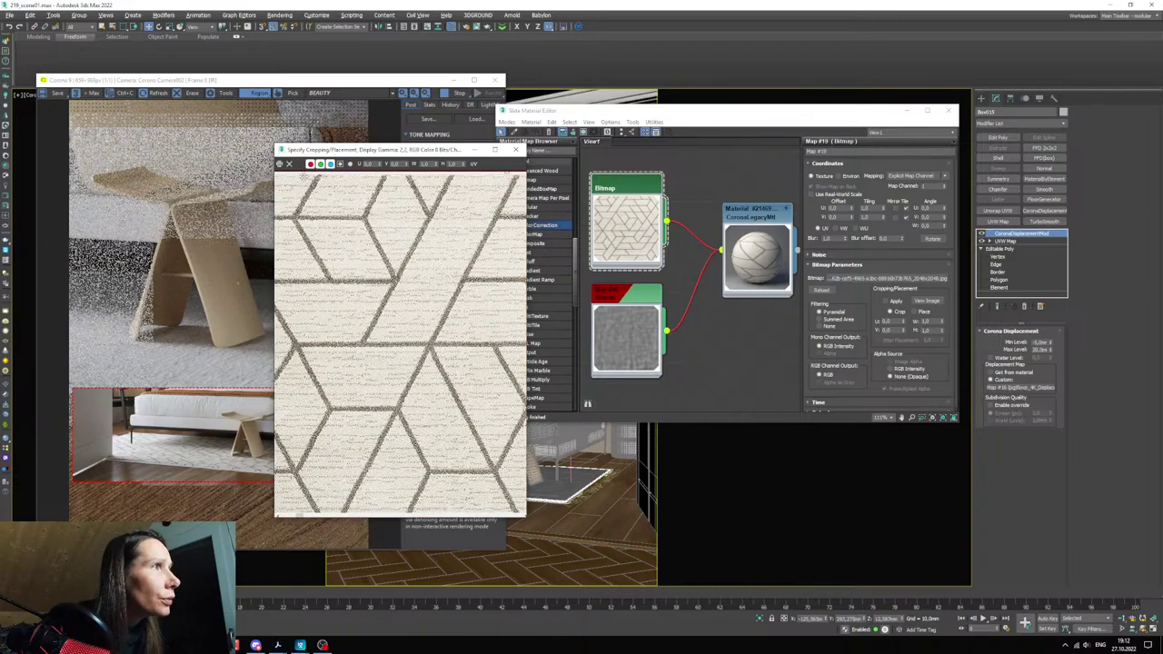
scroll(302, 176, "down", 2)
scroll(282, 186, "up", 2)
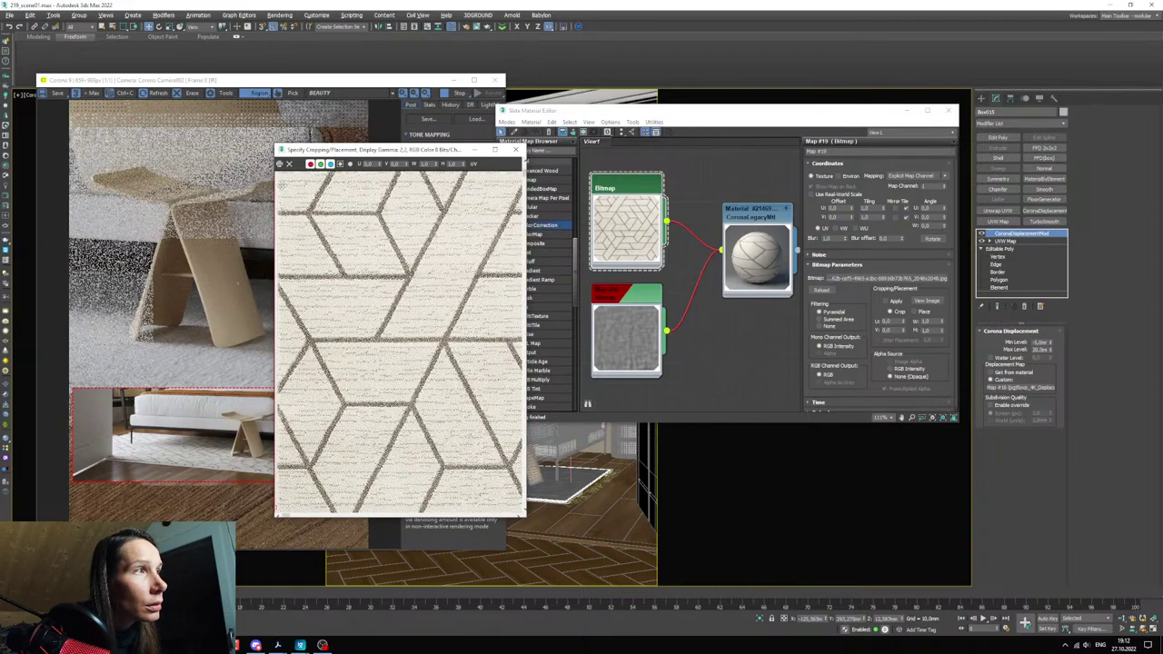
scroll(282, 188, "down", 2)
scroll(278, 206, "up", 2)
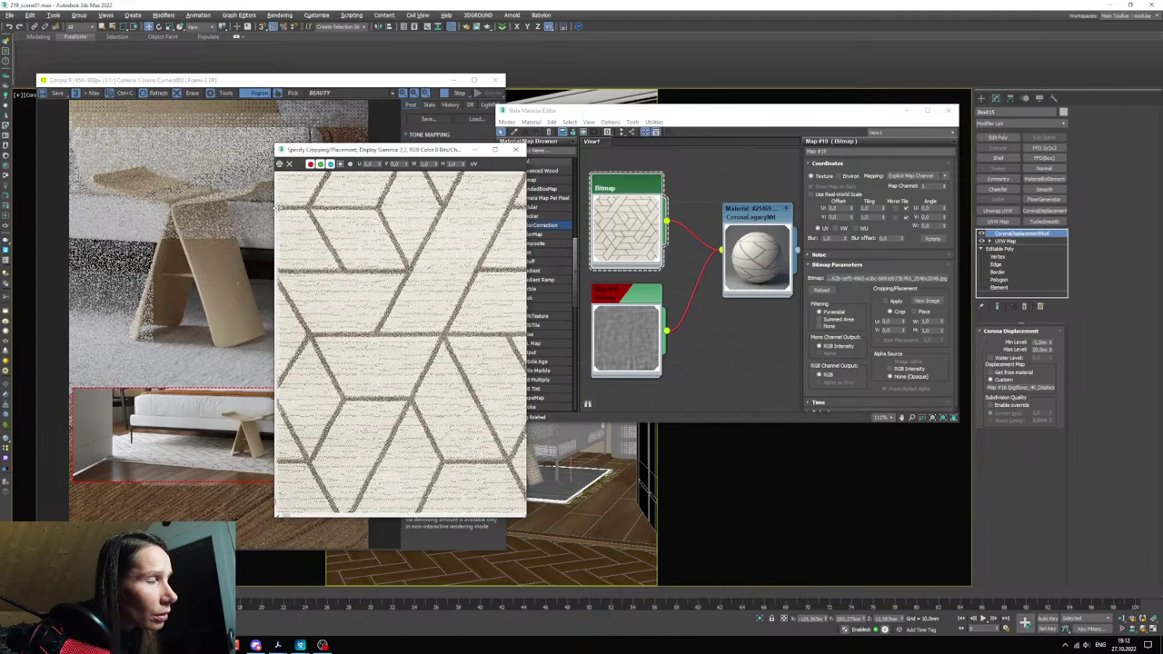
- Examine the rug's geometric pattern bitmap up close and in full, and close its preview
scroll(278, 209, "down", 3)
scroll(358, 264, "up", 2)
scroll(355, 229, "up", 1)
scroll(360, 227, "down", 1)
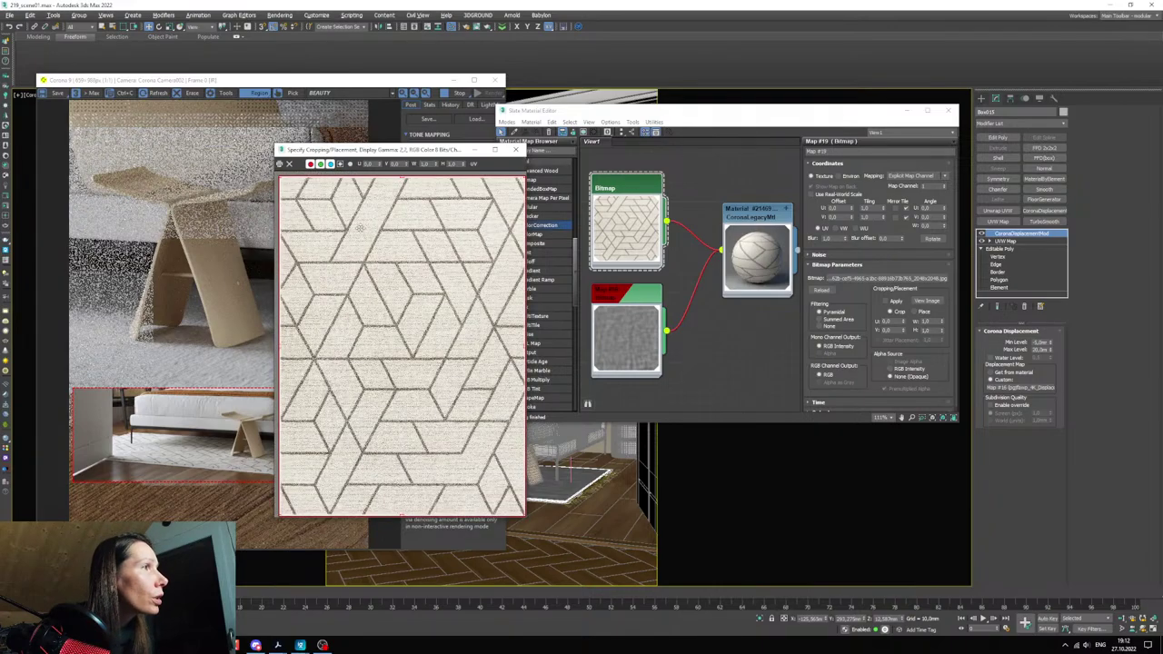
left_click(516, 150)
scroll(695, 291, "down", 3)
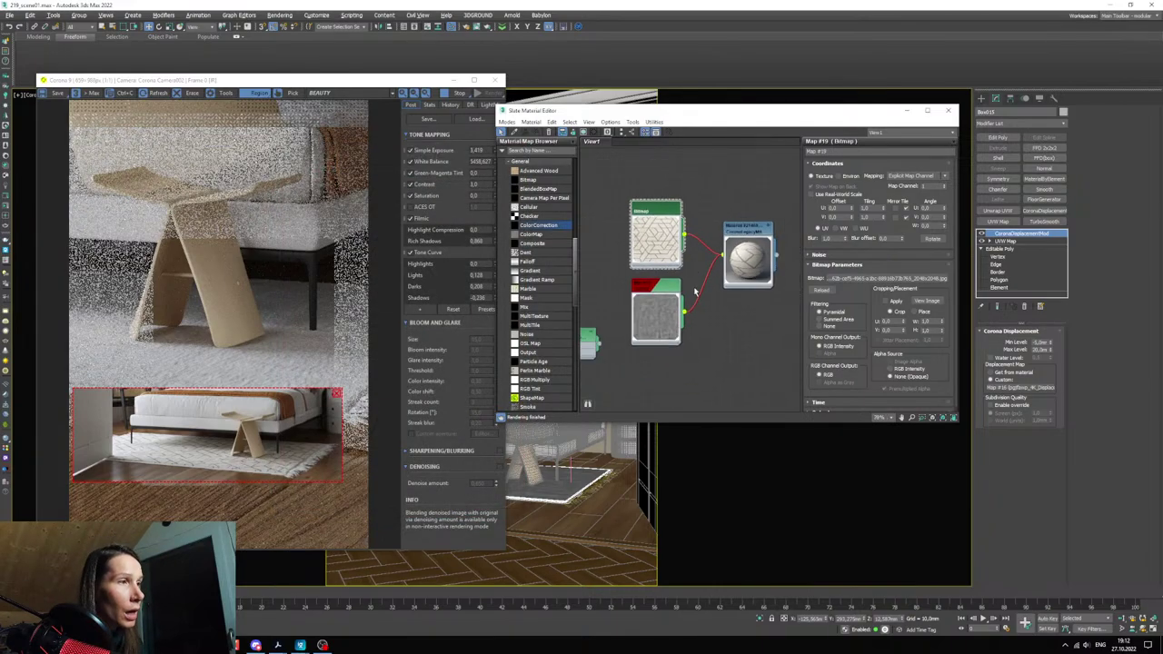
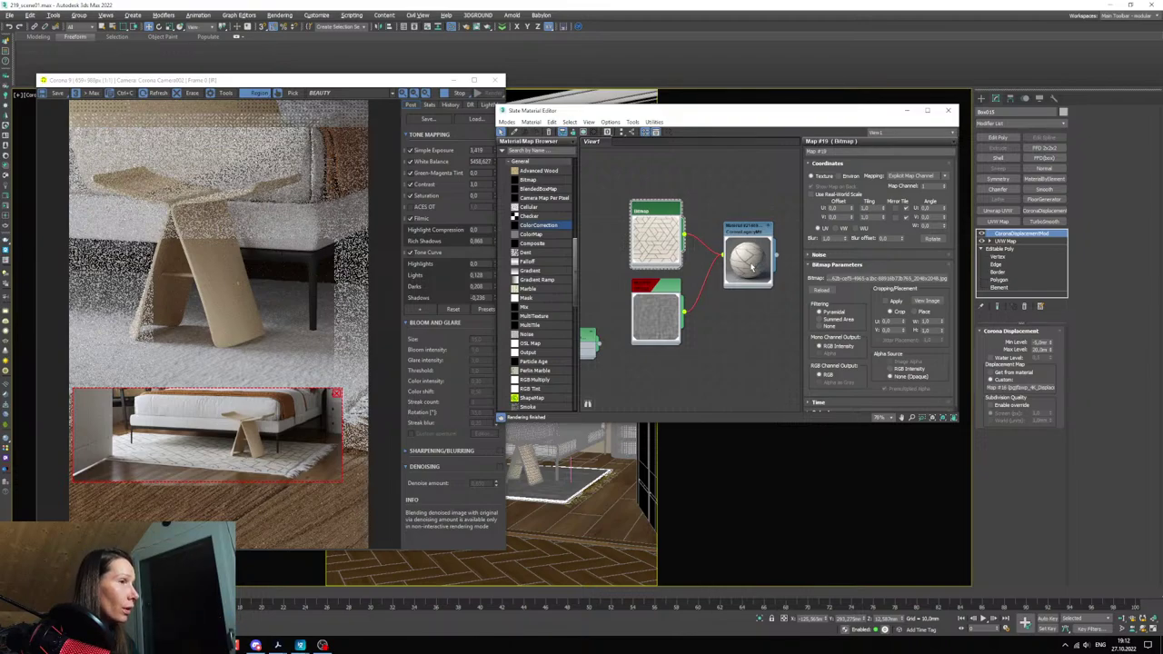
- Open the displacement bitmap's parameters and move its node slightly lower, away from the pattern bitmap
middle_click_drag(752, 266, 715, 293)
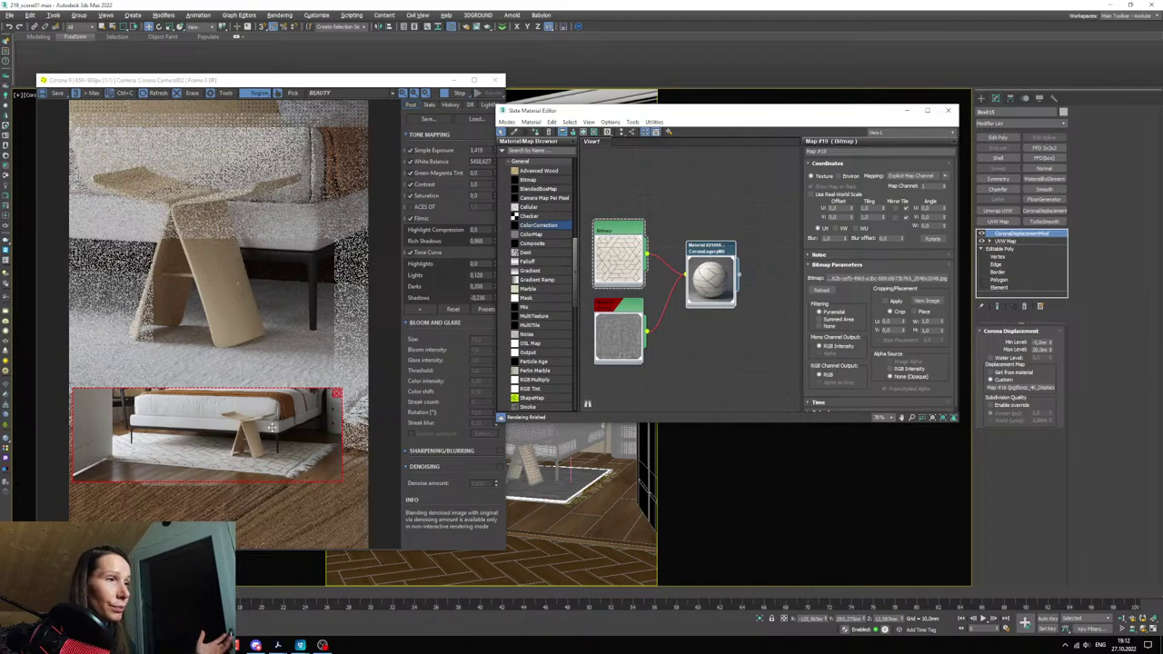
double_click(620, 310)
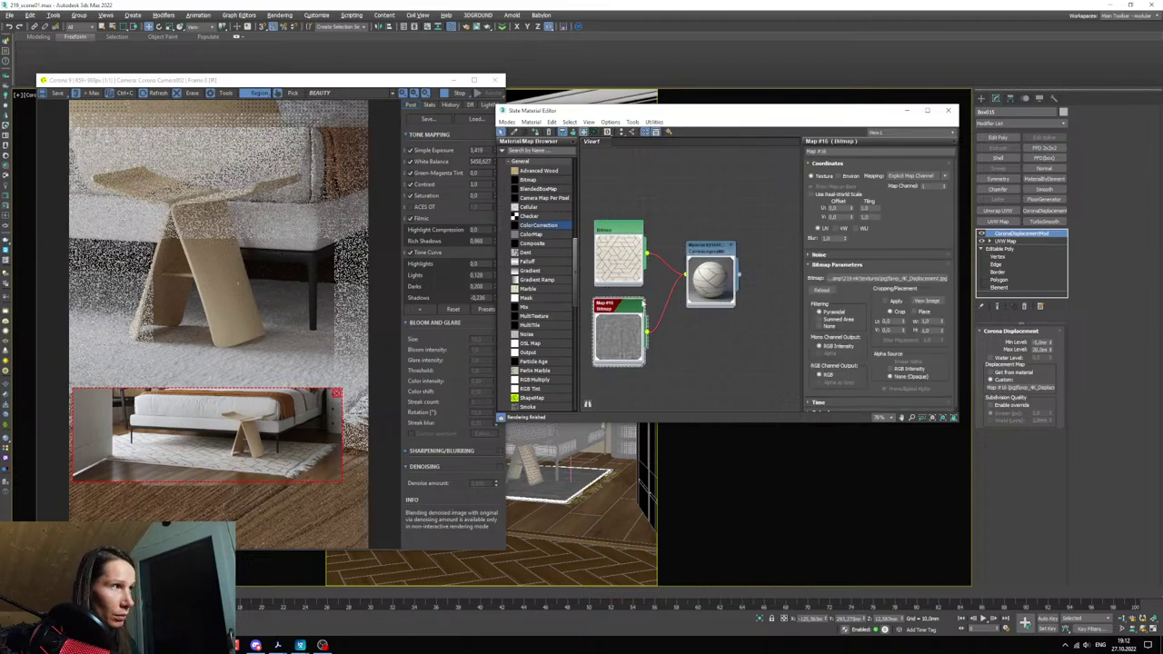
mouse_move(618, 332)
left_mouse_down()
mouse_move(624, 350)
mouse_move(618, 340)
left_mouse_up()
middle_click_drag(623, 319, 622, 331)
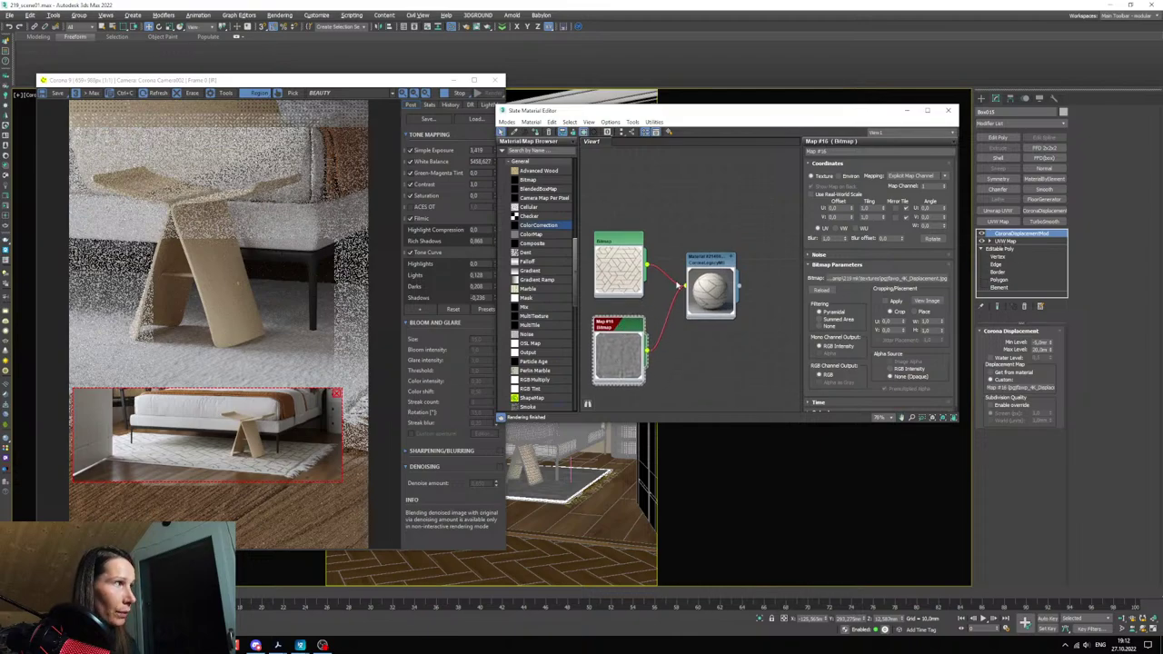
- Select the rug's existing UVW Map modifier and set the pattern bitmap's map channel to 2
left_click(1002, 241)
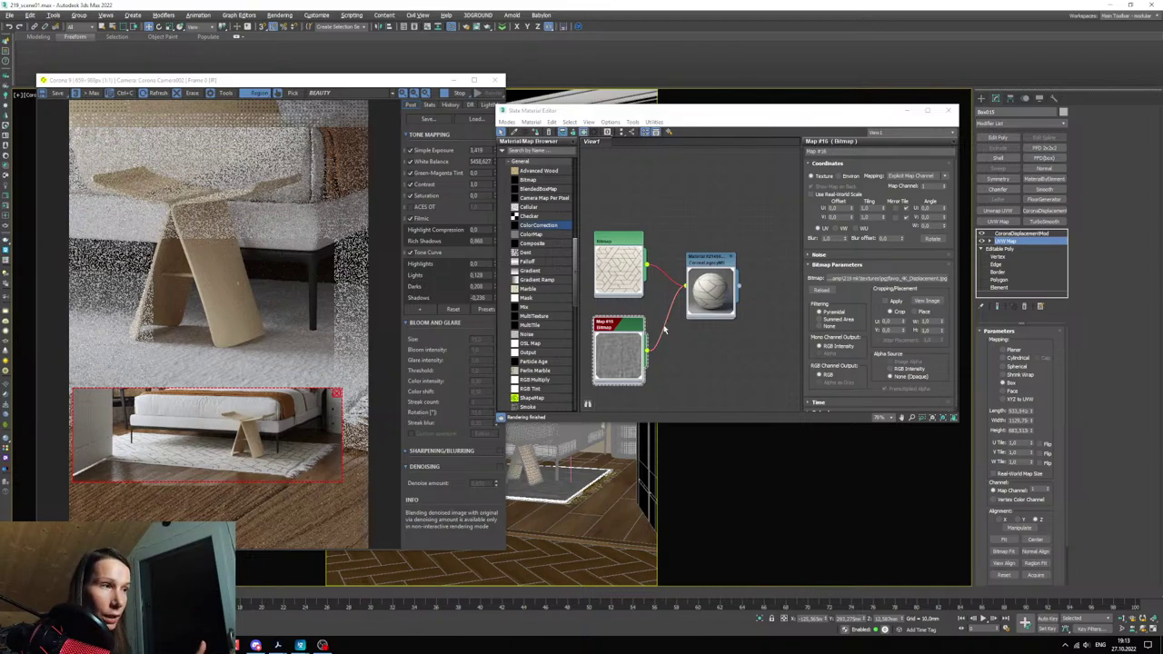
middle_click_drag(619, 251, 620, 258)
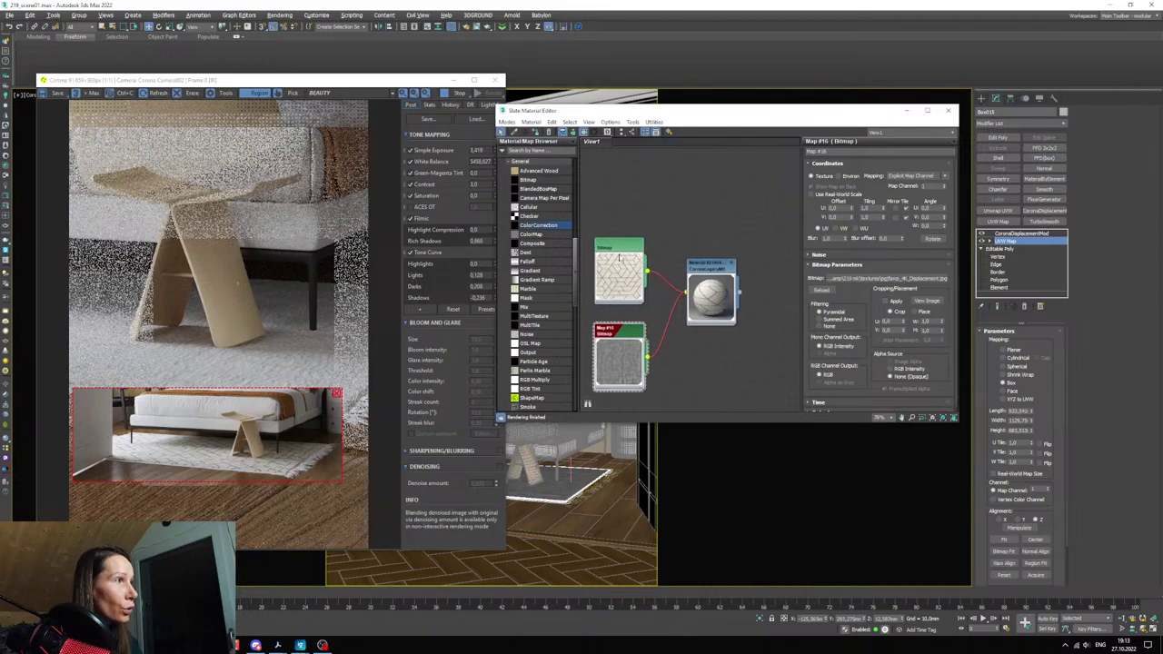
double_click(612, 251)
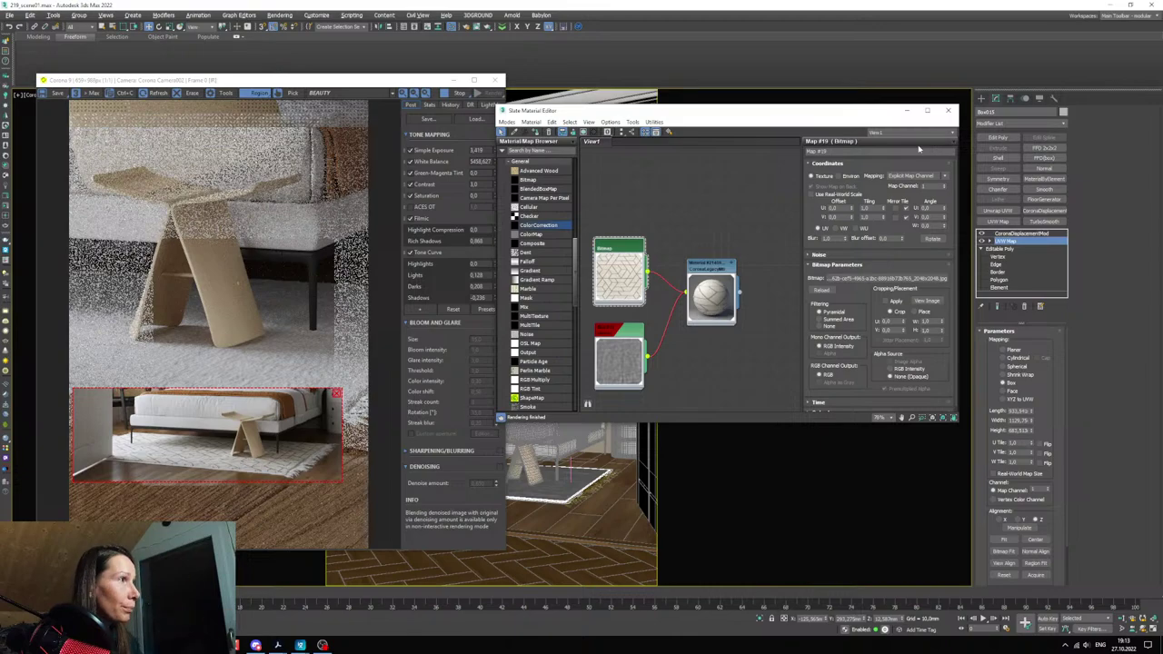
middle_click_drag(677, 273, 685, 287)
left_click(942, 183)
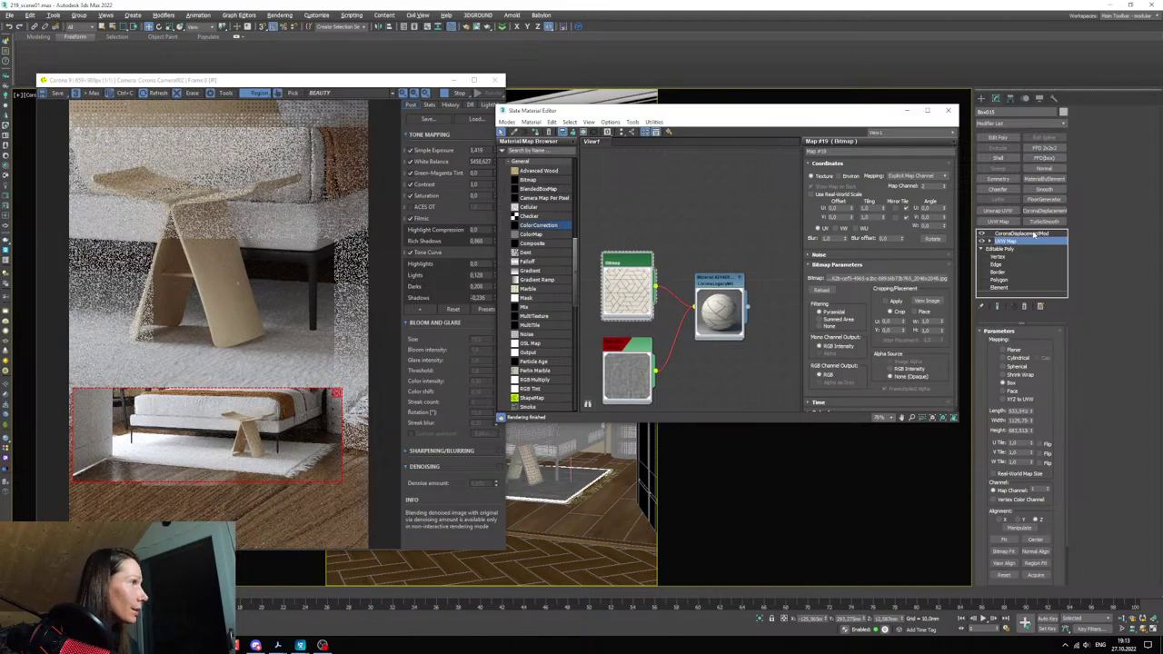
- Add a second UVW Map modifier above the rug's existing one and set its map channel to 2
left_click(997, 225)
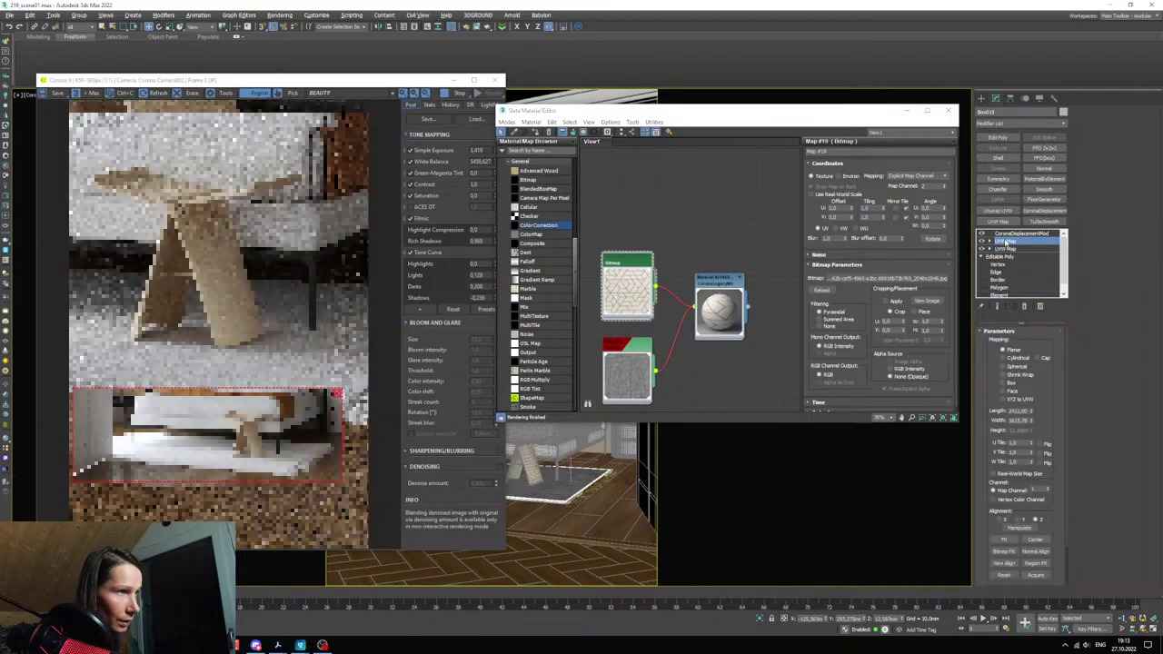
left_click(931, 187)
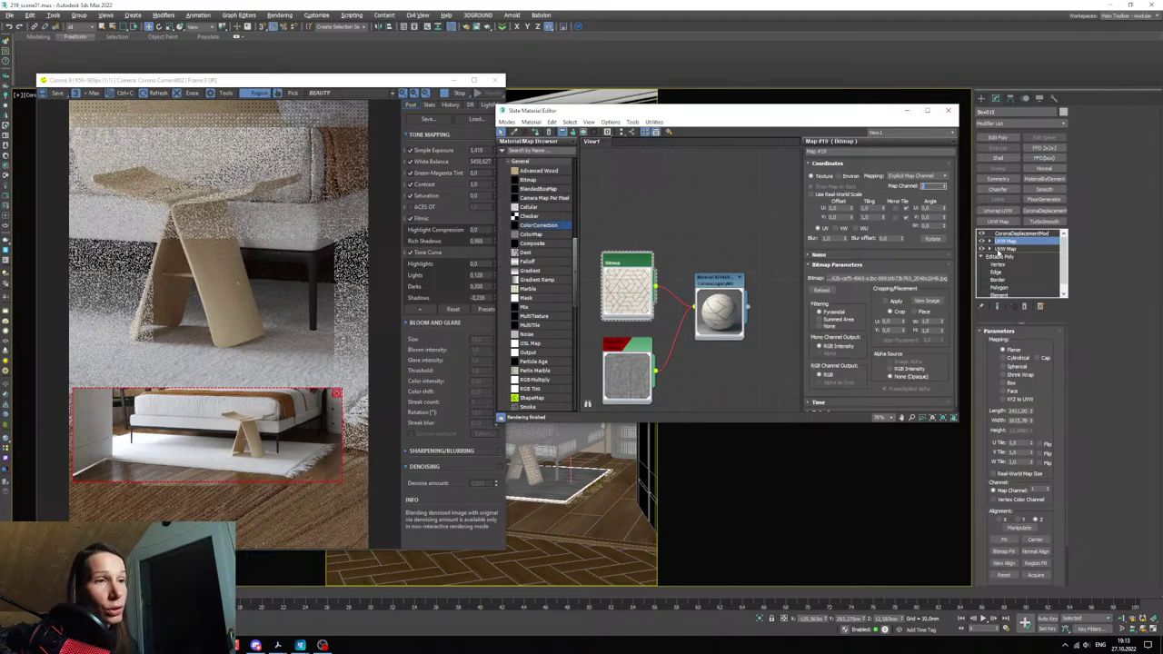
scroll(1045, 427, "down", 2)
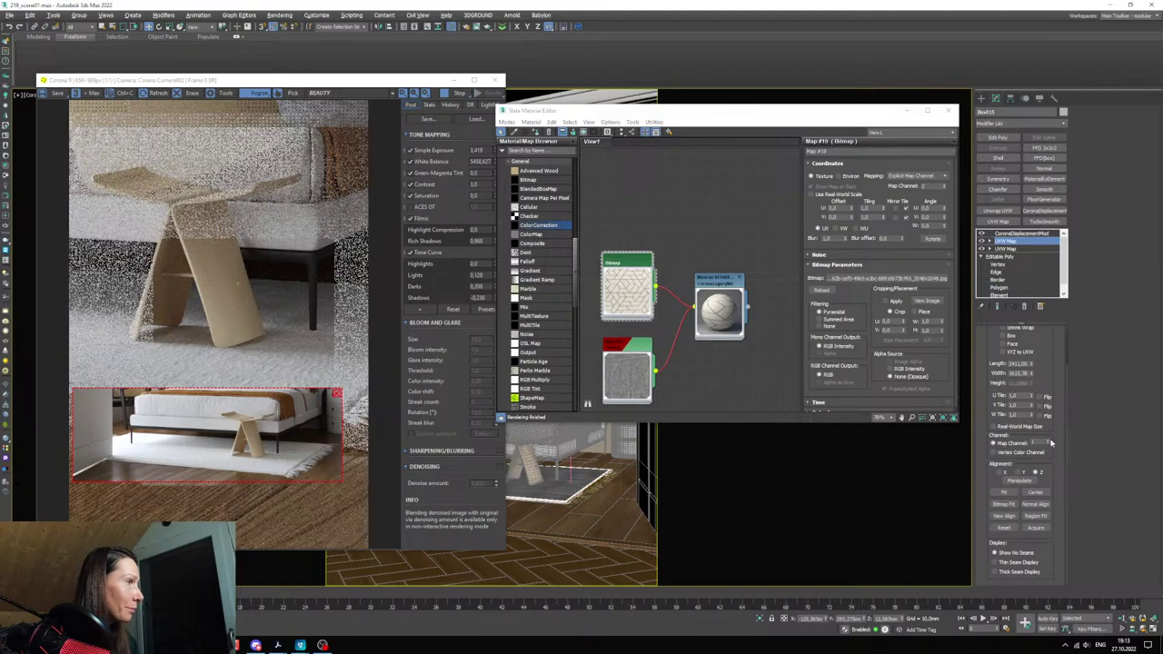
left_click(1051, 441)
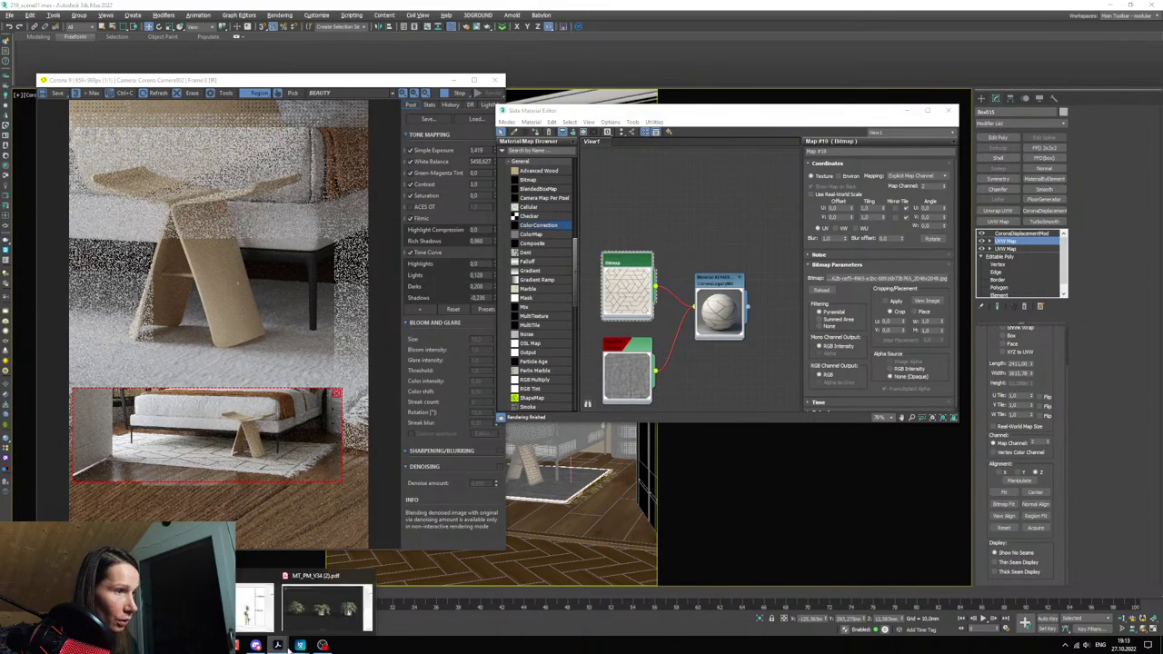
- Switch to ImageGlass and compare the rendered rug pattern with the bedroom reference photo 219_25.jpg
mouse_move(322, 645)
left_click(252, 607)
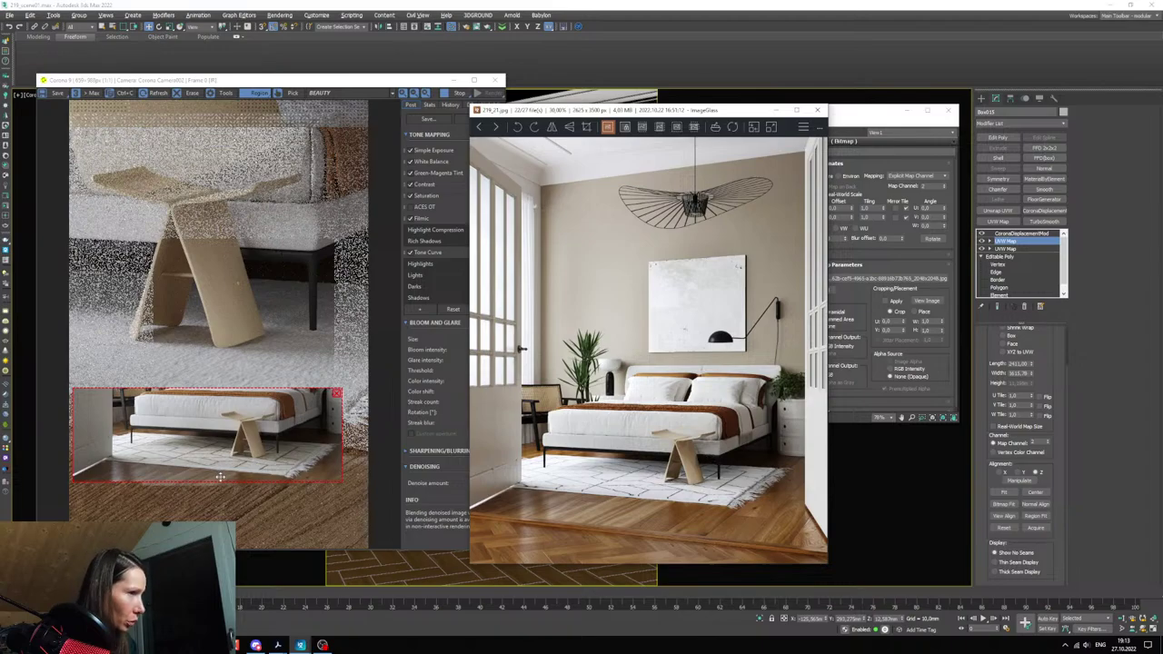
left_click(776, 110)
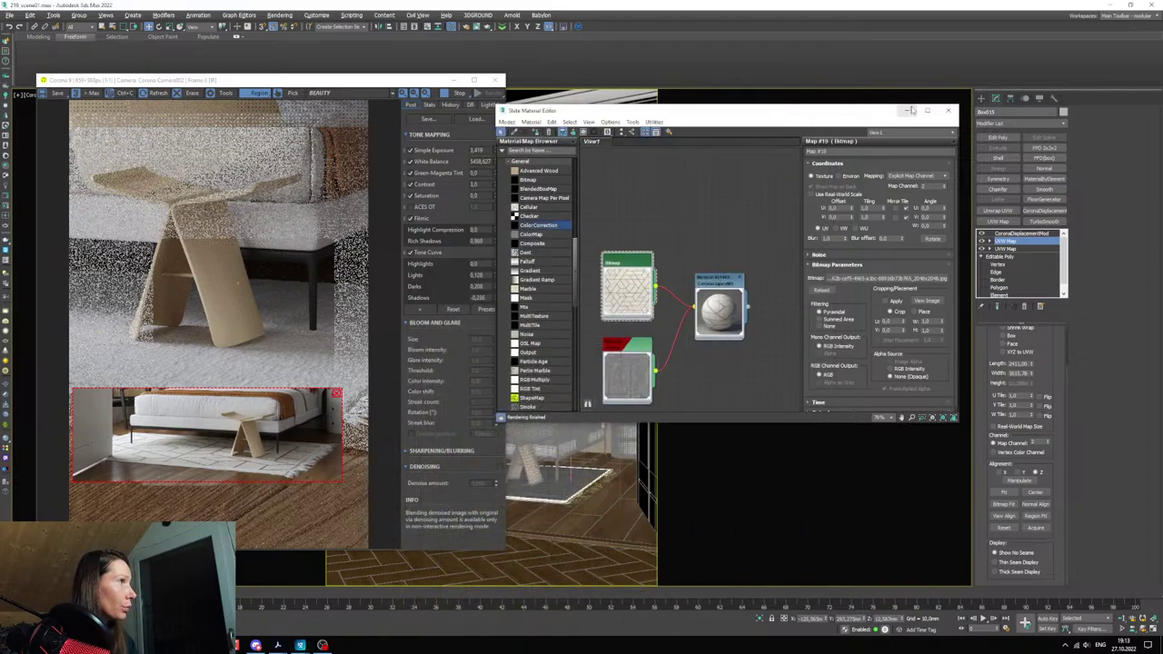
- Examine the rug and its fringe close up in the perspective view and the render, and return to the camera view
left_click(907, 109)
key("p")
scroll(553, 505, "up", 3)
scroll(553, 504, "up", 5)
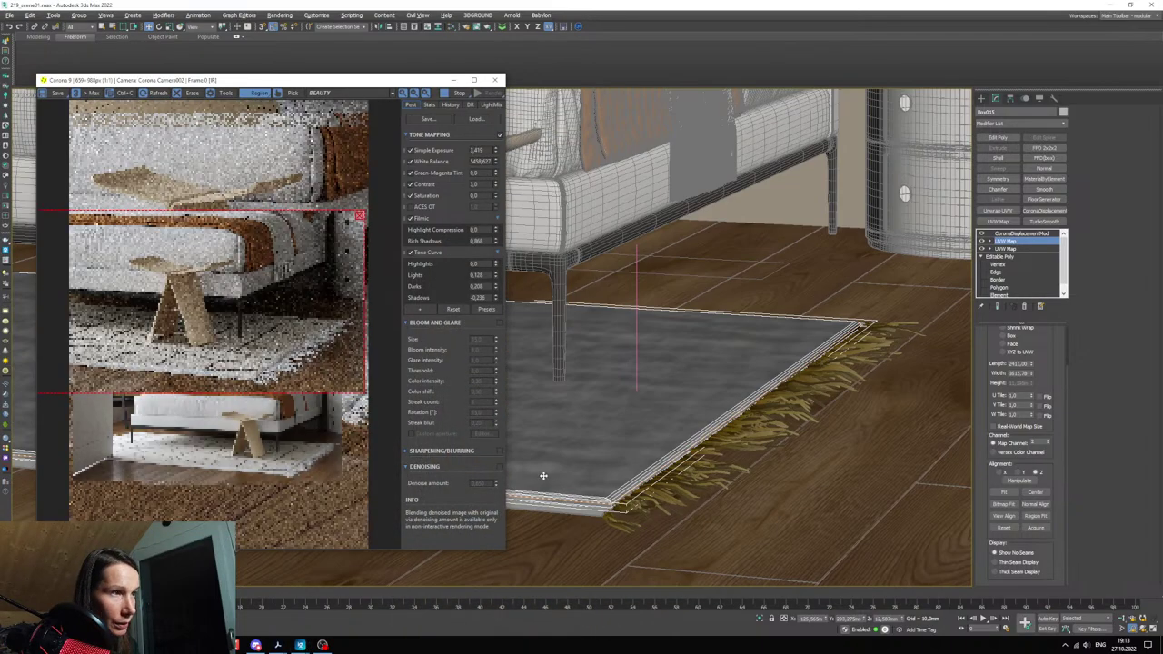
scroll(210, 382, "down", 1)
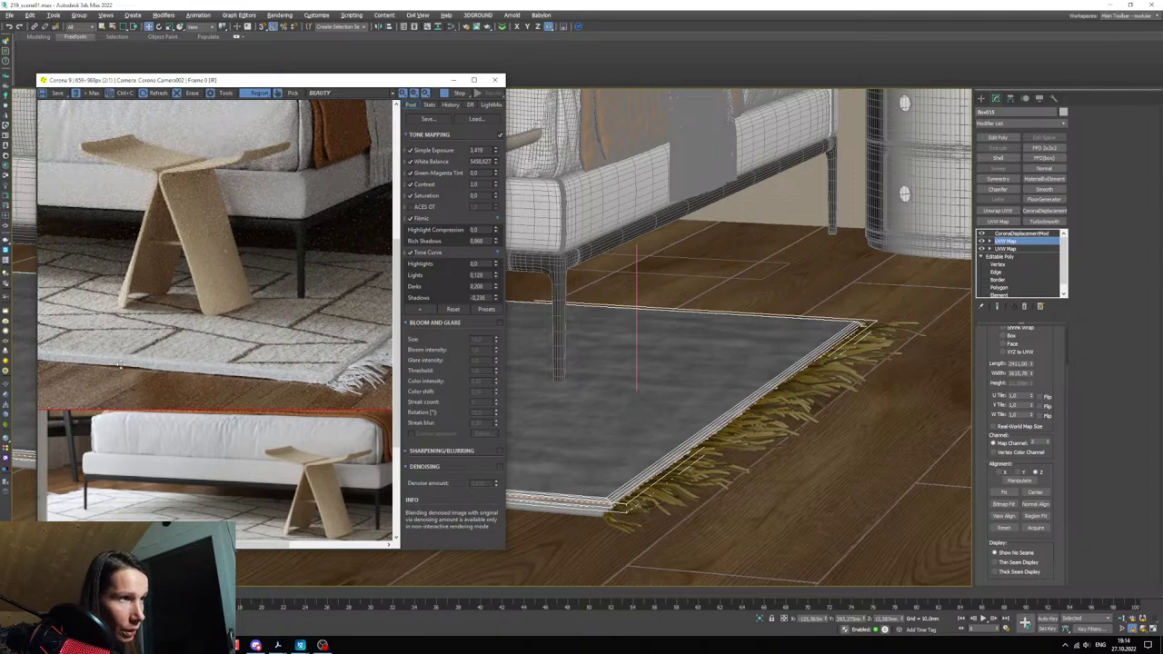
scroll(337, 365, "up", 1)
scroll(329, 366, "down", 1)
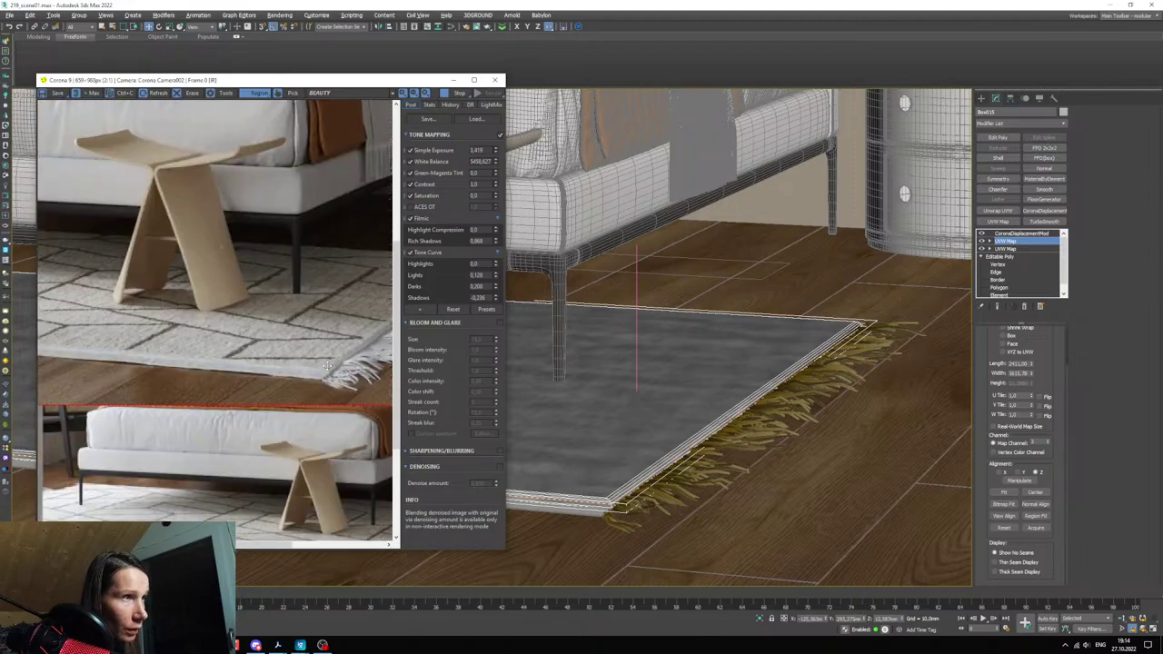
key("c")
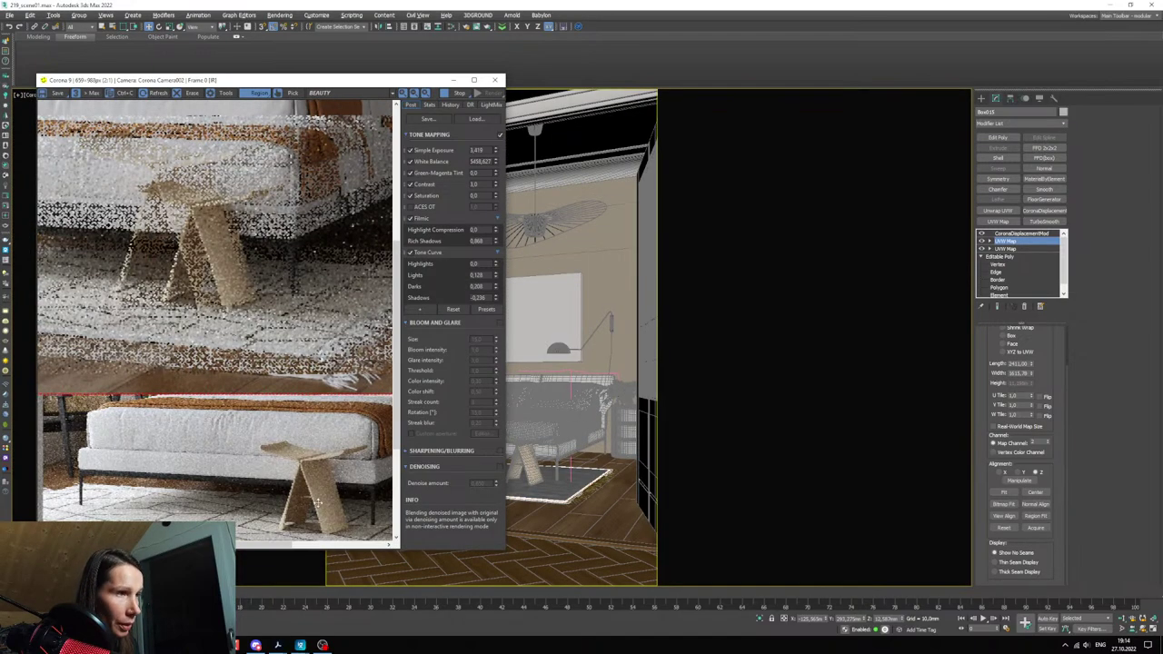
scroll(272, 478, "down", 1)
- Insert a Color Correction map between the rug's pattern bitmap and its material, and open the new map's parameters
key("m")
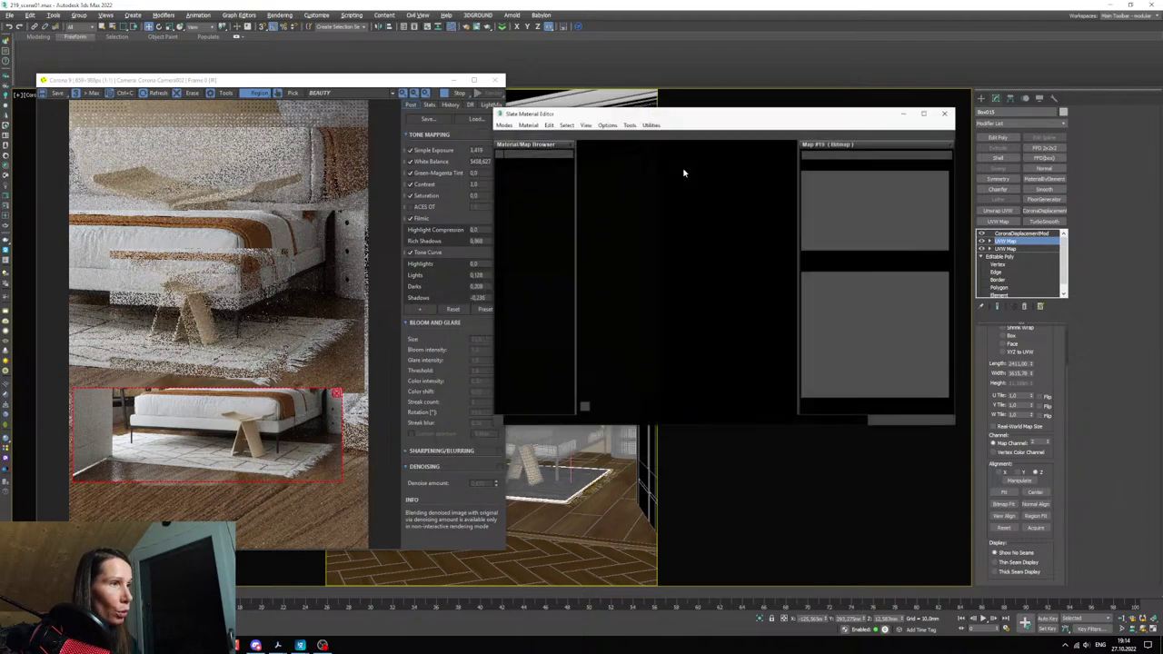
middle_click_drag(674, 227, 710, 318)
scroll(711, 320, "up", 1)
left_click_drag(693, 308, 626, 289)
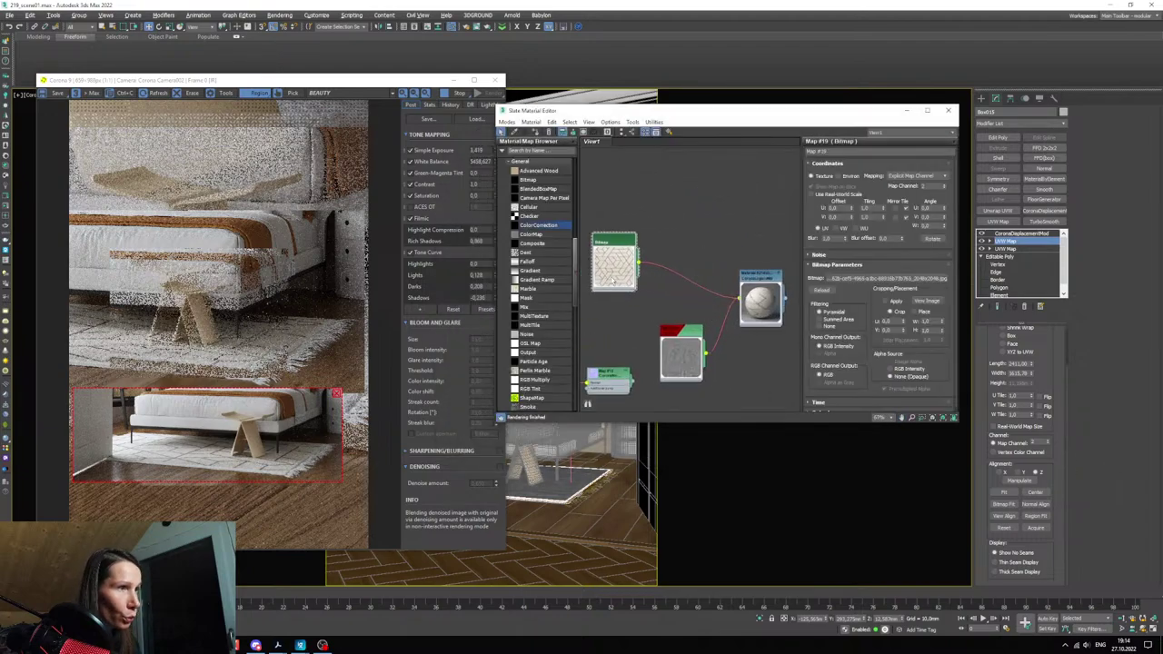
middle_click_drag(655, 285, 675, 334)
left_click_drag(629, 320, 624, 296)
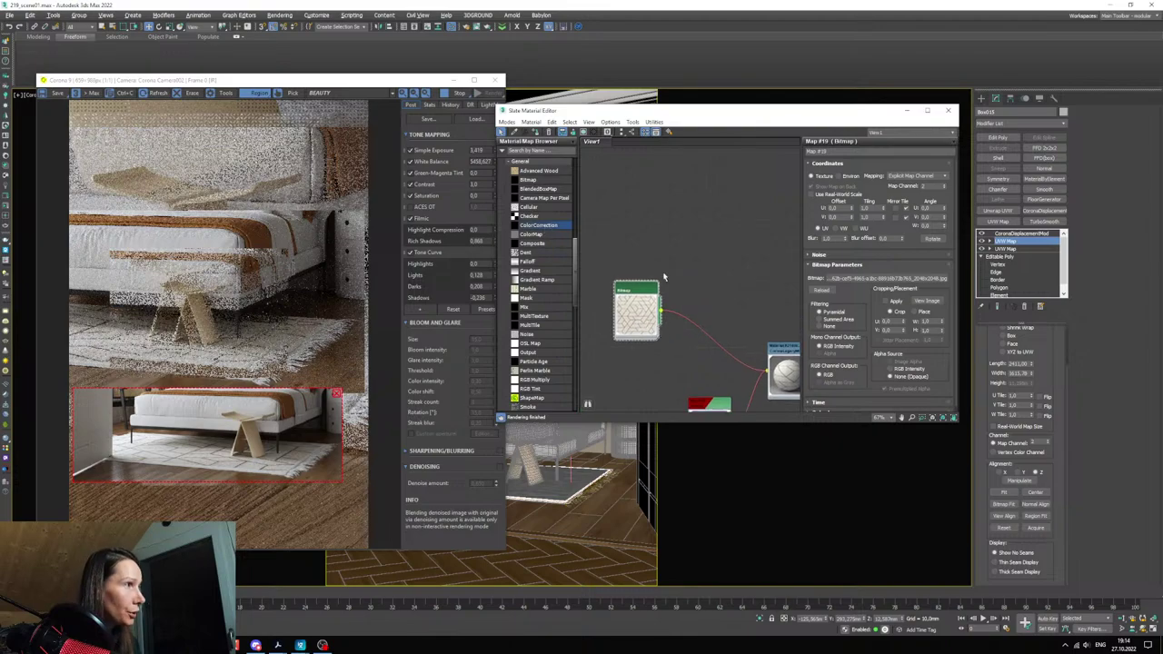
left_click_drag(663, 277, 705, 332)
double_click(709, 336)
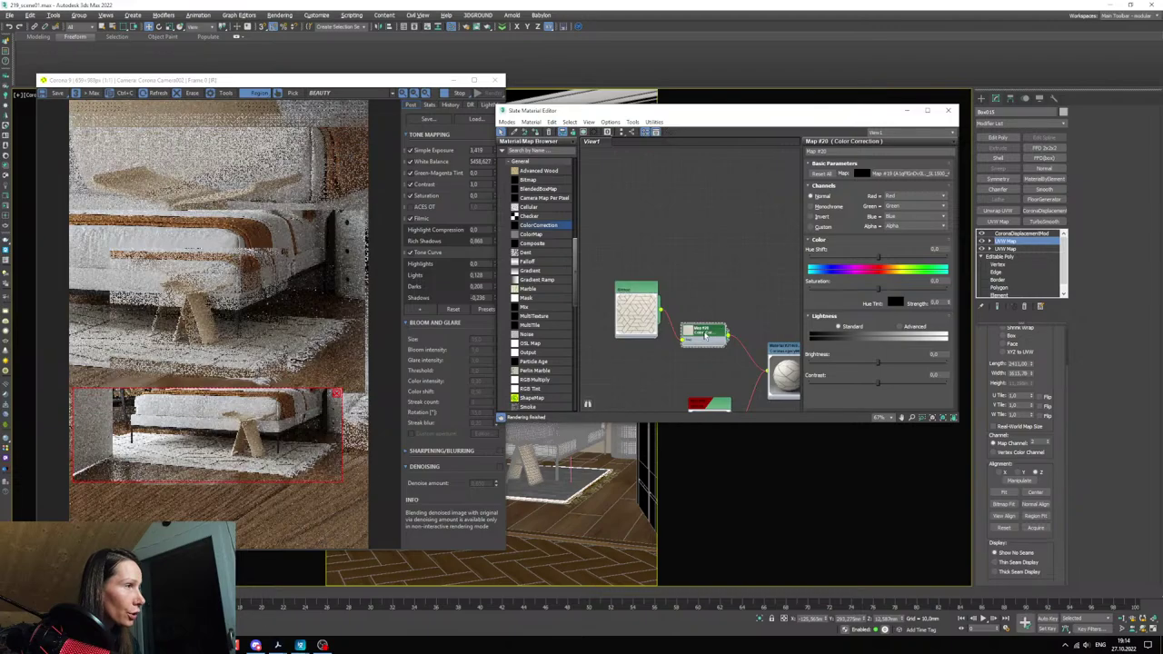
- Lower the Color Correction saturation to about -59 and set its RGB gamma to 1.7 using the Advanced lightness mode
left_click_drag(878, 289, 837, 293)
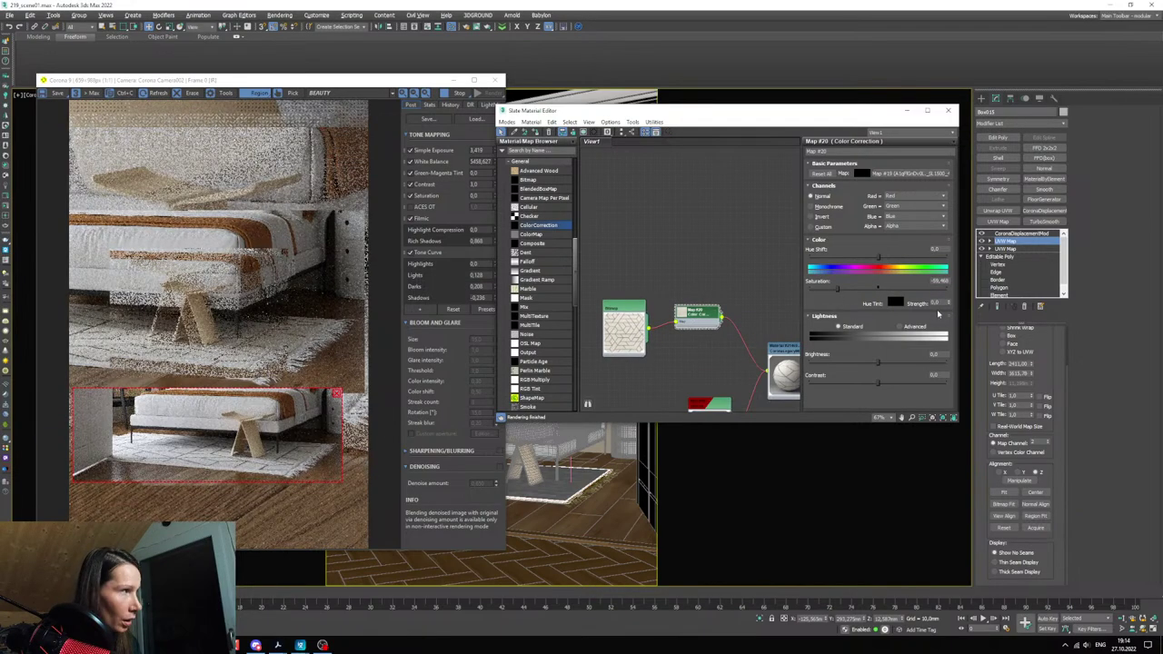
left_click(900, 327)
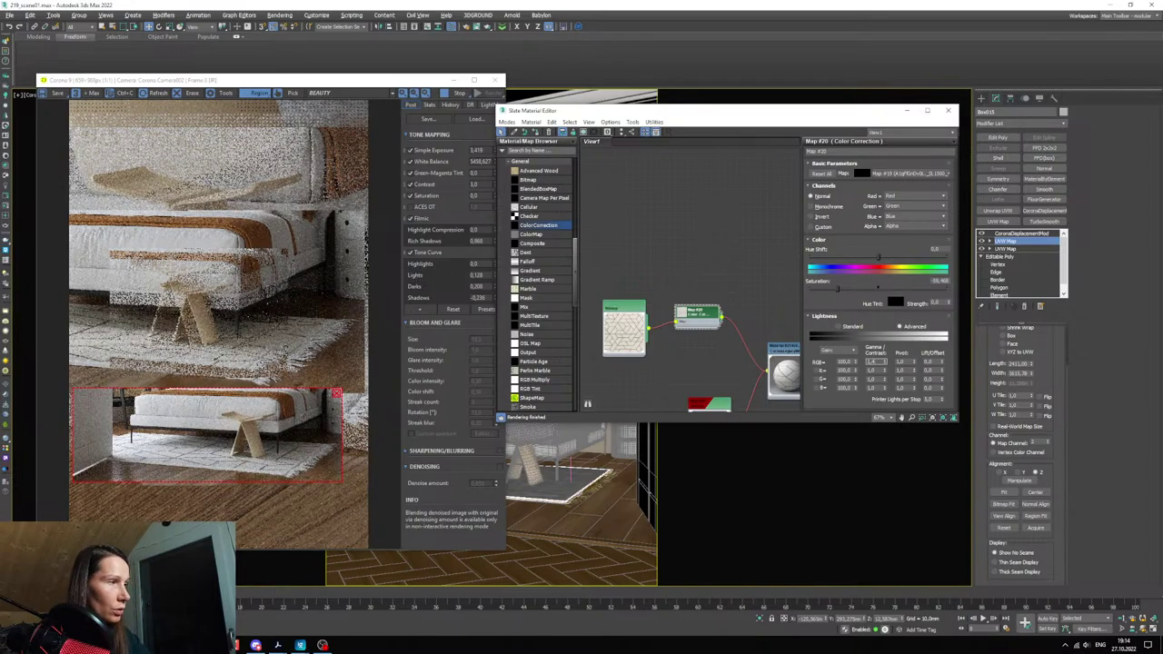
key("Return")
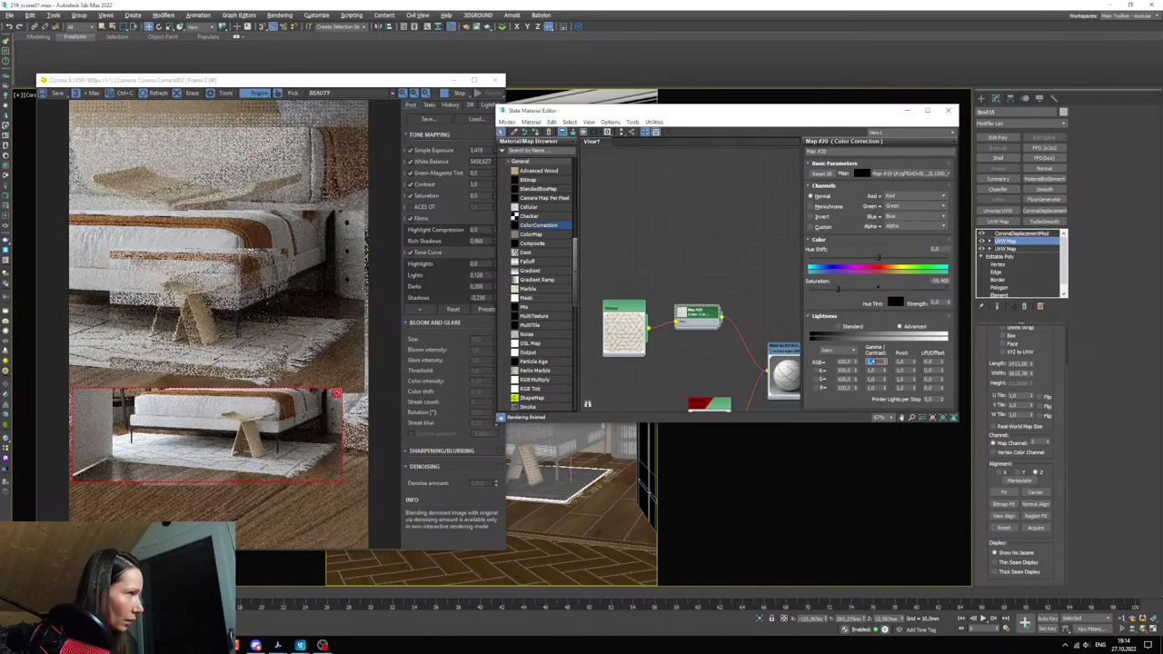
type("1,")
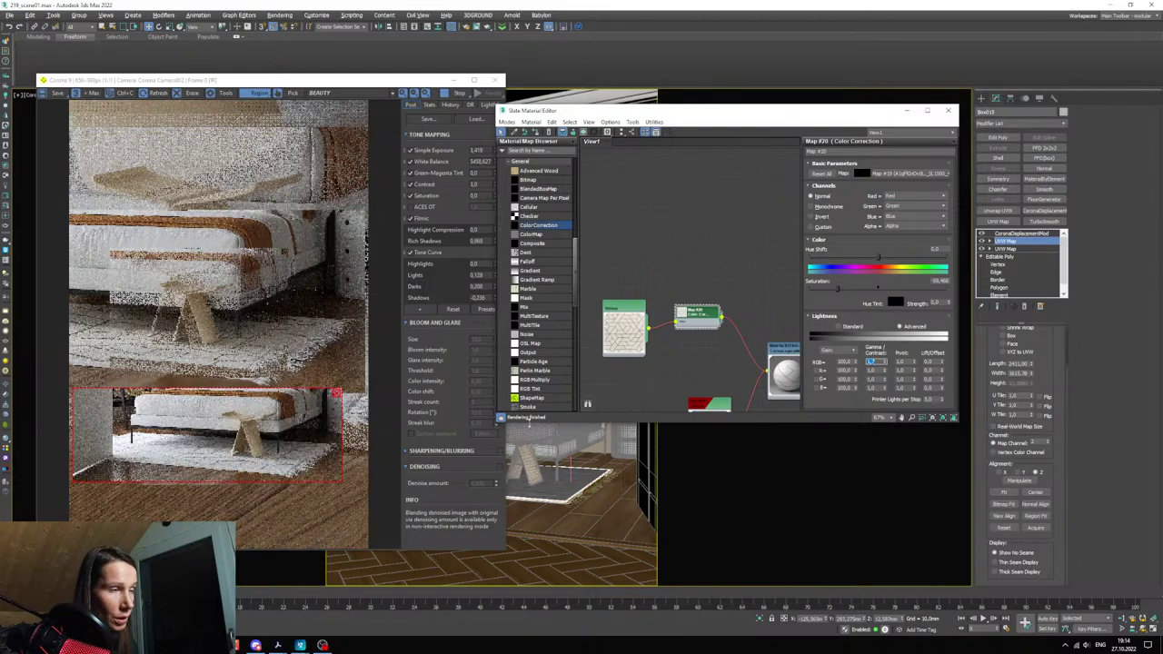
- Check the rug's color in the render and lower the Color Correction saturation to about -70.8
scroll(309, 470, "up", 2)
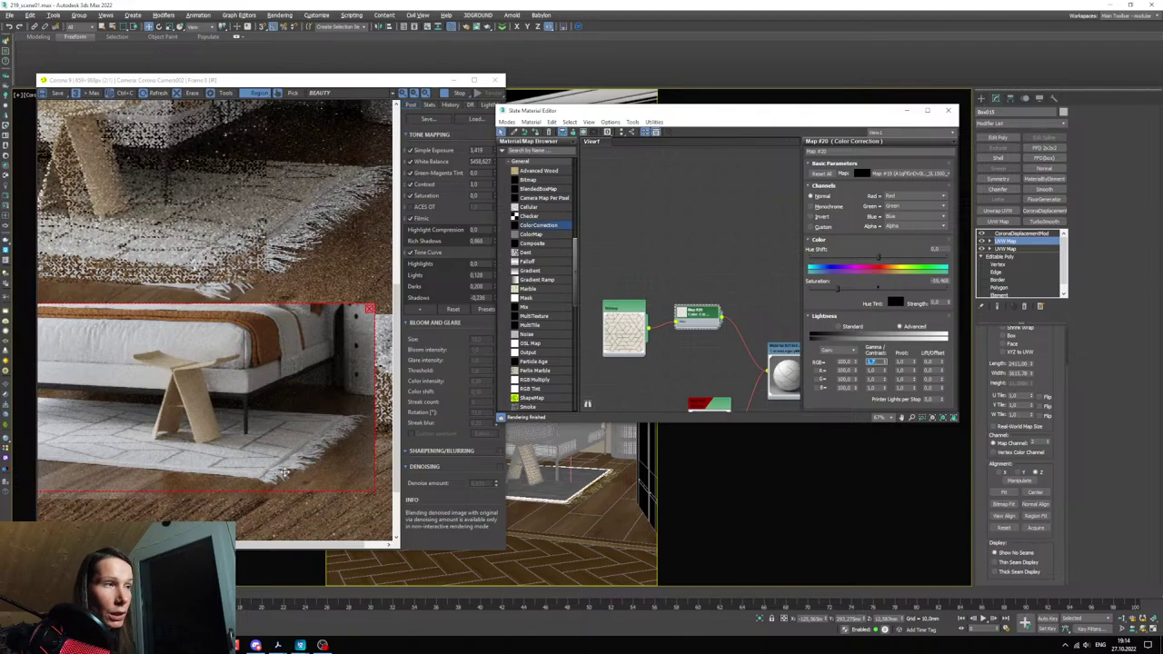
scroll(305, 451, "down", 2)
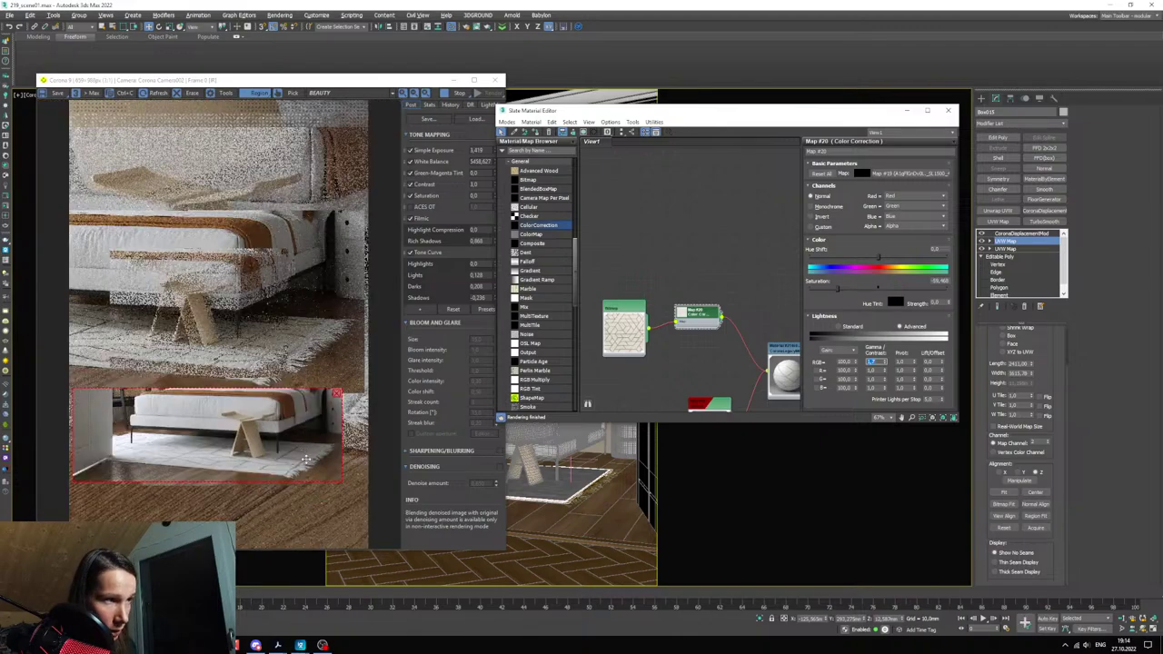
left_click_drag(830, 291, 823, 298)
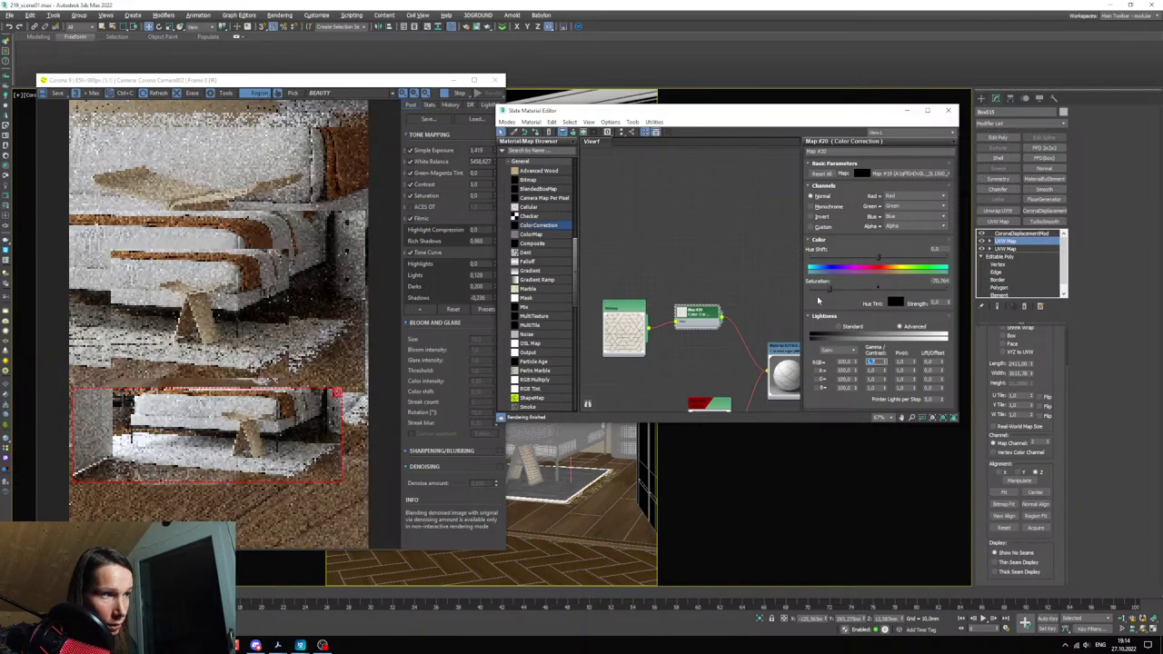
- Compare the color-corrected rug in the render with the bedroom reference photo in ImageGlass again
left_click(301, 645)
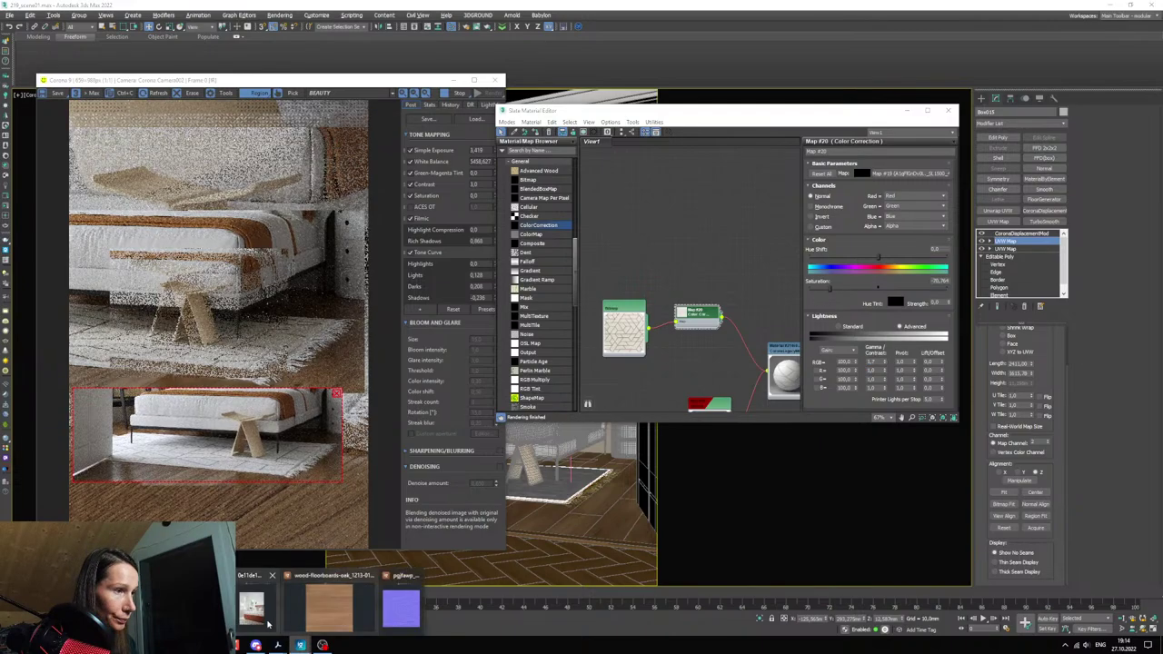
left_click(313, 612)
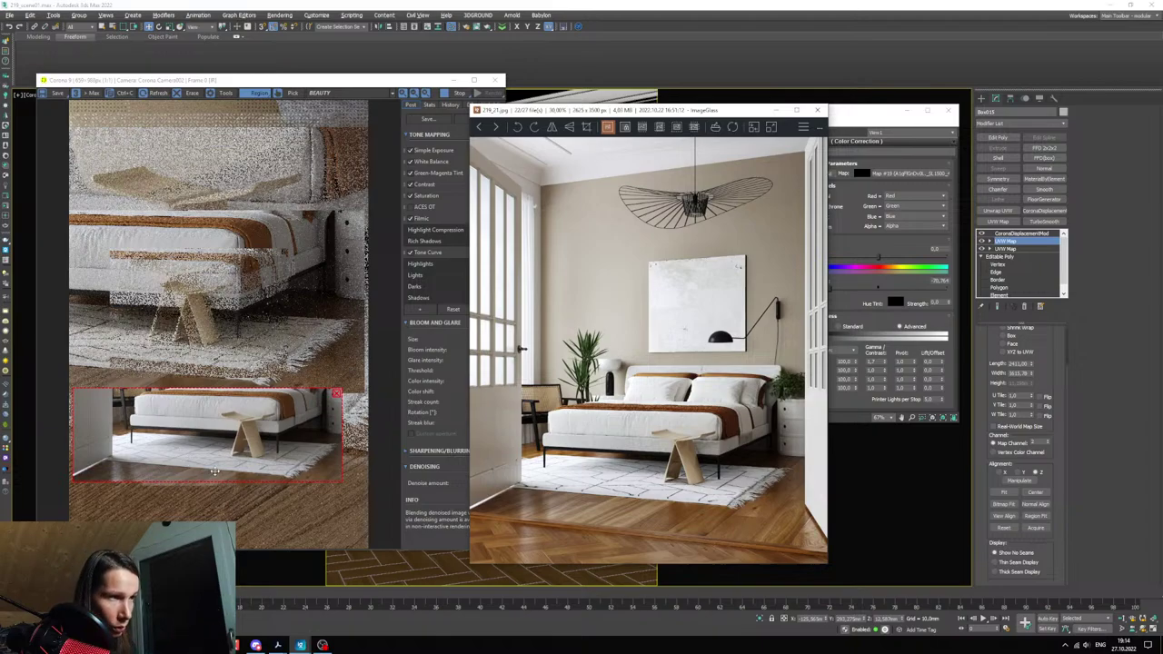
left_click(775, 110)
- Enable the color map in the output settings of the rug's pattern bitmap
double_click(625, 296)
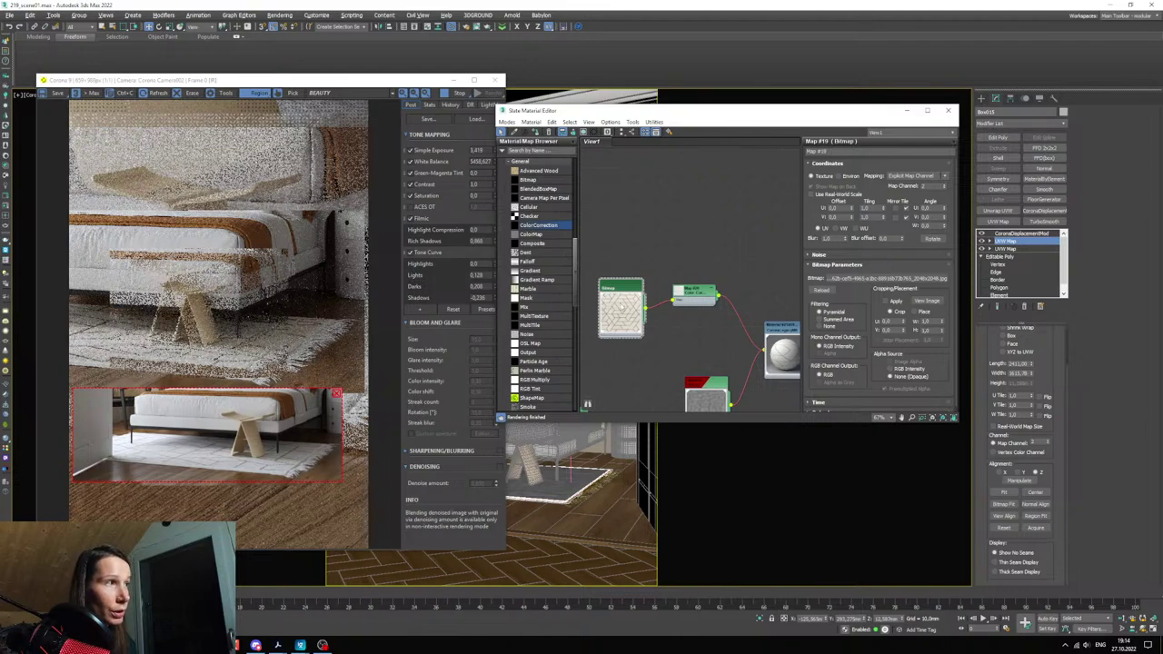
scroll(817, 327, "down", 1)
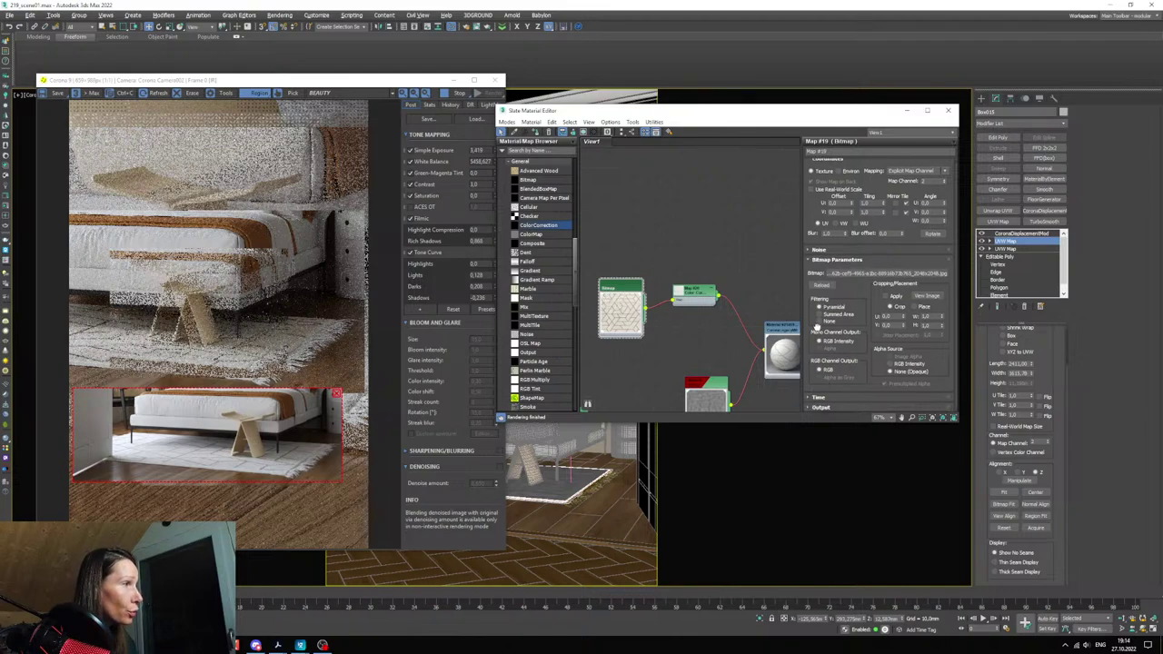
left_click(821, 407)
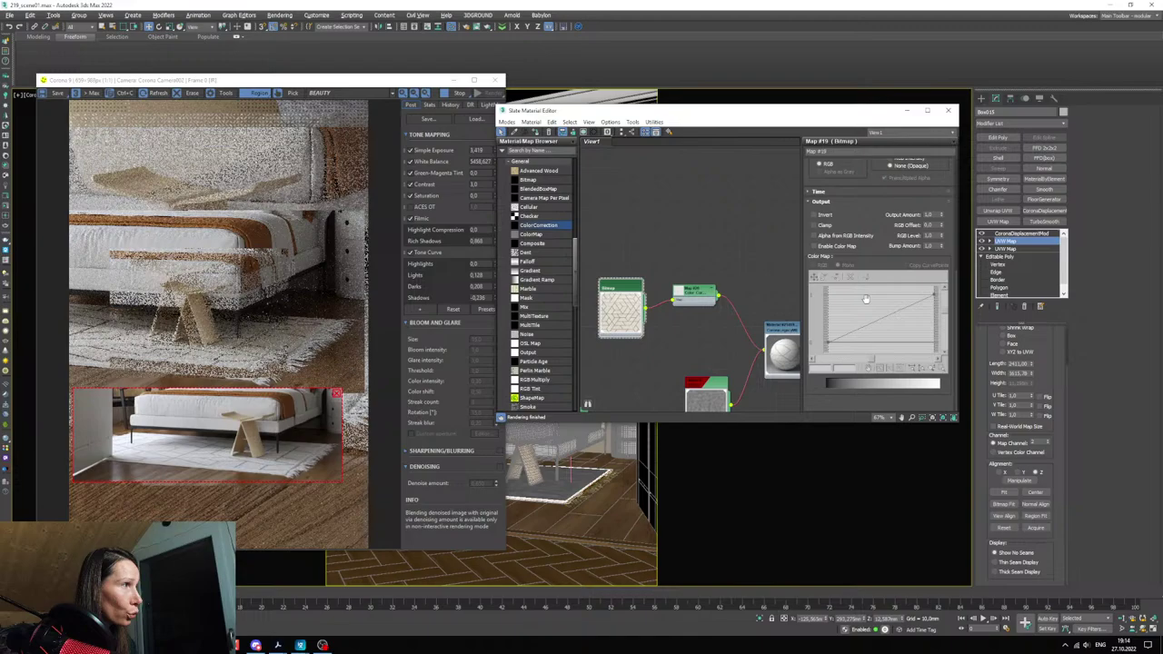
left_click(817, 246)
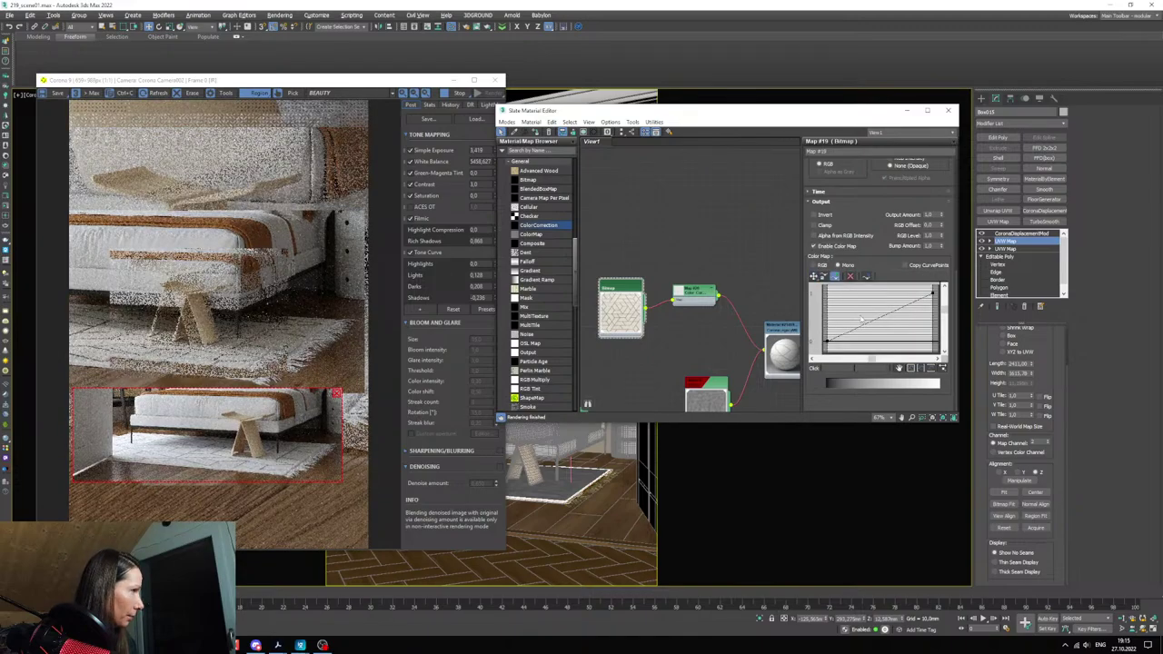
- Add a point near the middle of the pattern bitmap's output color curve and convert it to a smooth Bezier point
left_click(870, 320)
right_click(875, 325)
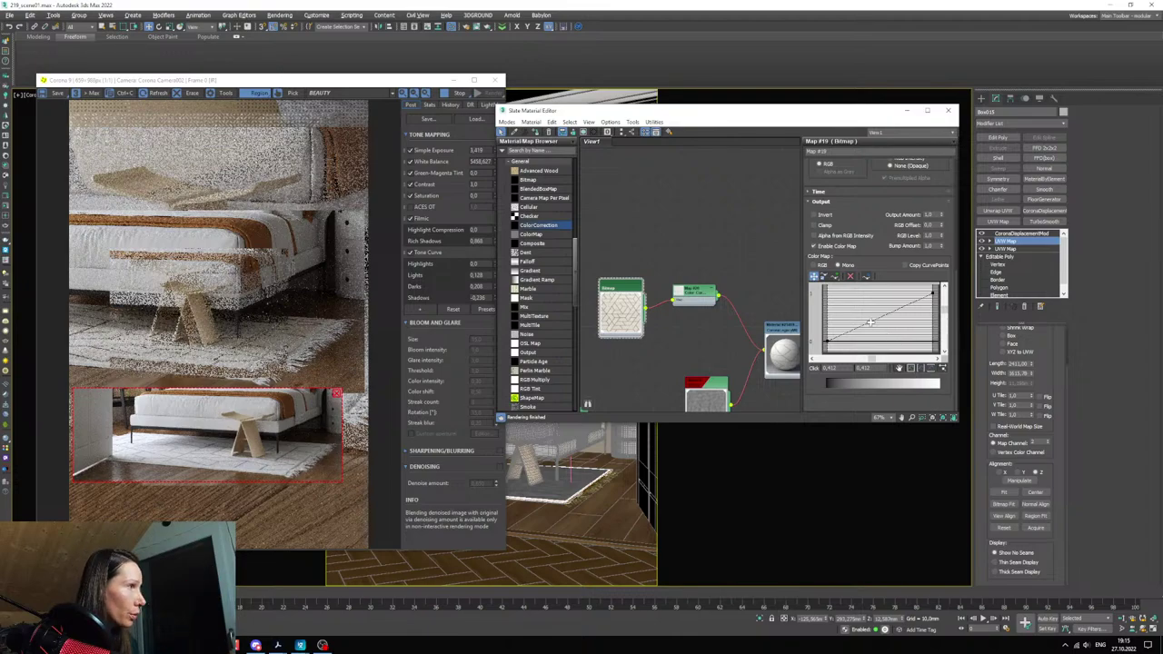
right_click(869, 322)
left_click(899, 335)
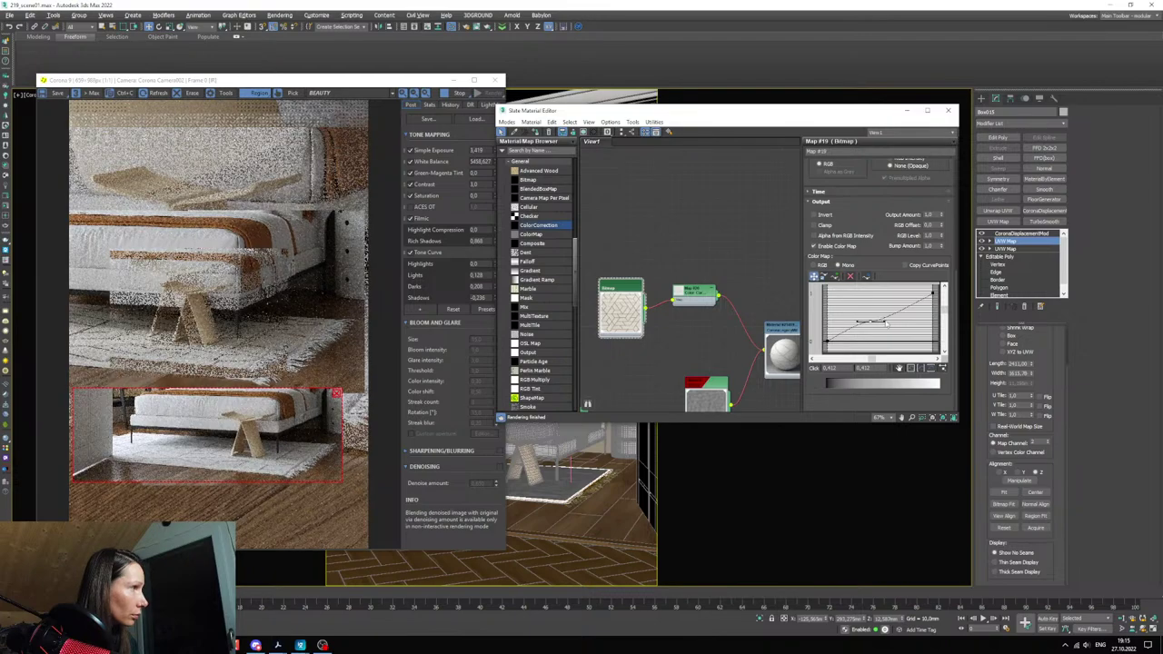
- Shape the pattern bitmap's color curve into a steep S-curve for more contrast, with its middle point at about 0.43, 0.37
left_click_drag(885, 324, 876, 314)
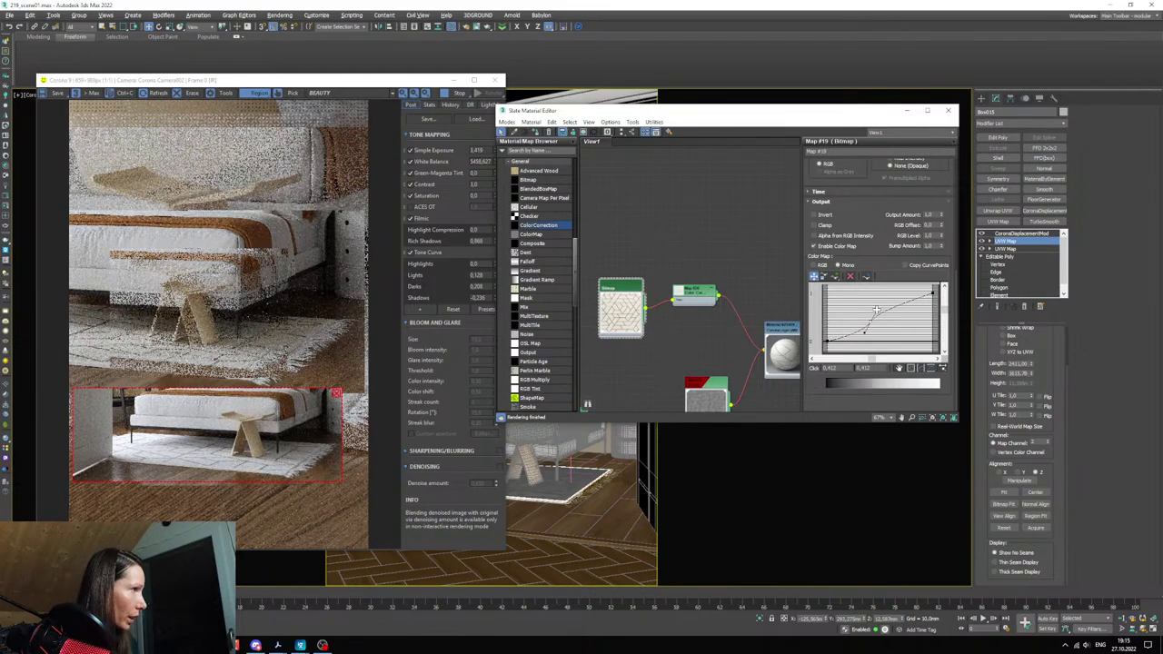
left_click_drag(875, 310, 869, 320)
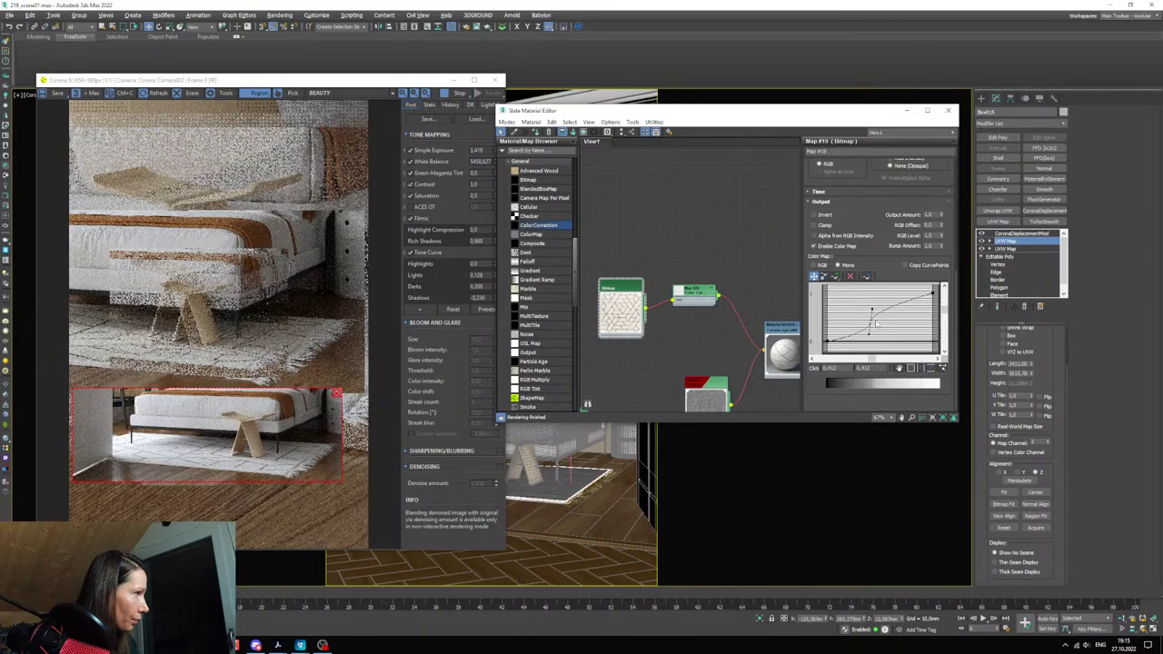
left_click_drag(874, 315, 869, 305)
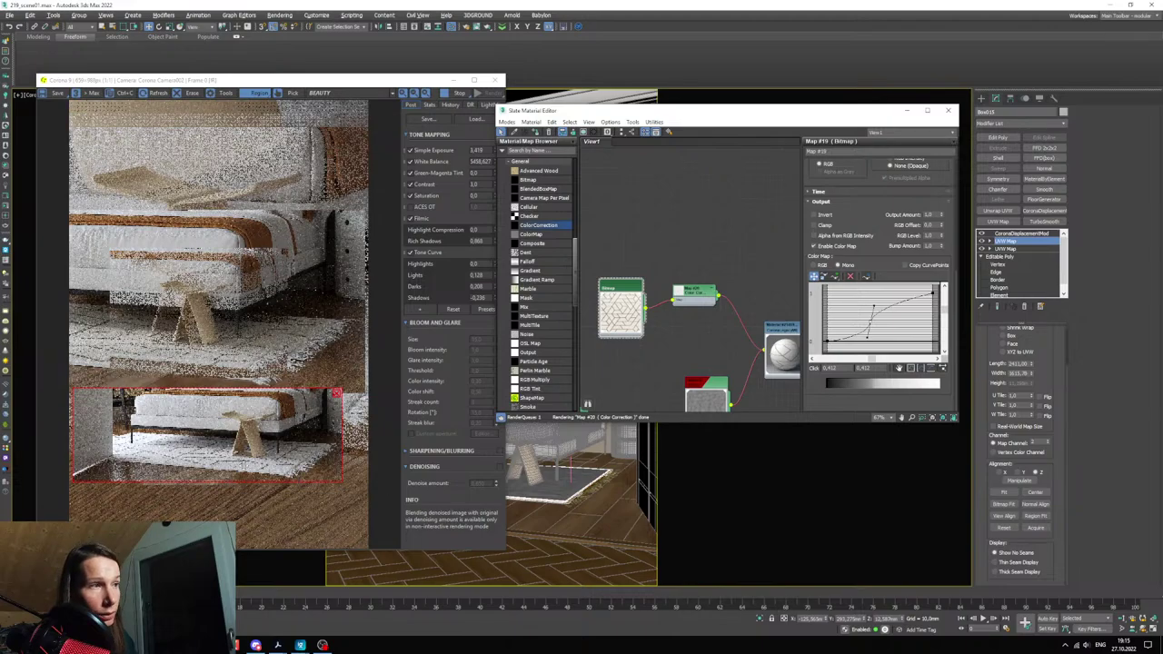
scroll(244, 464, "up", 2)
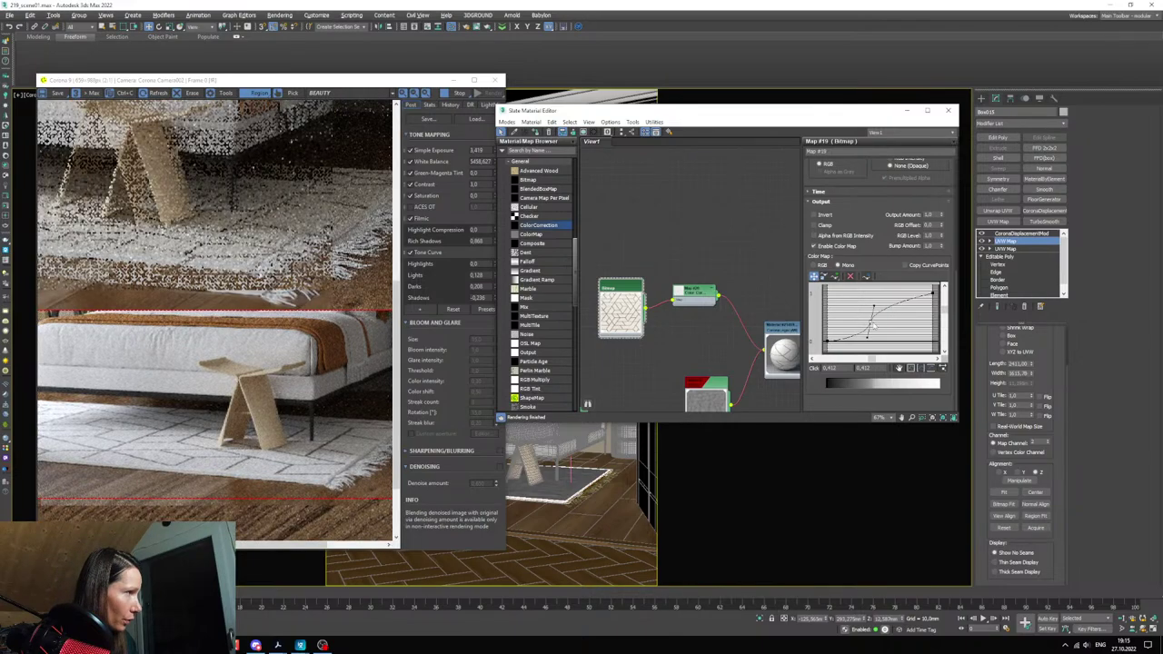
left_click_drag(872, 324, 873, 324)
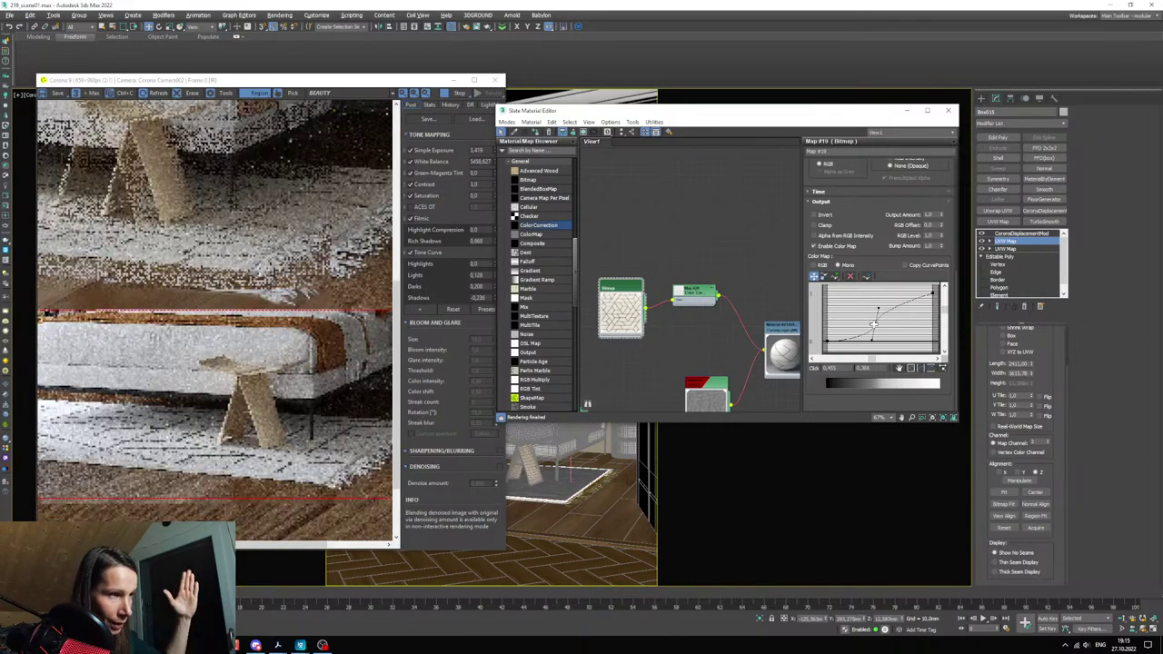
scroll(270, 477, "down", 3)
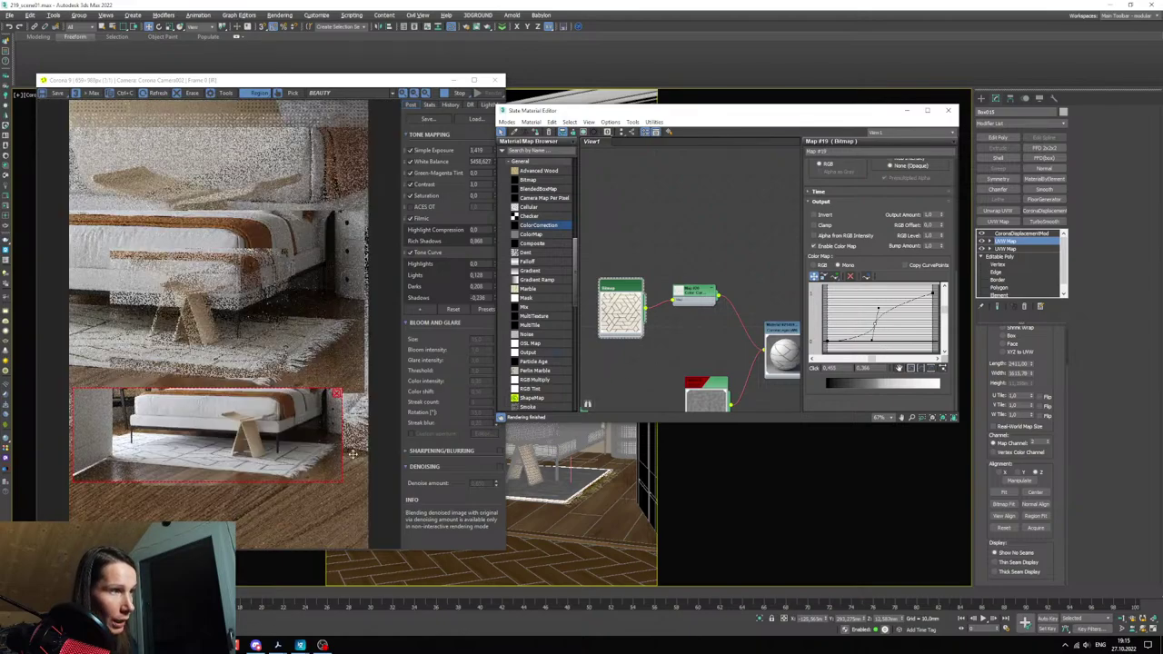
scroll(690, 290, "down", 5)
middle_click_drag(683, 278, 715, 287)
scroll(726, 306, "up", 2)
scroll(714, 286, "down", 4)
middle_click_drag(729, 350, 643, 359)
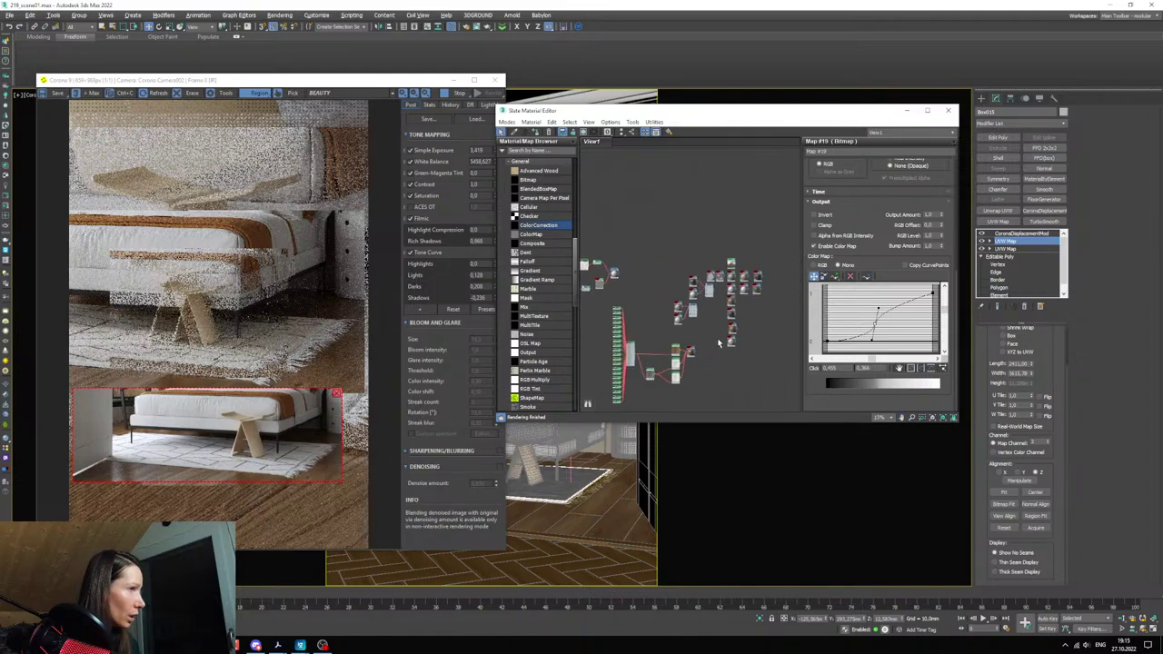
scroll(741, 316, "up", 4)
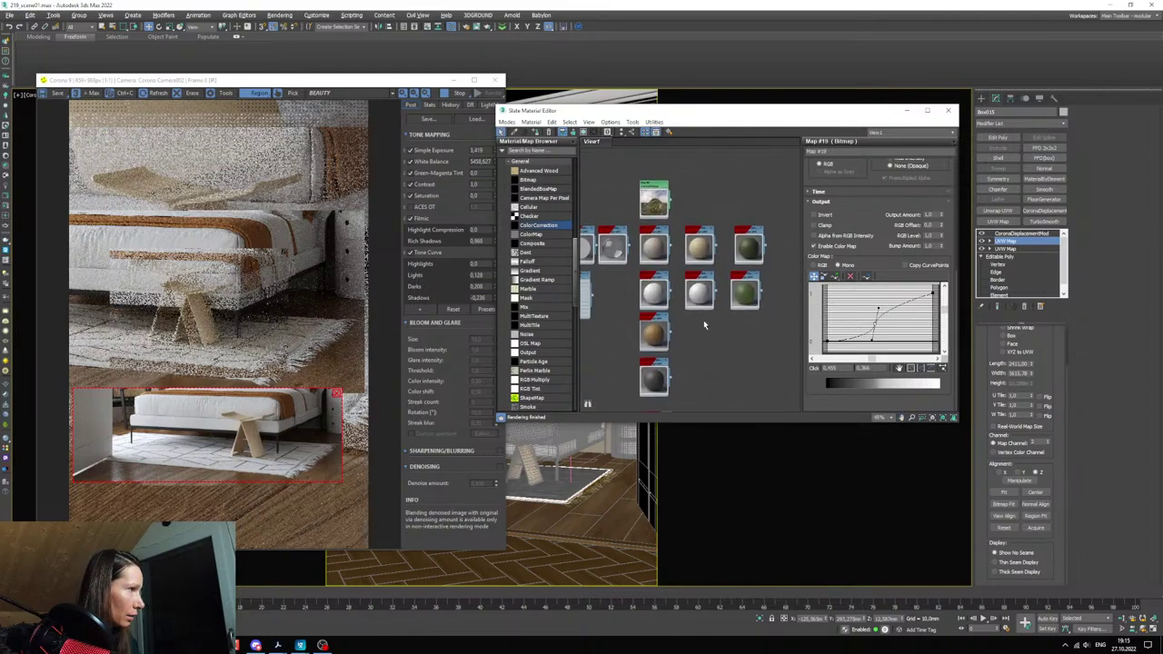
- Put away the material editor and render window and select the Hair and Fur fringe object at the rug's front corner
left_click(948, 110)
left_click(453, 80)
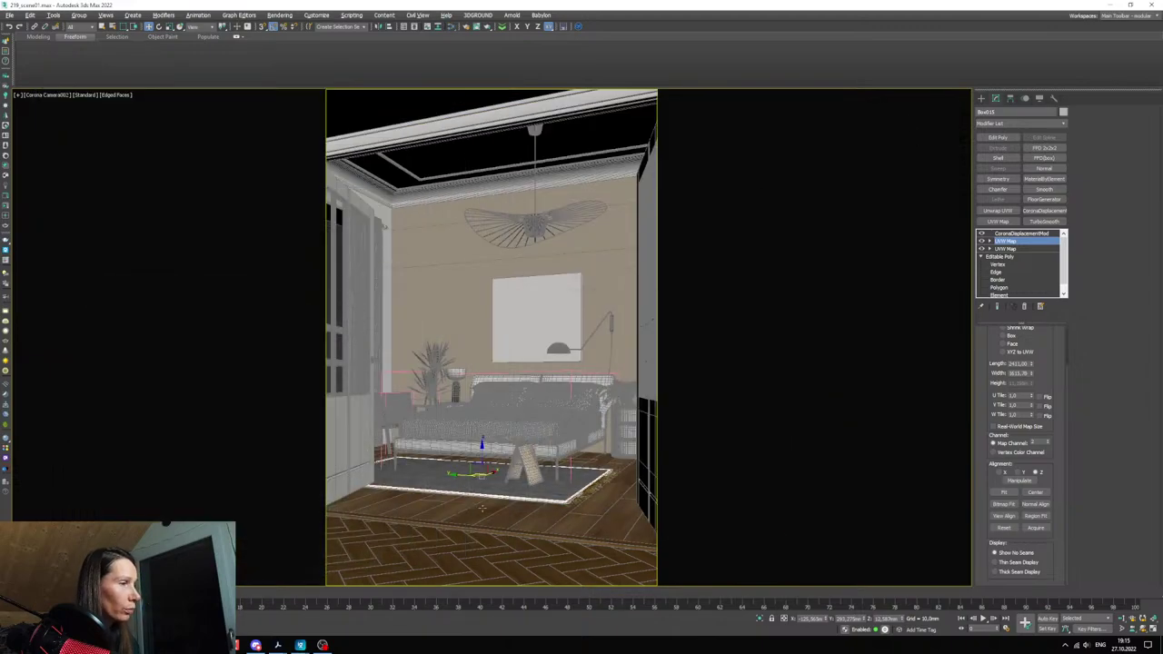
scroll(497, 487, "up", 10)
scroll(497, 494, "up", 5)
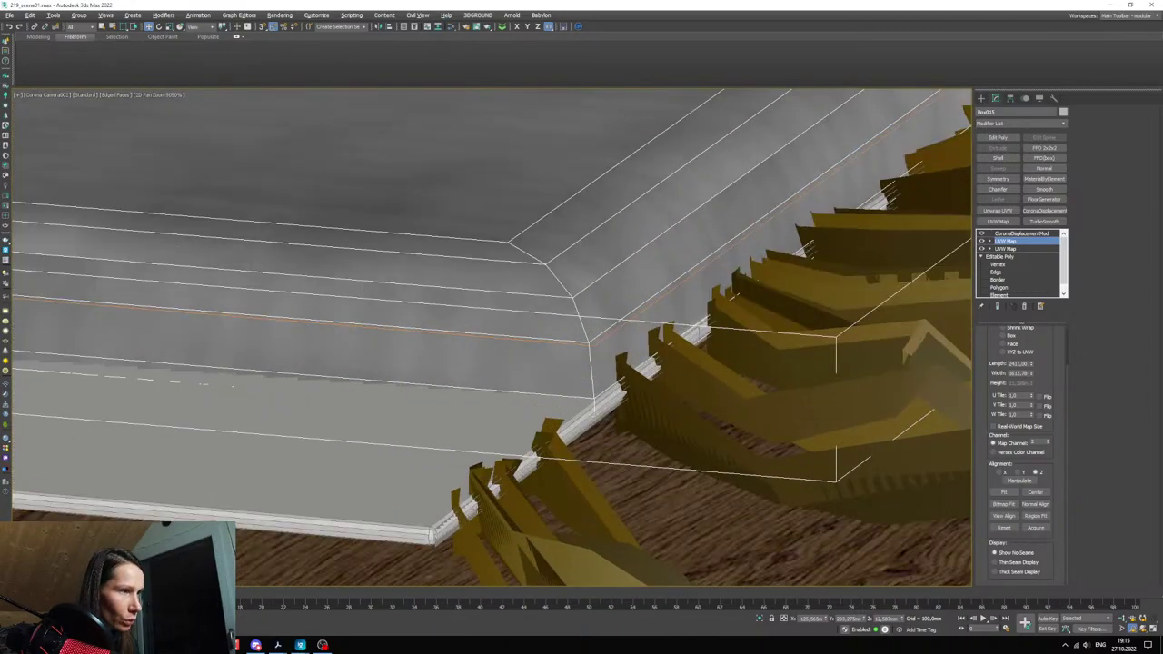
left_click(452, 528)
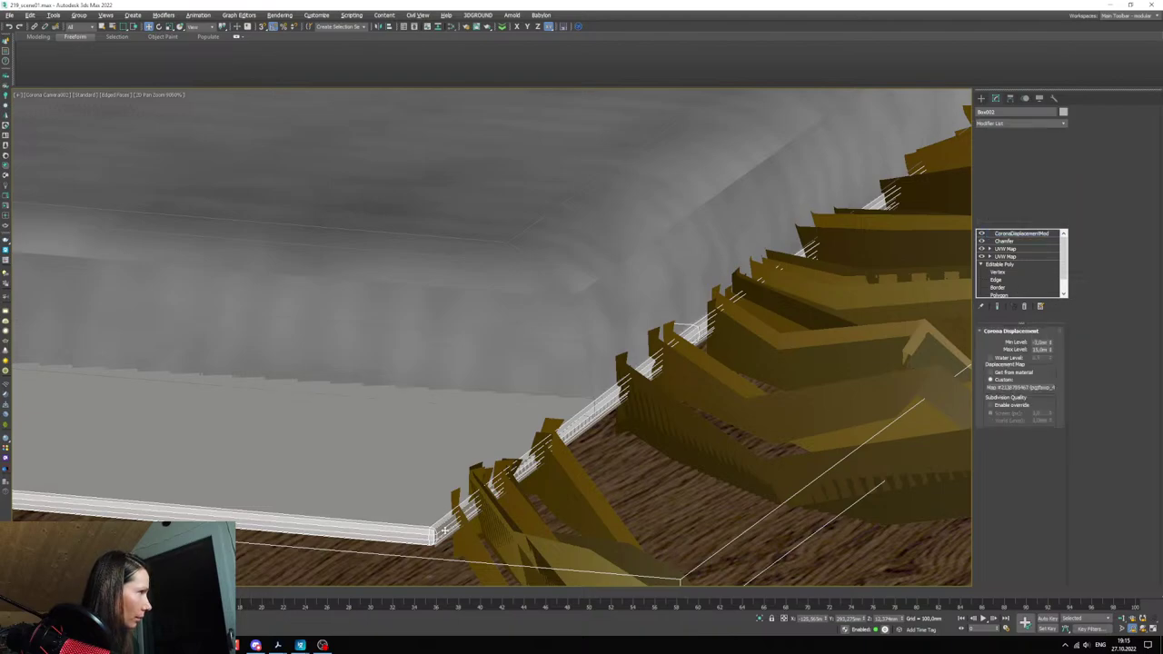
left_click(445, 530)
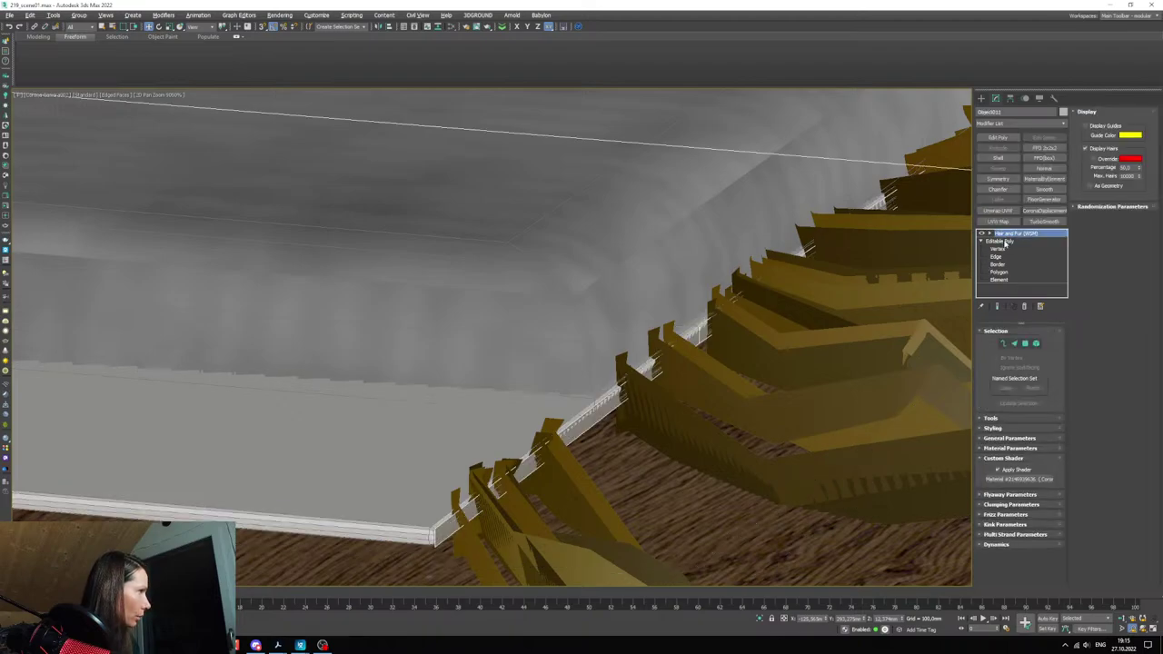
- Duplicate the white fringe material and assign the copy as an instance to the custom shader of the fringe's Hair and Fur modifier
key("m")
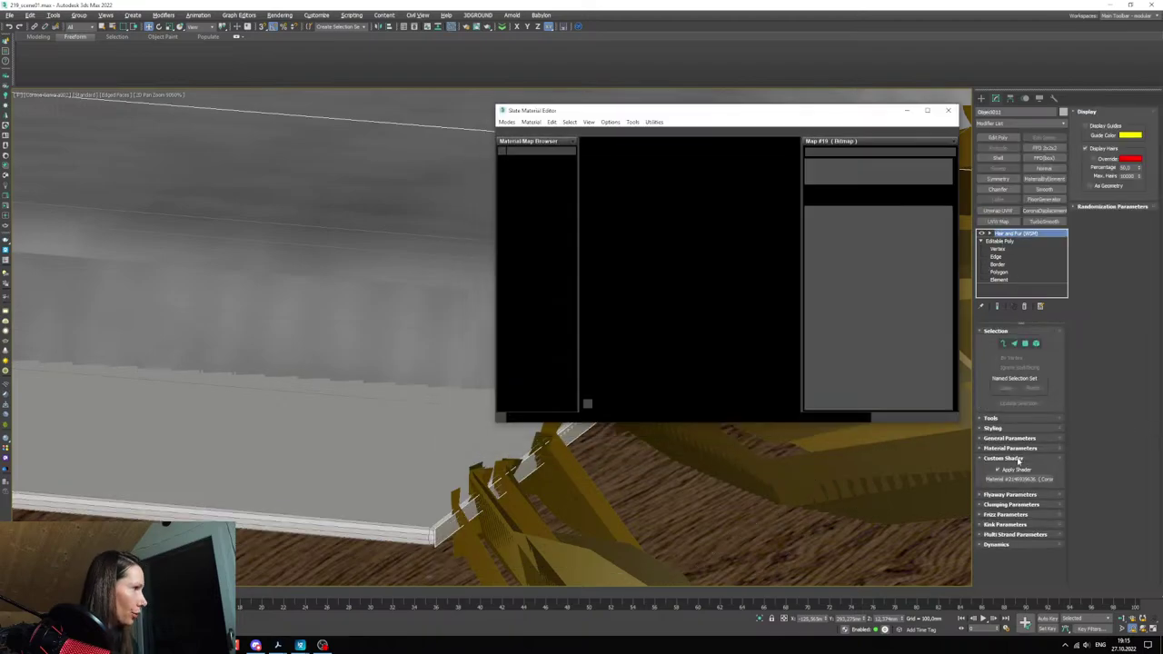
left_click(707, 295)
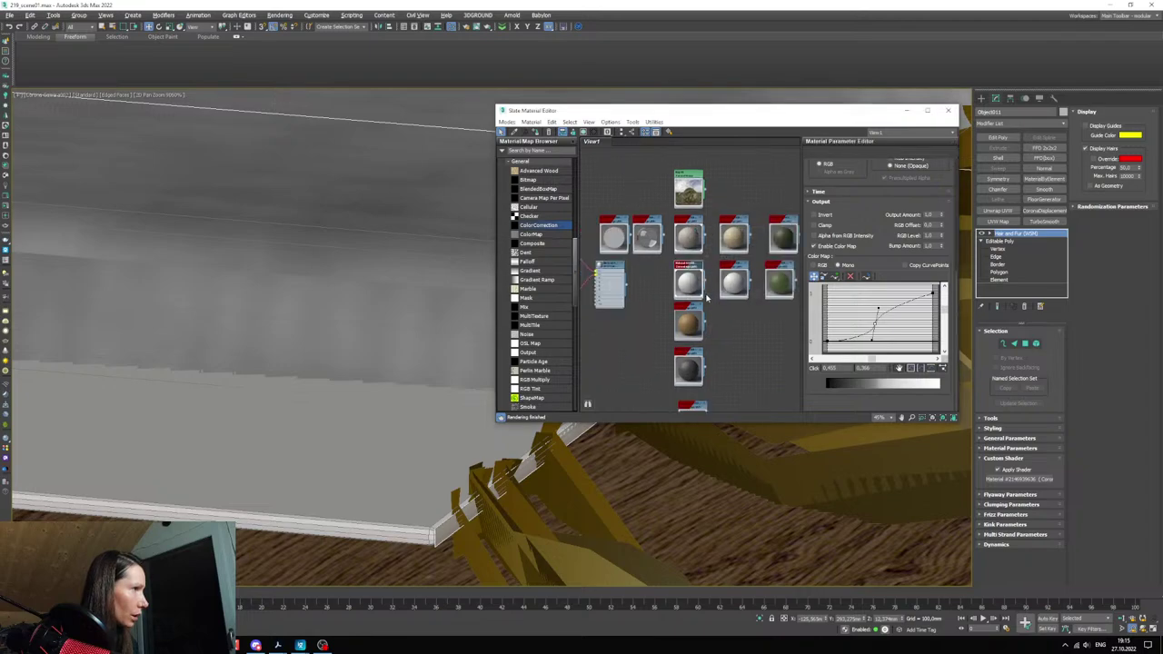
middle_click_drag(679, 315, 726, 298)
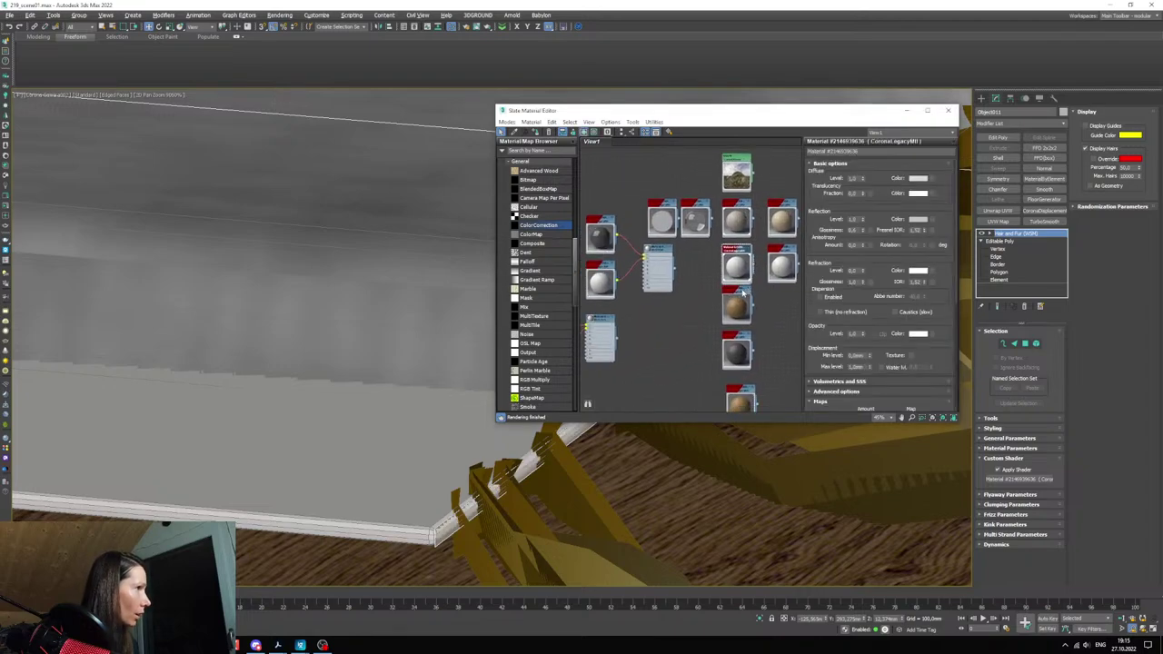
left_click_drag(730, 260, 1012, 487, "shift")
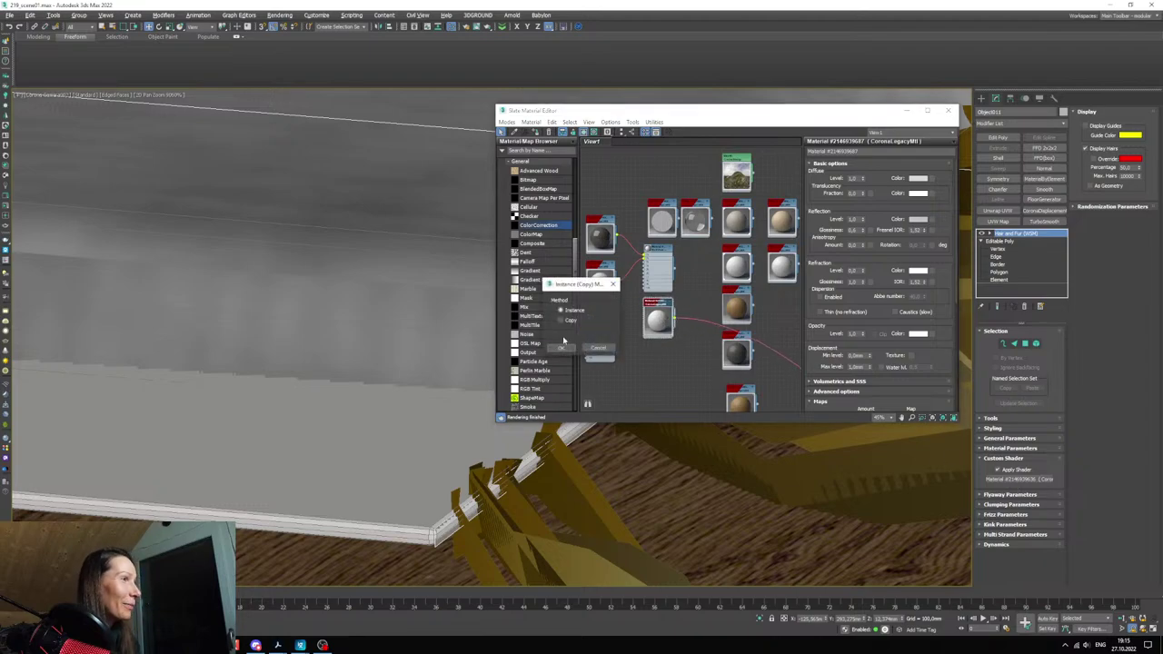
left_click(563, 349)
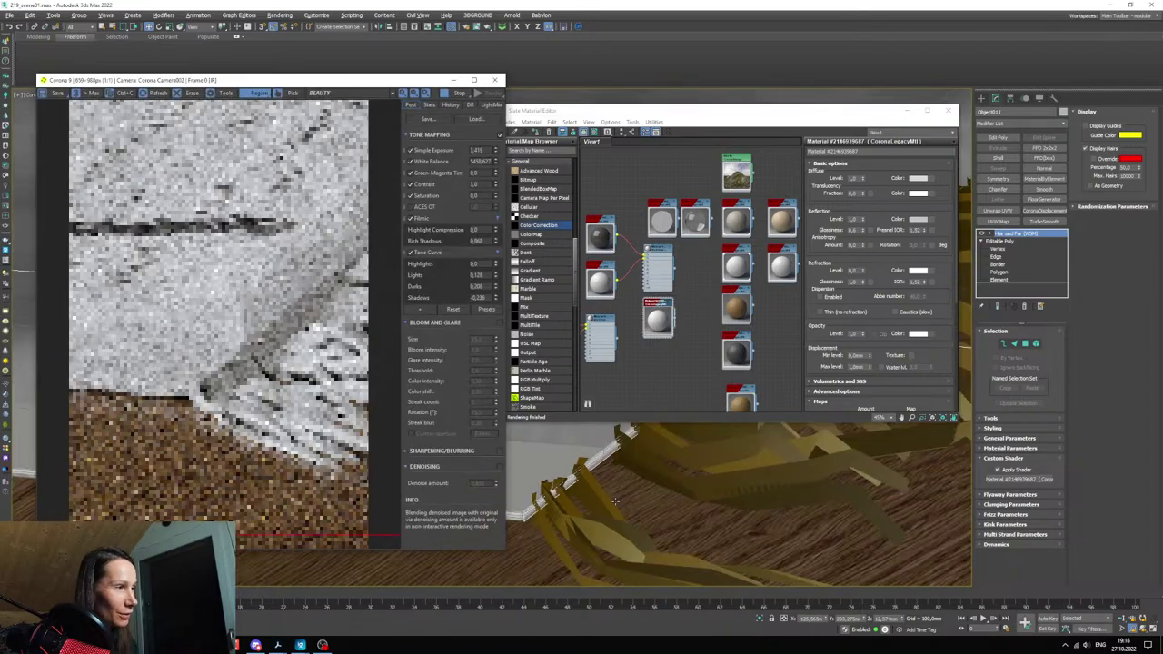
- Darken the duplicated fringe material's diffuse color to saturation 29 and value 140 while checking the fringe in the render
scroll(556, 484, "down", 10)
scroll(309, 470, "up", 1)
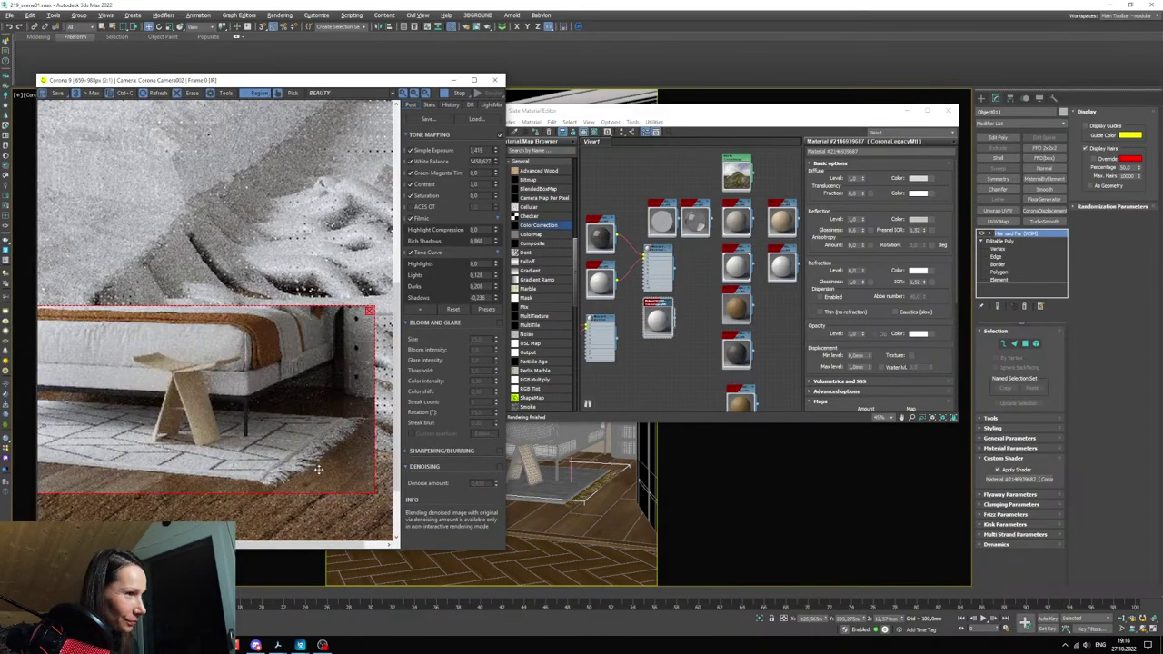
left_click_drag(653, 112, 656, 110)
middle_click_drag(670, 322, 694, 333)
scroll(690, 335, "up", 1)
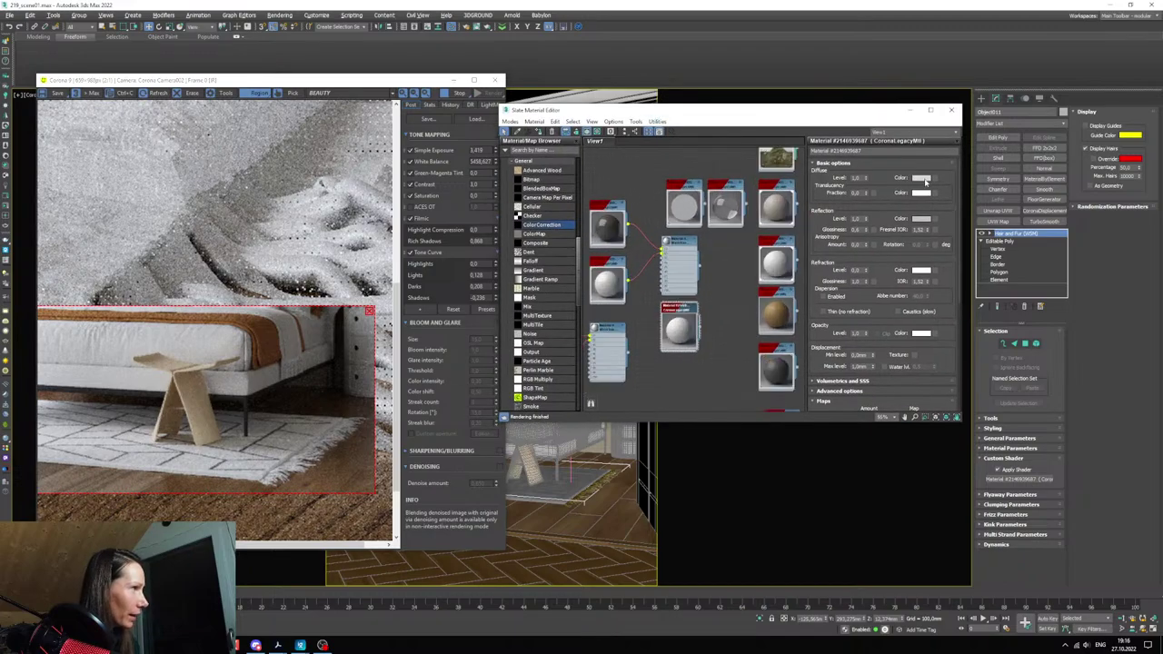
left_click(922, 179)
left_click(697, 169)
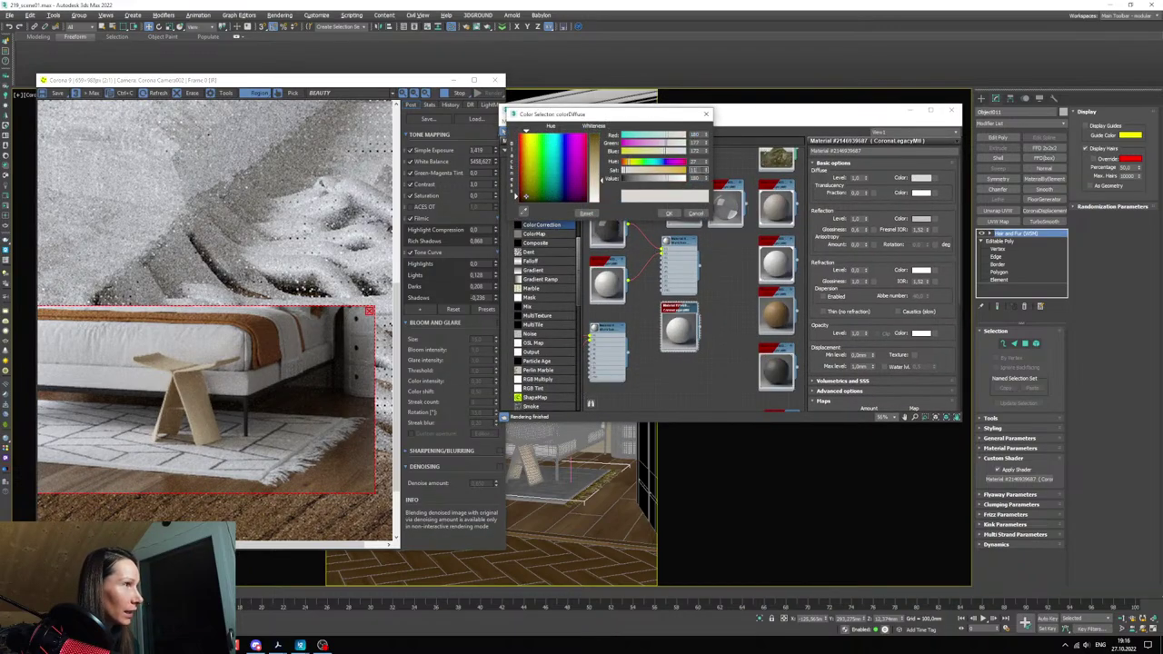
left_click_drag(700, 178, 581, 183)
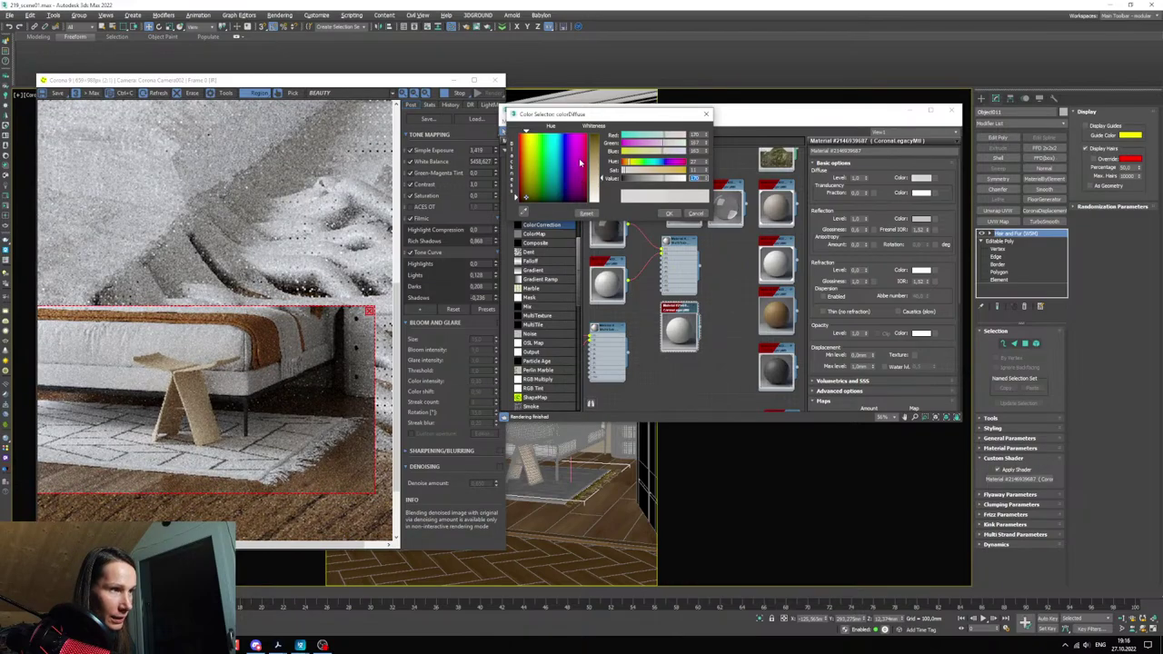
type("150")
key("Return")
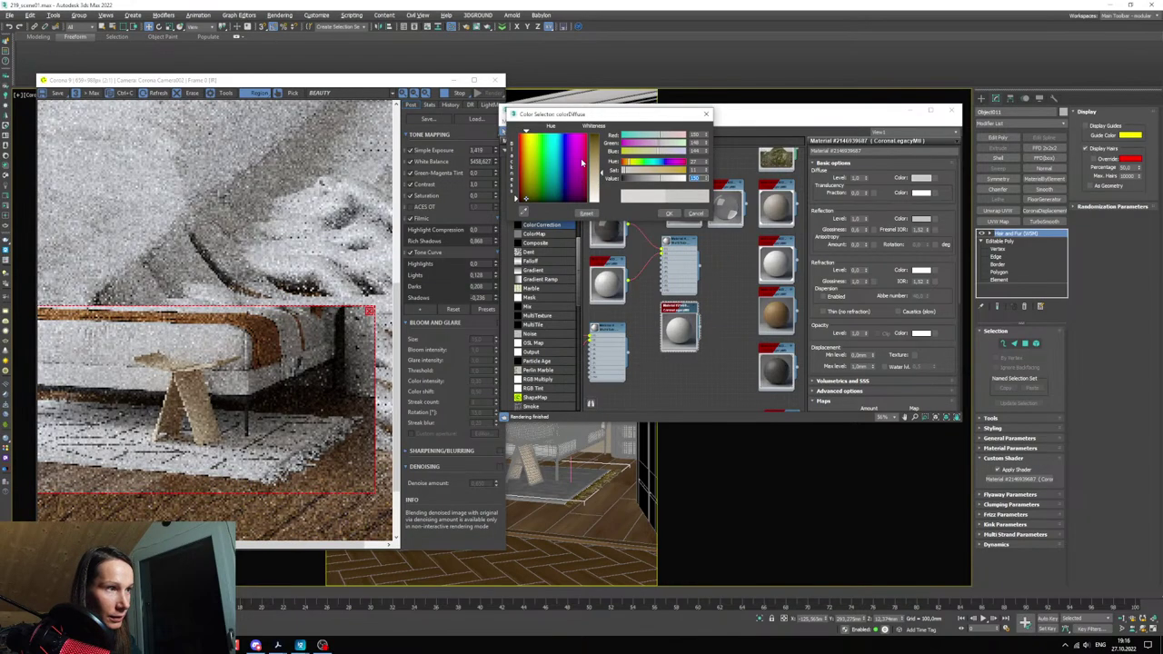
type("140")
key("Return")
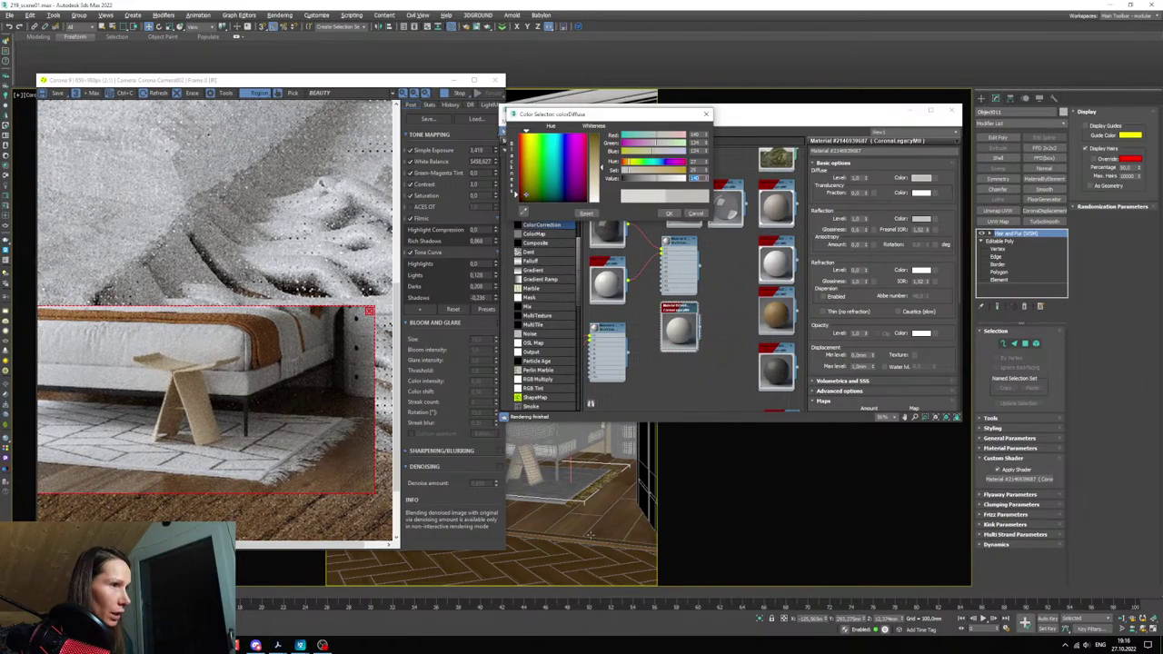
- Clear the render region, re-render the whole bedroom through the Corona camera, and accept the fringe's diffuse color
right_click(596, 509)
key("p")
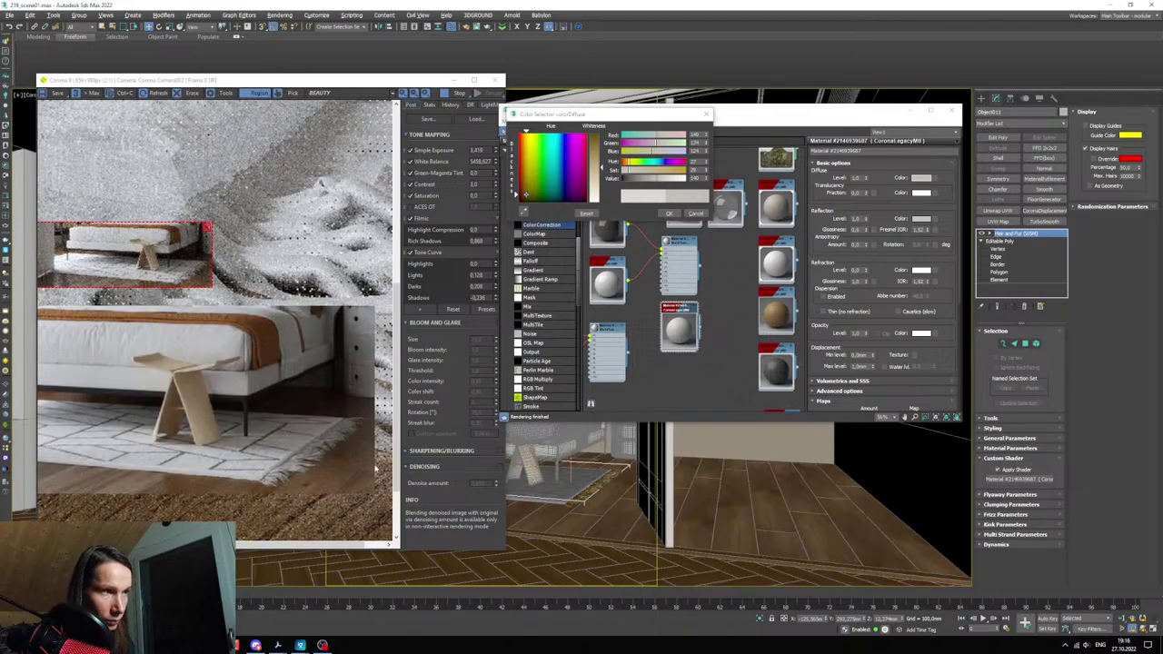
left_click(207, 228)
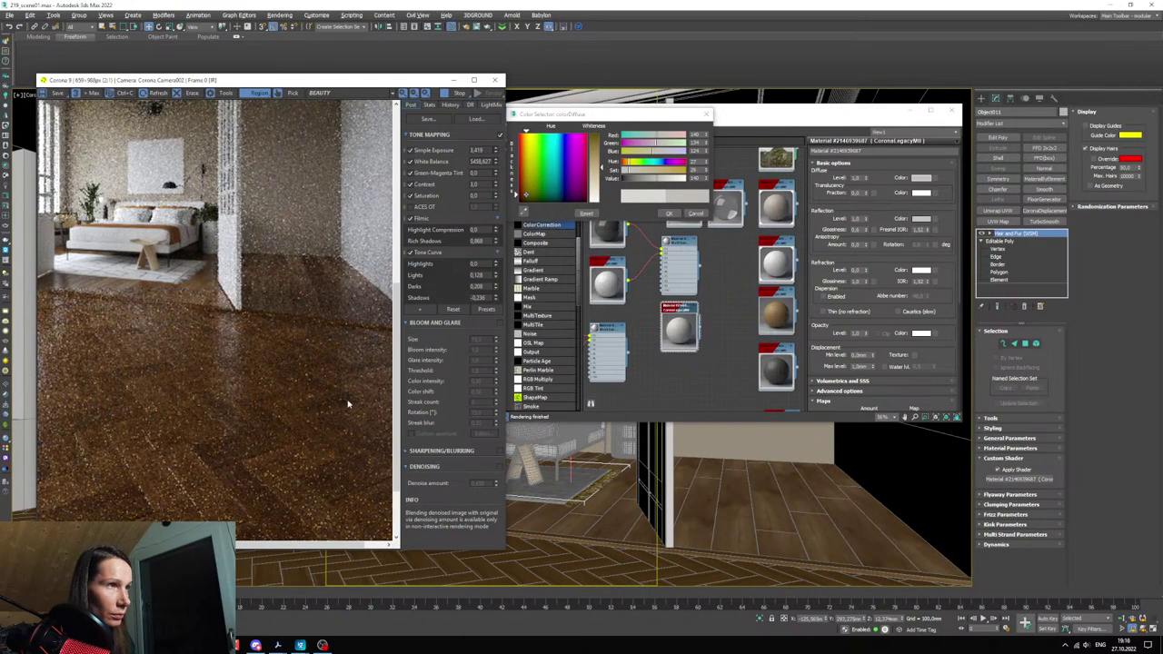
key("c")
scroll(276, 401, "down", 1)
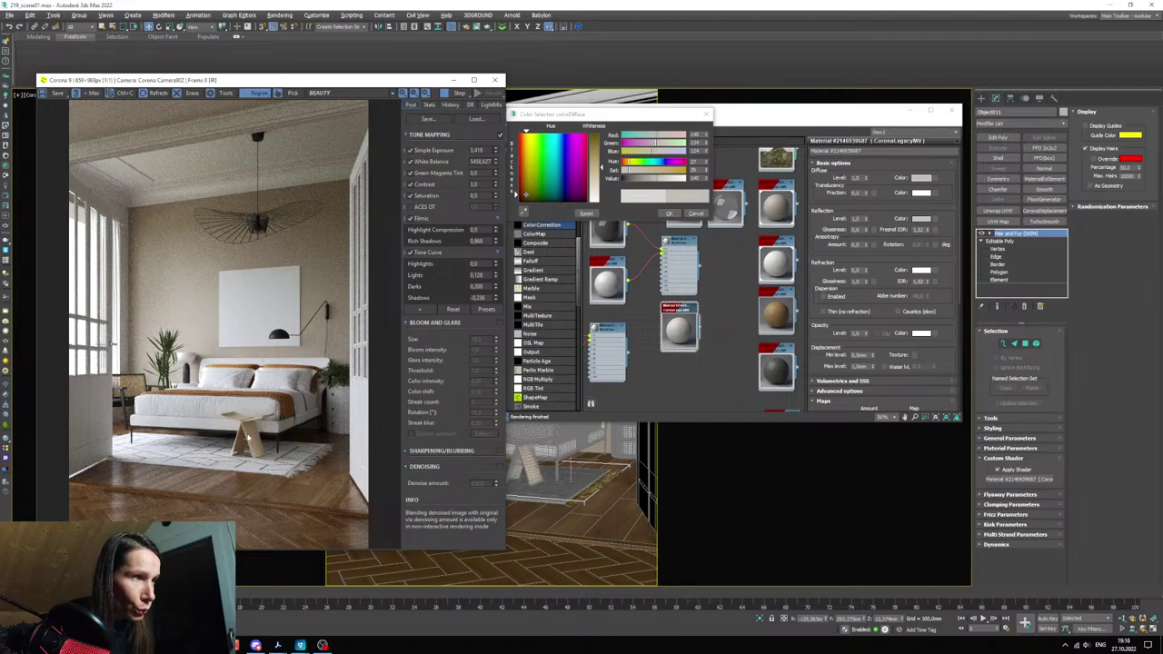
left_click(668, 214)
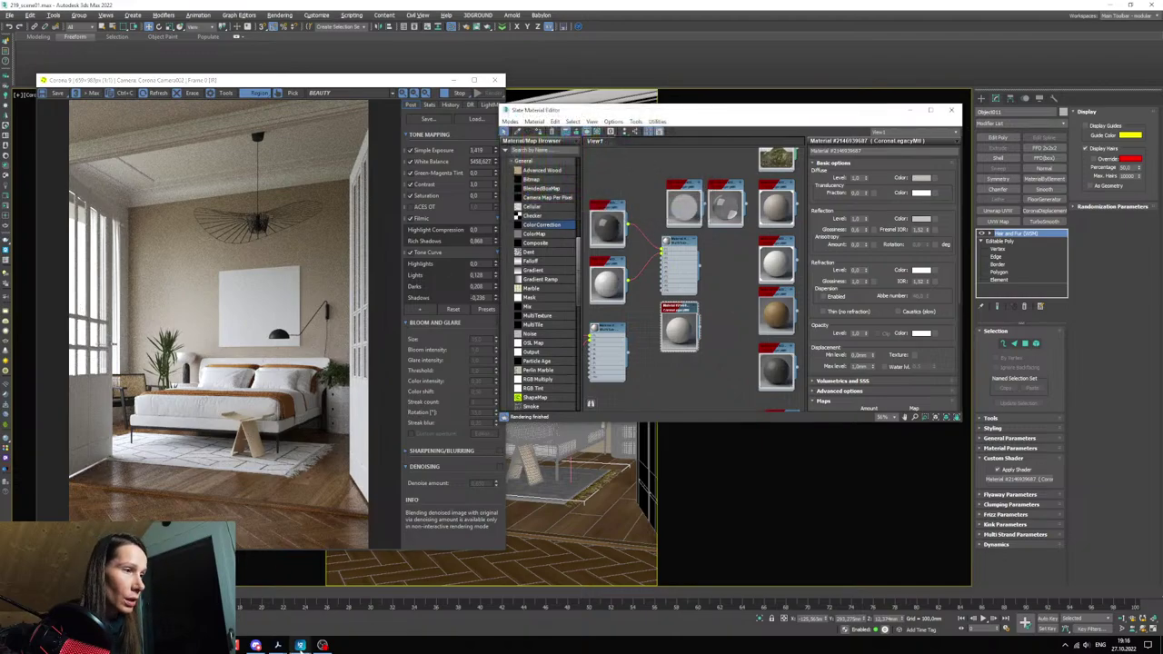
- Switch to the bedroom reference photo in ImageGlass and examine the glazed door and its handle up close
left_click(300, 644)
left_click(265, 607)
scroll(505, 265, "up", 3)
scroll(507, 265, "up", 2)
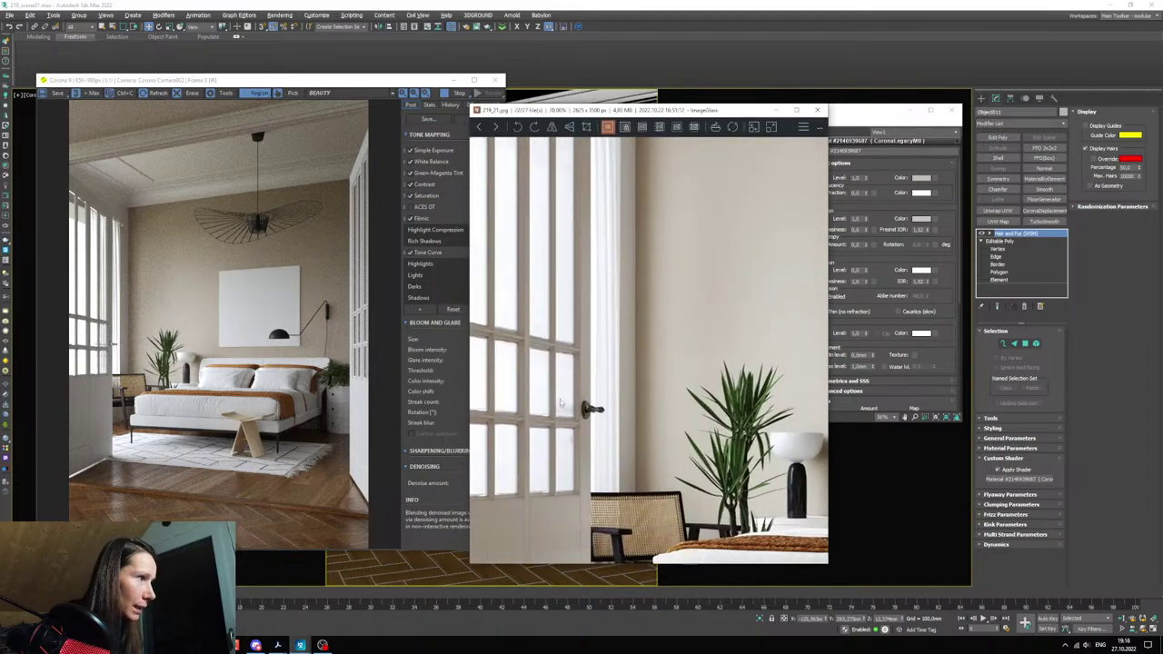
scroll(561, 404, "up", 4)
scroll(557, 491, "down", 2)
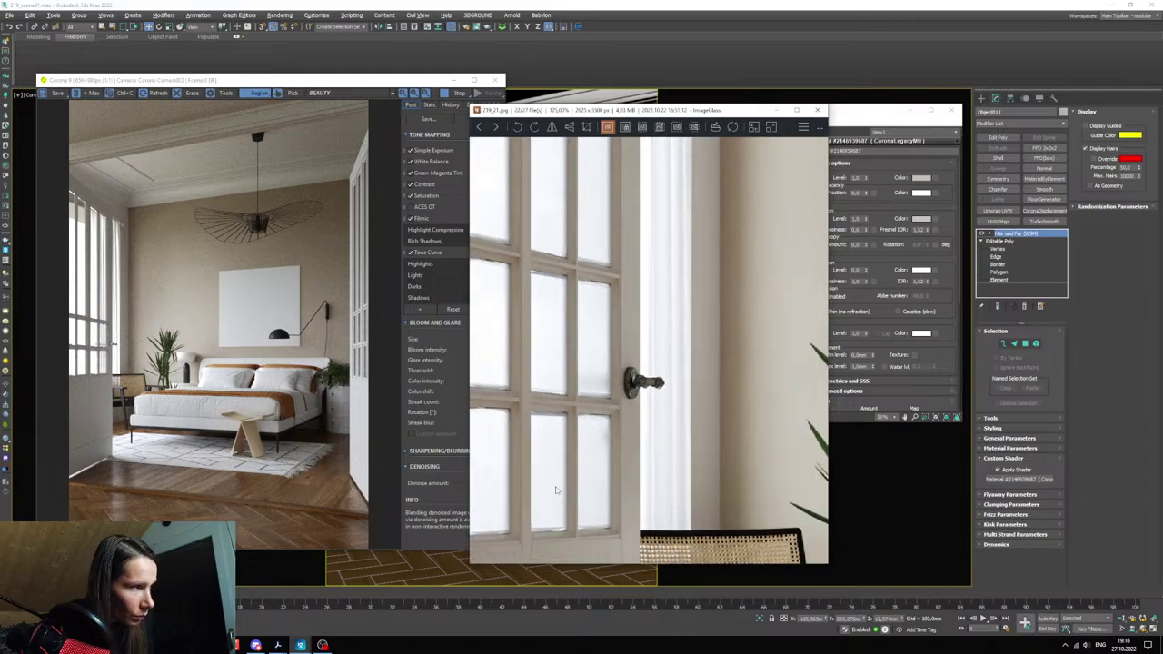
- Return to 3ds Max, duplicate the brown floor wood material with its connected maps in the Slate Material Editor, and open the copy's parameters
left_click(774, 110)
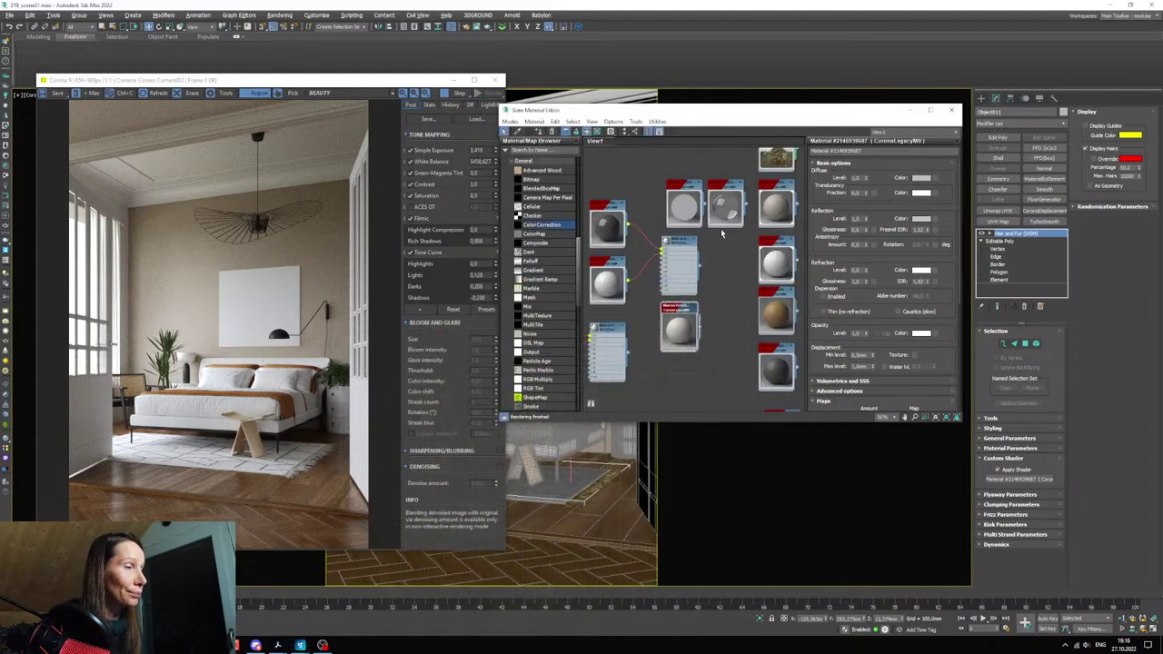
scroll(681, 318, "up", 3)
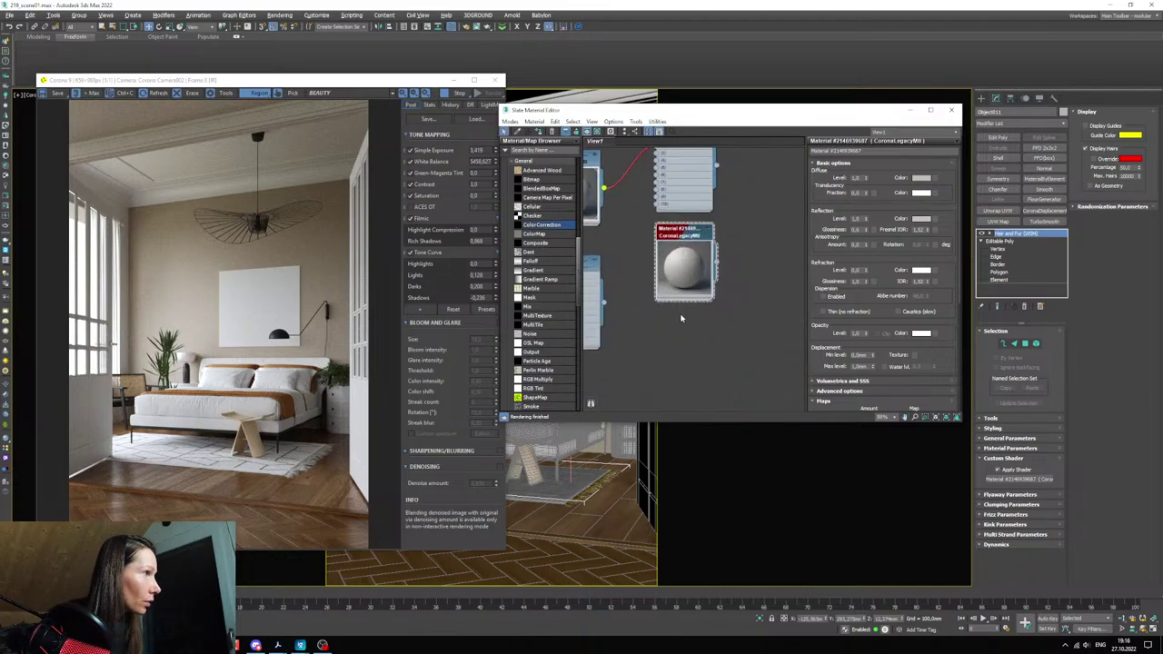
middle_click_drag(680, 317, 689, 312)
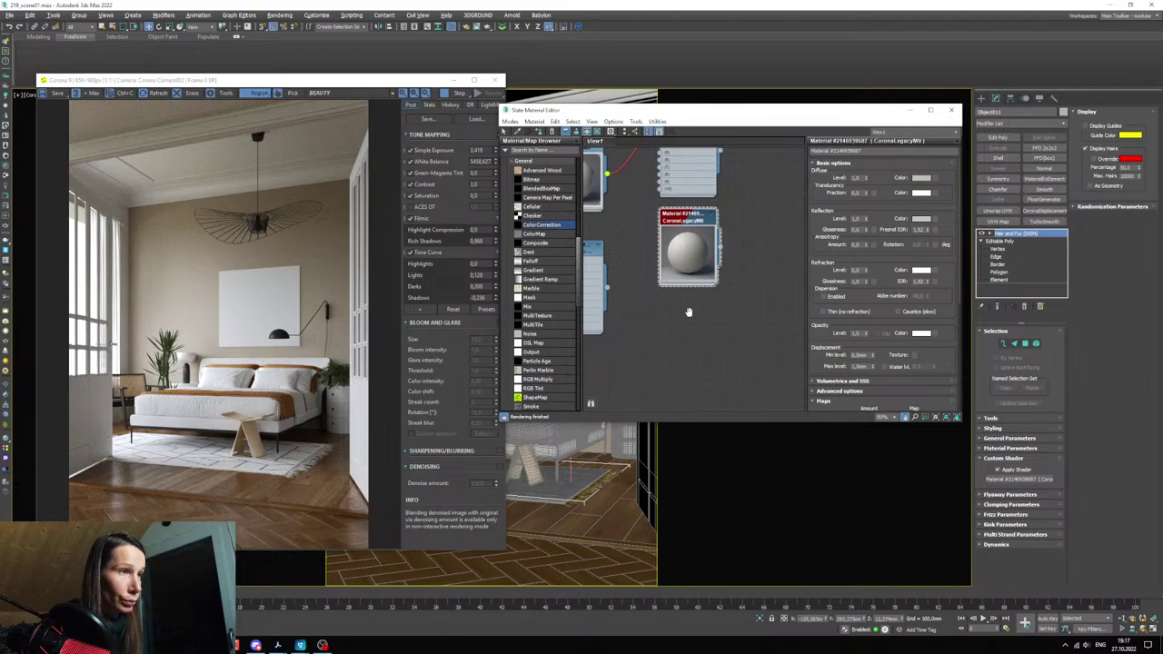
middle_click_drag(688, 313, 688, 315)
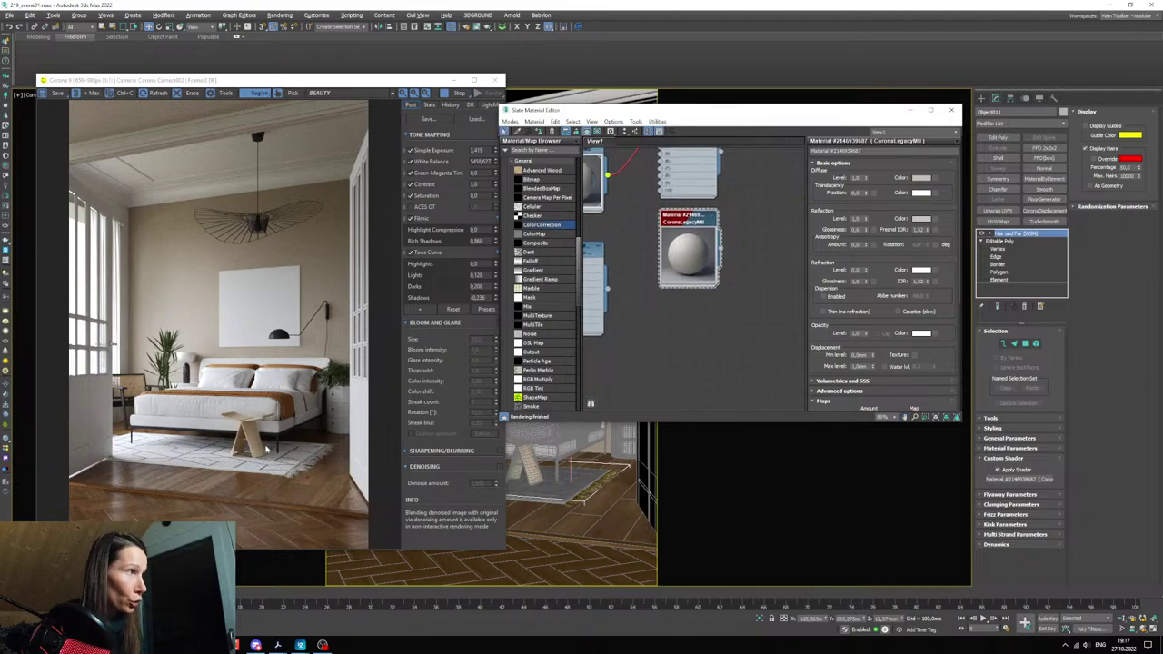
scroll(705, 345, "down", 6)
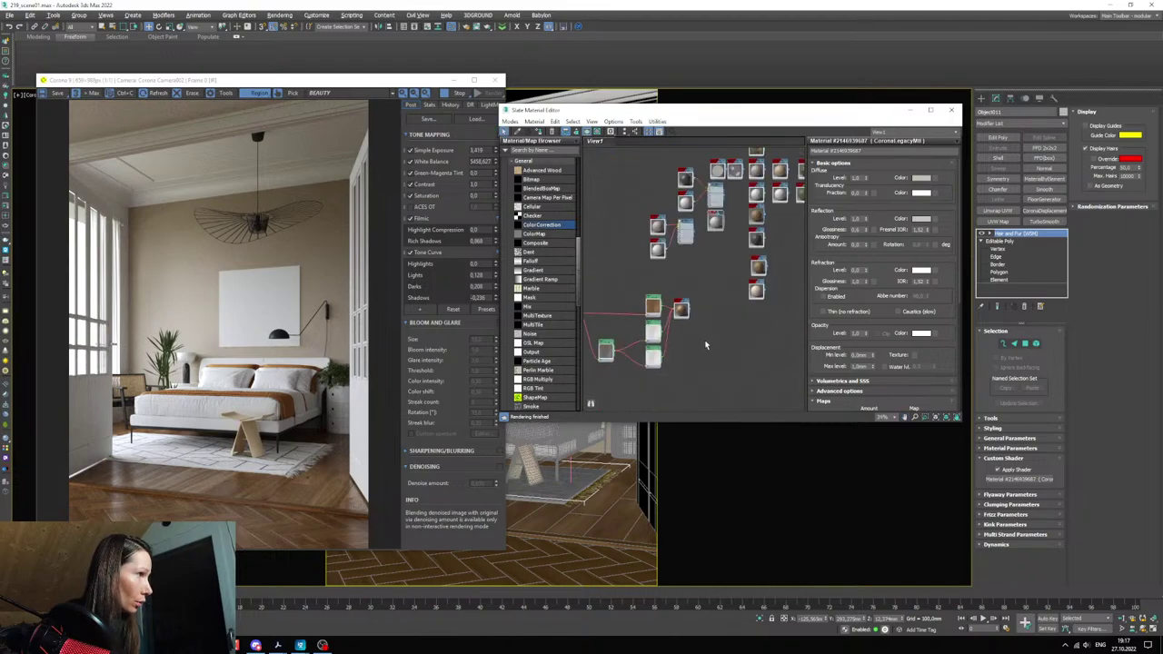
middle_click_drag(706, 346, 786, 305)
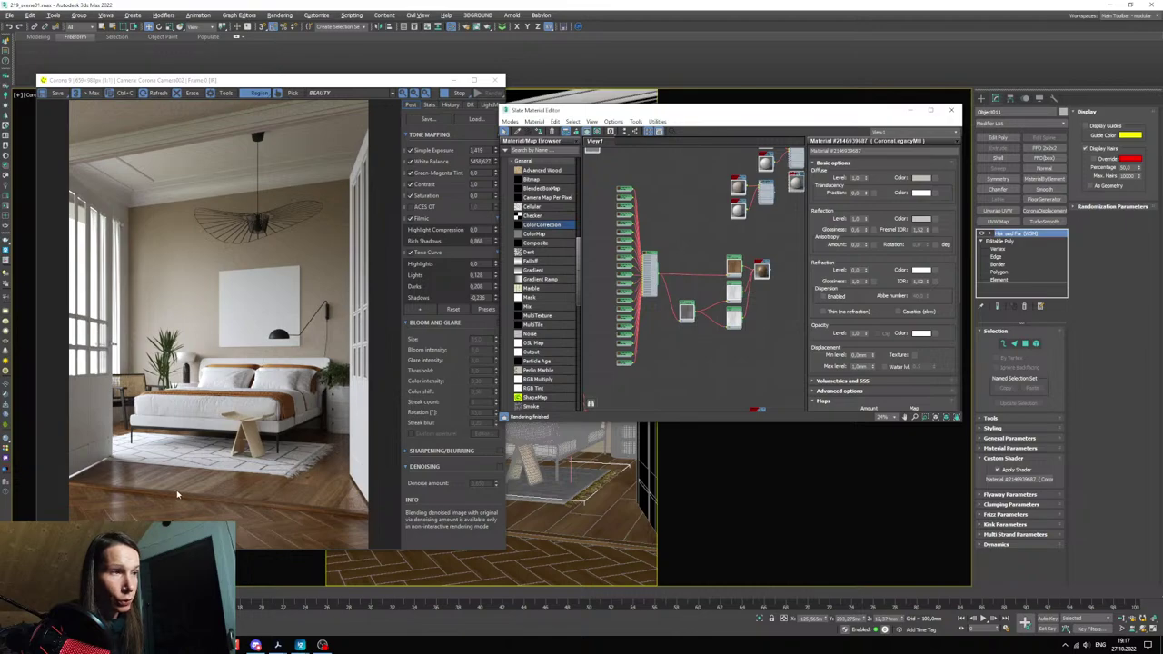
middle_click_drag(712, 348, 703, 291)
scroll(705, 294, "down", 5)
scroll(719, 322, "up", 5)
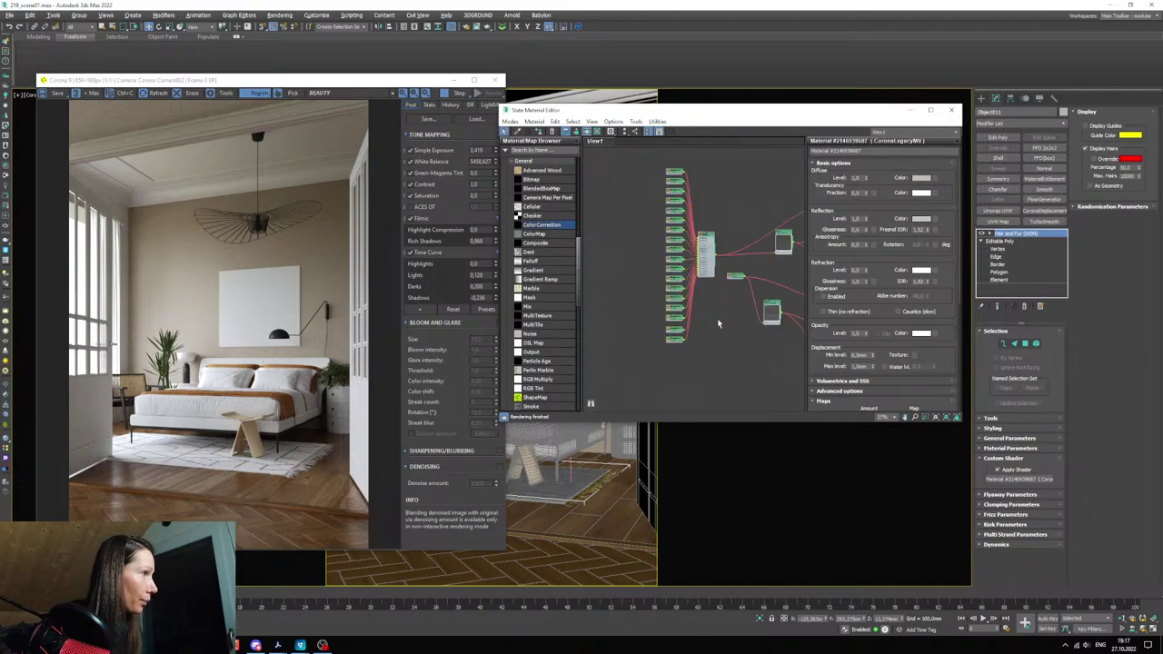
middle_click_drag(736, 327, 651, 289)
left_click_drag(781, 254, 767, 353)
middle_click_drag(749, 390, 736, 310)
left_click_drag(769, 367, 556, 211)
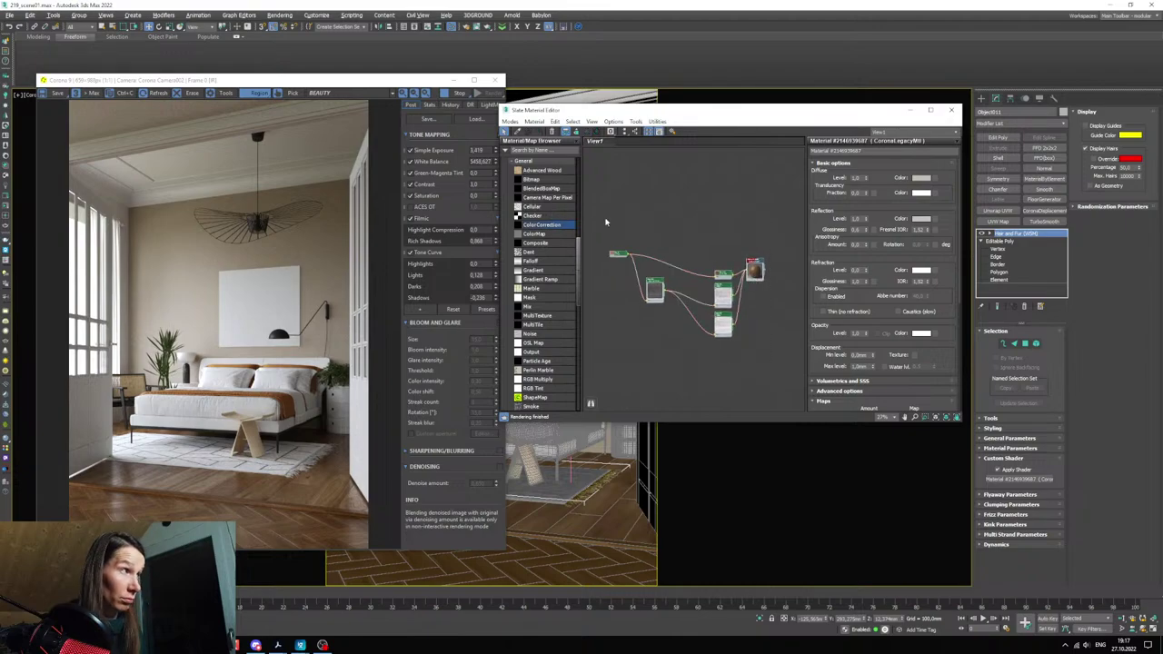
mouse_move(759, 275)
left_mouse_down("shift")
mouse_move(740, 353)
mouse_move(720, 373)
left_mouse_up("shift")
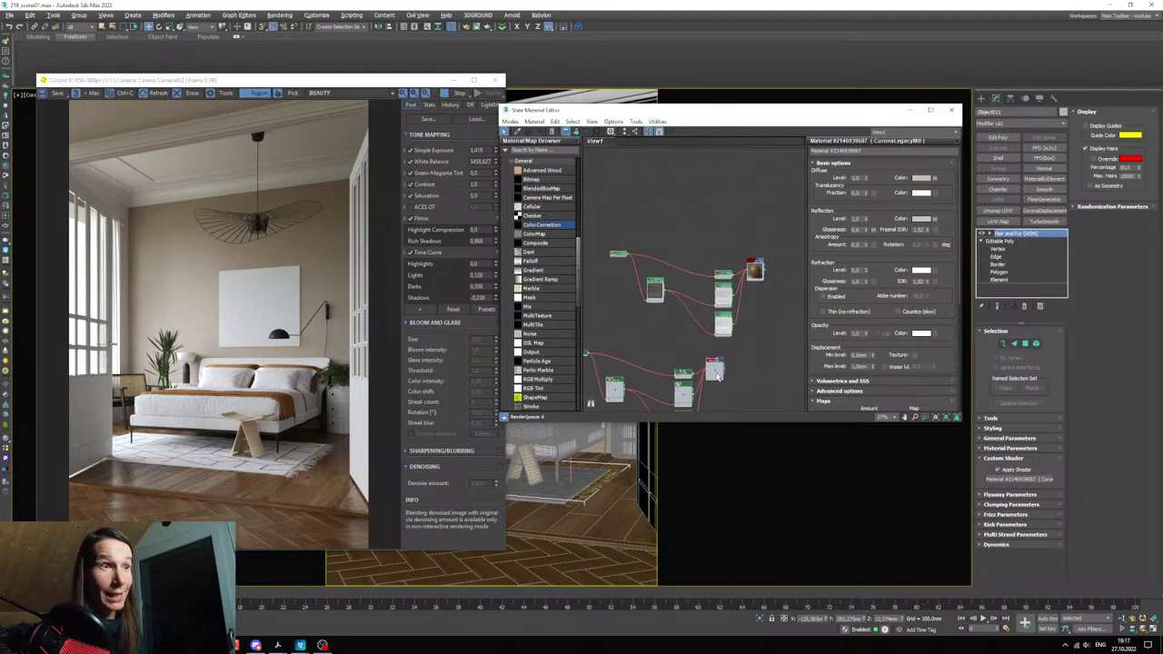
double_click(711, 368)
- Select the stool in front of the bed in the camera view and examine its light wood in the ImageGlass reference photo
left_click(454, 80)
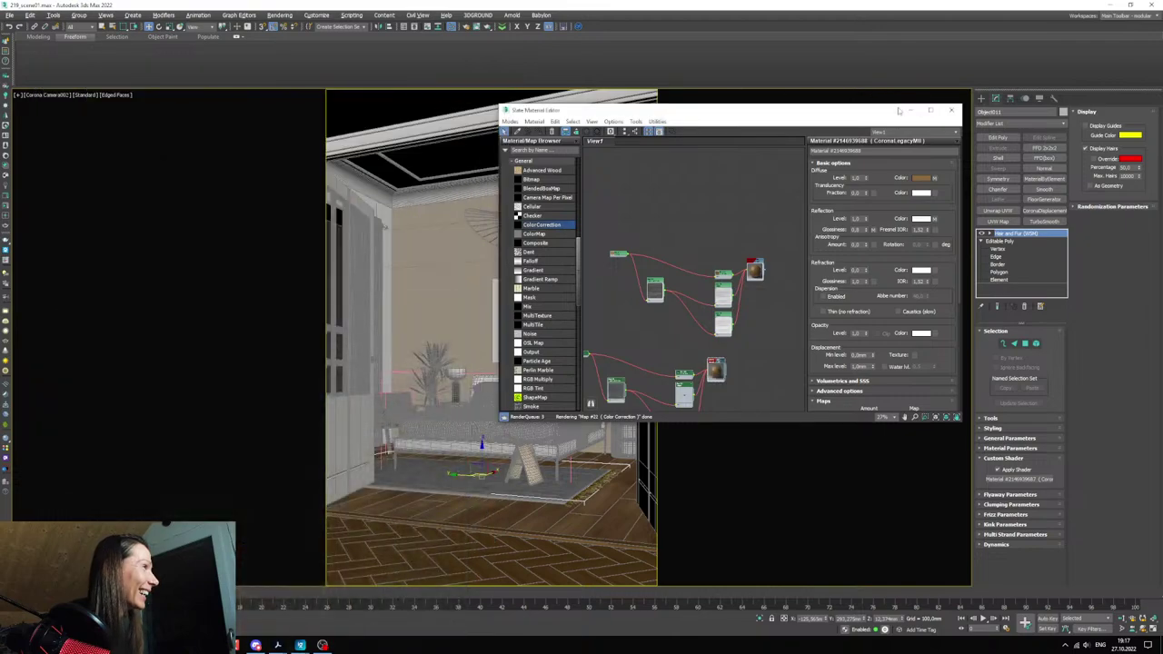
left_click(911, 109)
left_click(528, 461)
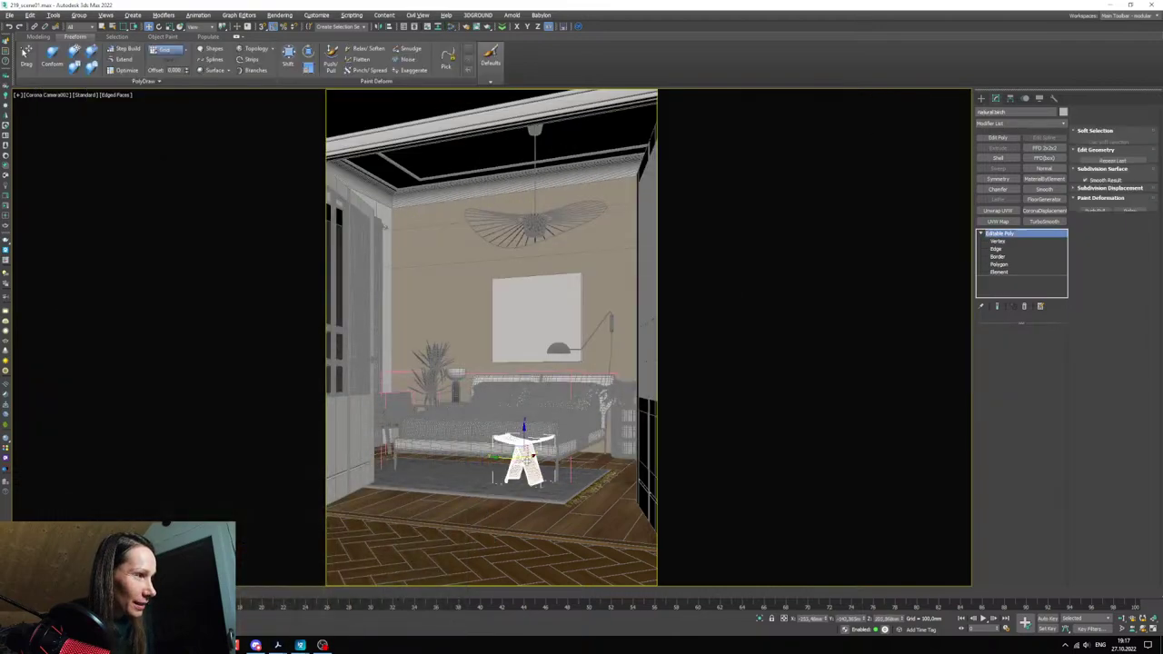
left_click(300, 645)
left_click(202, 606)
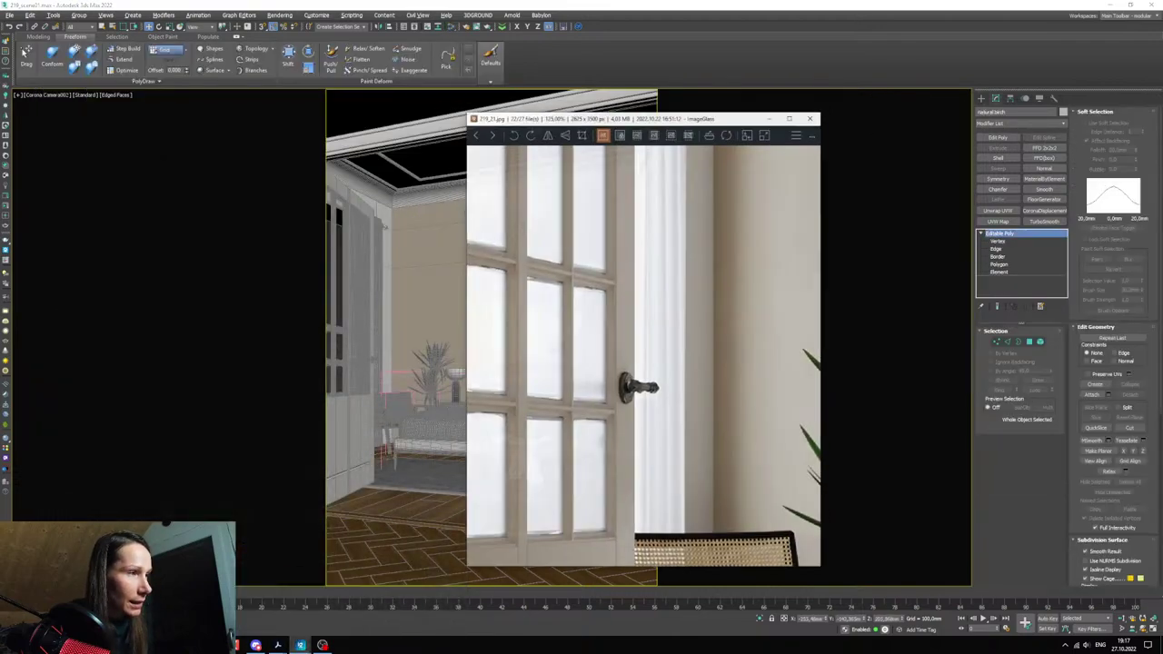
scroll(677, 427, "down", 4)
scroll(705, 452, "up", 4)
scroll(608, 417, "up", 3)
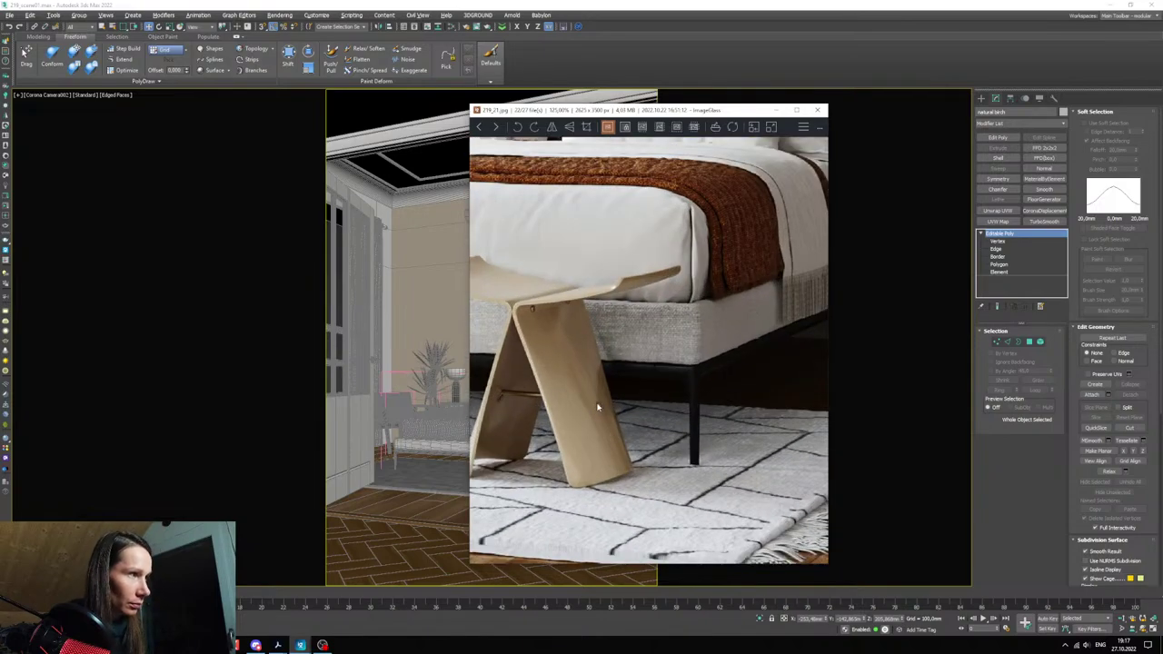
- Switch back to 3ds Max and check the material IDs of the stool's crossbar, screws and wooden shell in a perspective close-up
left_click(778, 109)
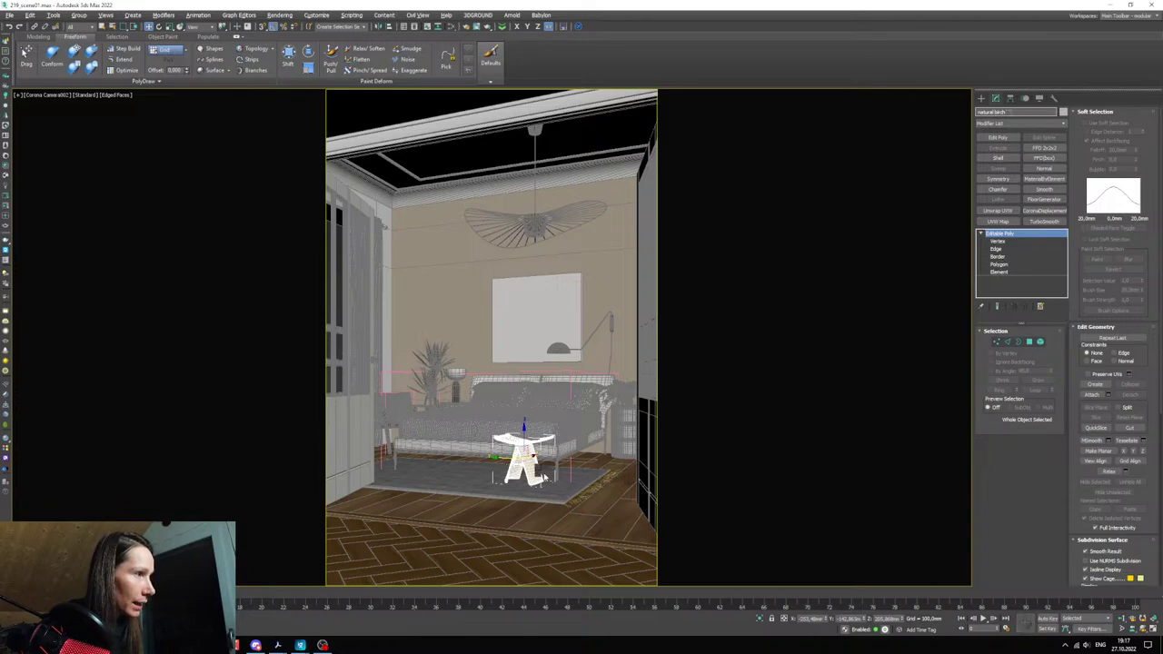
key("p")
key("z")
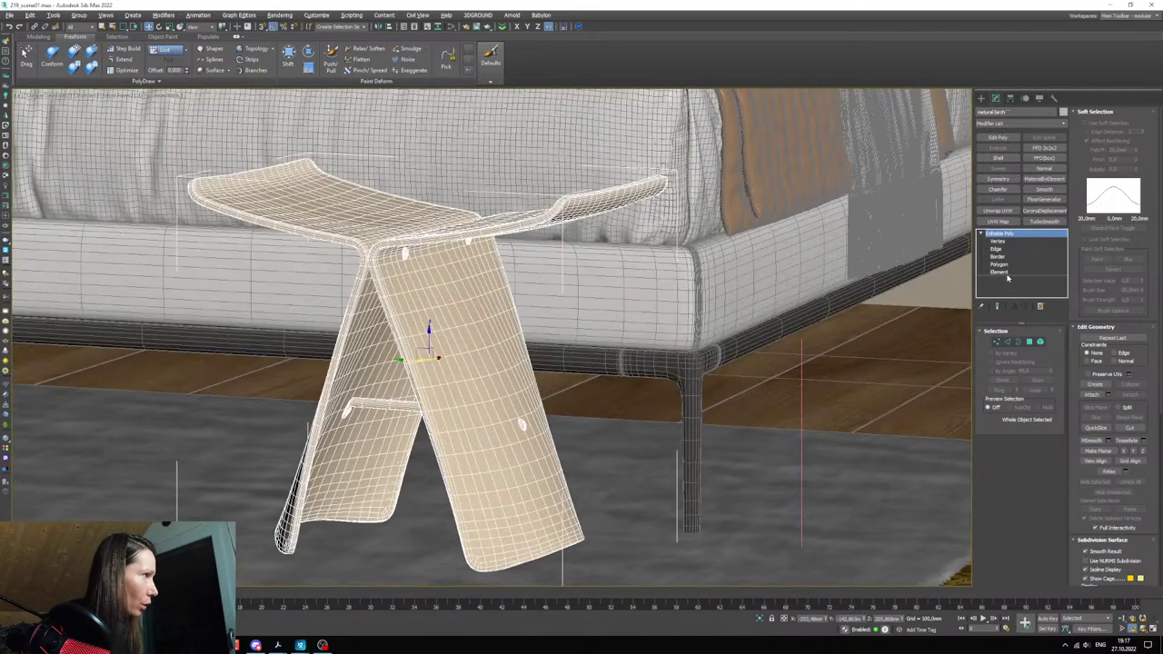
left_click(1001, 273)
left_click(390, 409)
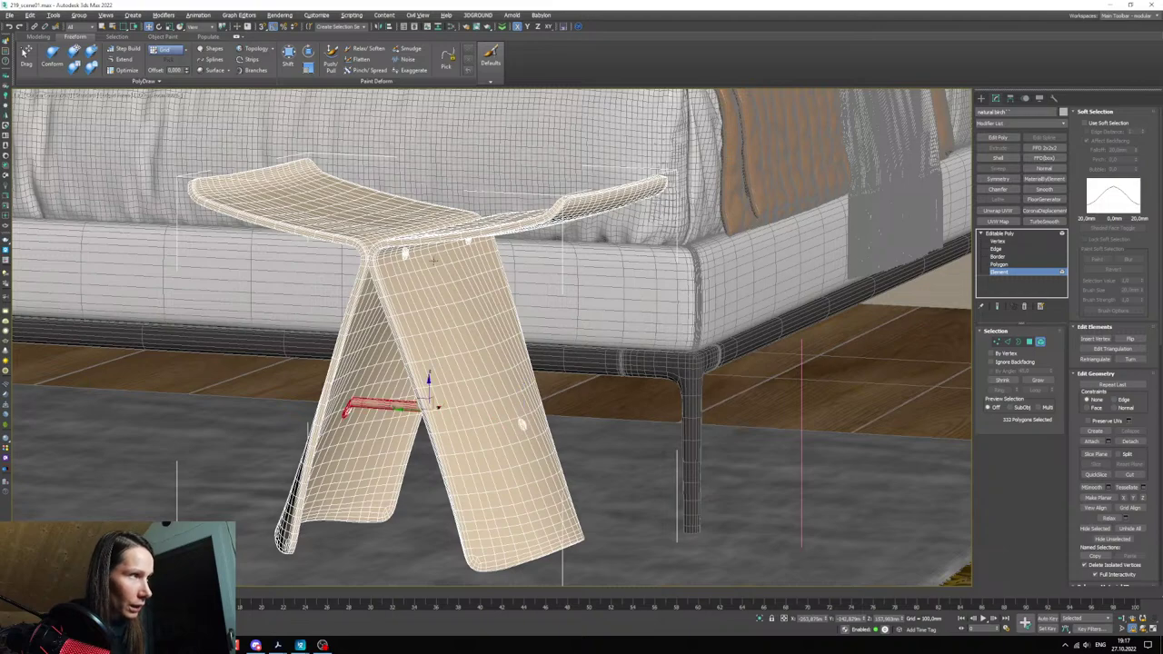
left_click(433, 260)
scroll(1127, 363, "down", 5)
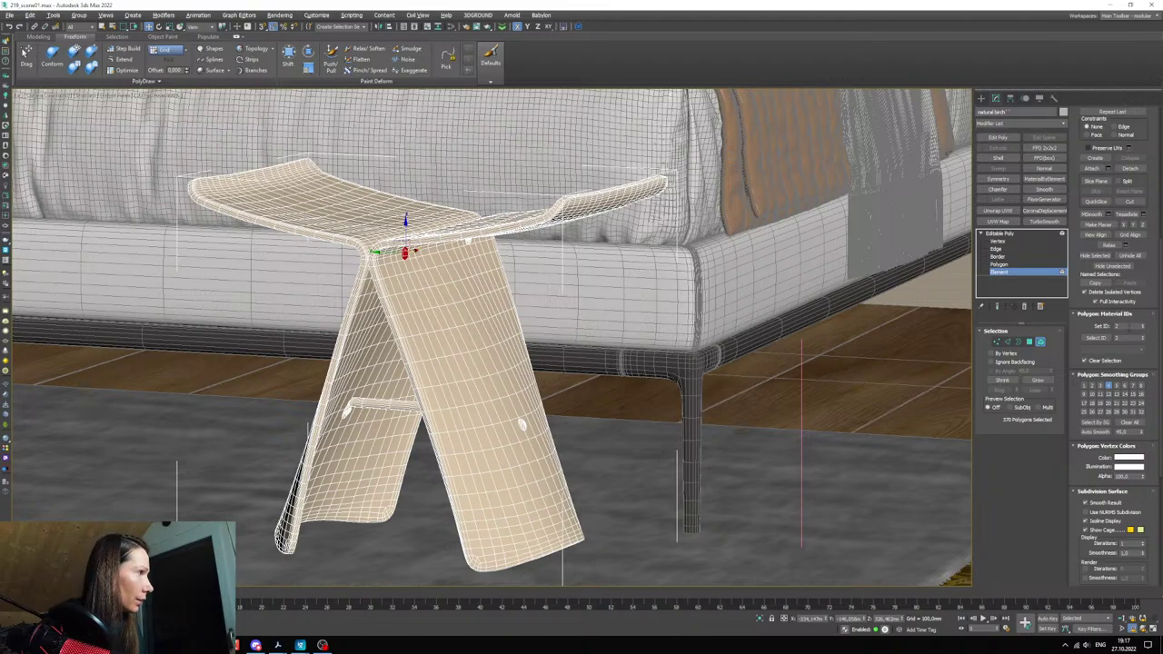
left_click(364, 404)
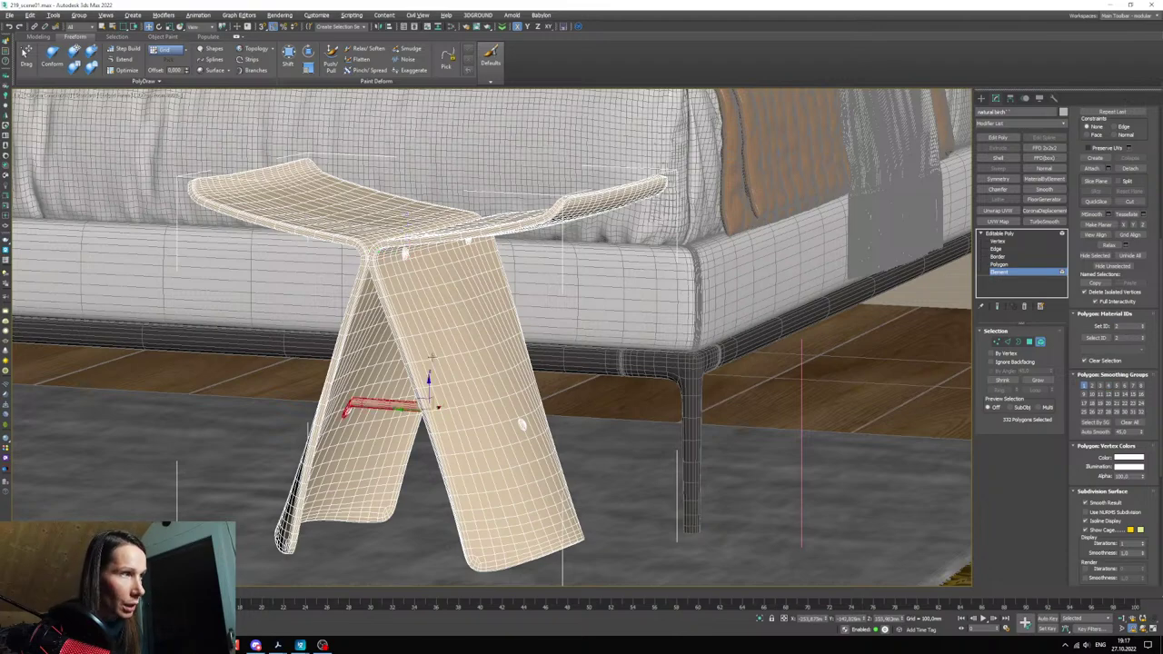
left_click(434, 354)
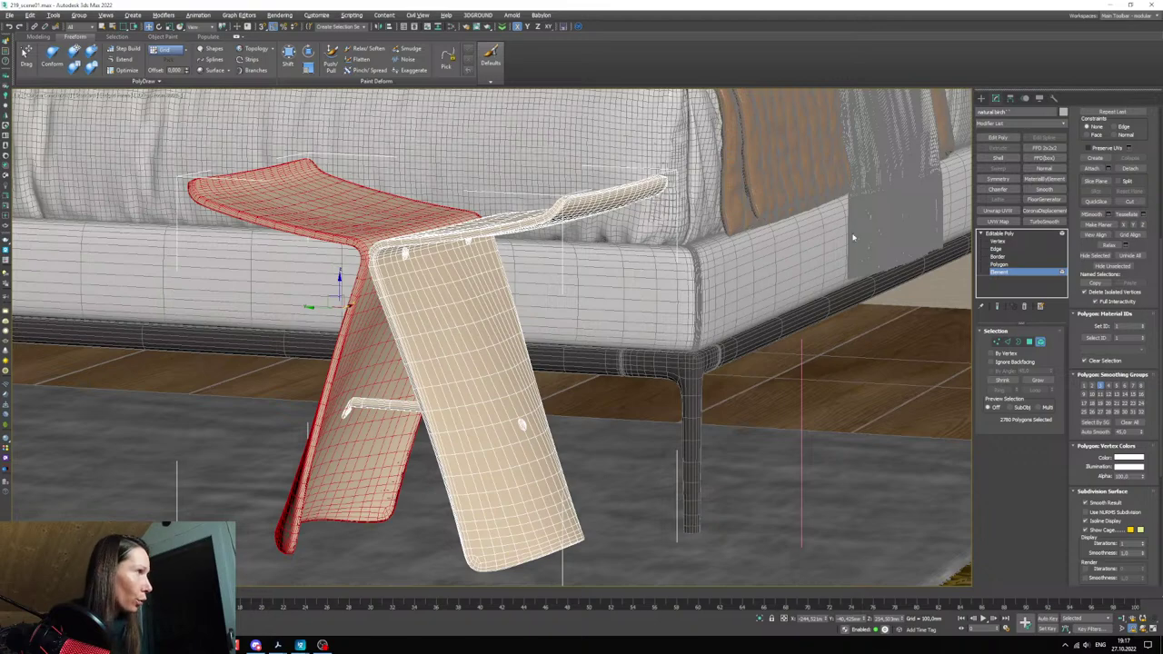
left_click(999, 234)
- Replace the duplicated wood material with a Multi/Sub-Object material, keeping the old material as a sub-material
left_click(450, 26)
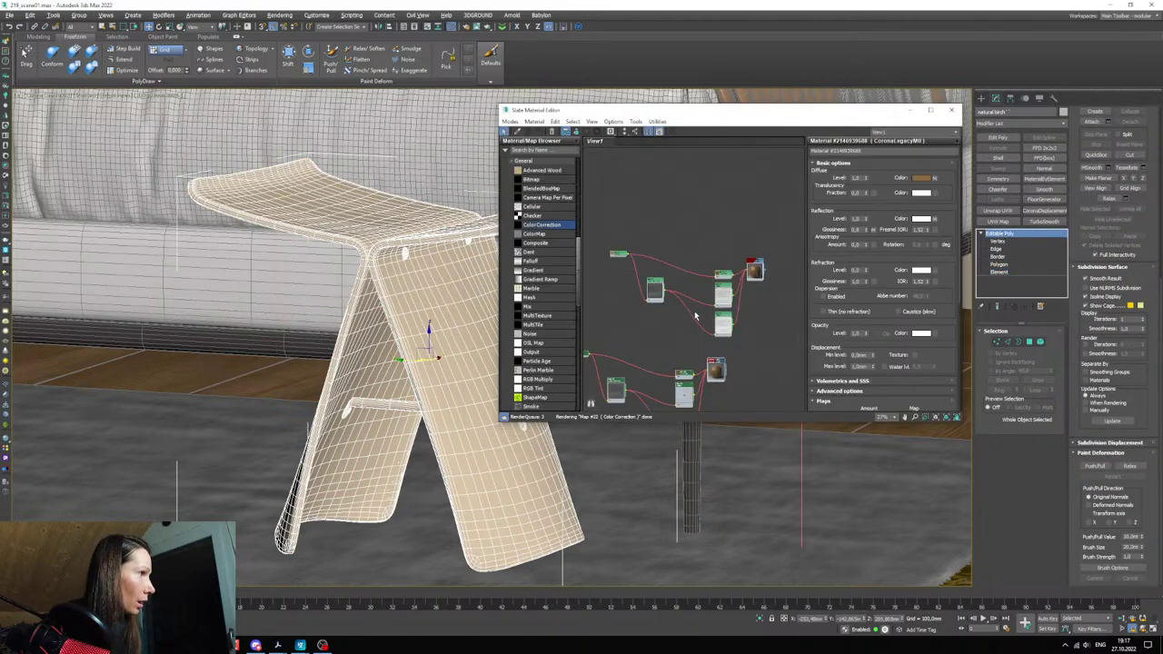
scroll(713, 264, "up", 5)
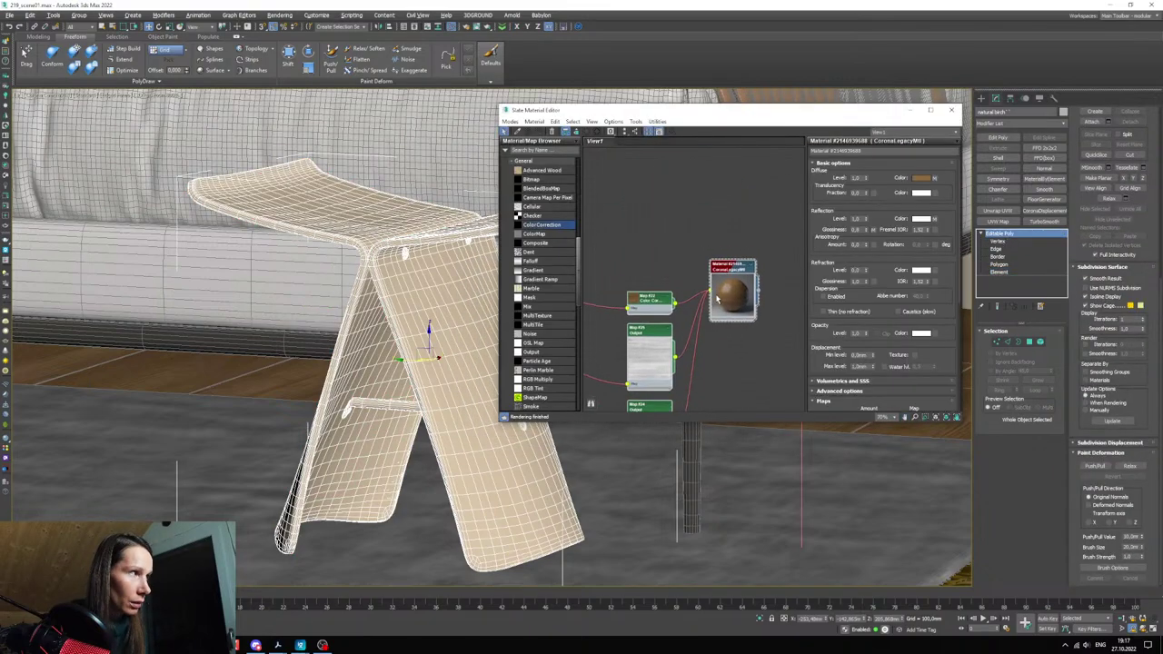
right_click(732, 269)
left_click(724, 228)
left_click(729, 267)
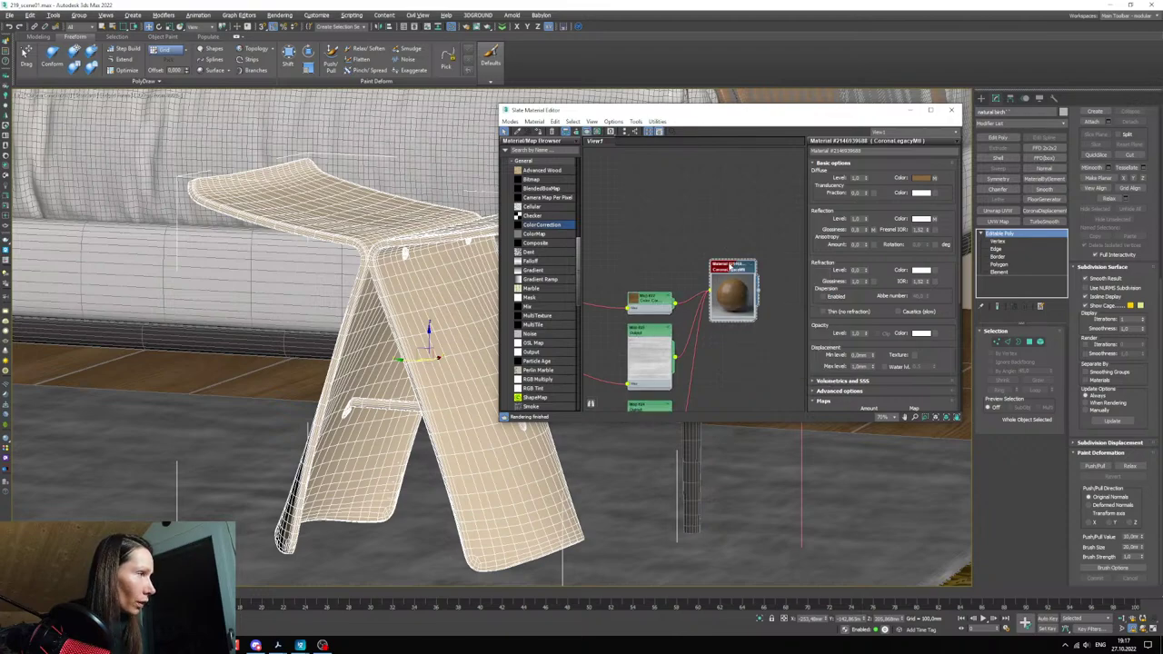
right_click(732, 270)
left_click(780, 298)
left_click(483, 199)
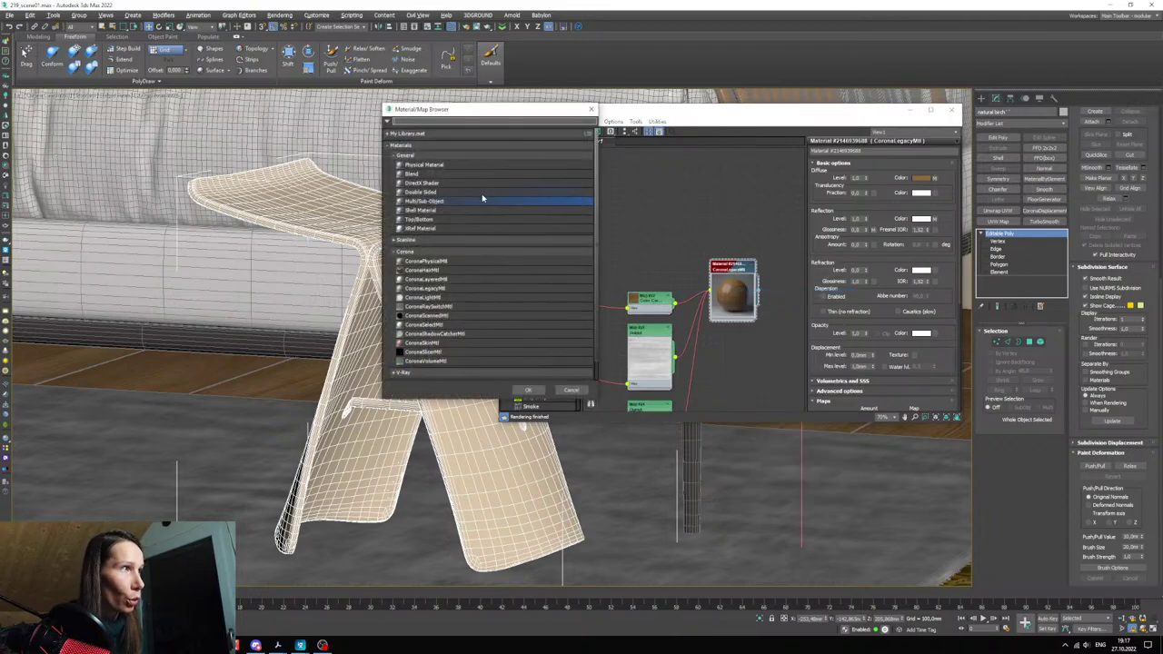
left_click(528, 390)
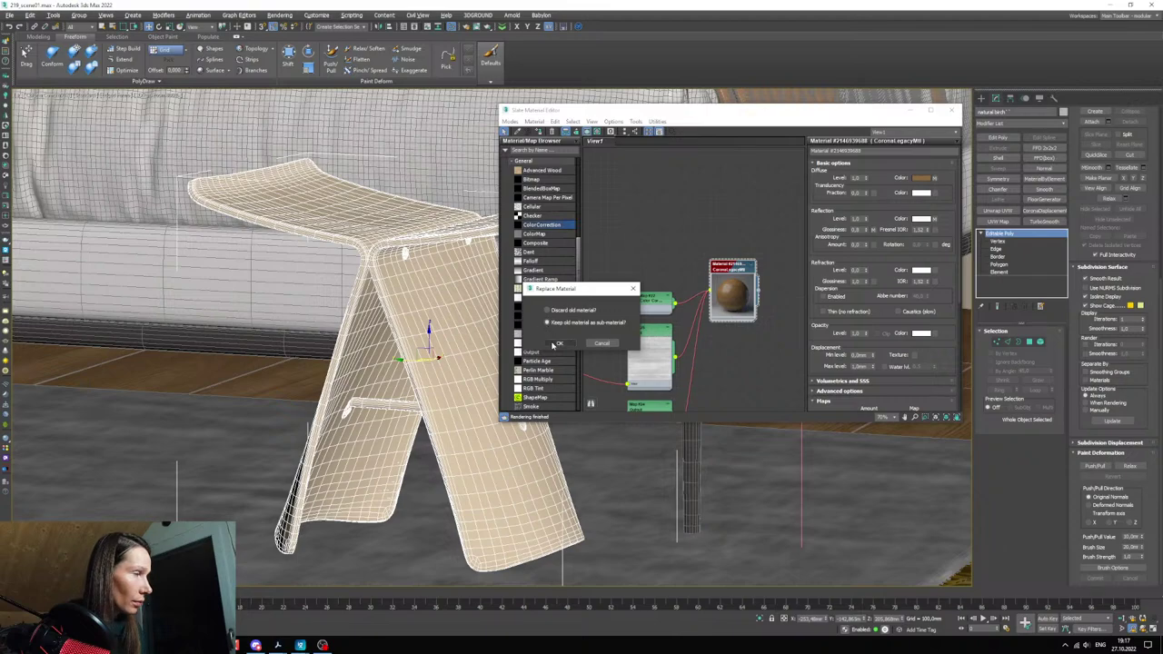
left_click(556, 341)
scroll(699, 324, "down", 4)
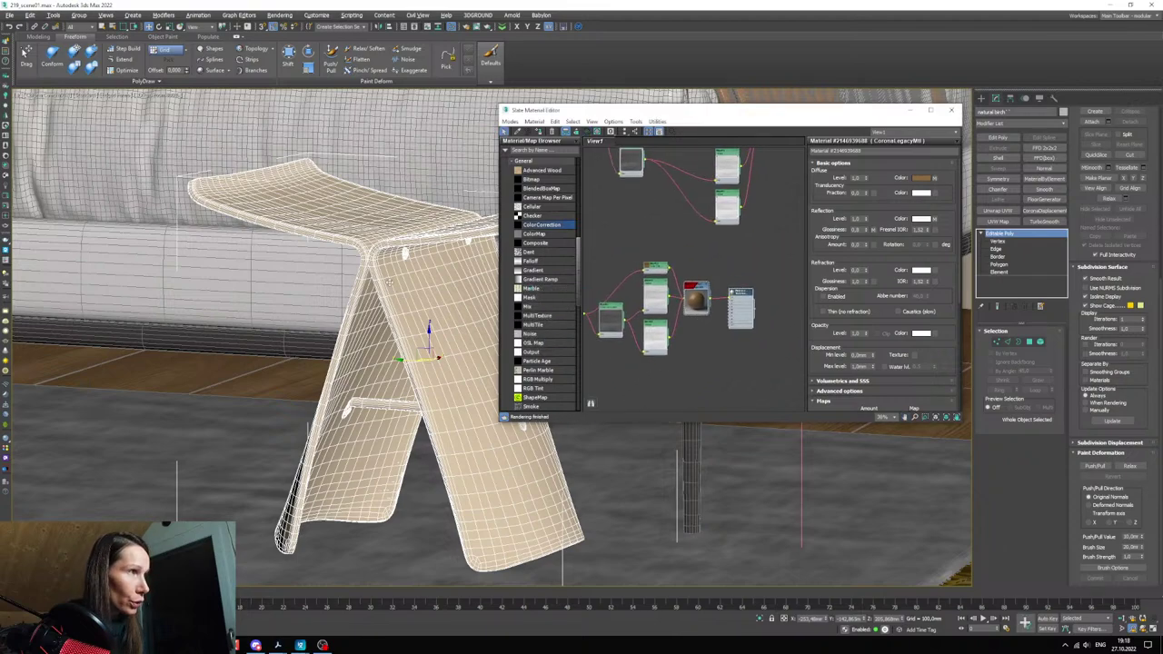
- Connect a new CoronaLegacyMtl as the second sub-material of the Multi/Sub-Object and disconnect the maps from the wood sub-material
scroll(682, 311, "up", 3)
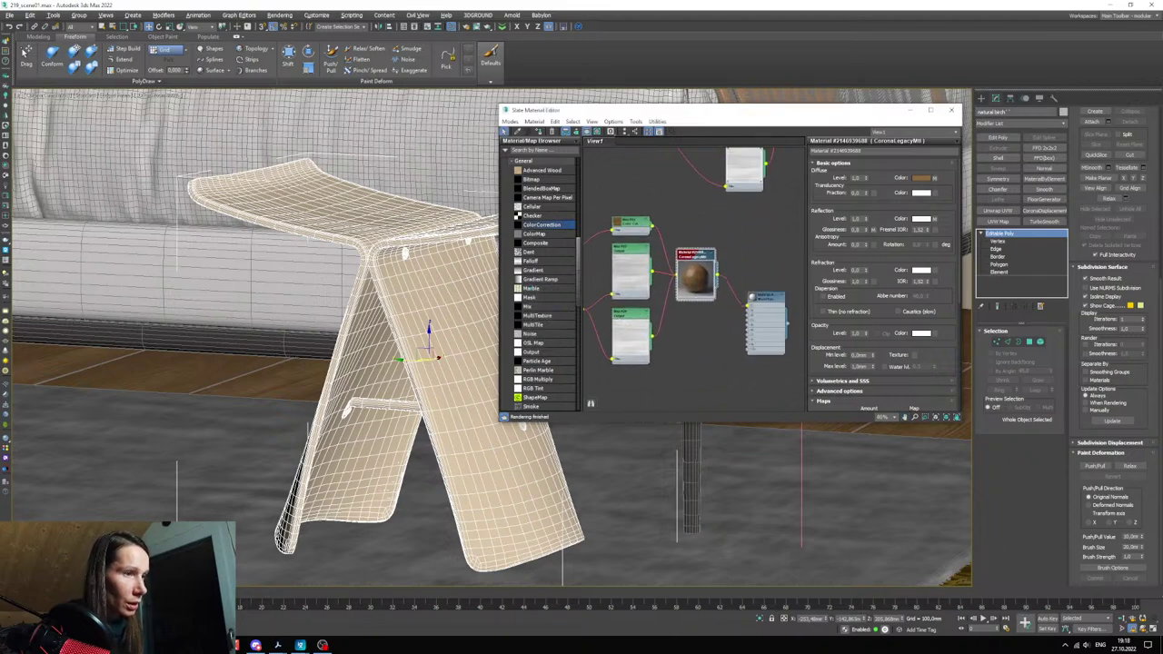
scroll(552, 280, "up", 5)
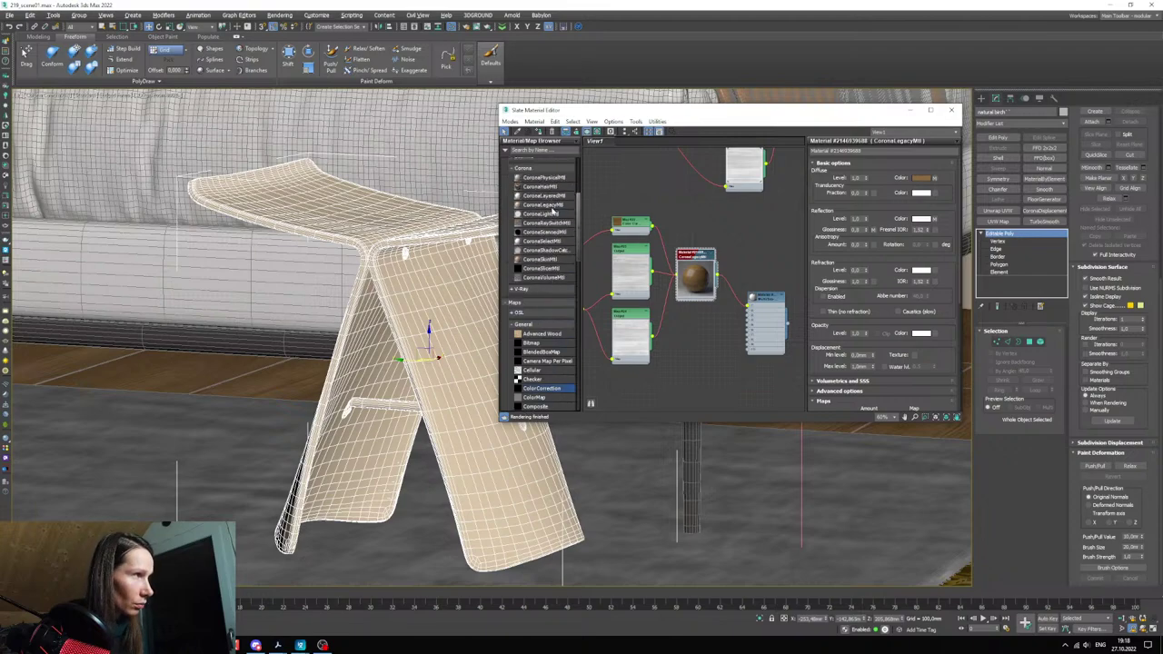
left_click_drag(545, 205, 690, 334)
double_click(690, 334)
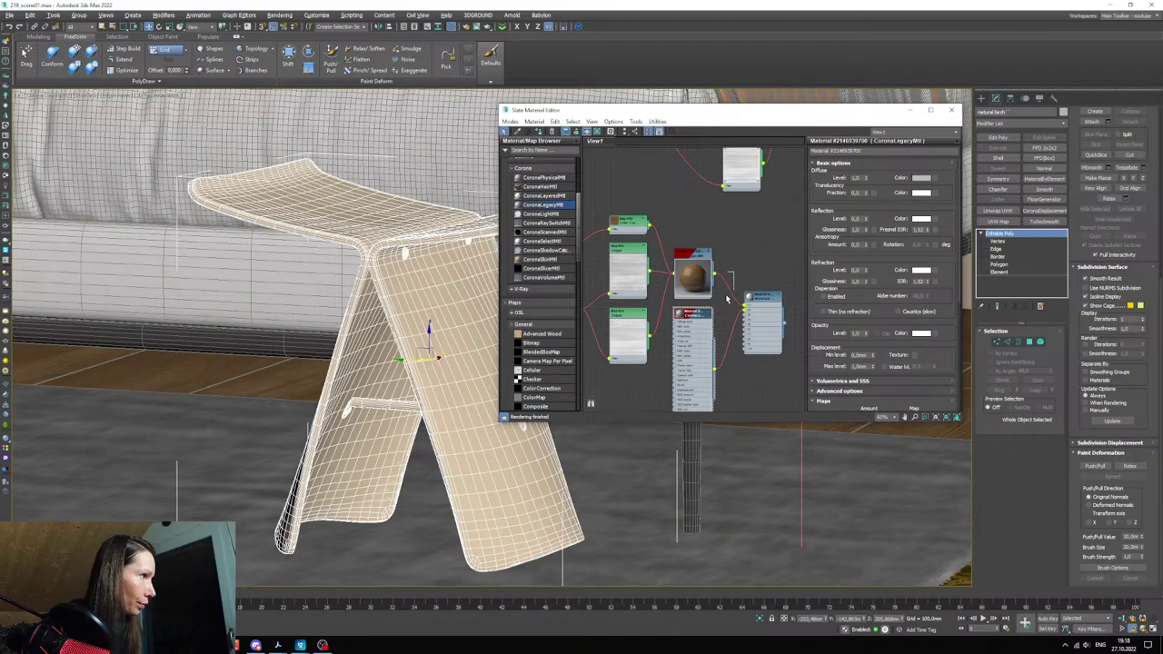
left_click_drag(724, 299, 723, 302)
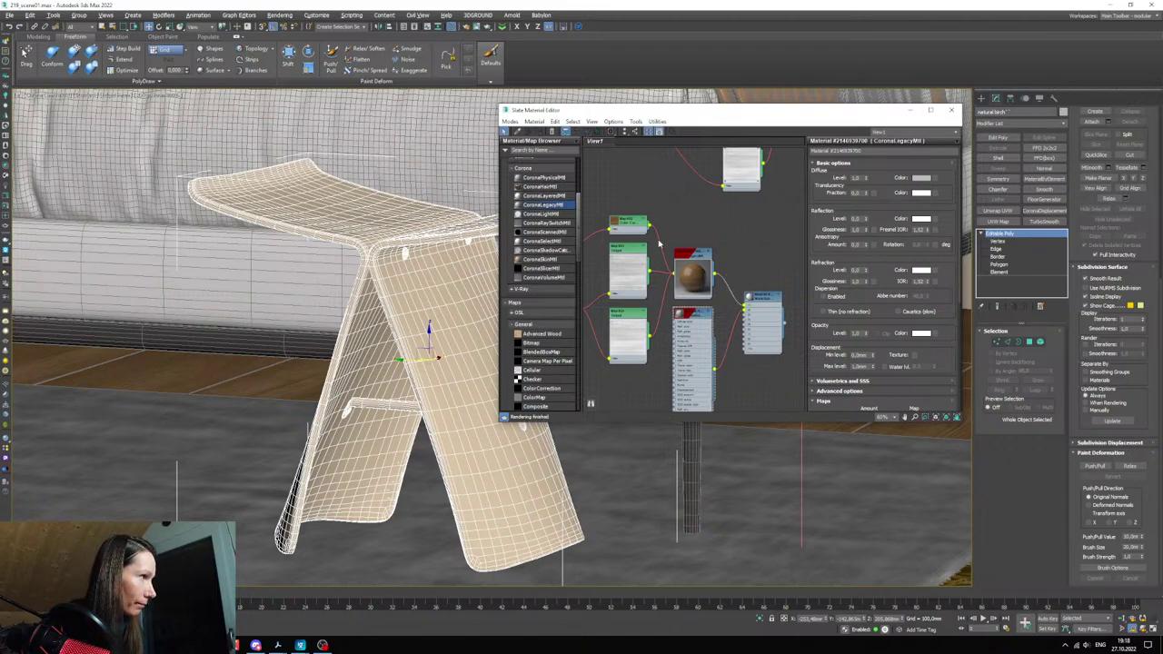
left_click_drag(667, 231, 661, 307)
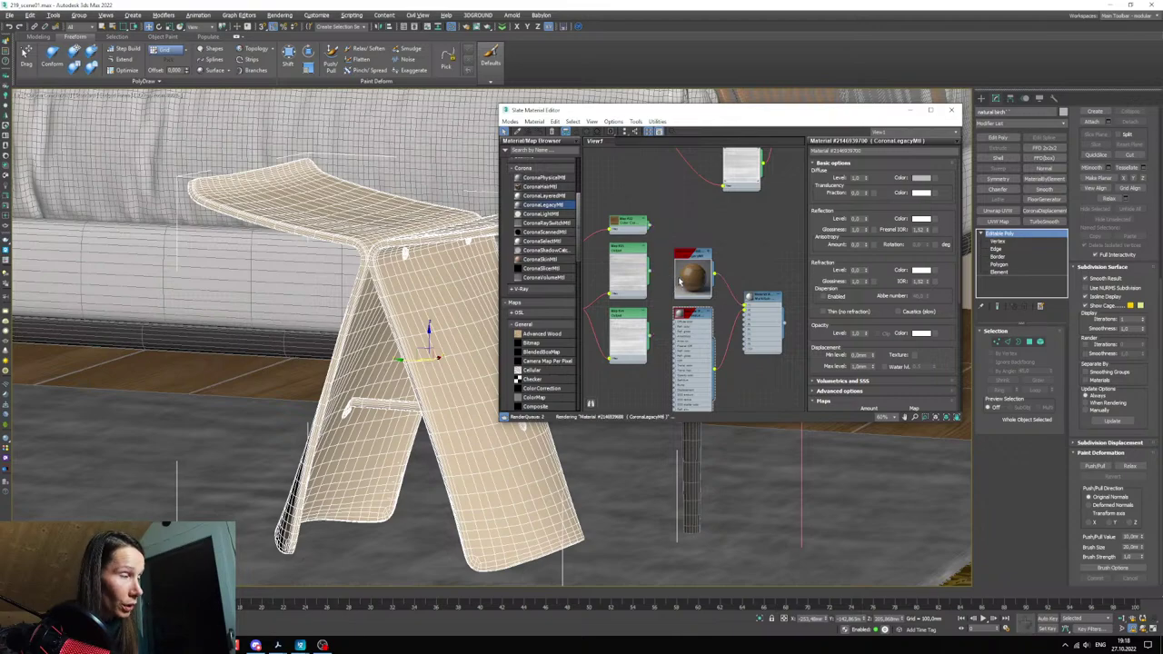
- Start an interactive render through the Corona camera, limited to a region around the stool, and view the stool beside its material nodes
key("c")
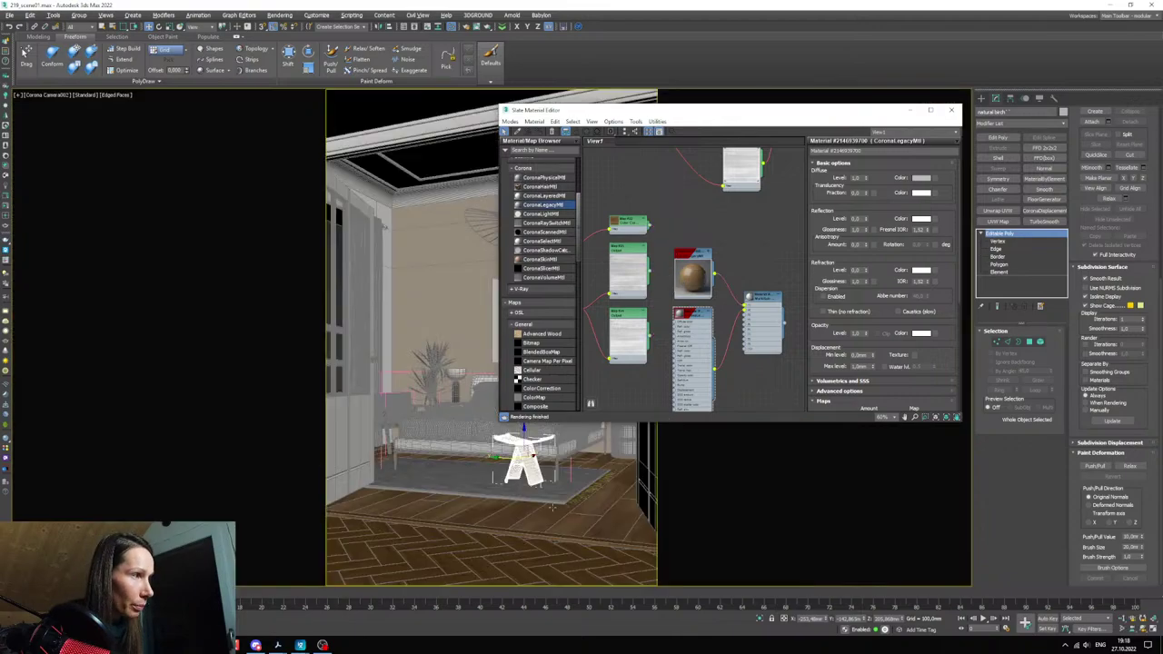
left_click(57, 621)
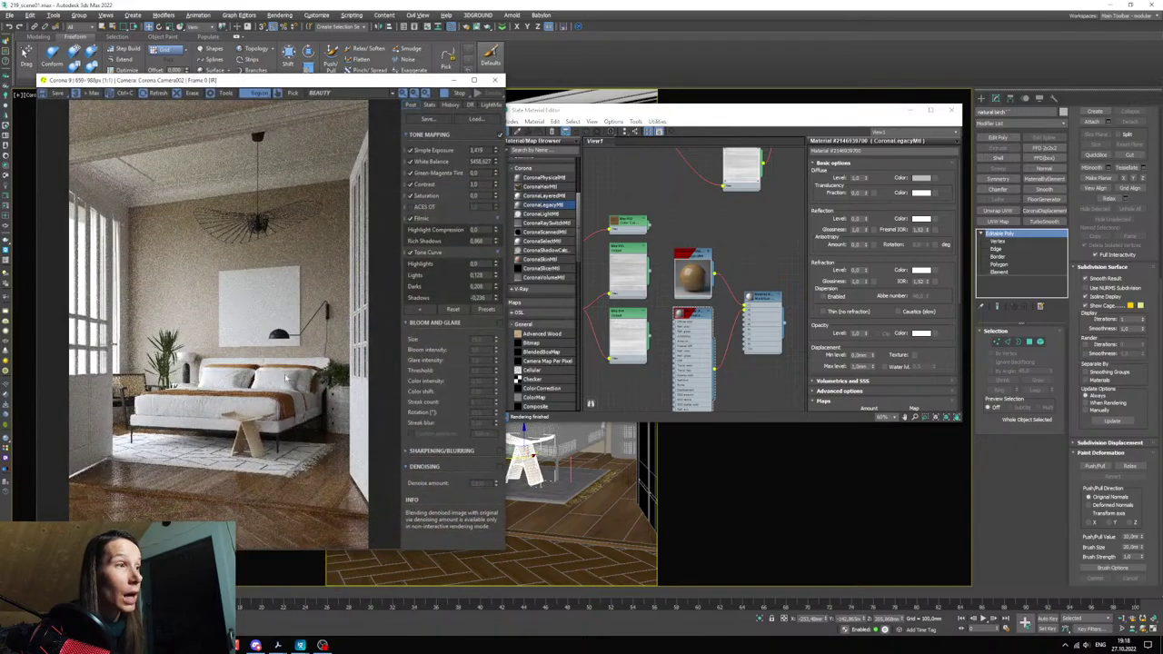
key("p")
scroll(549, 480, "up", 8)
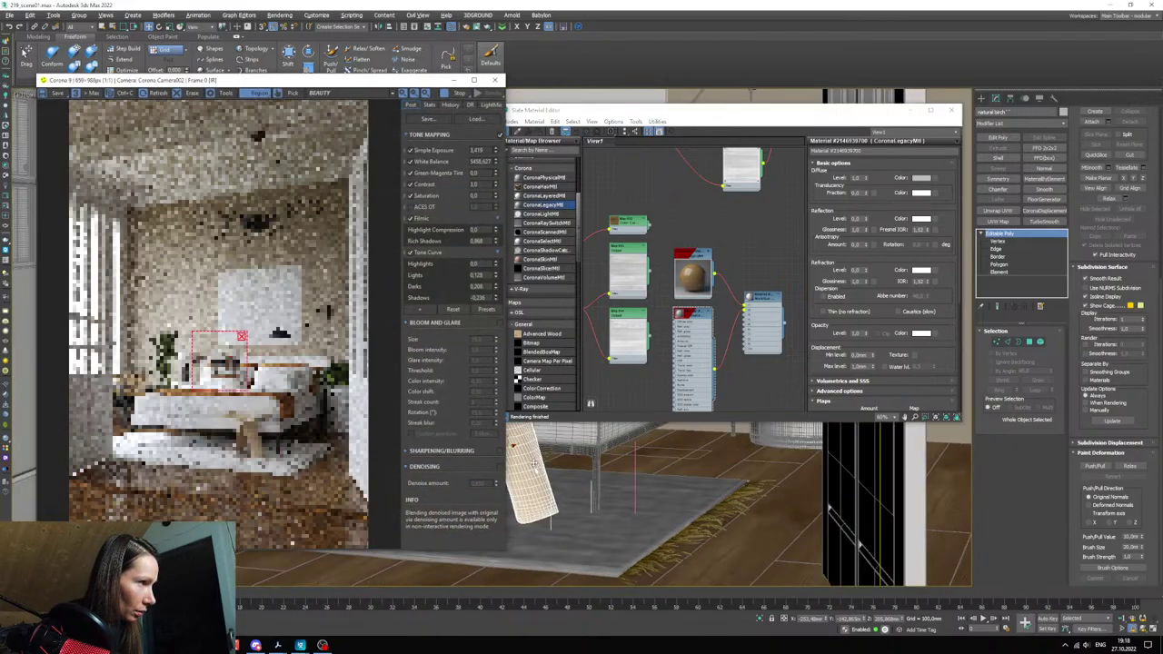
scroll(237, 373, "up", 1)
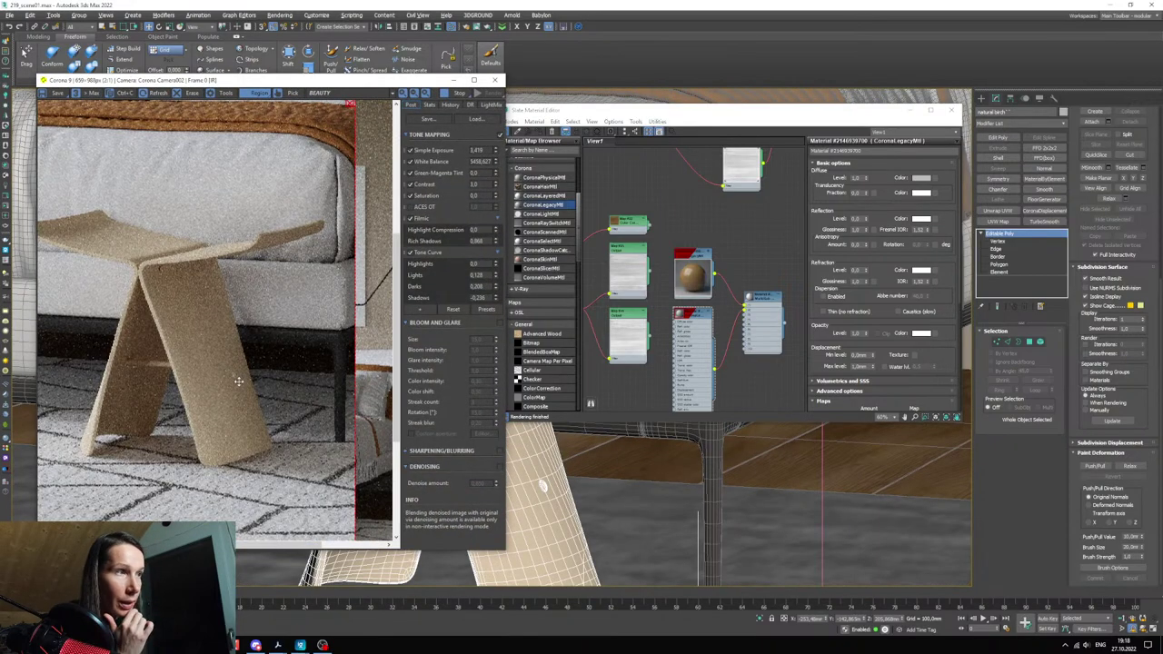
left_click_drag(607, 111, 642, 120)
scroll(741, 350, "up", 4)
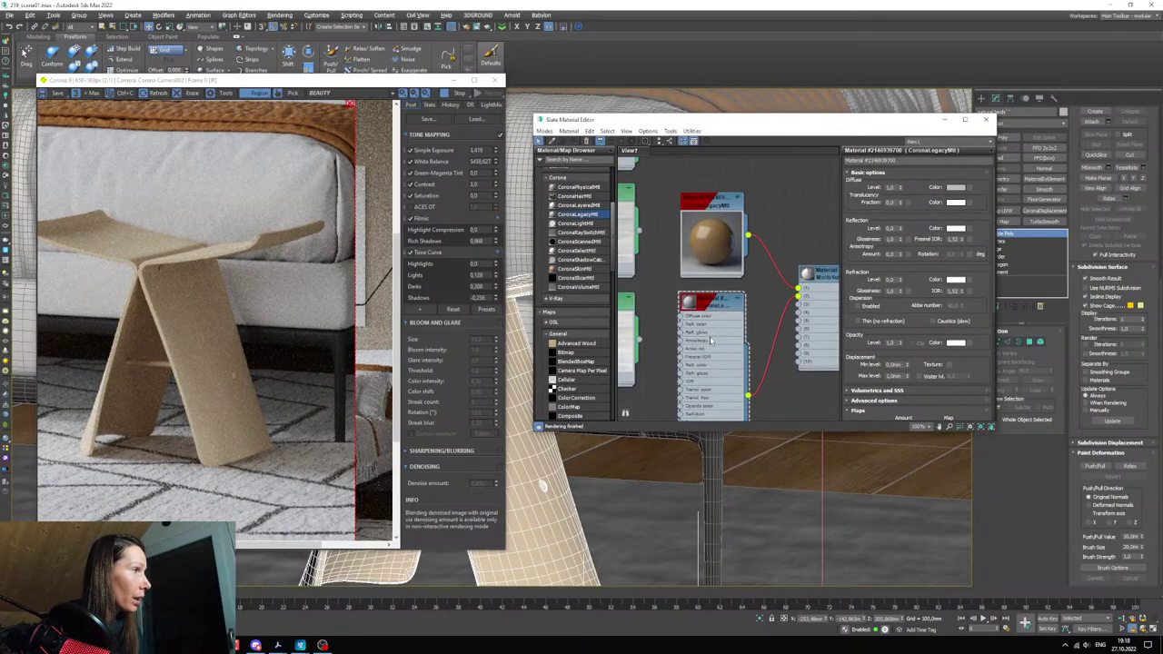
- Set the second sub-material's diffuse colour to black, its reflection level to 1.0 and its Fresnel IOR to 4.0
middle_click_drag(712, 340, 712, 324)
left_click(955, 189)
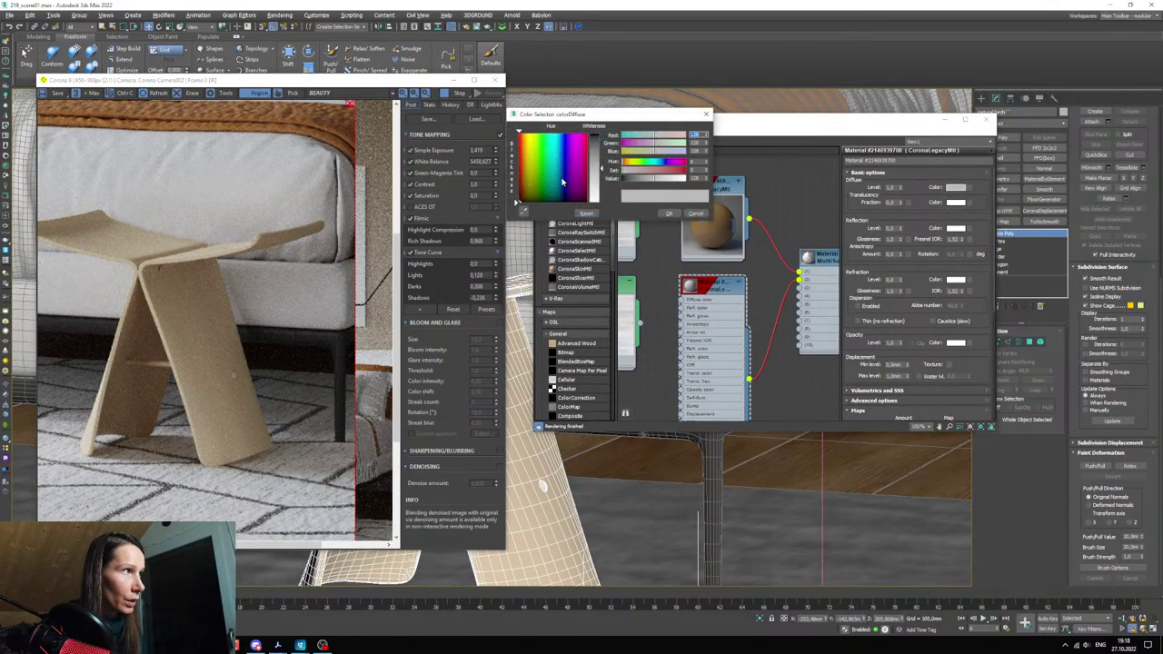
left_click_drag(653, 179, 618, 207)
left_click(670, 213)
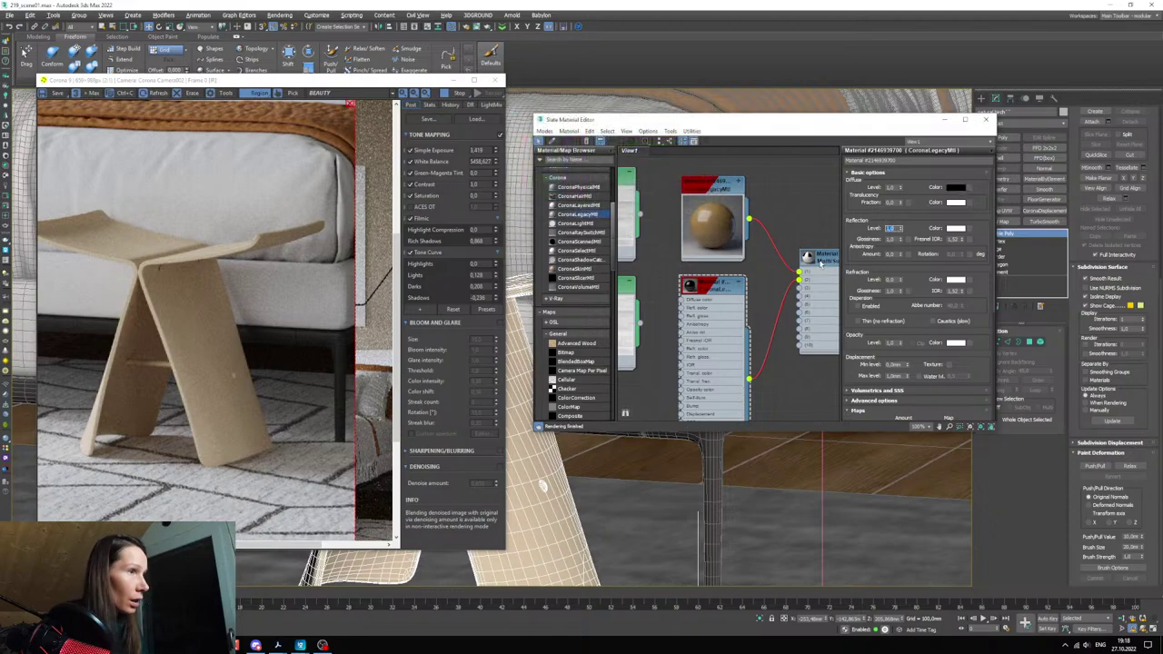
double_click(953, 240)
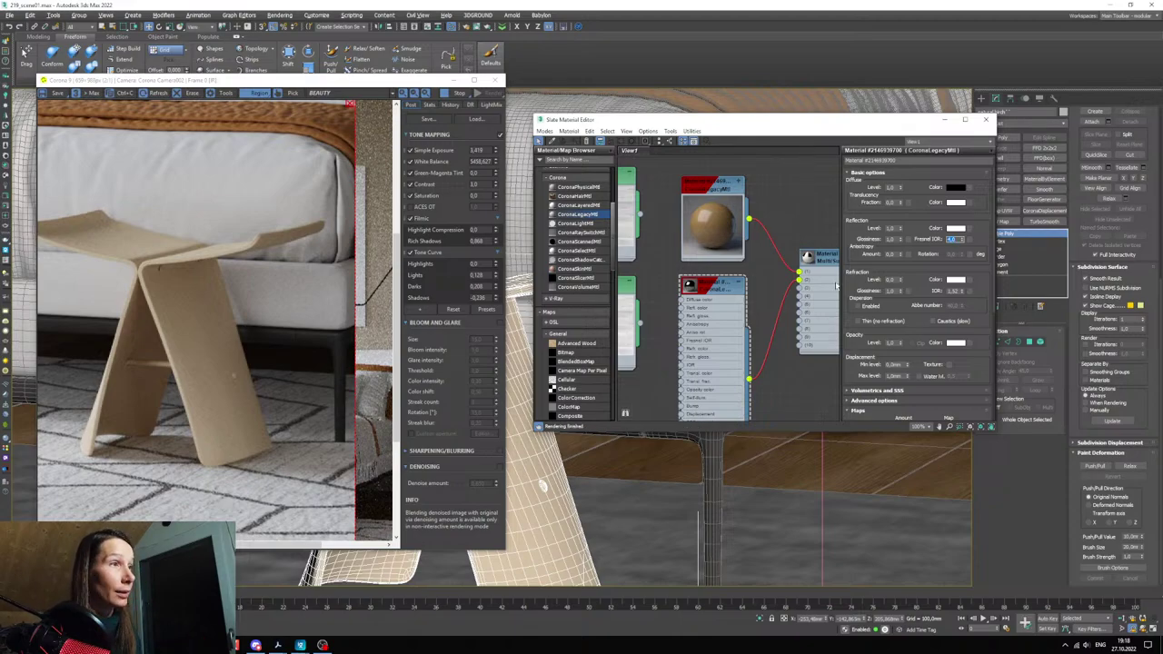
- Find the light beige wood material among the nodes and connect it as the Multi/Sub-Object's first sub-material in place of the brown one
scroll(771, 300, "up", 1)
left_click(815, 259)
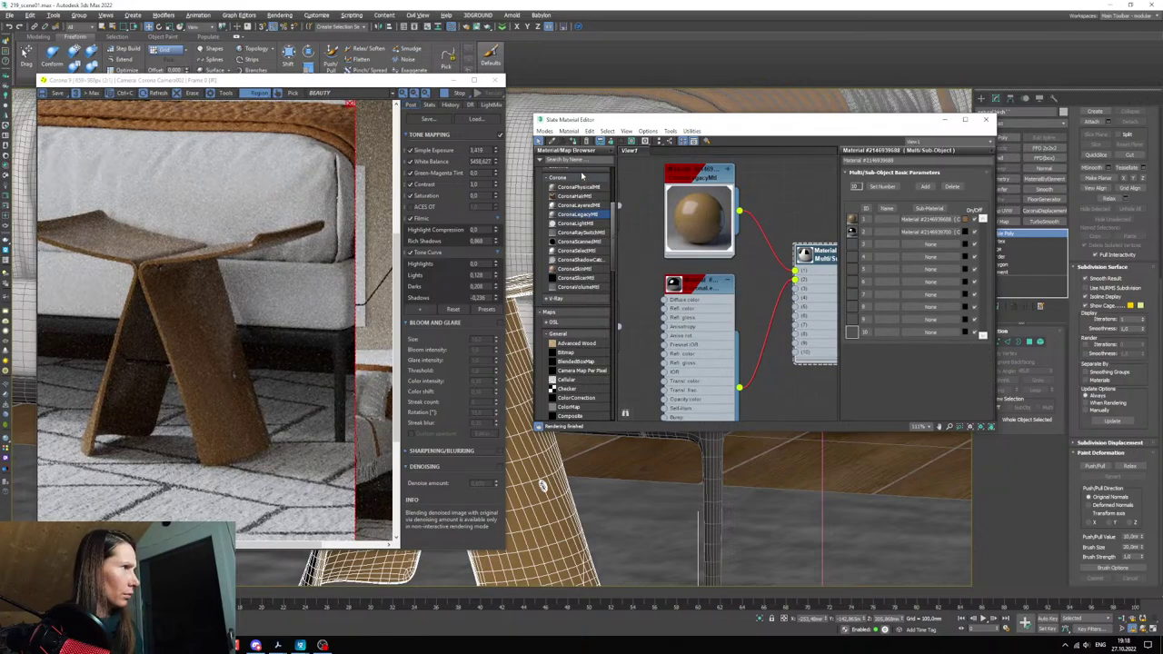
scroll(723, 257, "down", 8)
middle_click_drag(722, 255, 738, 295)
scroll(739, 296, "up", 2)
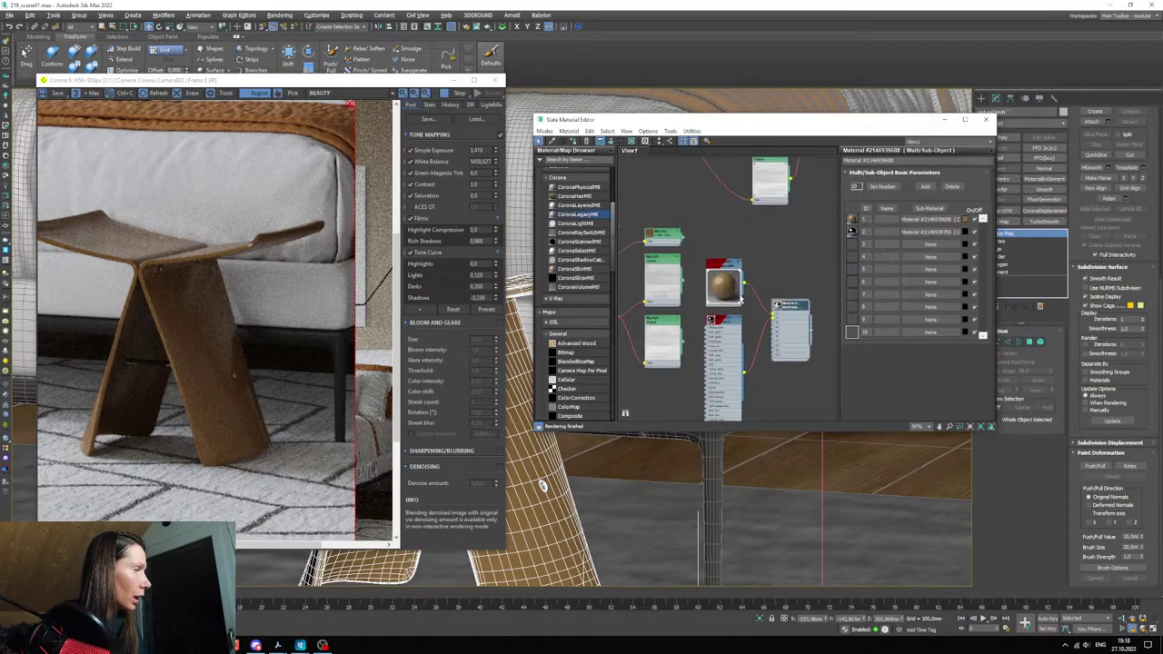
scroll(729, 291, "down", 8)
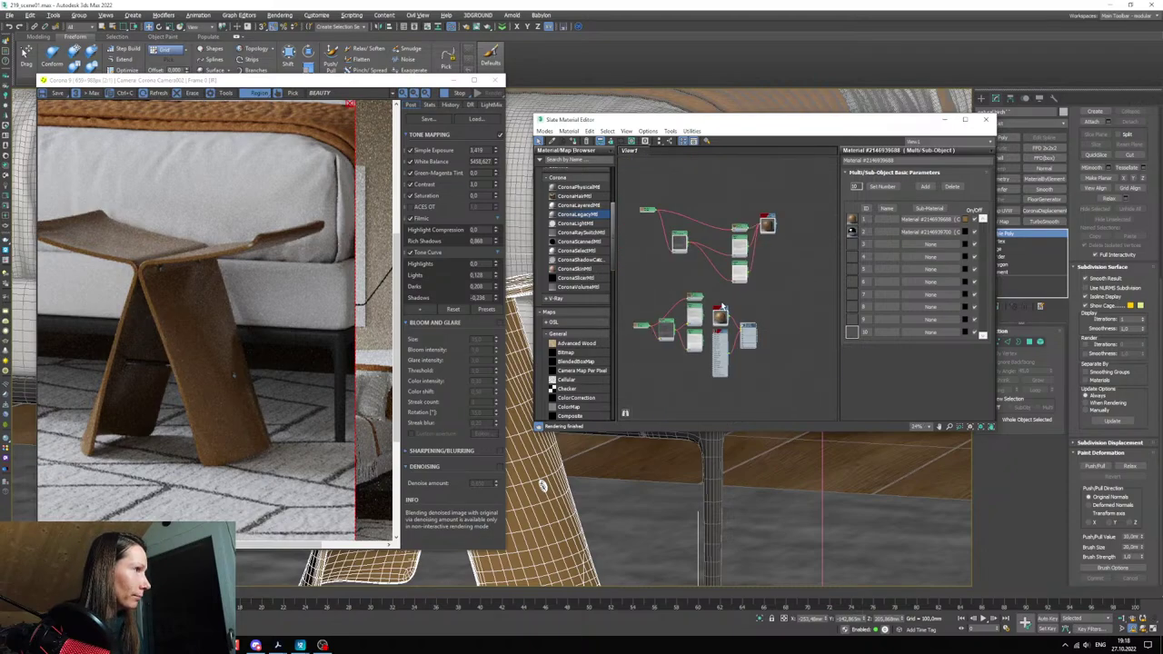
scroll(758, 327, "up", 5)
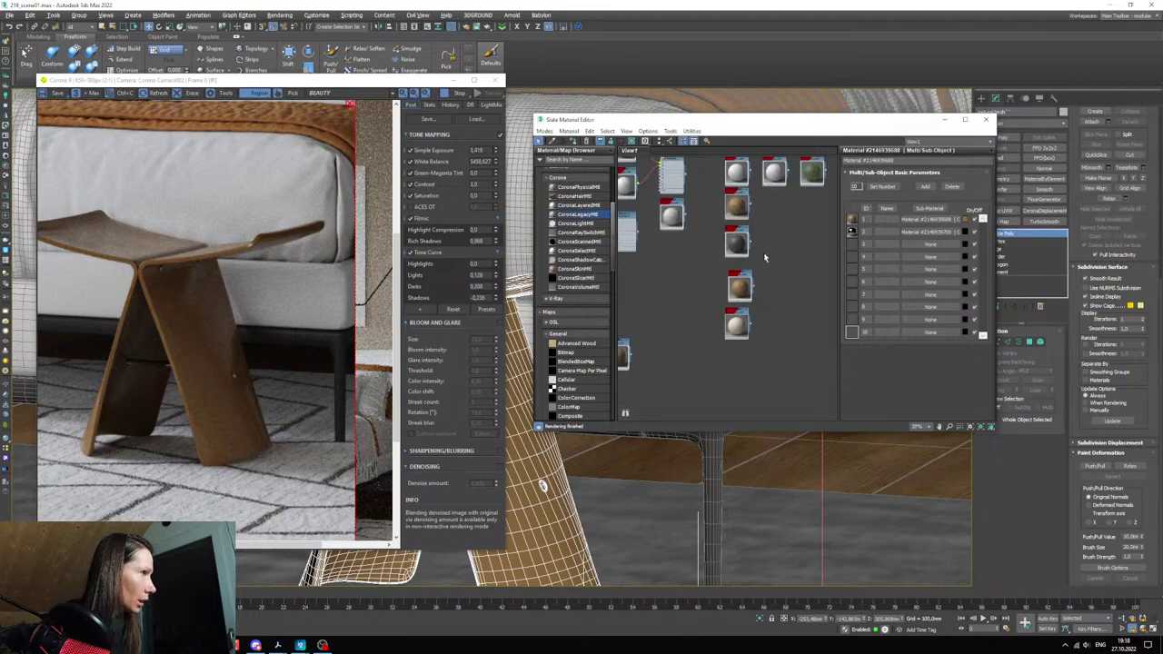
scroll(770, 266, "down", 4)
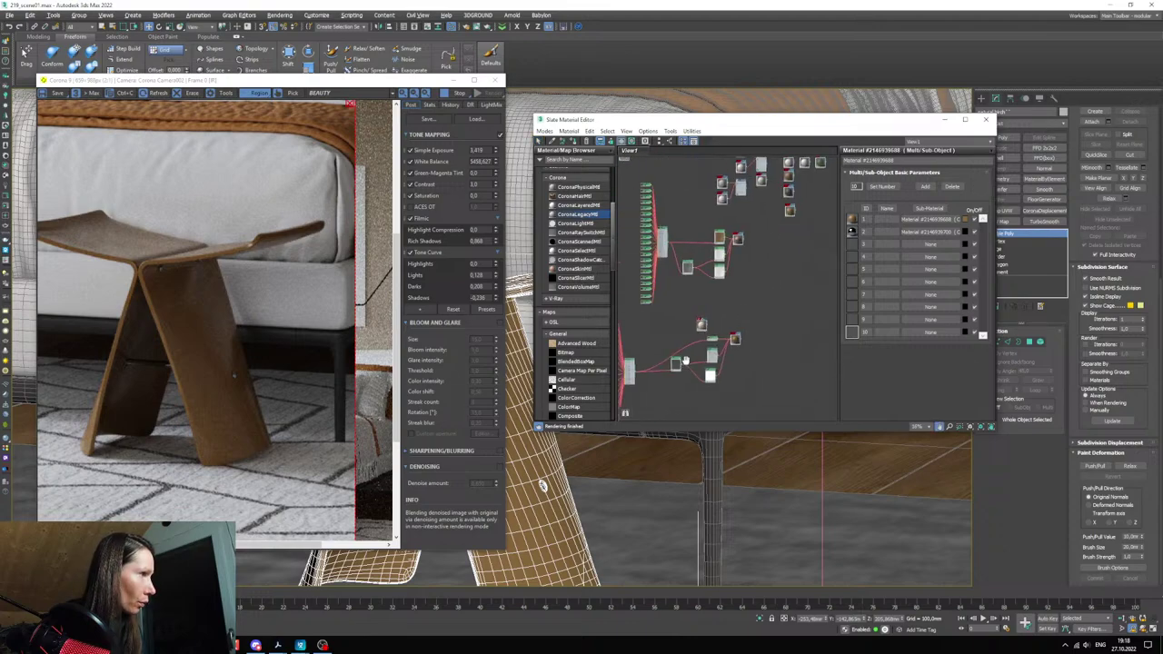
middle_click_drag(770, 404, 756, 282)
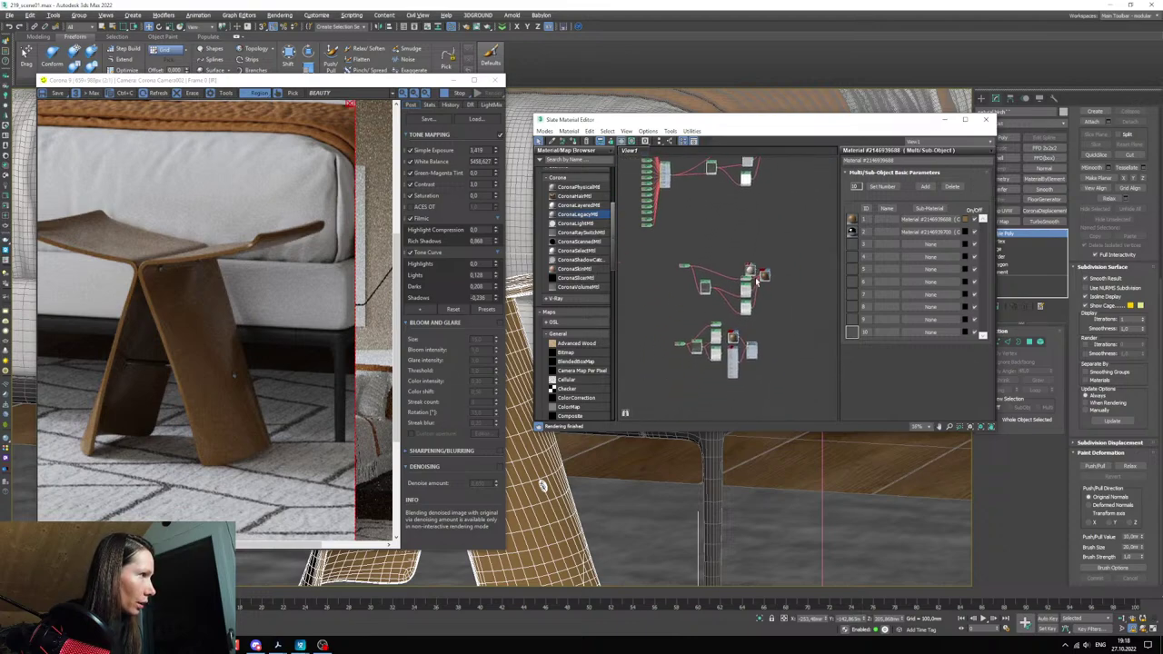
scroll(731, 327, "up", 5)
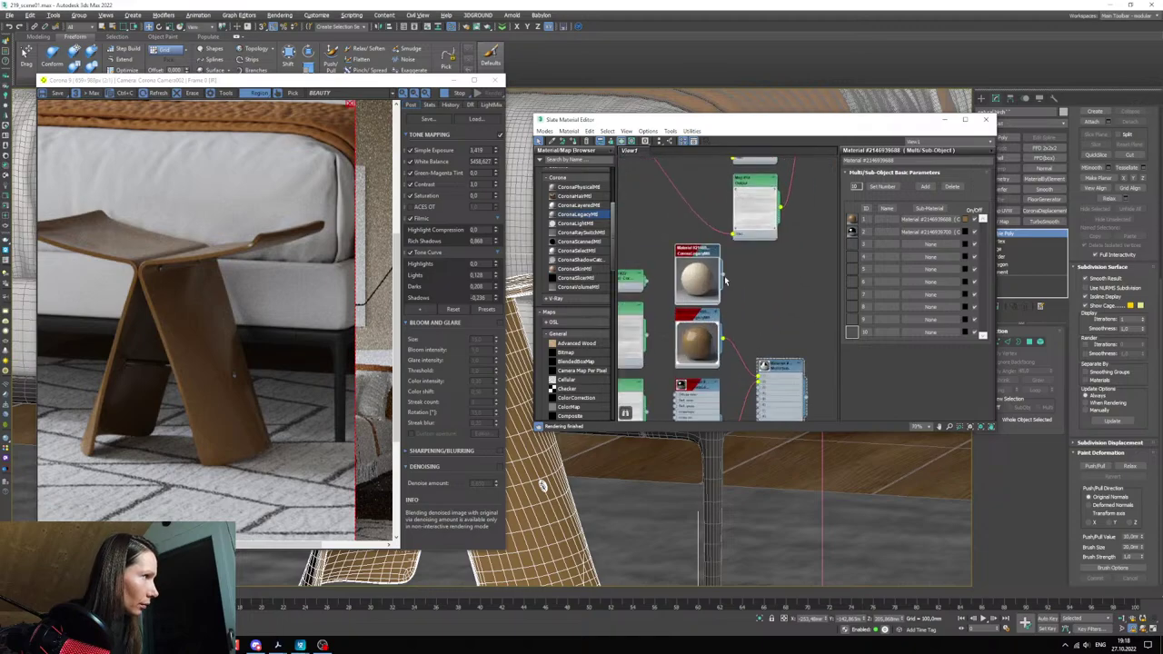
left_click_drag(724, 275, 761, 384)
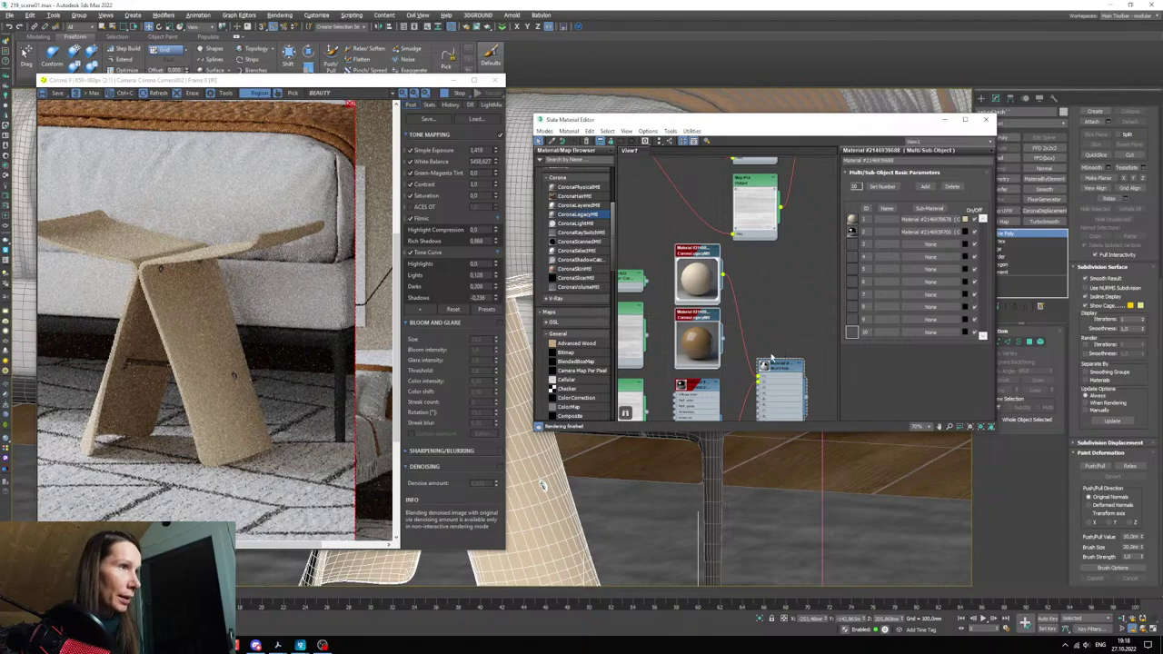
- Move the disconnected brown wood material aside and place the black metal sub-material's node closer beneath the beige wood one
scroll(772, 359, "down", 3)
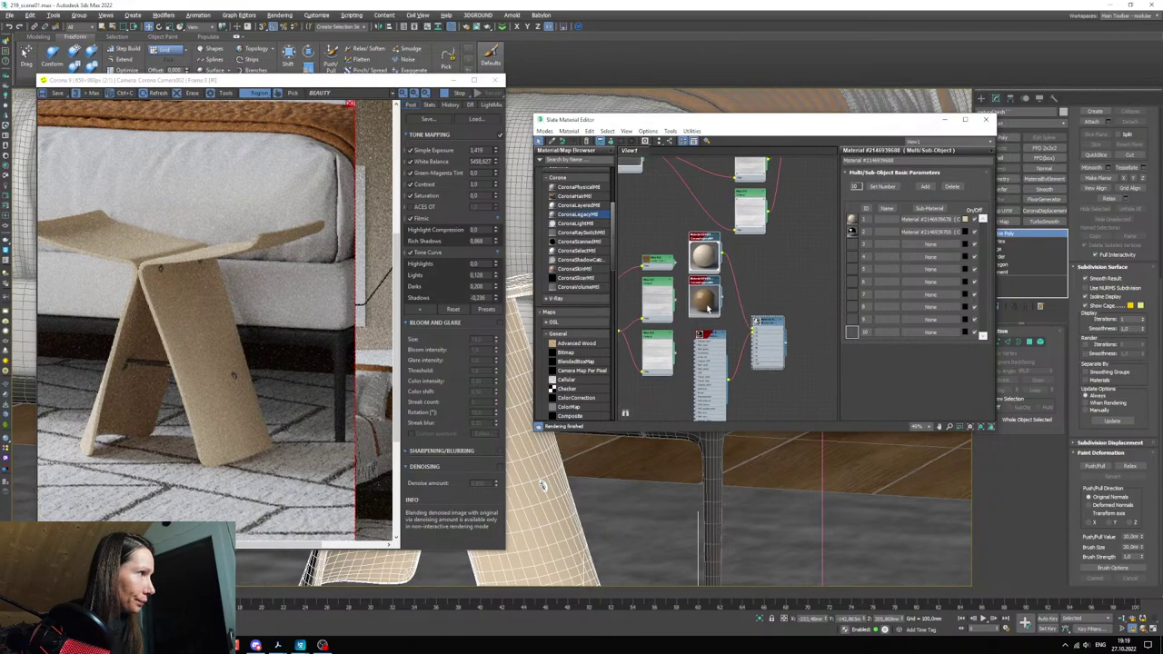
double_click(696, 265)
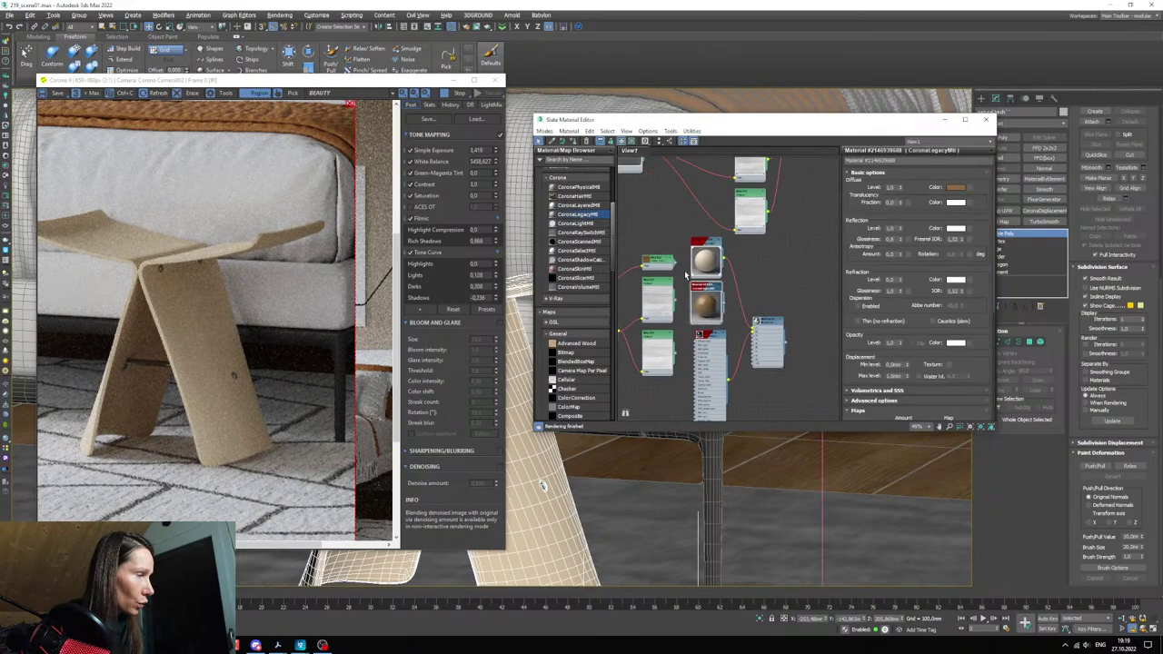
left_click_drag(711, 293, 657, 213)
middle_click_drag(745, 338, 750, 329)
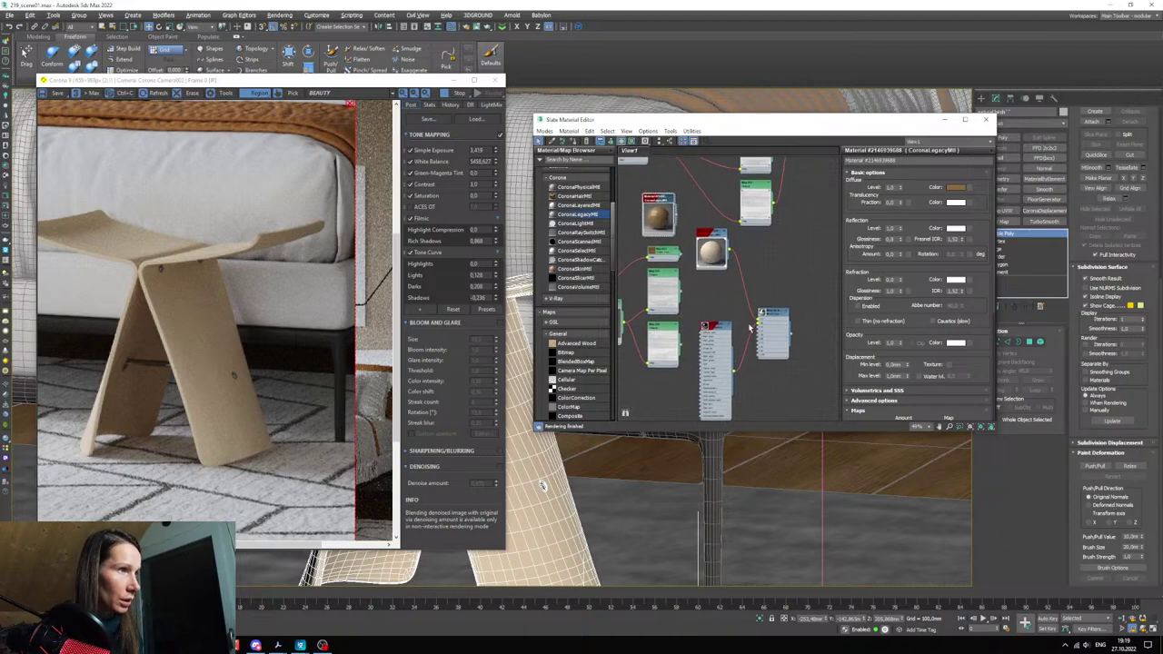
scroll(750, 327, "up", 3)
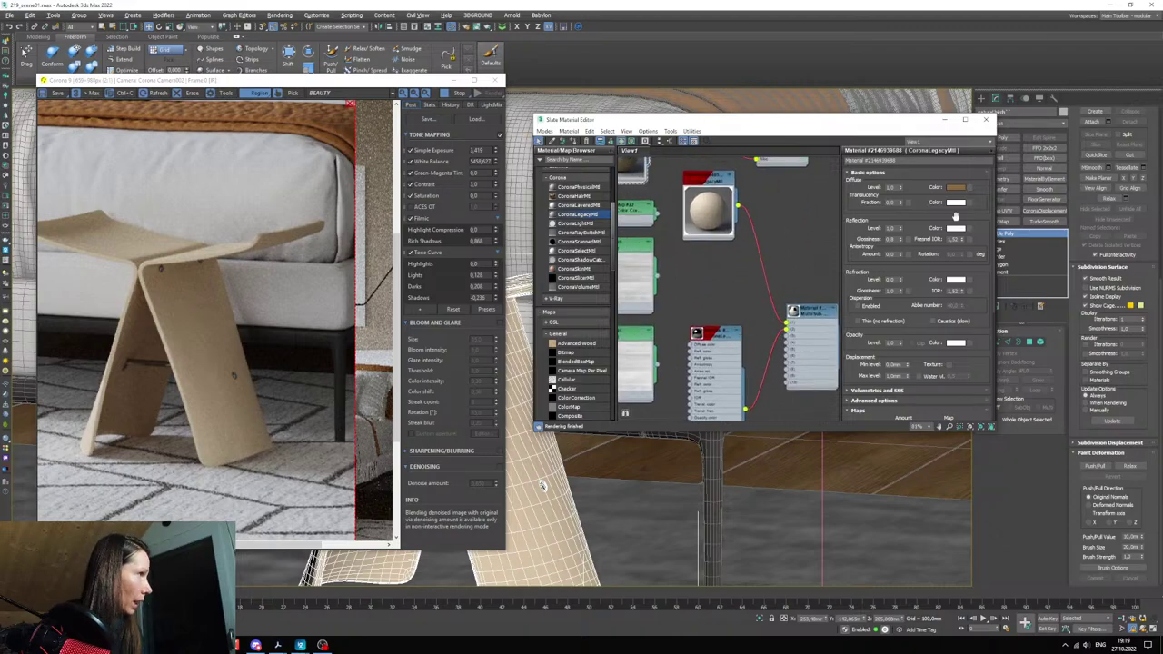
double_click(705, 334)
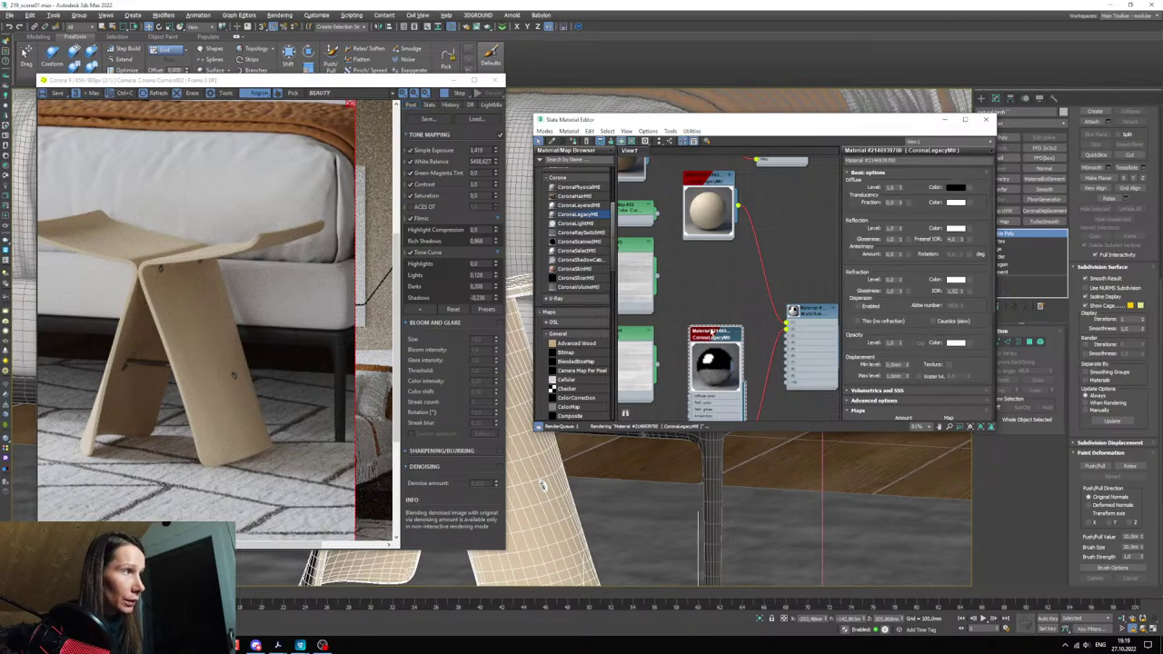
left_click_drag(718, 336, 711, 296)
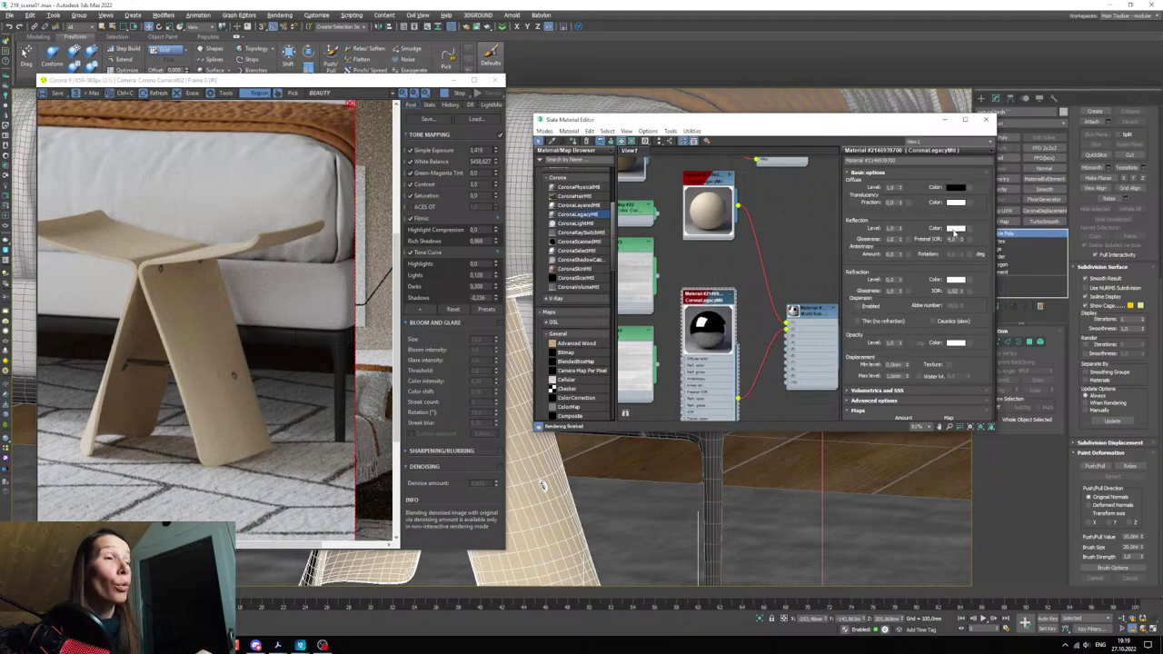
- Tint the metal sub-material's reflection colour a pale warm orange with hue 22, saturation 110 and value 245
left_click(952, 230)
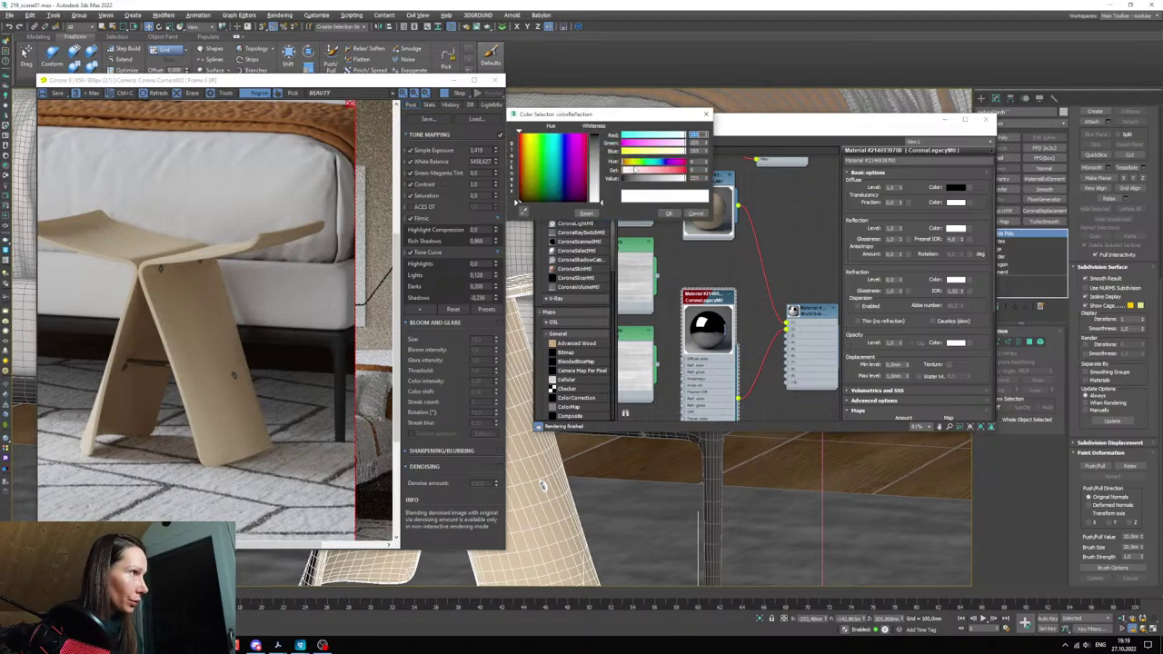
left_click_drag(640, 173, 649, 172)
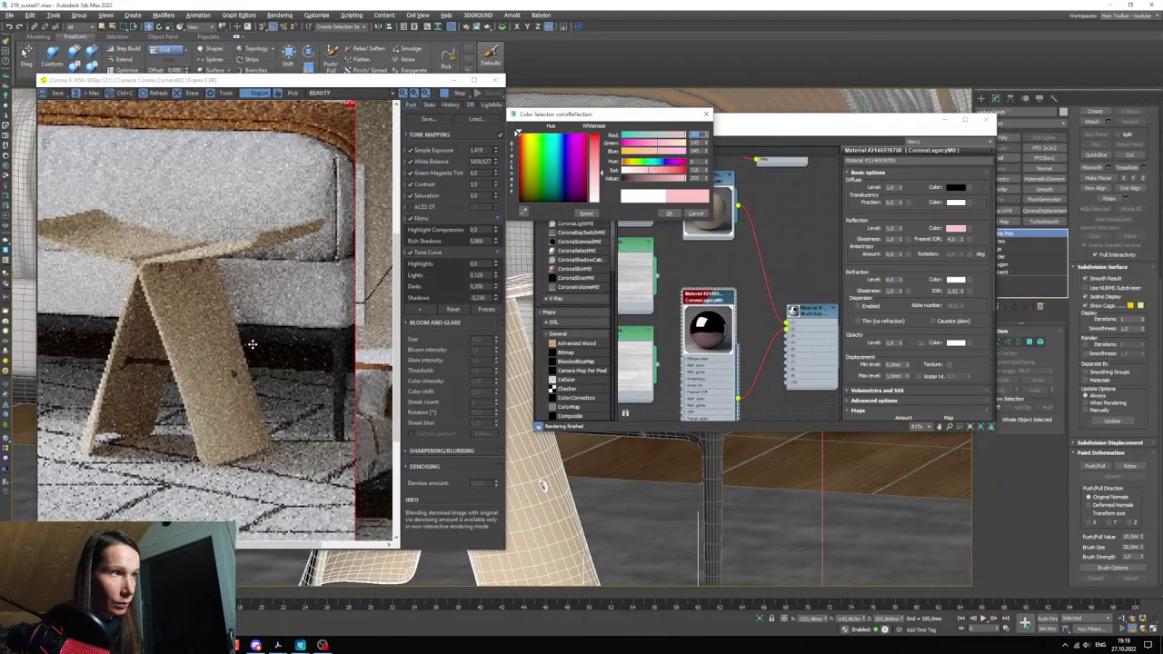
left_click(626, 165)
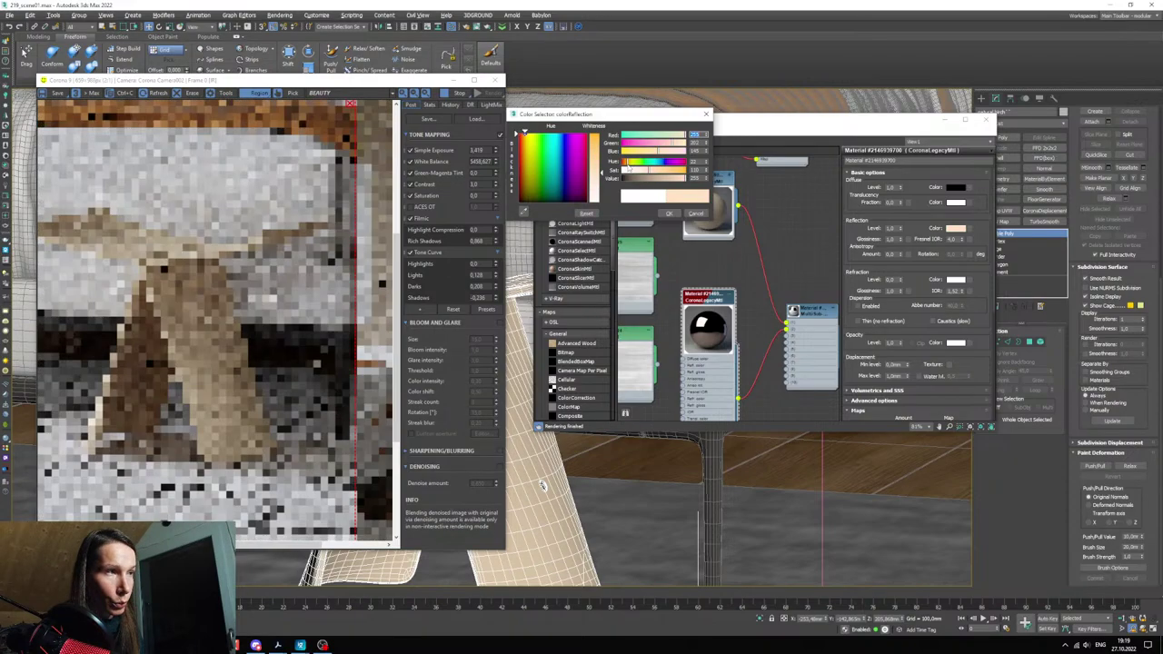
left_click(663, 181)
left_click(673, 180)
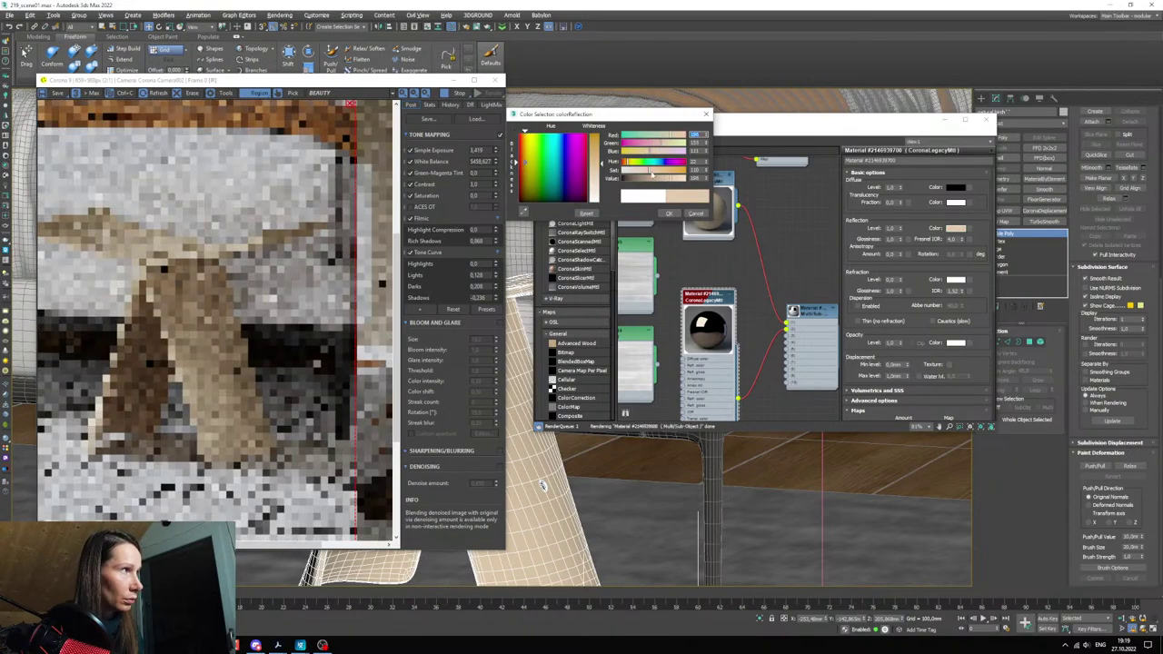
left_click(683, 180)
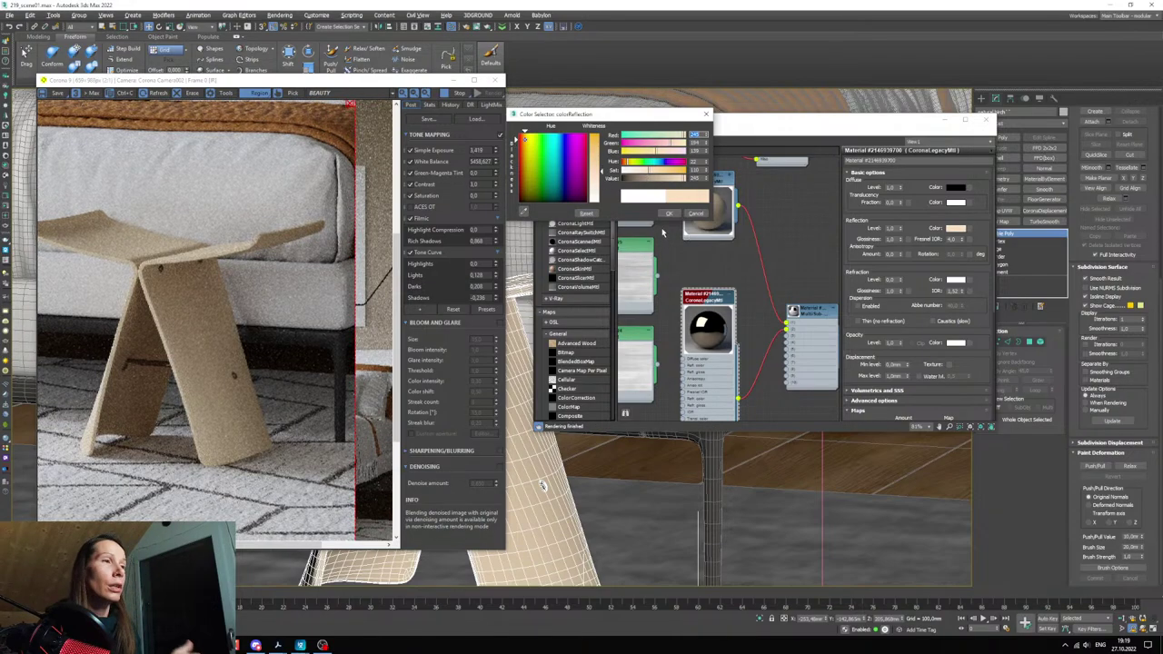
left_click(673, 216)
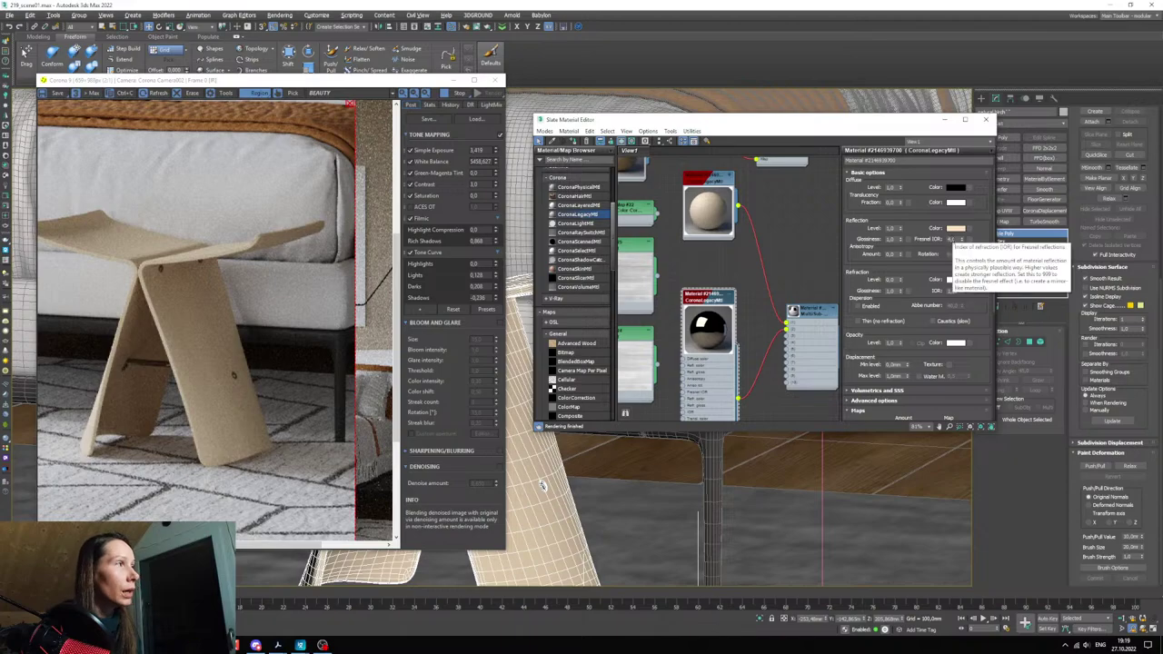
- Raise the metal sub-material's Fresnel IOR to 12 and lower its reflection glossiness, judging the stool's metal parts in the render
key("Return")
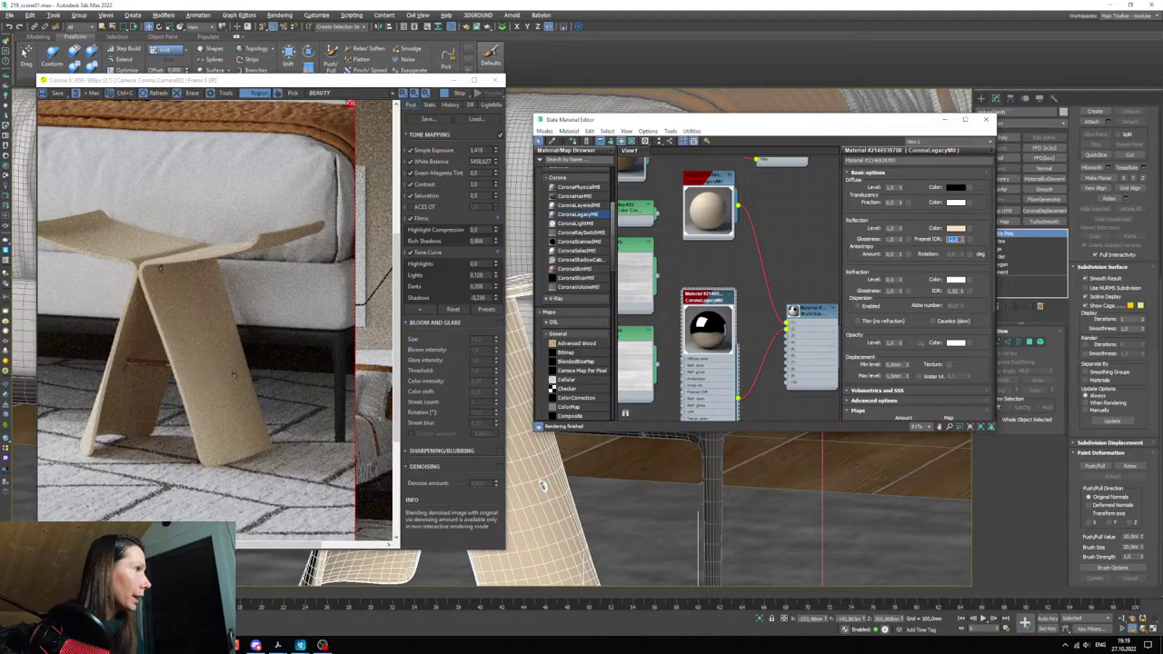
left_click(899, 242)
left_click(899, 242)
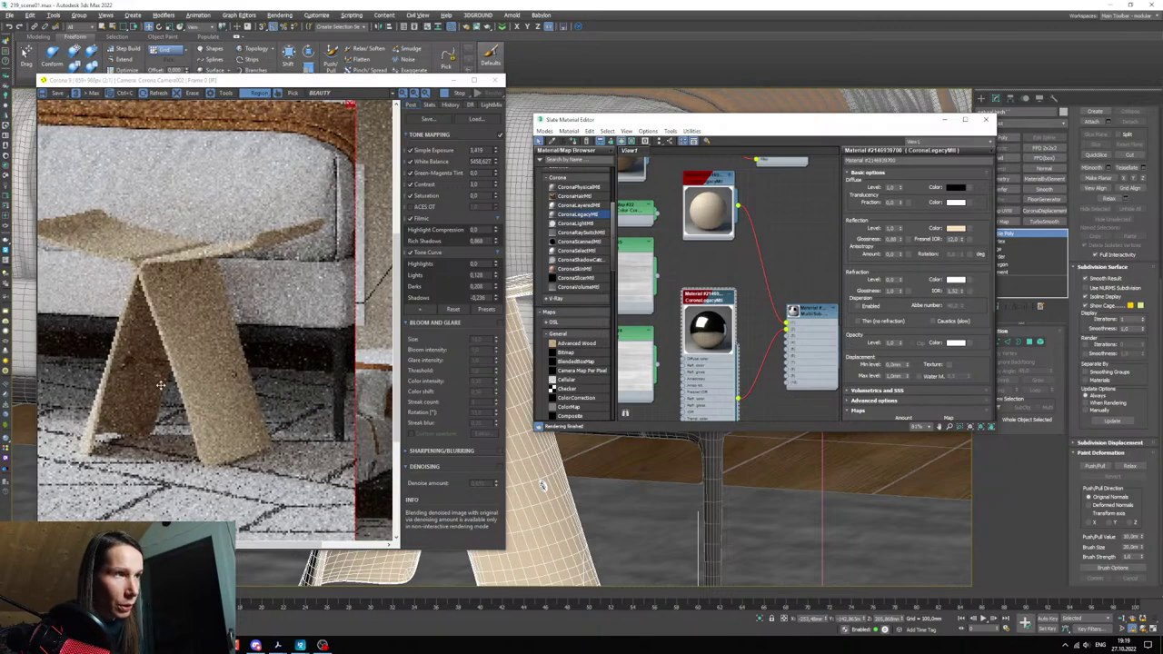
scroll(268, 377, "up", 1)
left_click_drag(907, 240, 907, 250)
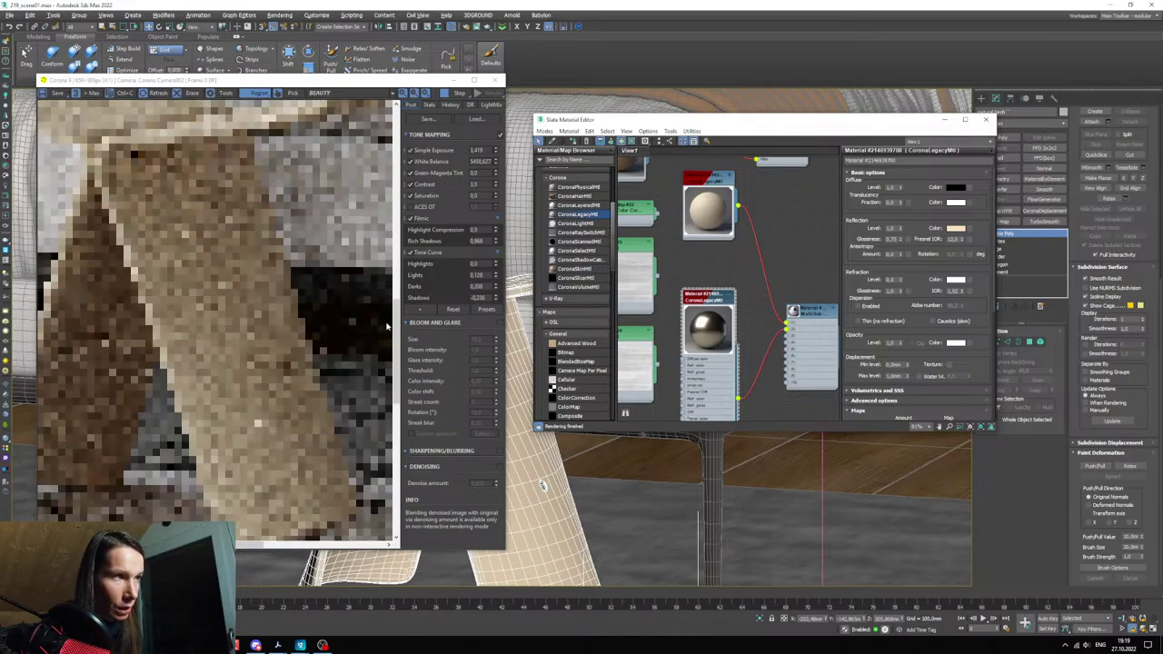
left_click_drag(901, 241, 901, 234)
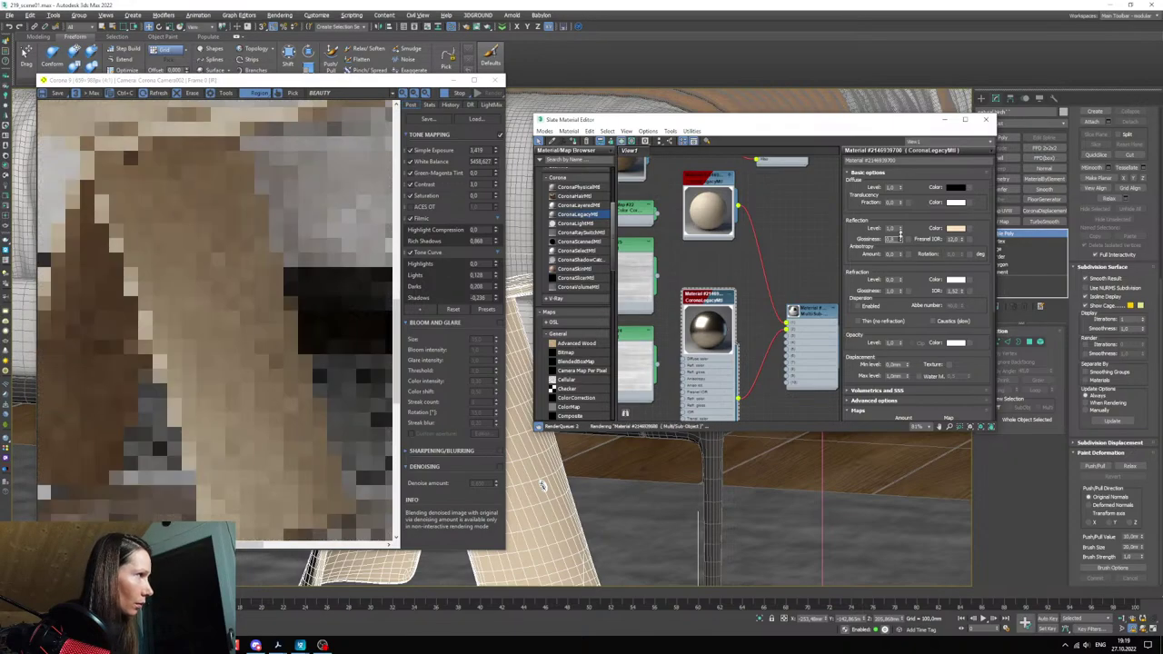
scroll(250, 313, "down", 1)
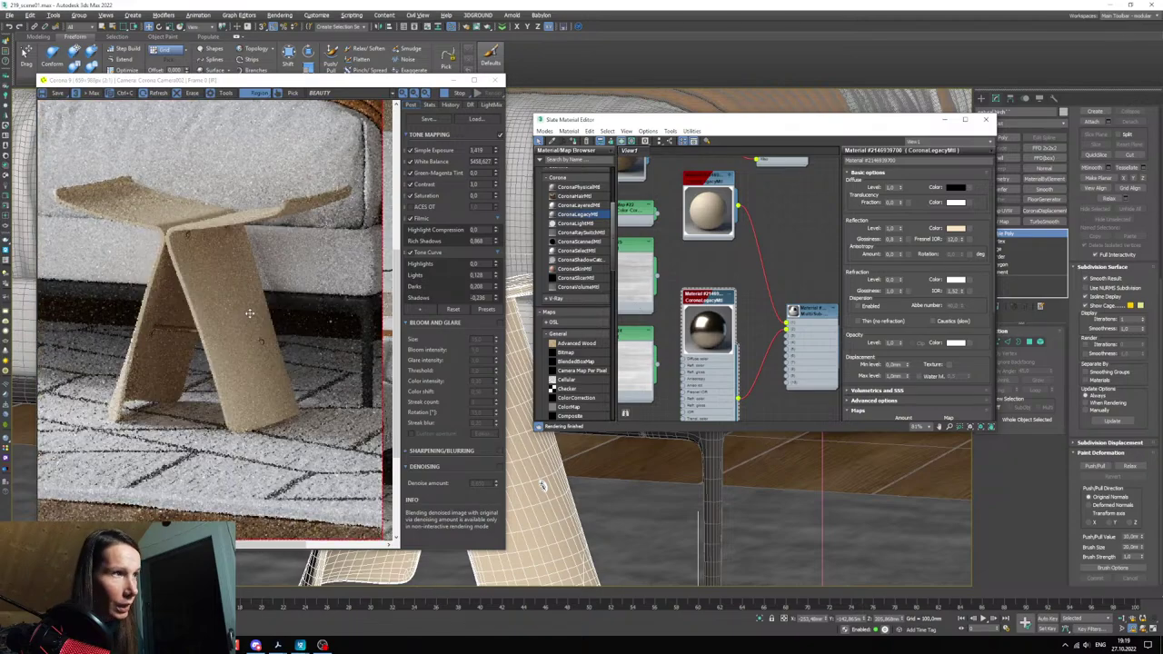
- Set the hue of the metal sub-material's reflection colour to 27, judging the tint on the stool's metal rod in the render
left_click(956, 229)
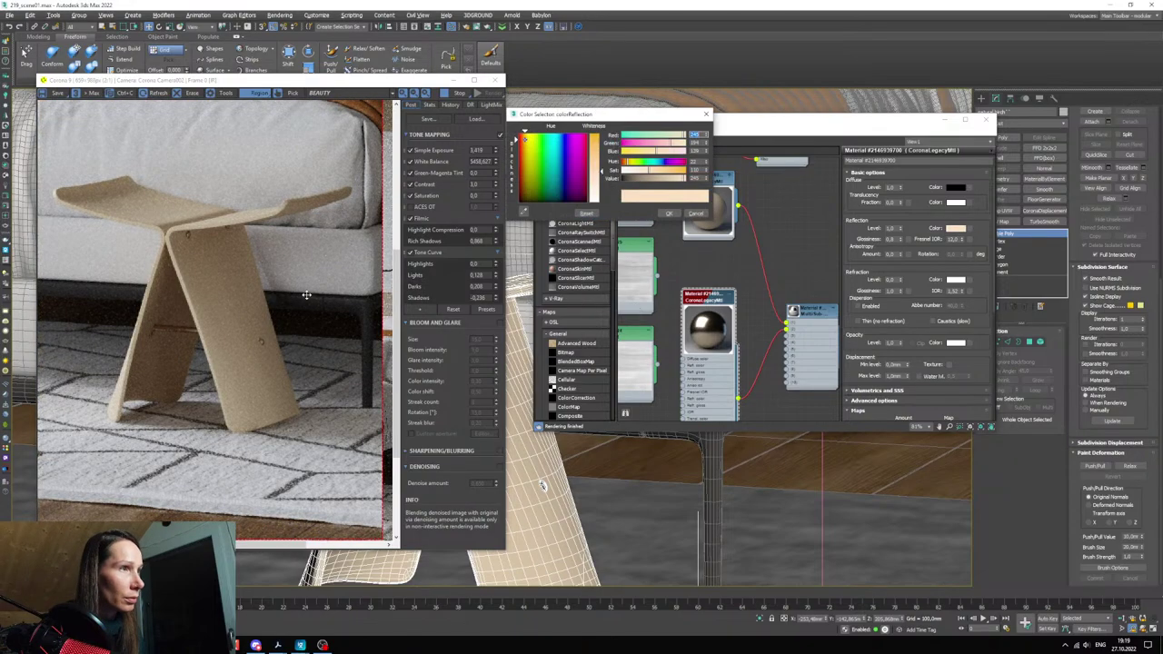
left_click(630, 162)
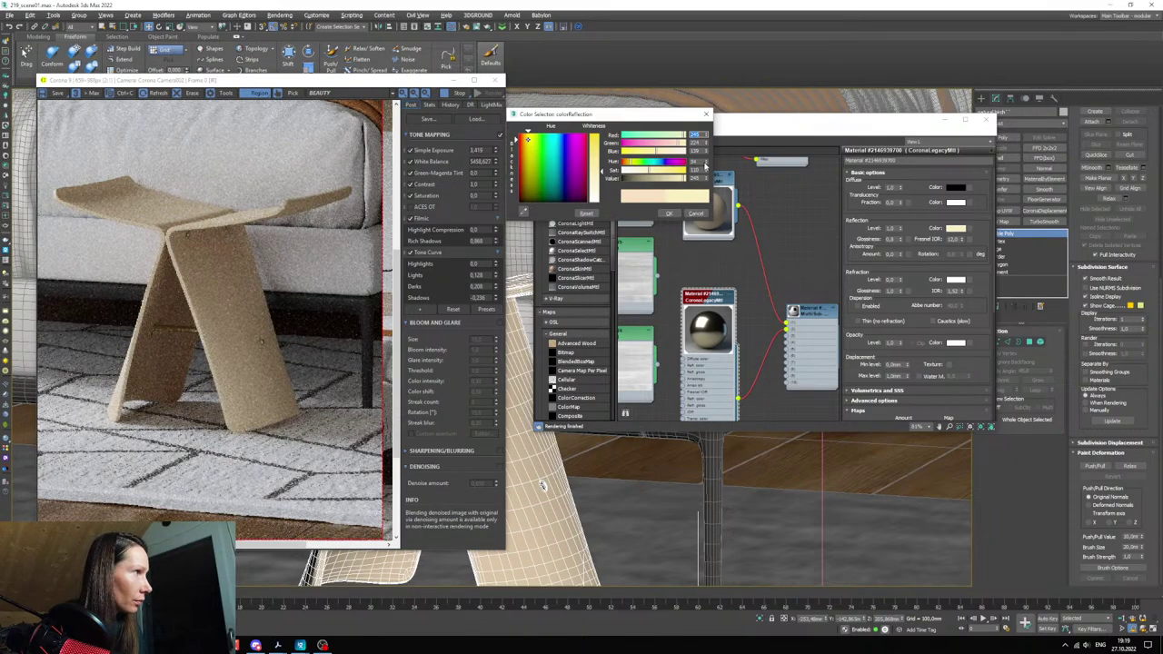
left_click_drag(706, 164, 706, 170)
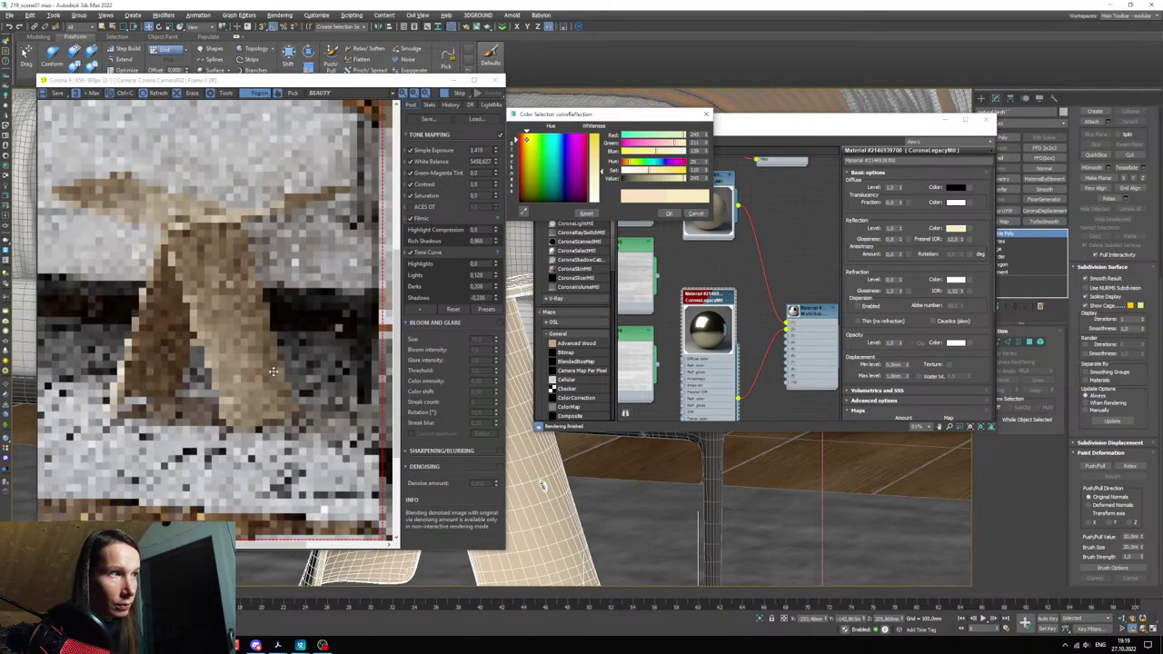
scroll(263, 330, "up", 2)
scroll(263, 341, "down", 1)
scroll(108, 329, "down", 1)
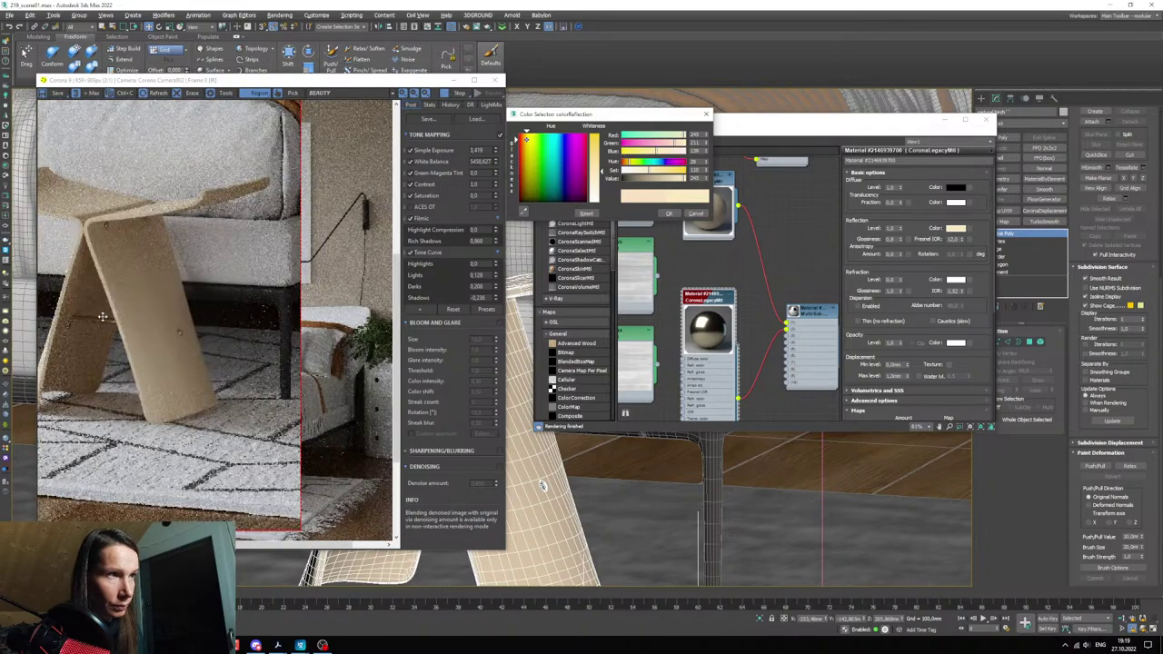
scroll(102, 316, "down", 2)
scroll(268, 343, "up", 2)
left_click_drag(236, 545, 200, 546)
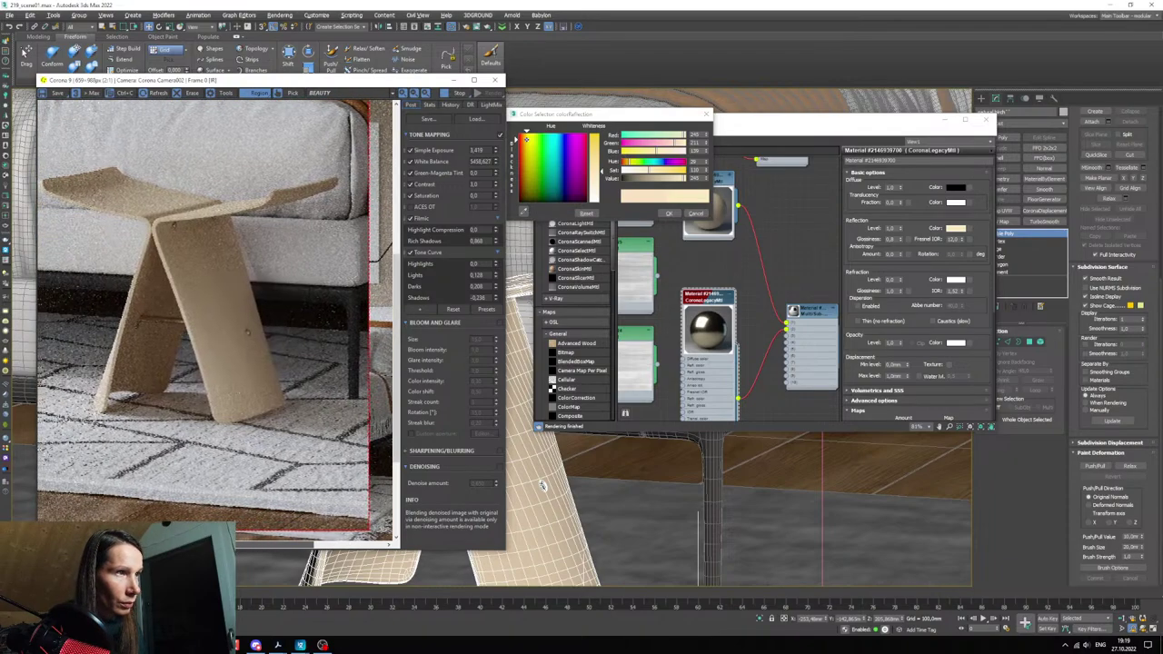
left_click(707, 164)
left_click(707, 164)
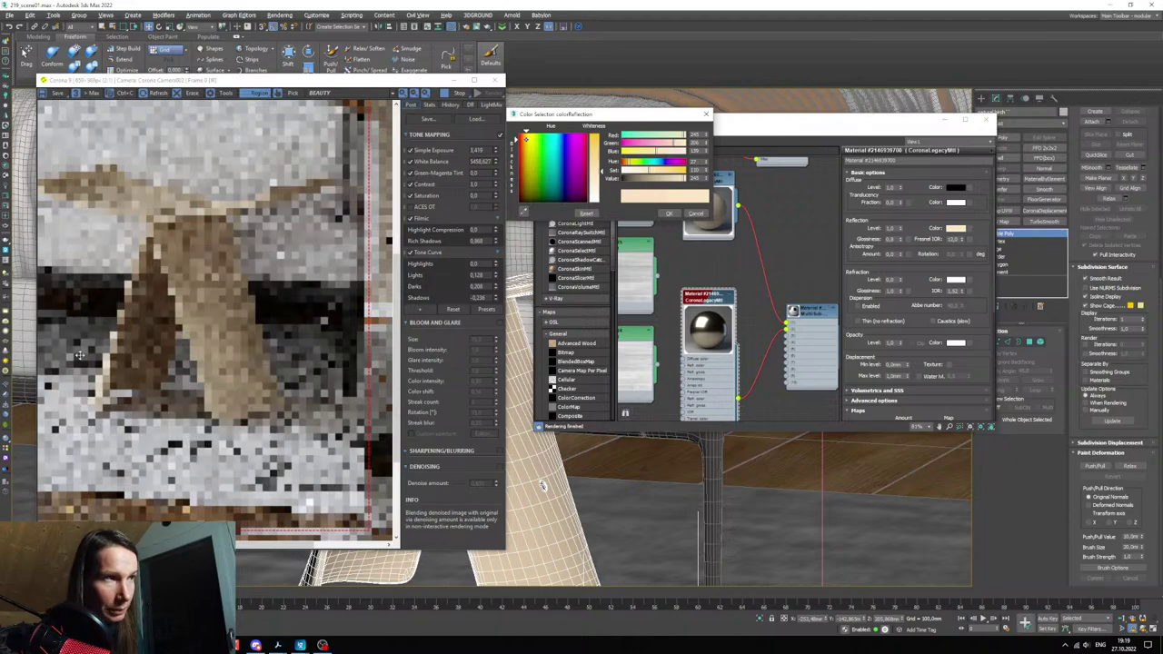
scroll(149, 328, "up", 1)
scroll(183, 303, "down", 2)
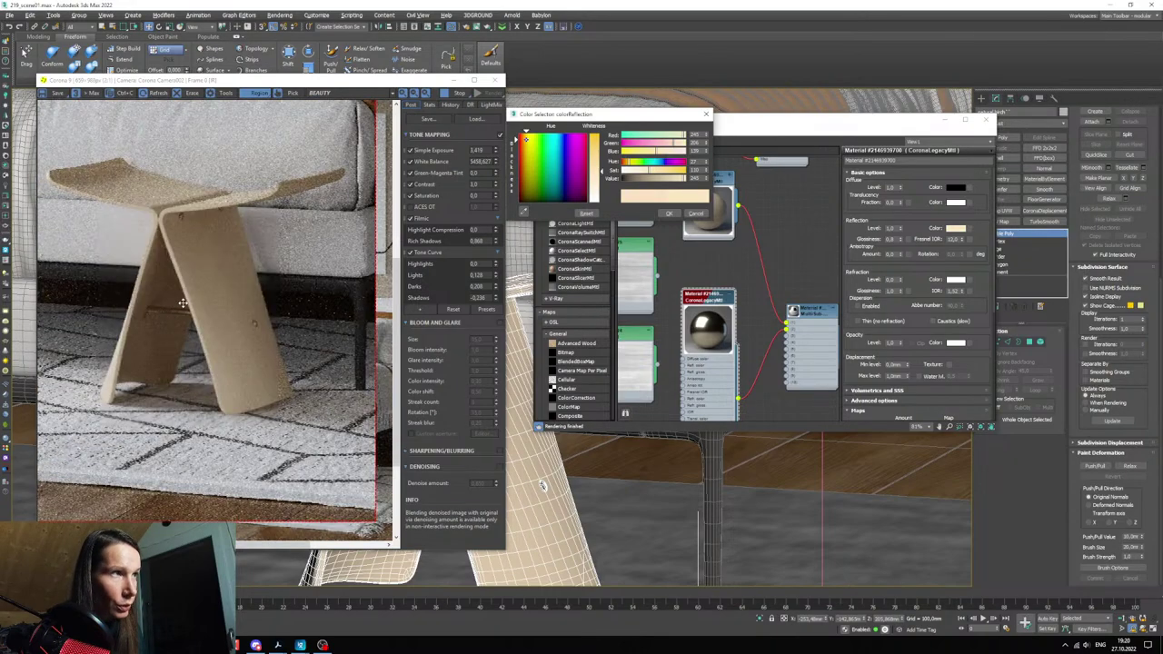
- Compare the stool with the reference image, accept the reflection tint and lower the metal sub-material's Fresnel IOR to 8
mouse_move(300, 645)
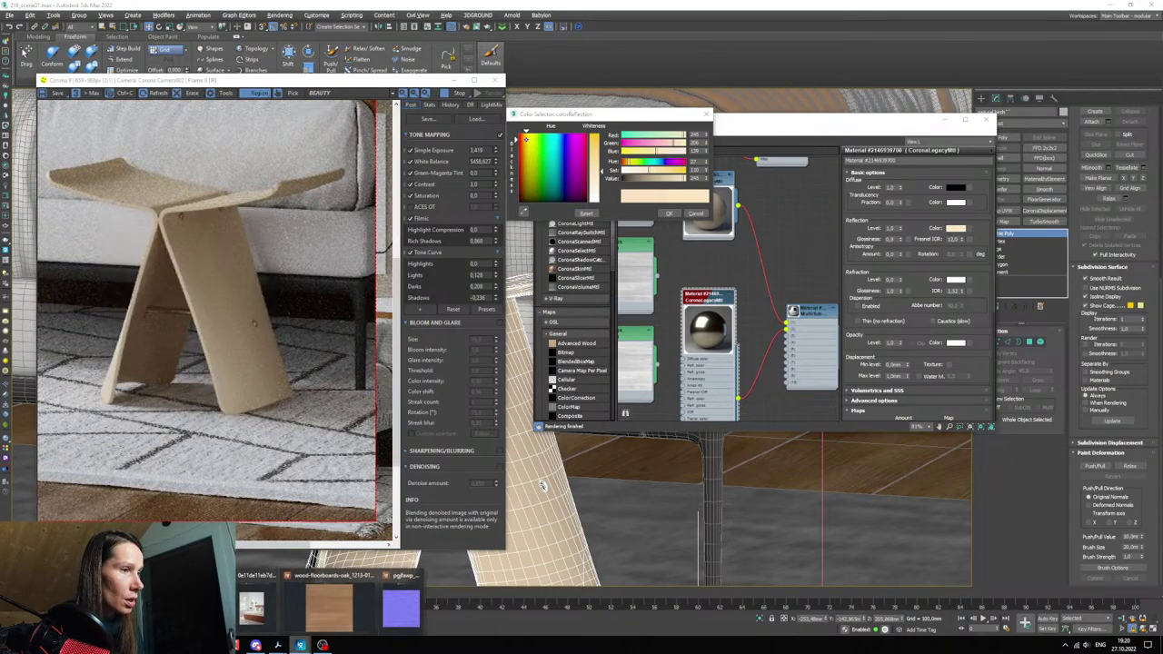
left_click(331, 604)
left_click(776, 110)
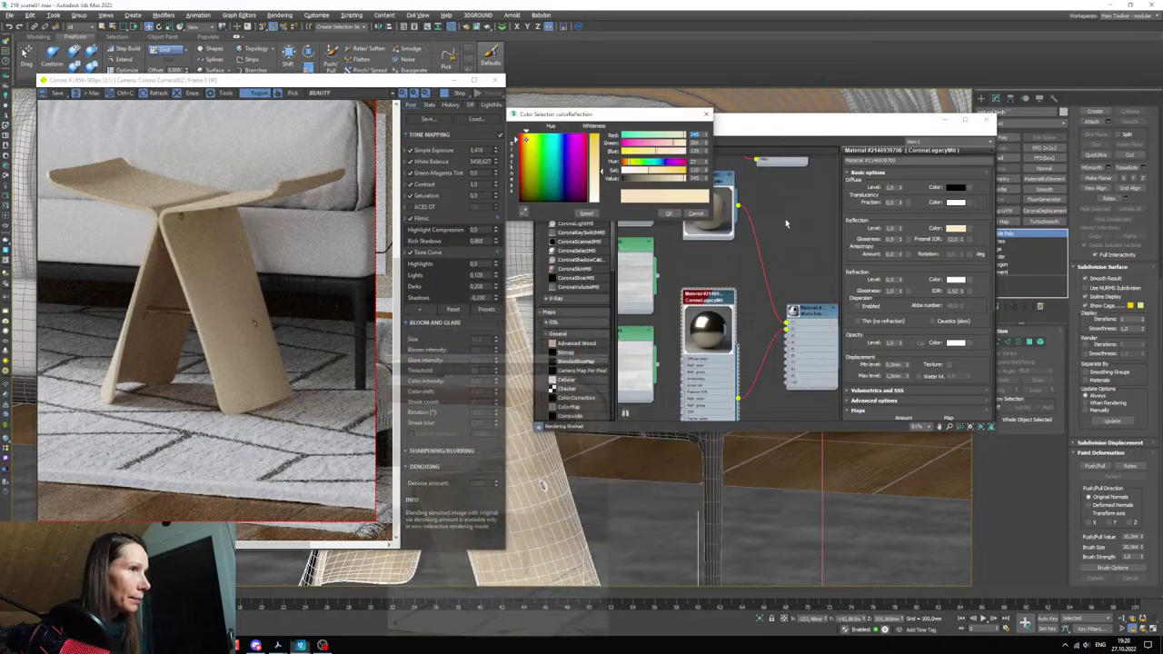
left_click(669, 213)
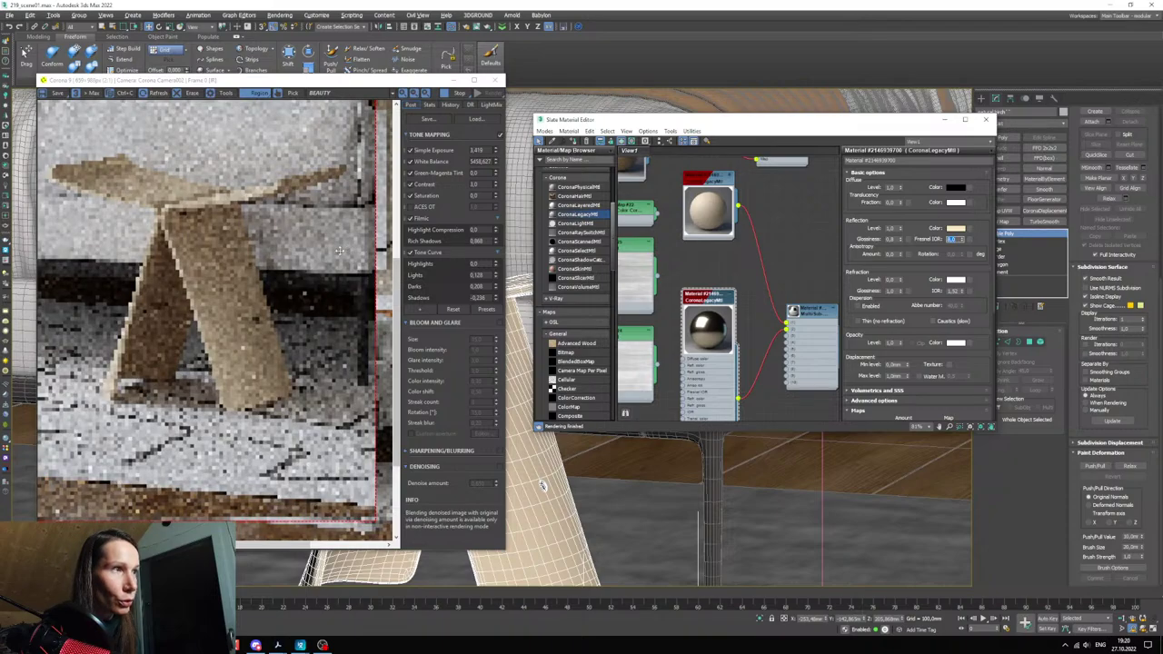
scroll(227, 308, "up", 4)
scroll(227, 307, "down", 3)
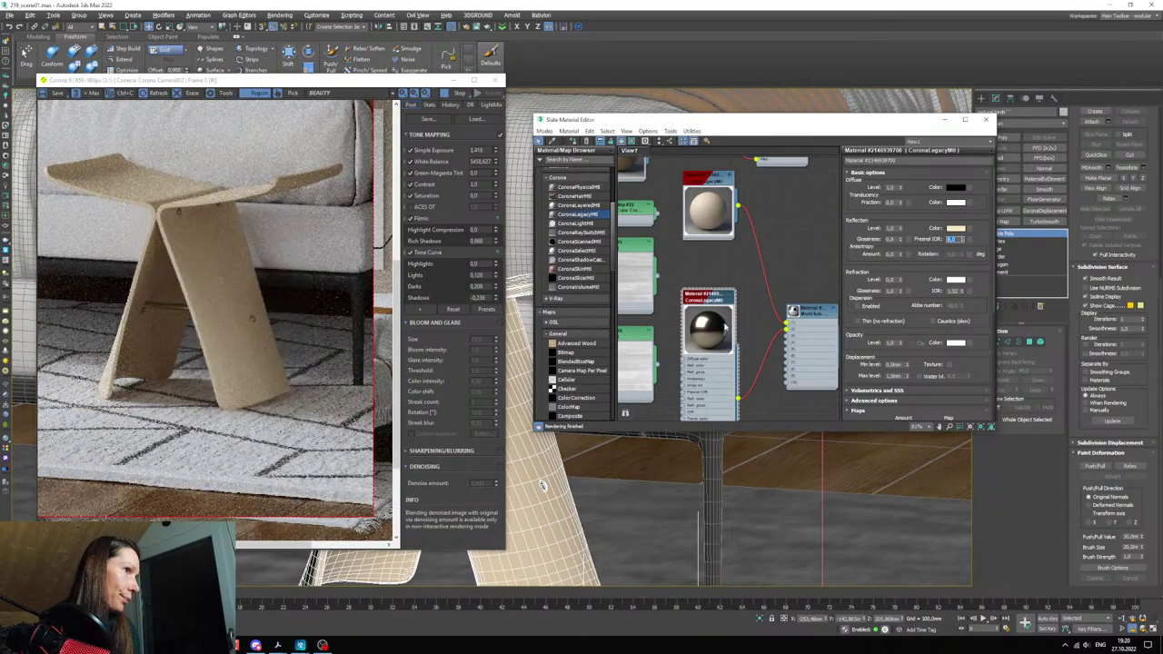
- Increase the saturation of the metal sub-material's reflection colour to 141
left_click(951, 228)
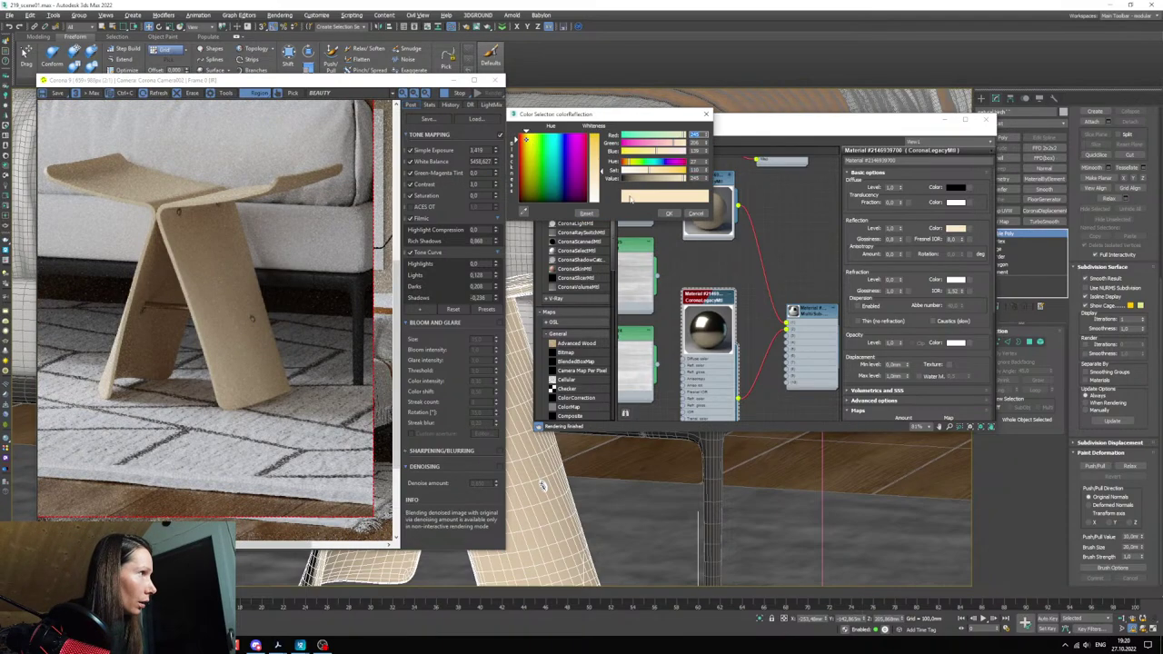
left_click(653, 170)
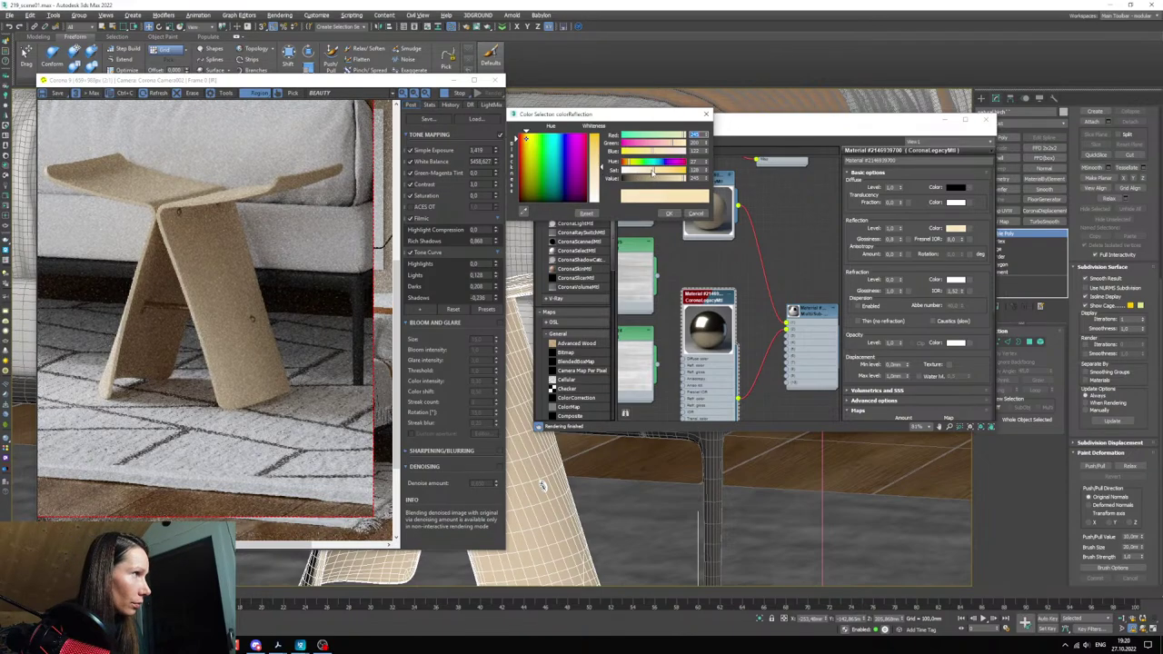
left_click_drag(662, 173, 661, 178)
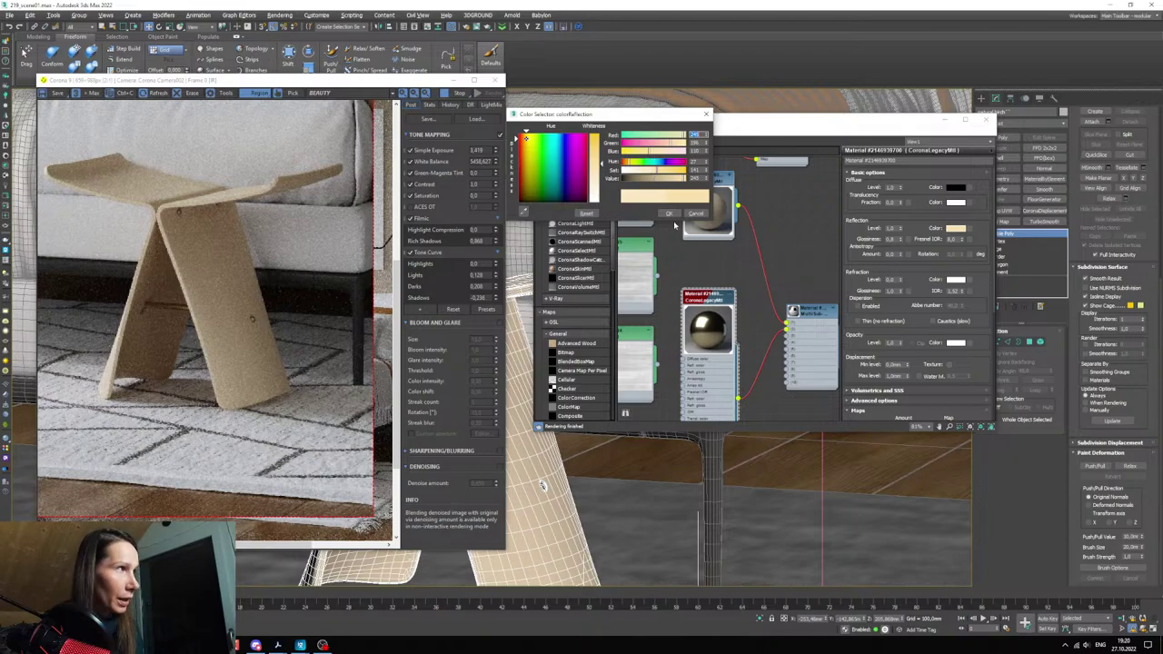
left_click(669, 215)
- Move the wood floorboard bitmap and its diffuse Color Correction node below the greyscale maps, level with the stool's material nodes
middle_click_drag(680, 331, 690, 201)
scroll(667, 287, "down", 3)
scroll(729, 318, "up", 1)
left_click_drag(770, 209, 802, 314)
middle_click_drag(706, 301, 748, 337)
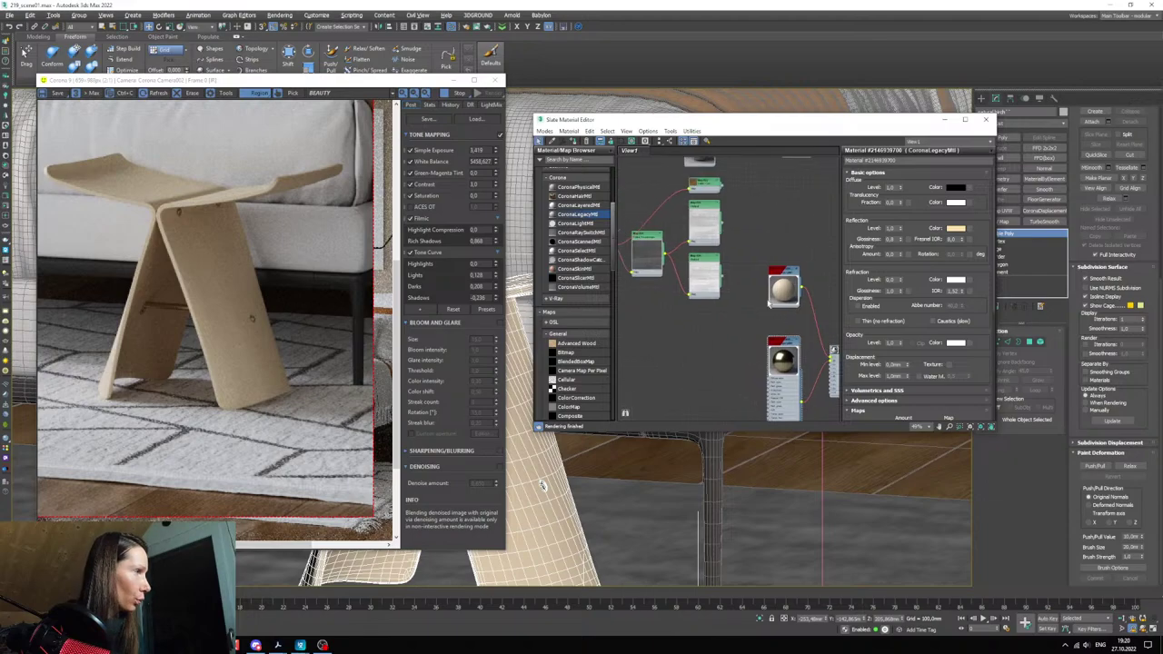
left_click_drag(770, 303, 775, 307)
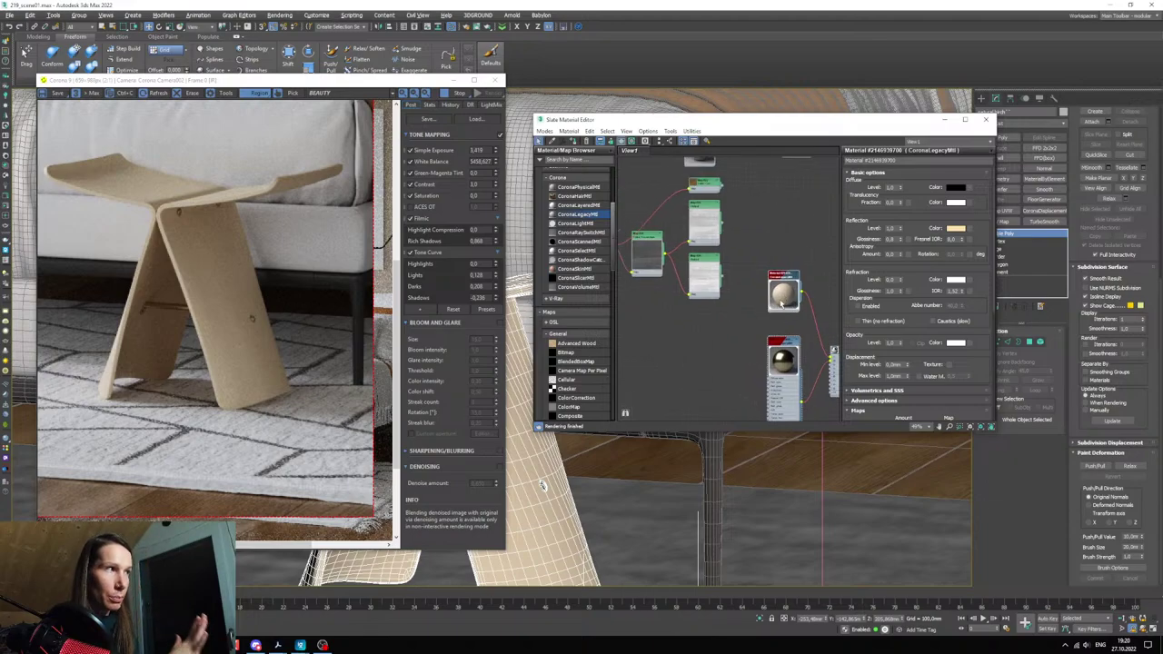
middle_click_drag(726, 297, 728, 301)
left_click_drag(703, 196, 717, 332)
middle_click_drag(704, 350, 756, 311)
left_click_drag(667, 350, 670, 302)
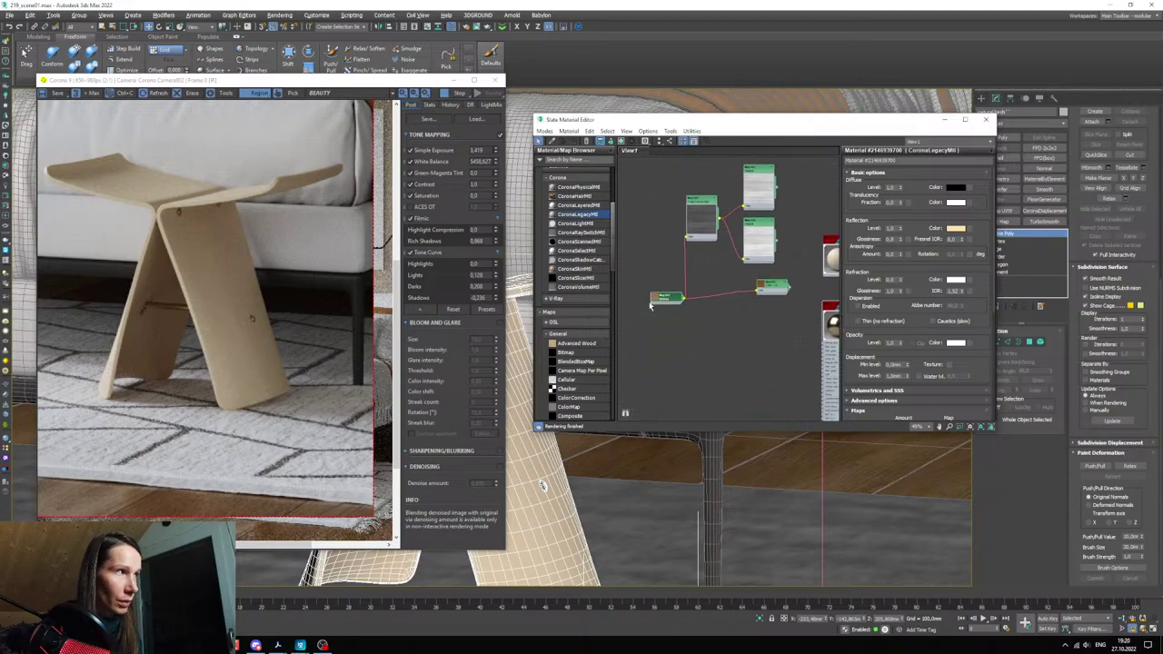
- Connect the wood Color Correction map to the diffuse colour of the beige wood sub-material and check the stool in the render
mouse_move(744, 302)
middle_mouse_down()
mouse_move(716, 305)
mouse_move(729, 300)
middle_mouse_up()
scroll(738, 296, "up", 2)
left_click_drag(739, 301, 725, 301)
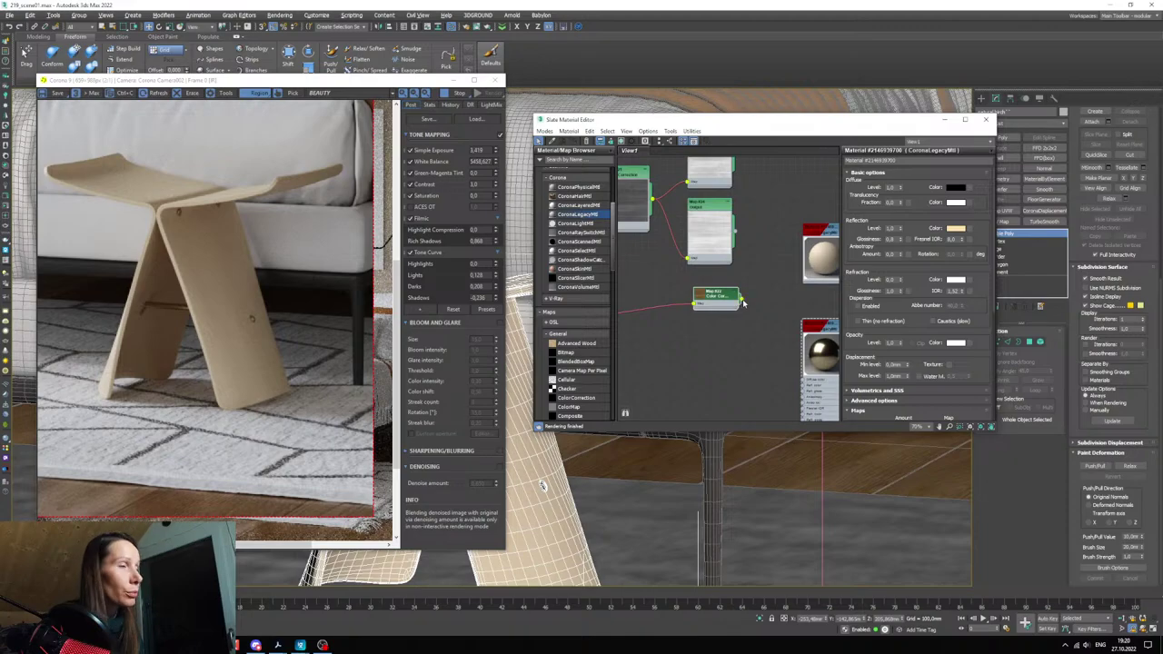
left_click(814, 263)
left_click_drag(812, 260, 806, 283)
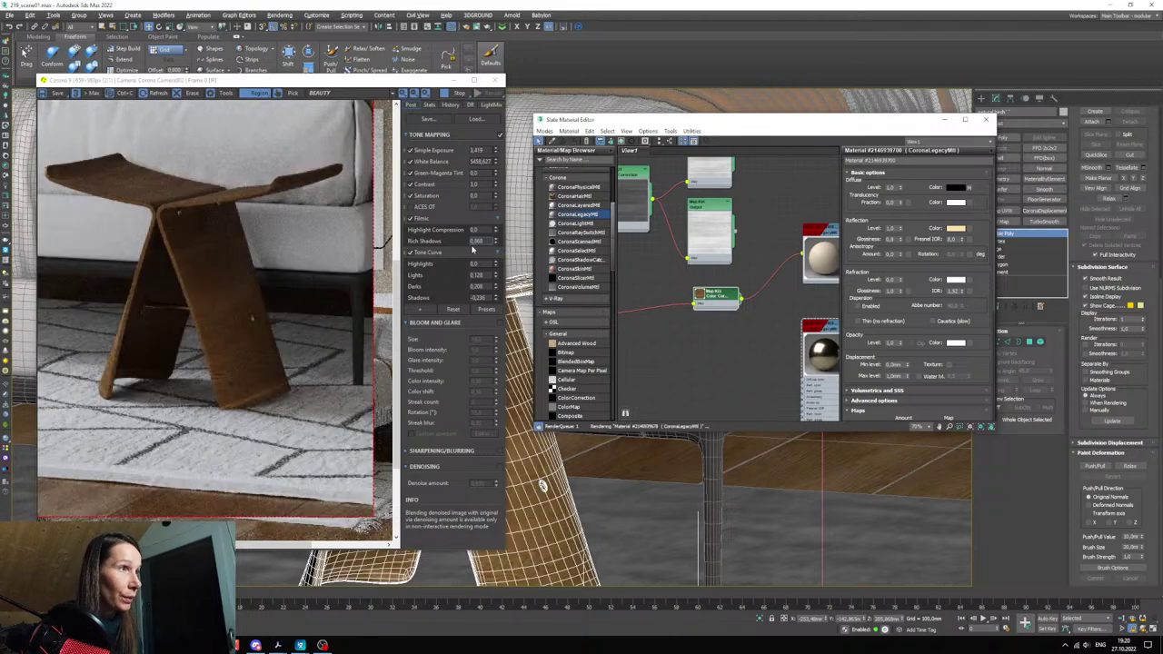
scroll(590, 296, "up", 2)
scroll(754, 308, "down", 4)
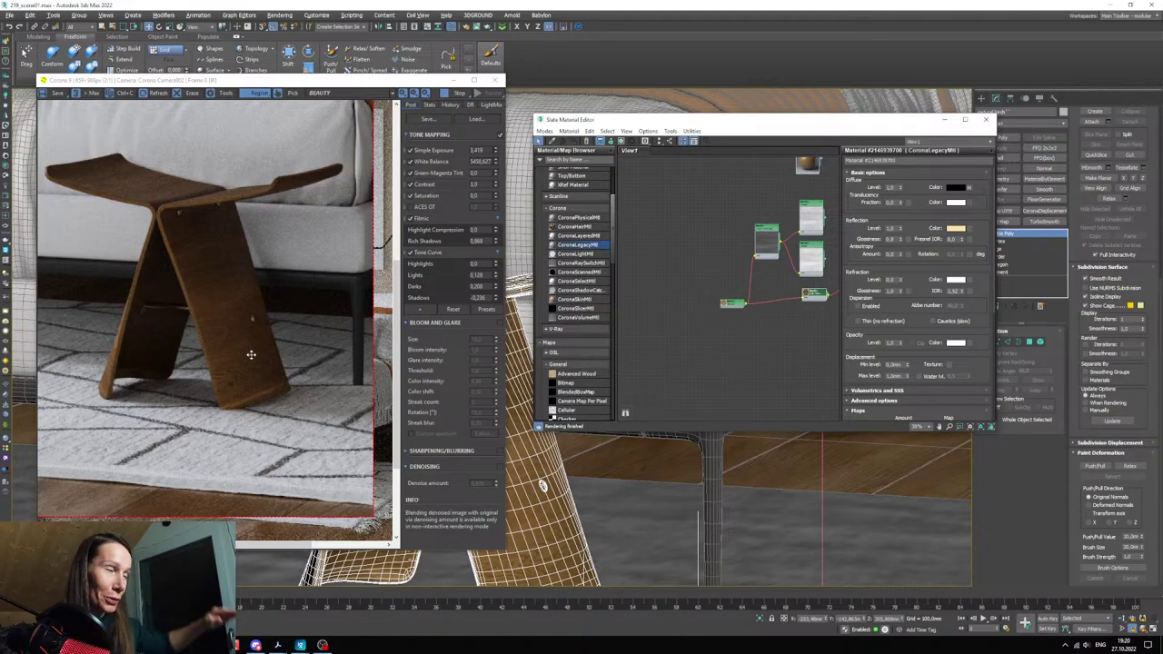
- Rotate the wood floorboard bitmap by setting its W angle to 90
scroll(743, 381, "up", 2)
middle_click_drag(773, 328, 736, 366)
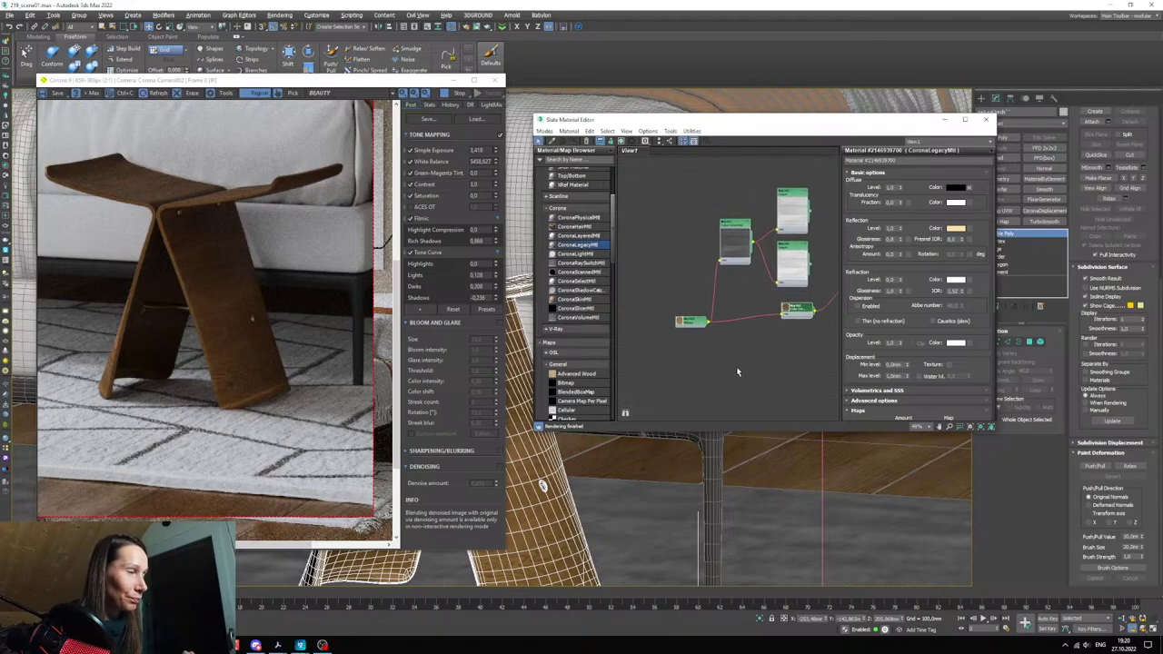
double_click(682, 322)
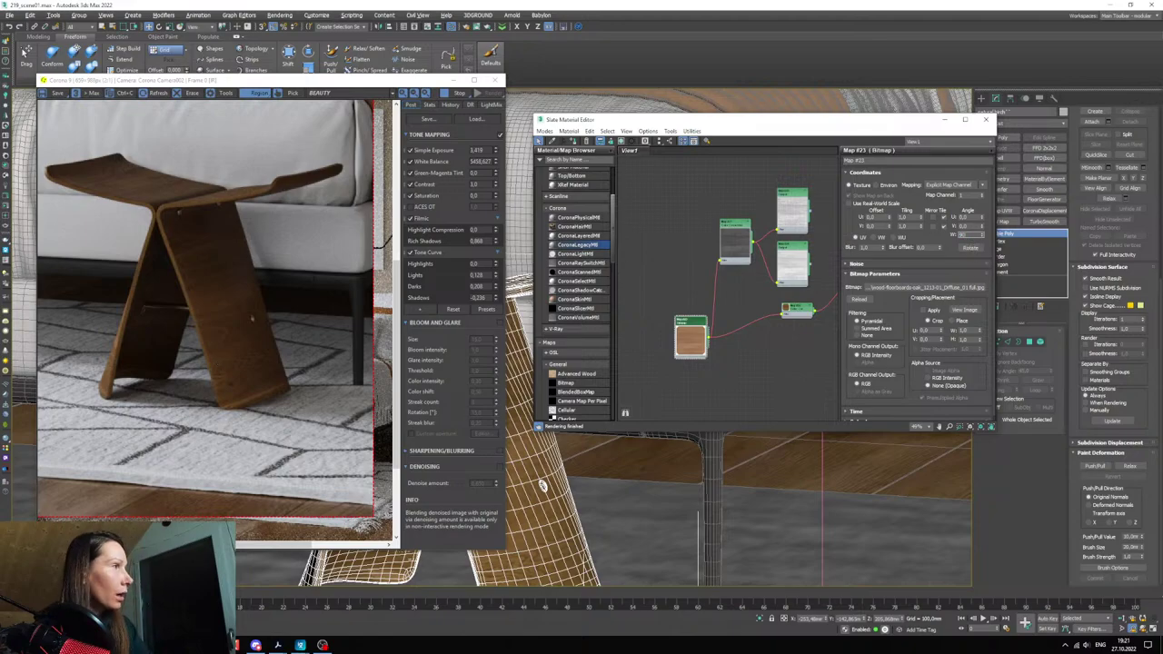
key("Return")
key("Return")
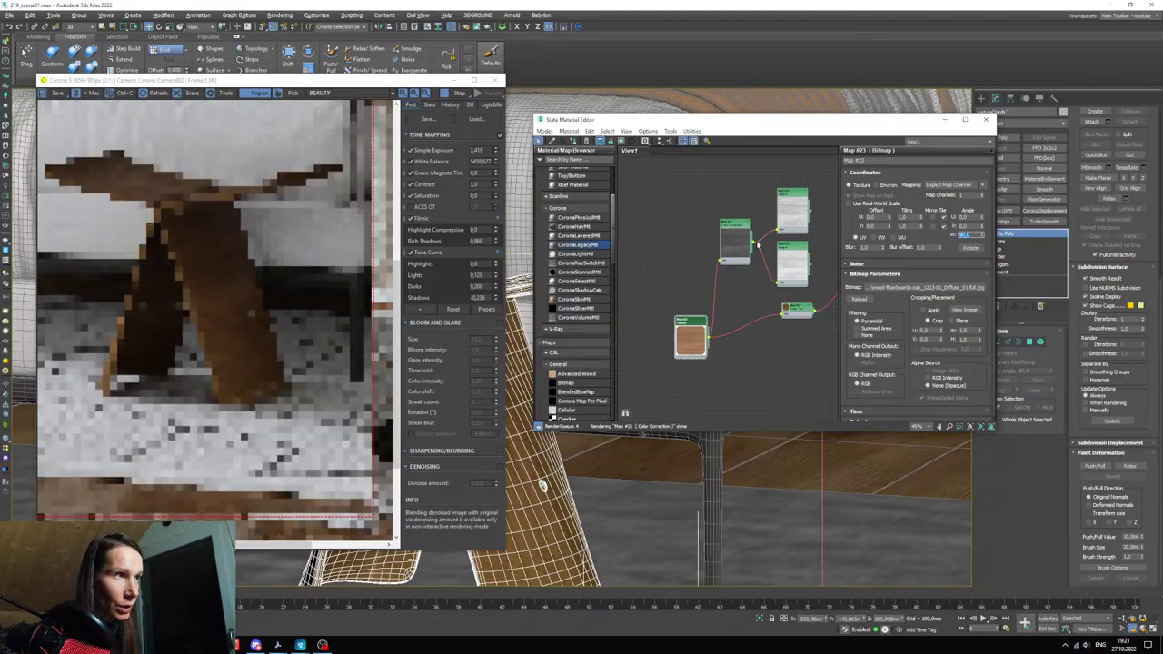
- Raise the RGB gamma in the wood diffuse map's Color Correction to lighten the stool's wood
middle_click_drag(662, 356, 651, 335)
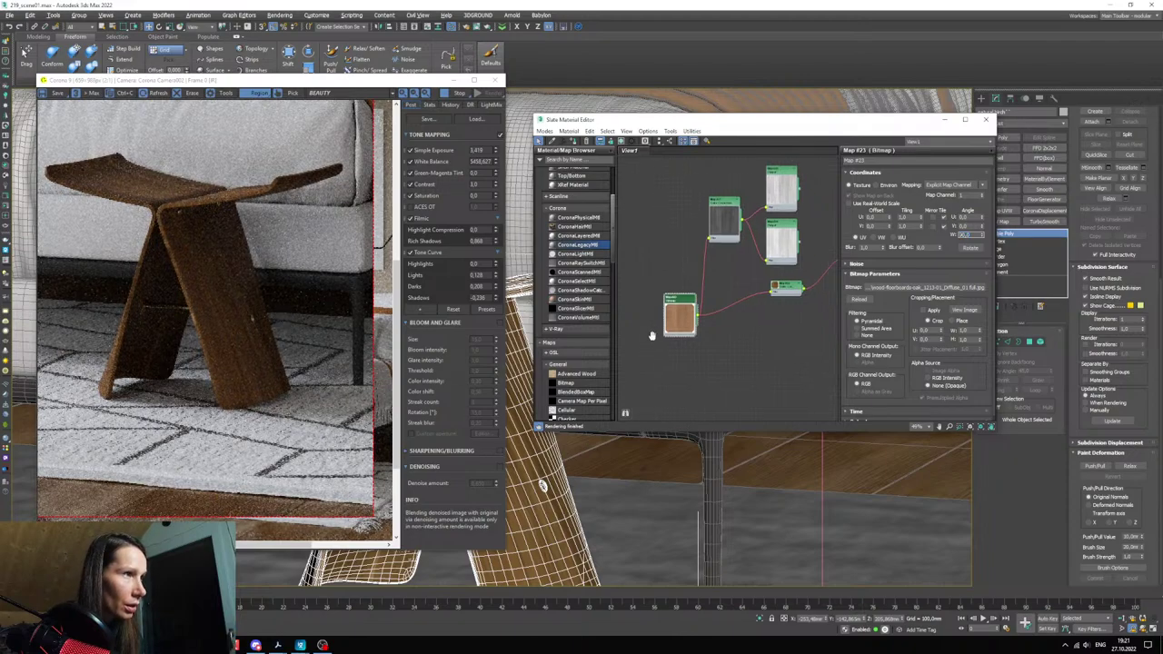
scroll(799, 341, "down", 5)
scroll(795, 363, "up", 5)
middle_click_drag(793, 329, 700, 309)
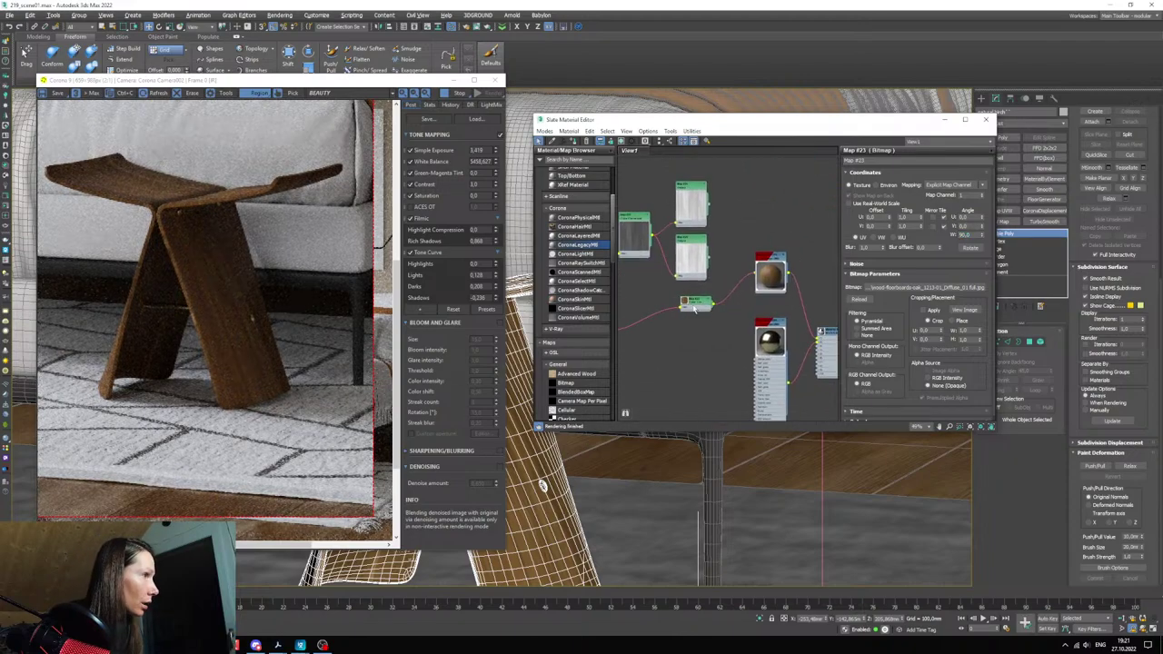
double_click(698, 307)
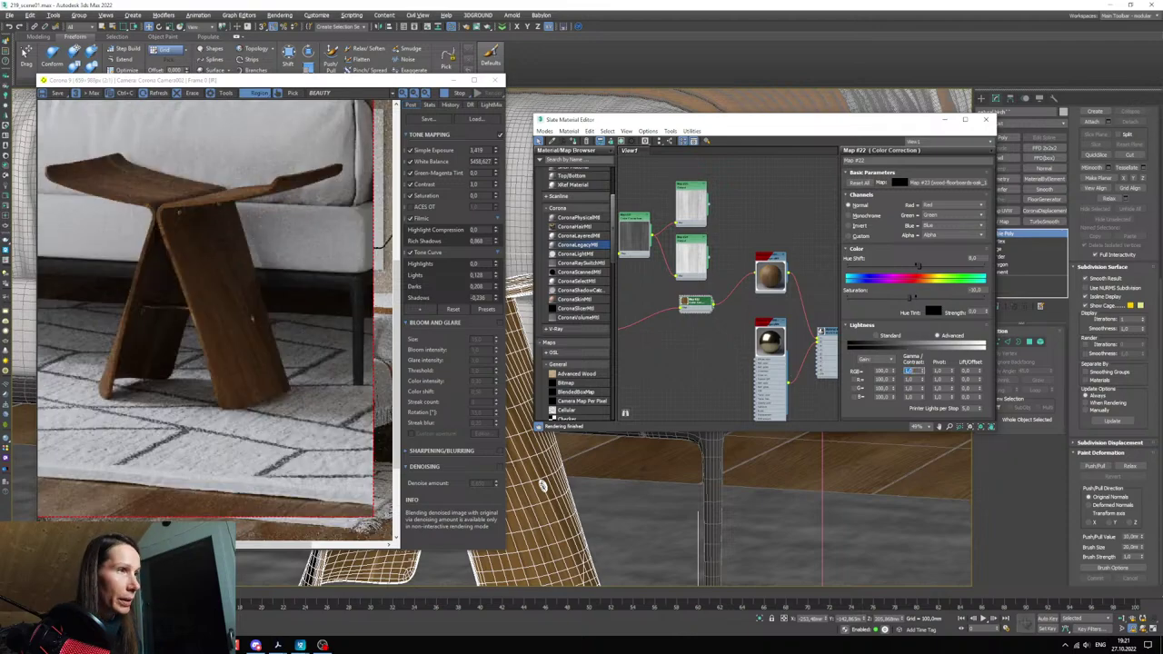
key("Return")
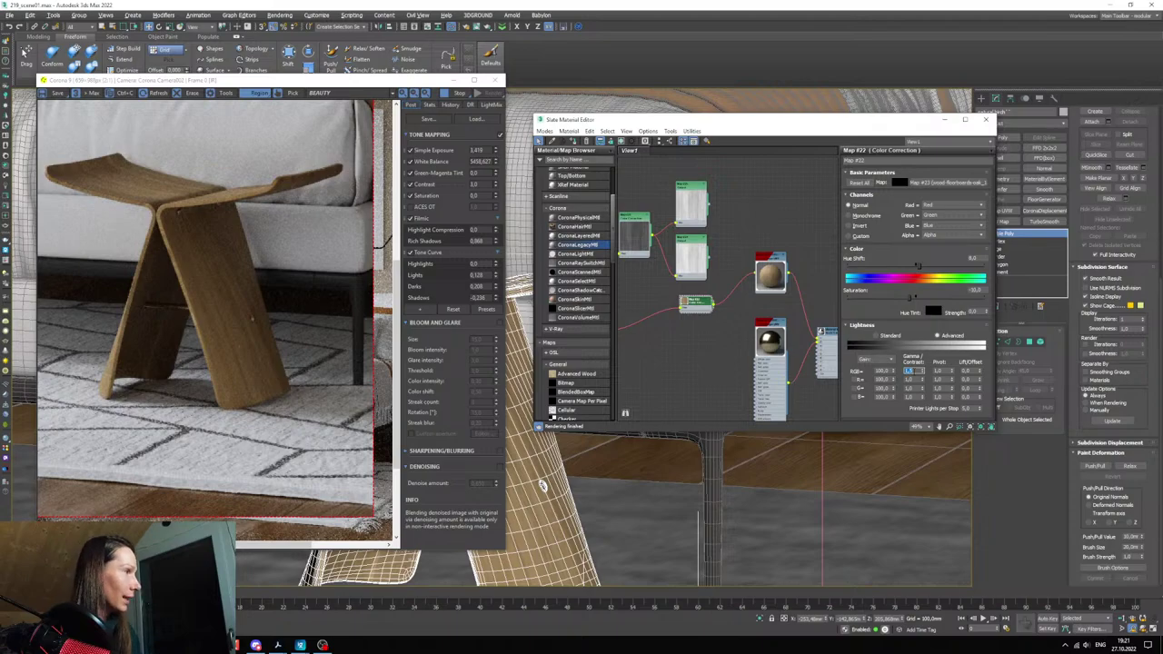
key("Return")
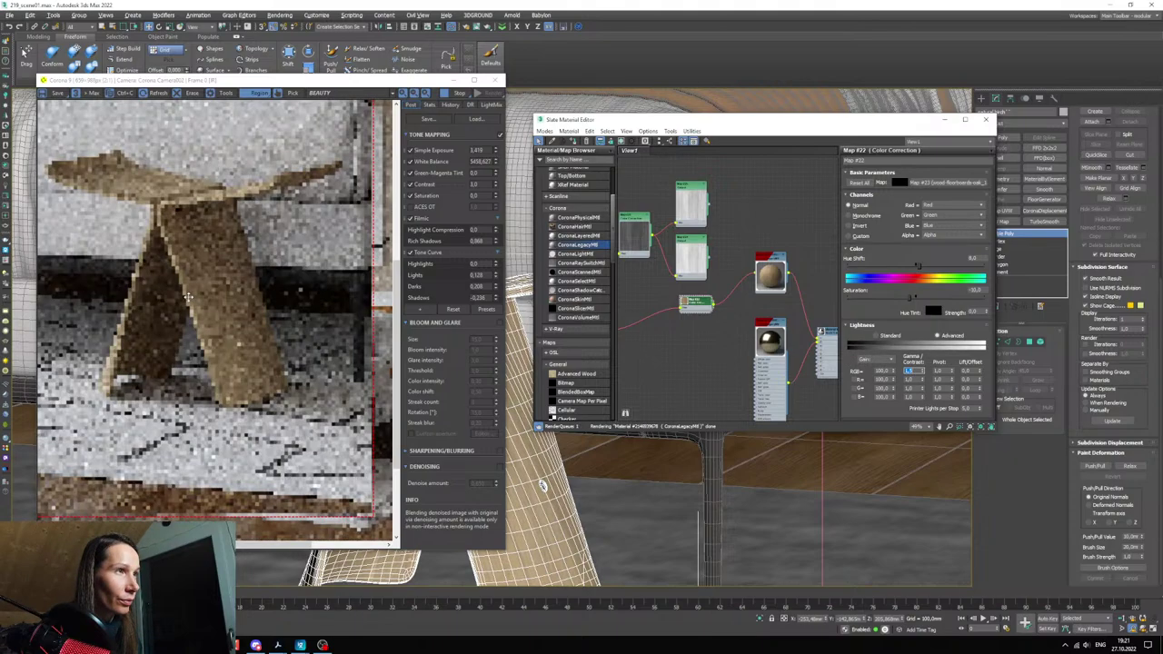
- Shift the wood Color Correction's hue slightly toward red and readjust its RGB gamma, comparing the stool with the whole rendered room
scroll(284, 296, "down", 1)
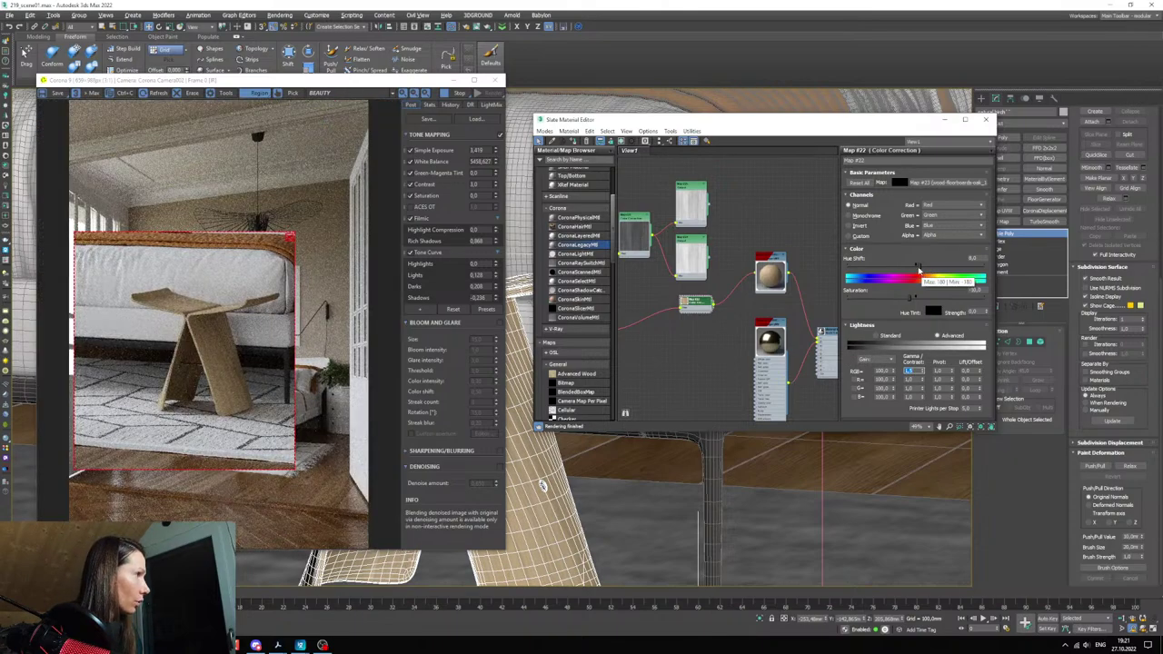
type("3")
key("Return")
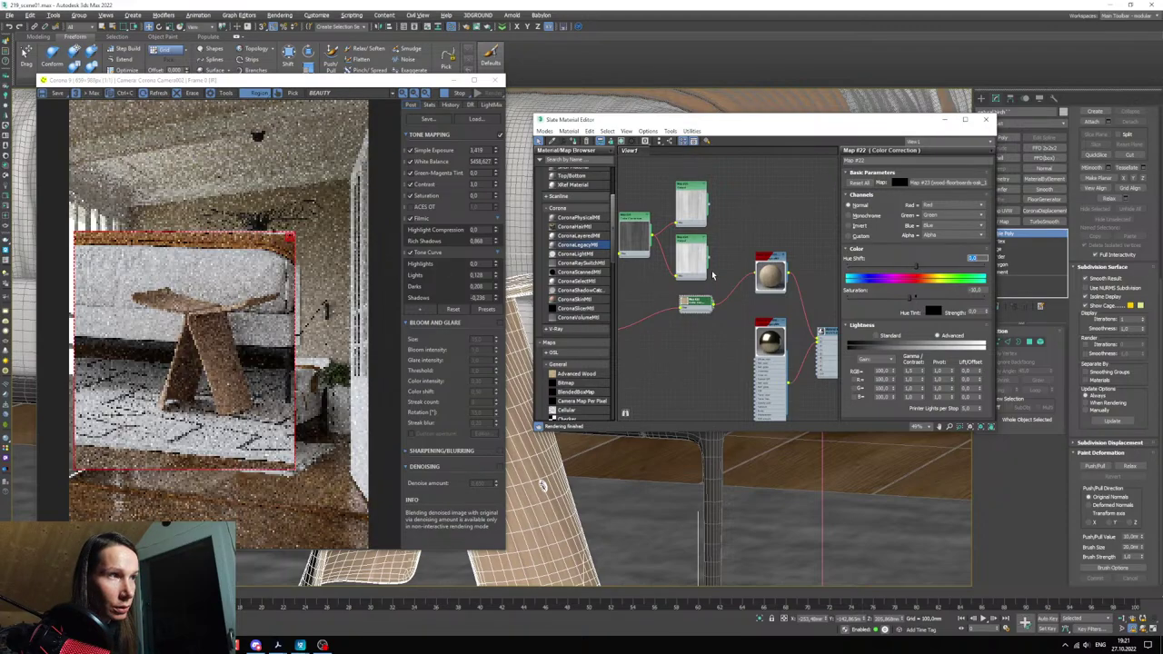
key("Return")
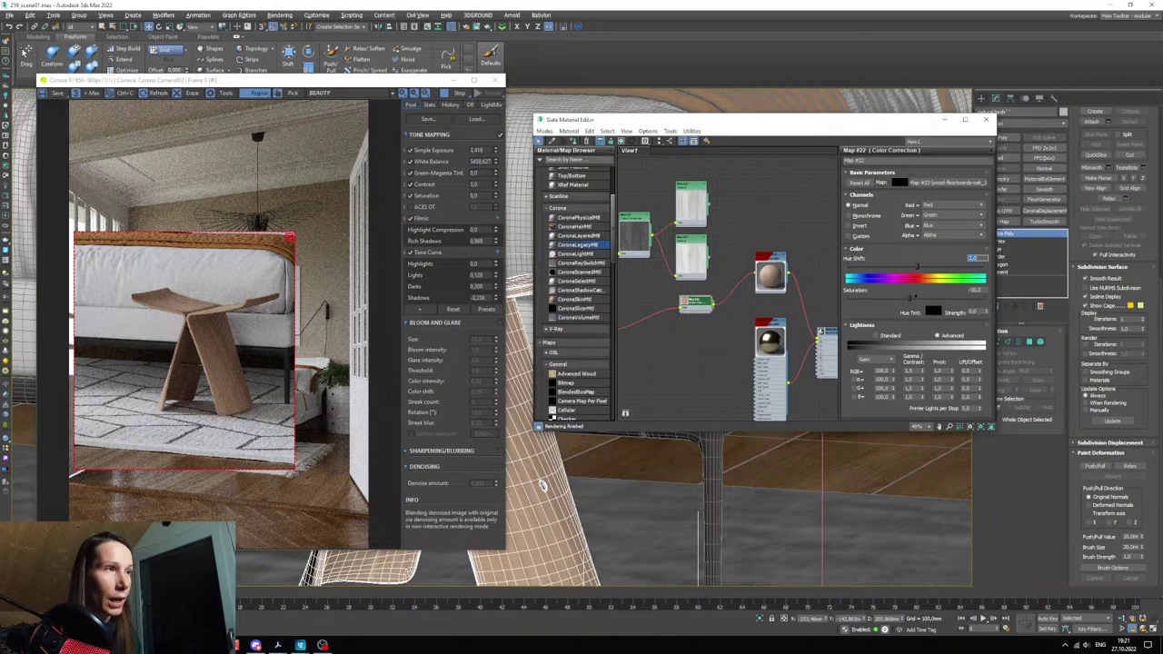
key("Return")
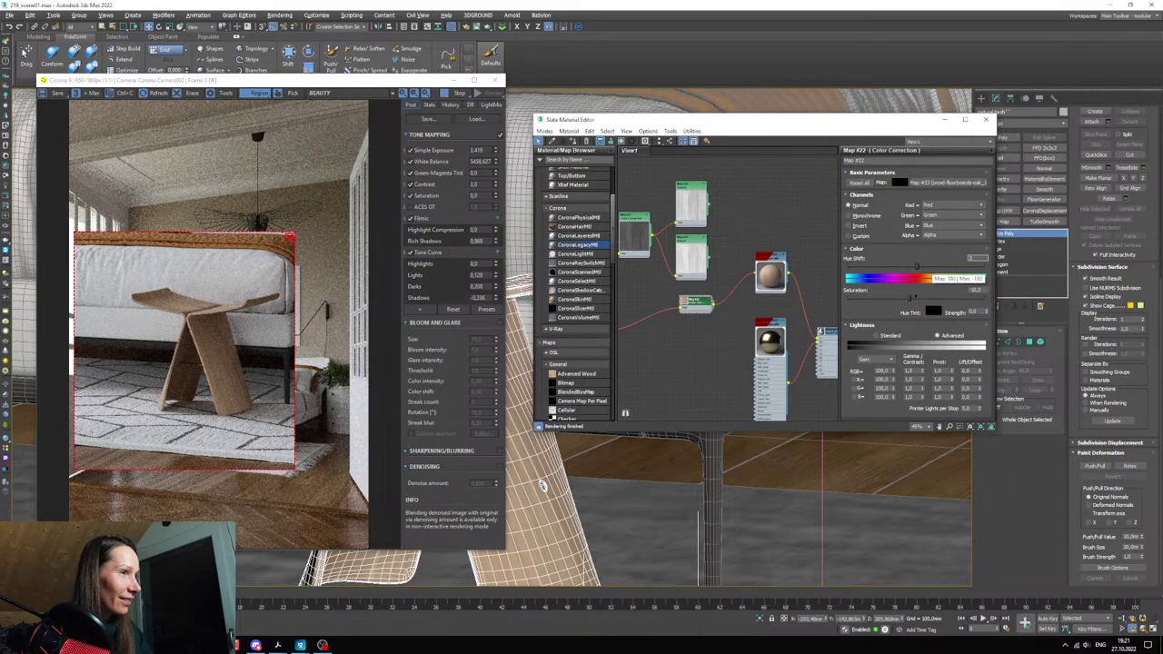
key("Return")
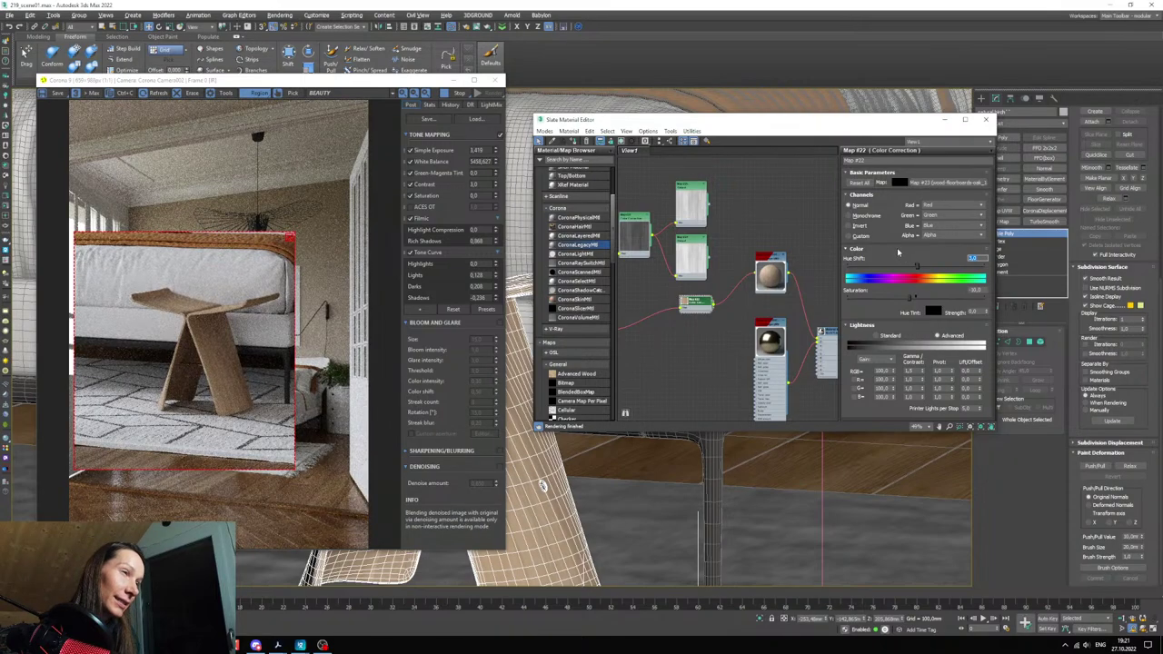
double_click(910, 371)
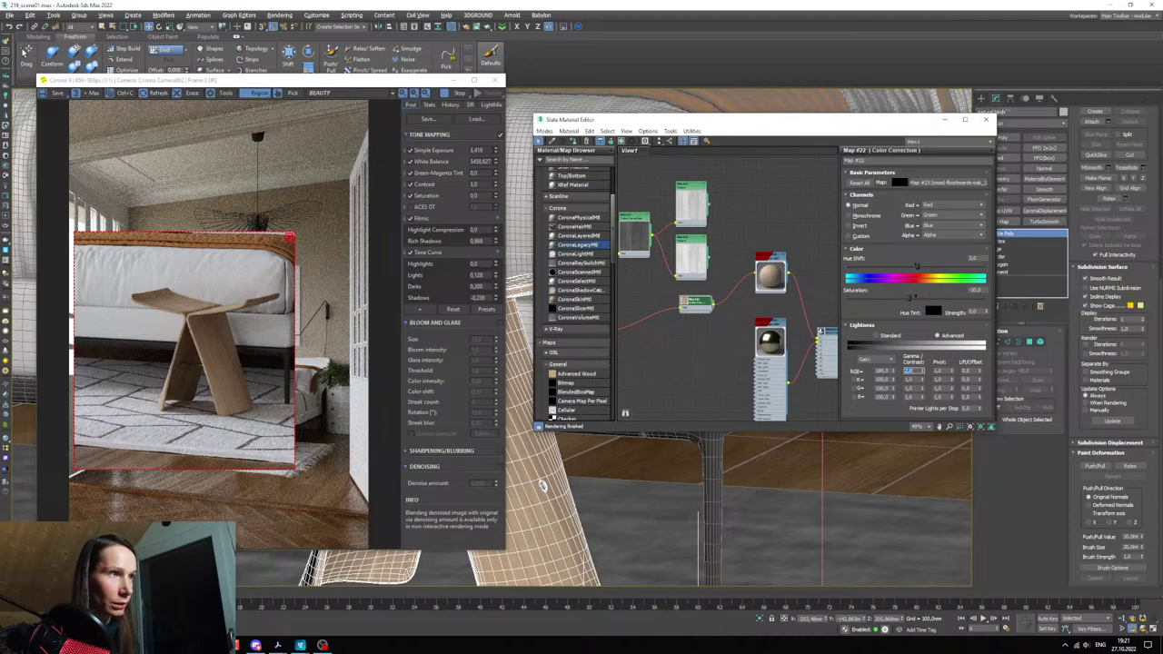
key("Return")
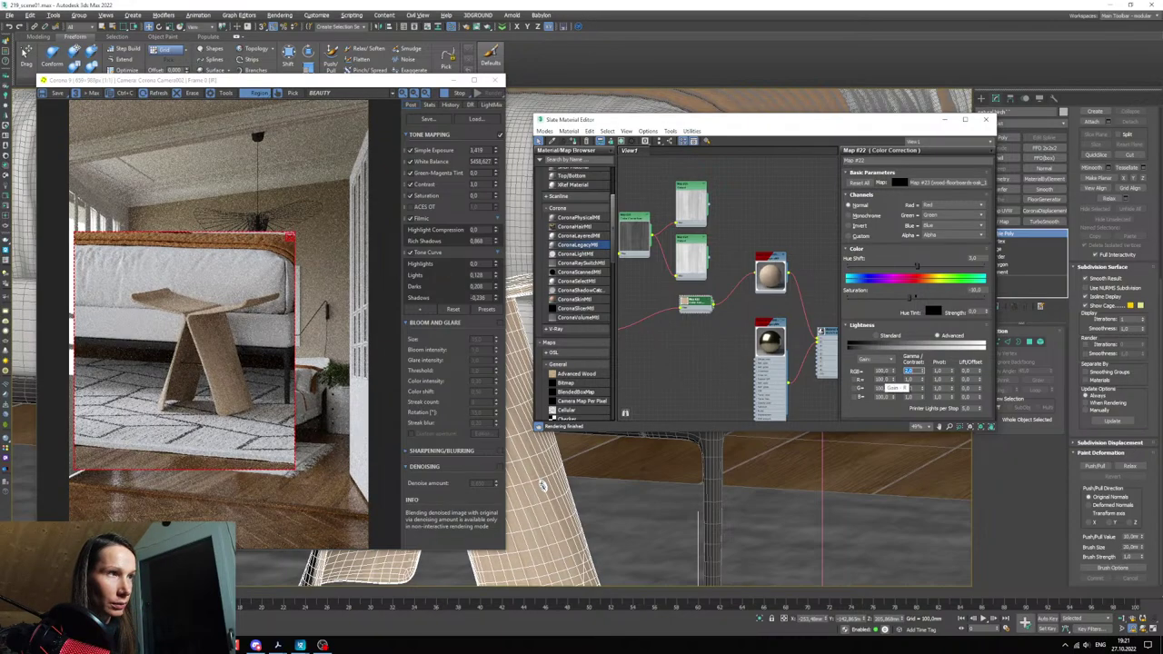
- Unplug the wood Color Correction from the beige wood material and reconnect it, comparing the stool without and with the map
middle_click_drag(770, 306, 774, 329)
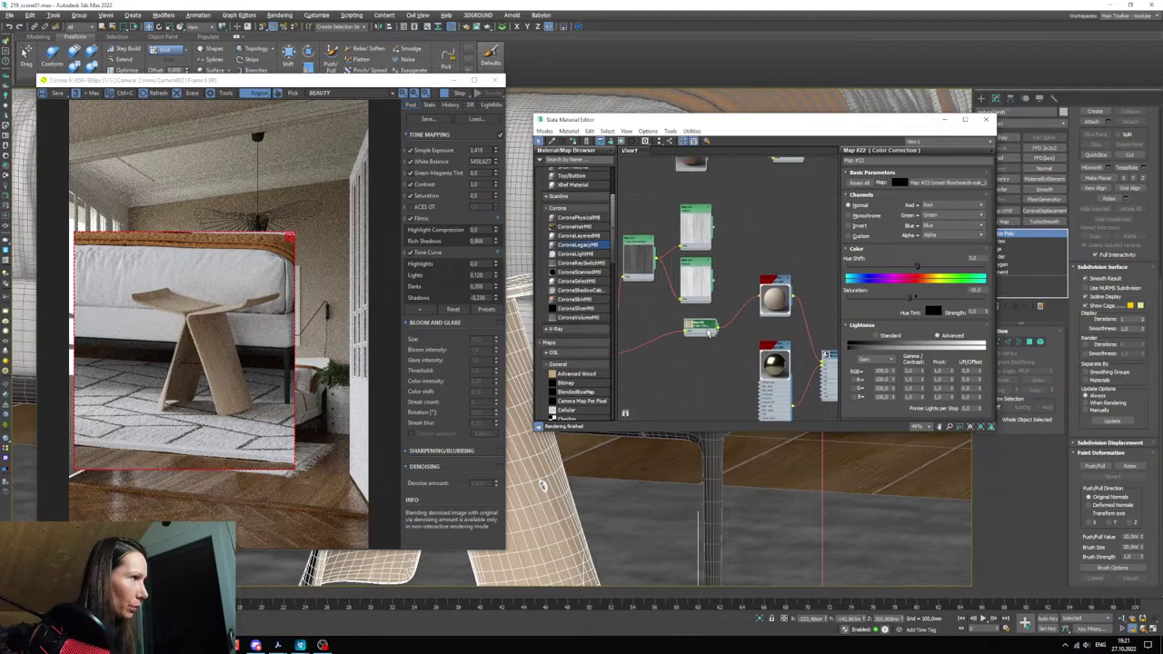
left_click_drag(708, 334, 696, 328)
middle_click_drag(732, 332, 730, 342)
left_click(723, 315)
key("Delete")
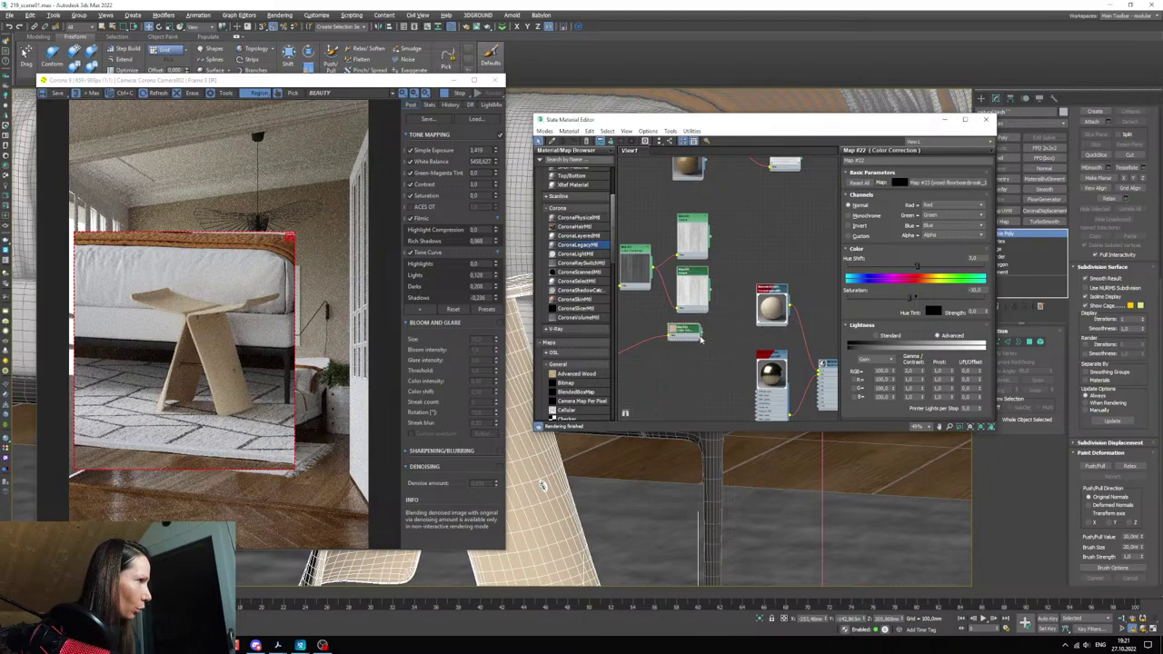
left_click_drag(761, 316, 761, 330)
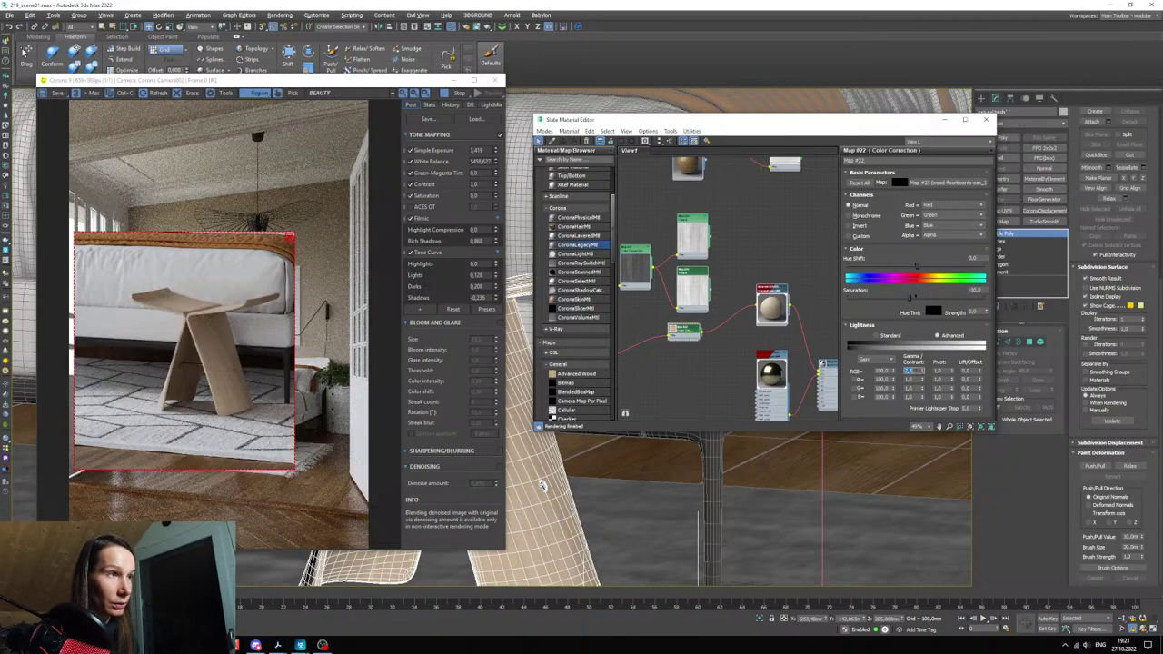
- Raise the wood Color Correction's saturation to about 10.4 and recheck it by briefly unplugging the map from the beige wood's diffuse
left_click(915, 299)
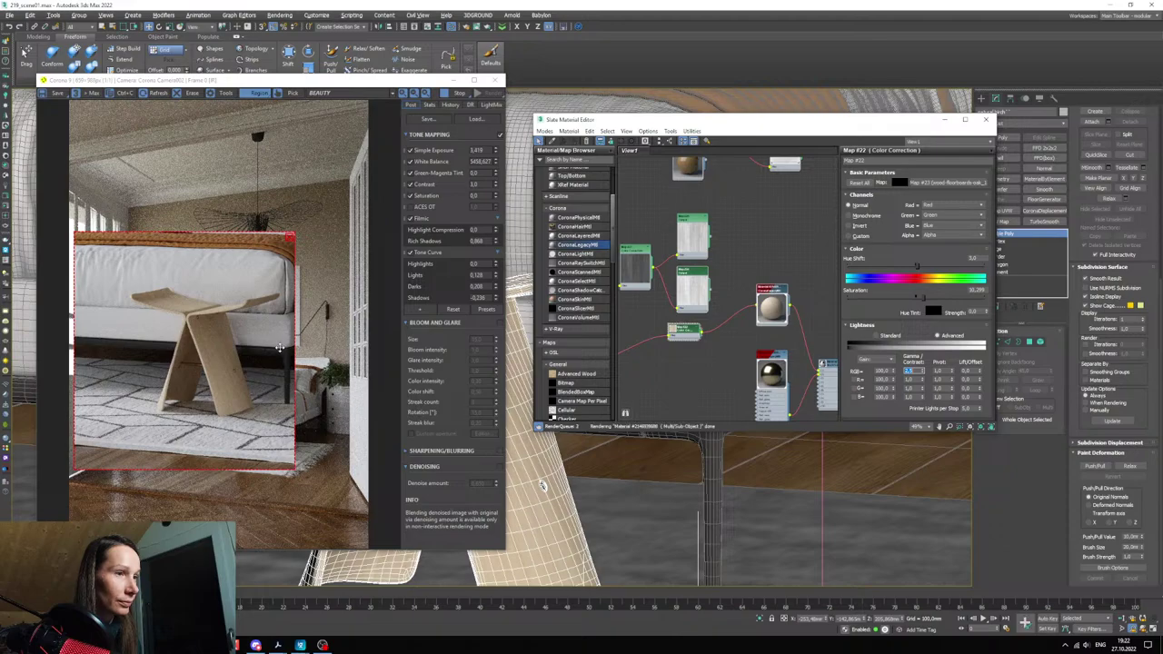
middle_click_drag(720, 335, 707, 346)
left_click(708, 337)
key("Delete")
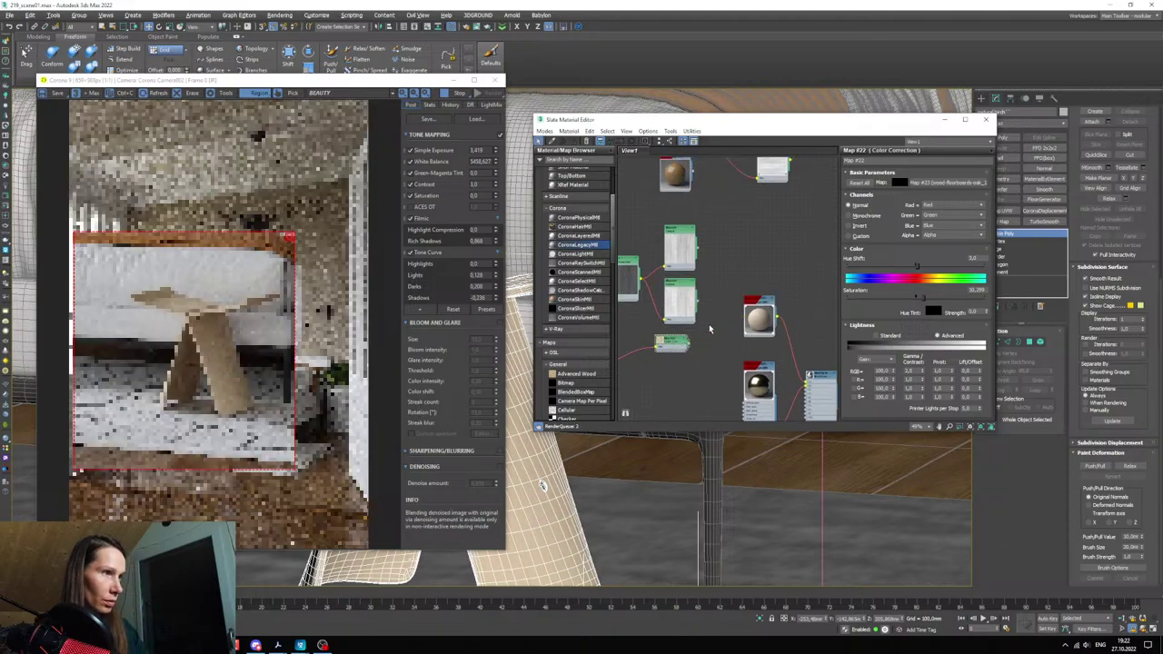
middle_click_drag(687, 337, 686, 346)
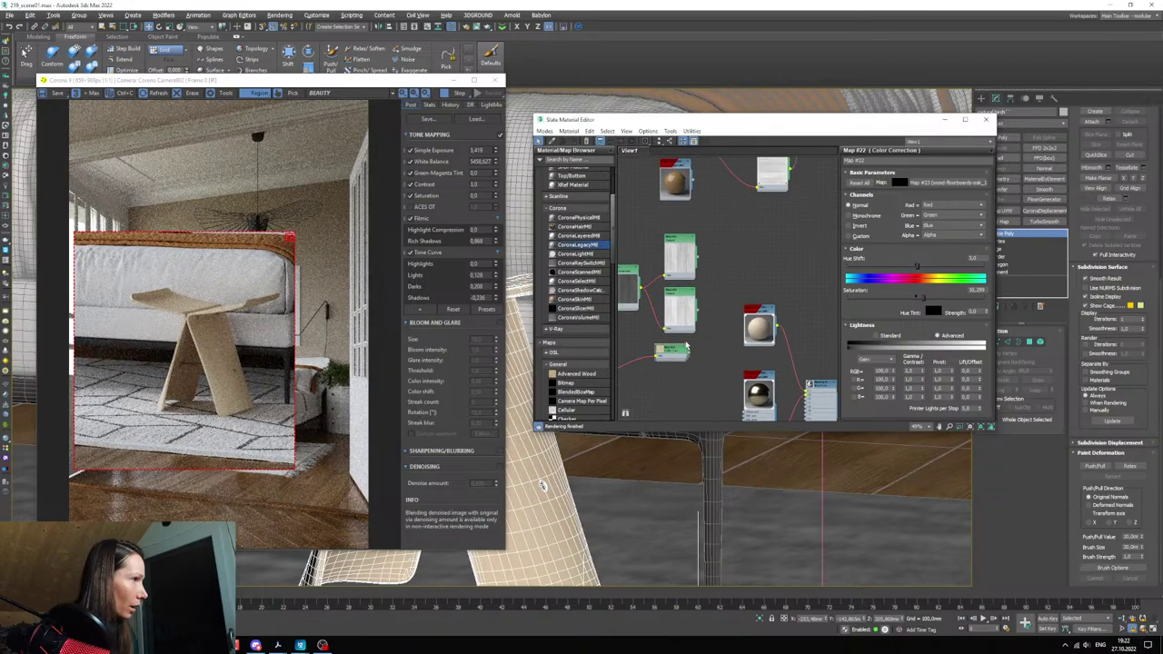
left_click(756, 334)
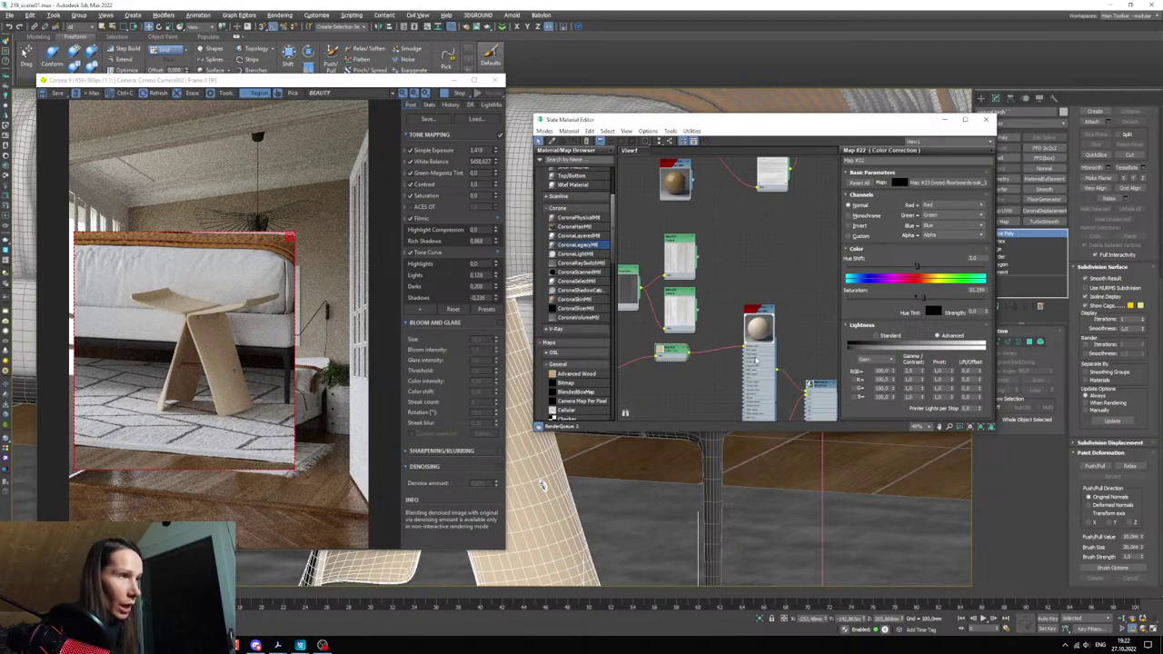
left_click(771, 310)
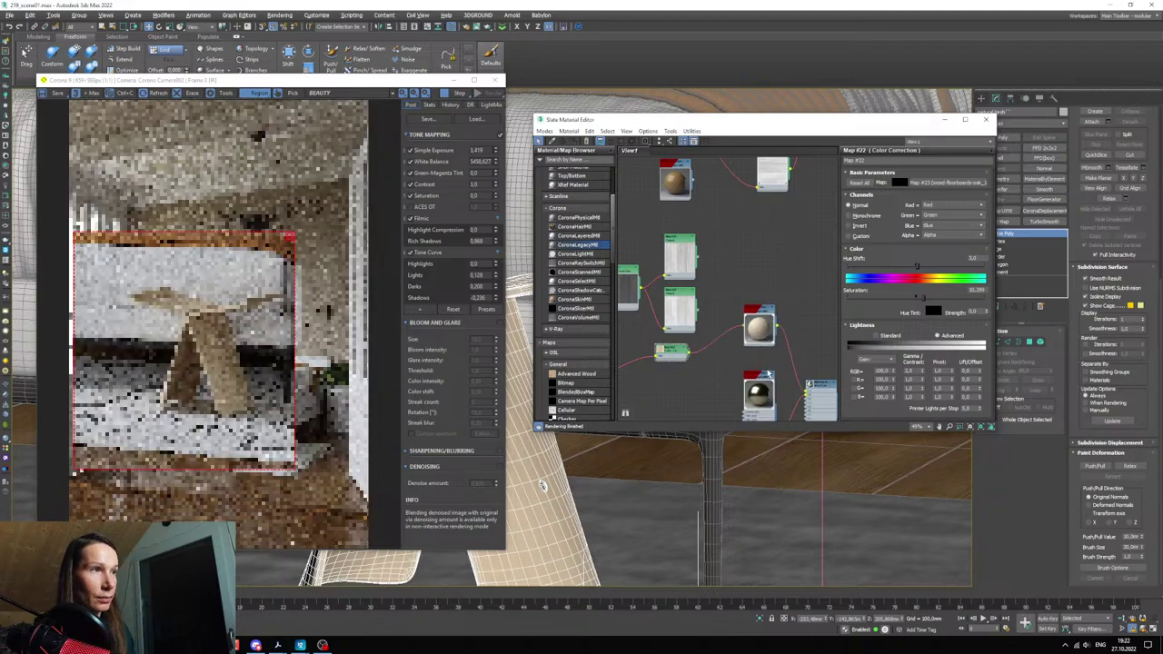
- Compare the rendered stool's wood tone with the stool in the reference photo
scroll(763, 340, "down", 1)
middle_click_drag(762, 340, 745, 319)
scroll(744, 313, "up", 3)
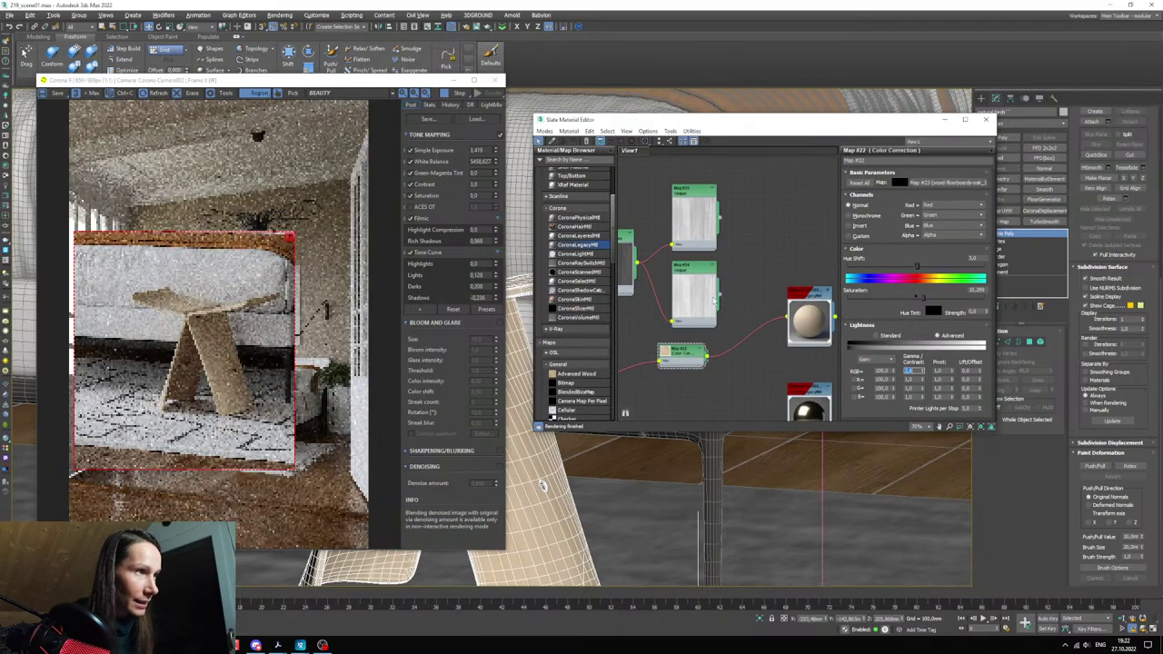
scroll(759, 325, "down", 2)
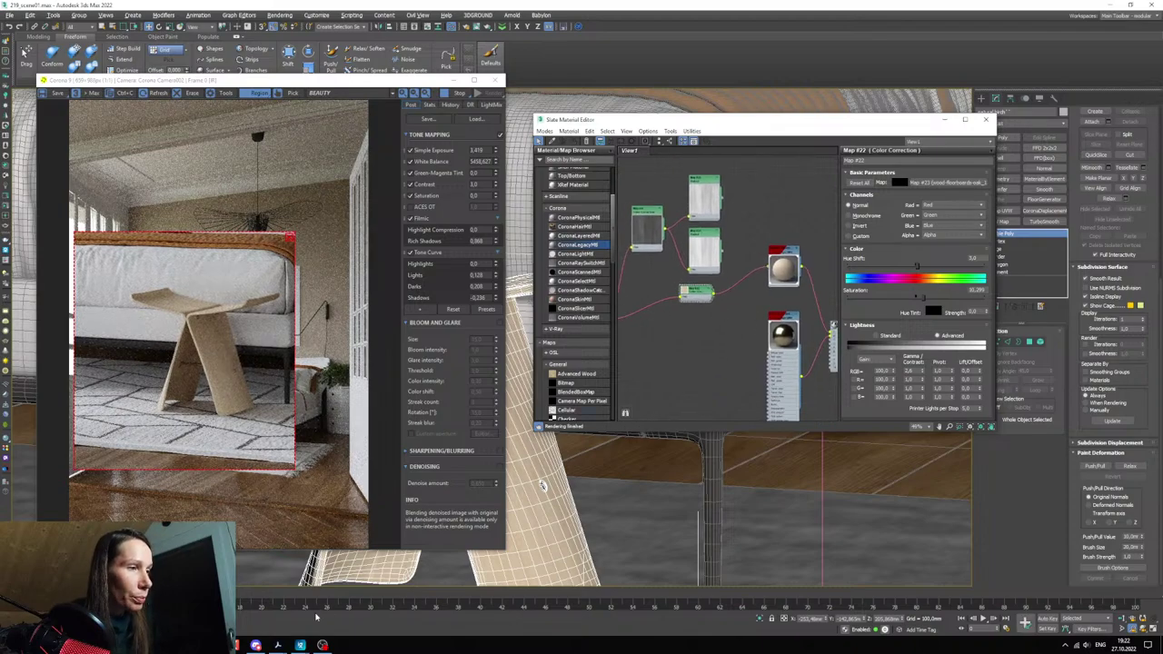
mouse_move(300, 646)
left_click(264, 605)
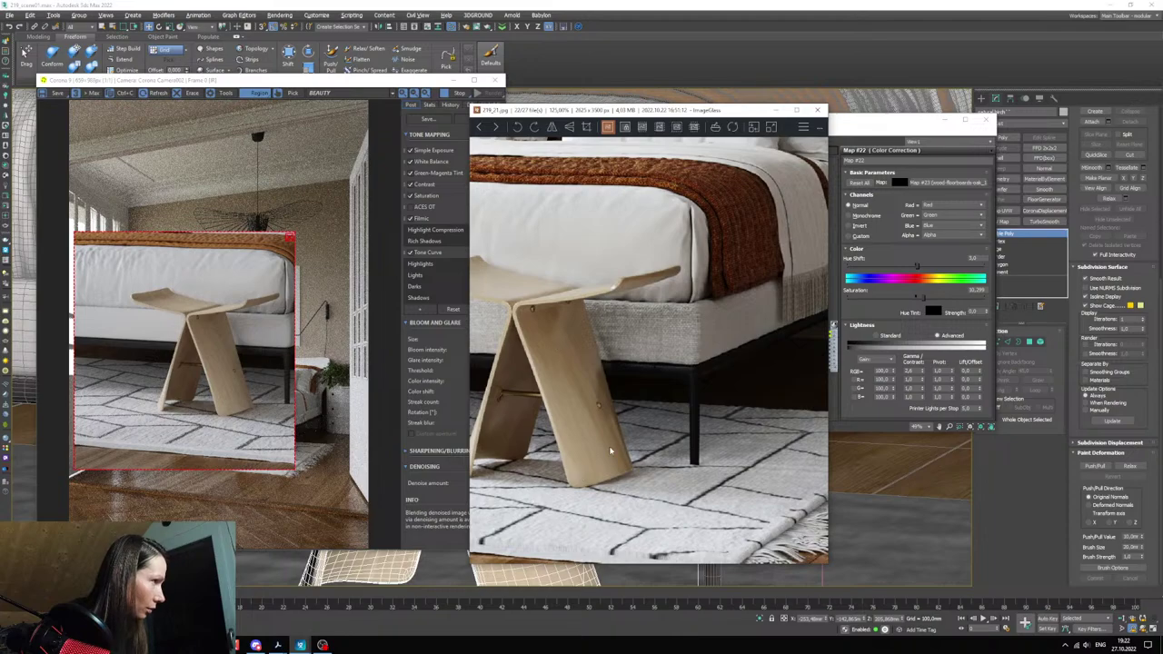
left_click(776, 110)
- Rearrange the stool's wood map nodes, placing the diffuse Color Correction above the desaturated Color Correction
middle_click_drag(714, 276, 716, 298)
left_click_drag(706, 236, 712, 377)
middle_click_drag(667, 400, 741, 323)
left_click_drag(675, 400, 663, 220)
middle_click_drag(714, 280, 675, 294)
scroll(726, 295, "up", 1)
left_click_drag(733, 240, 678, 247)
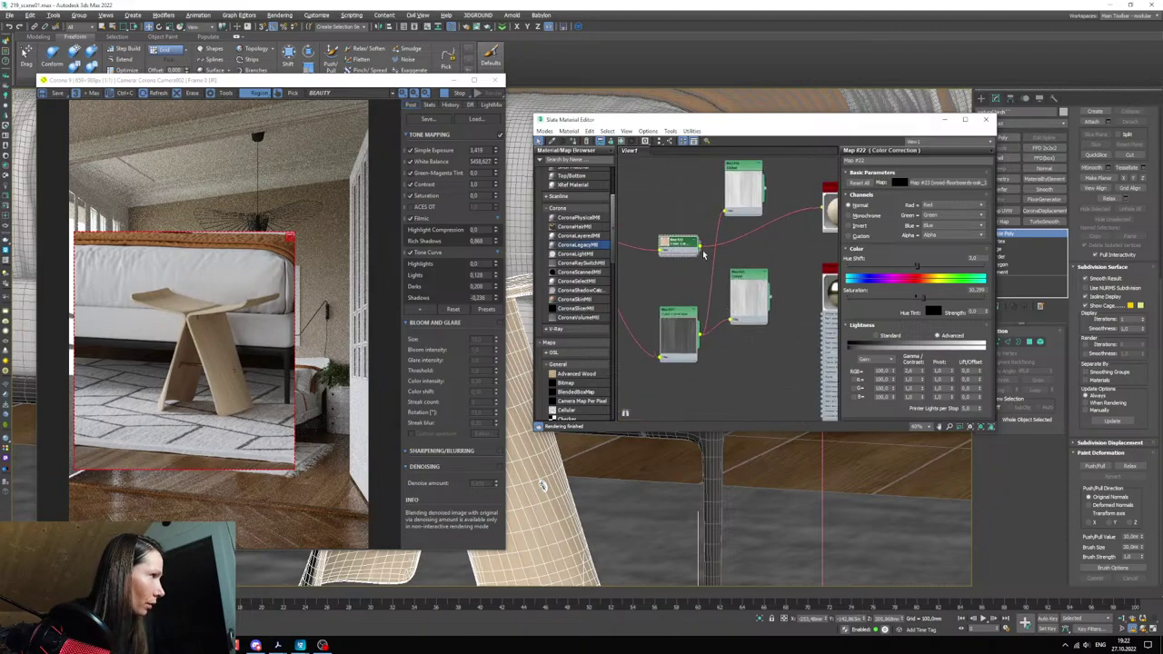
scroll(742, 324, "down", 1)
middle_click_drag(678, 300, 732, 302)
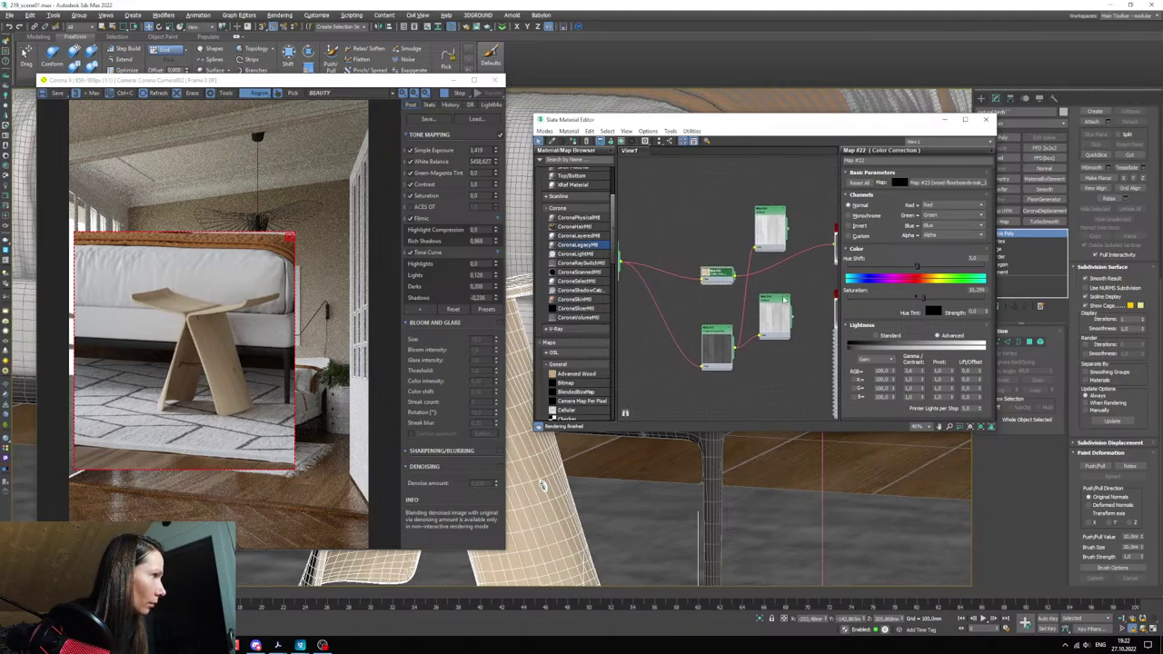
- Connect the lower Output map of the desaturated wood to the beige wood material's reflection and inspect the stool in the render
left_click(715, 338)
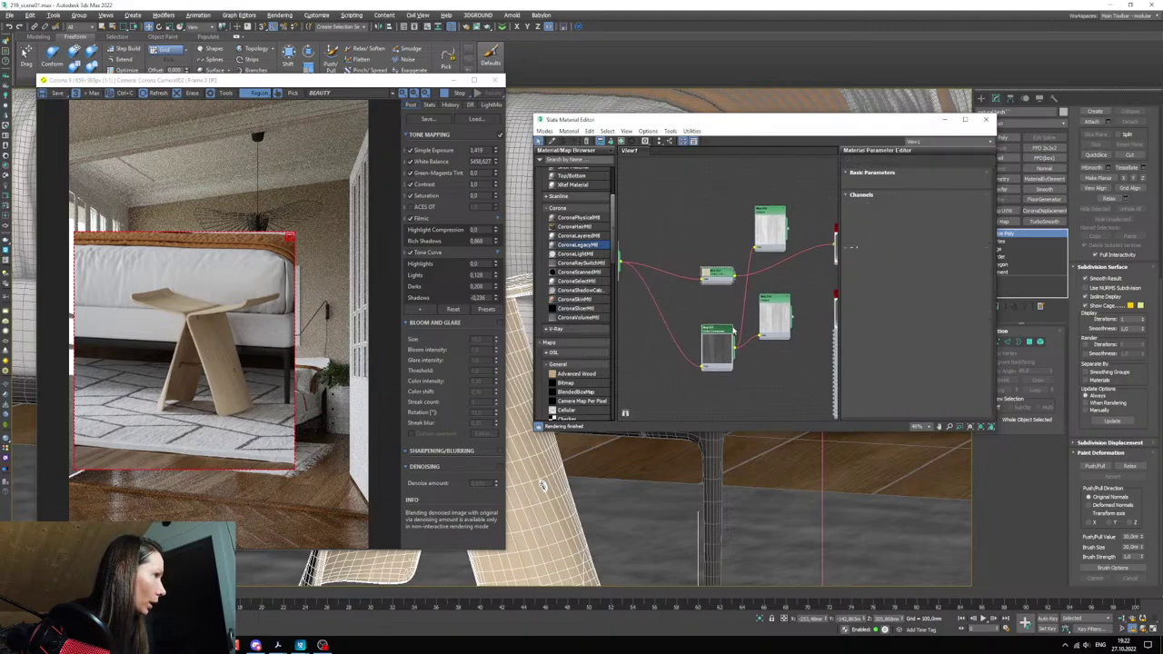
scroll(715, 363, "up", 3)
left_click_drag(763, 275, 765, 278)
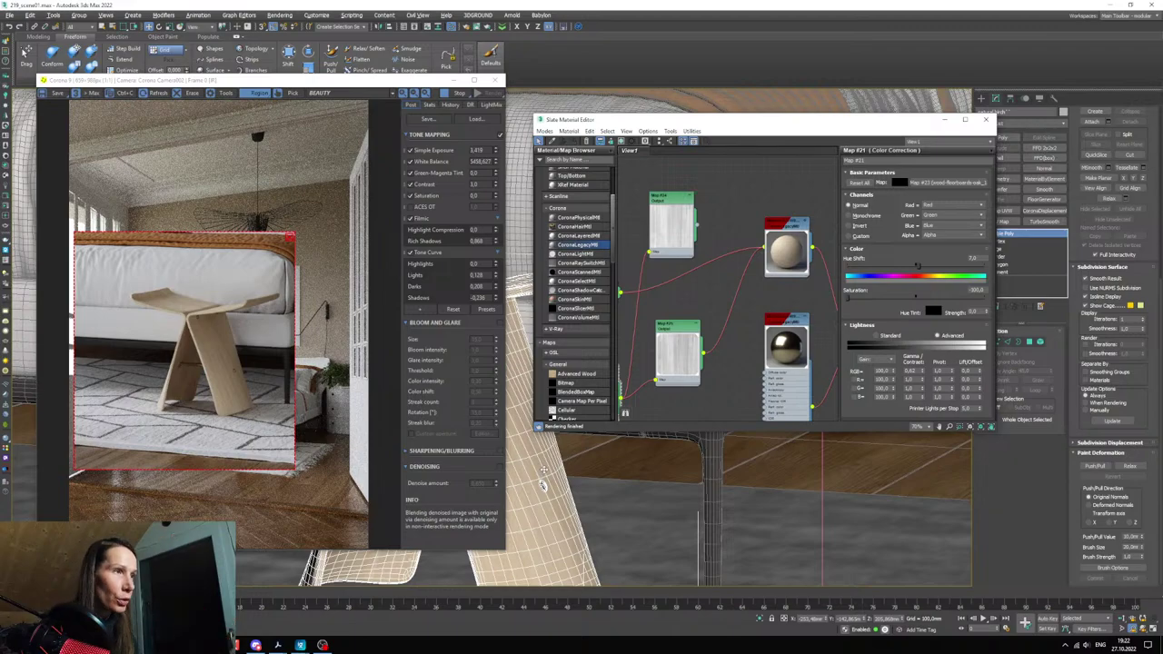
scroll(541, 472, "up", 5)
scroll(218, 295, "up", 1)
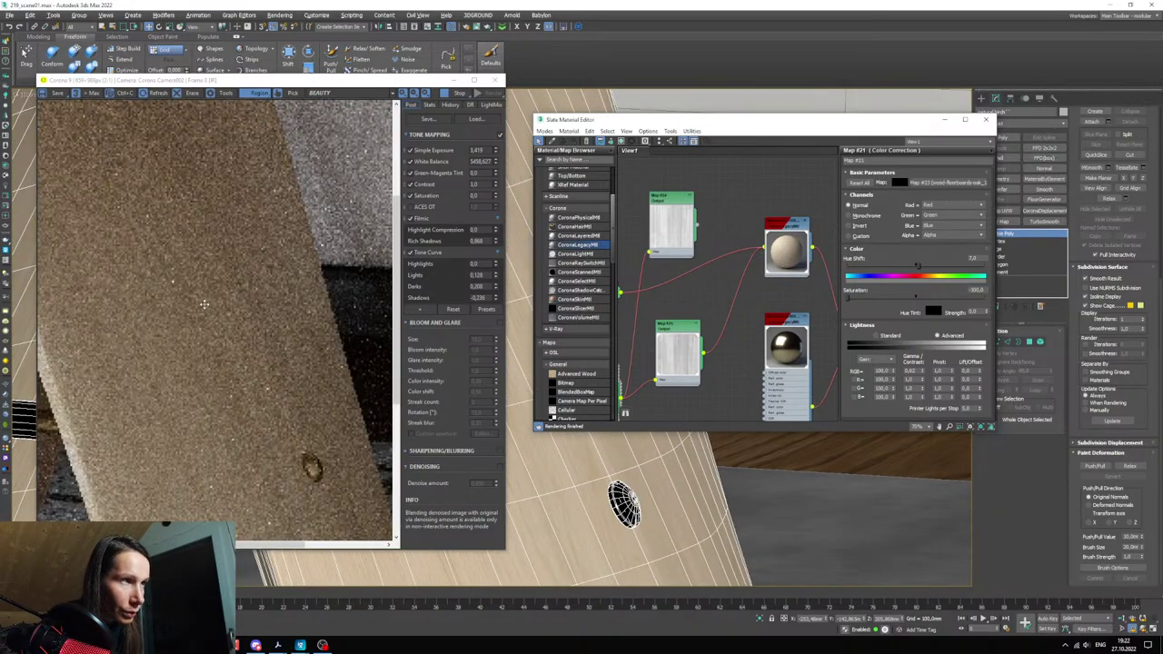
scroll(208, 303, "down", 1)
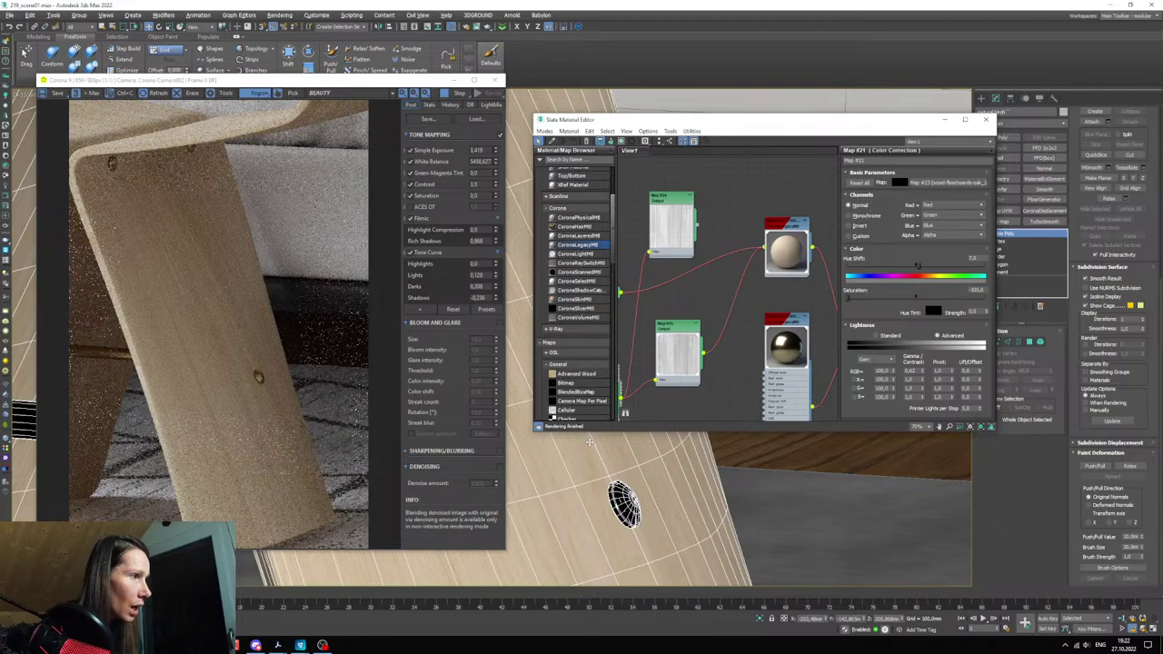
middle_click_drag(589, 442, 525, 504, "alt")
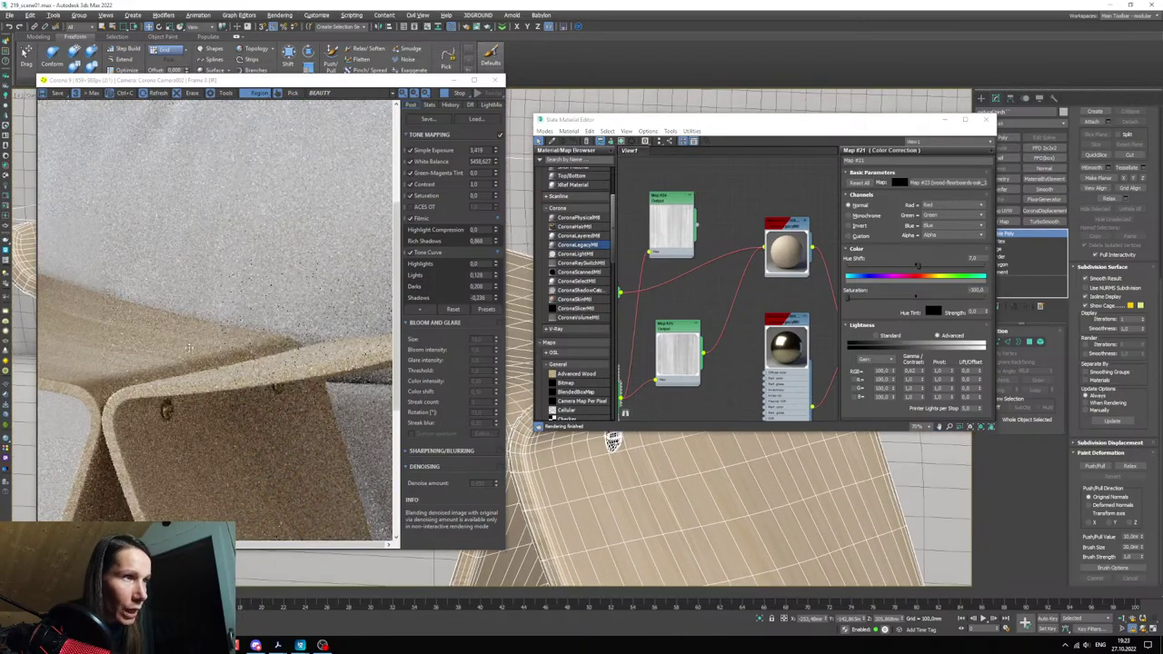
scroll(141, 363, "down", 1)
middle_click_drag(633, 510, 610, 481, "alt")
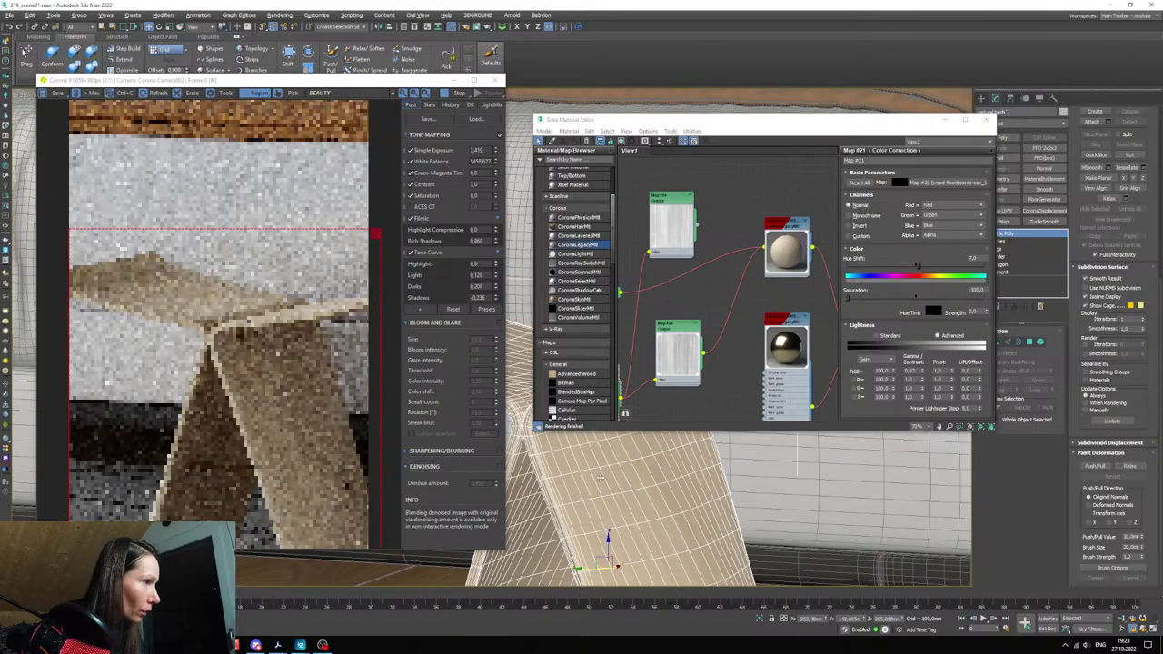
- Adjust the reflection glossiness of the beige wood material and check the sheen on the stool's seat
scroll(610, 482, "down", 2)
middle_click_drag(798, 286, 777, 272)
scroll(776, 270, "up", 2)
double_click(763, 194)
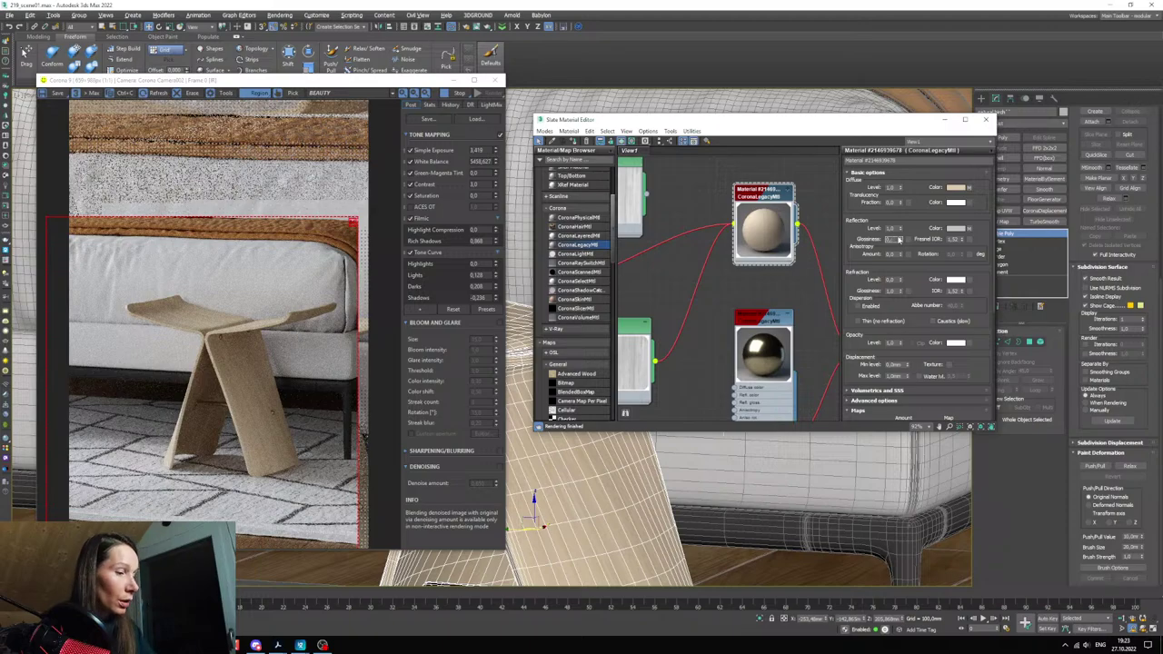
double_click(895, 239)
scroll(187, 315, "up", 5)
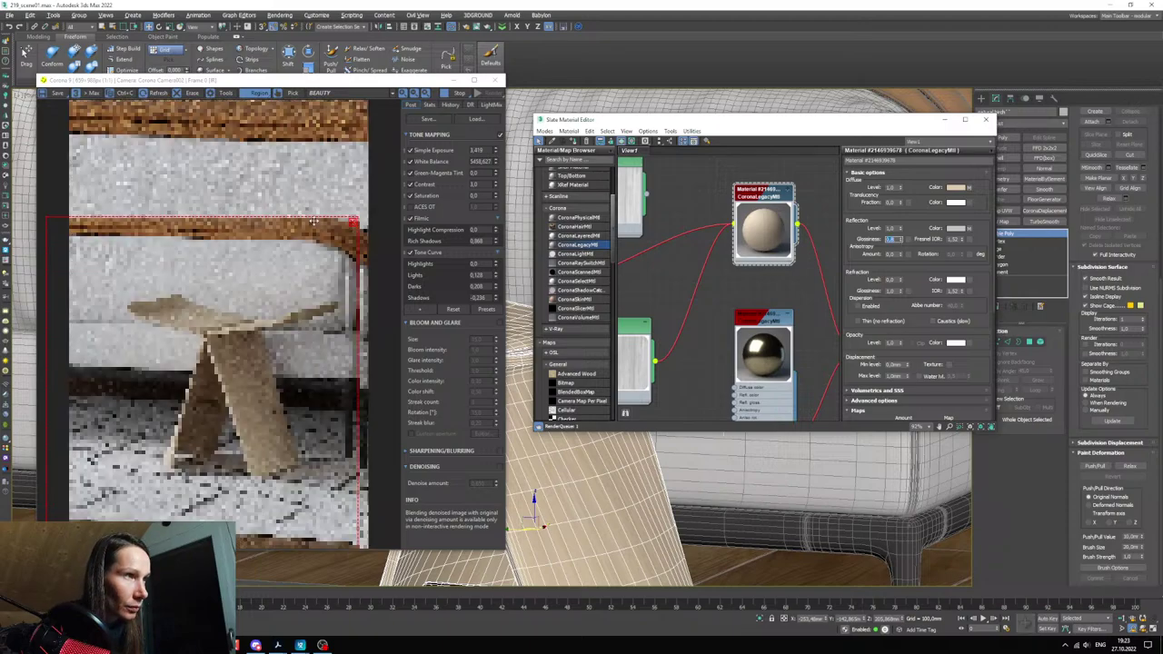
scroll(187, 316, "down", 4)
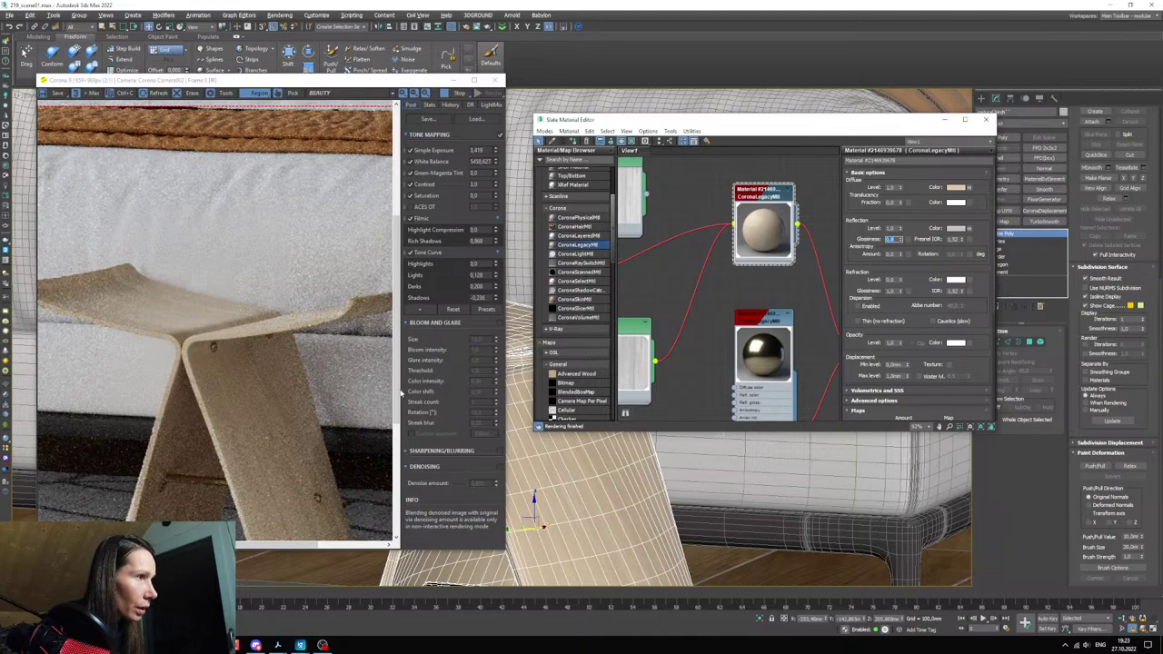
left_click_drag(397, 393, 397, 424)
- Raise the lower points of the Map #25 Output curve to brighten the wood's reflection map, then inspect the stool's surface
middle_click_drag(672, 358, 693, 336)
middle_click_drag(767, 218, 816, 204)
left_click(684, 330)
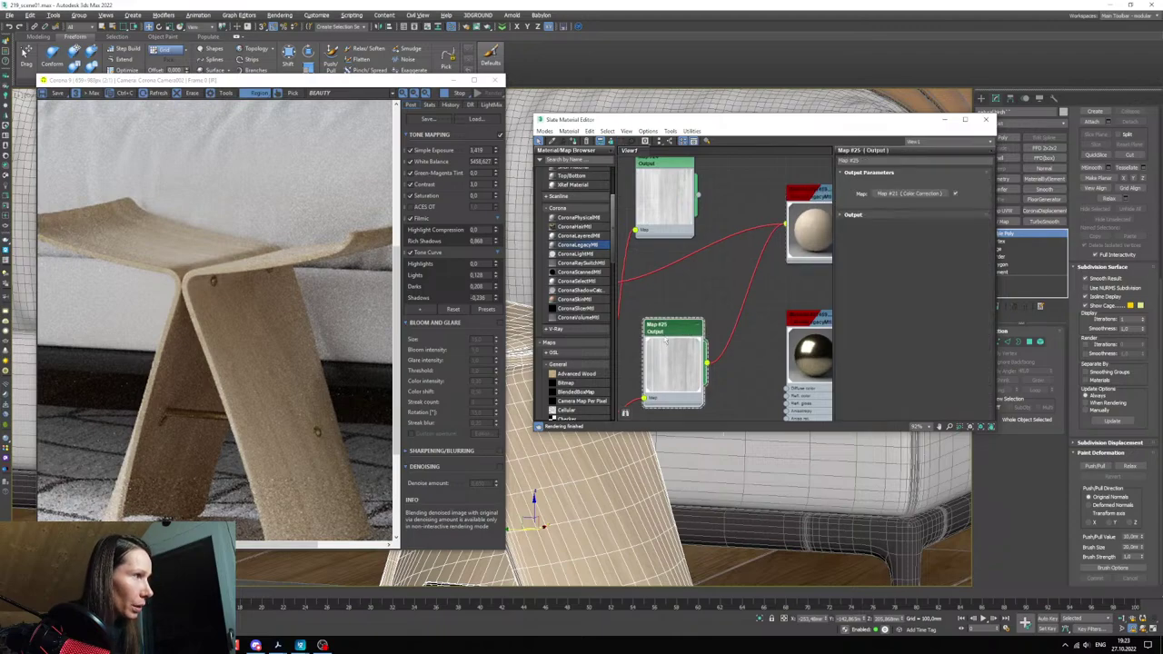
left_click(886, 216)
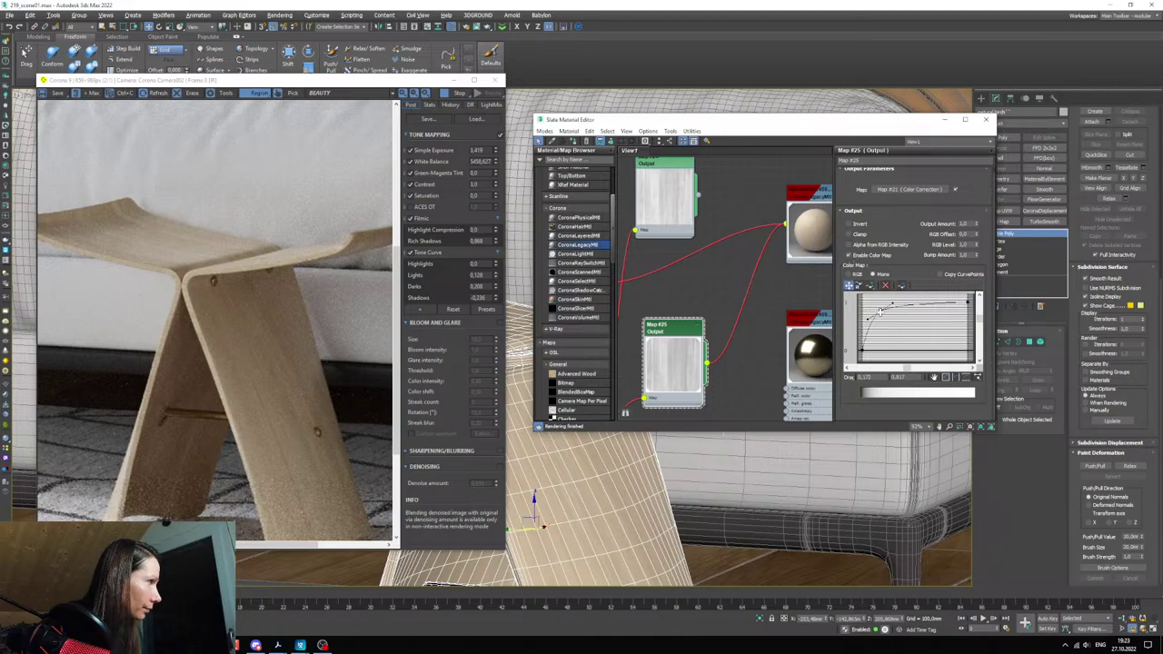
left_click_drag(879, 311, 869, 305)
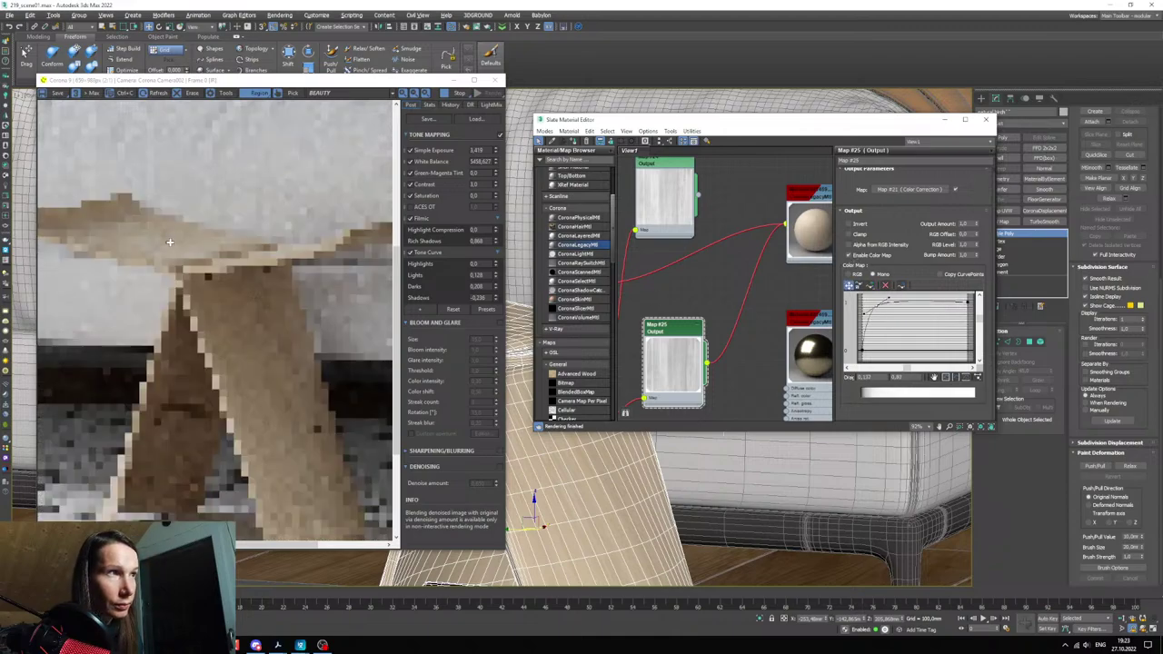
scroll(183, 247, "down", 2)
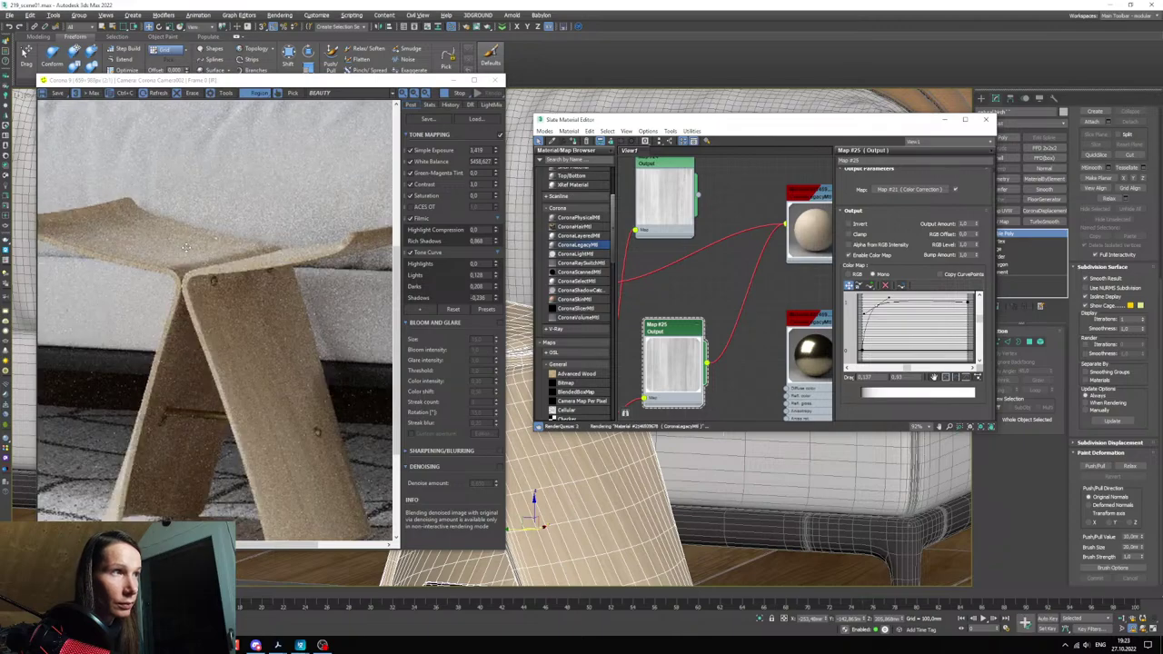
scroll(187, 250, "up", 4)
scroll(191, 256, "down", 2)
scroll(325, 451, "up", 3)
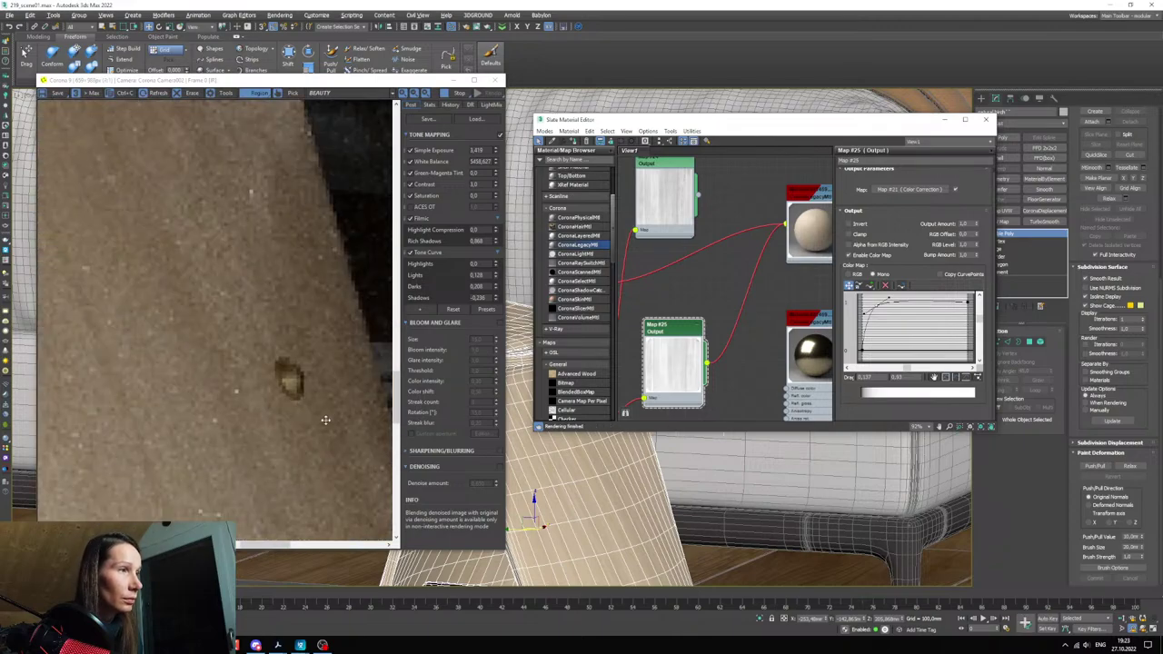
scroll(306, 289, "down", 3)
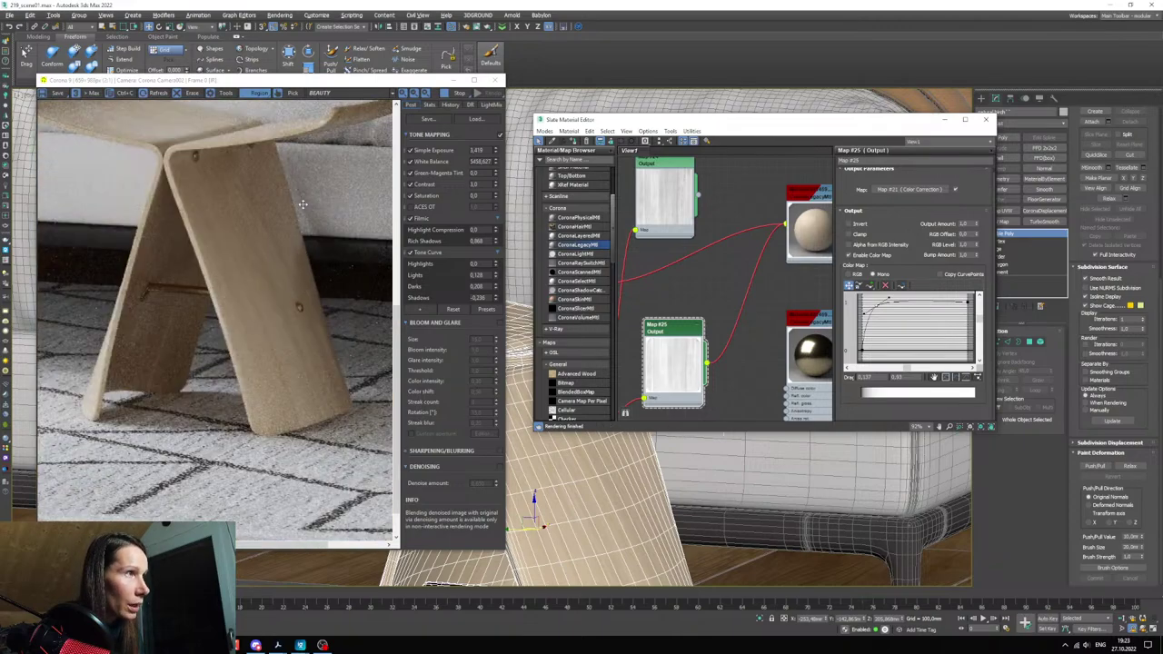
left_click_drag(396, 332, 392, 297)
- Move the metal material node down, away from the wood nodes
middle_click_drag(751, 300, 750, 245)
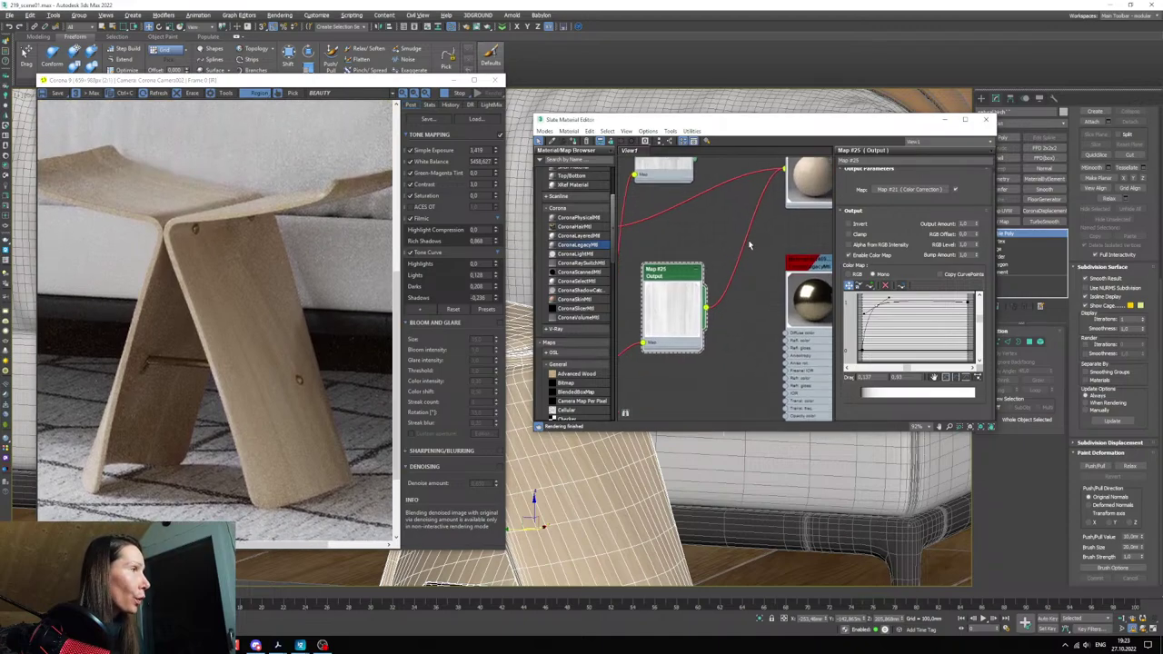
scroll(749, 245, "down", 4)
left_click_drag(779, 247, 779, 309)
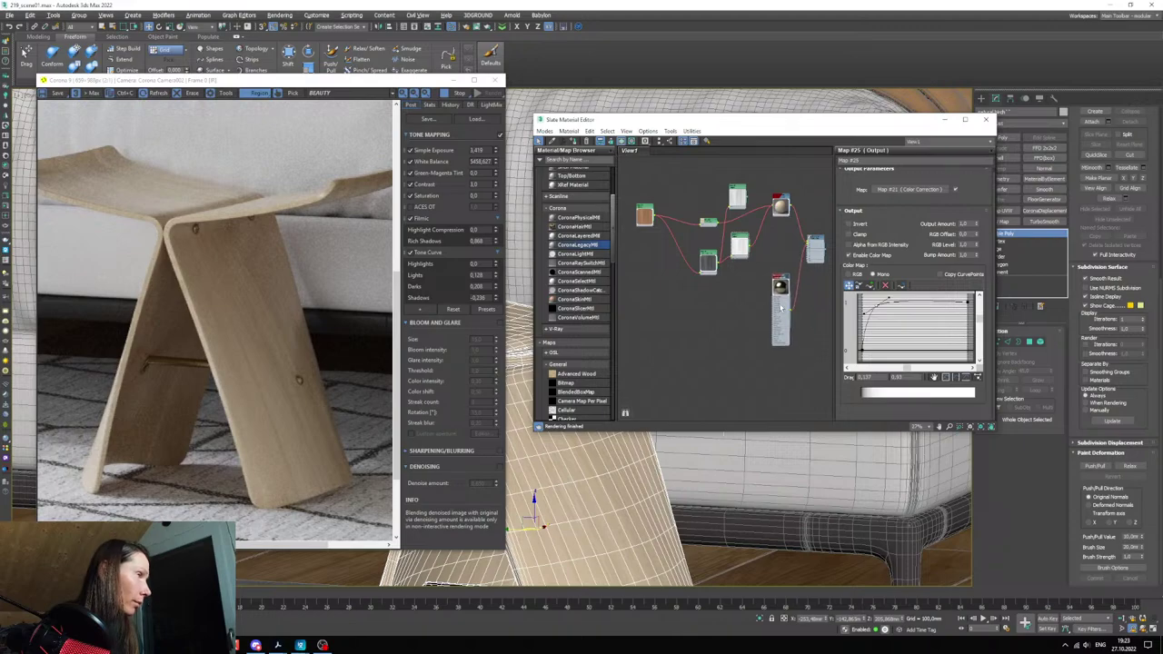
middle_click_drag(720, 286, 715, 324)
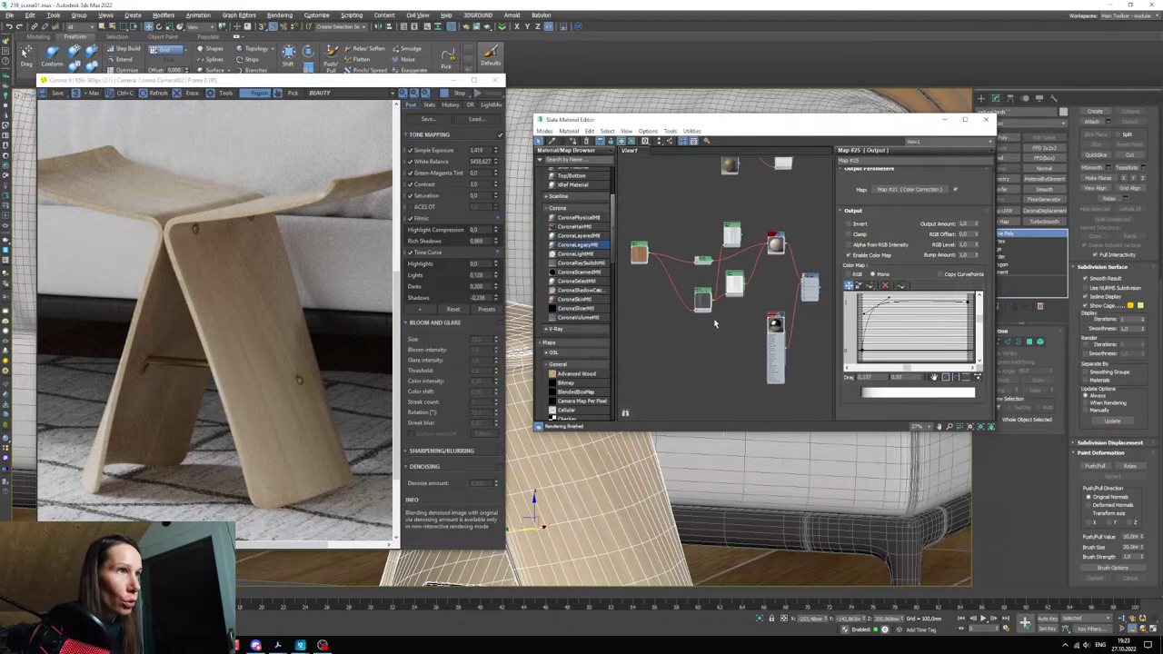
scroll(768, 327, "up", 3)
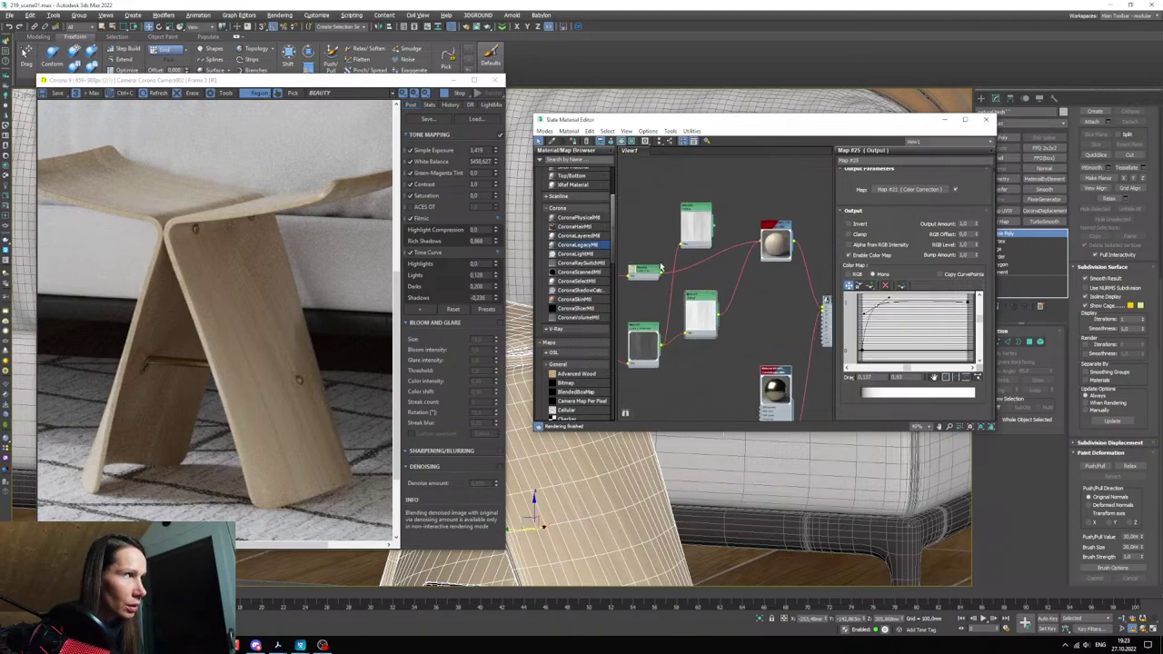
- Delete the unused upper Output map and move the remaining Output map closer to the wood material
middle_click_drag(712, 251, 715, 264)
left_click(701, 236)
key("Delete")
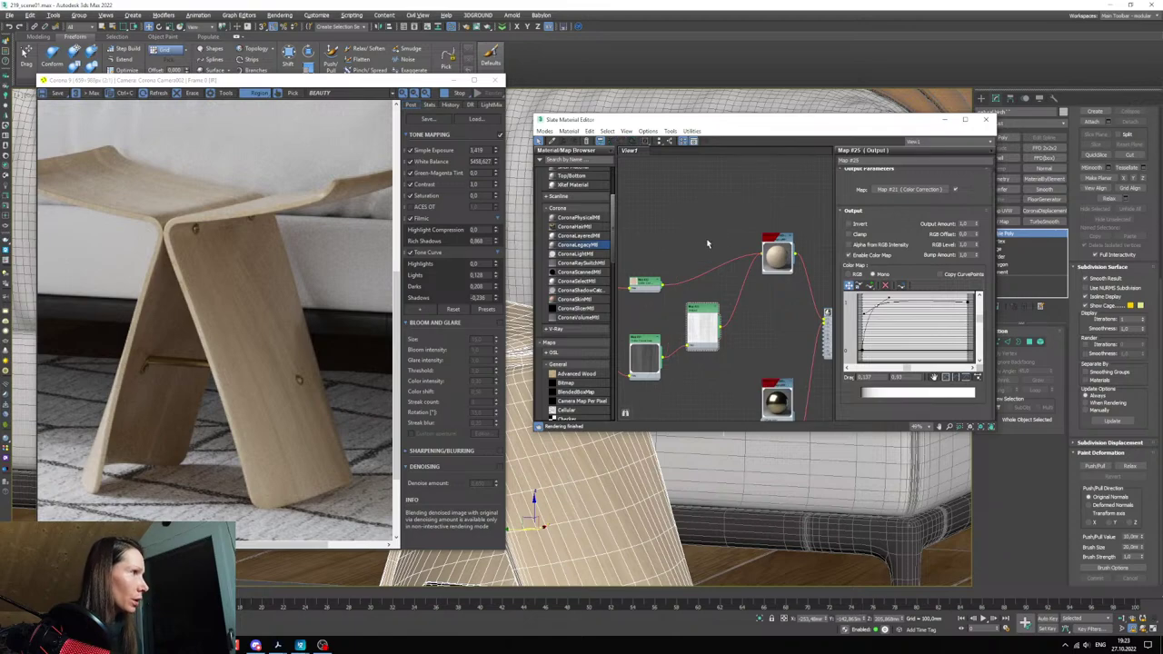
left_click_drag(695, 328, 698, 301)
middle_click_drag(733, 311, 700, 299)
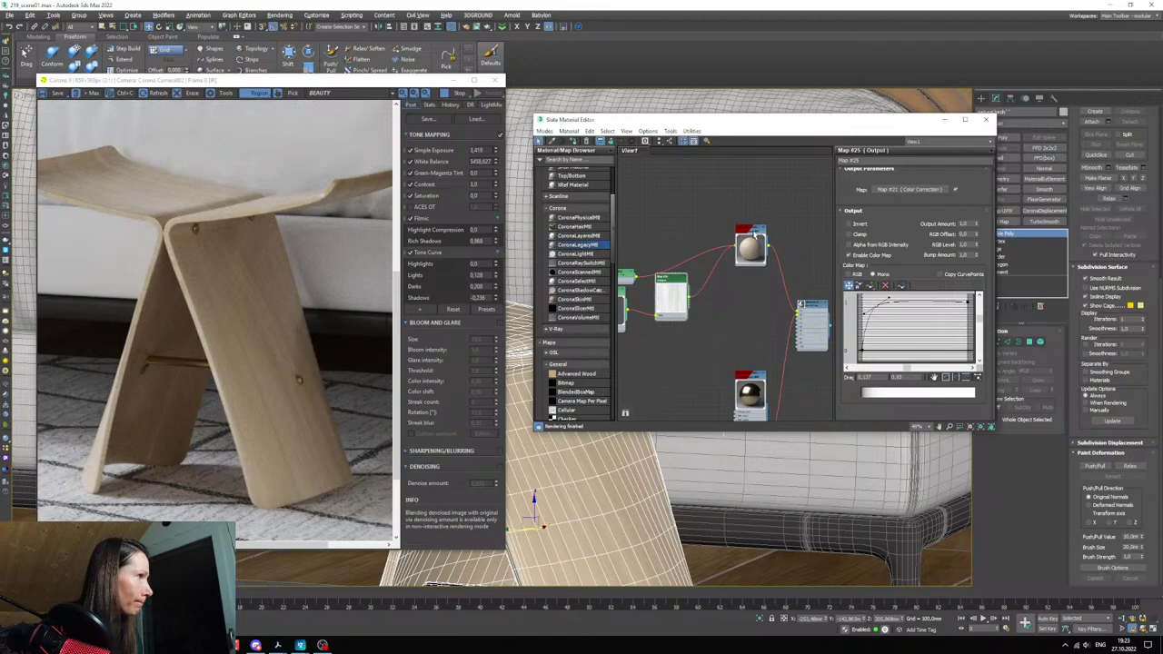
- Change the beige wood material's type to CoronaLayeredMtl, keeping the existing wood as its base material
right_click(754, 231)
left_click(785, 251)
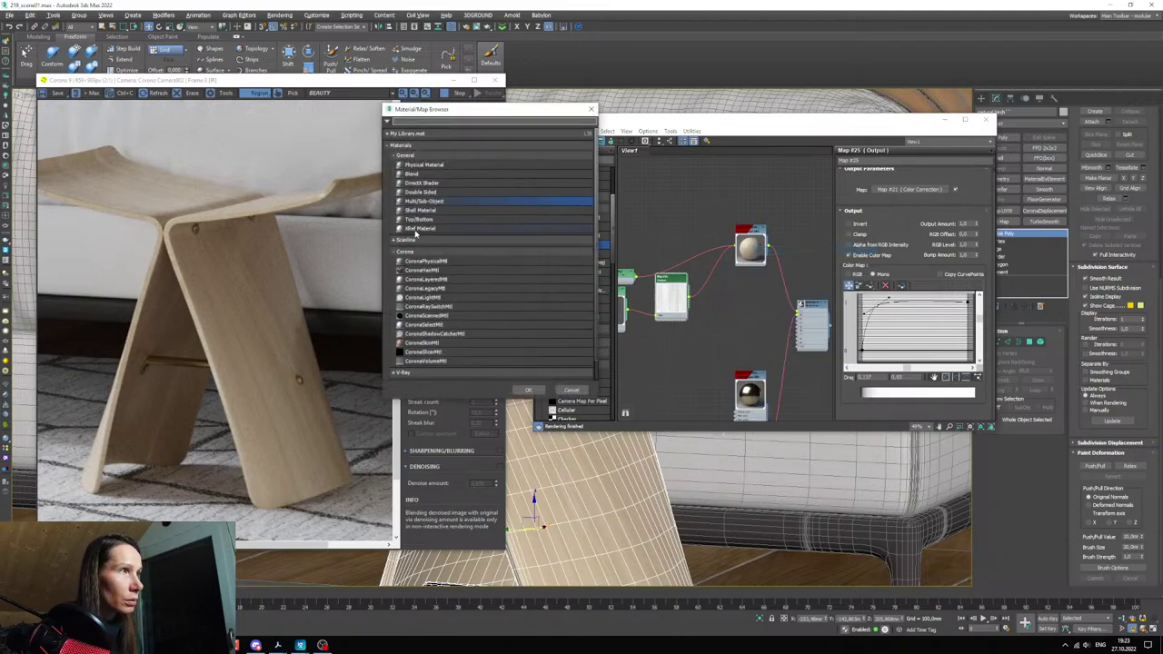
left_click(448, 280)
left_click(528, 390)
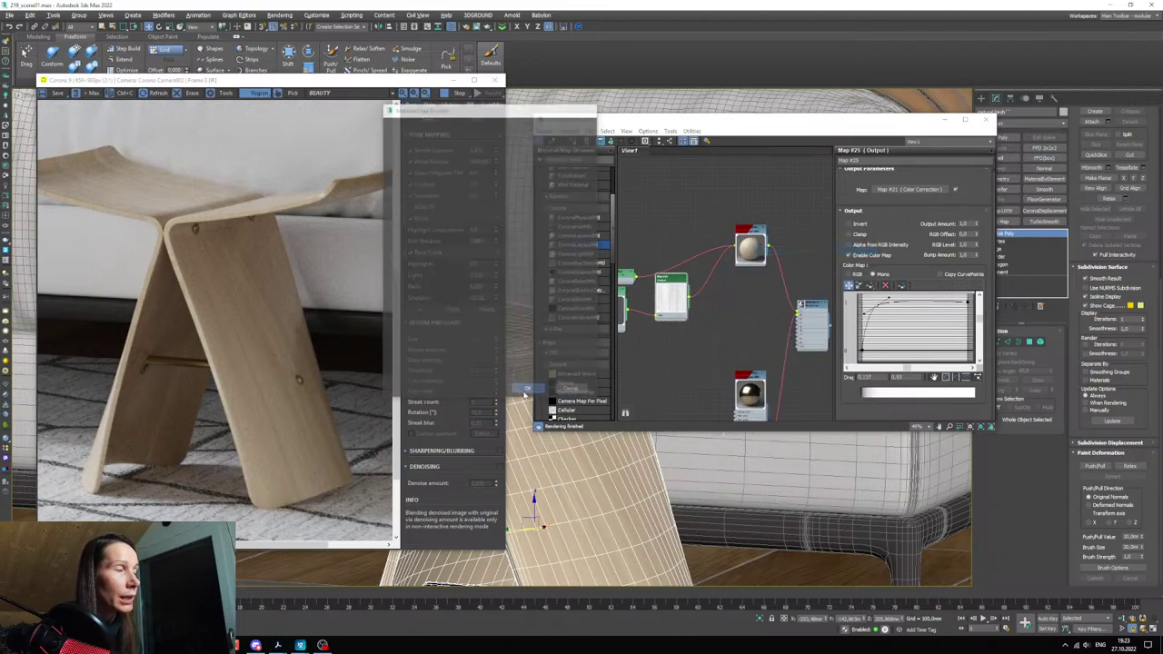
left_click(570, 345)
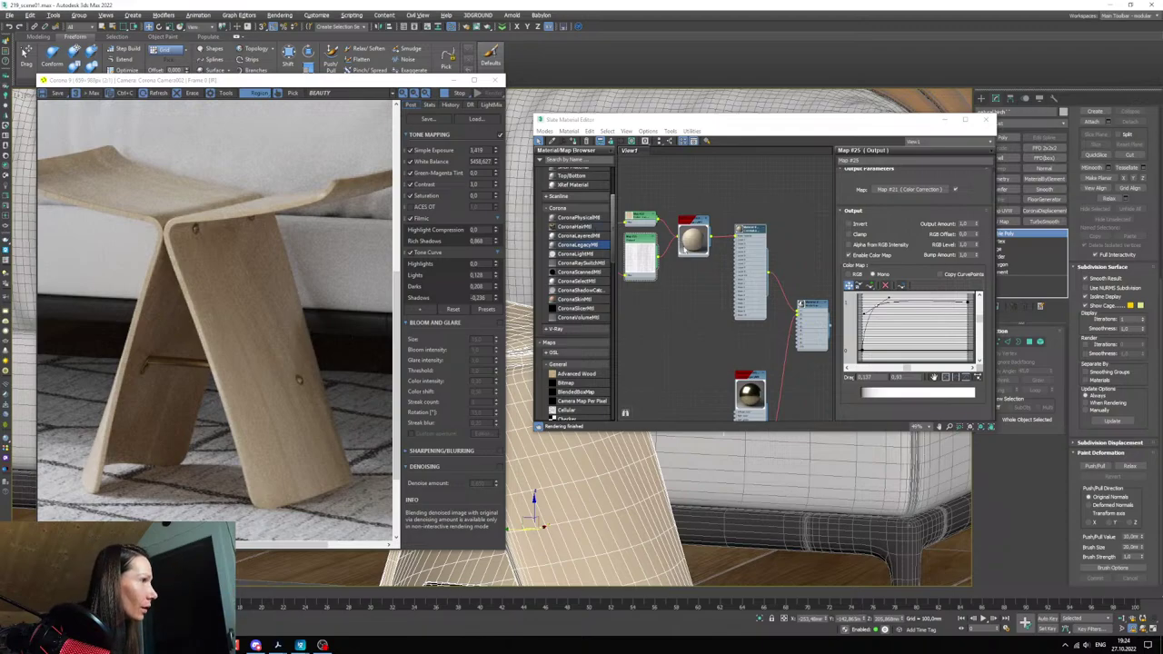
- Duplicate the base wood material, place the copy just below it and open the copy's parameters
middle_click_drag(690, 276, 752, 311)
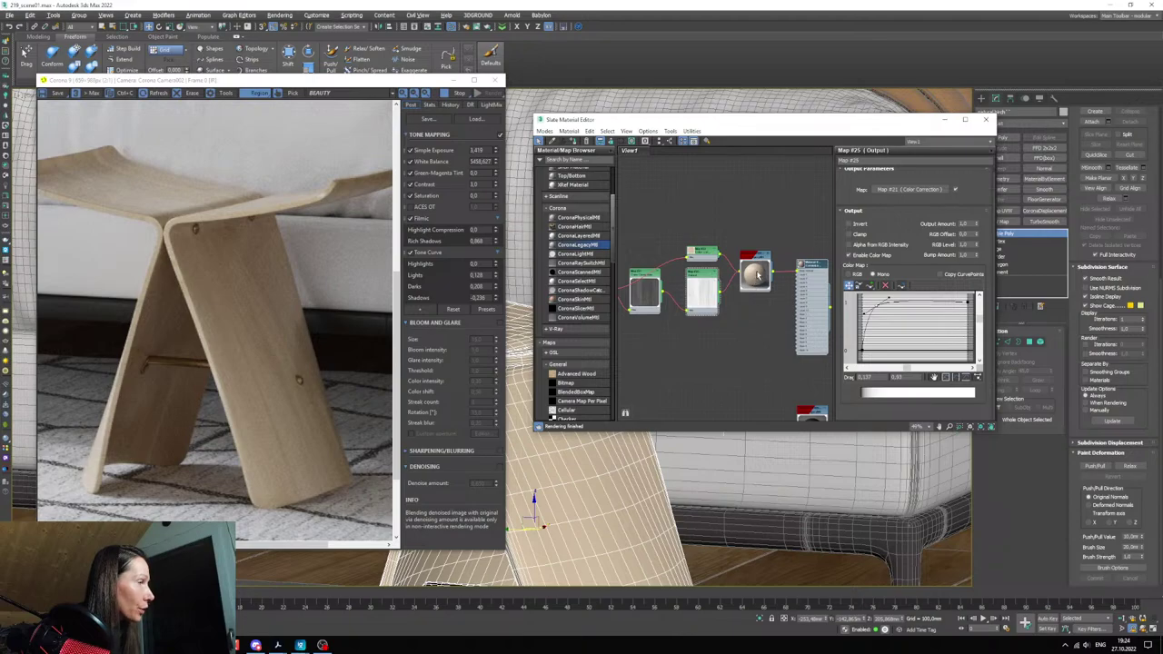
left_click_drag(756, 277, 750, 331, "shift")
double_click(747, 336)
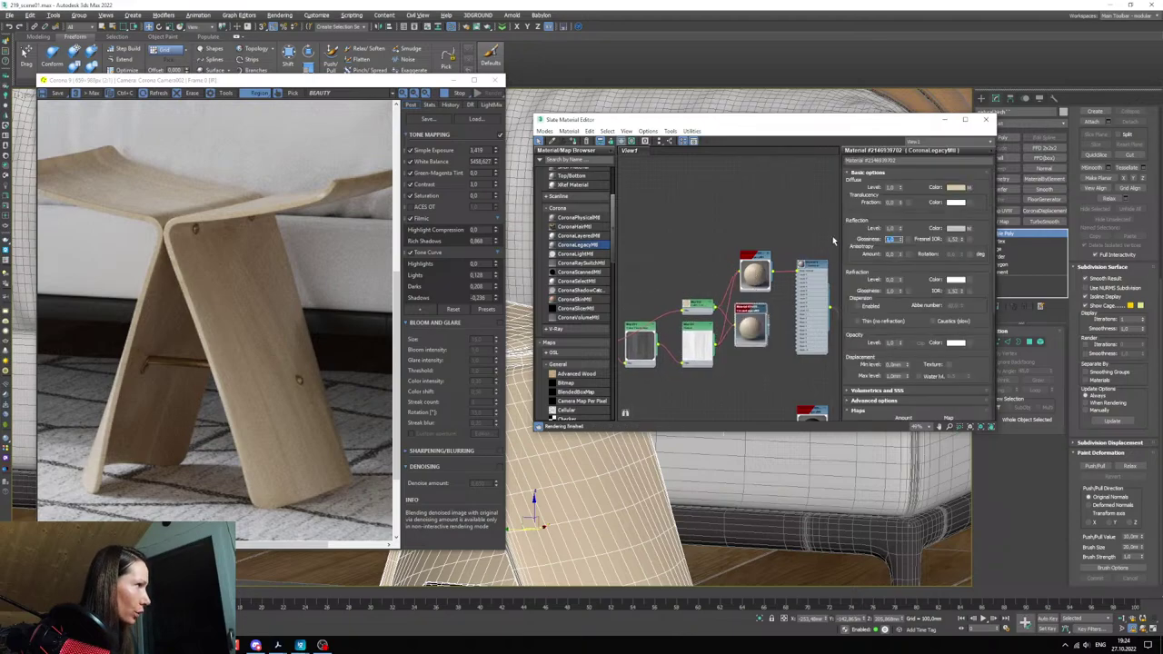
- Set the copied wood material's reflection colour to white (255) and disconnect the Map #25 Output from it
left_click(969, 228)
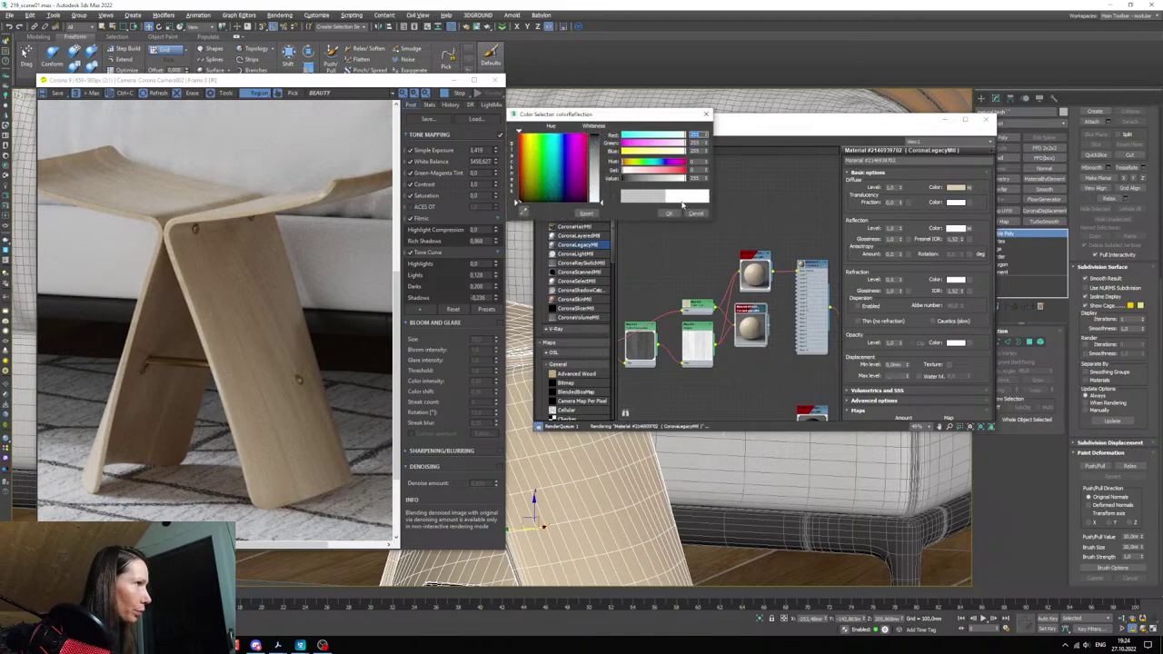
left_click(692, 254)
scroll(692, 254, "up", 5)
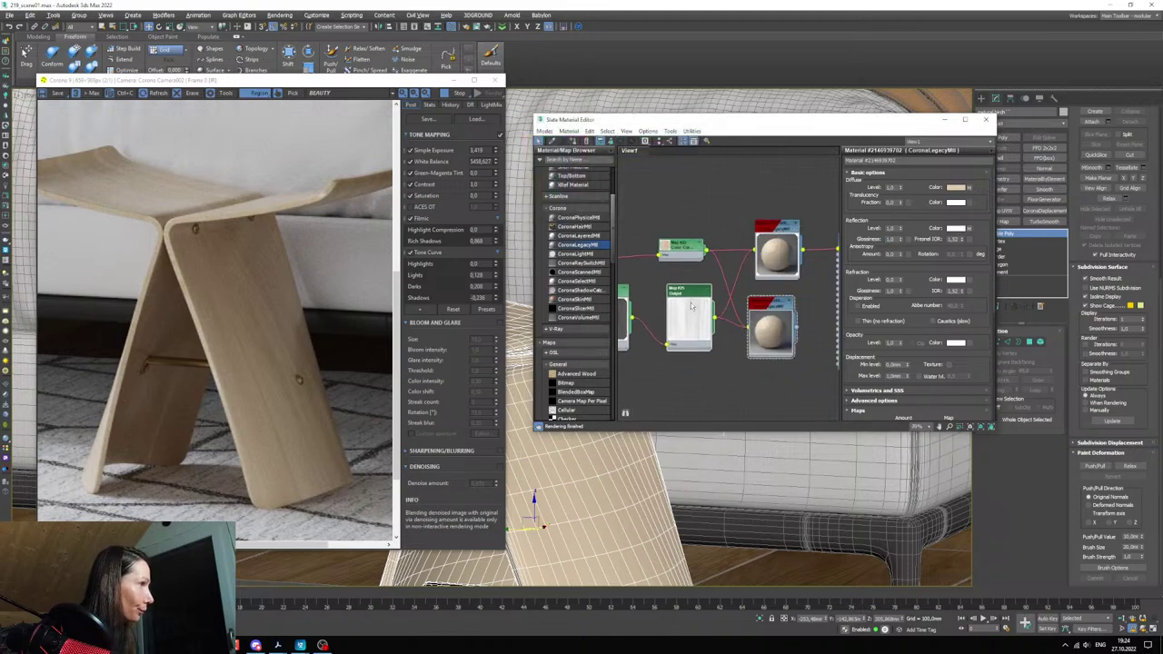
scroll(707, 341, "up", 1)
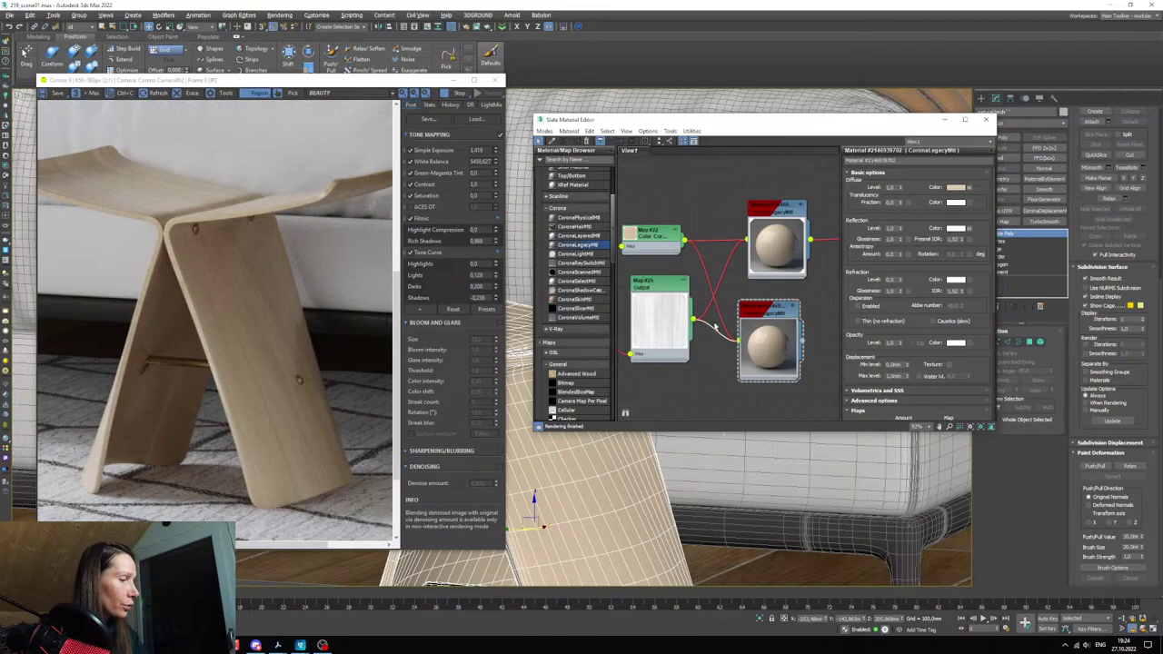
left_click_drag(669, 325, 652, 317)
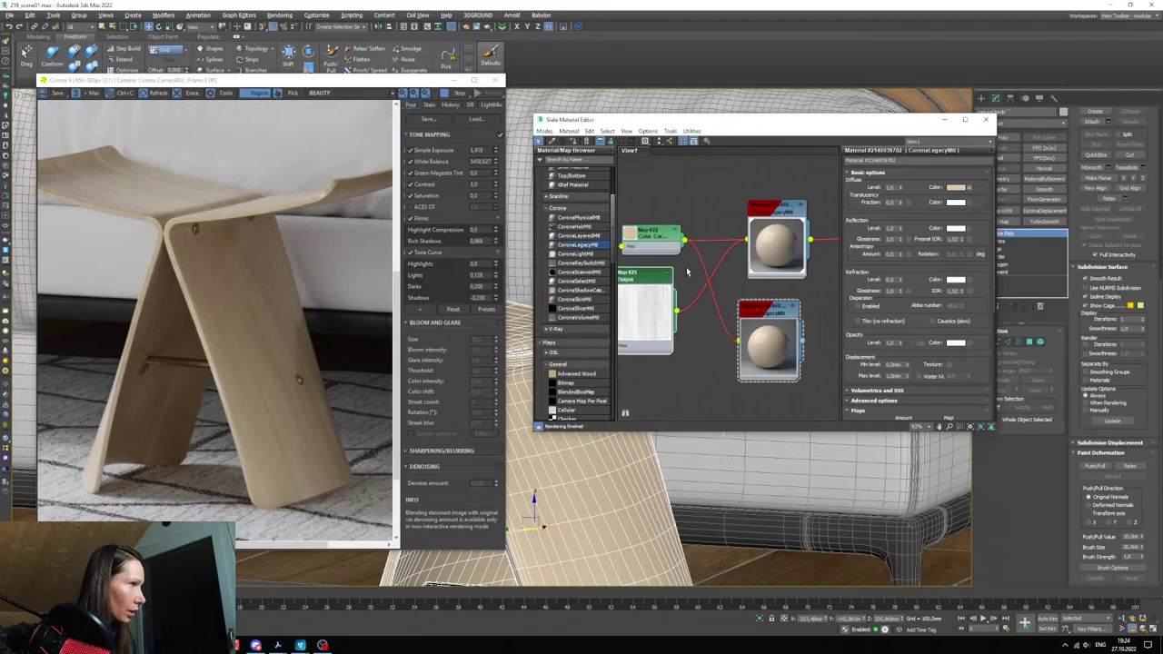
- Connect the copied wood material to the Layer 1 slot of the layered material
middle_click_drag(677, 261, 658, 248)
scroll(687, 277, "down", 2)
middle_click_drag(726, 301, 713, 318)
left_click(731, 337)
scroll(732, 338, "up", 2)
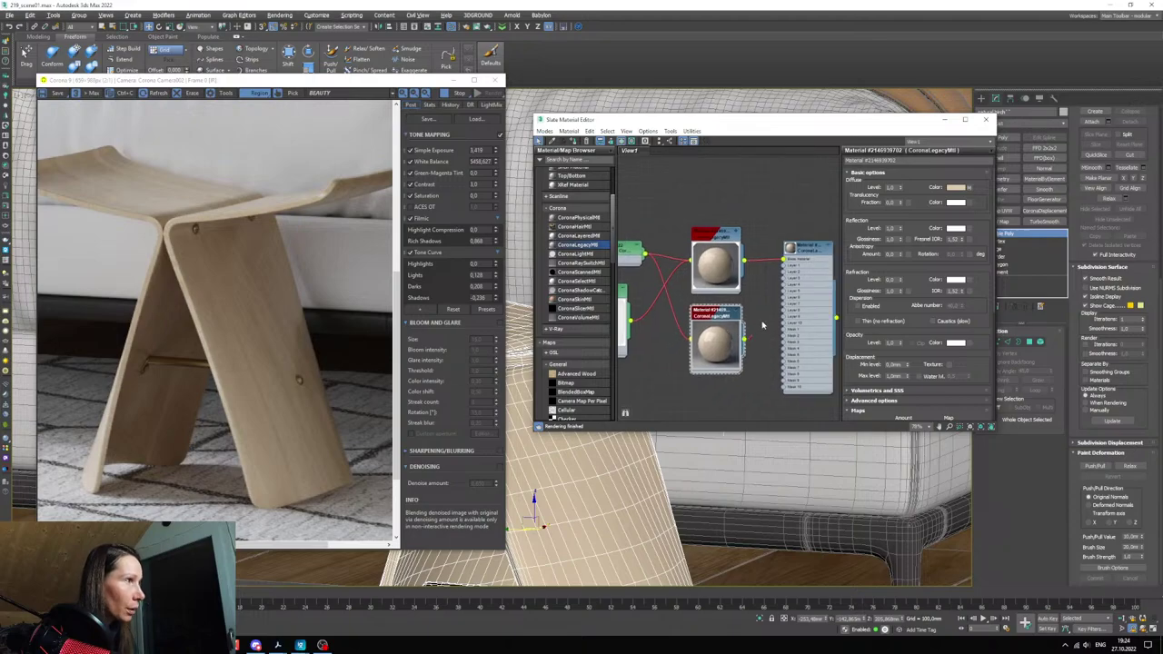
left_click_drag(764, 325, 784, 266)
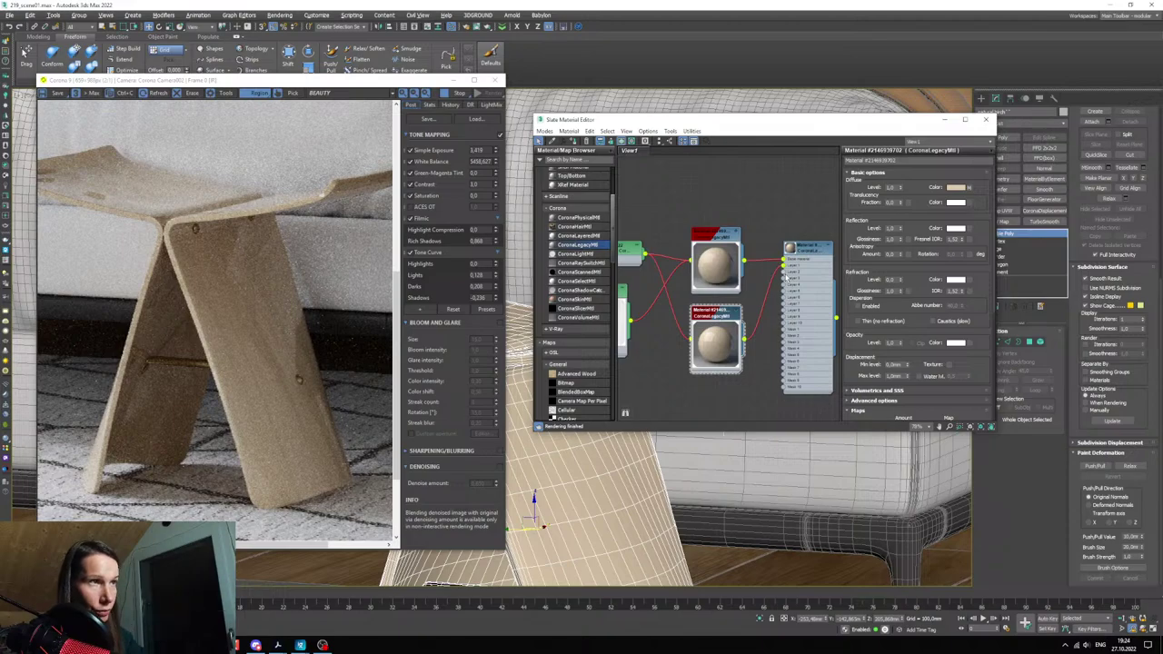
- Undo the recent viewport view changes to frame the whole stool again
key("ctrl+z")
key("ctrl+z")
key("ctrl+z")
key("ctrl+z")
key("ctrl+z")
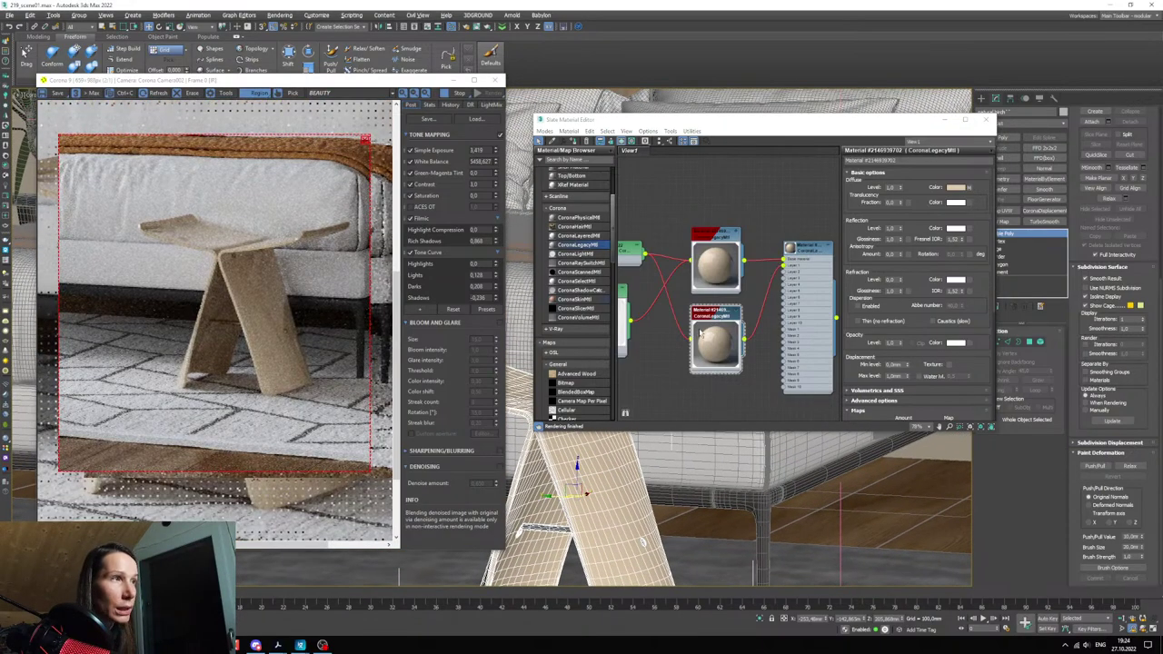
- Set the copied wood material's reflection glossiness to 0.9 and check the stool in the render
scroll(241, 307, "up", 2)
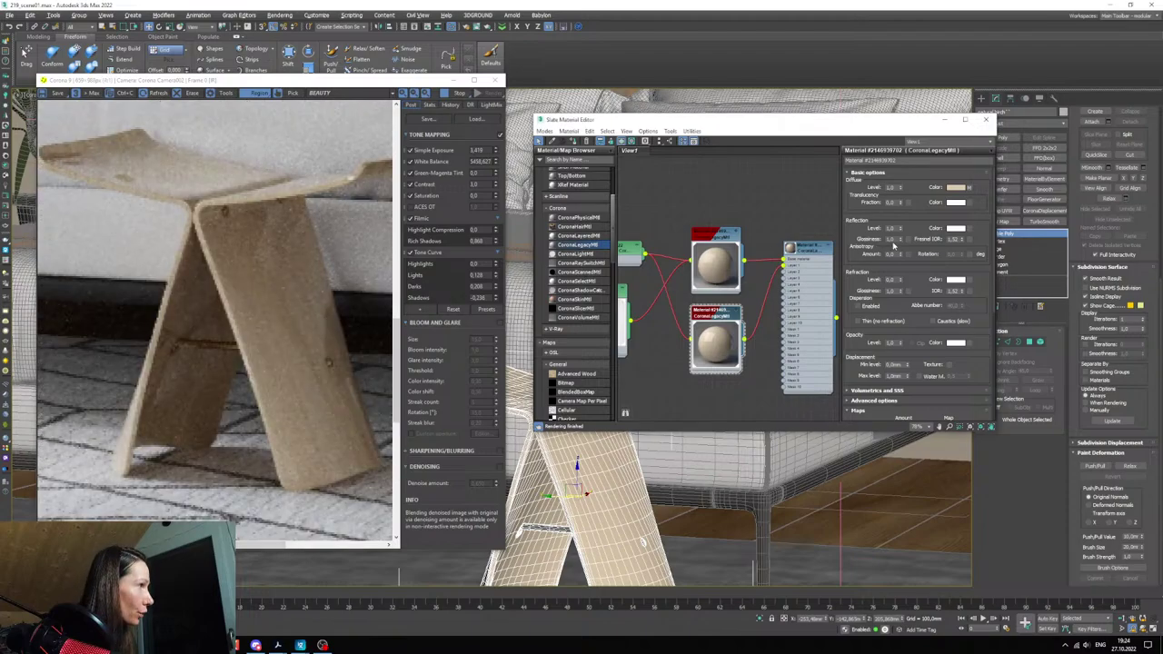
key("Return")
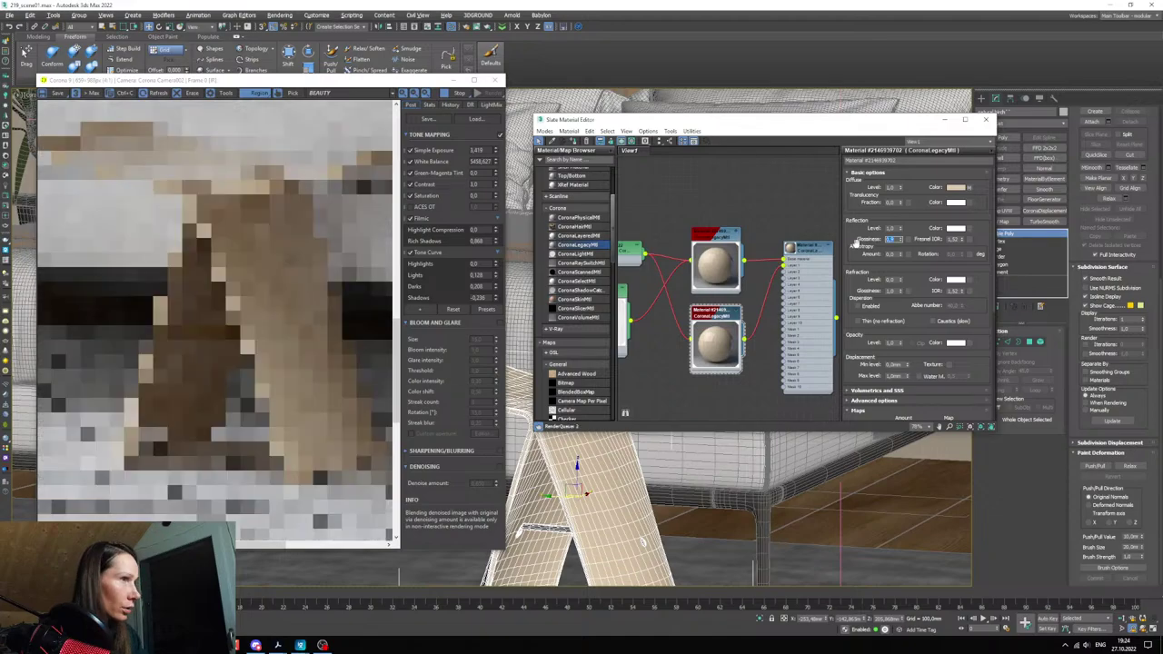
middle_click_drag(690, 291, 674, 305)
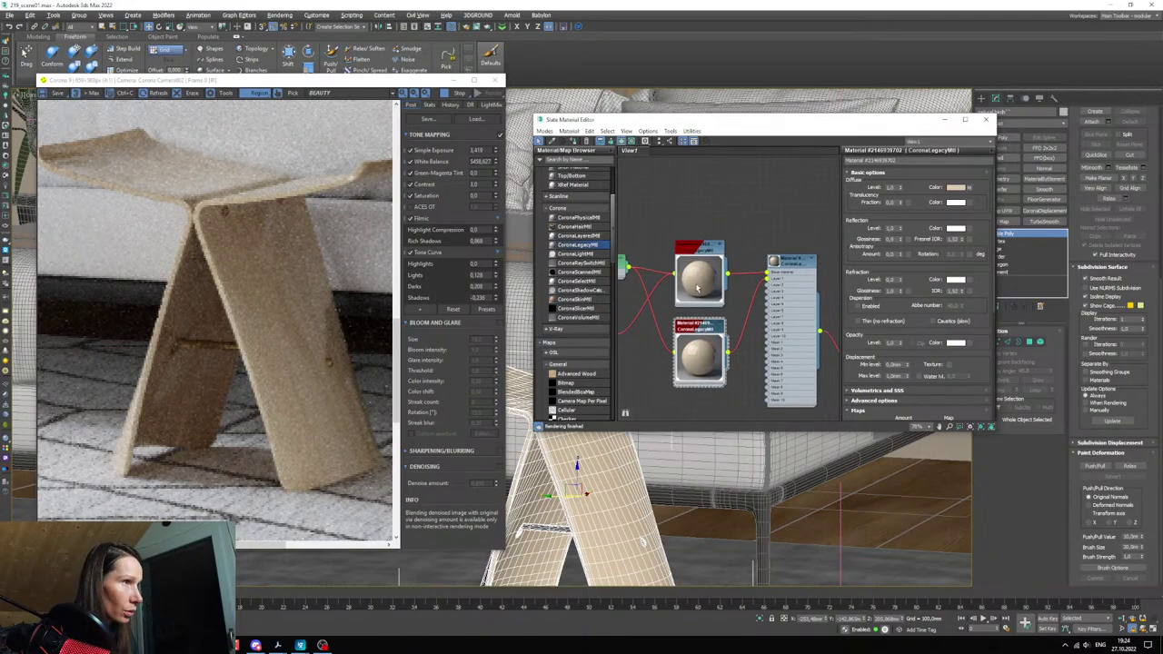
- Disconnect the wood copy from Layer 1 to compare the stool's sheen without it, and reconnect it to Layer 1
left_click(746, 316)
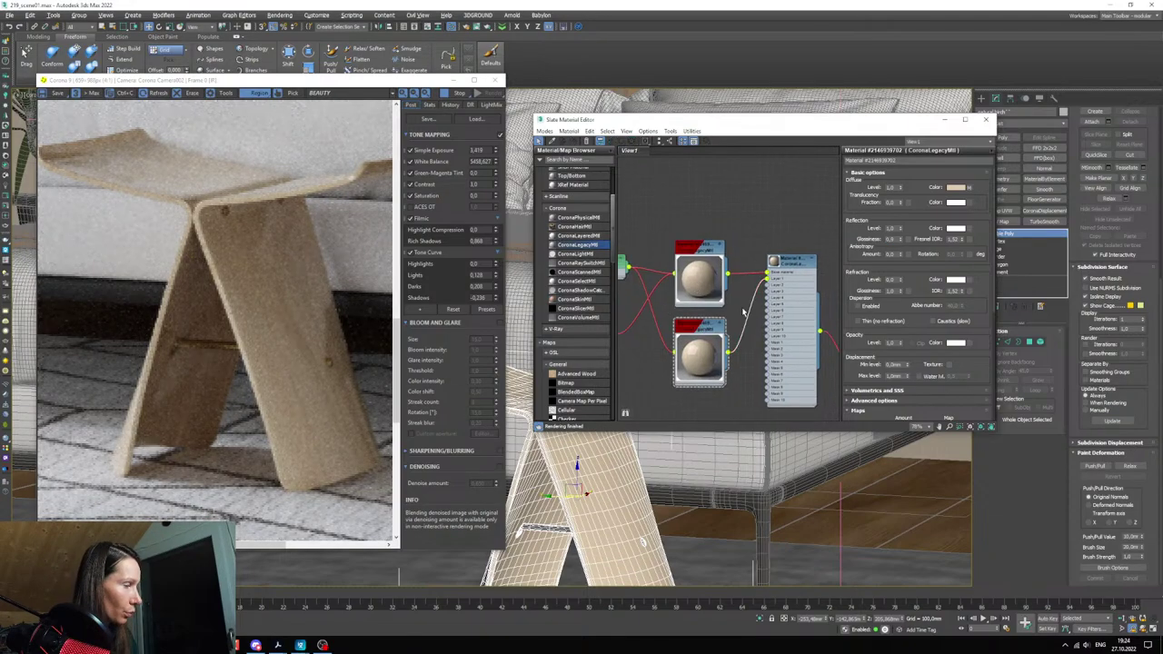
key("Delete")
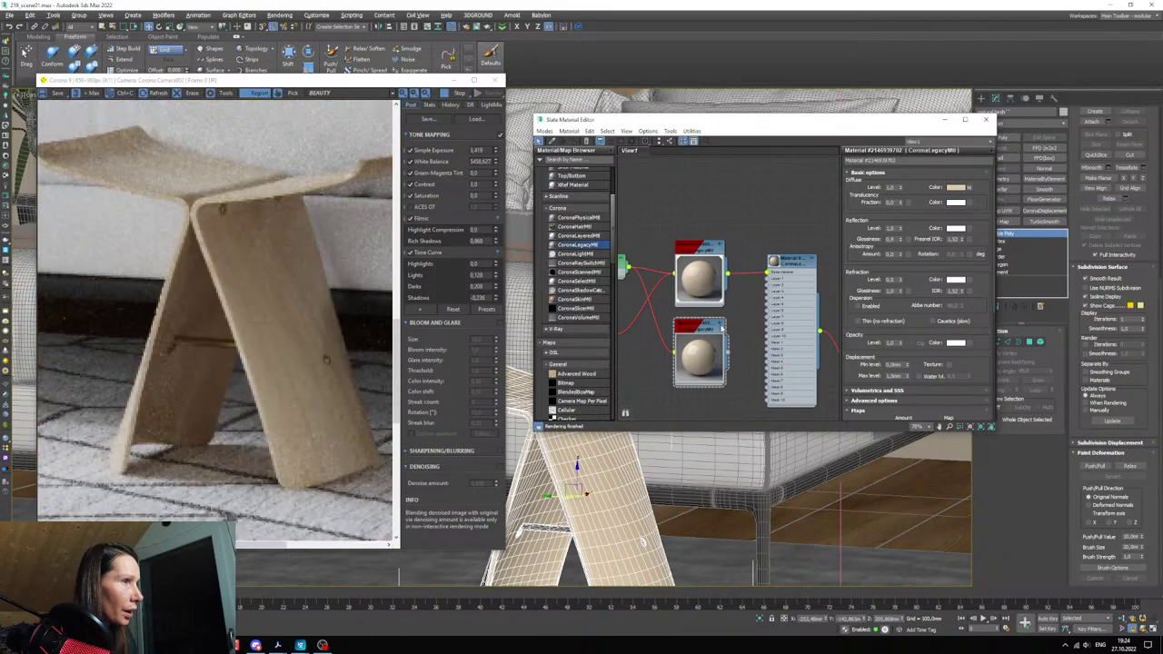
scroll(722, 329, "up", 3)
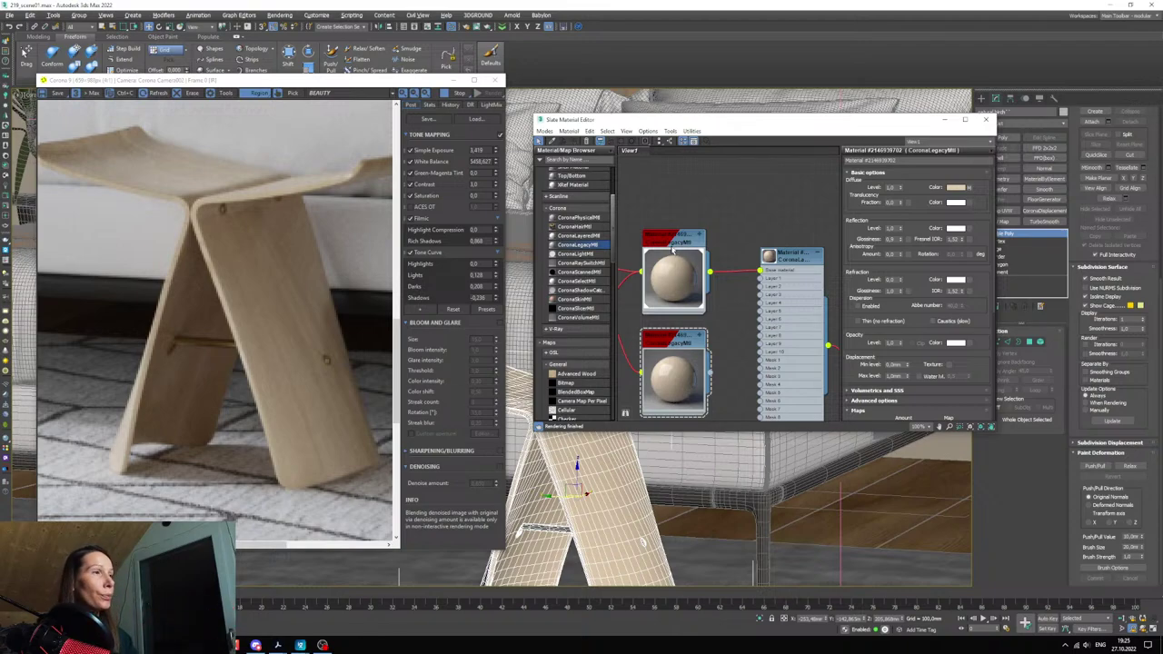
left_click(695, 278)
middle_click_drag(697, 301, 699, 303)
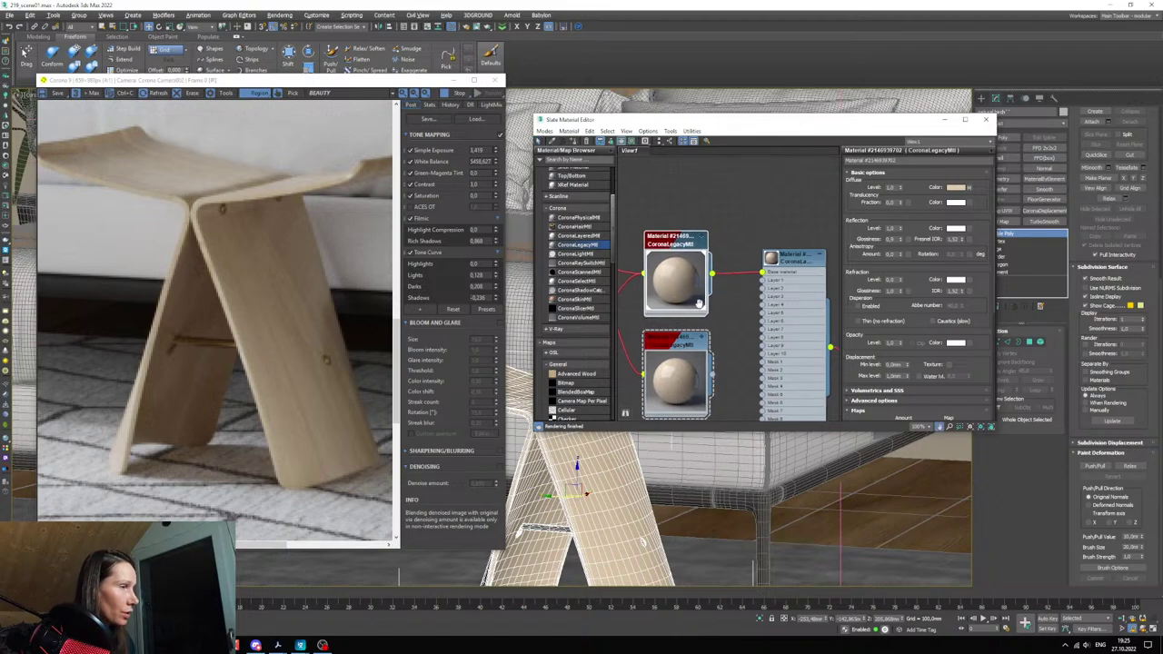
middle_click_drag(709, 368, 706, 362)
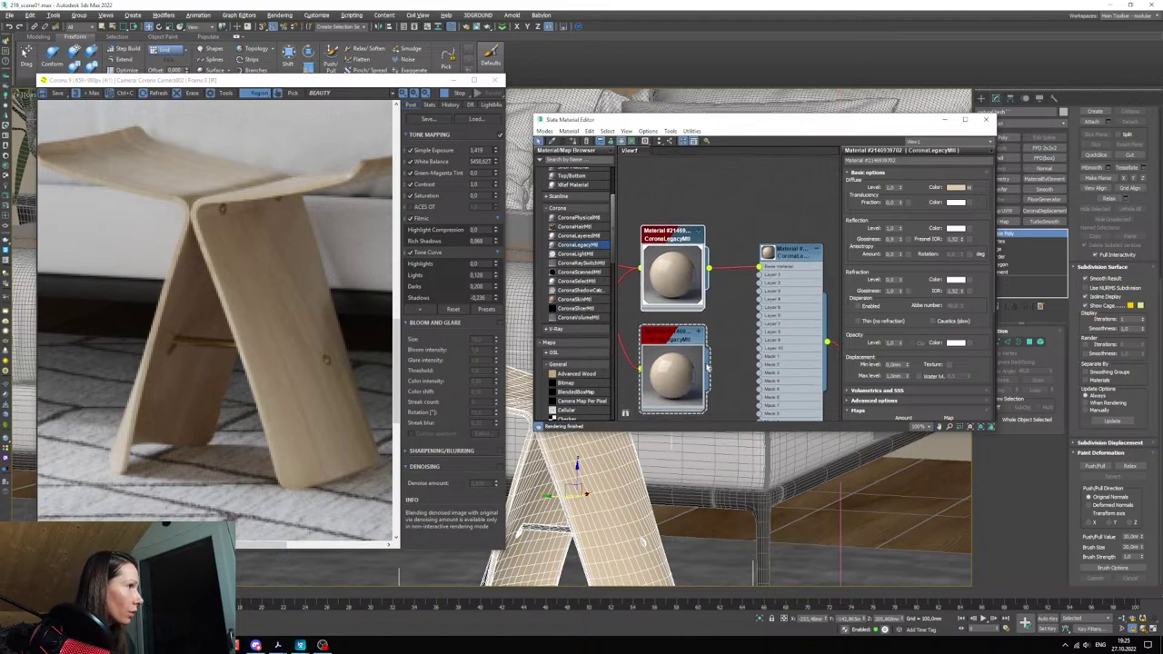
scroll(706, 362, "up", 1)
left_click_drag(709, 371, 770, 257)
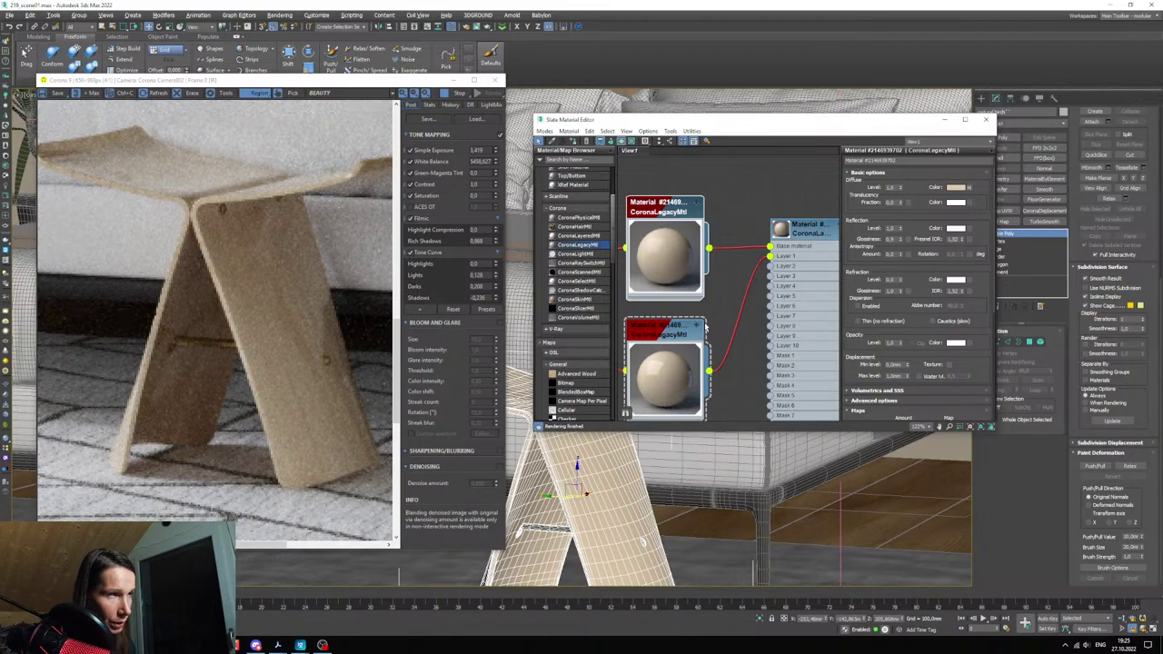
mouse_move(721, 330)
middle_mouse_down()
mouse_move(720, 306)
mouse_move(737, 308)
mouse_move(734, 328)
middle_mouse_up()
- Lower the Layer 1 material amount in the layered material and move the base wood node slightly up
left_click(697, 322)
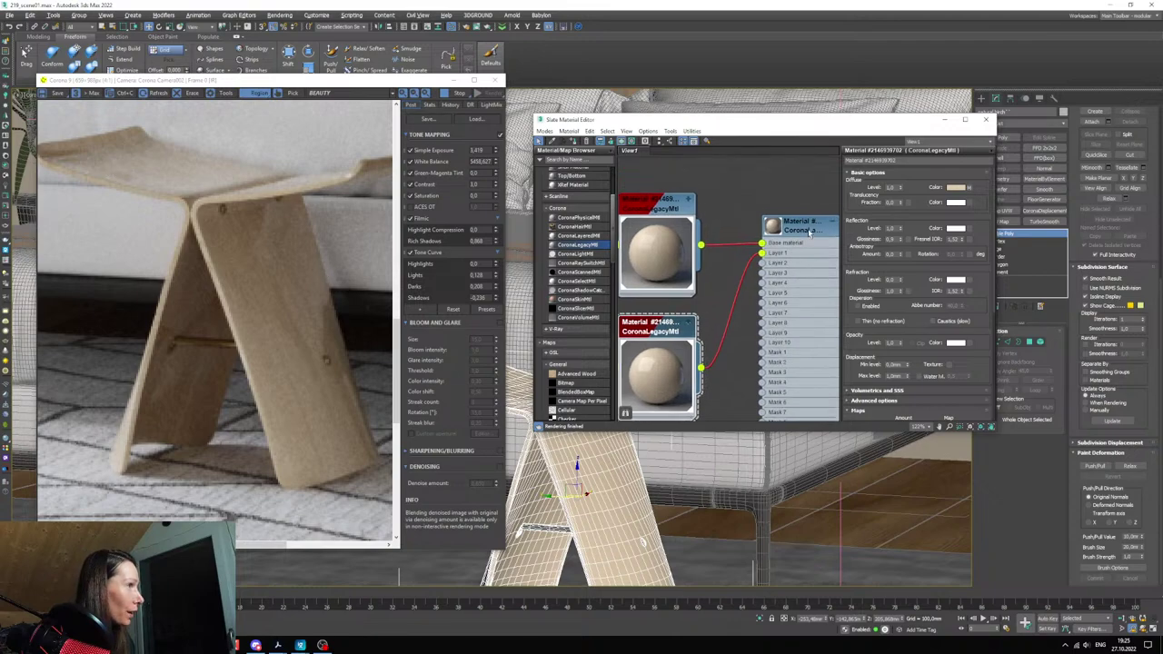
double_click(810, 234)
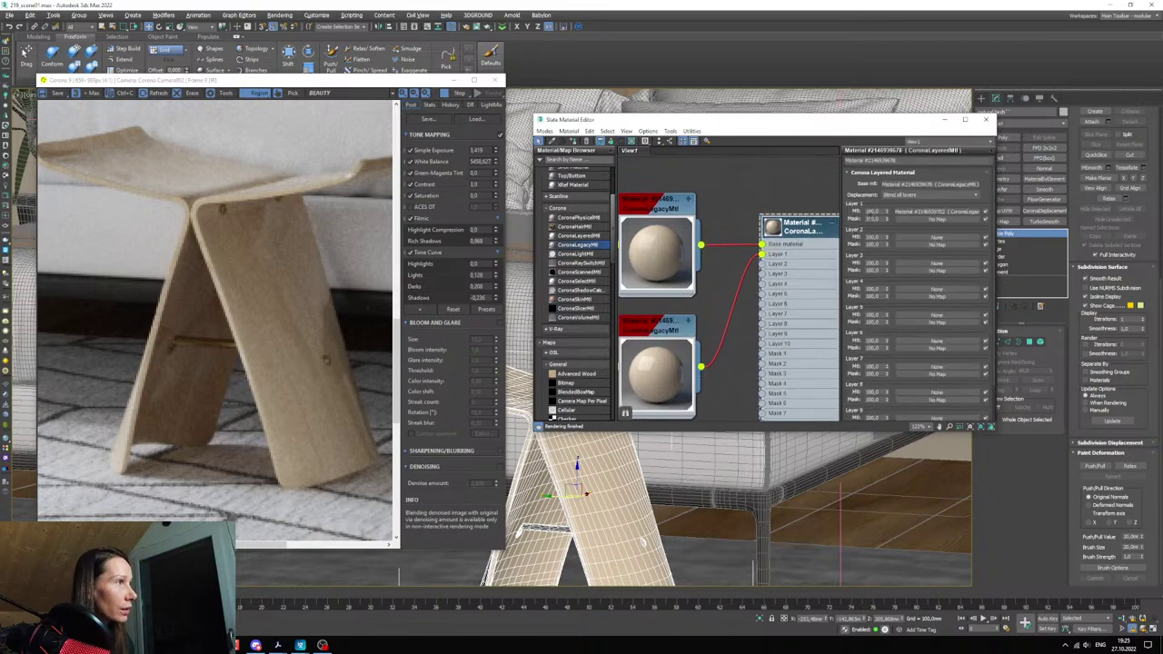
key("Return")
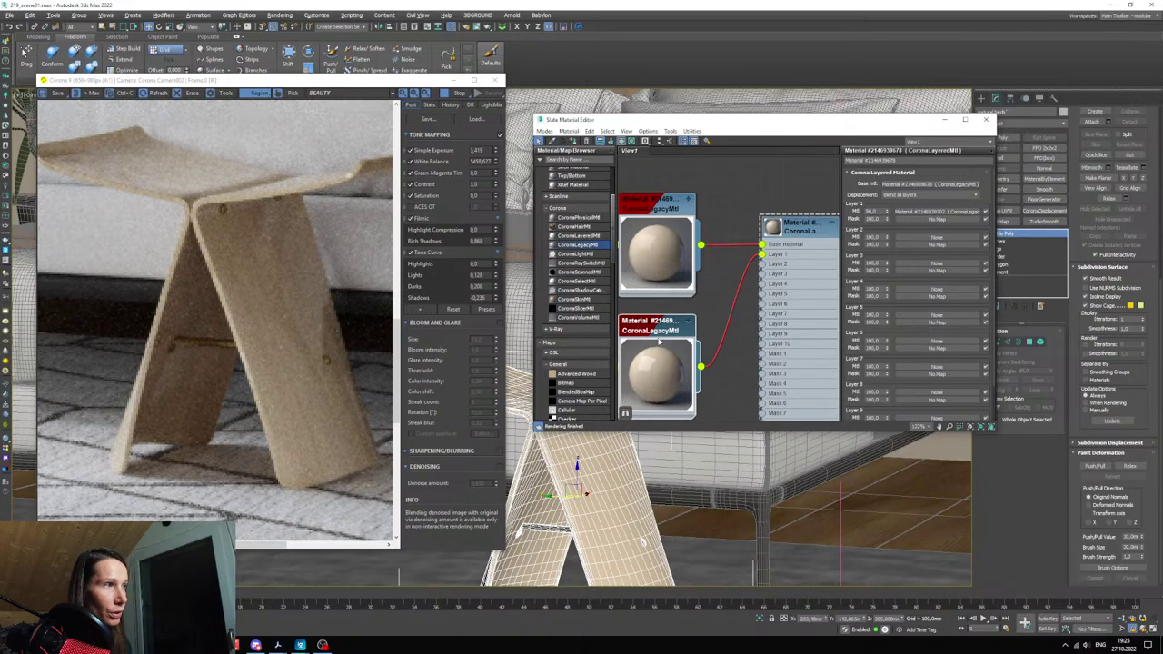
left_click_drag(661, 271, 658, 263)
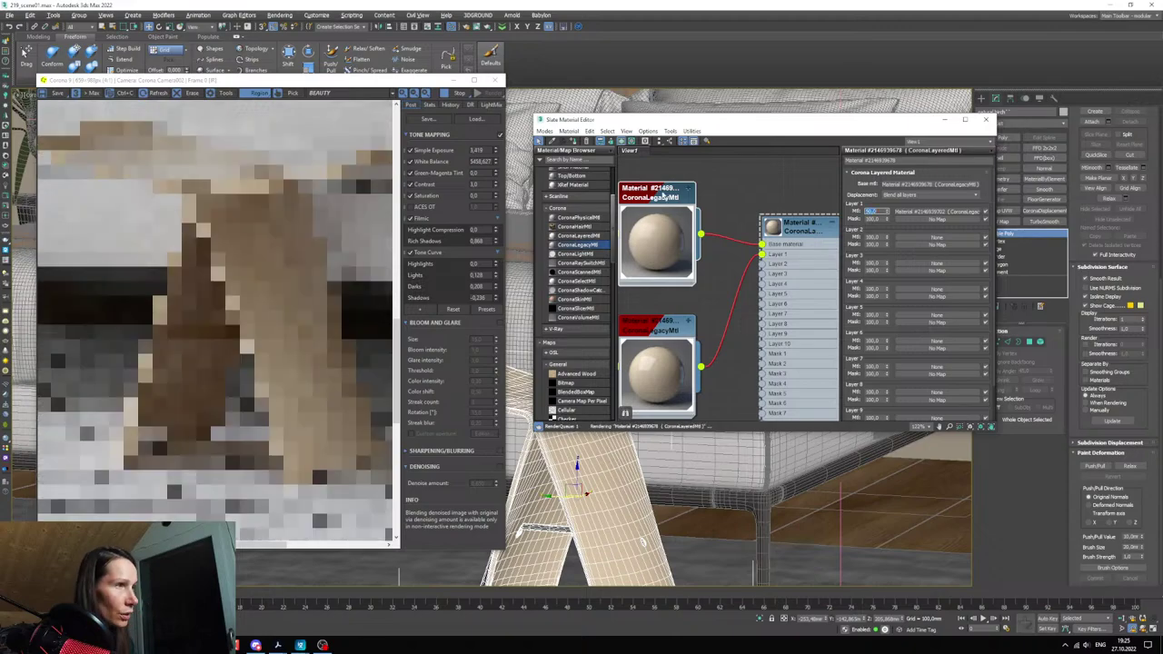
- Inspect the reflections on the stool's leg and seat, and set the Layer 1 material amount to 60
scroll(322, 327, "up", 5)
scroll(321, 325, "down", 6)
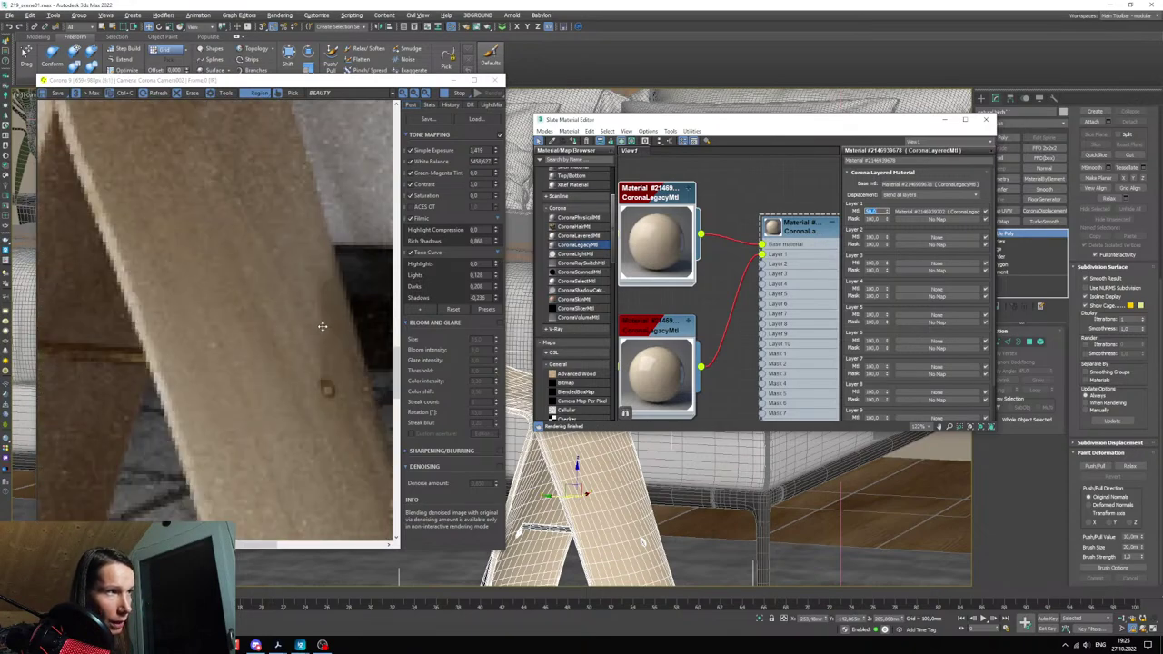
scroll(290, 265, "up", 3)
scroll(176, 223, "up", 3)
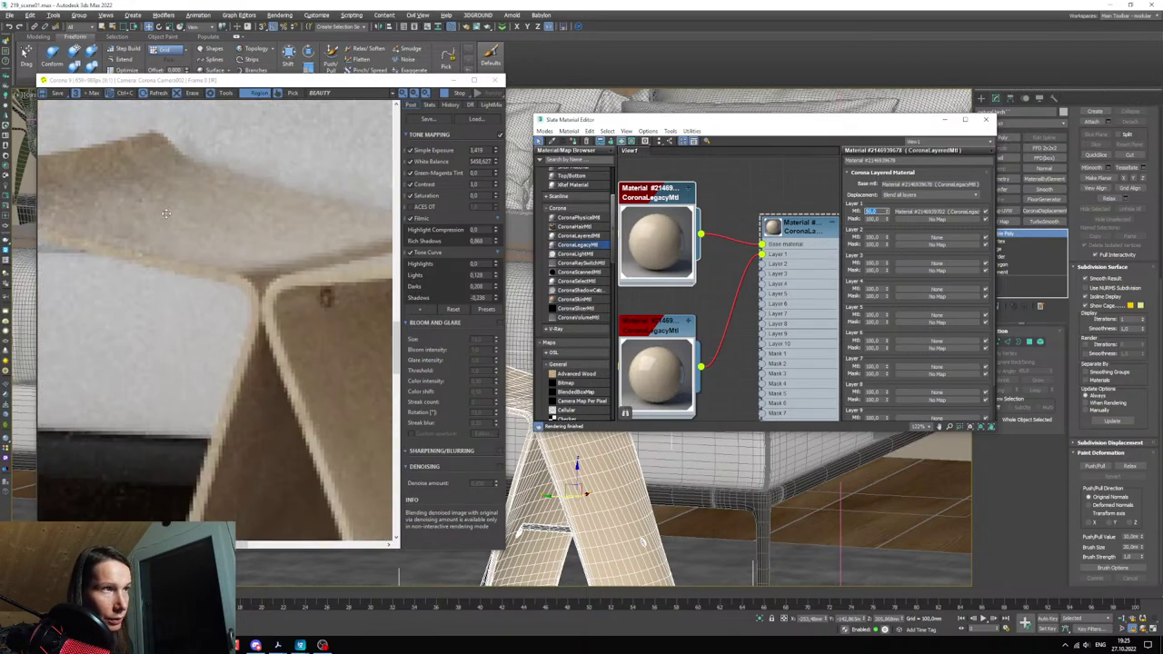
scroll(175, 223, "down", 3)
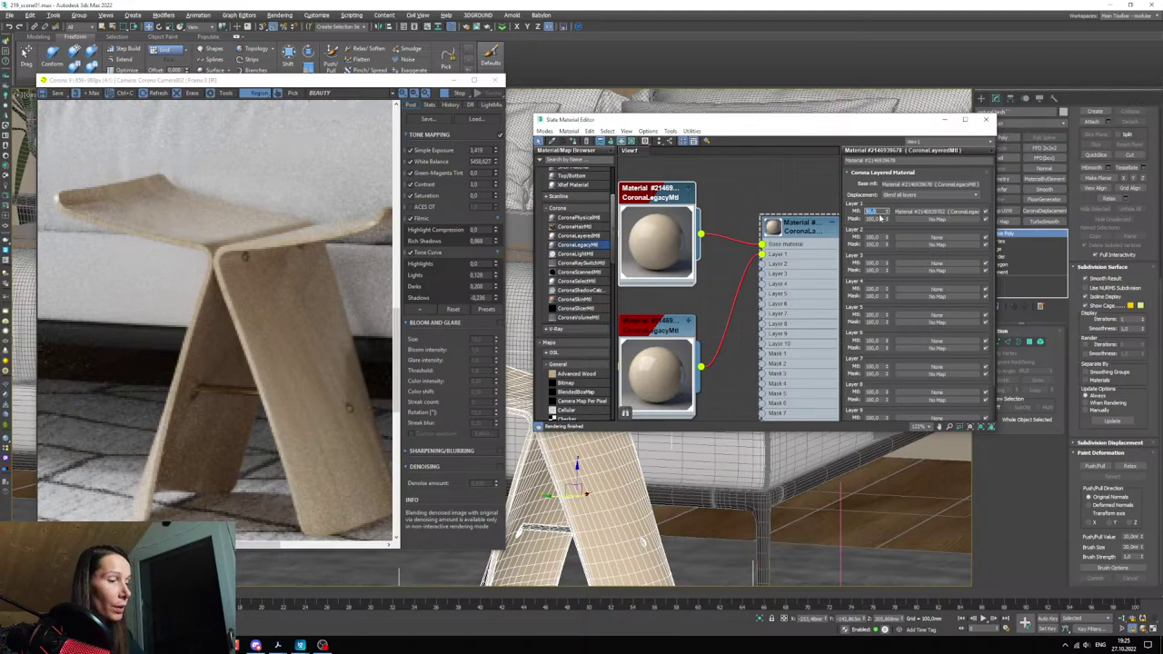
type("60")
key("Return")
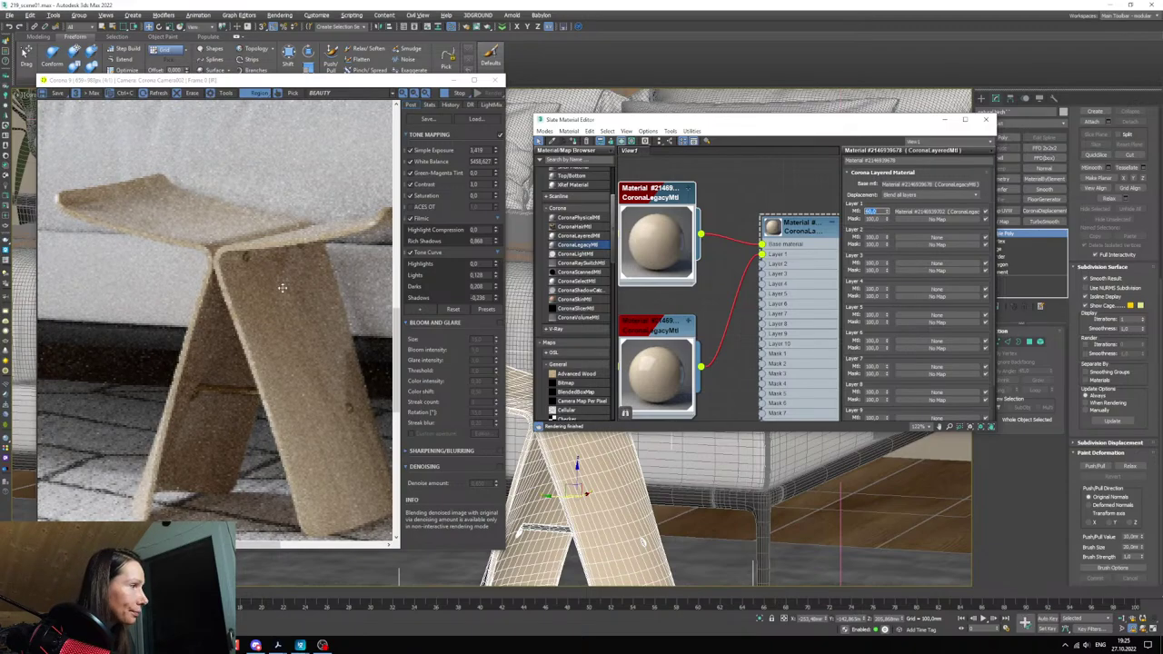
- Examine the wood's sheen and colour on the stool's seat and legs in the render, close up and from afar
scroll(282, 288, "up", 3)
scroll(226, 243, "down", 3)
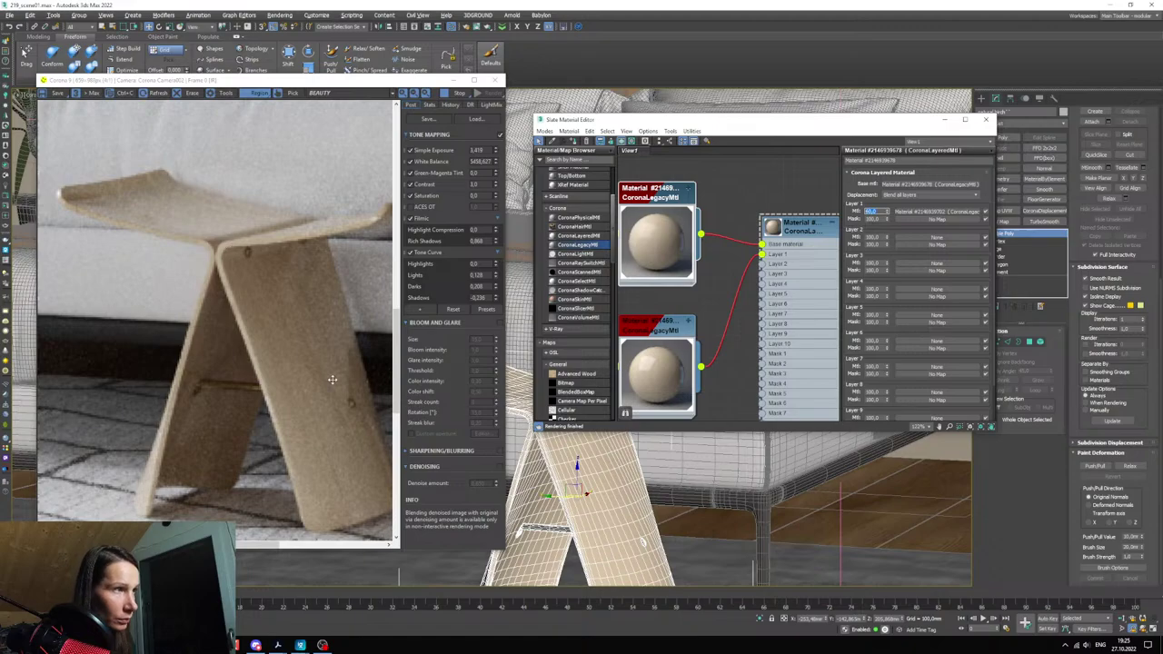
scroll(332, 380, "up", 2)
scroll(287, 302, "down", 5)
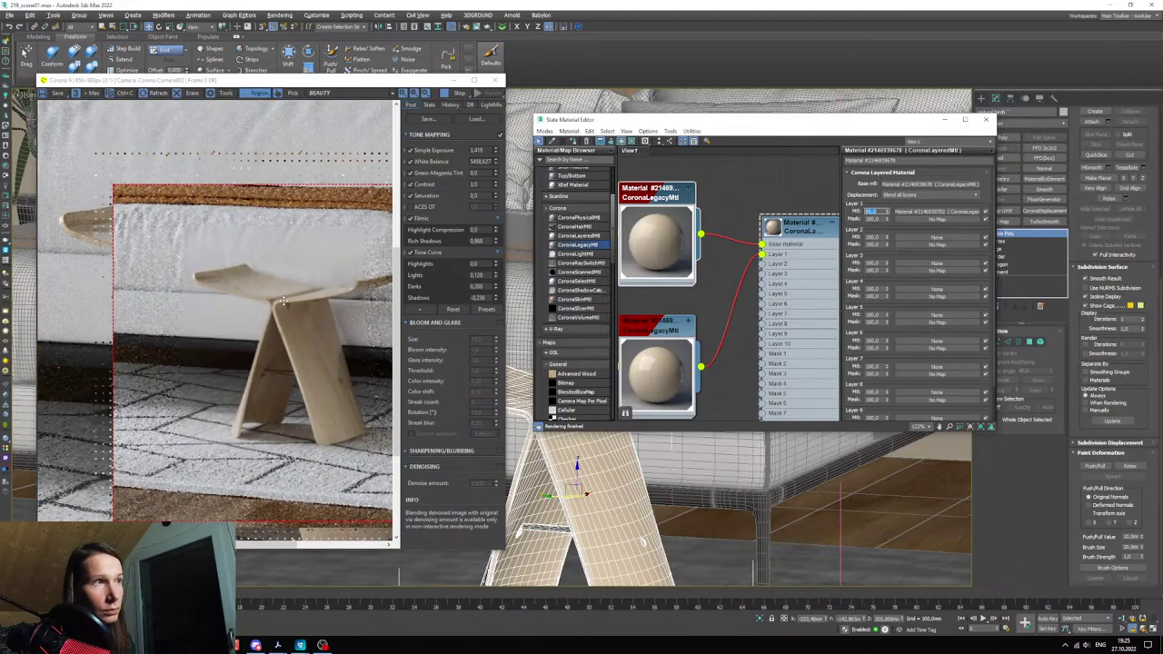
scroll(284, 300, "up", 3)
scroll(265, 291, "down", 3)
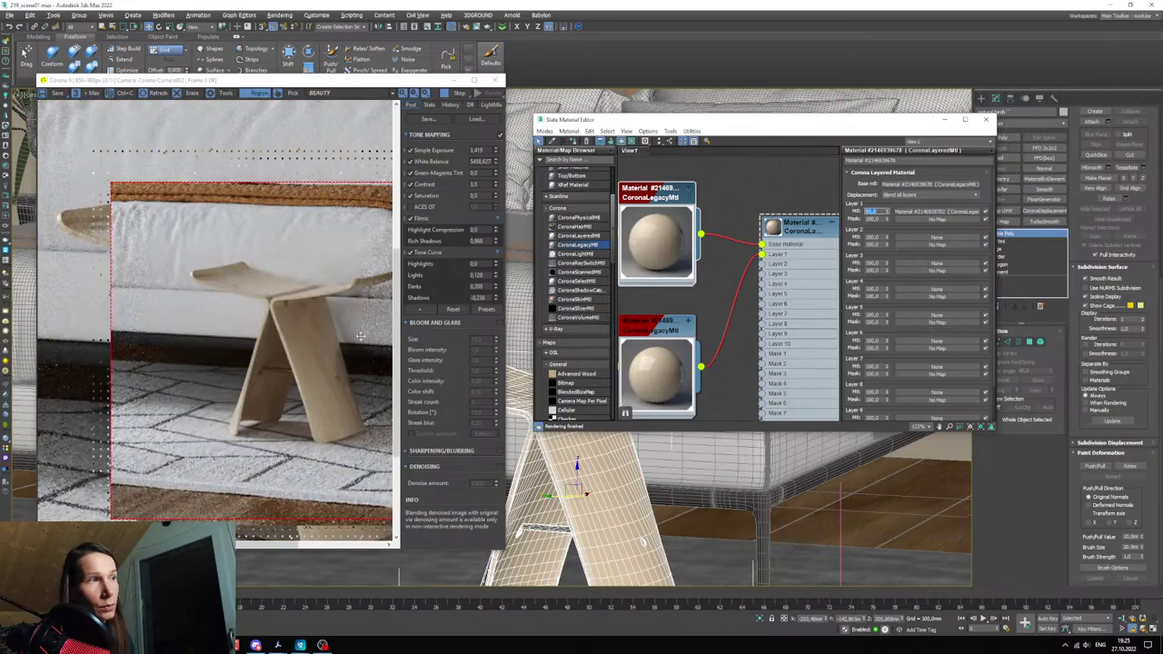
scroll(361, 335, "up", 2)
scroll(361, 335, "down", 2)
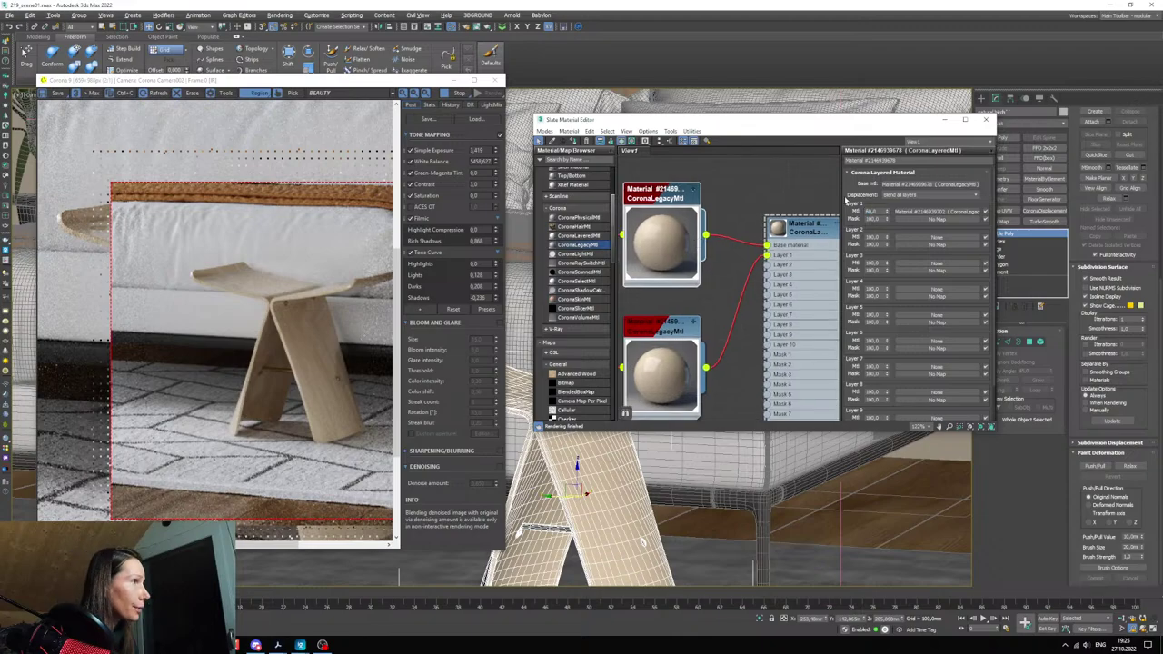
- Minimize the material editor and return the viewport to the camera view to see the whole bedroom render
left_click(945, 120)
key("c")
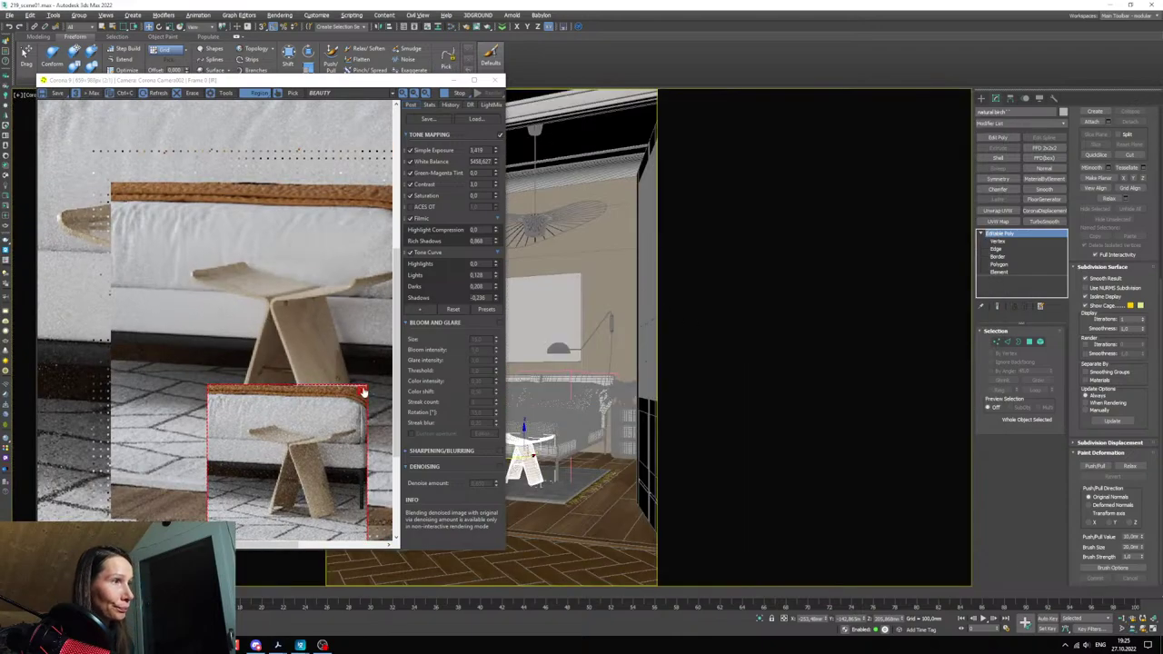
scroll(367, 391, "down", 2)
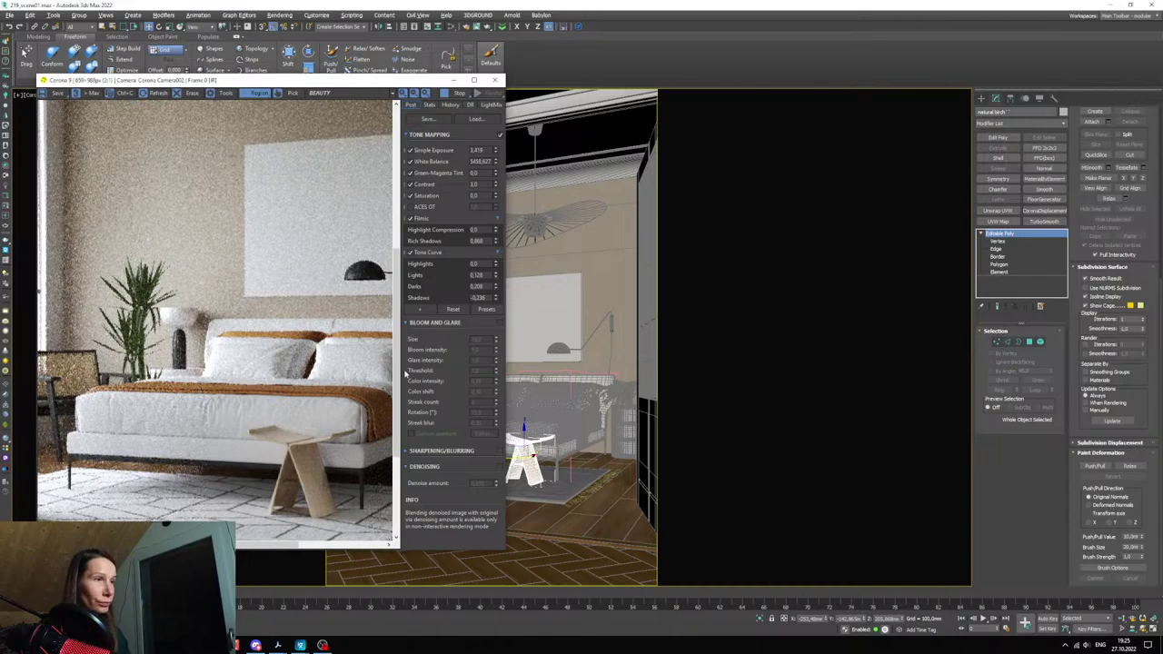
- Show the whole bedroom in the render, reopen the material editor beside it, and view the stool material's node network
scroll(381, 391, "down", 2)
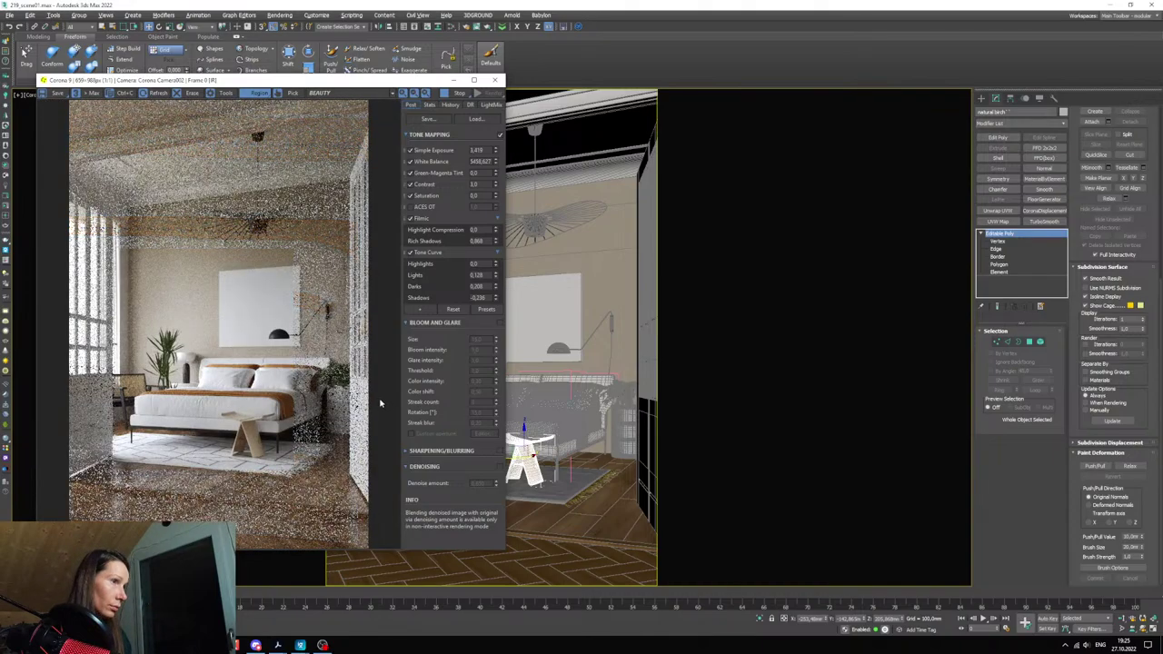
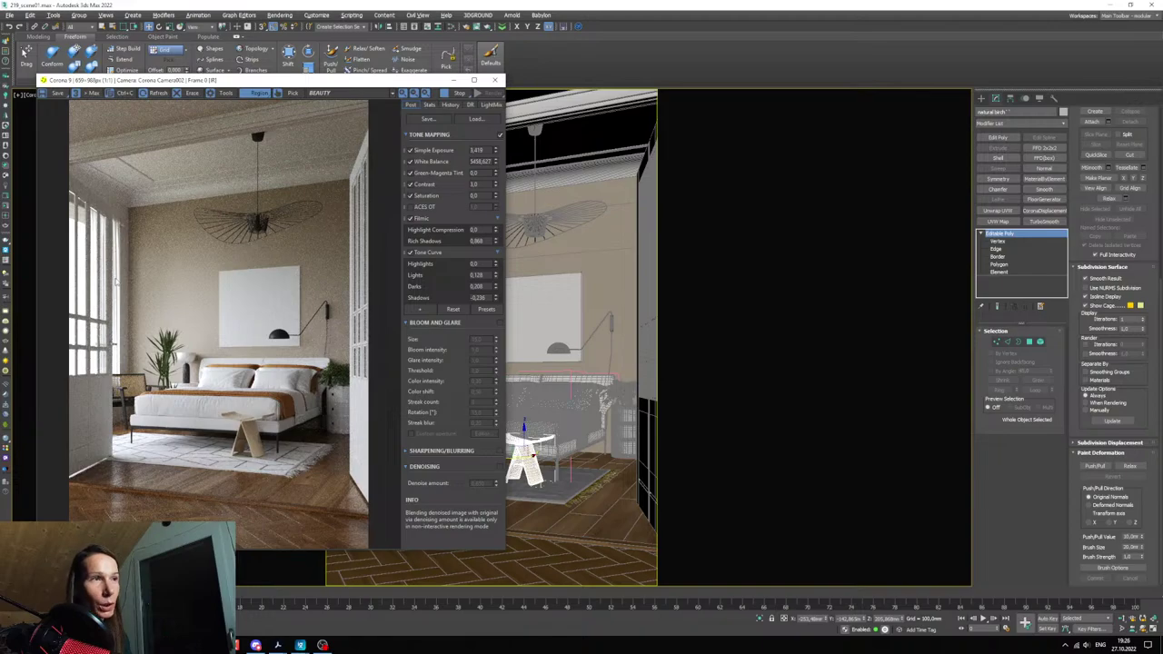
key("m")
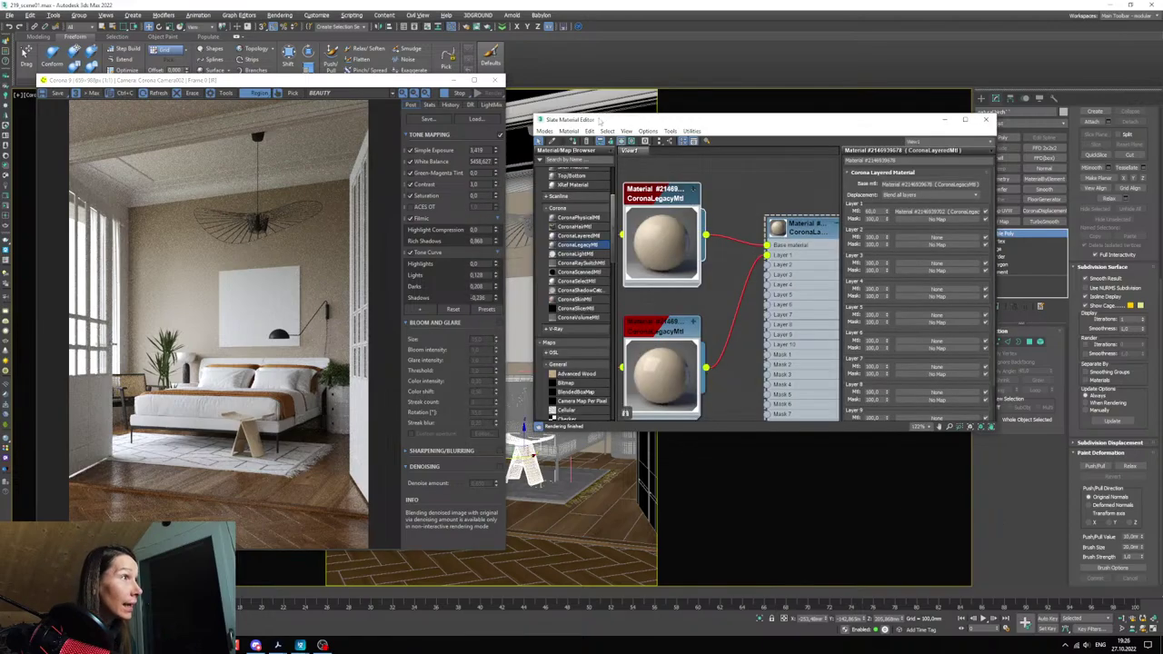
left_click_drag(564, 121, 586, 120)
scroll(727, 273, "down", 4)
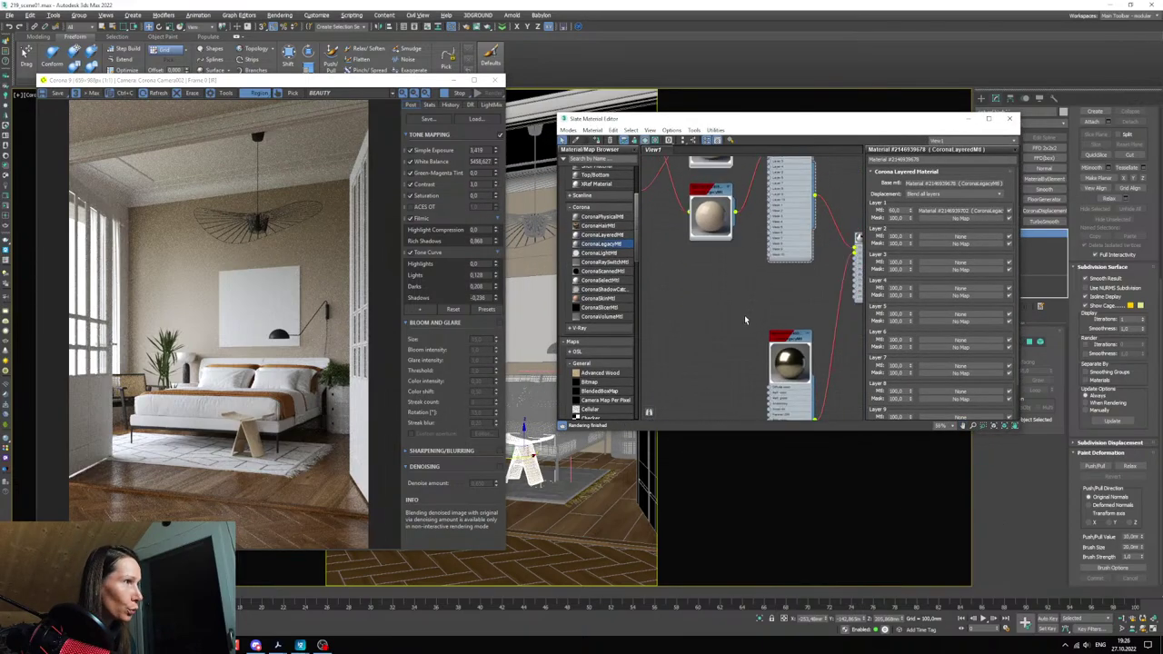
left_click_drag(391, 77, 367, 79)
left_click_drag(609, 119, 614, 117)
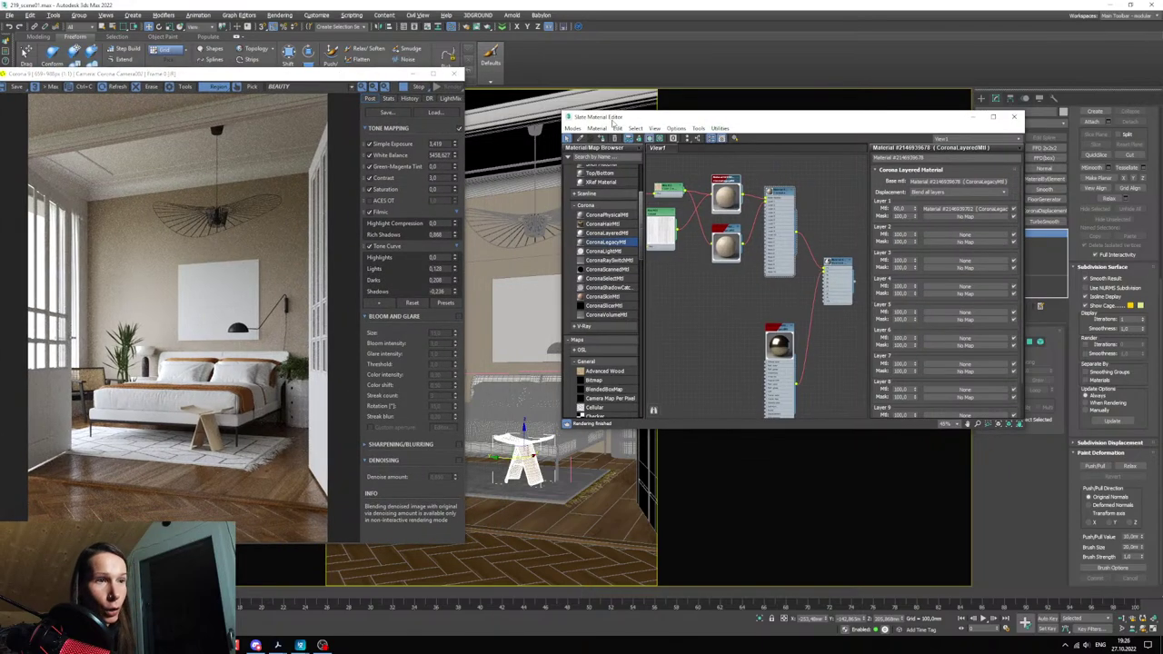
scroll(746, 260, "up", 3)
scroll(772, 300, "down", 3)
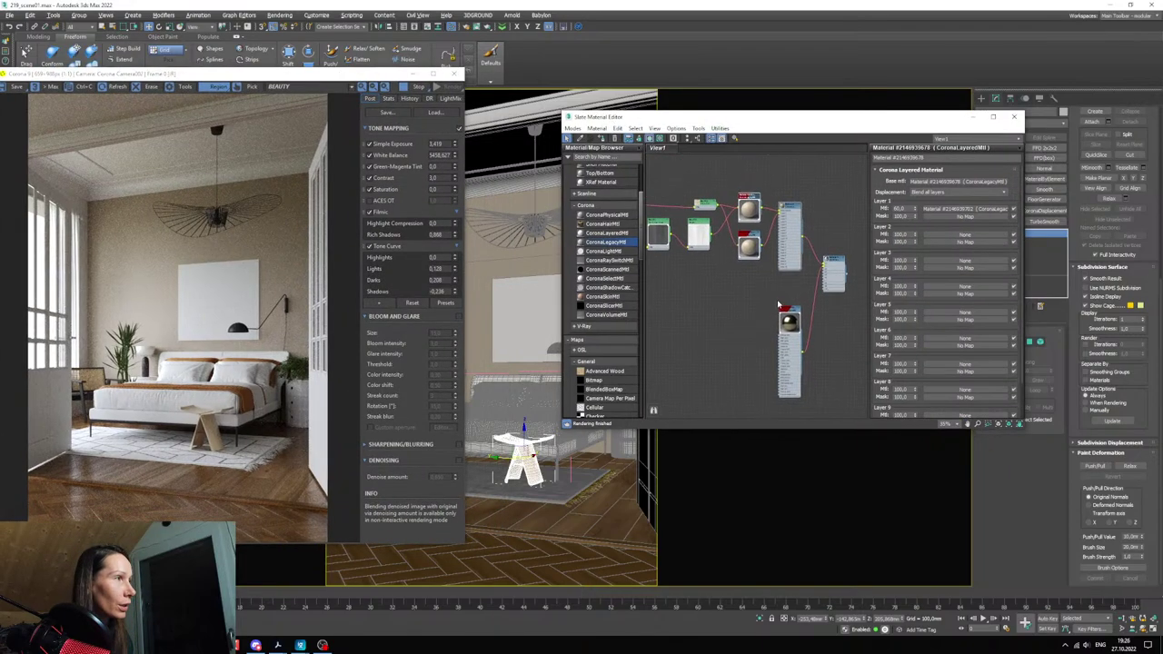
middle_click_drag(766, 320, 800, 329)
left_click_drag(656, 120, 740, 95)
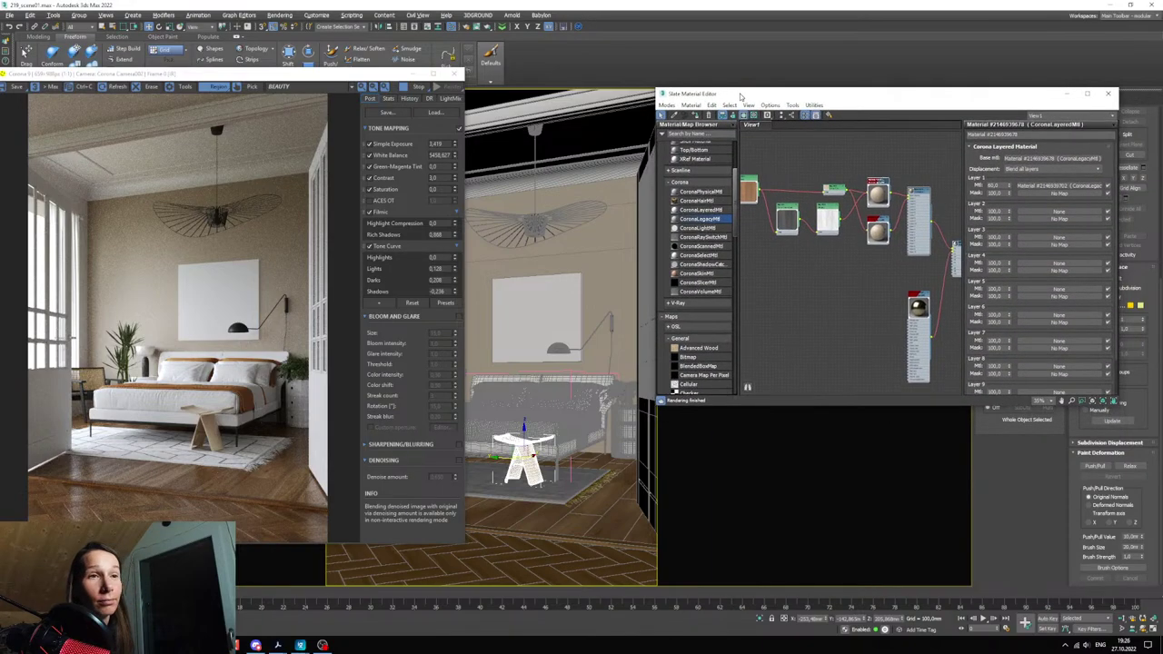
middle_click_drag(818, 272, 824, 285)
scroll(826, 279, "up", 3)
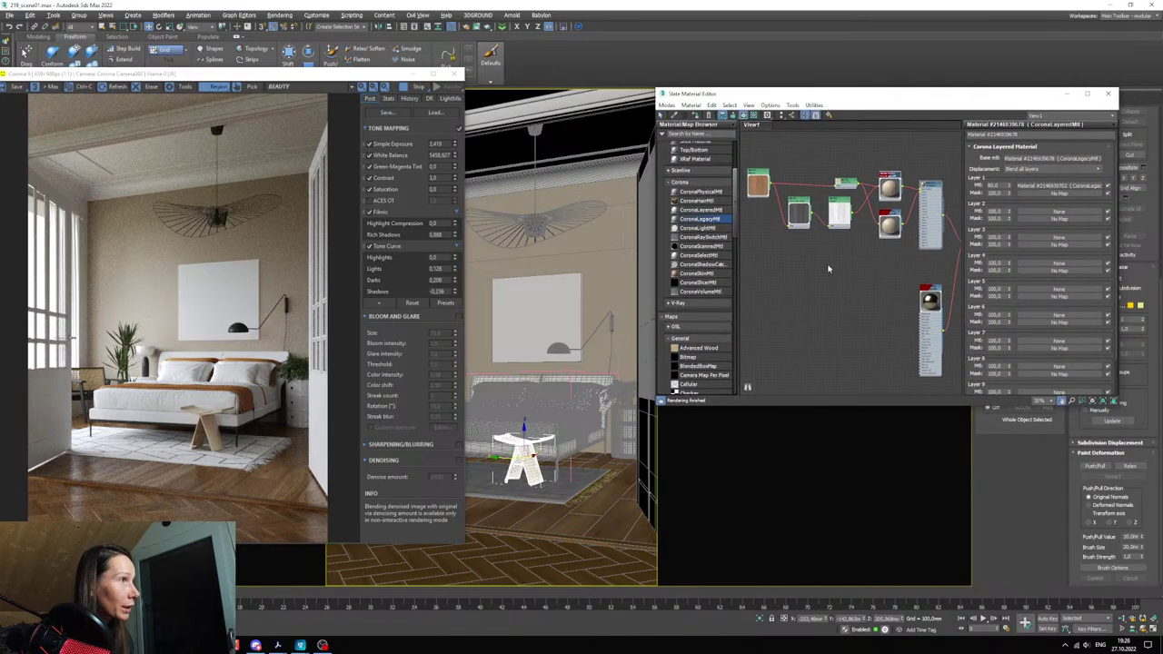
- Load the material of the blank picture above the bed into the material editor with the eyedropper and select the picture
left_click(646, 173)
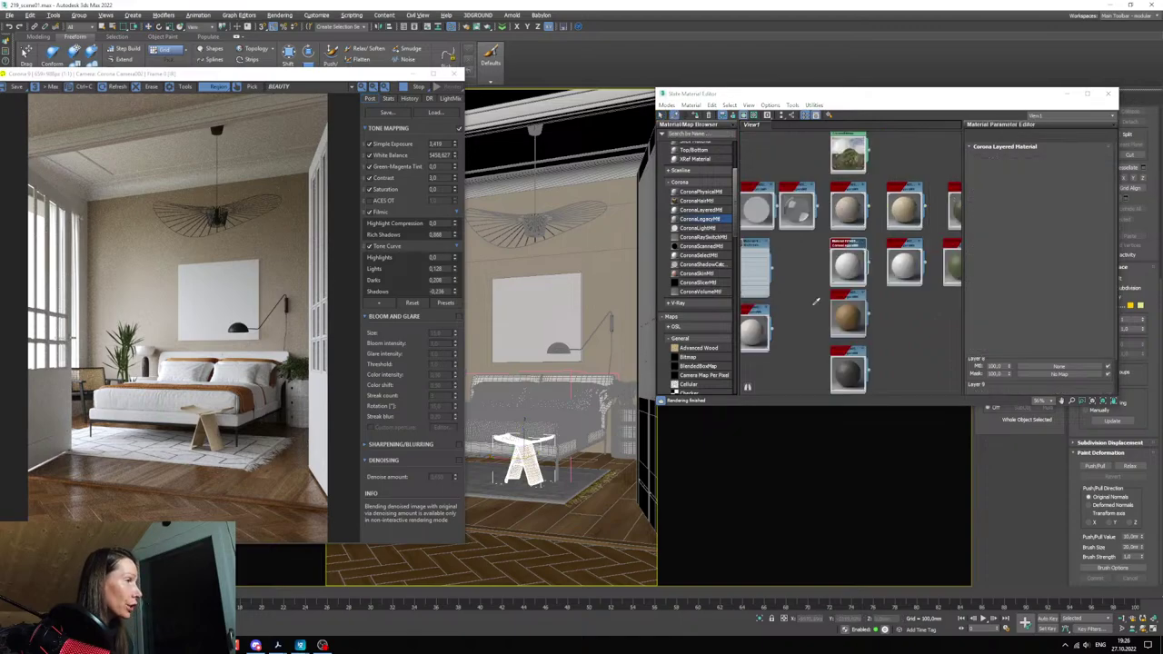
scroll(861, 311, "down", 3)
middle_click_drag(846, 301, 872, 337)
left_click(674, 116)
left_click(596, 310)
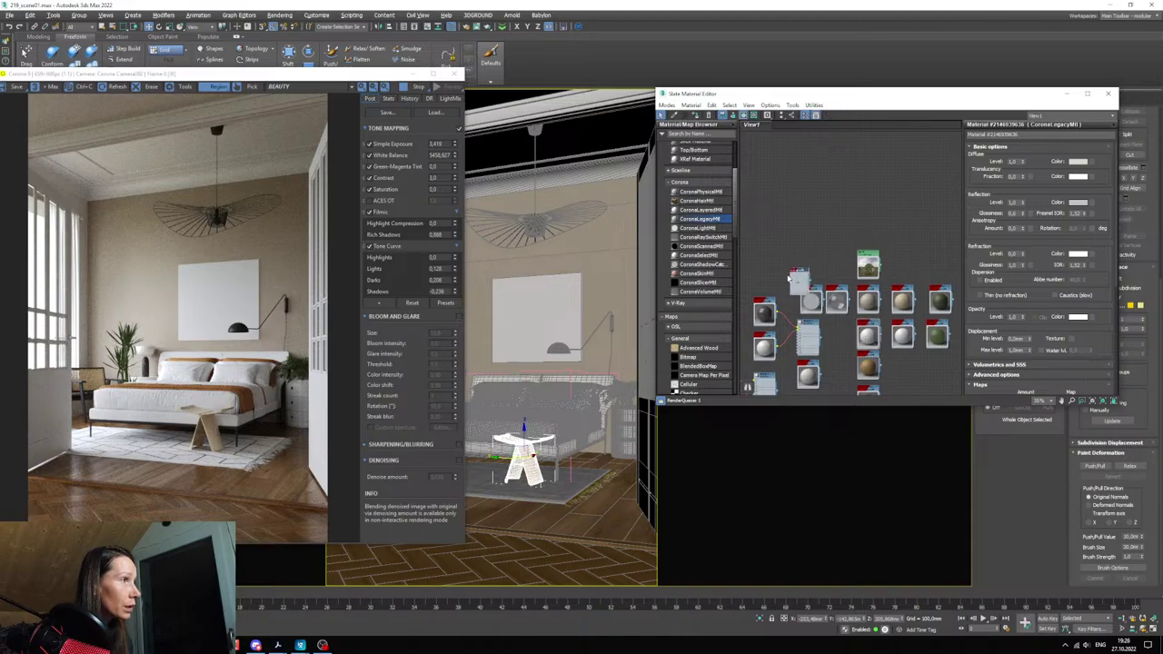
left_click(574, 311)
- Move the picture's material node into an empty area of the node view, away from the other materials
scroll(768, 289, "up", 3)
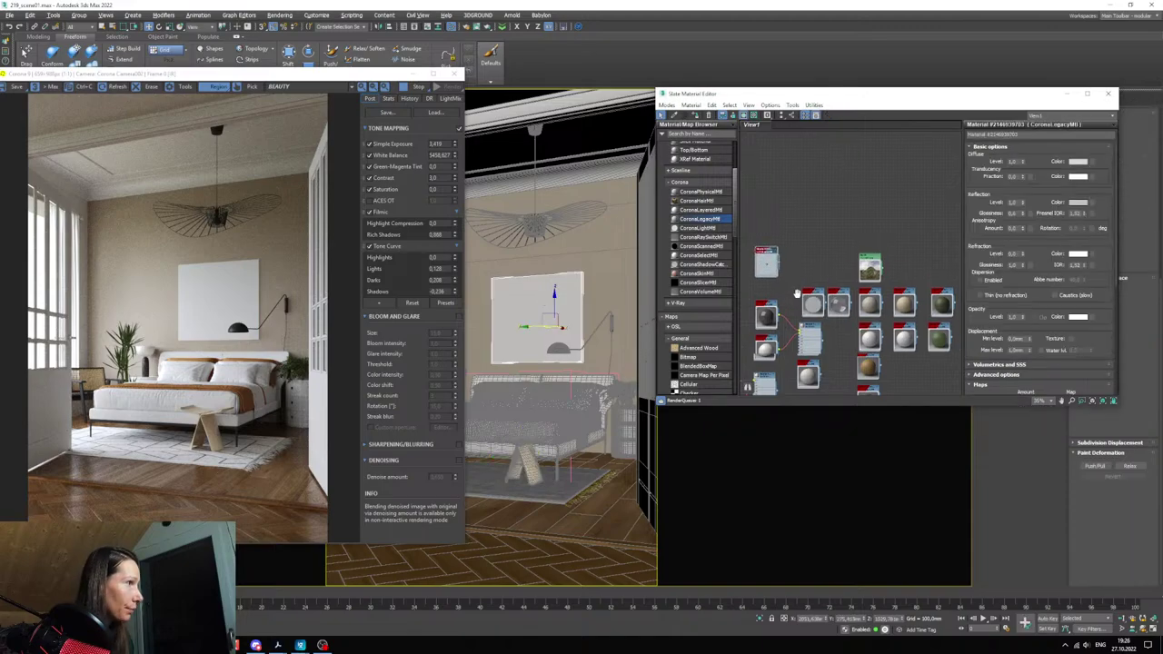
middle_click_drag(768, 289, 890, 337)
scroll(879, 319, "up", 1)
left_click_drag(877, 313, 786, 290)
middle_click_drag(786, 291, 882, 322)
scroll(877, 319, "down", 2)
left_click_drag(878, 319, 872, 335)
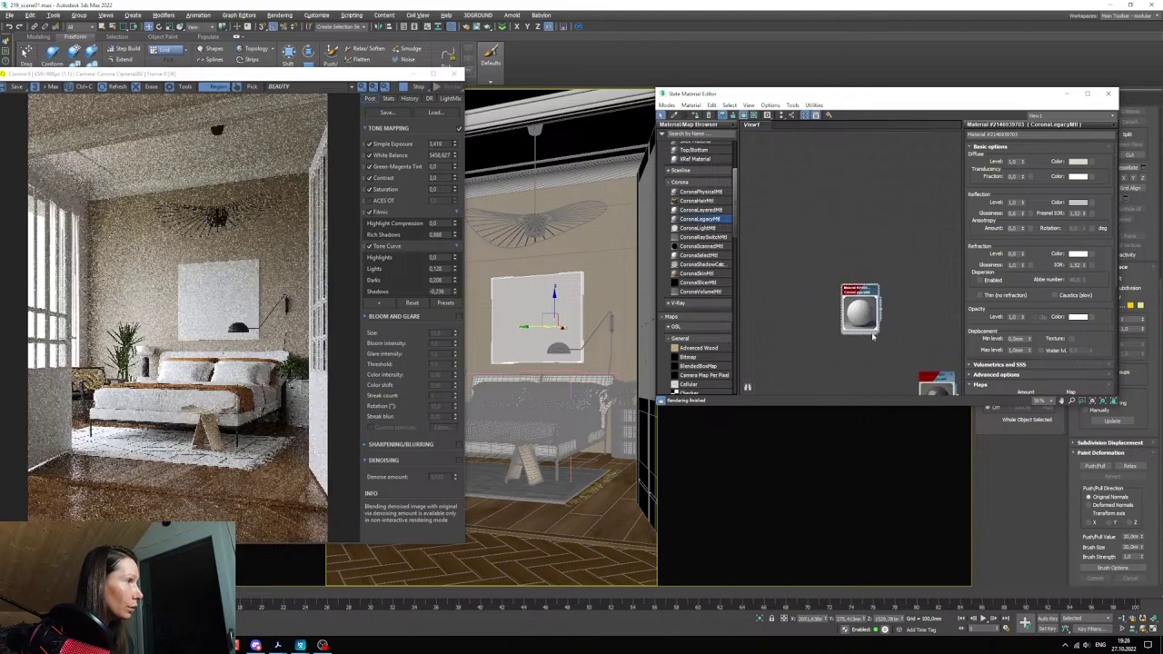
- Switch to the textures folder in File Explorer and preview the beige abstract painting image whose name starts with 836042f5c377
key("alt+Tab")
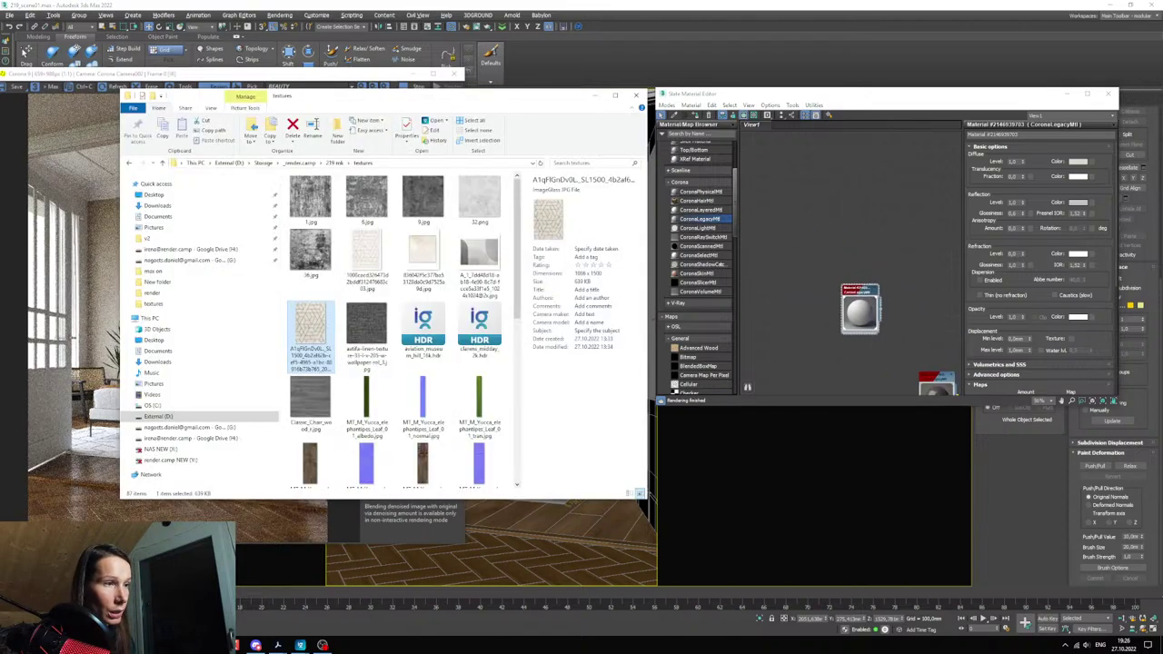
left_click(422, 263)
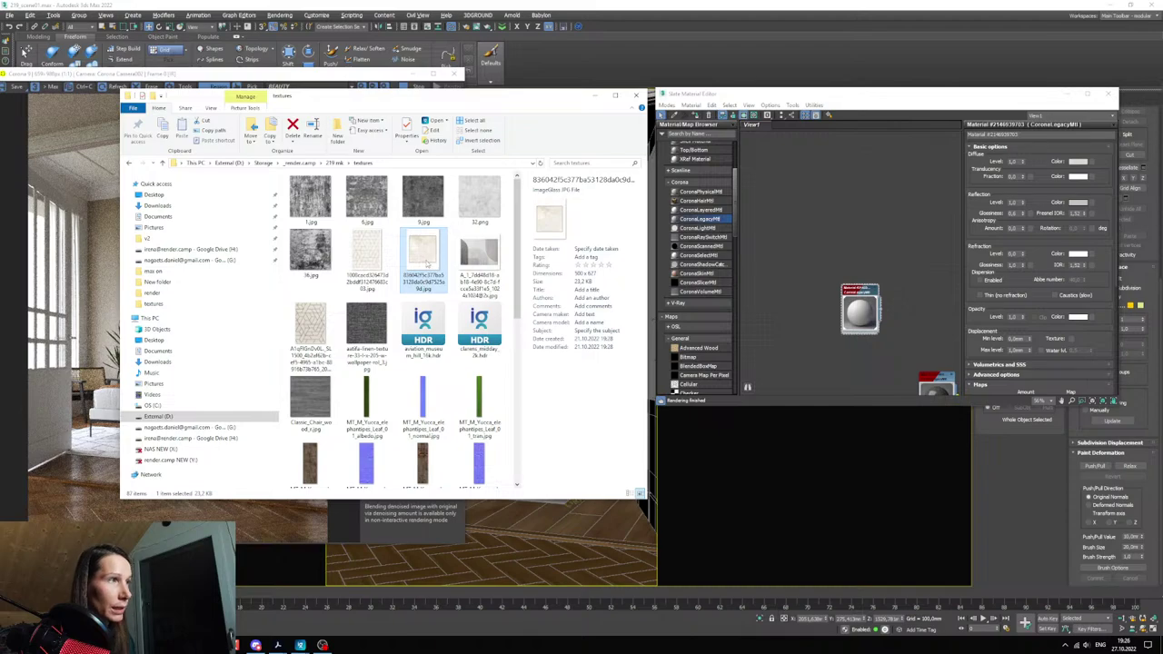
double_click(423, 261)
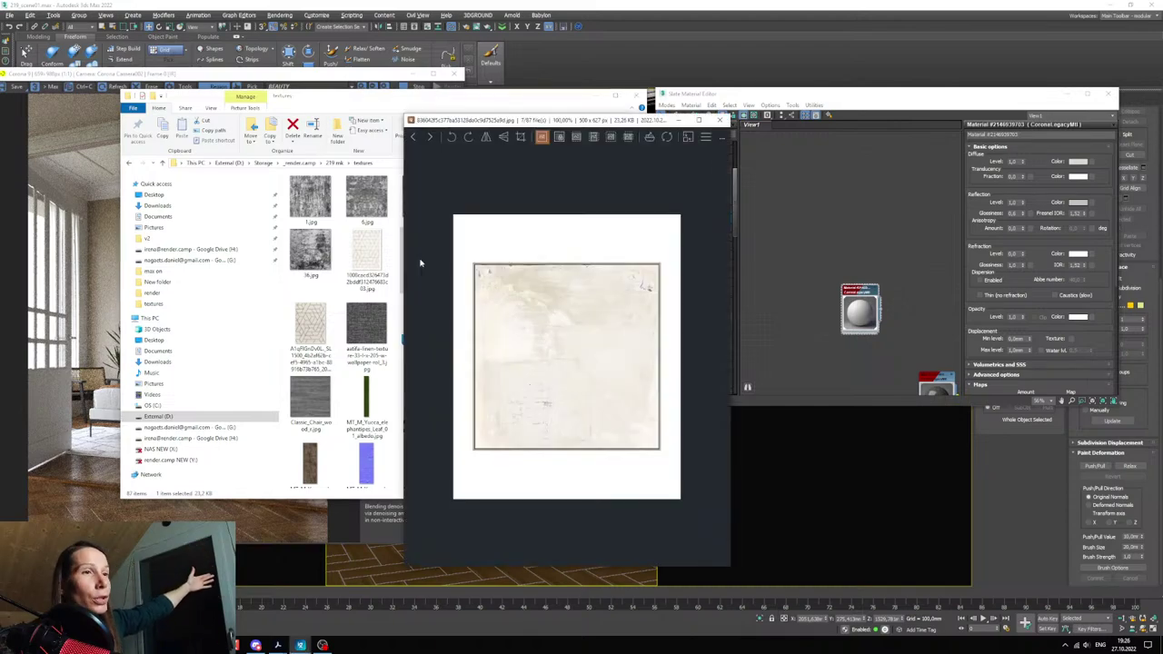
left_click(721, 119)
left_click_drag(526, 107, 445, 119)
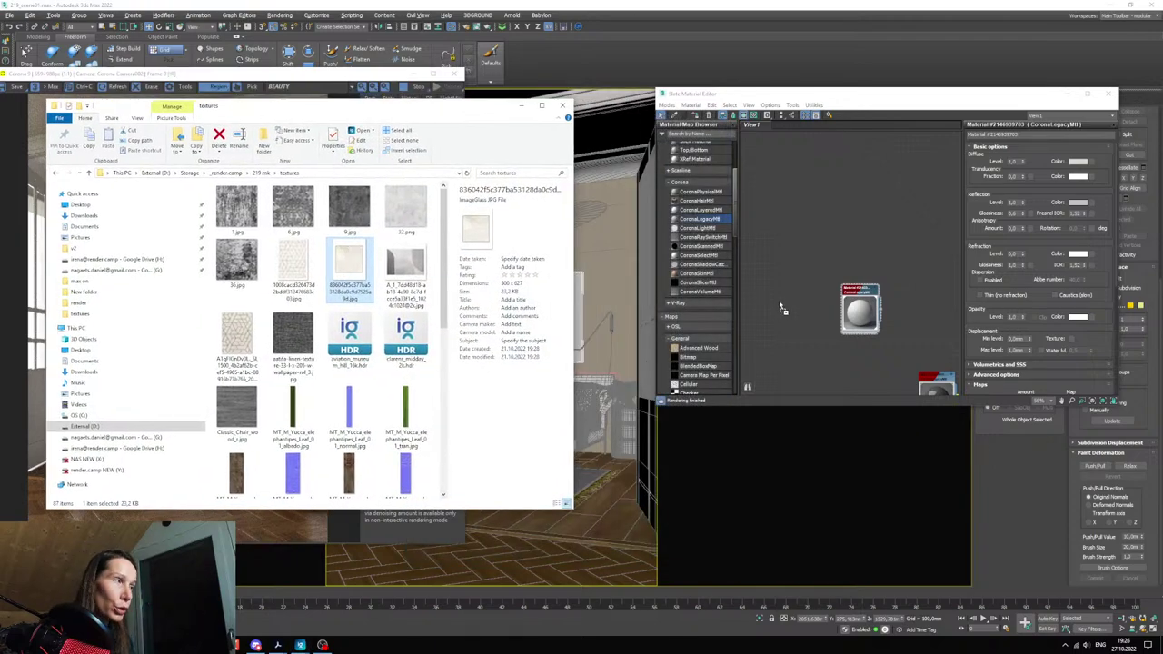
- Load the abstract painting image as a bitmap node beside the picture's material and enlarge the node's preview
left_click_drag(780, 309, 780, 302)
scroll(799, 304, "up", 3)
middle_click_drag(758, 332, 767, 265)
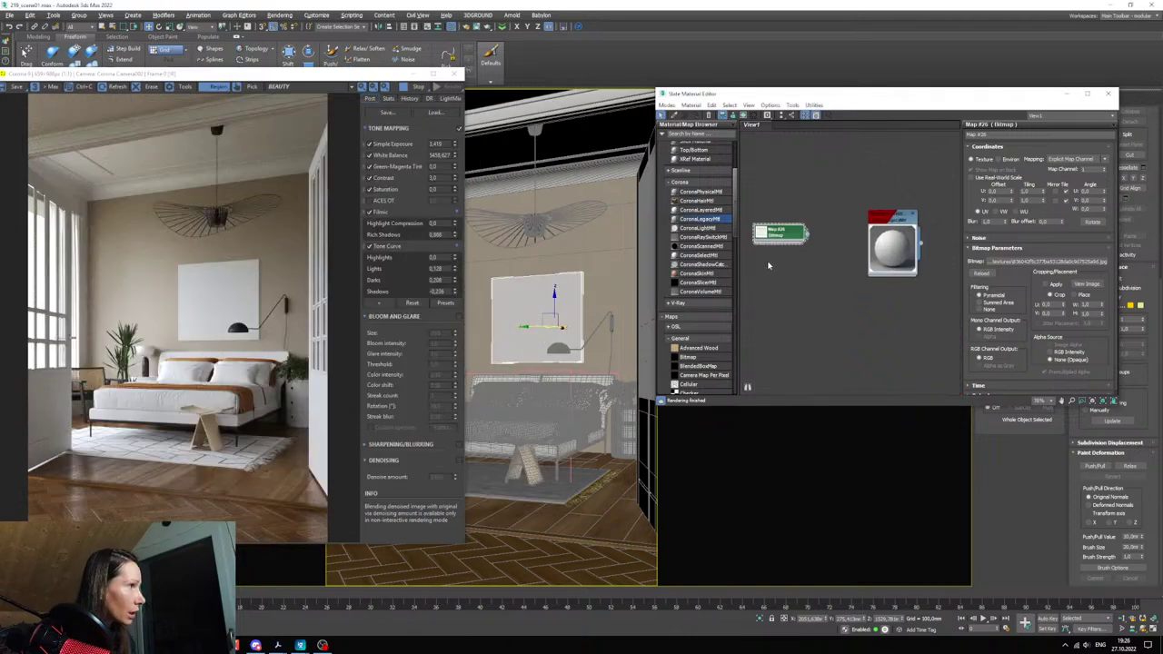
double_click(767, 237)
left_click_drag(782, 242, 811, 286)
scroll(808, 300, "up", 2)
middle_click_drag(838, 298, 795, 289)
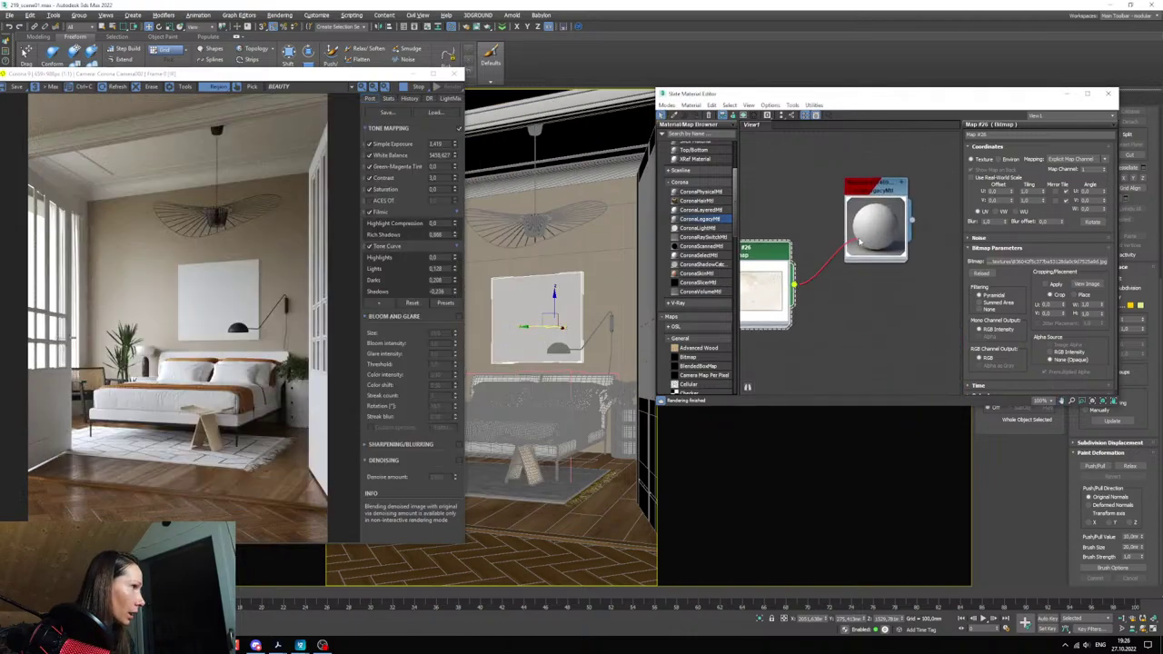
- Connect the painting bitmap to the picture's material as its diffuse map
left_click_drag(860, 242, 850, 263)
scroll(822, 291, "up", 1)
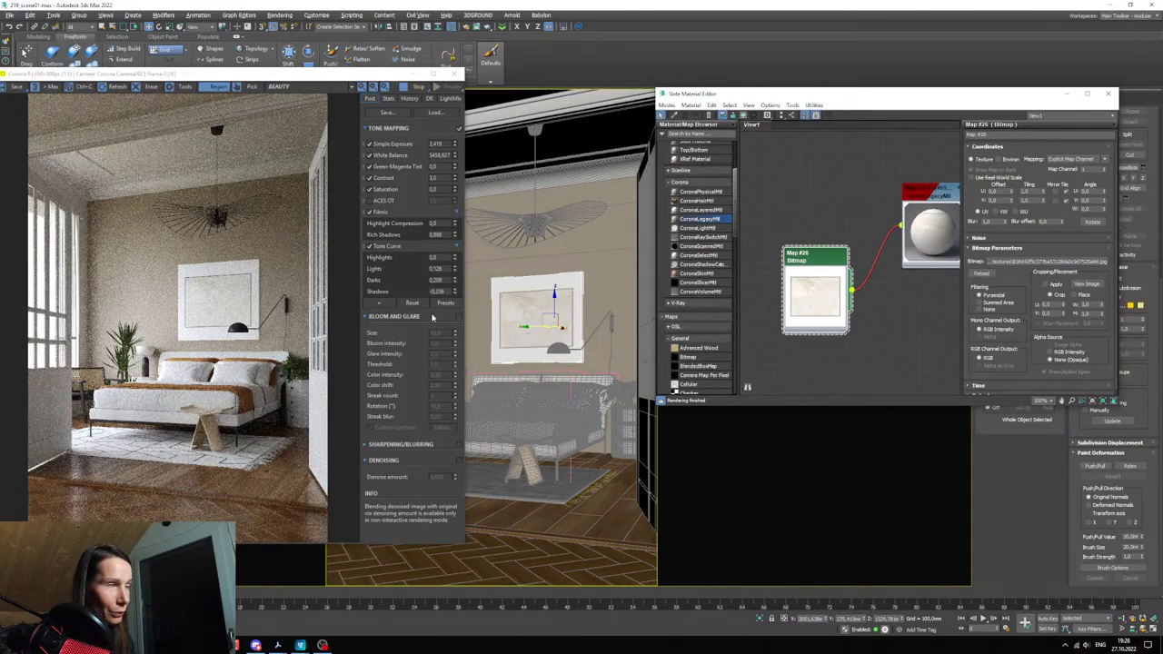
middle_click_drag(808, 265, 806, 274)
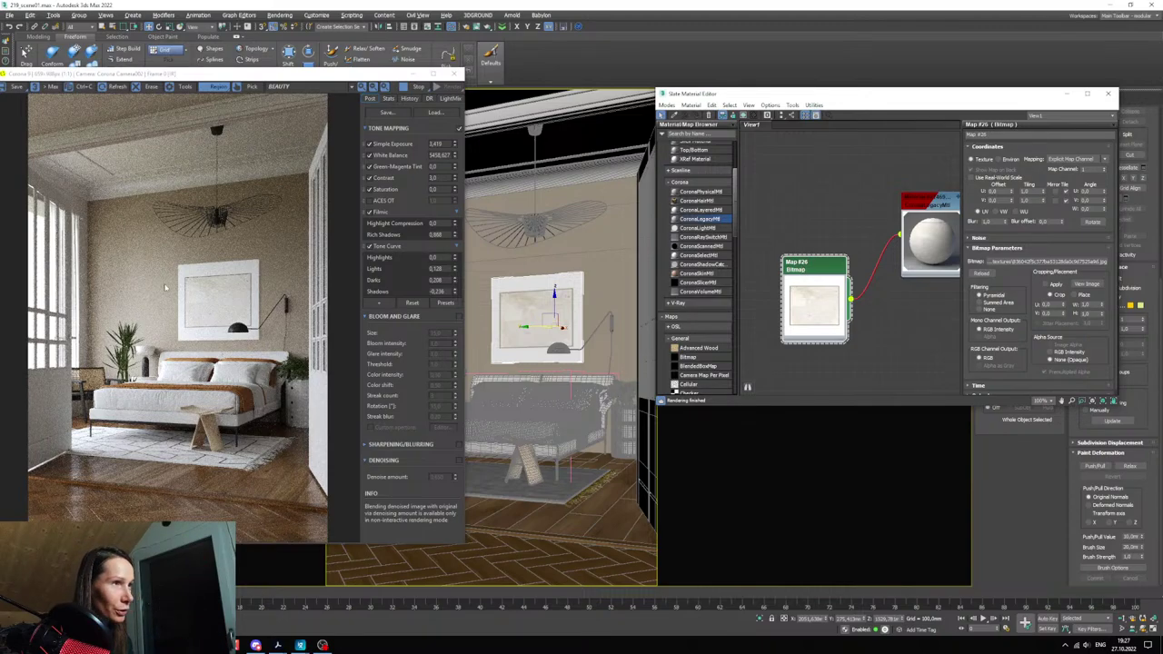
- Crop the bitmap on all four sides to the painting's frame, excluding the white border, and apply the cropping
left_click(1081, 285)
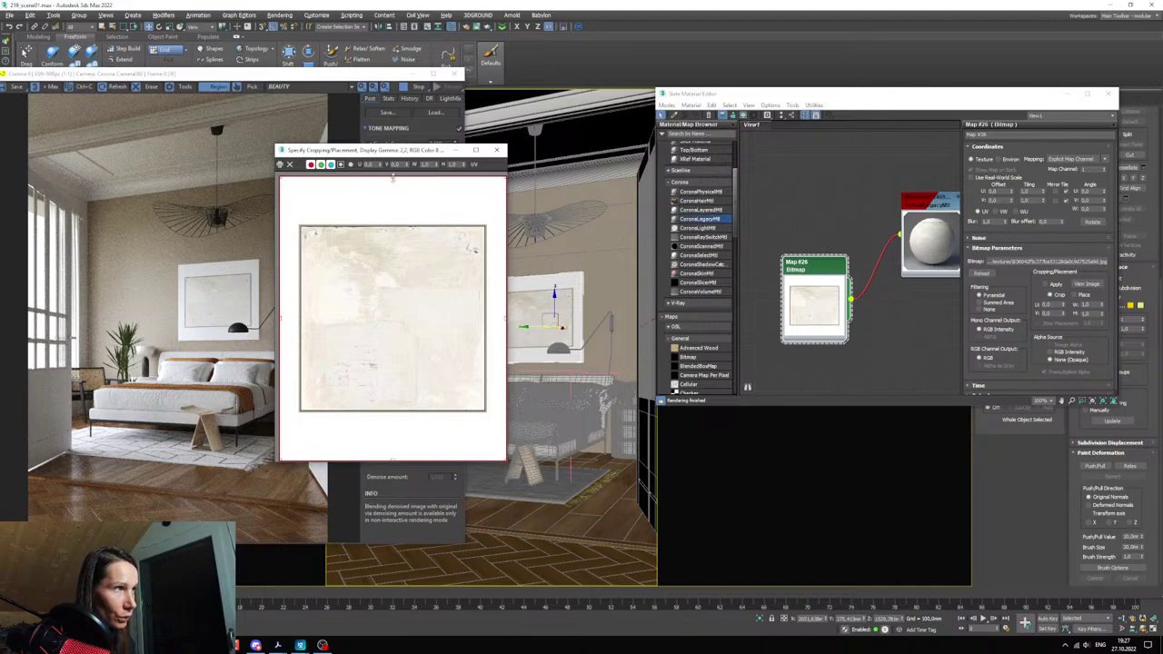
left_click_drag(392, 178, 379, 227)
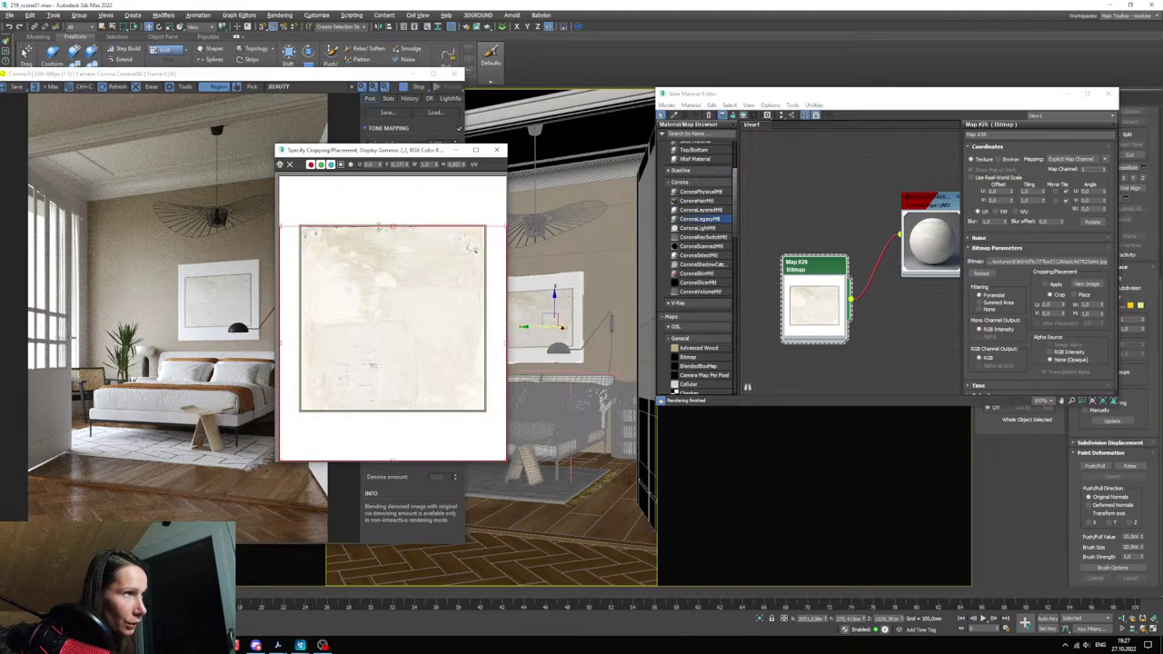
left_click_drag(279, 344, 301, 343)
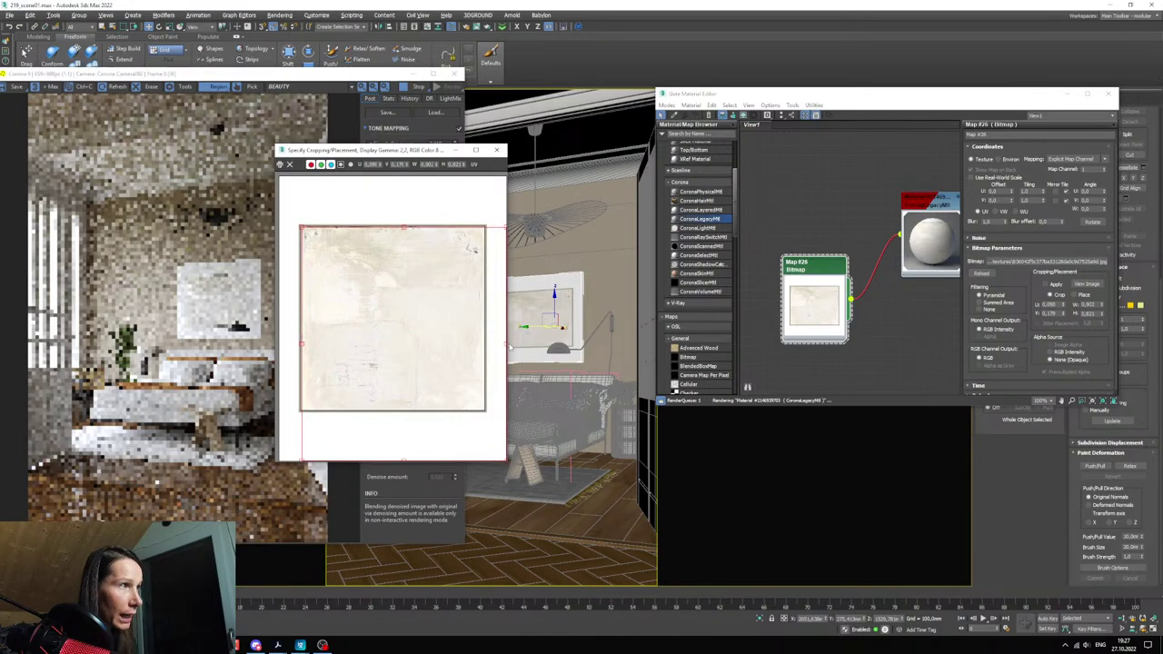
left_click_drag(510, 347, 483, 346)
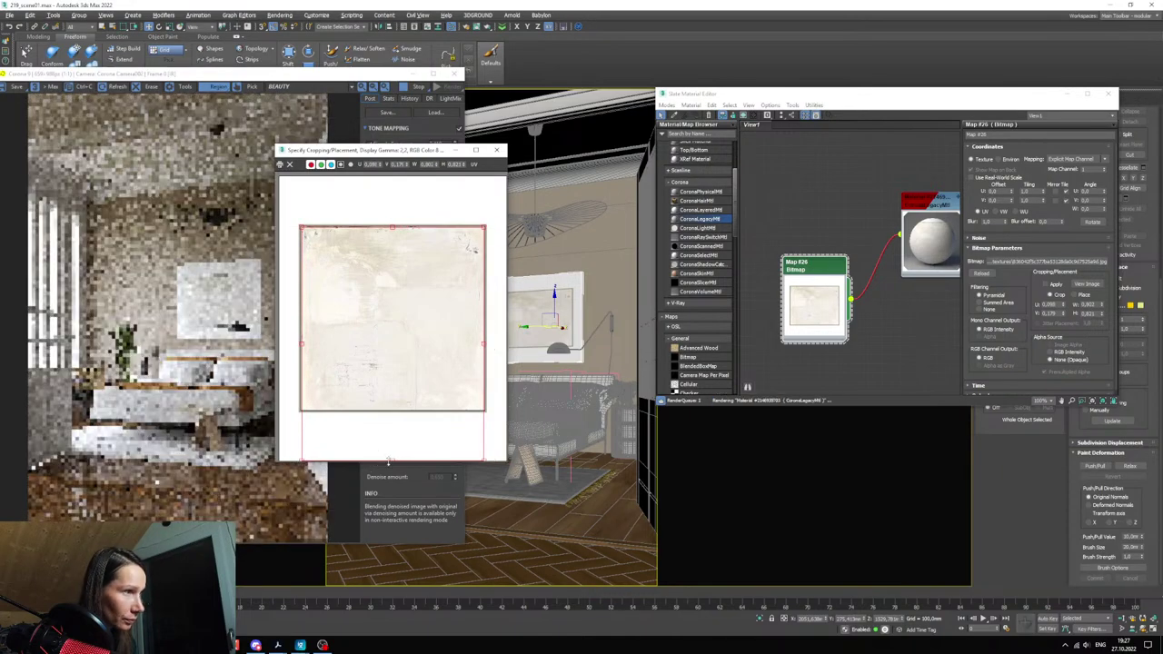
left_click_drag(388, 461, 385, 410)
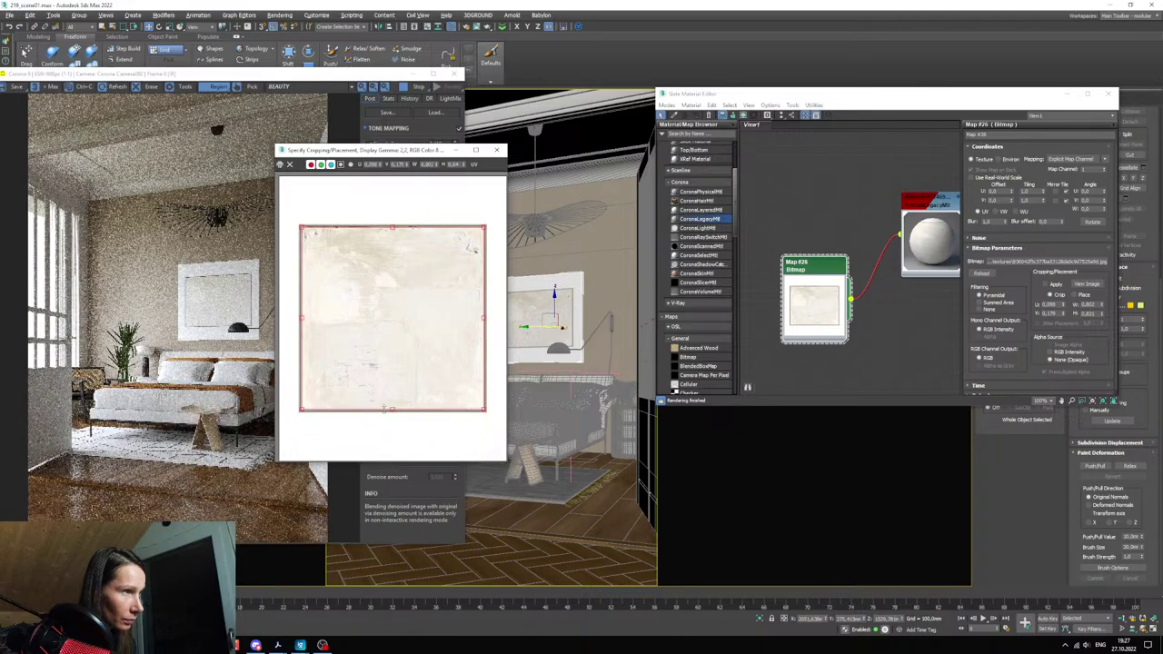
left_click(496, 150)
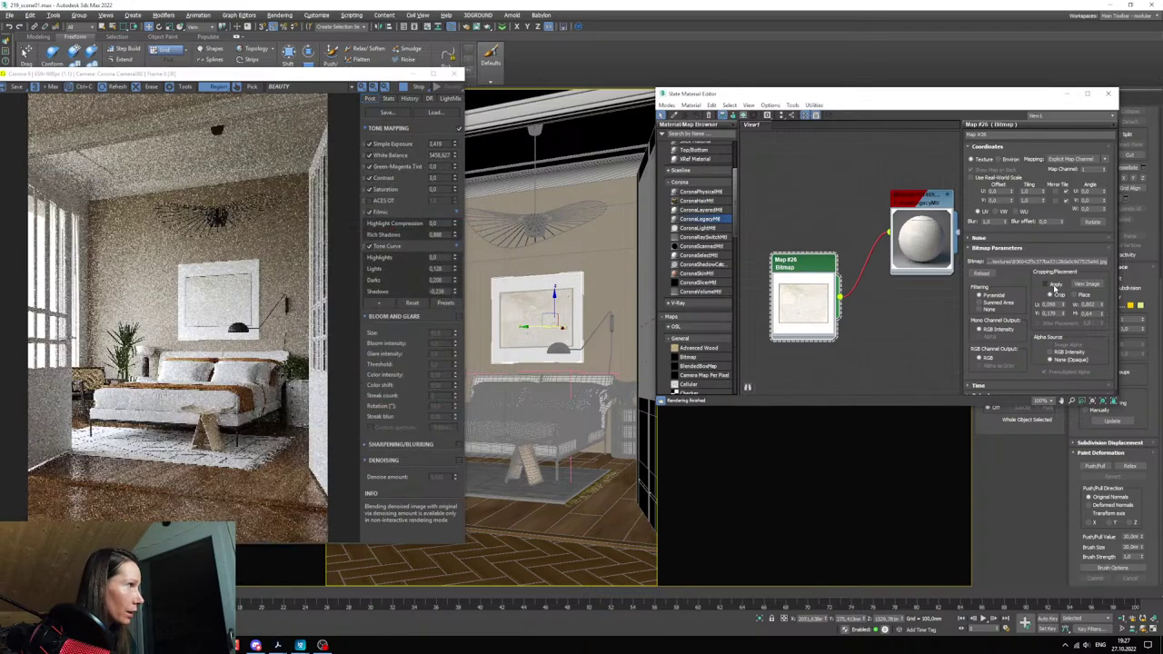
left_click(1052, 286)
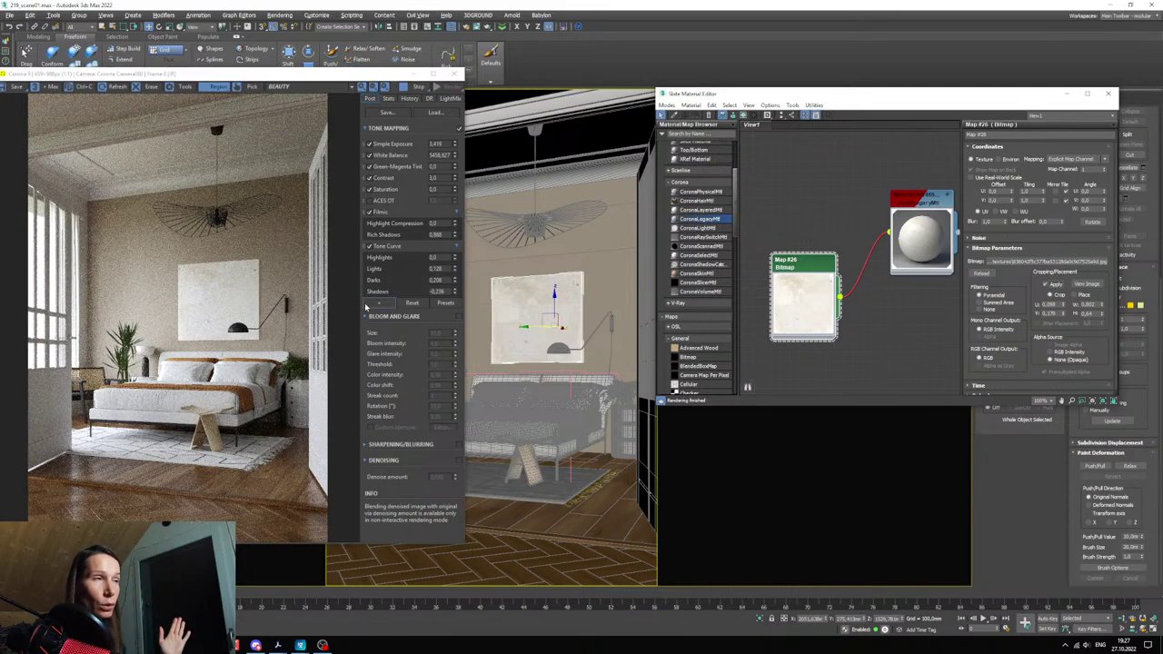
- Change the picture's material type to Multi/Sub-Object, keeping the old material as a sub-material
middle_click_drag(808, 304, 796, 317)
left_click_drag(797, 317, 796, 290)
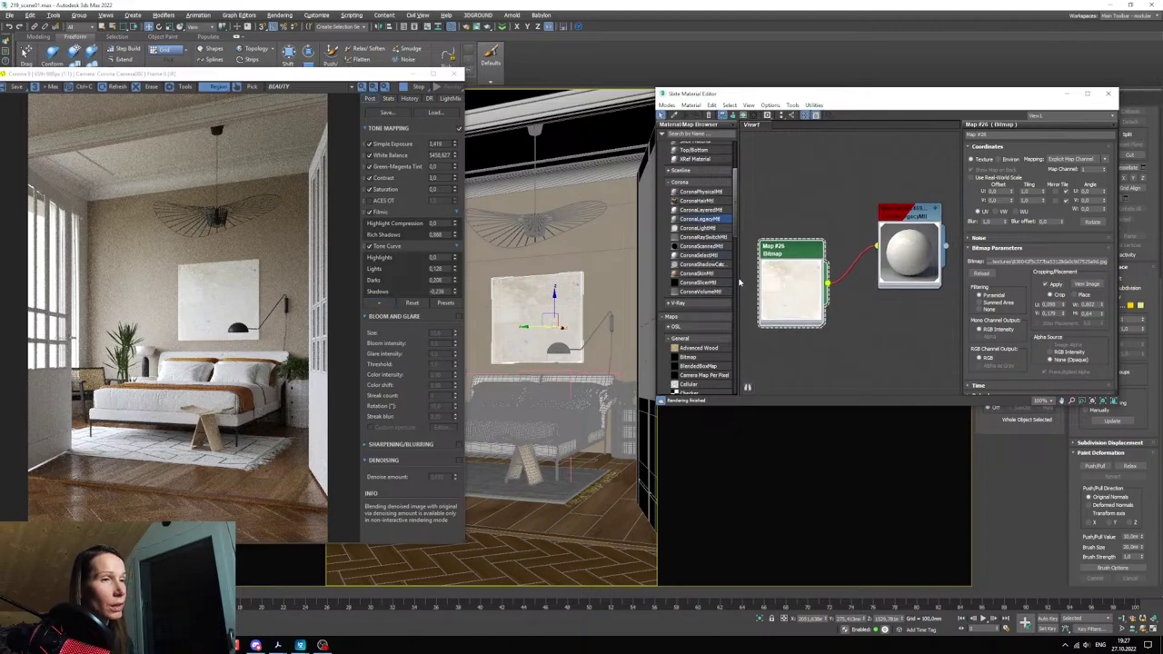
middle_click_drag(837, 279, 824, 277)
left_click_drag(772, 287, 772, 260)
right_click(901, 223)
left_click(945, 245)
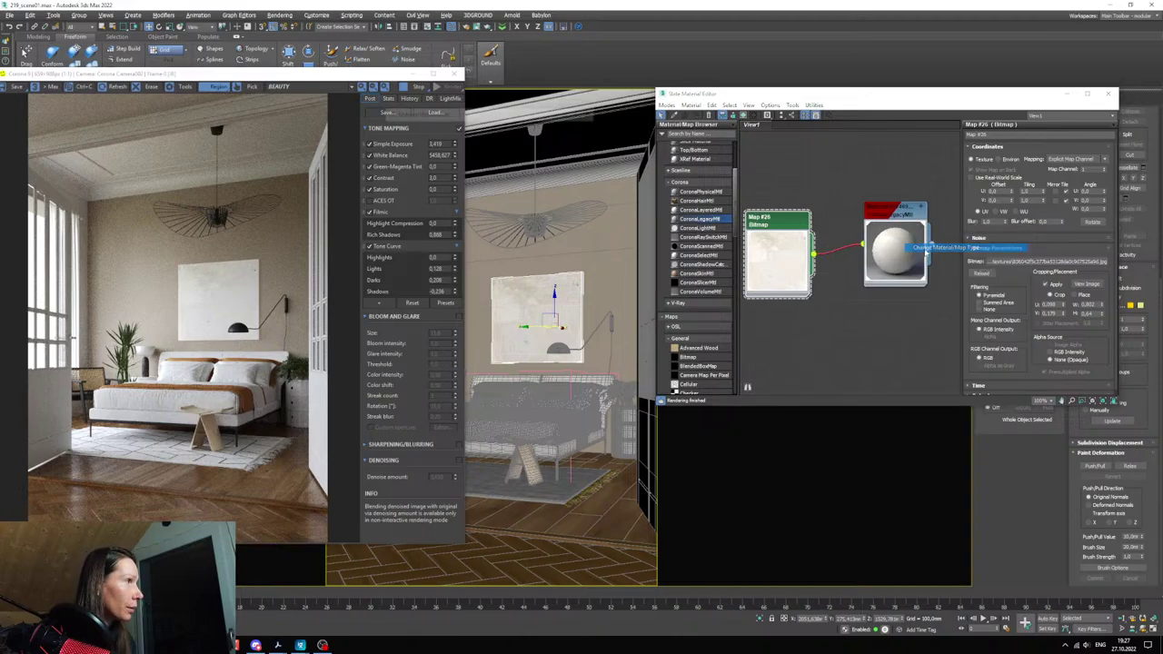
left_click(528, 390)
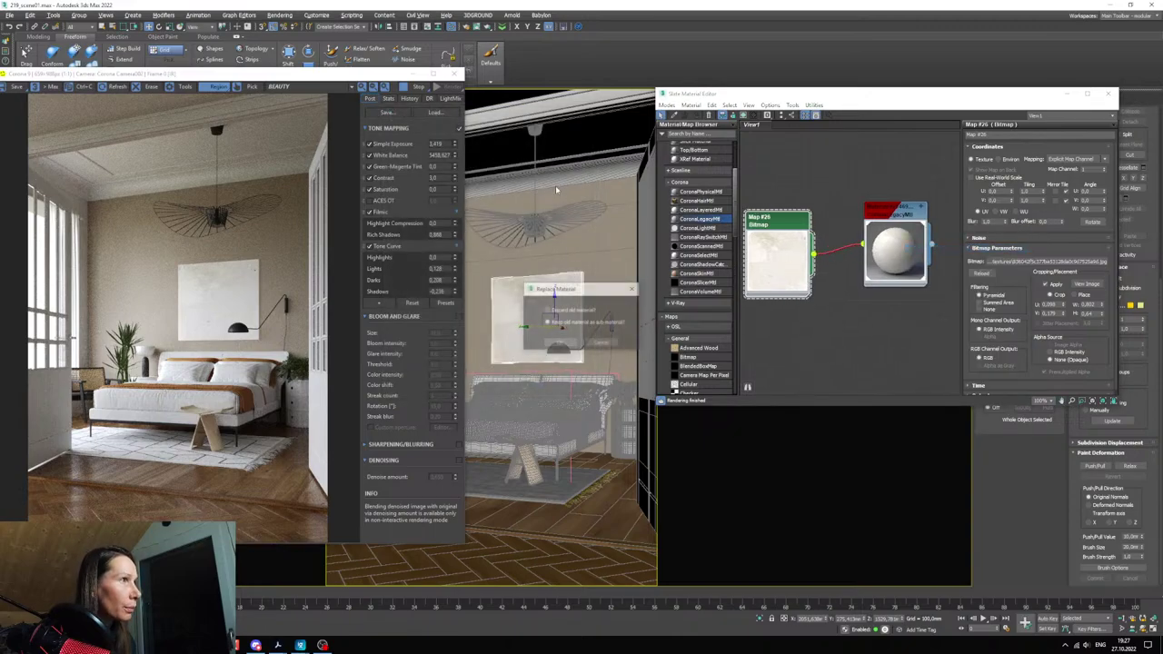
left_click(549, 321)
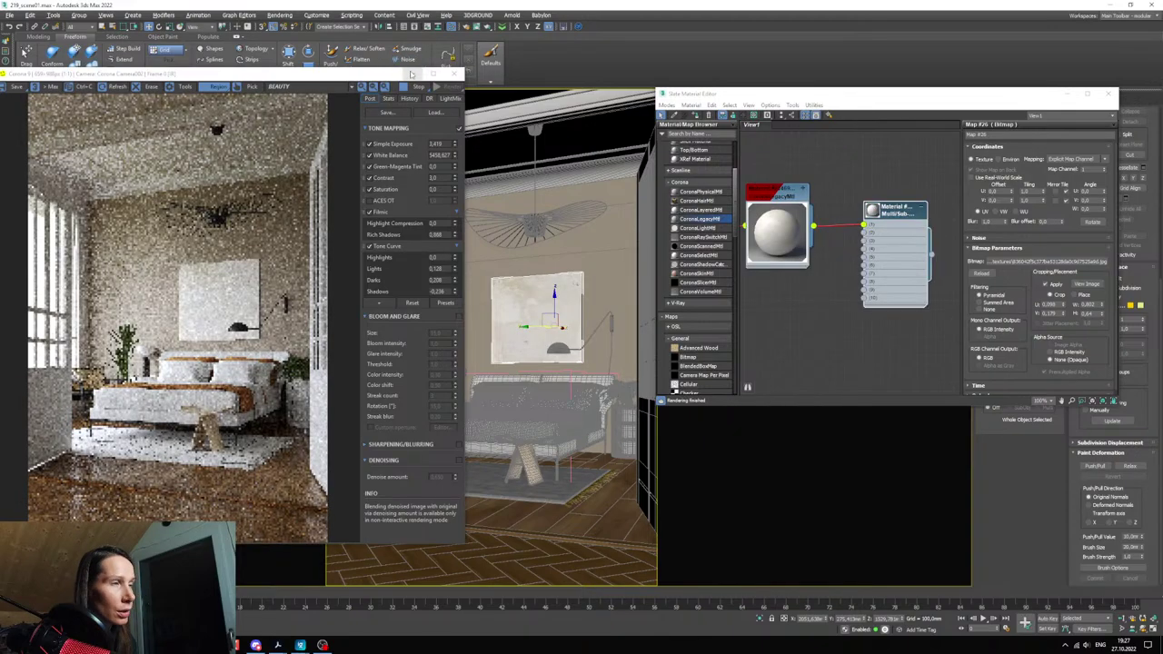
- Minimize the render and material windows, check the material IDs of the picture's side and front polygons, and return to the camera view
left_click(413, 72)
left_click(1070, 95)
key("ctrl+w")
scroll(588, 324, "up", 8)
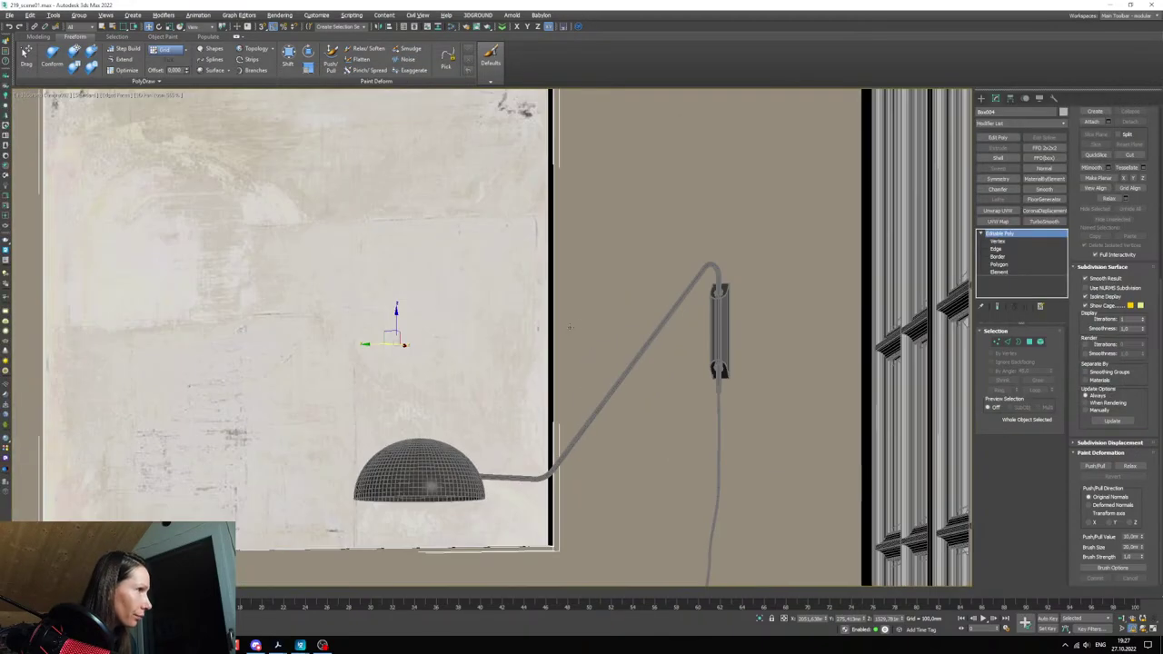
left_click(1004, 265)
left_click(550, 359)
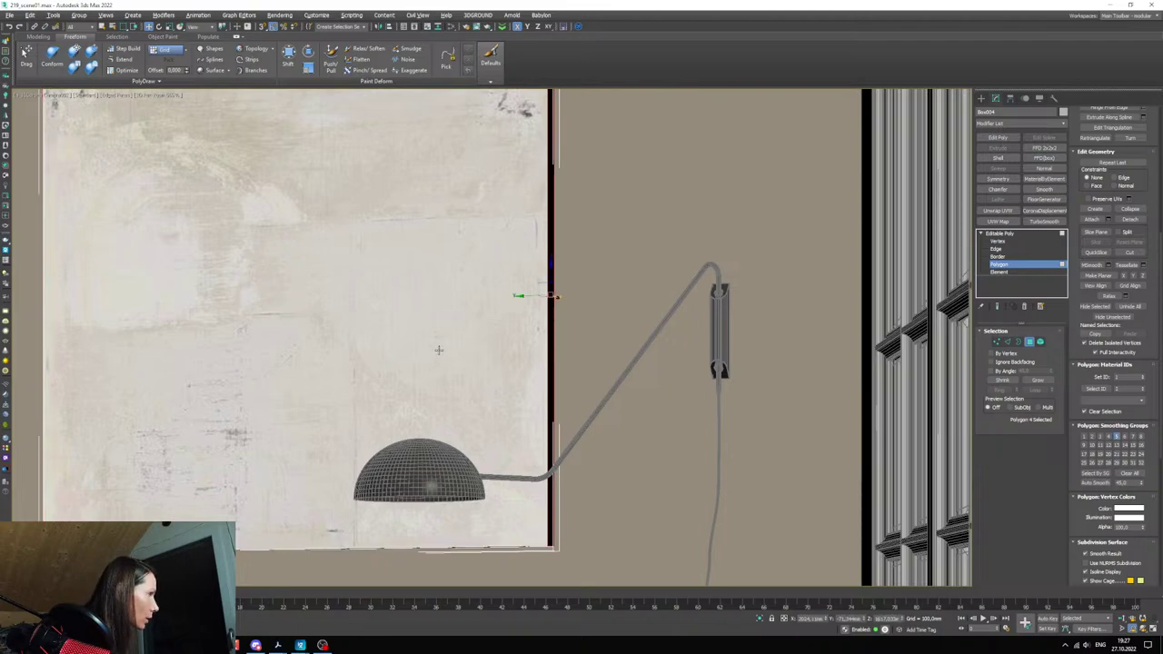
left_click(489, 372)
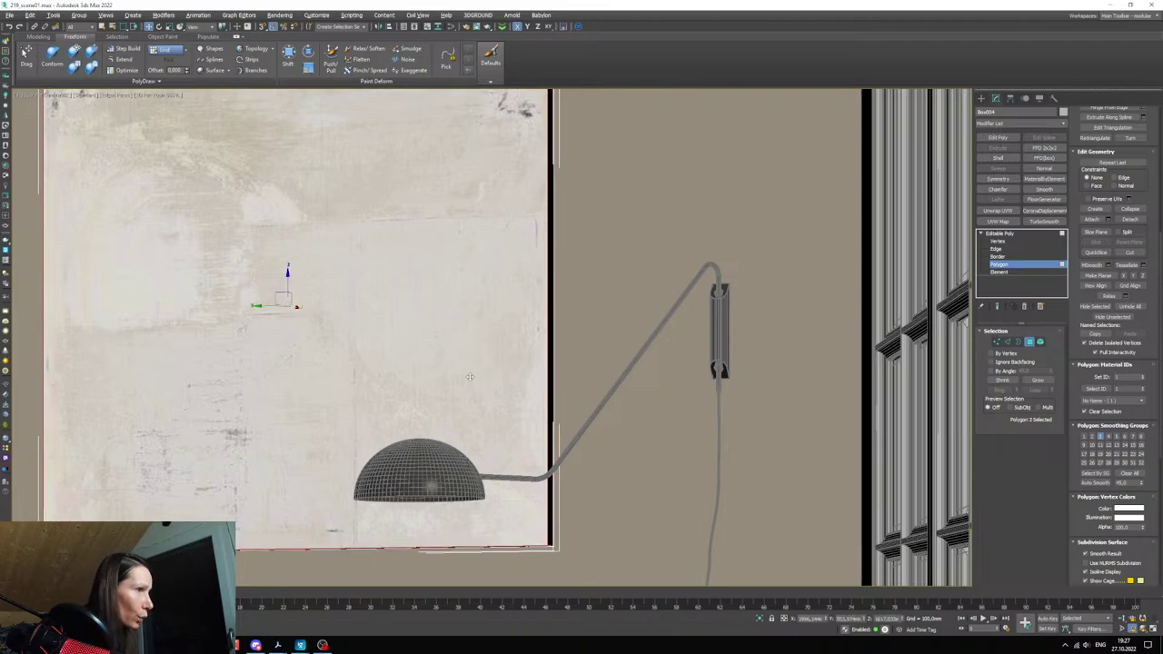
left_click(1007, 234)
key("c")
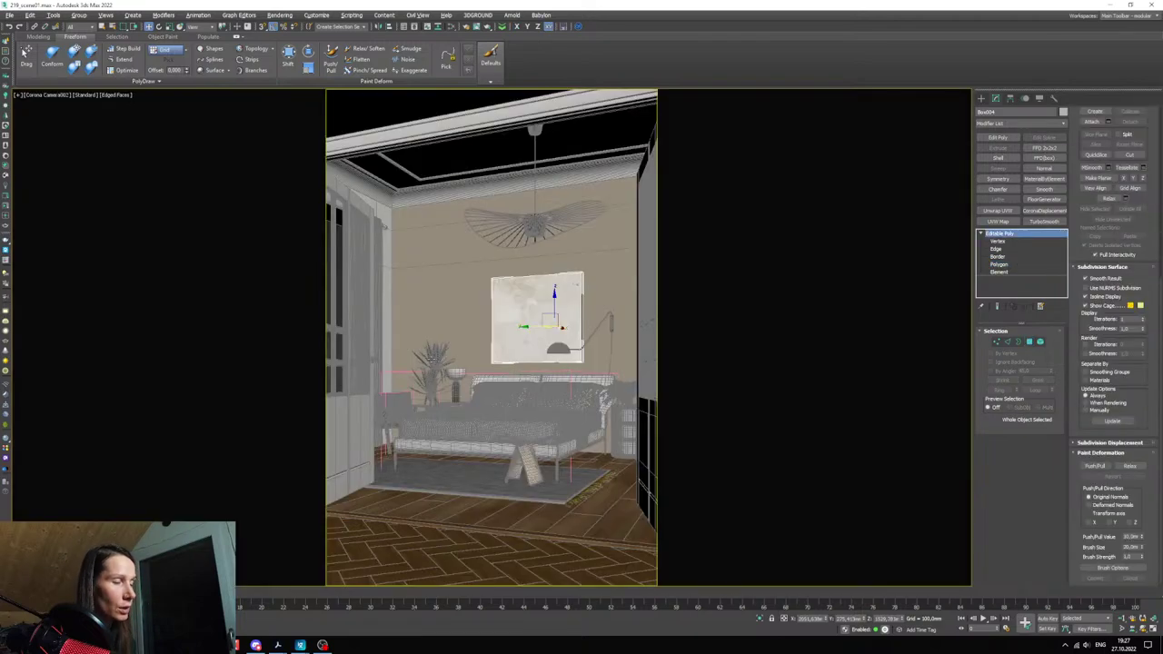
- Duplicate the painting's CoronaLegacyMtl without its bitmap and connect the copy to the second slot of the picture's Multi/Sub-Object material
key("m")
left_click(477, 26)
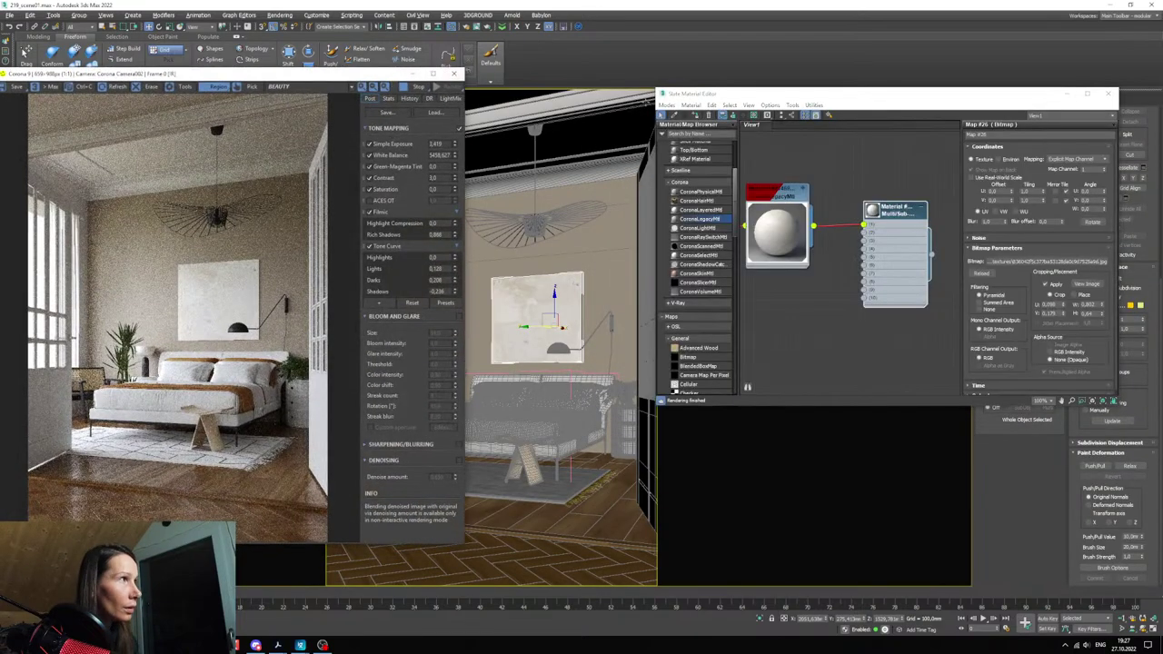
left_click_drag(706, 93, 501, 85)
scroll(624, 239, "up", 1)
middle_click_drag(625, 240, 681, 255)
middle_click_drag(684, 251, 671, 257)
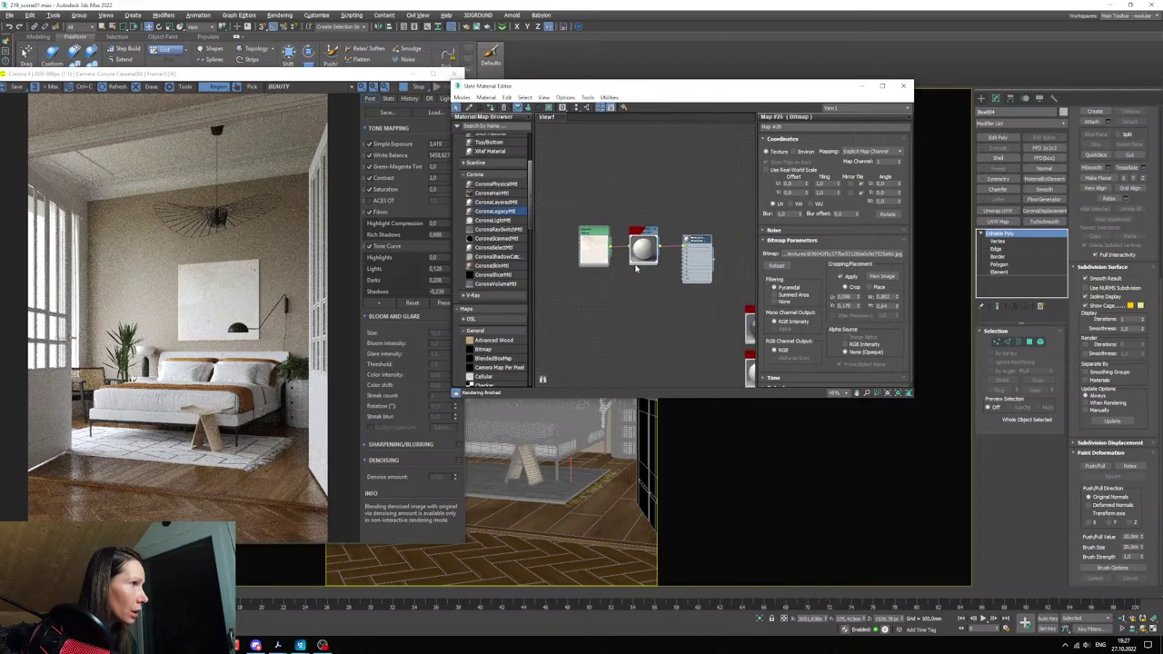
scroll(636, 265, "up", 3)
left_click_drag(652, 247, 612, 300, "shift")
double_click(647, 313)
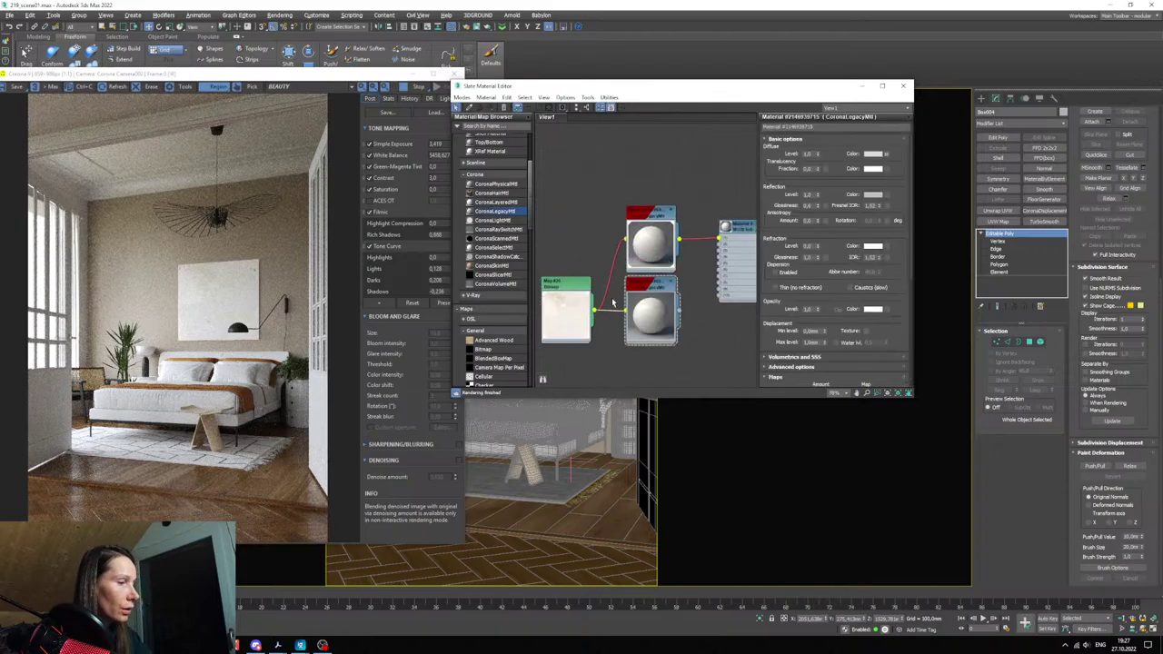
scroll(672, 336, "up", 1)
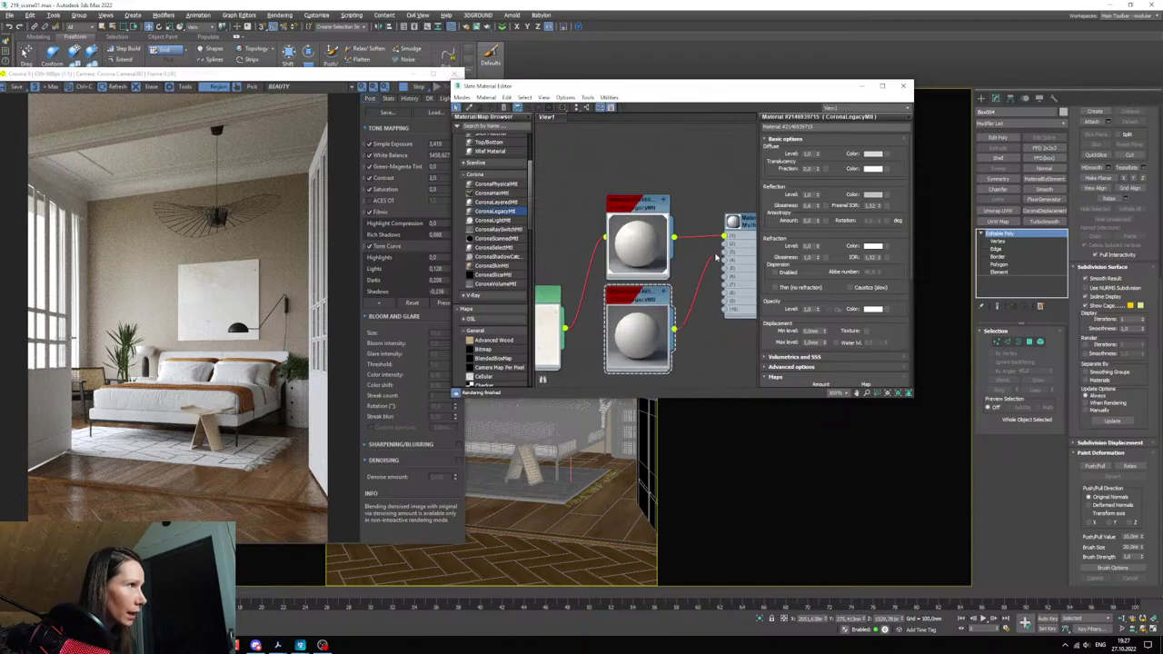
- Set the copied material's diffuse color to near-black with value 5, and place the painting bitmap node beside the first sub-material
left_click(873, 154)
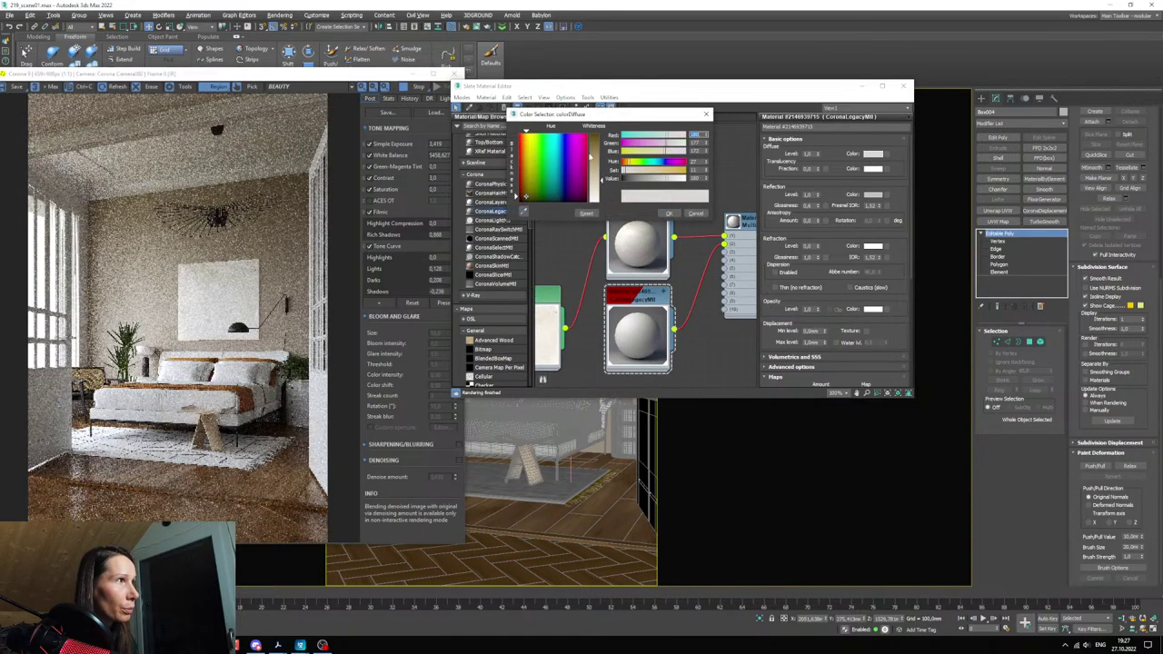
left_click(624, 179)
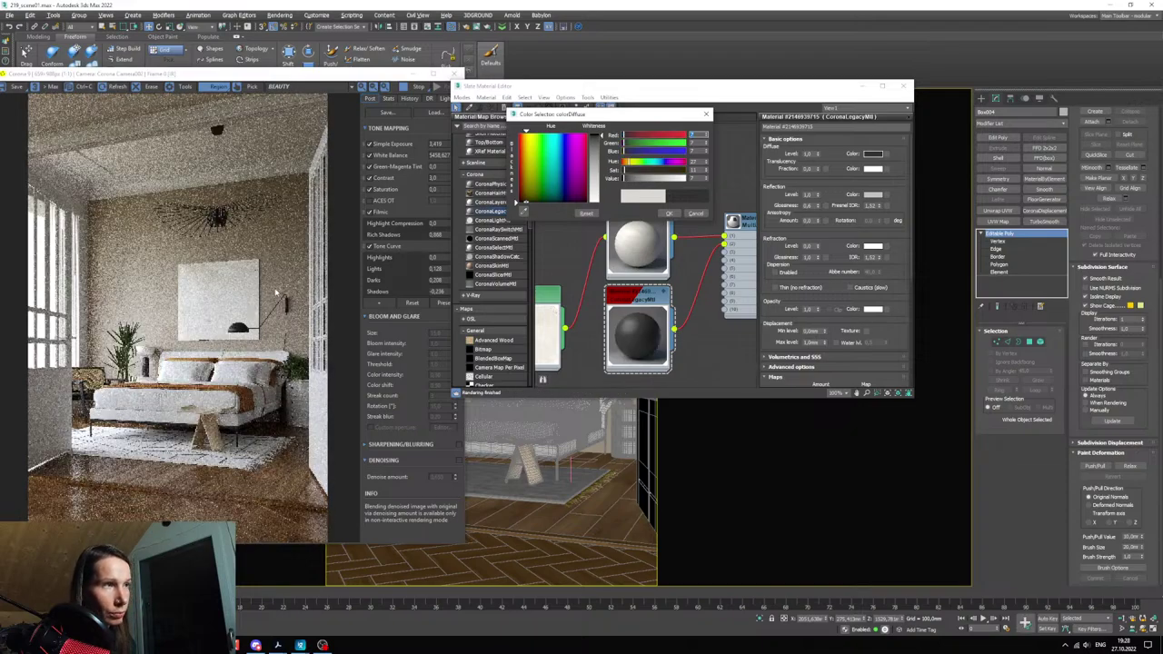
scroll(273, 289, "up", 5)
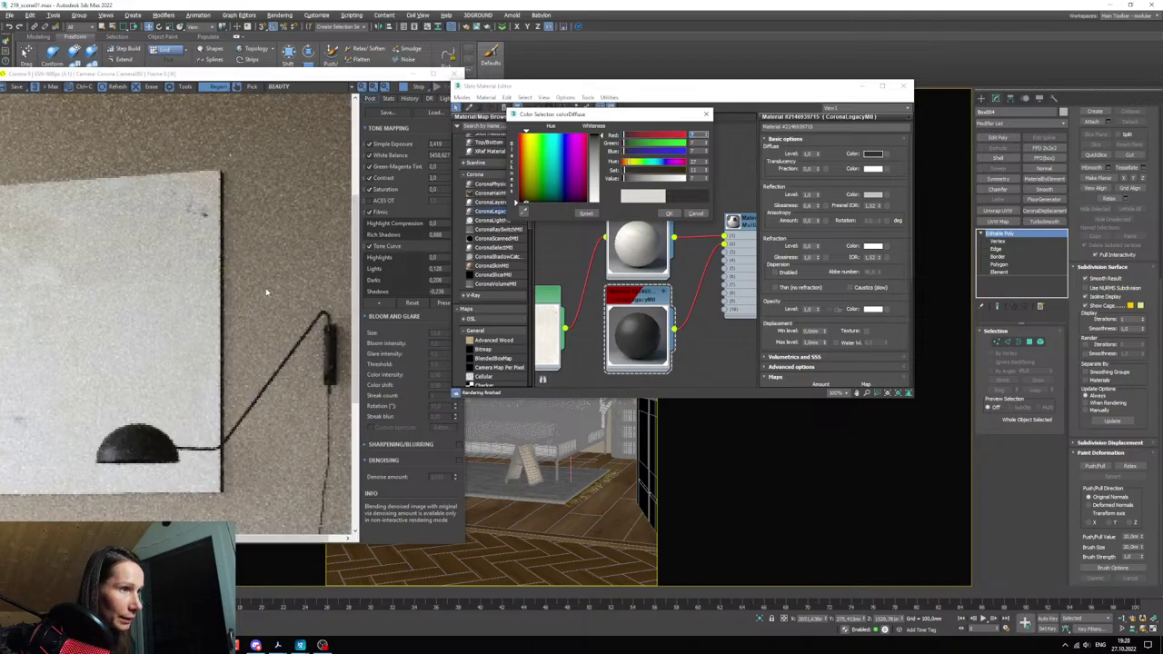
type("5")
key("Return")
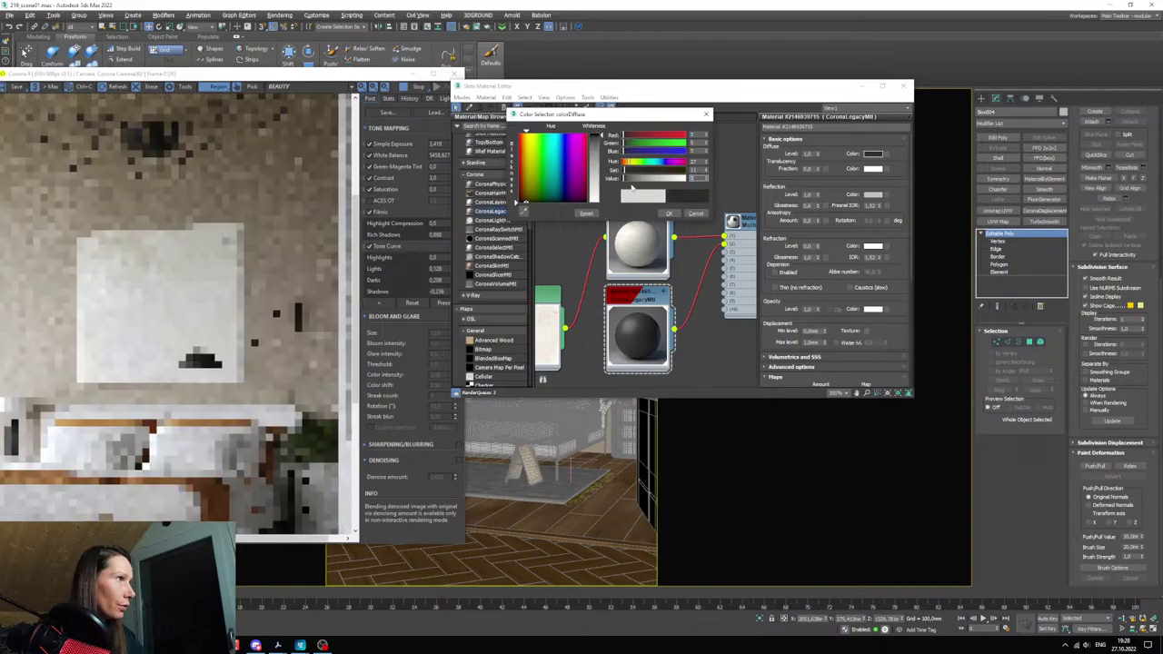
left_click(669, 214)
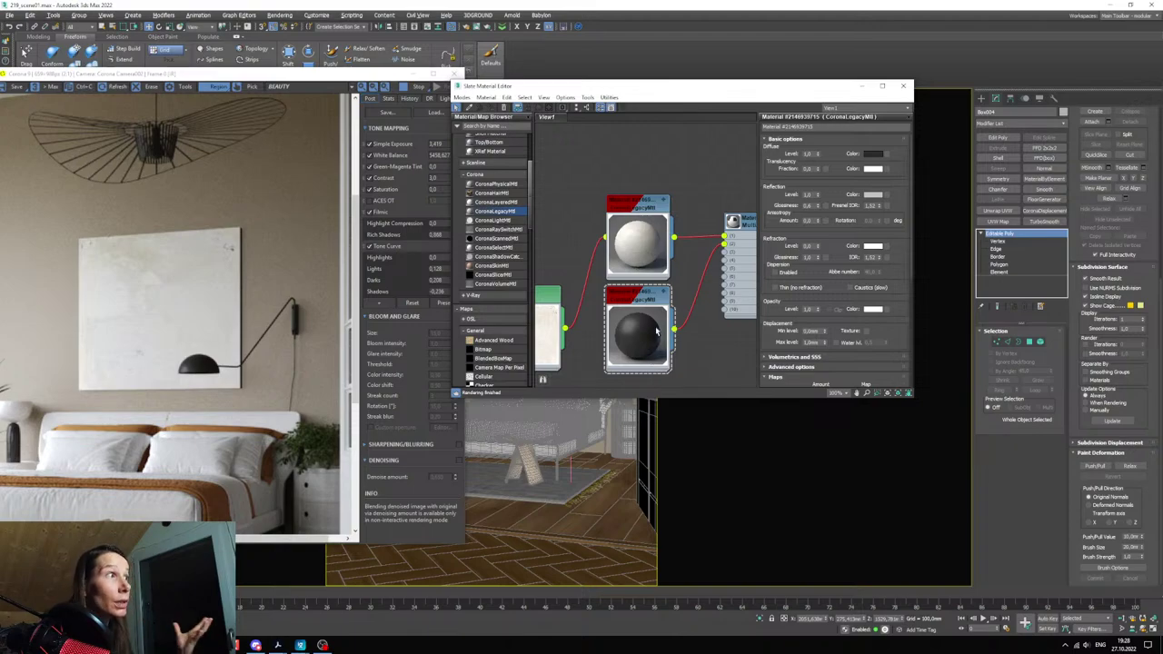
middle_click_drag(625, 277, 668, 290)
left_click_drag(564, 328, 573, 231)
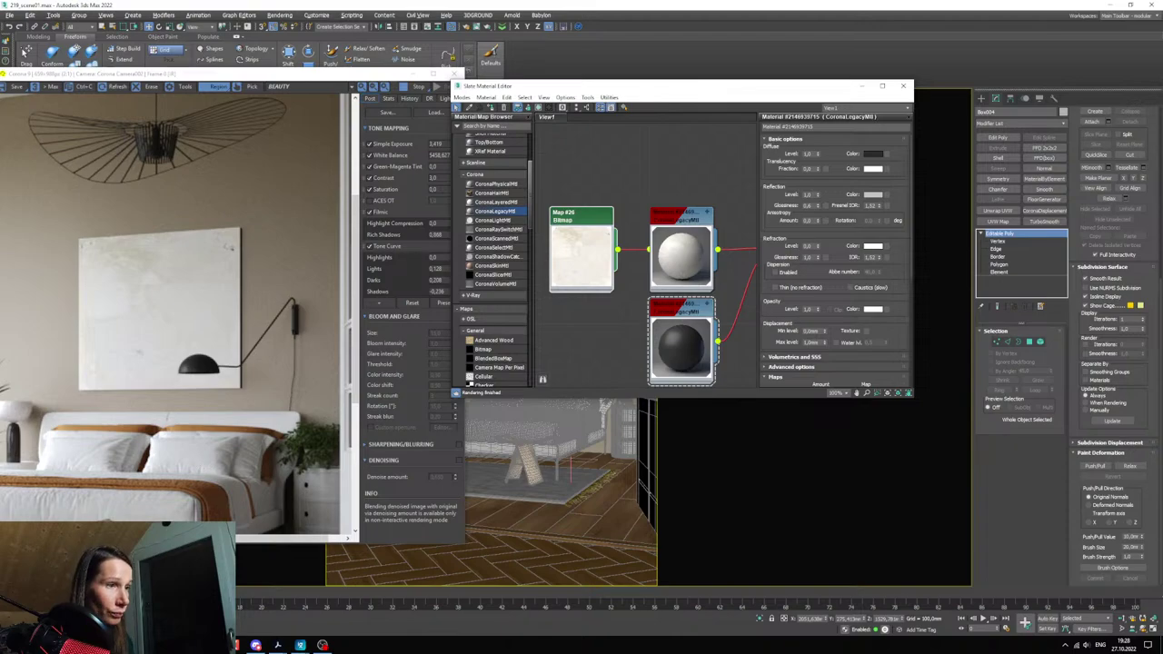
- Browse the project's textures folder for concrete textures and preview TexturesCom_Concrete_Rough_4K_normal.tif
left_click(214, 645)
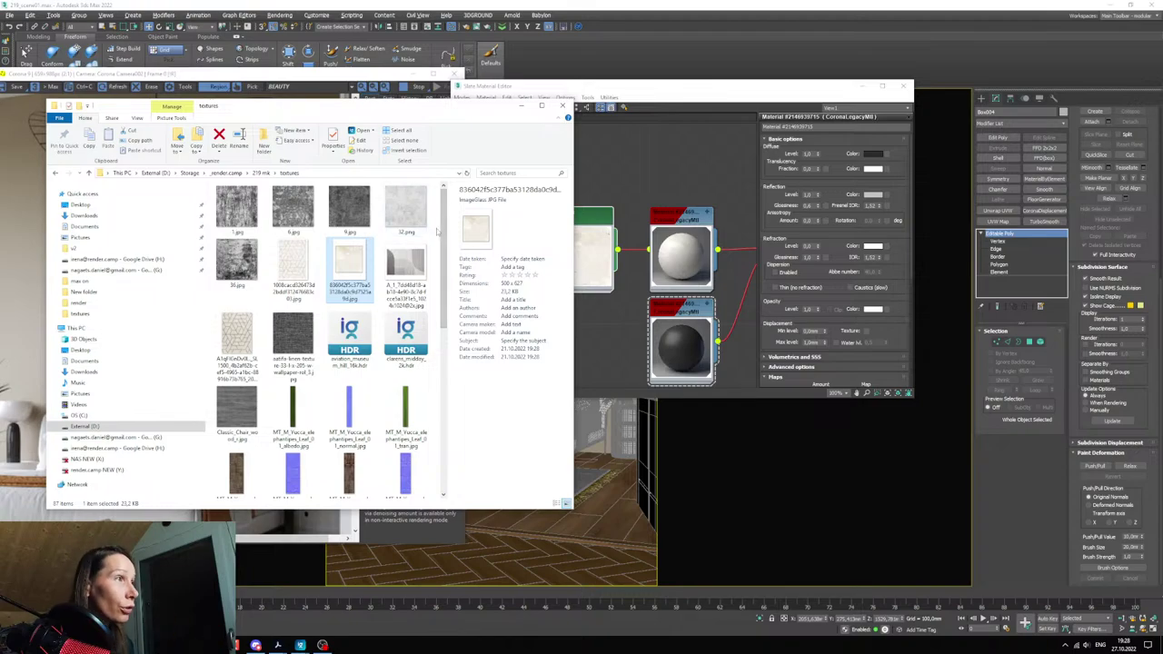
left_click_drag(443, 239, 443, 307)
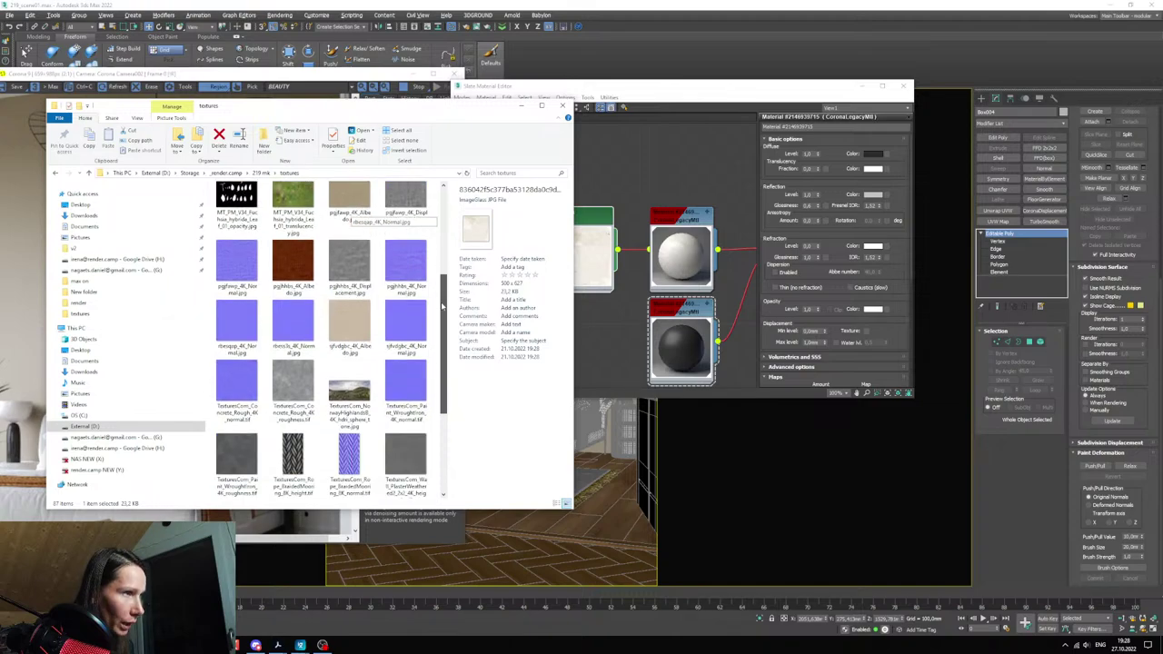
left_click(245, 389)
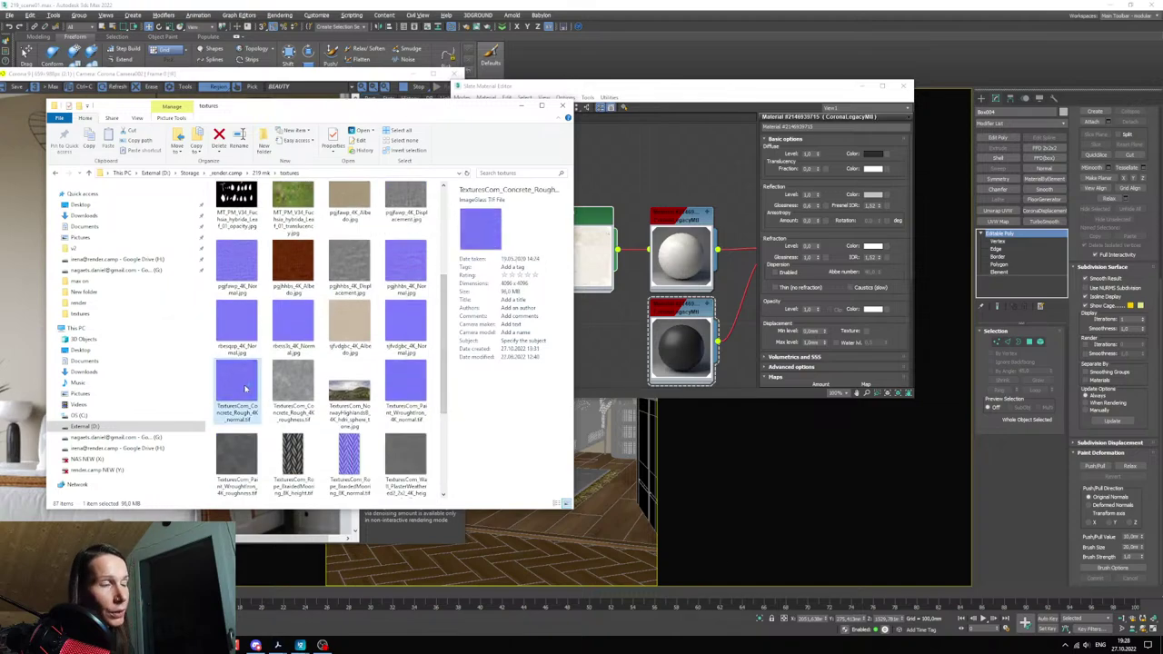
double_click(244, 389)
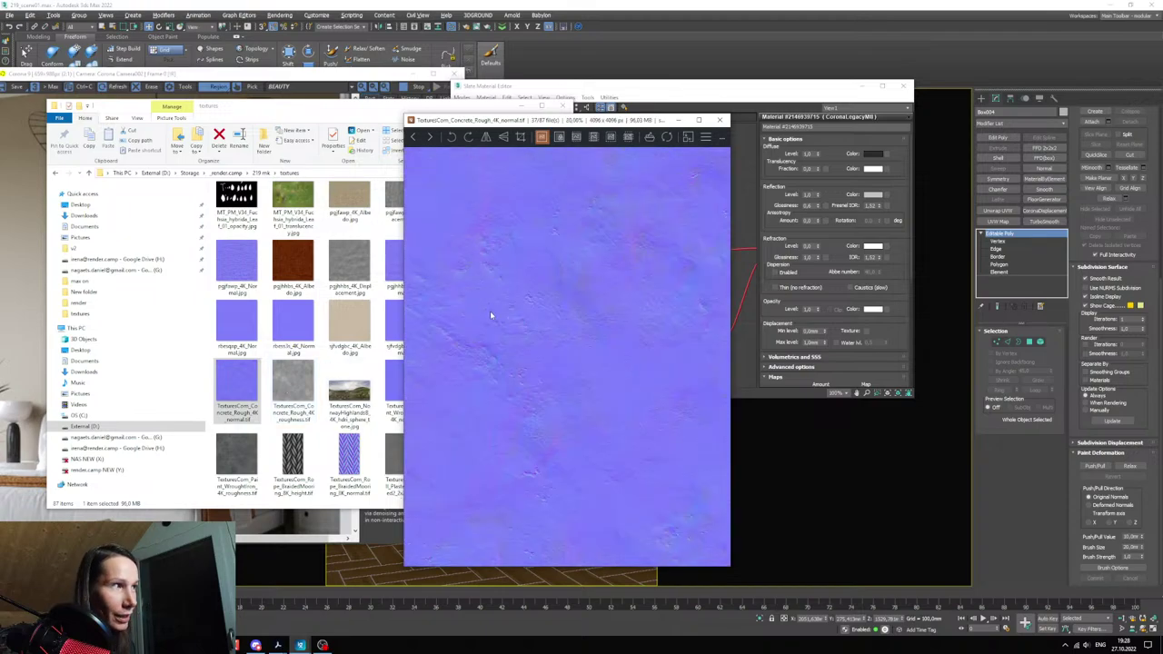
scroll(619, 229, "down", 1)
left_click(725, 125)
mouse_move(237, 385)
left_mouse_down()
mouse_move(542, 333)
mouse_move(222, 382)
left_mouse_up()
left_click(292, 386)
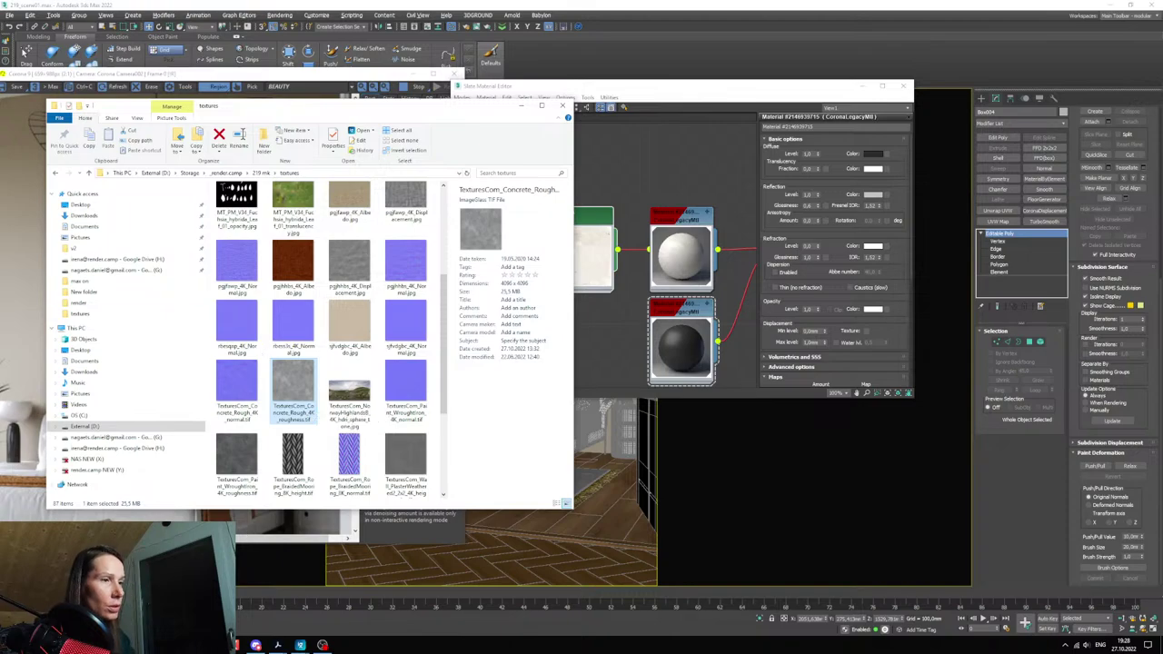
key("alt+Tab")
key("alt+Tab")
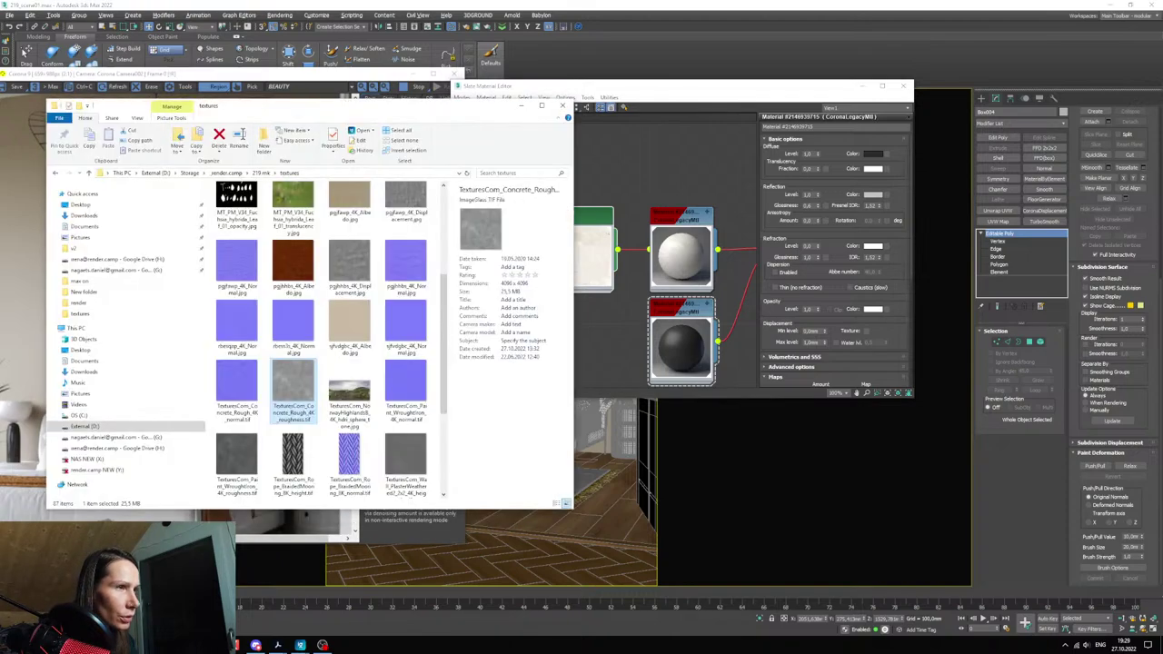
- Bring TexturesCom_Concrete_Rough_4K_normal.tif from the textures folder into the material graph as a bitmap node
left_click_drag(237, 387, 607, 357)
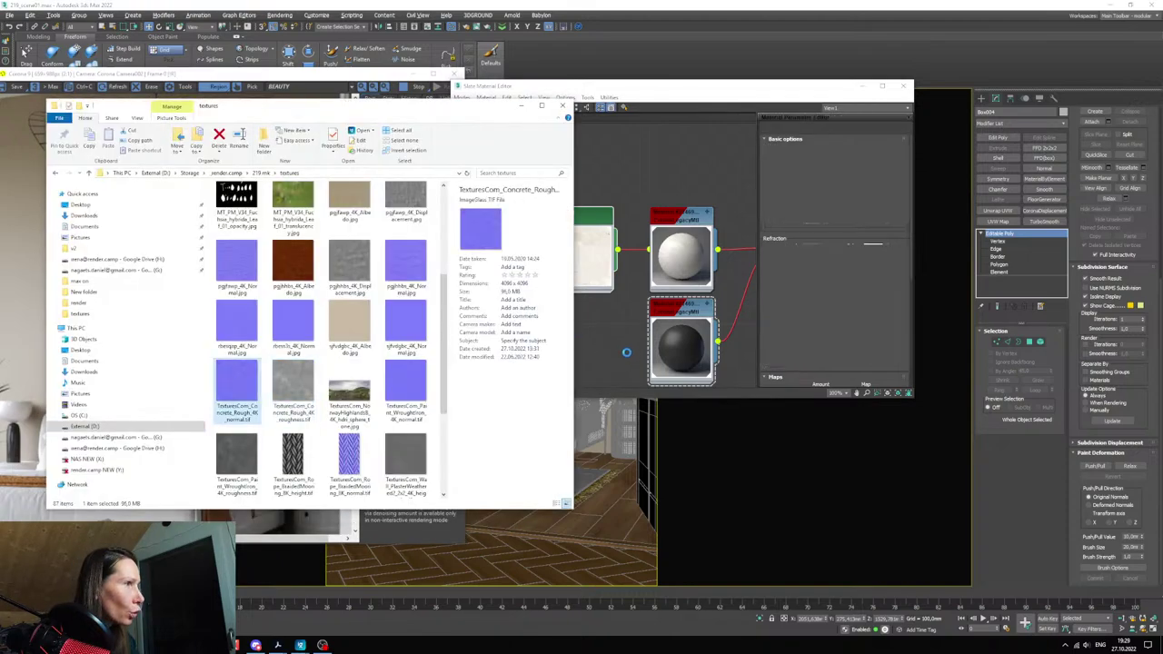
left_click(596, 336)
scroll(600, 333, "down", 2)
middle_click_drag(605, 328, 618, 350)
- Feed the concrete normal bitmap into a new CoronaNormal map and enable Add gamma to input
mouse_move(616, 349)
left_mouse_down()
mouse_move(563, 335)
mouse_move(628, 339)
left_mouse_up()
scroll(563, 334, "up", 2)
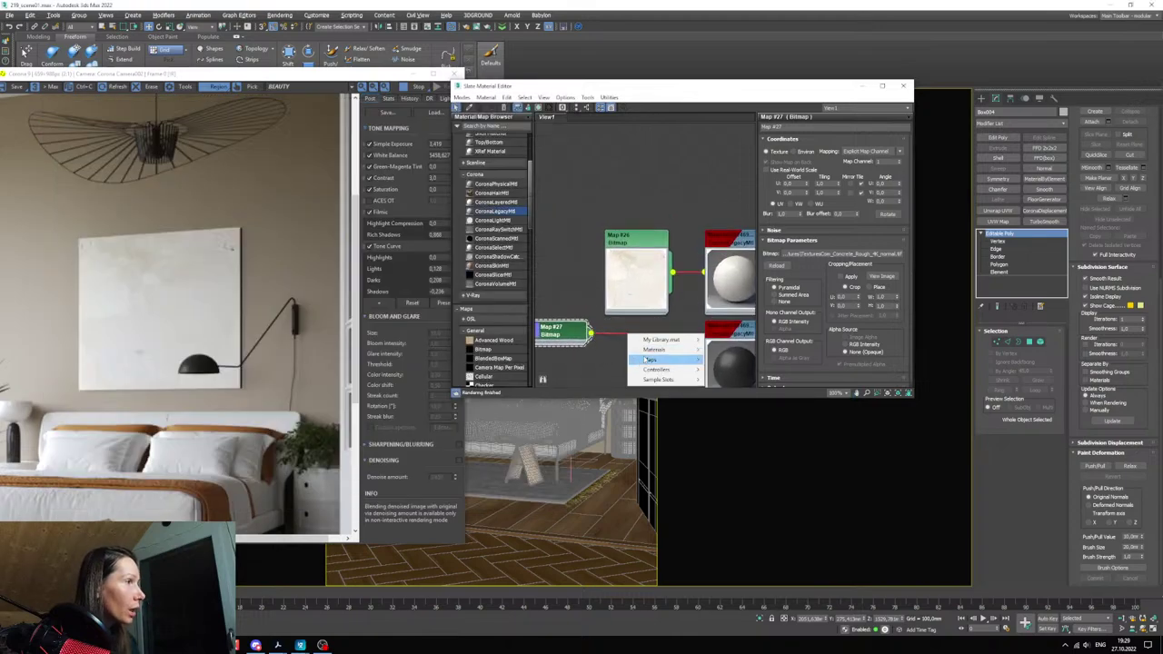
mouse_move(650, 360)
mouse_move(754, 379)
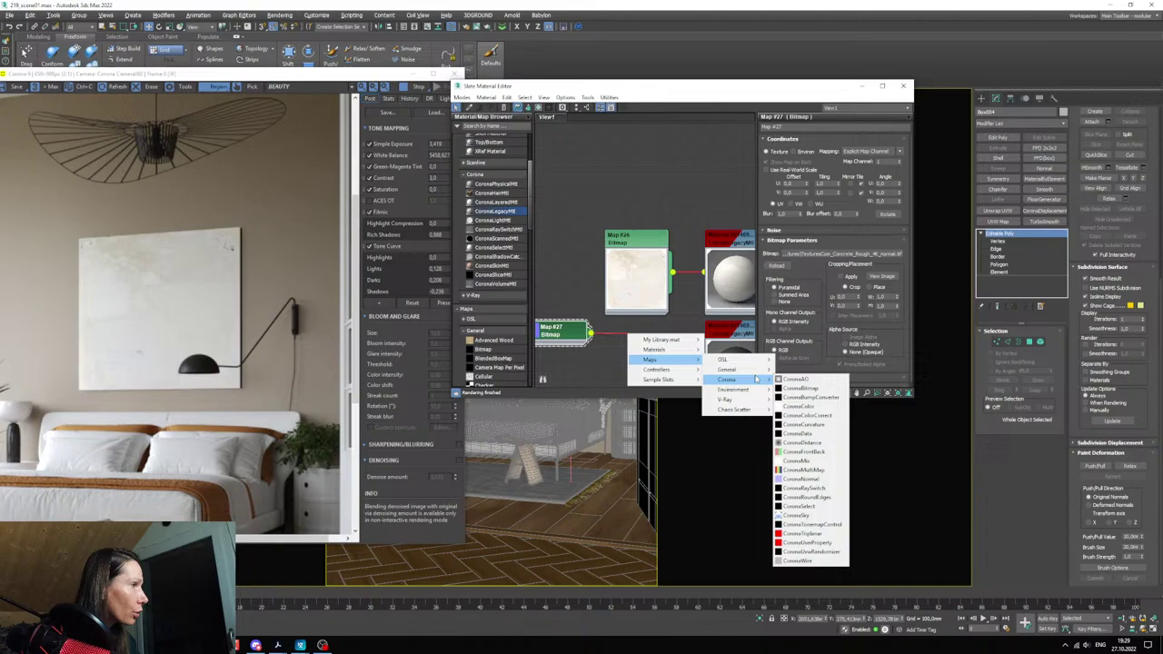
left_click(804, 479)
left_click(646, 353)
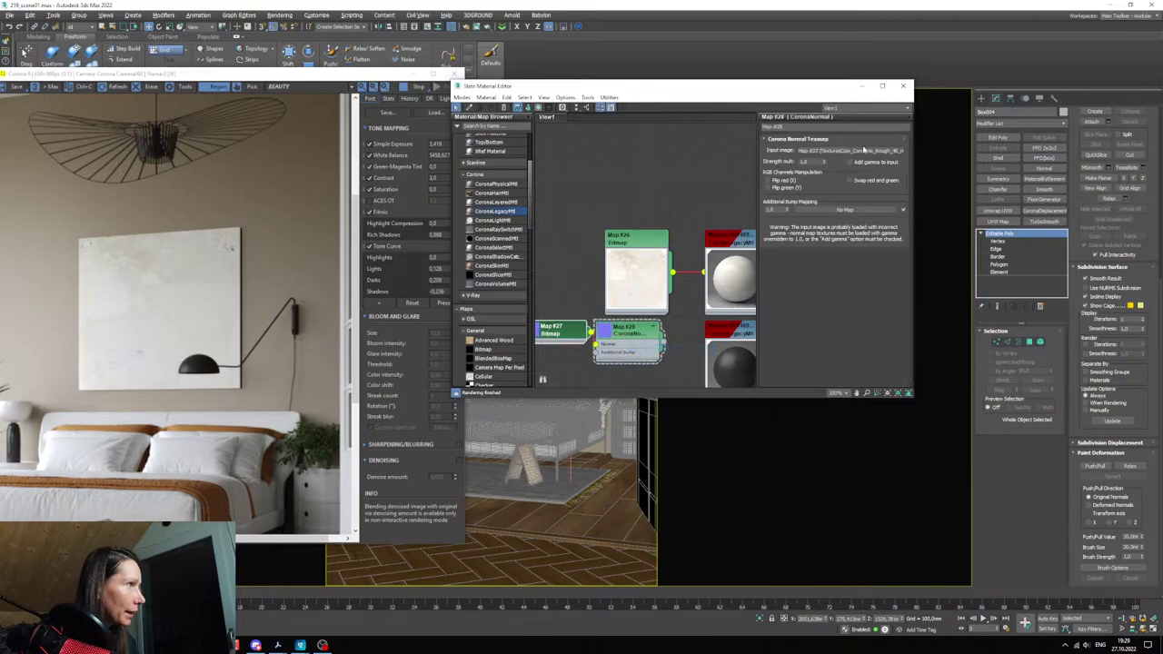
left_click(872, 162)
- Place the CoronaNormal map below the painting bitmap and connect it to the painting material's Bump input
scroll(665, 250, "down", 4)
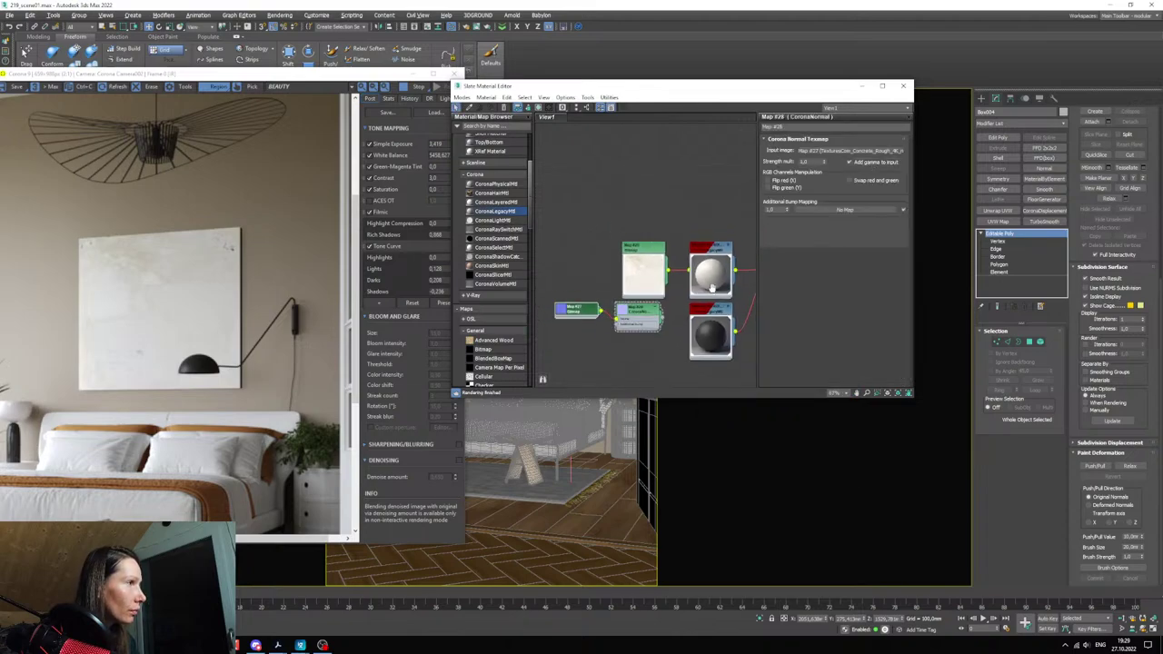
left_click_drag(638, 311, 608, 232)
middle_click_drag(642, 244, 636, 306)
scroll(636, 306, "up", 3)
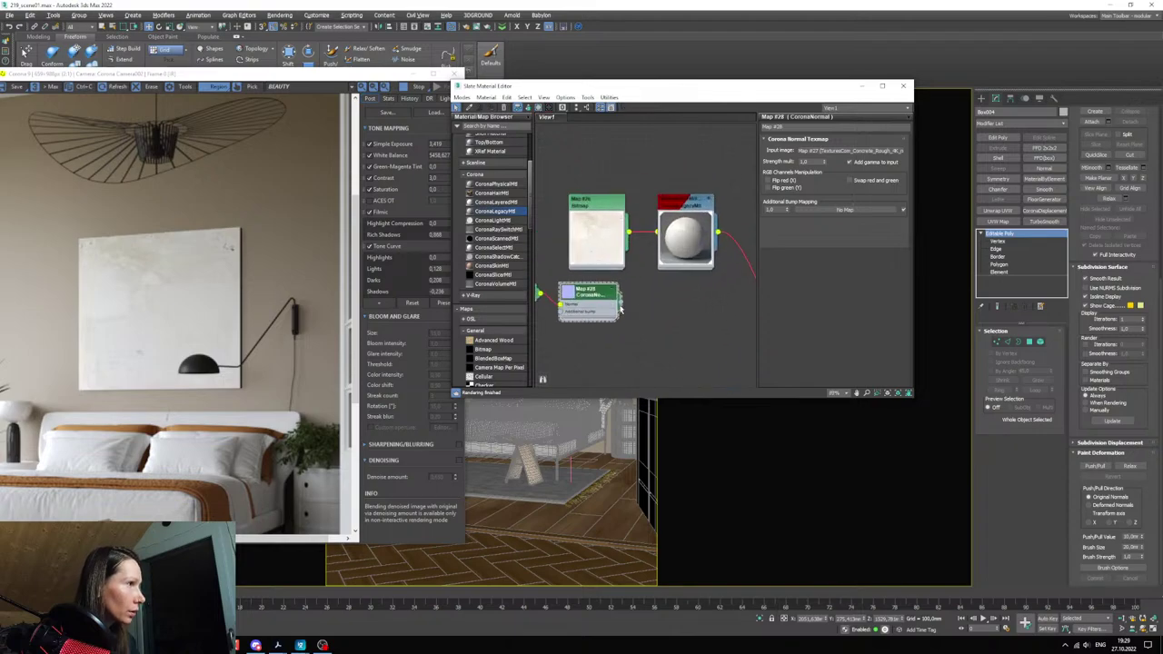
left_click_drag(680, 265, 671, 347)
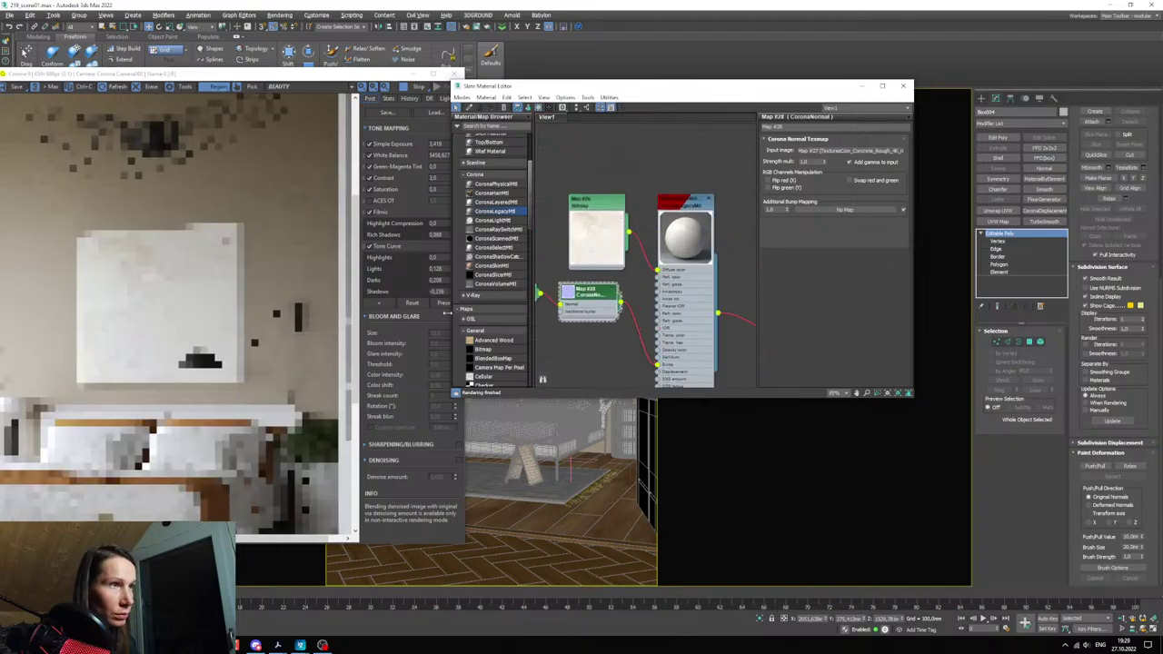
- Minimize the material editor, frame the picture in the perspective view, and examine its surface relief and dark side edge in the interactive render
left_click(860, 86)
key("p")
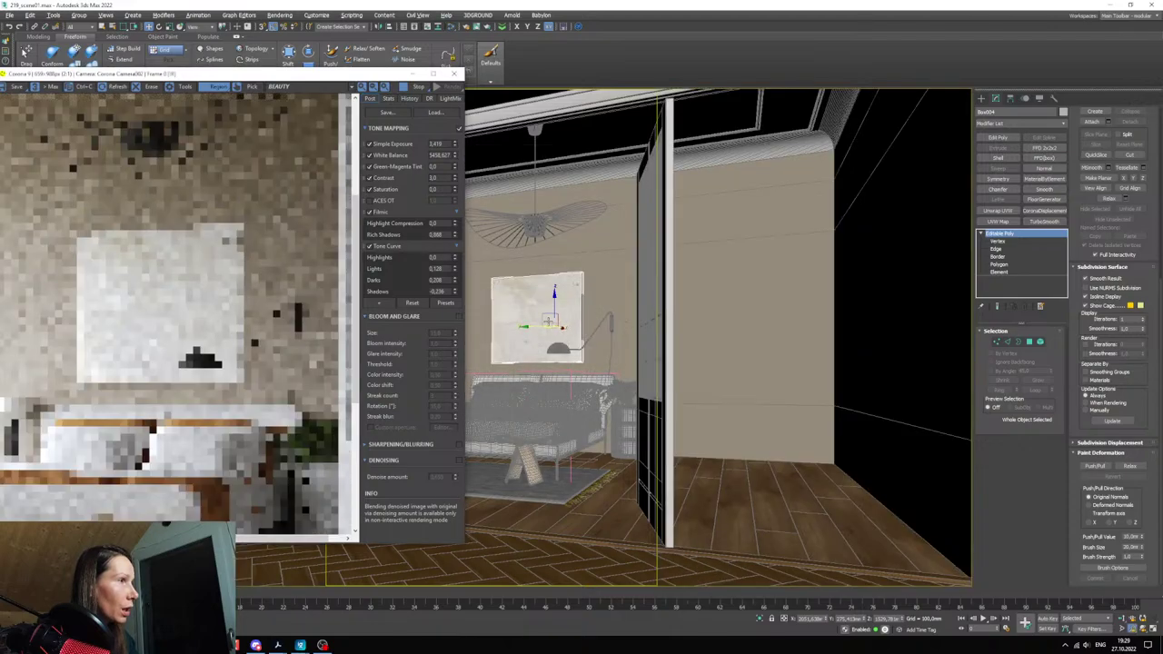
key("z")
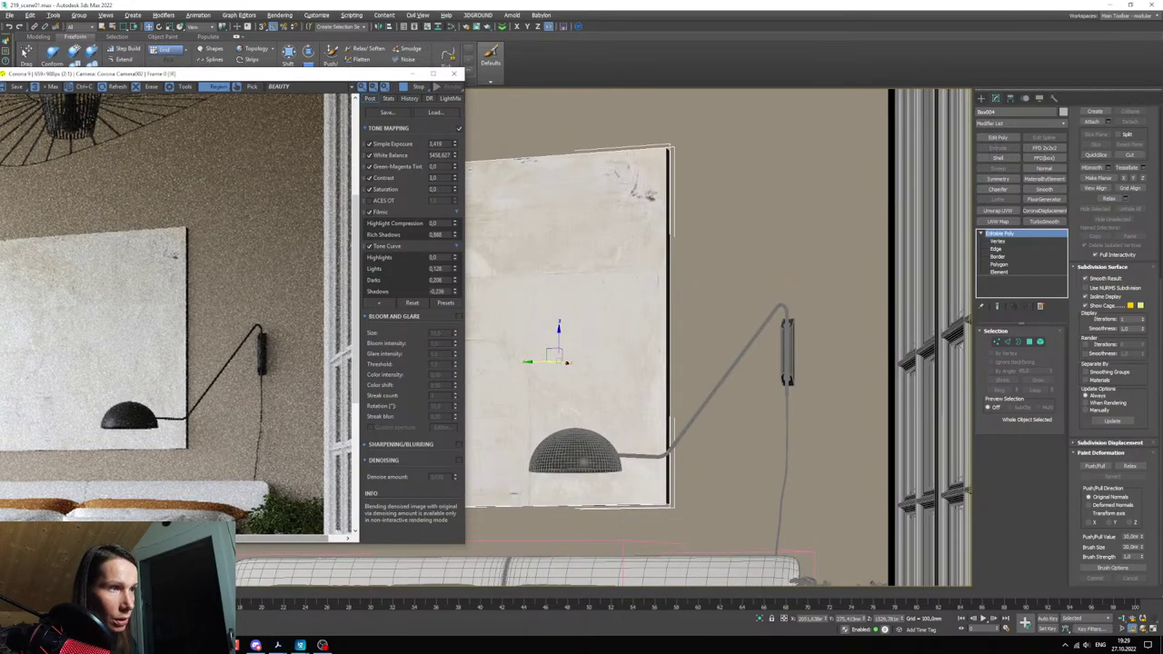
scroll(95, 315, "up", 5)
scroll(102, 321, "down", 5)
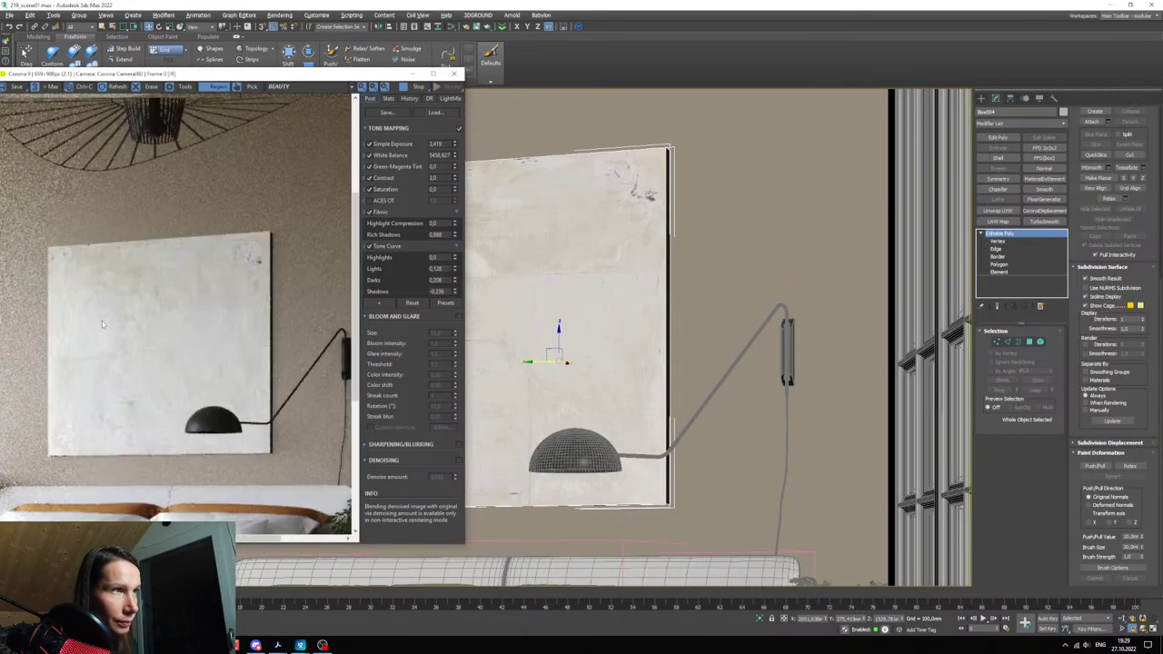
scroll(132, 413, "up", 3)
scroll(132, 411, "down", 3)
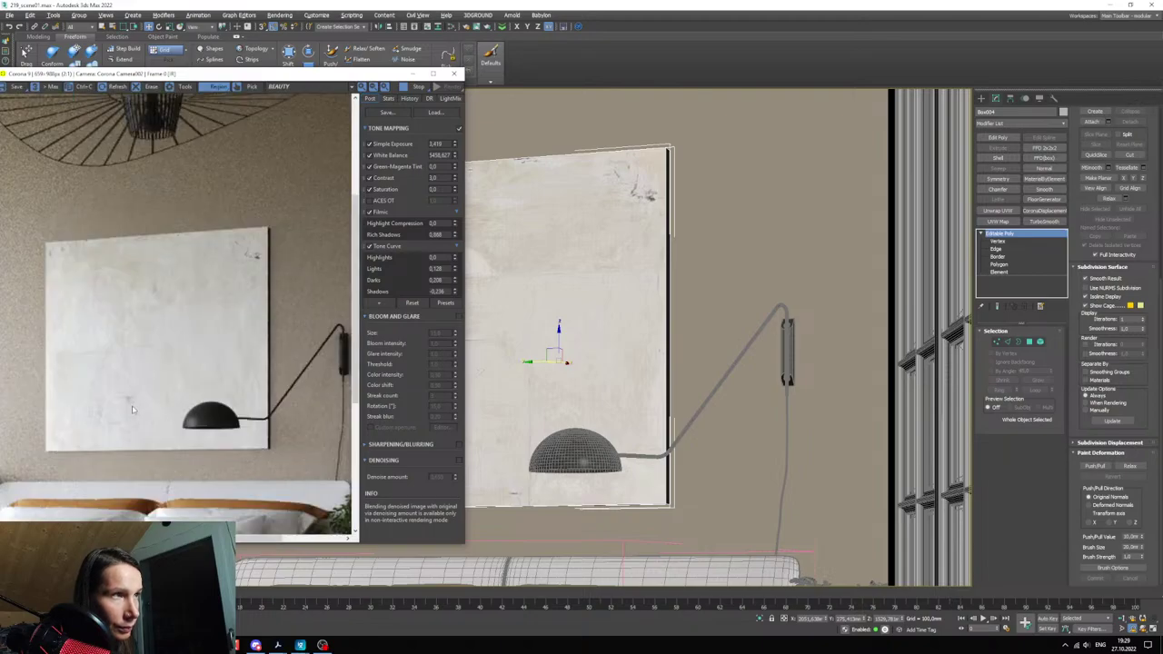
scroll(179, 299, "up", 1)
middle_click_drag(142, 316, 233, 333)
scroll(233, 336, "up", 1)
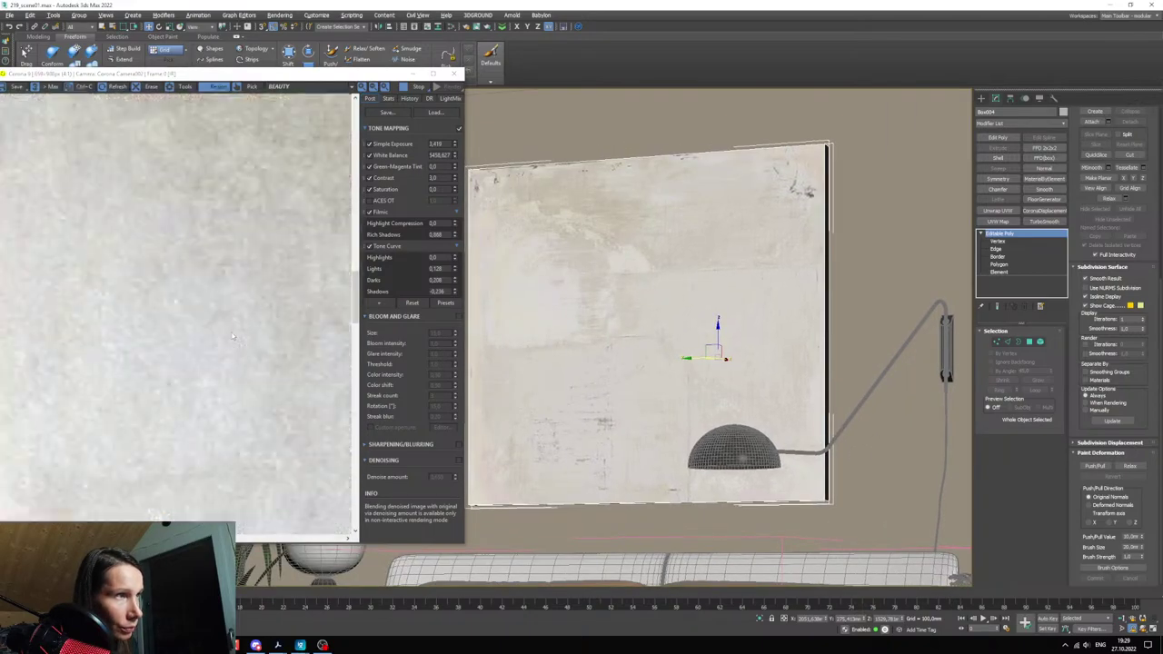
scroll(233, 336, "down", 3)
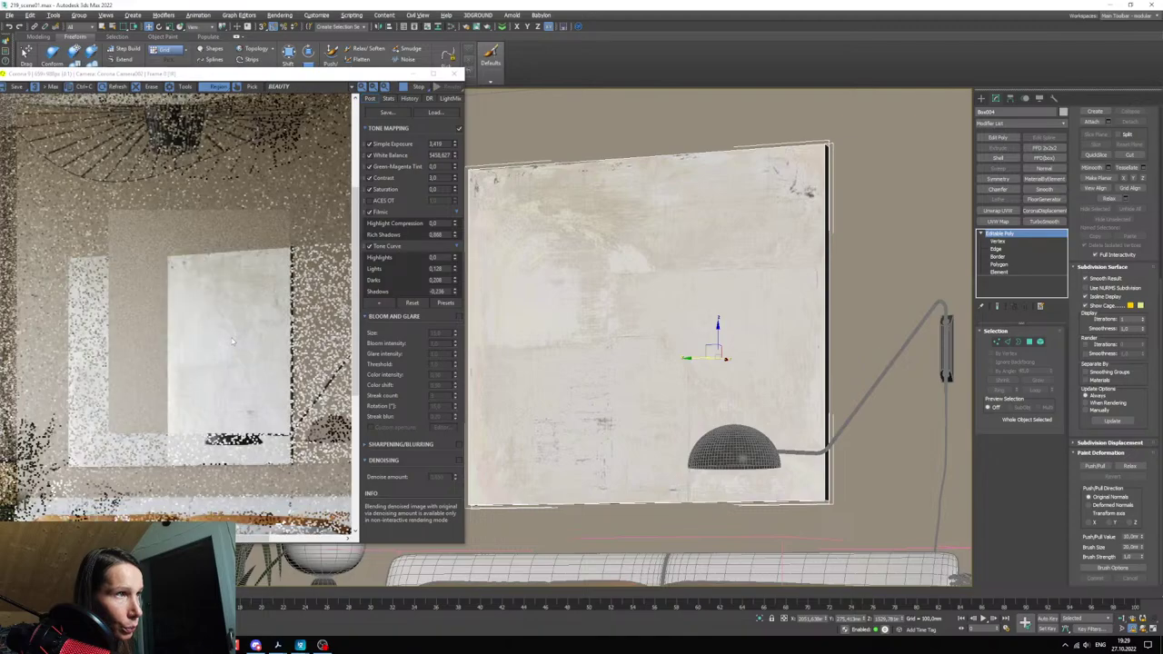
- Restore the material editor and preview TexturesCom_Concrete_Rough_4K_roughness.tif from the textures folder
key("m")
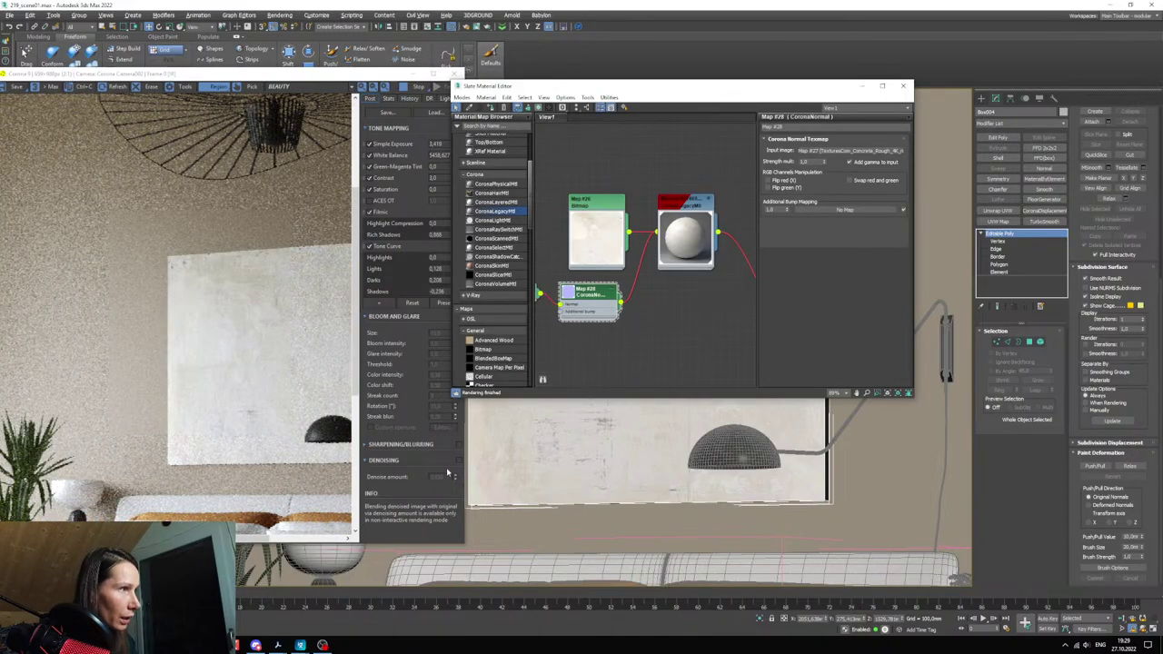
key("alt+Tab")
double_click(307, 367)
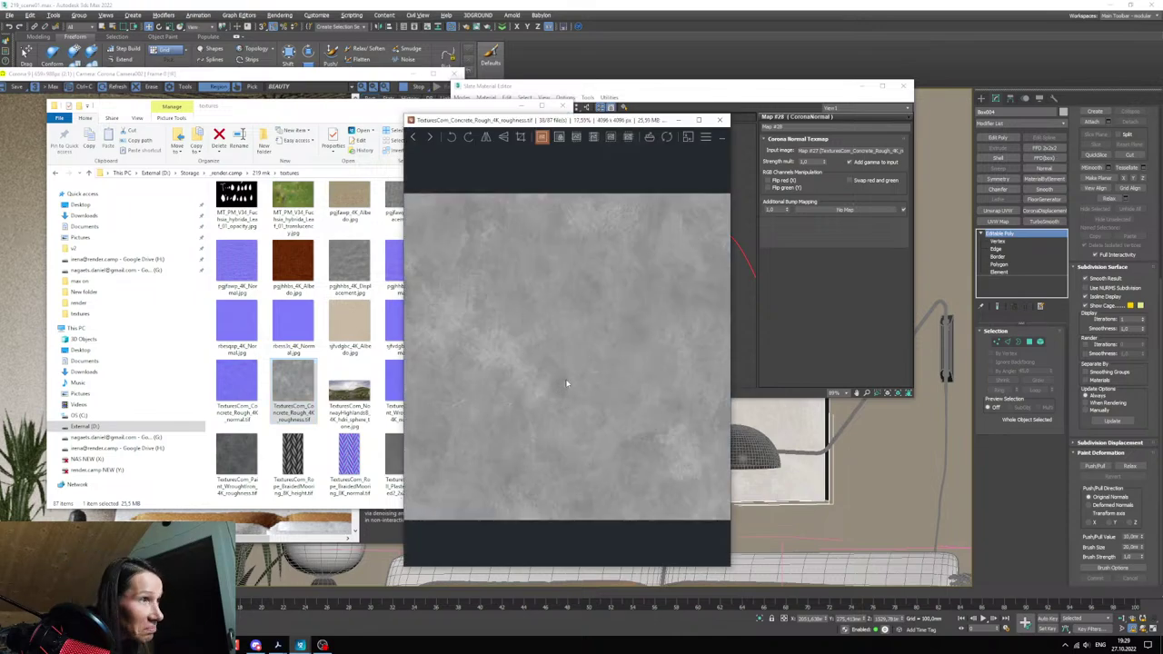
left_click(719, 119)
- Duplicate the concrete normal bitmap below the original and load TexturesCom_Concrete_Rough_4K_roughness.tif into the copy
left_click_drag(716, 86, 700, 112)
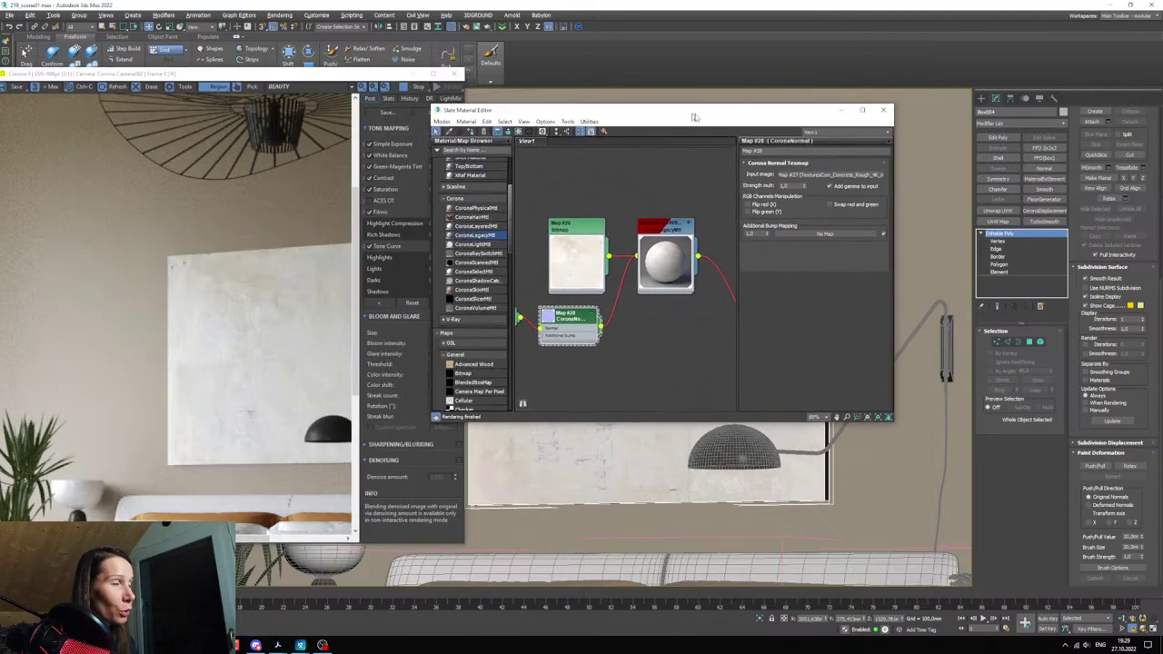
scroll(699, 290, "down", 1)
mouse_move(669, 344)
middle_mouse_down()
mouse_move(700, 289)
mouse_move(693, 333)
middle_mouse_up()
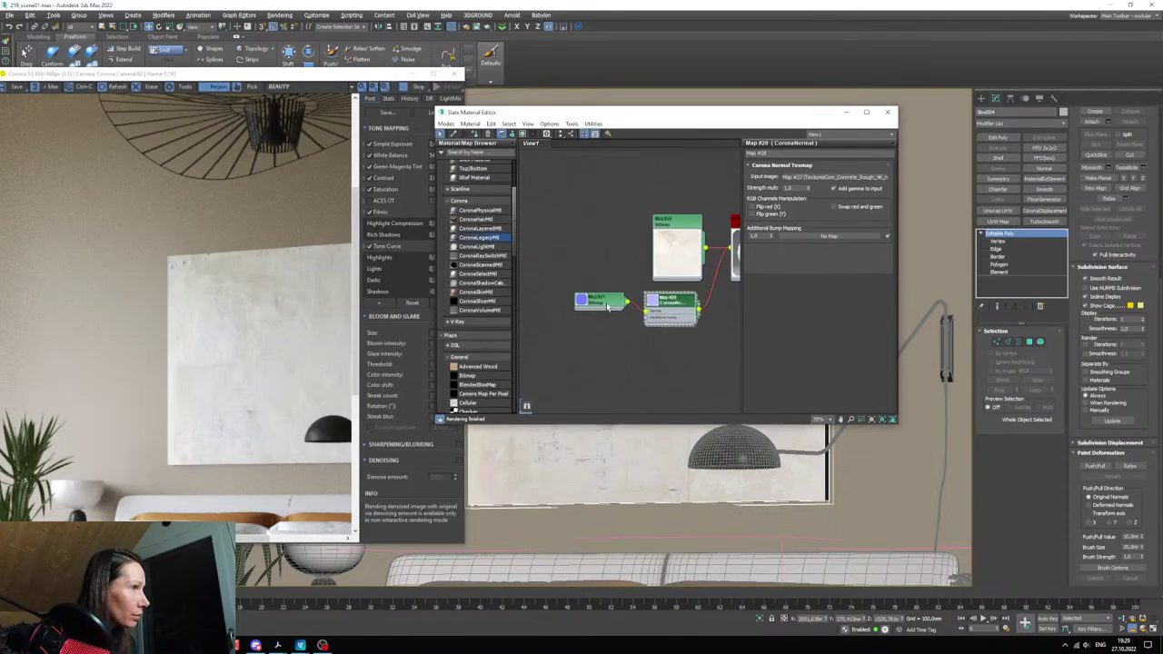
left_click_drag(599, 301, 598, 344, "shift")
double_click(599, 344)
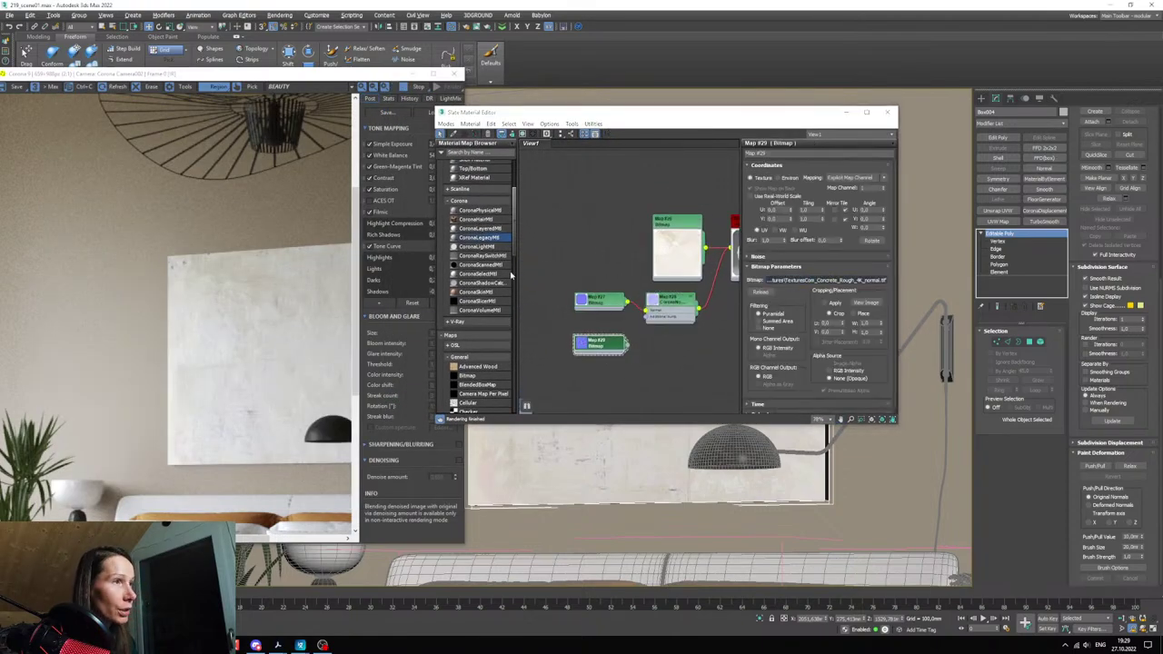
left_click(815, 279)
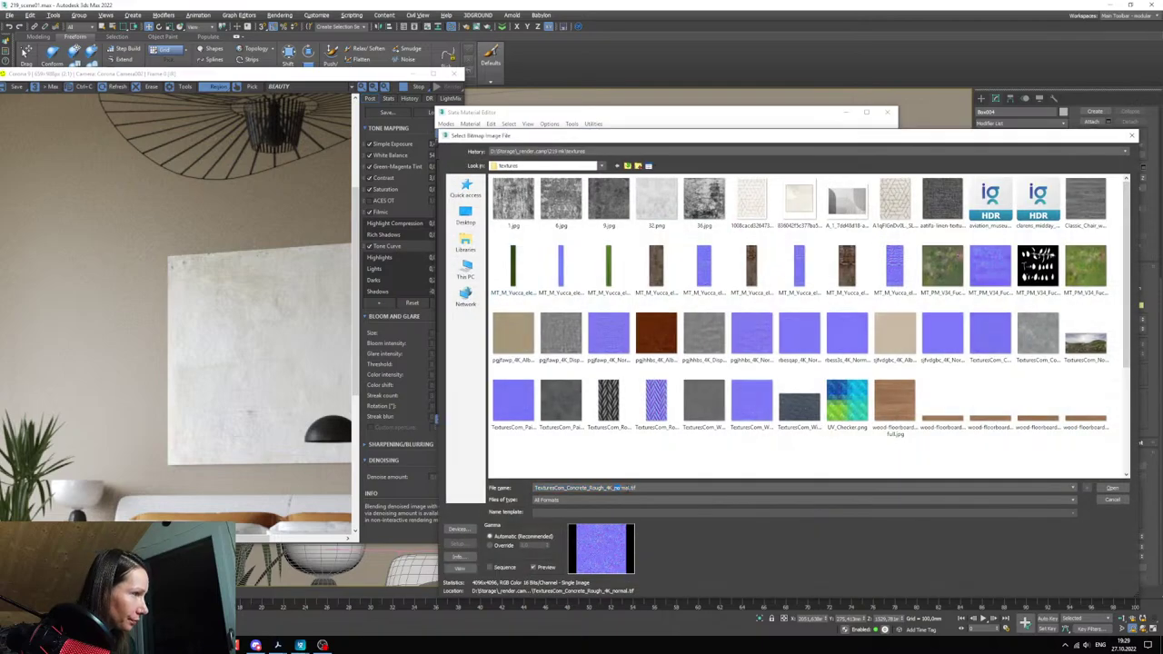
key("BackSpace")
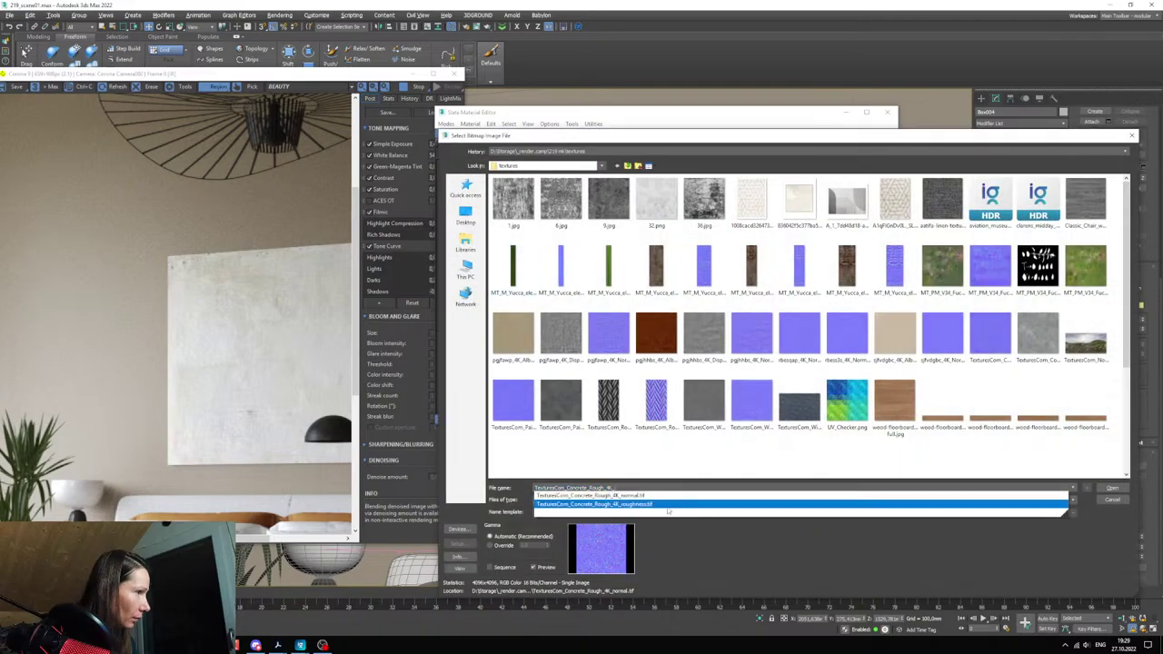
left_click(667, 506)
left_click(1112, 487)
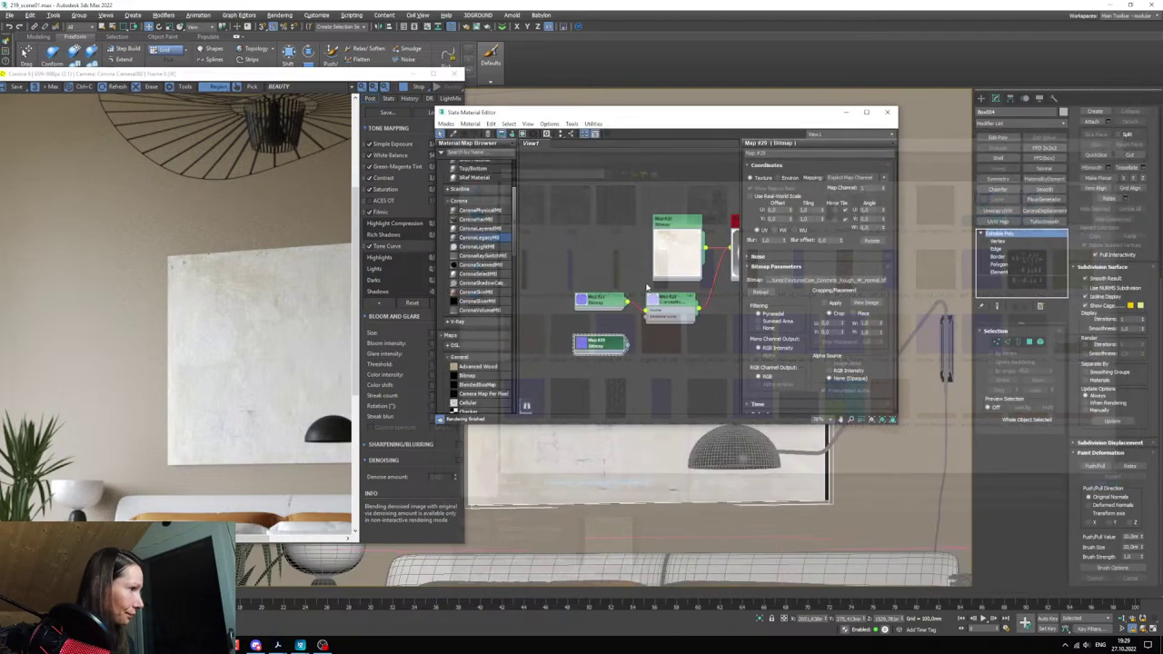
middle_click_drag(620, 351, 593, 334)
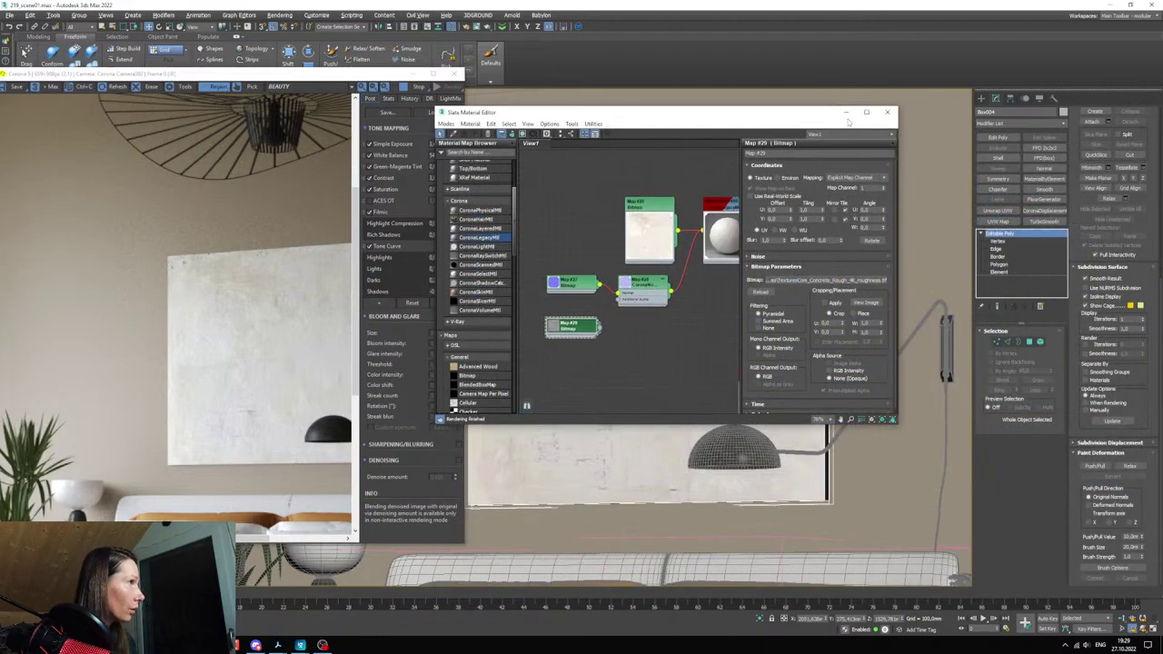
- Add a CoronaDisplacementMod modifier to the picture and assign the roughness bitmap as its custom displacement map
left_click(846, 112)
left_click(1042, 212)
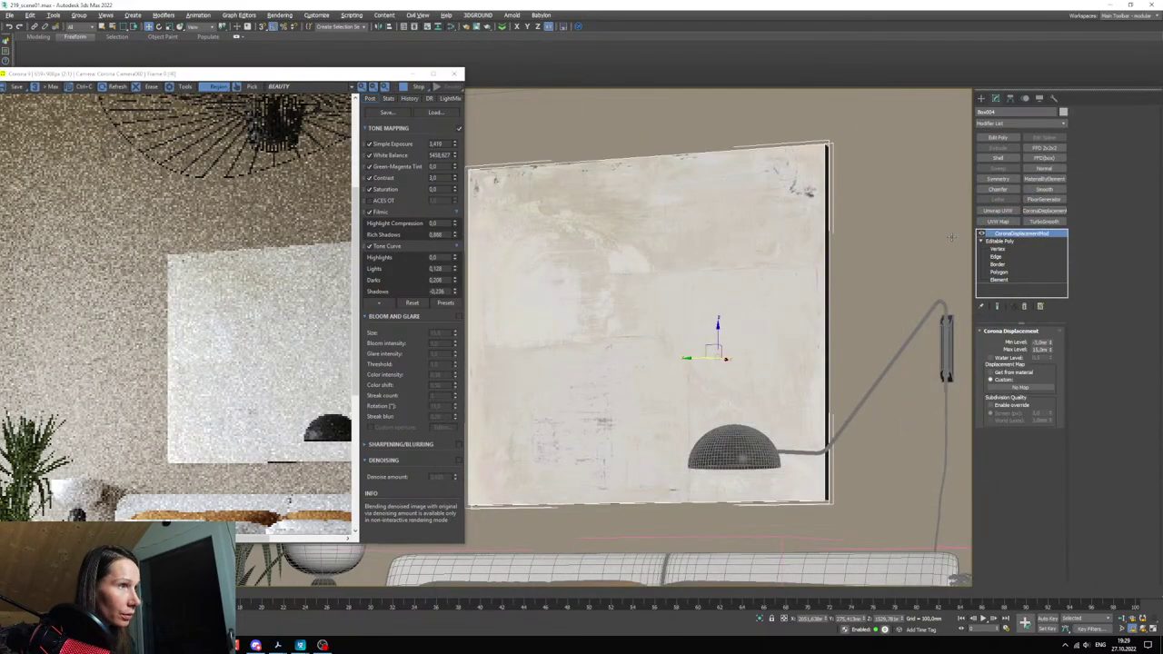
key("m")
middle_click_drag(676, 362, 662, 368)
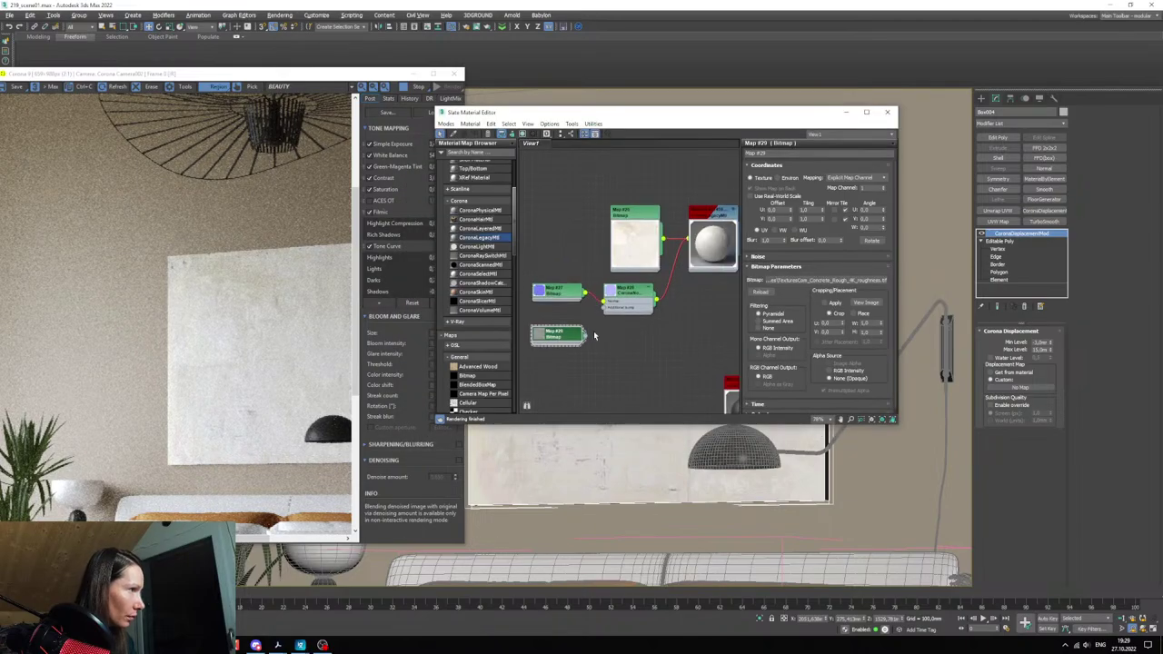
left_click_drag(585, 337, 1020, 387)
left_click(568, 349)
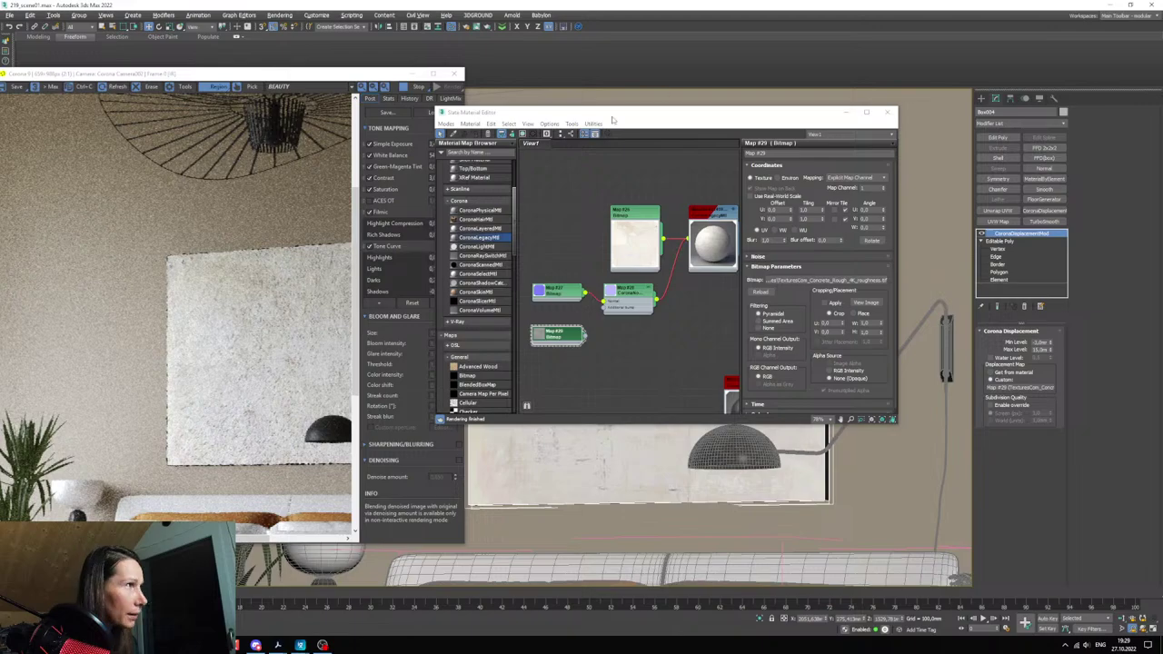
- Disconnect the CoronaNormal map from the painting material's Bump input
left_click_drag(614, 120, 653, 136)
scroll(688, 345, "up", 2)
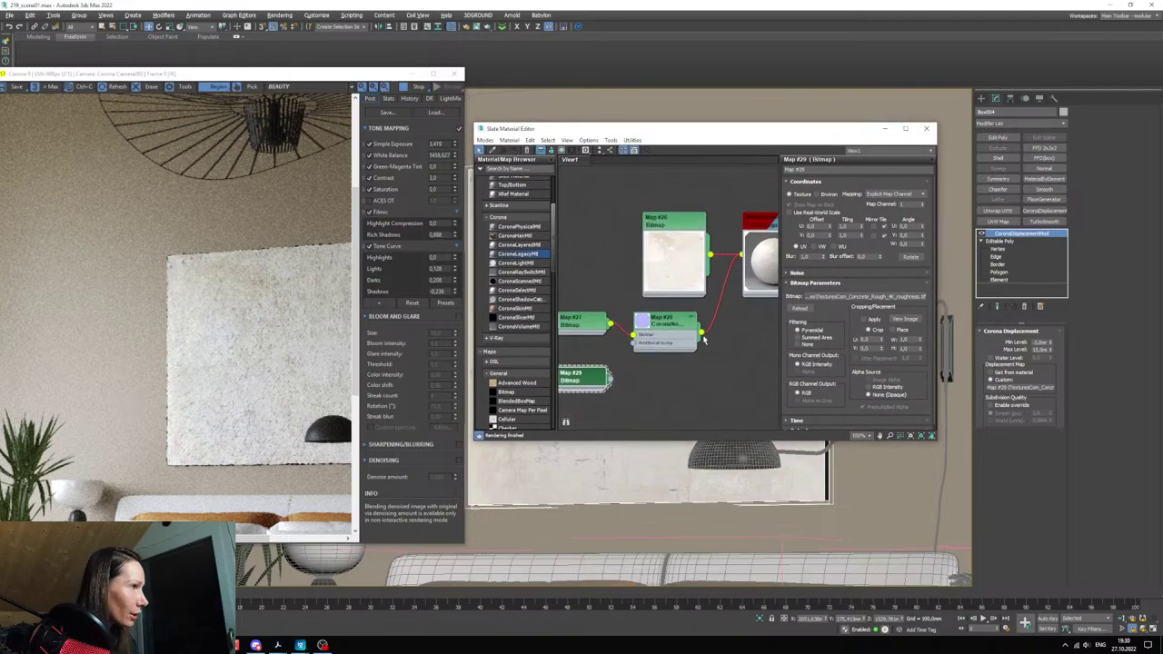
middle_click_drag(704, 339, 685, 351)
left_click(701, 318)
key("Delete")
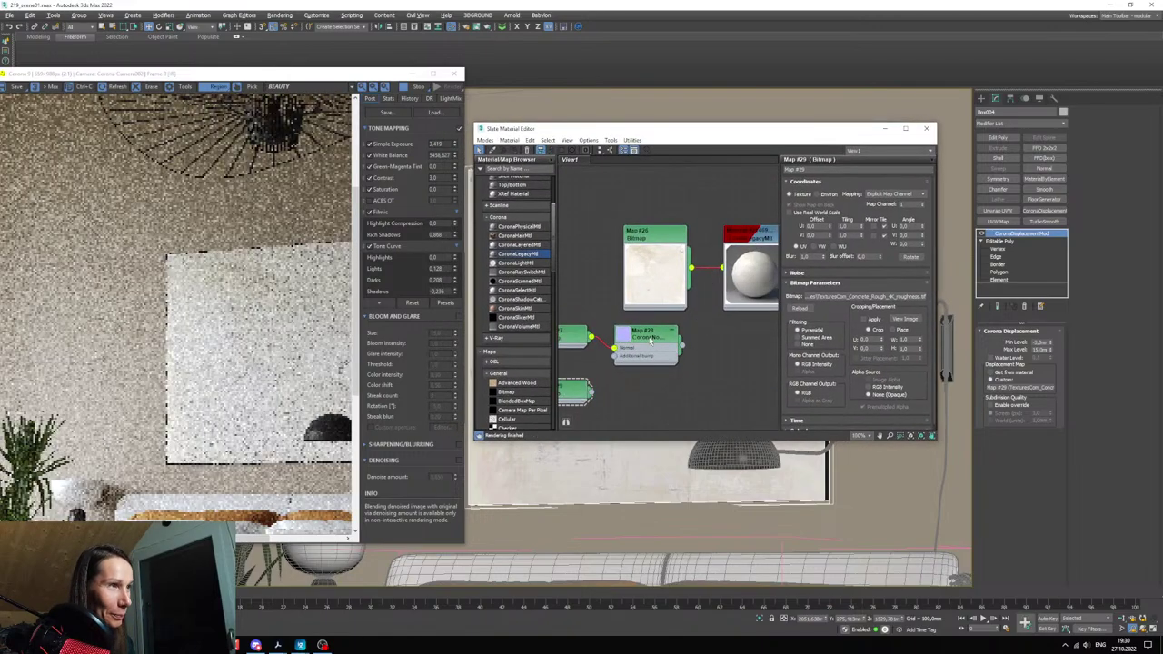
- Fit the interactive render region around the whole picture, including its lower edge
left_click_drag(571, 130, 646, 141)
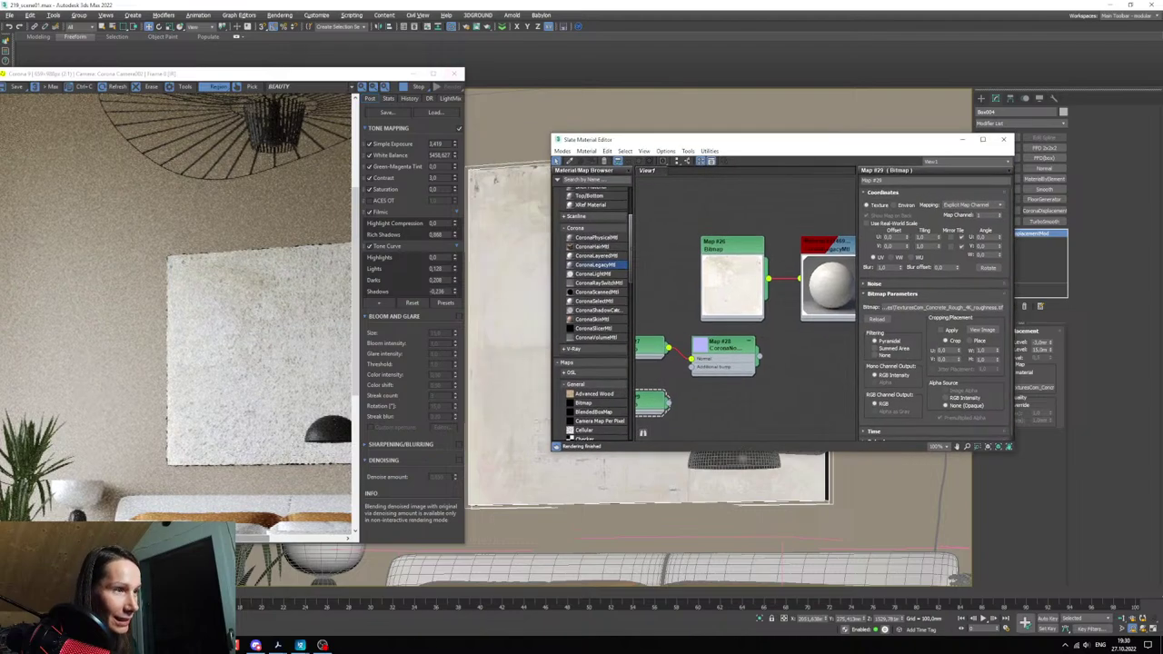
left_click_drag(65, 241, 326, 476)
left_click_drag(198, 440, 196, 436)
left_click_drag(65, 472, 63, 482)
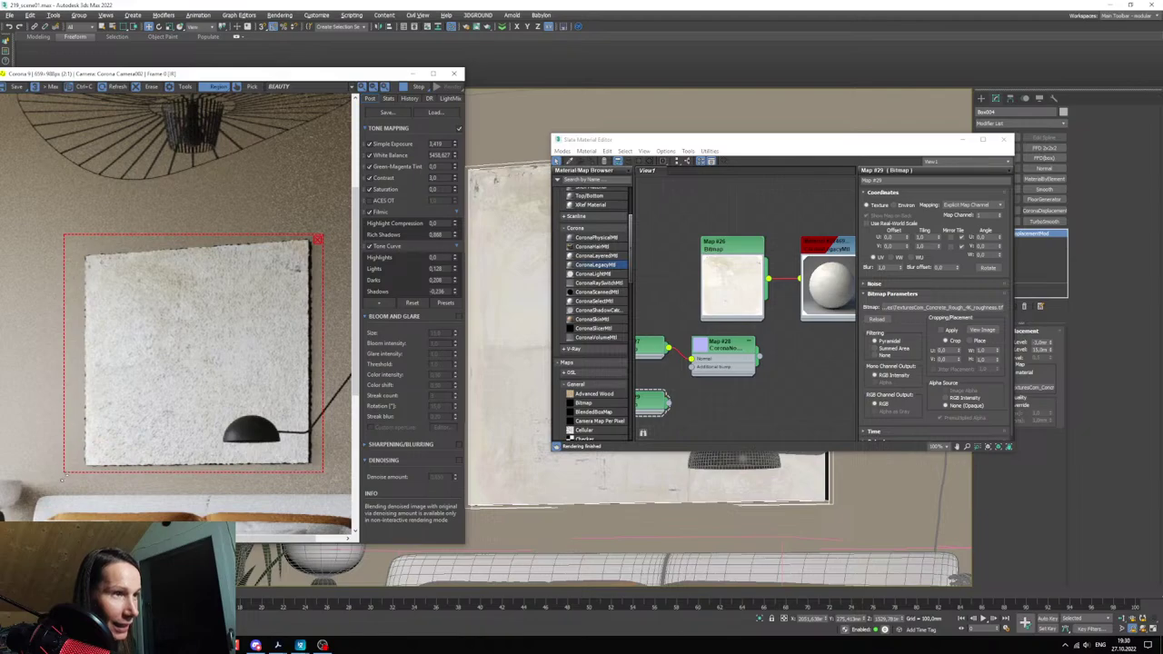
- Minimize the material editor and lower the Corona displacement's Max Level, testing 10 mm before choosing a smaller value
left_click_drag(762, 149, 768, 152)
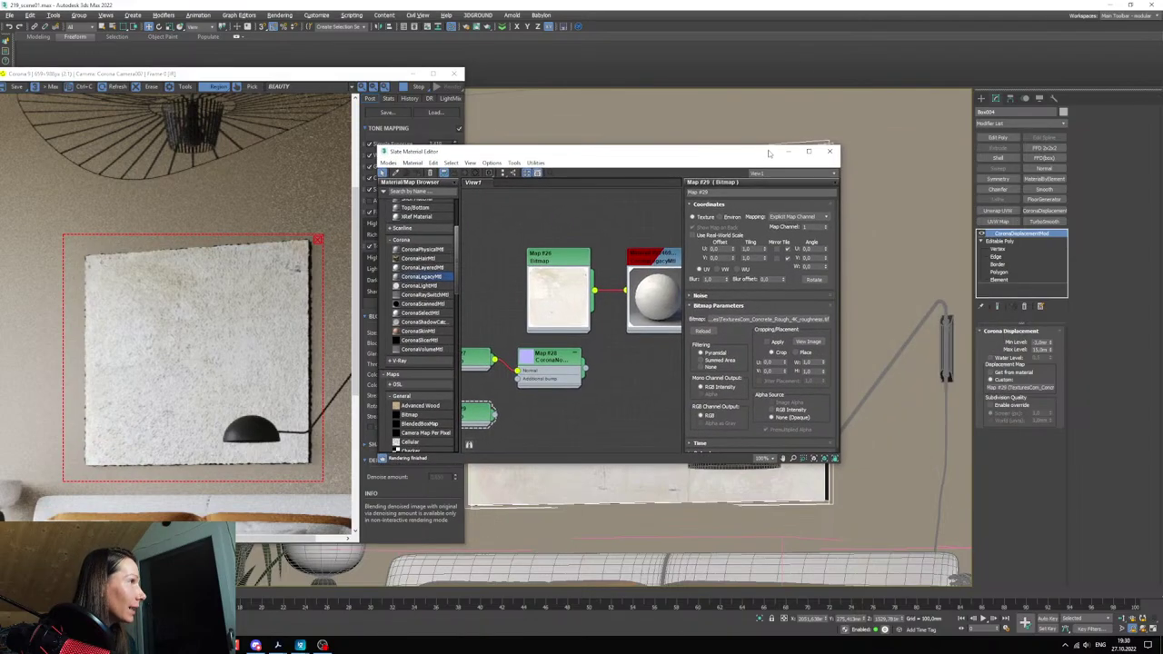
left_click(789, 152)
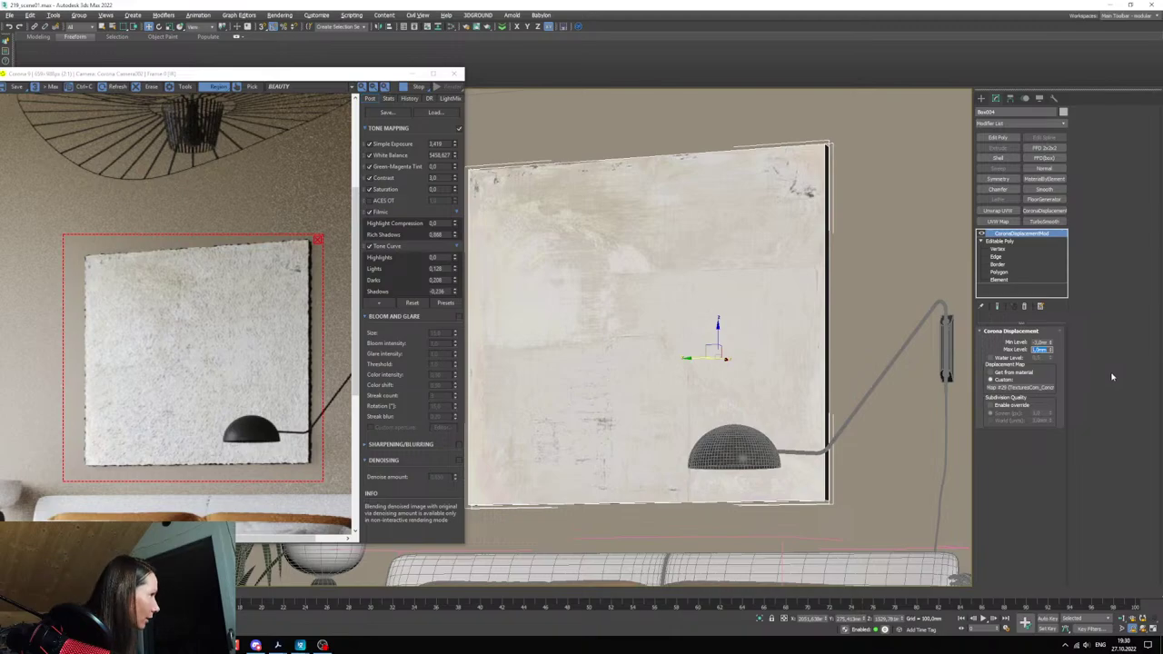
key("Return")
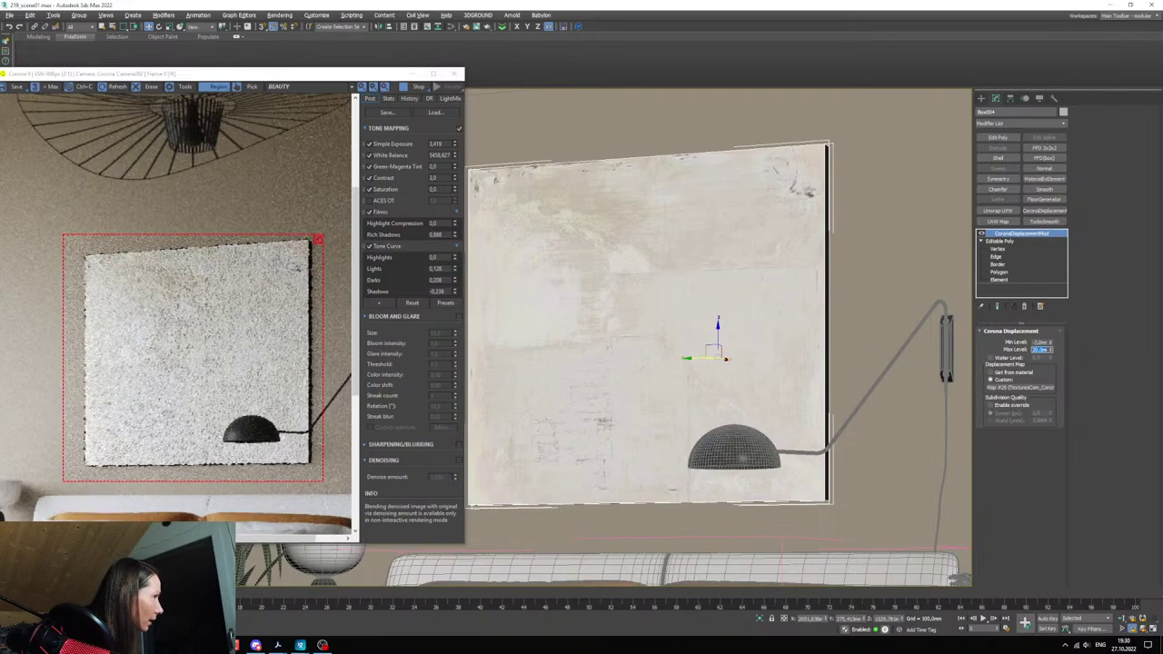
type("1")
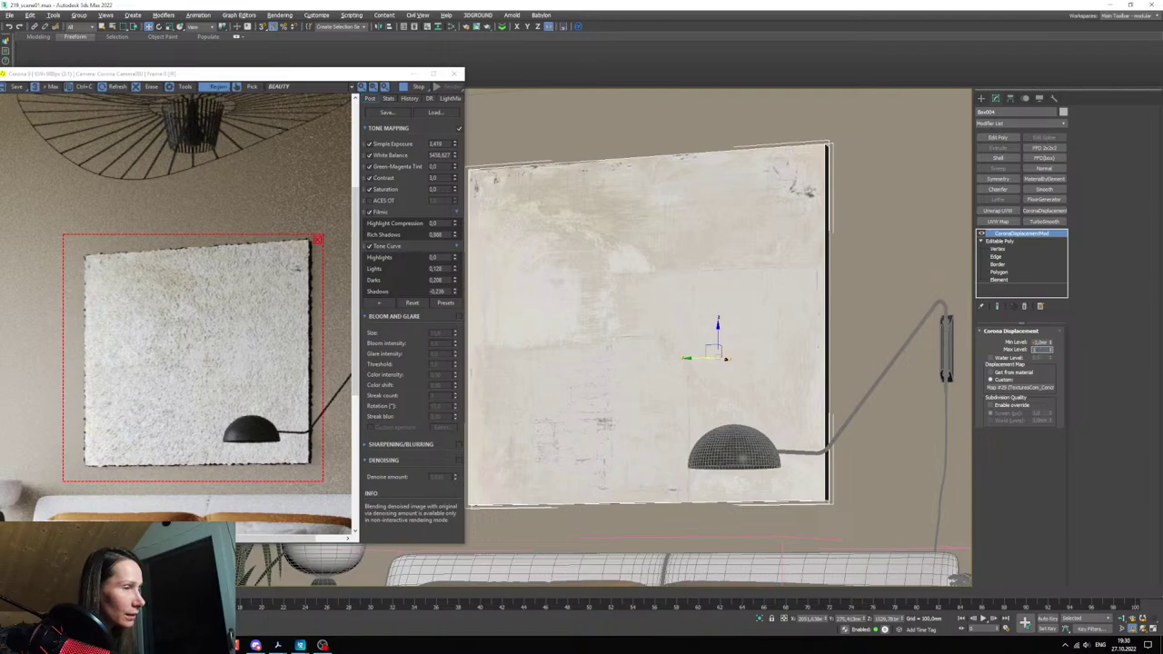
type("0")
key("Return")
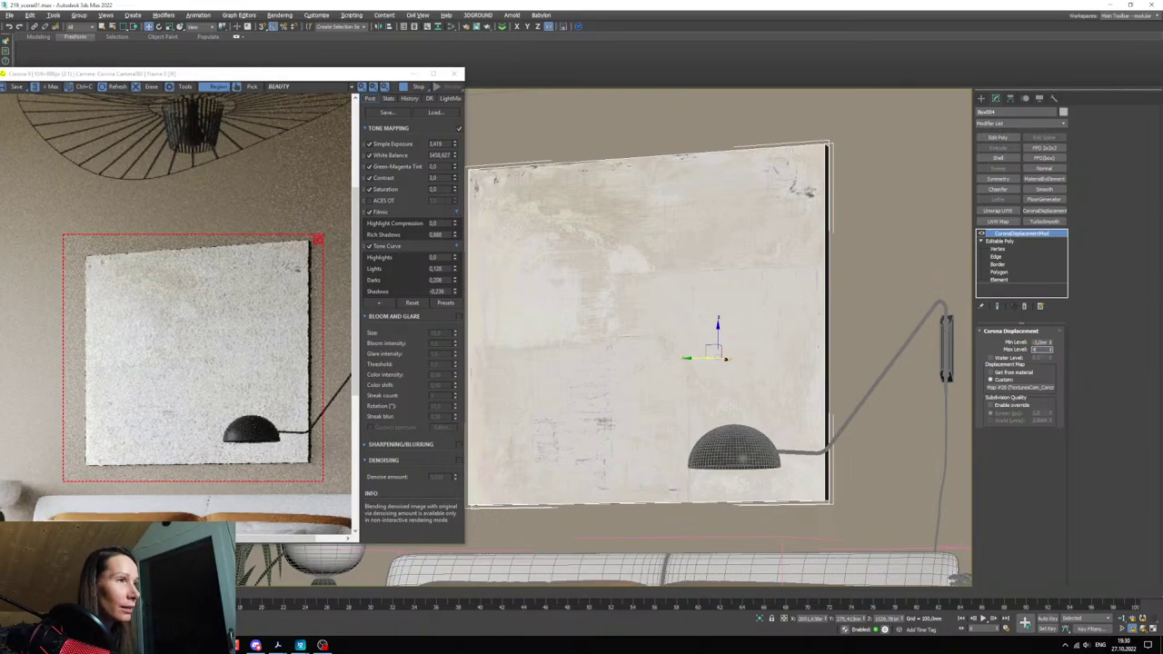
key("Return")
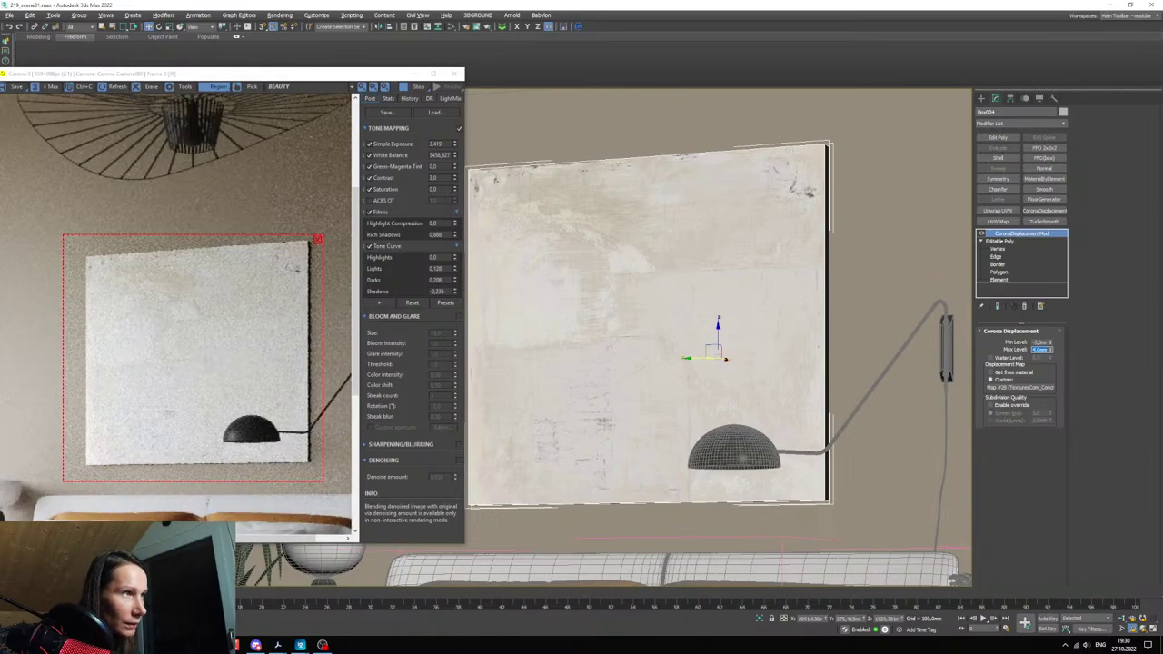
- Inspect the picture's surface and side edge up close in the render and set the displacement's Min Level to -1 mm
scroll(842, 177, "up", 3)
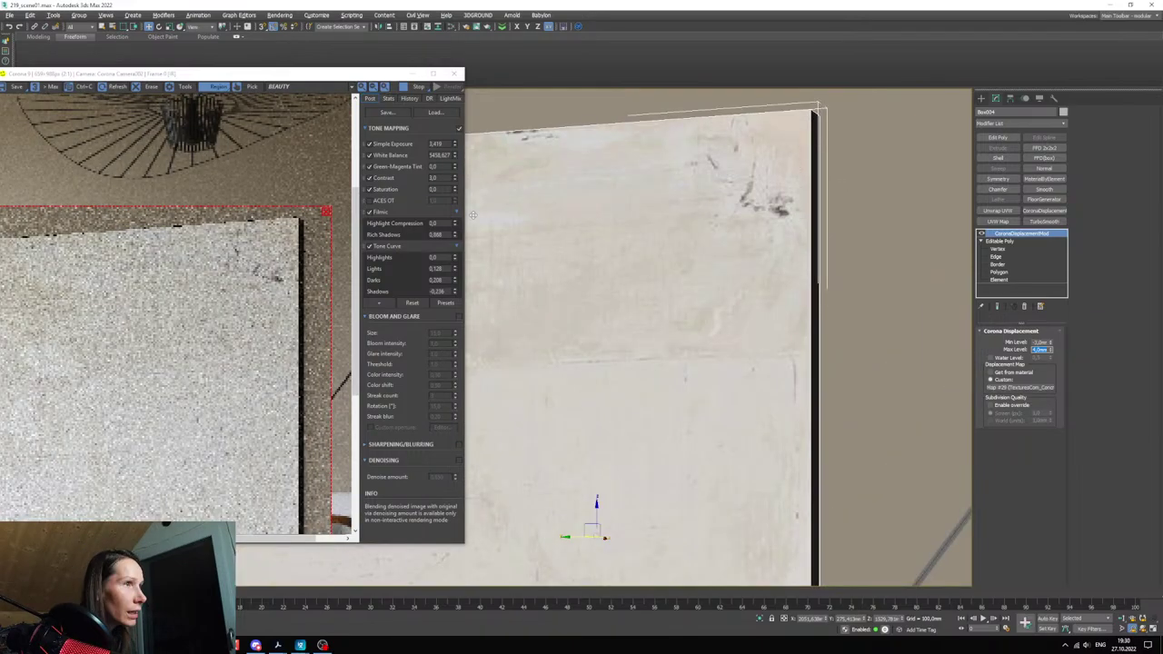
scroll(288, 238, "up", 2)
scroll(286, 239, "down", 2)
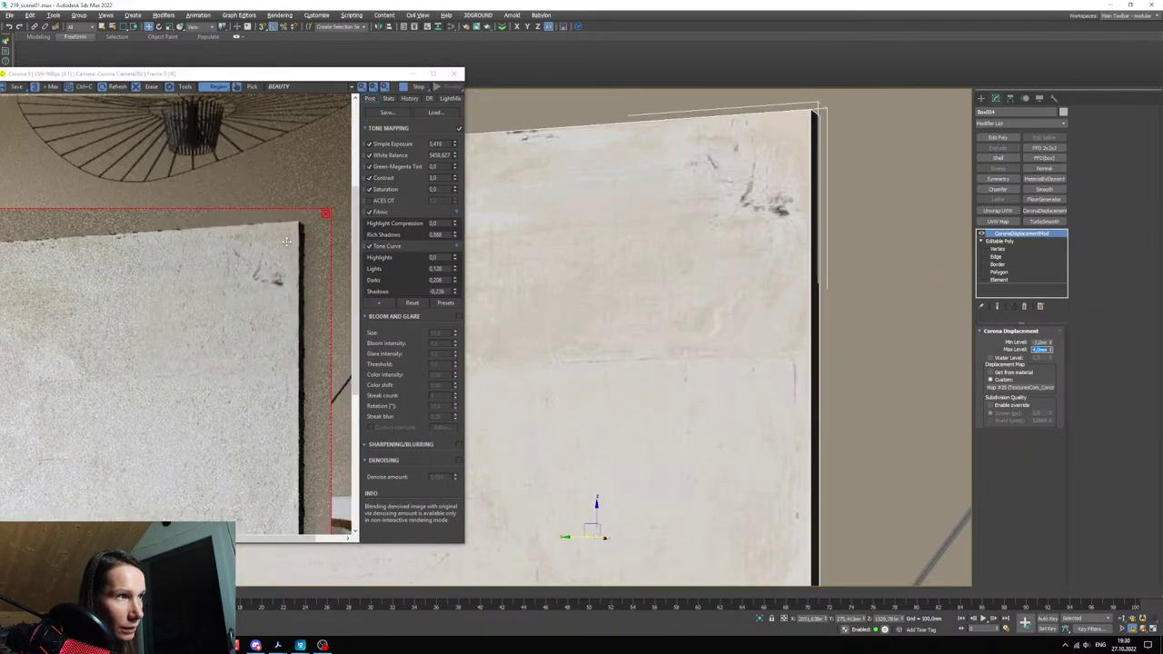
middle_click_drag(674, 383, 747, 356)
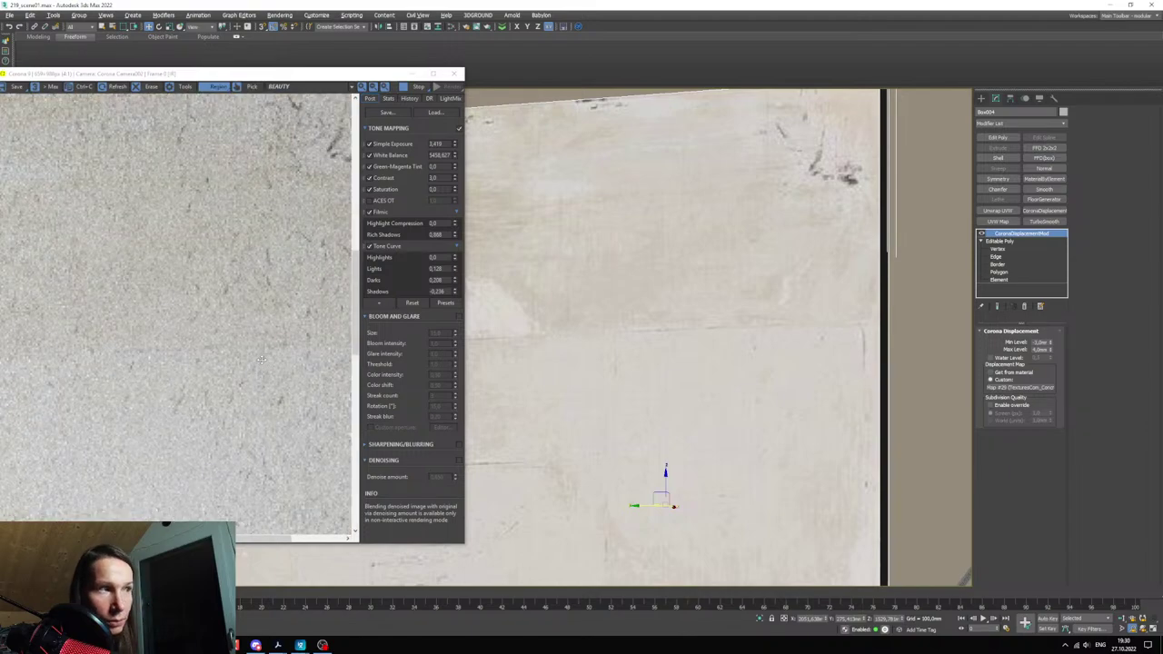
left_click_drag(355, 359, 355, 408)
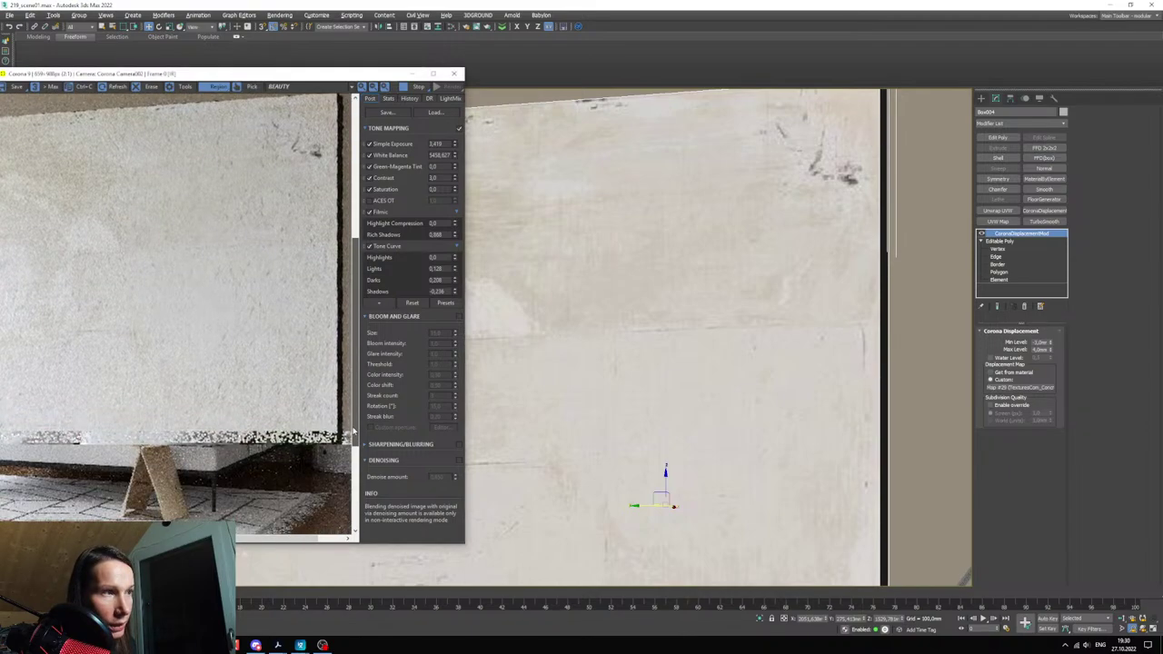
left_click_drag(295, 539, 225, 539)
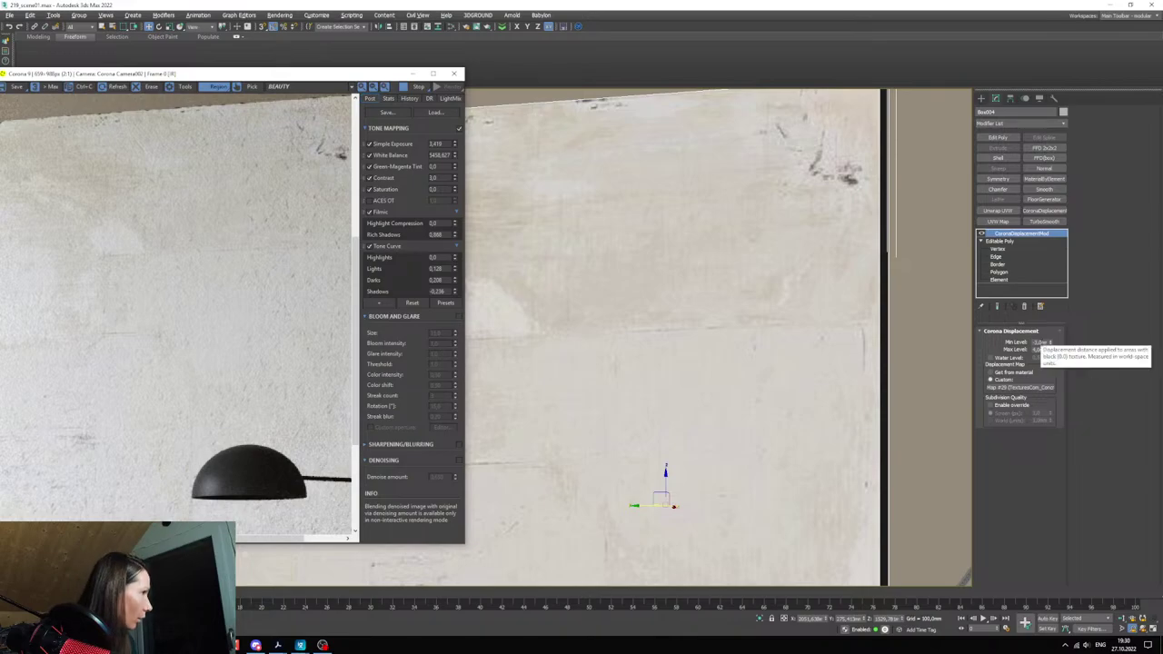
left_click_drag(1035, 343, 1080, 359)
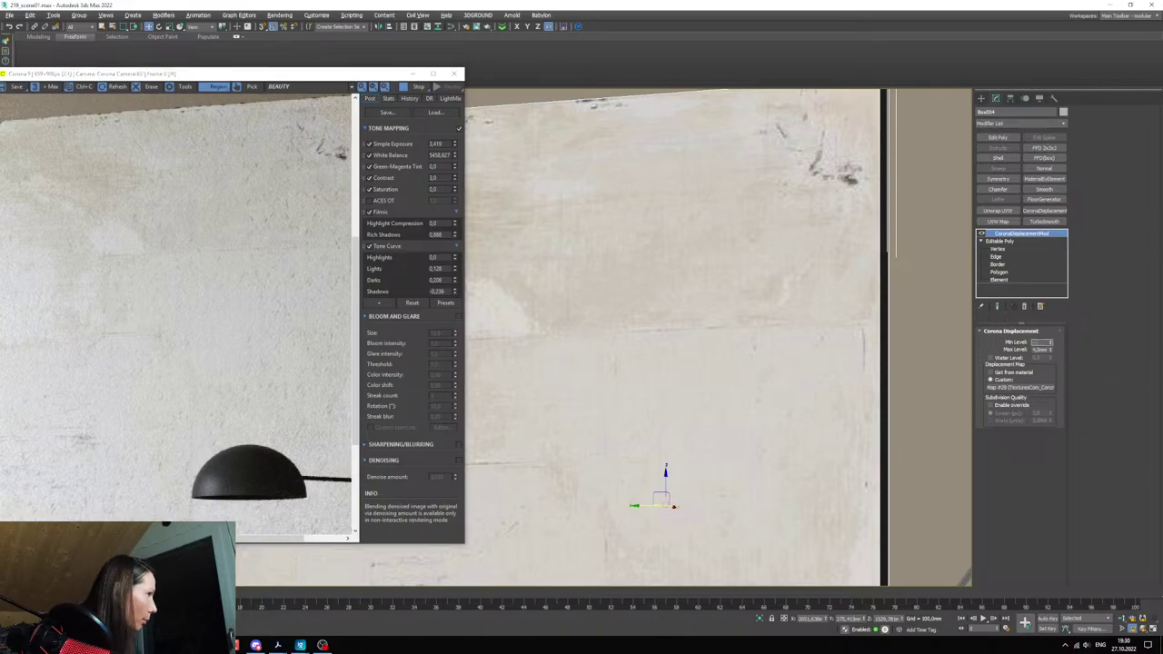
type("-1")
key("Return")
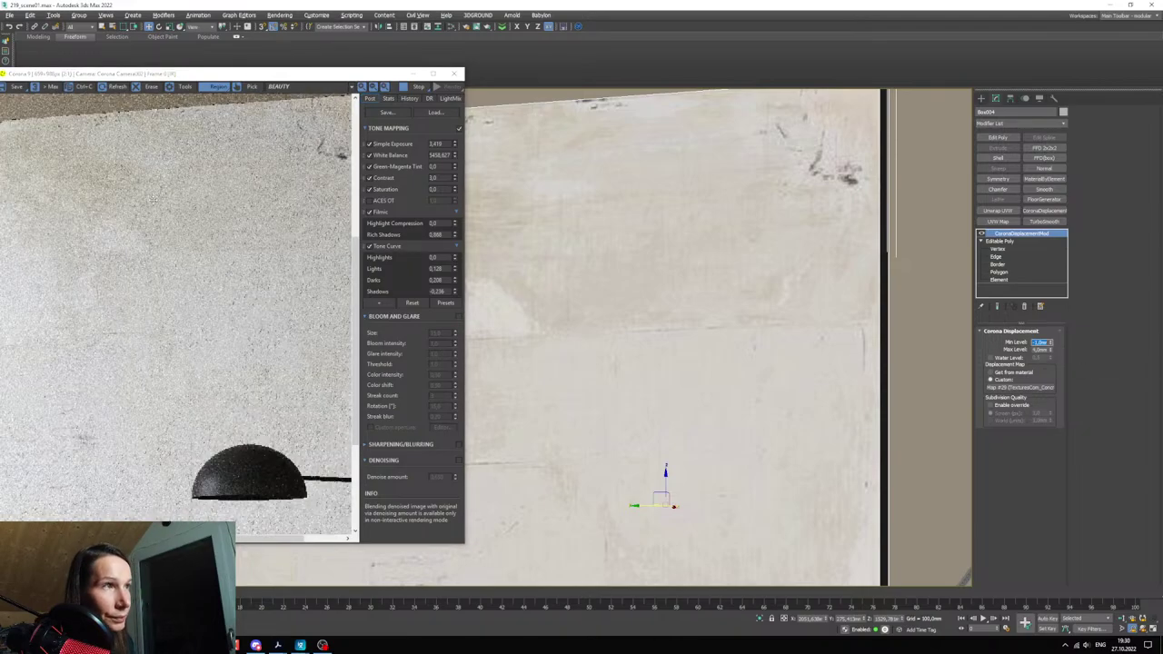
- Examine the picture's displaced surface and lower edge in the interactive render, both close up and within the full room
scroll(155, 209, "down", 1)
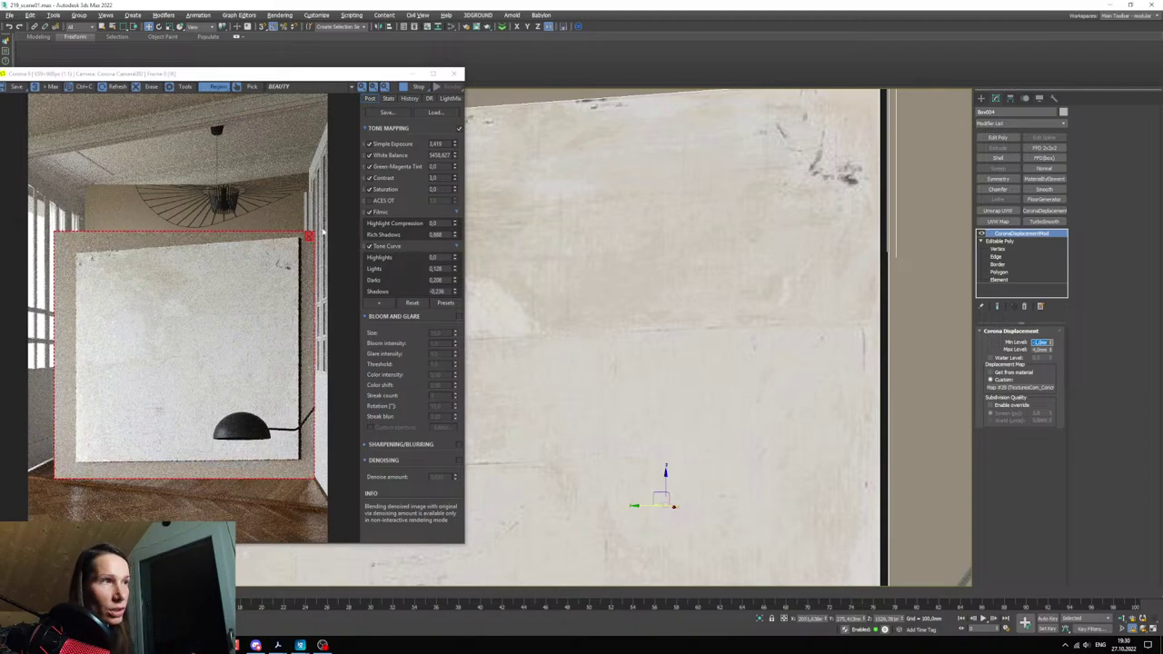
scroll(277, 259, "up", 3)
scroll(281, 286, "down", 3)
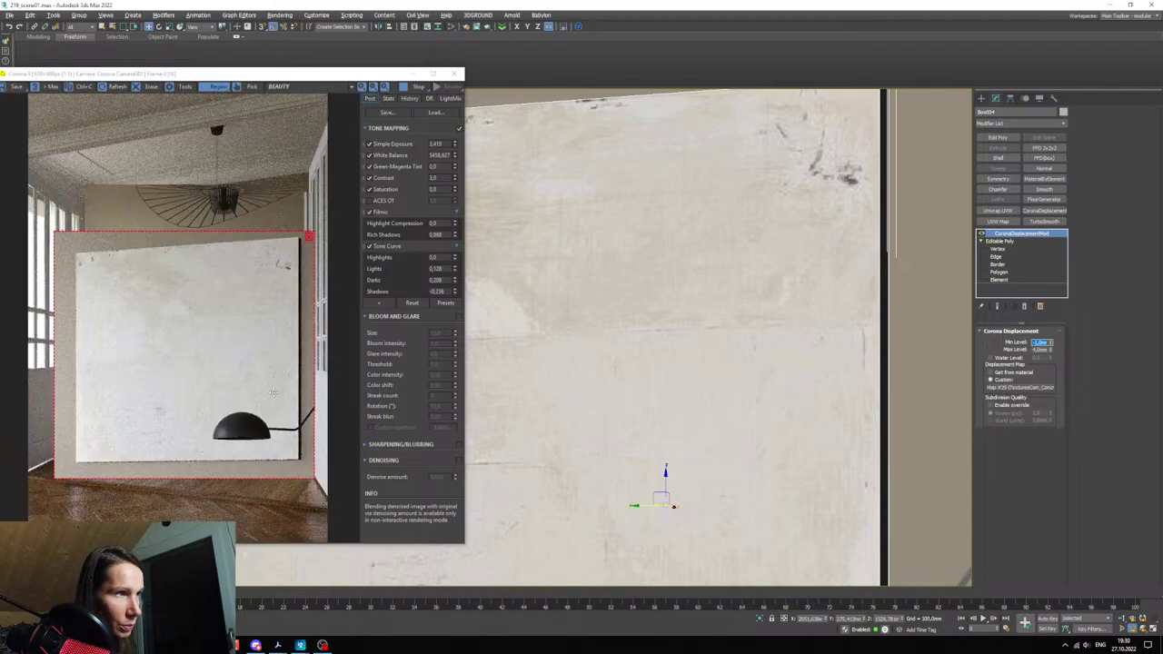
scroll(114, 441, "up", 4)
scroll(124, 453, "down", 2)
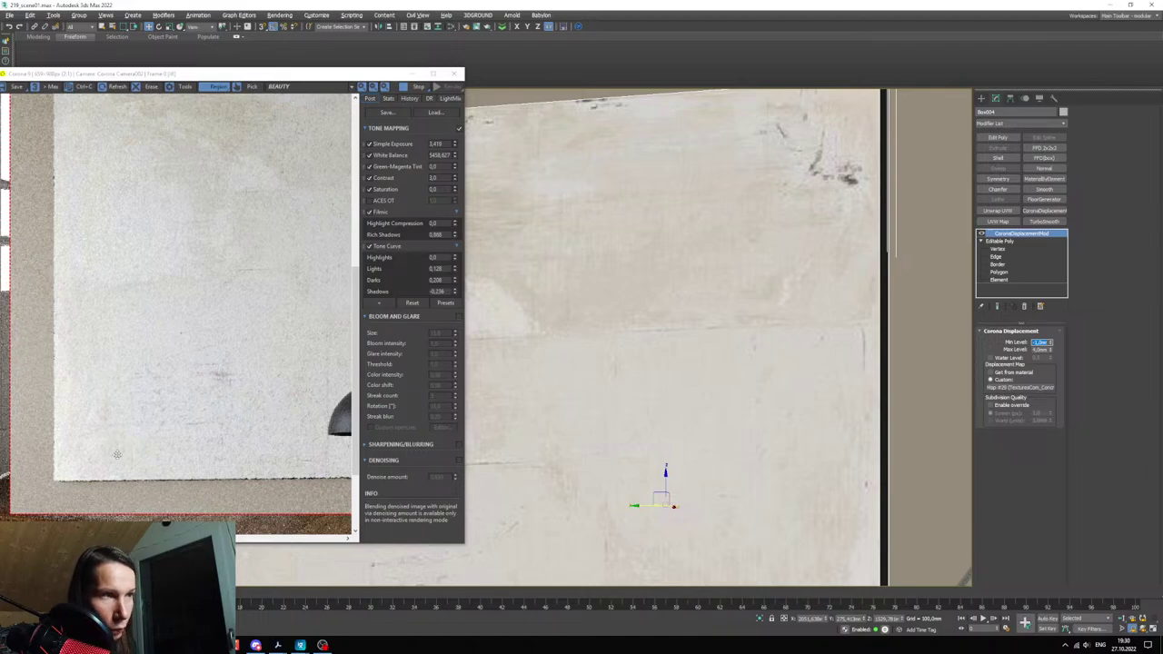
middle_click_drag(75, 471, 112, 468)
scroll(140, 443, "up", 1)
scroll(141, 442, "down", 1)
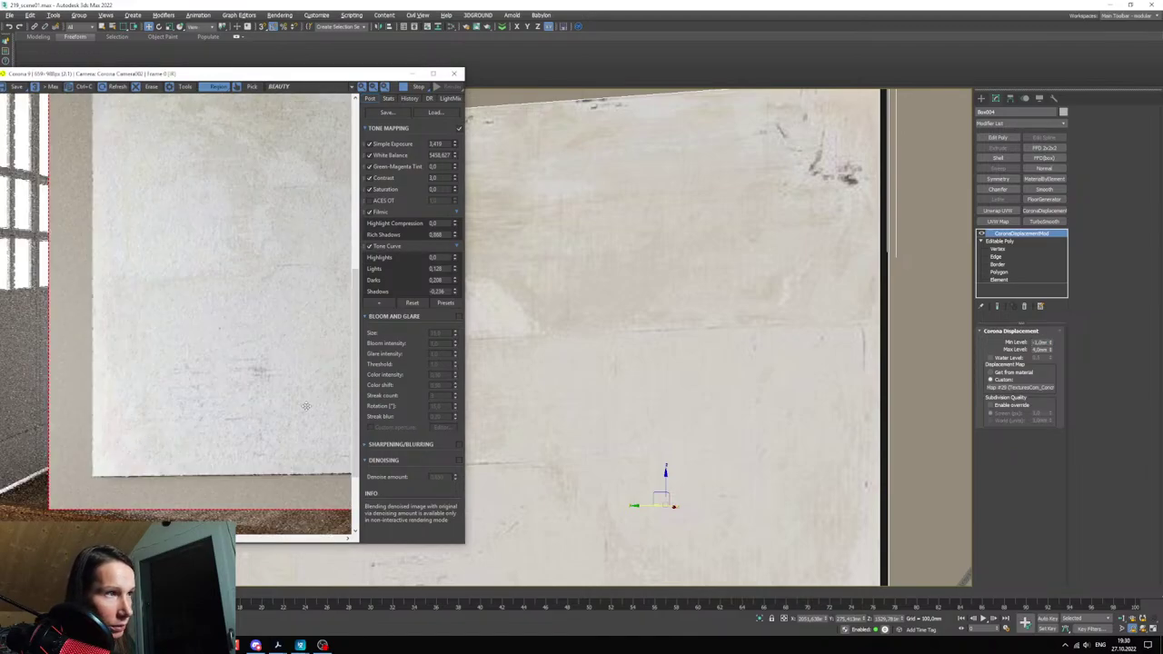
scroll(306, 407, "down", 2)
scroll(300, 374, "up", 3)
scroll(288, 357, "down", 3)
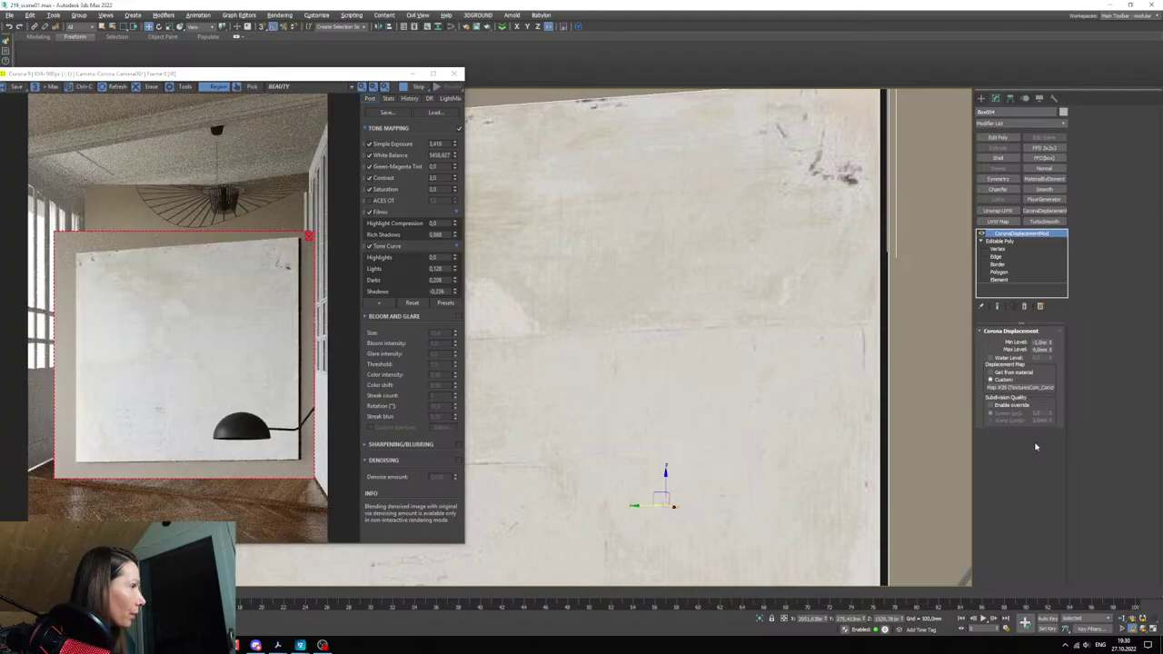
- Connect the Corona normal map to the bump input of the picture's material and check the relief in the interactive render
key("m")
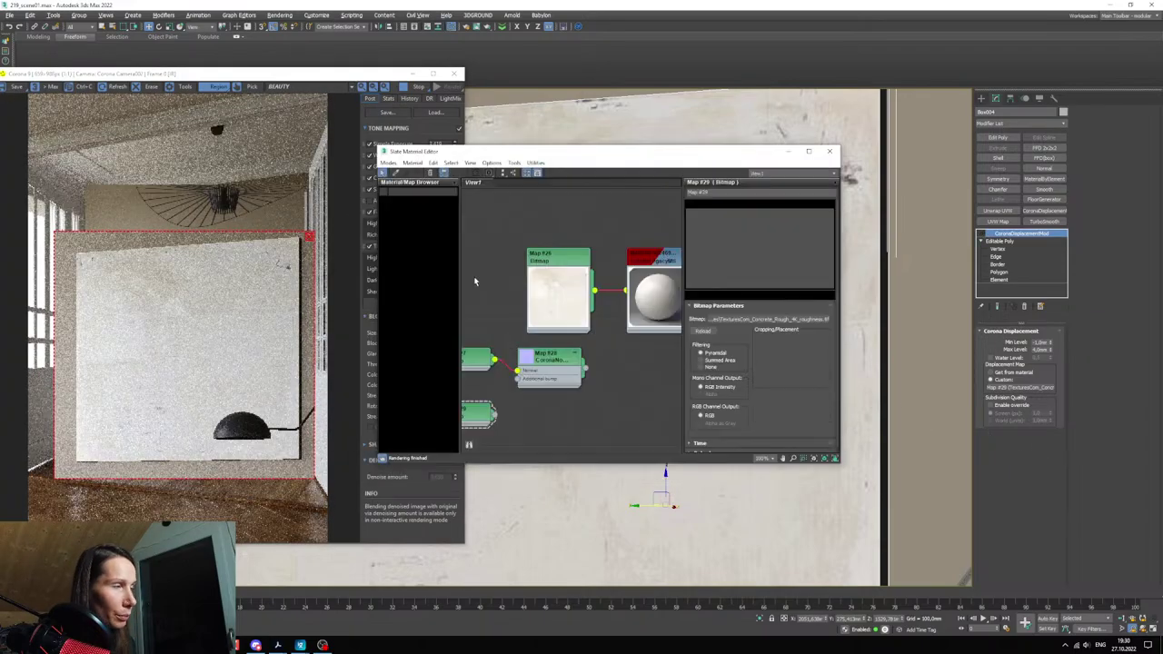
scroll(586, 392, "up", 1)
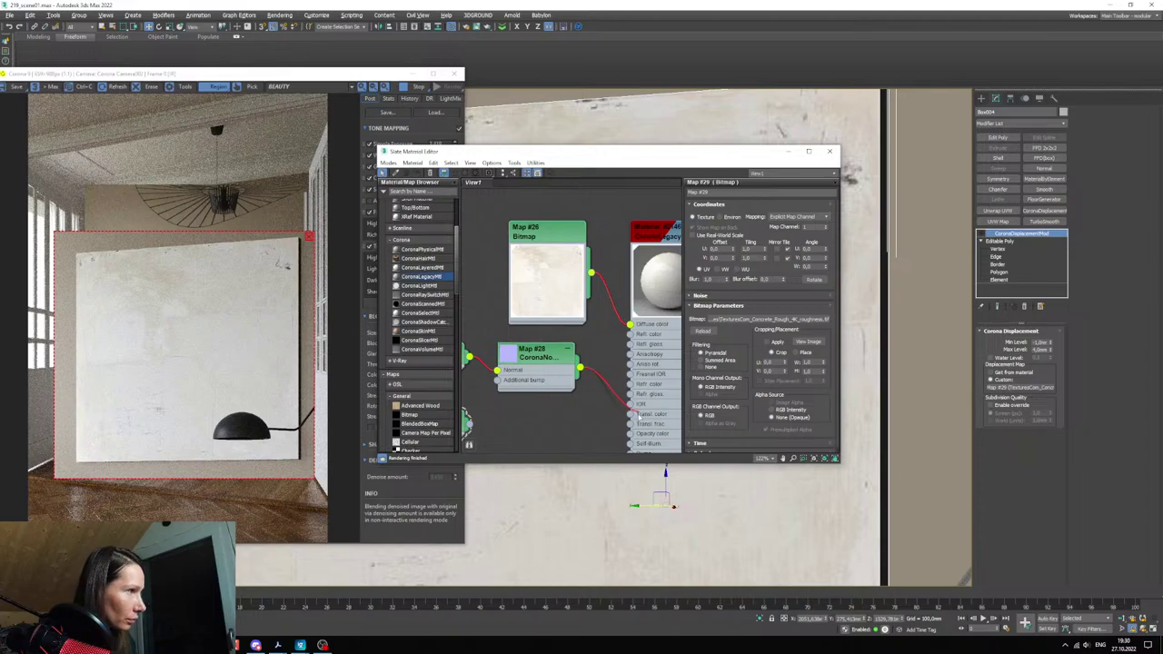
left_click_drag(604, 426, 601, 418)
left_click(565, 424)
scroll(576, 423, "down", 2)
middle_click_drag(580, 421, 553, 341)
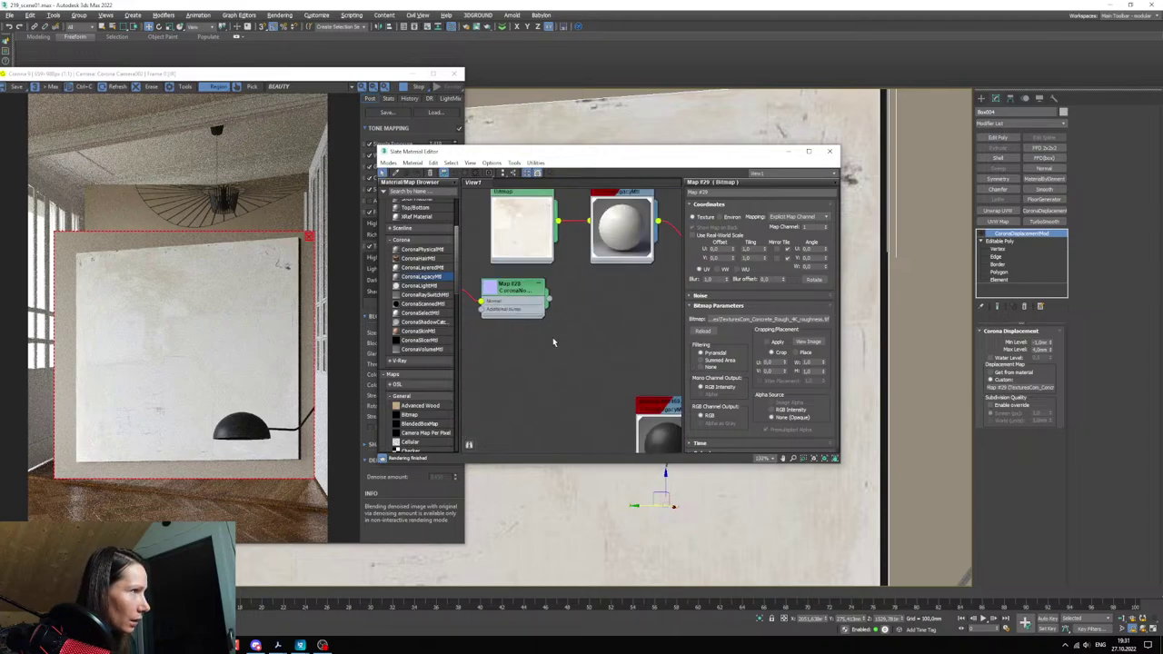
left_click_drag(549, 297, 630, 247)
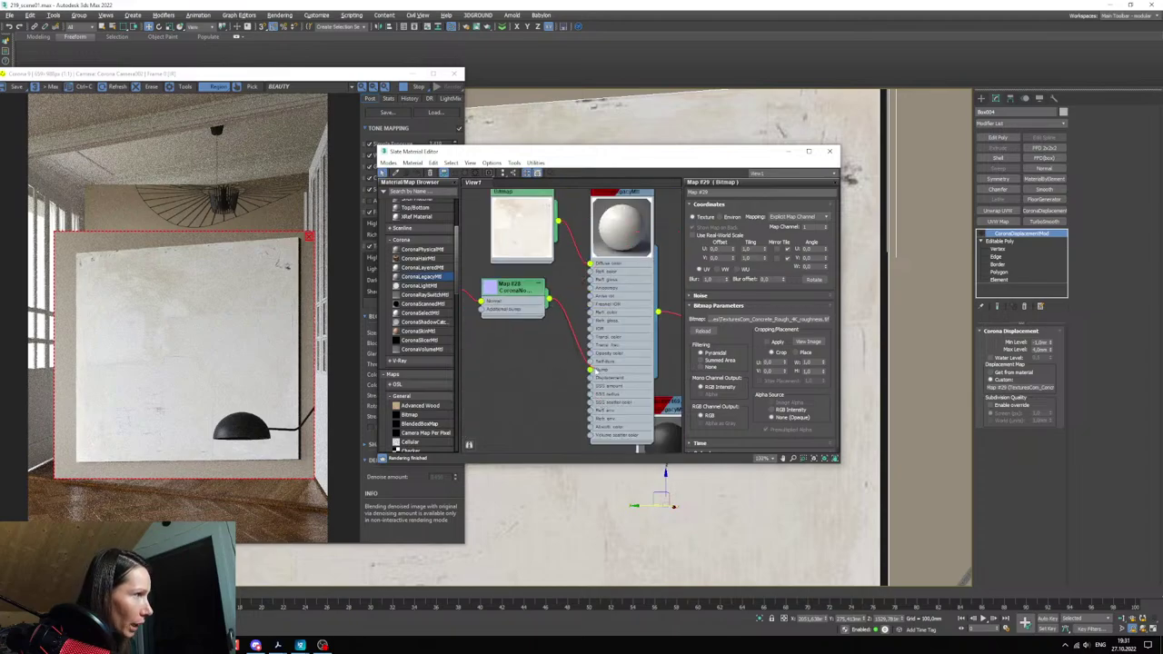
left_click_drag(593, 369, 594, 371)
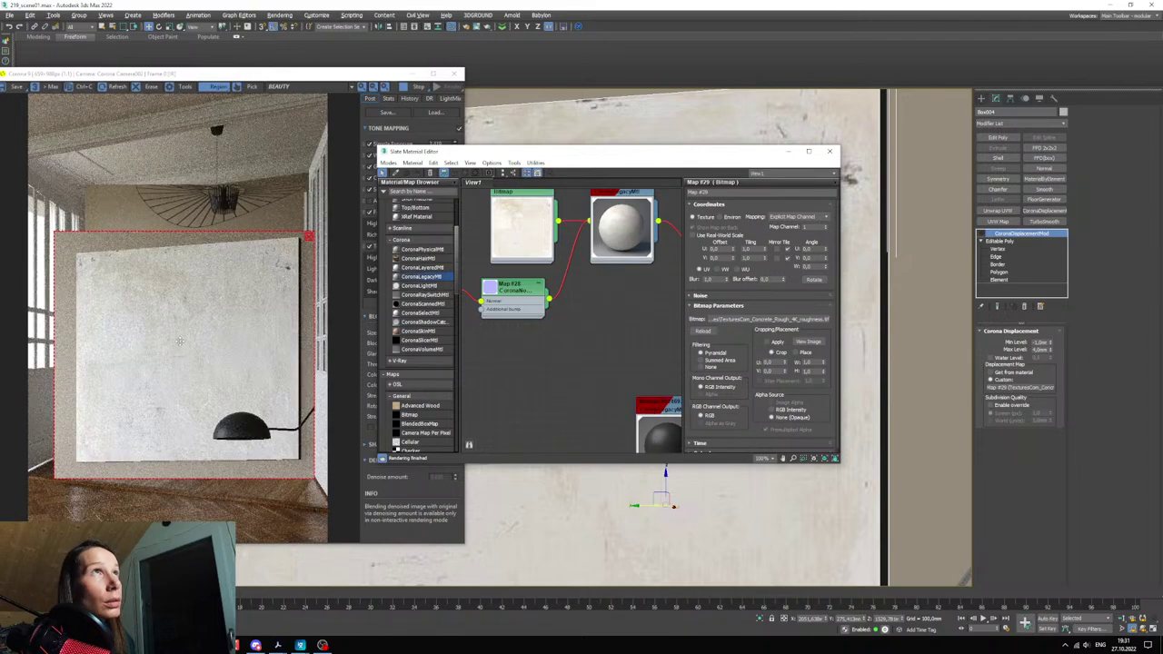
scroll(179, 339, "up", 1)
scroll(176, 316, "down", 1)
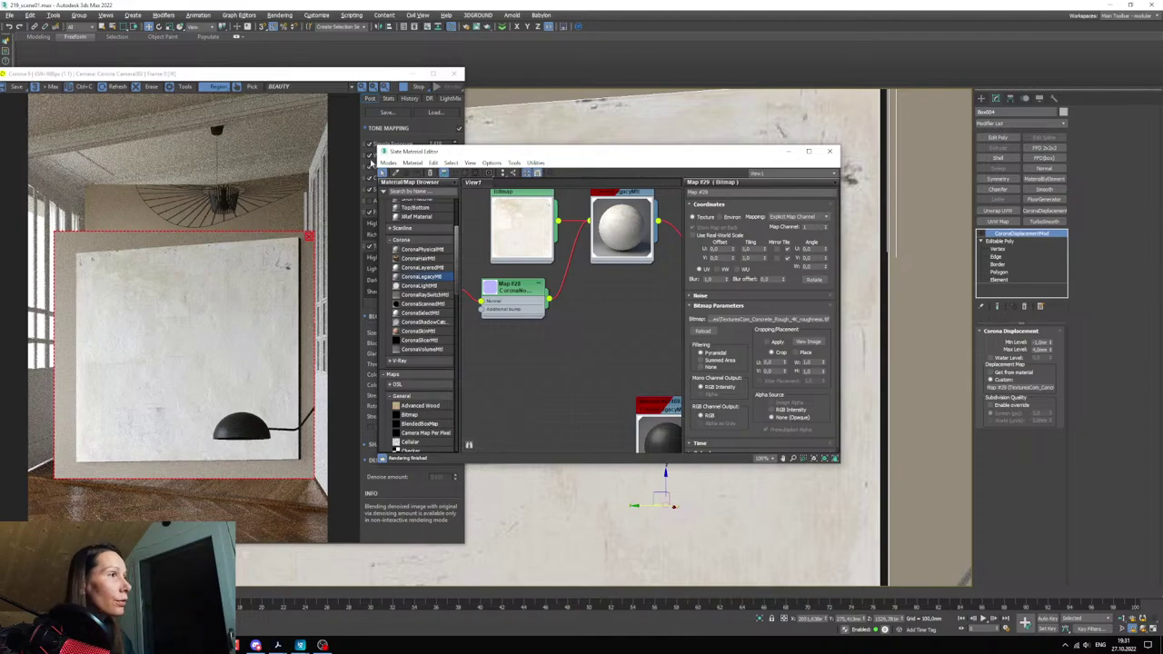
- Try different strength multipliers for the Corona normal map in the render and settle on 1.5
double_click(514, 289)
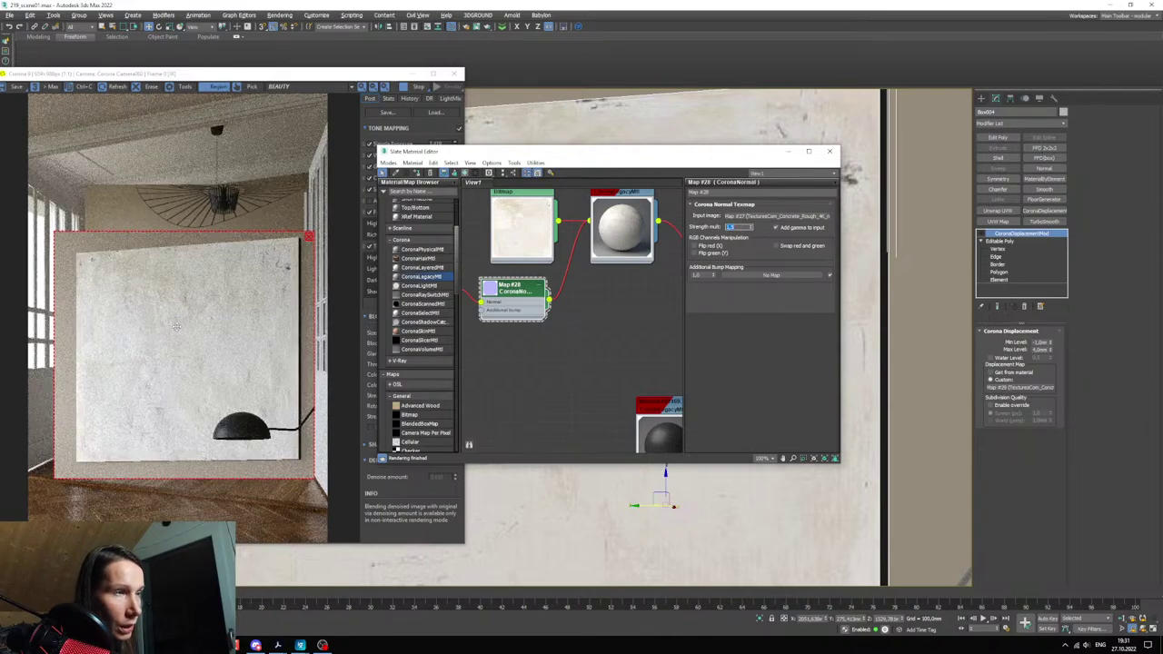
scroll(177, 325, "up", 2)
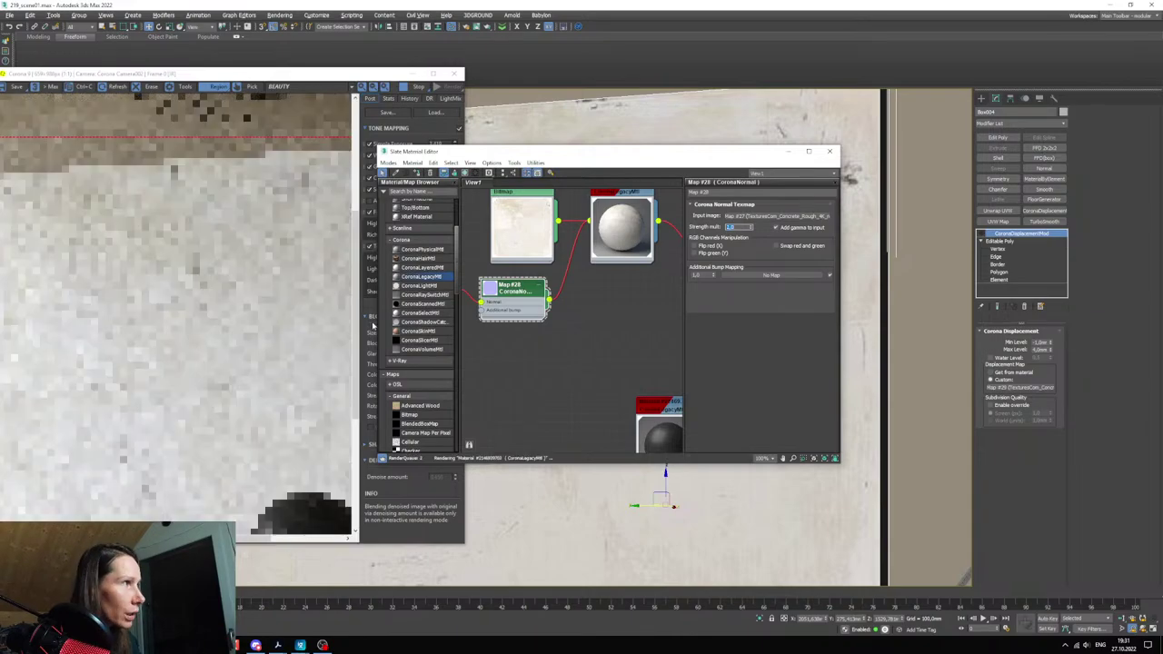
scroll(182, 364, "down", 2)
scroll(178, 381, "up", 2)
scroll(179, 382, "down", 3)
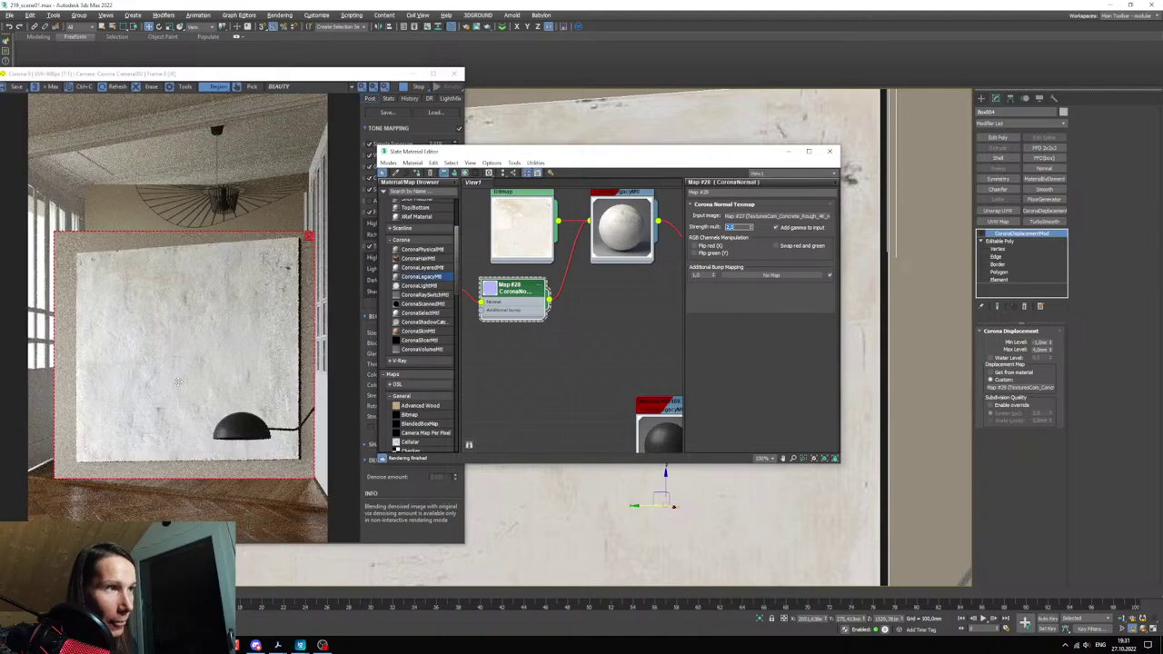
scroll(176, 368, "up", 2)
scroll(157, 292, "down", 2)
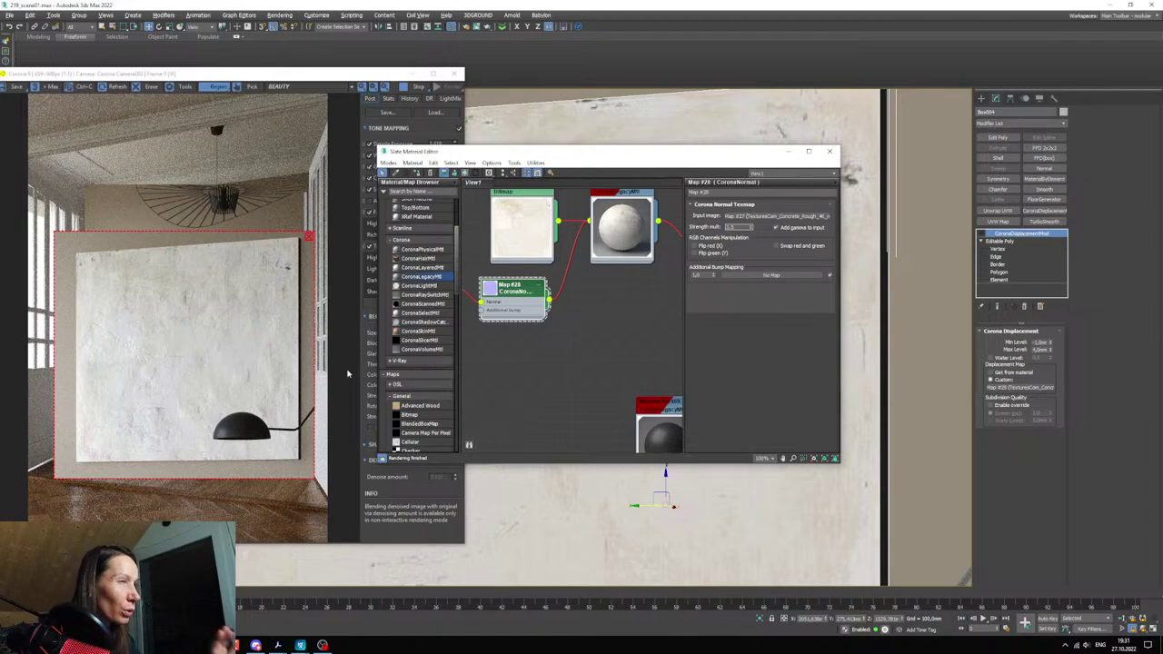
key("Return")
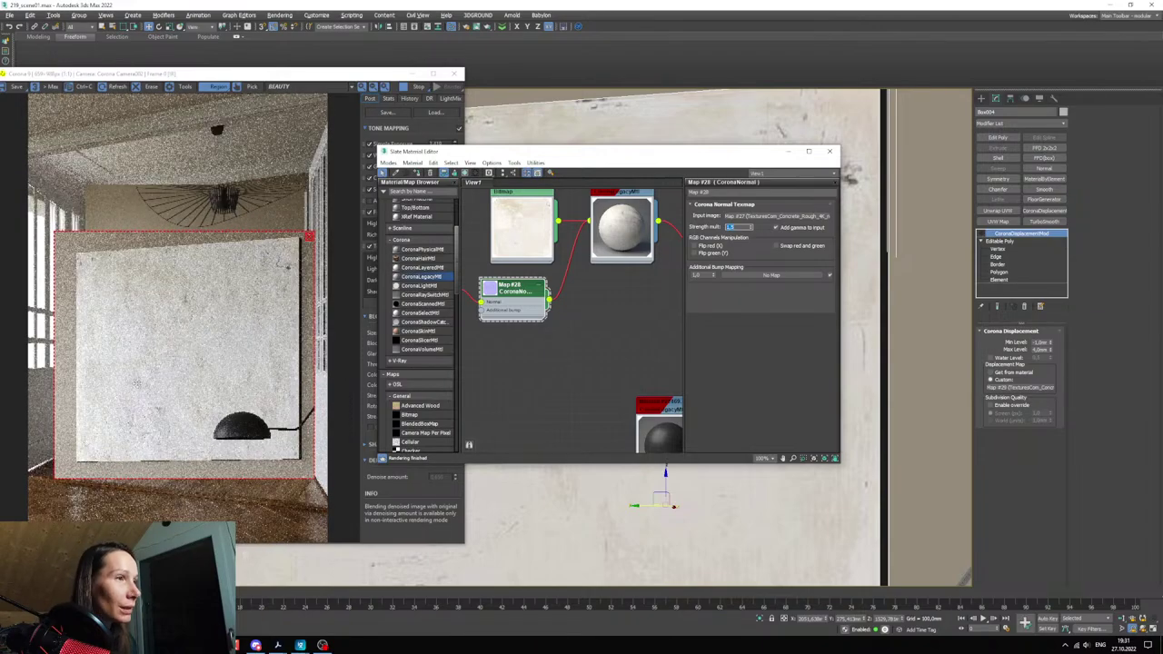
scroll(141, 382, "up", 3)
scroll(148, 377, "down", 3)
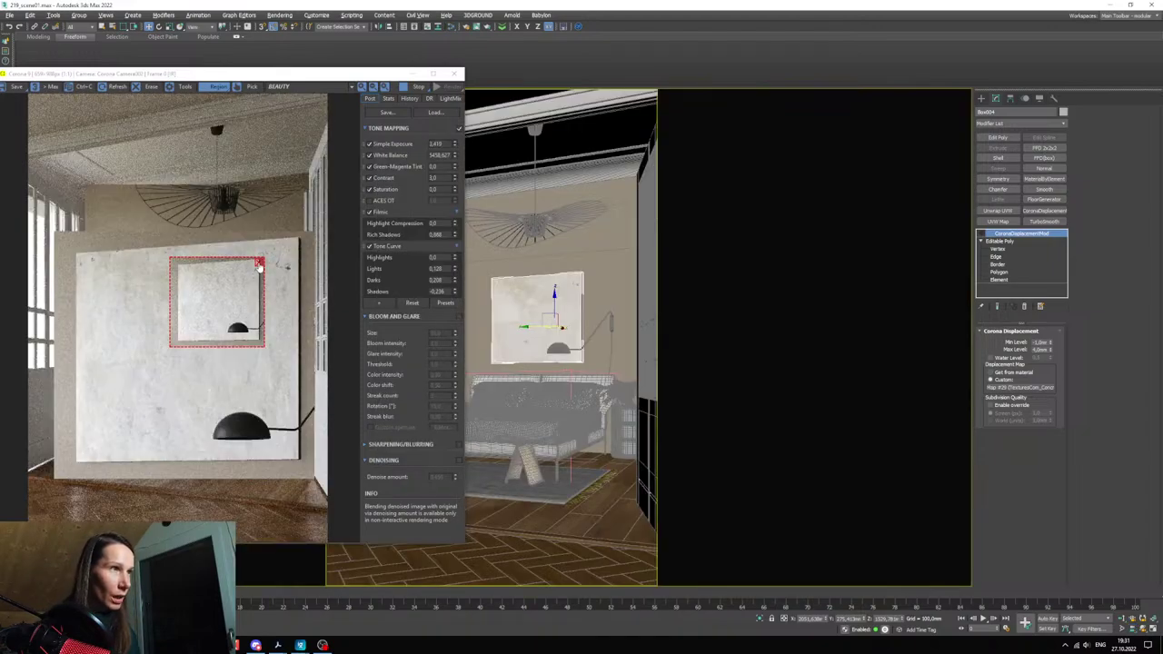
- Clear the render region and compare the full-room render with the reference photo
left_click(259, 263)
mouse_move(300, 645)
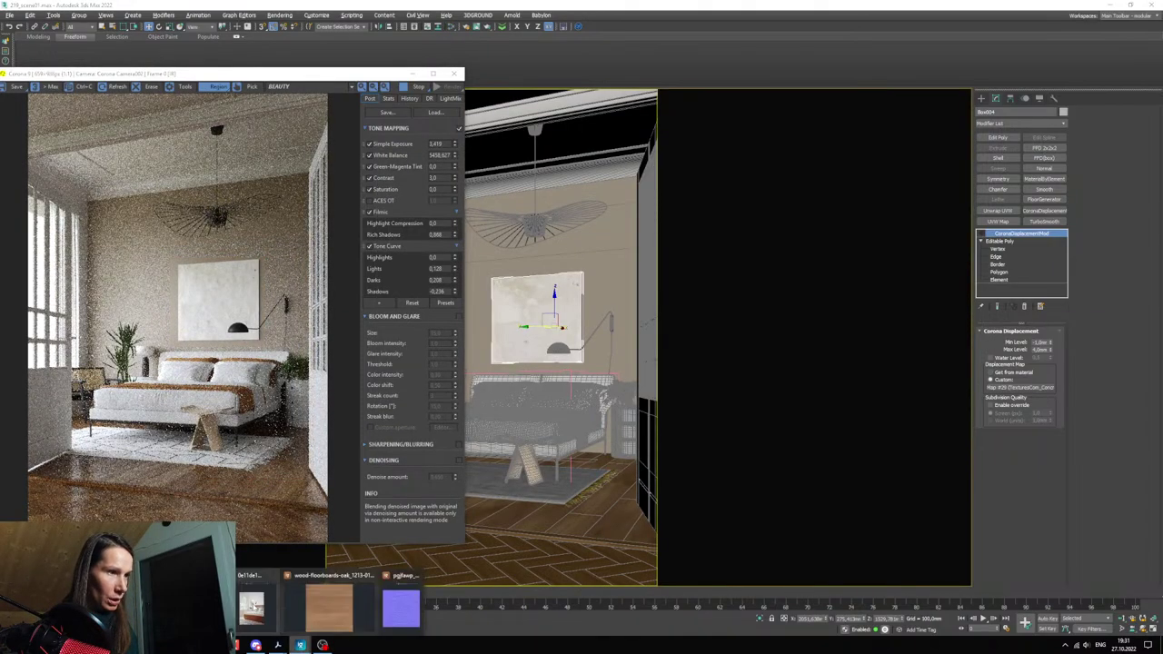
left_click(254, 601)
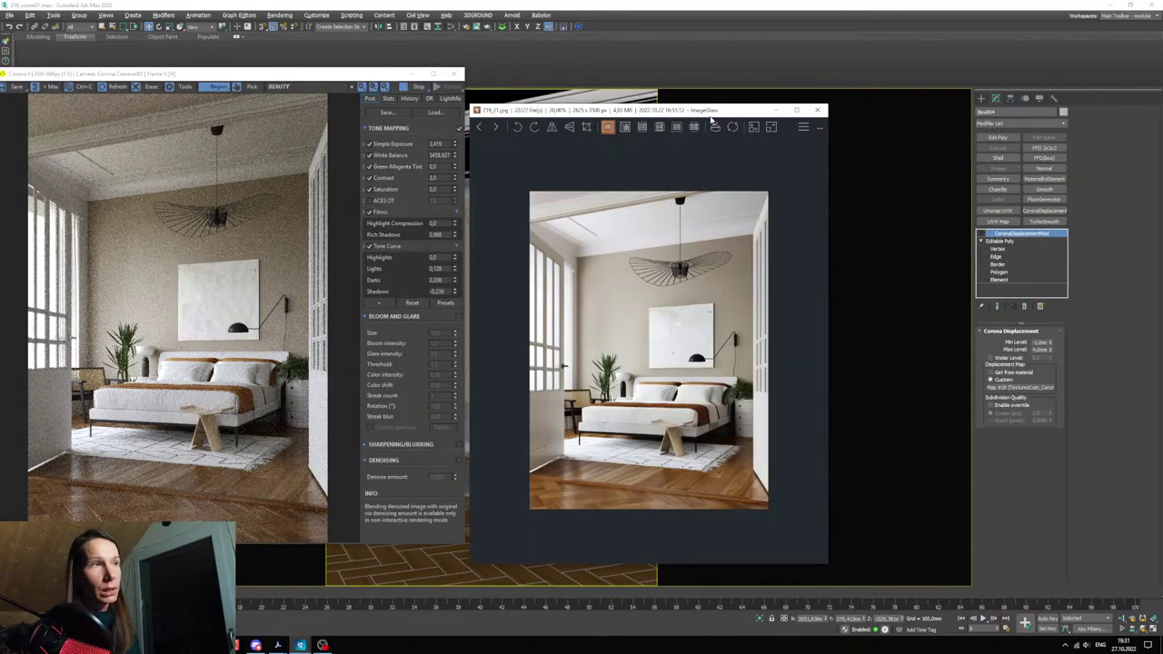
left_click(777, 110)
- Insert a Color Correction map between the picture's bitmap and the material's diffuse color, with saturation lowered to about -12
key("m")
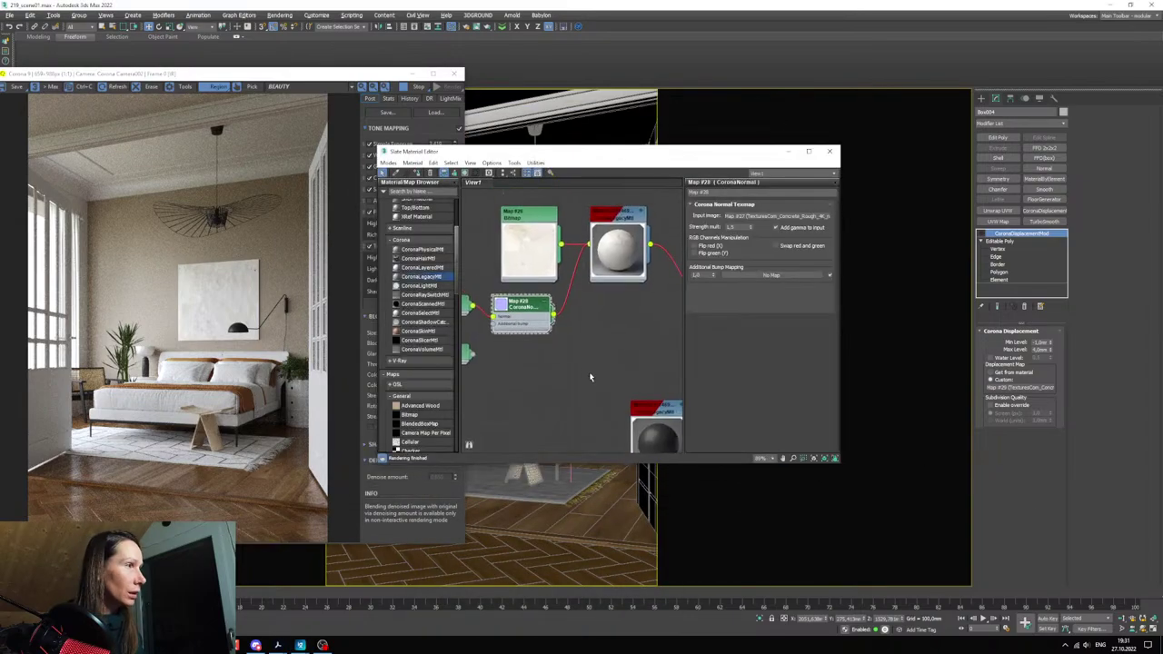
scroll(591, 377, "down", 4)
middle_click_drag(590, 378, 627, 429)
scroll(583, 365, "up", 3)
left_click_drag(584, 320, 502, 297)
scroll(429, 388, "down", 1)
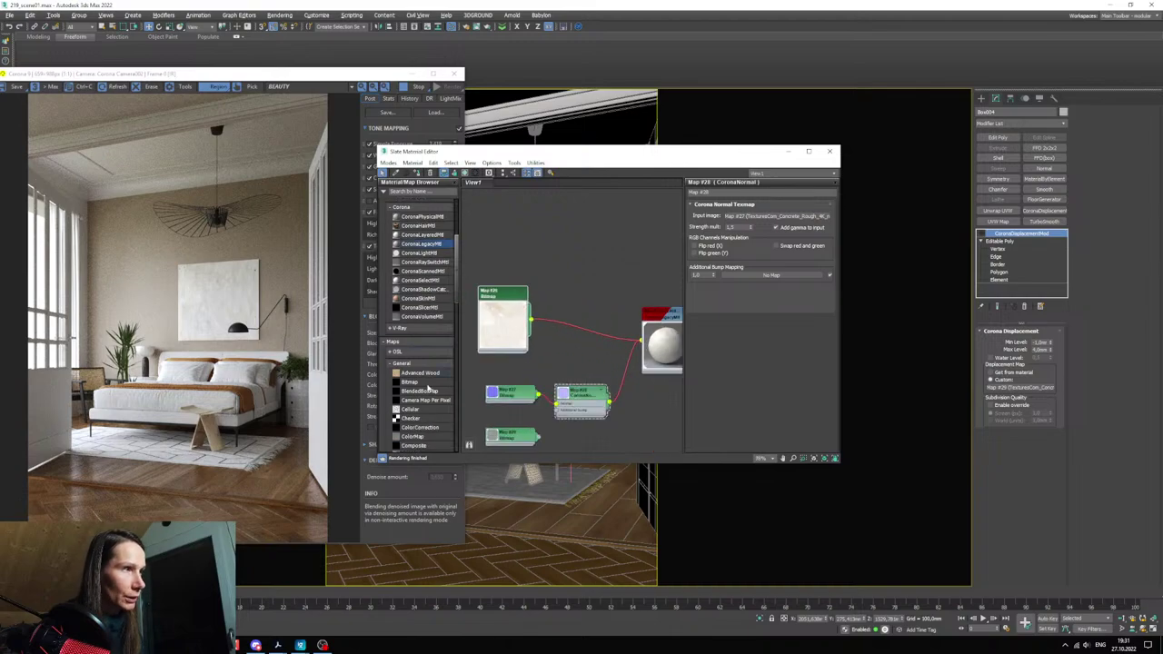
left_click_drag(428, 428, 577, 326)
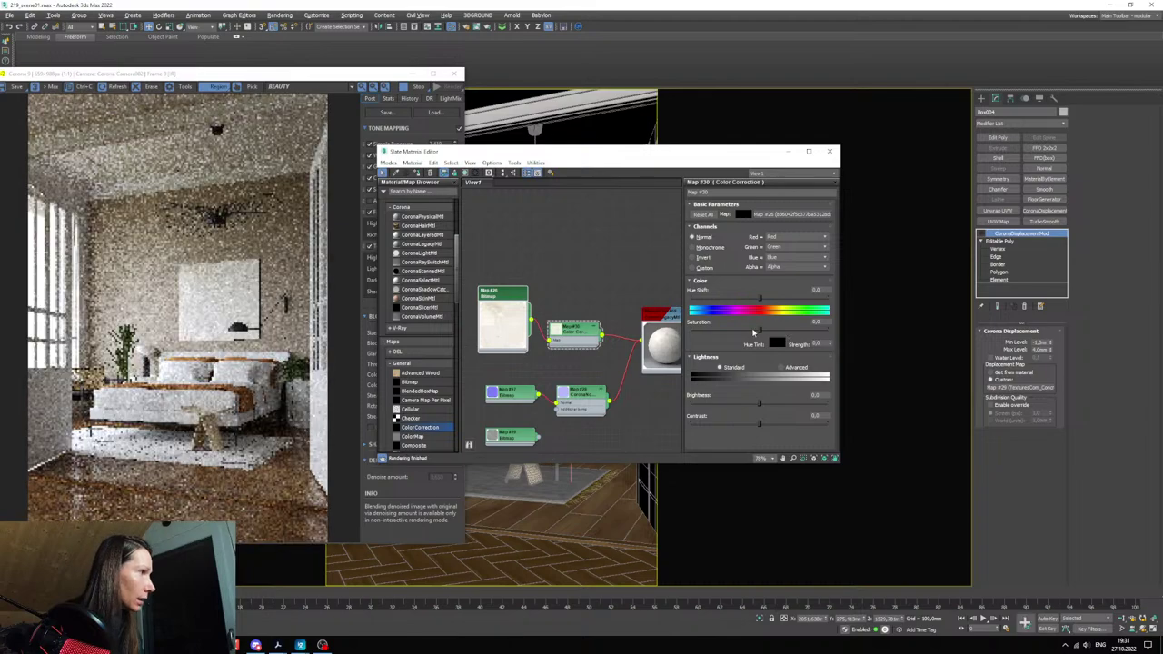
left_click_drag(759, 330, 751, 334)
- Fit a render region around the picture and set the color correction's advanced lightness RGB gamma/contrast to 1.14
left_click(259, 328)
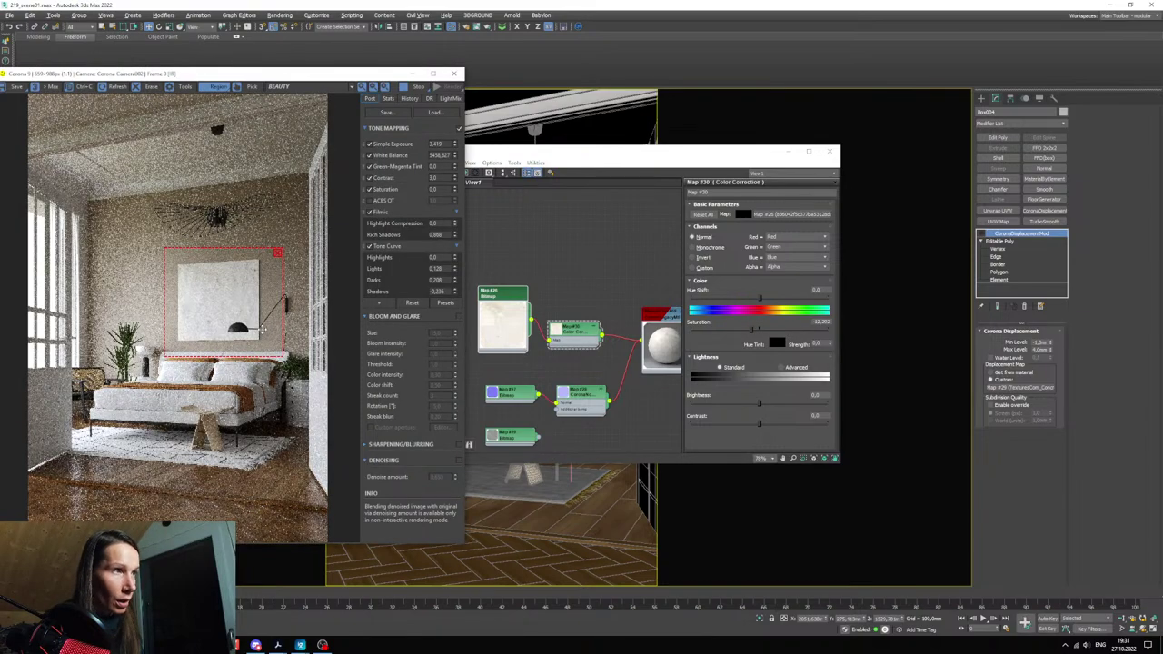
left_click_drag(262, 328, 256, 324)
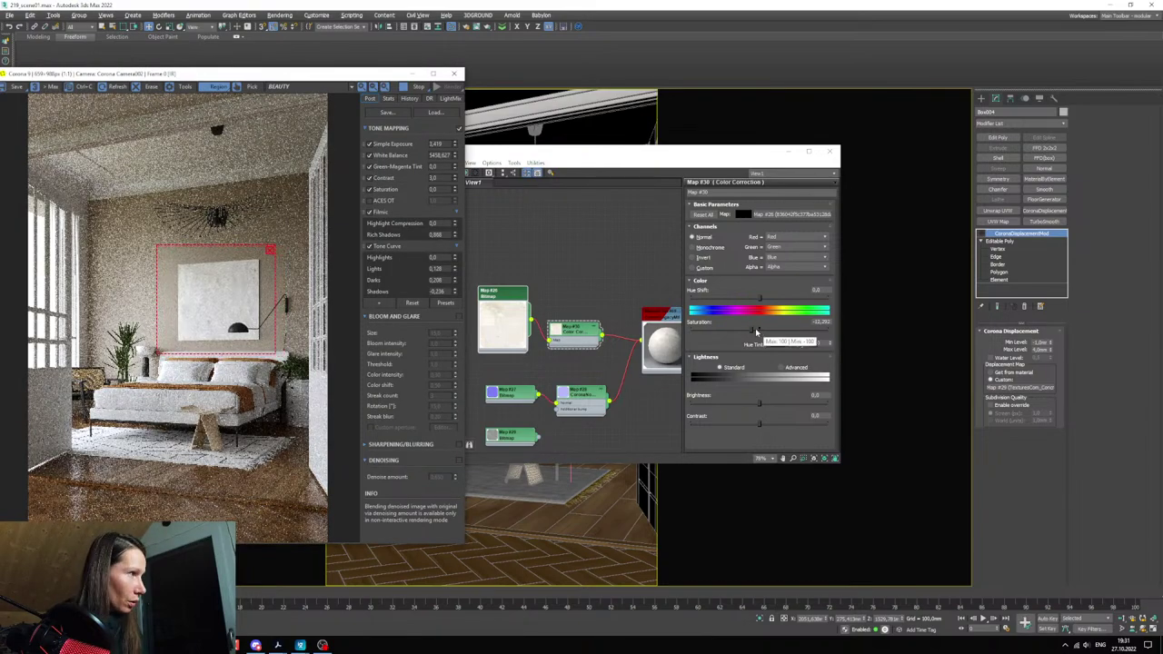
left_click(780, 367)
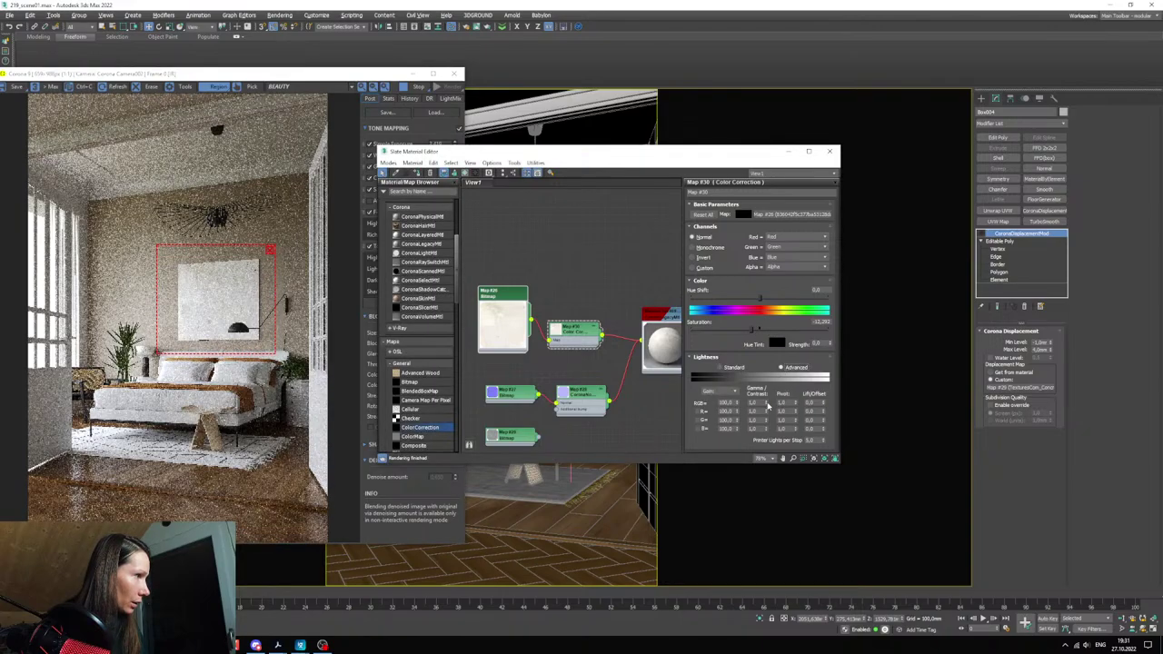
scroll(223, 278, "up", 2)
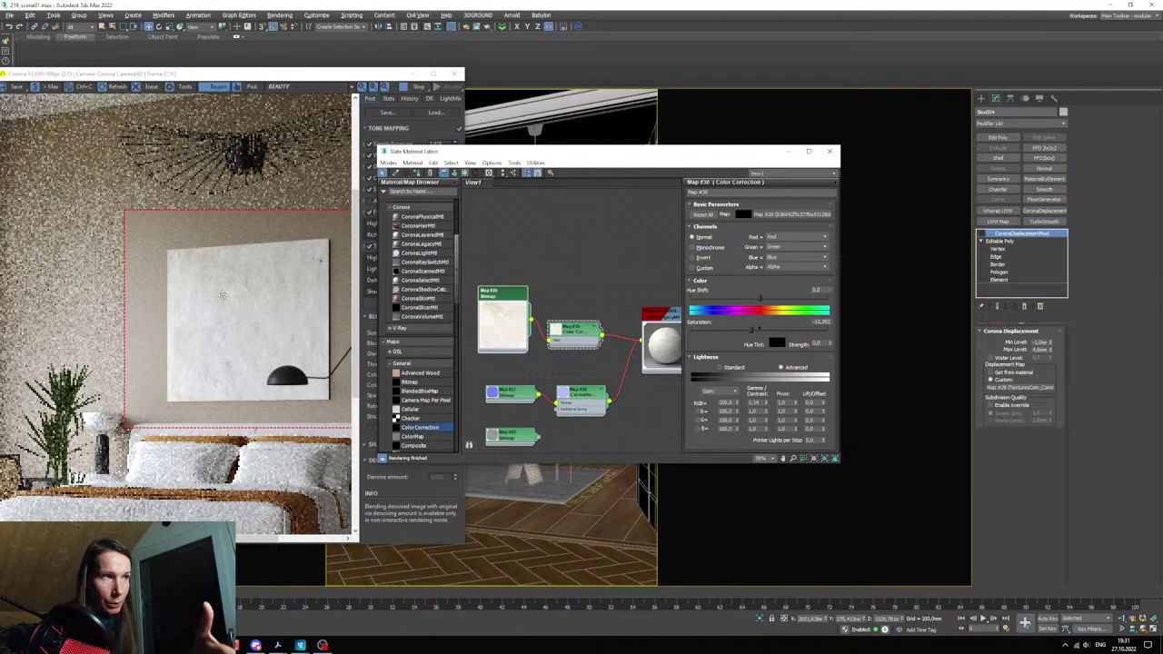
- Enable the color map in the picture bitmap's output and bend its curve with a Bezier point near the middle for more contrast
middle_click_drag(538, 331, 563, 321)
double_click(534, 297)
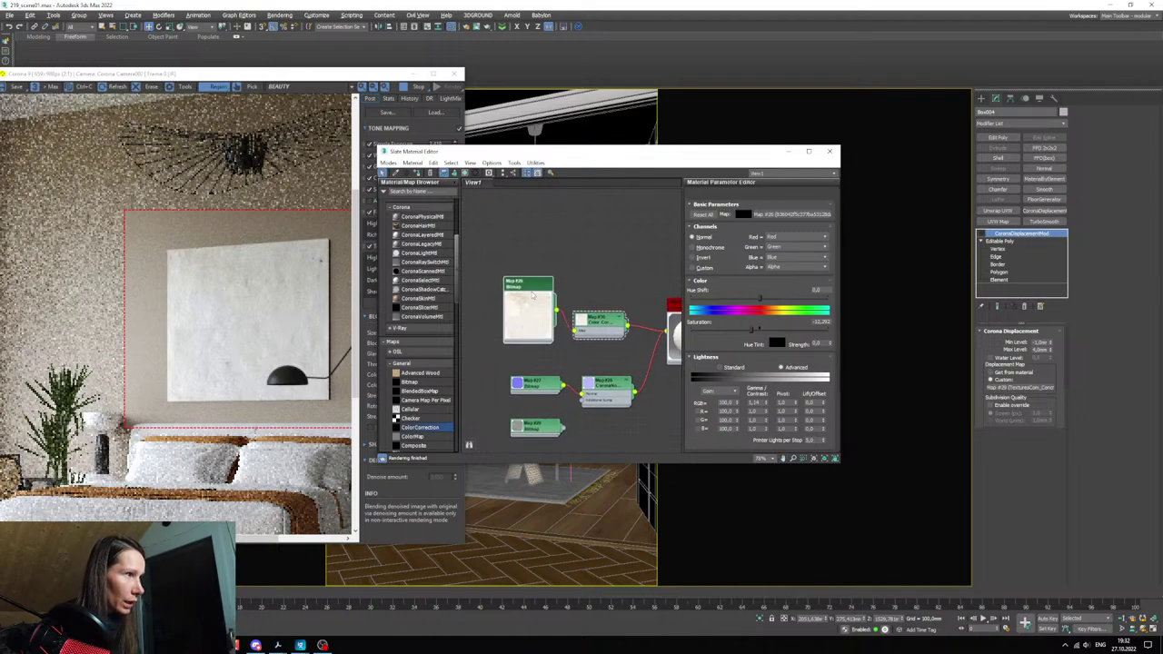
left_click_drag(743, 423, 733, 290)
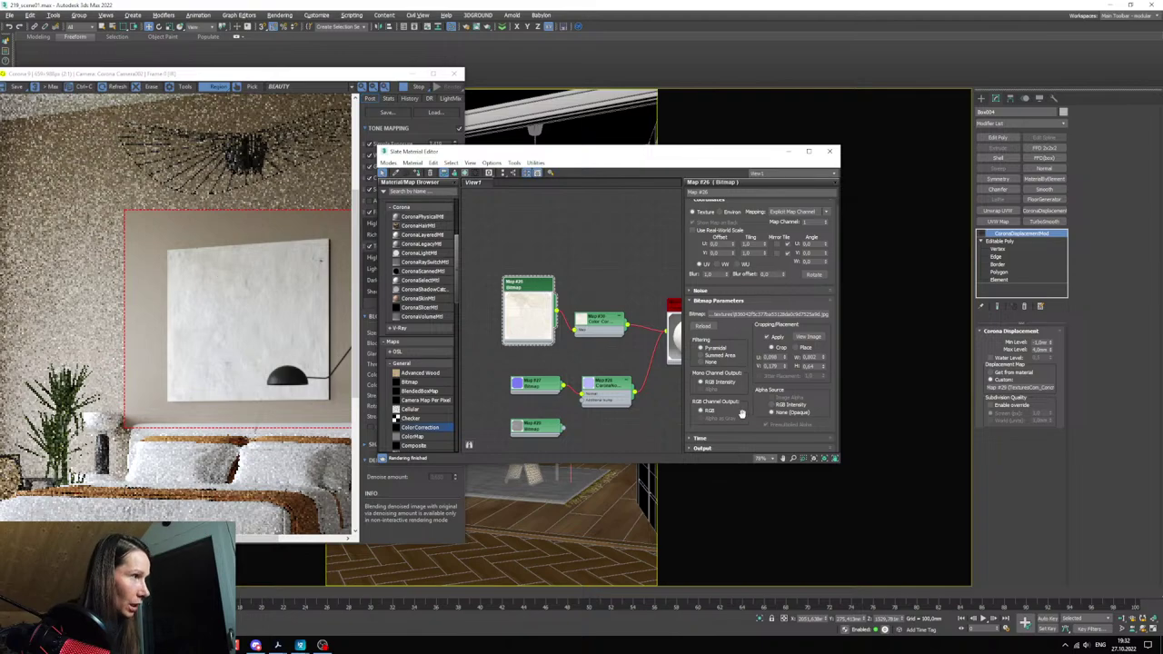
left_click(705, 447)
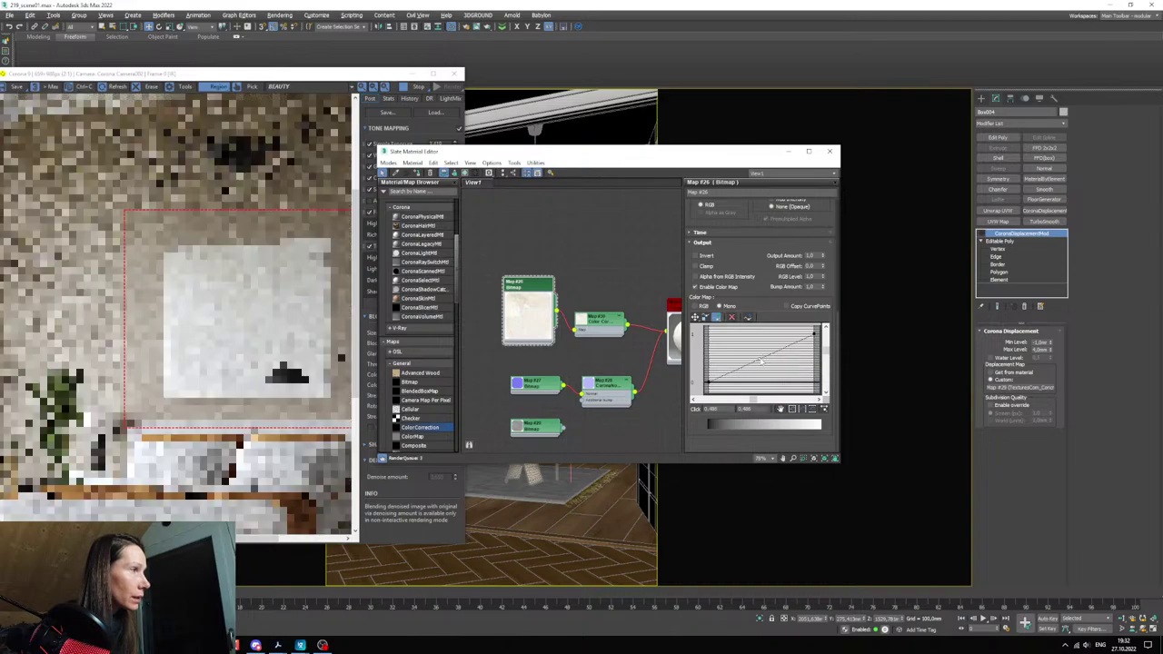
right_click(763, 361)
left_click(790, 374)
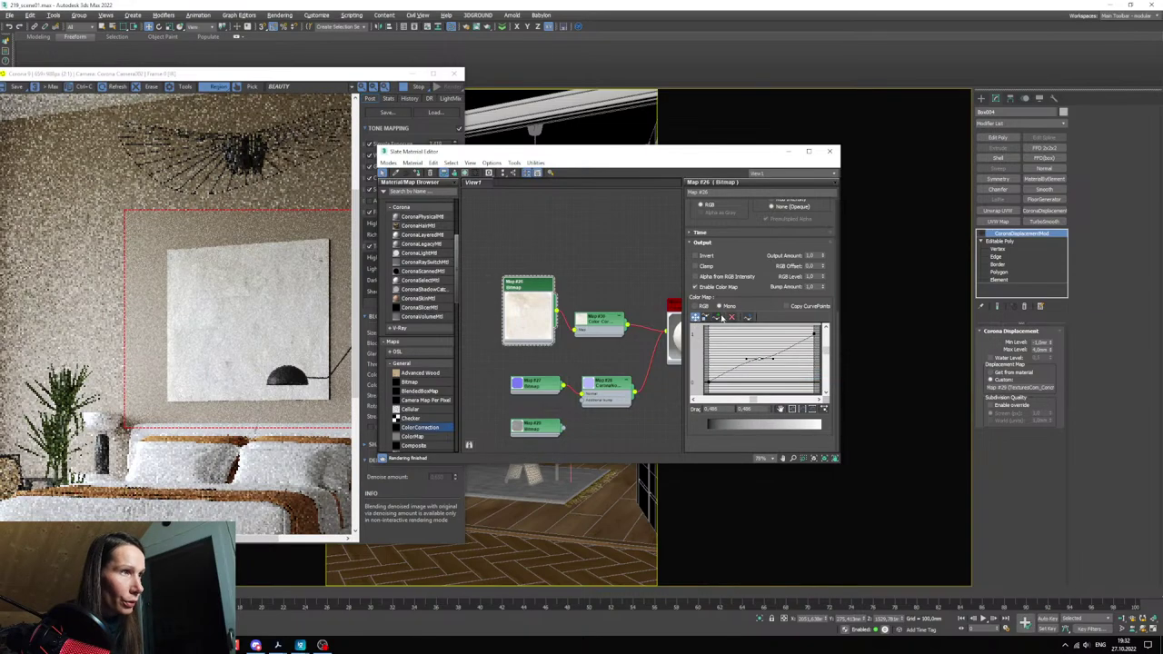
mouse_move(771, 356)
left_mouse_down()
mouse_move(759, 351)
mouse_move(772, 362)
left_mouse_up()
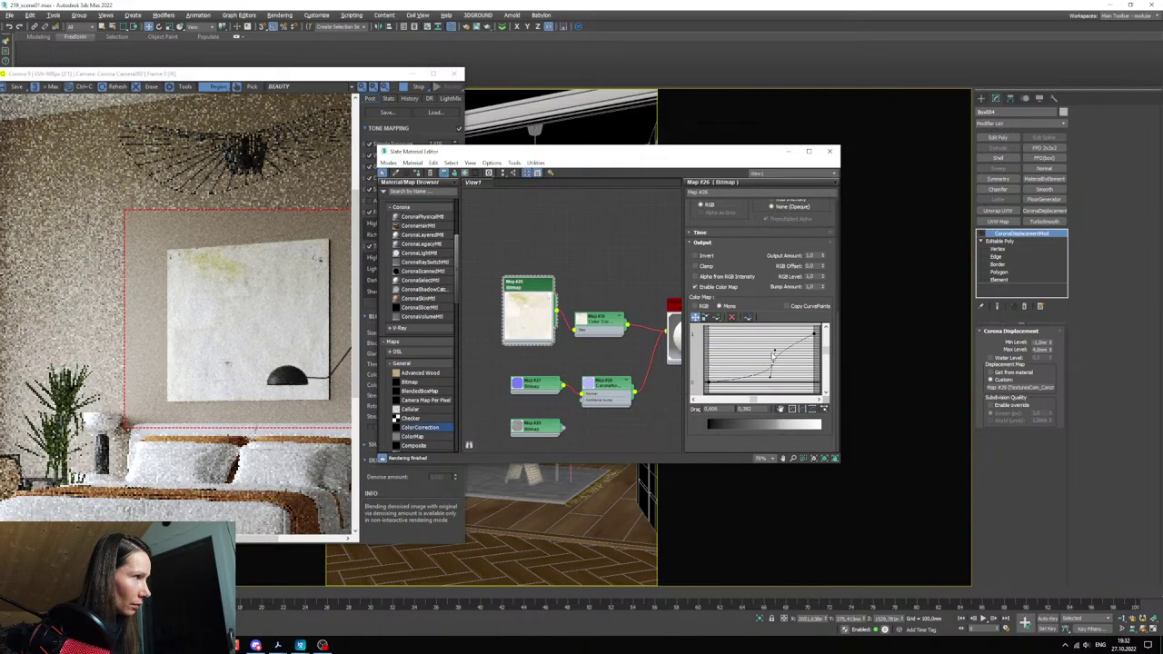
mouse_move(773, 367)
left_mouse_down()
mouse_move(760, 352)
mouse_move(760, 366)
left_mouse_up()
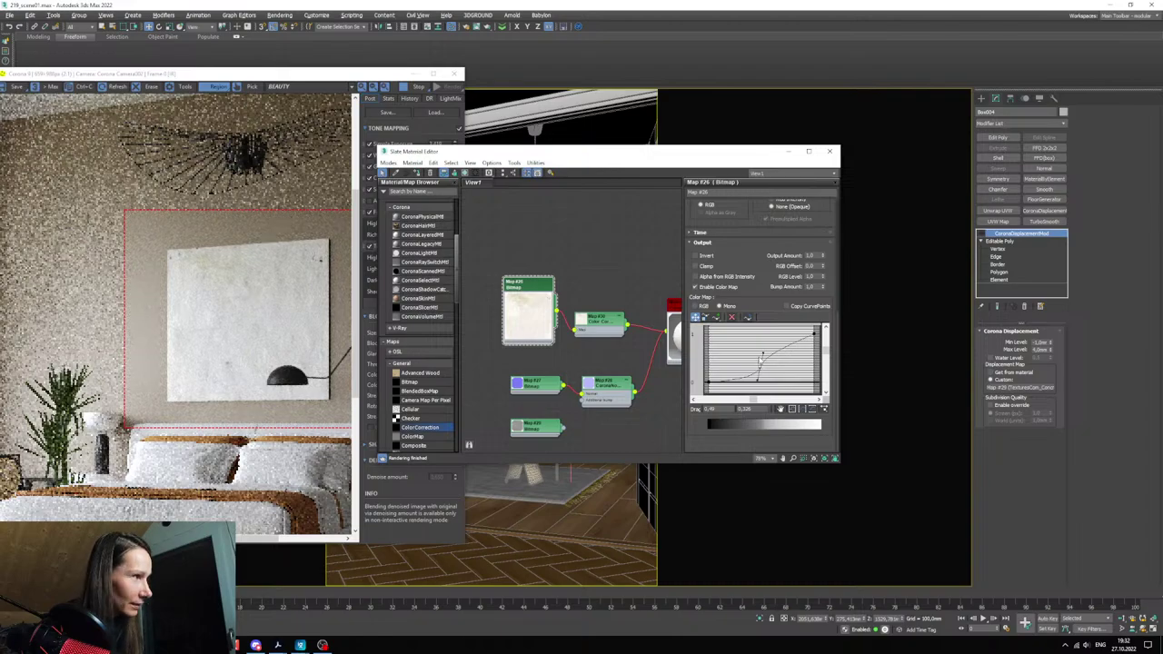
- Enlarge the Color Correction node's preview and lower its saturation to about -22, checking the picture up close in the render
double_click(593, 321)
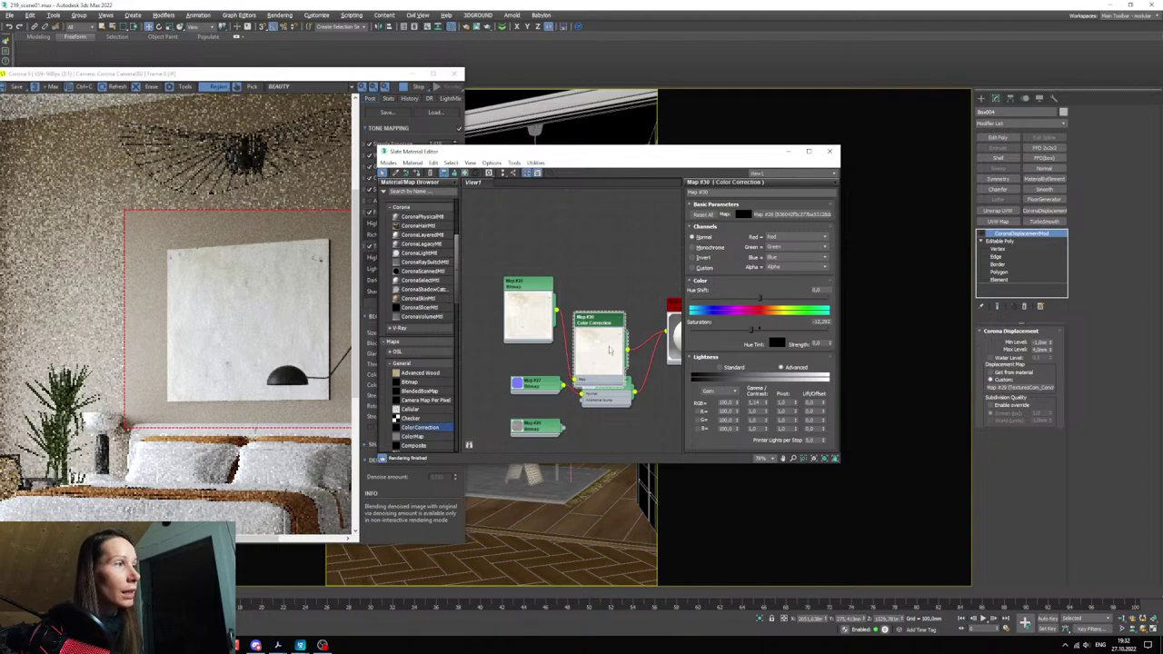
left_click_drag(610, 350, 610, 328)
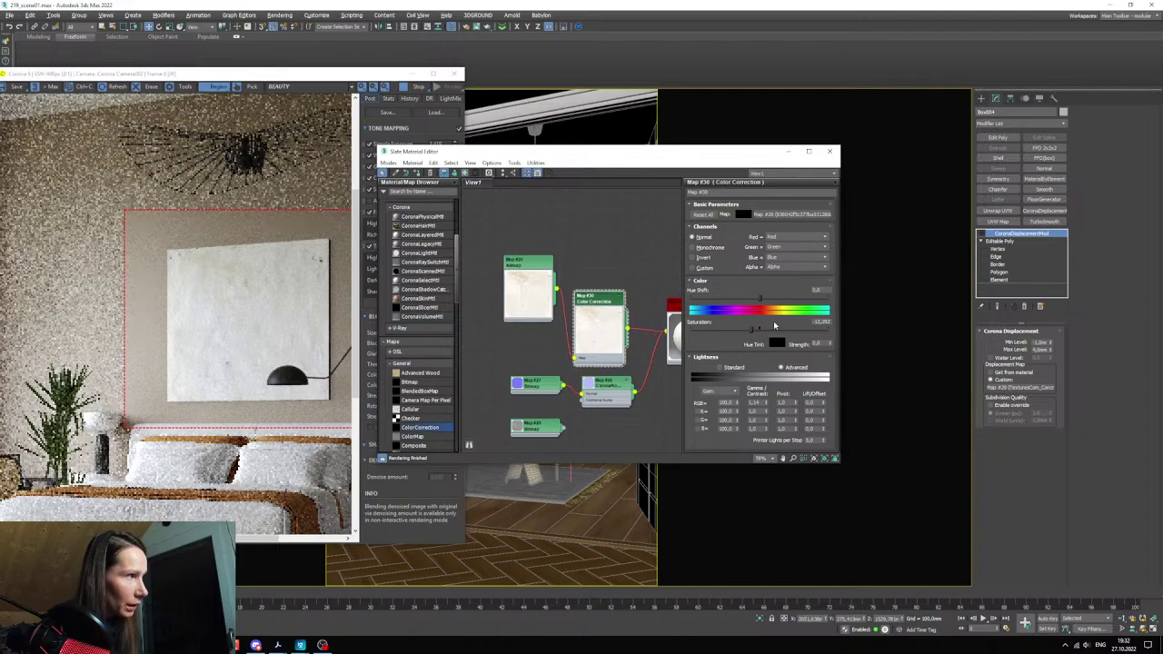
scroll(224, 269, "up", 3)
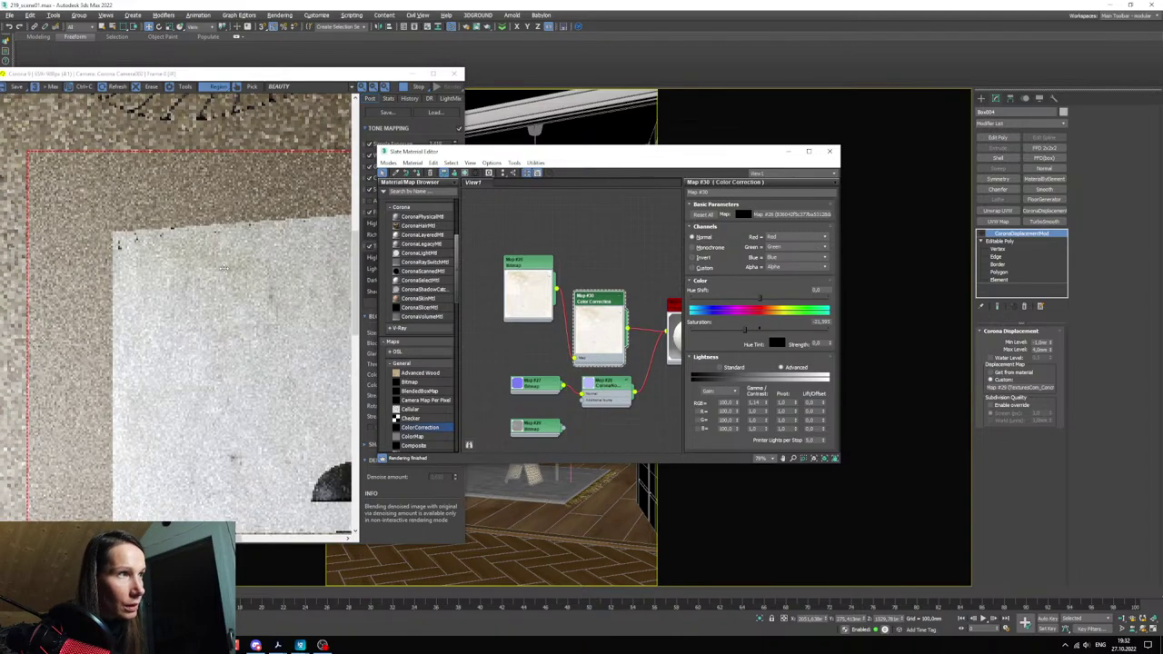
scroll(223, 269, "down", 3)
left_click(737, 331)
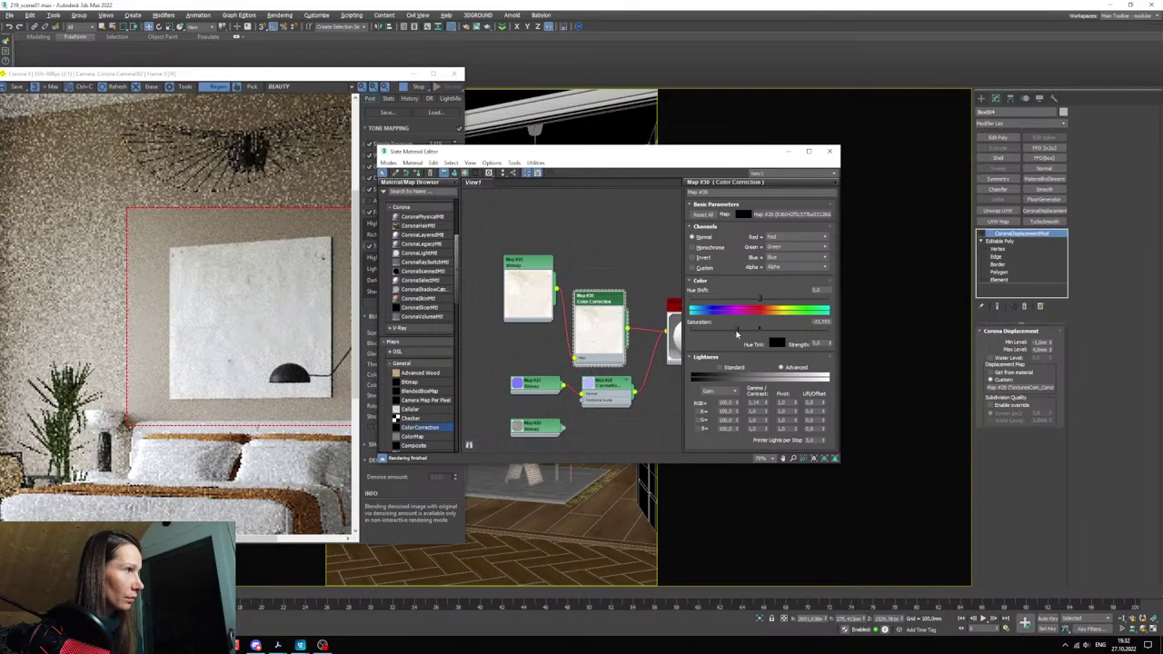
left_click_drag(737, 332, 744, 332)
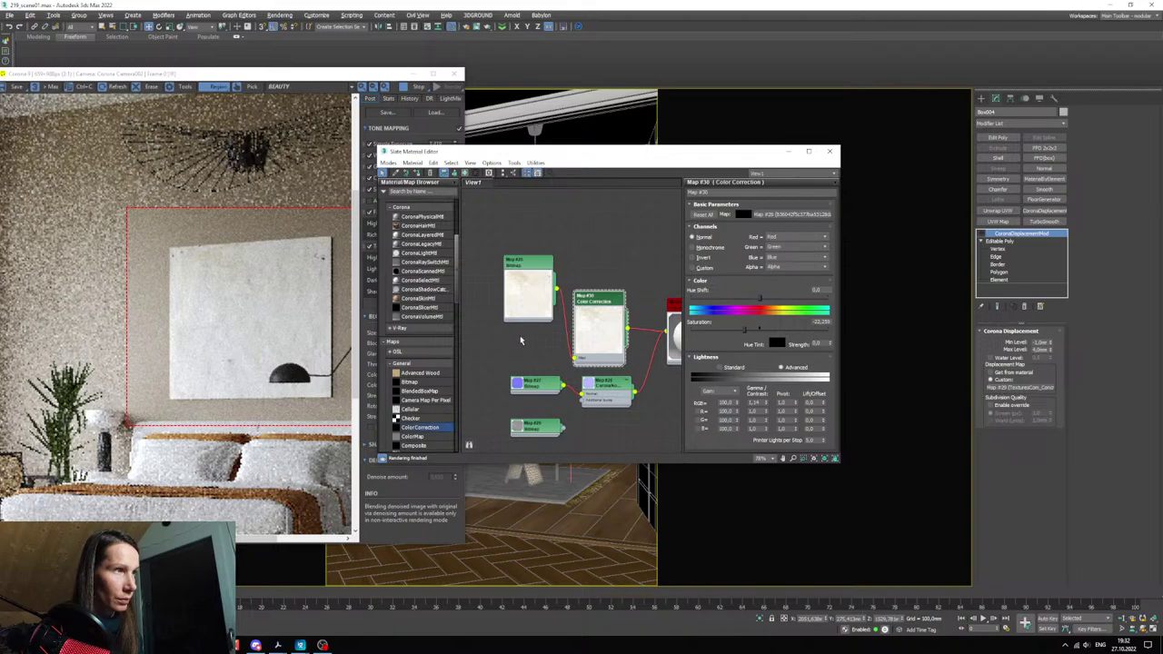
- Show the whole room in the rendered image and place the render region over the glazed door
scroll(211, 315, "down", 1)
left_click_drag(218, 339, 73, 376)
left_click_drag(44, 273, 45, 178)
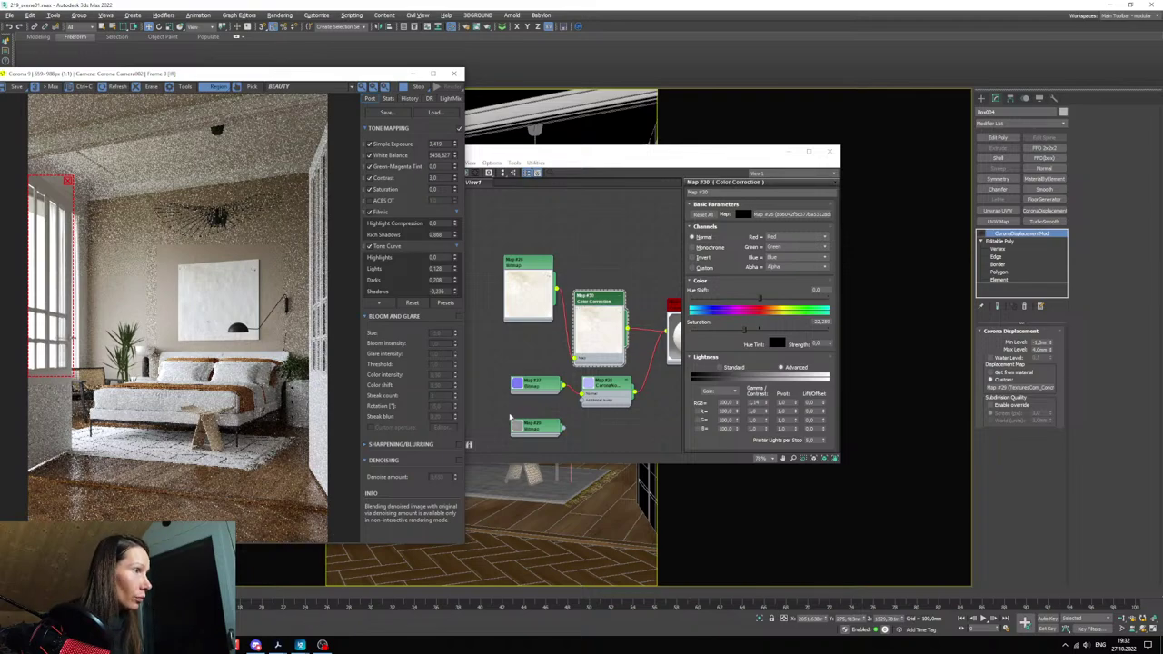
- Minimize the render window and sample the door glass's material from the viewport into the Slate Material Editor
middle_click_drag(526, 329, 551, 294)
scroll(552, 298, "down", 3)
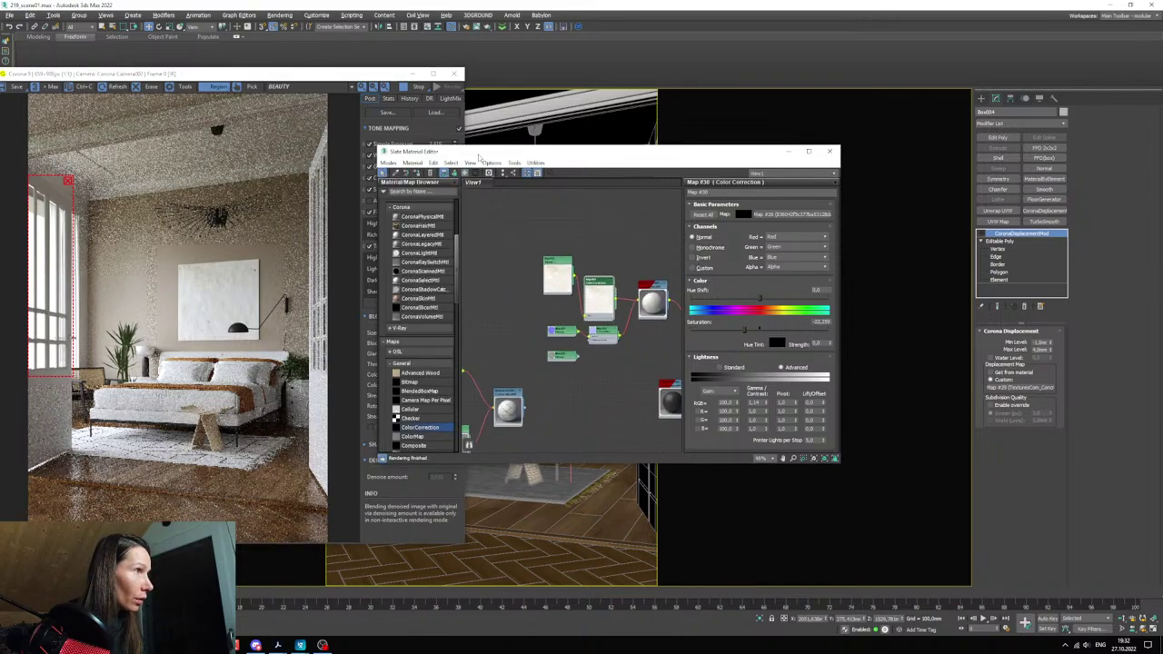
left_click(412, 73)
left_click_drag(432, 156, 499, 150)
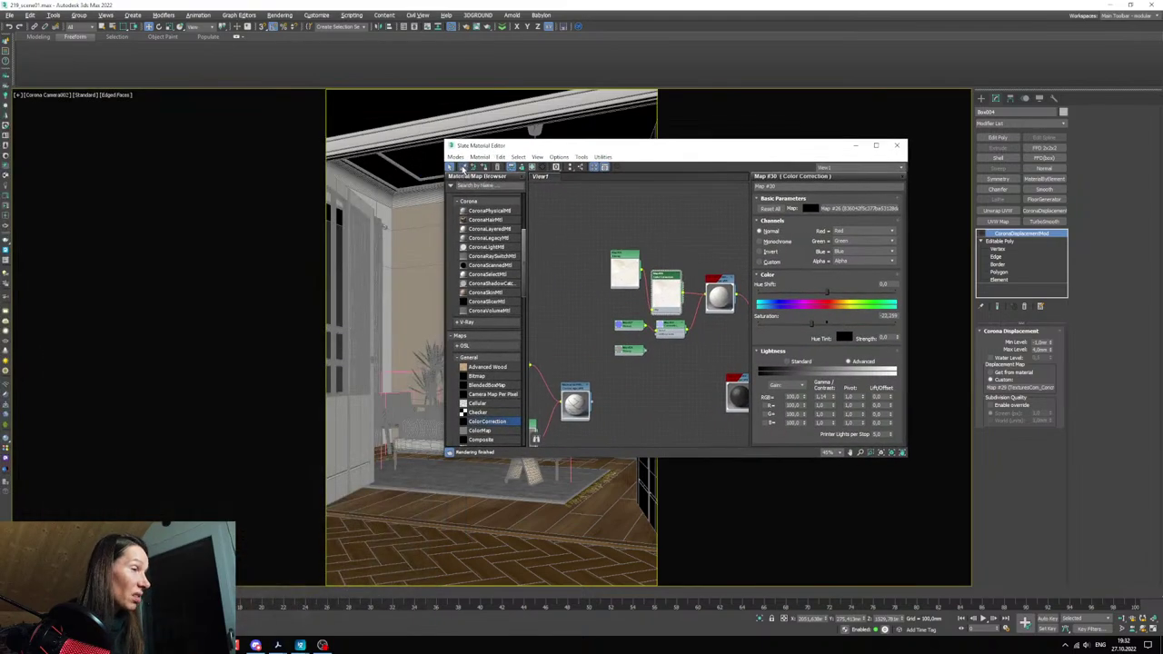
left_click(340, 297)
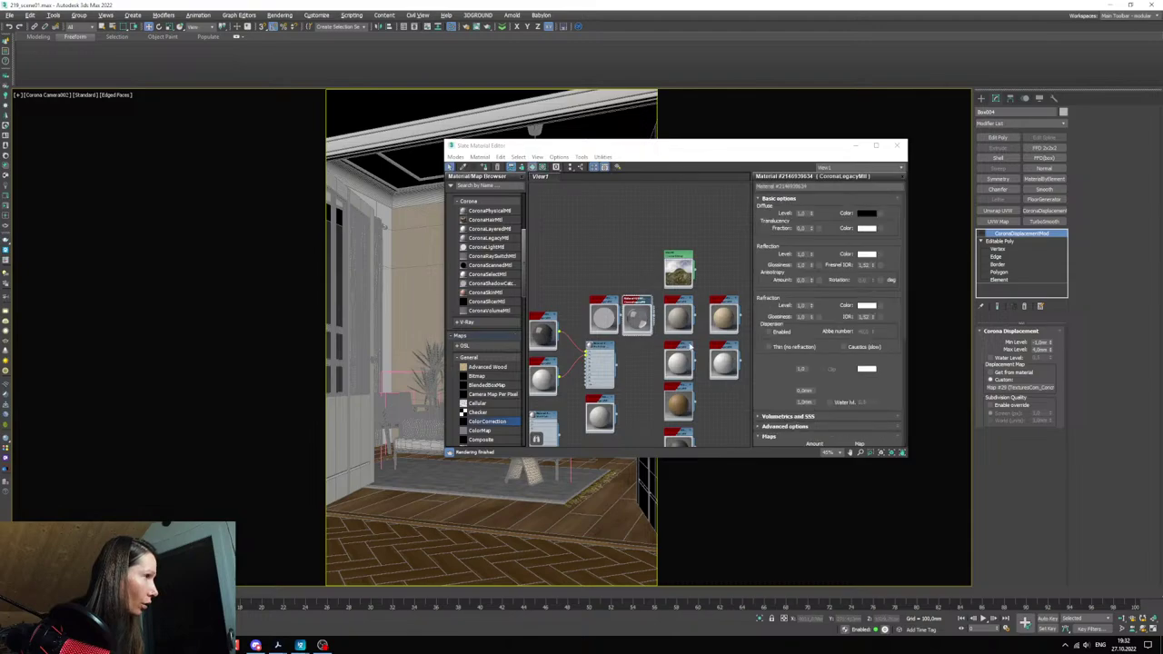
- Move the sampled glass material node to an empty area of the node view, away from the other materials
middle_click_drag(641, 340, 708, 391)
scroll(699, 368, "down", 2)
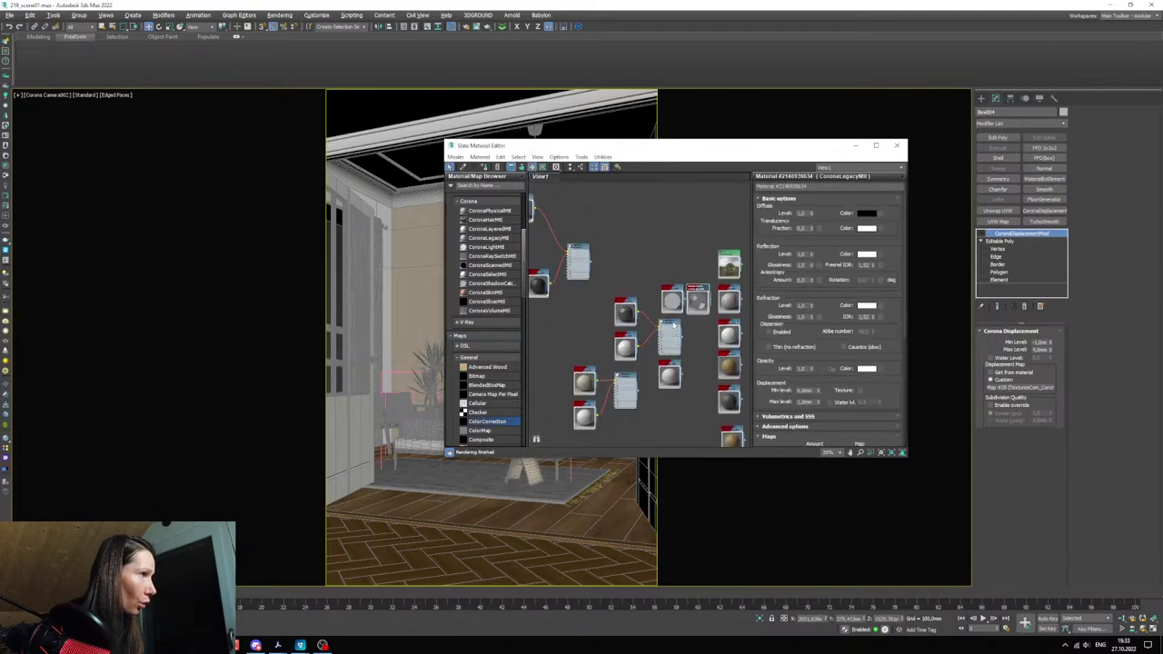
scroll(674, 326, "down", 2)
middle_click_drag(685, 299, 718, 265)
middle_click_drag(562, 308, 640, 319)
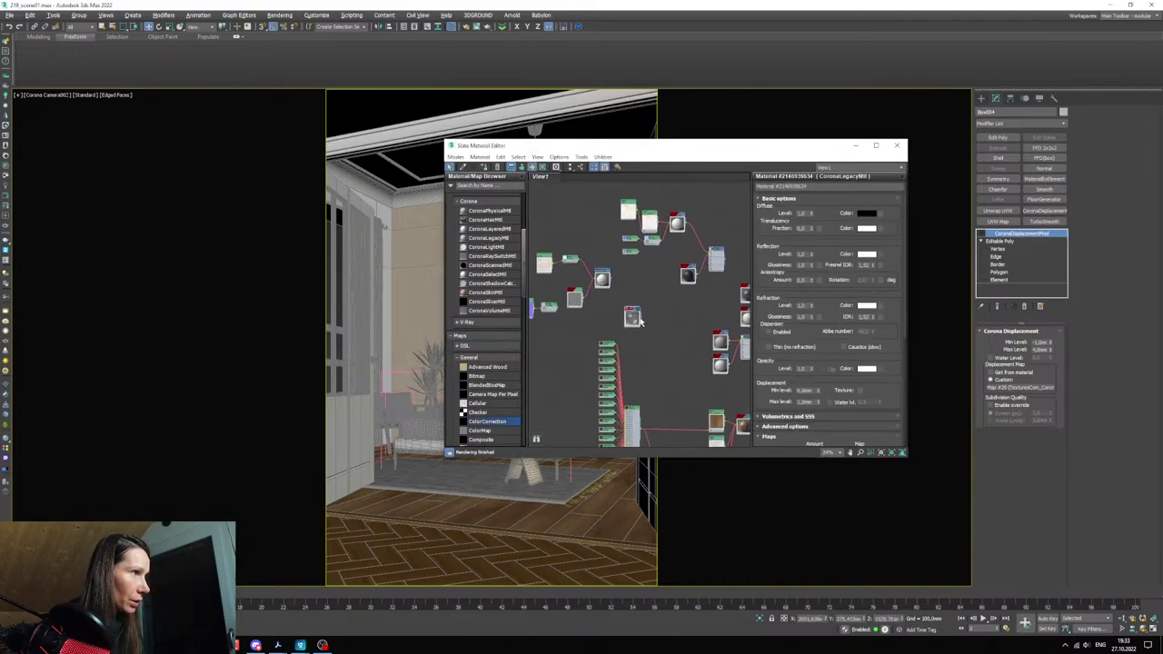
left_click_drag(636, 320, 550, 344)
middle_click_drag(545, 343, 629, 324)
scroll(625, 323, "up", 2)
left_click_drag(641, 319, 607, 316)
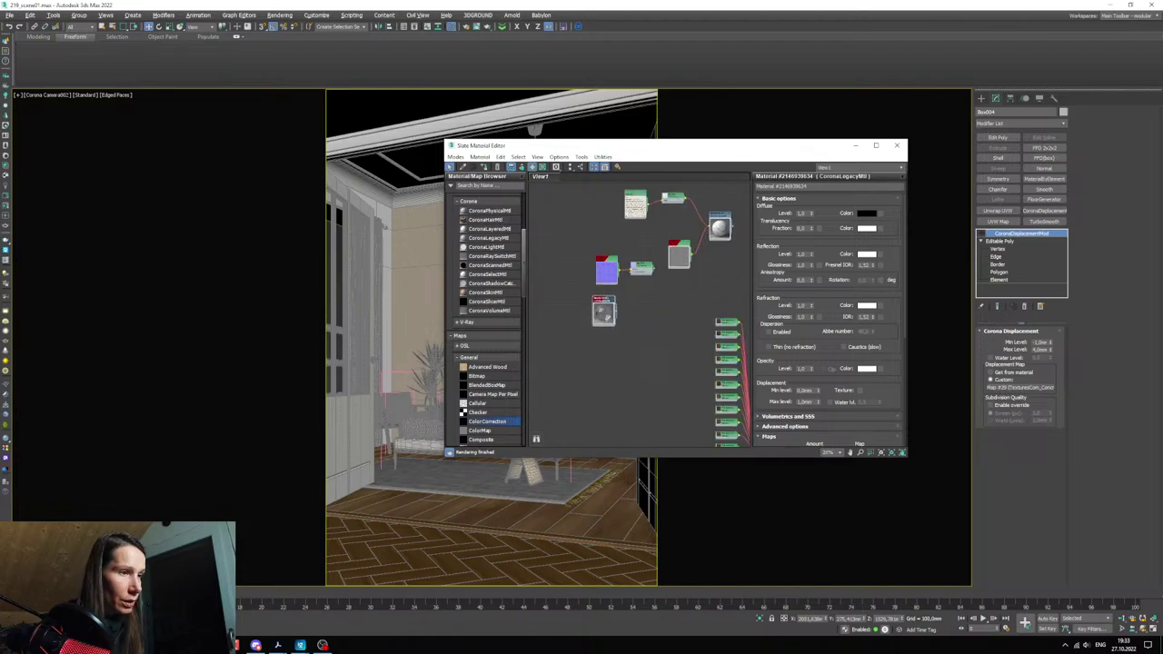
- Switch to the textures folder in File Explorer, open TexturesCom_WindowsOther0017_L.jpg and examine its surface pattern up close
key("alt+Tab")
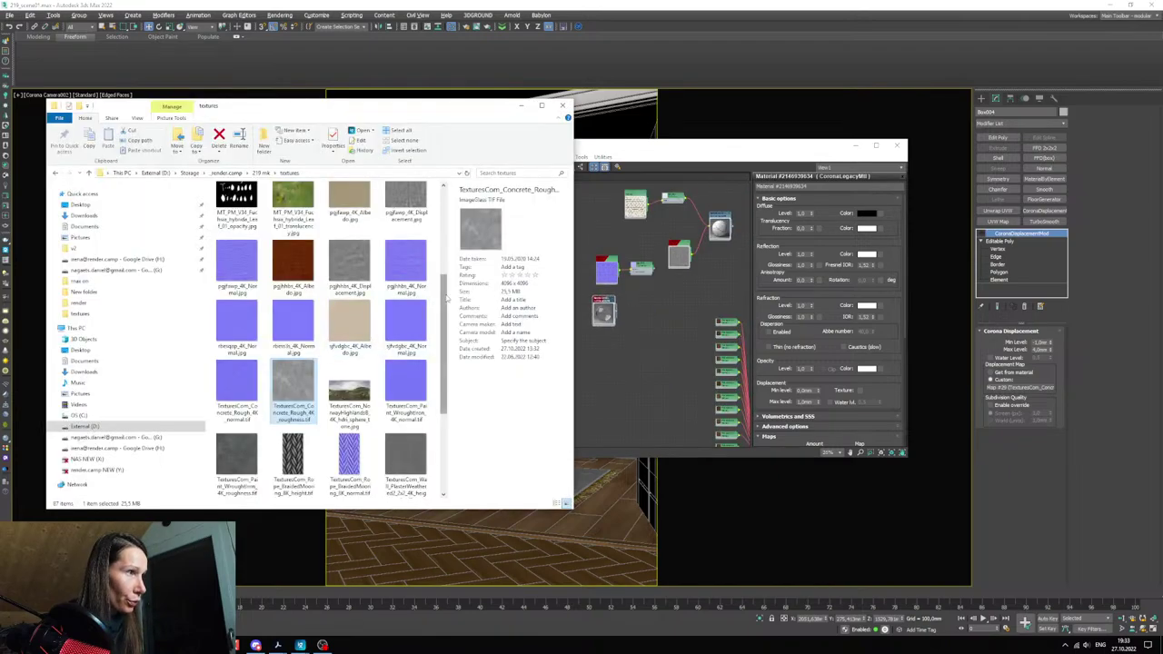
mouse_move(444, 300)
left_mouse_down()
mouse_move(444, 396)
mouse_move(447, 314)
left_mouse_up()
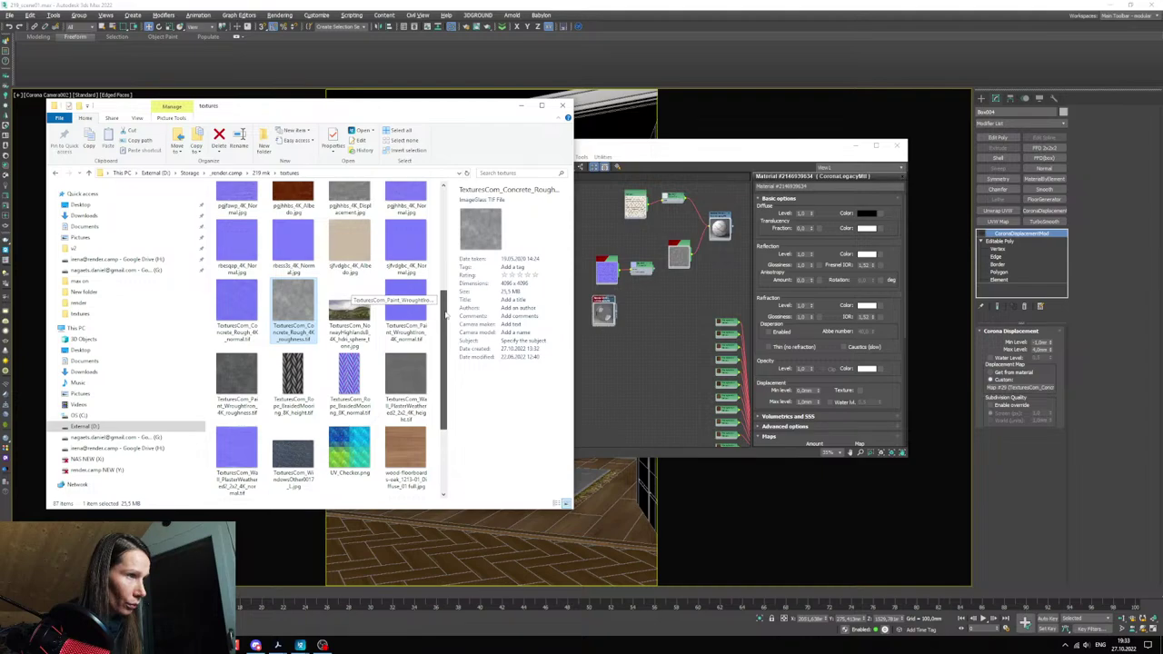
double_click(292, 454)
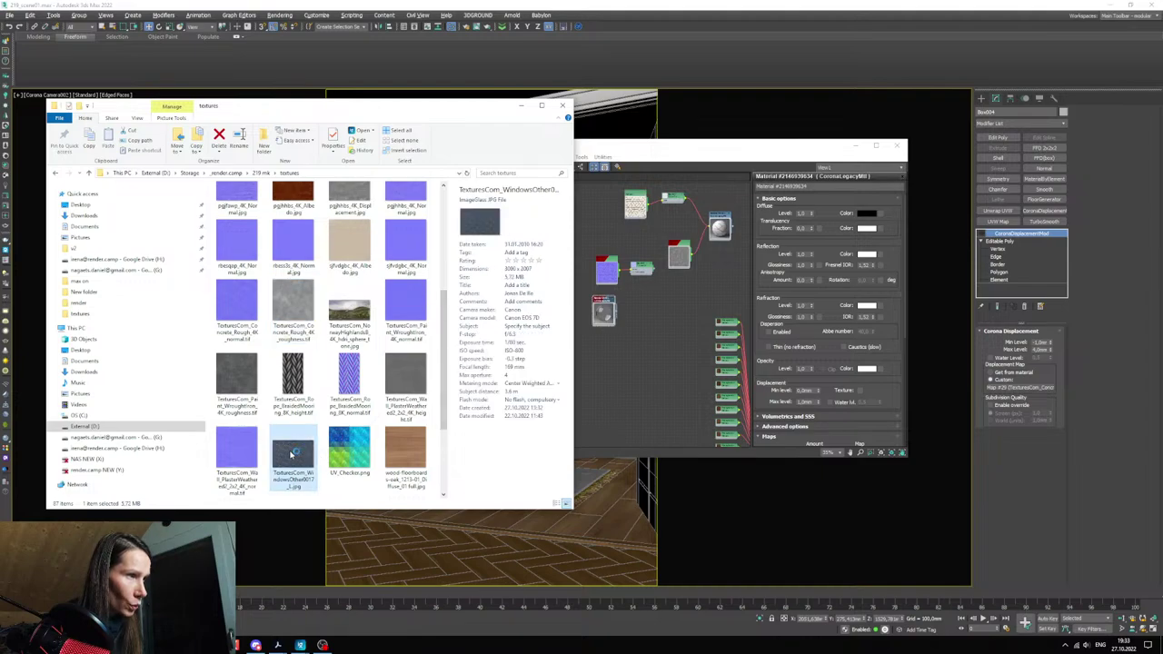
scroll(545, 381, "up", 5)
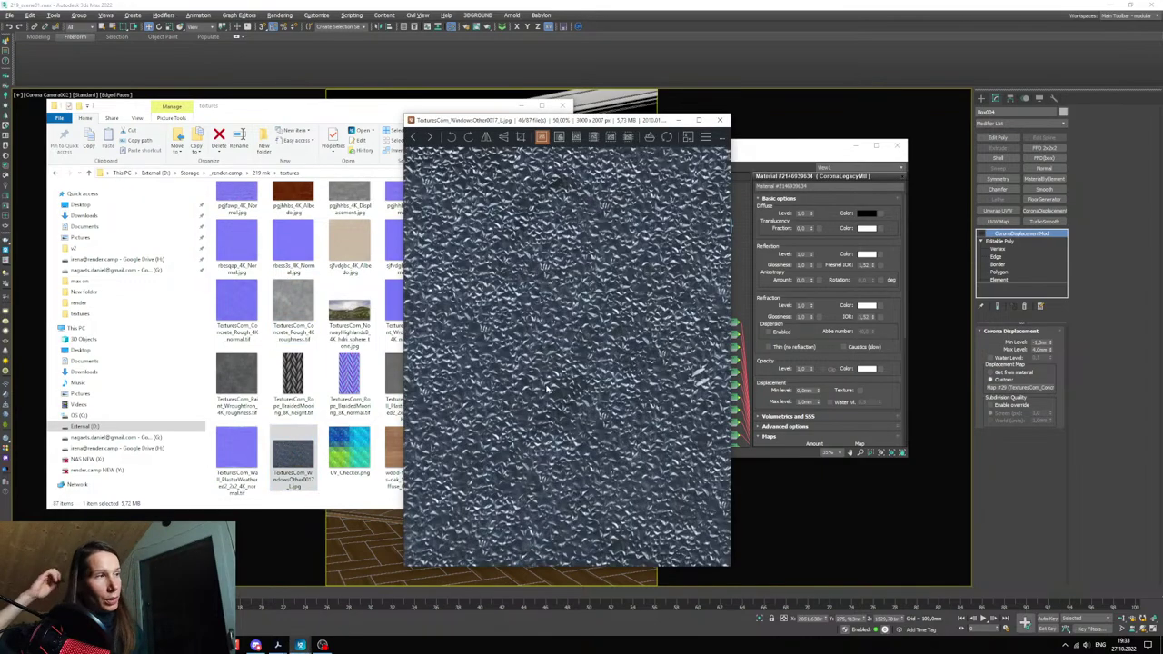
scroll(532, 340, "down", 5)
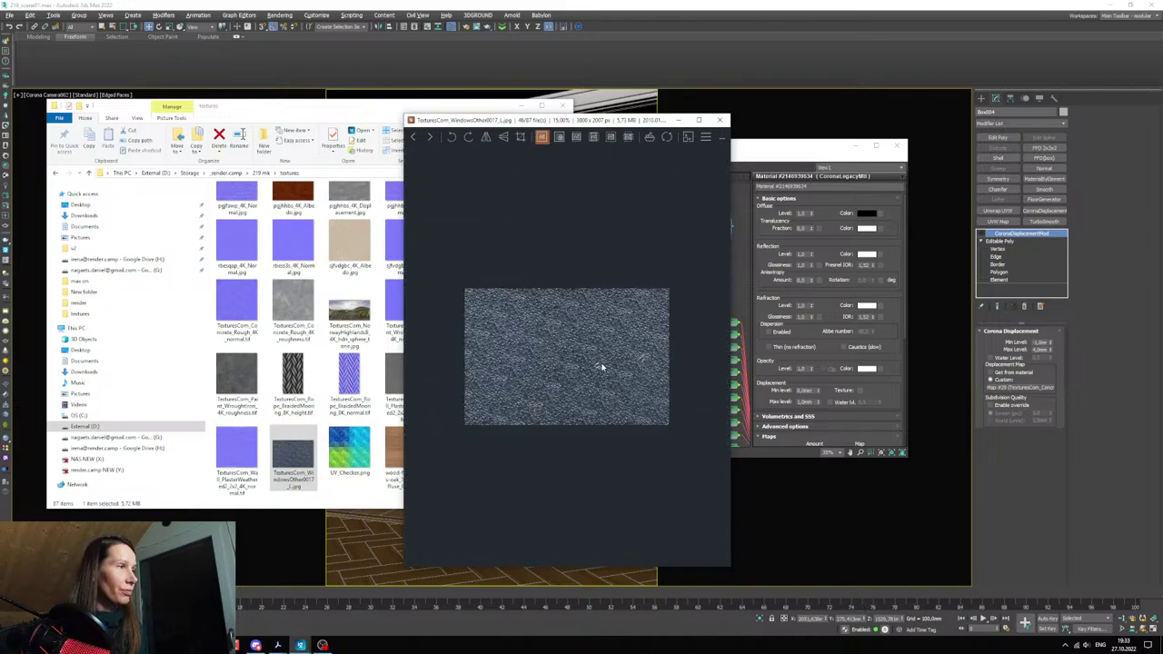
scroll(581, 371, "up", 1)
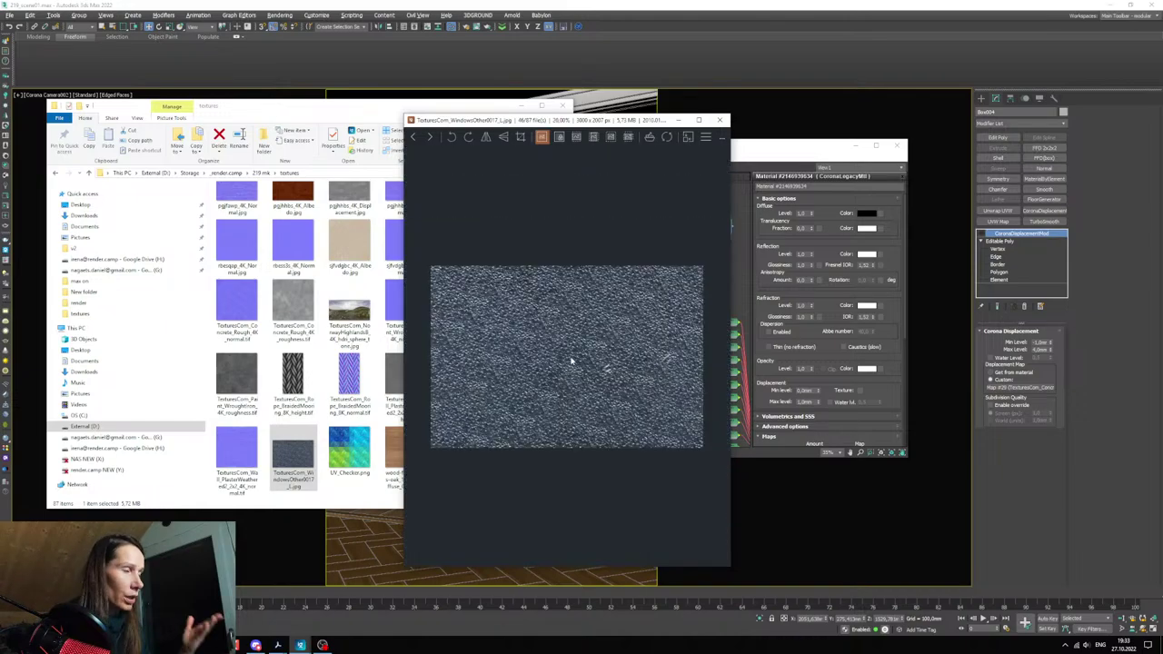
scroll(563, 364, "up", 5)
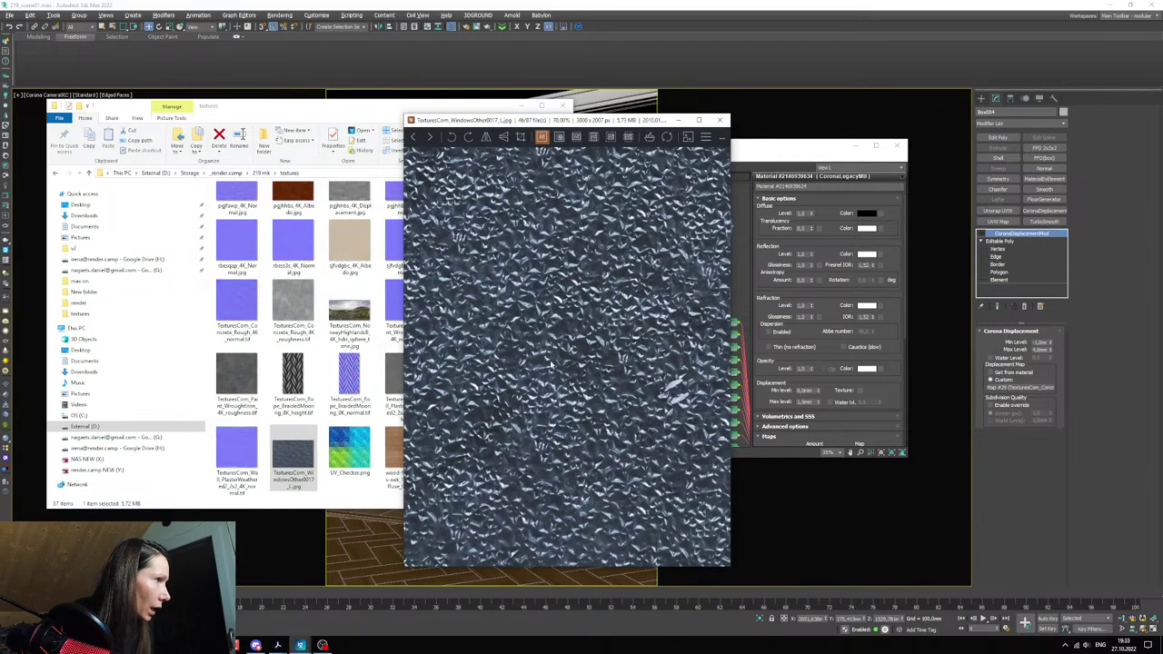
scroll(586, 376, "down", 3)
scroll(600, 379, "up", 6)
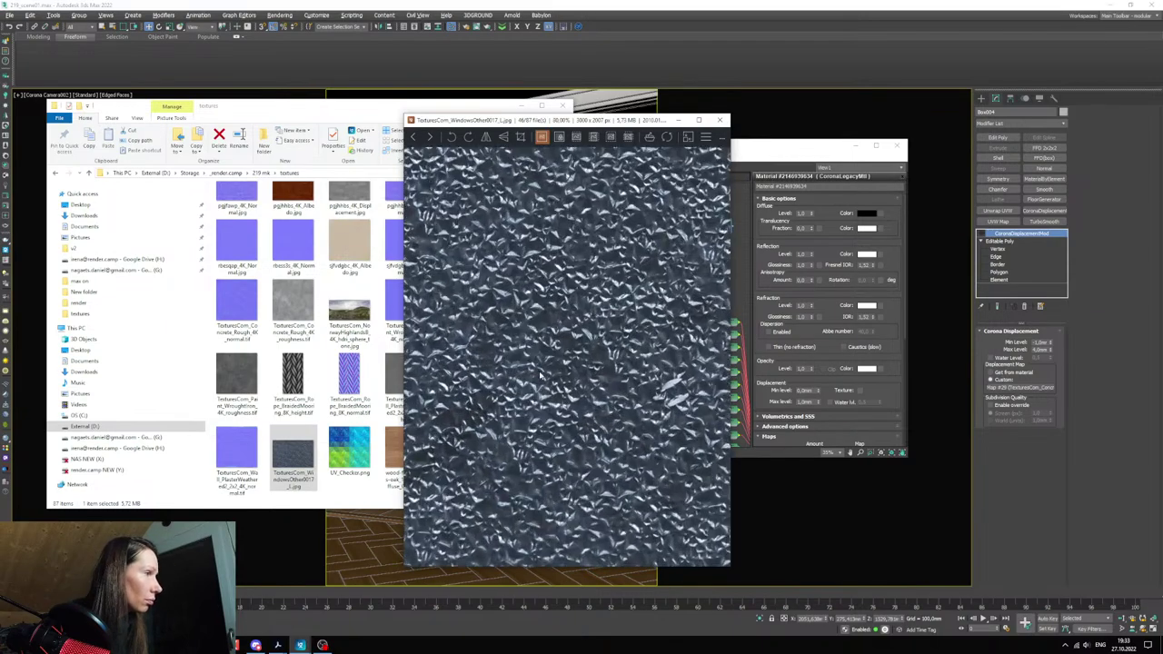
scroll(603, 383, "down", 7)
scroll(678, 371, "down", 2)
scroll(695, 349, "up", 3)
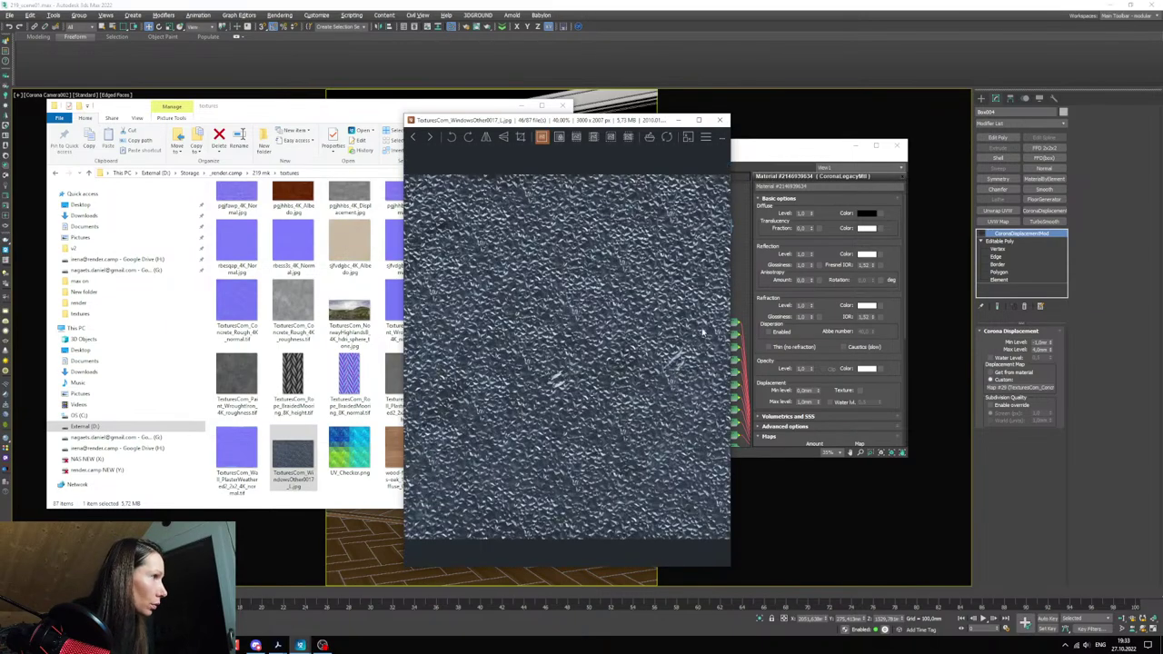
left_click(719, 119)
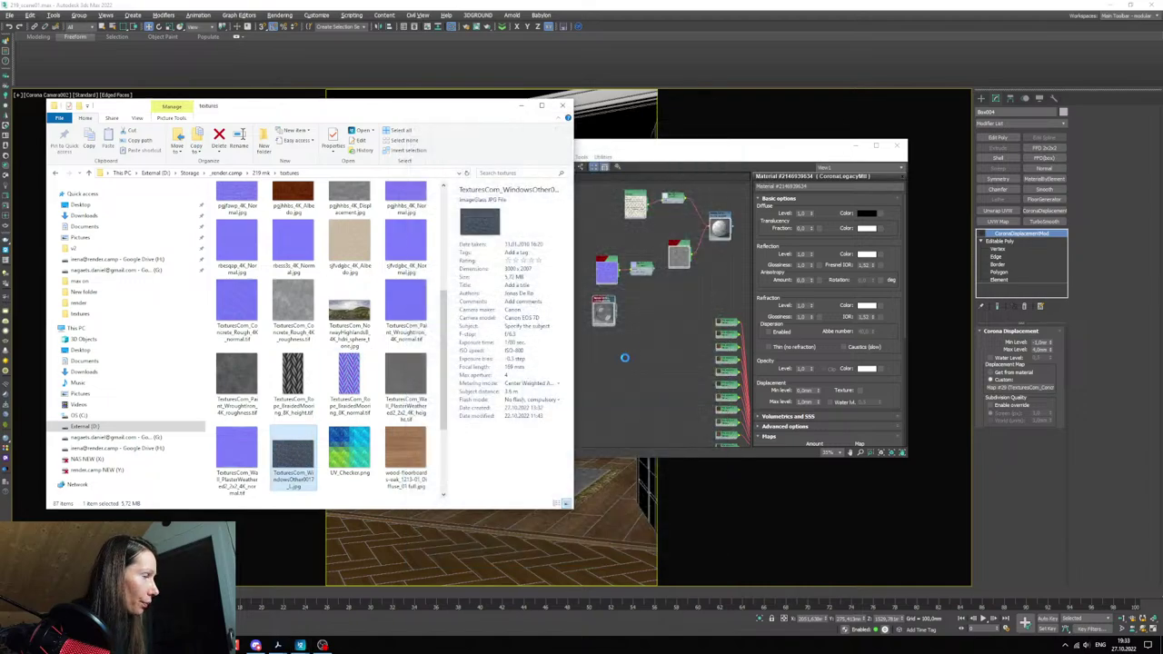
- Add TexturesCom_WindowsOther0017_L.jpg as a bitmap node beside the glass material and connect it to that material
left_click(625, 363)
double_click(623, 344)
left_click_drag(625, 347, 547, 320)
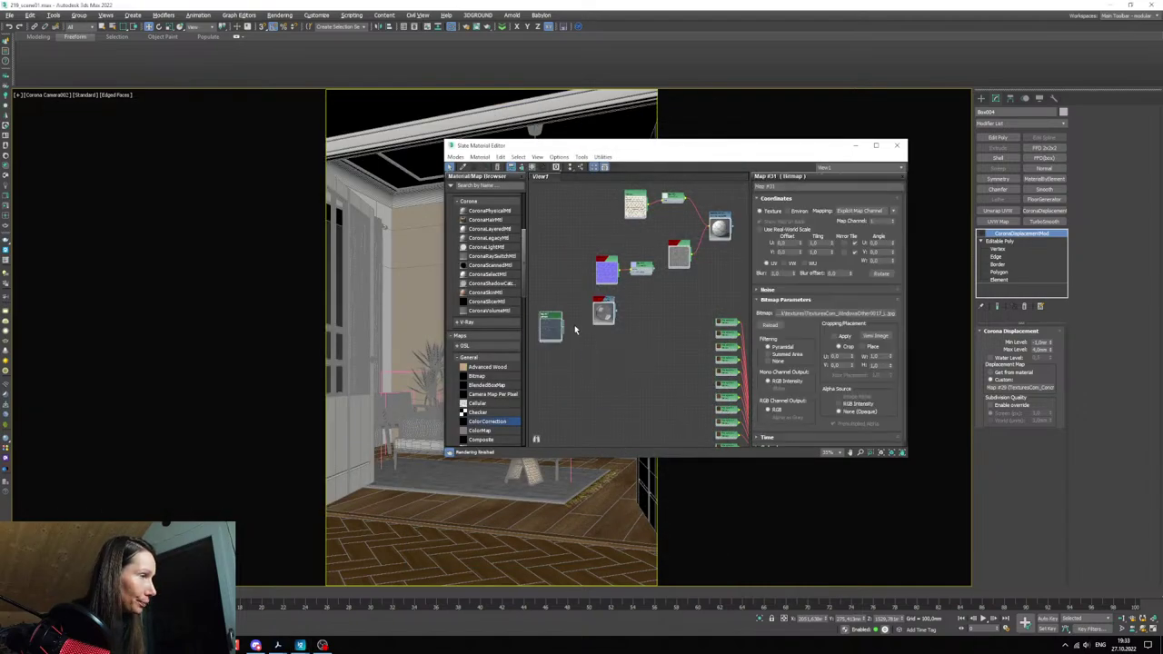
scroll(576, 328, "up", 4)
scroll(549, 333, "up", 3)
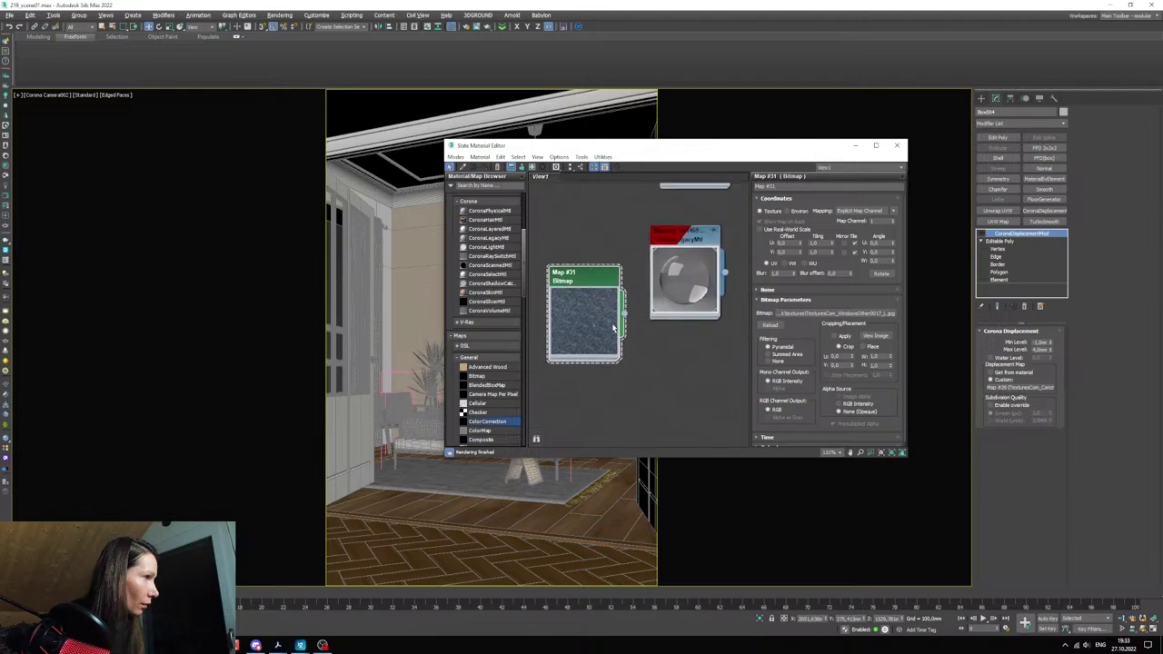
left_click_drag(665, 325, 650, 437)
middle_click_drag(626, 390, 641, 379)
- Display the glass texture bitmap shaded in the viewport and check it on the door panes
right_click(616, 329)
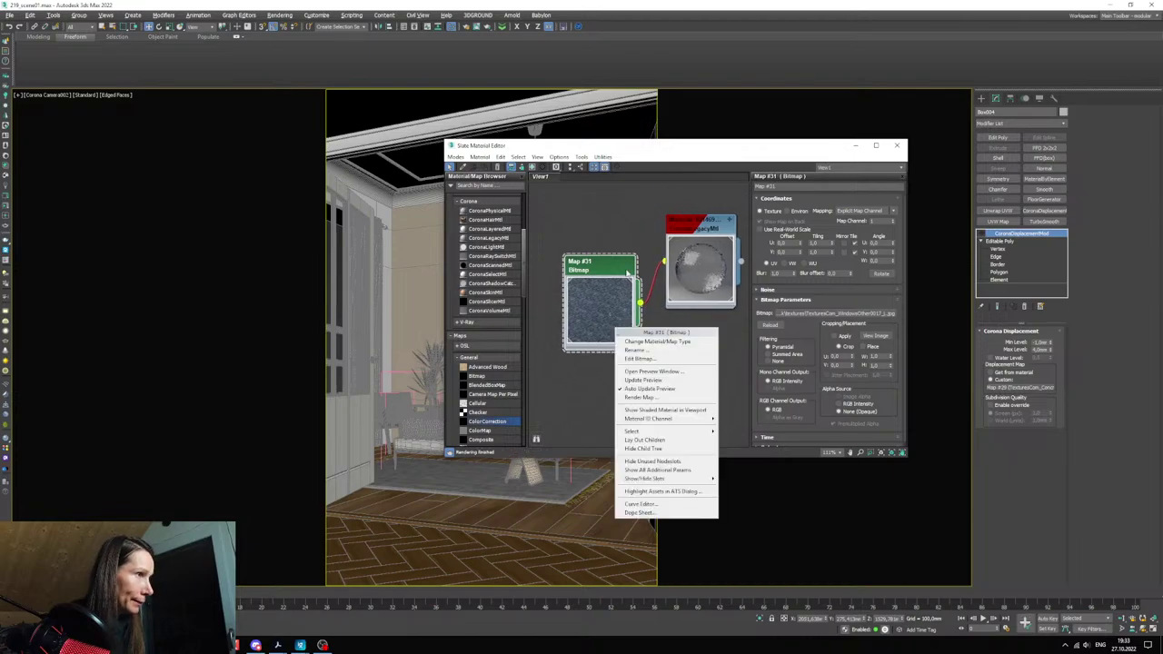
left_click(627, 273)
middle_click_drag(611, 301, 616, 317)
right_click(606, 328)
left_click(637, 409)
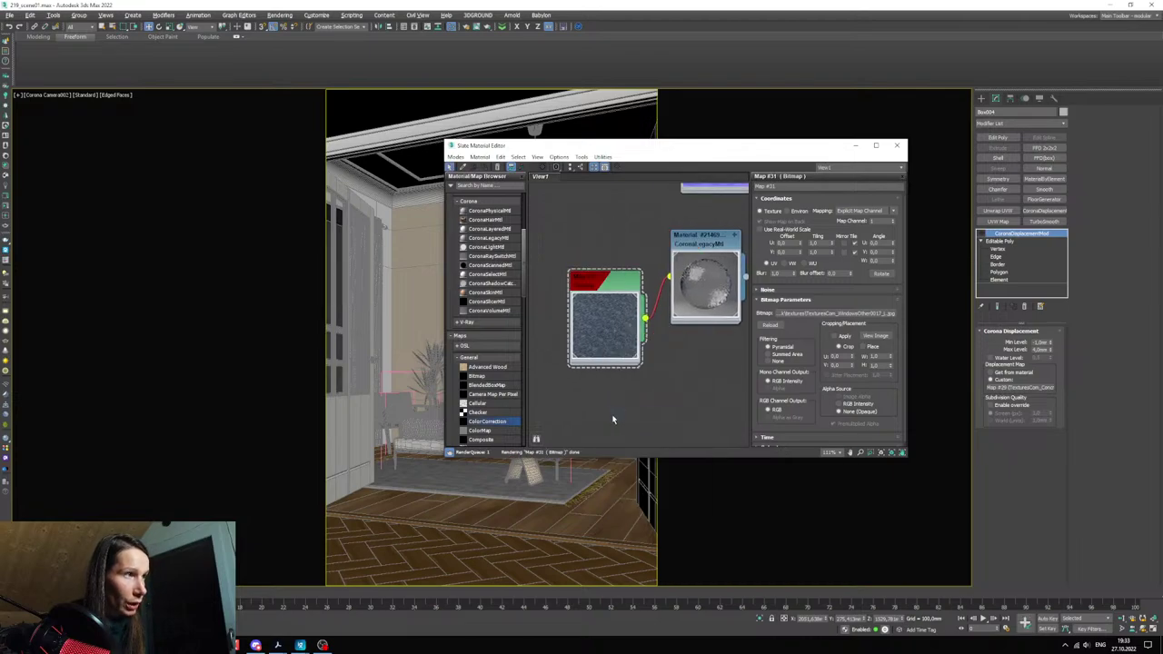
scroll(354, 355, "up", 5)
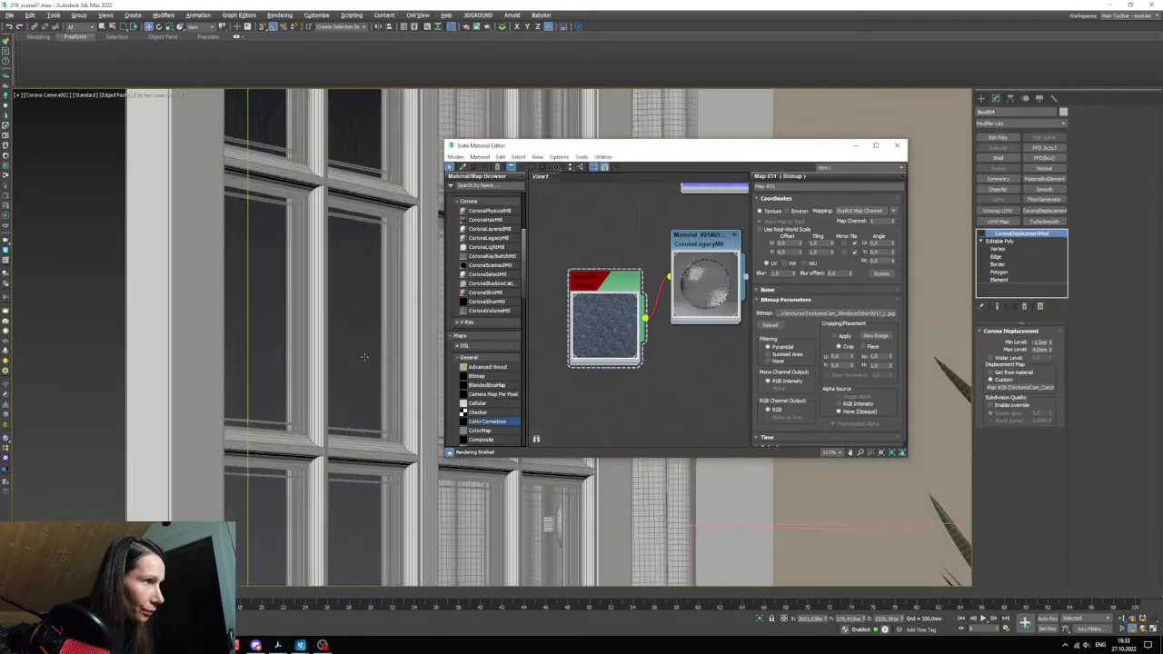
scroll(355, 354, "up", 3)
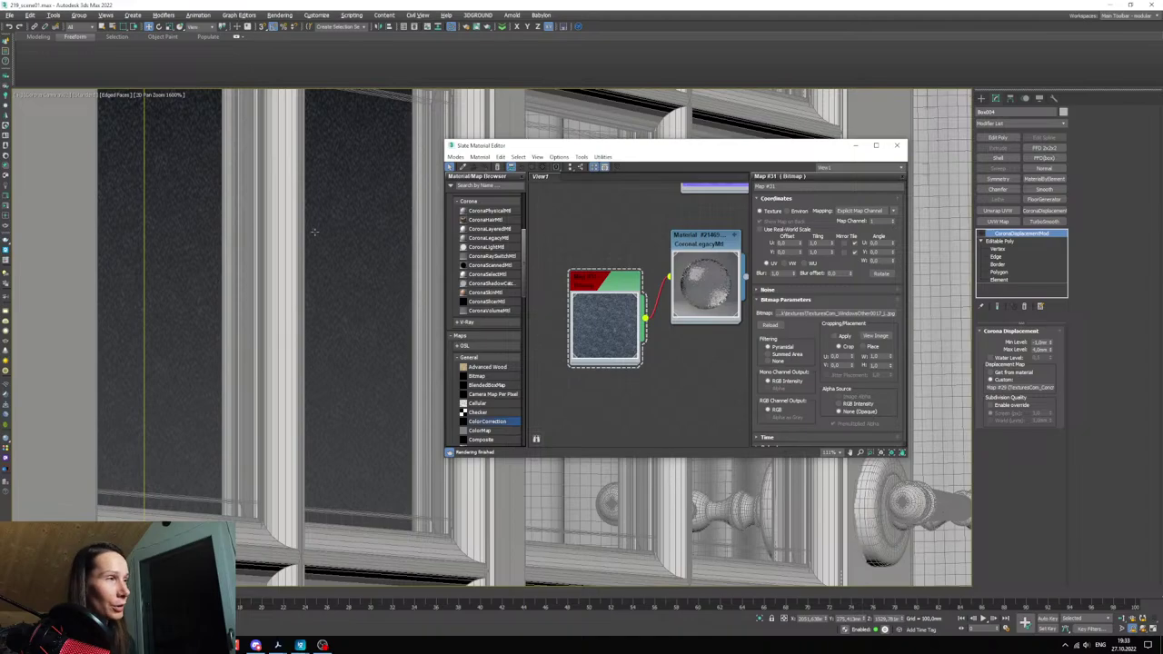
- Move the material editor off the glazed door and select the door's glass object in the viewport
middle_click_drag(647, 360, 654, 374)
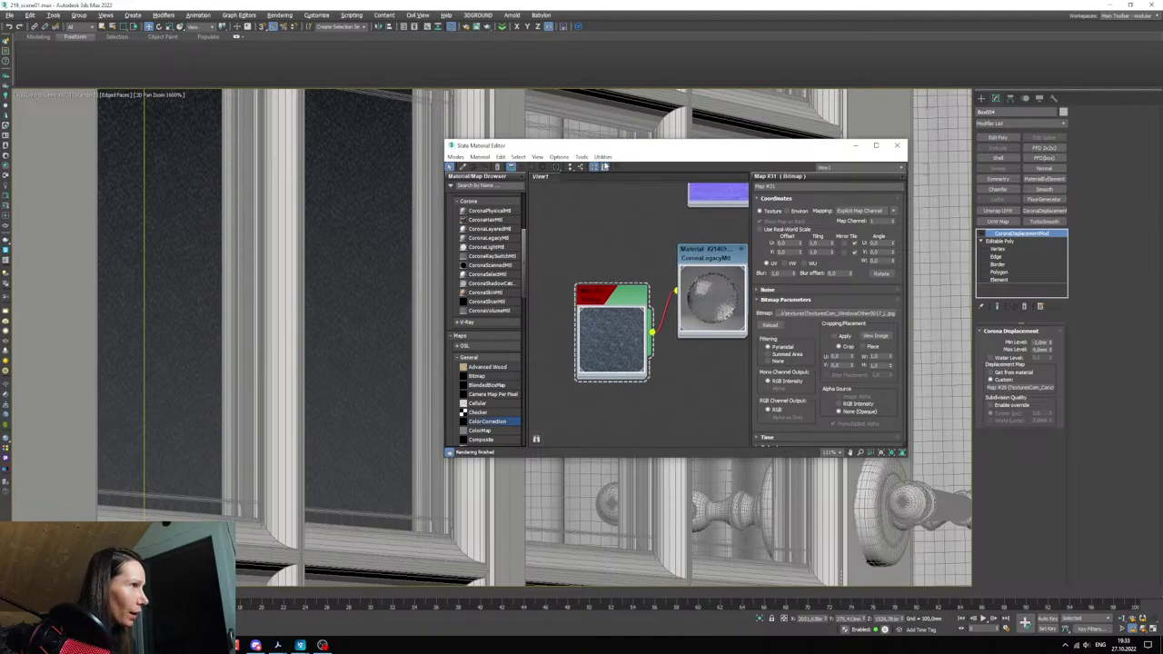
left_click_drag(594, 148, 660, 159)
scroll(381, 336, "down", 1)
middle_click_drag(385, 368, 339, 241)
left_click(343, 257)
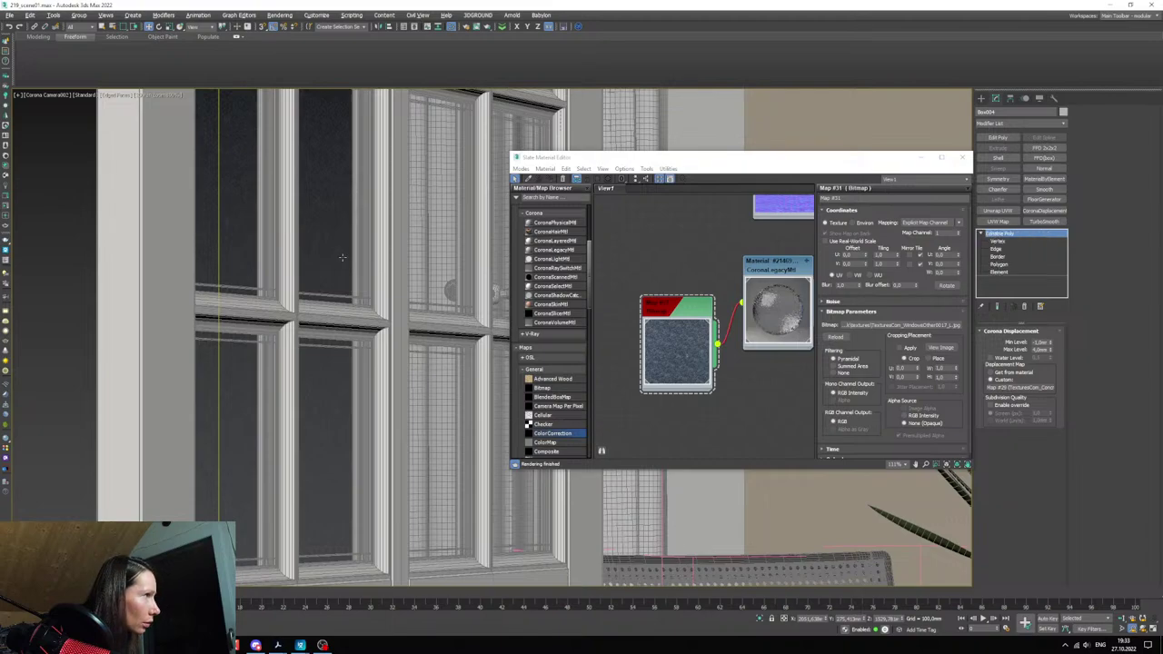
- Examine the scale and direction of the texture on the door's glass panes
scroll(342, 256, "up", 4)
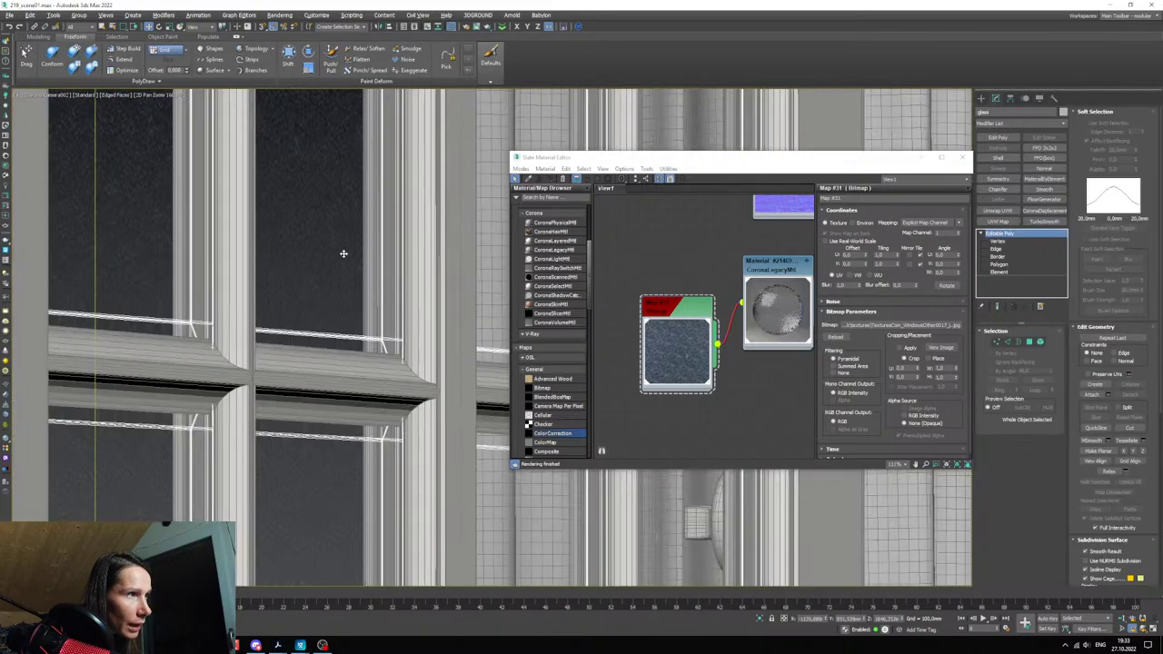
scroll(311, 324, "up", 4)
scroll(234, 354, "down", 3)
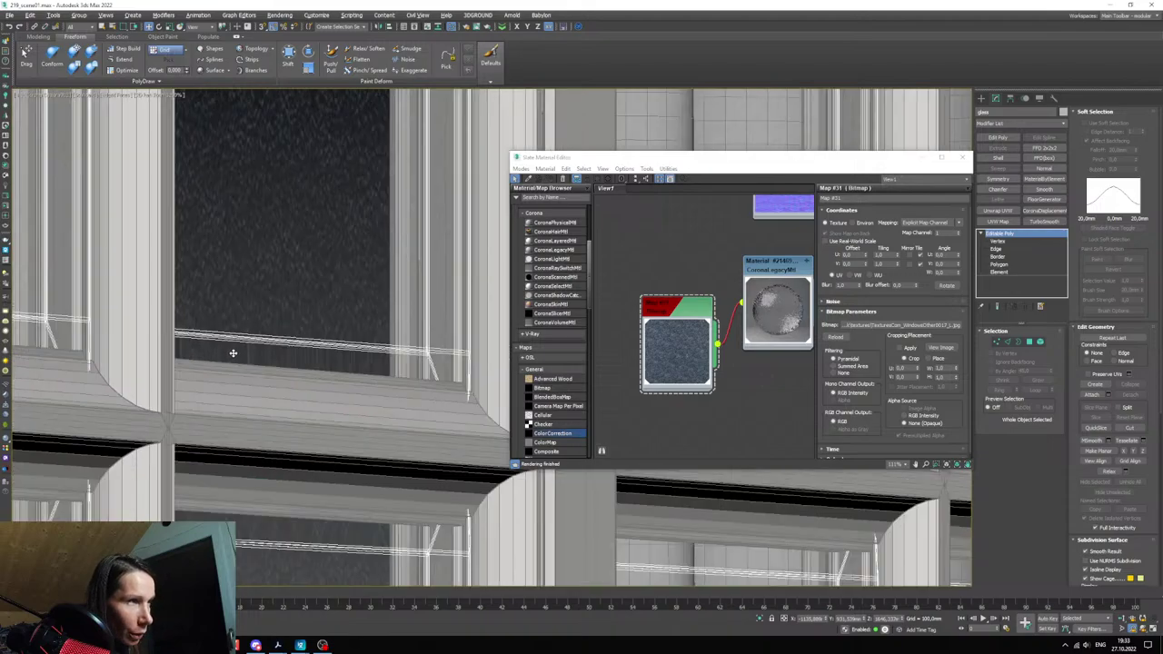
scroll(238, 352, "up", 2)
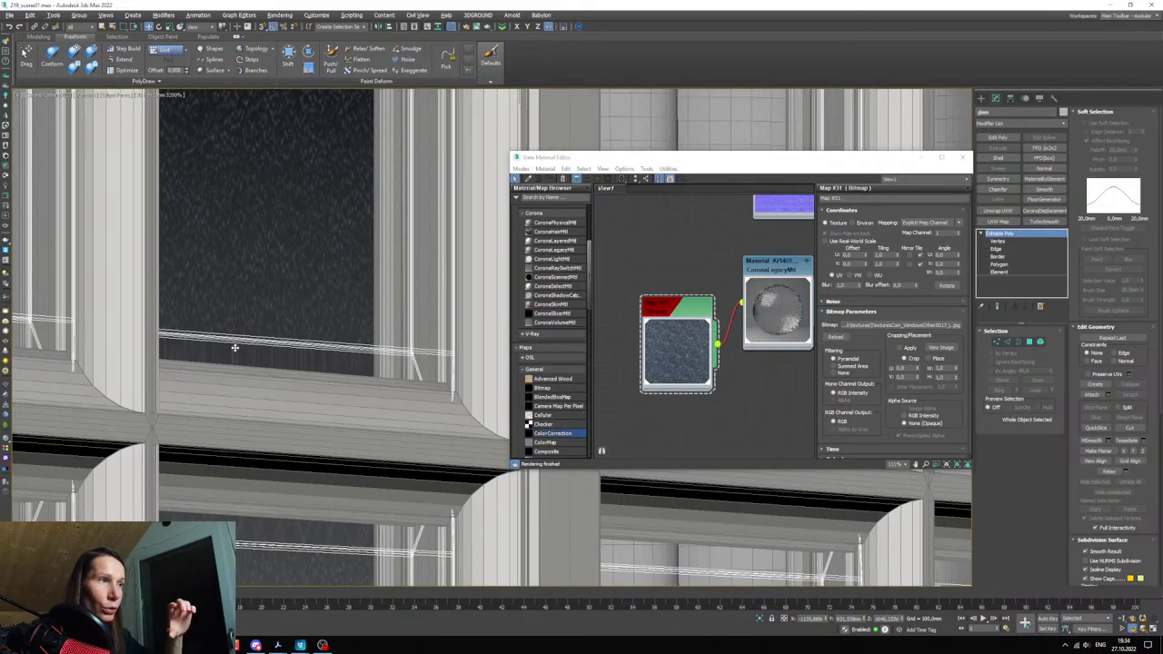
middle_click_drag(452, 307, 275, 412)
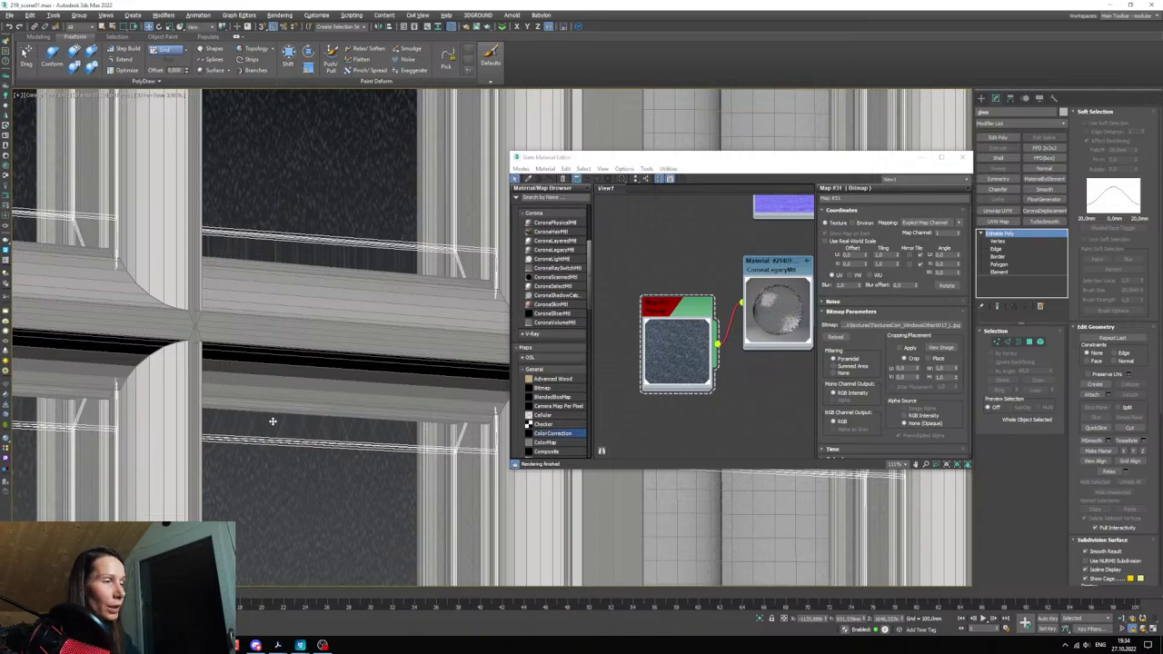
scroll(273, 420, "down", 5)
scroll(366, 425, "up", 3)
- Close the material editor and add a UVW Map modifier to the glass with box mapping, 800 mm in length, width and height
left_click(962, 158)
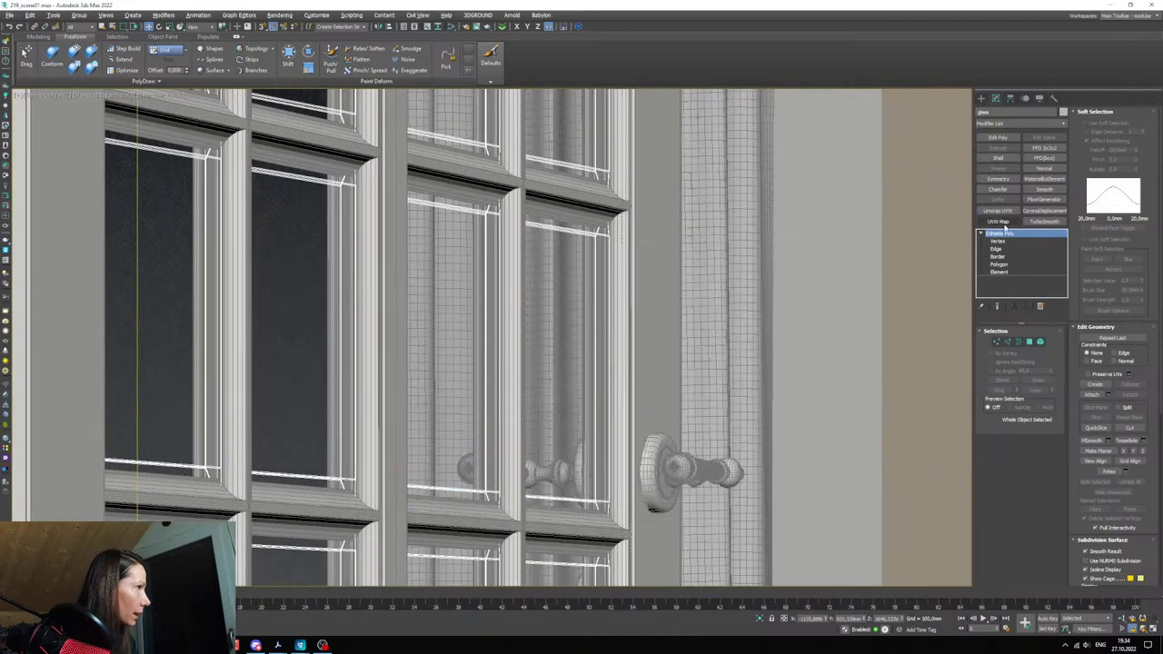
left_click(997, 221)
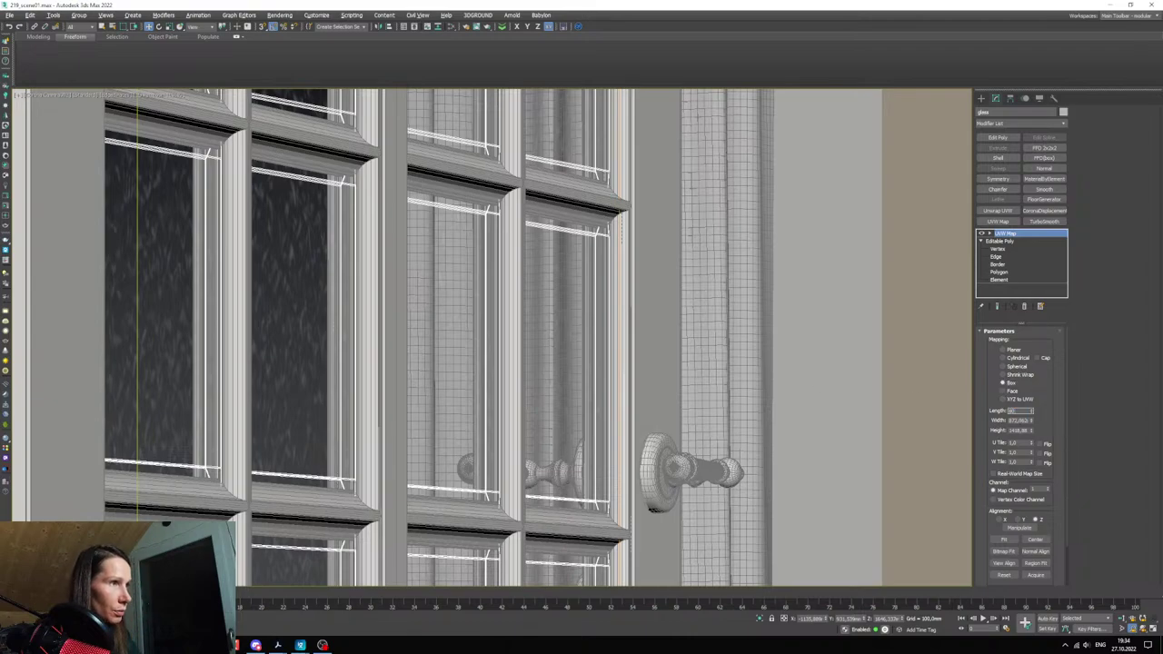
key("Tab")
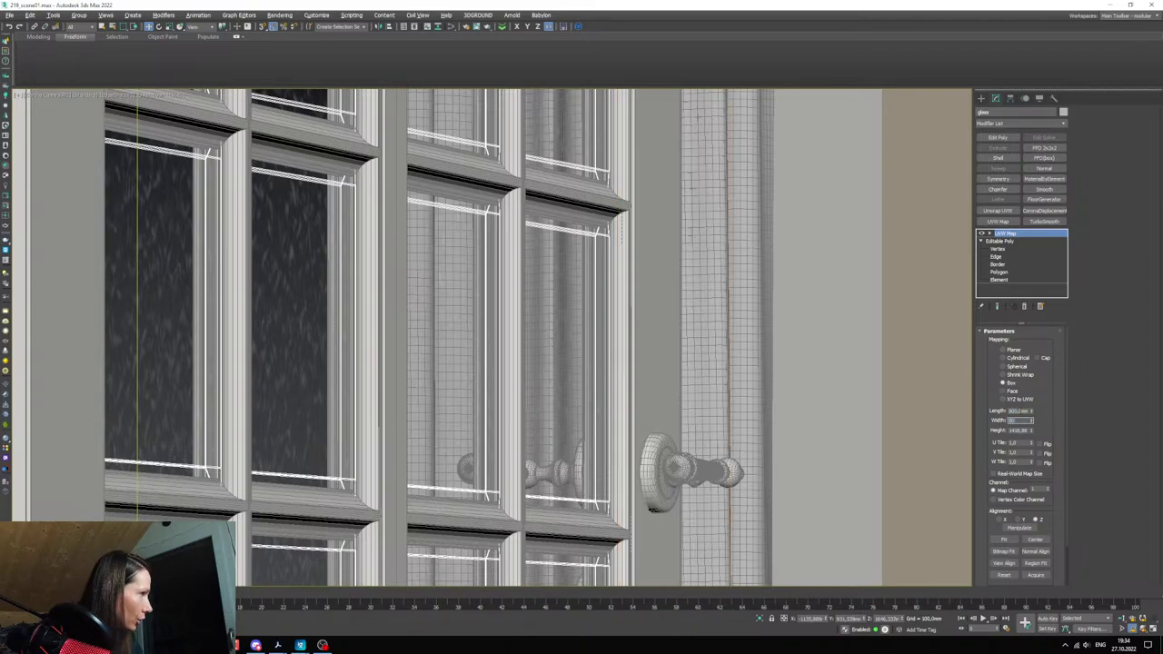
key("Tab")
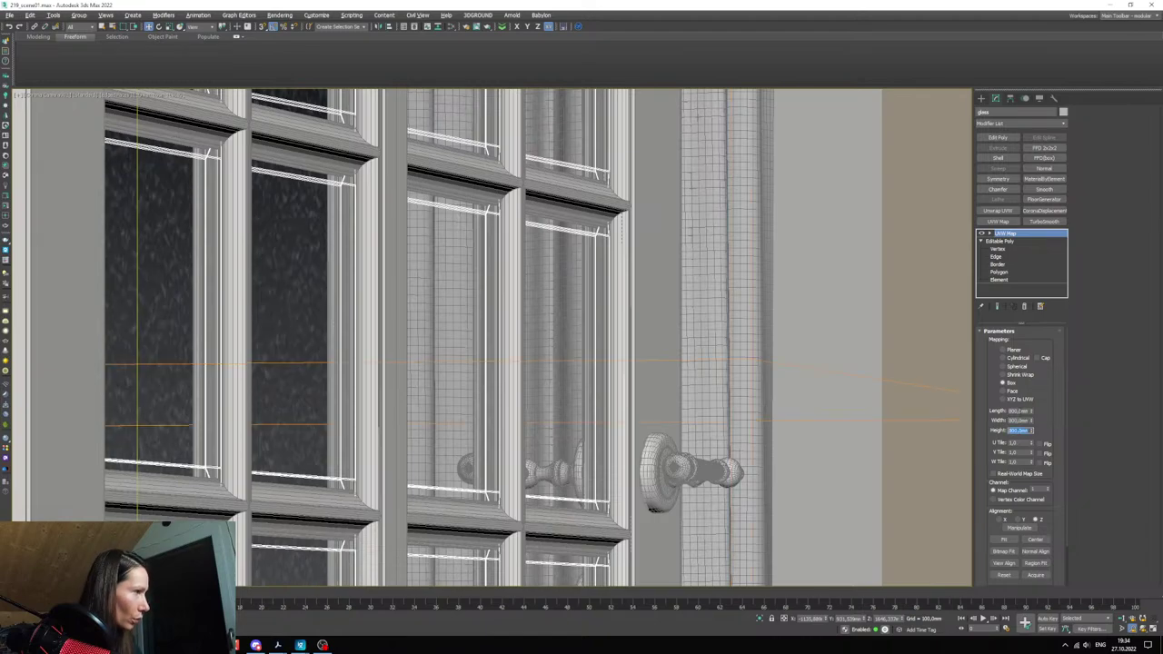
- Set the glass UVW Map's box length, width and height to 200 mm
left_click(1021, 410)
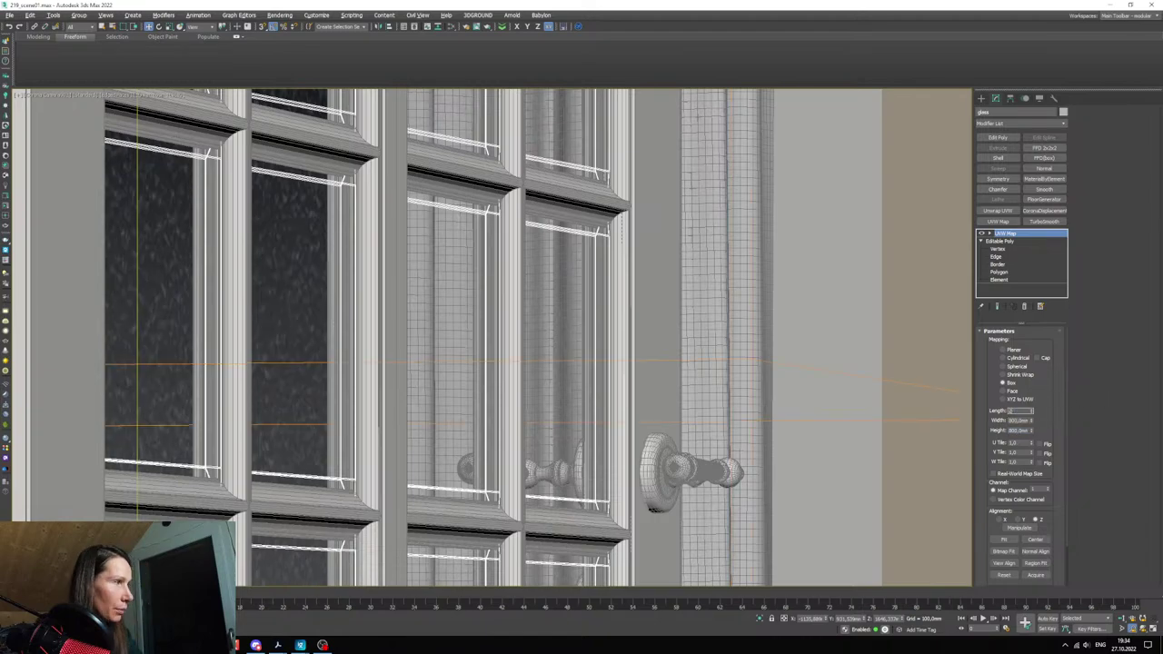
key("Tab")
type("200")
key("Tab")
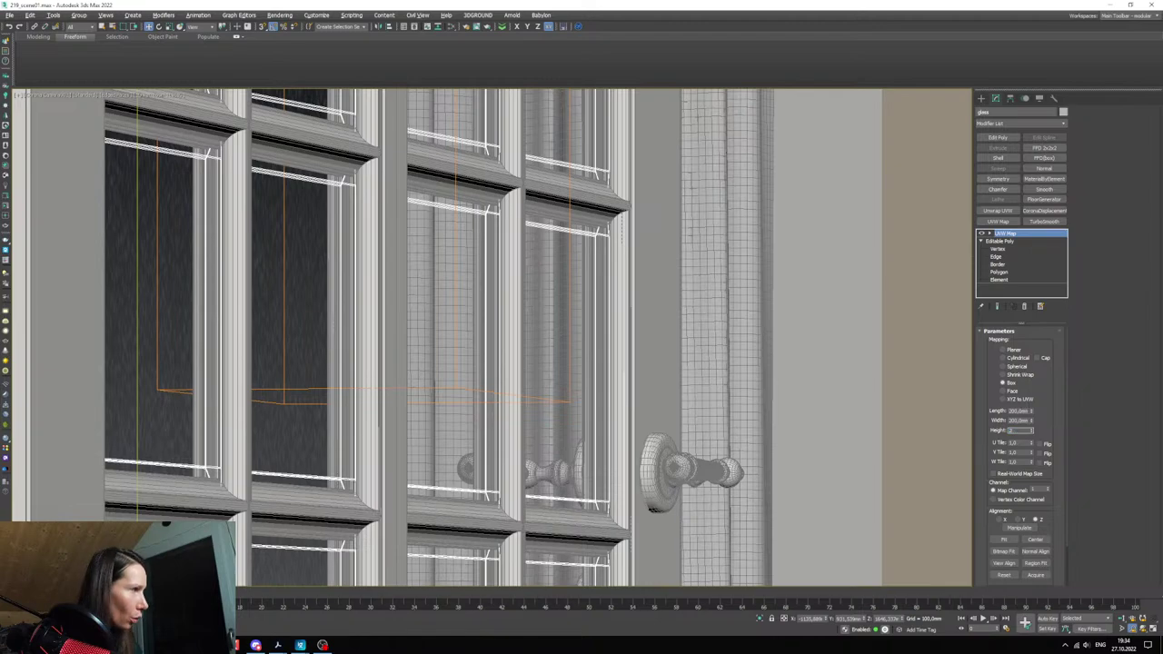
type("200")
key("Return")
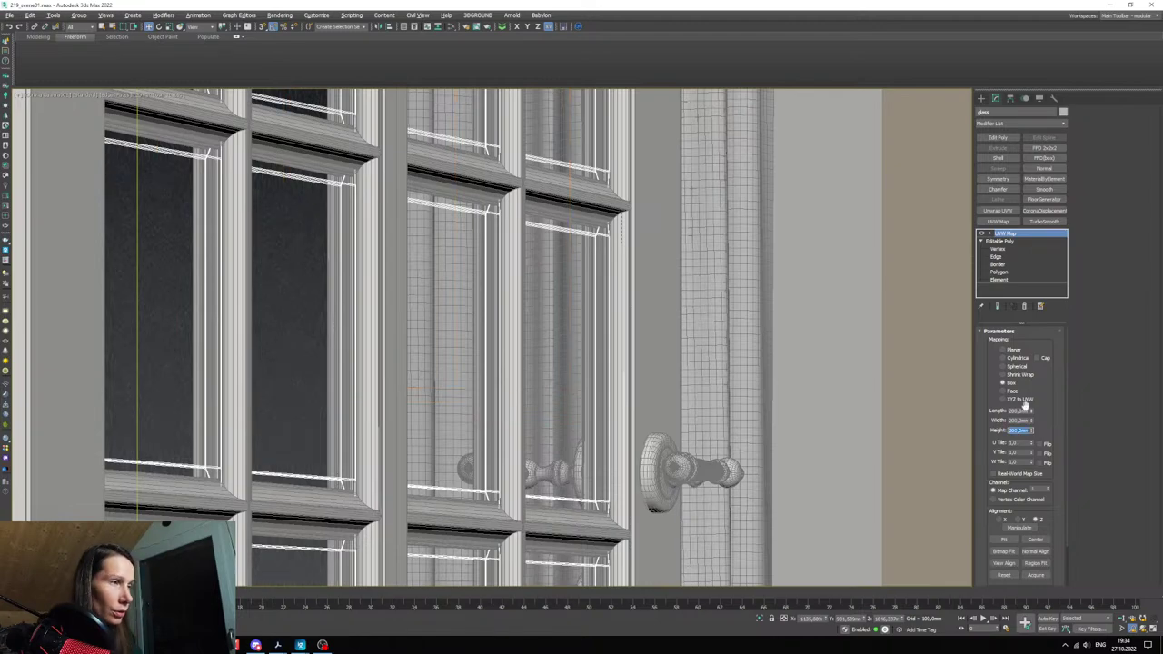
- Set the glass UVW Map's box length, width and height to 300 mm
scroll(486, 363, "down", 5)
scroll(422, 365, "up", 4)
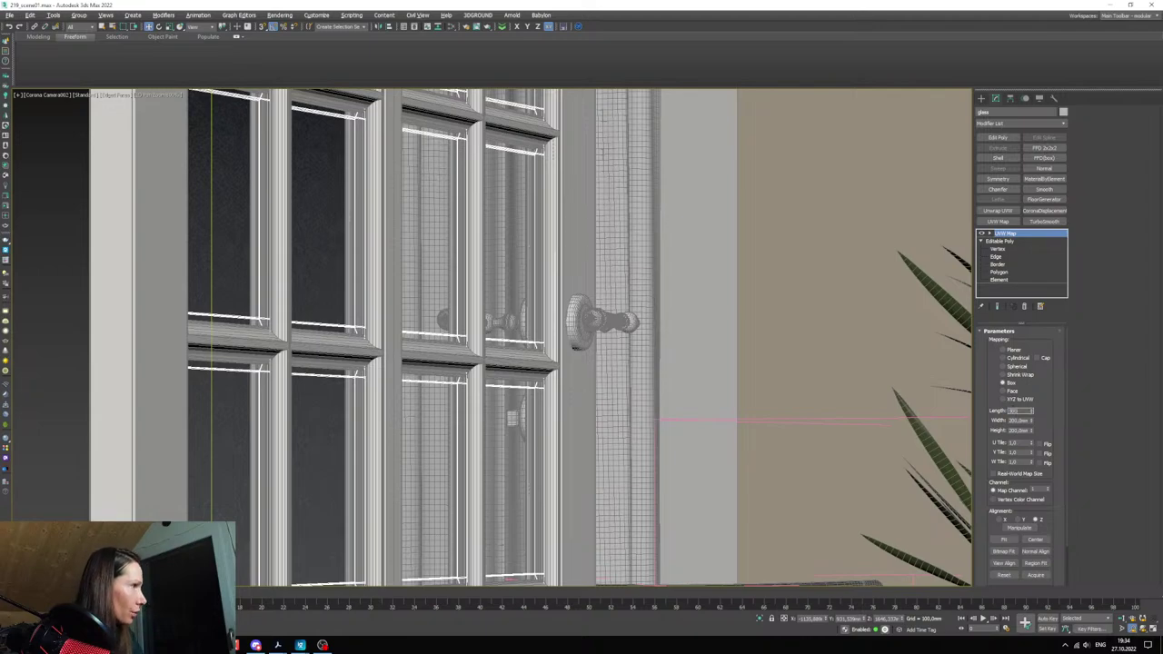
key("Tab")
key("Tab")
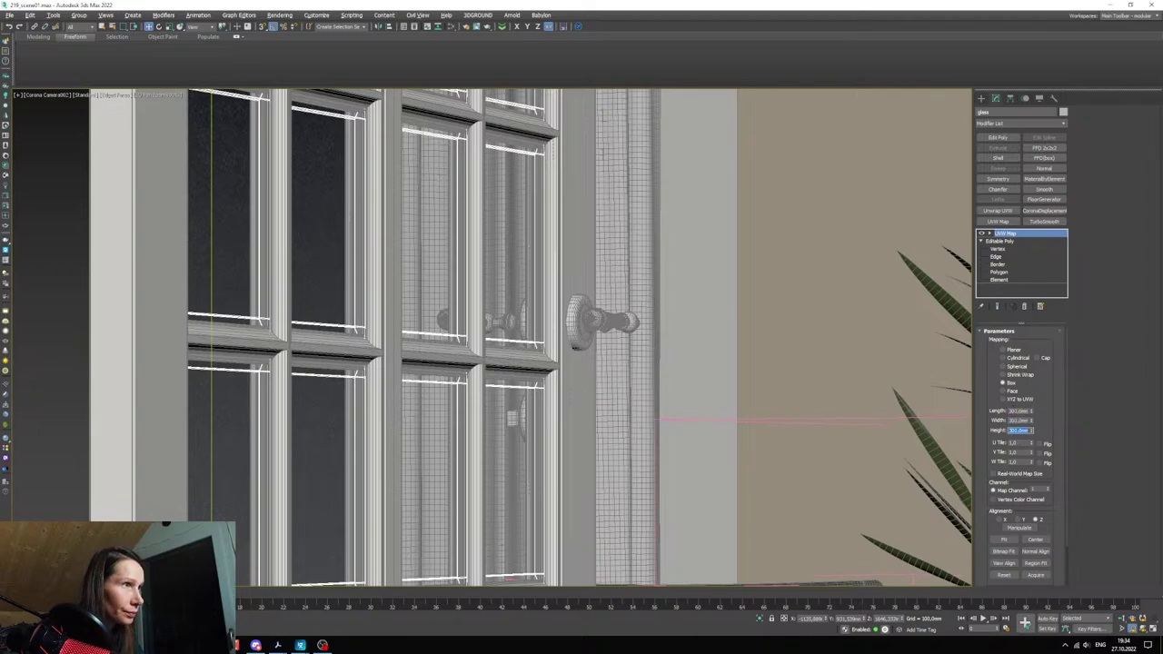
- Bring up the interactive render of Corona Camera002, enlarge the camera view at the glazed door and fit the render region around it
left_click_drag(0, 84, 658, 126)
key("c")
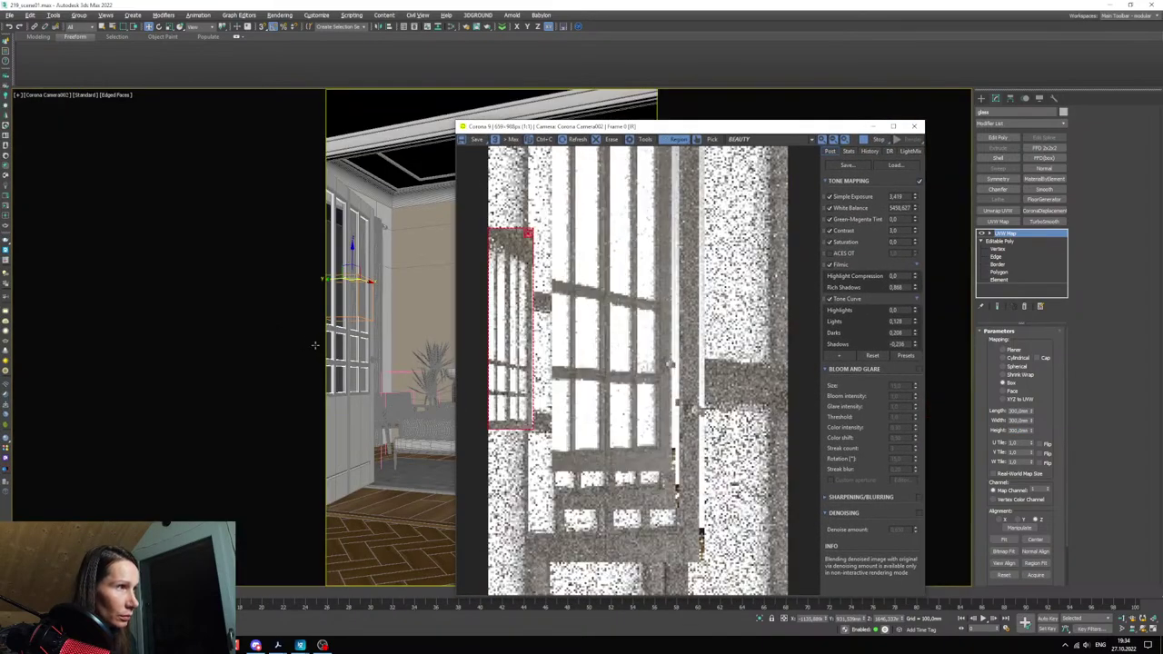
left_click_drag(534, 429, 557, 475)
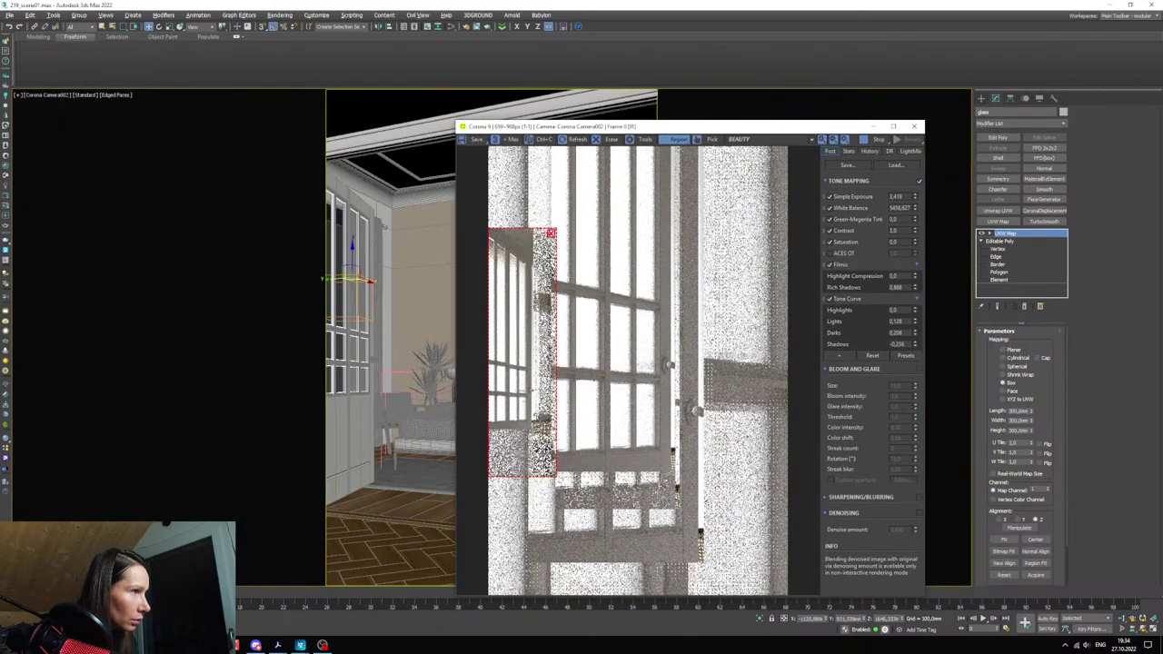
left_click_drag(523, 228, 523, 223)
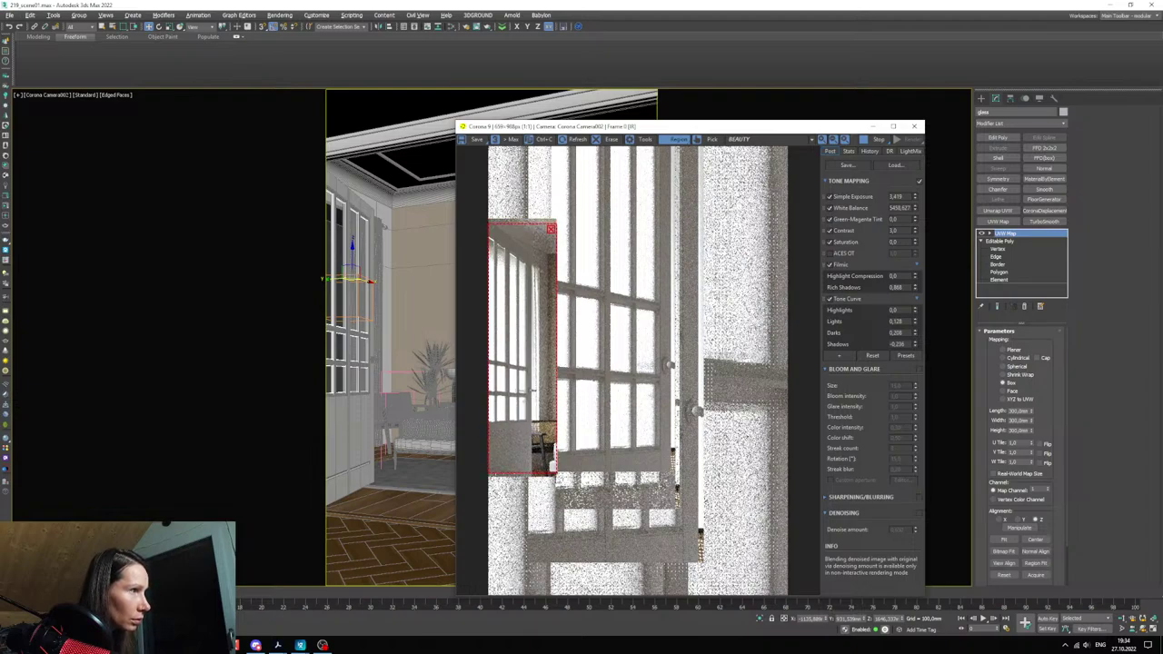
left_click_drag(554, 472, 523, 427)
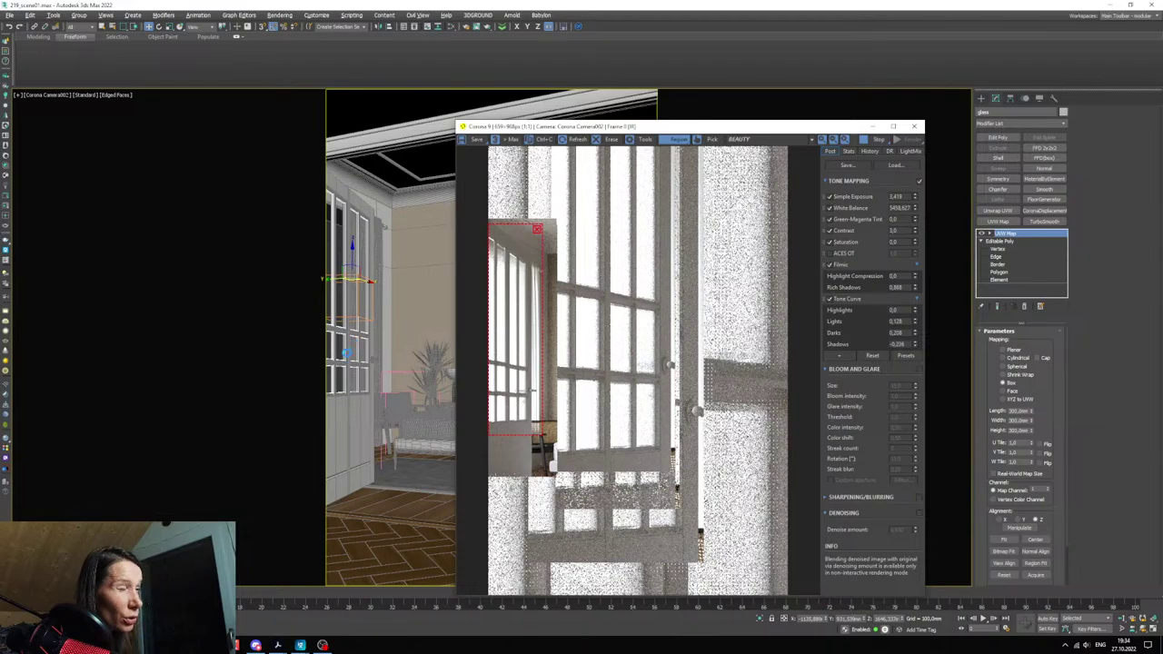
key("ctrl+p")
scroll(348, 352, "up", 3)
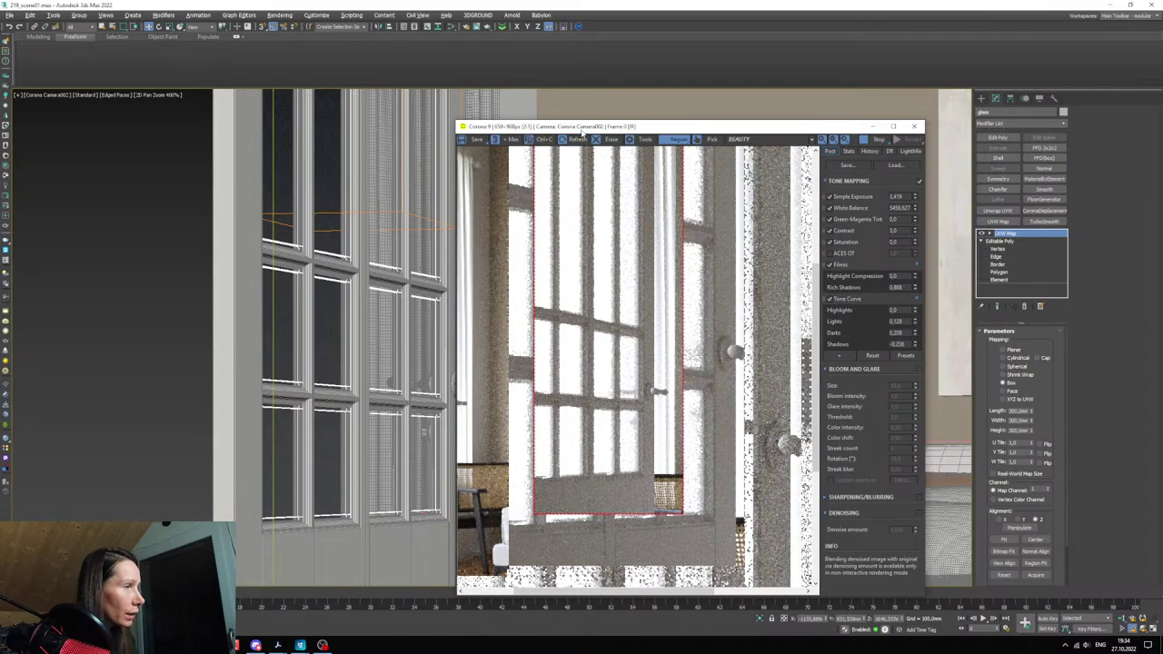
left_click_drag(581, 132, 307, 129)
left_click_drag(261, 510, 207, 524)
- Open the glass's CoronaLegacyMtl parameters and set the refraction colour value to 194 and the refraction glossiness to 0.74
key("m")
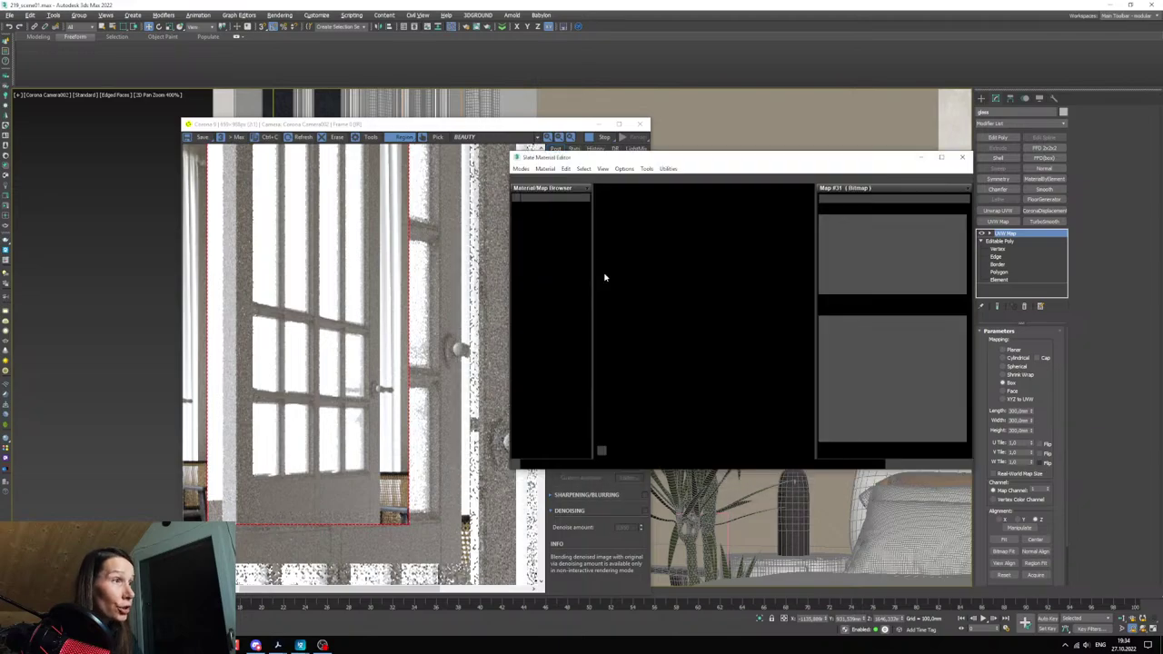
scroll(220, 308, "down", 1)
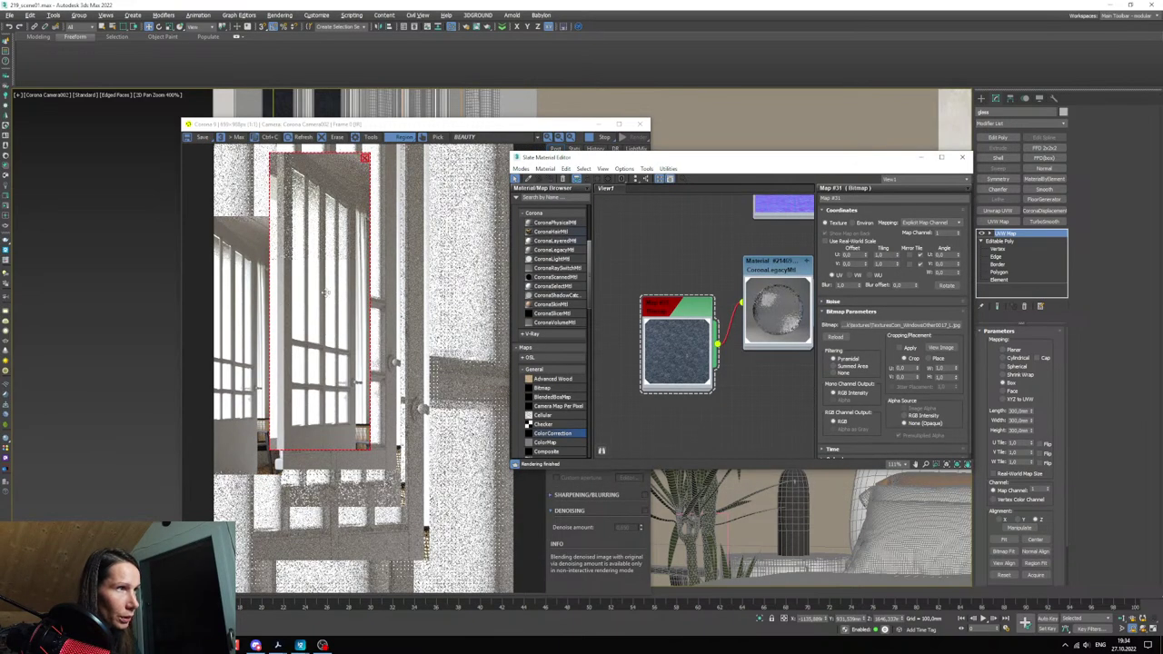
left_click_drag(580, 157, 527, 155)
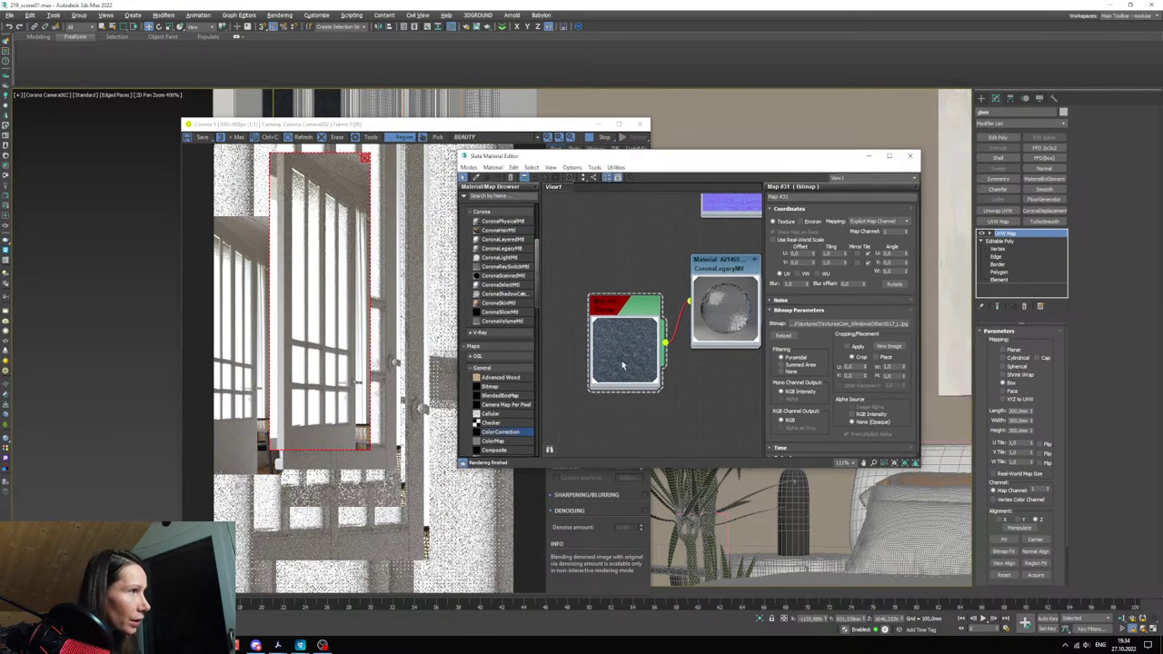
scroll(671, 291, "down", 2)
double_click(671, 290)
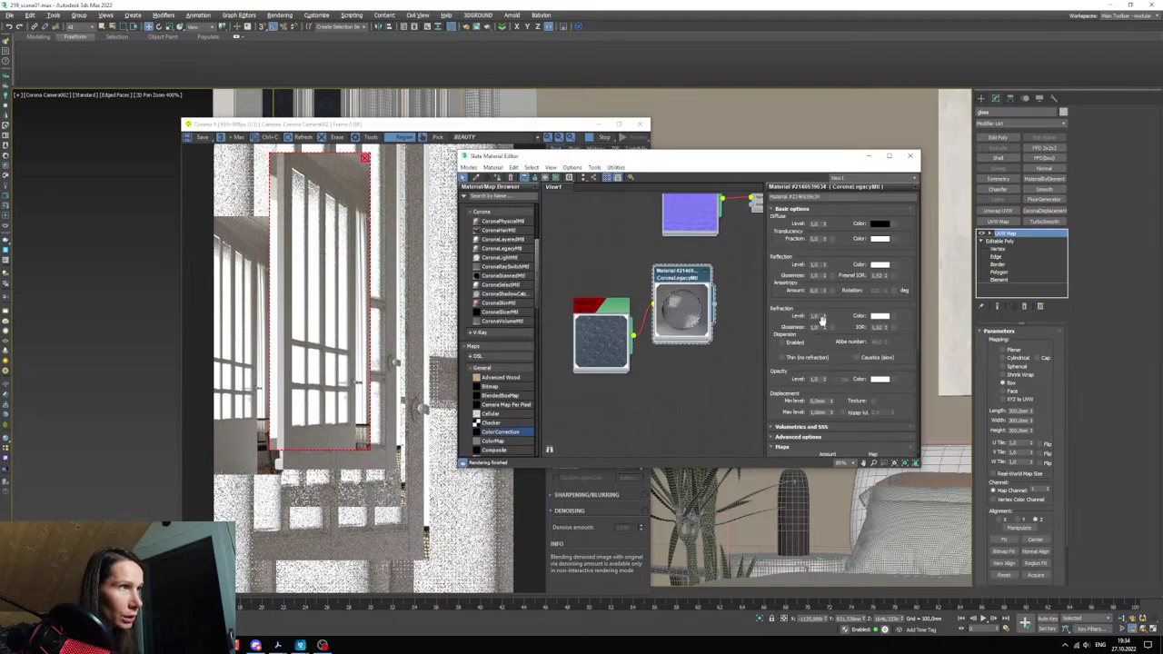
left_click(879, 317)
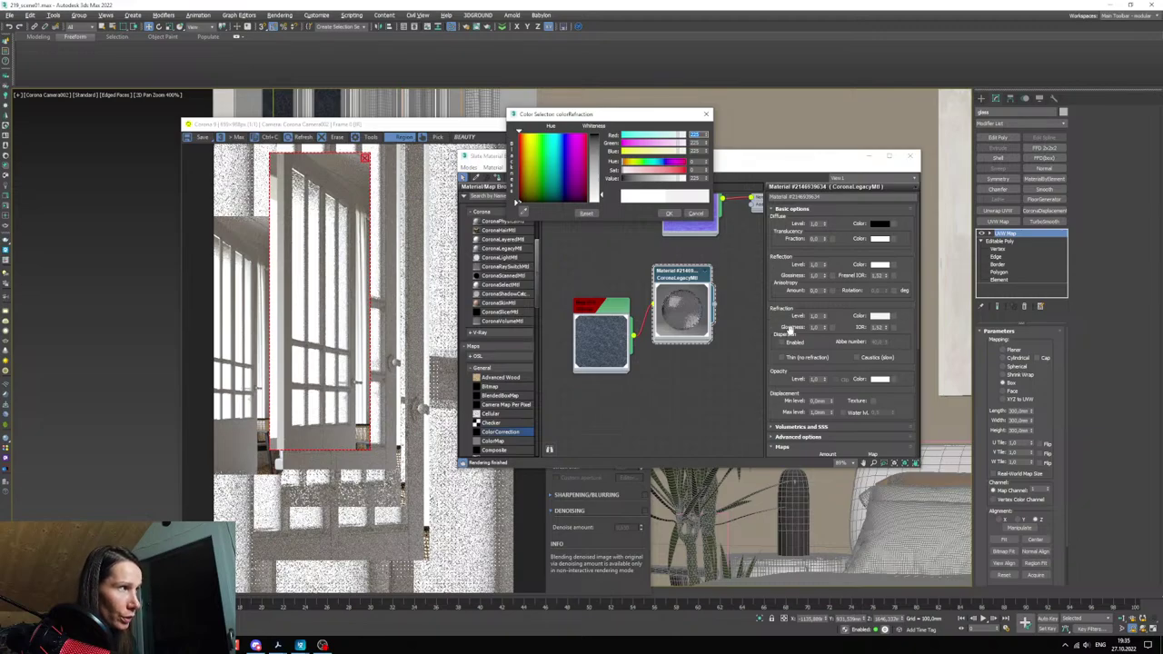
left_click_drag(677, 180, 674, 179)
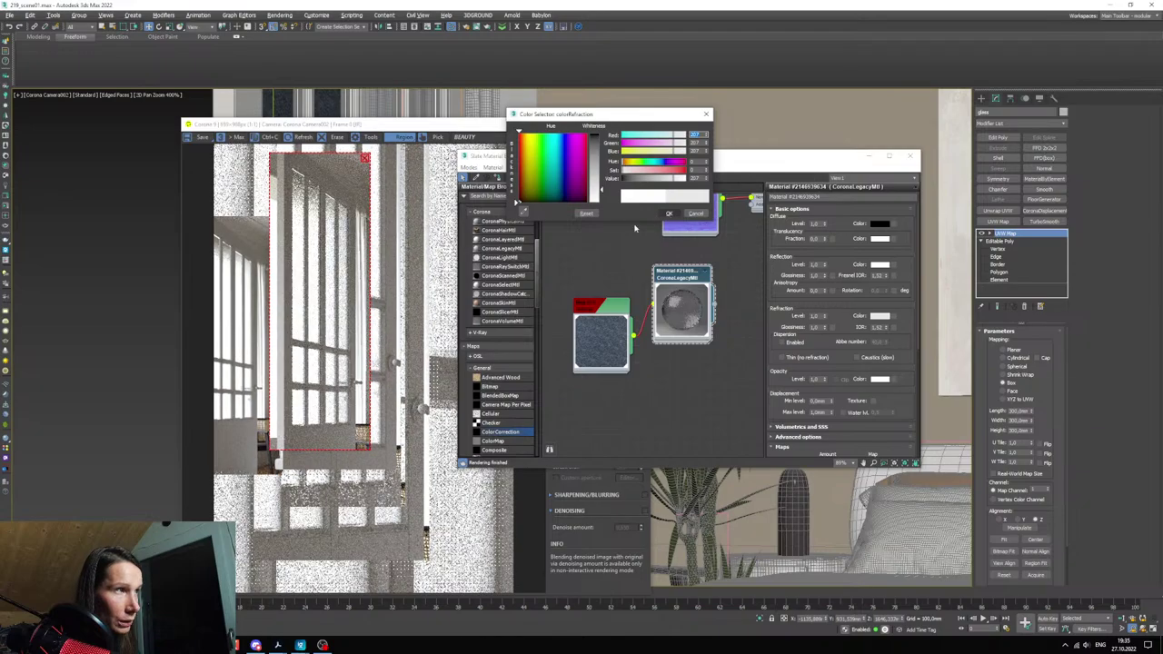
left_click(671, 180)
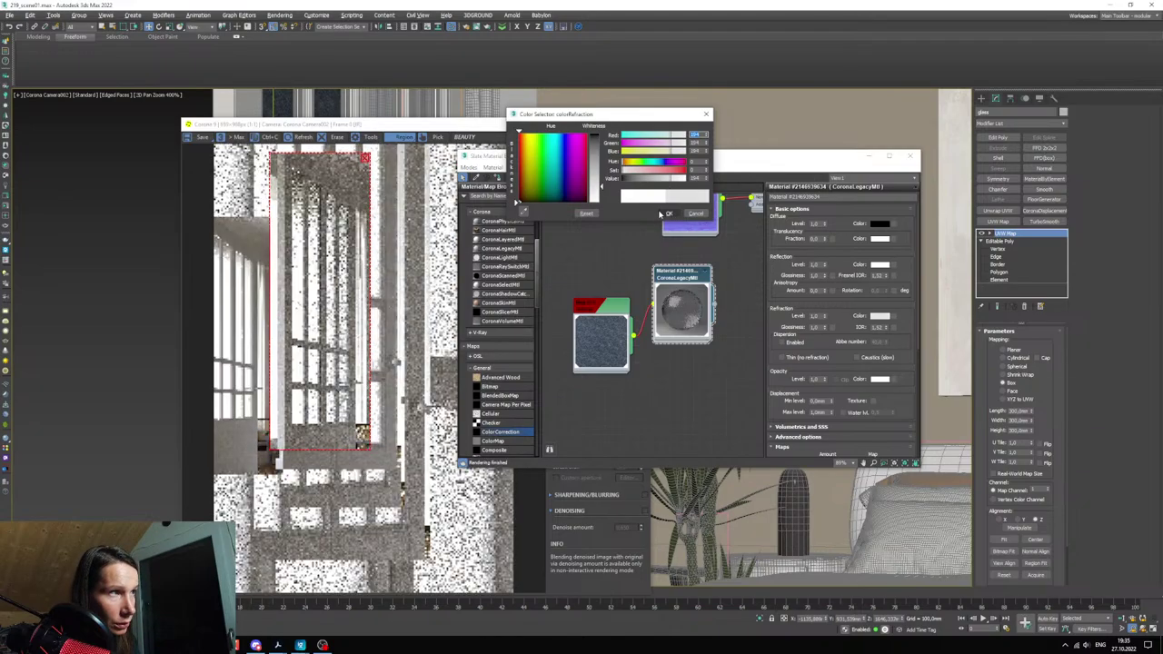
left_click(667, 213)
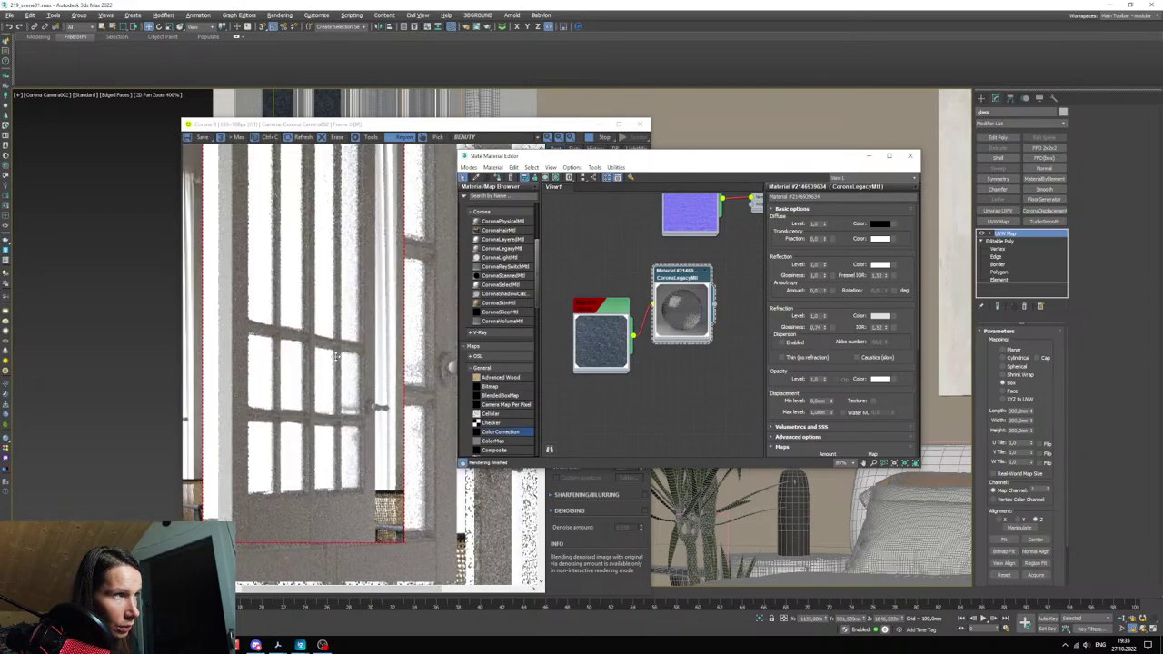
- Adjust the glass material's refraction colour to a grey with a value of 183
scroll(336, 356, "down", 2)
left_click(881, 316)
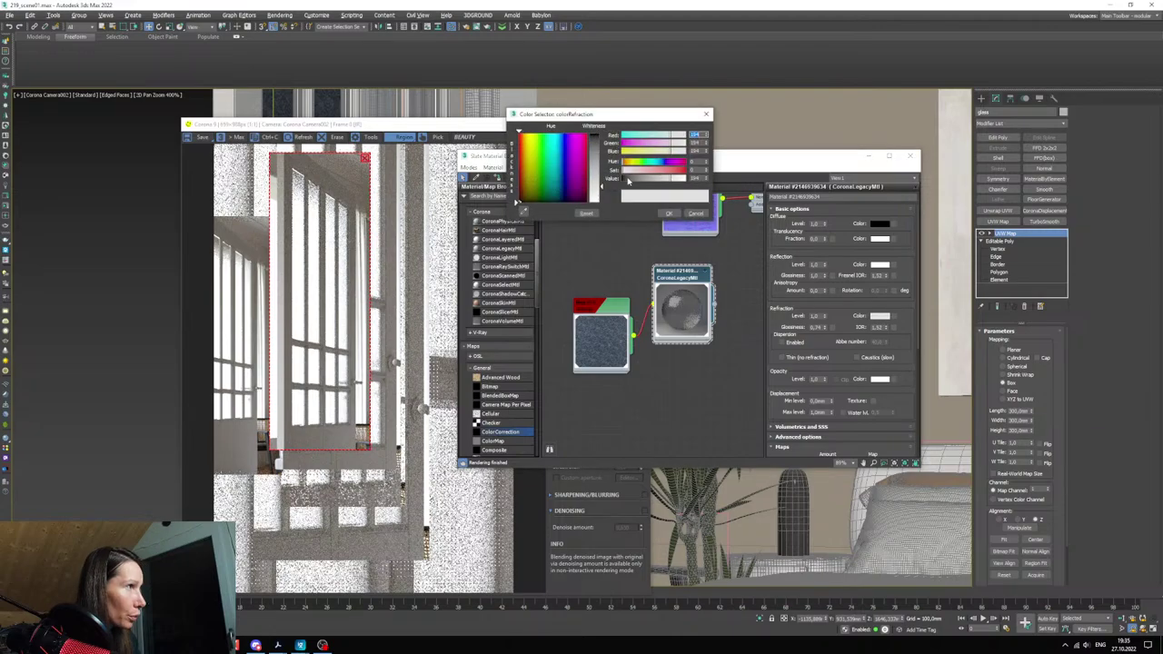
left_click(649, 180)
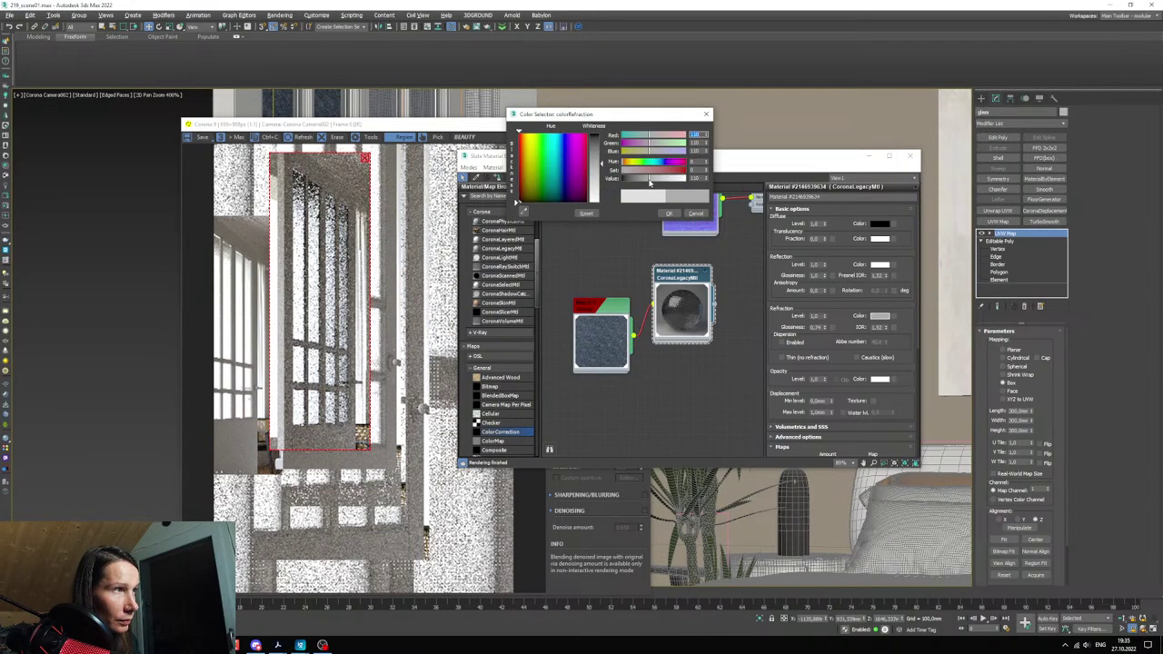
left_click_drag(649, 178, 668, 181)
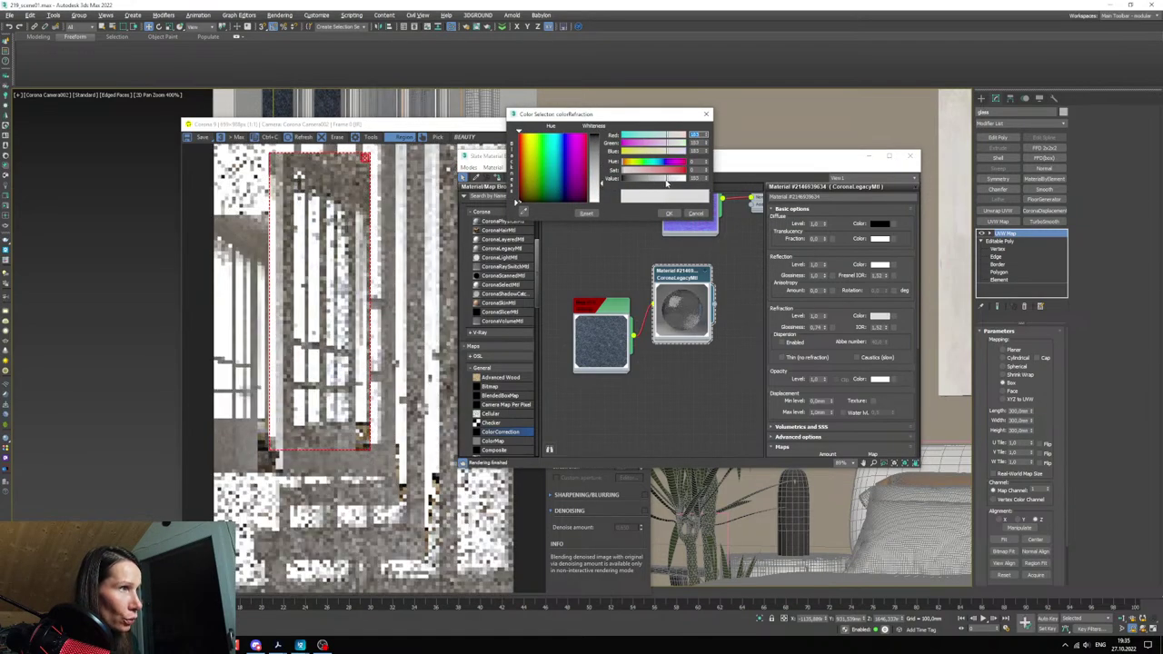
- Examine the door's glass panes up close in the render and accept the new refraction colour
scroll(345, 292, "up", 4)
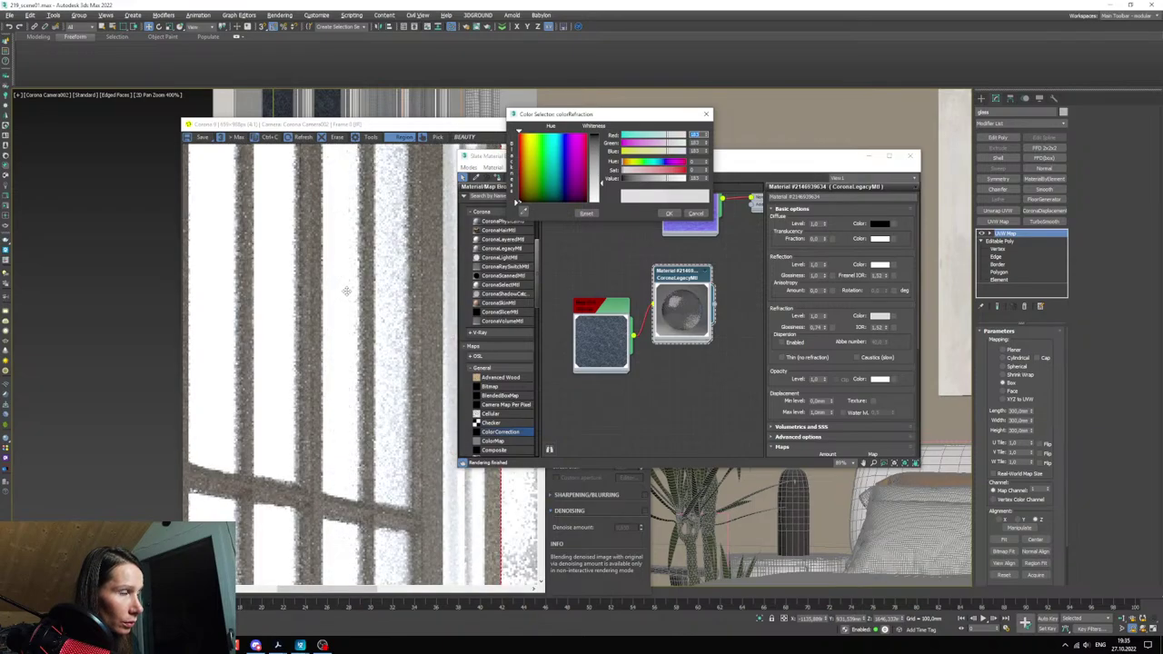
scroll(345, 293, "down", 2)
scroll(343, 232, "up", 1)
scroll(344, 232, "up", 2)
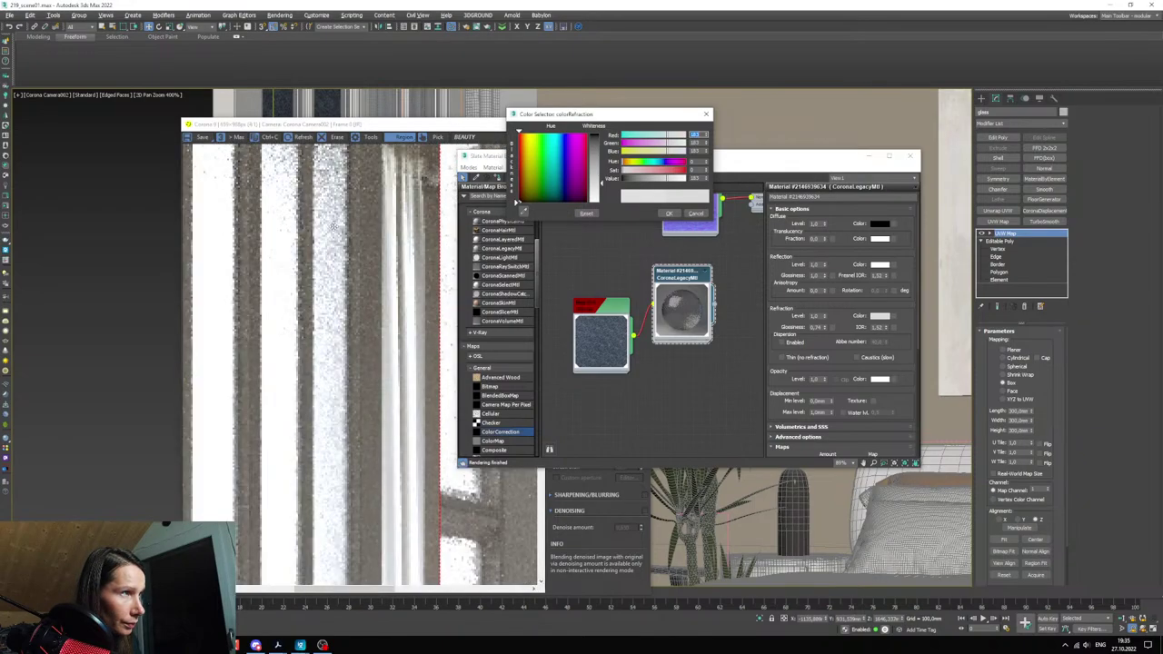
scroll(338, 231, "down", 2)
scroll(334, 230, "up", 1)
scroll(334, 231, "down", 2)
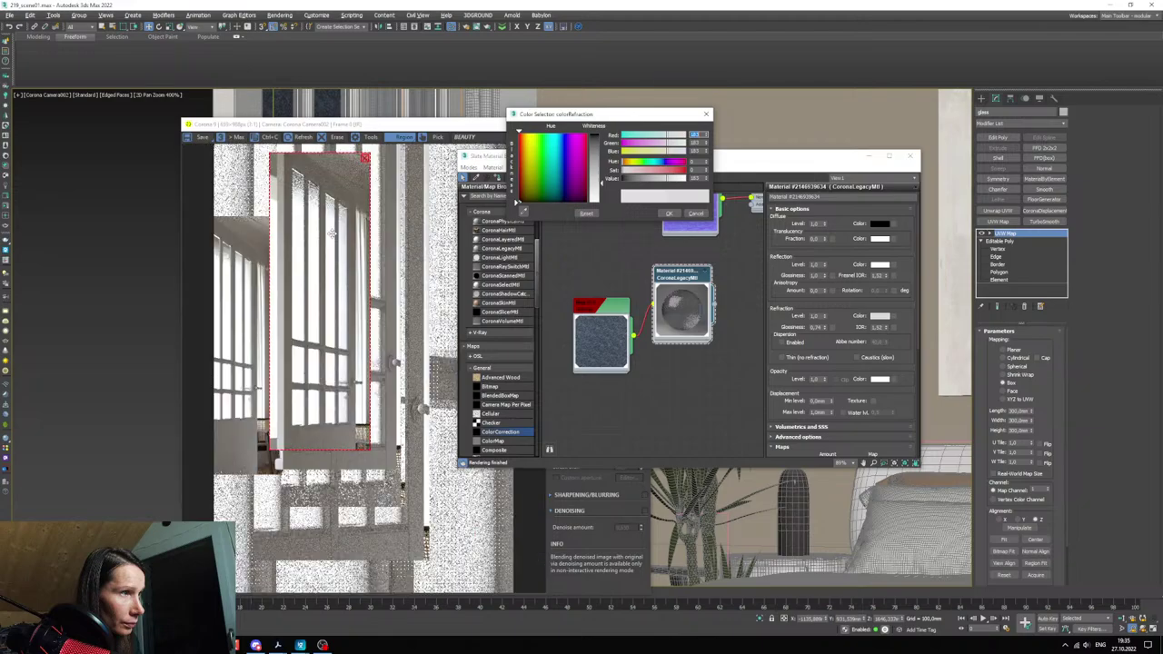
scroll(353, 411, "up", 2)
scroll(318, 409, "up", 2)
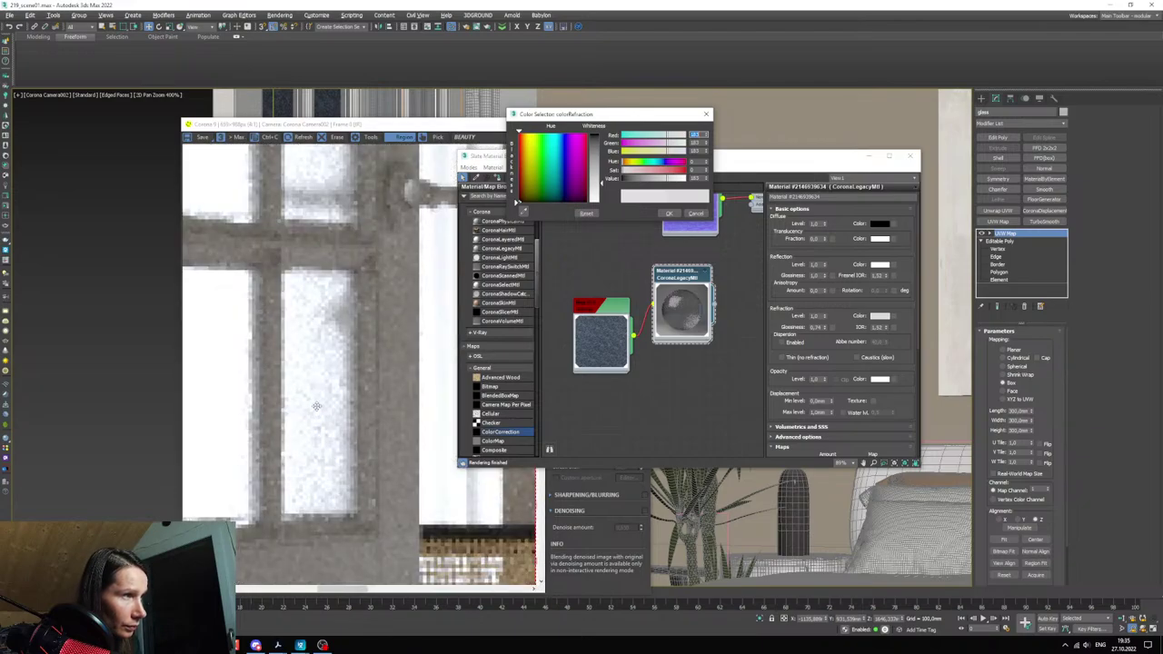
scroll(316, 404, "down", 3)
left_click(669, 213)
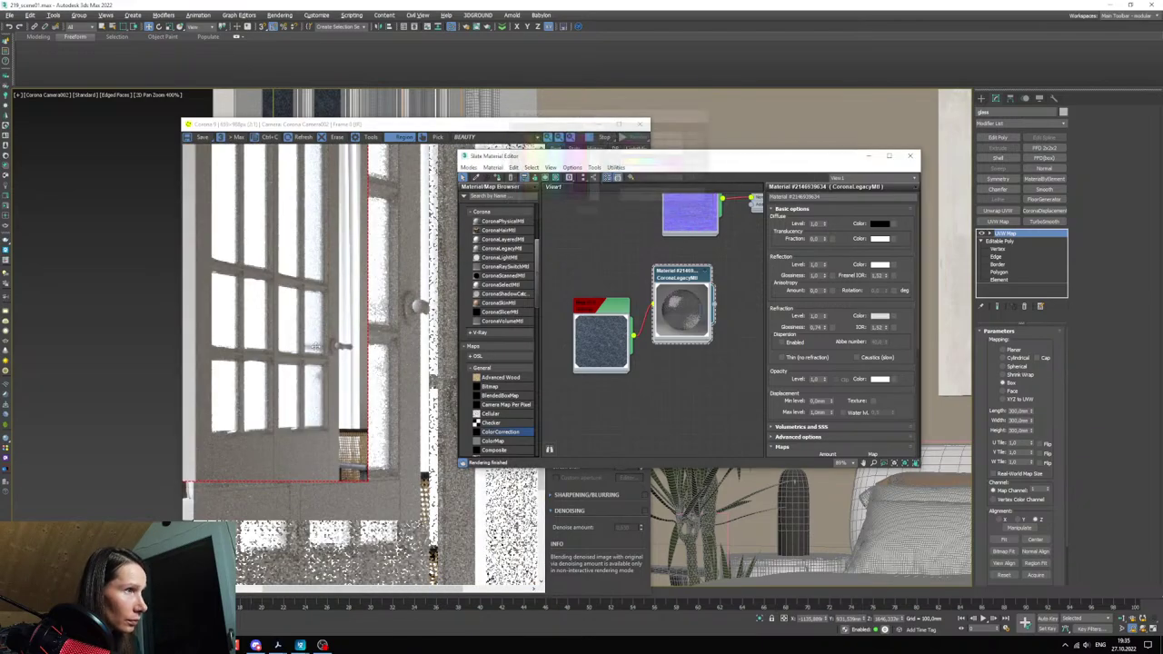
scroll(303, 371, "up", 2)
scroll(304, 371, "down", 2)
- Move the material editor off the render settings, try a different Highlight Compression and restore it to 0.0
left_click_drag(563, 157, 806, 201)
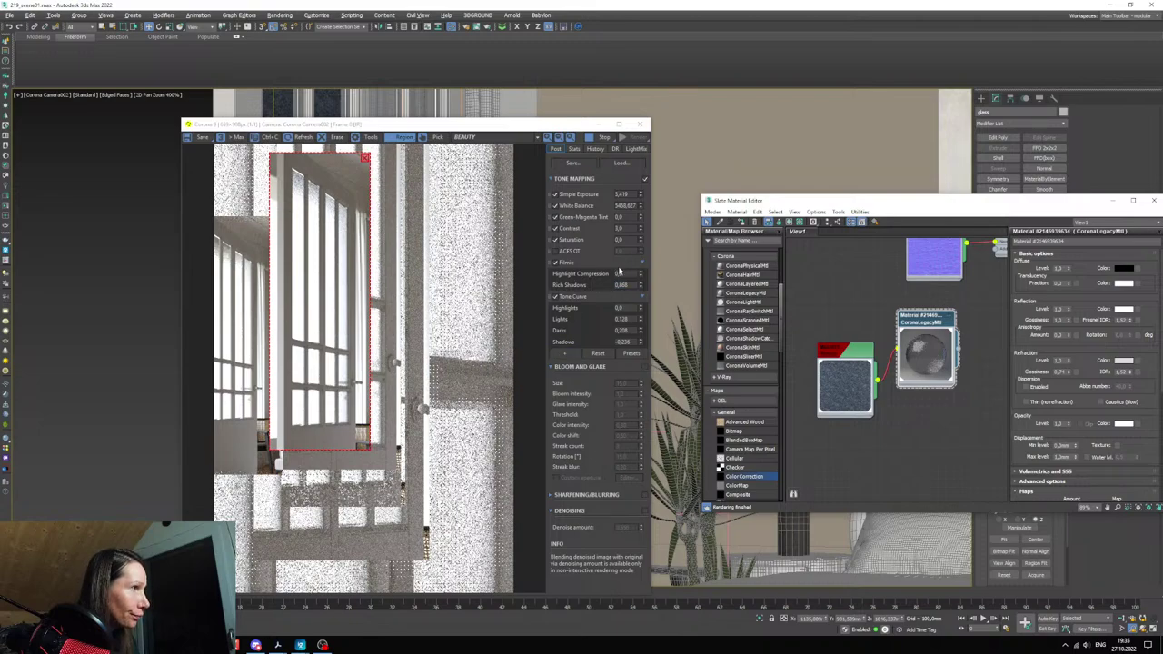
mouse_move(641, 274)
left_mouse_down()
mouse_move(627, 179)
mouse_move(630, 289)
left_mouse_up()
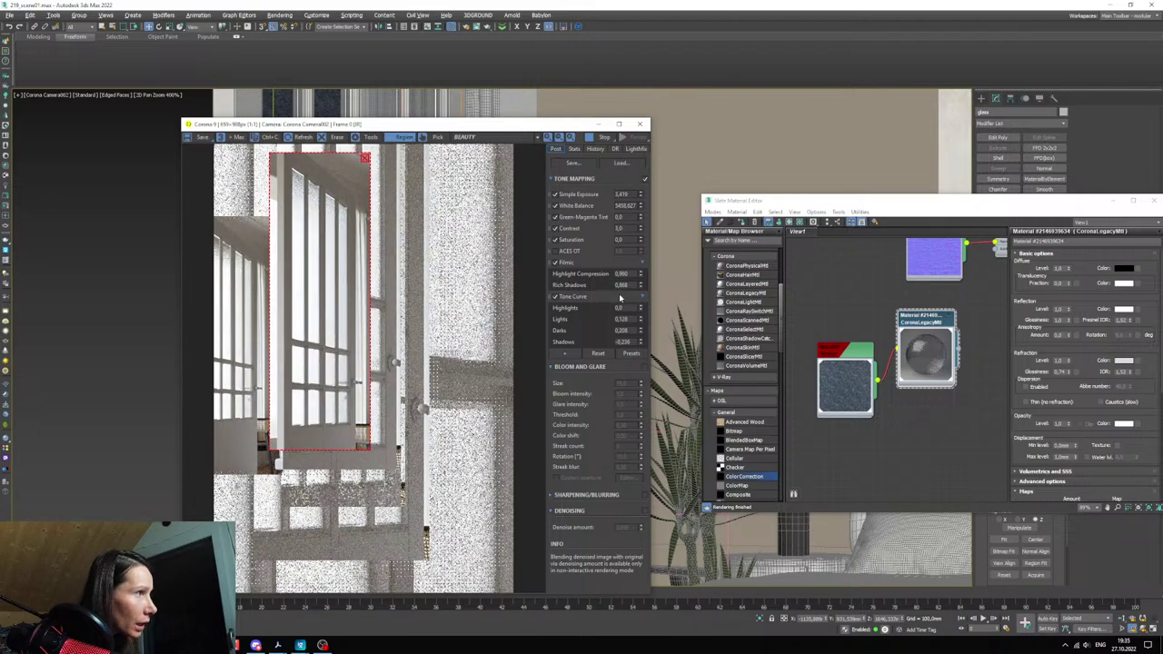
double_click(622, 273)
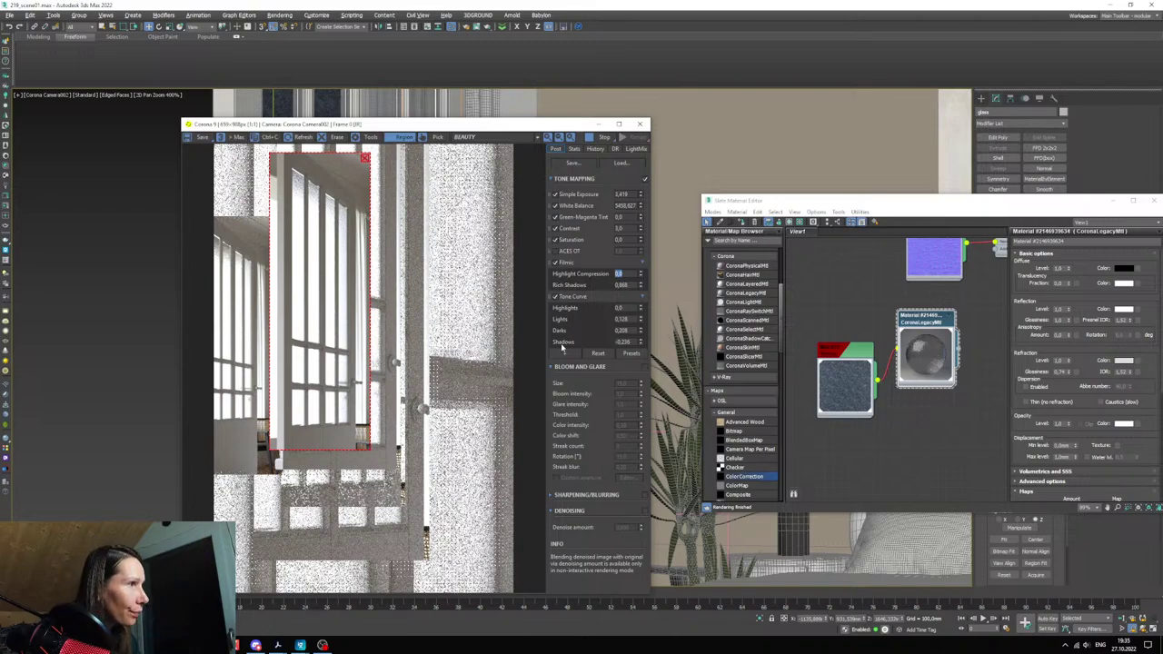
- Add an Advanced Filmic Mapping operator to the render's tone mapping, set Shoulder Strength to 0.438 and check the glass panes
left_click(570, 355)
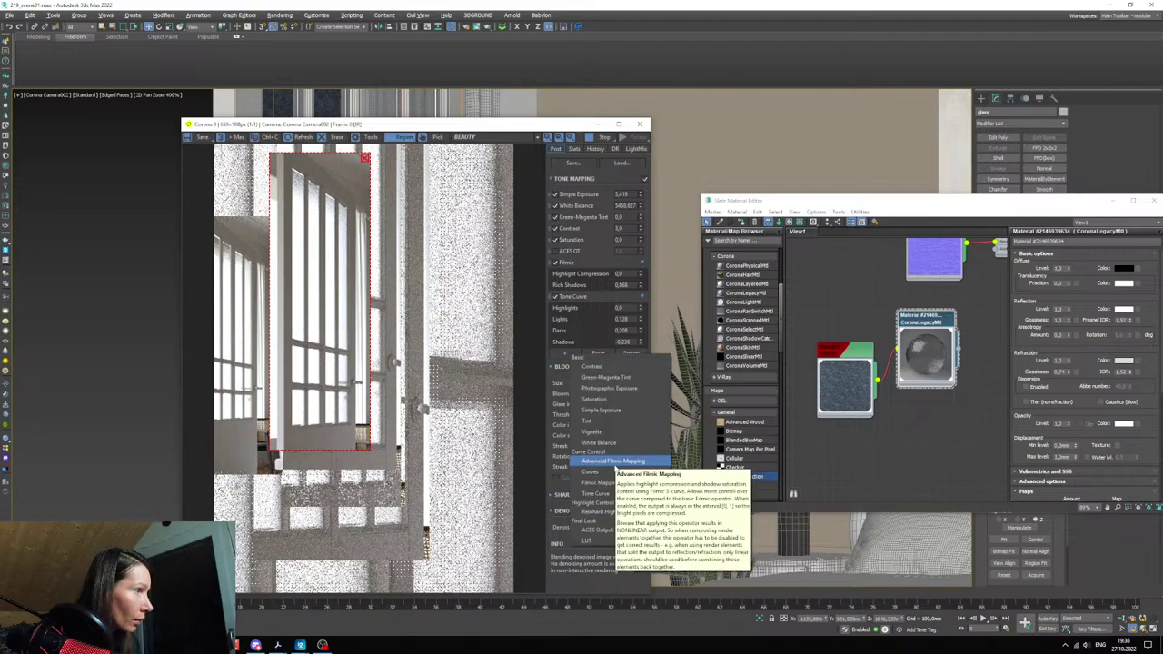
left_click(607, 460)
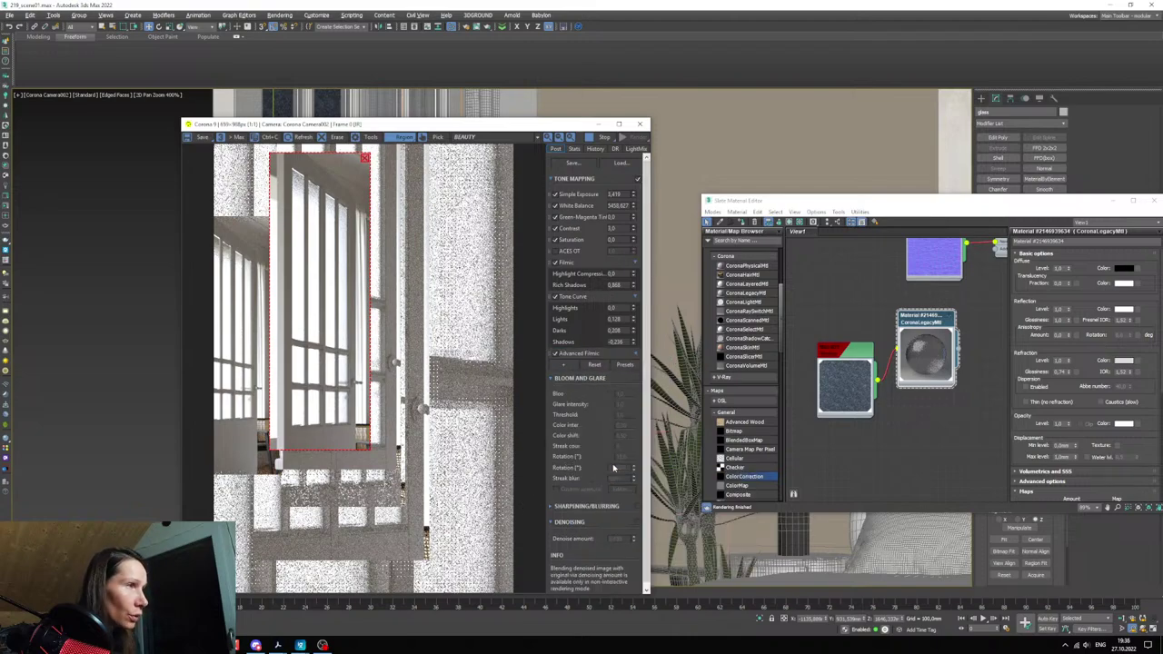
left_click(635, 354)
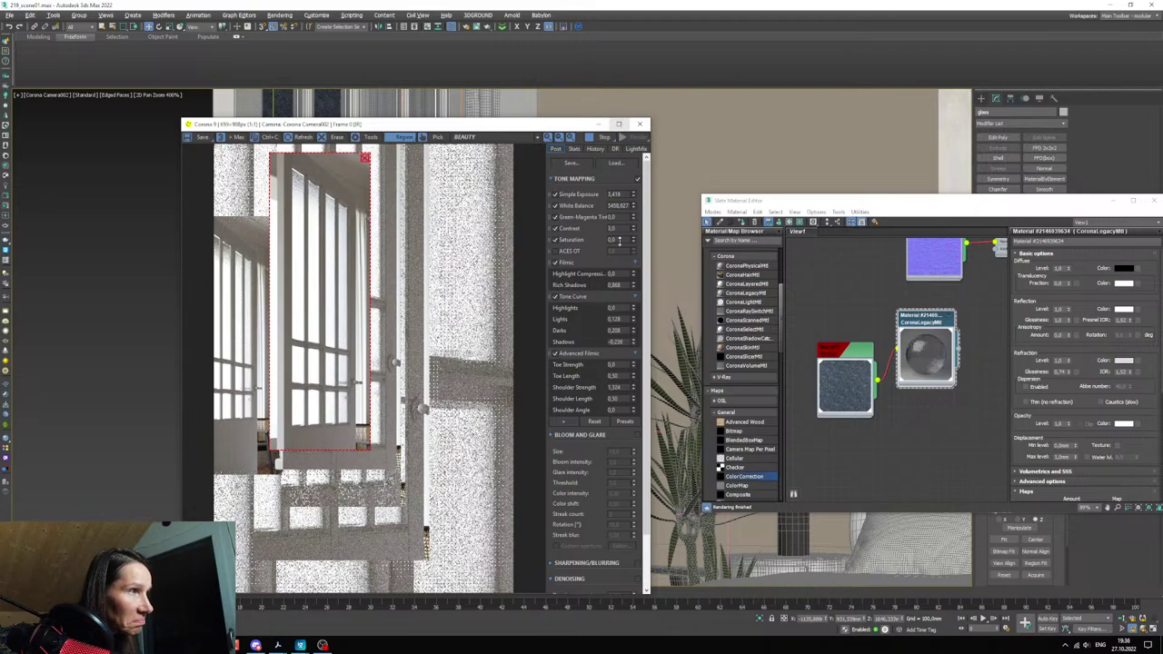
left_click_drag(619, 241, 646, 407)
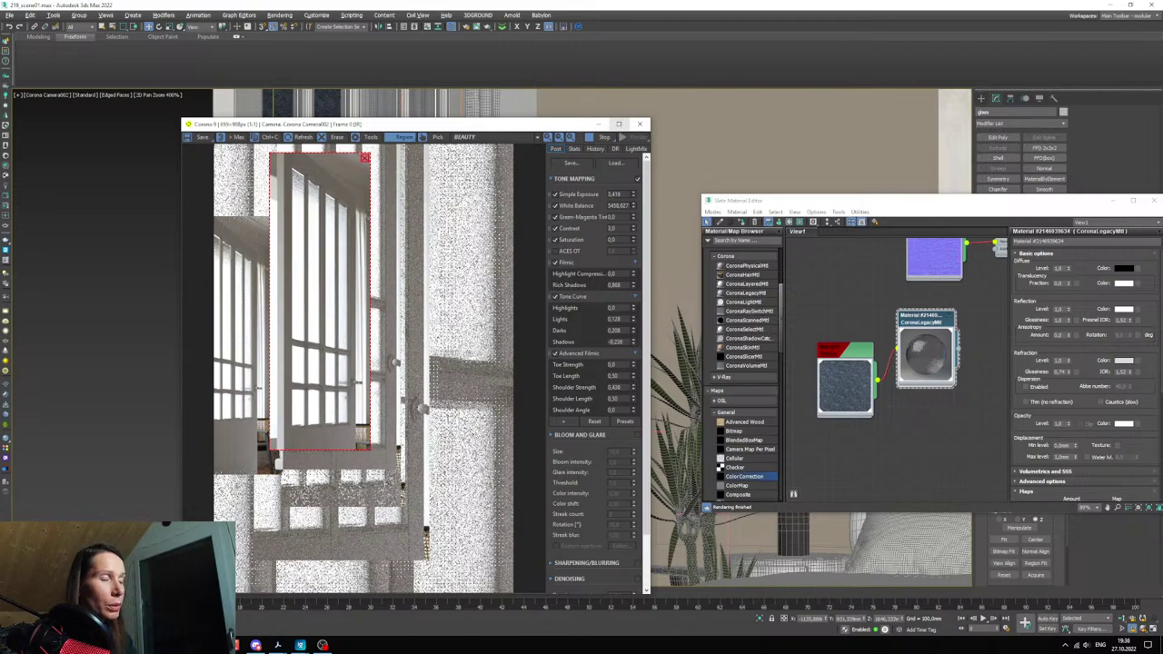
scroll(314, 383, "up", 4)
scroll(314, 384, "down", 1)
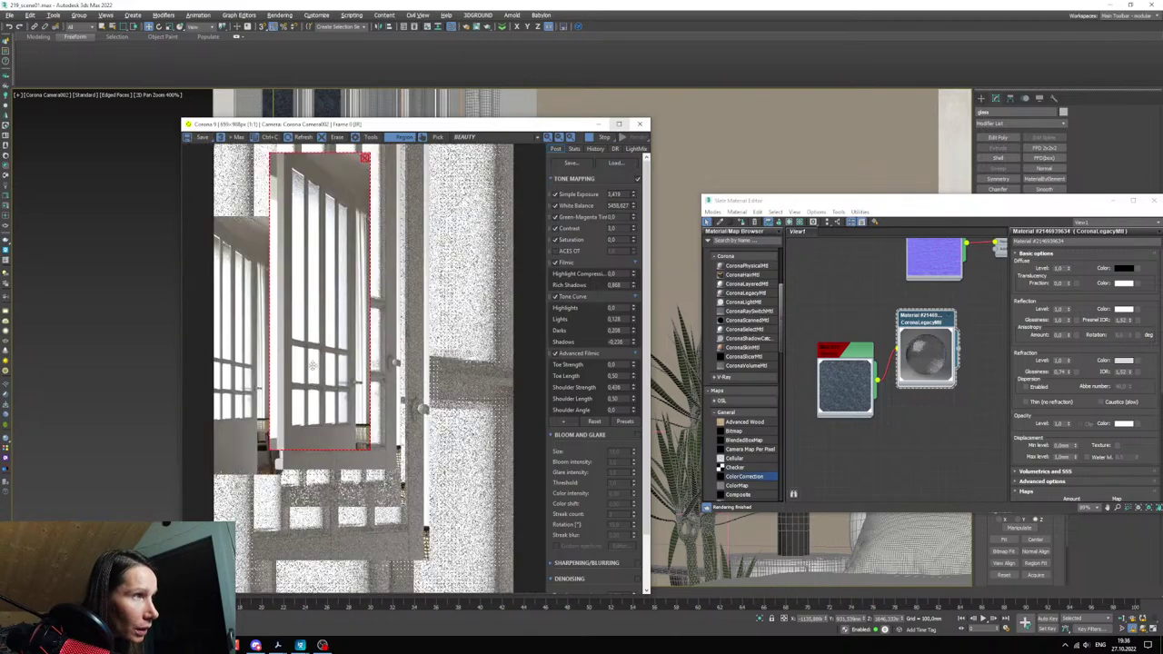
scroll(307, 355, "up", 1)
scroll(306, 355, "down", 1)
scroll(334, 361, "up", 1)
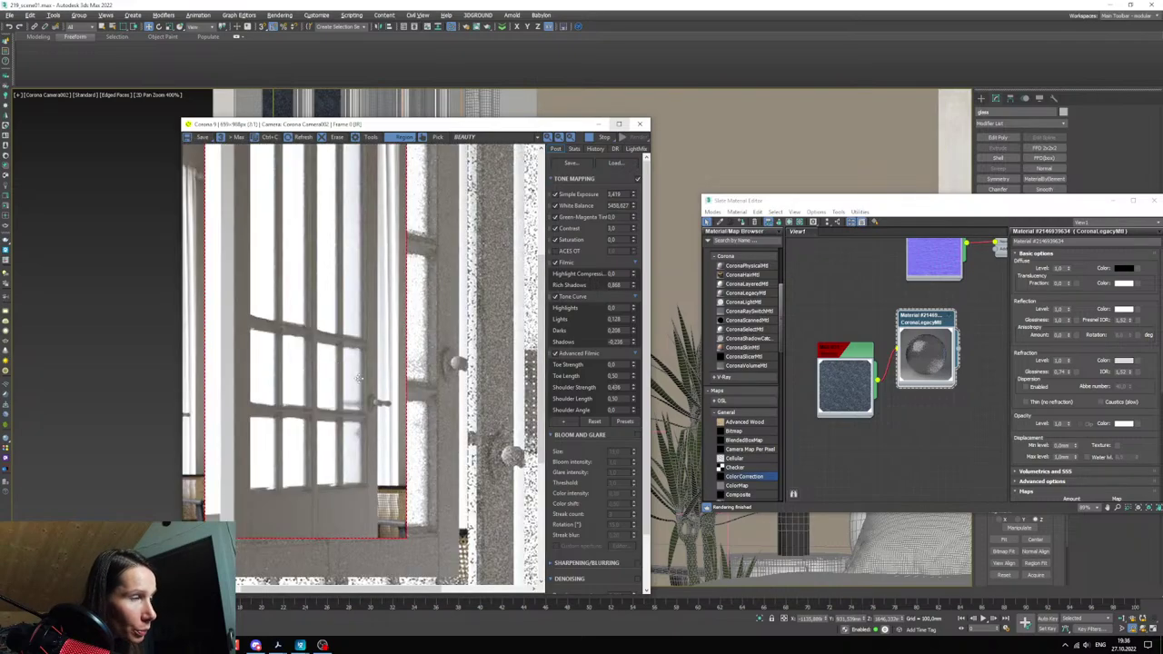
- Bring the material editor beside the door render and rearrange the bitmap and glass material nodes
scroll(356, 390, "down", 3)
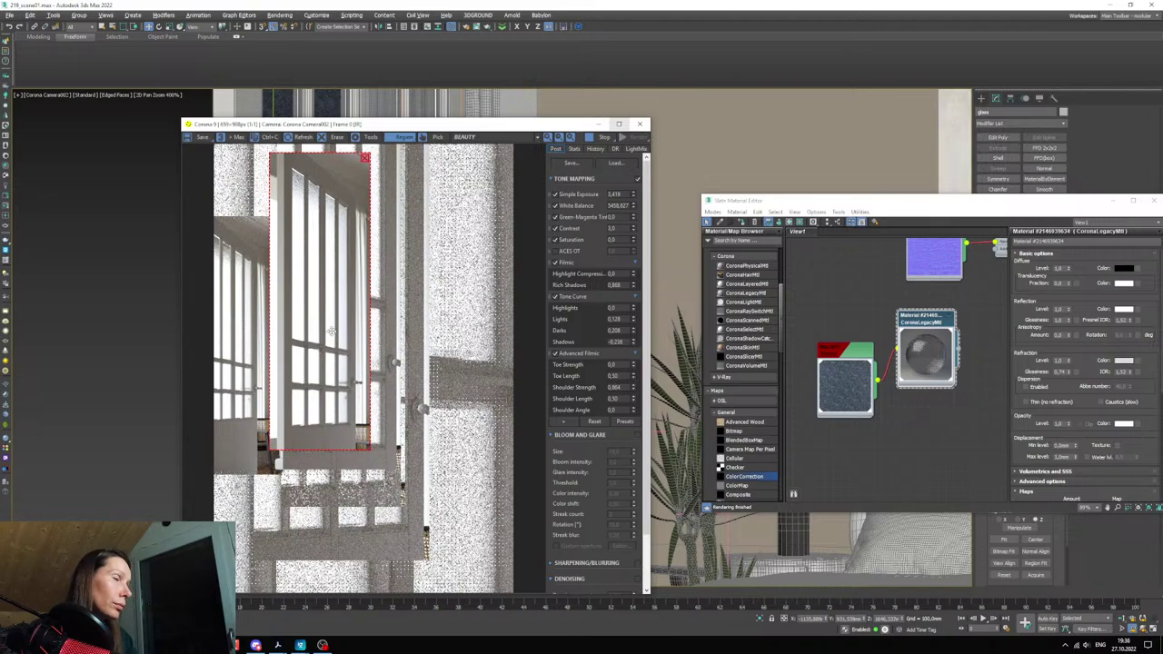
left_click_drag(763, 199, 493, 195)
middle_click_drag(588, 306, 593, 319)
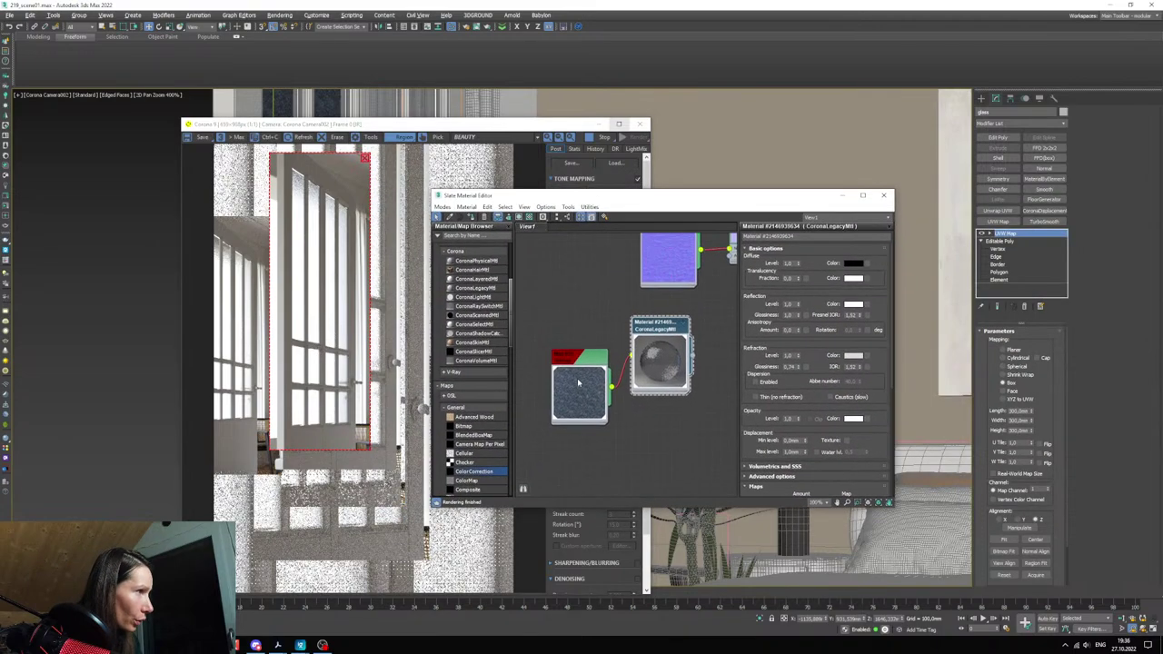
scroll(579, 384, "up", 1)
left_click_drag(579, 385, 570, 347)
left_click_drag(672, 369, 674, 385)
left_click_drag(575, 360, 574, 385)
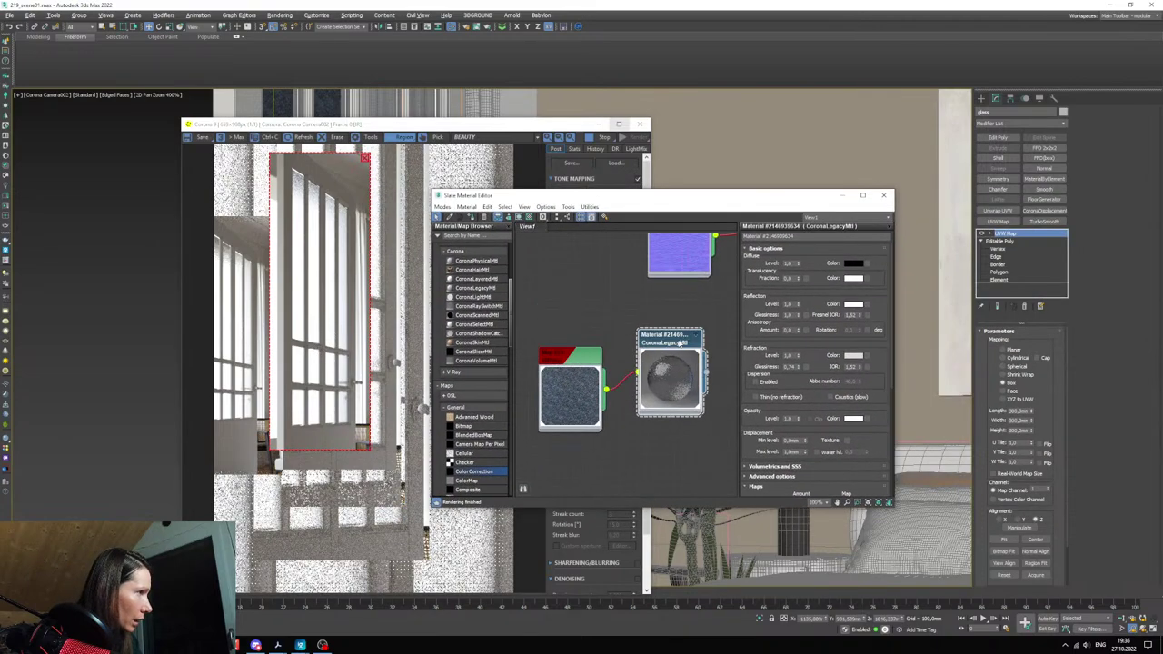
- Set the glass material's reflection glossiness to 0.62 and check the door's panes up close in the render
left_click(814, 349)
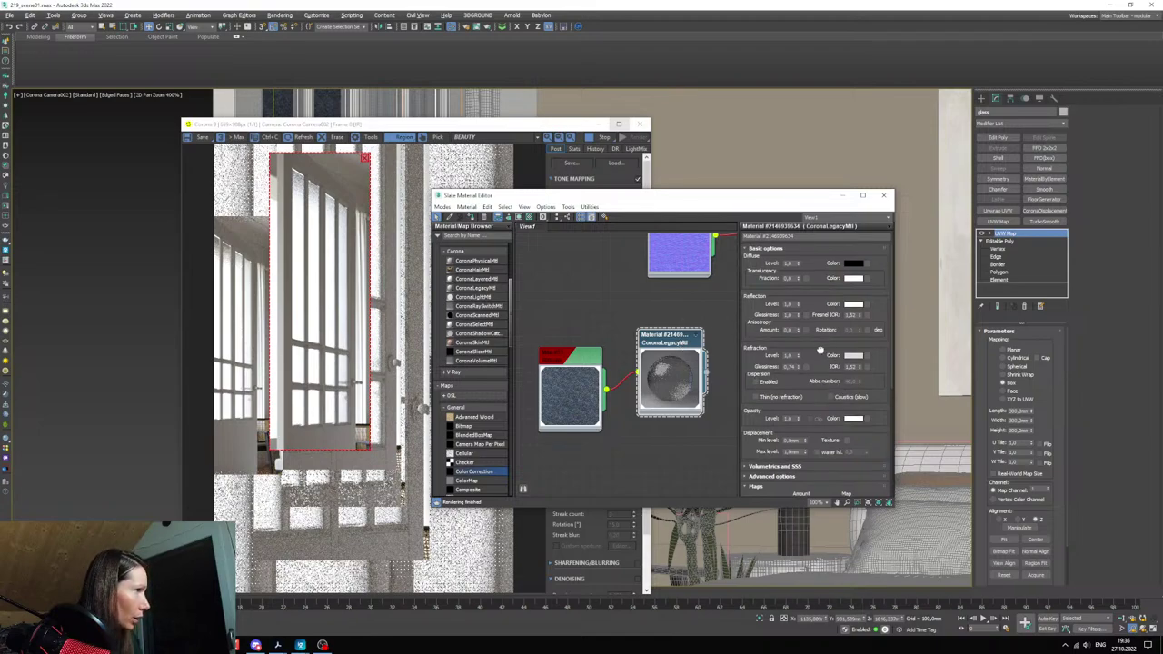
left_click_drag(799, 315, 799, 333)
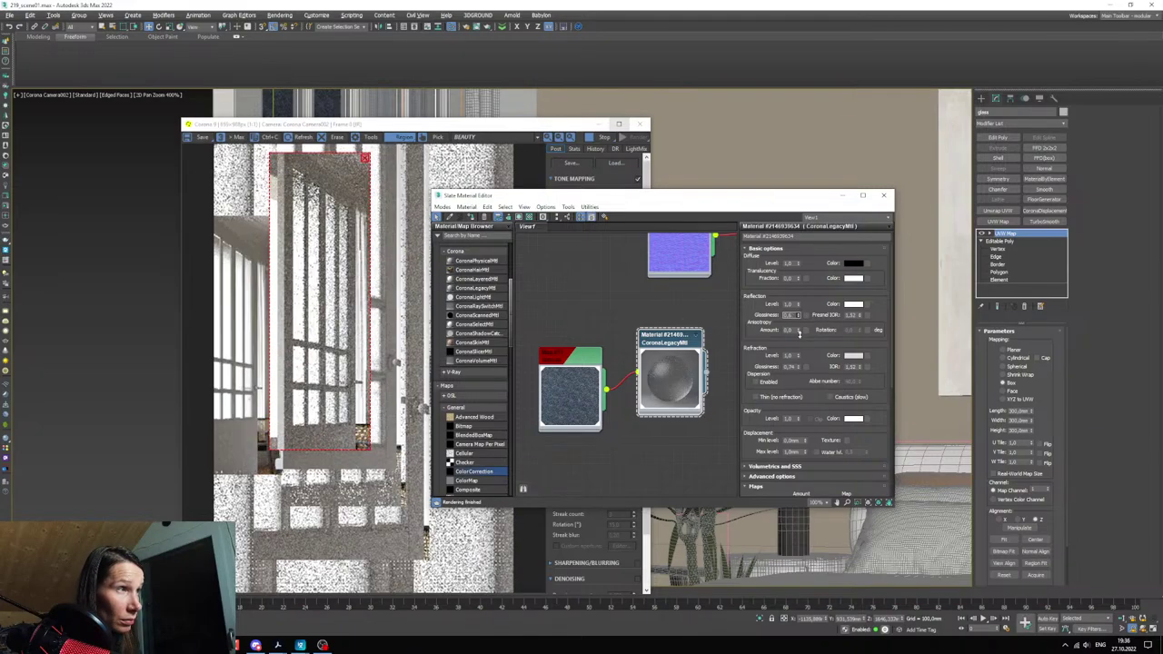
scroll(306, 317, "up", 2)
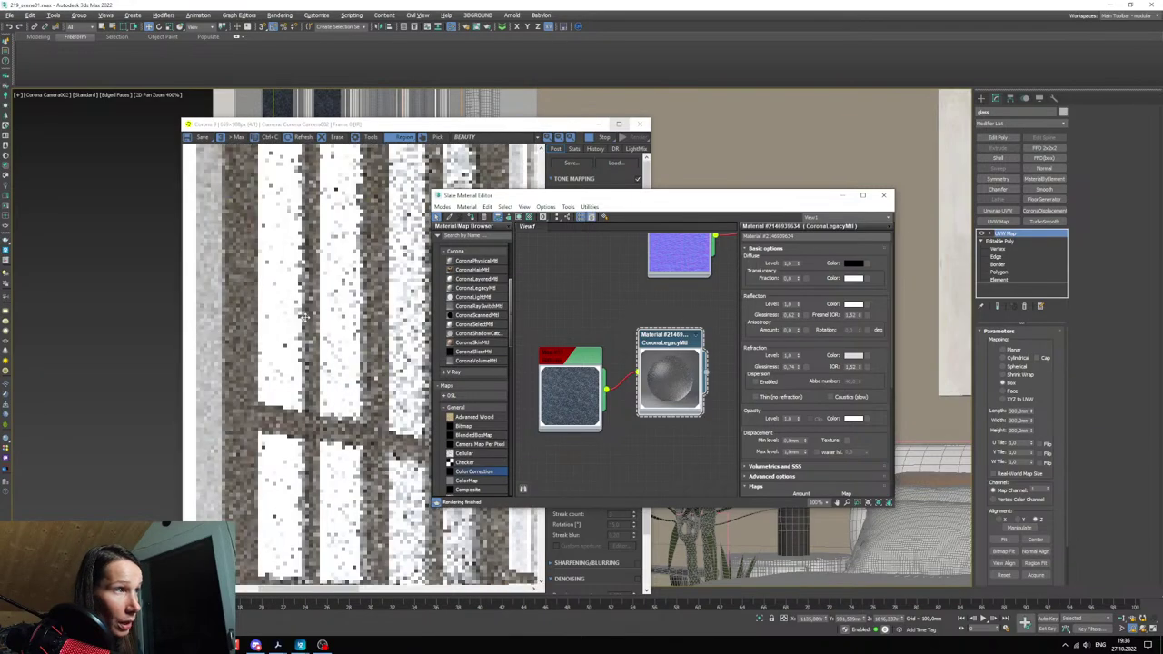
scroll(307, 317, "down", 1)
scroll(308, 317, "down", 1)
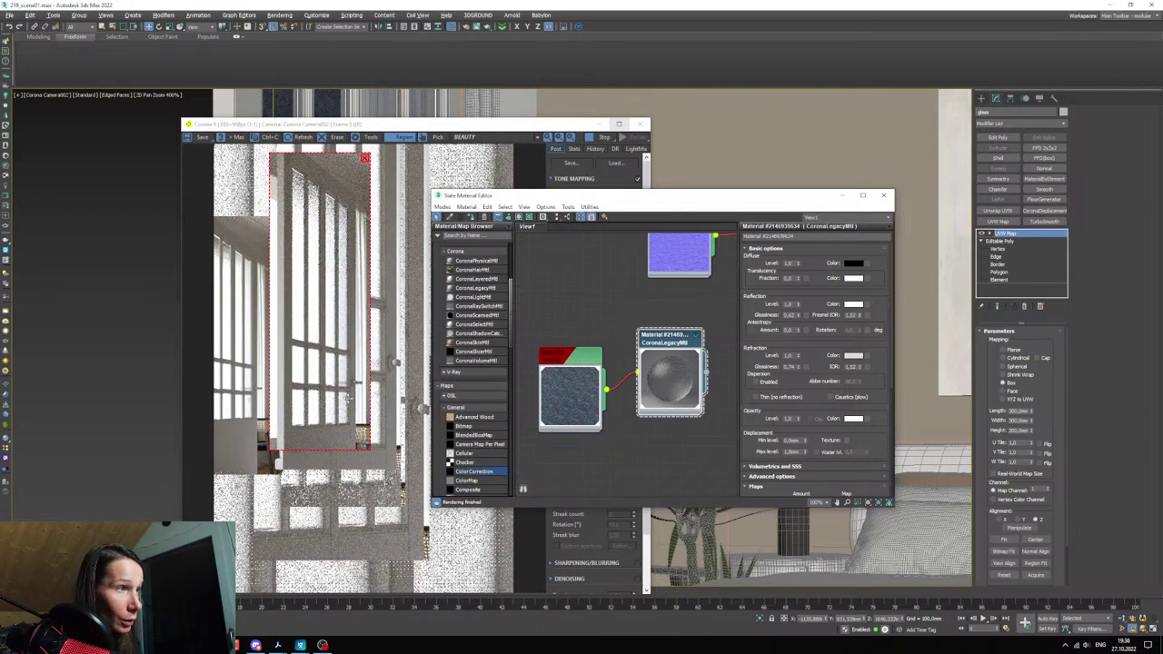
scroll(344, 418, "up", 3)
scroll(344, 418, "down", 1)
scroll(345, 415, "down", 2)
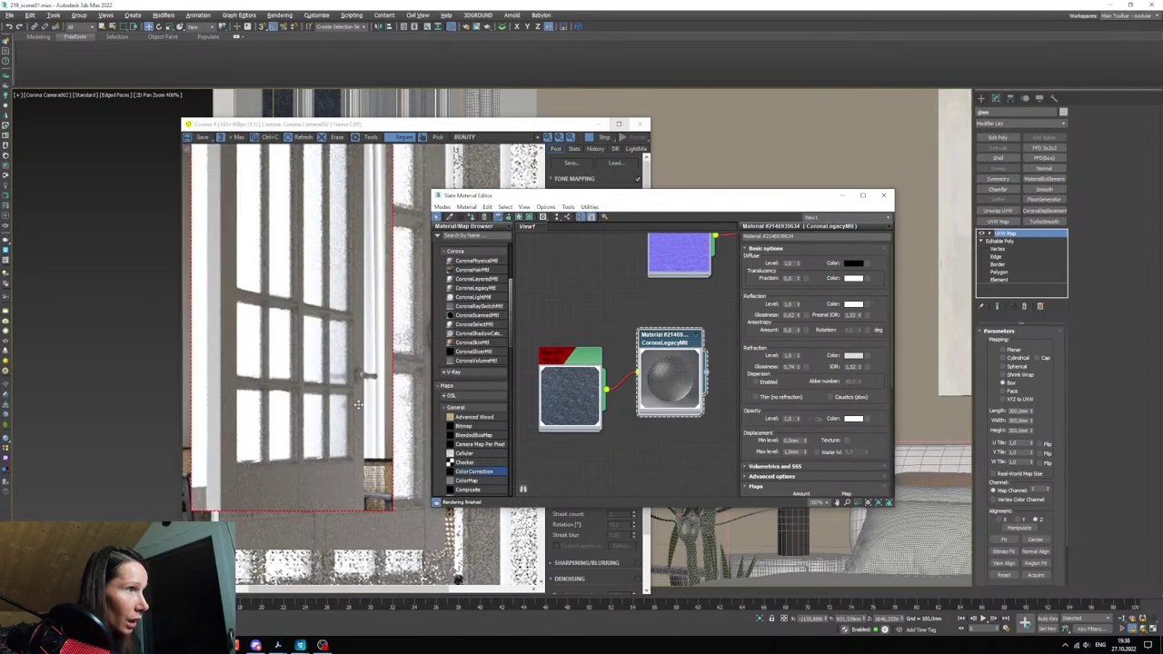
scroll(342, 398, "down", 2)
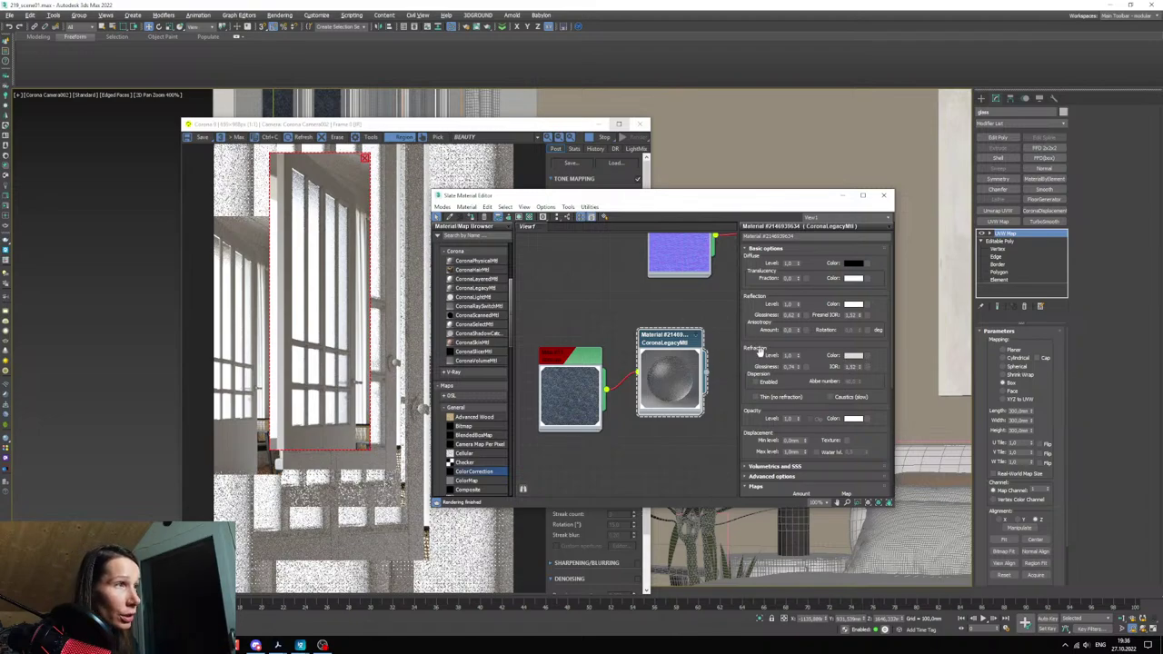
- Change the glass material's diffuse colour to a grey with a value of 157, checking the panes in the render
left_click(853, 263)
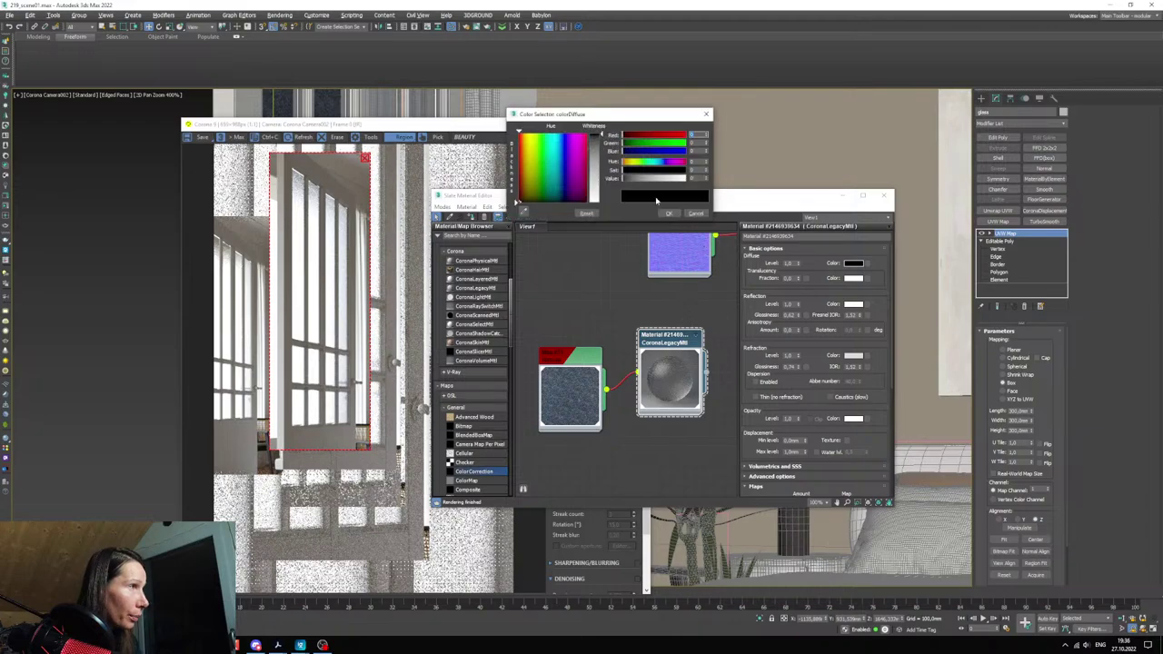
left_click_drag(634, 182, 649, 183)
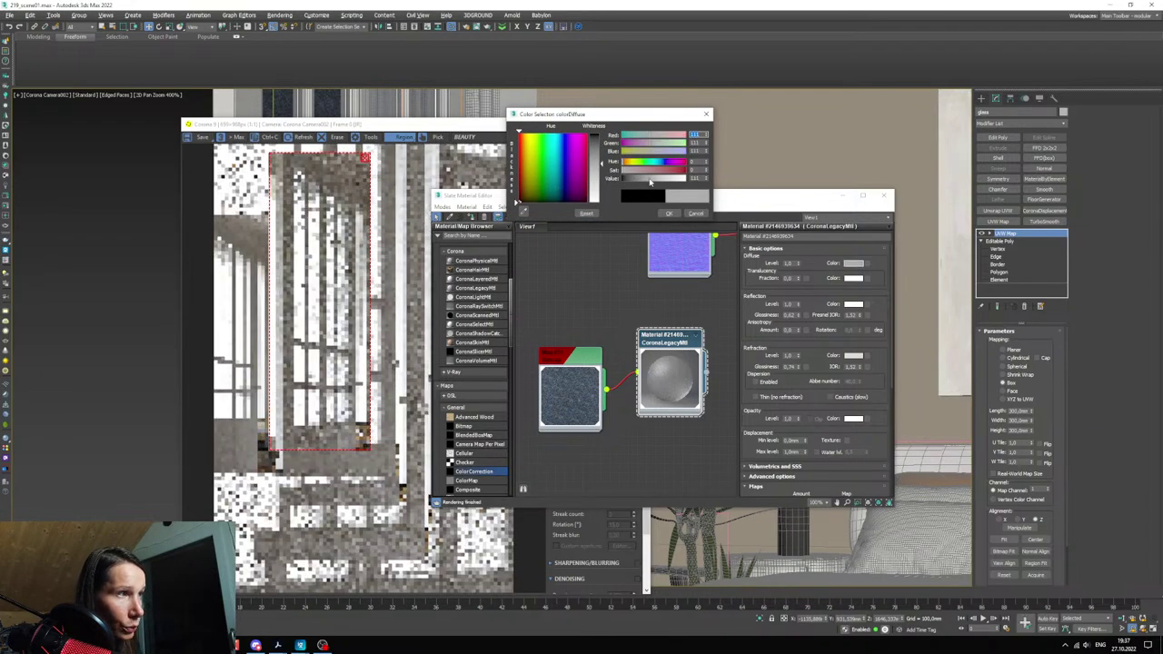
scroll(341, 257, "up", 3)
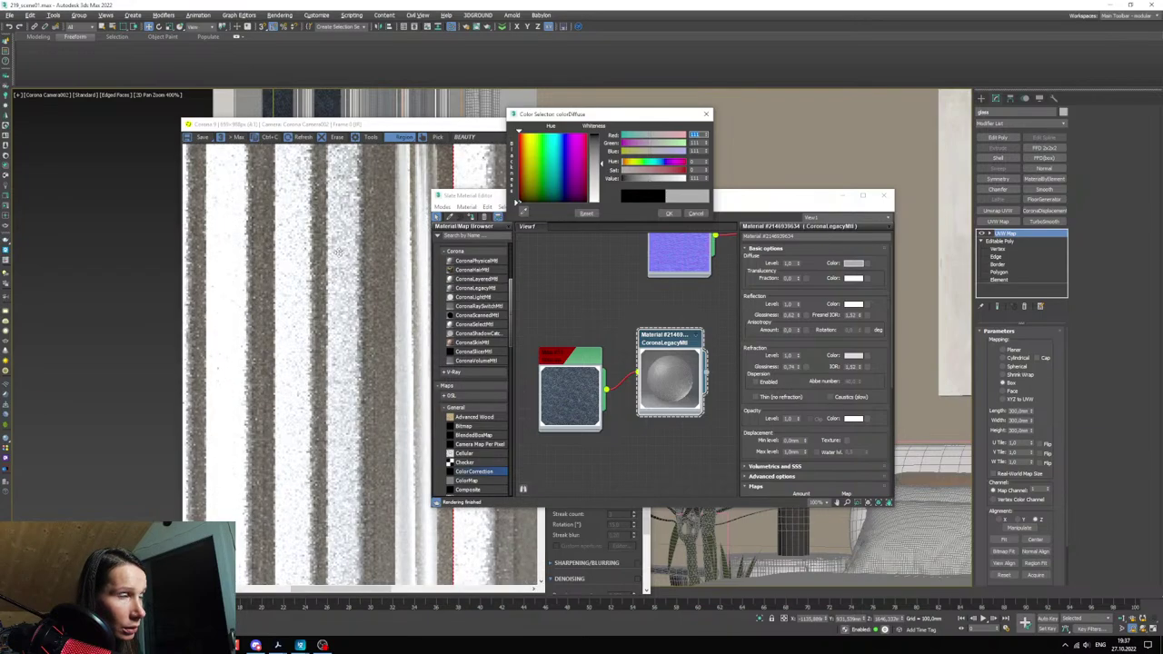
scroll(340, 257, "down", 3)
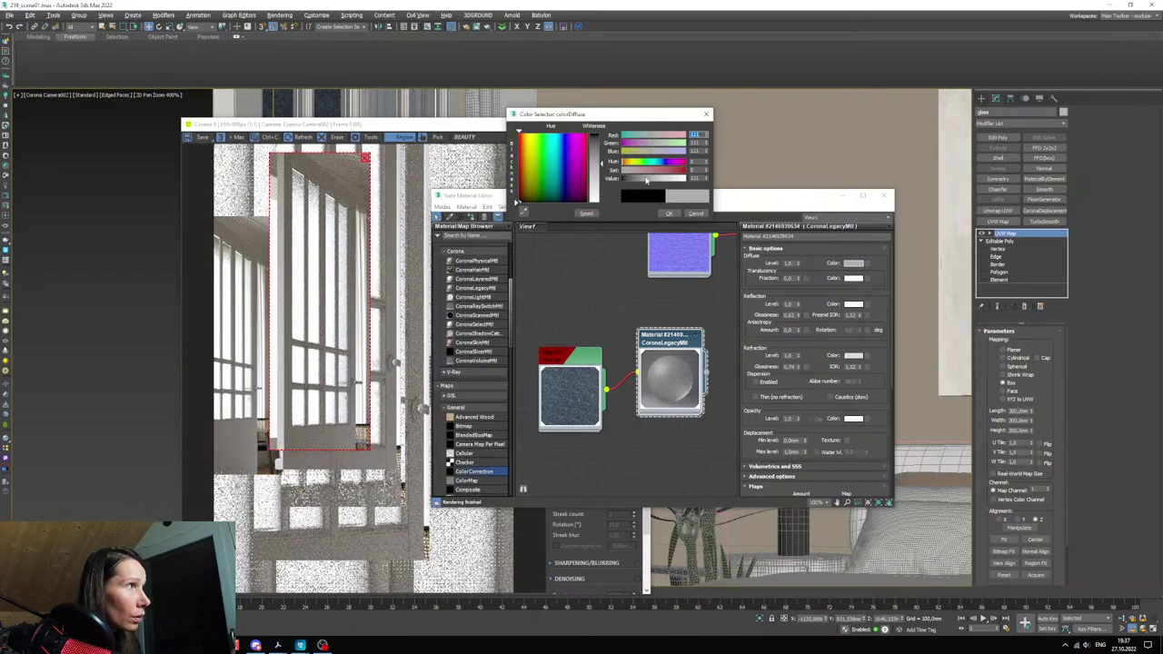
left_click_drag(662, 182, 663, 182)
scroll(299, 206, "up", 5)
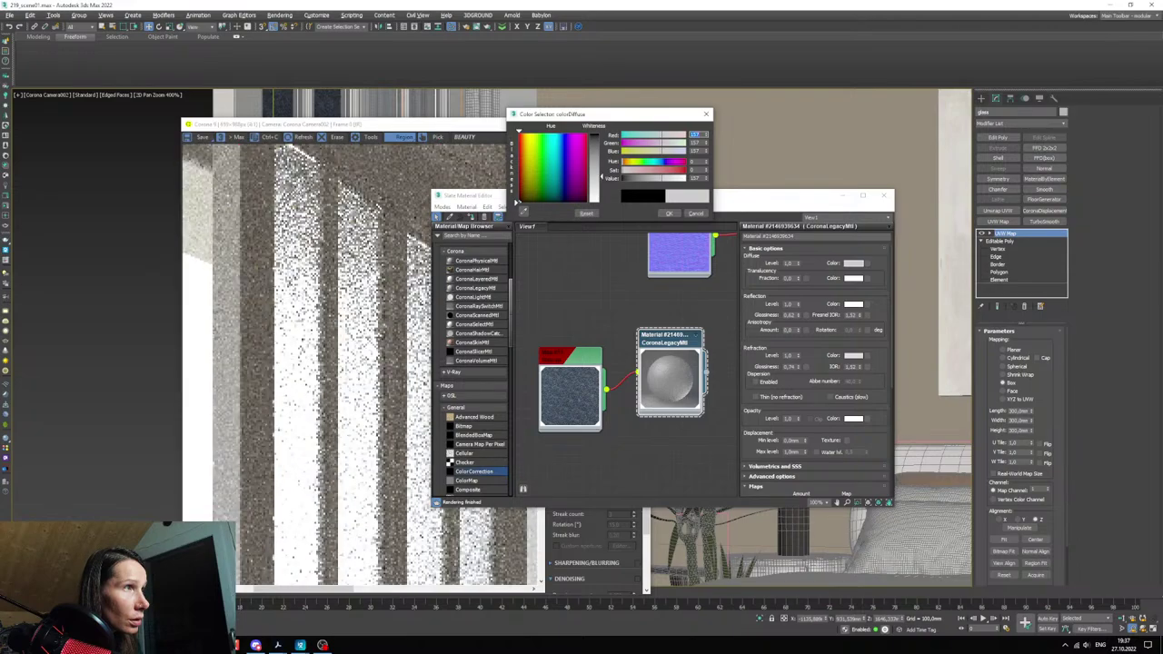
left_click(670, 214)
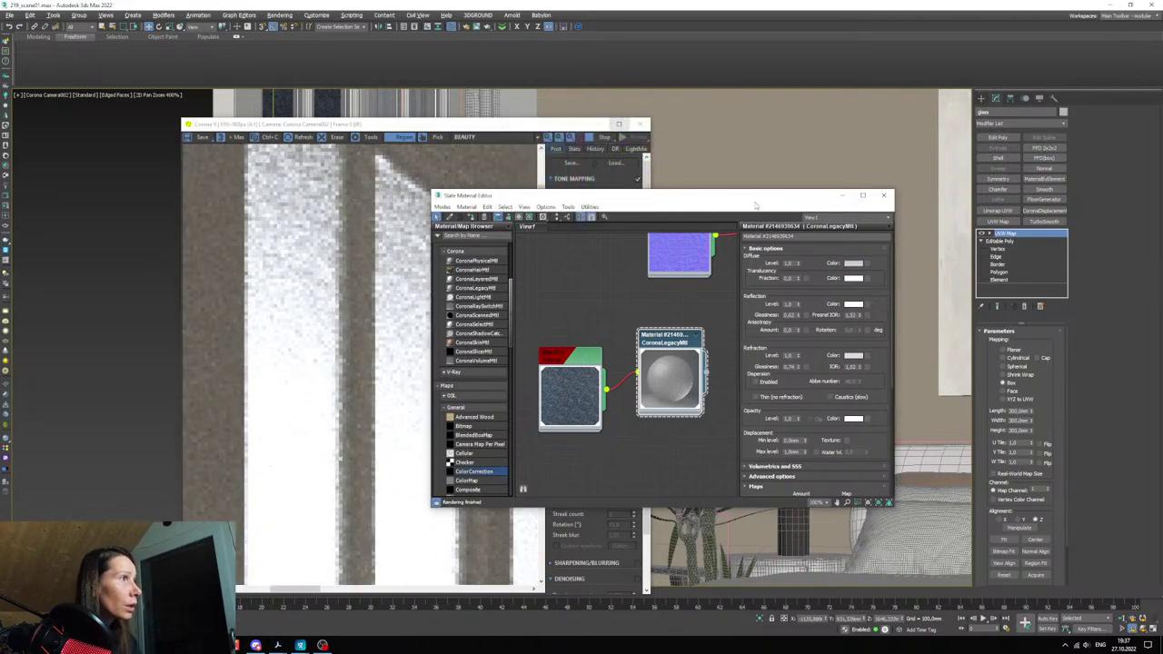
- Rearrange the render window and material editor so the door's glass panes and the glass material's settings are both in view
left_click_drag(755, 197, 1003, 270)
left_click_drag(500, 126, 941, 142)
scroll(292, 340, "up", 10)
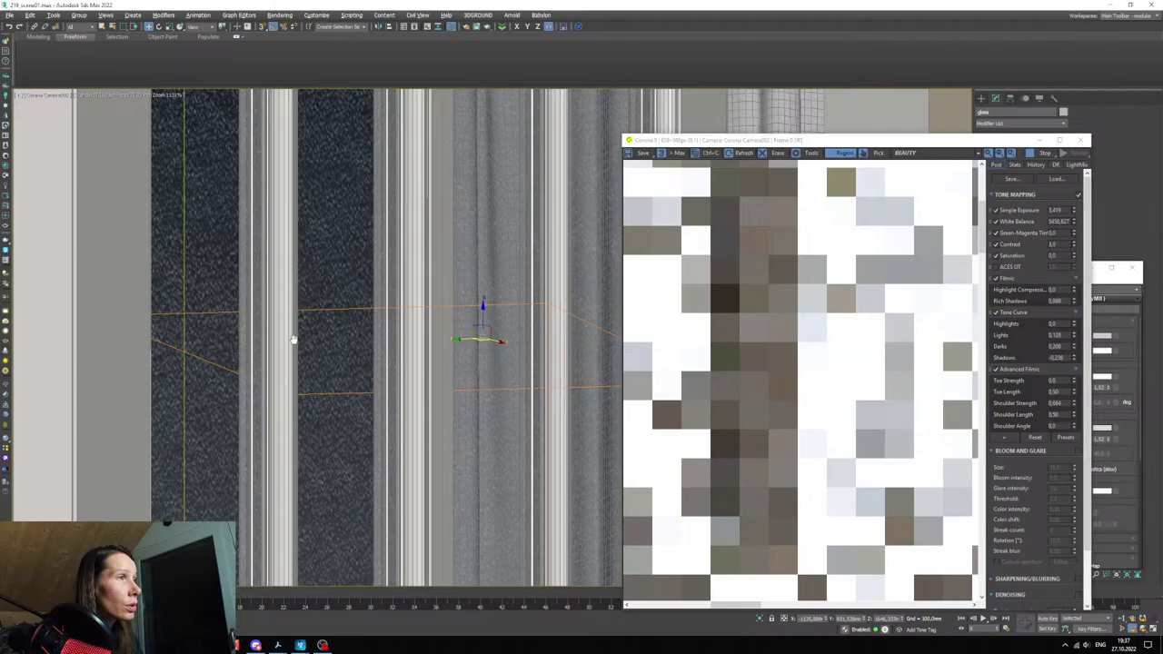
middle_click_drag(293, 340, 210, 517)
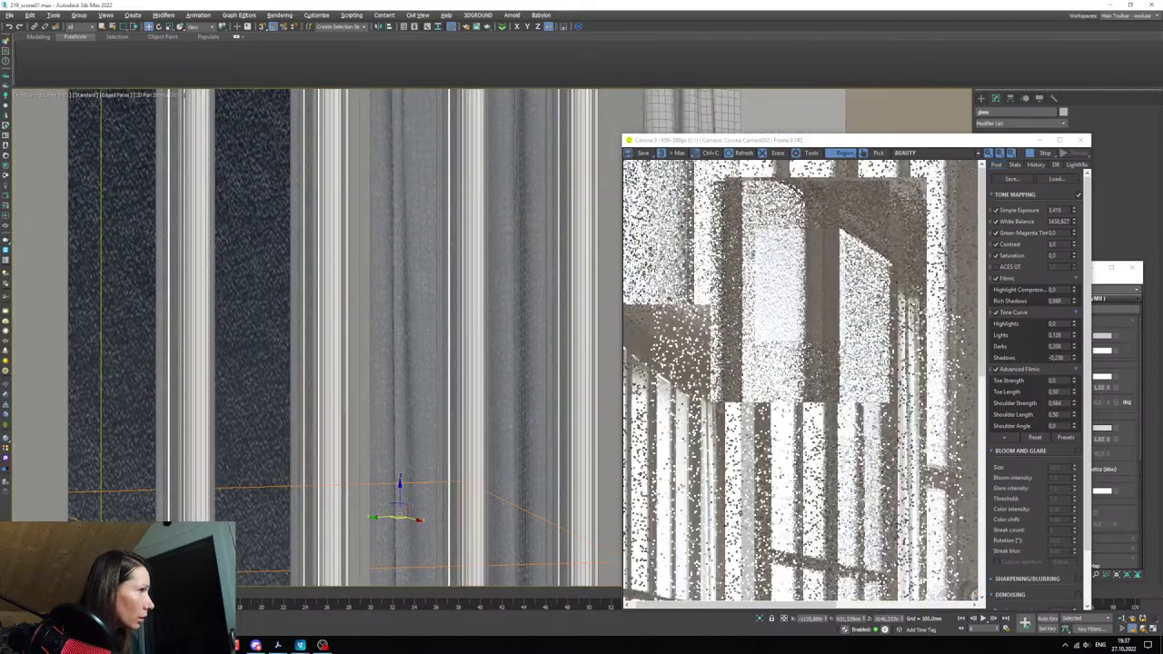
left_click_drag(817, 140, 298, 103)
left_click(763, 255)
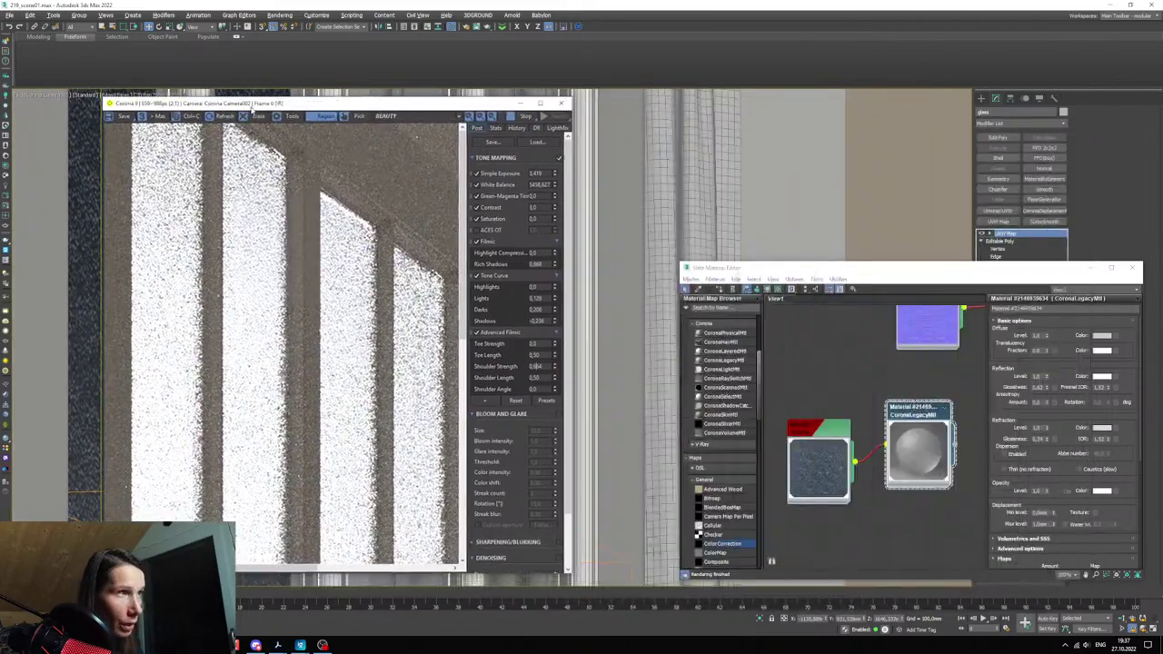
left_click_drag(763, 267, 518, 178)
middle_click_drag(662, 381, 652, 352)
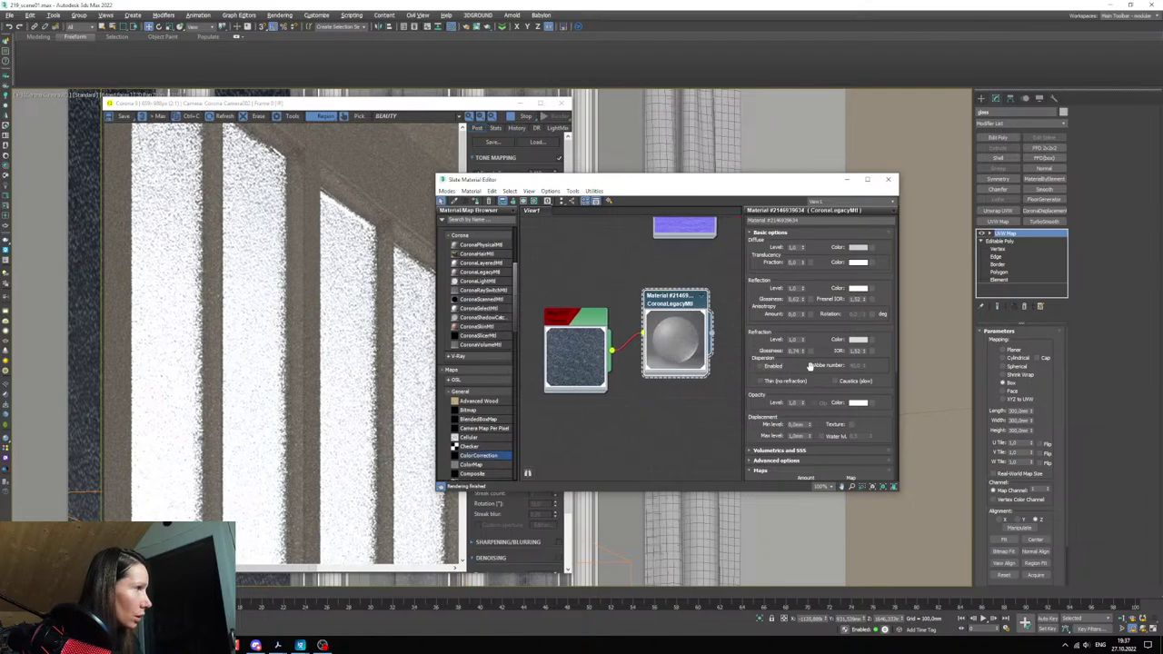
- Set the glass material's bump amount to 5.0 and bring the door up close in the viewport's camera view
scroll(809, 365, "down", 5)
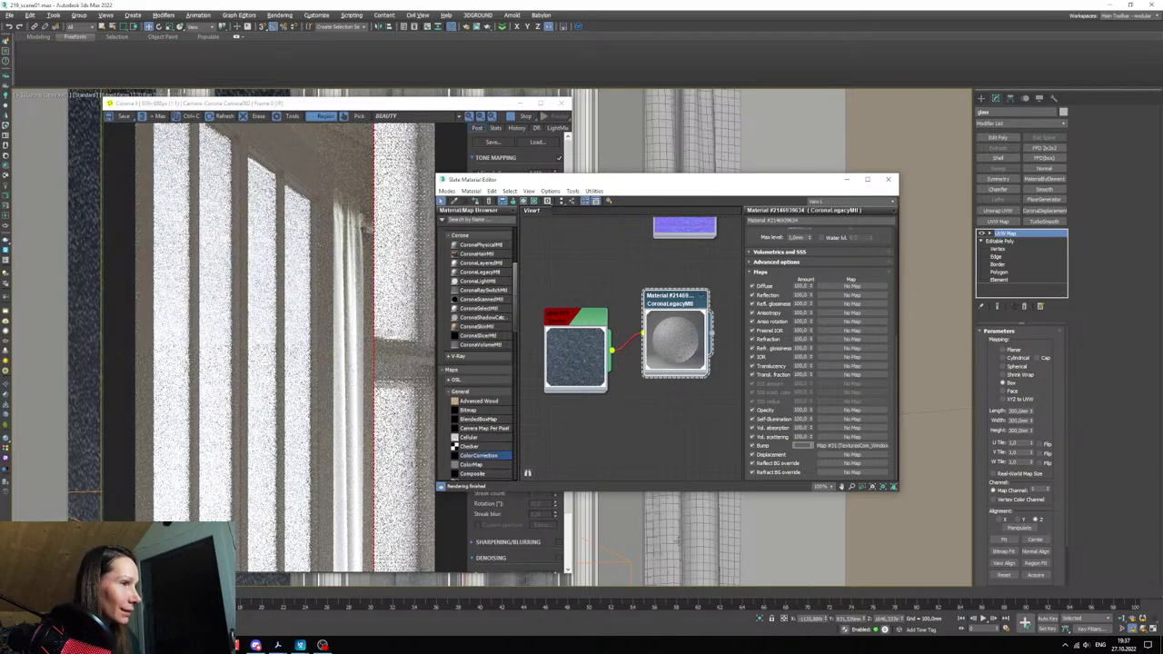
right_click(628, 534)
key("c")
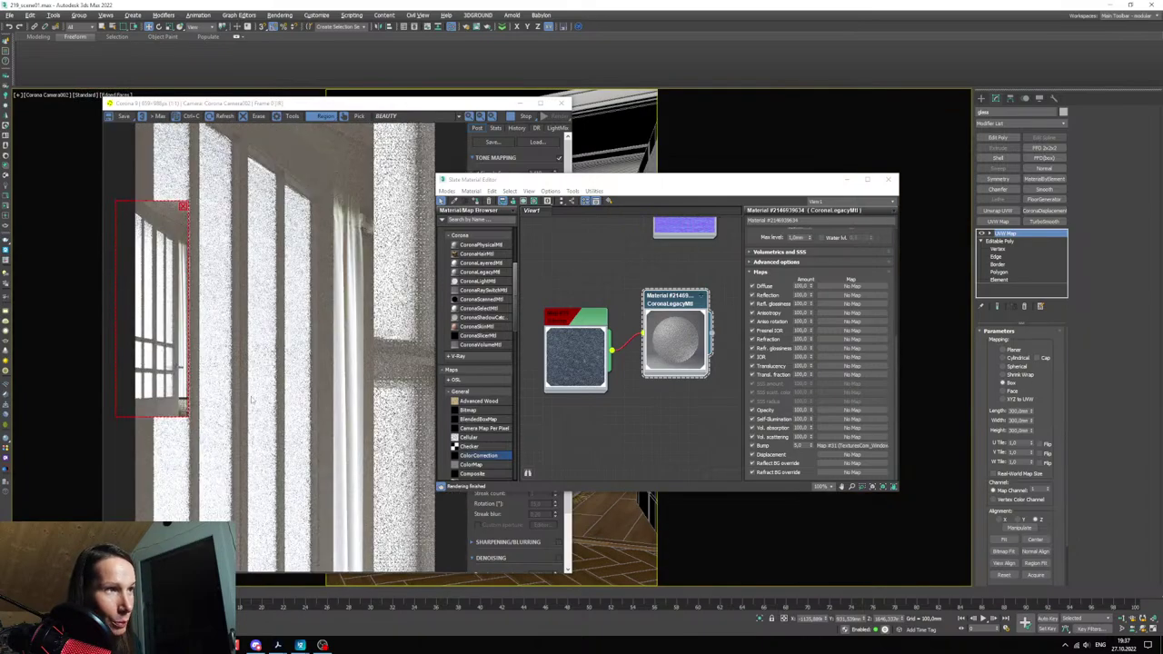
left_click_drag(518, 102, 858, 120)
scroll(364, 349, "up", 8)
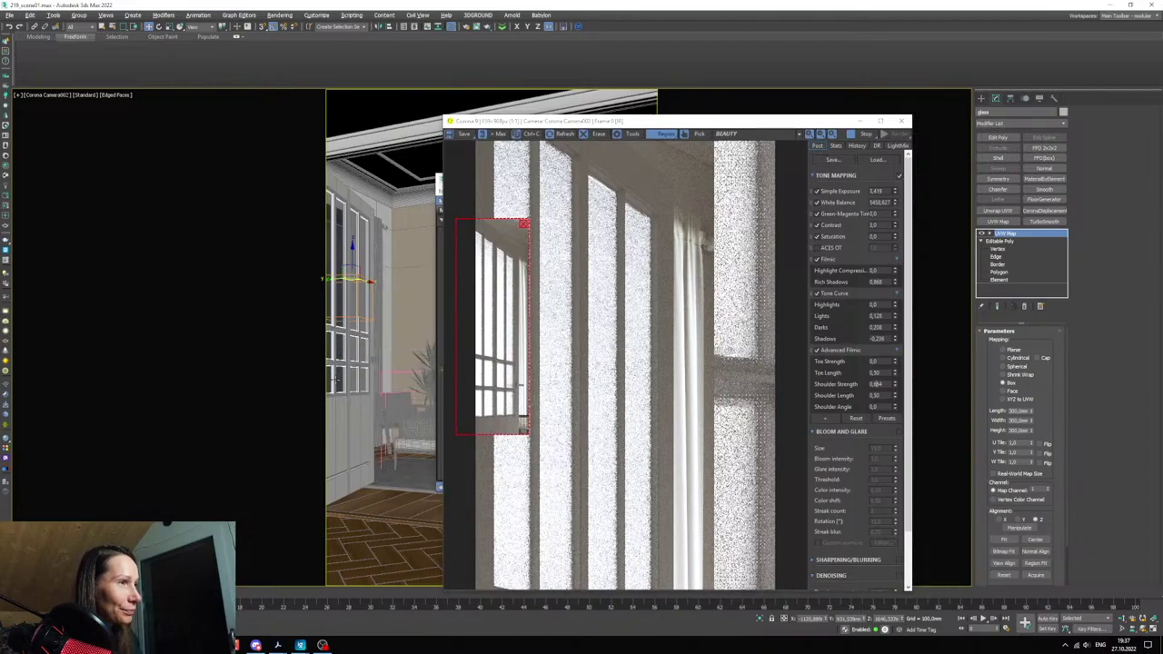
left_click_drag(596, 126, 131, 116)
left_click_drag(543, 188, 505, 181)
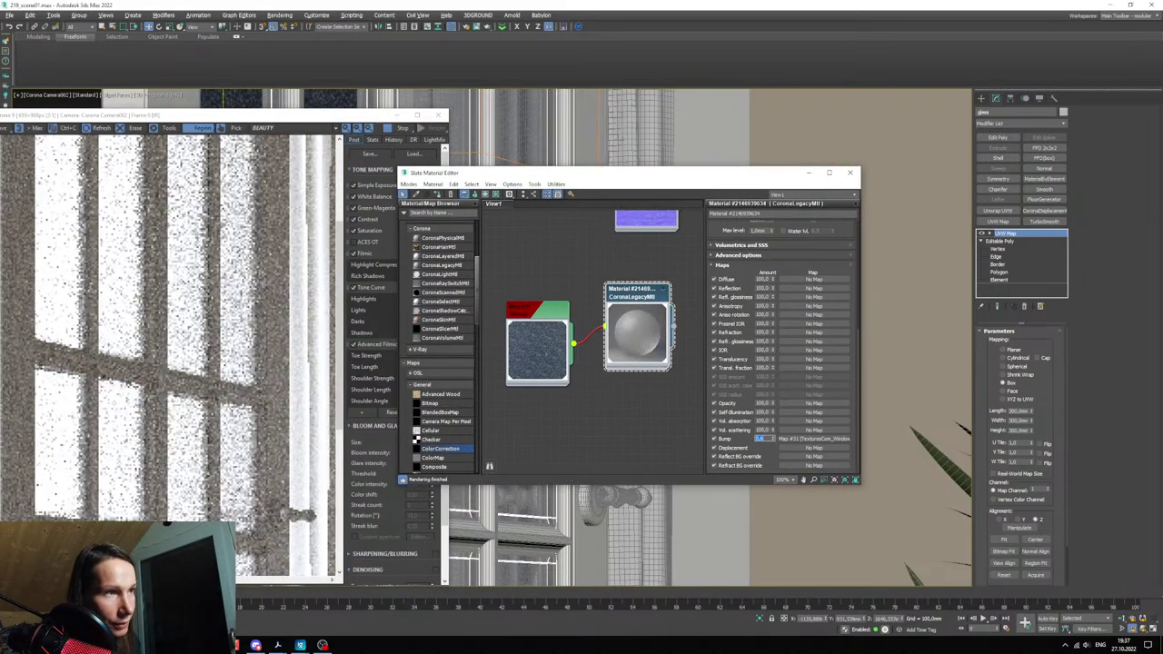
- Inspect the door's glass texture up close in the render and set the material's bump amount to 0.4
scroll(135, 426, "up", 5)
scroll(134, 426, "down", 5)
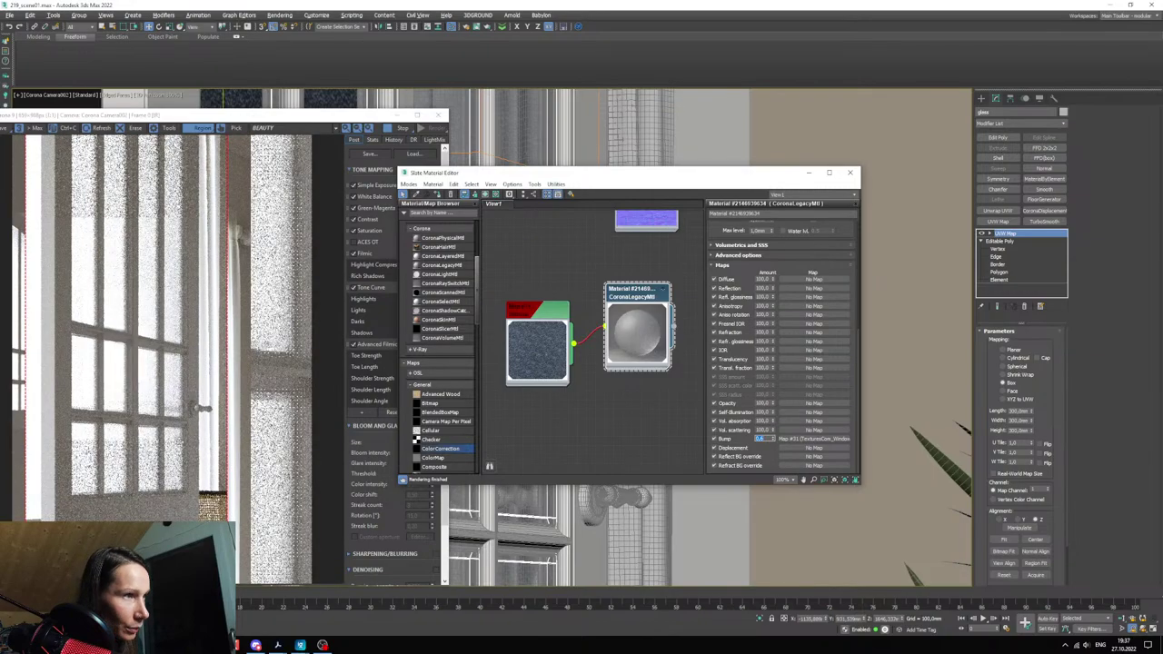
scroll(135, 427, "up", 4)
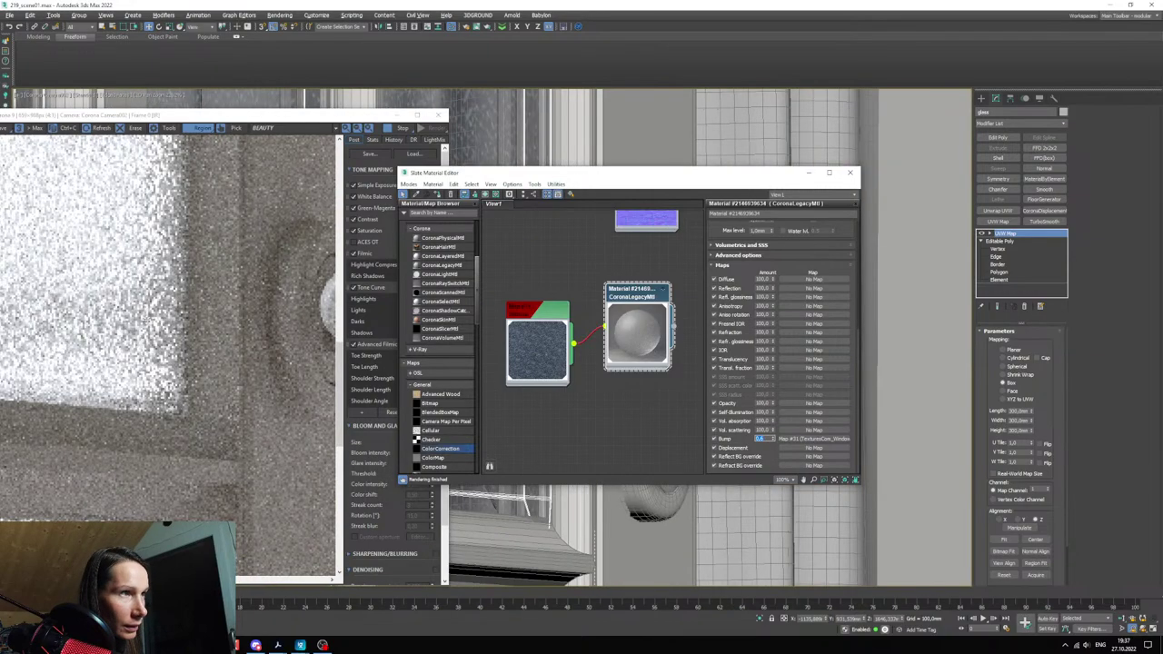
scroll(179, 417, "down", 3)
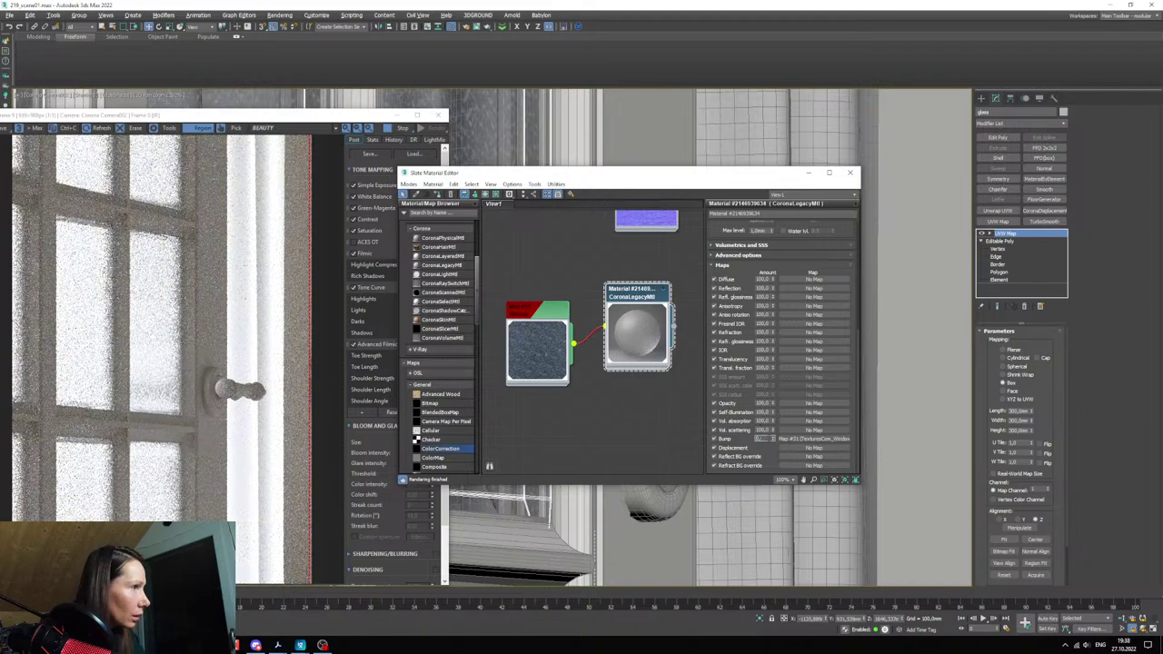
type("0,4")
key("Return")
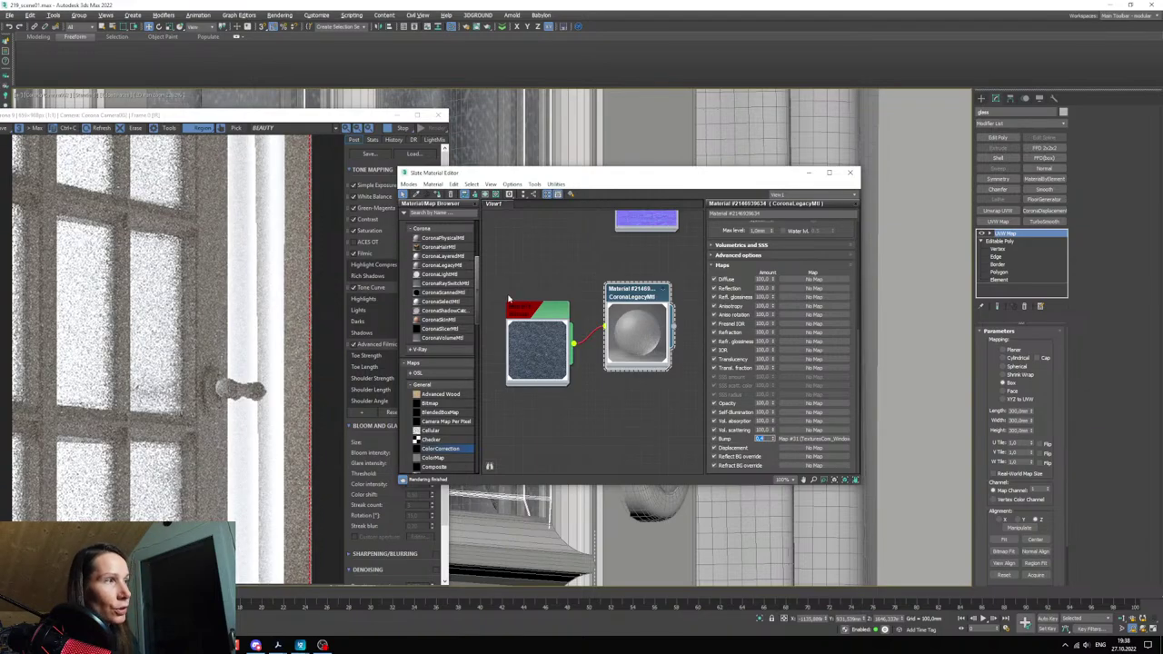
- View the bump bitmap's full image and compare its texture with the glass in the render
double_click(532, 312)
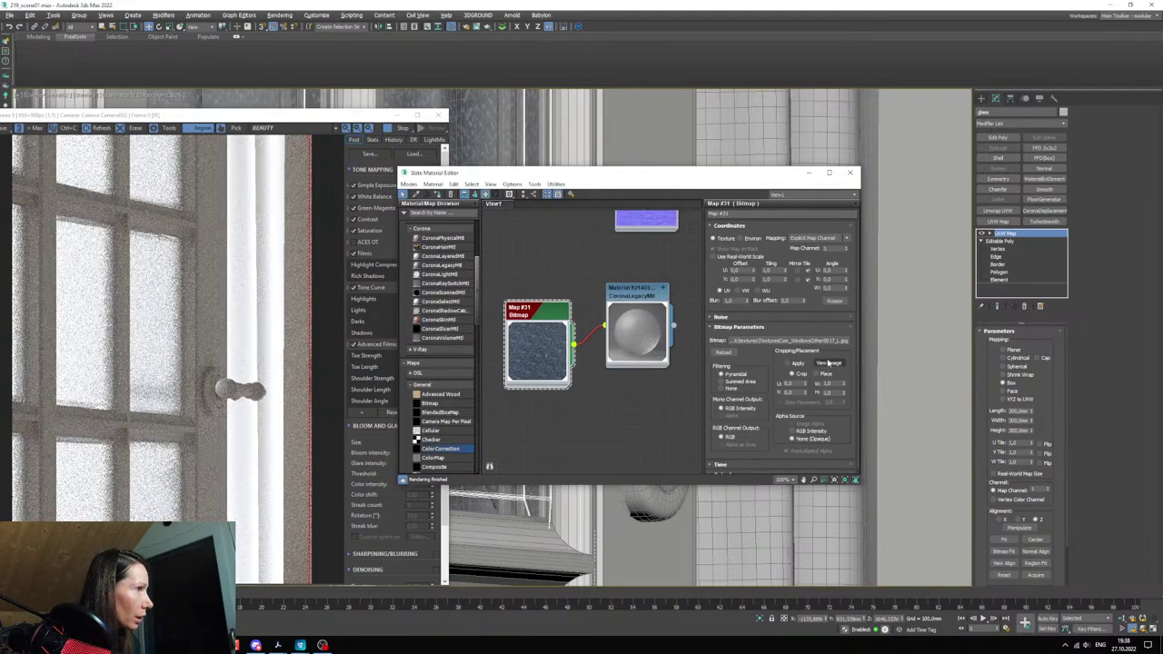
left_click(827, 362)
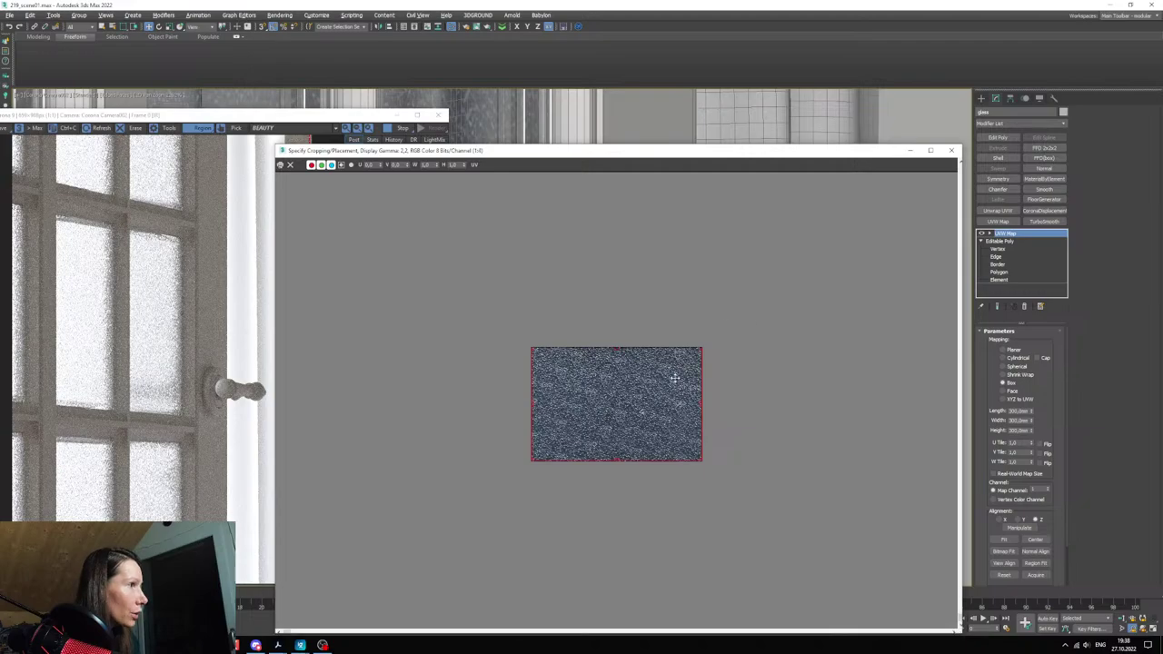
scroll(675, 378, "up", 1)
scroll(773, 415, "up", 1)
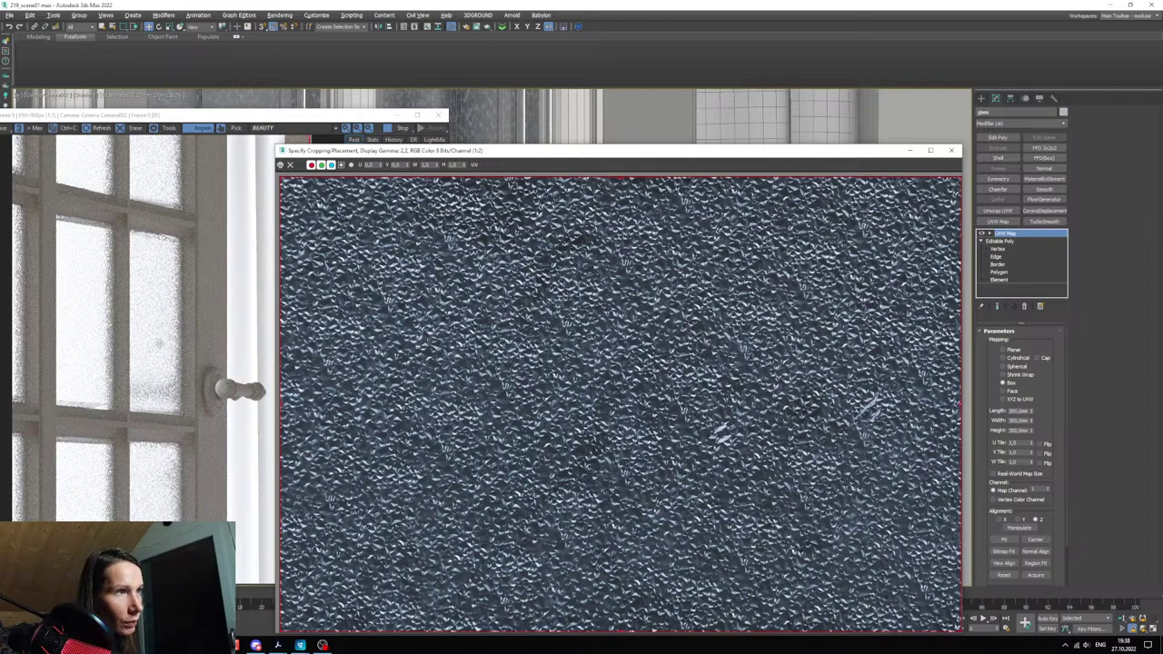
left_click(915, 154)
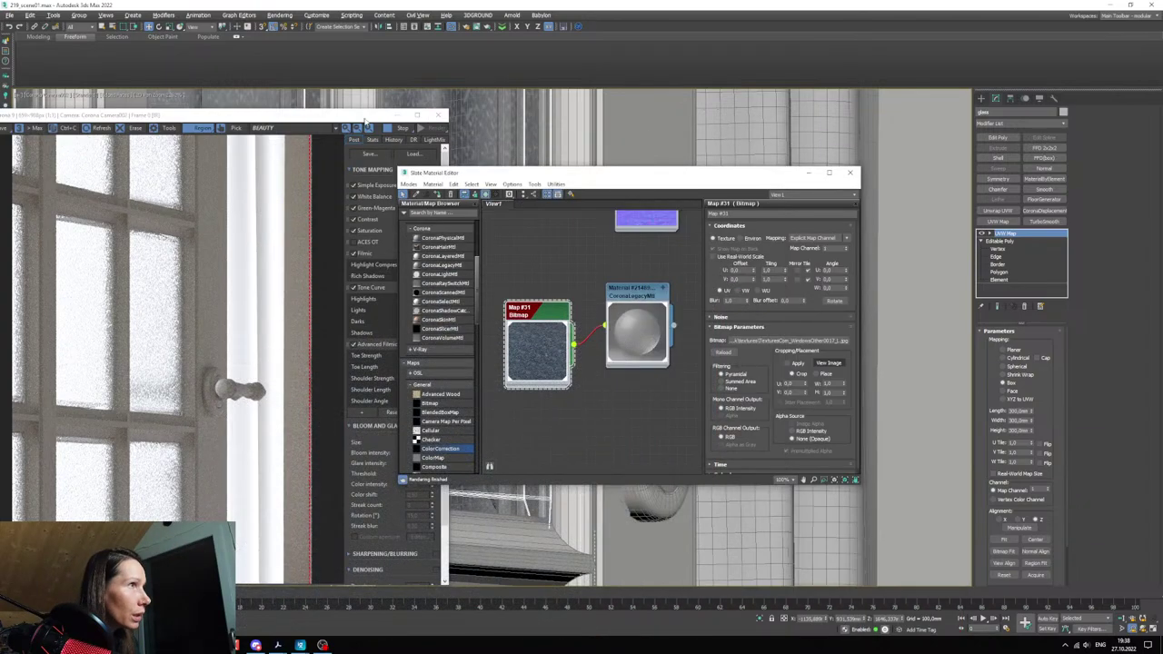
- Clear the windows off the viewport, increase the width of the glass's UVW Map box and check the panes in the render
left_click_drag(353, 116, 501, 255)
left_click(809, 173)
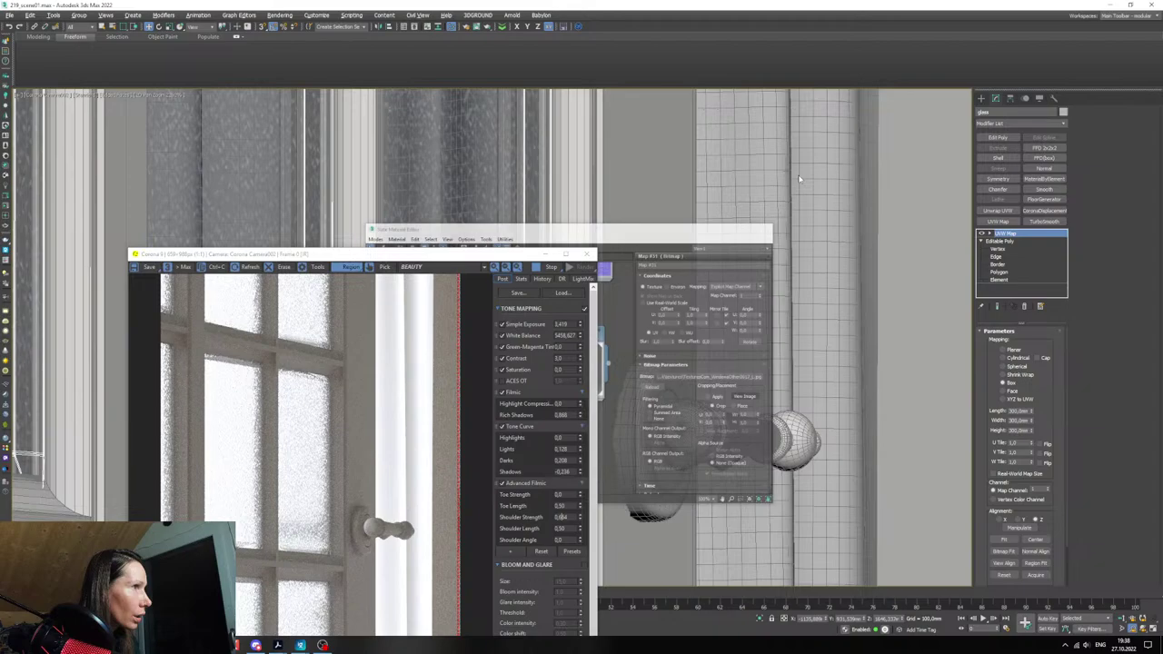
left_click(546, 254)
scroll(474, 345, "down", 2)
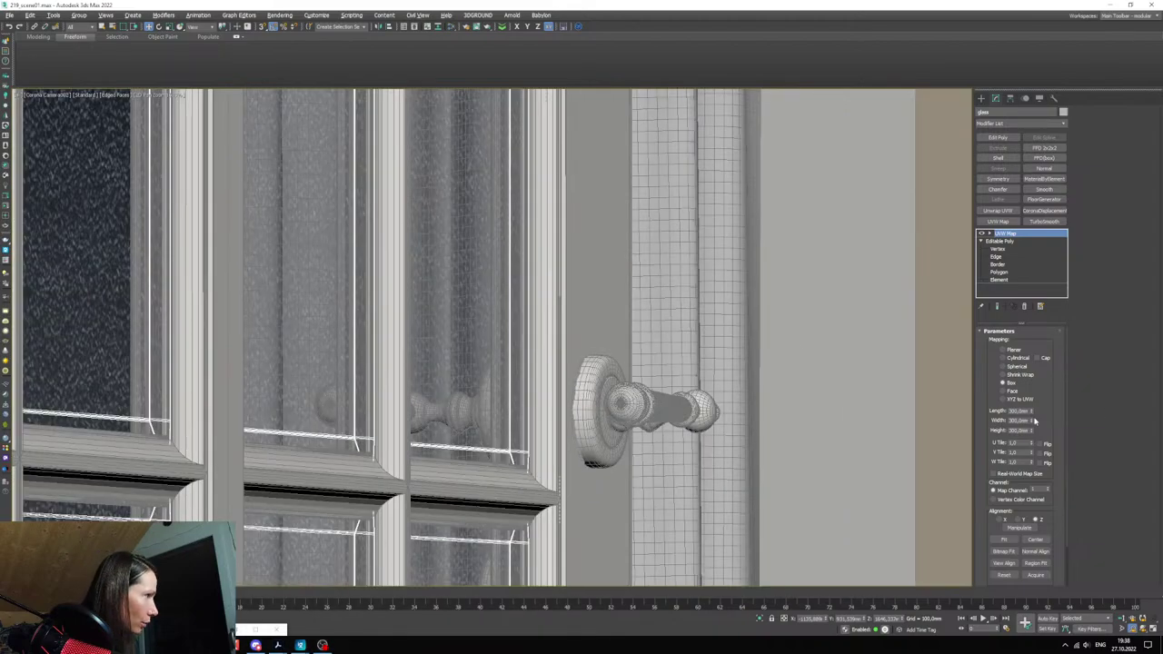
left_click_drag(1032, 420, 1023, 358)
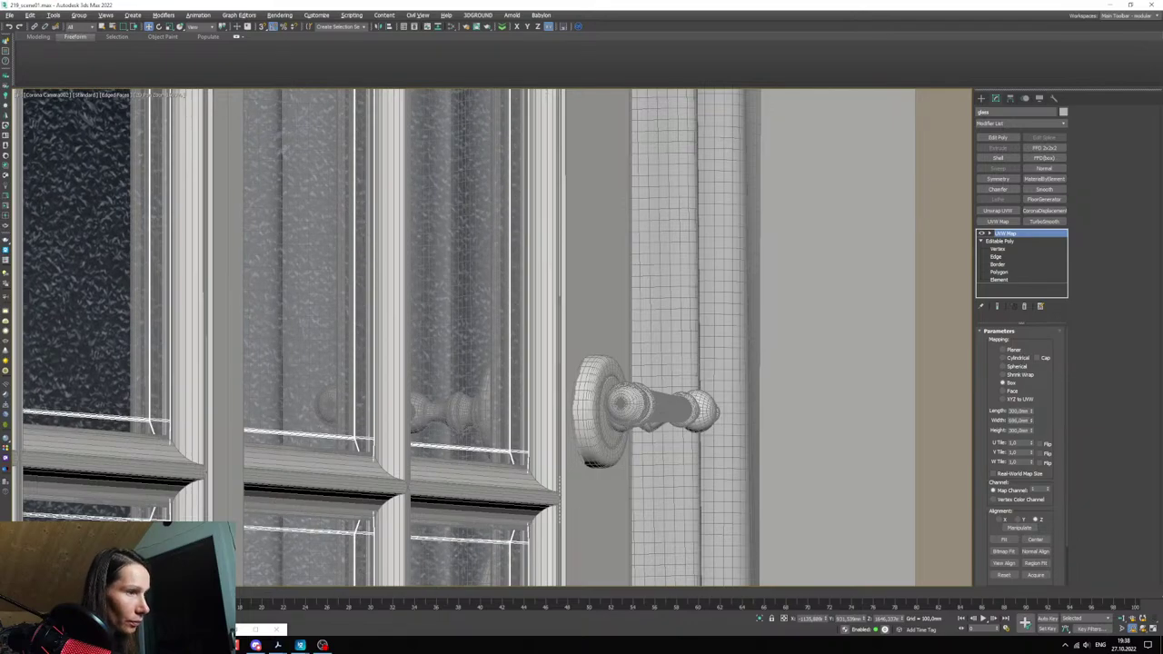
left_click(237, 630)
scroll(316, 480, "up", 1)
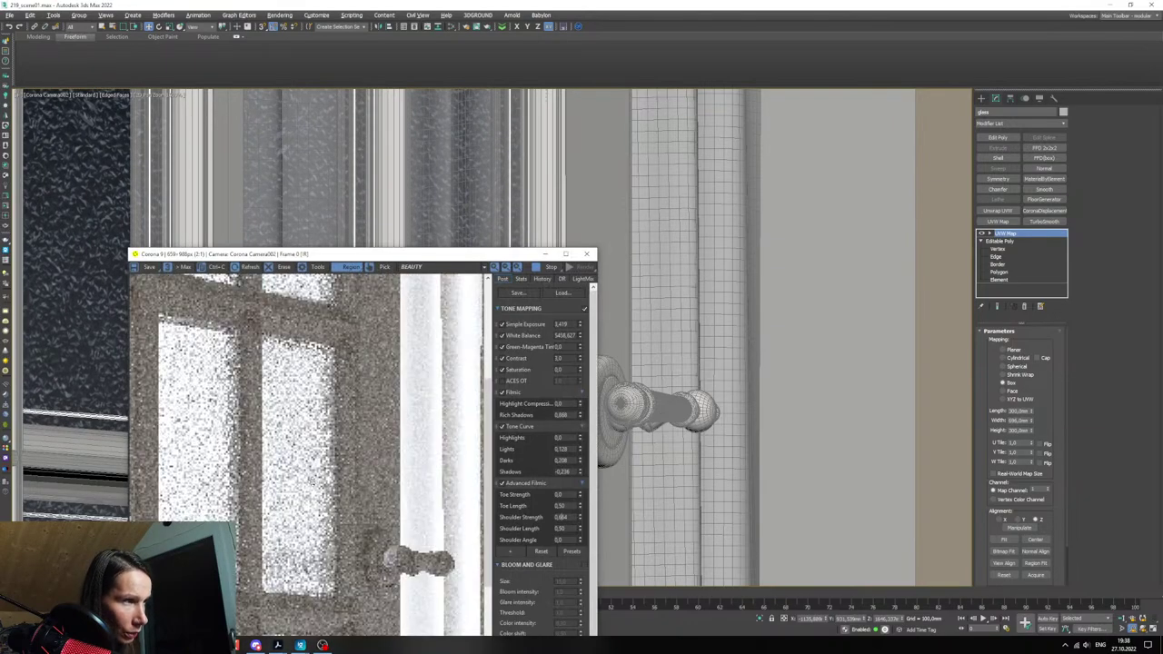
- Examine the door's glass texture in the render at several magnifications, with the render window moved higher on screen
scroll(316, 486, "down", 1)
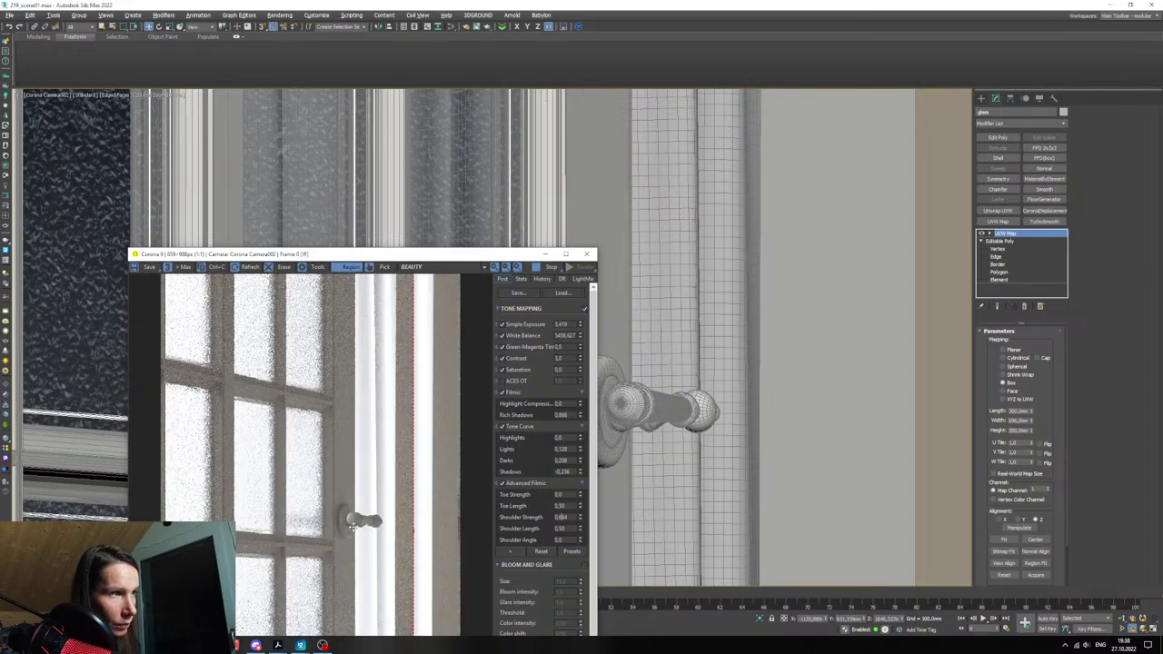
right_click(635, 428)
left_click(186, 473)
scroll(186, 472, "up", 2)
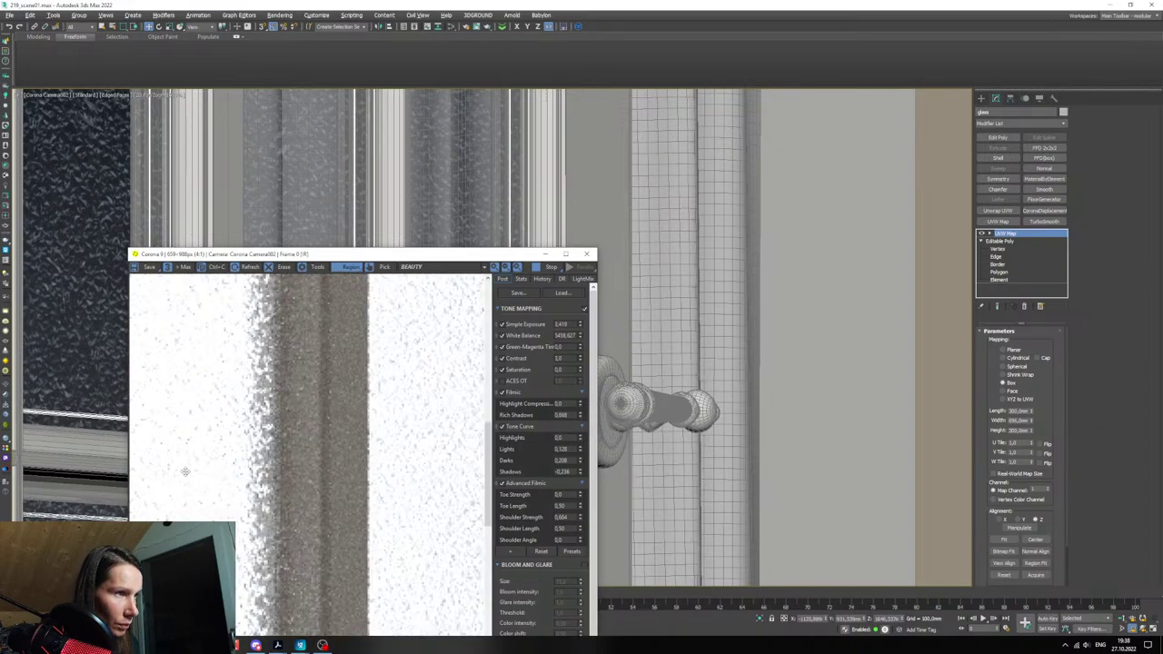
scroll(184, 472, "down", 2)
left_click_drag(324, 266, 369, 109)
scroll(365, 502, "up", 2)
scroll(364, 502, "down", 1)
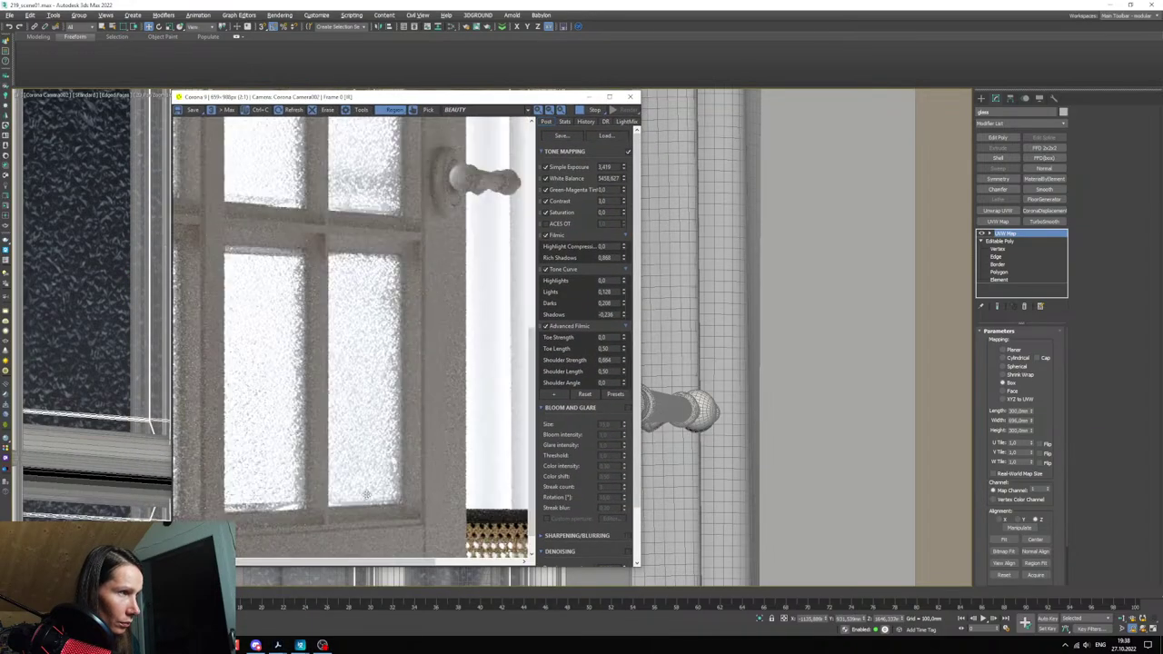
scroll(366, 484, "down", 1)
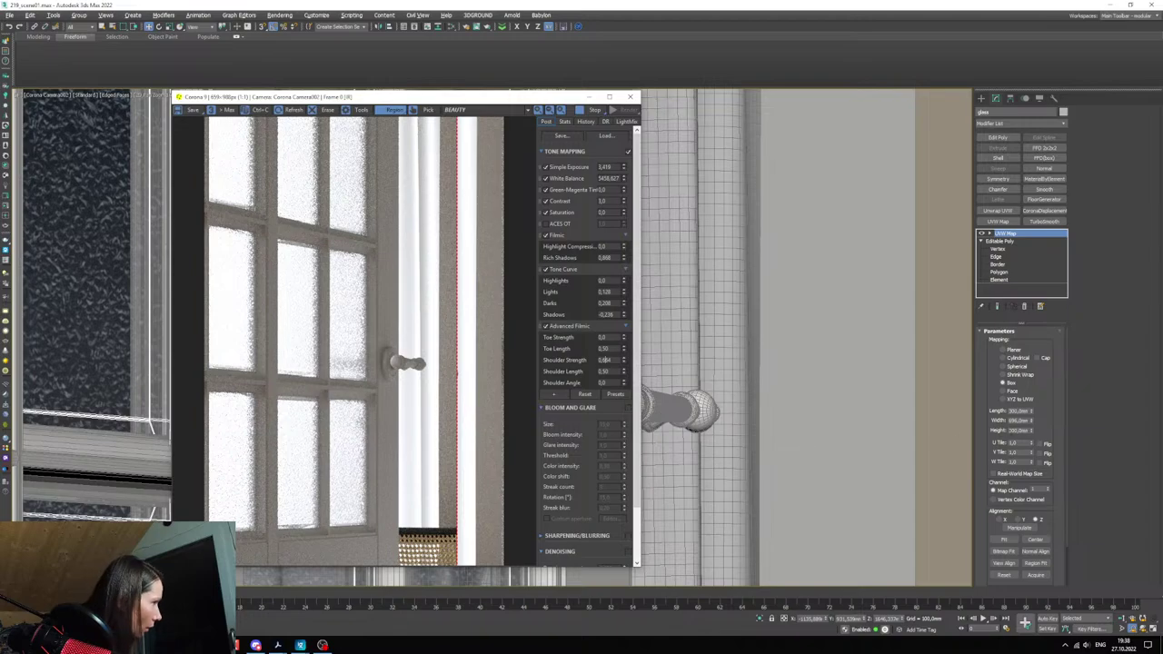
- Set the glass's UVW Map box to 200 mm length, 400 mm width and 200 mm height
left_click(1017, 411)
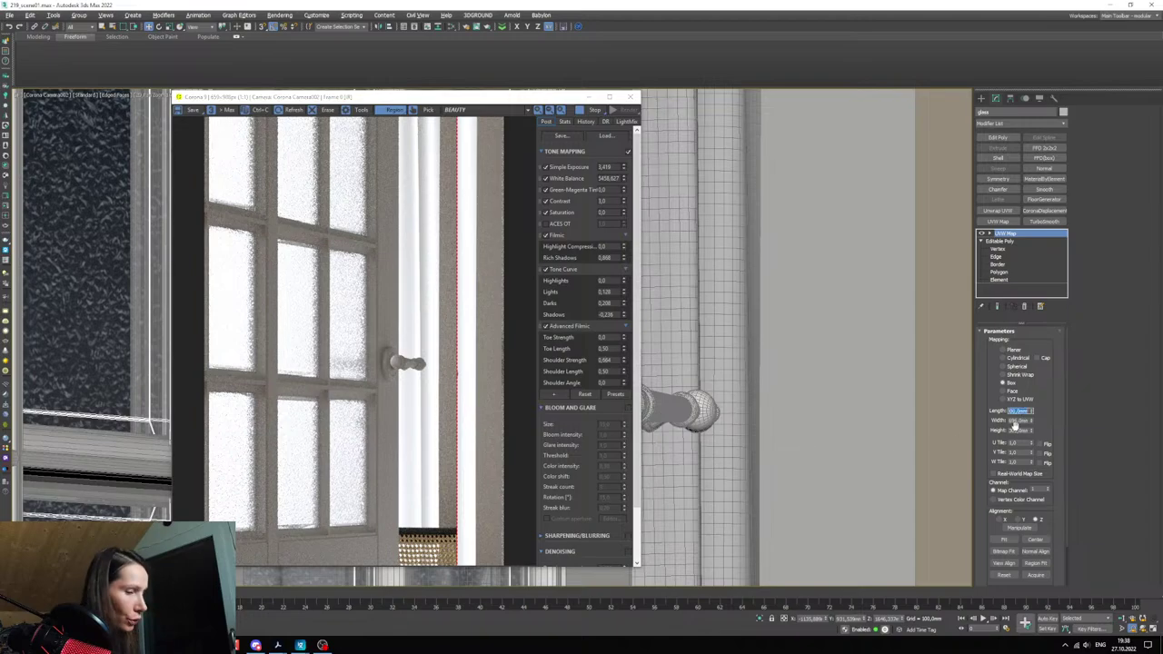
double_click(1014, 421)
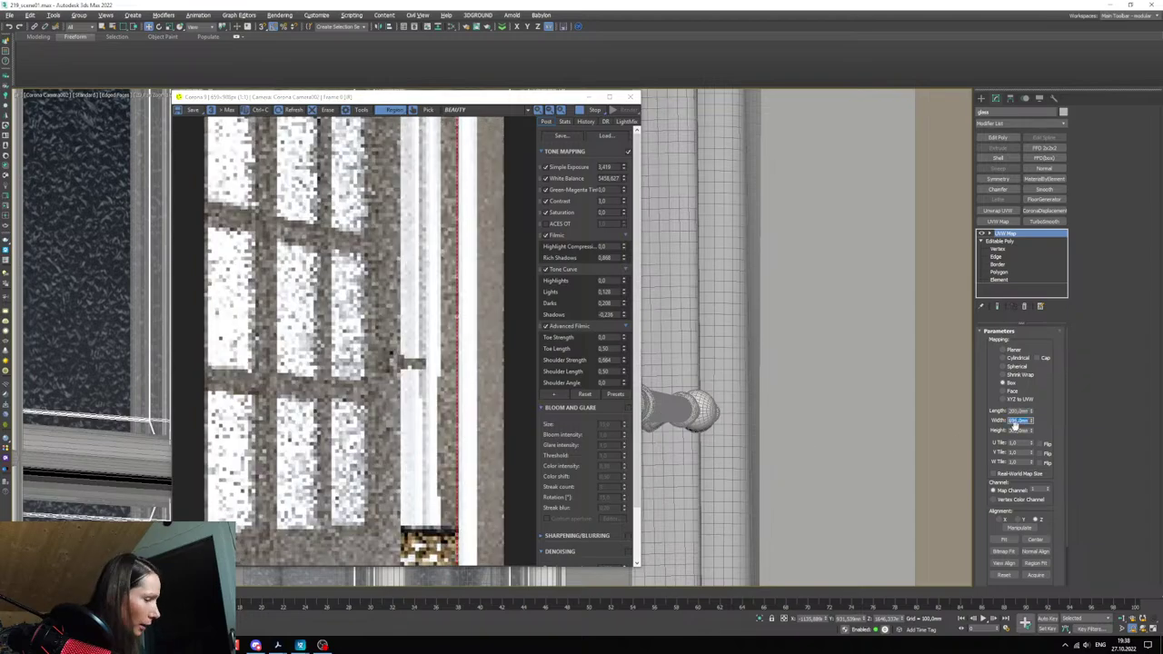
type("400")
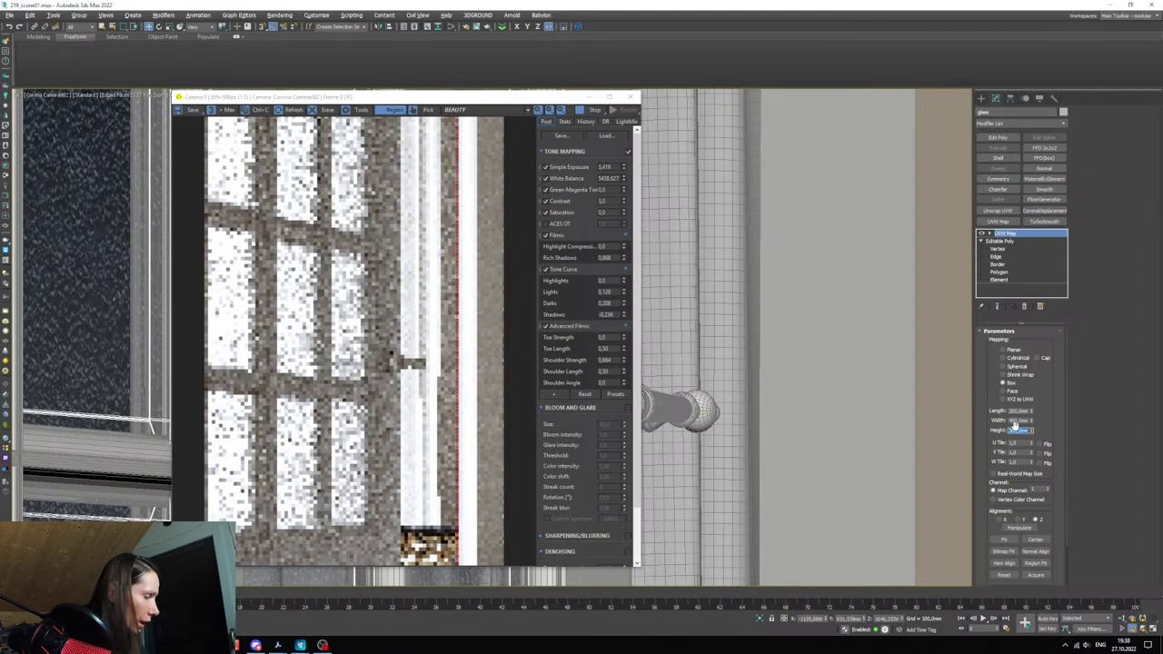
type("200")
key("Tab")
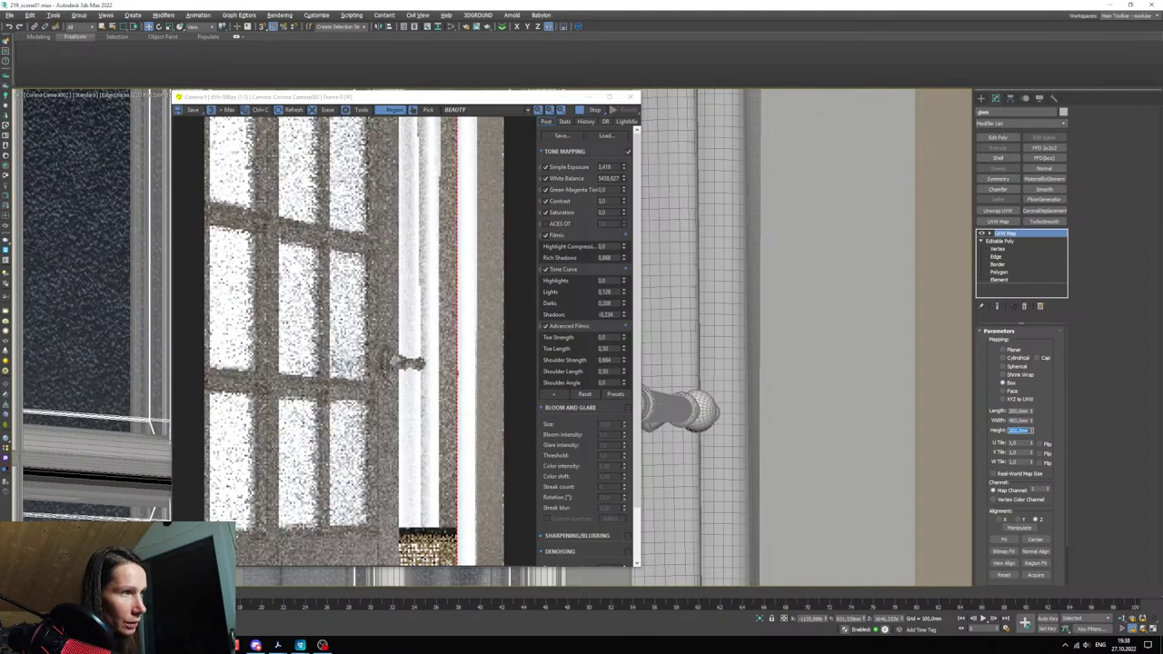
- Examine the rescaled texture on the door's panes in the render, both close up and from further away
scroll(318, 458, "up", 2)
scroll(317, 457, "down", 1)
scroll(317, 456, "up", 1)
scroll(315, 456, "down", 3)
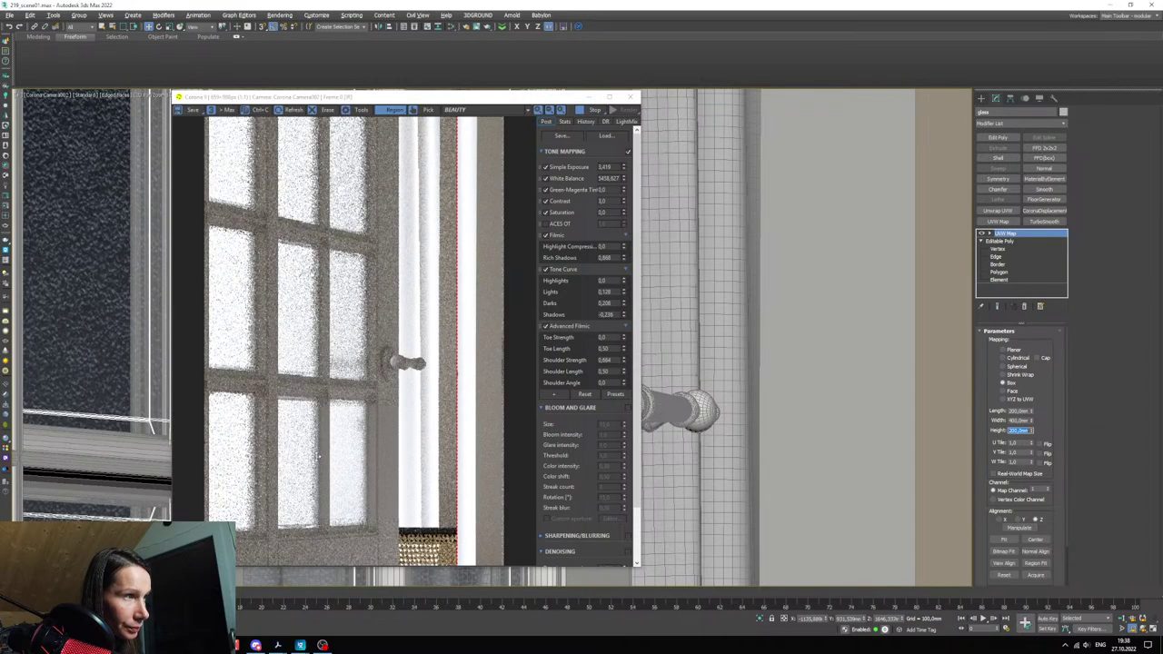
scroll(385, 265, "up", 5)
scroll(386, 265, "down", 4)
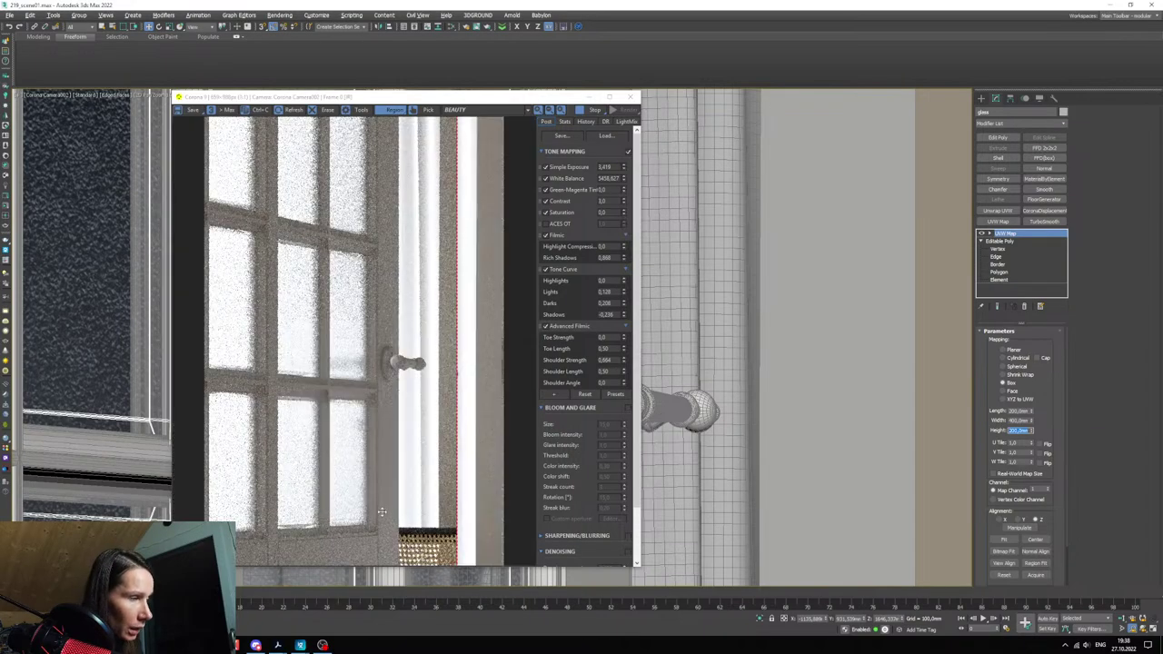
scroll(360, 386, "up", 1)
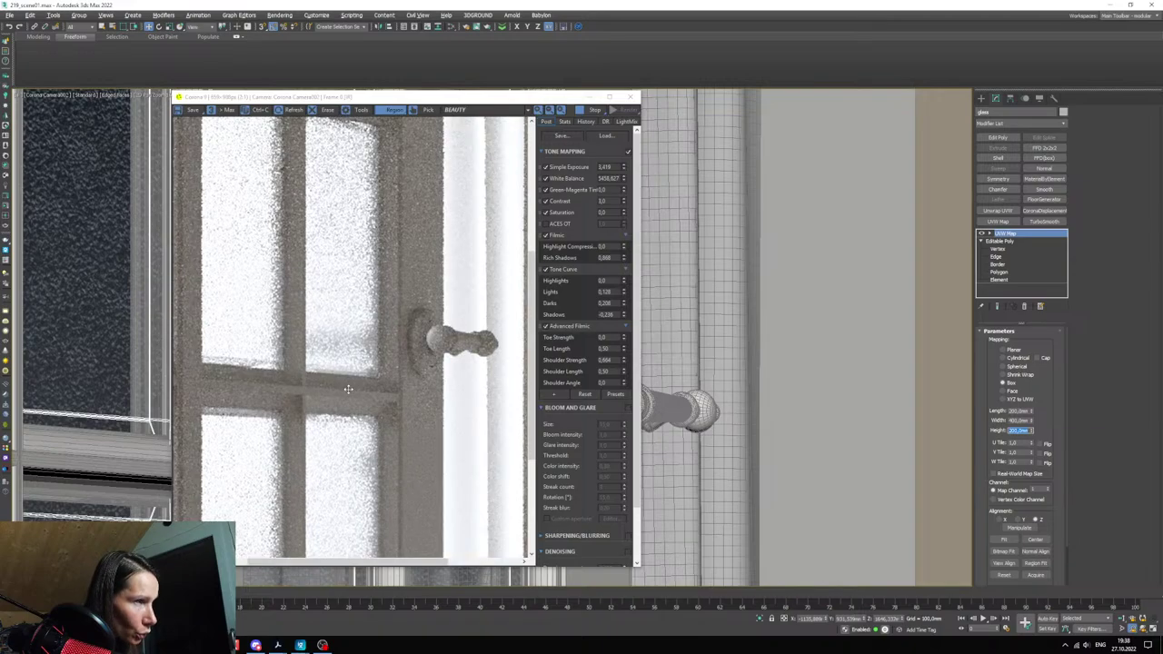
scroll(350, 388, "down", 1)
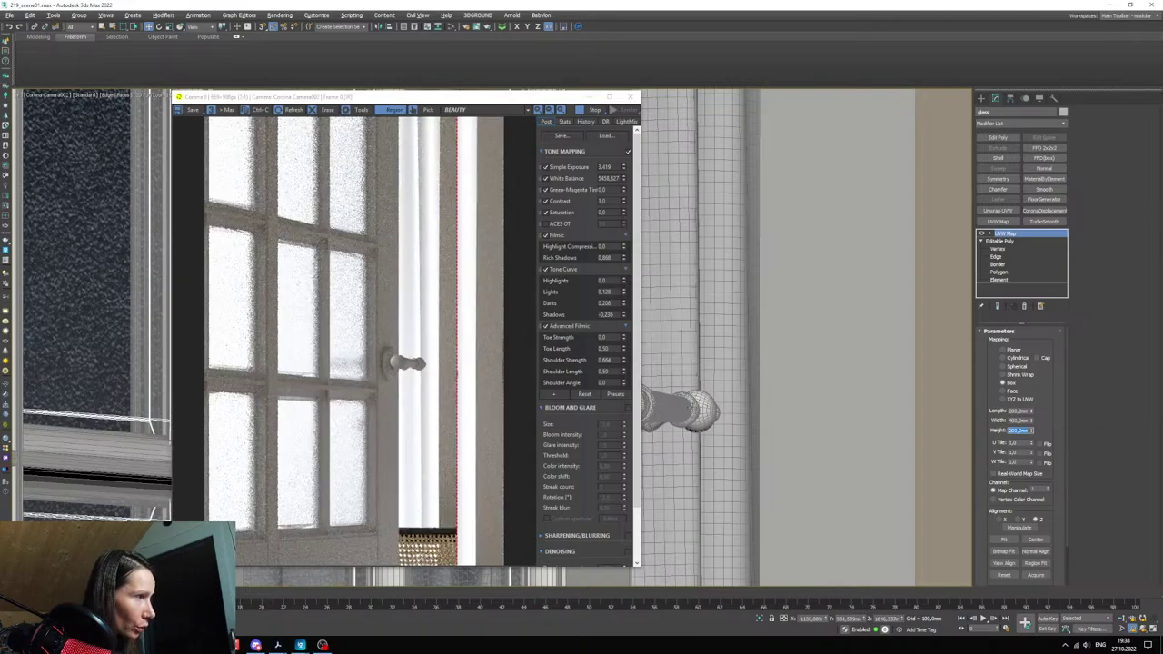
- Open the double-leaf door group and the handle group nested in it, and select the door handle
left_click(665, 405)
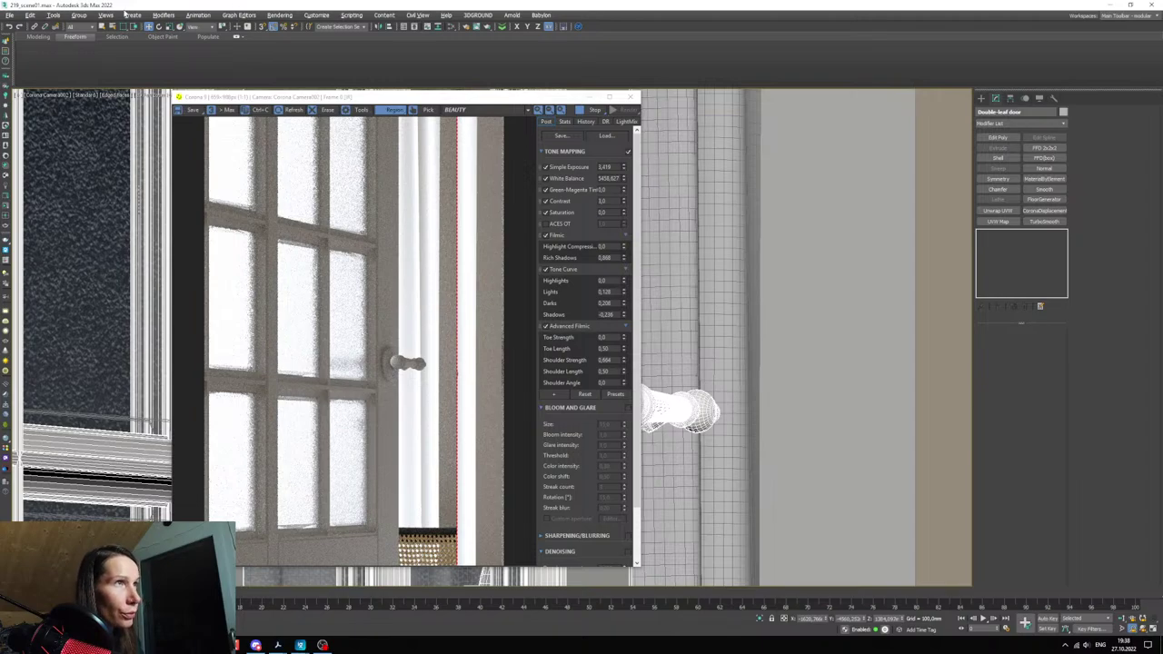
left_click(80, 16)
left_click(83, 53)
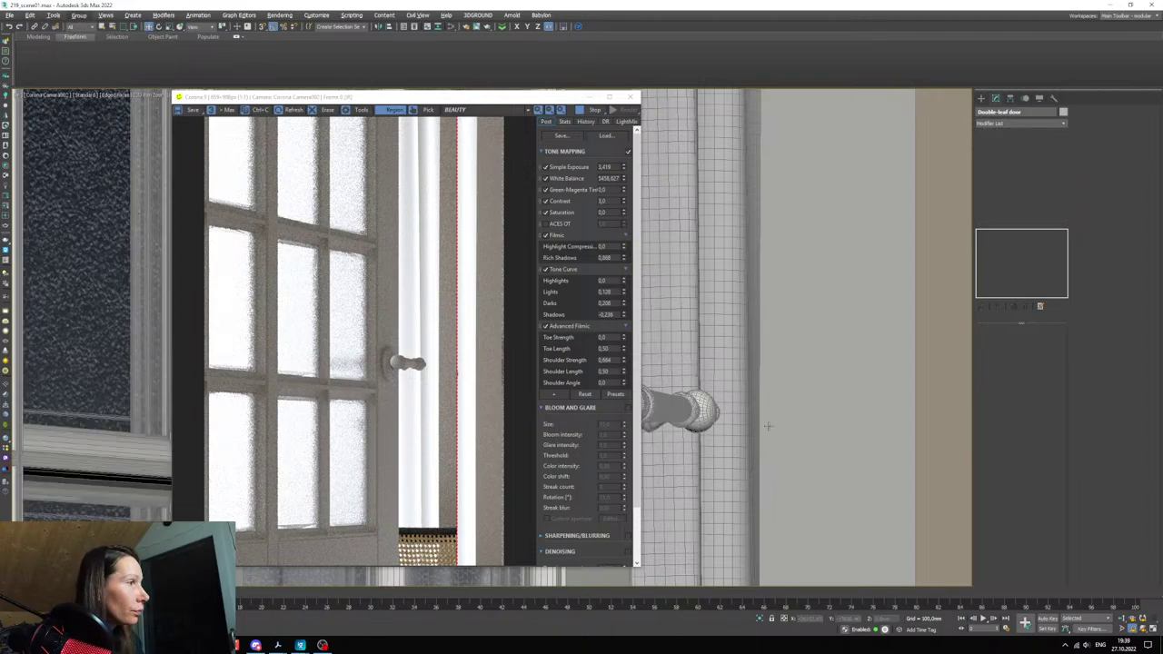
left_click(686, 413)
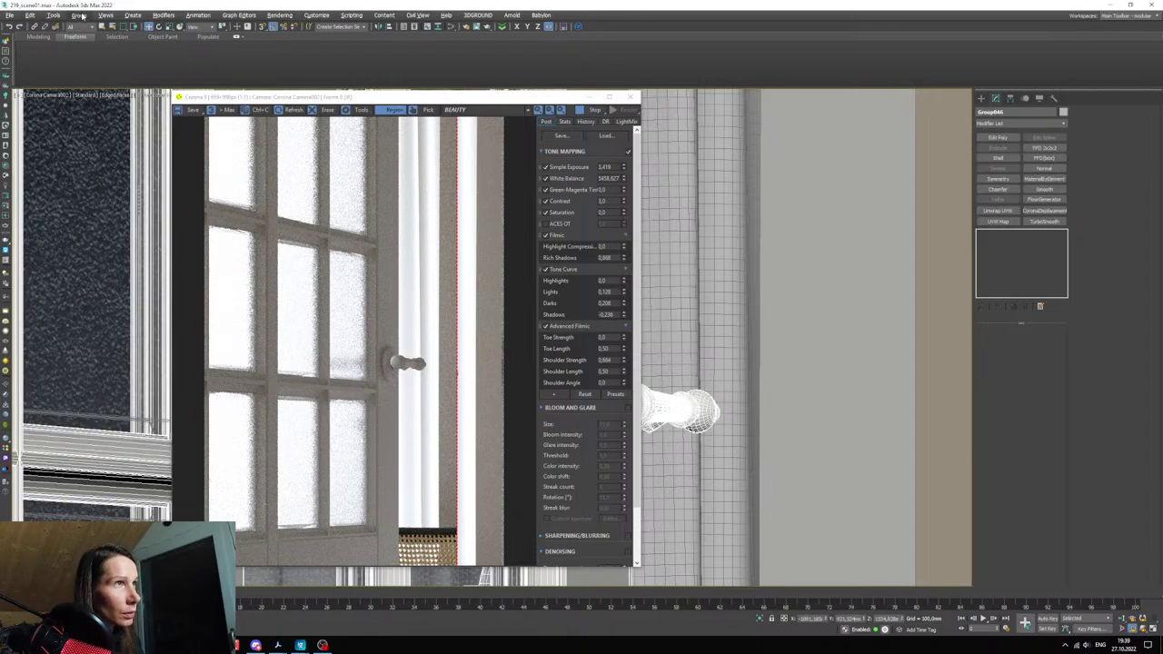
left_click(80, 16)
left_click(100, 57)
left_click(693, 409)
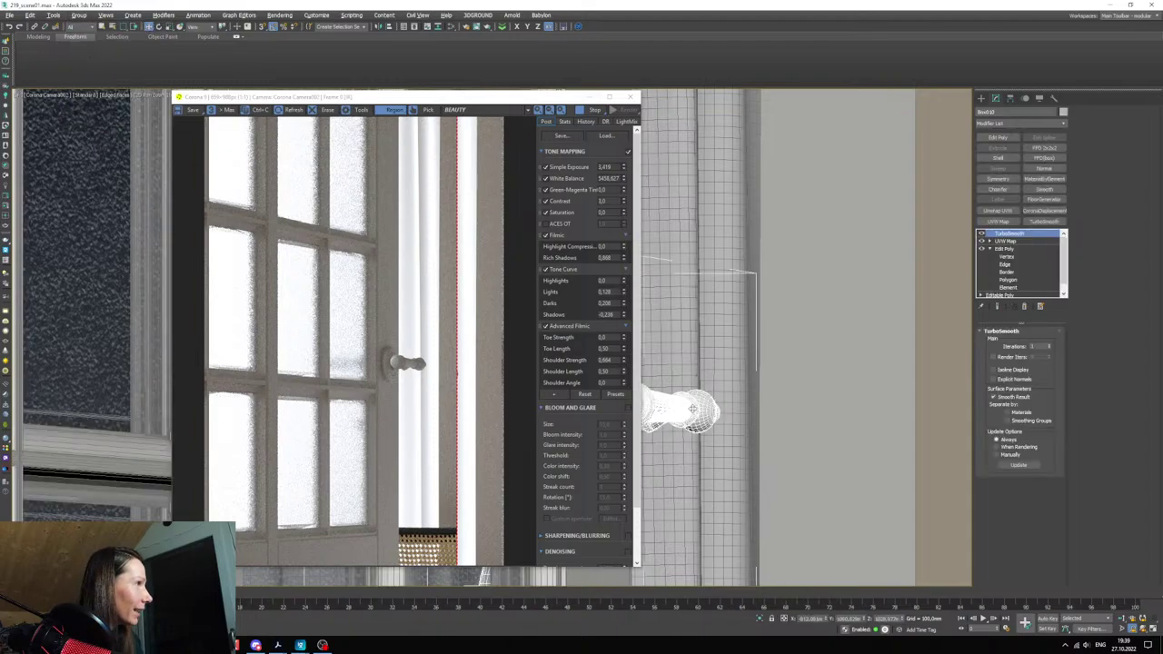
- Duplicate the dark Corona legacy material in the Slate Material Editor and assign the copy to the door handle
key("m")
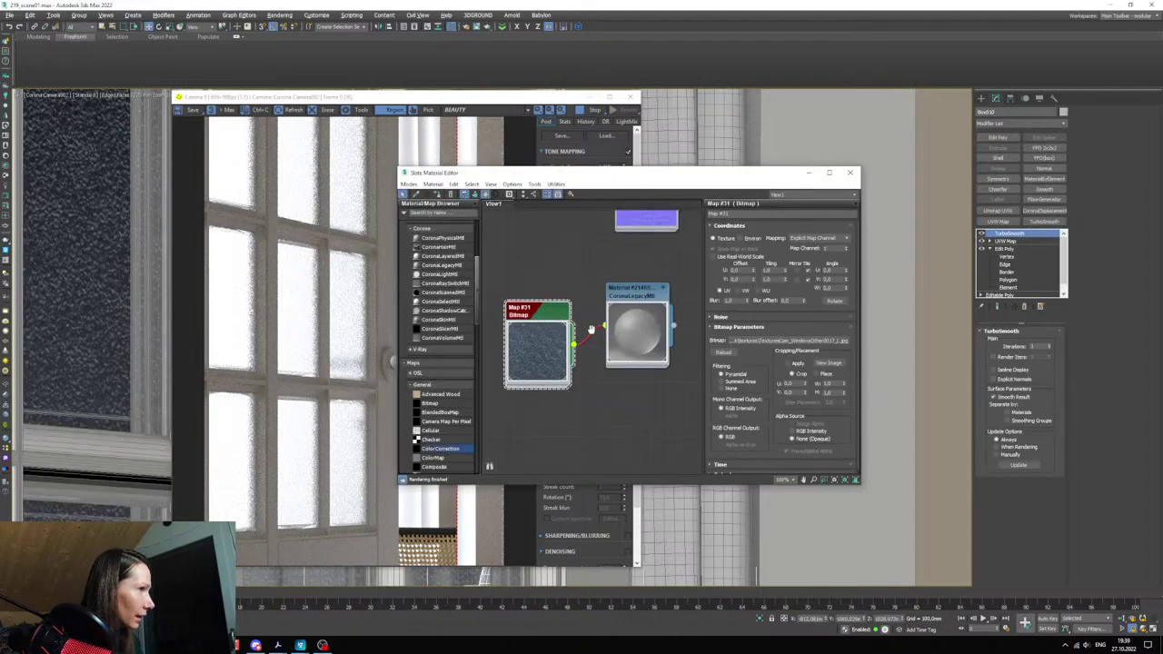
scroll(654, 364, "down", 4)
scroll(619, 372, "up", 5)
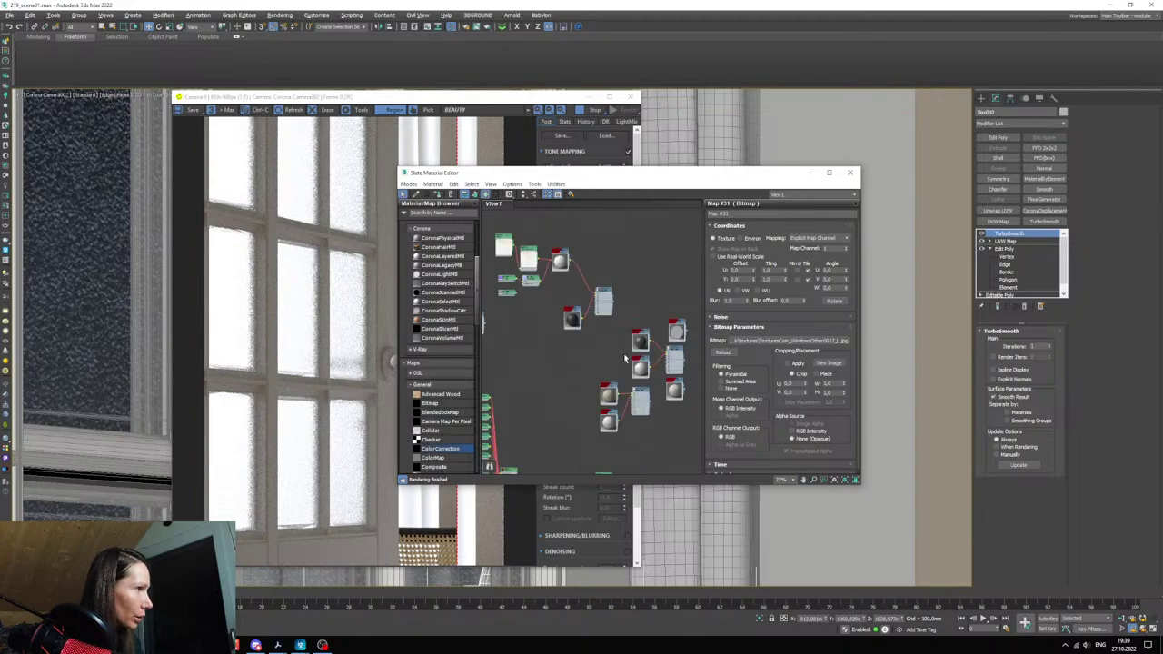
double_click(619, 336)
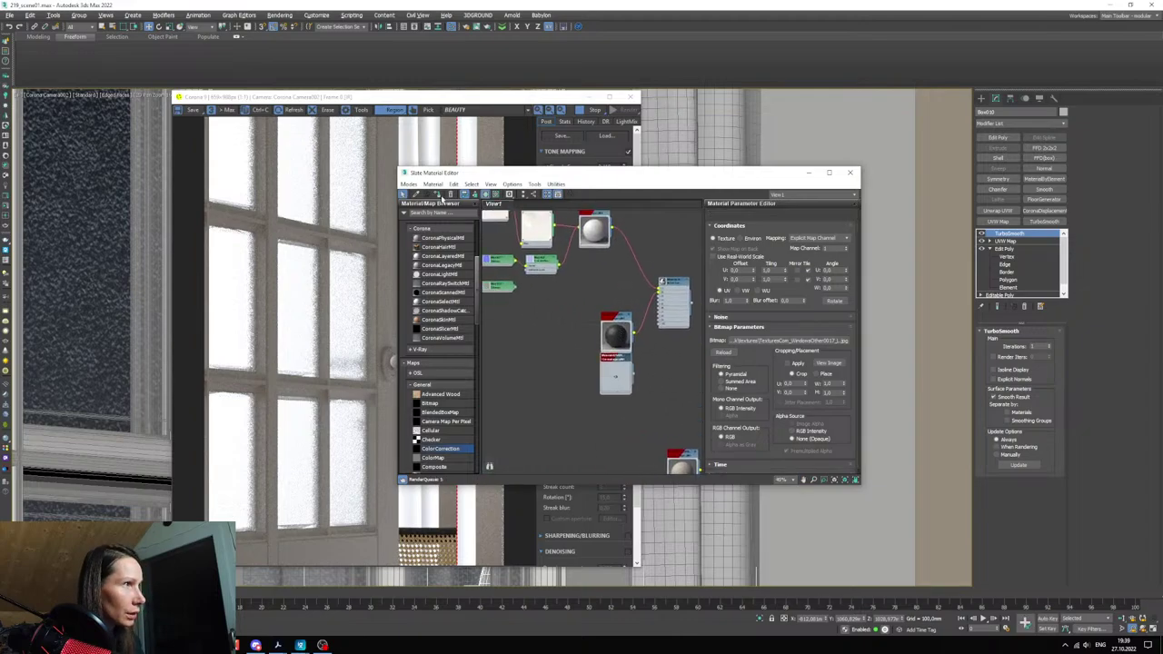
left_click_drag(492, 177, 694, 192)
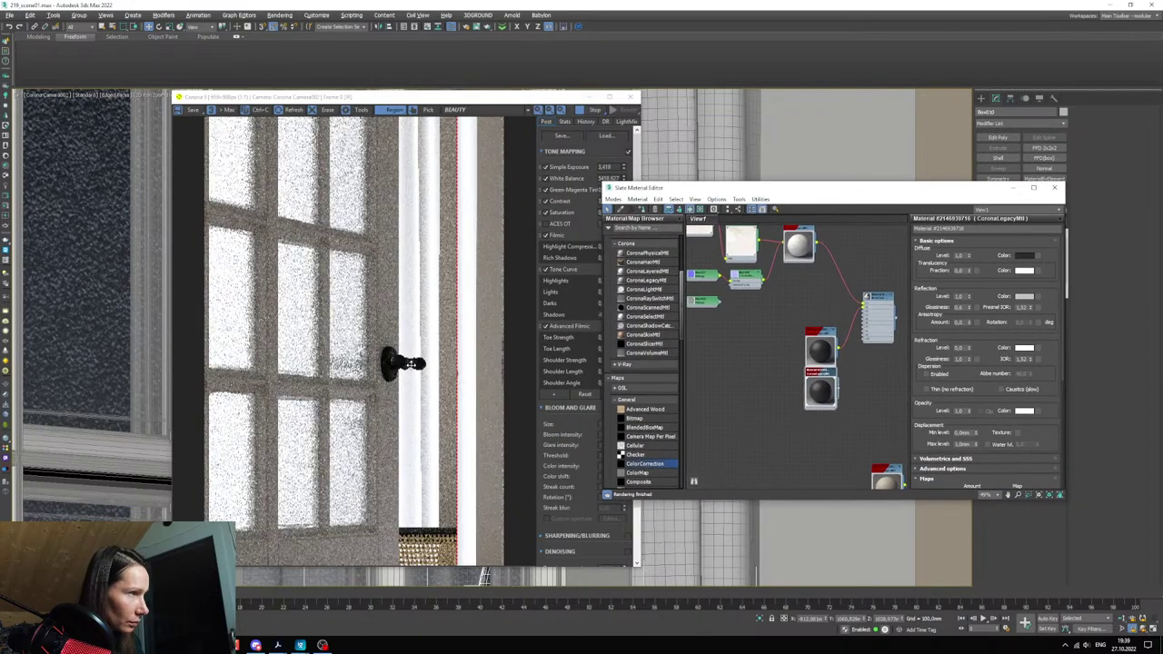
- Set the handle material's Fresnel IOR to 4 and check the handle up close in the render
scroll(397, 361, "up", 5)
scroll(397, 362, "down", 4)
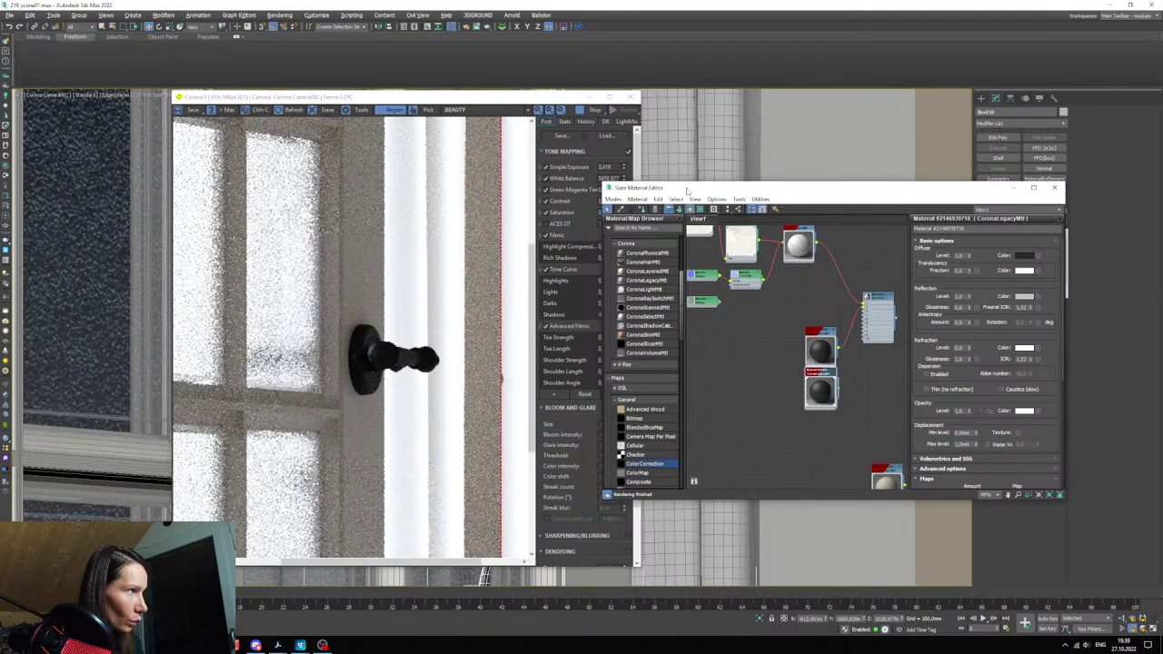
left_click_drag(691, 188, 625, 188)
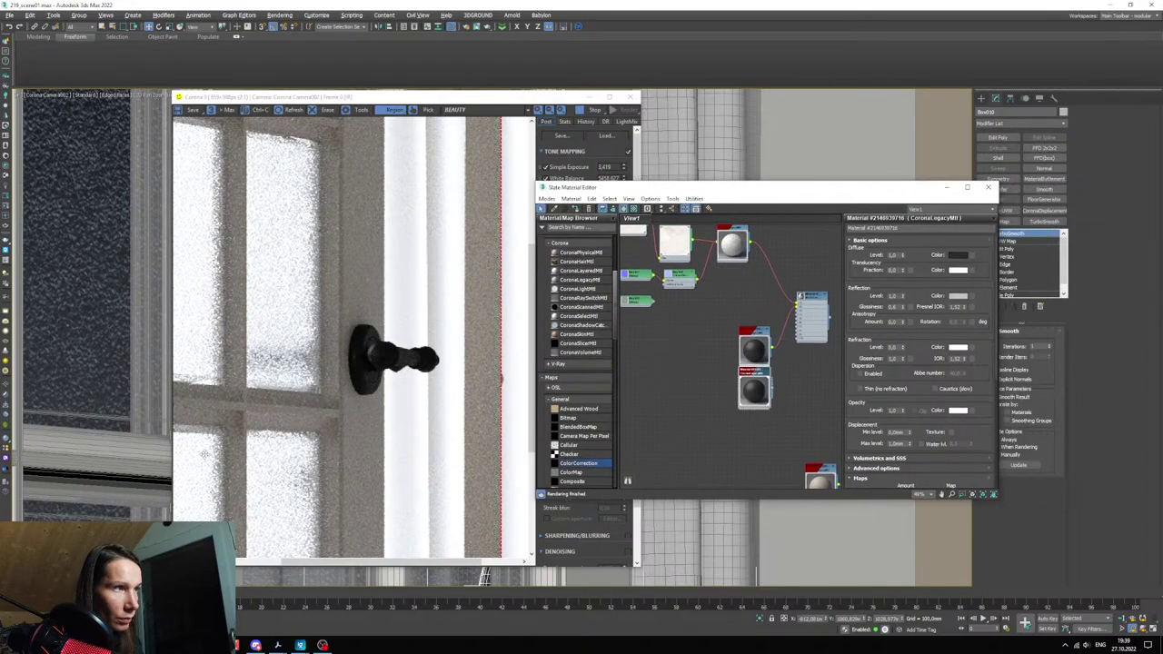
scroll(760, 384, "up", 5)
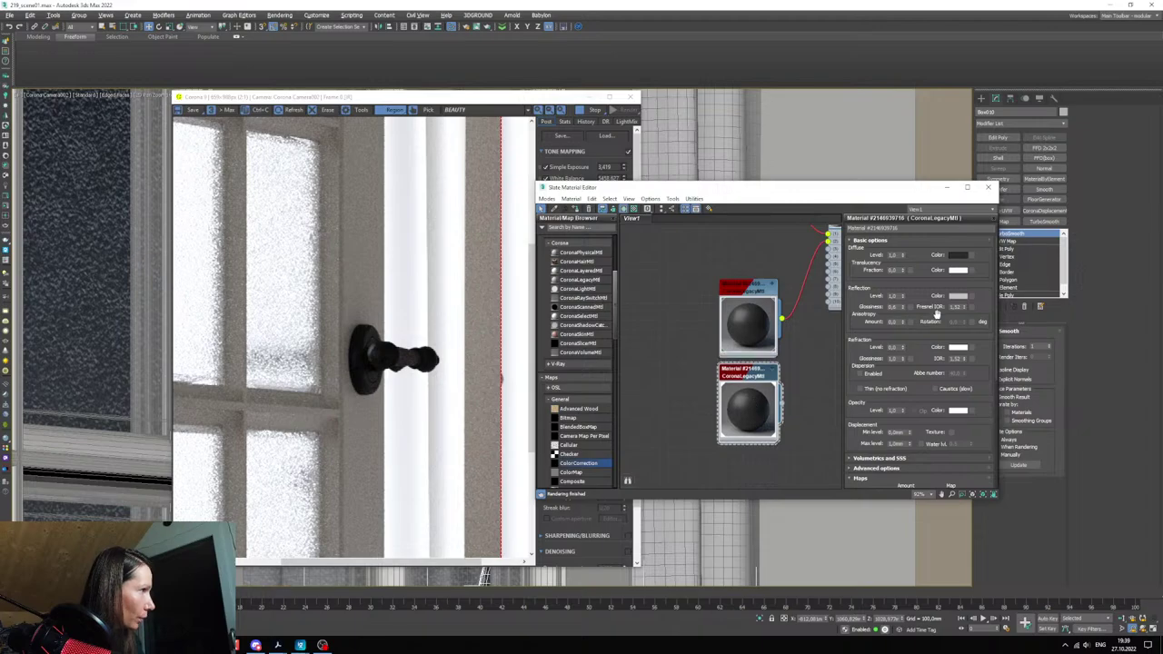
type("4")
key("Return")
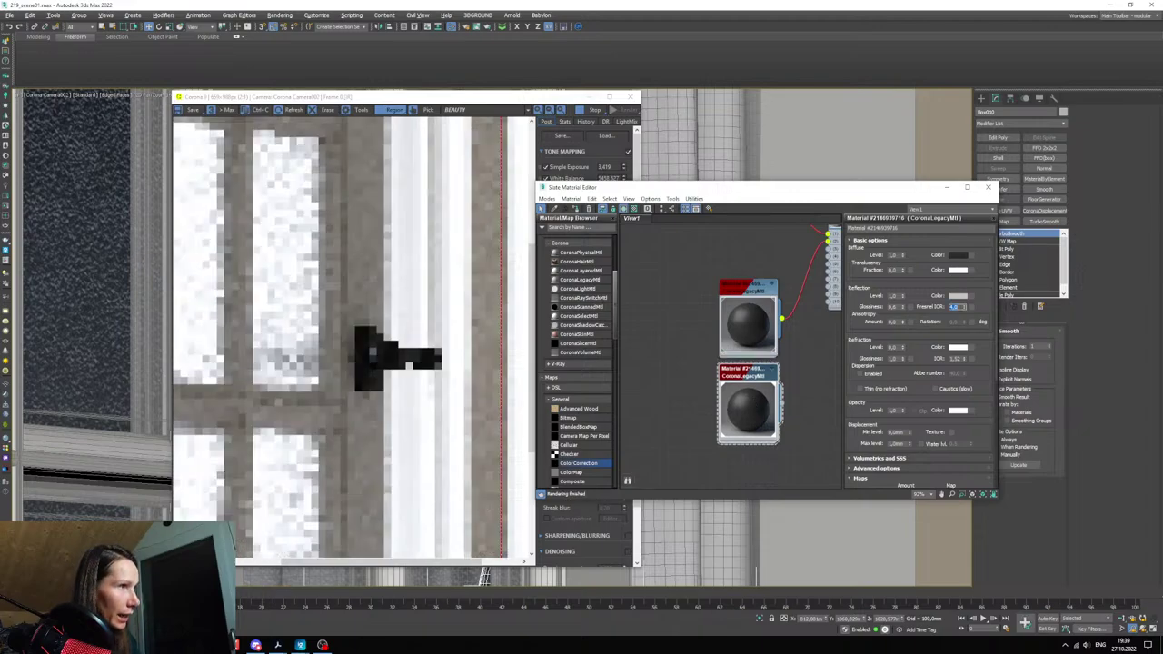
scroll(398, 344, "up", 2)
scroll(398, 343, "down", 5)
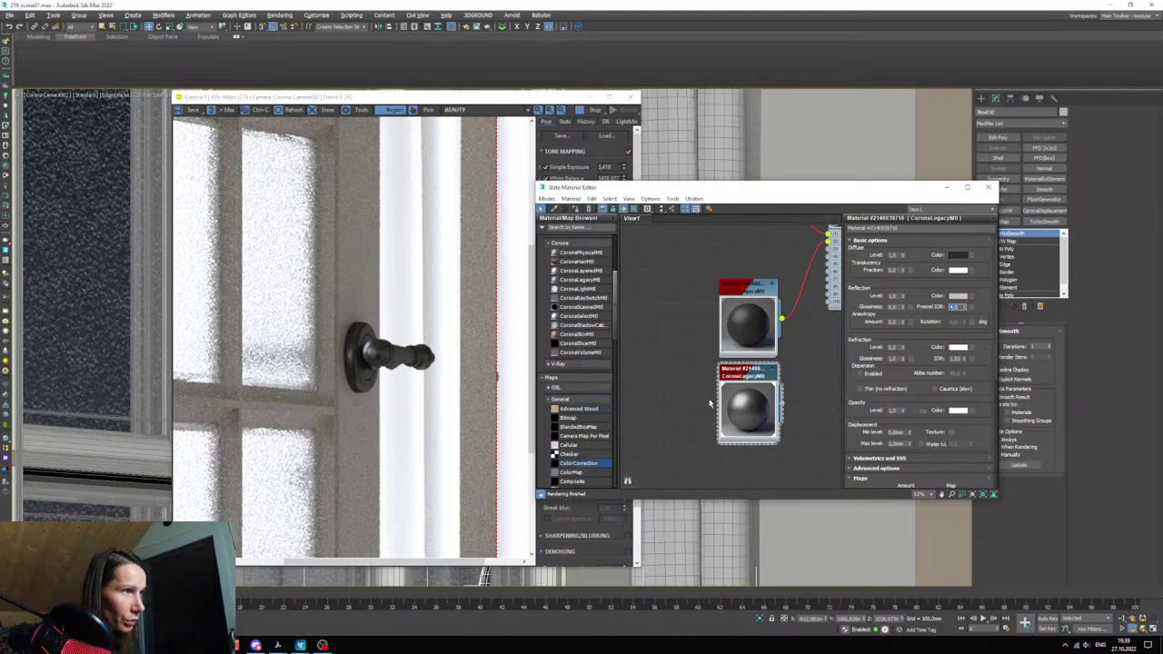
- Find 1.jpg in the project's textures folder and view it full size as a possible map for the handle
middle_click_drag(744, 425, 753, 396)
scroll(754, 398, "down", 3)
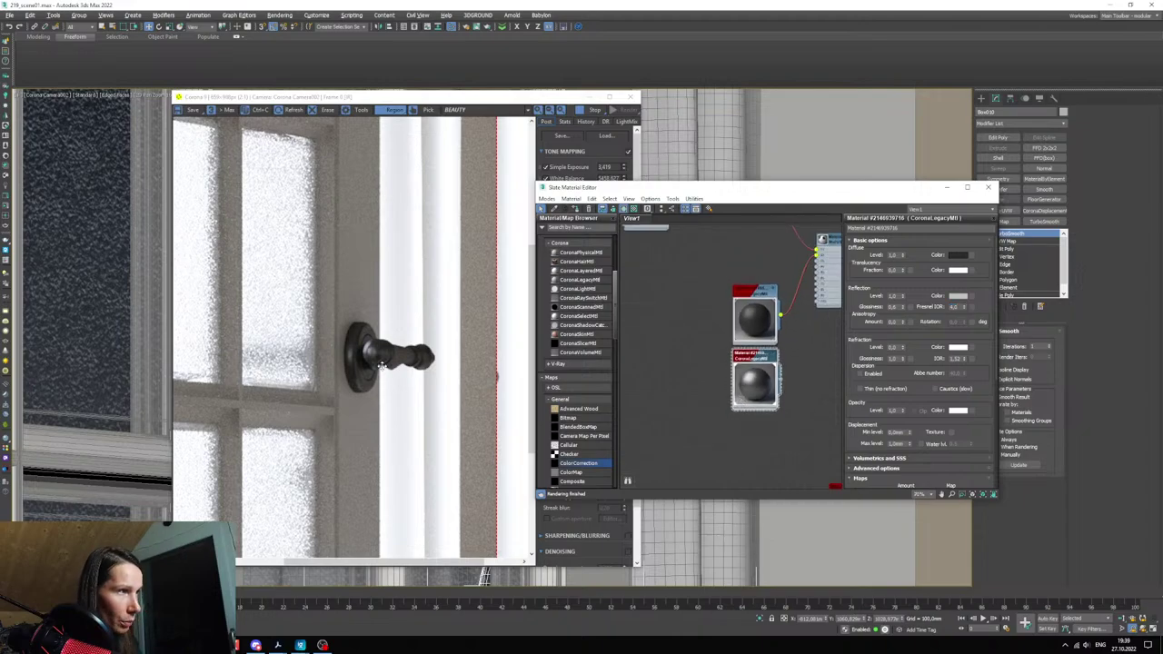
left_click(202, 645)
scroll(322, 377, "up", 10)
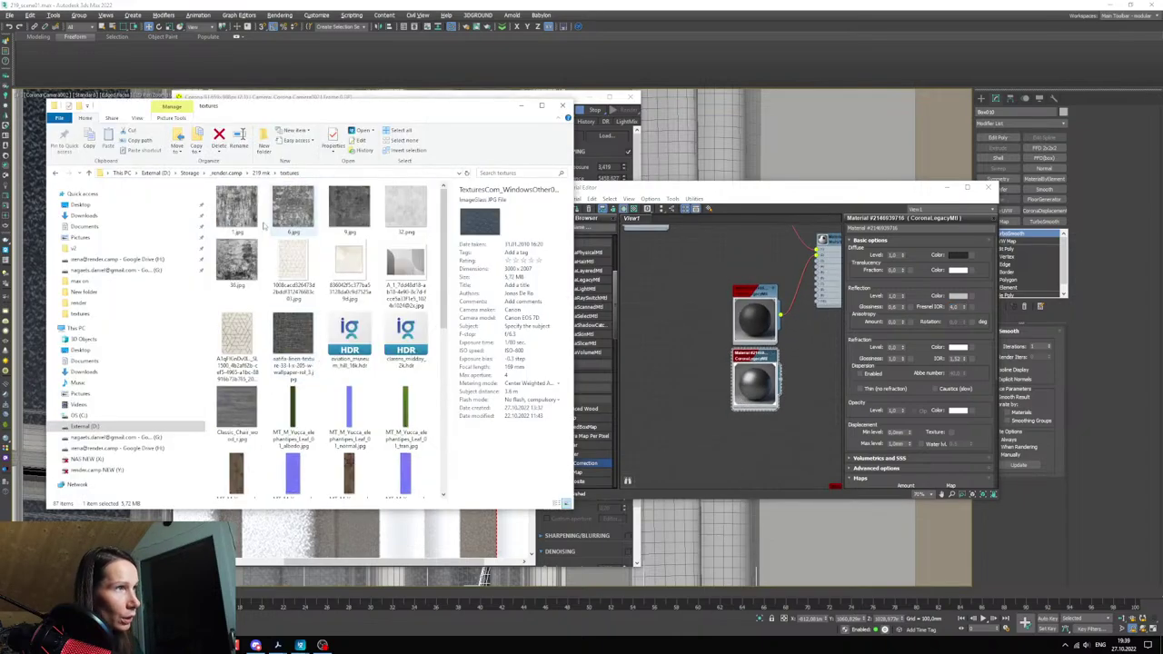
left_click(236, 223)
double_click(236, 209)
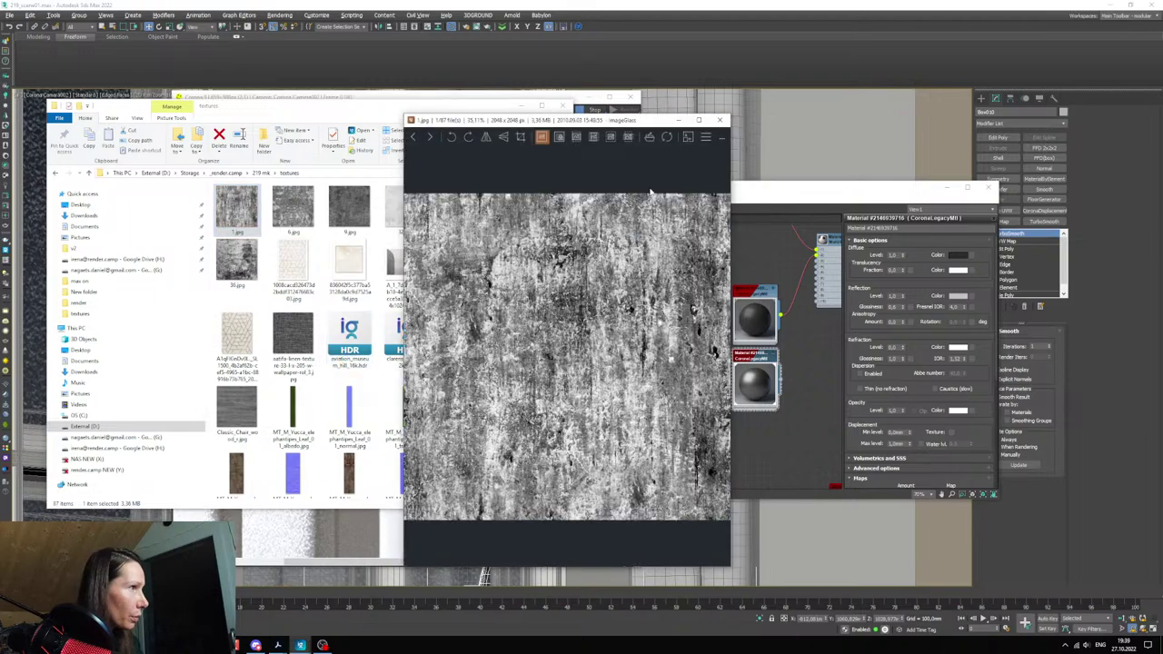
left_click(720, 119)
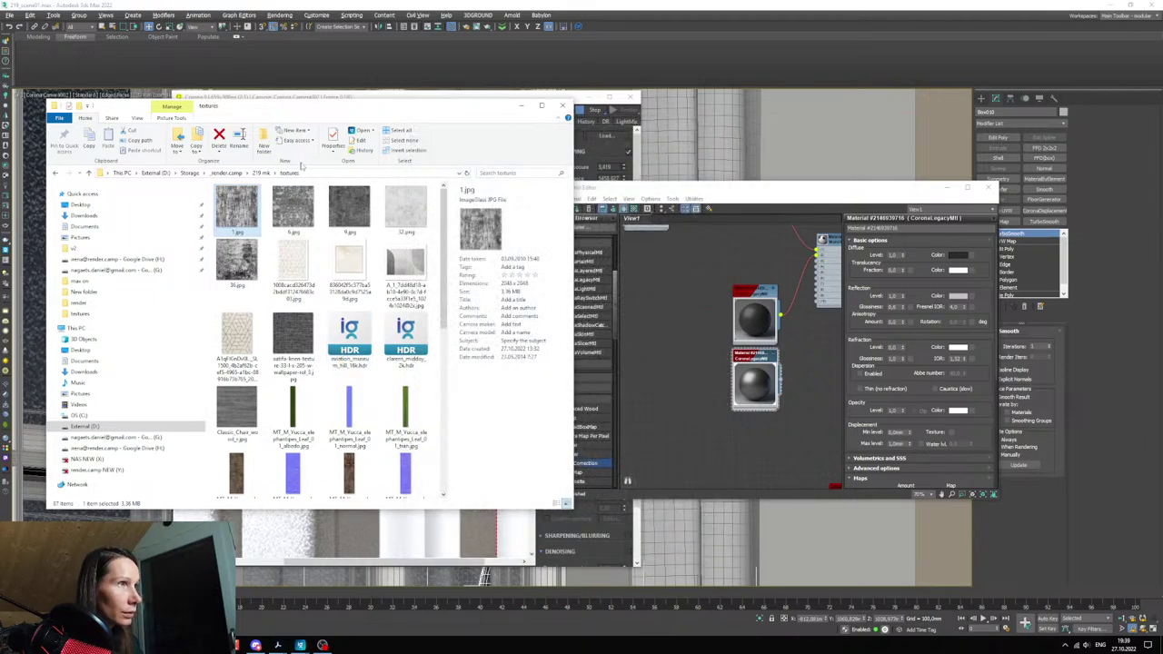
- Add 1.jpg as a bitmap node and connect it to the handle material's reflection
left_click_drag(647, 380, 672, 389)
double_click(648, 396)
scroll(750, 437, "up", 1)
middle_click_drag(752, 438, 718, 410)
left_click_drag(693, 389, 785, 365)
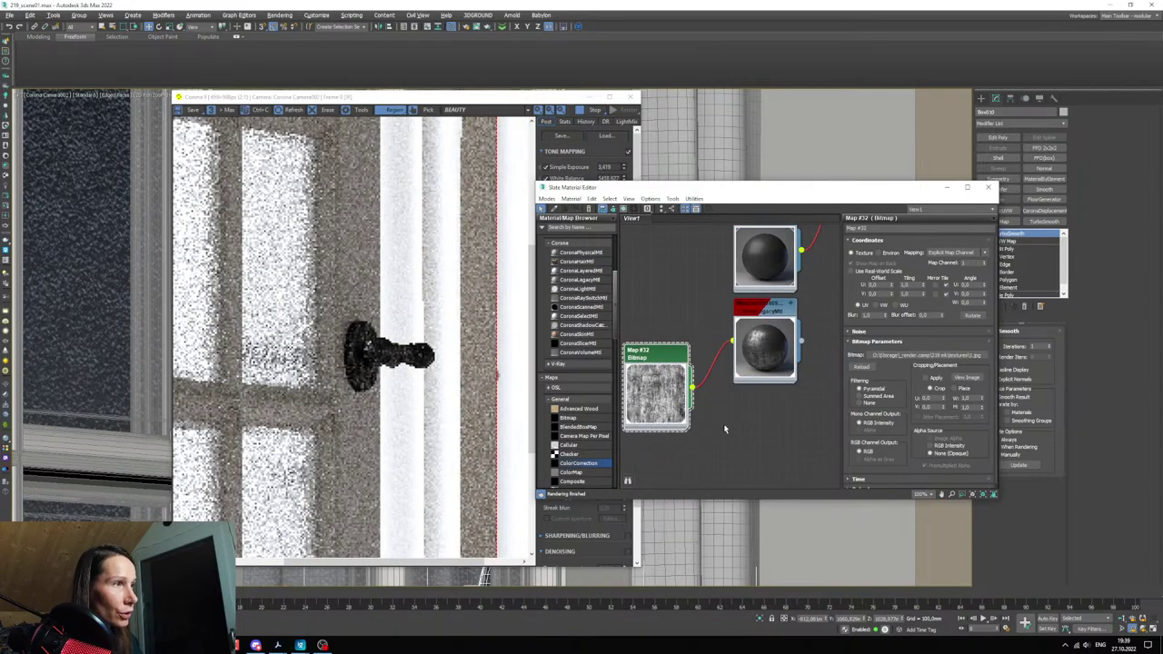
- Lower the reflection map amount in the handle material and check the handle's surface up close in the render
left_click(768, 309)
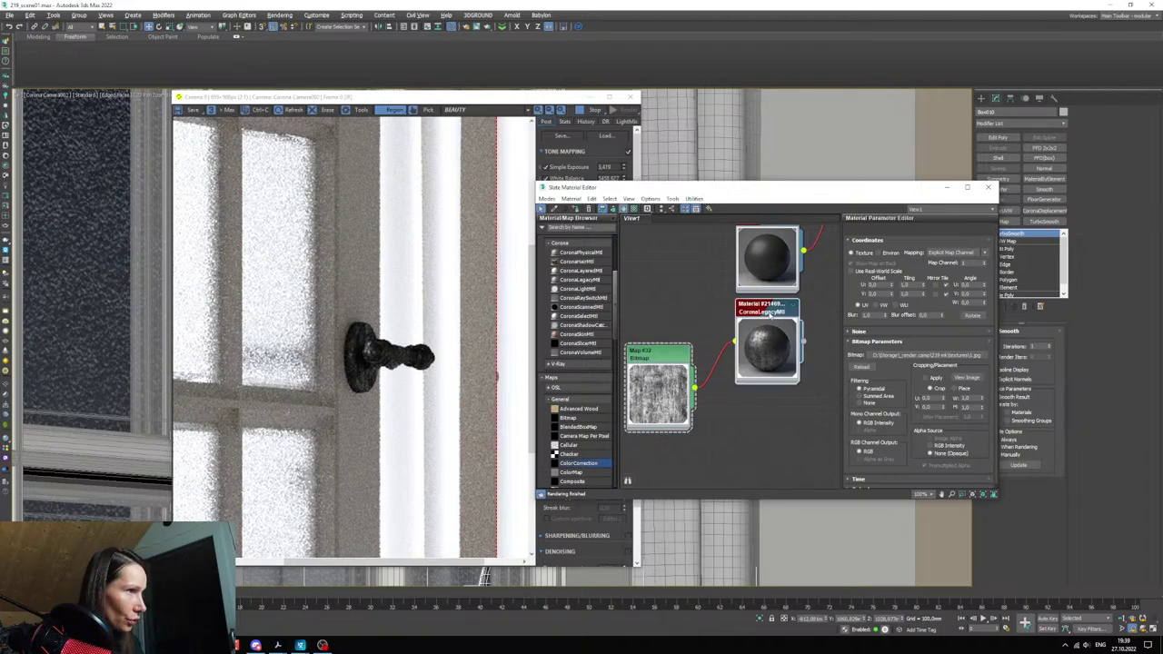
double_click(769, 314)
scroll(884, 397, "down", 5)
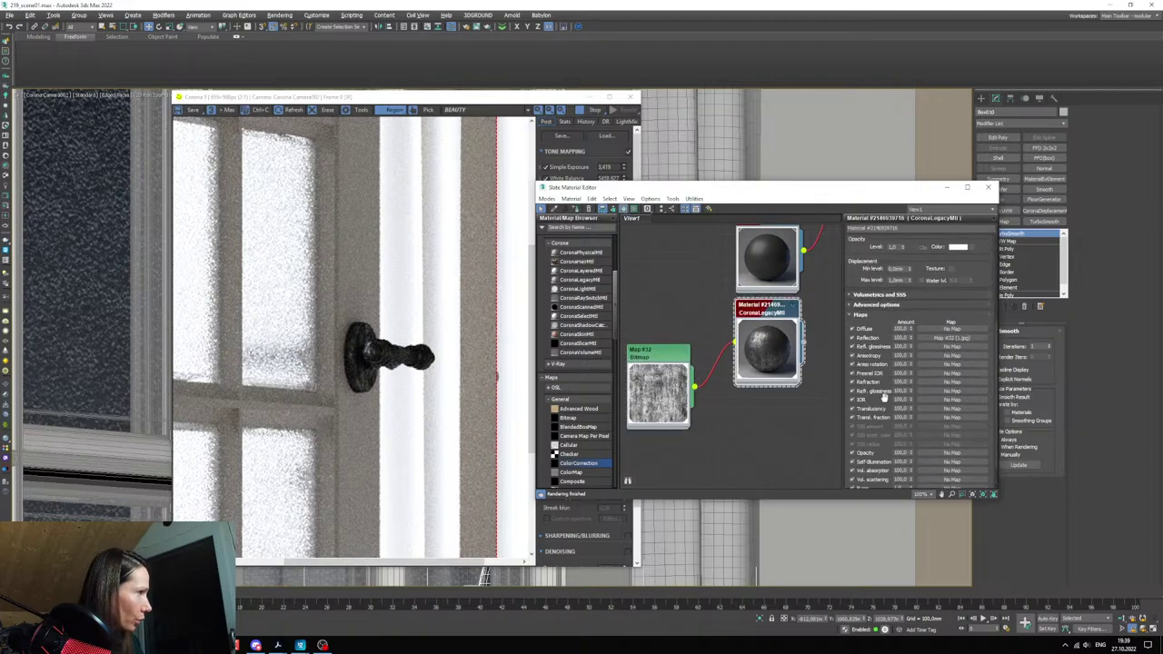
double_click(900, 337)
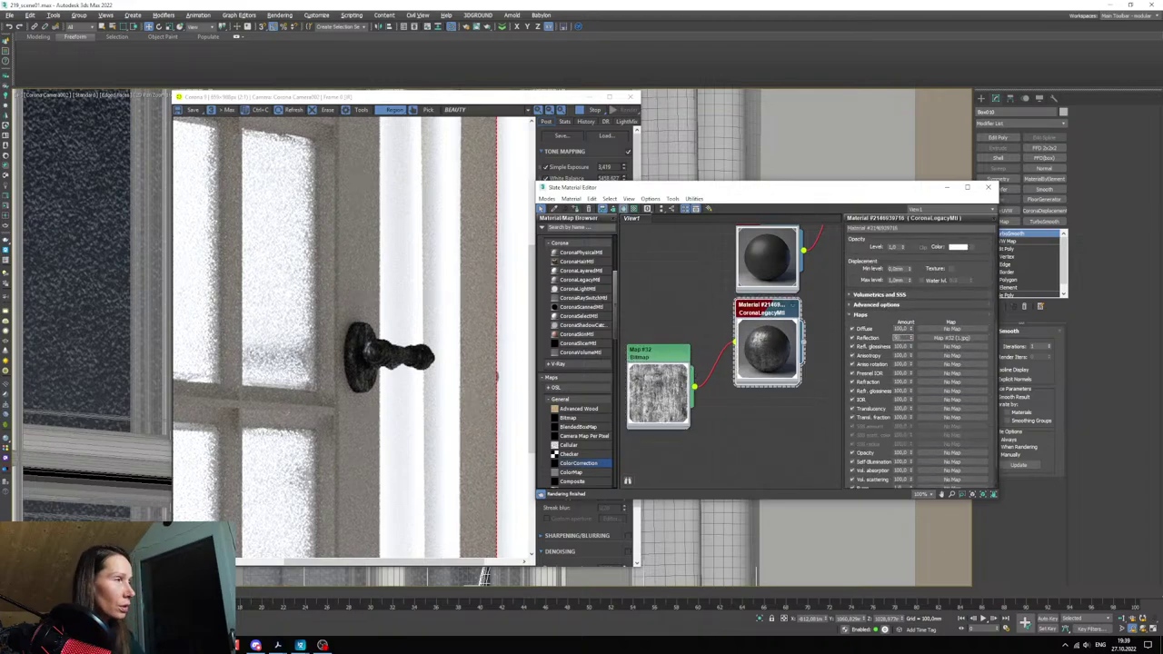
scroll(406, 363, "up", 5)
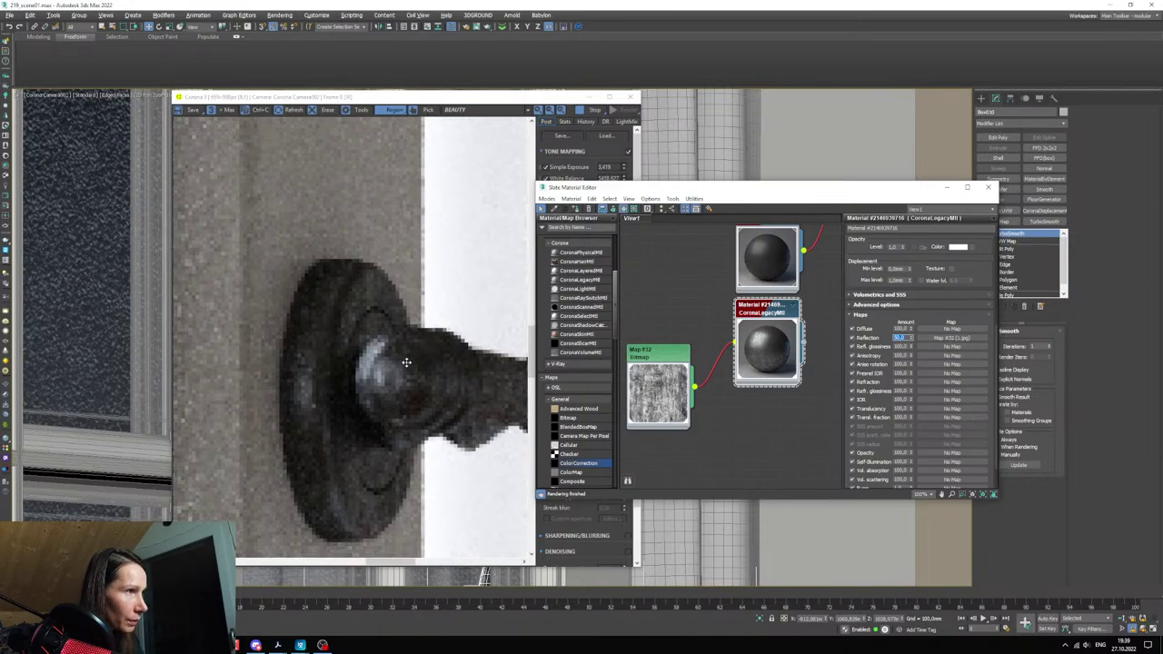
scroll(404, 363, "up", 2)
scroll(415, 364, "down", 5)
scroll(427, 364, "up", 2)
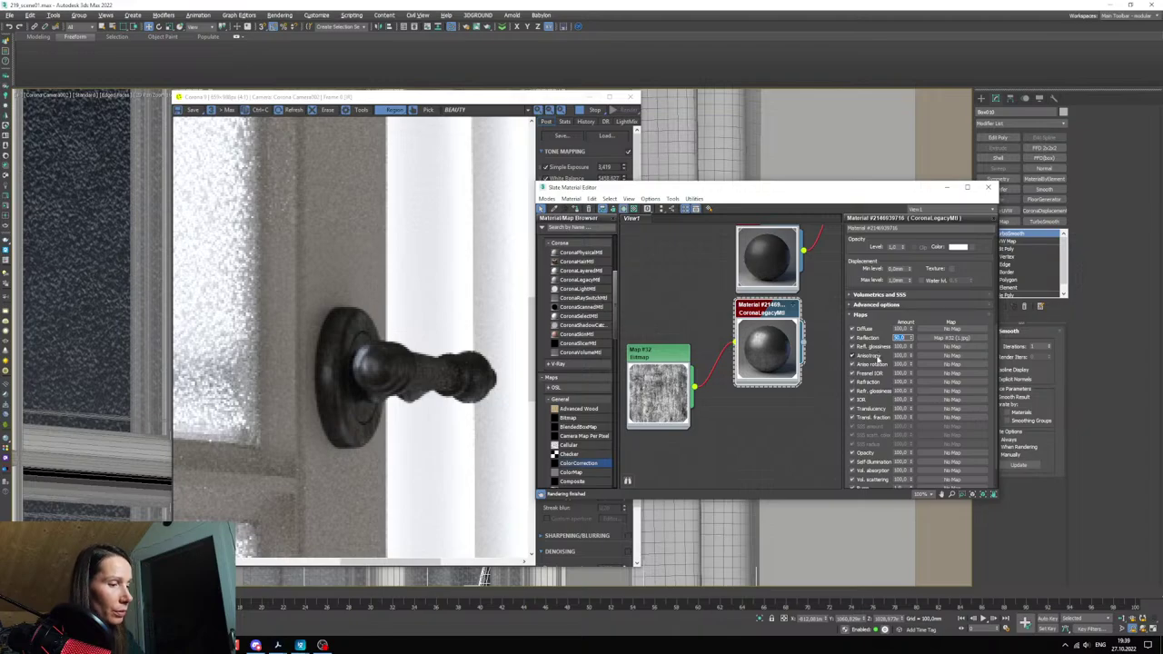
- Examine the dark handle and the frosted door panes in the render, both close up and from further back
scroll(418, 363, "up", 4)
scroll(400, 363, "down", 4)
scroll(382, 362, "up", 6)
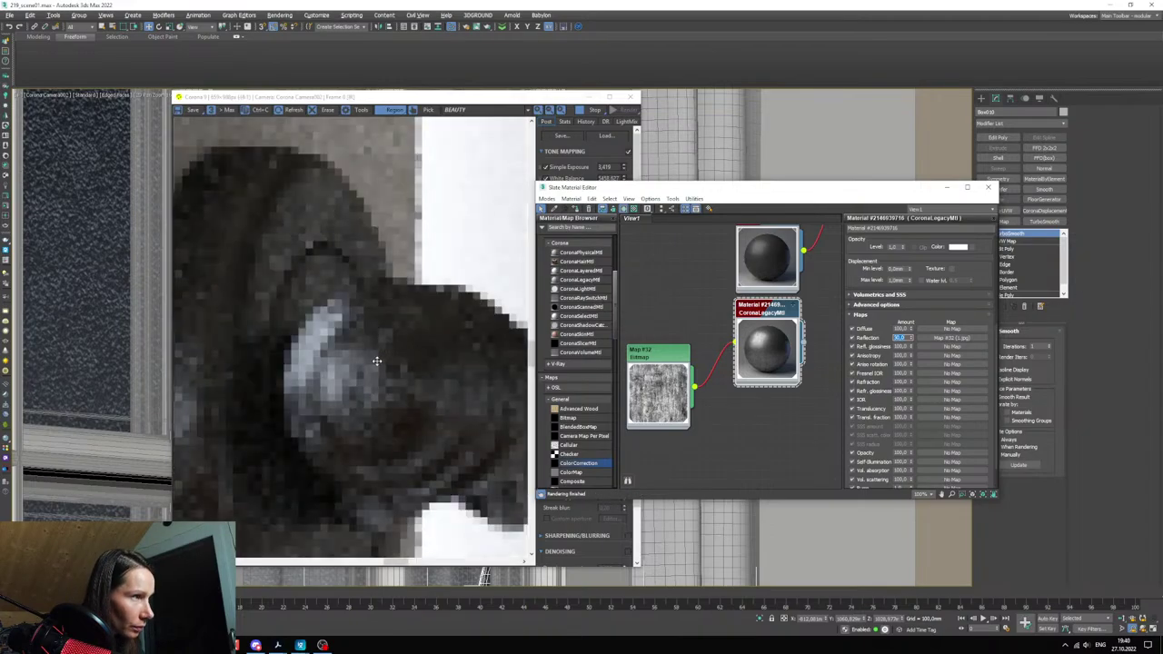
scroll(376, 361, "down", 3)
scroll(380, 363, "down", 2)
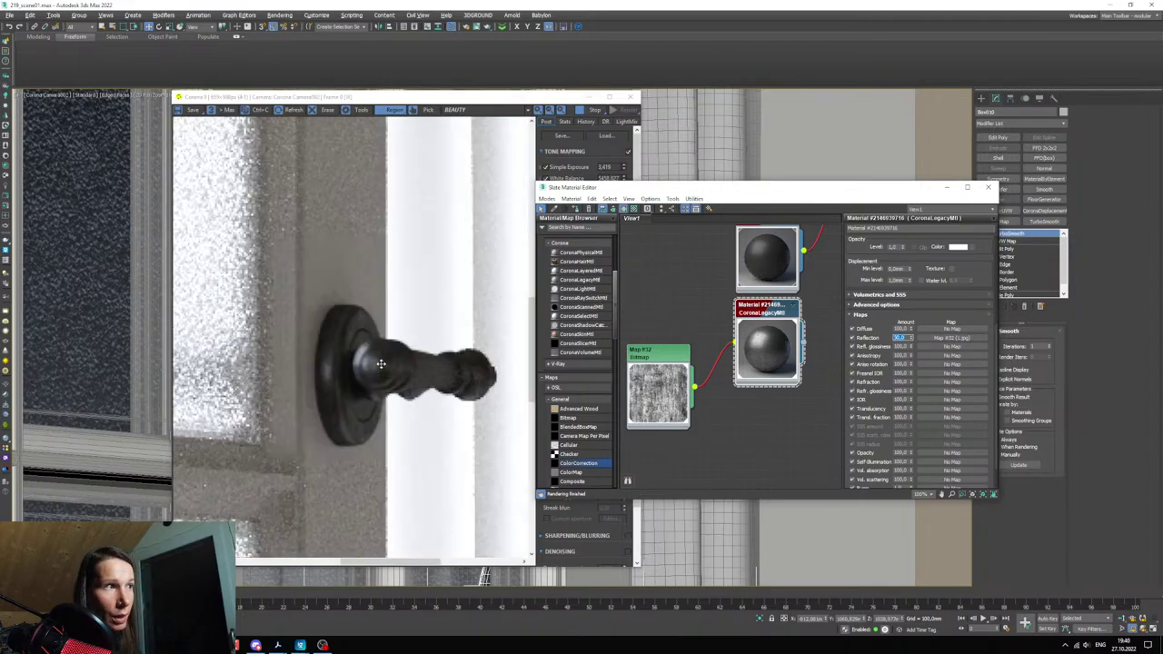
scroll(396, 389, "down", 3)
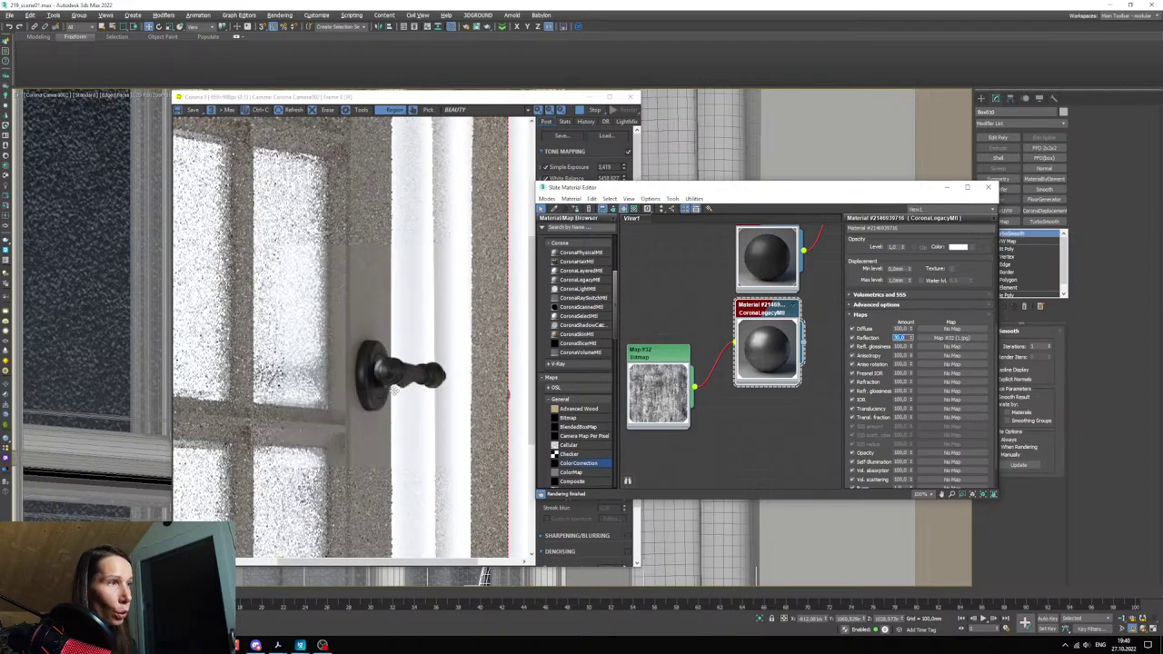
scroll(396, 391, "down", 2)
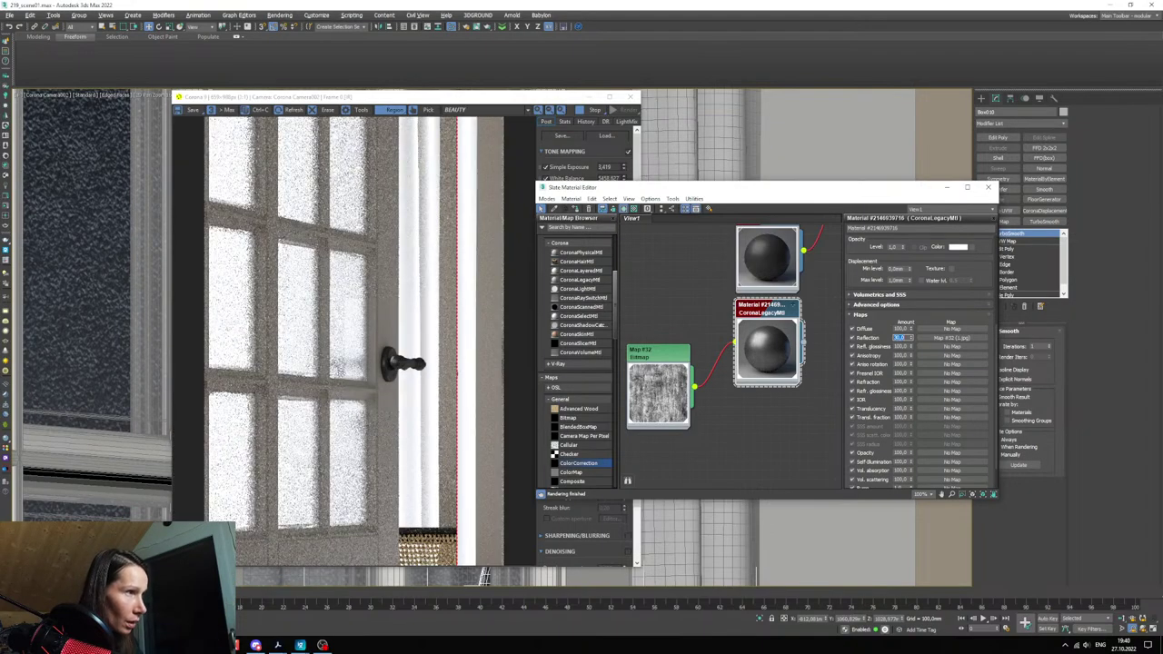
scroll(328, 356, "up", 5)
scroll(329, 364, "down", 3)
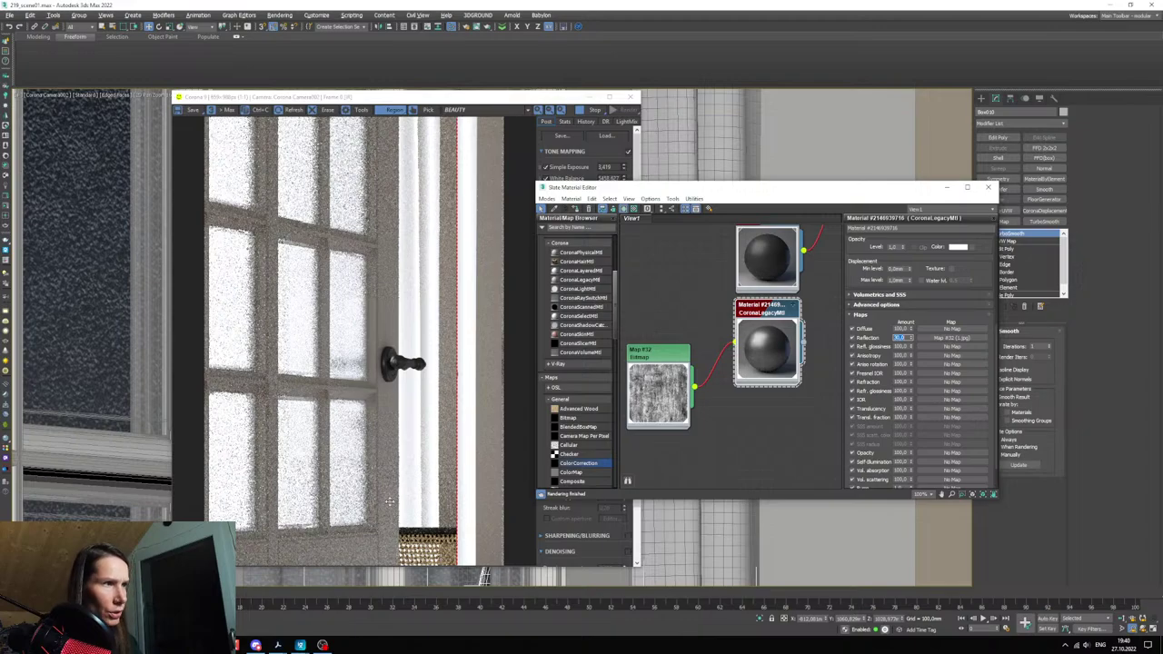
scroll(389, 501, "up", 4)
scroll(345, 483, "down", 4)
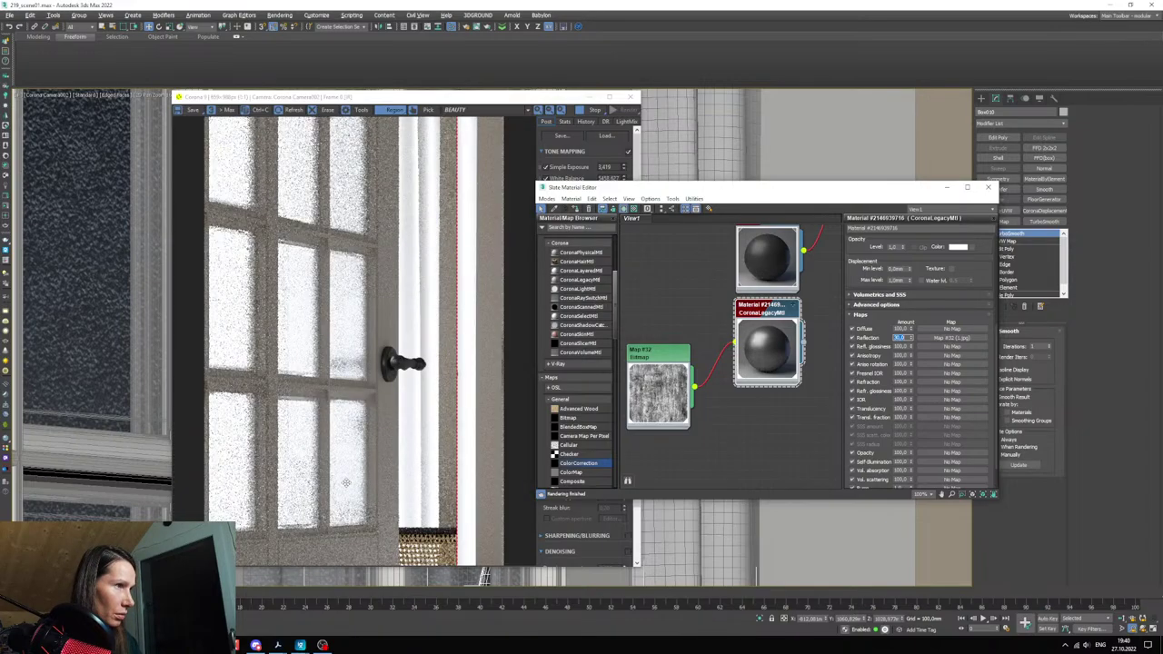
scroll(345, 482, "up", 4)
scroll(342, 347, "down", 4)
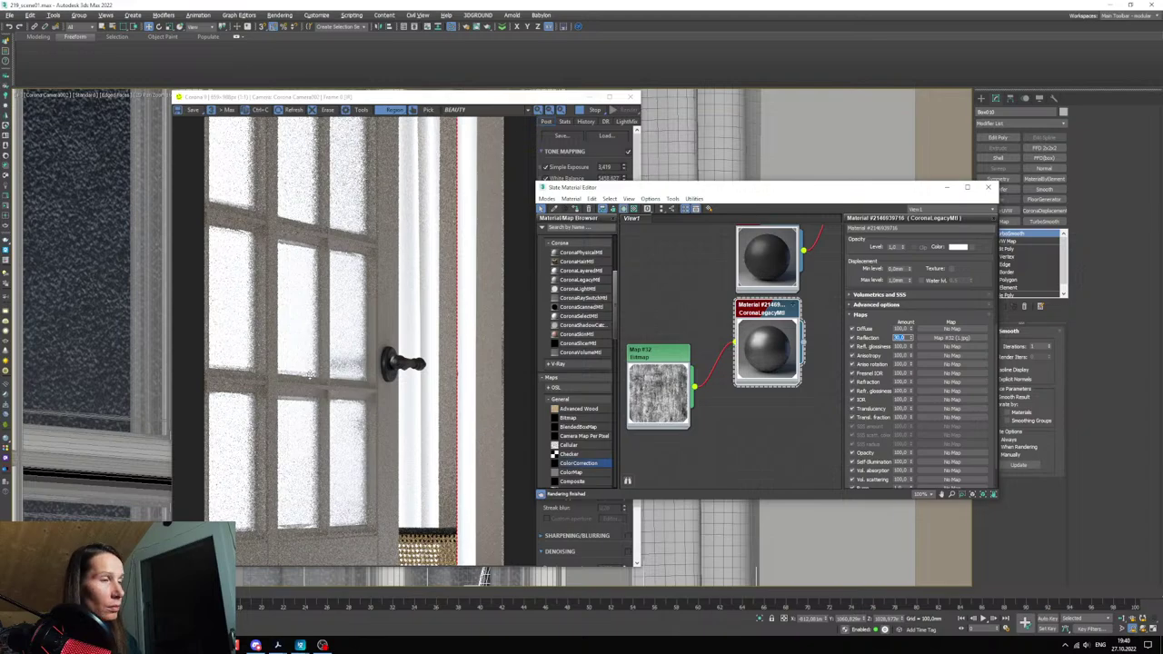
- Return the viewport to the full bedroom camera view and bring back the render limited to the glazed door
left_click(967, 187)
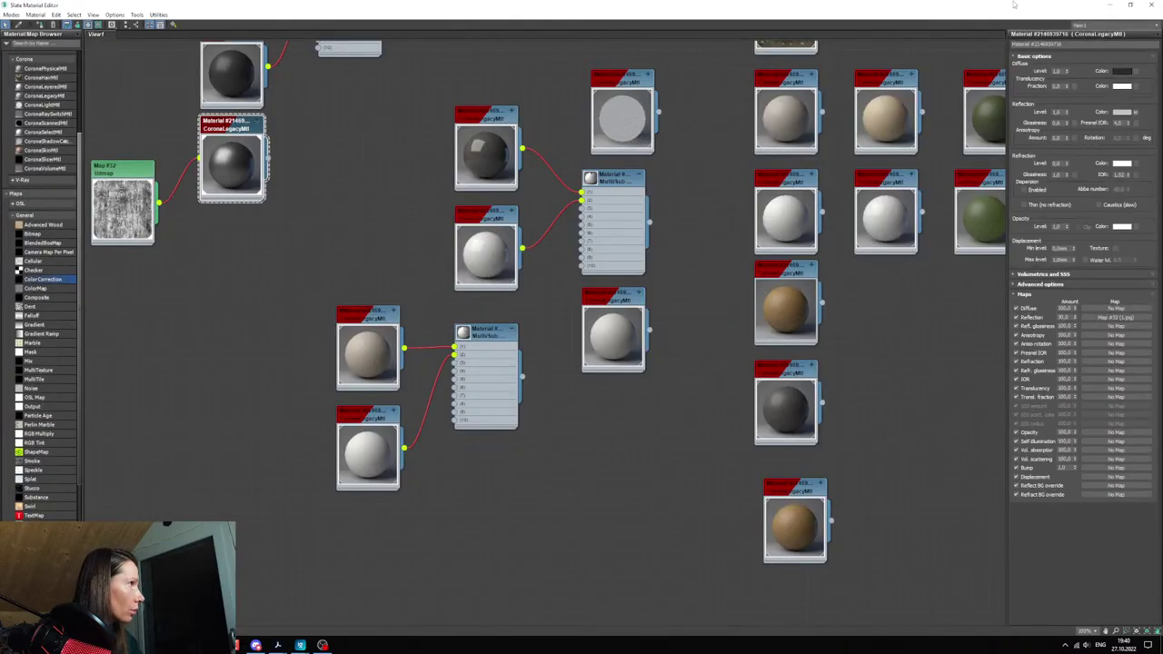
left_click(1109, 6)
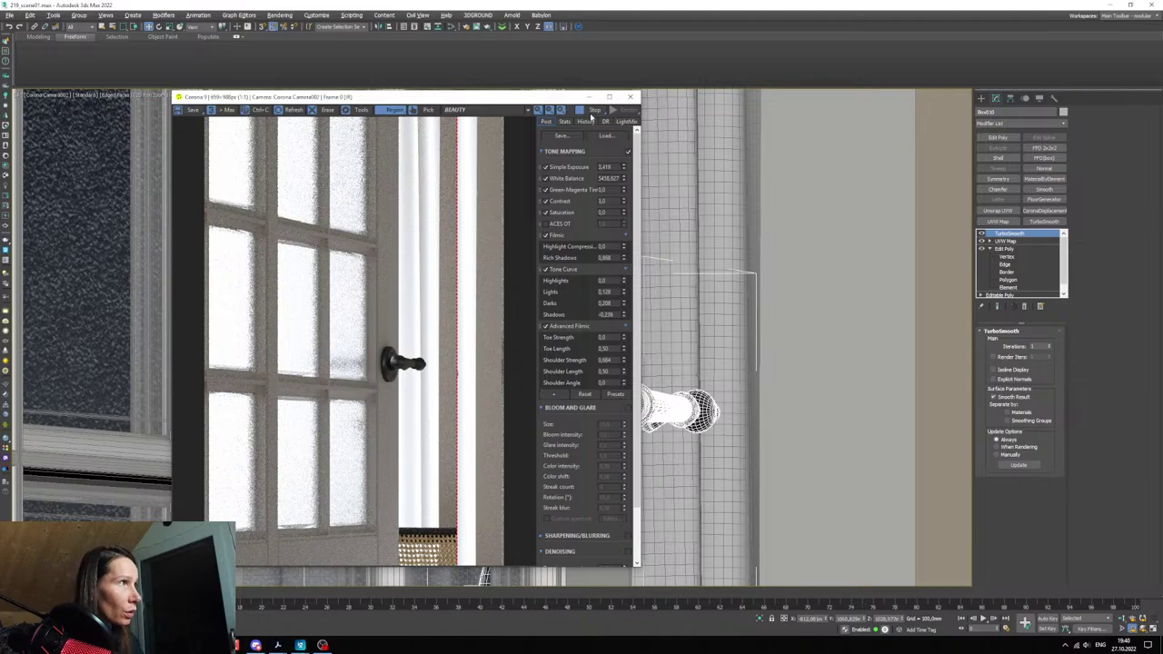
left_click(588, 96)
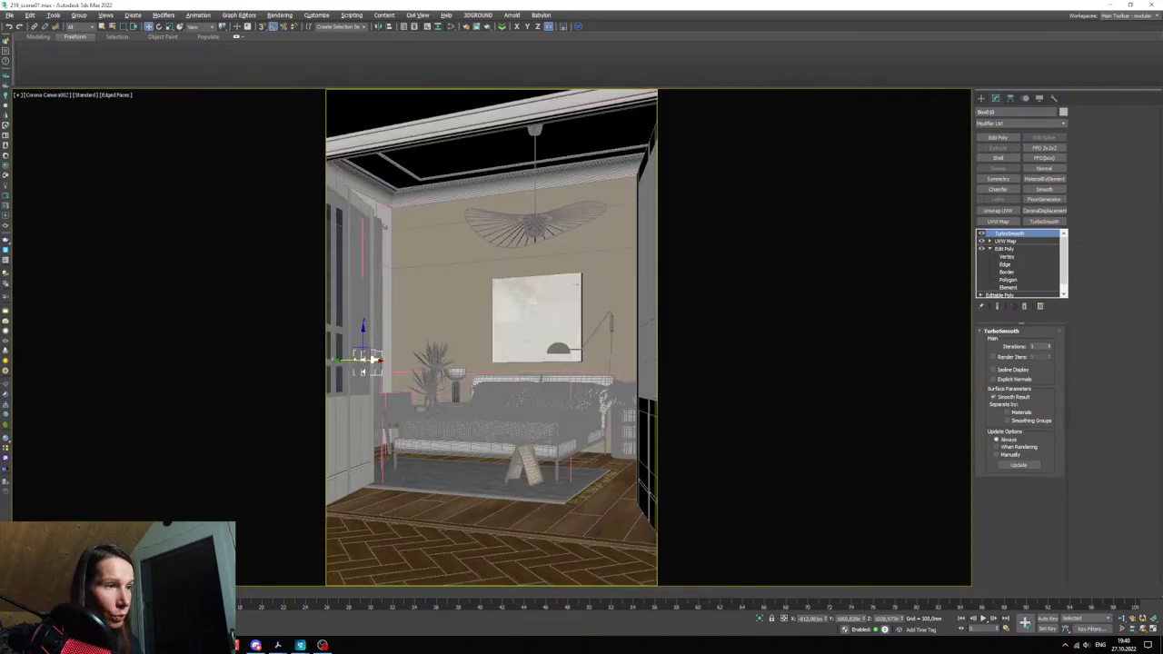
key("alt+Tab")
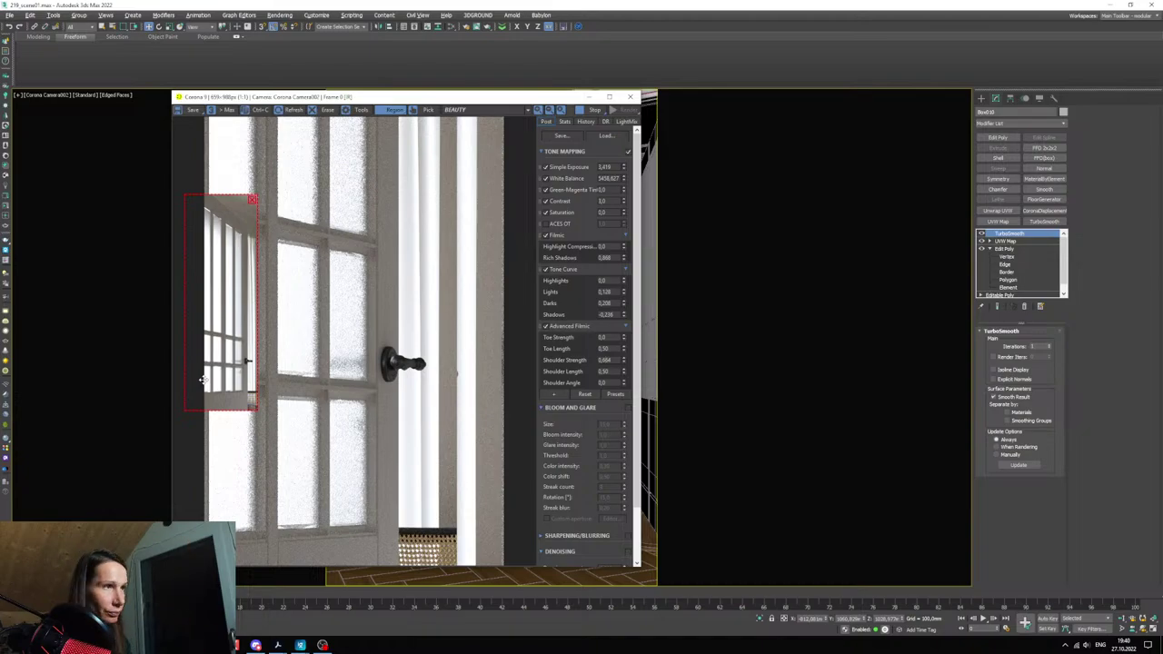
left_click(1029, 504)
- Reopen the Slate Material Editor as a smaller window and place it beside the rendered door
key("m")
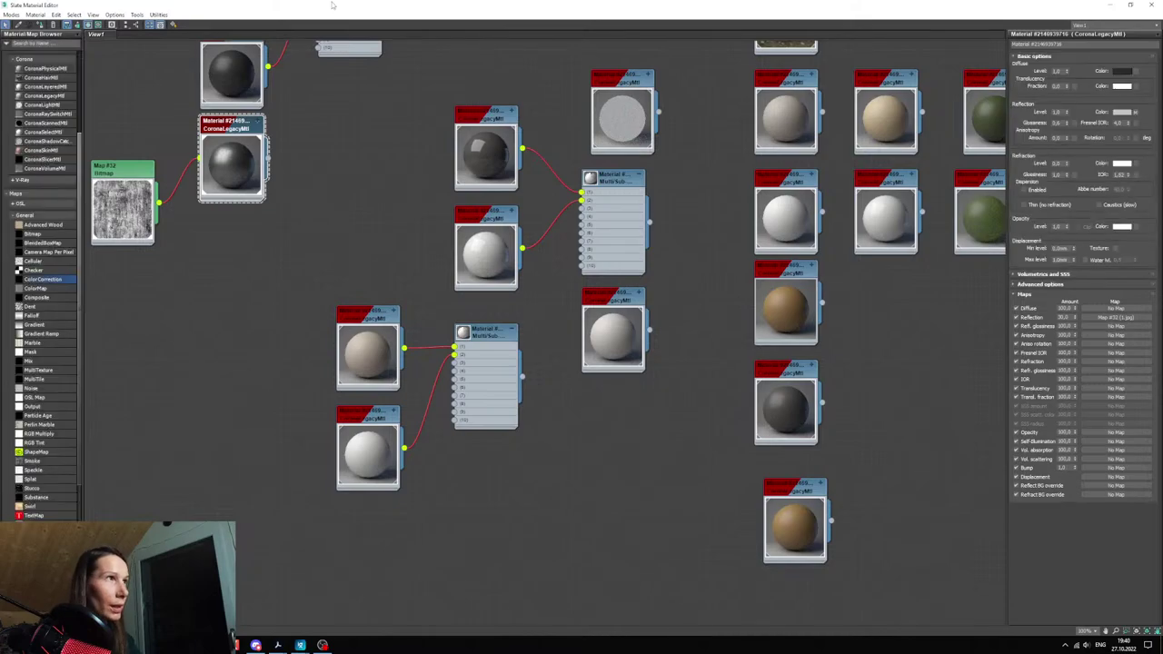
left_click_drag(322, 6, 615, 189)
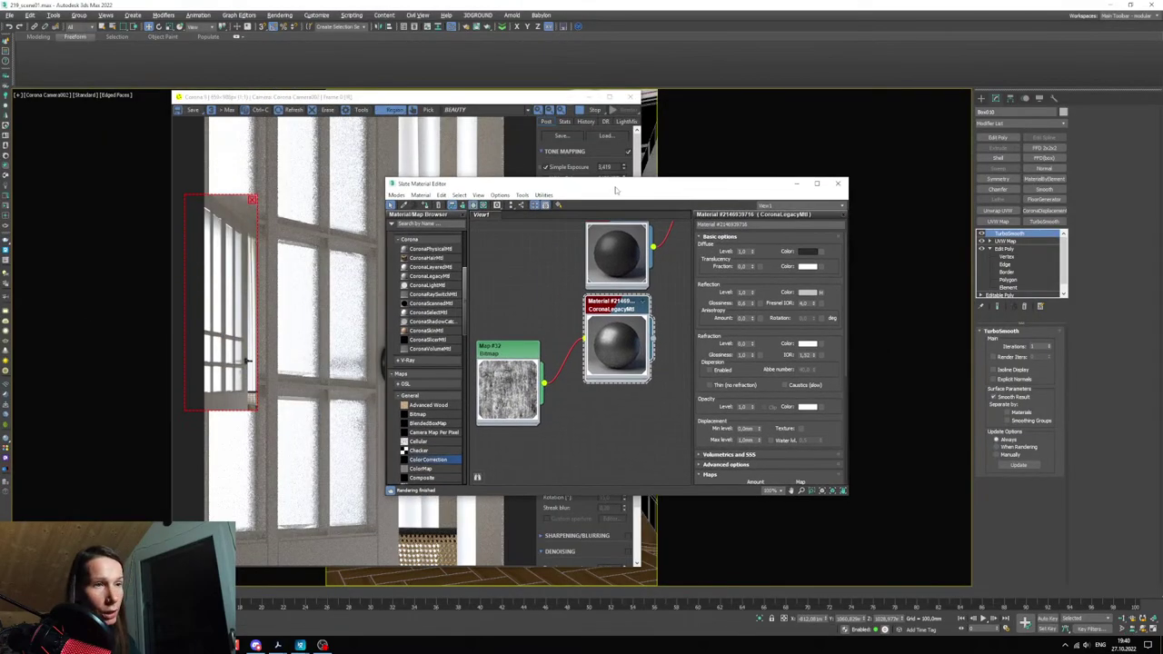
left_click_drag(506, 191, 512, 186)
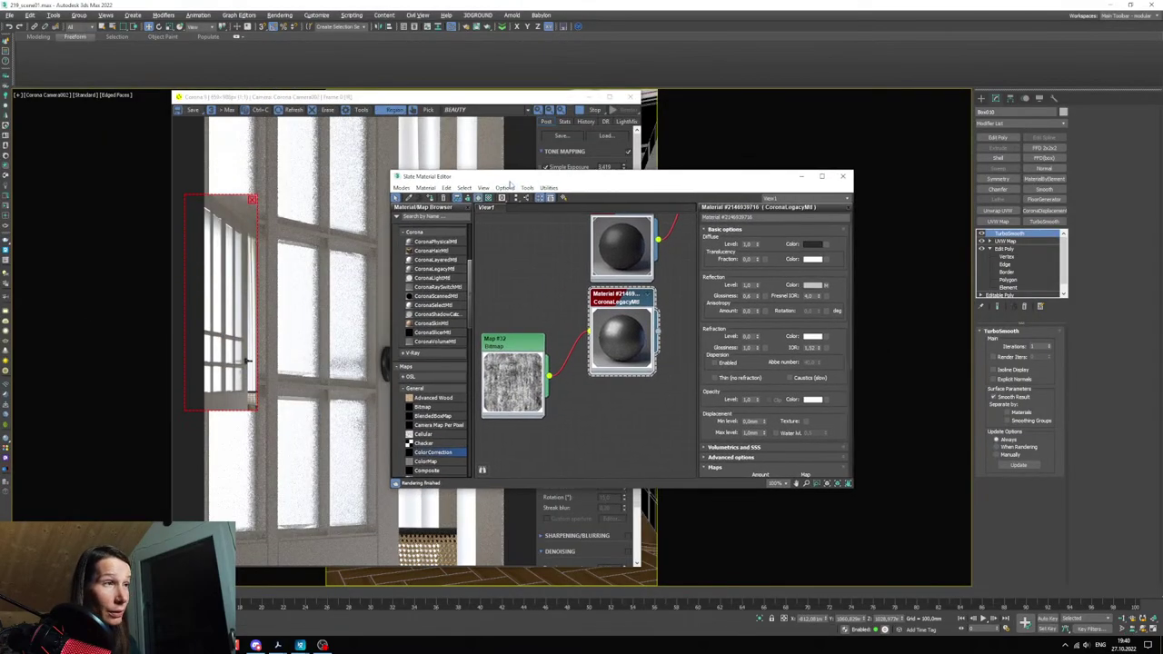
middle_click_drag(600, 368, 584, 334)
left_click_drag(531, 181, 719, 186)
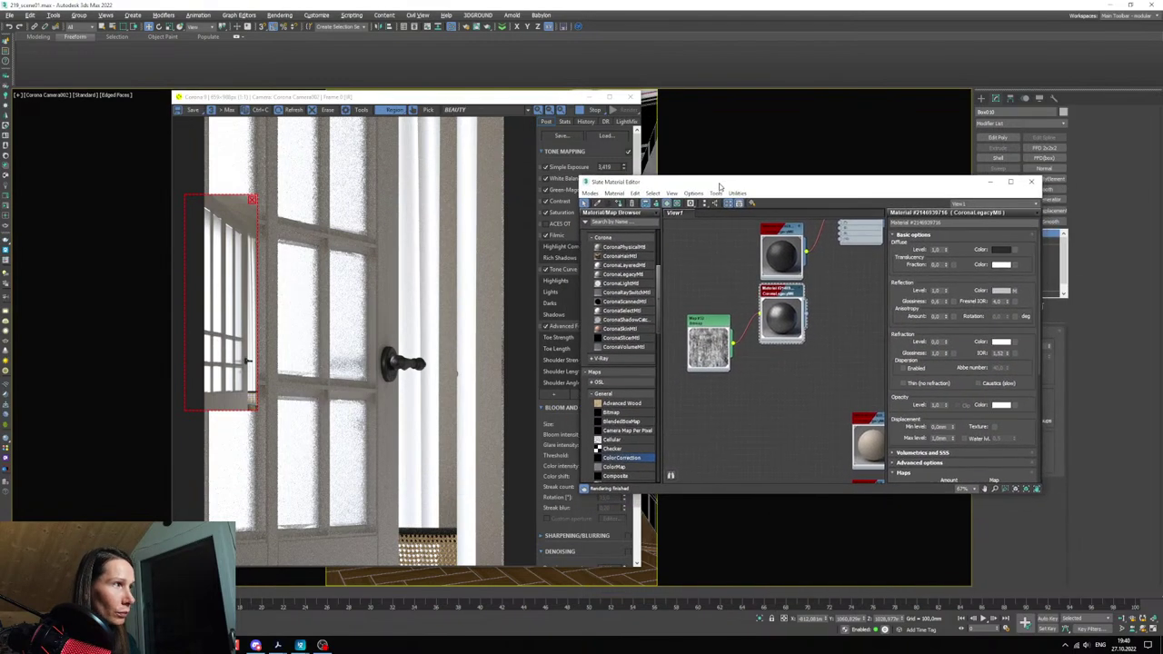
- Review the scene's material node graphs, from the handle and door materials to the wood floor networks, and check the door in the render
scroll(750, 315, "down", 3)
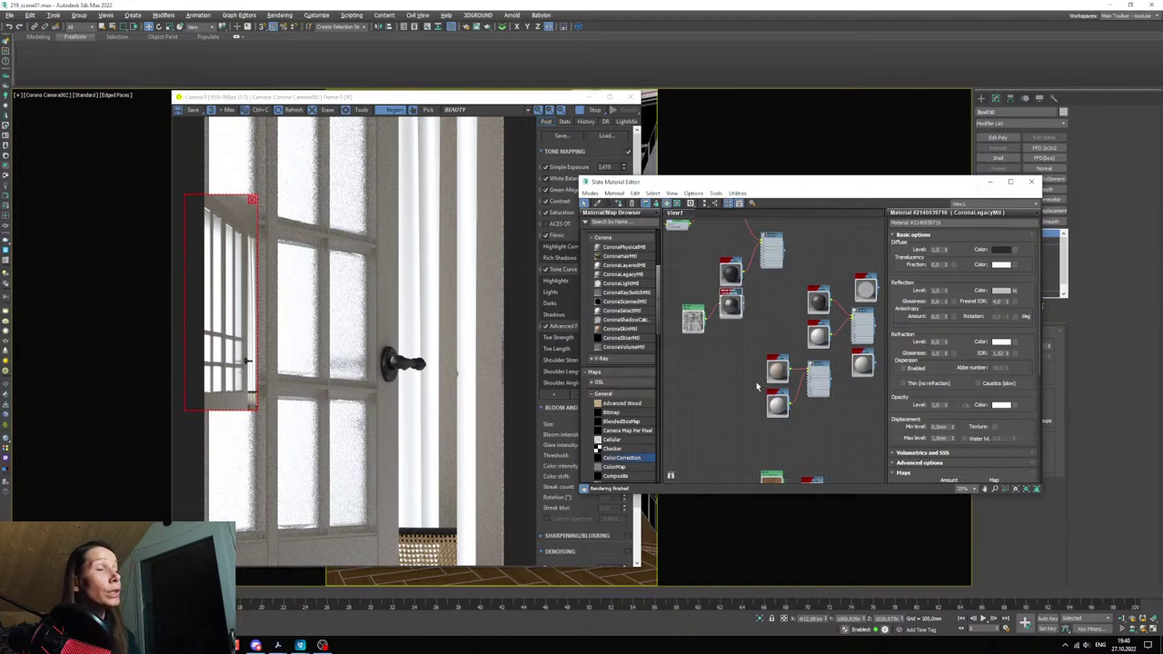
middle_click_drag(758, 468, 763, 332)
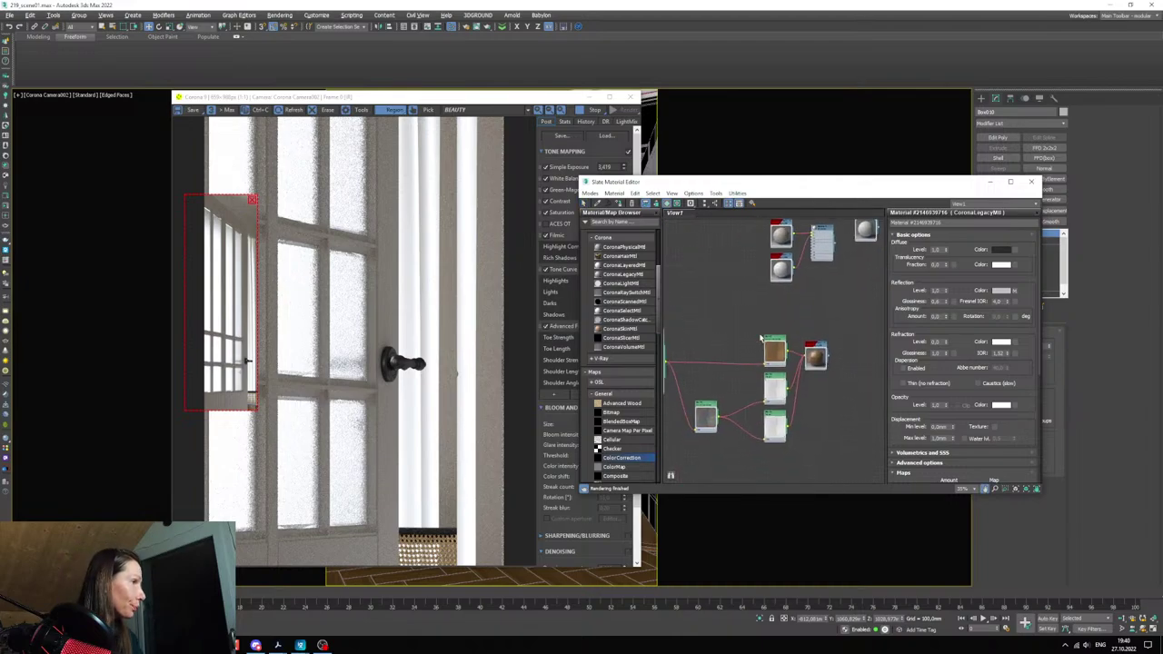
middle_click_drag(725, 388, 804, 429)
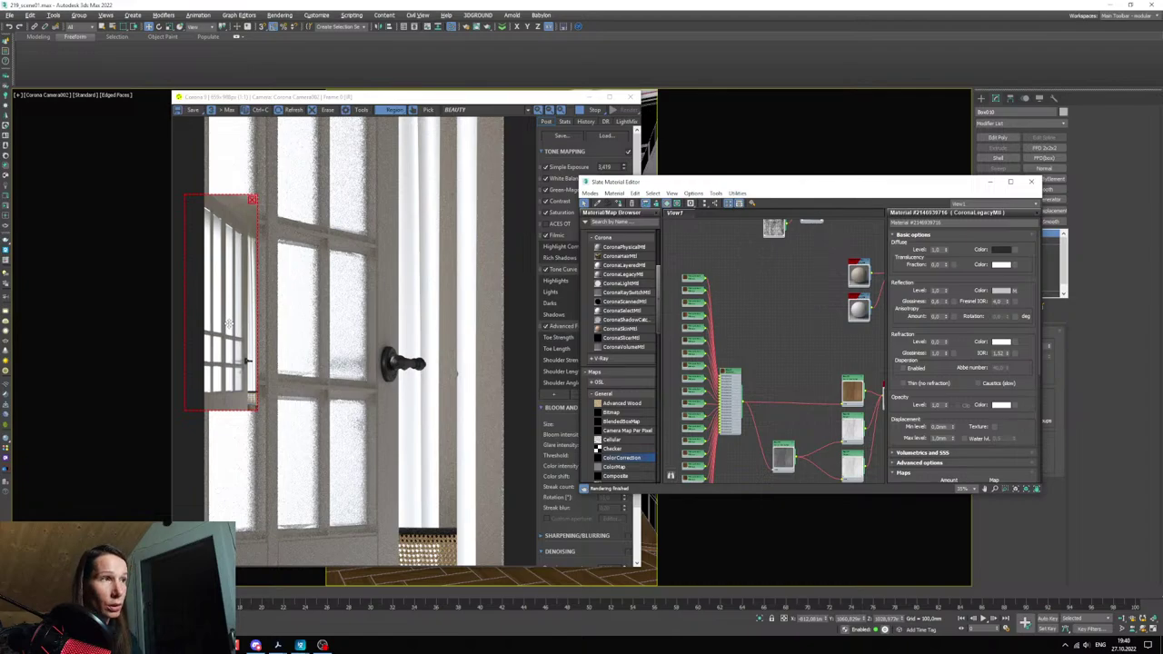
scroll(230, 316, "up", 2)
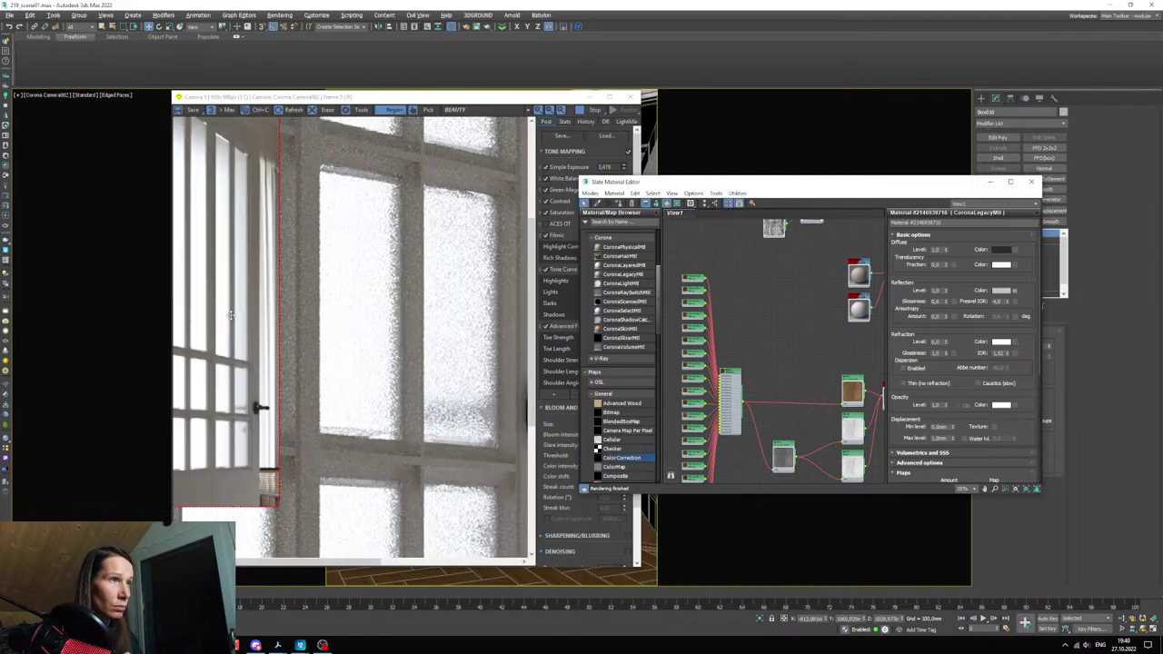
scroll(230, 316, "down", 2)
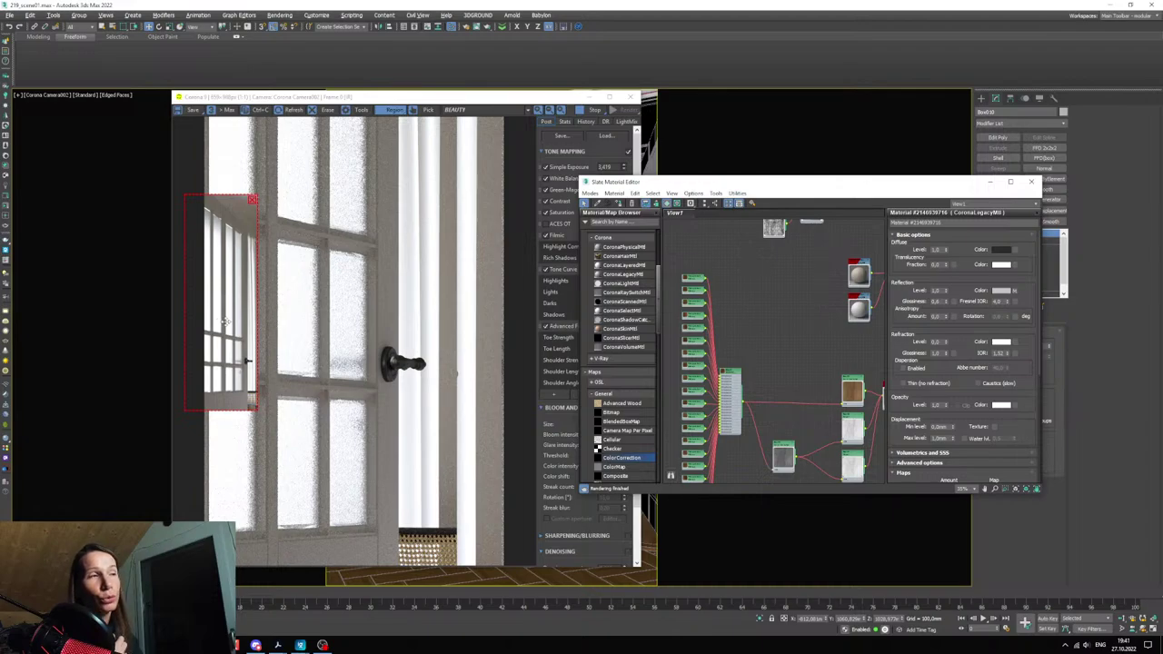
middle_click_drag(705, 369, 754, 358)
scroll(737, 318, "down", 4)
scroll(788, 397, "up", 4)
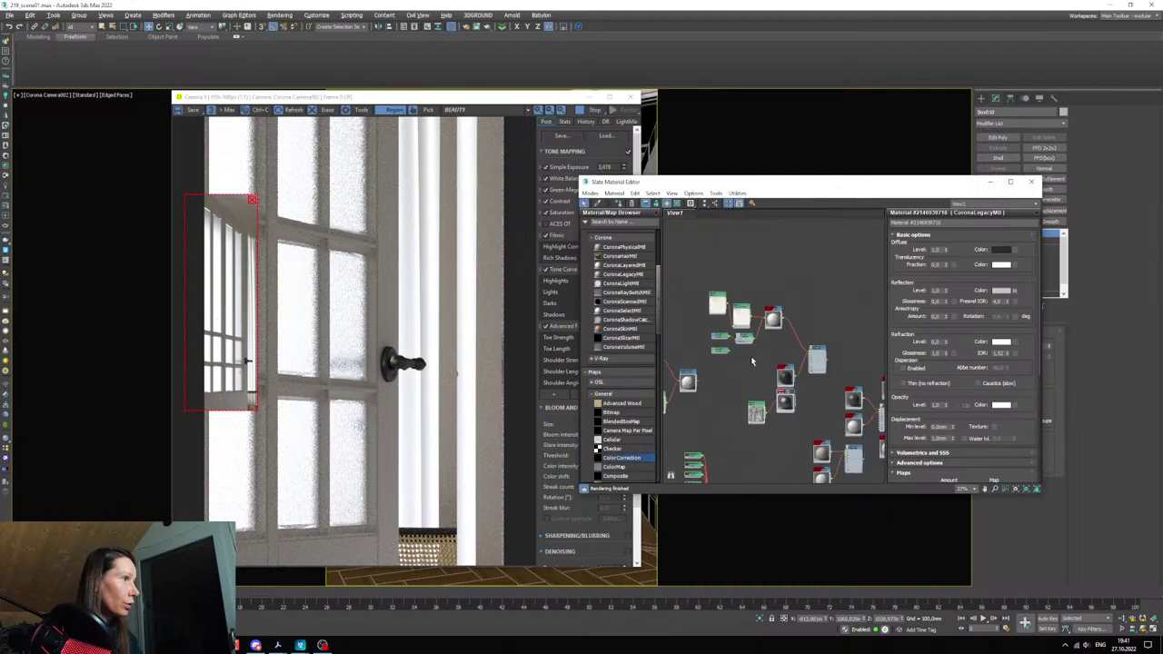
middle_click_drag(828, 445, 776, 328)
scroll(807, 374, "up", 3)
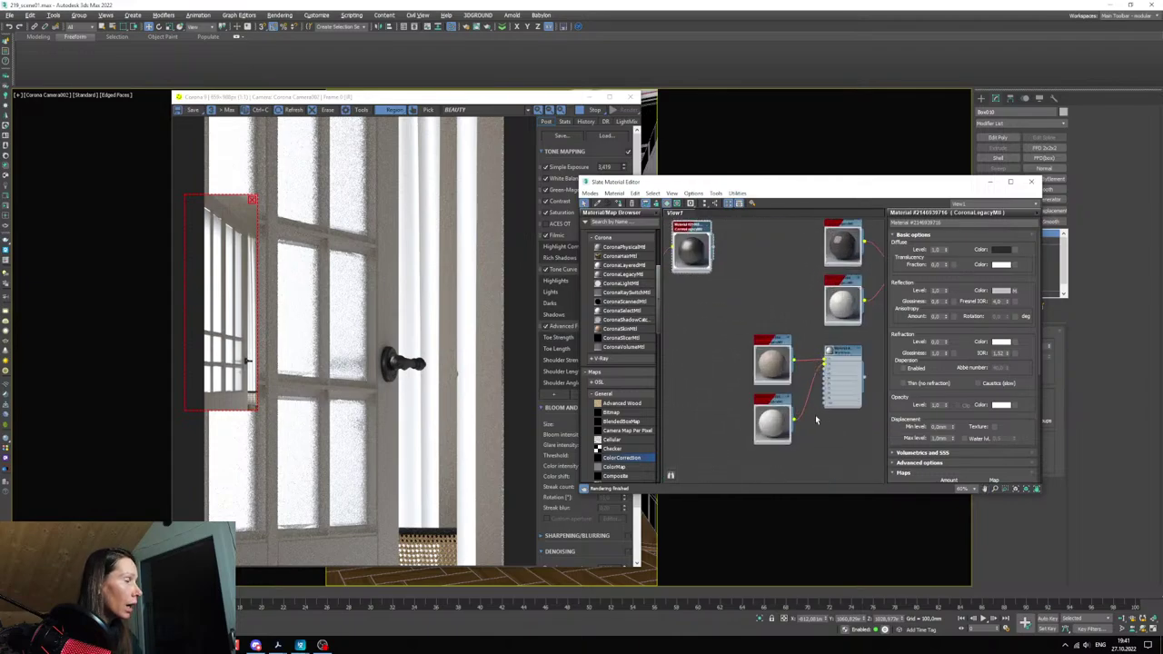
scroll(815, 419, "down", 4)
middle_click_drag(782, 446, 797, 279)
middle_click_drag(753, 426, 757, 356)
scroll(758, 356, "down", 3)
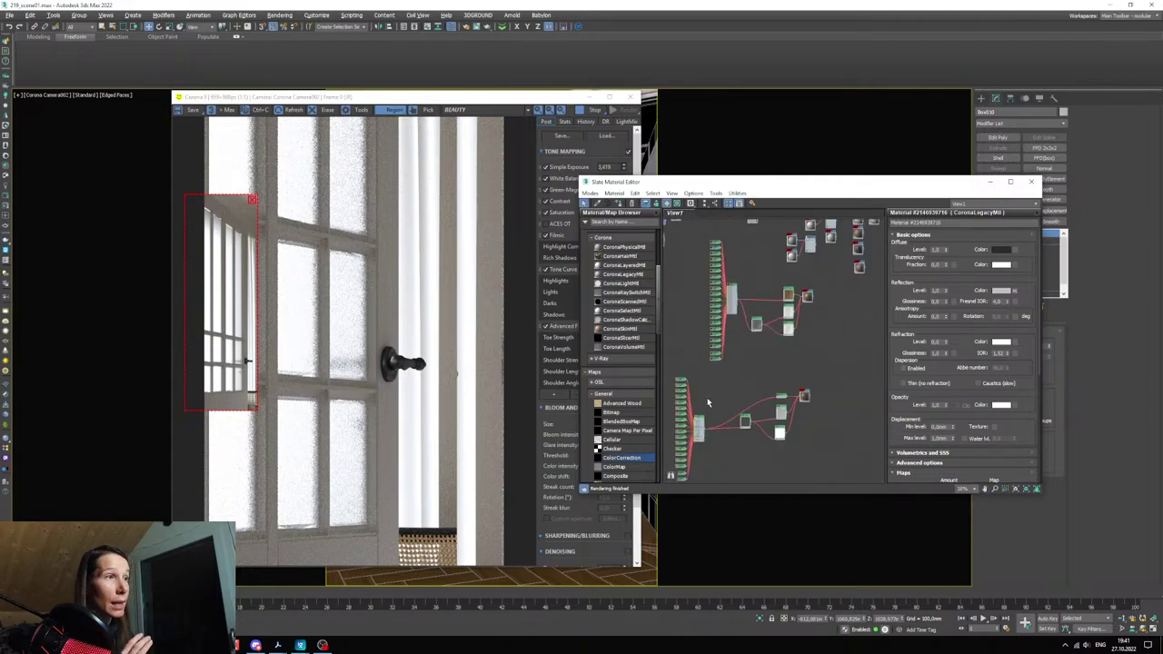
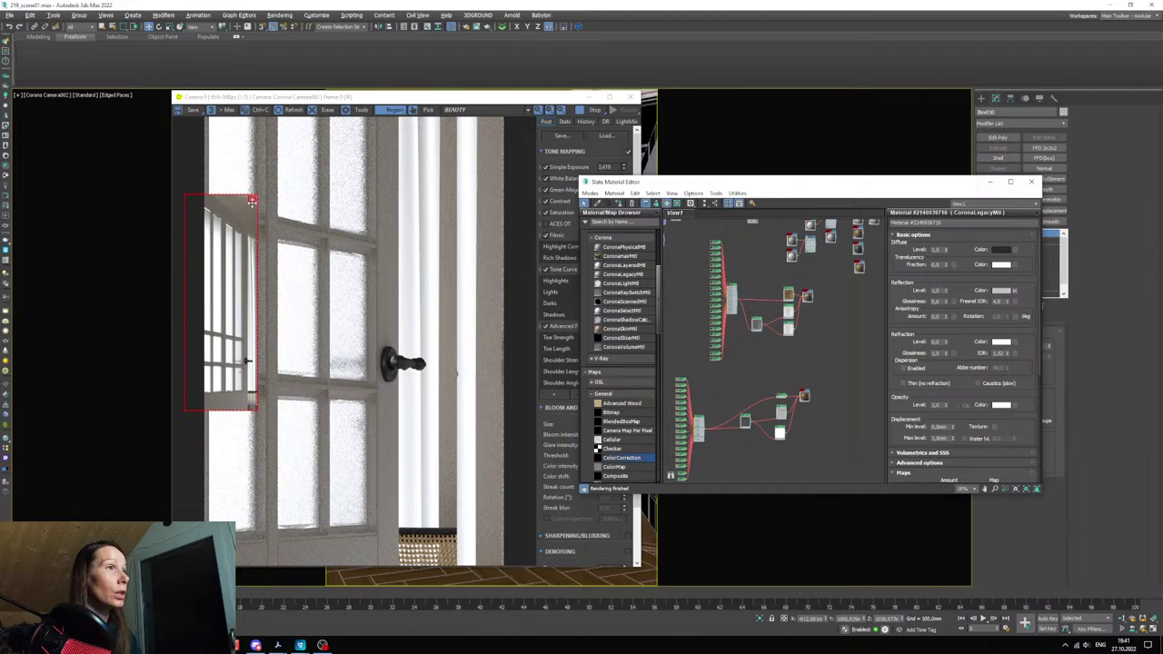
- Clear the render region to render the whole bedroom, and close the material editor and render window
left_click(252, 201)
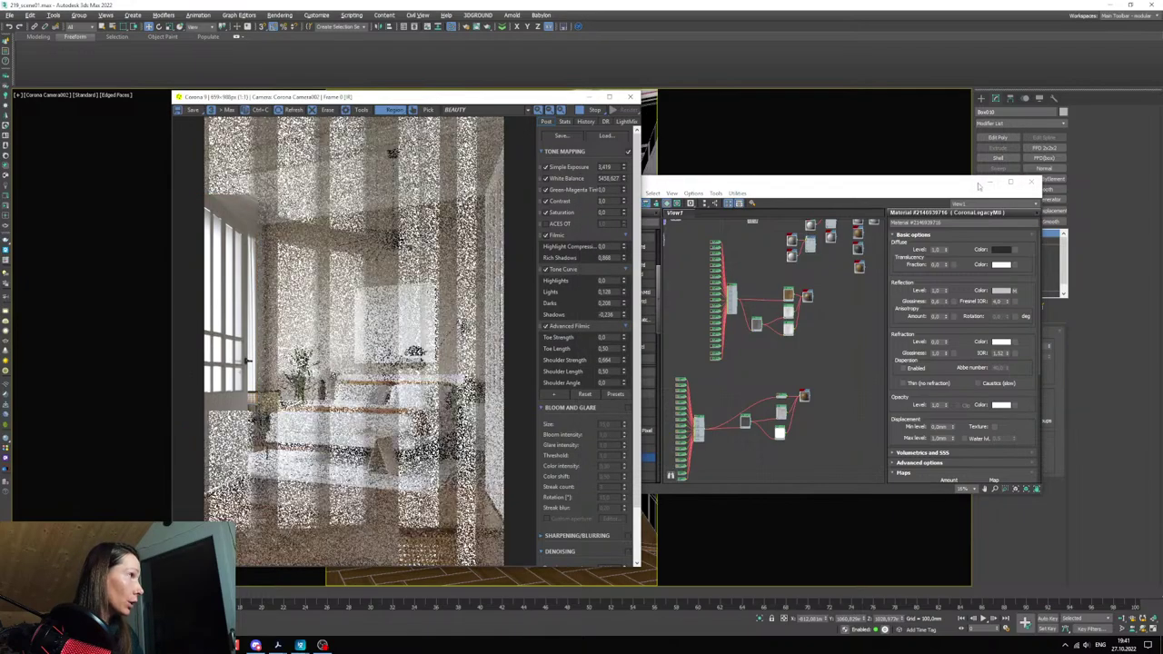
left_click(1031, 182)
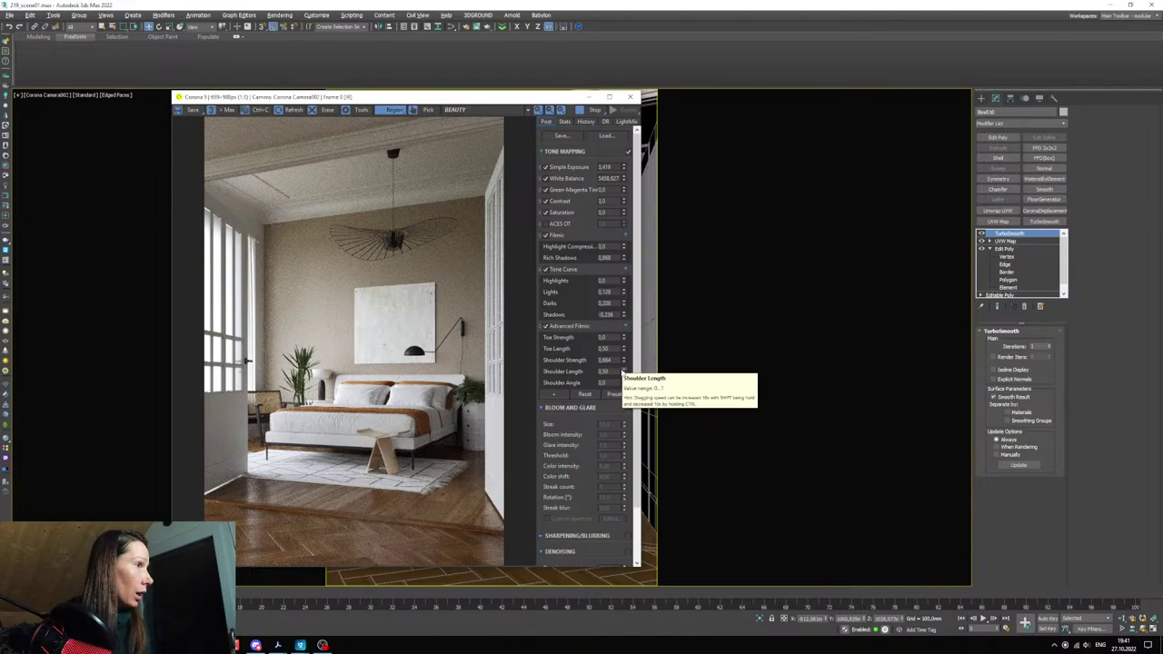
left_click(630, 97)
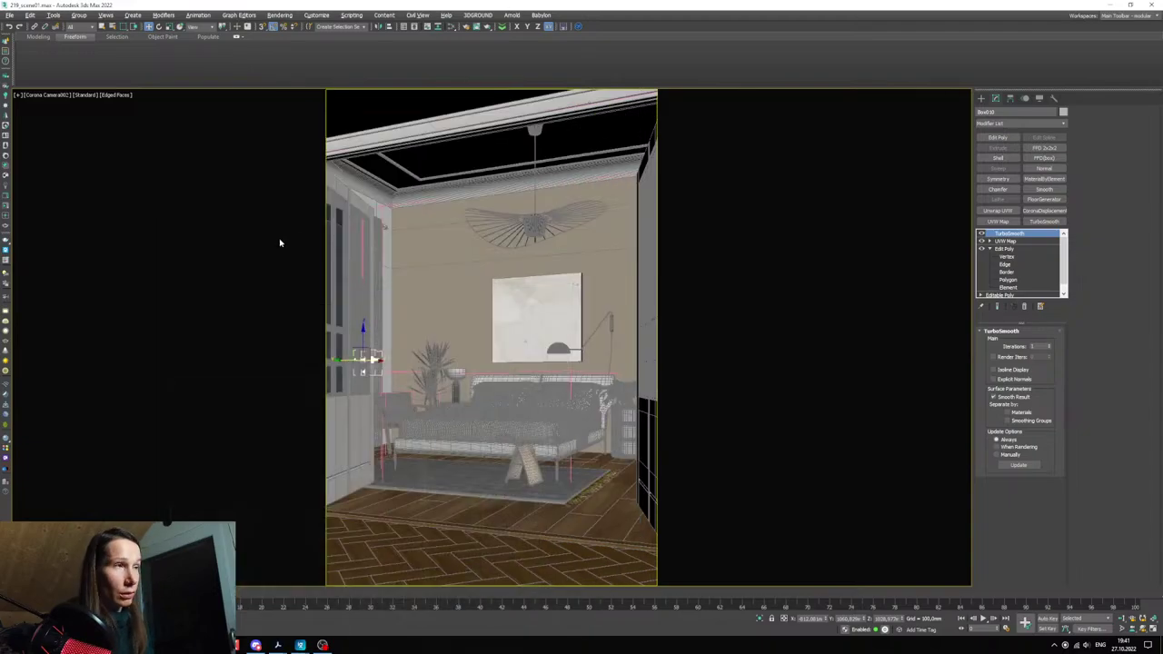
- Switch to the Top view with the bedroom plan in sight and start creating a CoronaCam
key("alt+w")
key("alt+w")
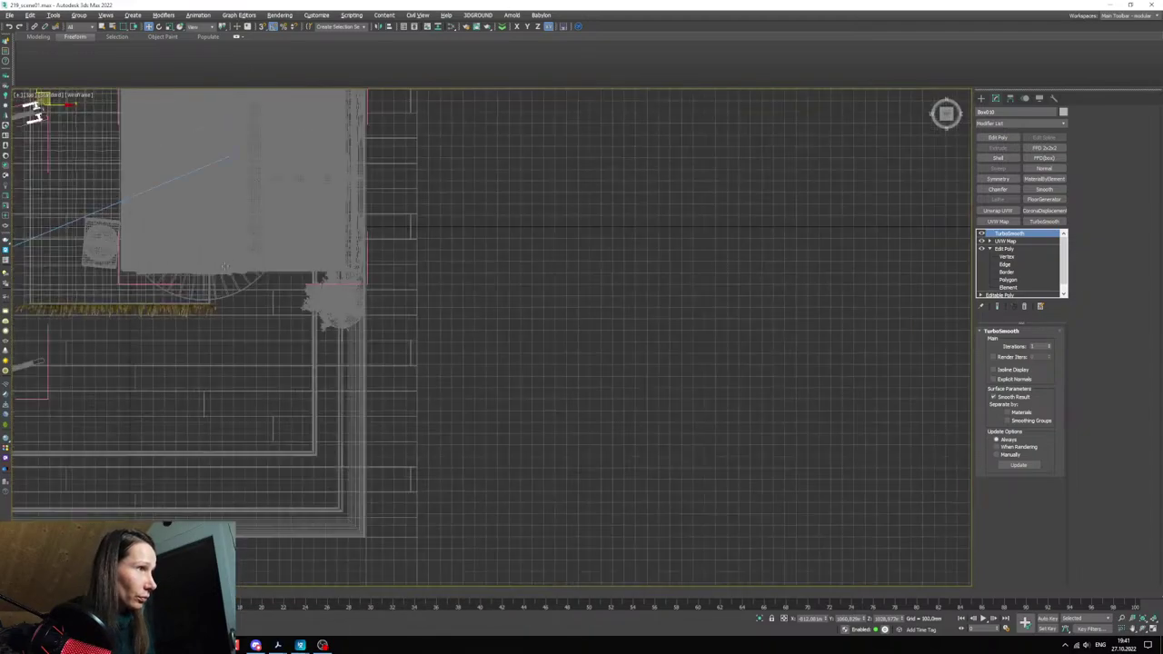
scroll(225, 266, "down", 2)
middle_click_drag(225, 266, 404, 366)
left_click(982, 99)
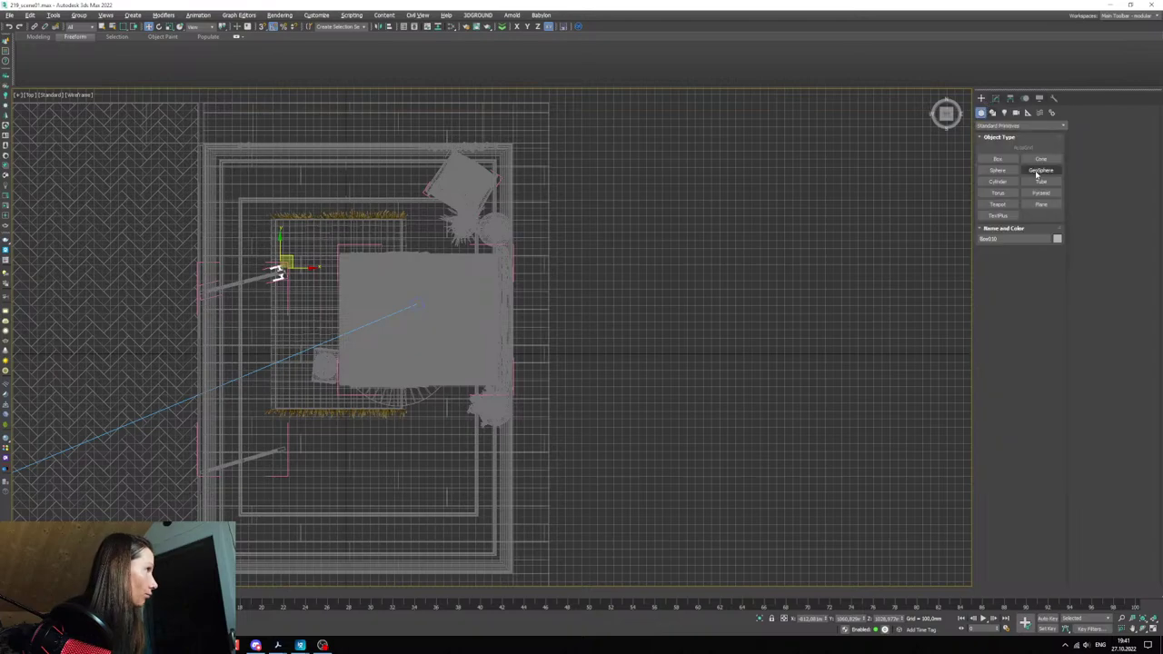
left_click(1016, 113)
left_click(1044, 171)
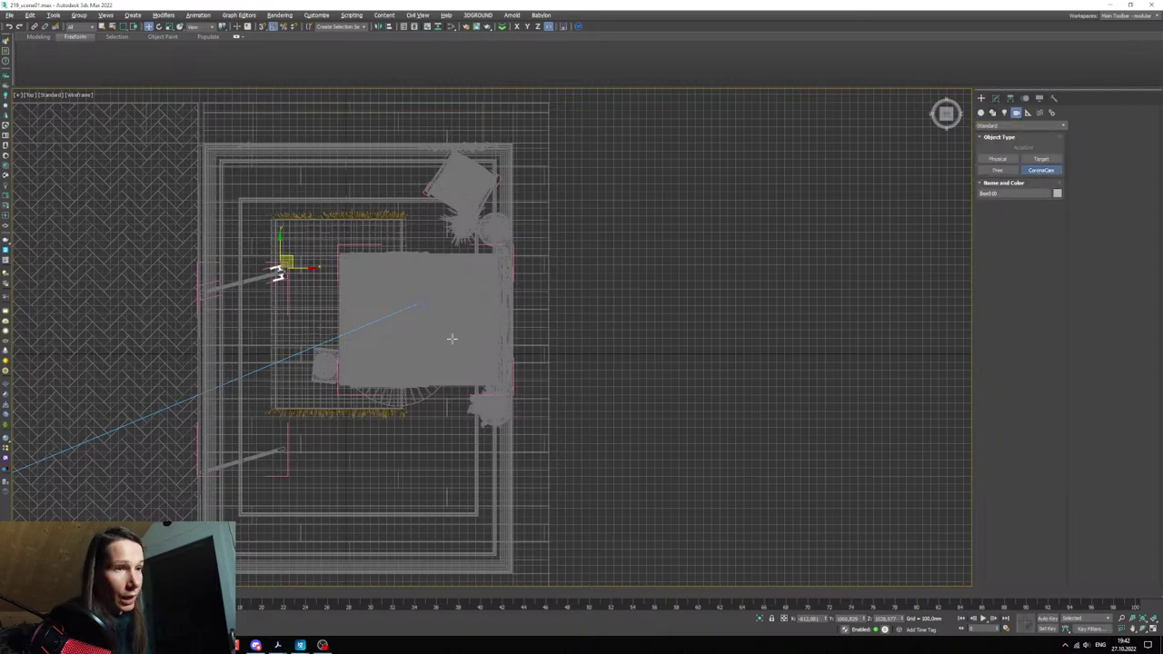
middle_click_drag(341, 312, 426, 353)
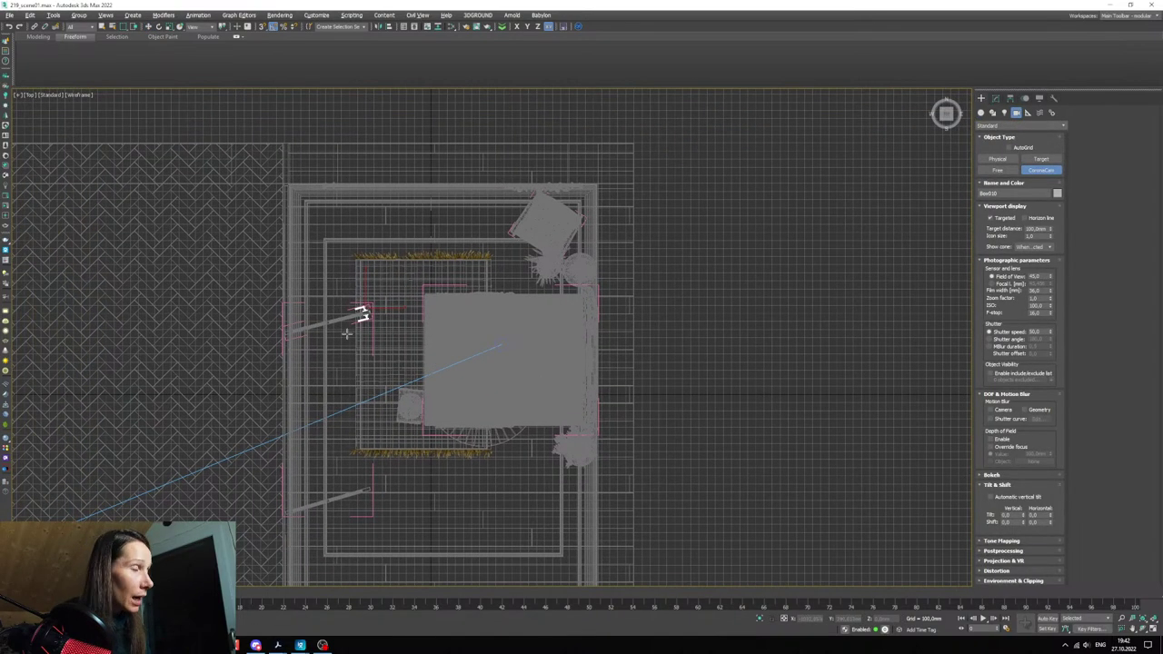
- Look through the bedroom reference photos for how their camera angles frame the bed, nightstands and doorways
mouse_move(300, 645)
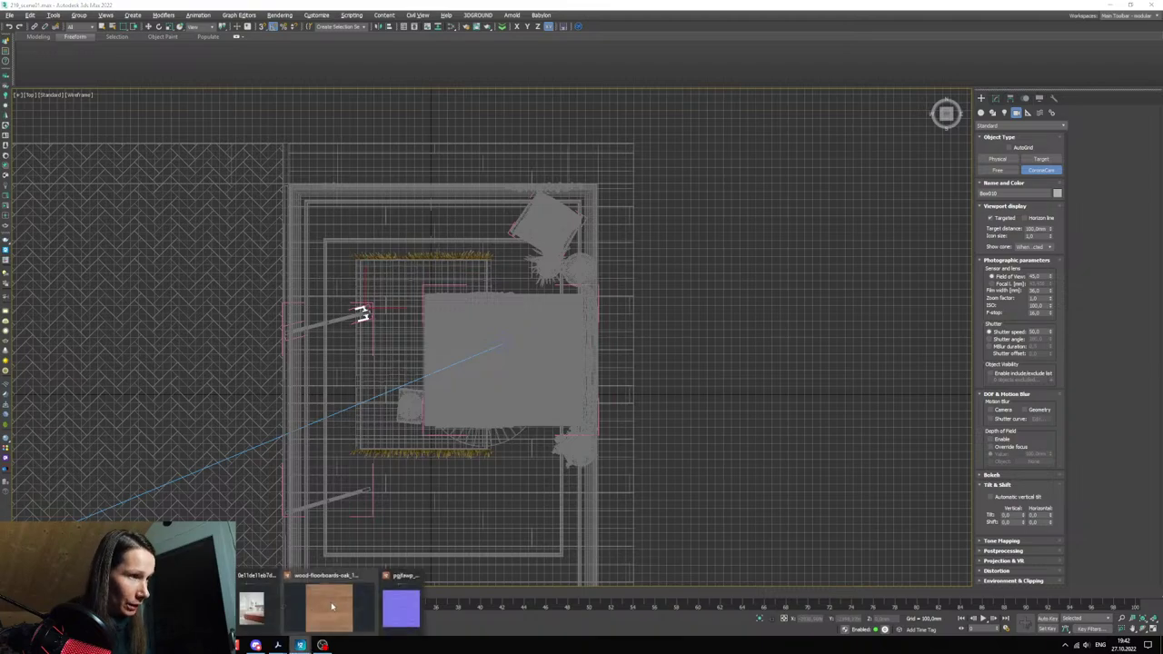
left_click(325, 604)
key("Right")
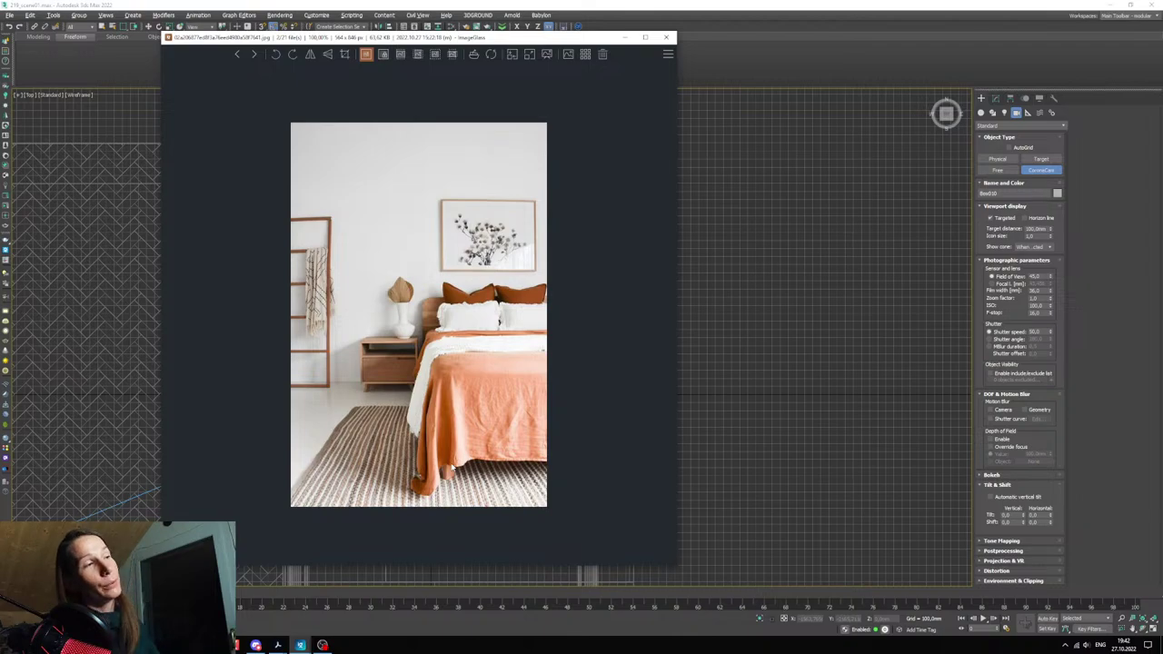
key("Right")
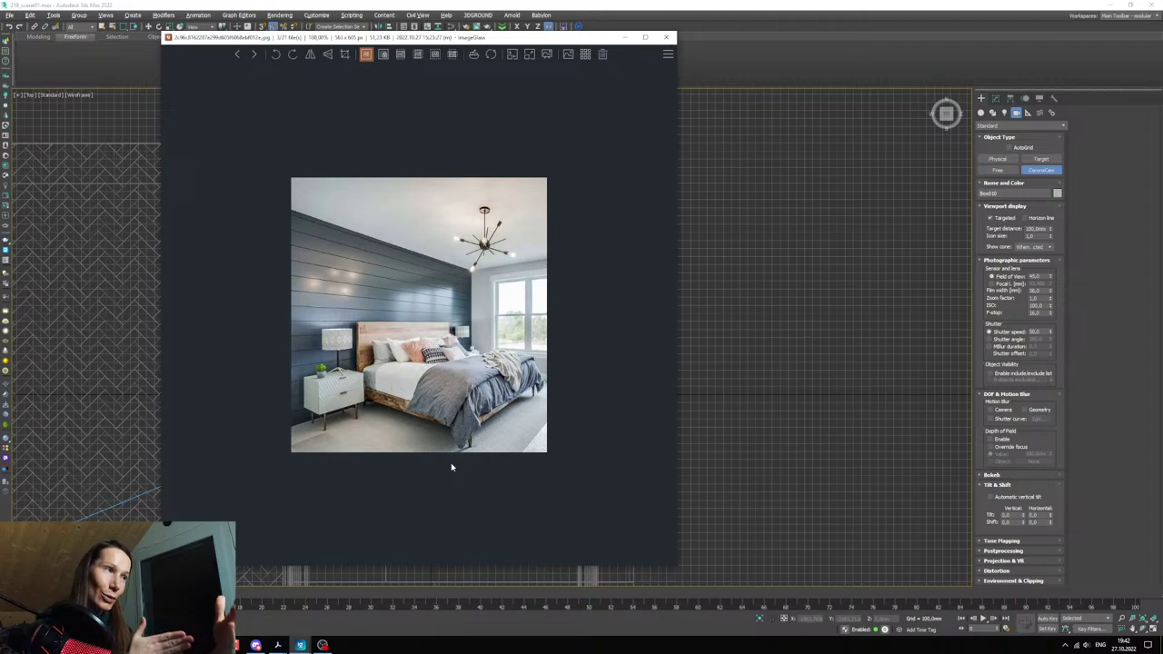
key("Right")
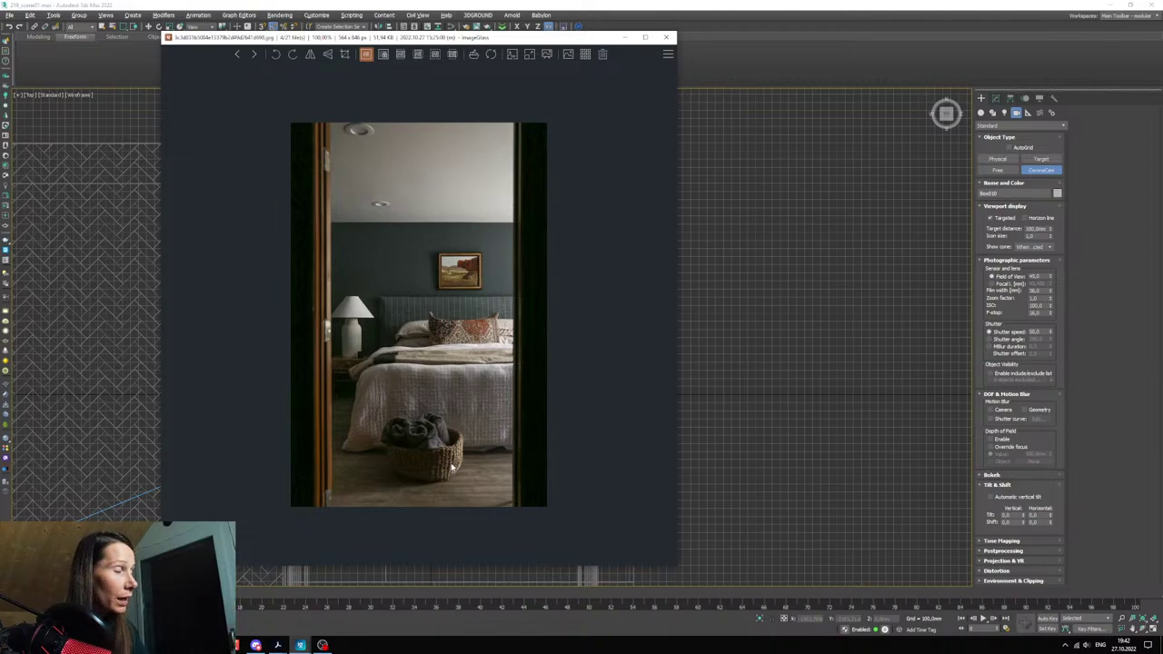
key("Right")
key("Right")
key("Right")
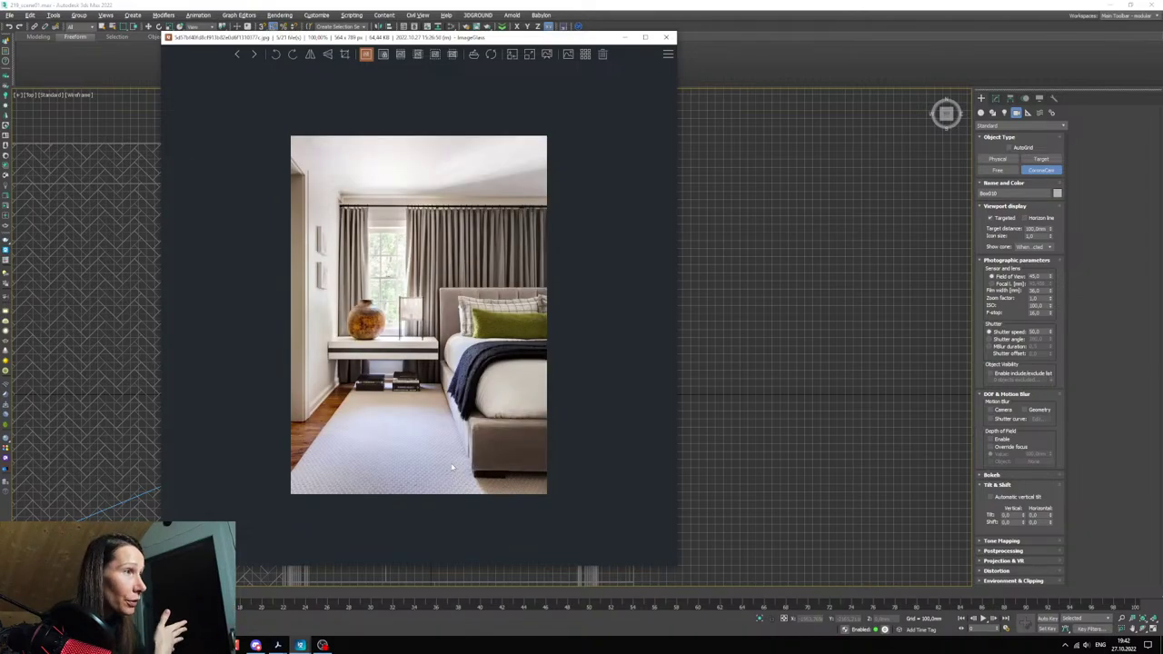
key("Right")
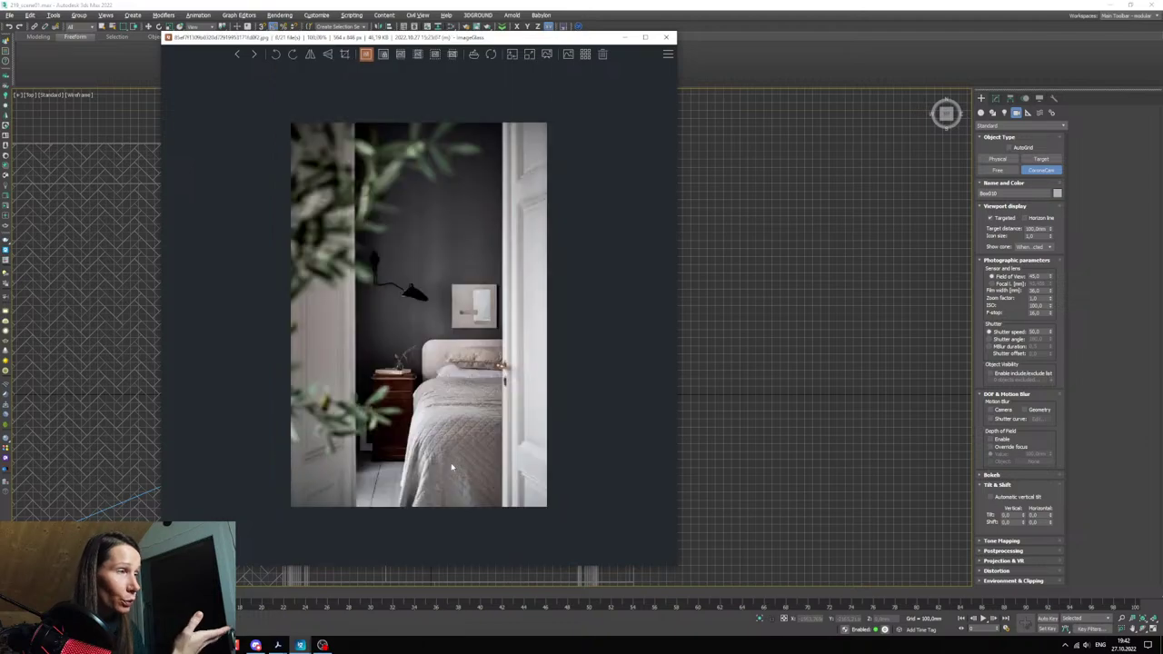
key("Right")
key("Right")
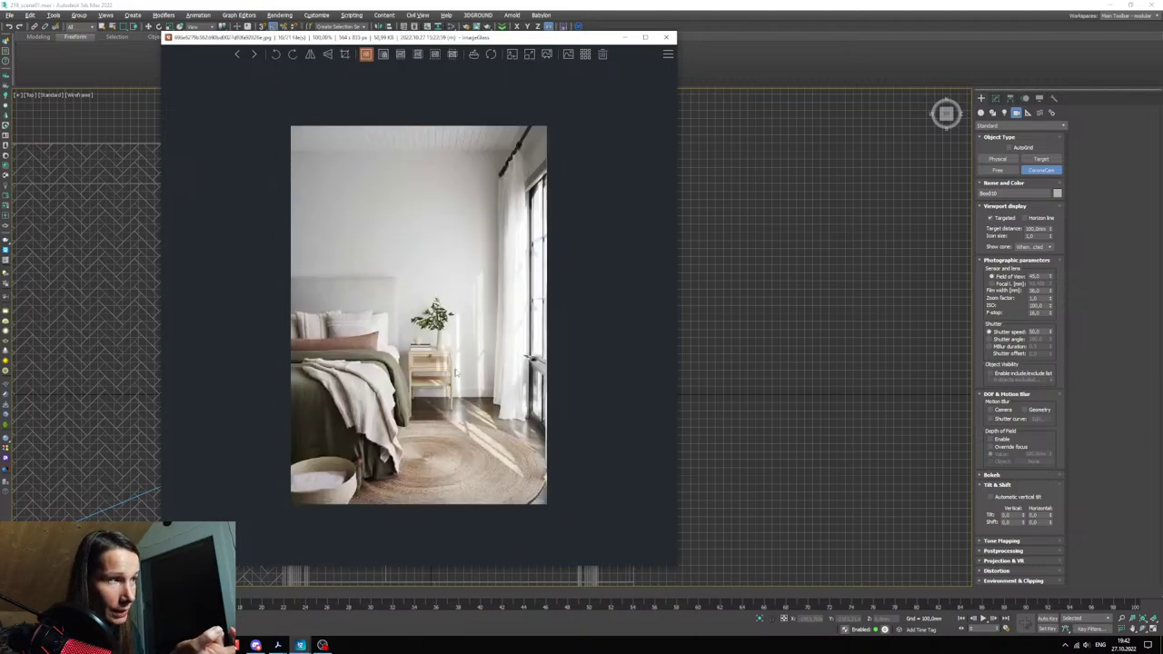
left_click(623, 37)
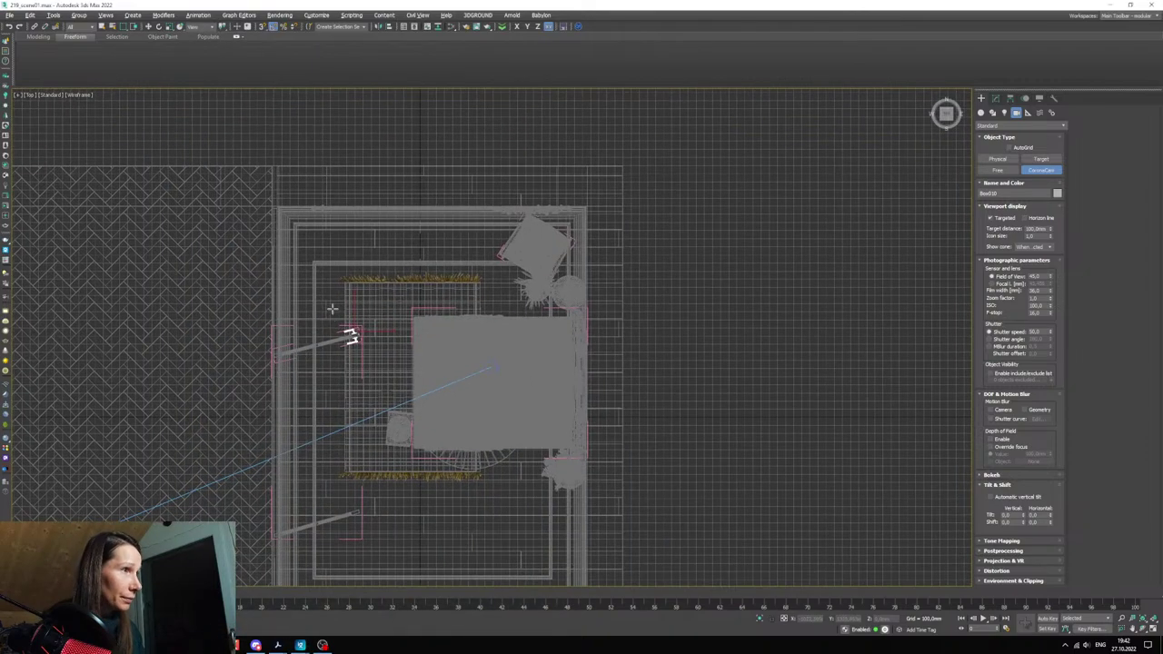
- Place a targeted CoronaCam in the plan facing the headboard wall beside the bed, look through it and raise it above bed height
left_click_drag(332, 308, 512, 307)
key("alt+w")
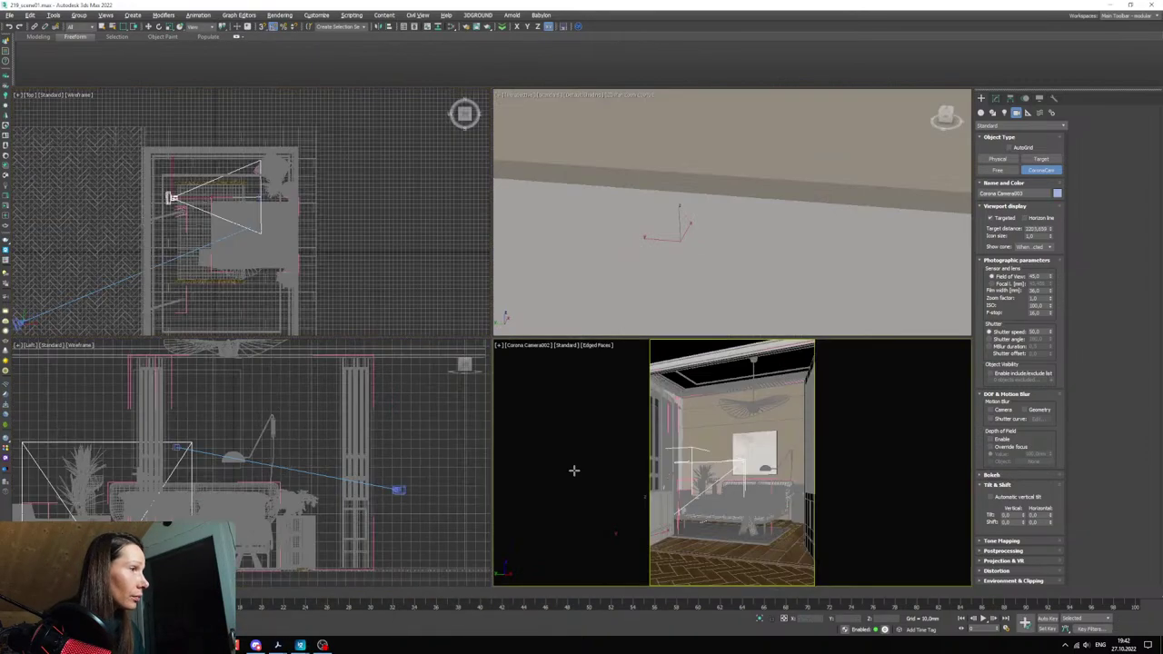
key("alt+w")
left_click(45, 97)
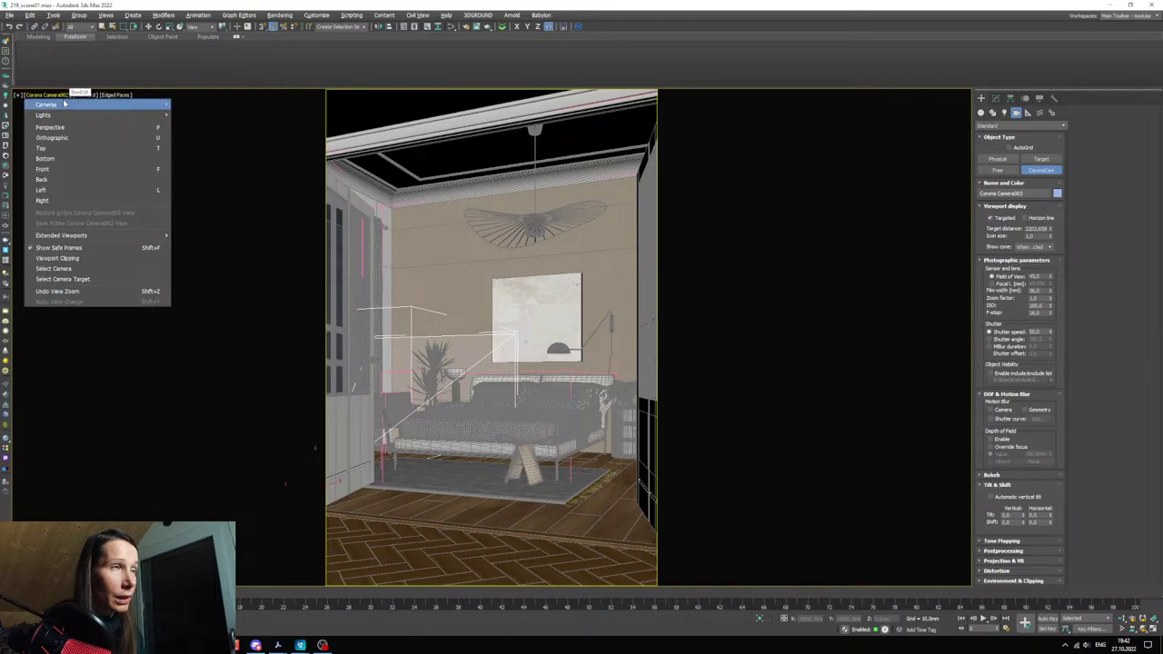
mouse_move(65, 105)
left_click(207, 118)
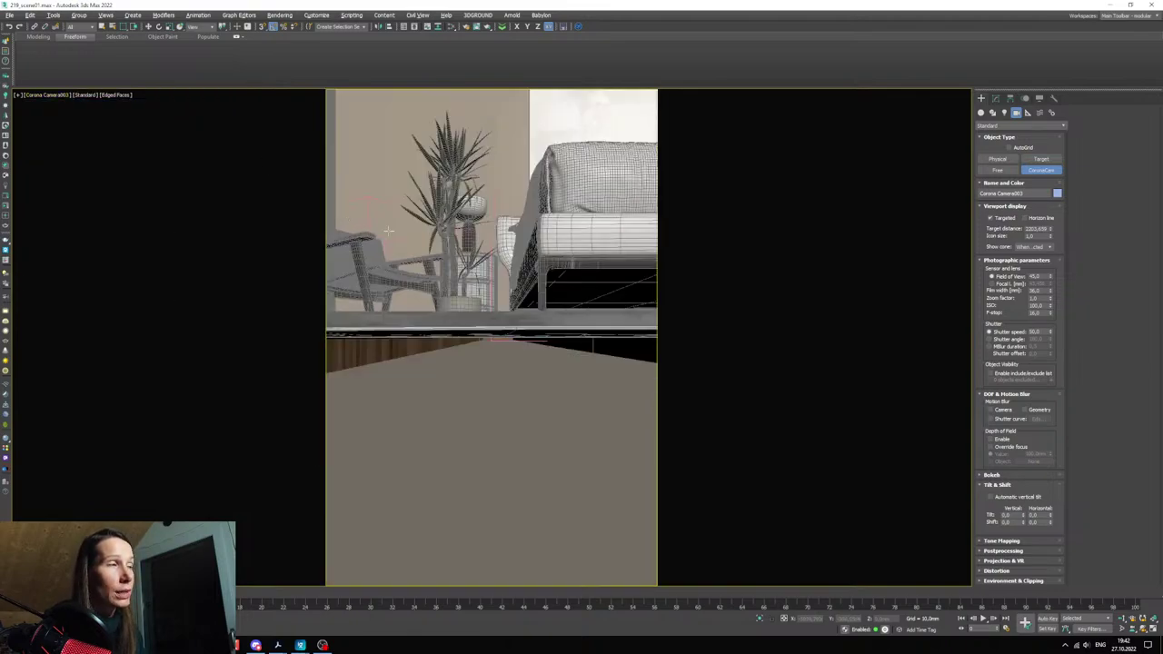
middle_click_drag(523, 223, 523, 388, "shift")
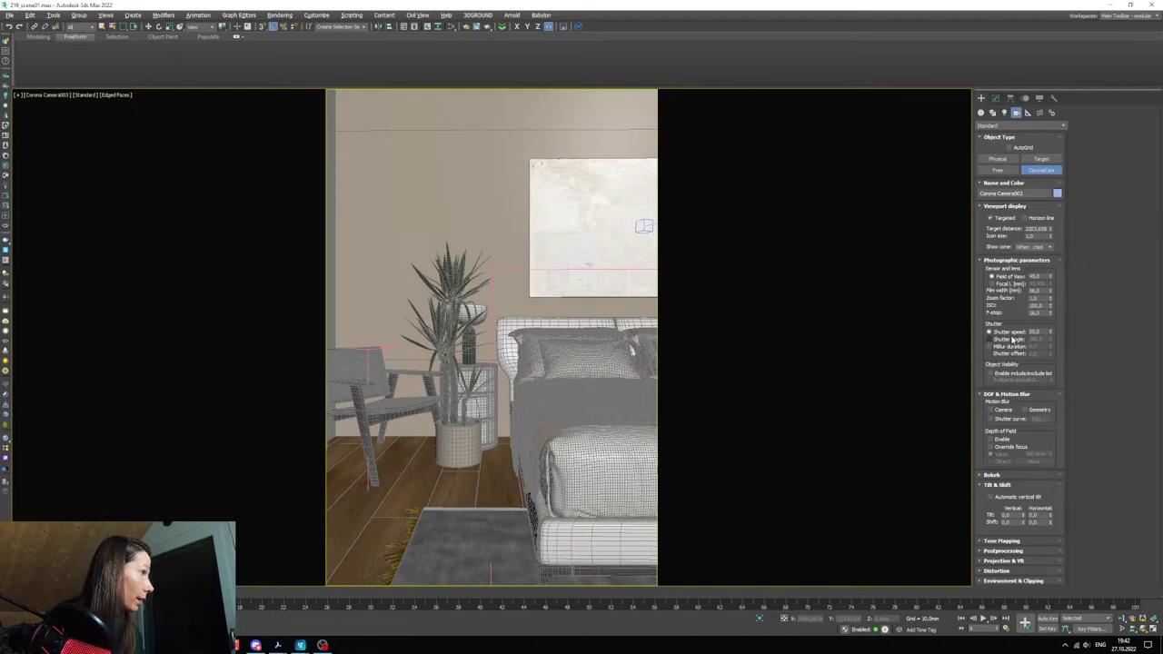
- Control the new camera by focal length, trying 50 mm and settling on about 70 mm for a tighter view
left_click(1005, 284)
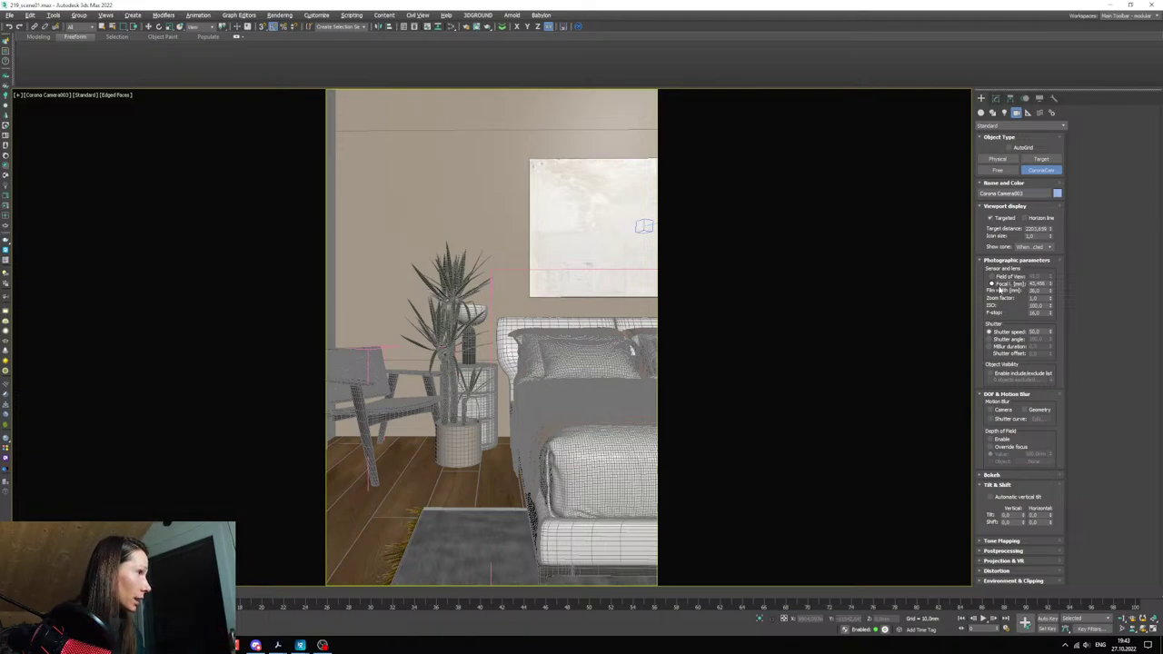
left_click_drag(1046, 284, 922, 289)
type("50")
key("Return")
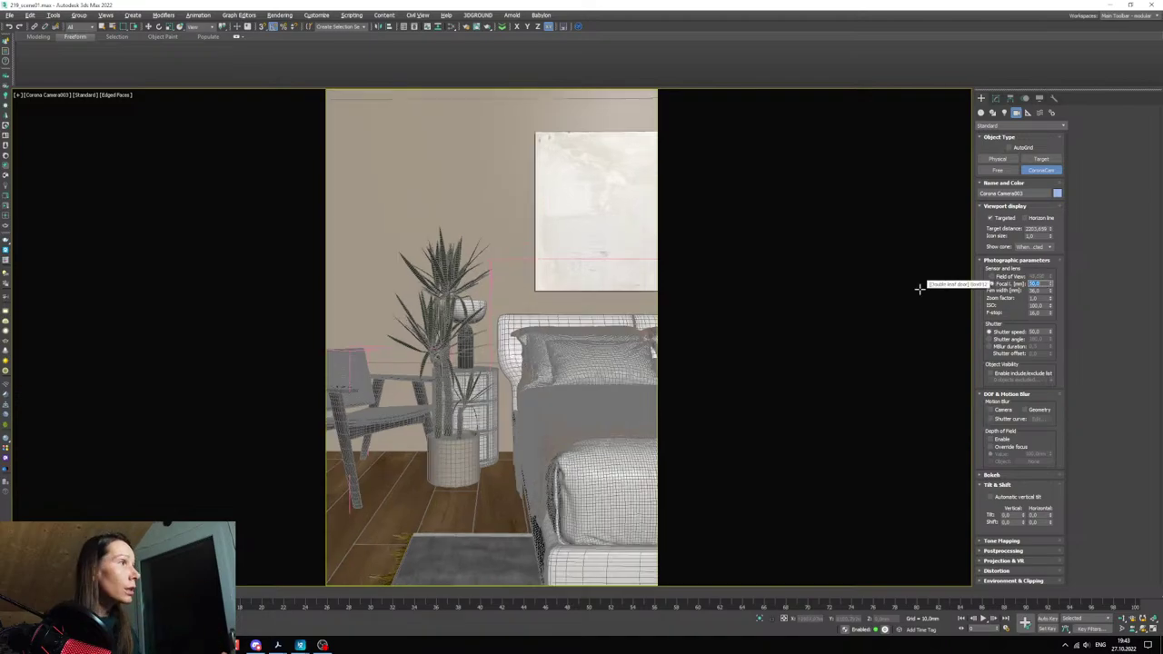
left_click_drag(1048, 281, 1045, 270)
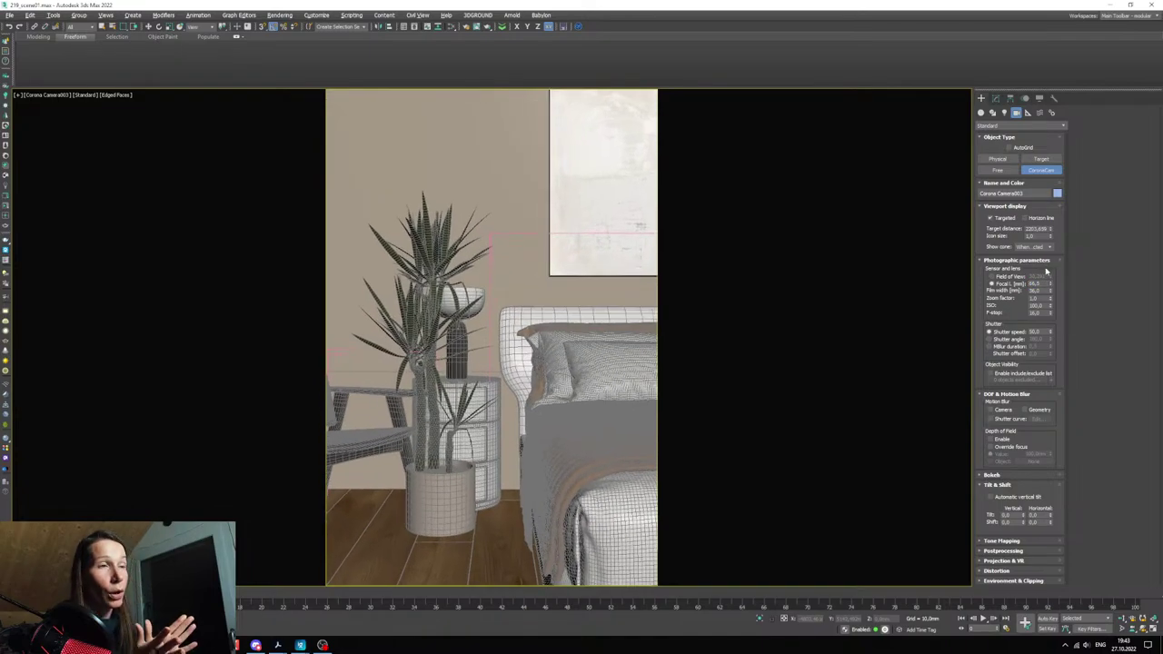
key("alt+w")
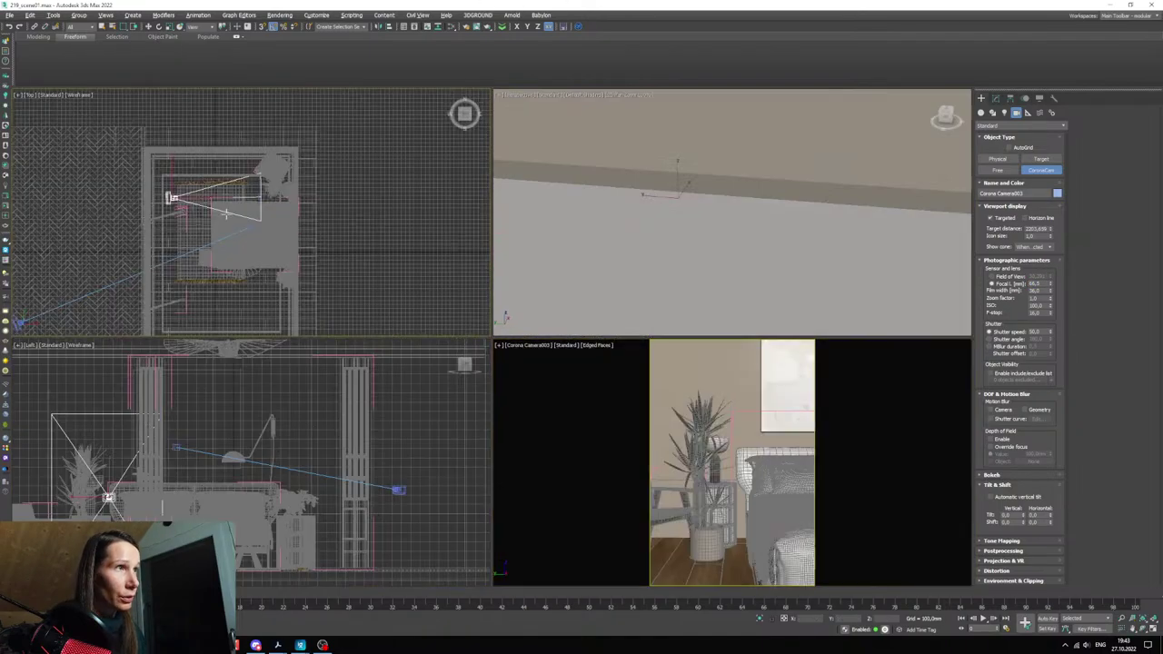
scroll(212, 202, "up", 5)
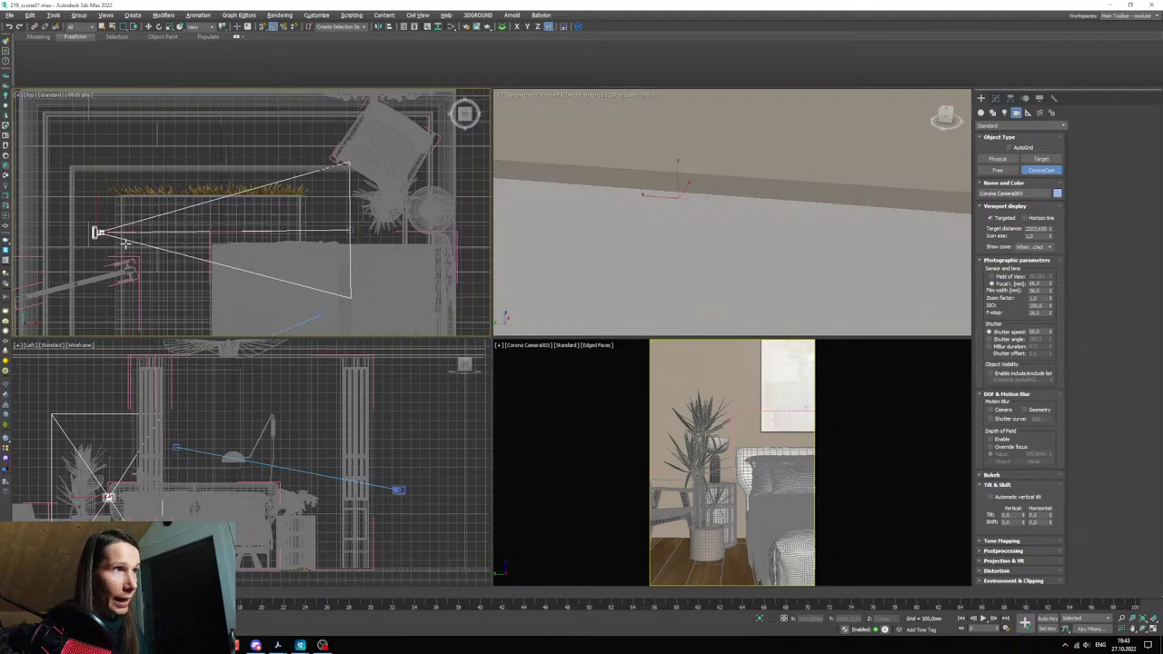
left_click_drag(1048, 283, 1022, 276)
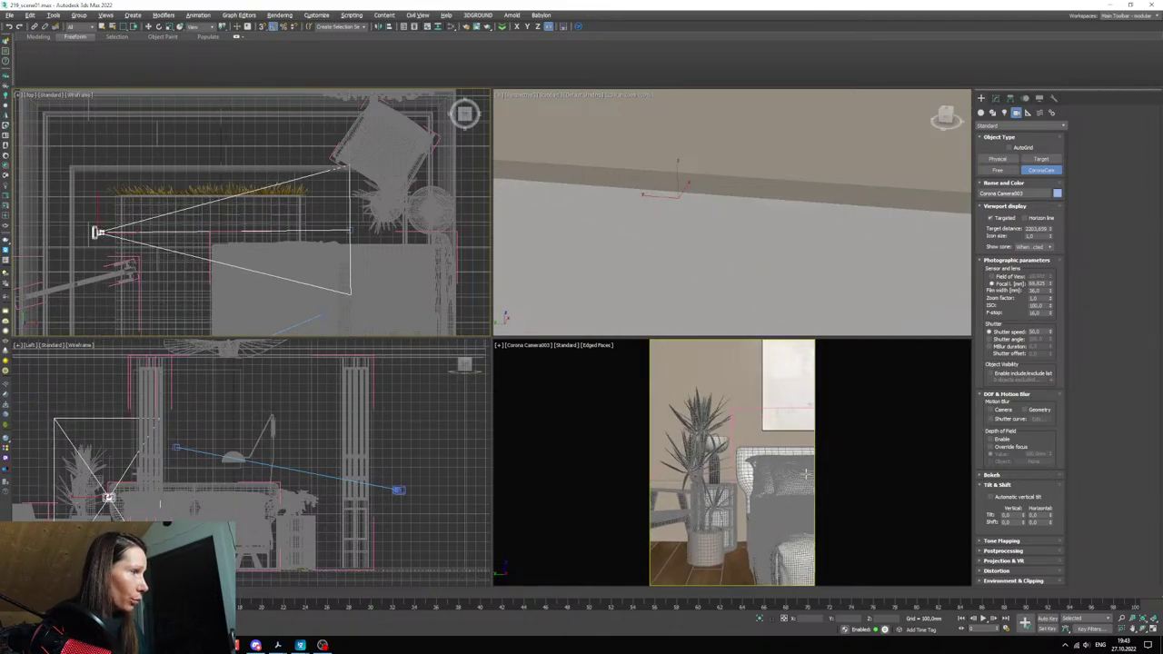
- Shift the camera across the bed to frame the nightstand with the plant and wall lamp, and adjust its vertical angle
key("alt+w")
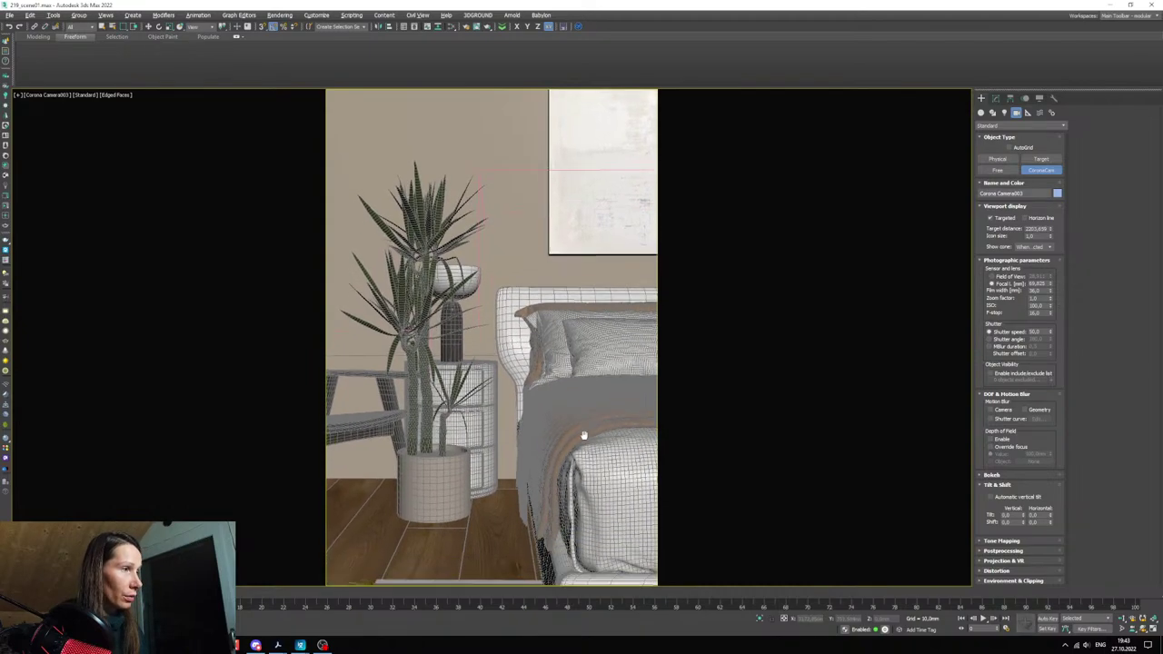
middle_click_drag(584, 435, 516, 438, "shift")
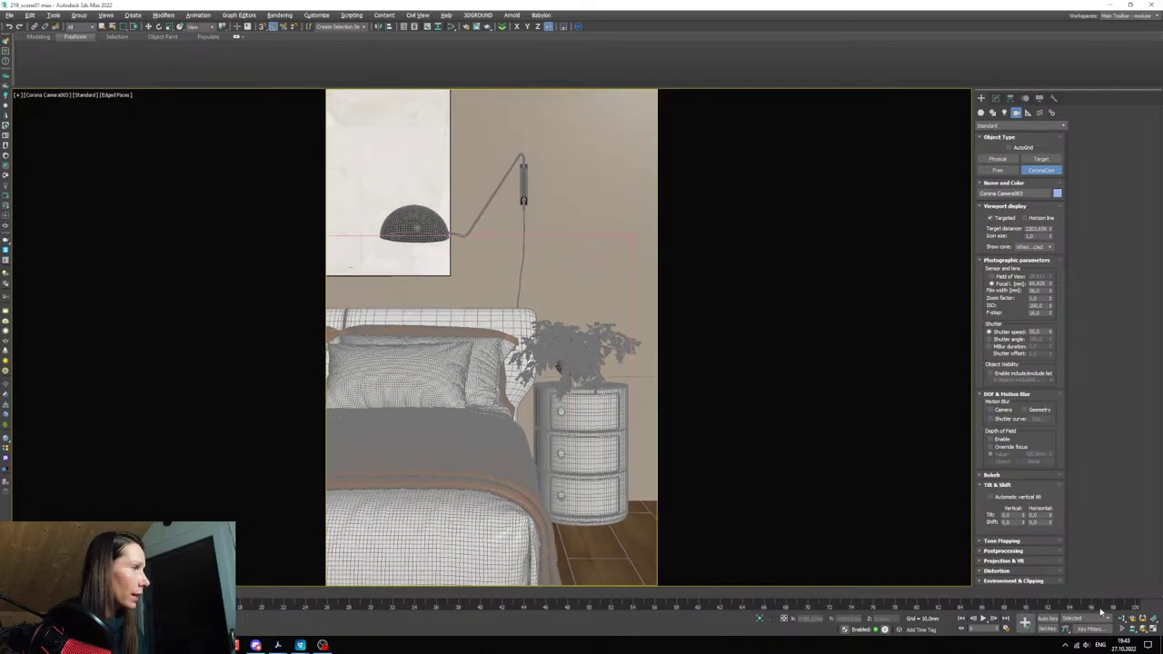
left_click(1143, 629)
left_click_drag(472, 415, 474, 417)
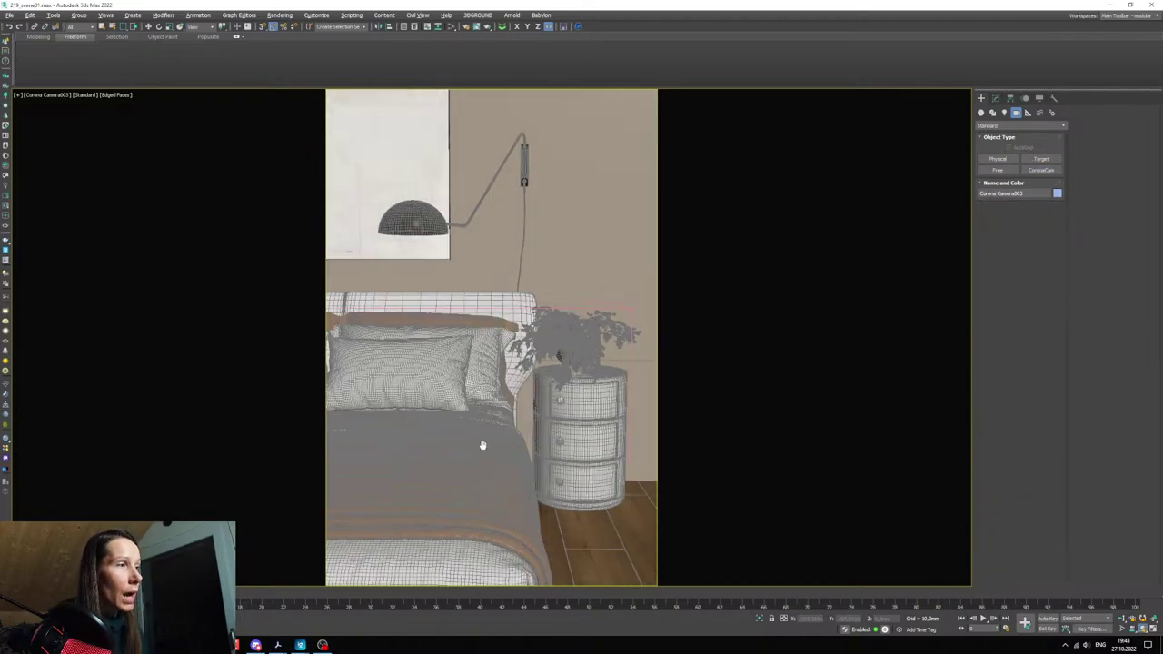
middle_click_drag(483, 445, 488, 418)
left_click_drag(478, 475, 476, 471)
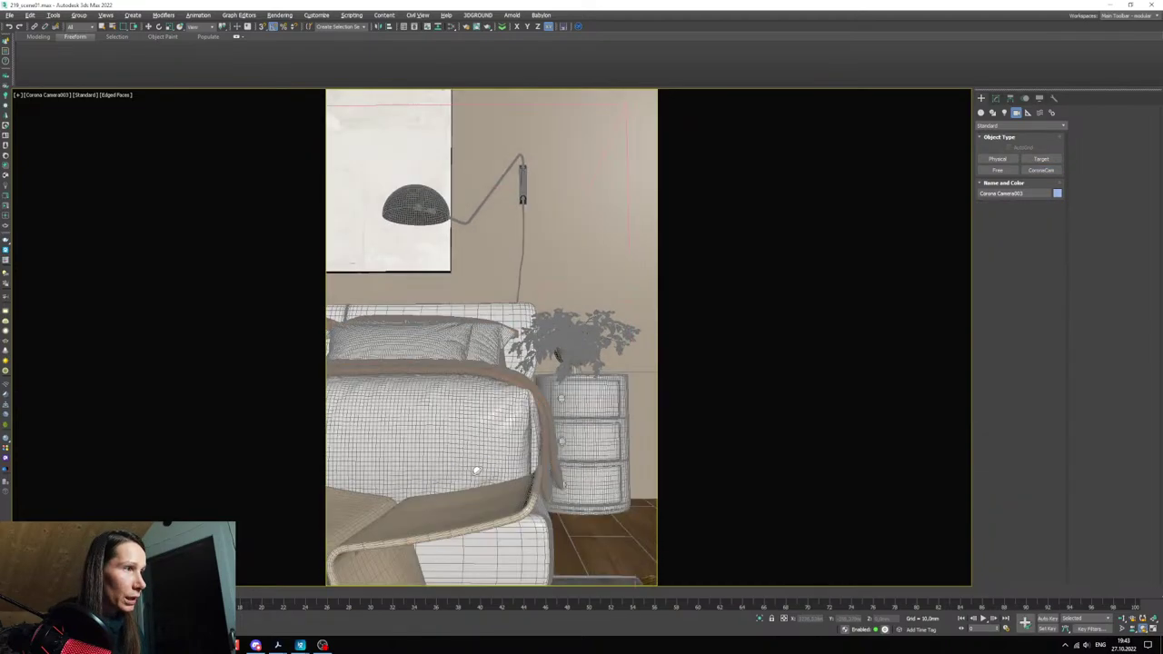
- Pull the camera back from the bed, raise it slightly and orbit it around to view the bed from the side
scroll(500, 458, "down", 3)
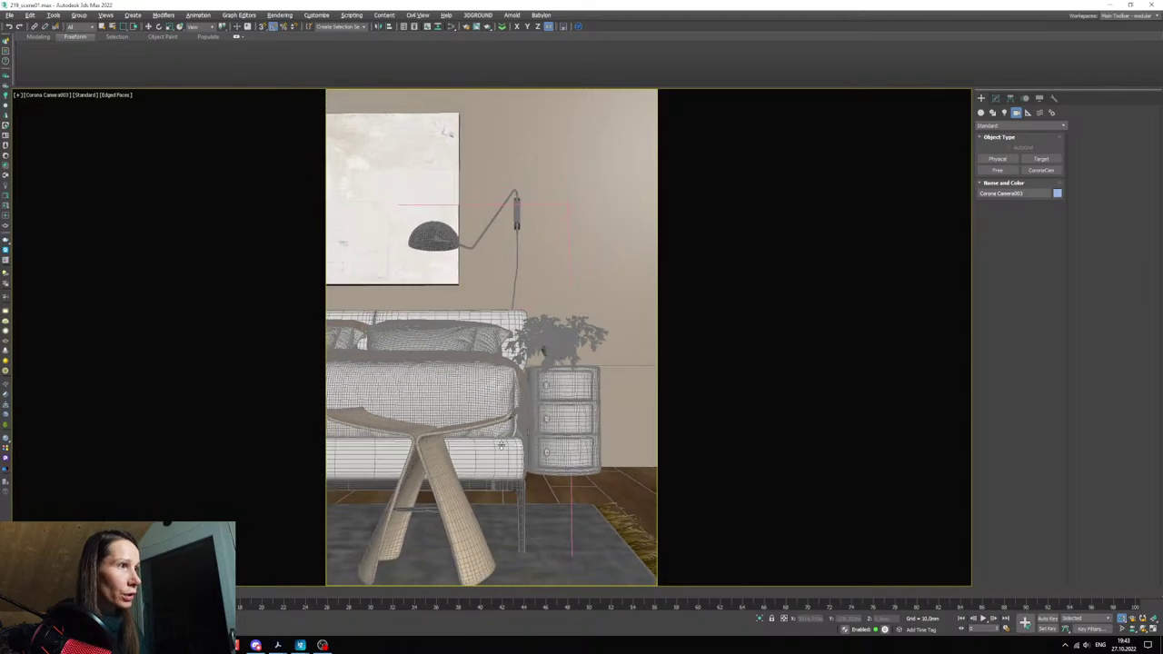
middle_click_drag(499, 456, 490, 479, "shift")
left_click(1143, 629)
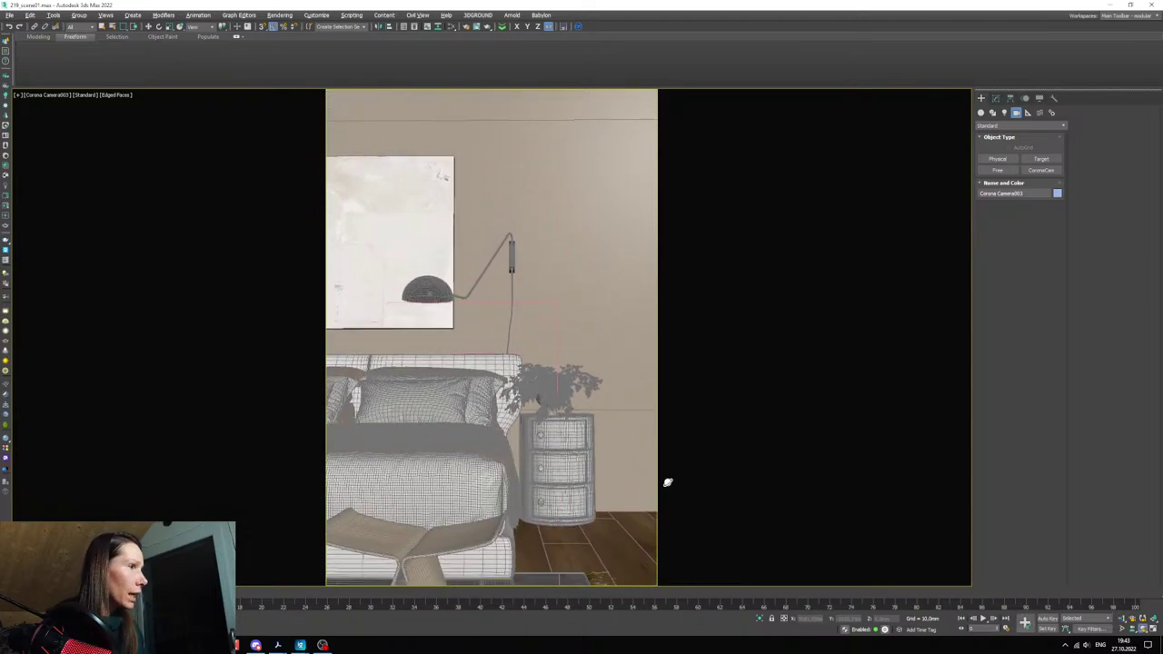
left_click_drag(577, 443, 509, 446)
- Select the active camera and enable its camera clipping with a near distance of 1000 mm
left_click(51, 95)
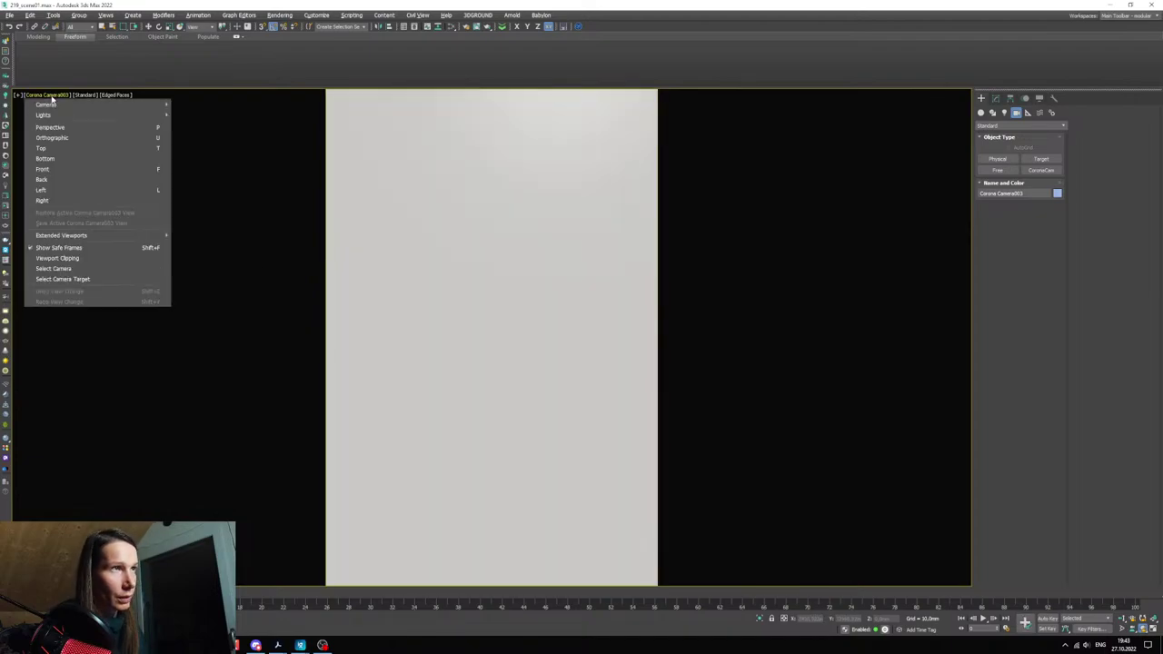
left_click(53, 269)
left_click(995, 99)
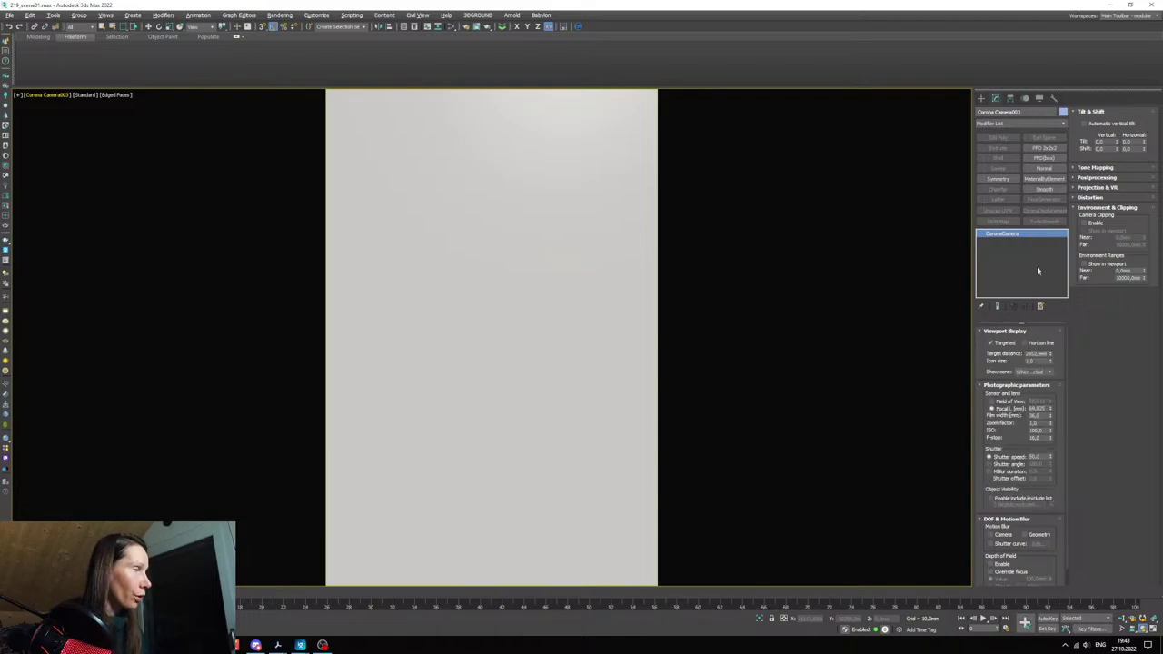
left_click(1090, 223)
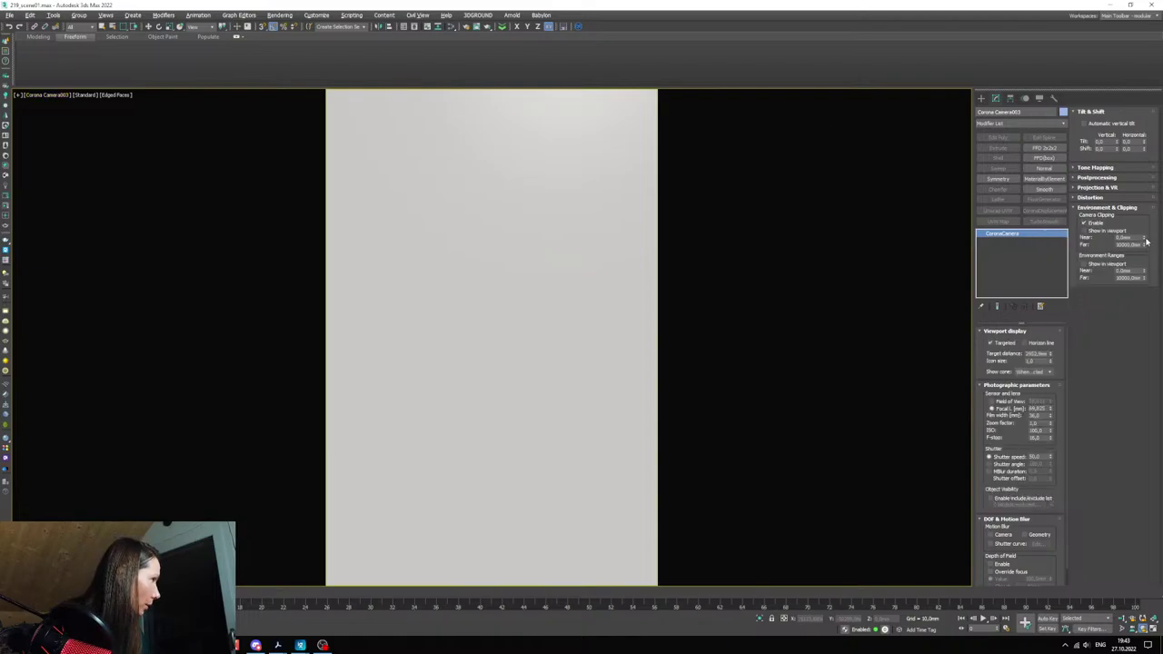
left_click_drag(1139, 238, 837, 241)
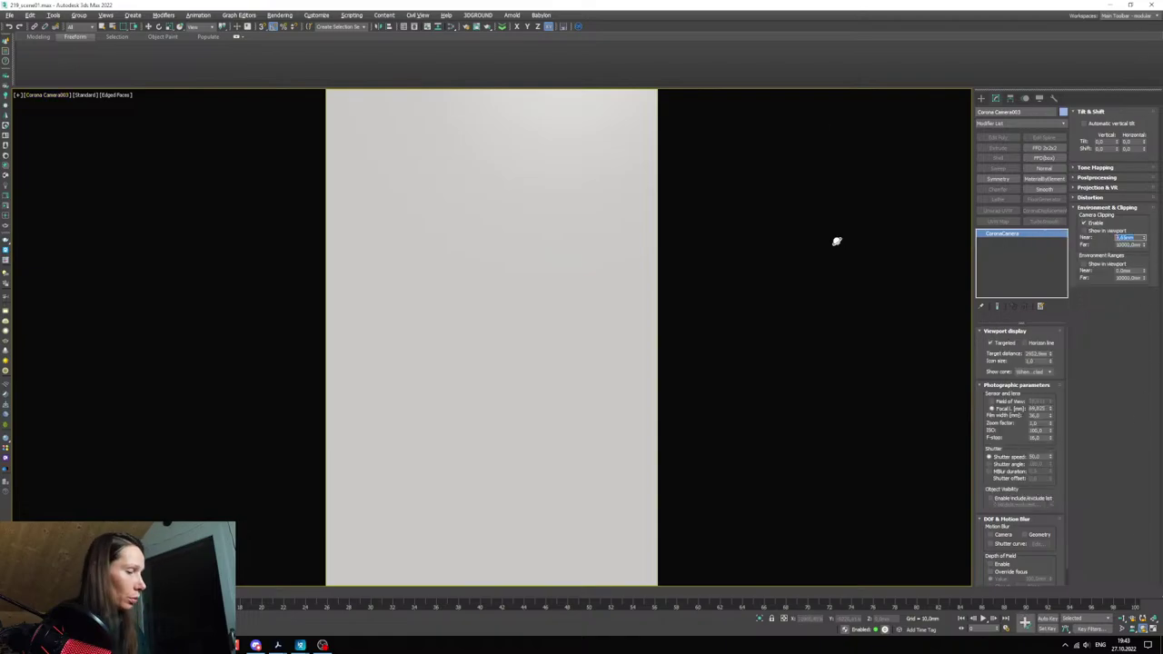
type("100")
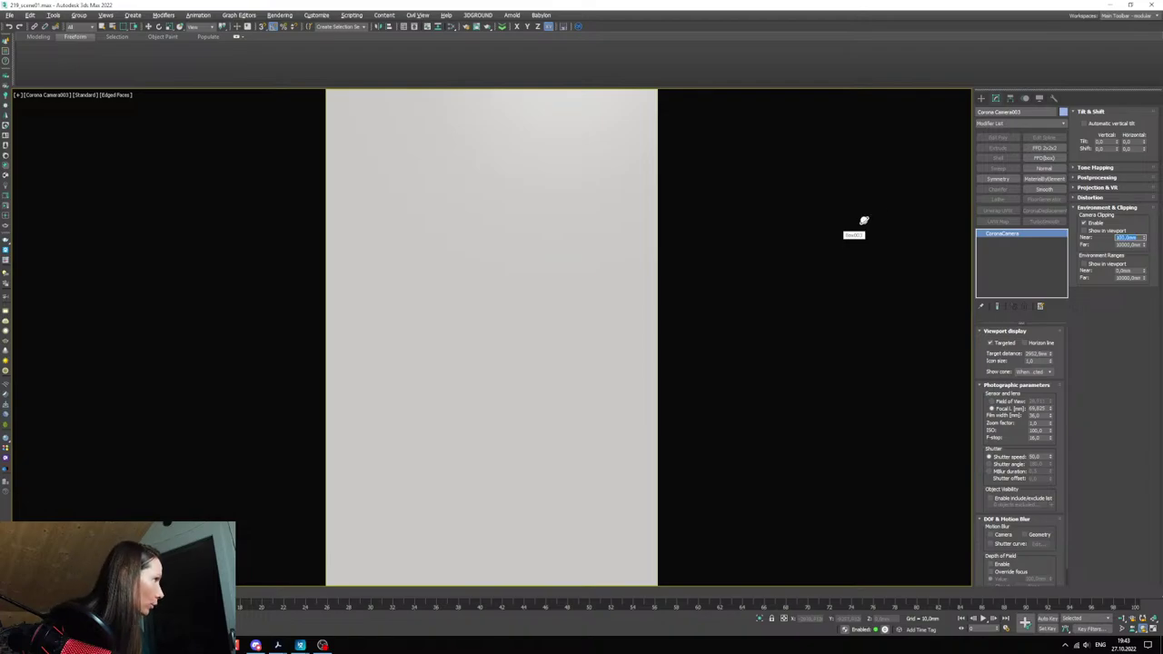
left_click(1120, 238)
key("Return")
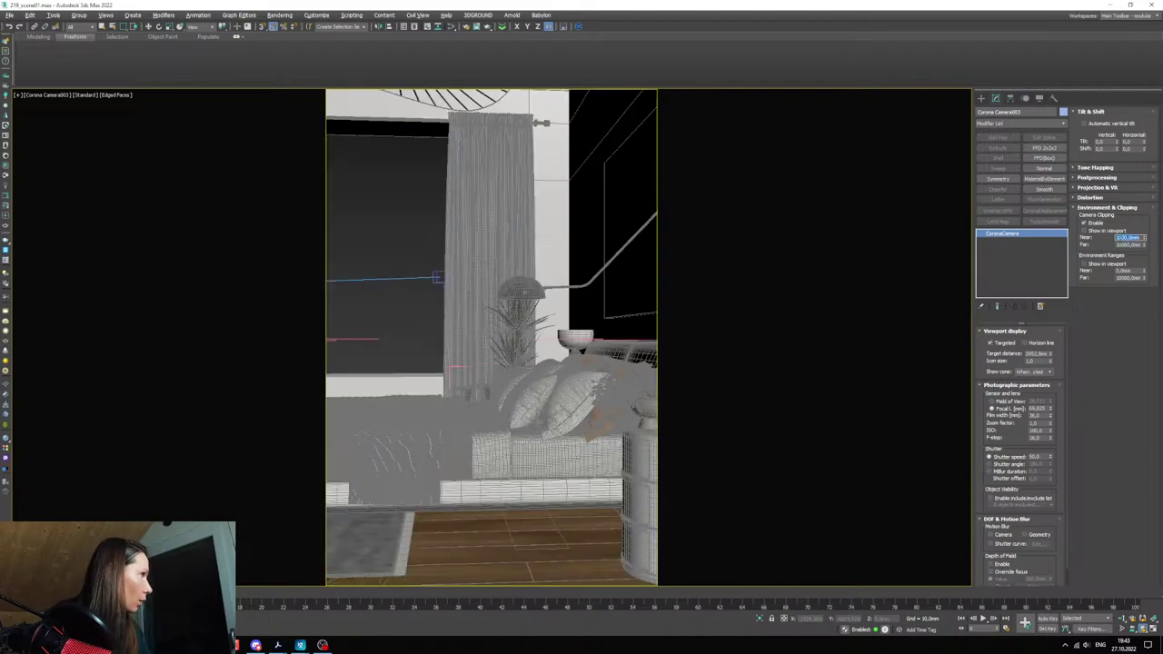
- Shift the camera sideways to bring the round nightstand and wall lamp into frame, comparing the view with the Corona render
middle_click_drag(577, 442, 550, 436)
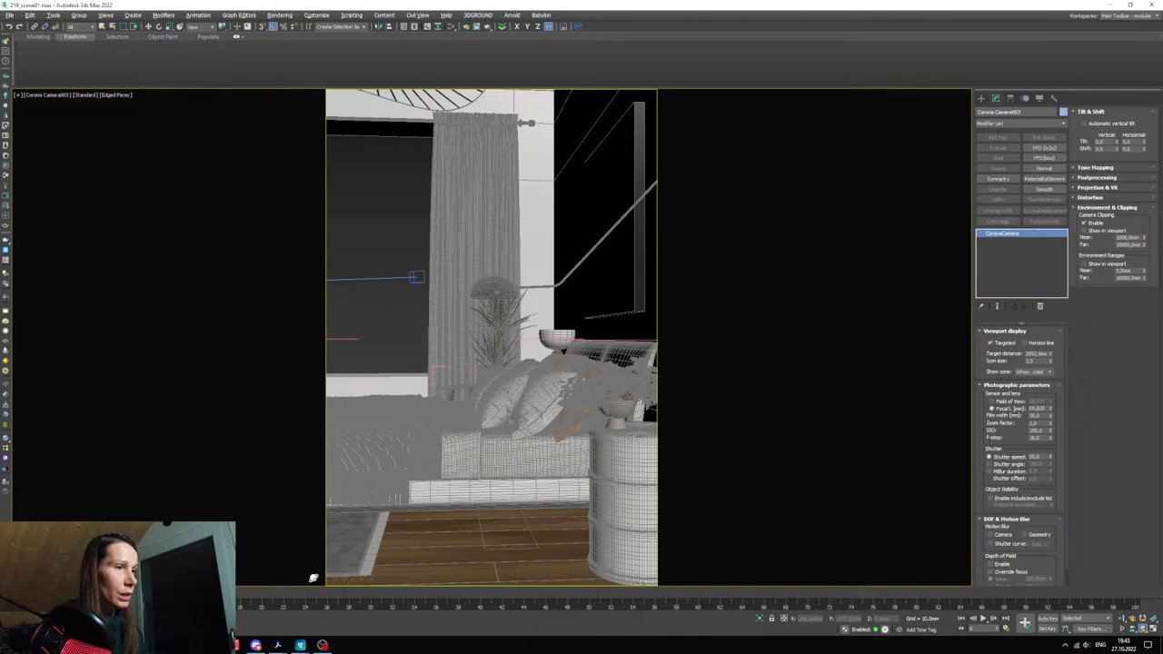
key("alt+Tab")
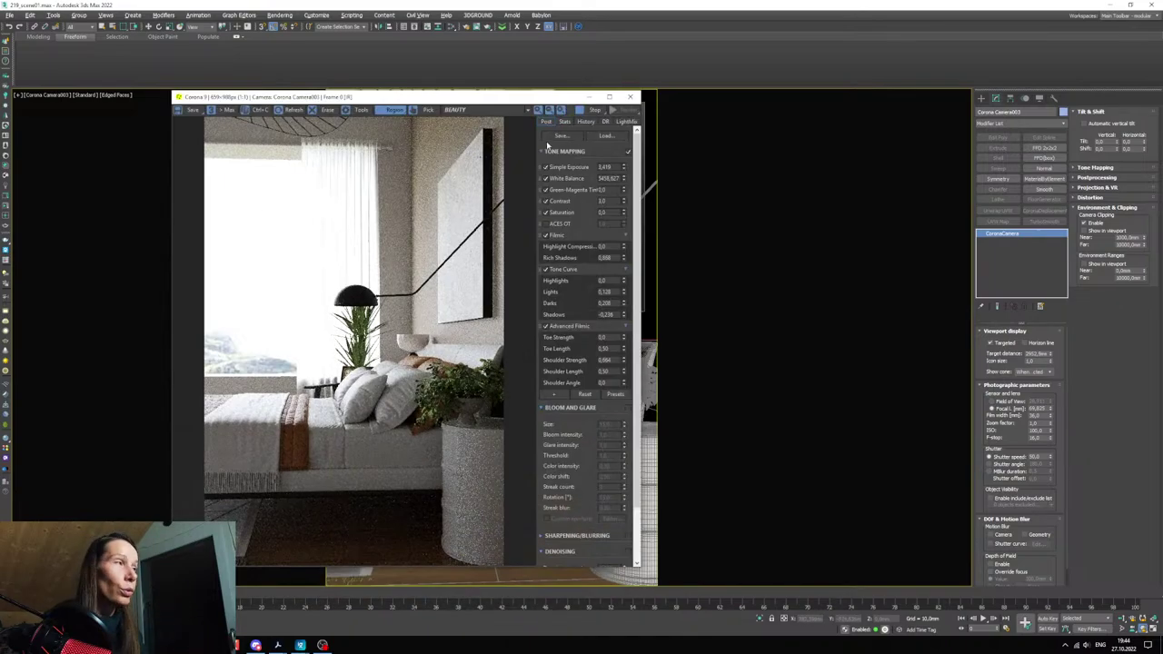
left_click(589, 96)
middle_click_drag(505, 469, 510, 467)
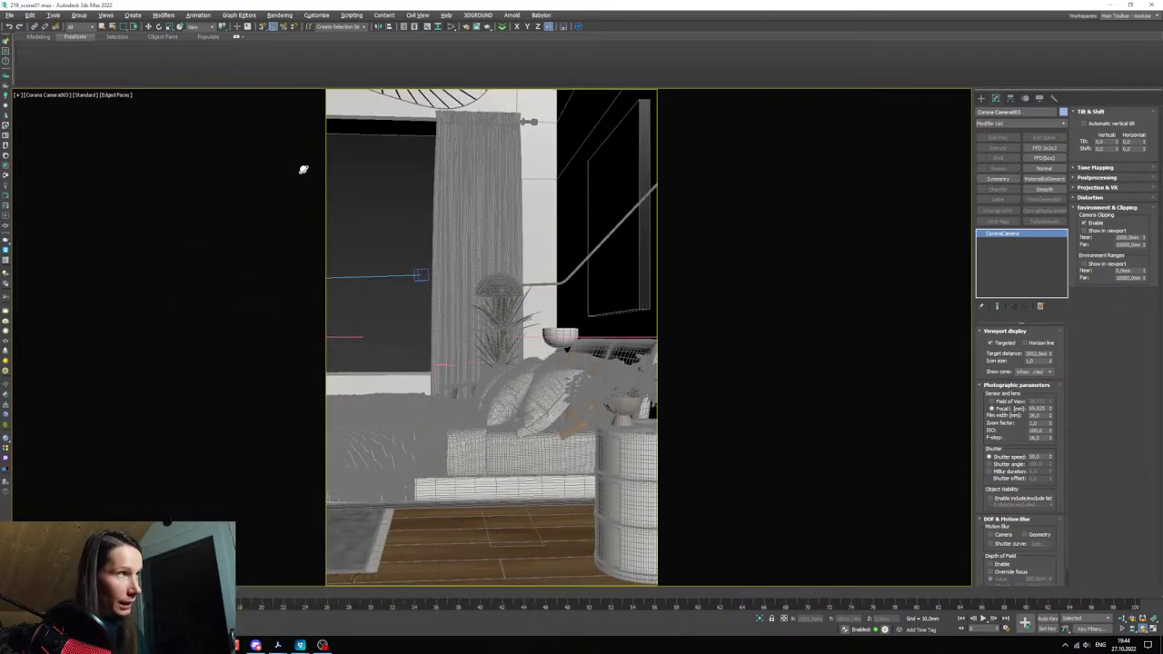
middle_click_drag(612, 466, 580, 462)
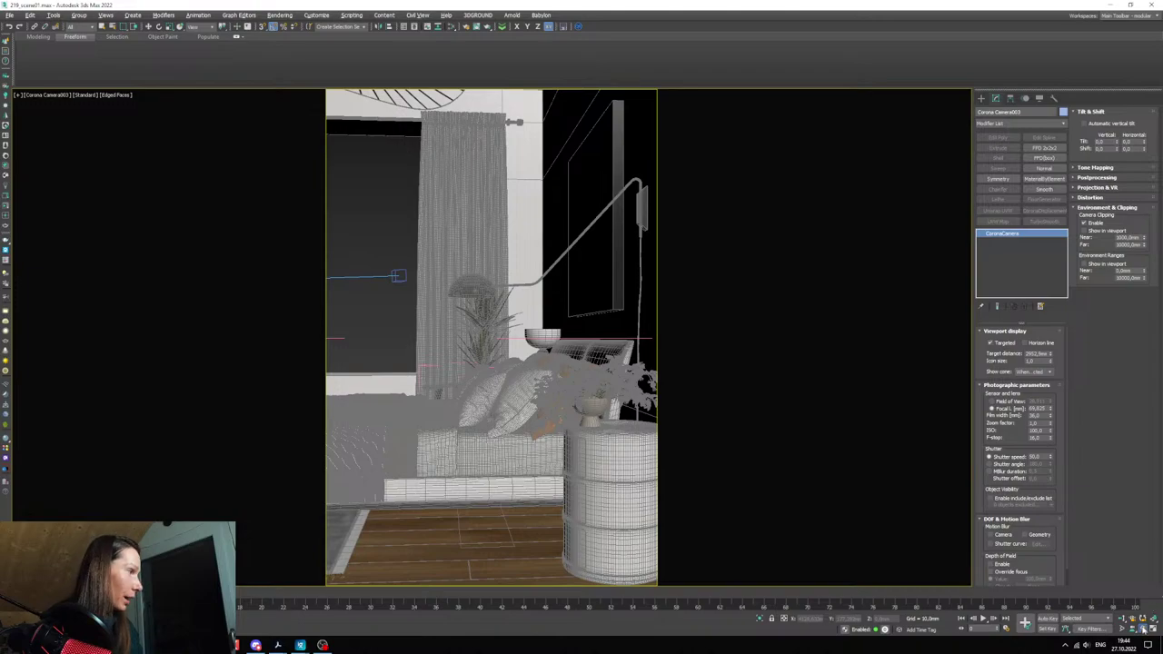
- Orbit the camera around the bed and pull it back for a diagonal view with the headboard wall and artwork
mouse_move(491, 442)
middle_mouse_down("alt")
mouse_move(482, 446)
mouse_move(501, 447)
mouse_move(488, 457)
middle_mouse_up("alt")
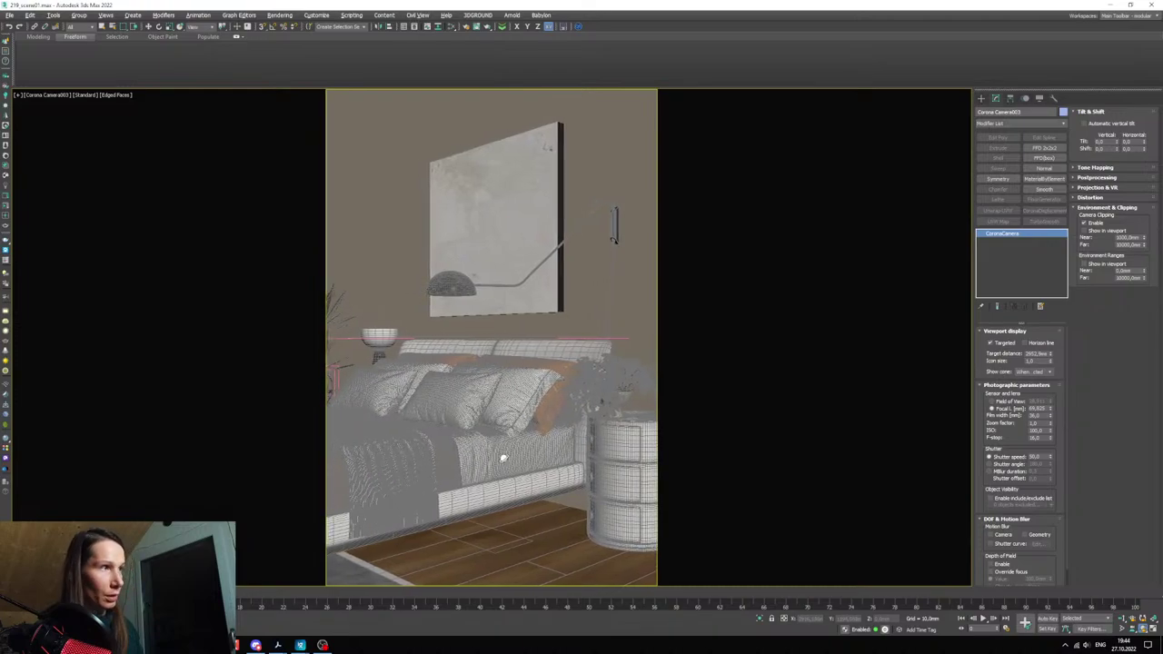
mouse_move(421, 446)
middle_mouse_down("alt")
mouse_move(681, 408)
mouse_move(548, 445)
mouse_move(559, 416)
mouse_move(566, 433)
mouse_move(548, 396)
mouse_move(526, 424)
mouse_move(529, 410)
mouse_move(569, 400)
mouse_move(501, 408)
mouse_move(511, 472)
middle_mouse_up("alt")
left_click(1142, 629)
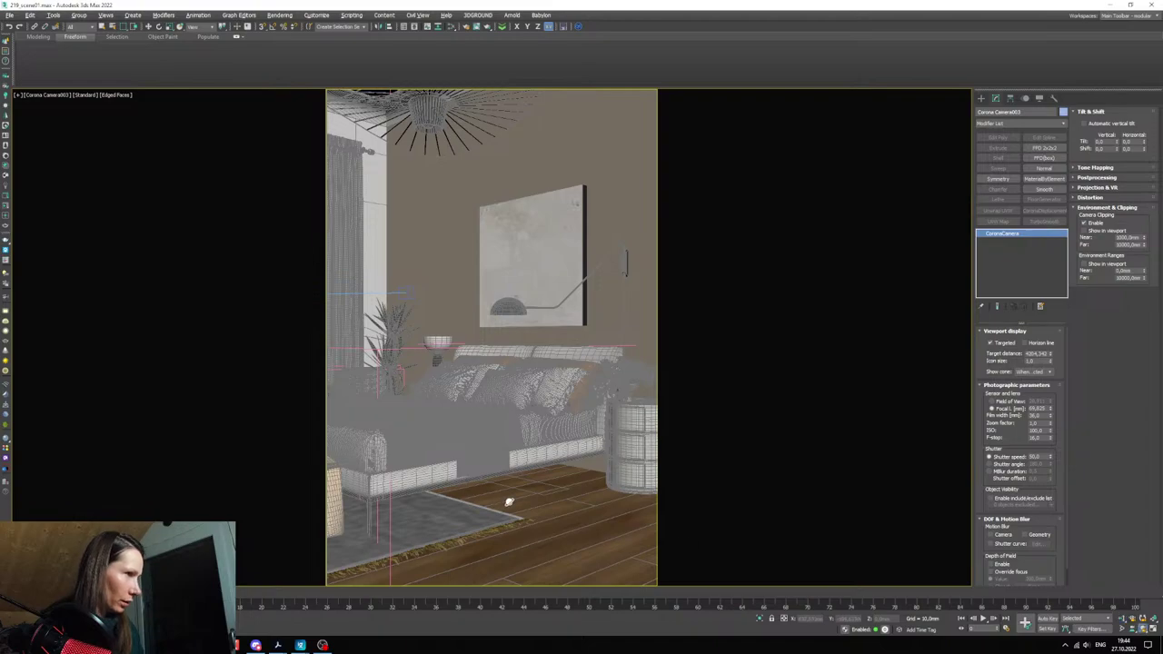
left_click_drag(511, 501, 463, 495)
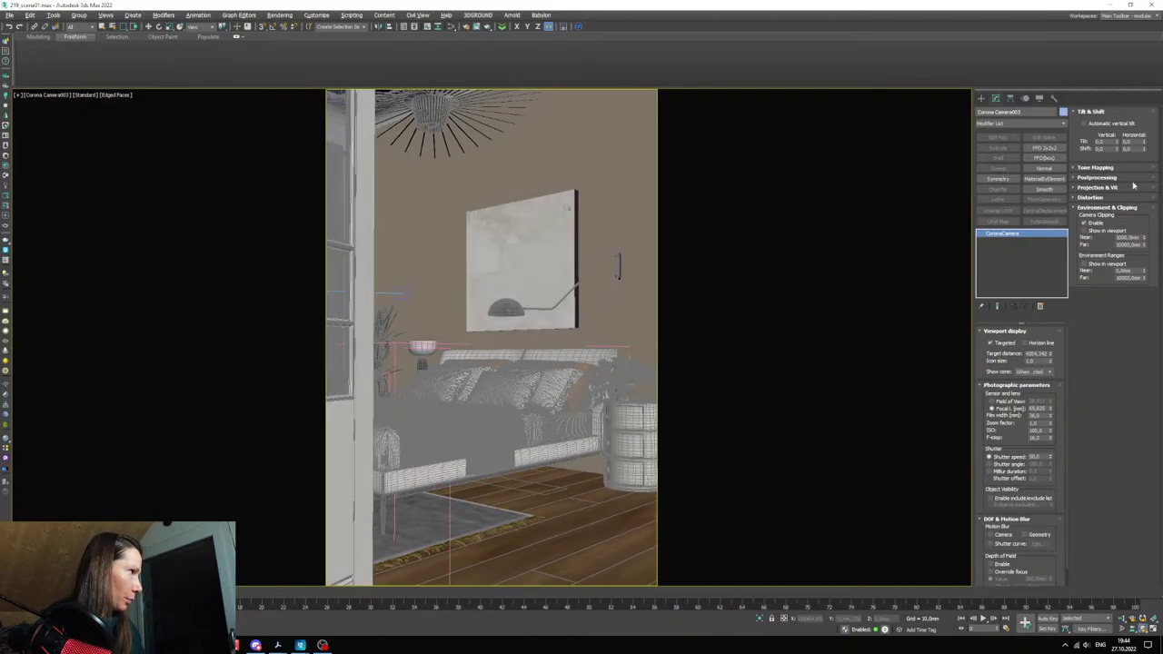
- Set the camera's near clipping to about 2390 mm and its focal length to about 63 mm, fine-tuning the bed framing
left_click_drag(1144, 239, 1135, 173)
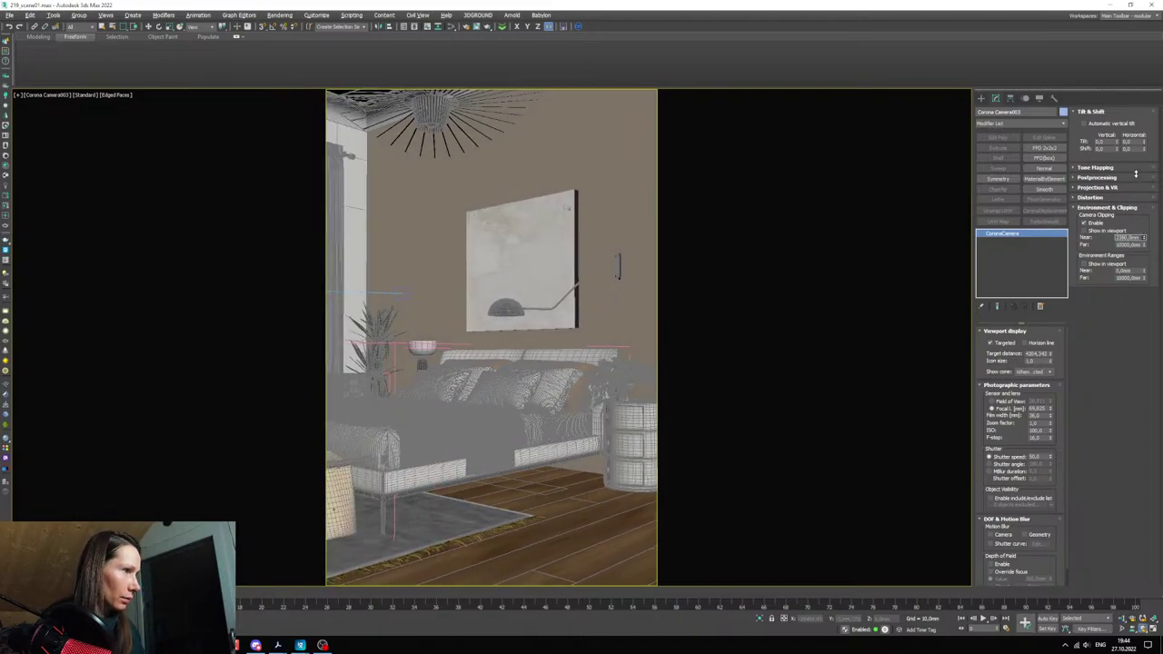
left_click_drag(603, 356, 607, 358)
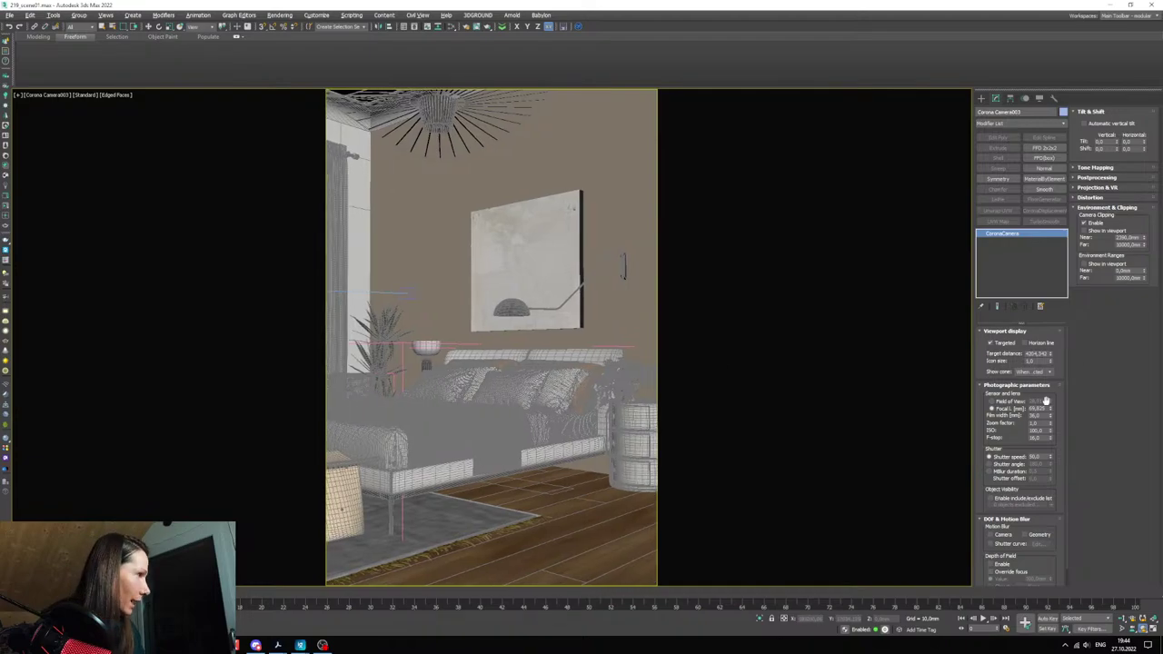
mouse_move(1049, 408)
left_mouse_down()
mouse_move(1050, 394)
mouse_move(1039, 411)
left_mouse_up()
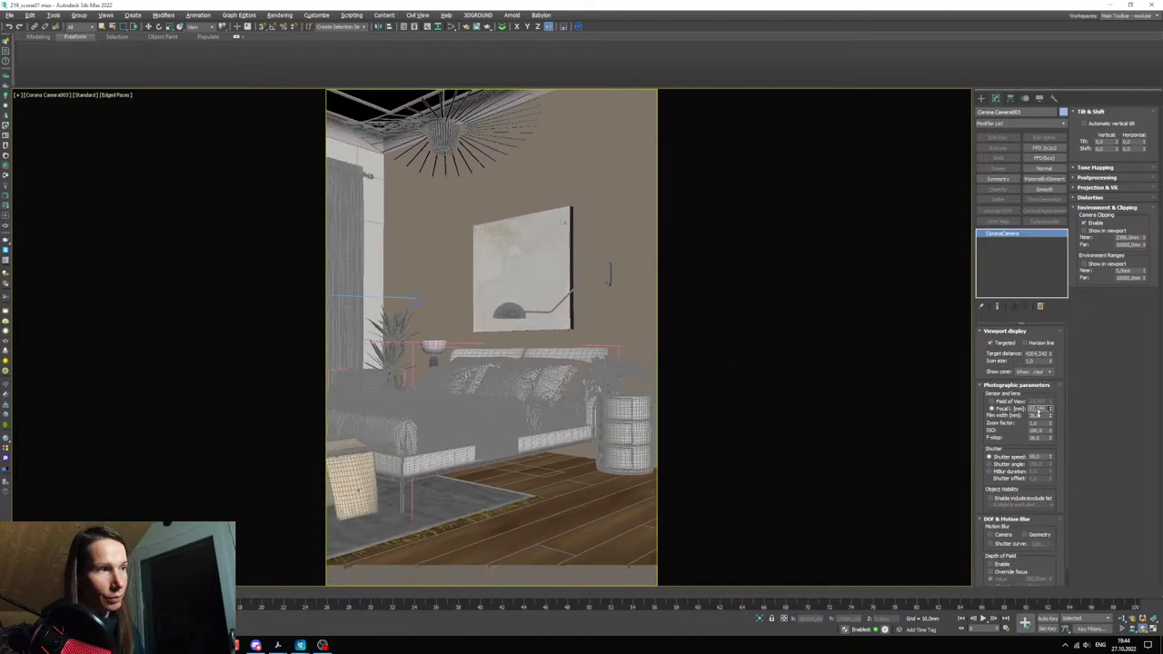
left_click_drag(448, 496, 452, 496)
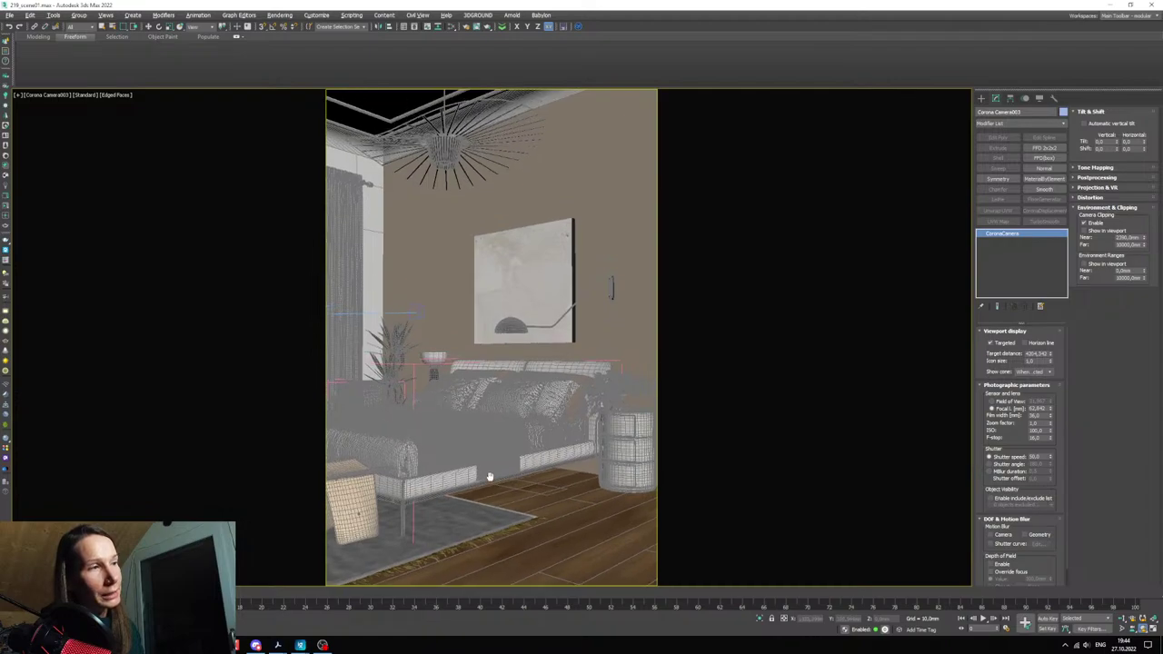
- Move the camera closer to the curtain and plant side of the bed and set its near clipping to about 310 mm
middle_click_drag(485, 472, 558, 475)
scroll(481, 418, "up", 4)
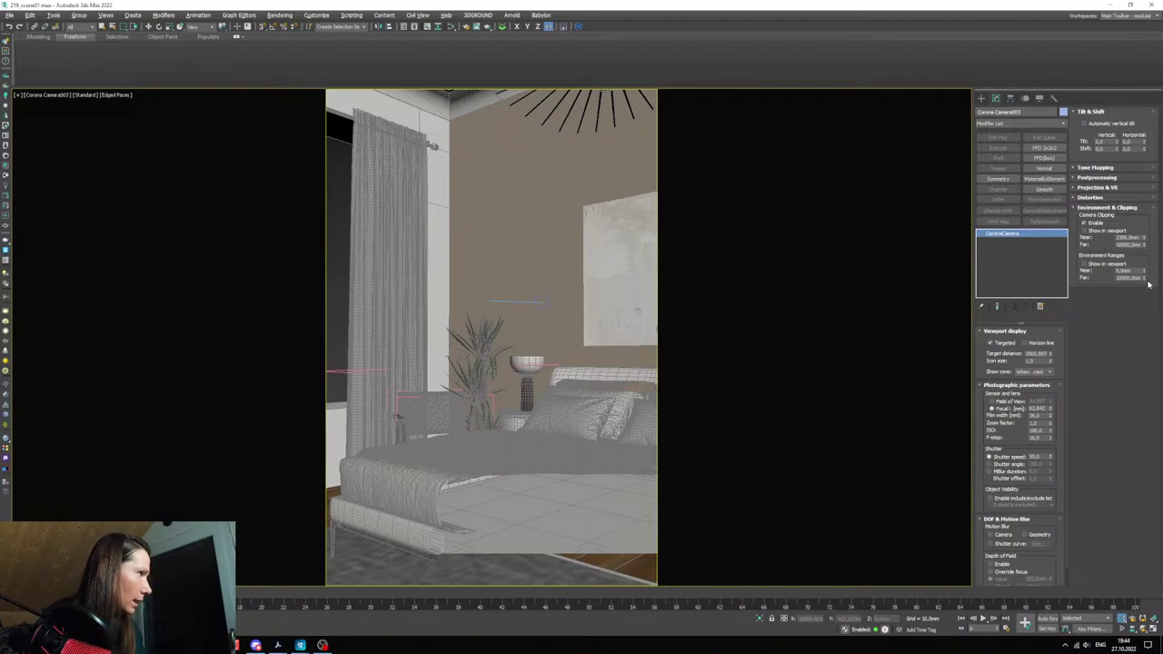
left_click_drag(1146, 243, 1149, 274)
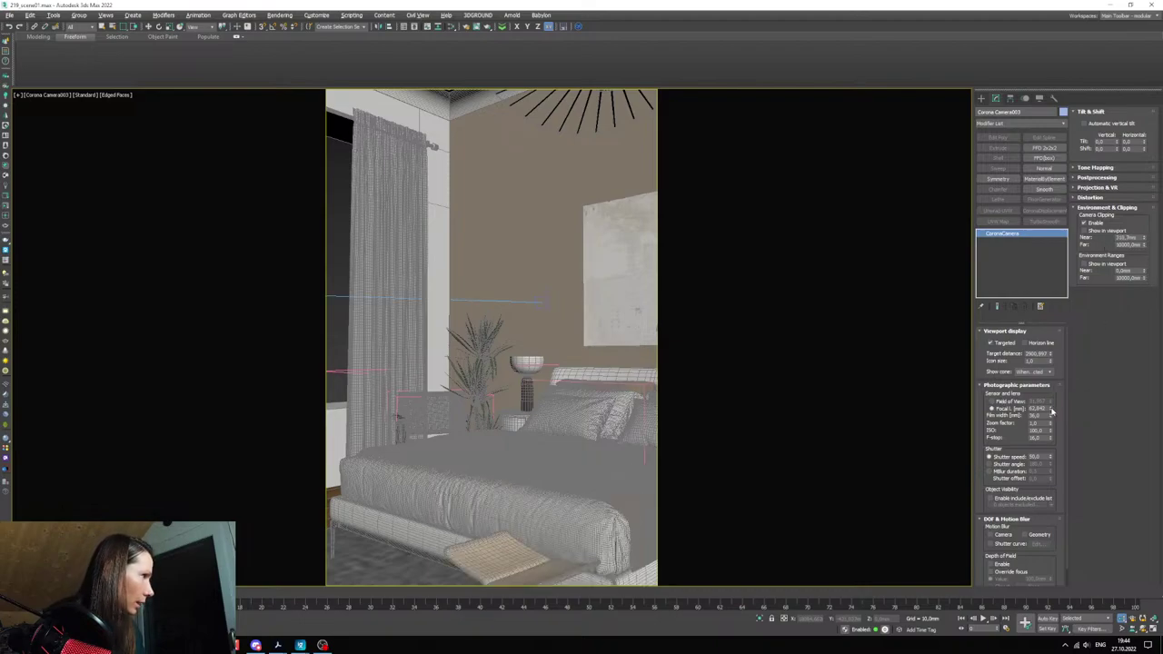
- Set the focal length to about 119 mm and reframe the camera on the armchair, plant and table lamp
left_click_drag(1051, 410, 1045, 373)
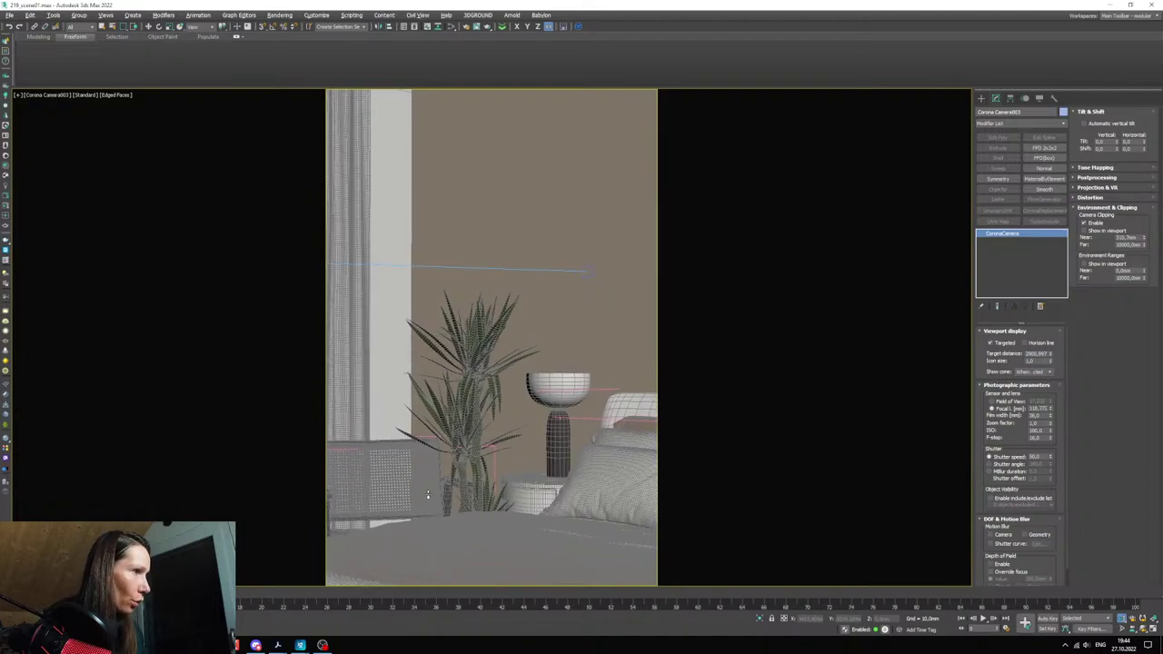
middle_click_drag(428, 494, 442, 434)
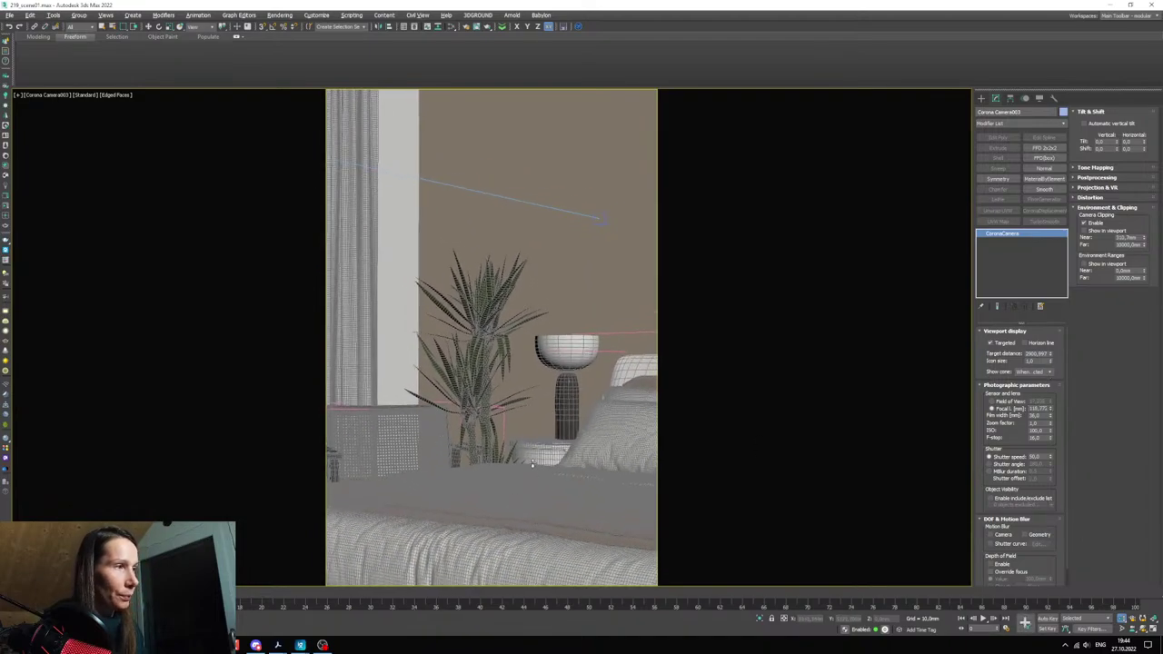
middle_click_drag(533, 464, 570, 518)
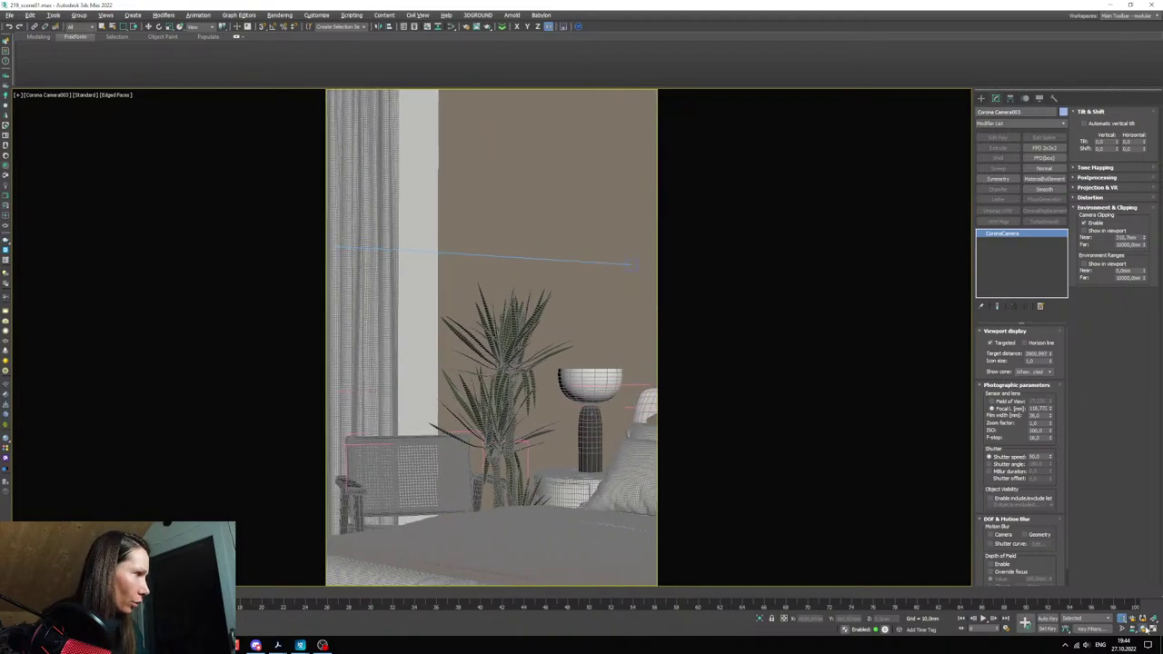
- Orbit and shift the camera to try other close-ups, ending on the armchair and potted plant against the wall
left_click(1146, 630)
mouse_move(517, 576)
left_mouse_down()
mouse_move(572, 552)
mouse_move(562, 538)
left_mouse_up()
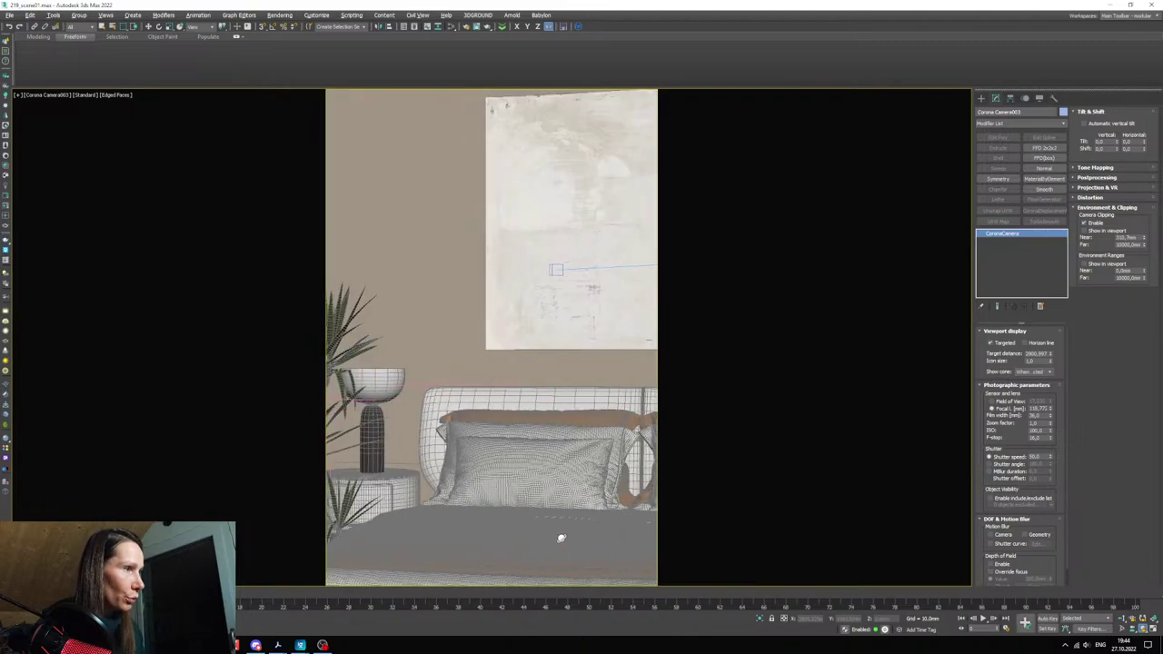
middle_click_drag(560, 537, 577, 424)
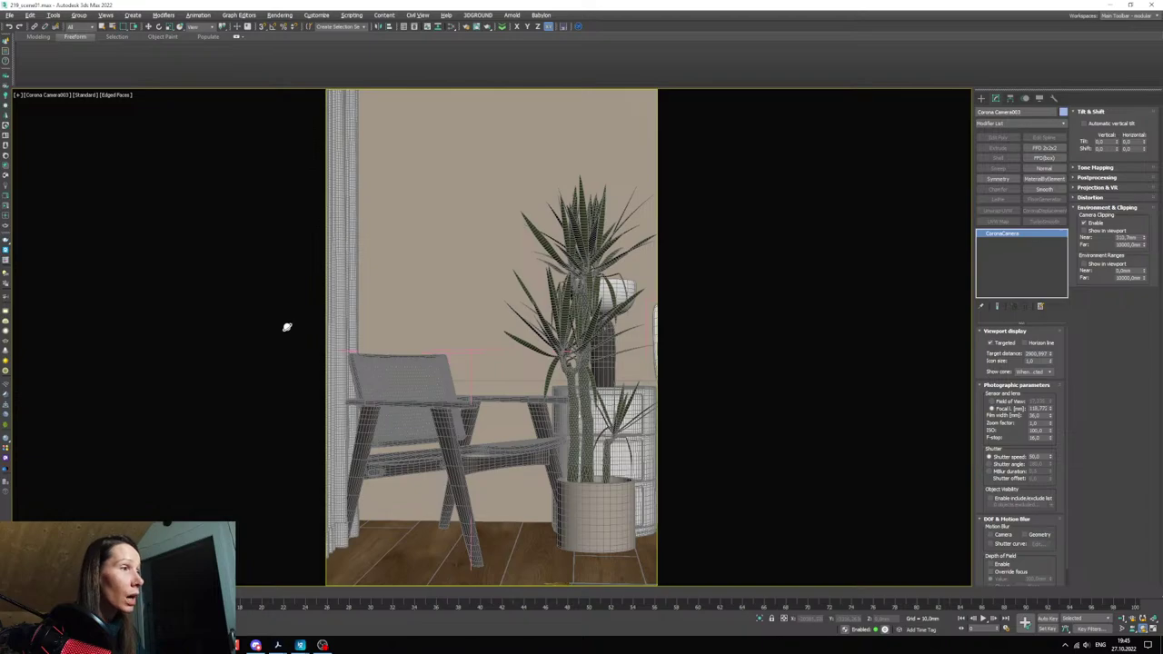
- Switch the viewport to the wide Corona camera that shows the whole bedroom with the bed and pendant lamp
left_click(52, 94)
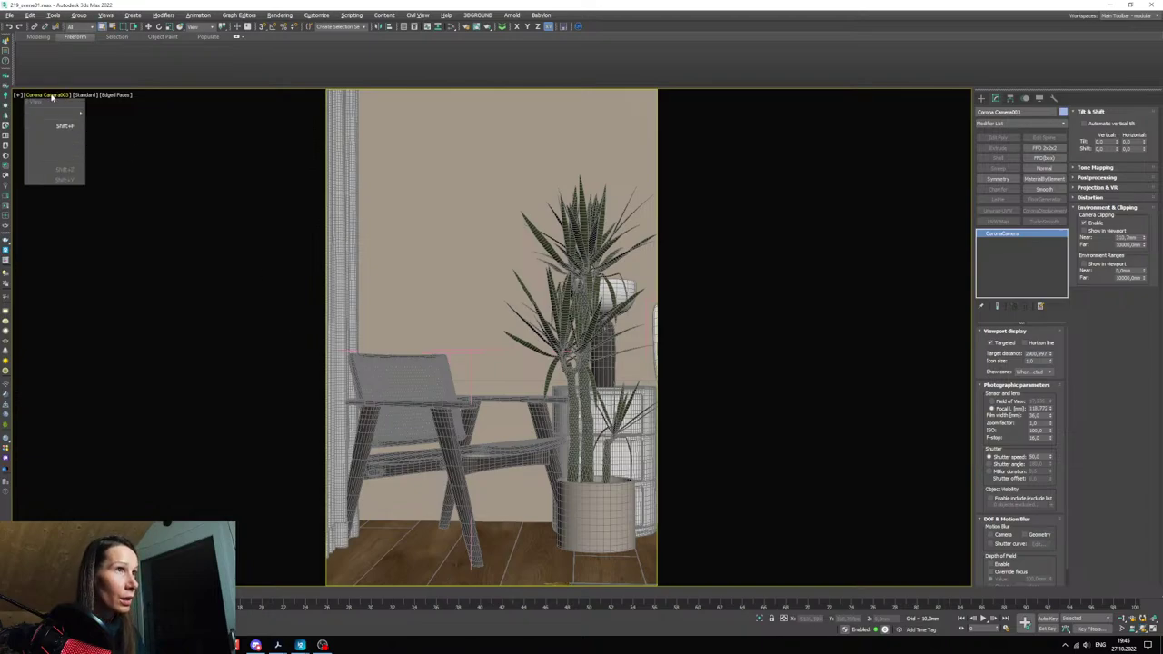
mouse_move(137, 105)
left_click(196, 105)
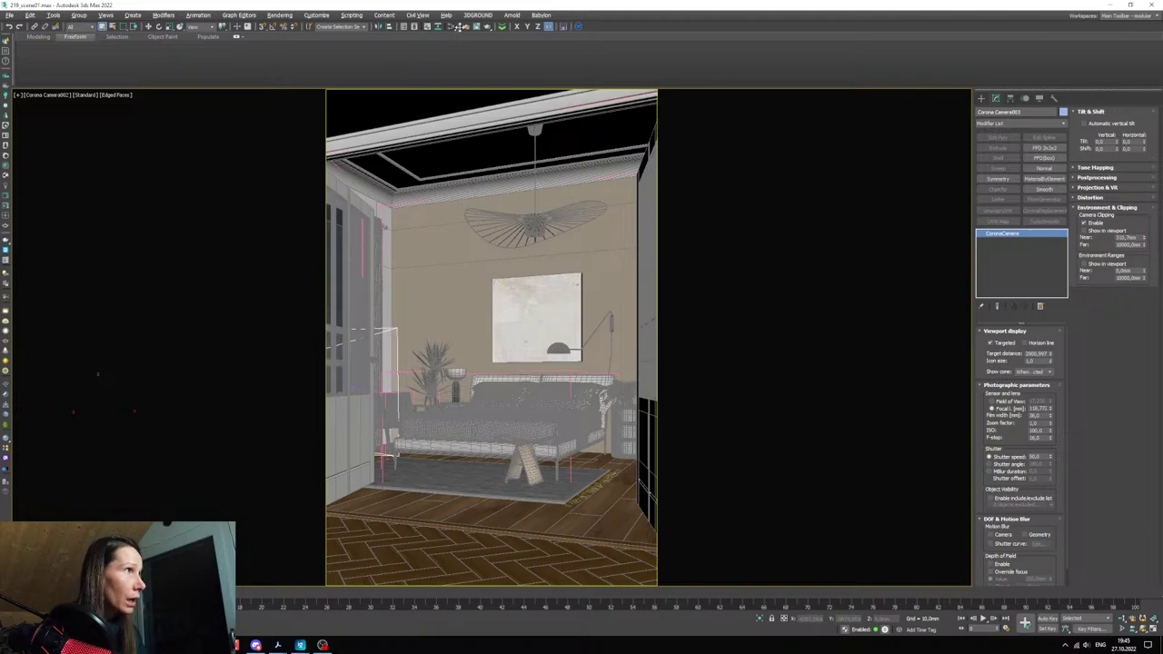
- Open the Corona render setup, review the scene settings and set the denoising mode to Corona High Quality
key("F10")
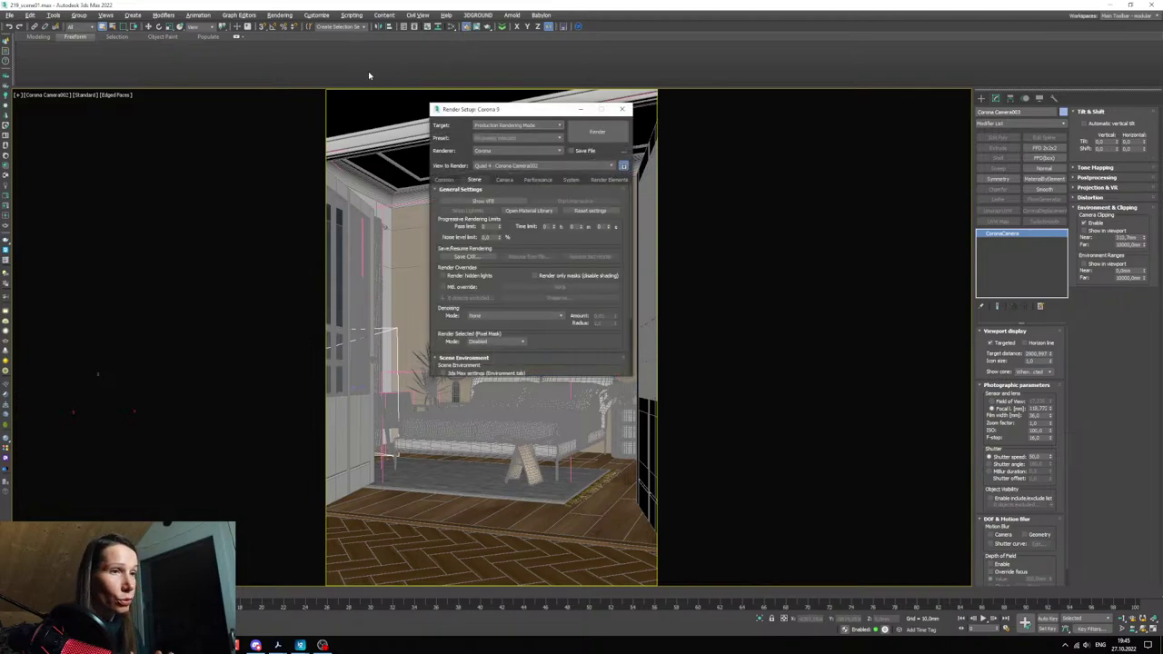
left_click_drag(468, 114, 156, 181)
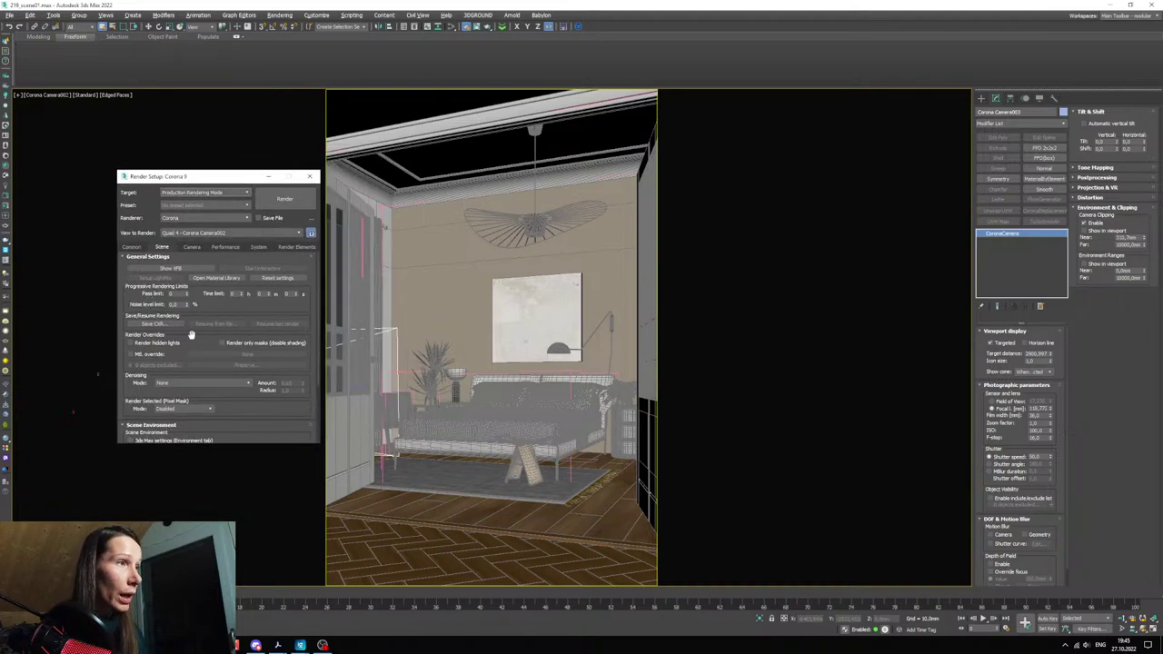
scroll(182, 338, "down", 2)
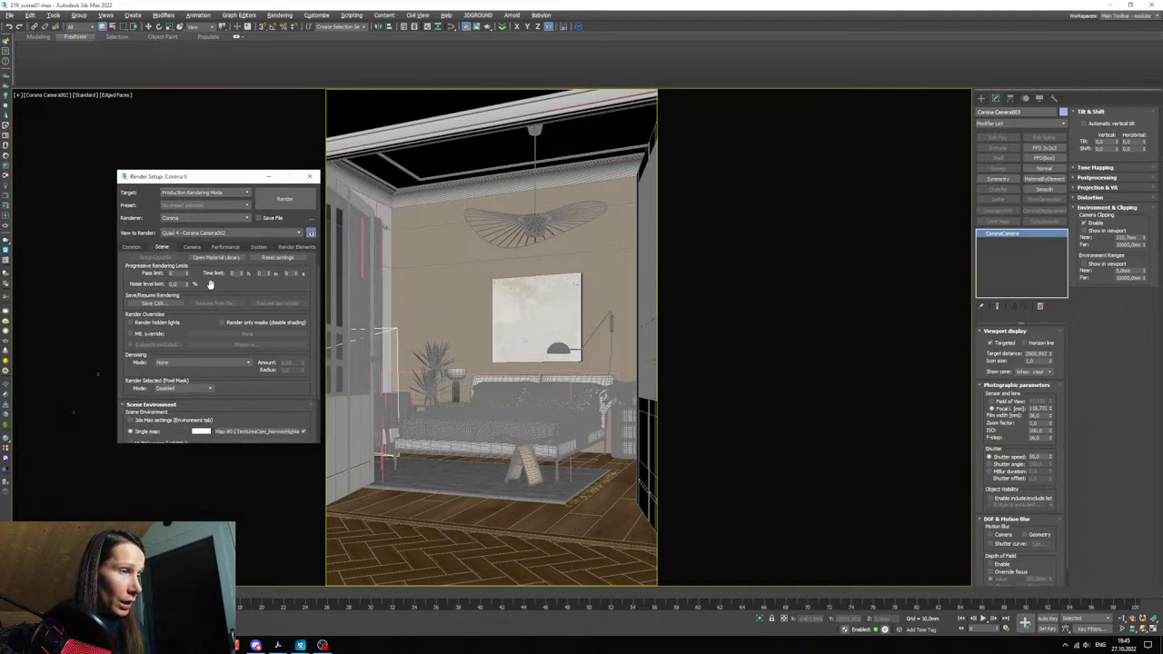
scroll(200, 300, "up", 2)
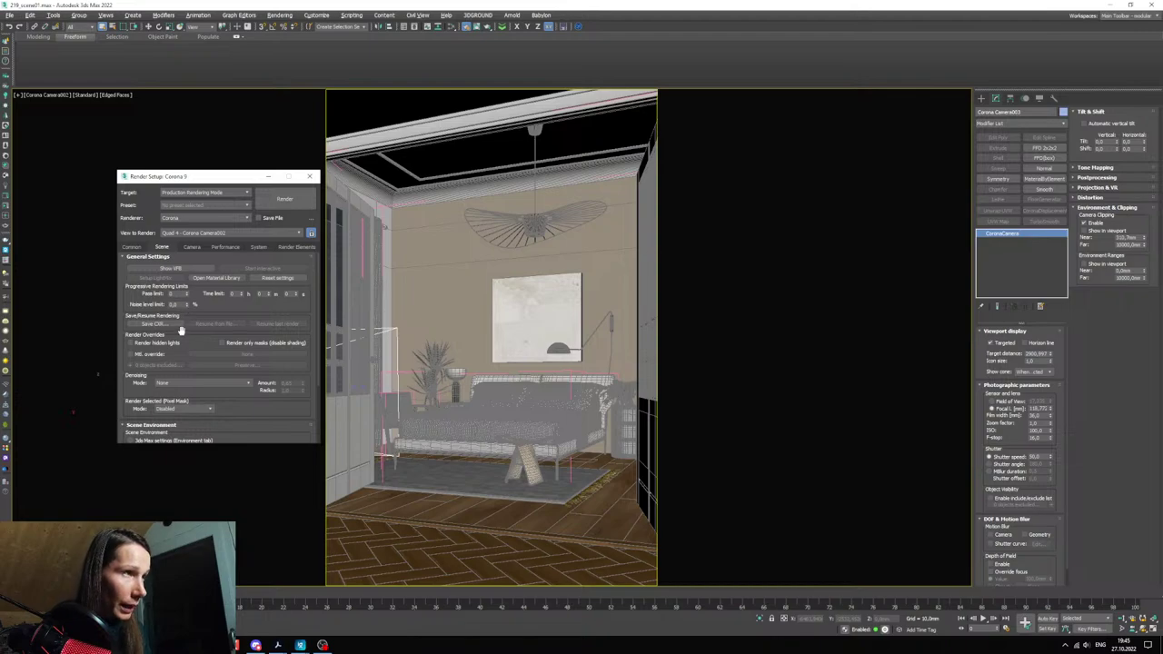
scroll(208, 307, "down", 3)
scroll(201, 360, "up", 3)
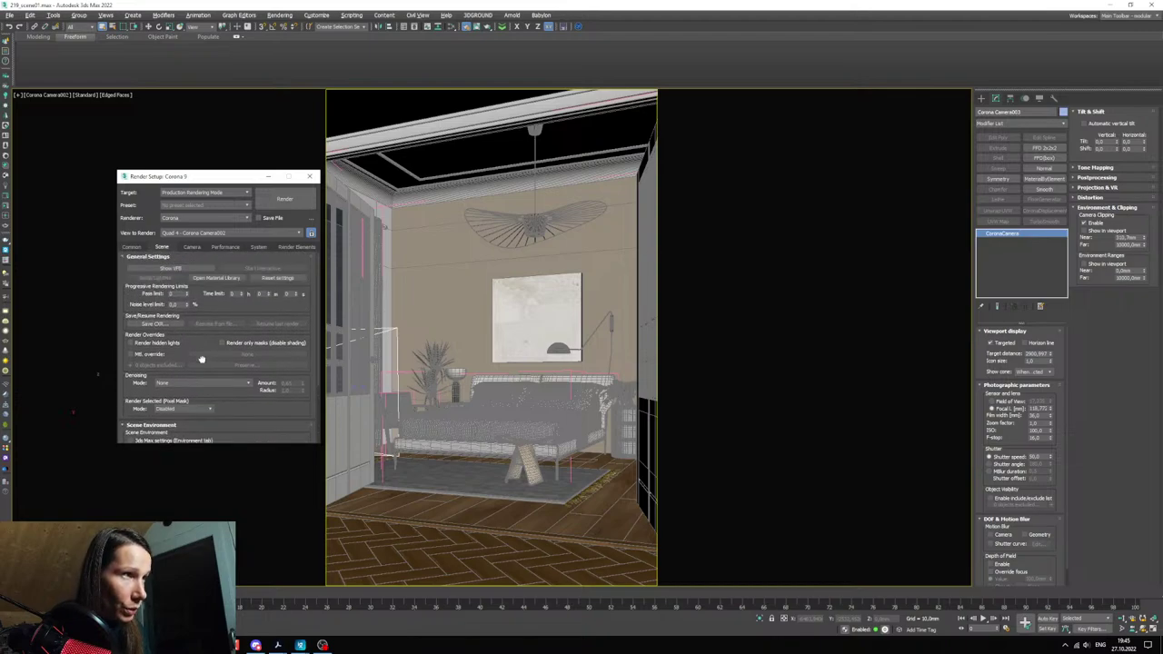
left_click(178, 382)
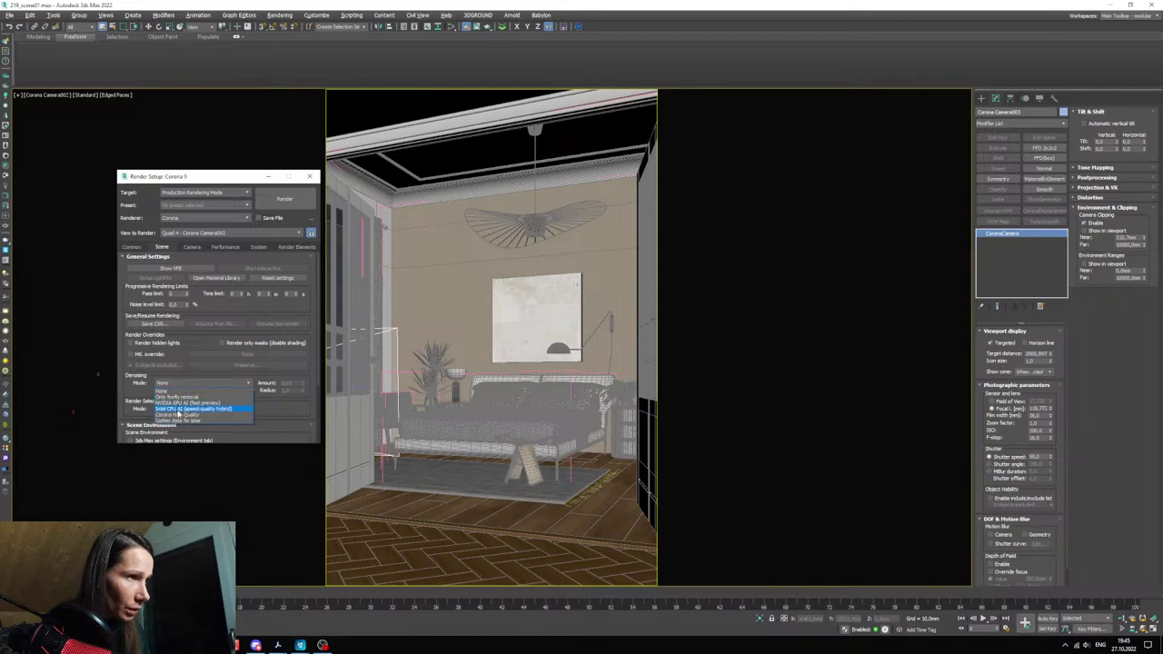
left_click(178, 414)
- Lock the image aspect ratio, set the output height to 2500 pixels and start the final render of the wide view
left_click(129, 248)
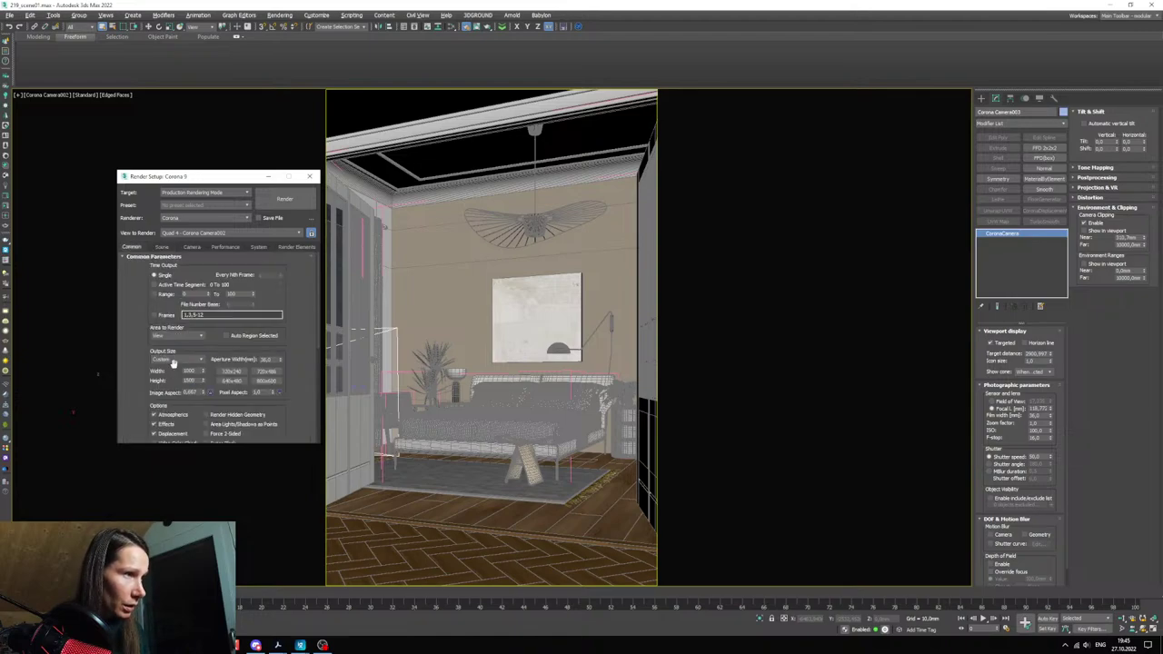
left_click(210, 393)
left_click_drag(196, 381, 109, 372)
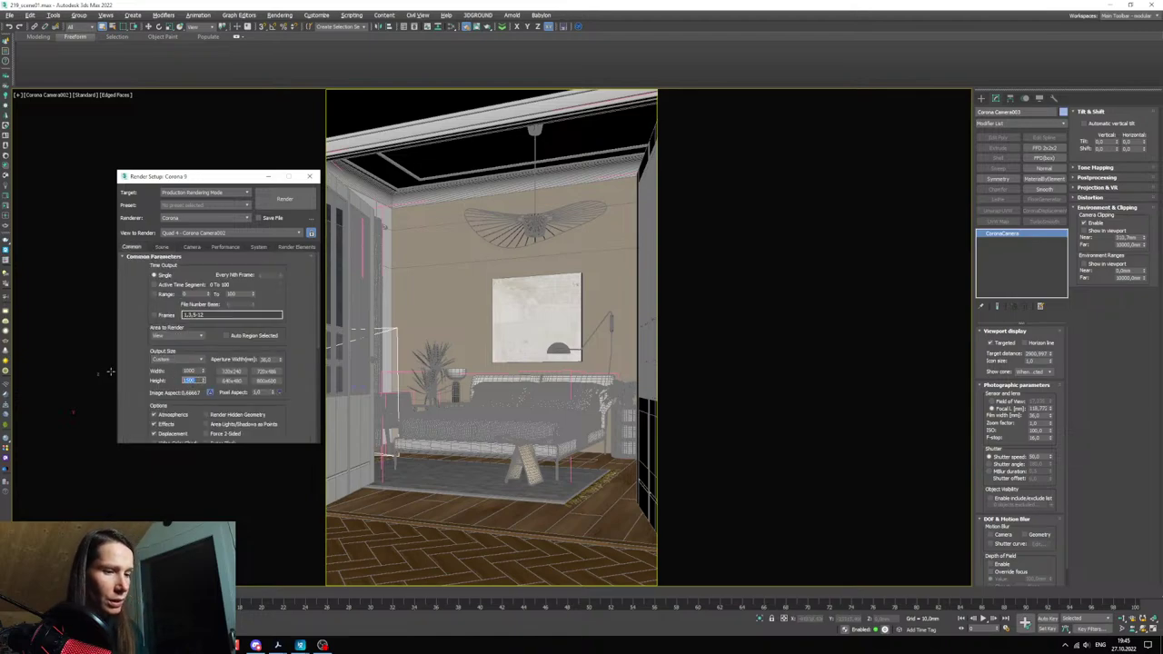
type("2")
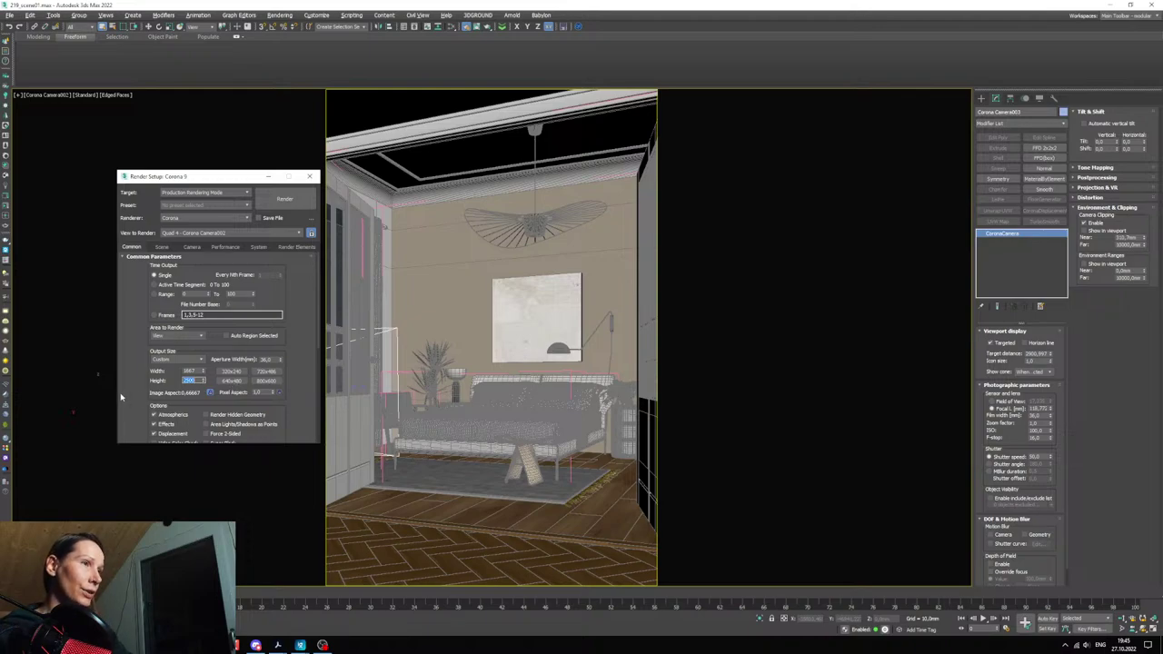
left_click(279, 198)
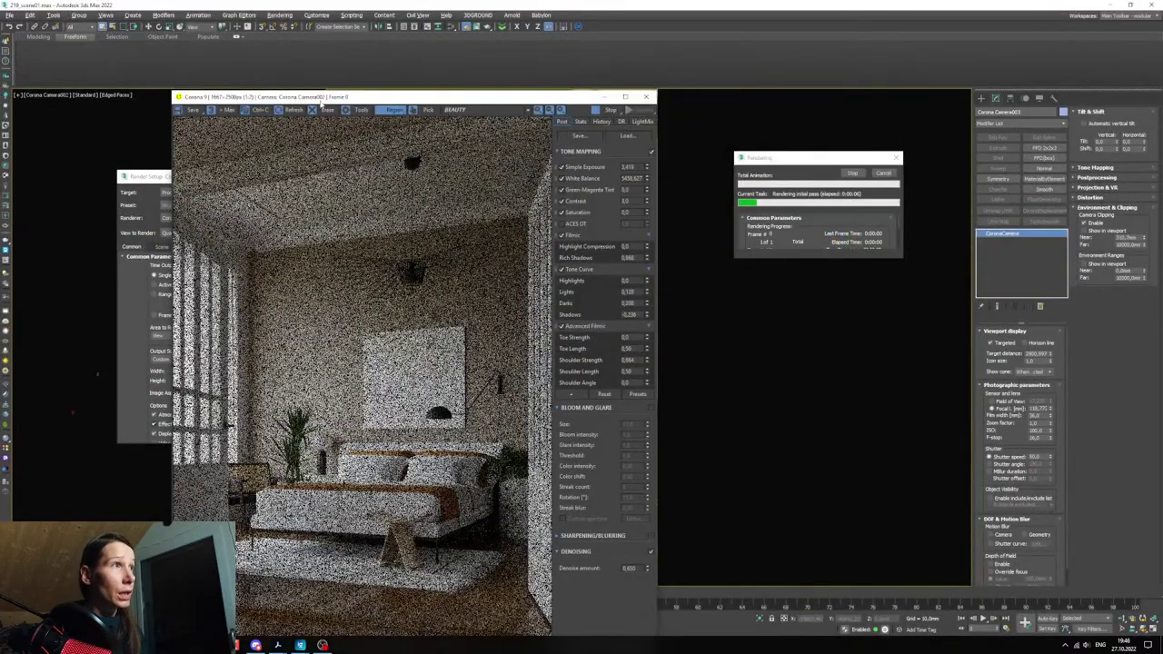
left_click_drag(322, 98, 325, 62)
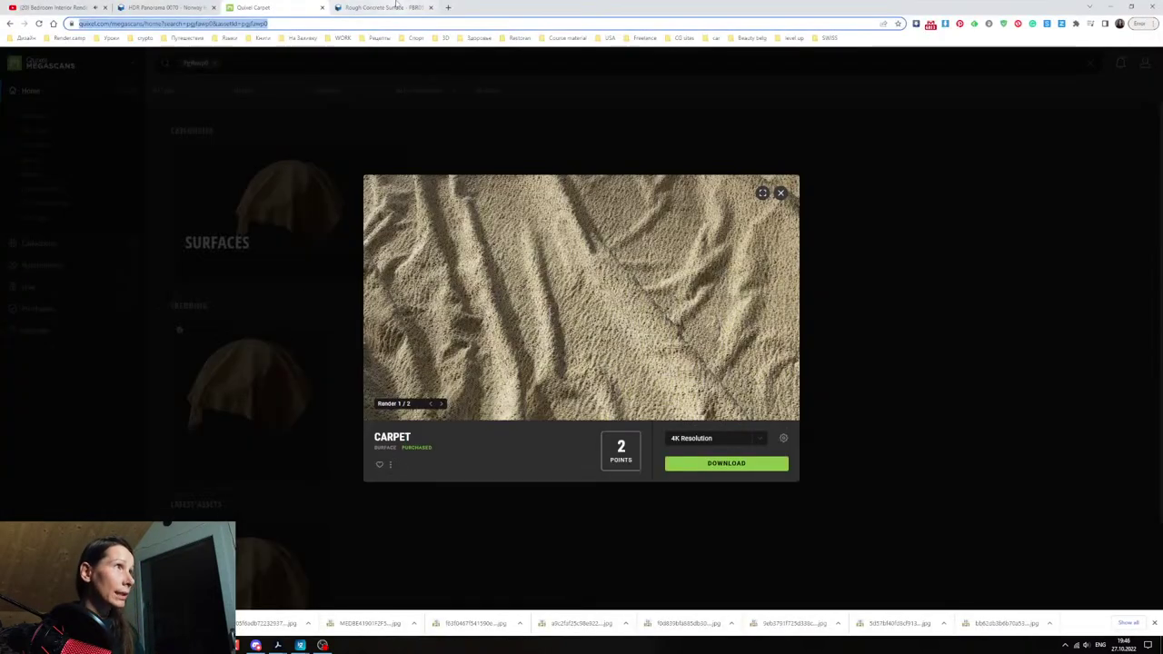
- Open render.camp in a new browser tab and go to the Beginners 13 course page
left_click(447, 8)
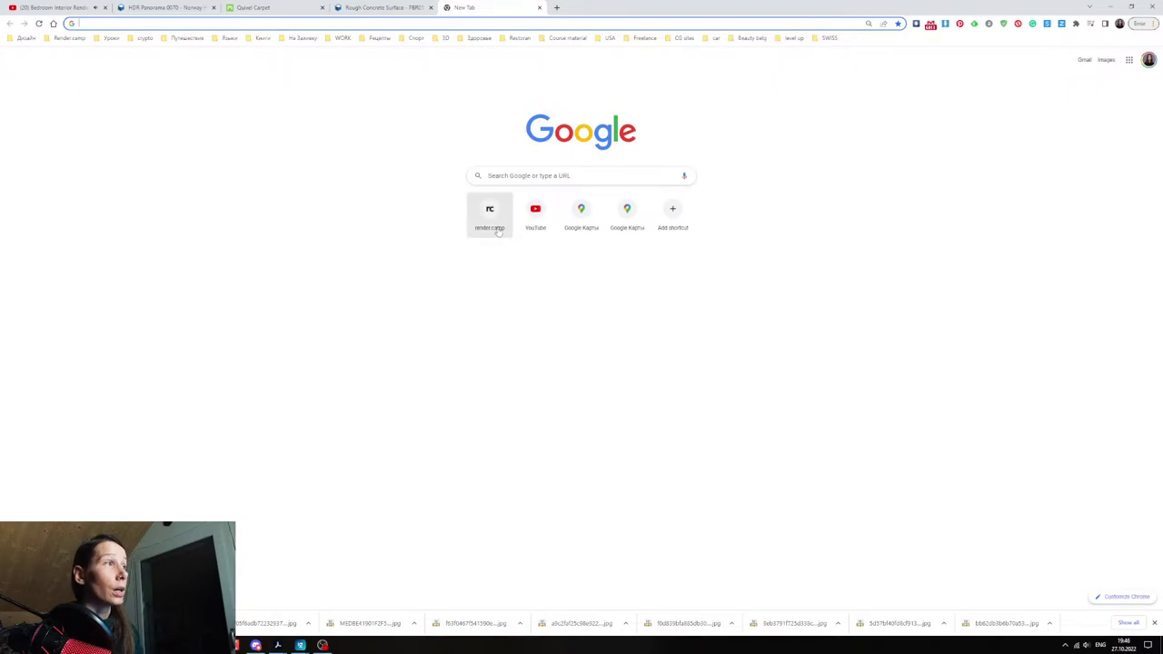
left_click(490, 224)
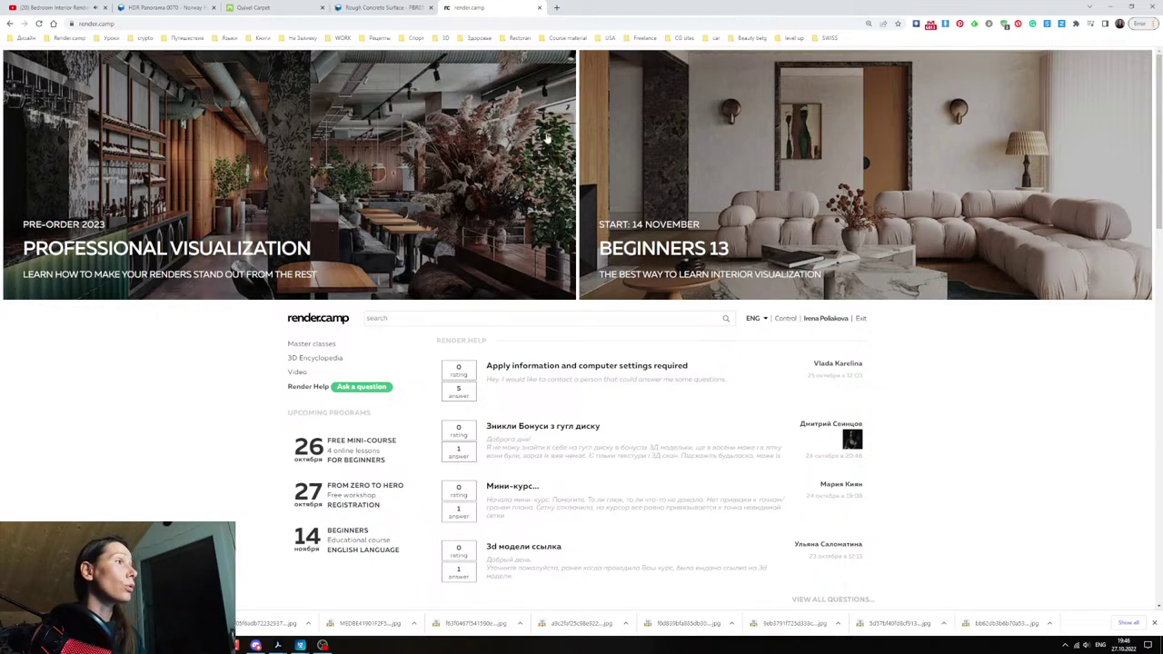
left_click(662, 143)
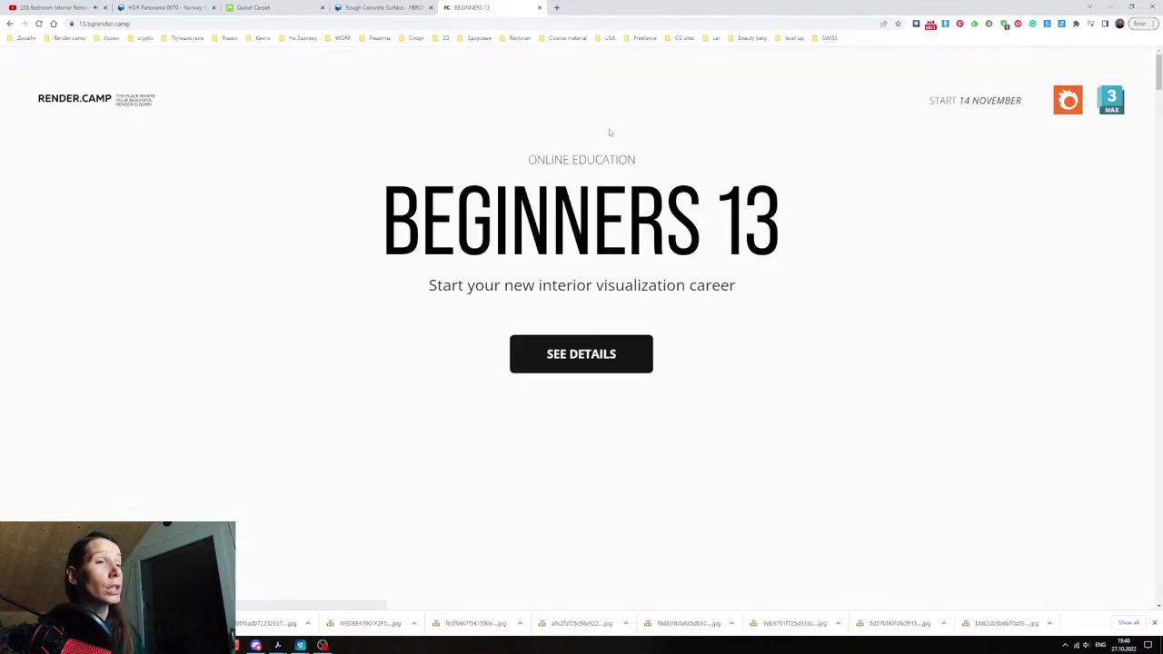
- Examine the Beginners 13 page's title section and its large living room render with the sofa and marble table
scroll(586, 79, "down", 2)
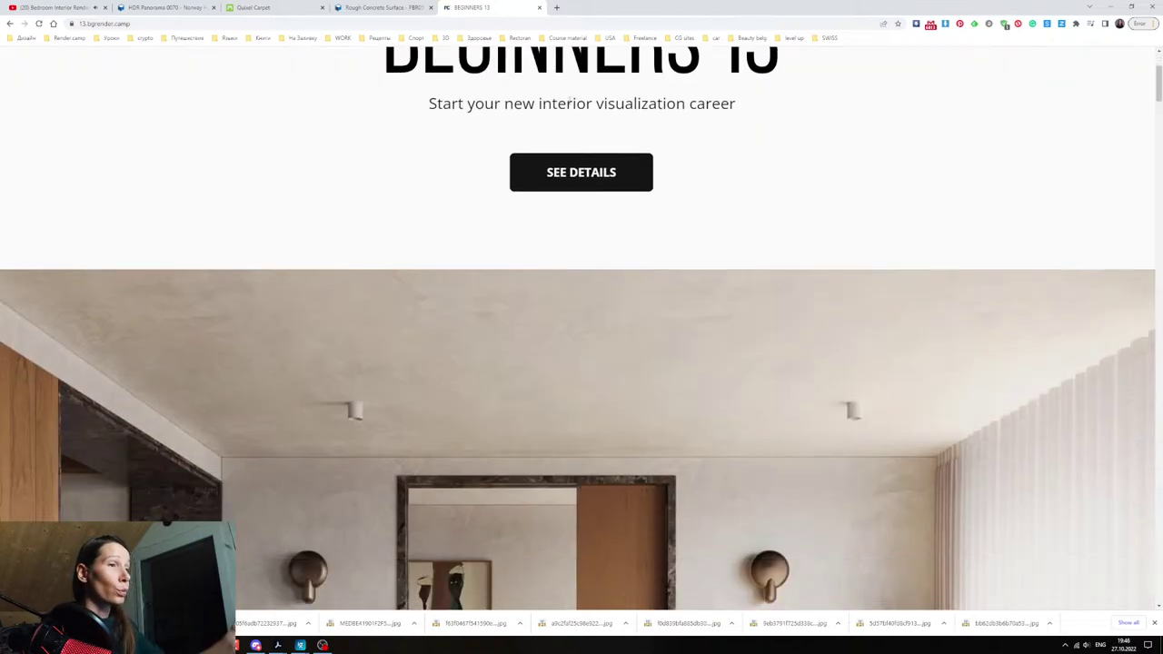
scroll(495, 163, "down", 3)
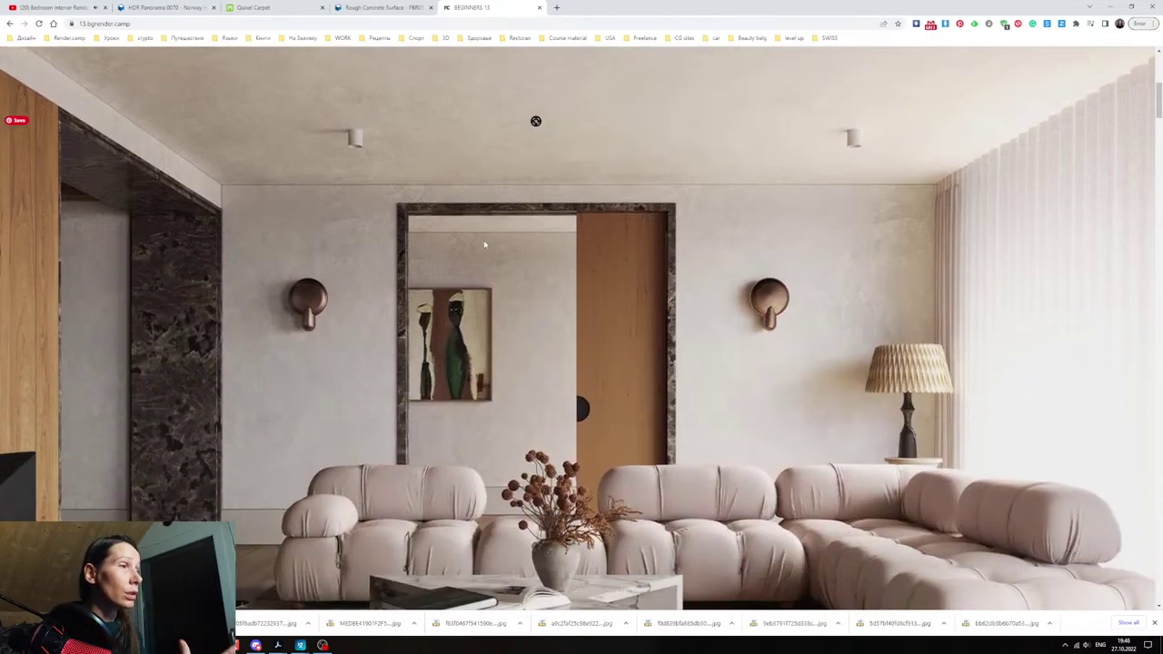
scroll(490, 251, "down", 1)
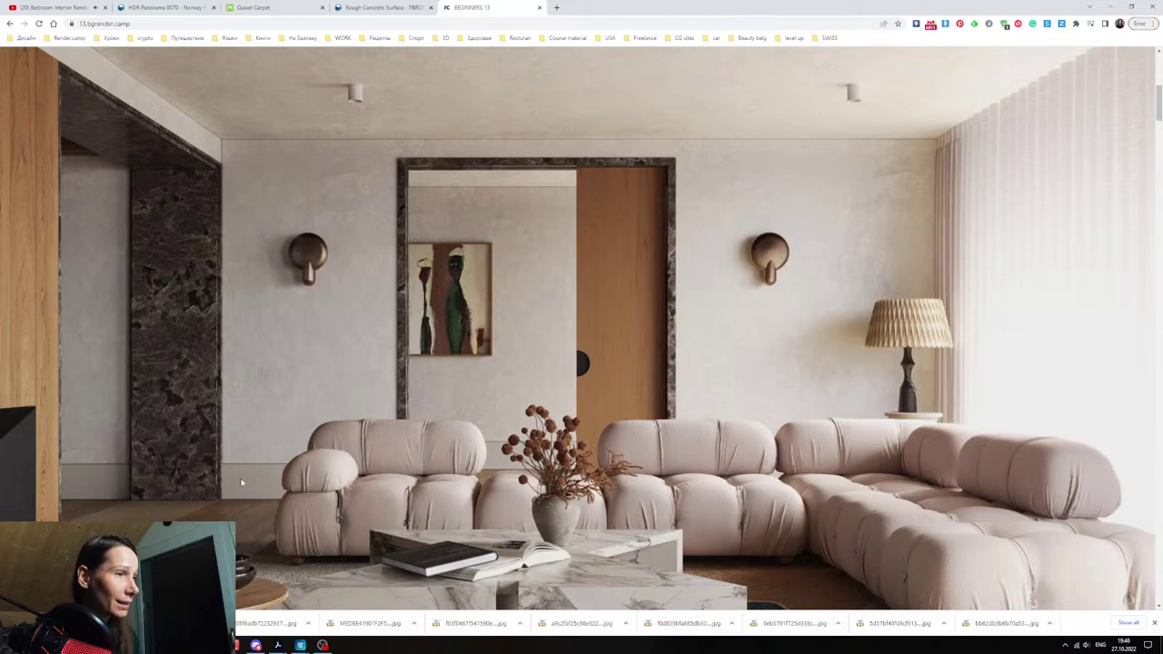
scroll(242, 482, "down", 2)
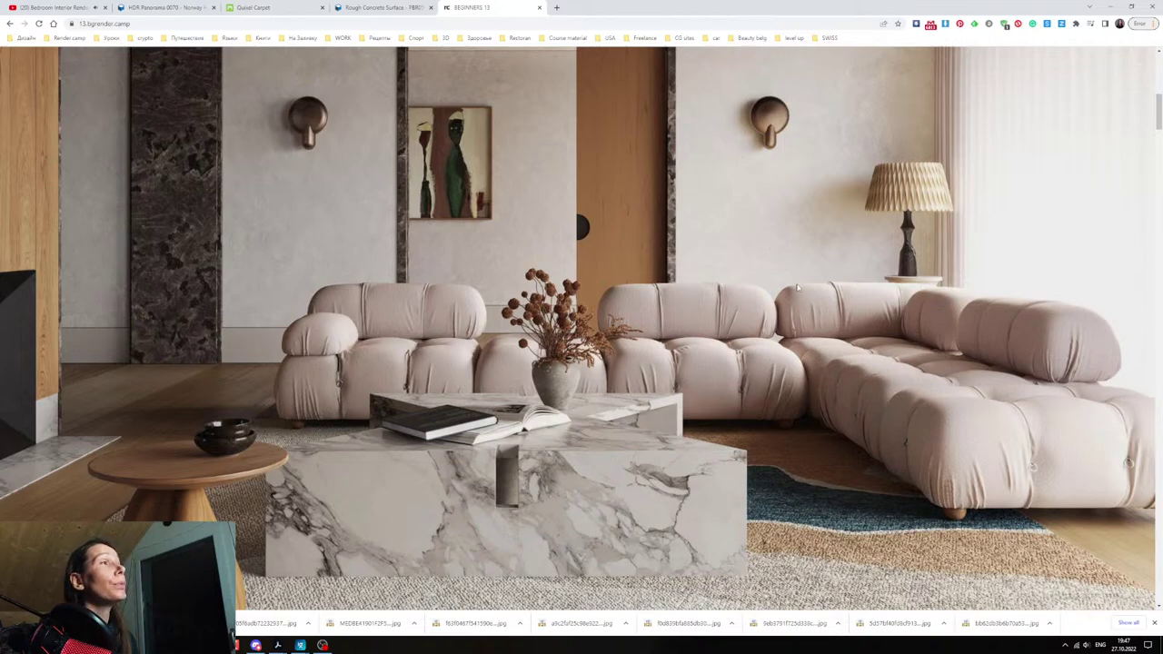
scroll(797, 287, "up", 7)
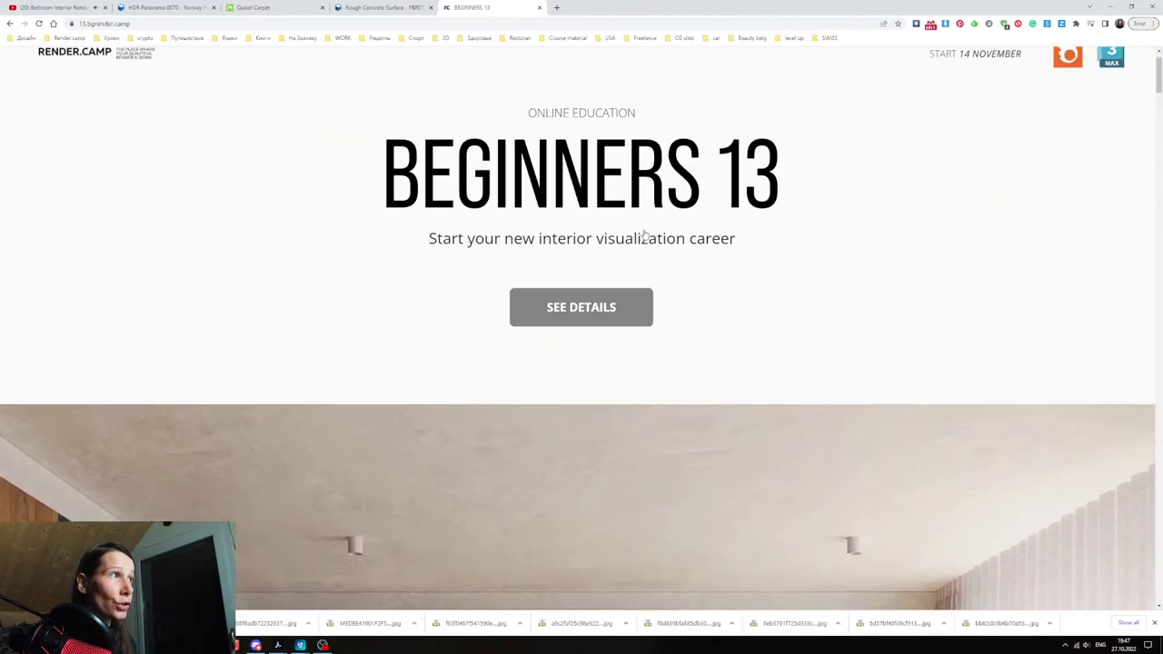
scroll(643, 233, "down", 5)
scroll(663, 306, "down", 2)
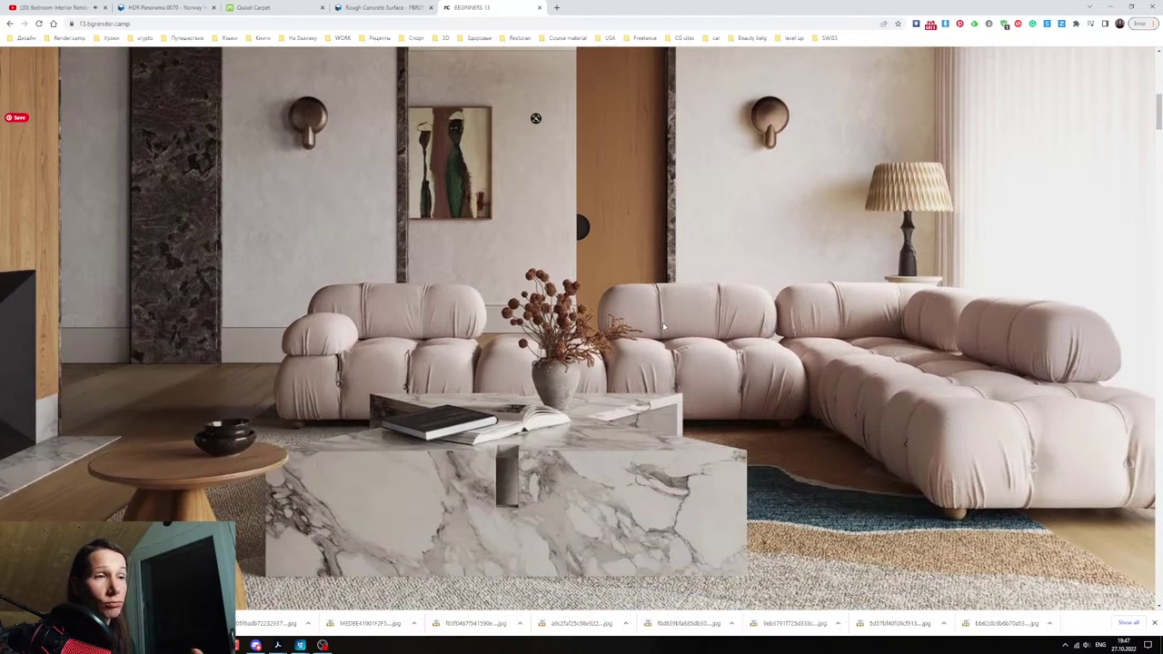
scroll(664, 327, "down", 2)
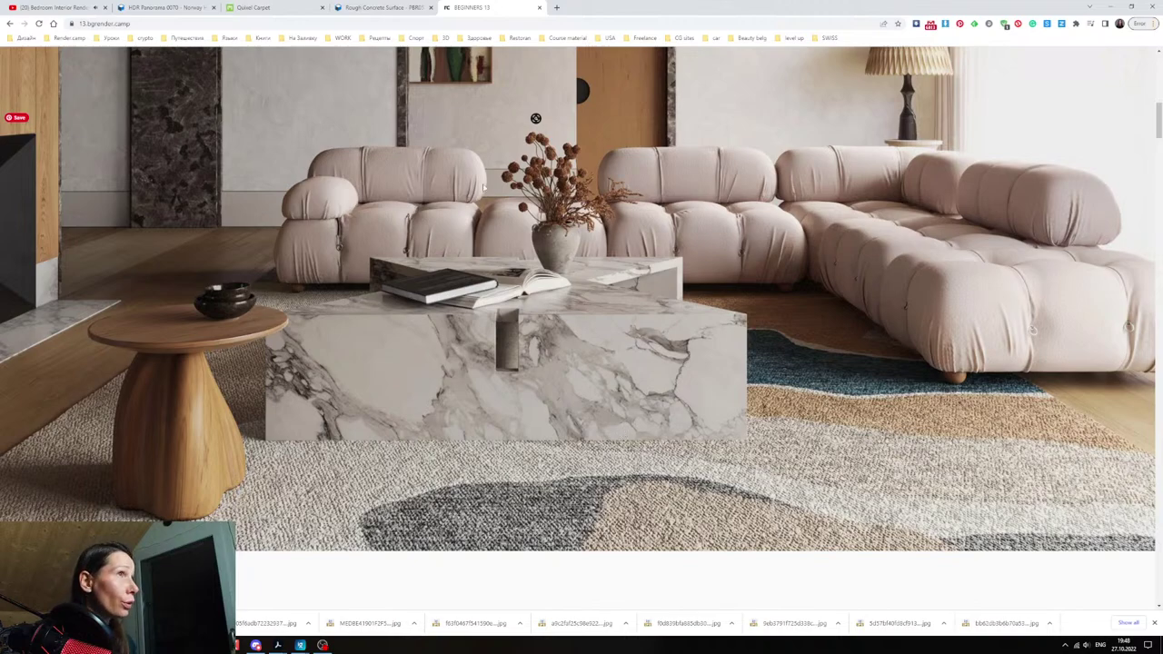
- Open render.camp in another new browser tab and go to the signed-in account's course list
left_click(556, 8)
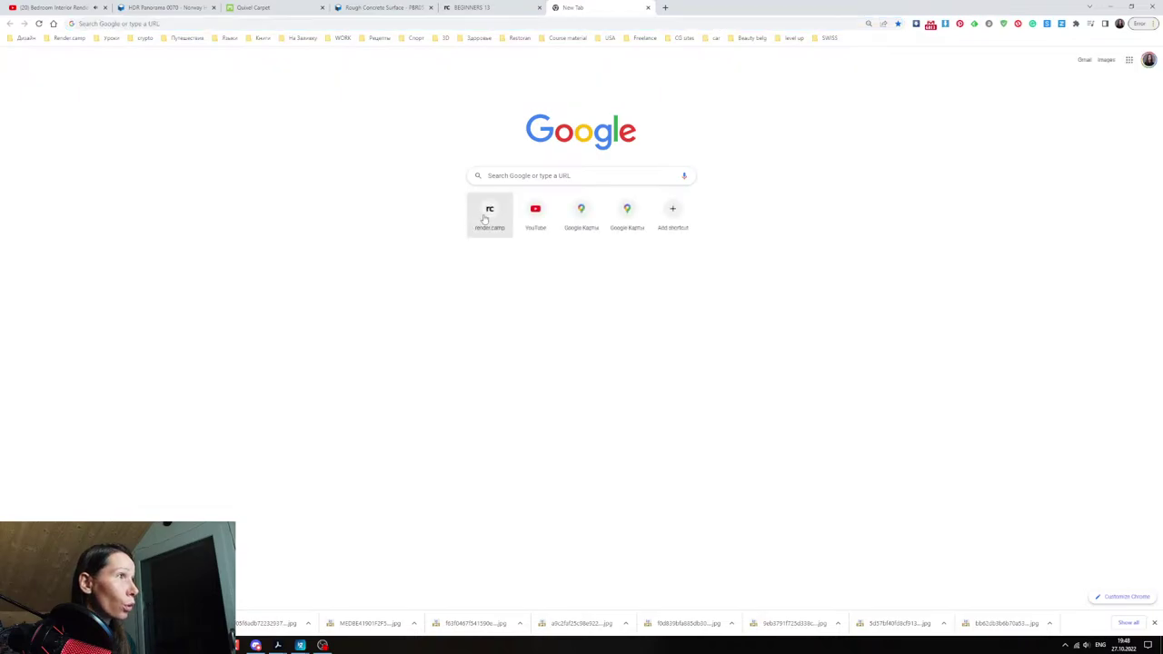
left_click(485, 218)
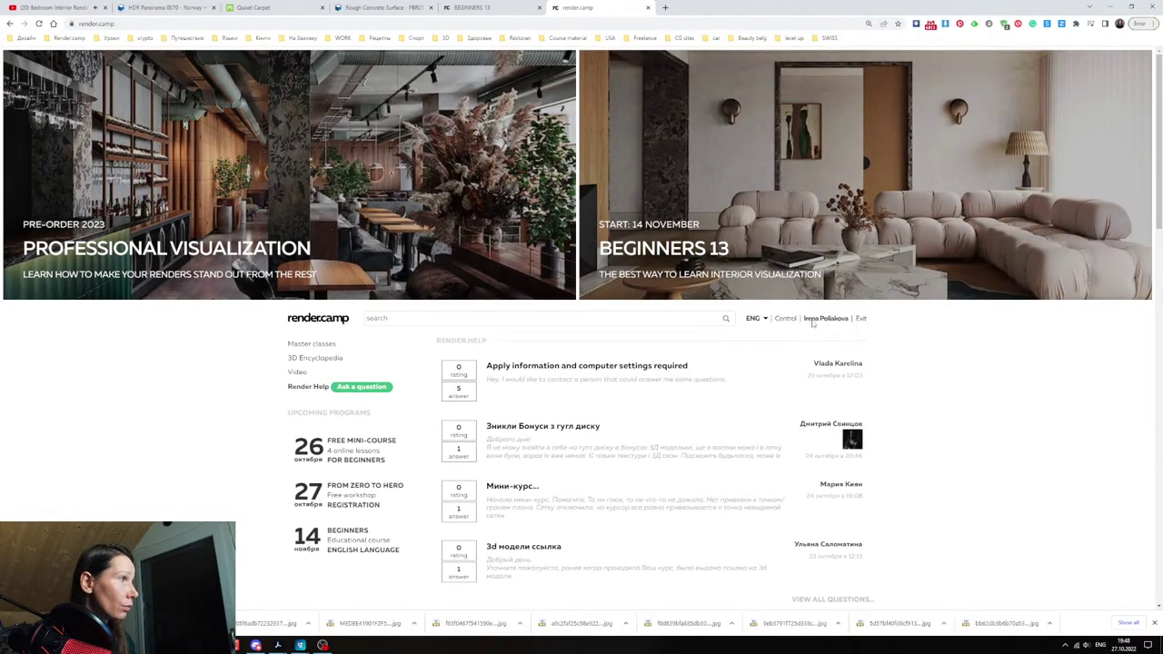
left_click(814, 319)
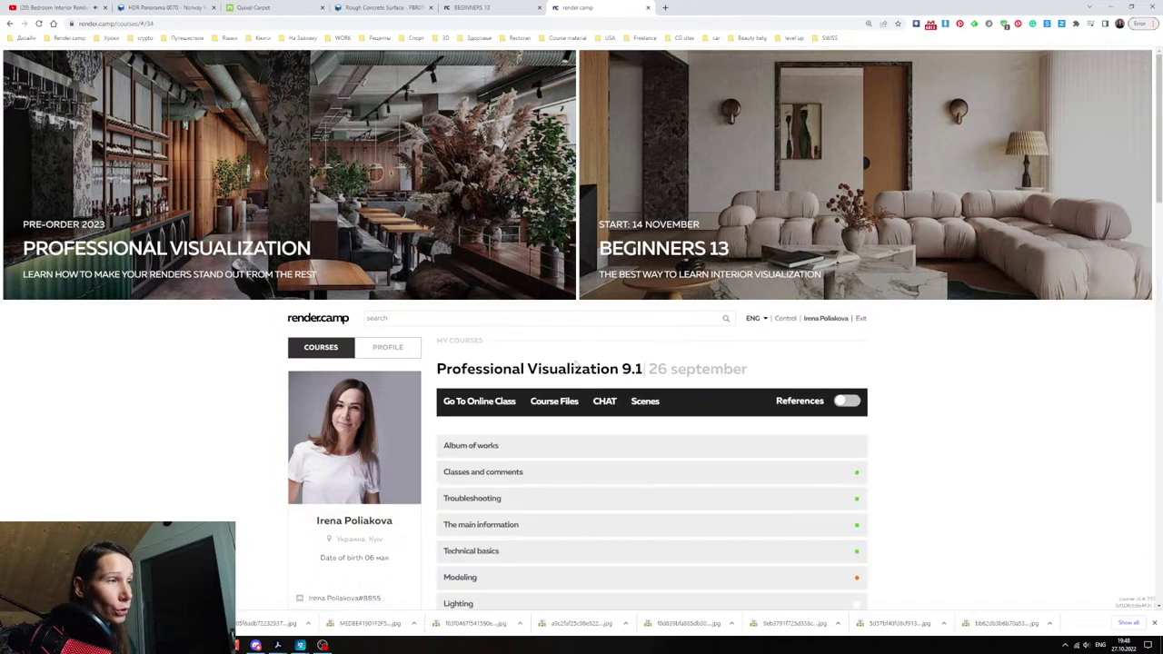
- Open the Webinars and comments section of the BEGINNERS 12 course and look through its lesson list and posted images
scroll(563, 382, "down", 5)
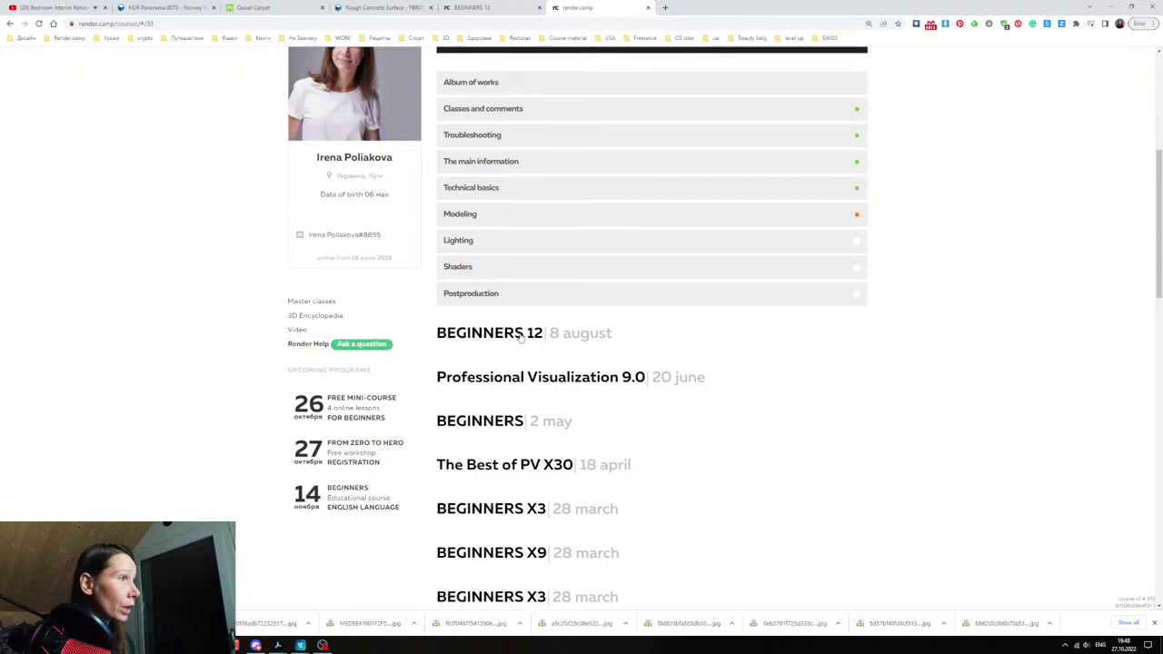
left_click(513, 334)
scroll(537, 92, "up", 1)
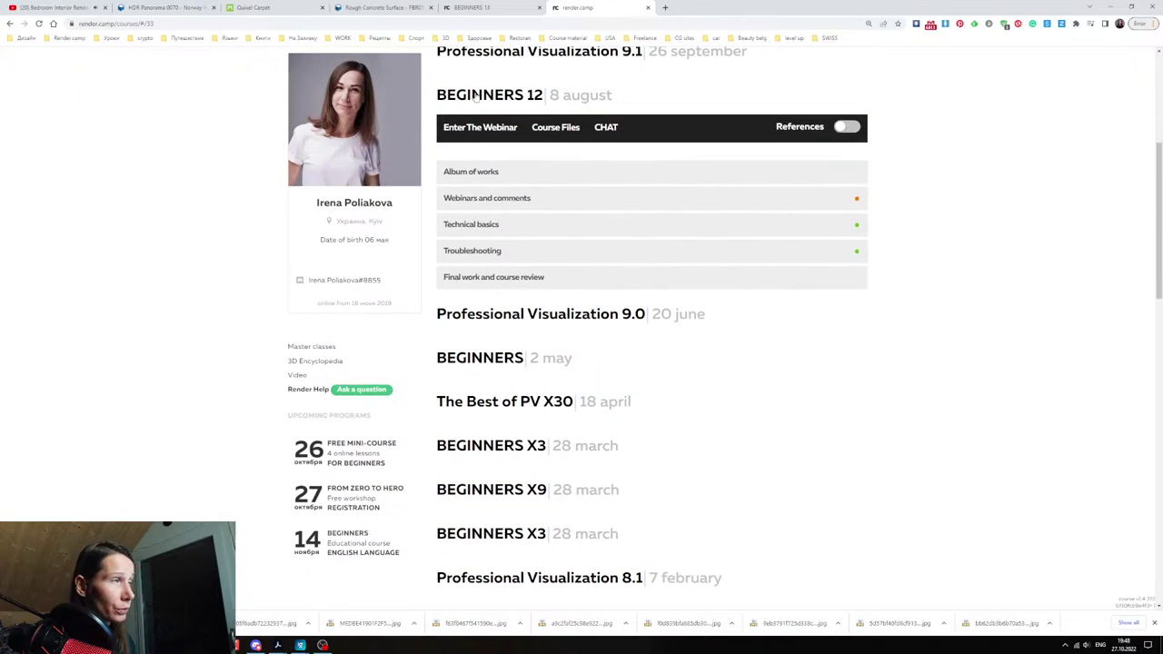
left_click(506, 201)
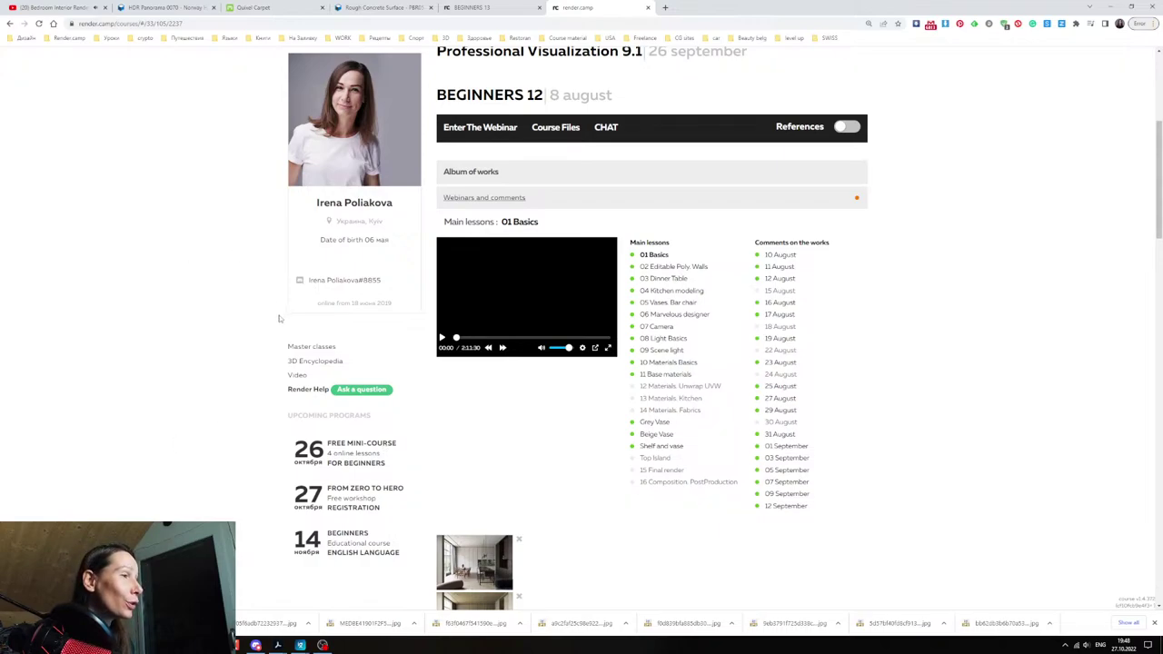
scroll(272, 320, "down", 3)
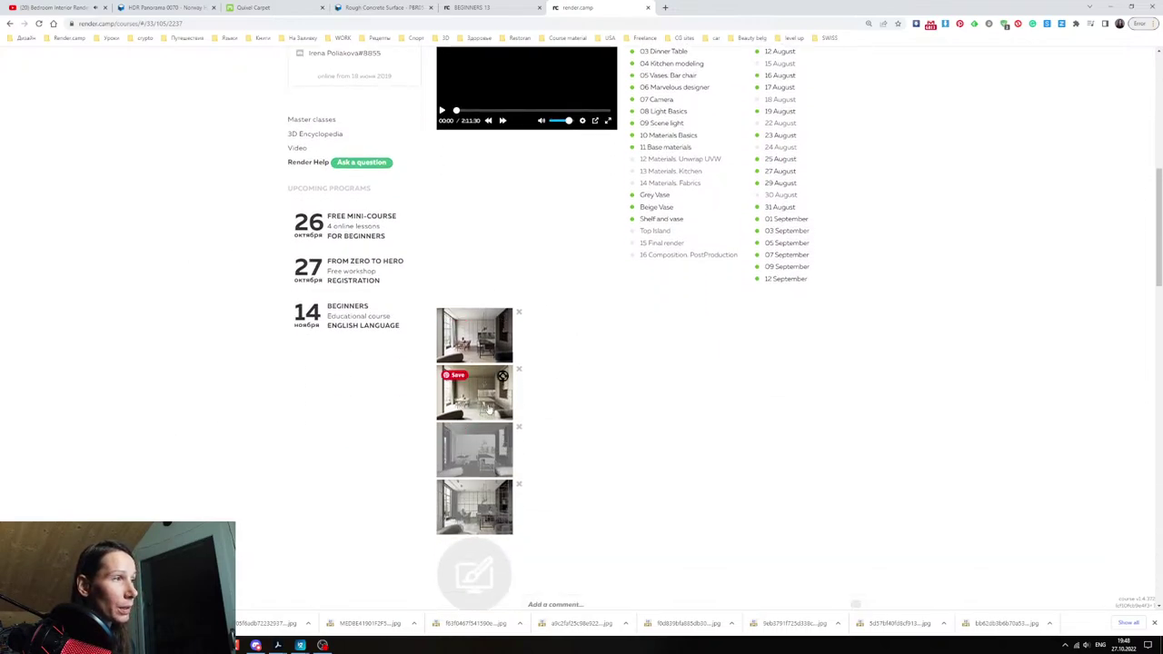
scroll(487, 409, "down", 3)
scroll(486, 391, "up", 7)
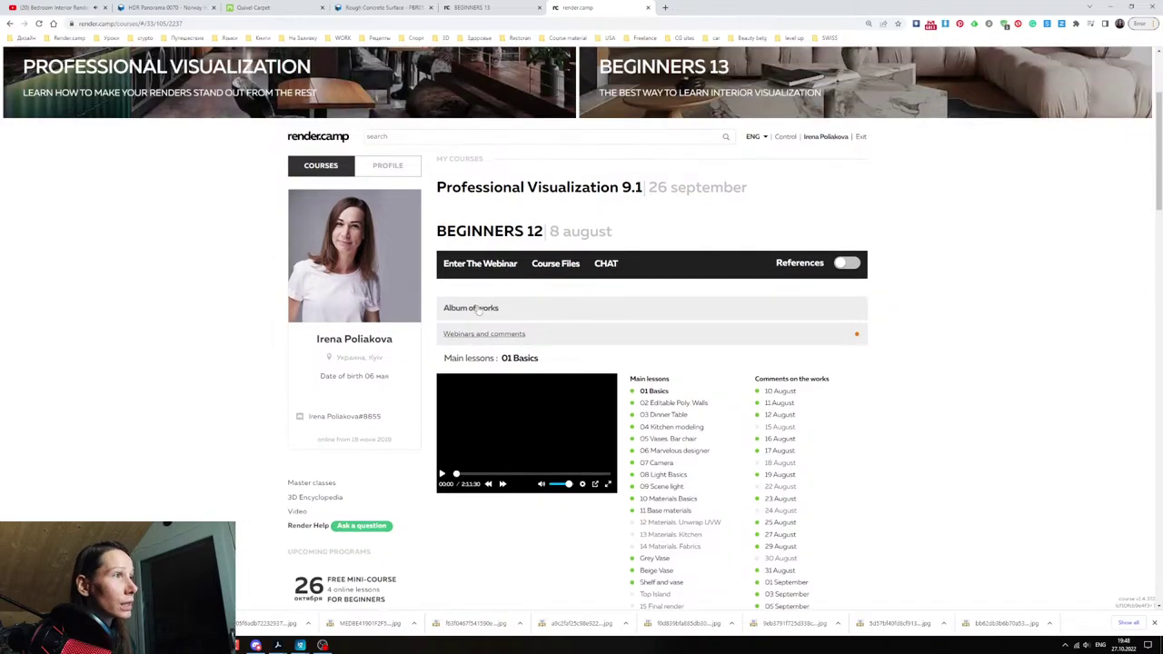
- Open the BEGINNERS 12 album of works, compare a student's kitchen-dining render with the reference and view the neighbouring submissions
left_click(479, 309)
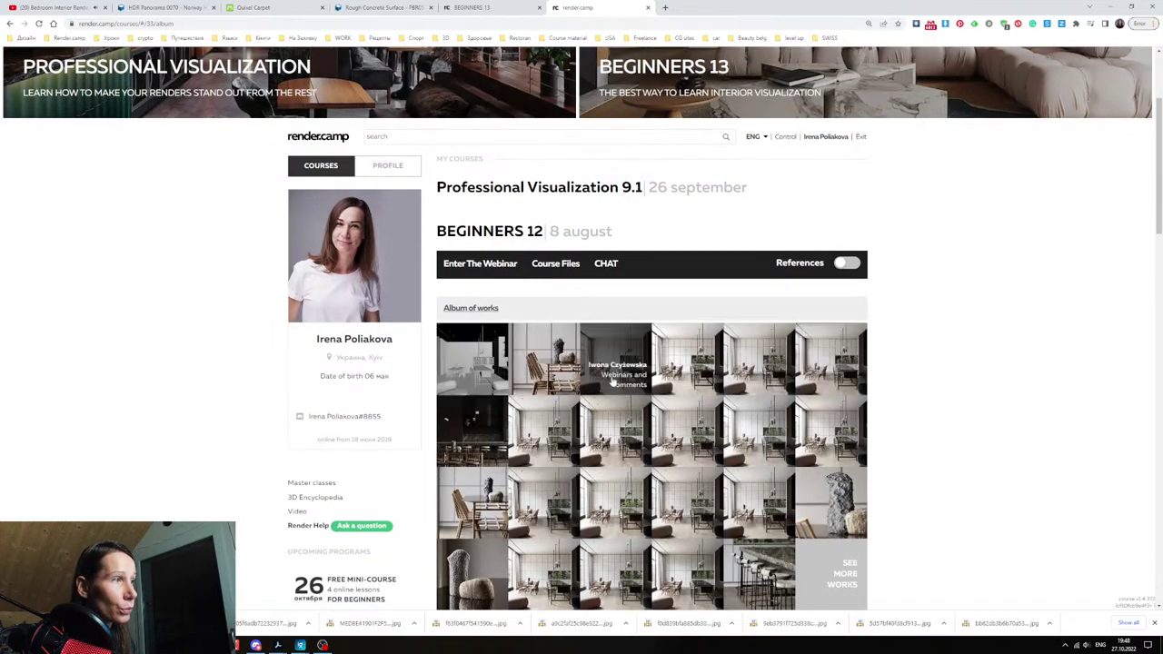
left_click(546, 435)
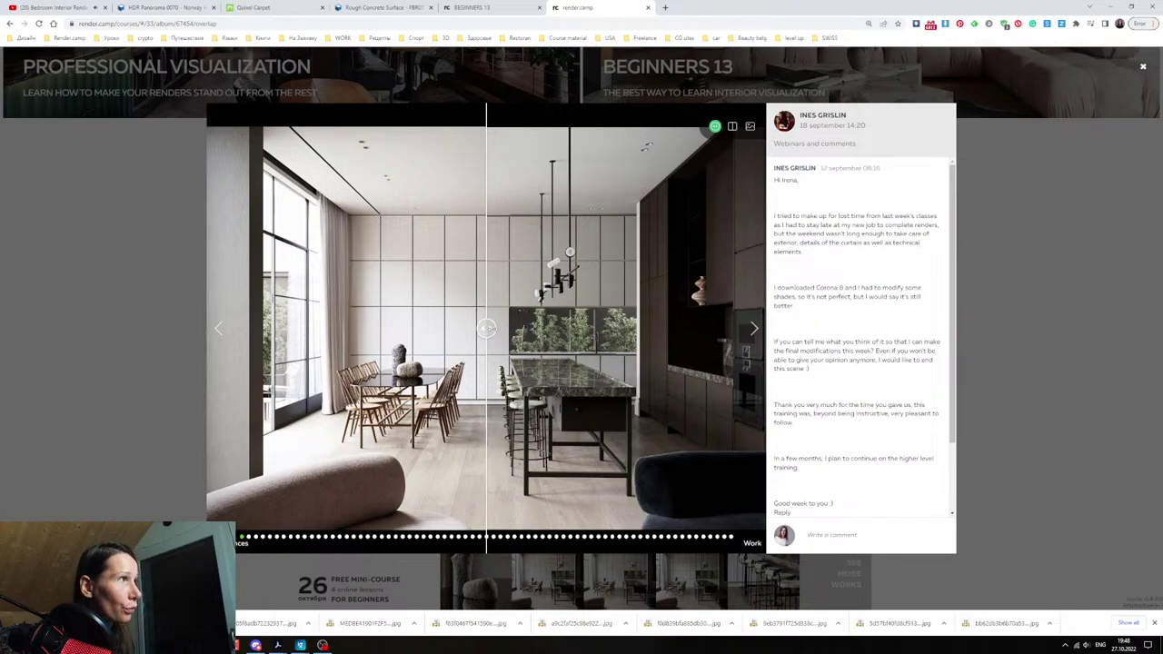
left_click_drag(487, 333, 300, 336)
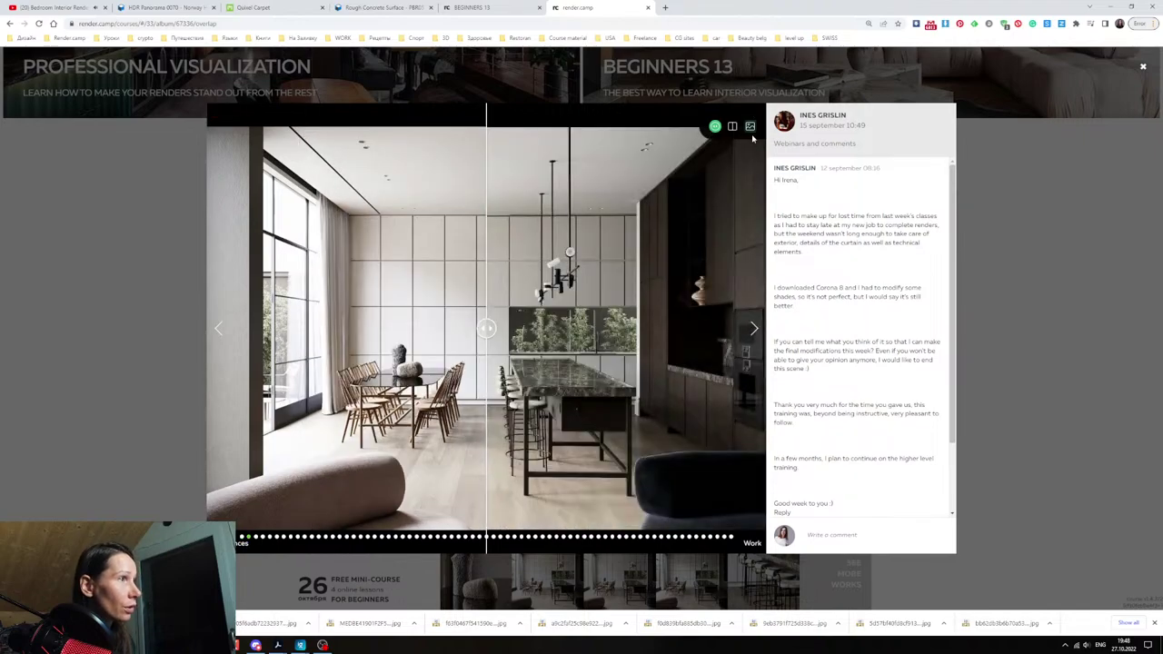
left_click(752, 332)
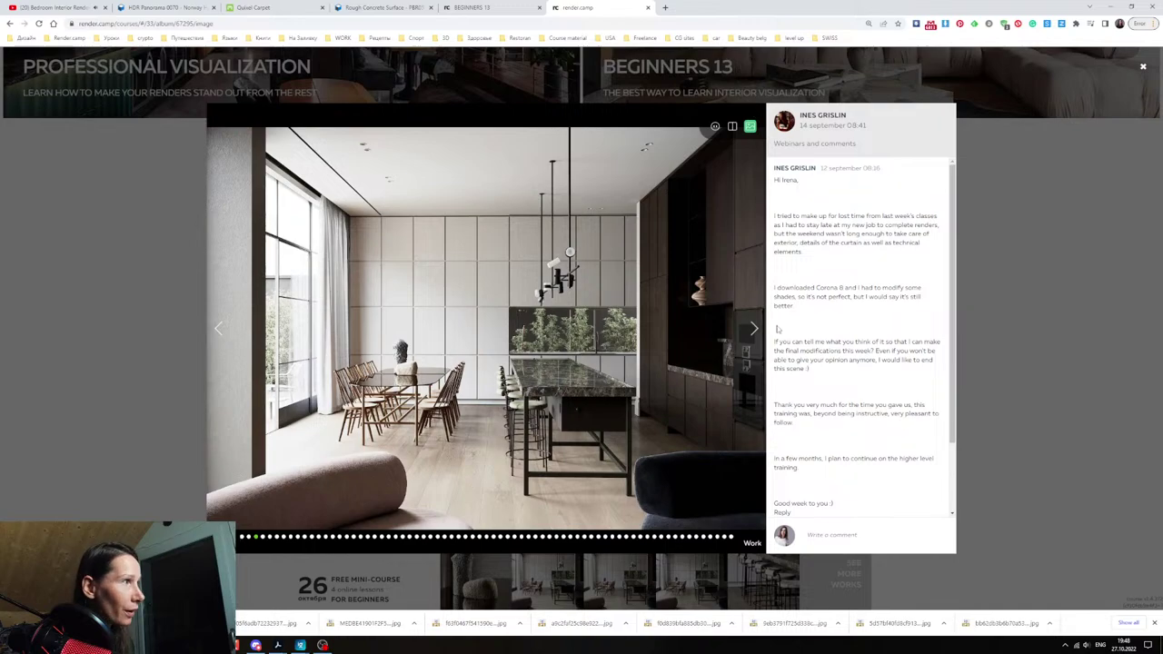
left_click(752, 331)
left_click(752, 331)
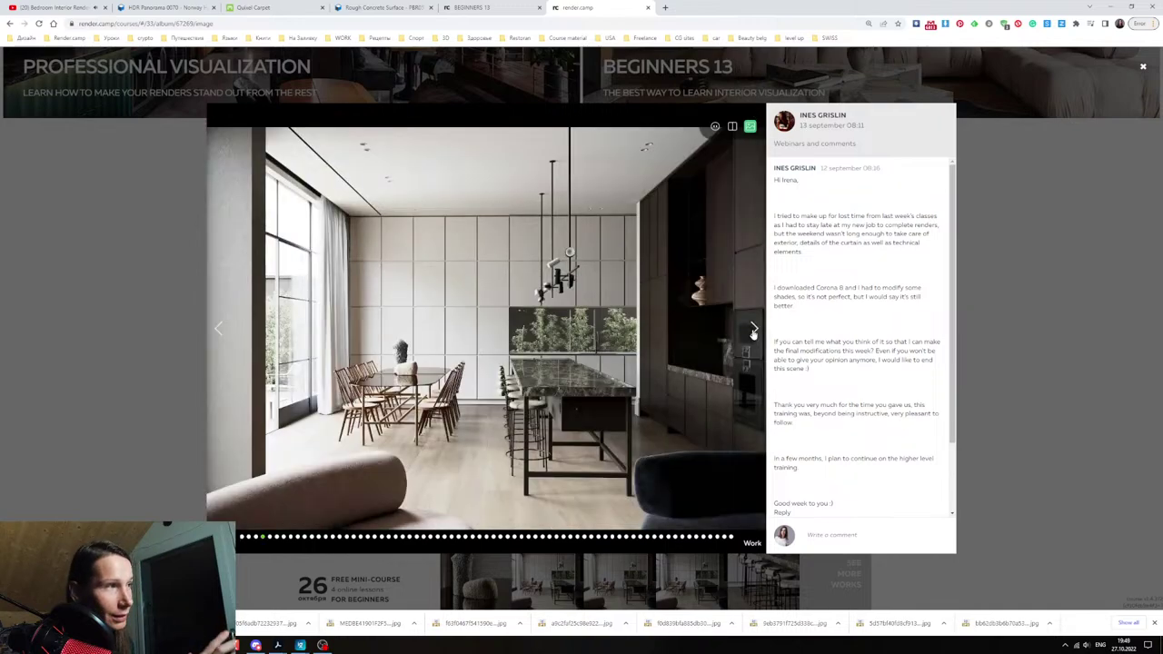
- Browse the student's August submissions showing the vase wireframes and the grey line view of the kitchen scene
left_click(384, 538)
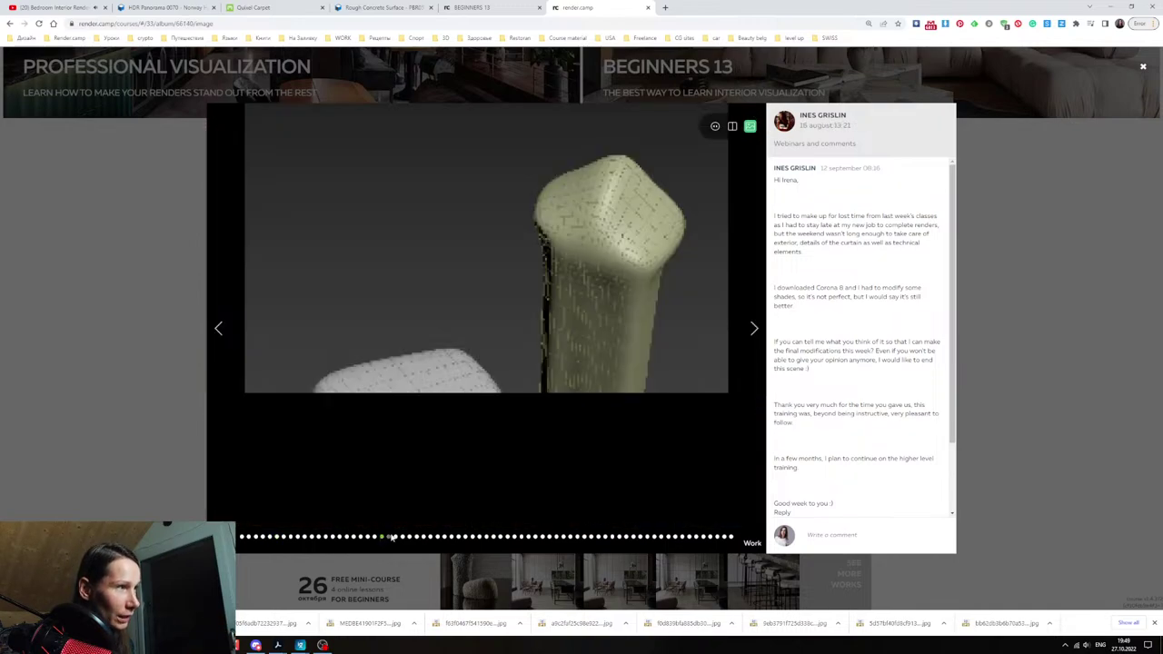
left_click(376, 537)
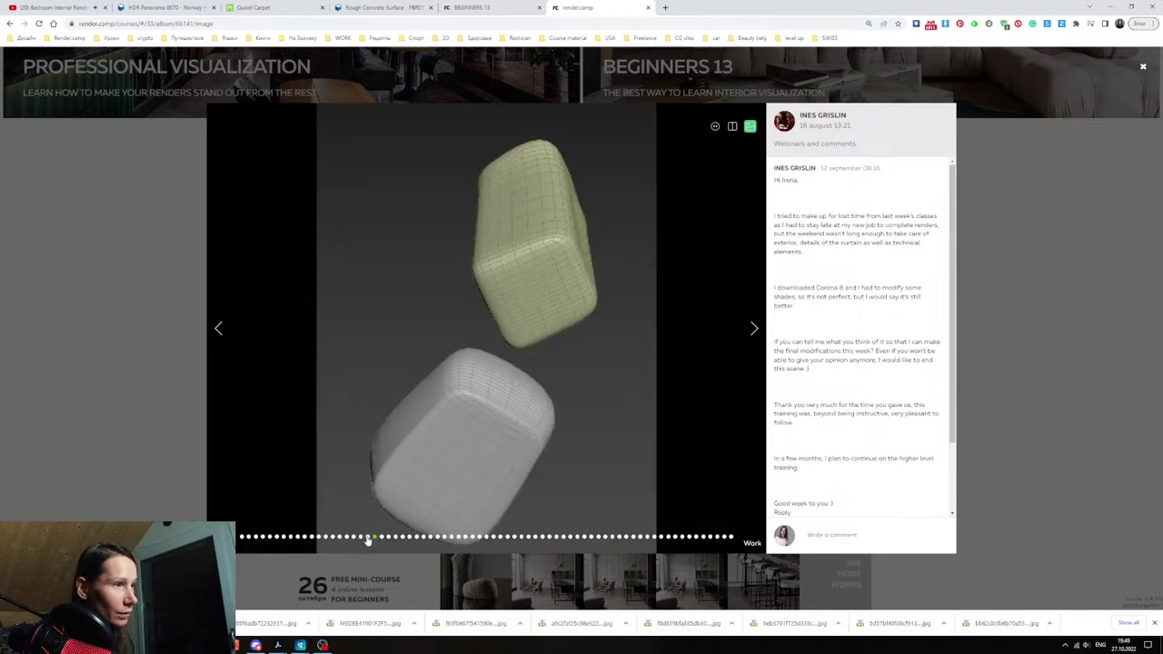
left_click(367, 537)
left_click(340, 537)
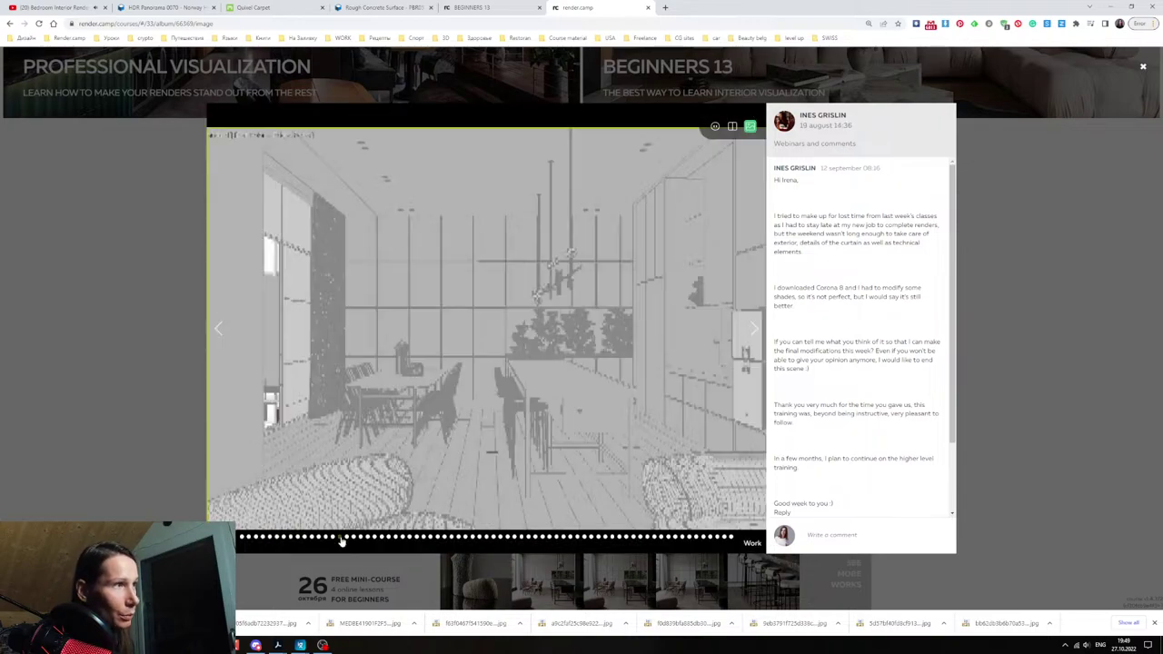
left_click(349, 538)
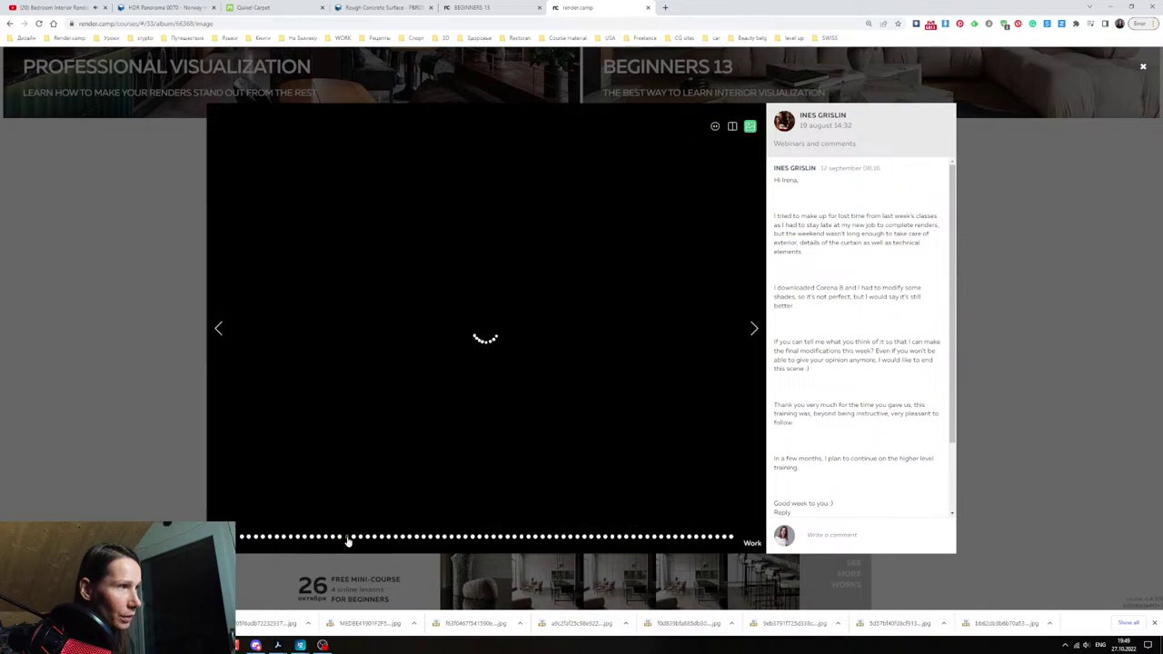
left_click(374, 538)
left_click(382, 538)
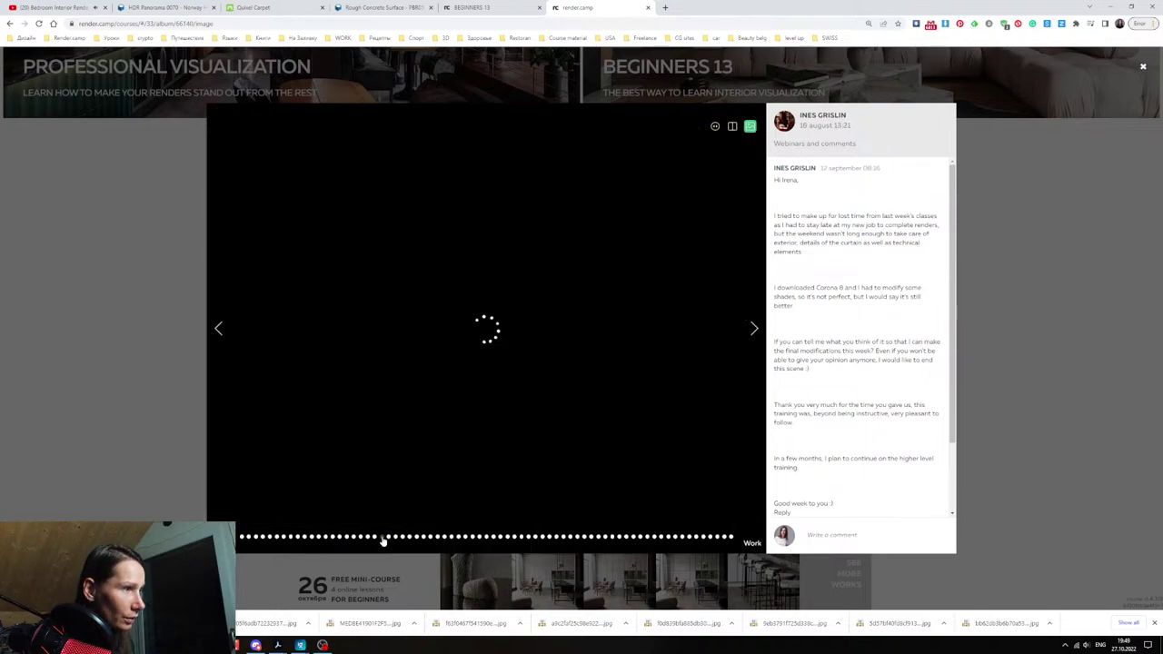
left_click(389, 538)
left_click(401, 538)
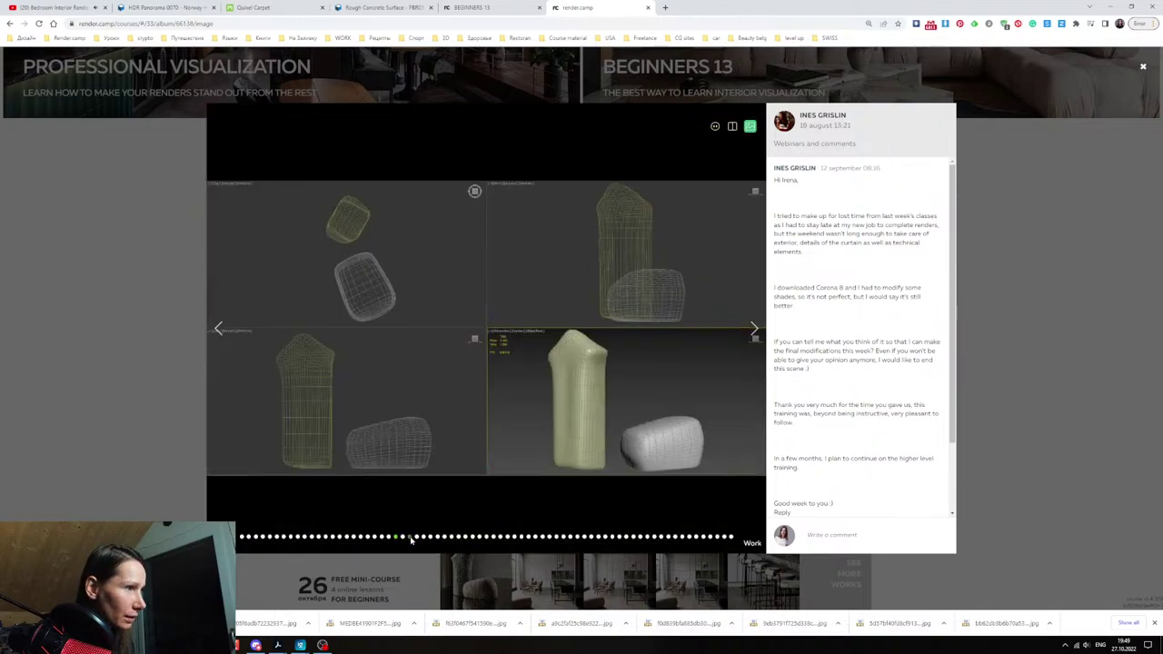
- Browse the student's submissions of the round wireframe model and the long kitchen island table
left_click(410, 538)
left_click(427, 538)
left_click(436, 537)
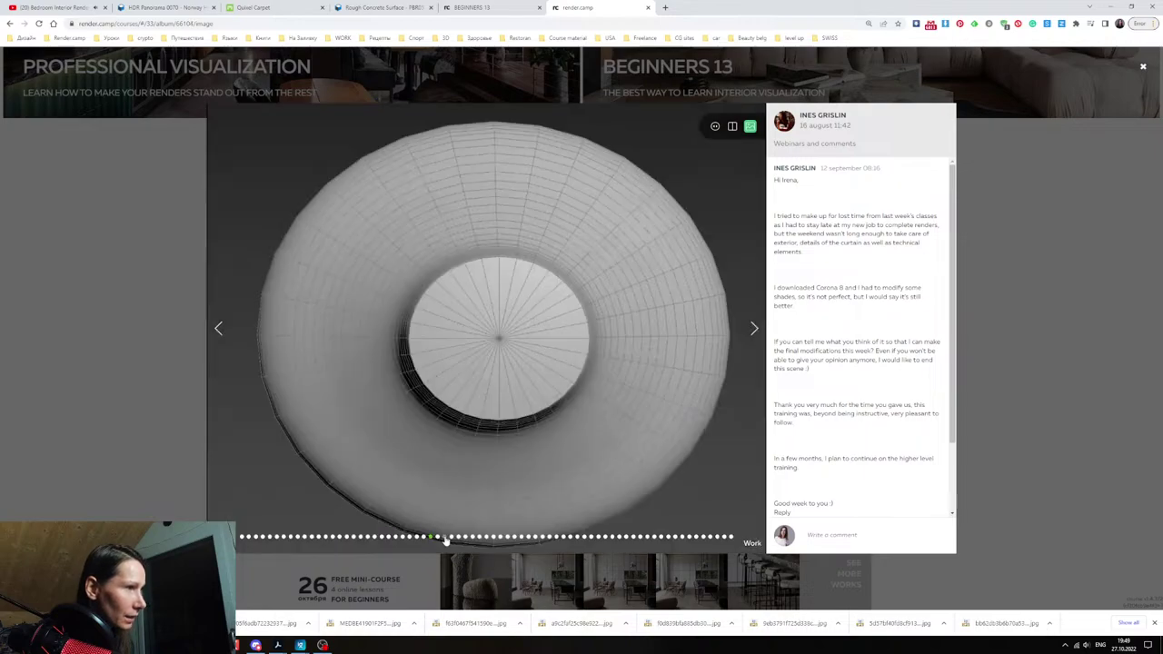
left_click(445, 538)
left_click(459, 538)
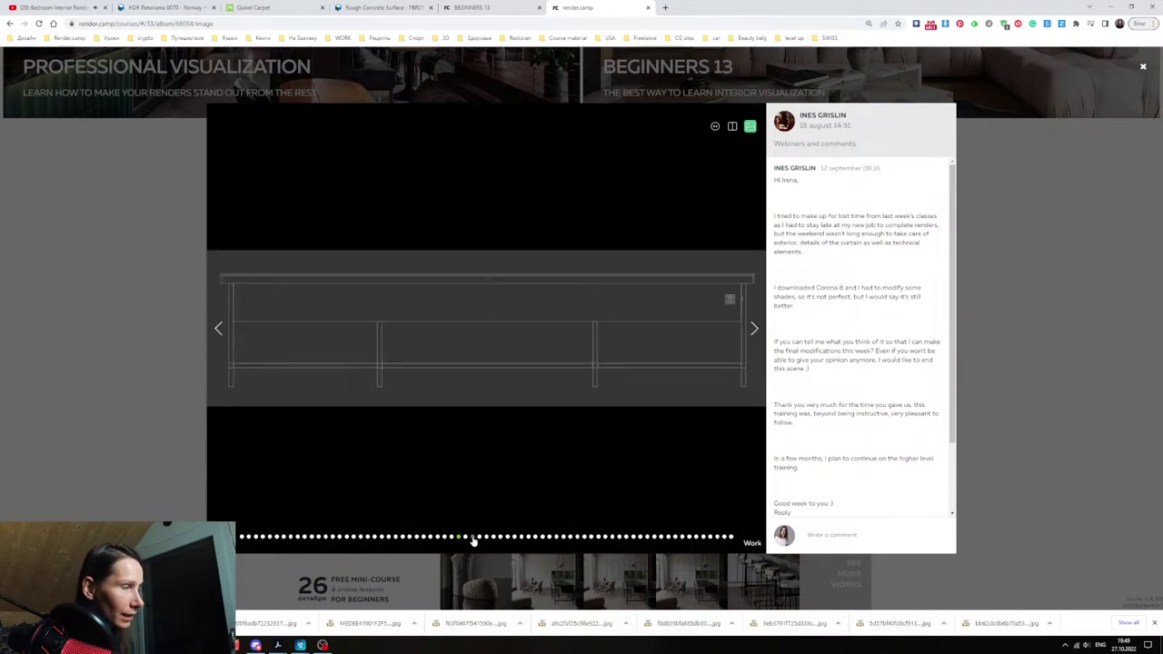
left_click(473, 538)
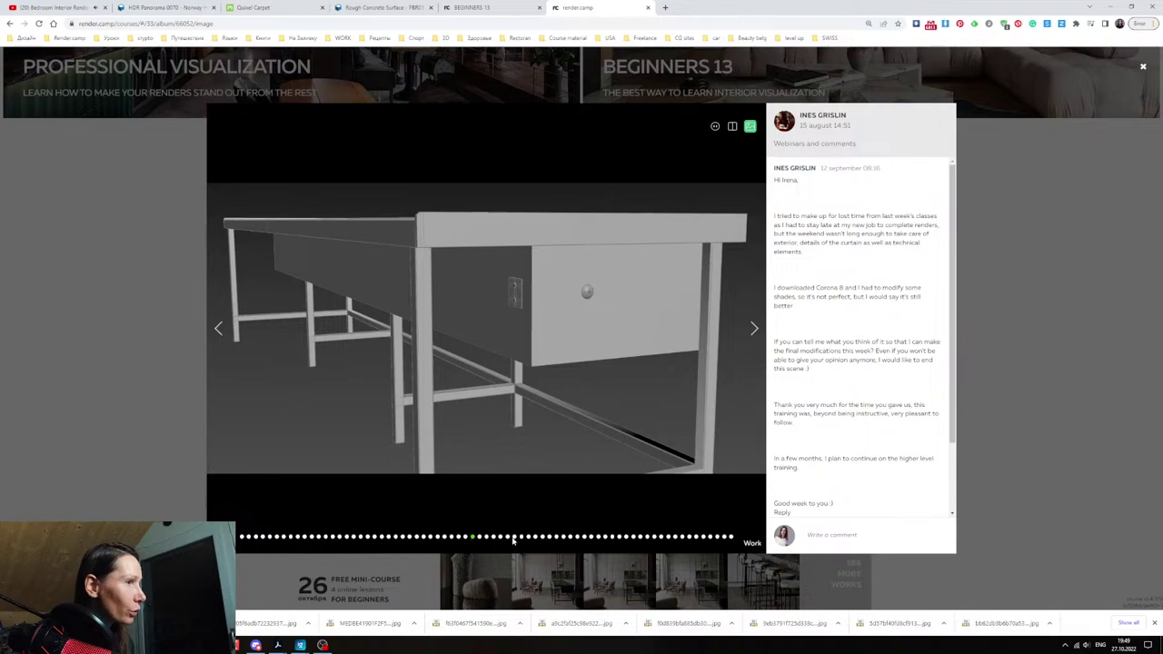
- Browse the student's earliest modeling submissions, from the kitchen wall cabinets to the walls with baseboards
left_click(524, 538)
left_click(550, 538)
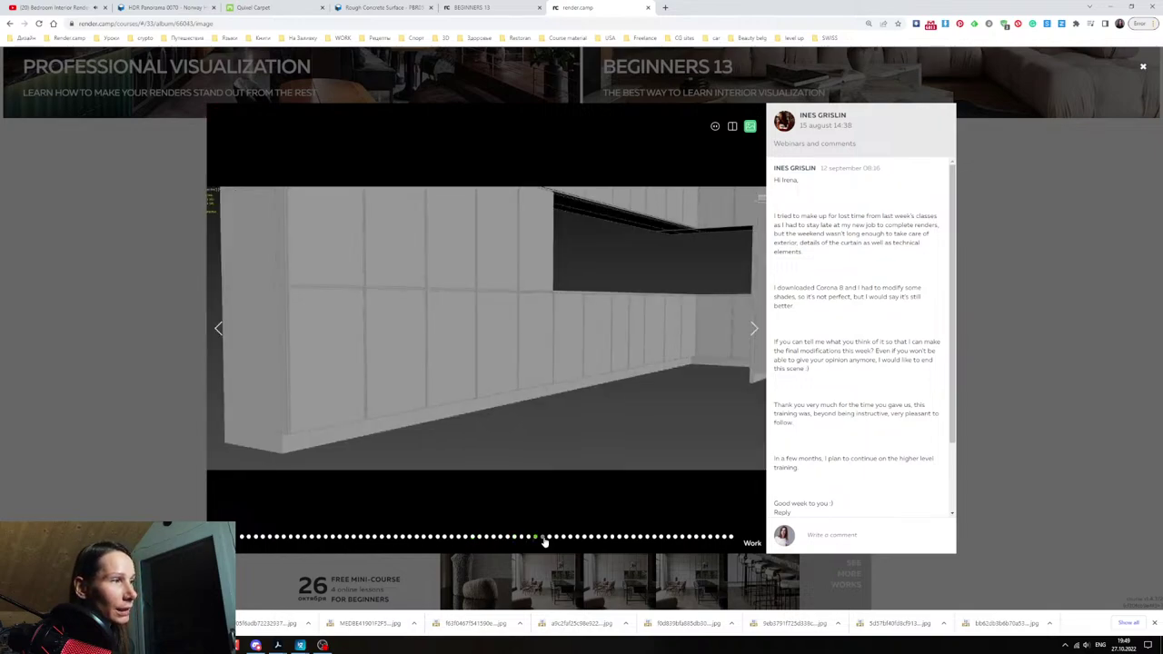
left_click(545, 538)
left_click(549, 538)
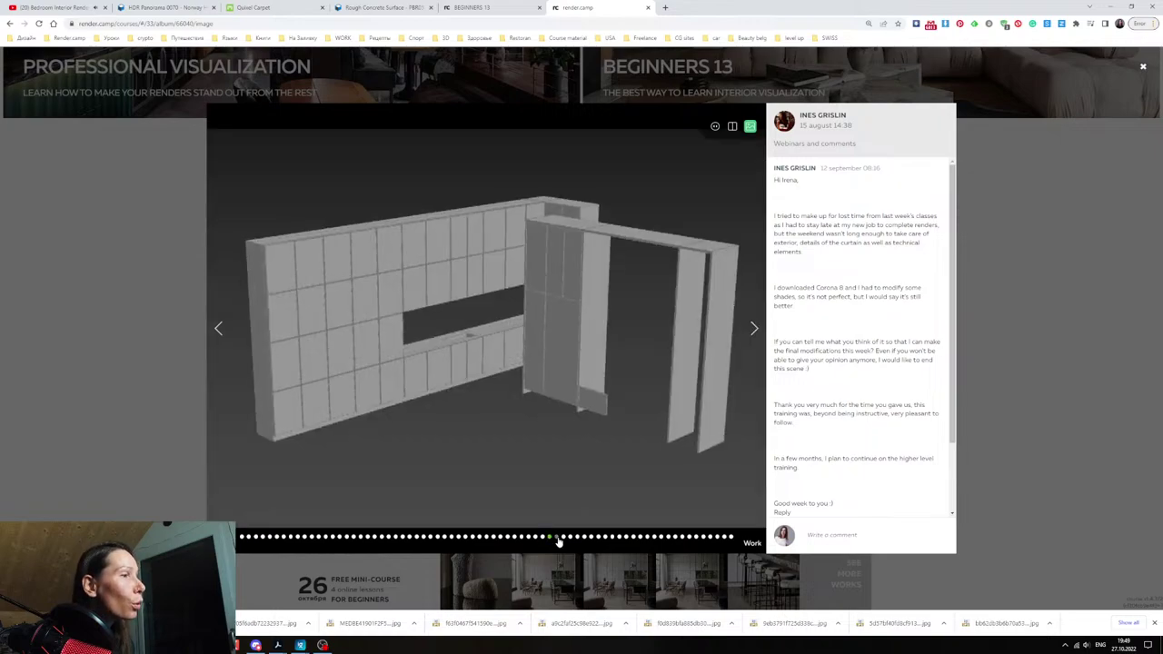
left_click(564, 538)
left_click(570, 538)
left_click(585, 538)
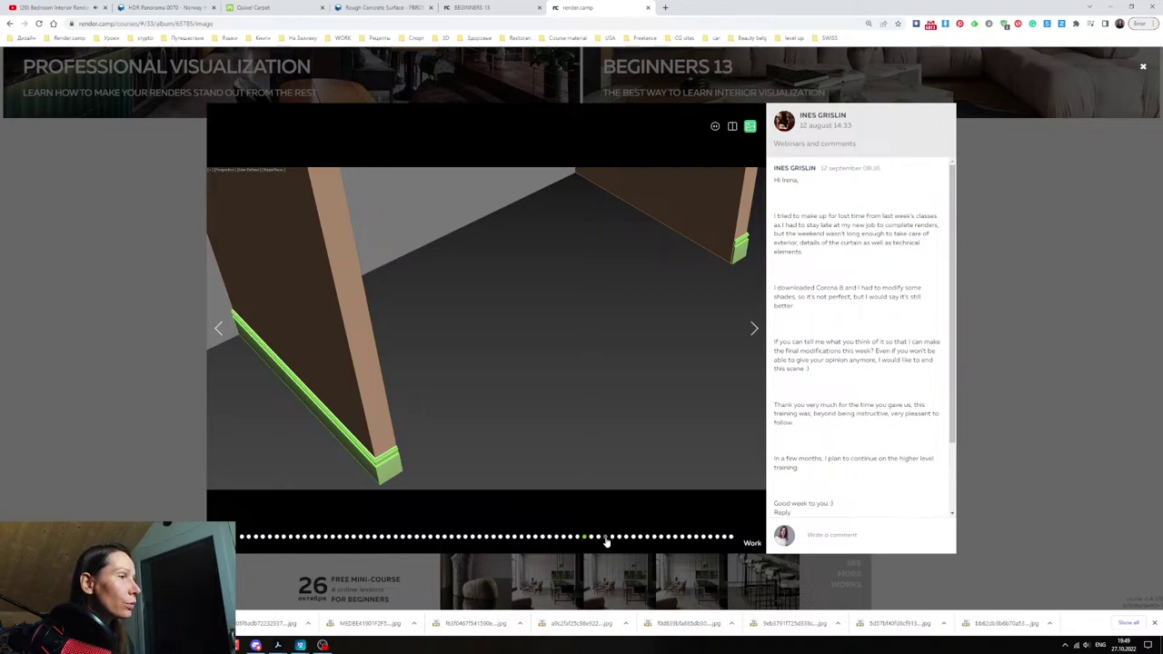
- Compare the student's finished kitchen-dining render with the reference using the overlay view, and close the album viewer
left_click(605, 537)
left_click(633, 537)
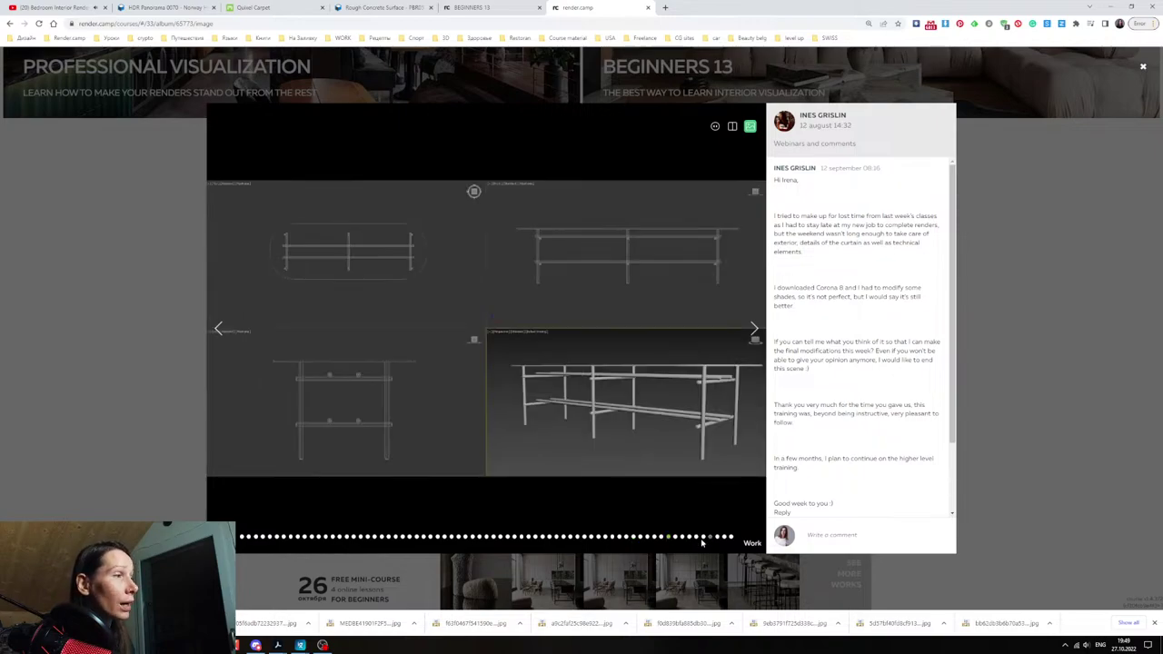
left_click(242, 537)
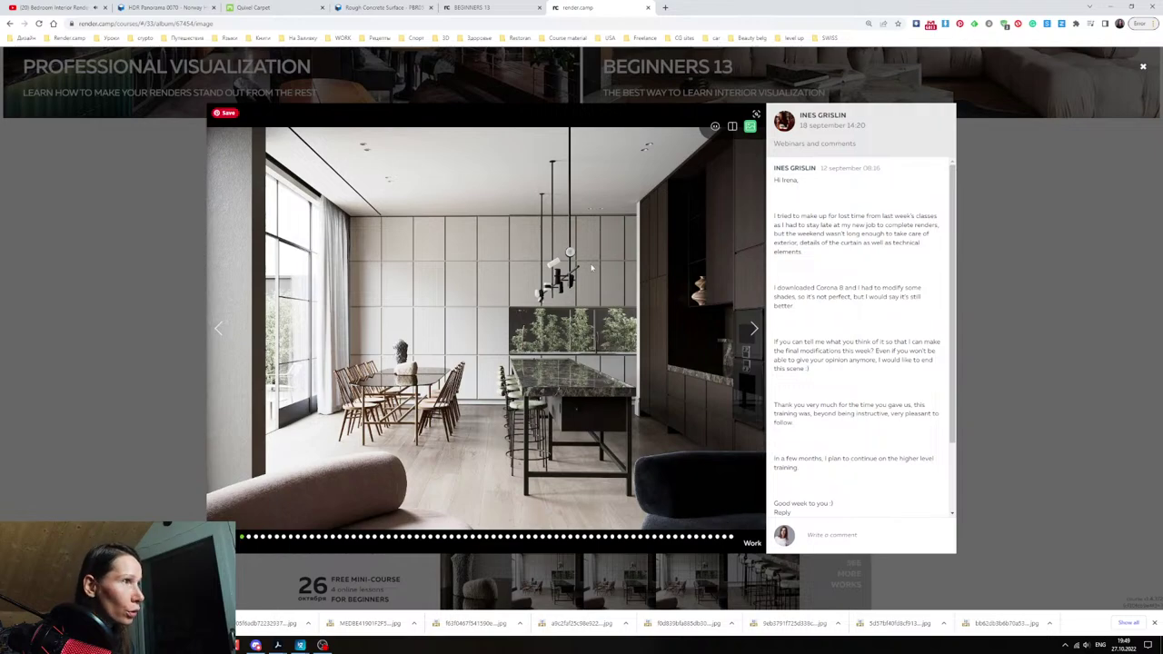
left_click(715, 126)
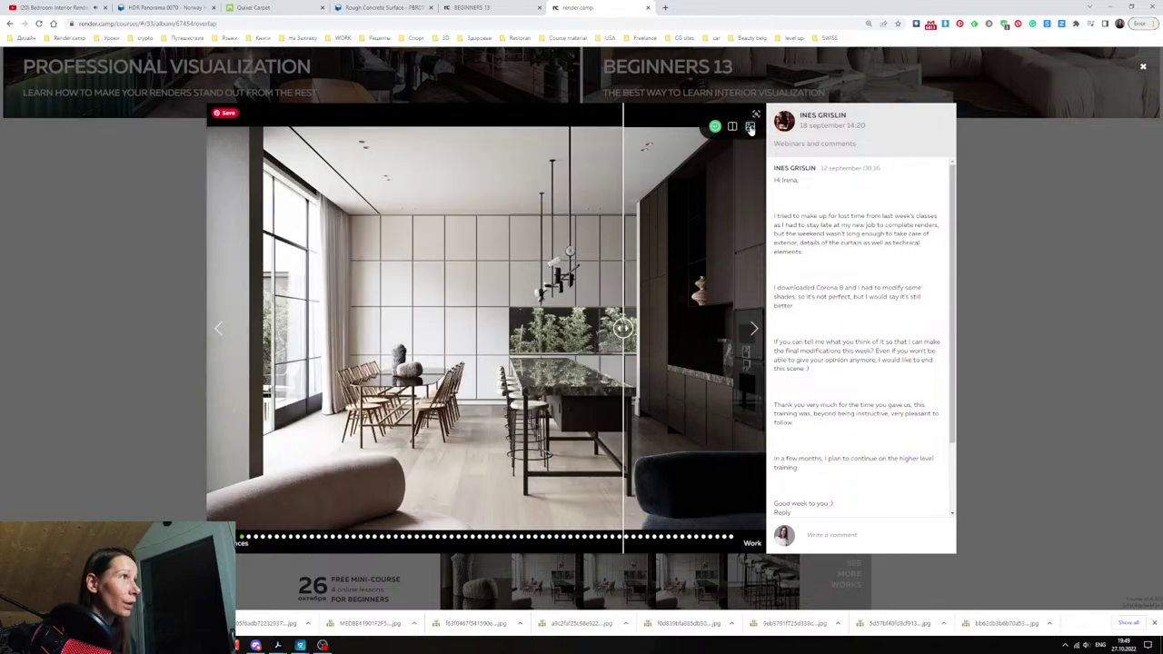
left_click(969, 175)
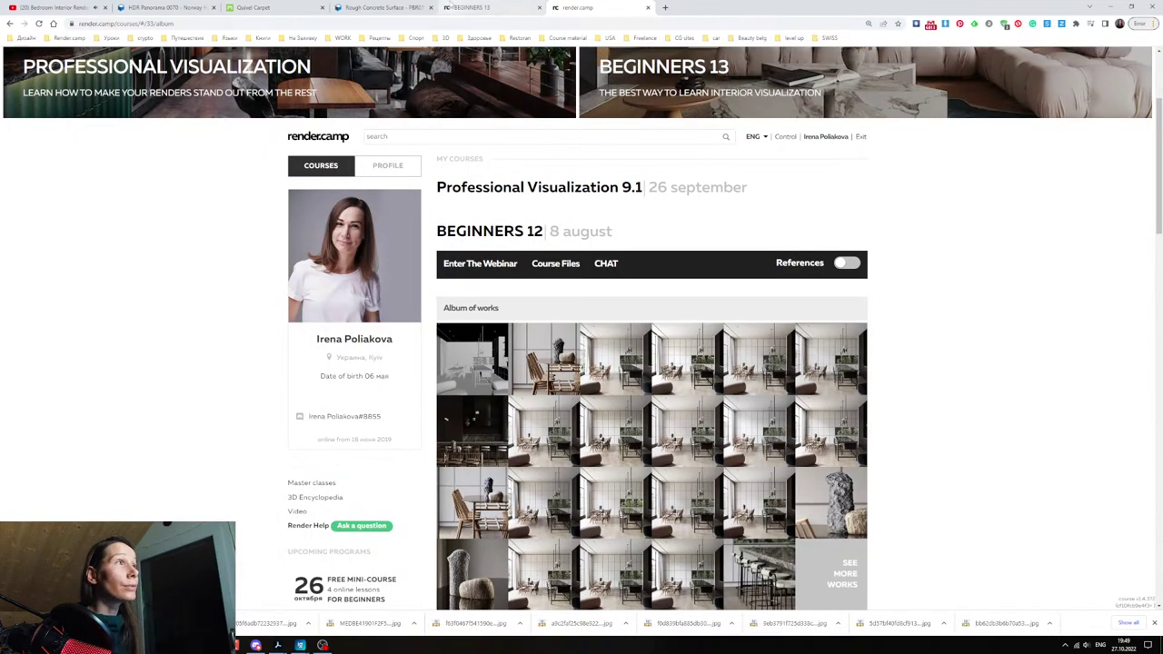
- Switch to the BEGINNERS 13 course page and view its sample living-room renders with the pink sofa and marble table
left_click(463, 6)
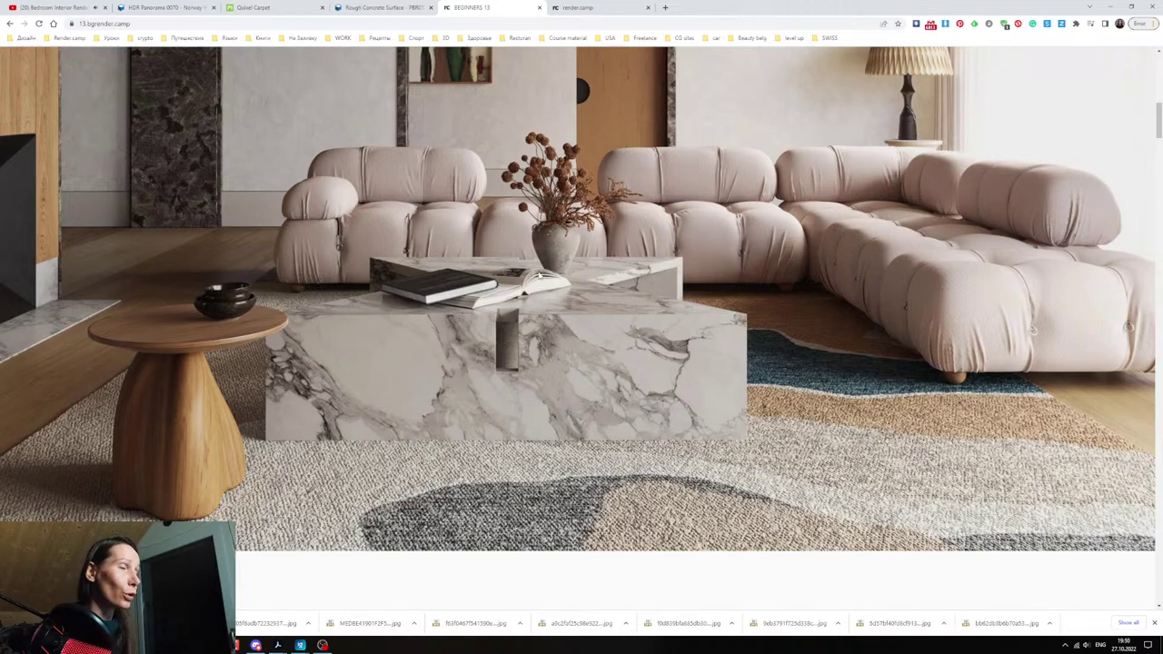
scroll(291, 374, "up", 2)
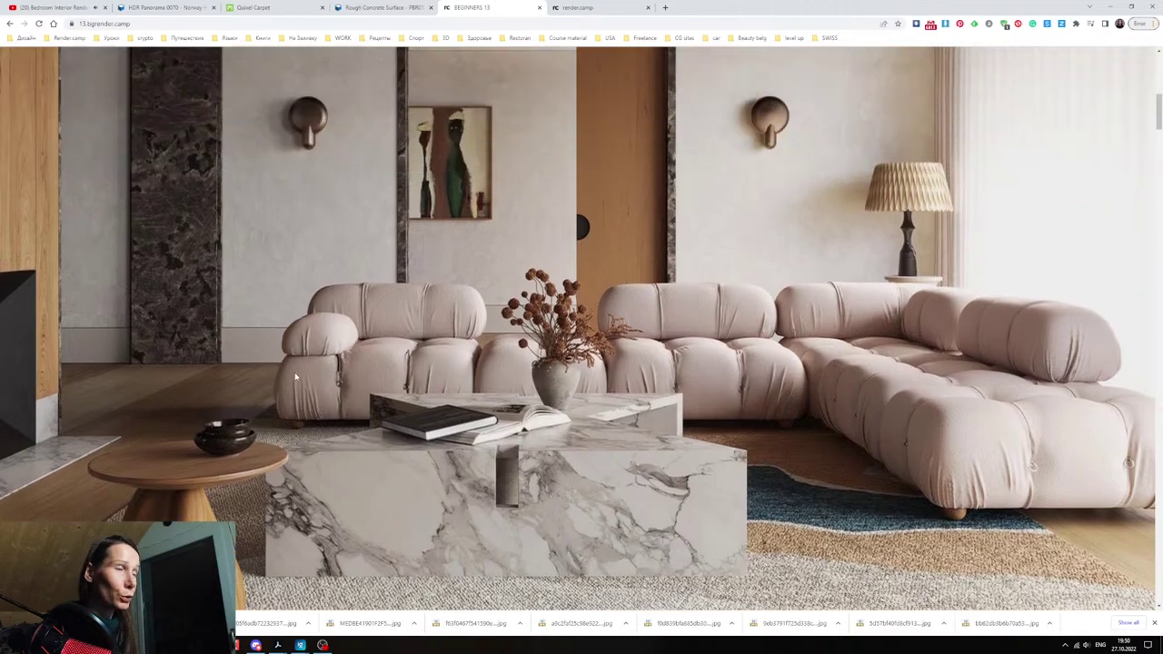
scroll(455, 293, "down", 1)
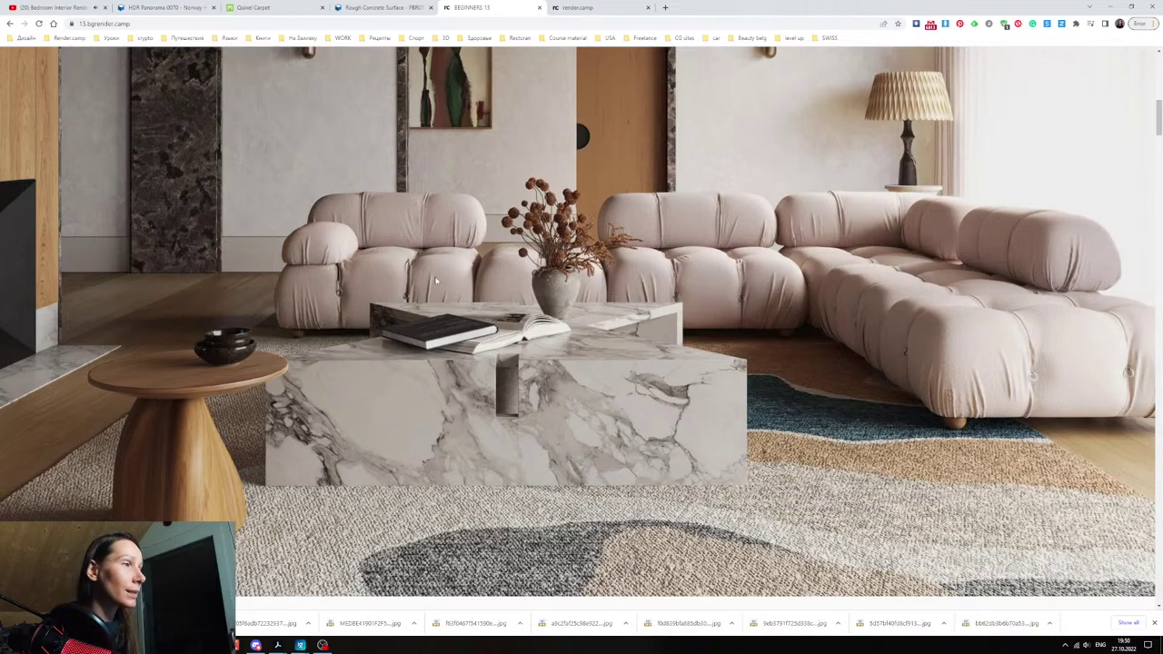
scroll(434, 297, "down", 2)
scroll(433, 296, "down", 5)
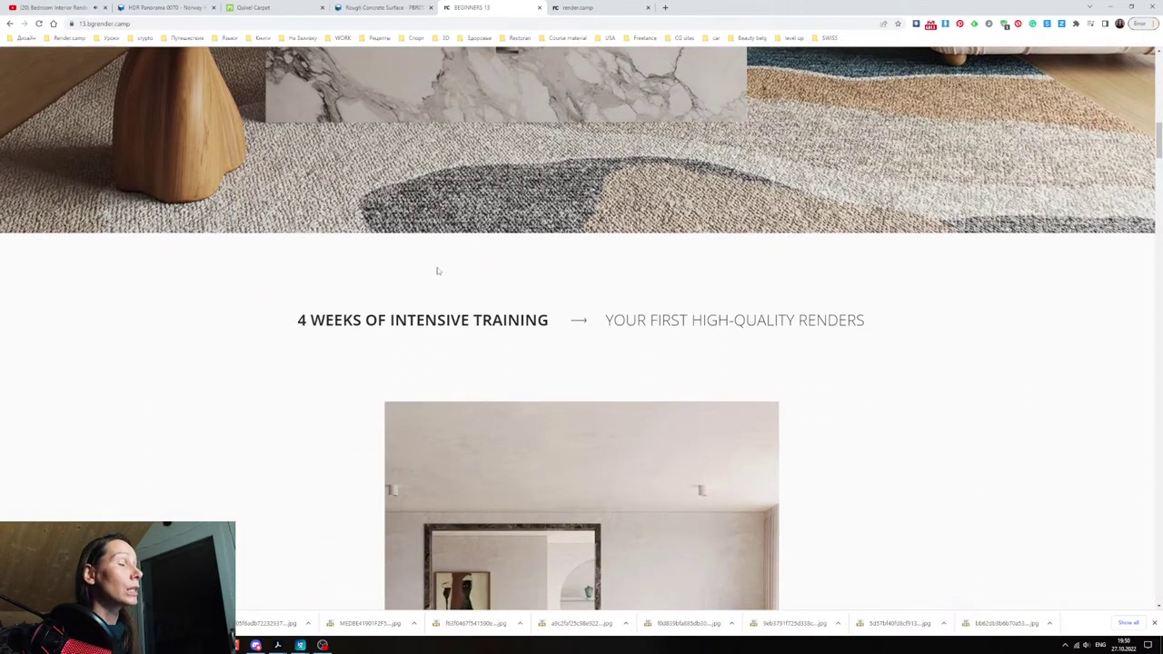
scroll(623, 332, "down", 2)
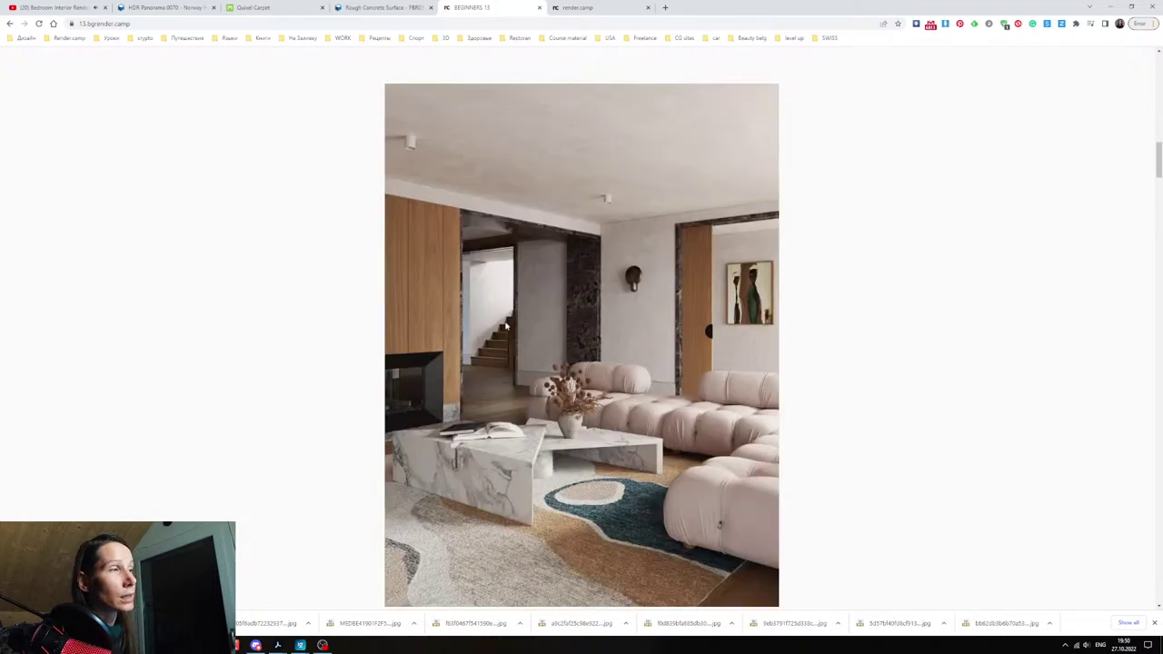
scroll(552, 400, "down", 1)
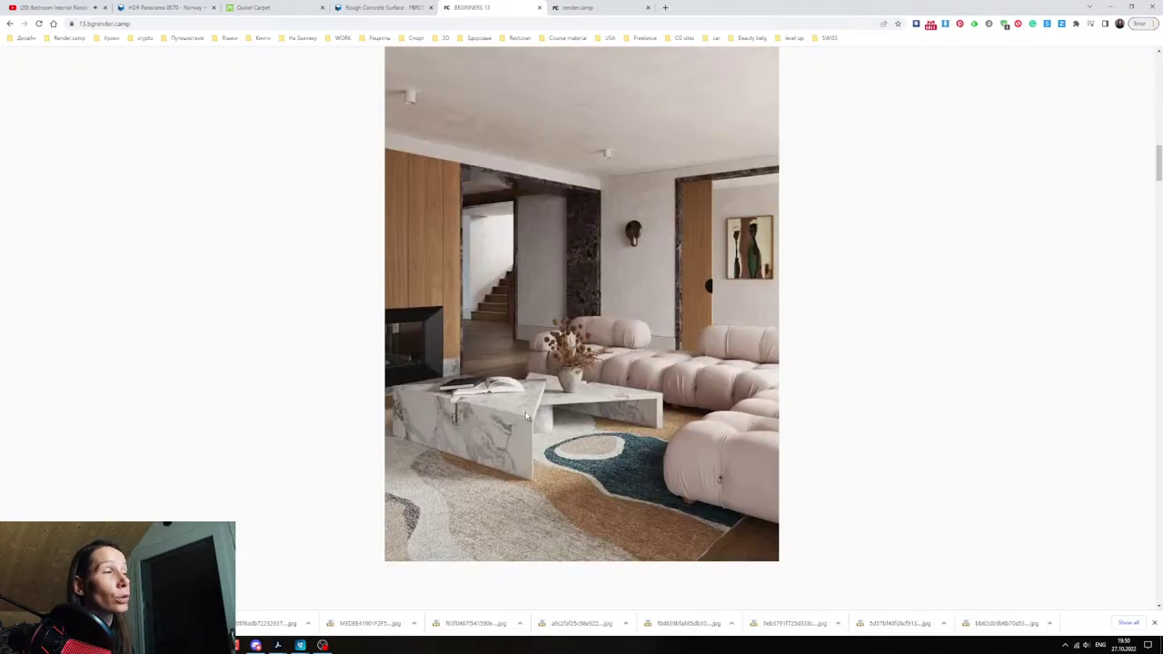
scroll(526, 418, "down", 3)
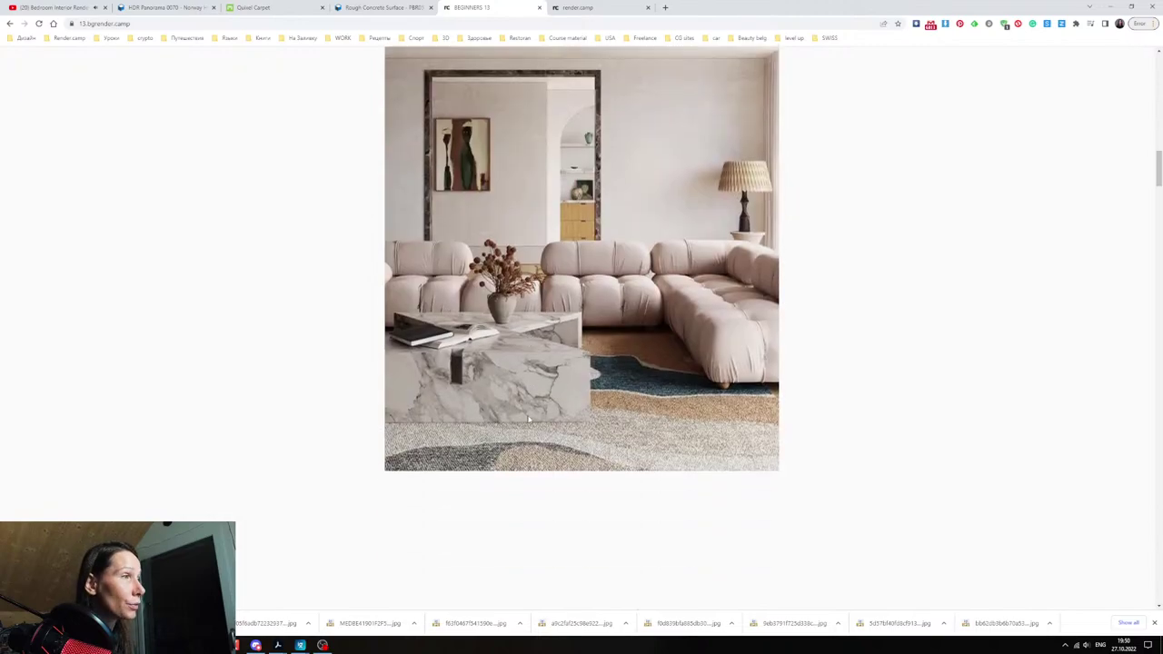
- Review the course Program section, from Interface to Finish, and the close-up render of the dried-flower vase
scroll(529, 418, "down", 5)
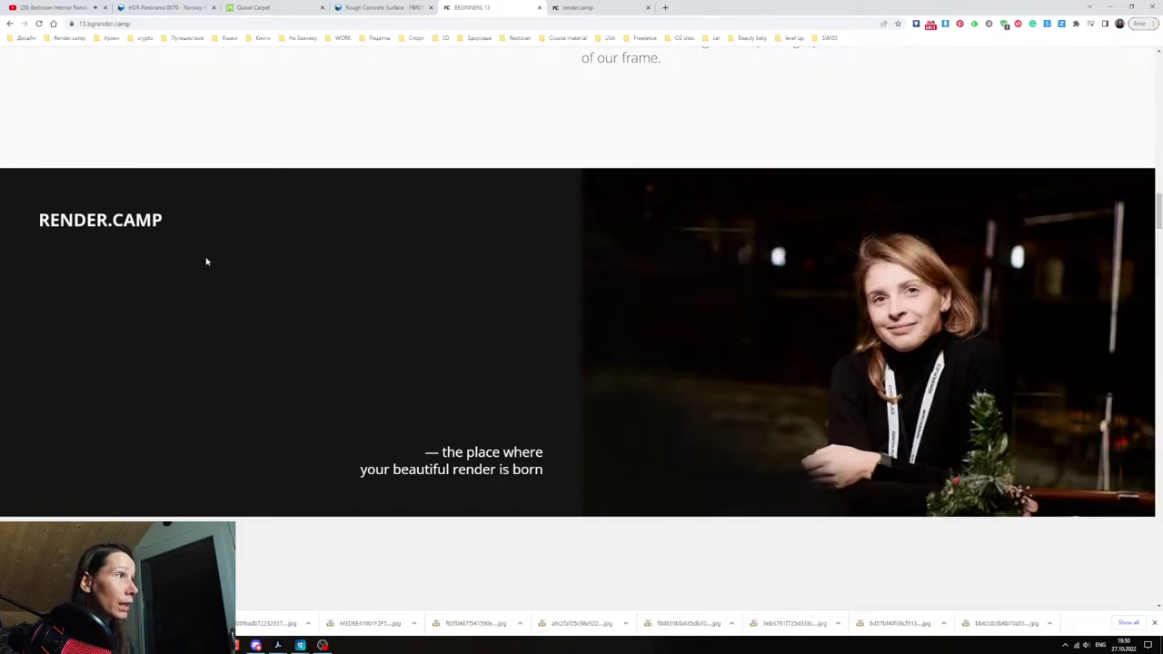
scroll(586, 425, "down", 2)
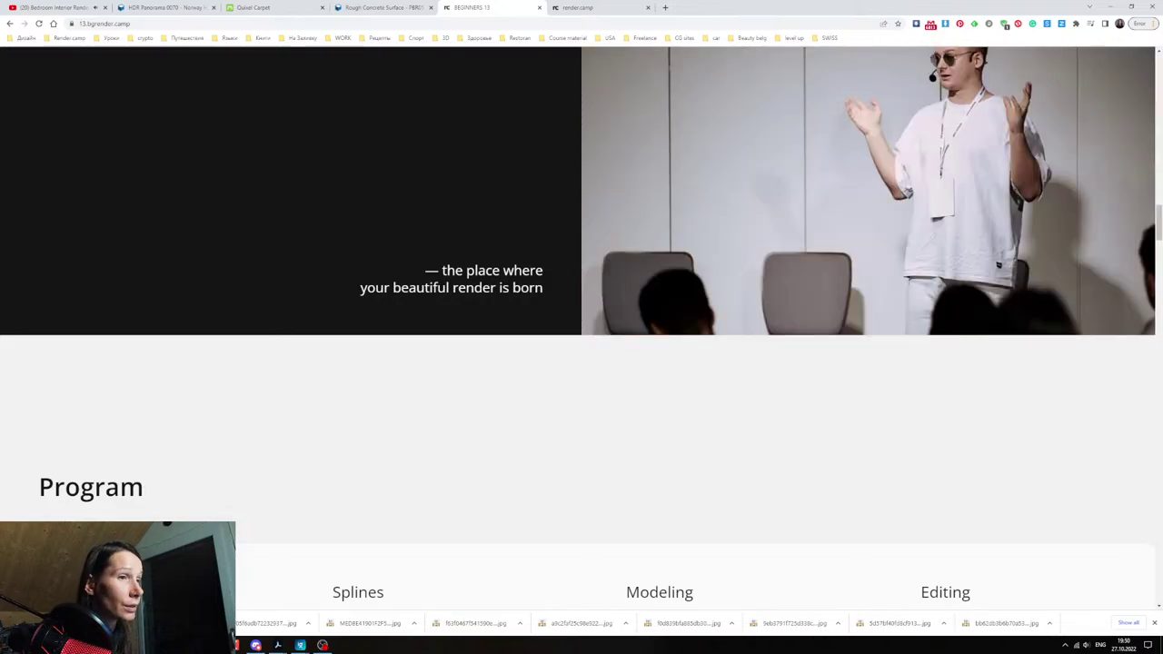
scroll(173, 436, "down", 4)
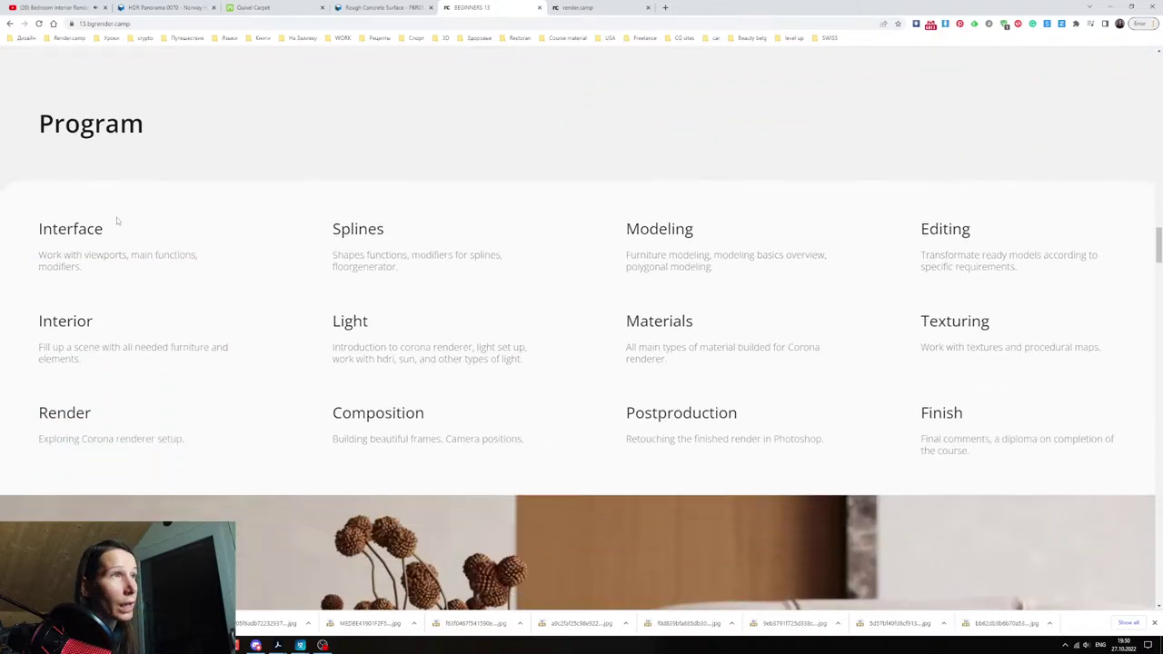
scroll(272, 255, "down", 1)
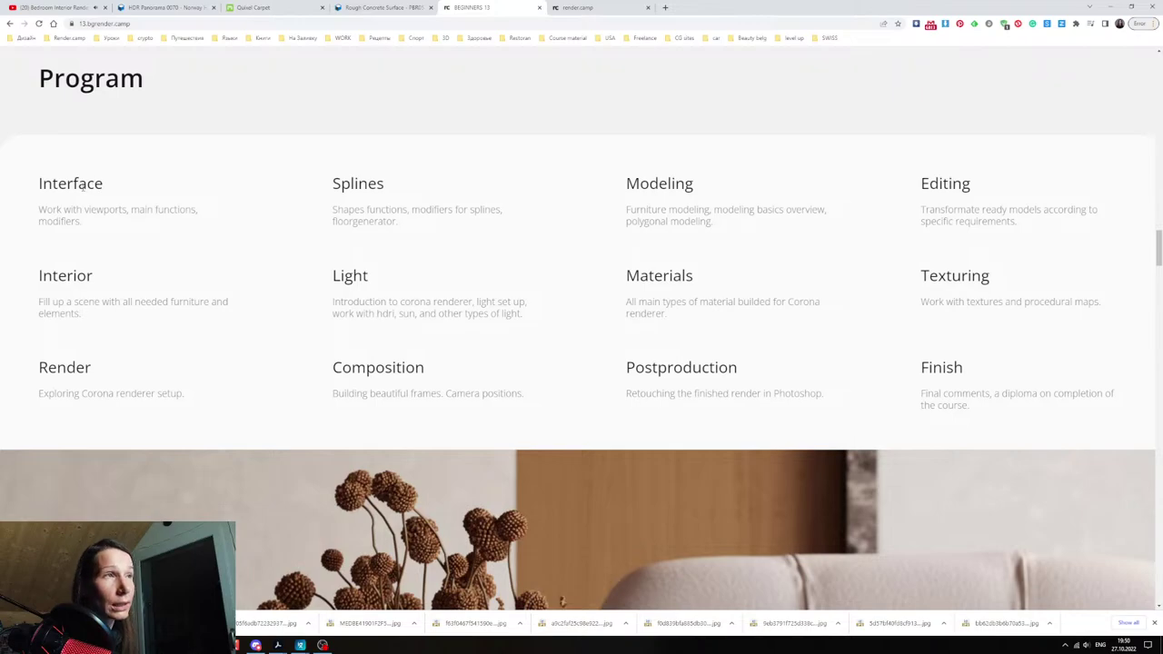
scroll(535, 176, "down", 6)
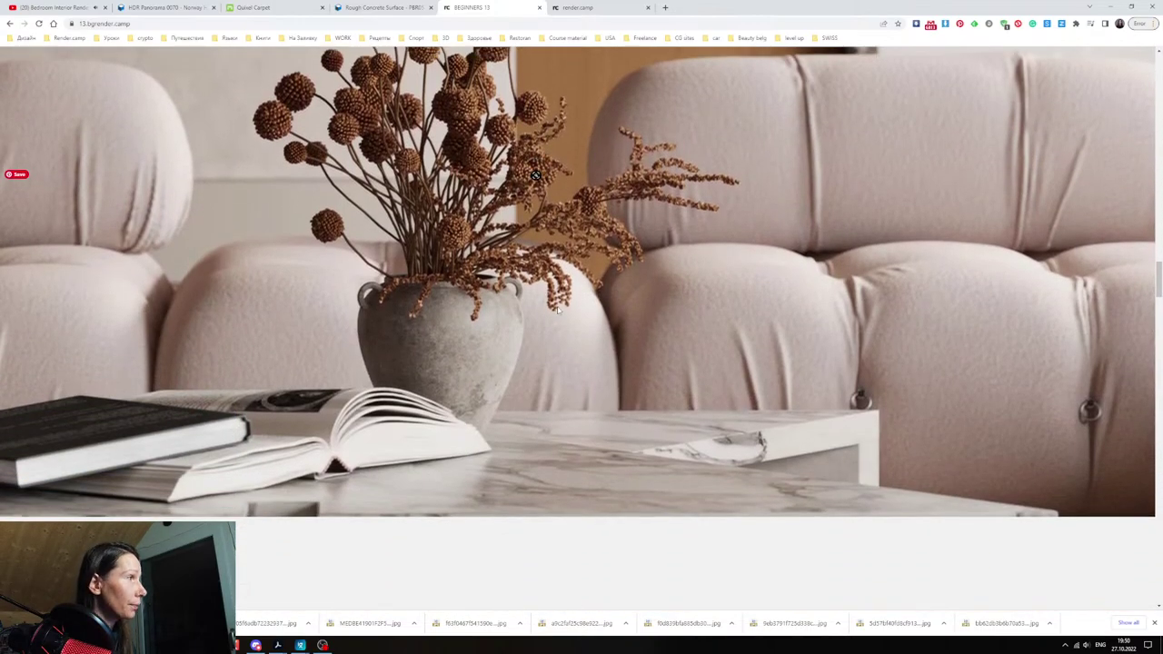
scroll(558, 310, "up", 2)
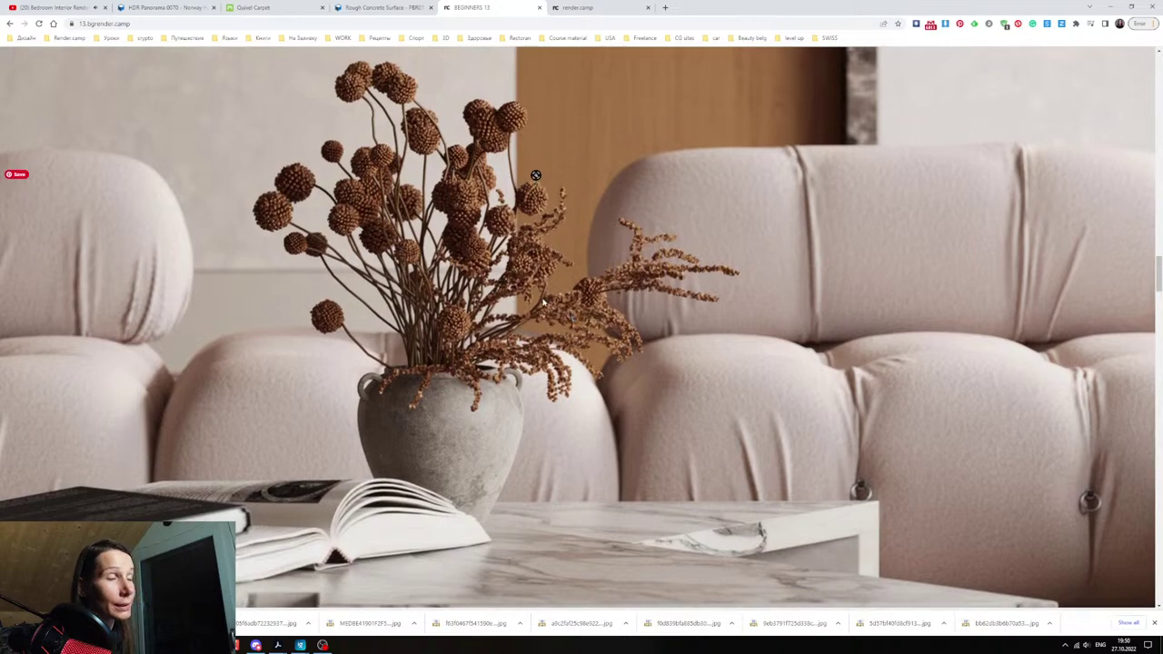
- Read the course page from "How the course is made up" through "Our step-by-step system" to "As a result"
scroll(550, 314, "down", 6)
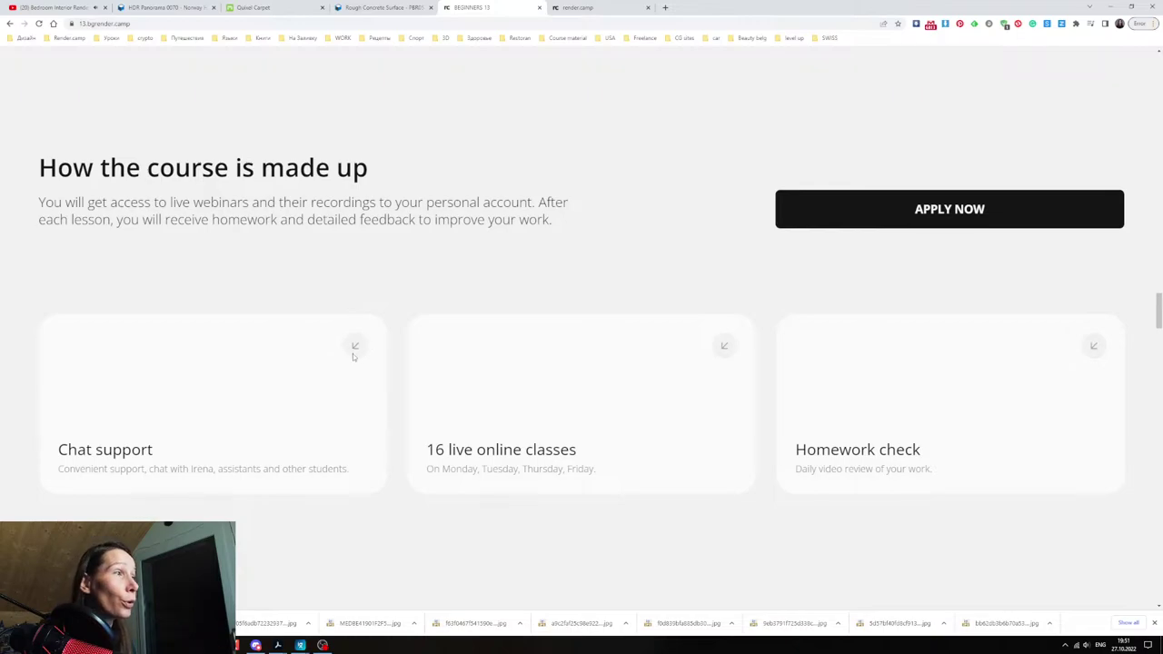
scroll(436, 352, "down", 5)
scroll(437, 353, "down", 1)
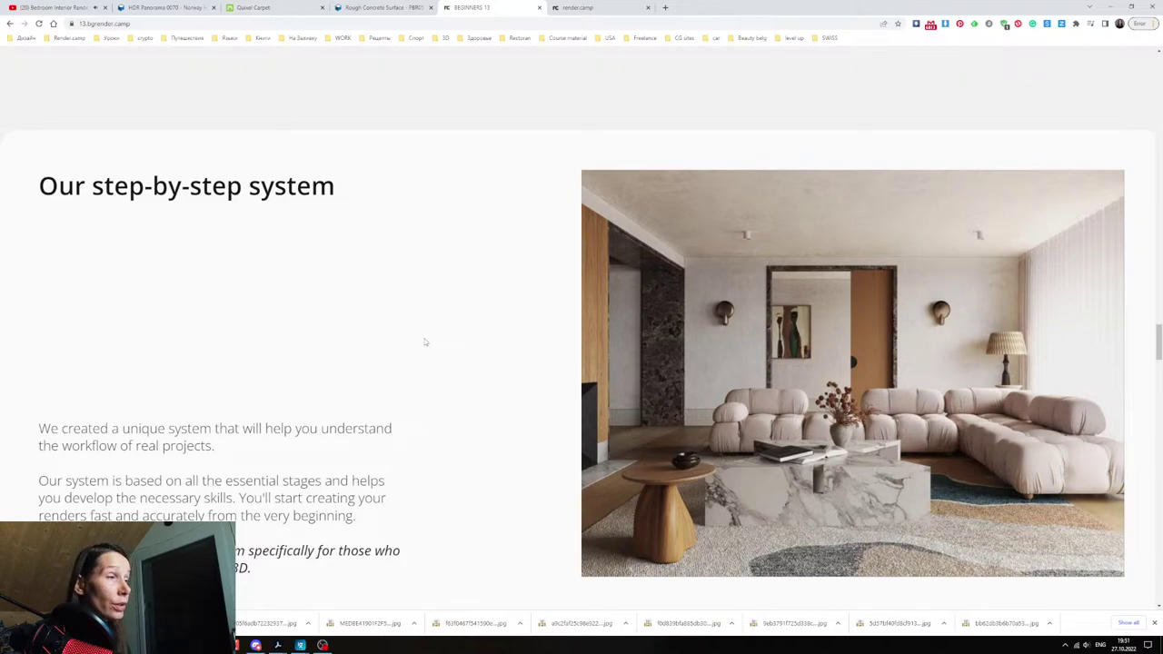
scroll(363, 280, "down", 3)
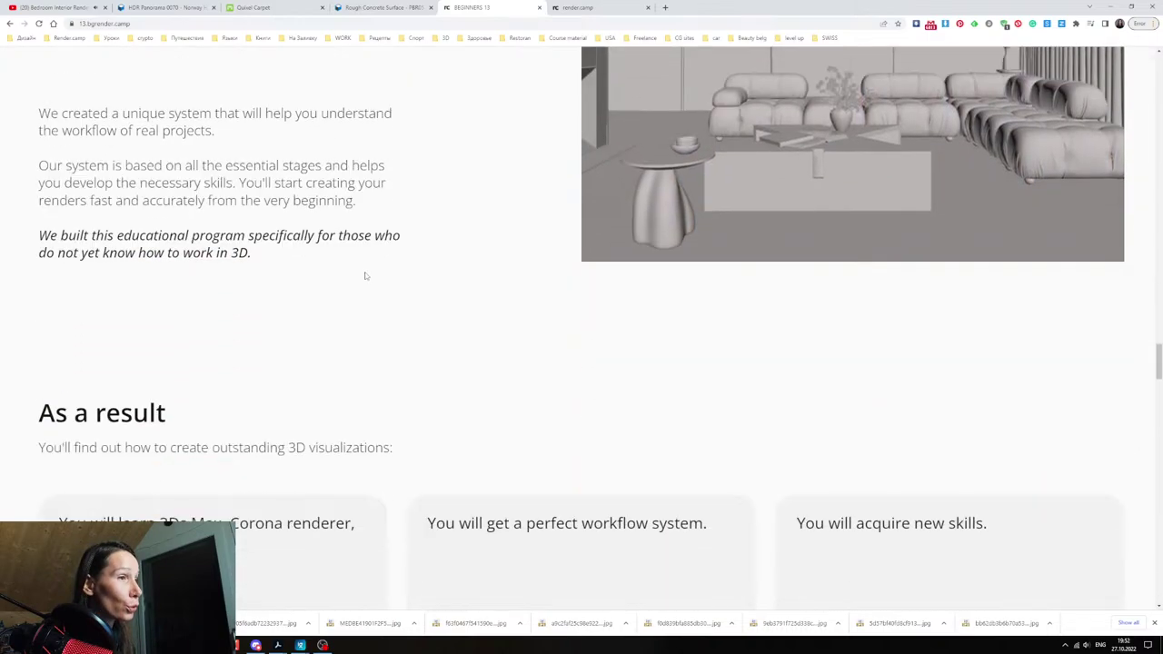
scroll(365, 275, "down", 2)
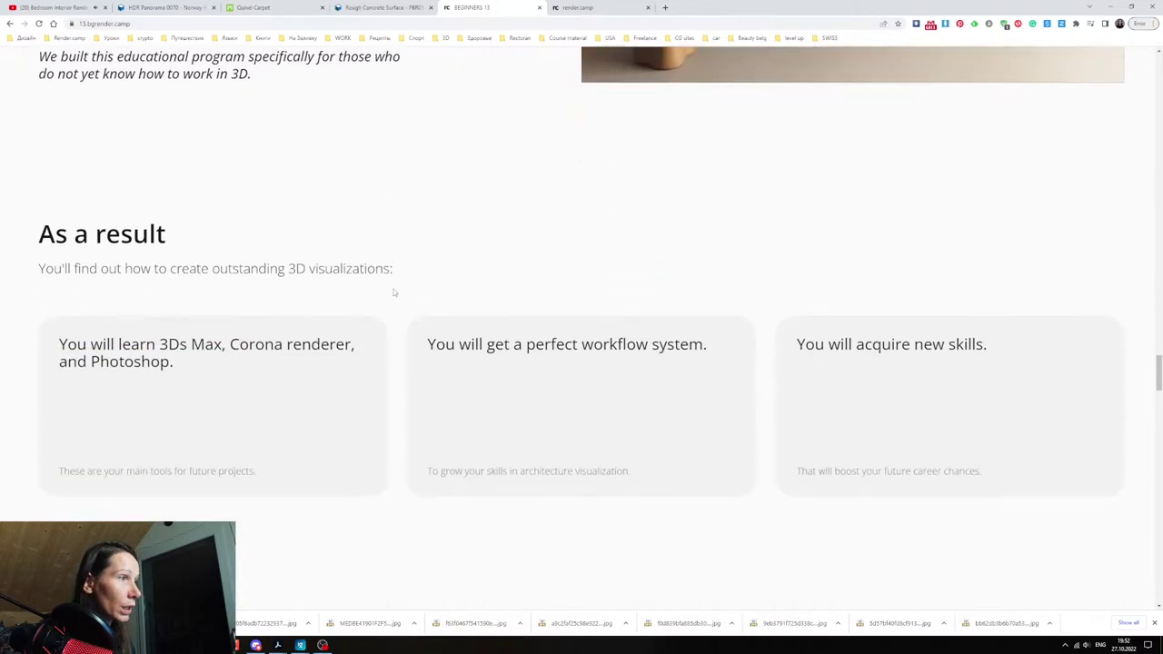
- View the "Works of our students" renders and expand the first two student reviews
scroll(398, 289, "down", 5)
scroll(403, 287, "down", 10)
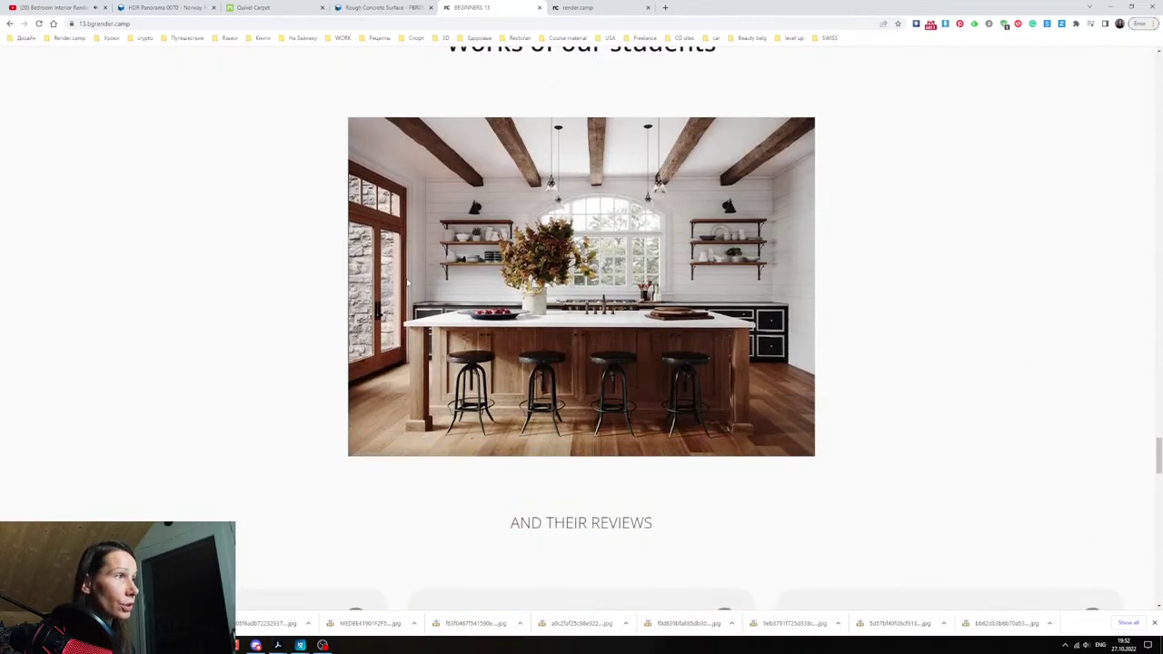
scroll(548, 306, "up", 1)
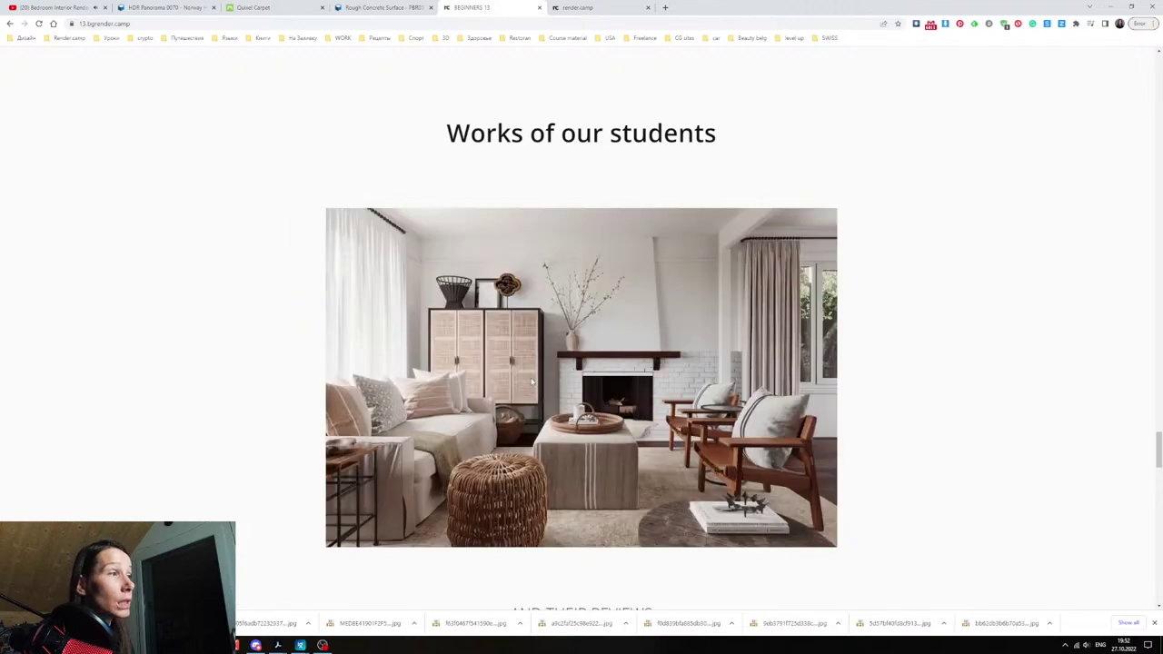
scroll(545, 354, "down", 3)
scroll(391, 320, "down", 1)
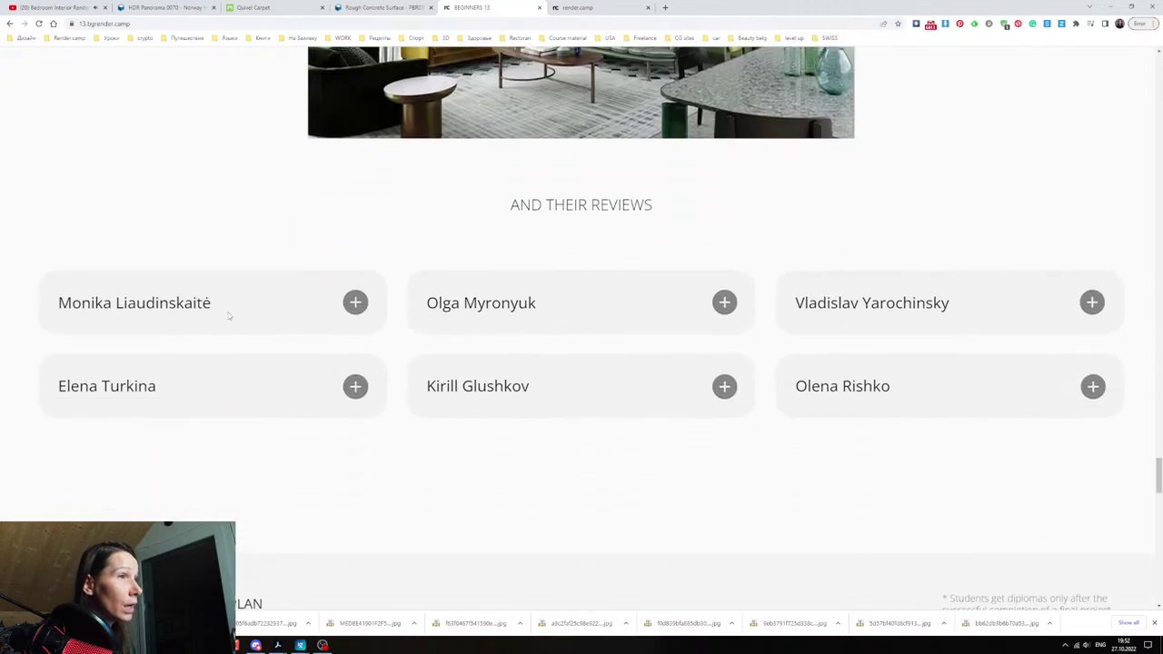
left_click(365, 313)
scroll(287, 346, "down", 2)
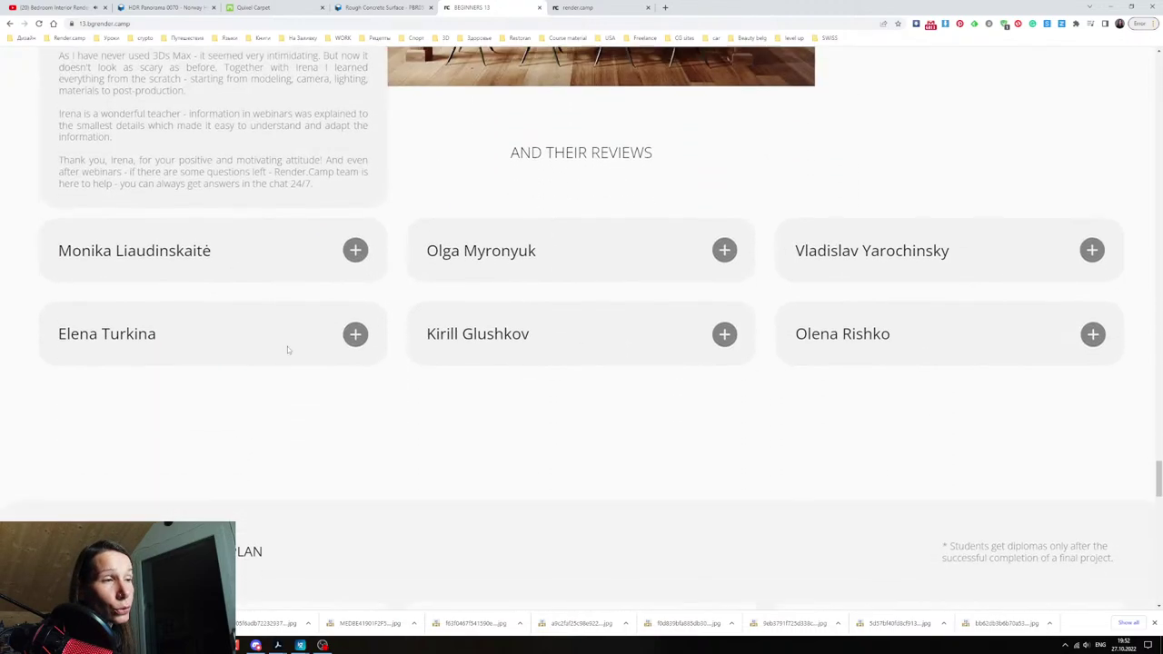
left_click(724, 253)
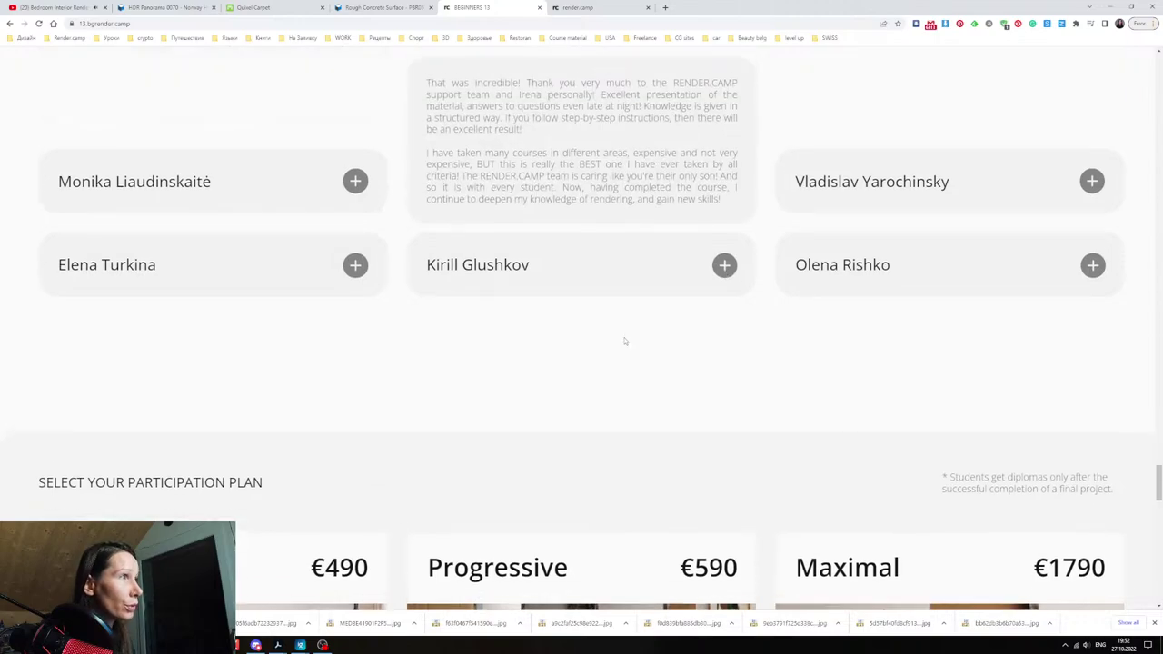
- Examine what the Minimal, Progressive and Maximal participation plans include
scroll(626, 338, "down", 4)
scroll(348, 348, "down", 2)
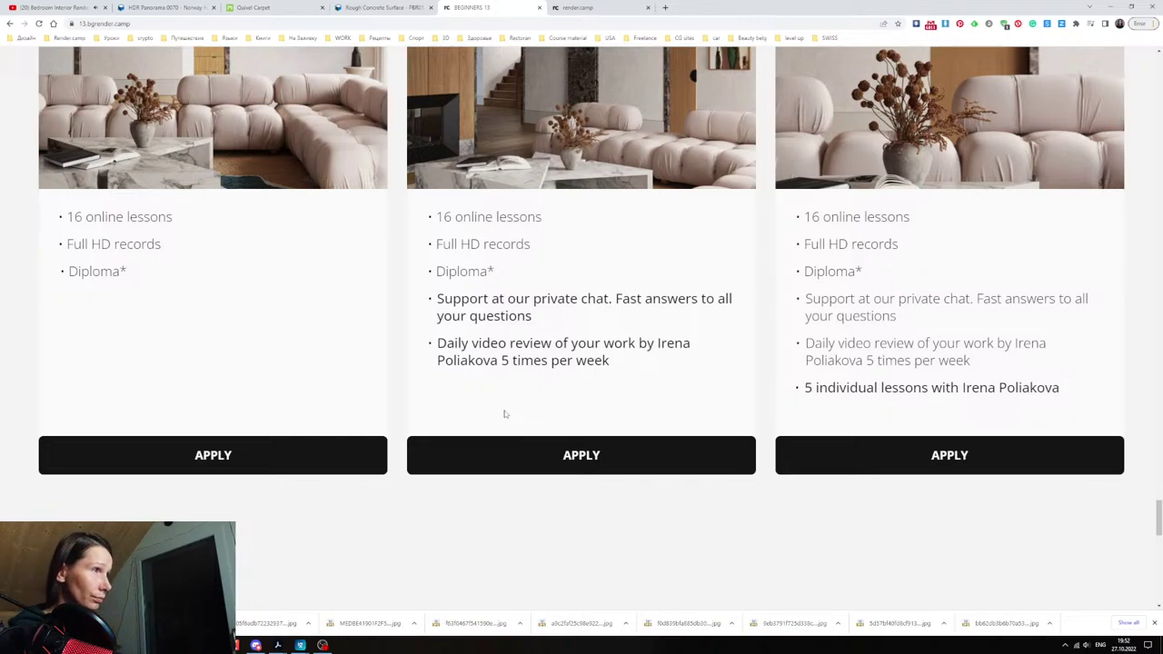
scroll(316, 494, "up", 2)
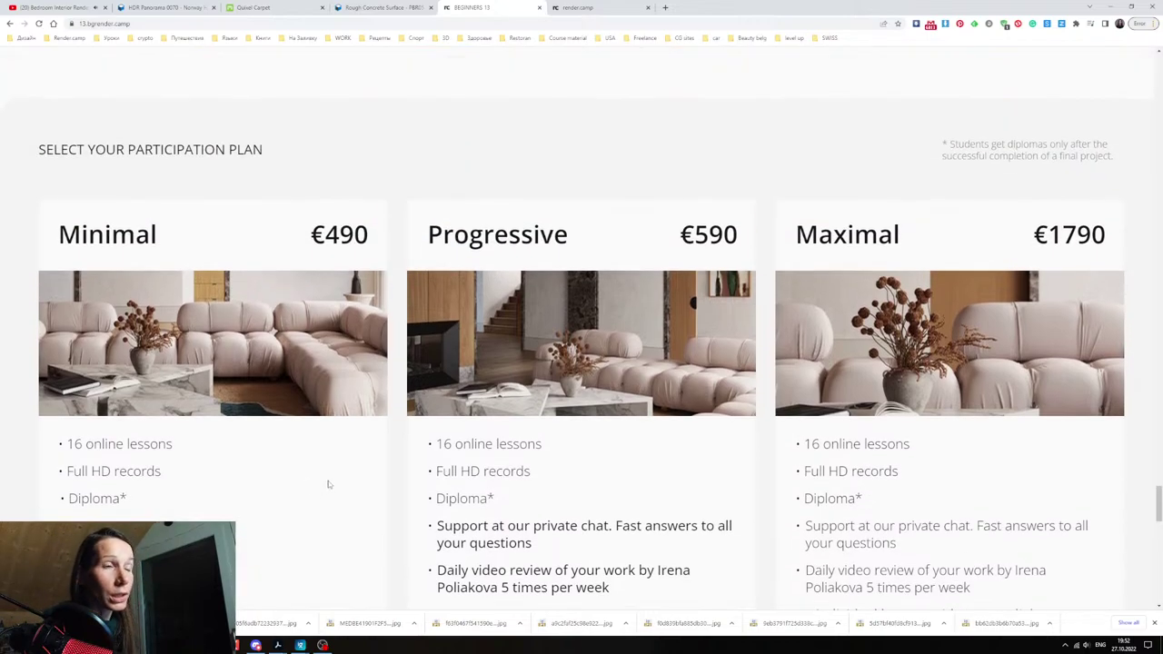
scroll(328, 485, "down", 1)
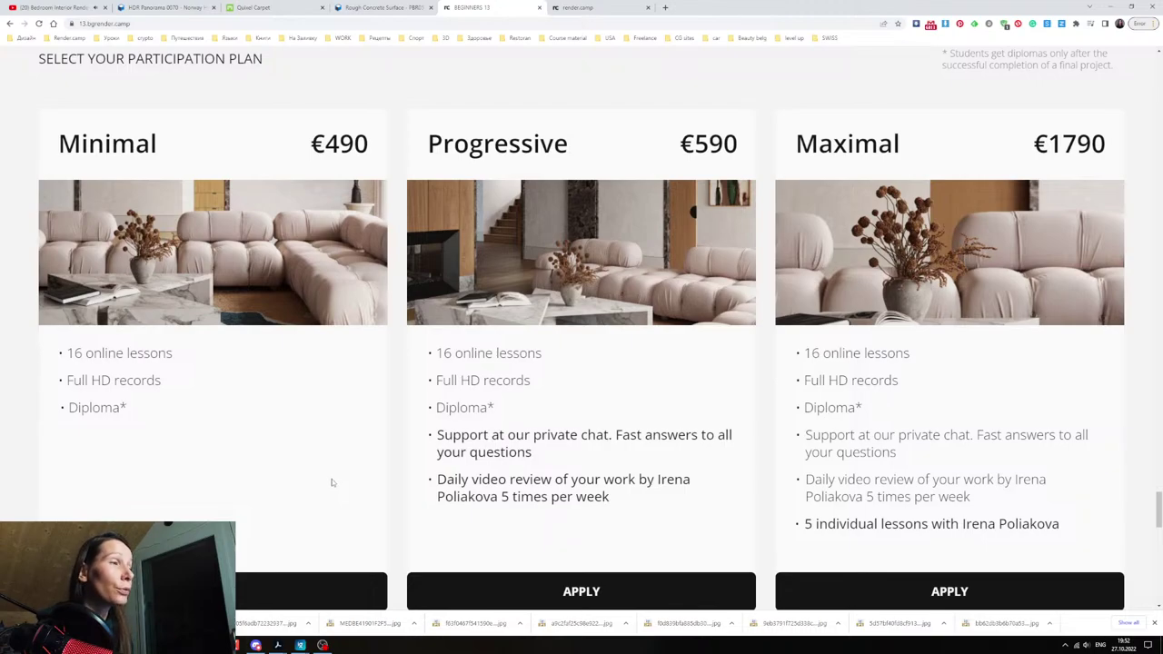
scroll(331, 483, "down", 1)
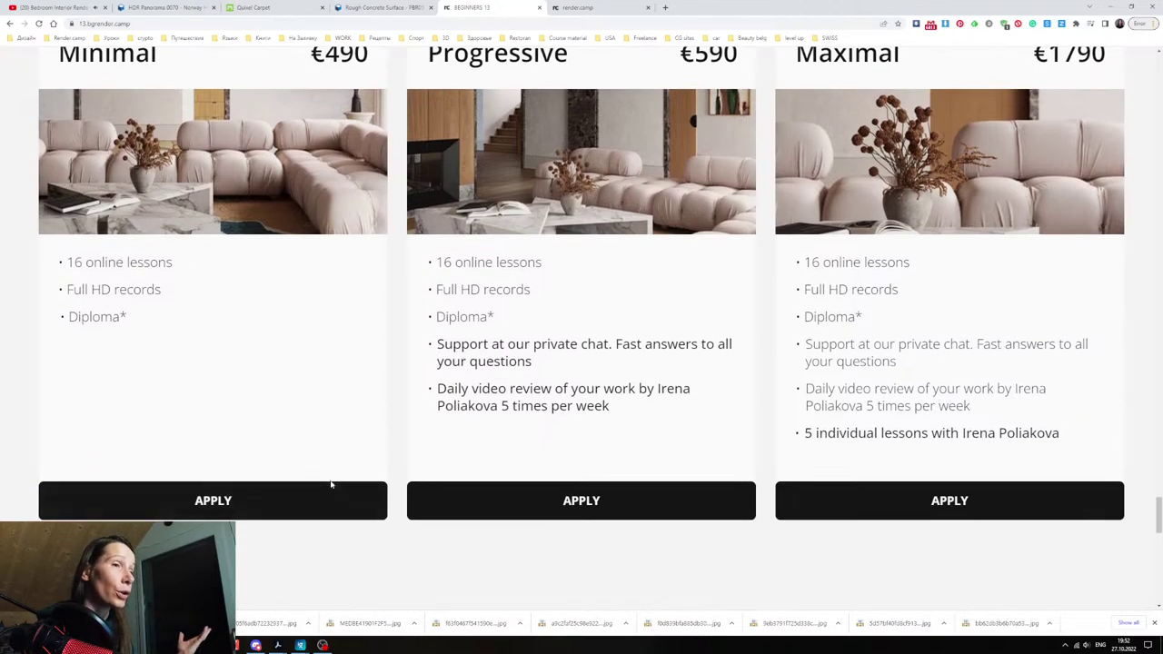
scroll(341, 451, "up", 1)
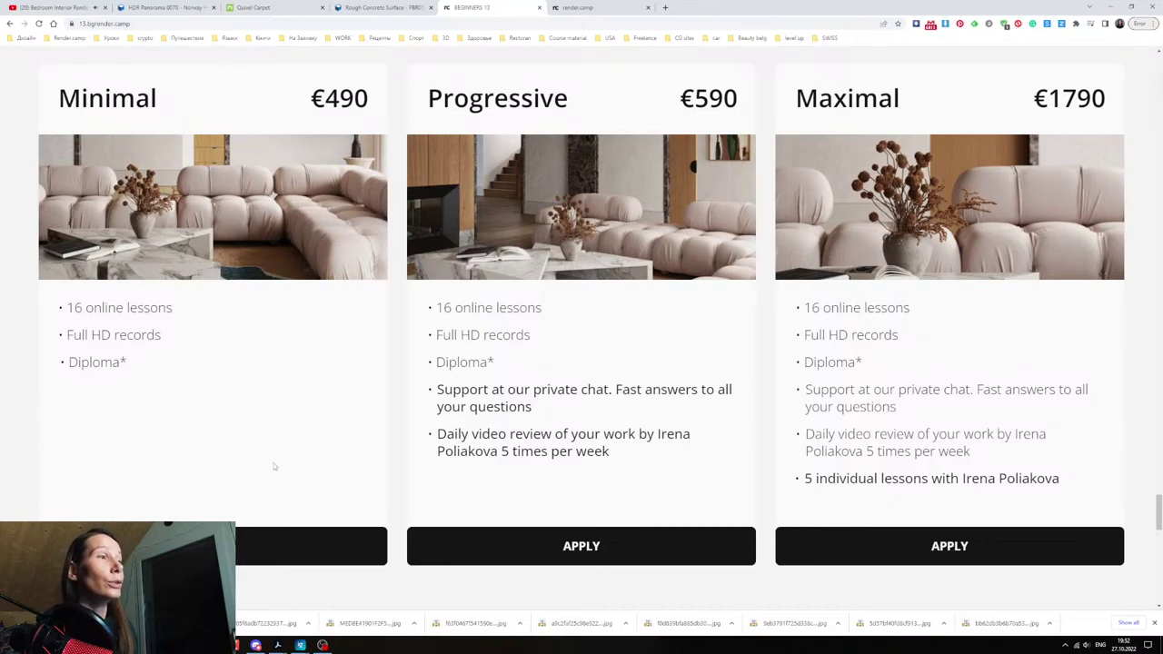
- View the "Your future diploma" sample and the "More questions?" contact section of the course page
scroll(275, 466, "down", 6)
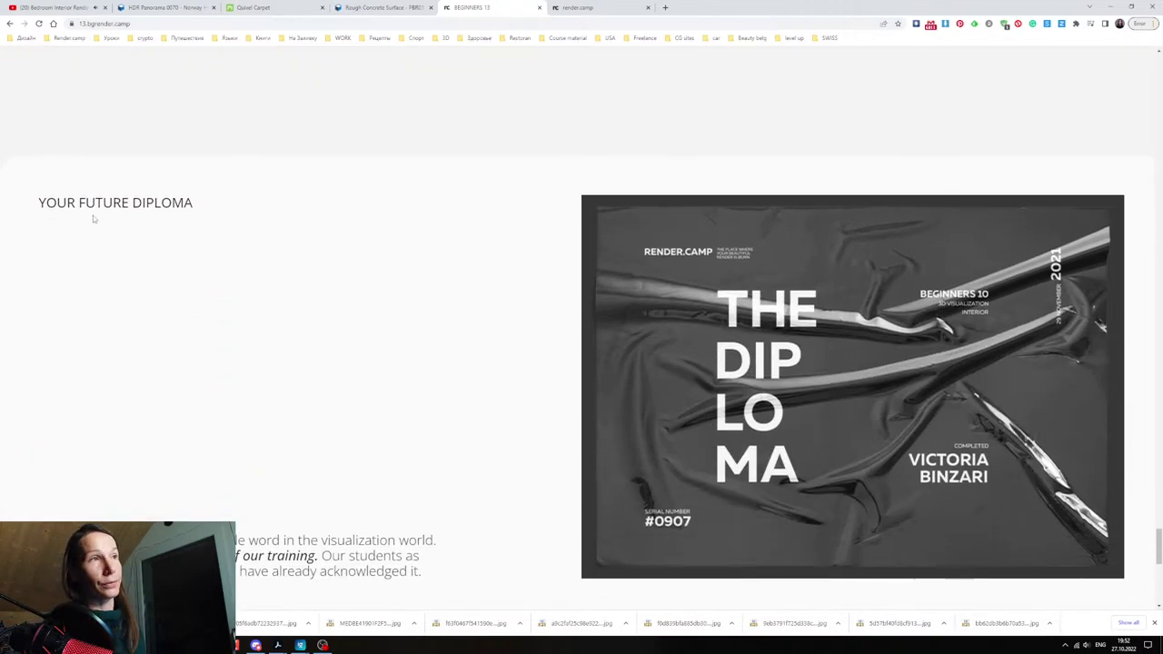
scroll(942, 344, "down", 1)
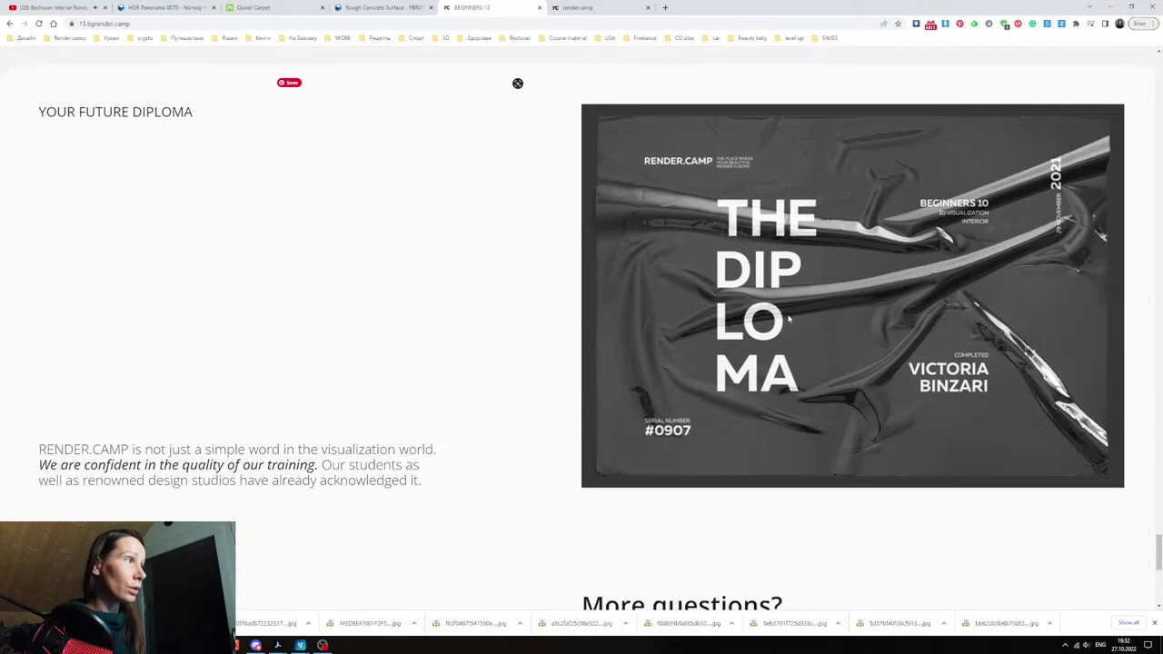
scroll(395, 406, "down", 6)
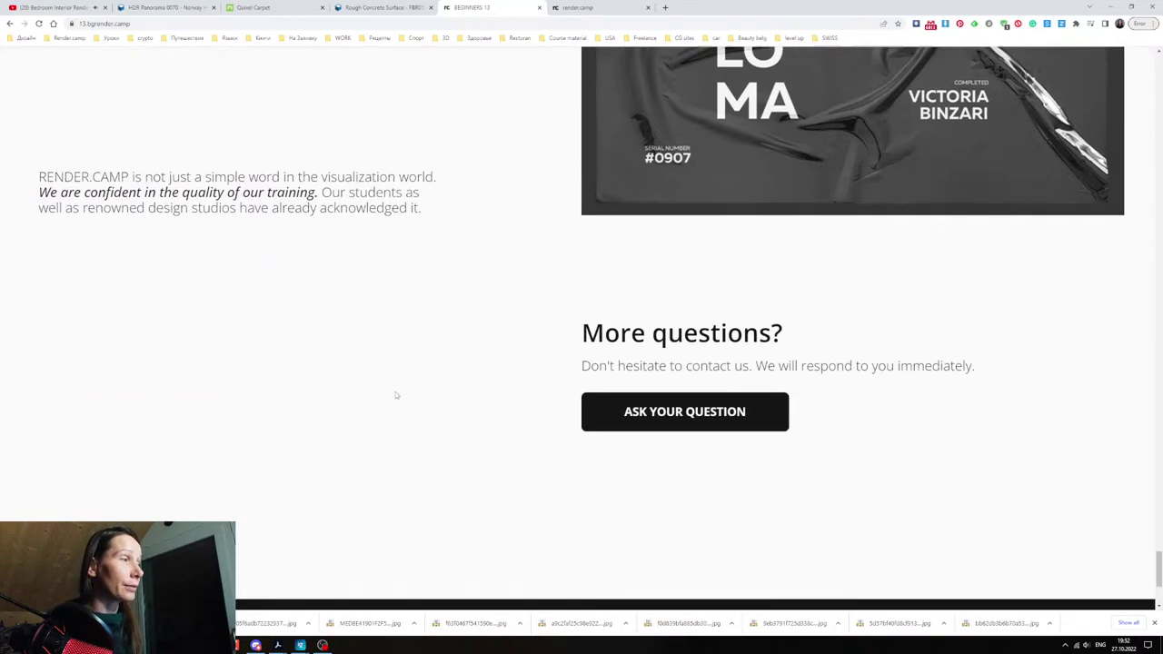
scroll(399, 397, "up", 5)
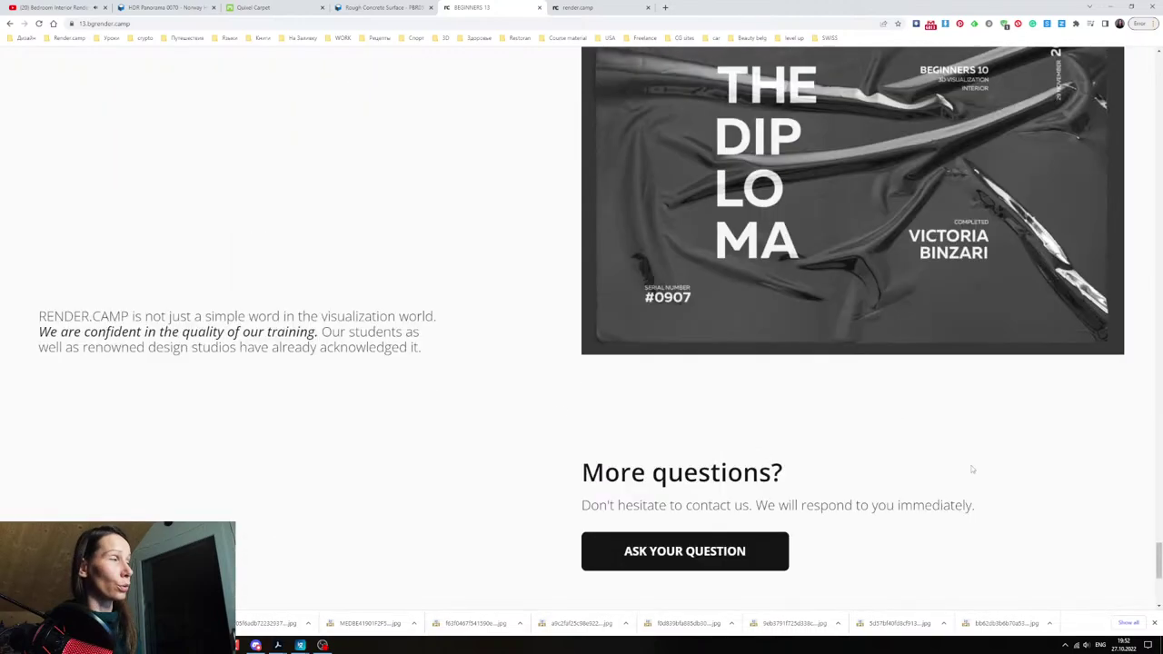
- Return to the living room render near the start of the course page, and check viewers' questions in the YouTube stream's live chat
left_click_drag(1158, 558, 1146, 186)
scroll(804, 180, "up", 15)
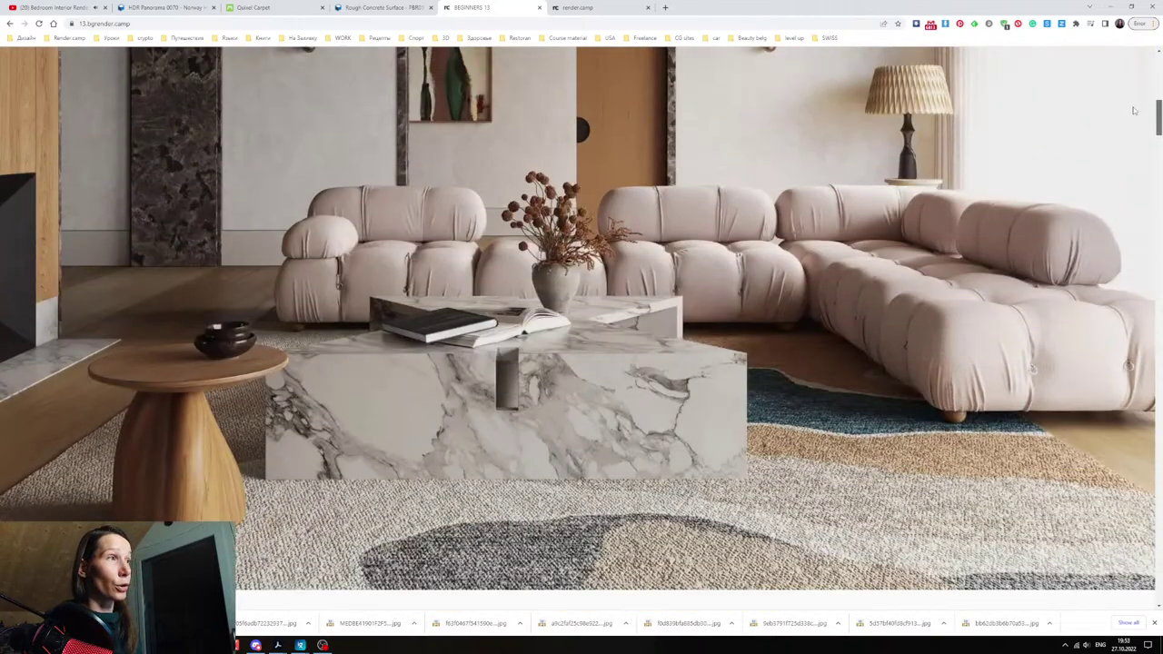
scroll(799, 209, "up", 2)
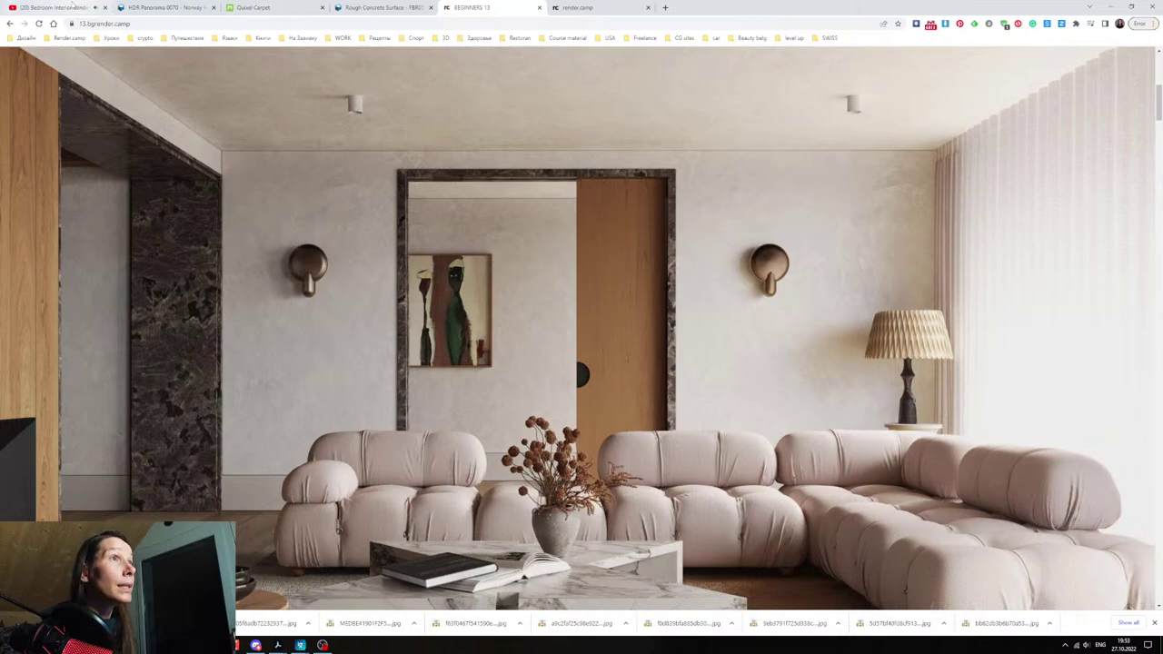
left_click(58, 7)
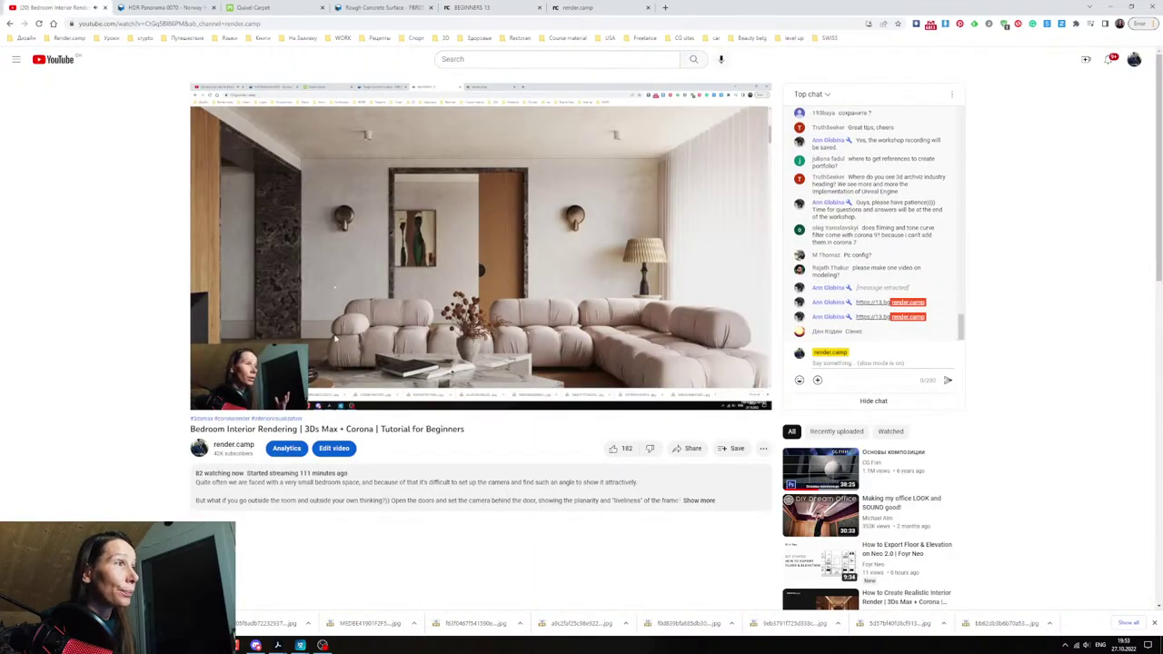
scroll(923, 271, "up", 1)
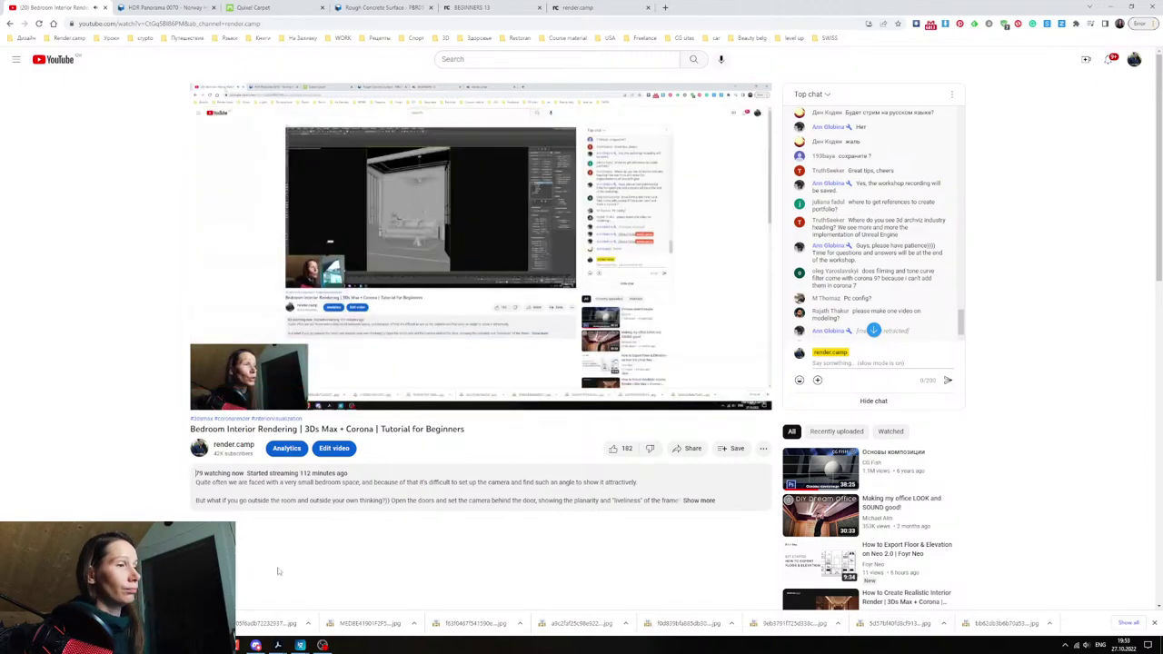
- Open the est living and Dwell sites from the bookmarked reference folder, each in its own new tab
left_click(69, 37)
mouse_move(85, 83)
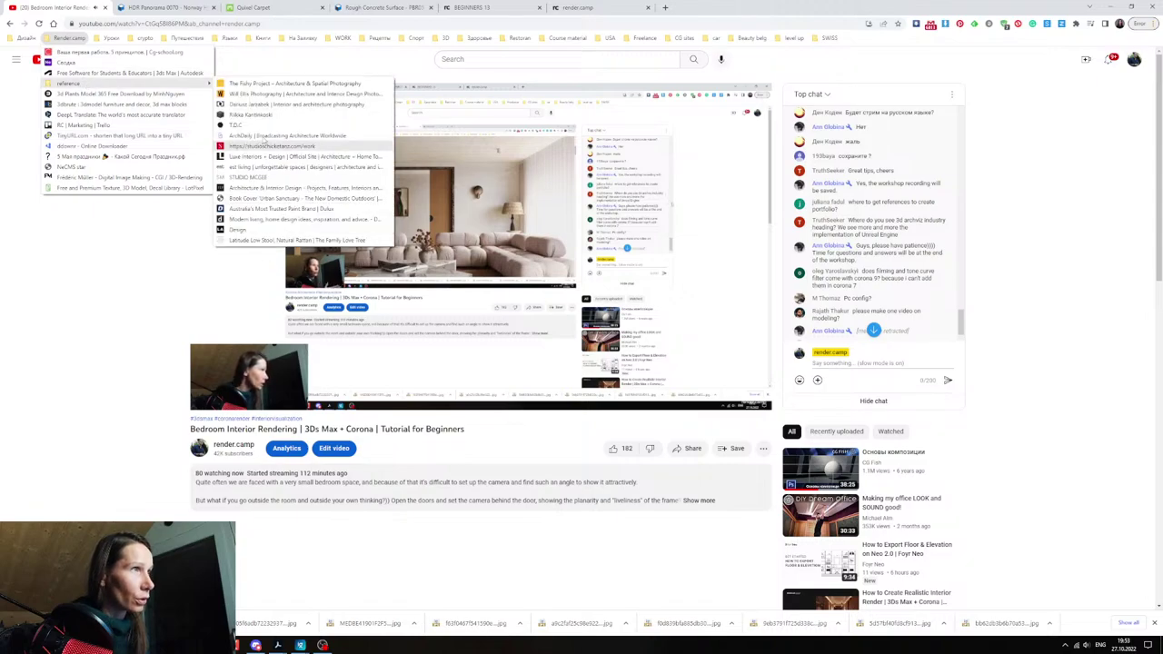
right_click(245, 171)
left_click(277, 178)
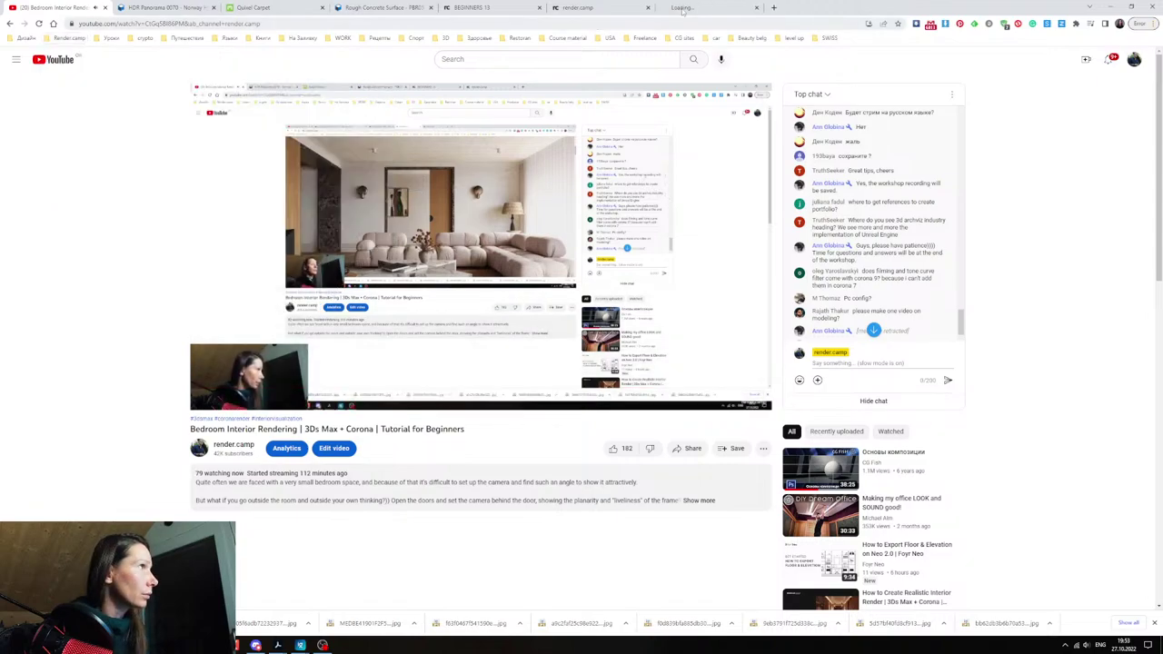
left_click(69, 37)
mouse_move(103, 83)
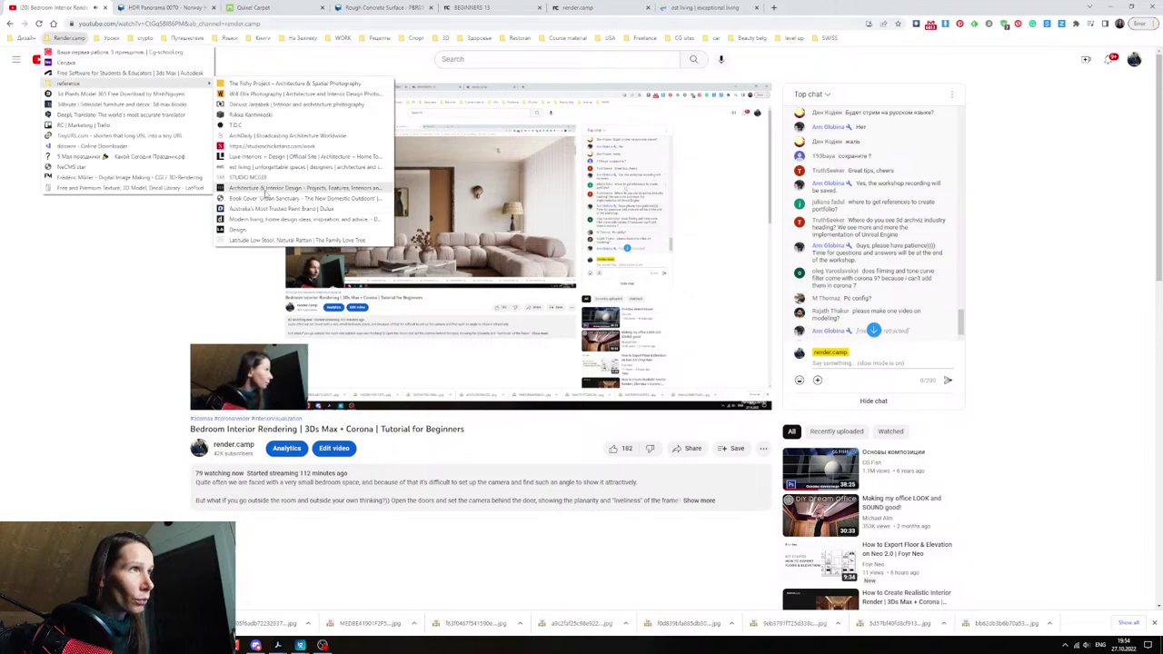
right_click(240, 219)
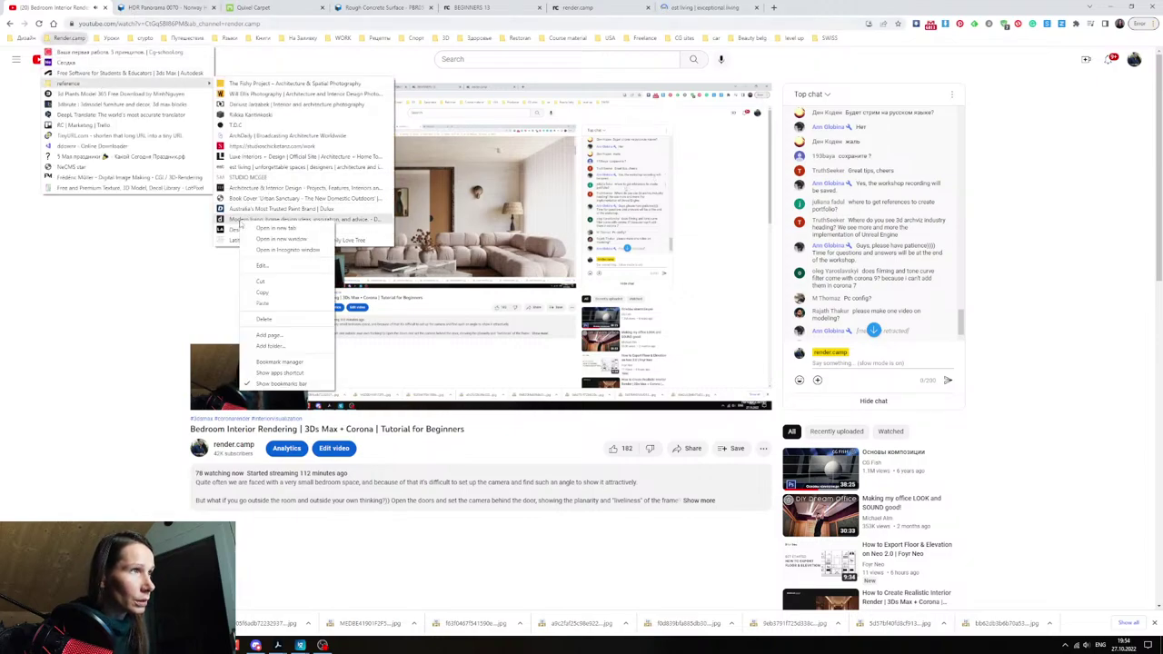
left_click(264, 231)
- Search Google for "archdaily" in a new tab
left_click(69, 38)
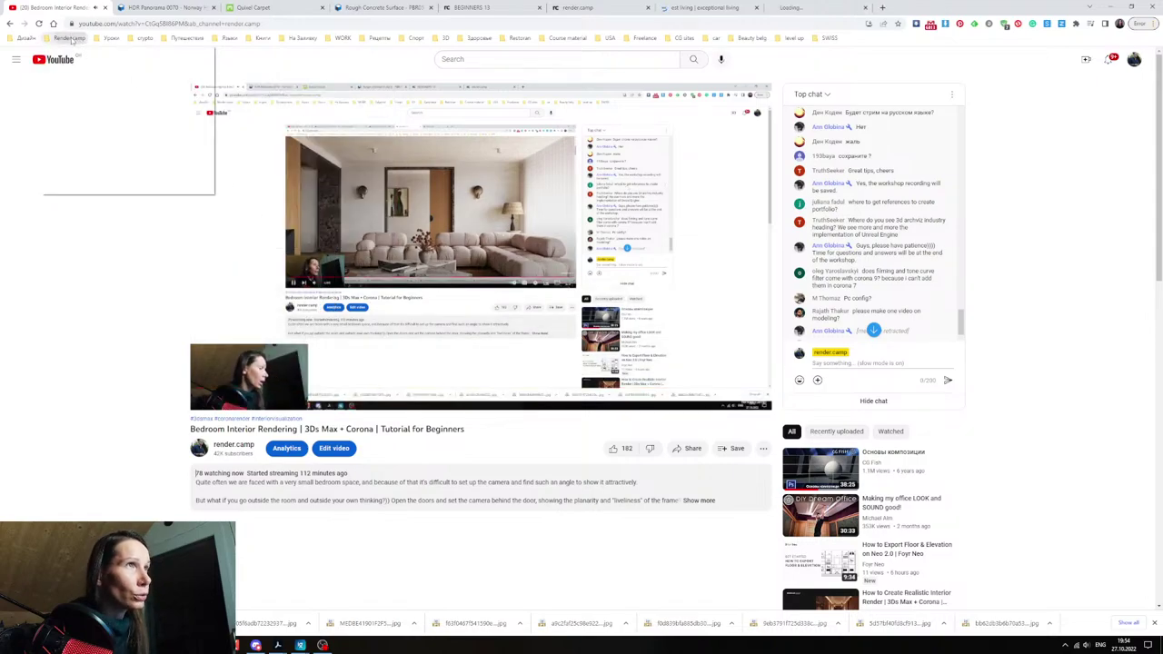
mouse_move(145, 37)
left_click(882, 7)
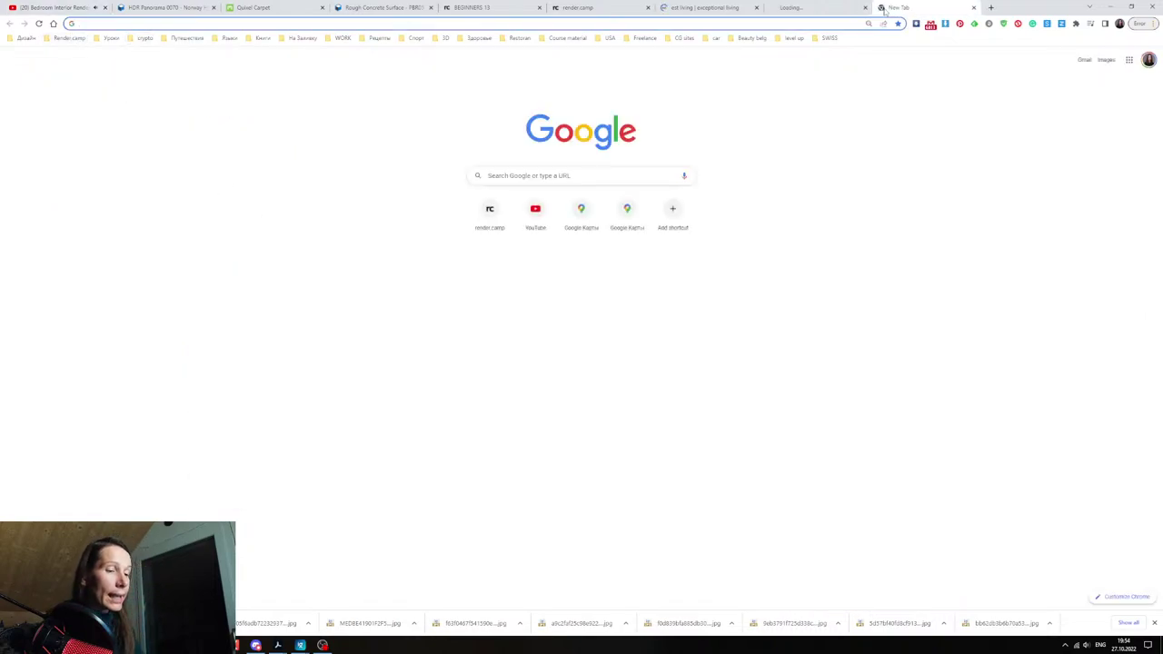
type("arc hi")
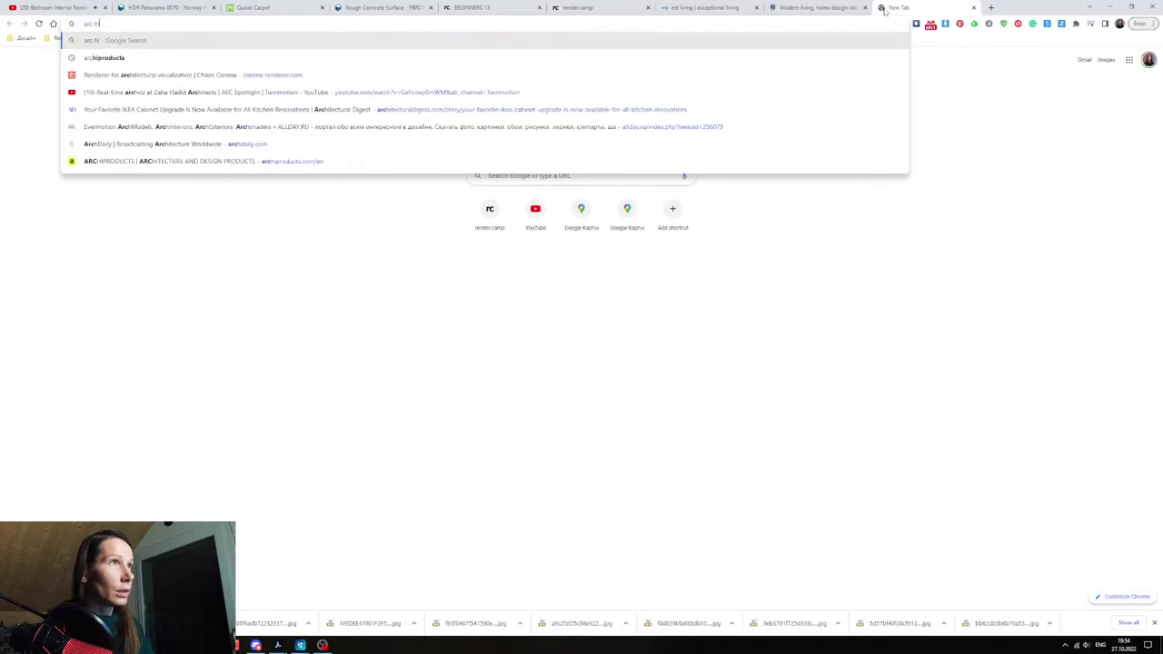
key("BackSpace")
key("BackSpace")
key("BackSpace")
key("F12")
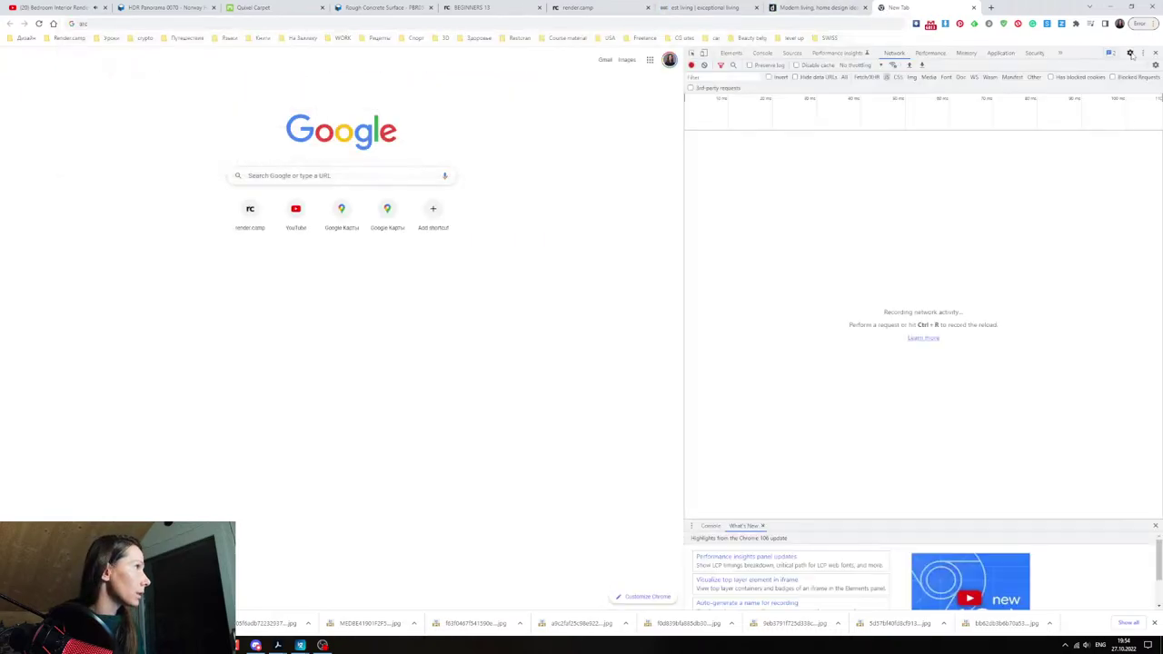
left_click(1154, 53)
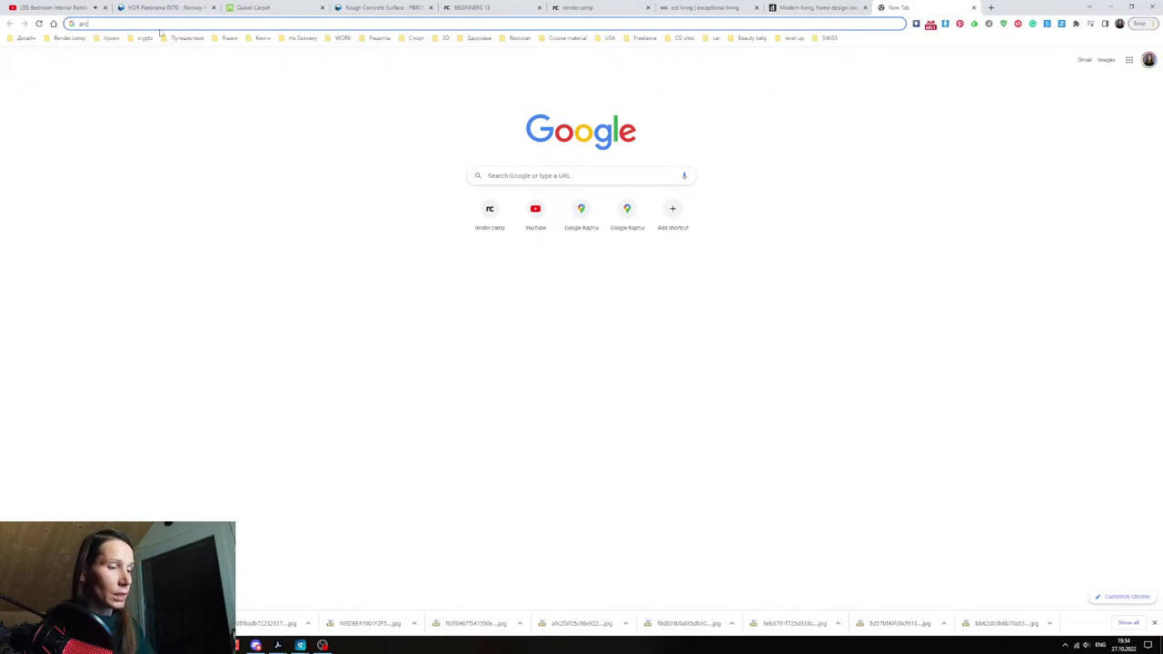
type("hida")
key("Down")
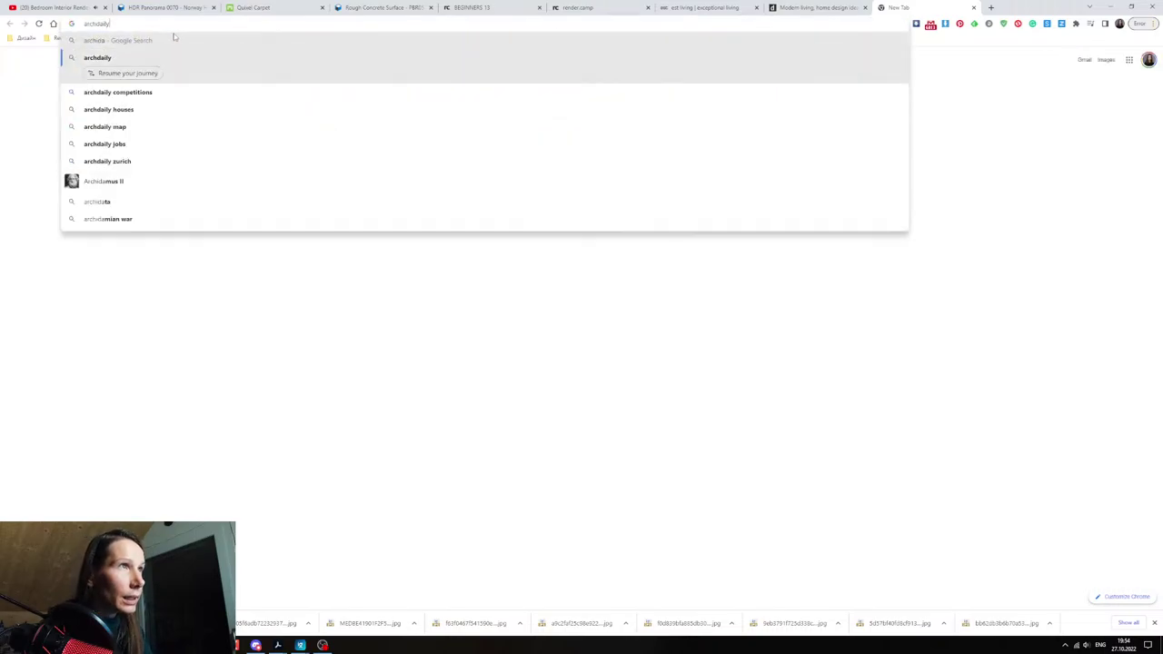
key("Return")
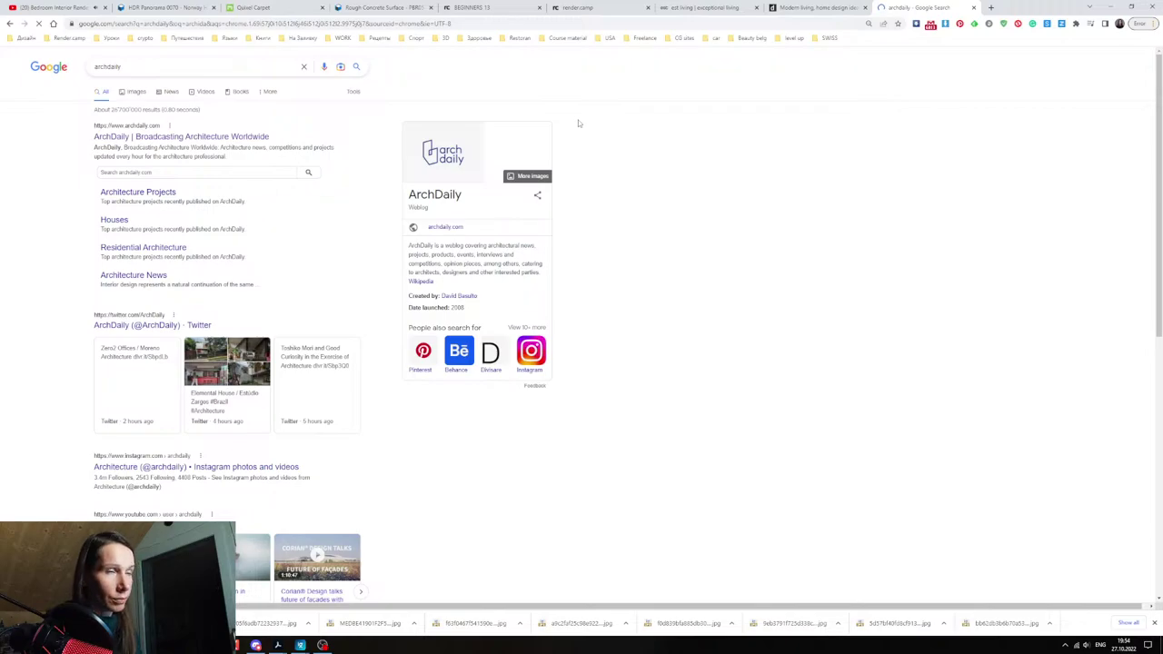
- Open the main ArchDaily website from the search results in a separate tab and display it
right_click(228, 134)
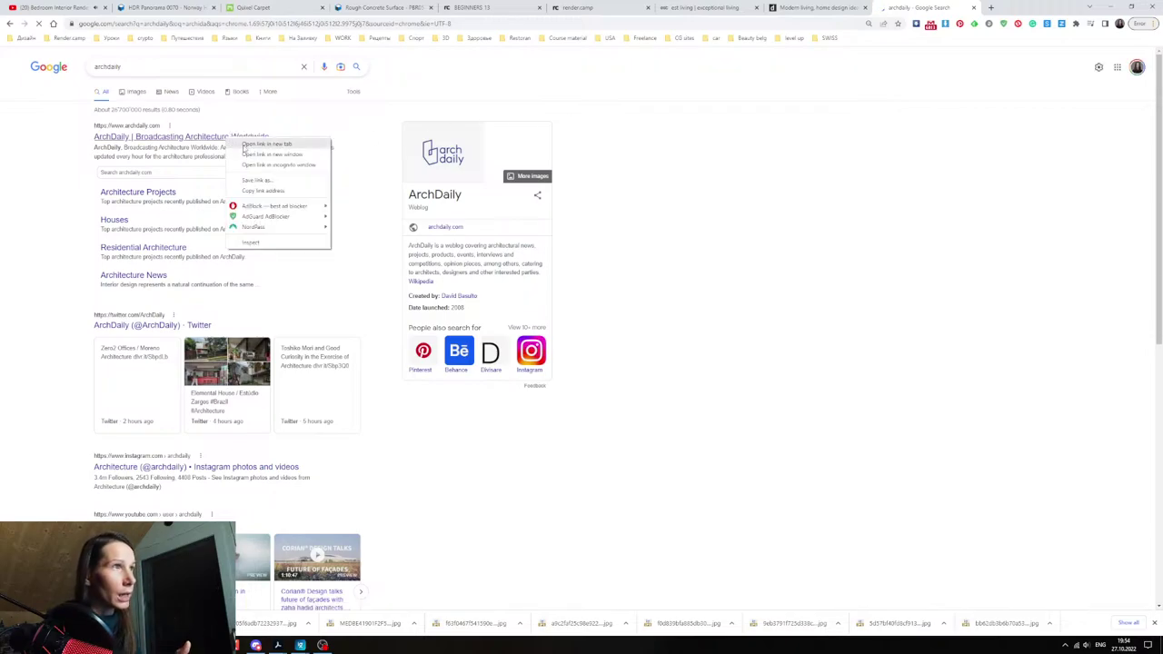
left_click(263, 143)
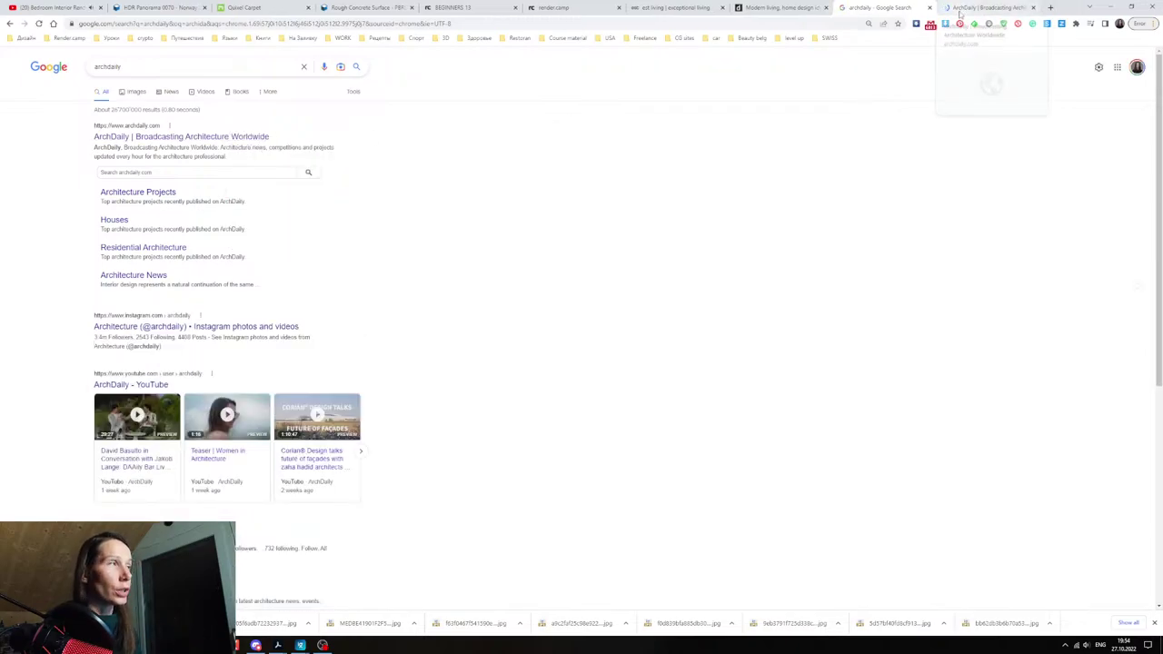
left_click(958, 10)
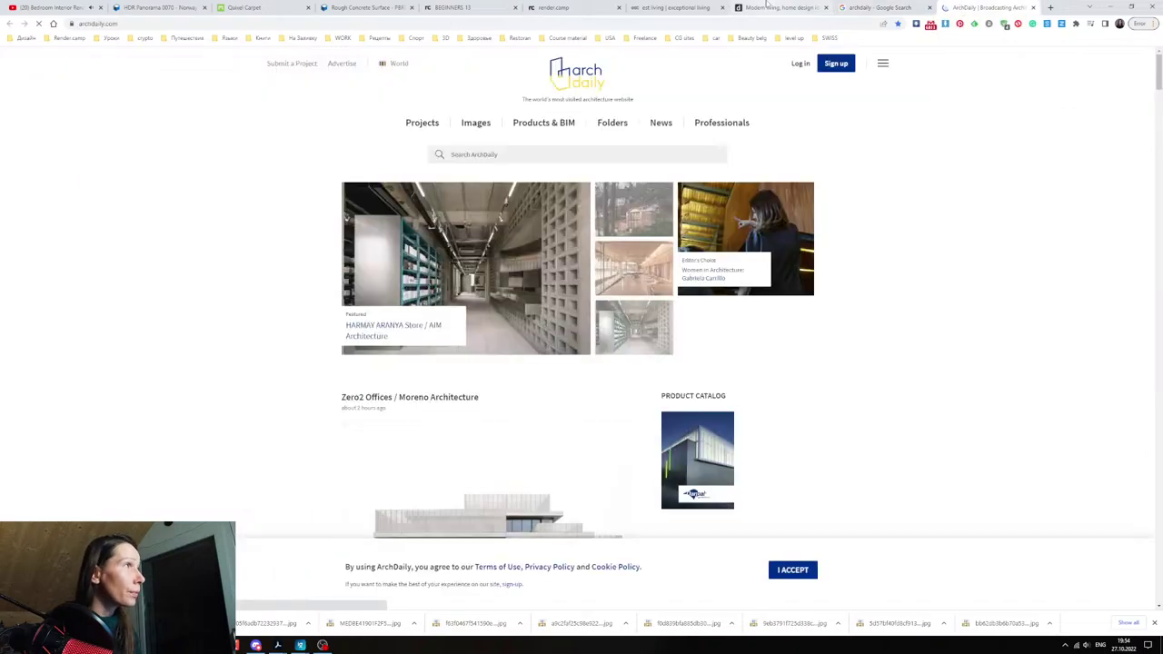
- View the est living home page, look through the Dwell home page articles, and return to ArchDaily
left_click(668, 10)
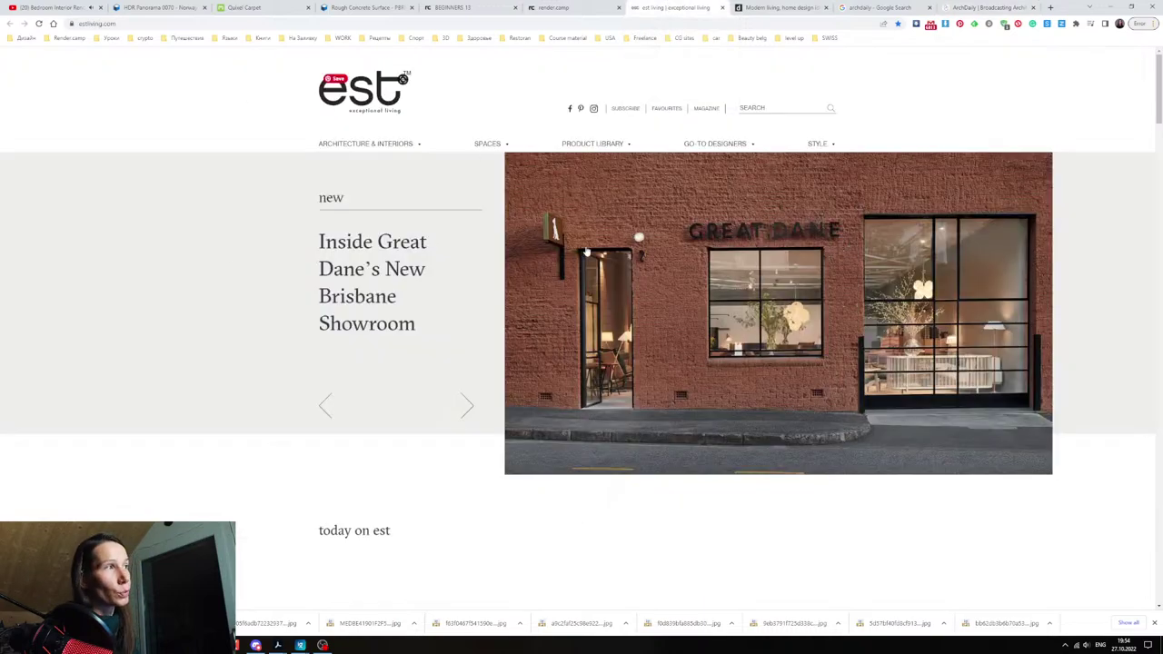
key("ctrl+Tab")
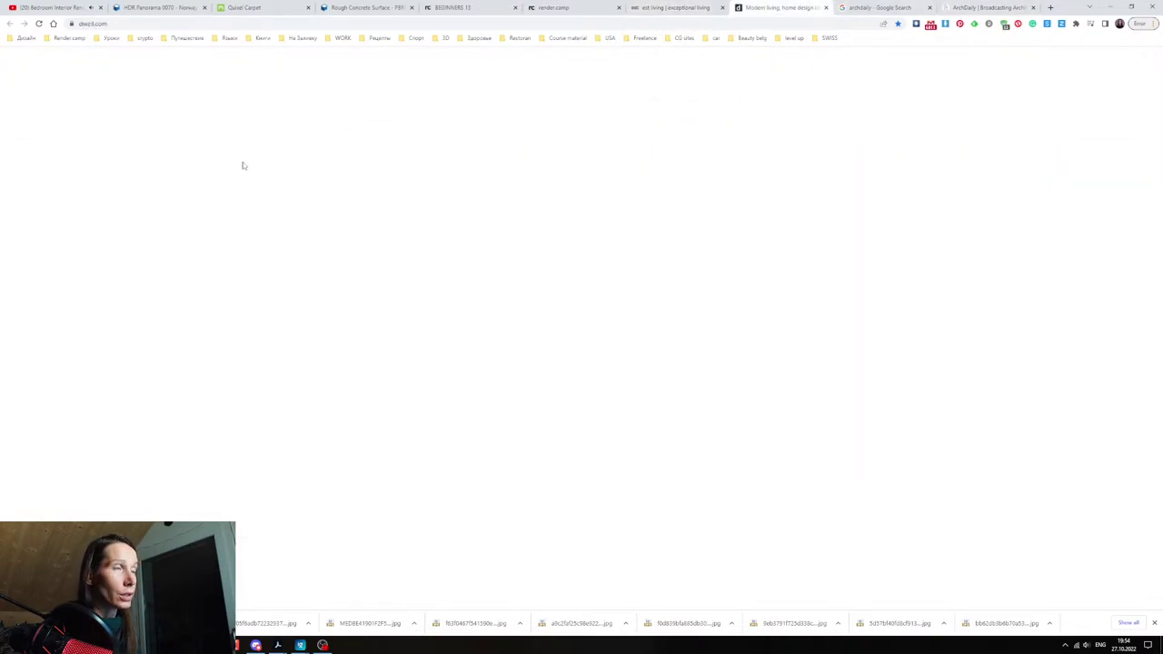
scroll(524, 323, "down", 6)
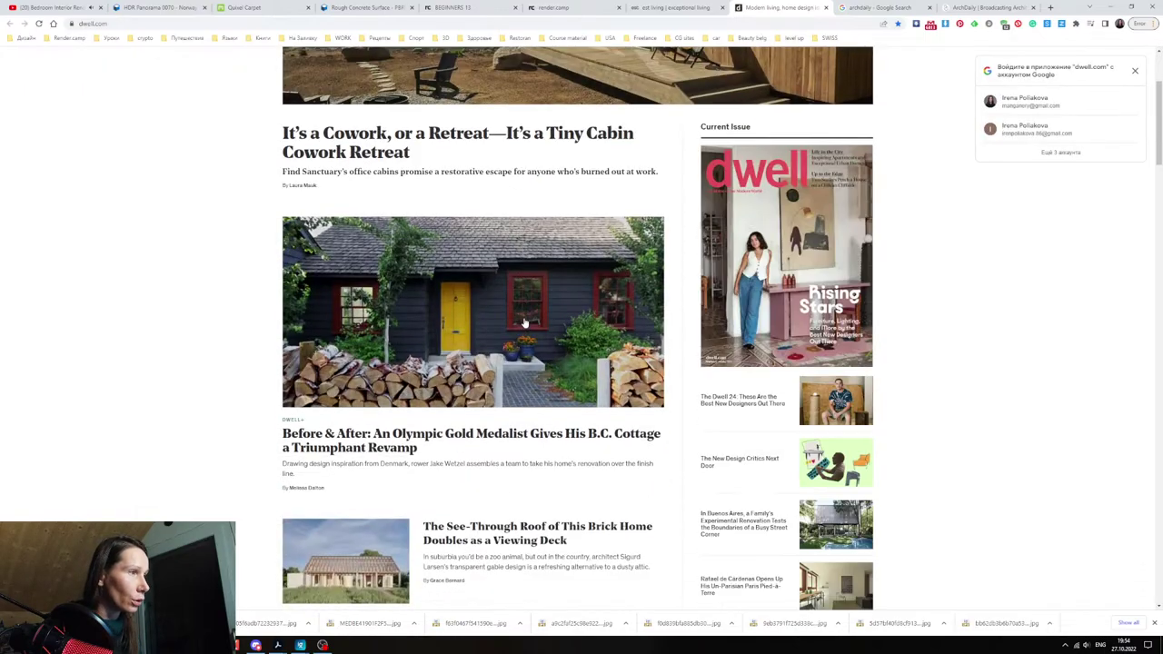
scroll(461, 361, "down", 4)
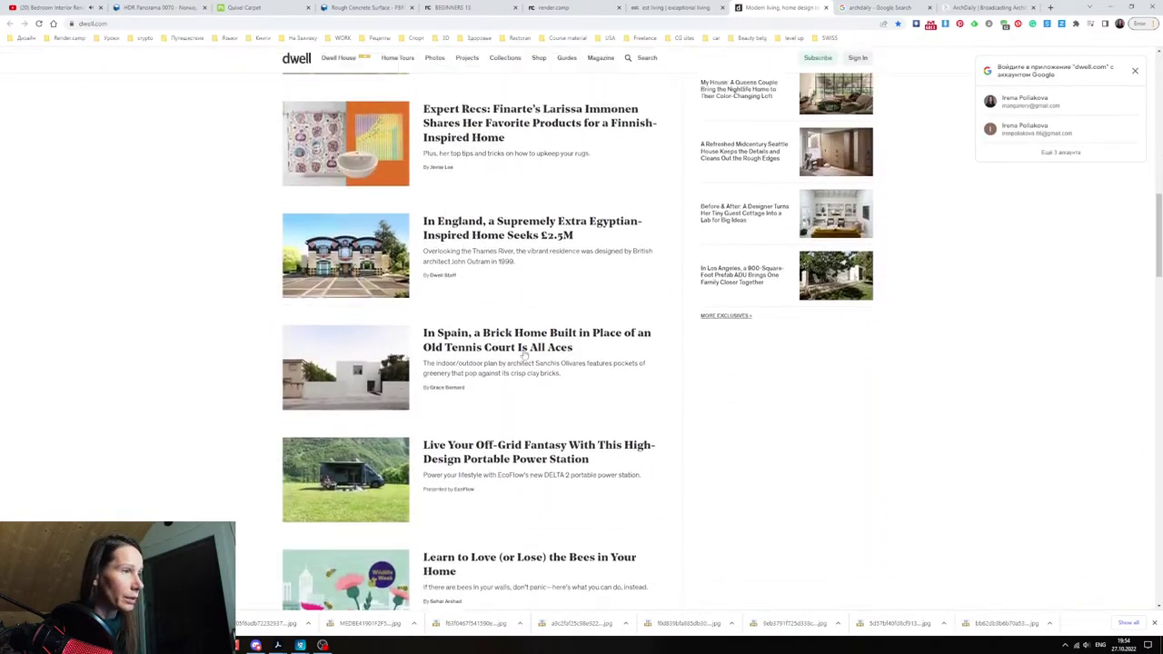
scroll(581, 350, "up", 5)
scroll(583, 351, "up", 10)
key("ctrl+Tab")
key("ctrl+Tab")
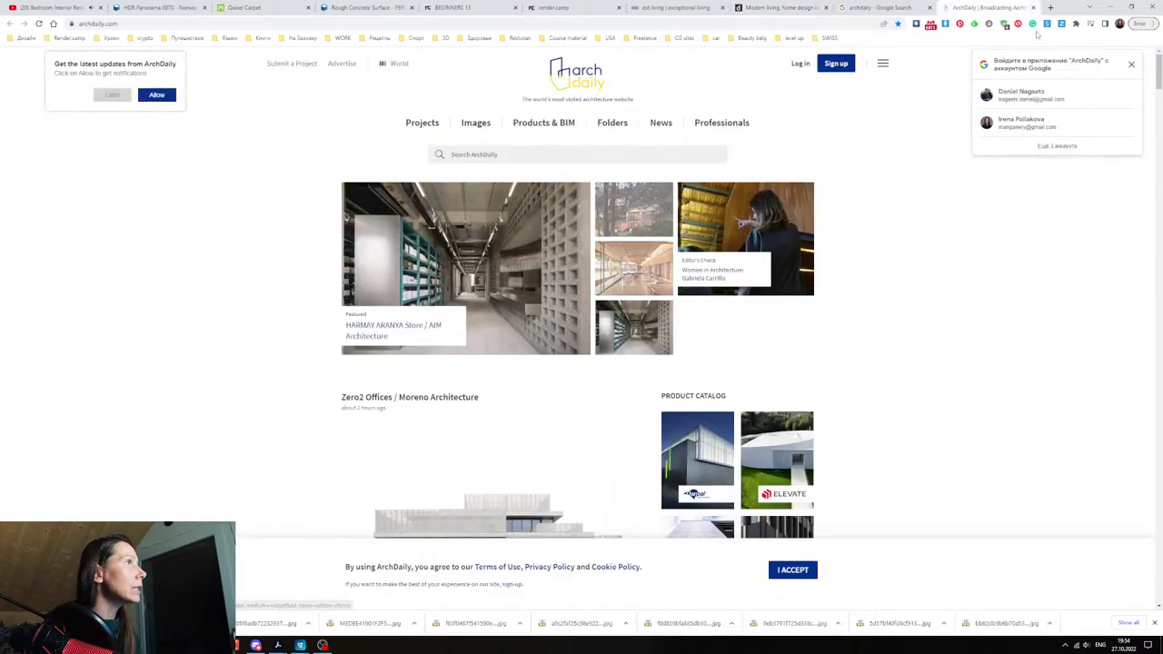
- Search Google for "dezeen" in a new tab
left_click(1051, 8)
type("d")
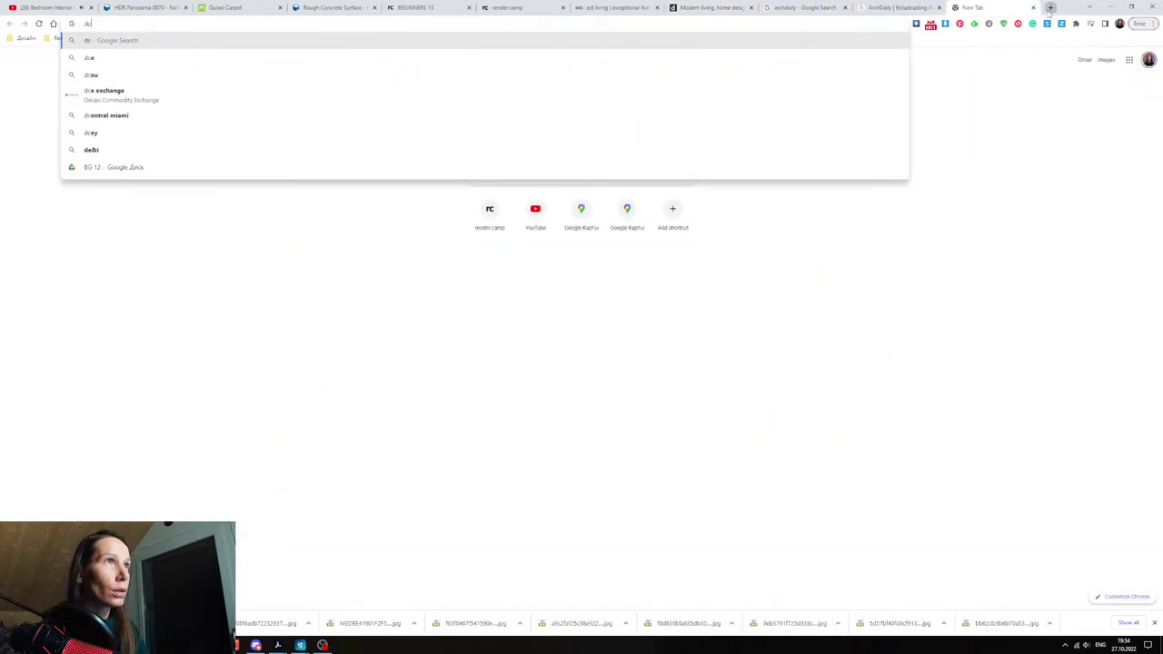
type("e")
key("BackSpace")
key("BackSpace")
key("BackSpace")
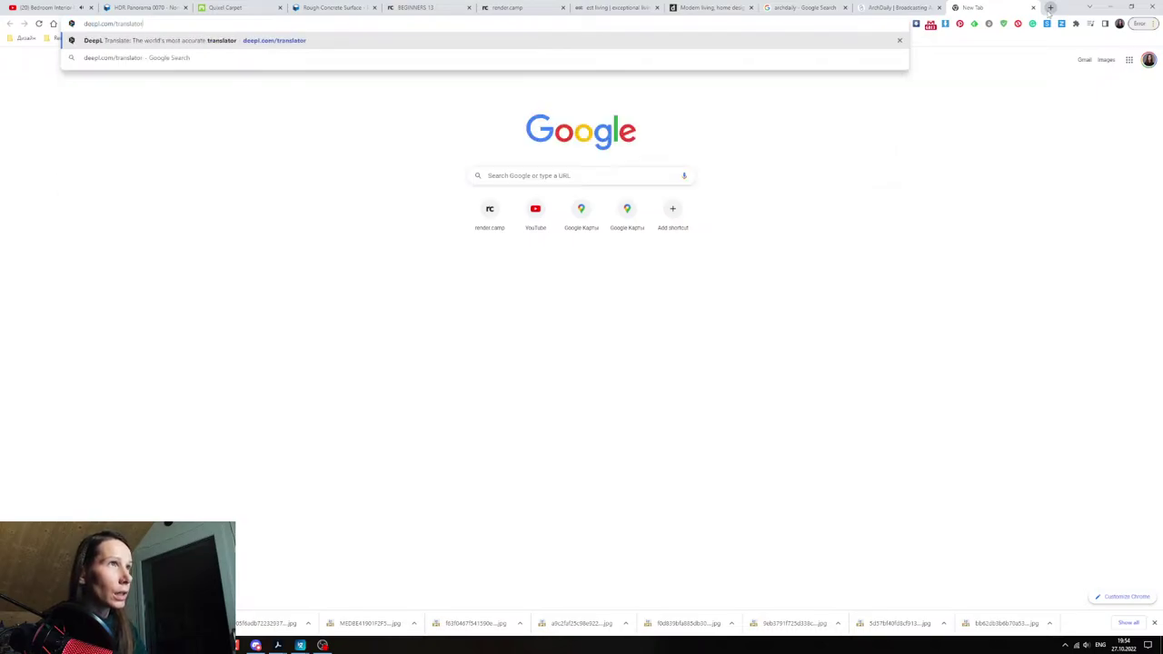
type("deez")
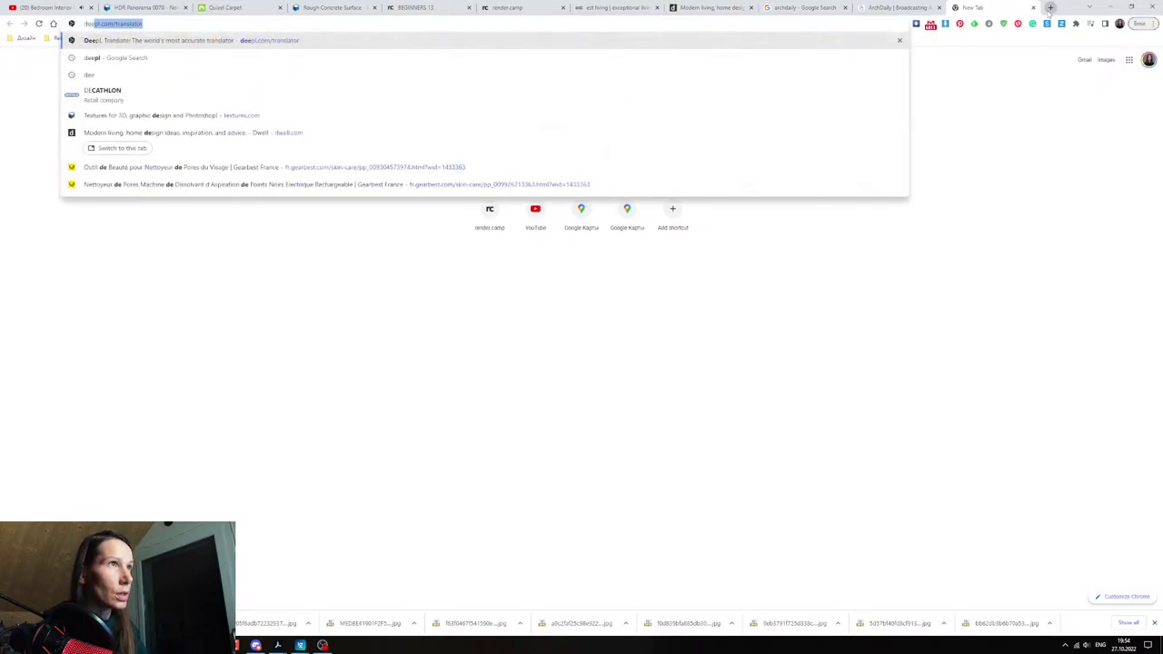
key("Down")
key("Down")
key("Down")
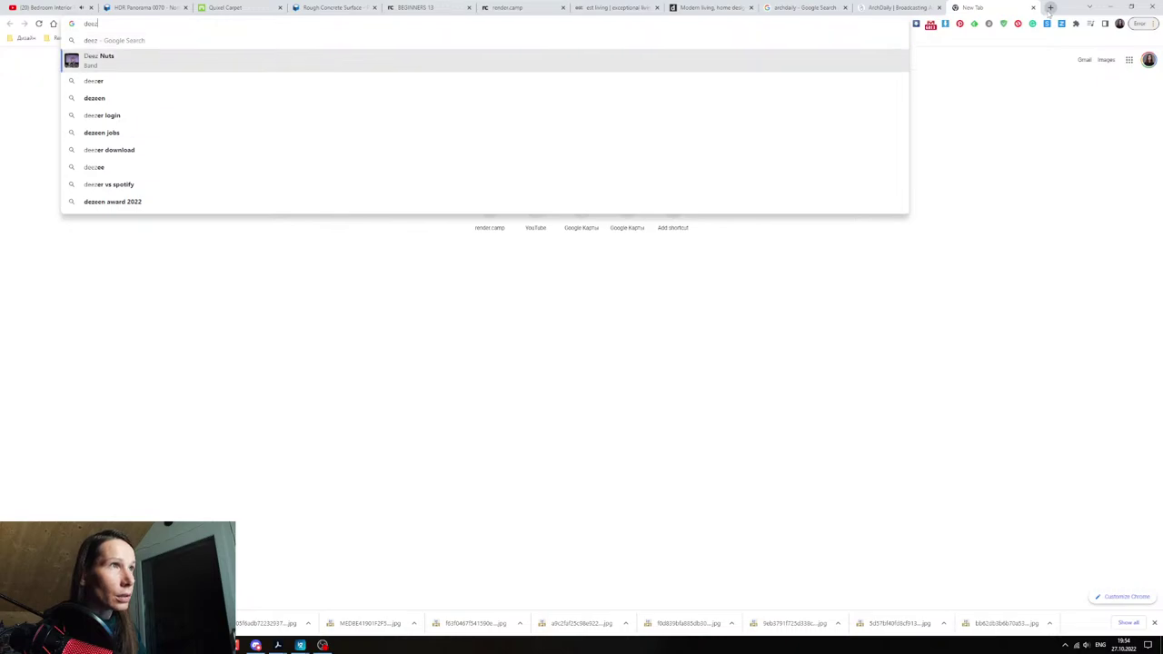
key("Return")
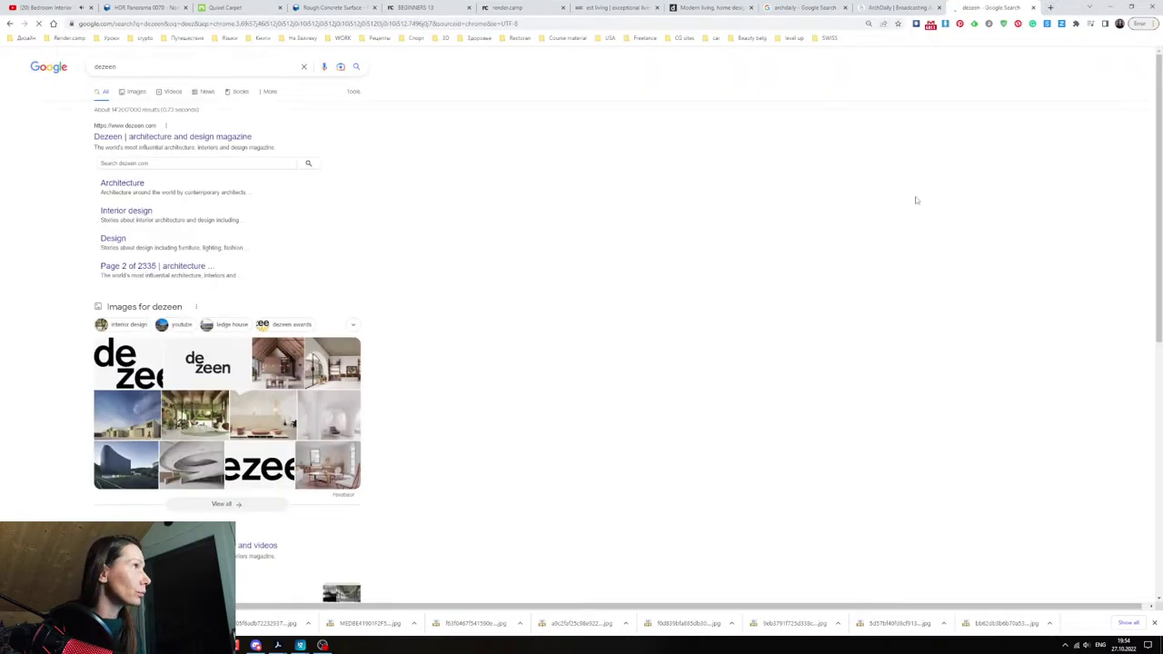
- Open Dezeen's interior design page from the search results in a separate tab and display it
right_click(192, 145)
left_click(209, 150)
left_click(984, 7)
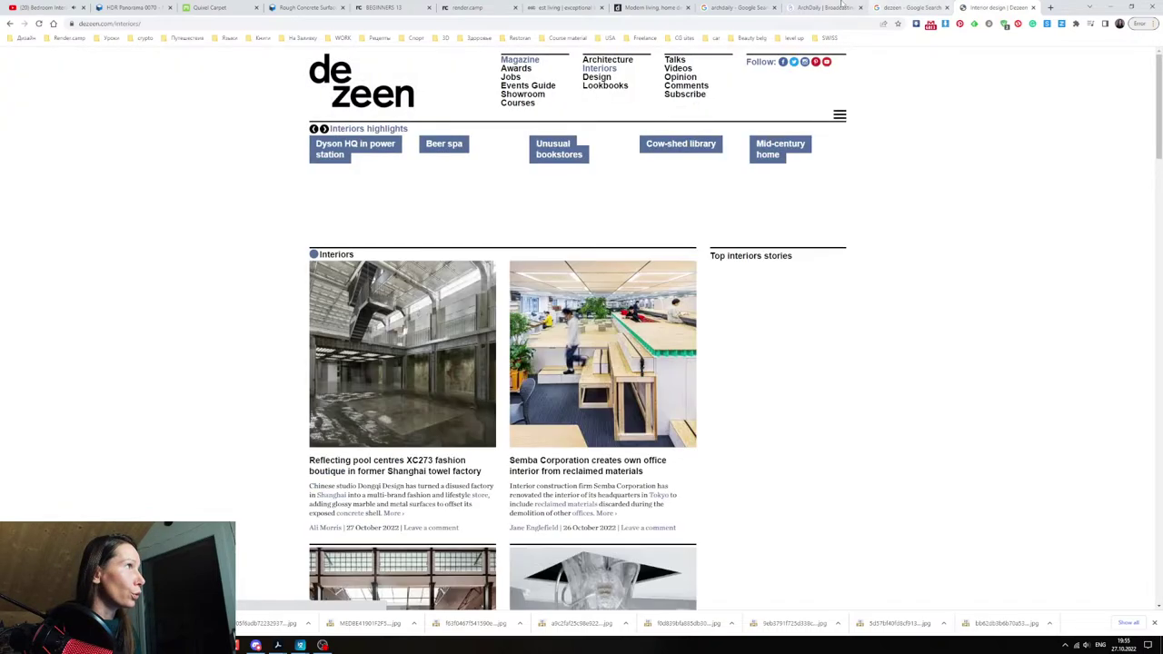
- Browse the featured projects on the ArchDaily home page and return to the stream's live chat on YouTube
left_click(841, 7)
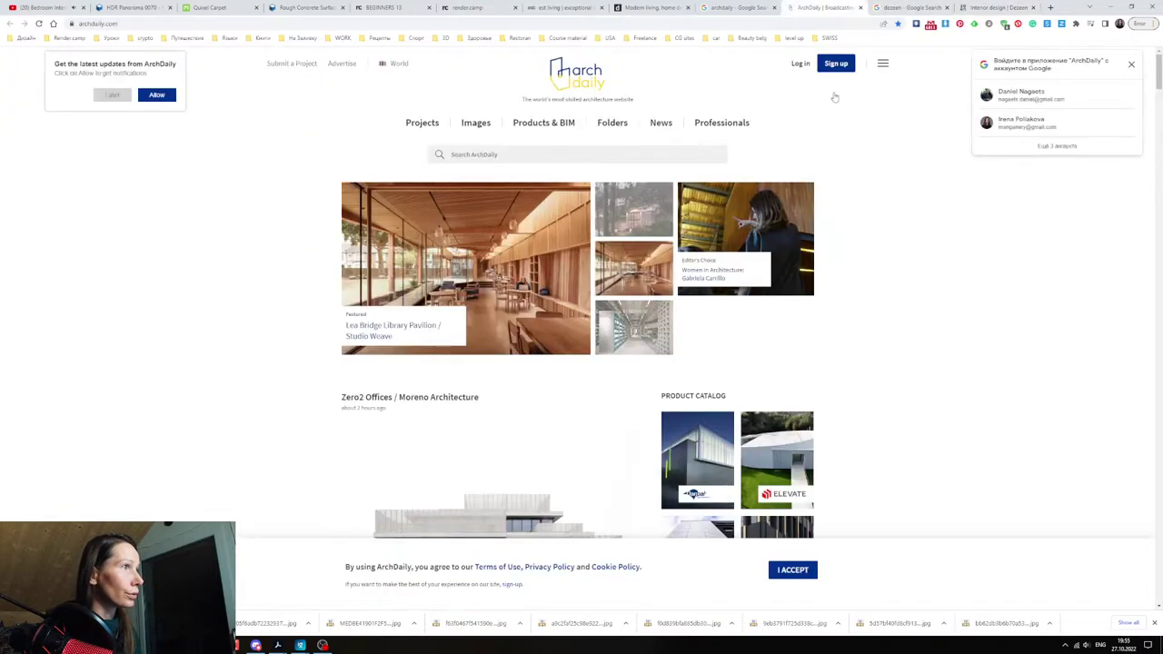
scroll(726, 282, "down", 2)
scroll(726, 283, "down", 8)
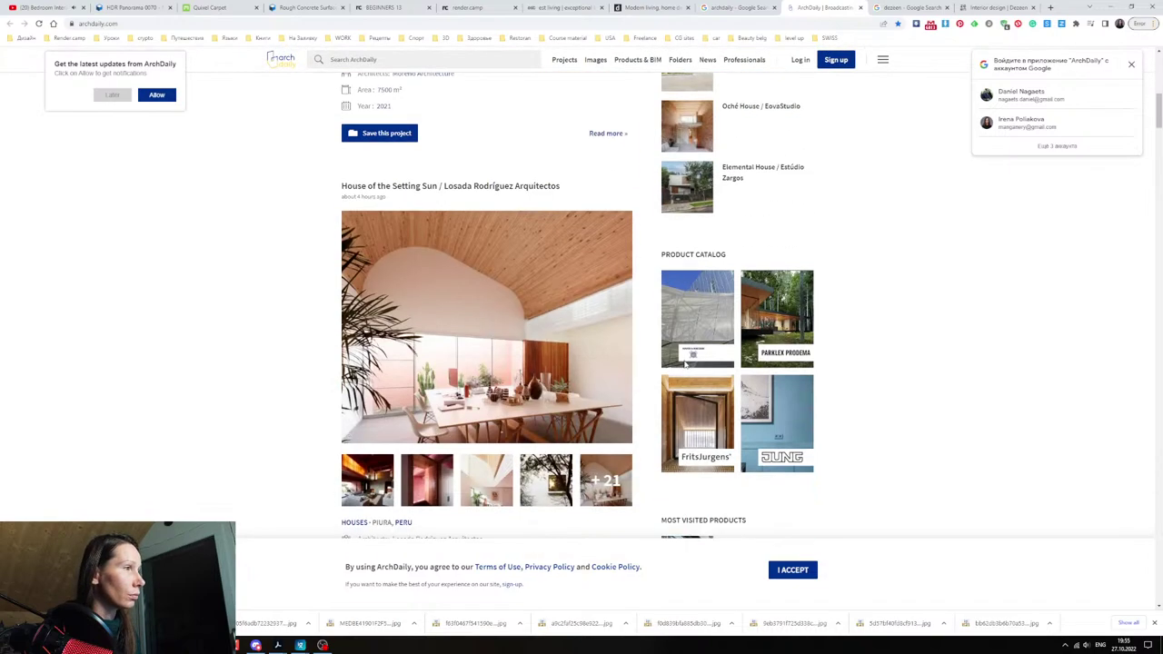
left_click(45, 7)
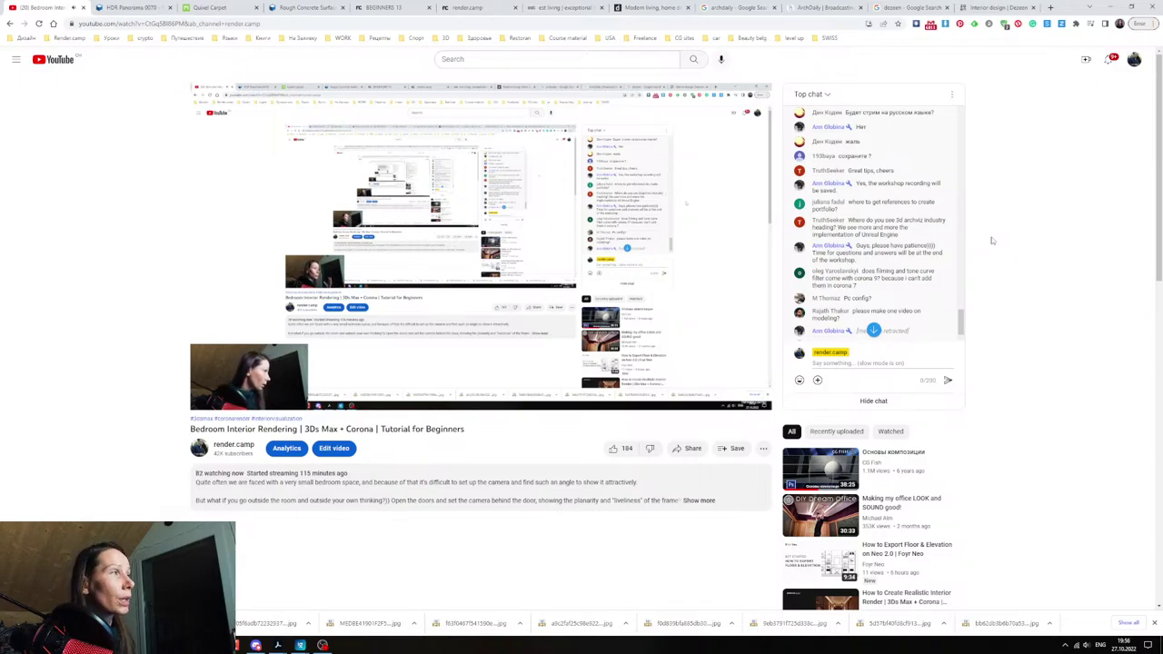
- Switch to 3ds Max and add a Curves operator to the tone mapping stack in the Corona frame buffer
left_click(211, 645)
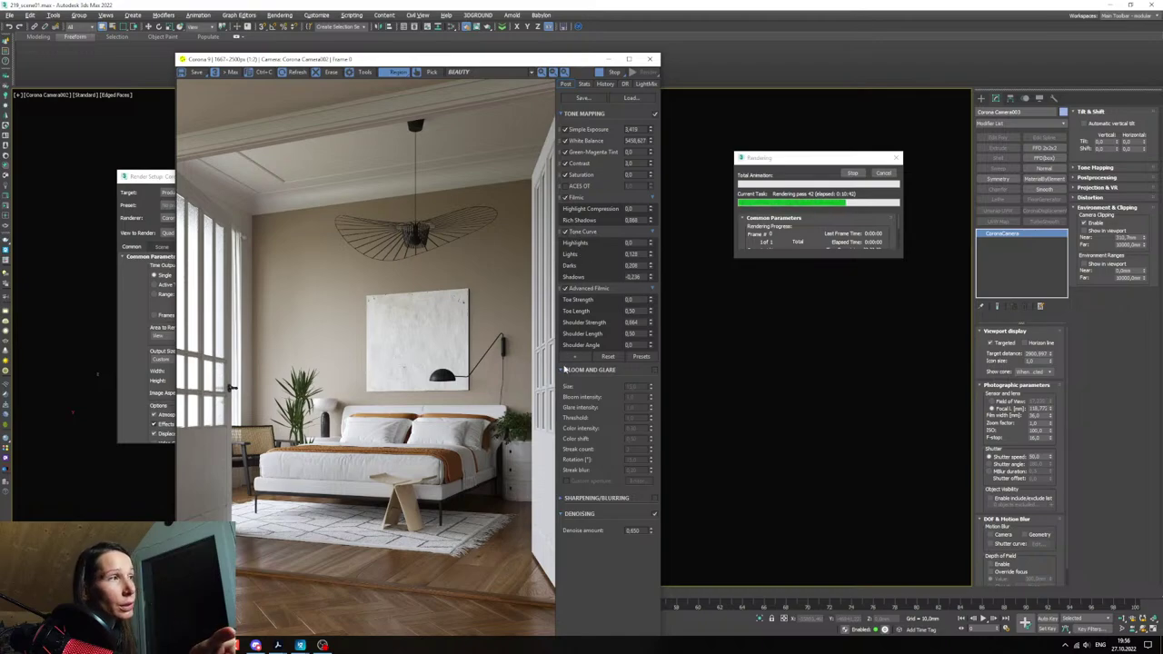
left_click(570, 361)
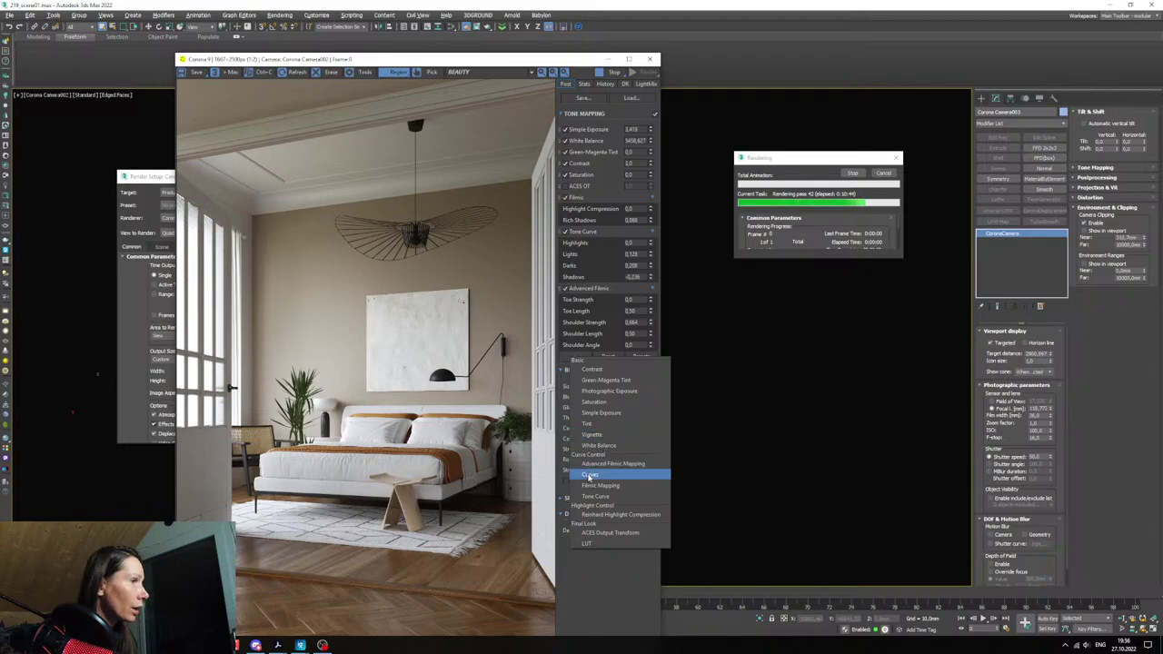
left_click(591, 475)
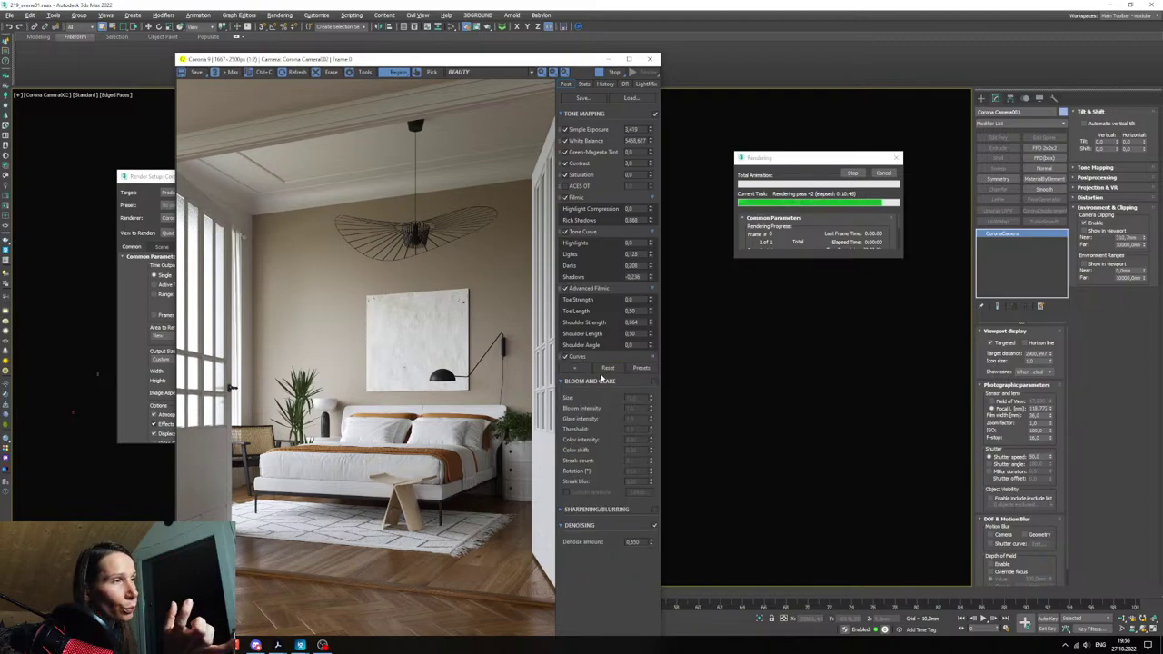
- Add a midpoint to the brightness curve of the Curves operator, close its editor and toggle Curves off and on to compare
left_click(651, 358)
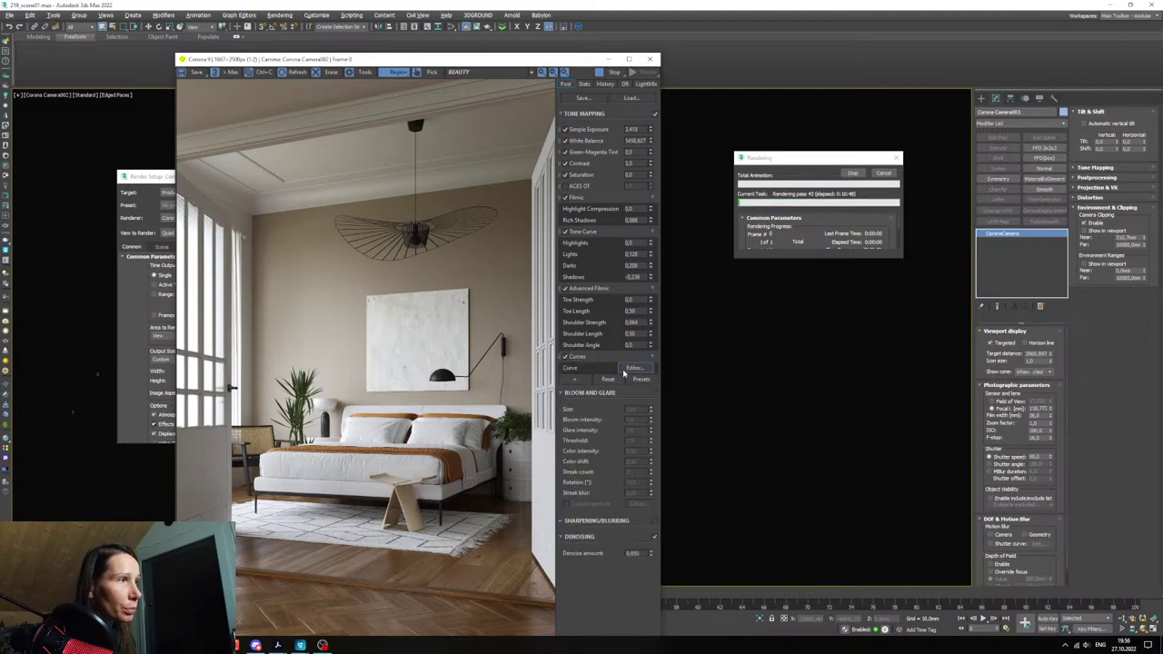
left_click(634, 368)
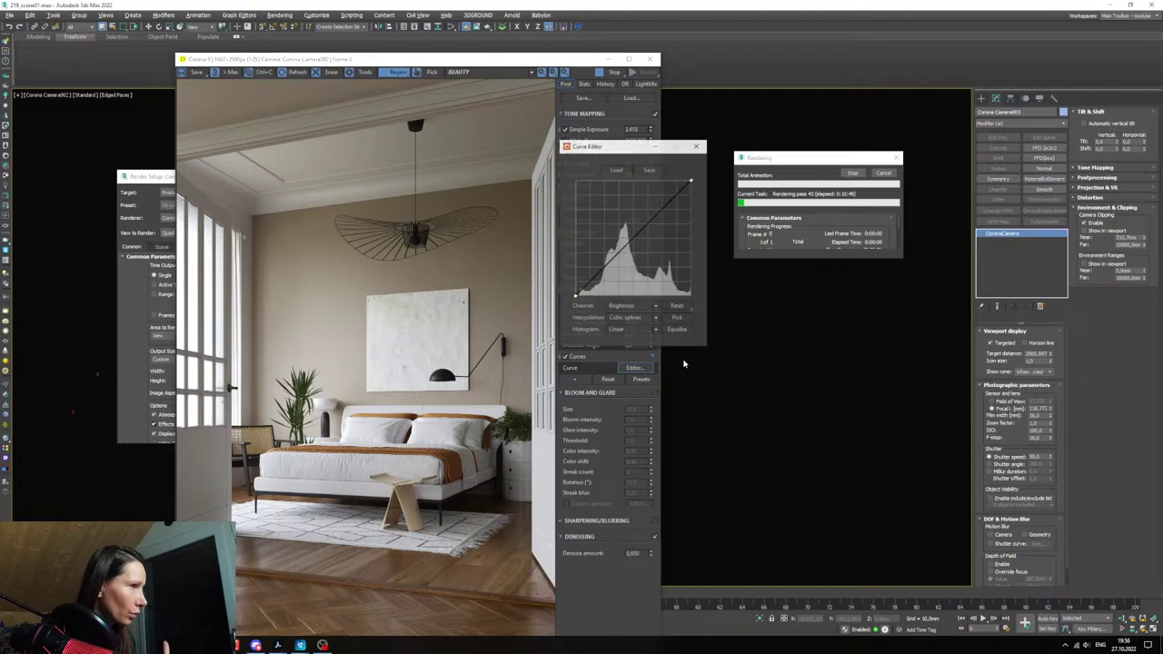
left_click(623, 244)
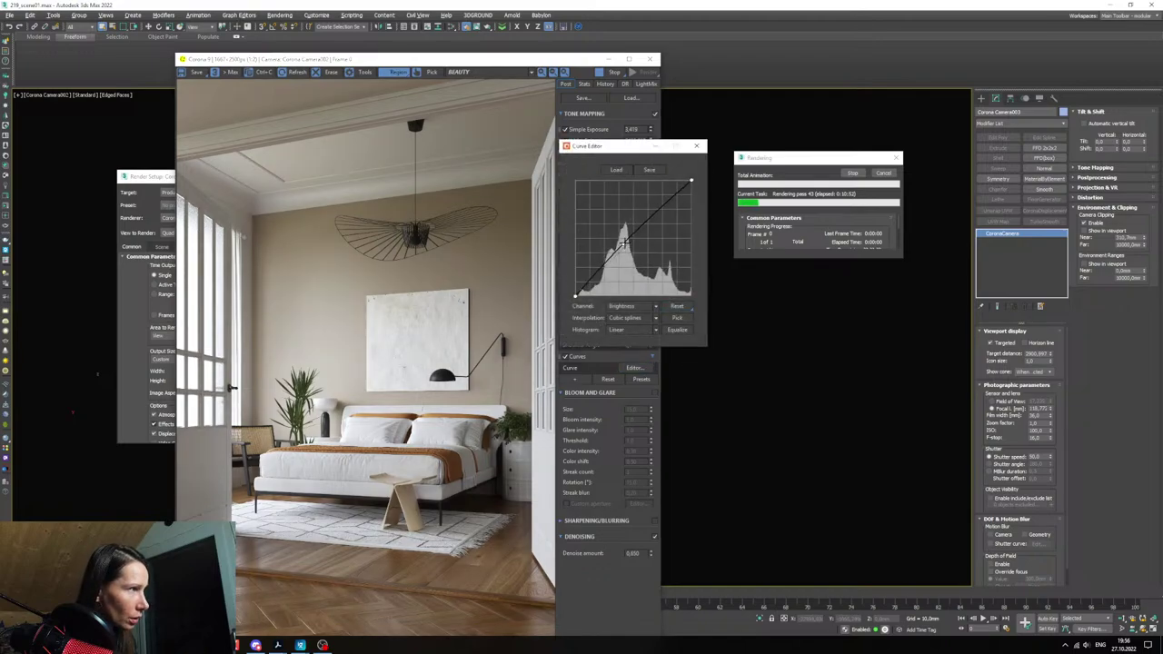
left_click_drag(624, 244, 622, 243)
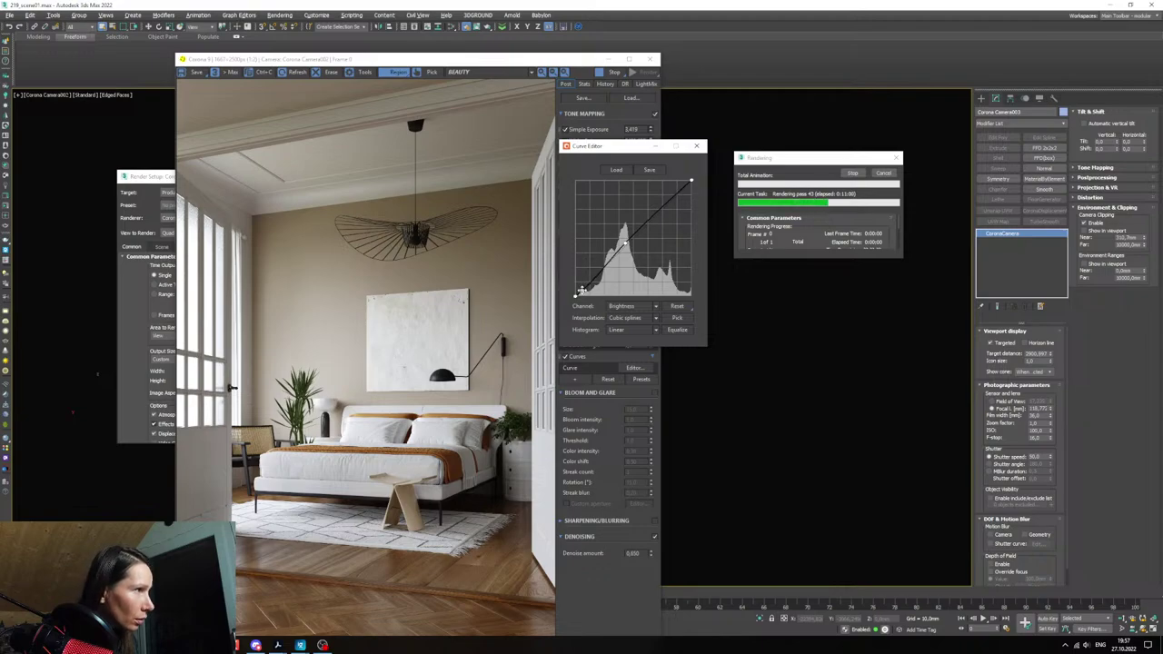
left_click(696, 145)
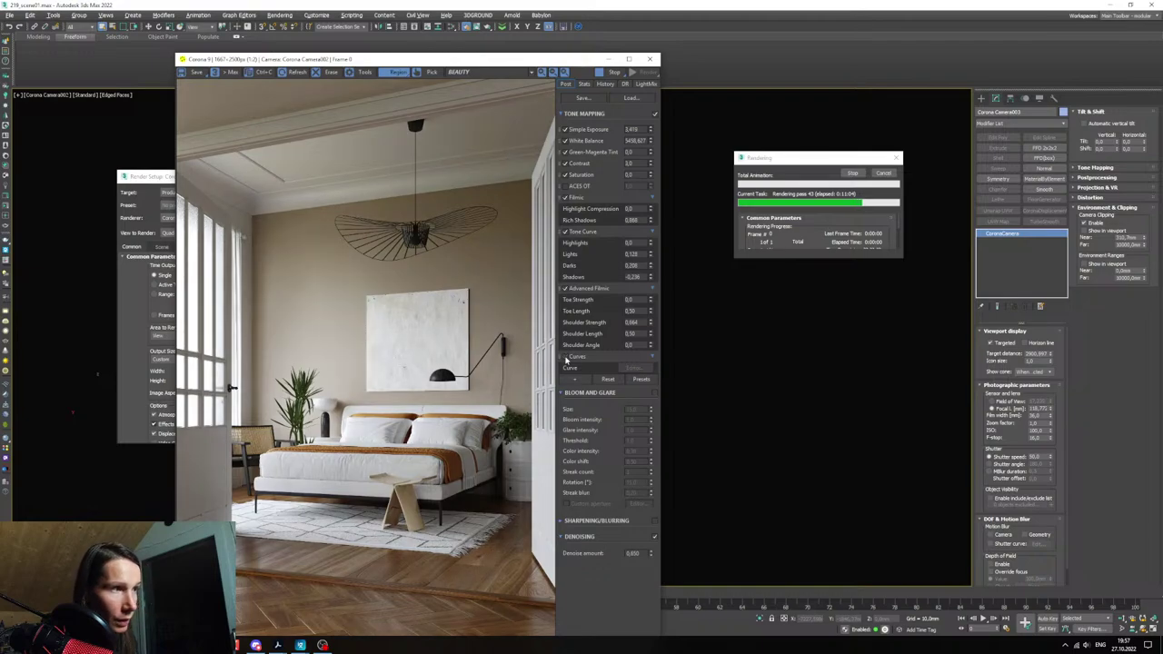
left_click(565, 357)
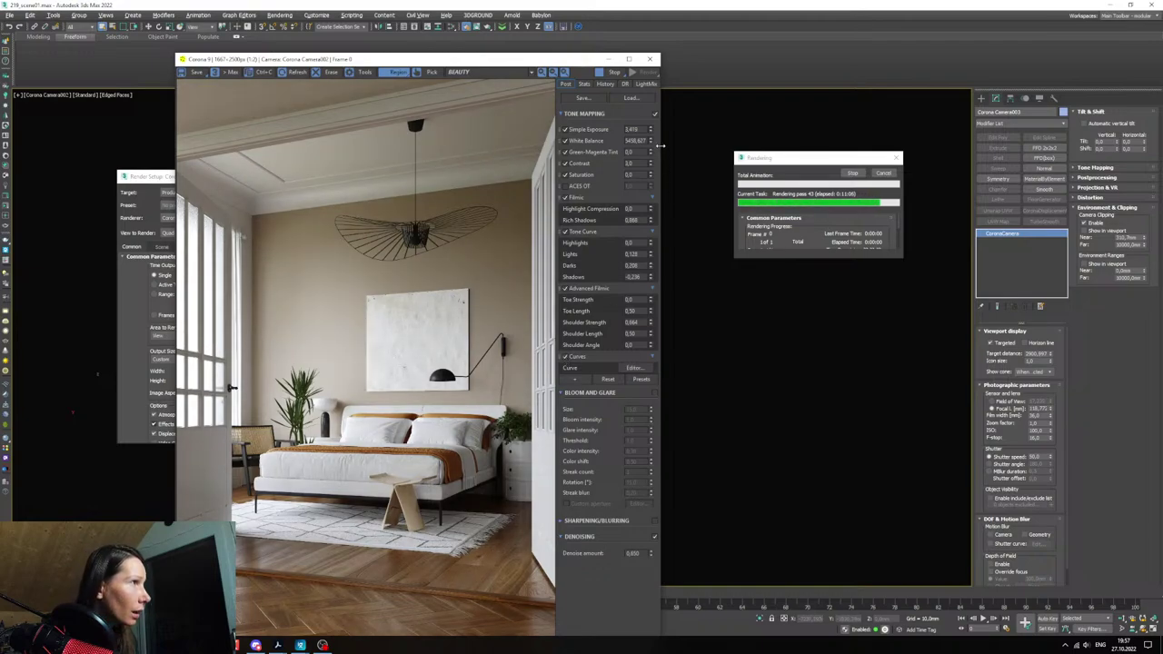
- Set White Balance to 5411,195 and lower Saturation slightly below zero, comparing the render with Curves disabled and re-enabled
left_click_drag(650, 141, 651, 143)
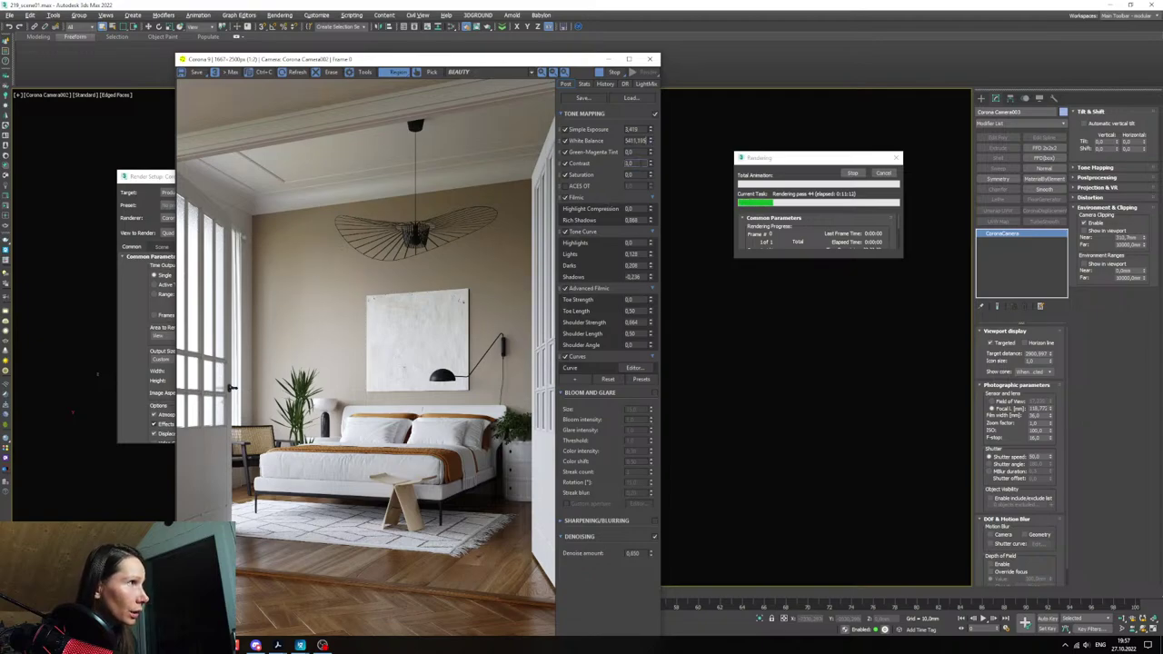
left_click_drag(650, 175, 651, 179)
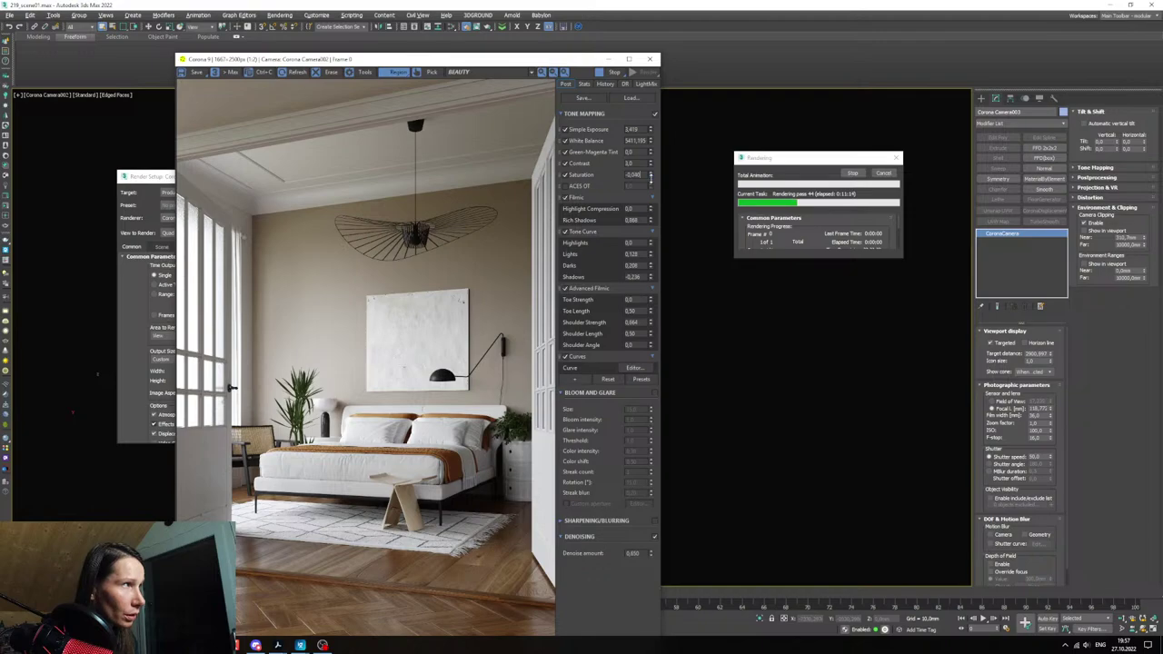
left_click(565, 357)
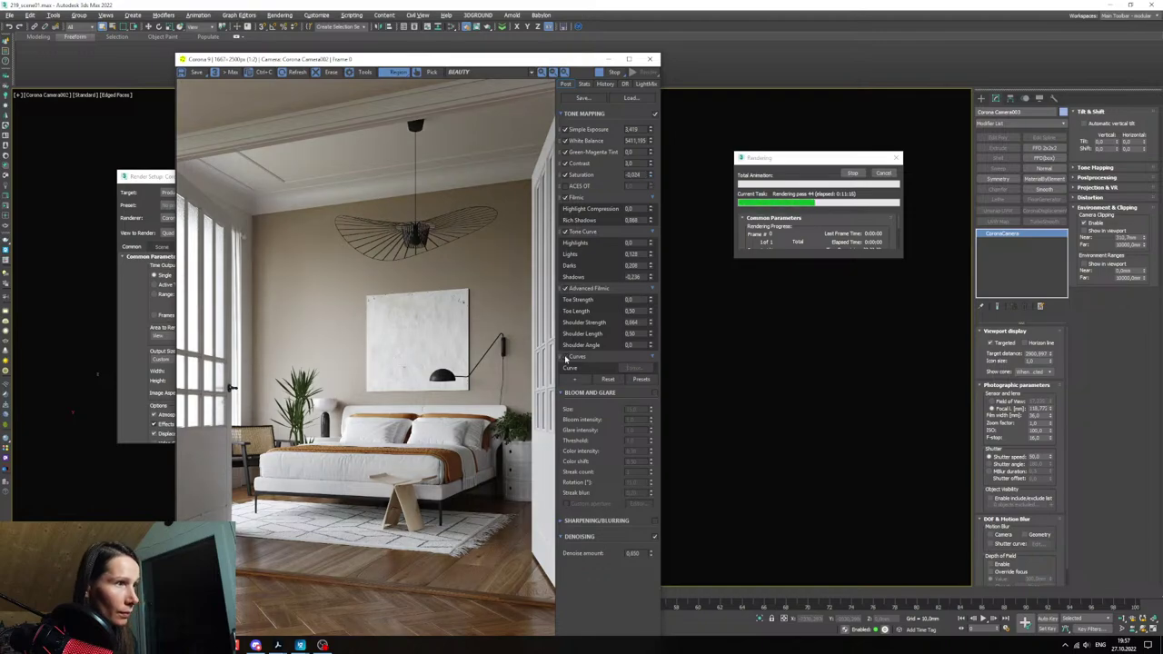
left_click(565, 357)
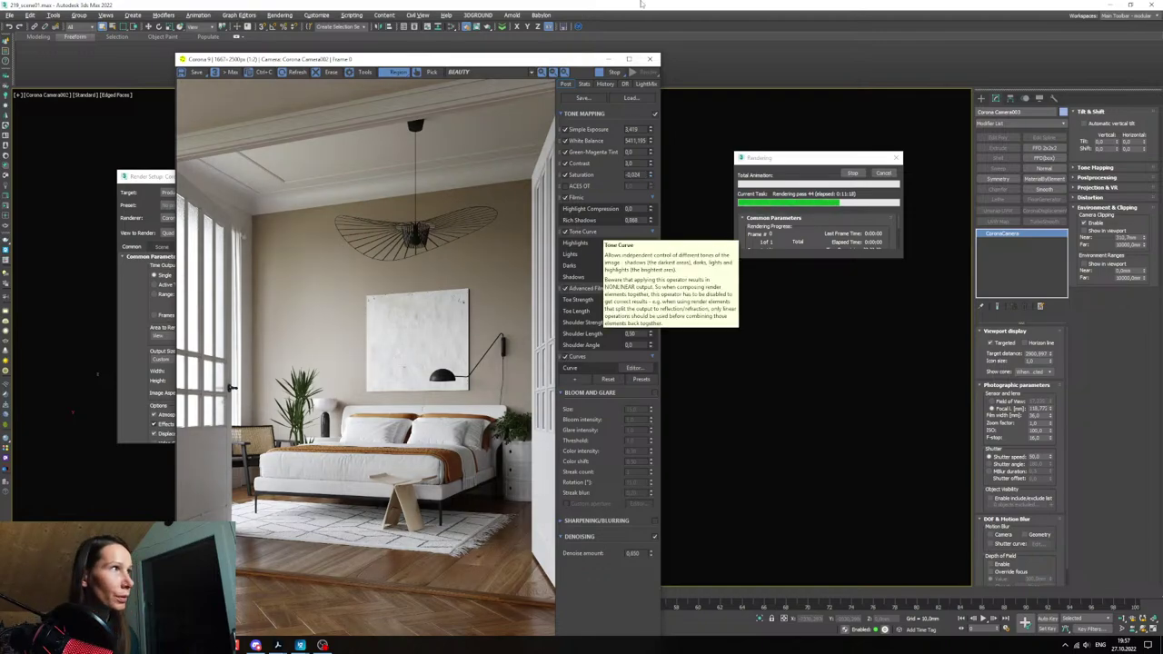
- Maximize the Corona frame buffer, check the render statistics and inspect the image up close, and restore the window's size
left_click(630, 60)
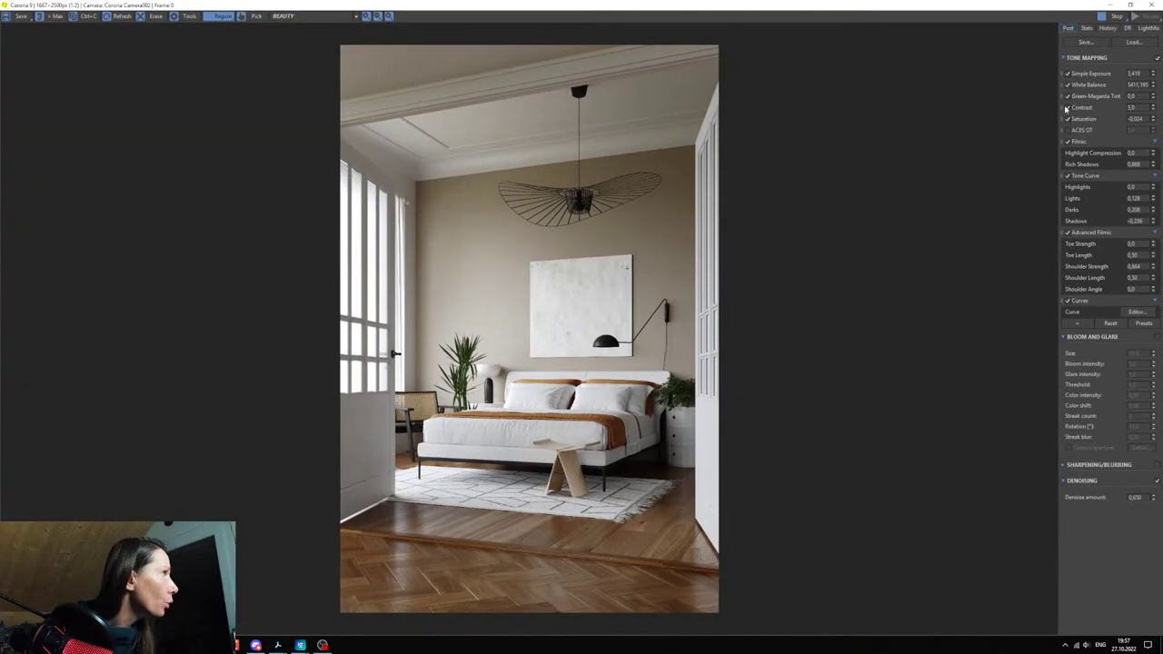
left_click(1086, 28)
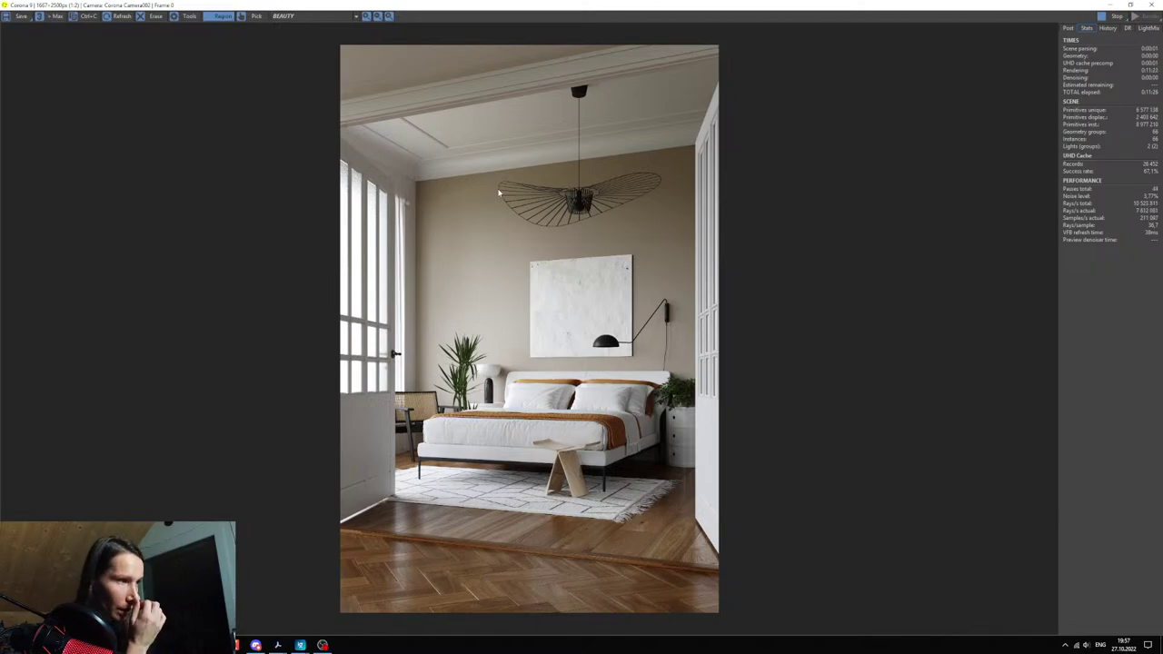
scroll(409, 604, "up", 1)
scroll(409, 598, "down", 1)
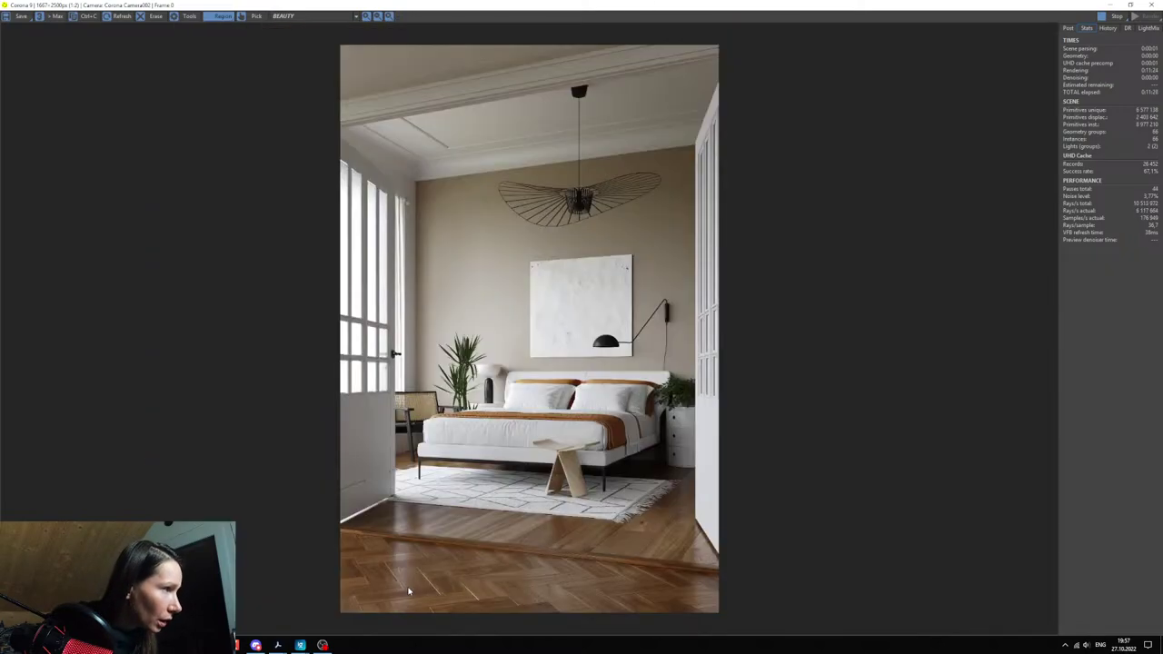
scroll(498, 510, "up", 2)
scroll(497, 511, "down", 1)
scroll(497, 510, "down", 1)
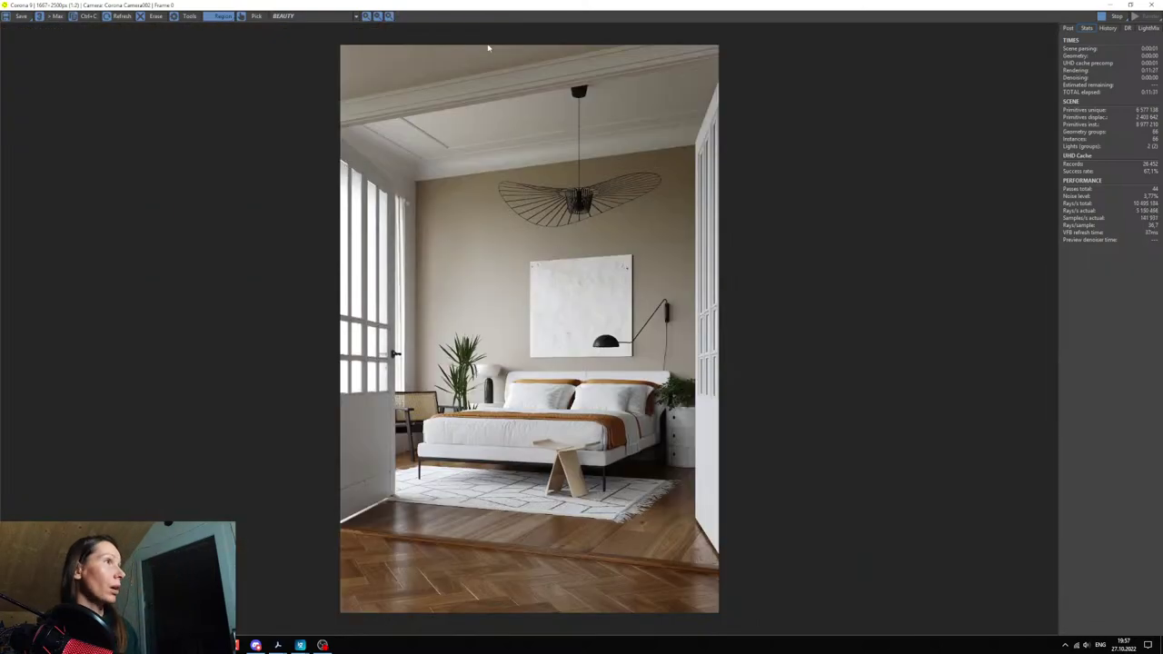
double_click(456, 13)
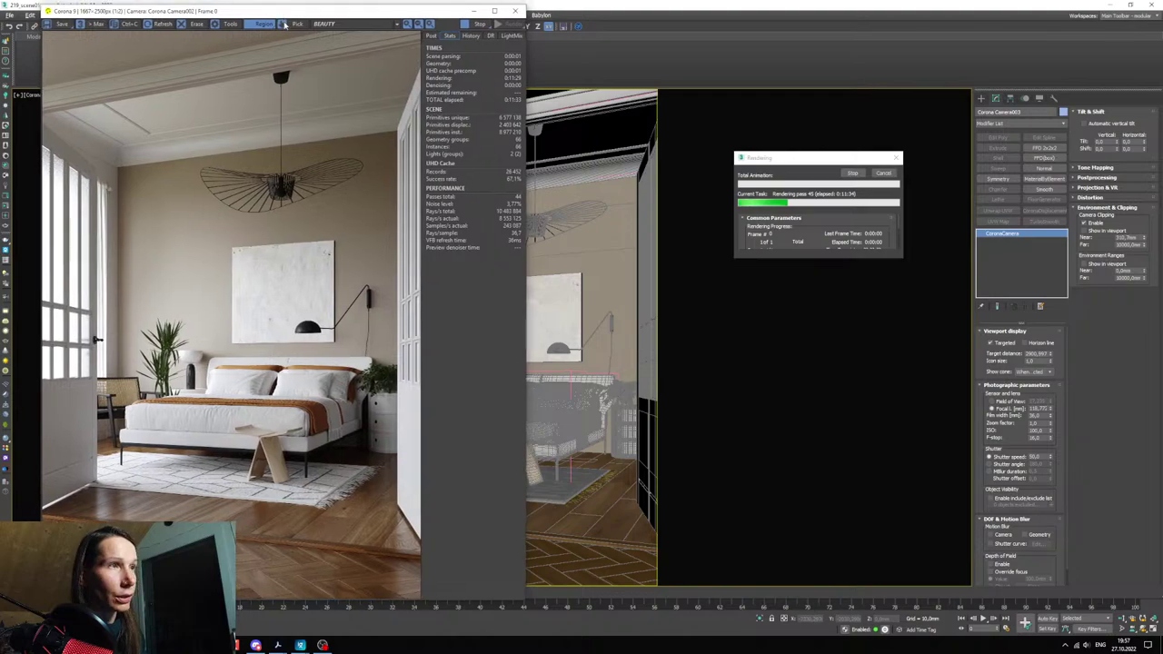
- Switch to File Explorer, show this computer's system properties in an enlarged window and return to the YouTube stream page
key("alt+Tab")
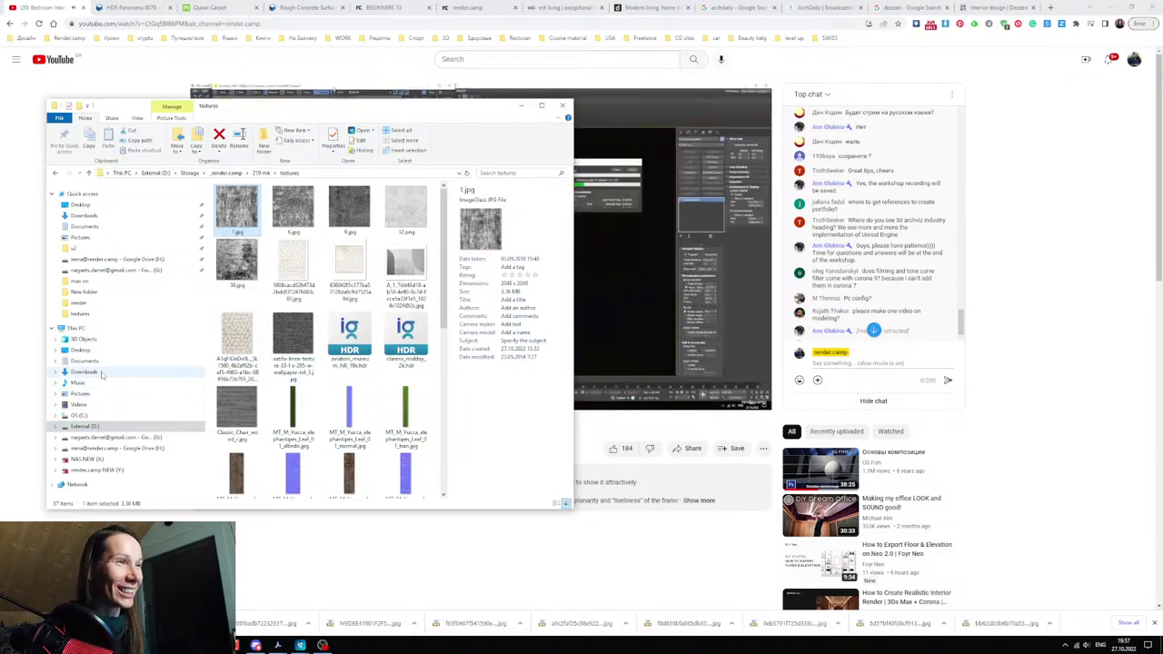
right_click(78, 330)
left_click(27, 448)
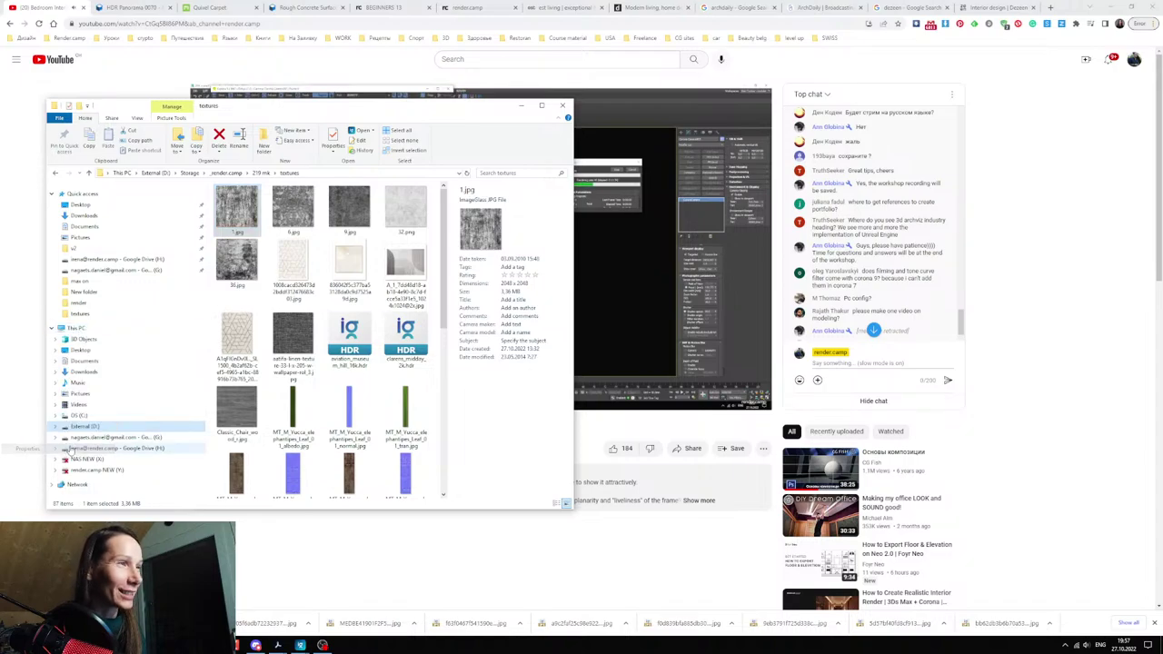
left_click_drag(480, 187, 478, 101)
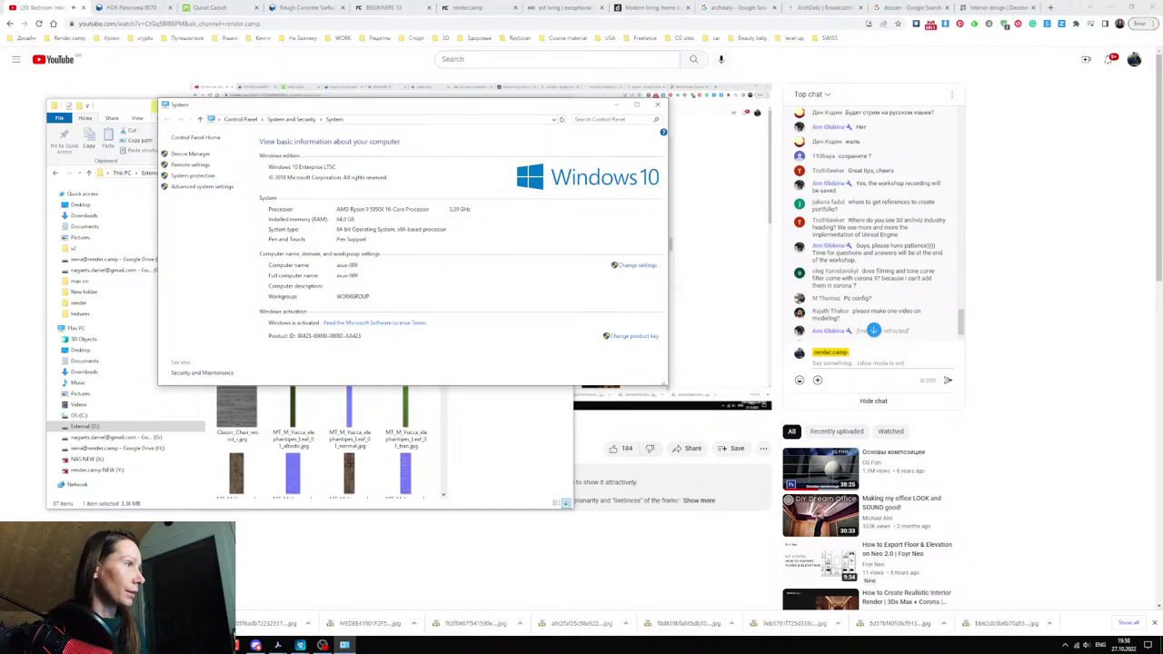
left_click_drag(667, 386, 728, 428)
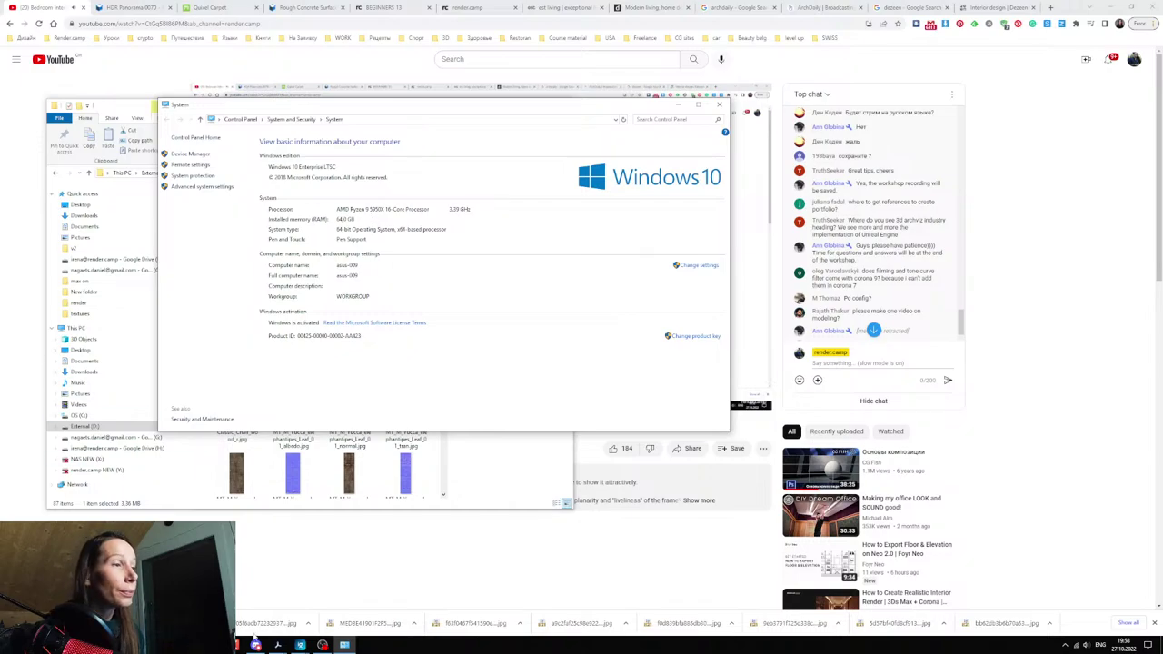
left_click(322, 645)
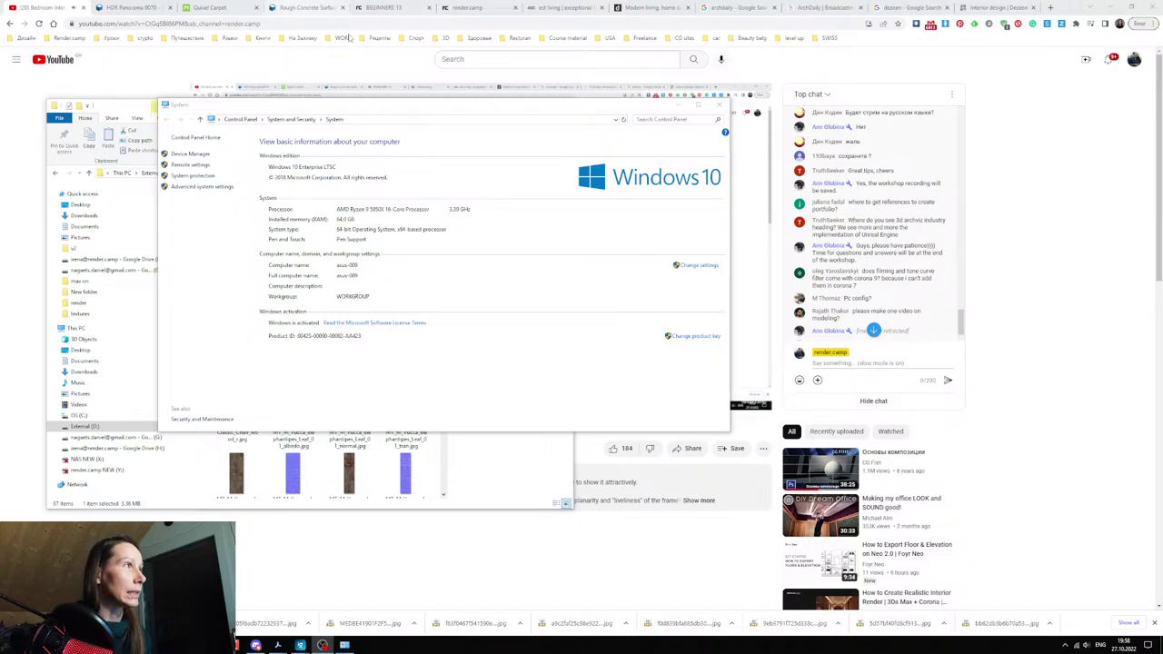
left_click(1020, 232)
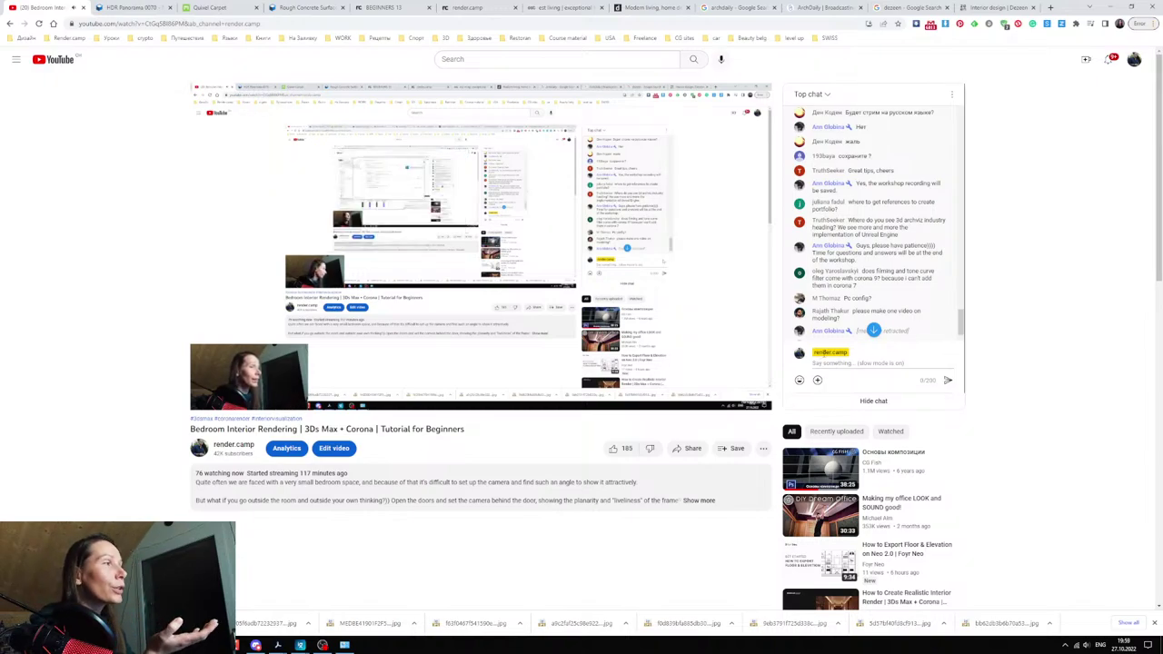
- Read through the viewers' newer questions in the YouTube live chat
left_click_drag(960, 321, 959, 328)
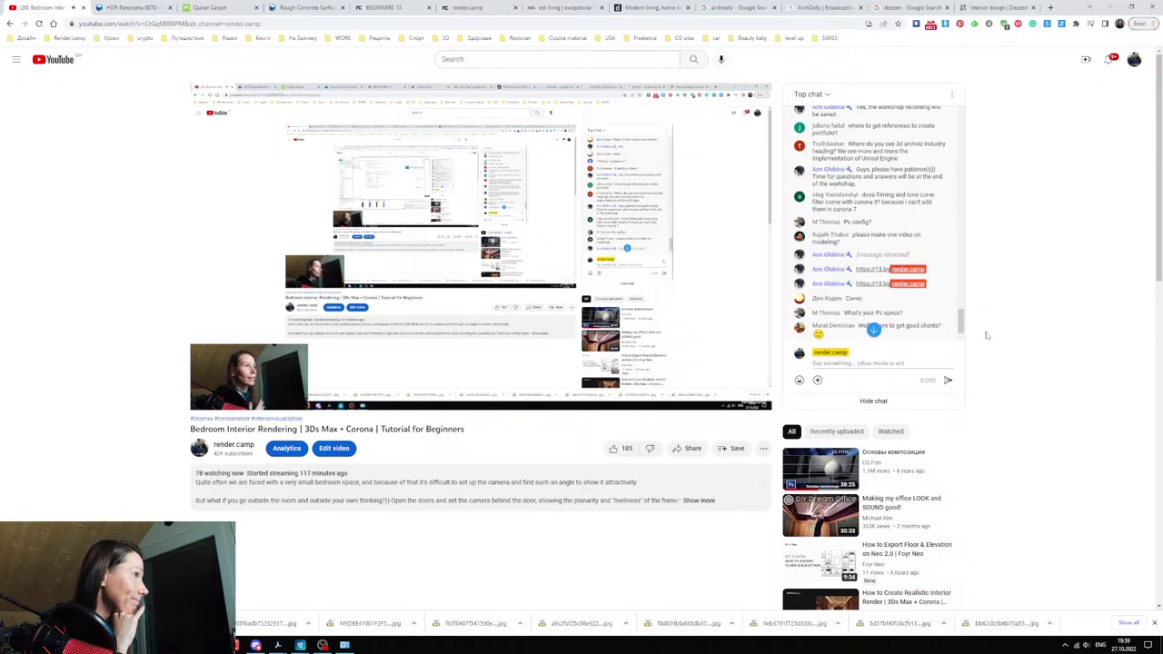
scroll(952, 272, "down", 2)
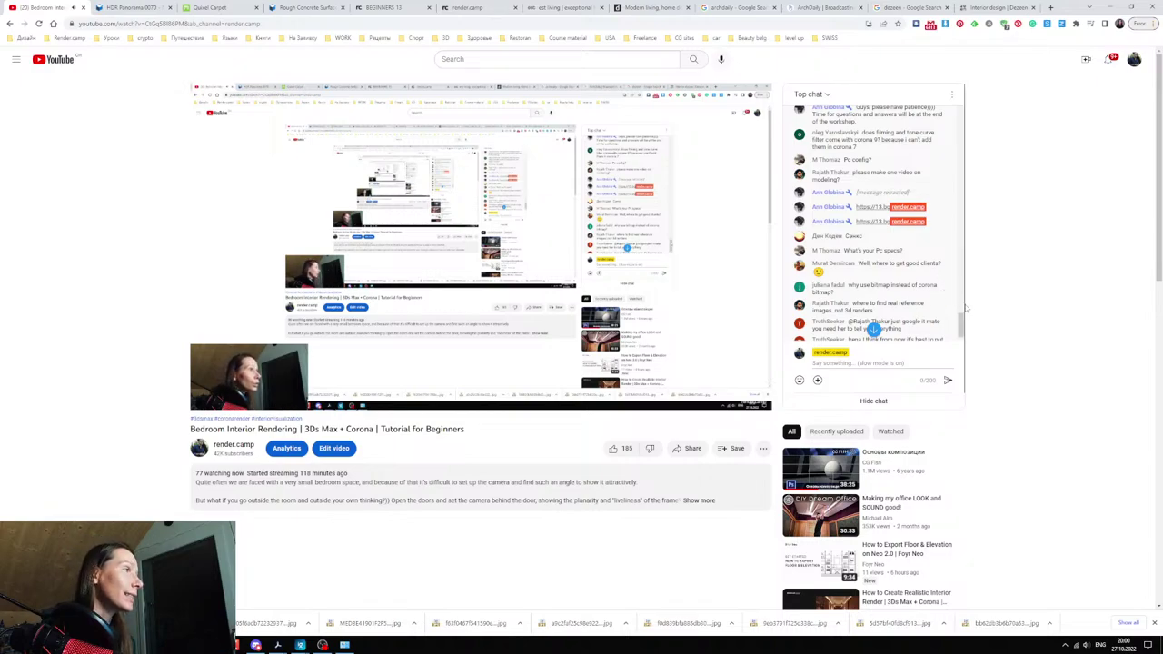
scroll(962, 317, "down", 1)
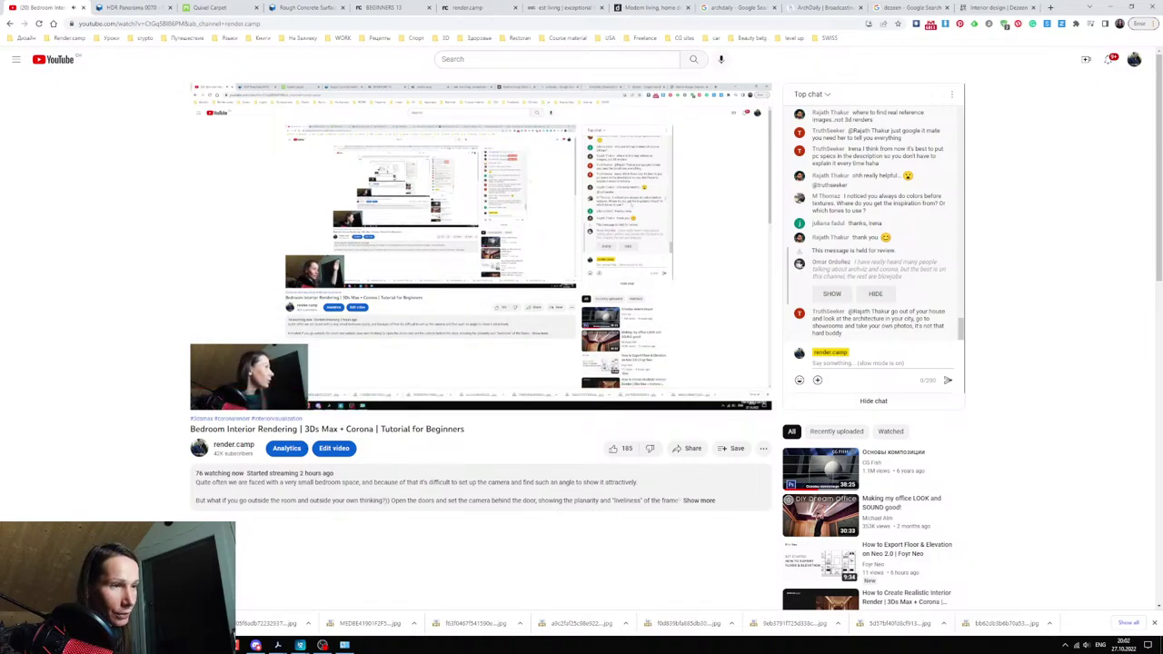
- View the bedroom reference PNG from the 219 mk project folder in the image viewer and minimize it
left_click(145, 645)
left_click(260, 173)
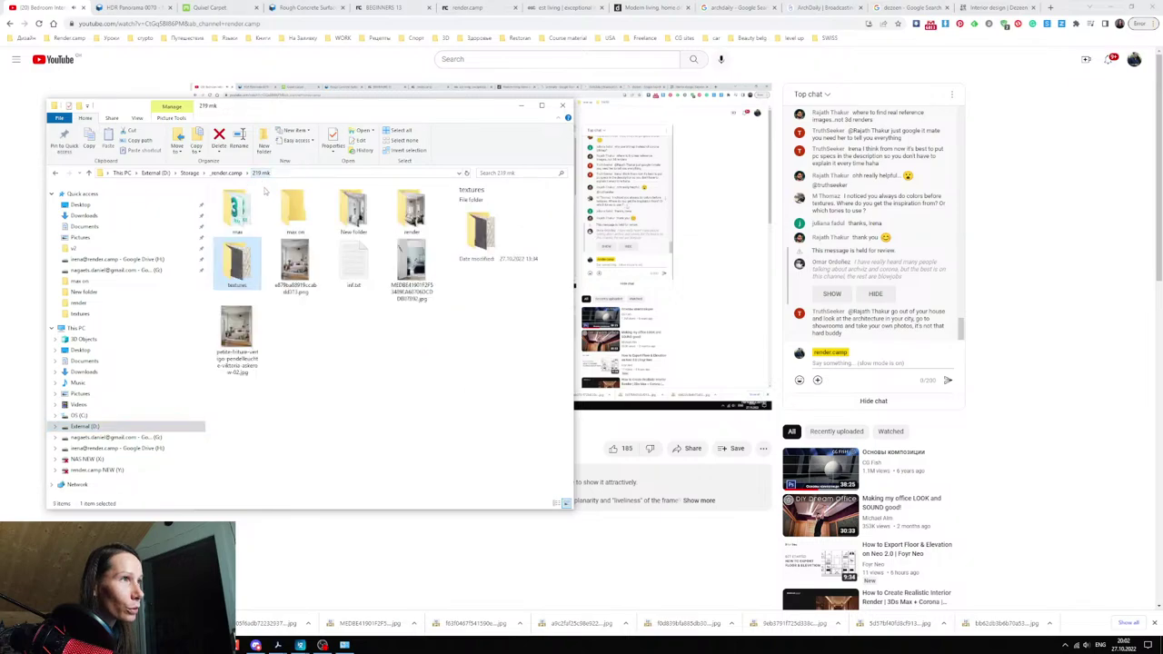
left_click(303, 268)
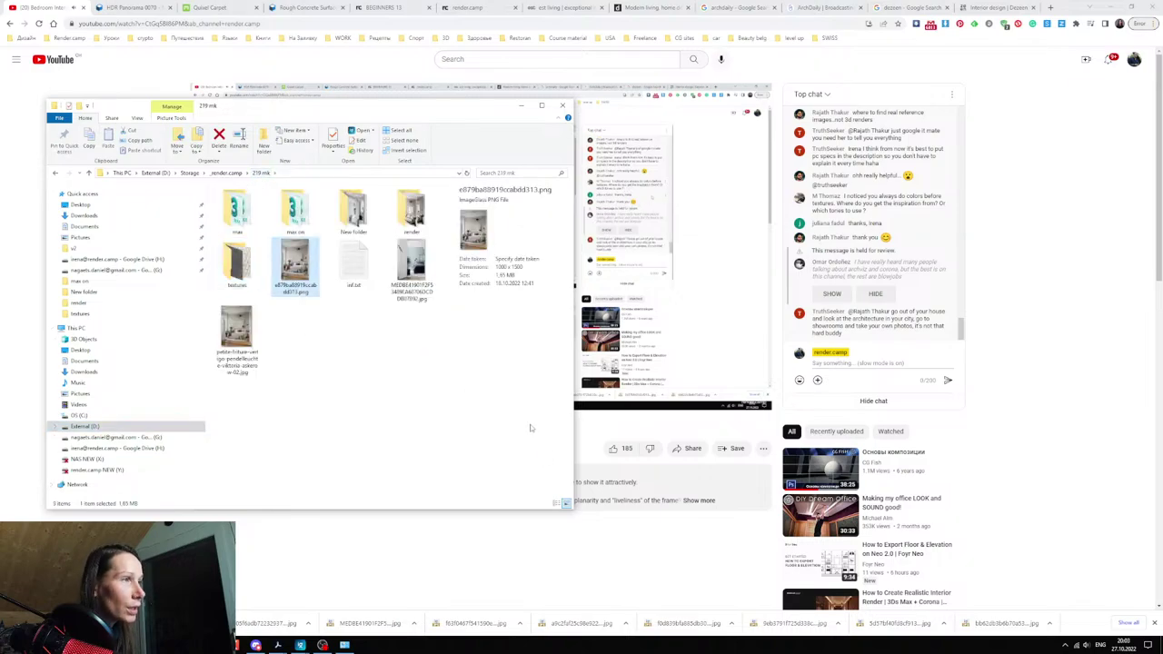
key("Return")
left_click_drag(482, 202, 307, 186)
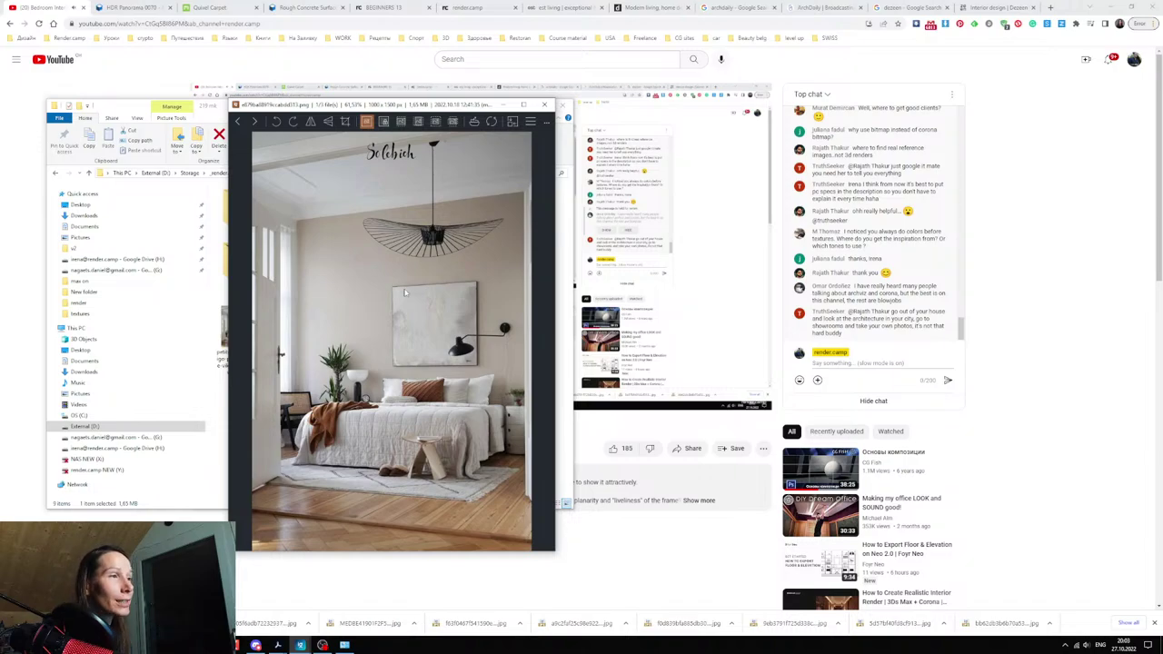
left_click(504, 105)
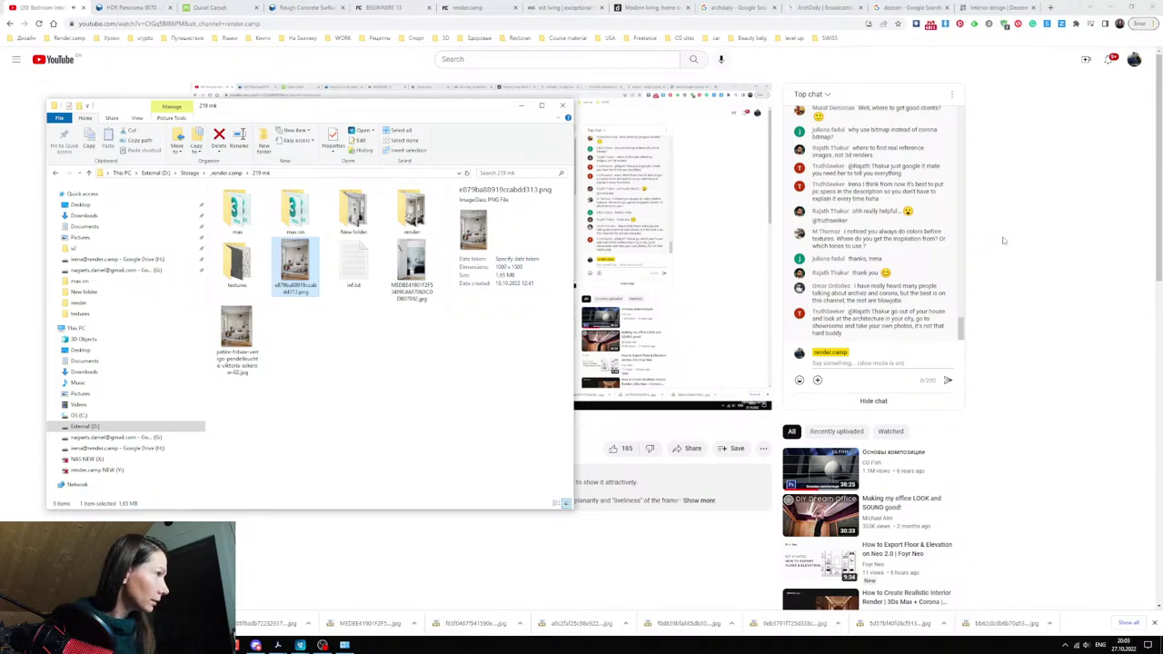
- Read the latest live chat messages, minimize the folder window and start a new chat message
scroll(1032, 280, "down", 1)
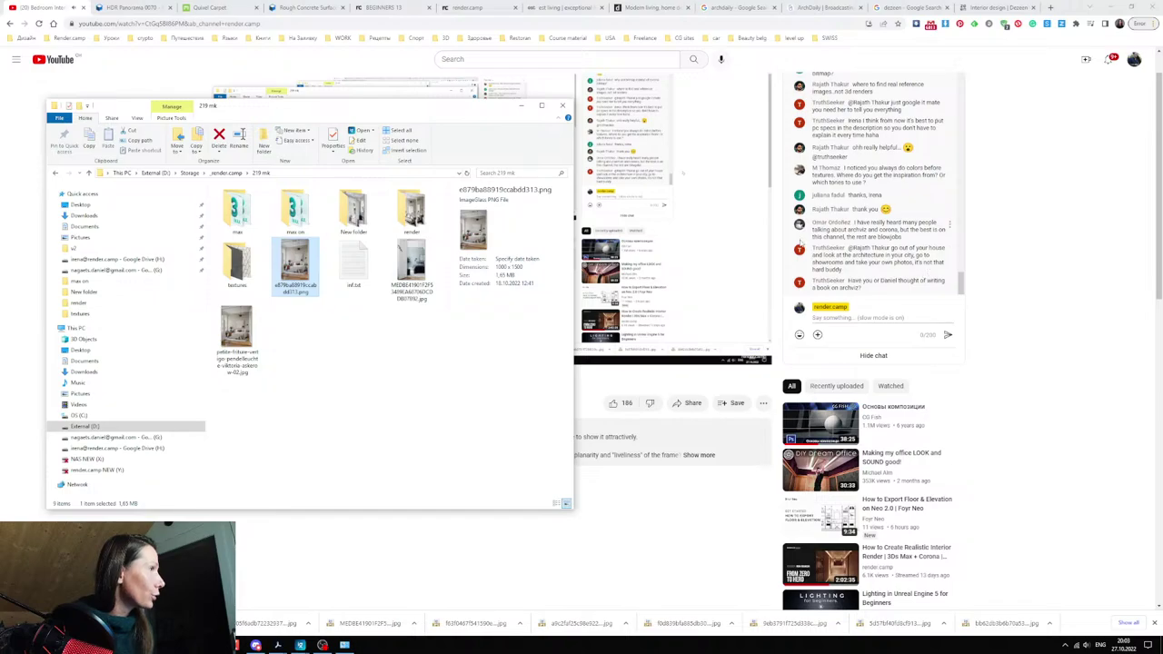
left_click(521, 106)
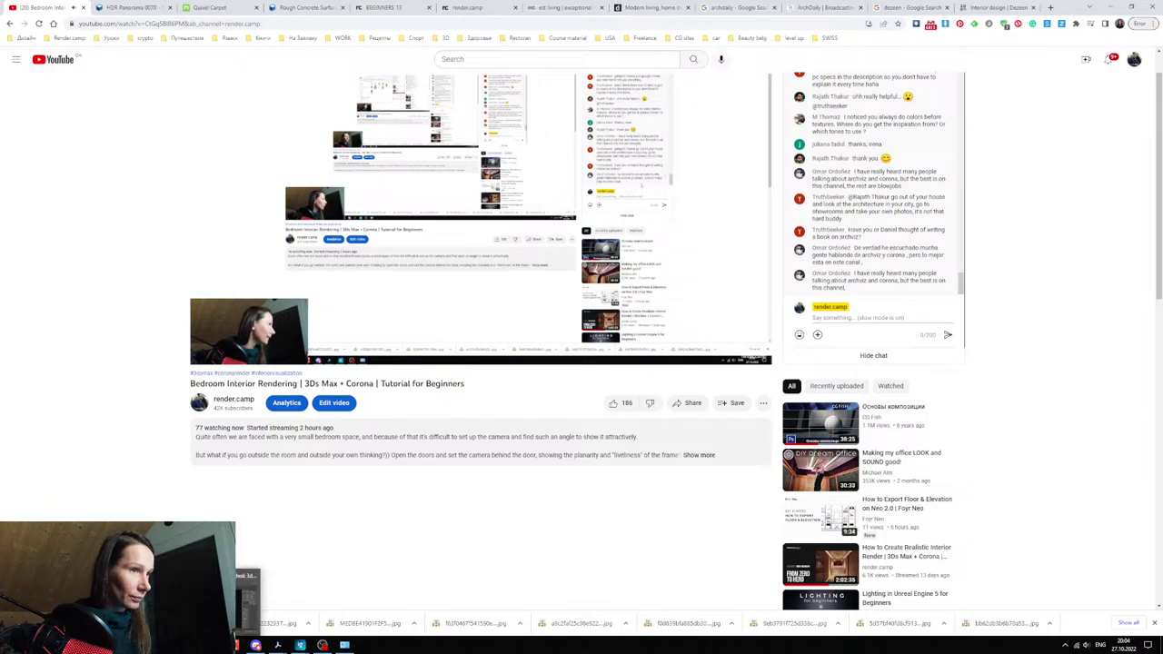
left_click(896, 315)
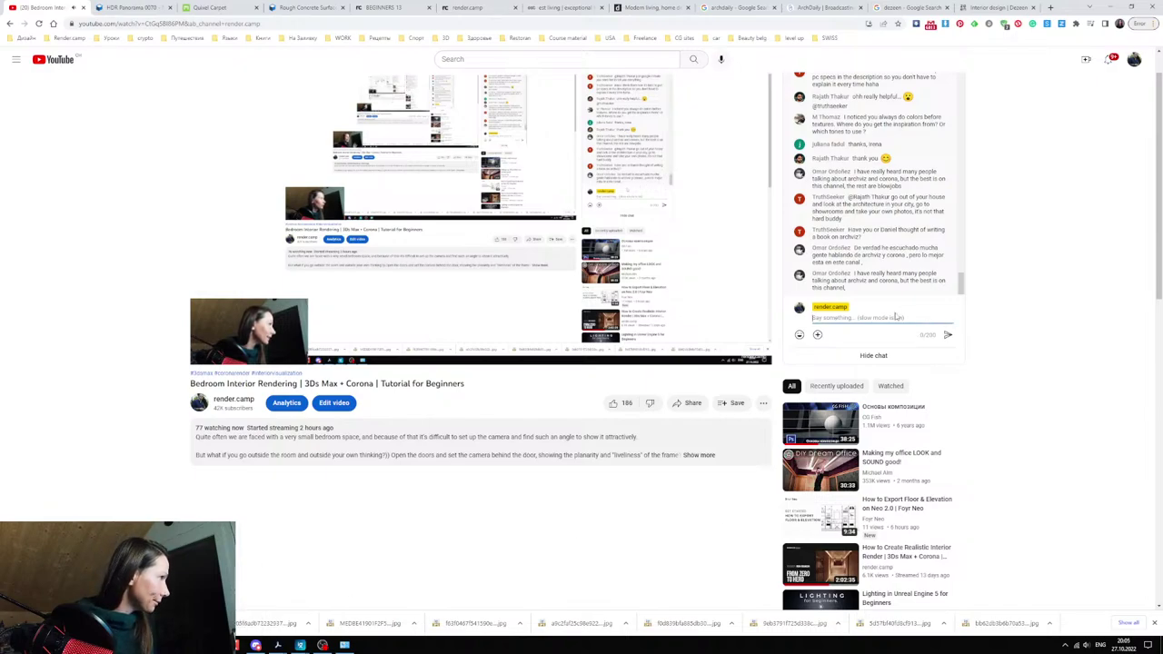